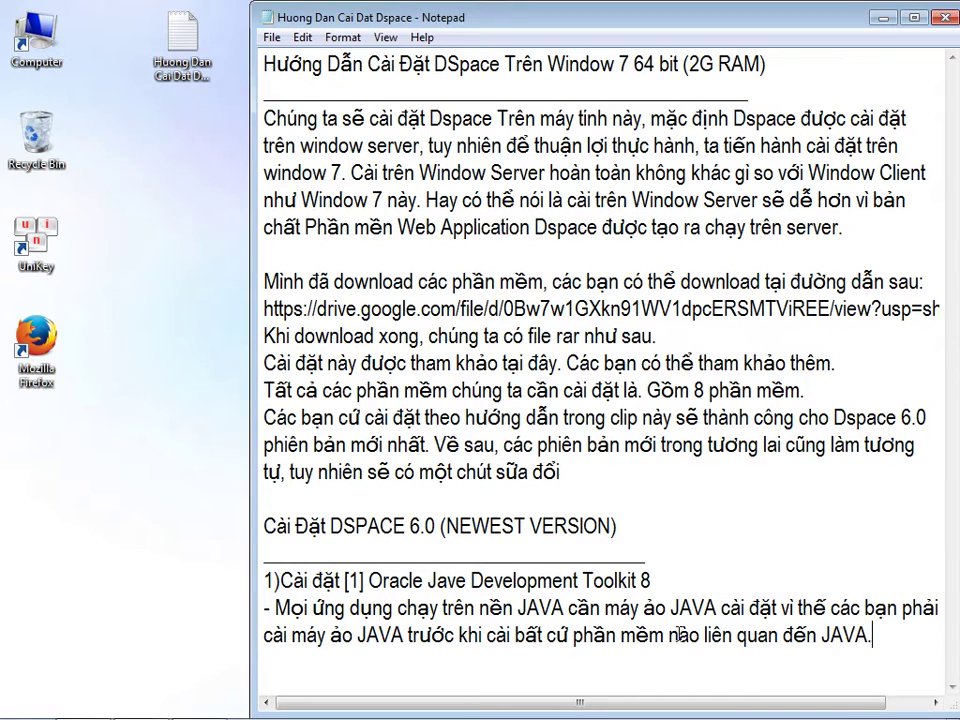
# - Write a '-Chý ý' note: software is 64-bit only, and DSpace installation needs internet access
pyautogui.press('Return')
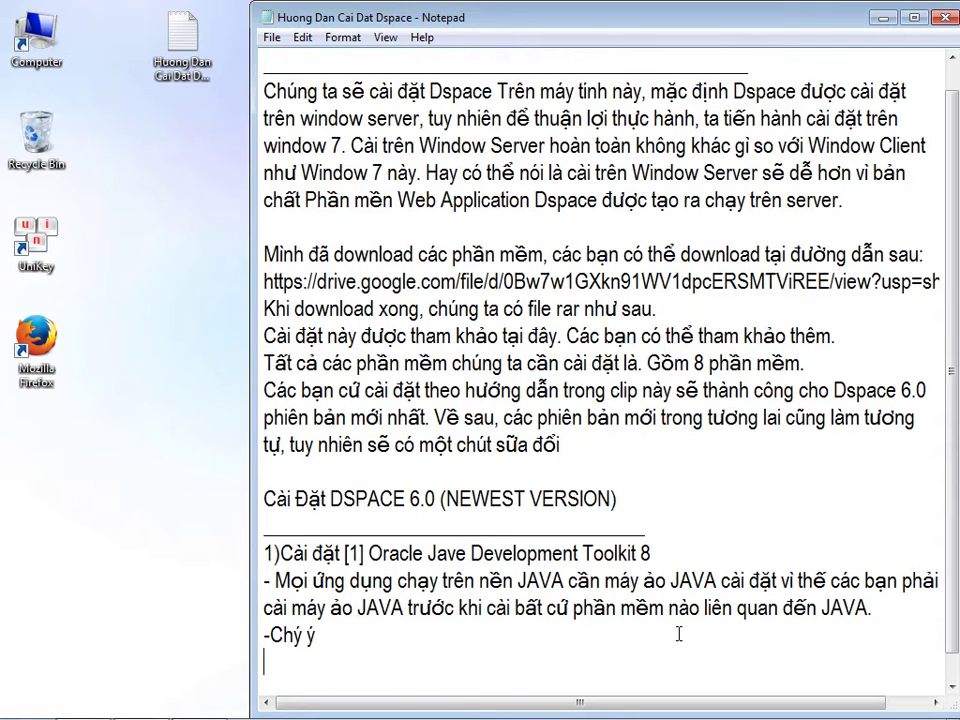
pyautogui.press('Return')
pyautogui.press('Return')
pyautogui.press('Return')
pyautogui.press('Return')
pyautogui.press('Return')
pyautogui.press('Return')
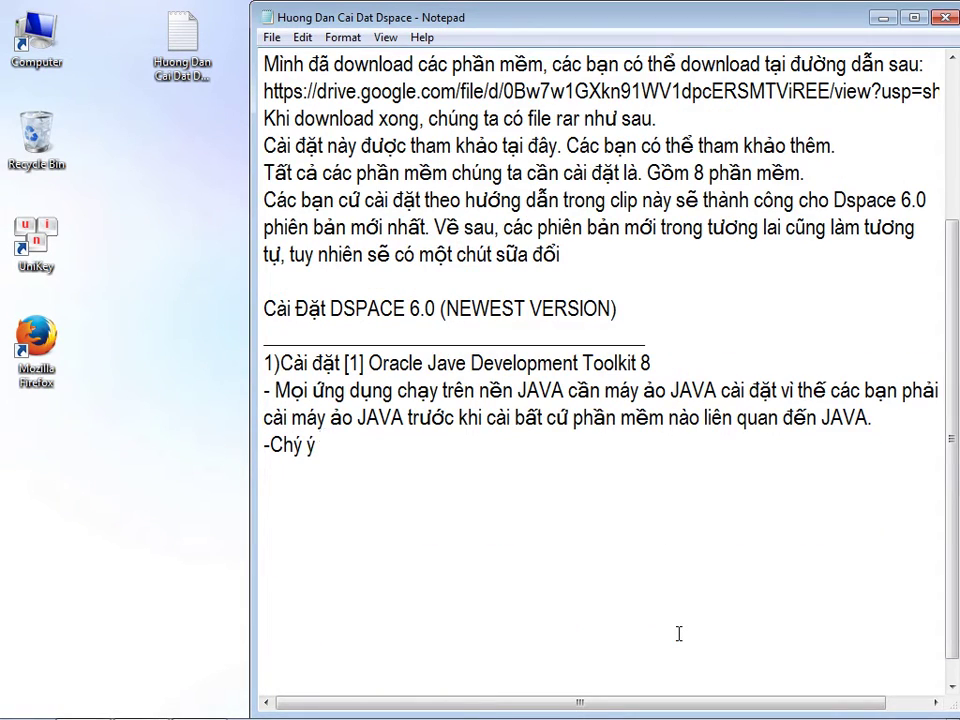
pyautogui.write('trong phần mền')
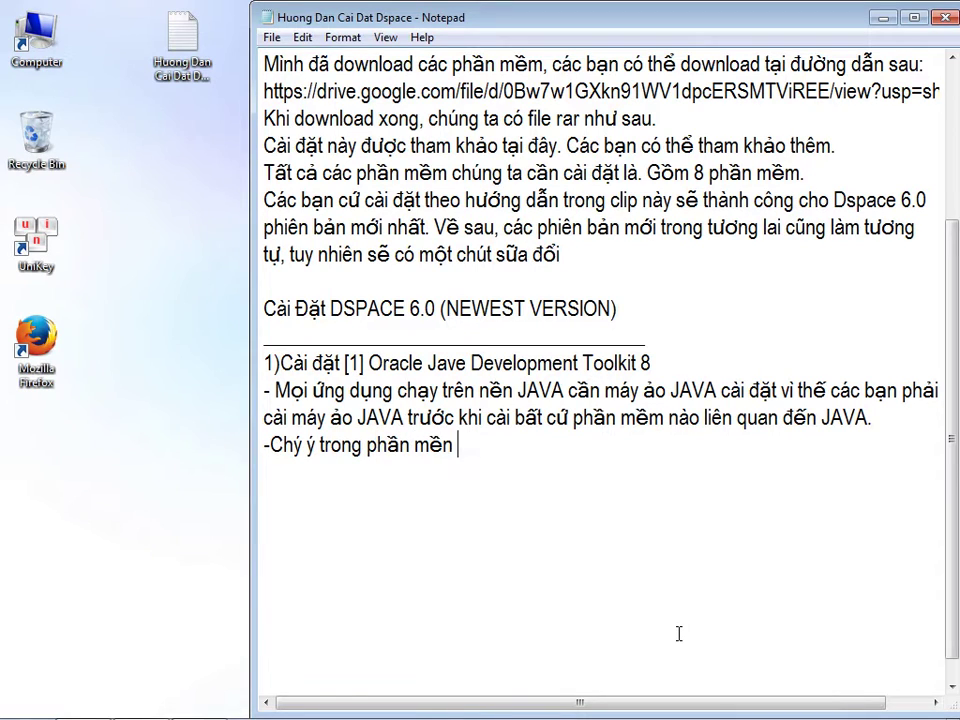
pyautogui.write(' mình chi')
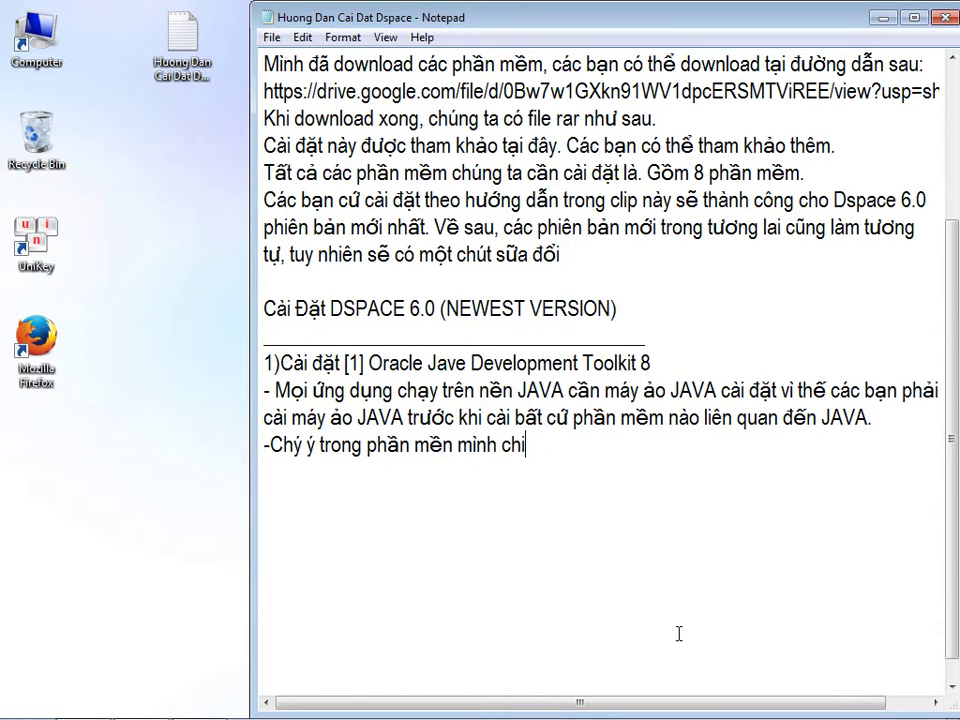
pyautogui.write('r list cac')
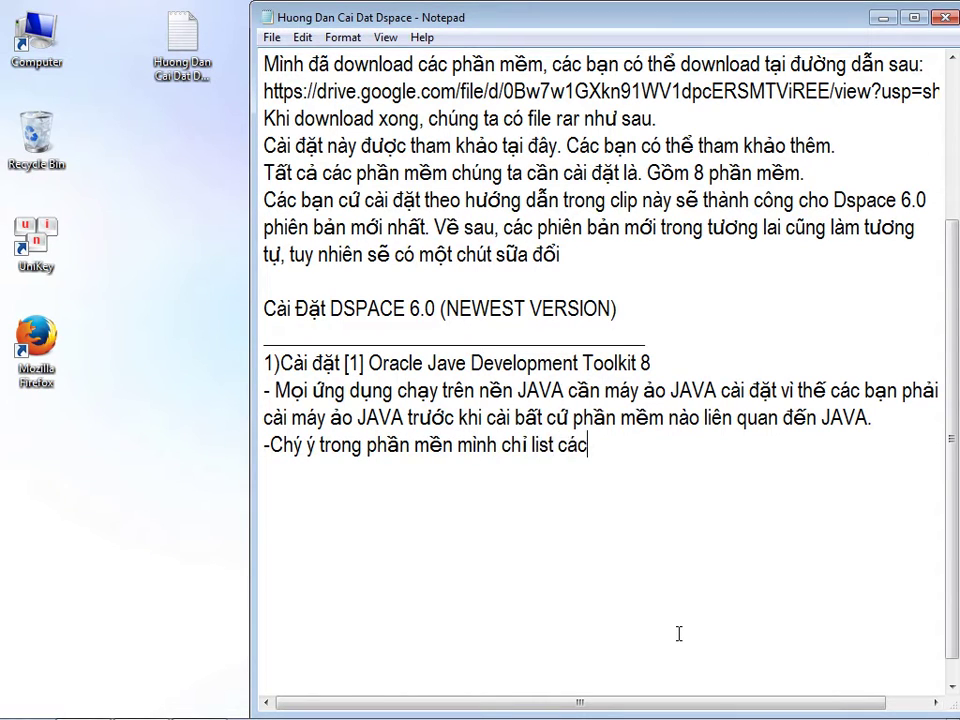
pyautogui.write(' phaanf meemf h')
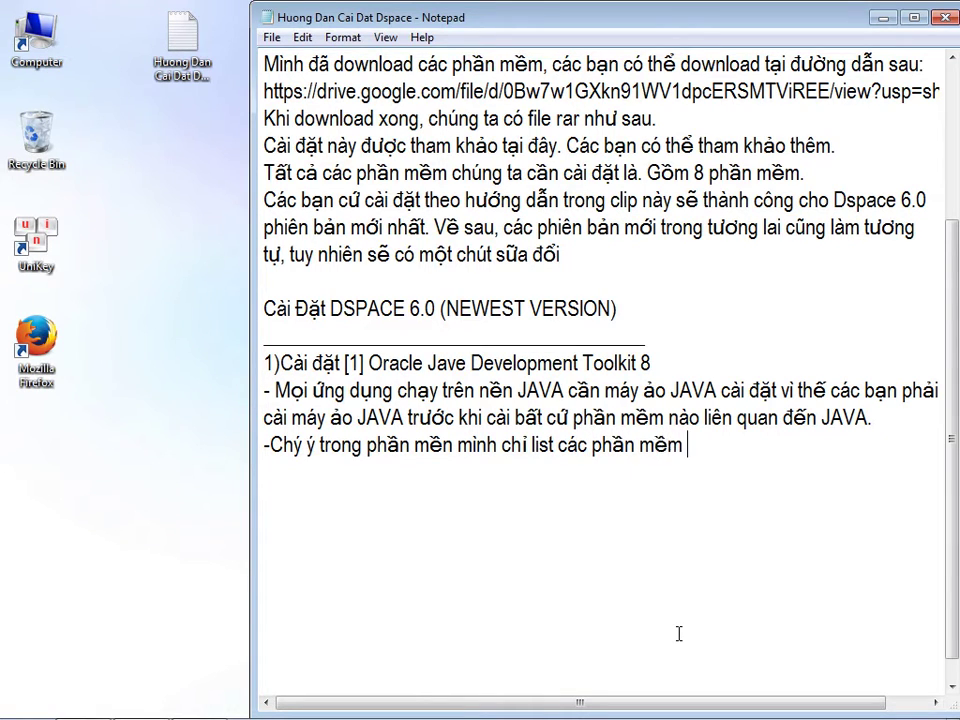
pyautogui.write('eej 64')
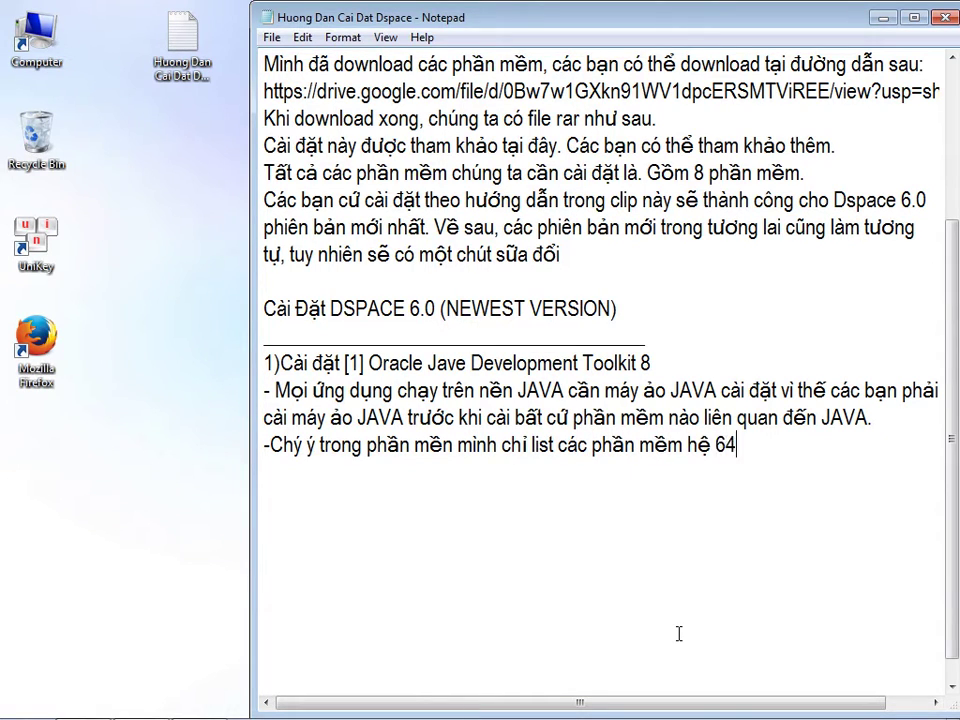
pyautogui.write(' bit, cacs banj phair ')
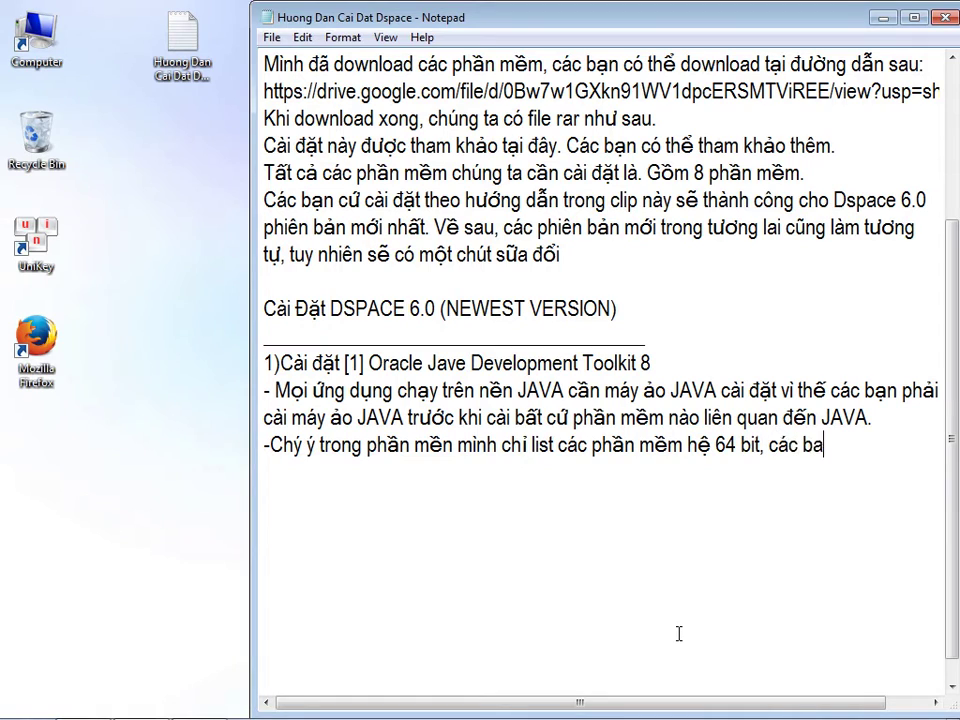
pyautogui.write('cos wi')
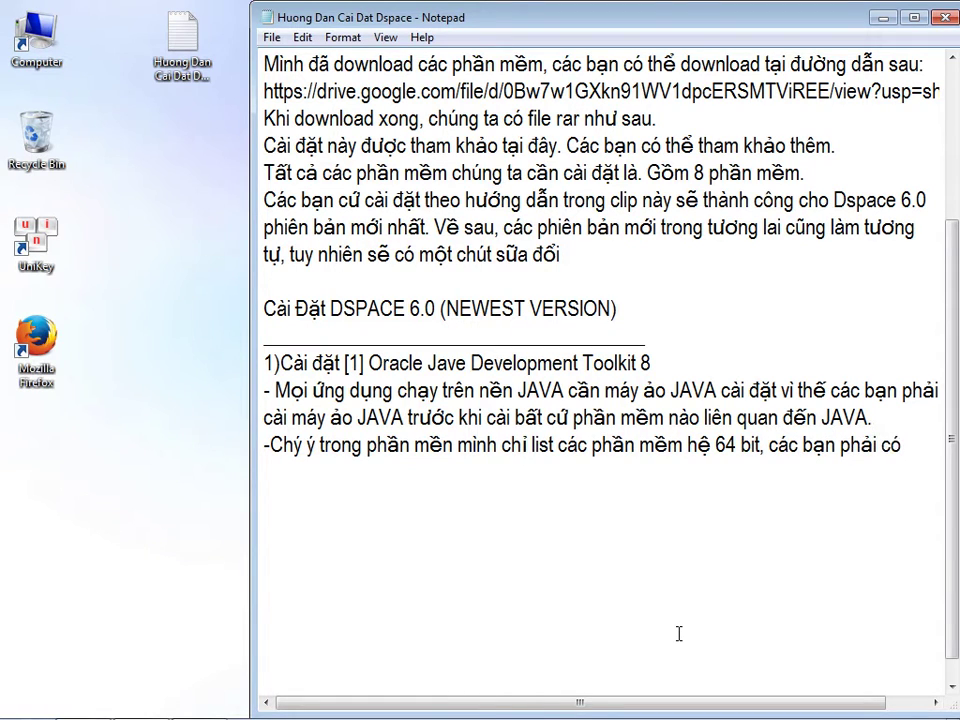
pyautogui.write('ndow')
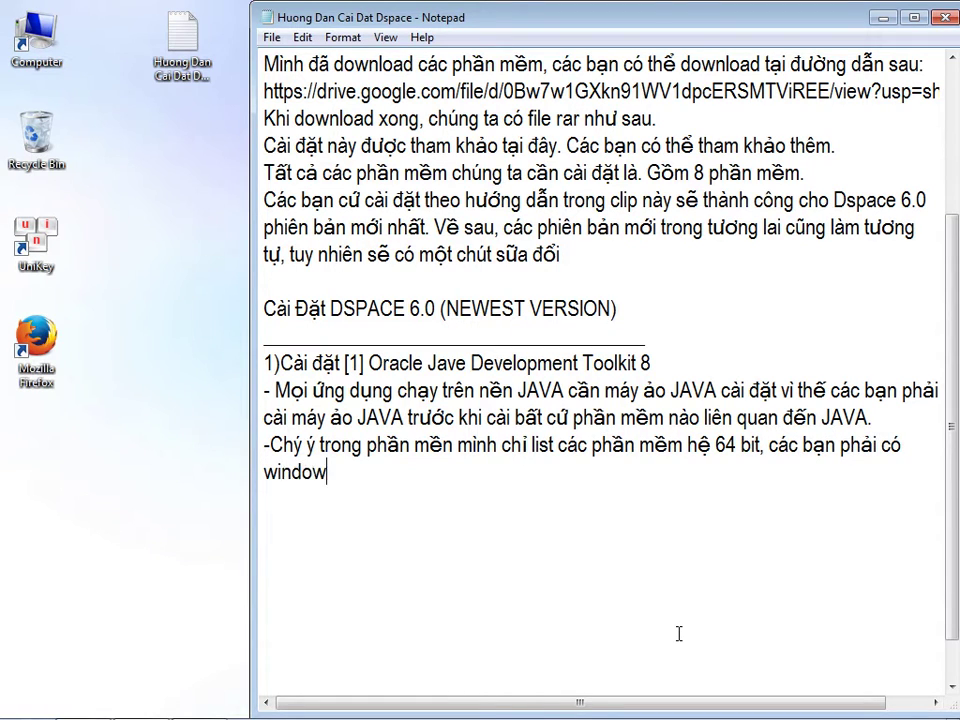
pyautogui.write(' heej 64 mowis caif')
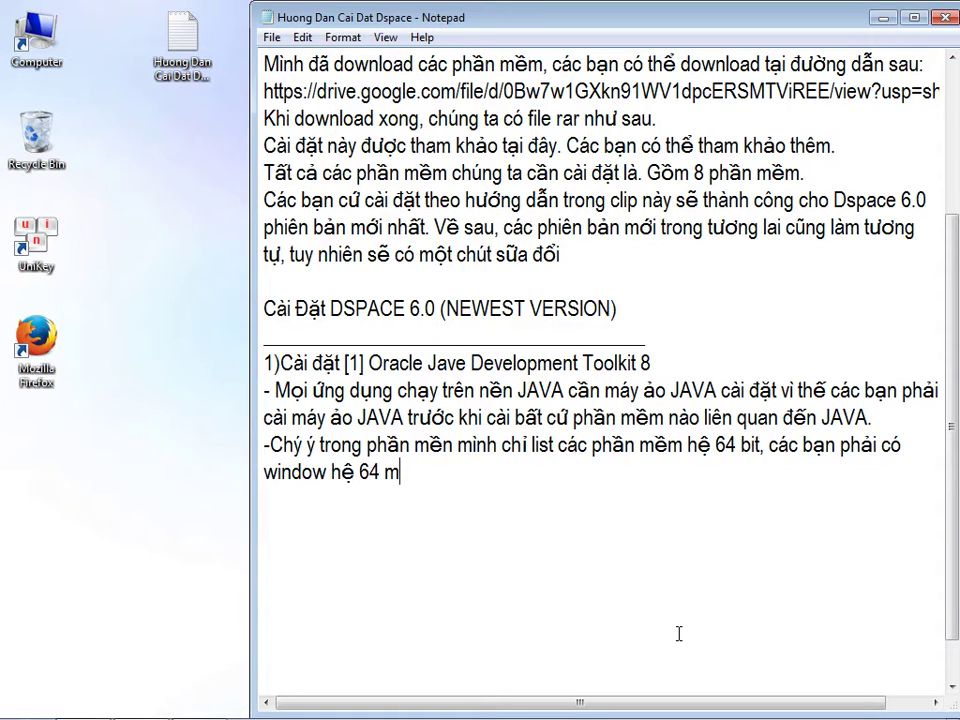
pyautogui.write(' dduowc')
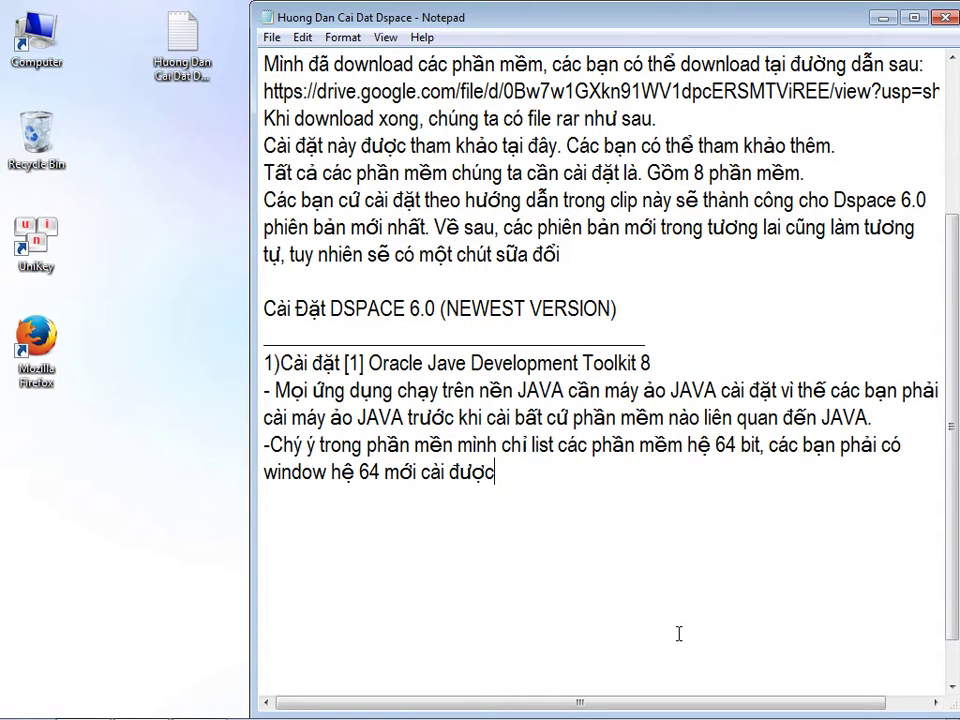
pyautogui.write('j, mootj vaans ddeef thuws hai, phair d')
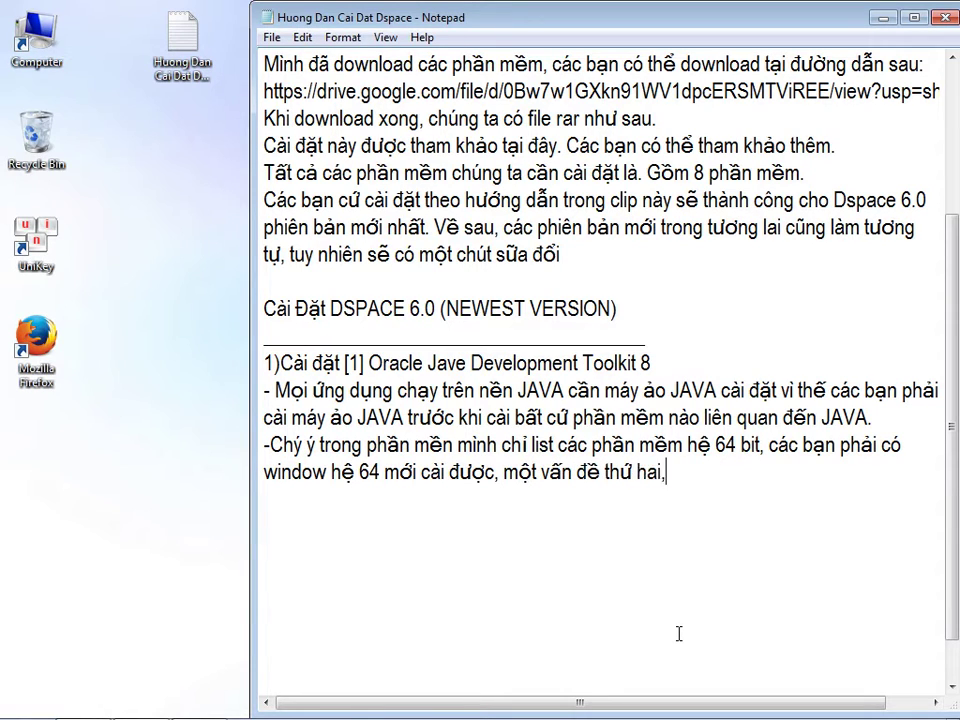
pyautogui.write('damr baor rawngf ')
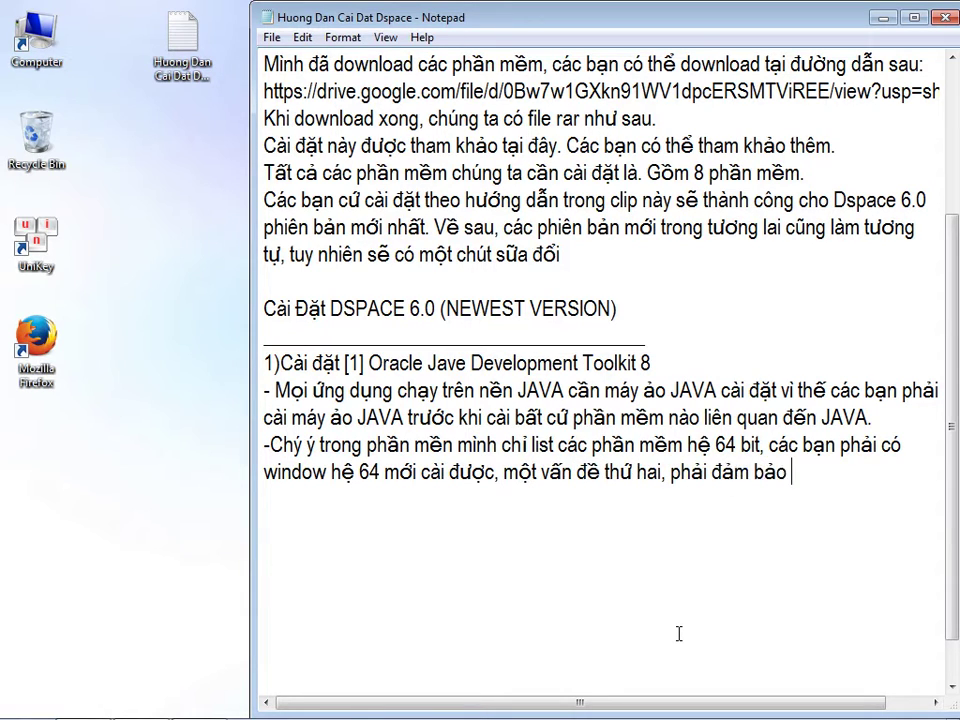
pyautogui.write('quas trinfh')
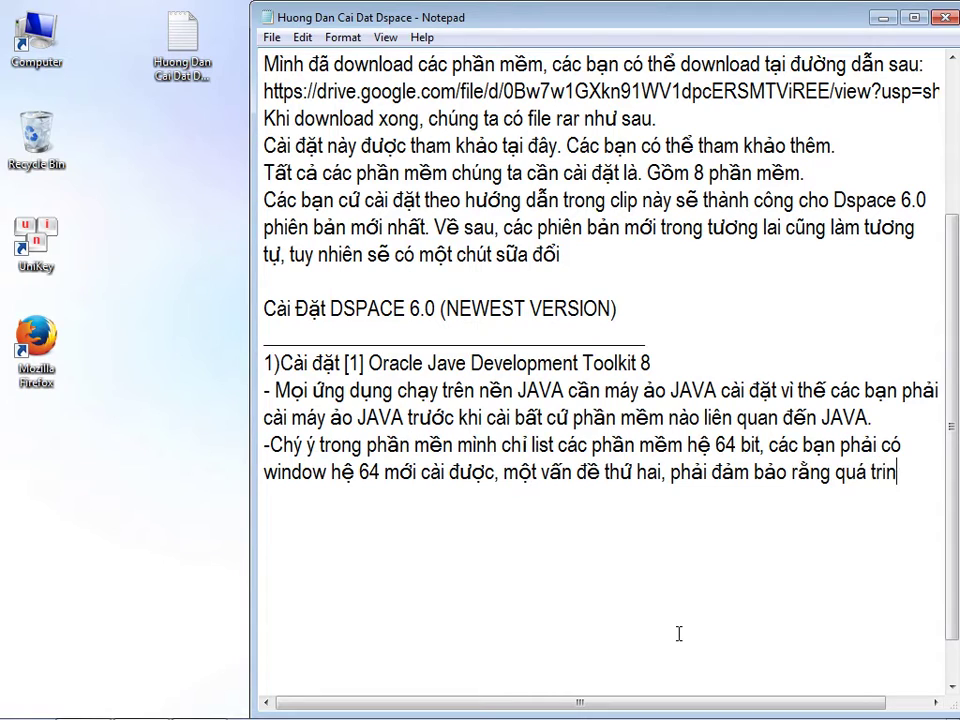
pyautogui.press('Return')
pyautogui.write('caif ddawjt Dspace')
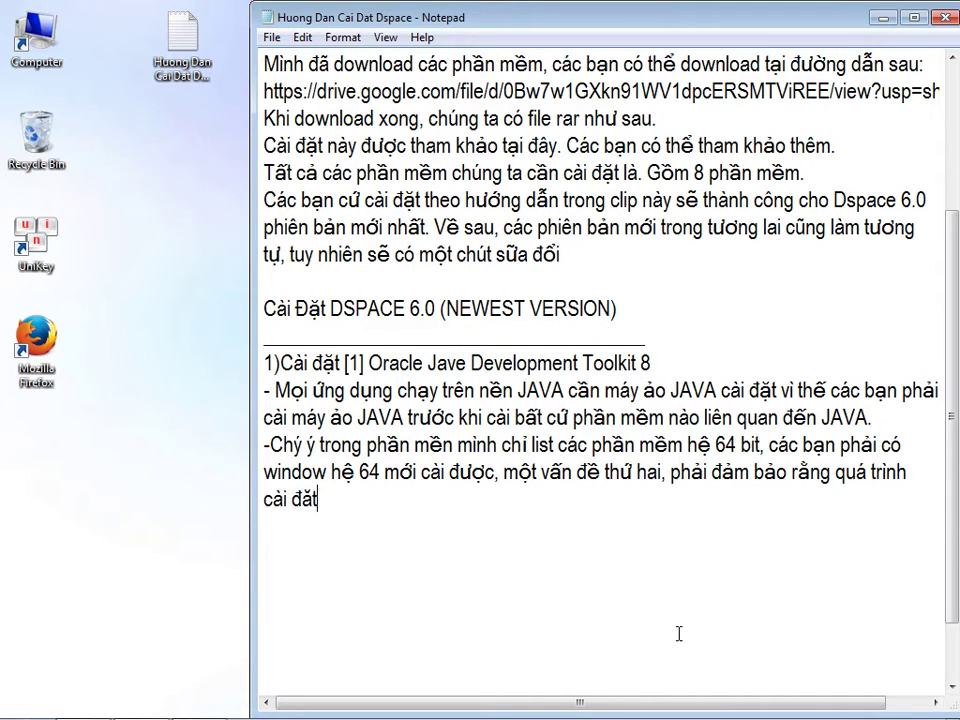
pyautogui.write(' banj phair')
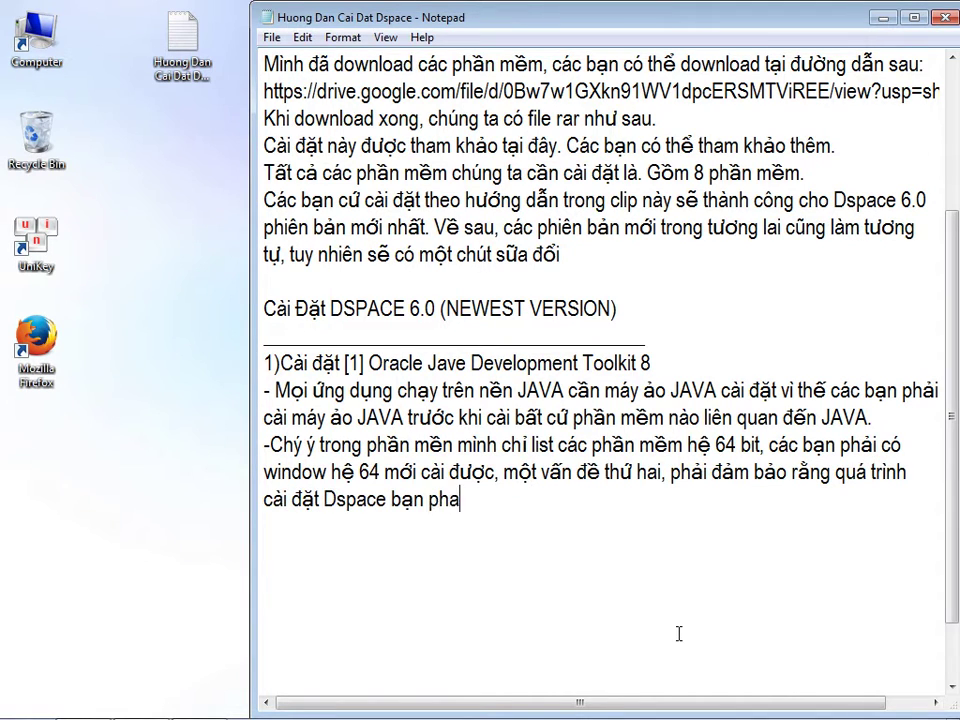
pyautogui.write(' keest noois vowis internet')
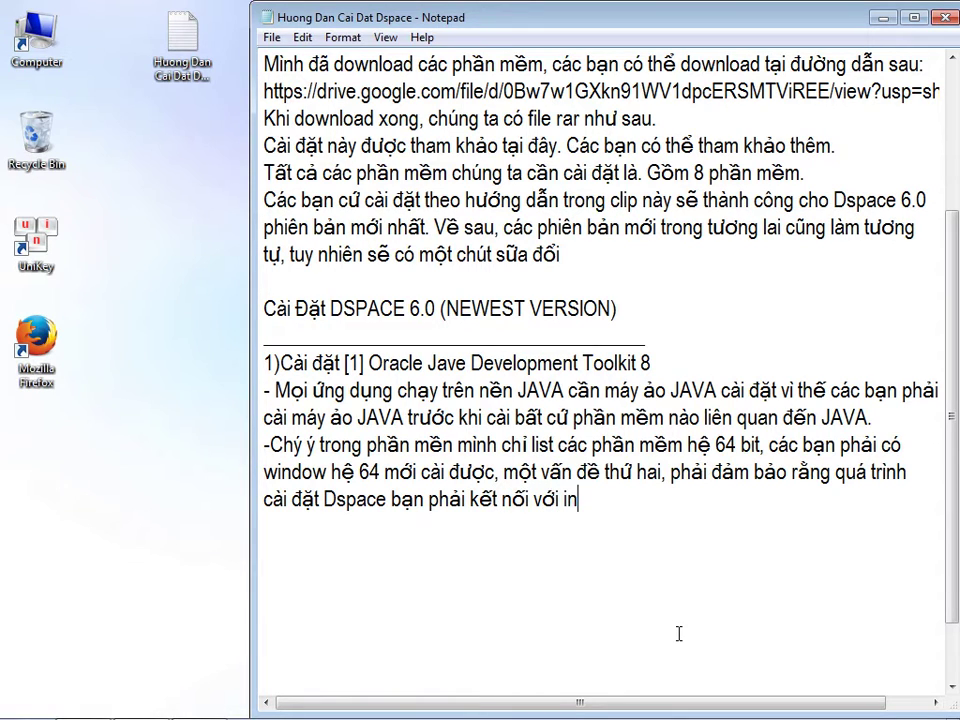
pyautogui.write('.')
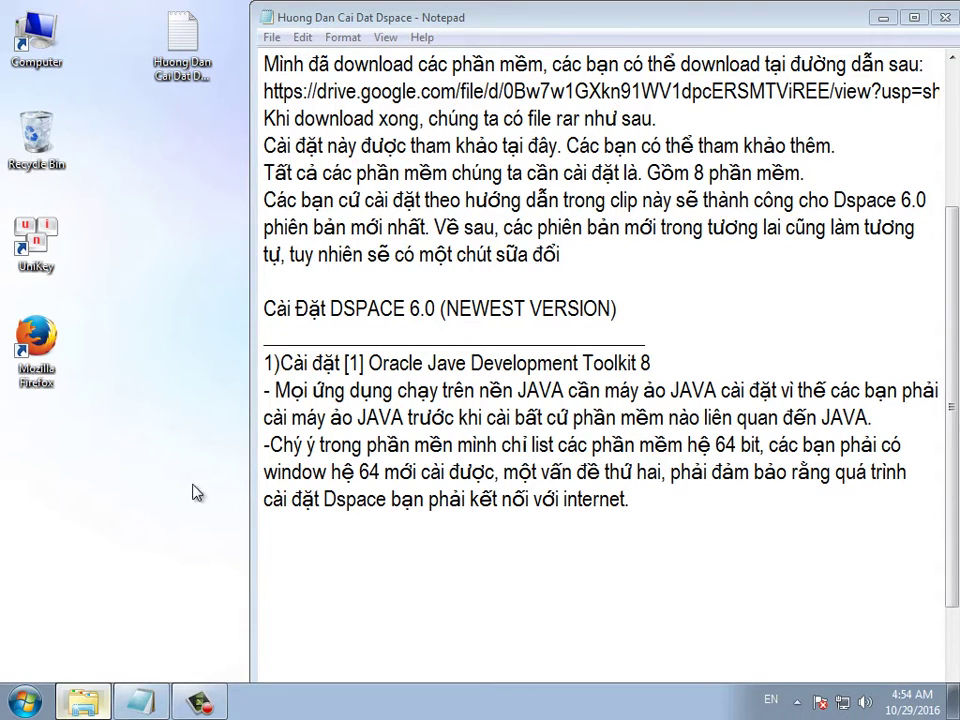
pyautogui.click(100, 705)
# - Move the [1] Oracle Jave Development Toolkit 8 folder onto the desktop and open it
pyautogui.moveTo(168, 45); pyautogui.dragTo(480, 137)
pyautogui.moveTo(460, 246); pyautogui.dragTo(135, 272)
pyautogui.doubleClick(112, 235)
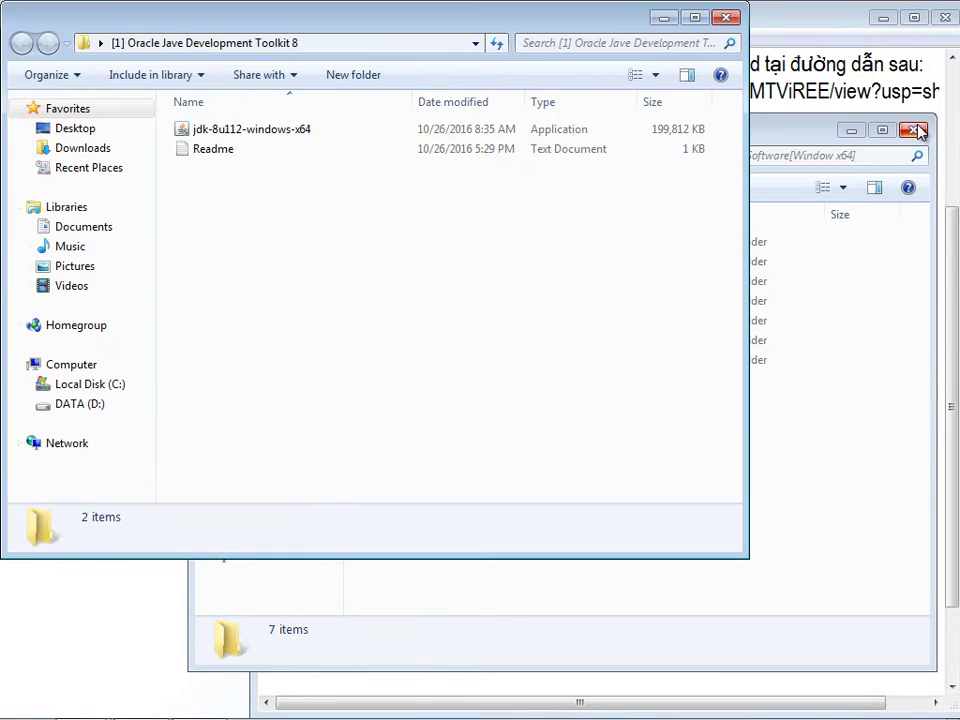
pyautogui.click(914, 134)
# - Run jdk-8u112-windows-x64 as administrator and glance through the Readme
pyautogui.click(186, 129)
pyautogui.rightClick(218, 138)
pyautogui.click(254, 164)
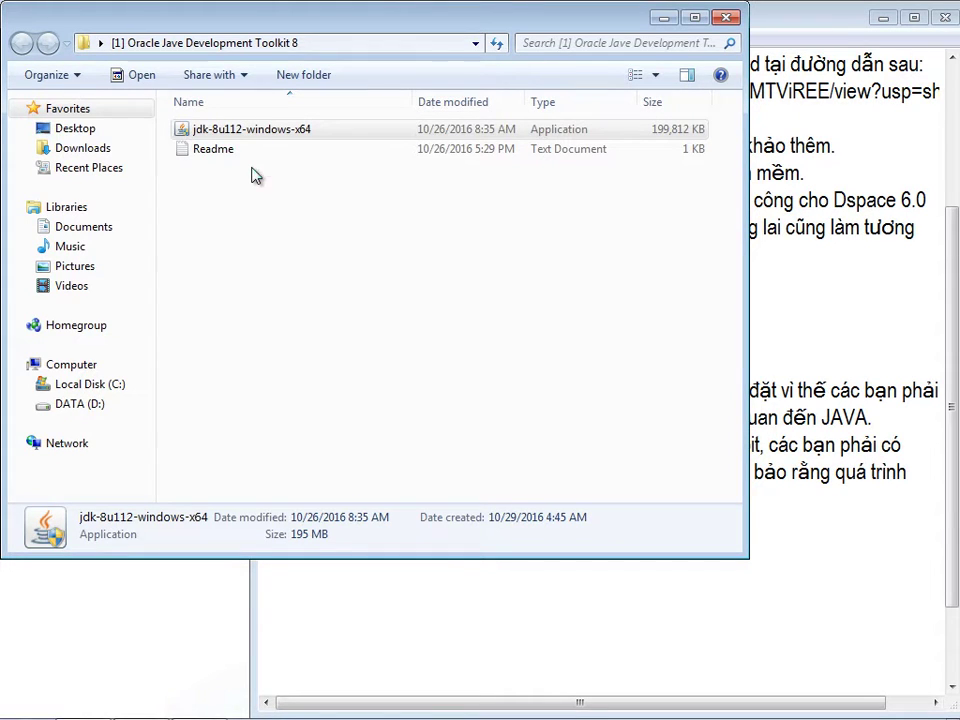
pyautogui.doubleClick(205, 150)
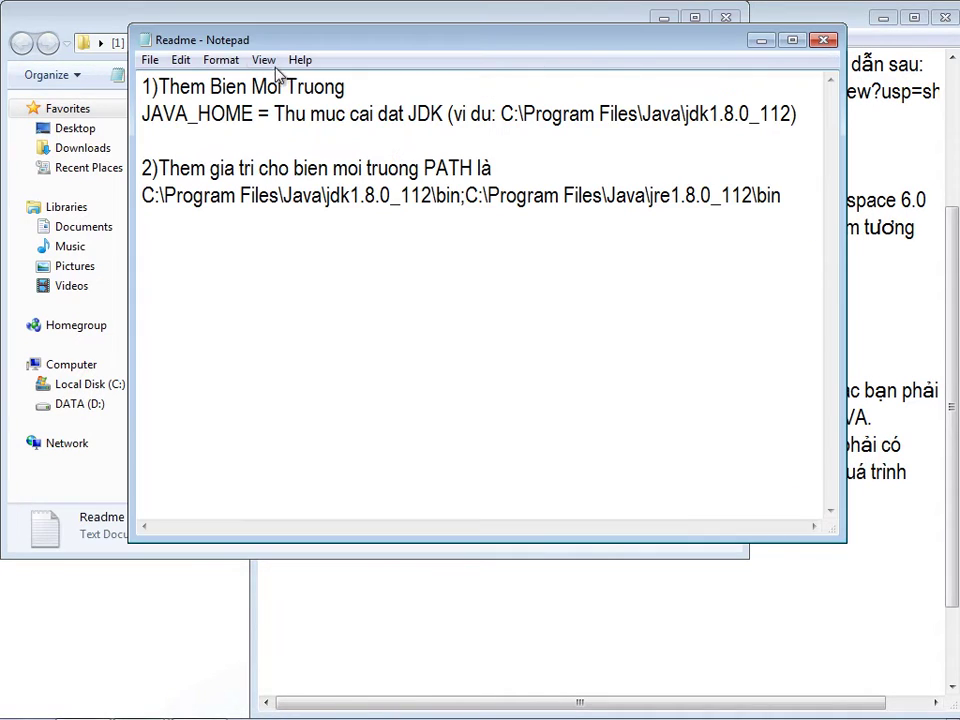
pyautogui.click(823, 40)
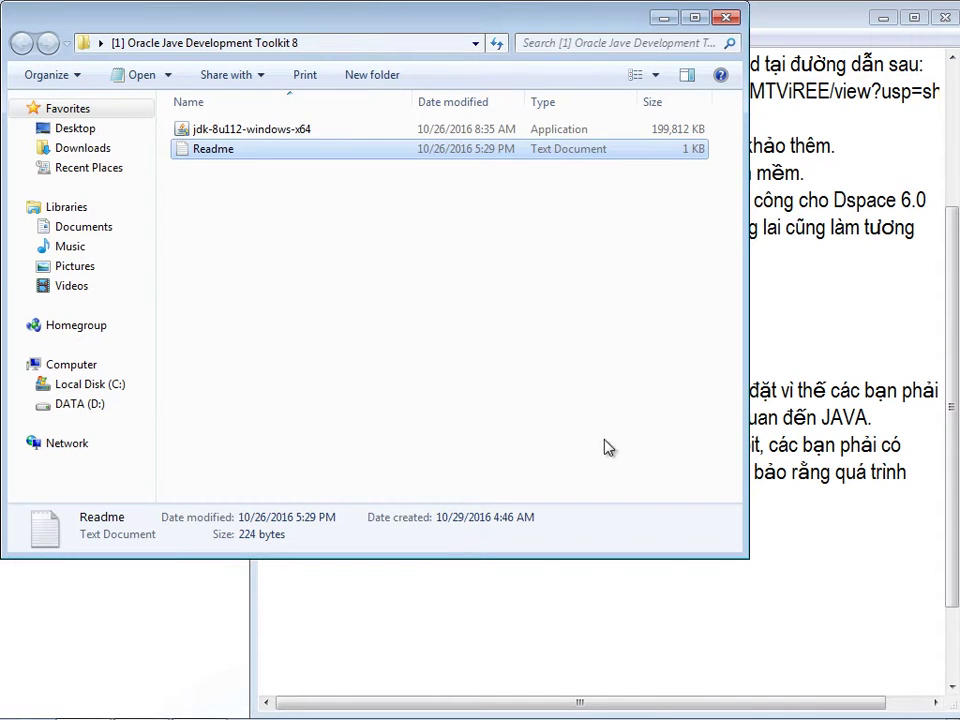
pyautogui.click(561, 623)
pyautogui.click(631, 502)
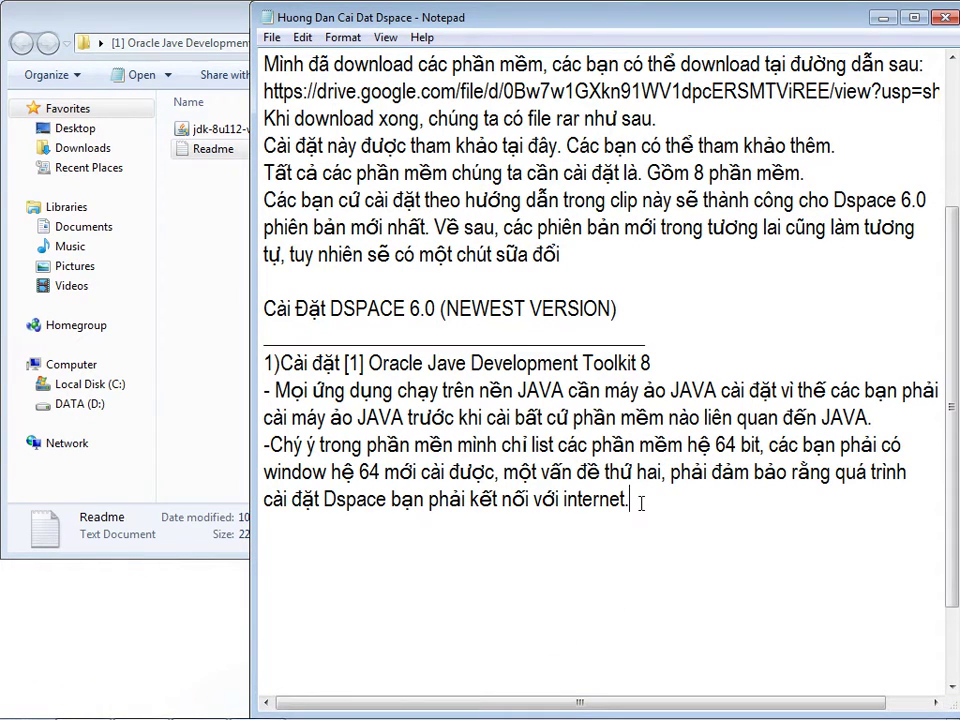
# - Install JDK 8 Update 112 (64-bit) with default features and folders, then close the wizard
pyautogui.click(260, 703)
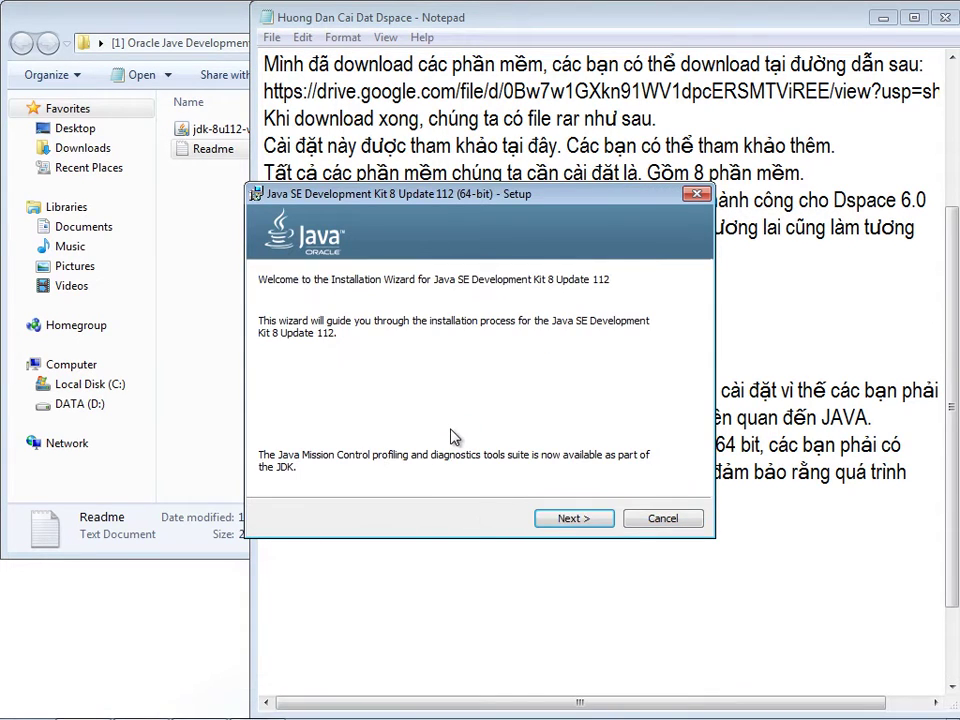
pyautogui.click(570, 520)
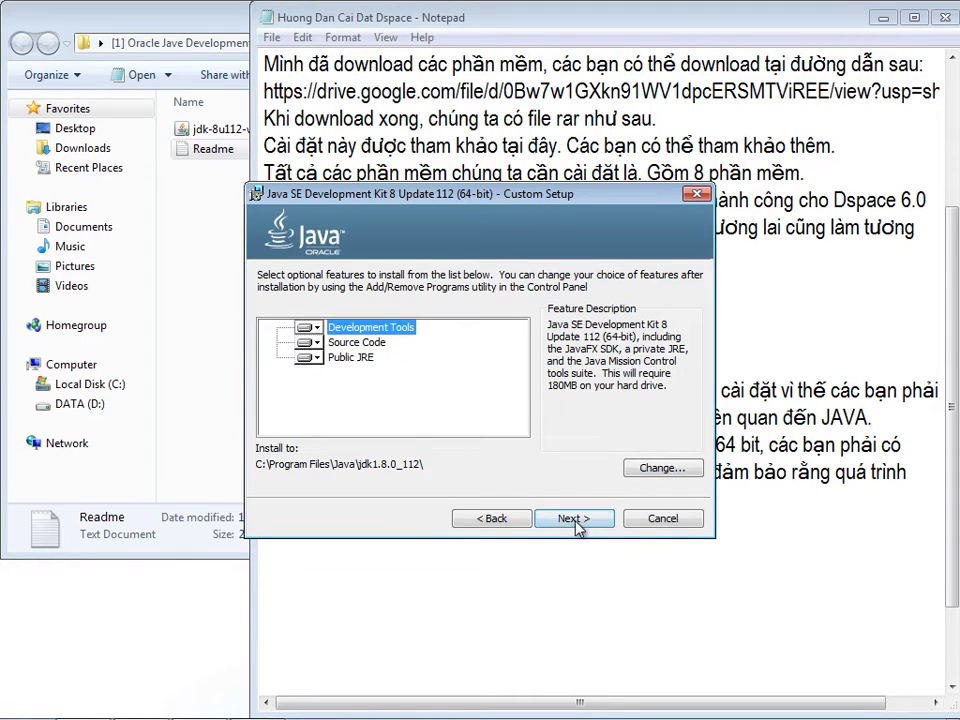
pyautogui.click(574, 522)
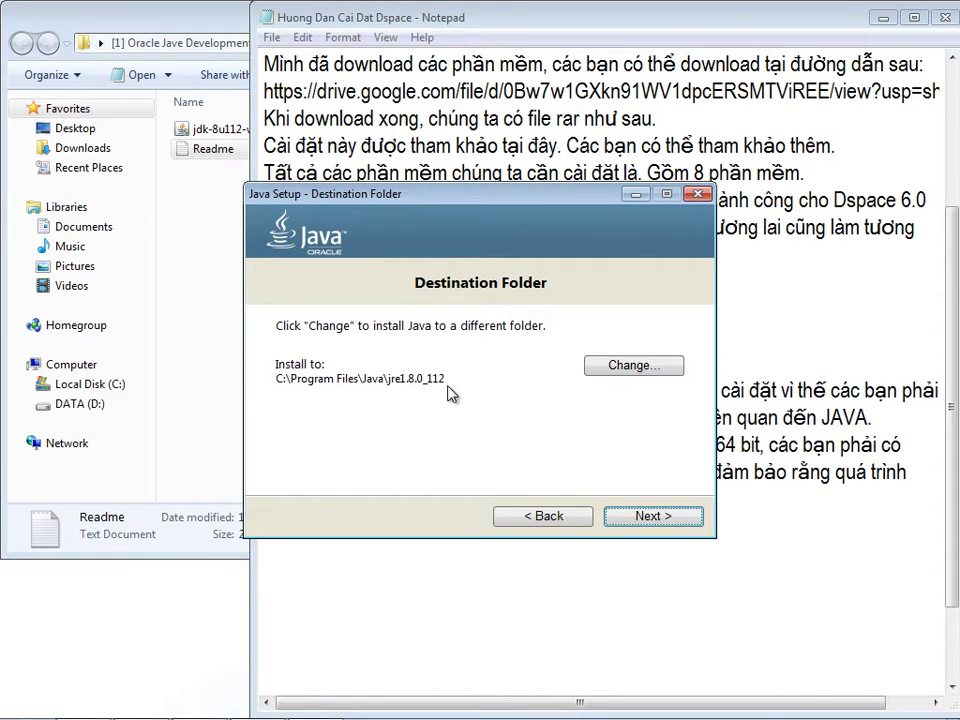
pyautogui.click(650, 515)
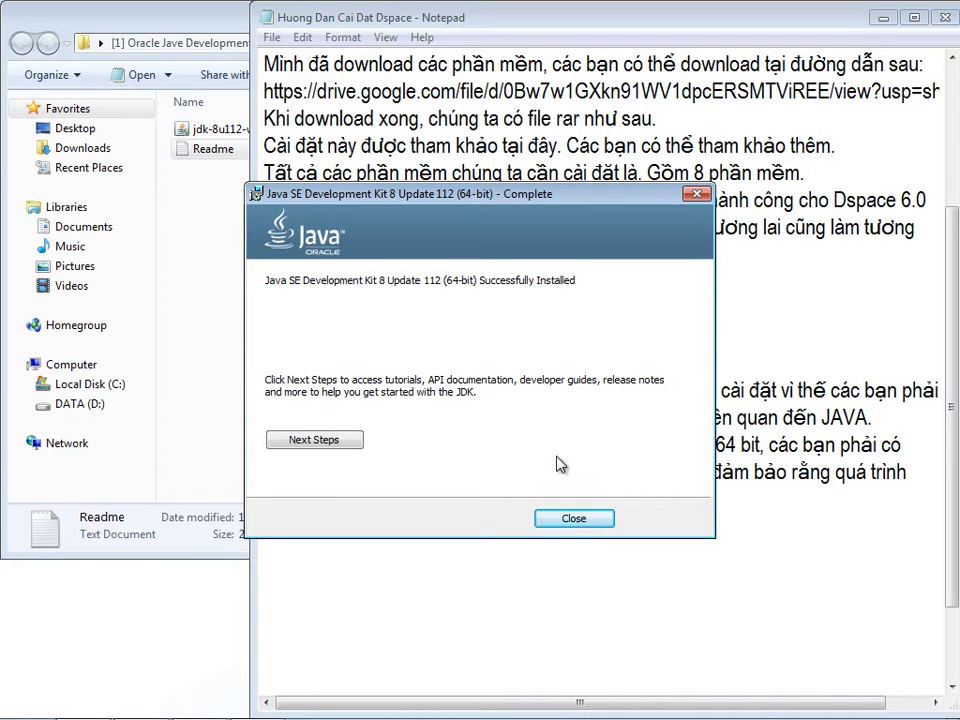
pyautogui.click(574, 519)
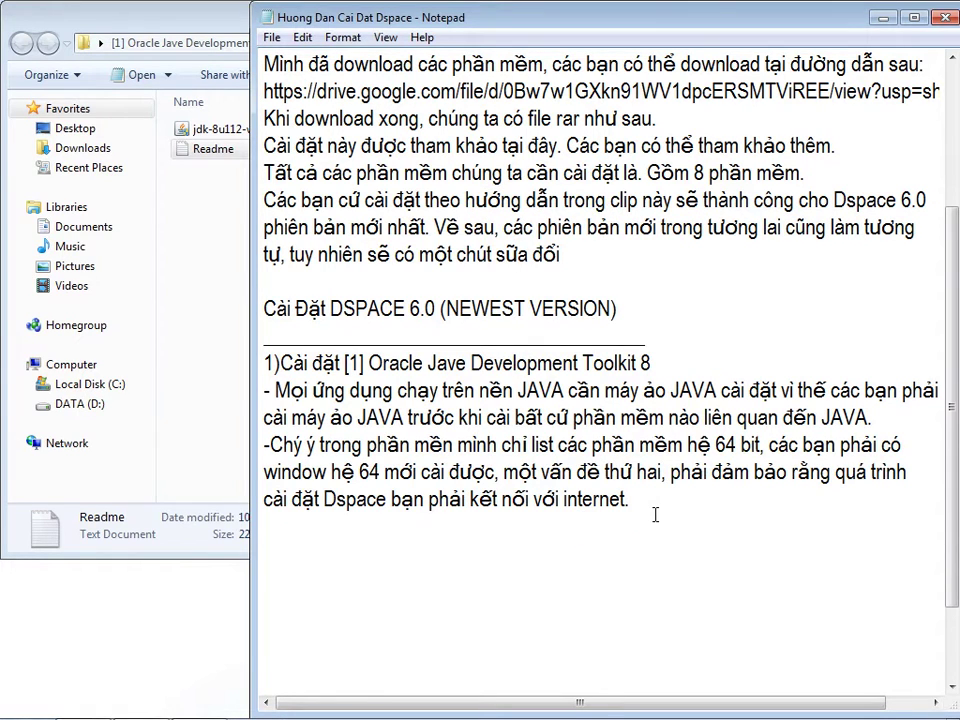
# - Type the line 'Quá trình cài đặt JDK (Máy ảo JAVA) hoàn tất.'
pyautogui.write('Quá tring2')
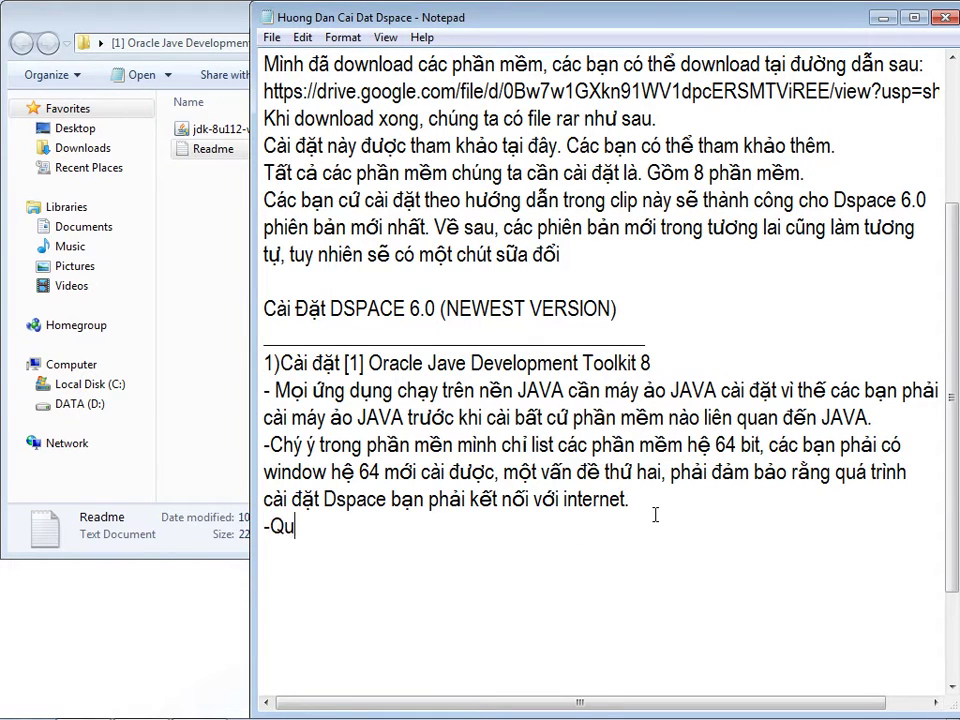
pyautogui.press('BackSpace')
pyautogui.press('BackSpace')
pyautogui.press('BackSpace')
pyautogui.press('BackSpace')
pyautogui.write('ình cài đ')
pyautogui.write('ặt ')
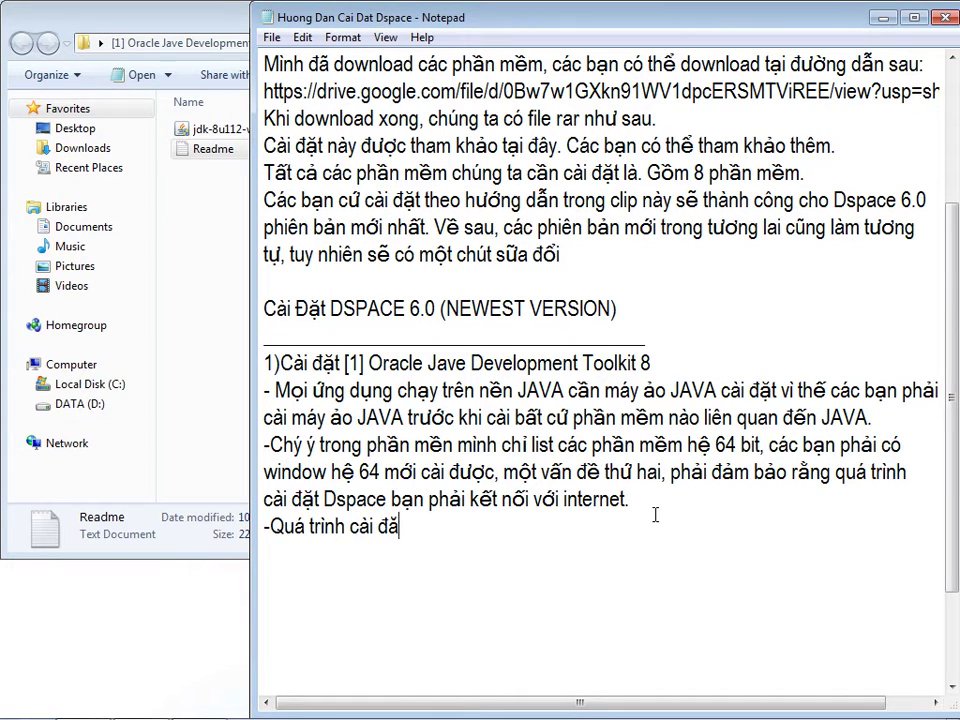
pyautogui.write('JDK ()')
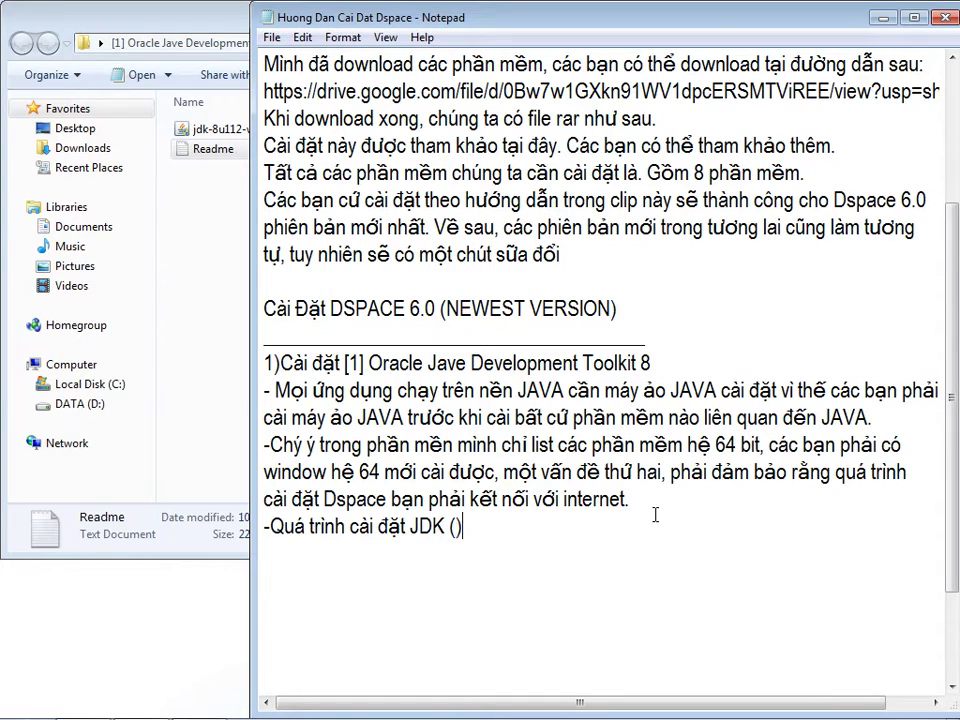
pyautogui.write('Máy ảo JAVA')
pyautogui.press('End')
pyautogui.write('hoàn tất.')
# - Note that environment variables must be set so Java apps know where the JDK is installed
pyautogui.press('Return')
pyautogui.write('-')
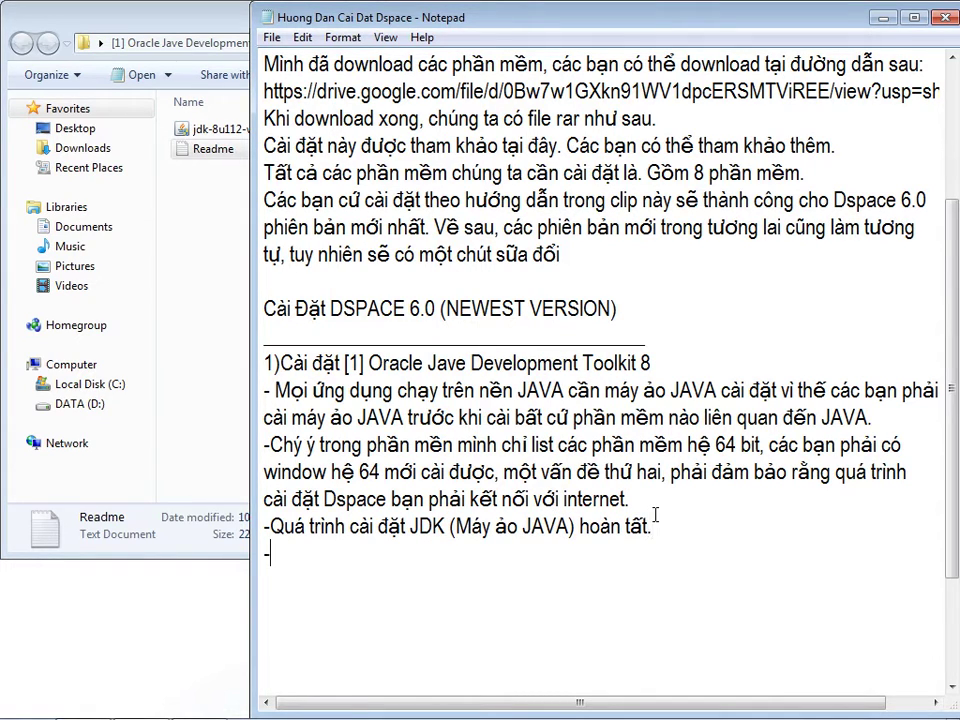
pyautogui.write('Ta phải ')
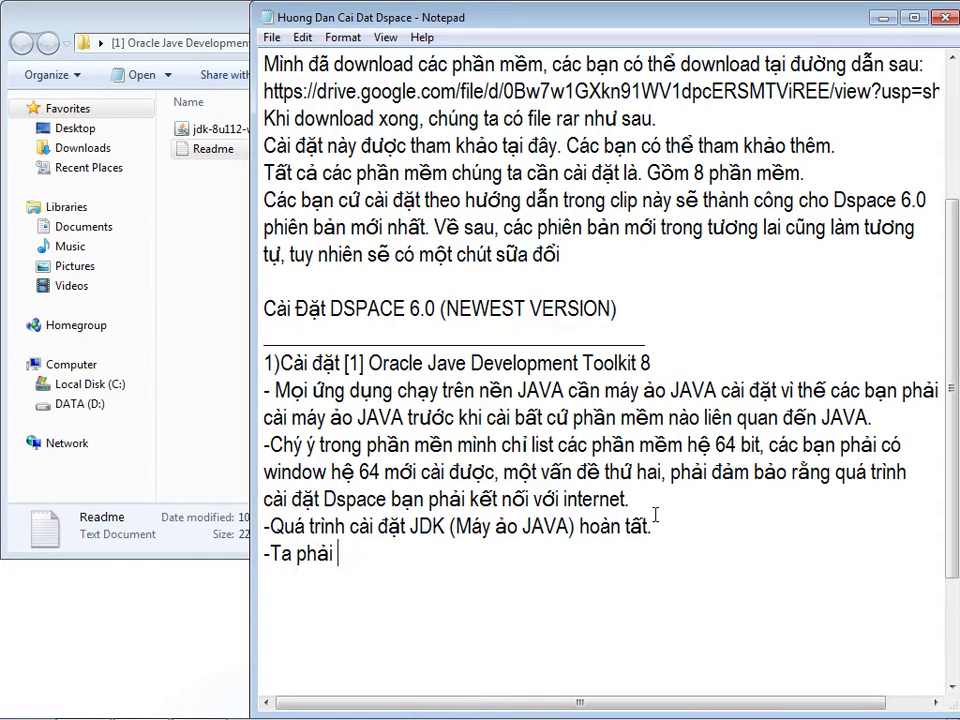
pyautogui.write('thiết lập một ')
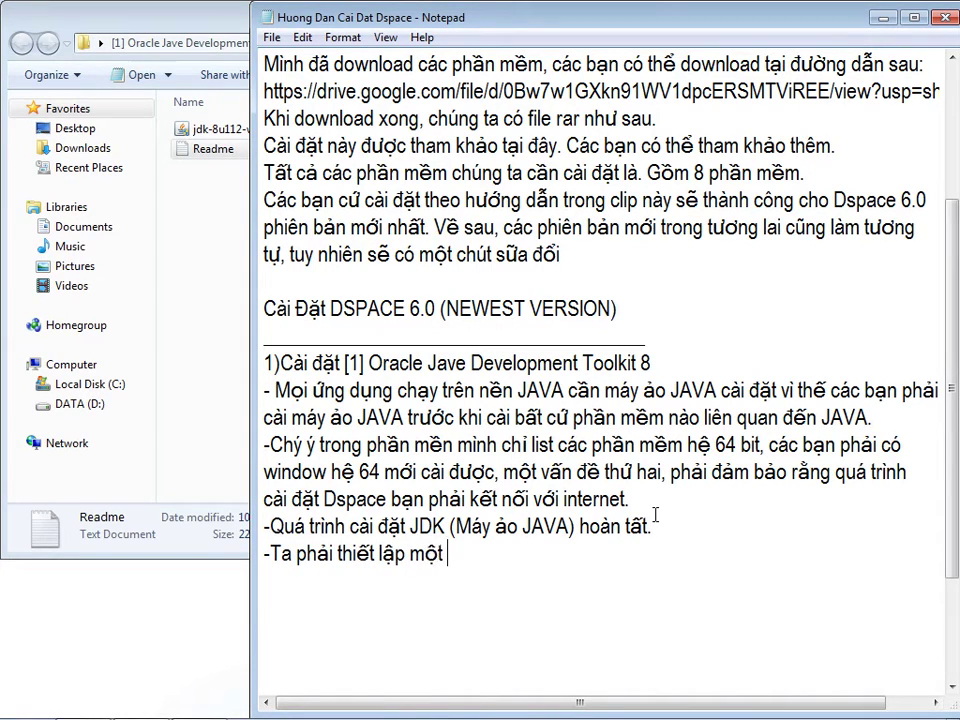
pyautogui.write('số biến môi')
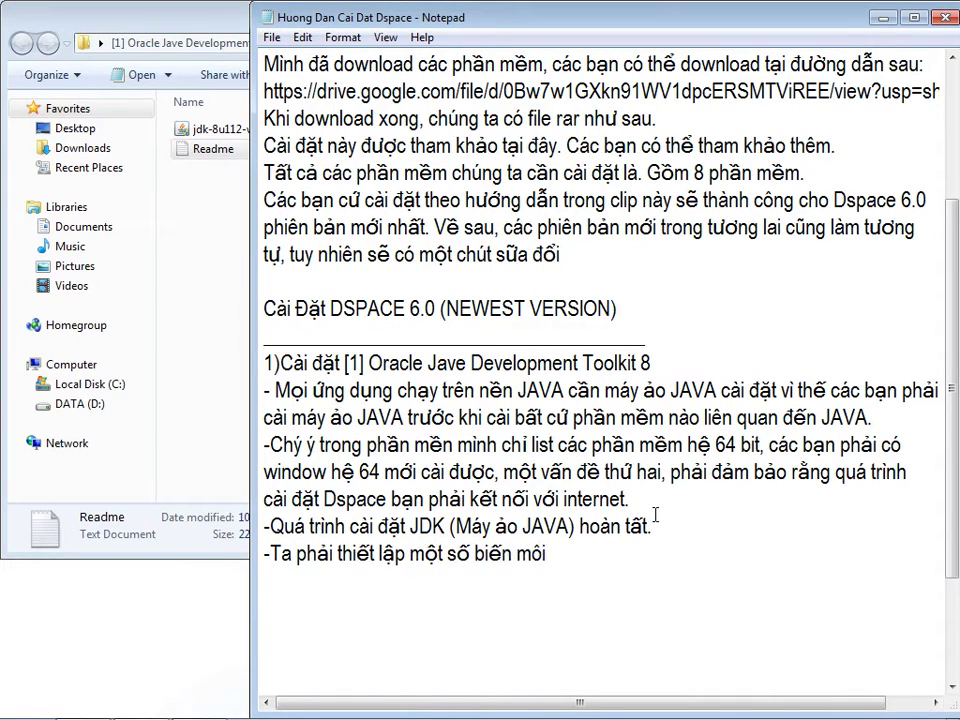
pyautogui.write(' trường để ')
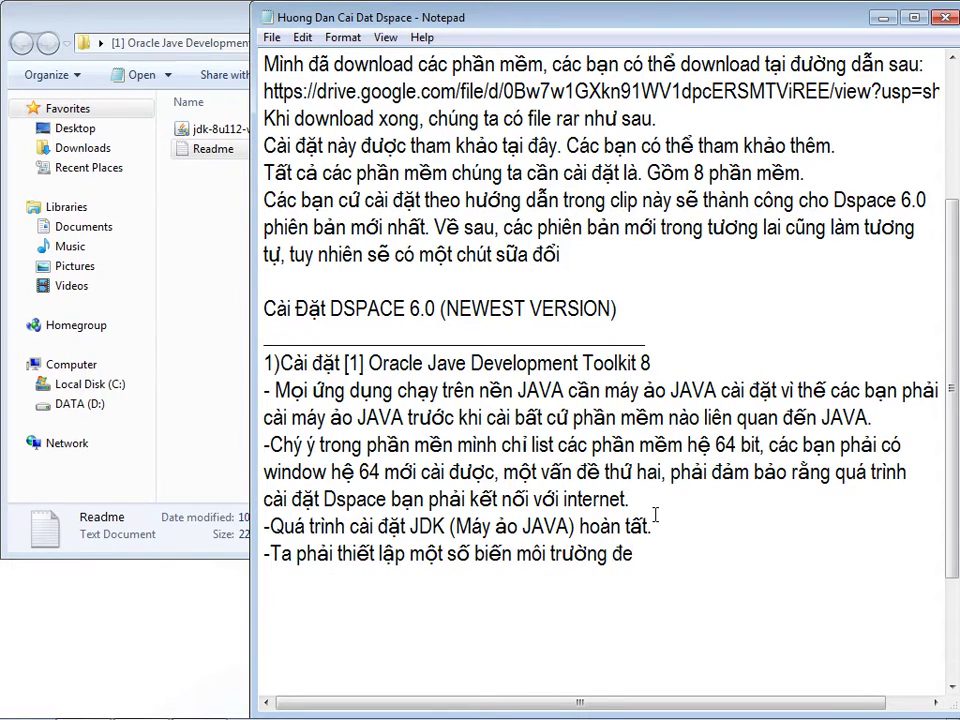
pyautogui.write('các ứng dụng ')
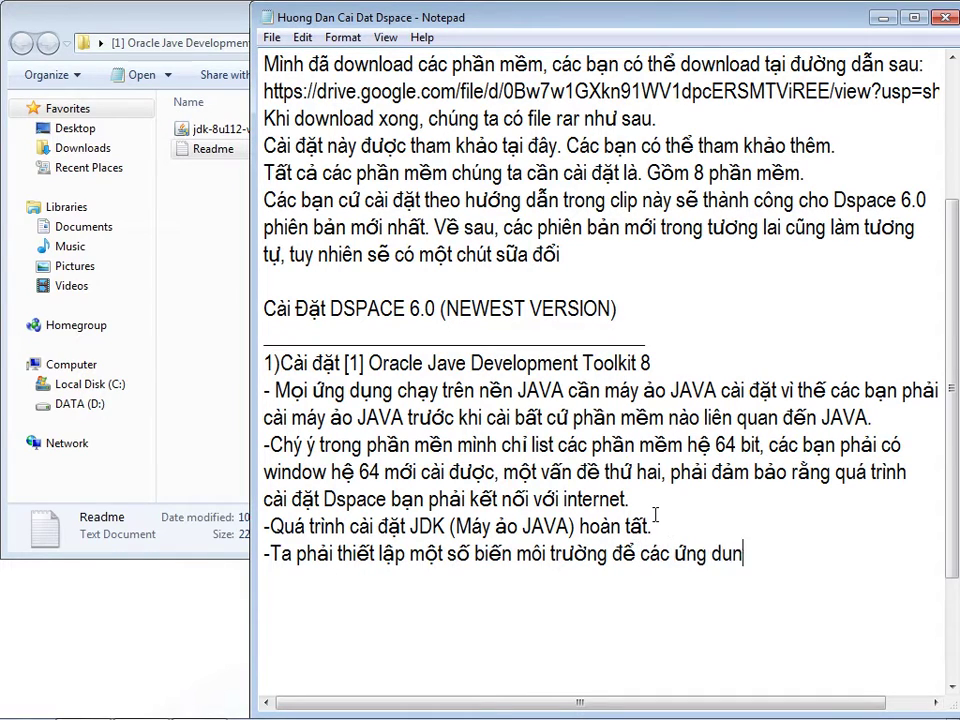
pyautogui.write('JAVA có thể ')
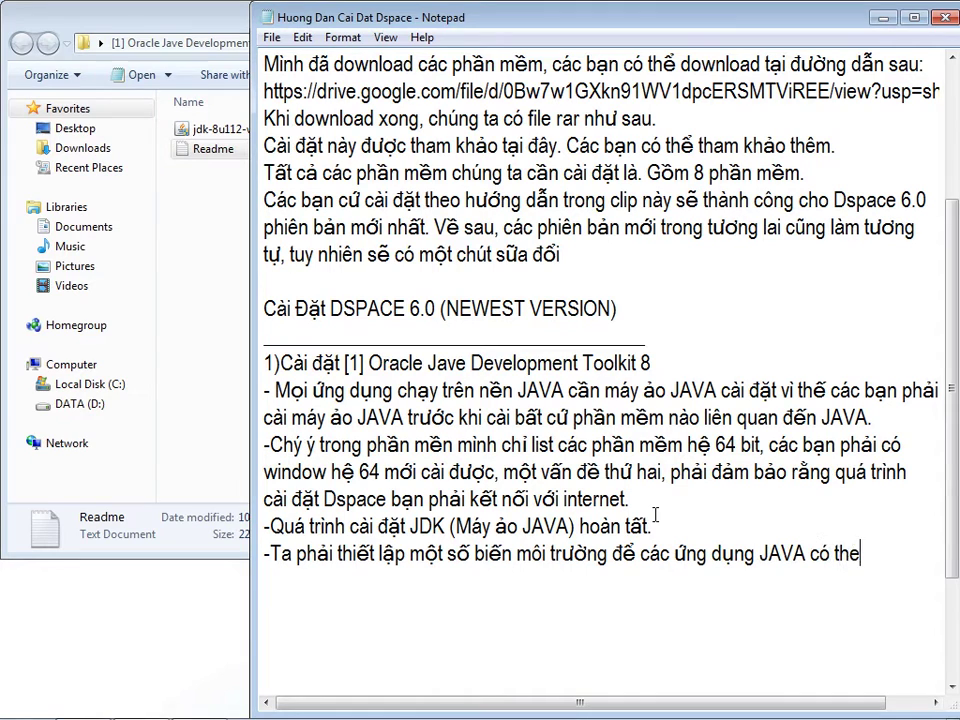
pyautogui.write('biết được')
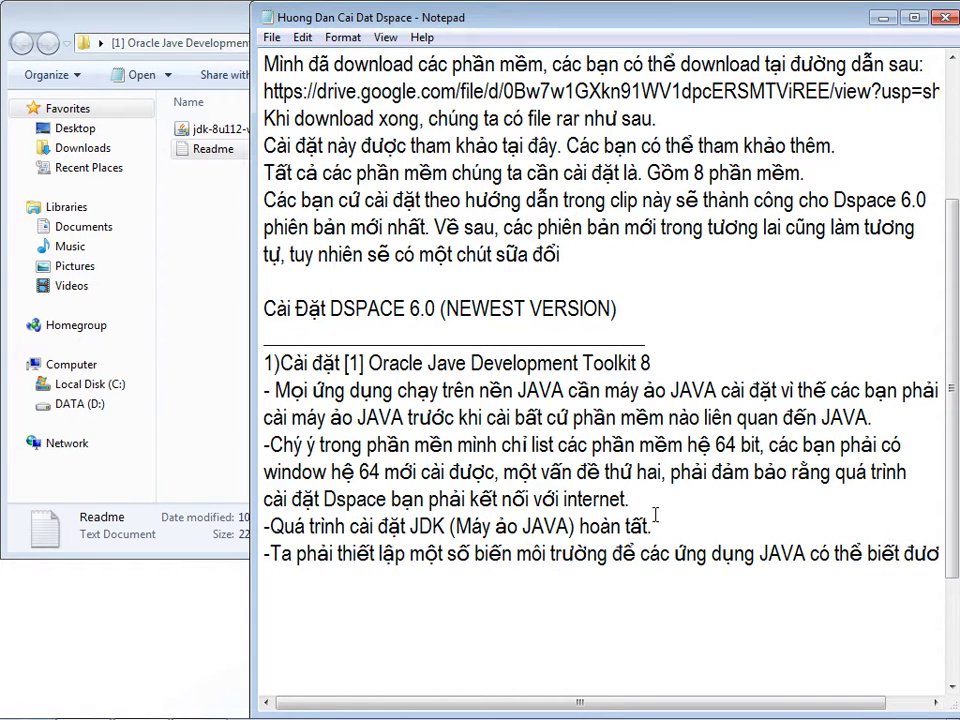
pyautogui.press('Return')
pyautogui.write('nơi cài đ8a')
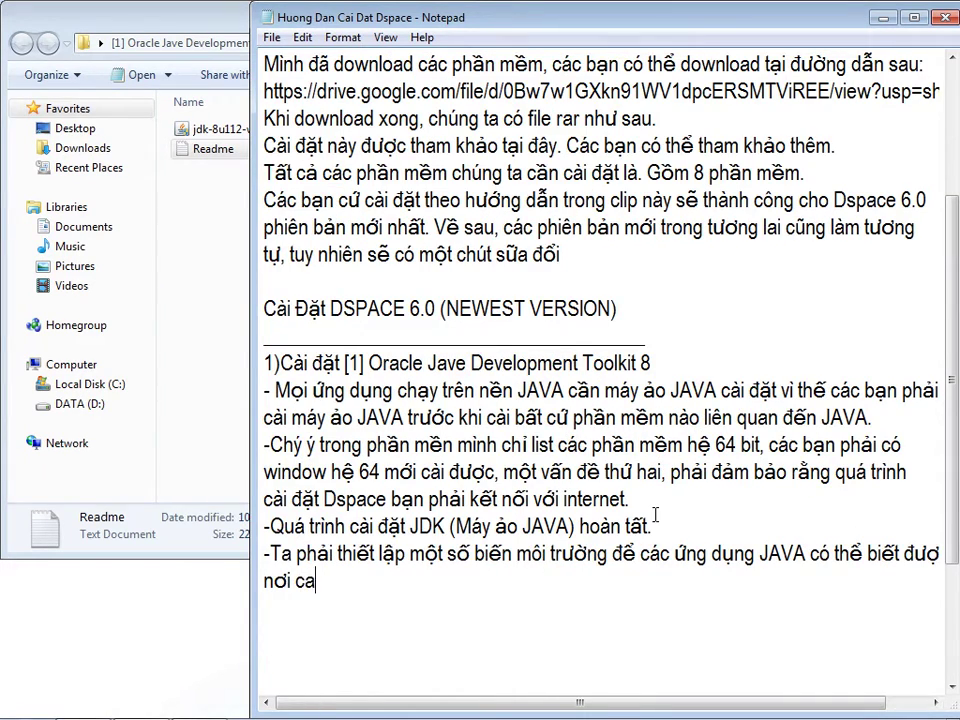
pyautogui.press('BackSpace')
pyautogui.press('BackSpace')
pyautogui.write('ặt JDK này.')
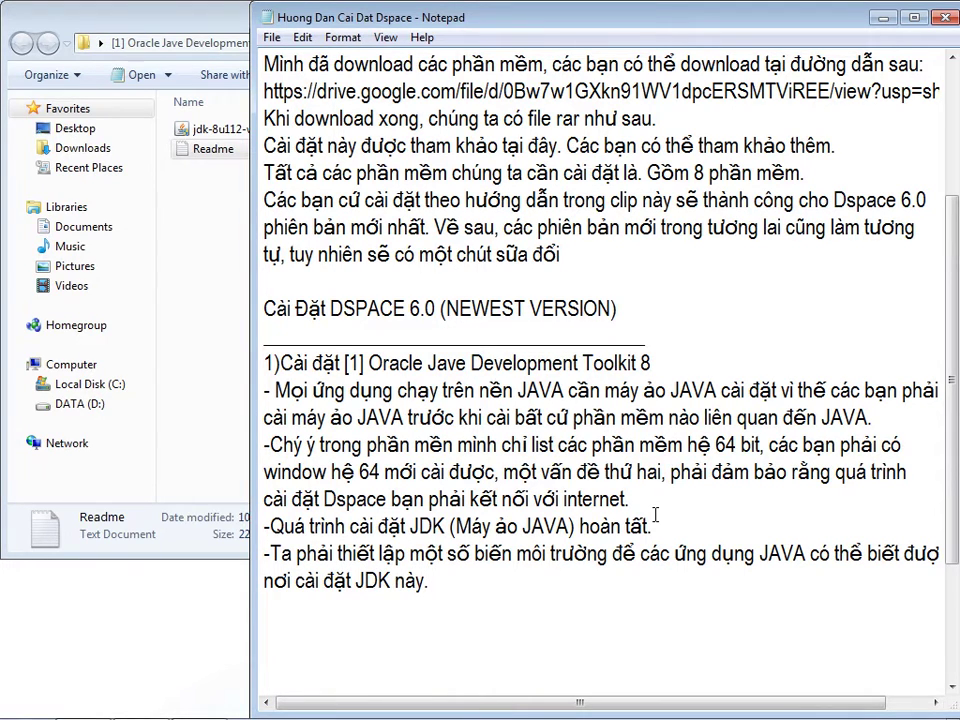
pyautogui.click(185, 222)
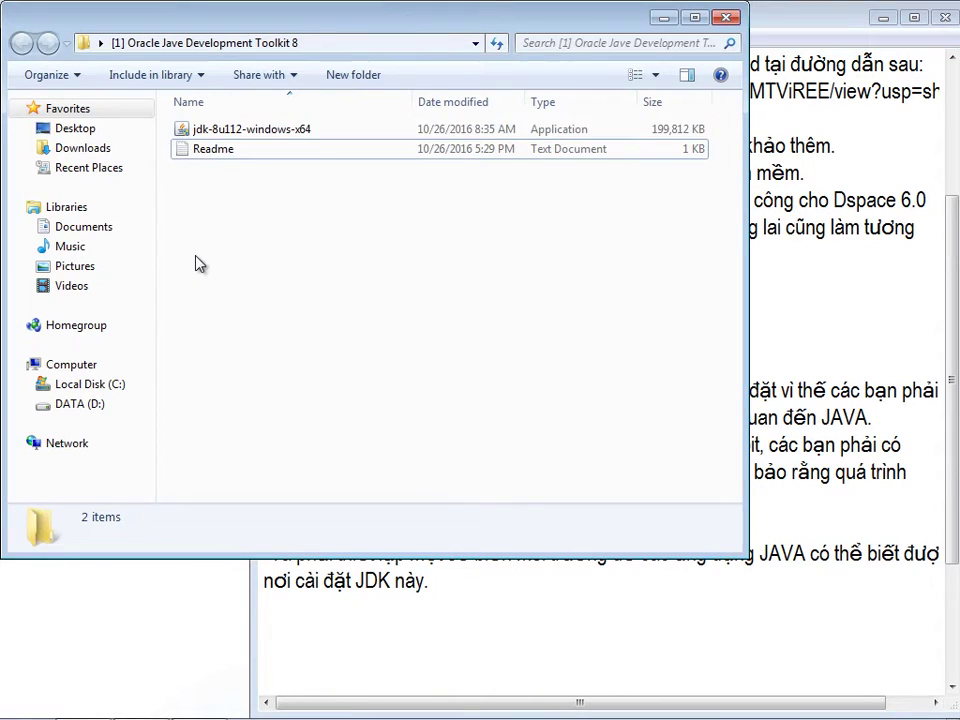
# - Copy the C:\Program Files\Java\jdk1.8.0_112 folder path from the address bar
pyautogui.click(72, 386)
pyautogui.doubleClick(252, 149)
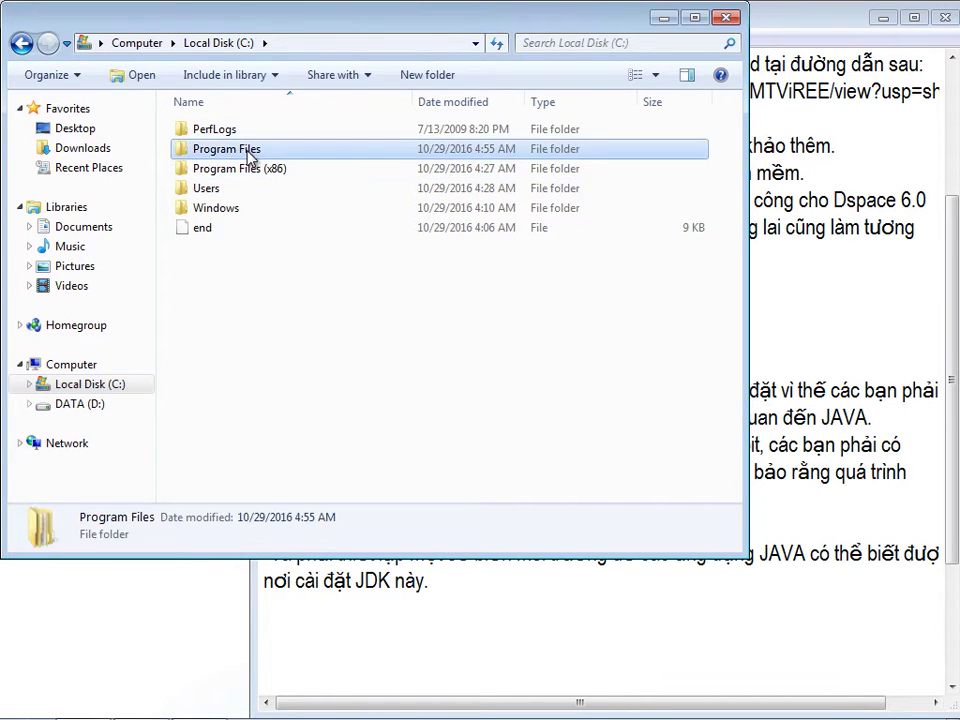
pyautogui.doubleClick(225, 190)
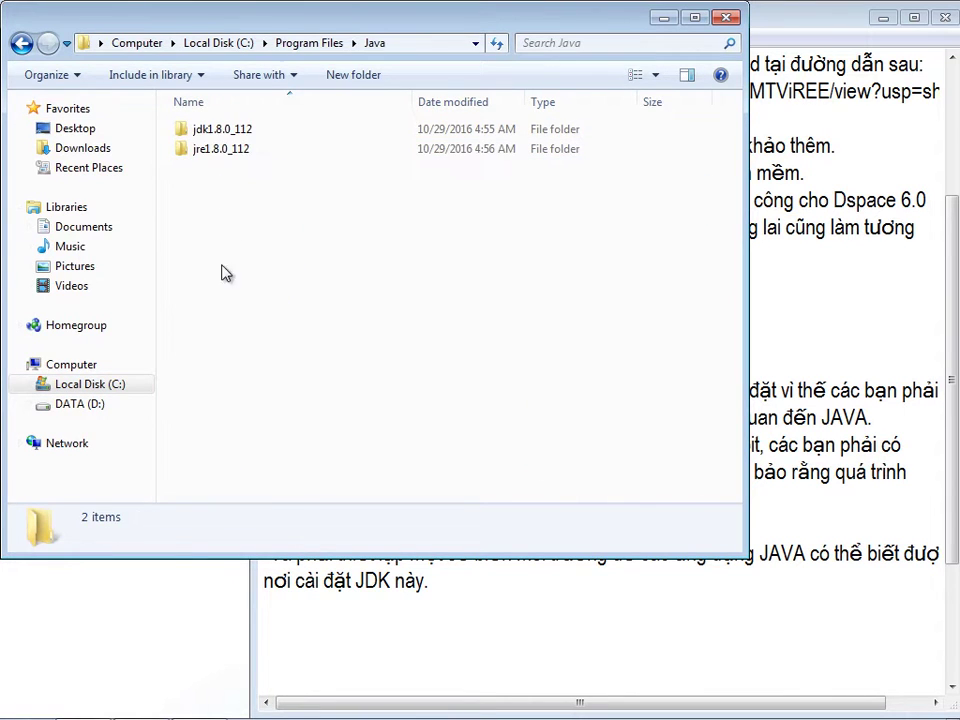
pyautogui.doubleClick(220, 138)
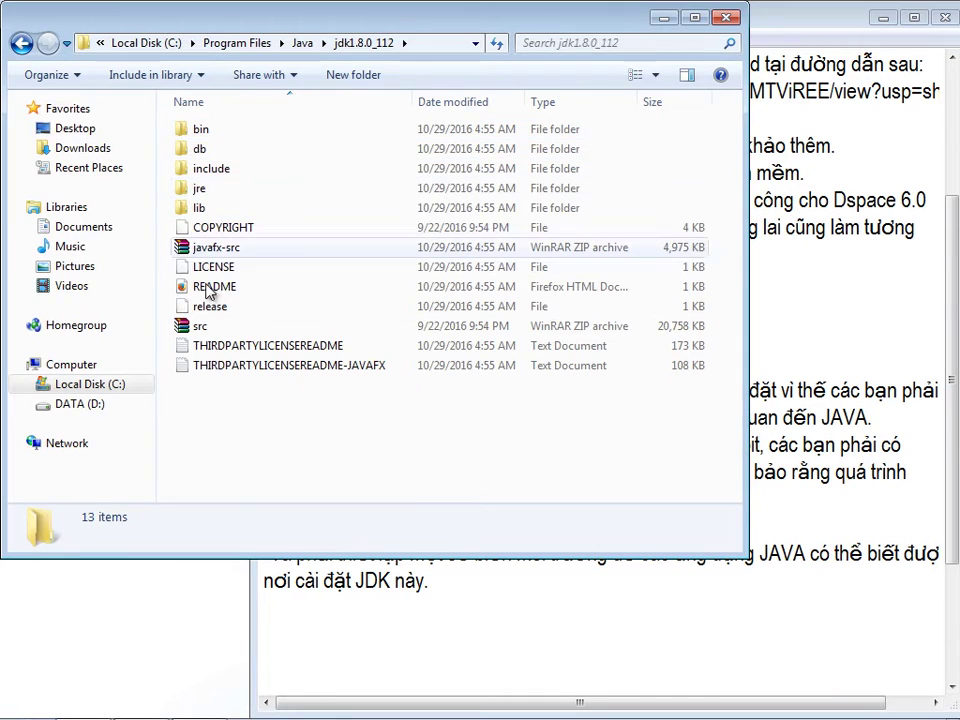
pyautogui.click(439, 43)
pyautogui.rightClick(237, 42)
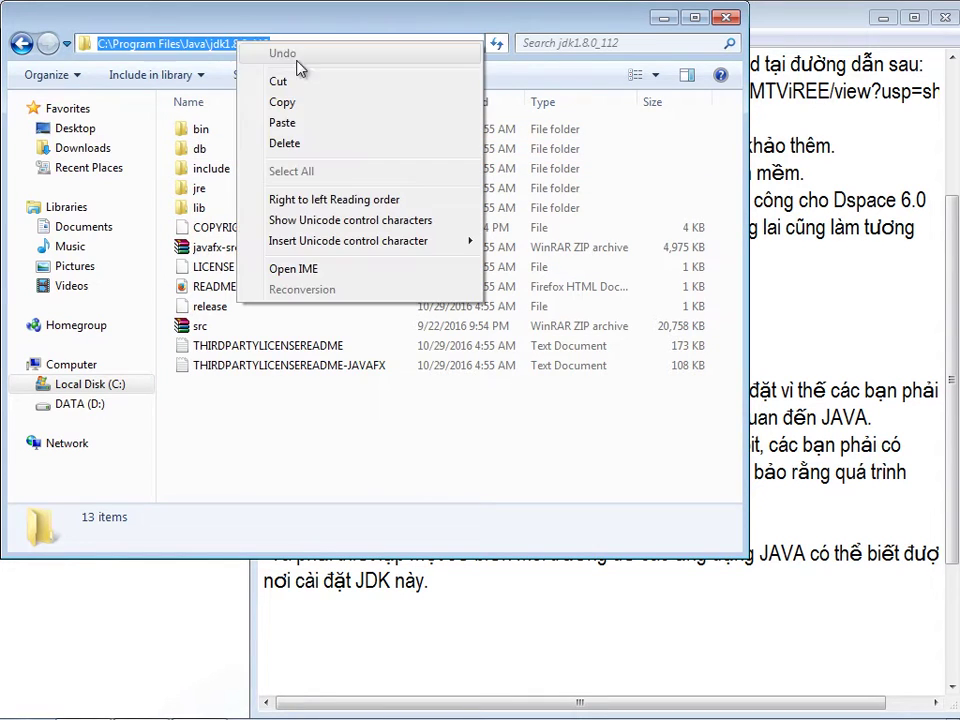
pyautogui.click(291, 108)
pyautogui.rightClick(250, 46)
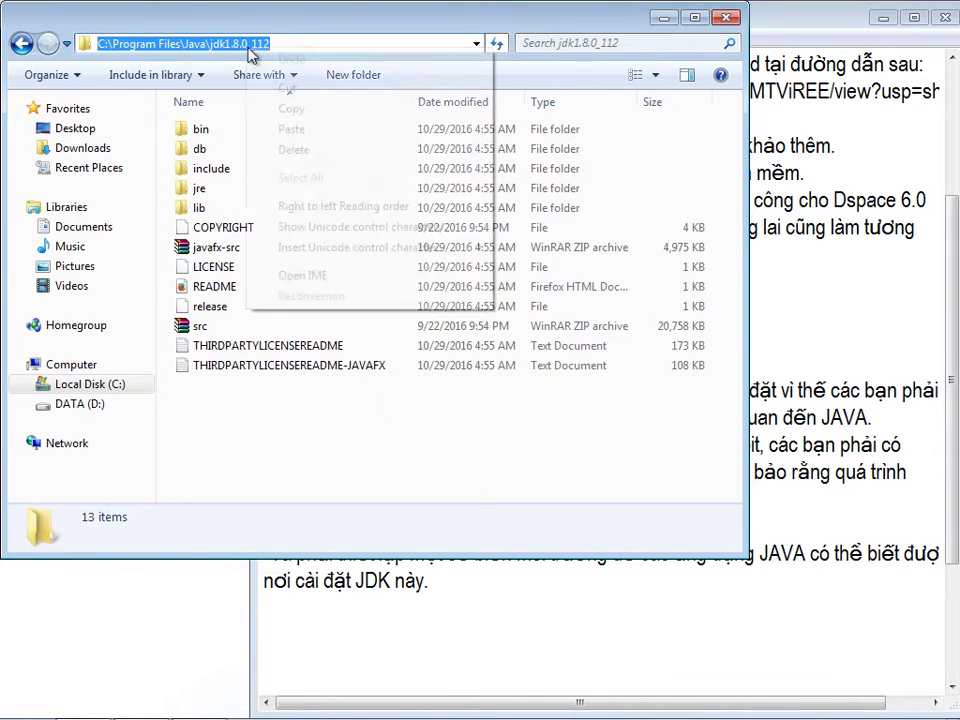
pyautogui.click(293, 109)
# - Open the Computer properties and go to Advanced system settings
pyautogui.click(66, 366)
pyautogui.rightClick(85, 371)
pyautogui.click(145, 579)
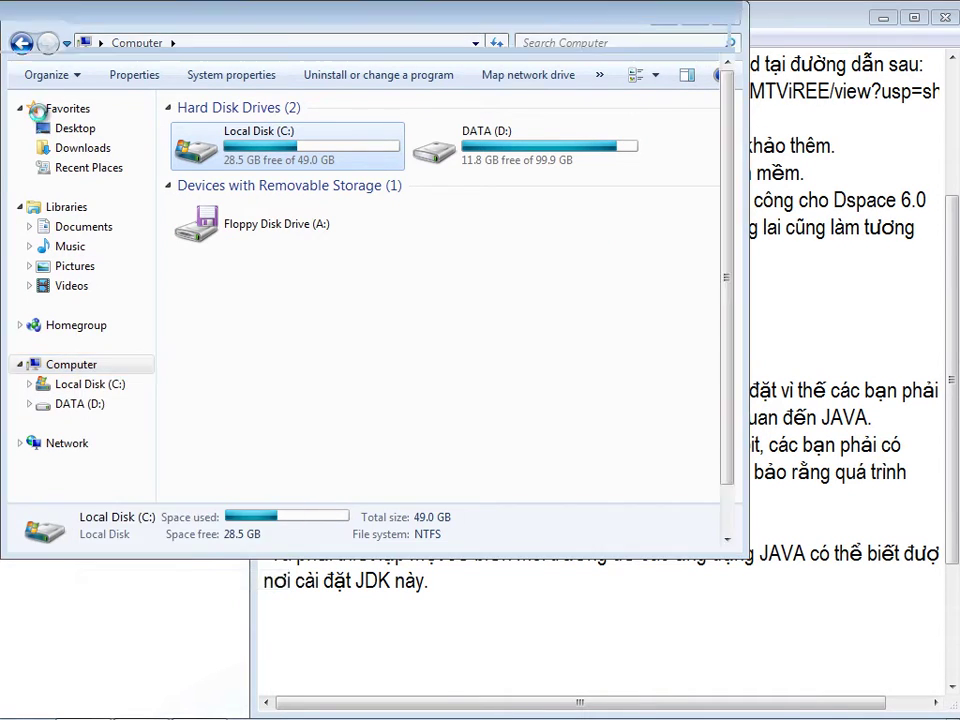
pyautogui.click(60, 177)
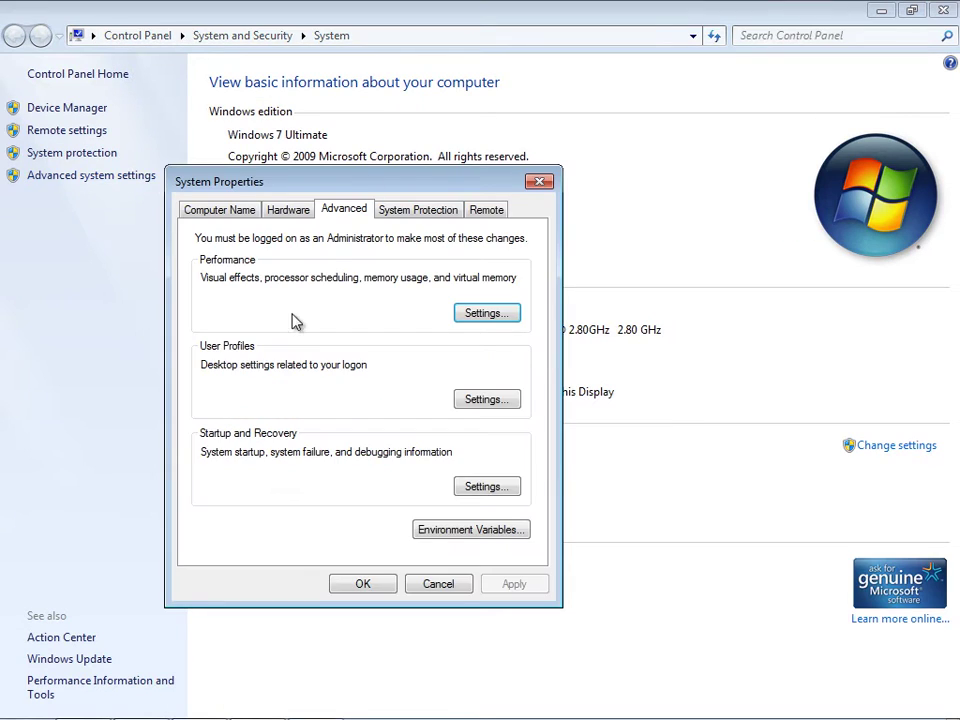
# - Create a JAVA_HOME system variable whose value is the pasted JDK folder path
pyautogui.click(482, 534)
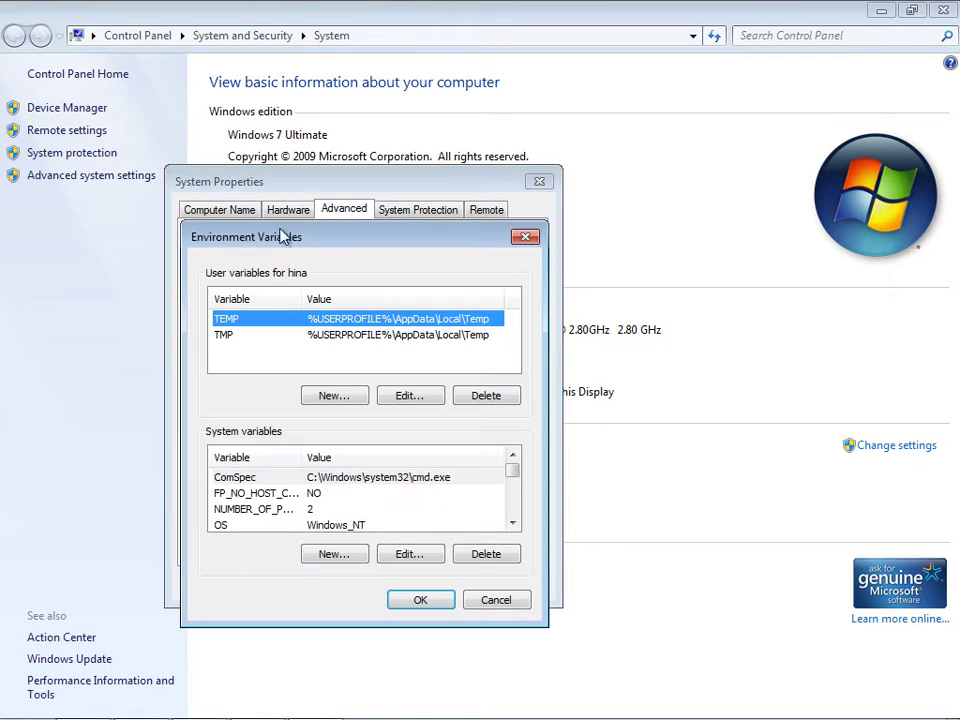
pyautogui.click(512, 522)
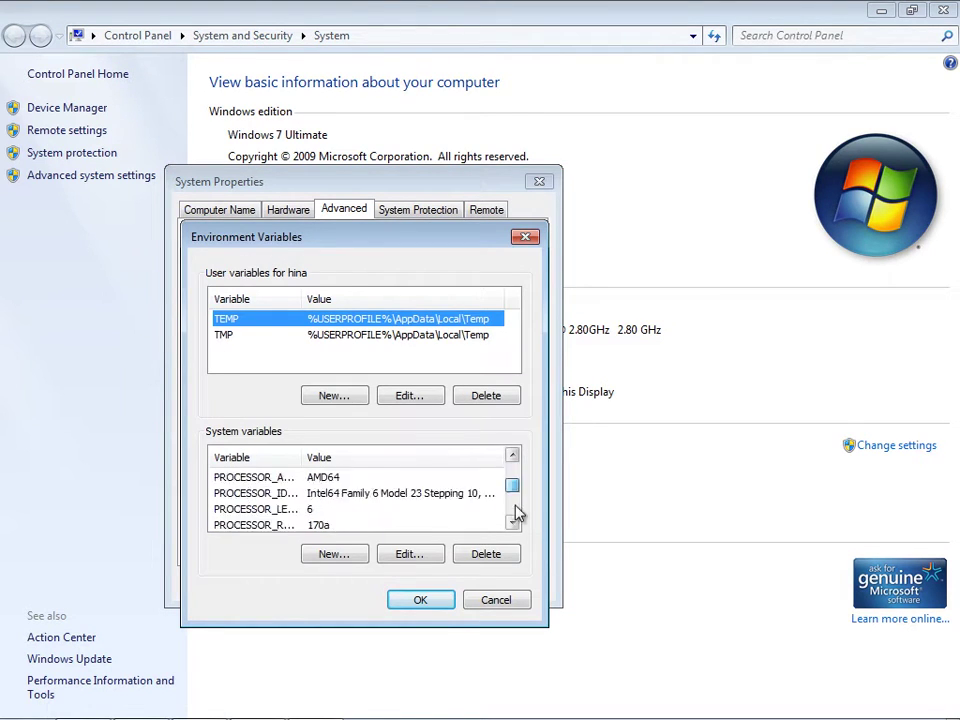
pyautogui.click(342, 558)
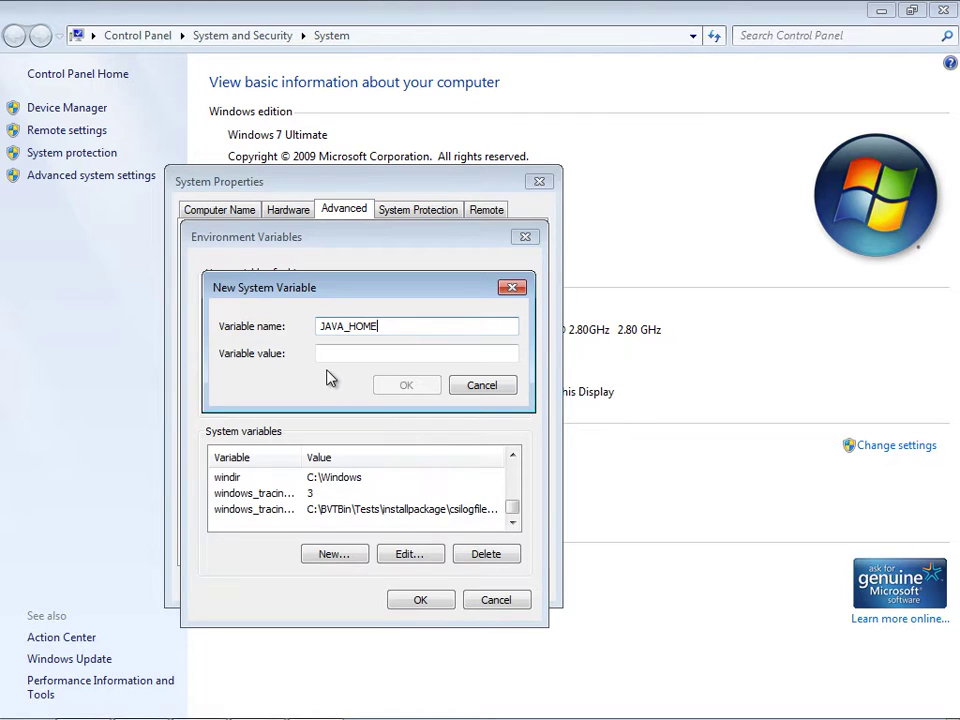
pyautogui.click(360, 354)
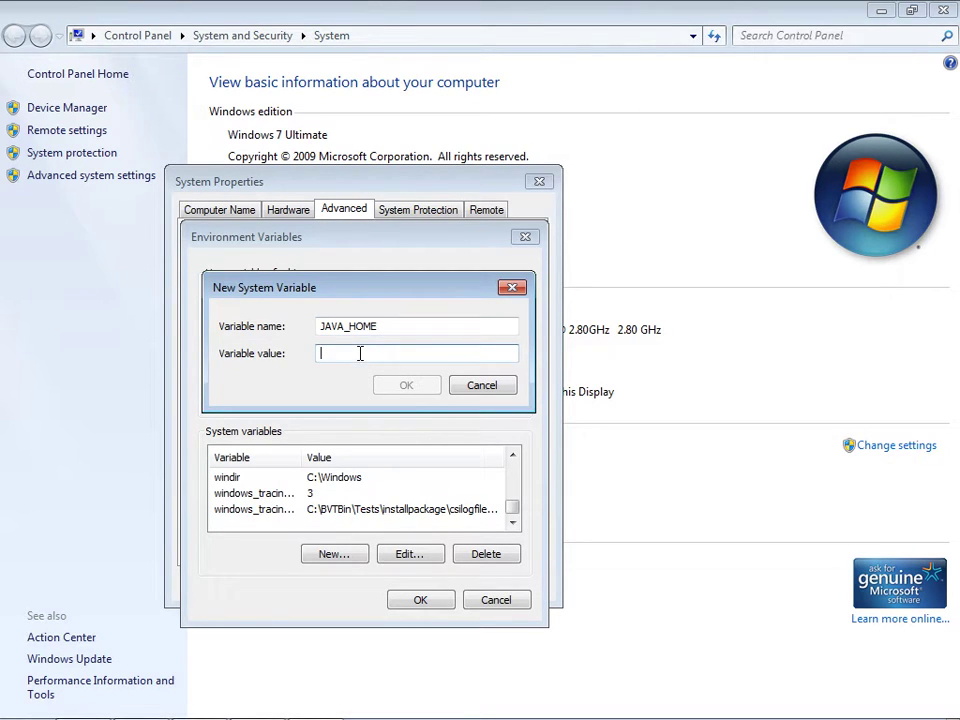
pyautogui.hotkey('ctrl', 'v')
pyautogui.click(406, 387)
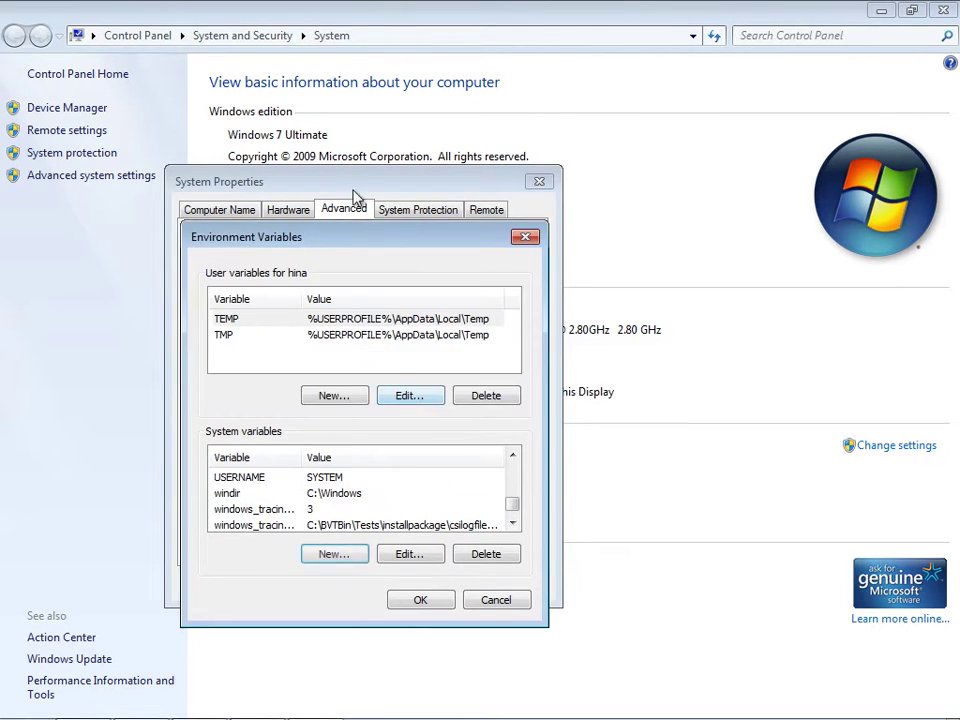
# - Open the Path system variable for editing
pyautogui.moveTo(345, 235); pyautogui.dragTo(241, 140)
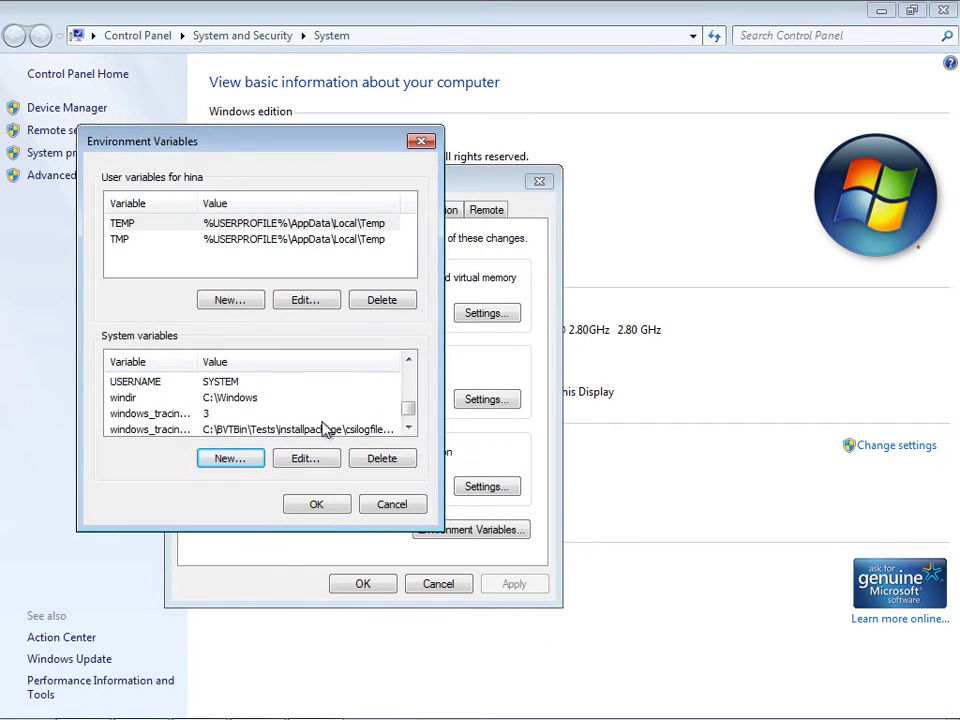
pyautogui.moveTo(407, 407)
pyautogui.mouseDown()
pyautogui.moveTo(409, 422)
pyautogui.moveTo(410, 390)
pyautogui.mouseUp()
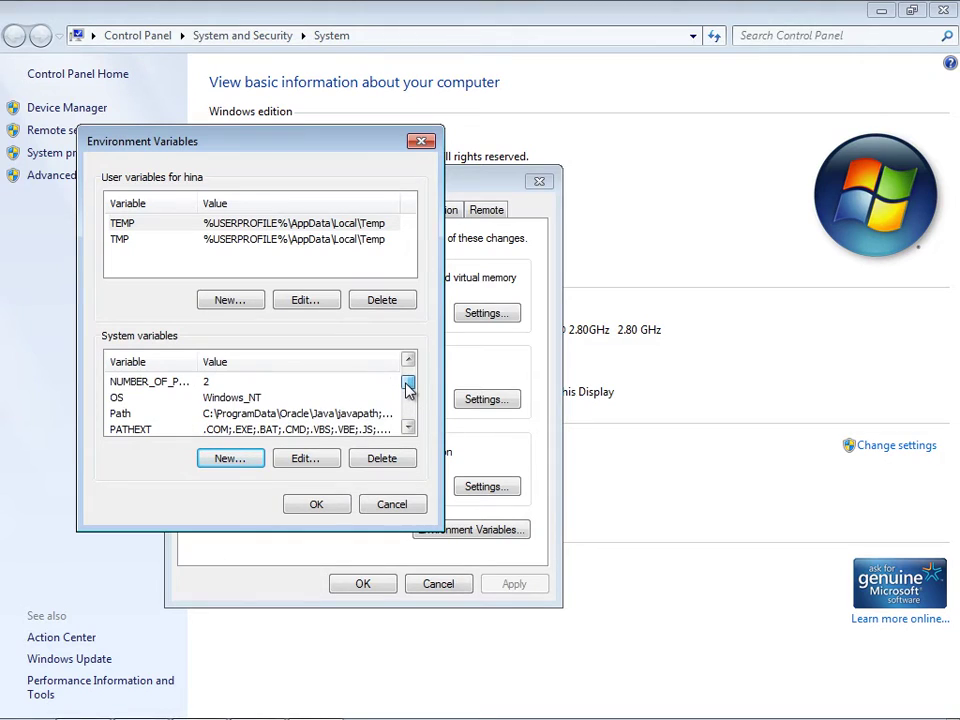
pyautogui.click(233, 415)
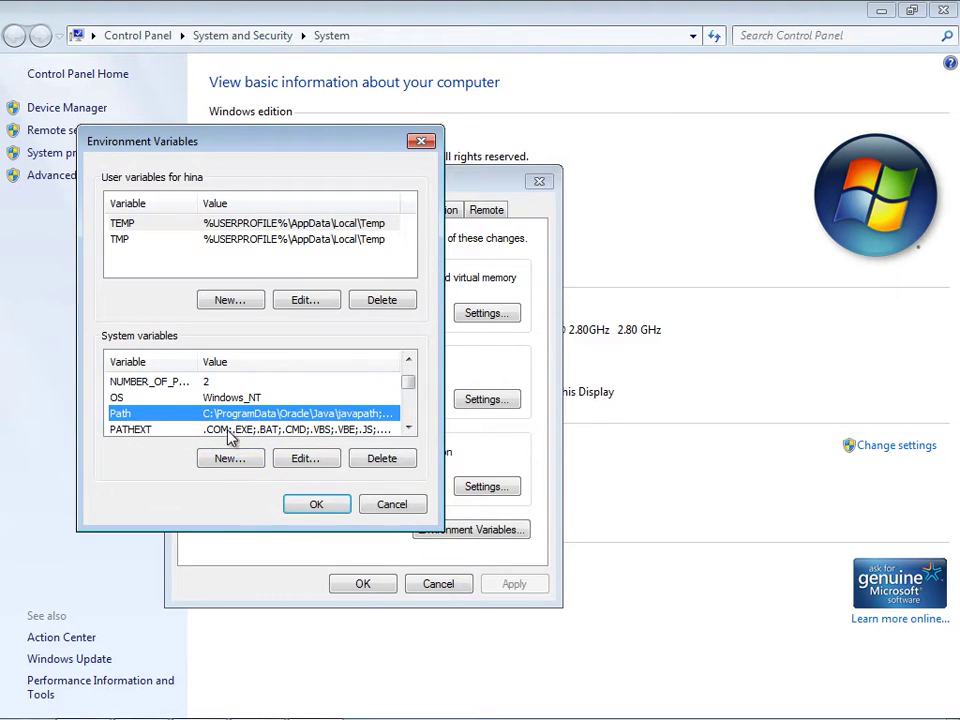
pyautogui.click(303, 460)
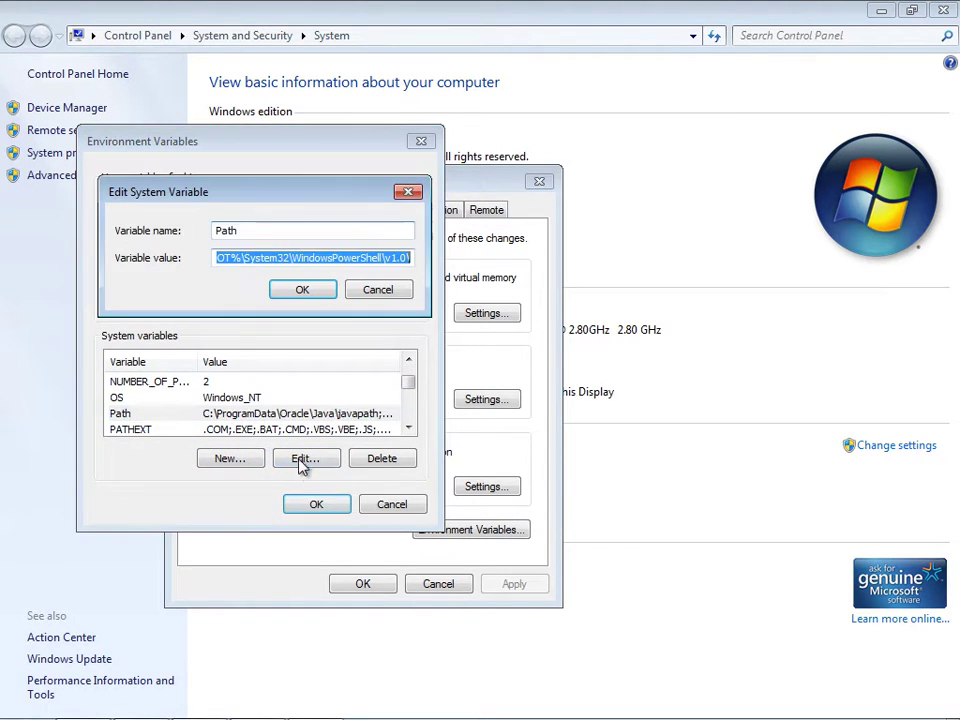
pyautogui.click(374, 258)
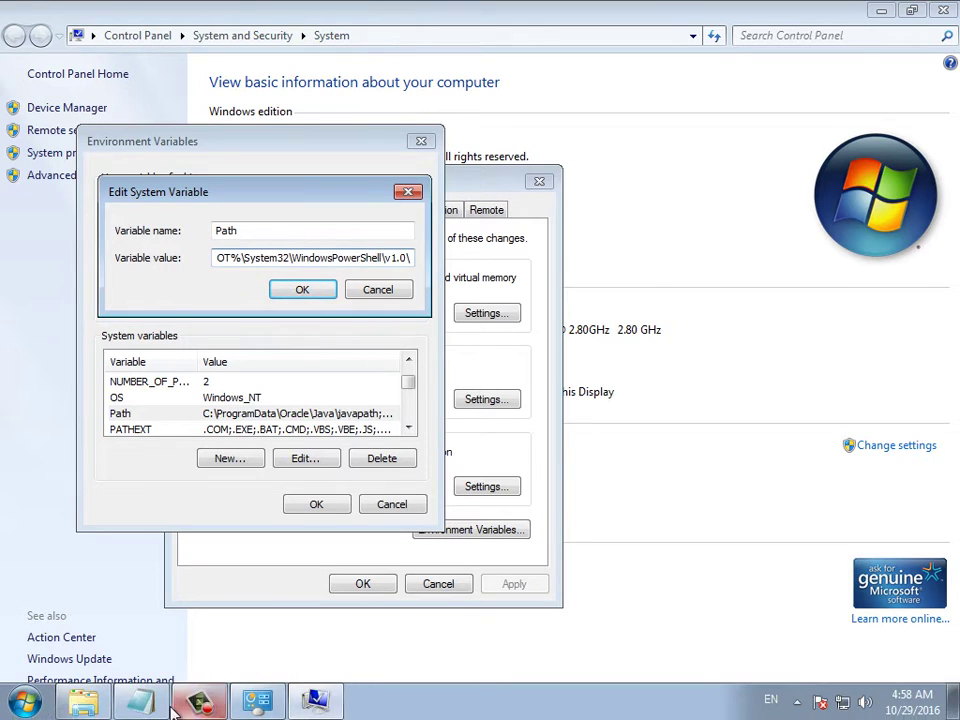
pyautogui.click(145, 700)
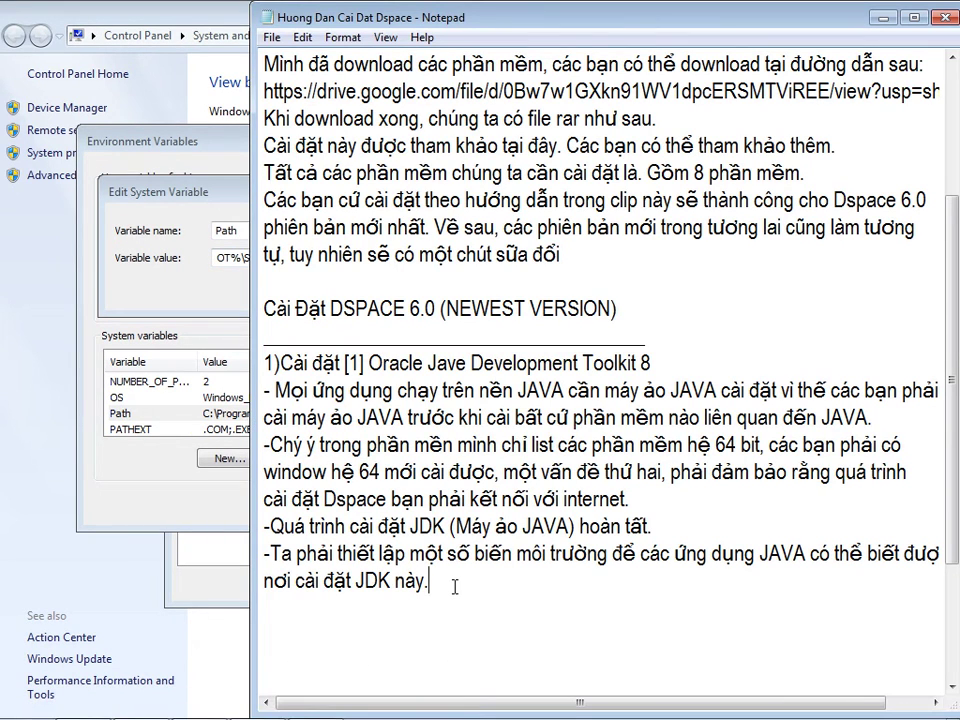
# - Copy the C:\Program Files\Java\jdk1.8.0_112\bin path and paste it on a new notes line
pyautogui.press('Return')
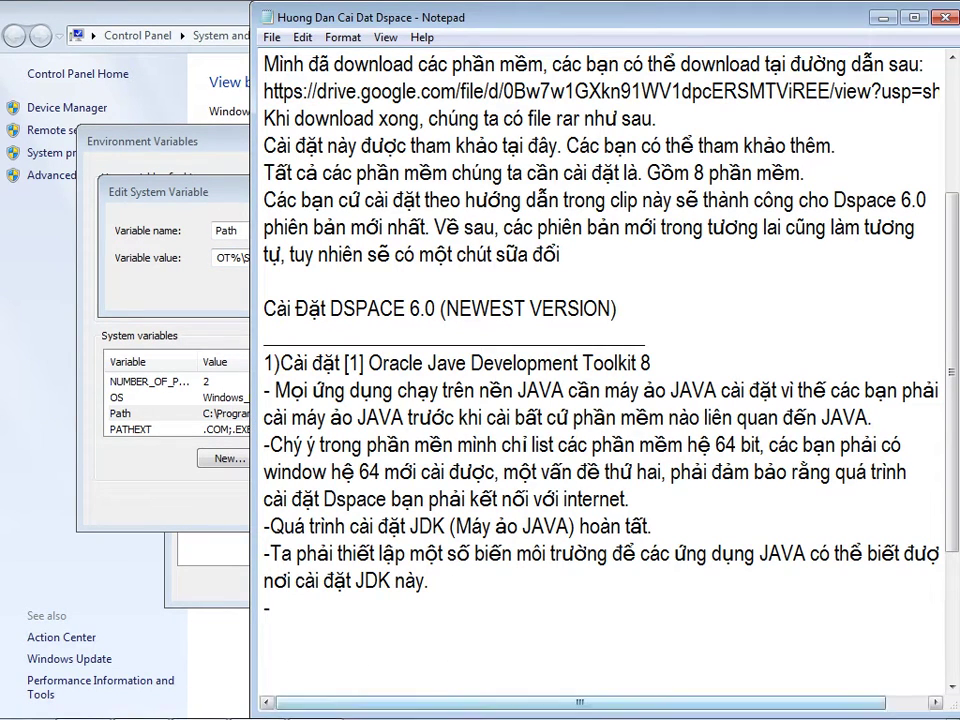
pyautogui.click(83, 708)
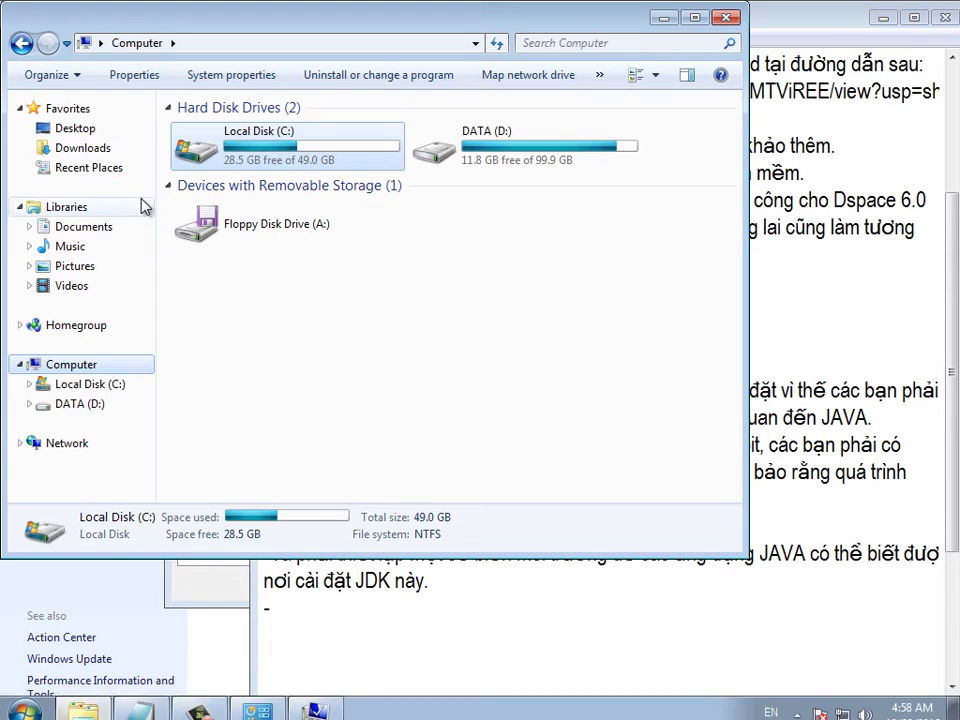
pyautogui.click(72, 385)
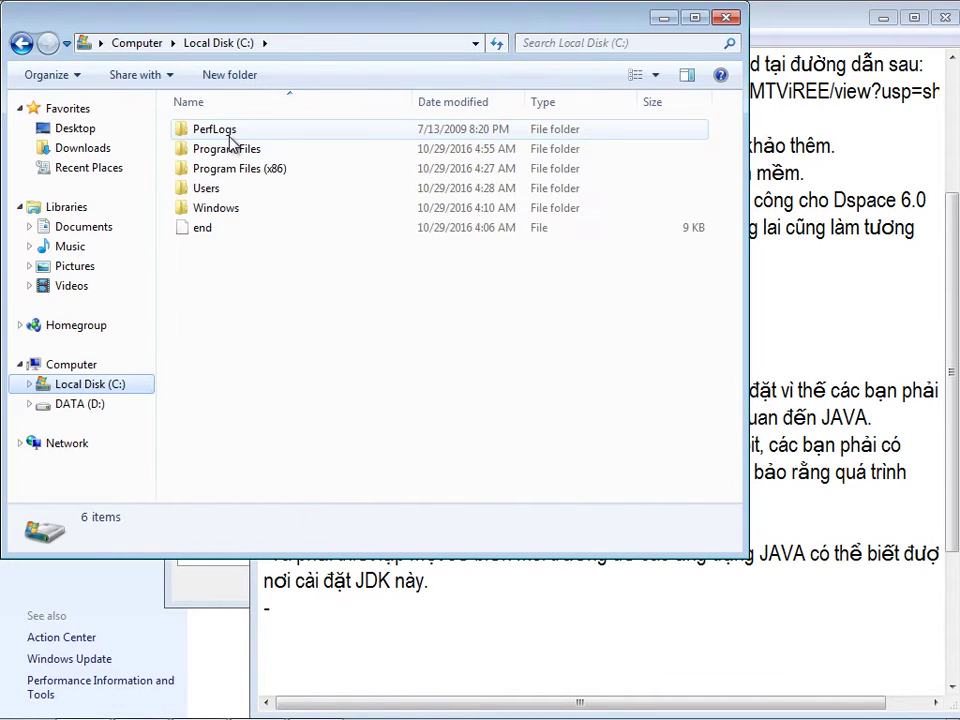
pyautogui.click(262, 171)
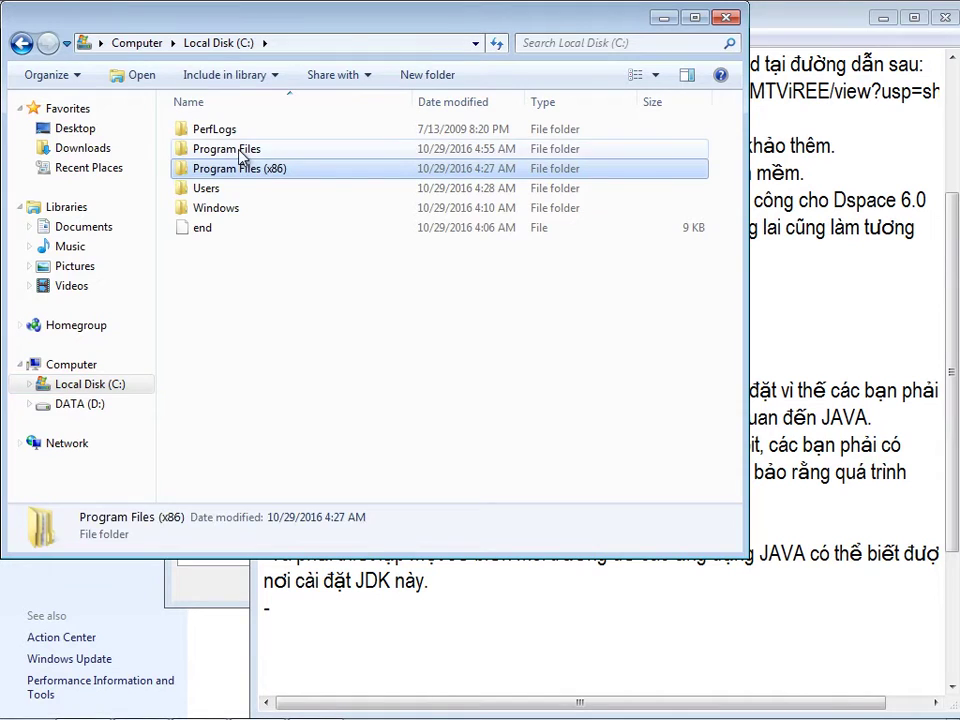
pyautogui.doubleClick(240, 152)
pyautogui.doubleClick(231, 188)
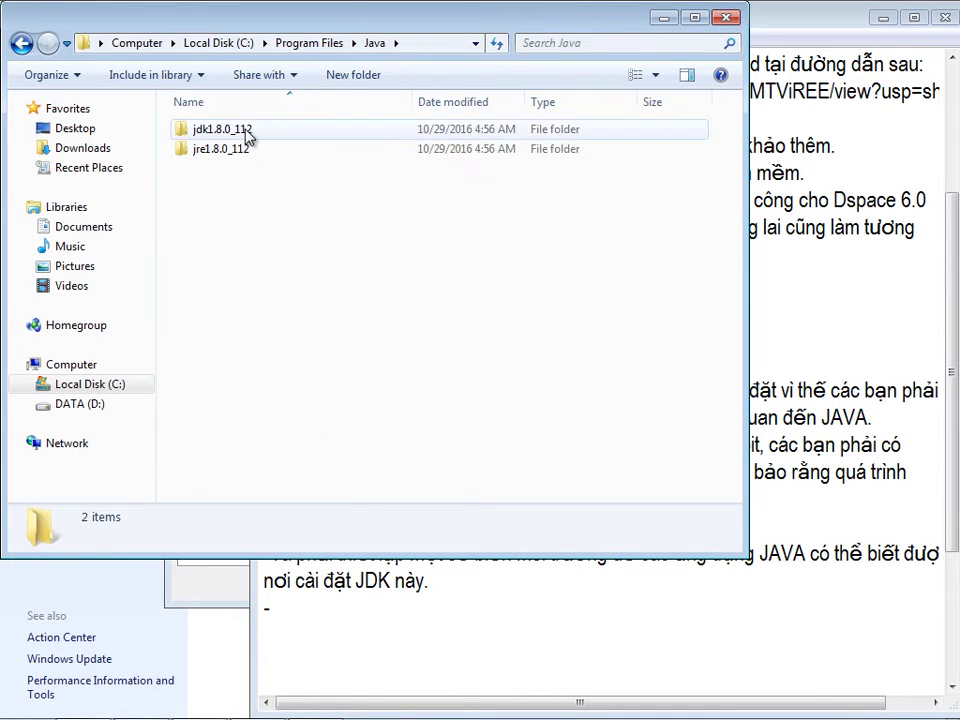
pyautogui.doubleClick(247, 137)
pyautogui.doubleClick(214, 132)
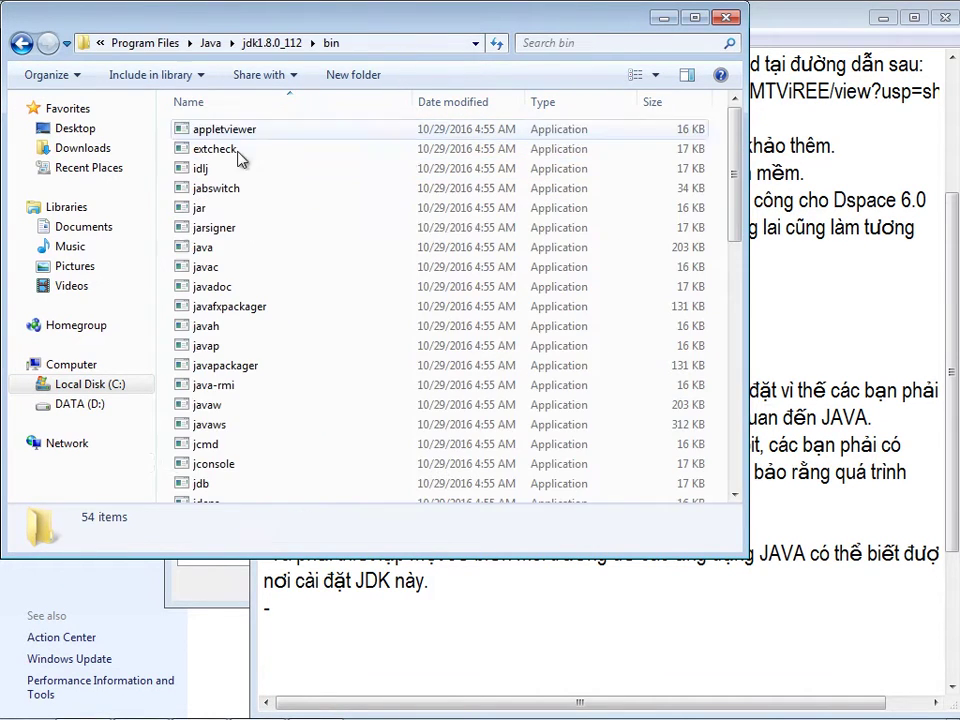
pyautogui.click(228, 46)
pyautogui.hotkey('ctrl', 'c')
pyautogui.rightClick(212, 47)
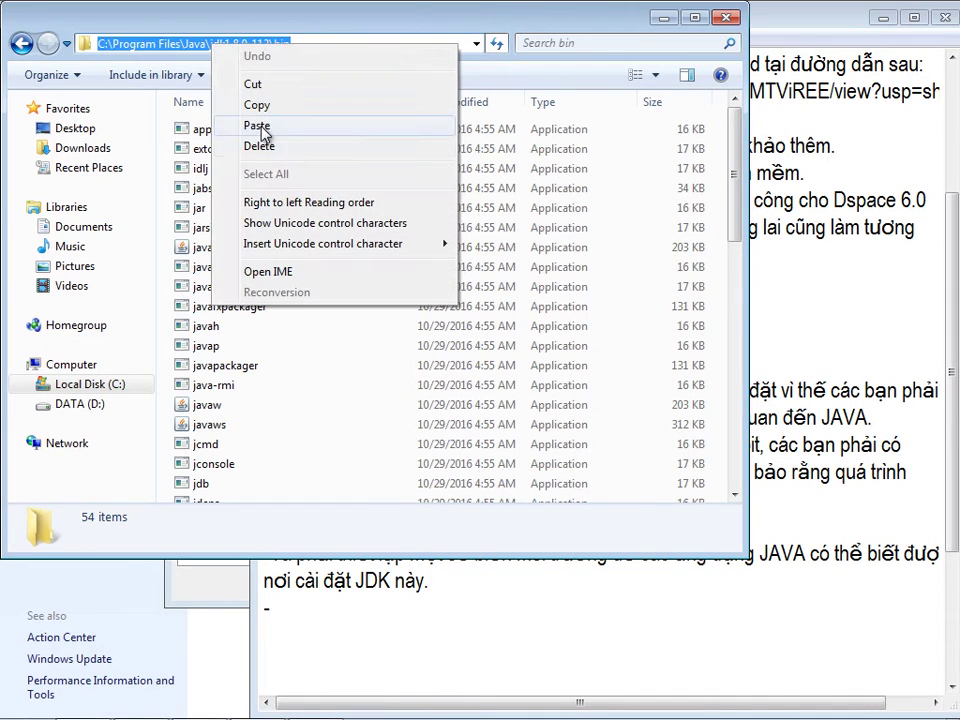
pyautogui.click(258, 106)
pyautogui.click(305, 620)
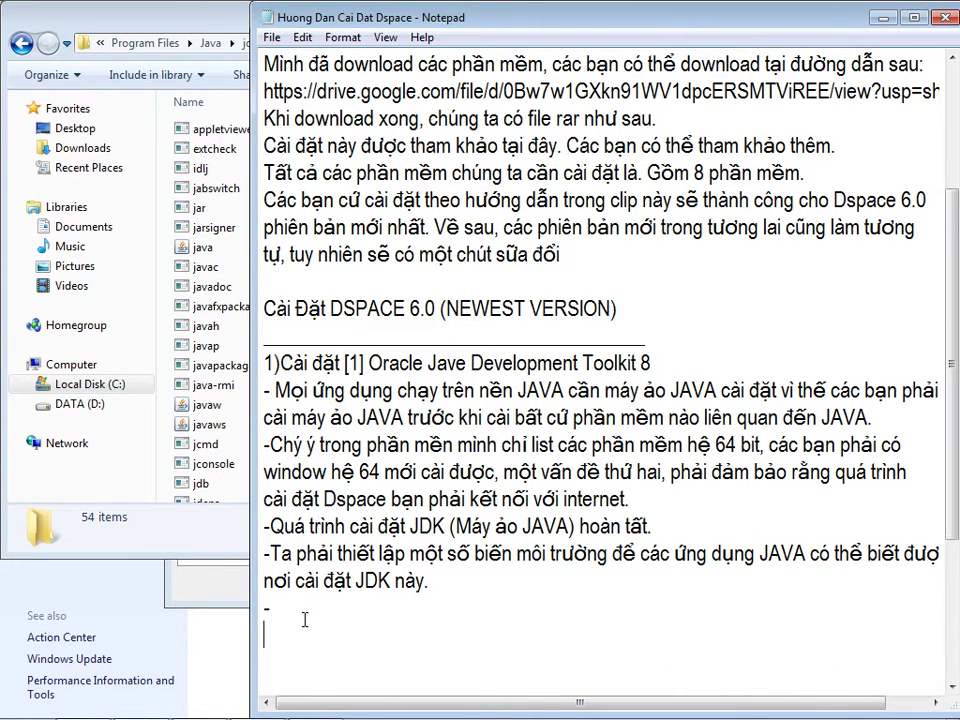
pyautogui.hotkey('ctrl', 'v')
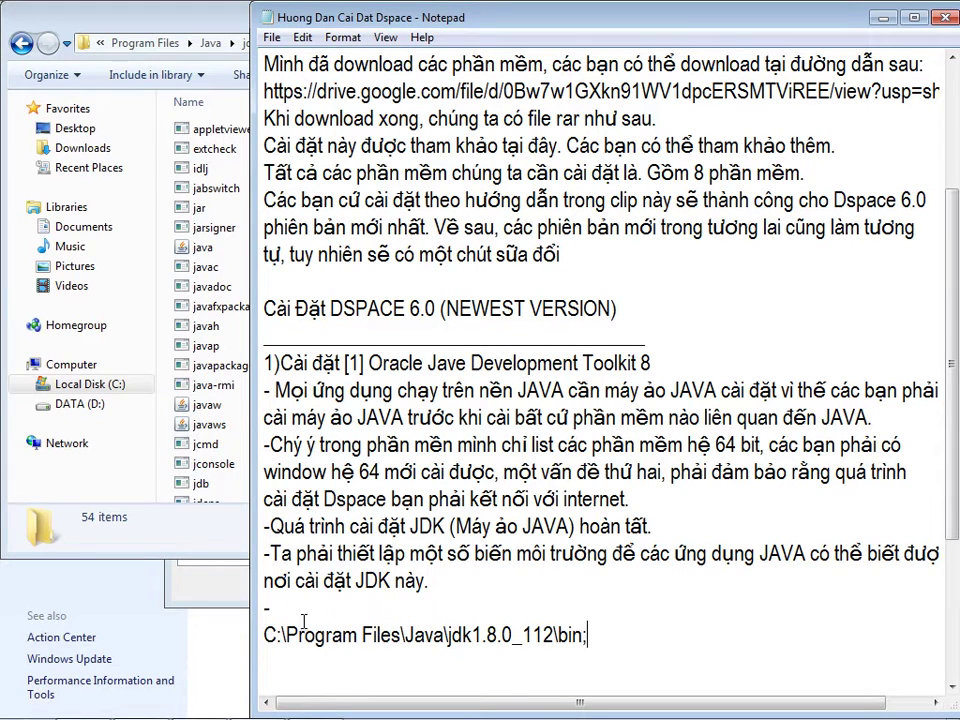
# - Append the jre1.8.0_112\bin path after a semicolon and select the combined path line
pyautogui.click(98, 12)
pyautogui.click(22, 43)
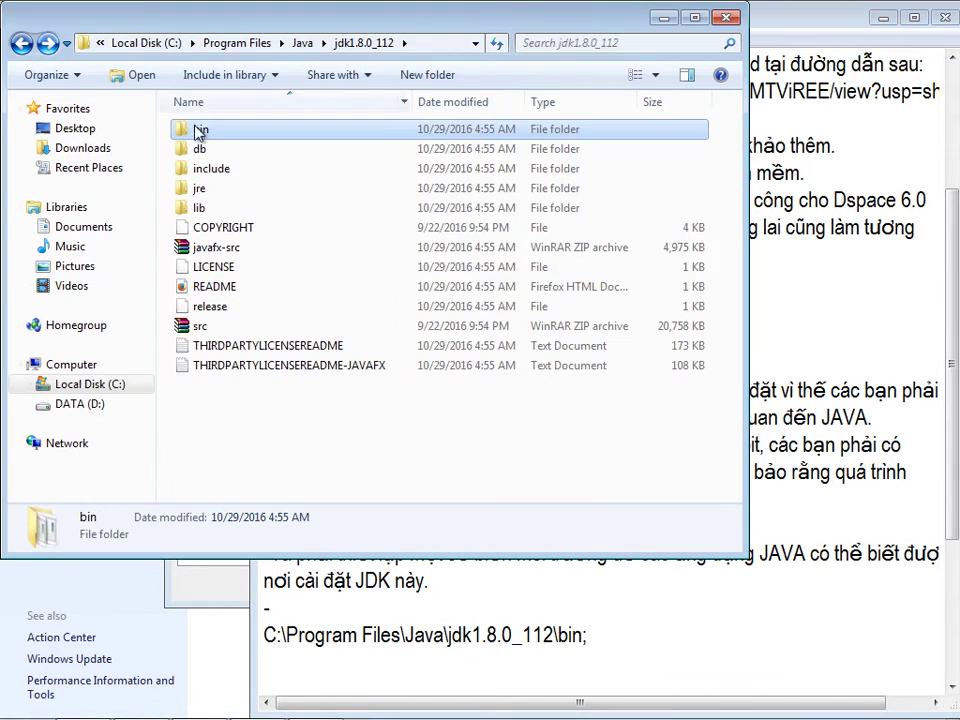
pyautogui.press('BackSpace')
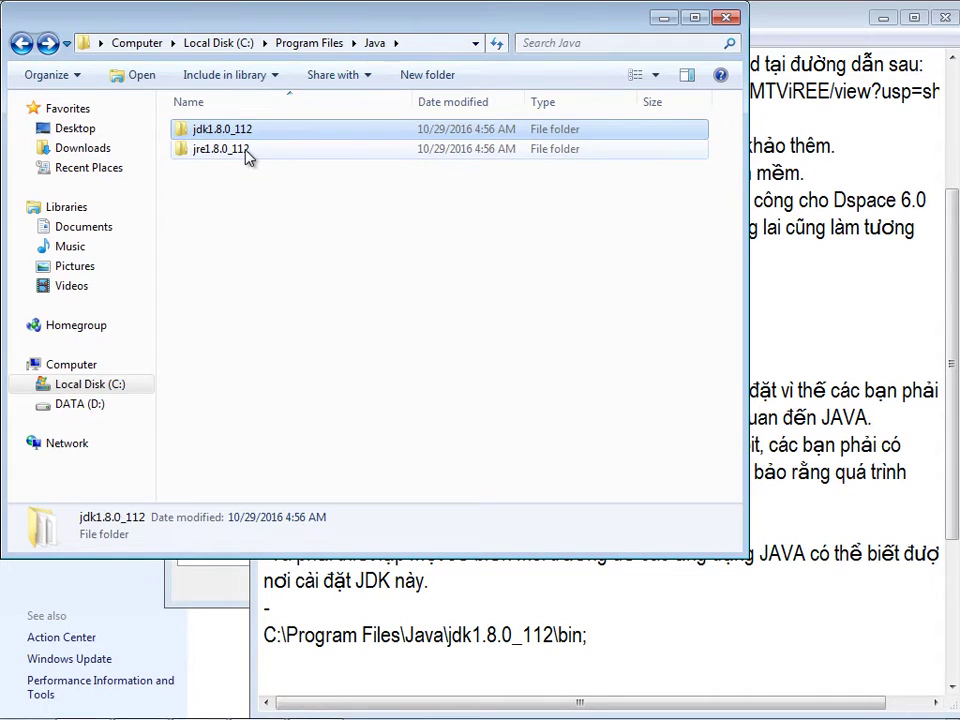
pyautogui.doubleClick(247, 155)
pyautogui.click(202, 131)
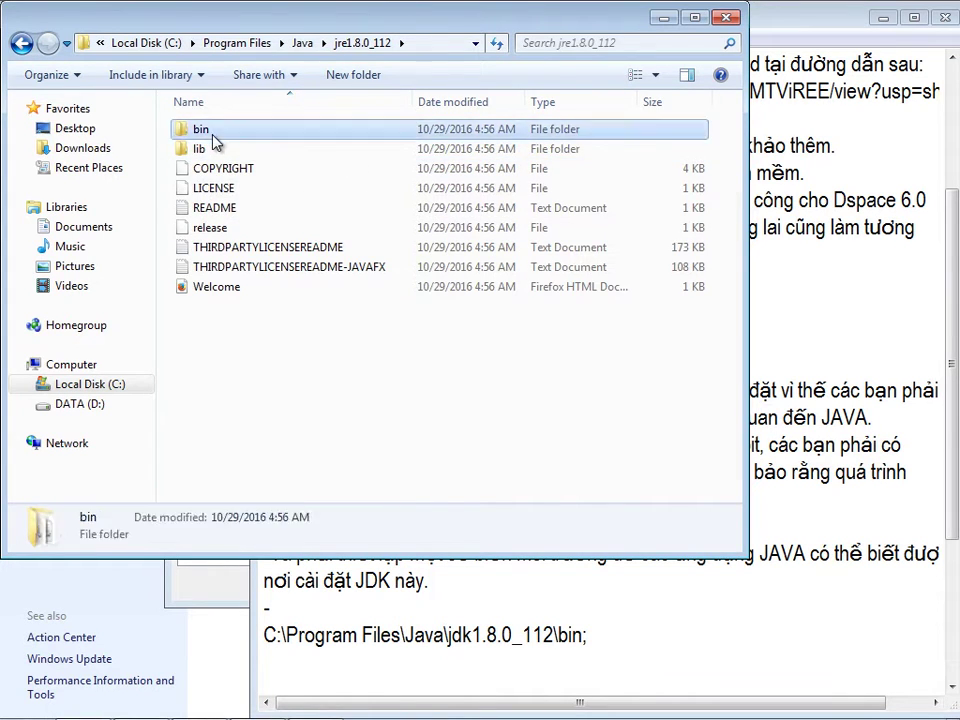
pyautogui.doubleClick(213, 137)
pyautogui.click(391, 43)
pyautogui.hotkey('ctrl', 'c')
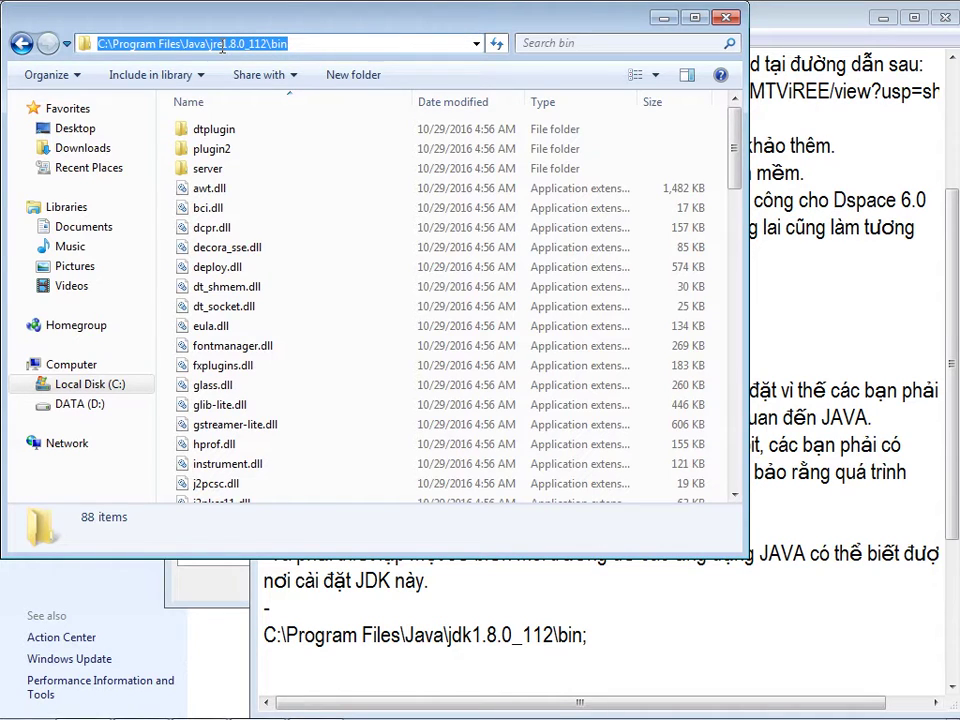
pyautogui.click(598, 638)
pyautogui.hotkey('ctrl', 'v')
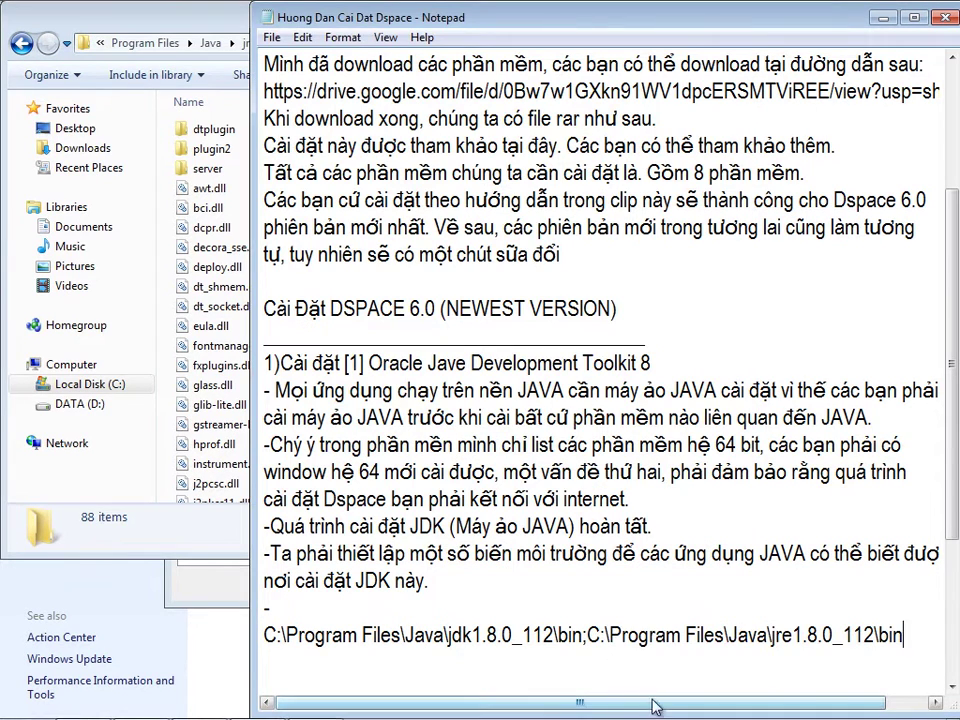
pyautogui.hotkey('shift', 'Left')
pyautogui.hotkey('shift', 'Left')
pyautogui.hotkey('shift', 'Left')
pyautogui.hotkey('shift', 'Left')
pyautogui.hotkey('shift', 'Left')
pyautogui.hotkey('shift', 'Left')
pyautogui.hotkey('shift', 'Left')
pyautogui.hotkey('shift', 'Left')
pyautogui.hotkey('shift', 'Left')
pyautogui.hotkey('shift', 'Left')
pyautogui.hotkey('shift', 'Left')
pyautogui.hotkey('shift', 'Left')
pyautogui.hotkey('shift', 'Left')
pyautogui.hotkey('shift', 'Left')
pyautogui.hotkey('shift', 'Left')
pyautogui.hotkey('shift', 'Left')
pyautogui.hotkey('shift', 'Left')
pyautogui.hotkey('shift', 'Left')
pyautogui.hotkey('shift', 'Left')
pyautogui.hotkey('shift', 'Left')
pyautogui.moveTo(592, 643); pyautogui.dragTo(268, 641)
pyautogui.hotkey('ctrl', 'c')
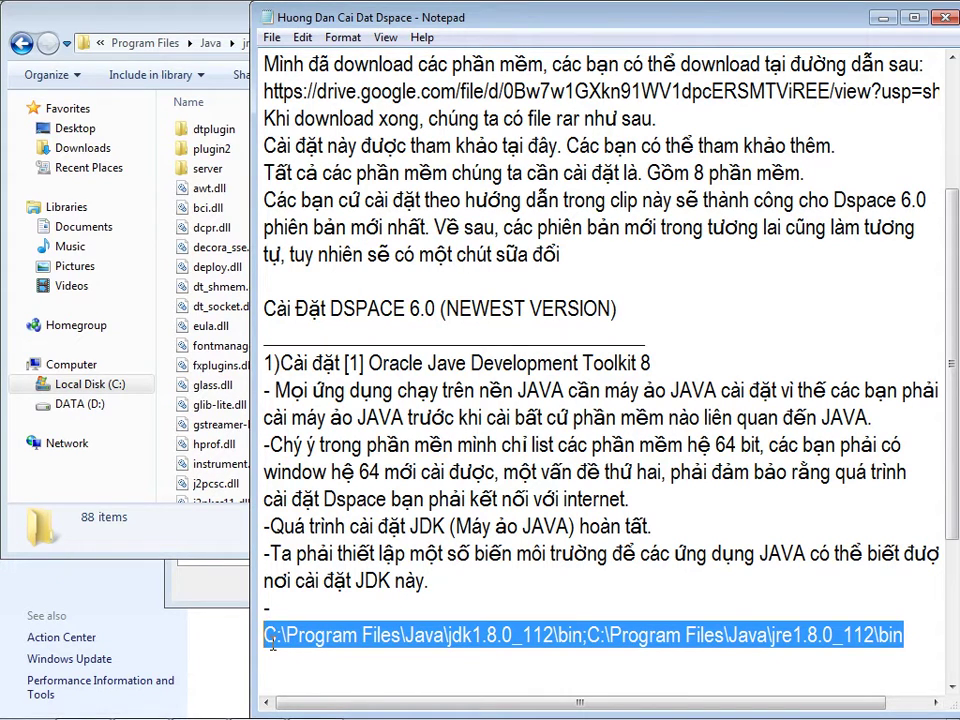
# - Append ';' plus the JDK and JRE bin paths to the system Path, then confirm all dialogs
pyautogui.click(258, 700)
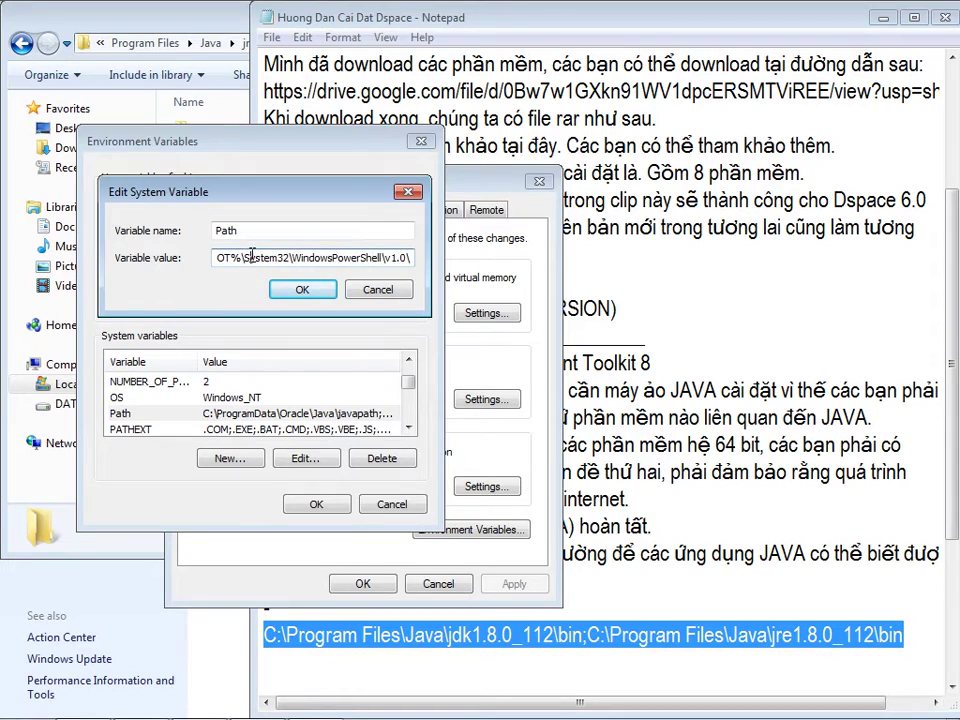
pyautogui.moveTo(372, 257); pyautogui.dragTo(420, 268)
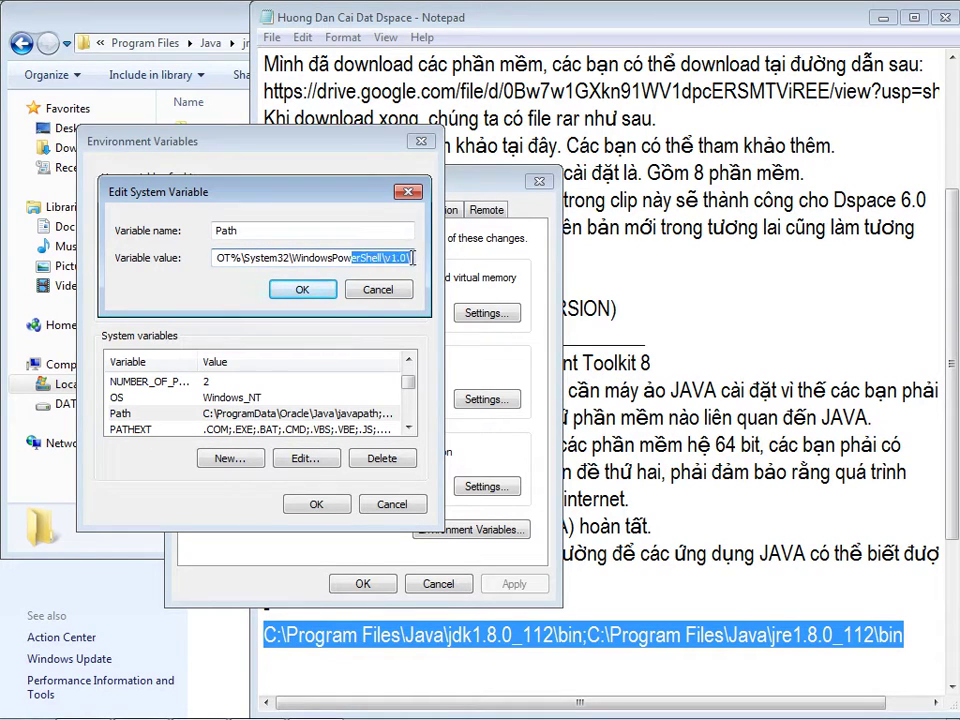
pyautogui.click(412, 258)
pyautogui.write(';')
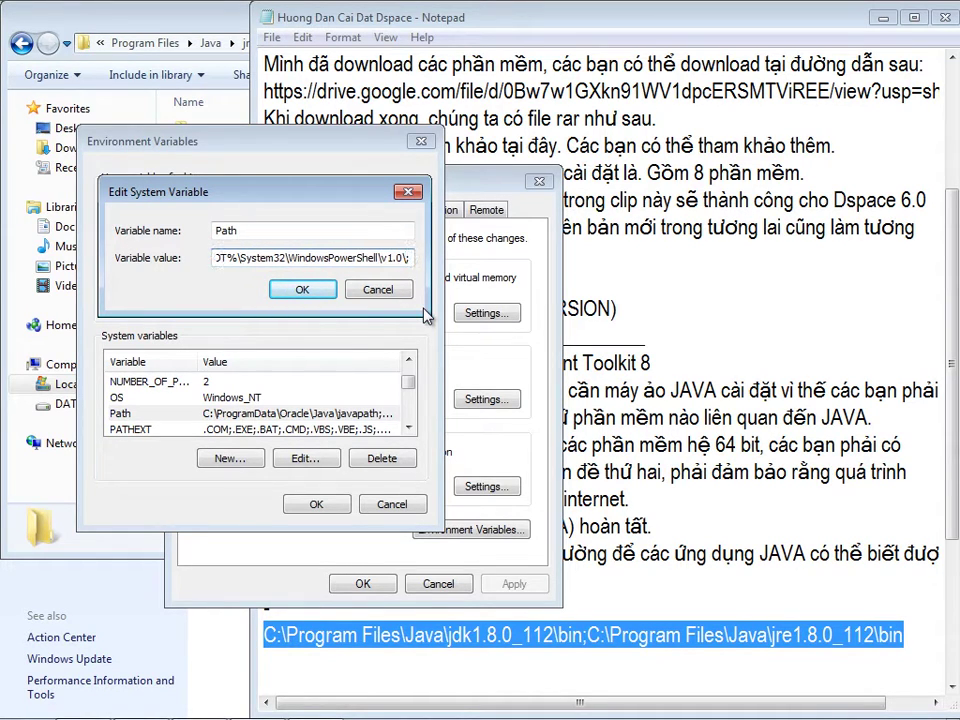
pyautogui.hotkey('ctrl', 'v')
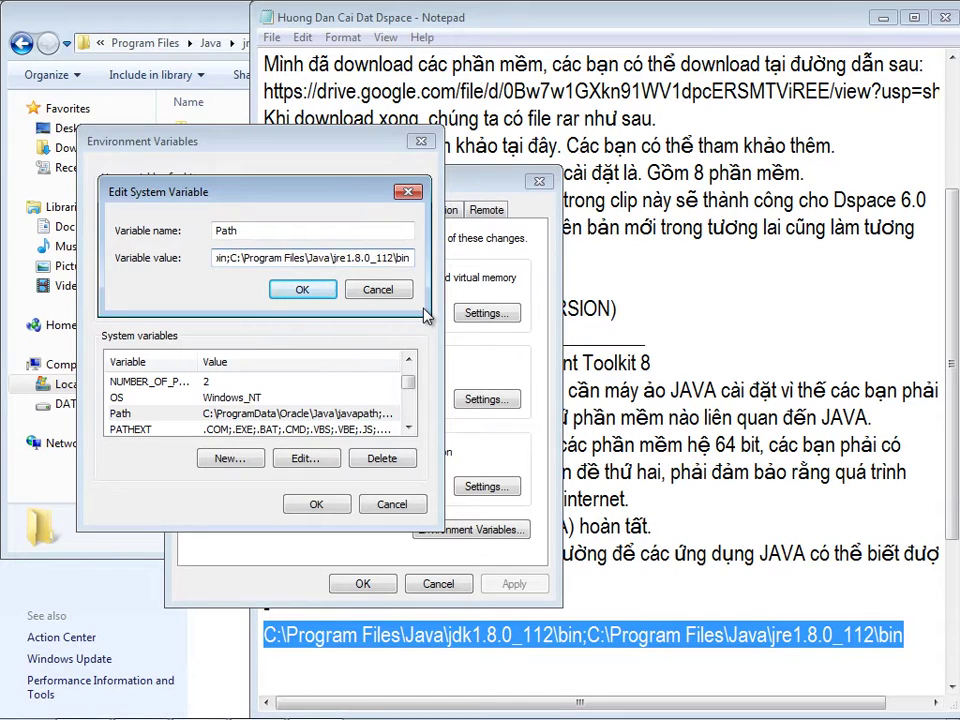
pyautogui.click(318, 293)
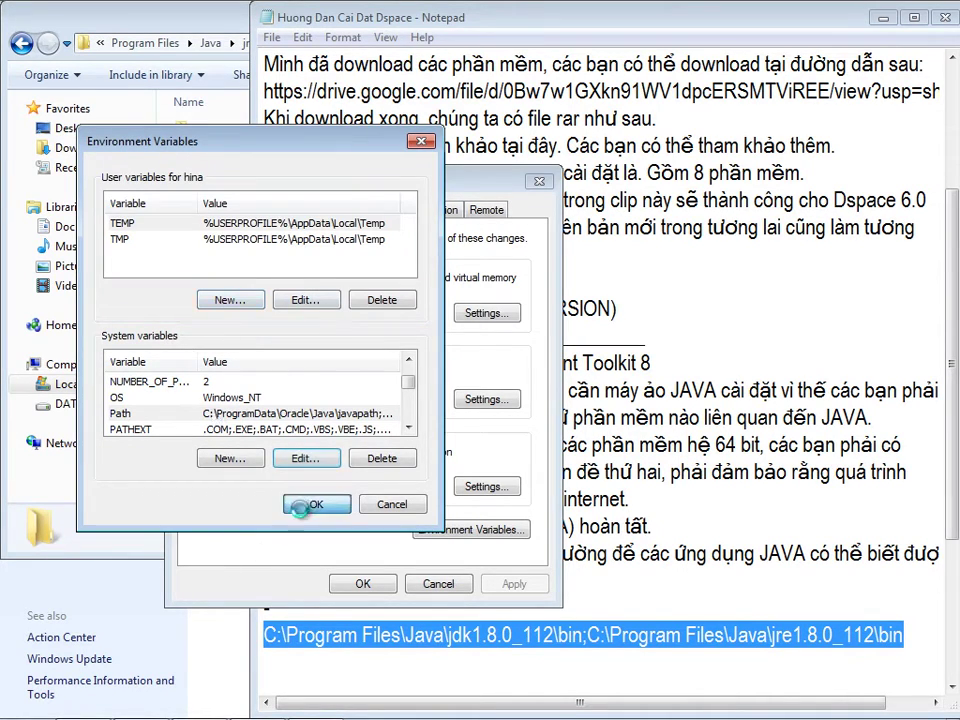
pyautogui.click(308, 505)
pyautogui.click(363, 583)
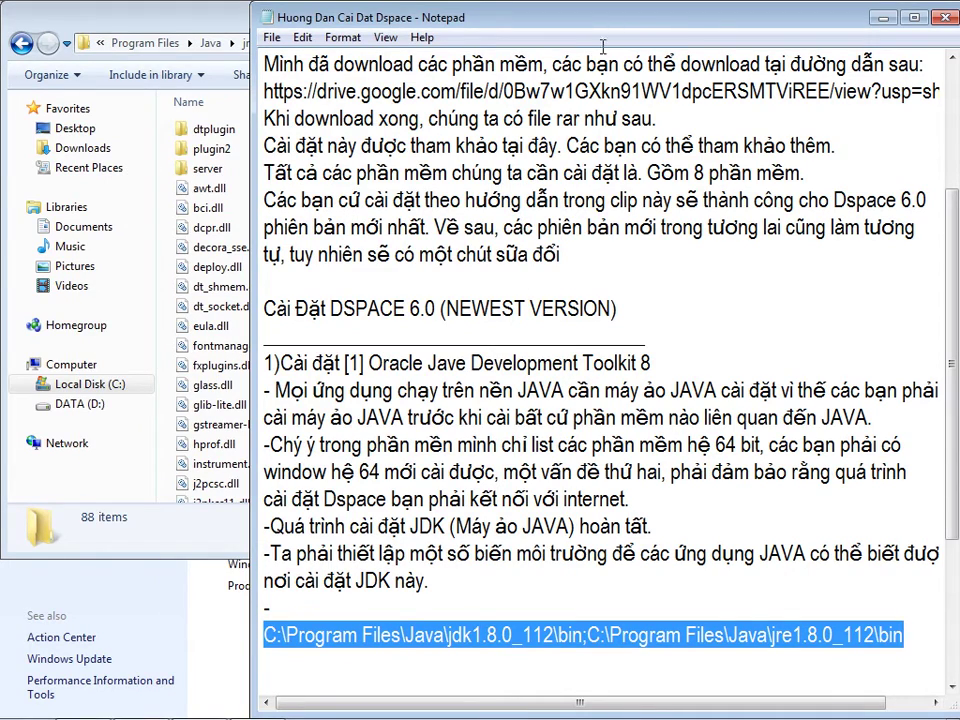
# - Maximize Notepad and write 'Quá trình cài đặt JDK hoàn thành.' below the path line
pyautogui.doubleClick(478, 21)
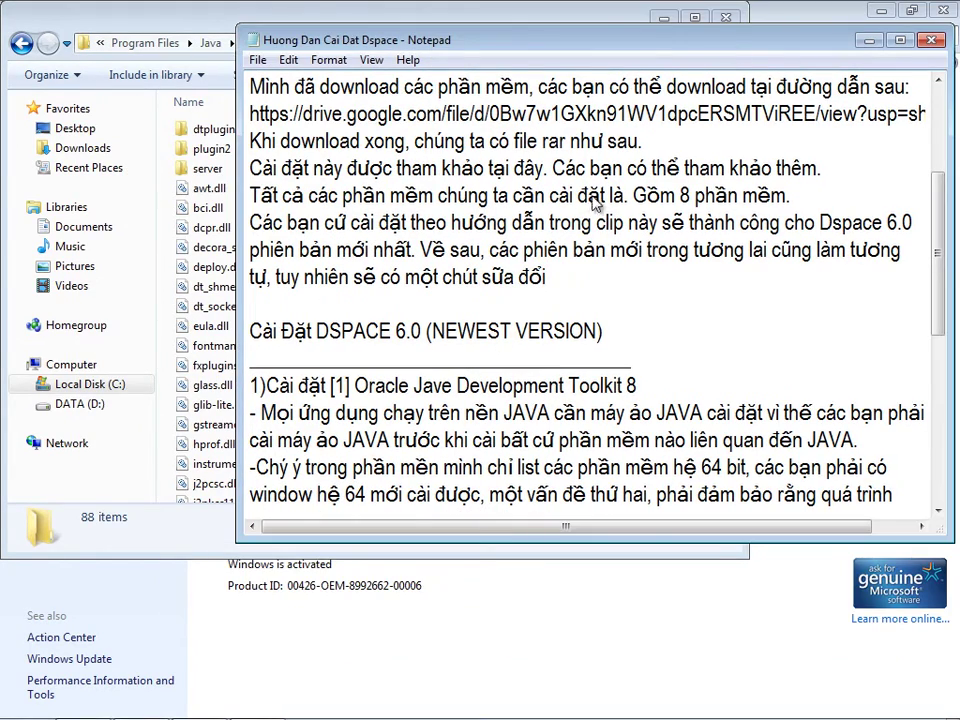
pyautogui.doubleClick(550, 40)
pyautogui.scroll(-3, 940, 392)
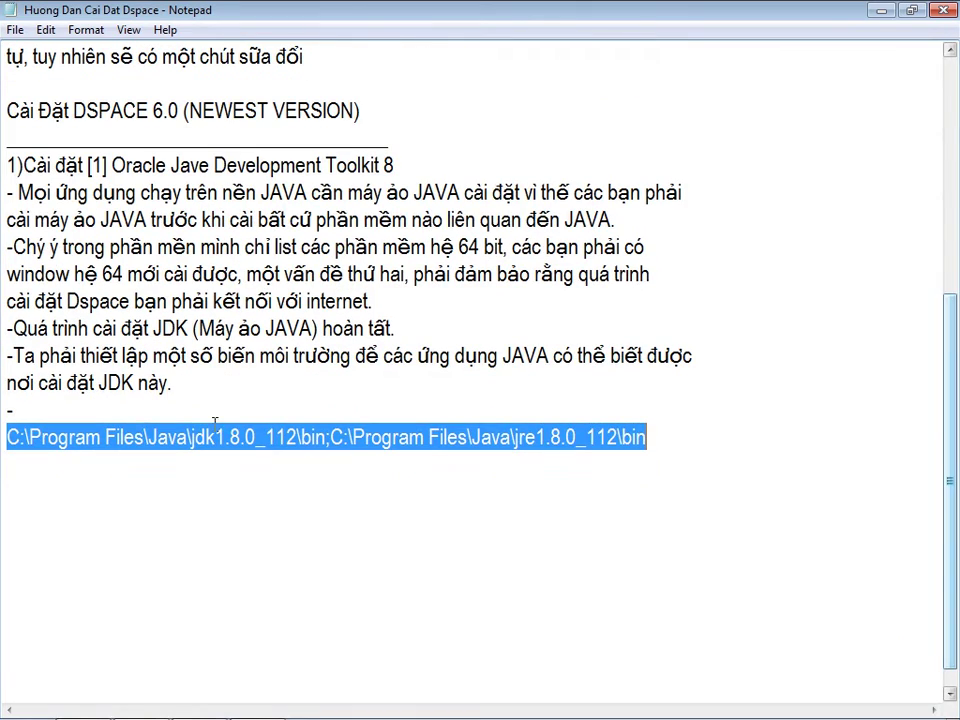
pyautogui.click(78, 465)
pyautogui.write('Quá trình cai')
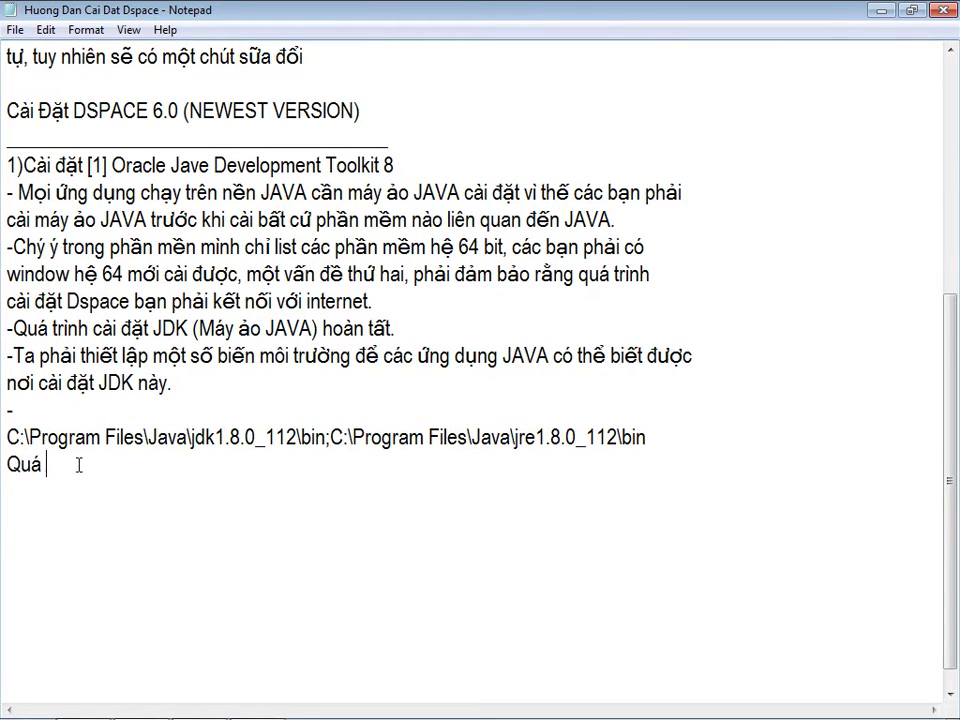
pyautogui.write(' đăt JDK hoàn tha')
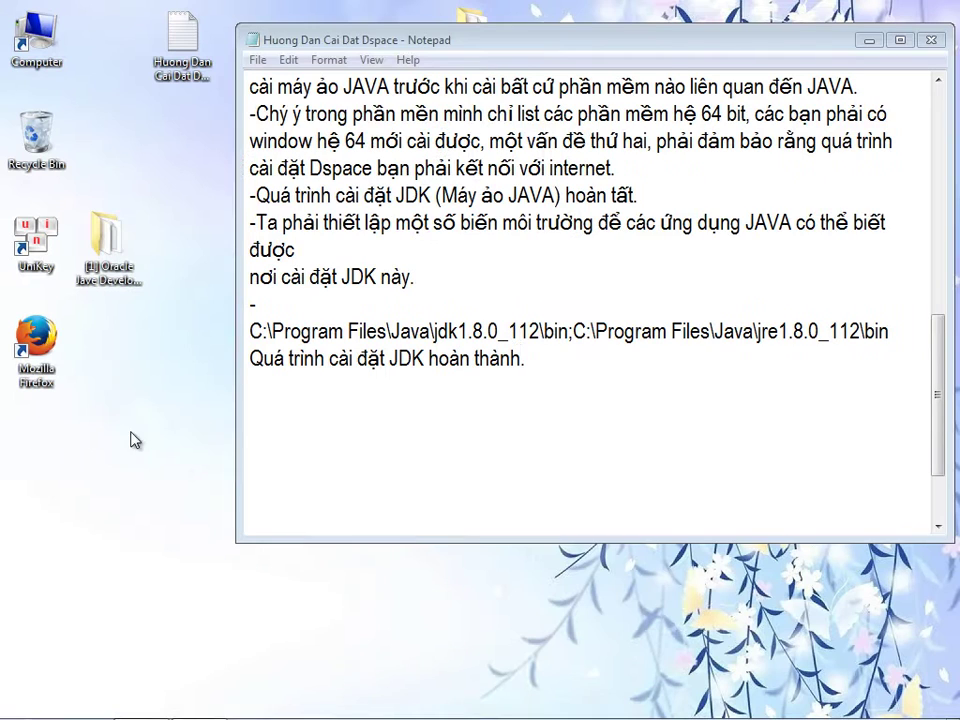
# - Permanently delete the Oracle Jave Development Toolkit 8 folder from the desktop
pyautogui.click(118, 263)
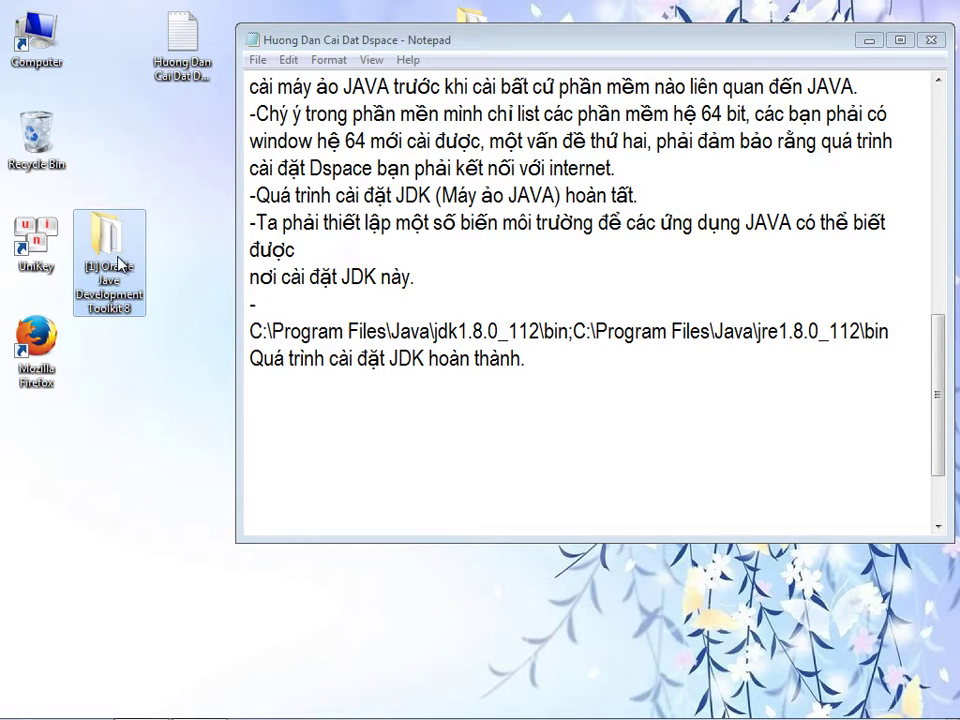
pyautogui.hotkey('shift', 'Delete')
pyautogui.click(553, 445)
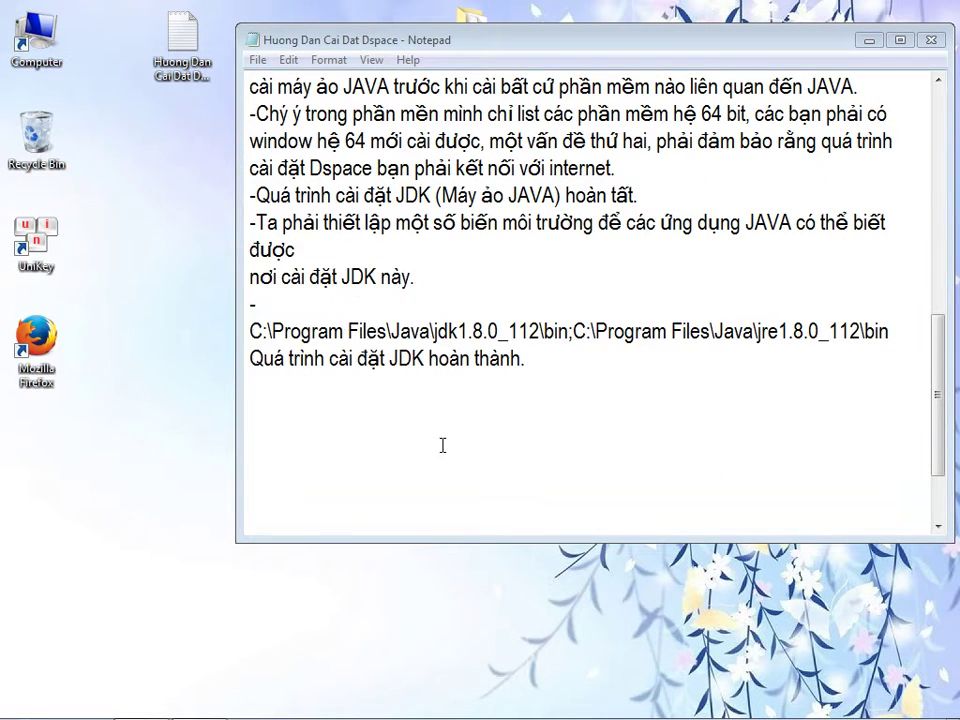
pyautogui.moveTo(466, 40); pyautogui.dragTo(499, 110)
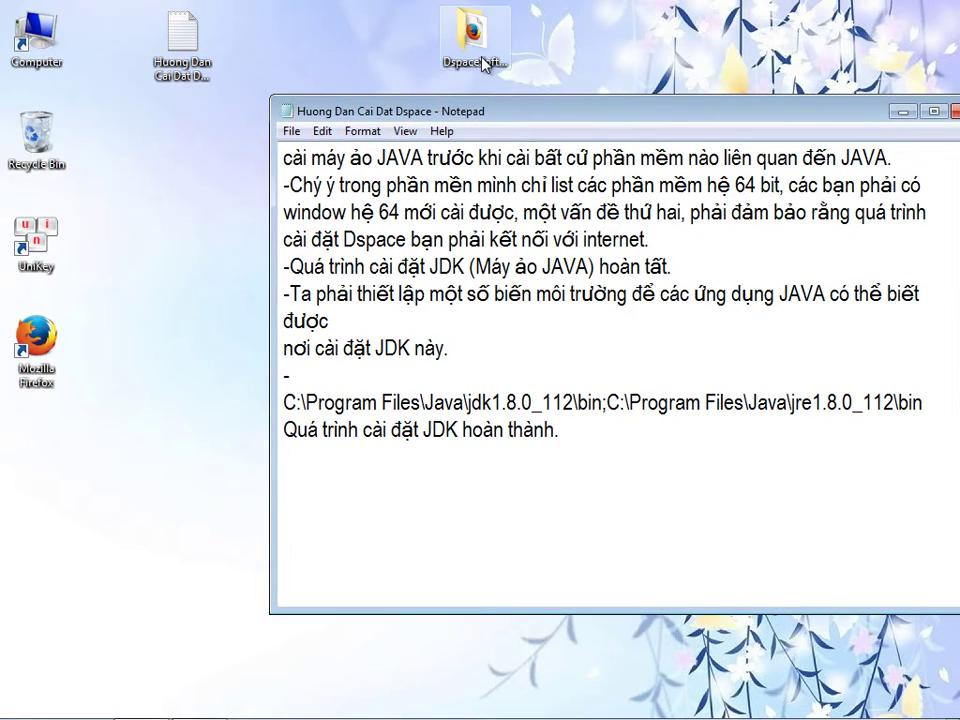
# - Move the [2] ElasticSearch 5.0.0 (option) folder from Software[Window x64] onto the desktop
pyautogui.doubleClick(461, 20)
pyautogui.doubleClick(229, 131)
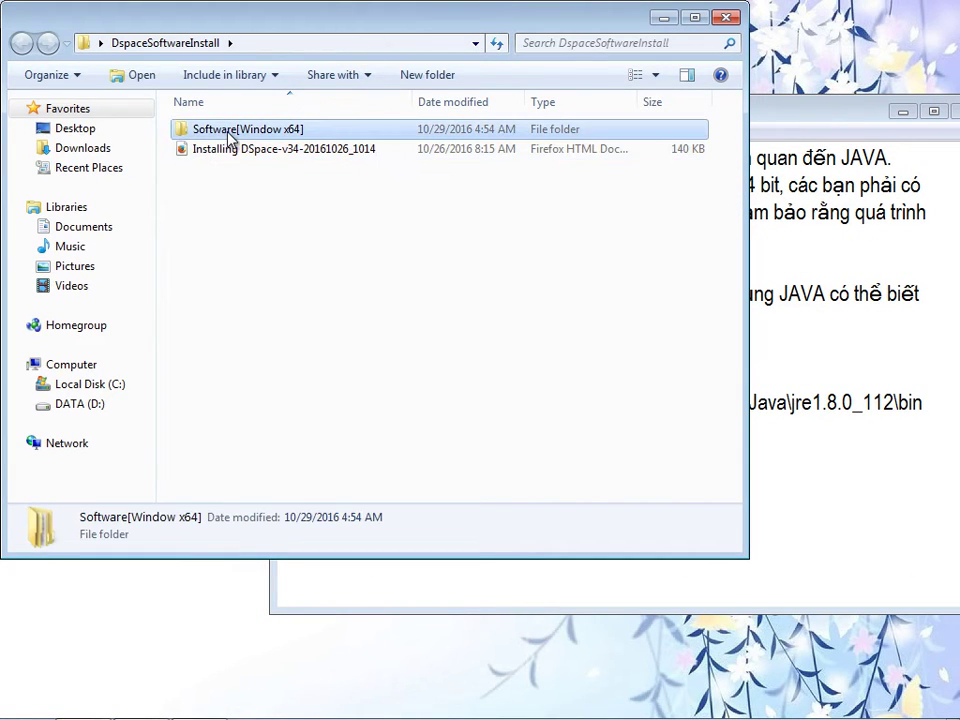
pyautogui.click(222, 131)
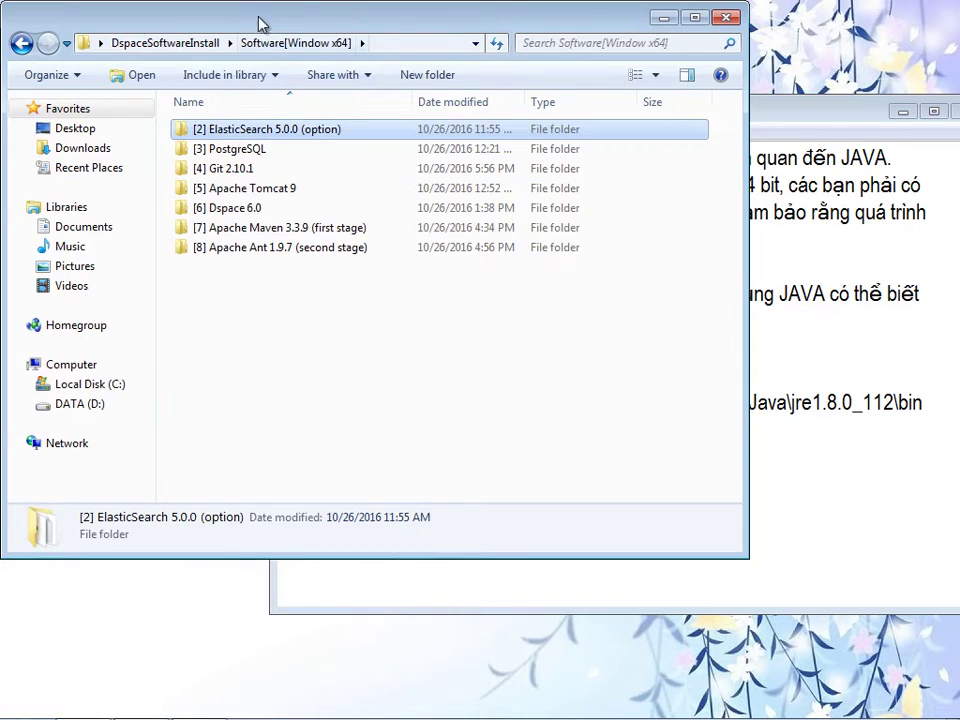
pyautogui.moveTo(259, 27); pyautogui.dragTo(413, 55)
pyautogui.moveTo(398, 168); pyautogui.dragTo(110, 186)
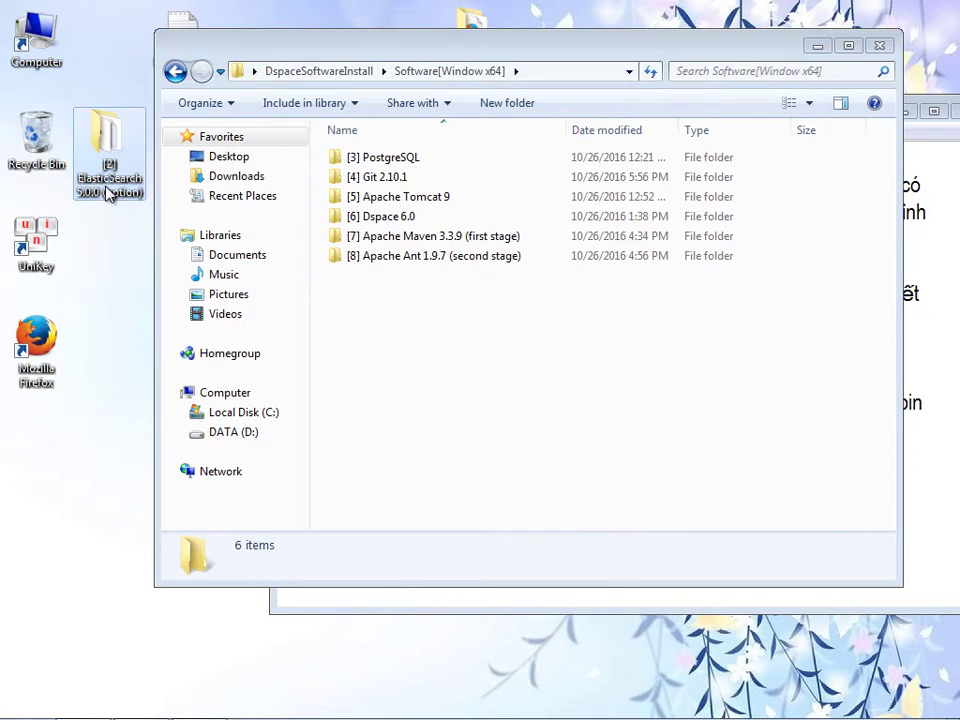
# - Close the folder window and copy the desktop ElasticSearch folder's full name
pyautogui.click(879, 47)
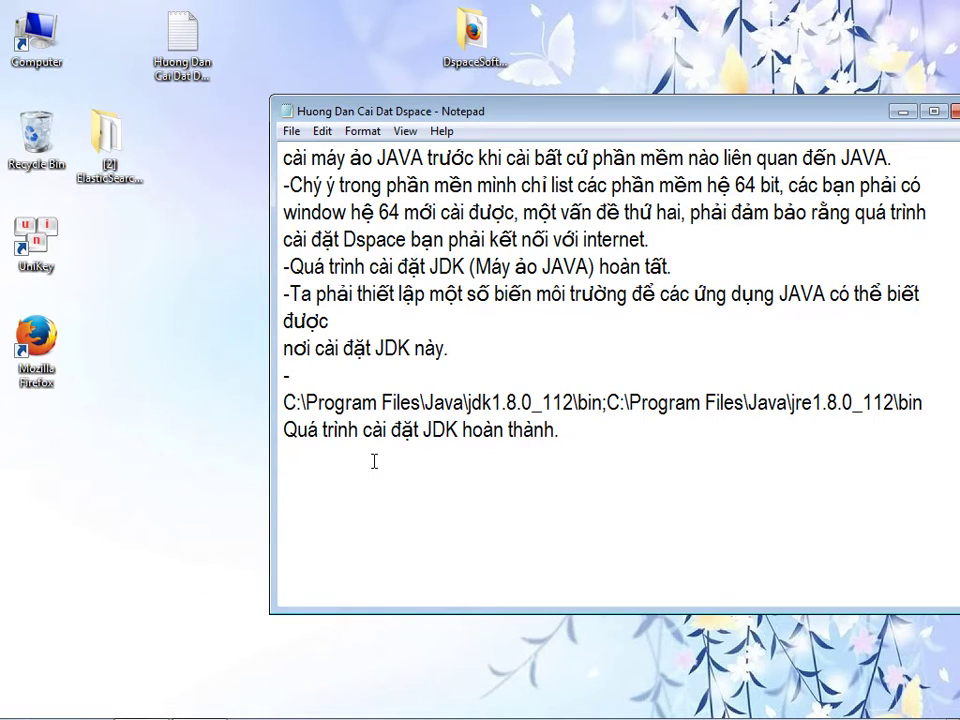
pyautogui.click(128, 178)
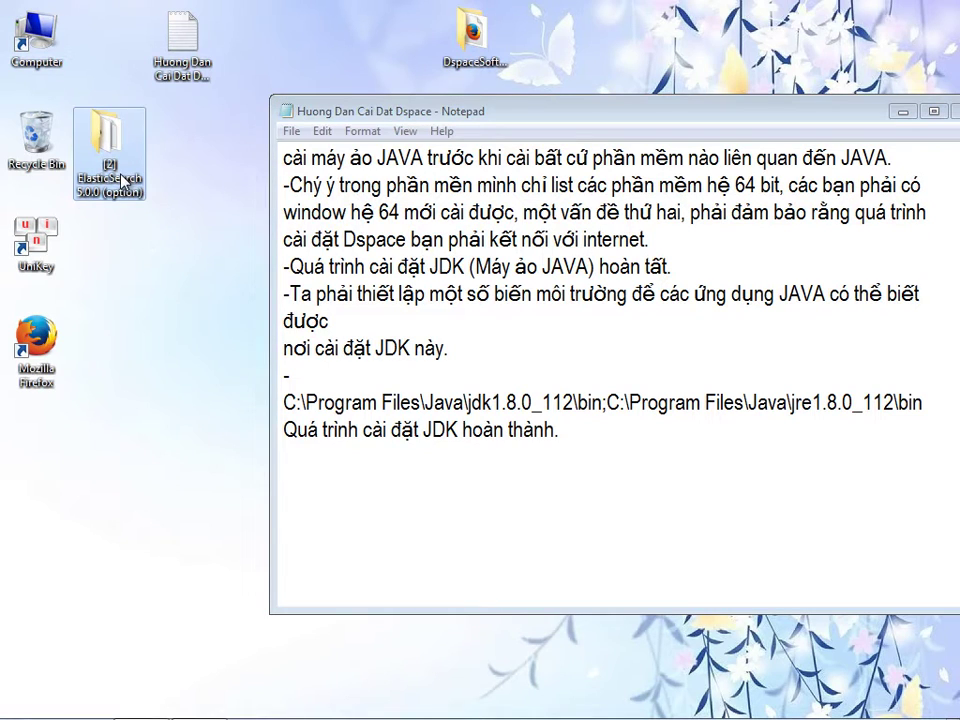
pyautogui.rightClick(122, 180)
# - Add the heading '2) Cai Đặt [2] ElasticSearch 5.0.0 (option)' with an underscore rule beneath it
pyautogui.click(163, 241)
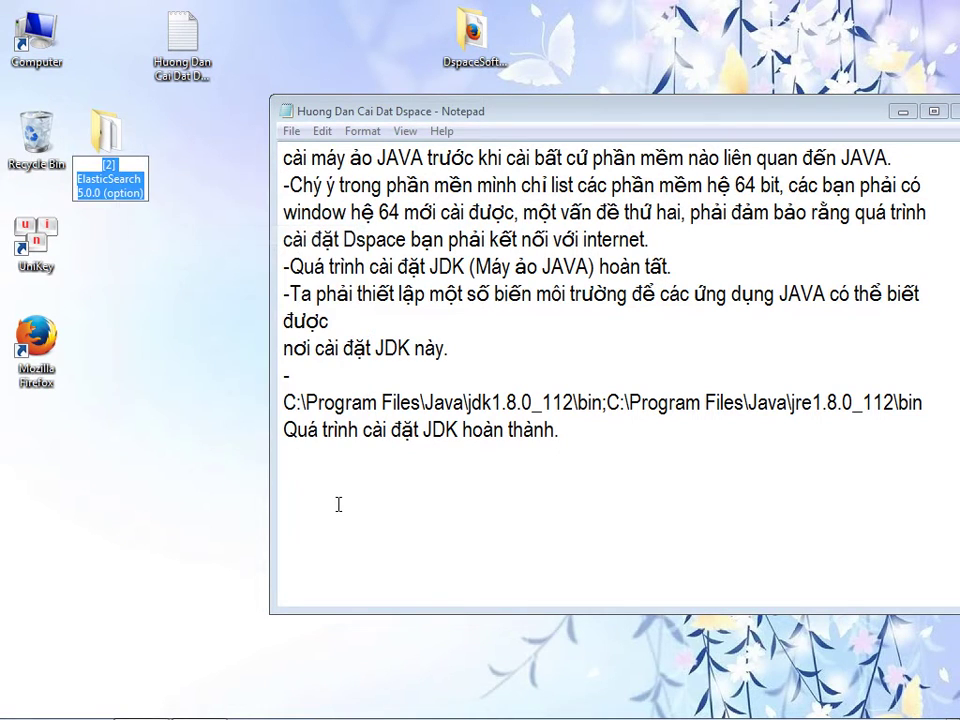
pyautogui.click(336, 506)
pyautogui.write('2) Ca')
pyautogui.write('i Đaặt')
pyautogui.hotkey('ctrl', 'v')
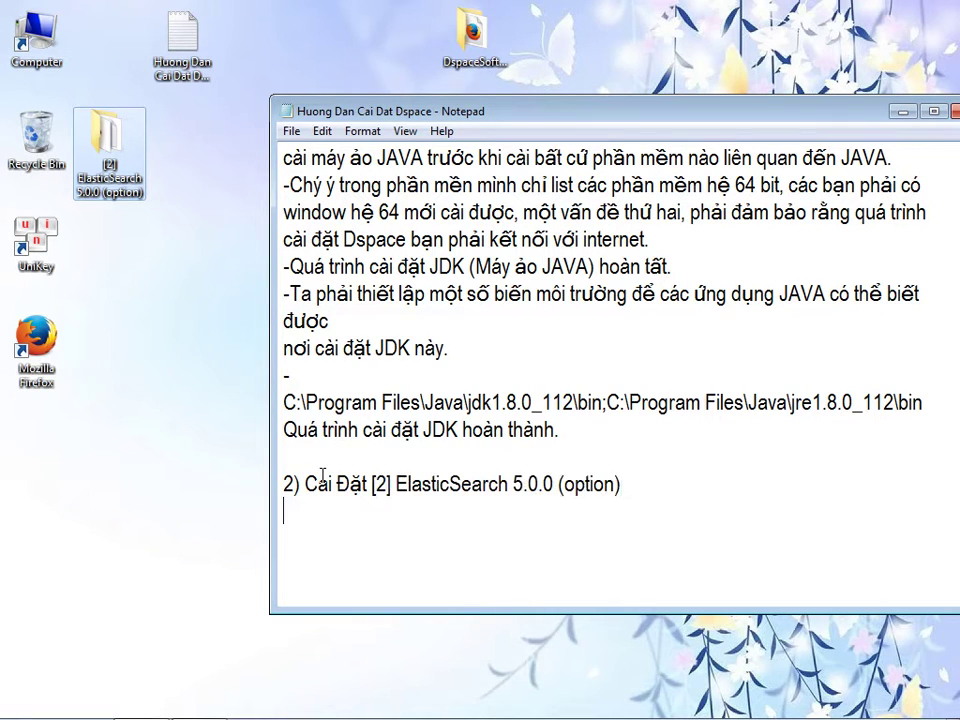
pyautogui.write('______________________')
pyautogui.press('Return')
# - Write a paragraph saying Dspace can optionally use Elastic Search's module for much faster searching
pyautogui.write('Ds')
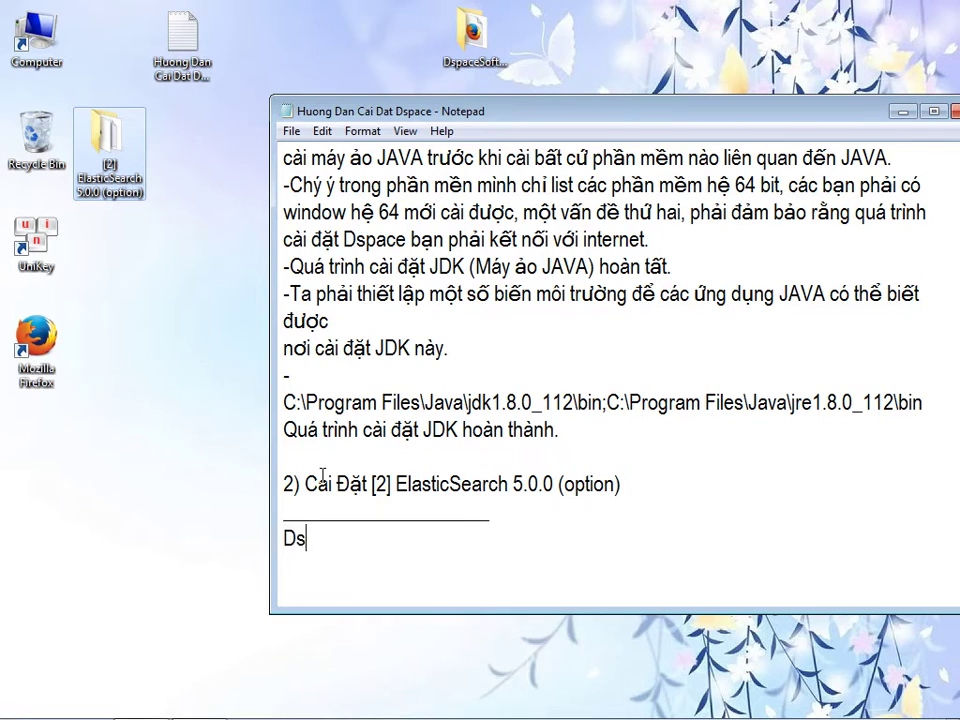
pyautogui.write('pace tùy ')
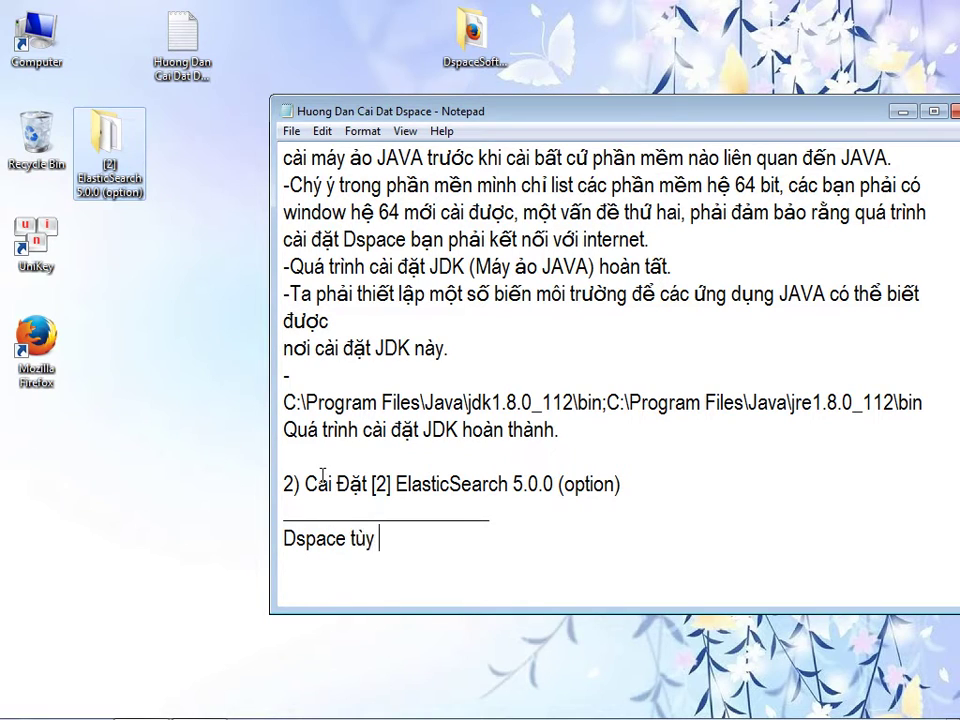
pyautogui.write('chọn sử dung')
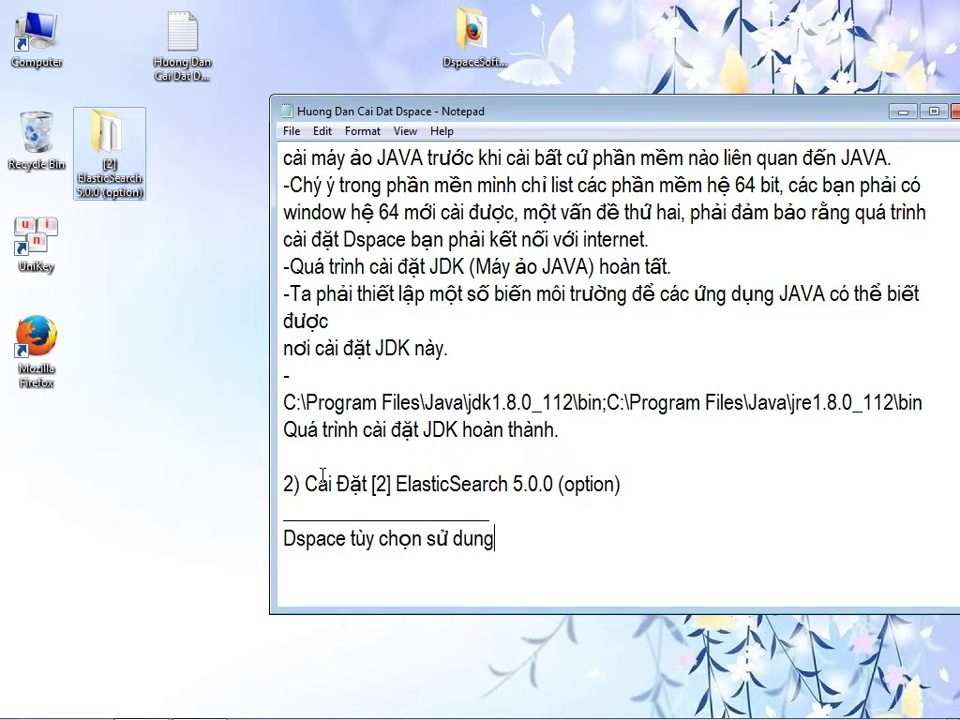
pyautogui.write(' modun search của Ela')
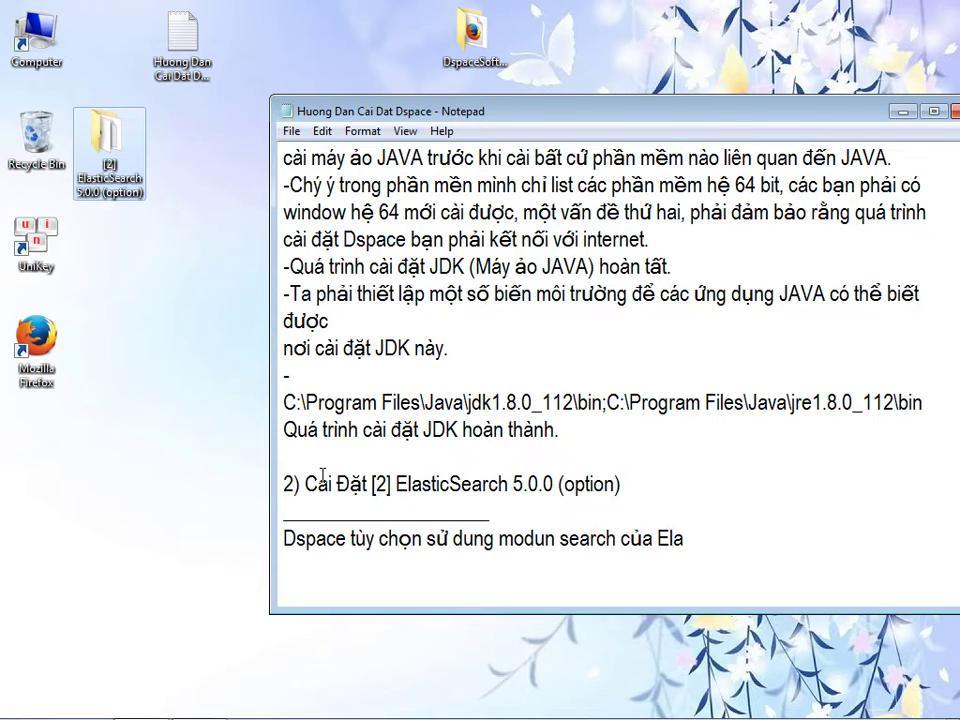
pyautogui.write('stic Search.')
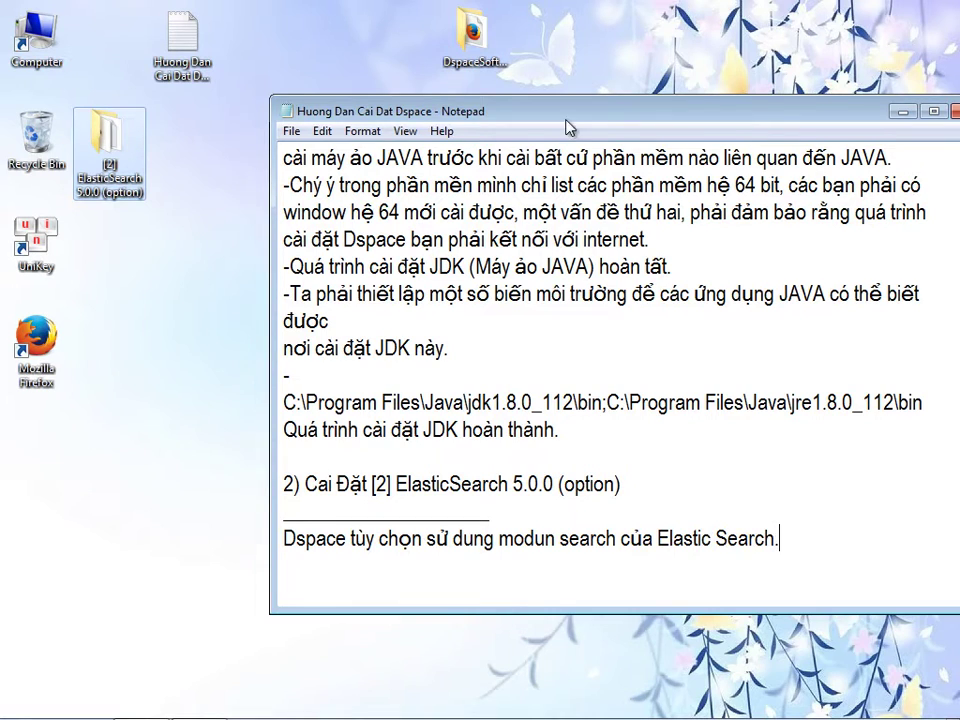
pyautogui.moveTo(566, 128); pyautogui.dragTo(451, 134)
pyautogui.write('Nế')
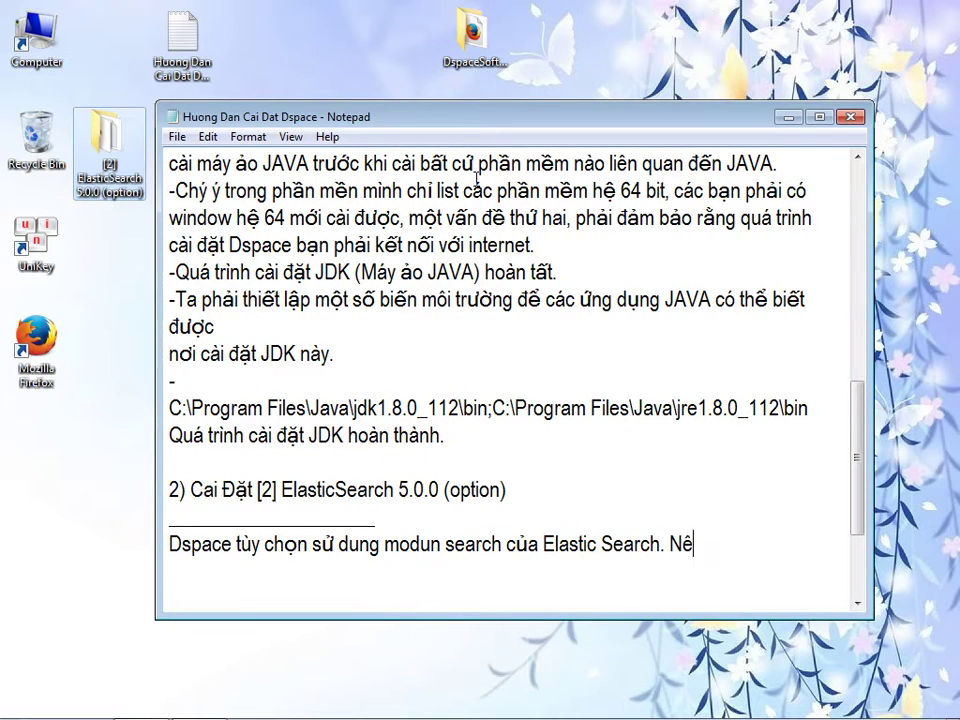
pyautogui.write('u tich hơp modun này thì Dspace sẽ ')
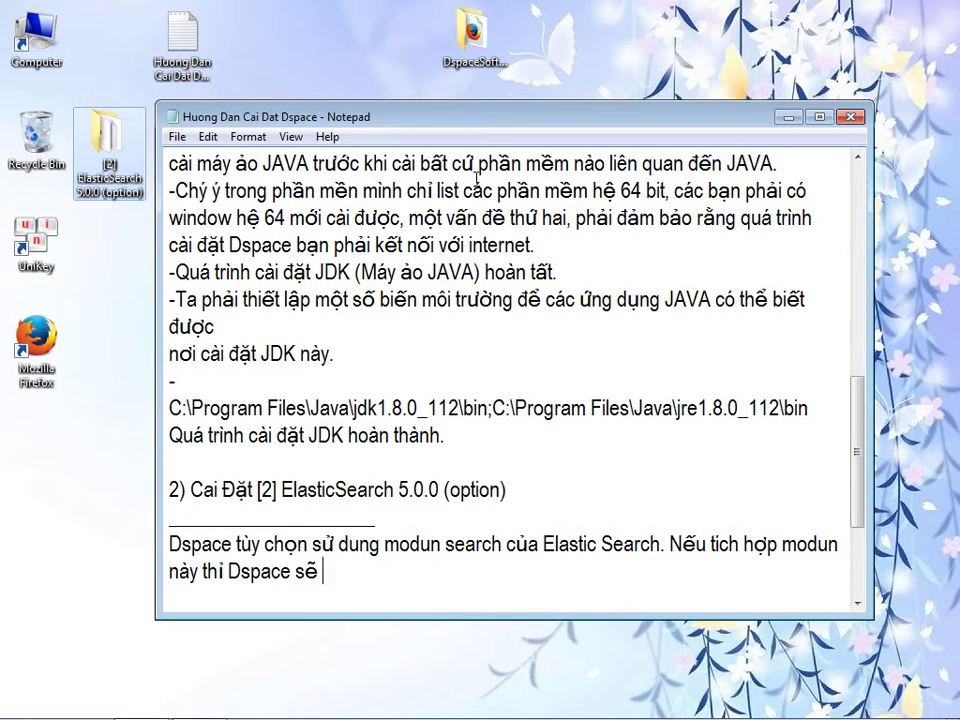
pyautogui.write('tìm kiếm')
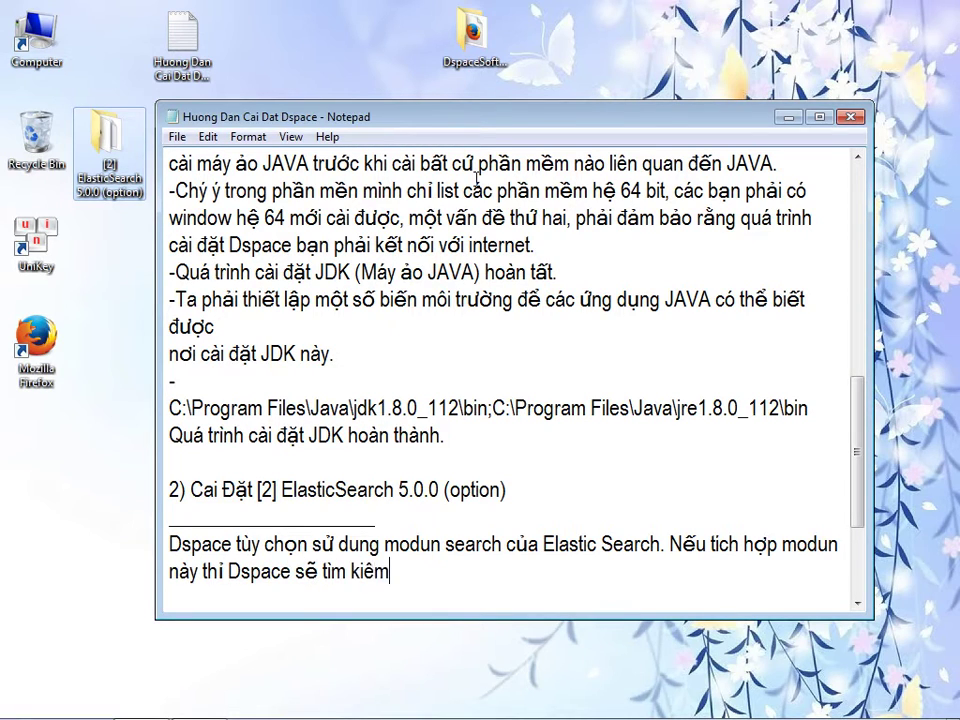
pyautogui.write(' trong hệ thoống r')
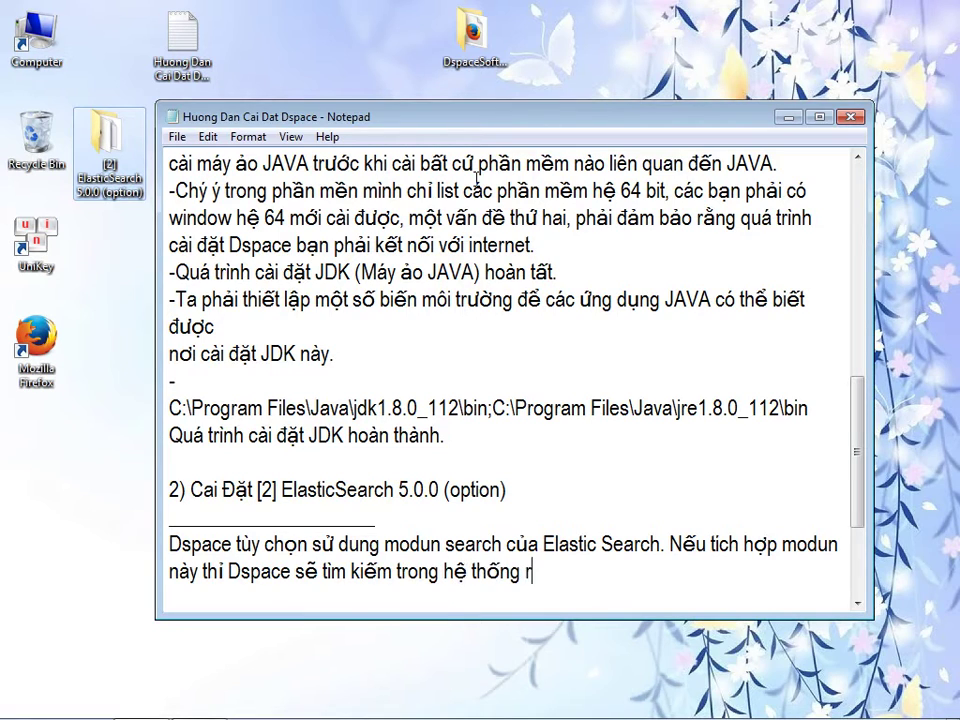
pyautogui.write('ất nhanh, tuy')
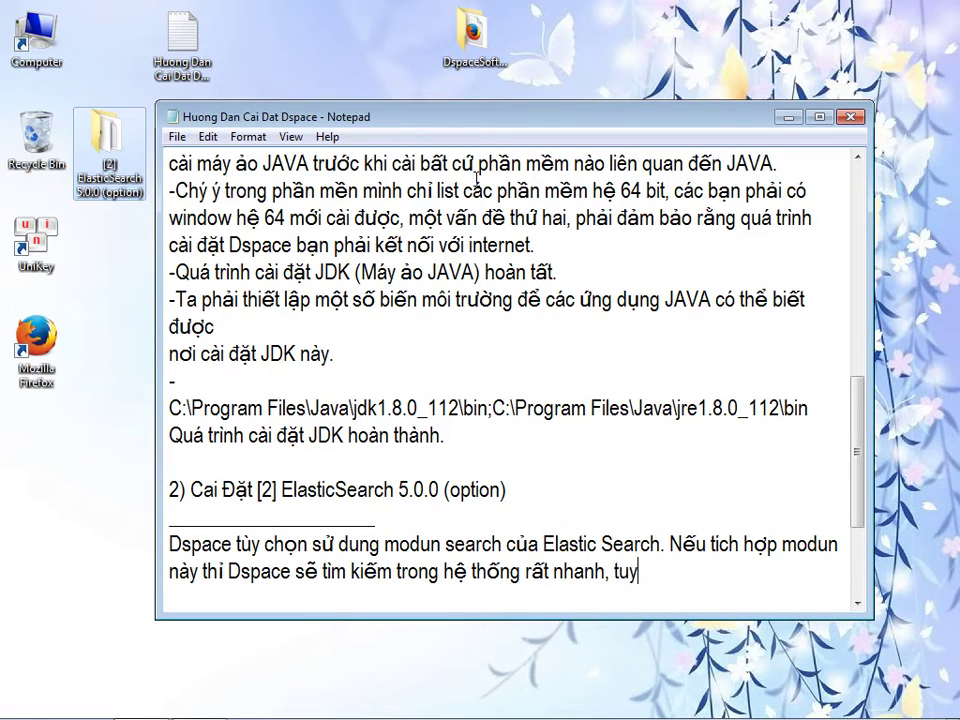
pyautogui.write(' nhien. Các ')
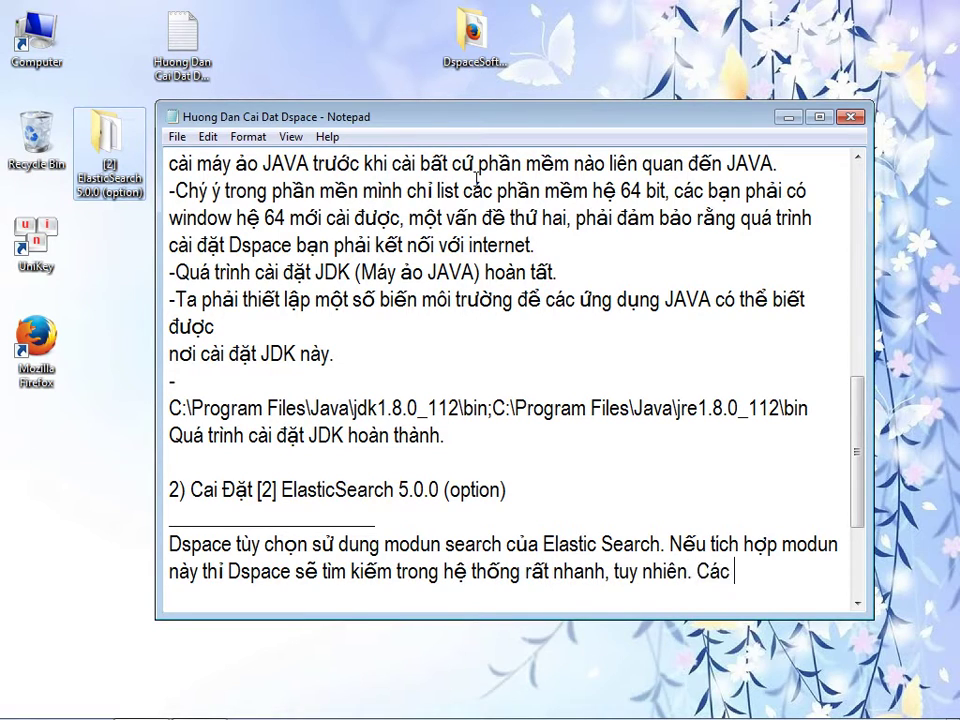
pyautogui.write('anạn có thể')
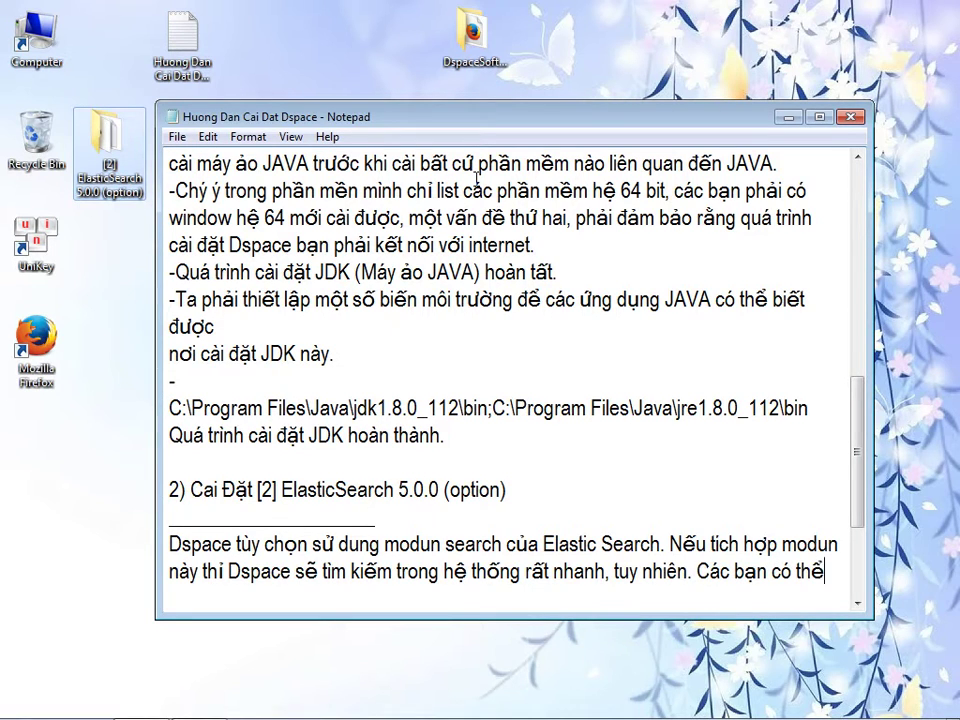
pyautogui.write(' không cần cài cái na')
pyautogui.write('y (Tùy cho')
pyautogui.write('n). Dspace sẽ ')
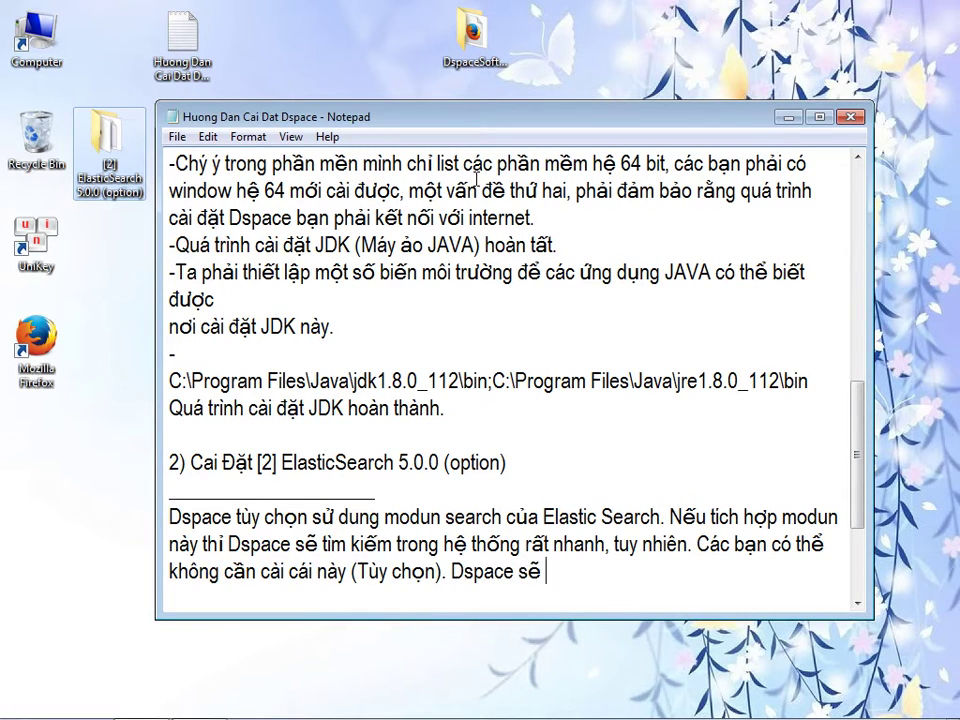
pyautogui.write('sữ dụng ')
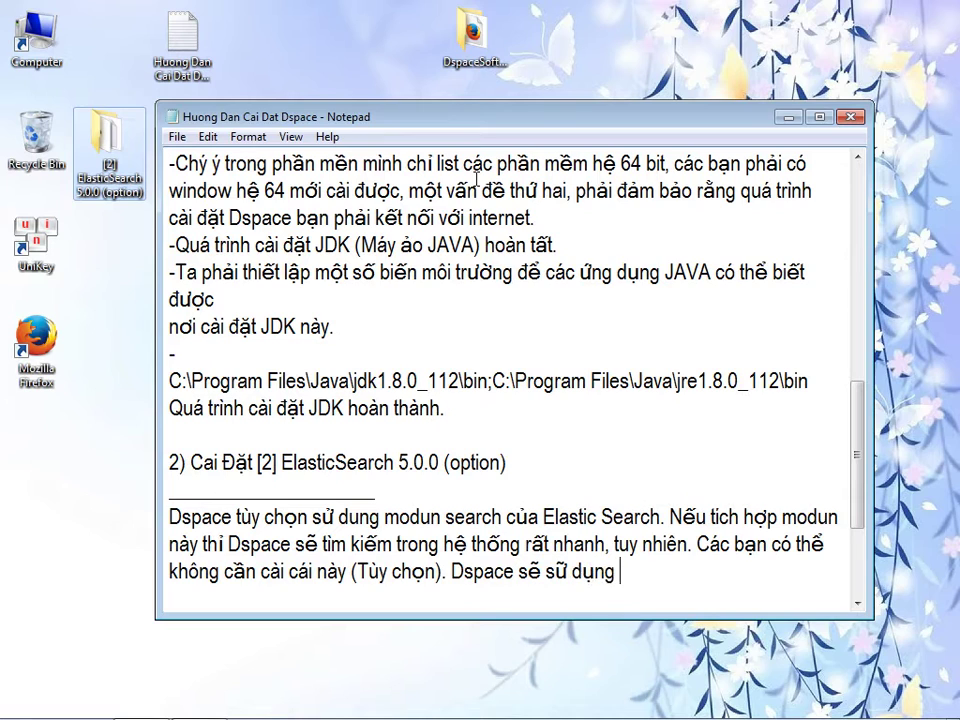
pyautogui.write('trình search bên trong cuả nó')
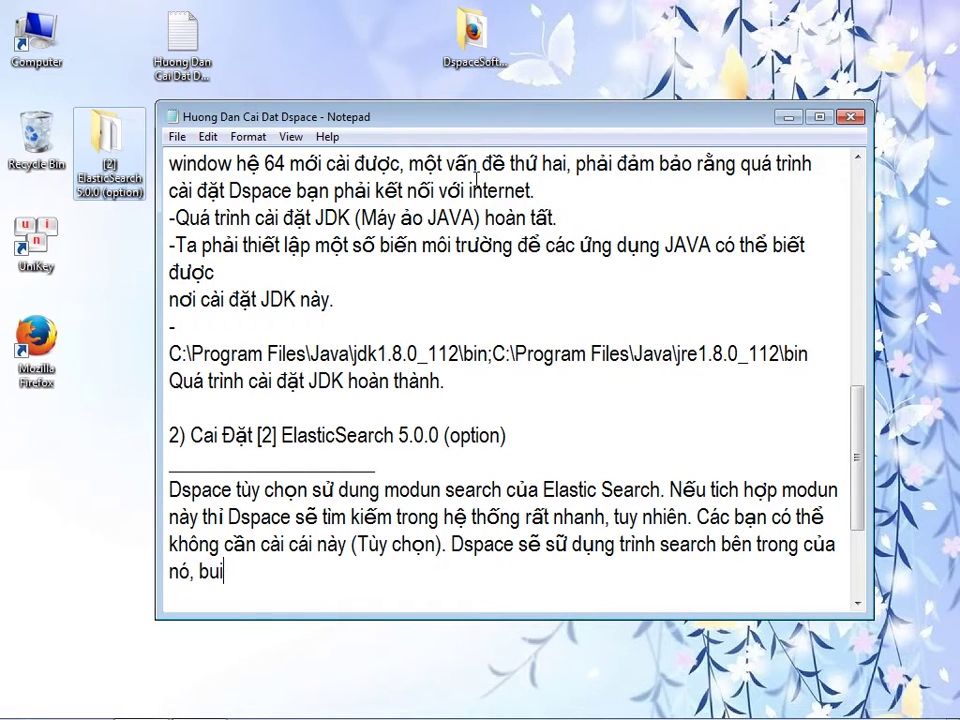
pyautogui.write(', build-in, nó')
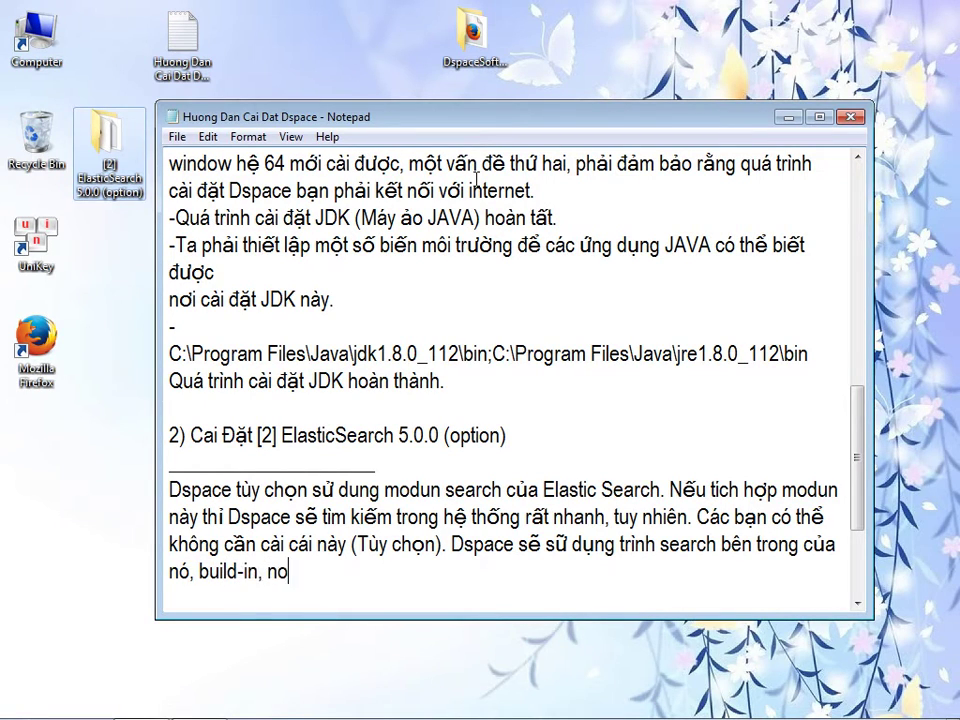
pyautogui.write(' có thể sẽ chậm hơn so với Elastic Search.')
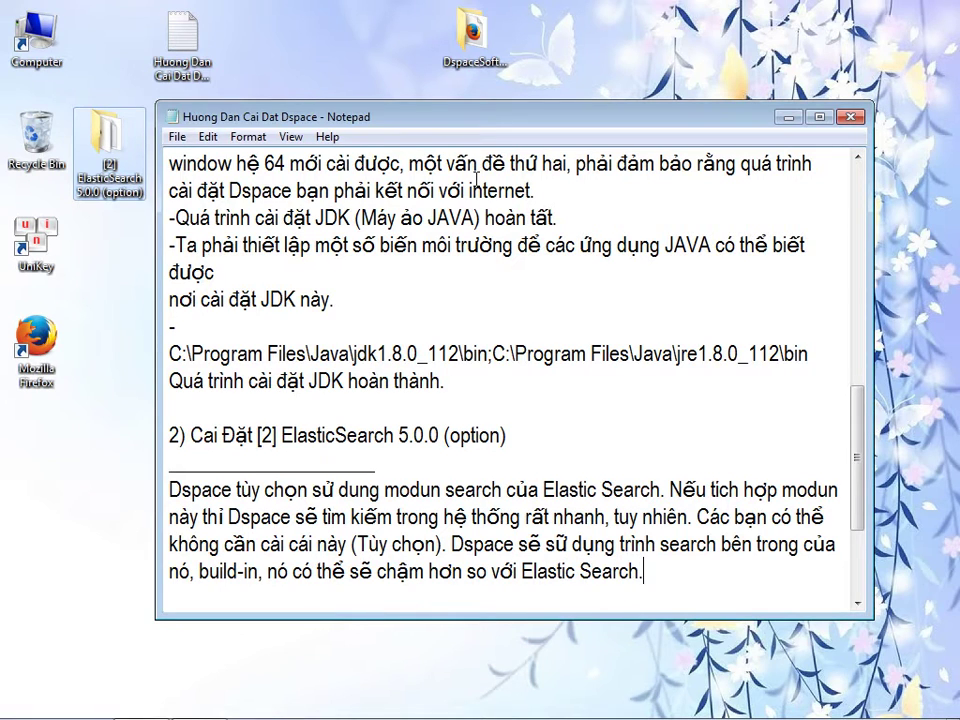
pyautogui.scroll(-1, 500, 380)
pyautogui.moveTo(330, 116); pyautogui.dragTo(443, 100)
# - Add the note '-Elastic search là ứng dung xây dựng sẳn...' about copying it and configuring it as a Windows service
pyautogui.click(130, 185)
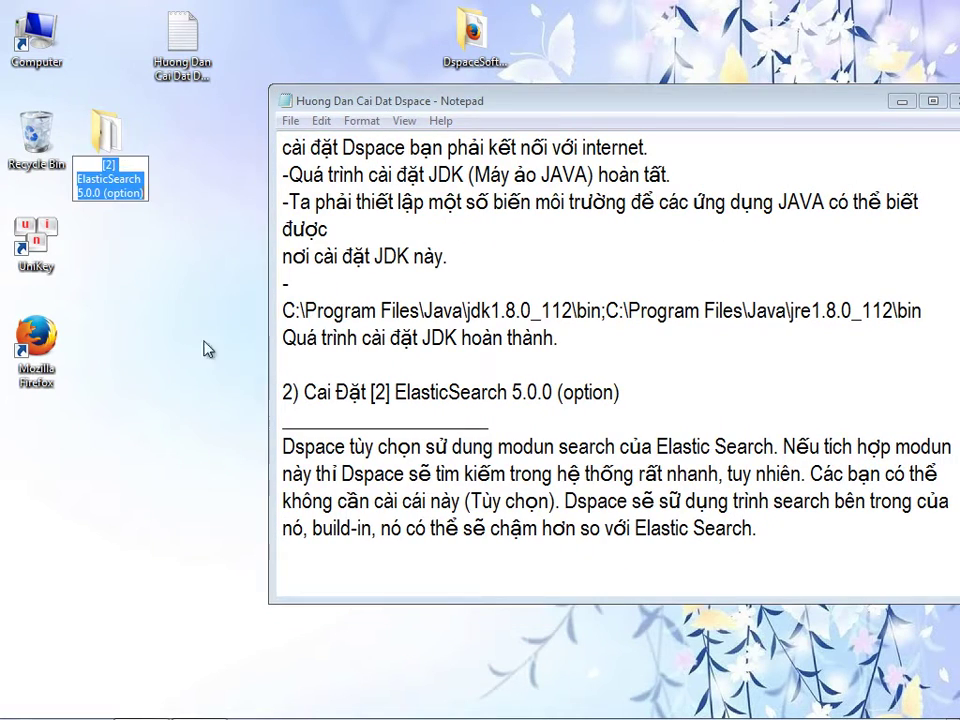
pyautogui.click(338, 567)
pyautogui.write('-Elastic se')
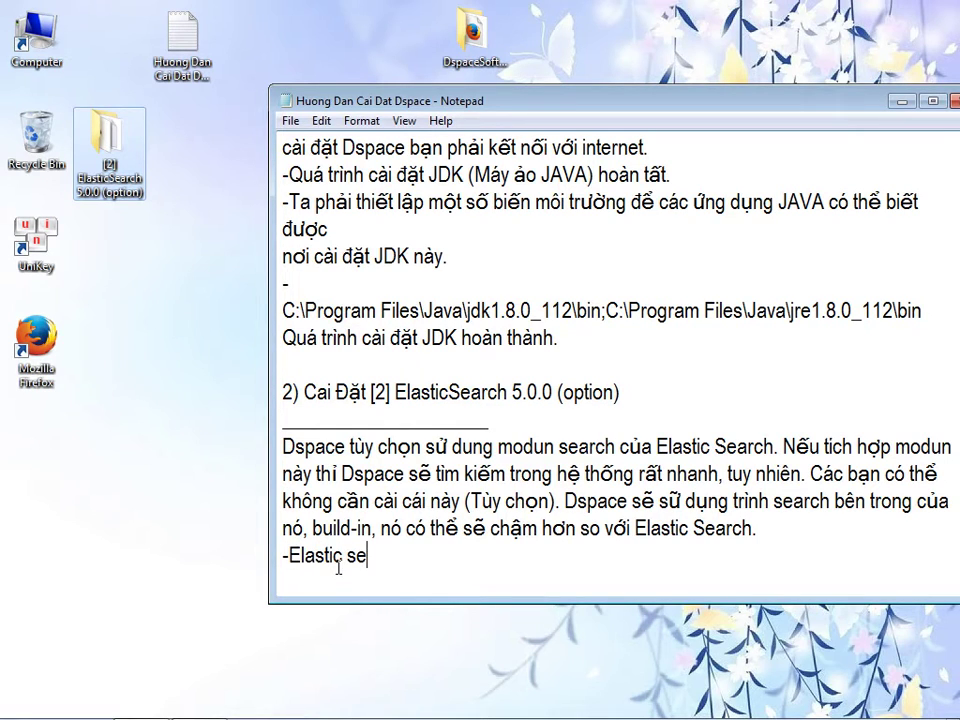
pyautogui.write('rrch ')
pyautogui.write('đa')
pyautogui.press('BackSpace')
pyautogui.press('BackSpace')
pyautogui.write('la ưng ')
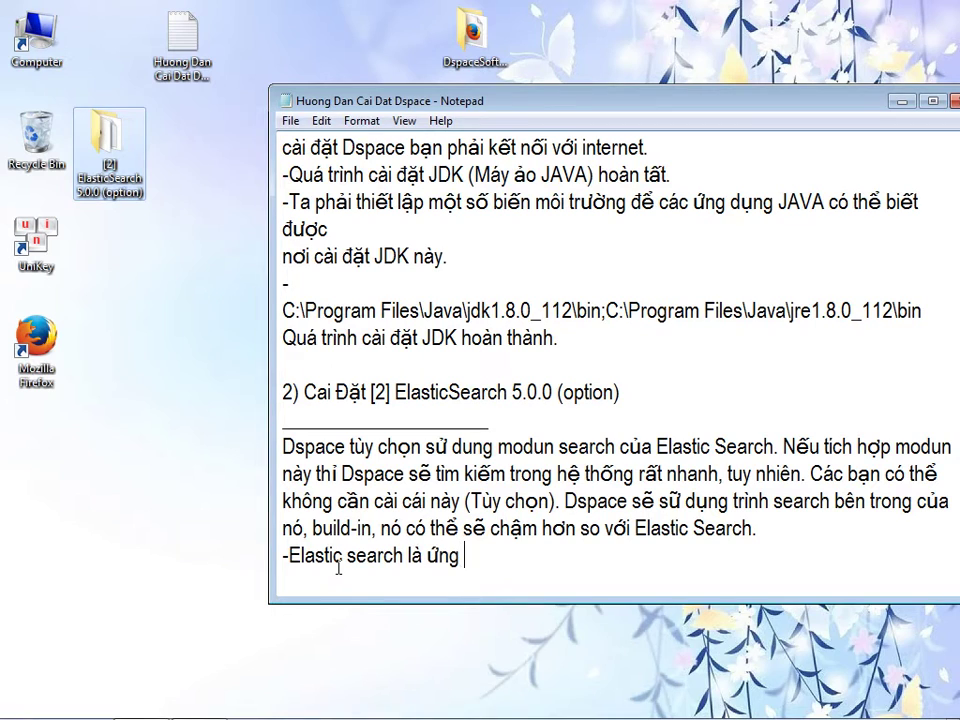
pyautogui.write('dung xây dựng ')
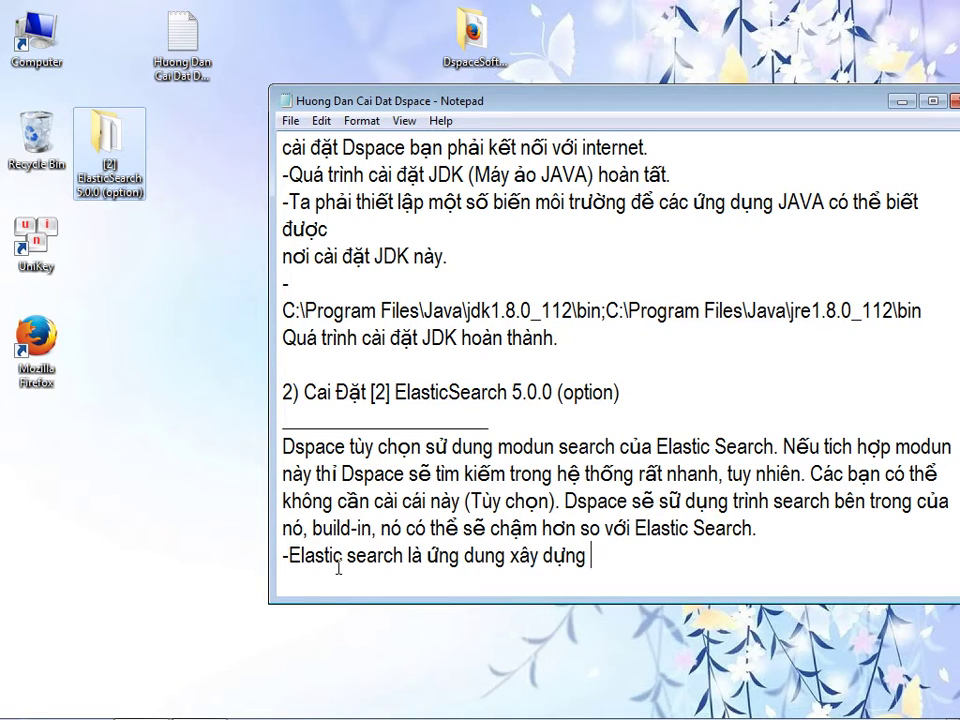
pyautogui.write('sẳn ta chỉ cần chép')
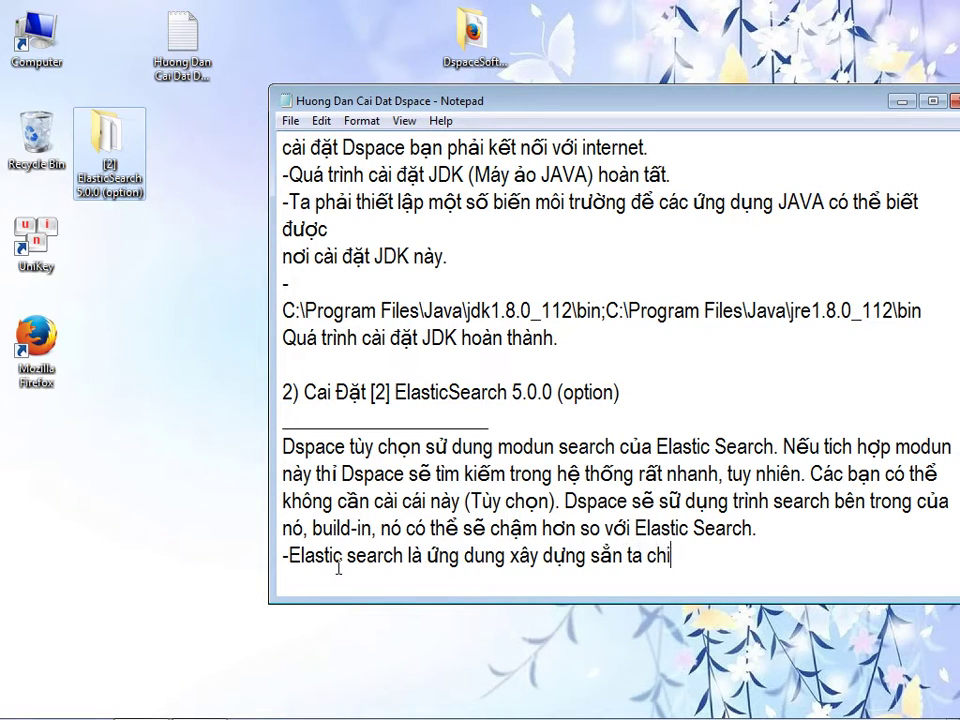
pyautogui.write(' va câu hình nhu')
pyautogui.write(' dịch vi')
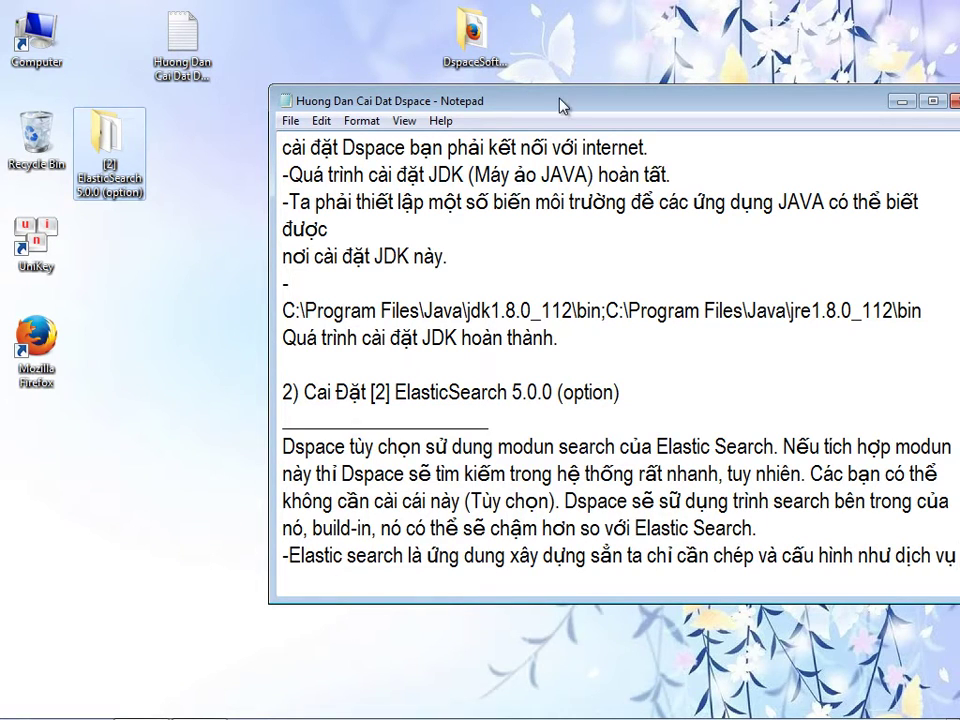
pyautogui.moveTo(560, 105); pyautogui.dragTo(517, 97)
pyautogui.write('của window')
# - Open the curl-7.50.3-win64-mingw archive from the [2] ElasticSearch 5.0.0 (option) folder
pyautogui.doubleClick(102, 145)
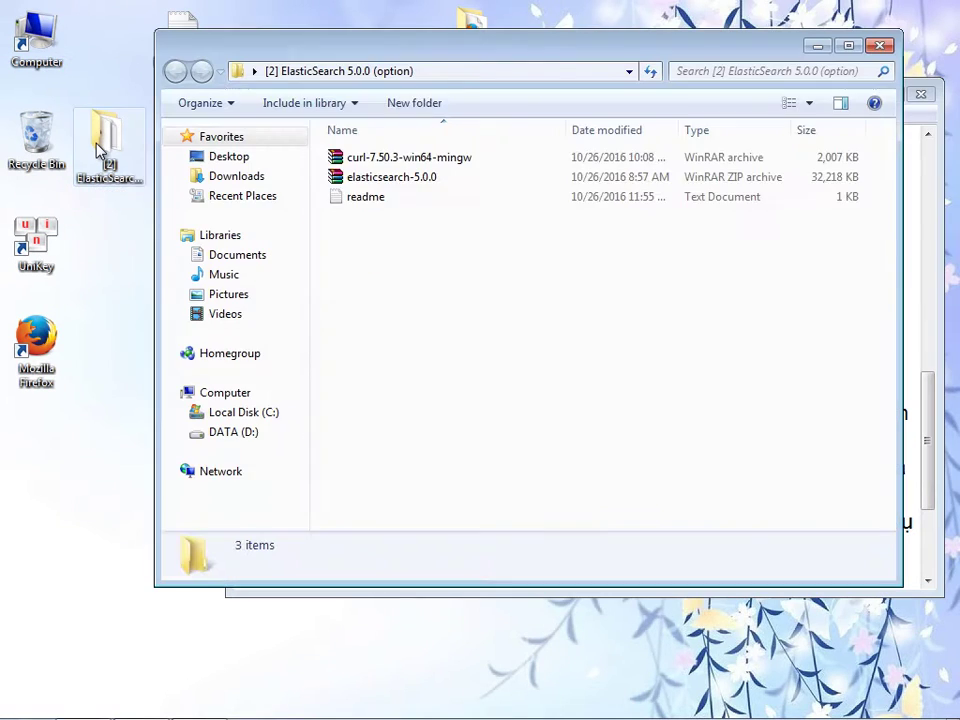
pyautogui.moveTo(341, 55); pyautogui.dragTo(466, 255)
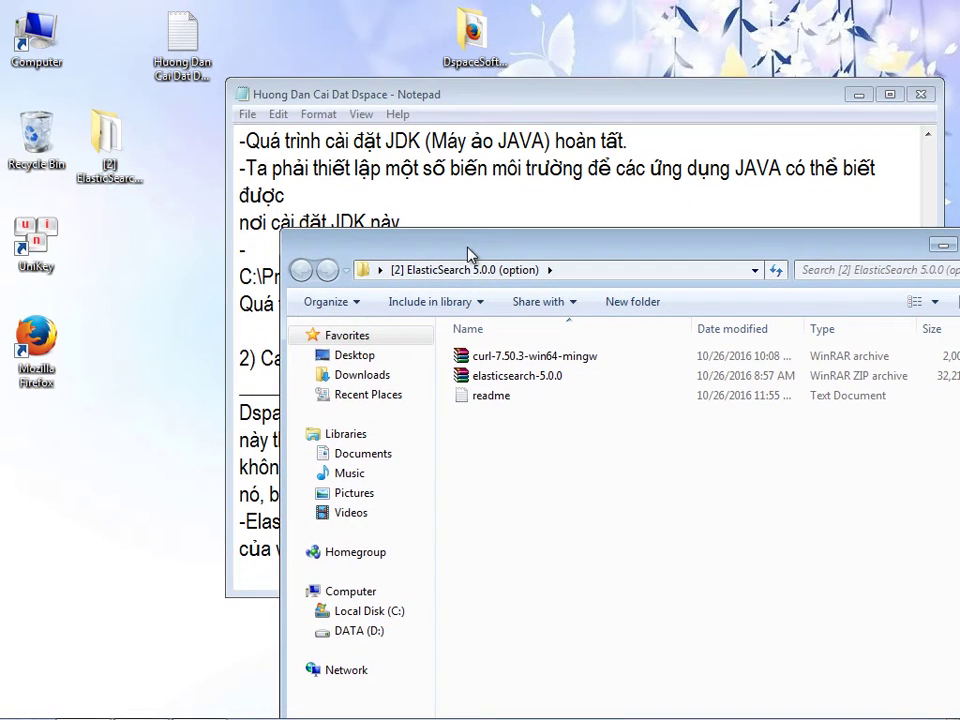
pyautogui.doubleClick(505, 359)
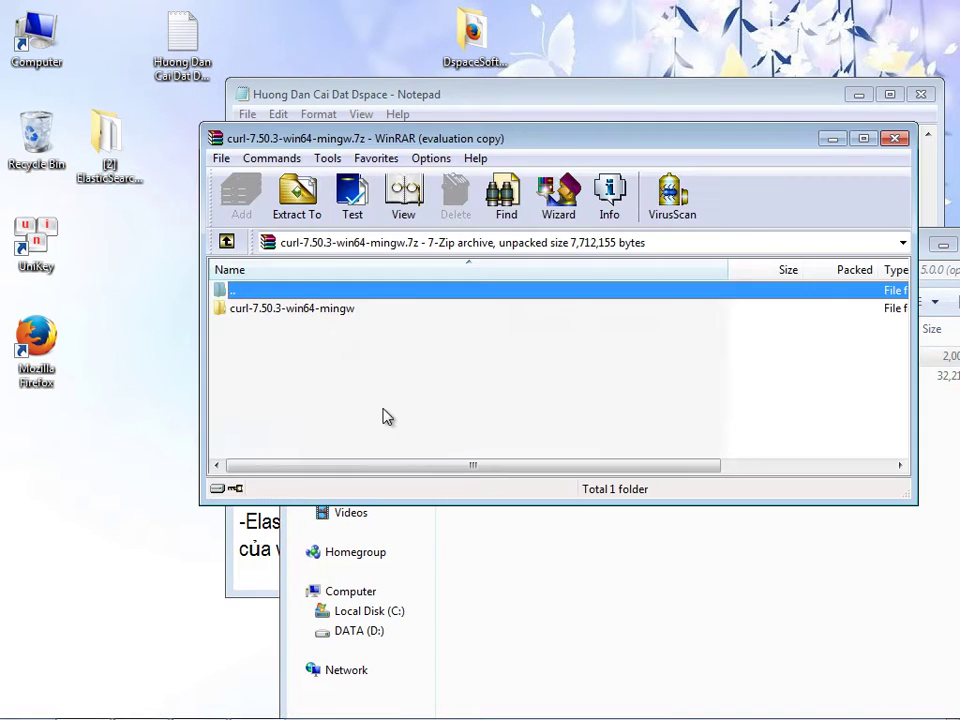
pyautogui.doubleClick(270, 310)
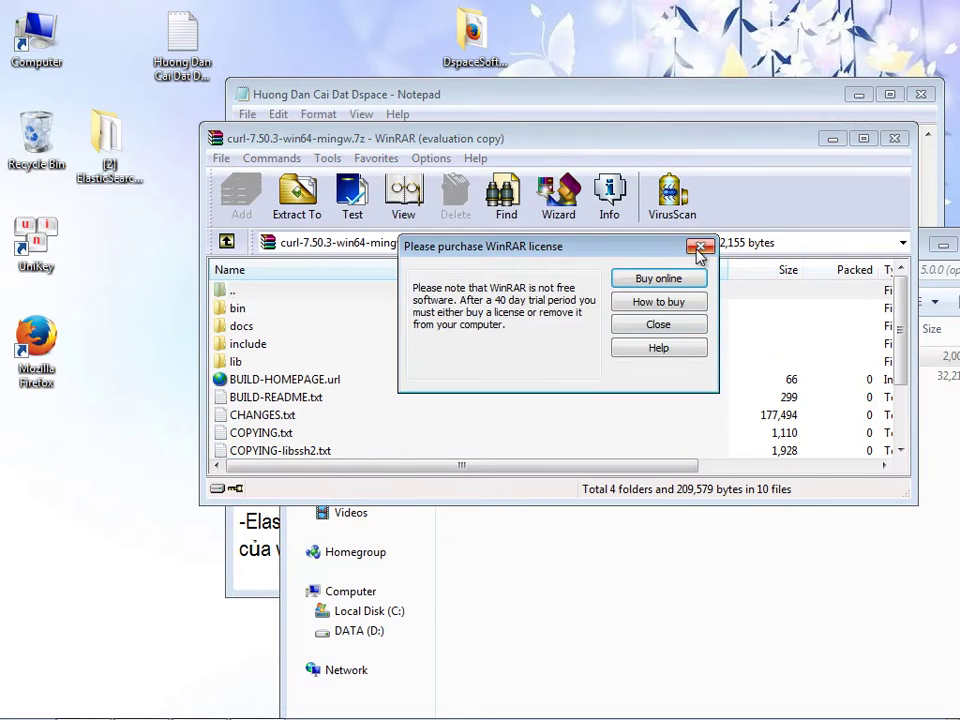
pyautogui.click(700, 246)
pyautogui.moveTo(900, 328); pyautogui.dragTo(868, 336)
# - Select curl.exe and libcurl.dll inside the archive's bin folder
pyautogui.click(283, 310)
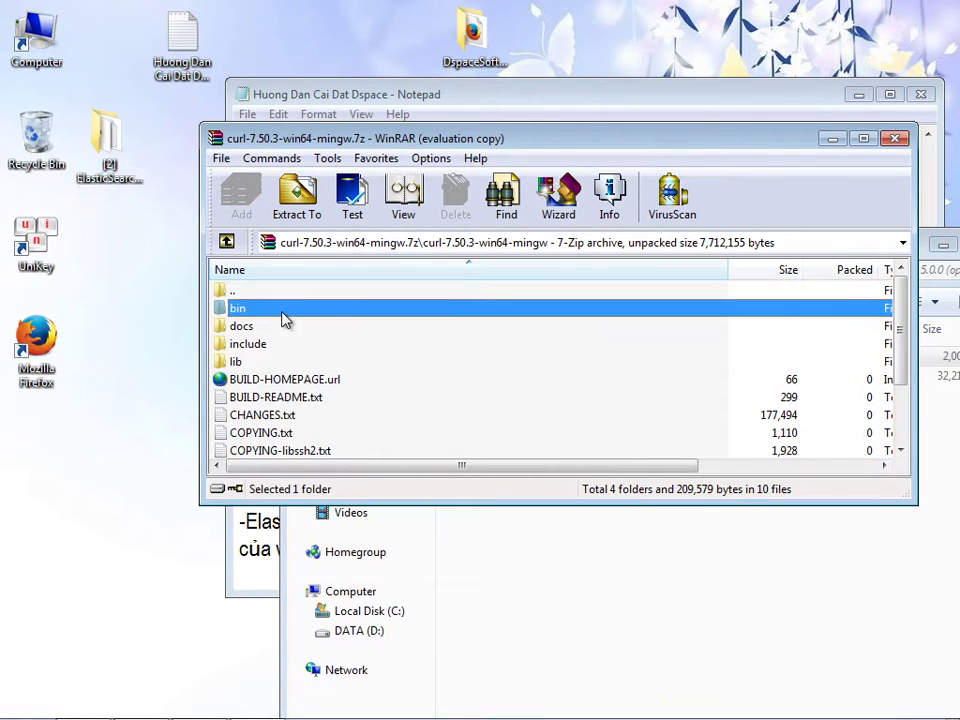
pyautogui.doubleClick(283, 312)
pyautogui.click(238, 312)
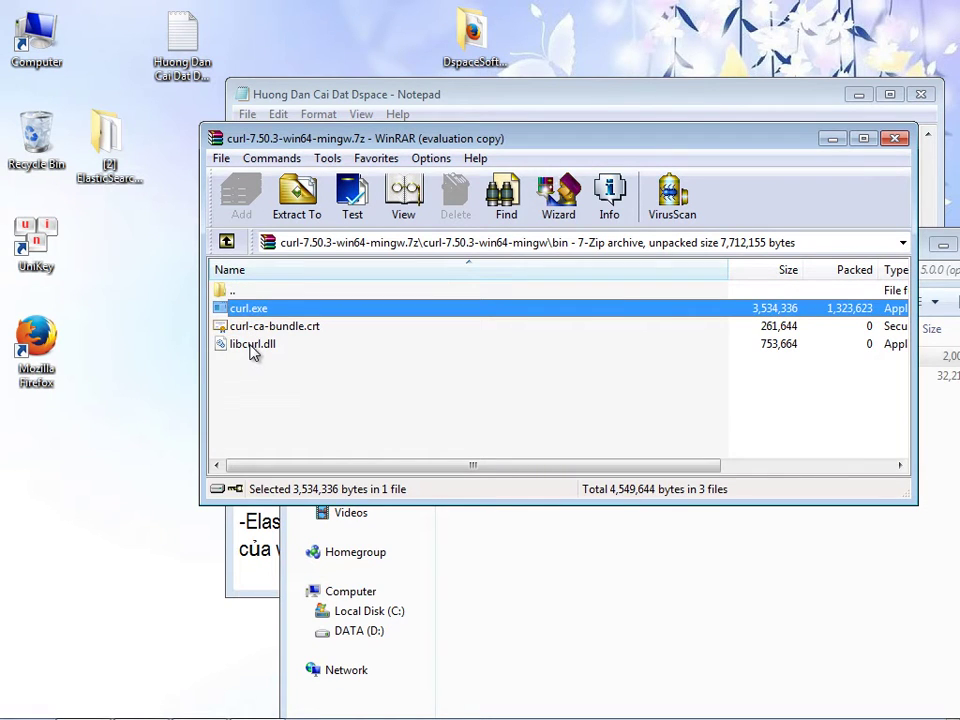
pyautogui.keyDown('ctrl'); pyautogui.click(250, 345); pyautogui.keyUp('ctrl')
pyautogui.doubleClick(36, 38)
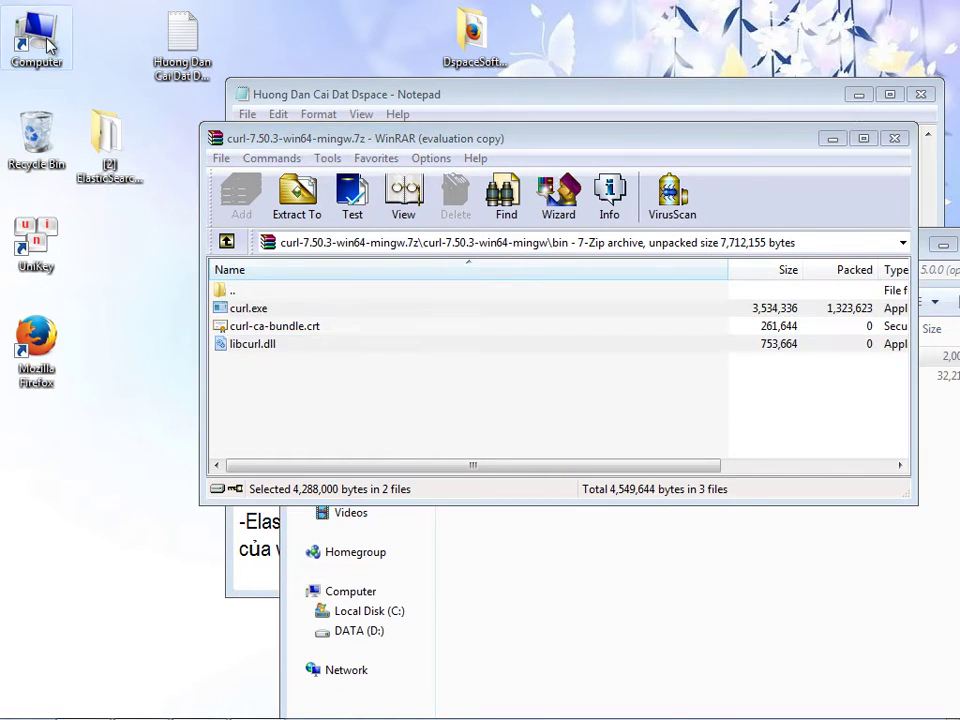
# - Copy curl.exe and libcurl.dll from the archive into C:\Windows\System32 with administrator permission
pyautogui.doubleClick(237, 152)
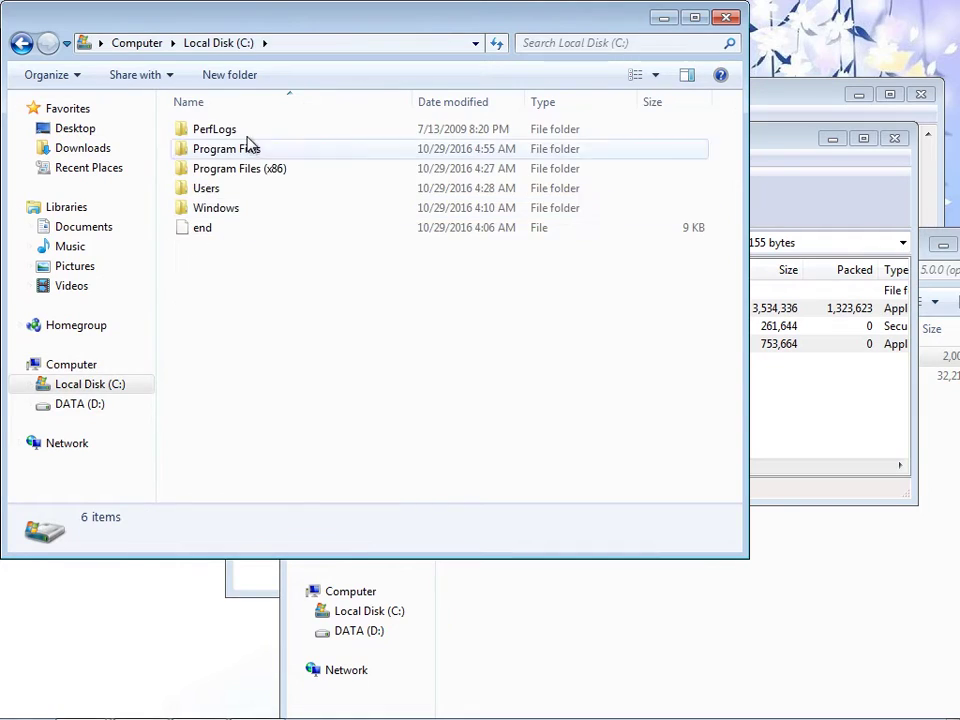
pyautogui.doubleClick(212, 210)
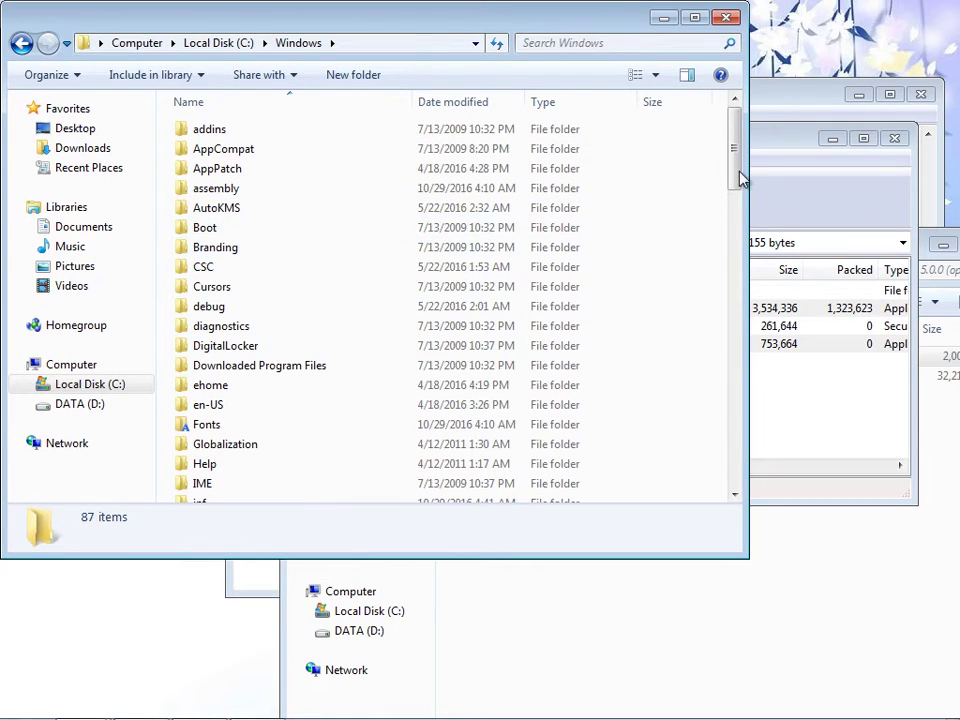
pyautogui.moveTo(737, 180); pyautogui.dragTo(737, 306)
pyautogui.doubleClick(242, 325)
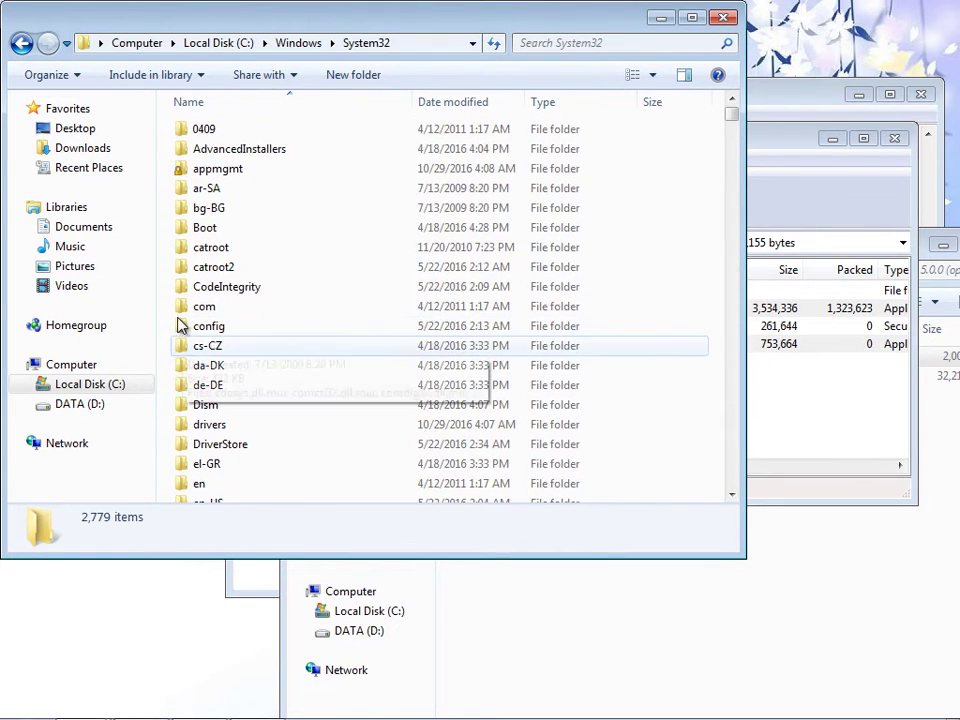
pyautogui.moveTo(763, 148); pyautogui.dragTo(808, 149)
pyautogui.moveTo(282, 308); pyautogui.dragTo(168, 287)
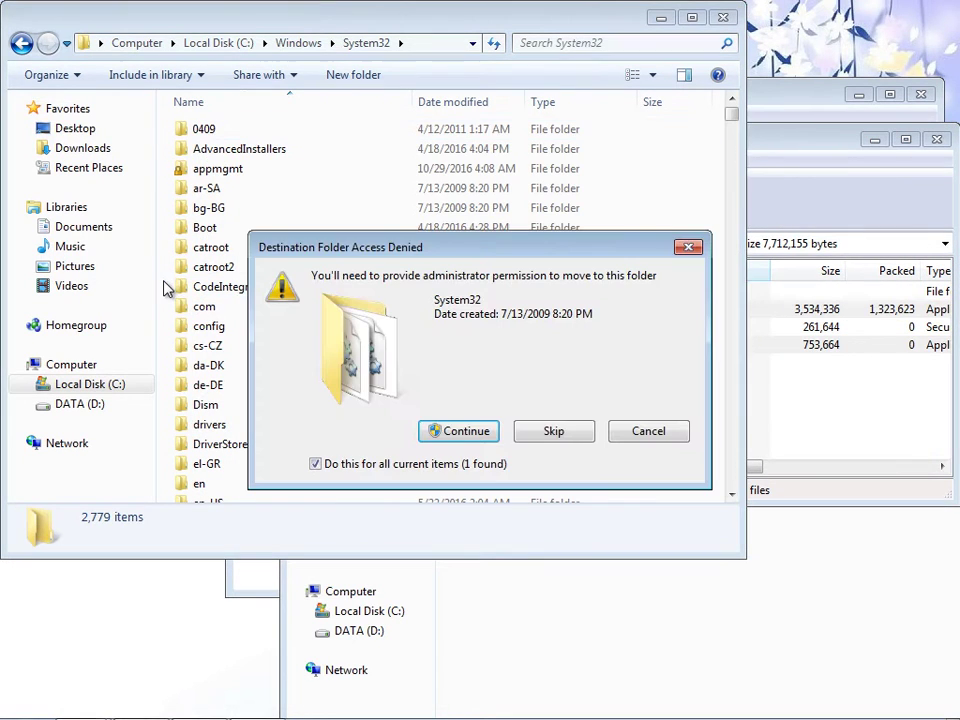
pyautogui.click(455, 431)
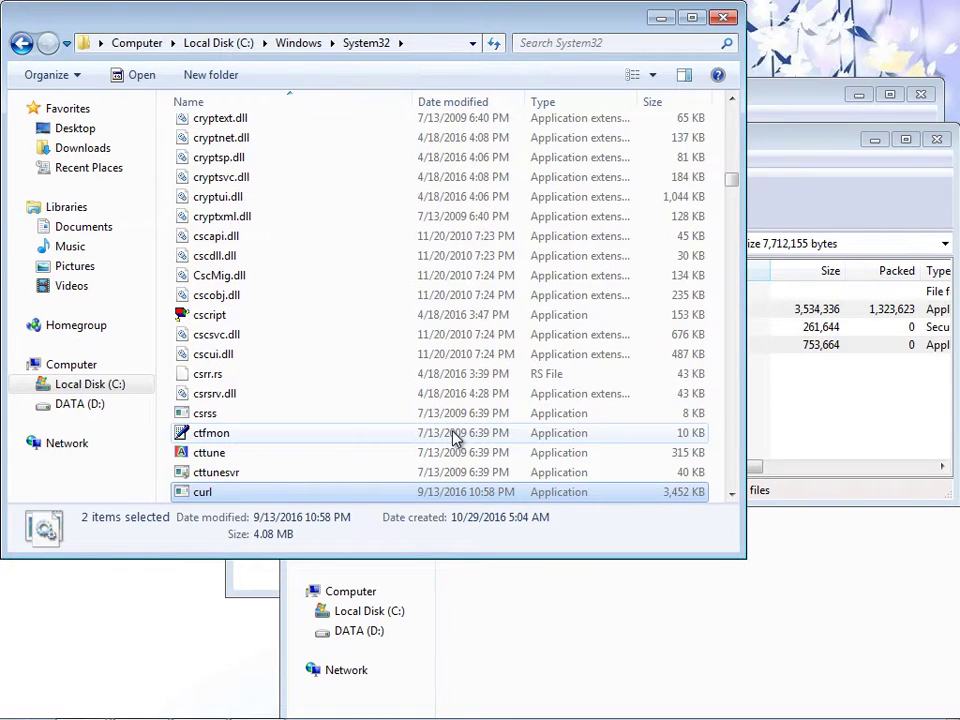
# - Close the System32 folder and the curl archive
pyautogui.click(726, 19)
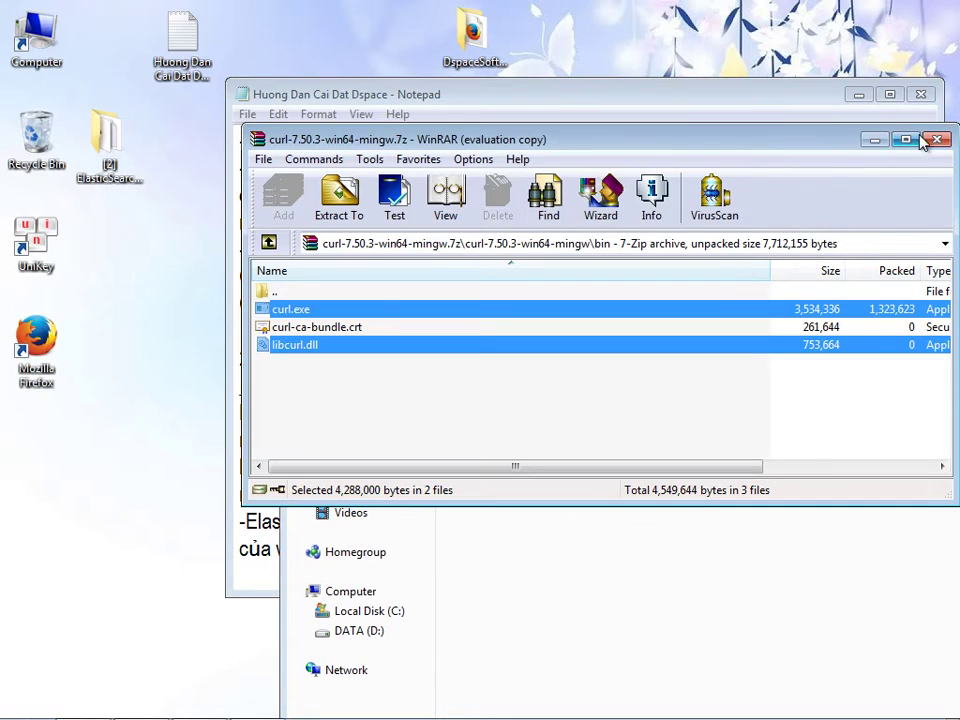
pyautogui.click(936, 139)
pyautogui.click(508, 357)
pyautogui.hotkey('ctrl', 'c')
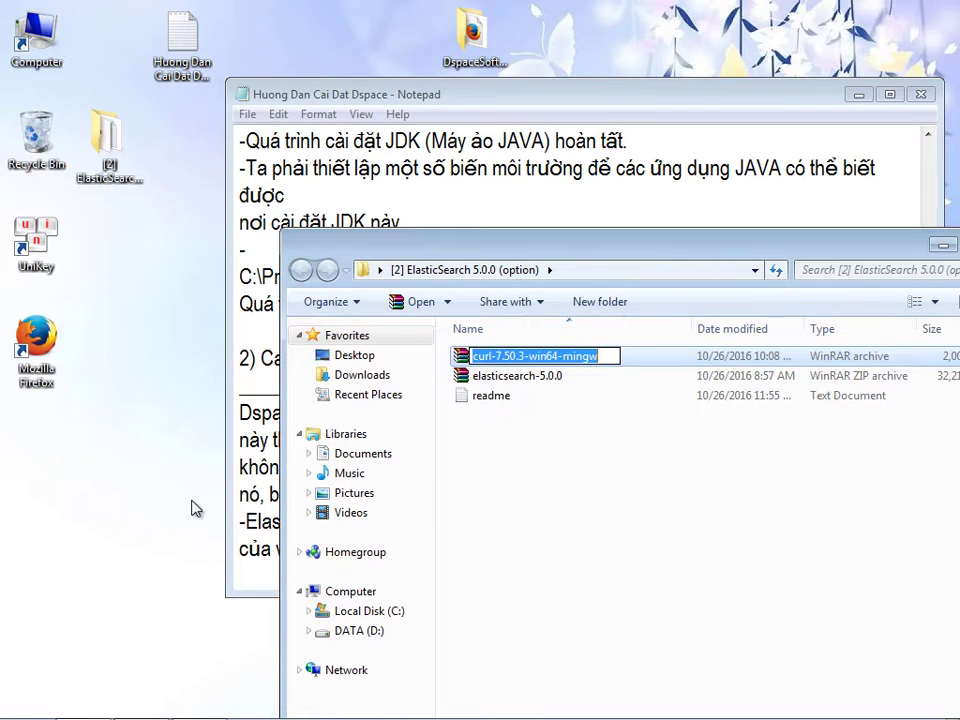
# - Note that curl lets cmd test the Elastic install, and that a C: folder will hold Dspace's apps
pyautogui.click(228, 523)
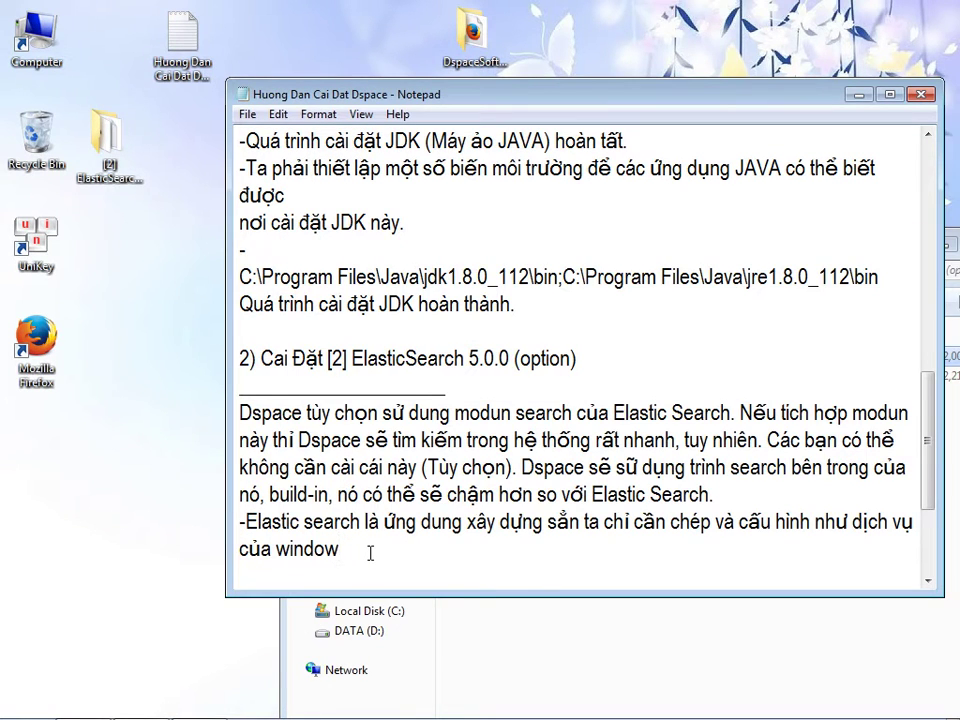
pyautogui.press('Return')
pyautogui.write('-')
pyautogui.hotkey('ctrl', 'v')
pyautogui.write('=> cung câps lên ')
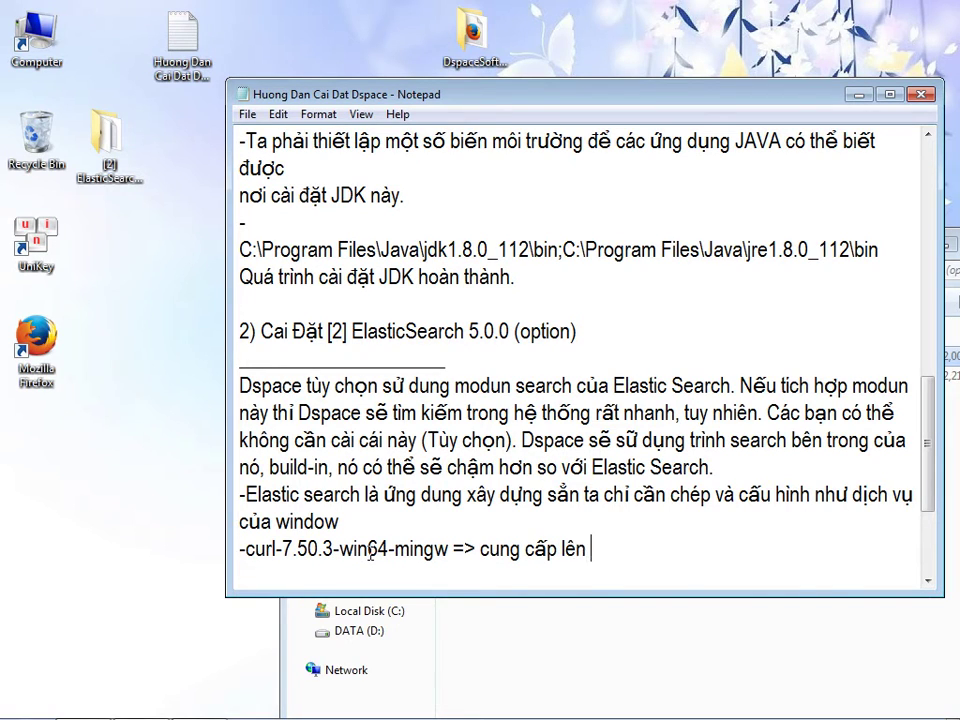
pyautogui.write('curl trong cmd, để kiểm tr')
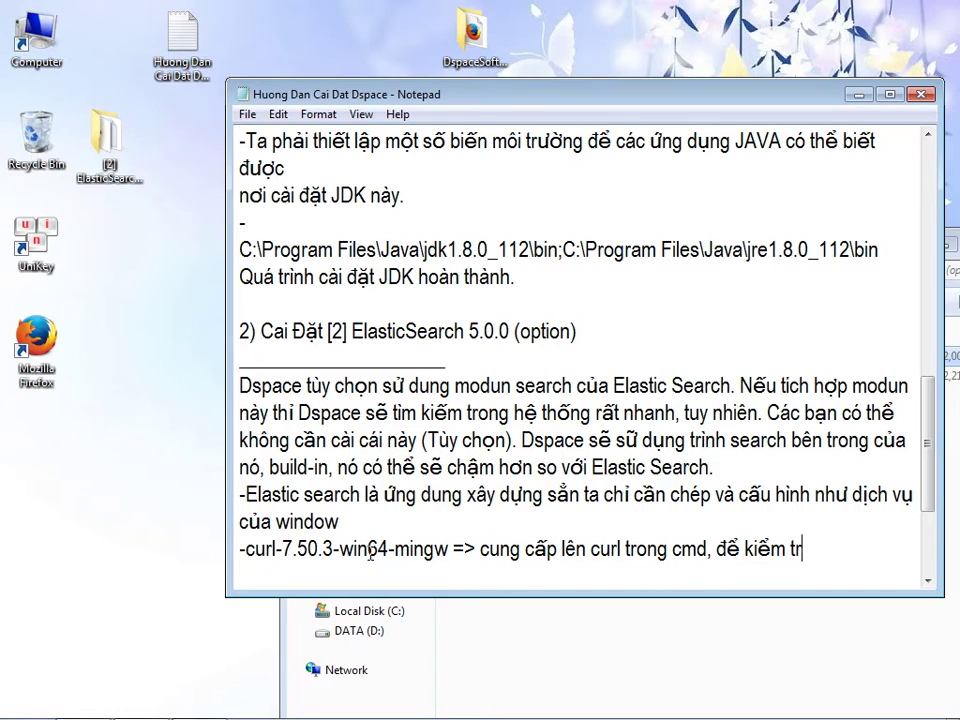
pyautogui.write('a Elastic cài đặt ok')
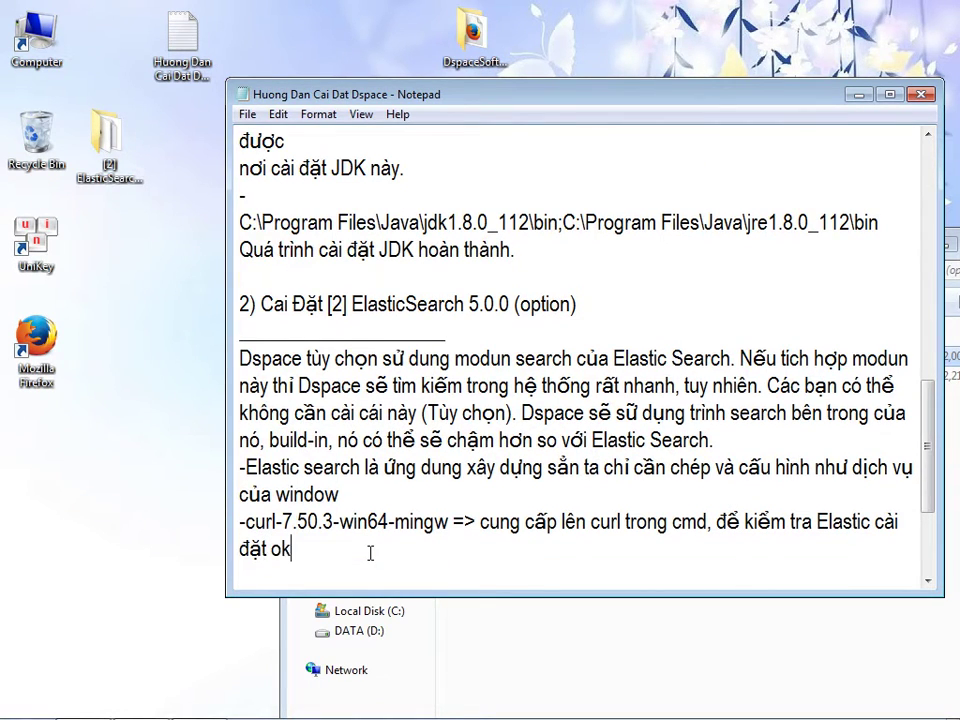
pyautogui.write('-Giờ chung')
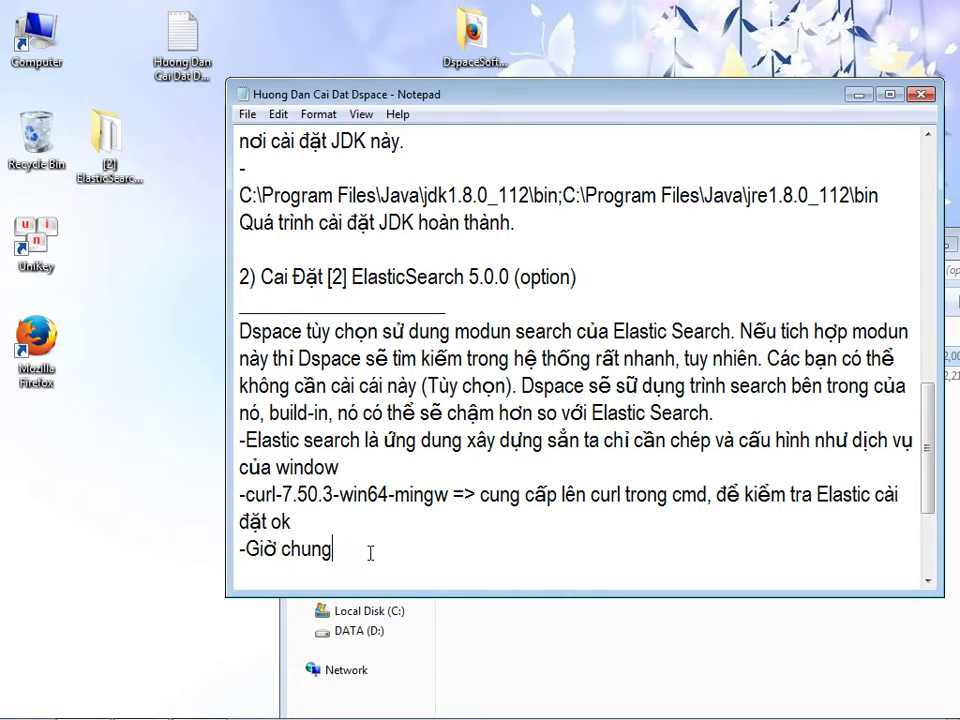
pyautogui.write(' ta sẽ cài da9t')
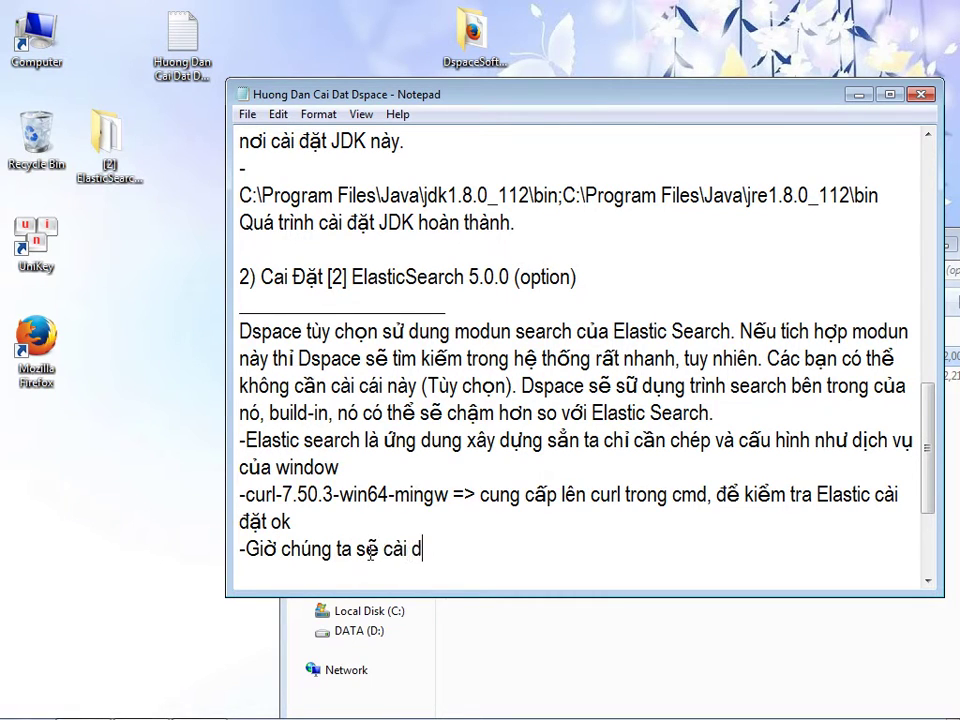
pyautogui.press('BackSpace')
pyautogui.press('BackSpace')
pyautogui.press('BackSpace')
pyautogui.press('BackSpace')
pyautogui.write('dat Elastic')
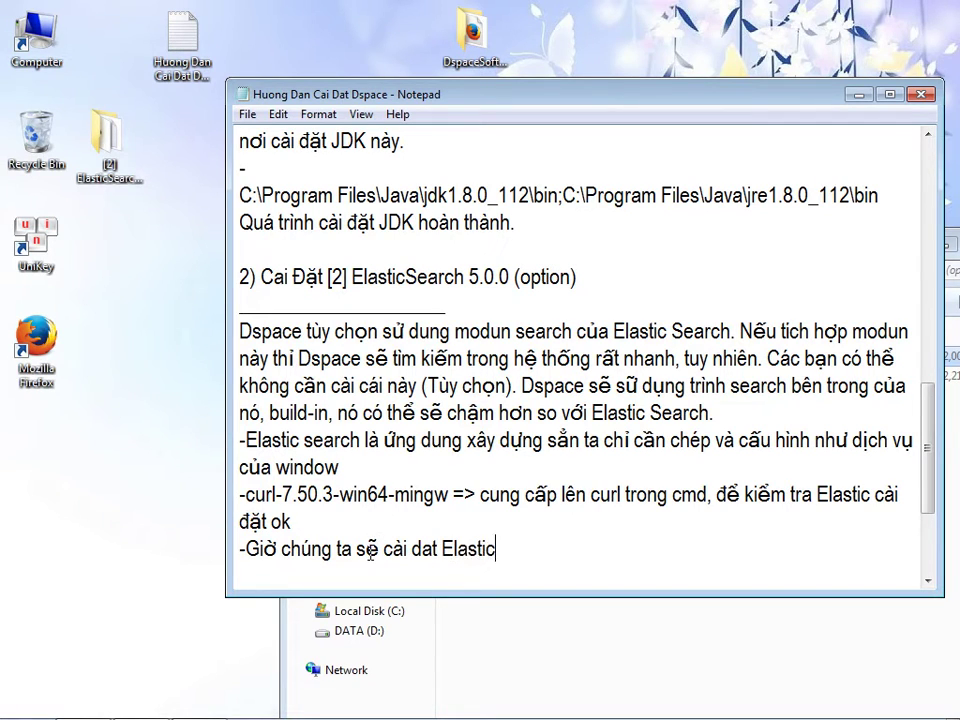
pyautogui.write(', tao5 mo65t th')
pyautogui.write('u7 muc')
pyautogui.write(' trong o')
pyautogui.write('63 C, chu7a1 ca1c')
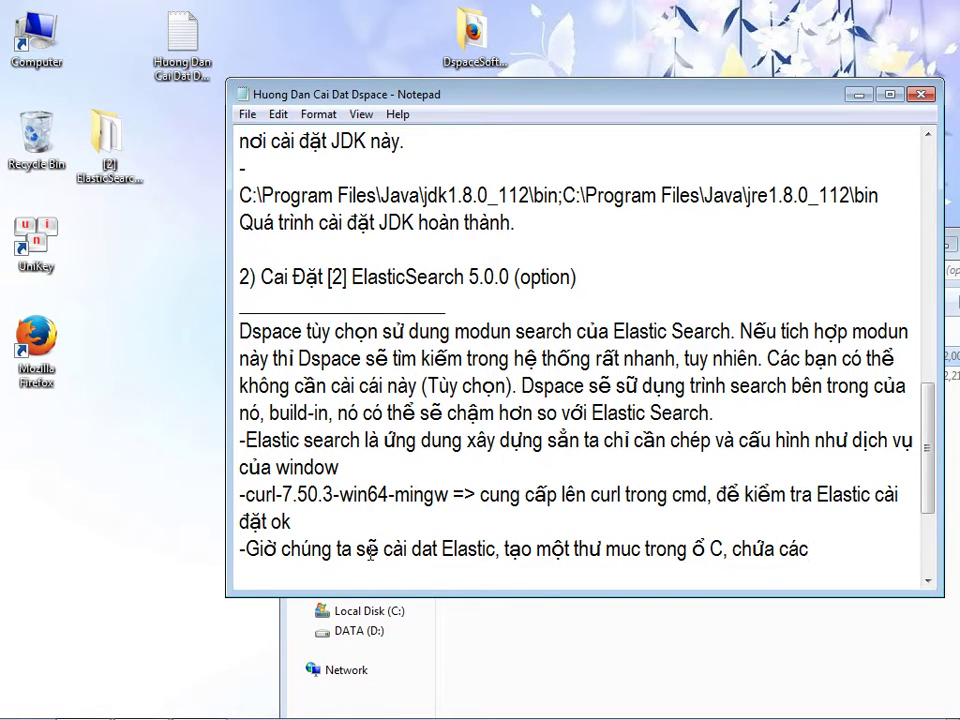
pyautogui.write(' u71ng du5ng ne62n tang3 chay5')
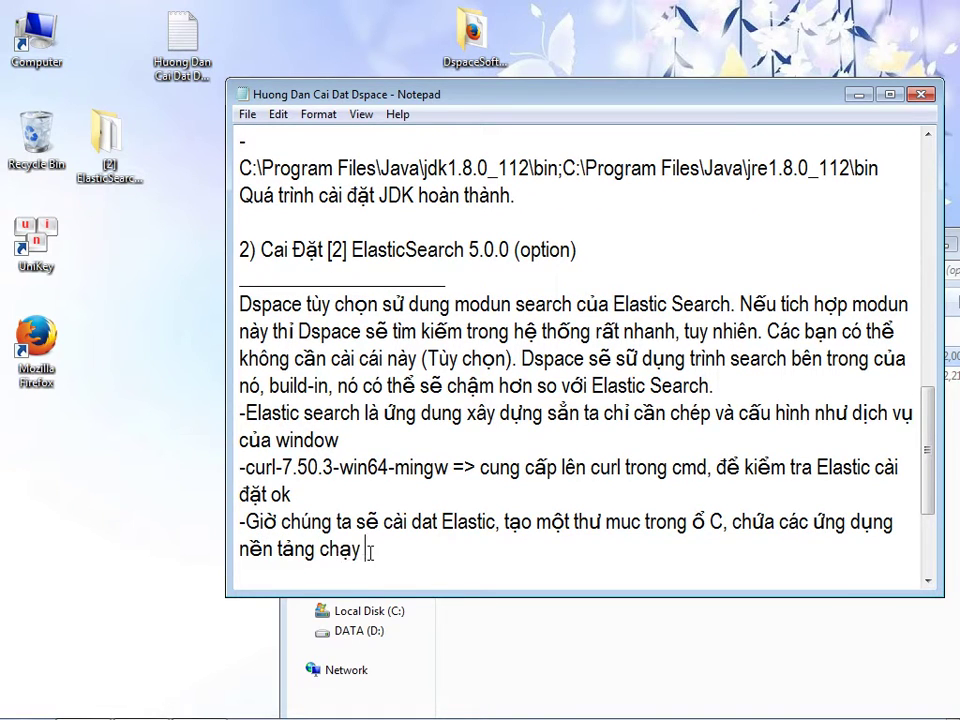
pyautogui.write(' song song vơi')
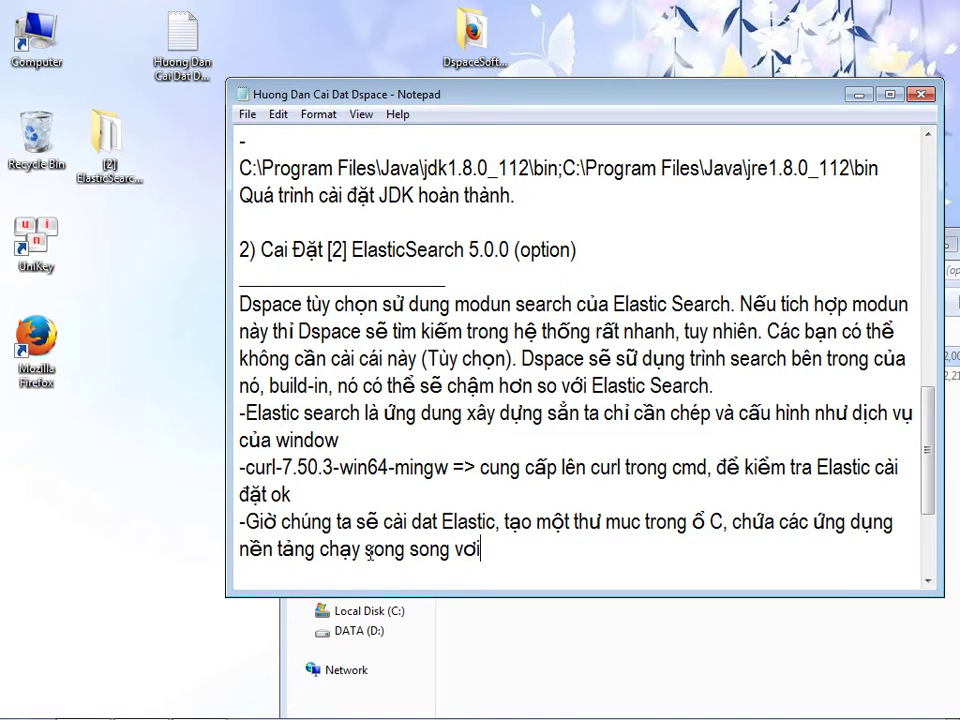
pyautogui.write('vo7i1 Dspace')
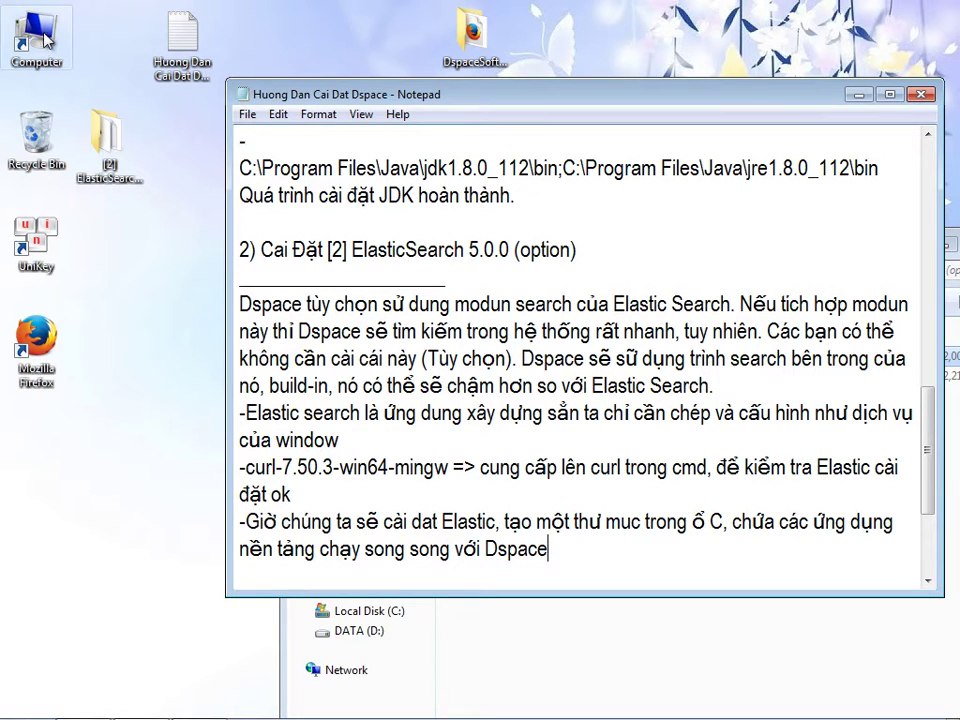
pyautogui.doubleClick(35, 35)
# - Create a new folder named DspaceWorkstation on Local Disk C:
pyautogui.doubleClick(395, 168)
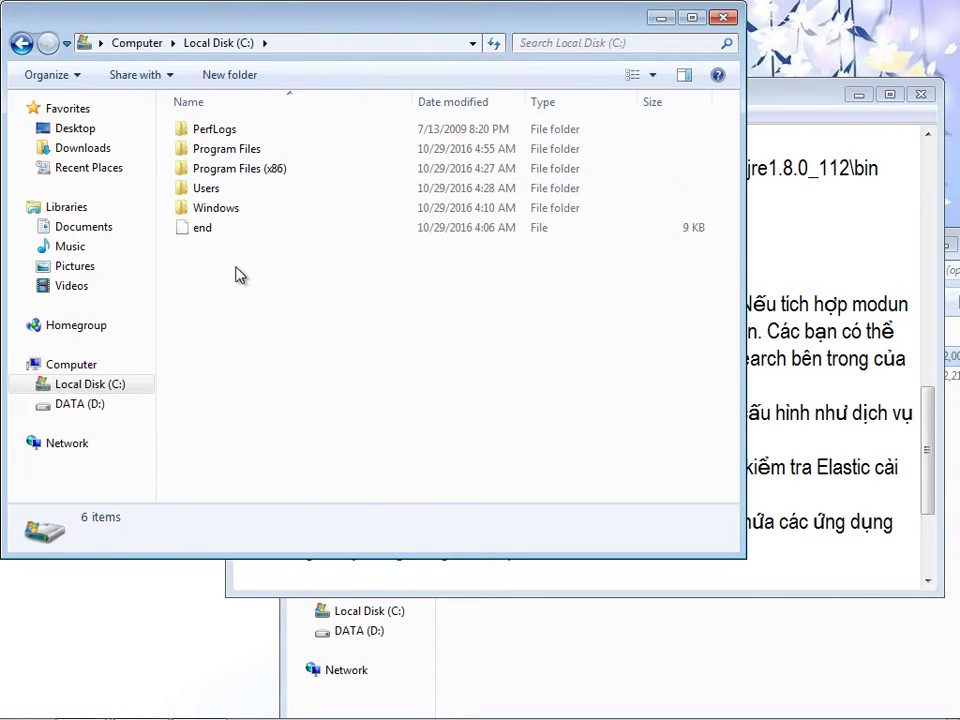
pyautogui.rightClick(237, 270)
pyautogui.moveTo(300, 472)
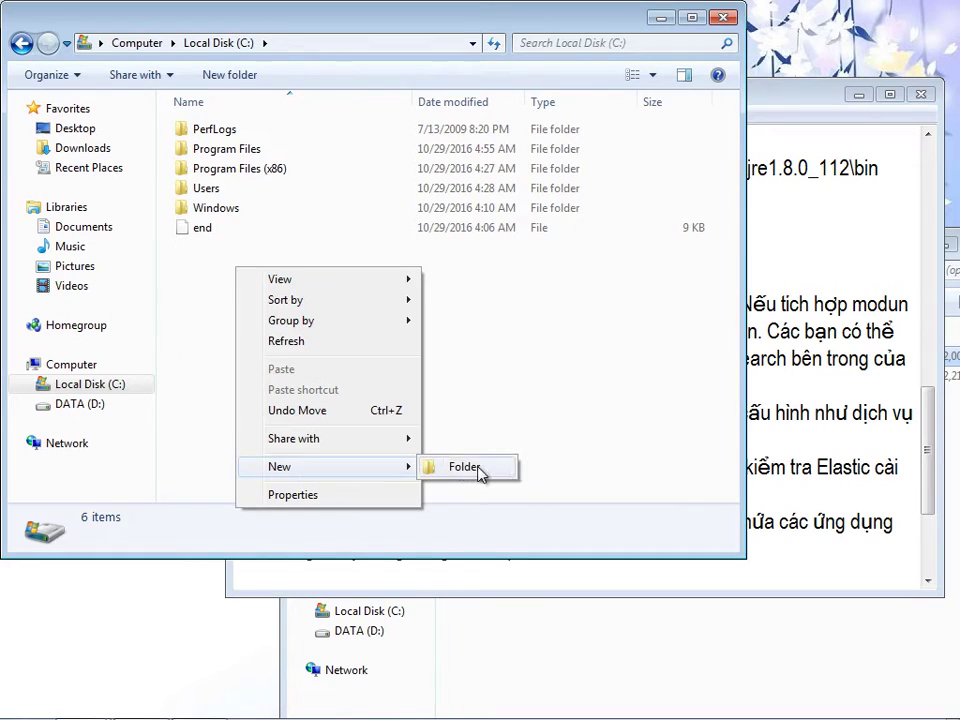
pyautogui.click(476, 467)
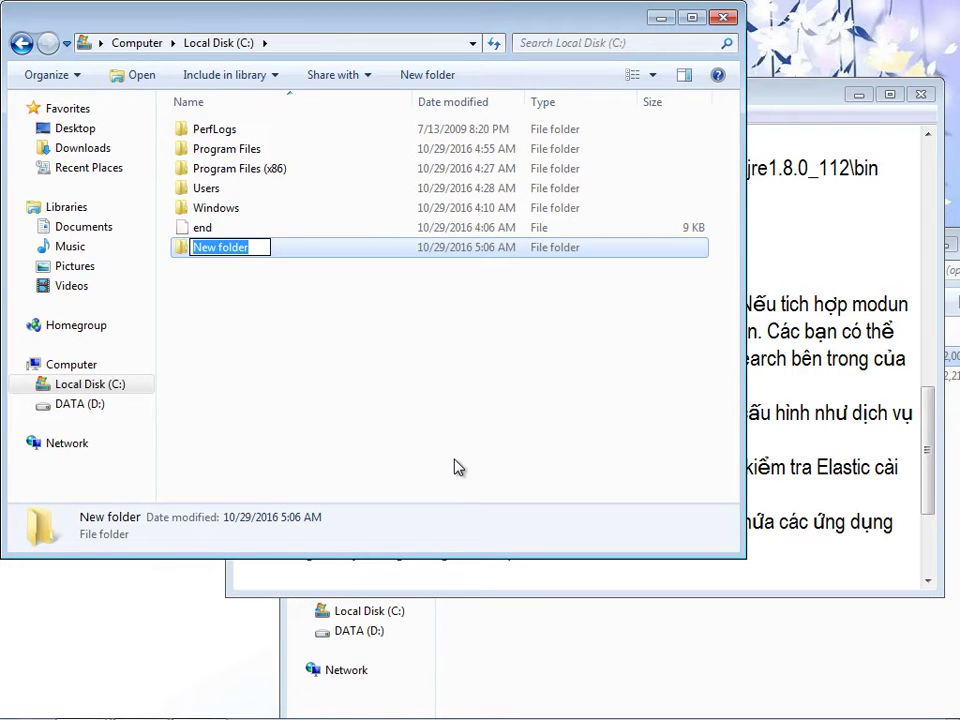
pyautogui.write('dspace')
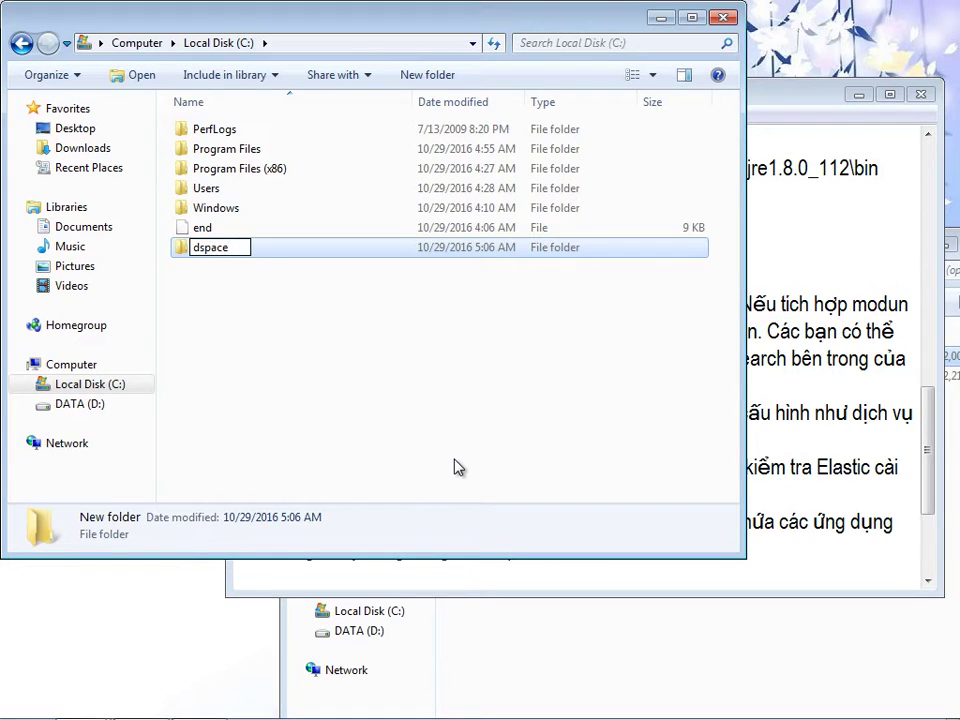
pyautogui.write('wo')
pyautogui.press('BackSpace')
pyautogui.press('BackSpace')
pyautogui.press('BackSpace')
pyautogui.press('BackSpace')
pyautogui.press('BackSpace')
pyautogui.press('BackSpace')
pyautogui.write('soa')
pyautogui.press('BackSpace')
pyautogui.press('BackSpace')
pyautogui.write('paceWork')
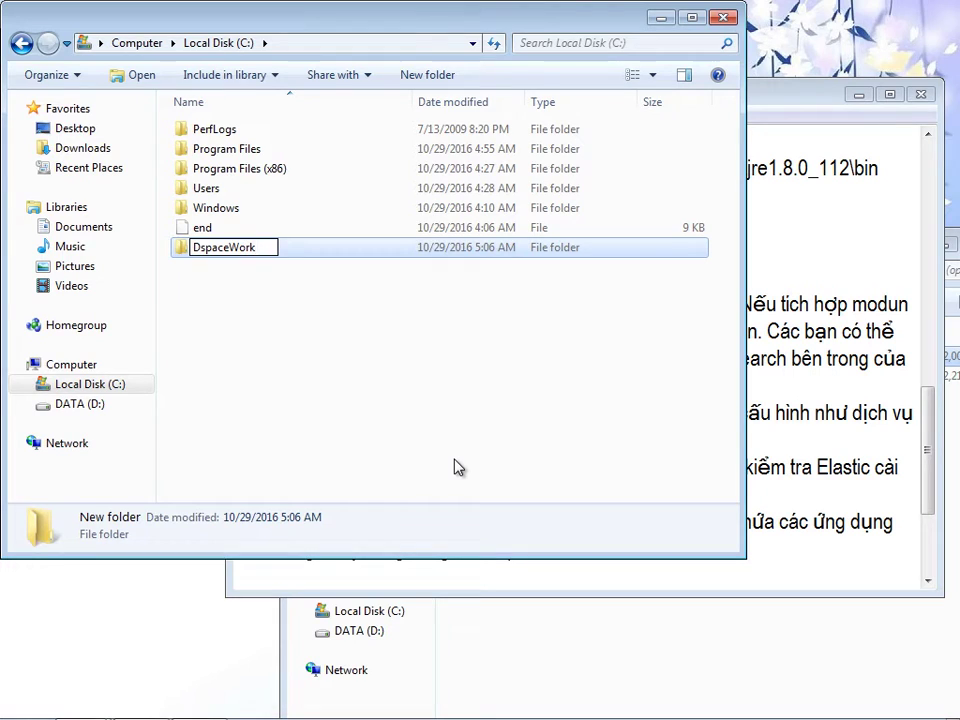
pyautogui.write('sation')
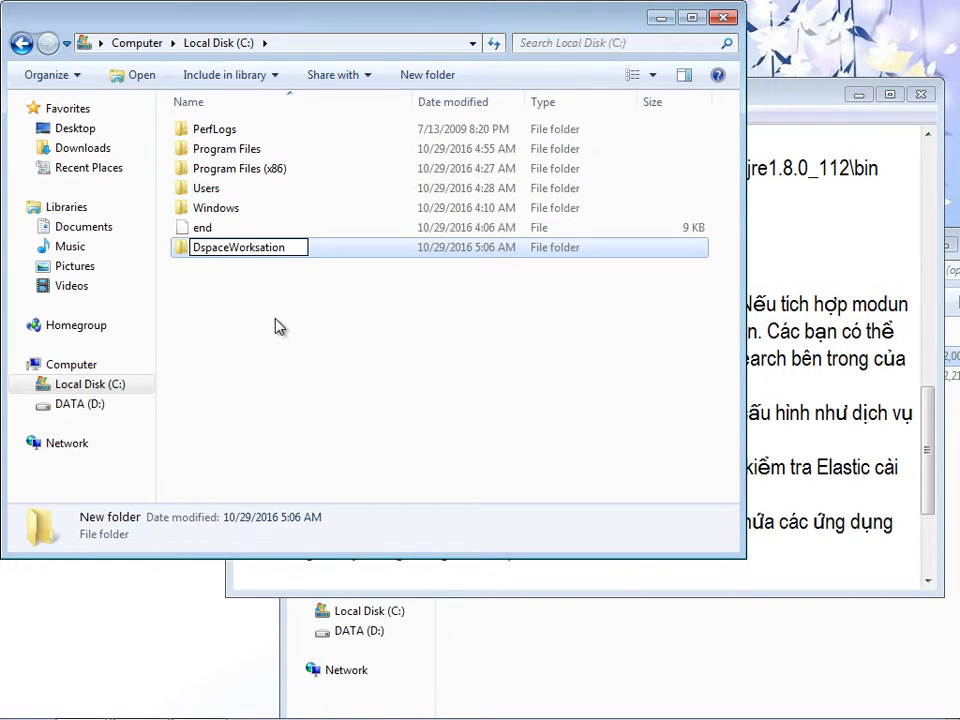
pyautogui.press('Right')
pyautogui.press('Right')
pyautogui.press('Right')
pyautogui.press('Right')
pyautogui.press('Right')
pyautogui.press('BackSpace')
pyautogui.press('BackSpace')
pyautogui.press('BackSpace')
pyautogui.press('BackSpace')
pyautogui.press('BackSpace')
pyautogui.write('tation')
pyautogui.press('Return')
# - Open the DspaceWorkstation folder
pyautogui.doubleClick(266, 249)
pyautogui.moveTo(357, 24); pyautogui.dragTo(252, 116)
pyautogui.click(690, 94)
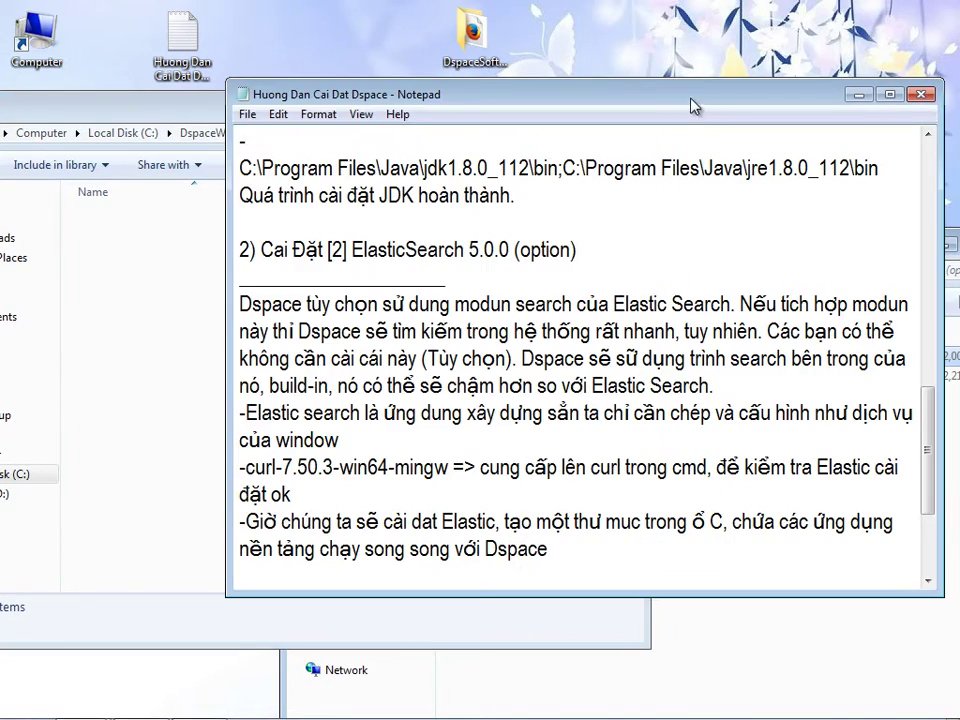
# - Open the elasticsearch-5.0.0 zip archive in WinRAR
pyautogui.moveTo(690, 102); pyautogui.dragTo(785, 365)
pyautogui.moveTo(662, 317); pyautogui.dragTo(754, 75)
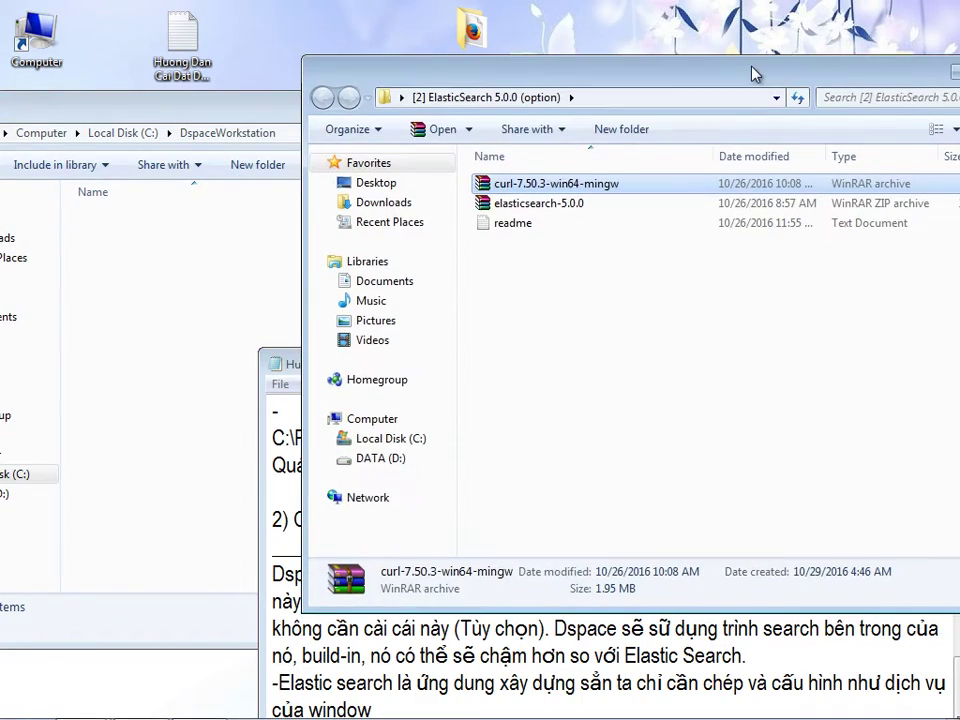
pyautogui.doubleClick(548, 205)
pyautogui.moveTo(385, 139); pyautogui.dragTo(515, 97)
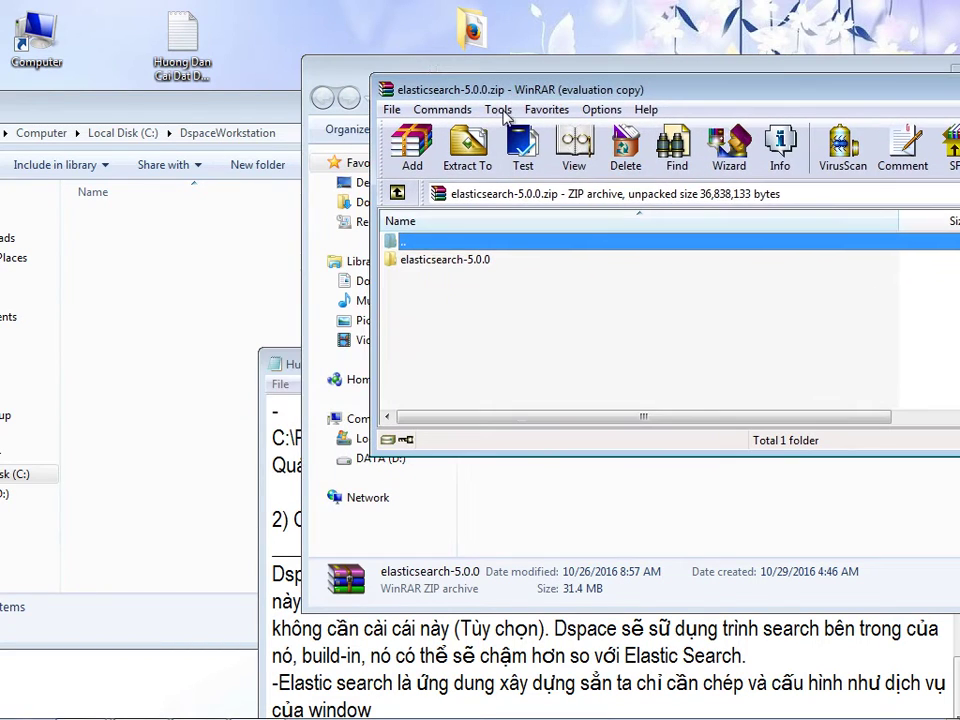
pyautogui.click(870, 195)
# - Extract elasticsearch-5.0.0 into C:\DspaceWorkstation and close the archive
pyautogui.moveTo(410, 259); pyautogui.dragTo(222, 261)
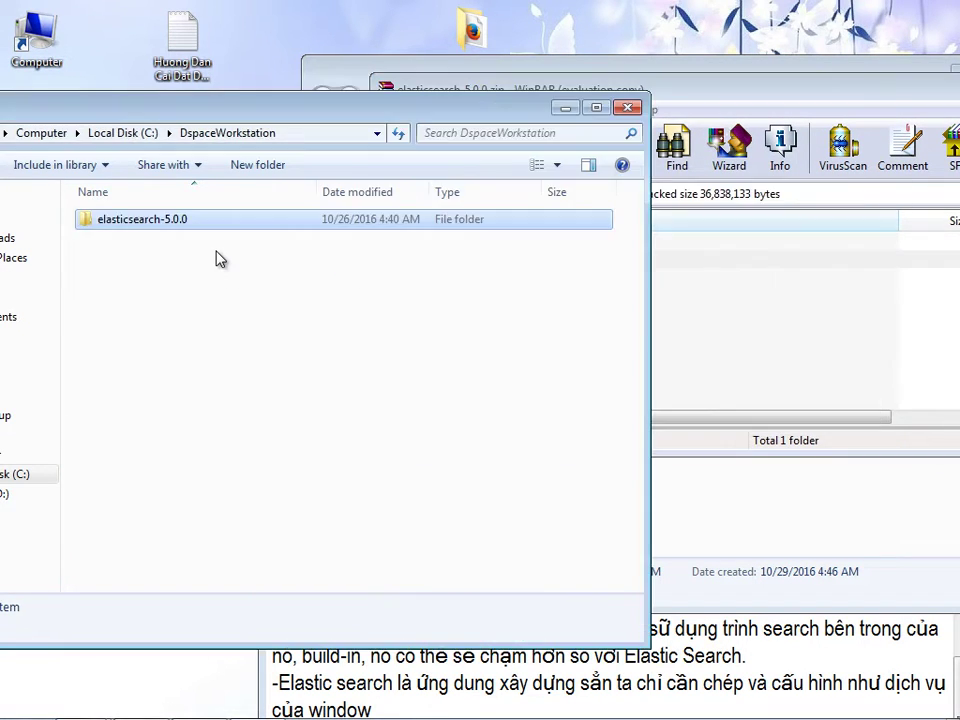
pyautogui.doubleClick(222, 226)
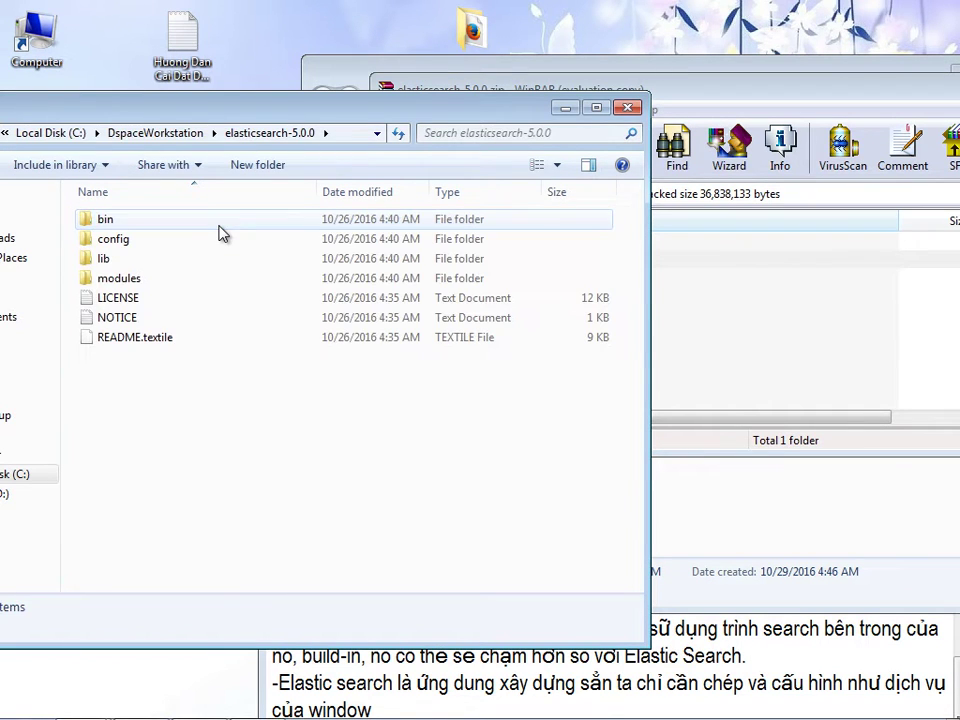
pyautogui.moveTo(700, 82); pyautogui.dragTo(406, 84)
pyautogui.hotkey('alt', 'F4')
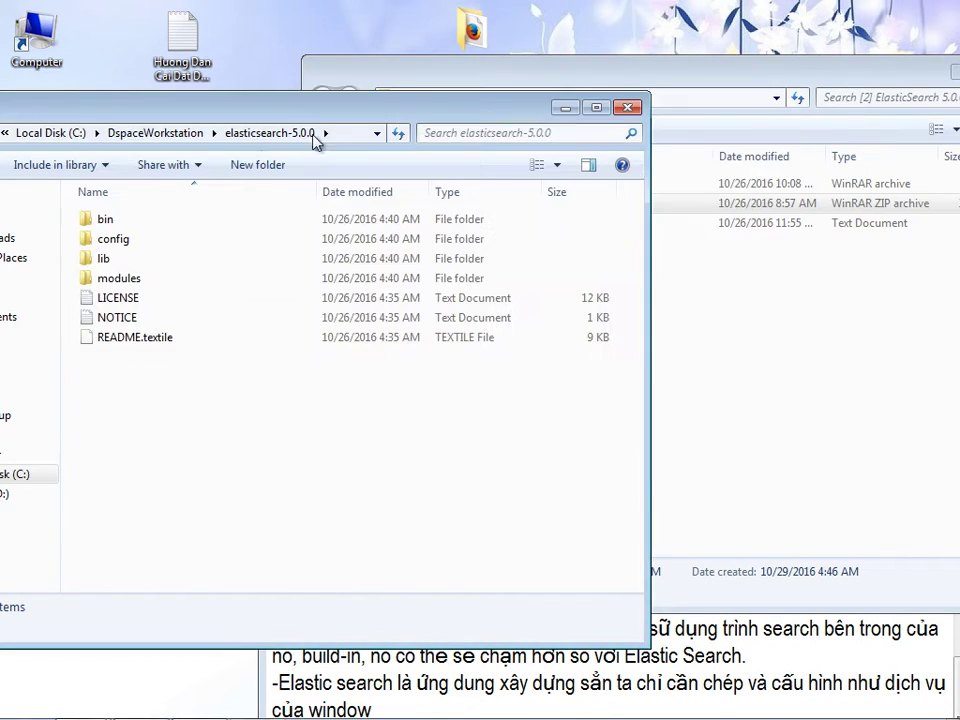
pyautogui.moveTo(254, 116); pyautogui.dragTo(385, 58)
# - Add the note '-Cấu hình Elastic chạy như service window và tự khởi động khi window khởi động.'
pyautogui.click(375, 628)
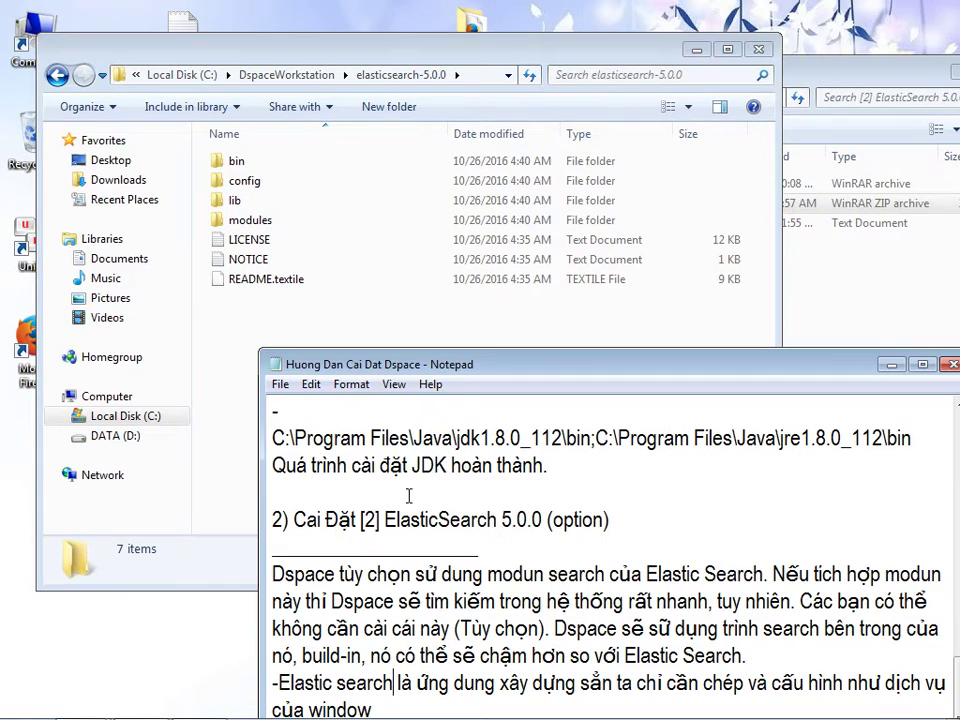
pyautogui.moveTo(424, 366); pyautogui.dragTo(443, 193)
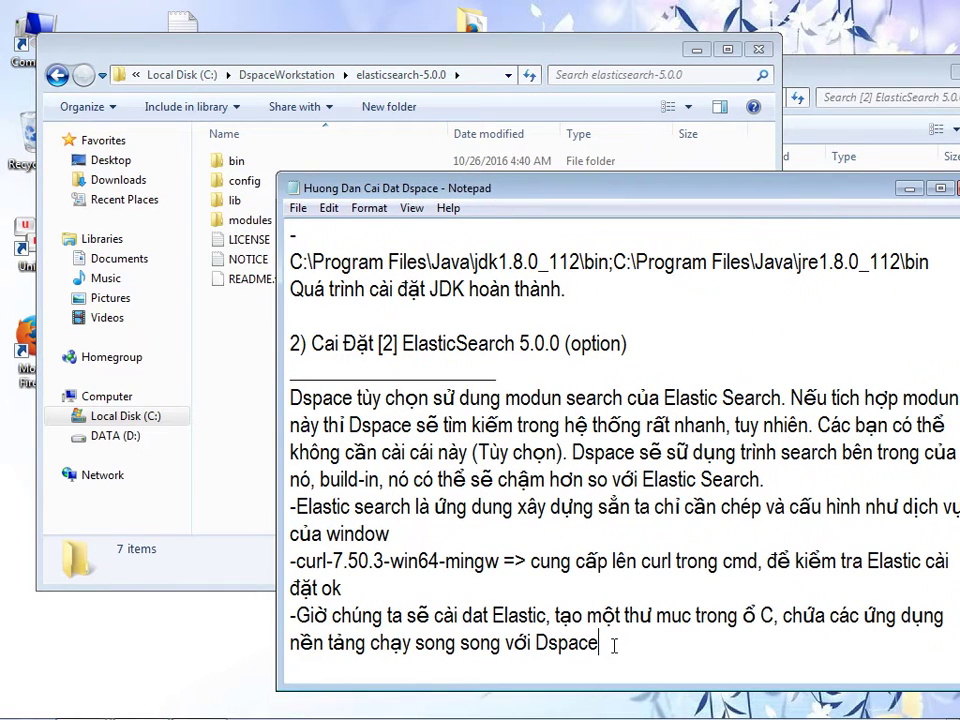
pyautogui.press('Return')
pyautogui.write('-Cấu hình ')
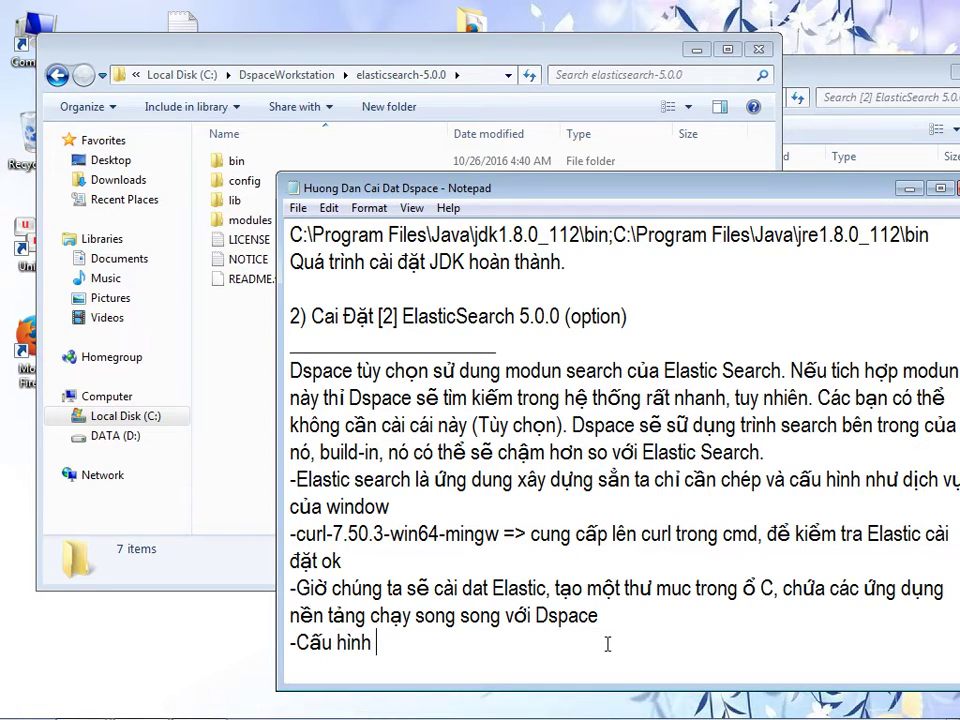
pyautogui.write('Elastic chạy n')
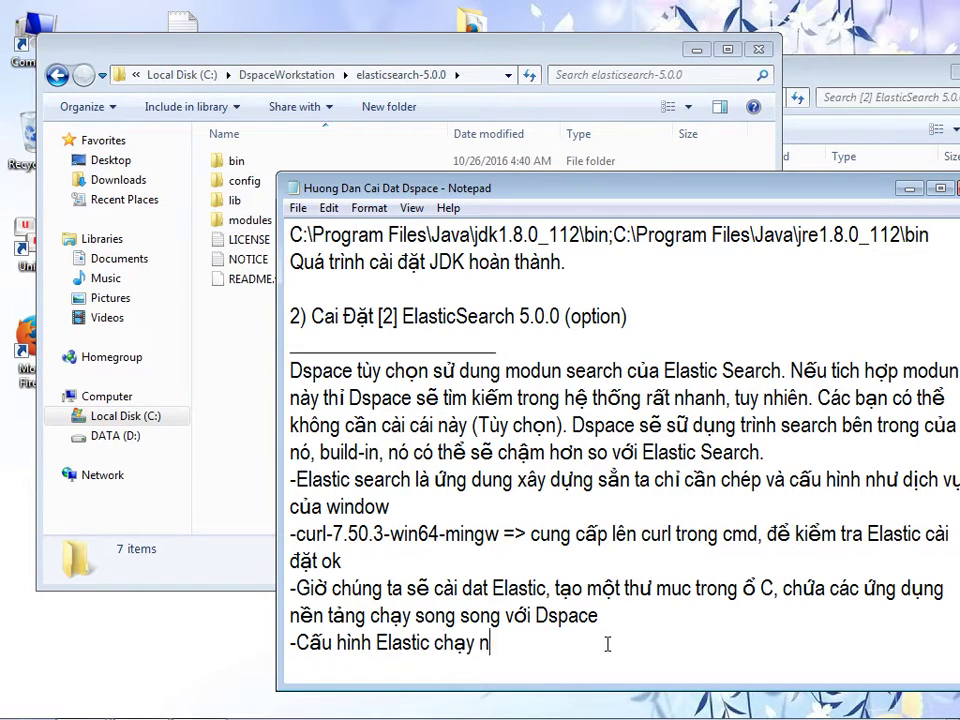
pyautogui.write('hư service window và aut')
pyautogui.write('o')
pyautogui.press('BackSpace')
pyautogui.press('BackSpace')
pyautogui.press('BackSpace')
pyautogui.press('BackSpace')
pyautogui.press('BackSpace')
pyautogui.write('tự khoi động ')
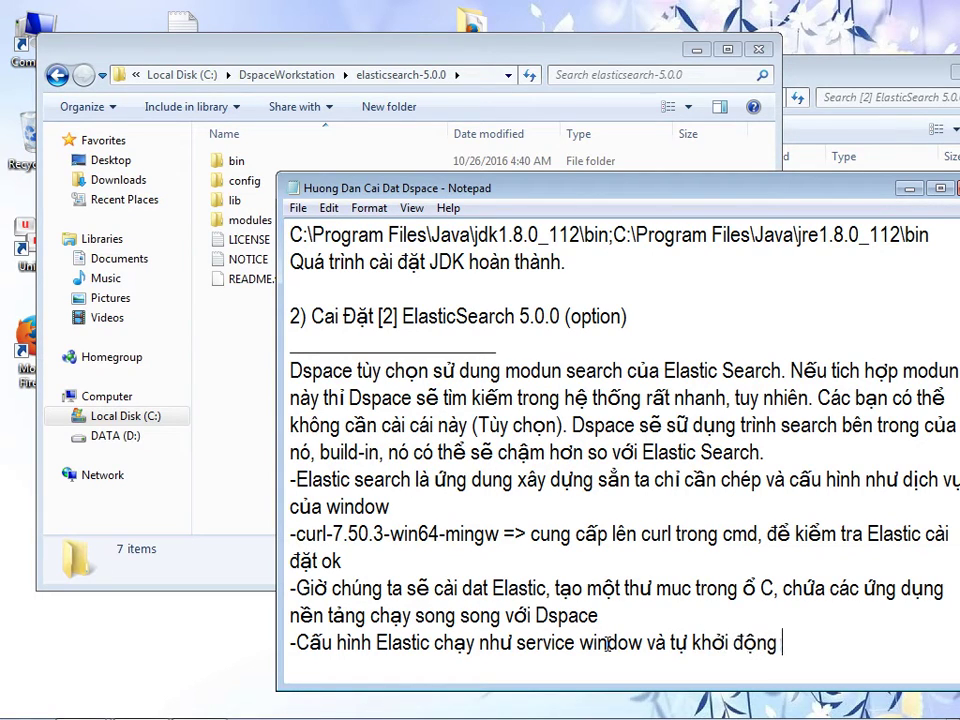
pyautogui.write('khi window')
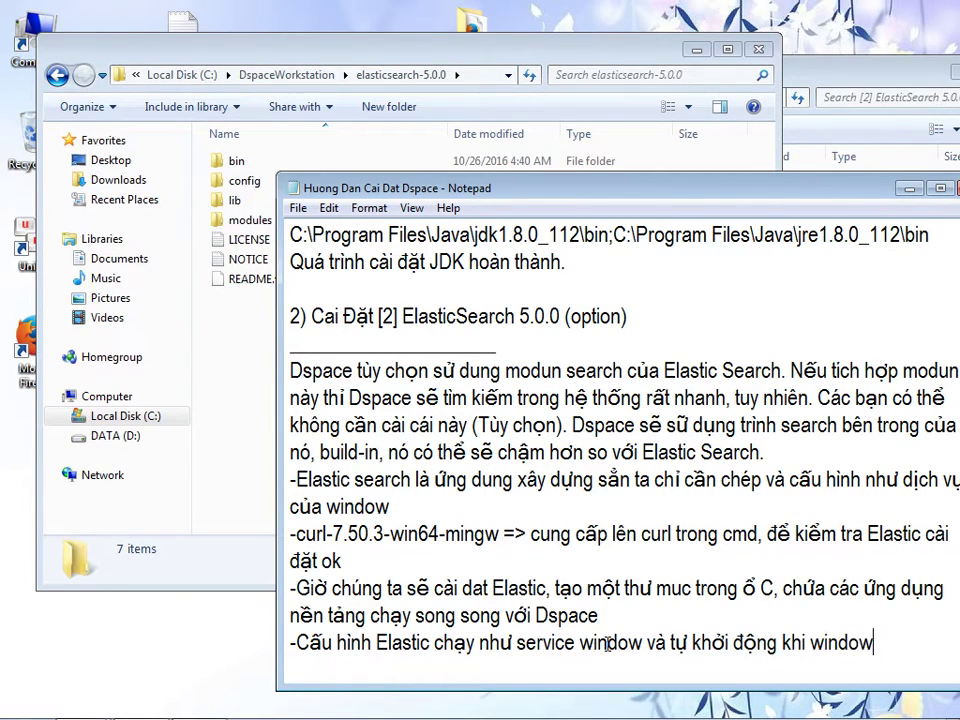
pyautogui.write(' khởi động.')
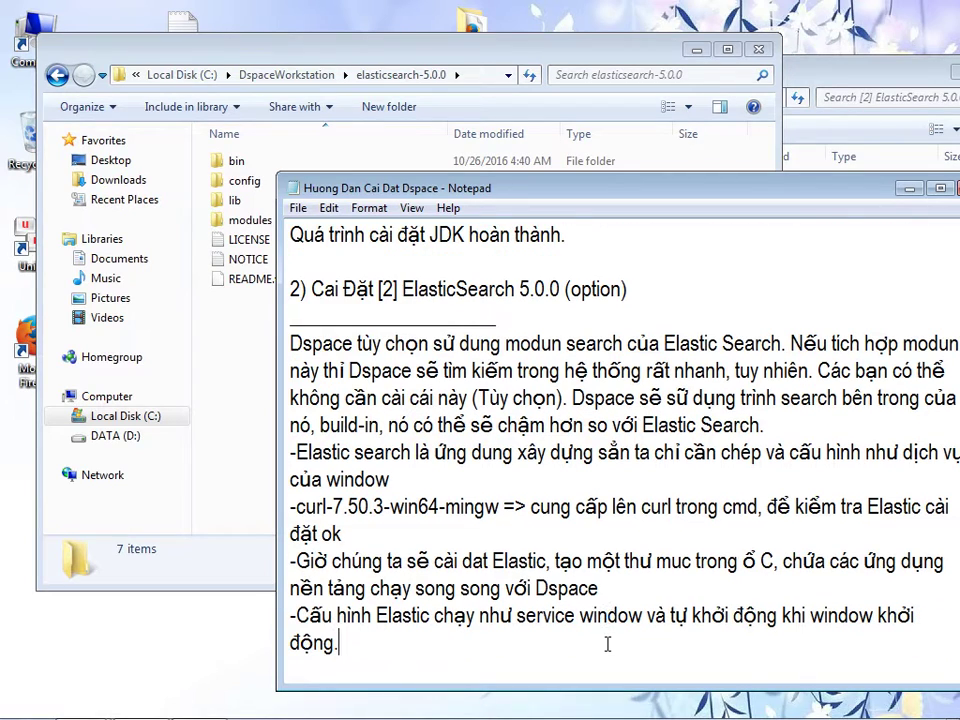
pyautogui.moveTo(365, 59); pyautogui.dragTo(337, 47)
pyautogui.moveTo(868, 77); pyautogui.dragTo(871, 174)
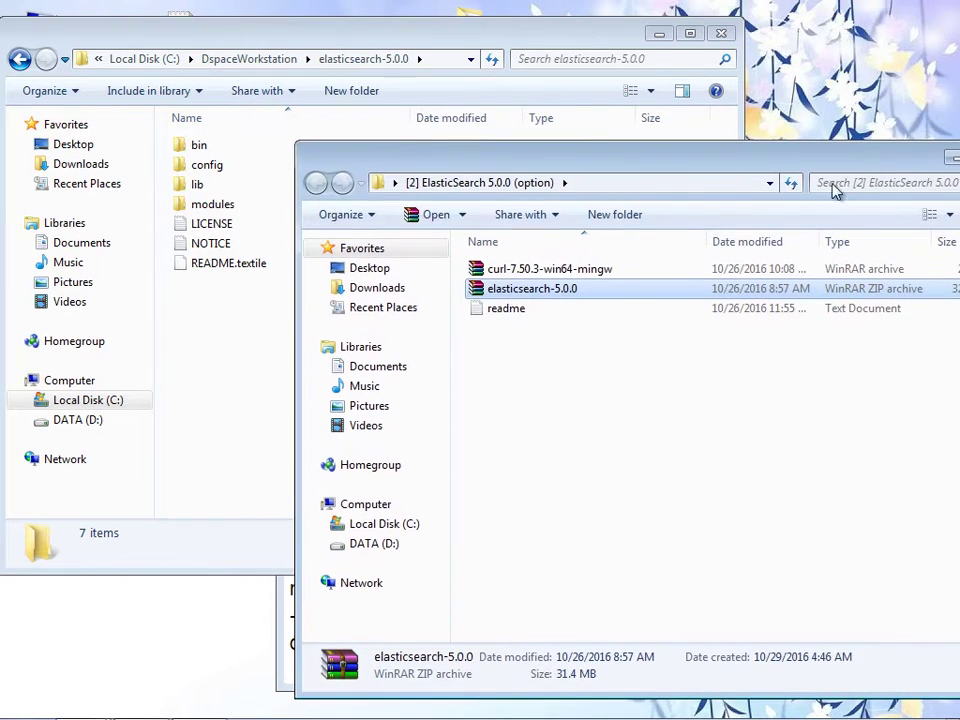
# - Open the ElasticSearch readme and copy the -Xss1m option to the clipboard
pyautogui.doubleClick(550, 313)
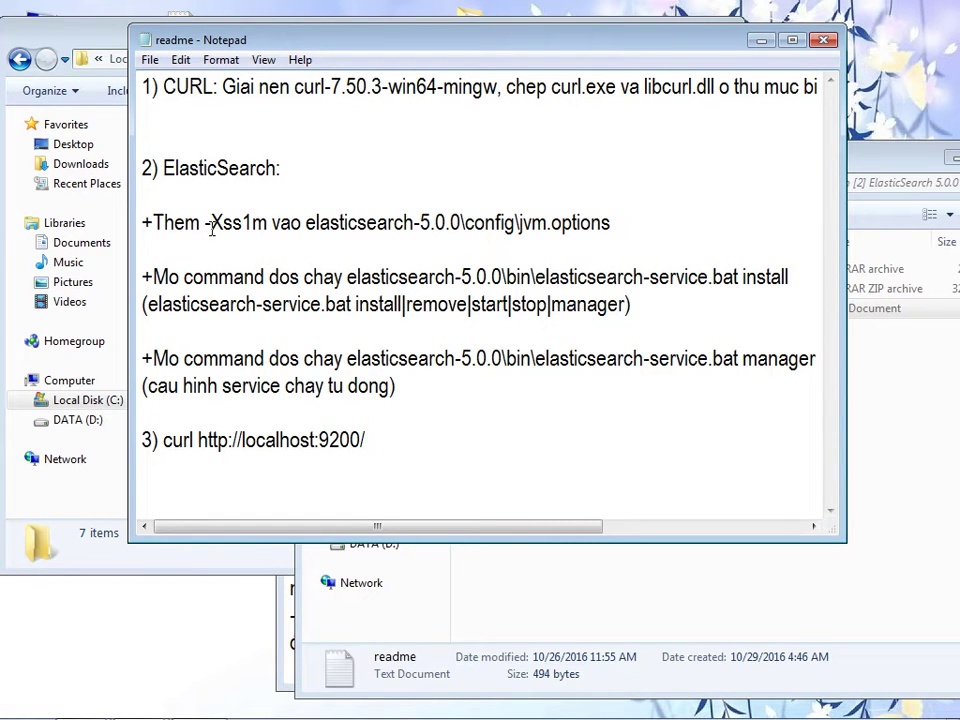
pyautogui.moveTo(205, 225); pyautogui.dragTo(267, 224)
pyautogui.rightClick(253, 226)
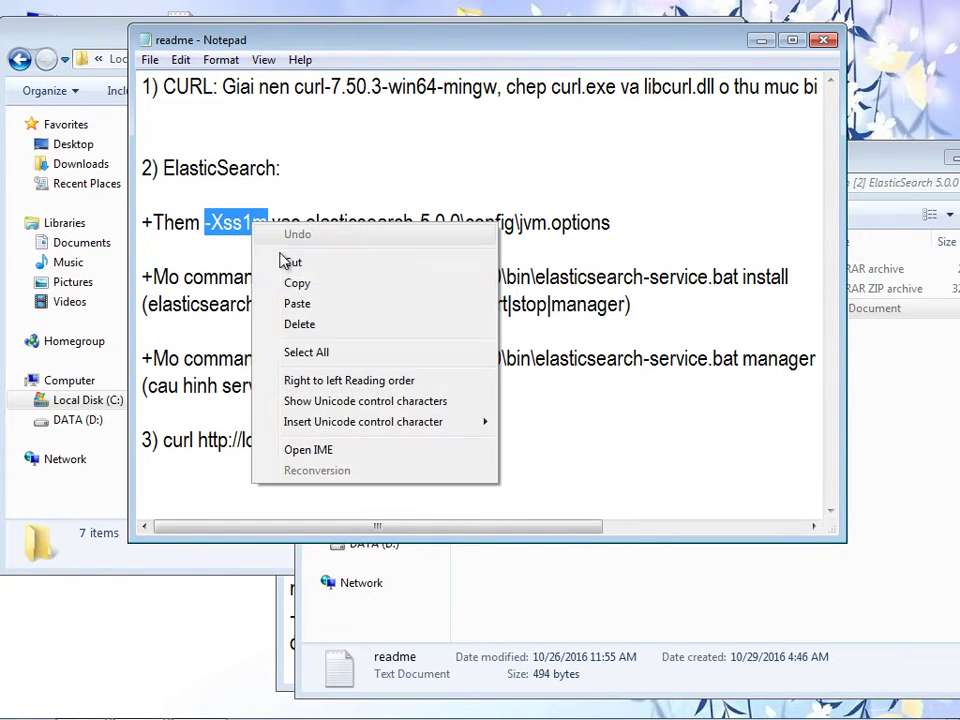
pyautogui.click(297, 284)
pyautogui.moveTo(310, 50); pyautogui.dragTo(660, 46)
pyautogui.click(195, 335)
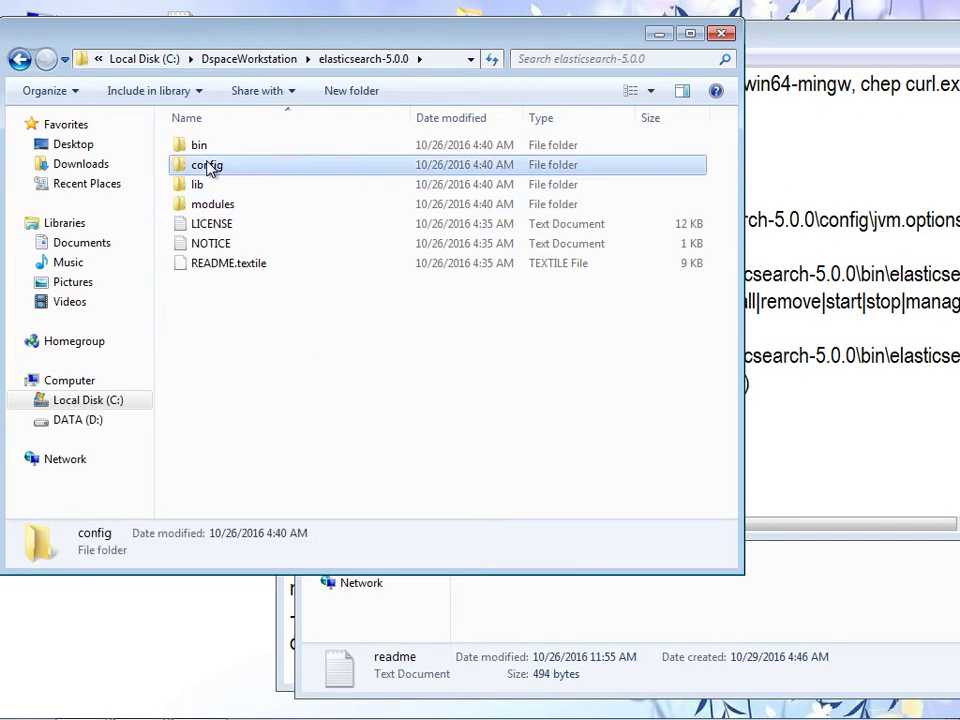
# - Open jvm.options from the config folder in Notepad, then close its jumbled view
pyautogui.doubleClick(212, 168)
pyautogui.rightClick(218, 168)
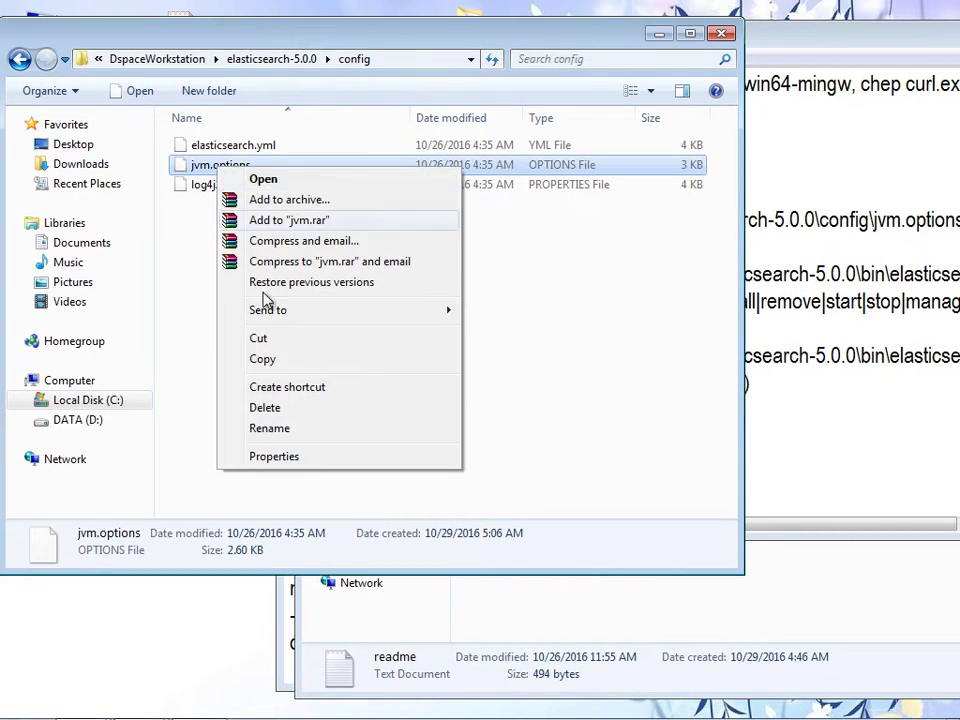
pyautogui.click(262, 179)
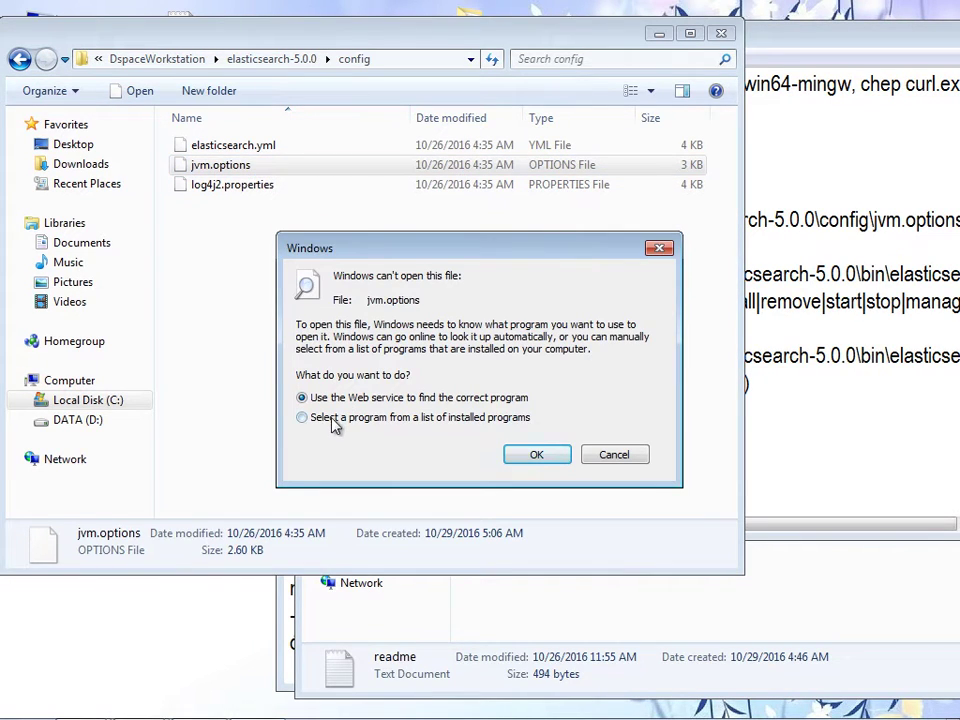
pyautogui.click(332, 419)
pyautogui.click(537, 457)
pyautogui.click(285, 284)
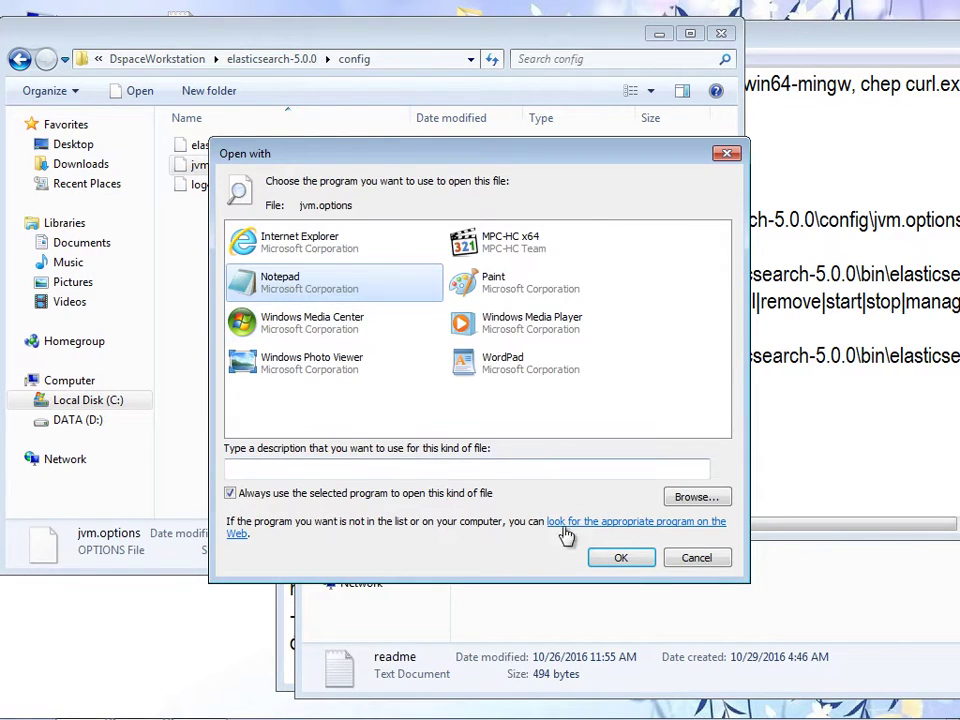
pyautogui.click(617, 558)
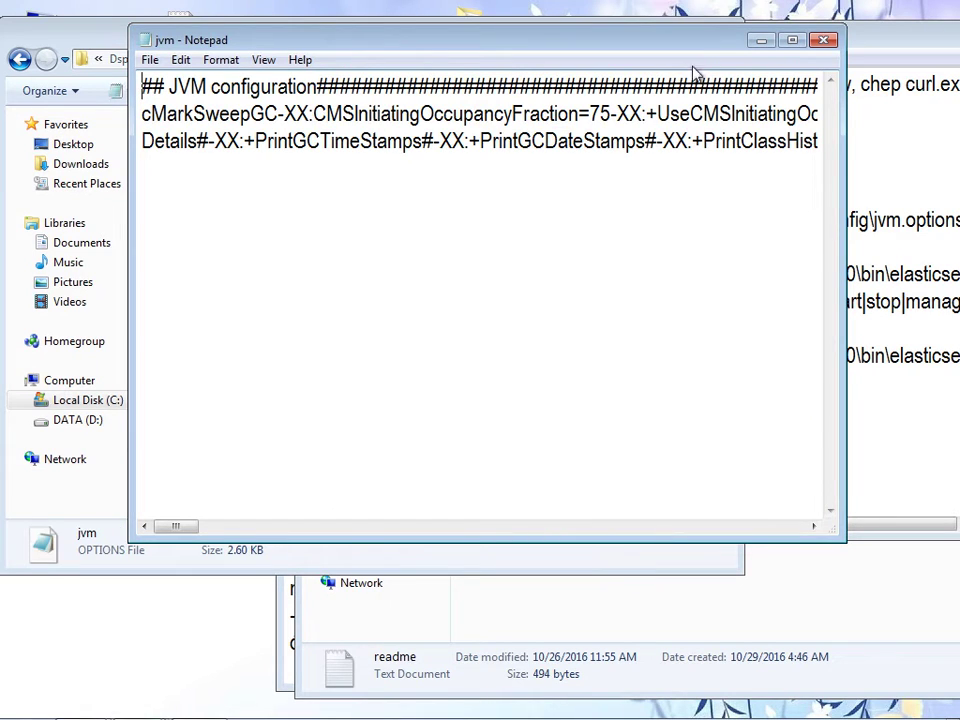
pyautogui.click(822, 40)
# - Launch WordPad from All Programs > Accessories instead
pyautogui.rightClick(226, 172)
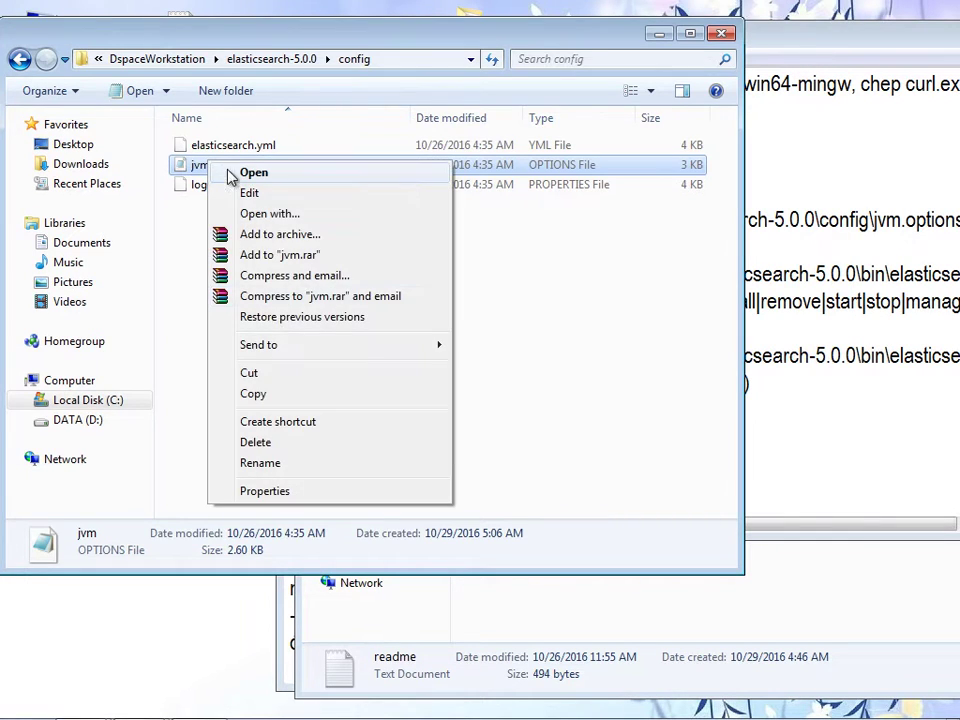
pyautogui.click(300, 213)
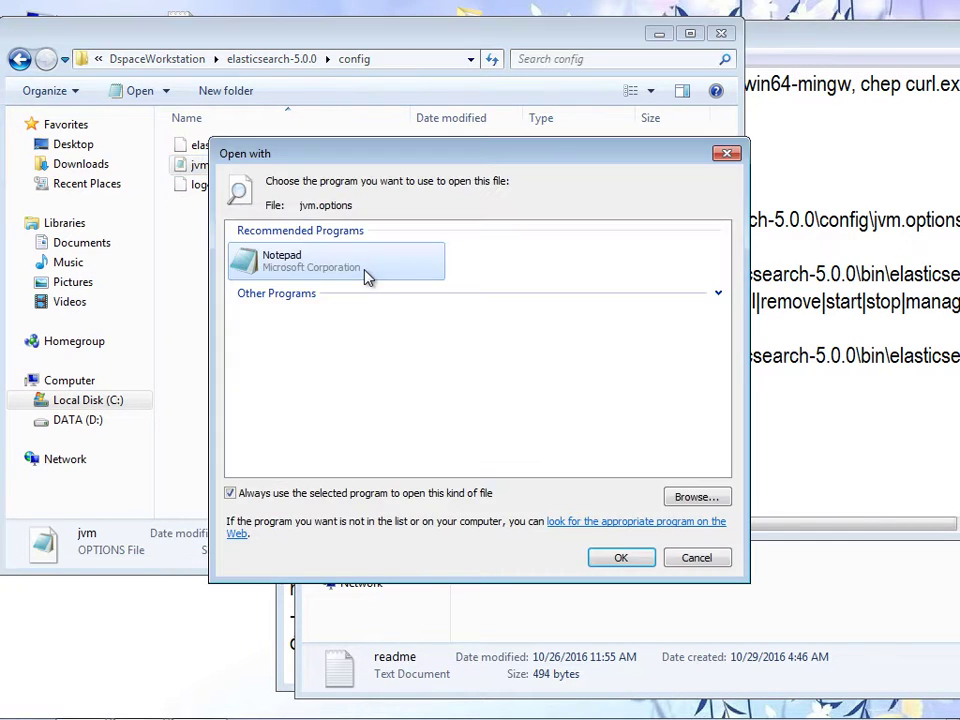
pyautogui.click(727, 153)
pyautogui.click(25, 703)
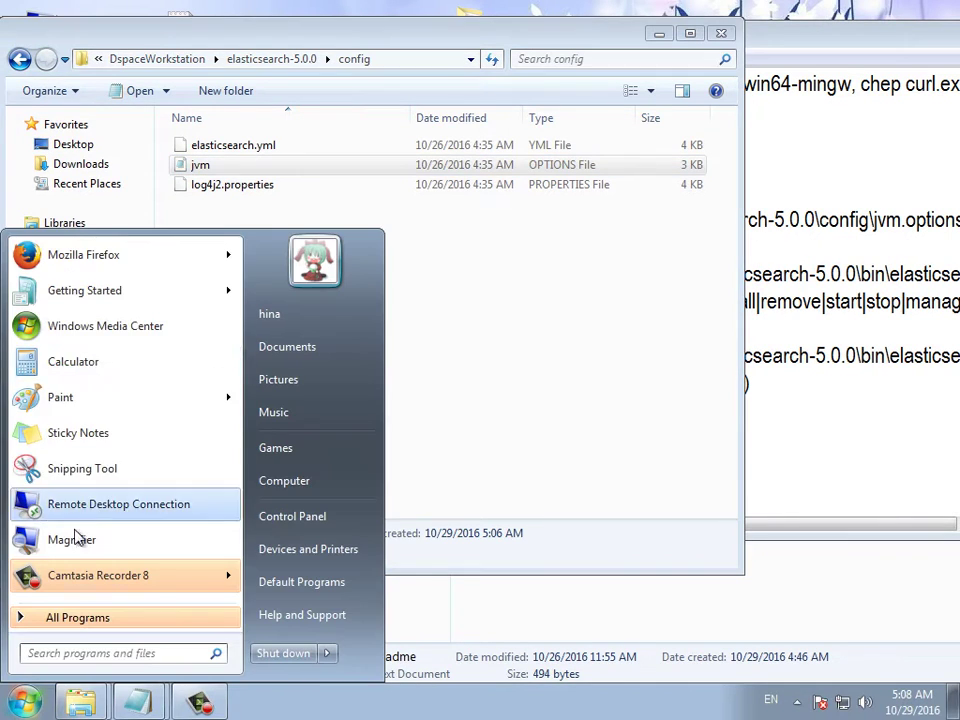
pyautogui.click(70, 617)
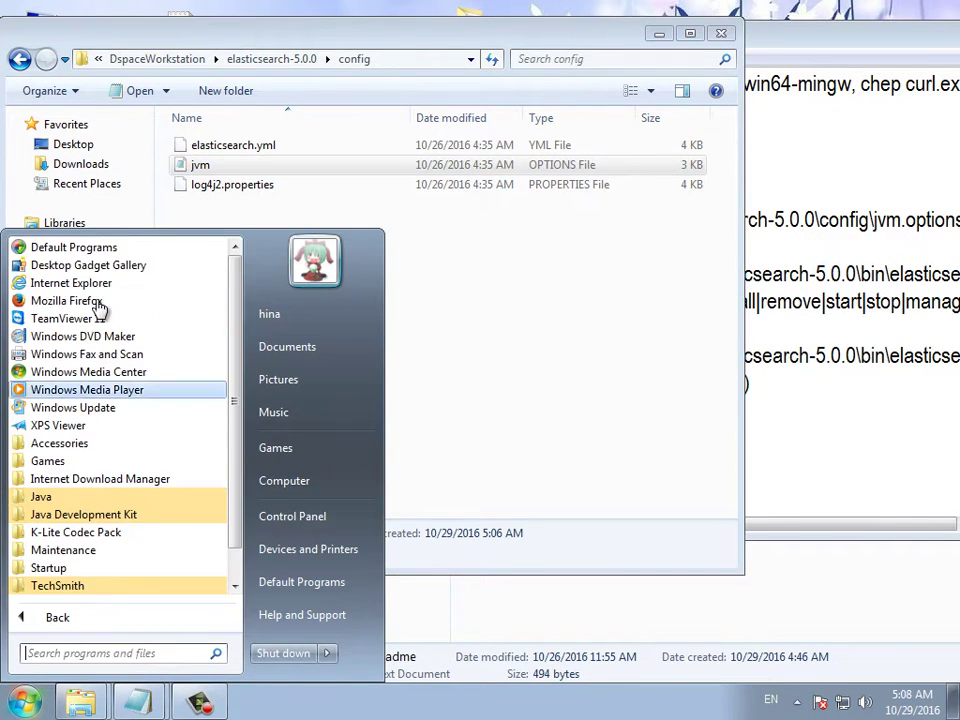
pyautogui.click(75, 458)
pyautogui.click(30, 337)
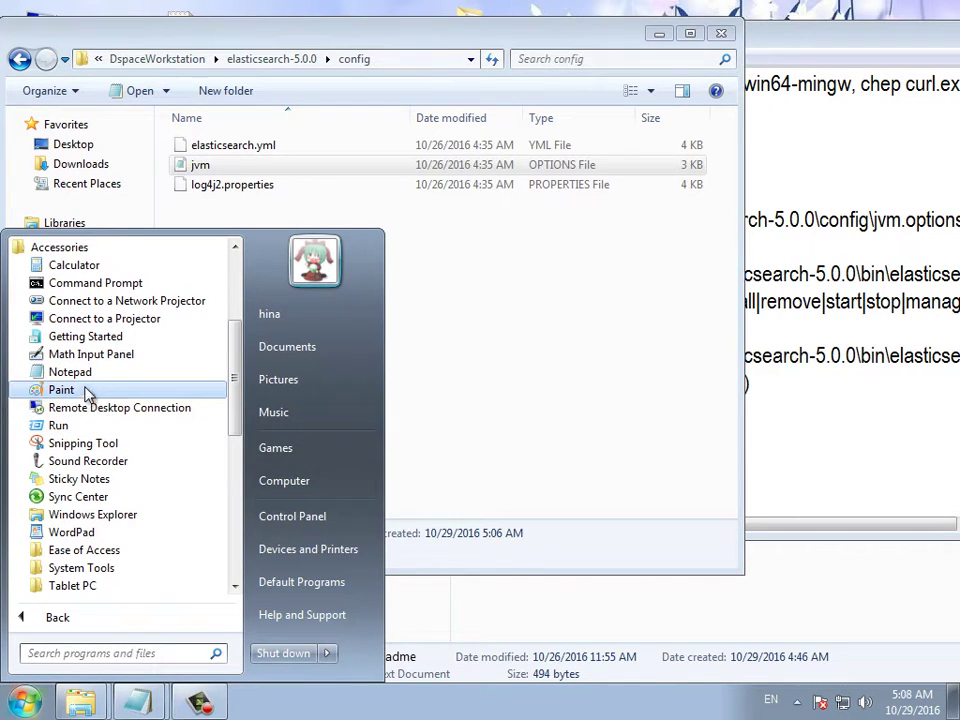
pyautogui.click(55, 532)
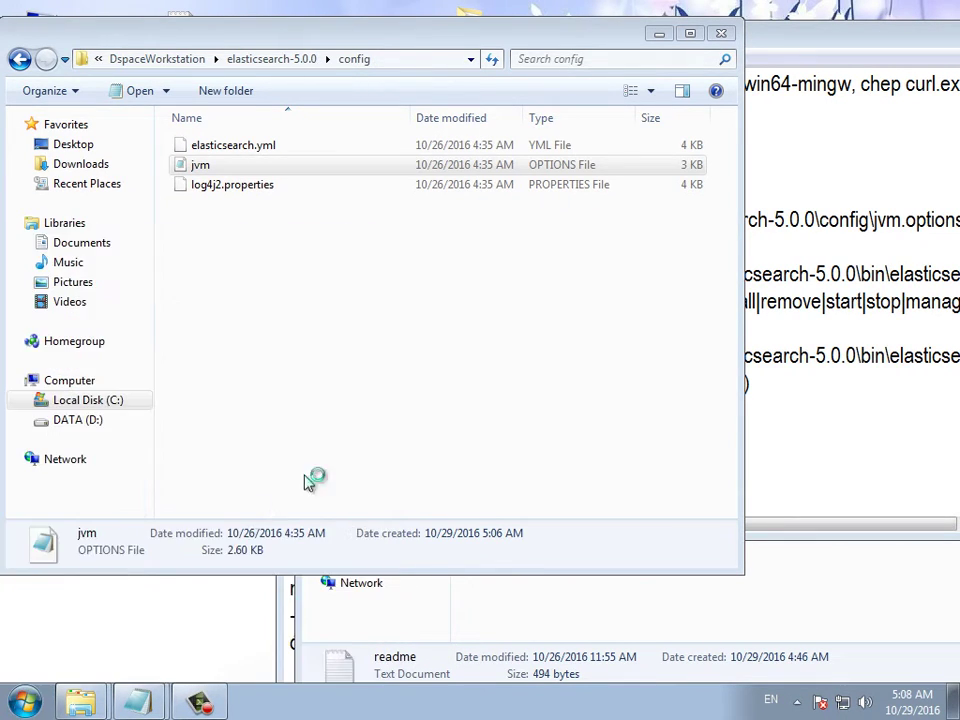
# - Open jvm.options in WordPad, undoing an accidental embed into the blank document
pyautogui.moveTo(360, 146); pyautogui.dragTo(535, 112)
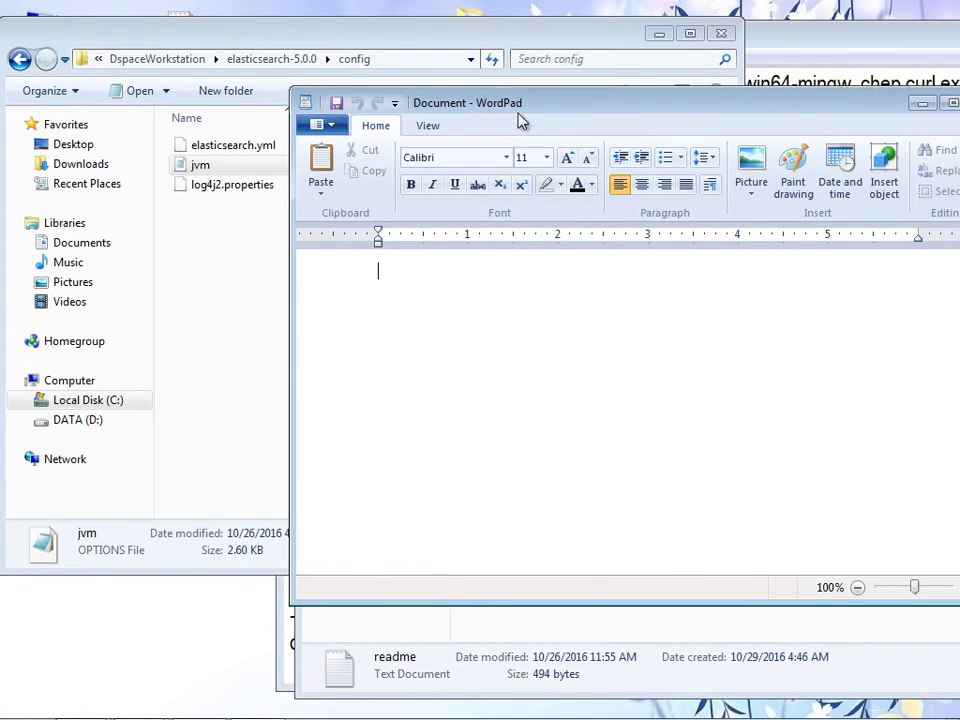
pyautogui.moveTo(223, 167); pyautogui.dragTo(385, 290)
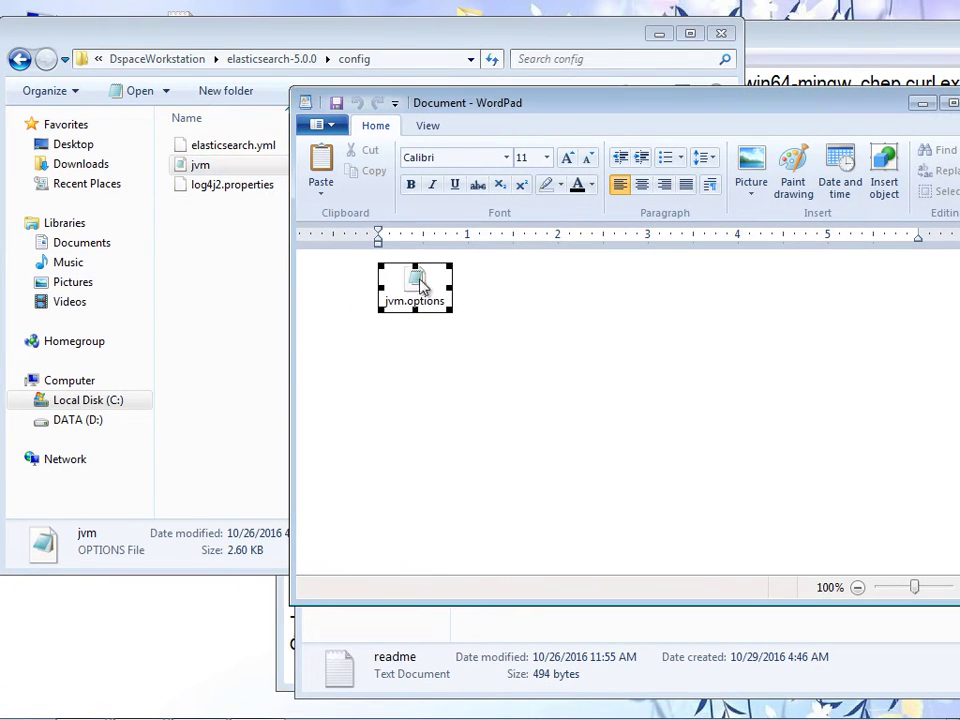
pyautogui.hotkey('ctrl', 'z')
pyautogui.moveTo(186, 167); pyautogui.dragTo(460, 102)
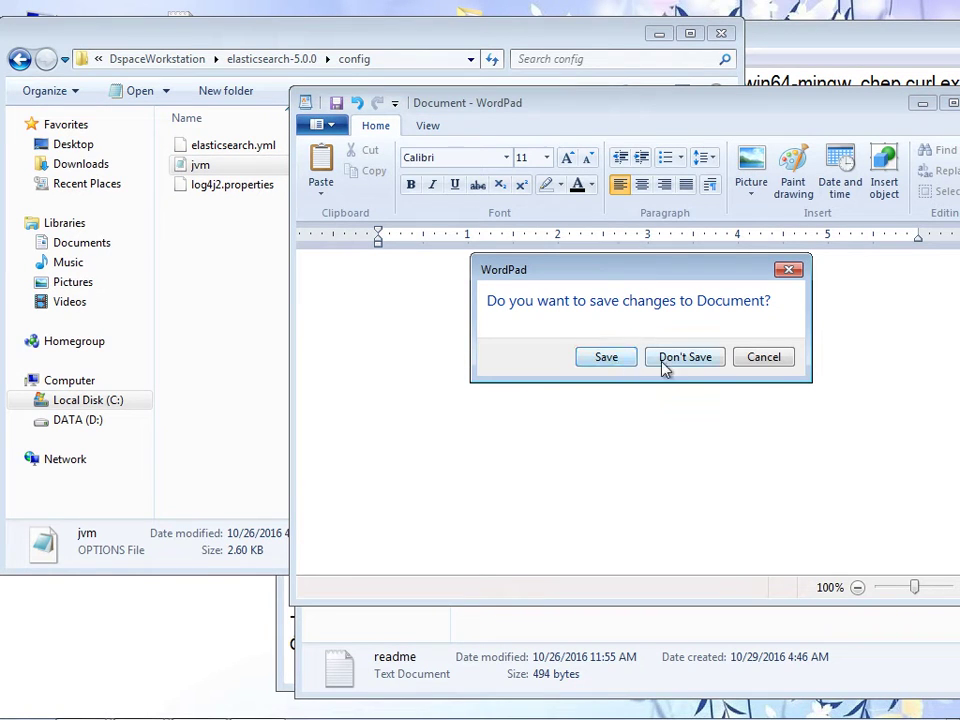
pyautogui.click(664, 362)
pyautogui.moveTo(628, 120); pyautogui.dragTo(622, 113)
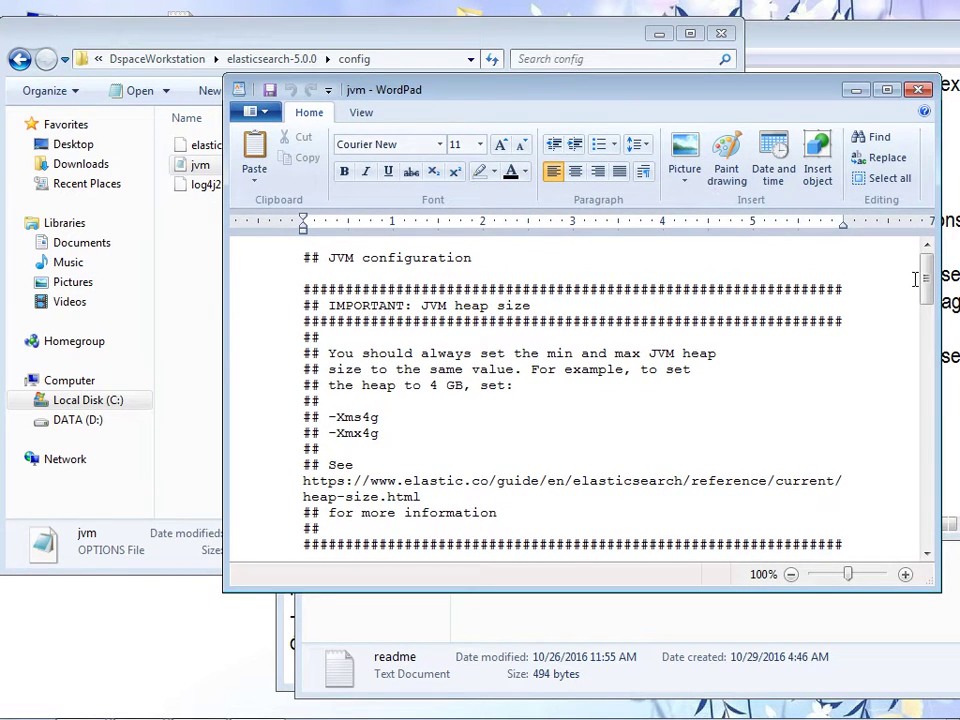
# - Save the -Xss1m edit in jvm.options and close WordPad
pyautogui.scroll(-4, 912, 280)
pyautogui.click(337, 441)
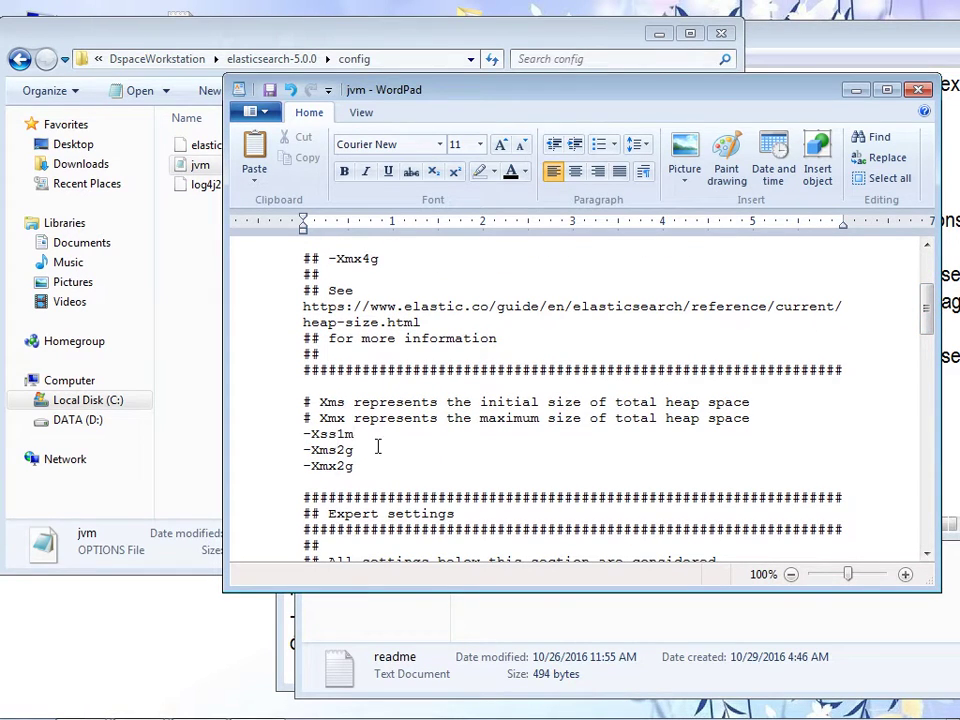
pyautogui.scroll(-4, 268, 92)
pyautogui.click(268, 92)
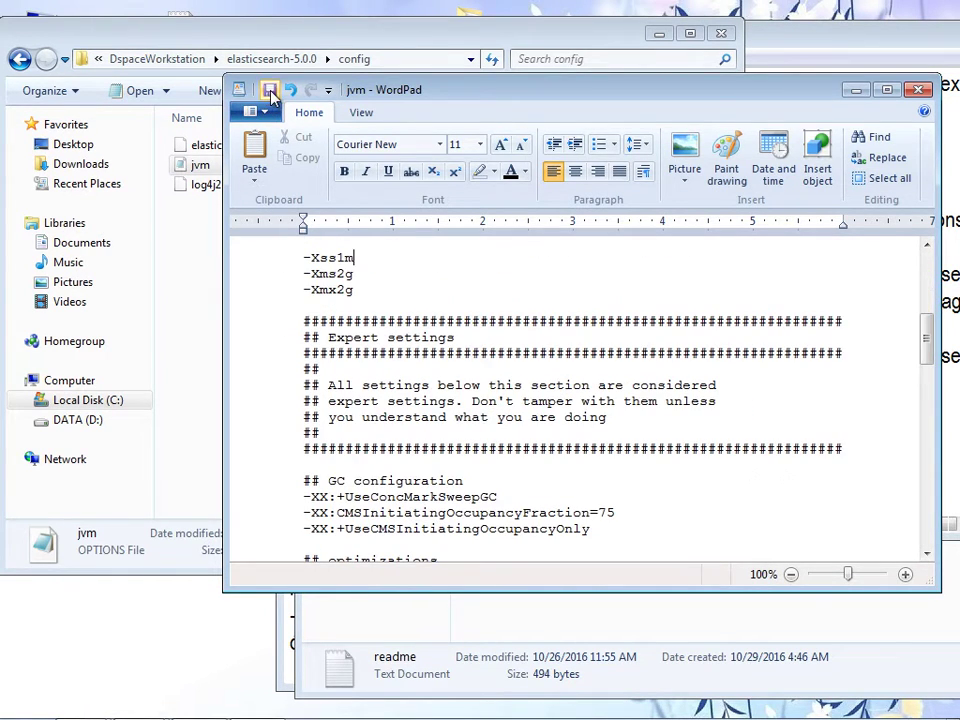
pyautogui.click(918, 89)
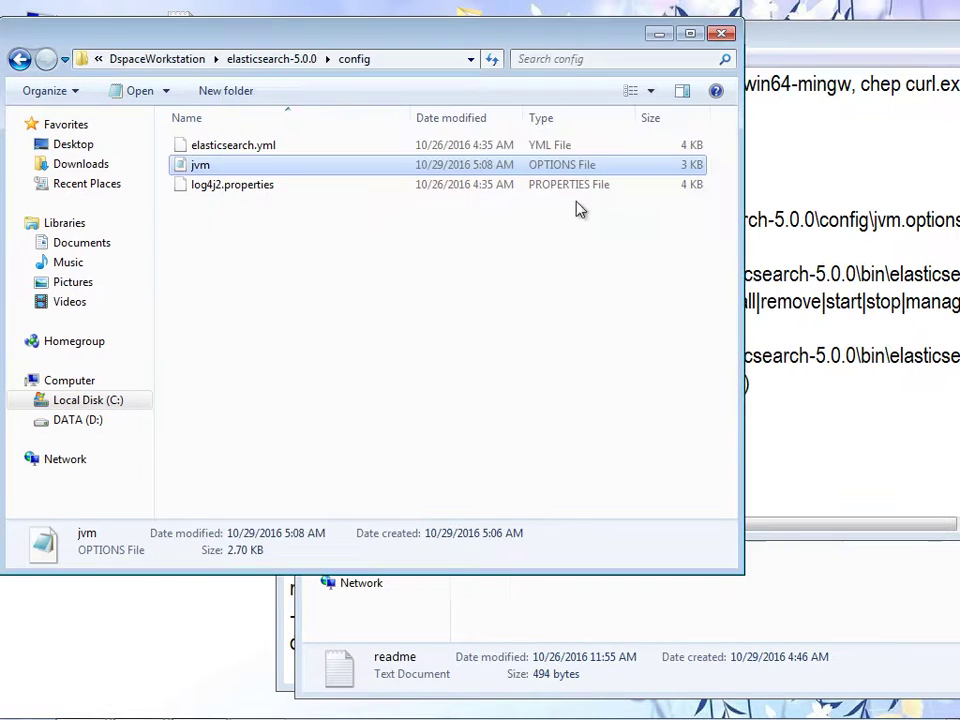
# - Reopen jvm.options in Notepad, confirm -Xss1m sits beside -Xms2g and -Xmx2g, and close it
pyautogui.rightClick(201, 170)
pyautogui.click(242, 203)
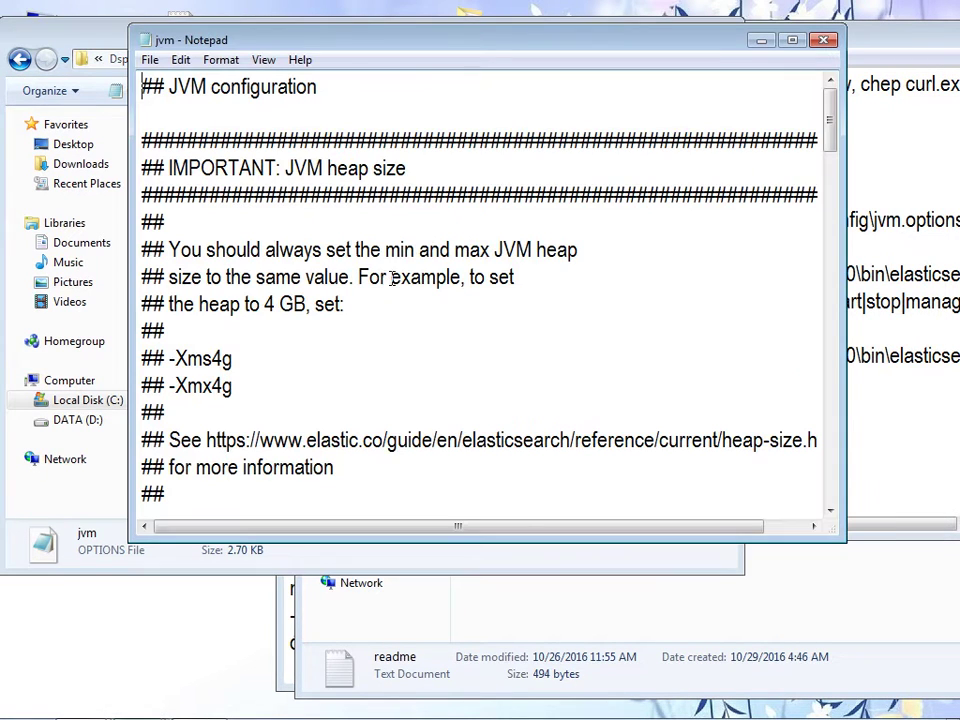
pyautogui.moveTo(829, 137); pyautogui.dragTo(829, 200)
pyautogui.click(326, 202)
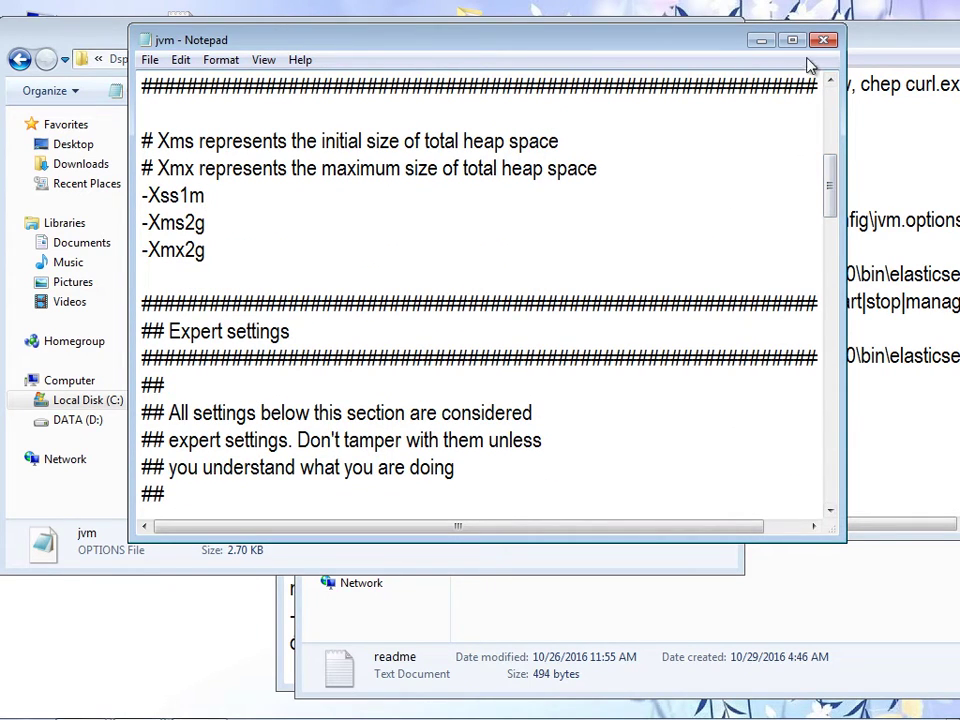
pyautogui.click(822, 40)
# - Bring the readme notes forward at the install command step, shifted left to show full lines
pyautogui.click(782, 178)
pyautogui.click(553, 220)
pyautogui.click(537, 274)
pyautogui.moveTo(782, 45); pyautogui.dragTo(571, 43)
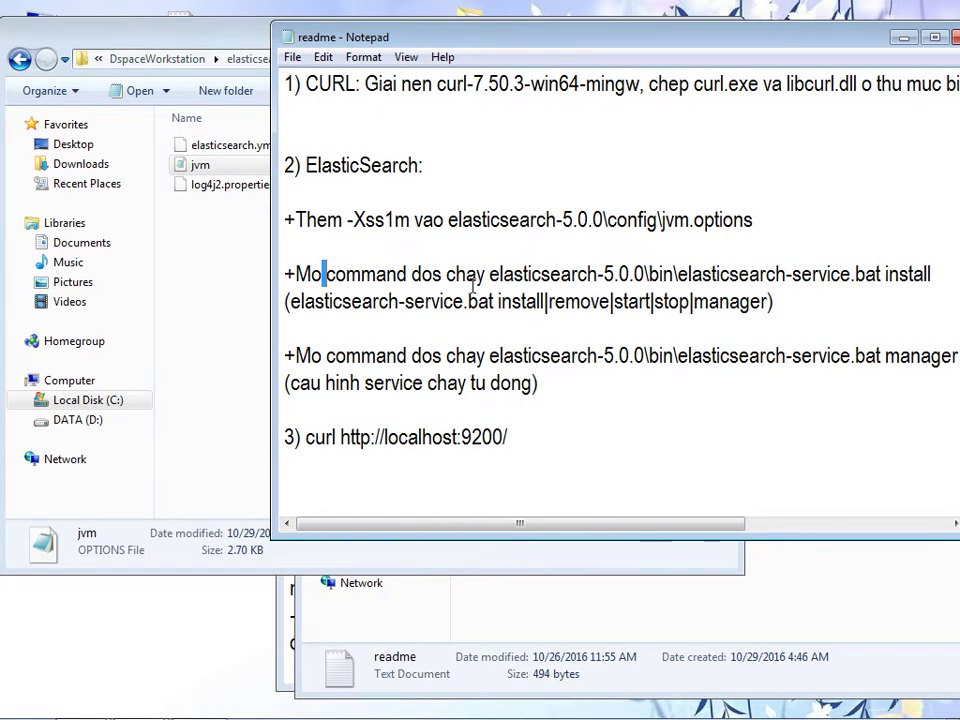
# - Open the elasticsearch-5.0.0 bin folder in Explorer and copy its address-bar path
pyautogui.click(488, 277)
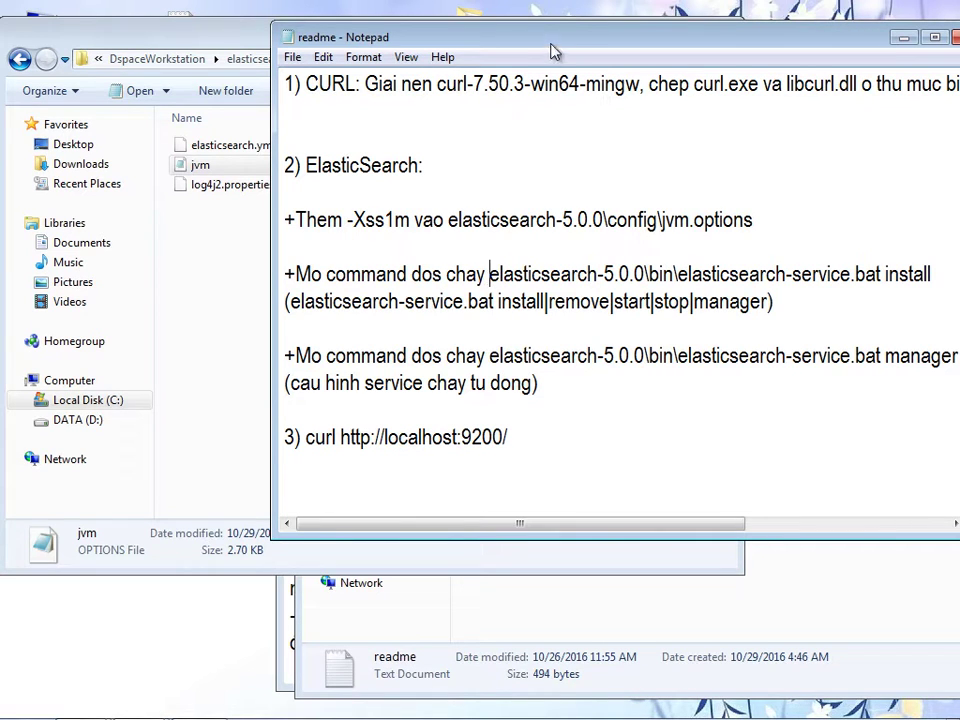
pyautogui.moveTo(579, 39); pyautogui.dragTo(612, 53)
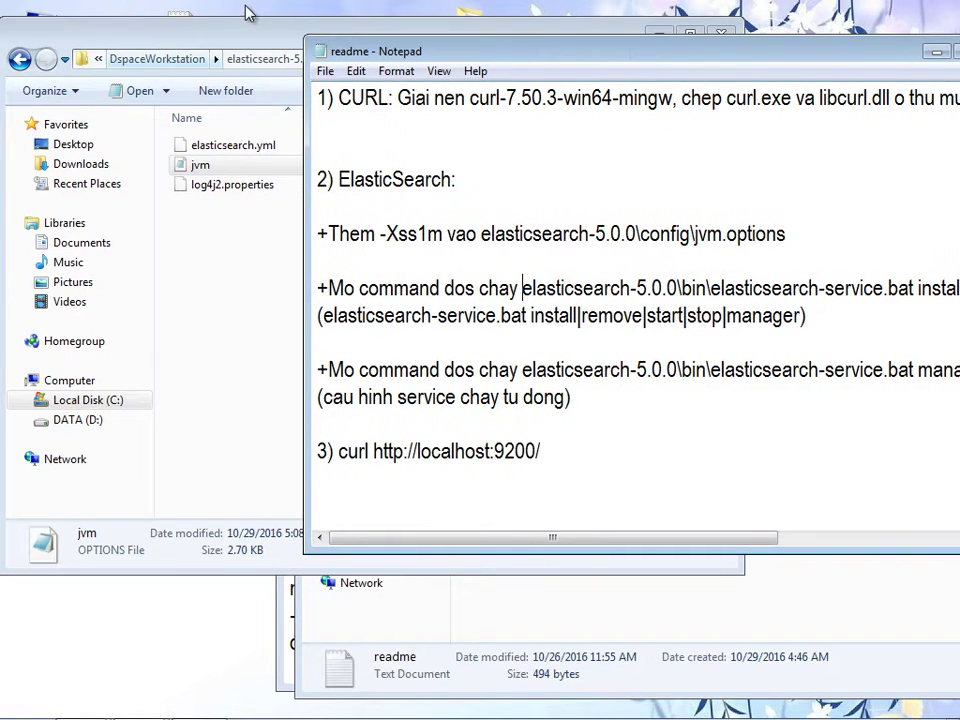
pyautogui.moveTo(150, 30); pyautogui.dragTo(172, 27)
pyautogui.click(42, 57)
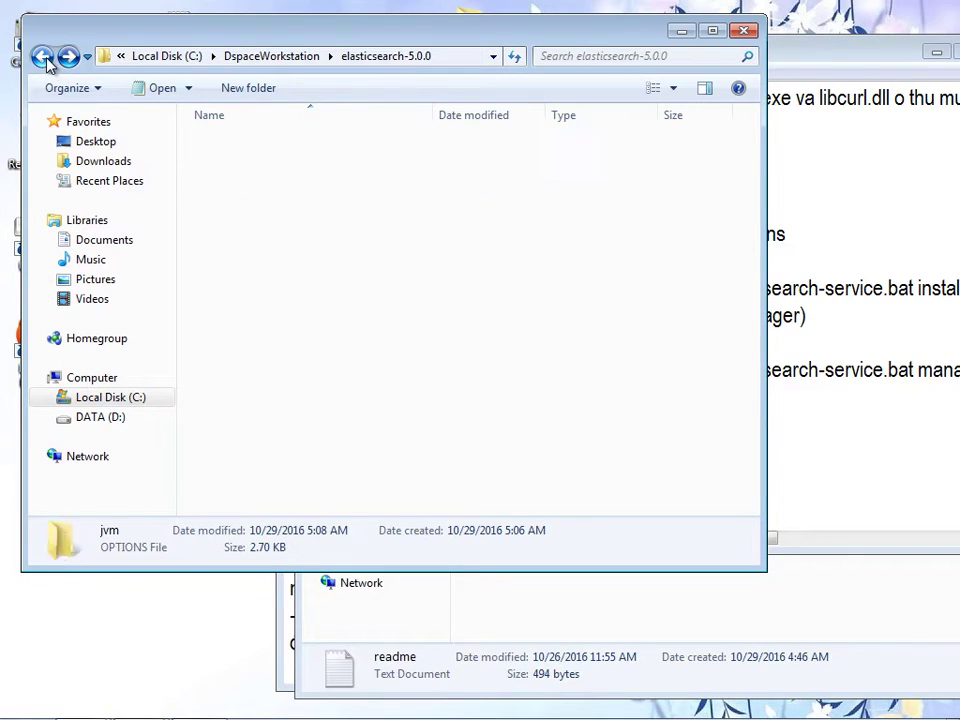
pyautogui.doubleClick(232, 142)
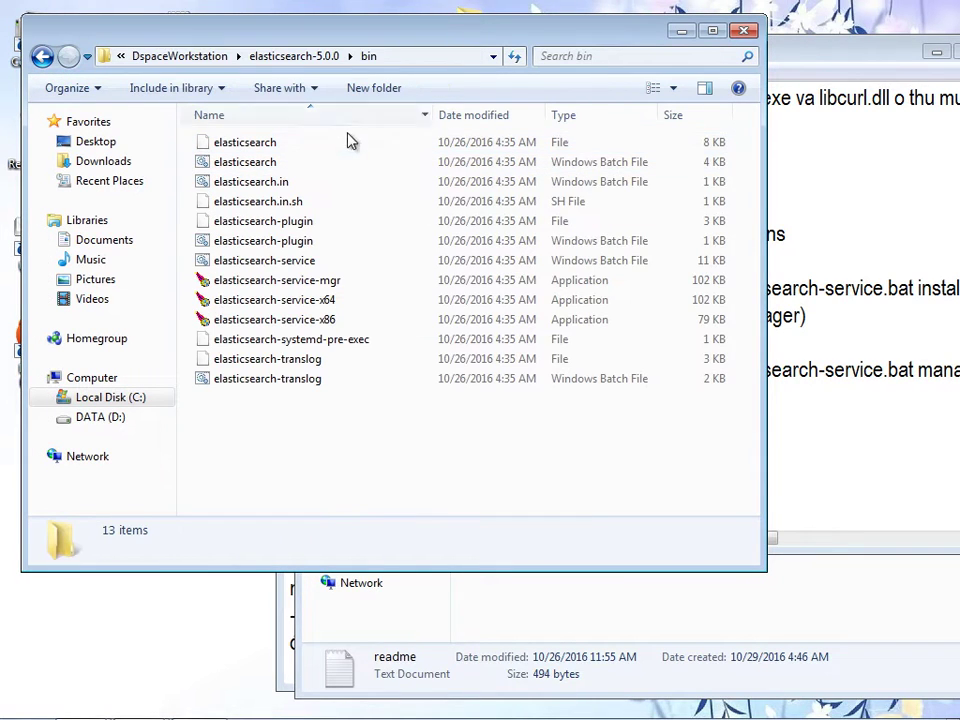
pyautogui.click(422, 57)
pyautogui.rightClick(305, 62)
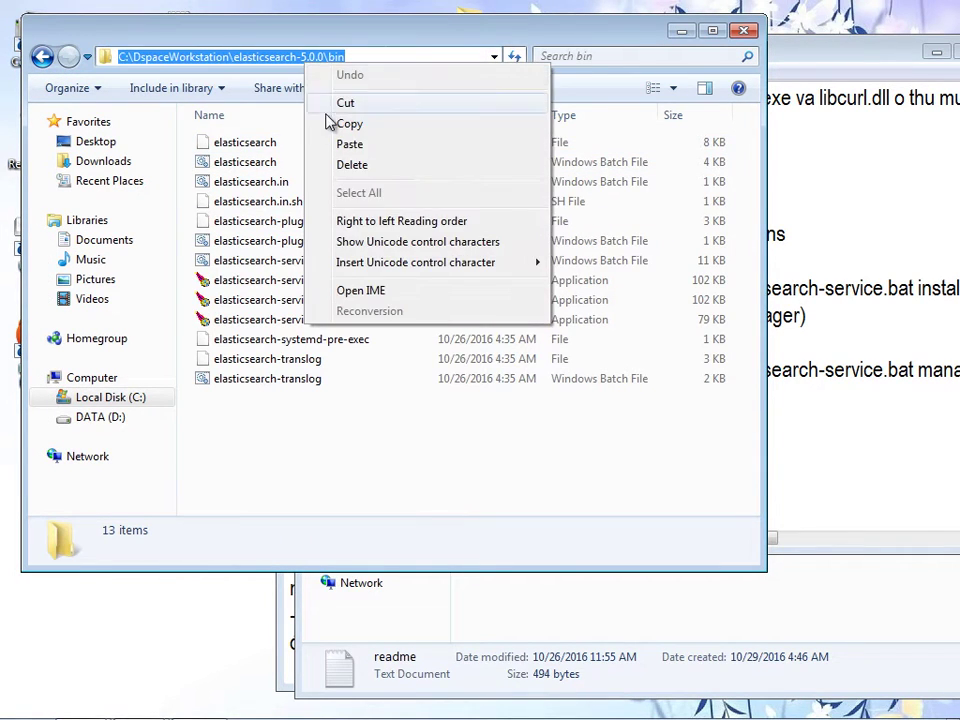
pyautogui.click(337, 123)
# - Launch cmd from the Start menu and paste the bin path with a trailing backslash
pyautogui.moveTo(103, 708)
pyautogui.click(25, 702)
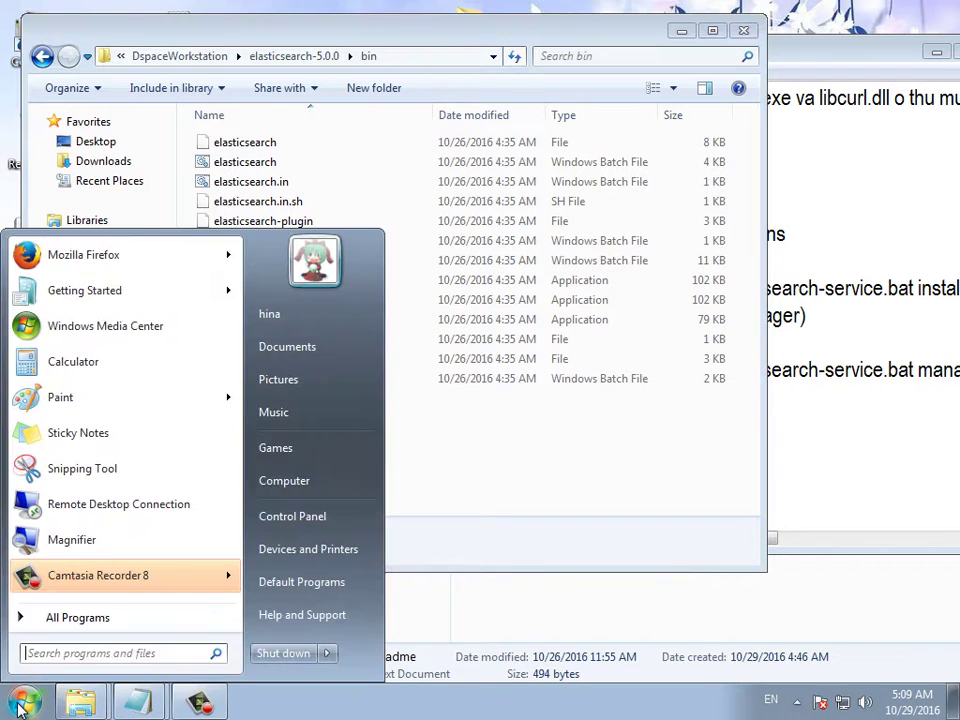
pyautogui.click(80, 618)
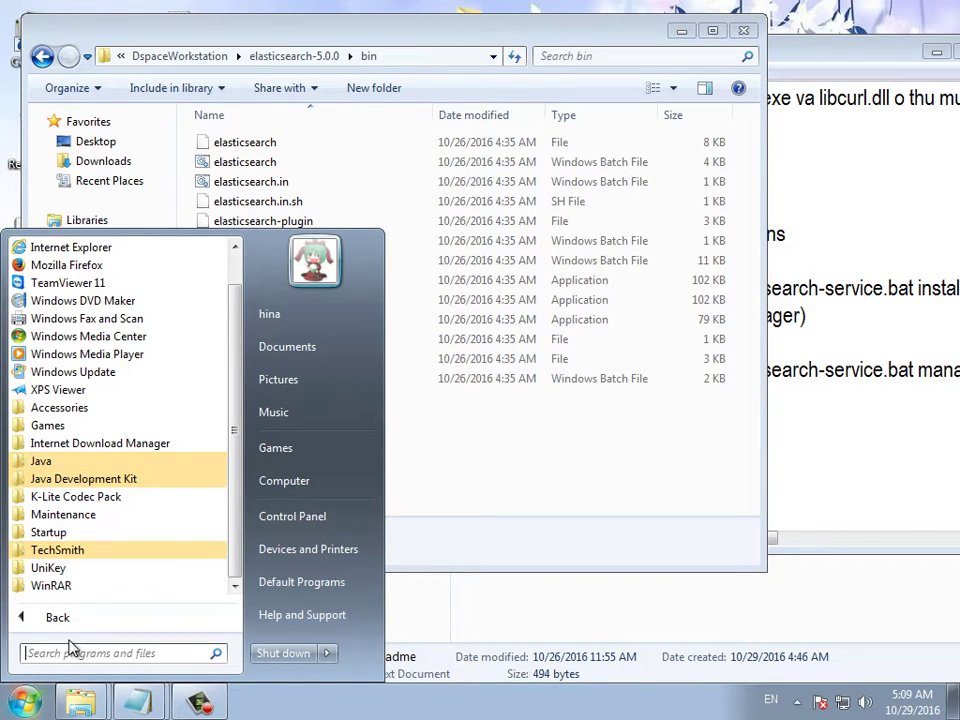
pyautogui.write('cmd')
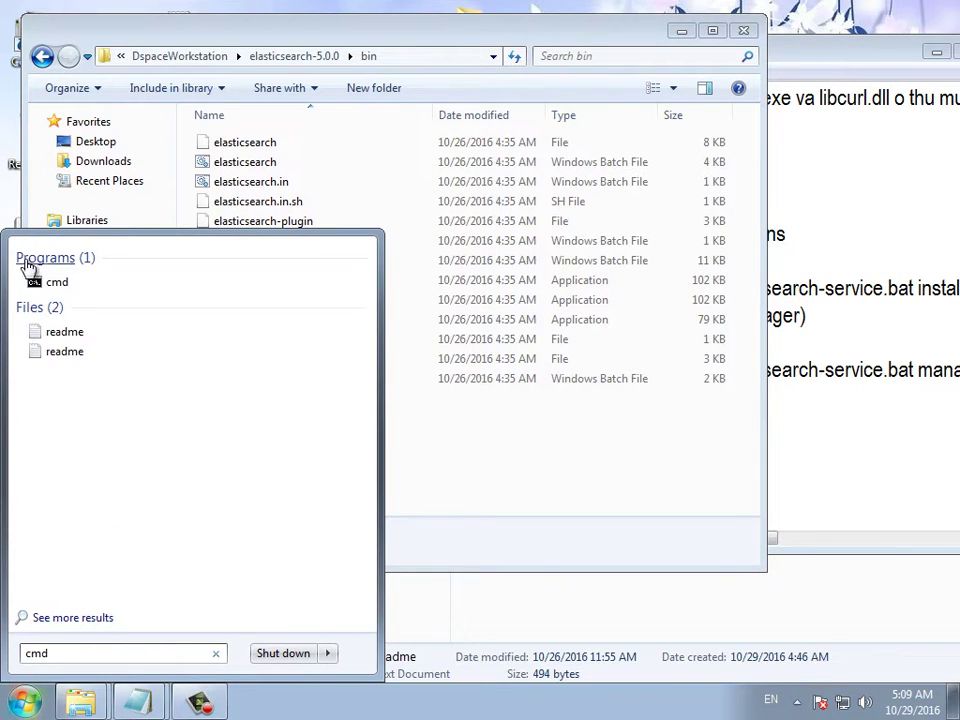
pyautogui.click(52, 288)
pyautogui.rightClick(296, 281)
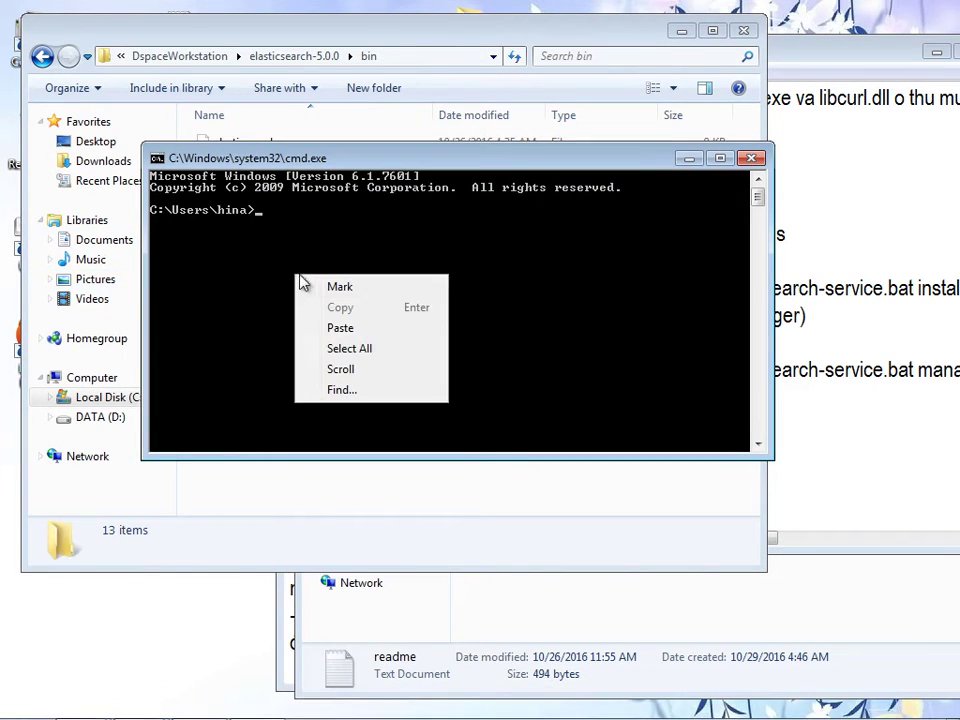
pyautogui.click(336, 330)
pyautogui.write('\\')
pyautogui.moveTo(377, 159); pyautogui.dragTo(282, 414)
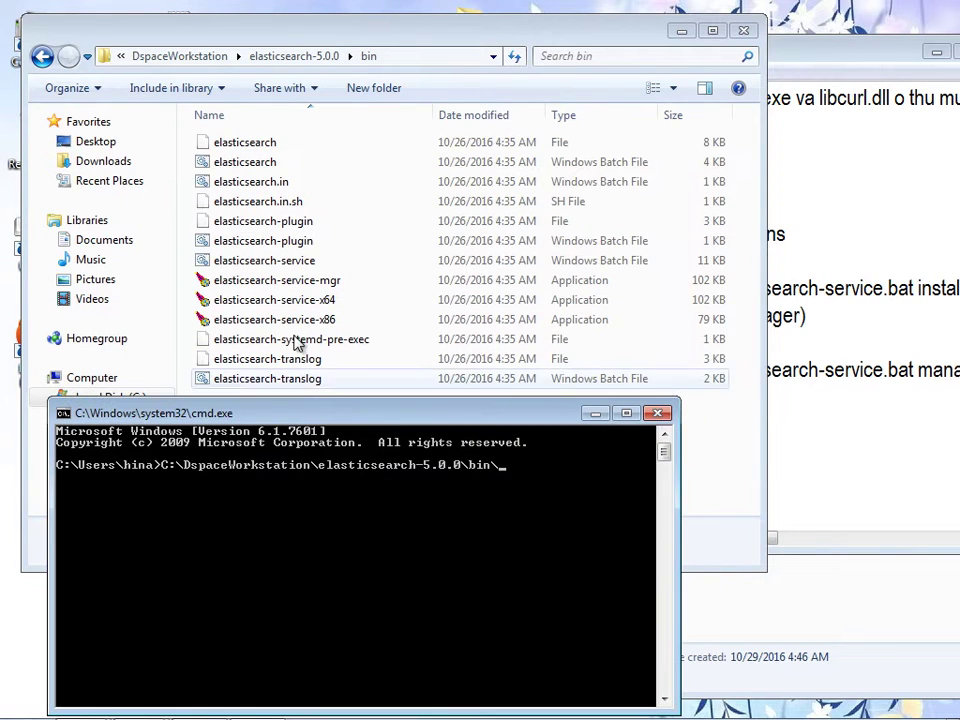
# - Copy the elasticsearch-service file name from Explorer and bring the console back in front
pyautogui.click(300, 263)
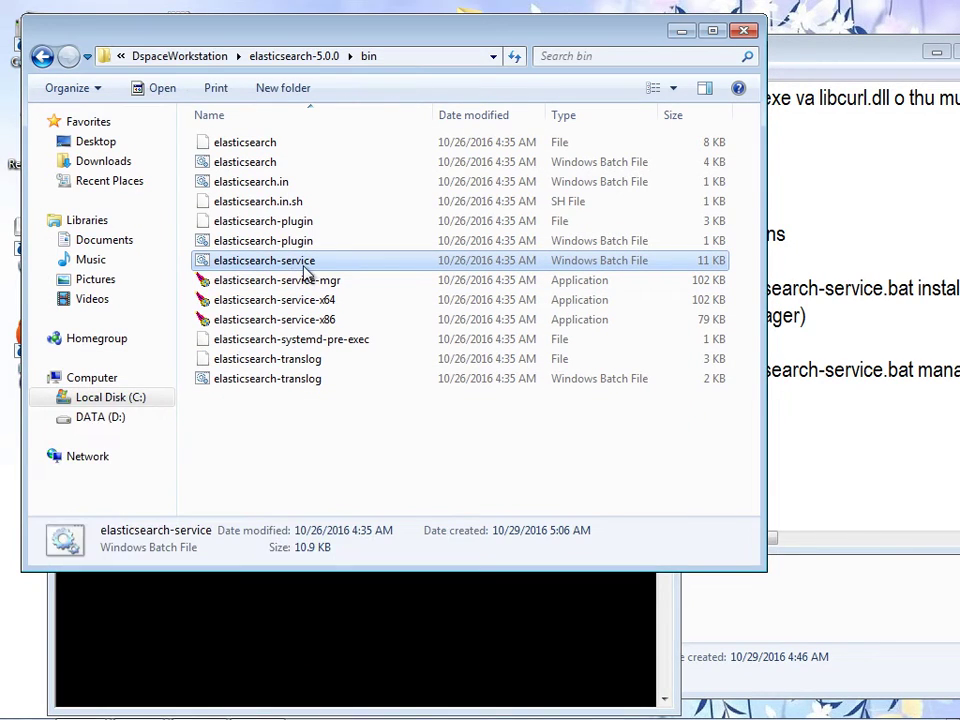
pyautogui.click(304, 264)
pyautogui.rightClick(326, 266)
pyautogui.click(349, 323)
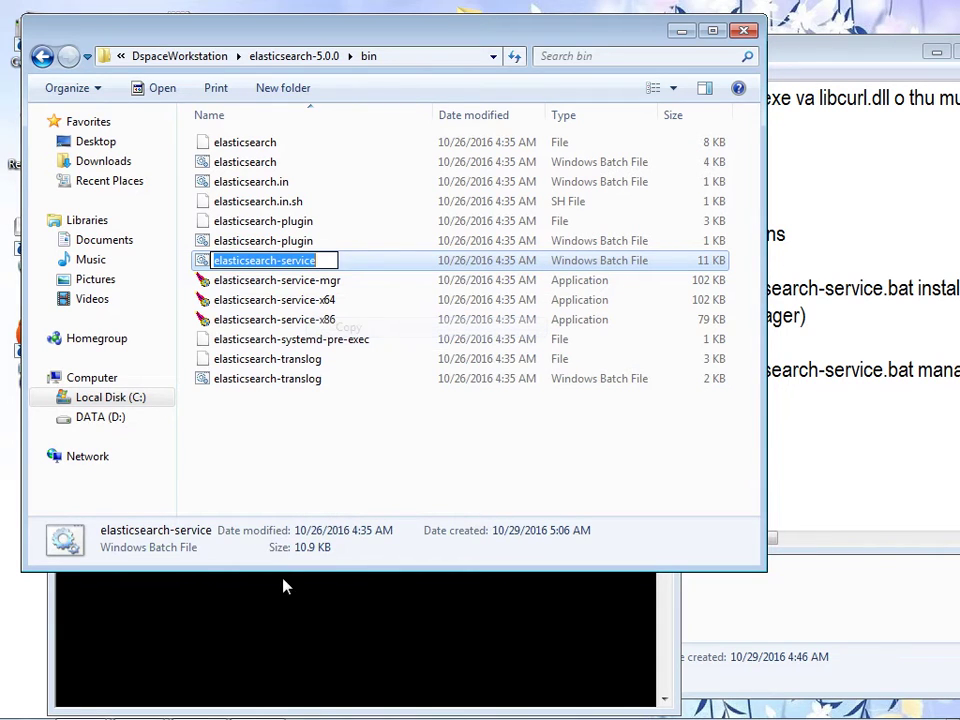
pyautogui.press('Escape')
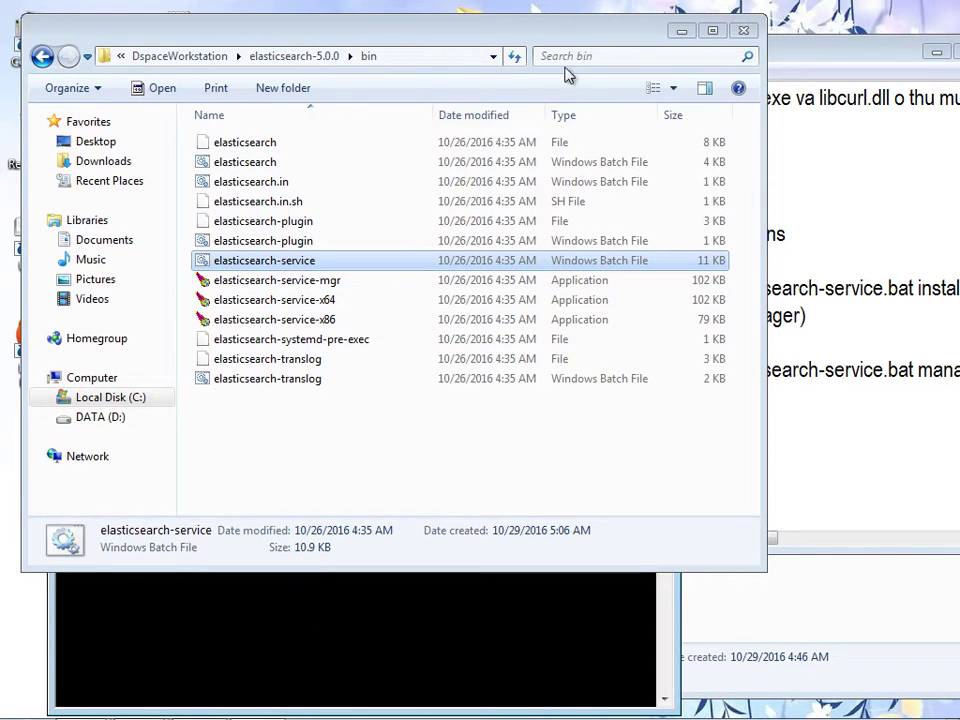
pyautogui.moveTo(527, 38); pyautogui.dragTo(747, 31)
pyautogui.moveTo(207, 412); pyautogui.dragTo(252, 224)
# - Run elasticsearch-service.bat install from the bin path to install the service
pyautogui.rightClick(572, 292)
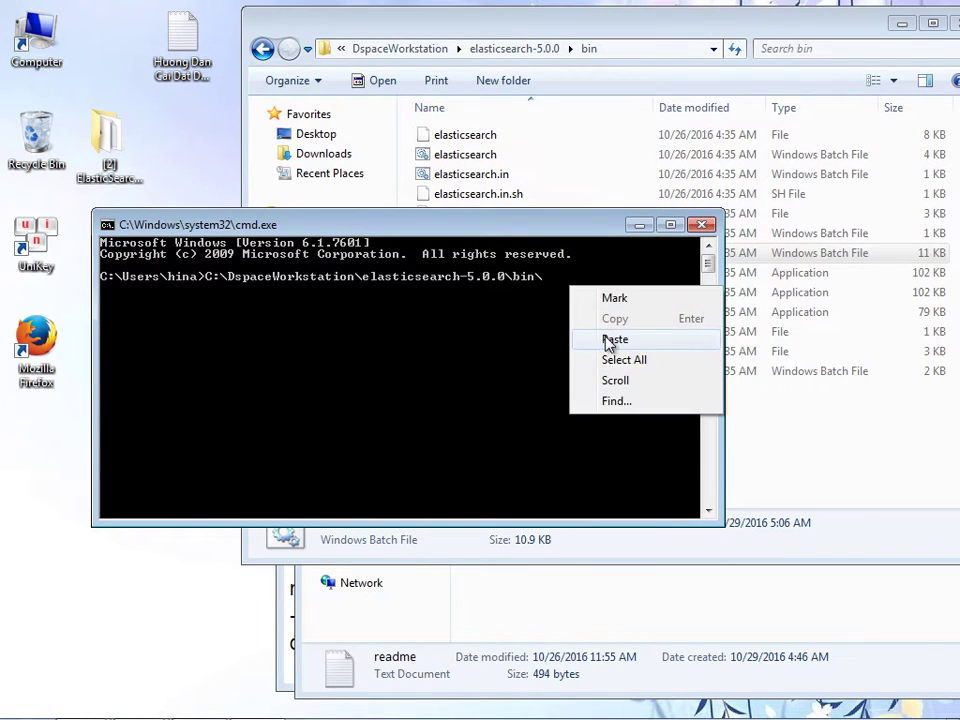
pyautogui.click(606, 341)
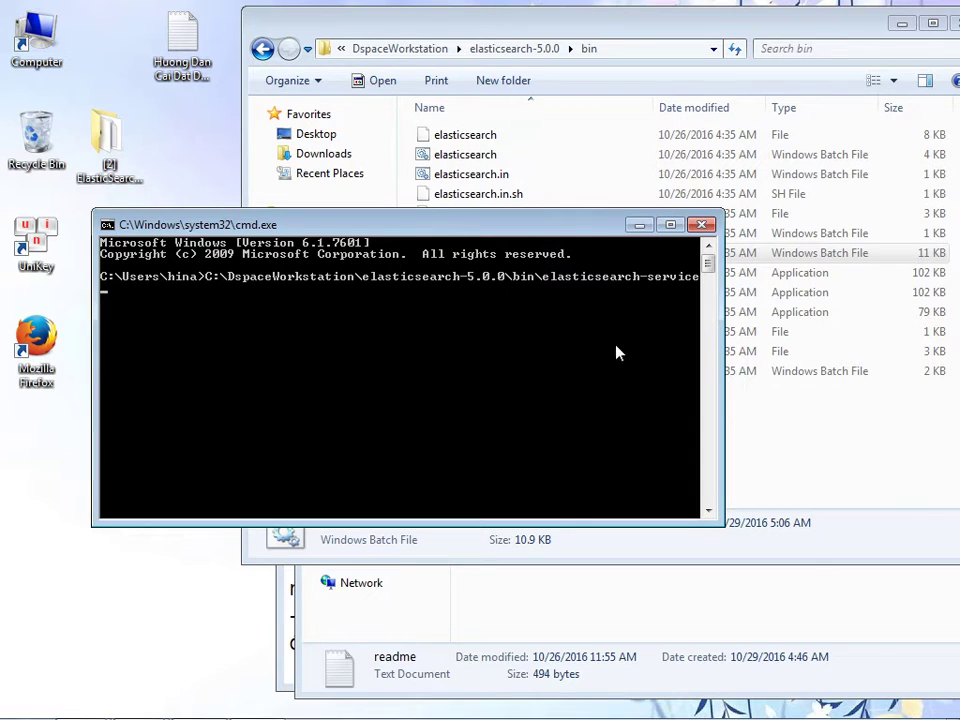
pyautogui.moveTo(720, 331)
pyautogui.mouseDown()
pyautogui.moveTo(656, 331)
pyautogui.moveTo(718, 331)
pyautogui.mouseUp()
pyautogui.press('BackSpace')
pyautogui.moveTo(565, 226); pyautogui.dragTo(519, 303)
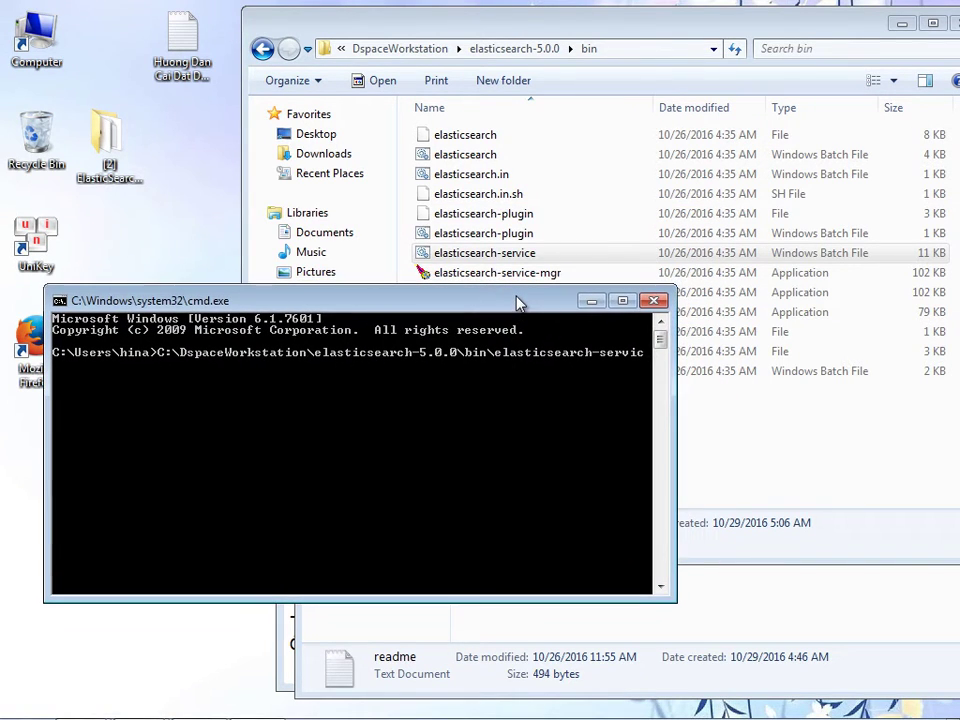
pyautogui.write('e')
pyautogui.write('.bat install')
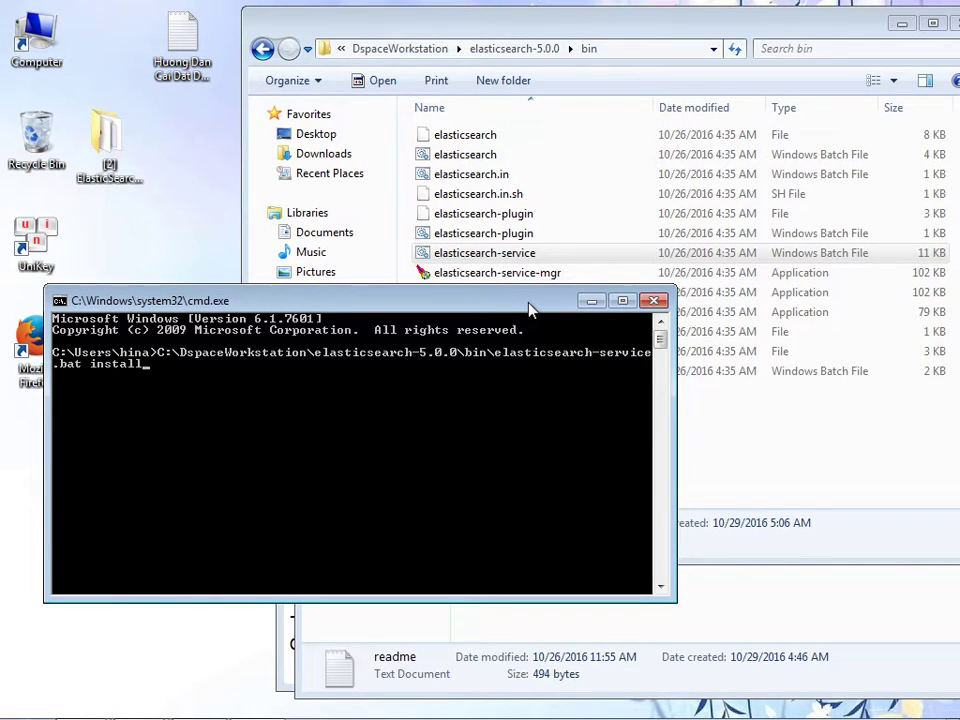
pyautogui.press('Return')
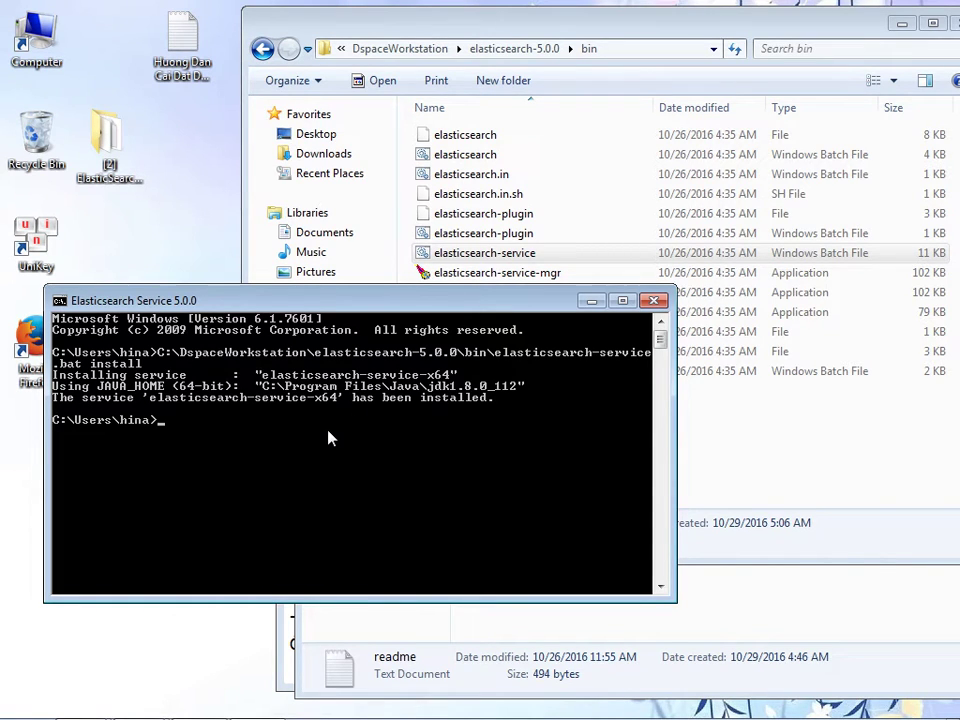
# - Recall the command, replace install with manager, and run elasticsearch-service.bat manager
pyautogui.press('Up')
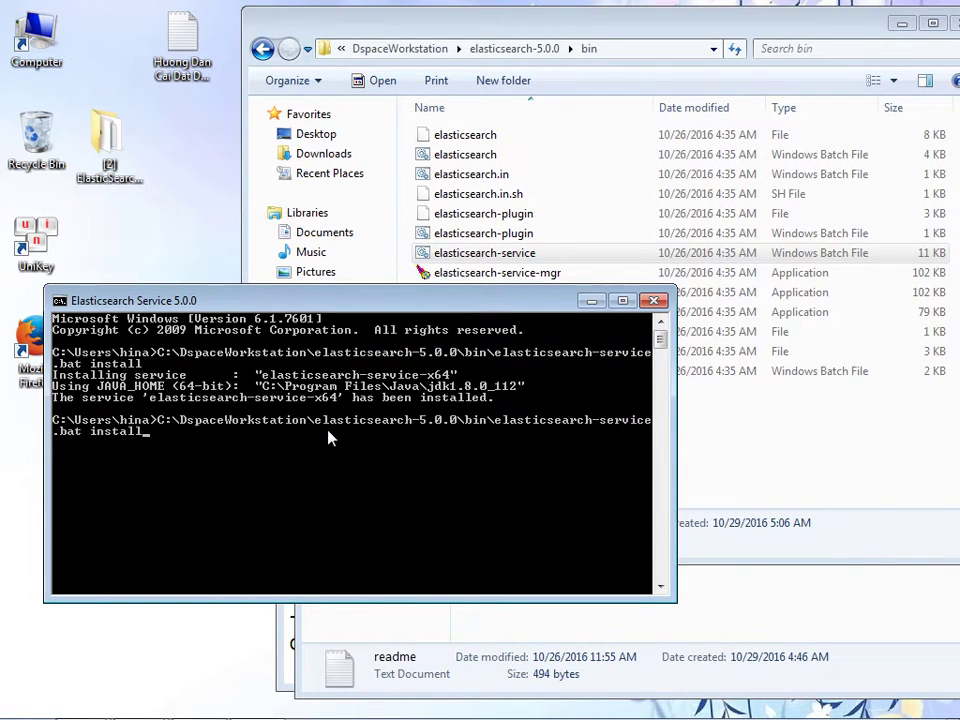
pyautogui.press('BackSpace')
pyautogui.press('BackSpace')
pyautogui.press('BackSpace')
pyautogui.press('BackSpace')
pyautogui.press('BackSpace')
pyautogui.press('BackSpace')
pyautogui.write('ta')
pyautogui.press('BackSpace')
pyautogui.press('BackSpace')
pyautogui.press('BackSpace')
pyautogui.write('manager')
pyautogui.press('Return')
# - Start the elasticsearch-service-x64 service, then reopen its manager with the recalled command
pyautogui.click(369, 482)
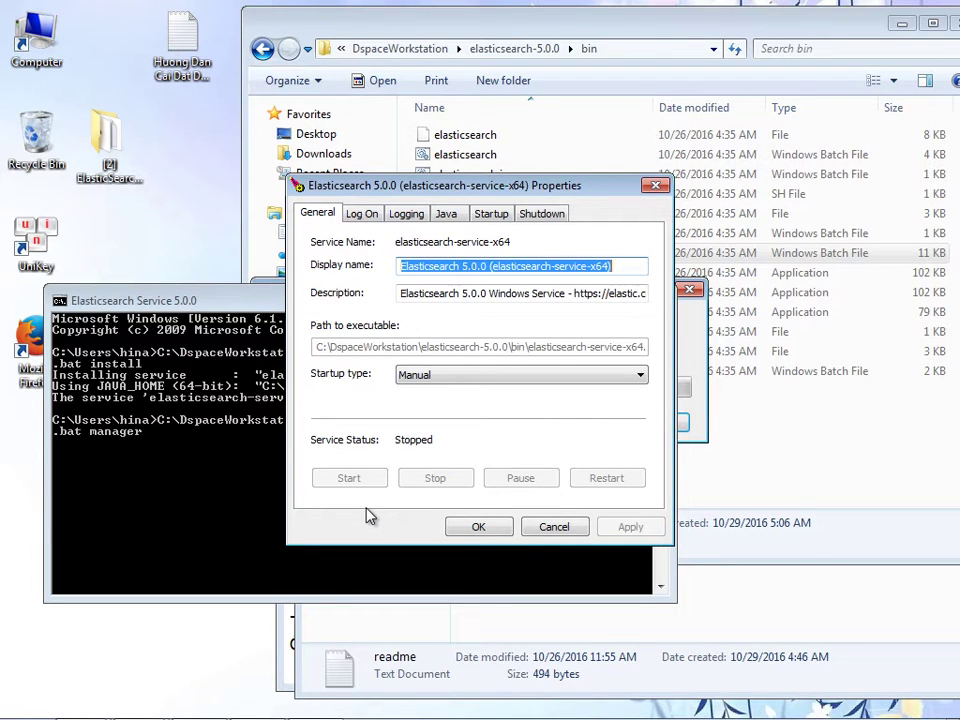
pyautogui.click(405, 397)
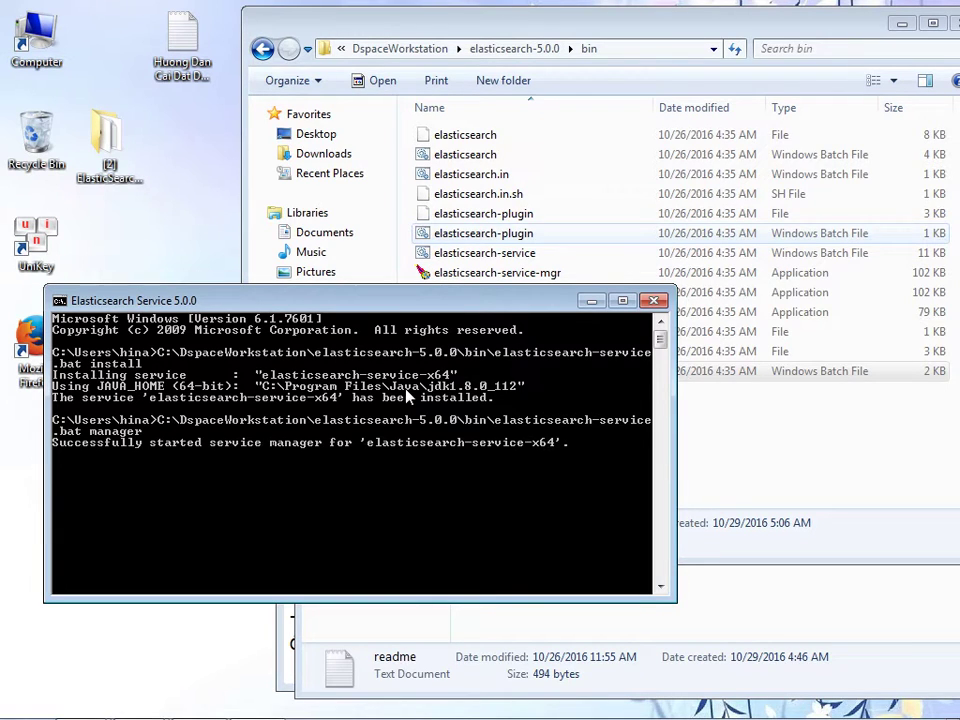
pyautogui.press('Up')
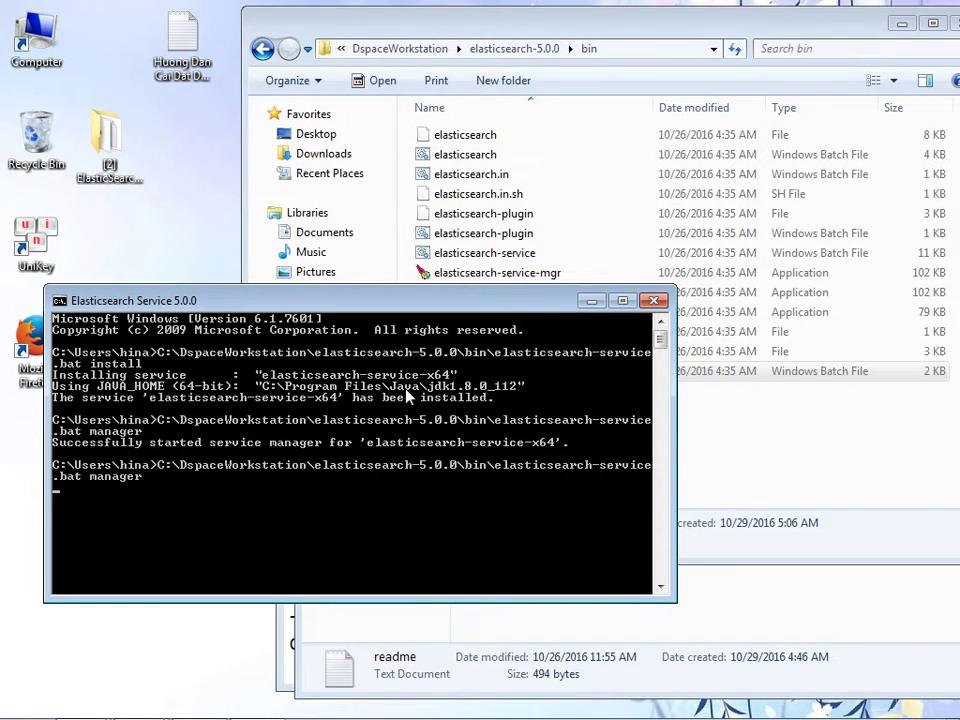
pyautogui.press('Return')
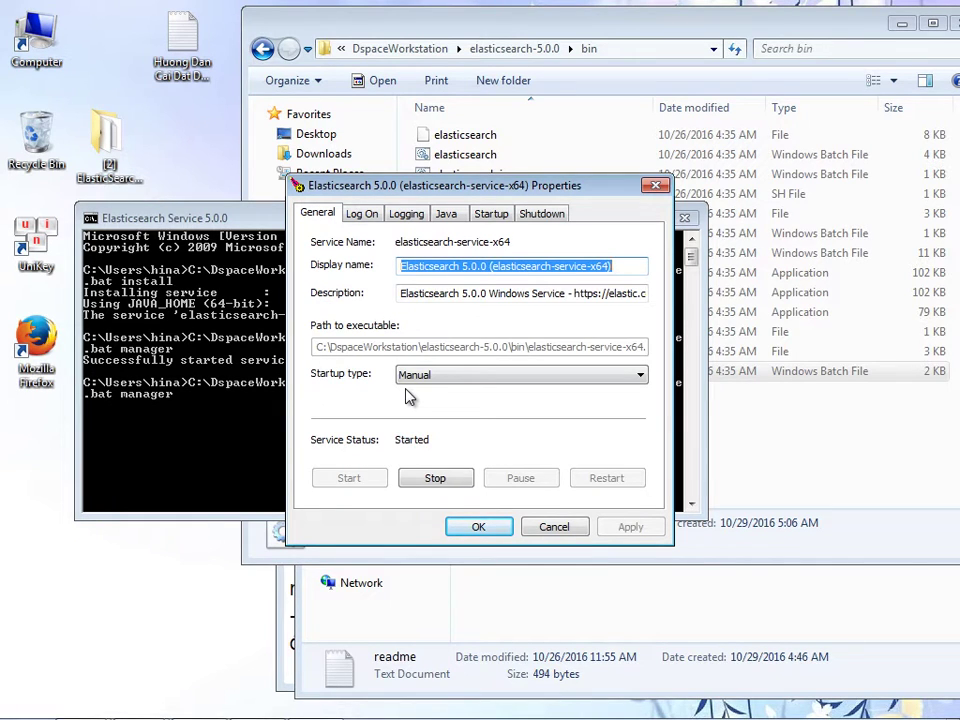
# - Set the service's startup type to Automatic, apply it, and close the Properties dialog
pyautogui.click(410, 375)
pyautogui.click(408, 396)
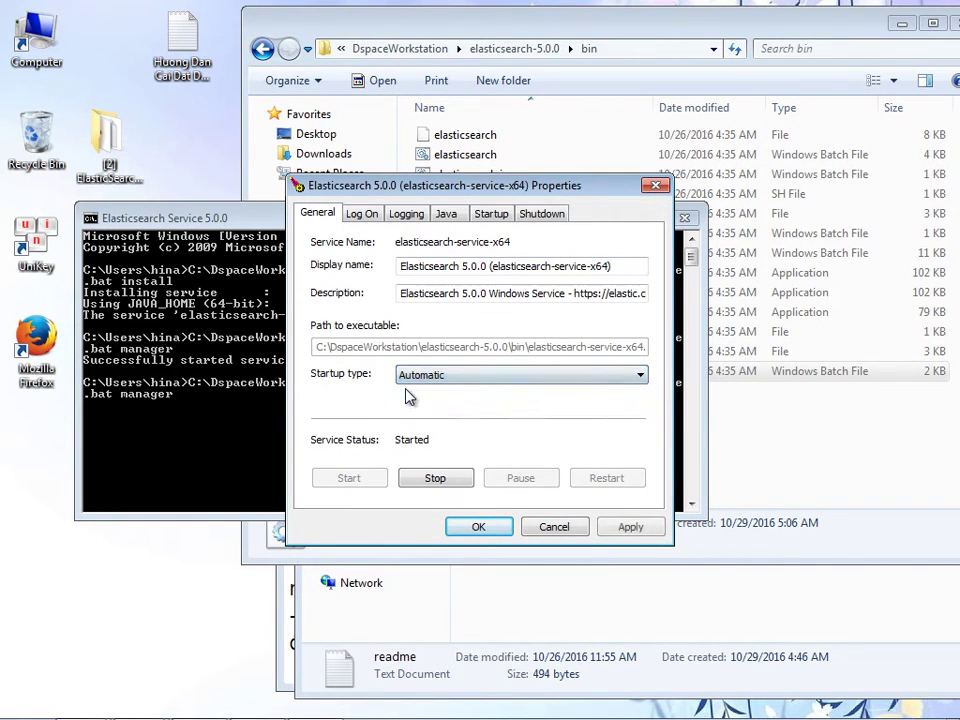
pyautogui.hotkey('alt', 'a')
pyautogui.press('Return')
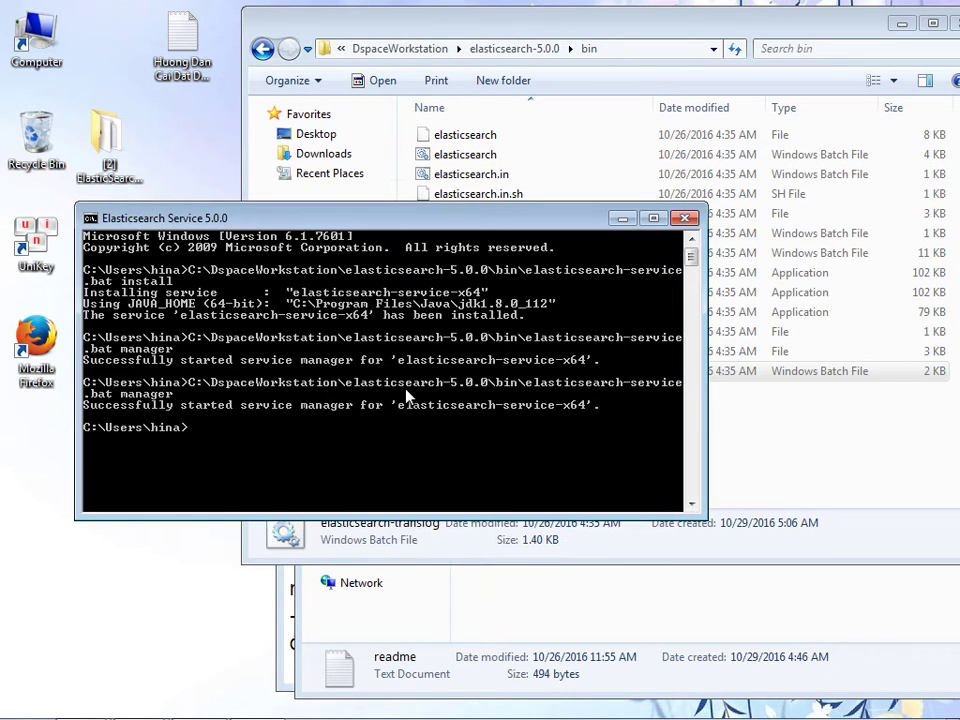
pyautogui.hotkey('alt', 'Tab')
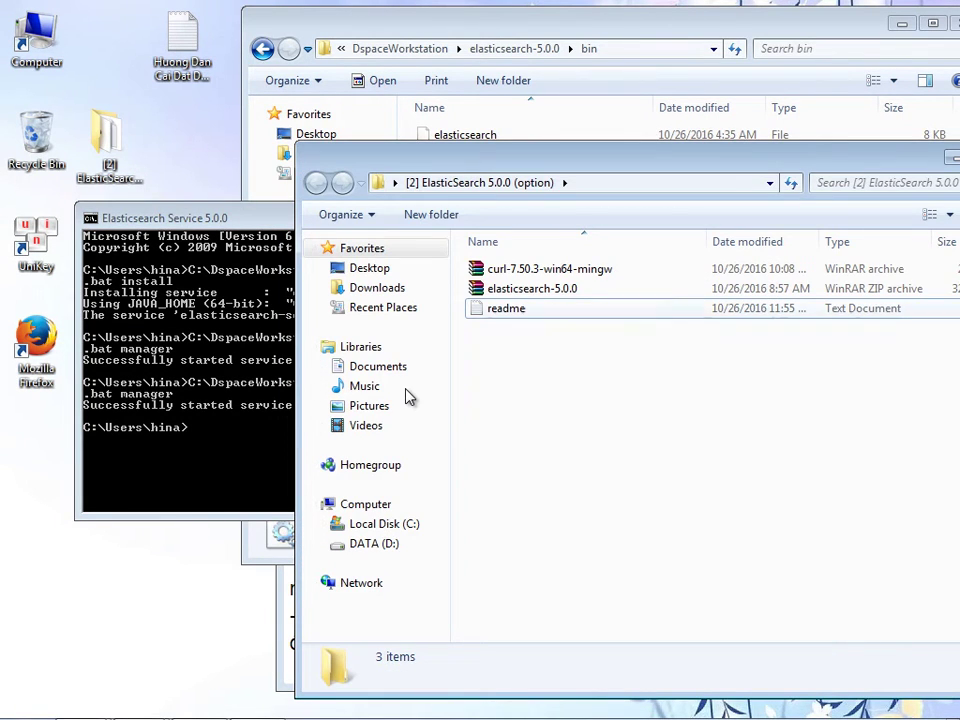
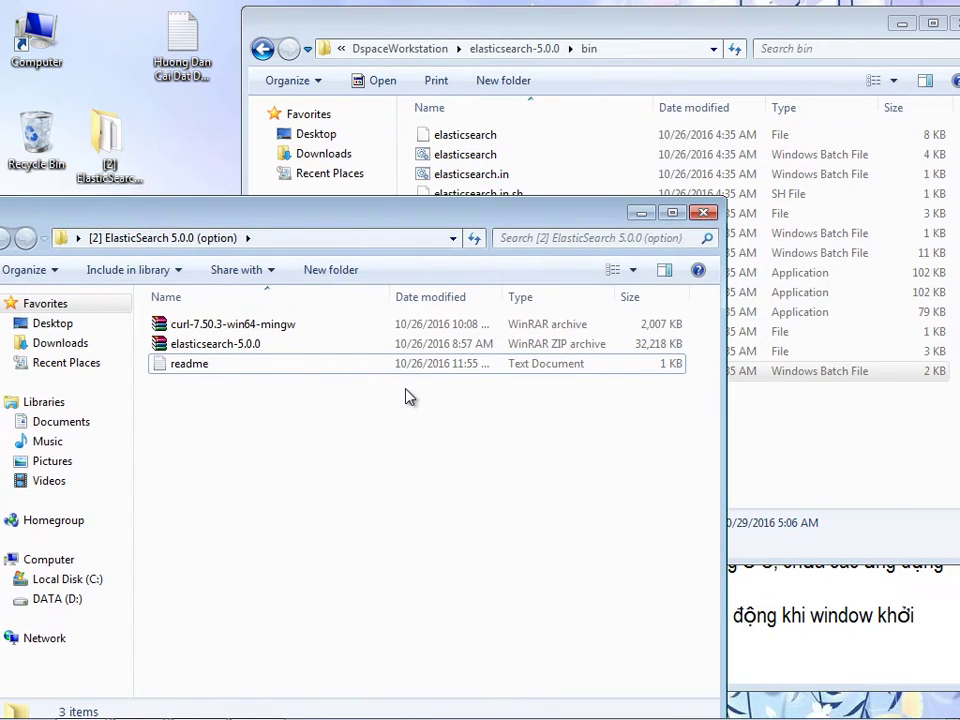
# - Add bullets noting ElasticSearch installed successfully and its service can later be stopped or removed
pyautogui.hotkey('alt', 'Tab')
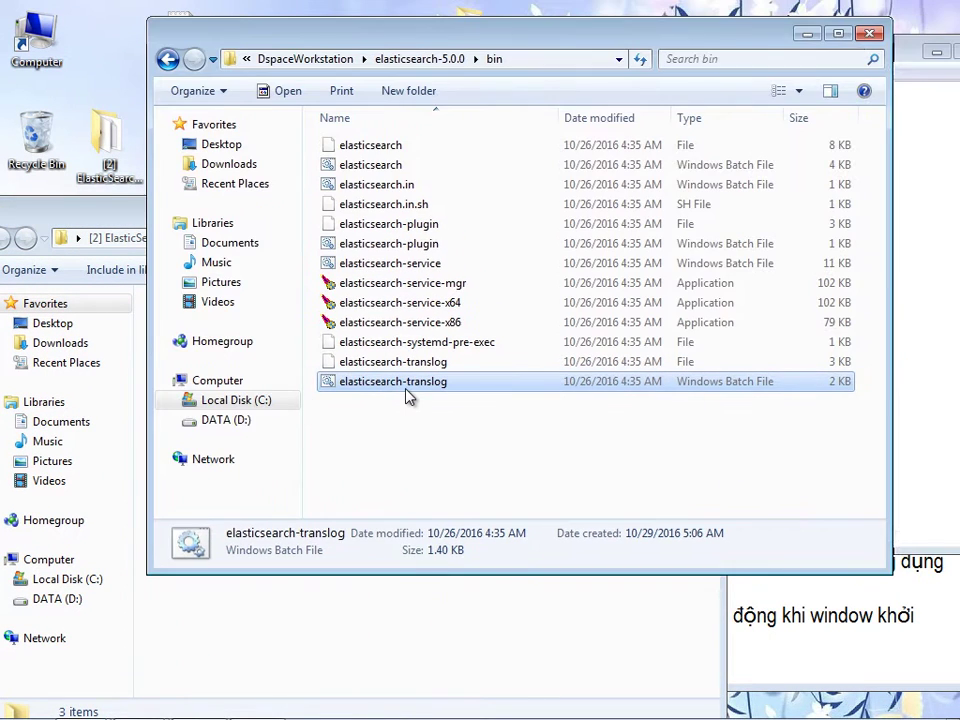
pyautogui.hotkey('alt', 'F4')
pyautogui.hotkey('alt', 'Tab')
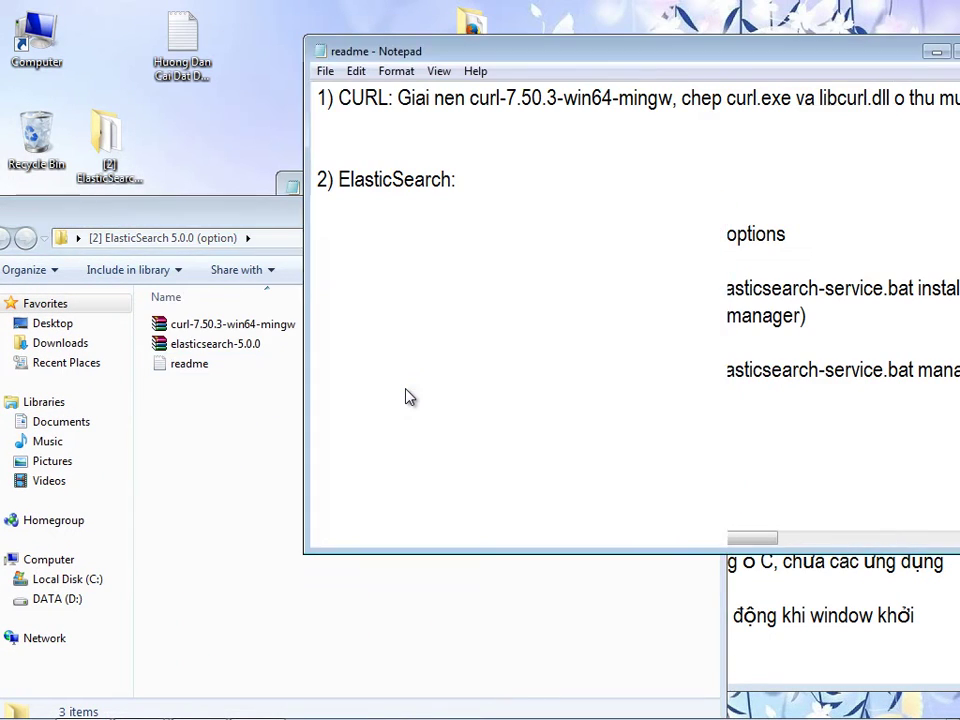
pyautogui.hotkey('alt', 'Tab')
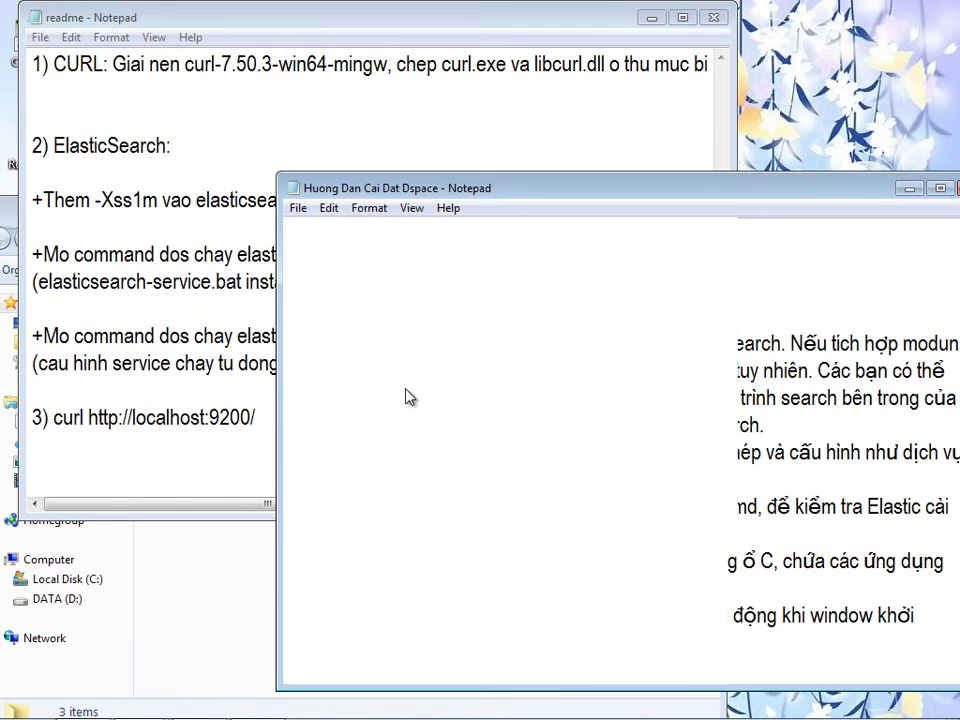
pyautogui.press('Return')
pyautogui.write('-')
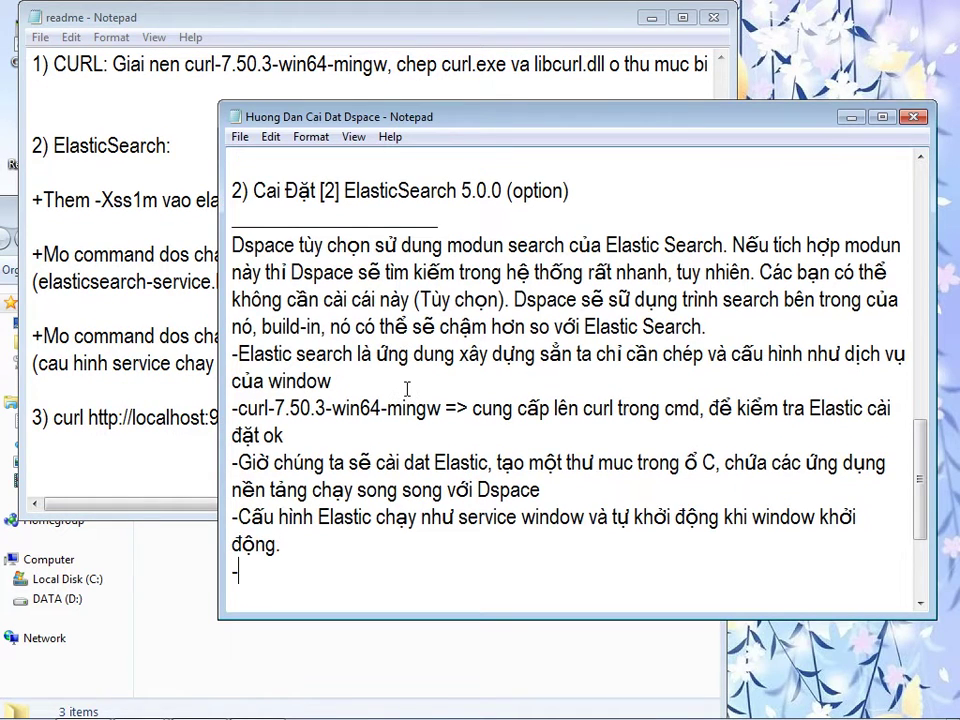
pyautogui.write('Quá trình')
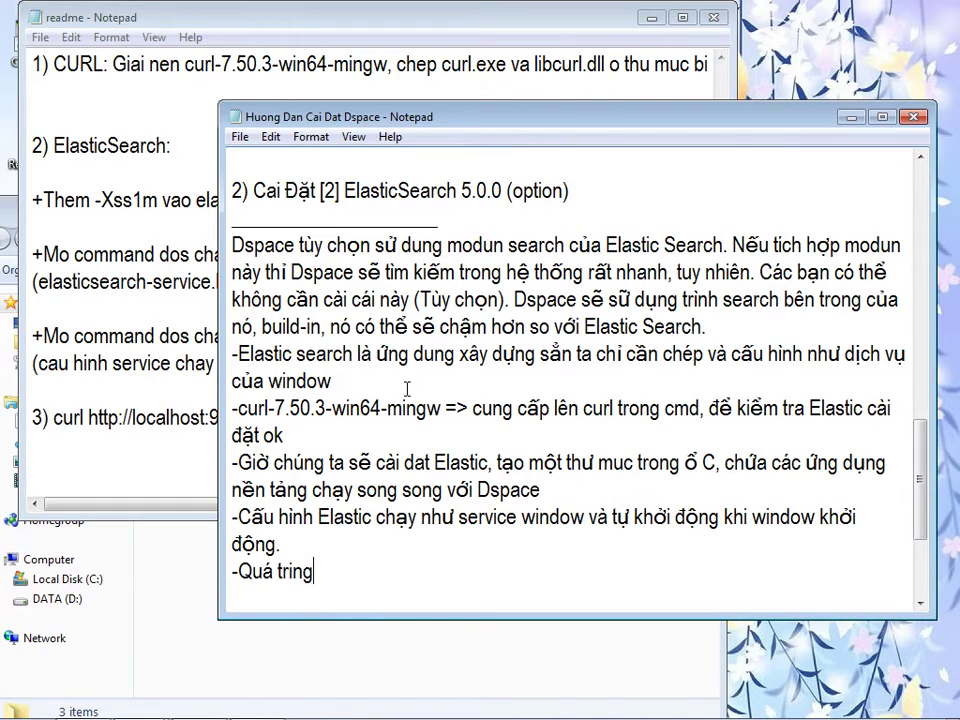
pyautogui.write(' cài đặt ')
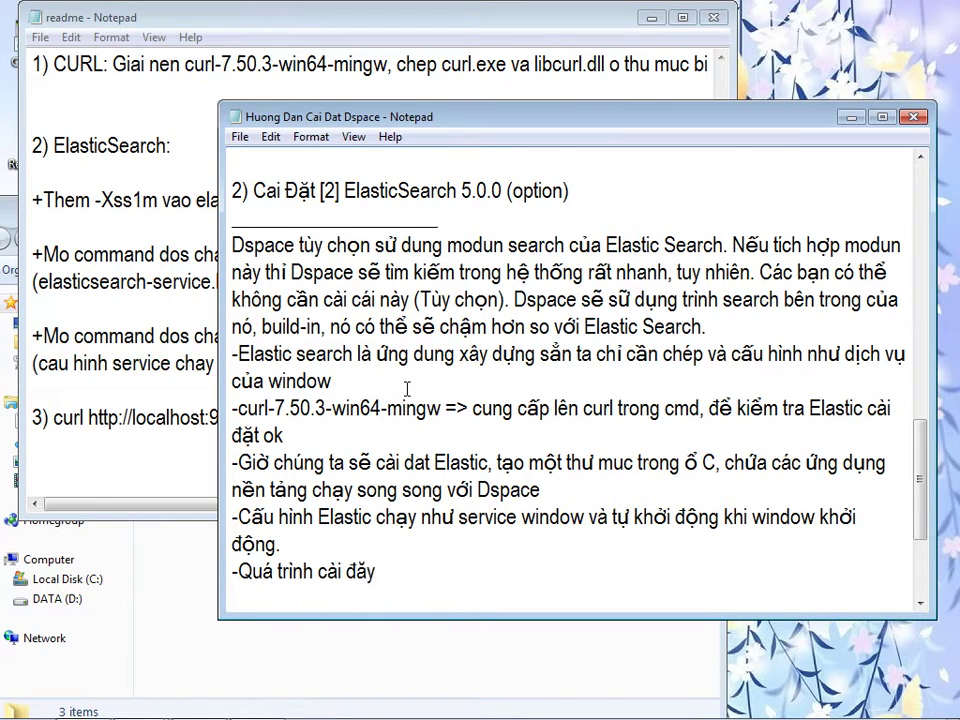
pyautogui.write('Elastic ')
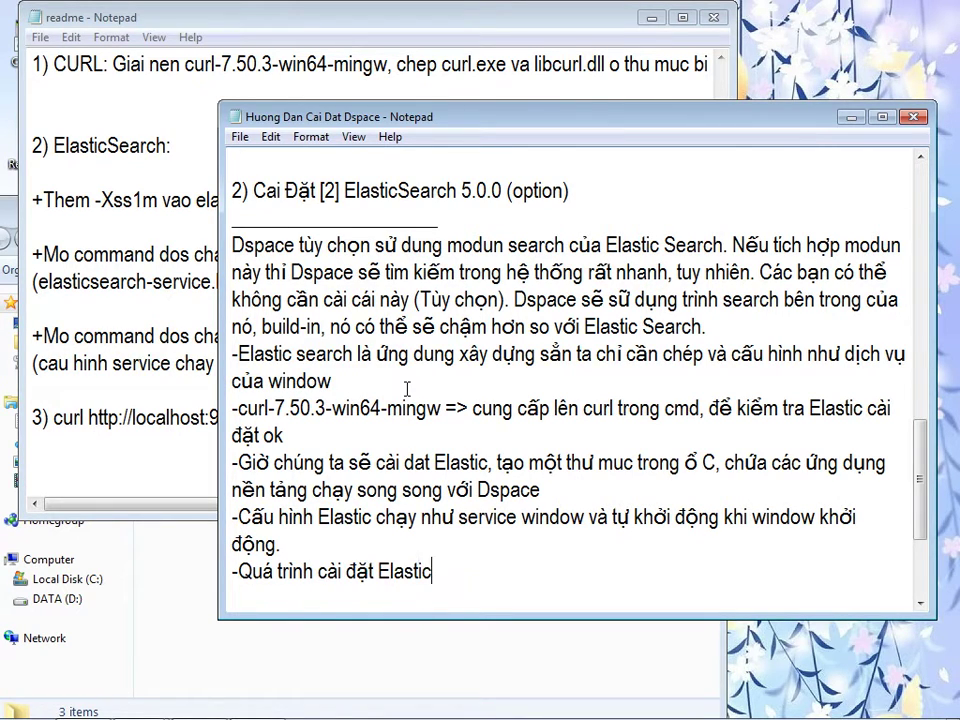
pyautogui.write('Search thành côn')
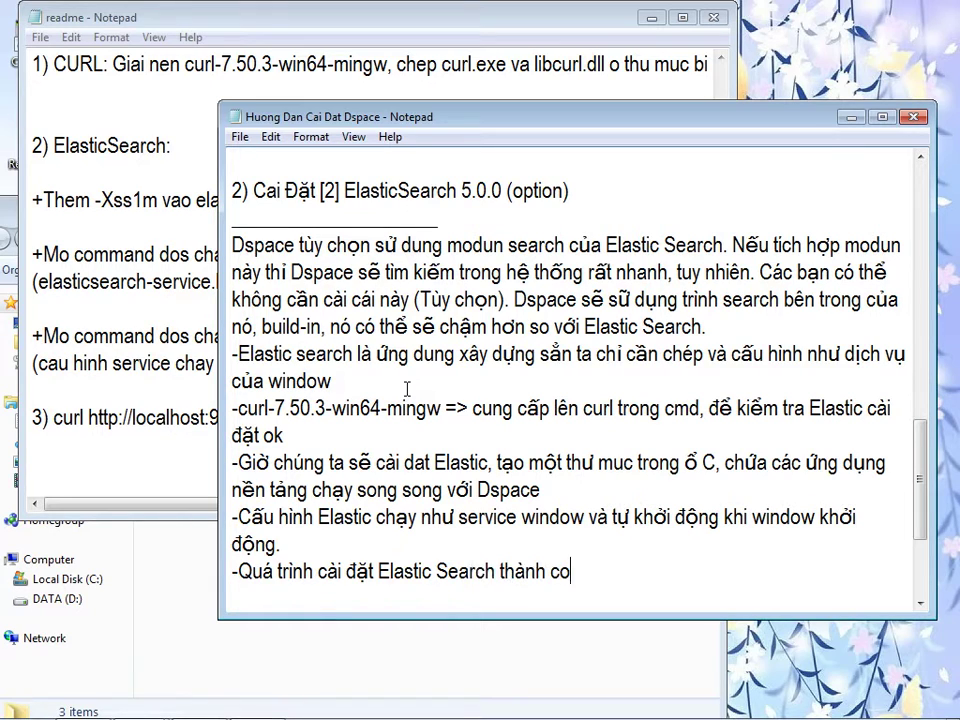
pyautogui.write('g, mai này')
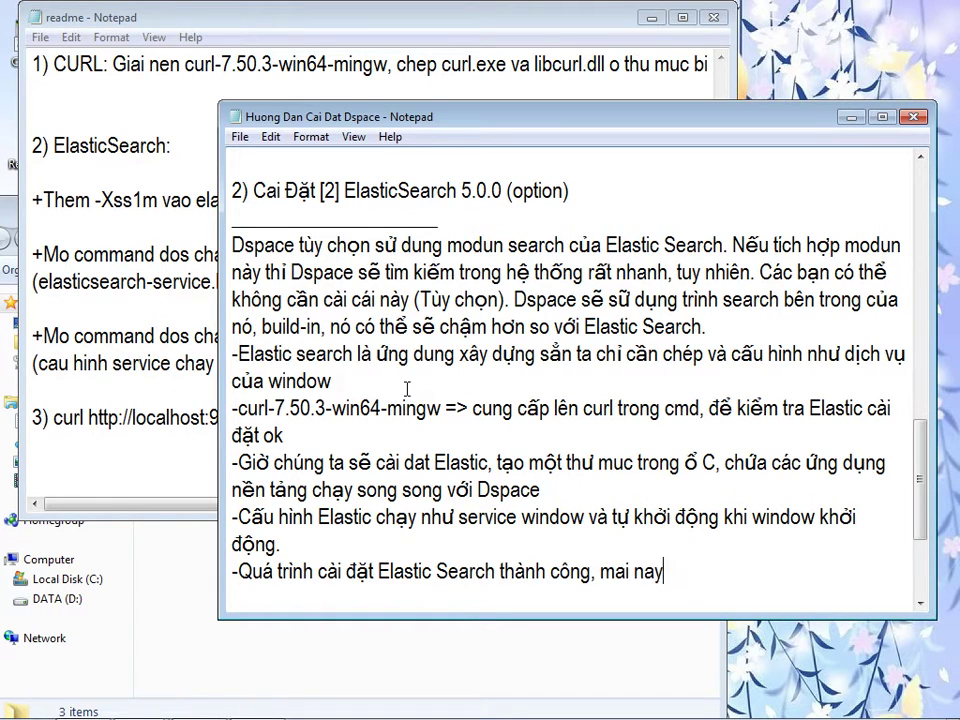
pyautogui.write(' các bạn có thể ')
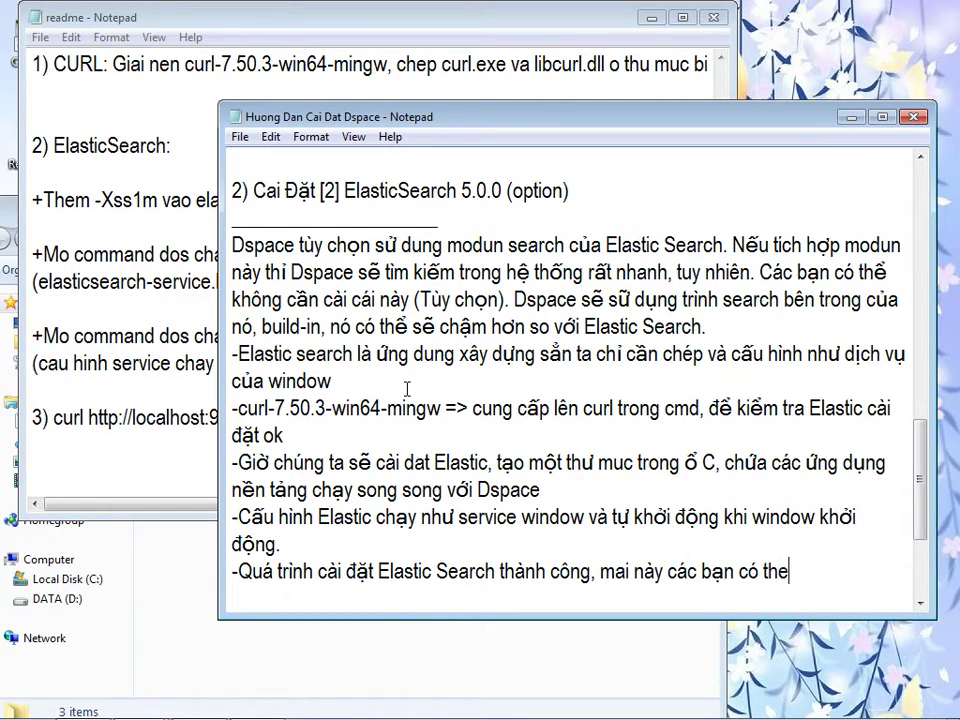
pyautogui.write('stop dịch ')
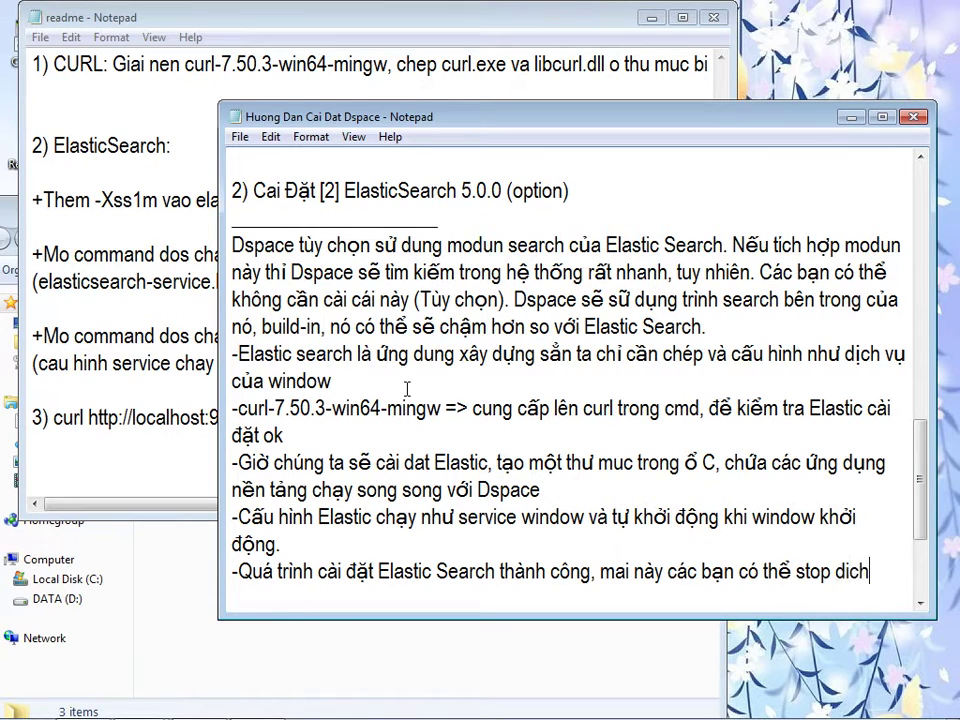
pyautogui.write('vụ')
pyautogui.press('Return')
pyautogui.write('-h')
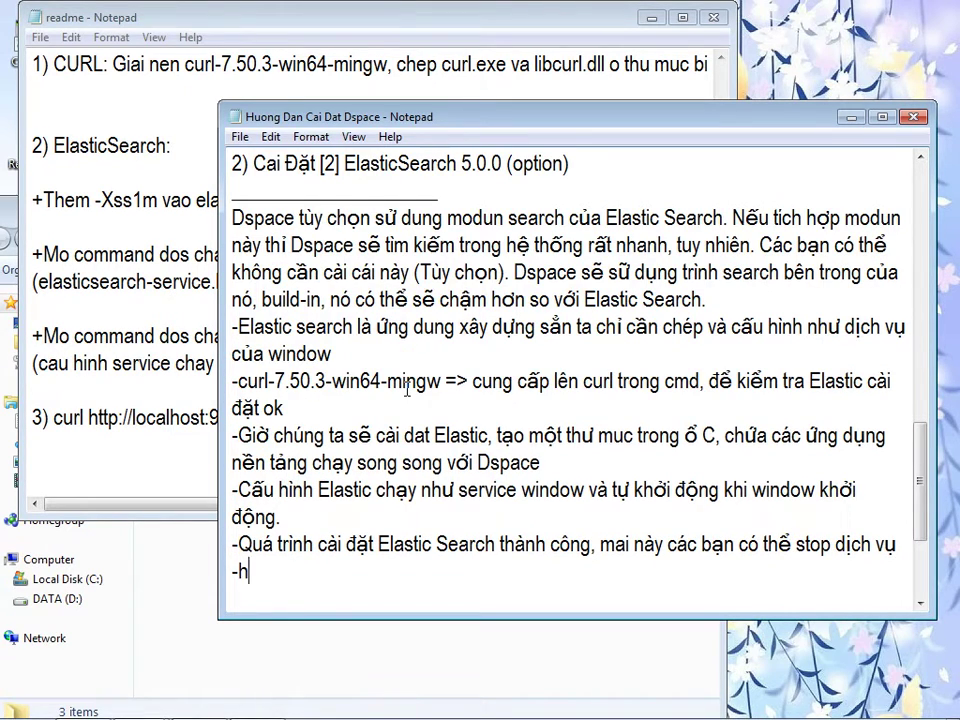
pyautogui.press('BackSpace')
pyautogui.write('xoa')
pyautogui.write(' dịch vu')
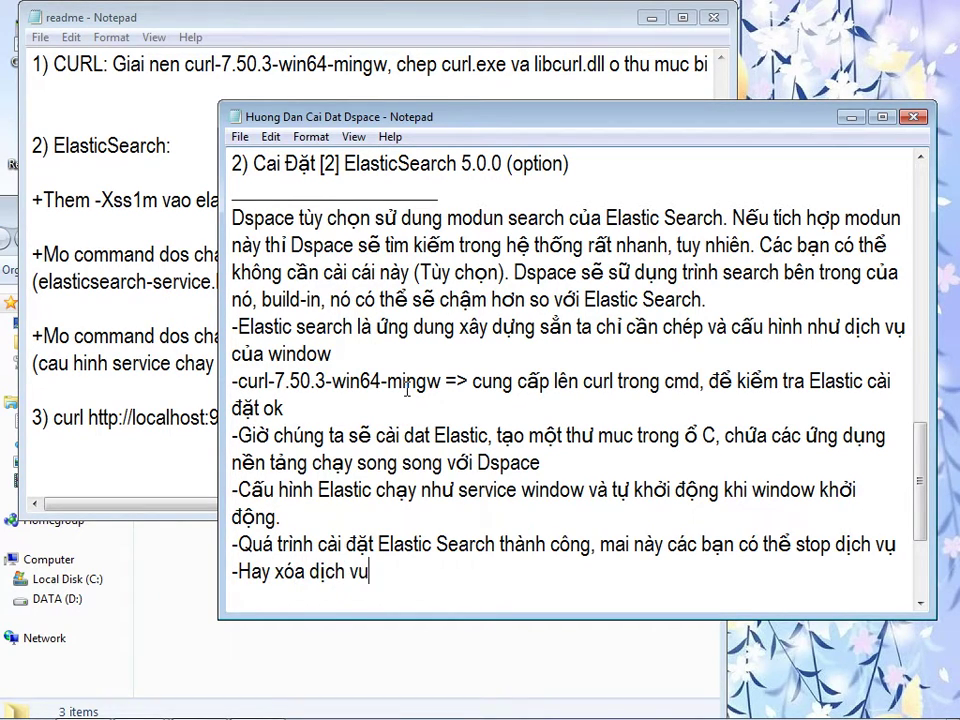
pyautogui.press('BackSpace')
pyautogui.write('ụ này thông qua')
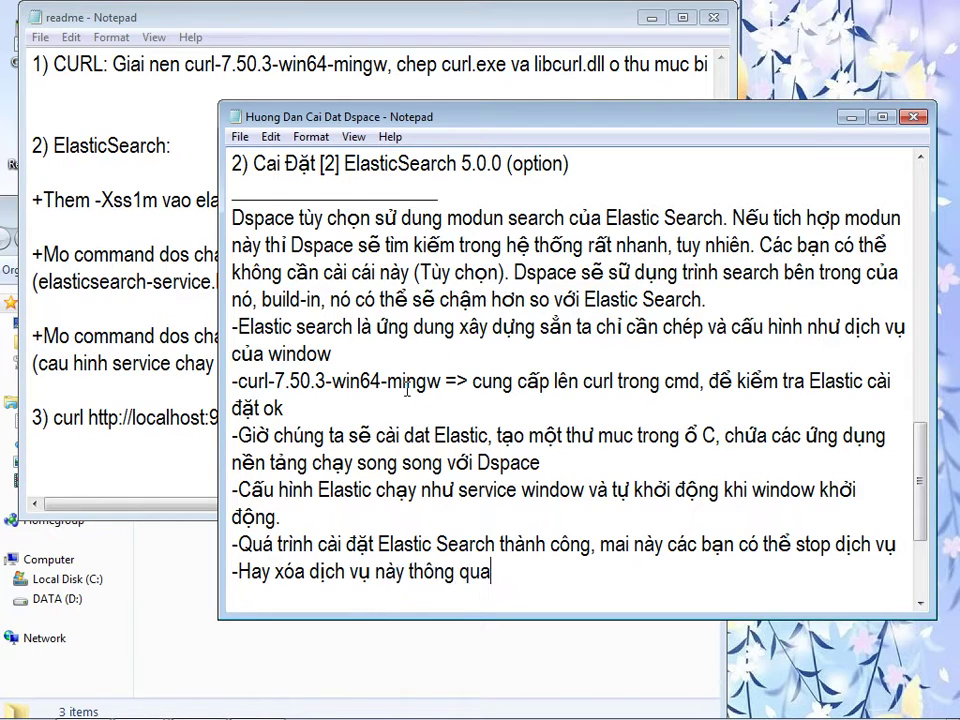
pyautogui.press('Return')
# - Paste the elasticsearch-service.bat path from the readme with remove/stop, then delete that line again
pyautogui.hotkey('alt', 'Tab')
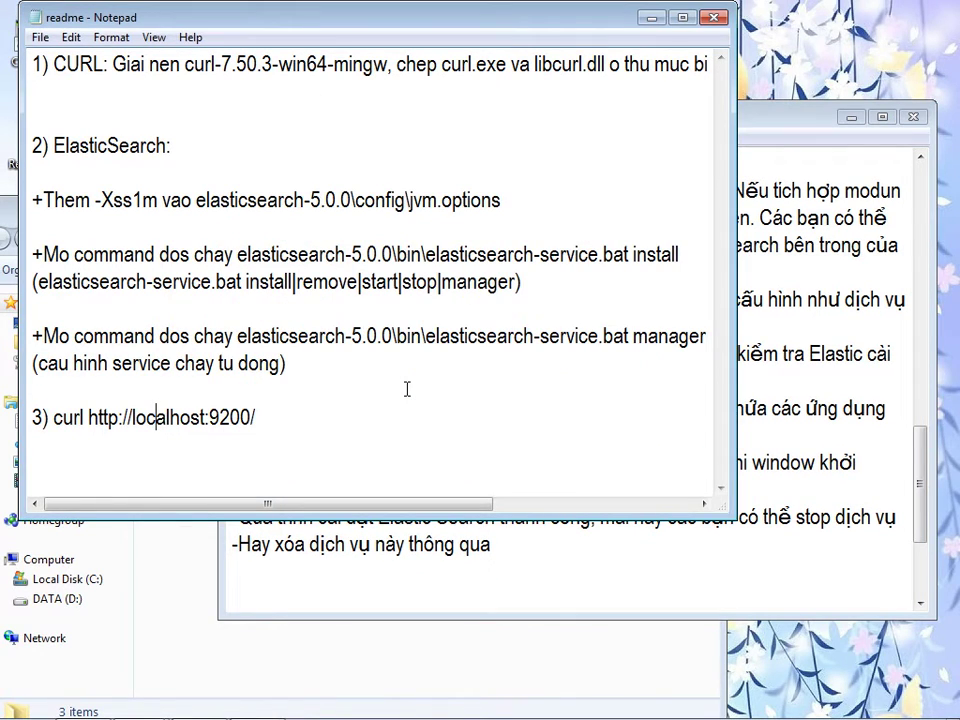
pyautogui.moveTo(237, 254); pyautogui.dragTo(632, 254)
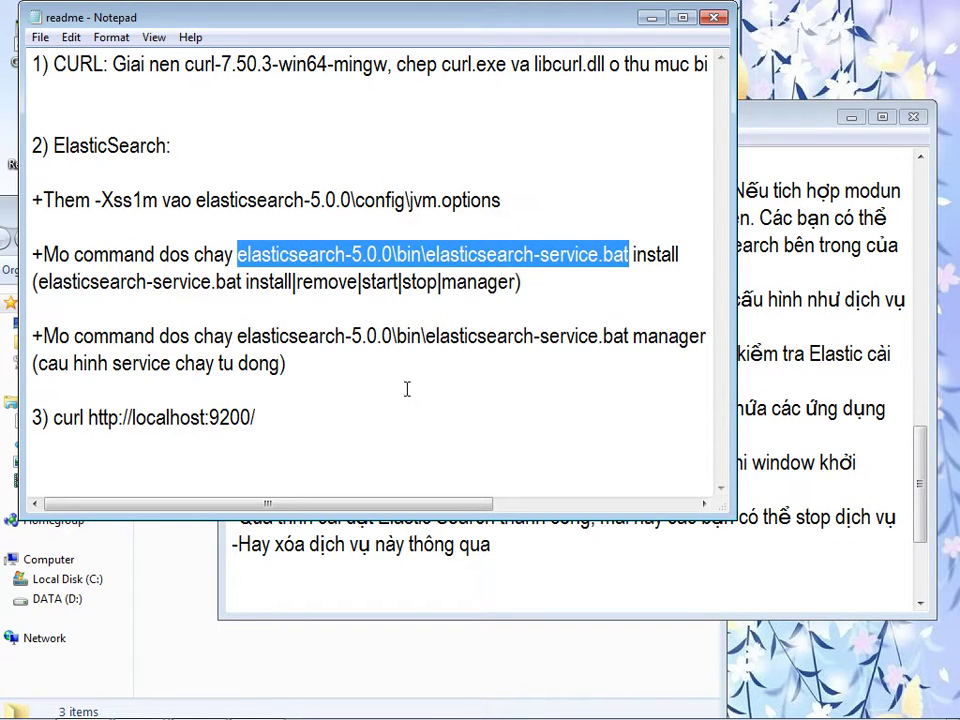
pyautogui.hotkey('ctrl', 'c')
pyautogui.hotkey('alt', 'Tab')
pyautogui.hotkey('ctrl', 'v')
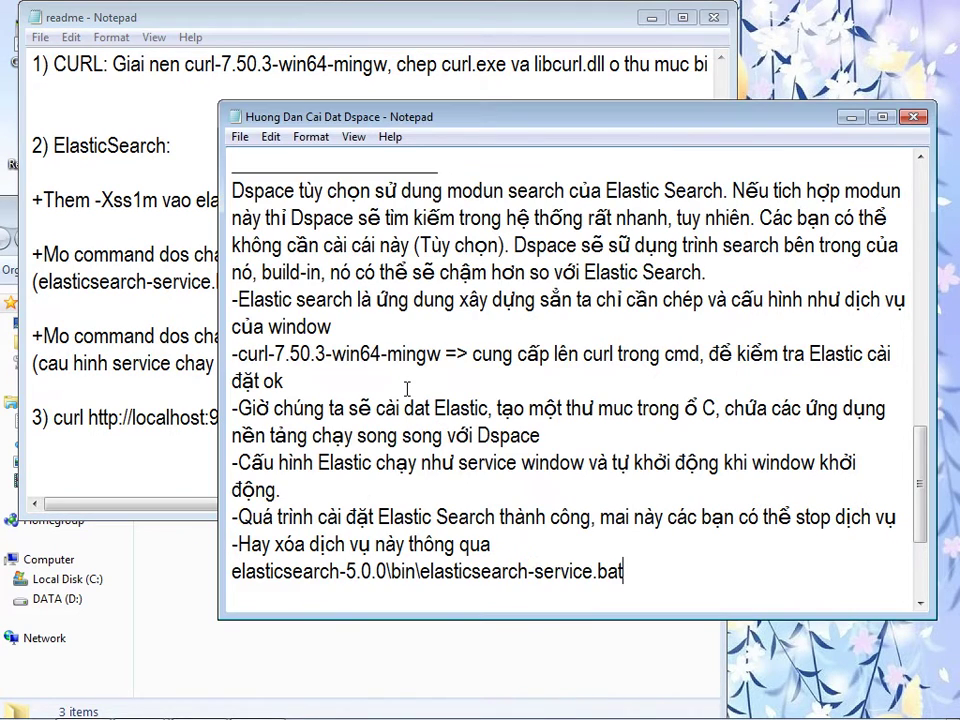
pyautogui.moveTo(500, 116); pyautogui.dragTo(439, 146)
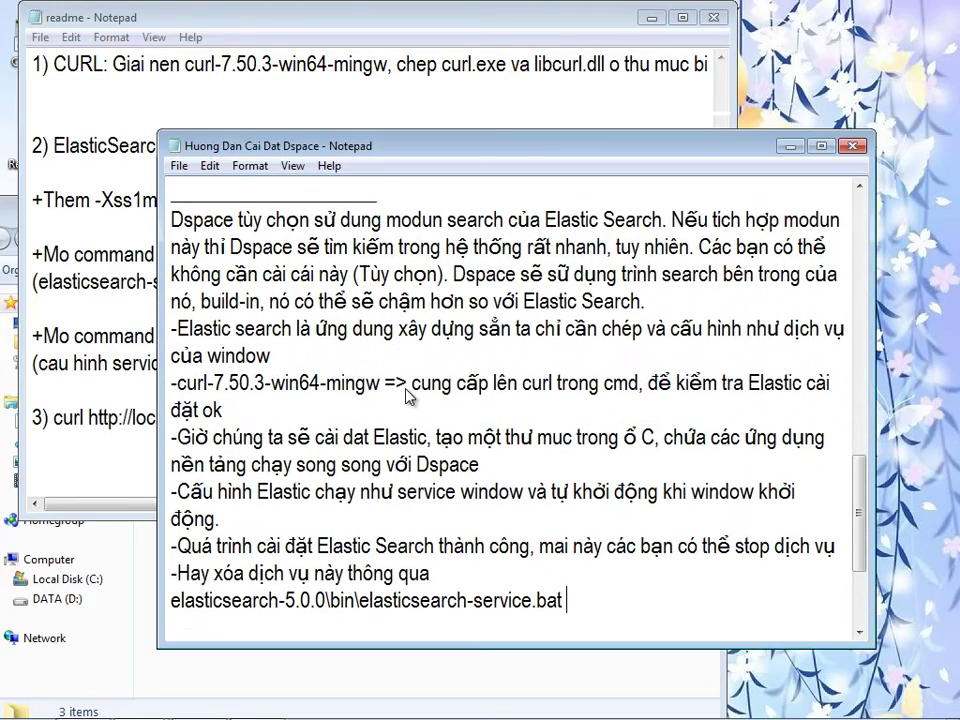
pyautogui.write('remove')
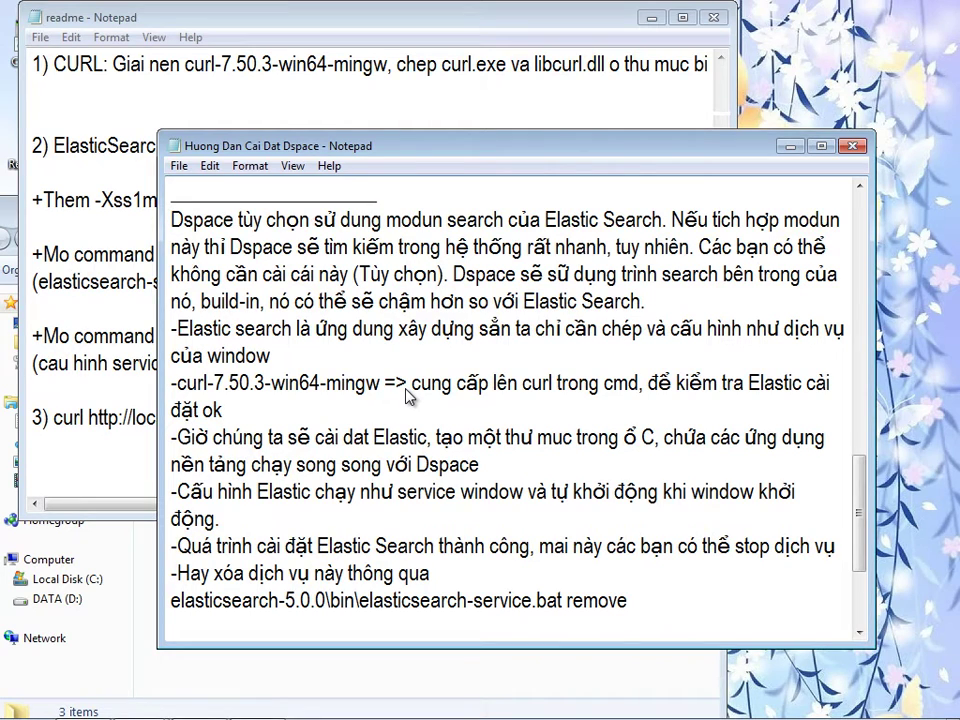
pyautogui.press('BackSpace')
pyautogui.press('BackSpace')
pyautogui.press('BackSpace')
pyautogui.press('BackSpace')
pyautogui.press('BackSpace')
pyautogui.press('BackSpace')
pyautogui.write('stop')
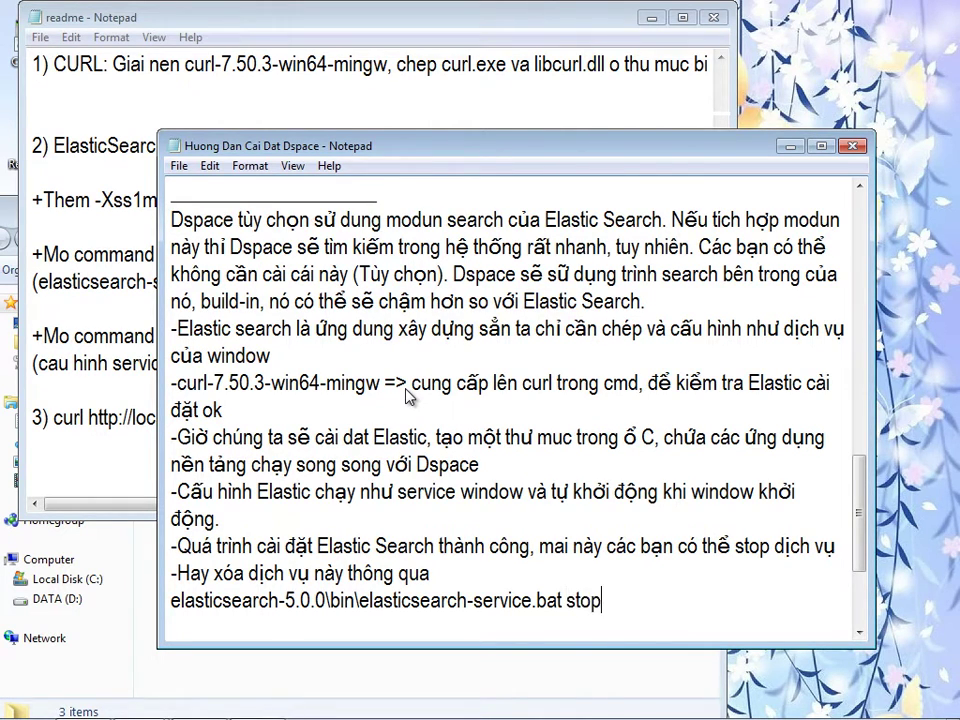
pyautogui.press('BackSpace')
pyautogui.press('BackSpace')
pyautogui.press('BackSpace')
pyautogui.press('BackSpace')
pyautogui.press('BackSpace')
pyautogui.press('BackSpace')
pyautogui.press('BackSpace')
pyautogui.press('BackSpace')
pyautogui.press('BackSpace')
pyautogui.press('BackSpace')
pyautogui.press('BackSpace')
pyautogui.press('BackSpace')
pyautogui.press('BackSpace')
pyautogui.press('BackSpace')
pyautogui.press('BackSpace')
pyautogui.press('BackSpace')
pyautogui.press('BackSpace')
pyautogui.press('BackSpace')
pyautogui.press('BackSpace')
pyautogui.press('BackSpace')
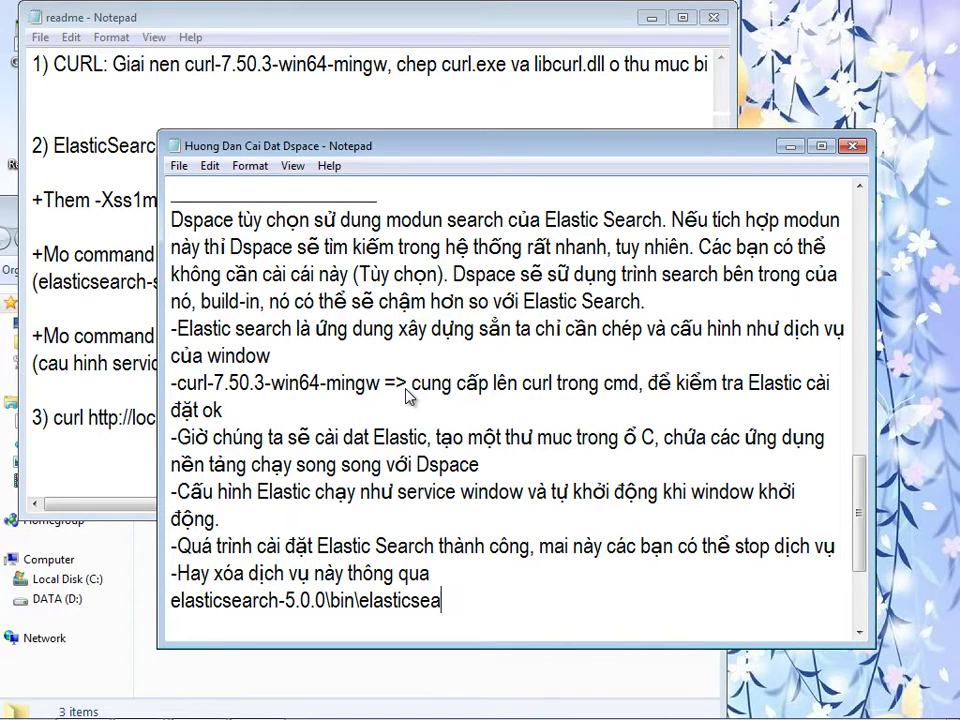
pyautogui.press('BackSpace')
pyautogui.press('BackSpace')
pyautogui.press('BackSpace')
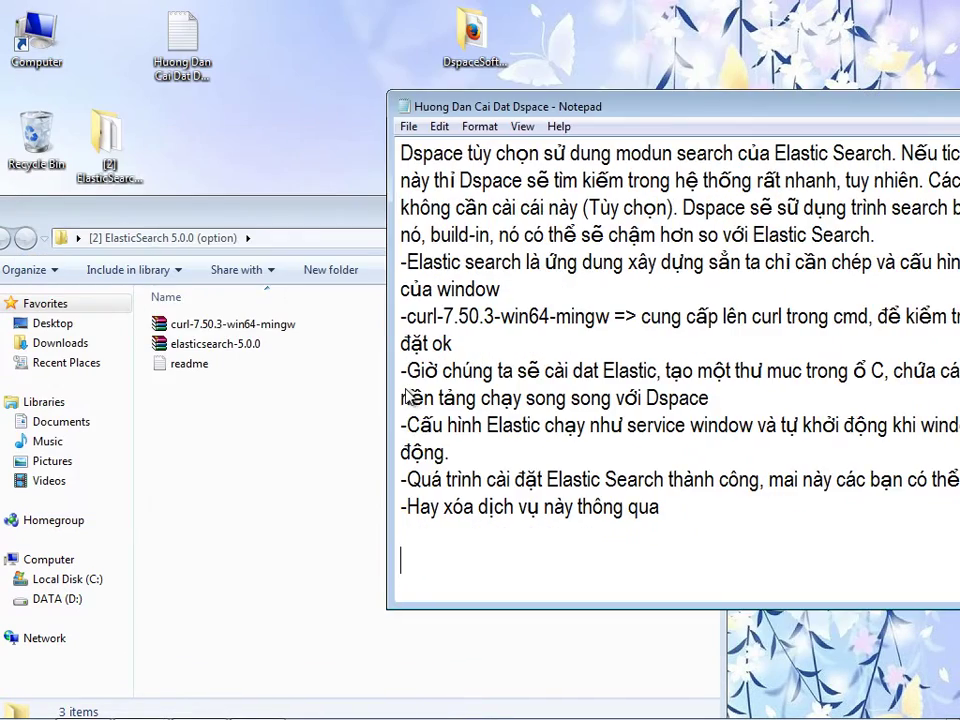
# - Add the line 'Giờ chúng ta kiểm tra xem Elastic chạy ổn hay không' and reopen the readme
pyautogui.hotkey('alt', 'Tab')
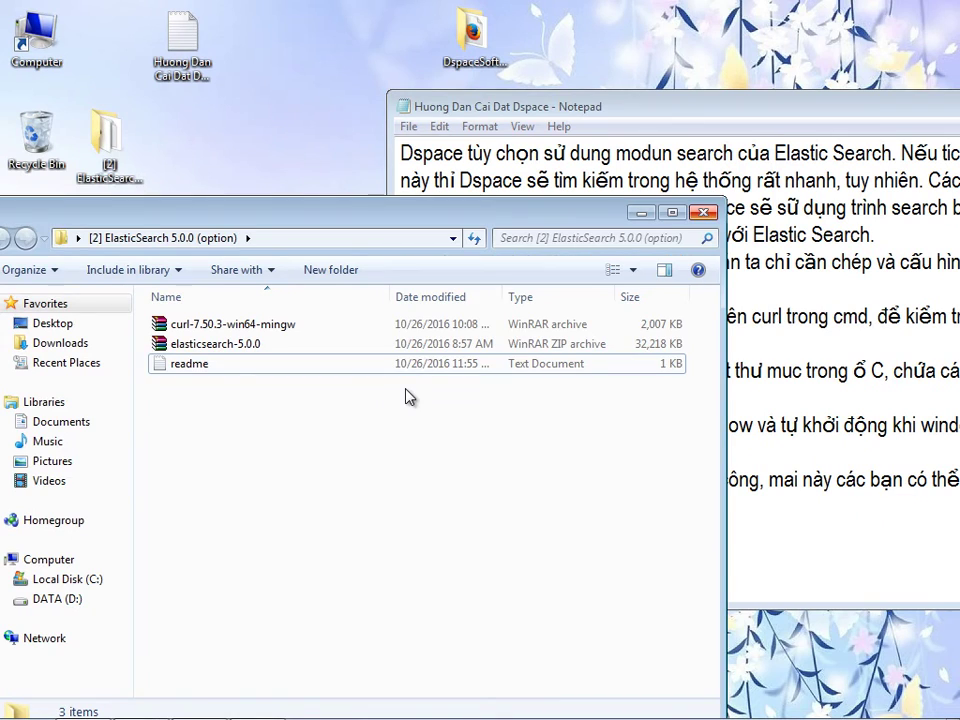
pyautogui.hotkey('alt', 'Tab')
pyautogui.write('Giờ chúng ta kie')
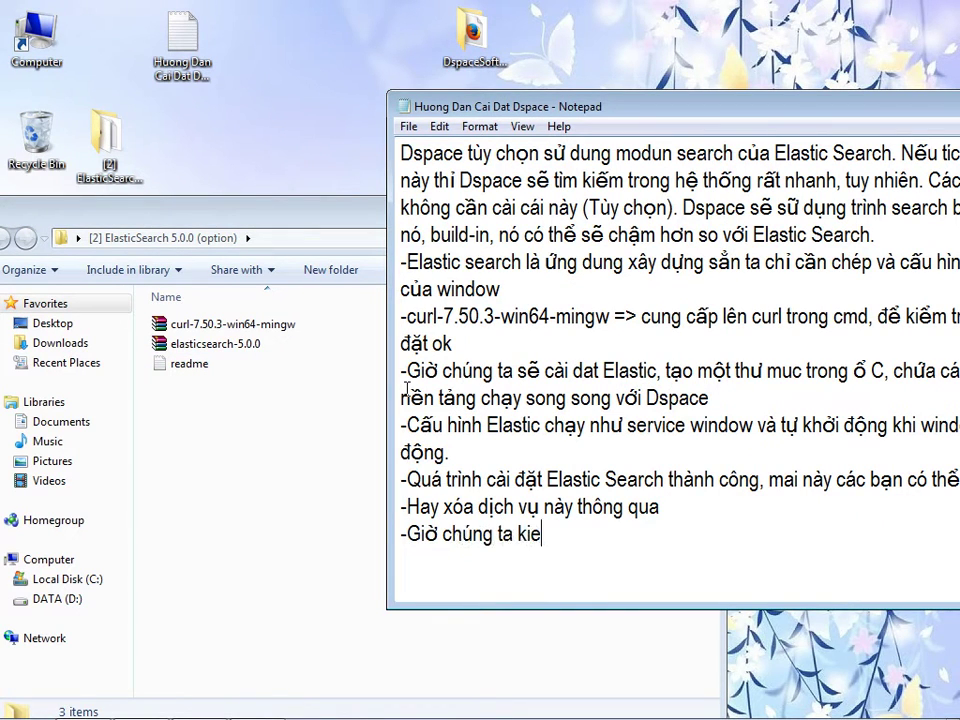
pyautogui.press('BackSpace')
pyautogui.write('ểm tra xem Elastic chay ')
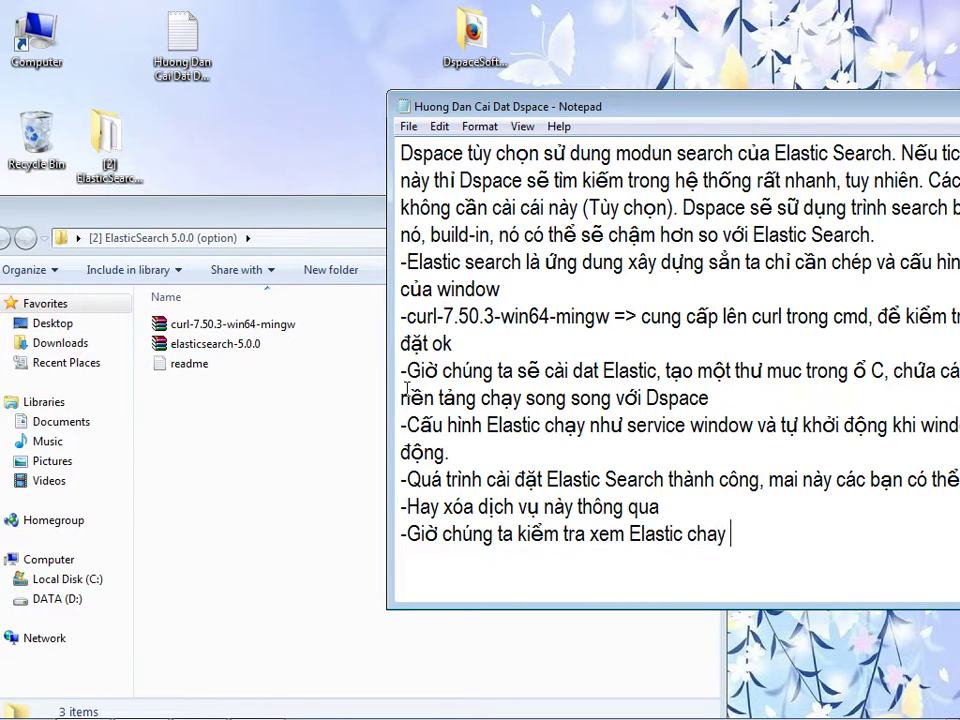
pyautogui.write('ổn hay không')
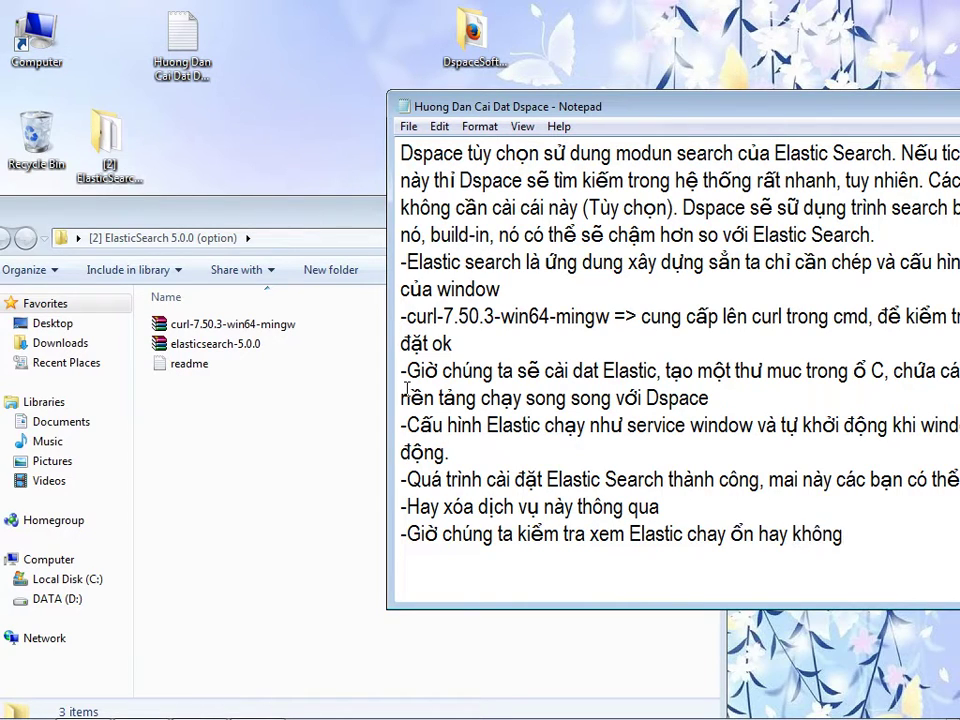
pyautogui.hotkey('alt', 'Tab')
pyautogui.press('Return')
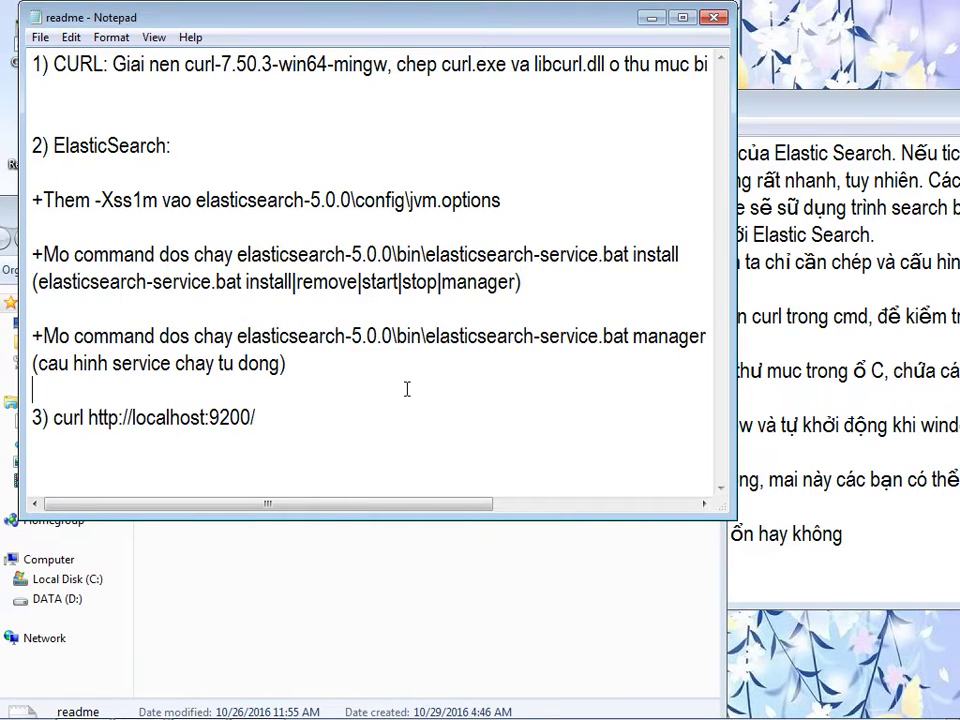
pyautogui.hotkey('shift', 'End')
pyautogui.rightClick(407, 389)
pyautogui.press('c')
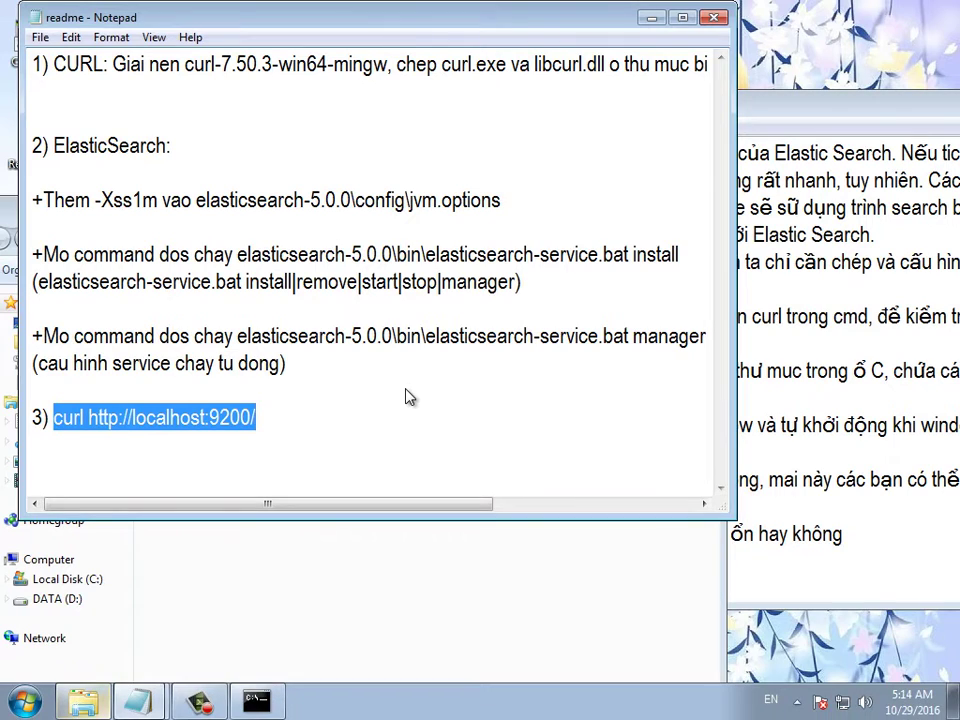
pyautogui.hotkey('alt', 'Tab')
pyautogui.hotkey('shift', 'F10')
pyautogui.press('Down')
pyautogui.press('Down')
pyautogui.press('Return')
pyautogui.press('Return')
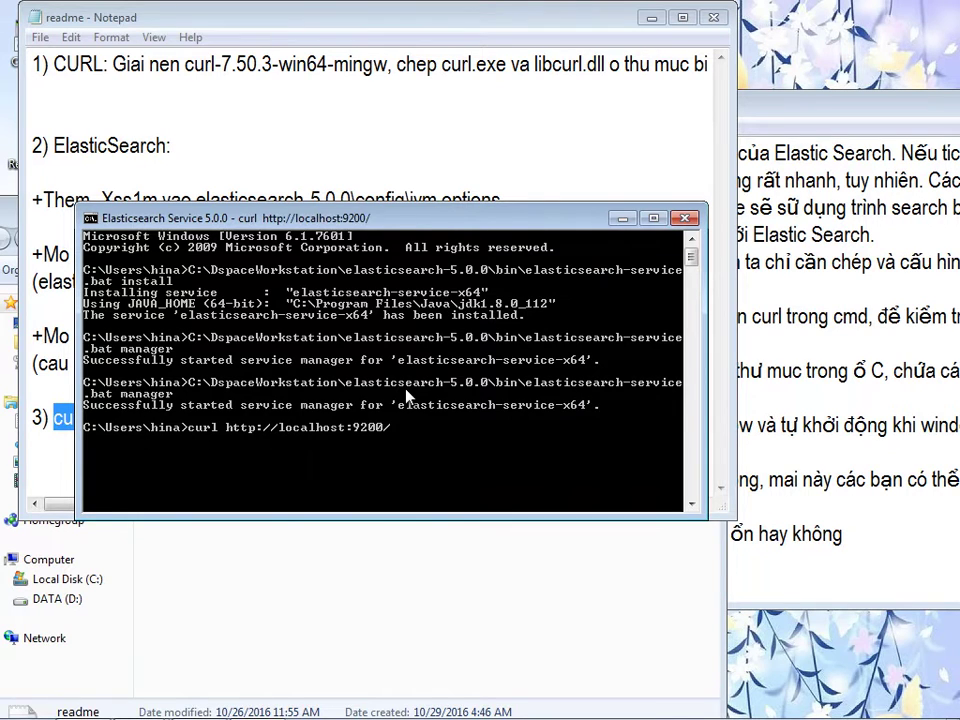
# - Add '-Nếu xuất hiện như vậy thì mọi chuyện đã ổn' to the guide and close the readme and folder windows
pyautogui.hotkey('alt', 'Tab')
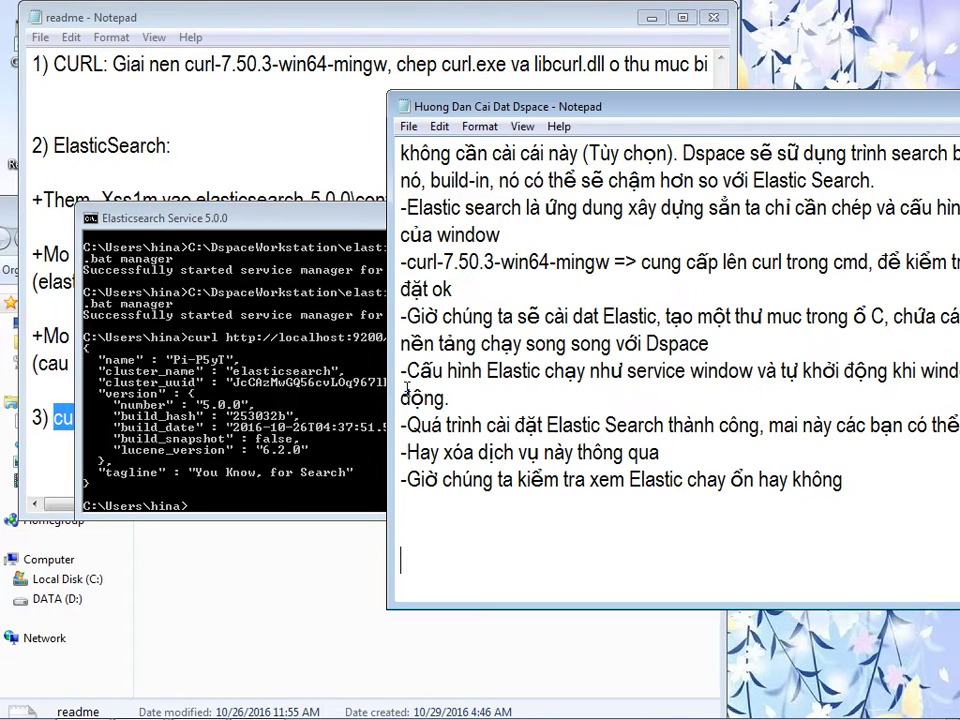
pyautogui.press('Return')
pyautogui.write('-Nếu xuất hie')
pyautogui.write('n nh')
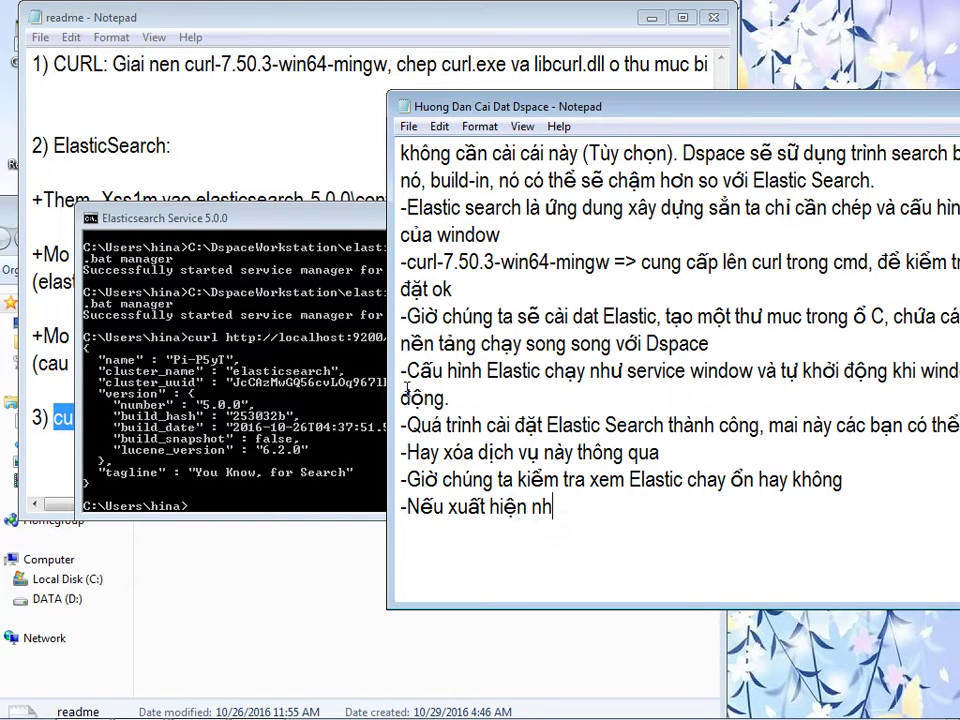
pyautogui.write('ư vậy thì mọi c')
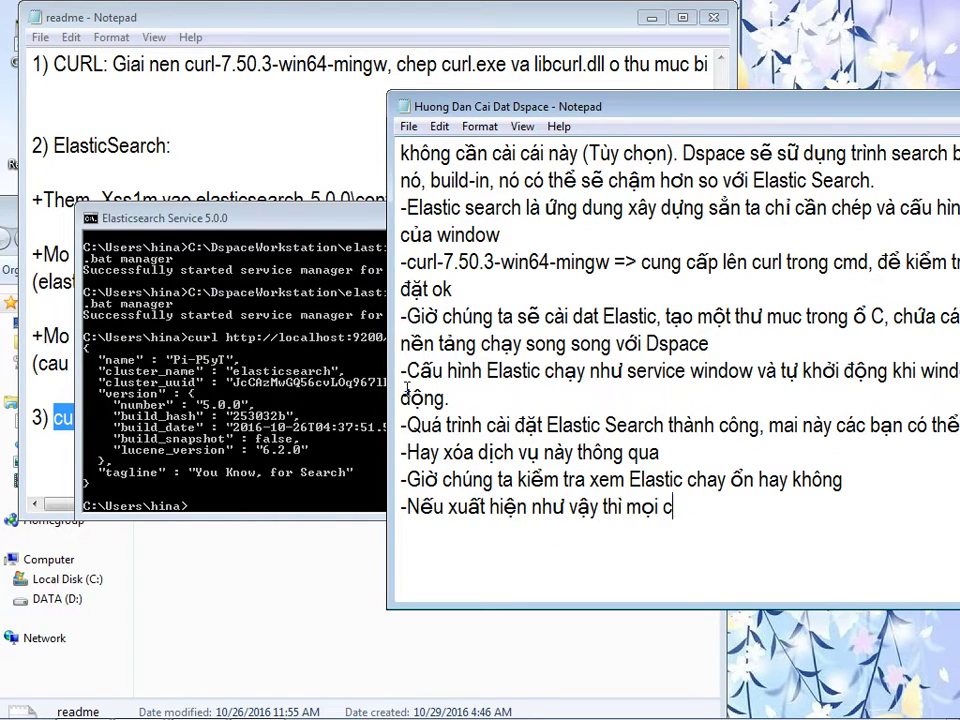
pyautogui.write('huyện đã ổn.')
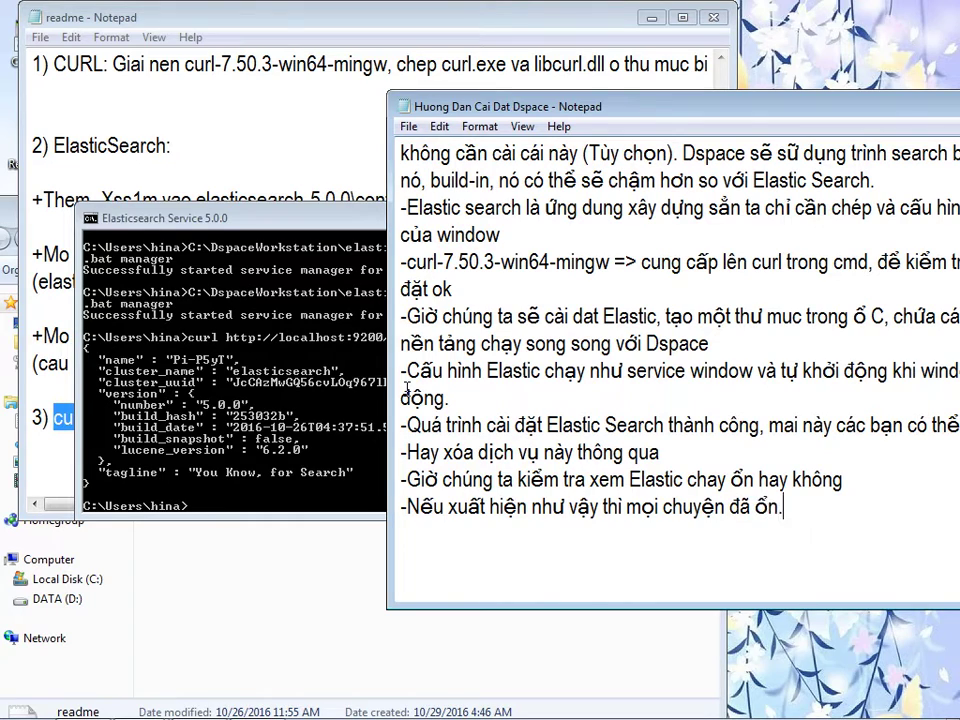
pyautogui.hotkey('alt', 'Tab')
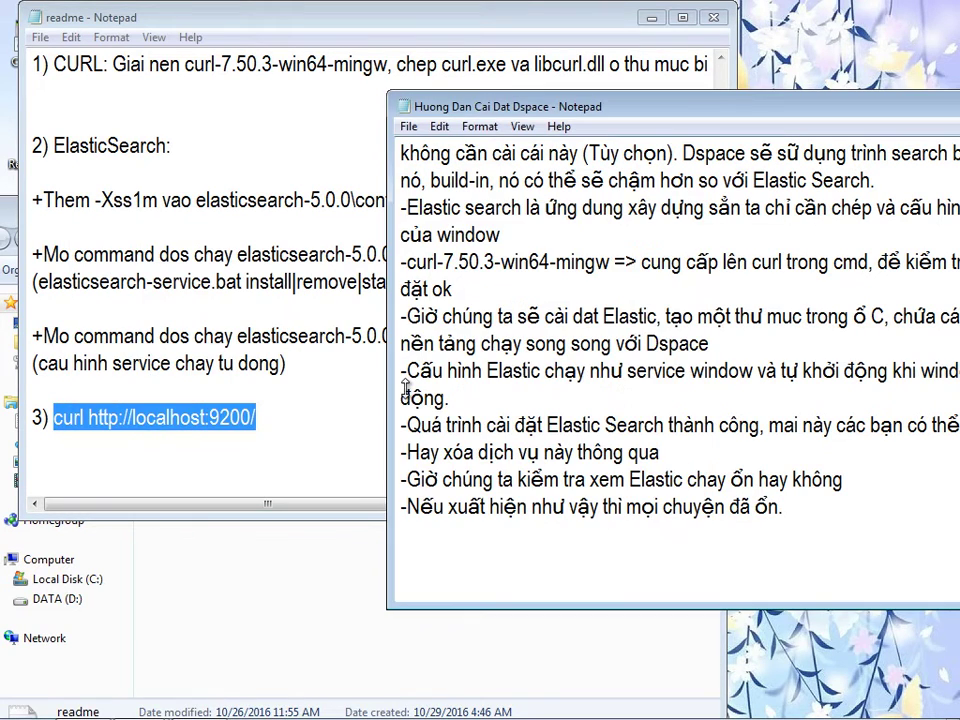
pyautogui.press('super+Down')
pyautogui.hotkey('alt', 'Tab')
# - Close the Elasticsearch service window and delete the ElasticSearch folder from the desktop
pyautogui.press('super+Down')
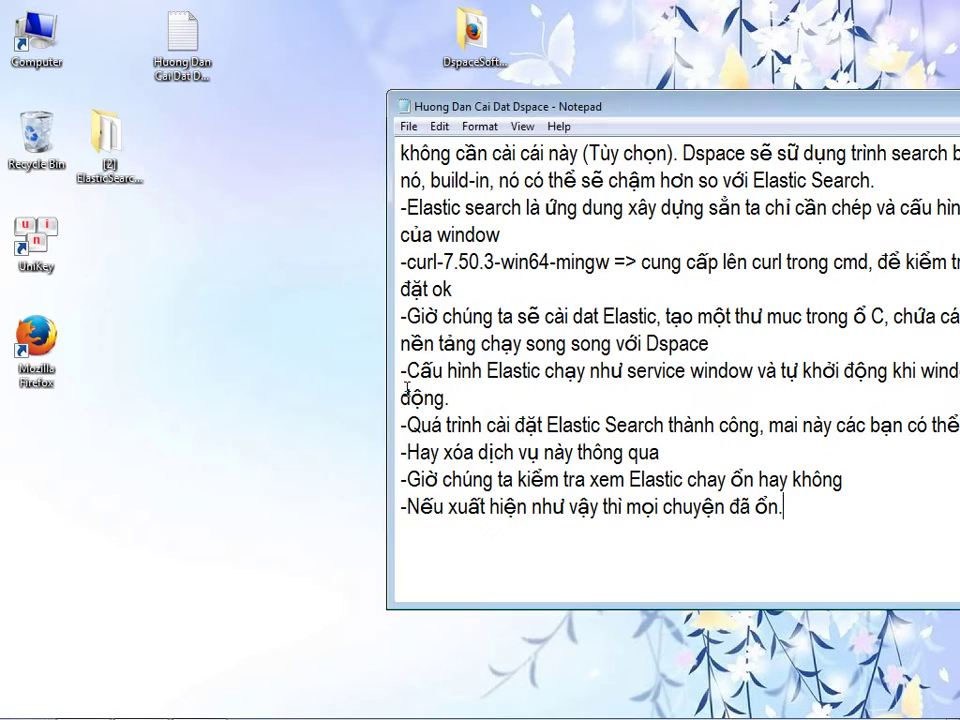
pyautogui.press('Menu')
pyautogui.press('d')
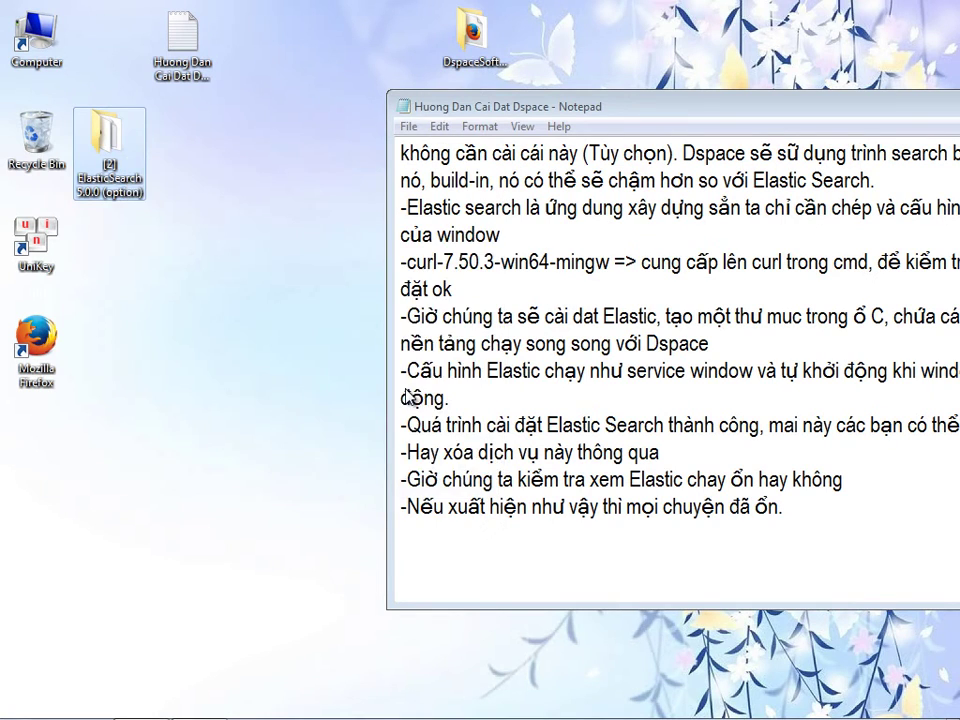
pyautogui.press('Return')
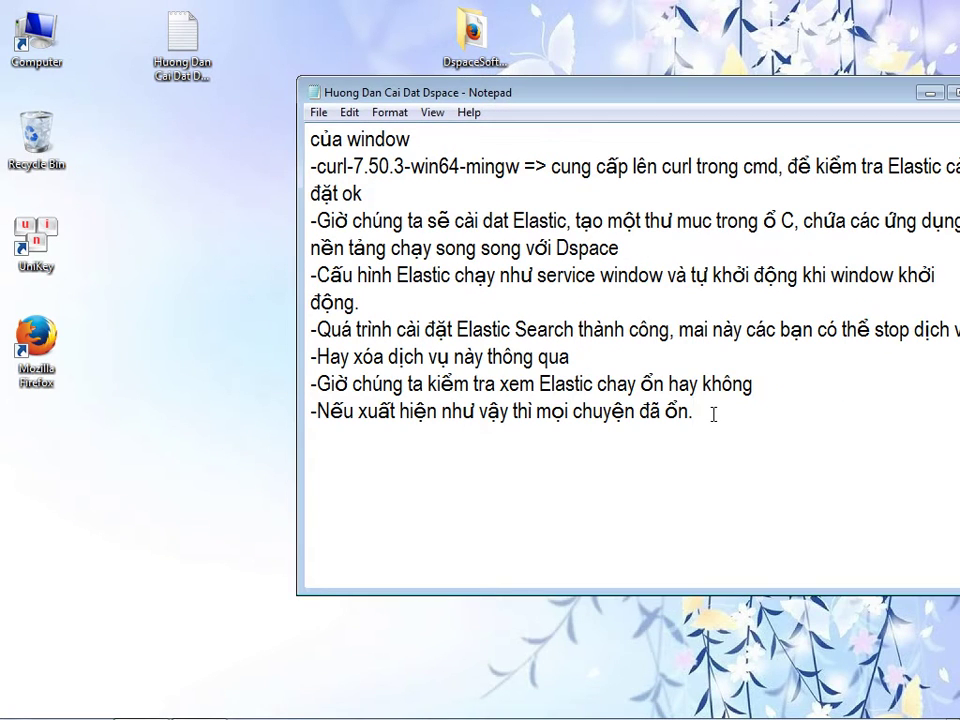
# - Move the [3] PostgreSQL folder to the desktop and add heading '3) Cài đặt CSDL [3] PostgreSQL' with an underline
pyautogui.press('Return')
pyautogui.write('3) Cài đặt CSDL')
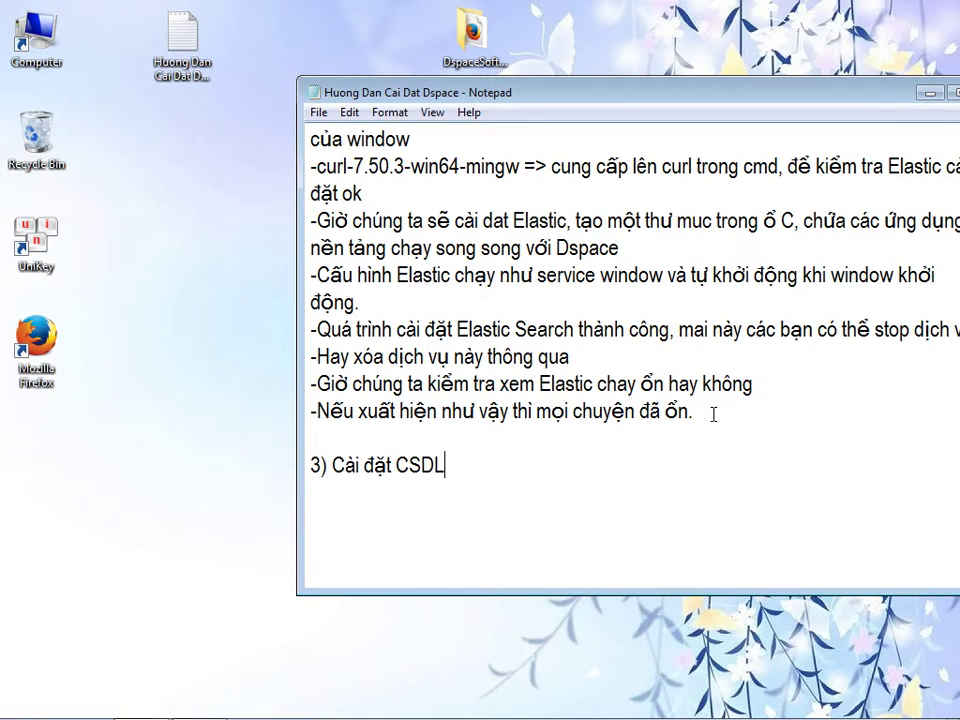
pyautogui.doubleClick(472, 35)
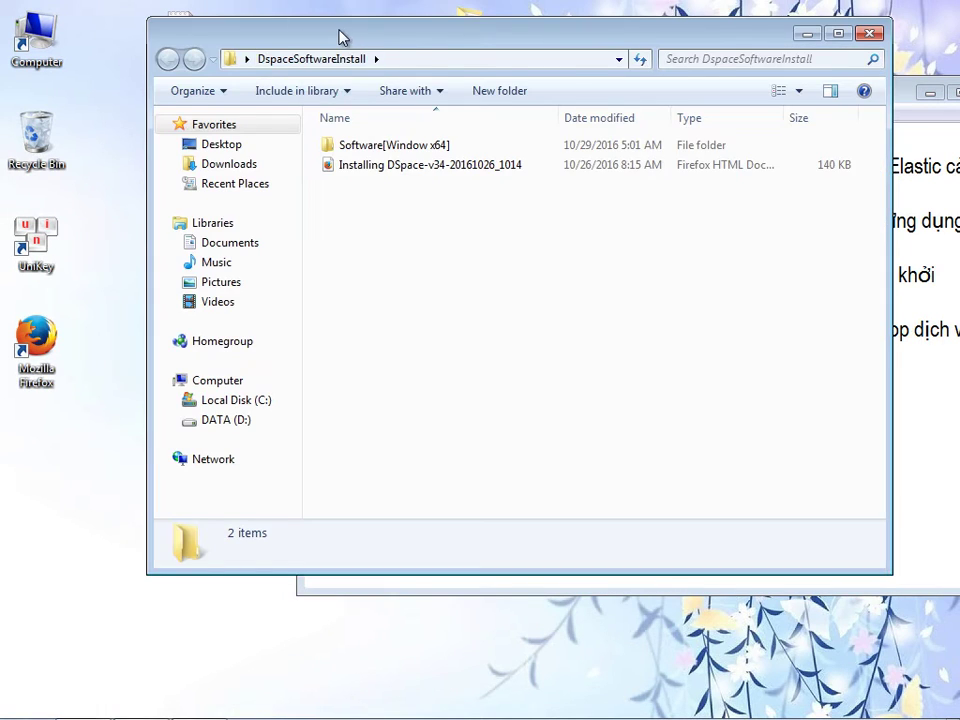
pyautogui.moveTo(337, 37); pyautogui.dragTo(420, 41)
pyautogui.doubleClick(479, 149)
pyautogui.moveTo(450, 158); pyautogui.dragTo(160, 190)
pyautogui.click(182, 180)
pyautogui.hotkey('ctrl', 'c')
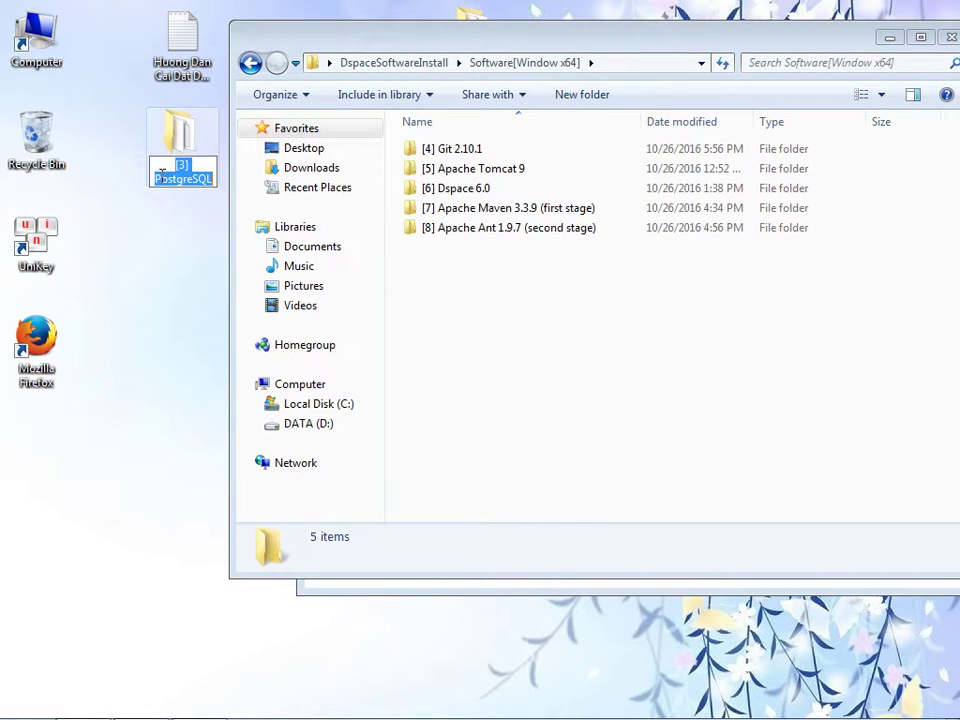
pyautogui.click(888, 37)
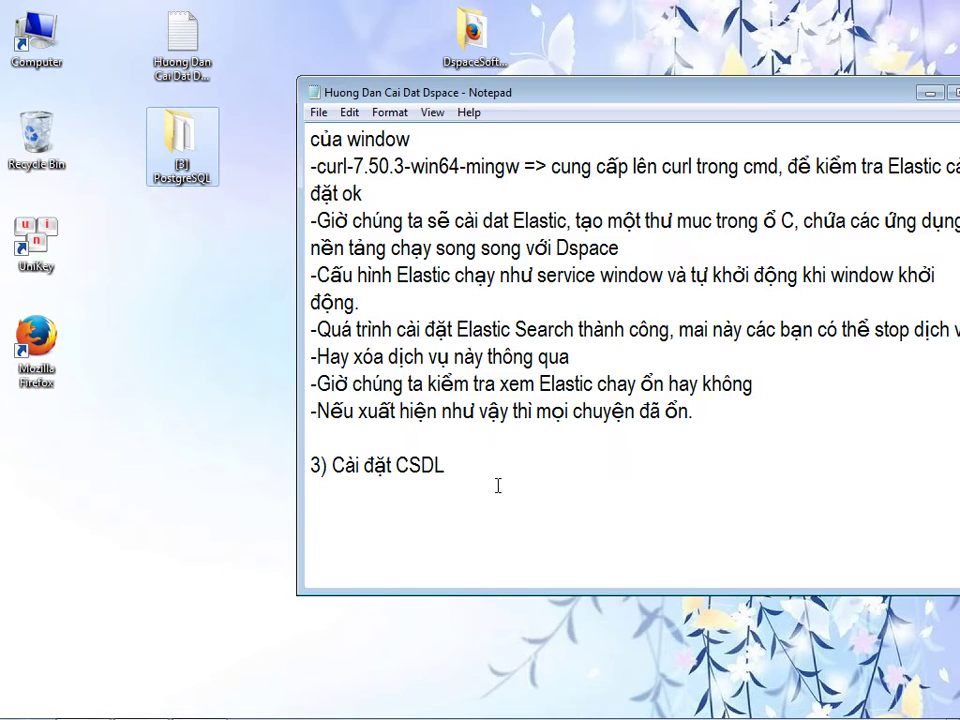
pyautogui.hotkey('ctrl', 'v')
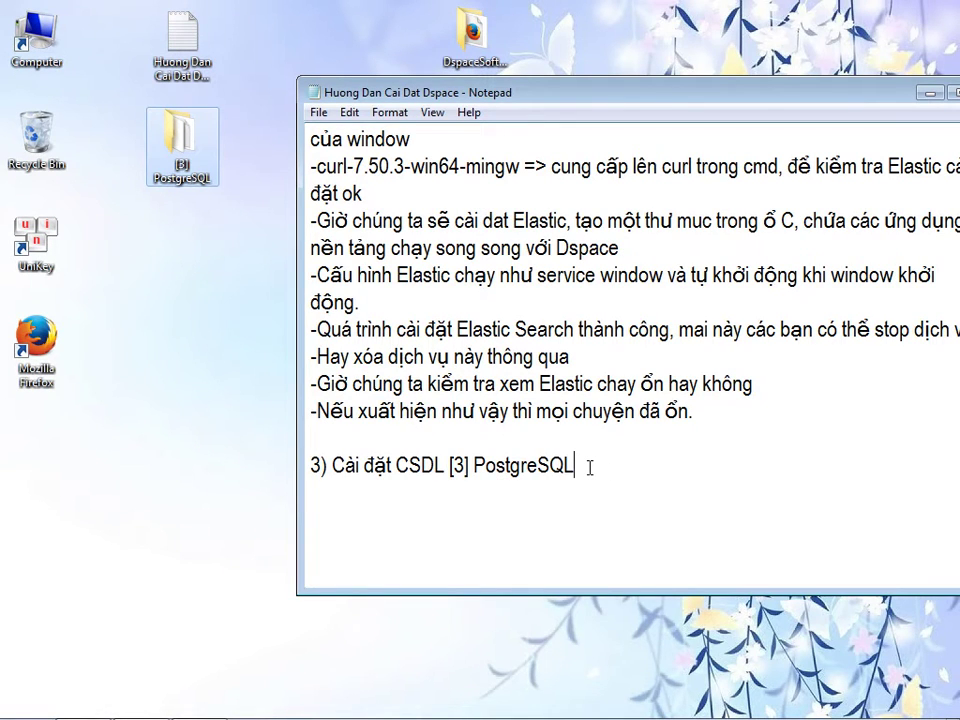
pyautogui.write('_______________________________')
pyautogui.press('Return')
# - Start a note listing information to record during installation, beginning with the port
pyautogui.write('Trong quá ')
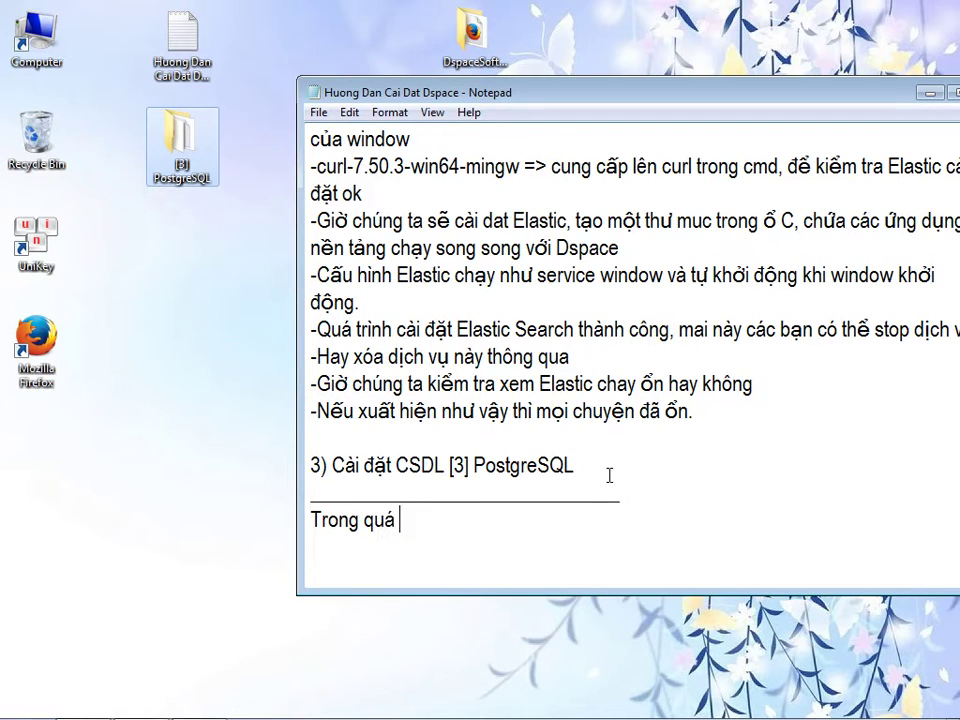
pyautogui.write('trình cài đă')
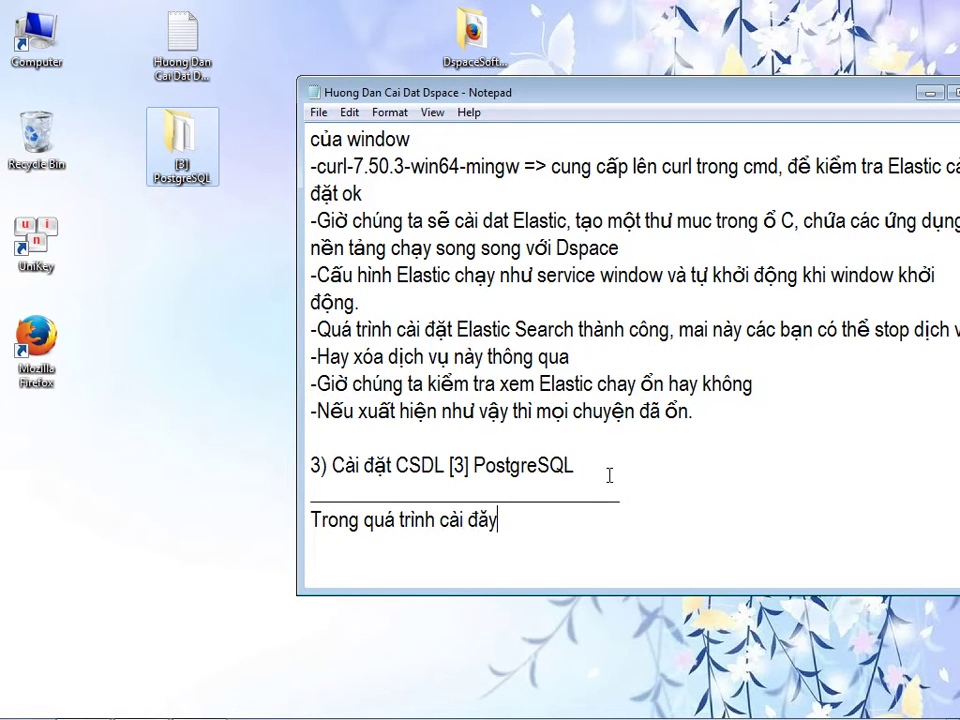
pyautogui.write('t4')
pyautogui.press('BackSpace')
pyautogui.write('5 ta cần luưu các thông tin nhu')
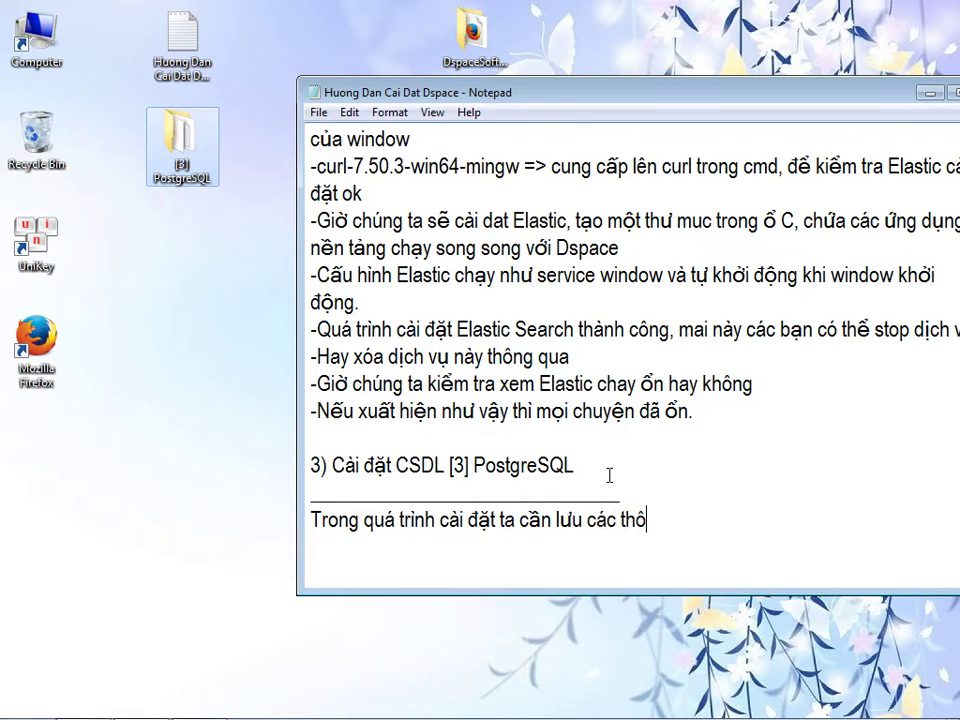
pyautogui.moveTo(771, 92); pyautogui.dragTo(704, 87)
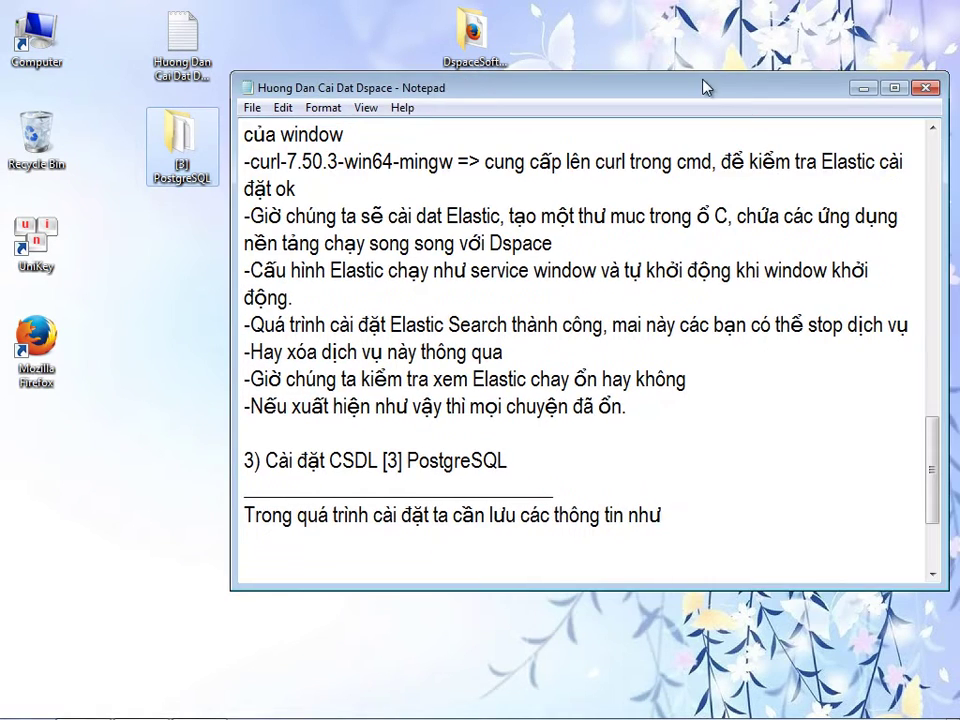
pyautogui.write('port')
pyautogui.press('Return')
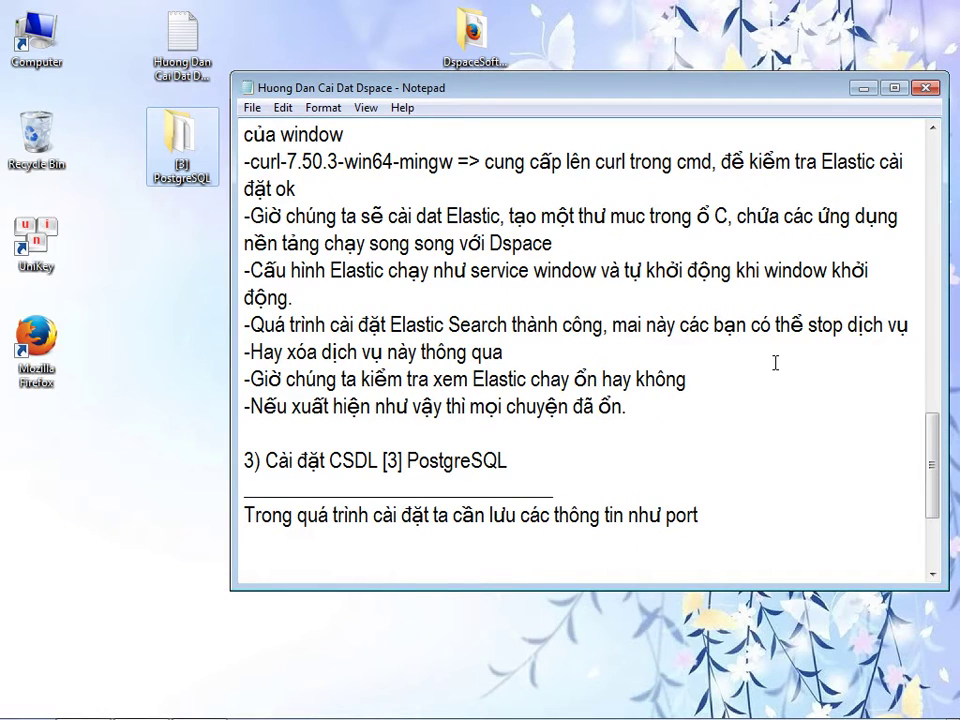
# - Explain that DSpace uses the postgres admin account and password by default; other names need configuring later
pyautogui.write('thông tin')
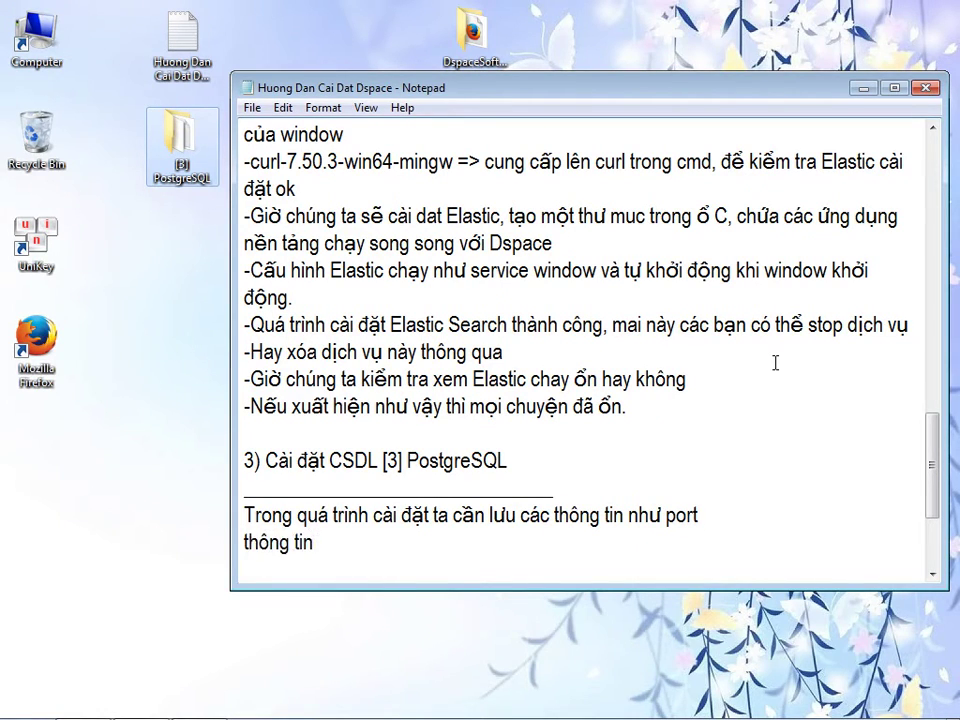
pyautogui.write(' administar')
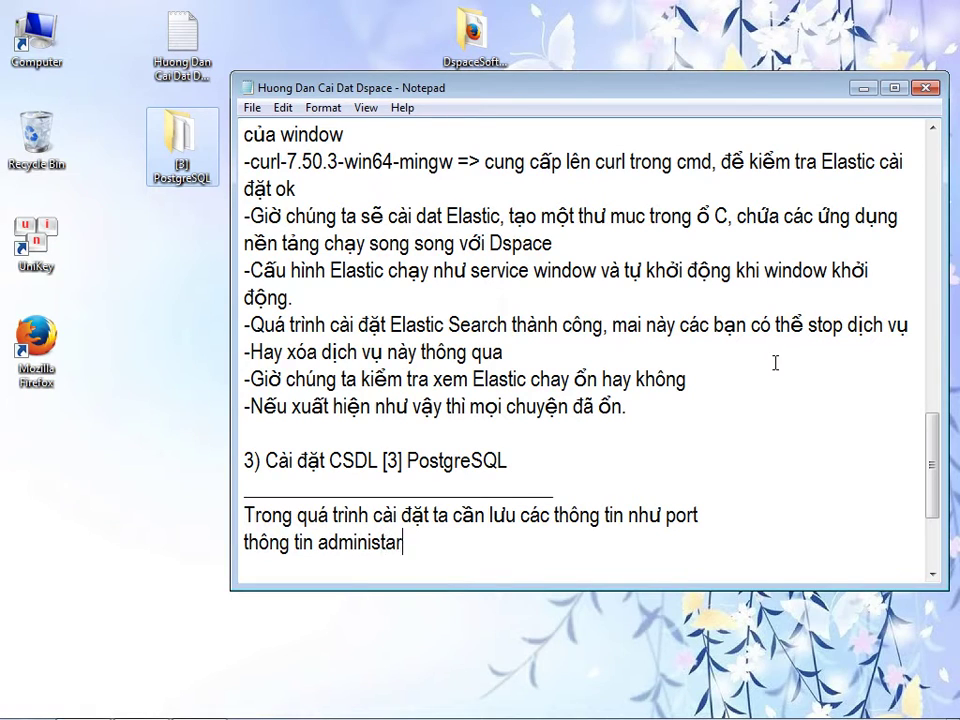
pyautogui.press('BackSpace')
pyautogui.press('BackSpace')
pyautogui.write('rator của ')
pyautogui.write('c')
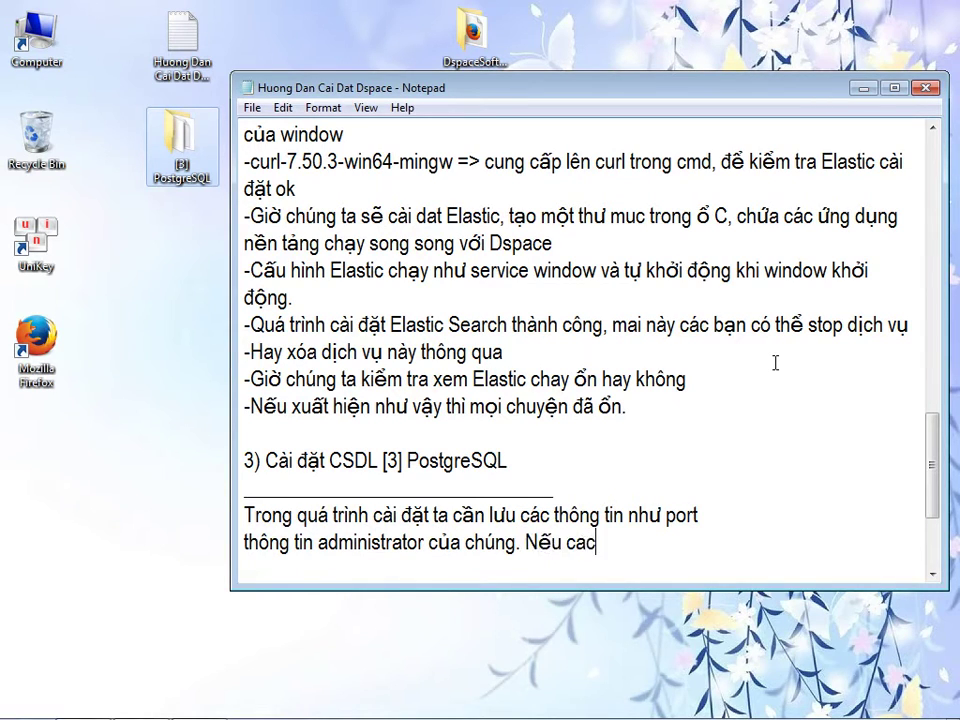
pyautogui.write('hung. Nếu các bạn su dụng ')
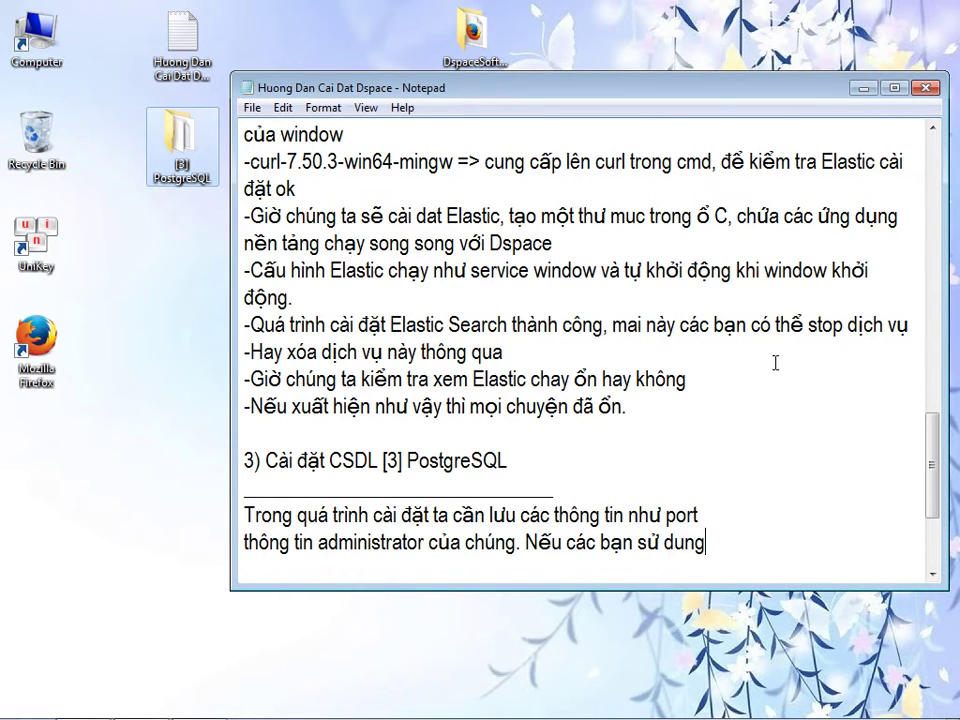
pyautogui.write('a')
pyautogui.write('pass la')
pyautogui.write(' : dspace thì')
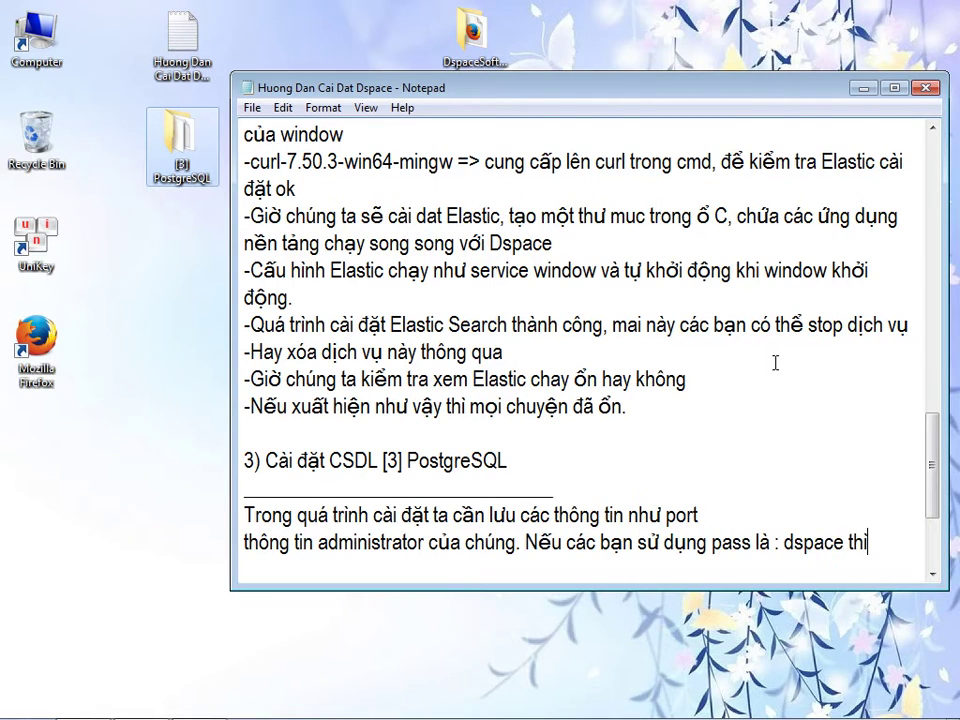
pyautogui.press('Return')
pyautogui.write('chúng ')
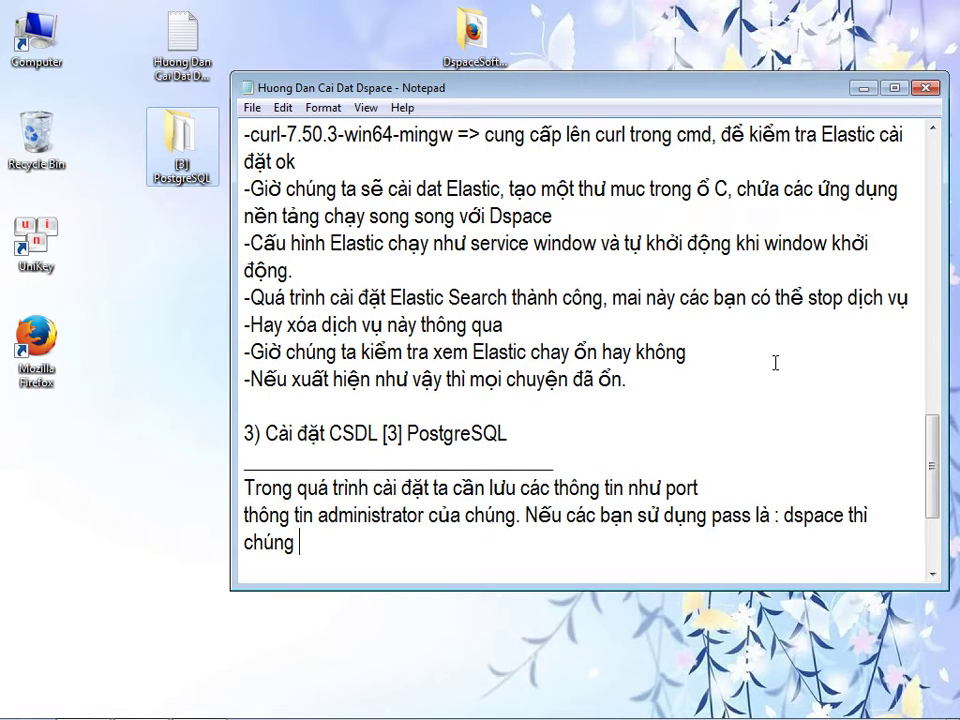
pyautogui.write('ta sẽ khong c')
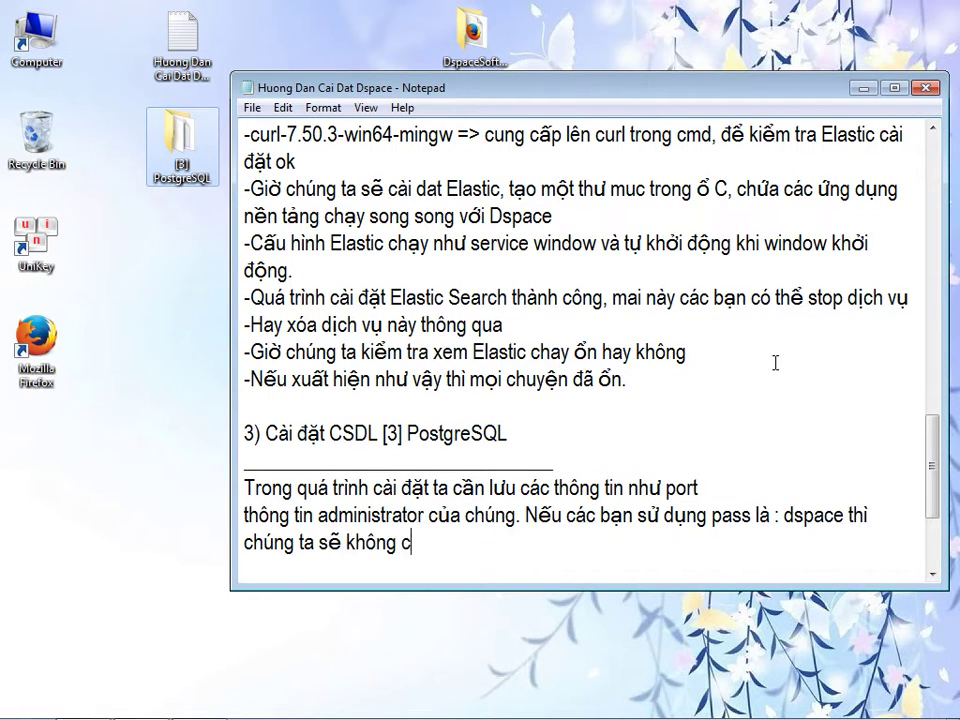
pyautogui.write('ần cấu hinh ')
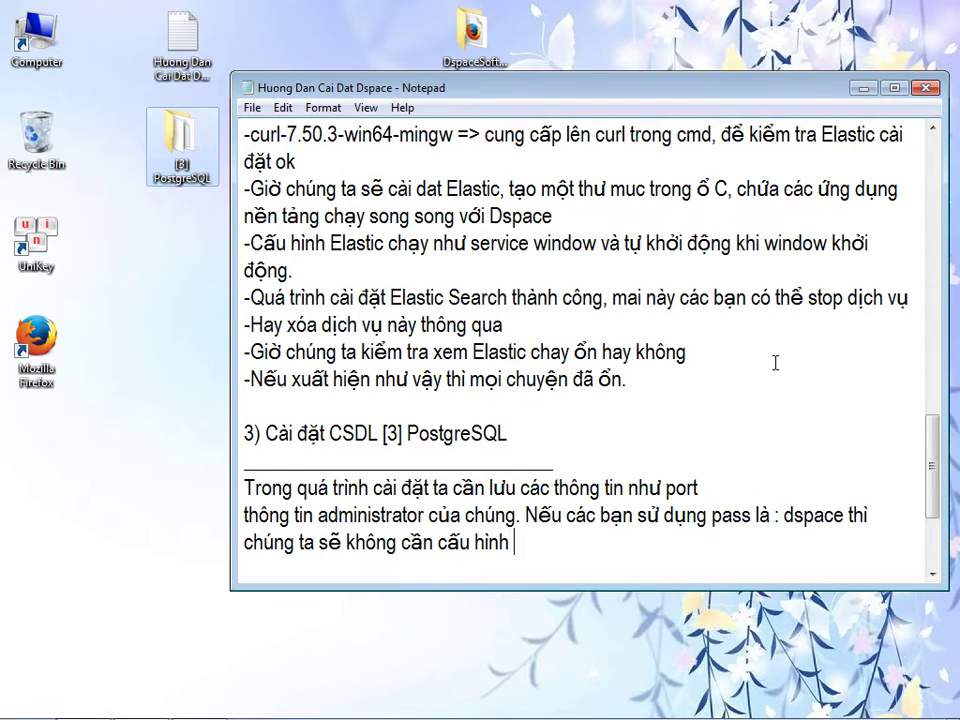
pyautogui.write('khi v')
pyautogui.press('BackSpace')
pyautogui.write('cài')
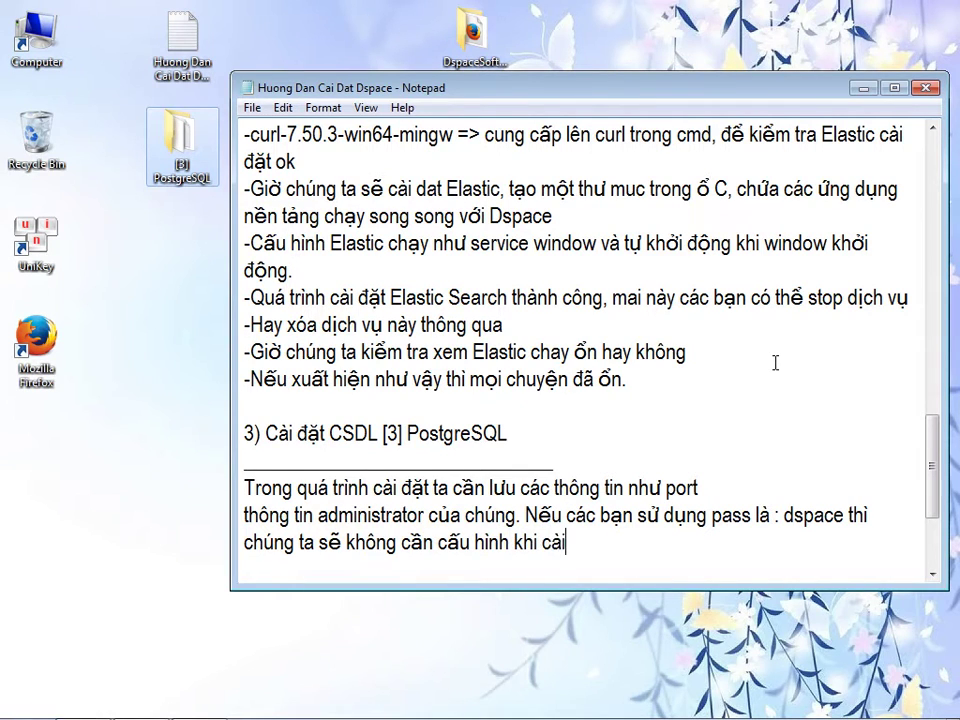
pyautogui.write(' đặt dsp')
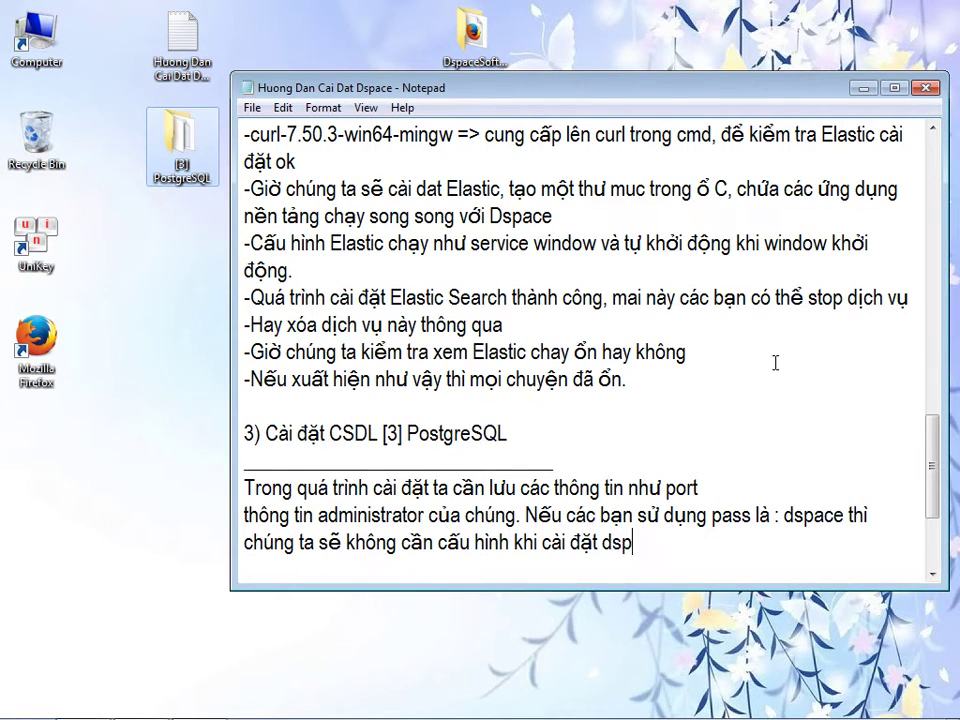
pyautogui.write('ace ở bươc')
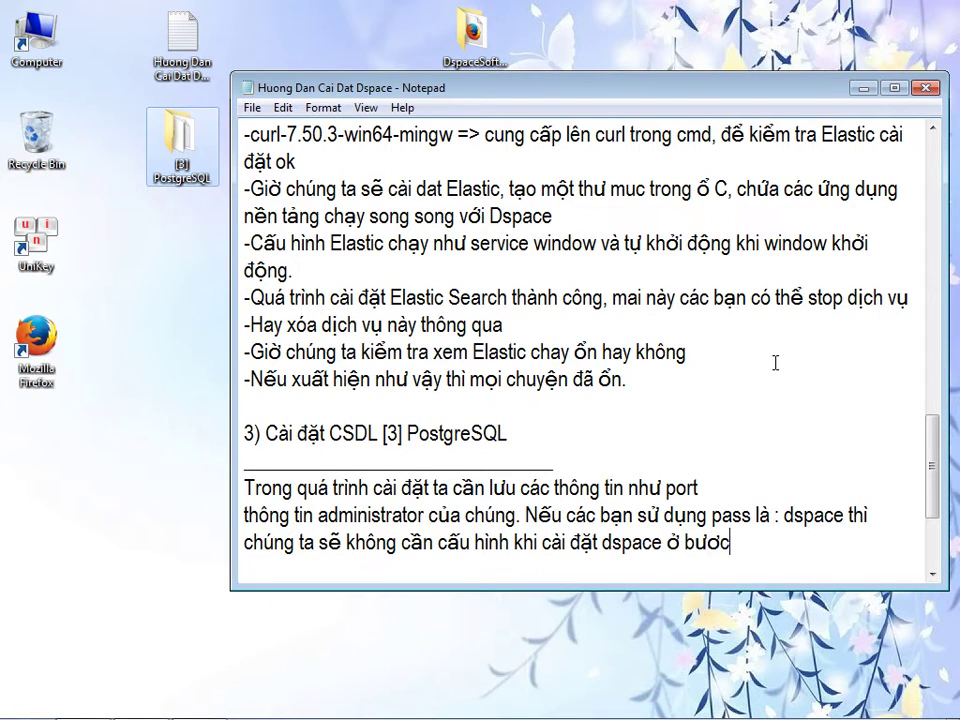
pyautogui.write(' sau, vì mặc định ')
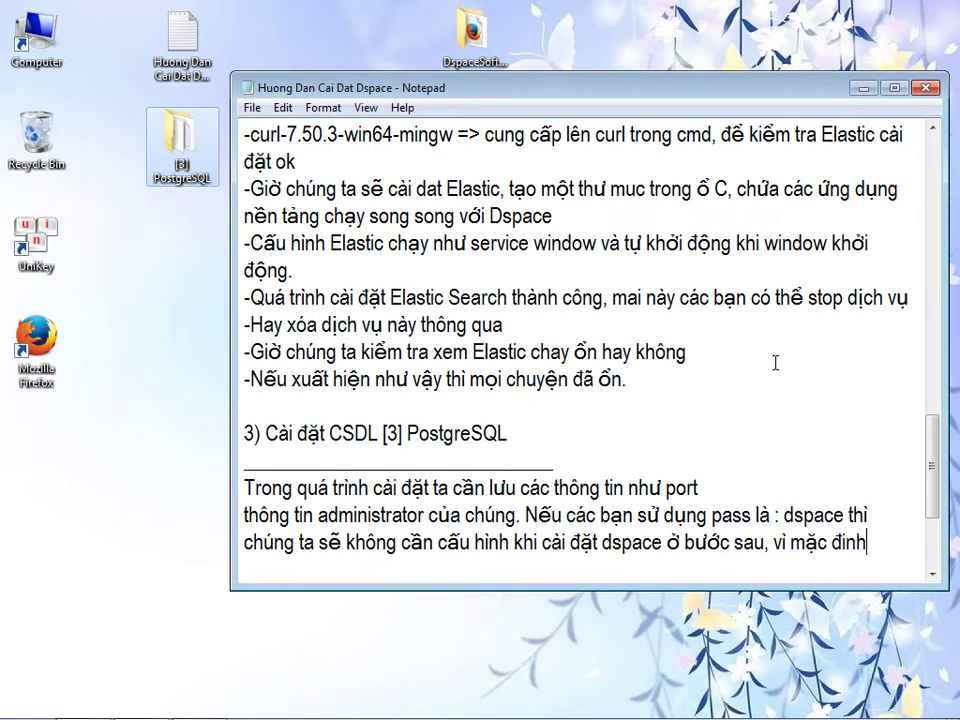
pyautogui.write('dspace, sử dụng tài khoảng admin')
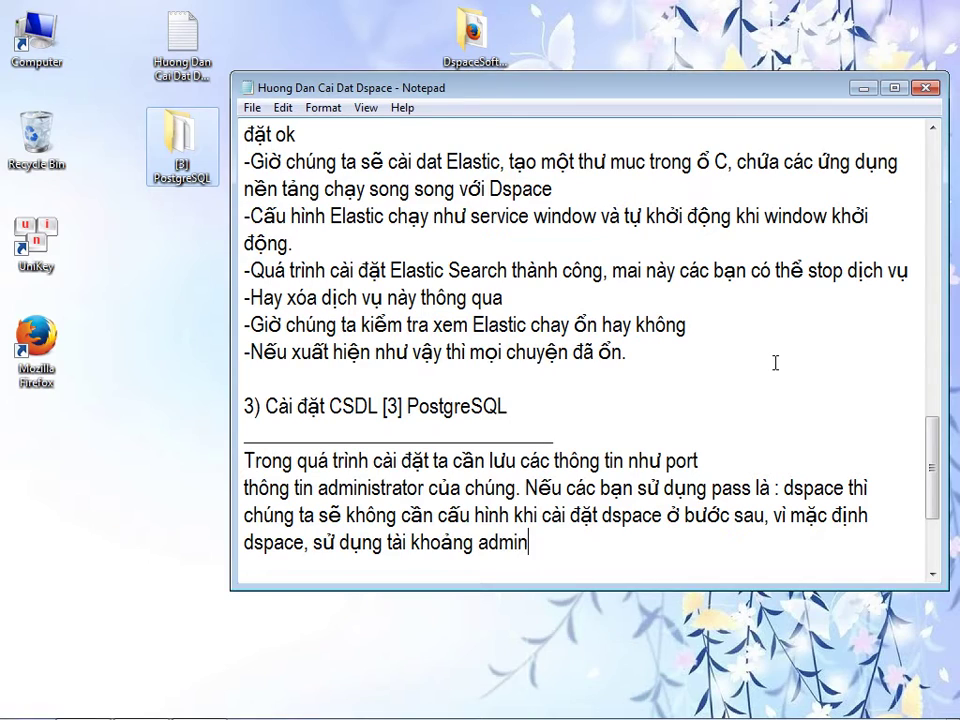
pyautogui.write(': postgre')
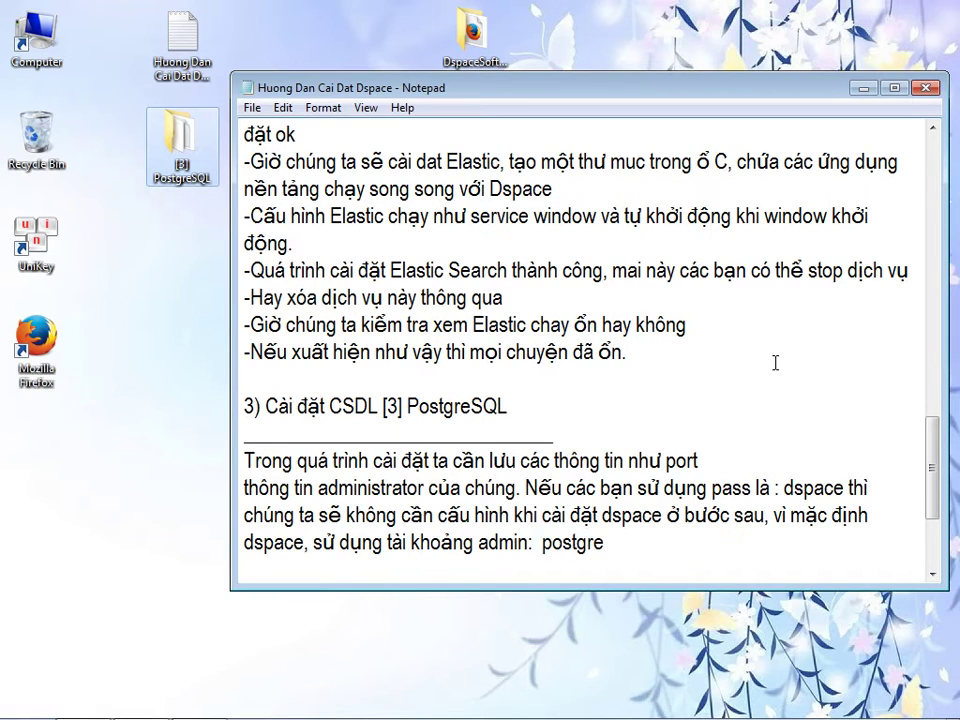
pyautogui.write(' usernamr')
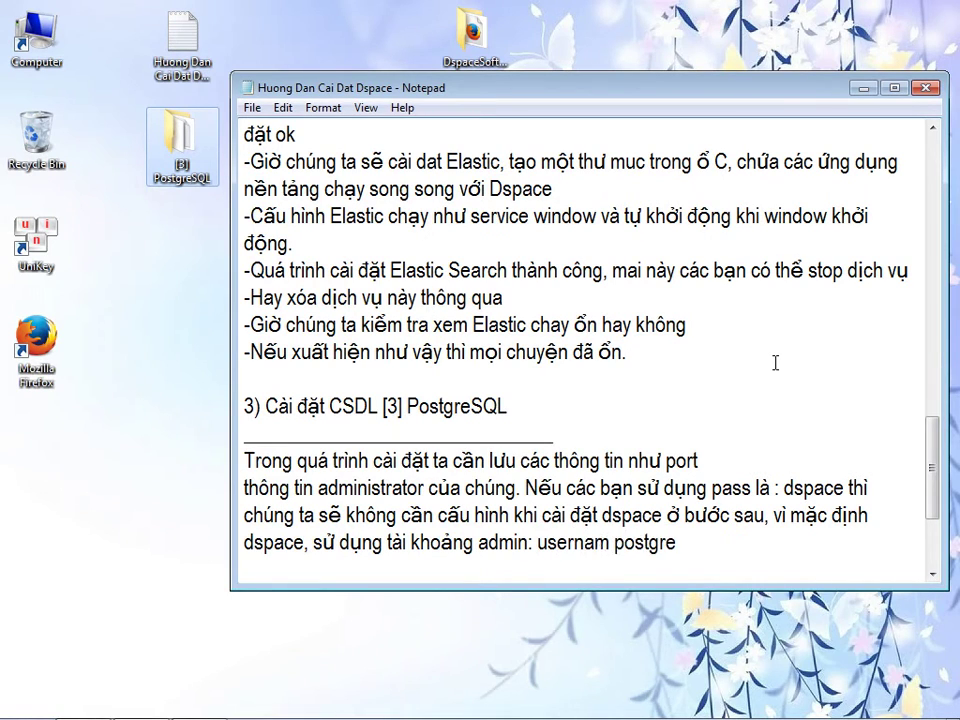
pyautogui.press('BackSpace')
pyautogui.write('e:')
pyautogui.write('sql và pass: dspace để truy')
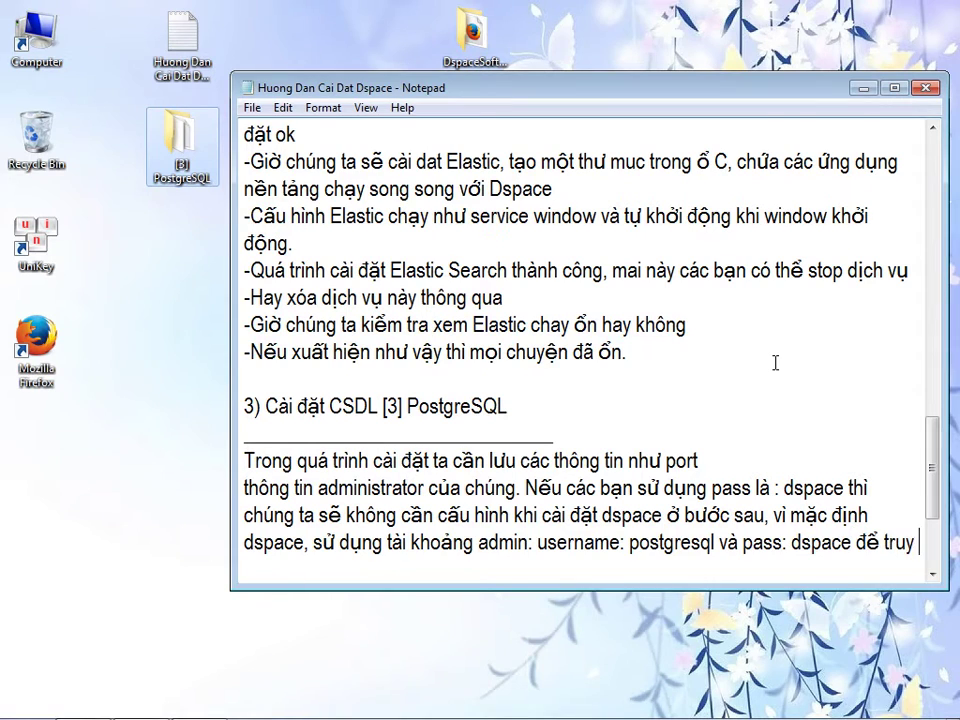
pyautogui.write(' cập ')
pyautogui.write('Po')
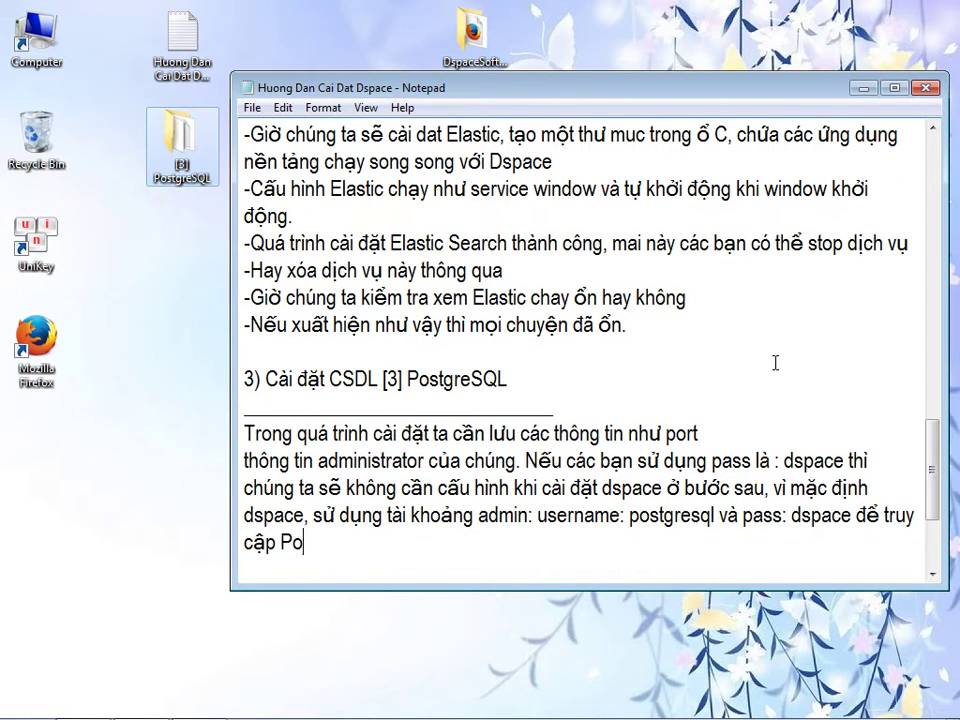
pyautogui.write('stgreS')
pyautogui.press('BackSpace')
pyautogui.write('SQL, ')
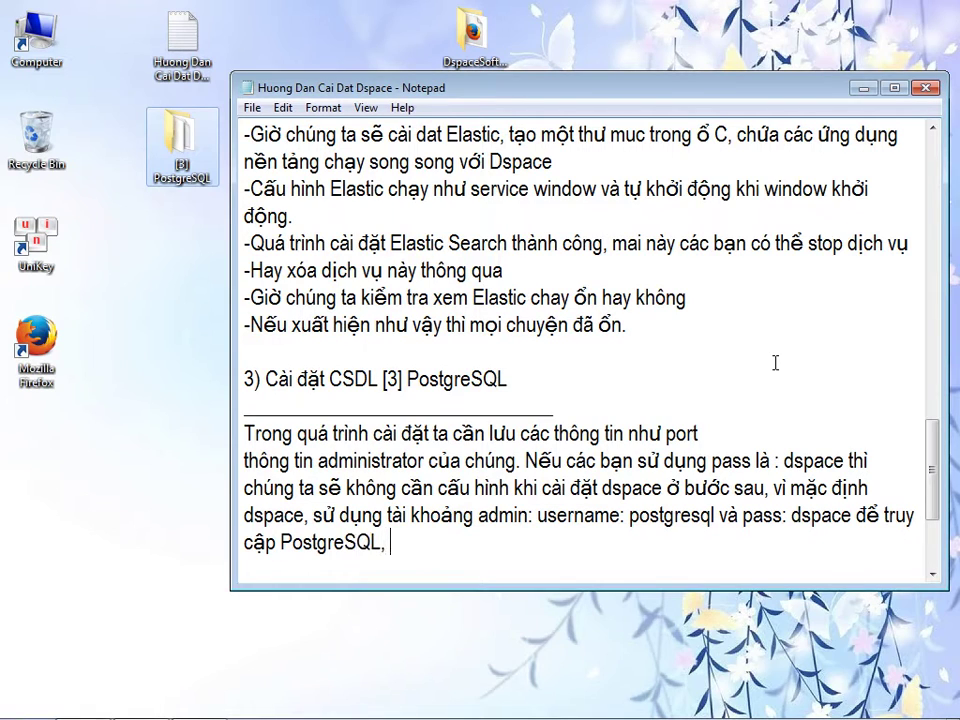
pyautogui.write('nếu các banj đặt tên khac')
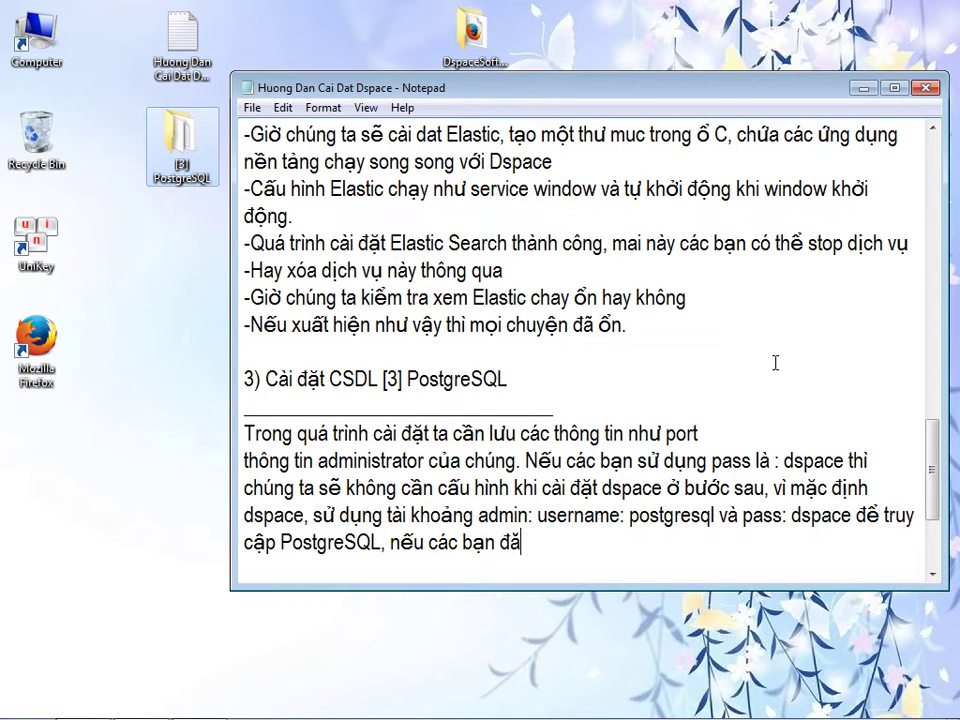
pyautogui.write('s, cacs banj phair ')
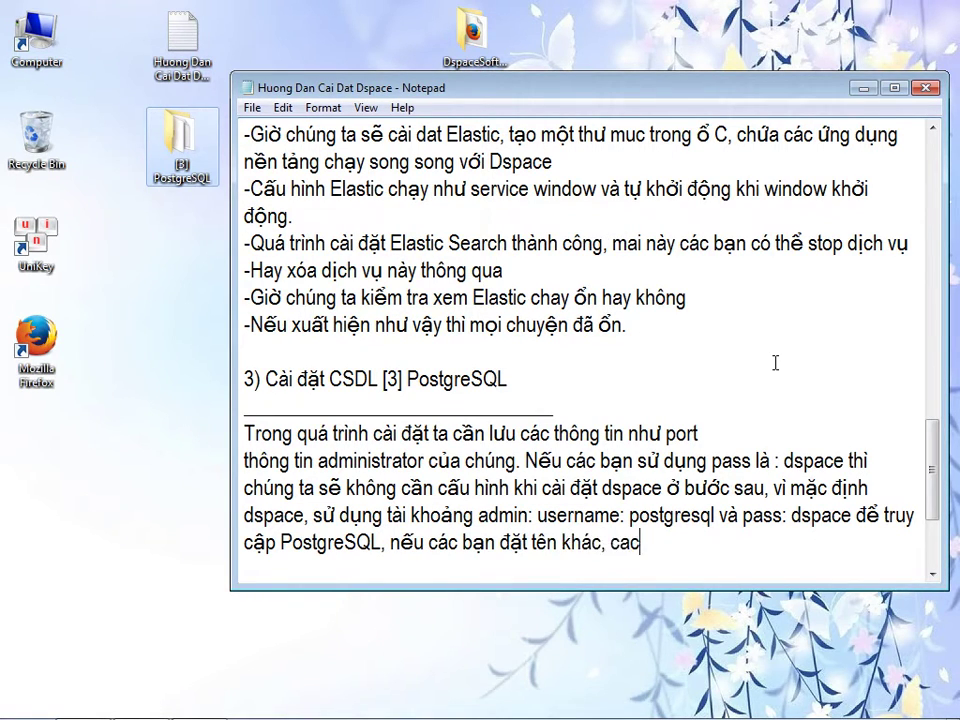
pyautogui.write('caaus hinhf owr')
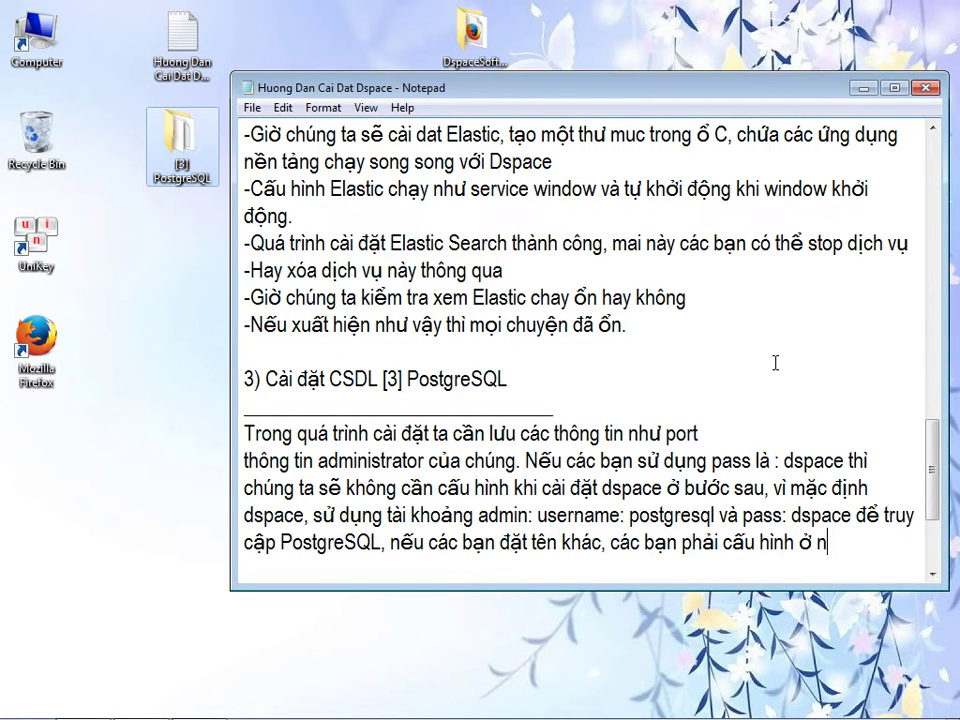
pyautogui.write(' nhuwngx laanf ')
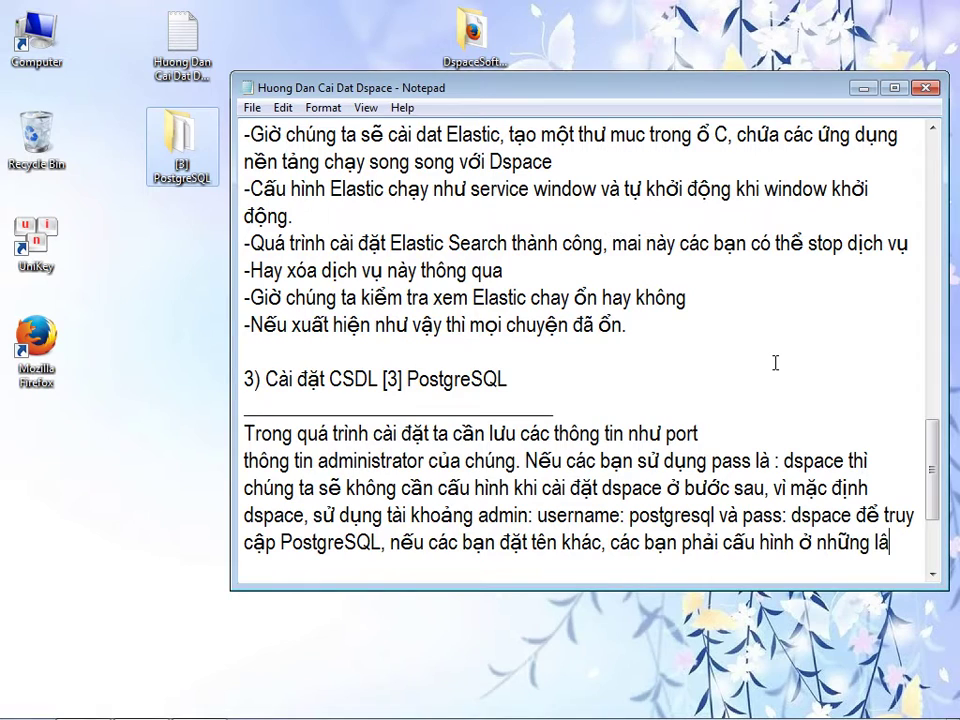
pyautogui.write('caif d9au6t5')
pyautogui.press('BackSpace')
pyautogui.press('BackSpace')
pyautogui.press('BackSpace')
pyautogui.press('BackSpace')
pyautogui.press('BackSpace')
pyautogui.press('BackSpace')
pyautogui.write('dawjt sau ddos')
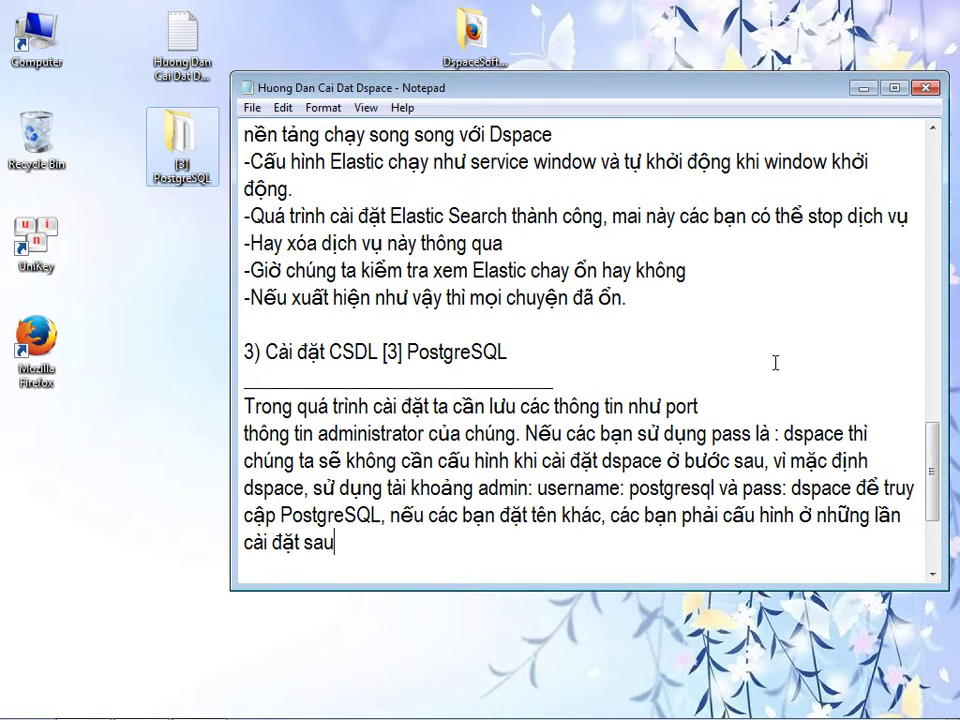
pyautogui.write('.')
pyautogui.press('Return')
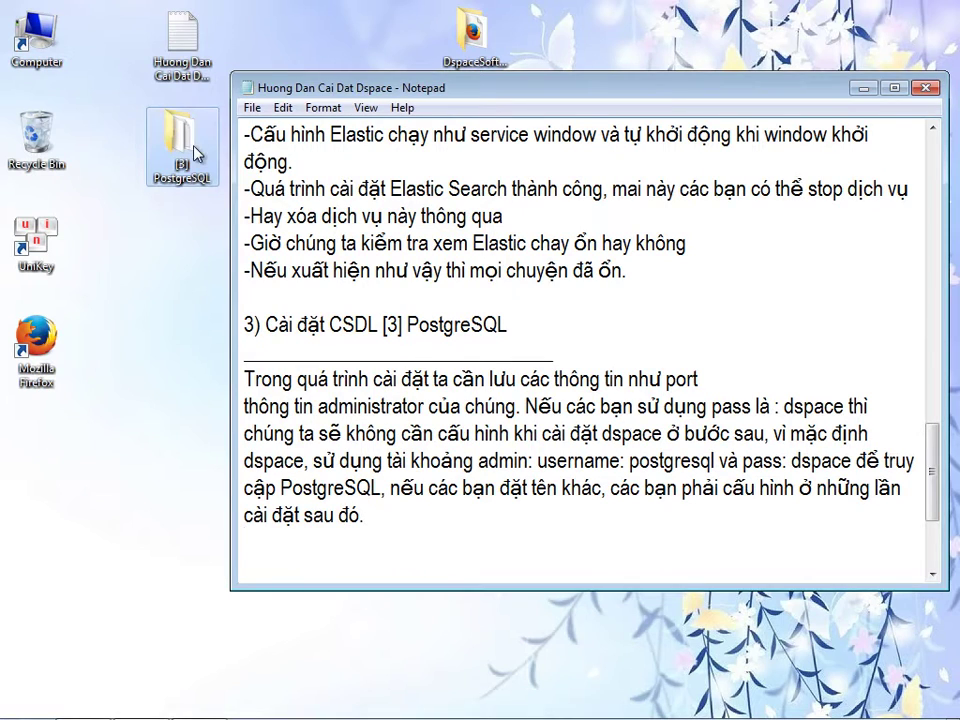
# - Run the postgresql-9.6.0-1-windows-x64 installer from the [3] PostgreSQL folder as administrator
pyautogui.doubleClick(183, 132)
pyautogui.click(210, 136)
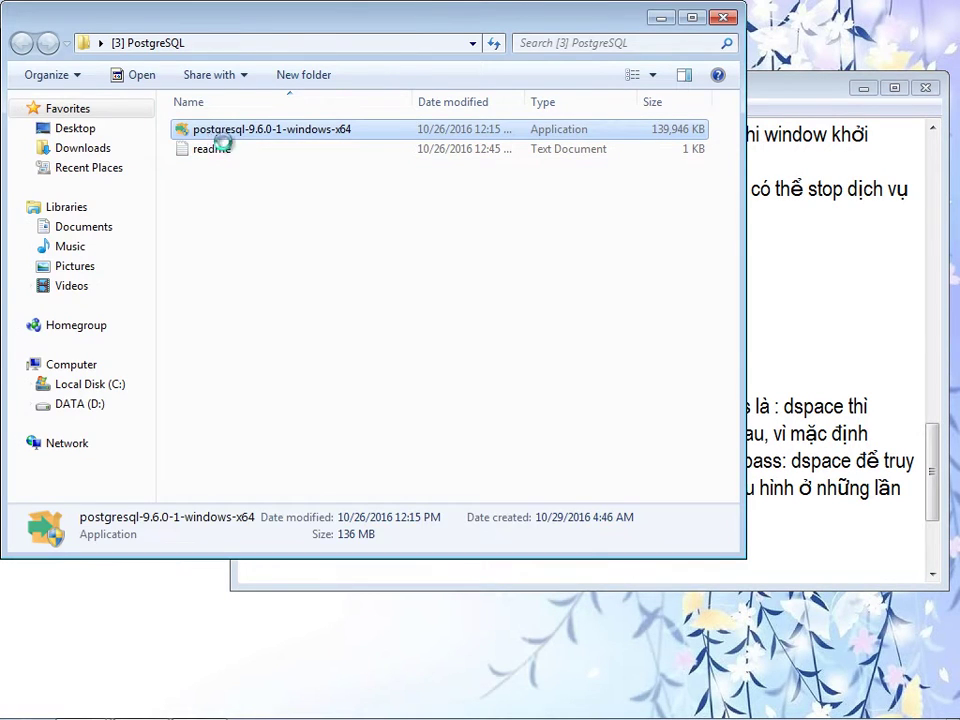
pyautogui.rightClick(212, 132)
pyautogui.click(240, 163)
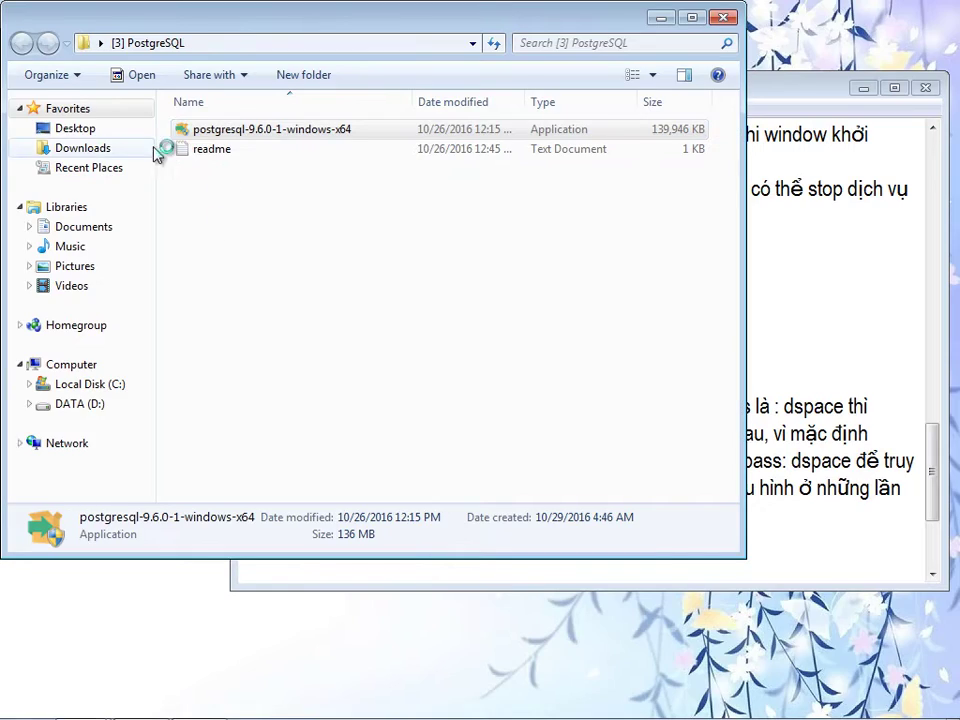
# - Open the folder's readme and move its window lower to reveal the folder
pyautogui.doubleClick(205, 149)
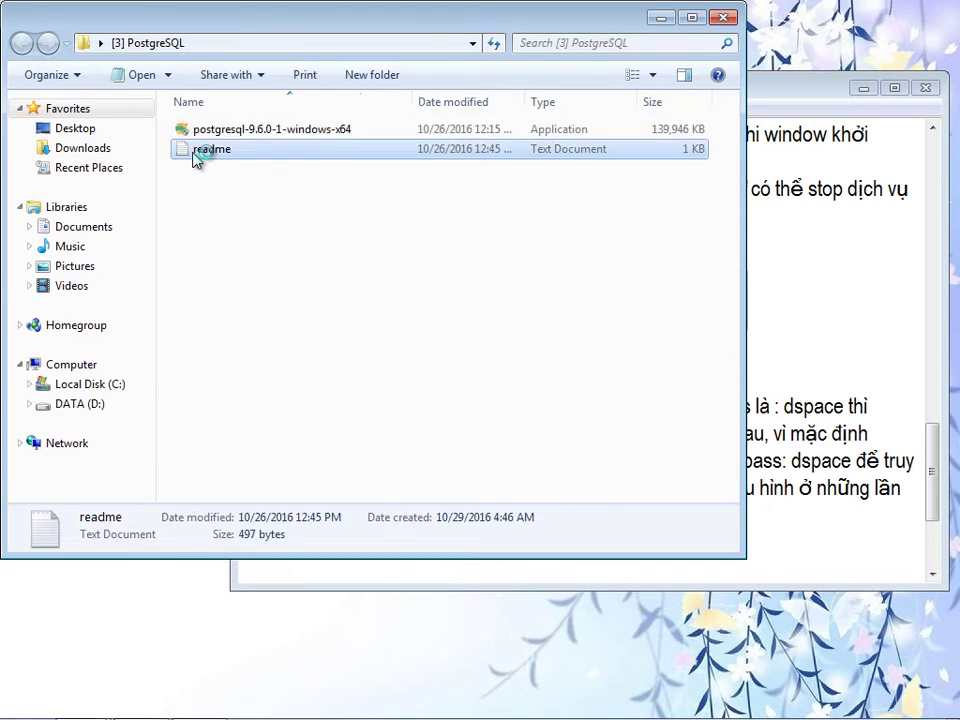
pyautogui.moveTo(234, 27); pyautogui.dragTo(240, 231)
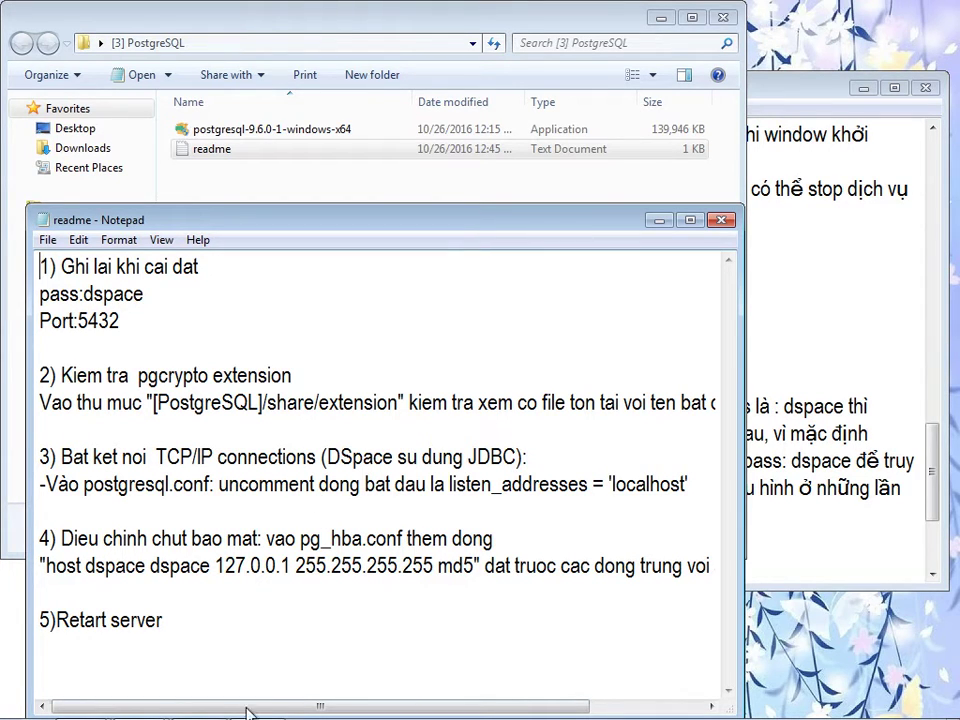
pyautogui.moveTo(258, 712)
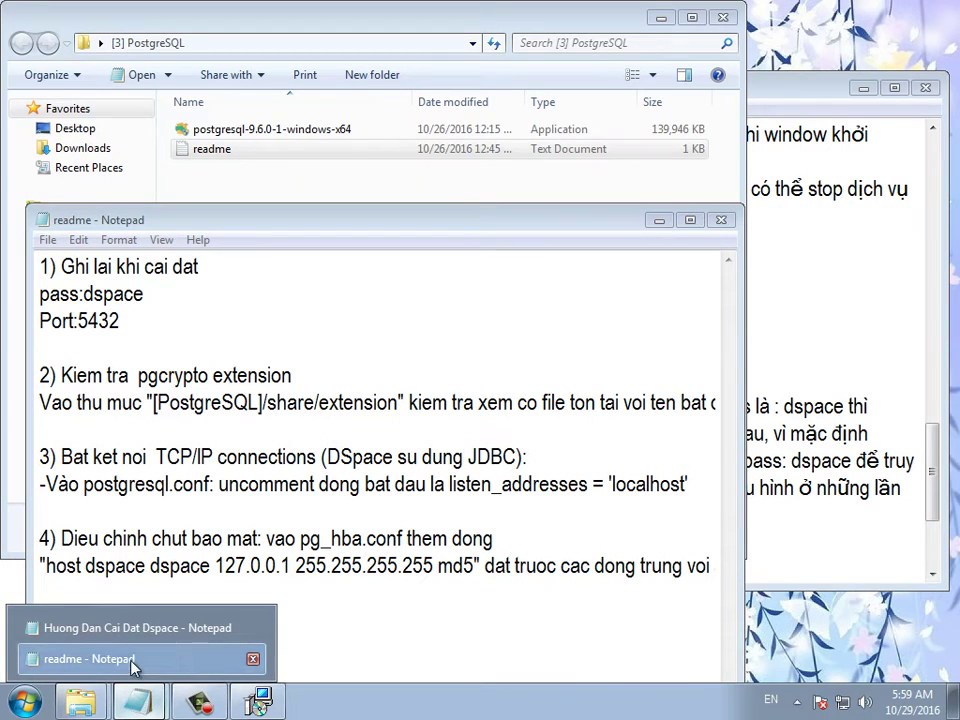
# - Pass the Welcome, Installation Directory and Data Directory pages with defaults; begin the guide line 'Mặc định khi cài HQTC'
pyautogui.click(258, 705)
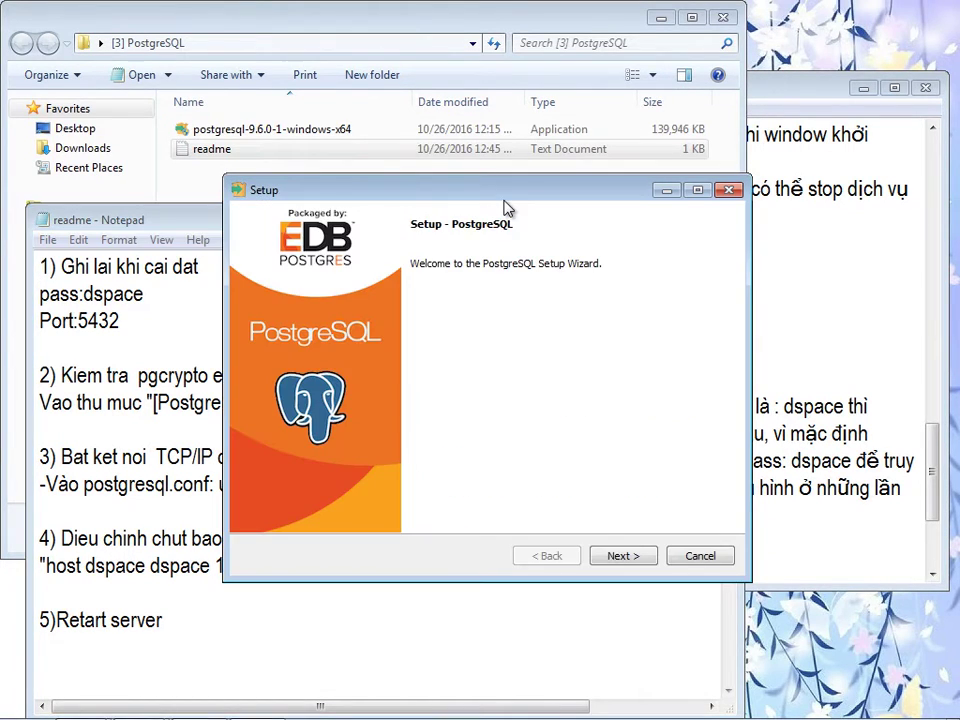
pyautogui.click(620, 560)
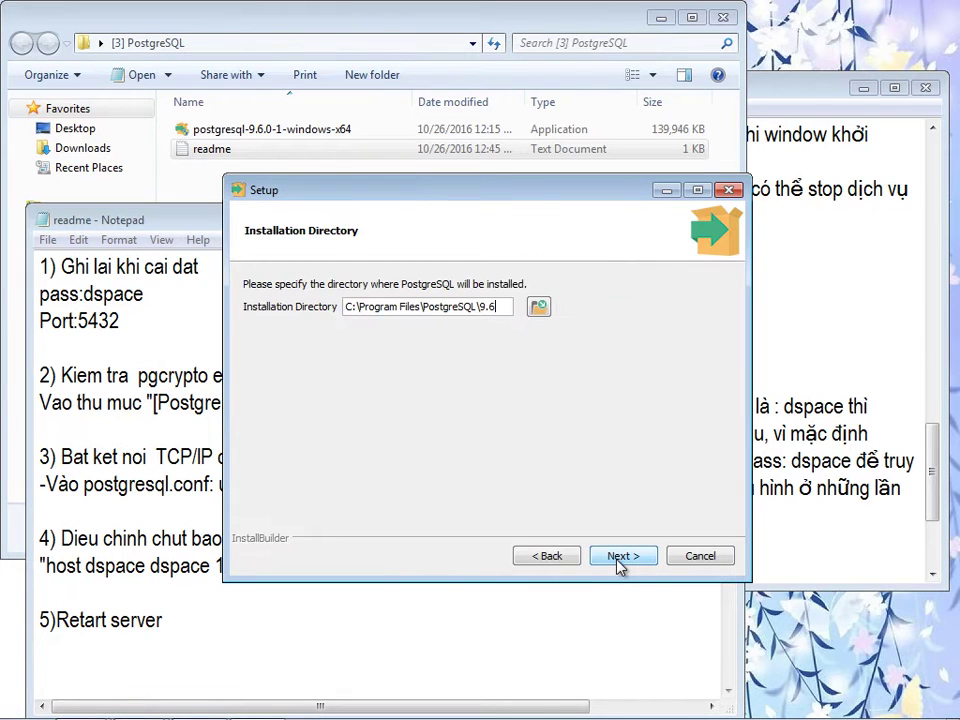
pyautogui.click(620, 560)
pyautogui.click(620, 558)
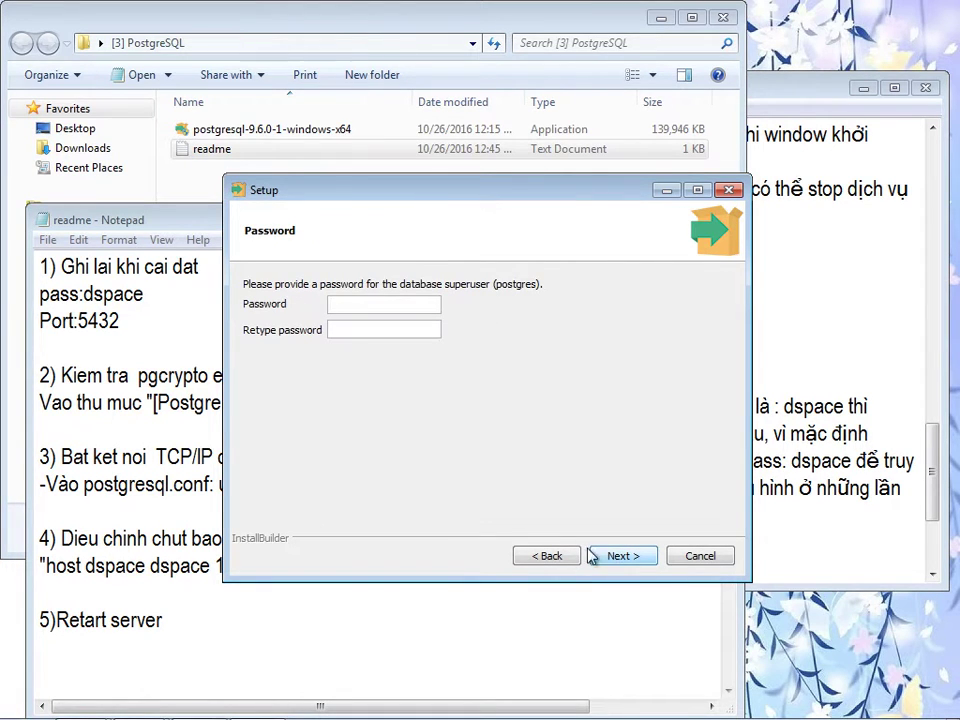
pyautogui.hotkey('alt', 'Tab')
pyautogui.write('Mặc định khi ')
pyautogui.write('cài')
pyautogui.write(' HQTC')
# - Write that PostgreSQL's default username is postgre, so only a password is needed
pyautogui.press('BackSpace')
pyautogui.write('HQTCS')
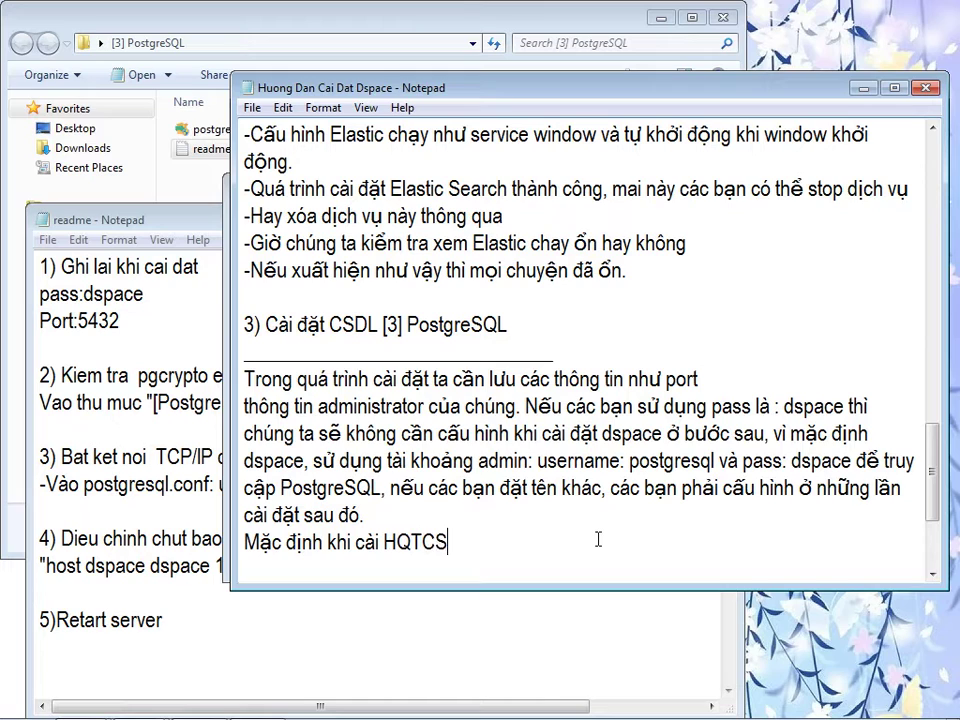
pyautogui.write('DL Prost ')
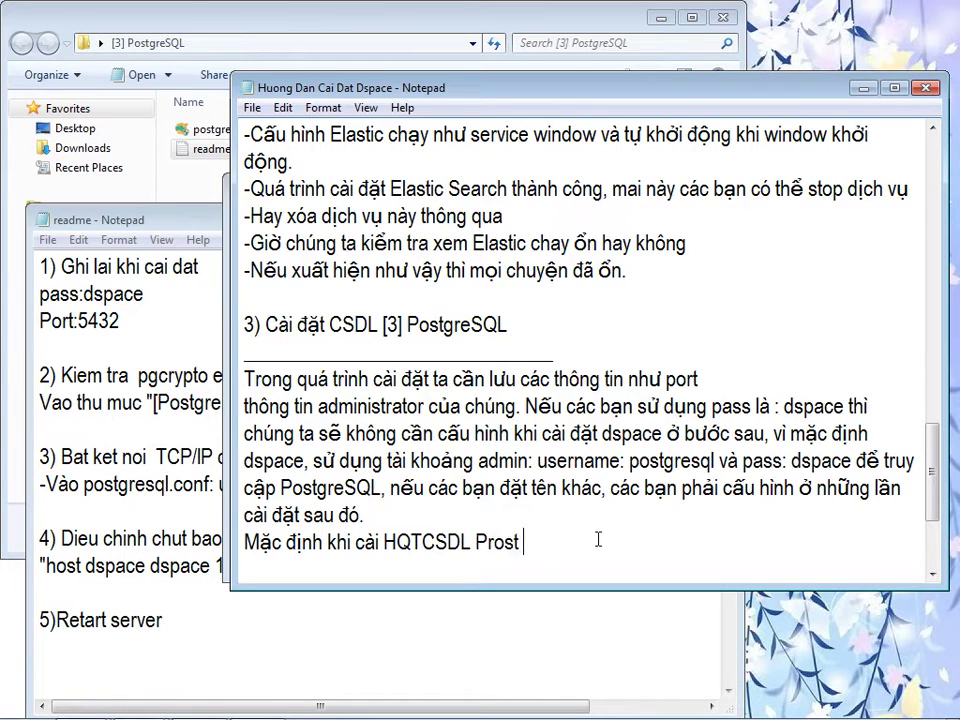
pyautogui.write('gre thì username là sp')
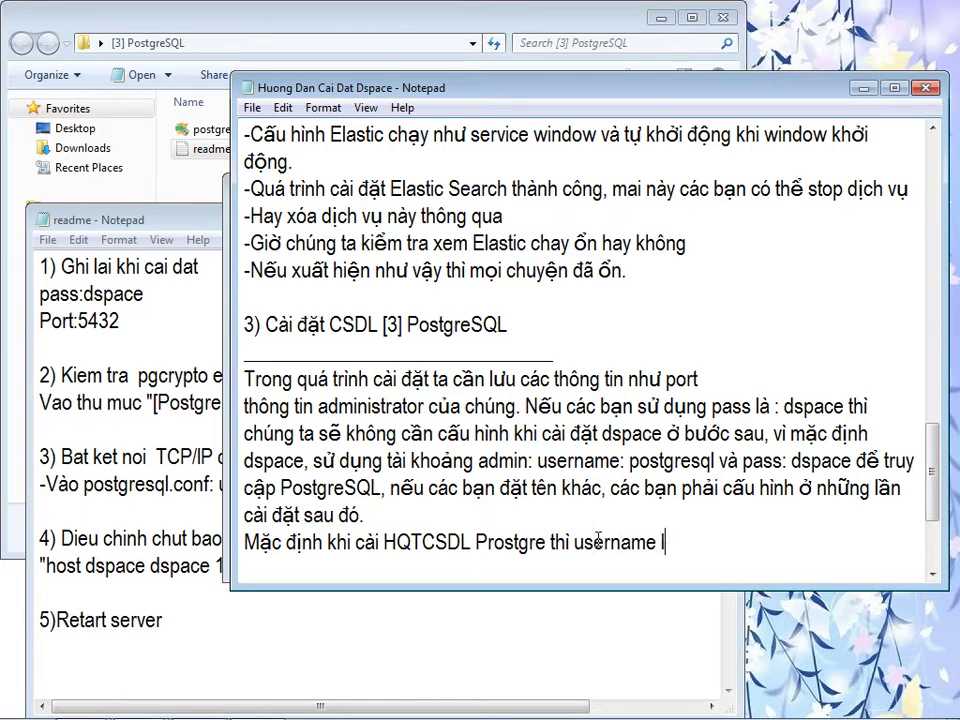
pyautogui.press('BackSpace')
pyautogui.press('BackSpace')
pyautogui.write('prost')
pyautogui.press('BackSpace')
pyautogui.press('BackSpace')
pyautogui.press('BackSpace')
pyautogui.press('BackSpace')
pyautogui.write('ostgre. giờ chỉ câ')
pyautogui.write('n nhập password mà thôi')
# - Copy the password word from the guide and return to the Setup password page
pyautogui.moveTo(790, 433); pyautogui.dragTo(851, 433)
pyautogui.rightClick(848, 433)
pyautogui.click(790, 488)
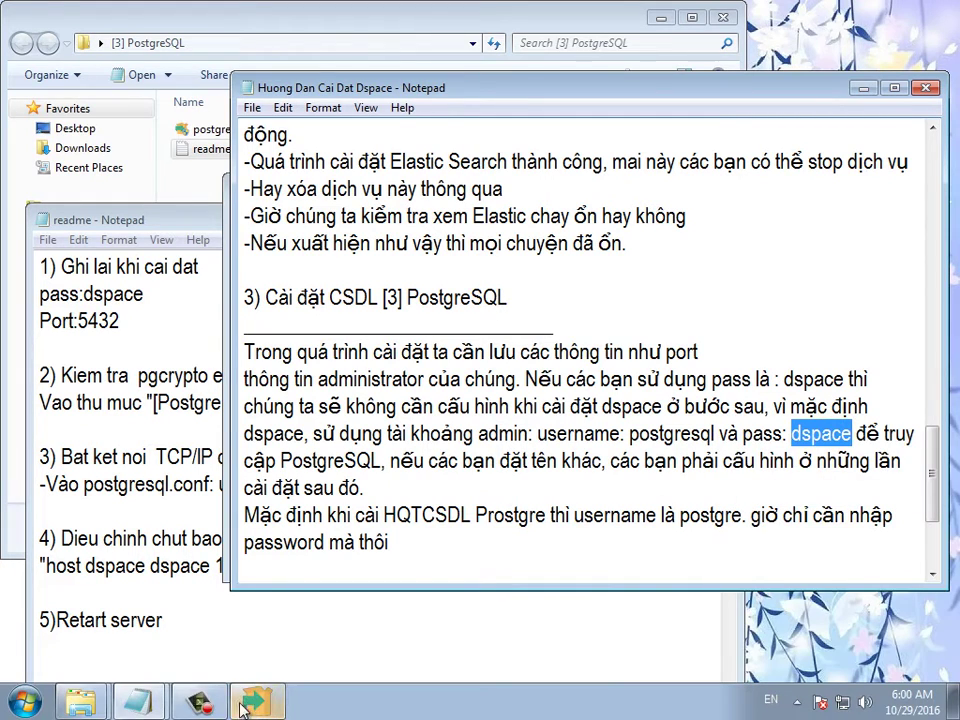
pyautogui.click(250, 705)
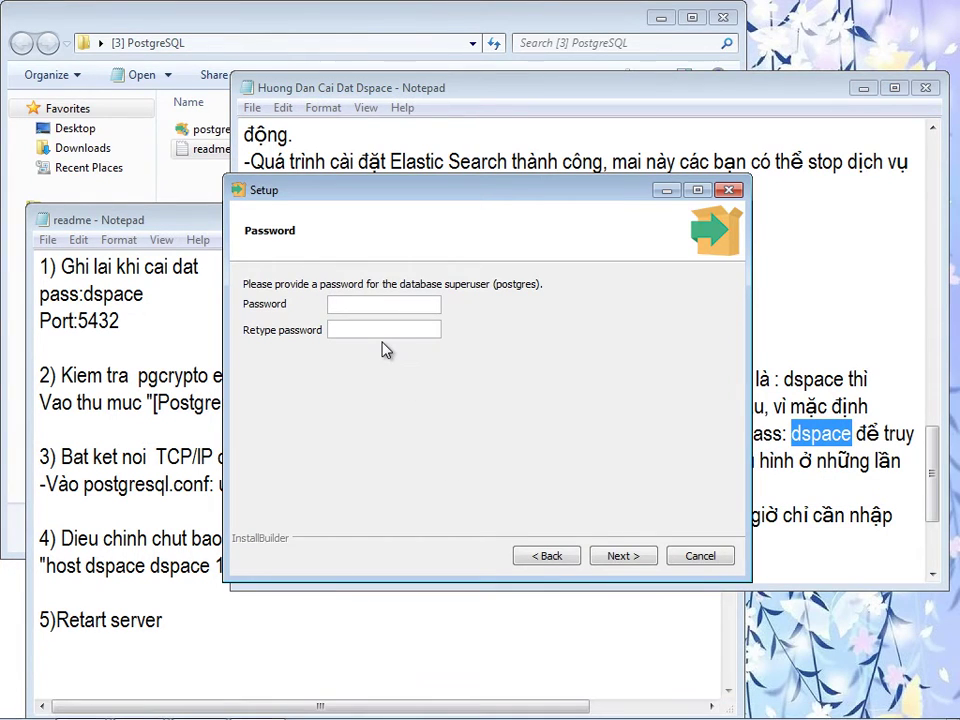
# - Paste the copied superuser password into both Password and Retype password fields and continue
pyautogui.click(386, 308)
pyautogui.rightClick(386, 310)
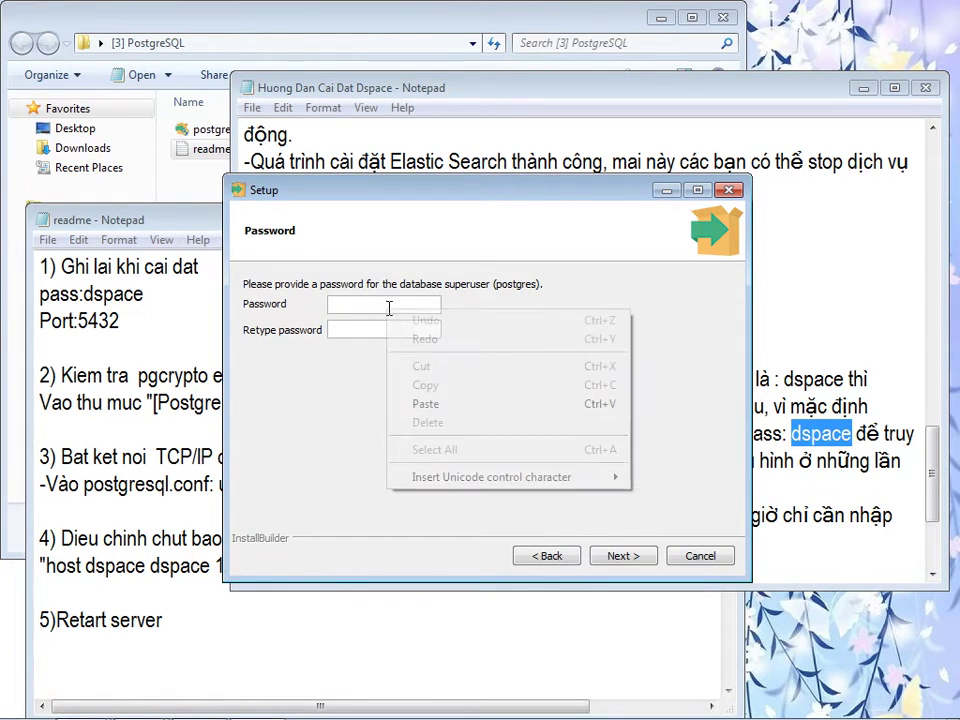
pyautogui.click(422, 401)
pyautogui.click(363, 330)
pyautogui.rightClick(364, 332)
pyautogui.click(399, 422)
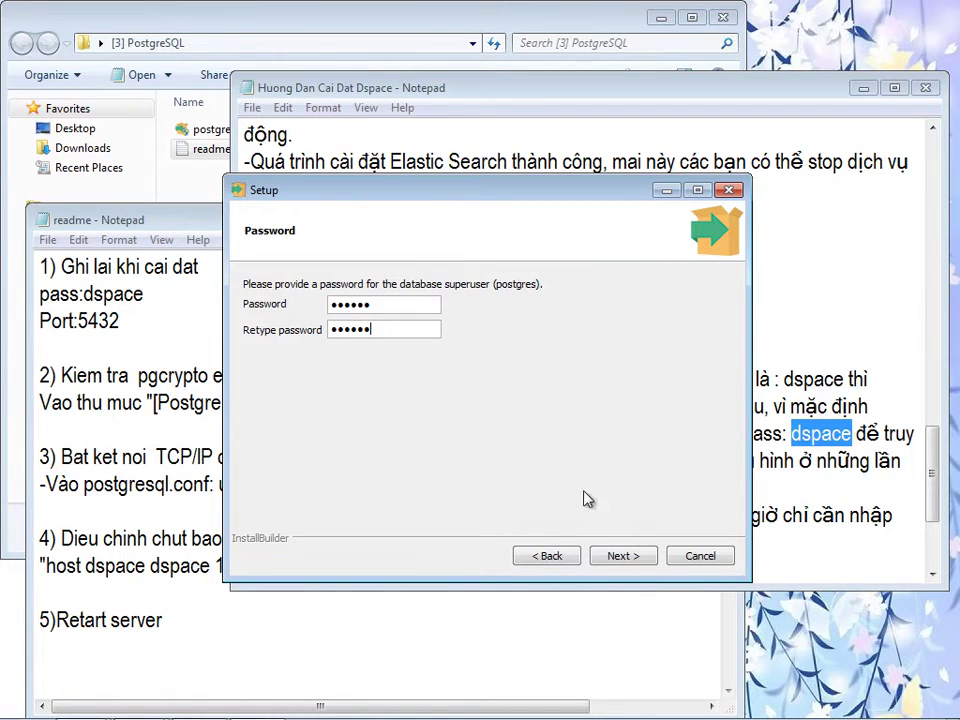
pyautogui.click(618, 562)
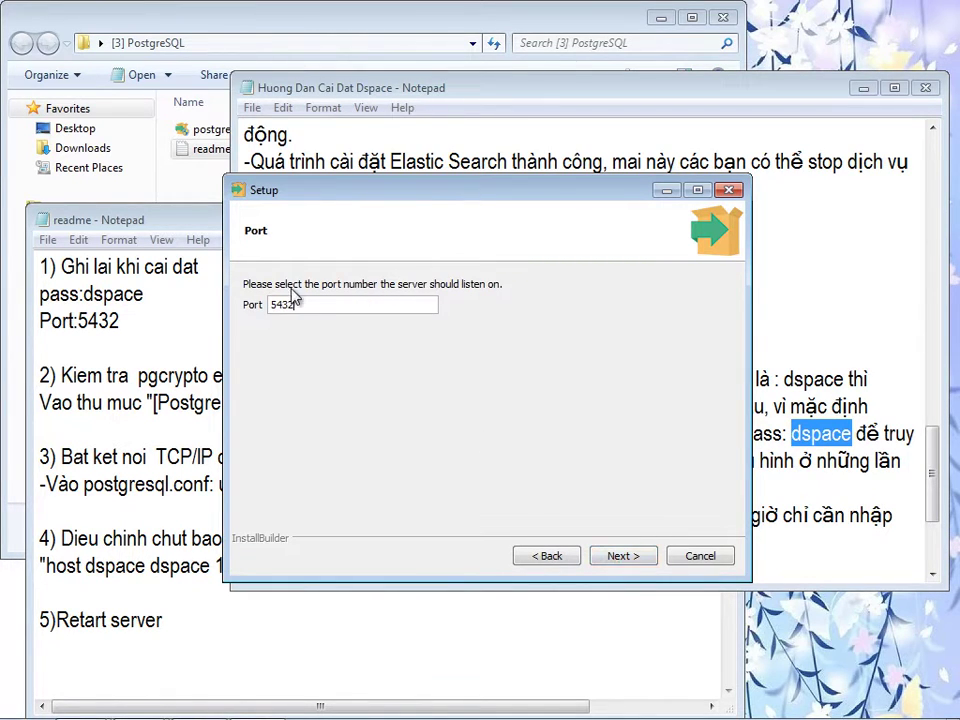
# - Select the default port 5432 and start a new line at the end of the guide
pyautogui.moveTo(300, 304); pyautogui.dragTo(262, 314)
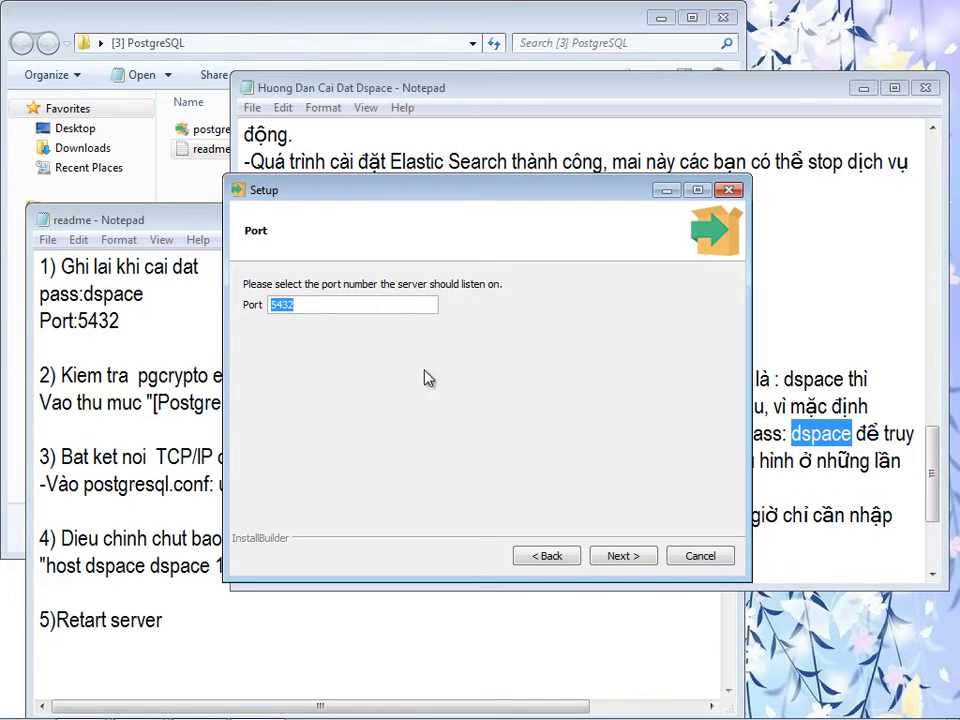
pyautogui.click(845, 490)
pyautogui.click(497, 566)
pyautogui.press('Return')
# - Add a port note, then accept port 5432 and default advanced options to start installing PostgreSQL
pyautogui.write('-port:')
pyautogui.hotkey('ctrl', 'v')
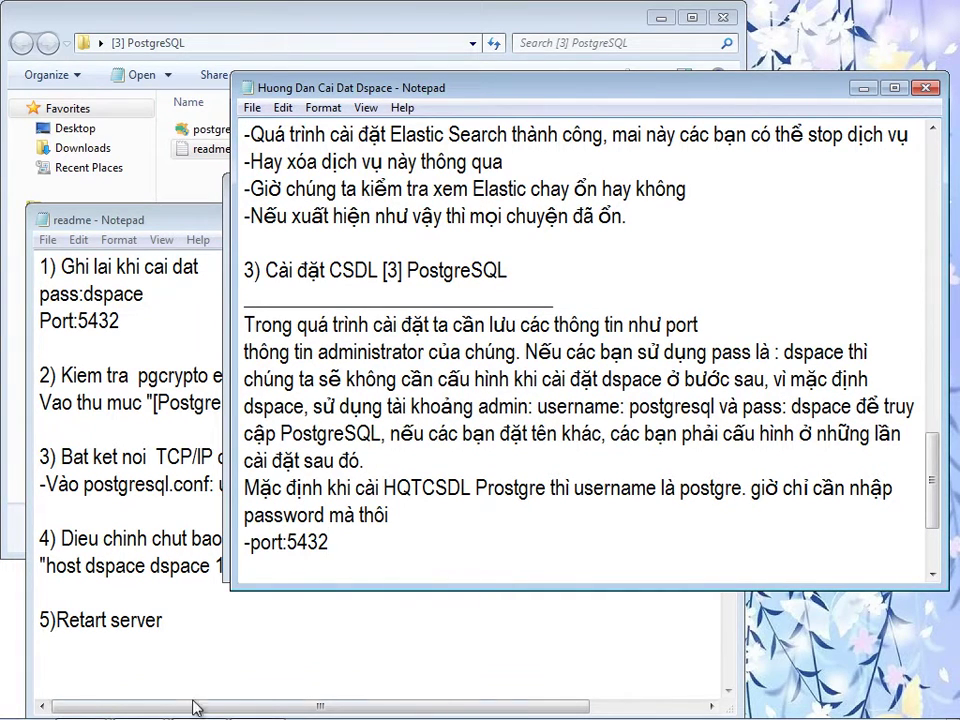
pyautogui.click(248, 703)
pyautogui.click(624, 563)
pyautogui.click(624, 557)
pyautogui.click(624, 557)
# - Replace the port line with the heading 'Thông tin PostgreSQL server'
pyautogui.click(664, 520)
pyautogui.click(431, 546)
pyautogui.press('BackSpace')
pyautogui.press('BackSpace')
pyautogui.press('BackSpace')
pyautogui.press('BackSpace')
pyautogui.press('BackSpace')
pyautogui.press('BackSpace')
pyautogui.press('BackSpace')
pyautogui.press('BackSpace')
pyautogui.press('BackSpace')
pyautogui.press('BackSpace')
pyautogui.write('Tho6ing')
pyautogui.press('BackSpace')
pyautogui.press('BackSpace')
pyautogui.press('BackSpace')
pyautogui.press('BackSpace')
pyautogui.press('BackSpace')
pyautogui.write('ông tin')
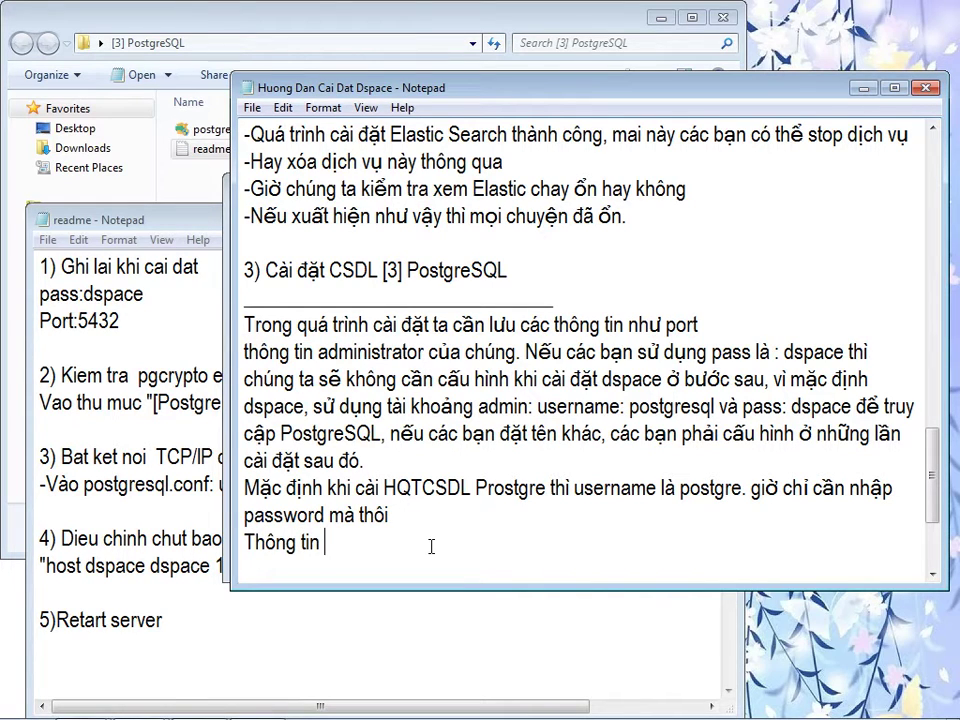
pyautogui.write(' Pro')
pyautogui.write('ostgre')
pyautogui.write('SW')
pyautogui.press('BackSpace')
pyautogui.write('QL server')
# - List port:5432 and the admin line with username postgre and its password, then check install progress
pyautogui.press('Return')
pyautogui.write('port:5432')
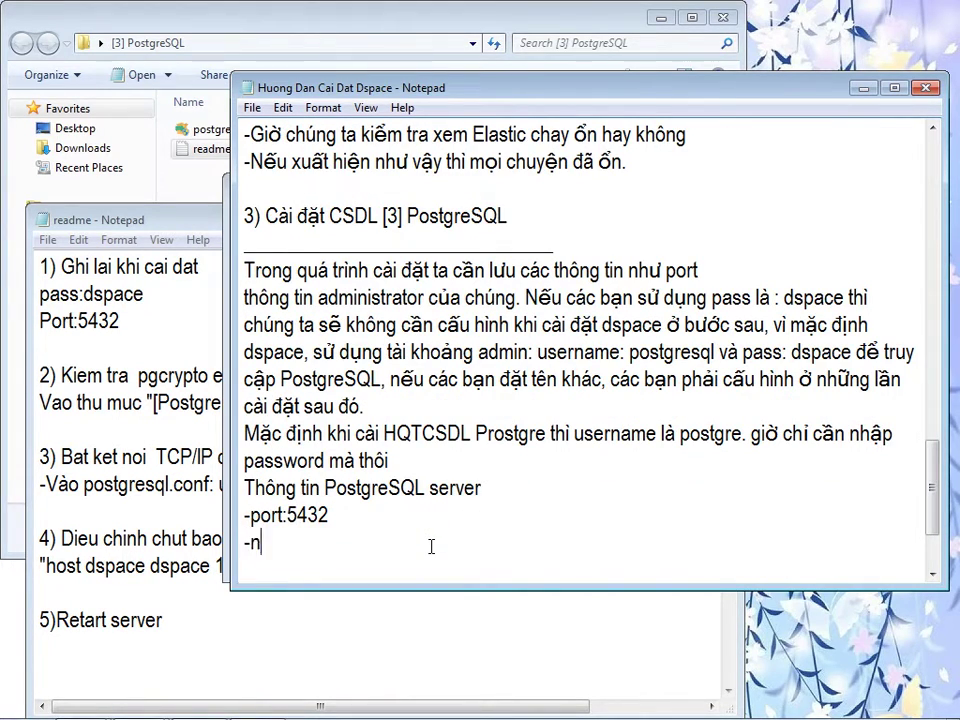
pyautogui.press('BackSpace')
pyautogui.write('padmin: Use')
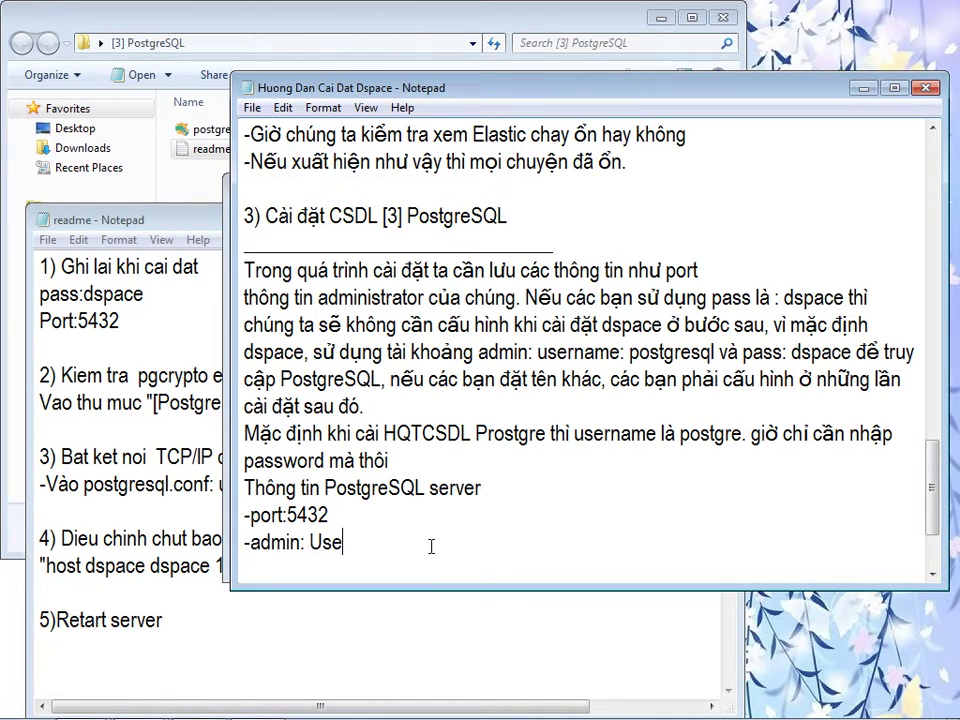
pyautogui.write('rname postgre, pass:')
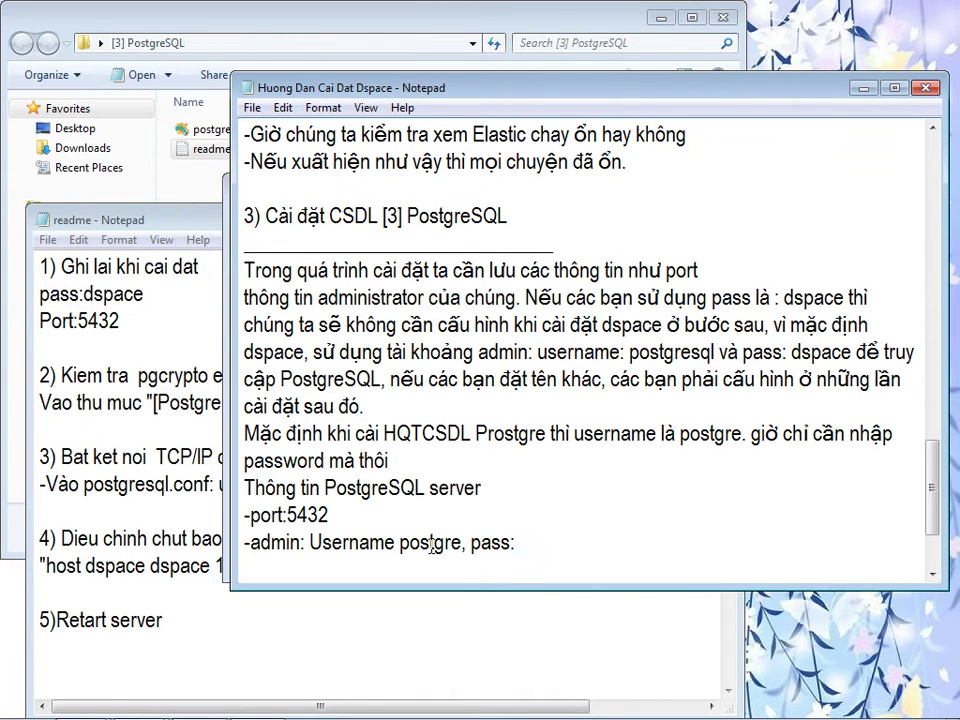
pyautogui.write(' dspace')
pyautogui.press('Return')
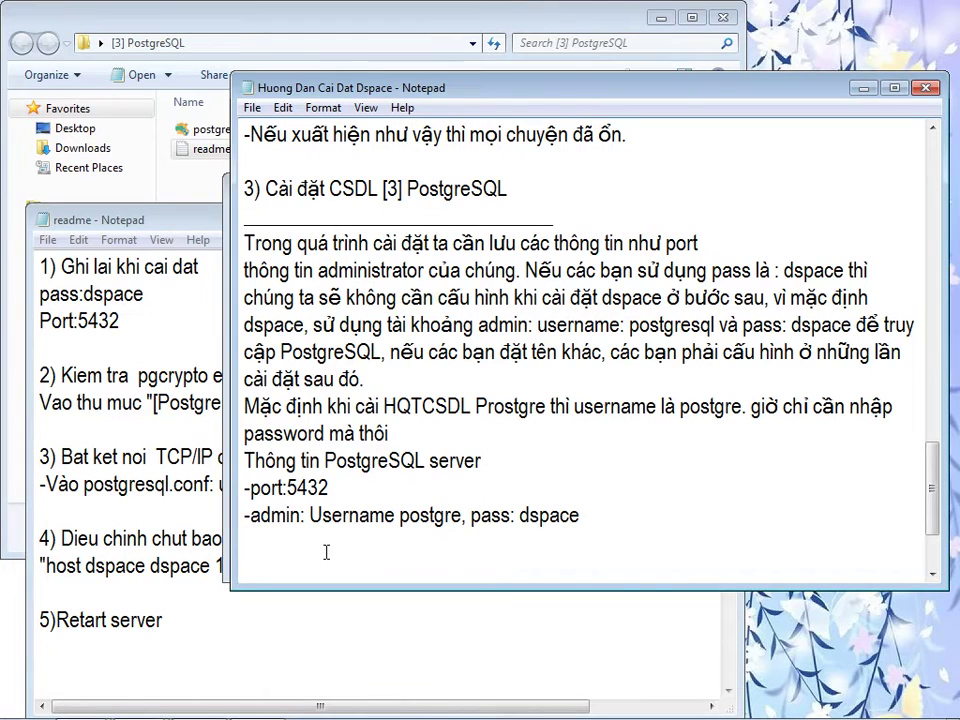
pyautogui.click(253, 700)
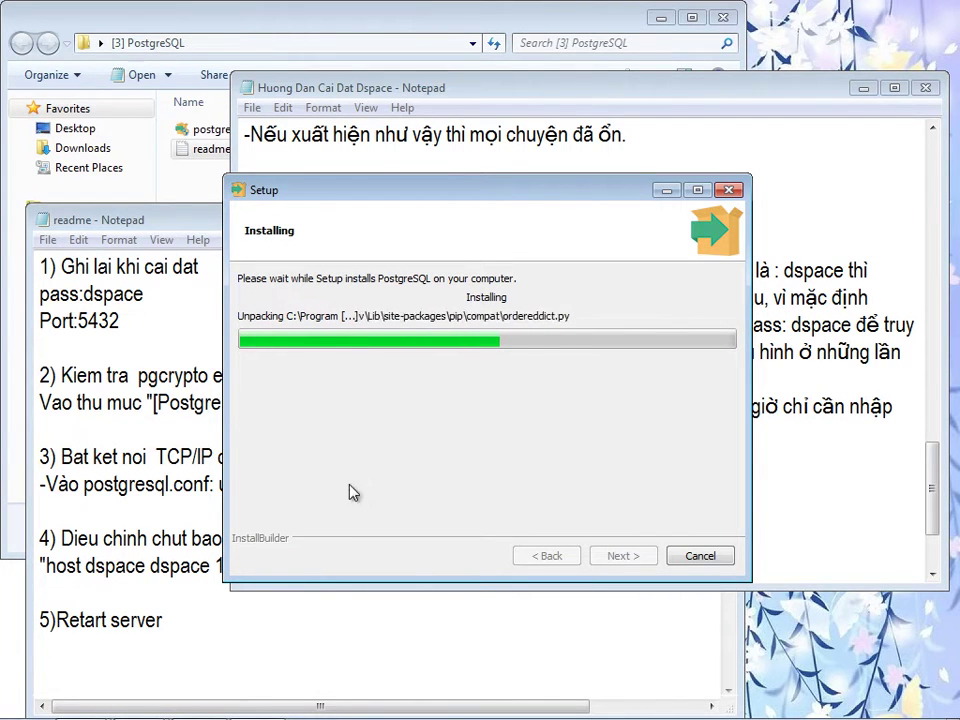
# - Start a guide note that DSpace needs pgcrypto extension, which older Postgre versions must install separately
pyautogui.click(138, 376)
pyautogui.moveTo(138, 376); pyautogui.dragTo(292, 376)
pyautogui.hotkey('ctrl', 'c')
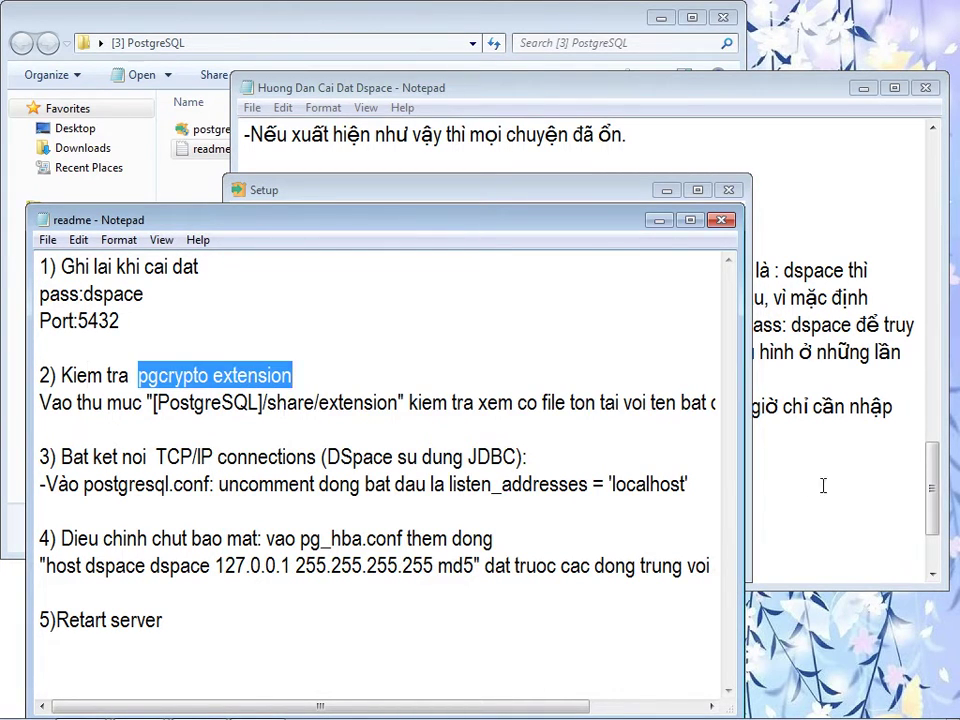
pyautogui.click(801, 487)
pyautogui.write('D')
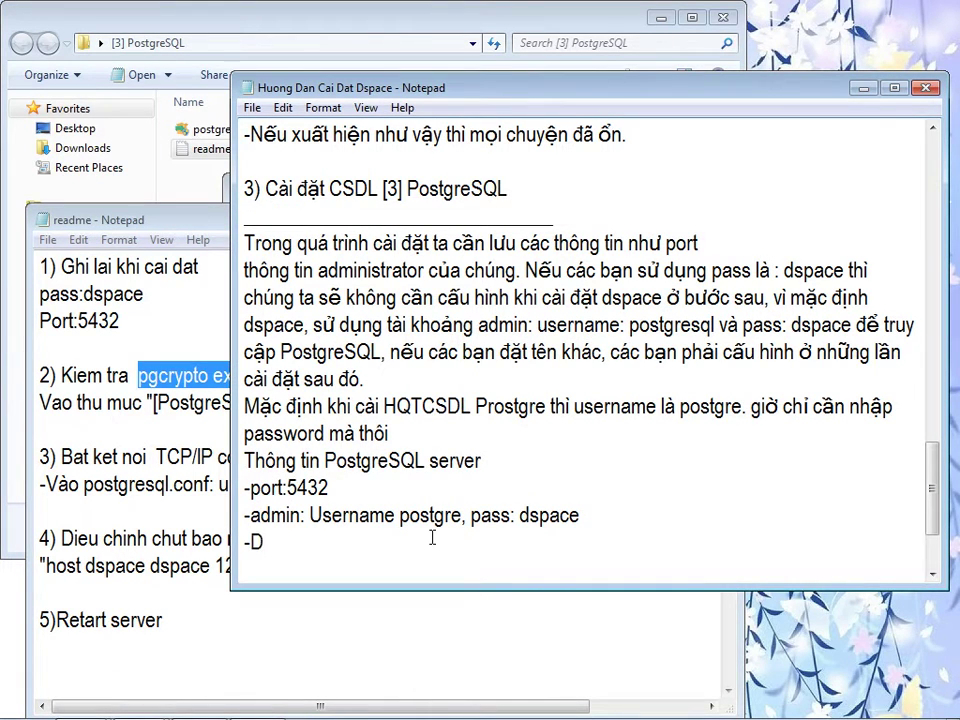
pyautogui.write('space cần có')
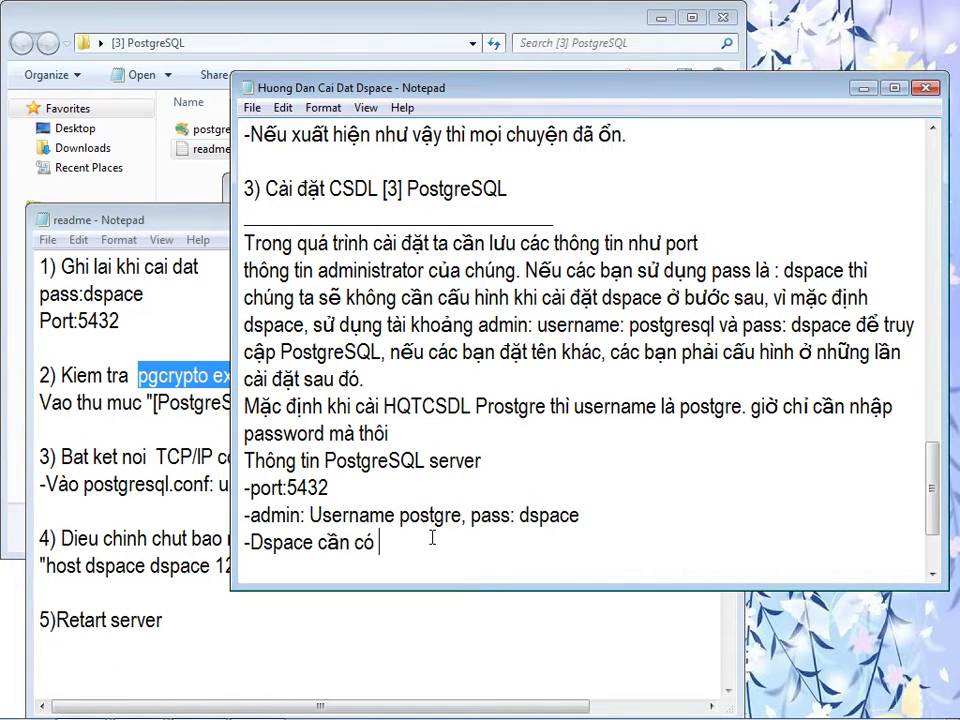
pyautogui.hotkey('ctrl', 'v')
pyautogui.write('để')
pyautogui.press('BackSpace')
pyautogui.press('BackSpace')
pyautogui.write('tich hợp để chay')
pyautogui.press('BackSpace')
pyautogui.press('BackSpace')
pyautogui.press('BackSpace')
pyautogui.press('BackSpace')
pyautogui.press('BackSpace')
pyautogui.press('BackSpace')
pyautogui.press('BackSpace')
pyautogui.write('trong Postgre để chạy, ở phiên b')
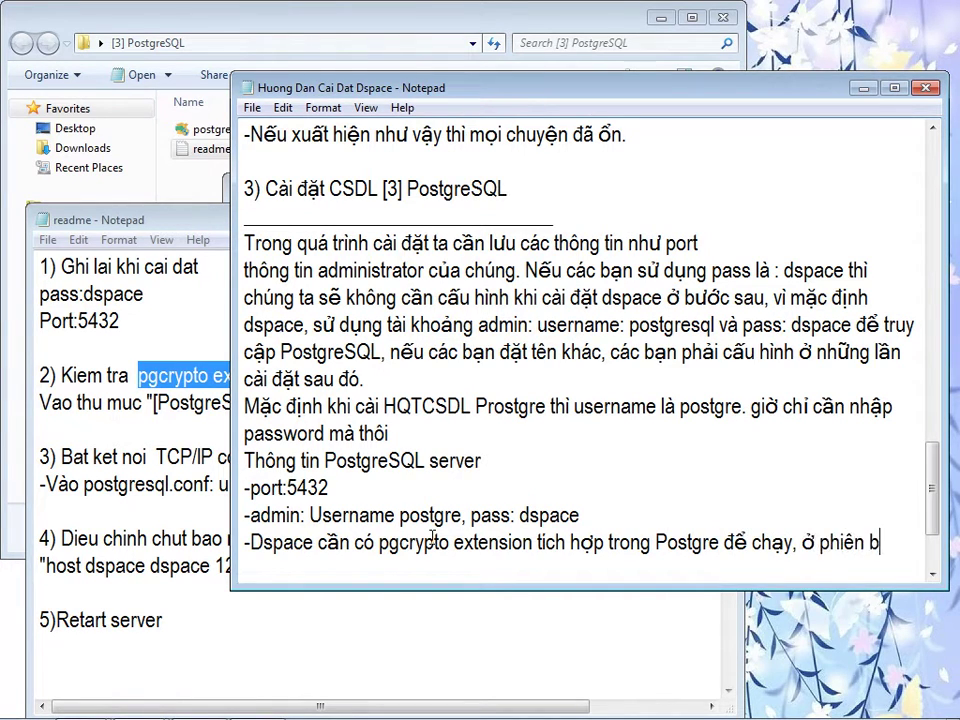
pyautogui.write('ản Postgre củ')
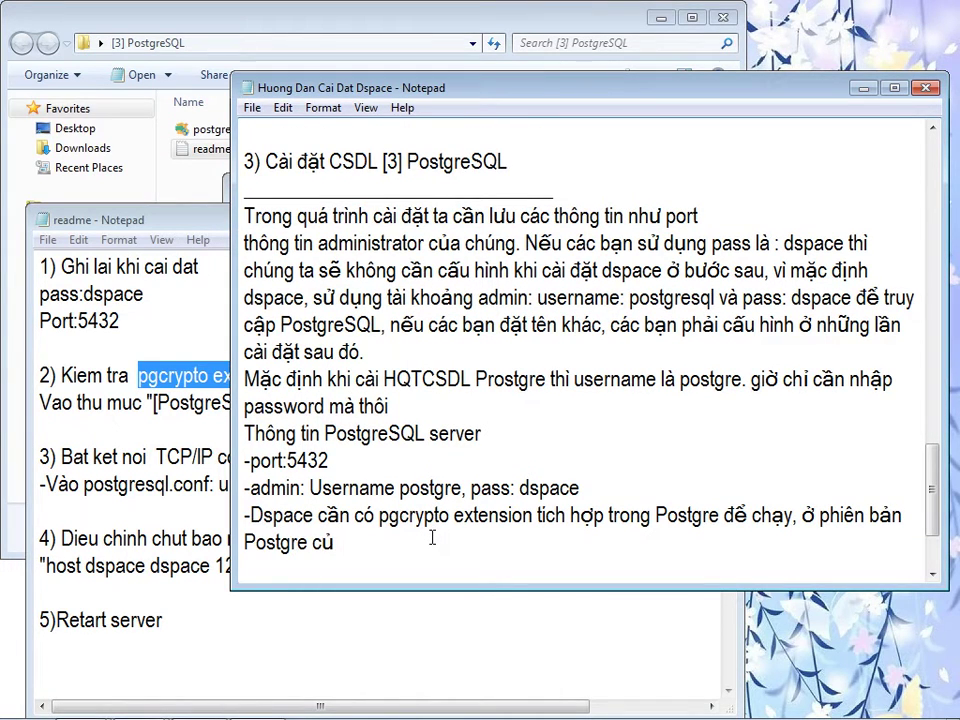
pyautogui.press('BackSpace')
pyautogui.write('ũ các bạn phả')
pyautogui.write('i caì riêng, tuy phiên ')
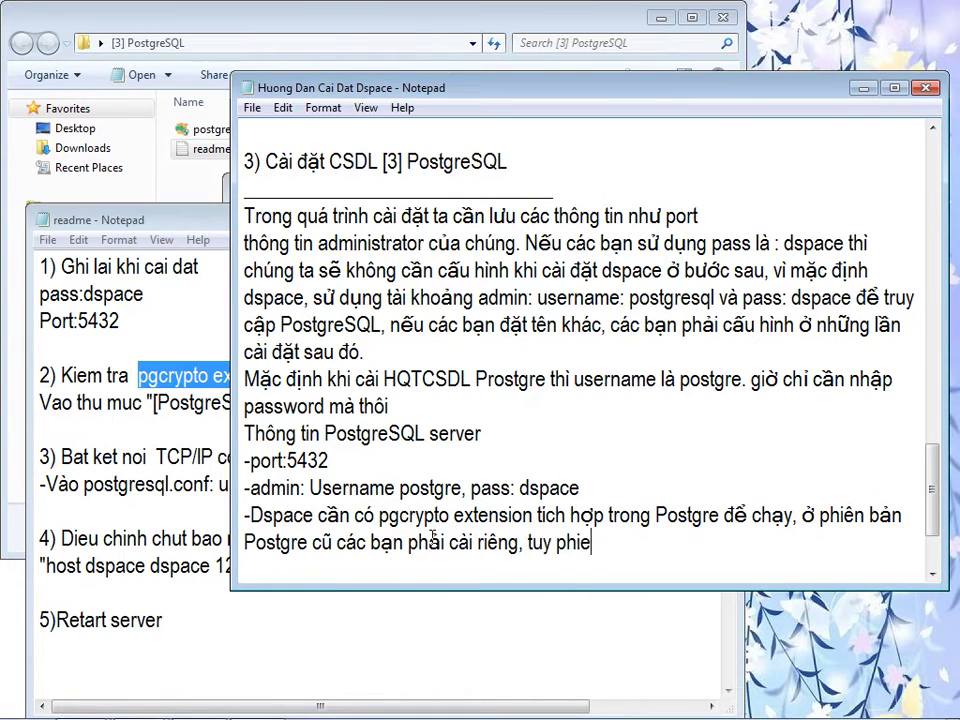
pyautogui.write('ở phiên bản')
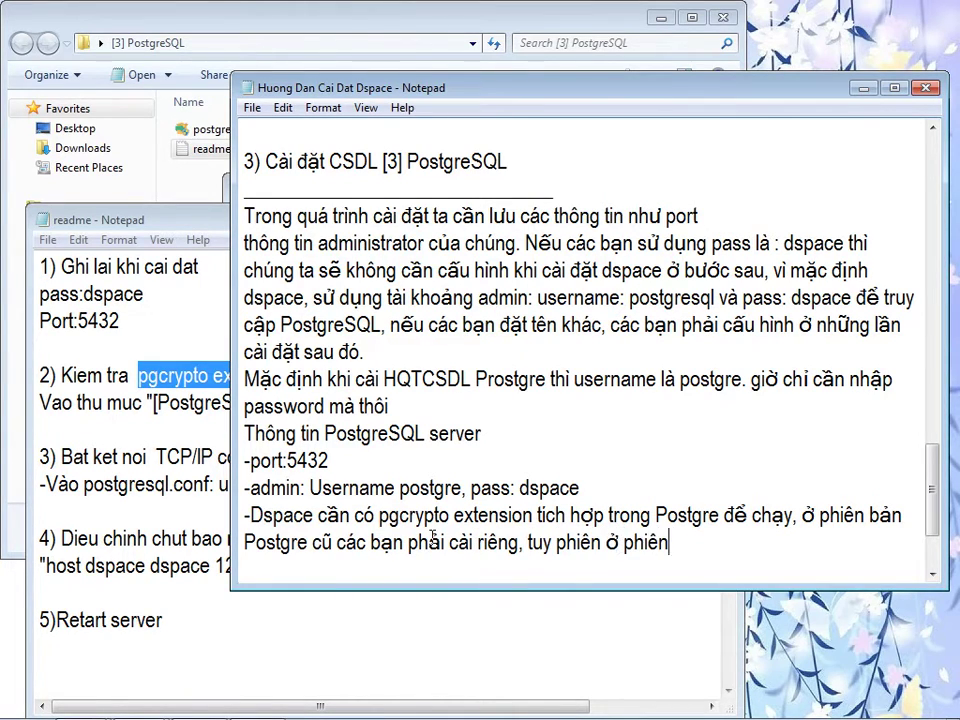
# - Confirm the installer is 9.6 and finish the note: Postgre 9.6 bundles pgcrypto during installation
pyautogui.click(148, 147)
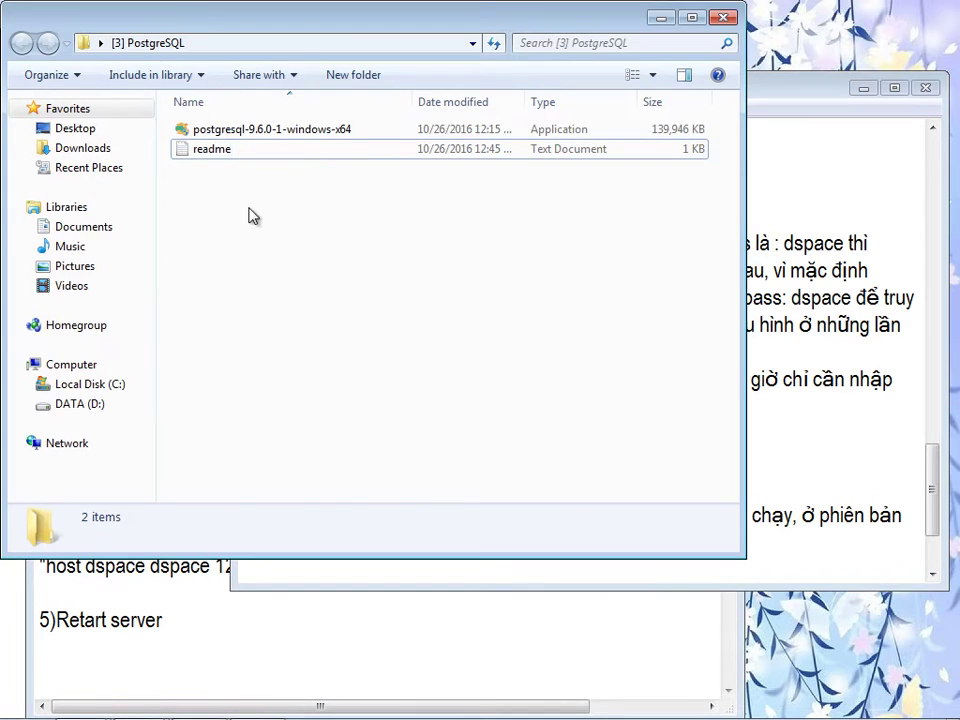
pyautogui.click(253, 129)
pyautogui.click(709, 544)
pyautogui.write('9.6 ')
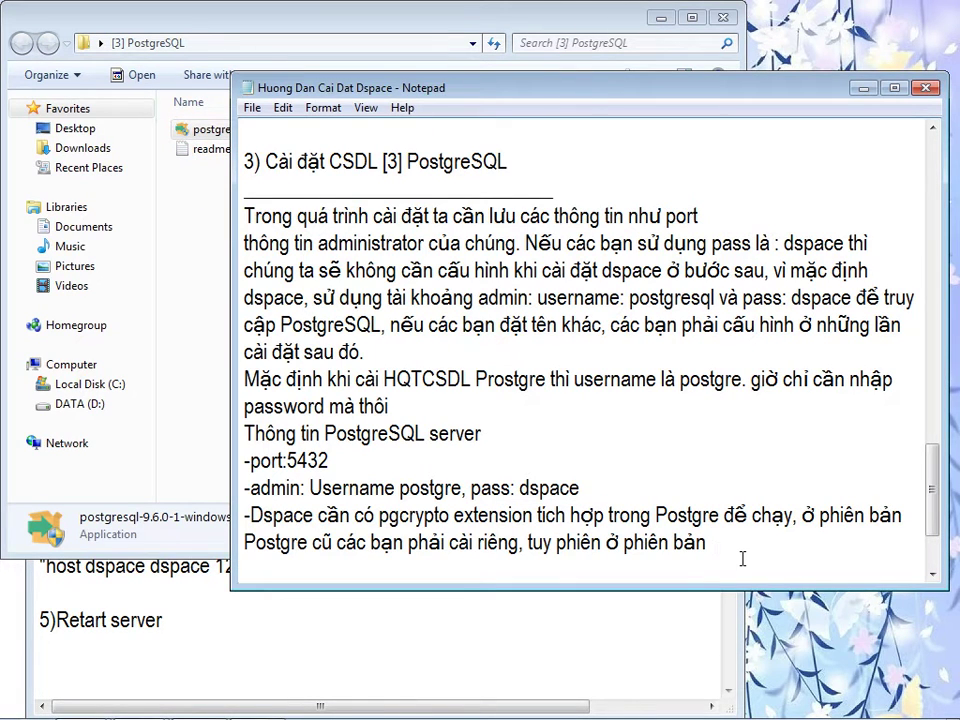
pyautogui.write('thì Postgre đã tich hợp pgcrypto extension')
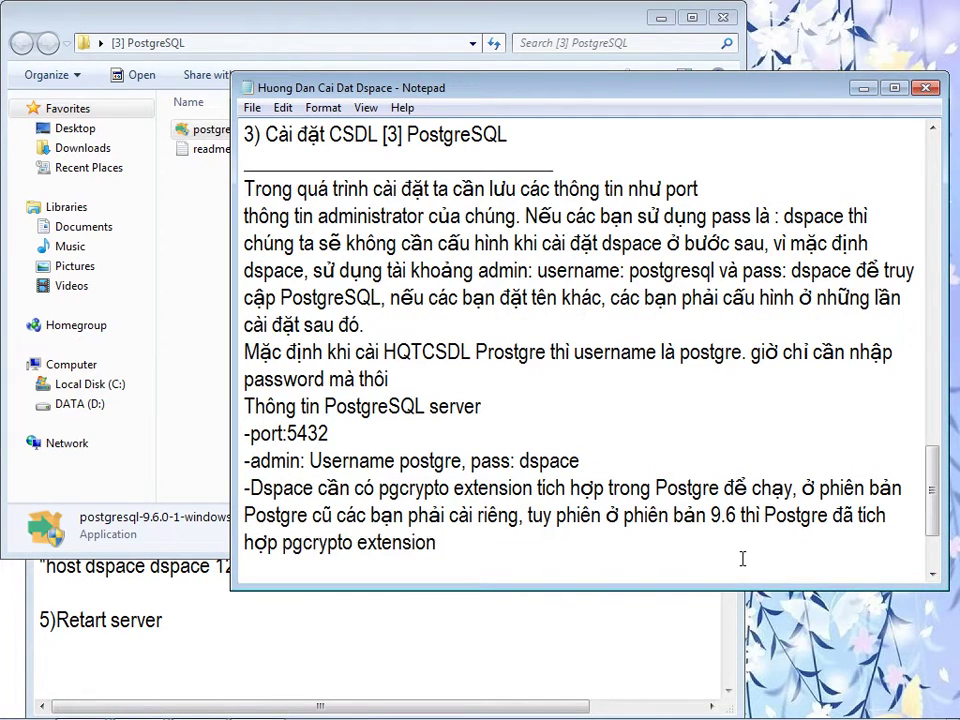
pyautogui.write(' trong quá trình c')
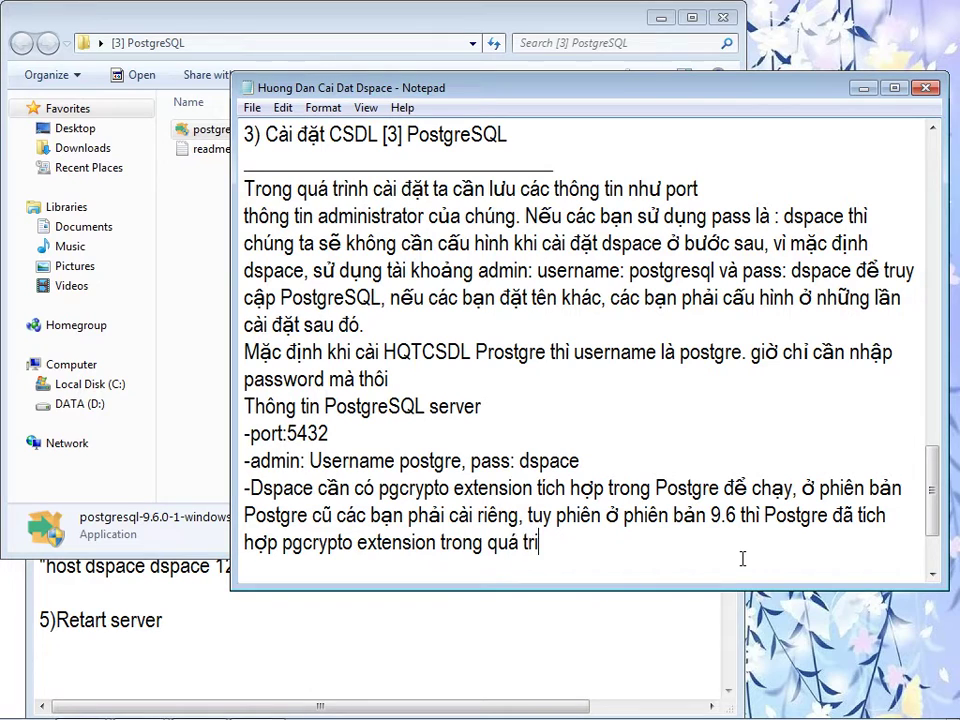
pyautogui.write('ài đặt.')
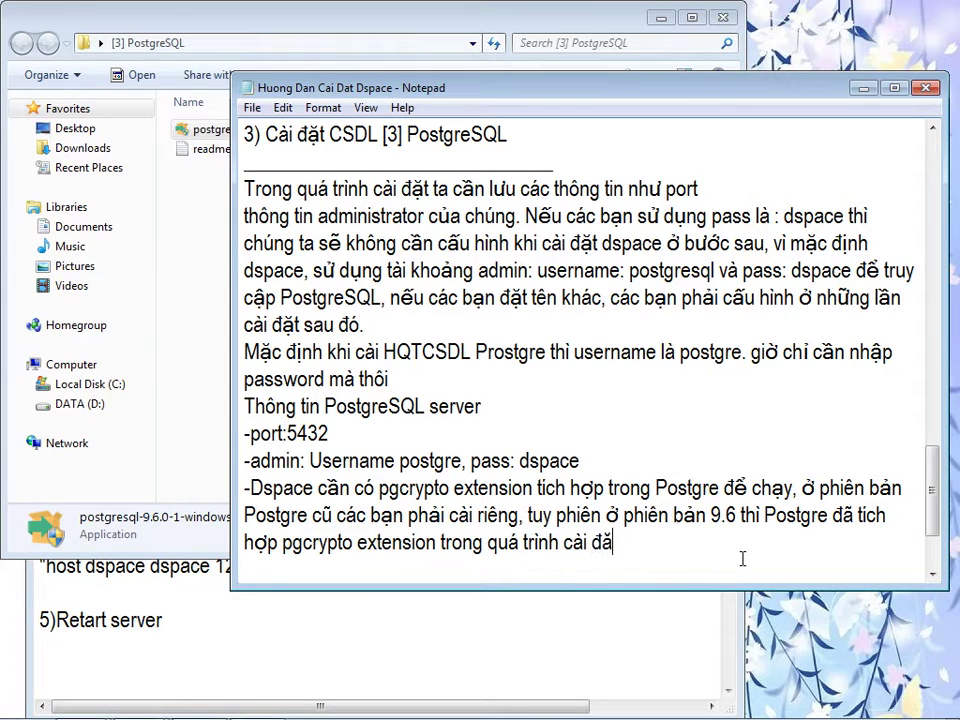
pyautogui.press('Return')
pyautogui.click(450, 647)
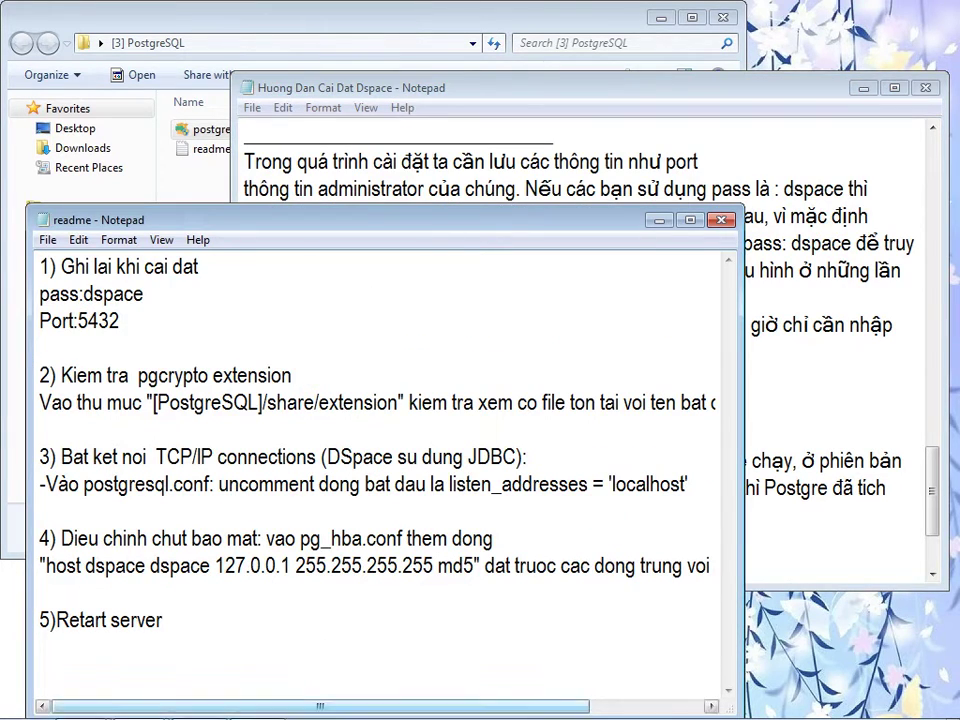
pyautogui.click(268, 703)
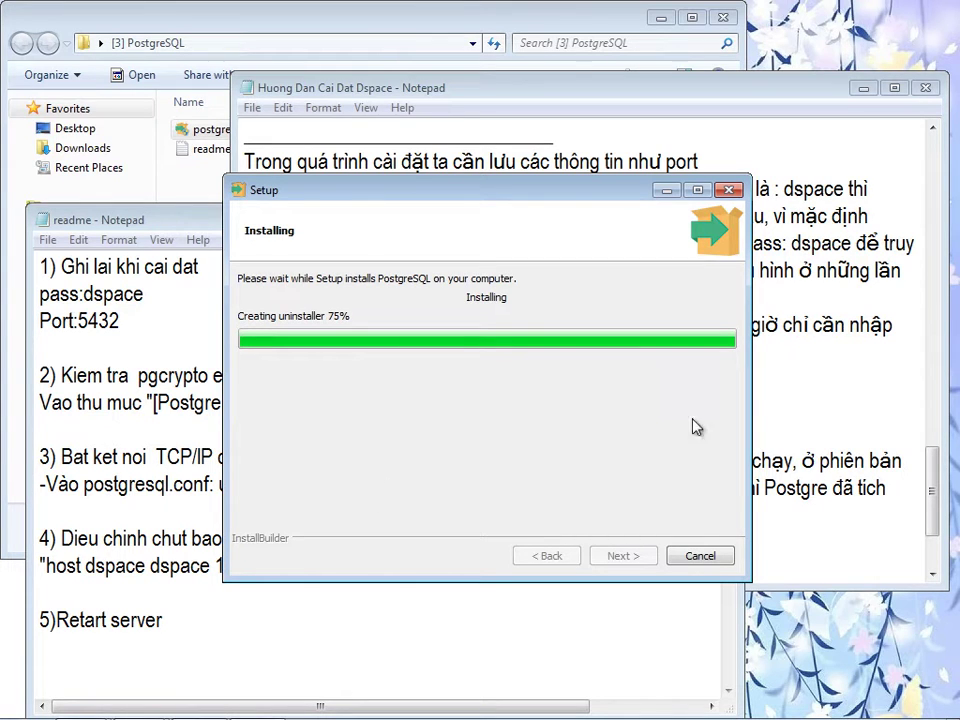
# - Uncheck 'Launch Stack Builder at exit' and click Finish in the PostgreSQL setup wizard
pyautogui.click(812, 426)
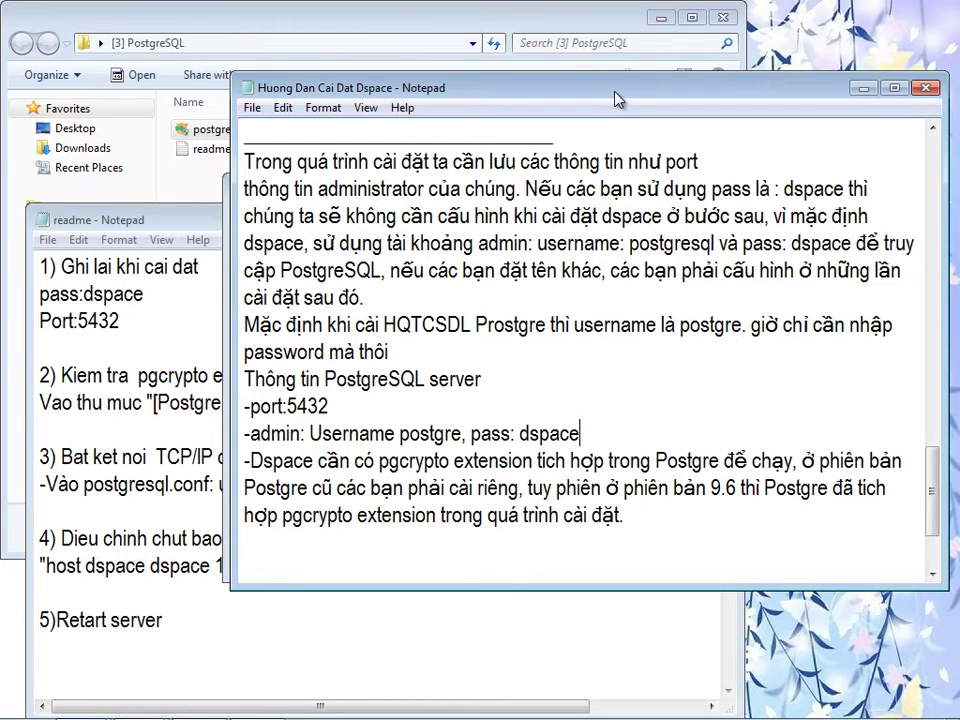
pyautogui.moveTo(617, 99); pyautogui.dragTo(597, 97)
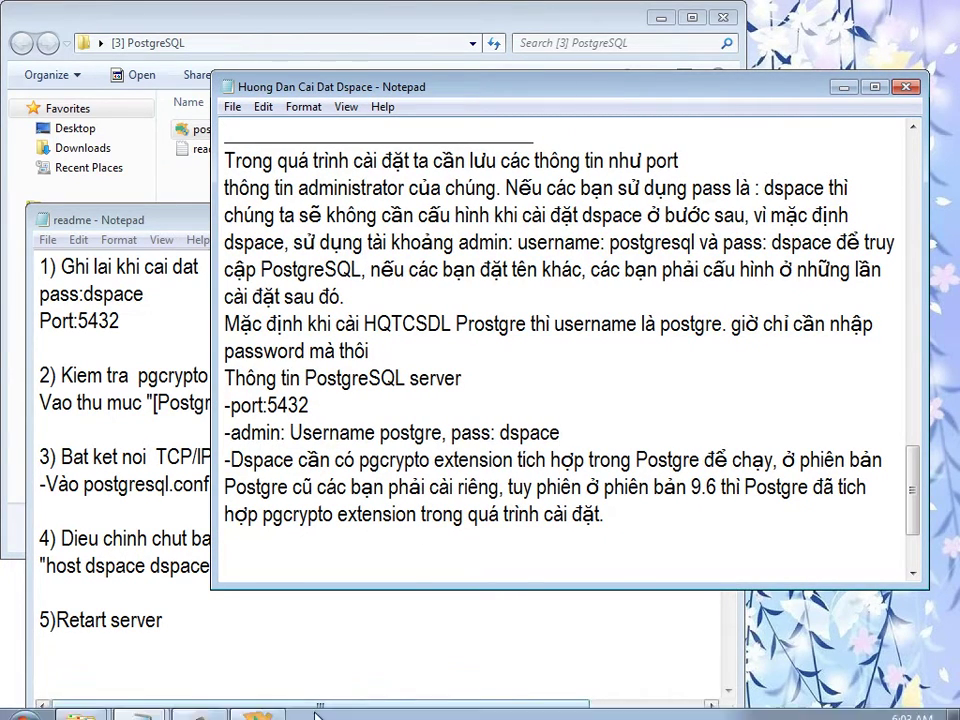
pyautogui.click(266, 704)
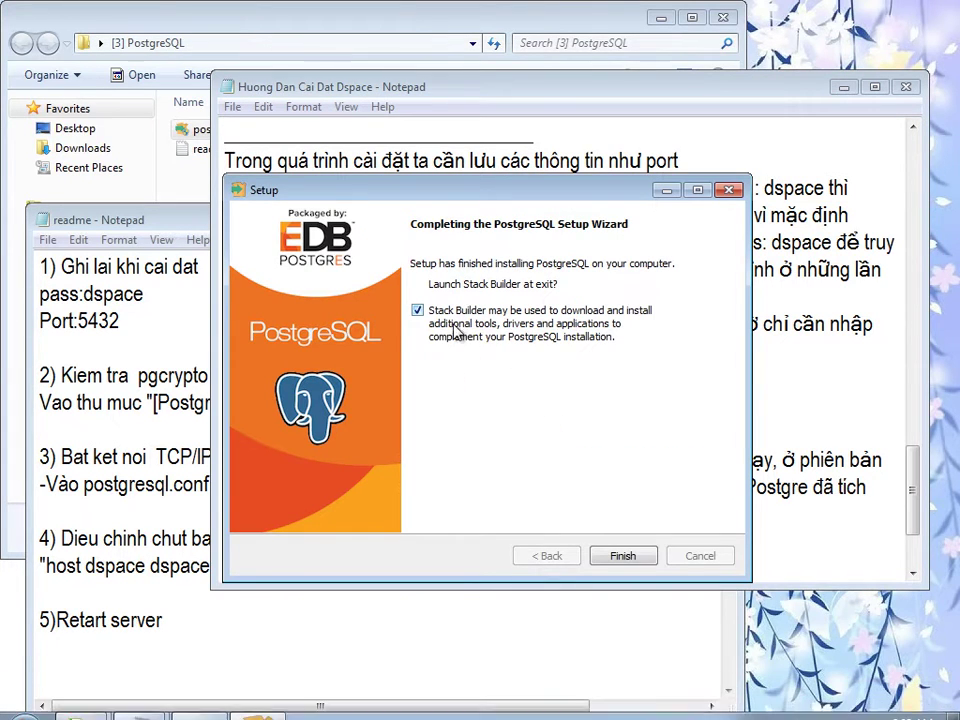
pyautogui.click(418, 312)
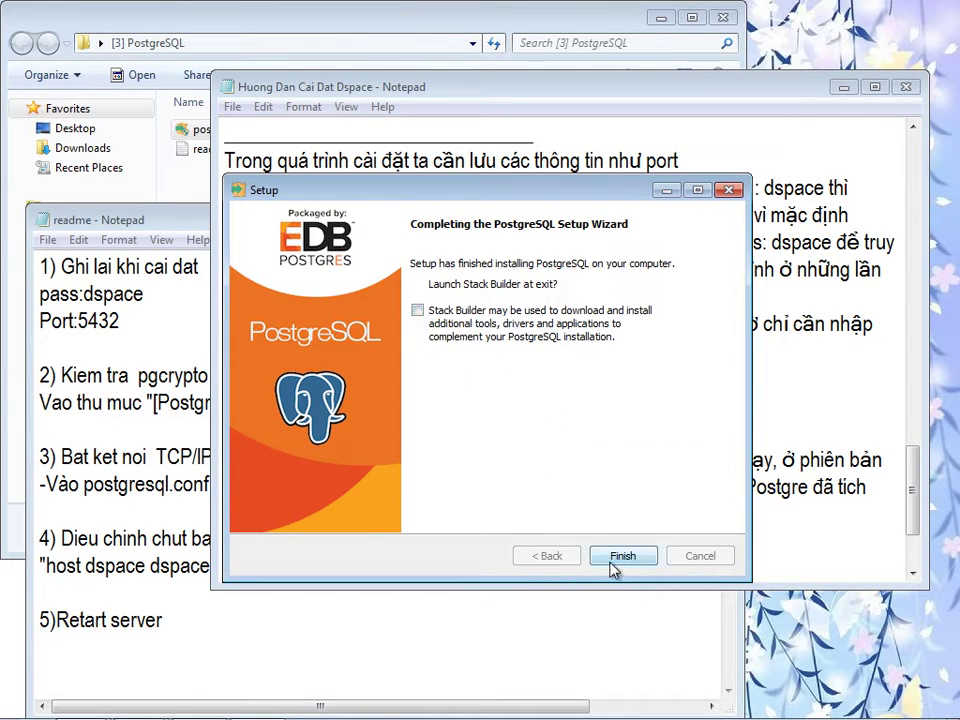
pyautogui.click(620, 556)
# - Add the line '-bật ket noi TCP/IP connections' to the guide, copying the text from the readme
pyautogui.press('Return')
pyautogui.write('-bâtj')
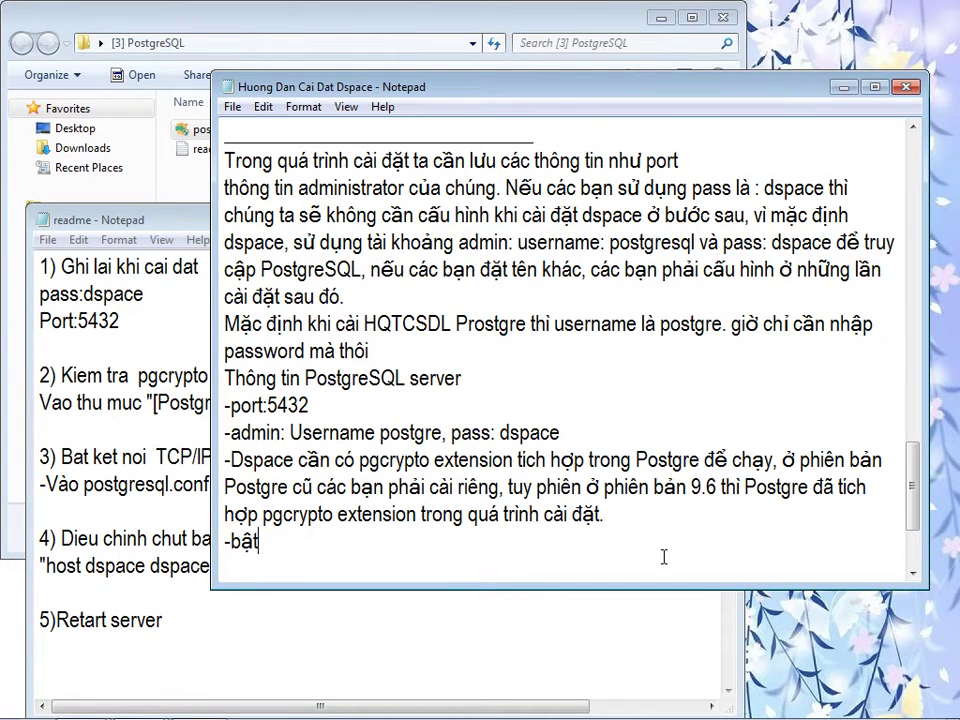
pyautogui.click(96, 456)
pyautogui.moveTo(92, 456); pyautogui.dragTo(319, 456)
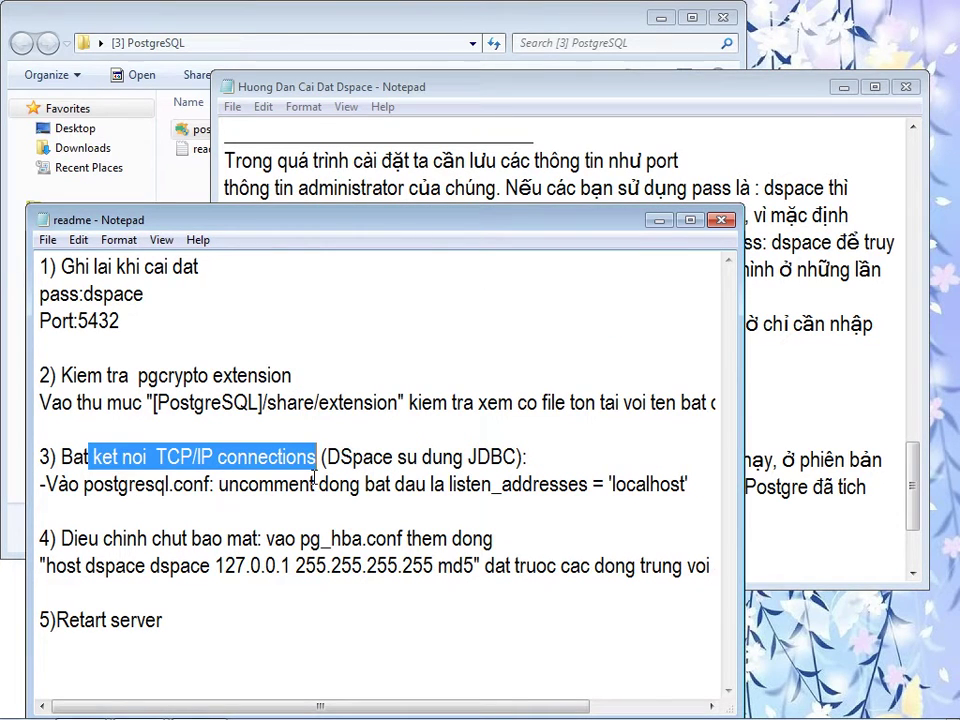
pyautogui.hotkey('ctrl', 'c')
pyautogui.hotkey('alt', 'Tab')
pyautogui.hotkey('ctrl', 'v')
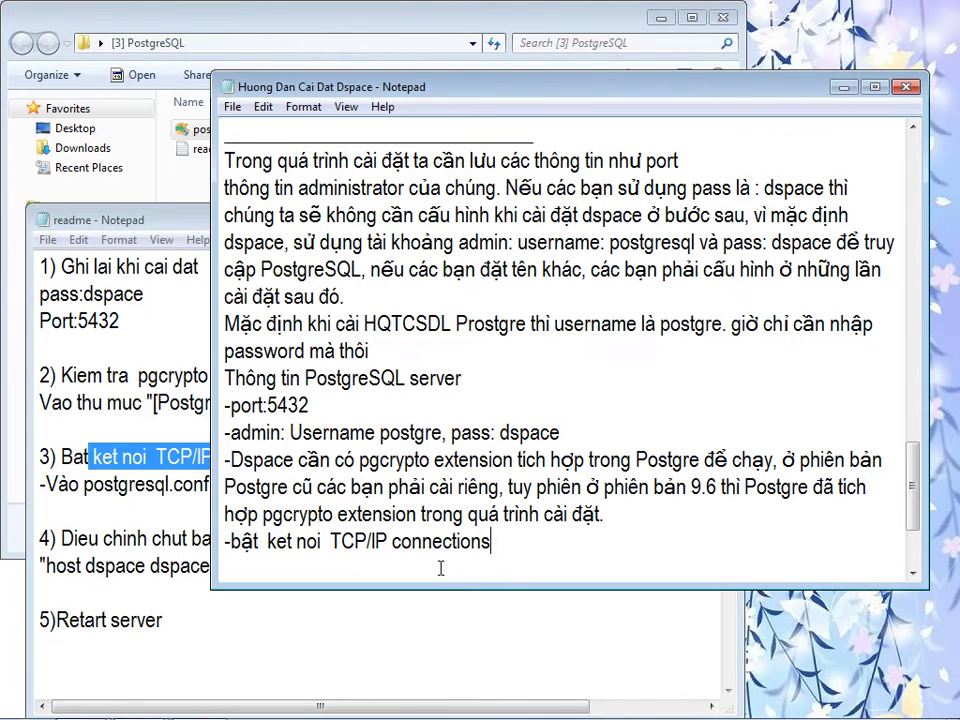
pyautogui.hotkey('alt', 'Tab')
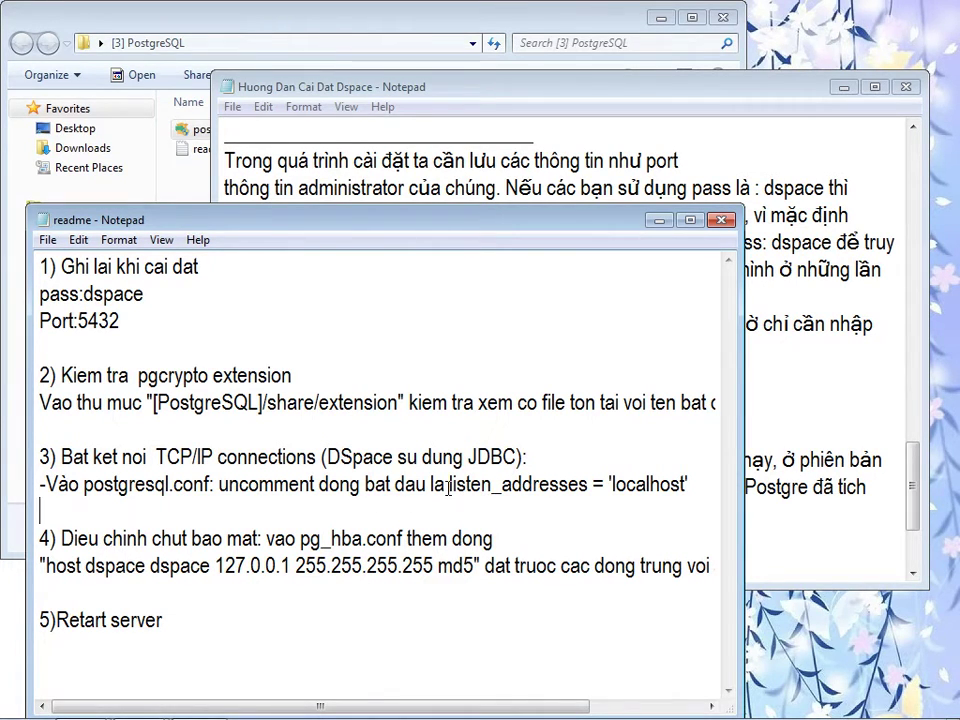
pyautogui.moveTo(298, 230); pyautogui.dragTo(651, 246)
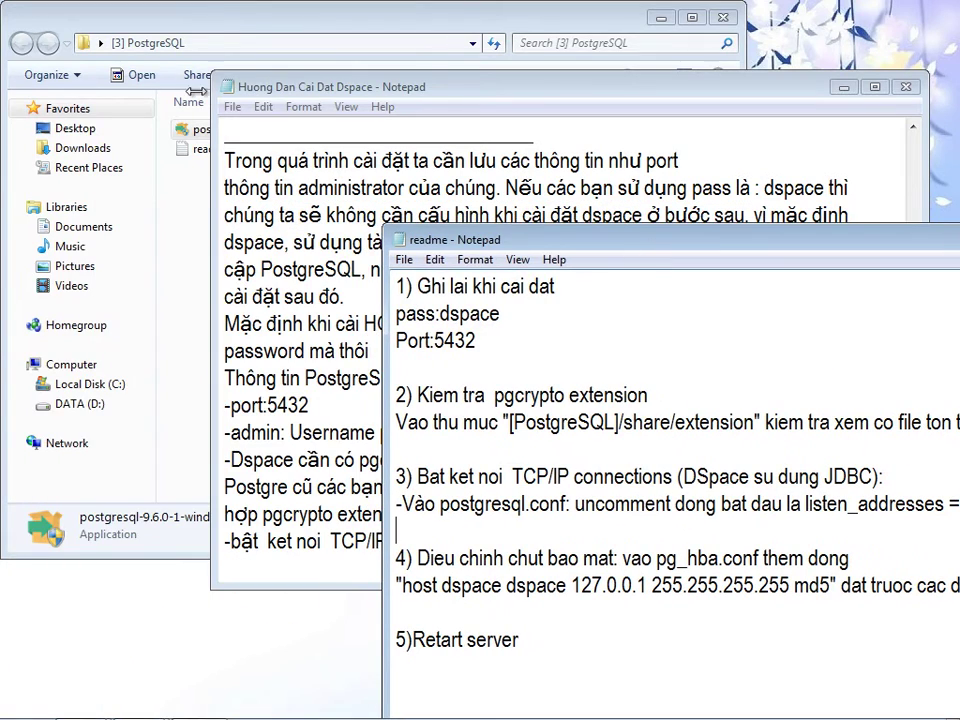
# - Browse to C:\Program Files\PostgreSQL\9.6\data and right-click postgresql.conf
pyautogui.click(188, 20)
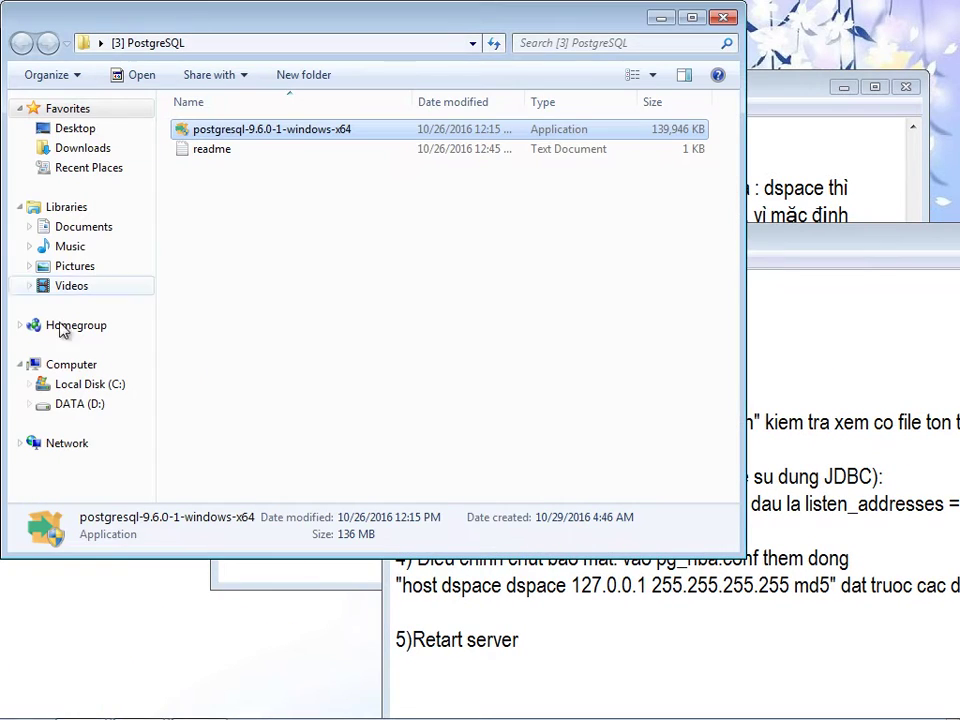
pyautogui.click(81, 385)
pyautogui.doubleClick(210, 176)
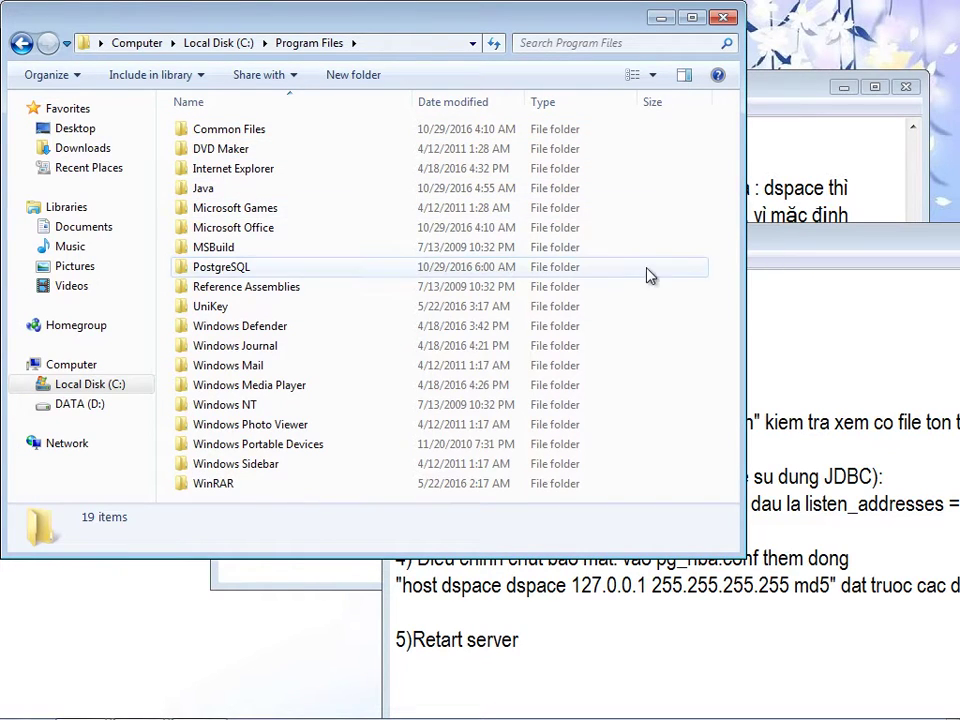
pyautogui.doubleClick(223, 268)
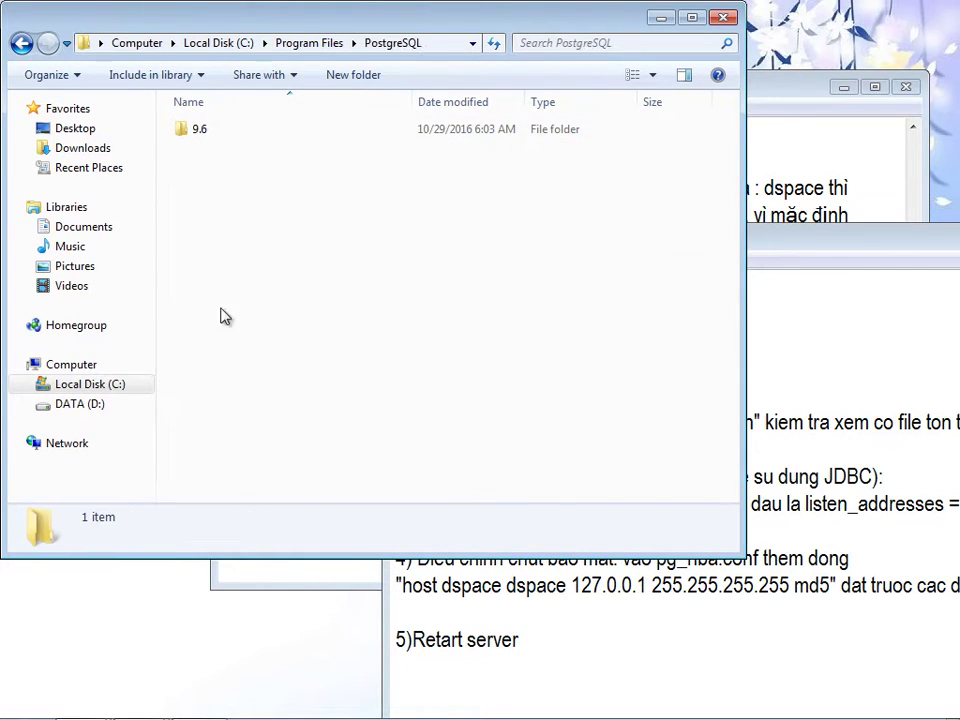
pyautogui.doubleClick(222, 138)
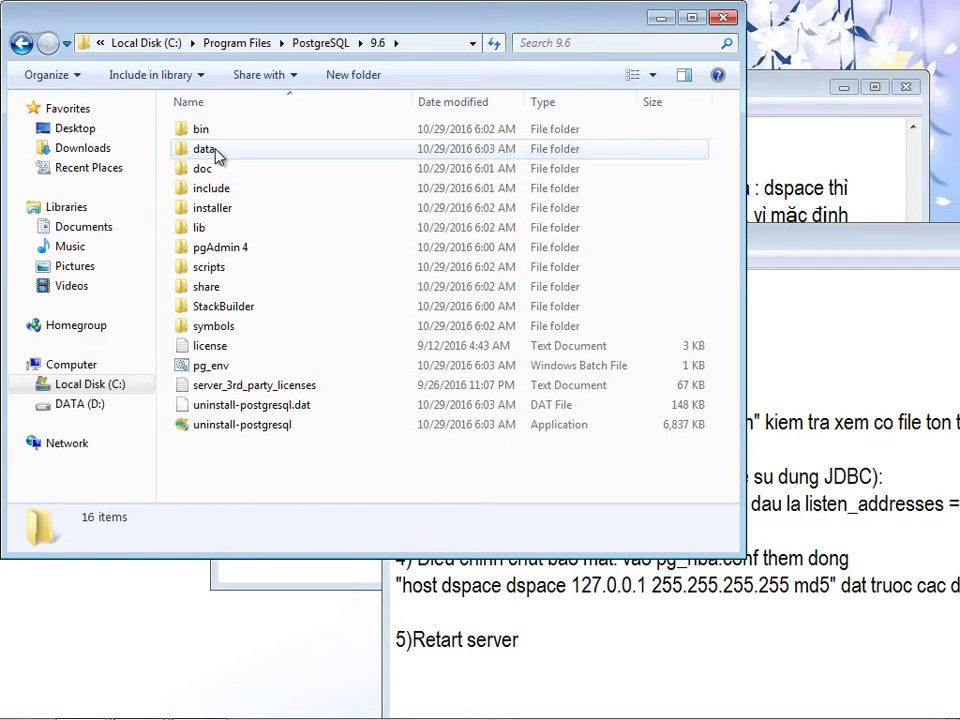
pyautogui.doubleClick(214, 152)
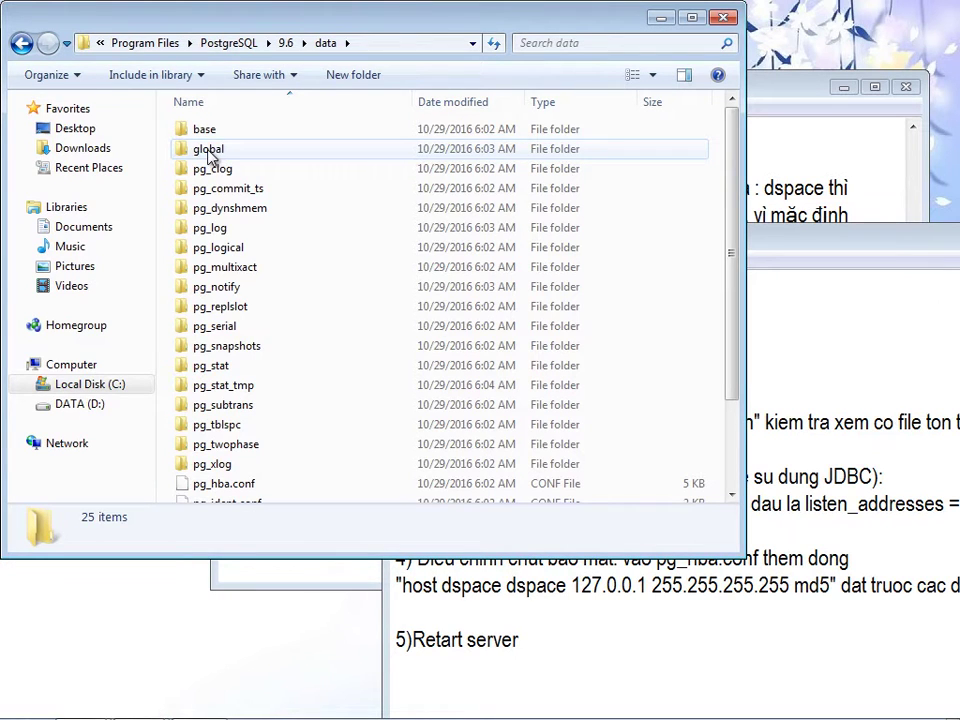
pyautogui.moveTo(737, 246); pyautogui.dragTo(737, 331)
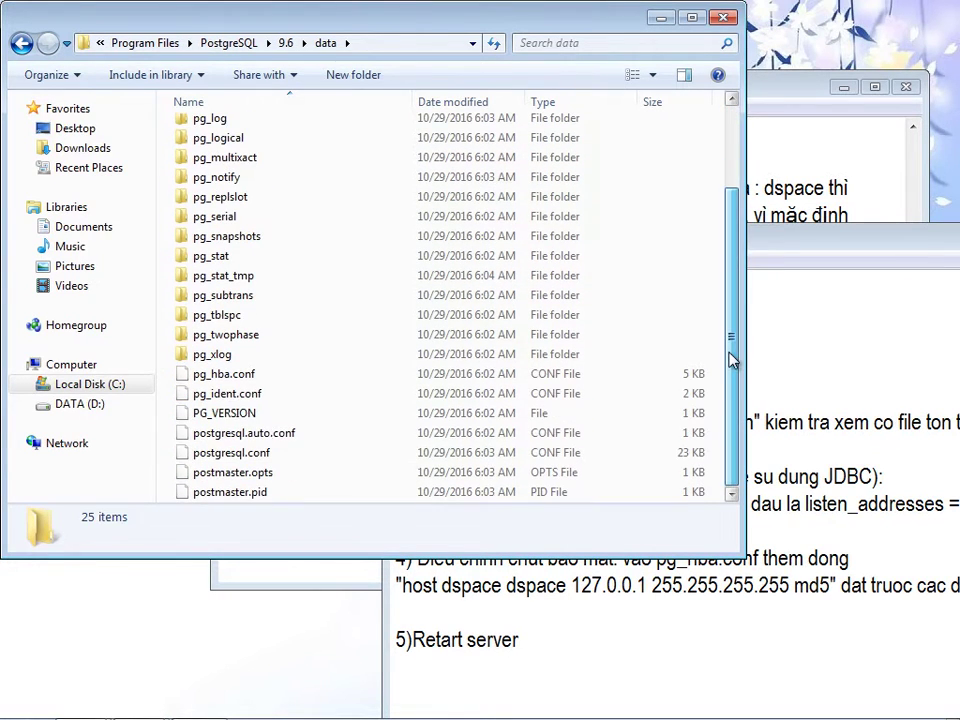
pyautogui.click(533, 641)
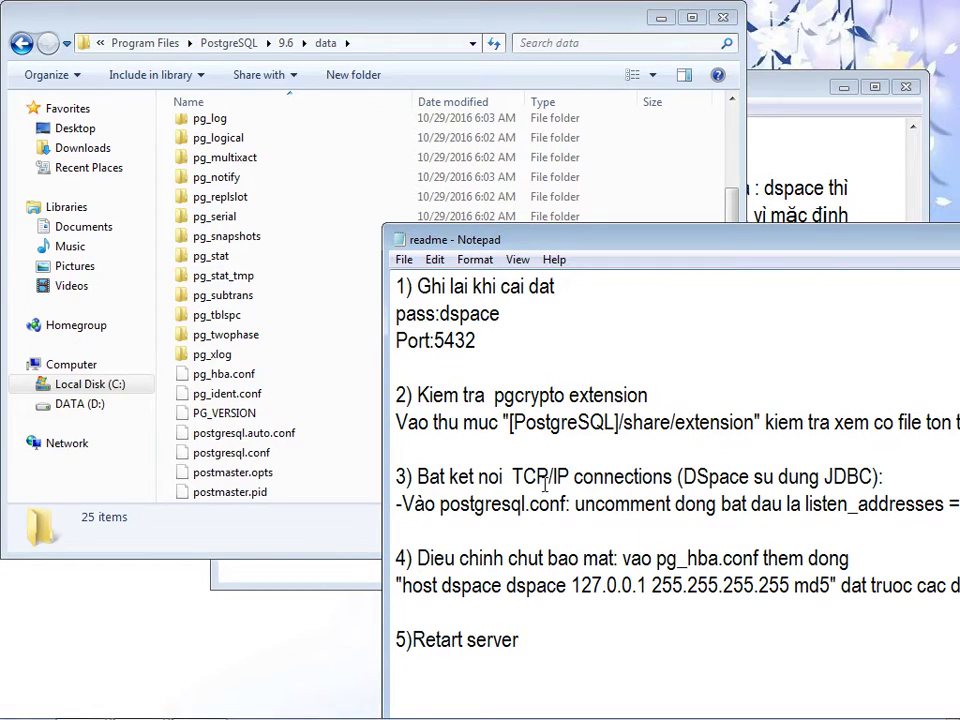
pyautogui.click(236, 453)
pyautogui.rightClick(240, 455)
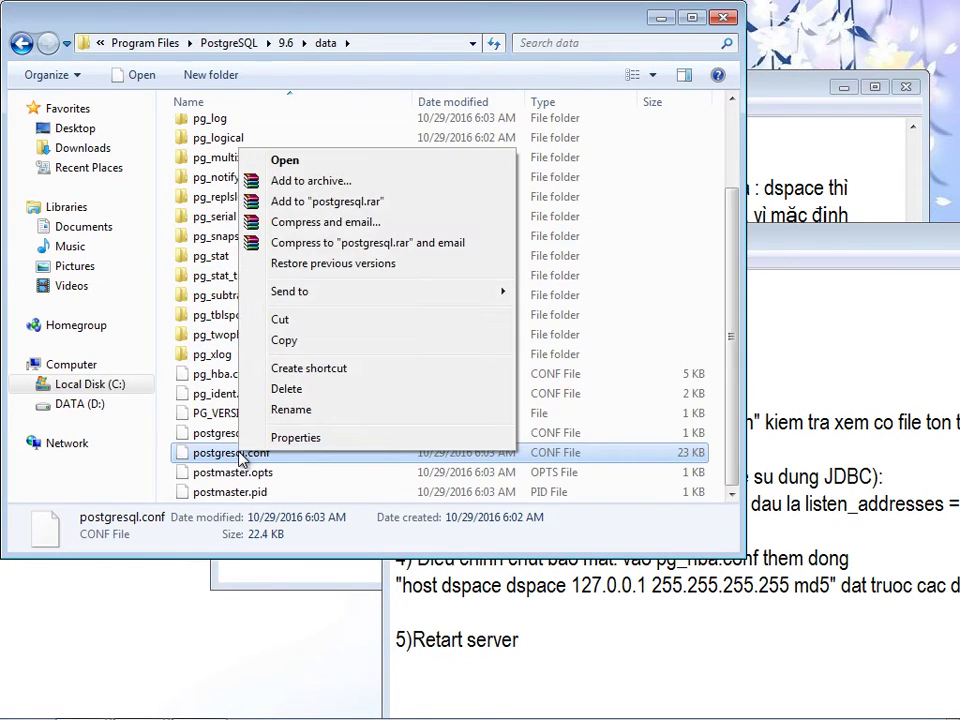
# - Open postgresql.conf in WordPad by choosing it from the Open with program list
pyautogui.click(305, 162)
pyautogui.click(438, 419)
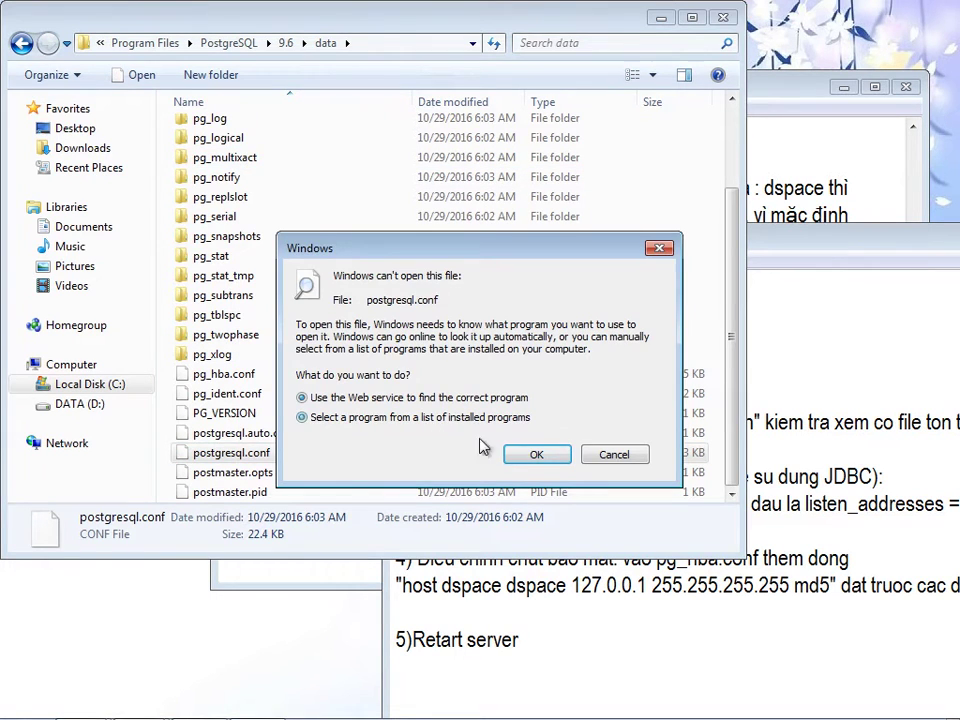
pyautogui.click(537, 455)
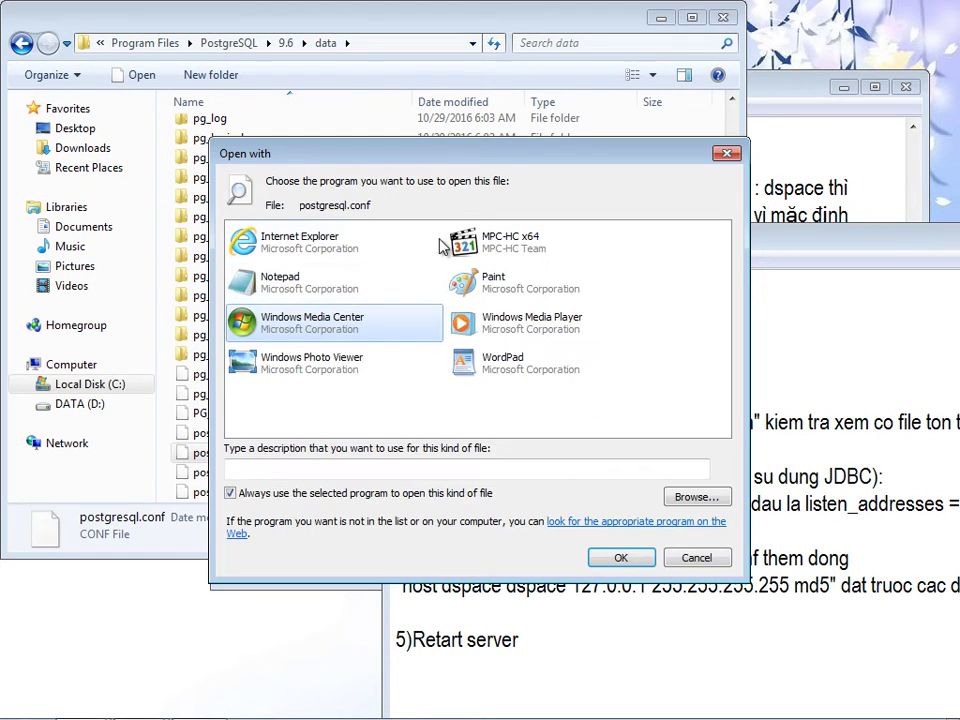
pyautogui.click(478, 370)
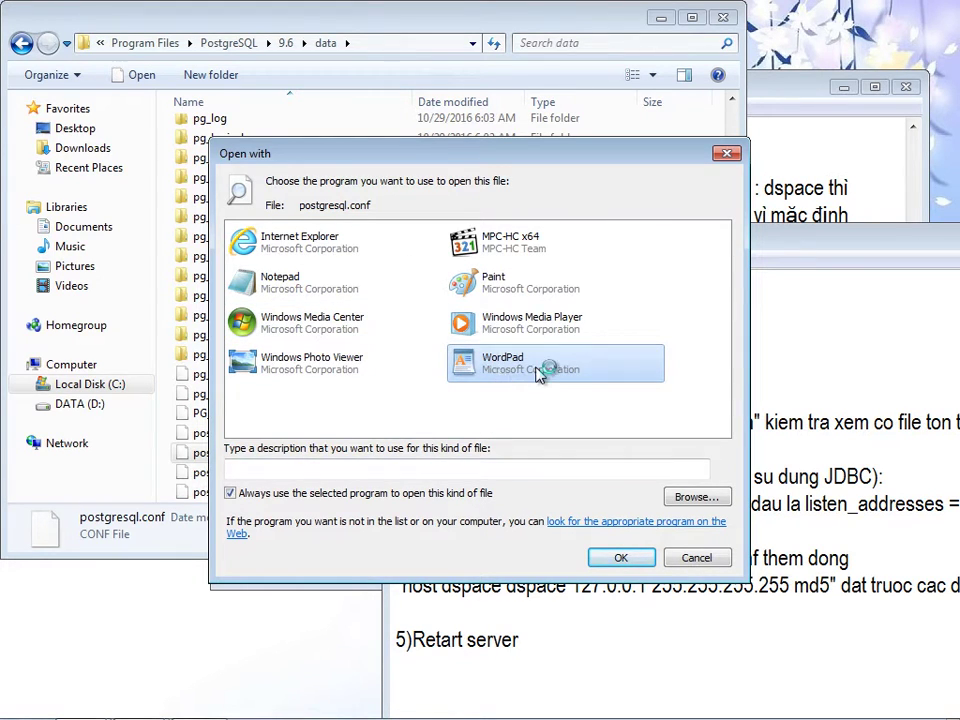
pyautogui.click(594, 558)
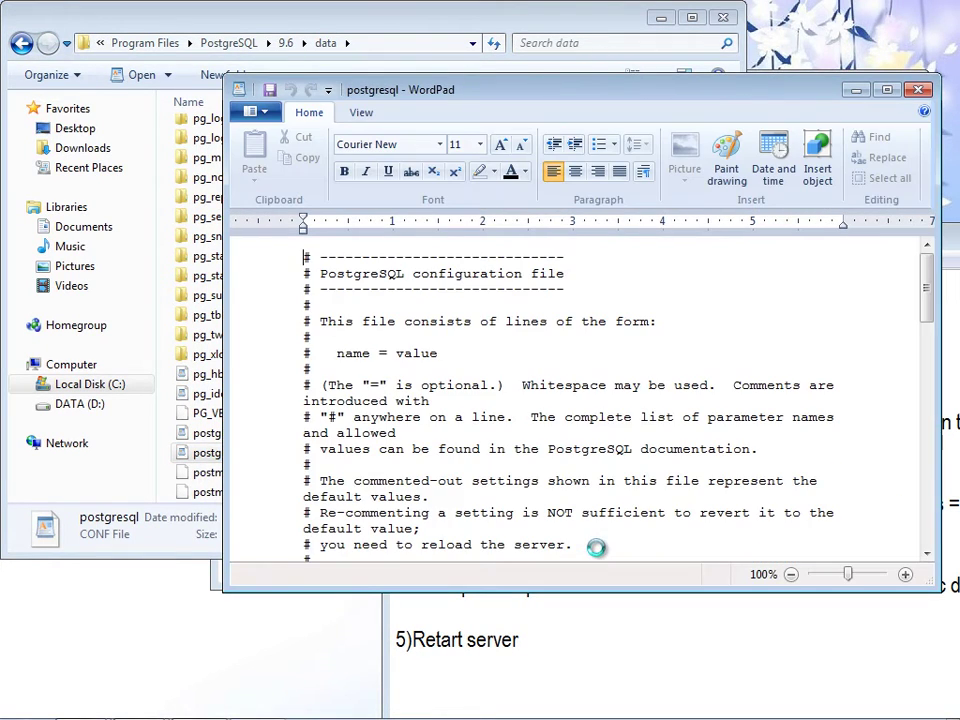
# - Scroll to listen_addresses and select its '*' value, which is already set
pyautogui.moveTo(579, 94); pyautogui.dragTo(488, 98)
pyautogui.moveTo(834, 270); pyautogui.dragTo(842, 290)
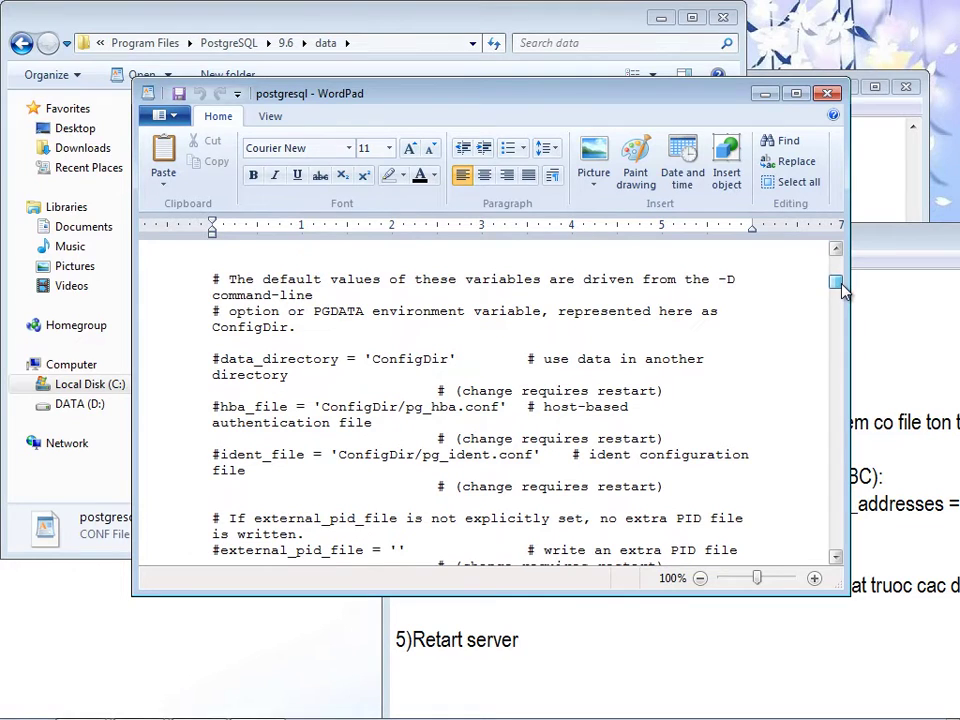
pyautogui.moveTo(842, 290); pyautogui.dragTo(846, 298)
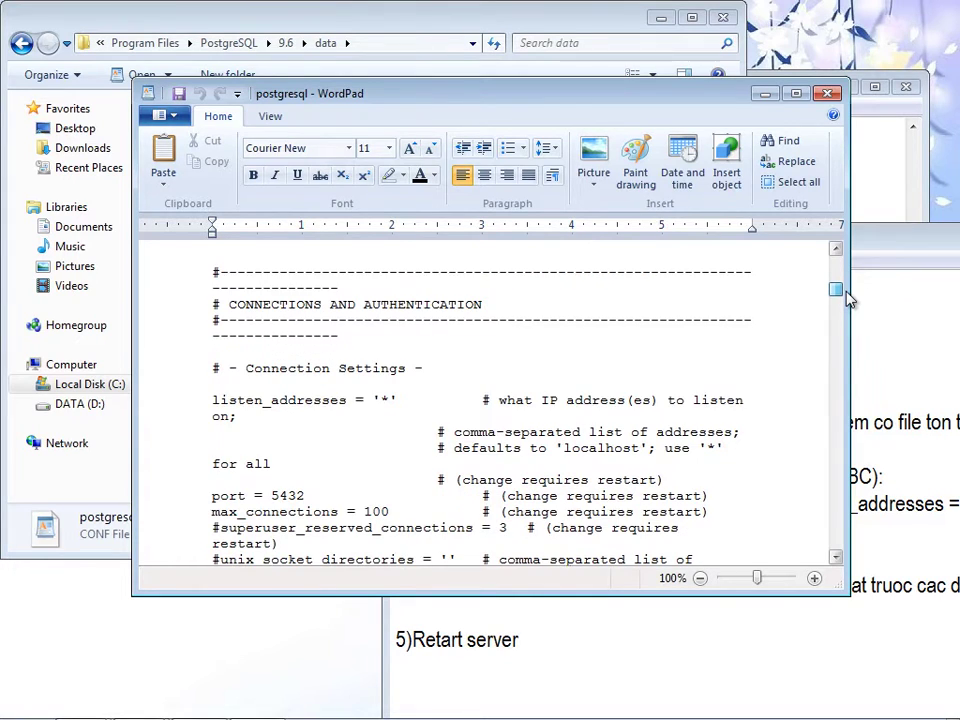
pyautogui.moveTo(214, 400); pyautogui.dragTo(234, 416)
pyautogui.click(346, 400)
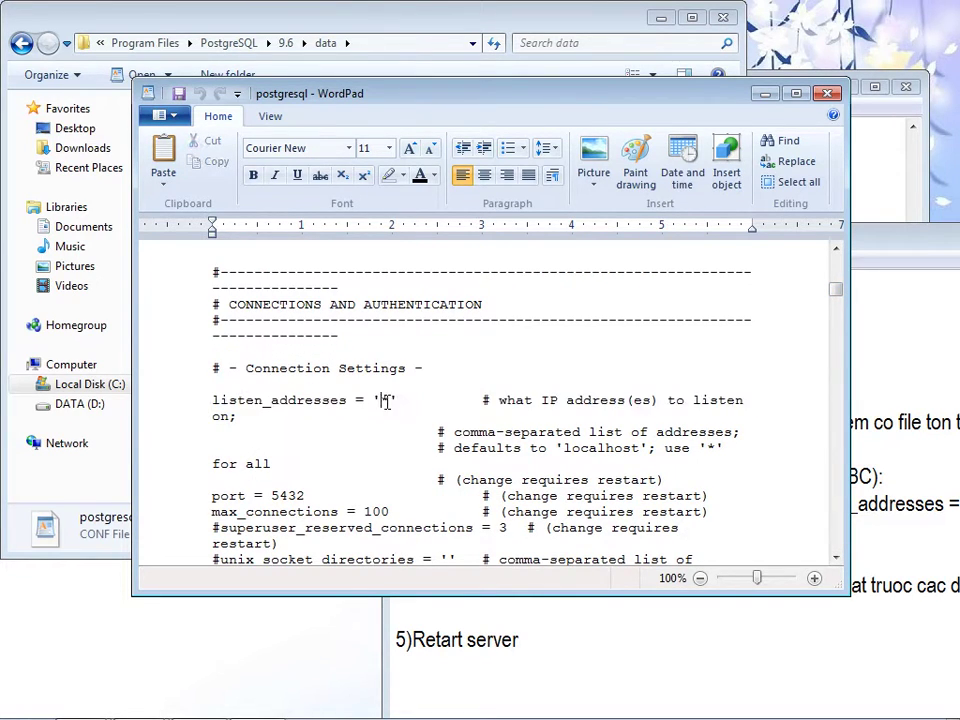
pyautogui.moveTo(390, 401); pyautogui.dragTo(380, 401)
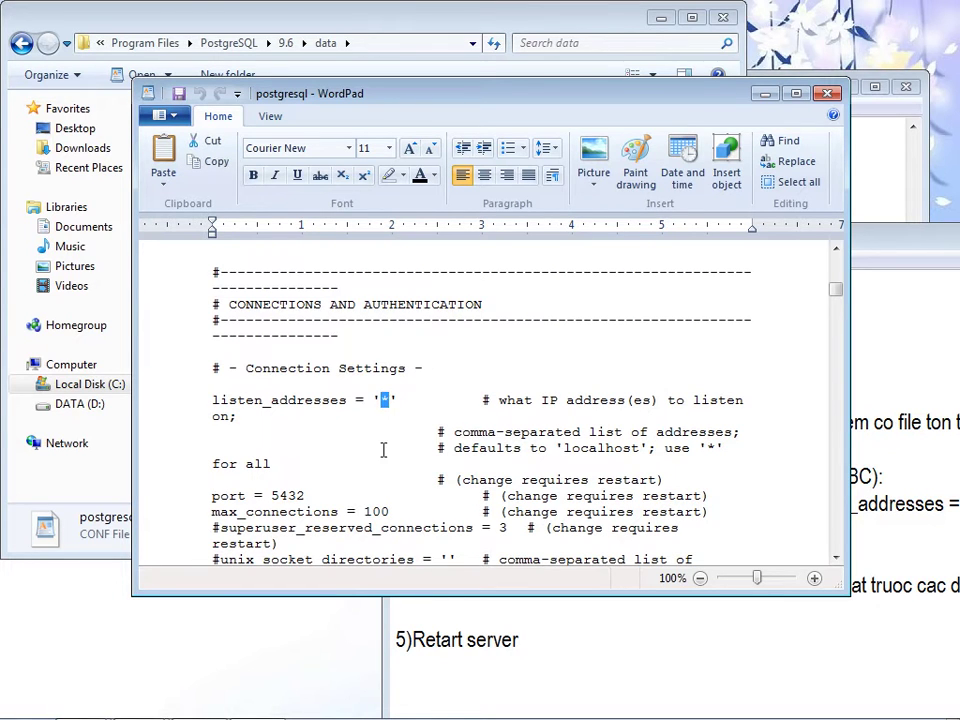
pyautogui.click(572, 655)
pyautogui.moveTo(606, 248); pyautogui.dragTo(472, 240)
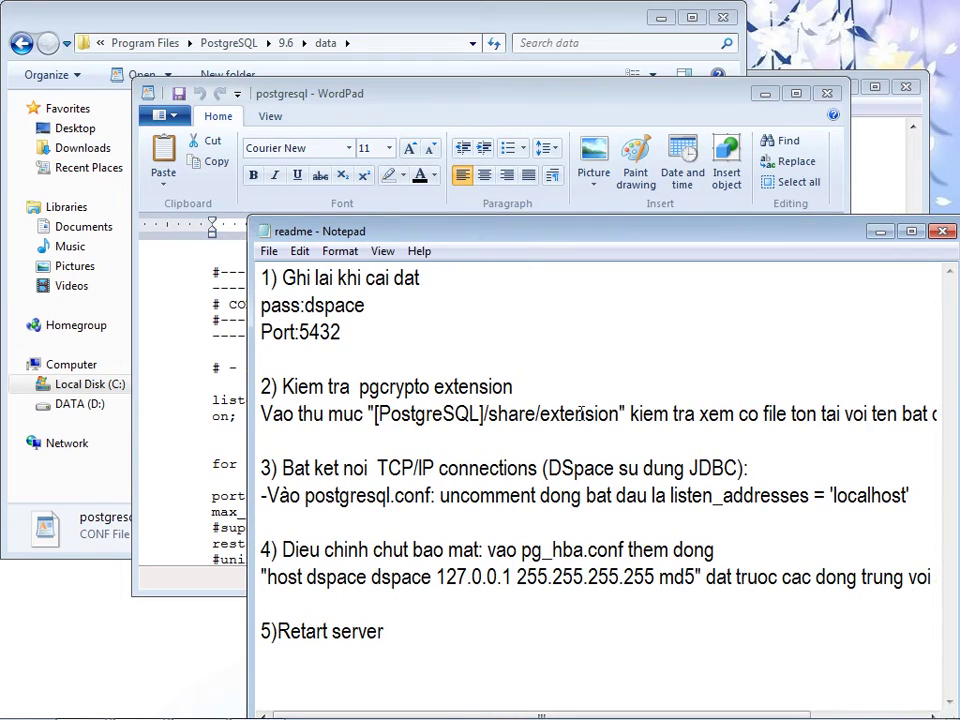
# - Add the note "-'*' la lắng nghe tat cả kể cả local host, cứ để thế" under the listen_addresses step
pyautogui.click(605, 527)
pyautogui.press('Return')
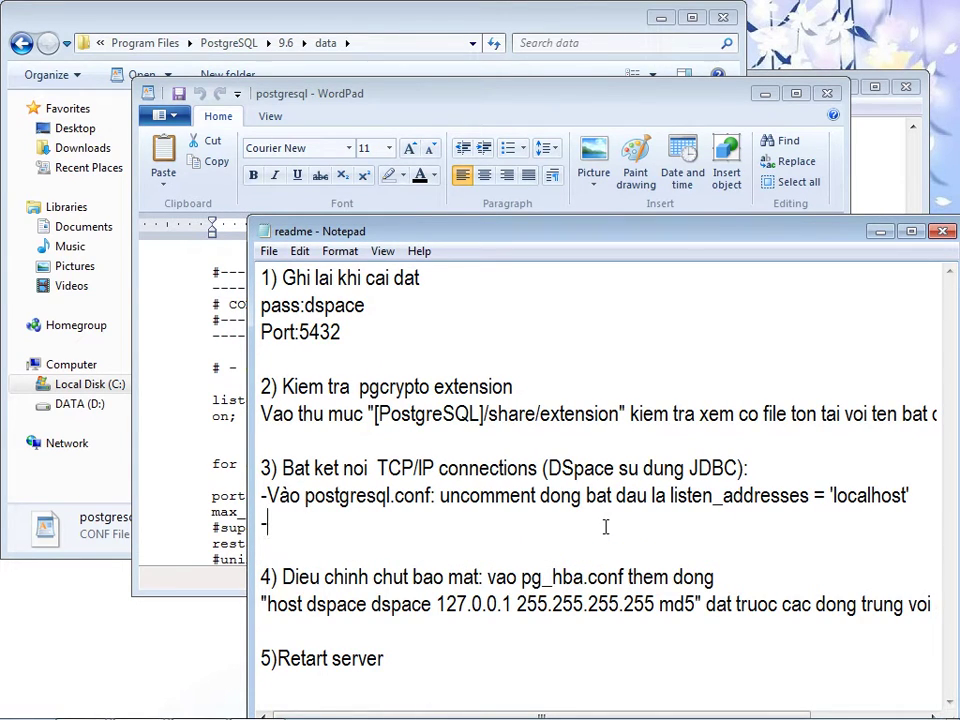
pyautogui.write("-'*' la")
pyautogui.write(' lắng ng')
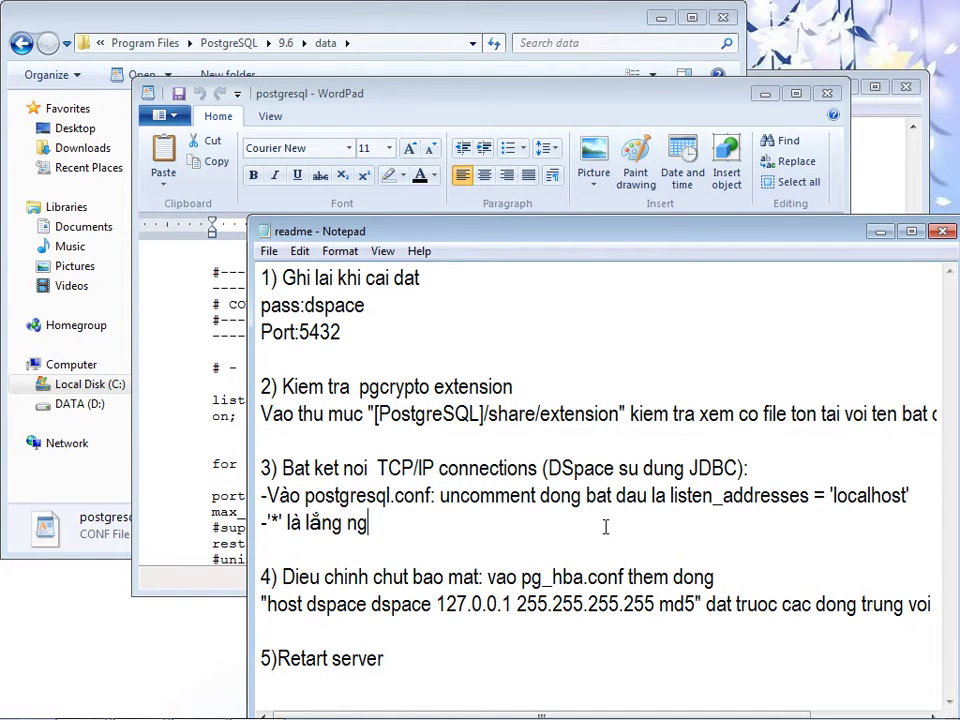
pyautogui.write('he tat cả k')
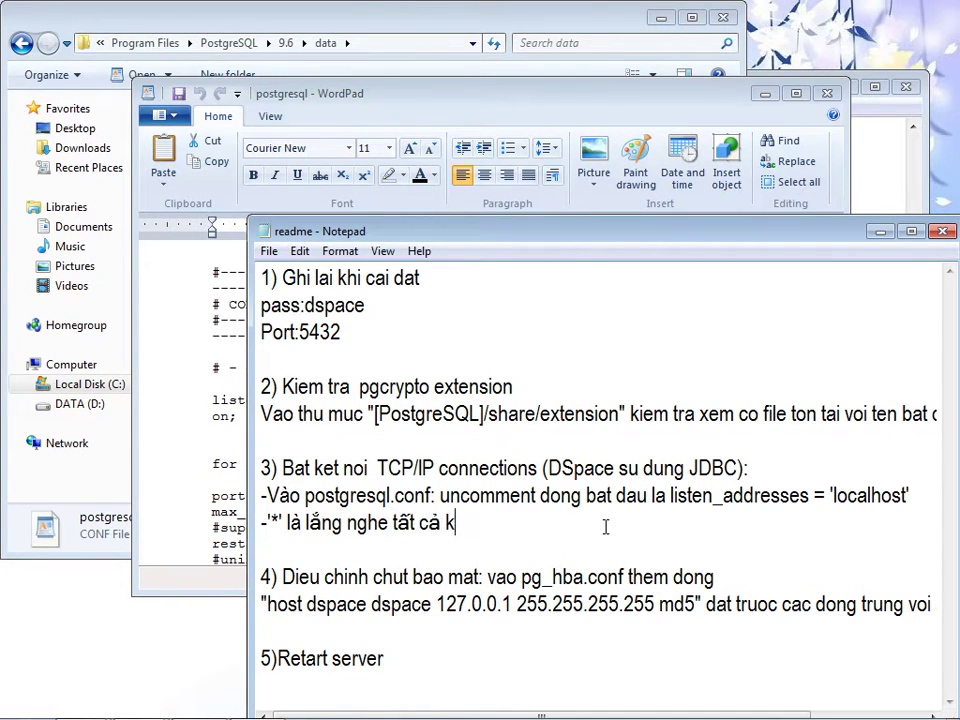
pyautogui.write('ể cả local')
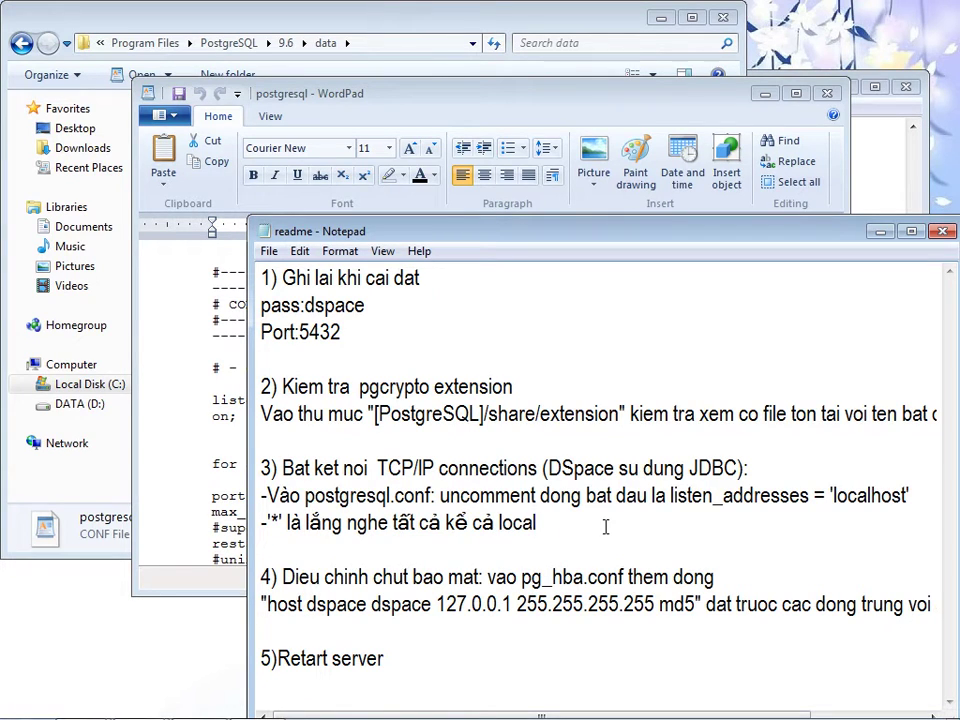
pyautogui.write(' host, cứ để thế')
# - Save and close postgresql.conf in WordPad
pyautogui.click(227, 453)
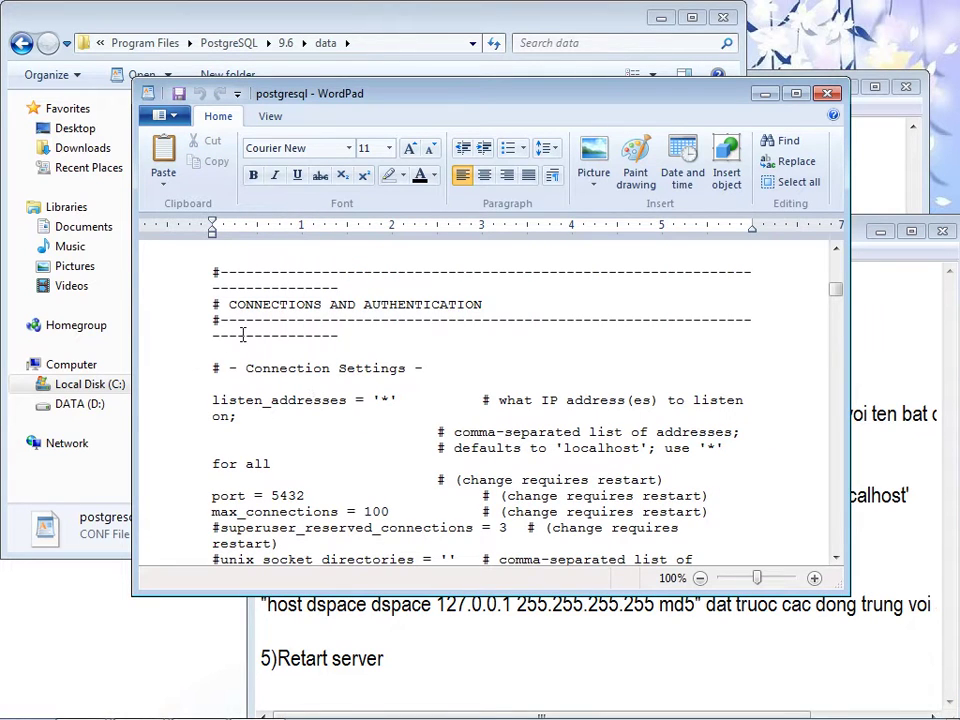
pyautogui.click(435, 692)
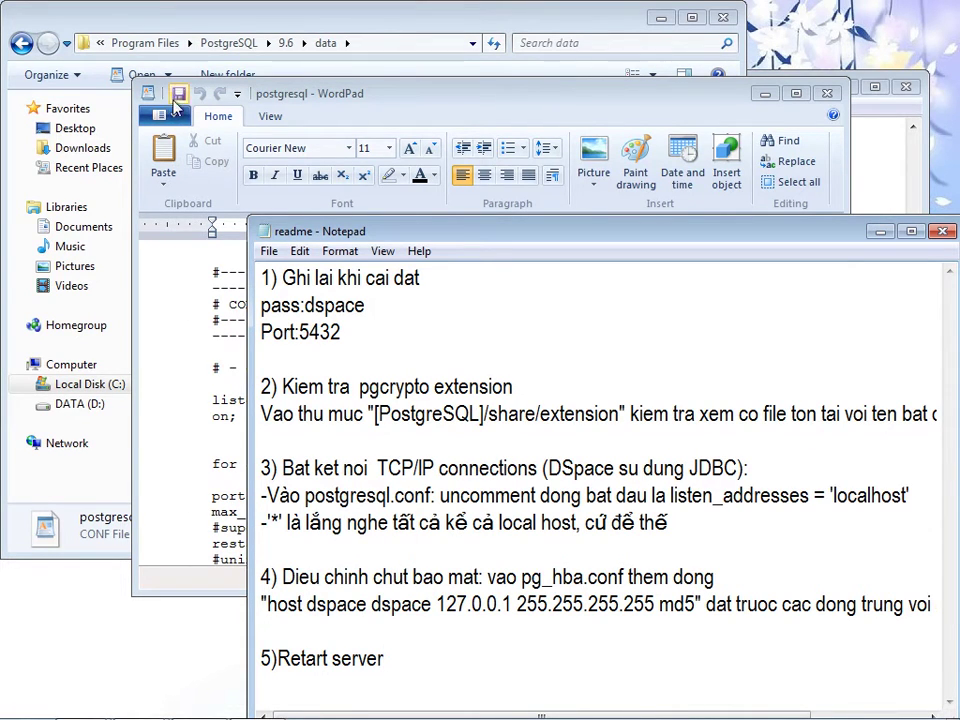
pyautogui.click(179, 95)
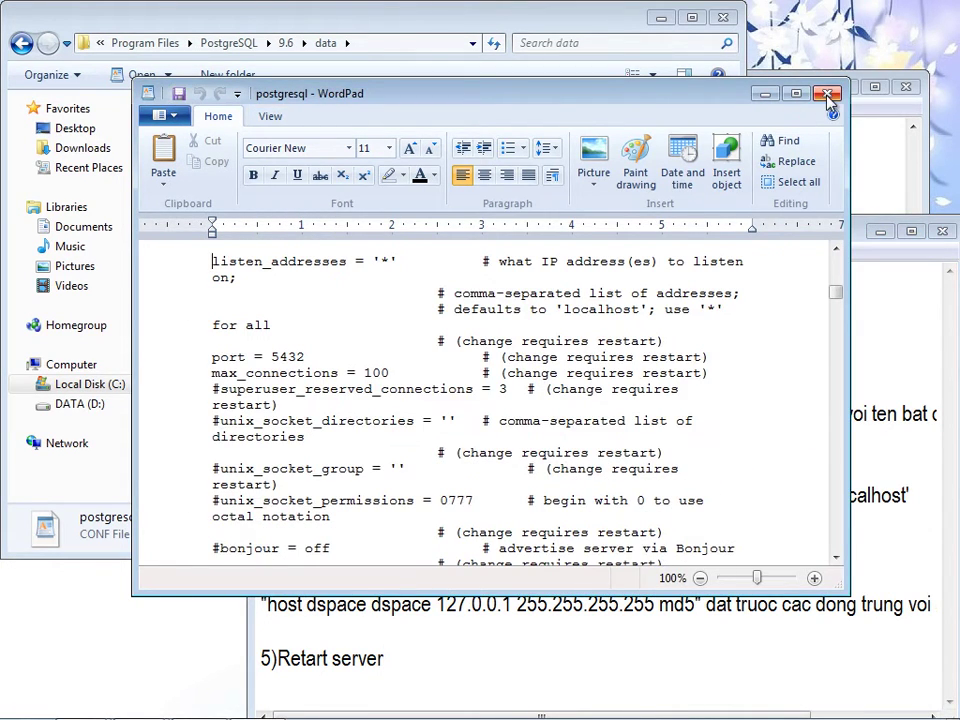
pyautogui.click(827, 93)
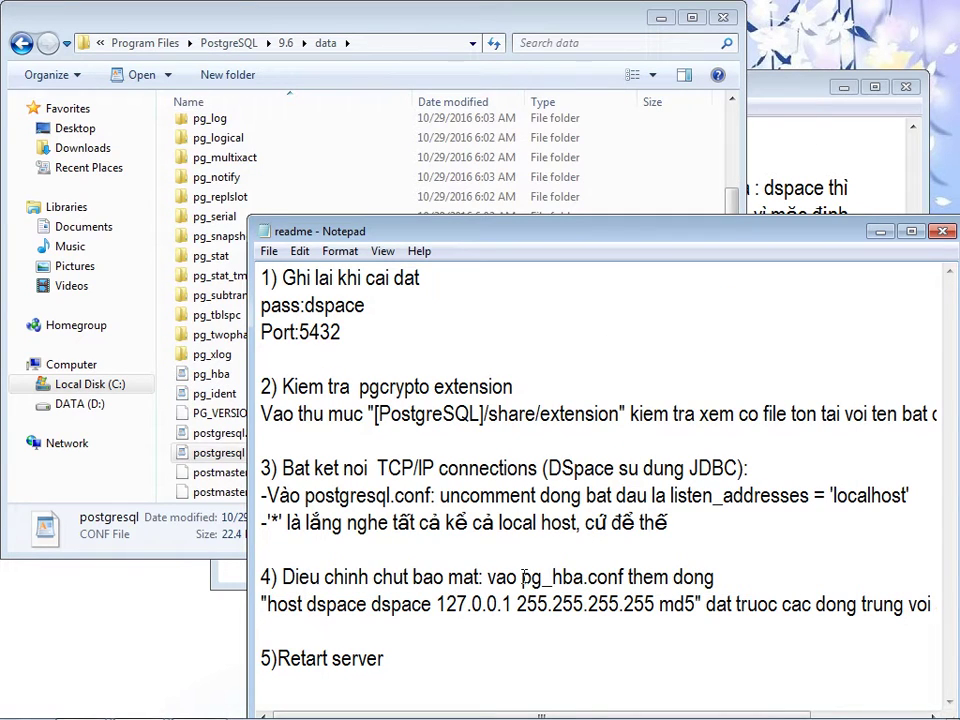
# - Copy the 'host dspace dspace 127.0.0.1 255.255.255.255 md5' line from the readme
pyautogui.moveTo(267, 604); pyautogui.dragTo(697, 602)
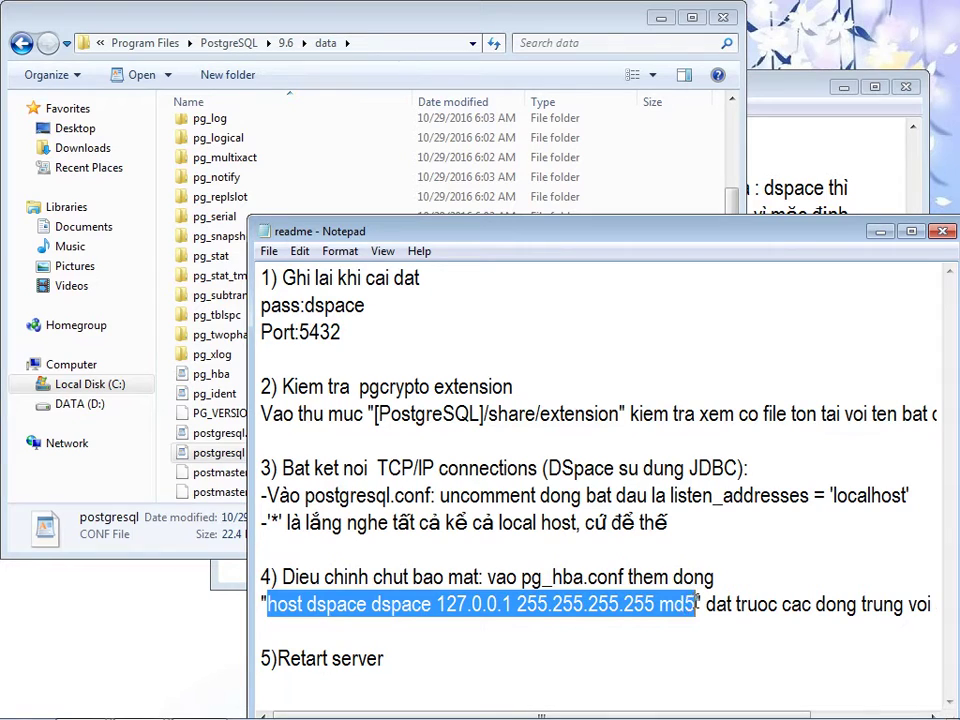
pyautogui.rightClick(697, 602)
pyautogui.click(739, 401)
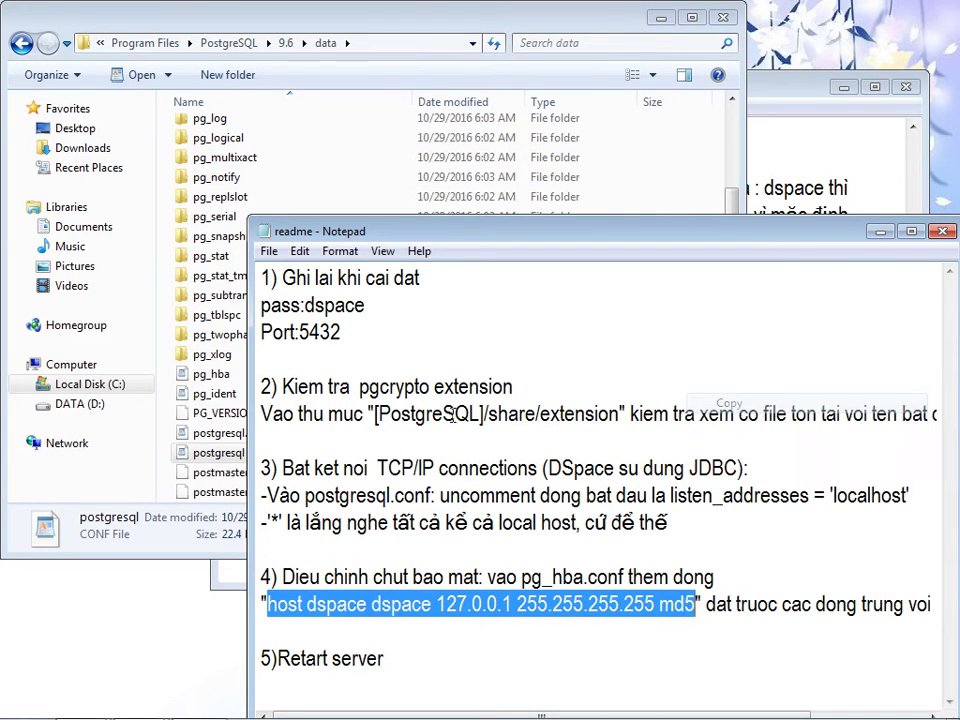
# - Open pg_hba.conf from the data folder in WordPad
pyautogui.click(199, 396)
pyautogui.click(205, 452)
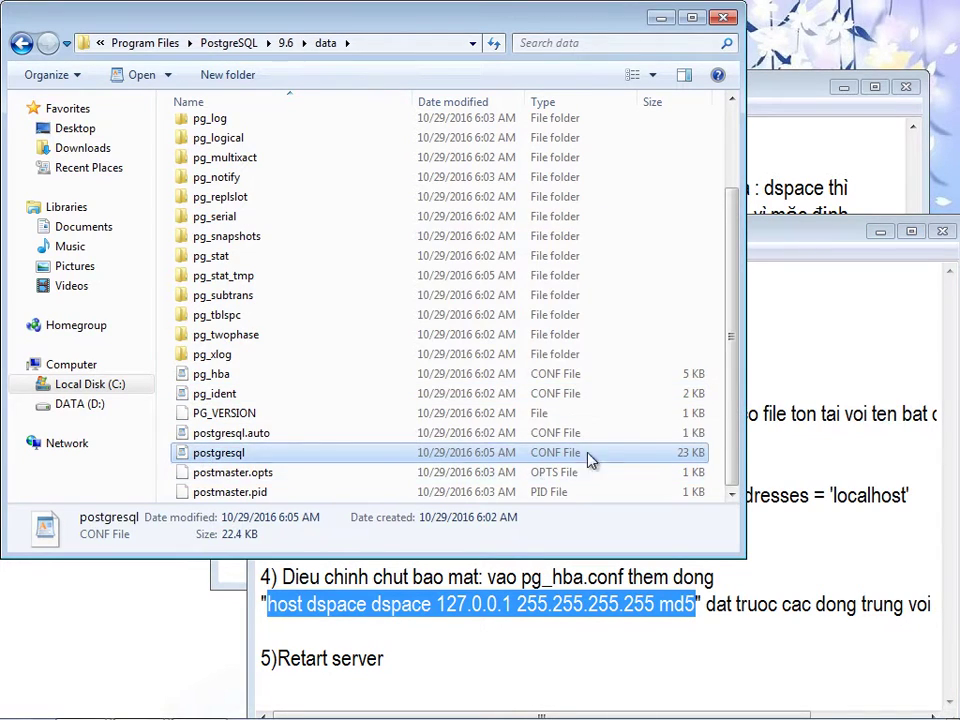
pyautogui.click(210, 376)
pyautogui.rightClick(205, 378)
pyautogui.click(256, 408)
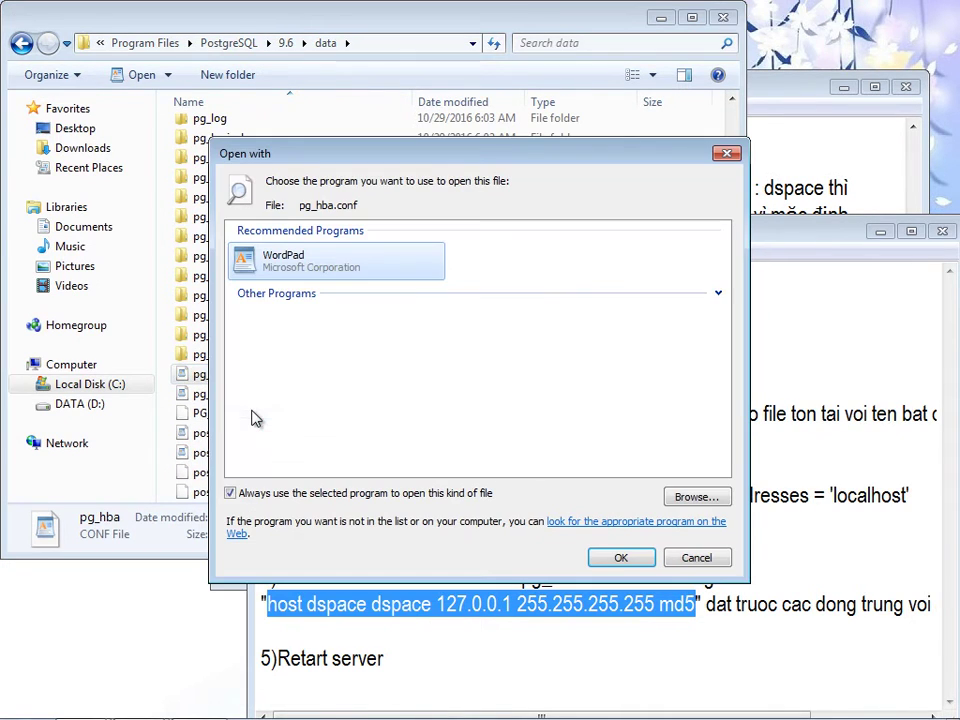
pyautogui.click(620, 557)
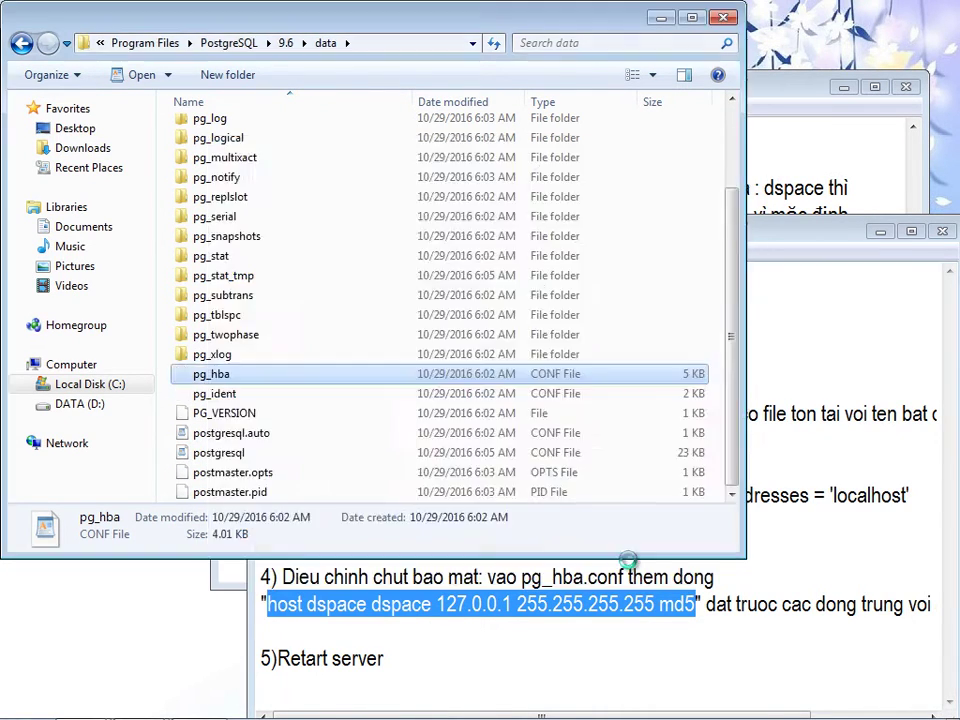
# - Paste the host line under the METHOD header, save pg_hba.conf, and close WordPad and the folder
pyautogui.moveTo(836, 270); pyautogui.dragTo(814, 553)
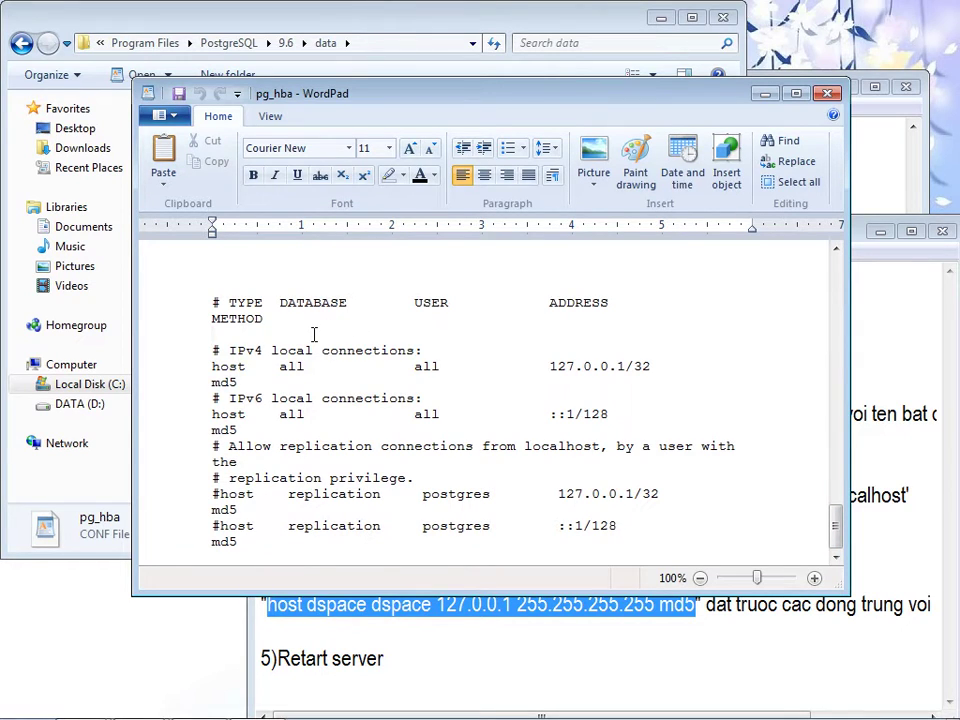
pyautogui.click(313, 334)
pyautogui.hotkey('ctrl', 'v')
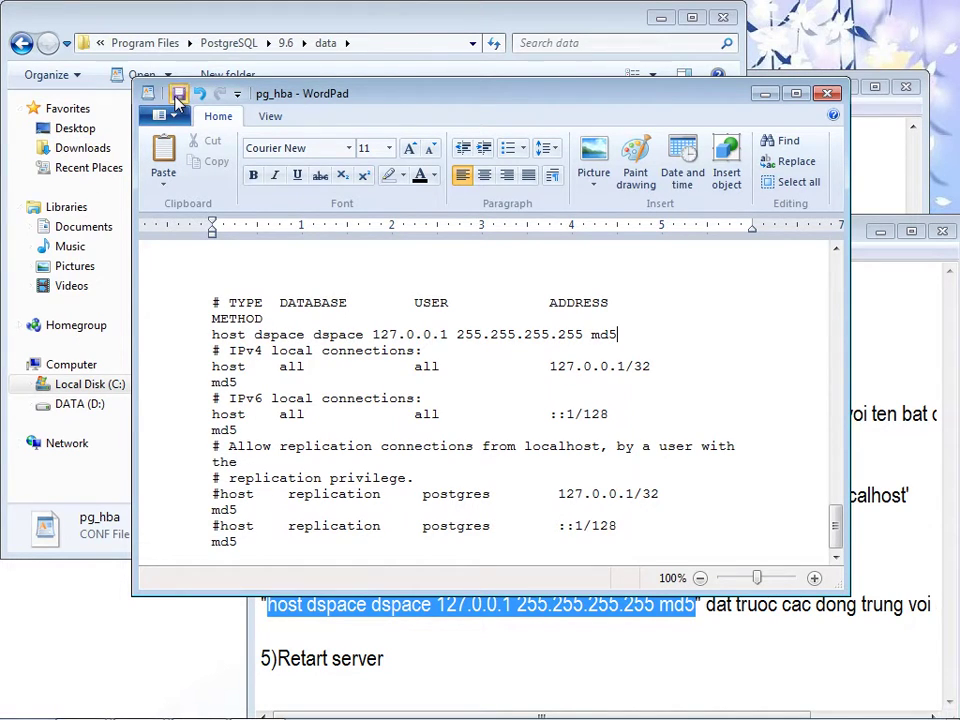
pyautogui.click(178, 95)
pyautogui.click(827, 93)
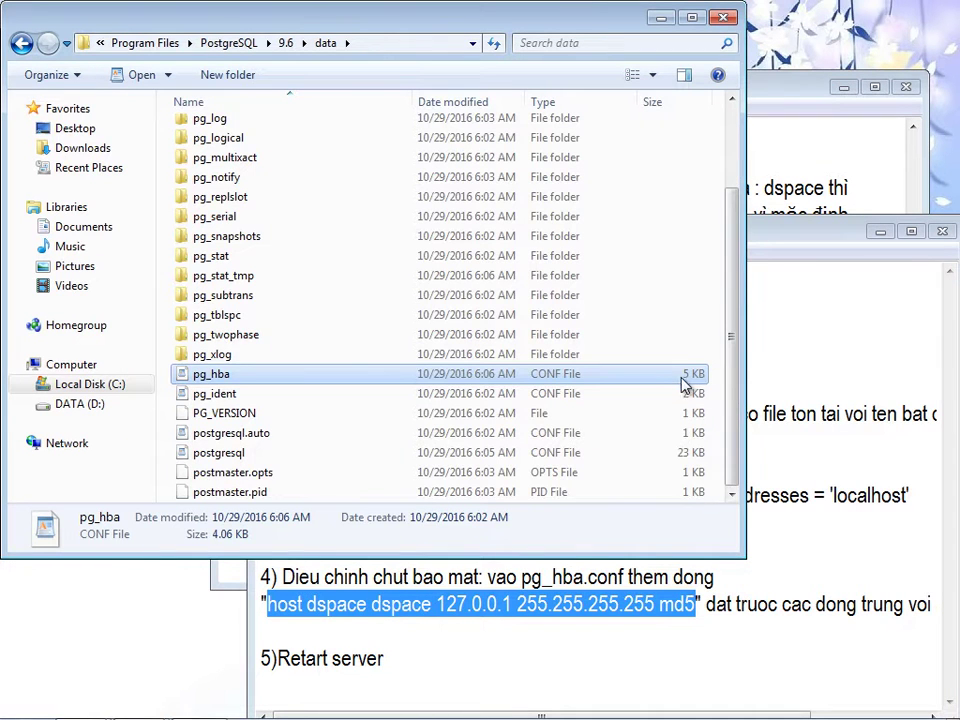
pyautogui.hotkey('alt', 'F4')
# - Close the readme notes without saving its changes
pyautogui.moveTo(764, 228); pyautogui.dragTo(628, 211)
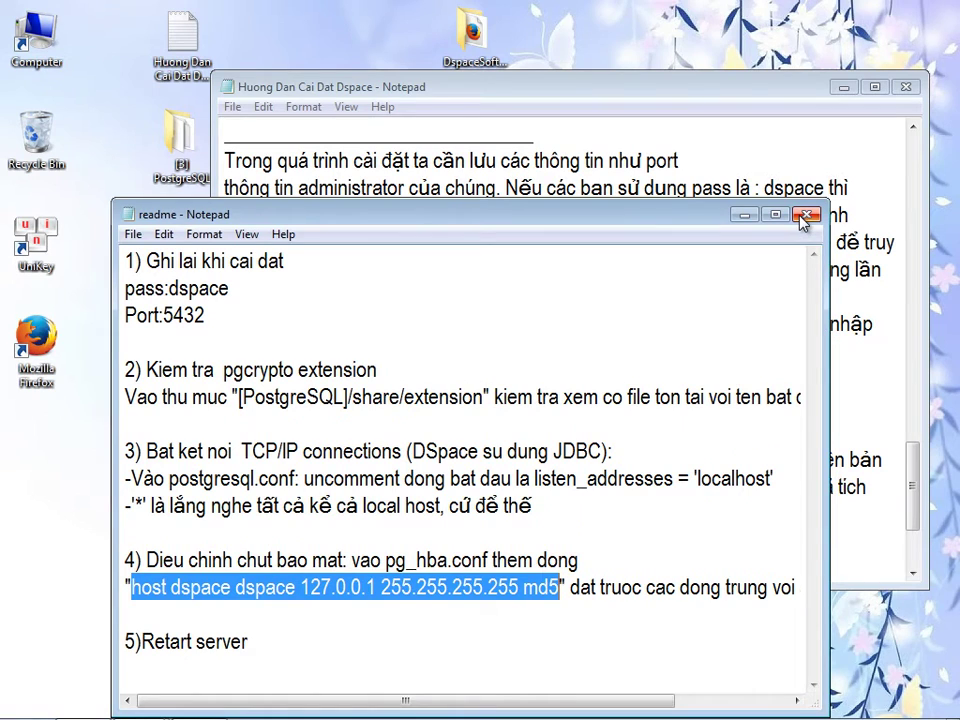
pyautogui.click(805, 215)
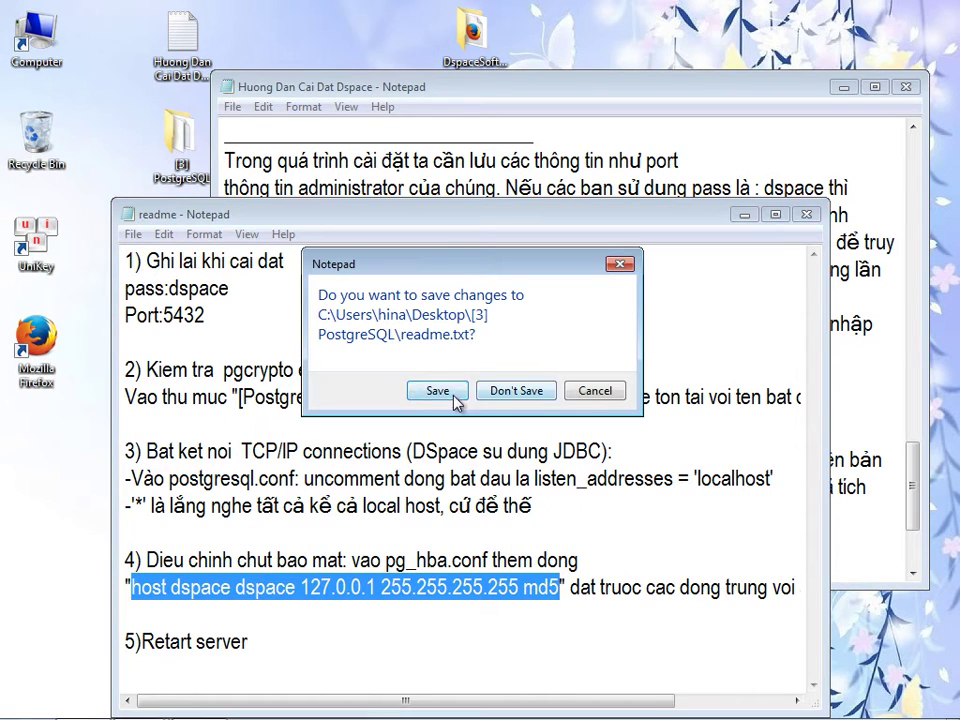
pyautogui.click(377, 392)
pyautogui.click(573, 459)
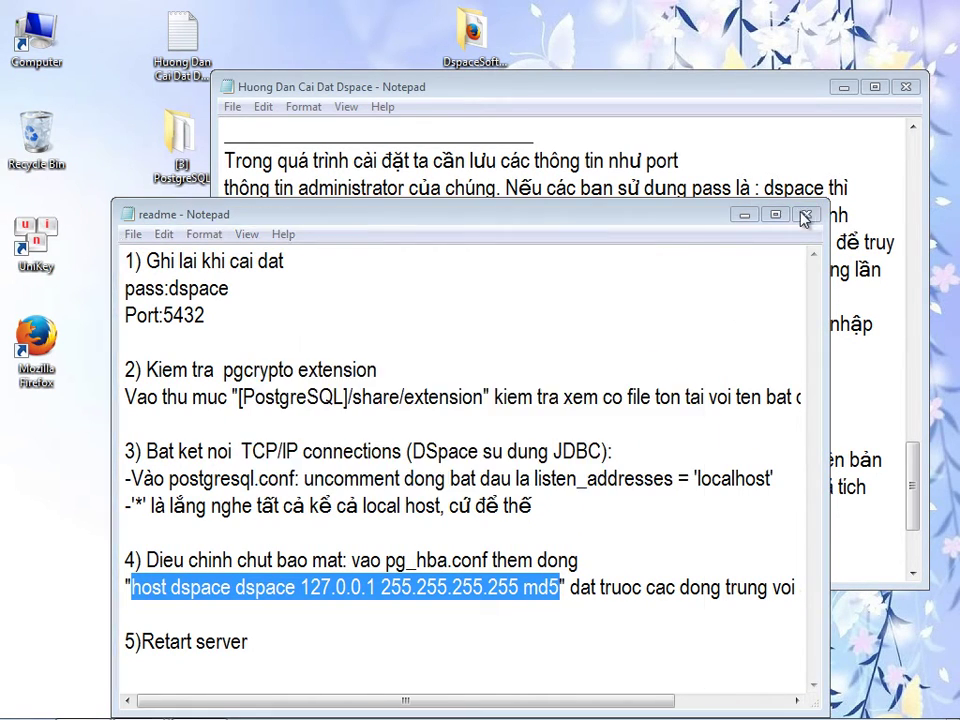
pyautogui.click(806, 215)
pyautogui.click(638, 657)
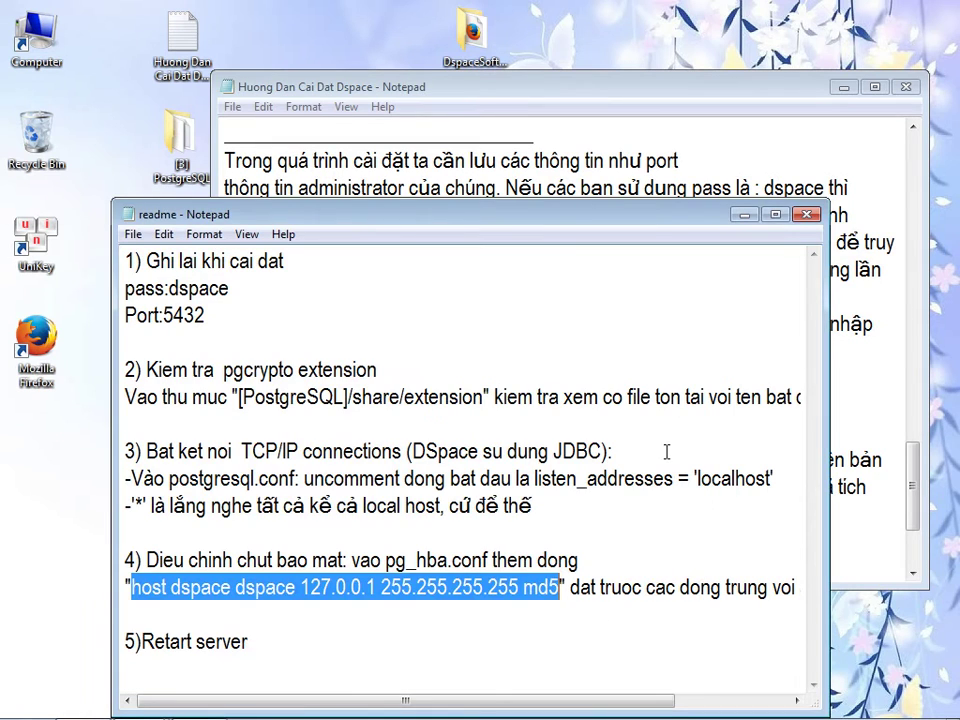
pyautogui.click(810, 215)
pyautogui.click(525, 392)
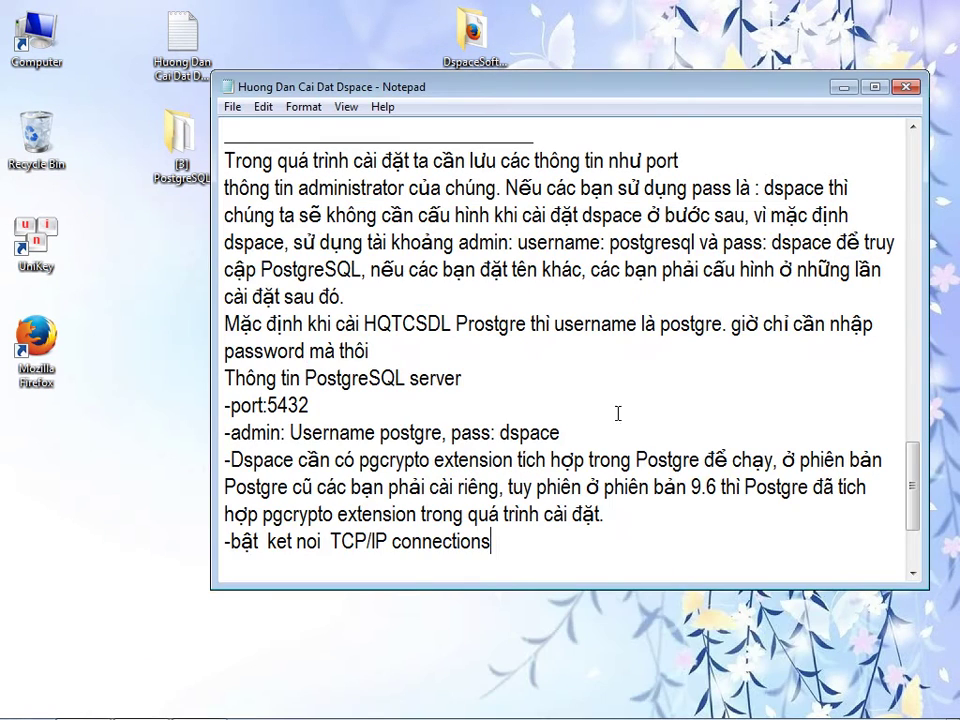
# - Add the line '-Restart PostgreSQL server' below the TCP/IP connections step in the guide
pyautogui.press('Return')
pyautogui.write('-ba')
pyautogui.press('BackSpace')
pyautogui.press('BackSpace')
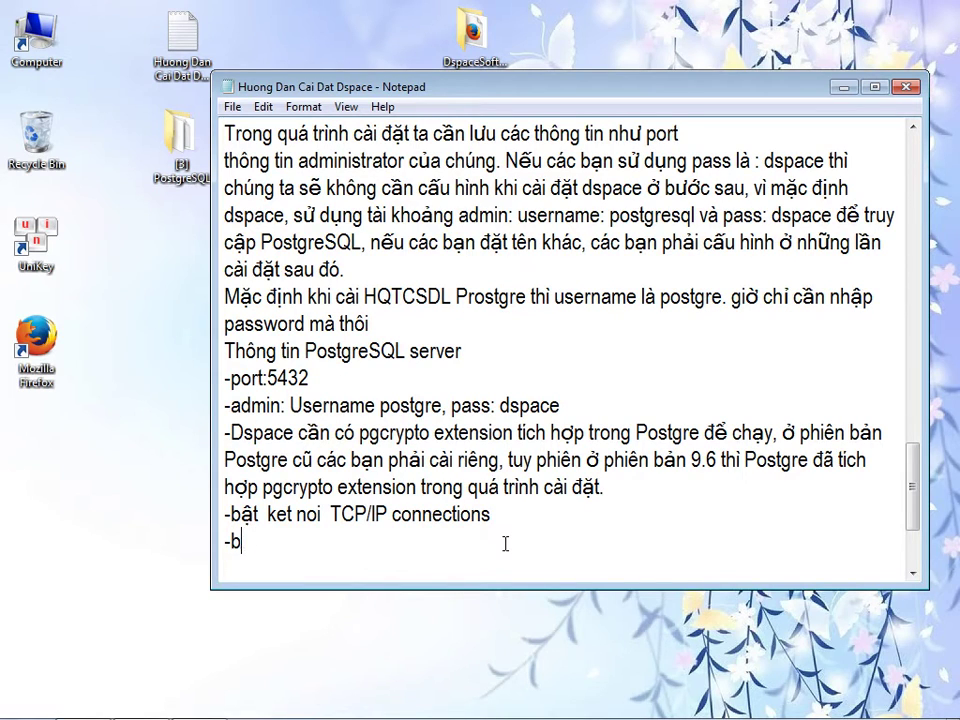
pyautogui.write('chạy trình qua')
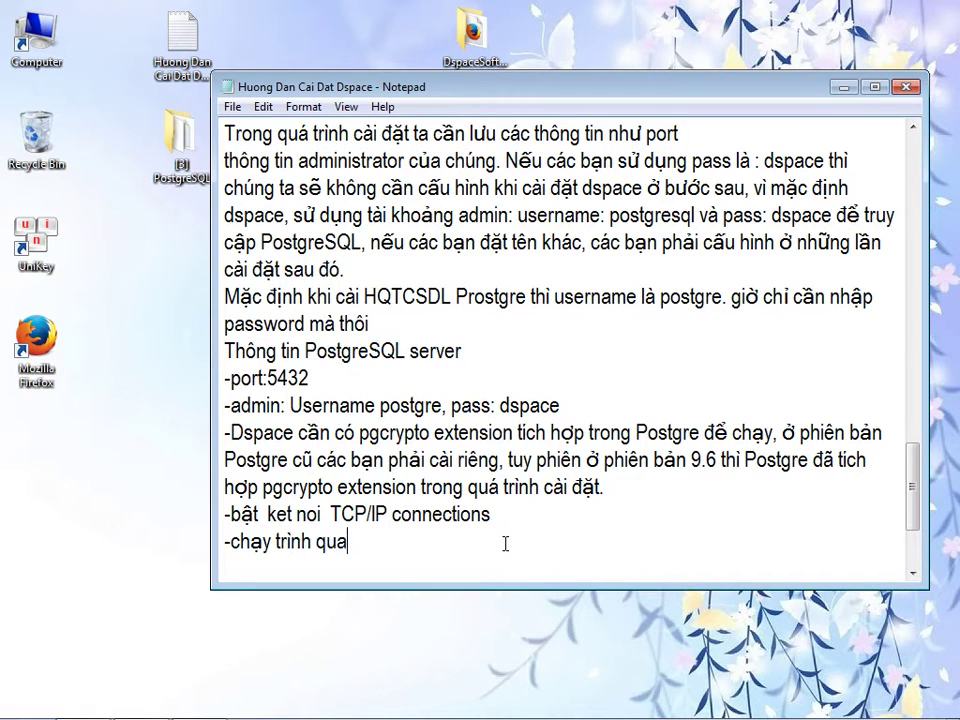
pyautogui.press('BackSpace')
pyautogui.write('anr')
pyautogui.press('BackSpace')
pyautogui.press('BackSpace')
pyautogui.press('BackSpace')
pyautogui.press('BackSpace')
pyautogui.press('BackSpace')
pyautogui.press('BackSpace')
pyautogui.press('BackSpace')
pyautogui.press('BackSpace')
pyautogui.press('BackSpace')
pyautogui.press('BackSpace')
pyautogui.press('BackSpace')
pyautogui.press('BackSpace')
pyautogui.press('BackSpace')
pyautogui.press('BackSpace')
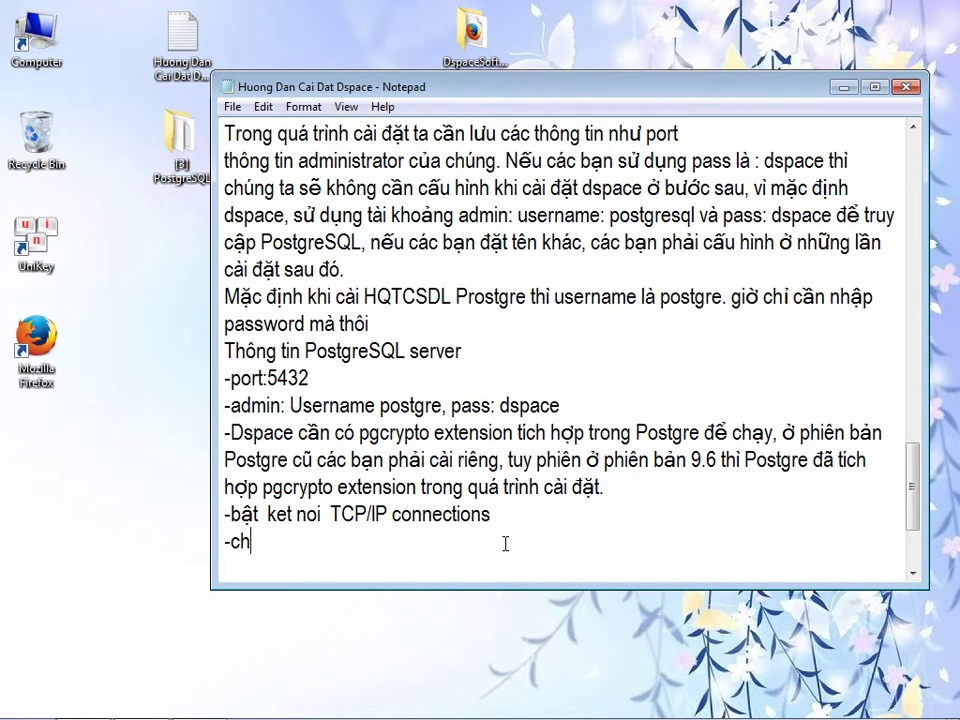
pyautogui.write('Restart Postgre')
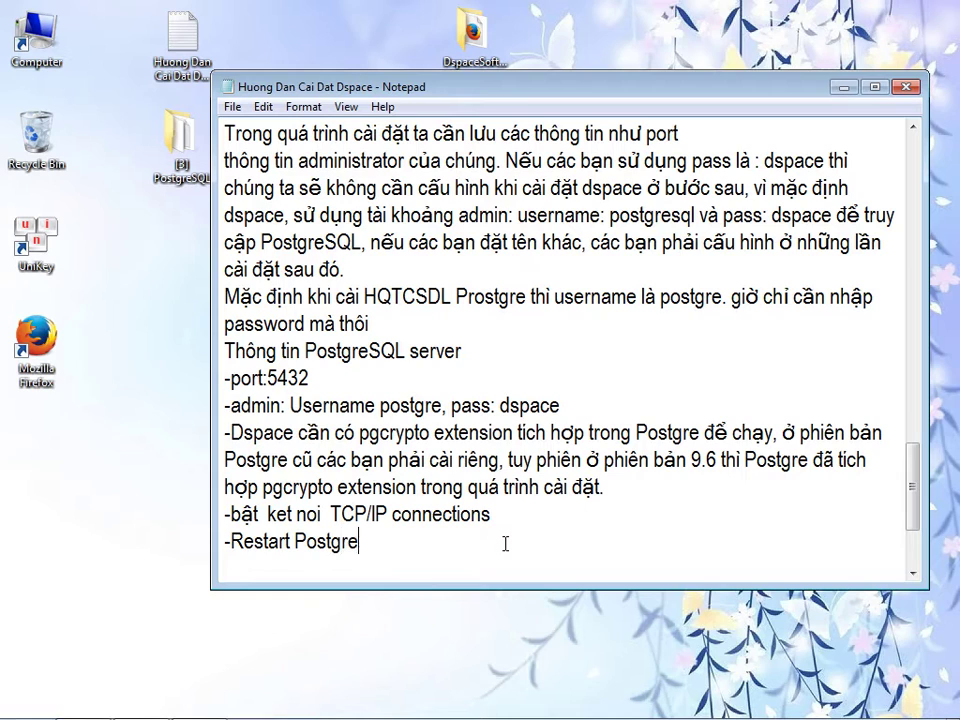
pyautogui.write('SQL ser')
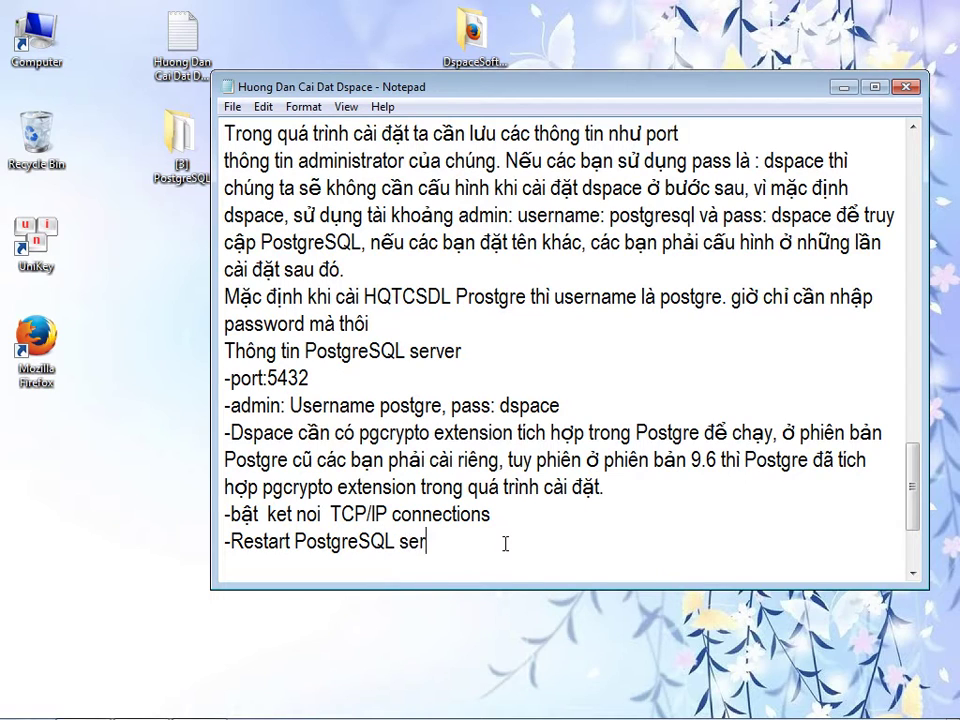
pyautogui.write('ver')
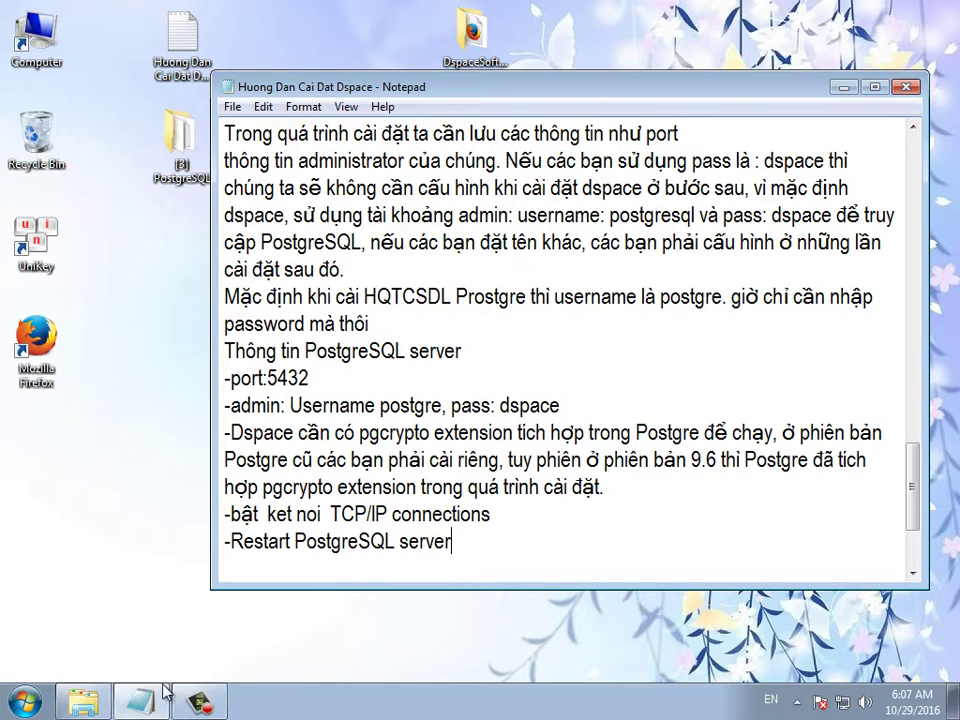
# - Go through Control Panel > System and Security > Administrative Tools and launch Services
pyautogui.click(22, 705)
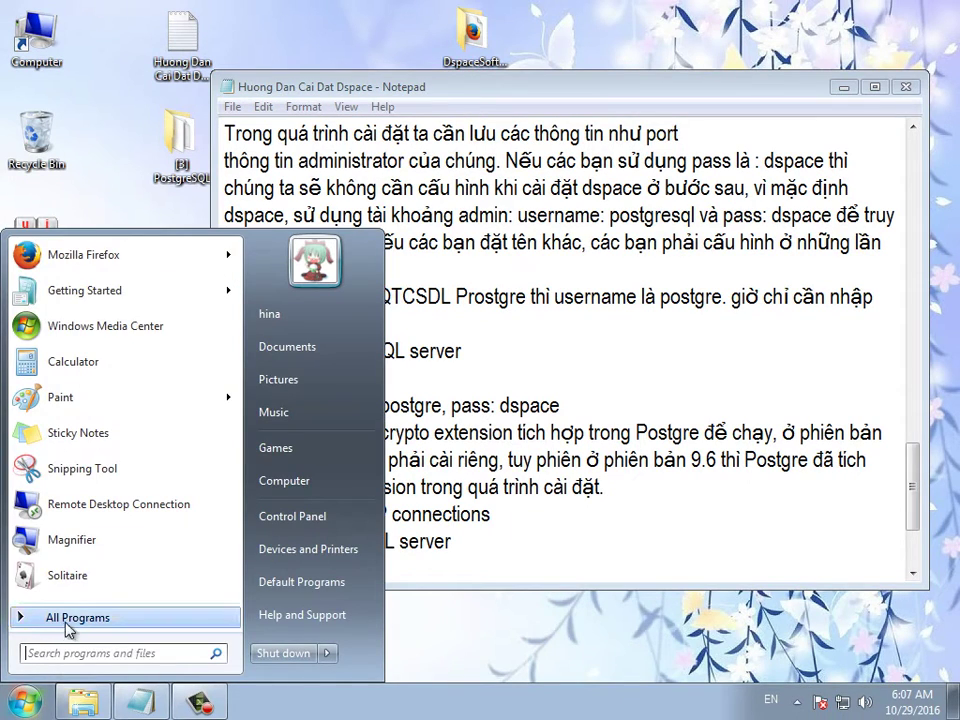
pyautogui.click(57, 37)
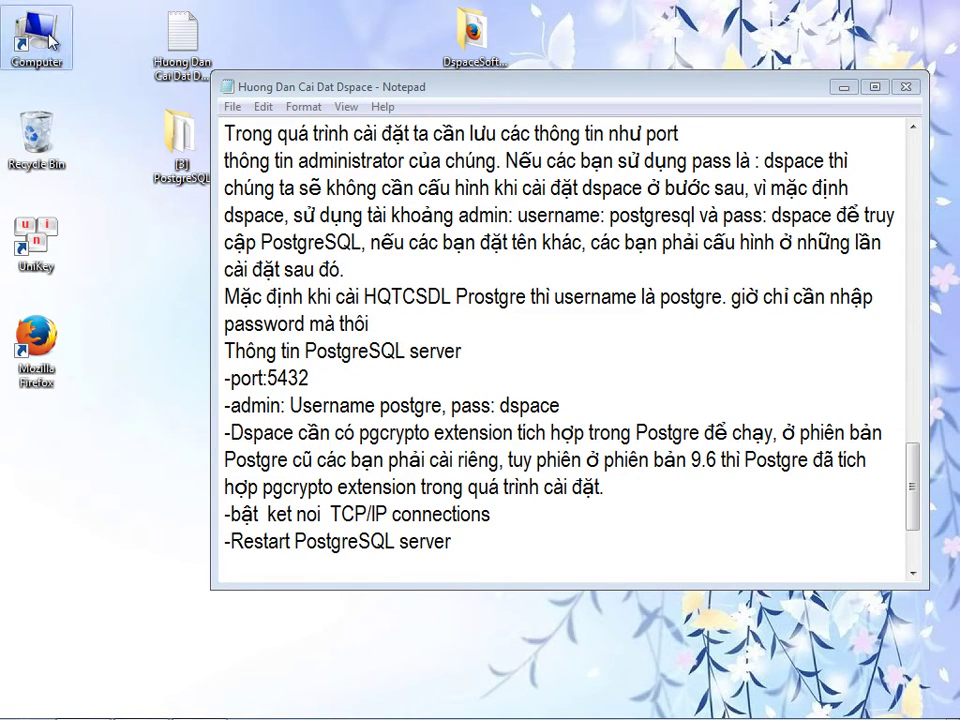
pyautogui.doubleClick(50, 40)
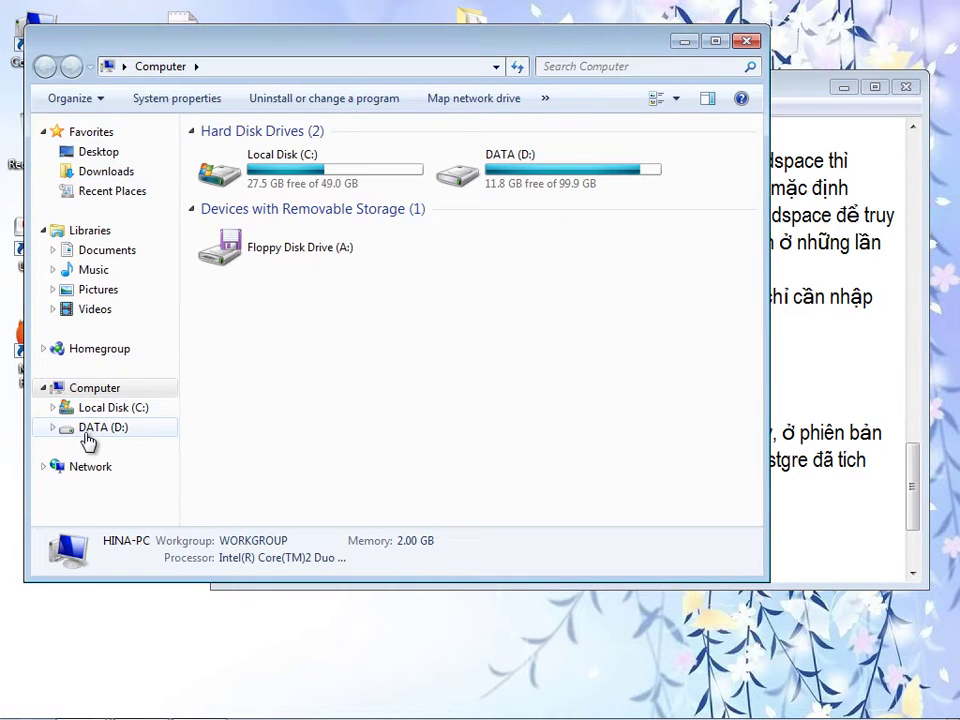
pyautogui.click(24, 700)
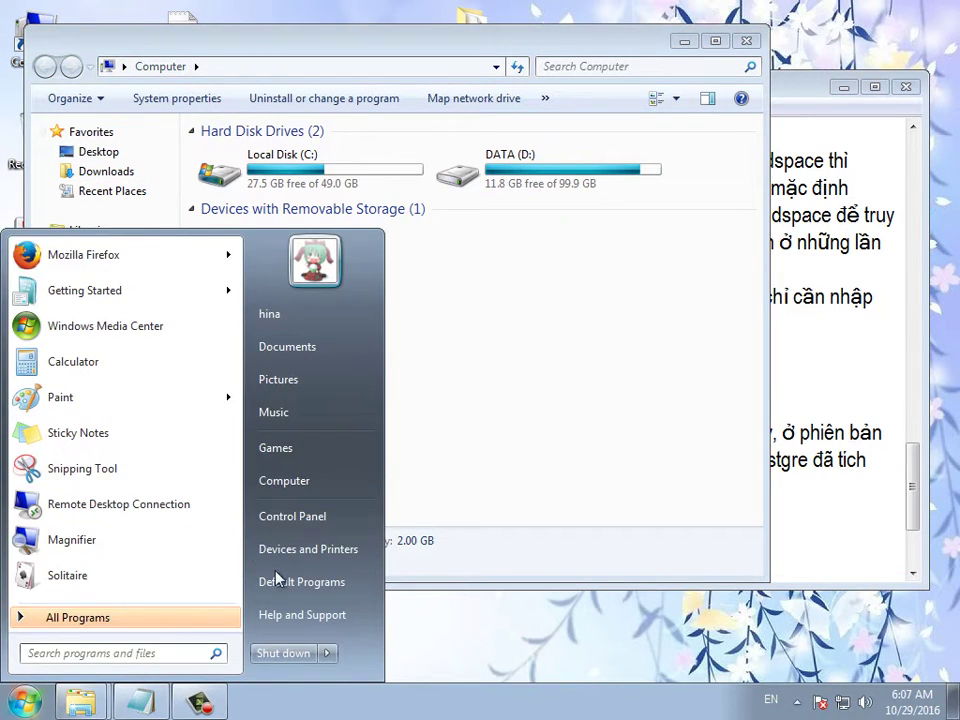
pyautogui.click(291, 519)
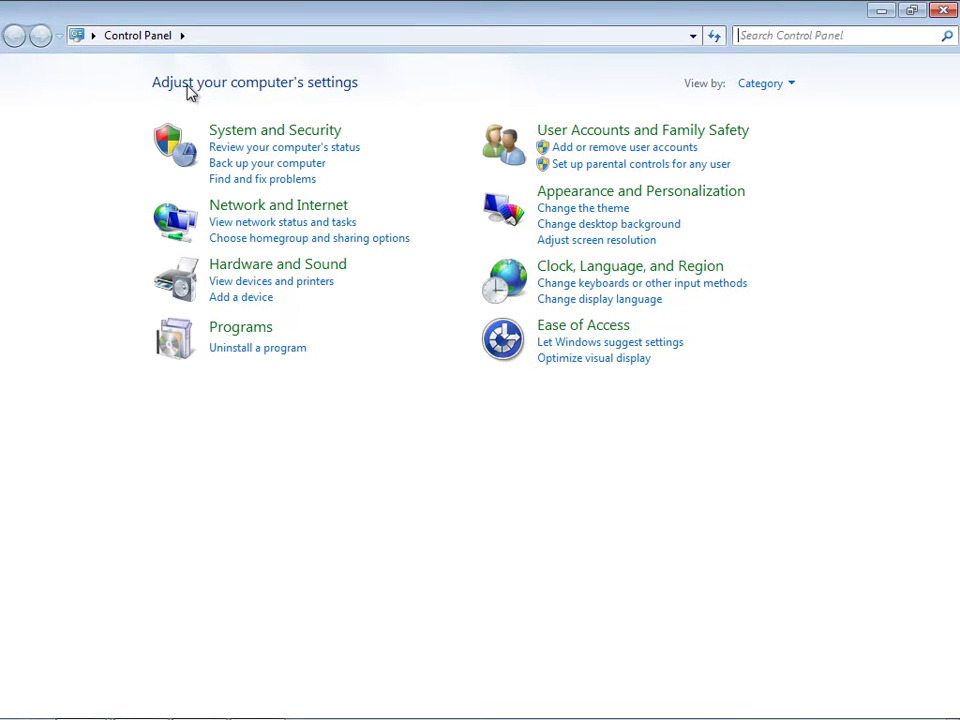
pyautogui.click(274, 134)
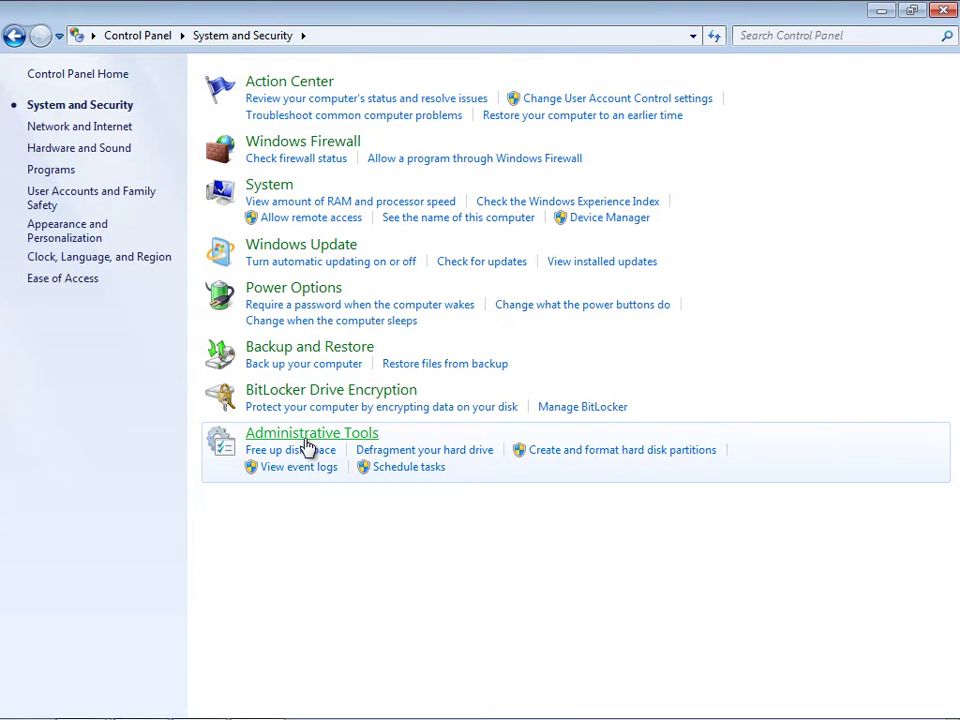
pyautogui.click(305, 436)
pyautogui.doubleClick(212, 280)
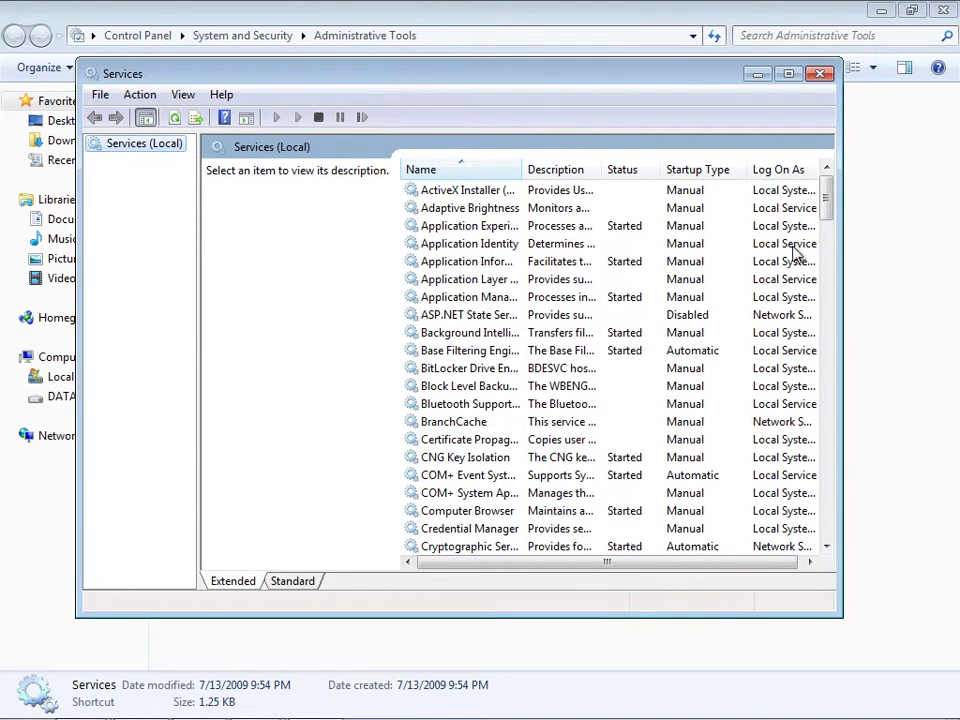
# - Stop and restart the postgresql-x64-9.6 service, then close Services and Administrative Tools
pyautogui.moveTo(826, 222); pyautogui.dragTo(826, 370)
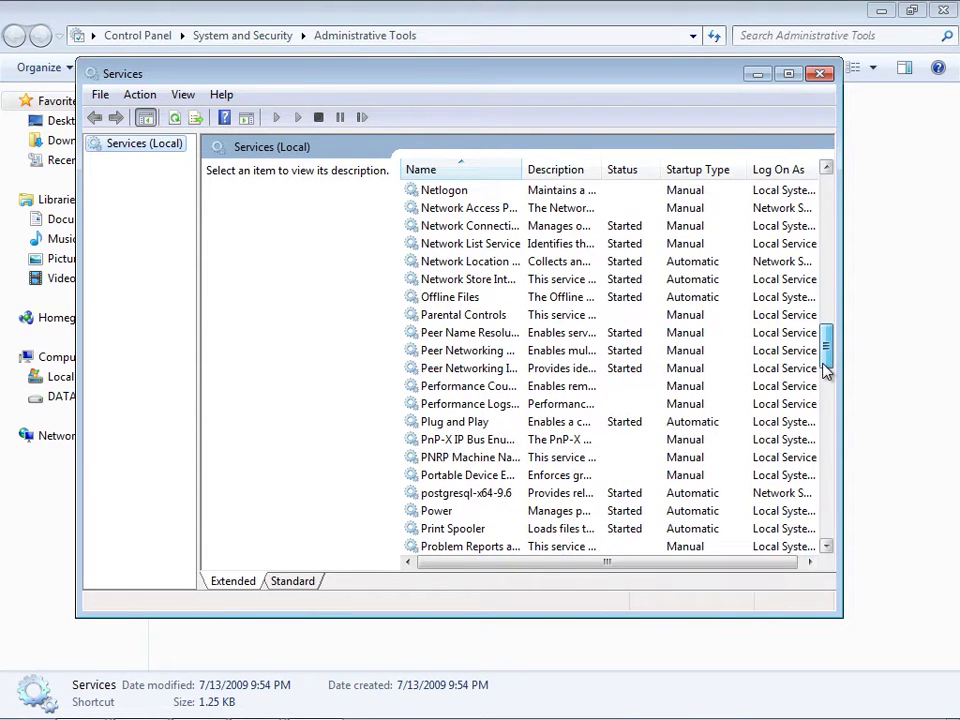
pyautogui.click(477, 494)
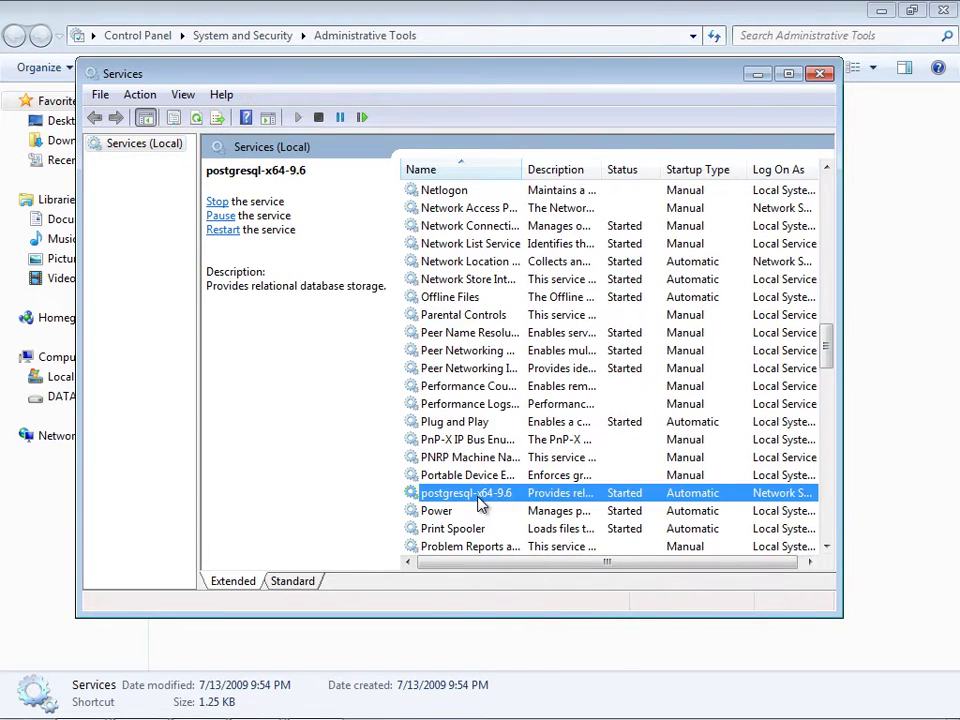
pyautogui.rightClick(479, 500)
pyautogui.click(520, 530)
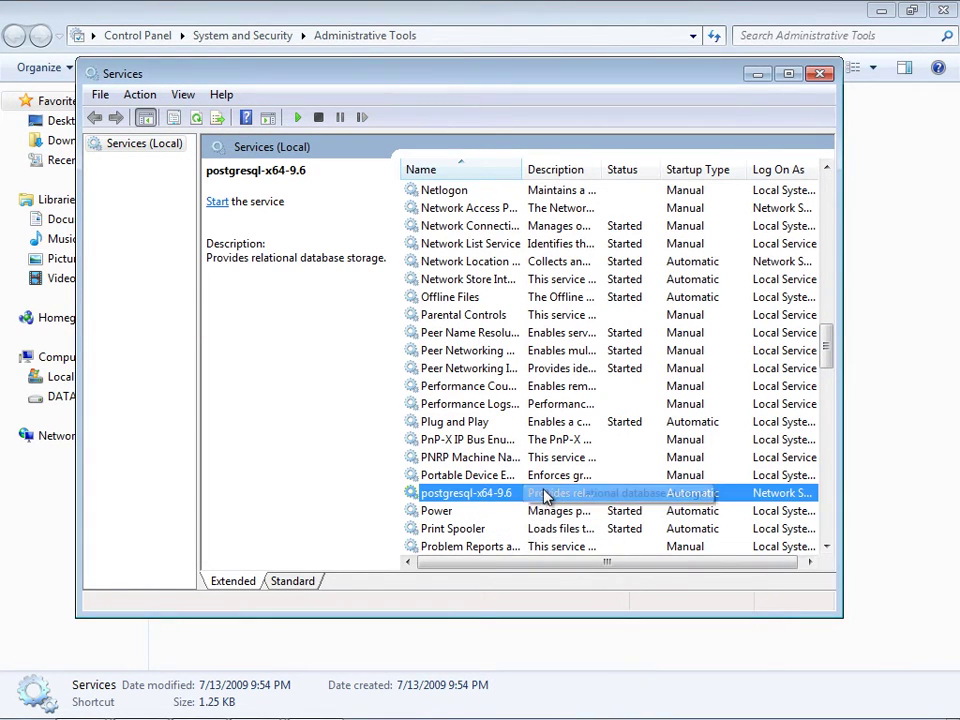
pyautogui.rightClick(538, 496)
pyautogui.click(545, 504)
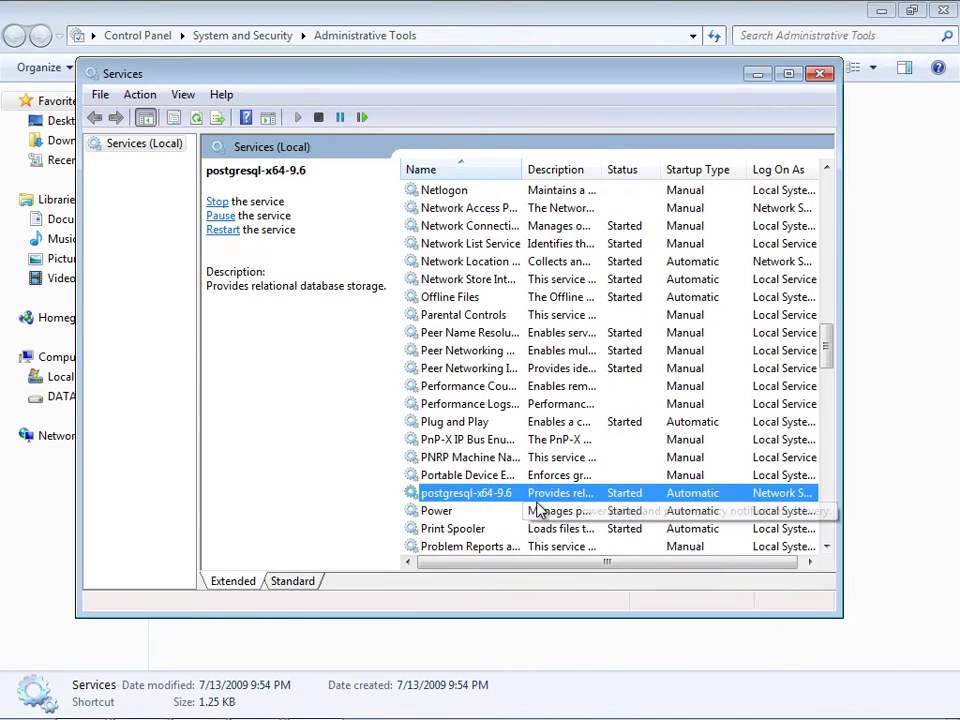
pyautogui.click(820, 74)
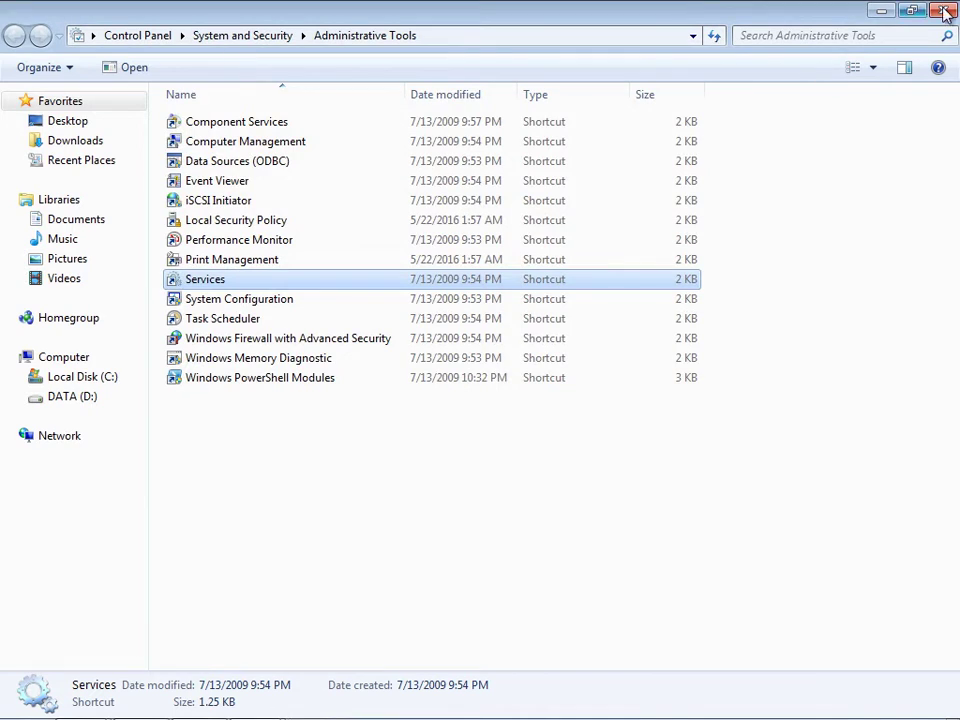
pyautogui.click(942, 11)
# - Add the guide line '-Sử dụng Trình Manager Database tương tác tới POSTGRE để xem nó hoạt động ổn định không?'
pyautogui.click(940, 11)
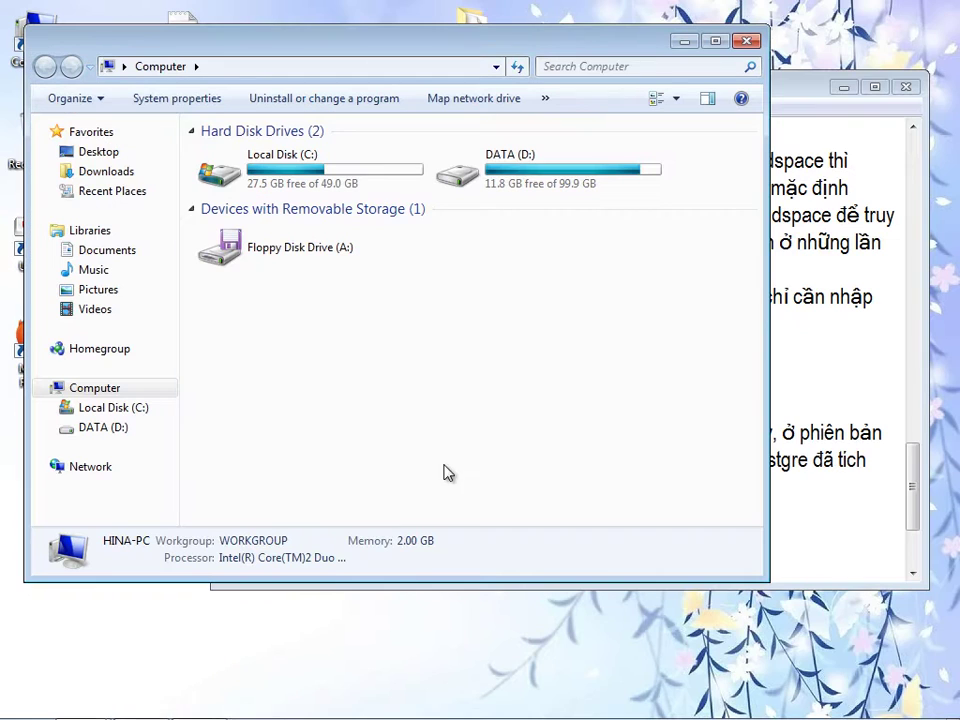
pyautogui.click(746, 40)
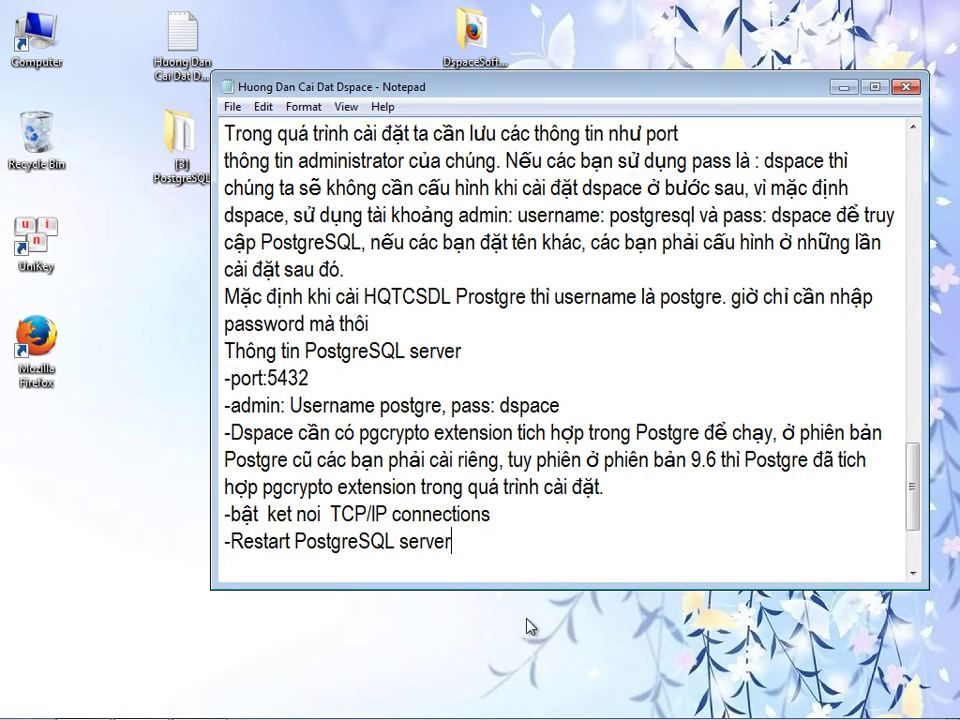
pyautogui.press('Return')
pyautogui.write('-Sử dụng ')
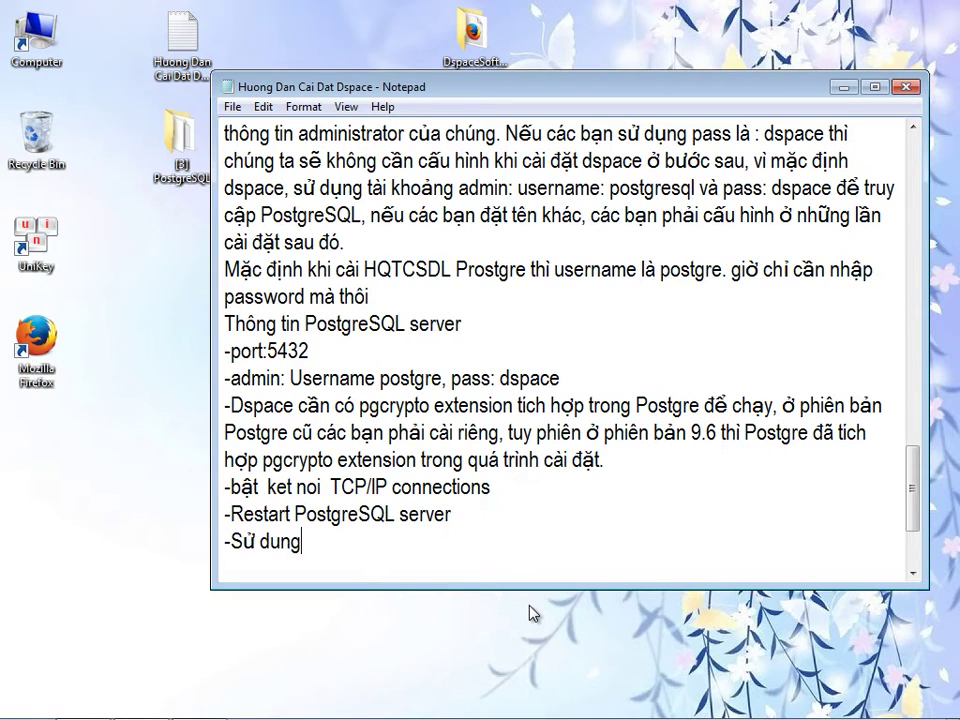
pyautogui.write('MA')
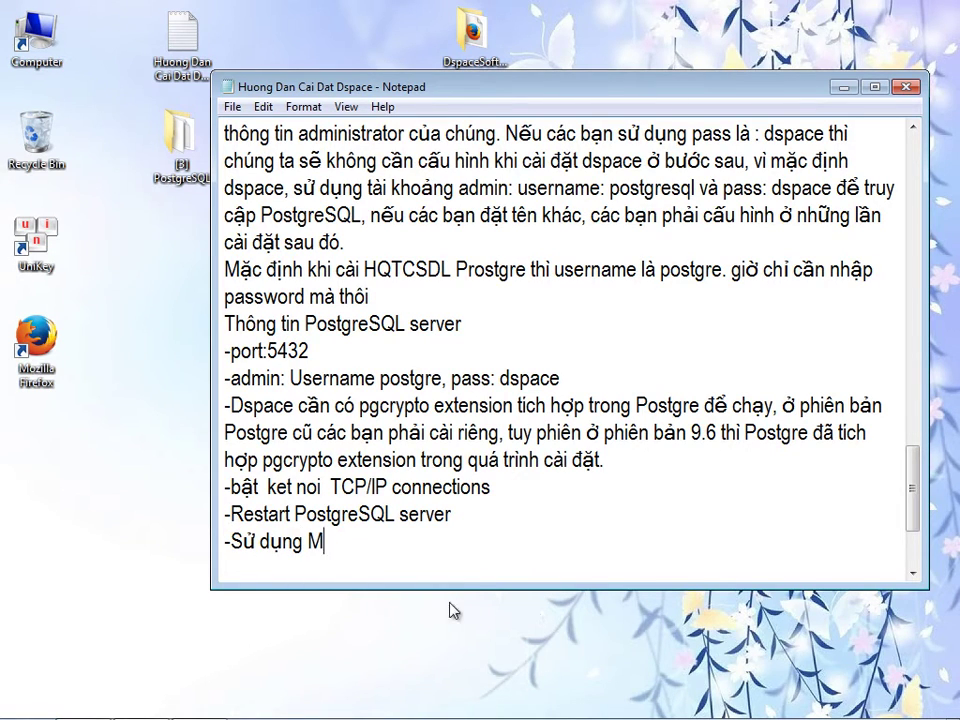
pyautogui.press('BackSpace')
pyautogui.write('Trình ')
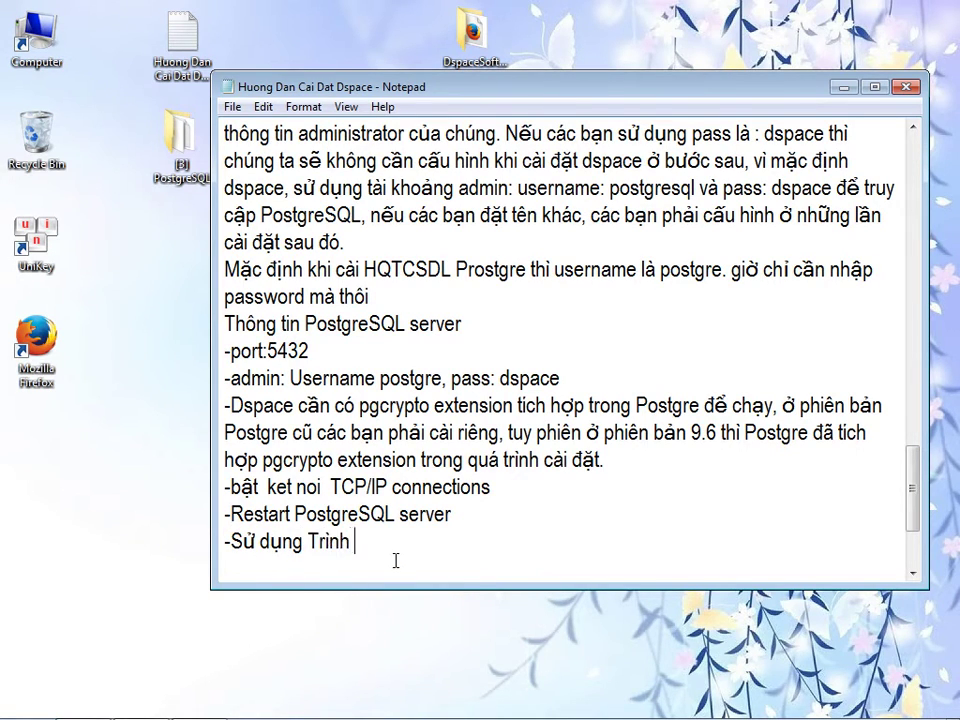
pyautogui.write('Manager Database tương')
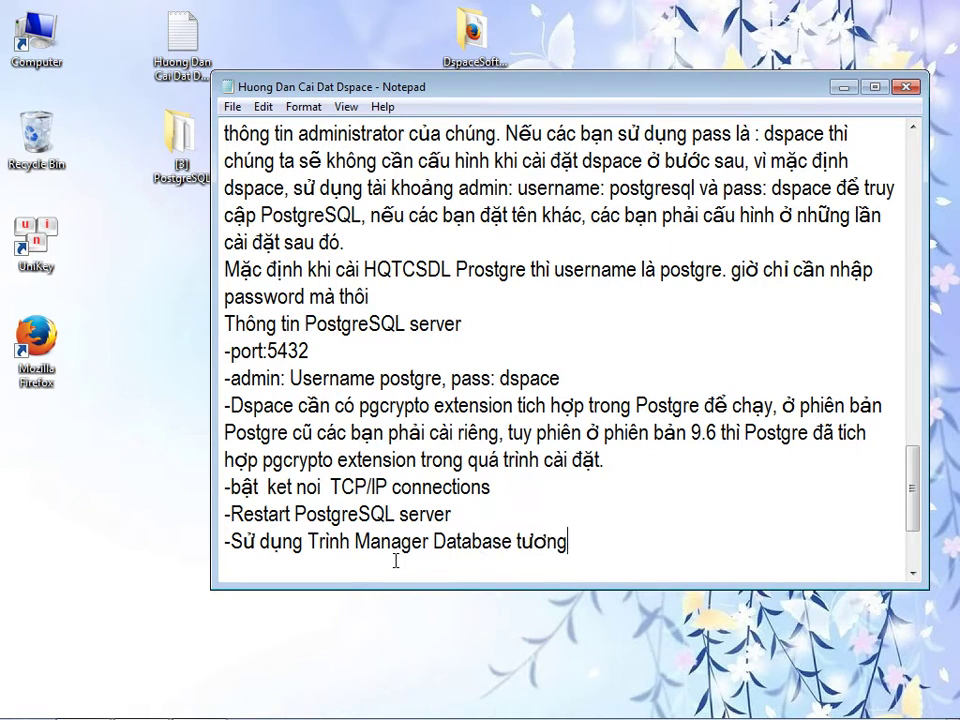
pyautogui.write(' tác tới ')
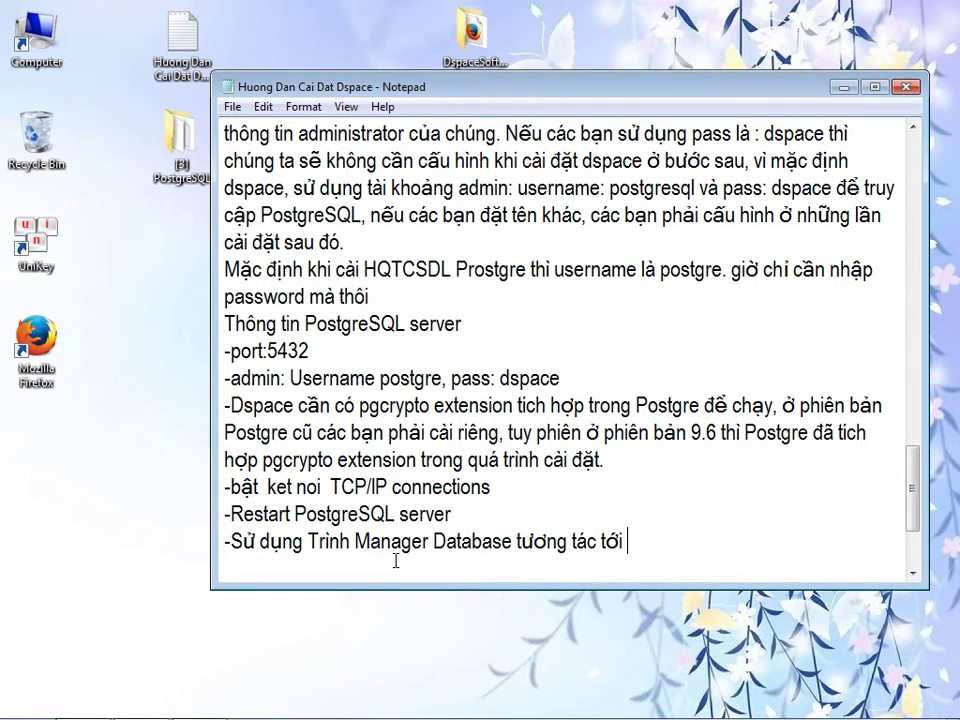
pyautogui.write('POSTGRE để ')
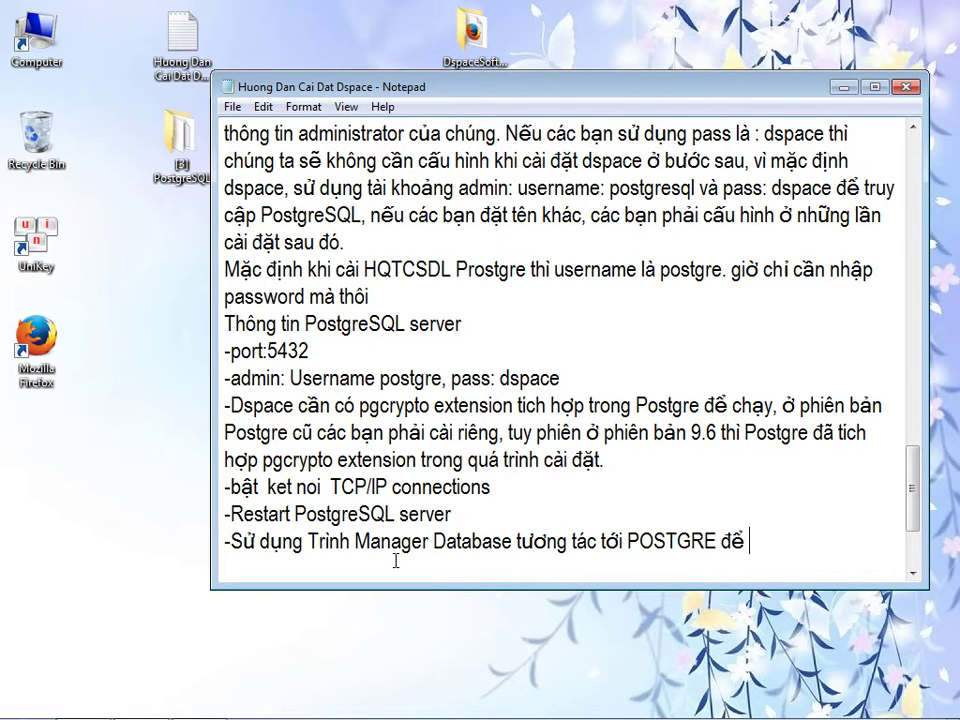
pyautogui.write('xem nó hoạt động')
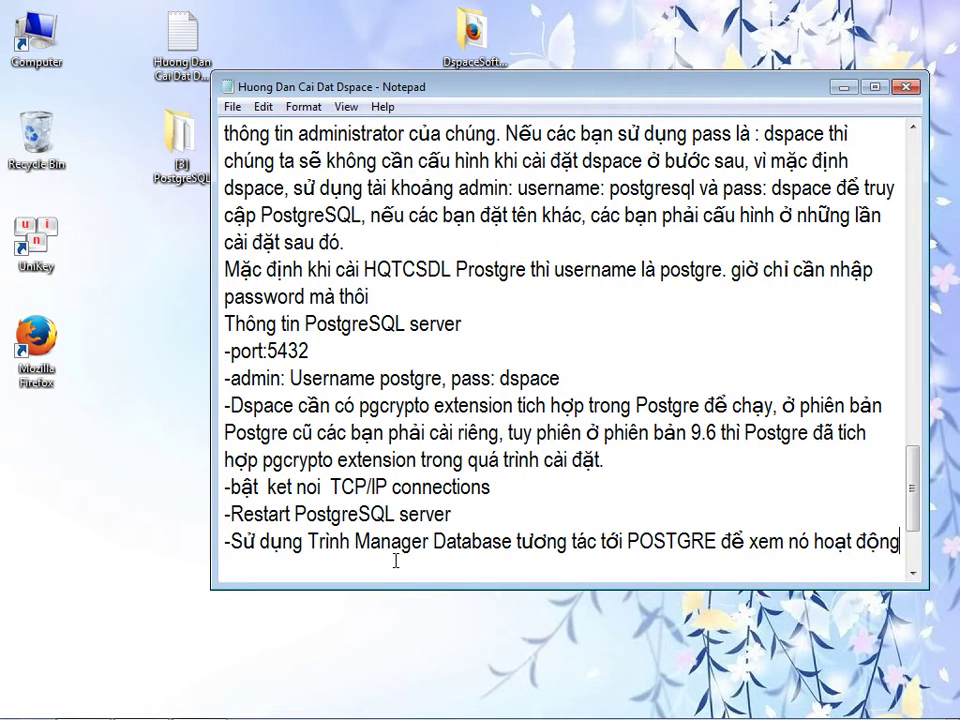
pyautogui.write(' ổn định ')
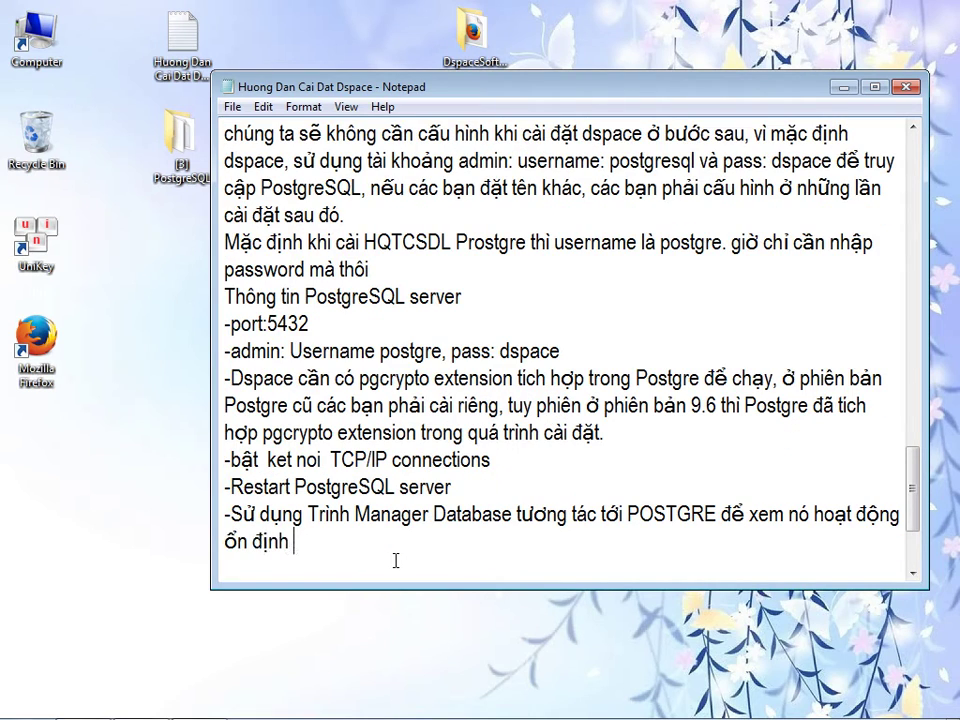
pyautogui.write('không?')
pyautogui.press('Return')
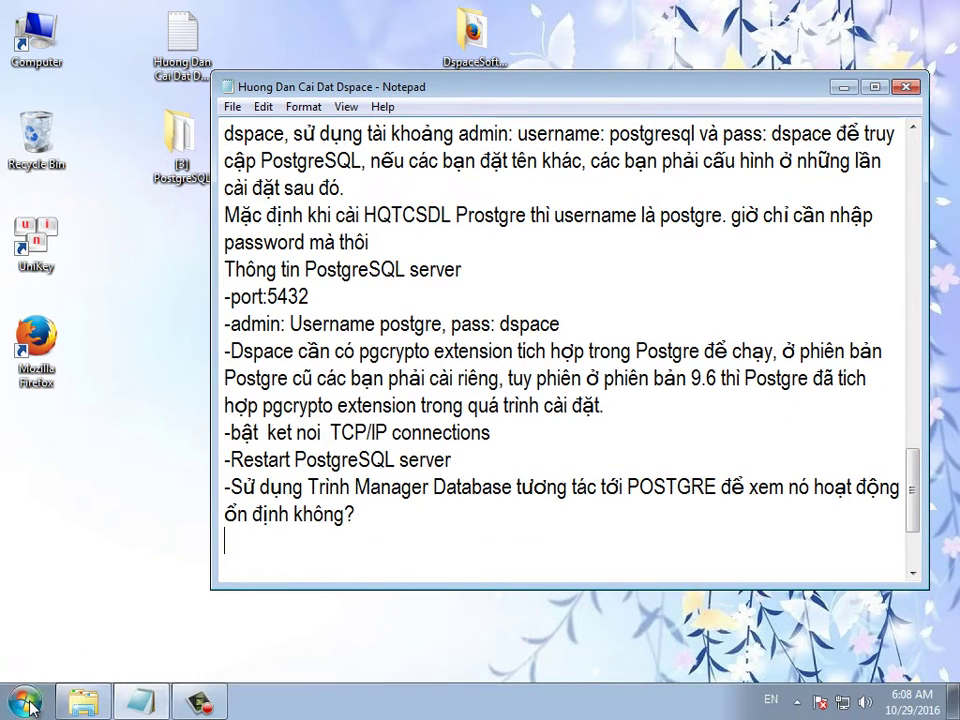
pyautogui.click(20, 702)
# - Launch pgAdmin 4 from the PostgreSQL 9.6 group and insert '()' after Manager Database
pyautogui.click(64, 614)
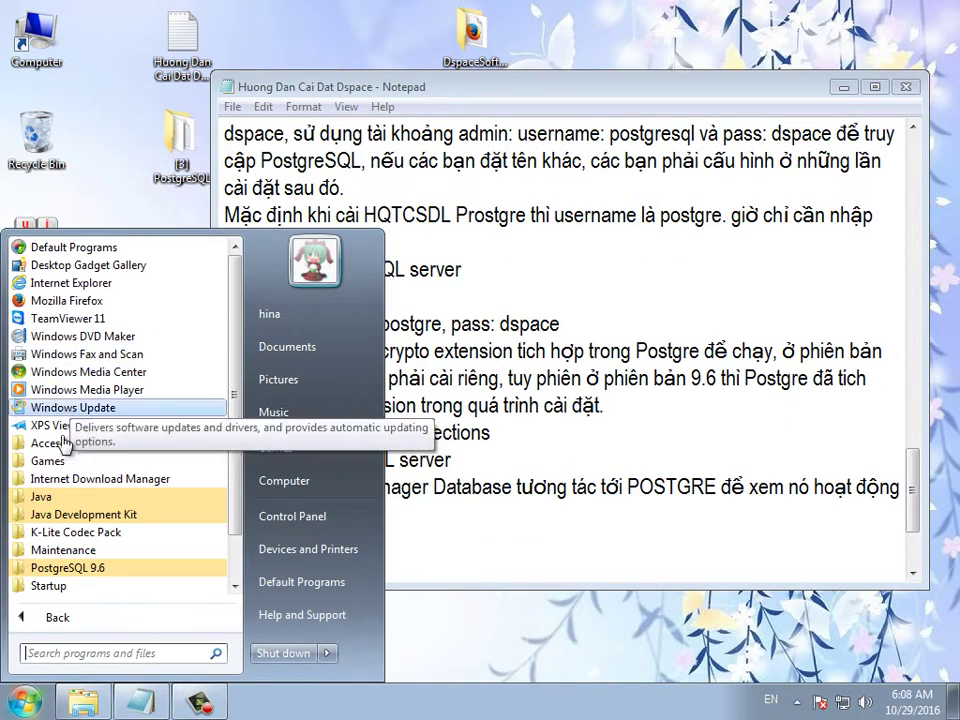
pyautogui.click(62, 568)
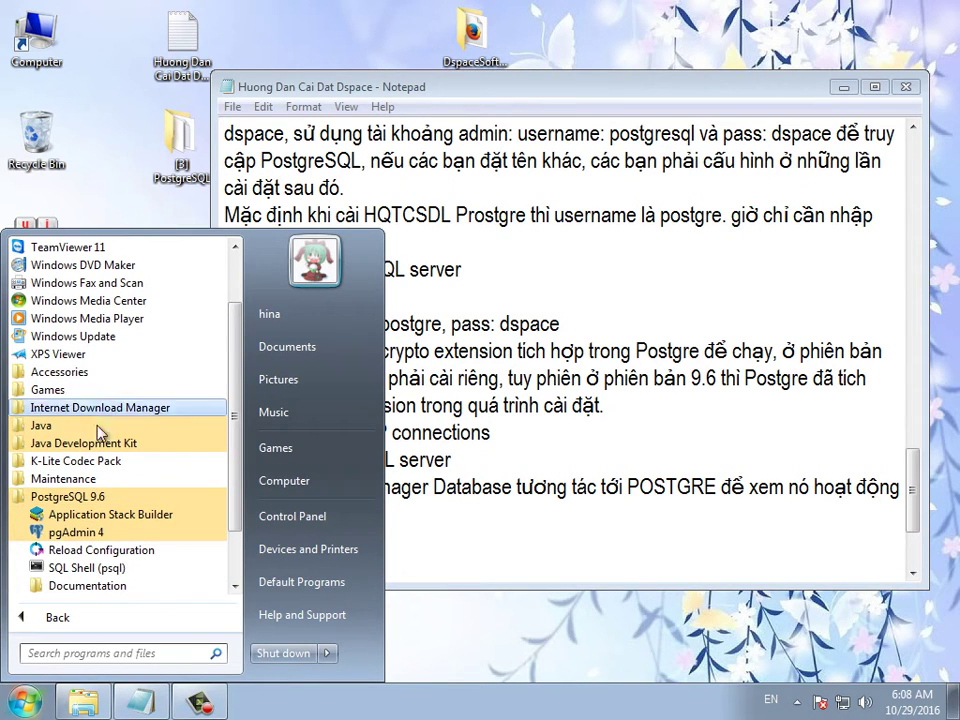
pyautogui.click(76, 532)
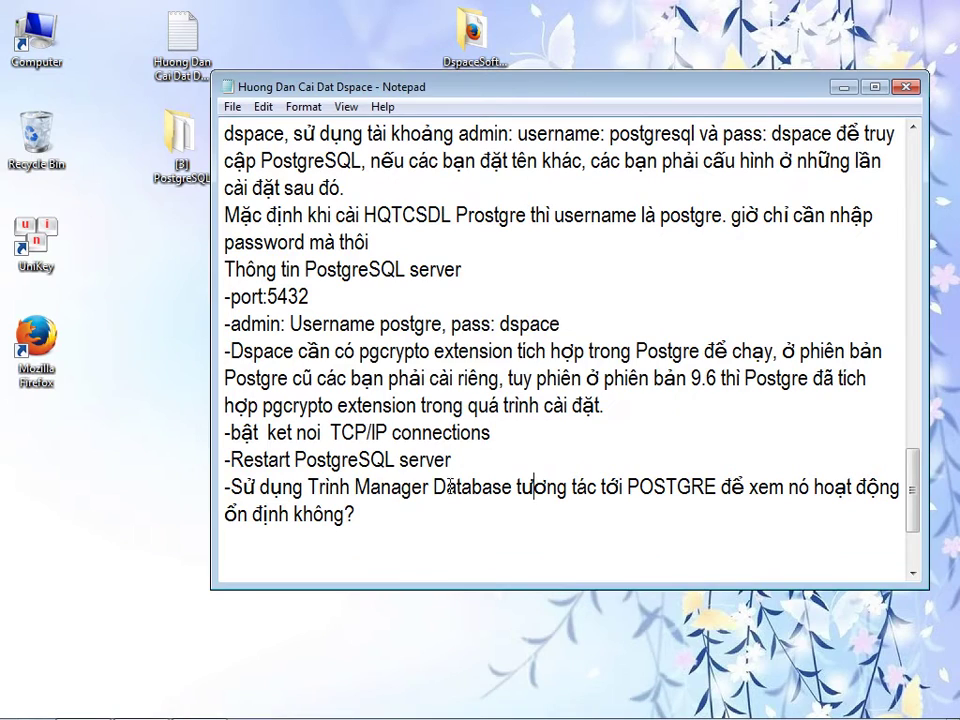
pyautogui.click(510, 488)
pyautogui.write('()')
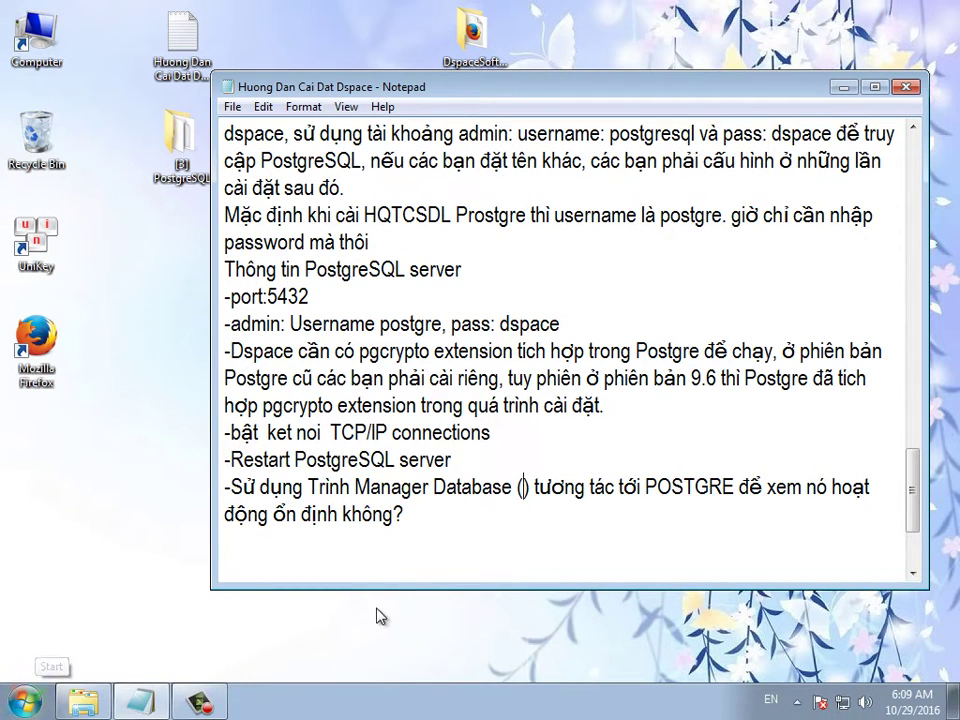
# - Relaunch pgAdmin 4 from the Start menu and type 'PGAdmin' inside the parentheses
pyautogui.click(24, 702)
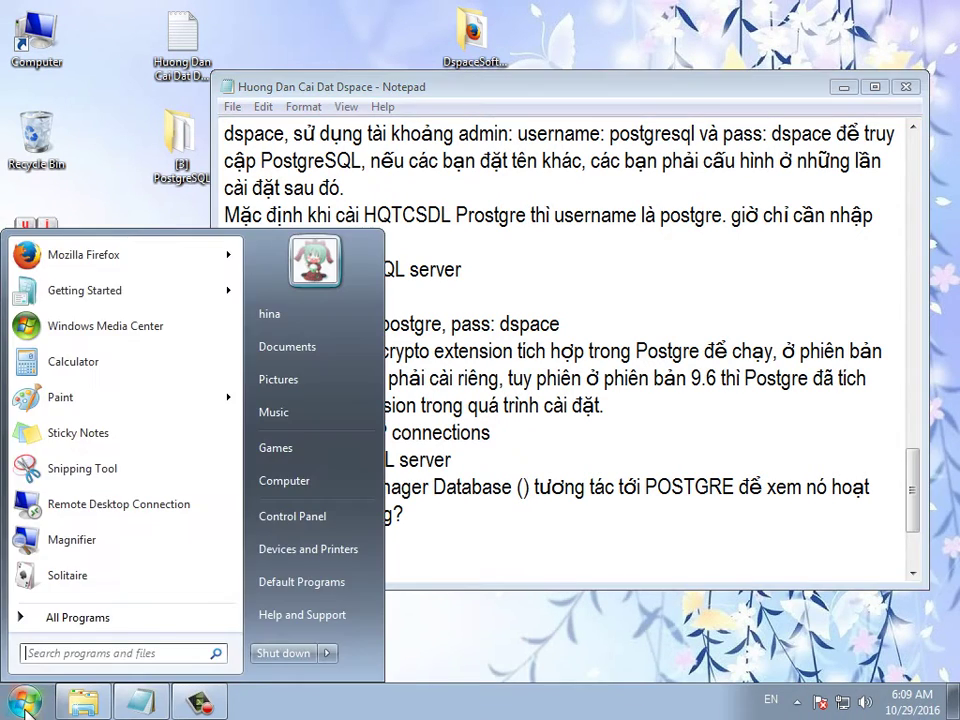
pyautogui.click(70, 618)
pyautogui.click(60, 514)
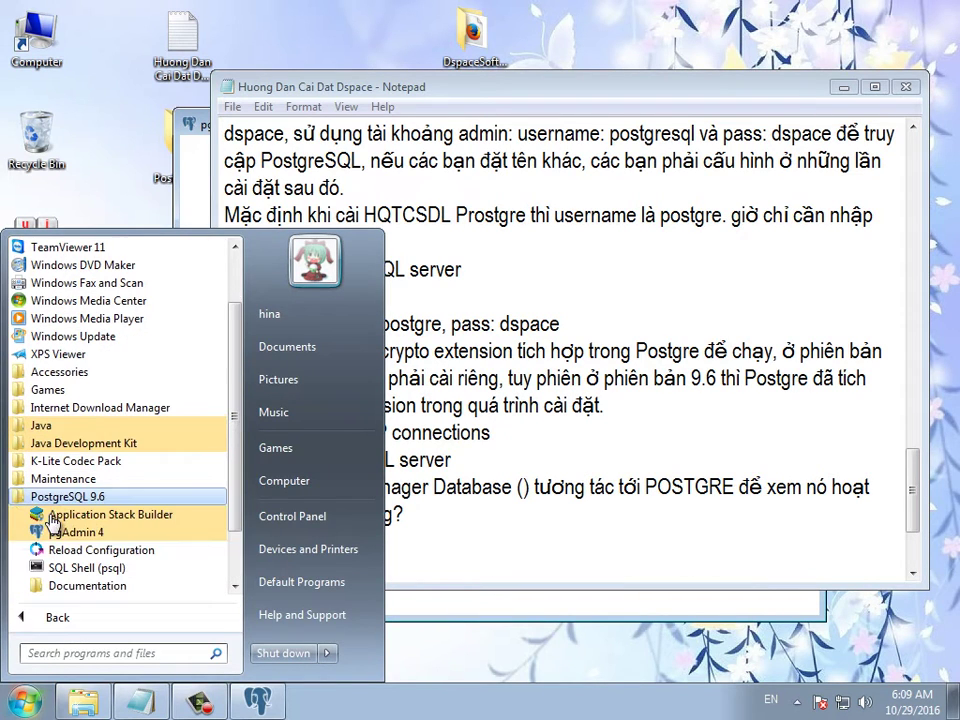
pyautogui.click(519, 497)
pyautogui.write('PG')
pyautogui.write('Ad')
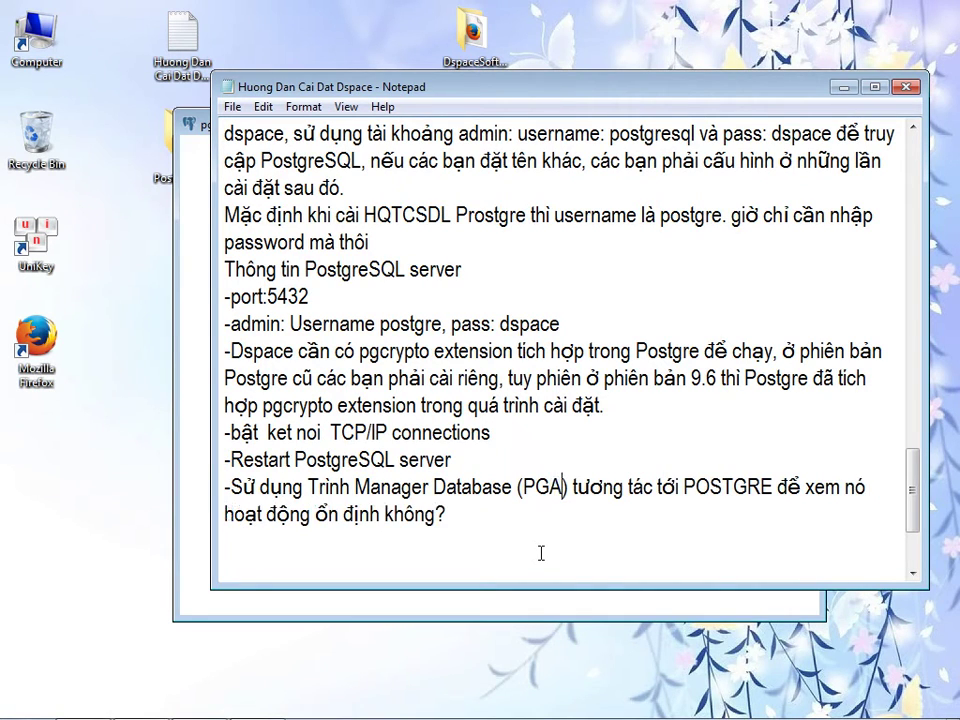
pyautogui.write('mi')
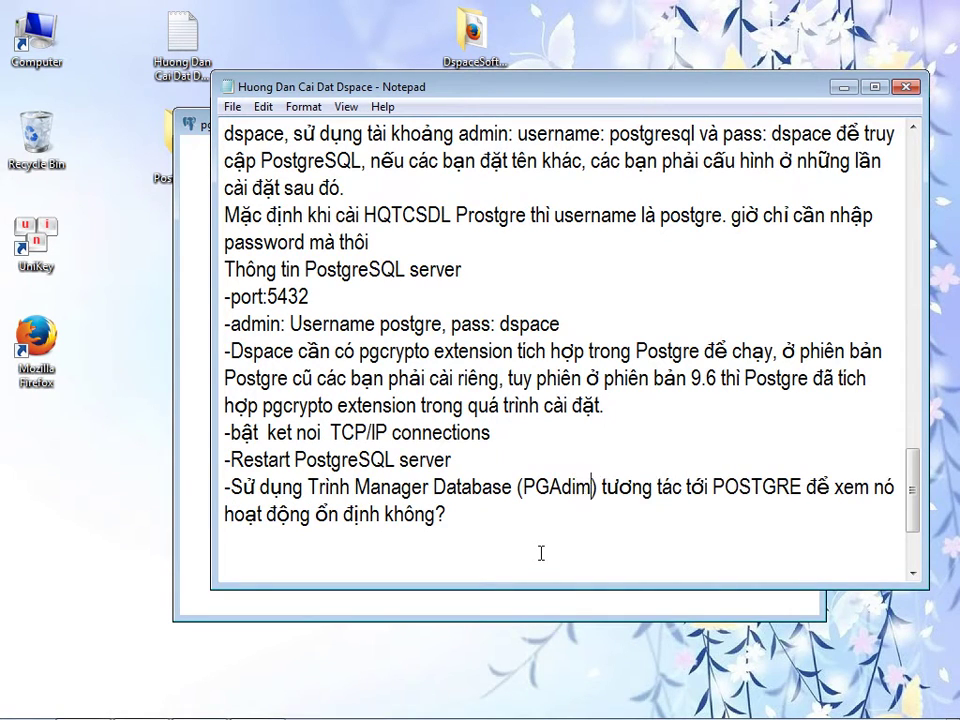
pyautogui.write('n')
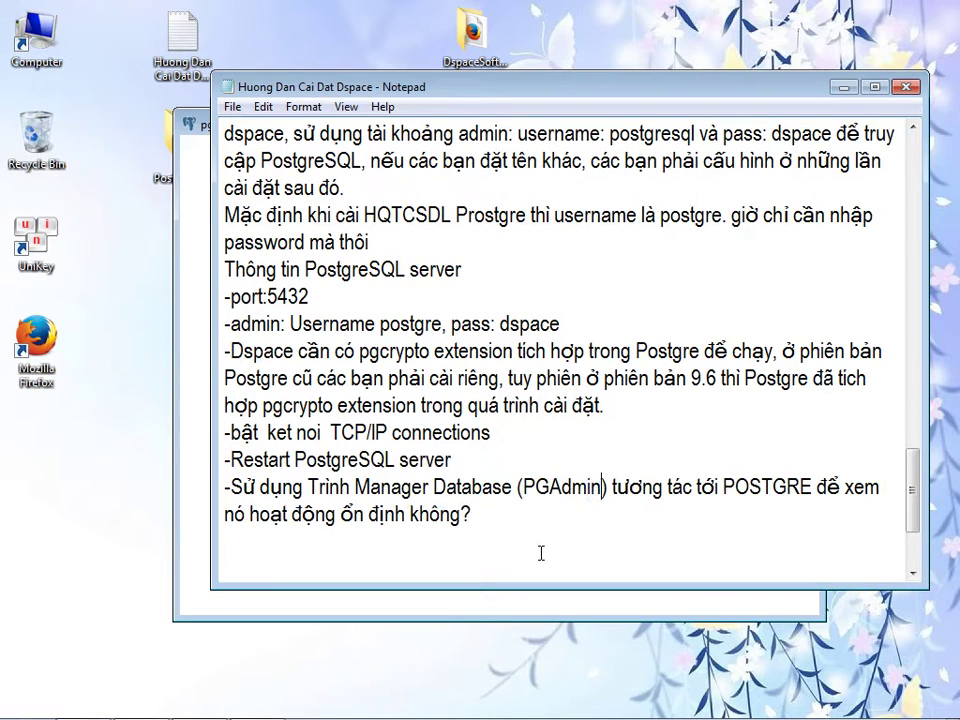
pyautogui.click(187, 345)
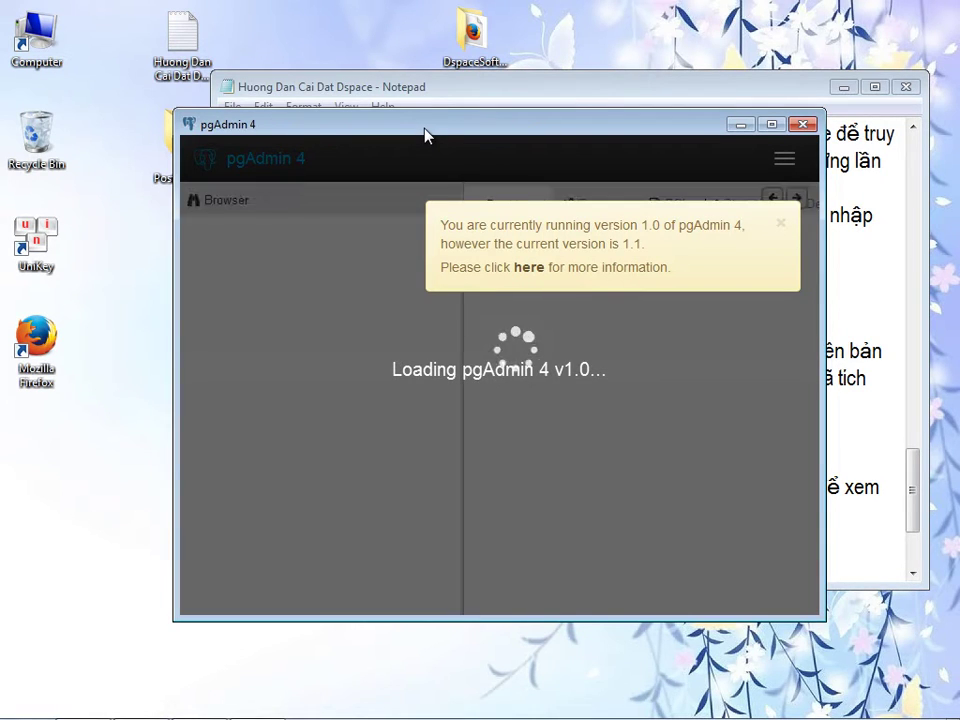
# - Dismiss the update notice, maximize pgAdmin and start connecting to the PostgreSQL 9.6 server
pyautogui.click(781, 227)
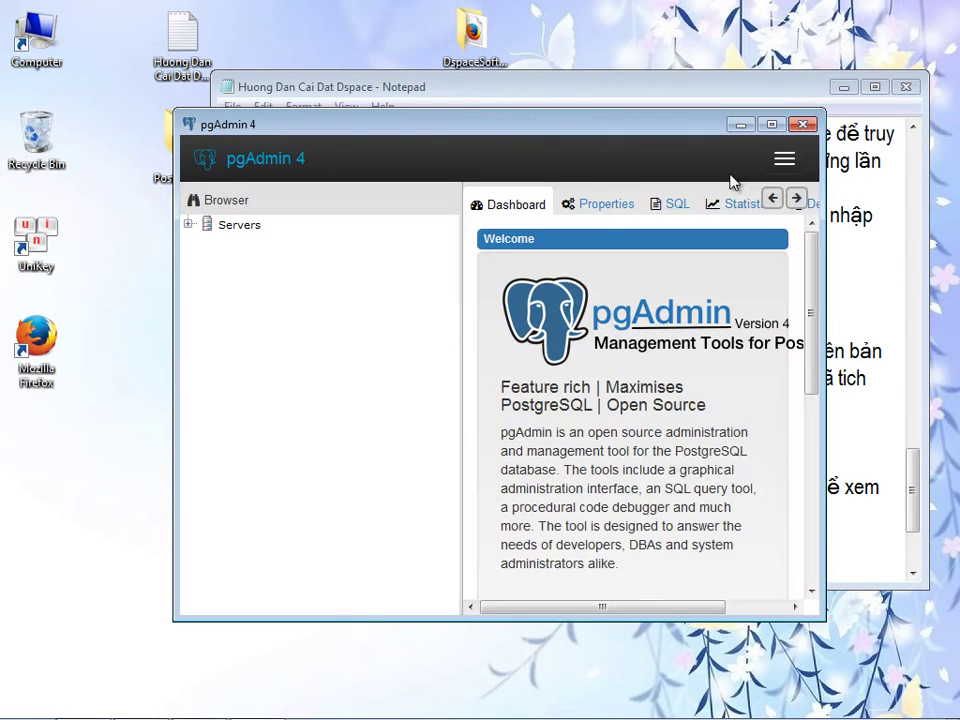
pyautogui.click(771, 124)
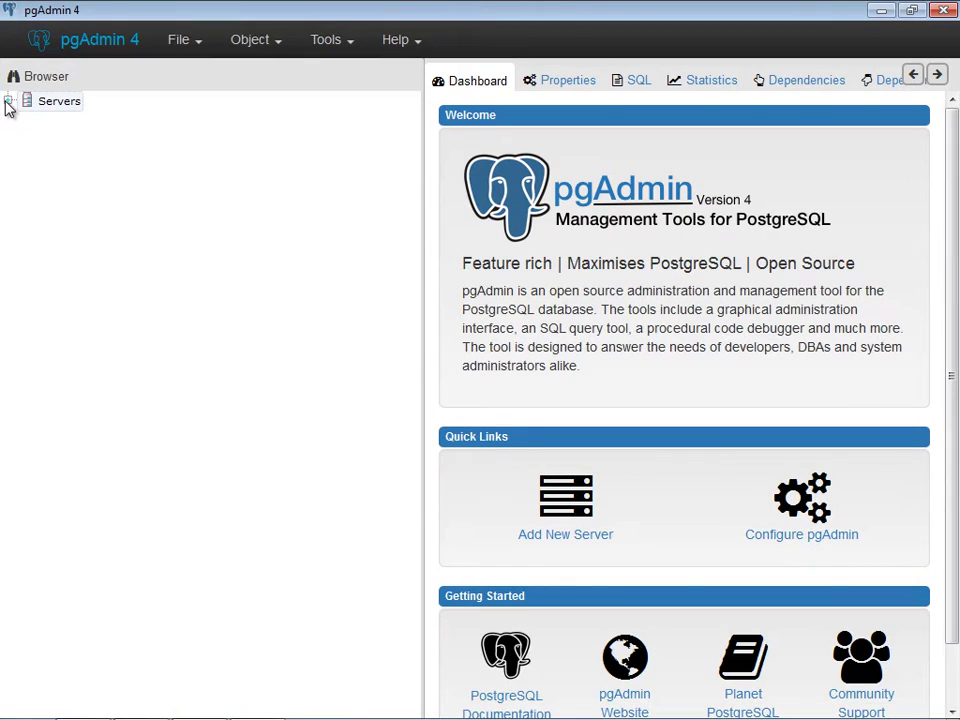
pyautogui.click(8, 101)
pyautogui.click(62, 127)
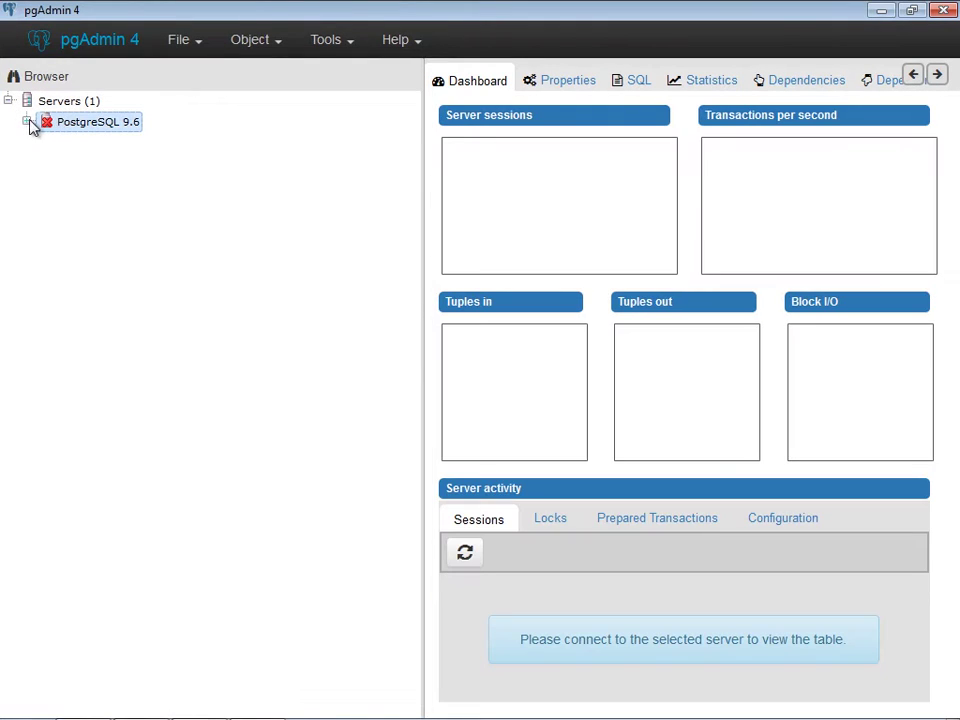
pyautogui.click(27, 122)
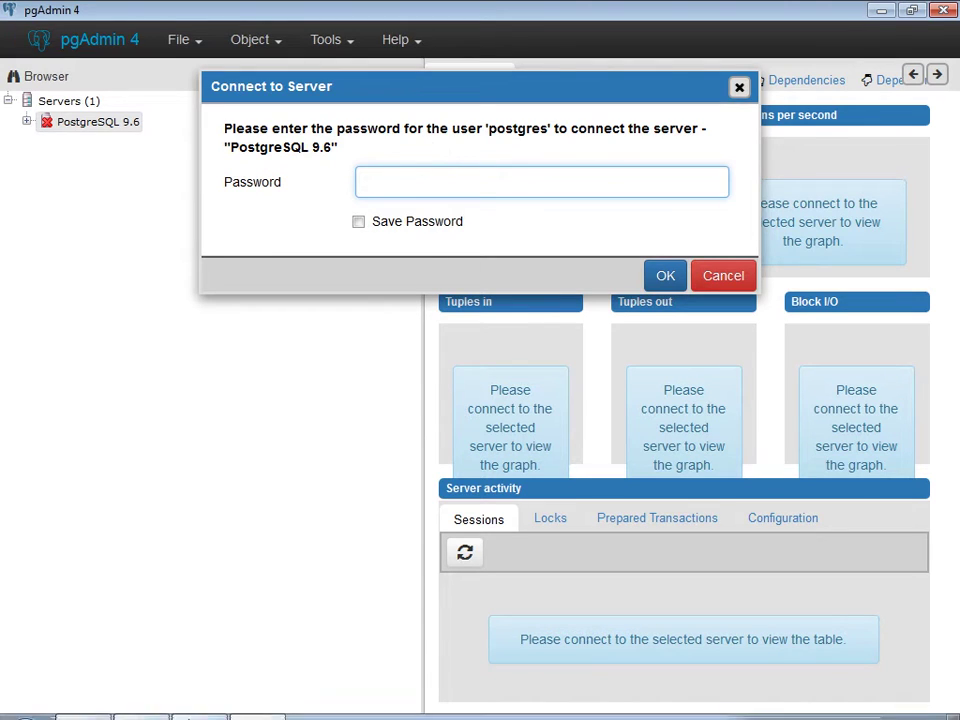
# - Paste the admin password from the guide, save it, connect, and expand Databases
pyautogui.click(144, 699)
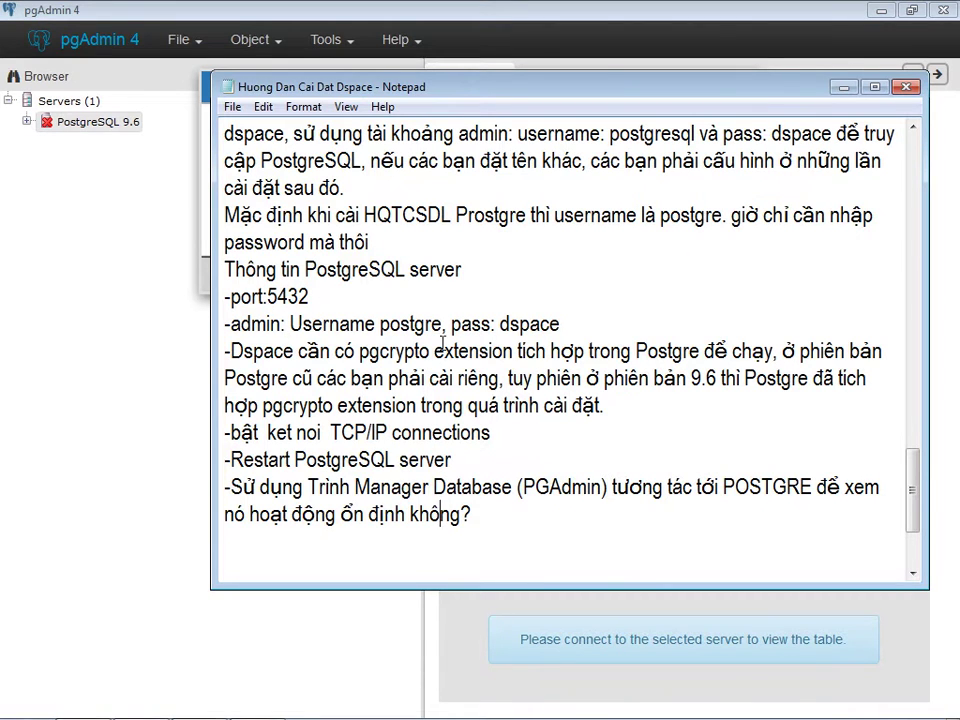
pyautogui.moveTo(500, 323); pyautogui.dragTo(561, 324)
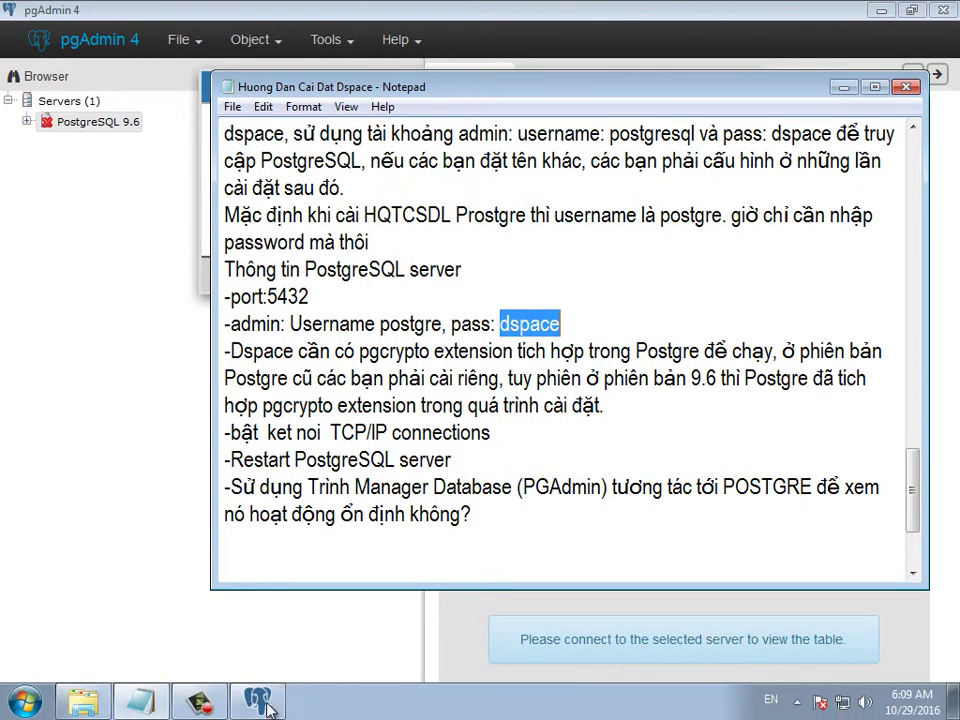
pyautogui.click(268, 699)
pyautogui.rightClick(420, 190)
pyautogui.click(441, 244)
pyautogui.click(358, 222)
pyautogui.click(668, 276)
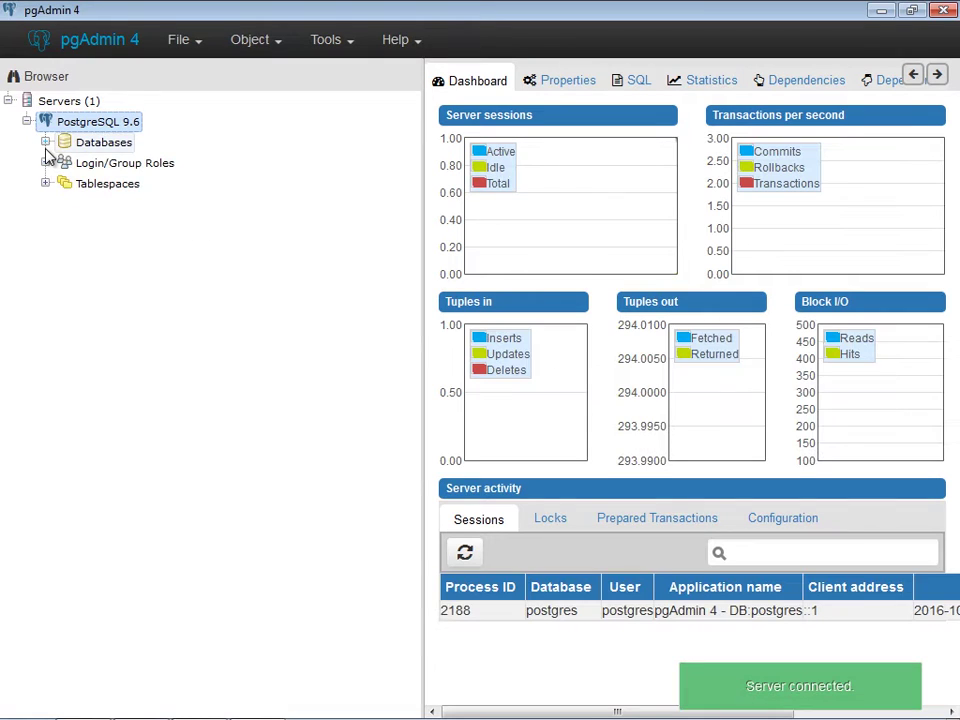
pyautogui.click(45, 143)
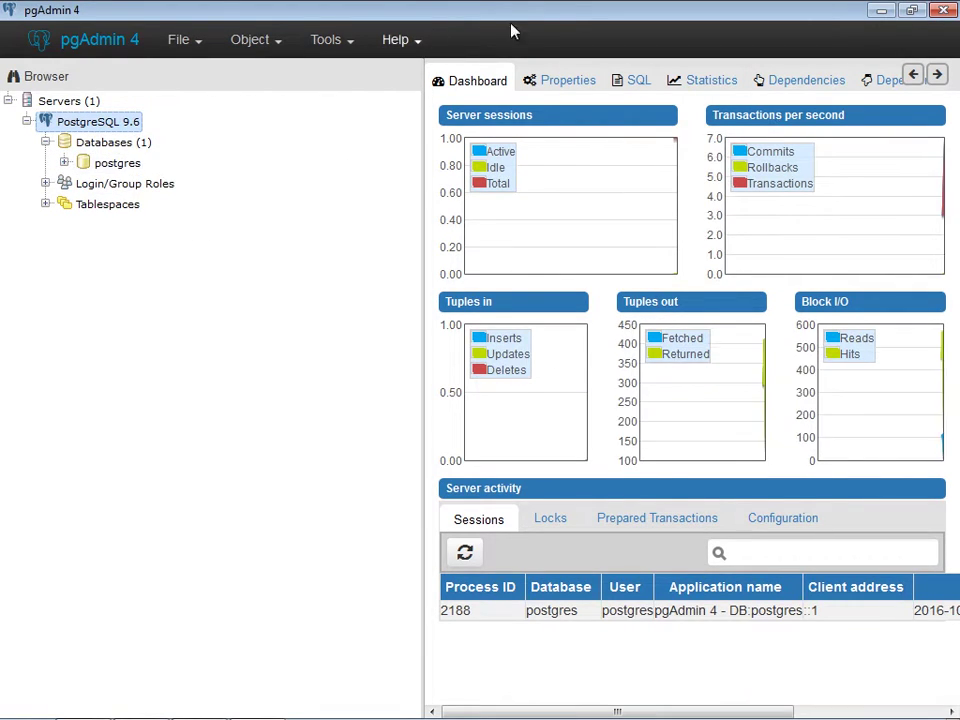
# - Close pgAdmin and add the line '-Mọi thứ ok, quá trình cài đặt POSTGRESQL đã hoàn thành.'
pyautogui.click(943, 14)
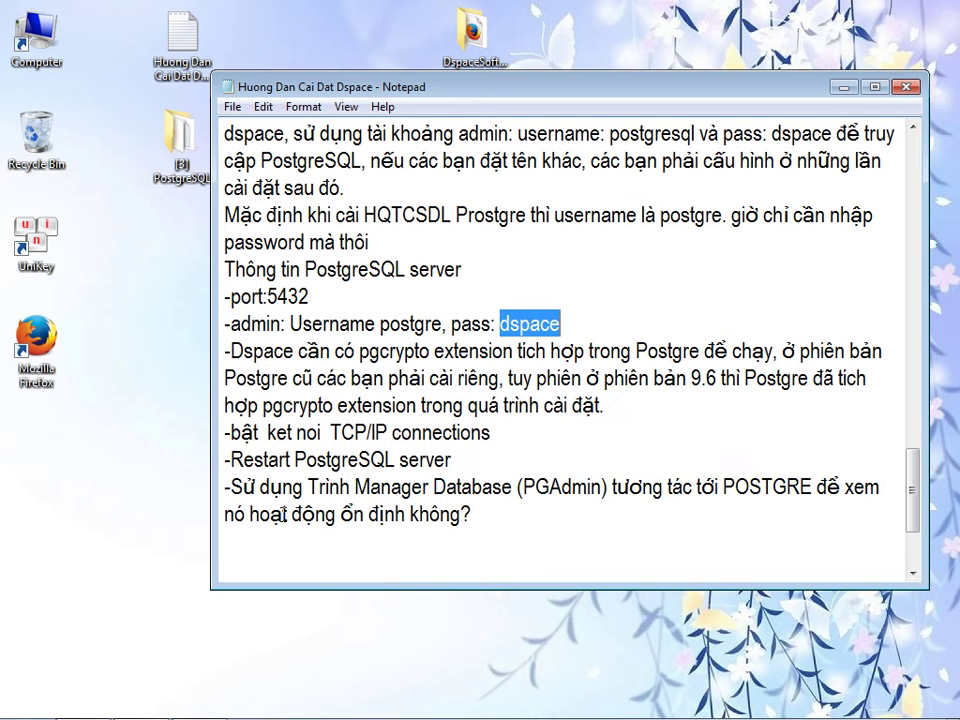
pyautogui.click(466, 514)
pyautogui.press('Return')
pyautogui.write('-Moji thuws ok, quas trinhf caif ddaw')
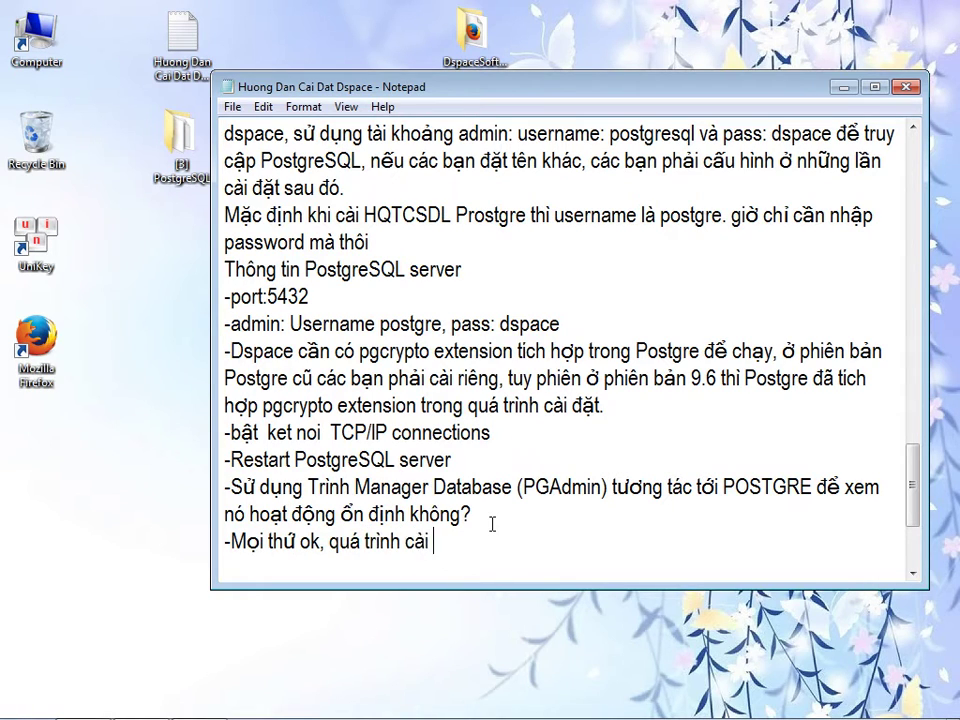
pyautogui.write('jt SQL')
pyautogui.press('BackSpace')
pyautogui.press('BackSpace')
pyautogui.write('OSTGR')
pyautogui.write('ESQL ddax hoanf t')
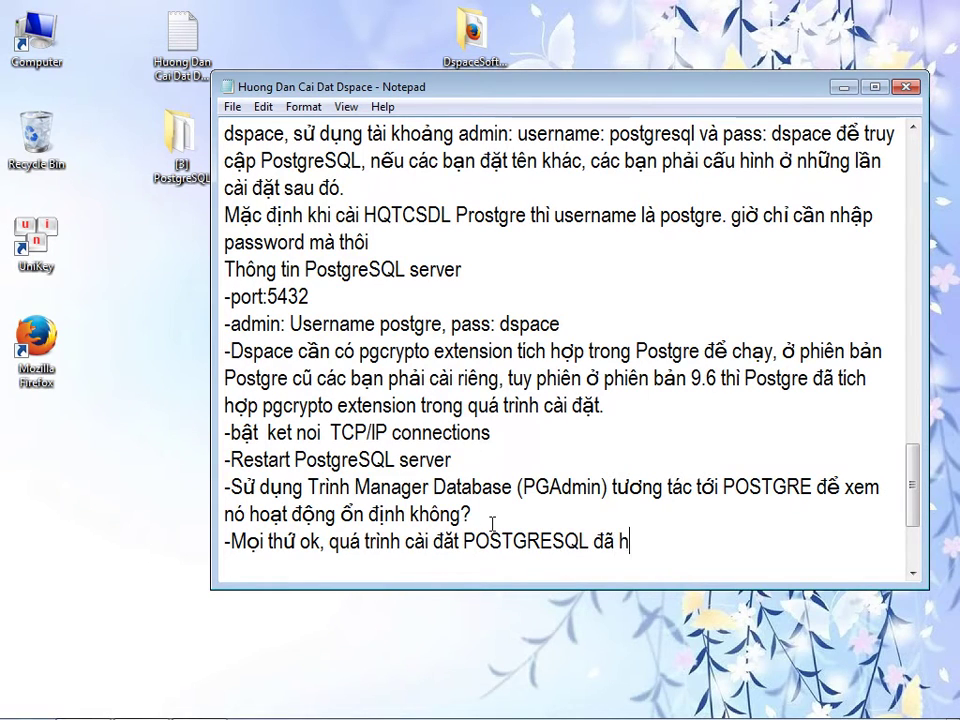
pyautogui.write('hanhf.')
# - Replace the desktop PostgreSQL folder with the Git 2.10.1 folder and begin the '4) Cài' heading
pyautogui.click(578, 668)
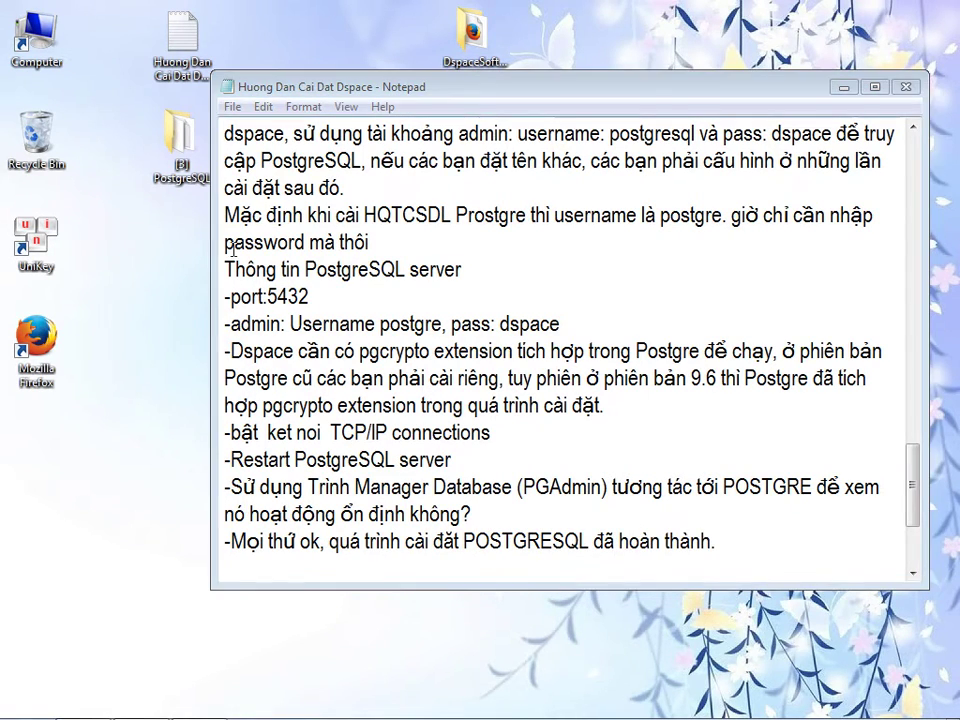
pyautogui.click(179, 163)
pyautogui.press('Delete')
pyautogui.click(536, 447)
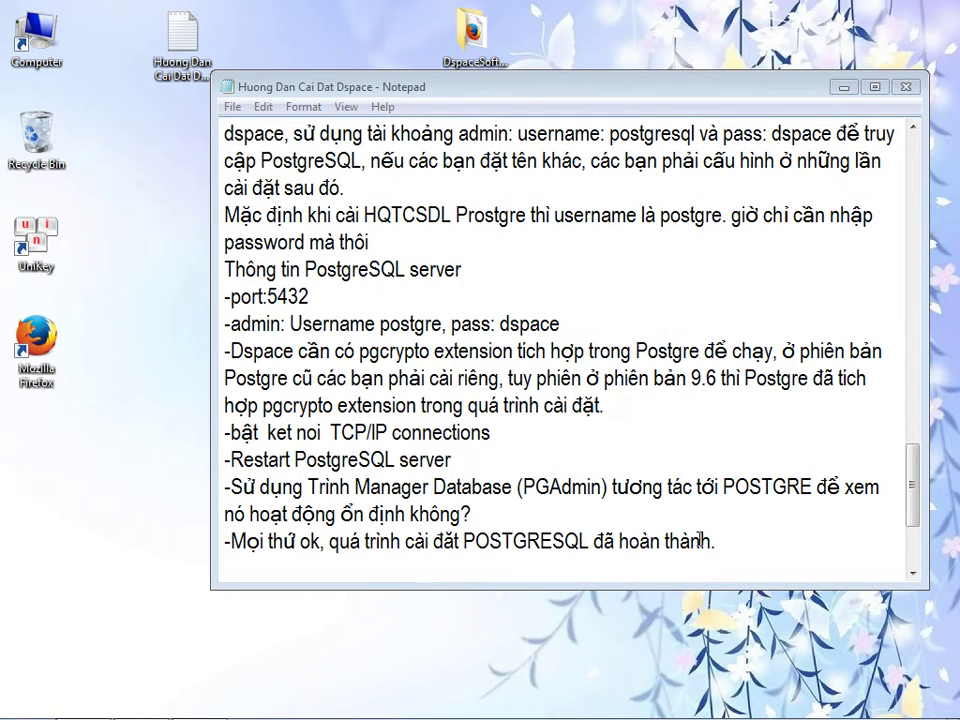
pyautogui.doubleClick(487, 38)
pyautogui.doubleClick(322, 222)
pyautogui.moveTo(317, 224); pyautogui.dragTo(90, 296)
pyautogui.click(817, 110)
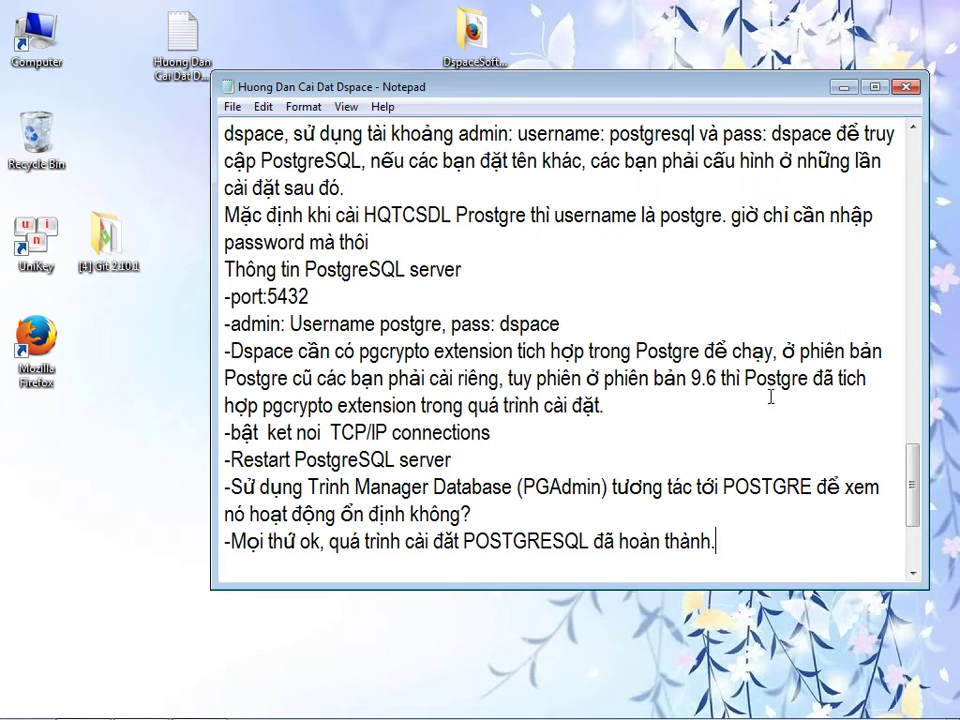
pyautogui.press('Return')
pyautogui.press('Return')
pyautogui.write('-')
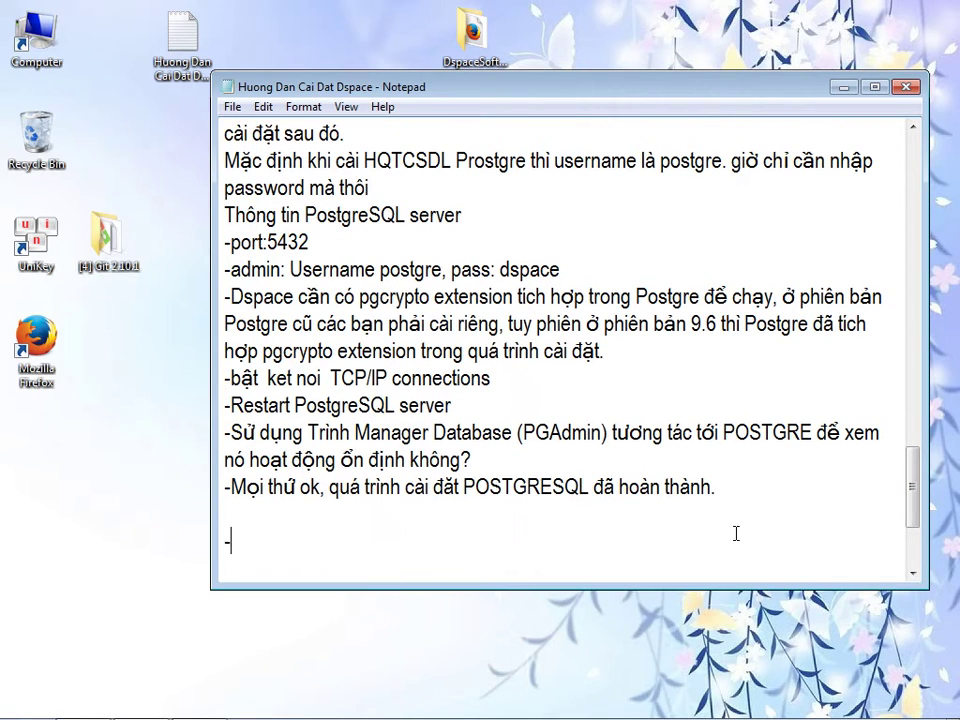
pyautogui.write('4) Cài đặt GIT.')
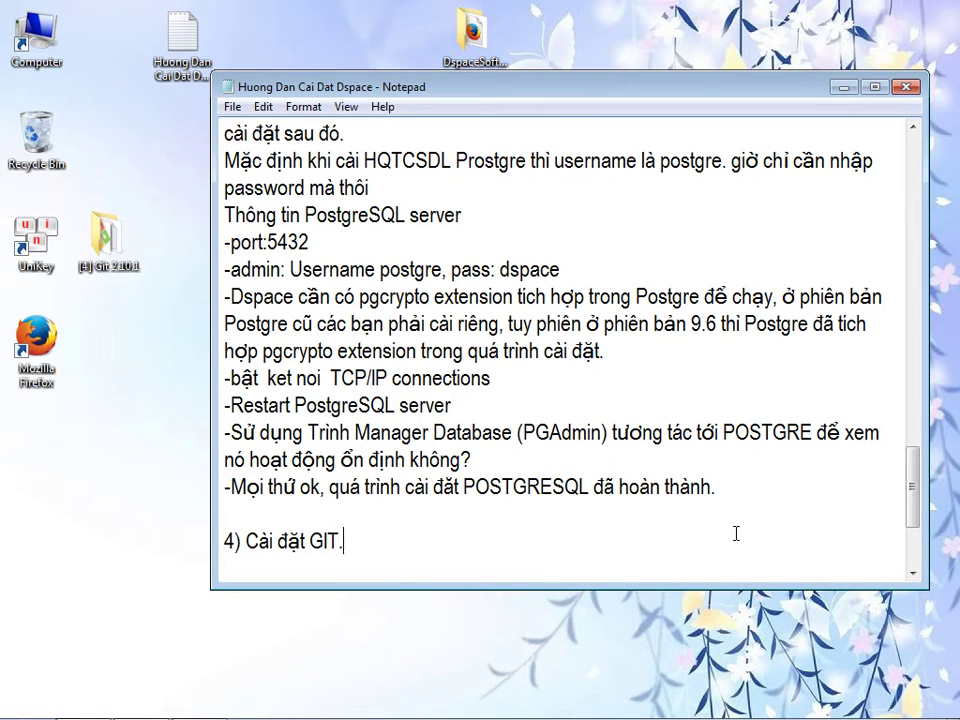
# - Start a line stating DSpace offers two main interfaces, JSPUI and XML UI
pyautogui.press('Return')
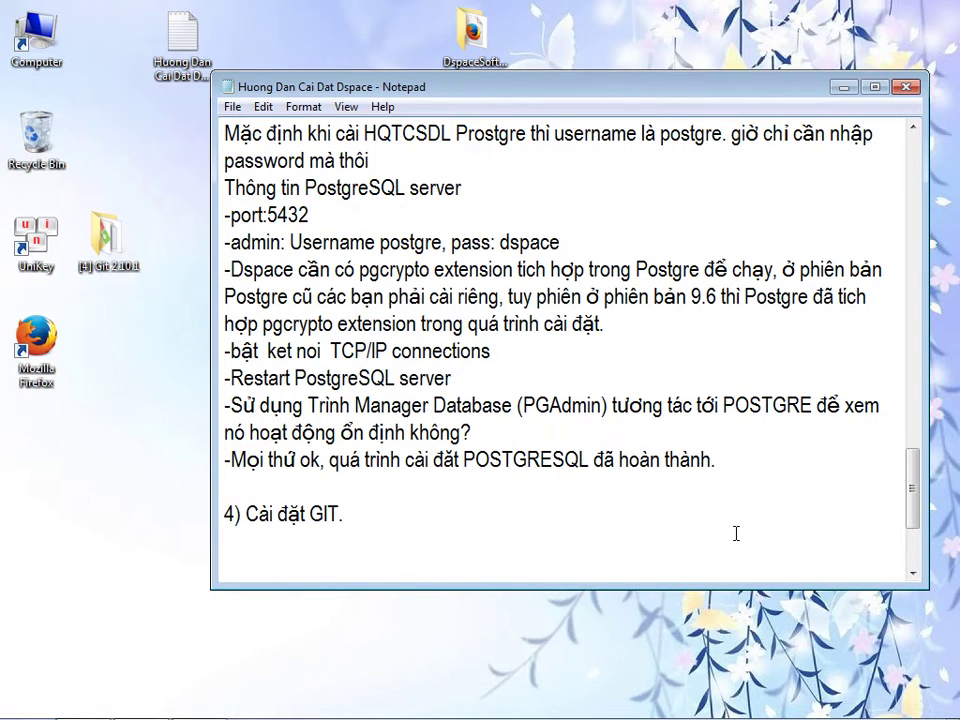
pyautogui.write('- Dspace cu')
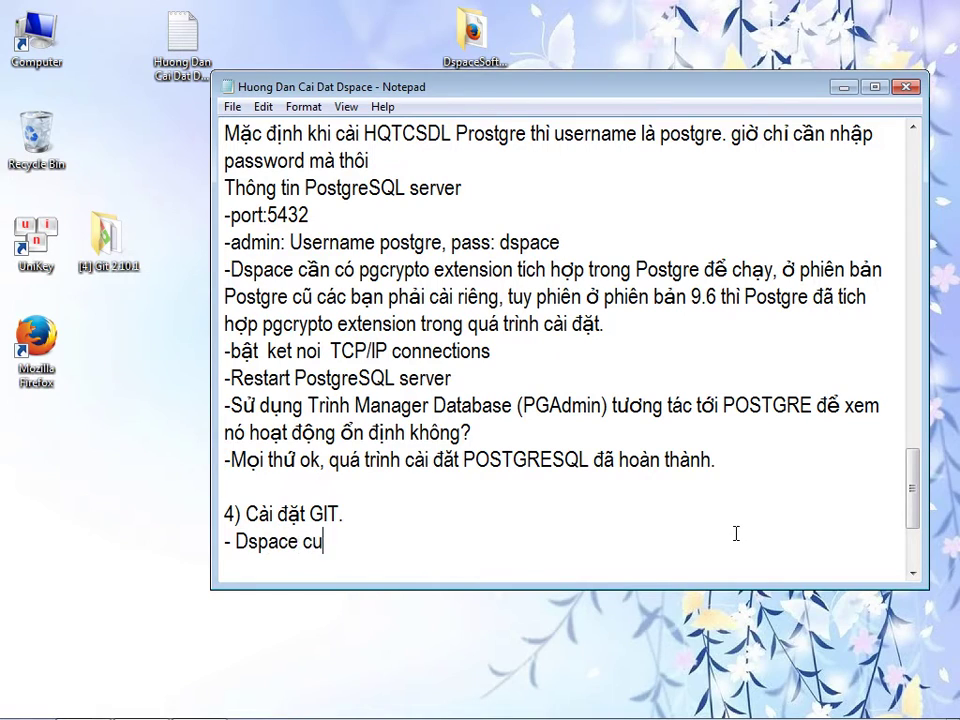
pyautogui.write('ng cấp 2 giao diêện chie6nh1')
pyautogui.press('BackSpace')
pyautogui.press('BackSpace')
pyautogui.press('BackSpace')
pyautogui.press('BackSpace')
pyautogui.press('BackSpace')
pyautogui.write('nh la')
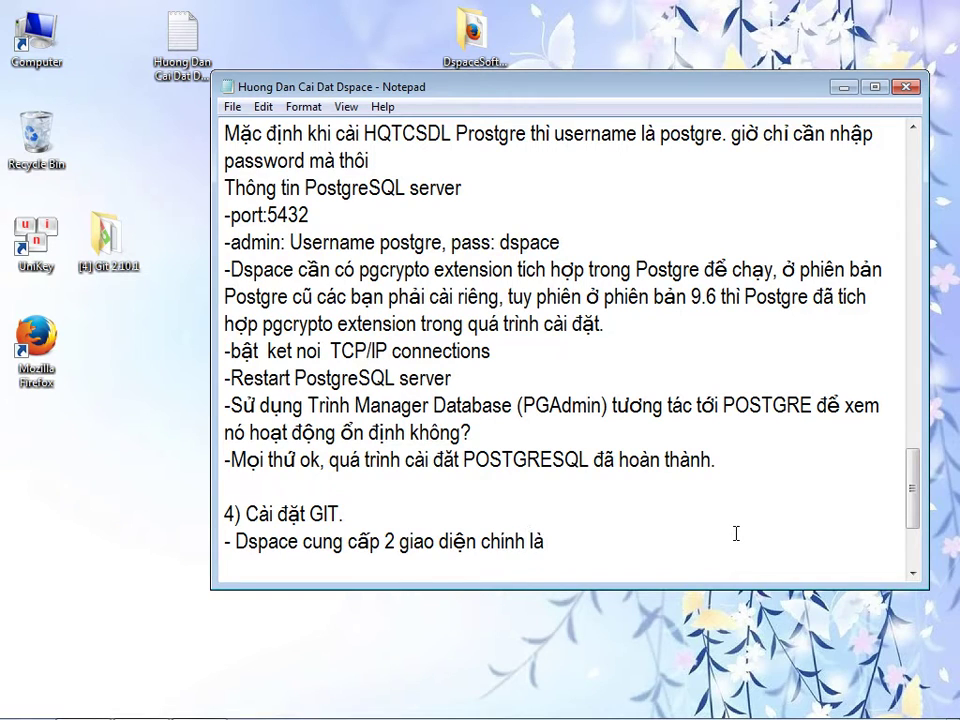
pyautogui.write(' JSPUI và XML')
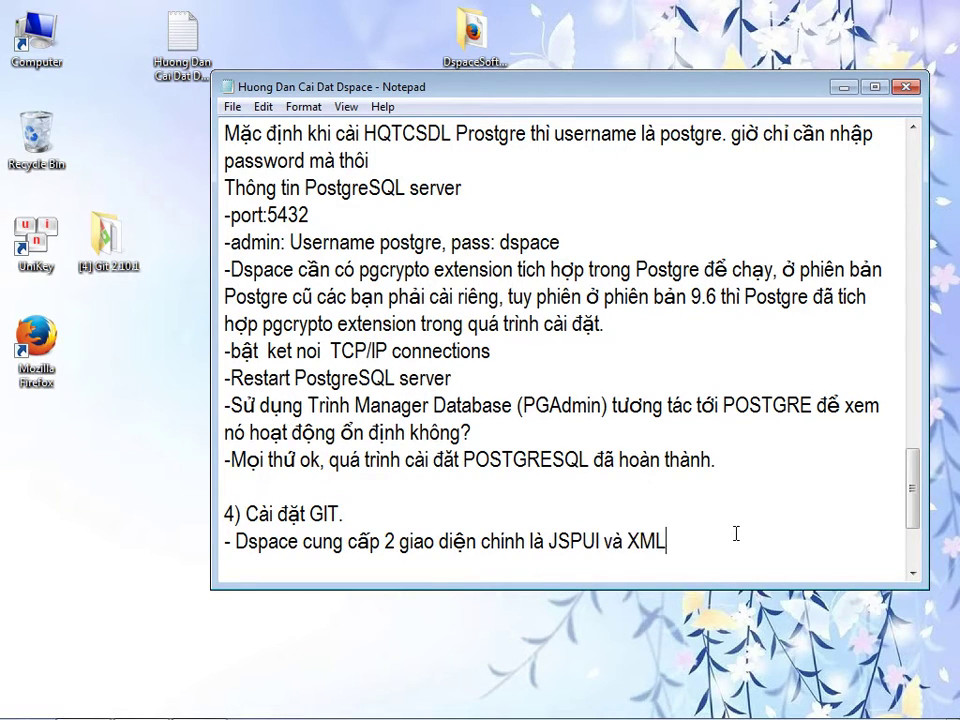
# - Label JSPUI as the old interface and XML UI as new, then begin the Mirage themes line
pyautogui.press('Left')
pyautogui.press('Left')
pyautogui.press('Left')
pyautogui.press('Left')
pyautogui.press('Left')
pyautogui.press('Left')
pyautogui.write('()')
pyautogui.press('Left')
pyautogui.write('giao dieện c')
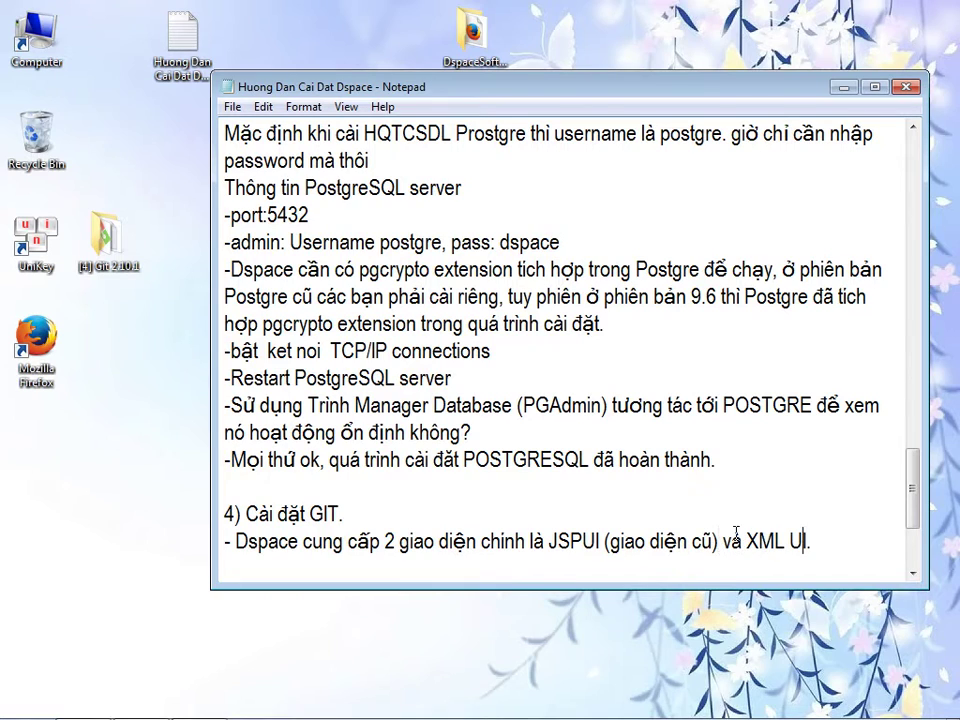
pyautogui.write('()')
pyautogui.press('Left')
pyautogui.write('mới')
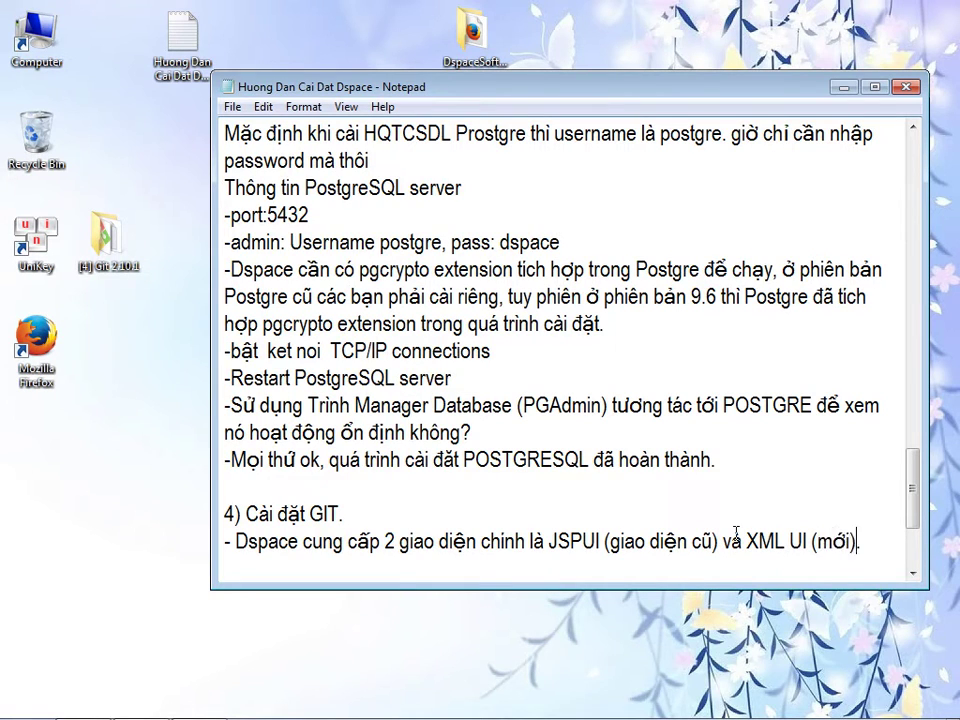
pyautogui.press('End')
pyautogui.press('Return')
pyautogui.write('-hiện tại')
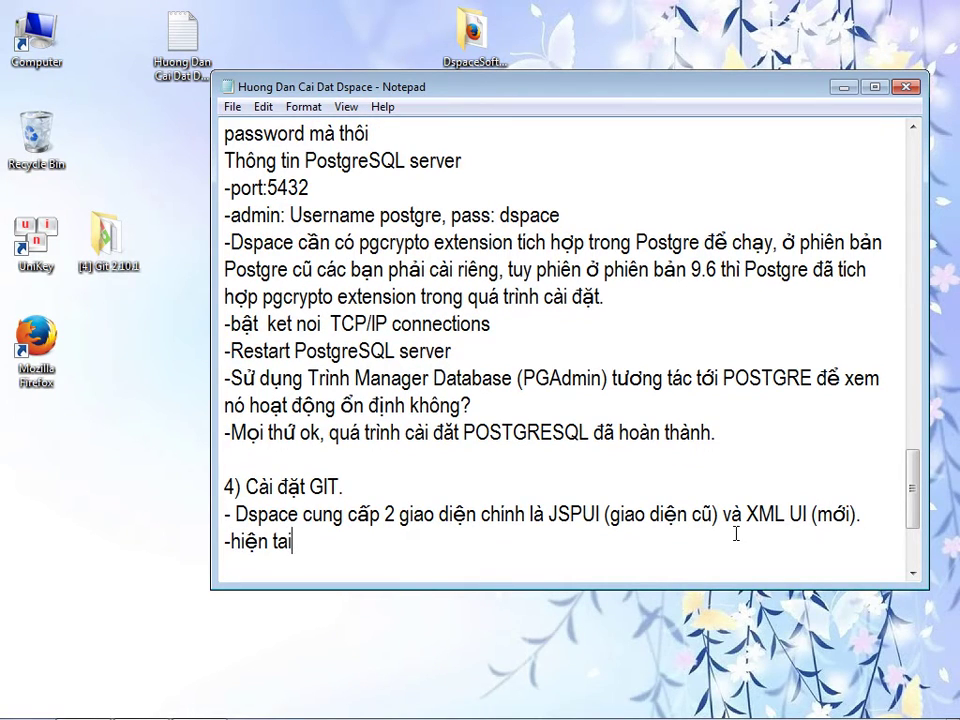
pyautogui.write(', Dspac')
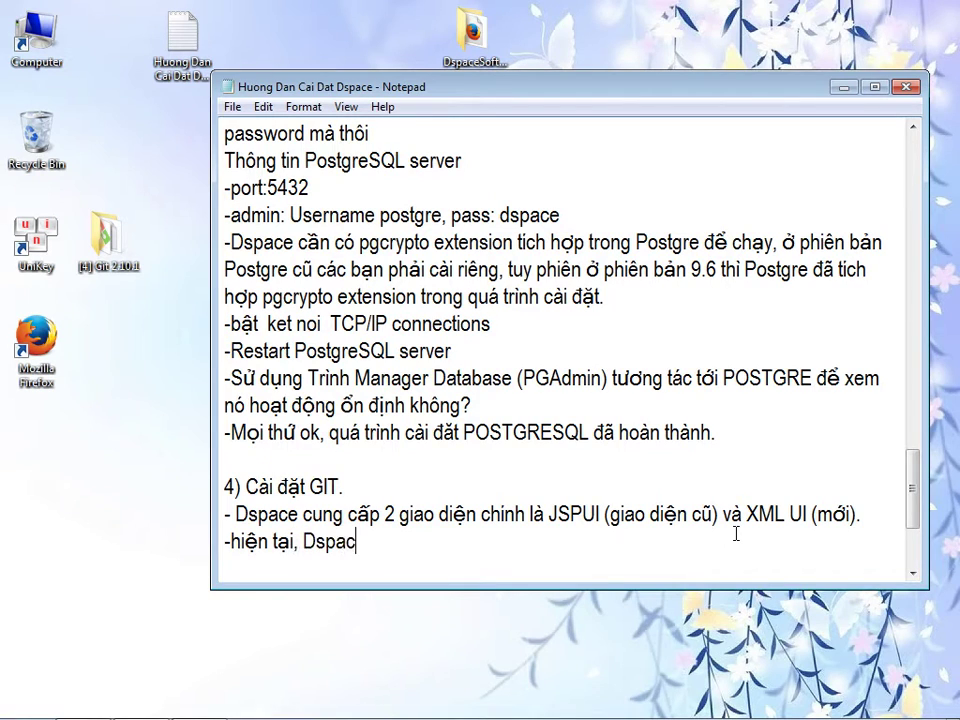
pyautogui.write('e có giao diện ')
pyautogui.write('C')
pyautogui.write('XMLUI')
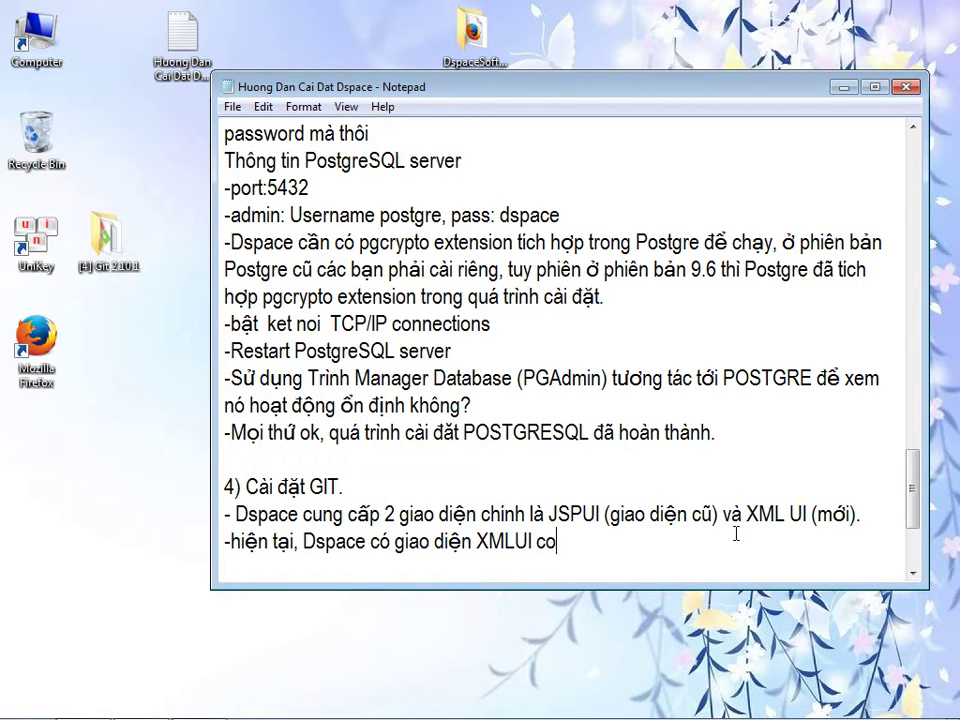
pyautogui.write(' với hai phi')
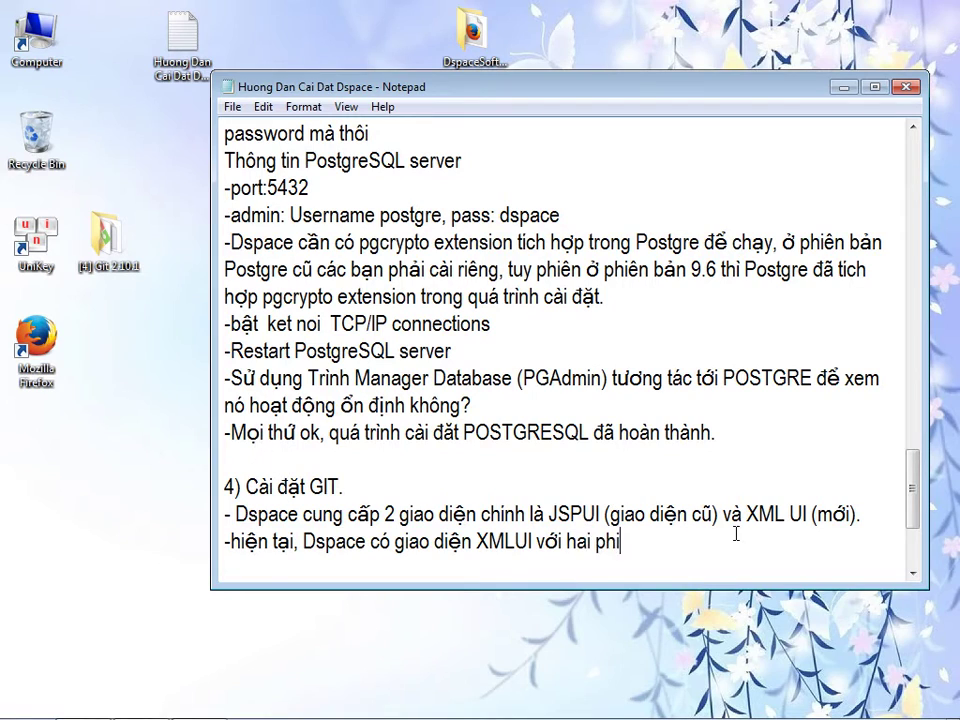
pyautogui.write('ên ban Mirage 2 theme')
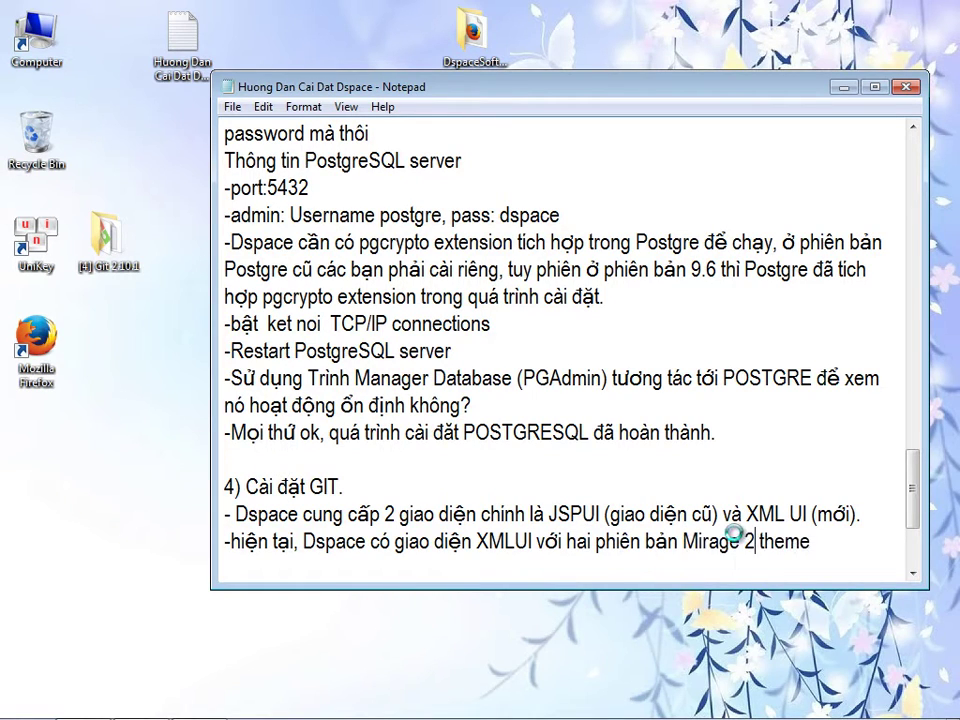
pyautogui.write(' và Mirage 2 theme')
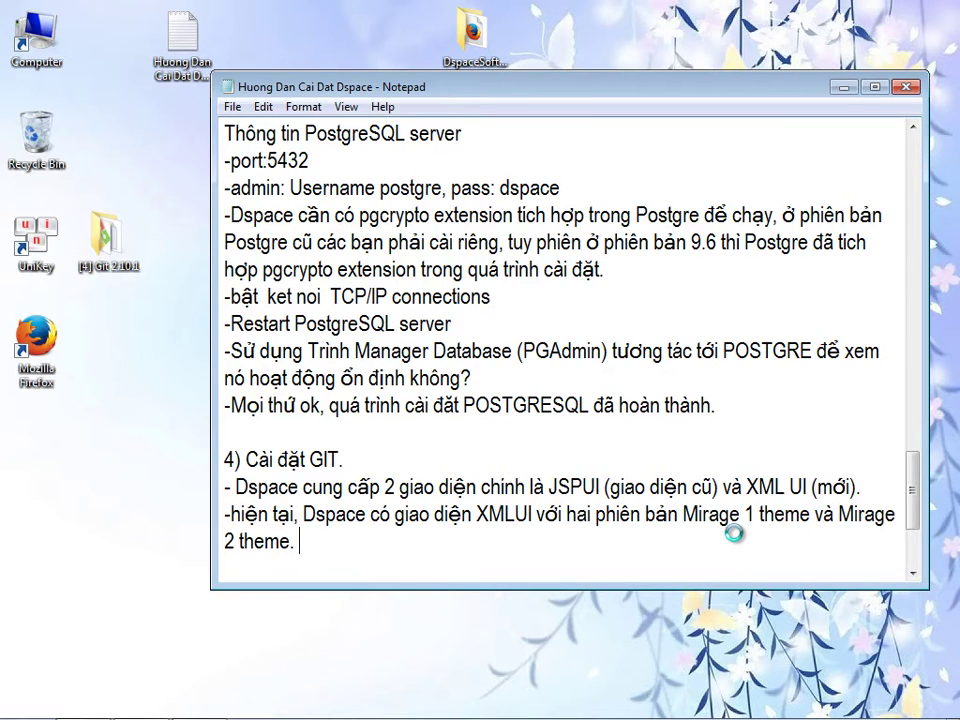
pyautogui.write('. Đối với theme')
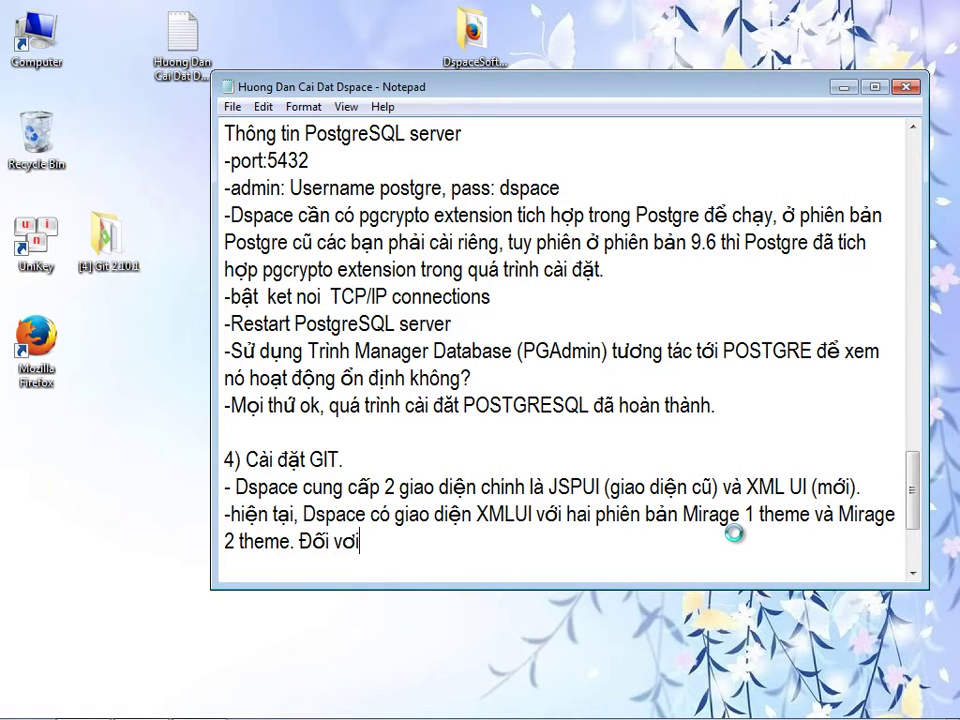
pyautogui.write(' 1 là mặc định')
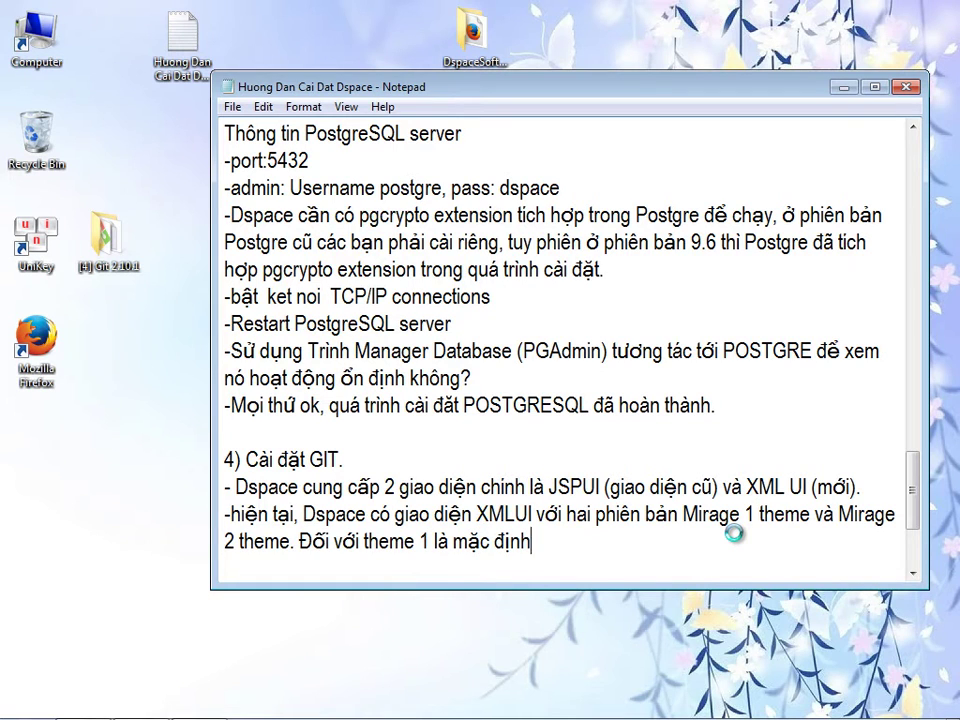
pyautogui.write('. Nếu dung mặc định thì bạn')
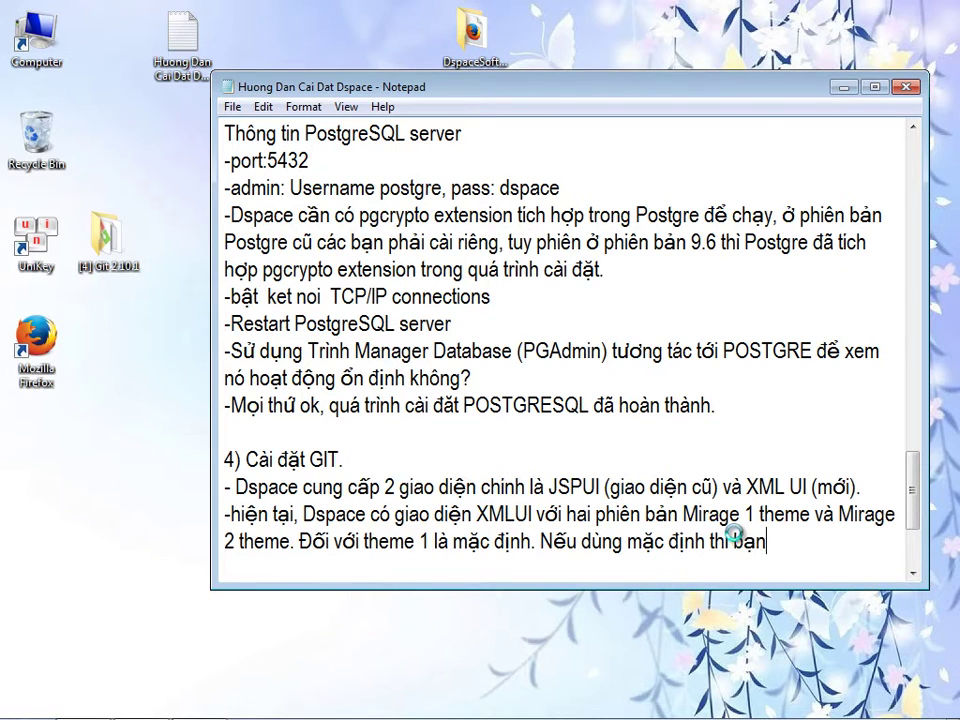
pyautogui.write(' không ca')
pyautogui.write('n cài ')
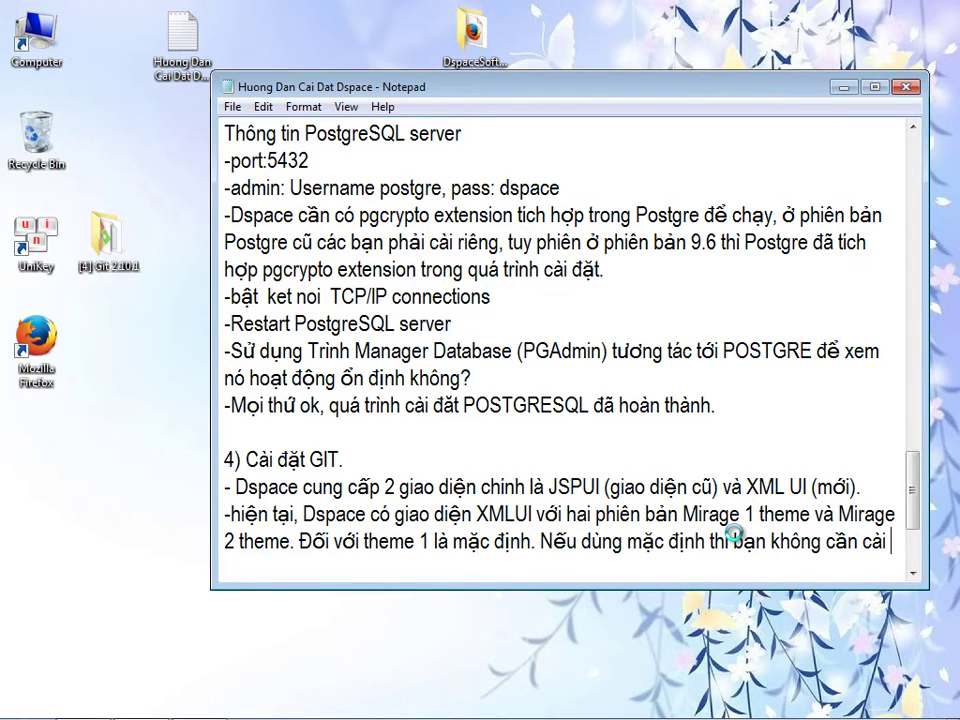
pyautogui.write('GIt, tron')
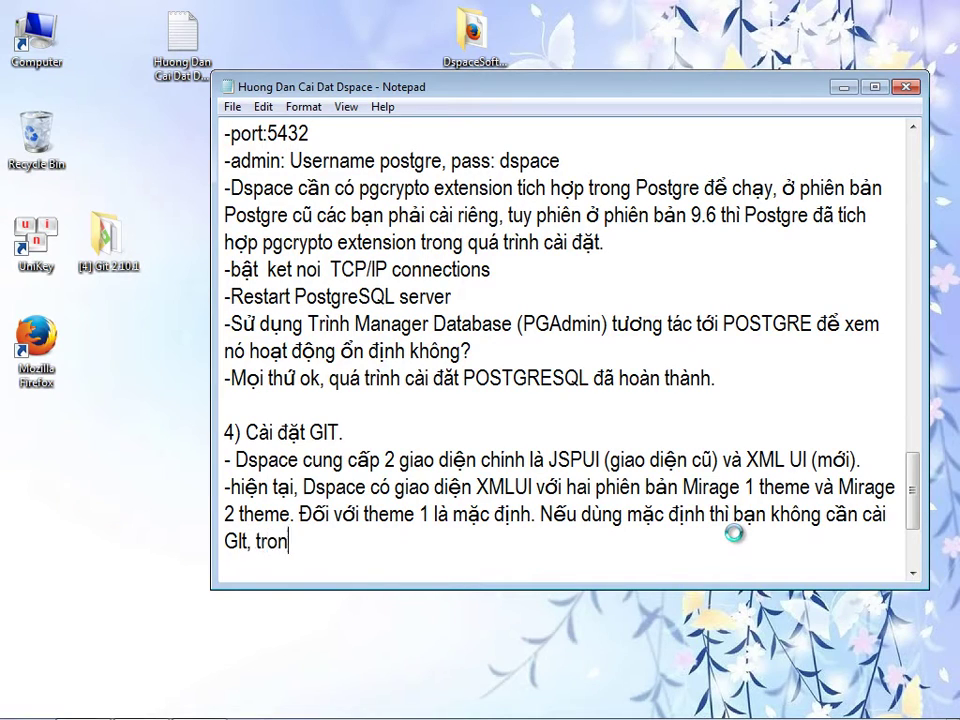
pyautogui.write('g hướng daẫn này mình dun')
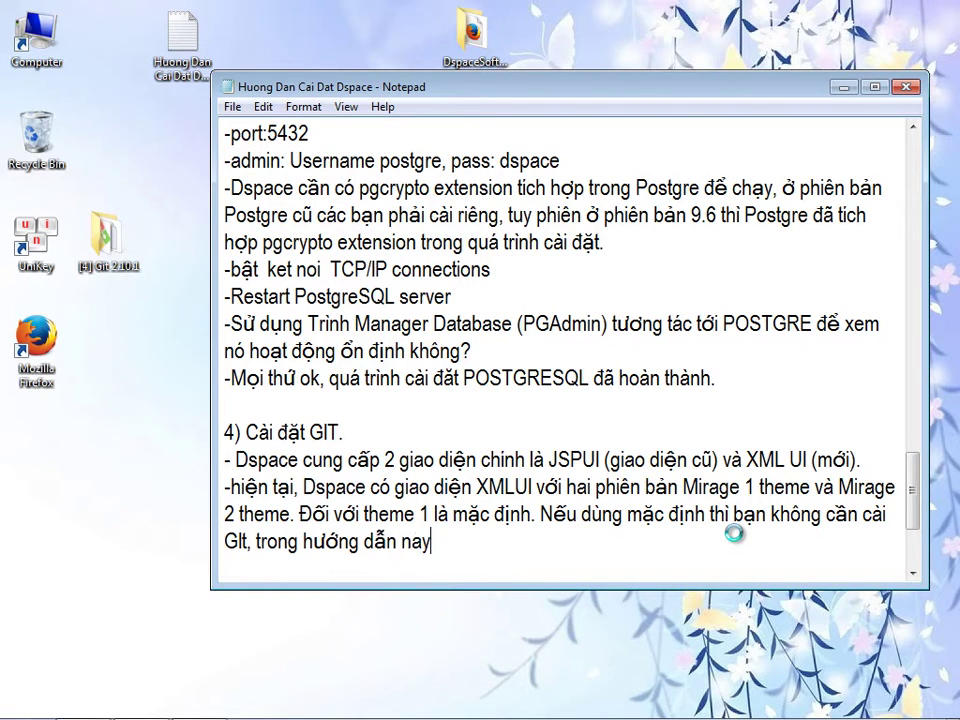
pyautogui.write('g theme ')
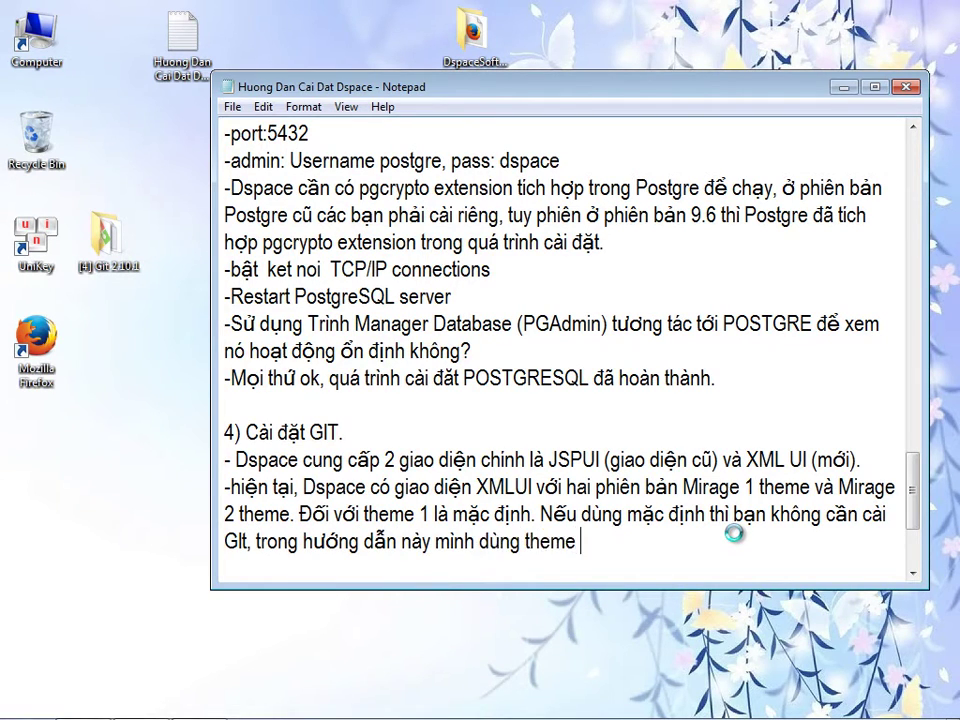
pyautogui.write('2 tức Mirage 2 theme ')
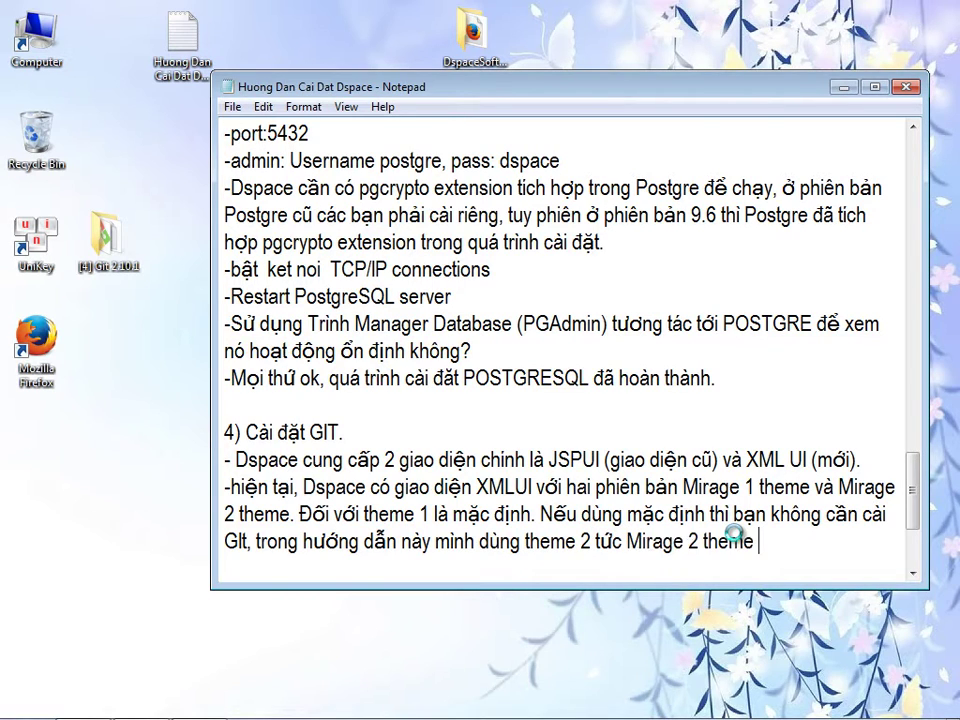
pyautogui.write(', để co')
pyautogui.write(' nó thì phải cài GIT, git cho phep tr')
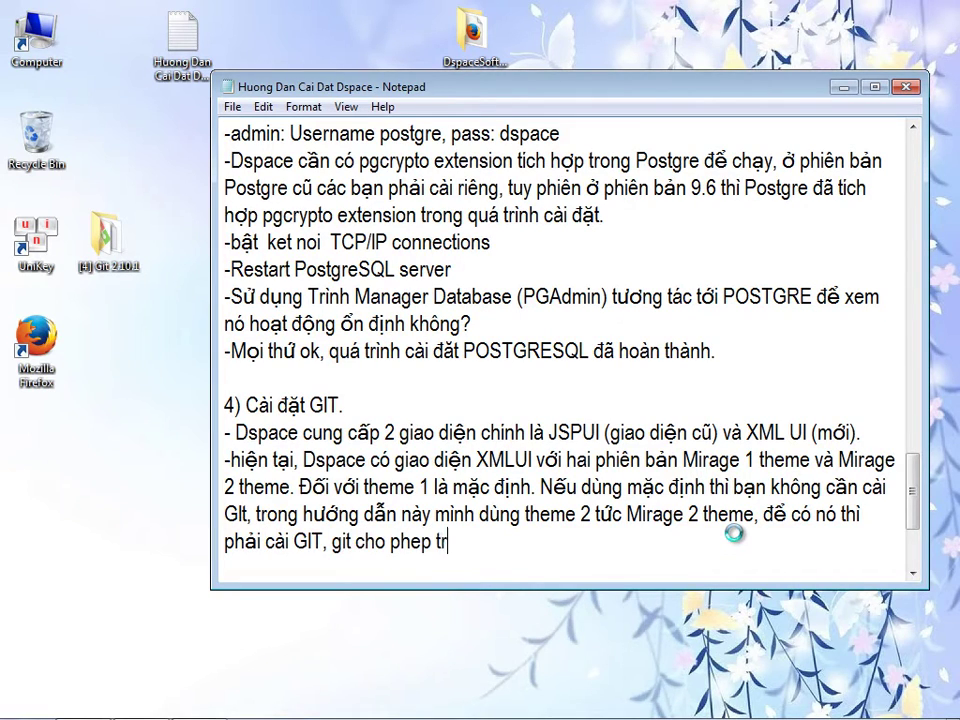
pyautogui.write('ong quá trinh')
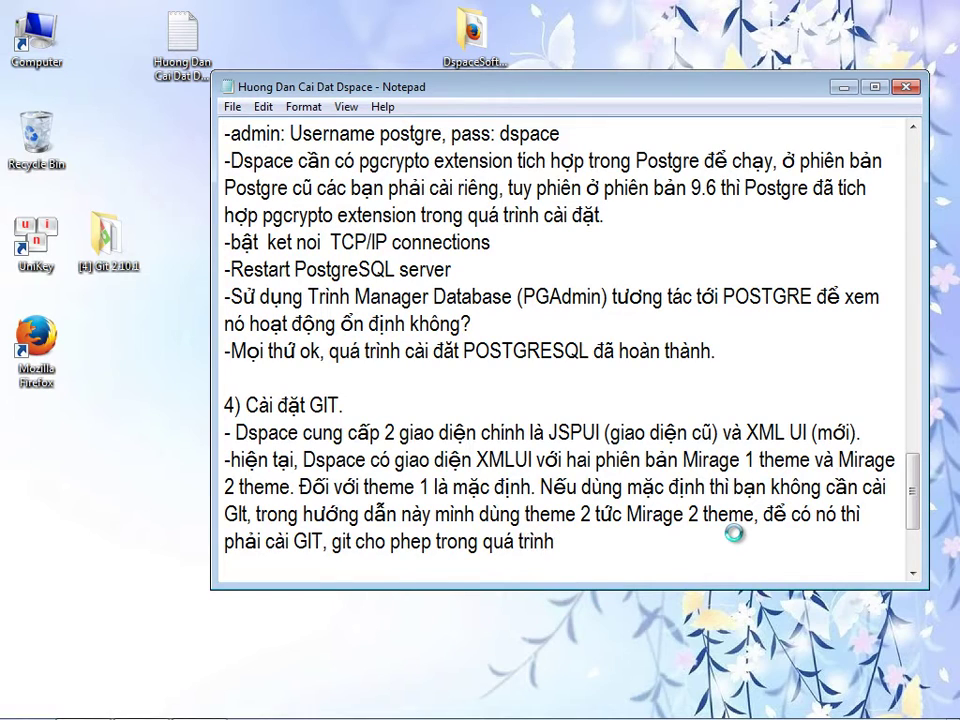
pyautogui.write(' cài dspac')
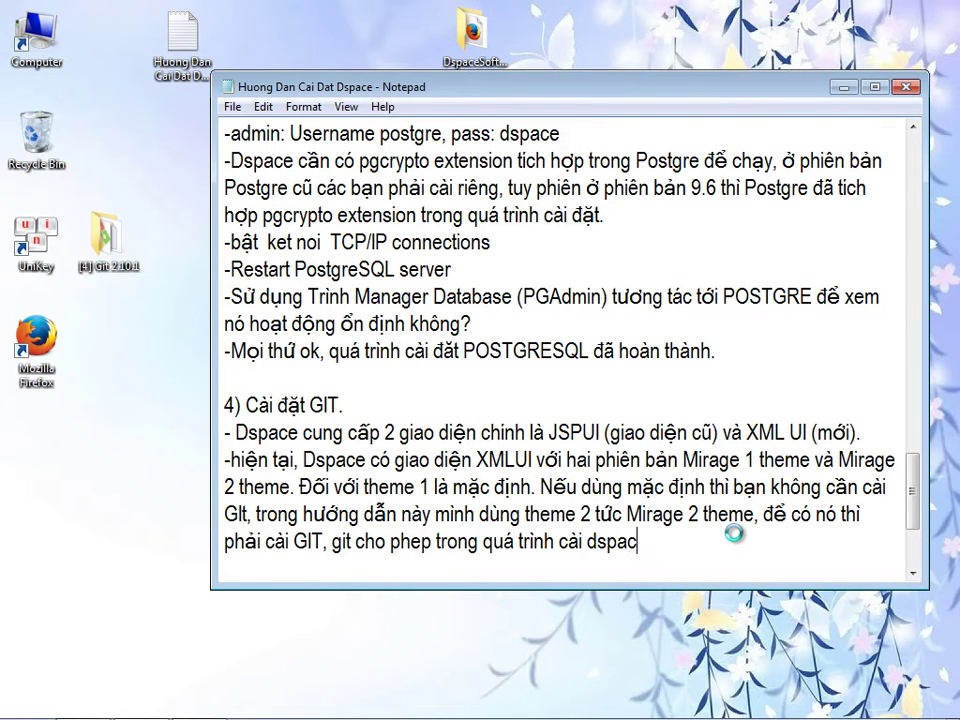
pyautogui.write('e, git sẽ vào kho chứa ')
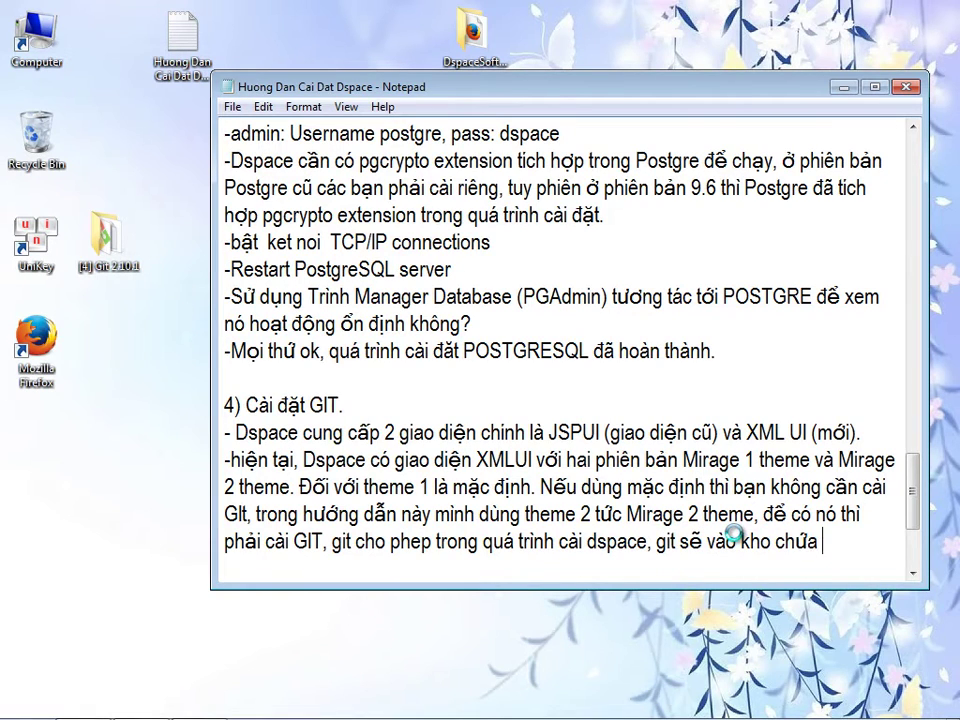
pyautogui.write('mã nguồn, lấy mả')
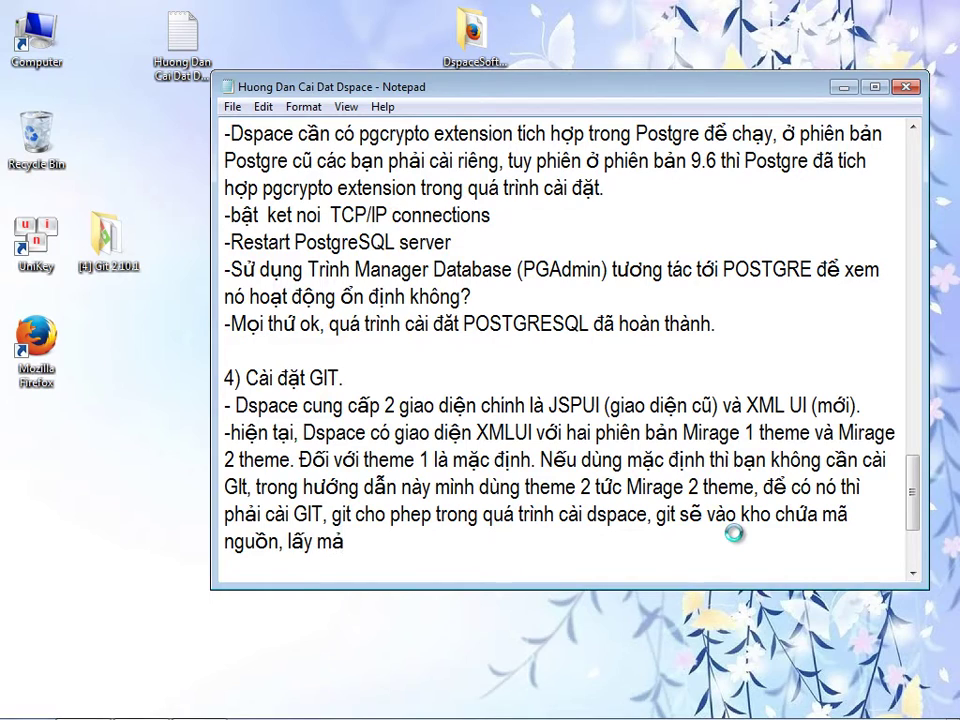
pyautogui.write(' cài đa')
pyautogui.write('t ')
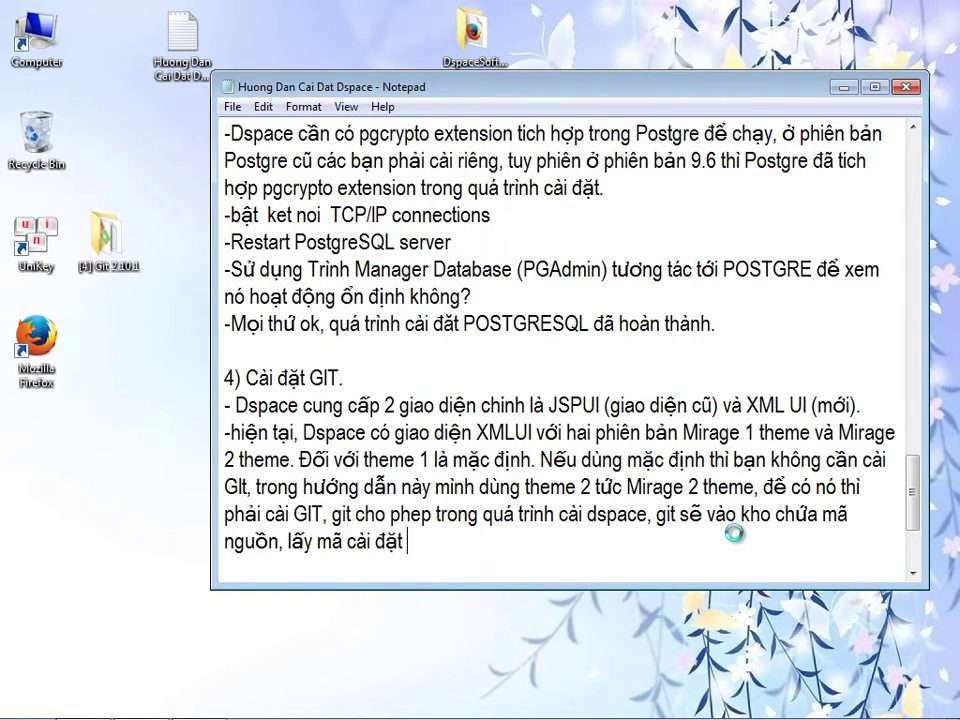
pyautogui.write('giao diện về ')
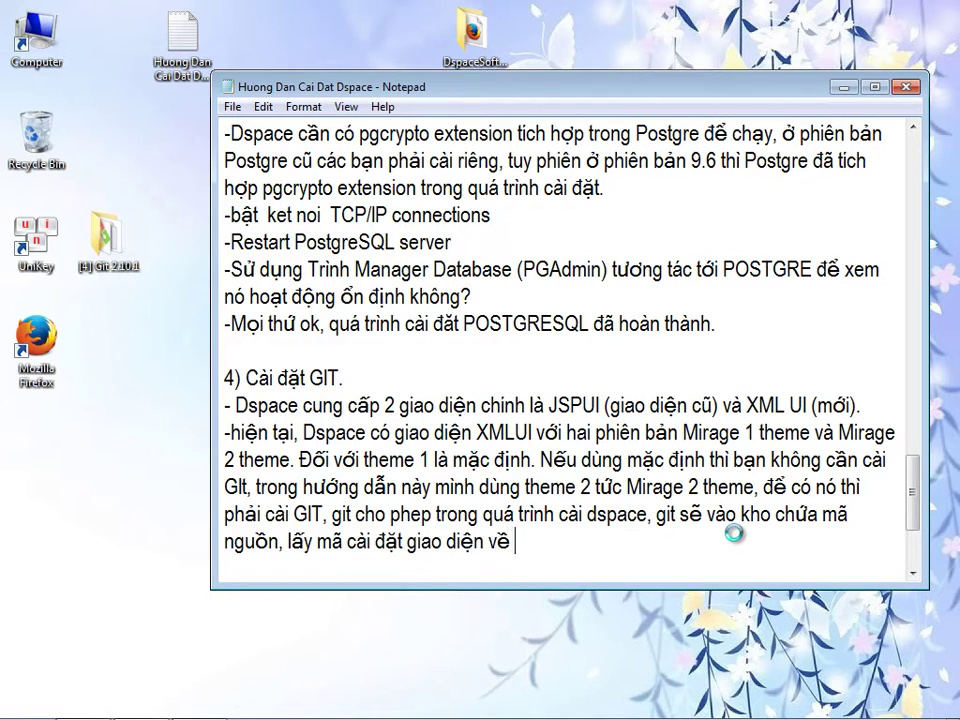
pyautogui.write('cho sdace.')
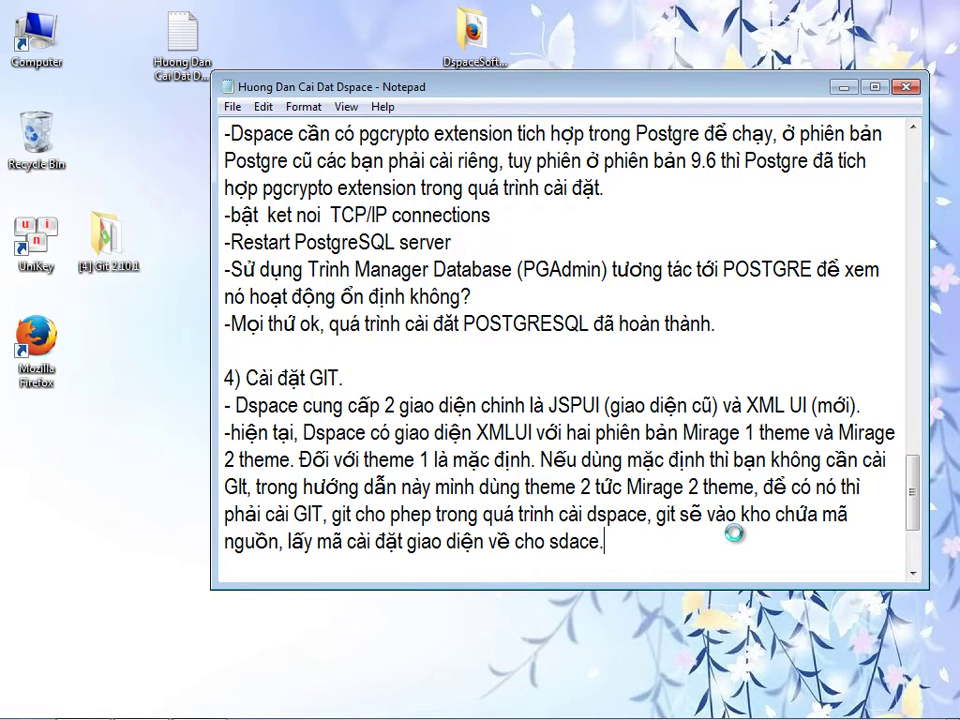
# - Complete the note that Mirage 2 needs Git to fetch interface code, then start a new line
pyautogui.press('Return')
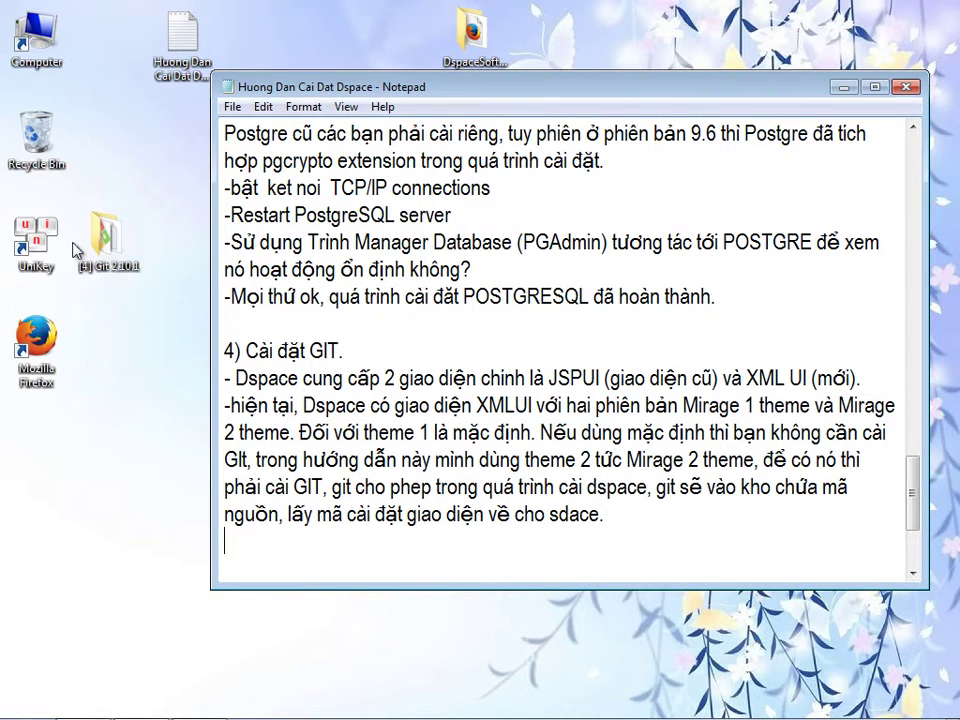
# - Run Git-2.10.1-64-bit as administrator from the [4] Git 2.10.1 folder
pyautogui.doubleClick(105, 232)
pyautogui.click(305, 250)
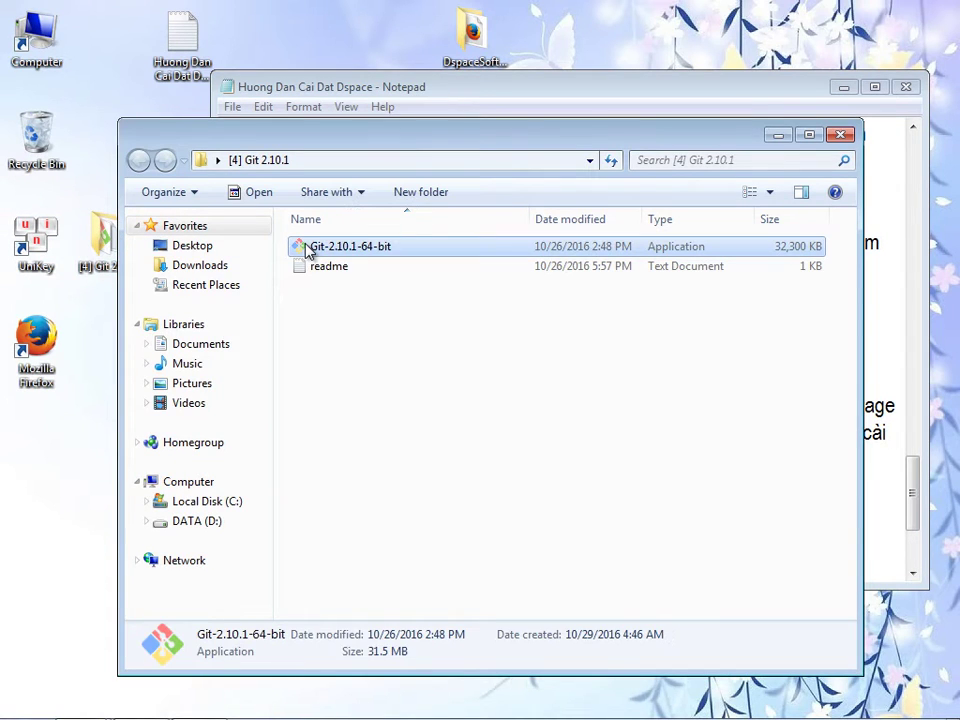
pyautogui.rightClick(307, 251)
pyautogui.click(337, 277)
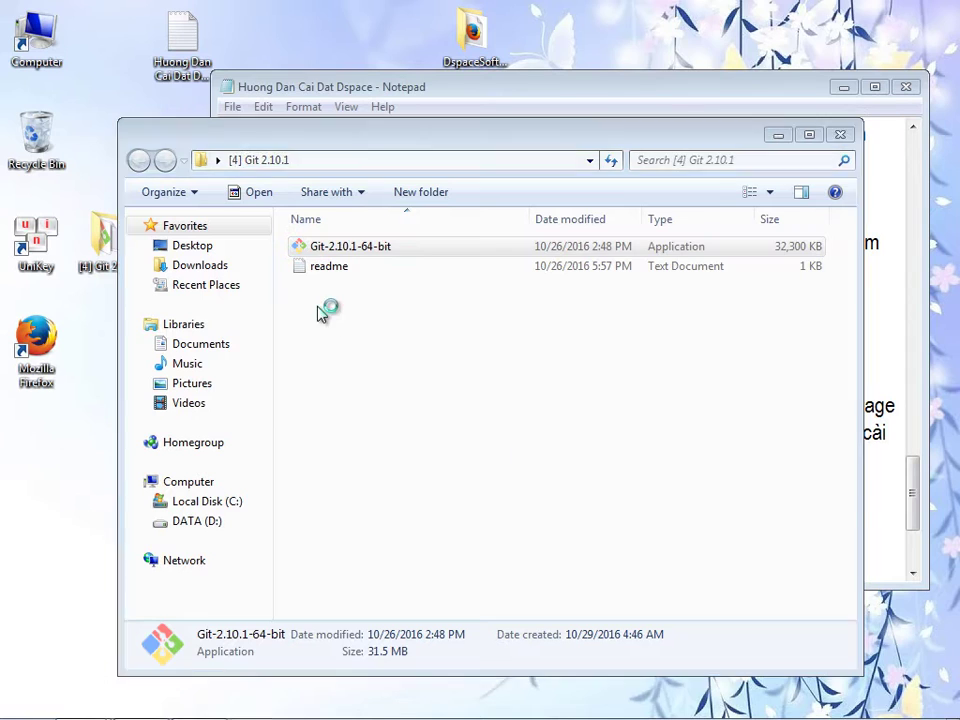
pyautogui.moveTo(448, 208); pyautogui.dragTo(634, 171)
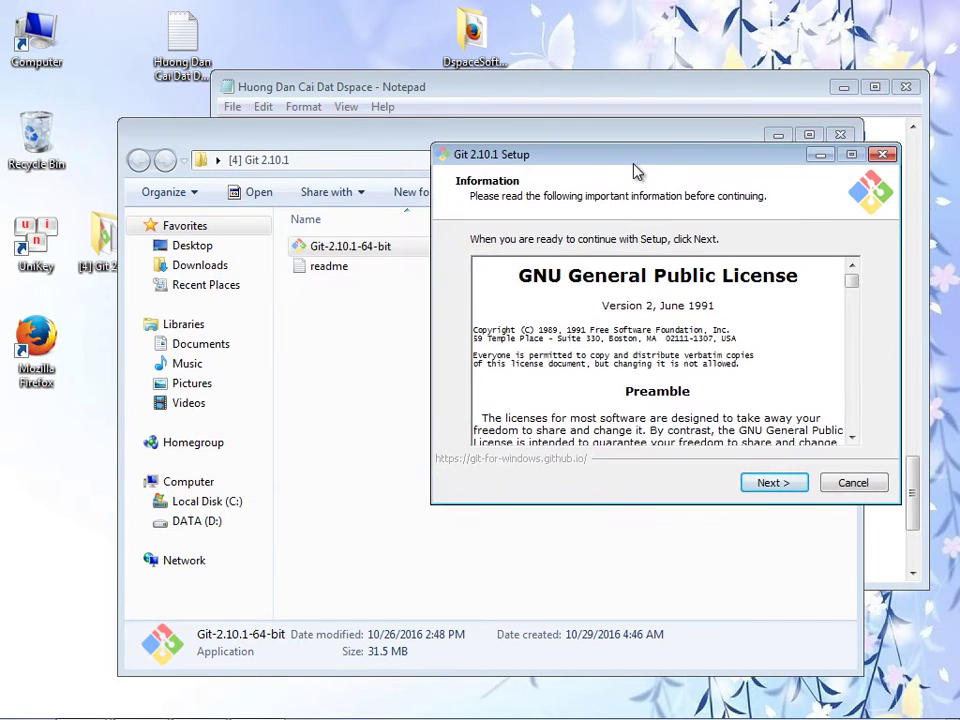
# - Open the readme alongside the Git setup window and bring setup to the front
pyautogui.doubleClick(334, 265)
pyautogui.moveTo(372, 230); pyautogui.dragTo(298, 358)
pyautogui.click(665, 313)
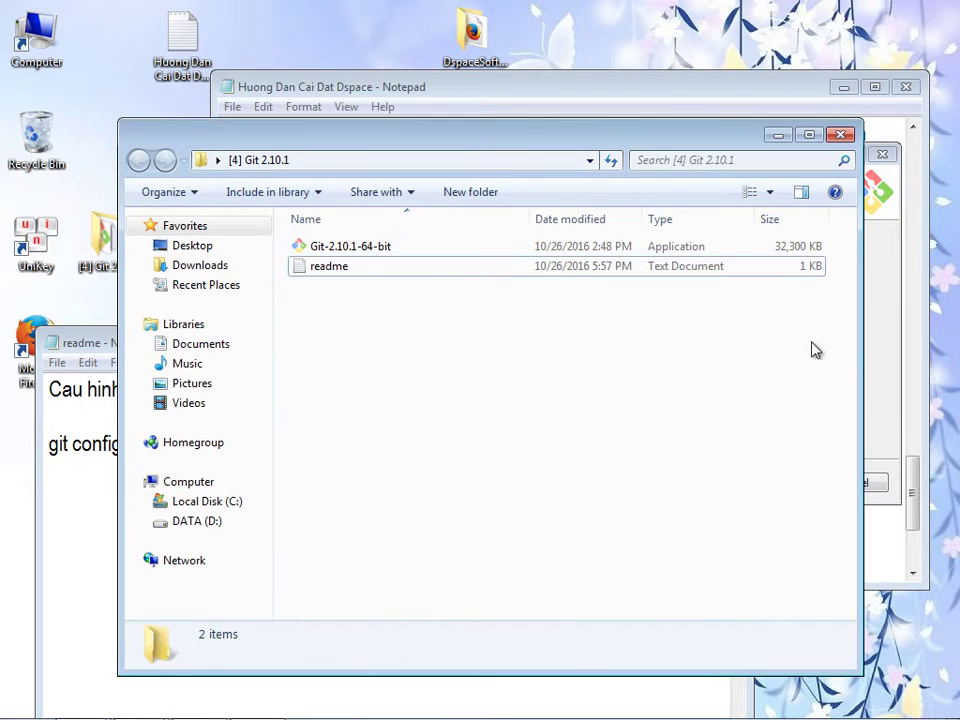
pyautogui.click(880, 364)
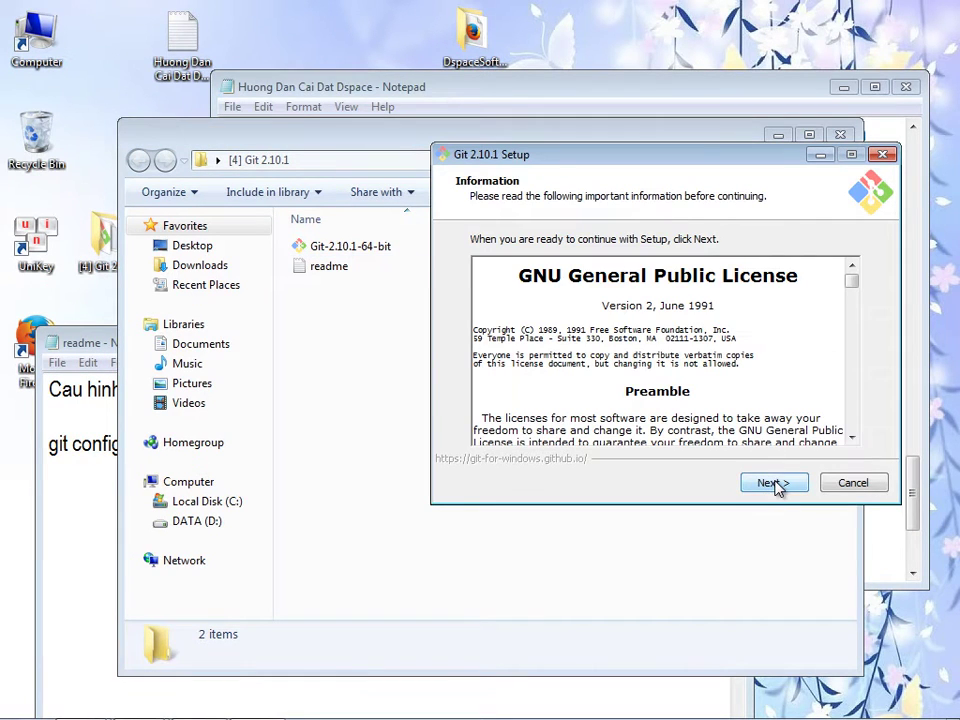
# - Accept the licence, keep default location, components, PATH, line-ending and terminal options, then install
pyautogui.click(777, 484)
pyautogui.click(766, 483)
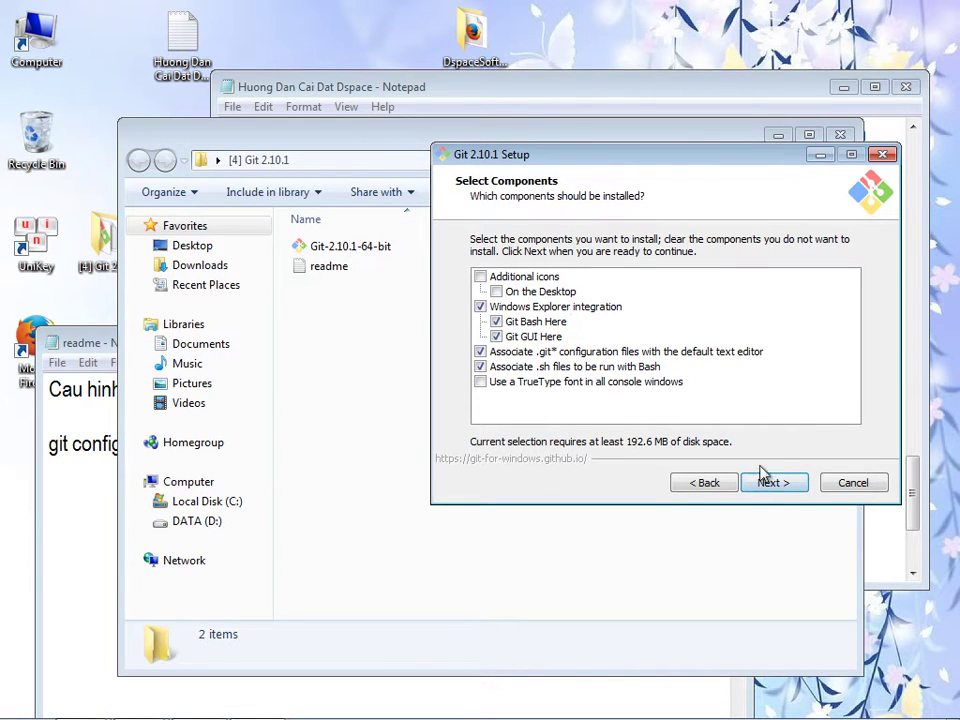
pyautogui.click(778, 486)
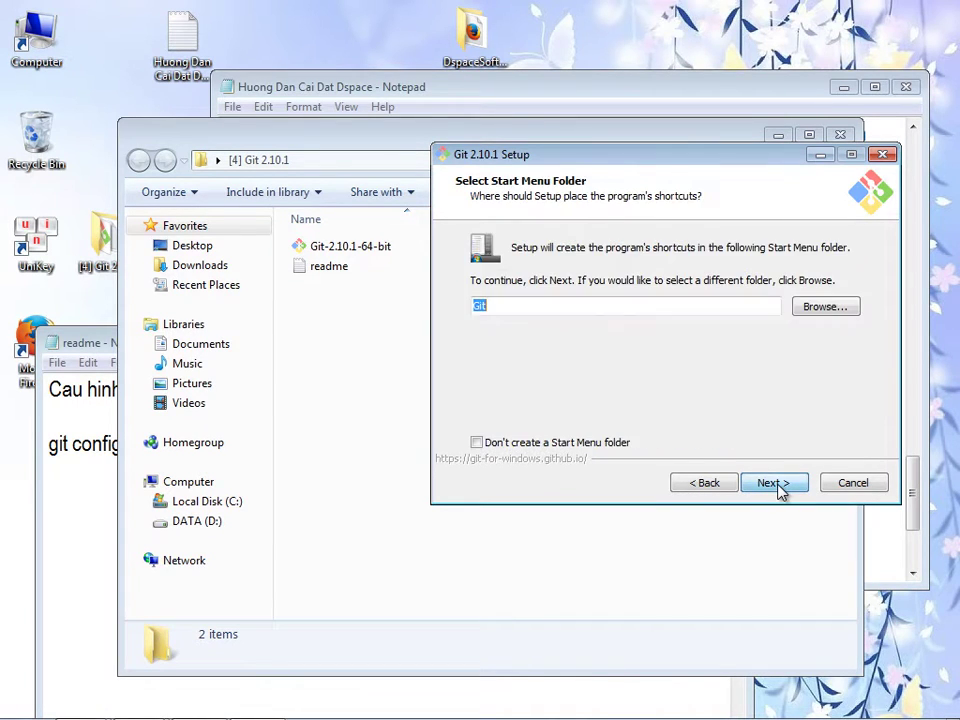
pyautogui.click(778, 486)
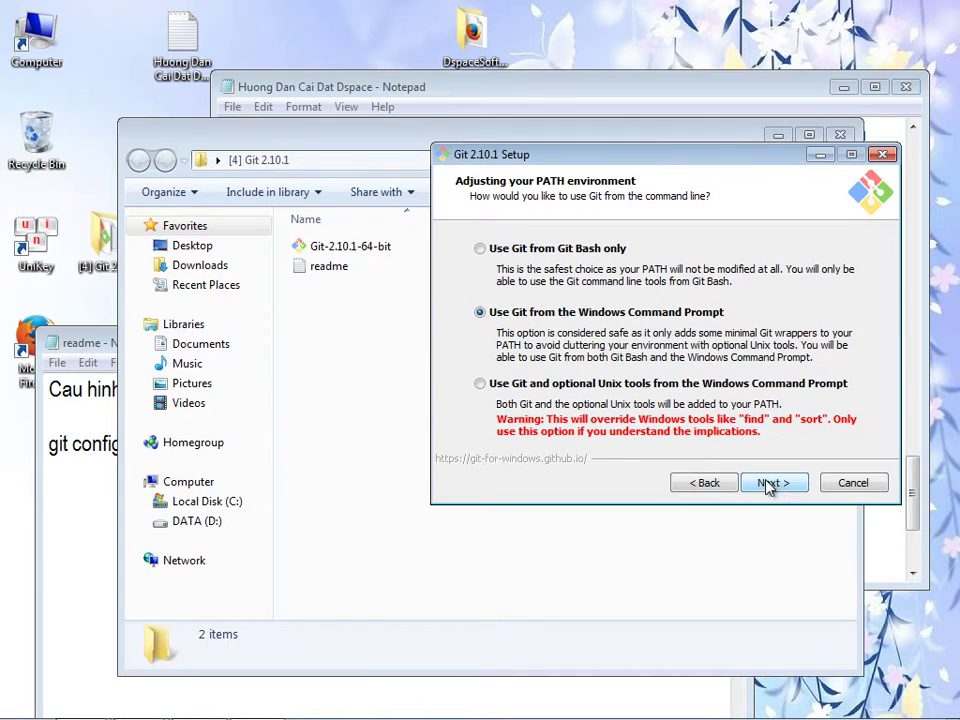
pyautogui.click(778, 485)
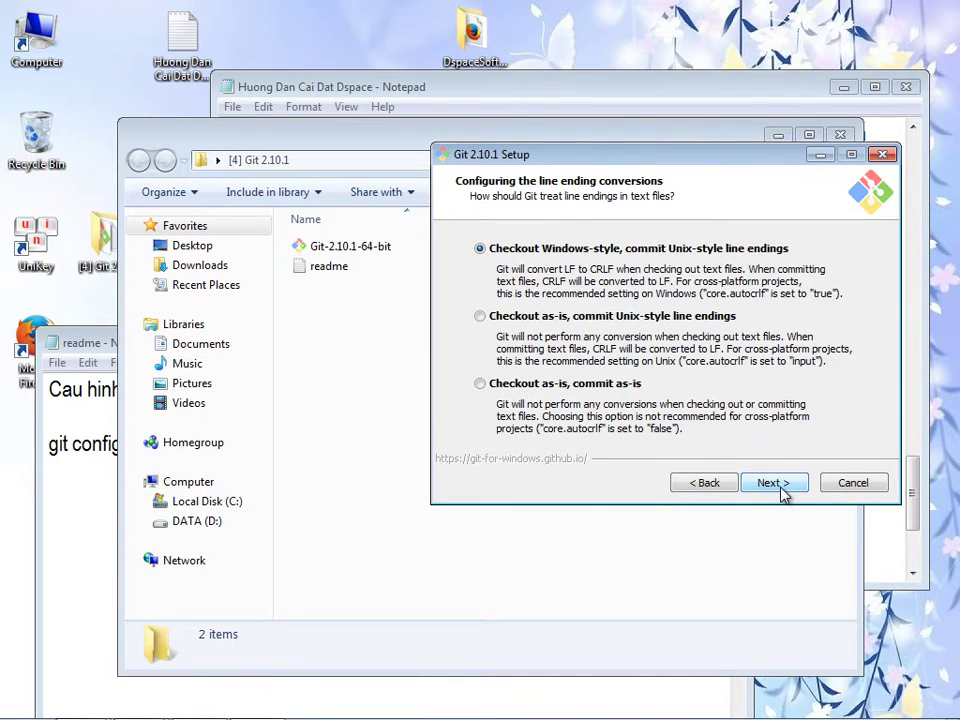
pyautogui.click(778, 486)
pyautogui.click(778, 485)
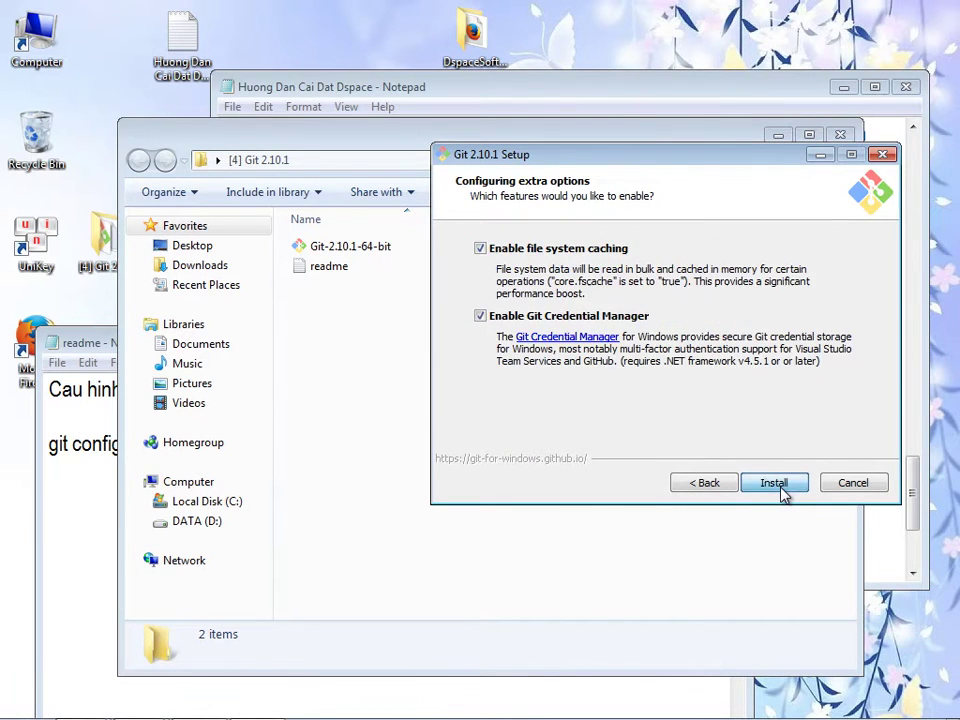
pyautogui.click(774, 484)
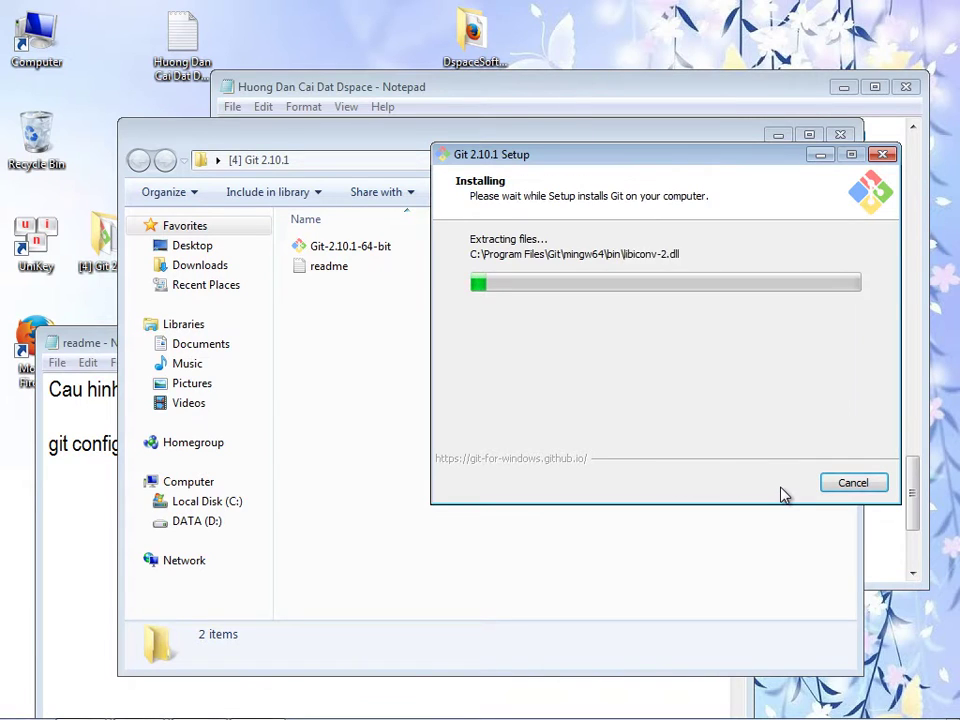
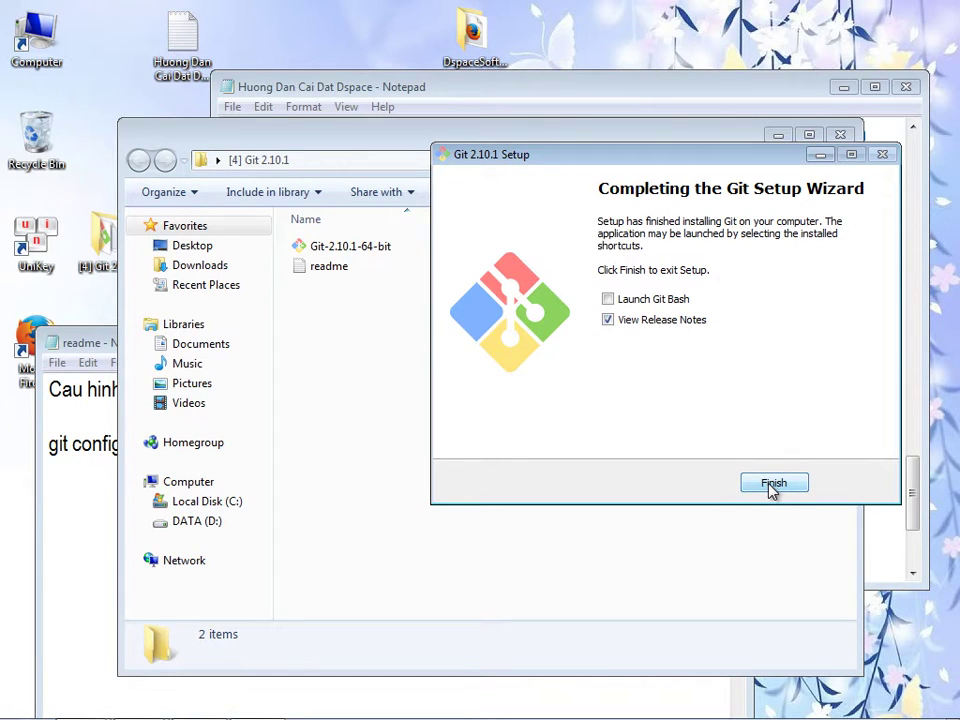
# - Untick View Release Notes and finish the Git 2.10.1 setup
pyautogui.click(617, 321)
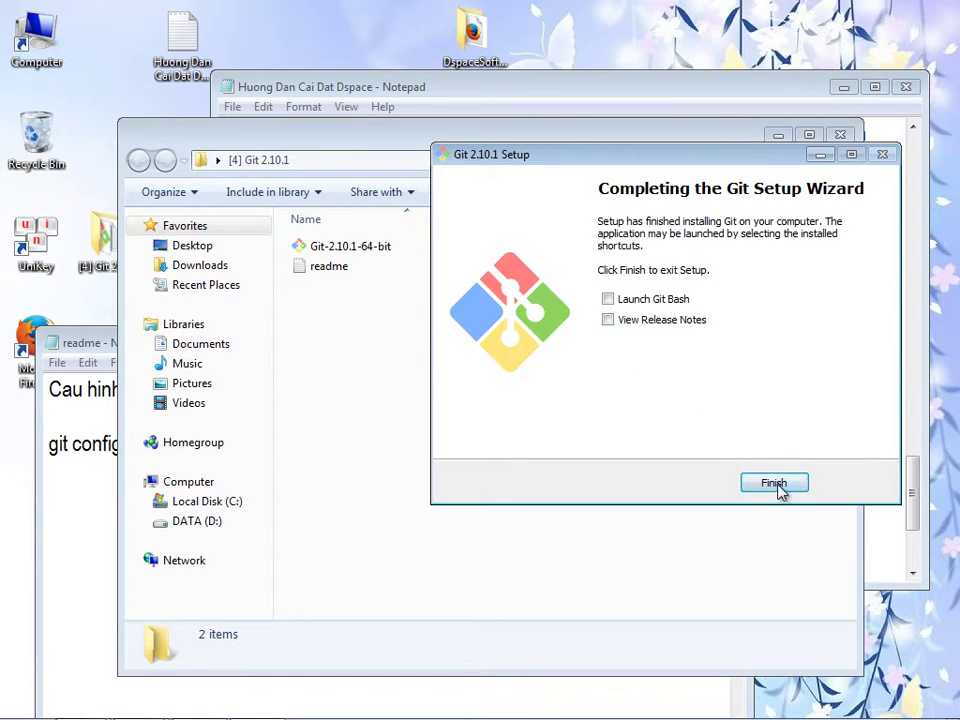
pyautogui.click(776, 485)
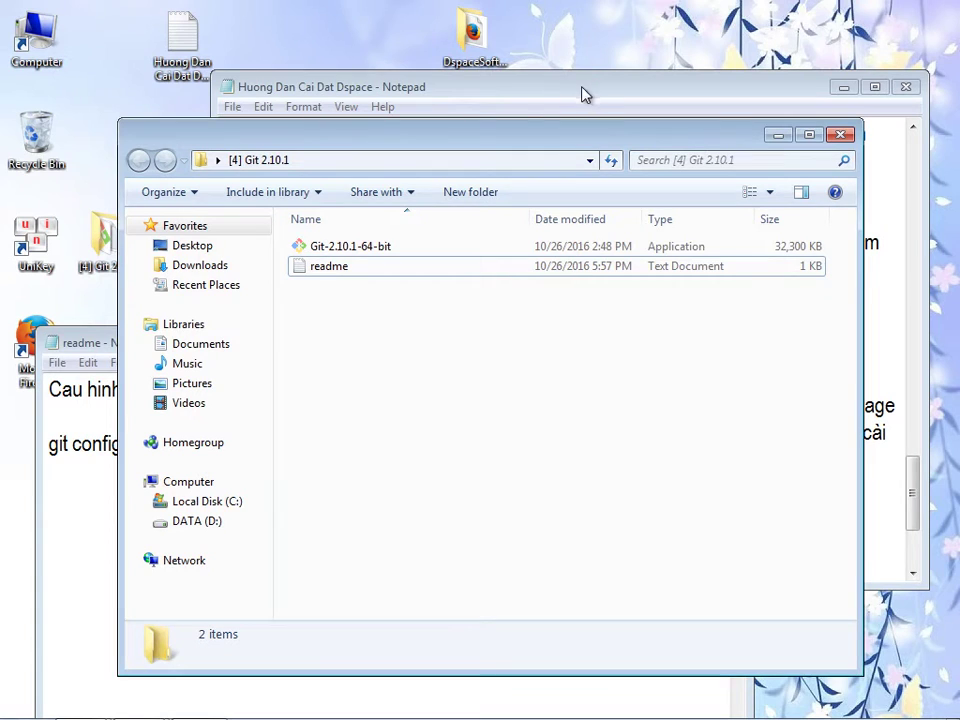
pyautogui.click(94, 344)
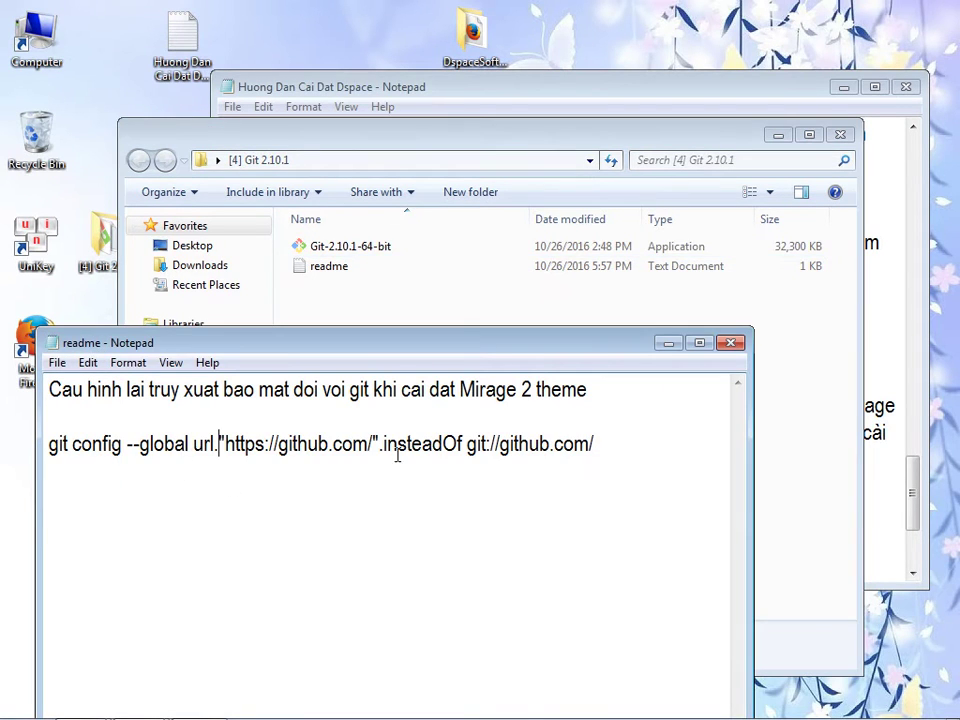
pyautogui.click(896, 458)
pyautogui.press('Return')
pyautogui.write('-Do vấn đề ')
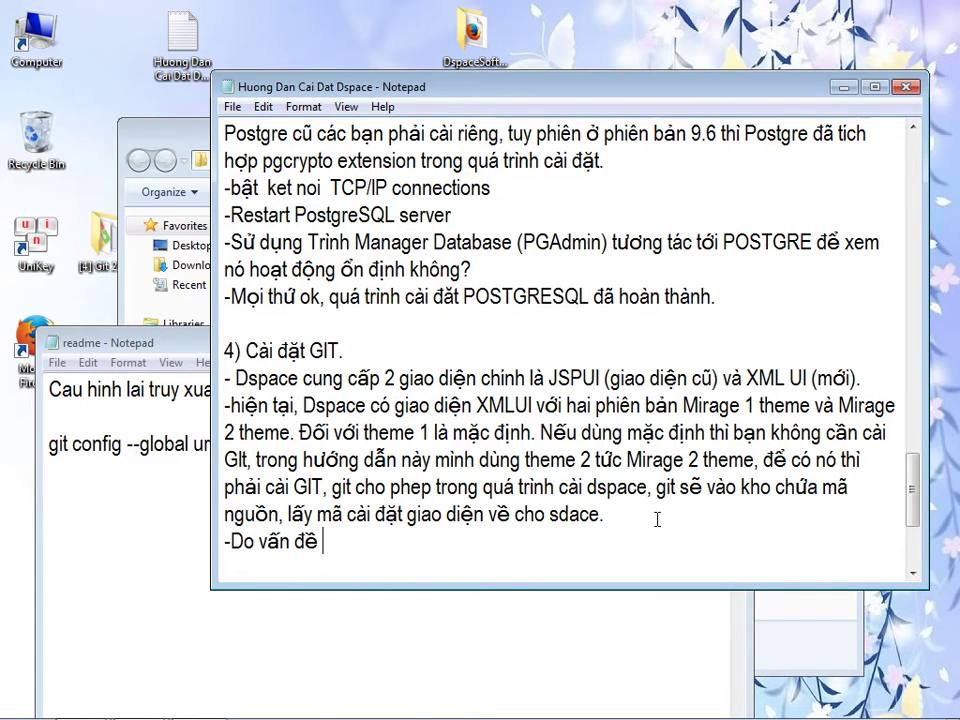
pyautogui.write('bảo mật nên')
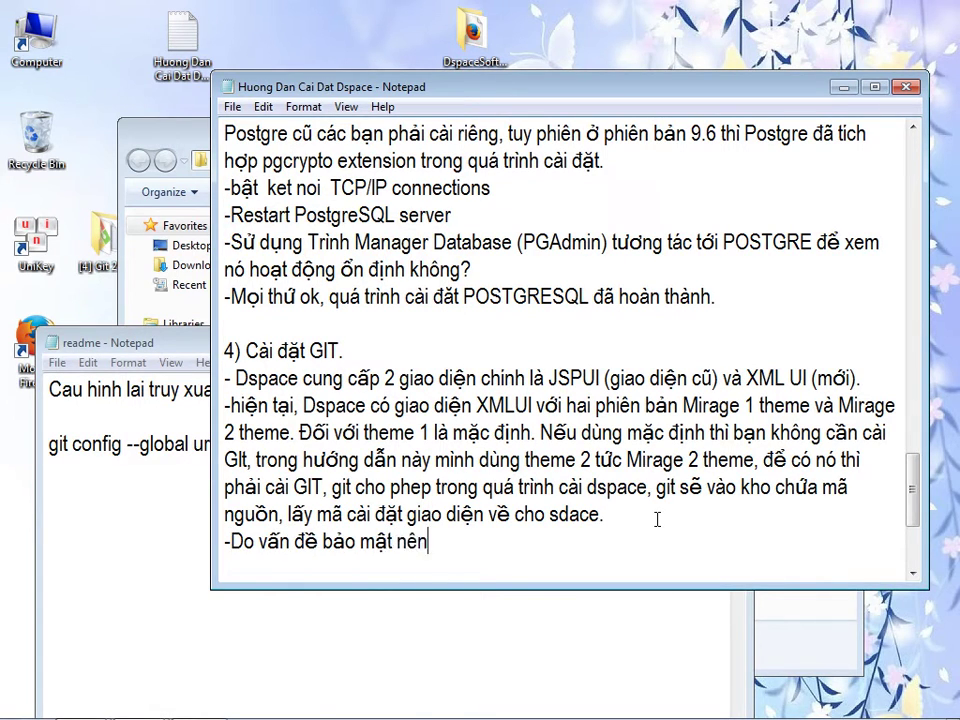
pyautogui.write(' minh sẽ cấu hình dung')
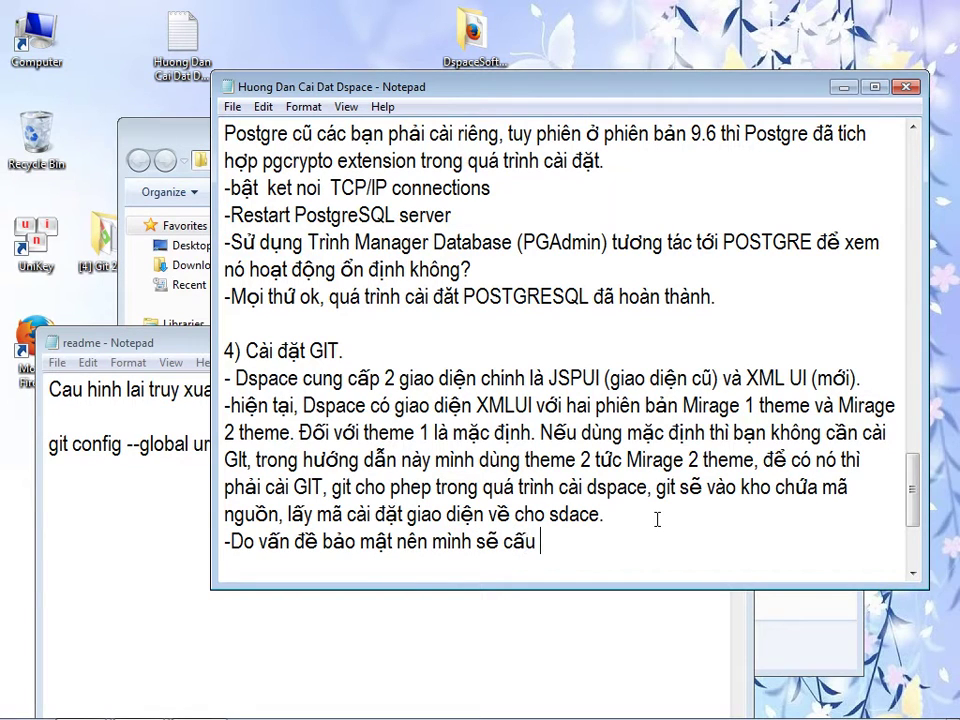
pyautogui.click(150, 443)
pyautogui.moveTo(226, 443); pyautogui.dragTo(370, 443)
pyautogui.hotkey('ctrl', 'c')
pyautogui.click(800, 541)
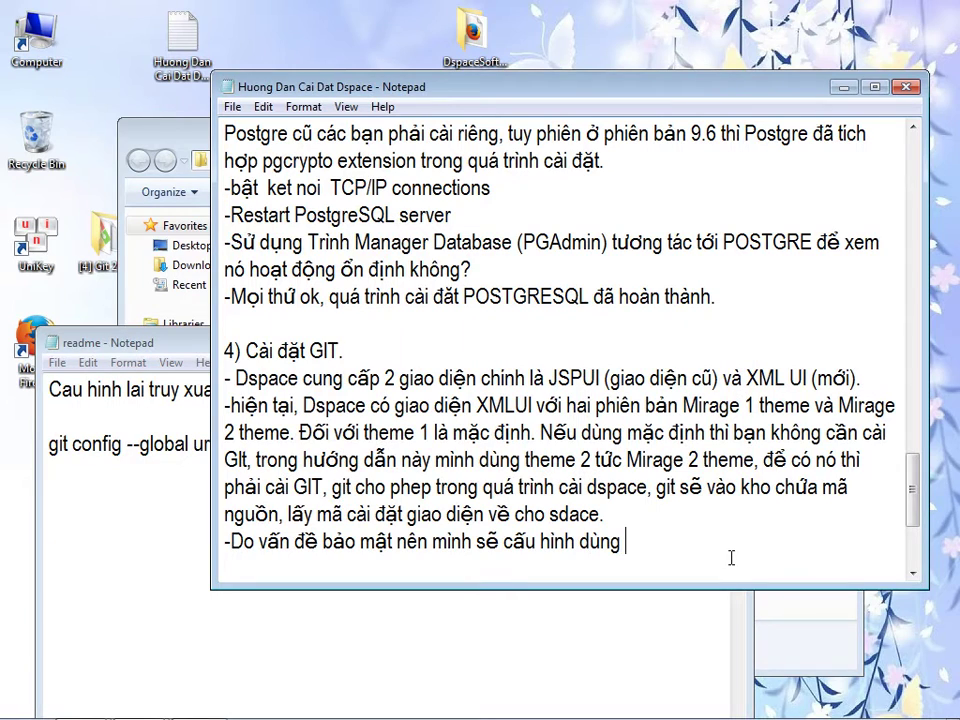
pyautogui.hotkey('ctrl', 'v')
pyautogui.write('thay vif dungf')
# - Paste git://github.com/ after it and finish the sentence explaining the secure-connection requirement
pyautogui.hotkey('alt', 'Tab')
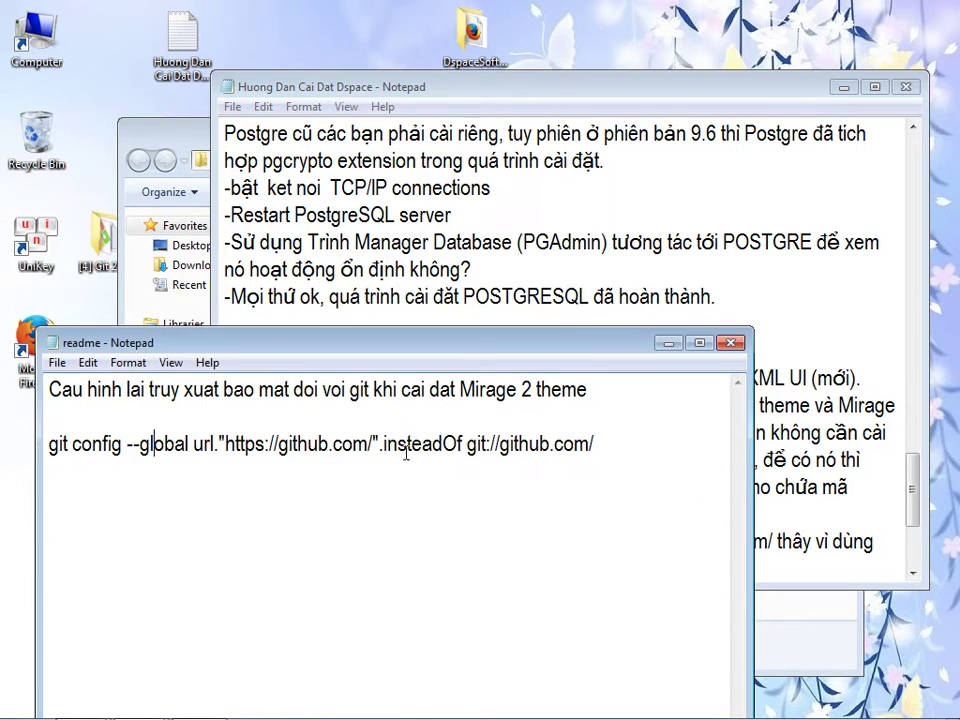
pyautogui.moveTo(464, 446); pyautogui.dragTo(606, 490)
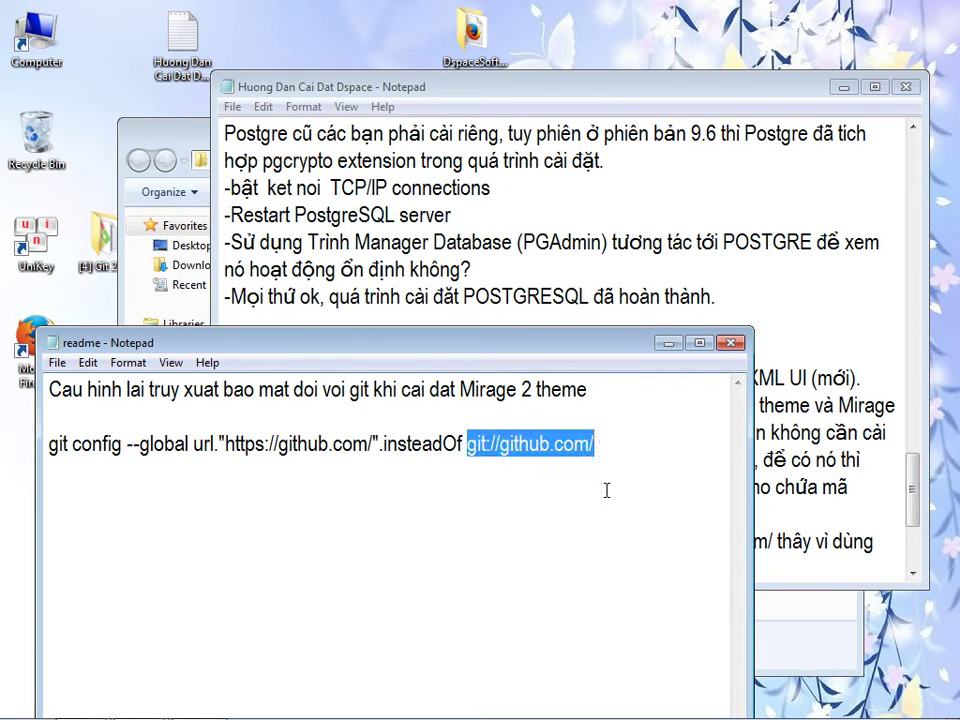
pyautogui.hotkey('ctrl', 'c')
pyautogui.hotkey('alt', 'Tab')
pyautogui.hotkey('ctrl', 'v')
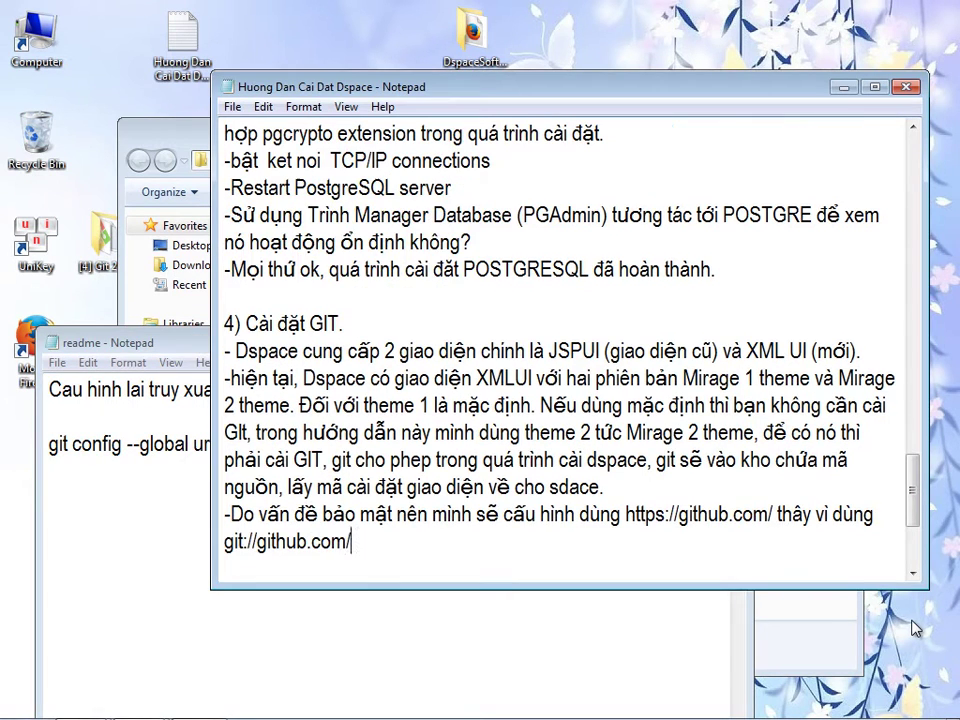
pyautogui.write('. Phải có bước này ')
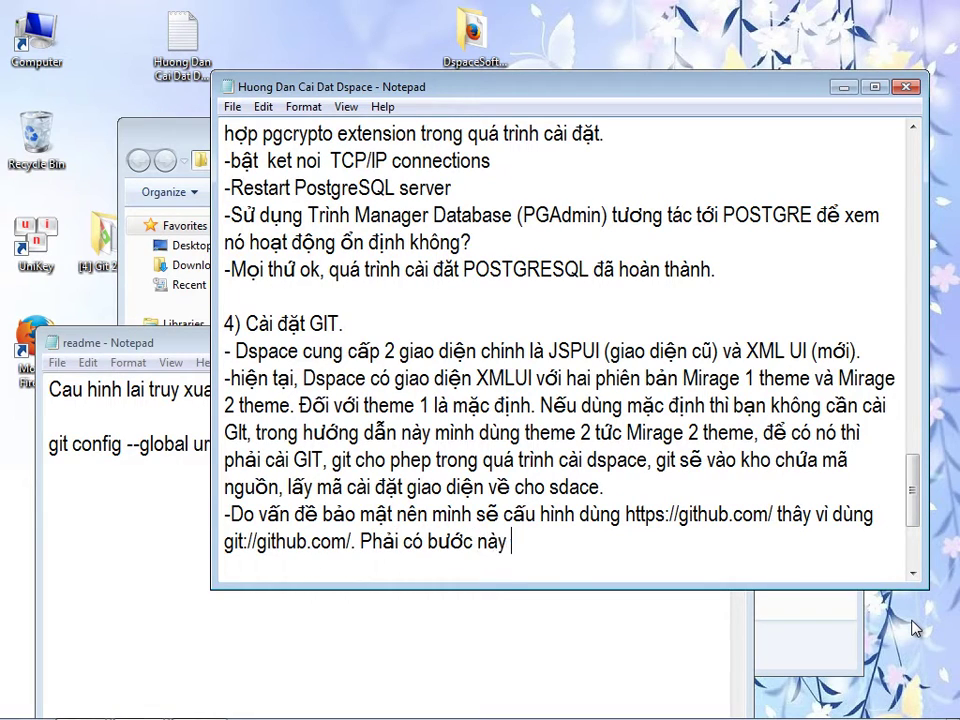
pyautogui.write('thì git mới cho')
pyautogui.press('BackSpace')
pyautogui.press('BackSpace')
pyautogui.press('BackSpace')
pyautogui.press('BackSpace')
pyautogui.press('BackSpace')
pyautogui.press('BackSpace')
pyautogui.press('BackSpace')
pyautogui.press('BackSpace')
pyautogui.press('BackSpace')
pyautogui.press('BackSpace')
pyautogui.press('BackSpace')
pyautogui.press('BackSpace')
pyautogui.press('BackSpace')
pyautogui.press('BackSpace')
pyautogui.press('BackSpace')
pyautogui.press('BackSpace')
pyautogui.press('BackSpace')
pyautogui.press('BackSpace')
pyautogui.press('BackSpace')
pyautogui.press('BackSpace')
pyautogui.write('thiết lập kết')
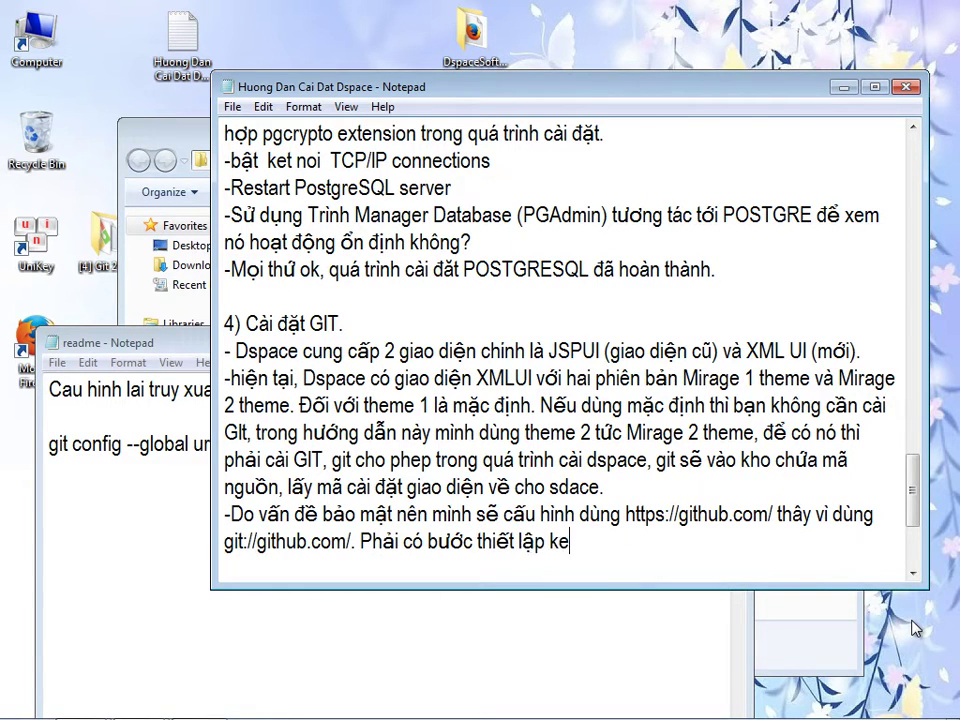
pyautogui.write(' nối an toàn th')
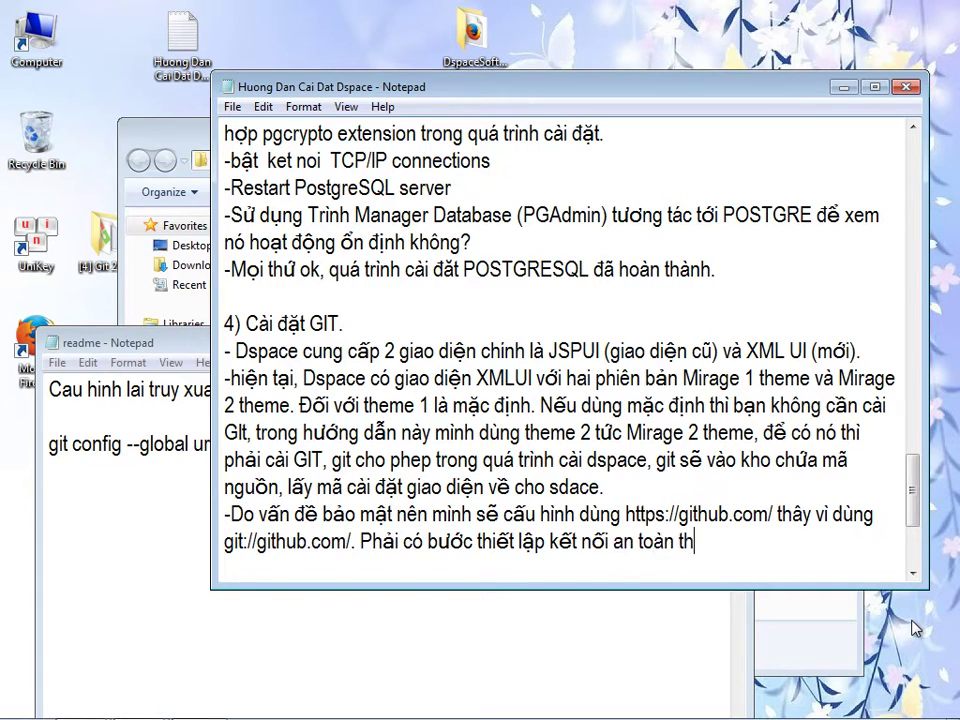
pyautogui.write('ì g')
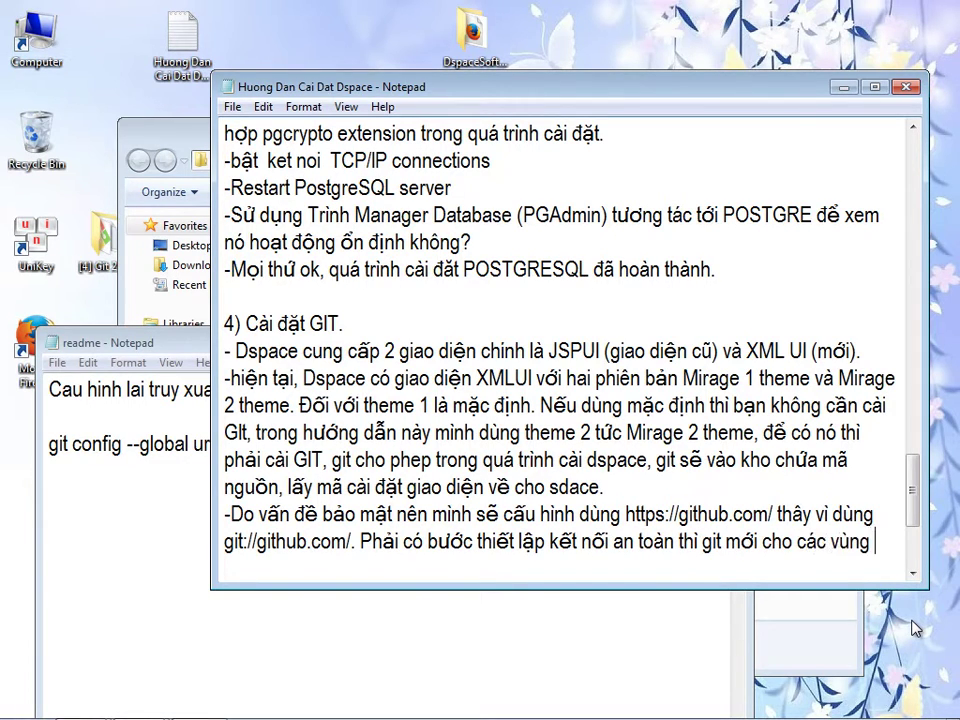
pyautogui.write('it mơi cho các vùng như Việt Nam ')
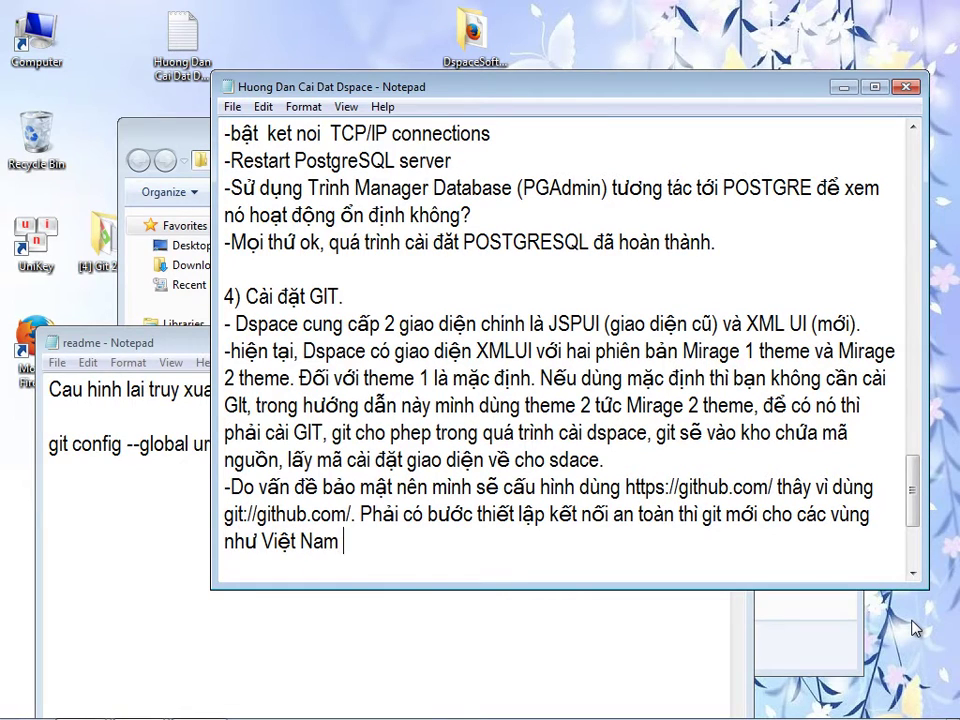
pyautogui.write('thao tav')
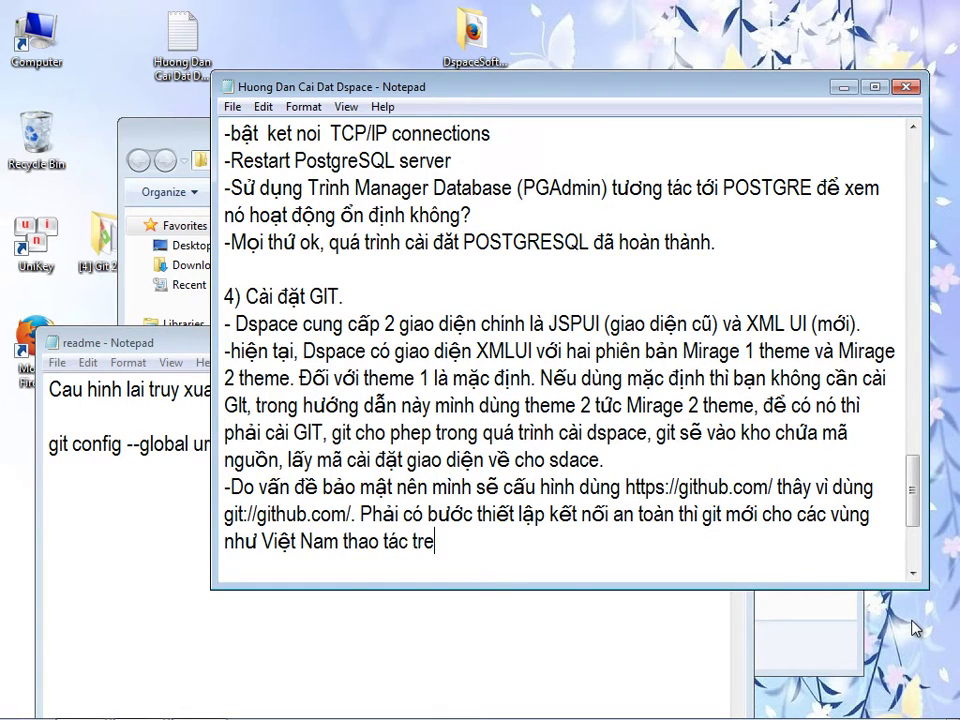
pyautogui.write('c trên kho của')
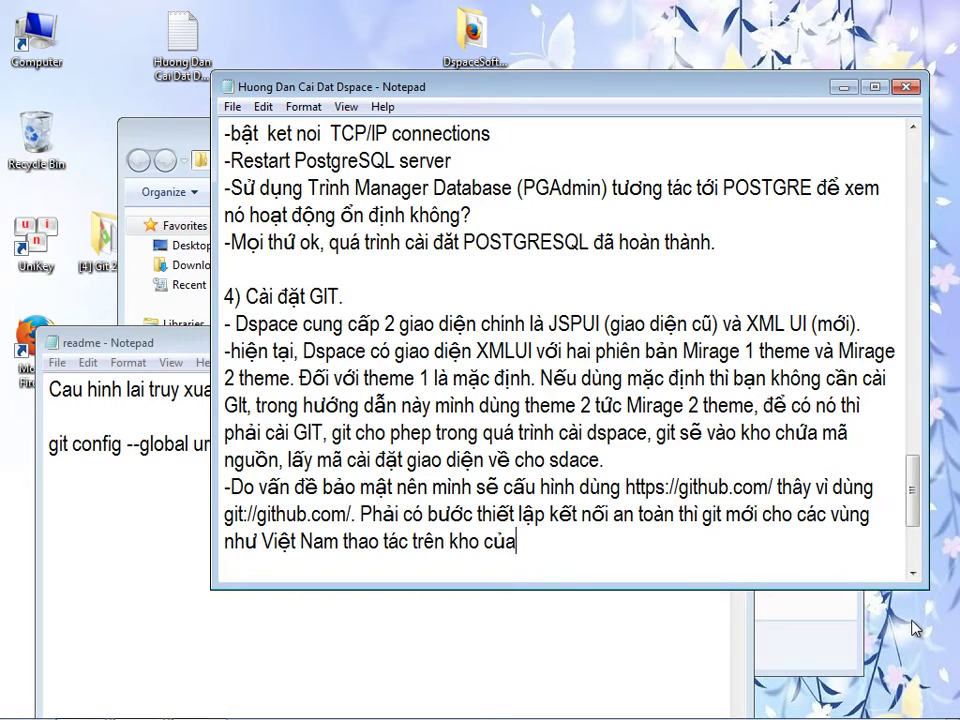
pyautogui.write(' nó. Moột số nơi trre')
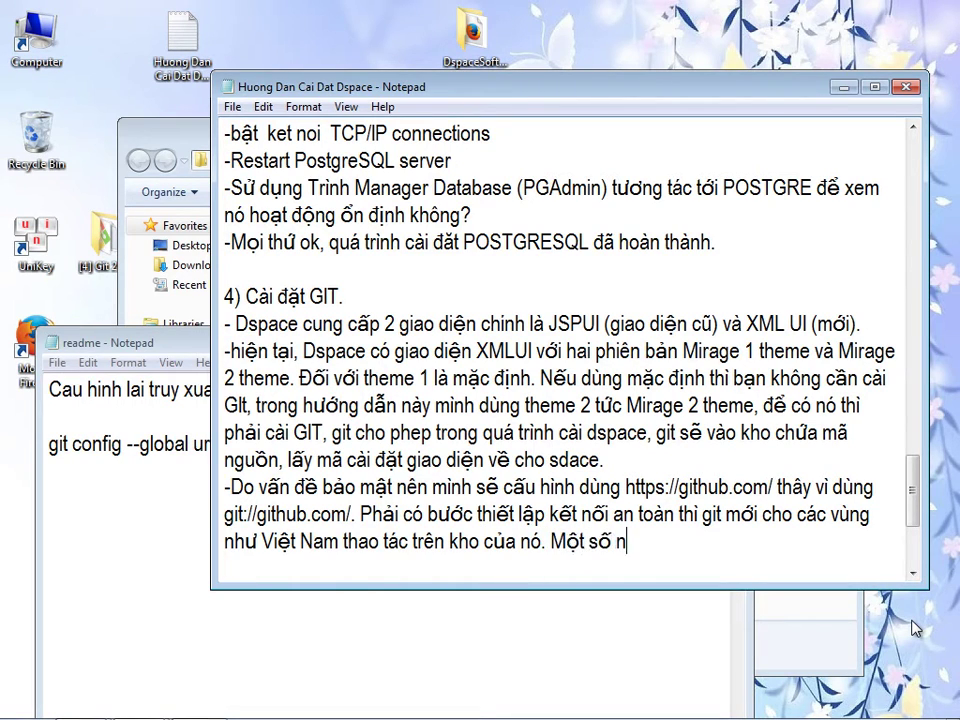
pyautogui.press('BackSpace')
pyautogui.press('BackSpace')
pyautogui.write('ên t')
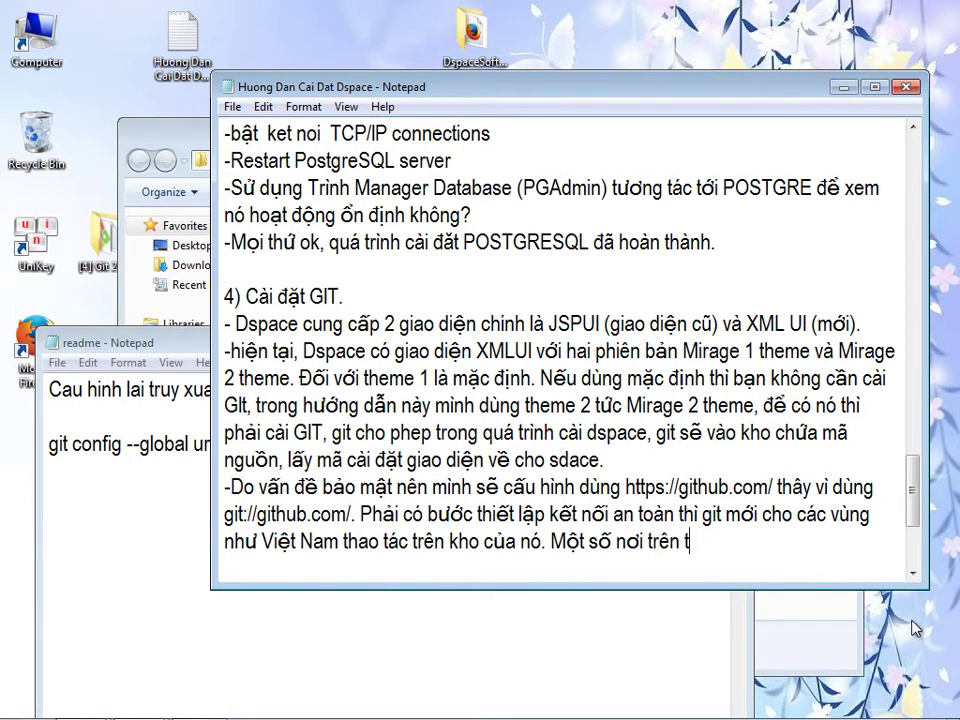
pyautogui.write('hế giới không cần.')
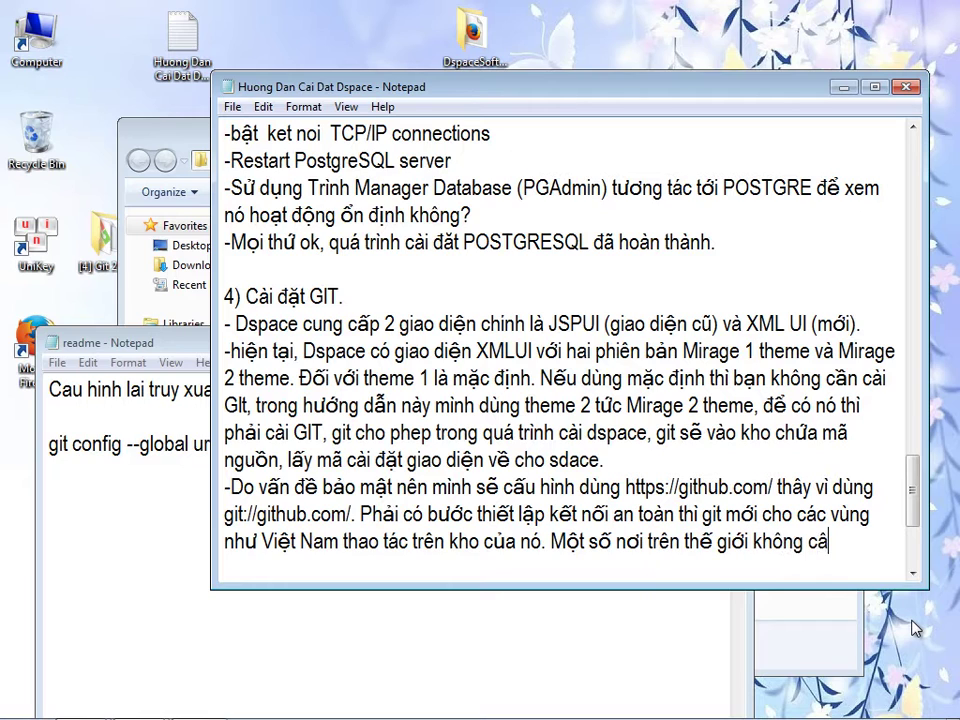
# - Copy the full git config insteadOf command line from the readme
pyautogui.click(87, 541)
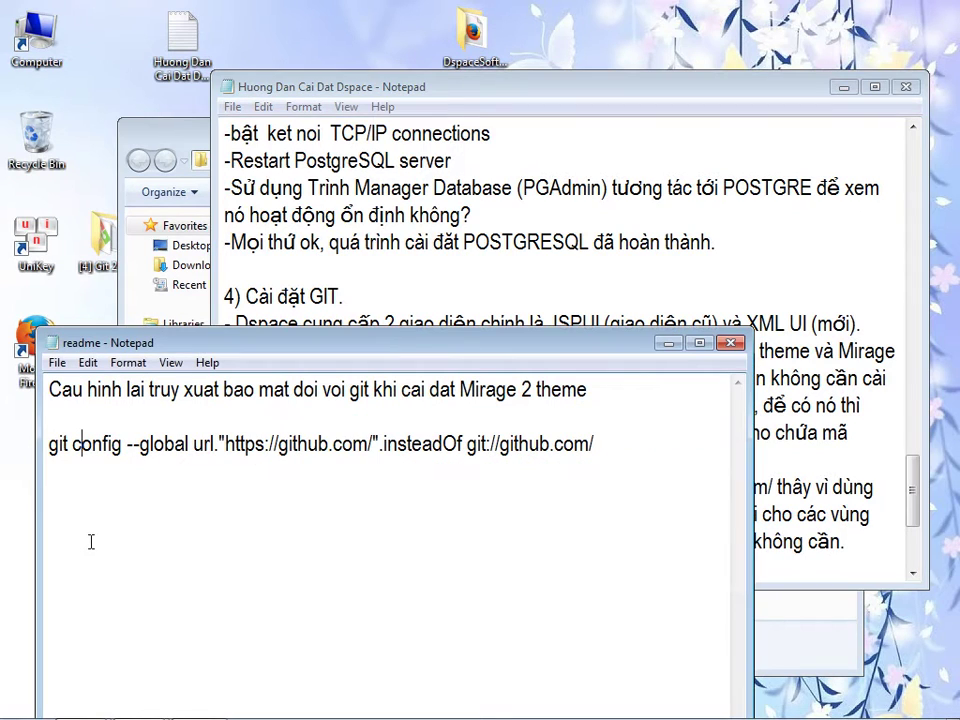
pyautogui.moveTo(603, 447); pyautogui.dragTo(53, 453)
pyautogui.rightClick(53, 453)
pyautogui.click(80, 514)
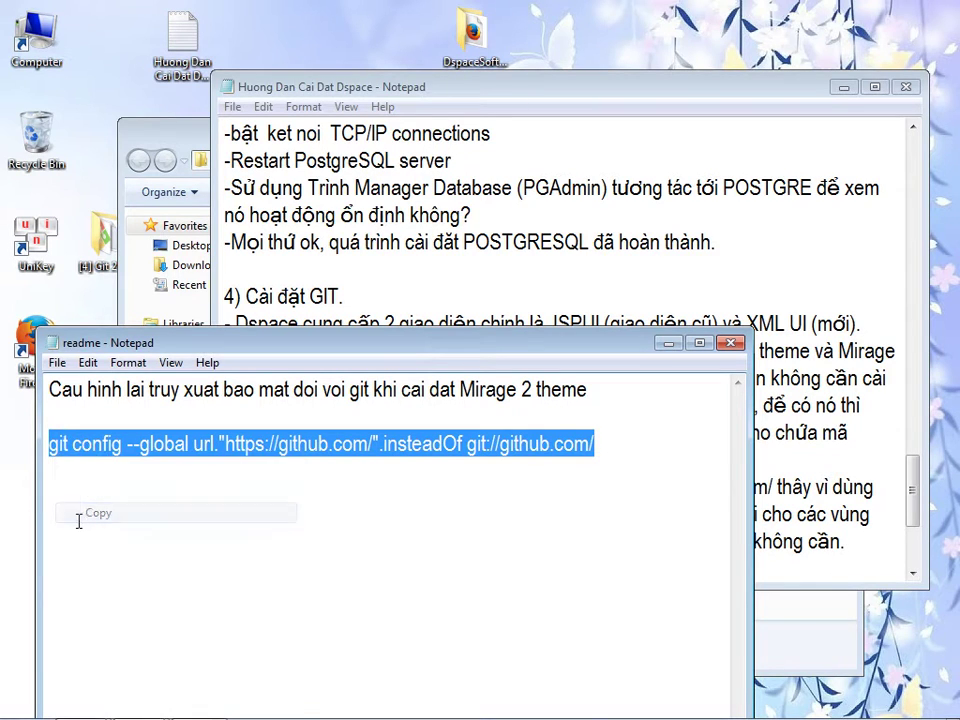
# - Run the command in an administrator Command Prompt, then close the prompt and the readme
pyautogui.click(20, 705)
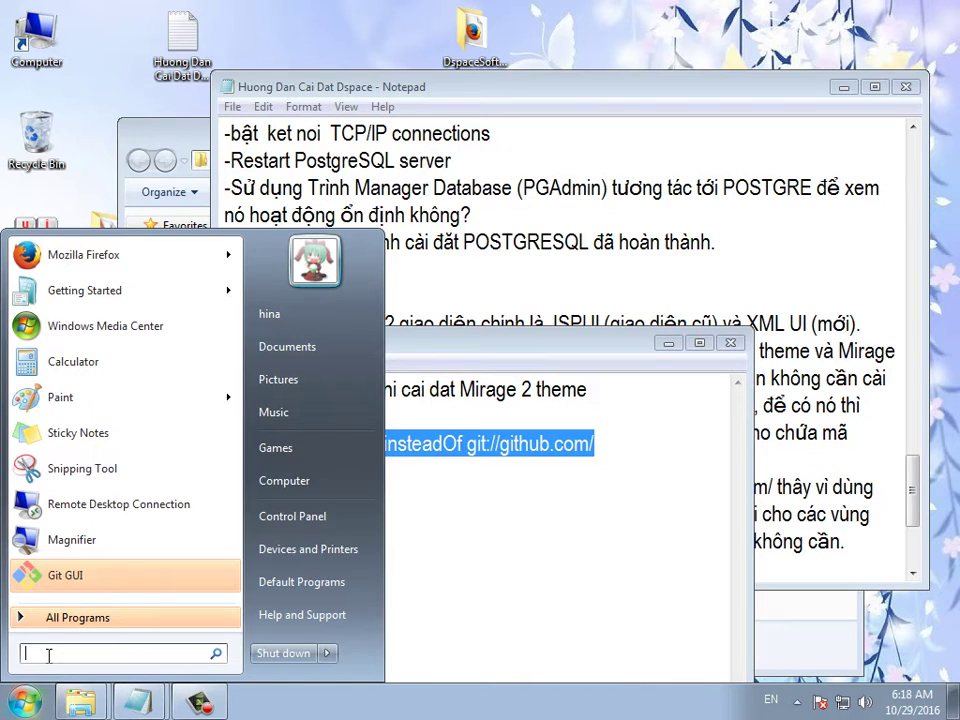
pyautogui.write('cmd')
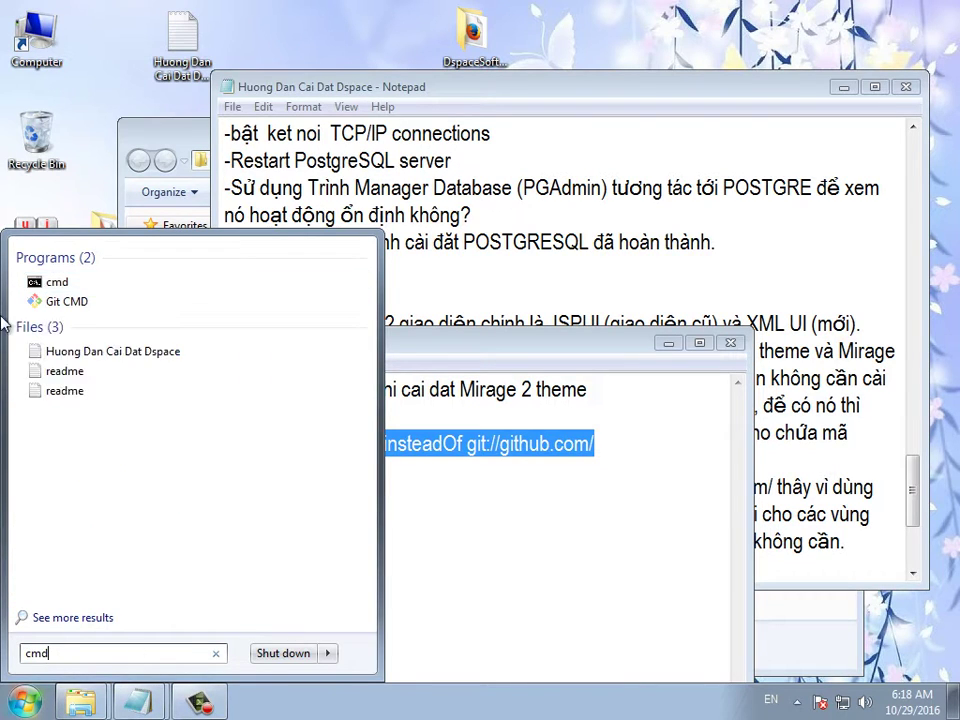
pyautogui.rightClick(66, 284)
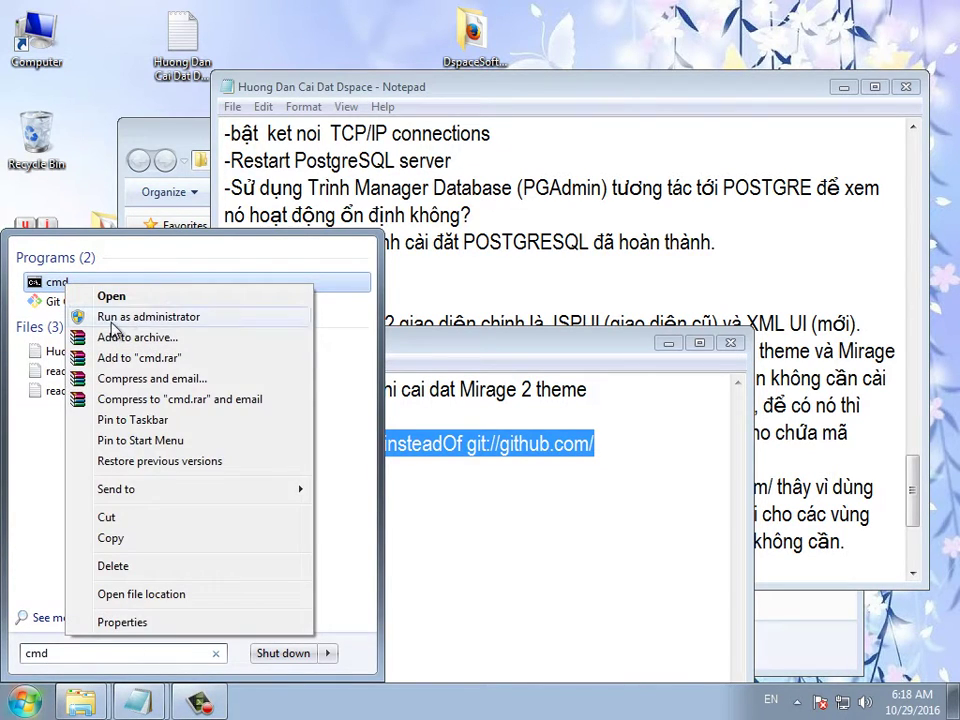
pyautogui.click(112, 314)
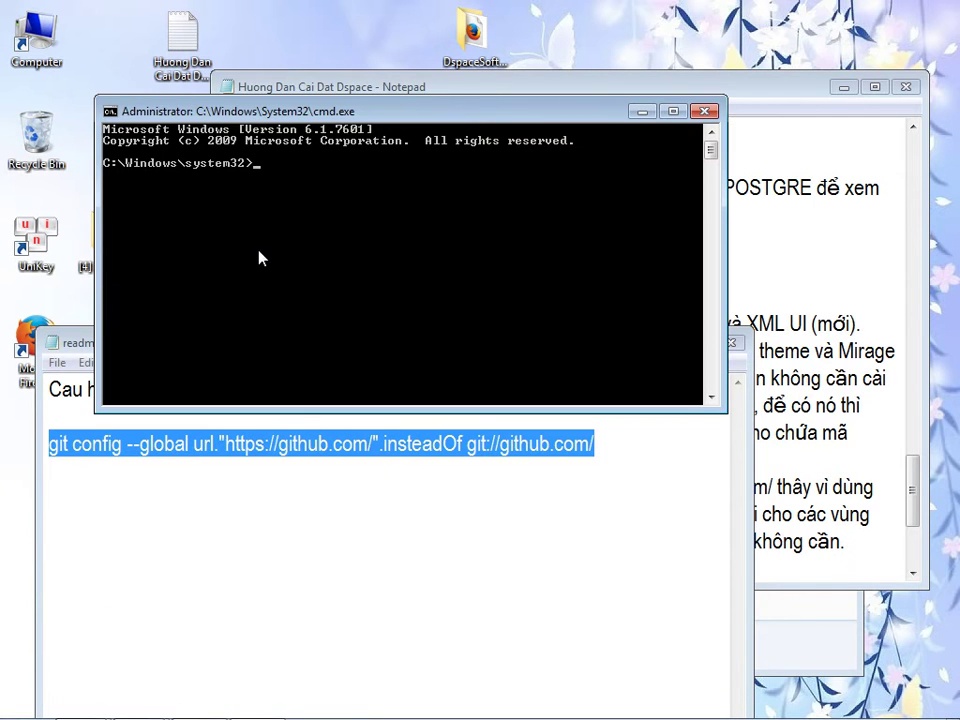
pyautogui.rightClick(258, 258)
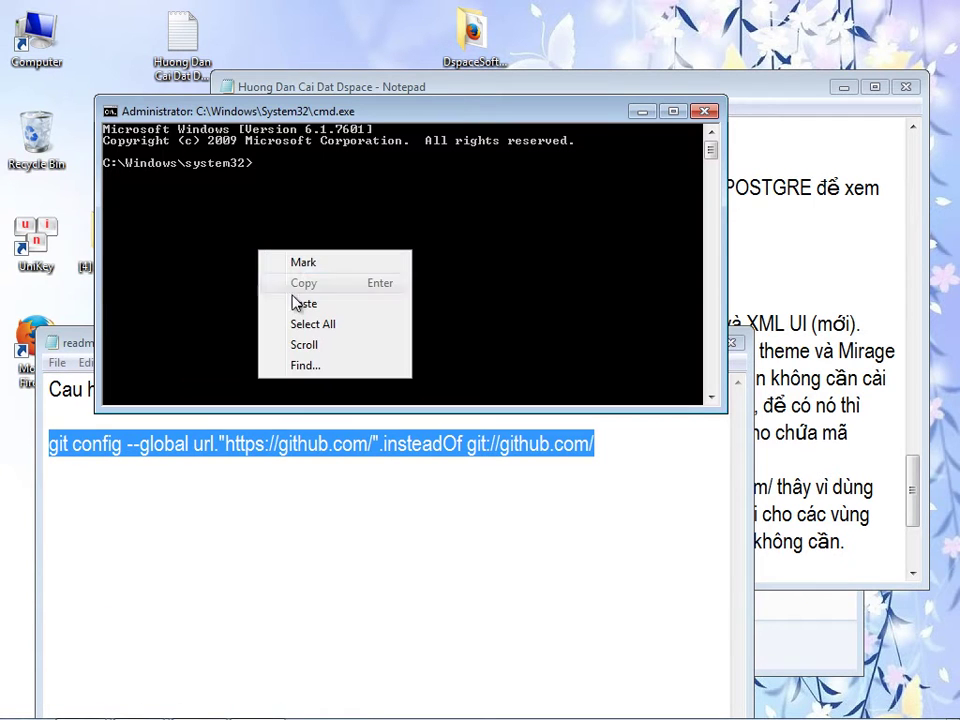
pyautogui.click(296, 304)
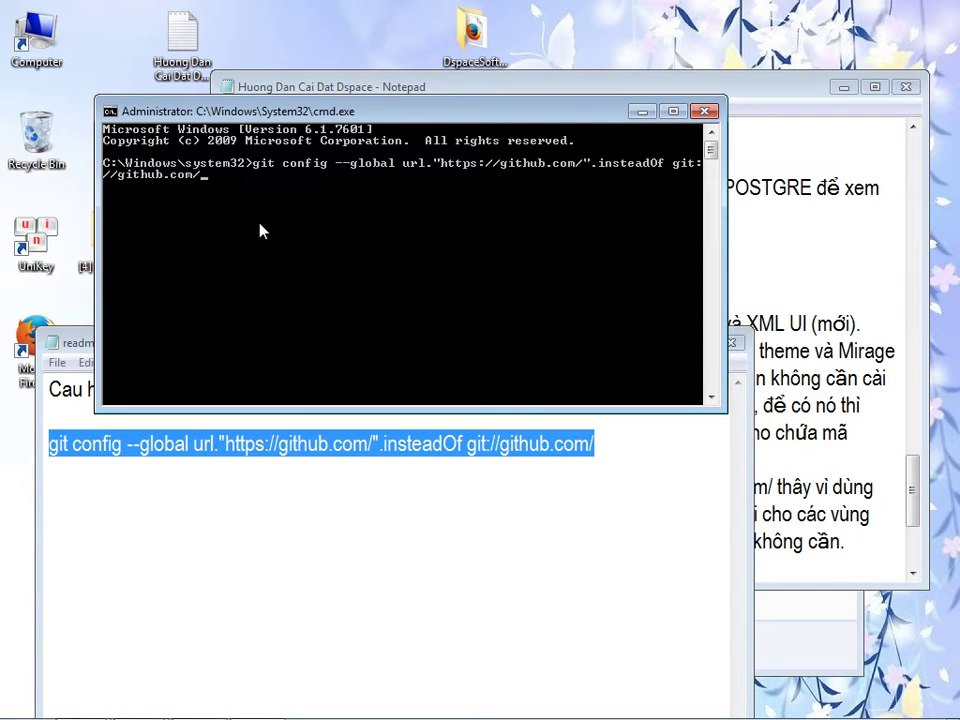
pyautogui.press('Return')
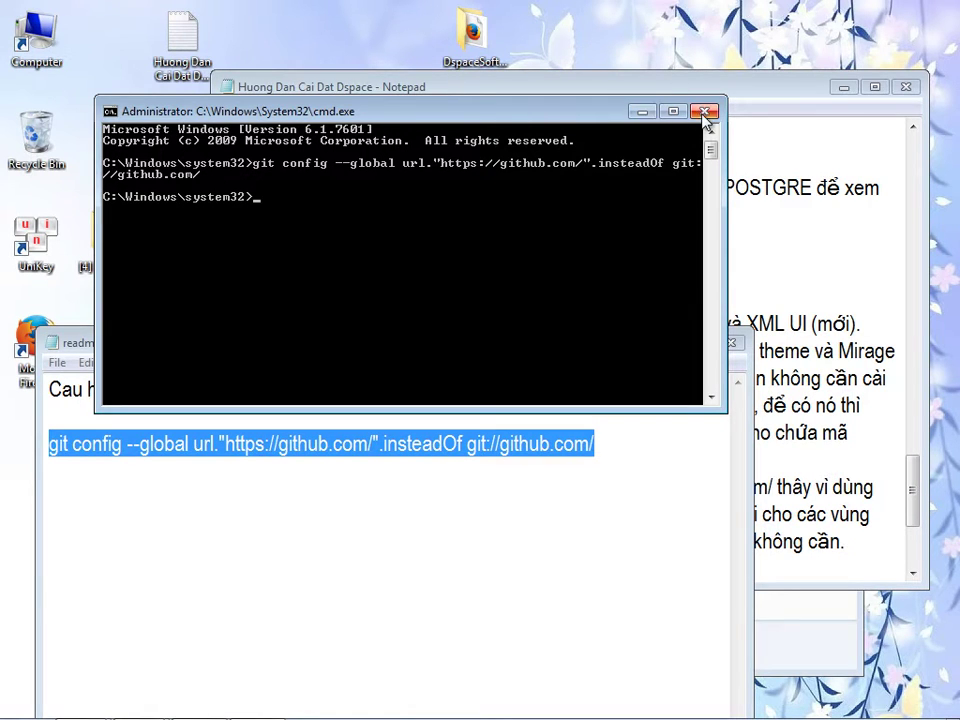
pyautogui.click(705, 111)
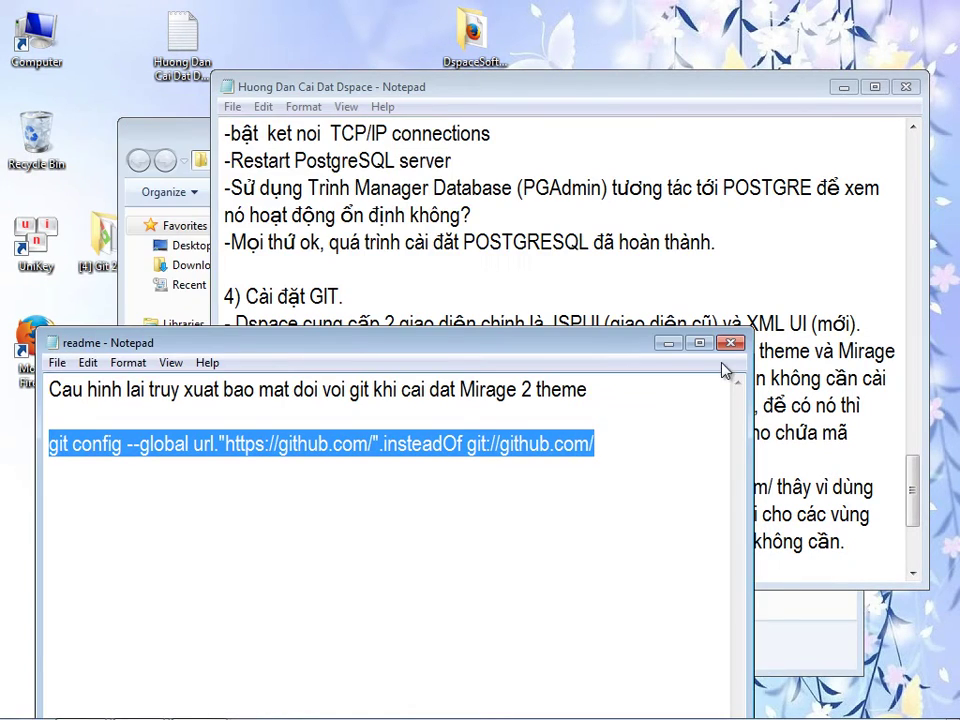
pyautogui.click(541, 272)
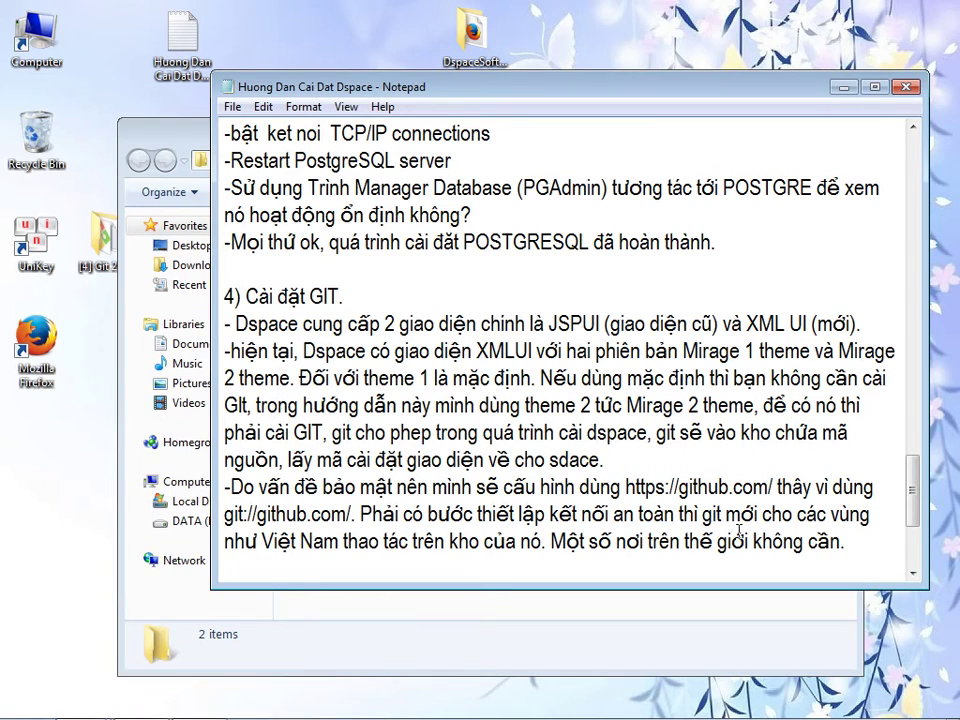
# - Add the line '-Quá trình cai đặt git đã hoàn thanh', minimize the Git folder, and start a new line
pyautogui.press('Return')
pyautogui.write('-Quá trình ca')
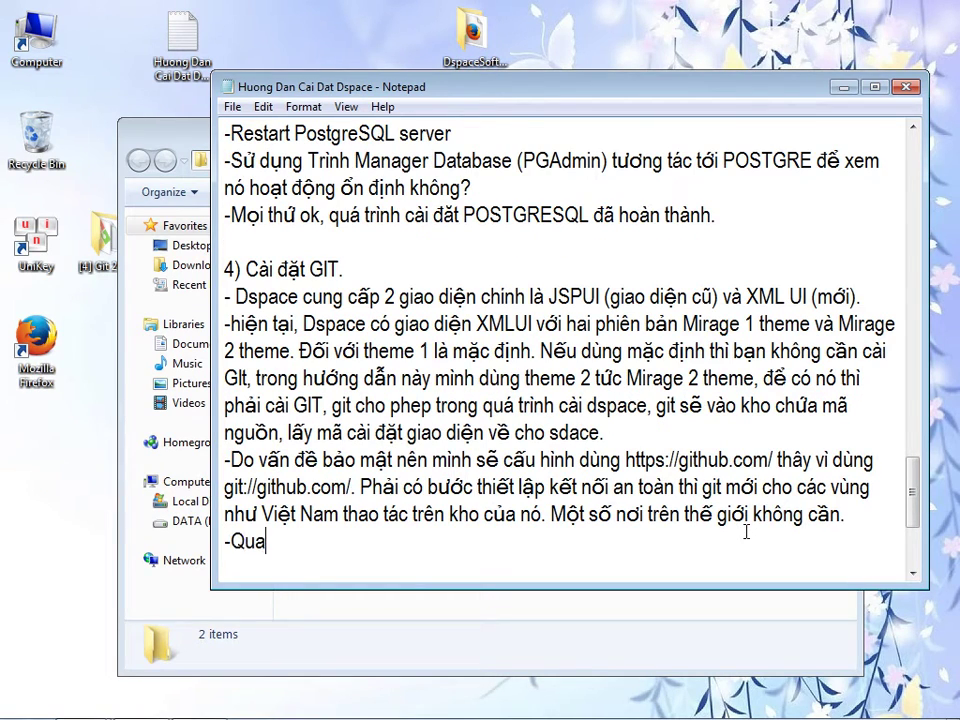
pyautogui.write('i đặt git')
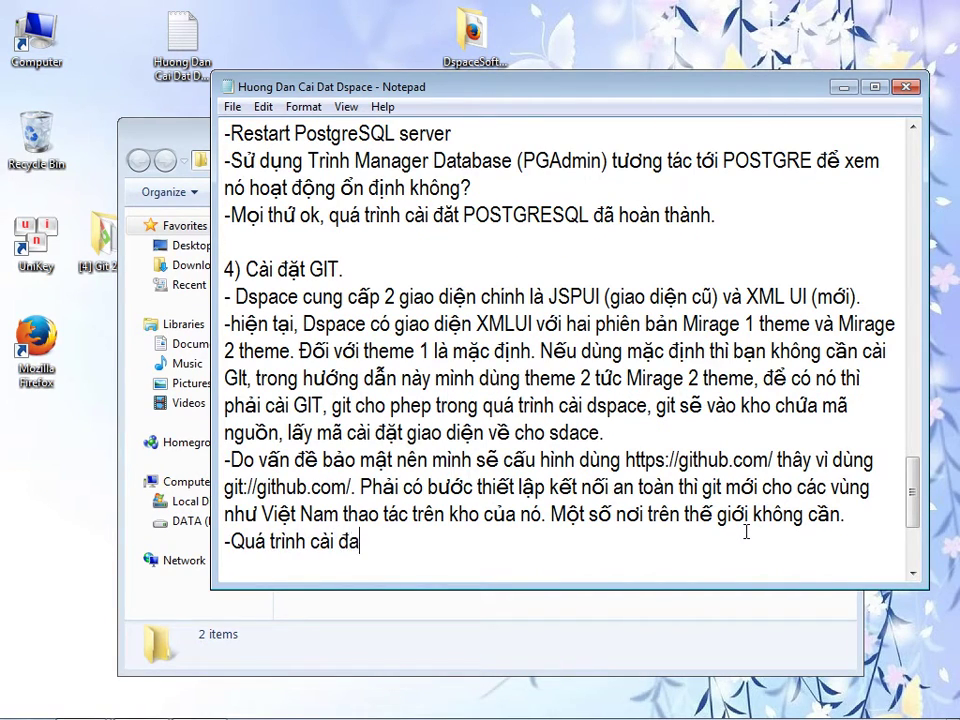
pyautogui.write(' đã hoàn thanh.')
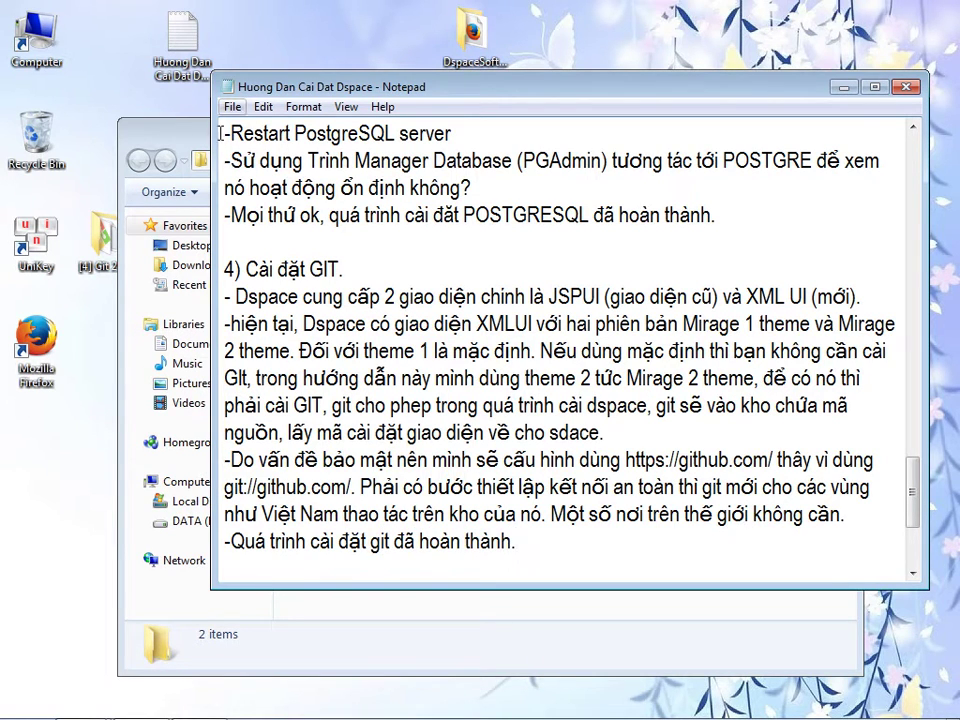
pyautogui.click(170, 132)
pyautogui.click(782, 136)
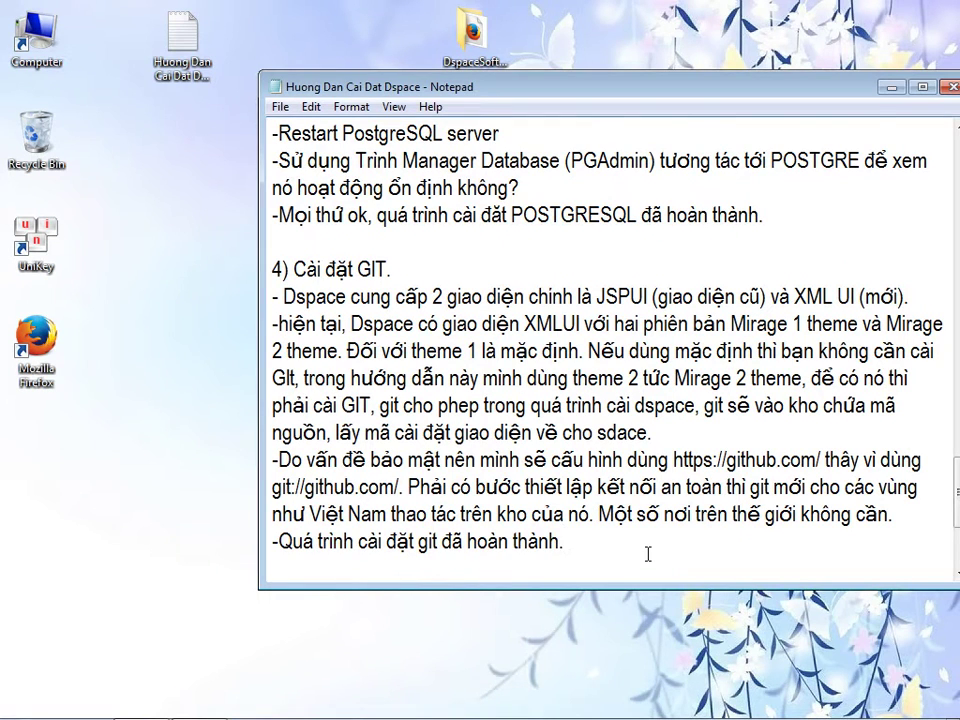
pyautogui.press('Return')
# - Move the [5] Apache Tomcat 9 folder from DspaceSoftwareInstall > Software[Window x64] onto the desktop
pyautogui.doubleClick(490, 50)
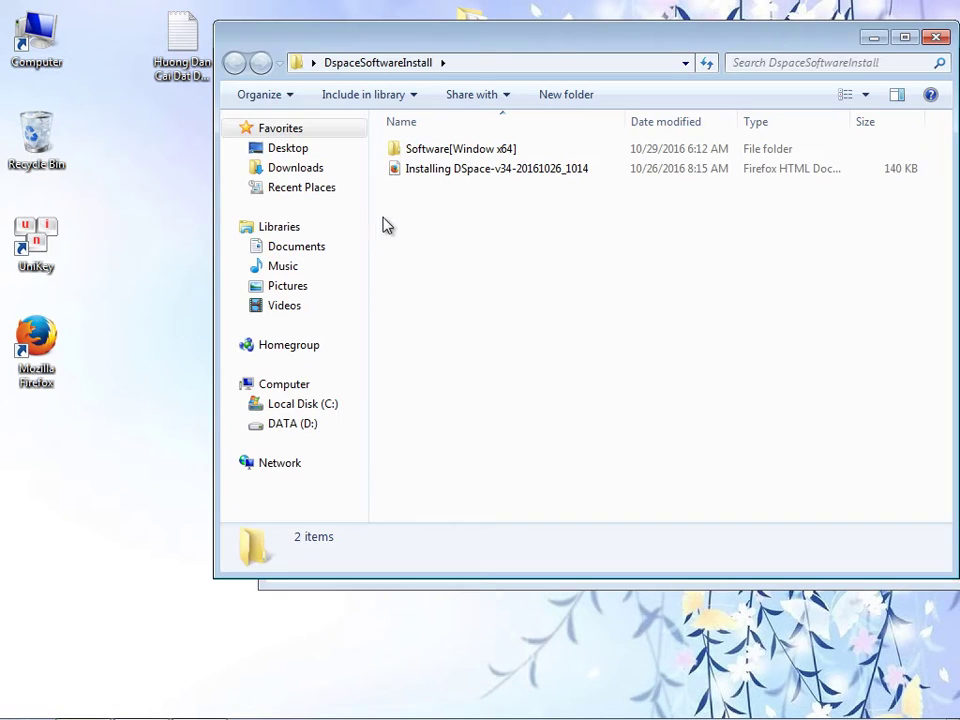
pyautogui.doubleClick(435, 152)
pyautogui.click(467, 154)
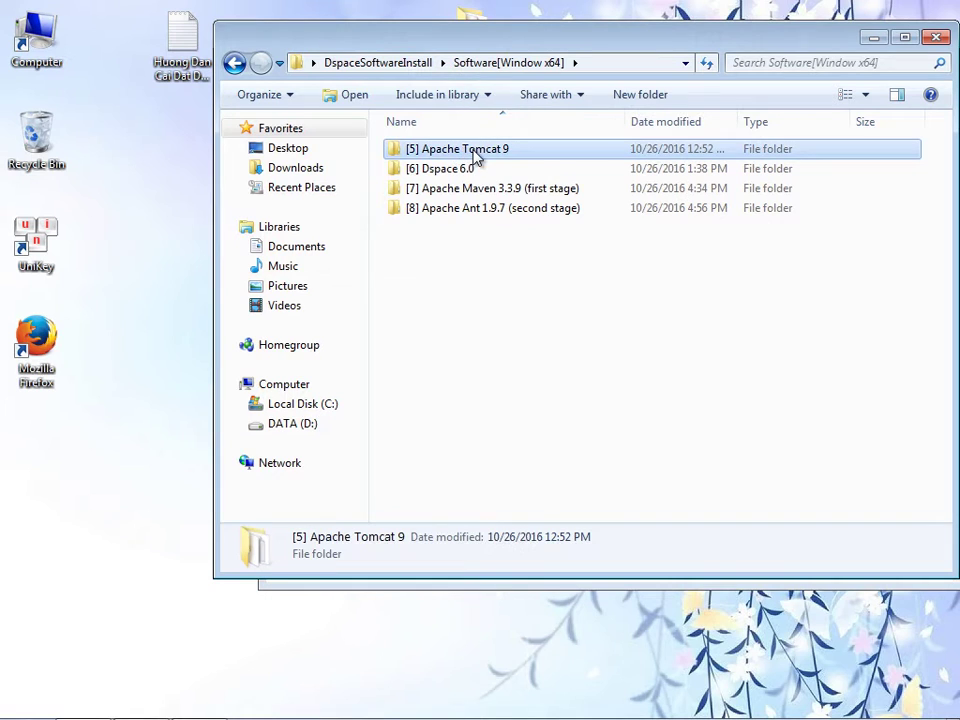
pyautogui.moveTo(474, 156); pyautogui.dragTo(185, 224)
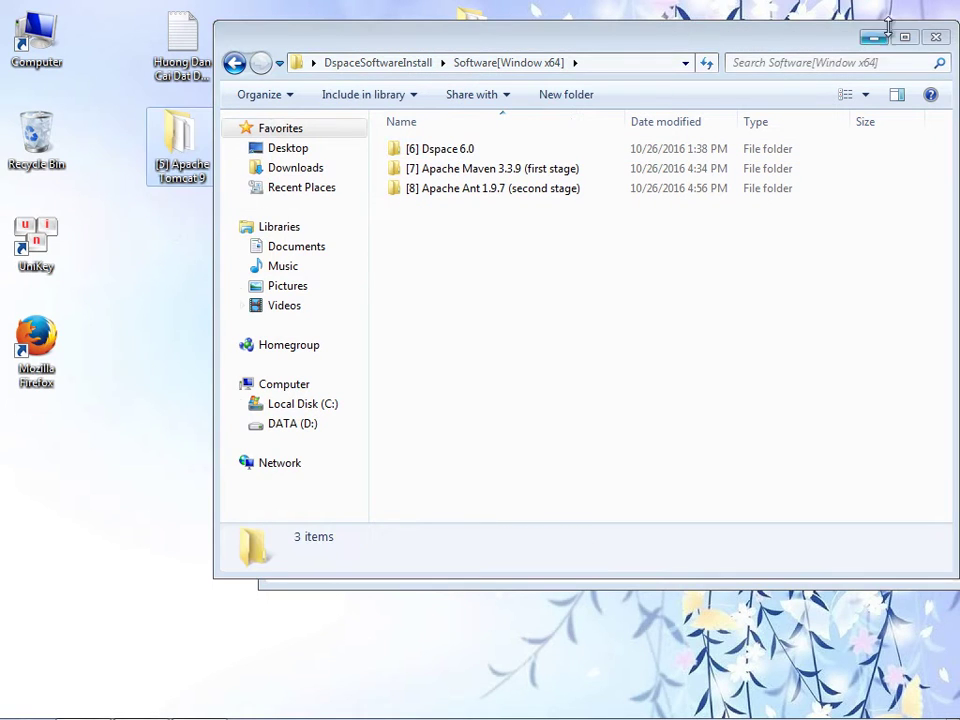
pyautogui.click(936, 37)
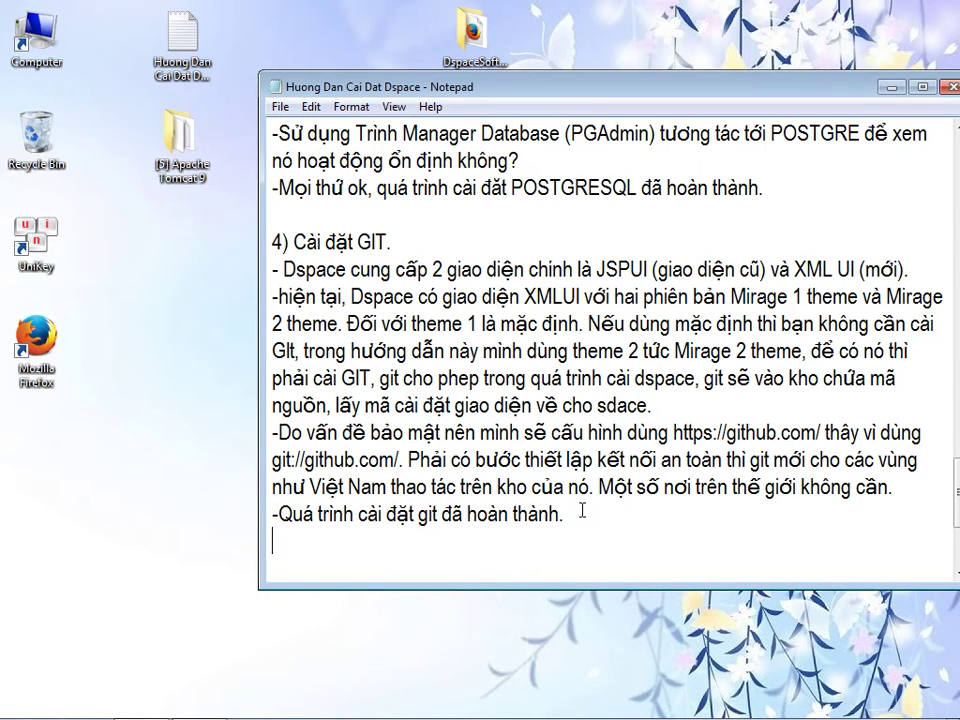
# - Add heading '5) Cài đặt [5] Apache Tomcat 9' with a divider and an intro about hosting Java web apps
pyautogui.press('Return')
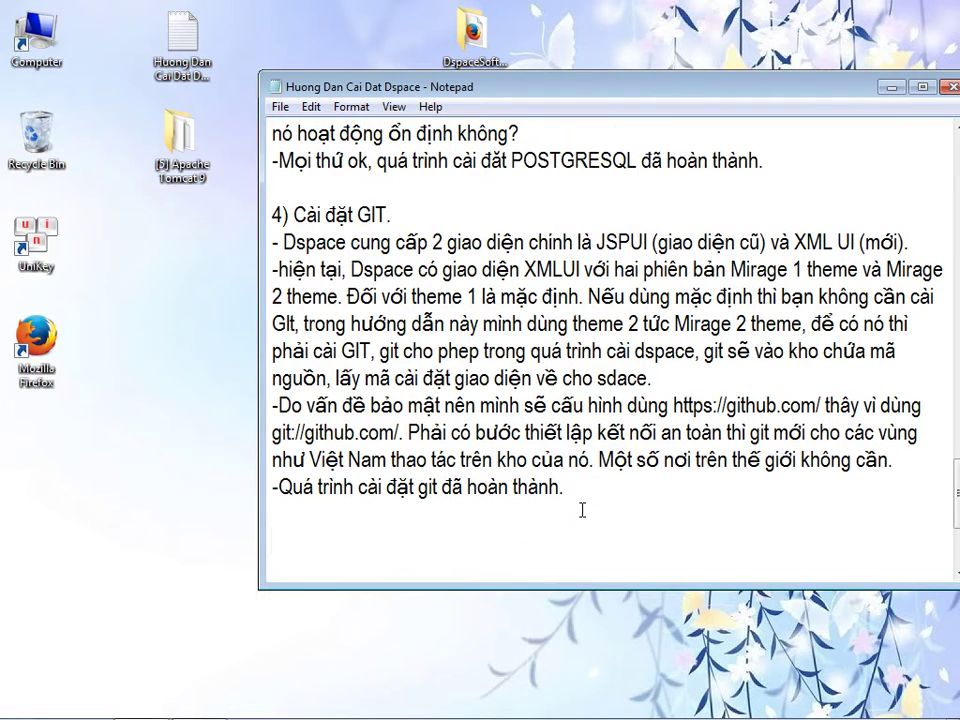
pyautogui.write('5) Cài đặt')
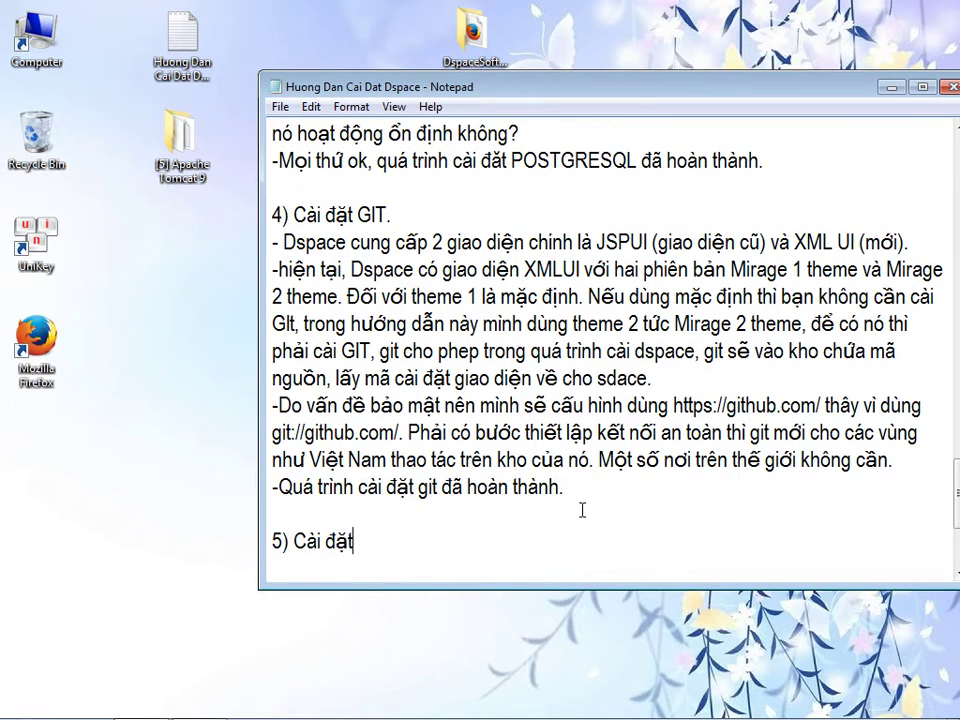
pyautogui.click(180, 140)
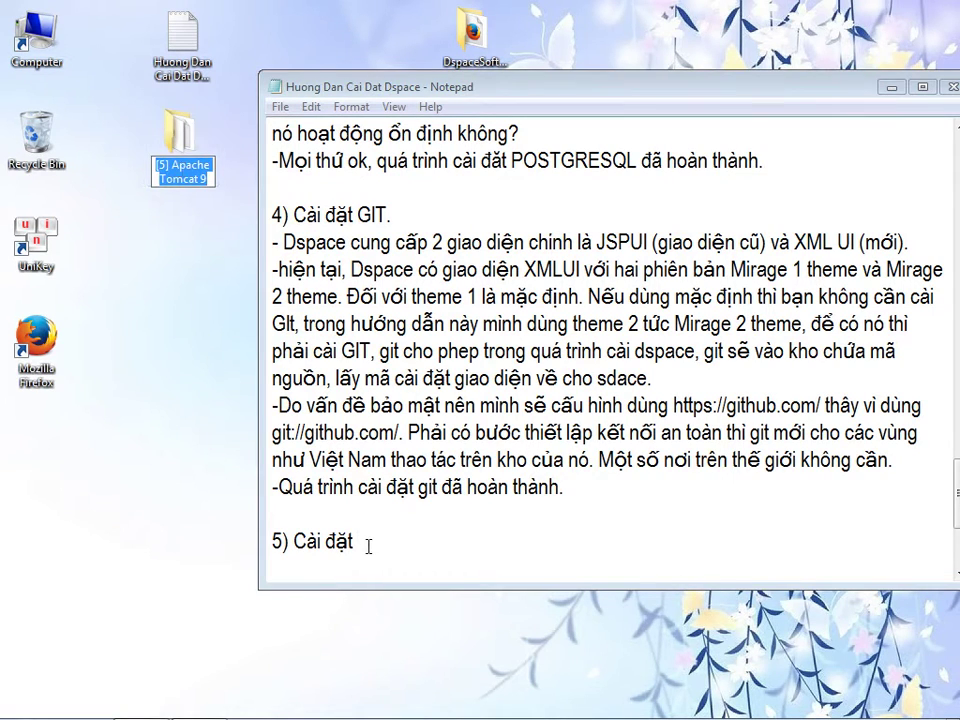
pyautogui.click(368, 546)
pyautogui.write('[5] Apache Tomcat 9')
pyautogui.press('Return')
pyautogui.write('________________________')
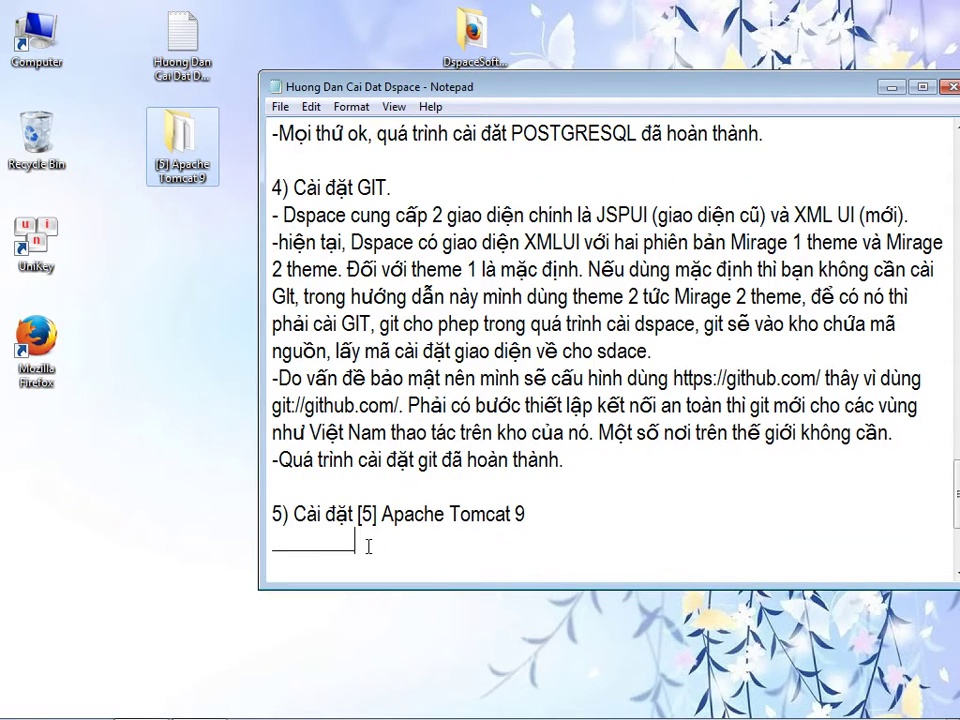
pyautogui.press('Return')
pyautogui.write('Dspa')
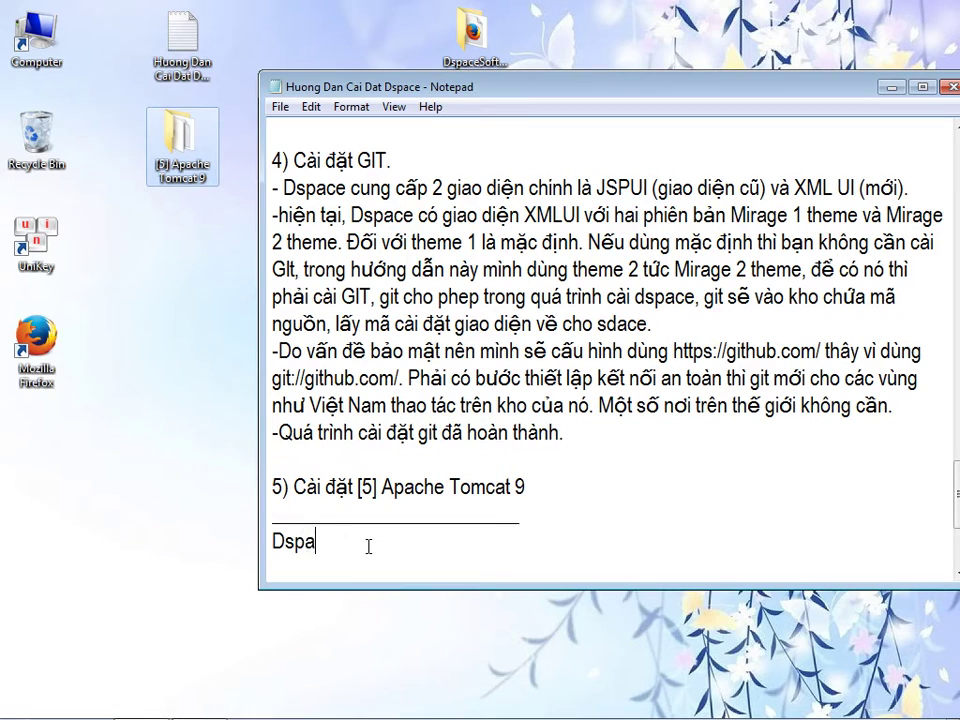
pyautogui.write('ce là một ứng')
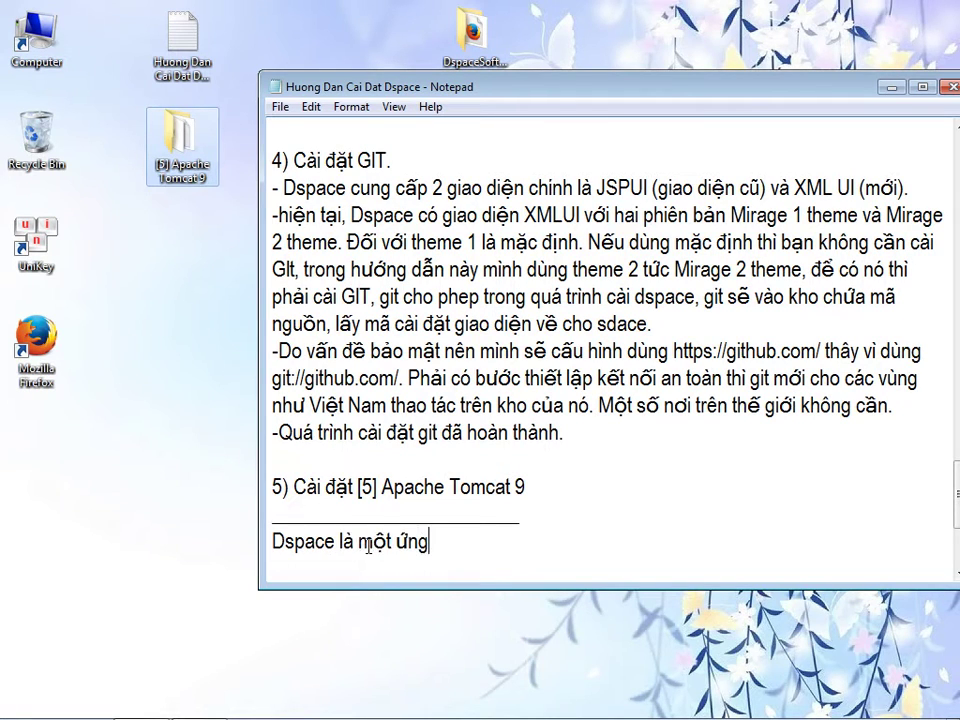
pyautogui.write(' dụng Web, c')
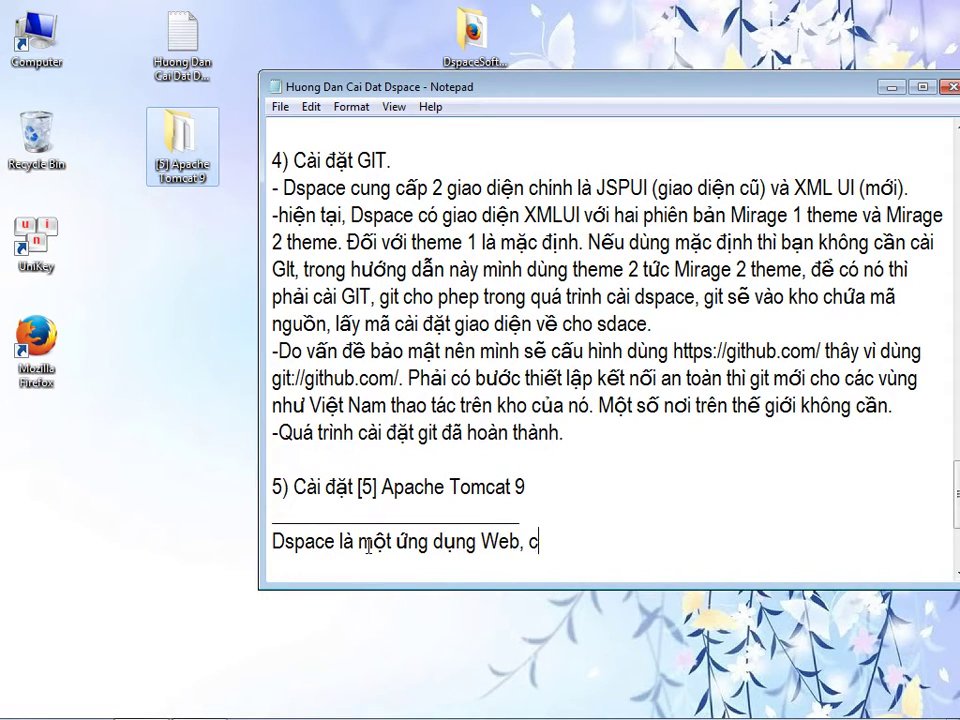
pyautogui.write('hính vì vậy dđể host được')
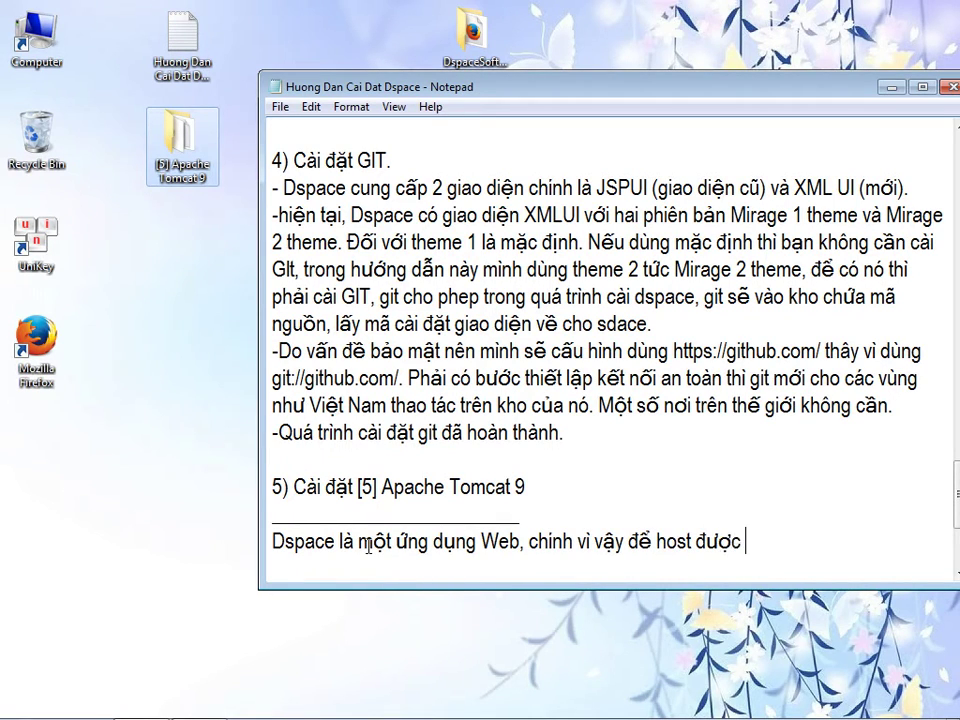
pyautogui.write(' ứng dụng web này chúng ta phải cài đă')
pyautogui.write('tj Web')
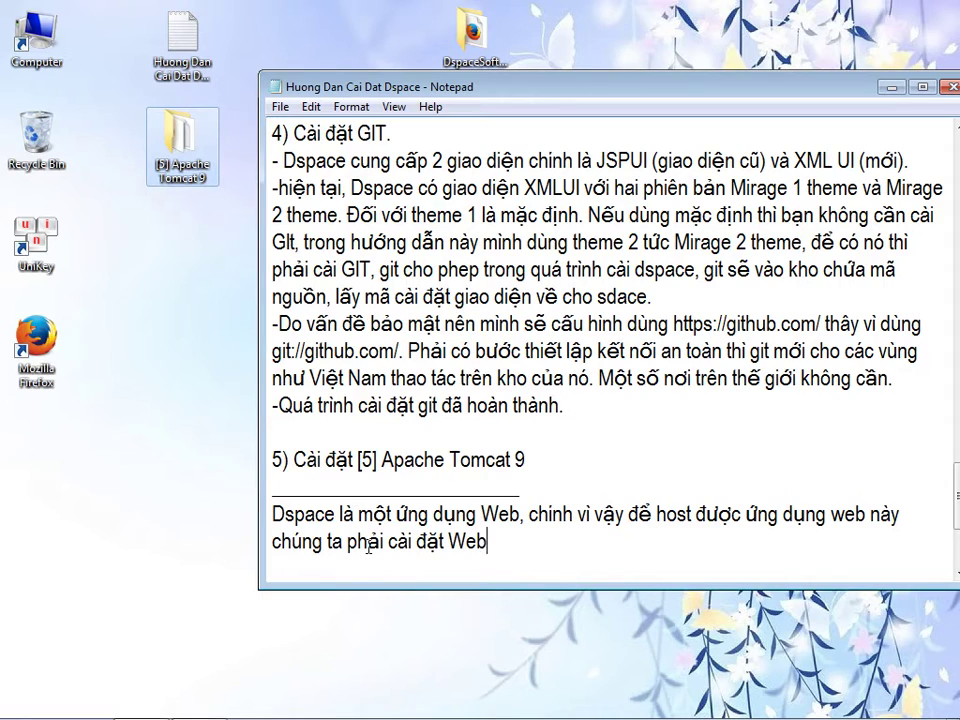
pyautogui.write('server. Web server ')
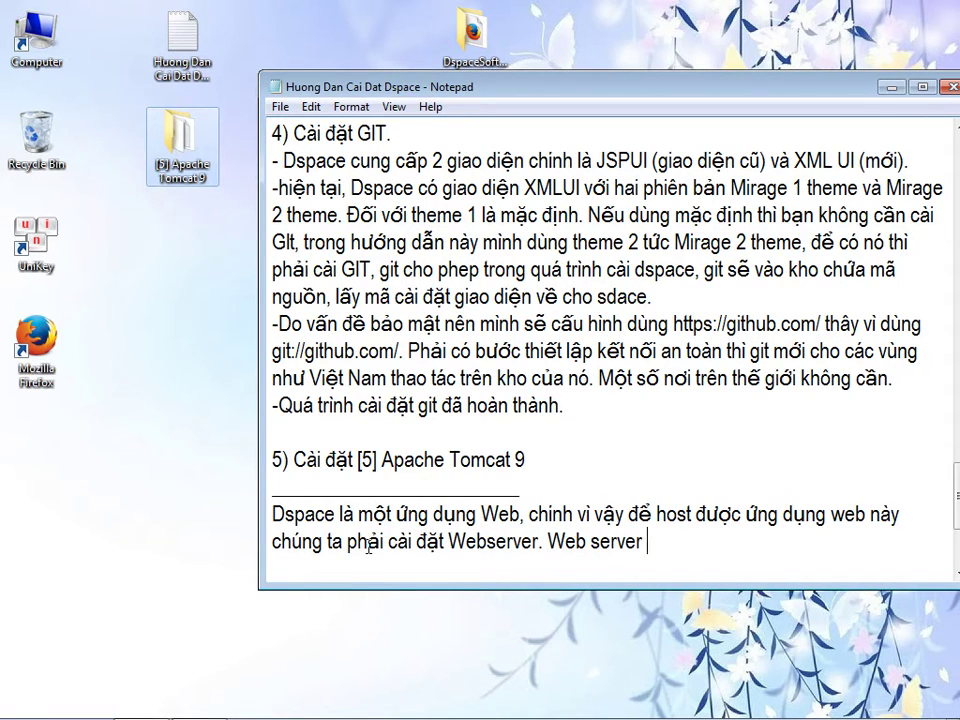
pyautogui.write('ta cacài đặt ở đây là')
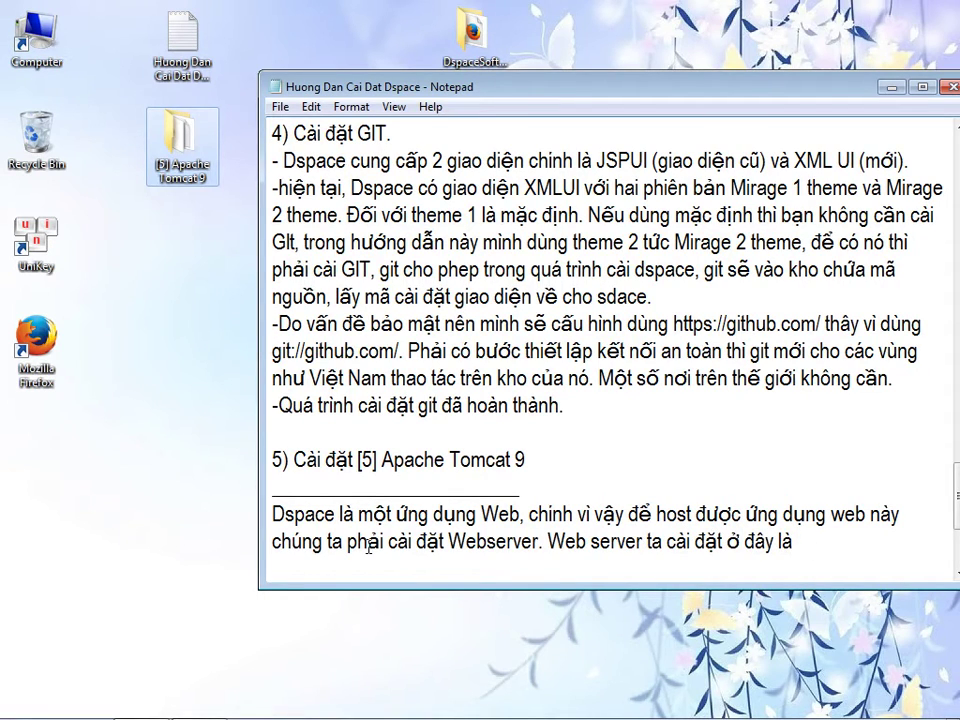
pyautogui.write(' TOMCAT')
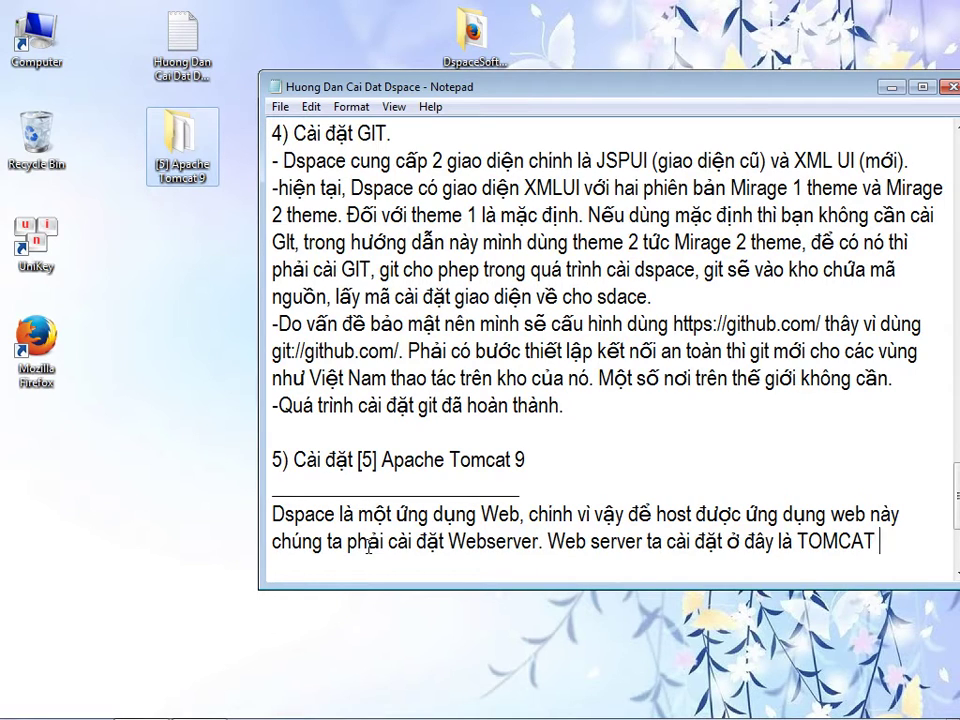
pyautogui.write(', là web server cho host c')
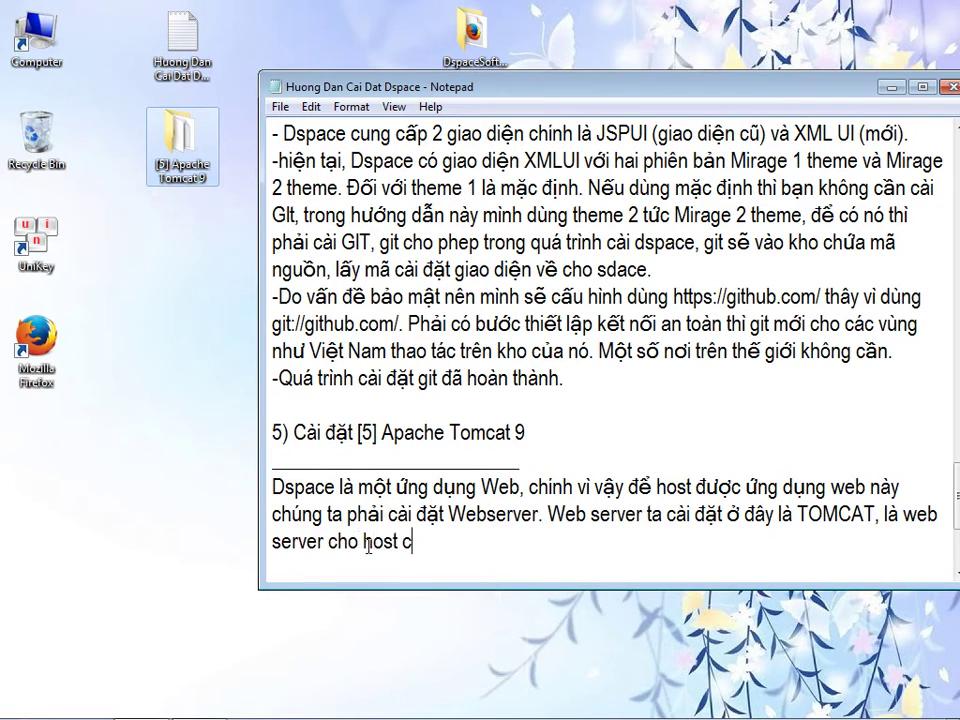
pyautogui.write('ác website ')
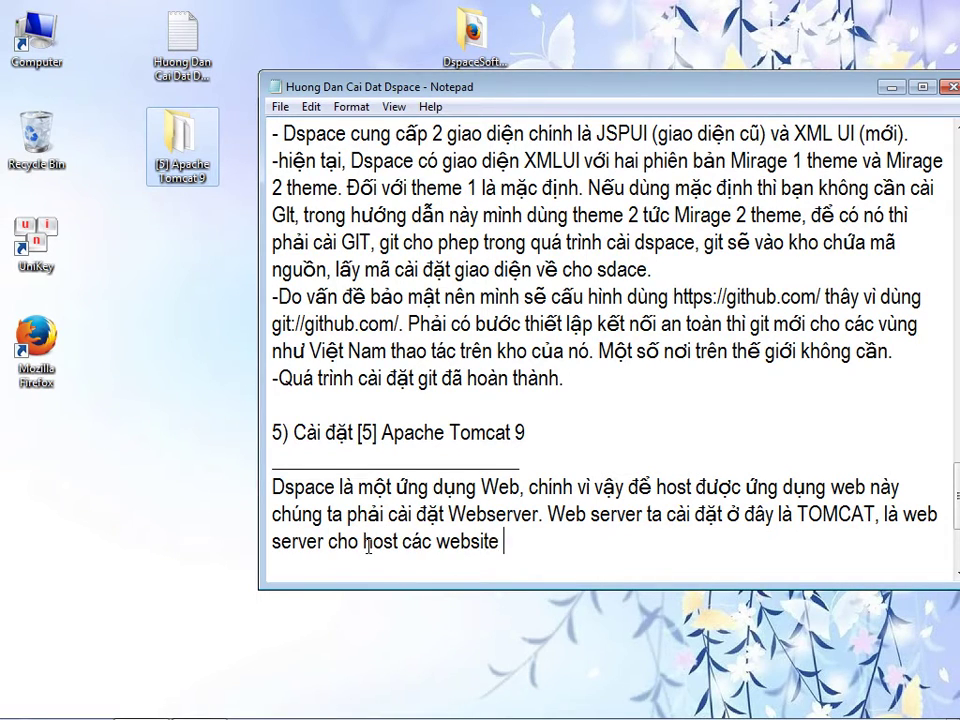
pyautogui.write('viết bằng gia')
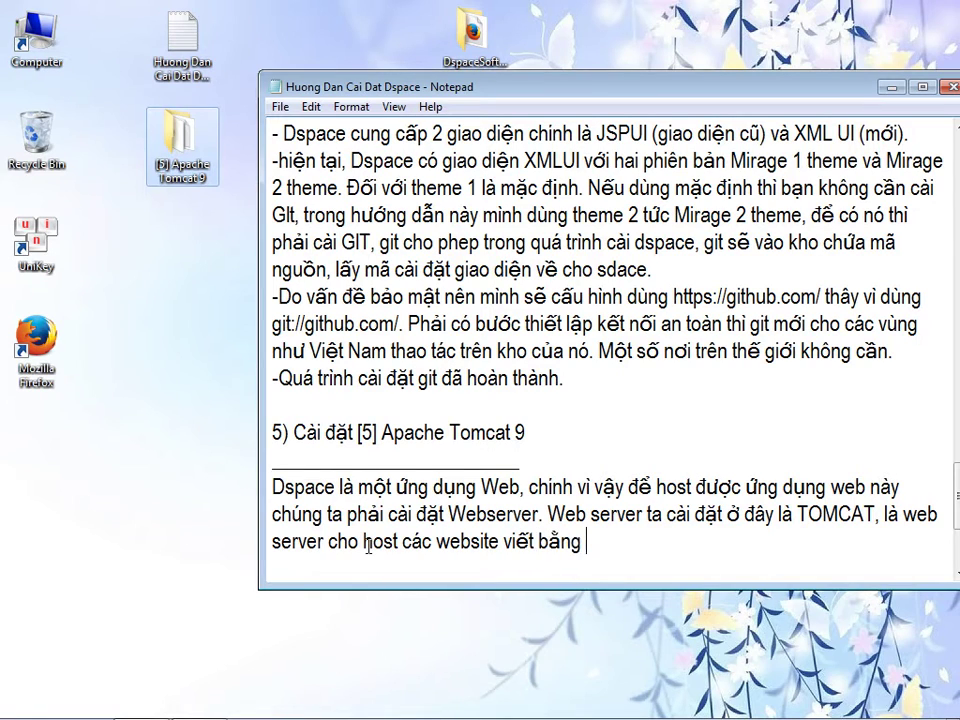
pyautogui.press('BackSpace')
pyautogui.press('BackSpace')
pyautogui.press('BackSpace')
pyautogui.write('JAVA')
pyautogui.write('. Ở đây mình liê')
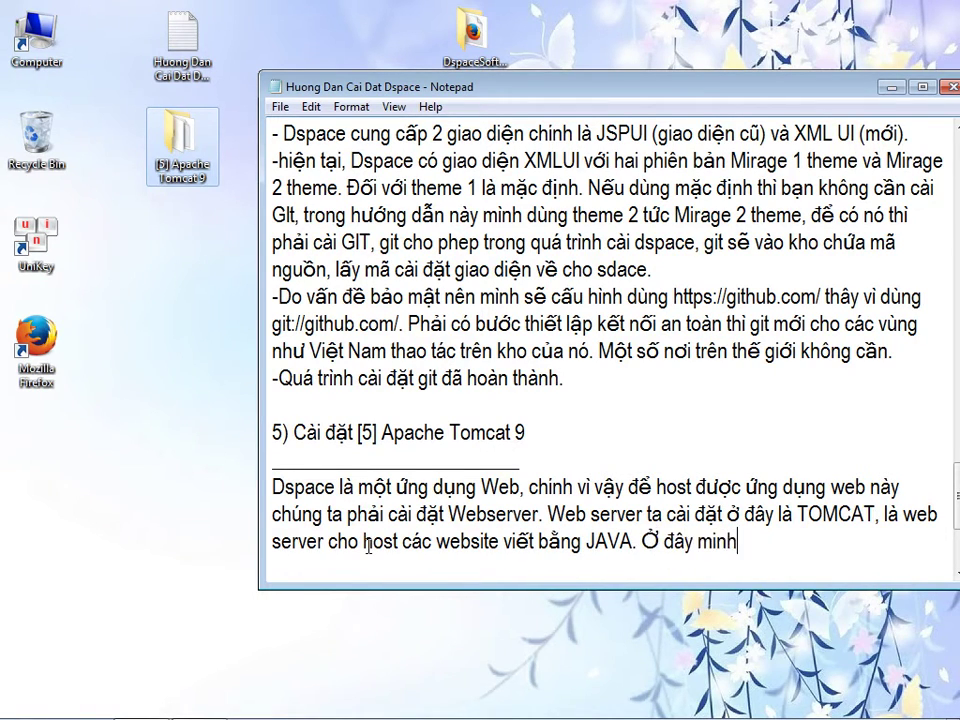
pyautogui.write('t kê 3')
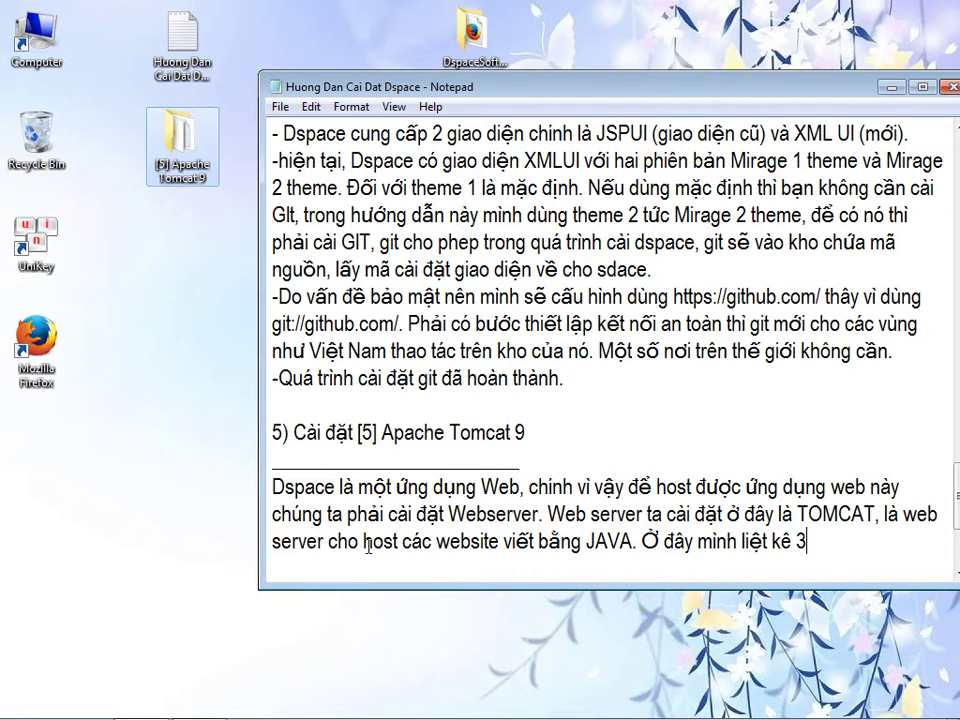
pyautogui.write(' dòng công n')
pyautogui.write('ghệ la')
pyautogui.write(':')
# - List C#, ASP.NET -> IIS, PHP -> Apache Webserver, JAVA -> TOMCAT Webserver, and note TOMCAT 9 is used
pyautogui.press('Return')
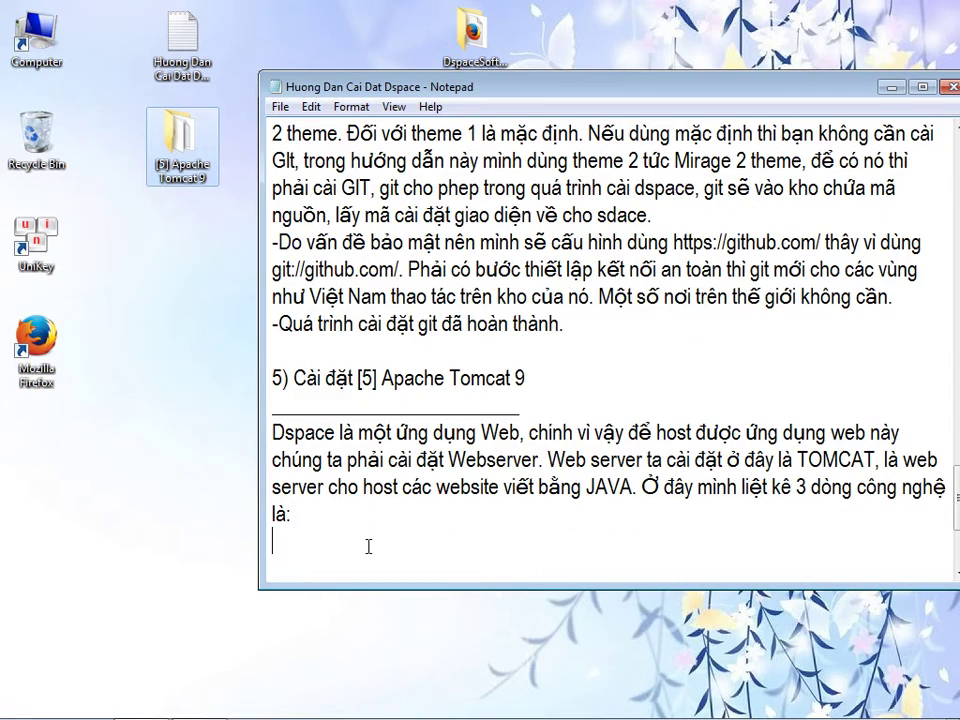
pyautogui.write('C#, ASP.NET ')
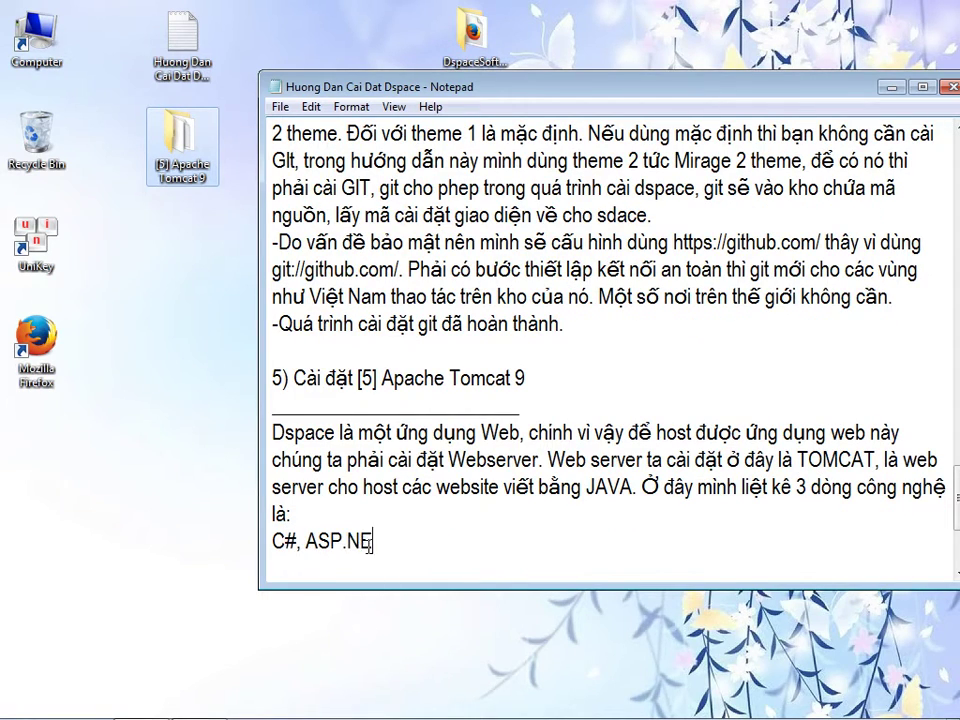
pyautogui.write('=')
pyautogui.press('BackSpace')
pyautogui.write('-> IIS')
pyautogui.press('Return')
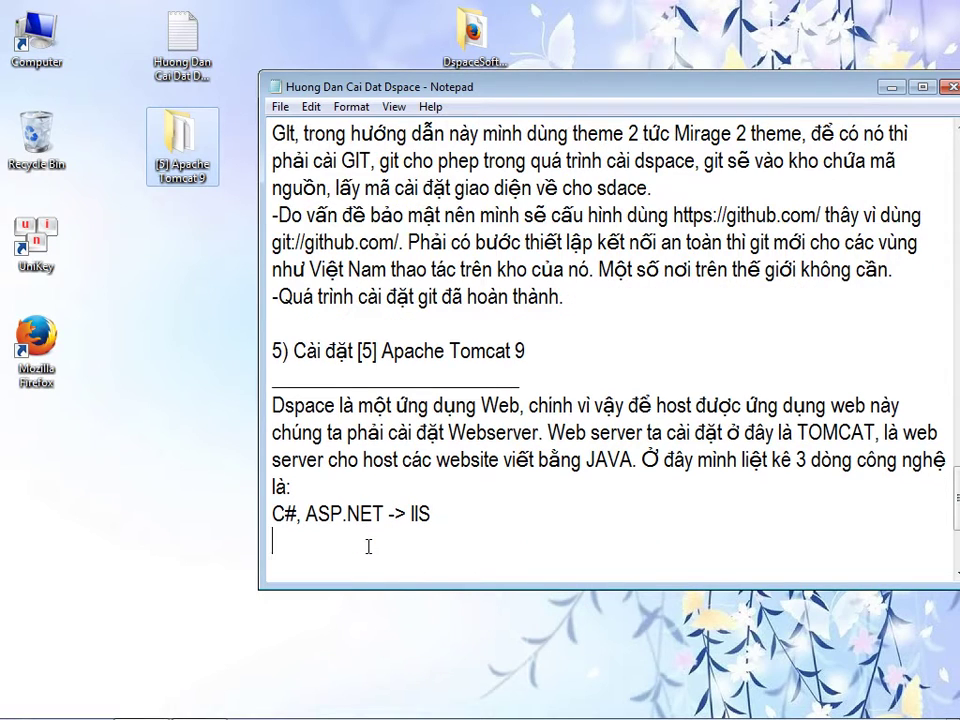
pyautogui.write('PHP\t->Apache Webserver')
pyautogui.press('Down')
pyautogui.write('Webserver')
pyautogui.press('Return')
pyautogui.write('JAVA\t-> TOM')
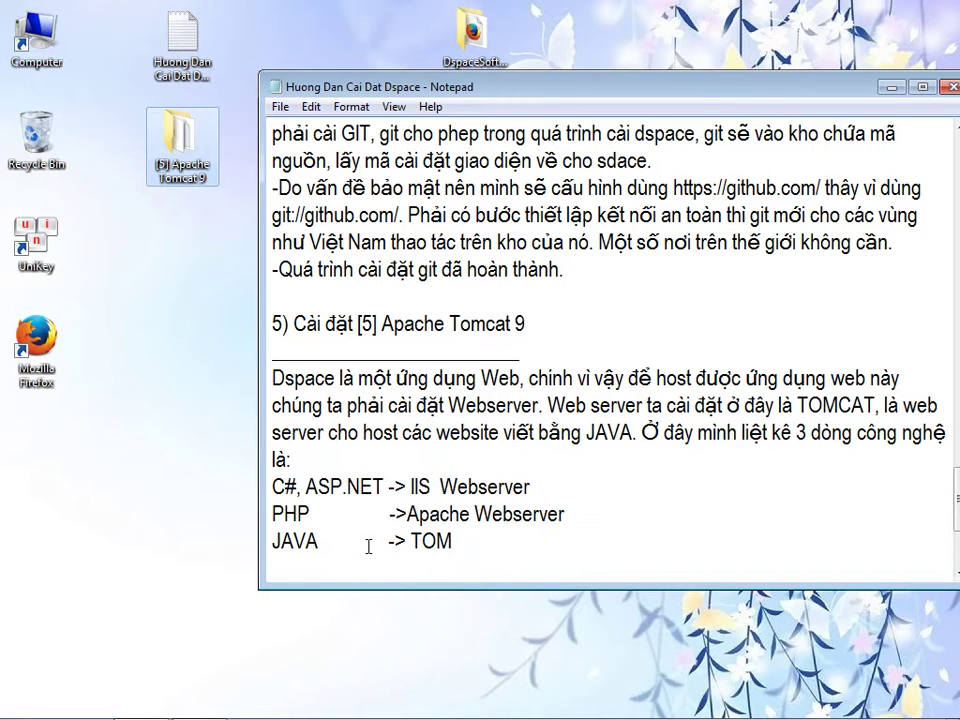
pyautogui.write('CAT Webserver')
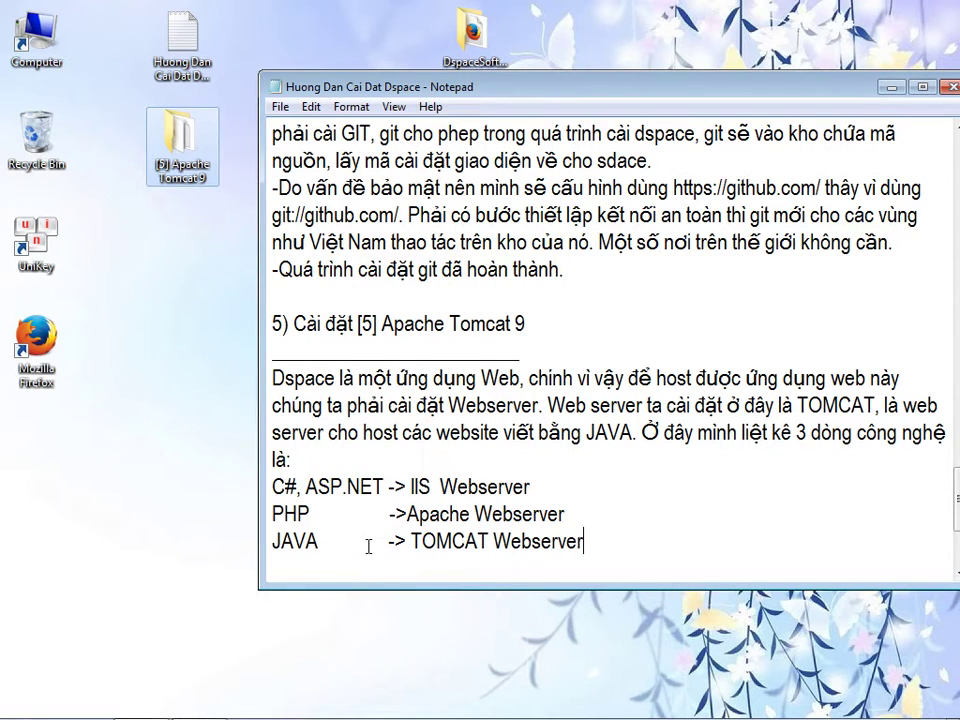
pyautogui.press('Return')
pyautogui.write('Chúng ta ')
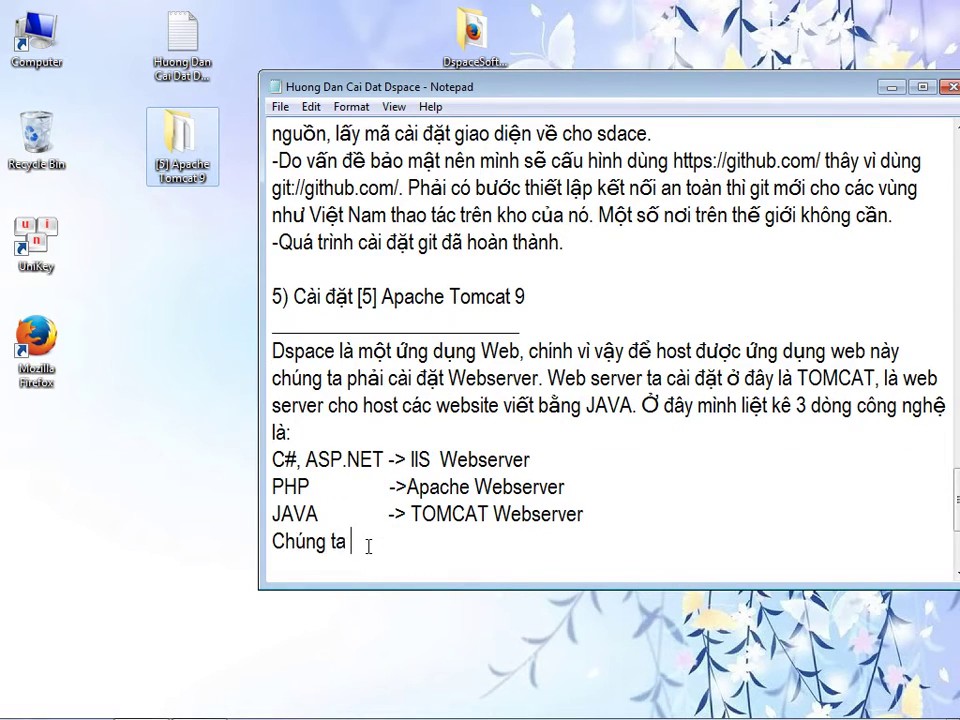
pyautogui.write('dụng TOMC')
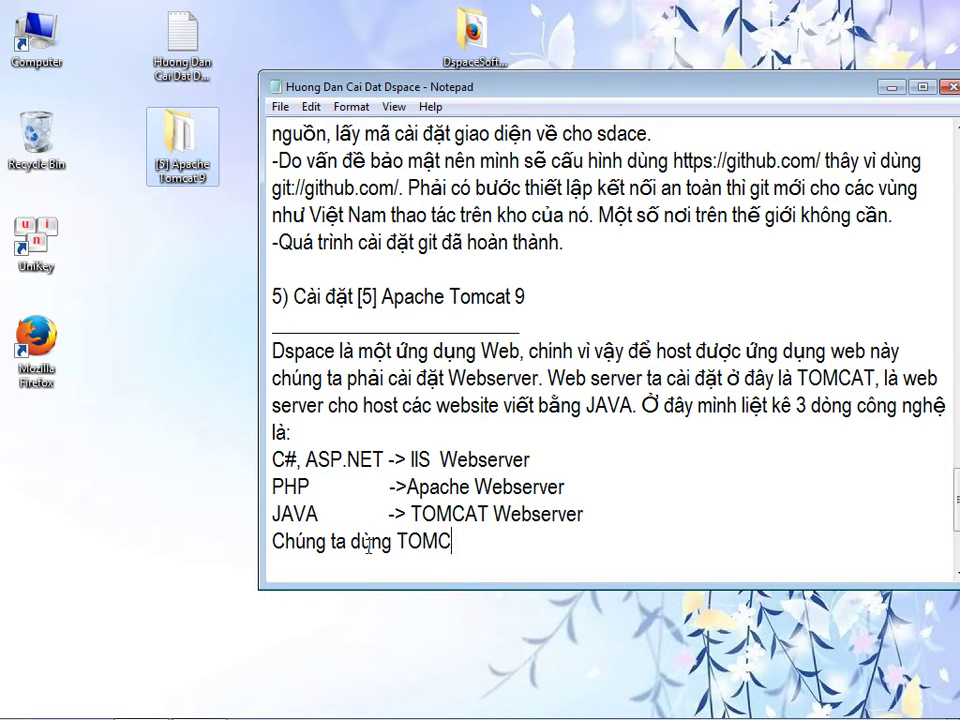
pyautogui.write('AT 9 la phiên bản mới nhất của webserver này.')
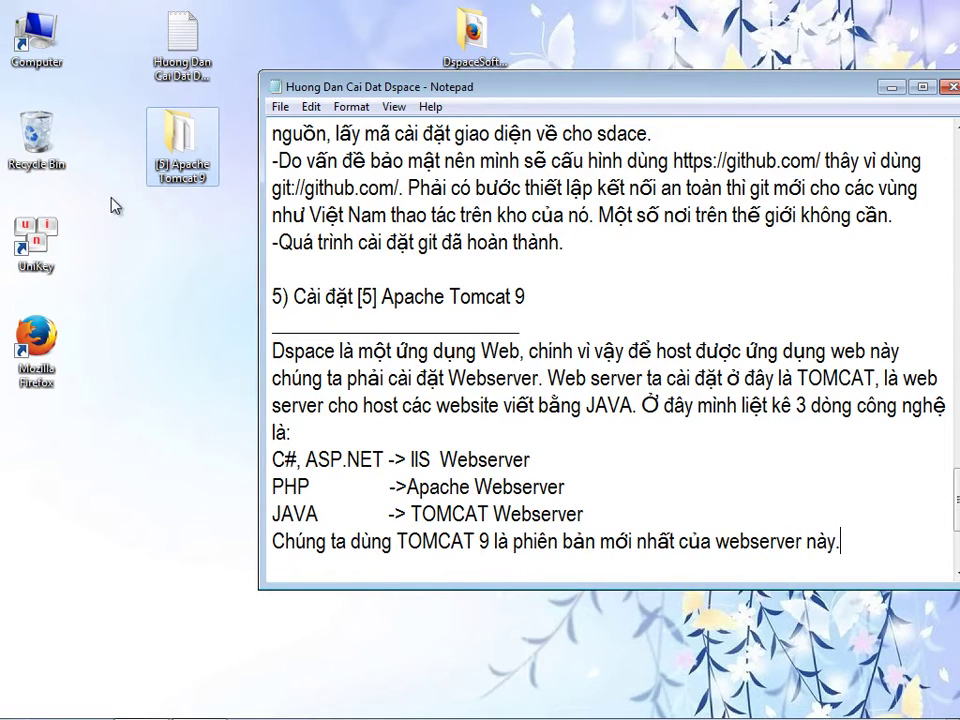
pyautogui.doubleClick(182, 150)
# - Open the Tomcat folder's readme and reposition it to show more of its text
pyautogui.doubleClick(424, 173)
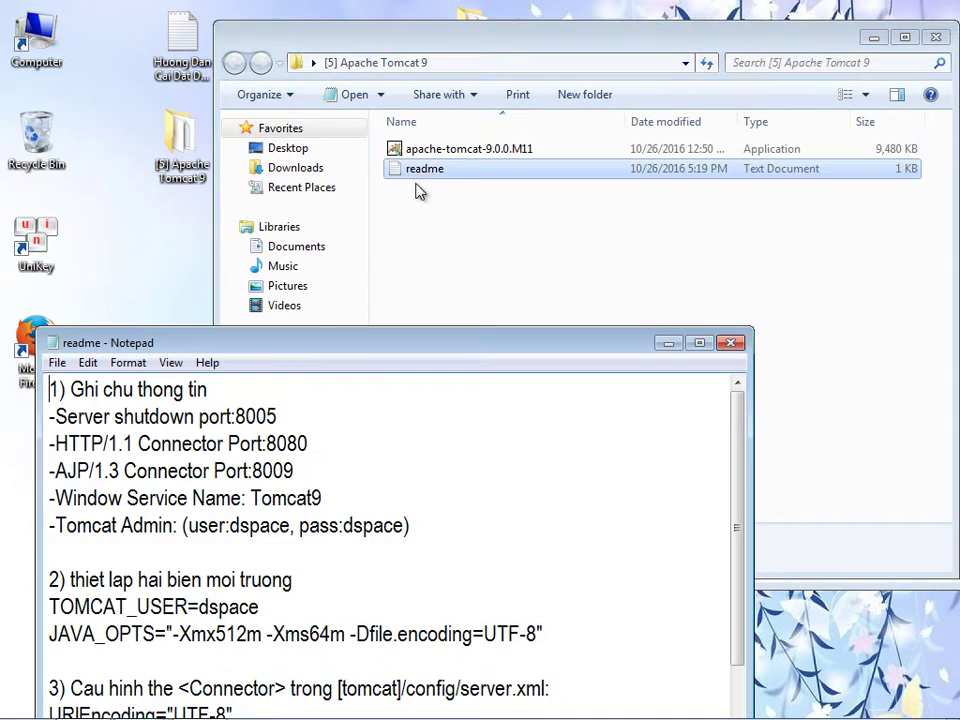
pyautogui.moveTo(327, 346); pyautogui.dragTo(338, 207)
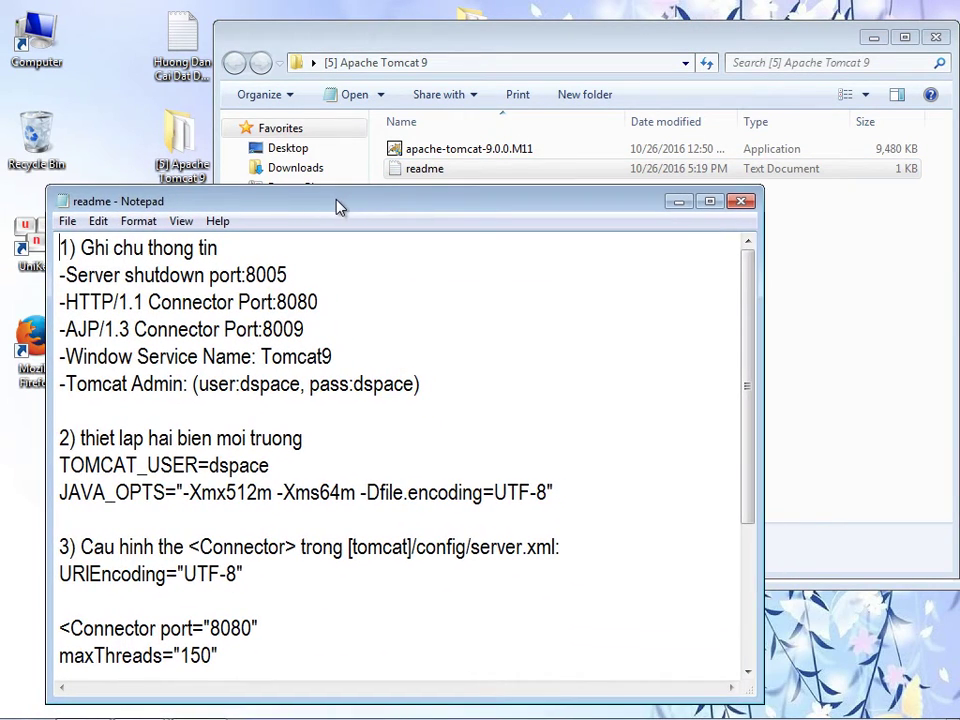
pyautogui.moveTo(747, 439)
pyautogui.mouseDown()
pyautogui.moveTo(750, 571)
pyautogui.moveTo(756, 430)
pyautogui.mouseUp()
# - Run the apache-tomcat-9.0.0.M11 installer as administrator
pyautogui.click(874, 364)
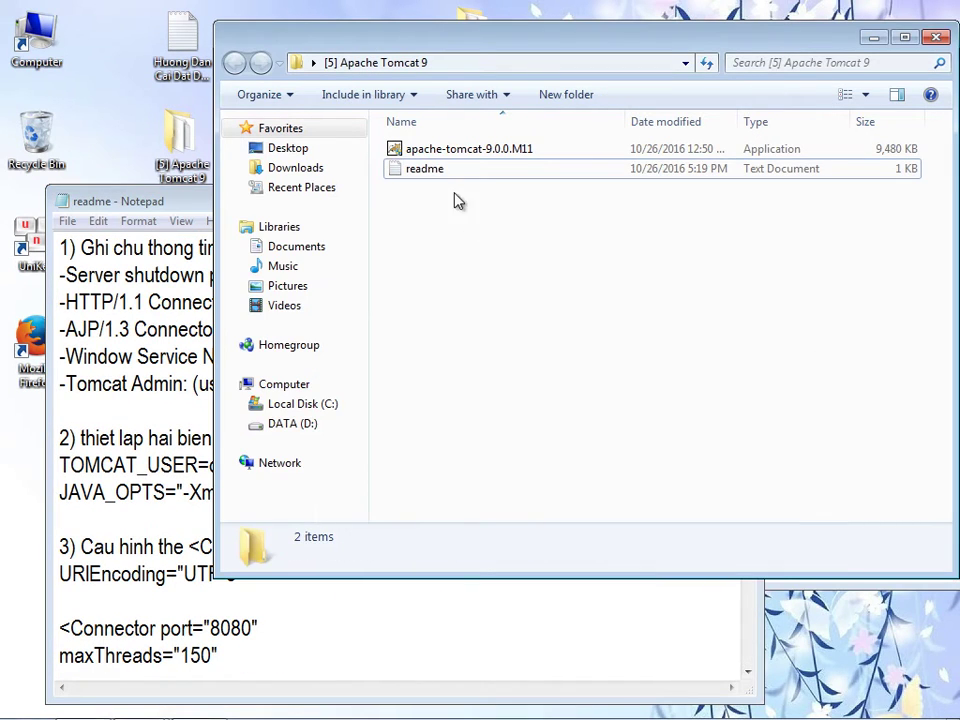
pyautogui.click(437, 155)
pyautogui.click(429, 170)
pyautogui.click(441, 154)
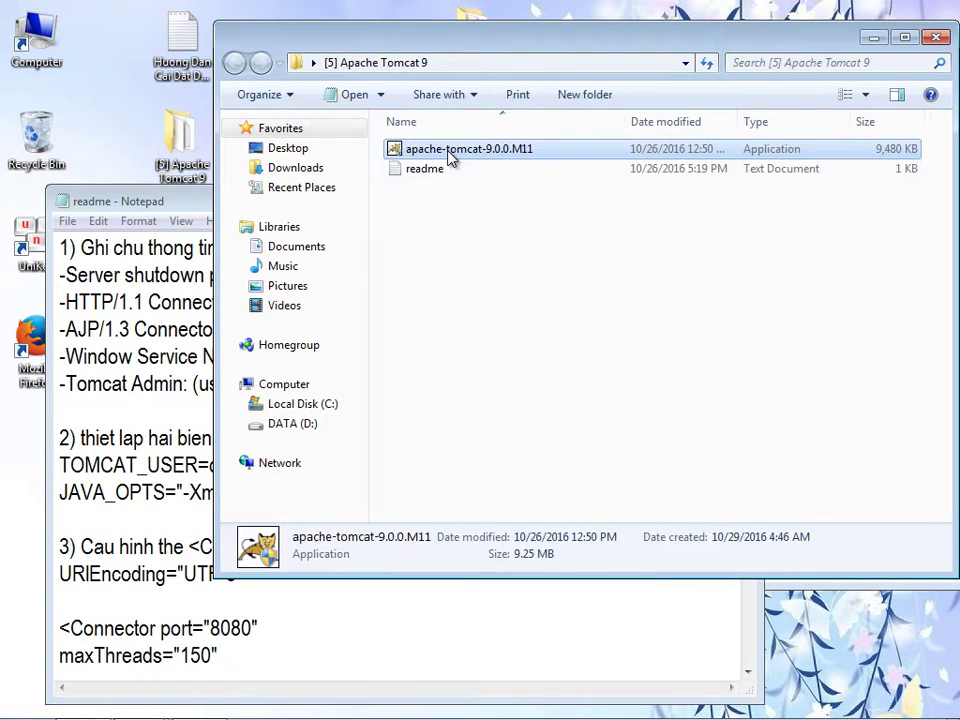
pyautogui.rightClick(450, 158)
pyautogui.click(493, 184)
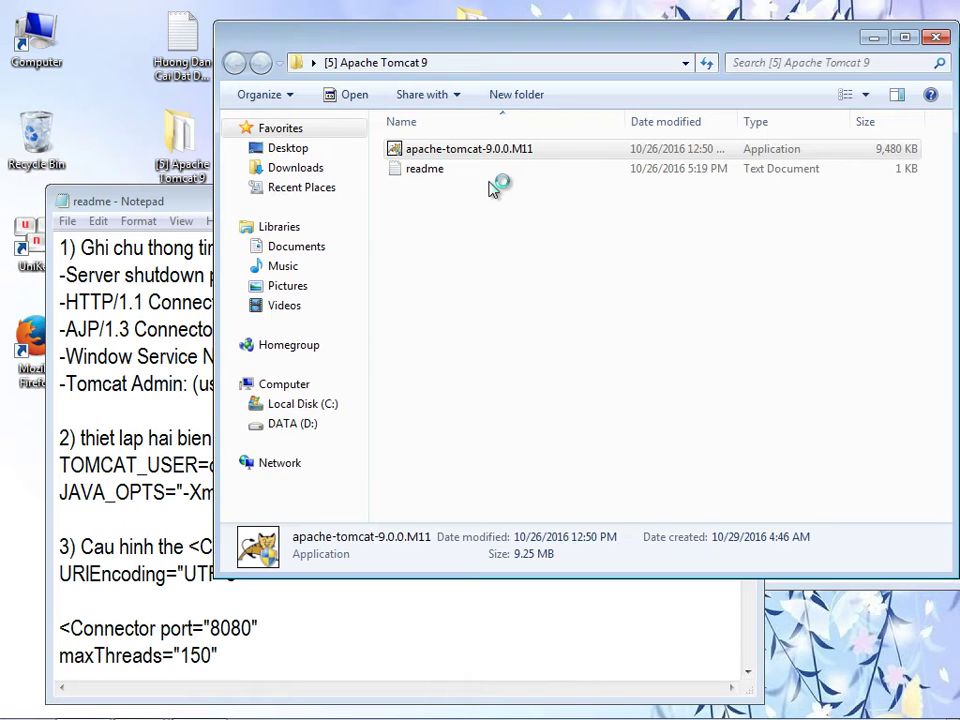
# - Accept the Tomcat licence, add Host Manager and Examples, and reach the port configuration page
pyautogui.click(581, 522)
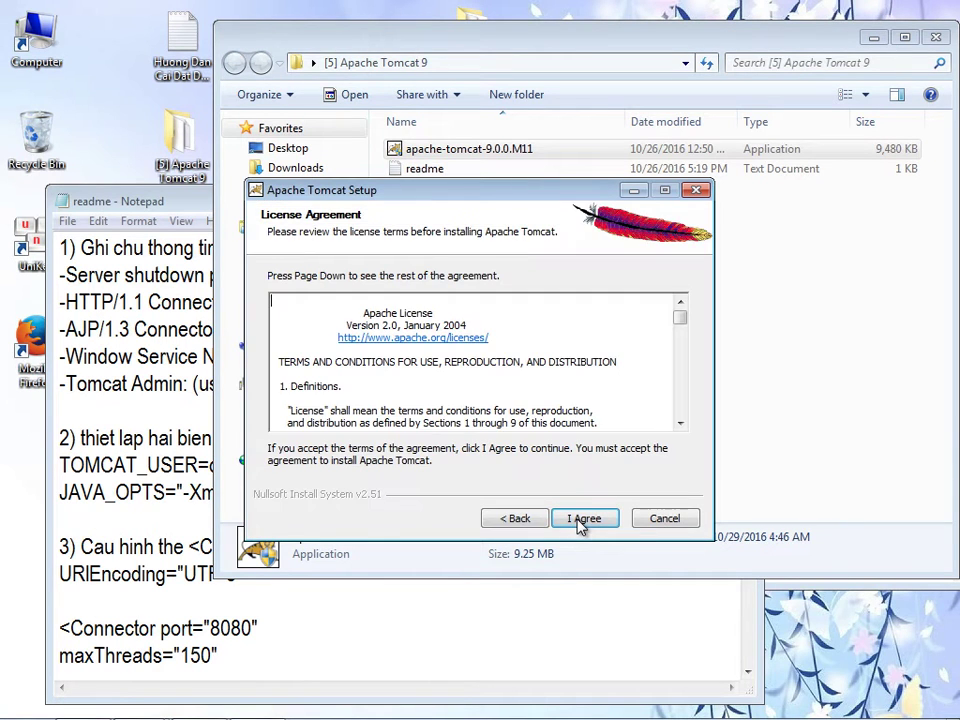
pyautogui.click(581, 522)
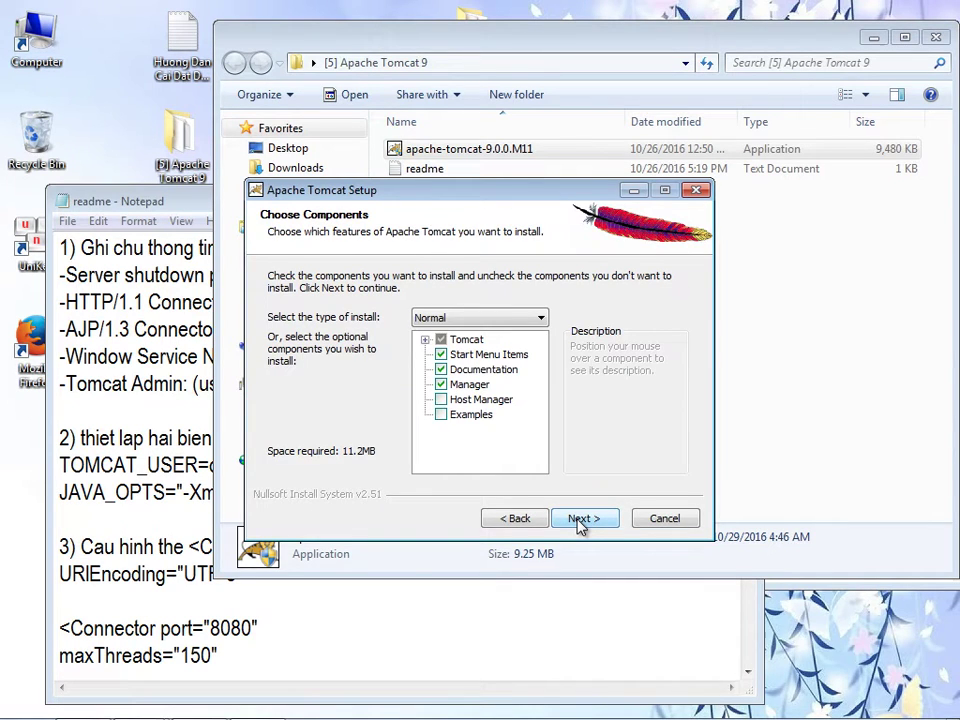
pyautogui.click(462, 399)
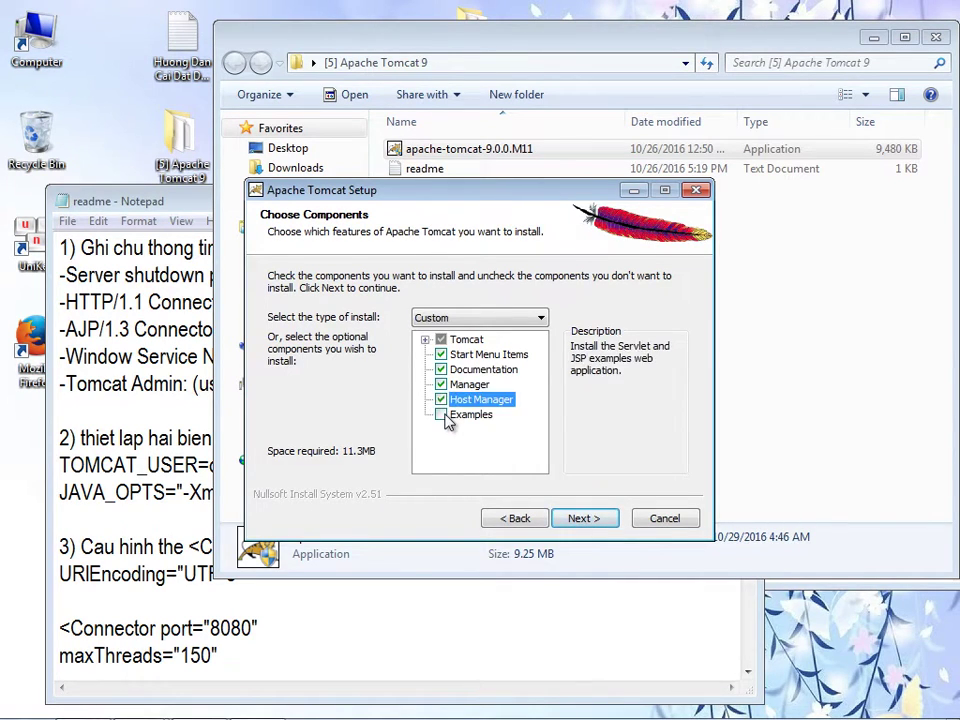
pyautogui.click(462, 414)
pyautogui.click(584, 519)
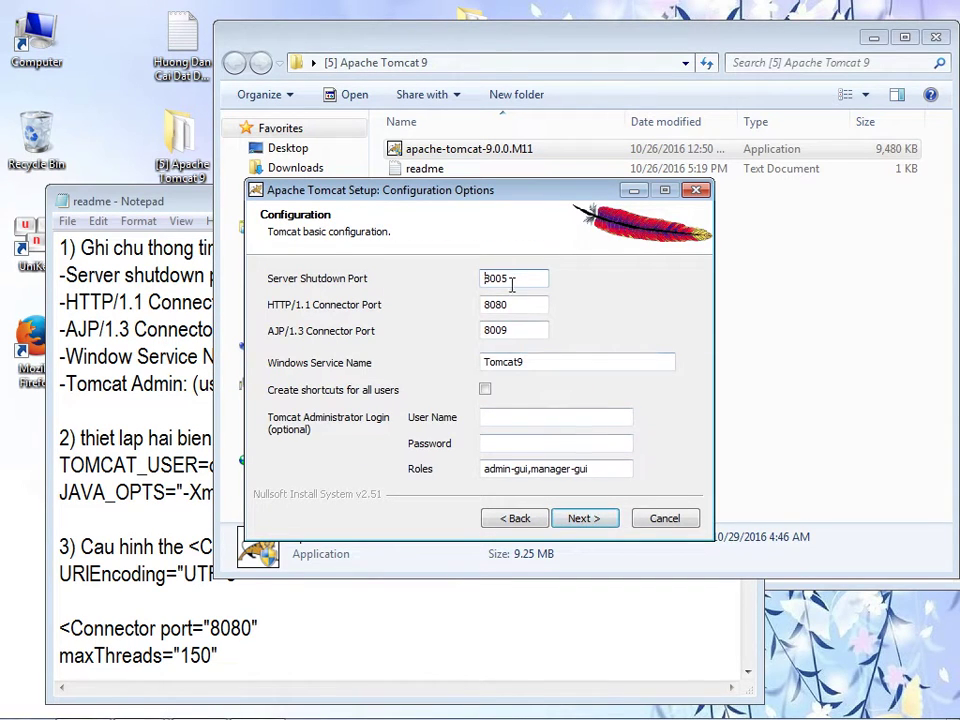
pyautogui.moveTo(486, 278); pyautogui.dragTo(574, 276)
pyautogui.press('Tab')
pyautogui.hotkey('ctrl', 'c')
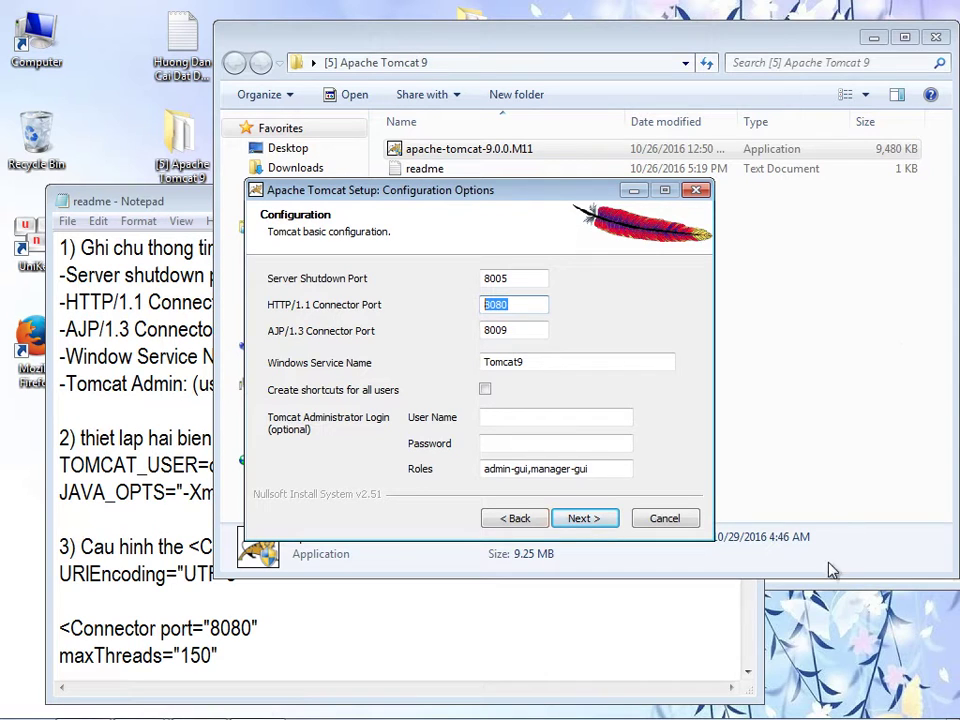
pyautogui.hotkey('alt', 'Tab')
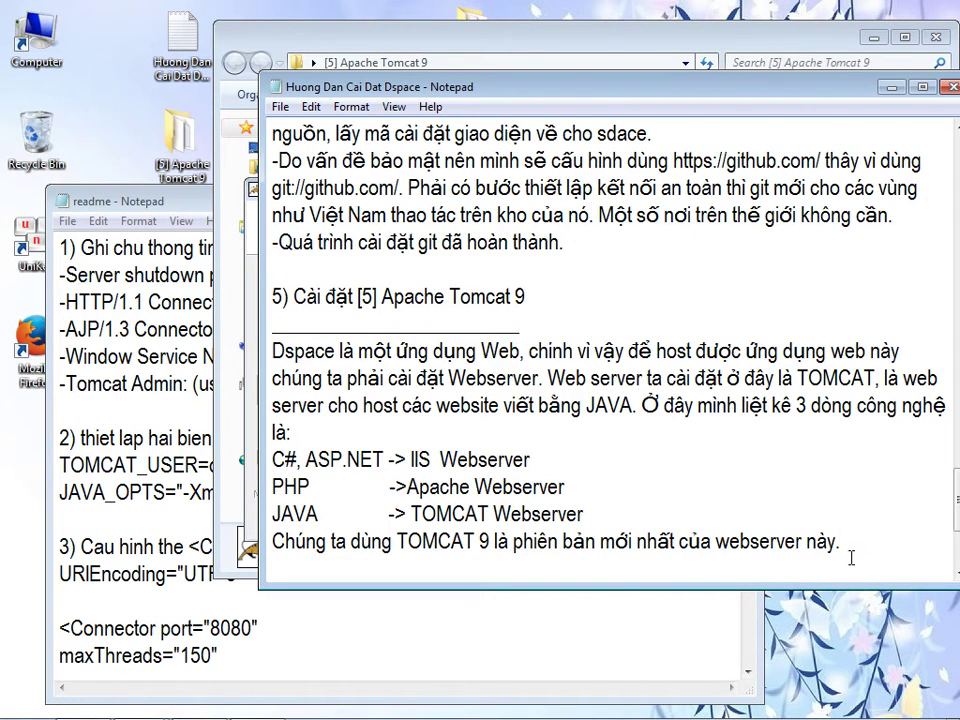
# - Note that server settings are saved for later reference and add a '-Port shutdown:' line with the pasted port
pyautogui.press('Return')
pyautogui.press('Return')
pyautogui.write('chúng t')
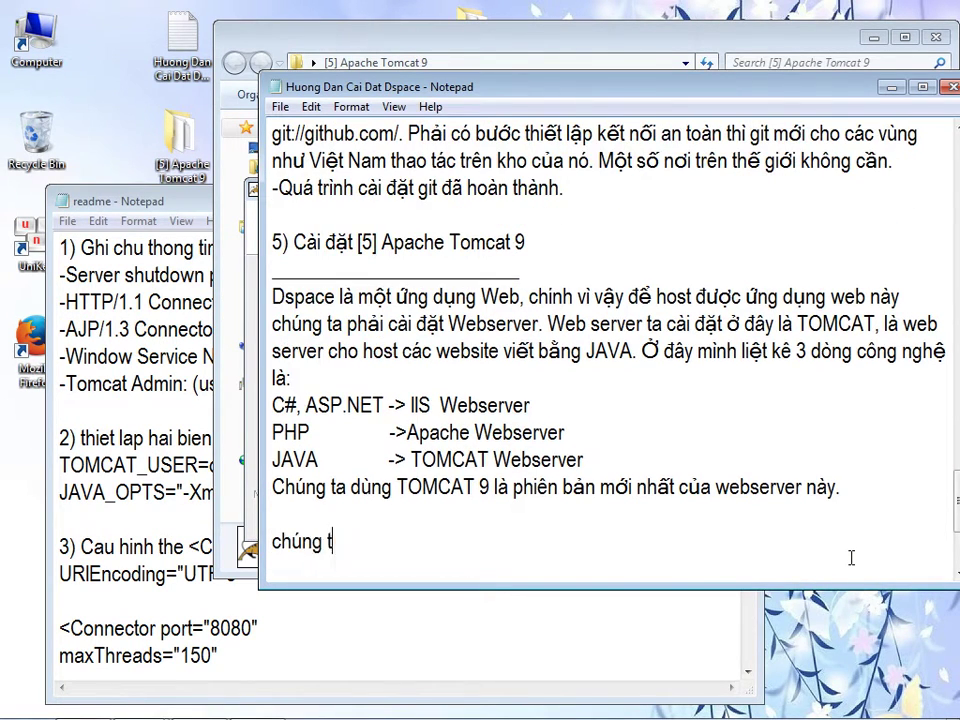
pyautogui.write('a luu một số thô')
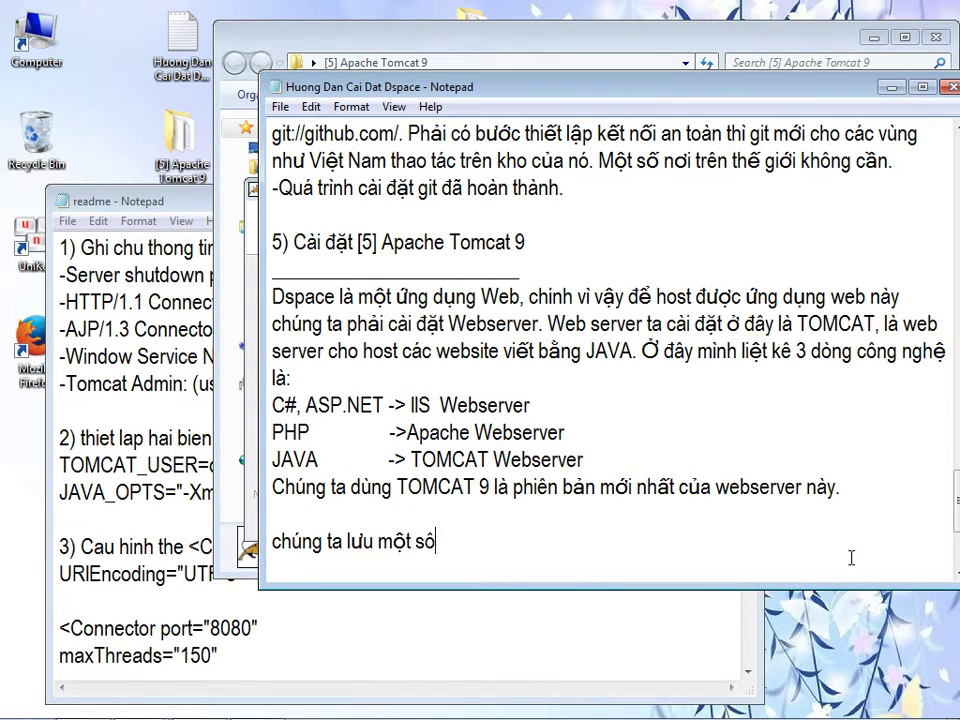
pyautogui.write('ng tin của ')
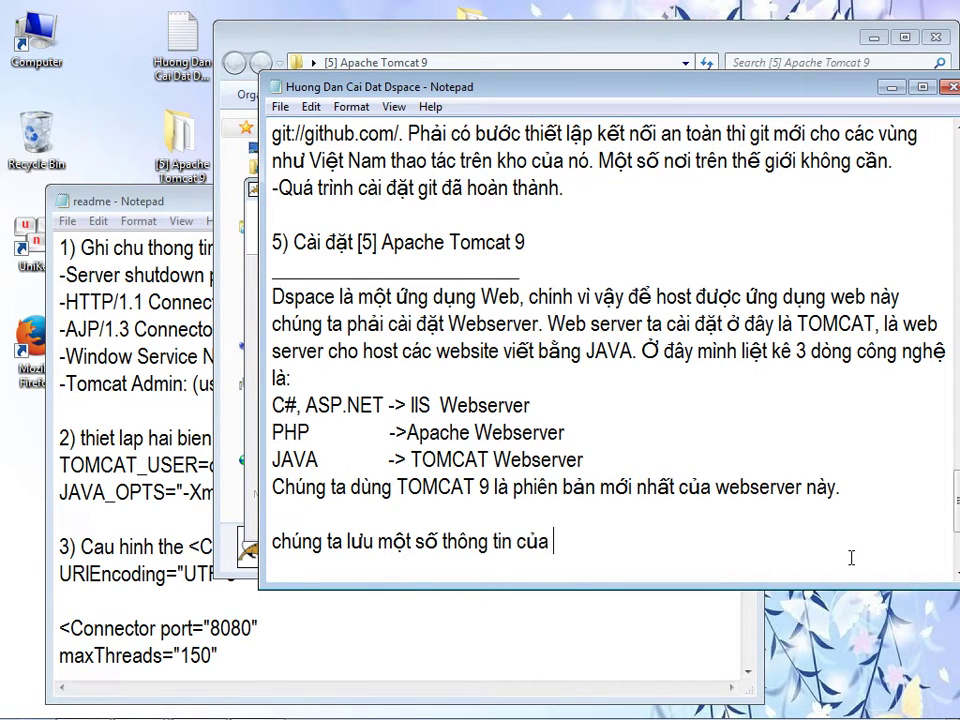
pyautogui.write('server này như')
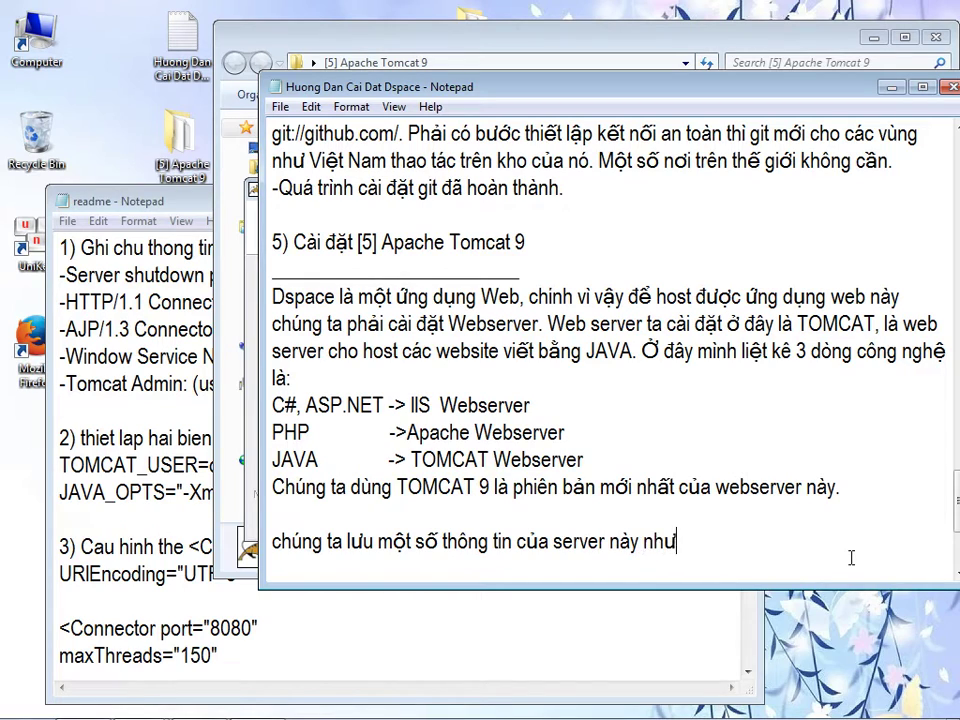
pyautogui.write(' khi cài đ')
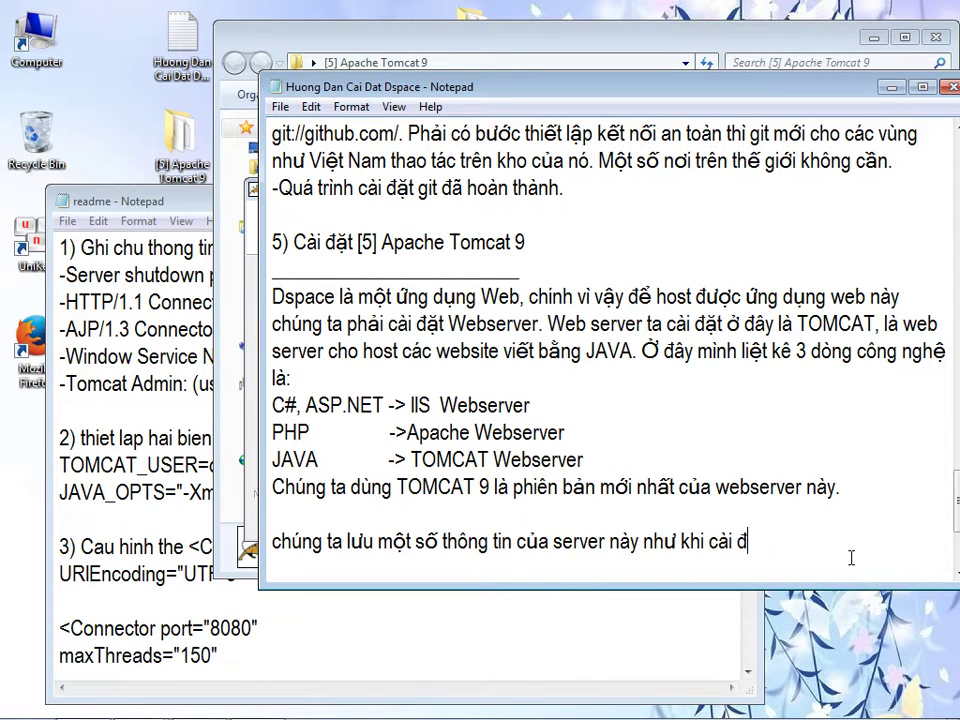
pyautogui.write('ặt postgre đeer tham khao')
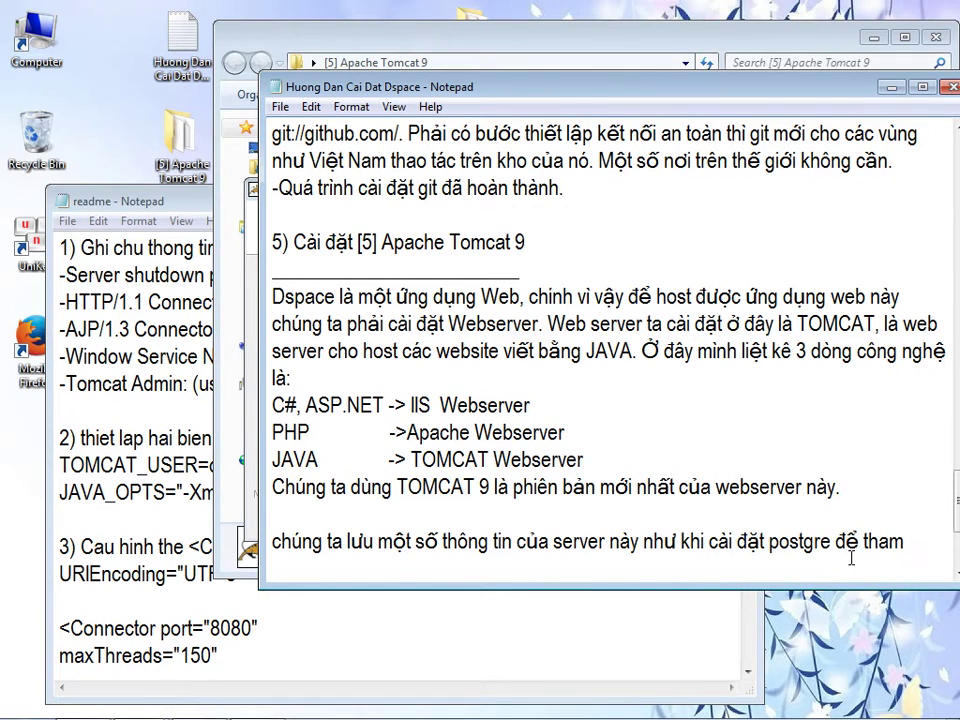
pyautogui.write('r caaus hinhf ')
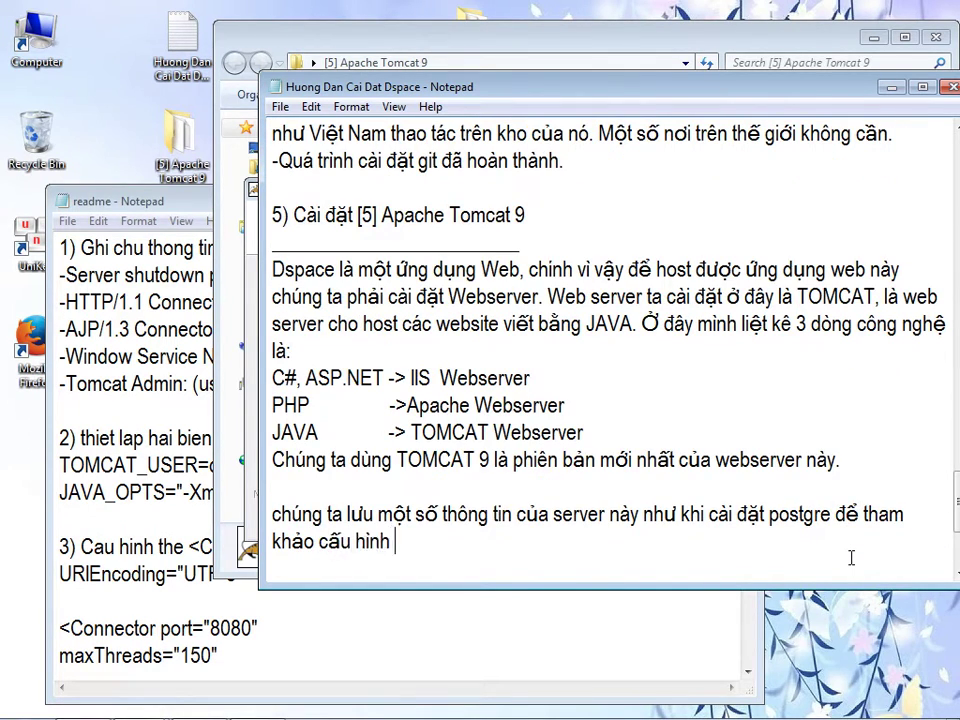
pyautogui.write('veef sau')
pyautogui.press('Return')
pyautogui.write('-Port')
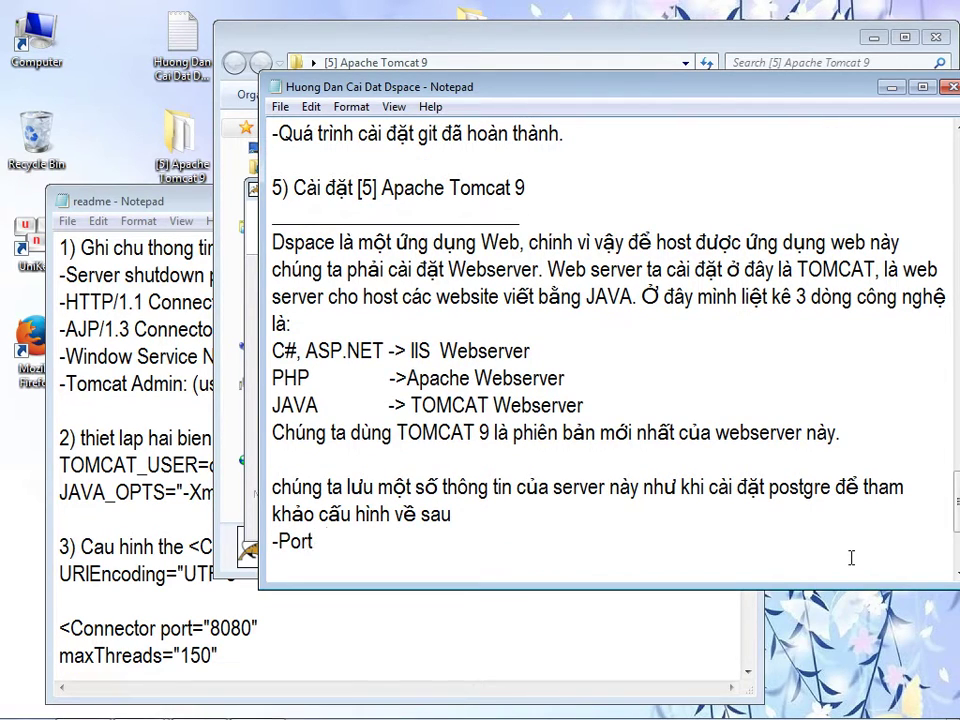
pyautogui.write(' sunhutdown')
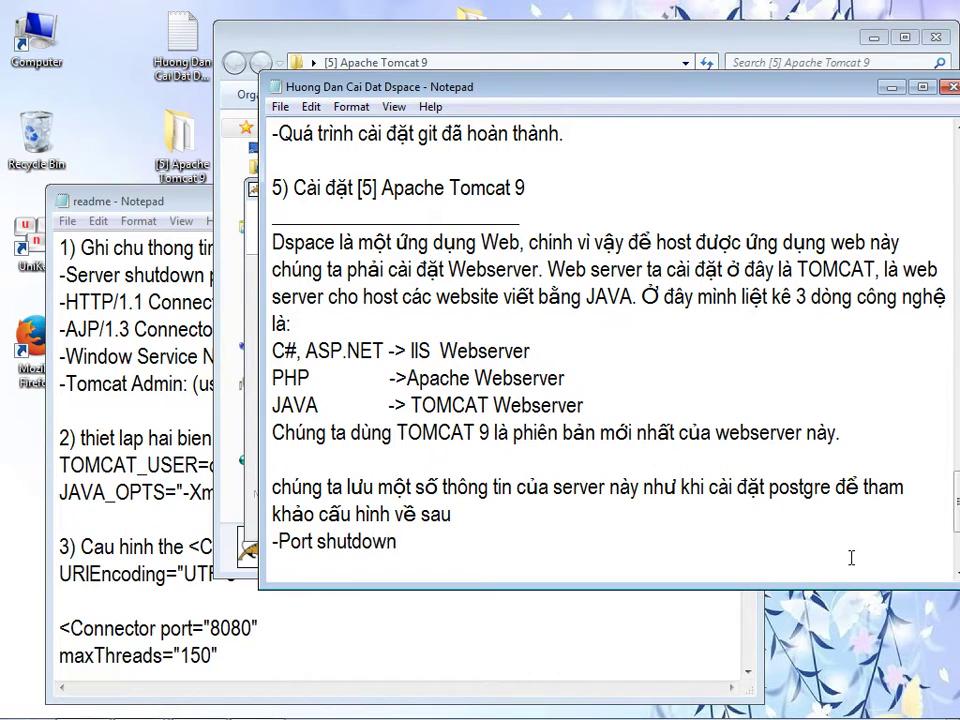
pyautogui.write(':')
pyautogui.hotkey('ctrl', 'v')
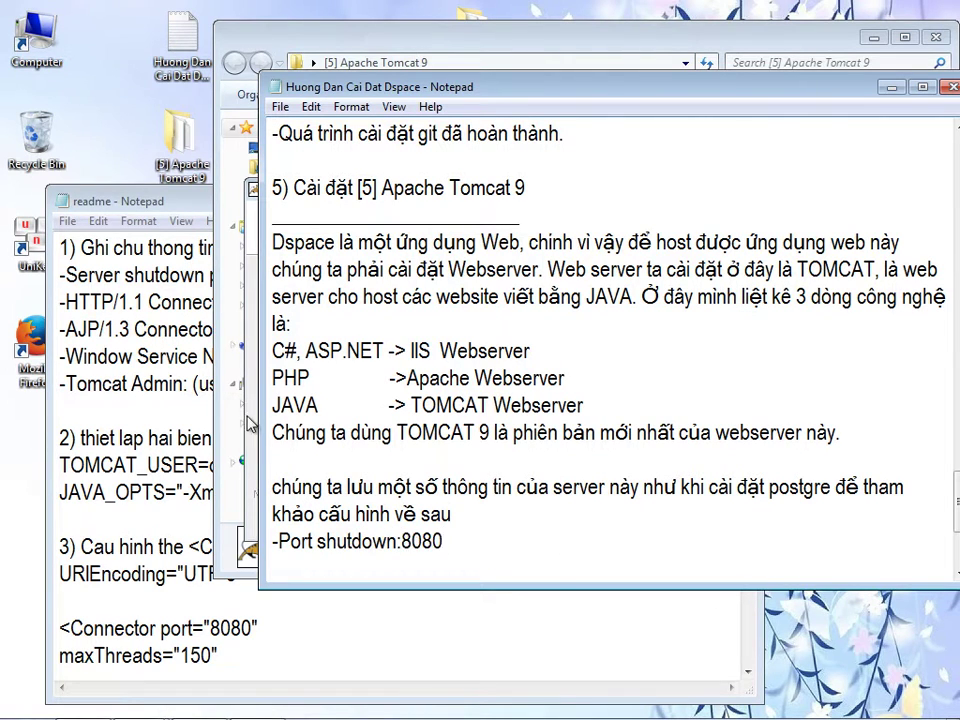
pyautogui.hotkey('alt', 'Tab')
pyautogui.doubleClick(510, 278)
pyautogui.hotkey('ctrl', 'c')
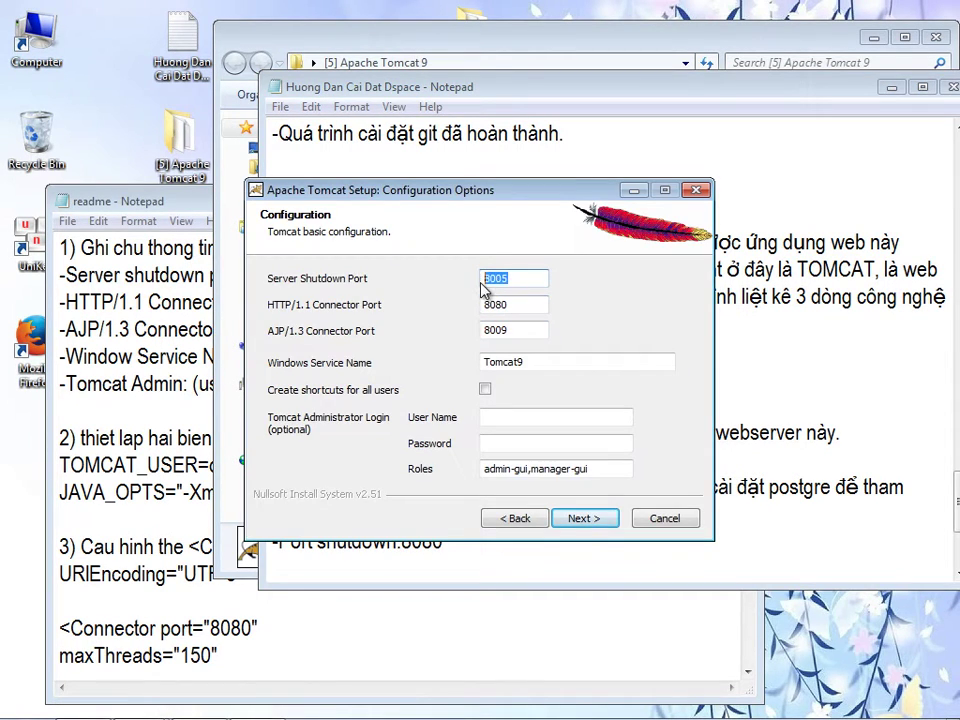
# - Correct the shutdown port to 8005 and add a 'Port http: 8080' line
pyautogui.click(824, 550)
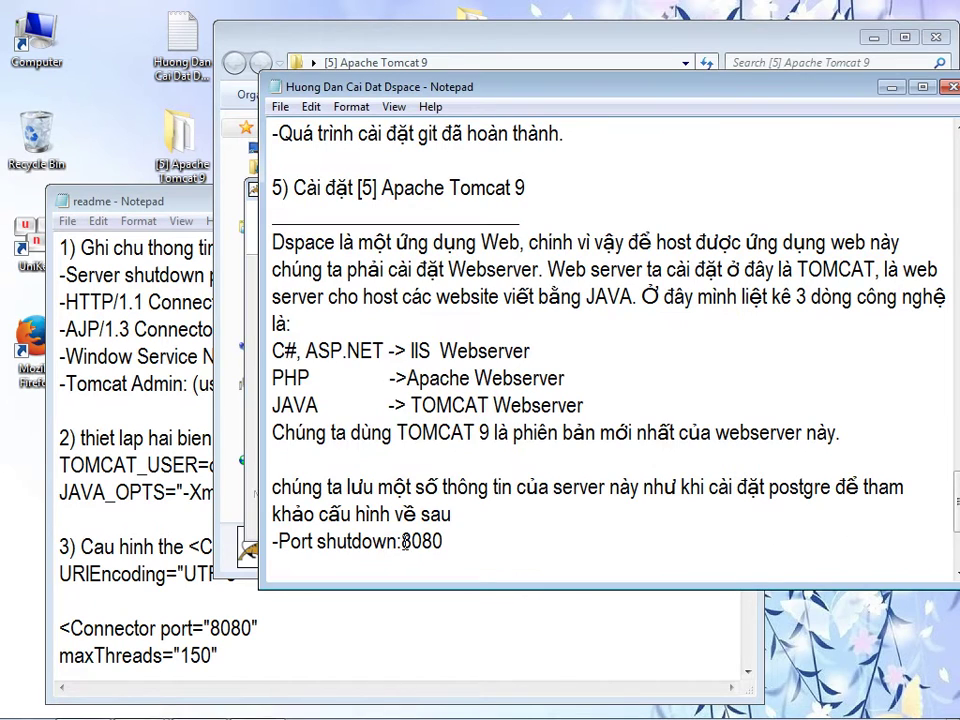
pyautogui.moveTo(403, 541); pyautogui.dragTo(459, 541)
pyautogui.hotkey('ctrl', 'v')
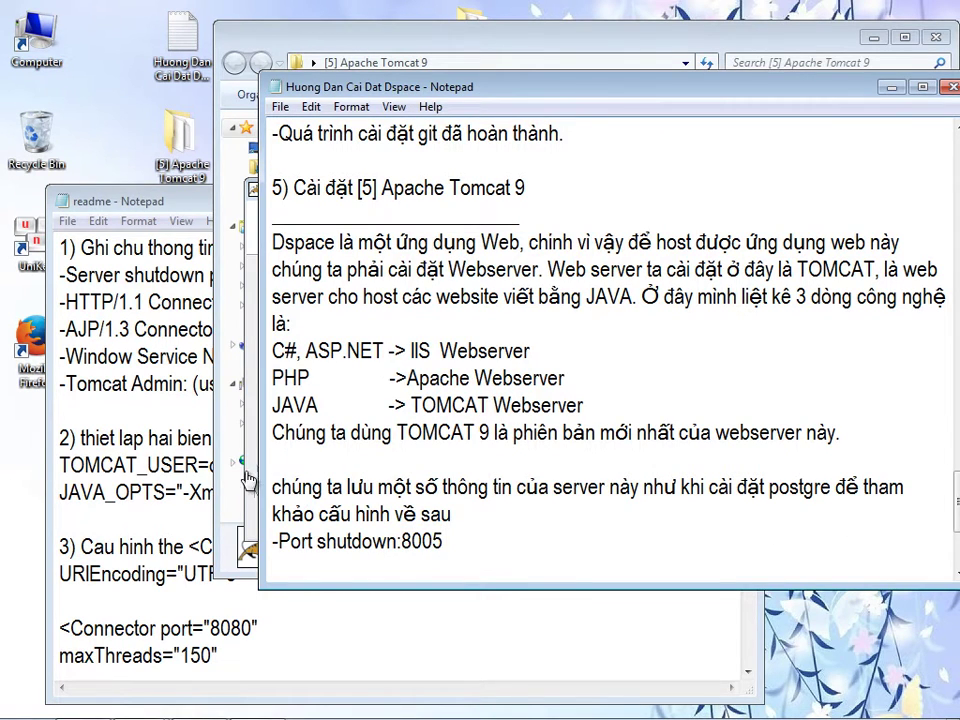
pyautogui.hotkey('alt', 'Tab')
pyautogui.doubleClick(510, 304)
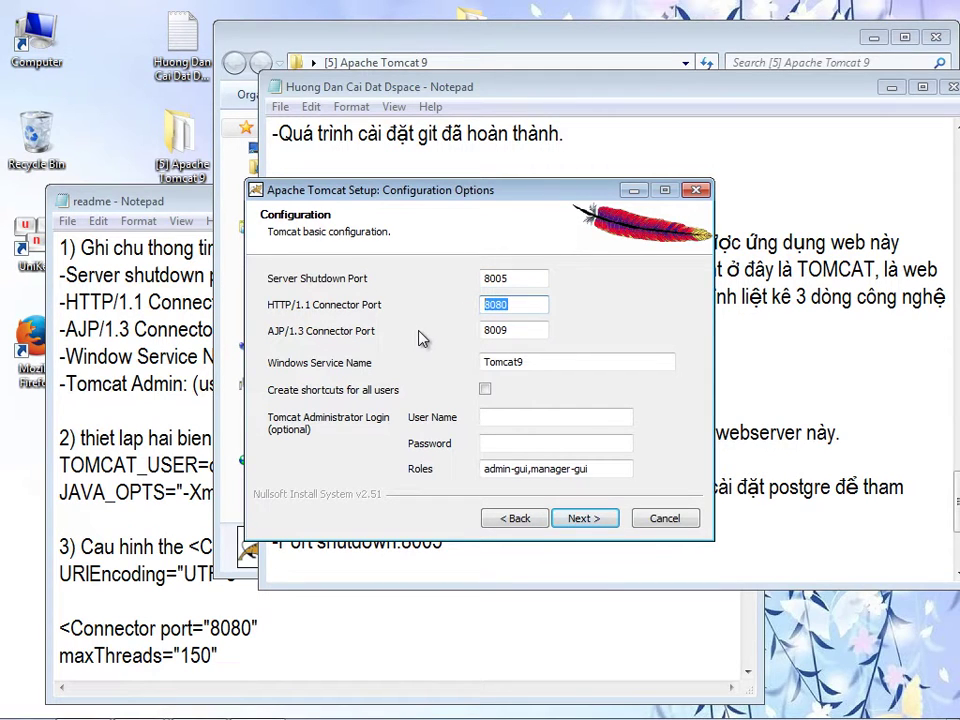
pyautogui.click(786, 506)
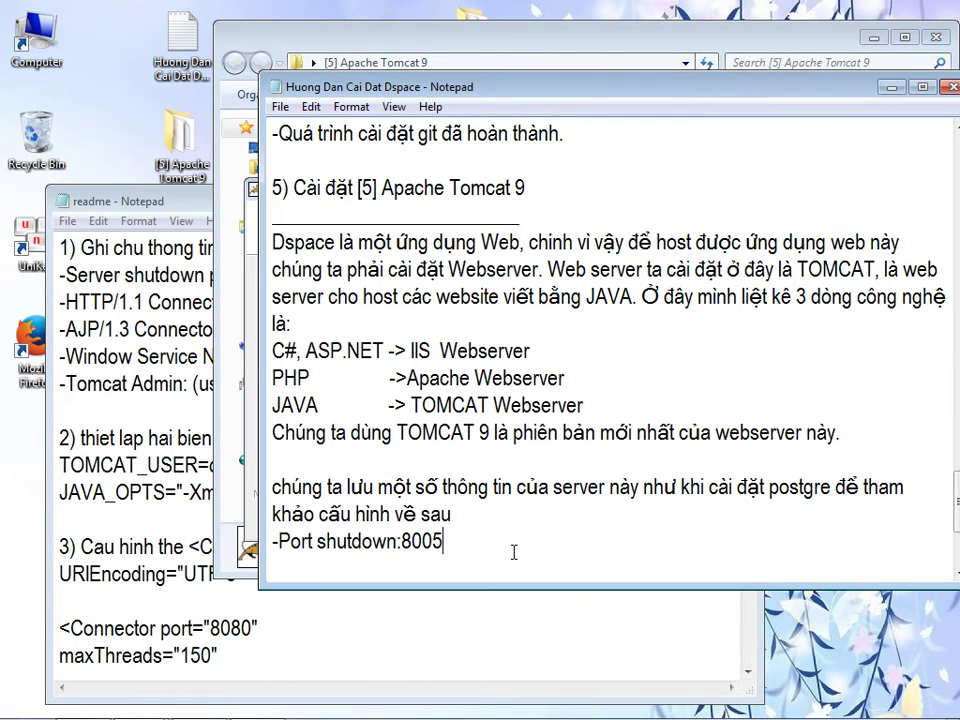
pyautogui.press('Return')
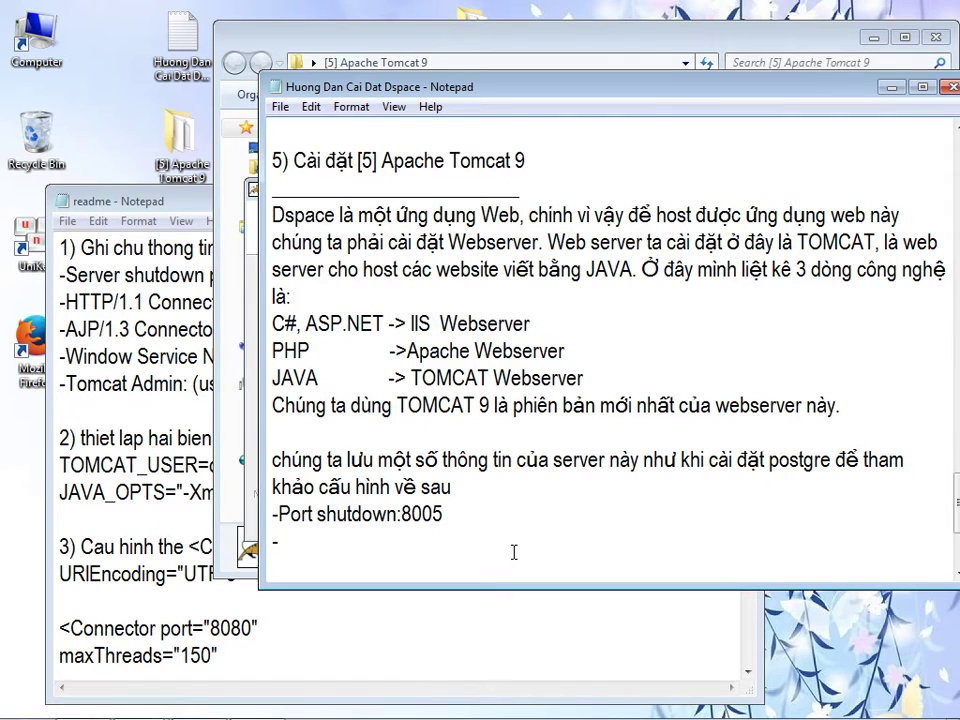
pyautogui.write('ort http: 8080')
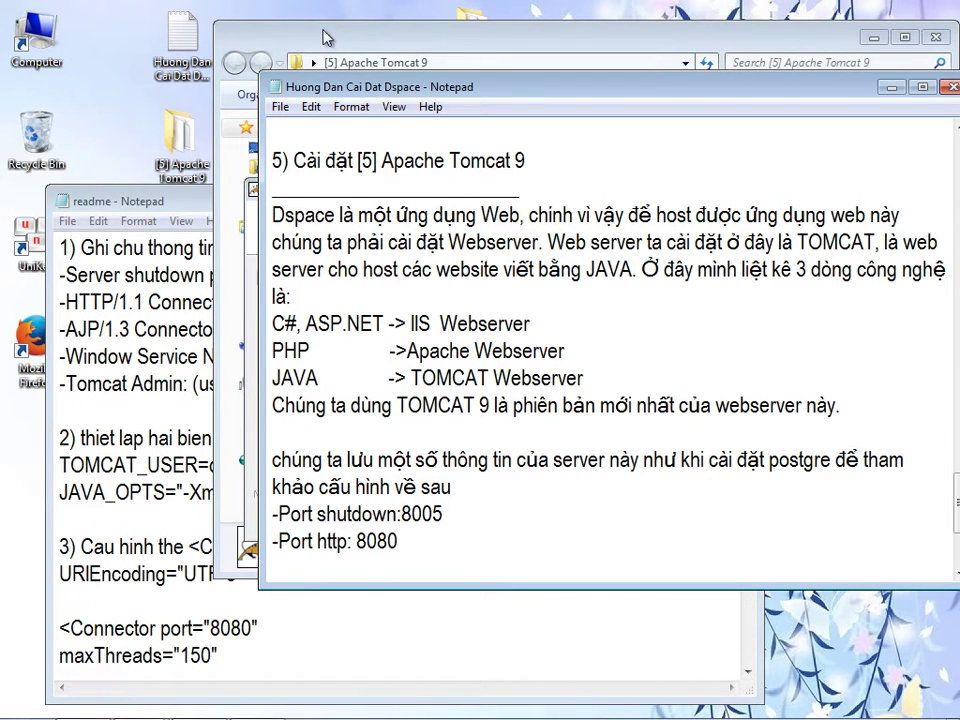
# - Add '-Connector port:8009' and the webserver service name Tomcat9 to the port notes
pyautogui.hotkey('alt', 'Tab')
pyautogui.click(520, 330)
pyautogui.doubleClick(536, 331)
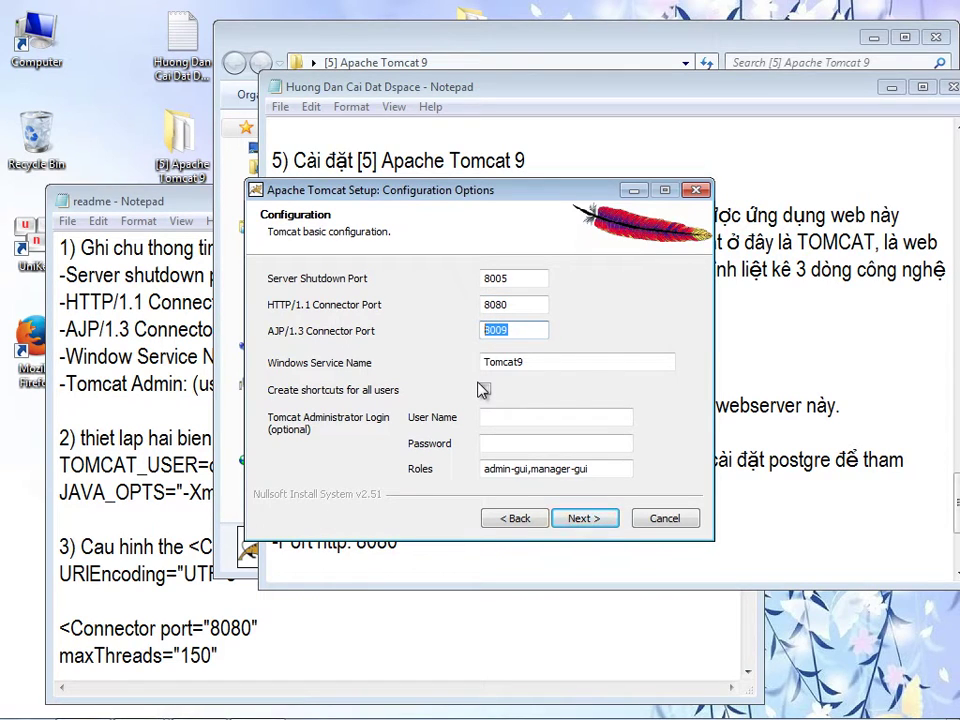
pyautogui.click(814, 508)
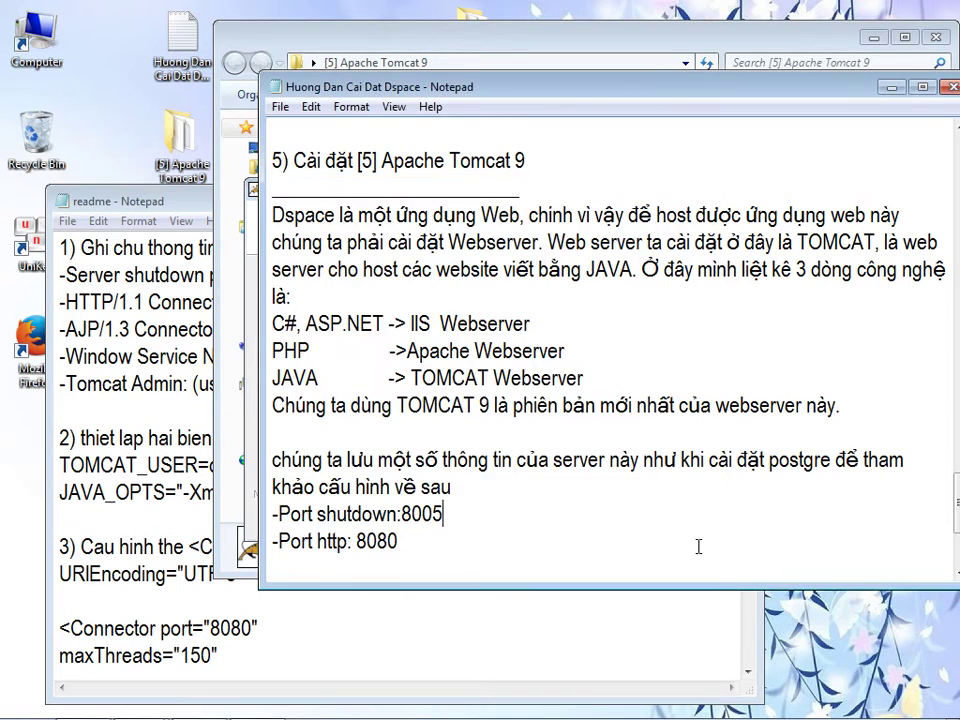
pyautogui.press('Return')
pyautogui.write('-Connector ')
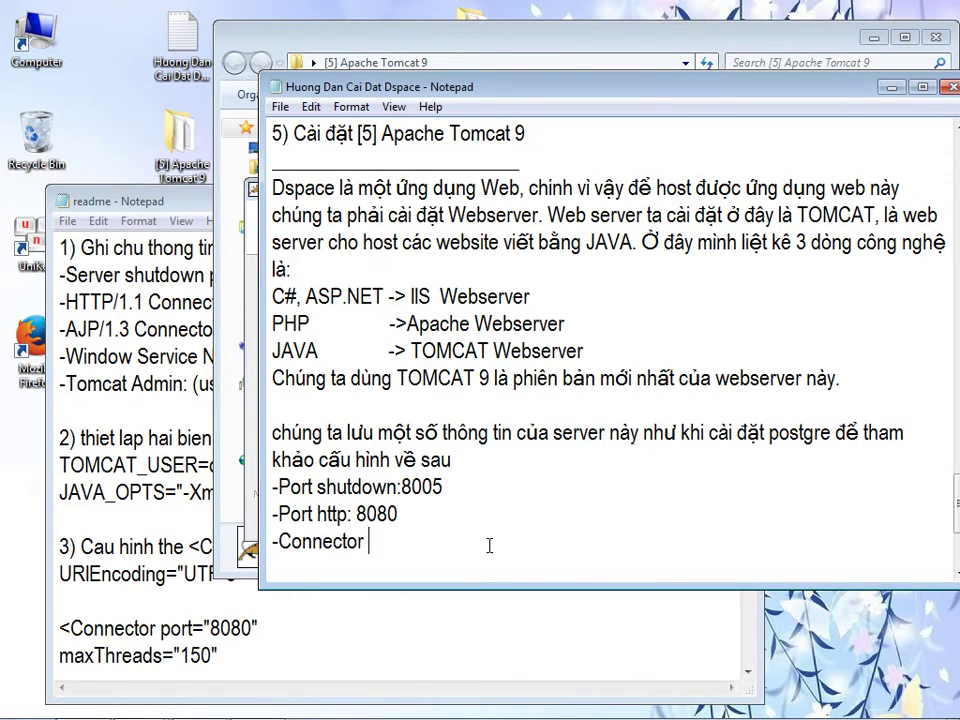
pyautogui.write('port:8009')
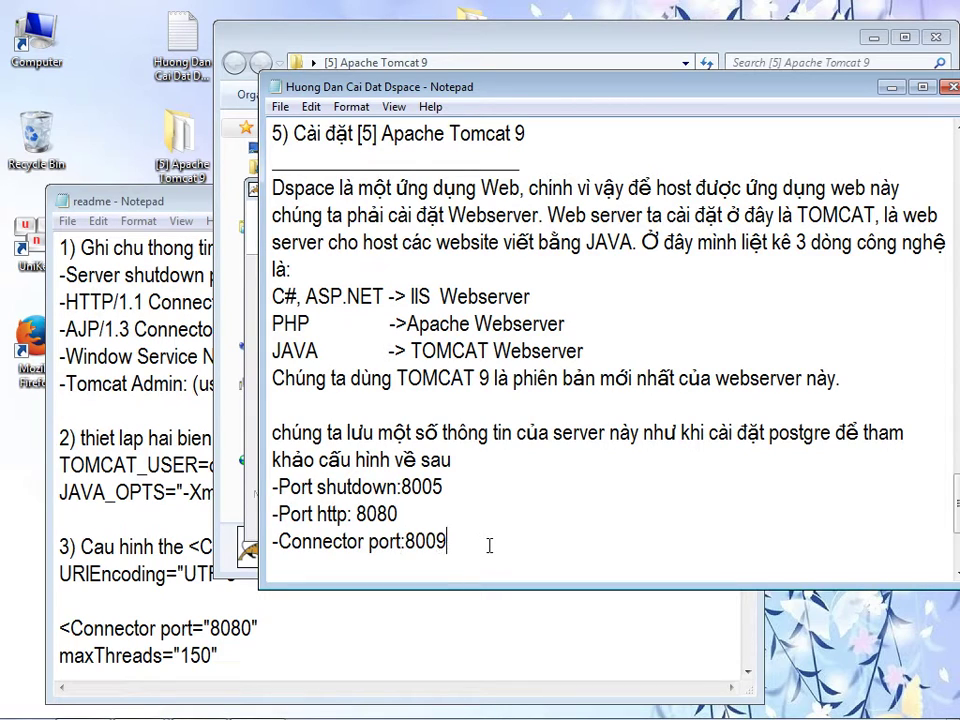
pyautogui.hotkey('alt', 'Tab')
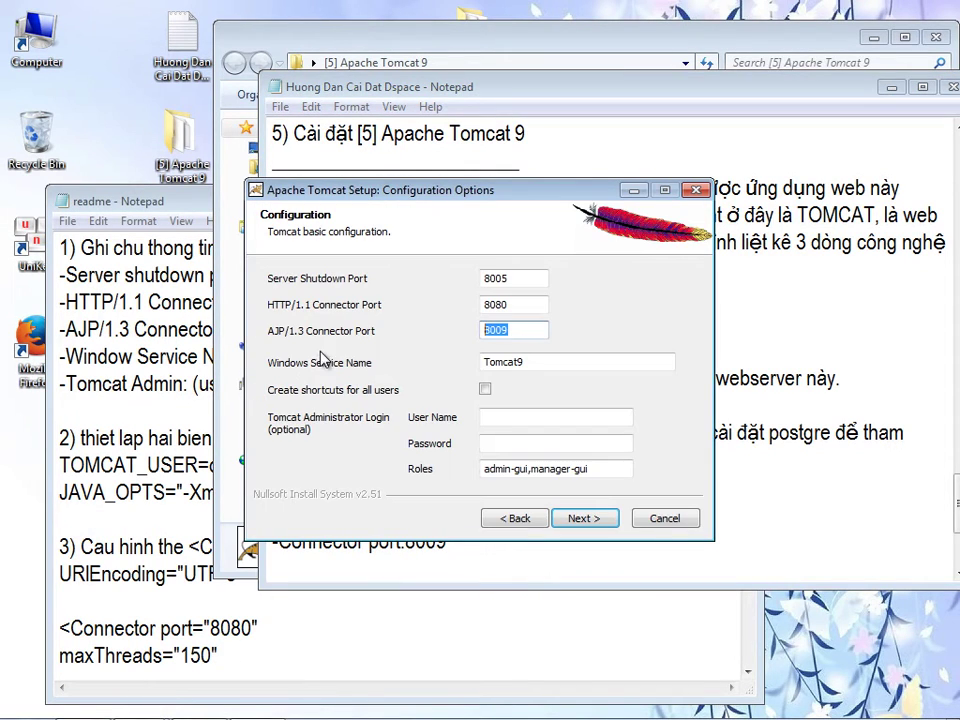
pyautogui.moveTo(538, 362); pyautogui.dragTo(482, 378)
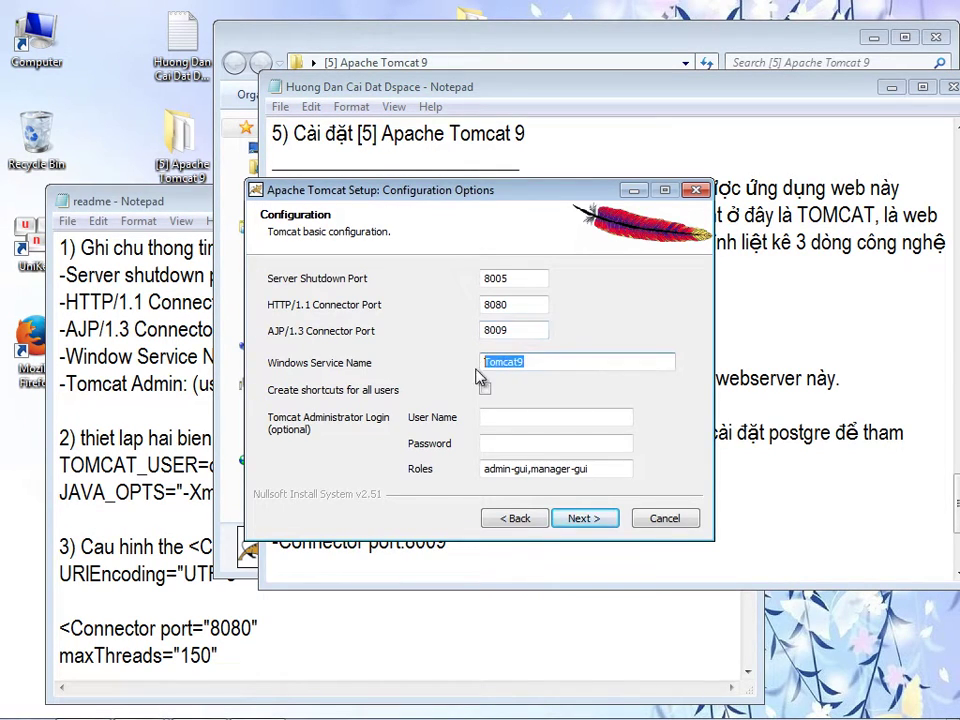
pyautogui.click(567, 544)
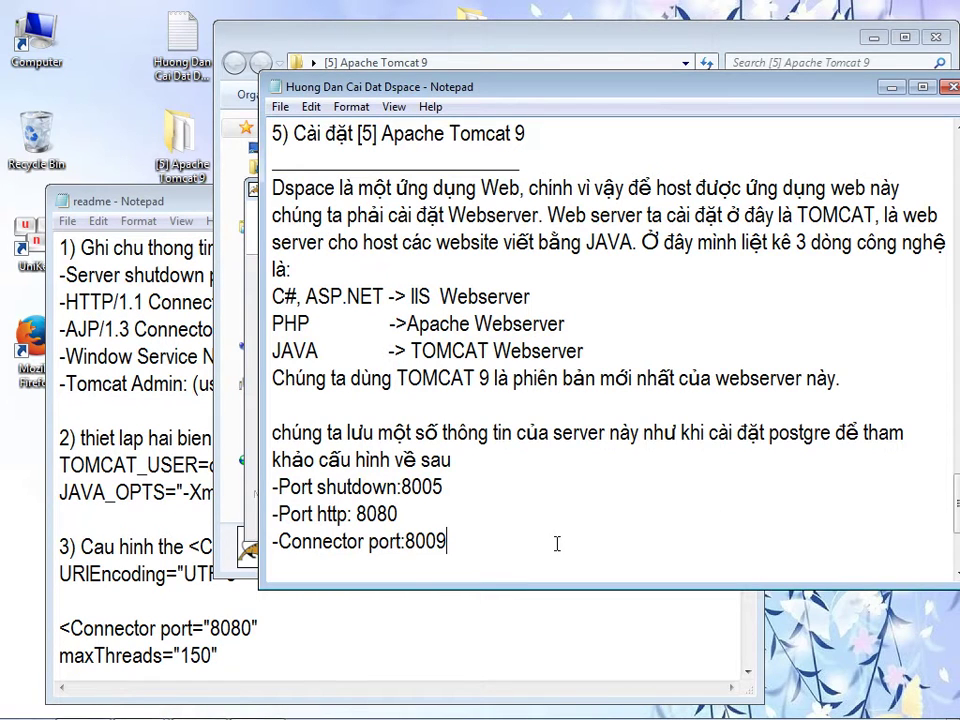
pyautogui.press('Return')
pyautogui.write('-Te')
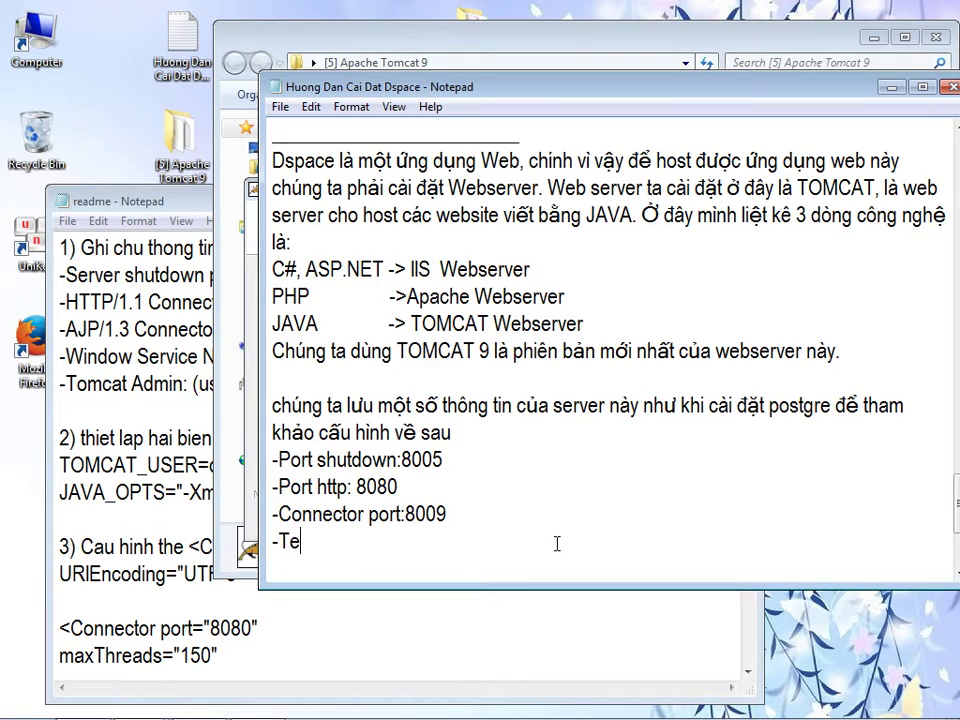
pyautogui.write('n cuar')
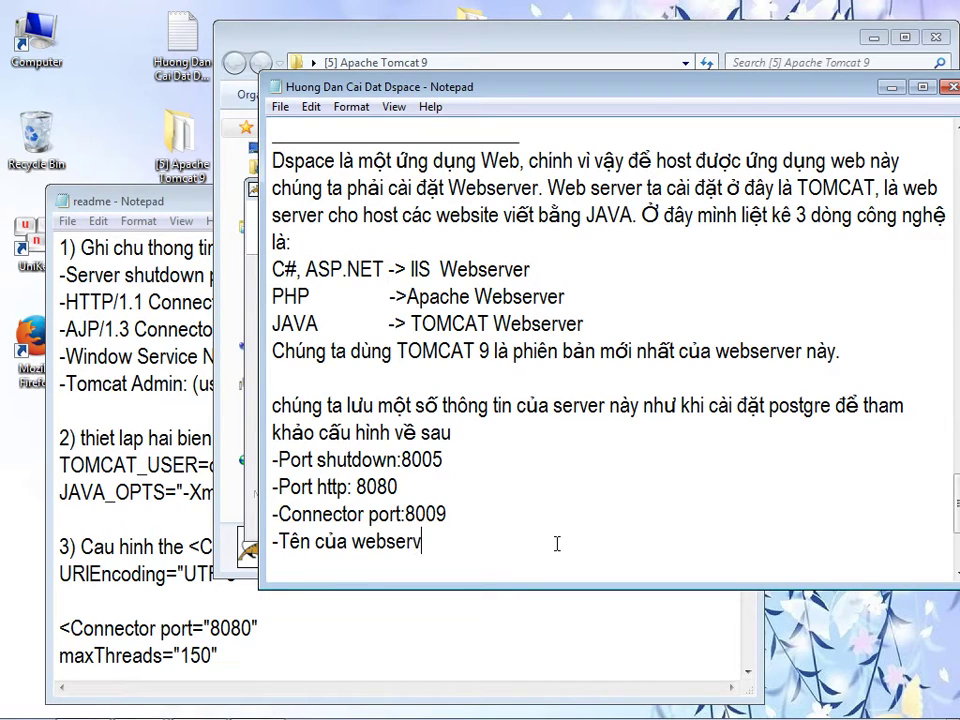
pyautogui.write('Tomcat9')
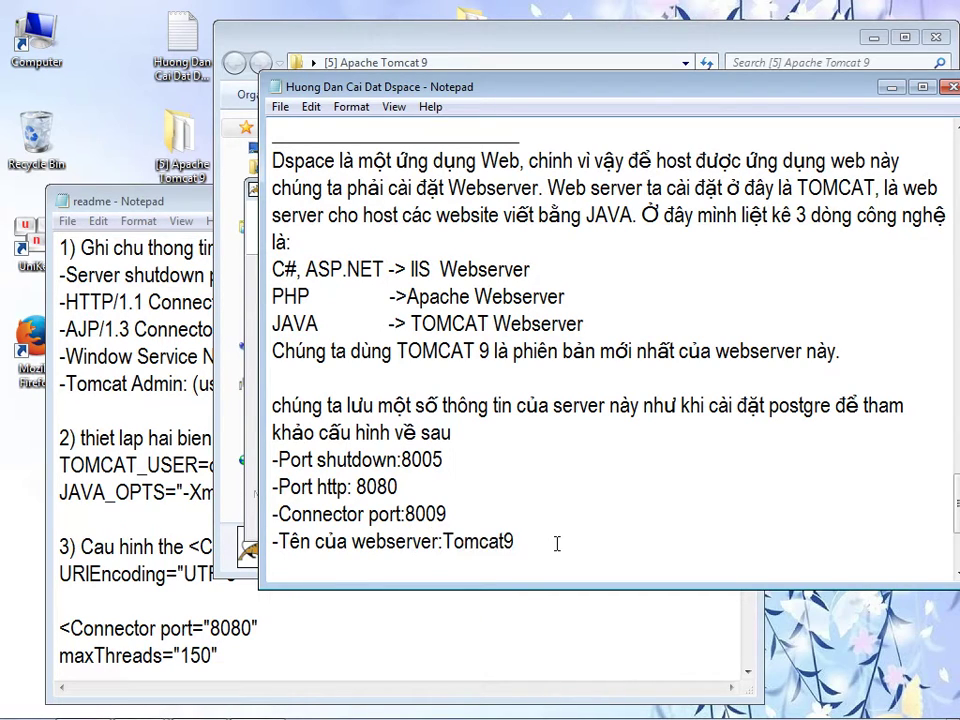
pyautogui.hotkey('alt', 'Tab')
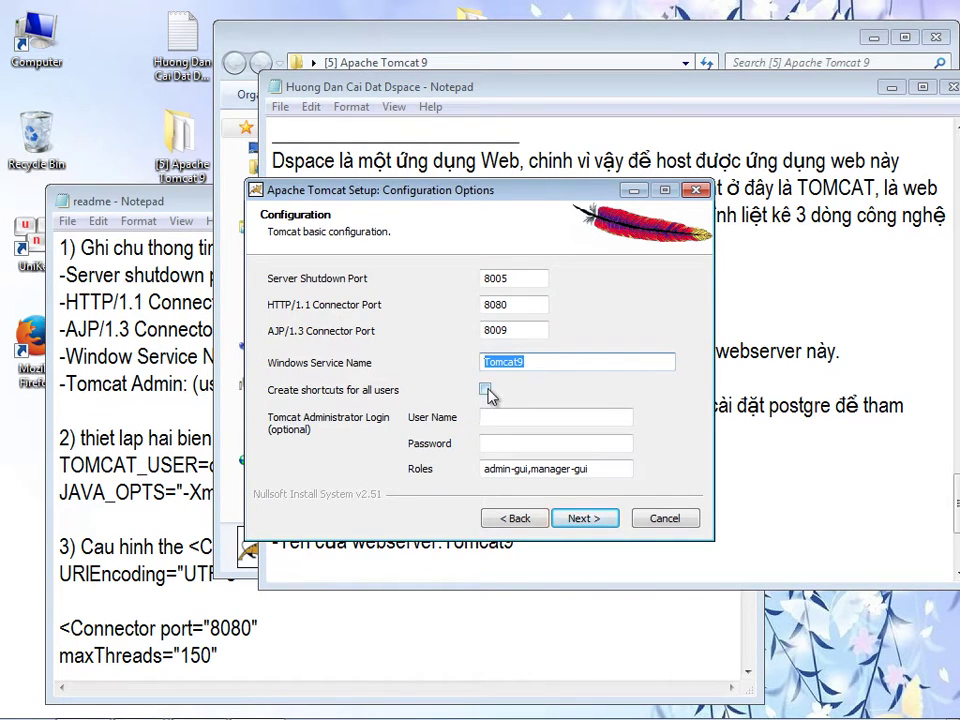
# - Add a note line recording the chosen Tomcat admin username dspace and its password
pyautogui.click(831, 491)
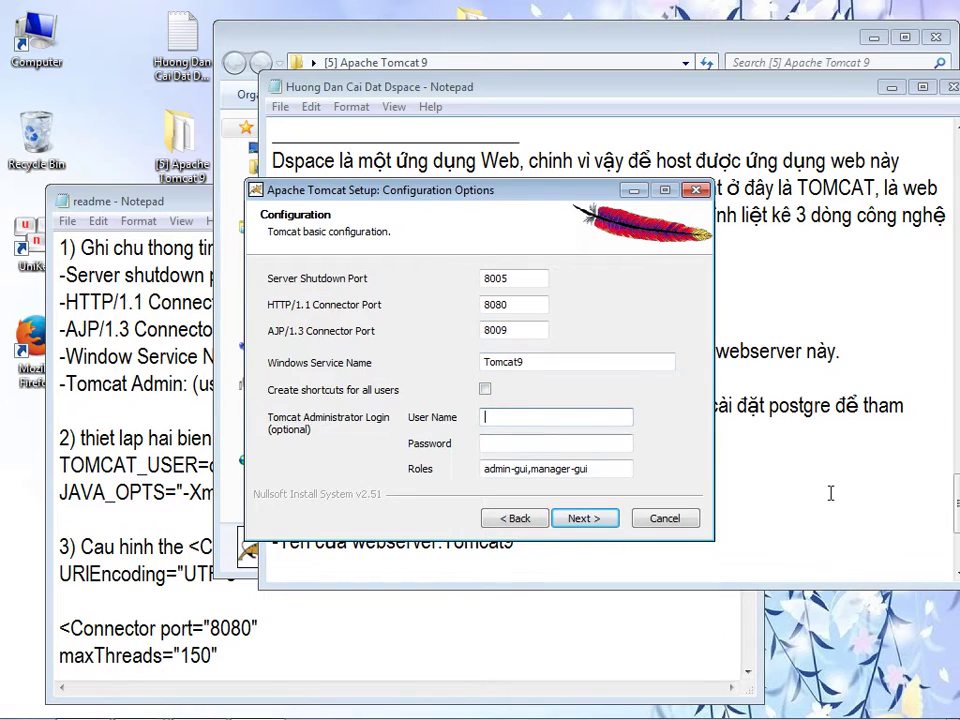
pyautogui.press('Return')
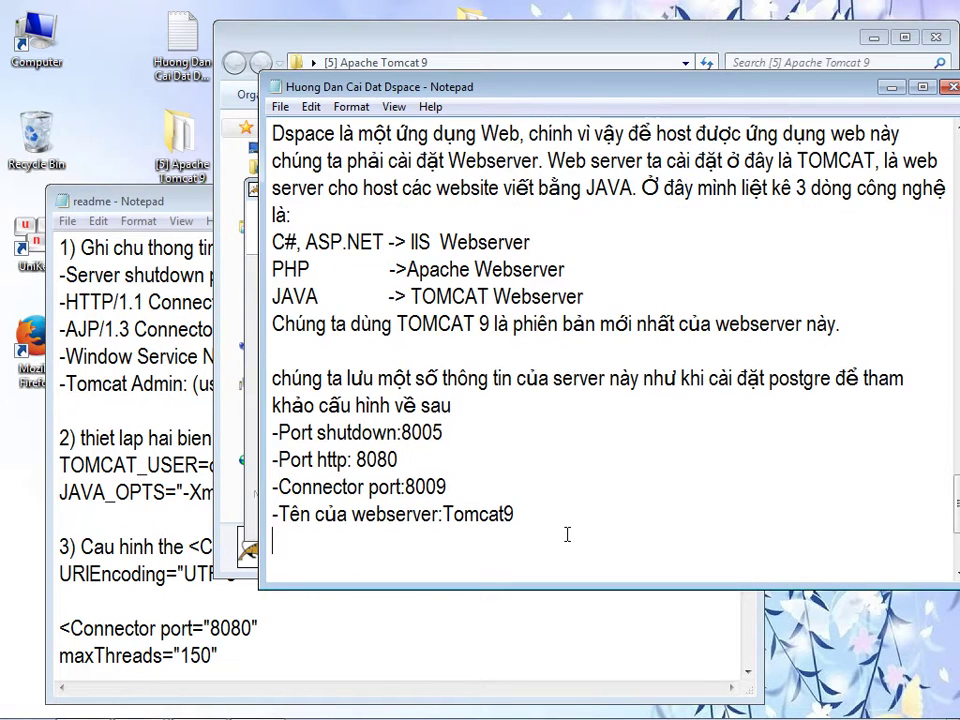
pyautogui.write('-Tào ')
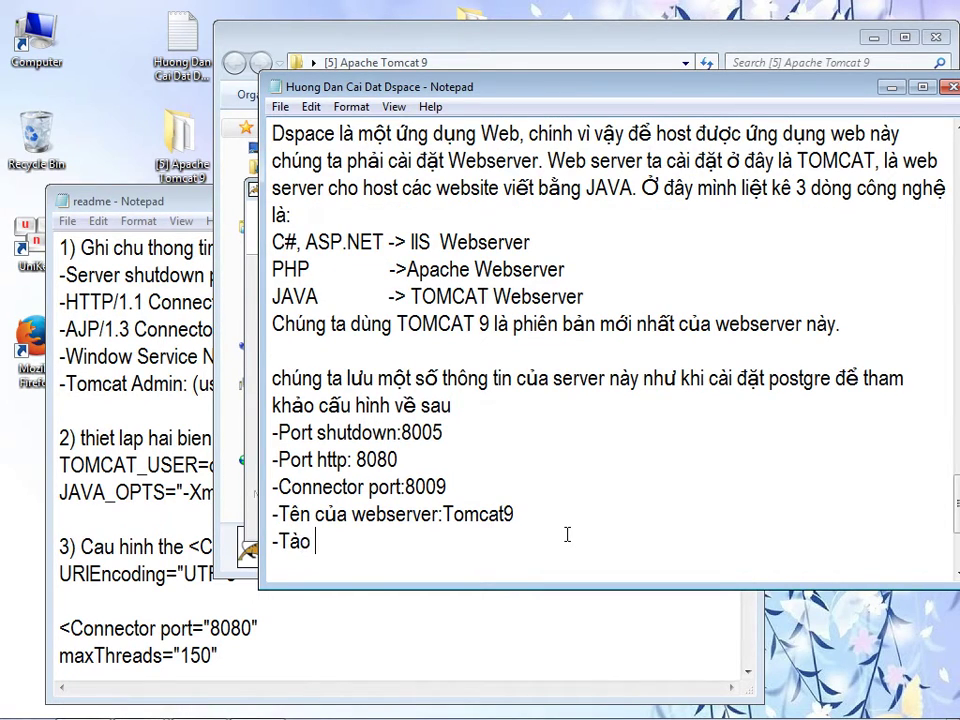
pyautogui.write('admin (), đ')
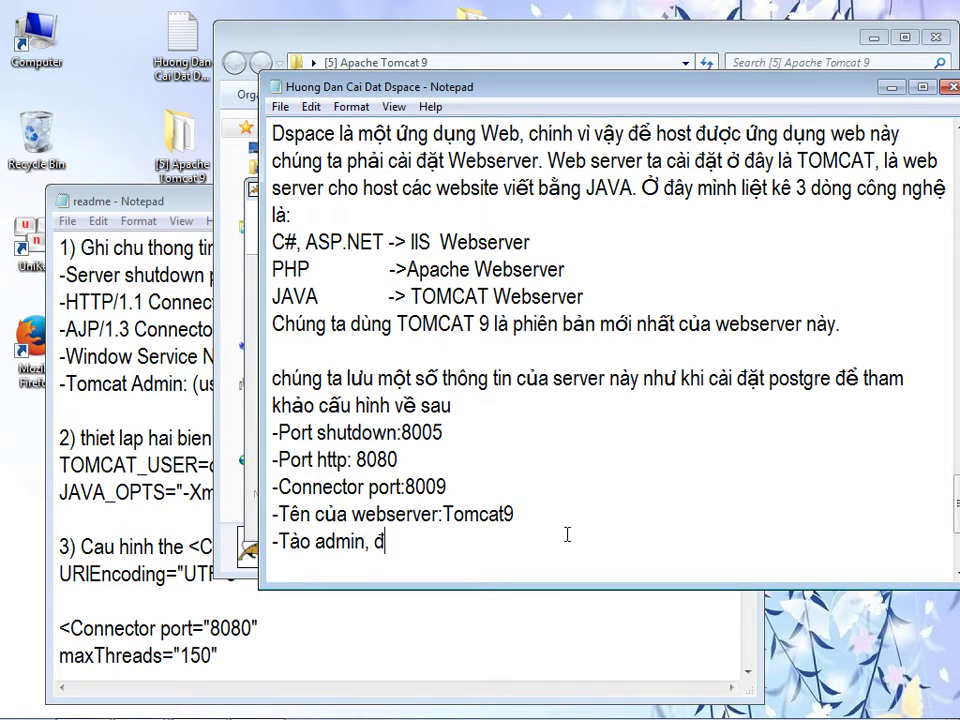
pyautogui.write('ể đơn giản mình dung')
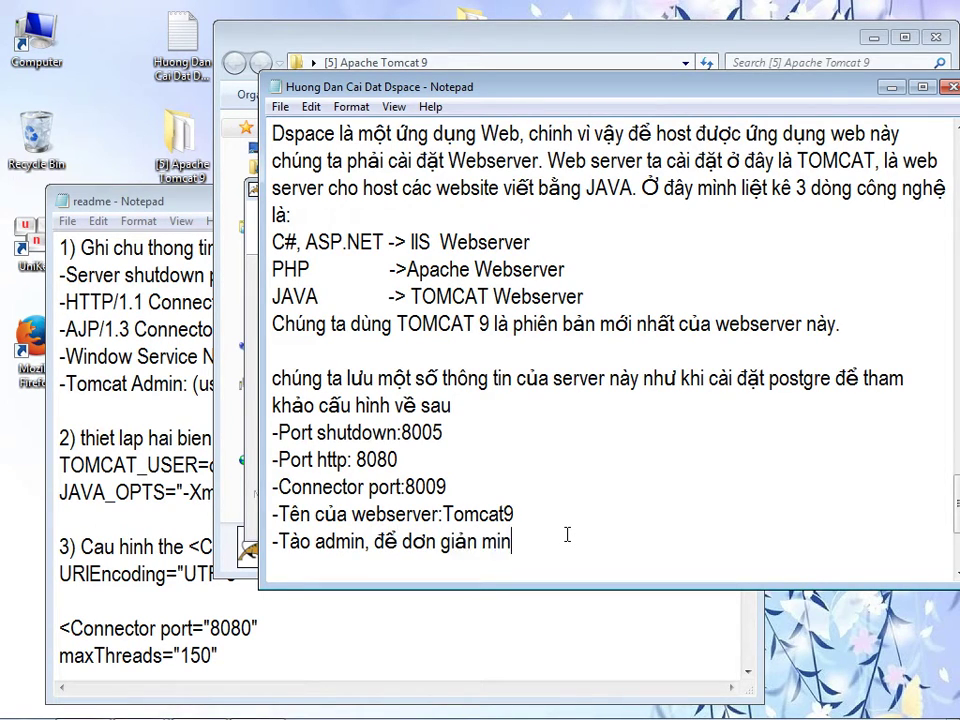
pyautogui.write(':')
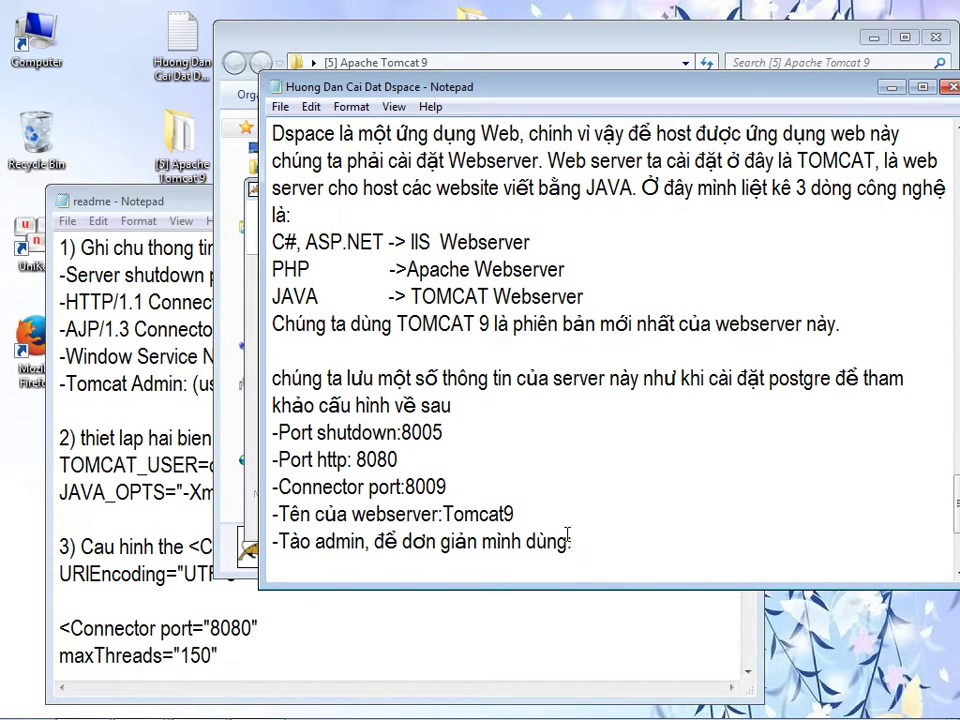
pyautogui.write(' username')
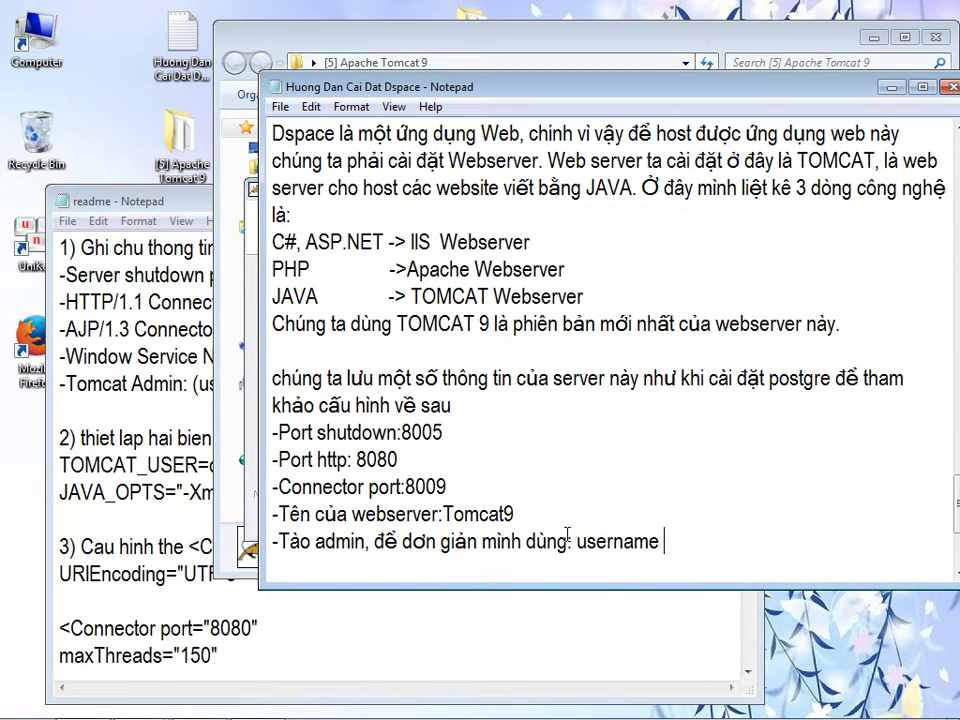
pyautogui.write(': dspace')
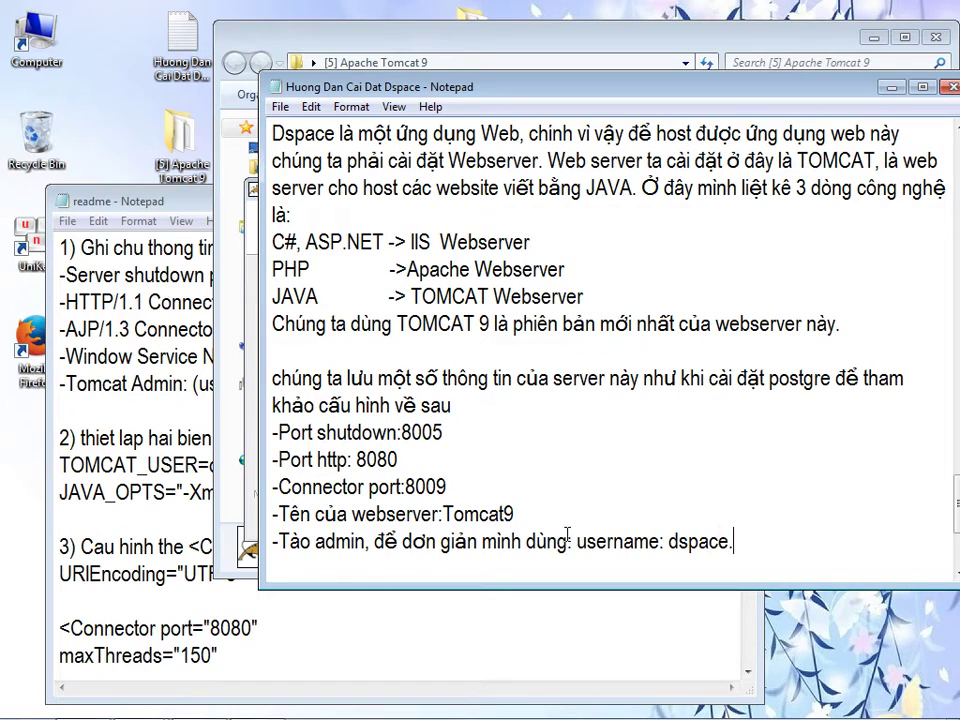
pyautogui.write(' pass:despace')
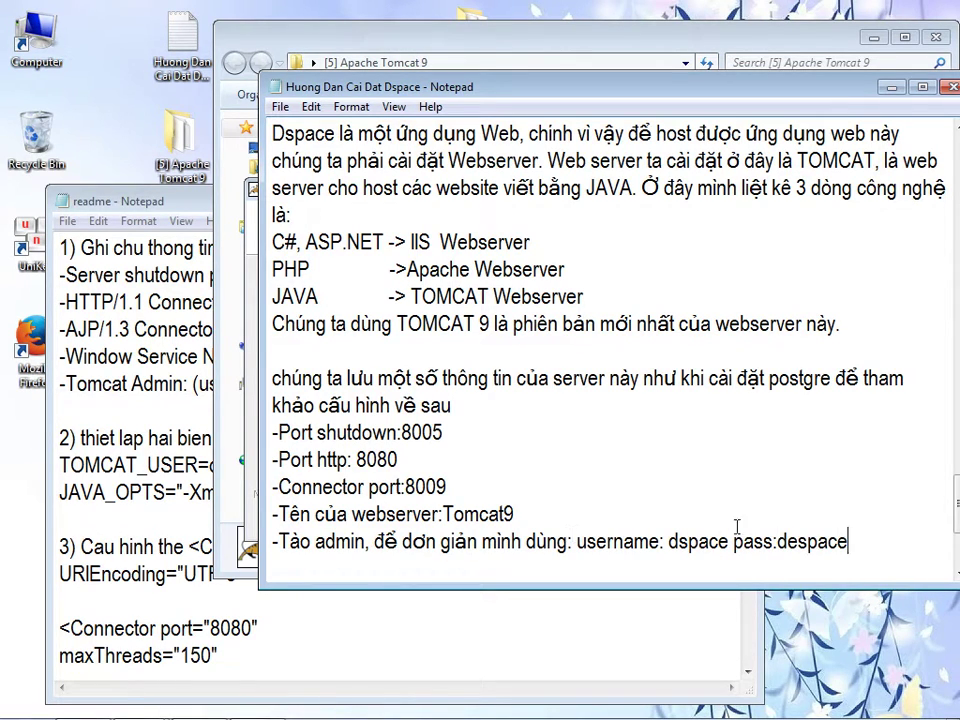
pyautogui.press('Left')
pyautogui.press('Left')
pyautogui.press('Left')
pyautogui.press('Left')
pyautogui.press('Left')
pyautogui.press('BackSpace')
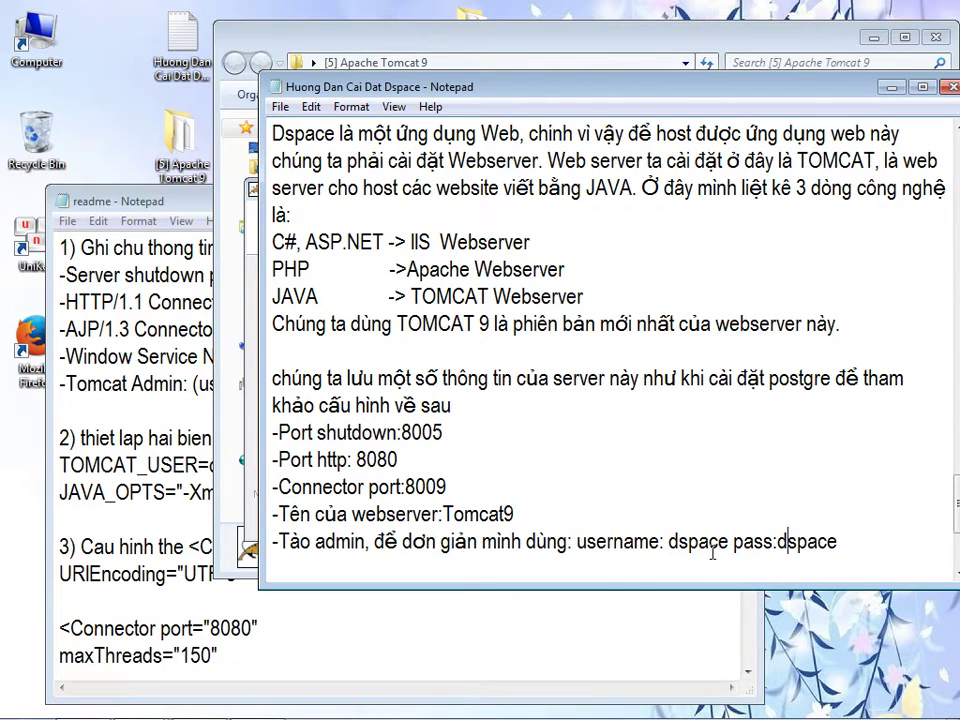
# - Fill the installer's administrator login from the notes and continue past the configuration and Java path pages
pyautogui.moveTo(674, 543); pyautogui.dragTo(730, 541)
pyautogui.hotkey('ctrl', 'c')
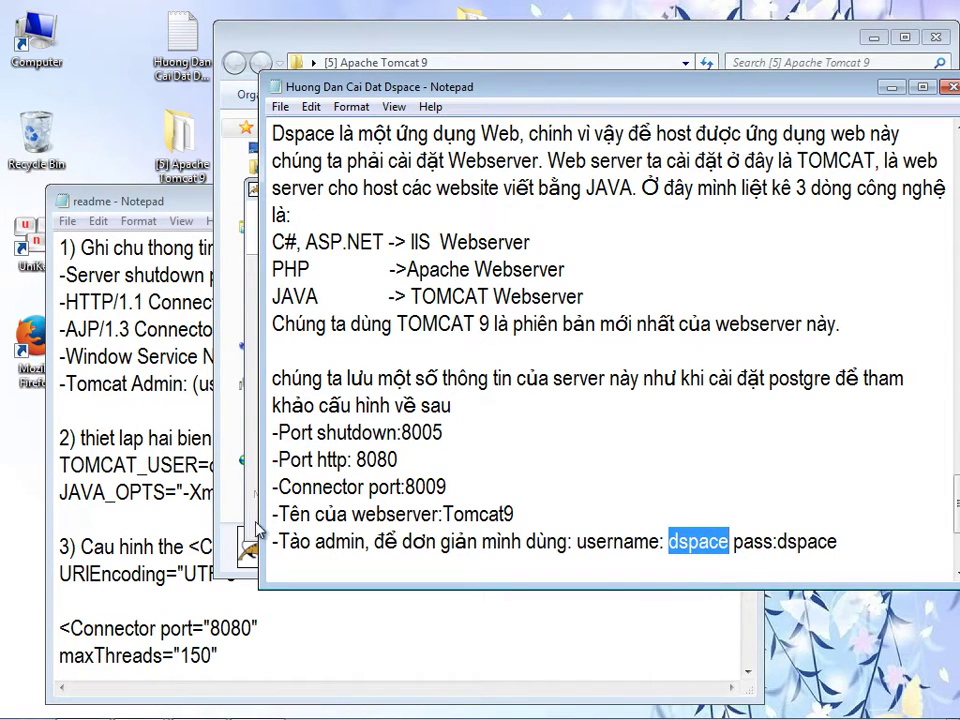
pyautogui.click(256, 522)
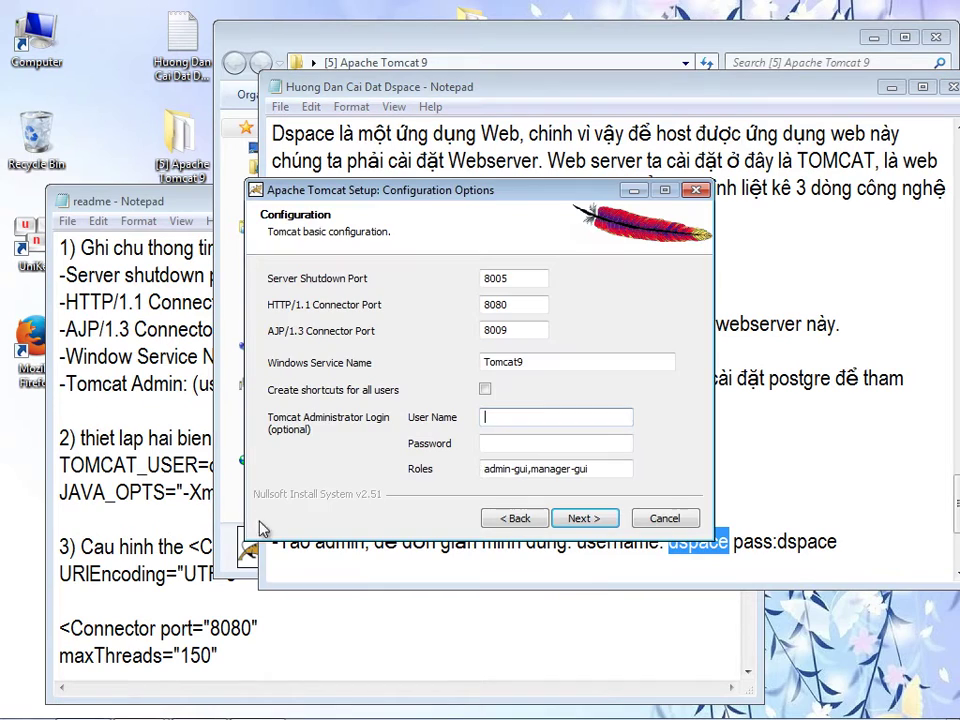
pyautogui.hotkey('ctrl', 'v')
pyautogui.click(529, 443)
pyautogui.hotkey('ctrl', 'v')
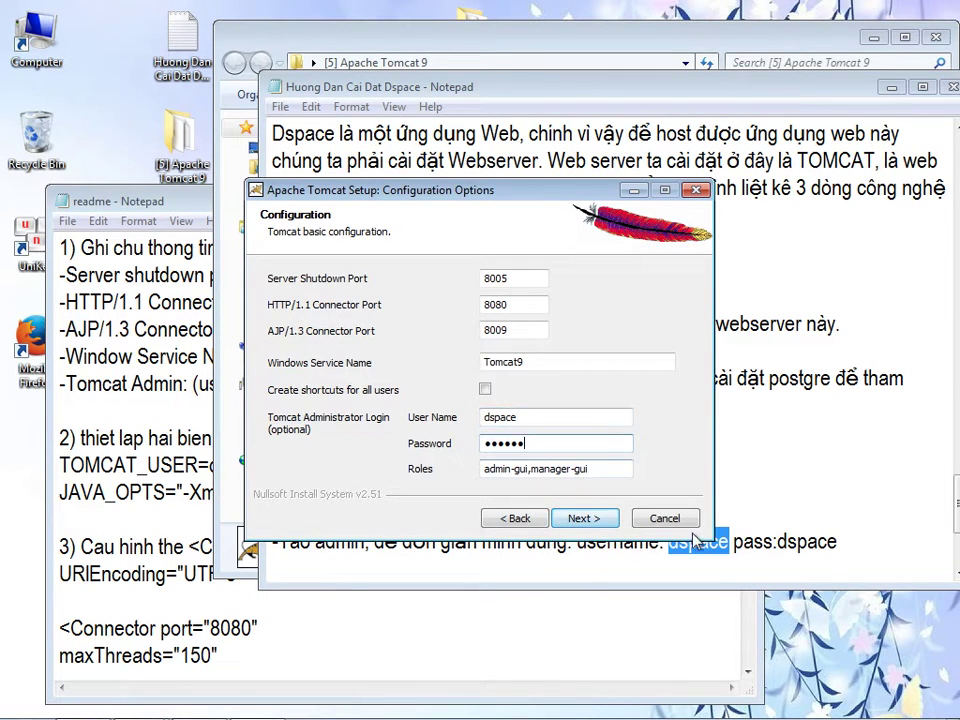
pyautogui.click(854, 513)
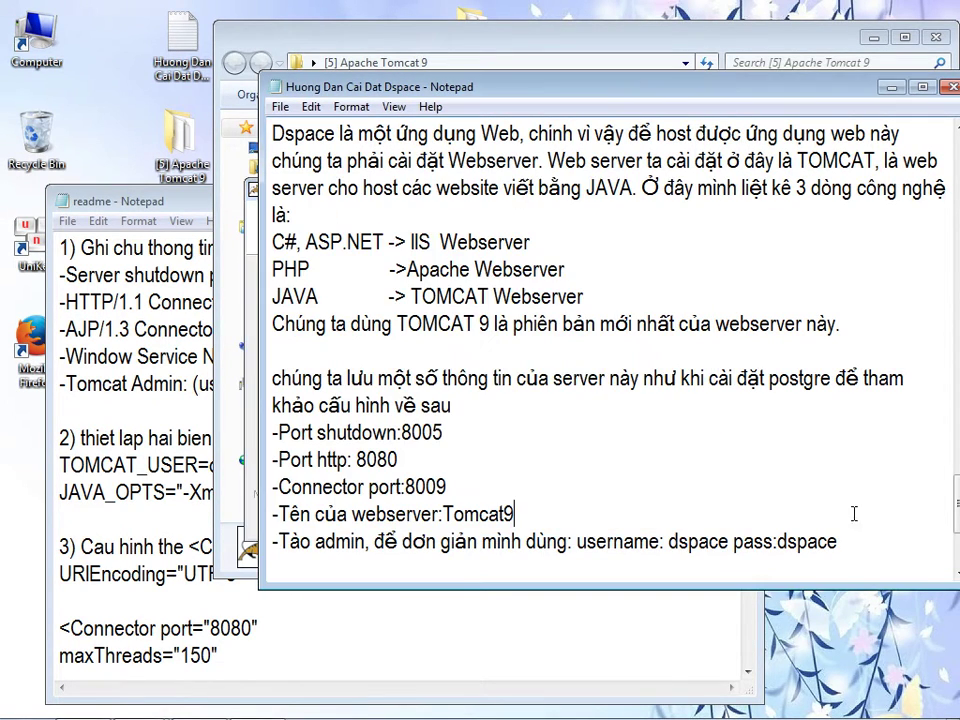
pyautogui.click(250, 255)
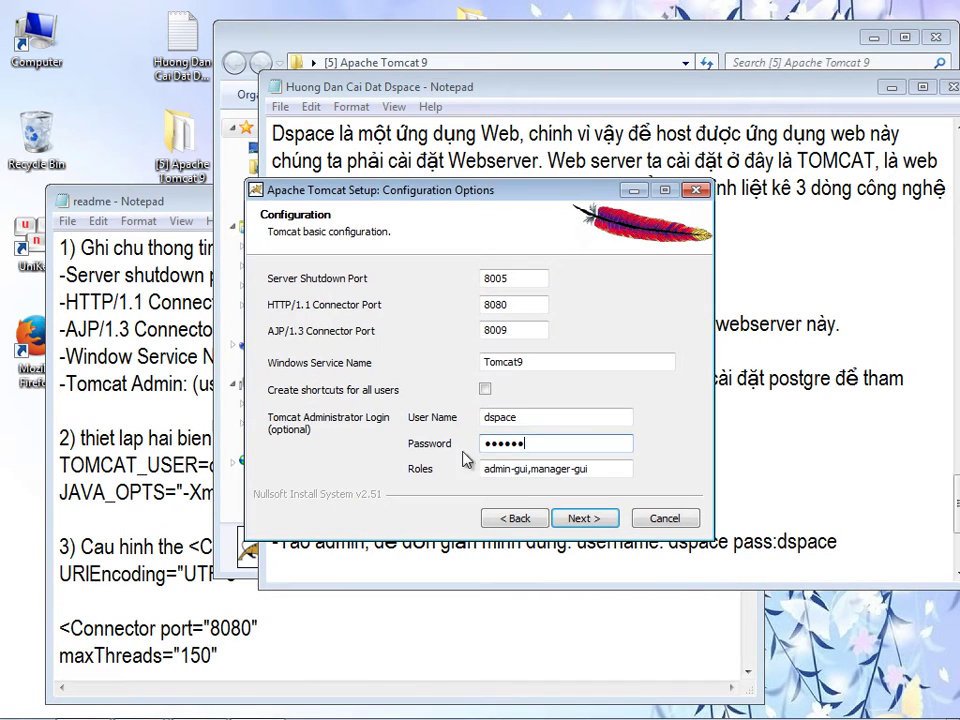
pyautogui.click(578, 518)
pyautogui.click(578, 518)
# - Install Tomcat and begin a note that the server needs configuring before it is run
pyautogui.click(578, 518)
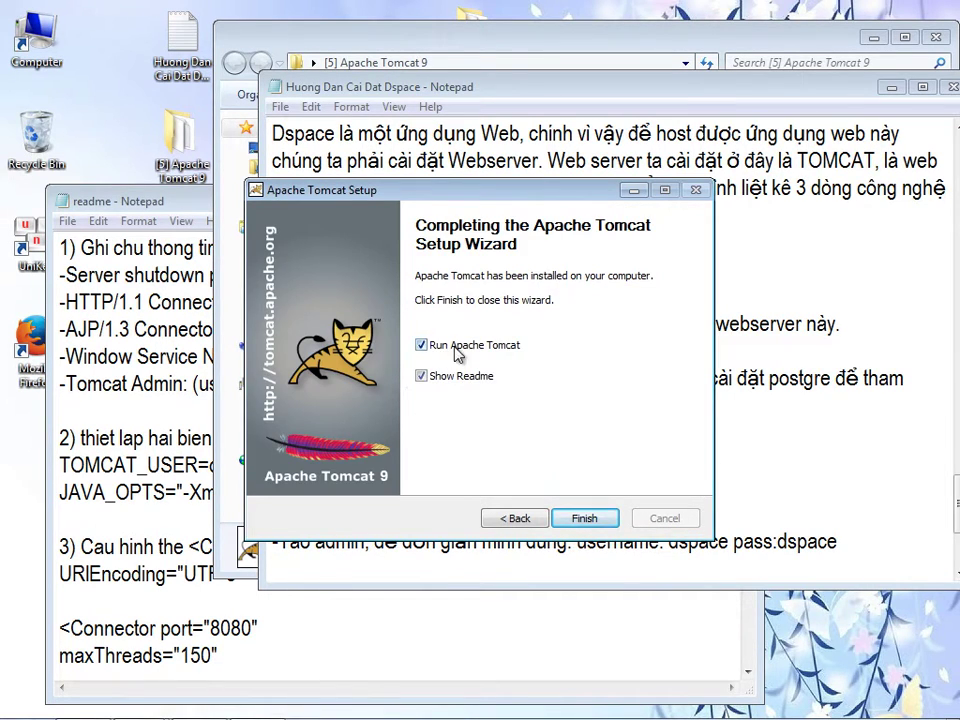
pyautogui.click(853, 551)
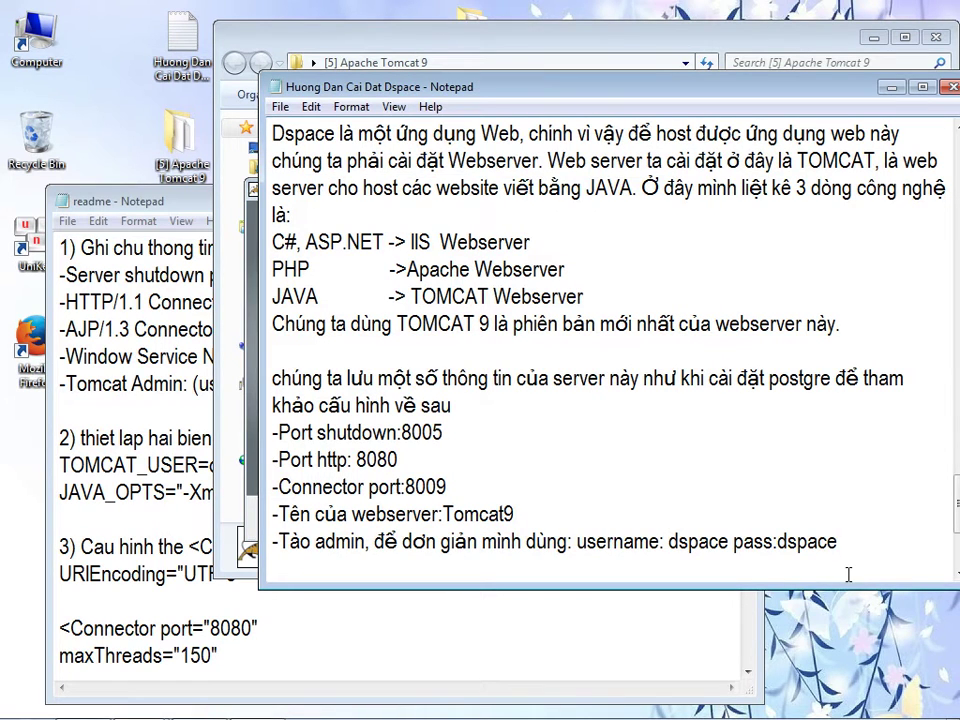
pyautogui.press('Return')
pyautogui.write('-chung ta khoang chay serv')
pyautogui.press('BackSpace')
pyautogui.press('BackSpace')
pyautogui.press('BackSpace')
pyautogui.press('BackSpace')
pyautogui.press('BackSpace')
pyautogui.press('BackSpace')
pyautogui.press('BackSpace')
pyautogui.press('BackSpace')
pyautogui.press('BackSpace')
pyautogui.press('BackSpace')
pyautogui.press('BackSpace')
pyautogui.press('BackSpace')
pyautogui.press('BackSpace')
pyautogui.press('BackSpace')
pyautogui.press('BackSpace')
pyautogui.press('BackSpace')
pyautogui.press('BackSpace')
pyautogui.press('BackSpace')
pyautogui.press('BackSpace')
pyautogui.press('BackSpace')
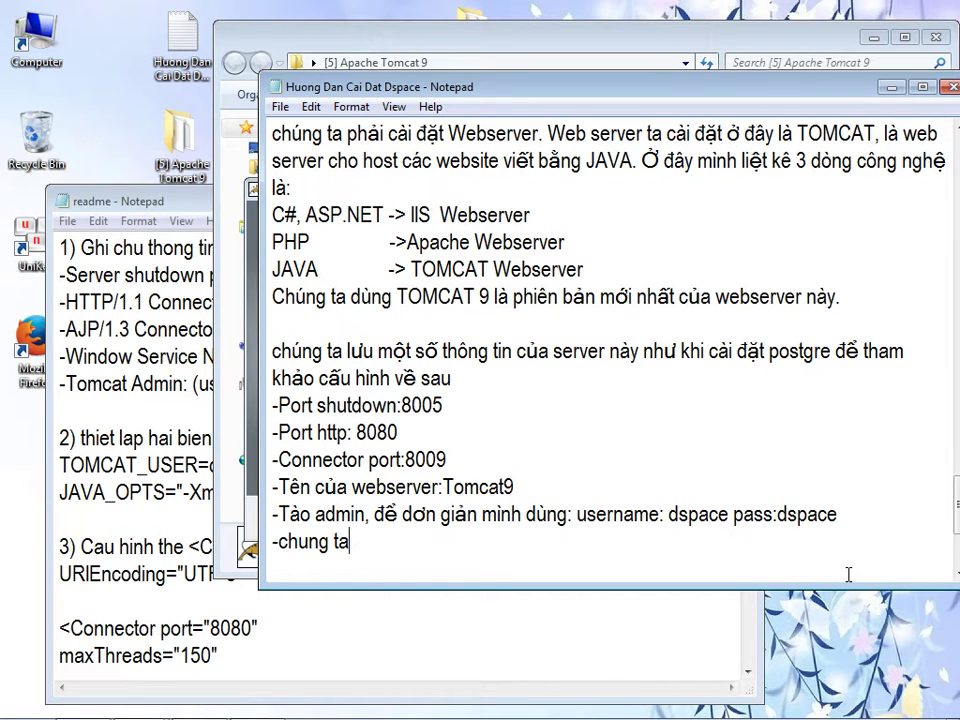
pyautogui.press('BackSpace')
pyautogui.write('Chung ta ')
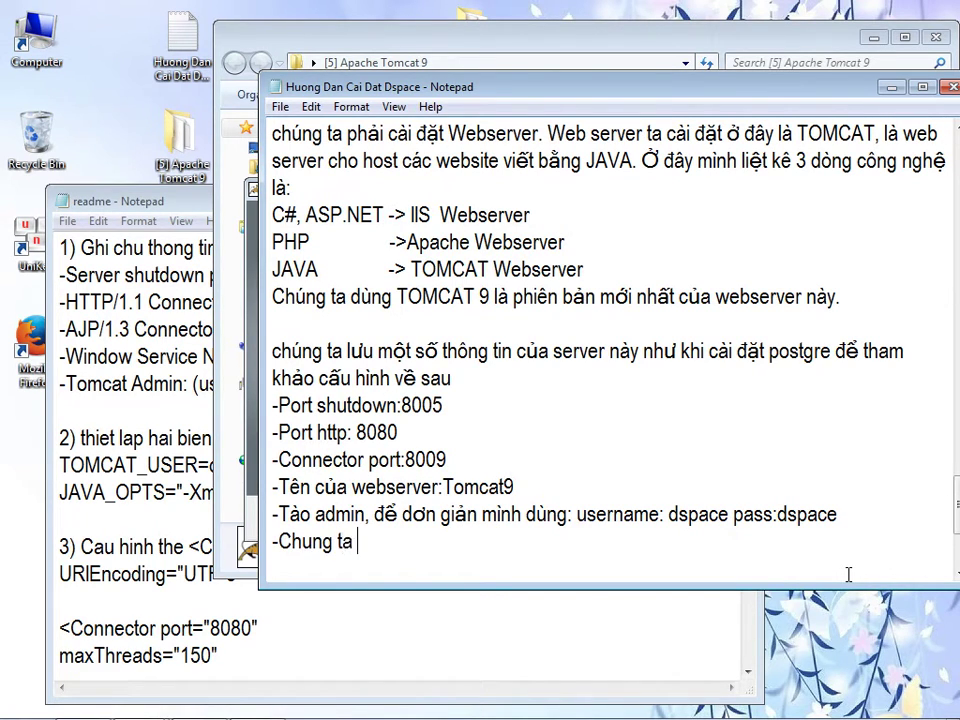
pyautogui.write('khoang chay server')
pyautogui.write(', chungta cần cấu hình')
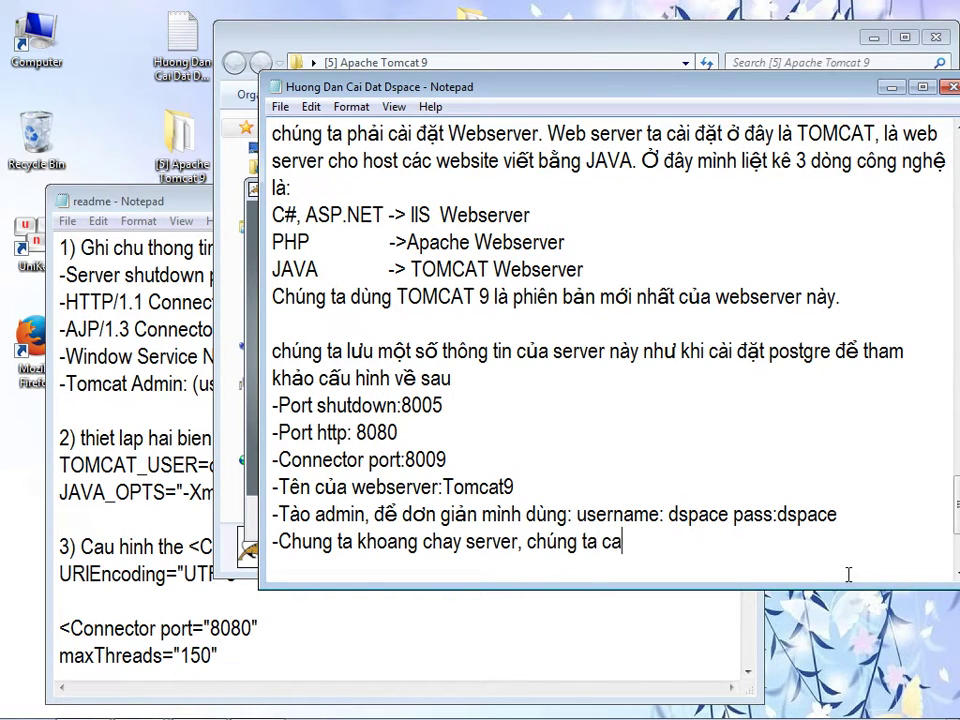
pyautogui.write(' nó một chi')
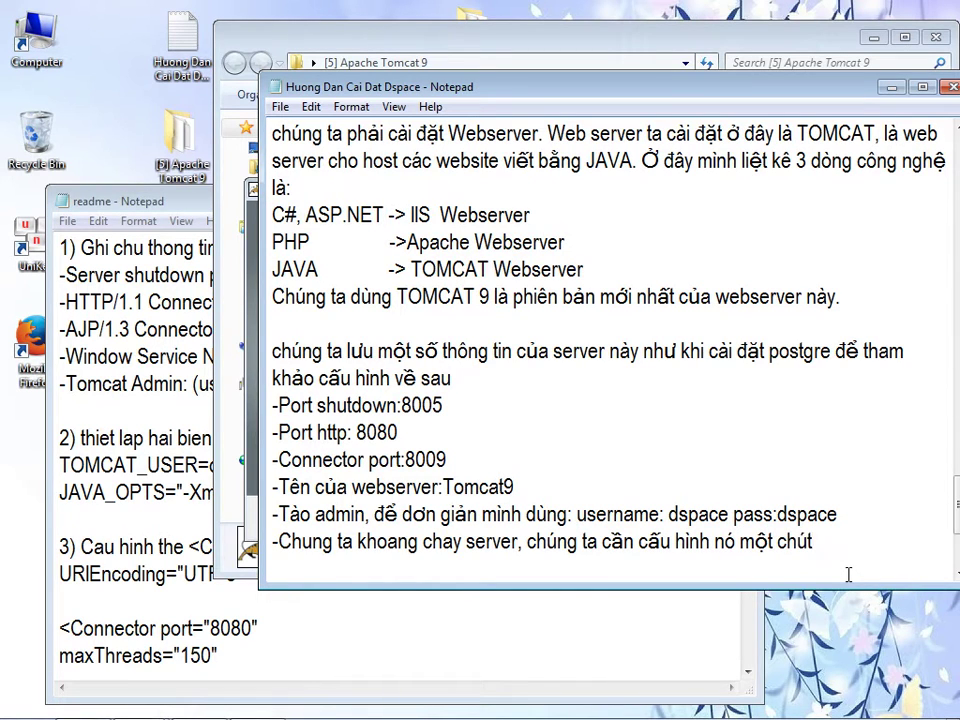
# - Finish Tomcat setup without showing the readme, letting the Tomcat9 service start
pyautogui.moveTo(615, 96); pyautogui.dragTo(615, 222)
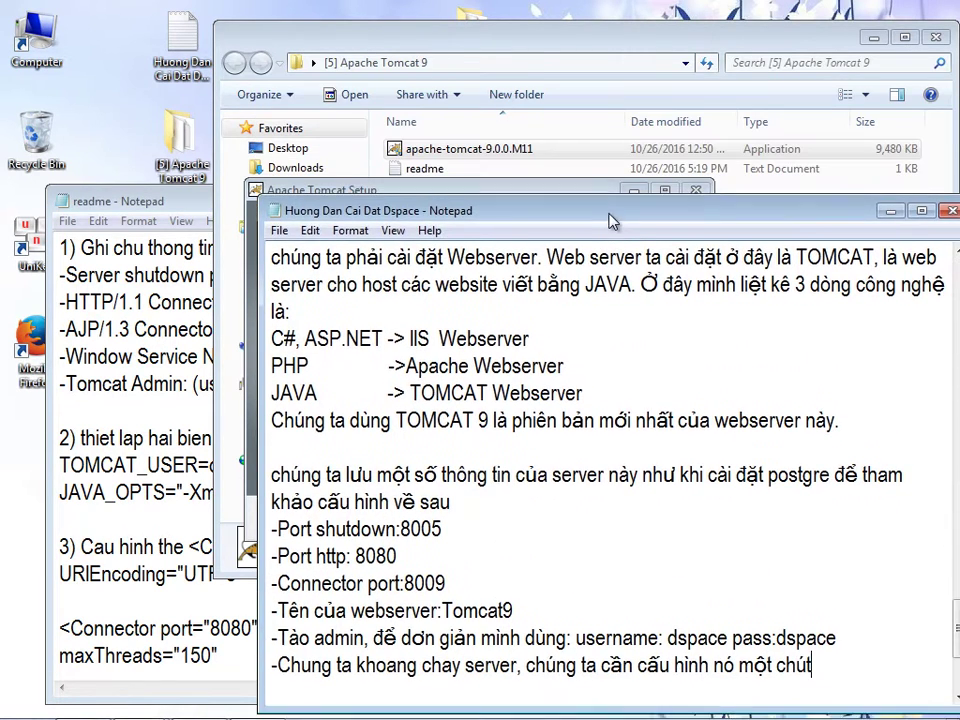
pyautogui.moveTo(527, 191); pyautogui.dragTo(567, 105)
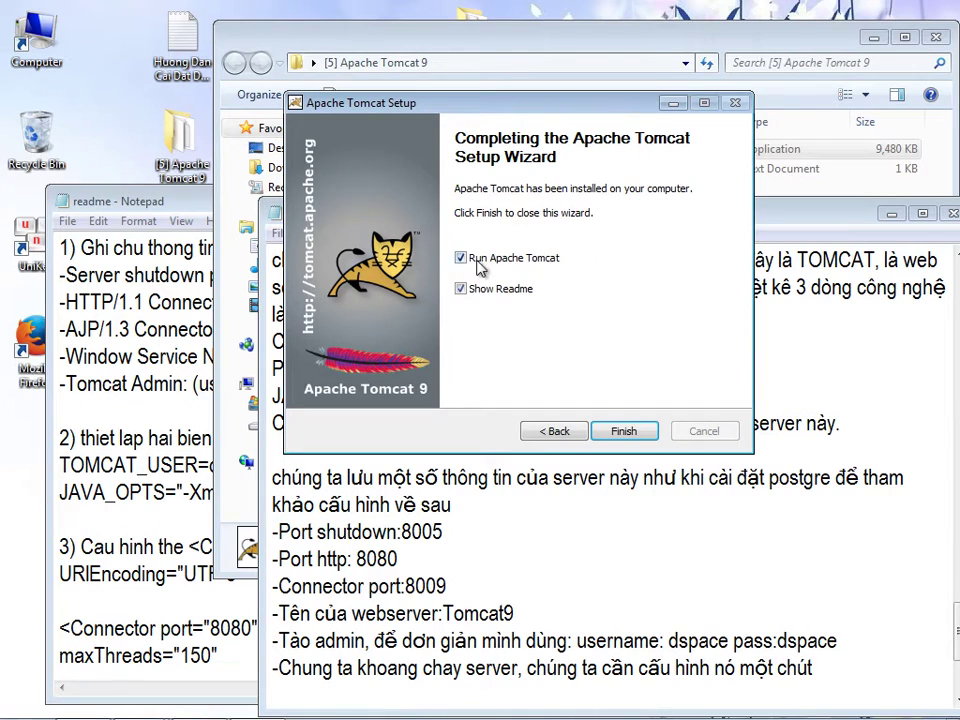
pyautogui.click(460, 288)
pyautogui.click(797, 708)
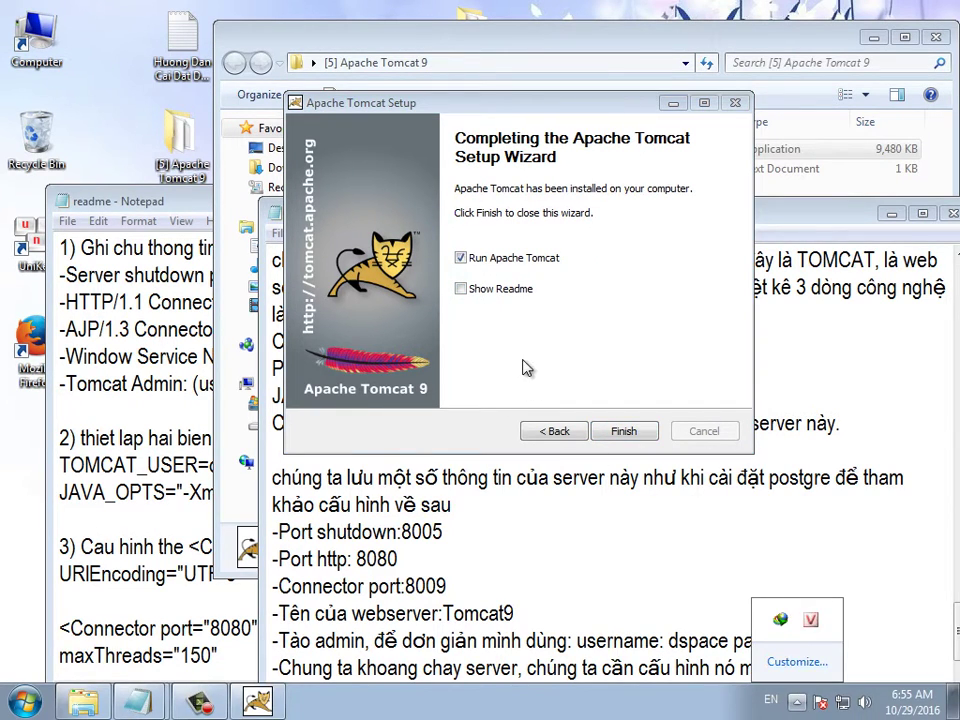
pyautogui.click(525, 369)
pyautogui.click(622, 431)
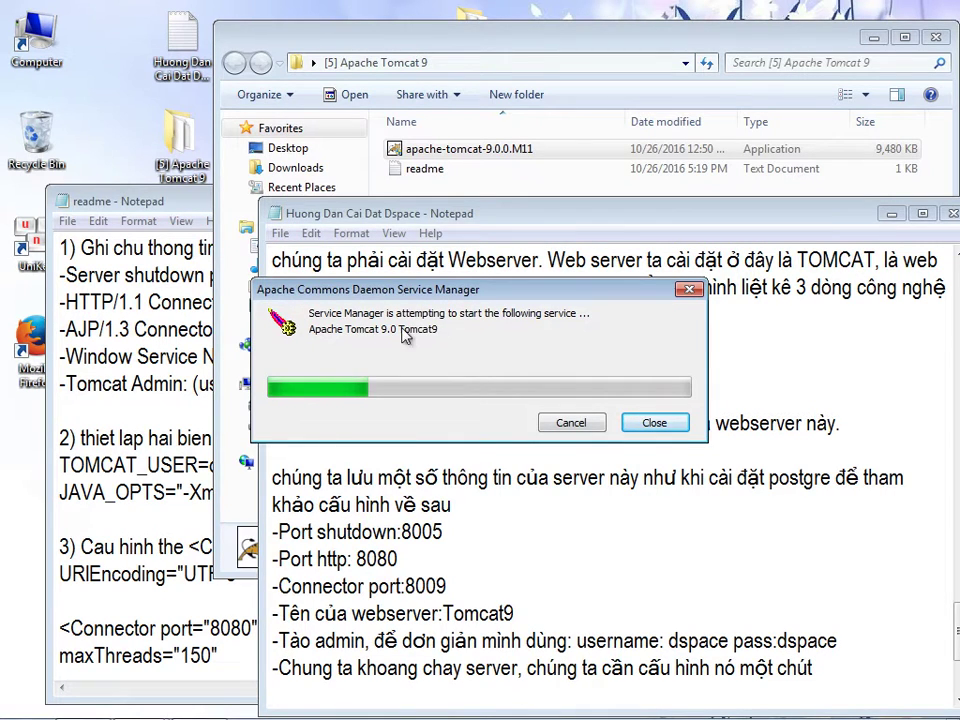
# - Complete the no-run-yet note with a period and start a new line
pyautogui.moveTo(702, 218); pyautogui.dragTo(701, 139)
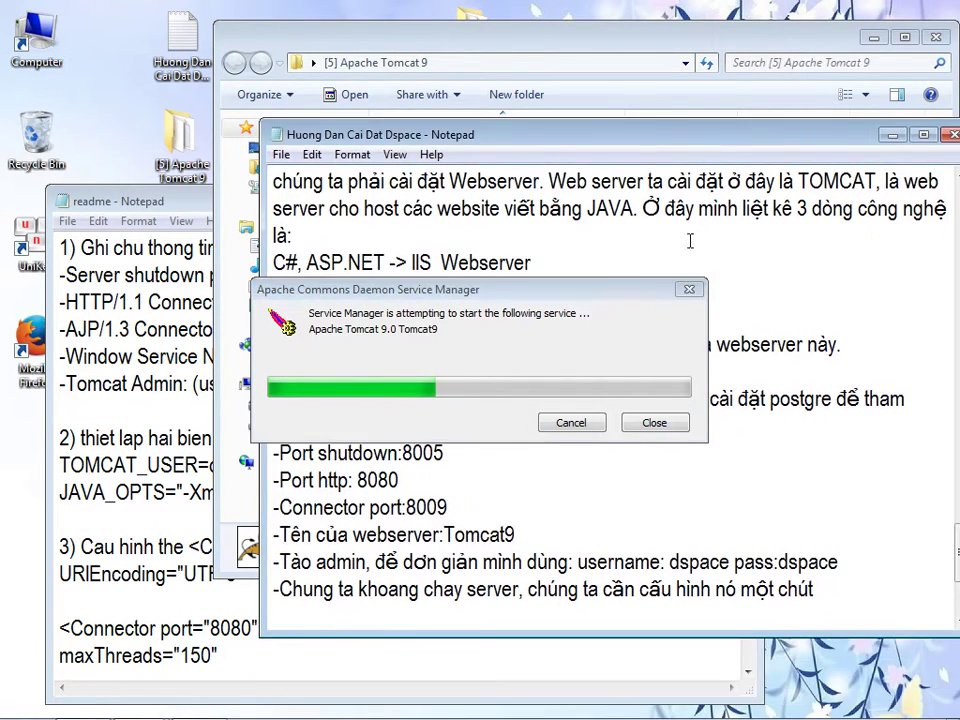
pyautogui.write('.')
pyautogui.press('Return')
# - Write that Tomcat was started by mistake but can be stopped via its service manager
pyautogui.write('Ac')
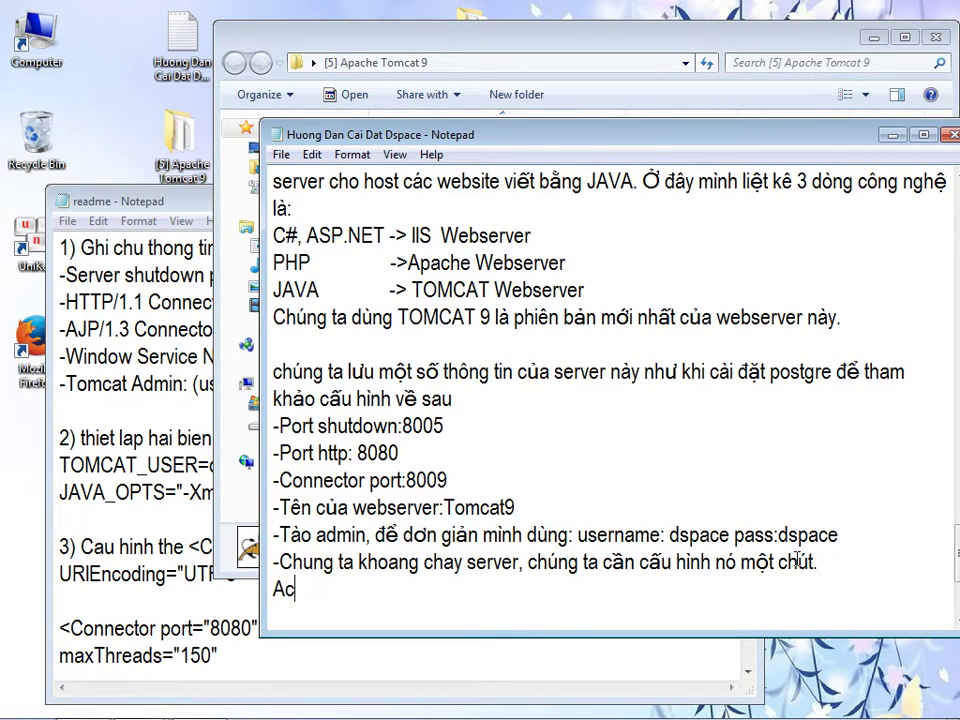
pyautogui.write('-Ac, loỡ sta')
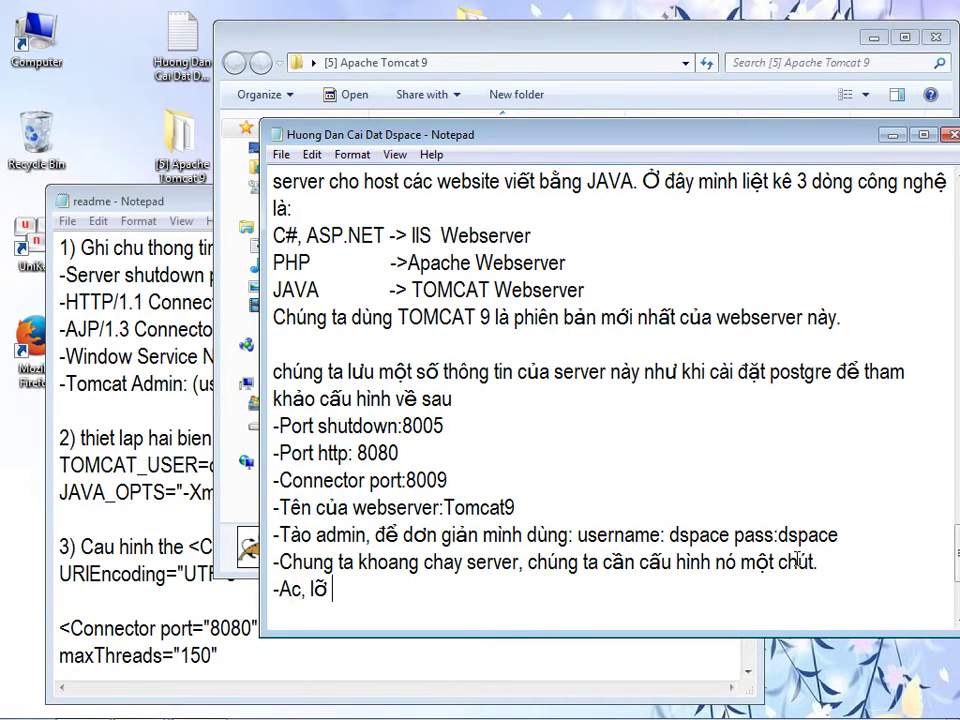
pyautogui.write('rt rồi, không ')
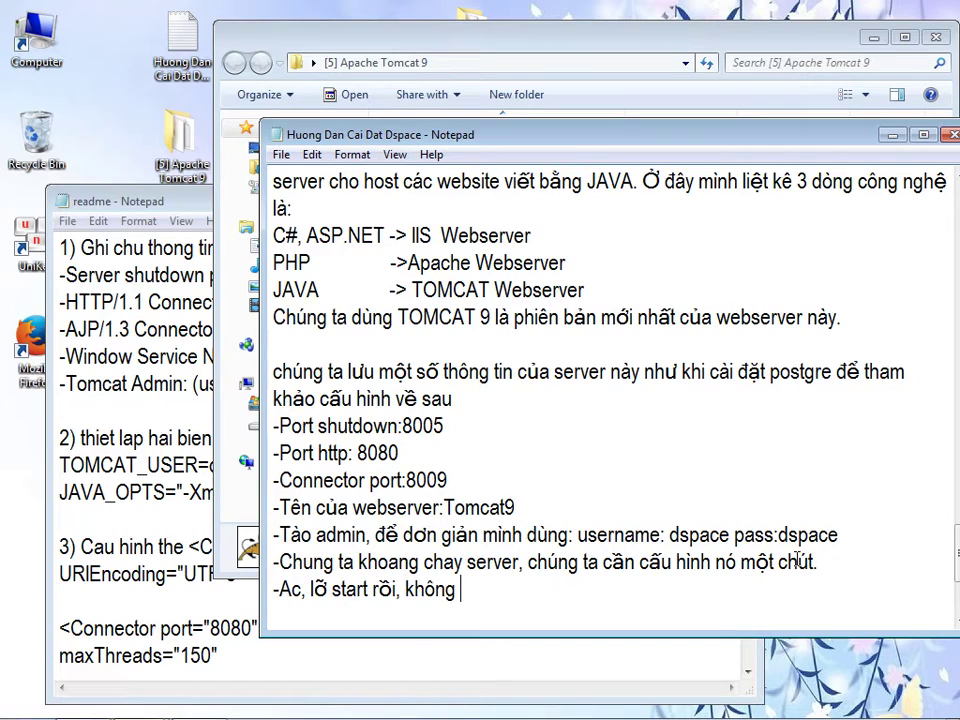
pyautogui.write('sao ta có the')
pyautogui.write(' stop nó thông')
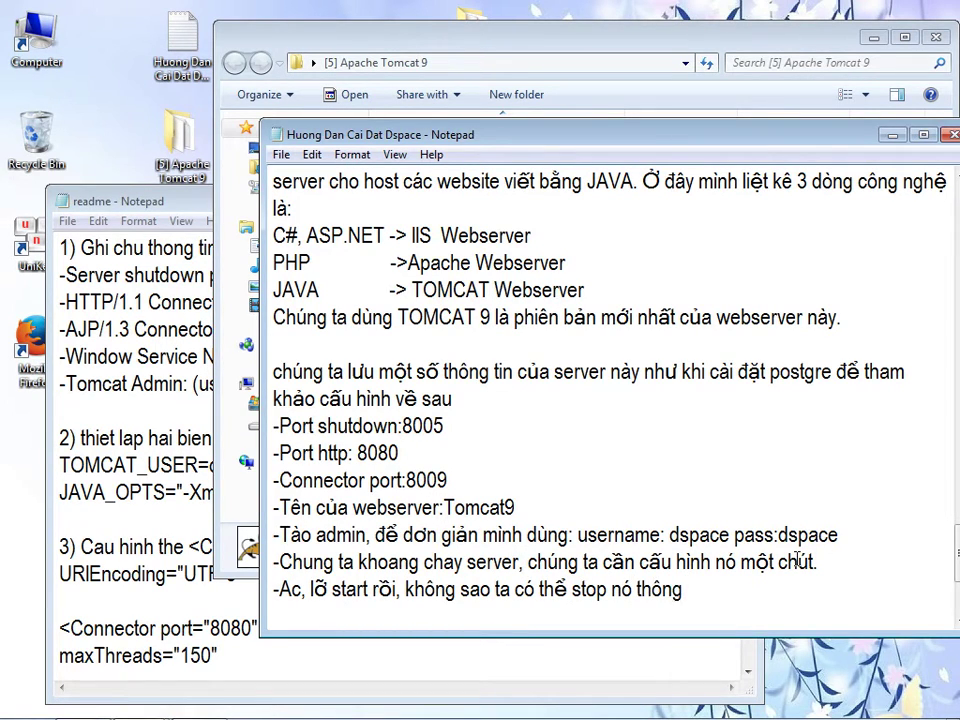
pyautogui.write(' qua, ứng quan')
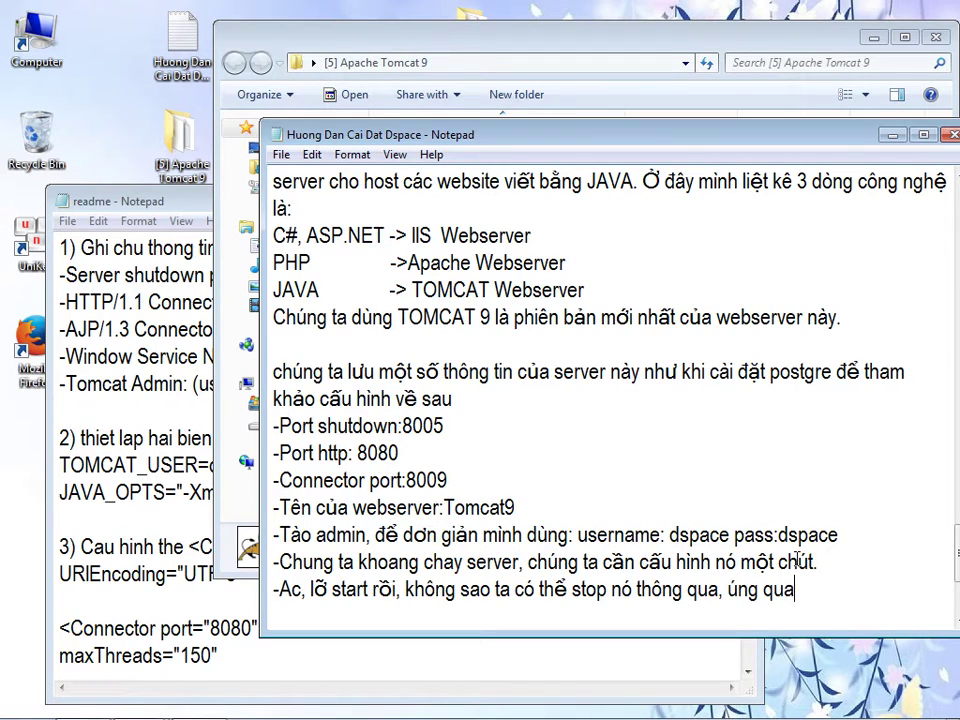
pyautogui.press('BackSpace')
pyautogui.press('BackSpace')
pyautogui.press('BackSpace')
pyautogui.write('dụng quản lý của n')
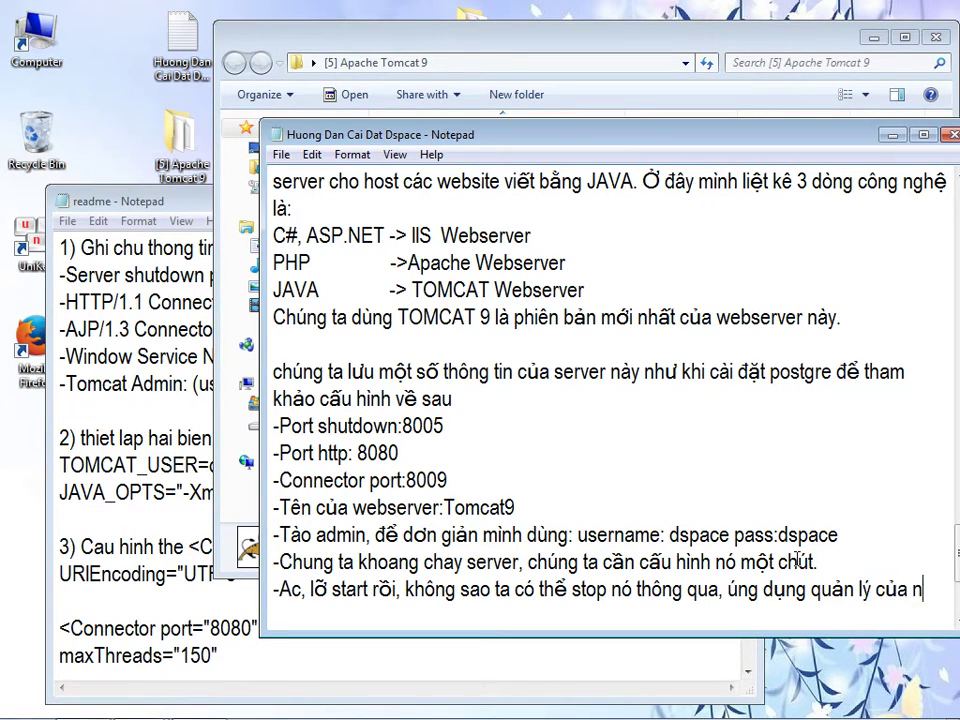
pyautogui.press('BackSpace')
pyautogui.press('BackSpace')
pyautogui.press('BackSpace')
pyautogui.press('BackSpace')
pyautogui.press('BackSpace')
pyautogui.write('service c')
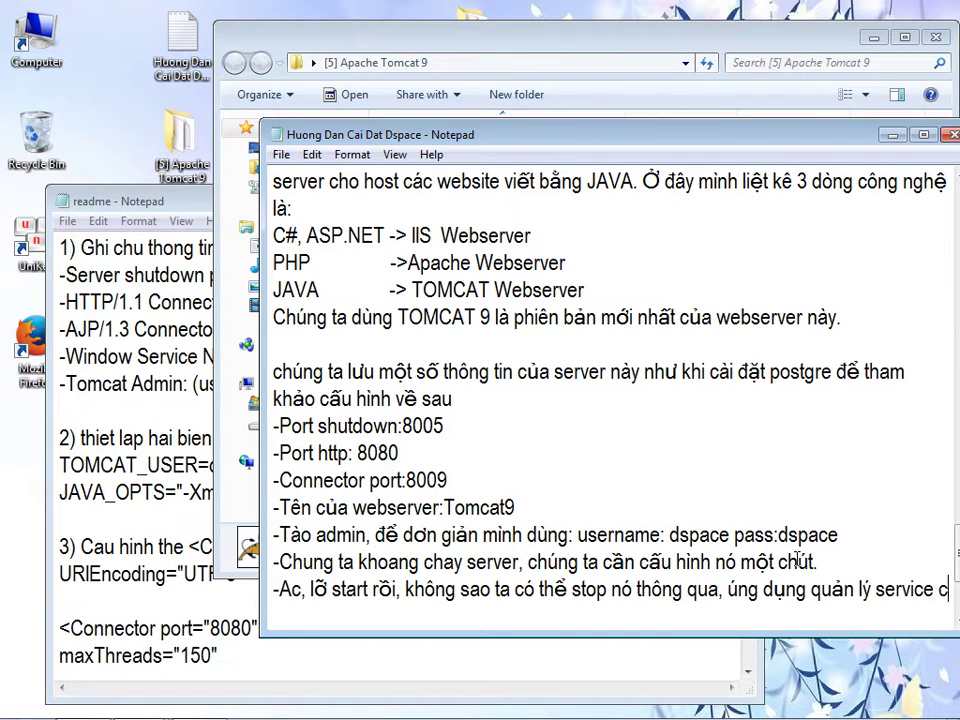
pyautogui.write('ủa nó')
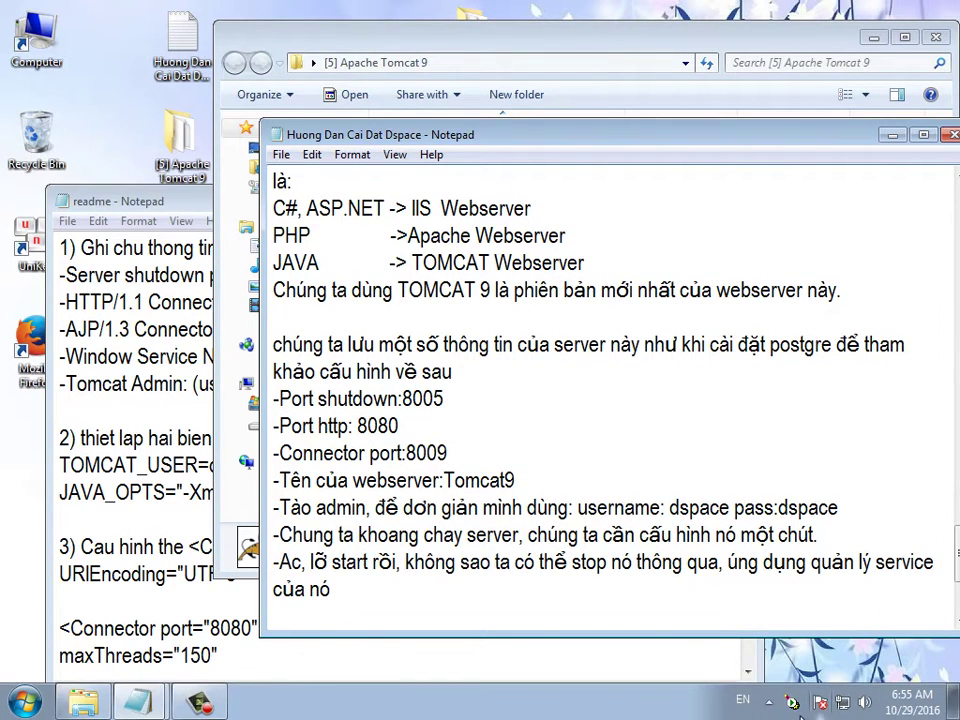
# - Stop the Tomcat9 service from its tray-icon properties and return to the notes
pyautogui.doubleClick(797, 705)
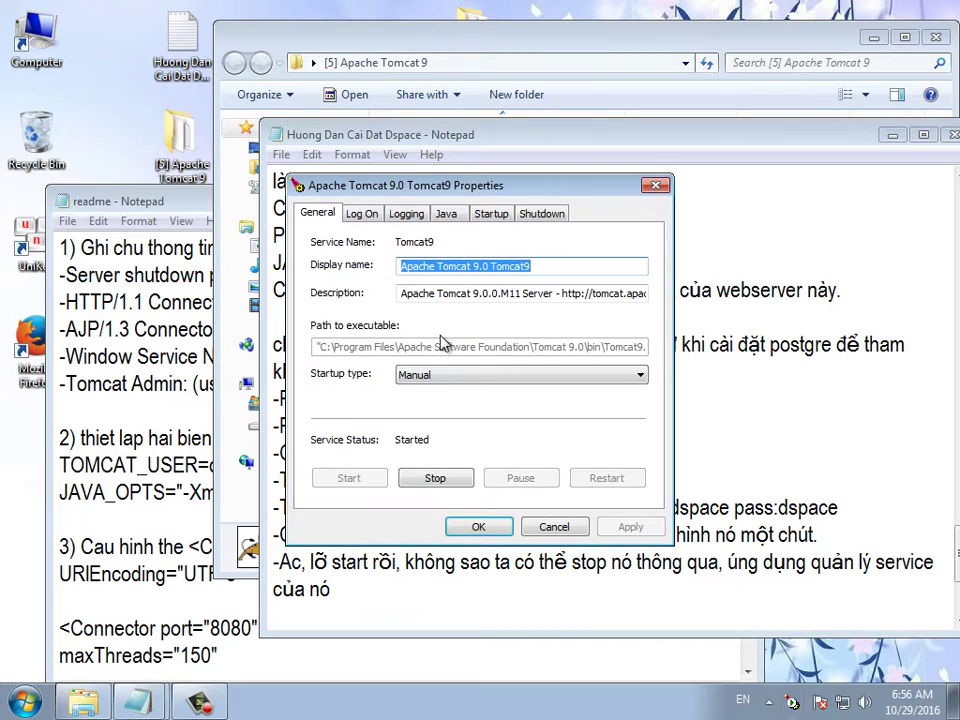
pyautogui.click(435, 479)
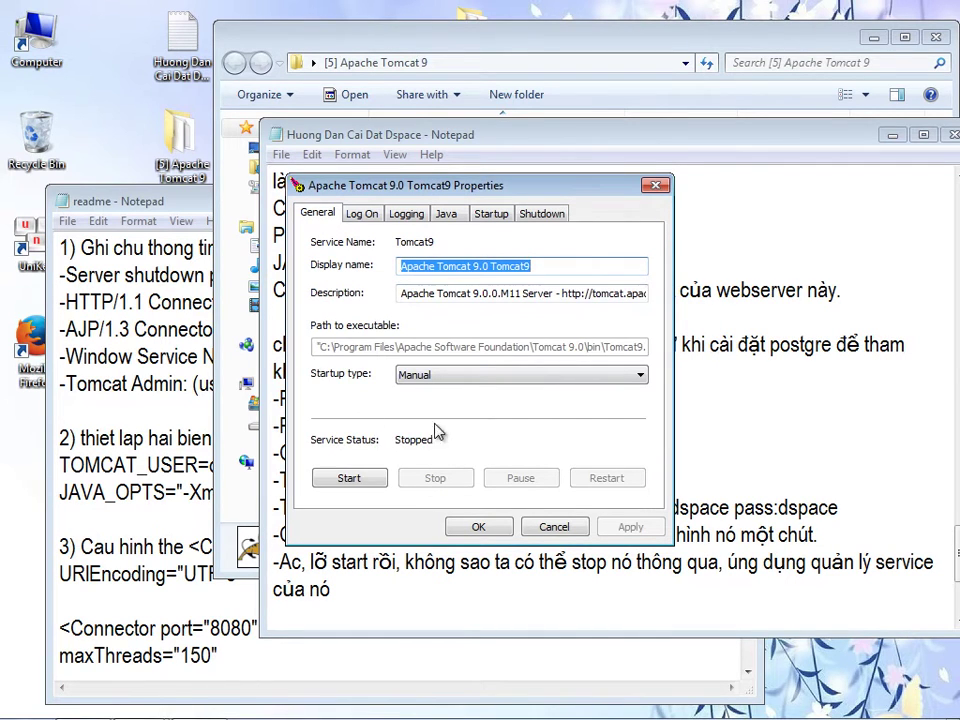
pyautogui.click(358, 596)
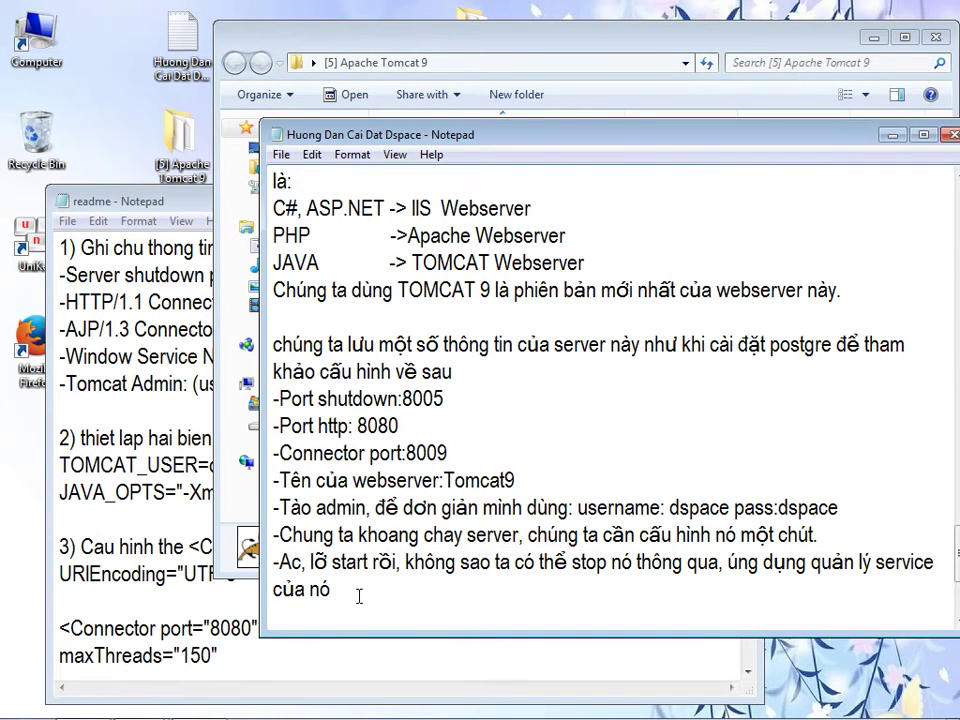
# - Add the line '-Các bạn có thể cấu hình nó tự động chạy khi máy tính khởi động'
pyautogui.write('.')
pyautogui.press('Return')
pyautogui.write('-Các bạn có thể cấu hình nó tự động chạy khi ')
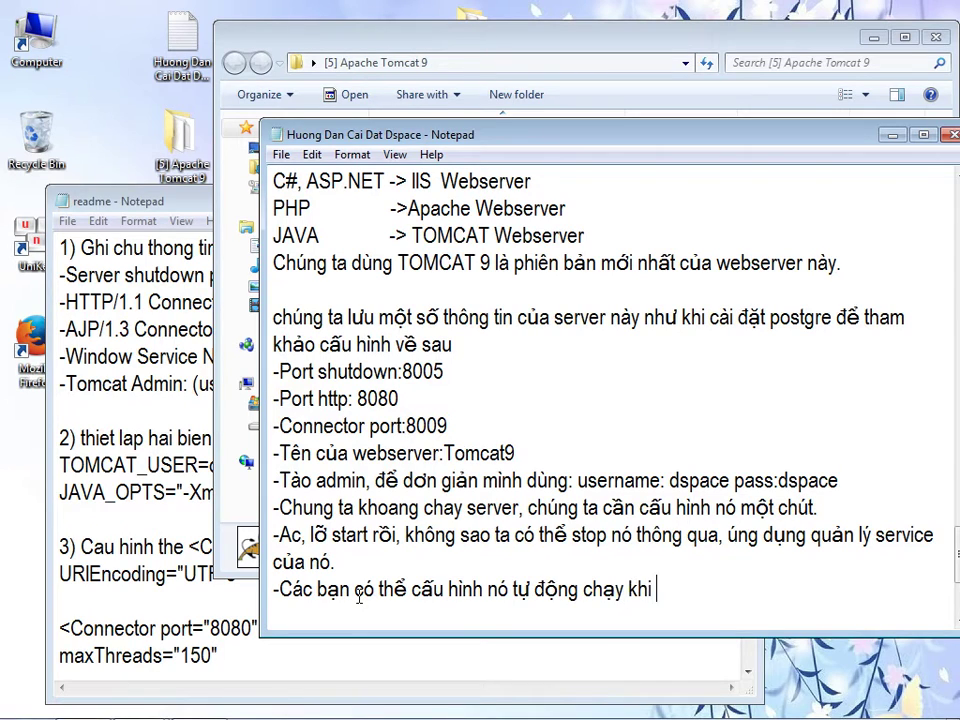
pyautogui.write('máy tính khởi k')
pyautogui.press('BackSpace')
pyautogui.write('9do6n')
pyautogui.hotkey('ctrl', 'z')
pyautogui.hotkey('ctrl', 'z')
pyautogui.write('g5')
pyautogui.press('BackSpace')
pyautogui.press('BackSpace')
pyautogui.press('BackSpace')
pyautogui.press('BackSpace')
pyautogui.press('BackSpace')
pyautogui.press('BackSpace')
pyautogui.press('BackSpace')
pyautogui.press('BackSpace')
pyautogui.write('đoộng.')
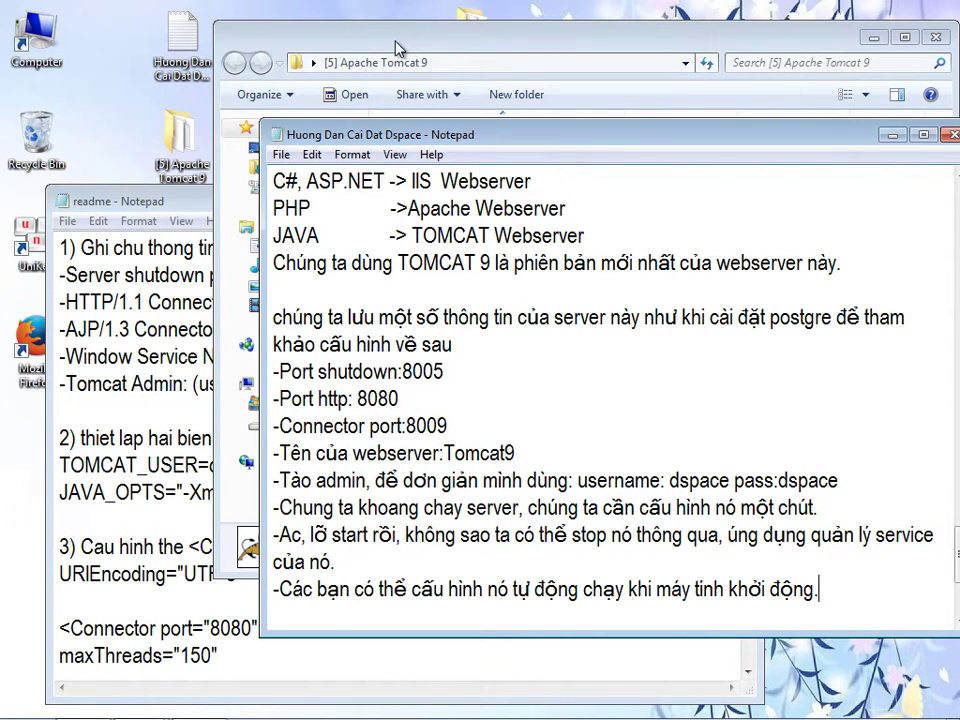
pyautogui.hotkey('alt', 'Tab')
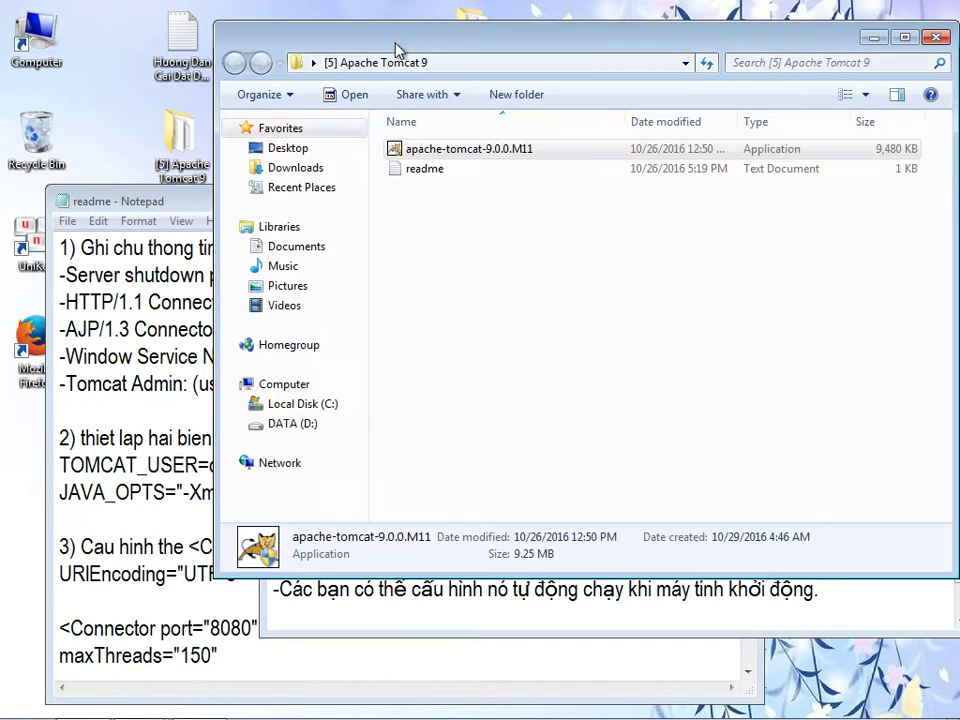
# - Set the Tomcat9 service's Startup type to Automatic and apply it
pyautogui.moveTo(370, 708)
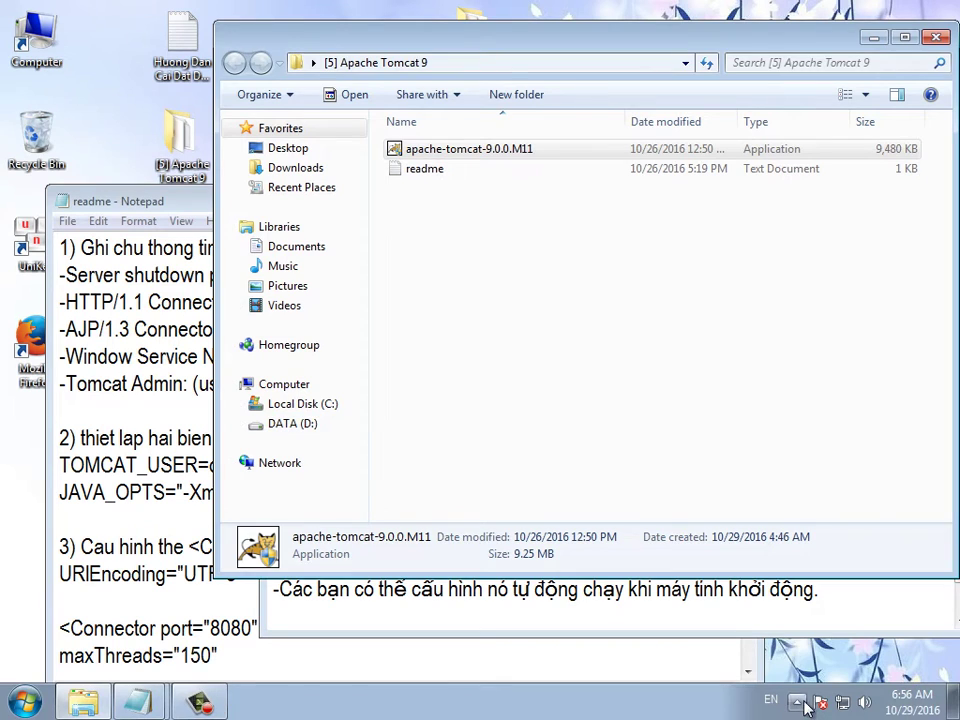
pyautogui.click(797, 701)
pyautogui.doubleClick(826, 621)
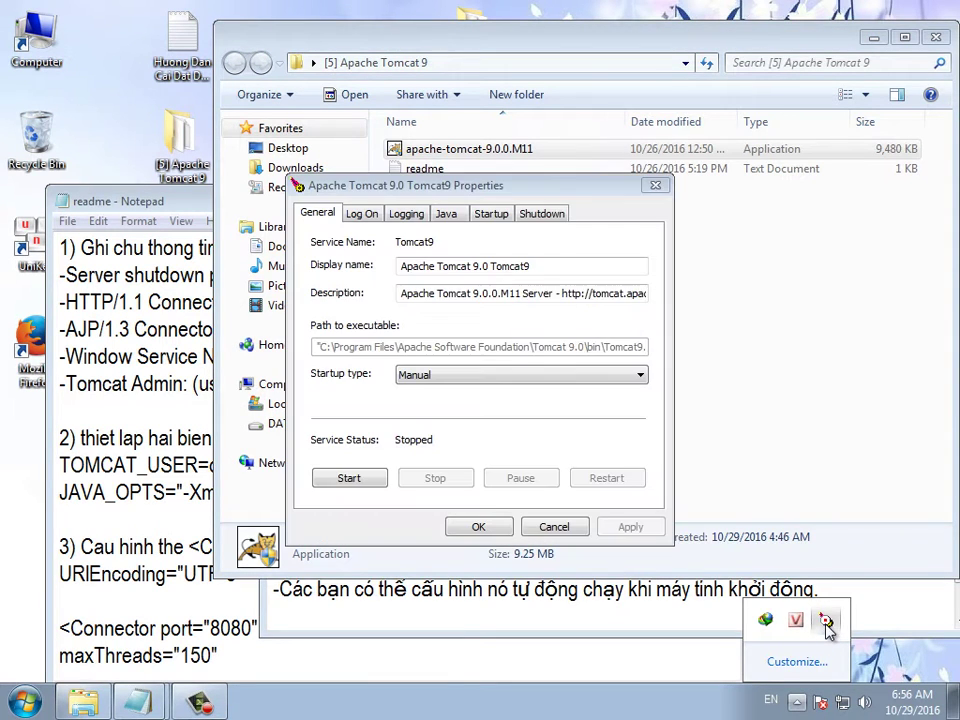
pyautogui.click(450, 375)
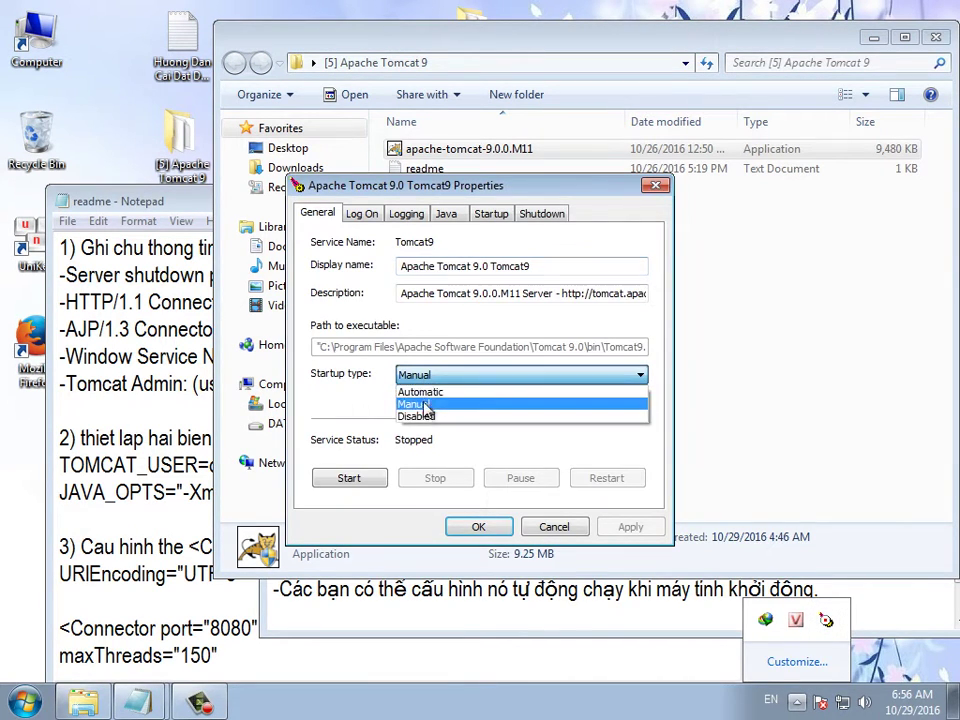
pyautogui.click(420, 391)
pyautogui.click(628, 526)
pyautogui.click(478, 526)
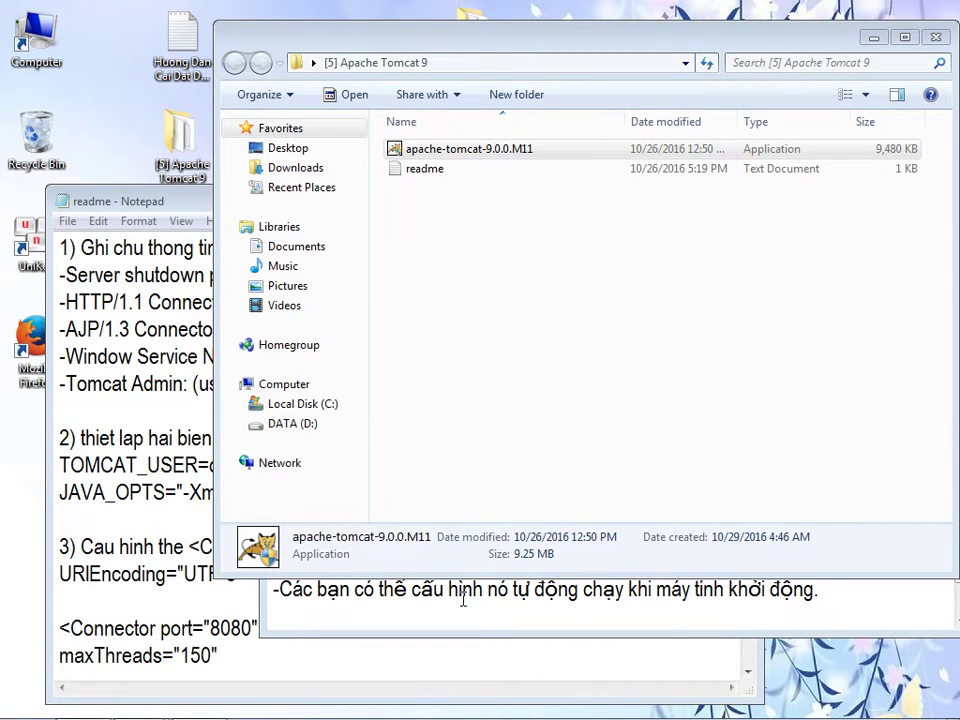
pyautogui.click(580, 614)
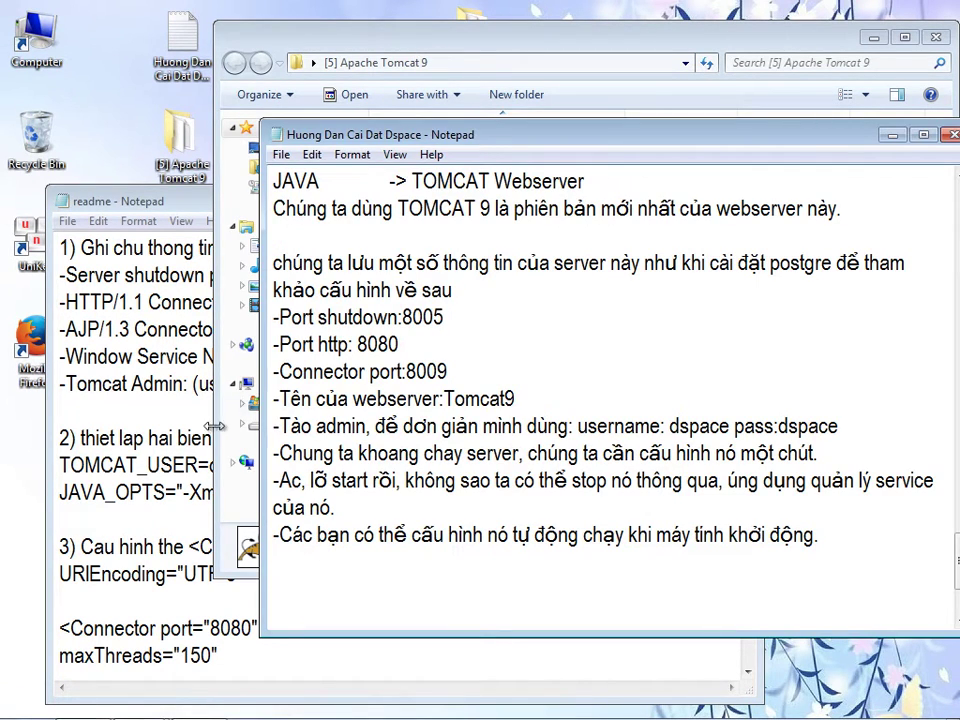
# - Arrange the windows and select the TOMCAT_USER variable name in the readme notes
pyautogui.click(873, 37)
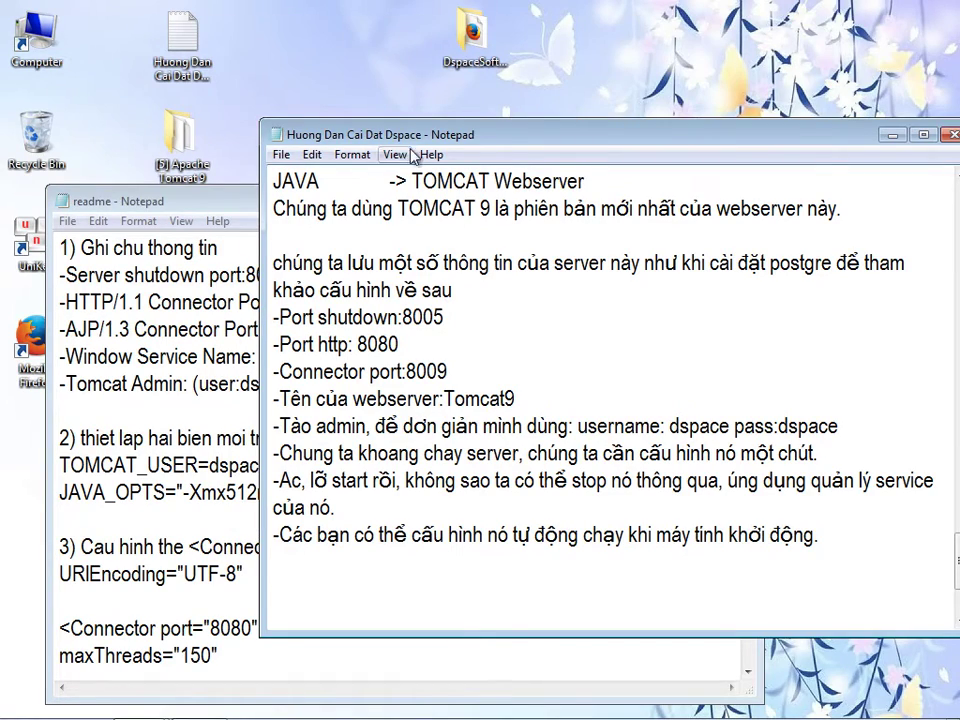
pyautogui.moveTo(431, 140); pyautogui.dragTo(278, 222)
pyautogui.moveTo(215, 208); pyautogui.dragTo(317, 68)
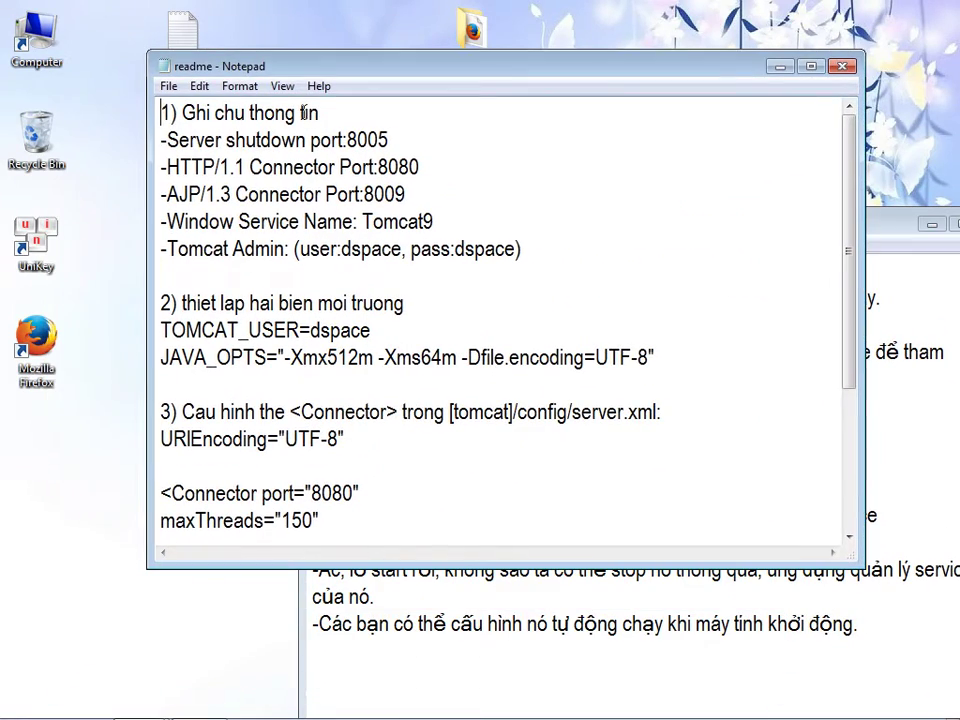
pyautogui.moveTo(184, 304); pyautogui.dragTo(405, 304)
pyautogui.press('Down')
pyautogui.moveTo(163, 330); pyautogui.dragTo(300, 330)
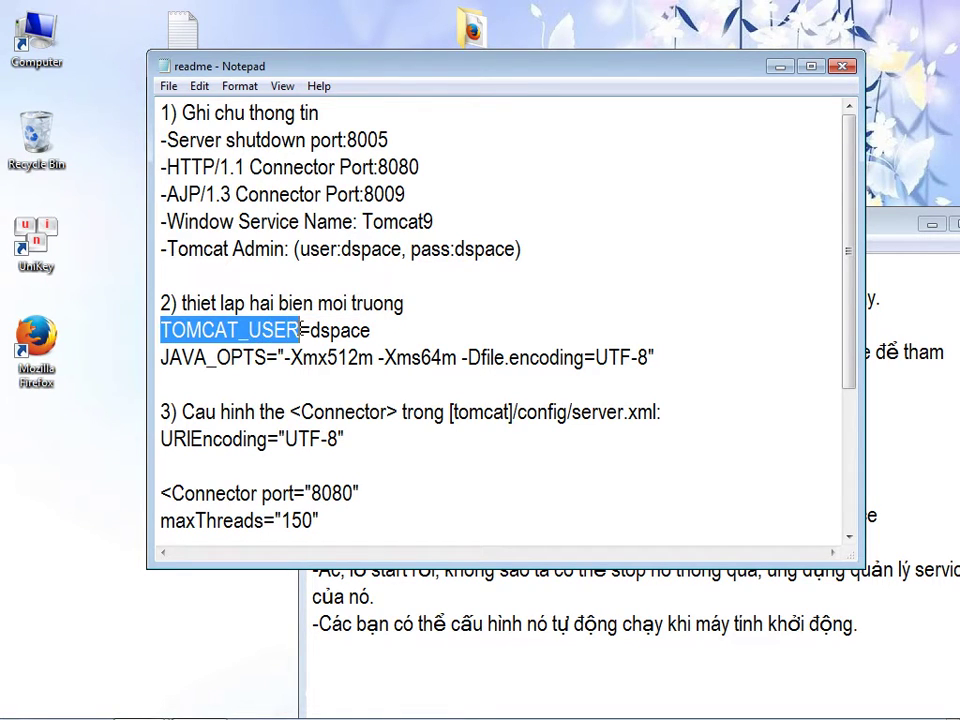
# - Open Computer and bring up its system Properties page
pyautogui.doubleClick(38, 56)
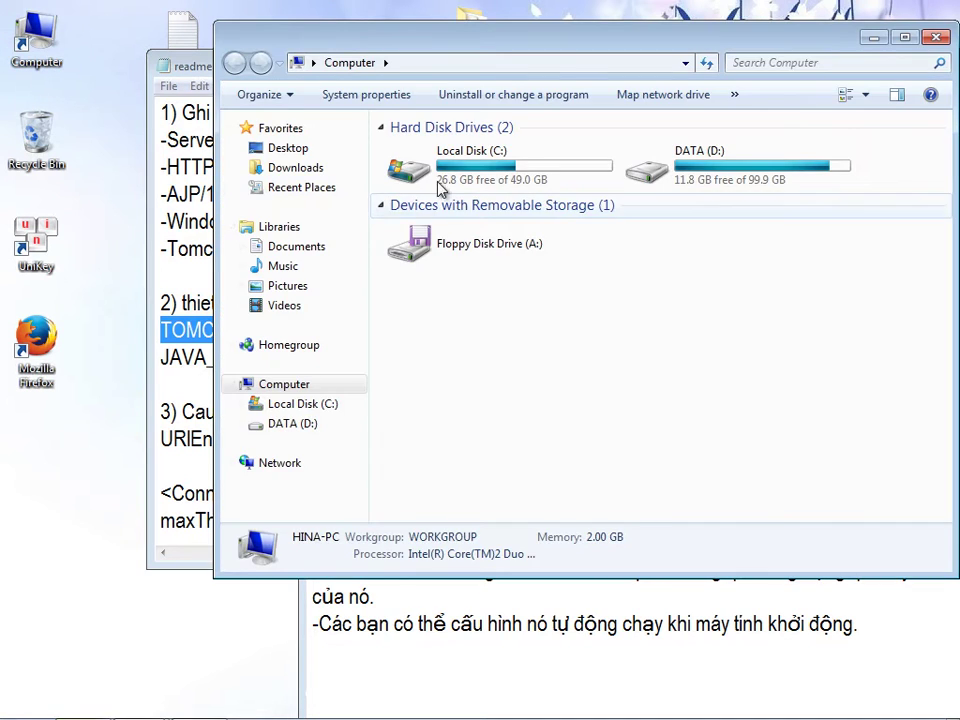
pyautogui.moveTo(492, 43); pyautogui.dragTo(546, 135)
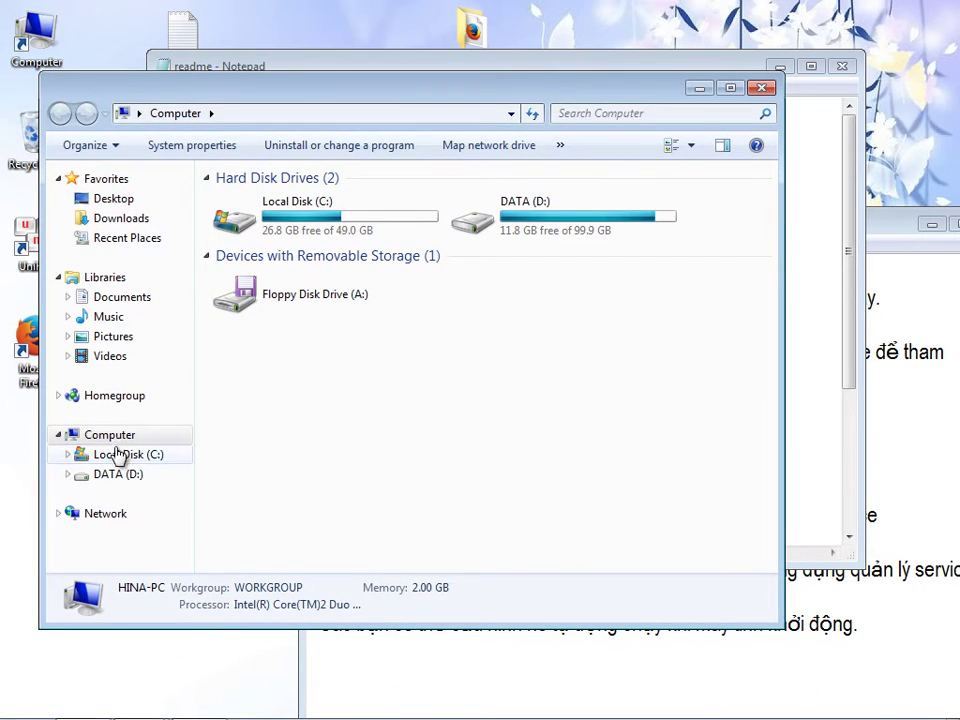
pyautogui.rightClick(110, 436)
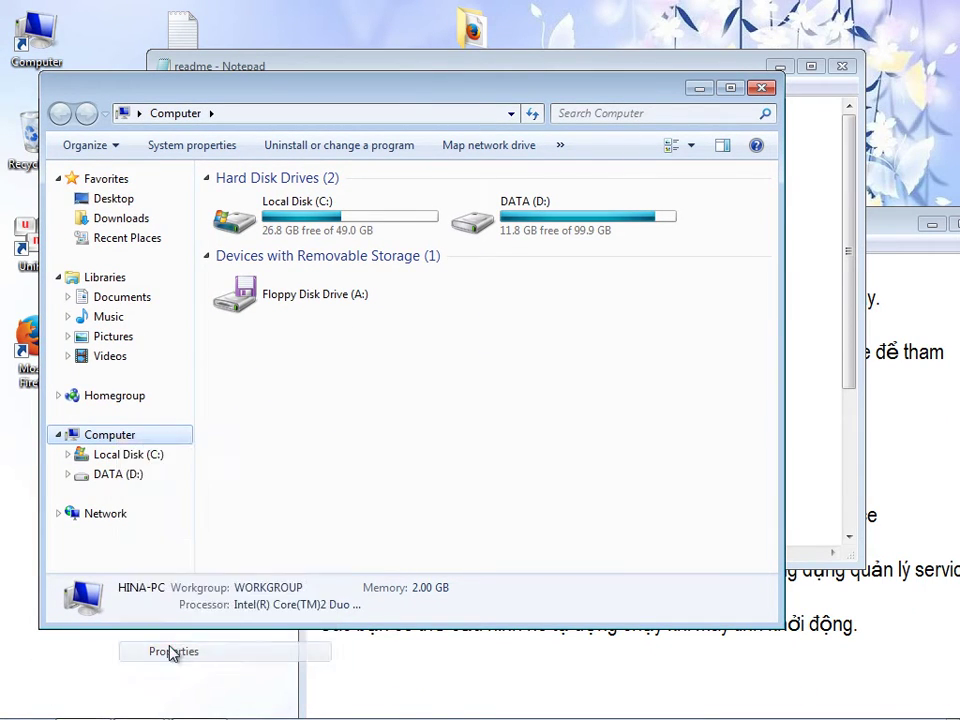
pyautogui.click(173, 652)
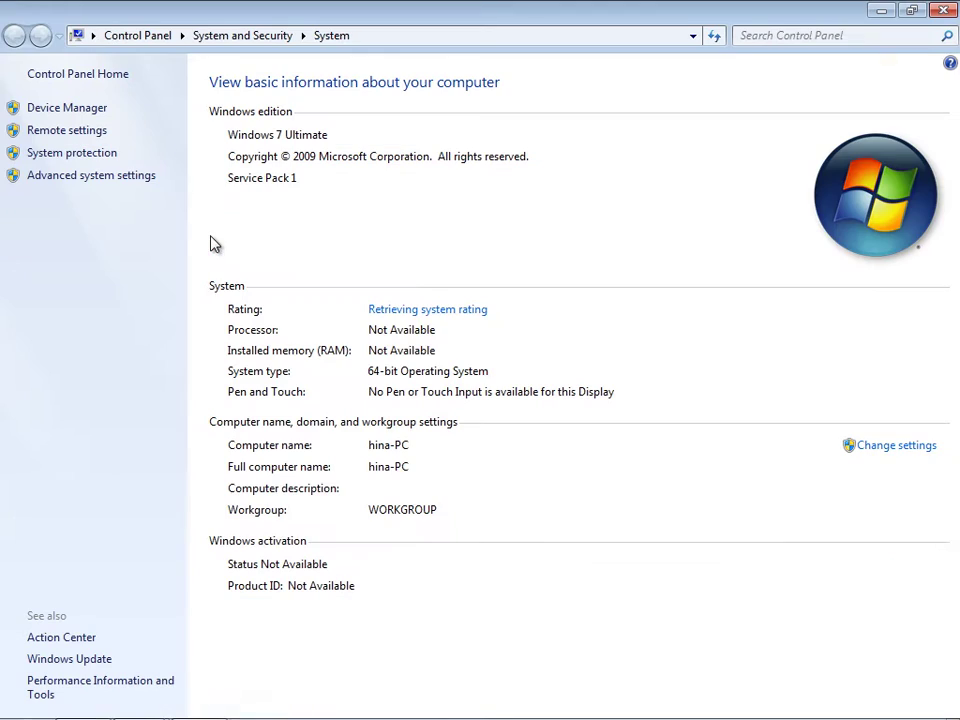
# - Open Environment Variables from Advanced system settings and inspect the ComSpec system variable
pyautogui.click(90, 186)
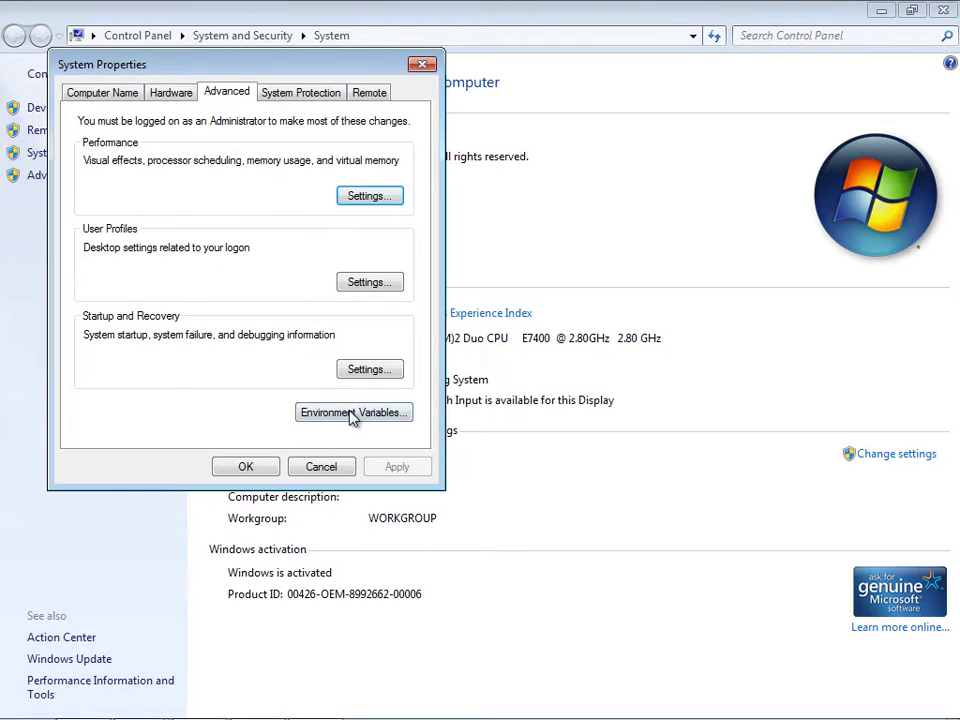
pyautogui.click(358, 411)
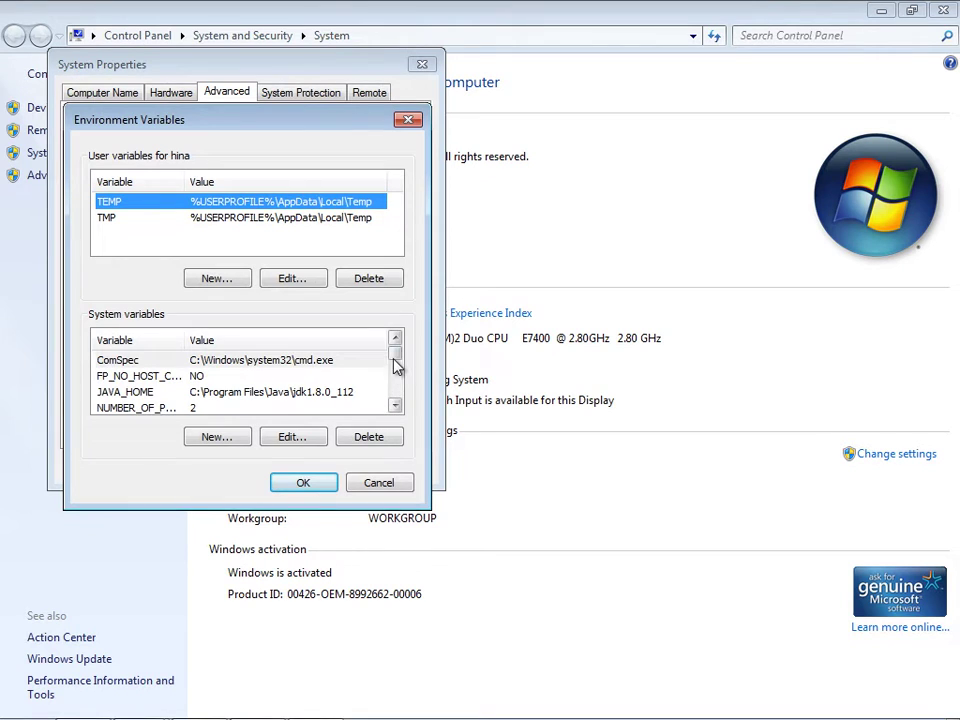
pyautogui.moveTo(394, 362); pyautogui.dragTo(400, 412)
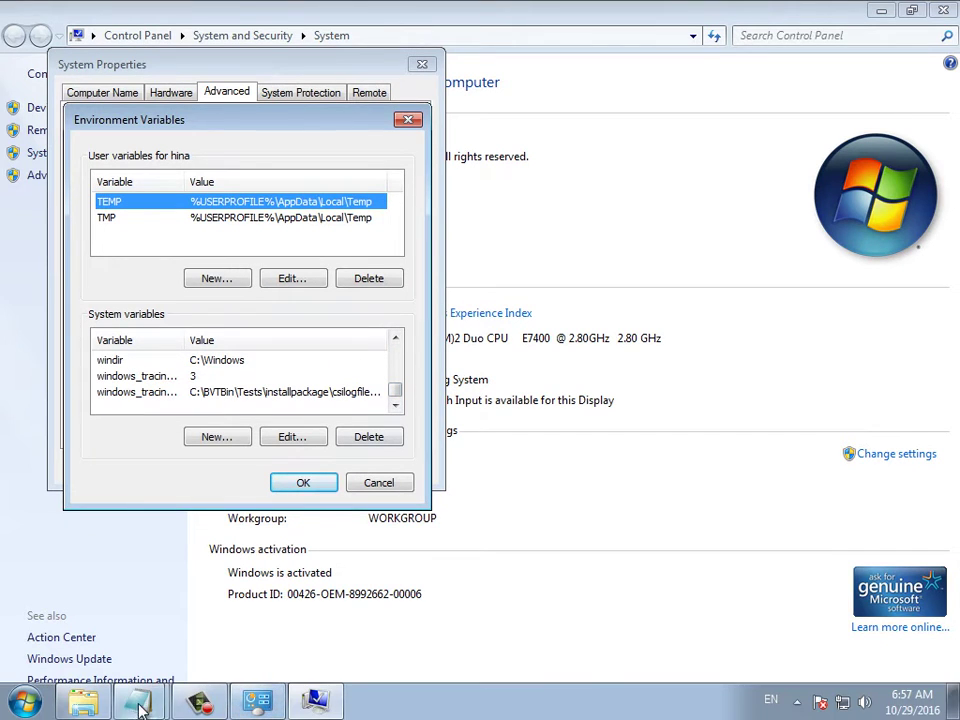
pyautogui.click(138, 700)
pyautogui.click(115, 662)
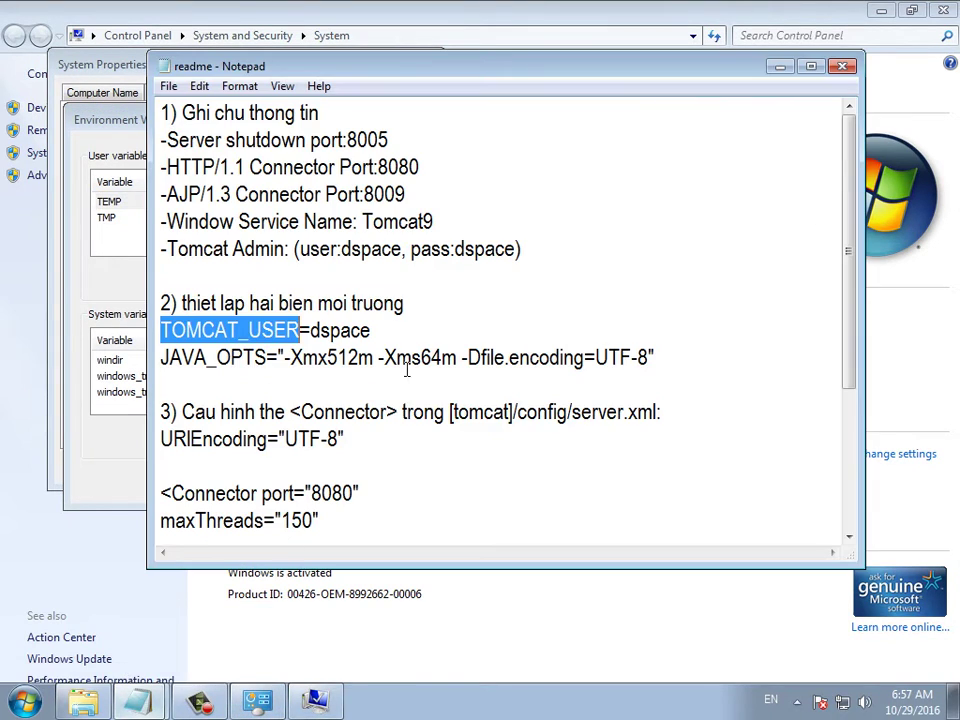
pyautogui.click(215, 332)
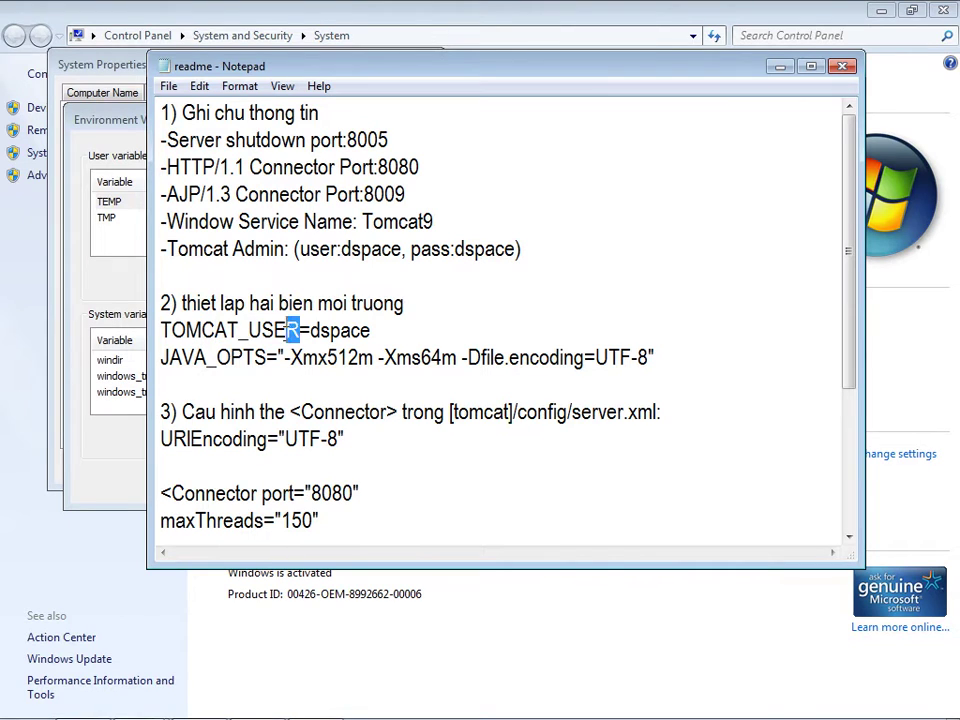
pyautogui.moveTo(297, 331); pyautogui.dragTo(157, 333)
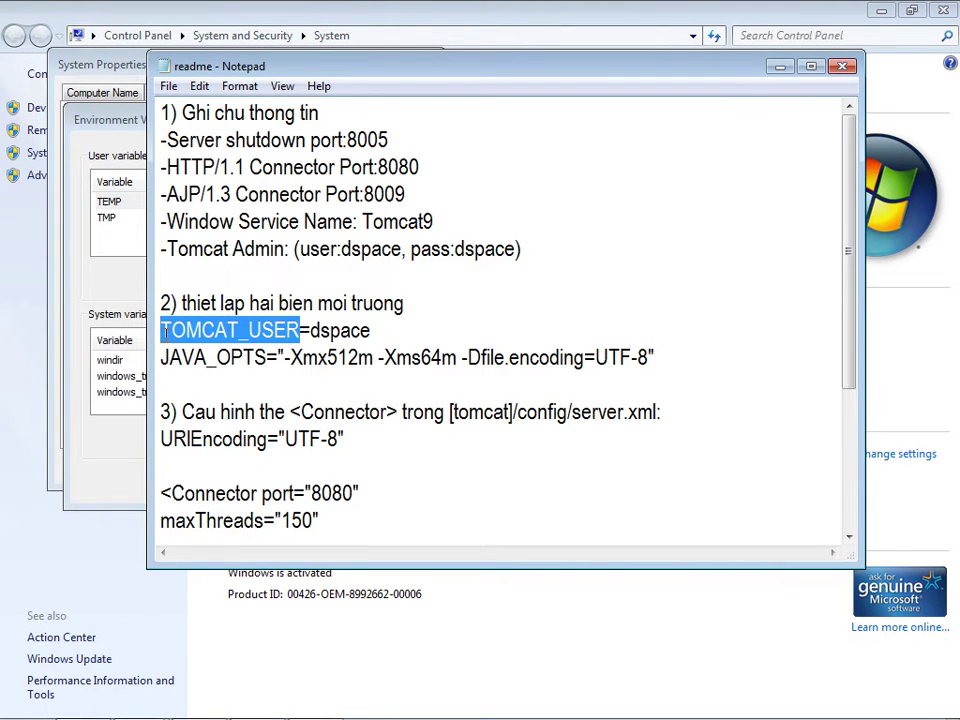
pyautogui.click(54, 276)
pyautogui.click(293, 437)
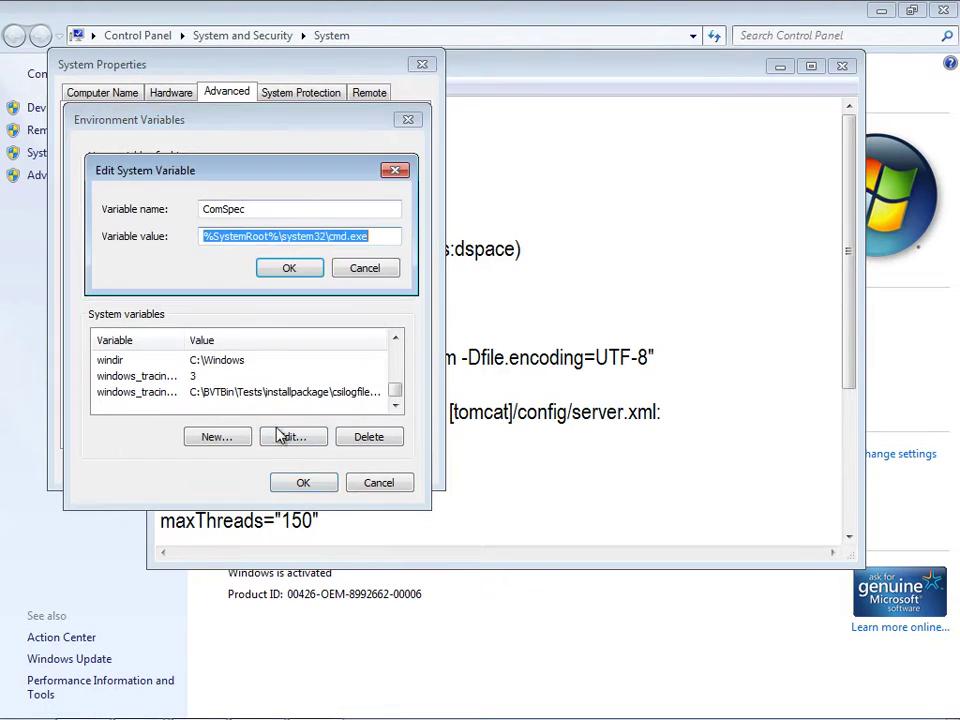
pyautogui.click(283, 238)
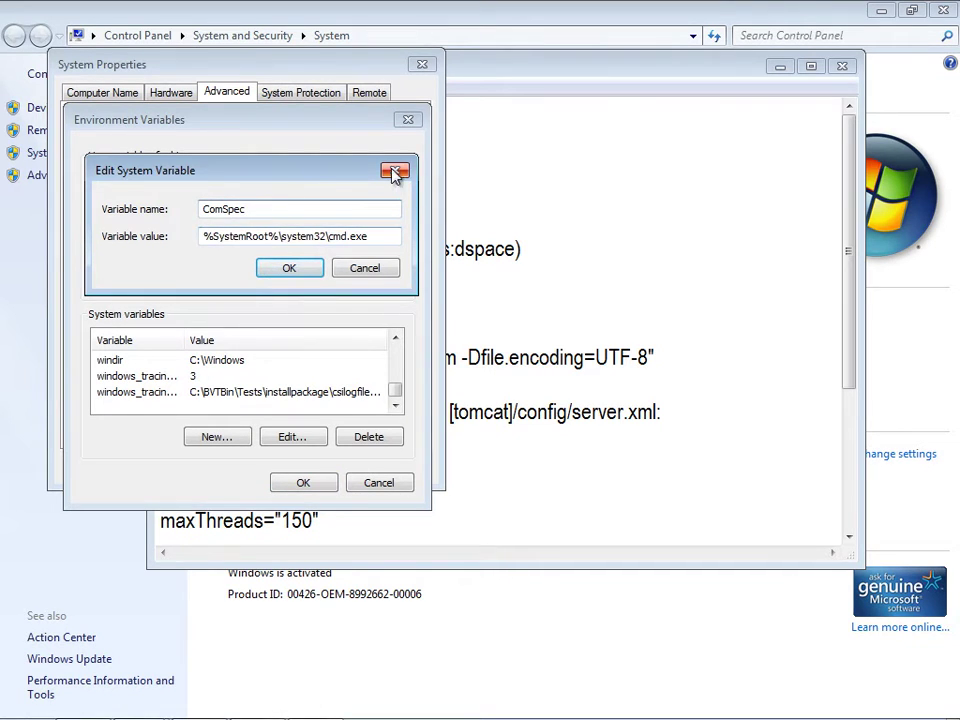
pyautogui.click(395, 172)
# - Add the system variable TOMCAT_USER with value dspace
pyautogui.click(214, 437)
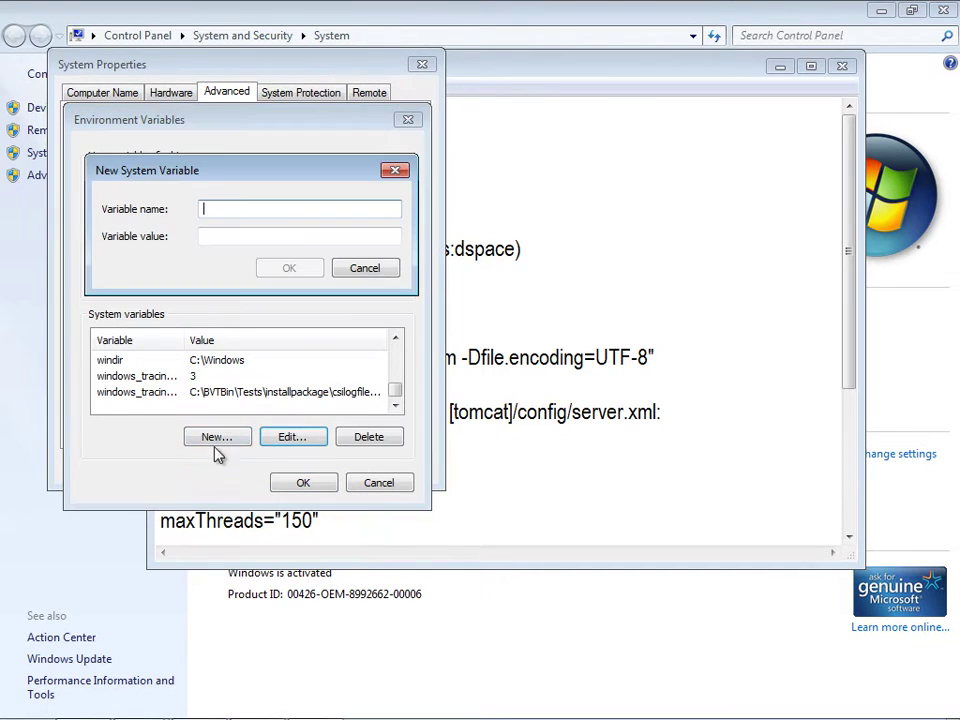
pyautogui.write('TOMCAT_USER')
pyautogui.click(235, 238)
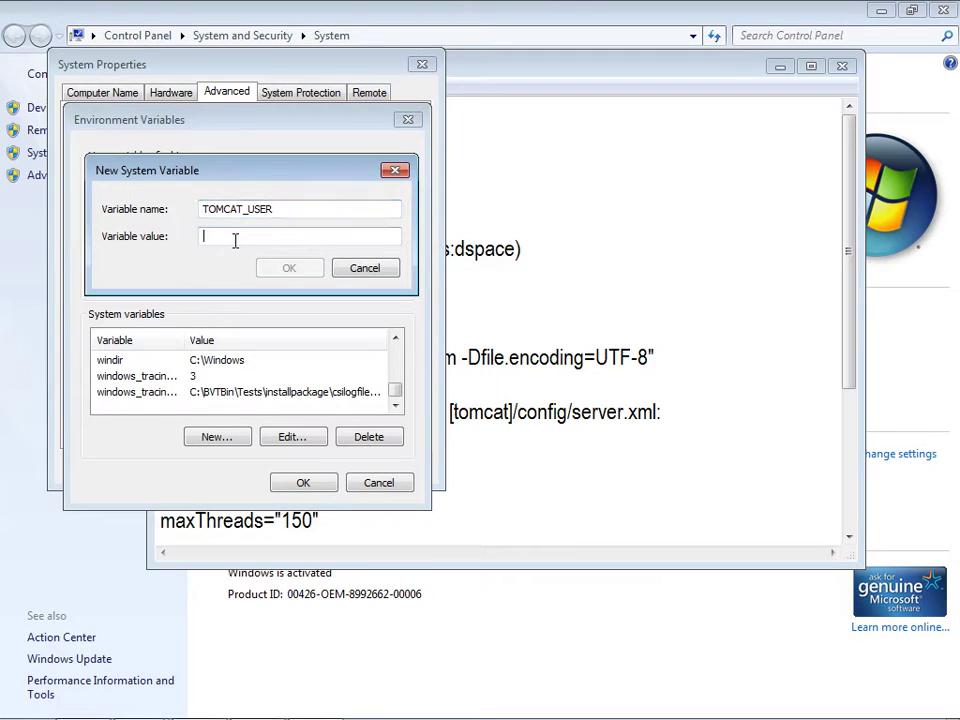
pyautogui.write('dspace')
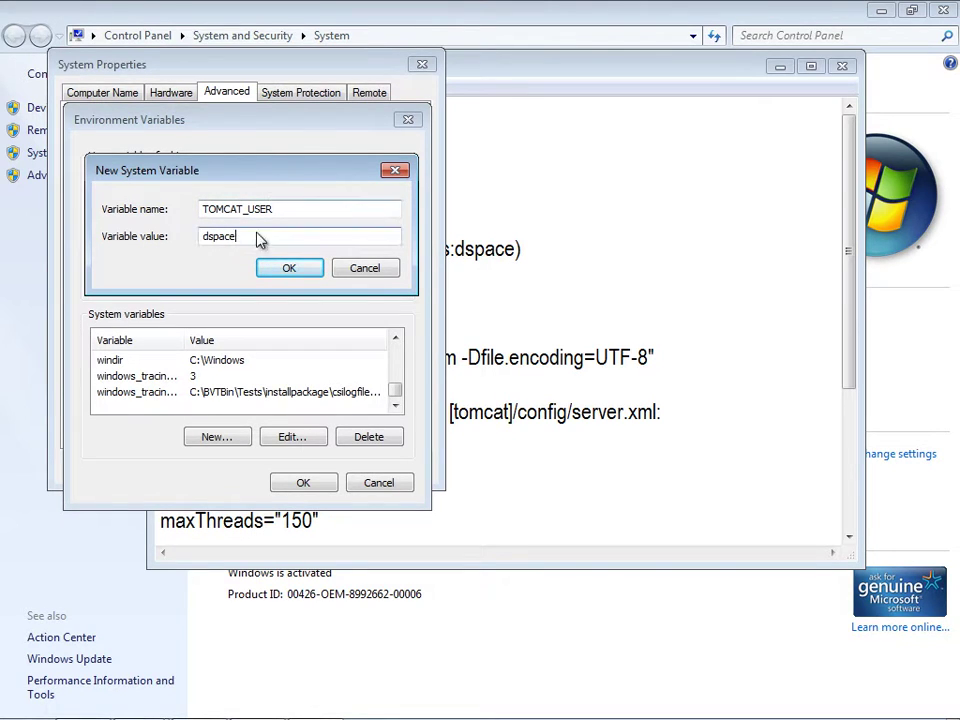
pyautogui.click(287, 268)
pyautogui.click(591, 478)
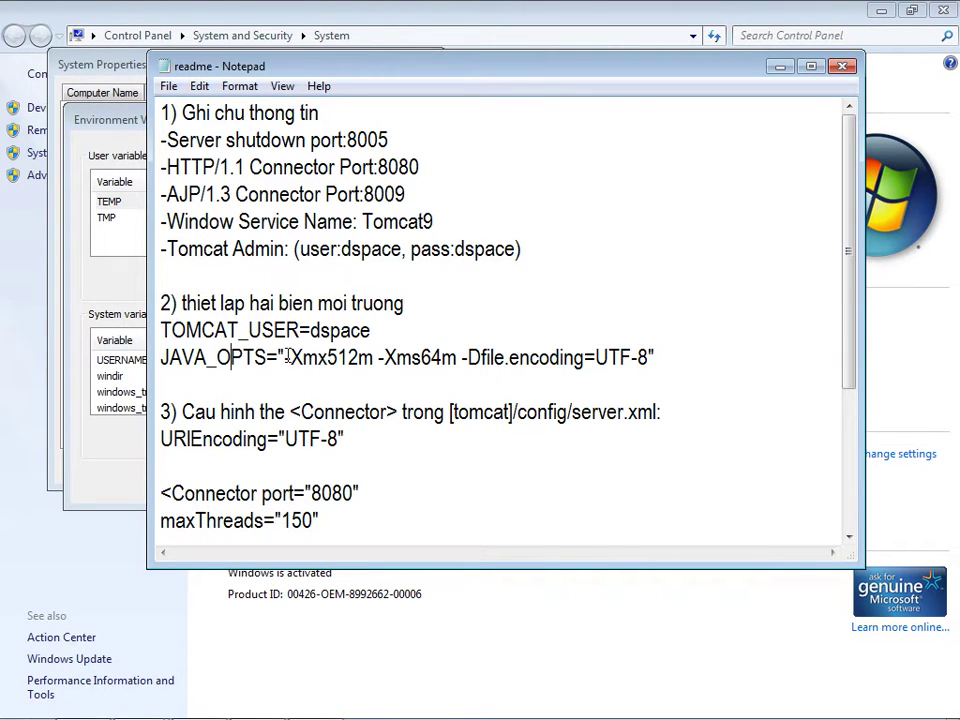
# - Start a new system variable named JAVA_OPTS, copied from the readme notes
pyautogui.moveTo(287, 358); pyautogui.dragTo(648, 358)
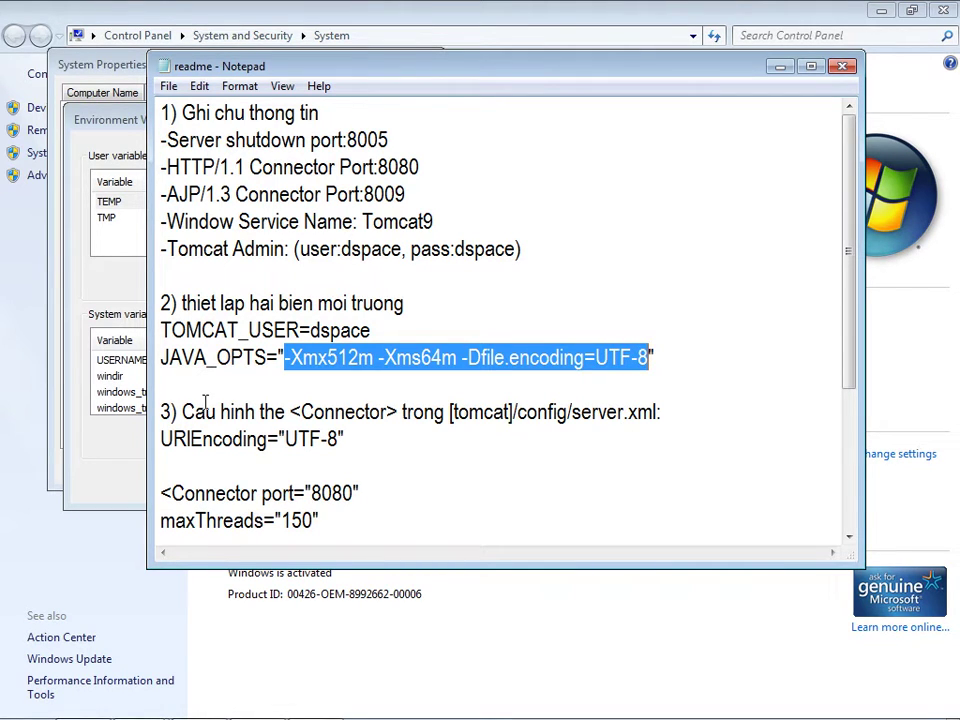
pyautogui.moveTo(169, 358); pyautogui.dragTo(231, 358)
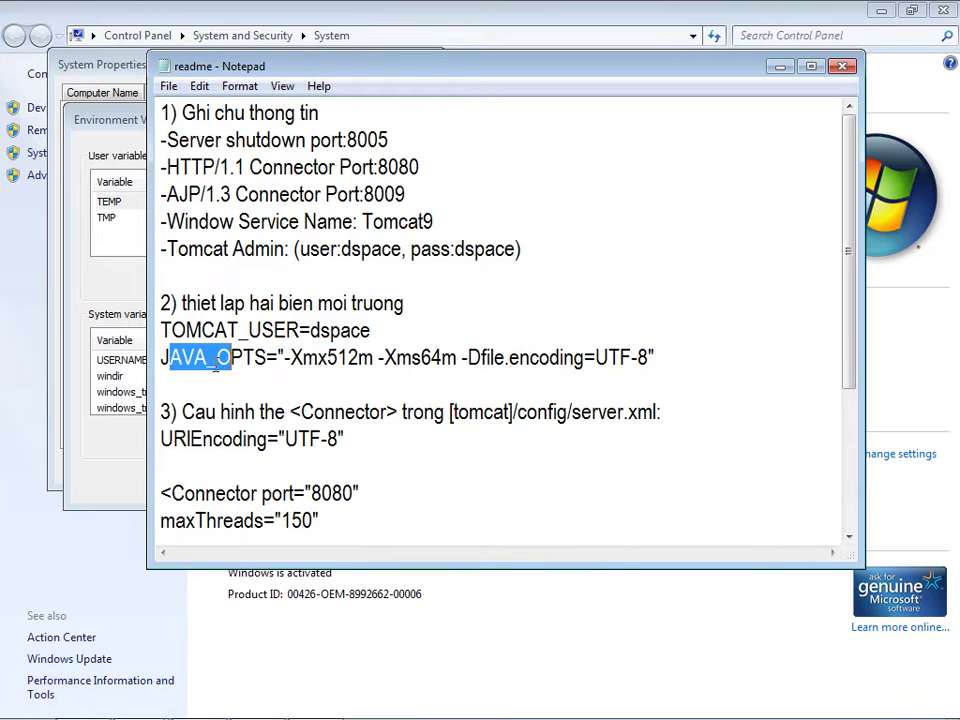
pyautogui.moveTo(160, 358); pyautogui.dragTo(266, 358)
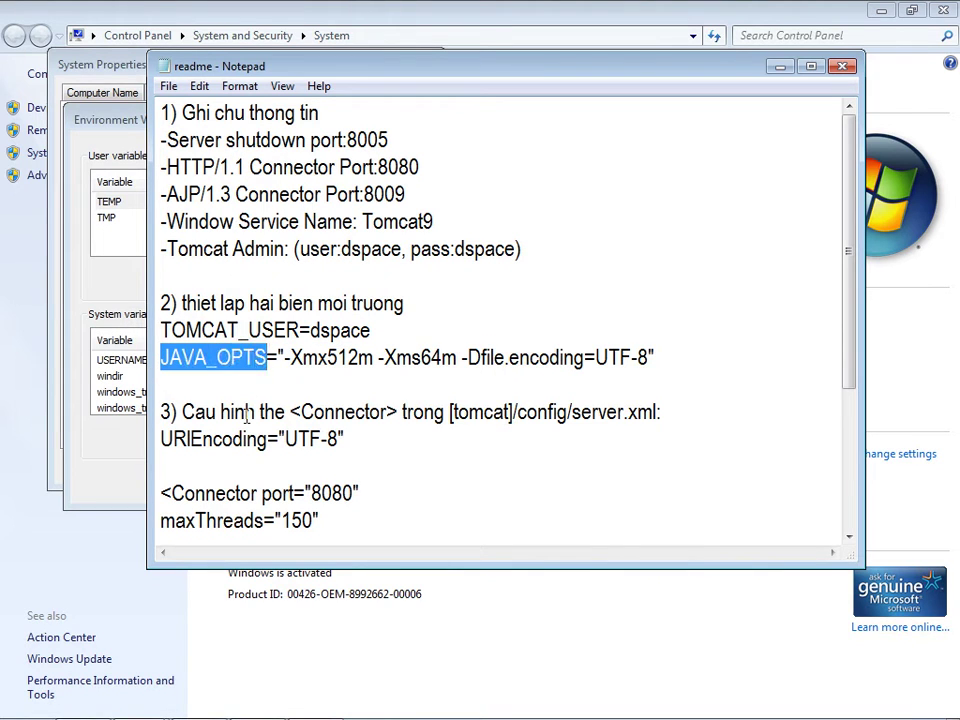
pyautogui.click(67, 485)
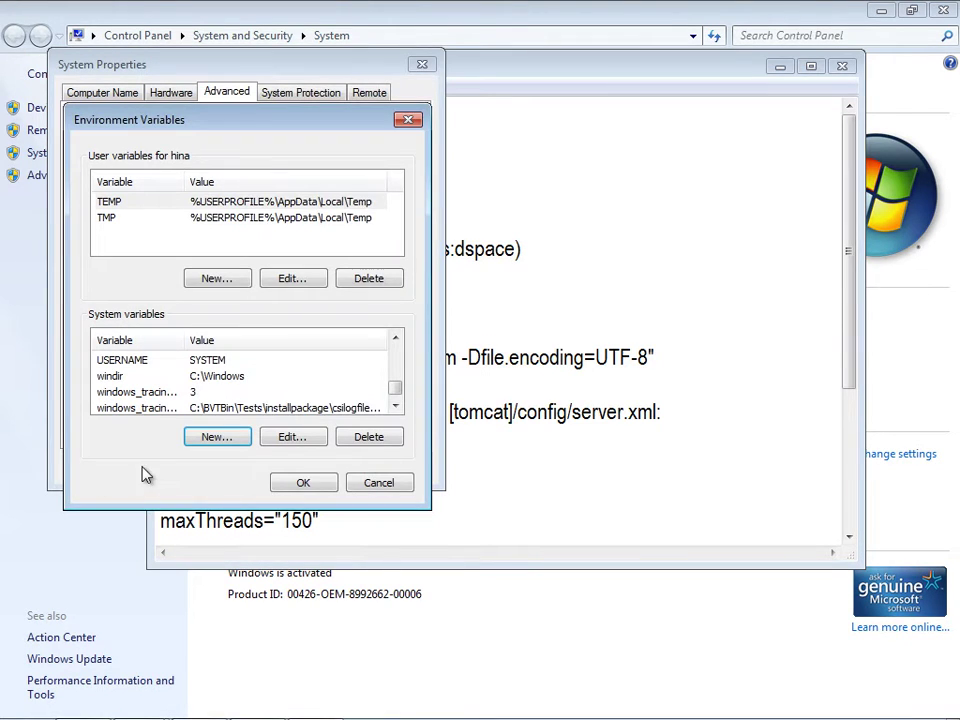
pyautogui.click(216, 437)
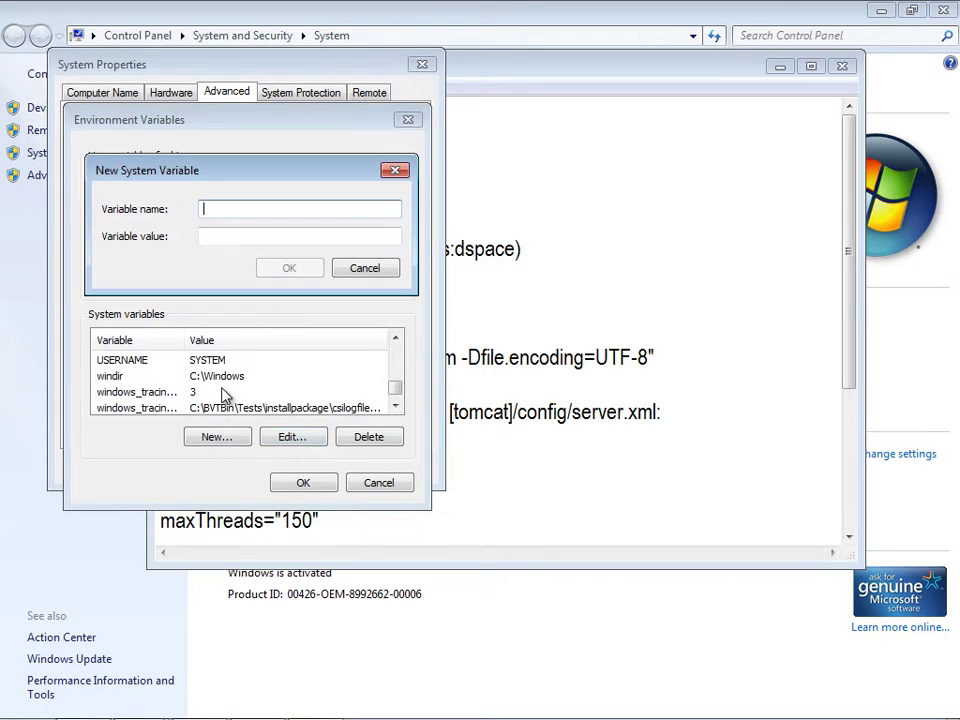
pyautogui.write('JAVA_OPTS')
# - Give JAVA_OPTS the value -Xmx512m -Xms64m -Dfile.encoding=UTF-8 and confirm both dialogs
pyautogui.click(514, 387)
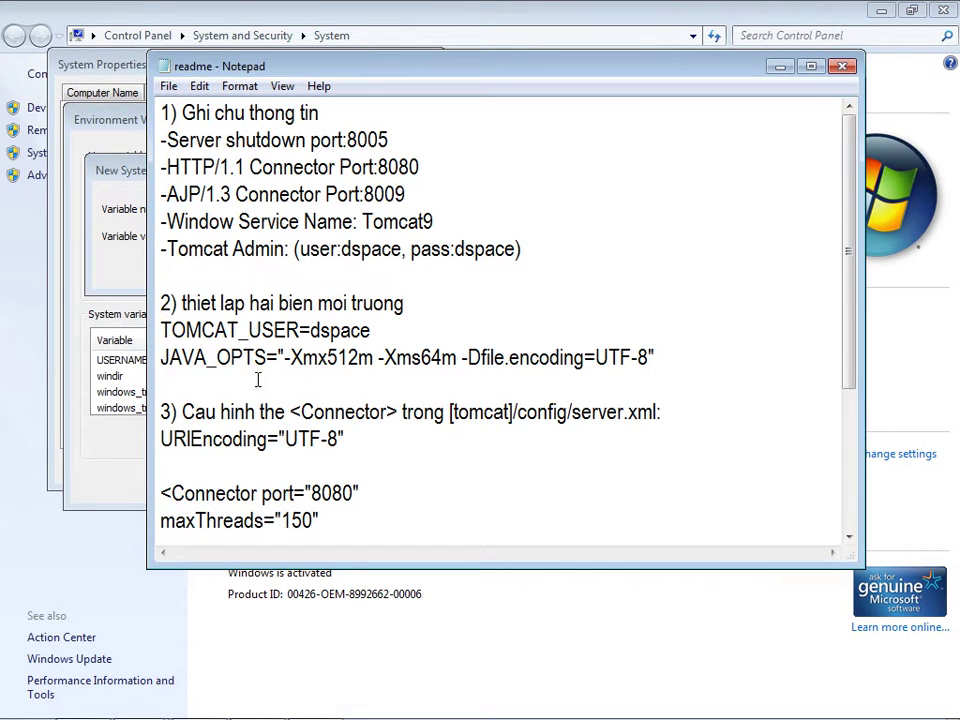
pyautogui.moveTo(287, 357); pyautogui.dragTo(612, 389)
pyautogui.hotkey('ctrl', 'c')
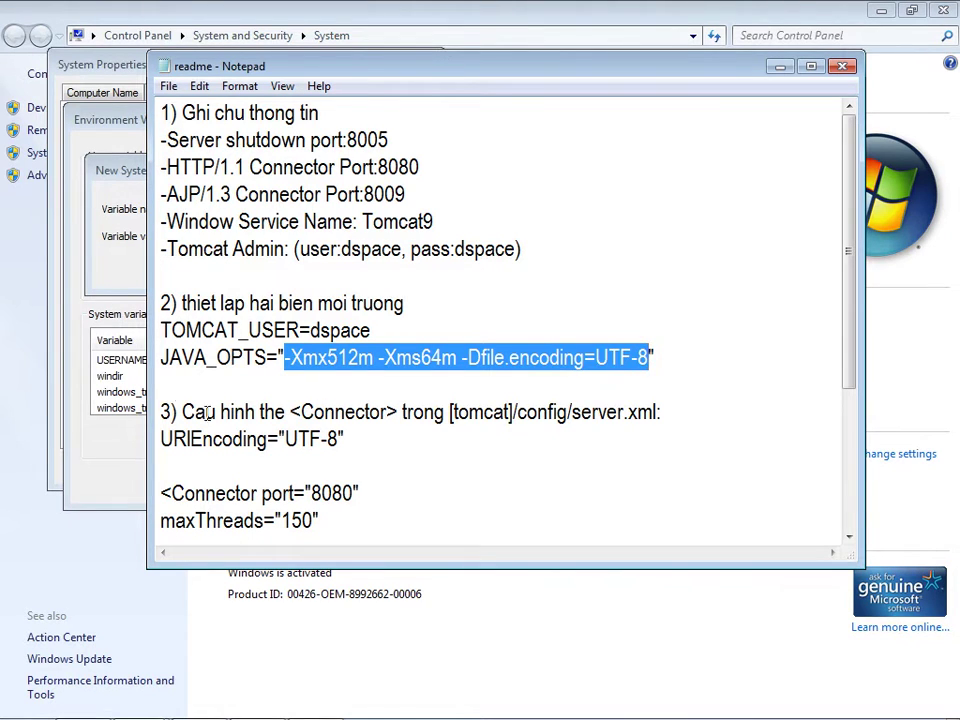
pyautogui.click(99, 446)
pyautogui.click(228, 237)
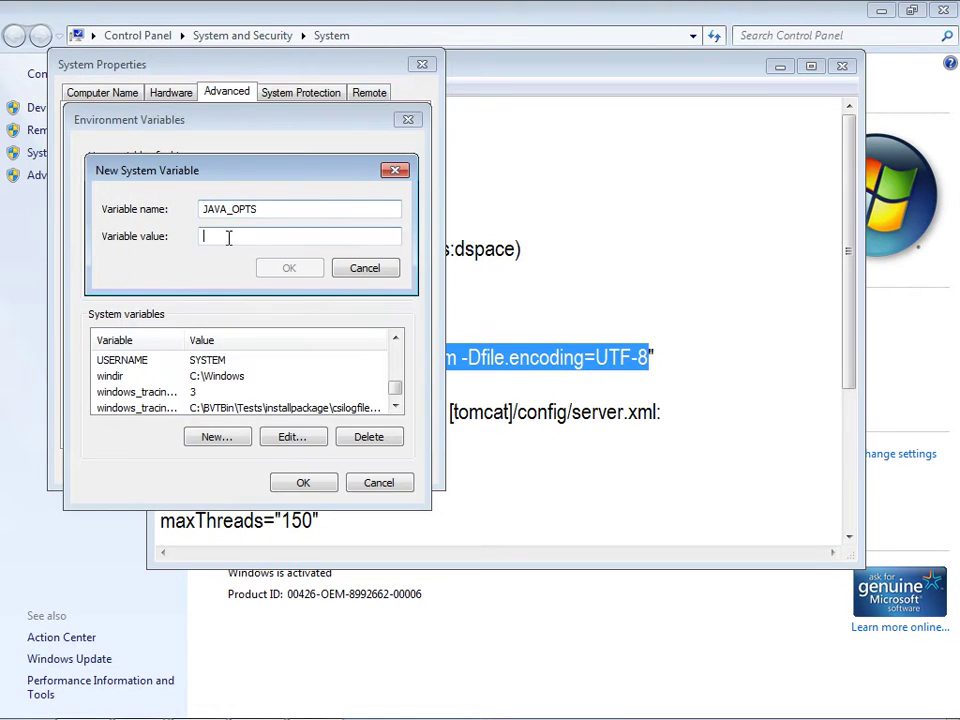
pyautogui.hotkey('ctrl', 'v')
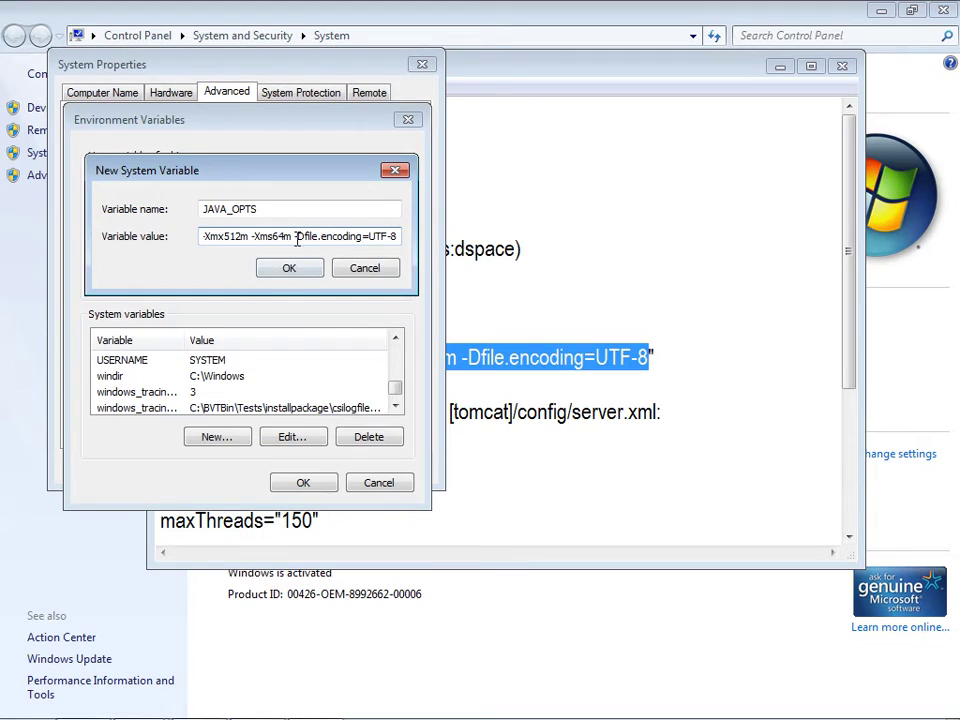
pyautogui.click(289, 270)
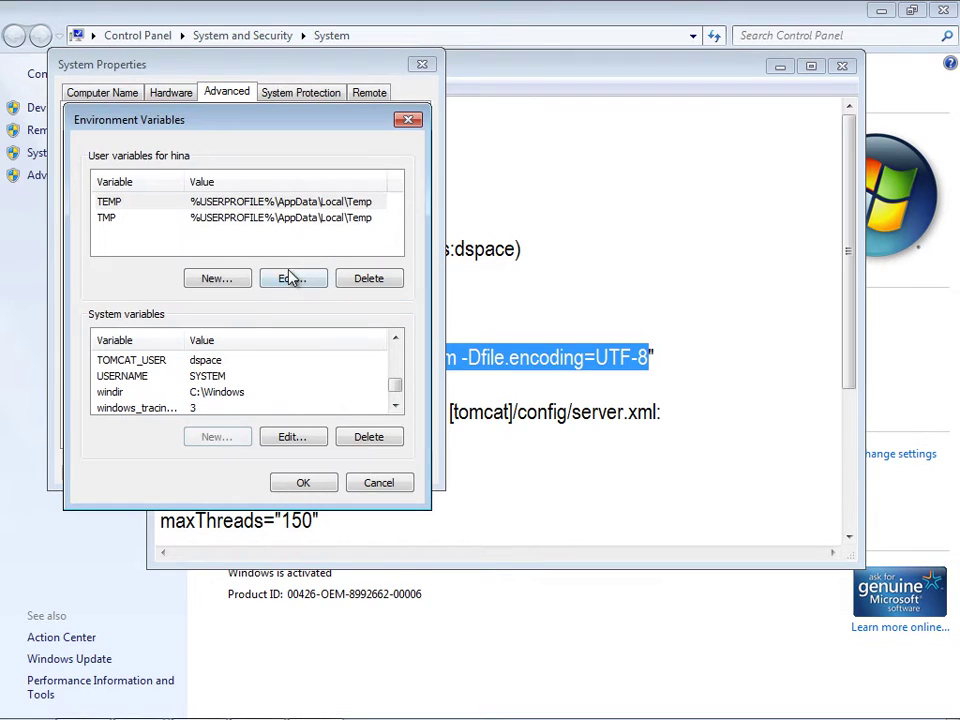
pyautogui.click(303, 484)
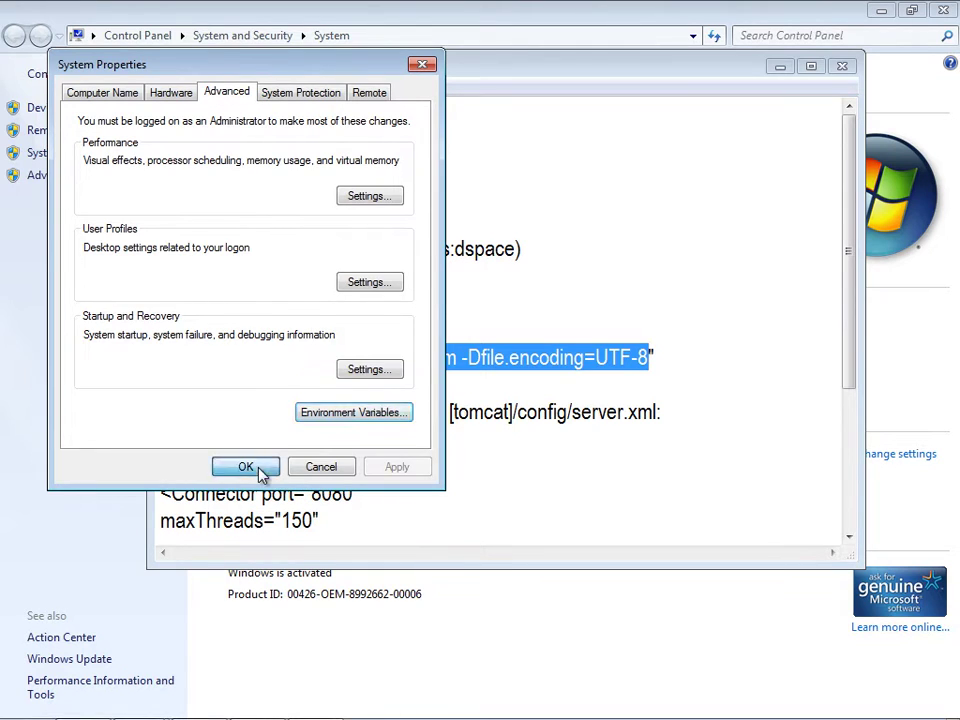
pyautogui.click(259, 470)
pyautogui.click(303, 412)
# - Close Control Panel and open Program Files on Local Disk (C:)
pyautogui.moveTo(159, 411); pyautogui.dragTo(360, 446)
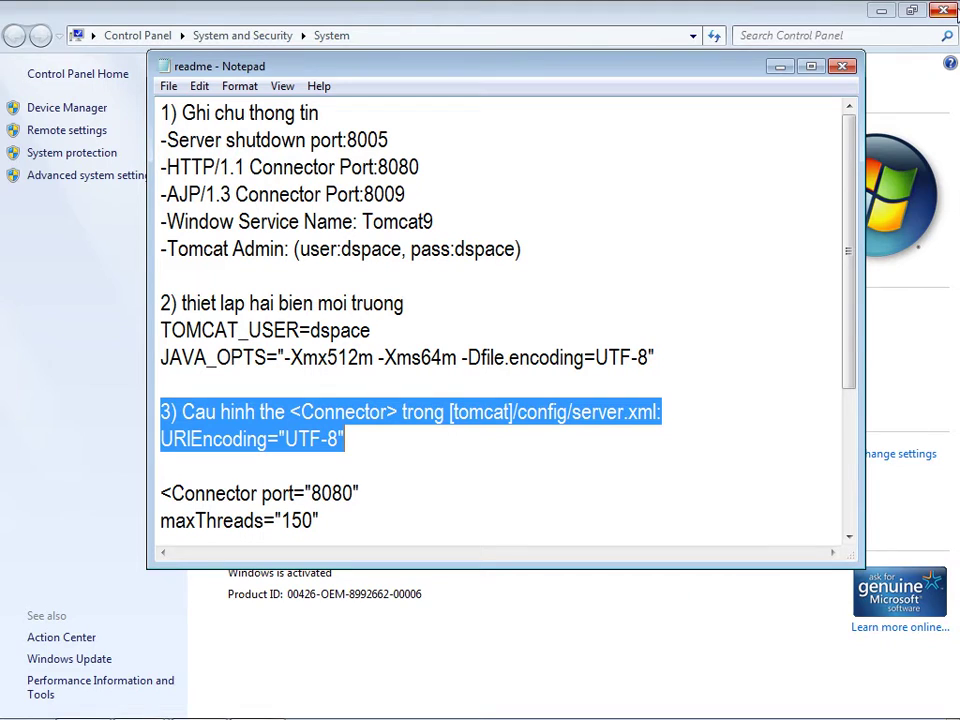
pyautogui.click(942, 11)
pyautogui.doubleClick(32, 36)
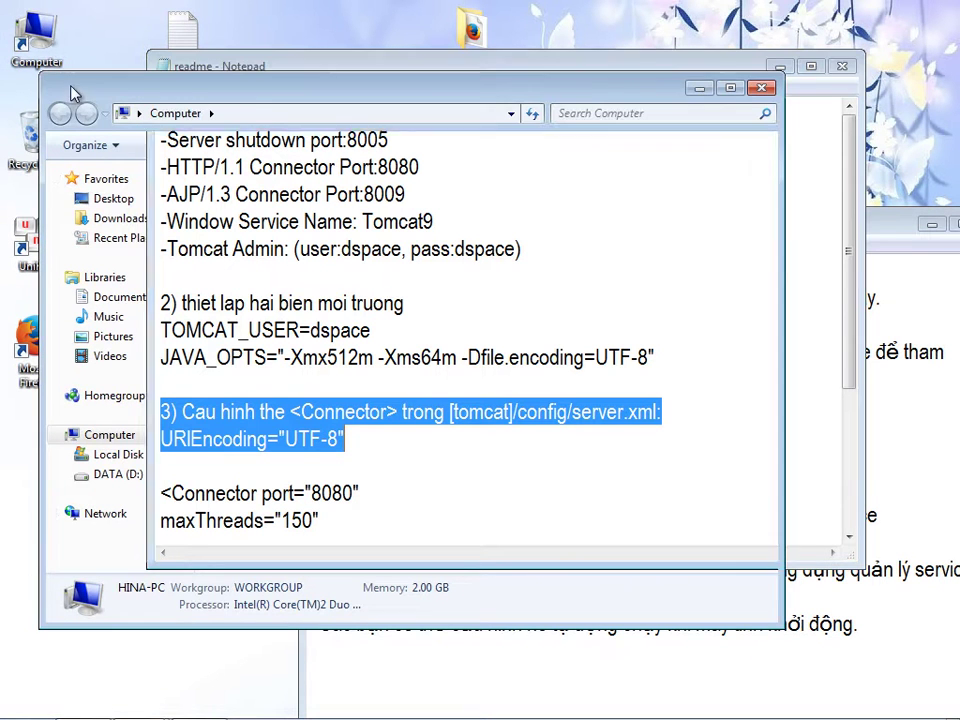
pyautogui.click(124, 457)
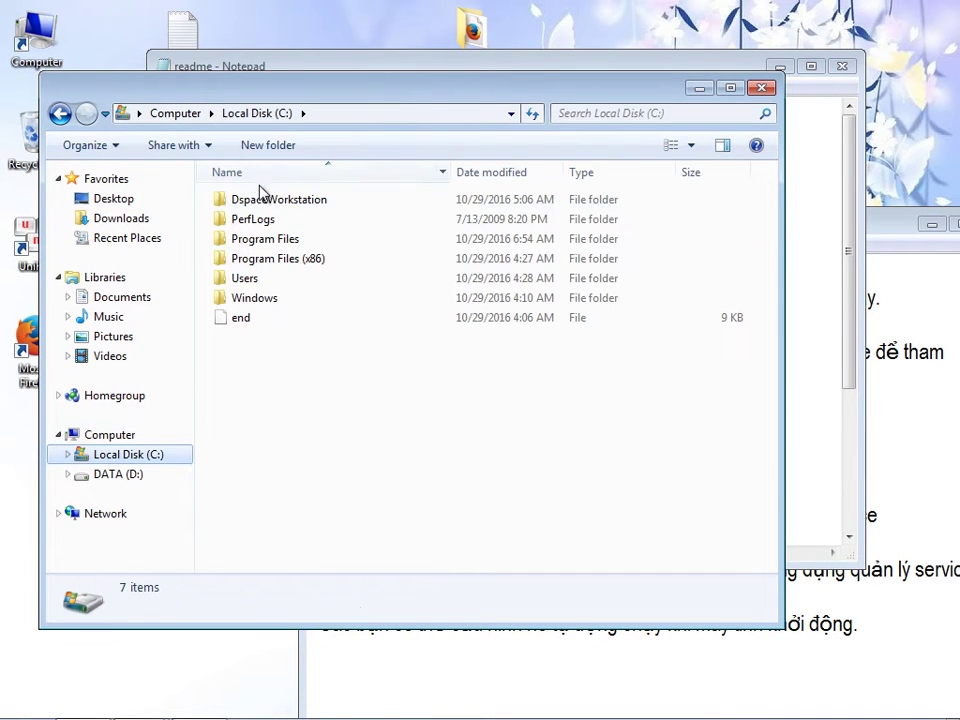
pyautogui.click(263, 244)
pyautogui.doubleClick(263, 244)
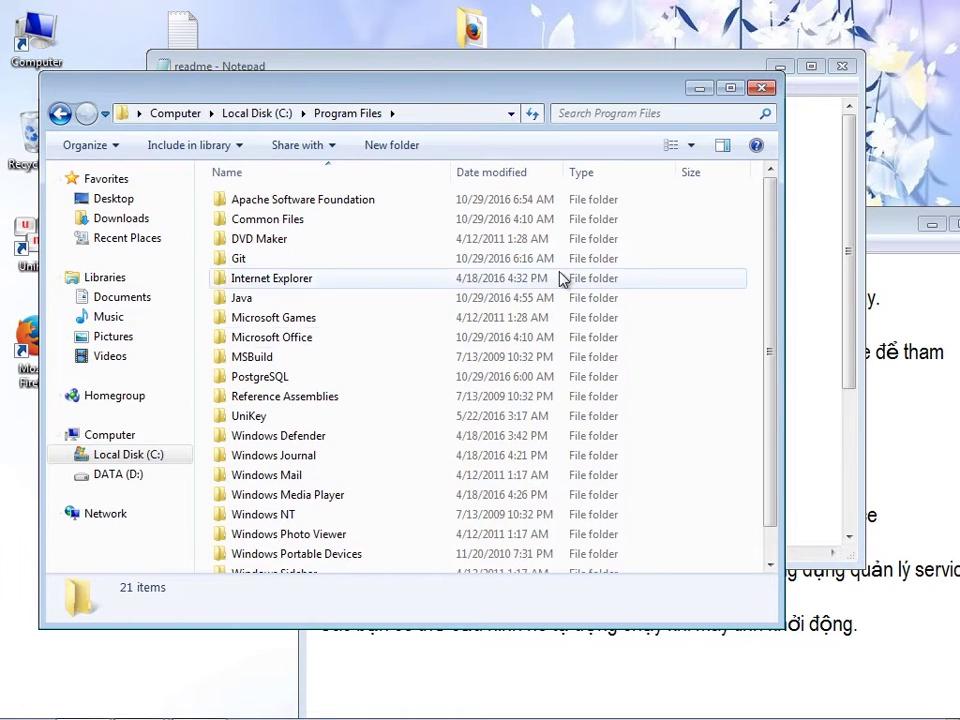
# - Go into Apache Software Foundation > Tomcat 9.0 > conf and select the server configuration file
pyautogui.moveTo(771, 214); pyautogui.dragTo(776, 321)
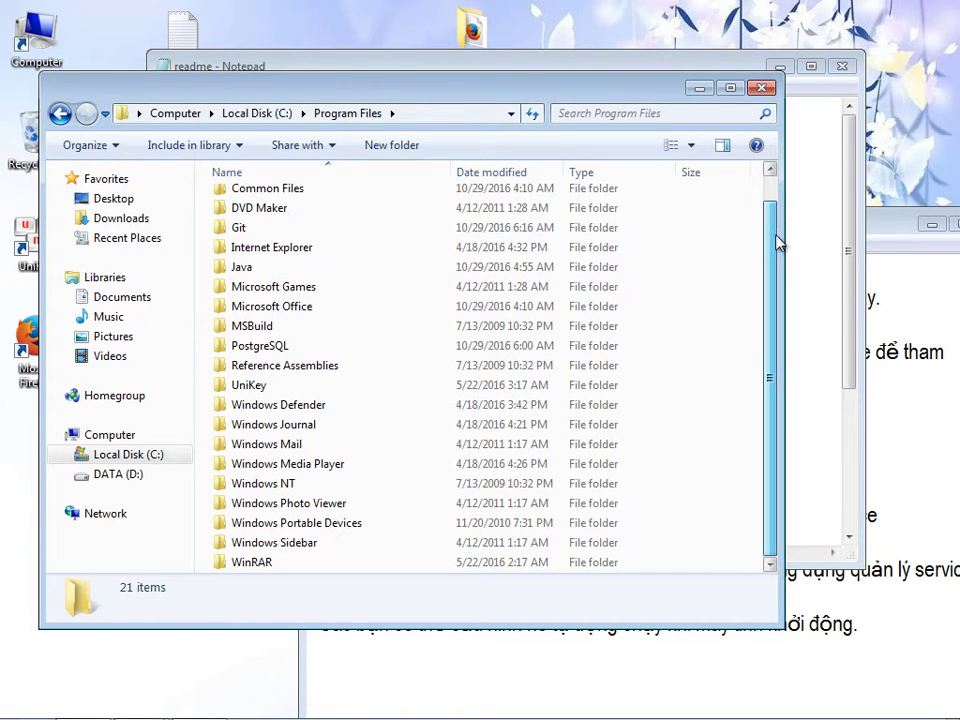
pyautogui.moveTo(776, 242); pyautogui.dragTo(773, 200)
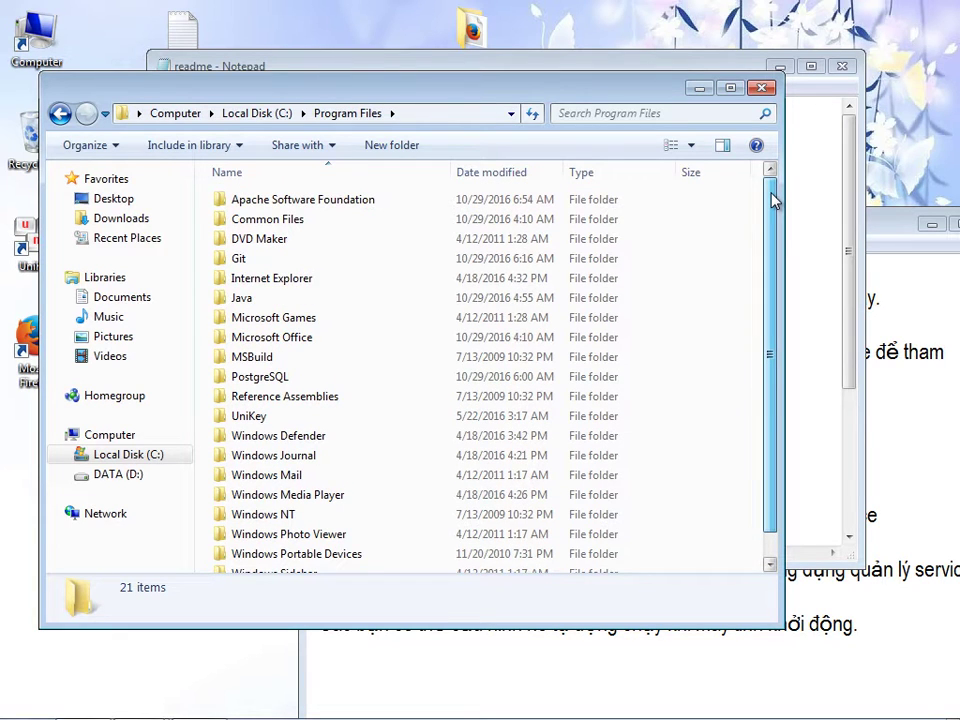
pyautogui.doubleClick(321, 299)
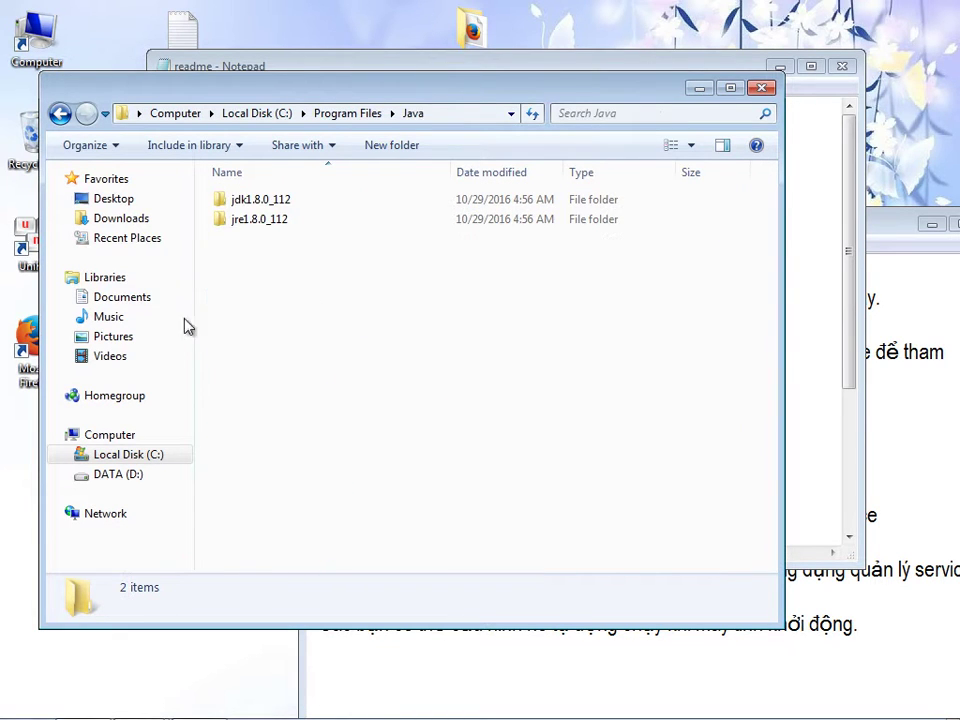
pyautogui.click(58, 113)
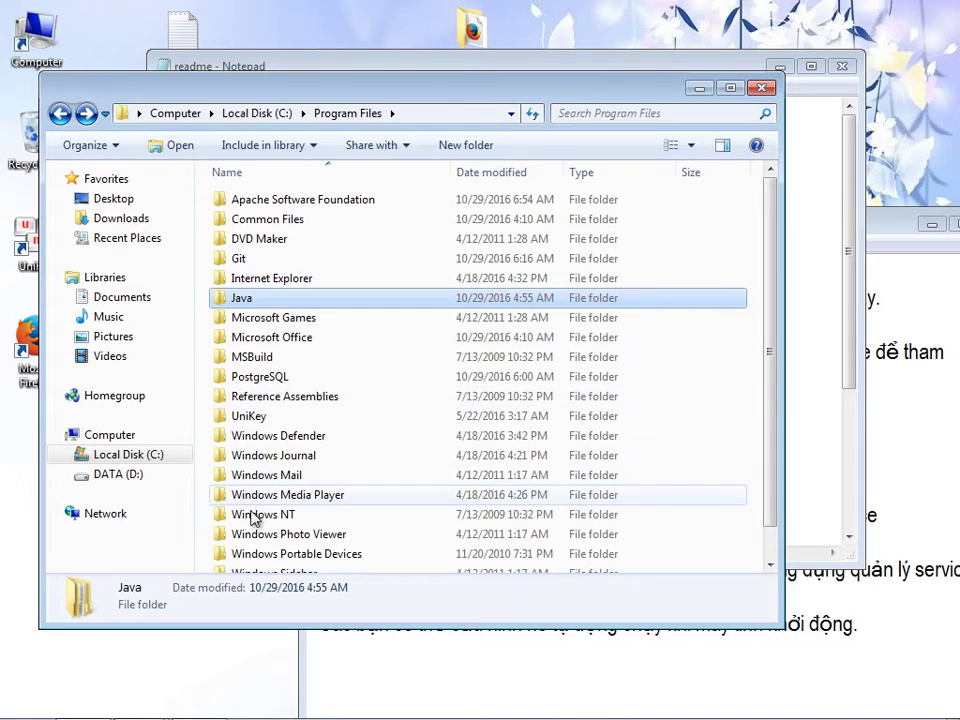
pyautogui.doubleClick(392, 203)
pyautogui.doubleClick(260, 202)
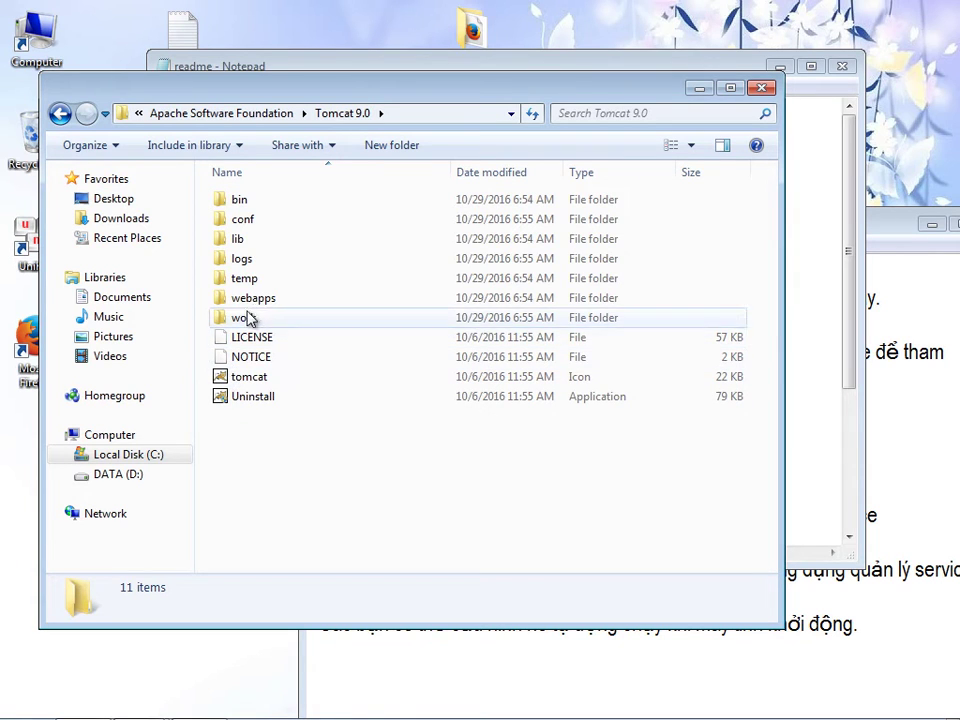
pyautogui.moveTo(290, 98)
pyautogui.mouseDown()
pyautogui.moveTo(275, 487)
pyautogui.moveTo(284, 117)
pyautogui.mouseUp()
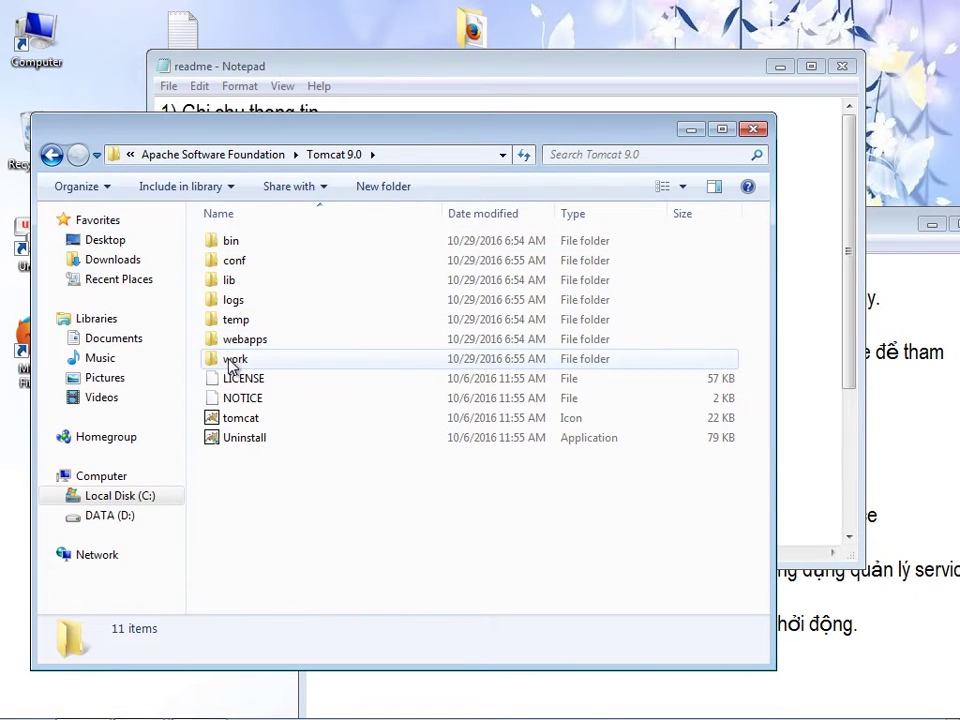
pyautogui.doubleClick(232, 260)
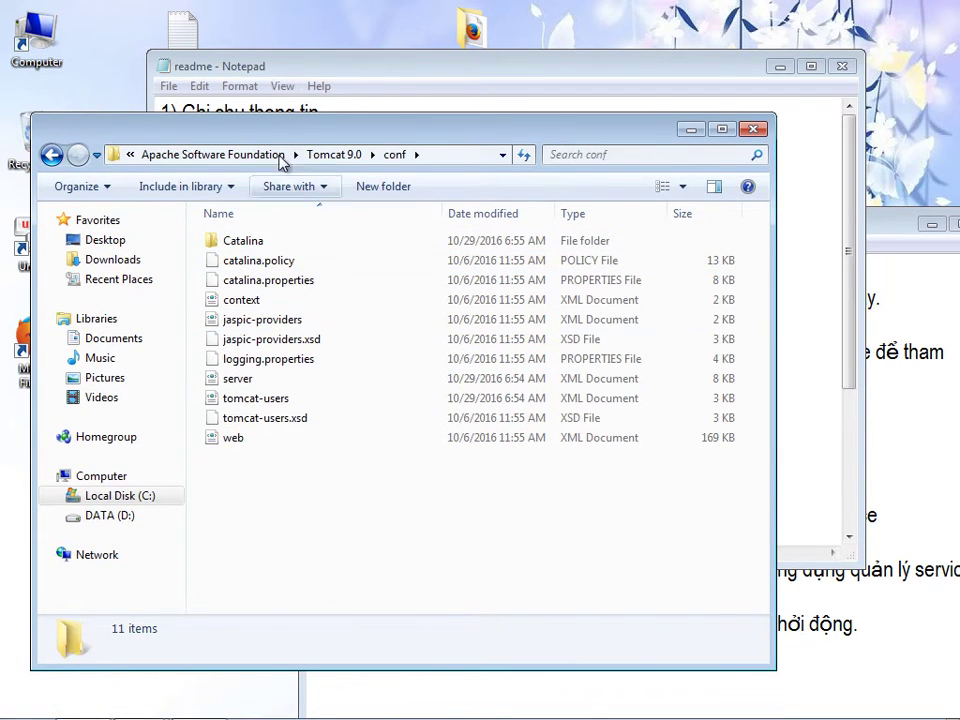
pyautogui.moveTo(304, 145)
pyautogui.mouseDown()
pyautogui.moveTo(300, 455)
pyautogui.moveTo(308, 149)
pyautogui.mouseUp()
pyautogui.click(246, 390)
pyautogui.rightClick(247, 390)
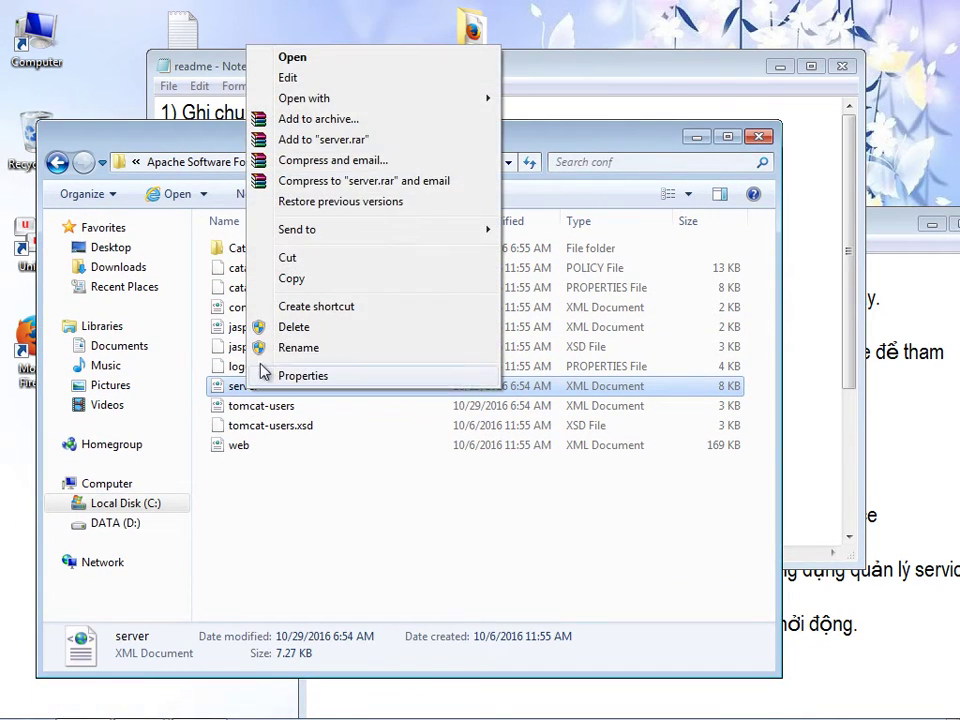
pyautogui.click(289, 78)
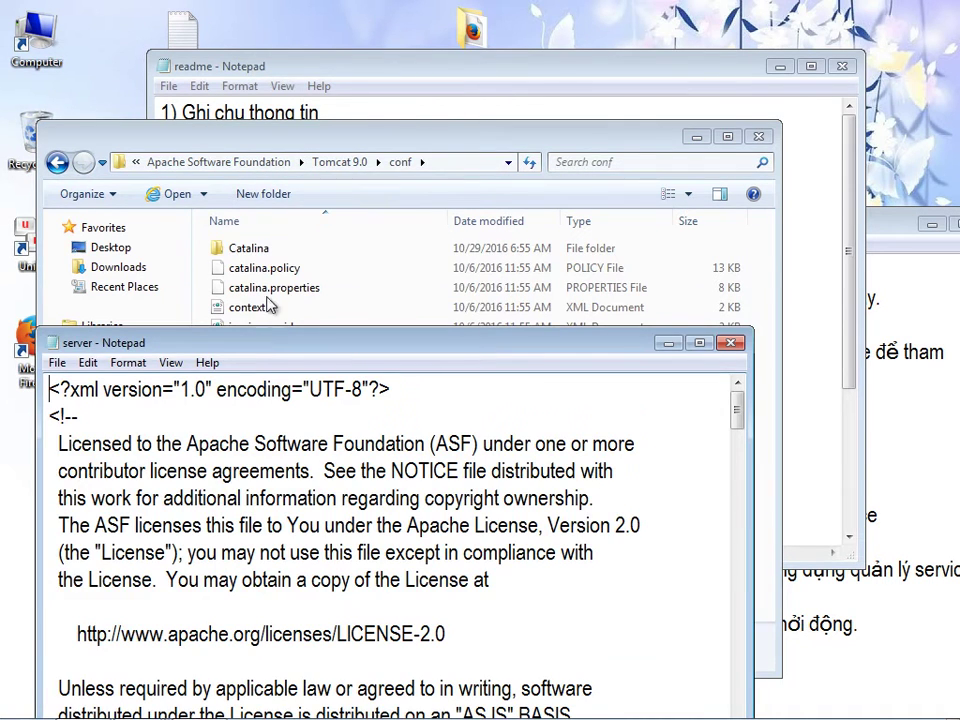
pyautogui.moveTo(262, 343); pyautogui.dragTo(268, 50)
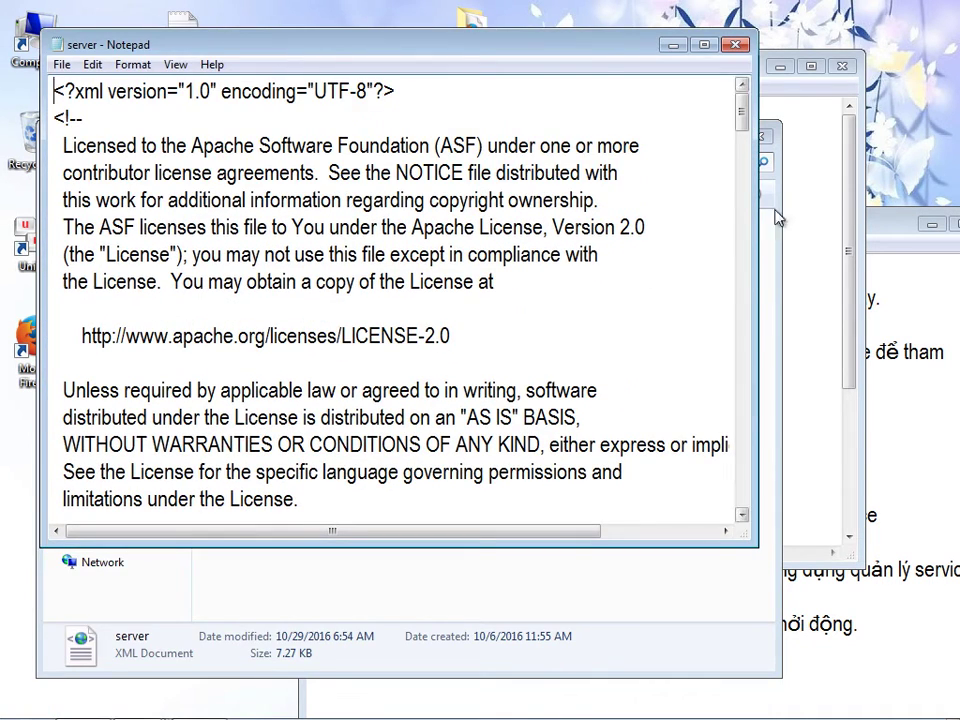
# - Copy the Connector attributes maxThreads through URIEncoding="UTF-8" from the readme notes
pyautogui.click(820, 271)
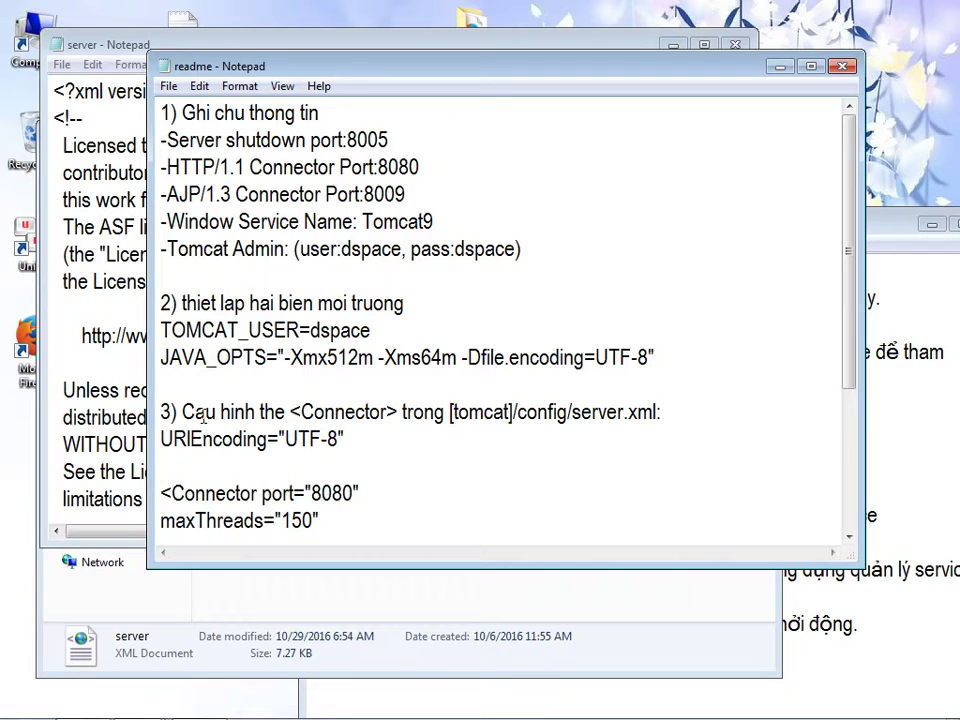
pyautogui.moveTo(163, 442); pyautogui.dragTo(345, 441)
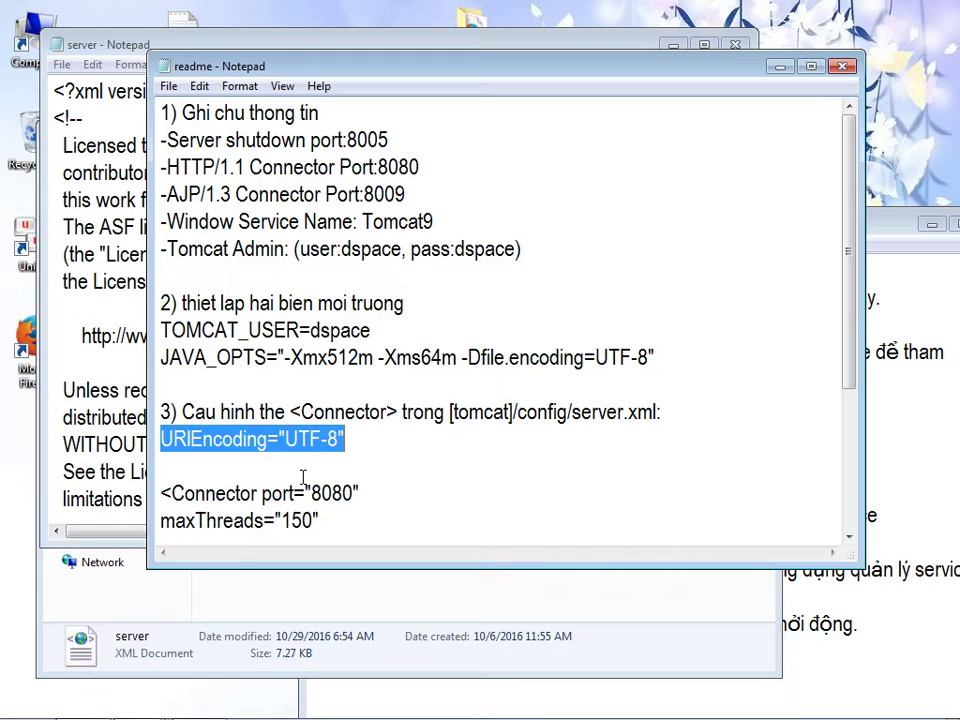
pyautogui.click(90, 390)
pyautogui.moveTo(745, 118); pyautogui.dragTo(727, 285)
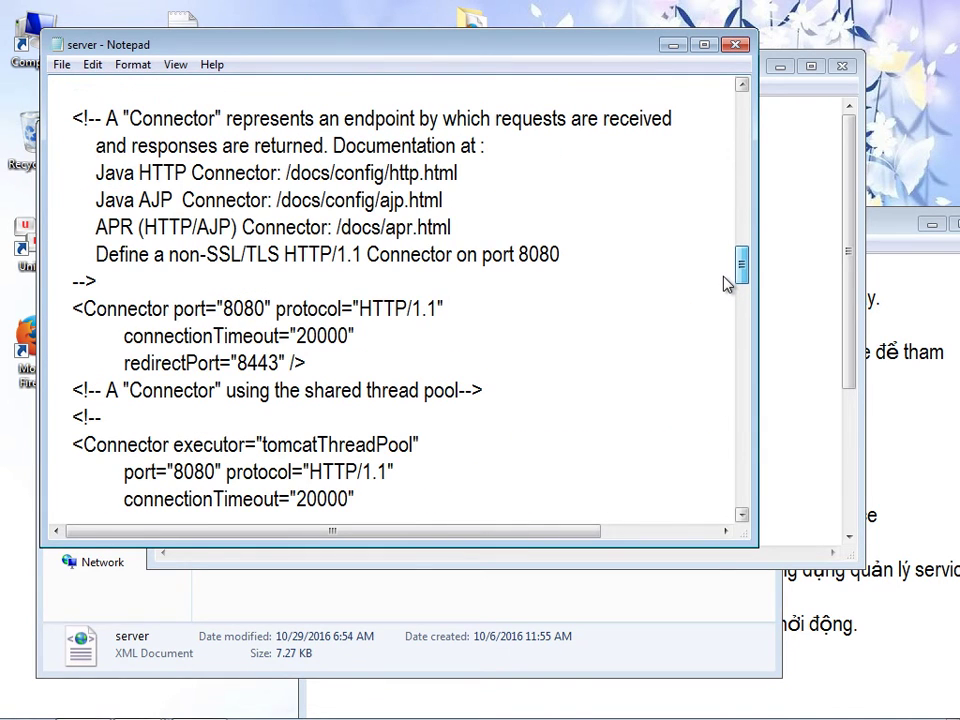
pyautogui.moveTo(727, 285); pyautogui.dragTo(709, 270)
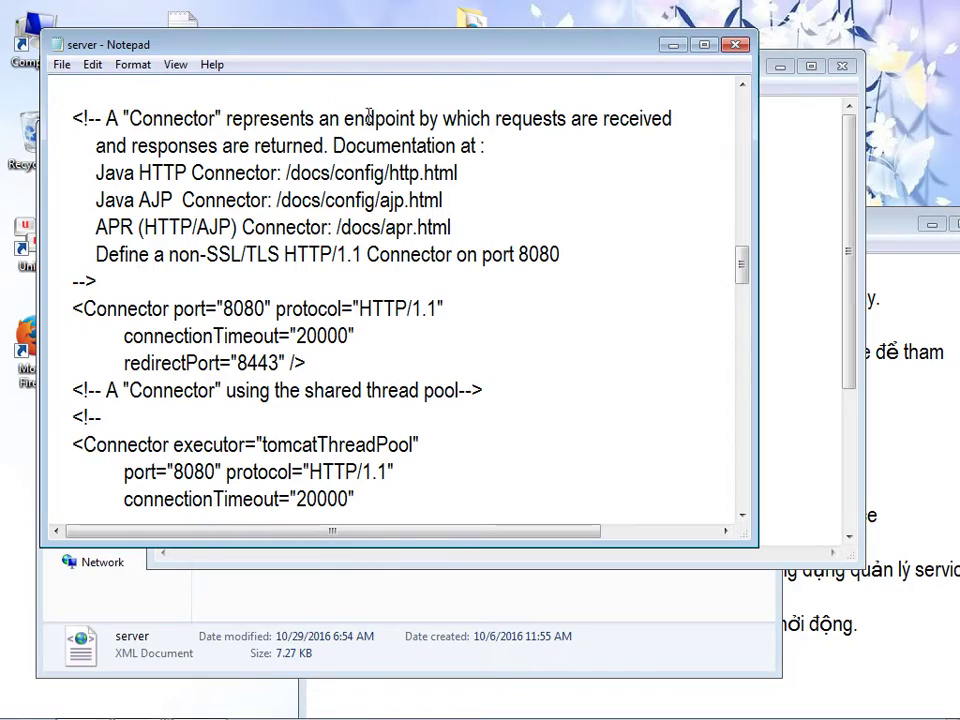
pyautogui.moveTo(362, 56); pyautogui.dragTo(326, 561)
pyautogui.moveTo(322, 57); pyautogui.dragTo(316, 33)
pyautogui.moveTo(843, 320); pyautogui.dragTo(848, 455)
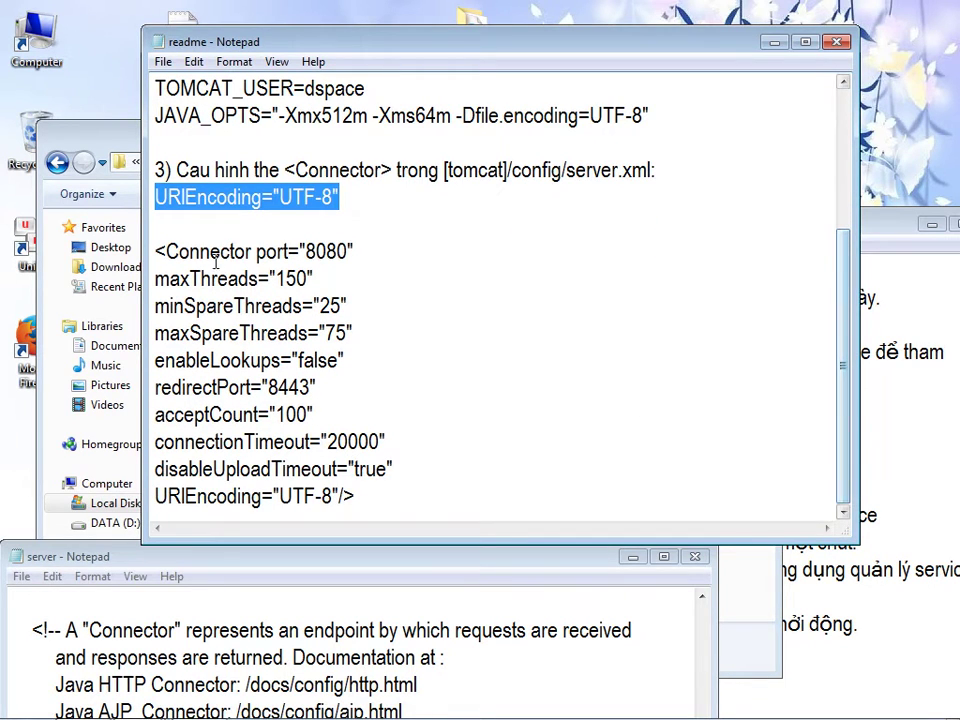
pyautogui.moveTo(157, 279); pyautogui.dragTo(343, 490)
pyautogui.press('super+c')
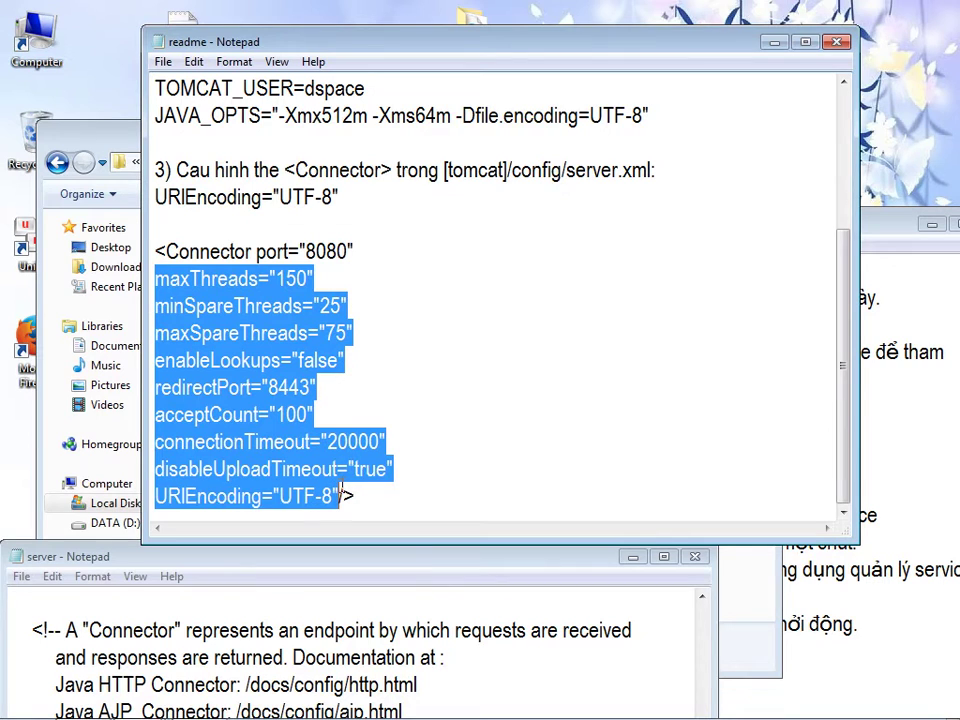
pyautogui.rightClick(325, 466)
pyautogui.click(370, 261)
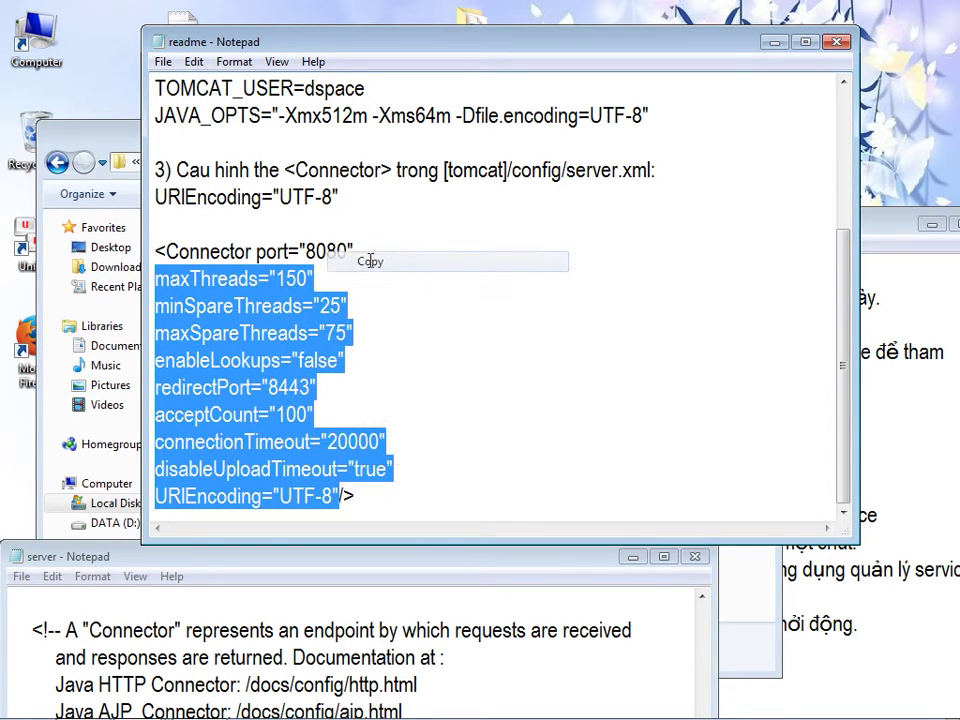
pyautogui.moveTo(107, 561); pyautogui.dragTo(174, 67)
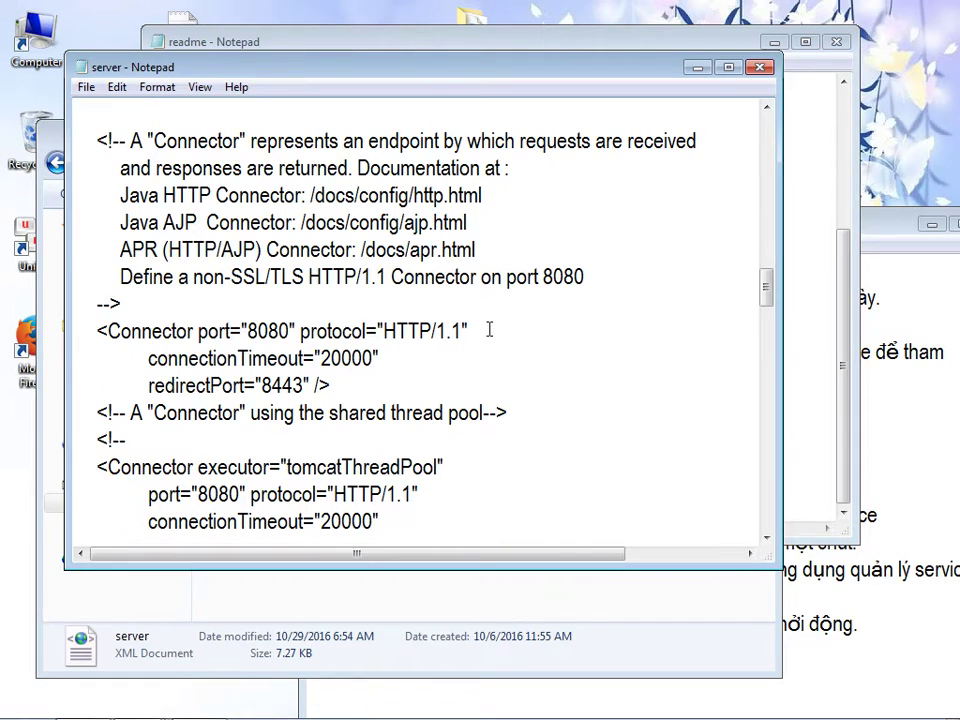
# - Paste the copied attribute block over the 8080 Connector's connectionTimeout and redirectPort lines
pyautogui.moveTo(306, 77); pyautogui.dragTo(318, 98)
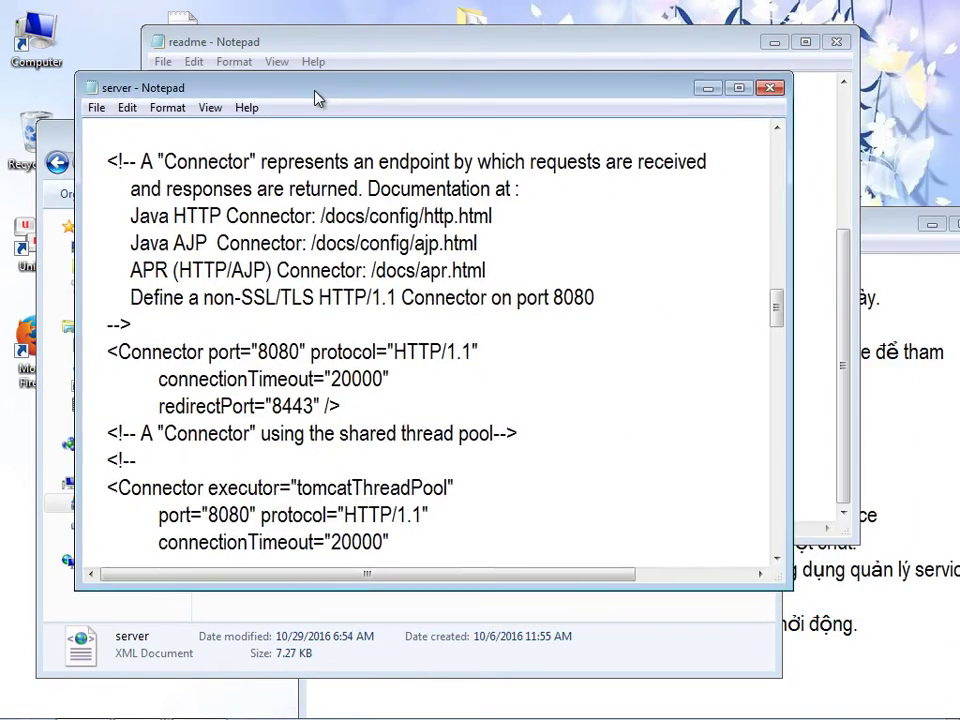
pyautogui.moveTo(159, 378); pyautogui.dragTo(316, 406)
pyautogui.rightClick(304, 403)
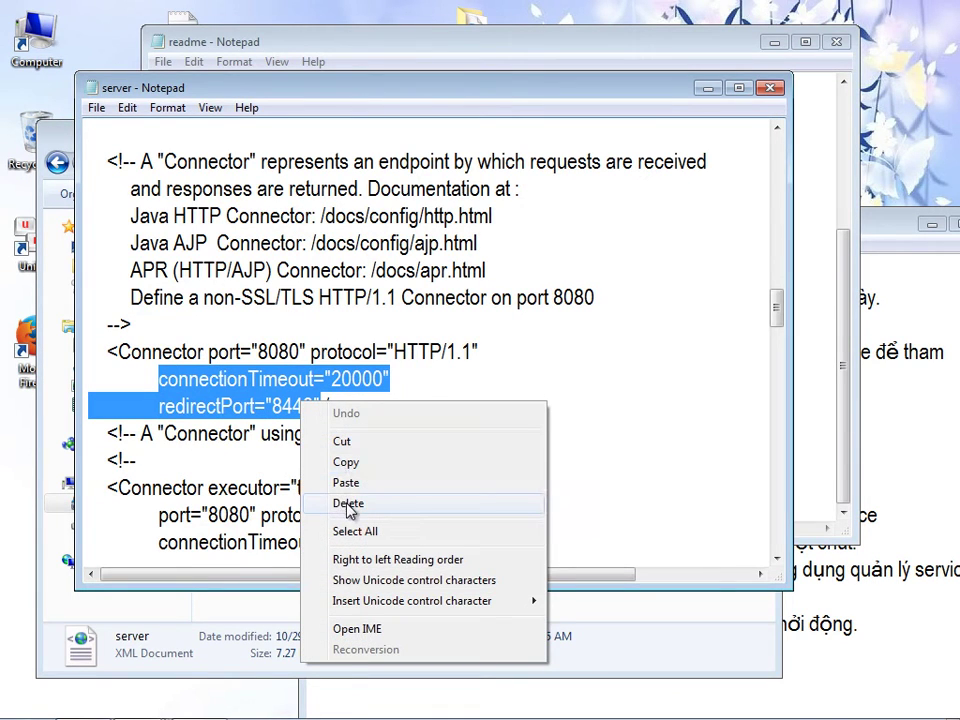
pyautogui.click(346, 483)
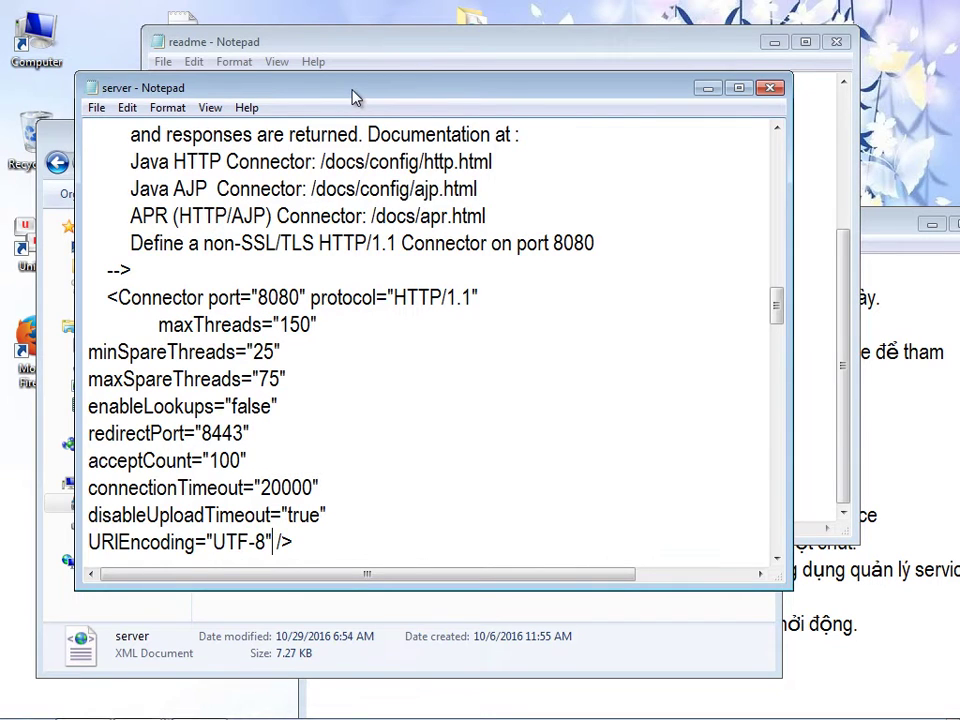
pyautogui.moveTo(352, 89); pyautogui.dragTo(369, 80)
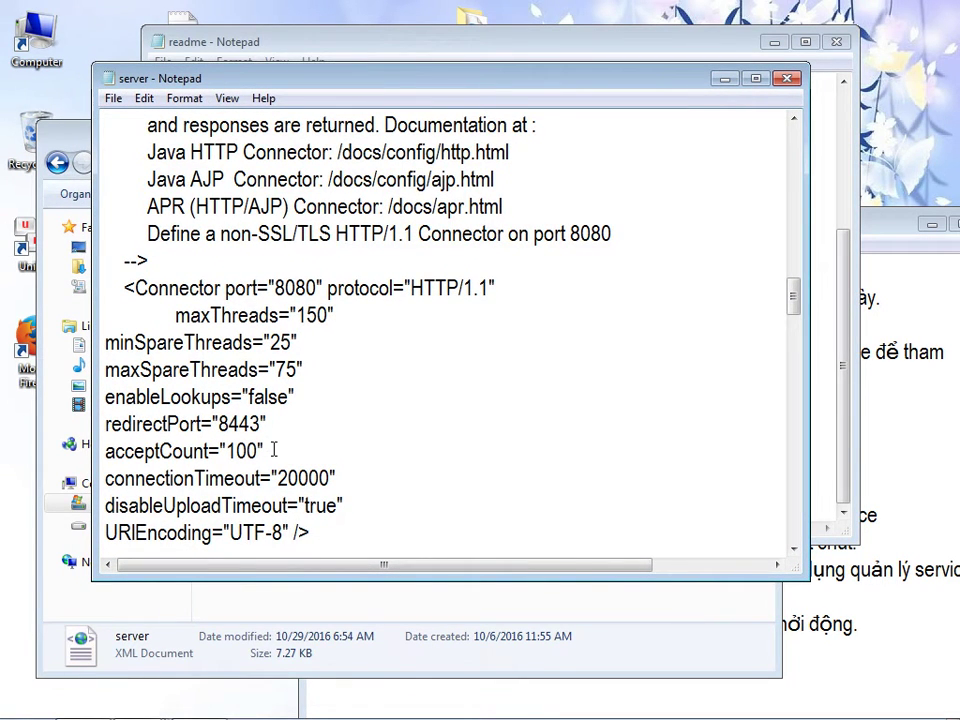
# - Try to save server.xml over the original in the conf folder; access is denied
pyautogui.click(113, 98)
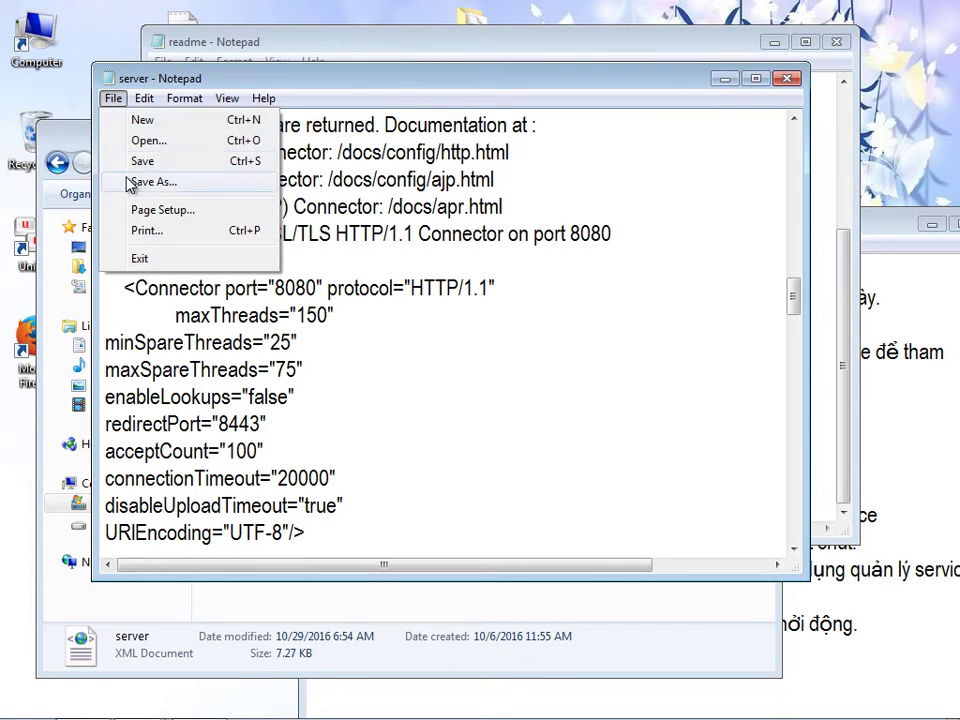
pyautogui.click(135, 159)
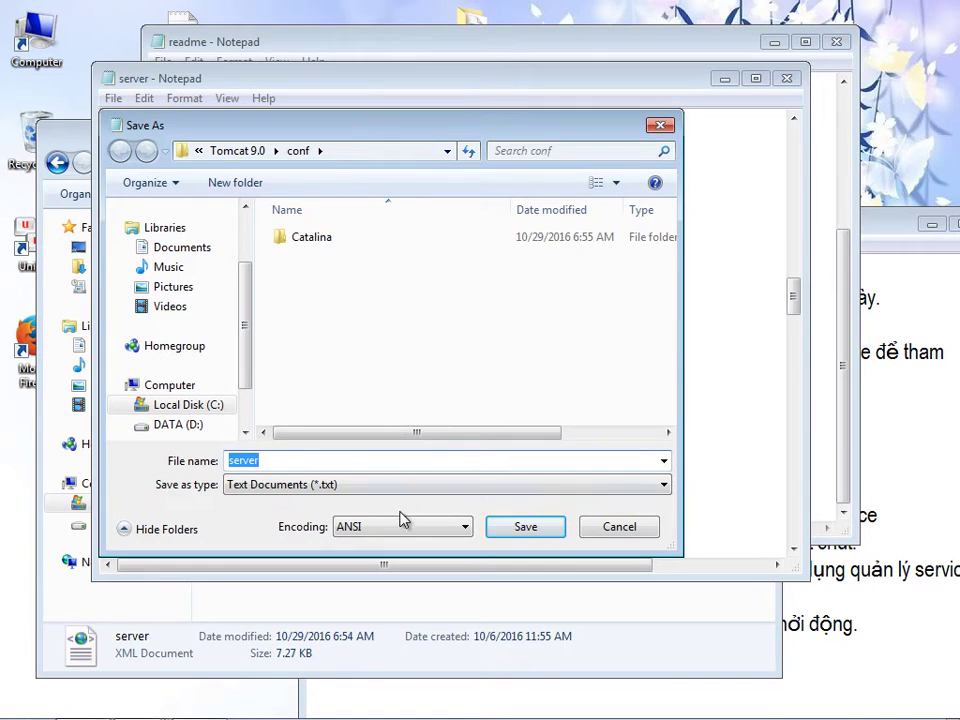
pyautogui.click(504, 532)
pyautogui.click(507, 372)
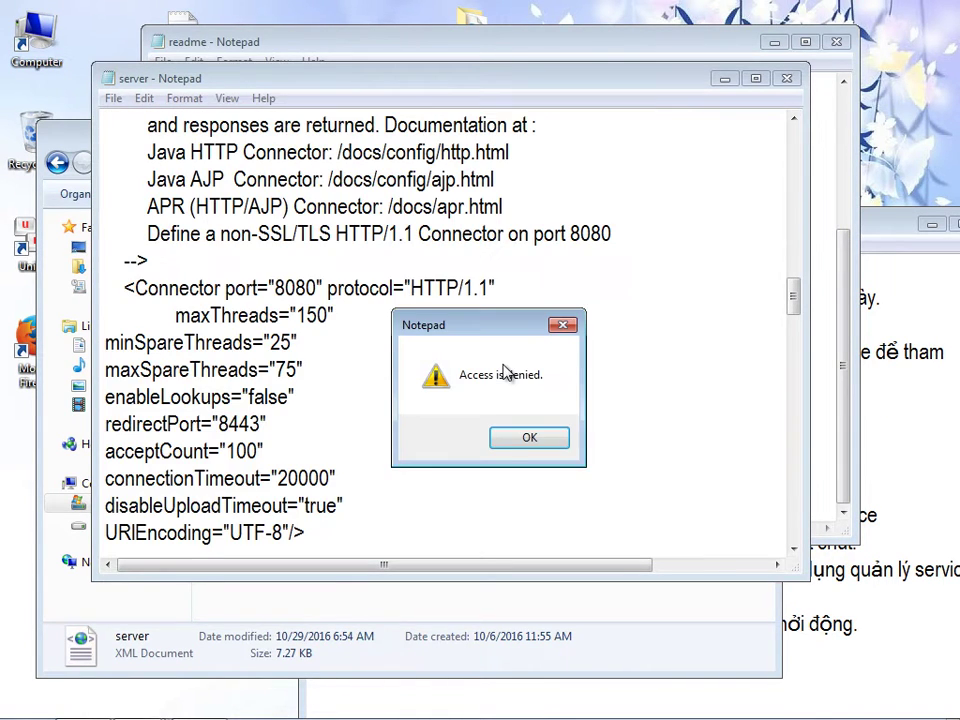
pyautogui.click(505, 439)
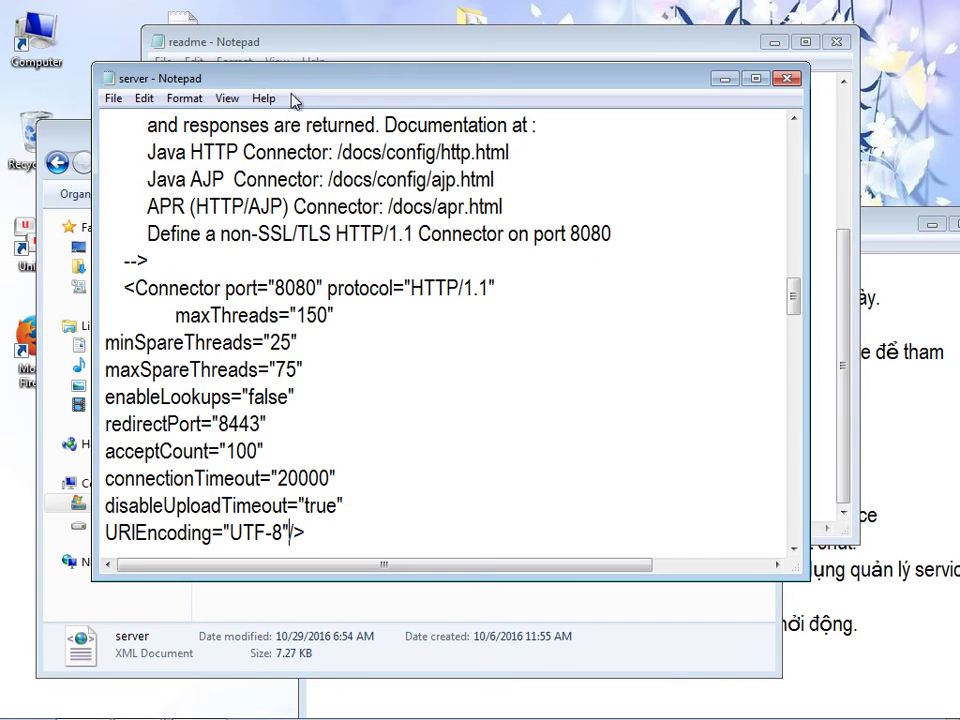
# - Close the server.xml window without saving the changes
pyautogui.moveTo(300, 84); pyautogui.dragTo(389, 104)
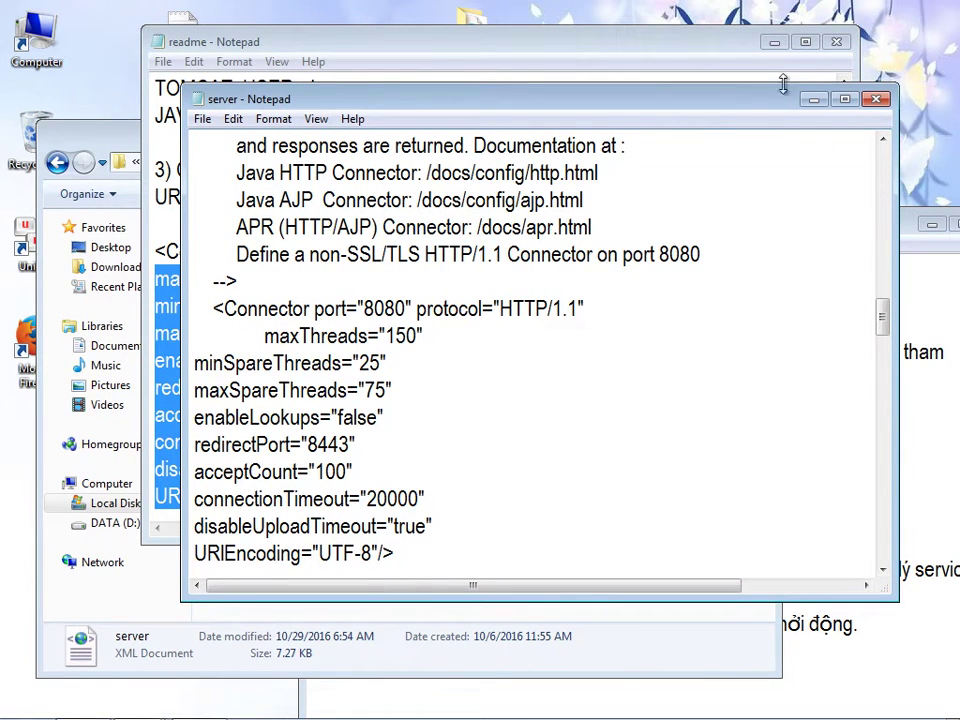
pyautogui.click(870, 101)
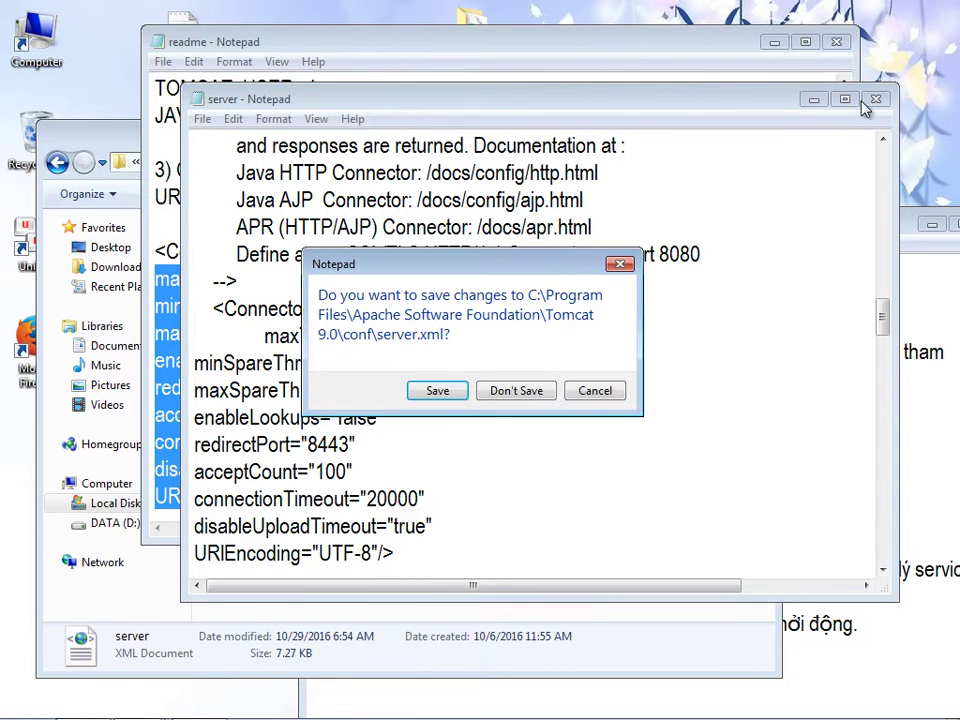
pyautogui.click(506, 394)
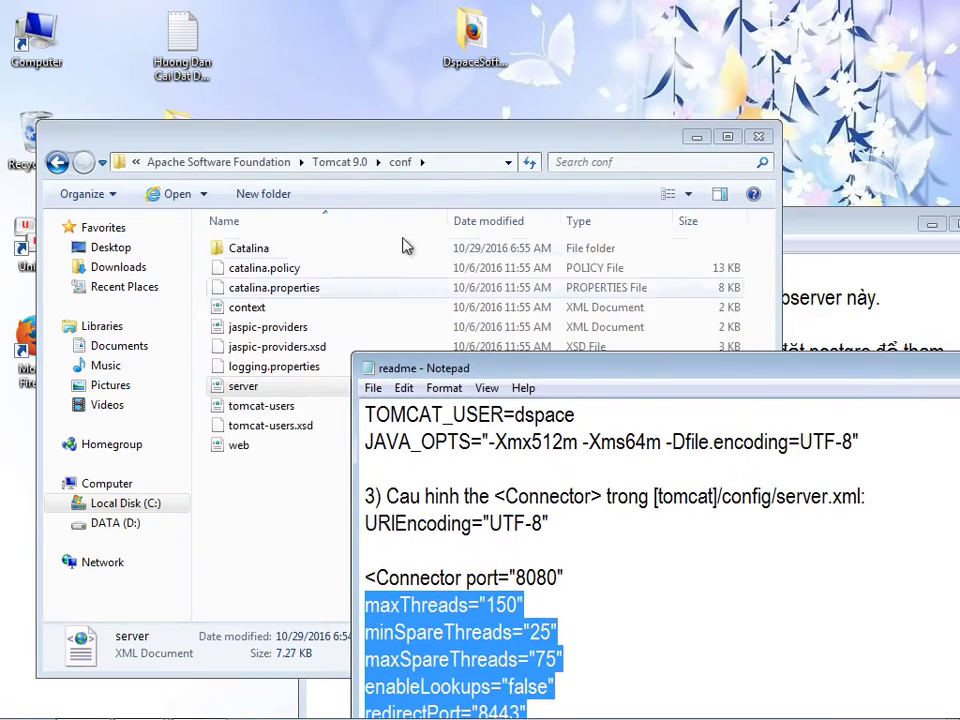
# - Add a guide note that saving on drive C is denied, so copy out, edit, then update back
pyautogui.moveTo(414, 143); pyautogui.dragTo(648, 134)
pyautogui.moveTo(448, 137); pyautogui.dragTo(171, 122)
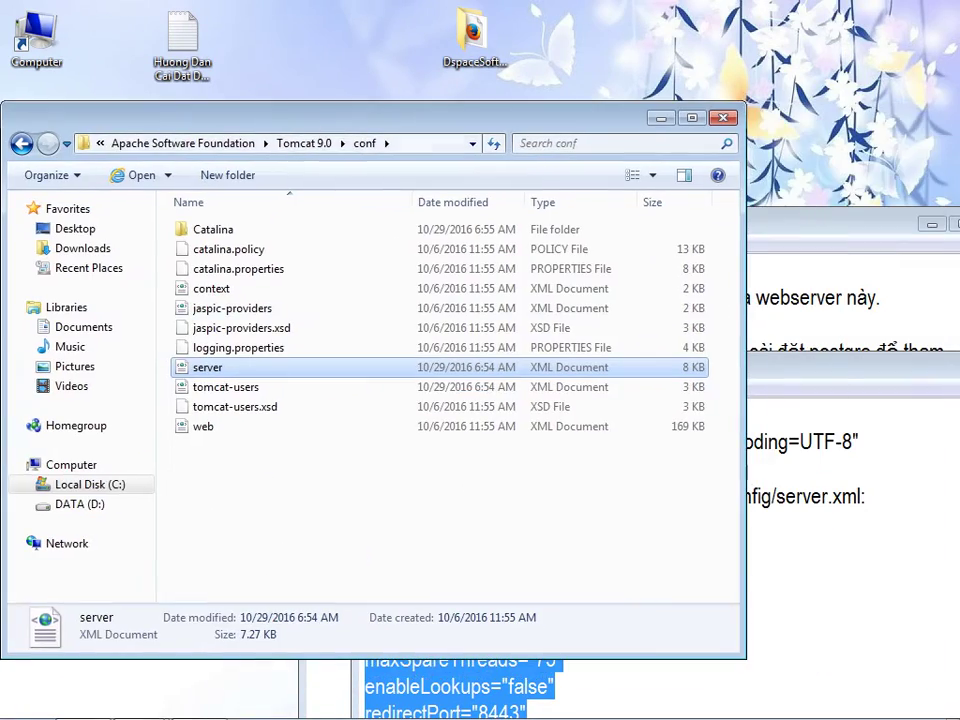
pyautogui.click(820, 232)
pyautogui.moveTo(820, 232); pyautogui.dragTo(757, 160)
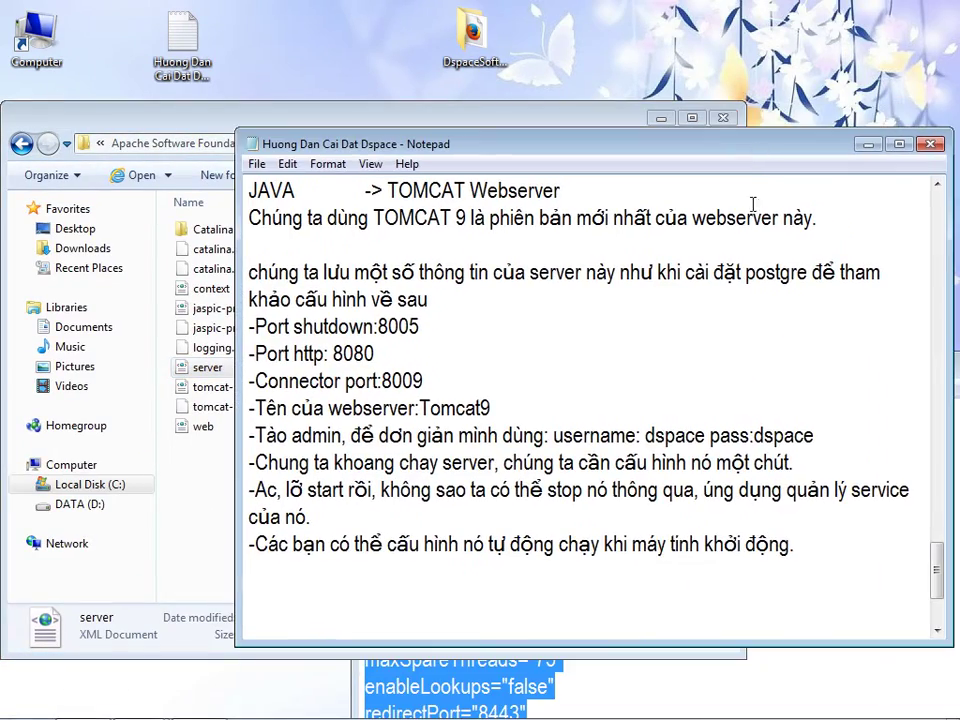
pyautogui.write('Nó không cho mình ')
pyautogui.write('save,')
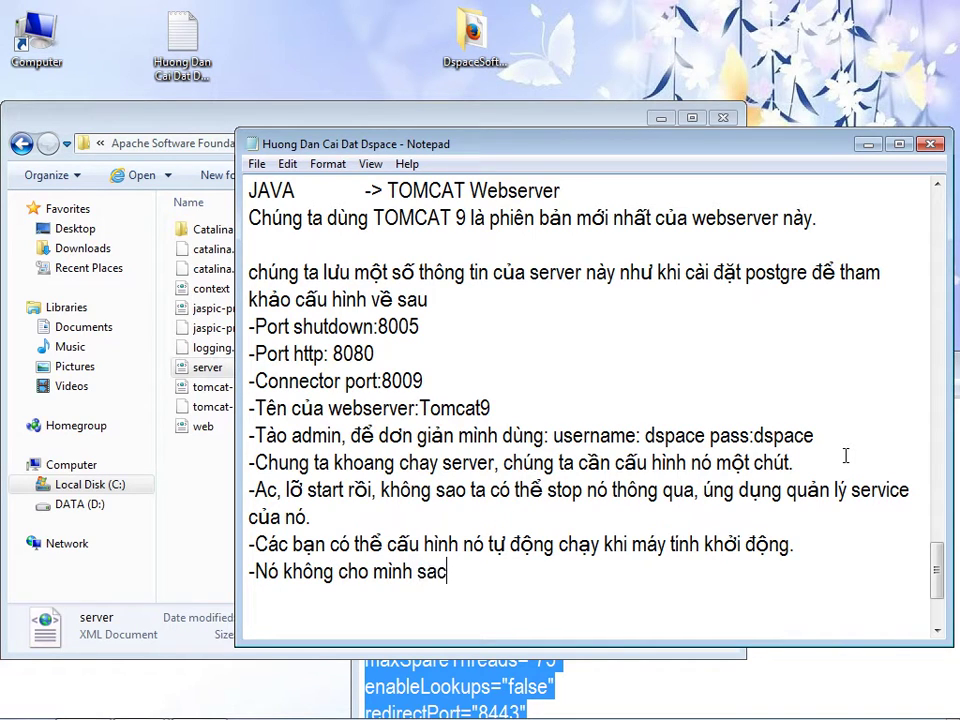
pyautogui.write(' do đan')
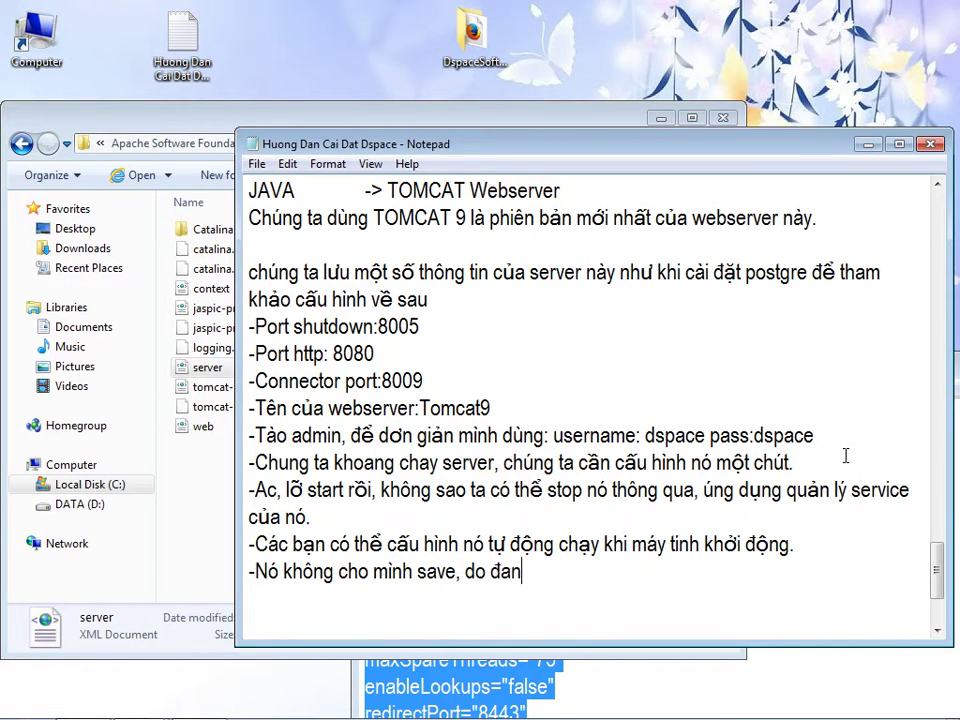
pyautogui.write('g trong ổ C kh')
pyautogui.press('BackSpace')
pyautogui.press('BackSpace')
pyautogui.write('phải')
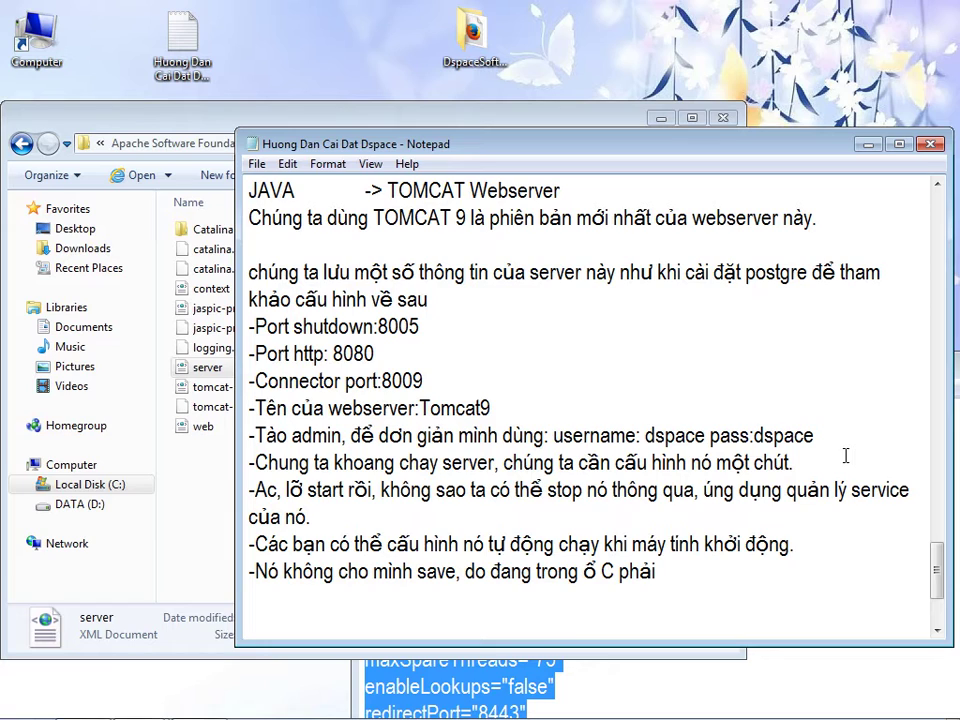
pyautogui.press('BackSpace')
pyautogui.press('BackSpace')
pyautogui.press('BackSpace')
pyautogui.press('BackSpace')
pyautogui.write('nên deny, các')
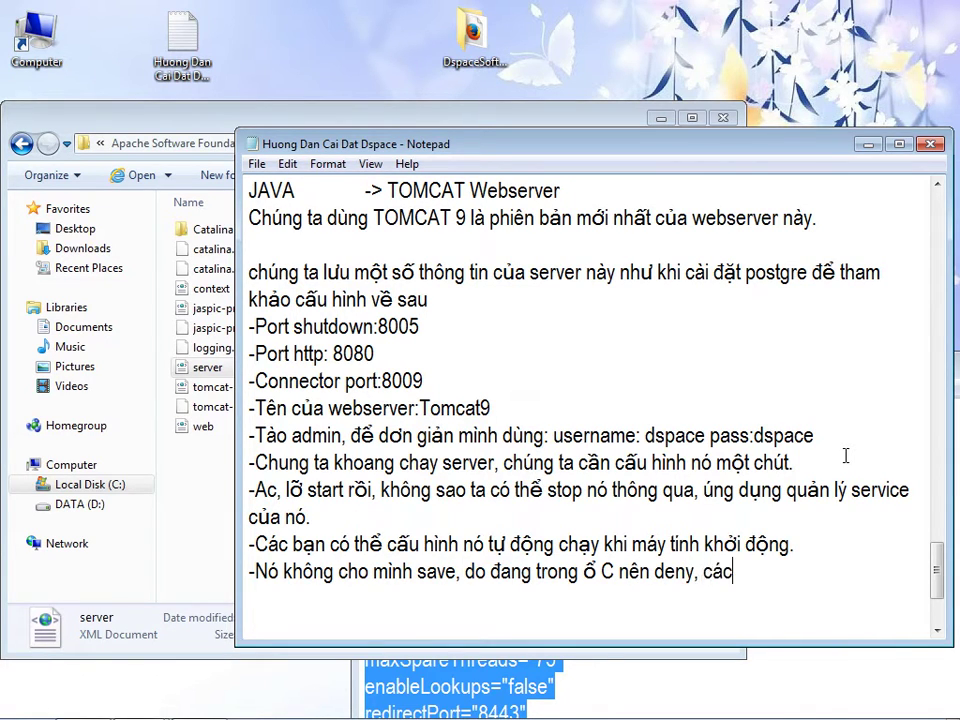
pyautogui.write(' bạn chep nó ra ngoài')
pyautogui.write(' rôif')
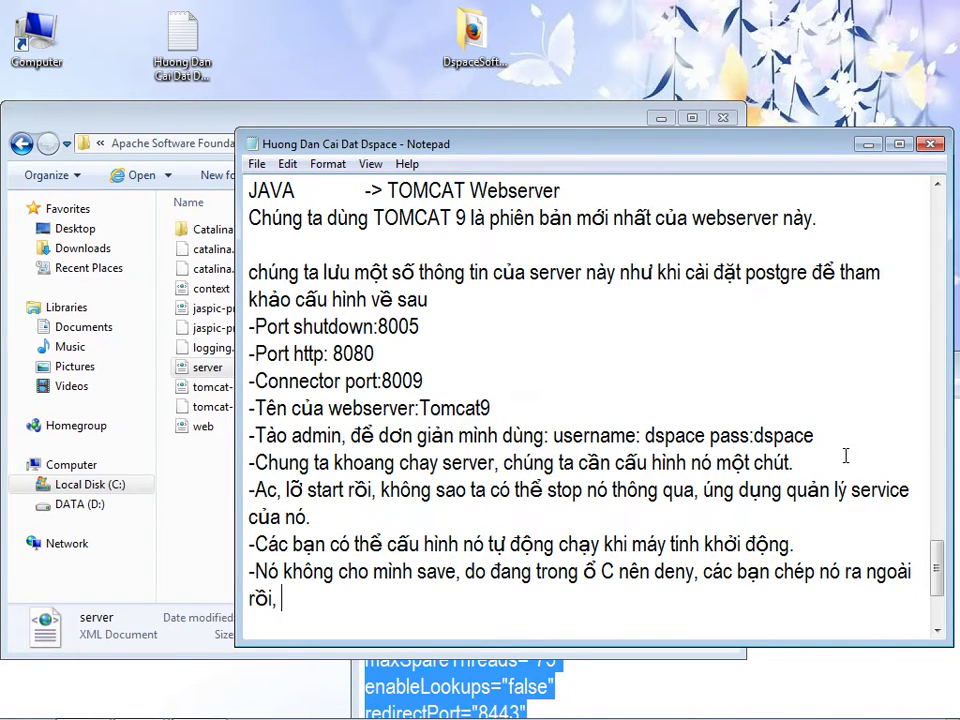
pyautogui.write(' chinhr suwar')
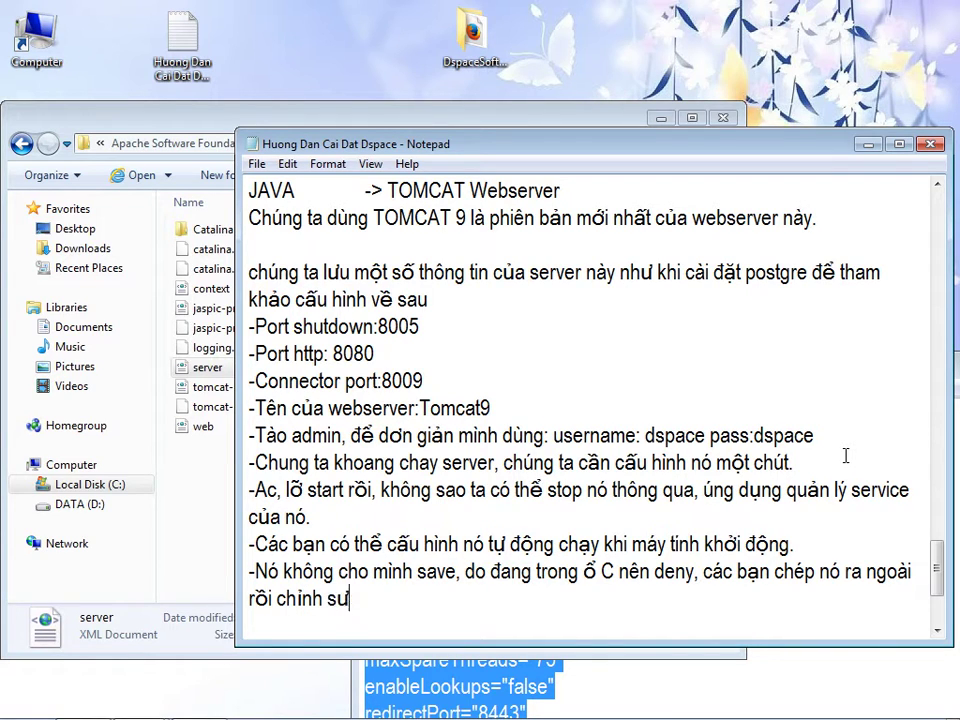
pyautogui.write(', sau ddos upadte')
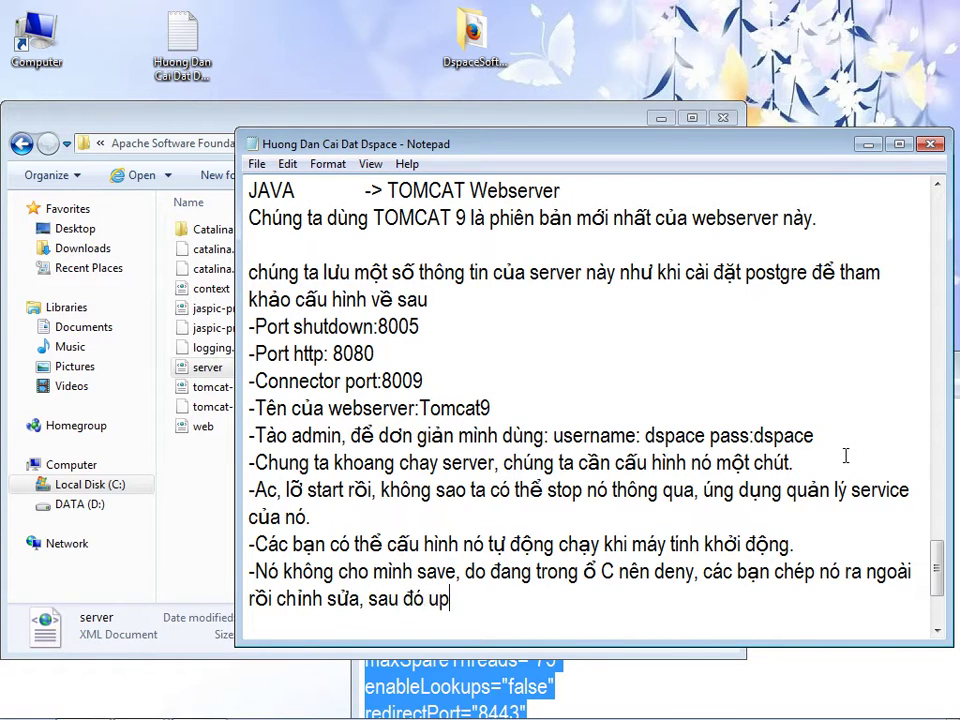
pyautogui.write(' vaof lai')
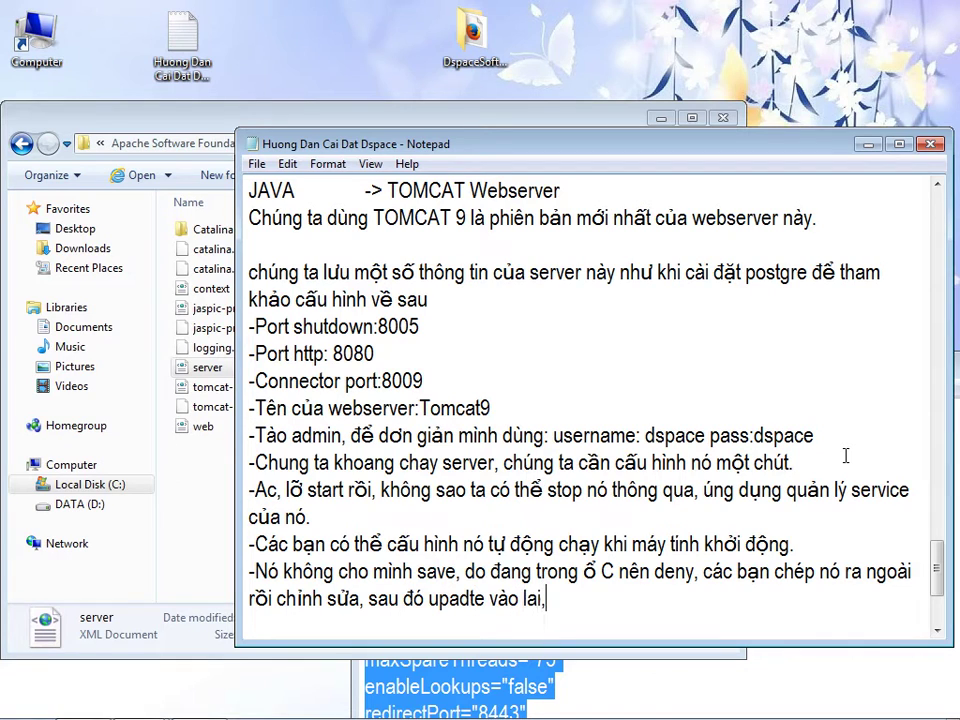
pyautogui.write(',')
# - Copy server.xml from Tomcat's conf folder onto the desktop and bring up the copy's options
pyautogui.click(148, 110)
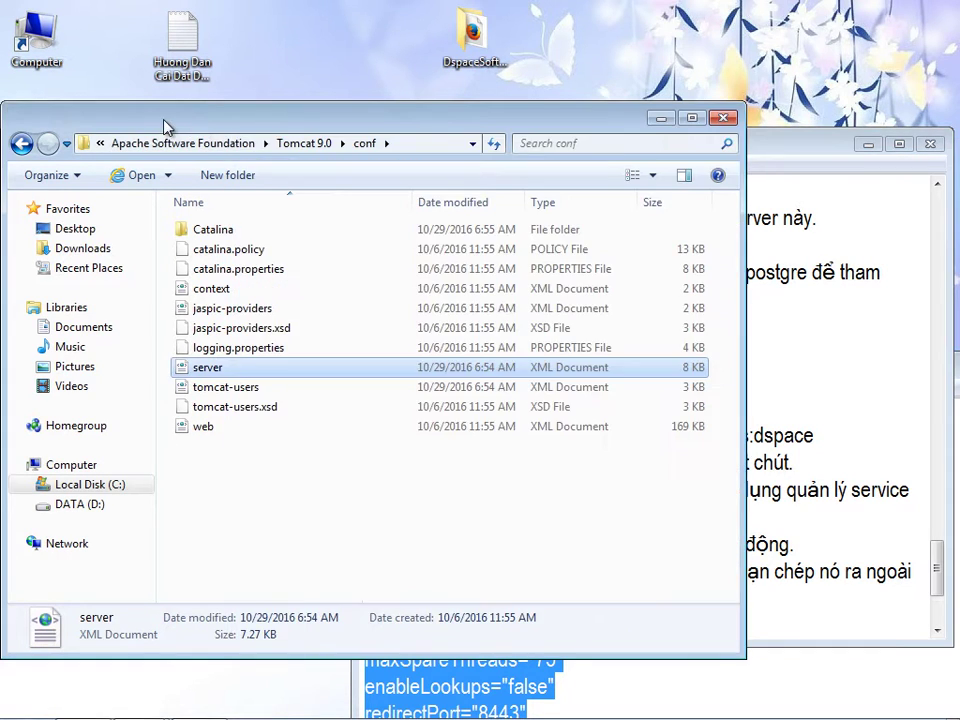
pyautogui.moveTo(148, 110); pyautogui.dragTo(418, 116)
pyautogui.rightClick(470, 383)
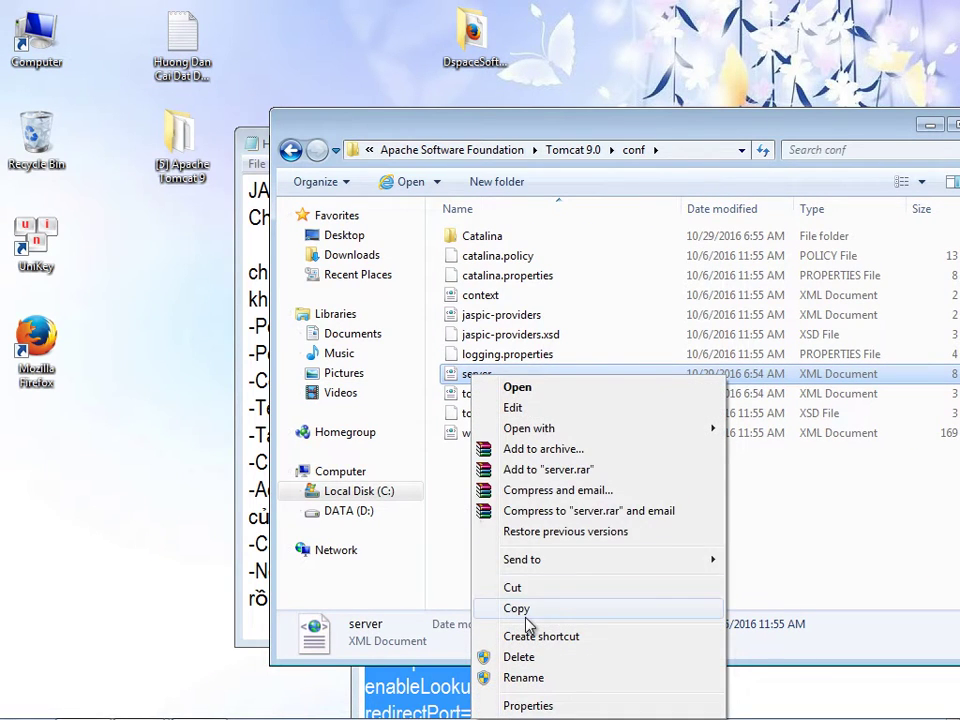
pyautogui.click(497, 610)
pyautogui.rightClick(80, 495)
pyautogui.click(127, 293)
pyautogui.click(103, 446)
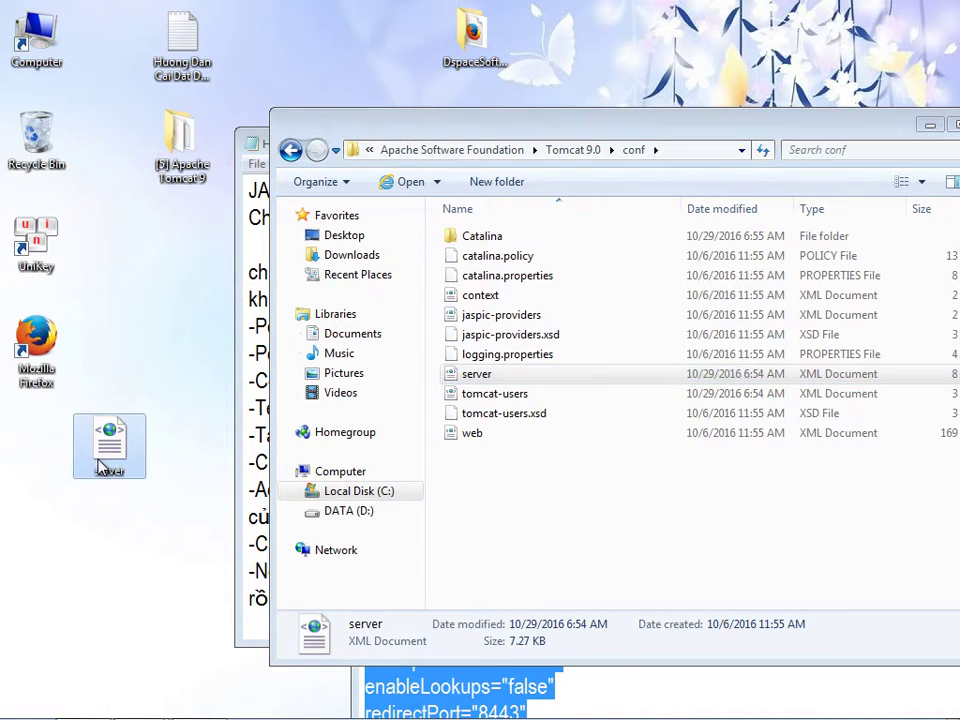
pyautogui.rightClick(108, 460)
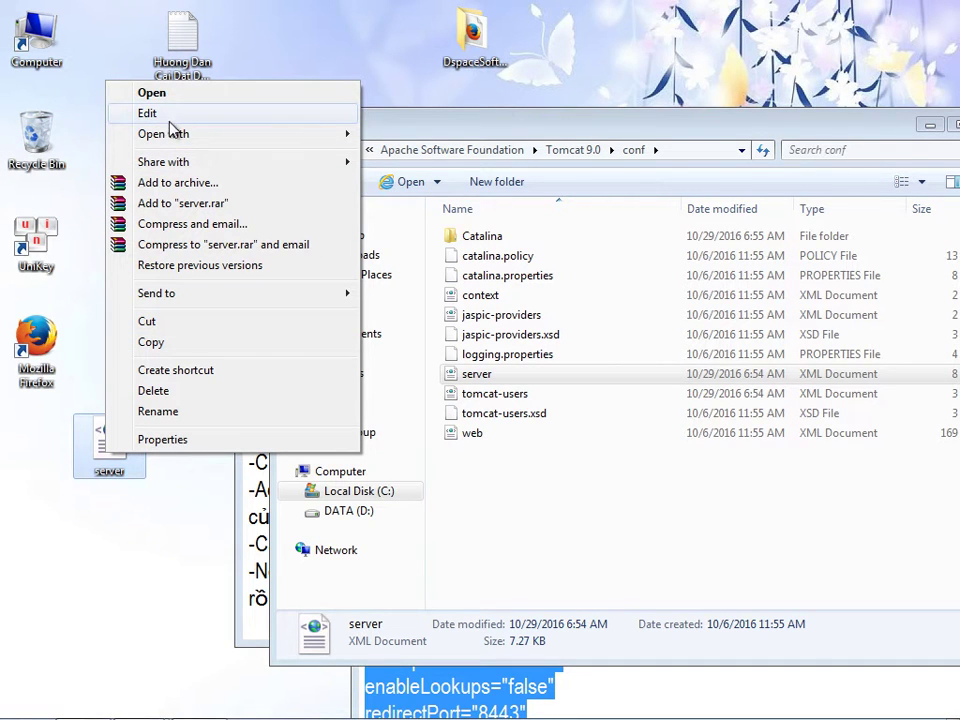
# - Open the desktop copy of server.xml in Notepad
pyautogui.moveTo(178, 136)
pyautogui.click(394, 155)
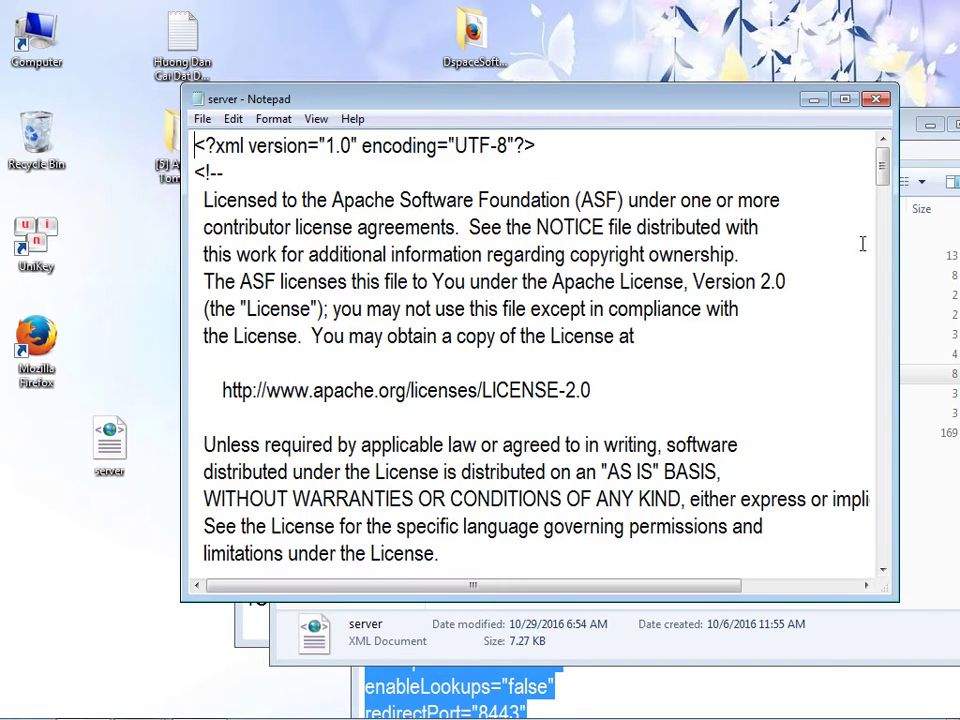
pyautogui.moveTo(881, 166); pyautogui.dragTo(881, 230)
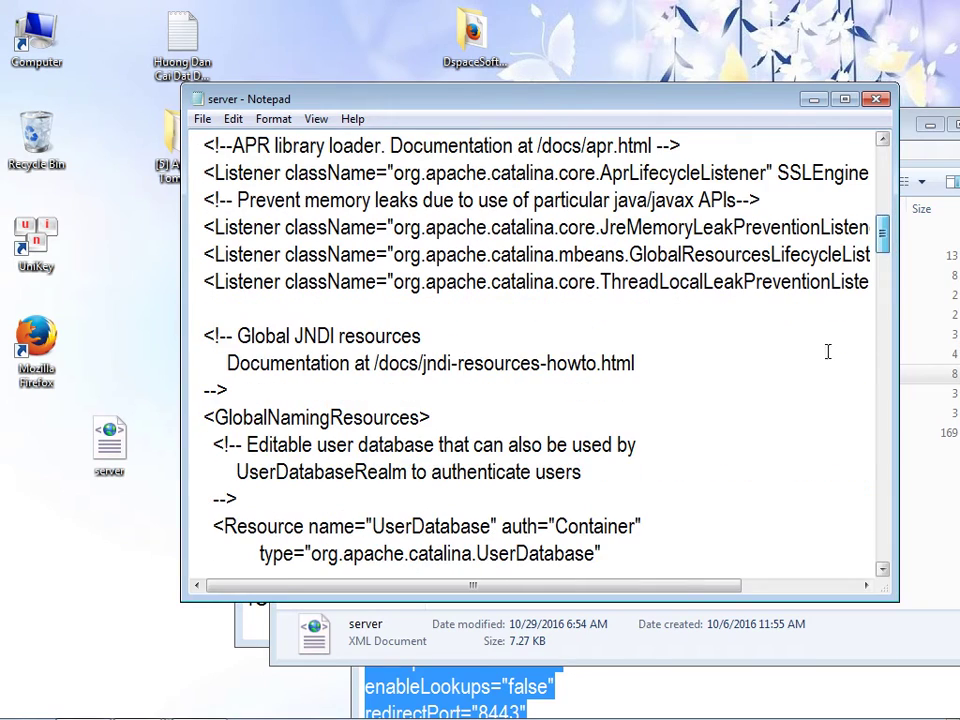
# - Copy the Connector attributes maxThreads through URIEncoding from the readme notes
pyautogui.click(610, 690)
pyautogui.moveTo(579, 377); pyautogui.dragTo(521, 156)
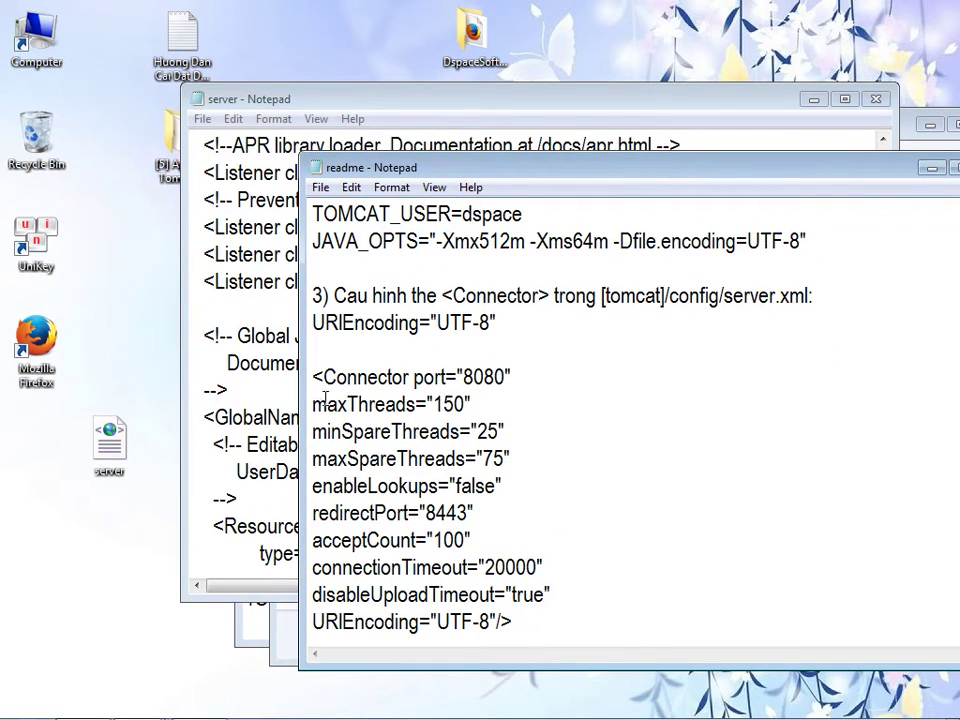
pyautogui.moveTo(315, 404); pyautogui.dragTo(497, 622)
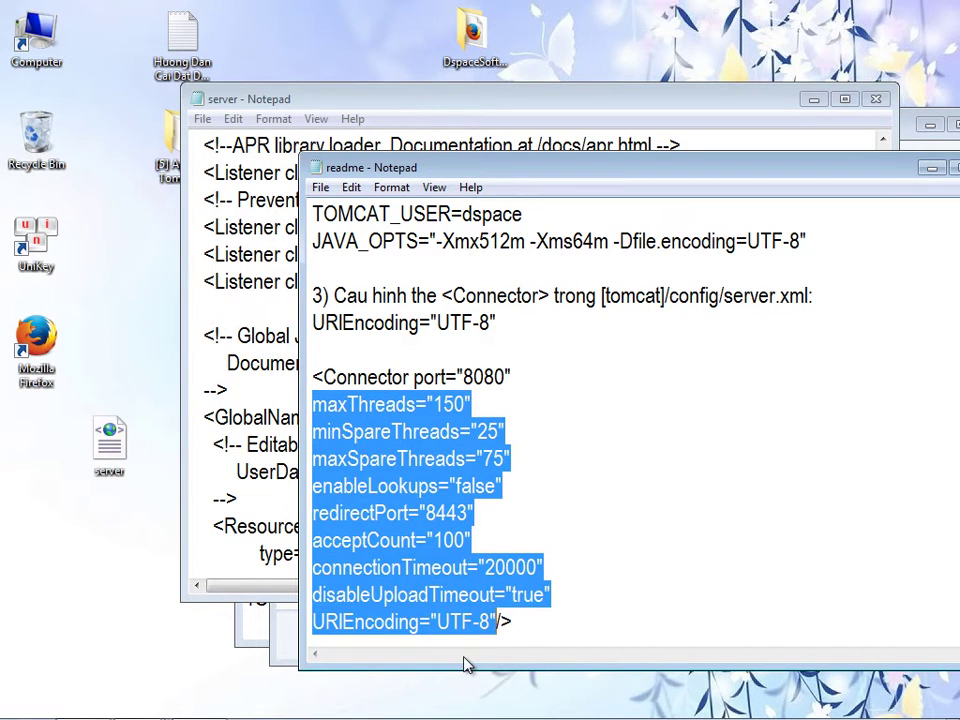
pyautogui.rightClick(330, 247)
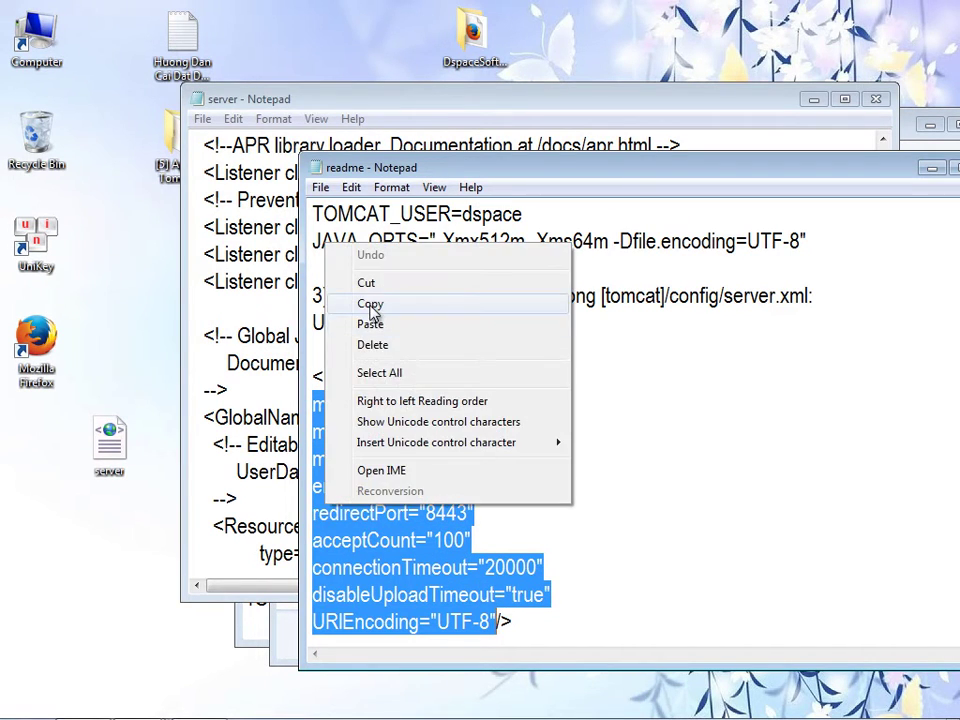
pyautogui.click(370, 304)
# - Paste the nine attributes over the connectionTimeout and redirectPort lines in server.xml
pyautogui.click(195, 503)
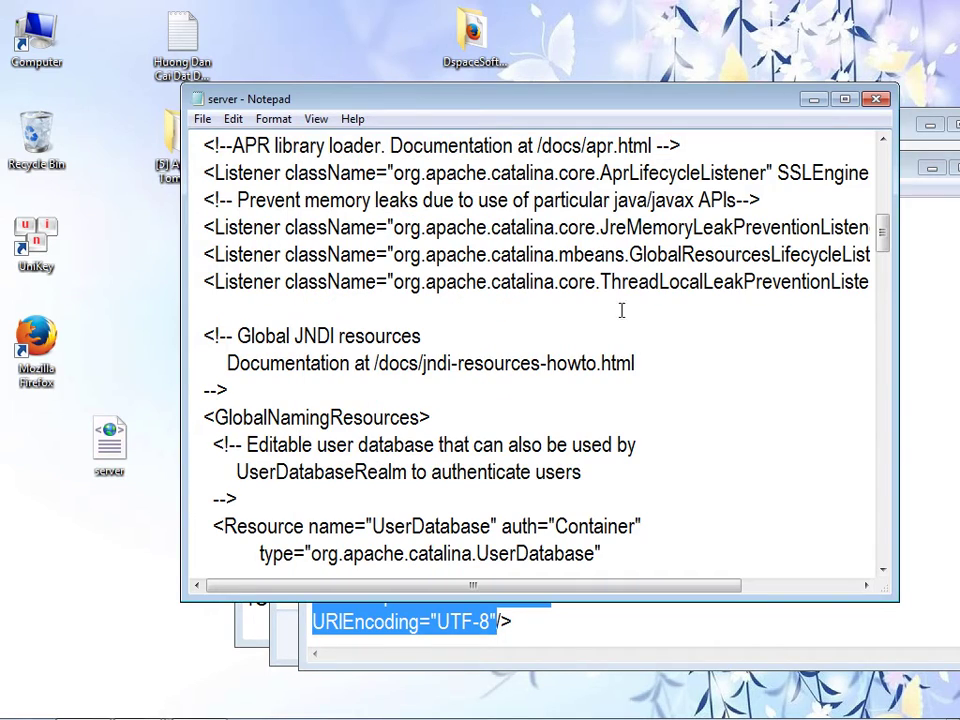
pyautogui.moveTo(879, 244); pyautogui.dragTo(884, 340)
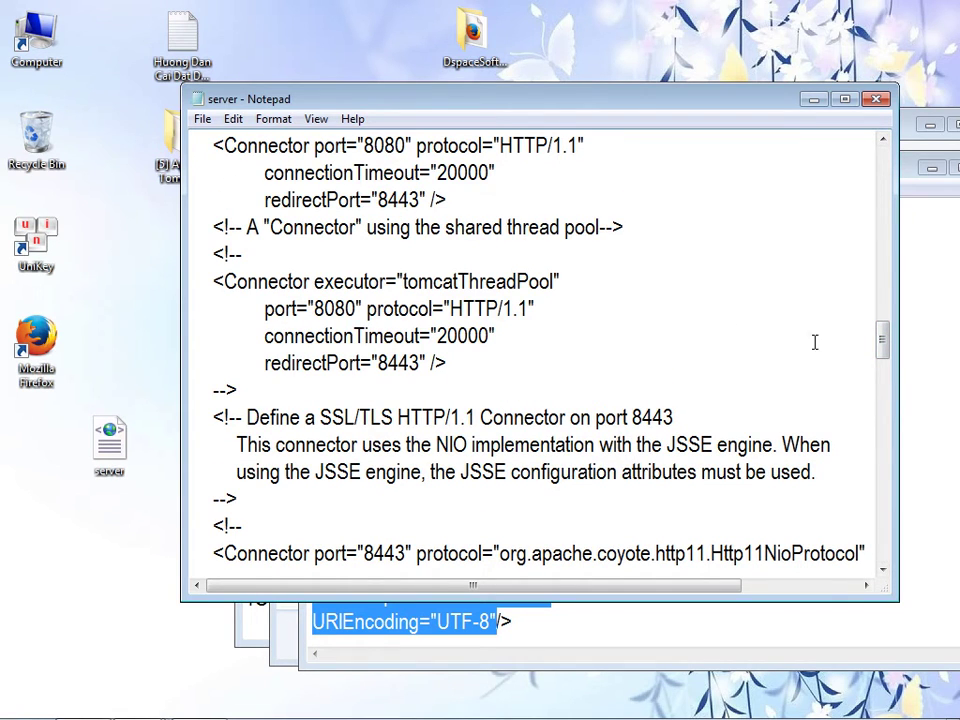
pyautogui.moveTo(881, 336); pyautogui.dragTo(885, 329)
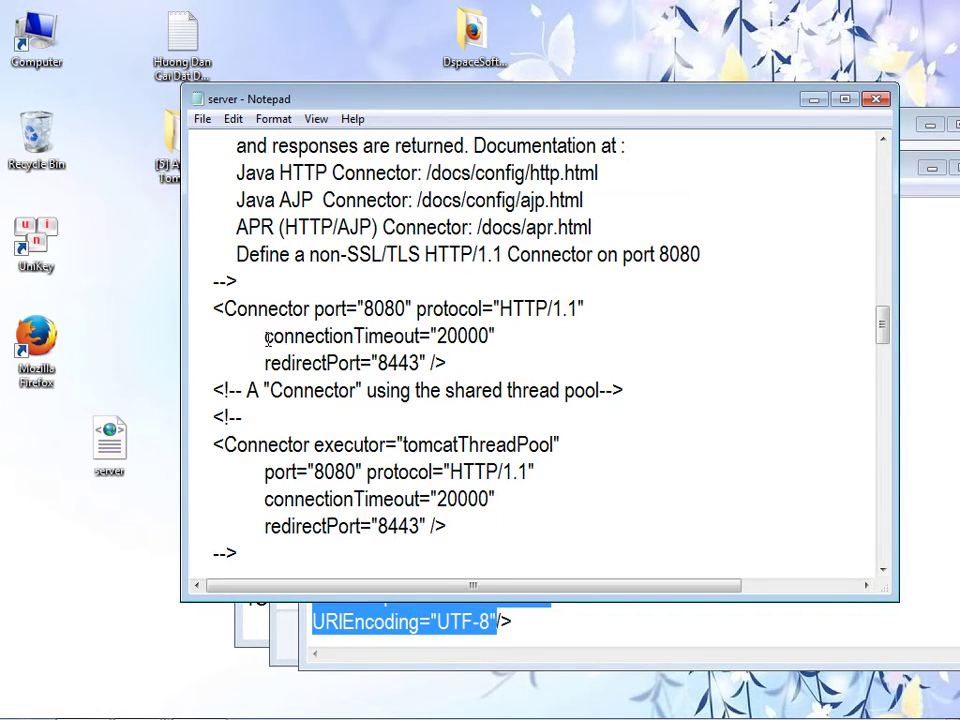
pyautogui.moveTo(265, 336); pyautogui.dragTo(422, 362)
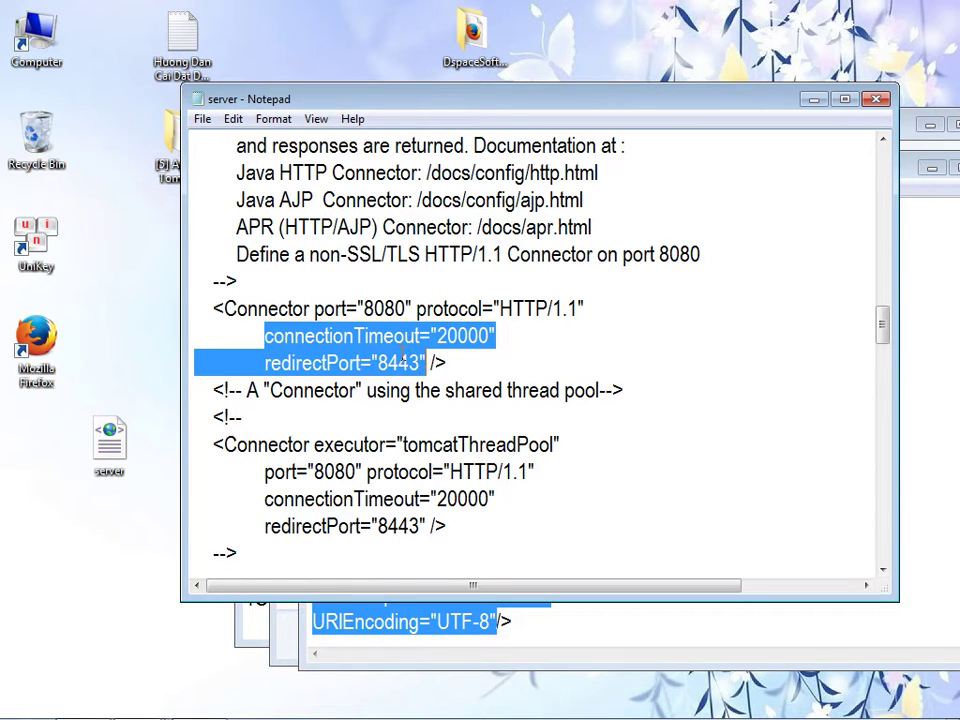
pyautogui.rightClick(405, 361)
pyautogui.click(448, 434)
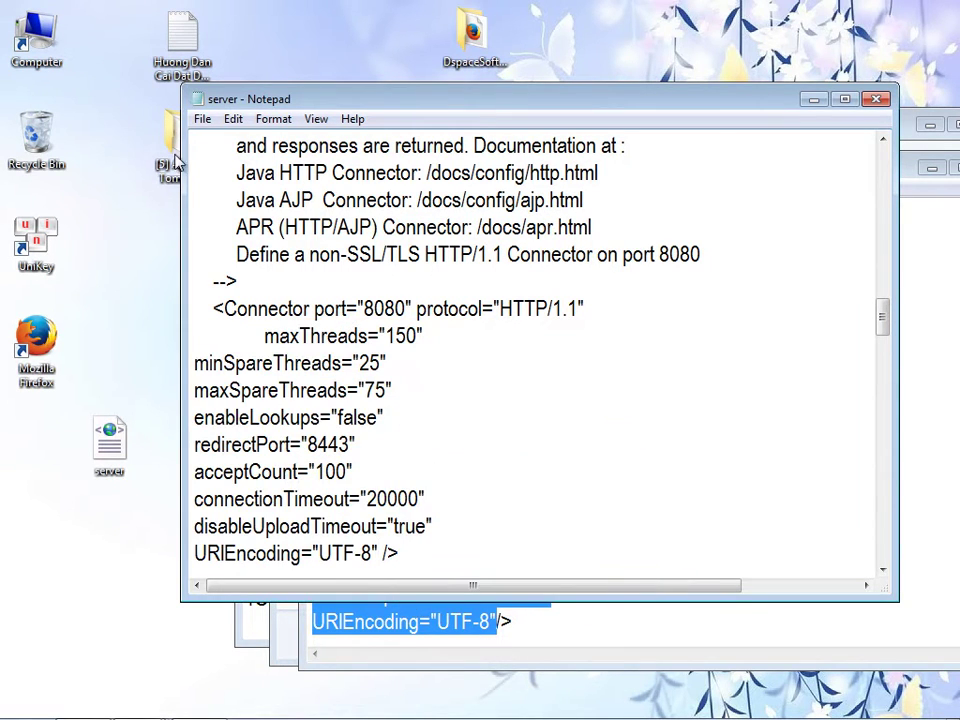
# - Save the edited desktop server.xml and close it
pyautogui.click(202, 119)
pyautogui.click(222, 181)
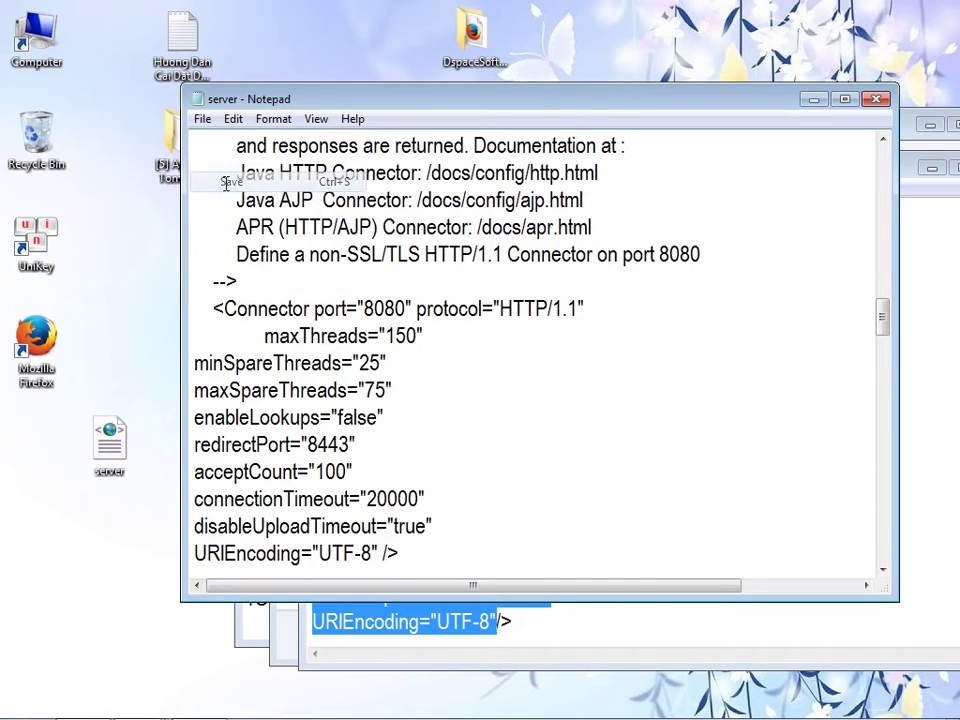
pyautogui.click(875, 99)
pyautogui.moveTo(724, 178); pyautogui.dragTo(908, 437)
pyautogui.moveTo(495, 112); pyautogui.dragTo(398, 26)
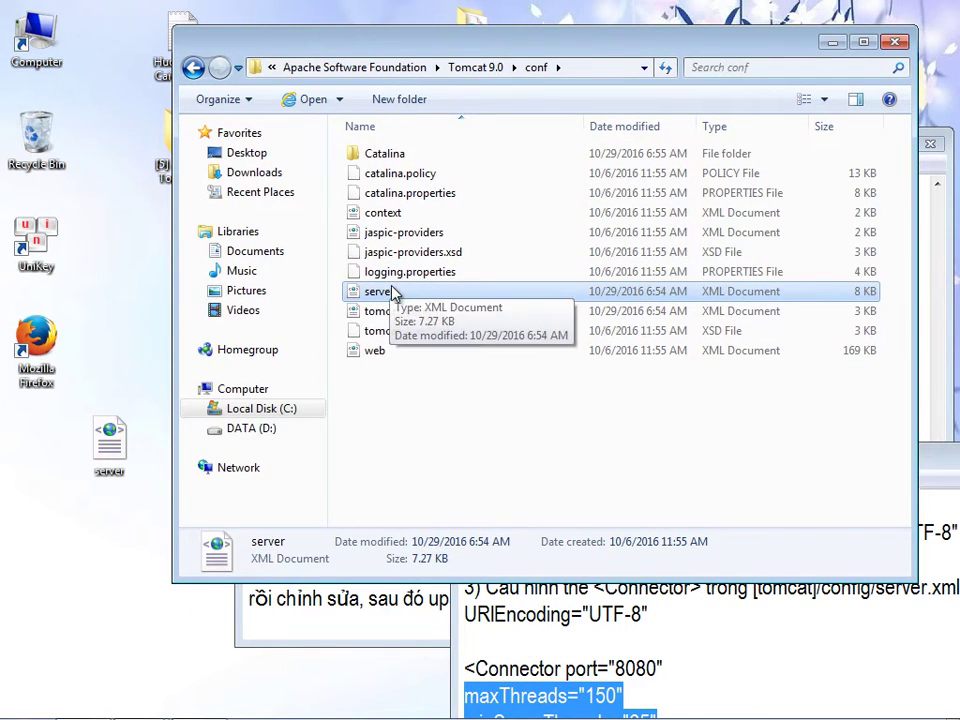
# - Rename the original conf server file by appending .backup, granting administrator permission
pyautogui.click(389, 292)
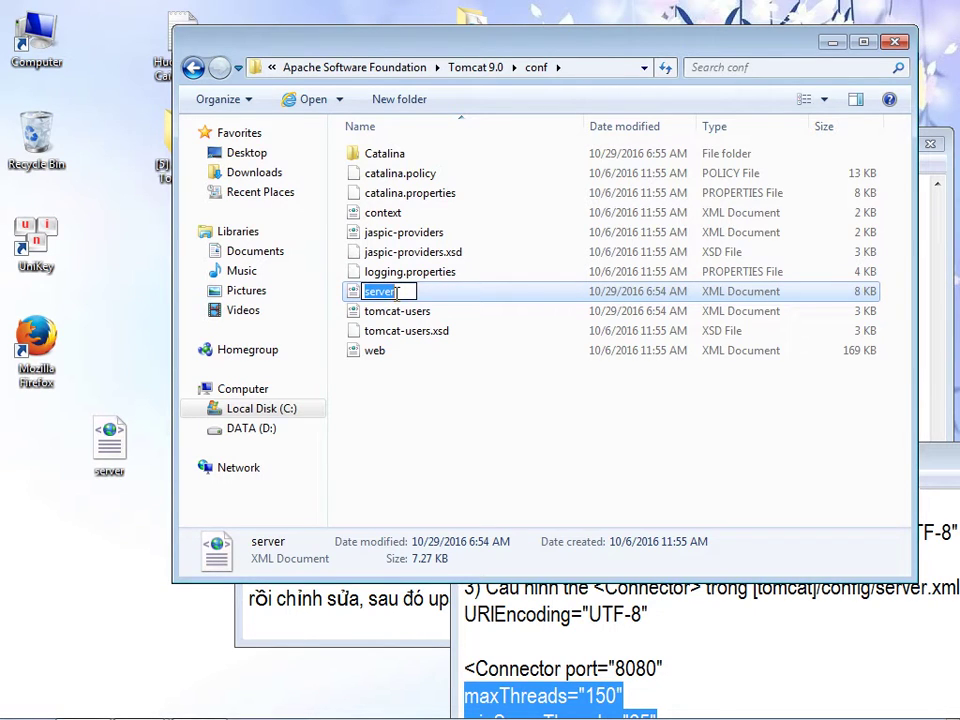
pyautogui.click(397, 292)
pyautogui.write('.backup')
pyautogui.click(437, 400)
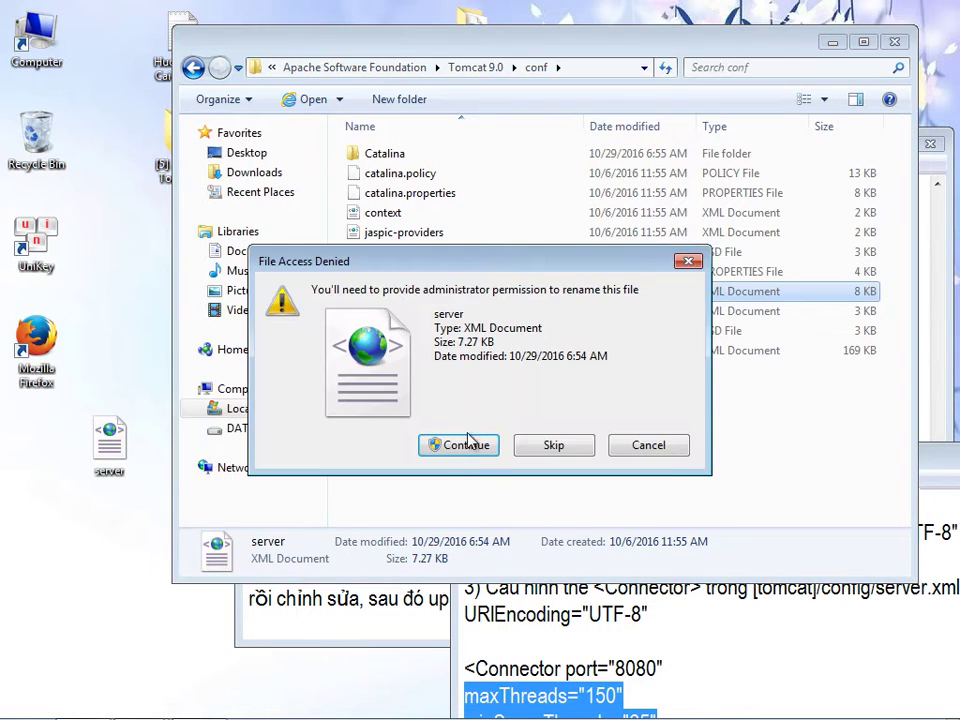
pyautogui.click(398, 443)
# - Move the edited desktop server file into the conf folder, approve permission, and close Explorer
pyautogui.moveTo(117, 460); pyautogui.dragTo(380, 415)
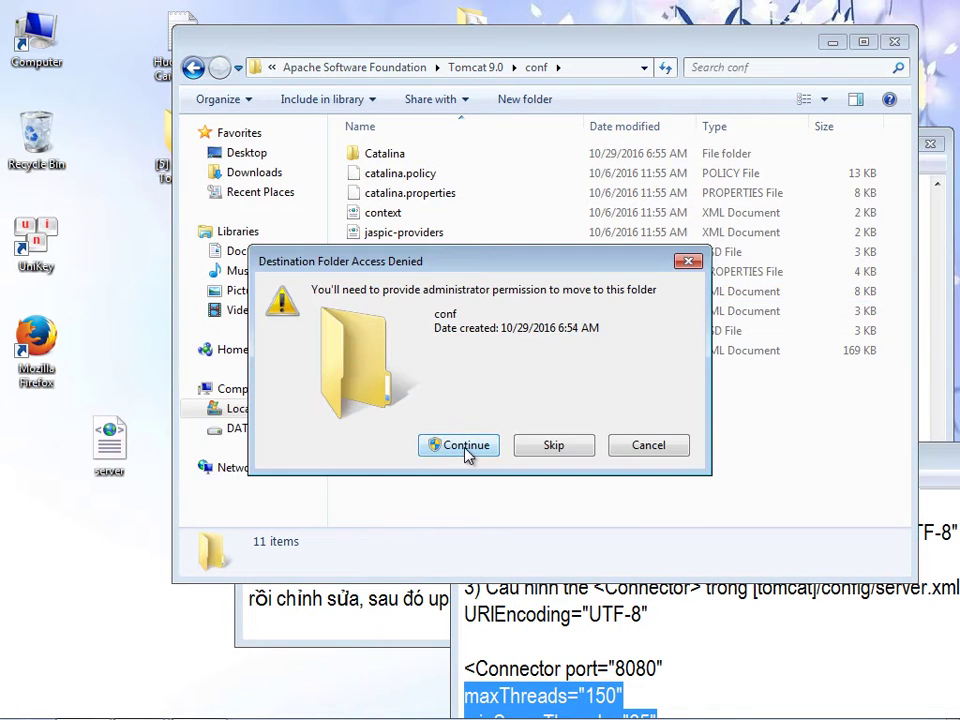
pyautogui.click(458, 445)
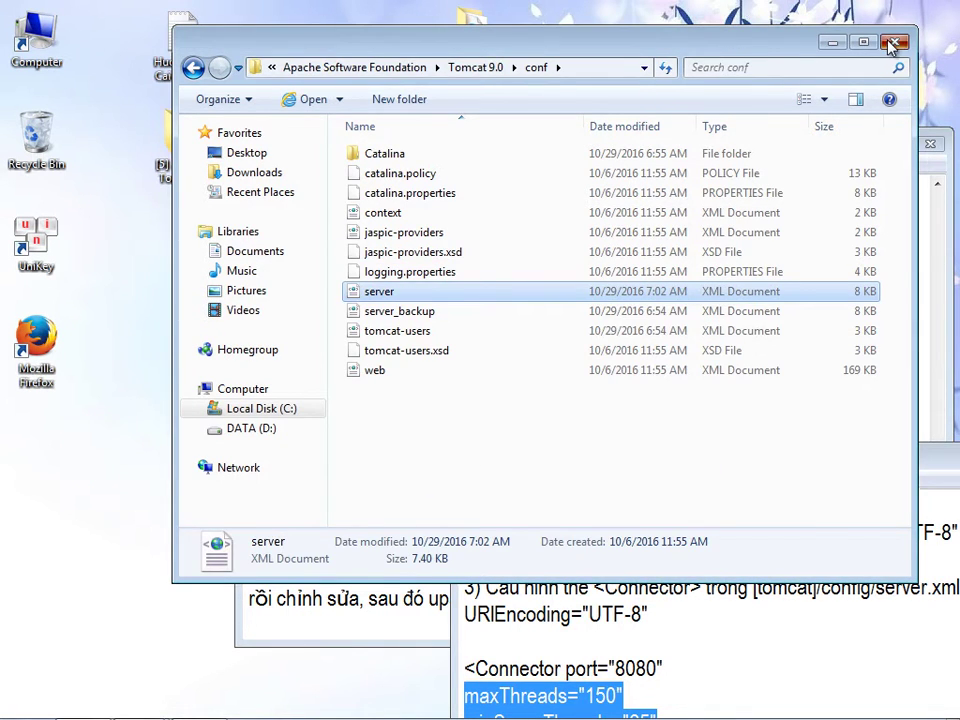
pyautogui.click(895, 41)
pyautogui.moveTo(627, 467); pyautogui.dragTo(295, 94)
# - Close the readme and add the line "-Test lại tomcat hoạt động ok không." to the notes
pyautogui.moveTo(822, 410); pyautogui.dragTo(822, 270)
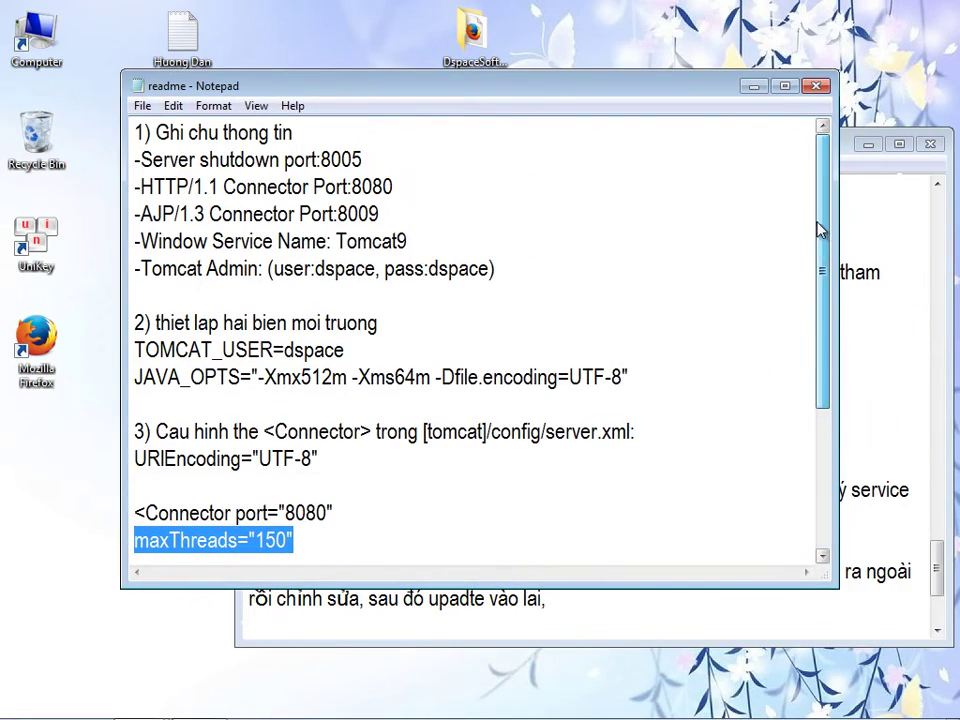
pyautogui.click(815, 87)
pyautogui.moveTo(782, 158); pyautogui.dragTo(742, 99)
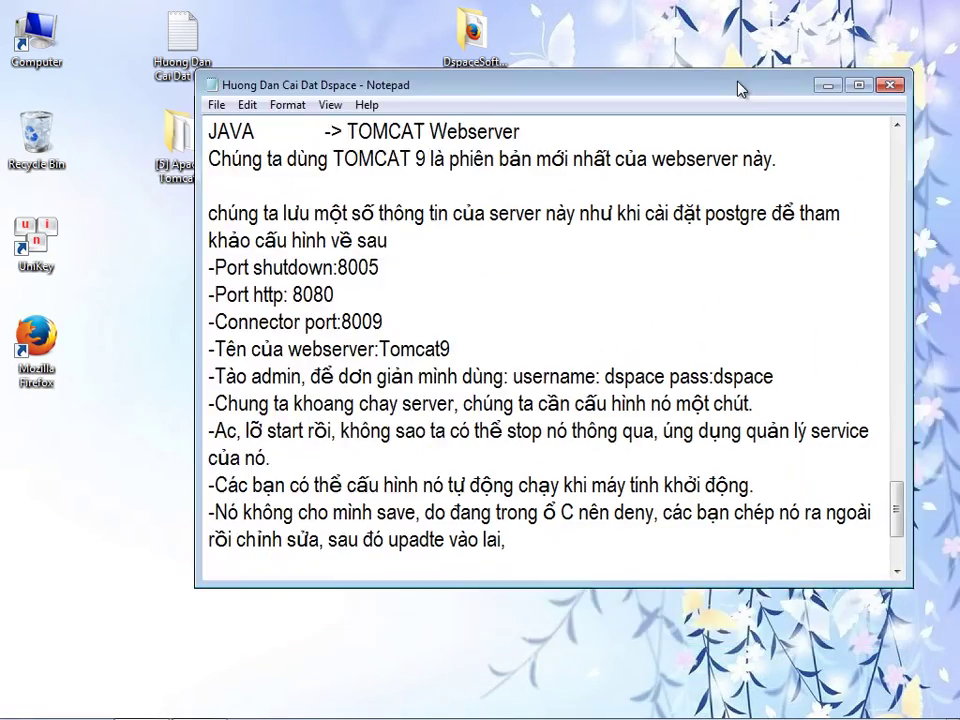
pyautogui.click(606, 539)
pyautogui.press('Return')
pyautogui.write('-')
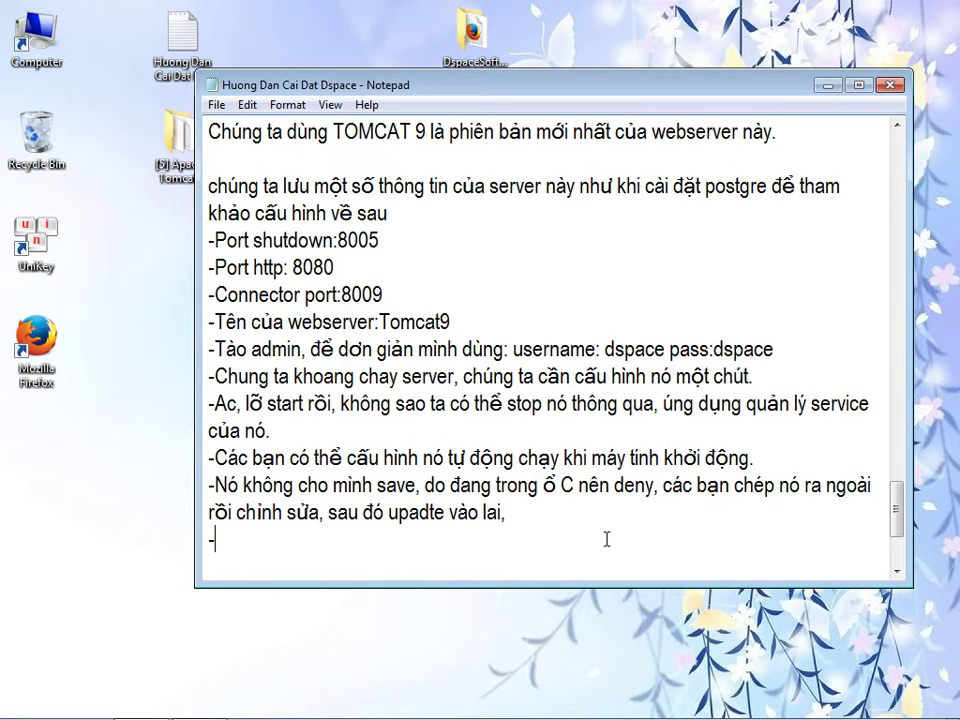
pyautogui.write('Test lại tom')
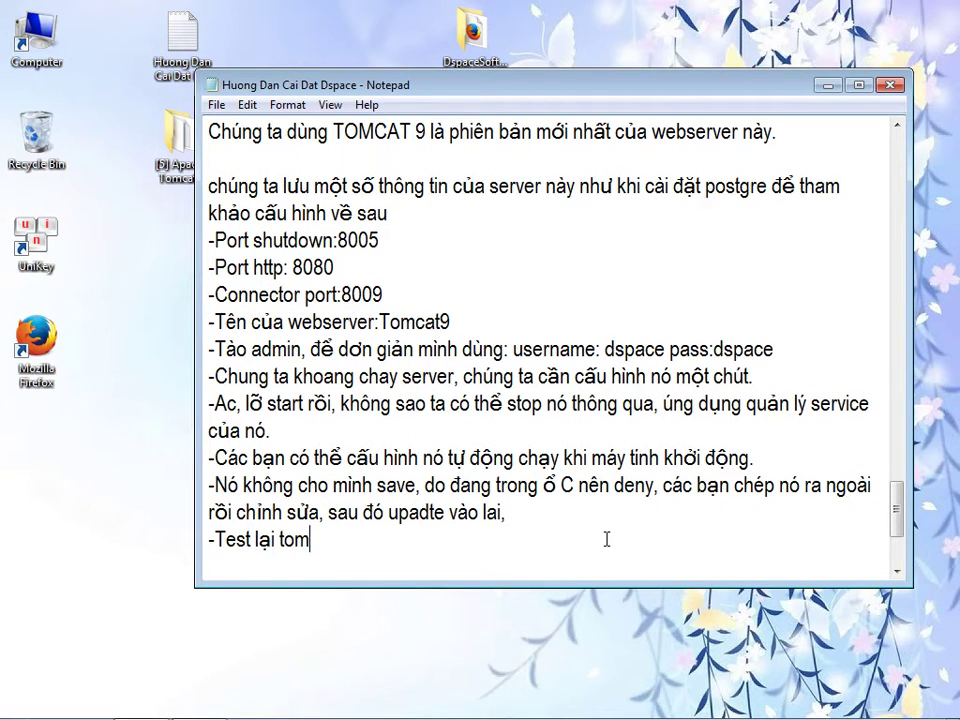
pyautogui.write('cat hoat động ok')
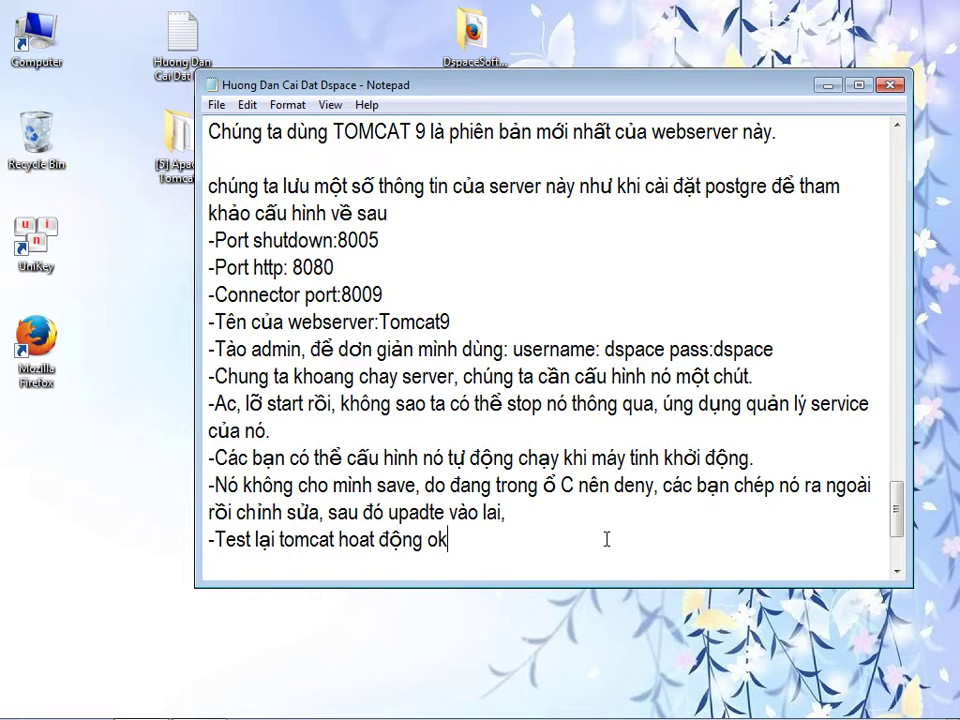
pyautogui.write(' không, rồi')
pyautogui.press('BackSpace')
pyautogui.press('BackSpace')
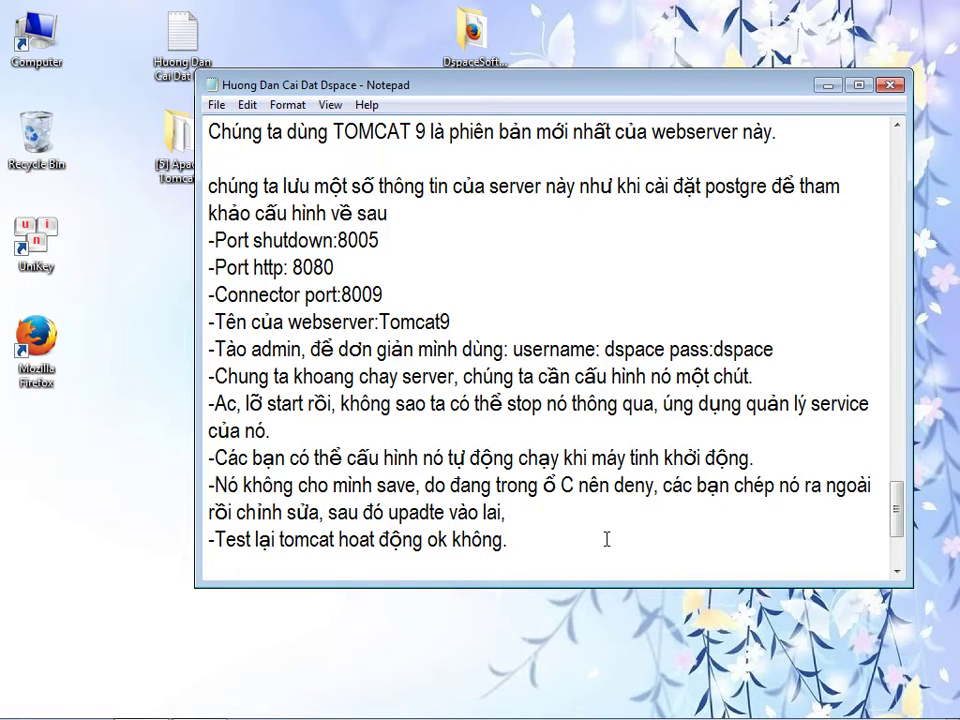
# - Open Tomcat9 Properties from the tray icon and start the Tomcat9 service
pyautogui.click(797, 701)
pyautogui.doubleClick(826, 620)
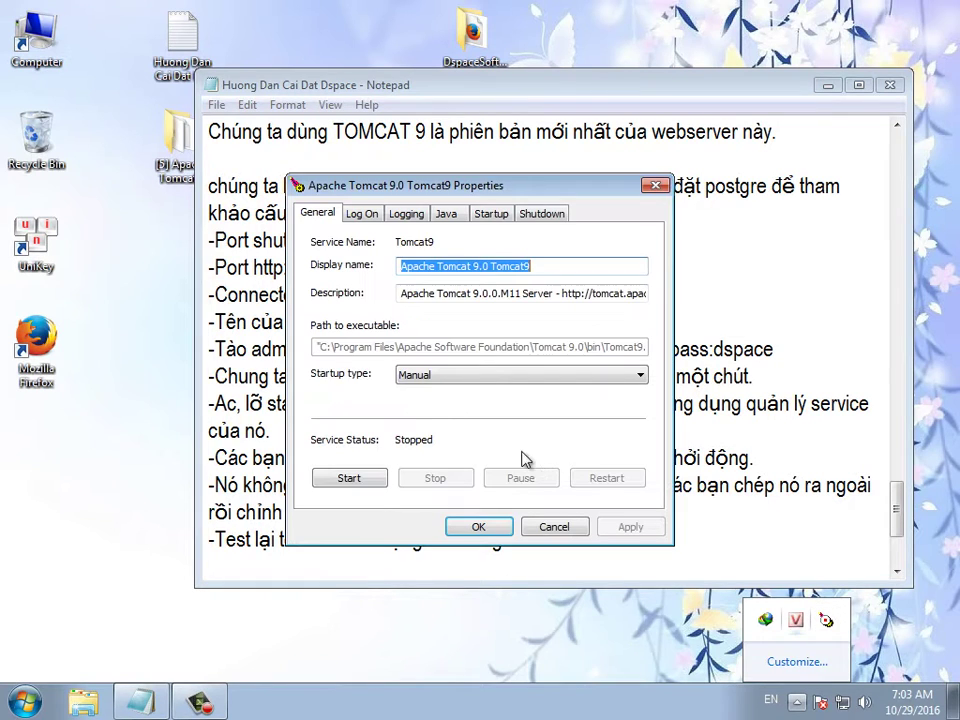
pyautogui.click(349, 478)
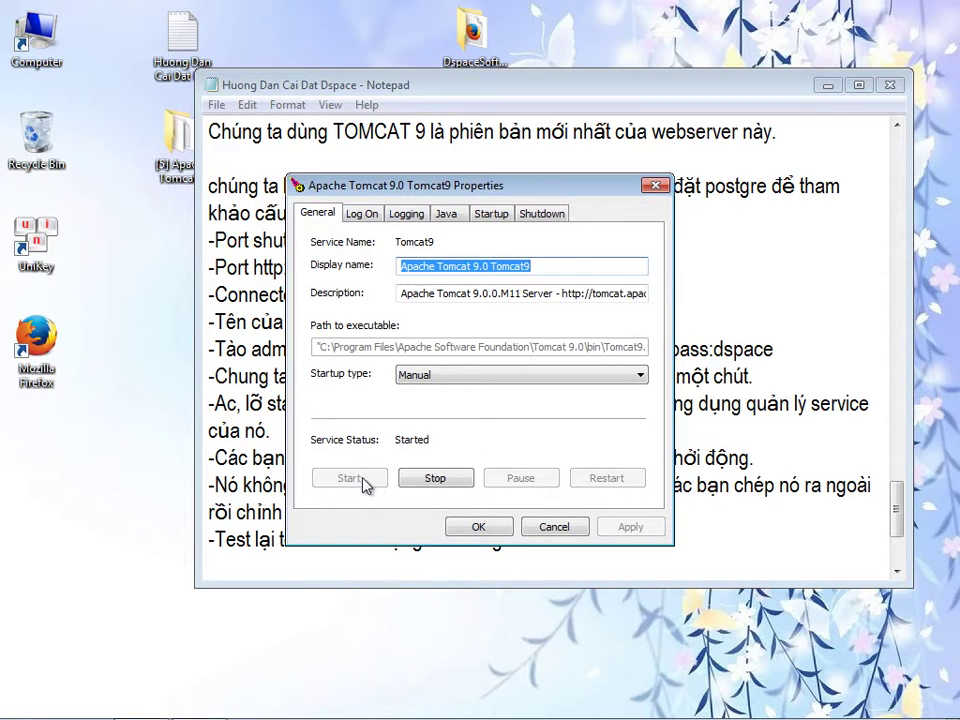
pyautogui.moveTo(429, 186); pyautogui.dragTo(334, 274)
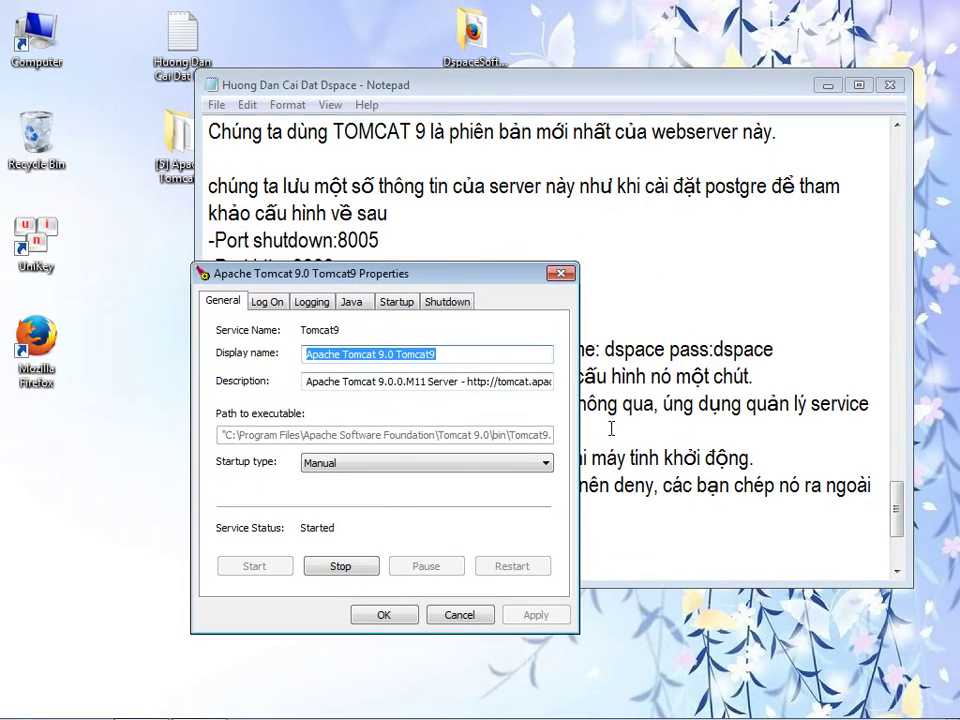
pyautogui.click(669, 554)
# - Note Tomcat runs OK and stays stopped until DSpace is configured, then stop Tomcat9
pyautogui.write('-Nó chạy ok,')
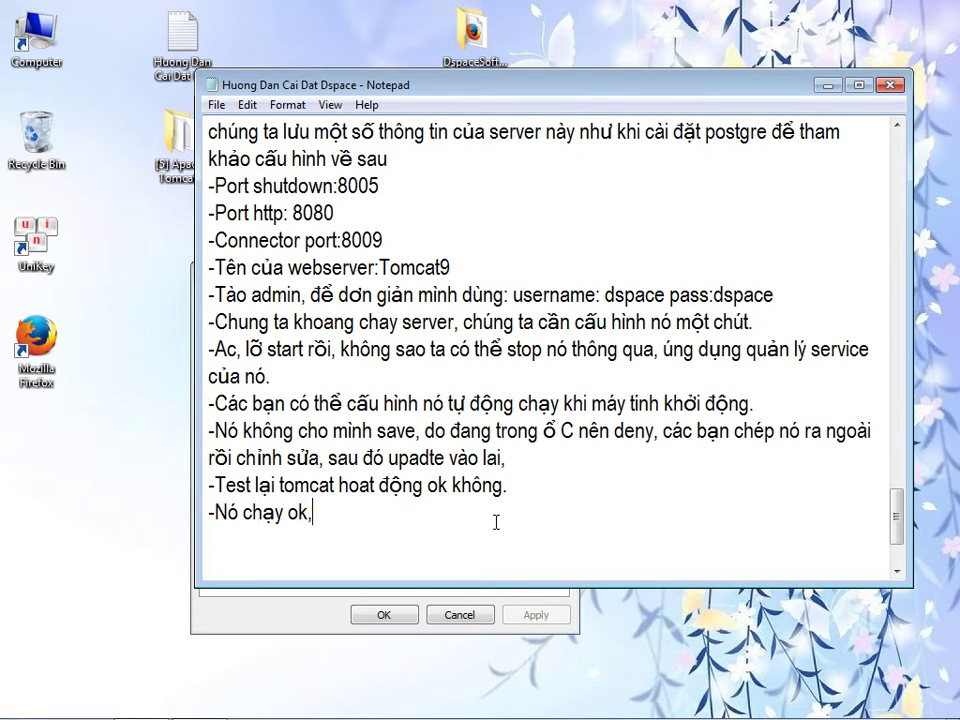
pyautogui.write(' giờ ta')
pyautogui.write(' stop nó, khi ')
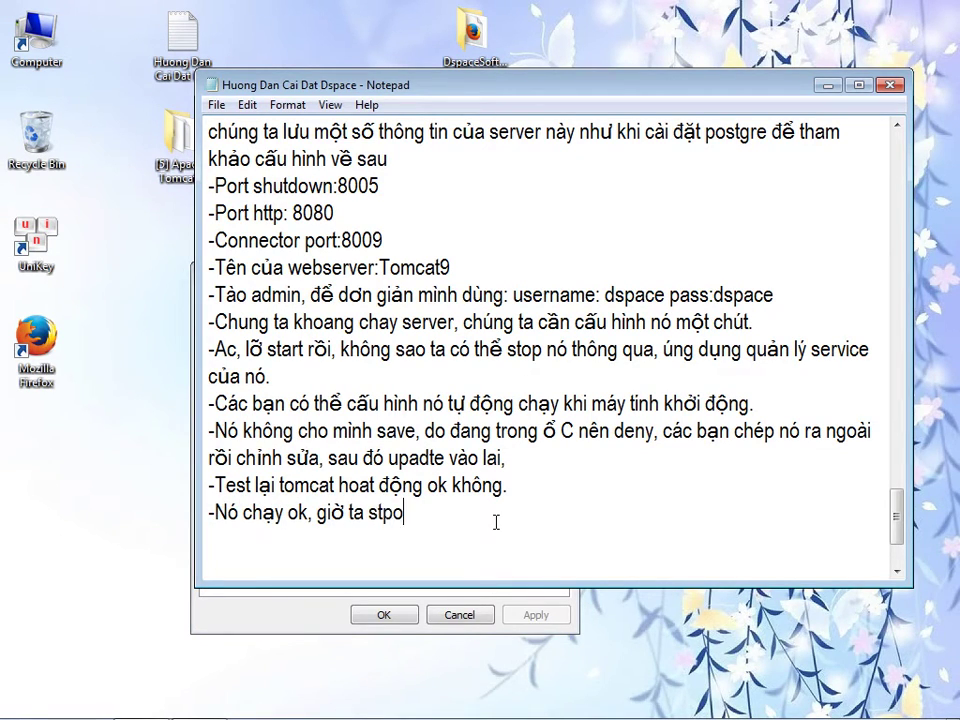
pyautogui.write('nào')
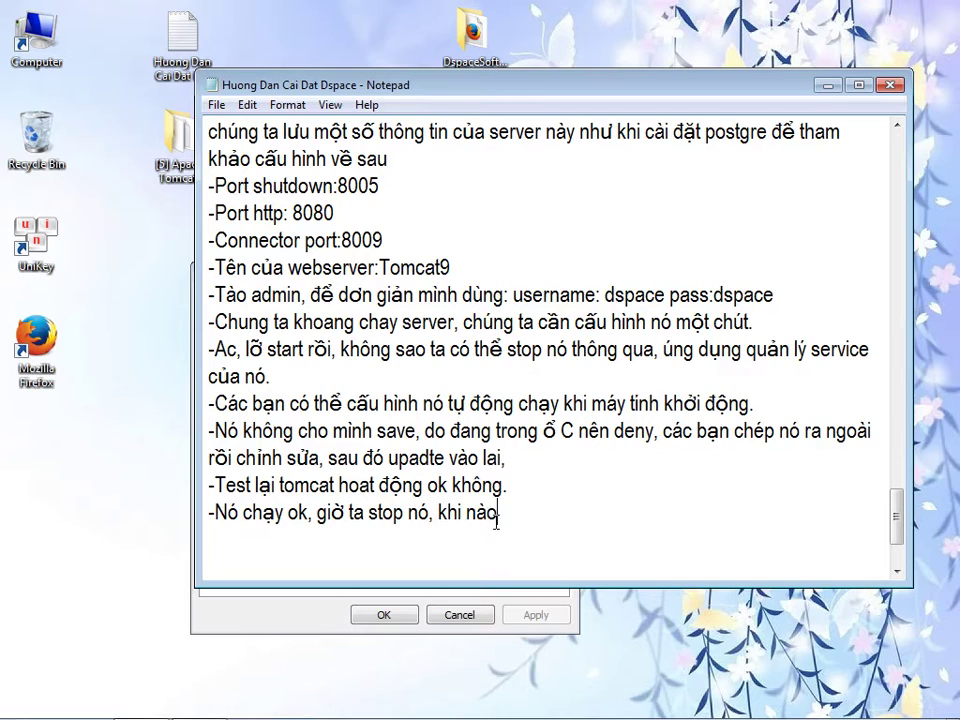
pyautogui.write(' cài xong dspace ')
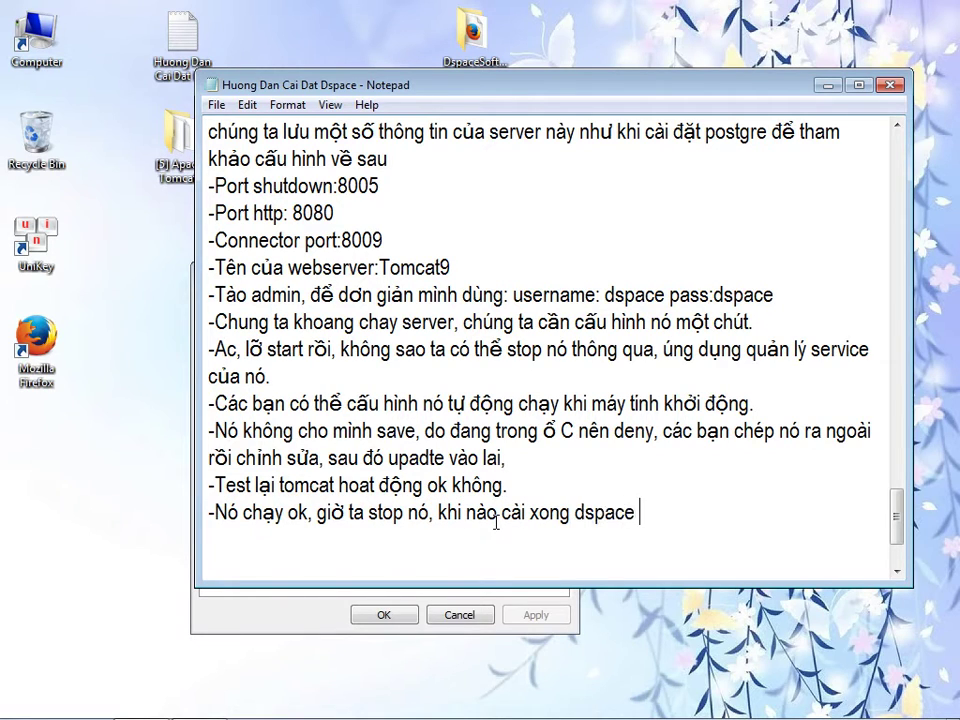
pyautogui.write('rôicấu hinh, rồi tahãy')
pyautogui.press('BackSpace')
pyautogui.press('BackSpace')
pyautogui.write('x khởi động sài nó.')
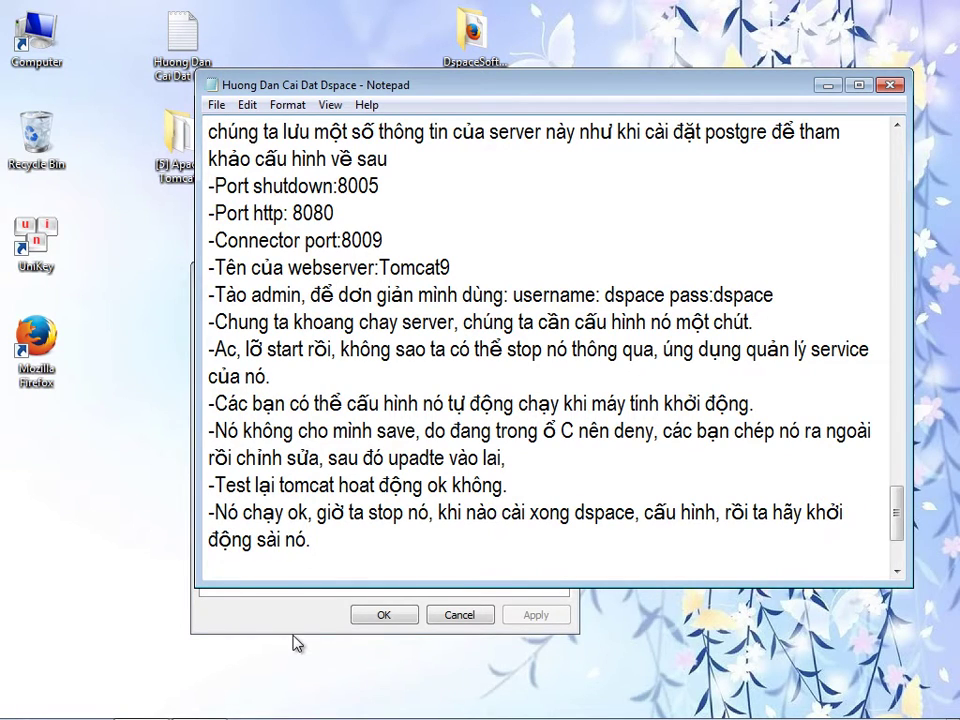
pyautogui.click(318, 592)
pyautogui.click(339, 567)
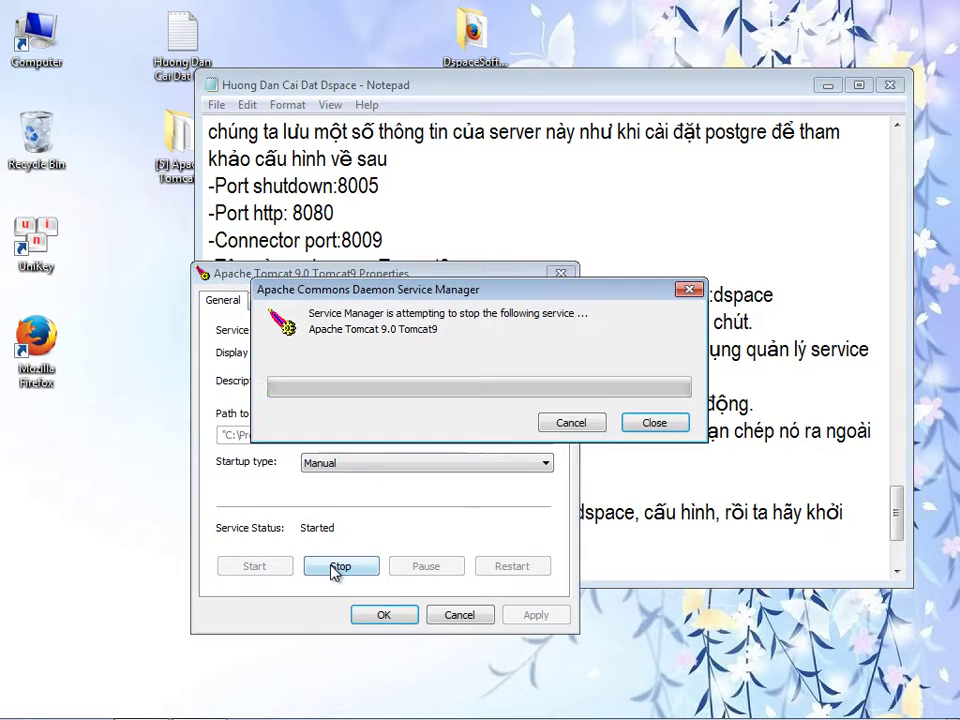
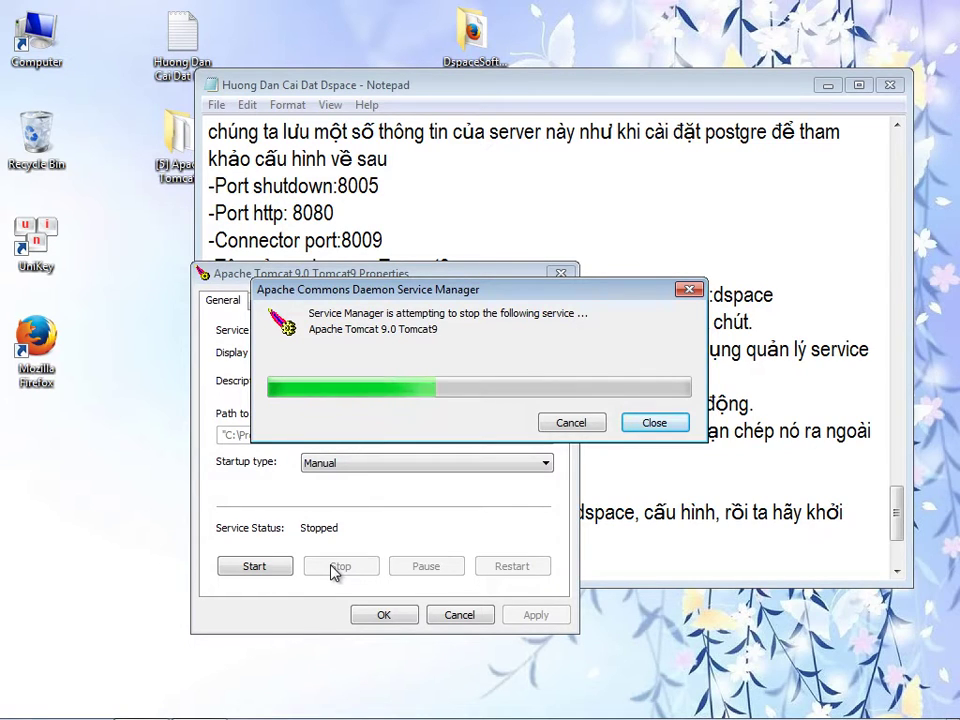
# - Close the Tomcat properties and add the line '-Quá trình cài Web server Tomcat đã hoàn thành' to the guide
pyautogui.click(378, 612)
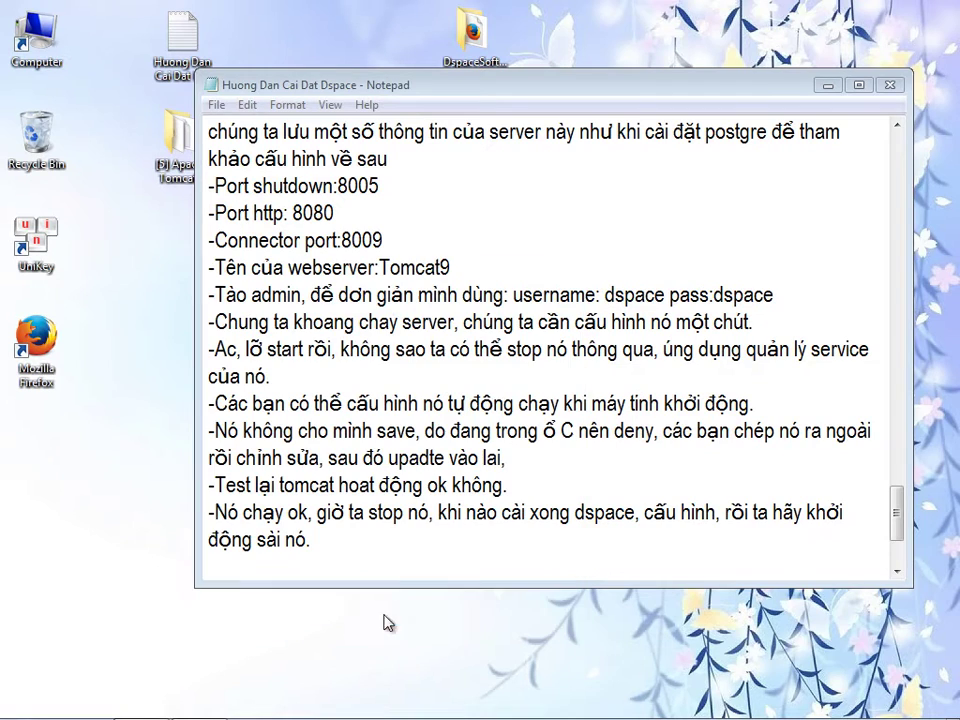
pyautogui.click(333, 548)
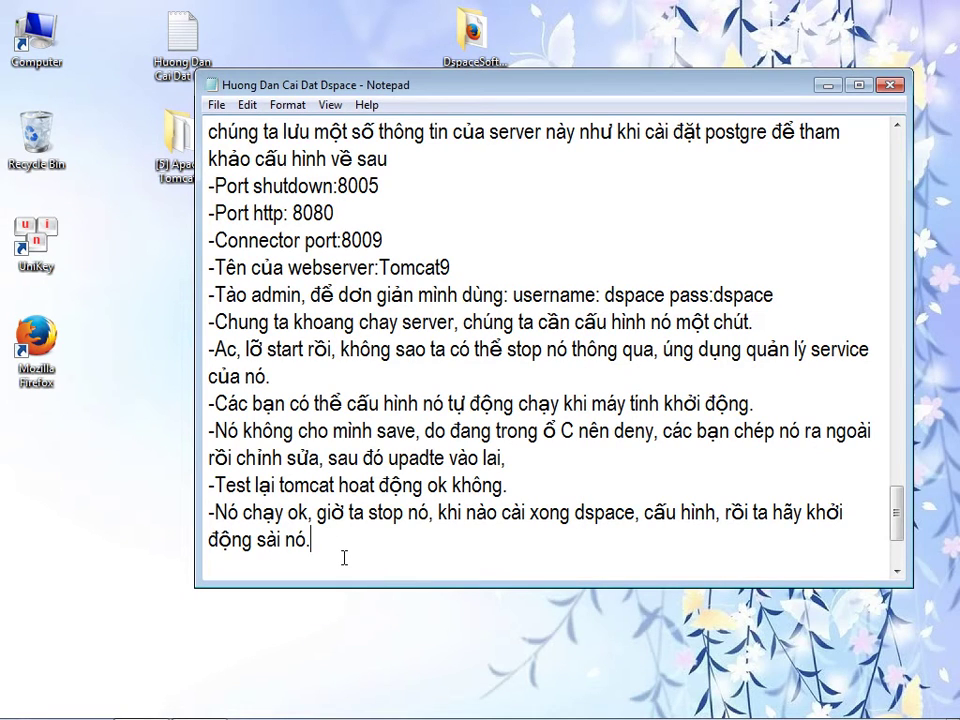
pyautogui.press('Return')
pyautogui.write('-Quá ')
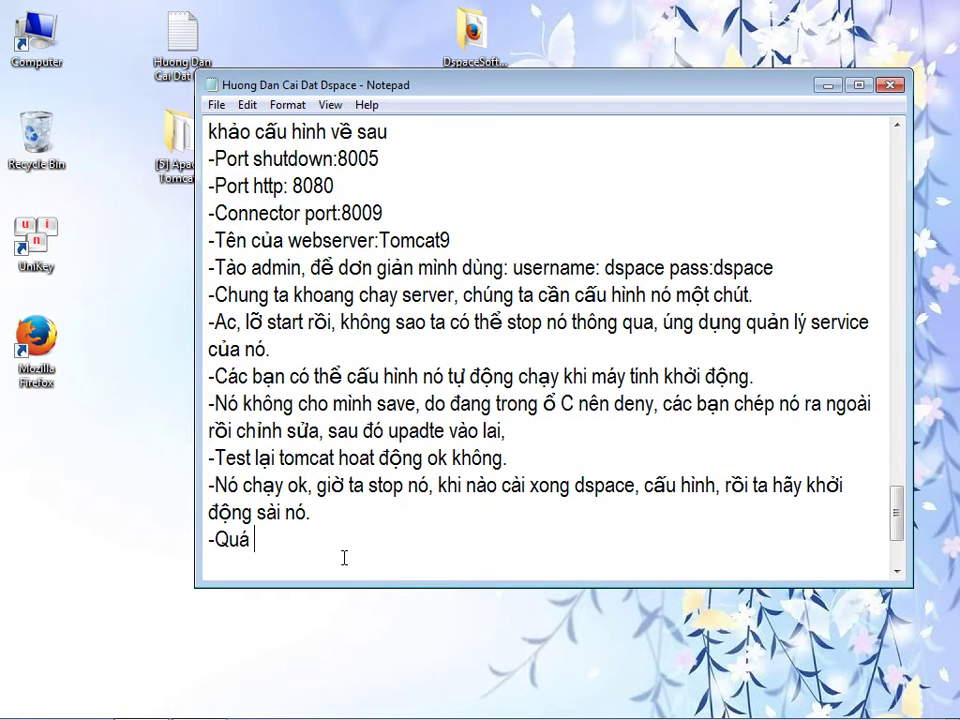
pyautogui.write('trinh cài Web')
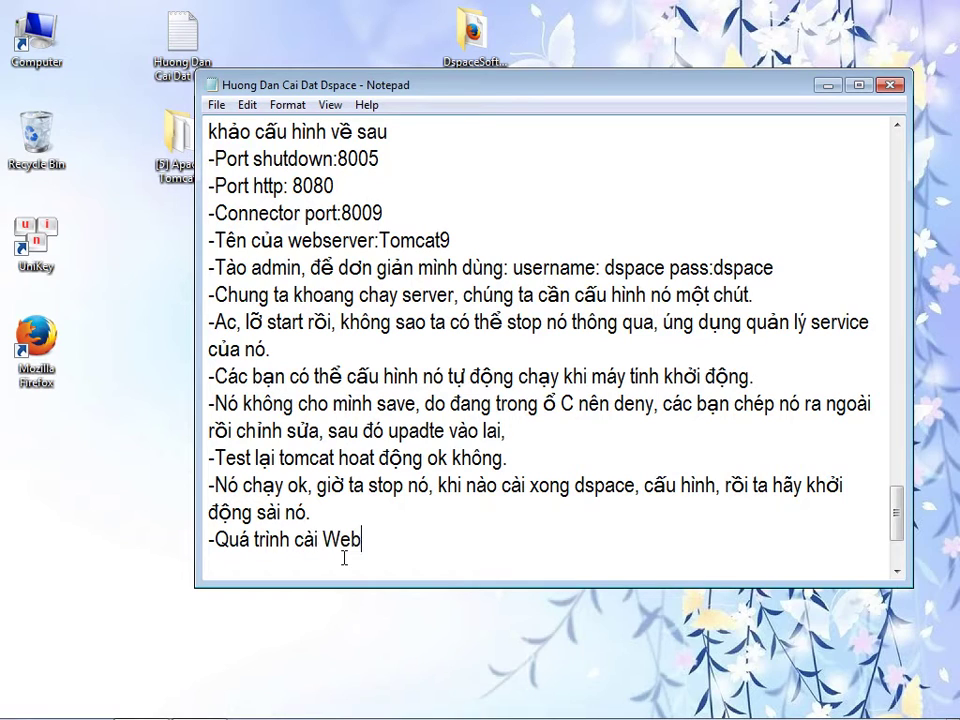
pyautogui.write(' server Tomca')
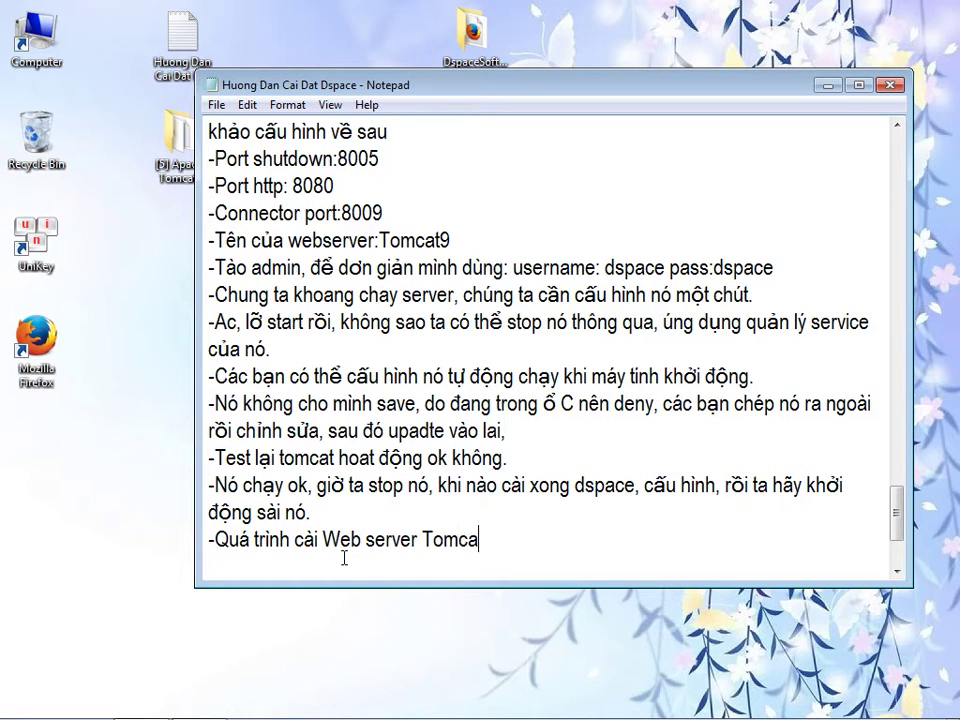
pyautogui.write('t đã hoàn thành')
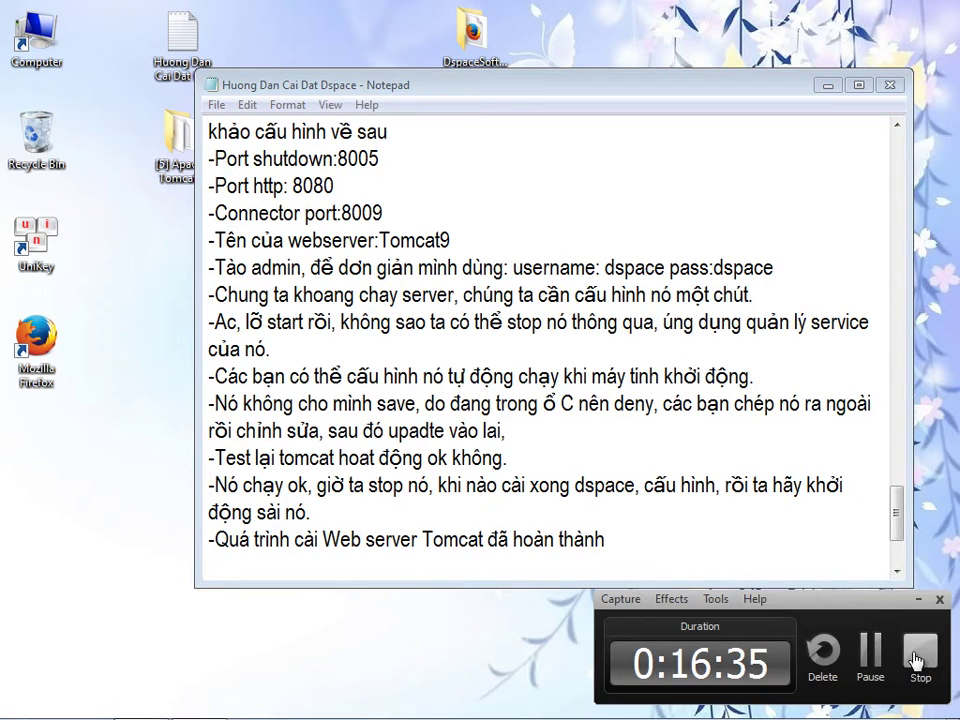
pyautogui.click(880, 655)
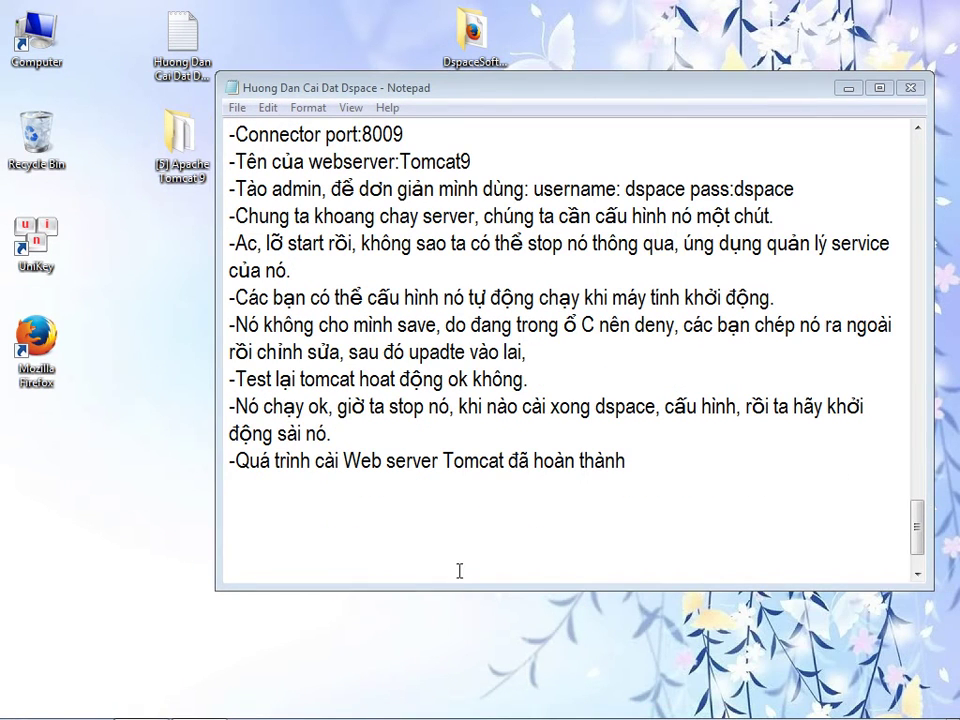
pyautogui.click(359, 524)
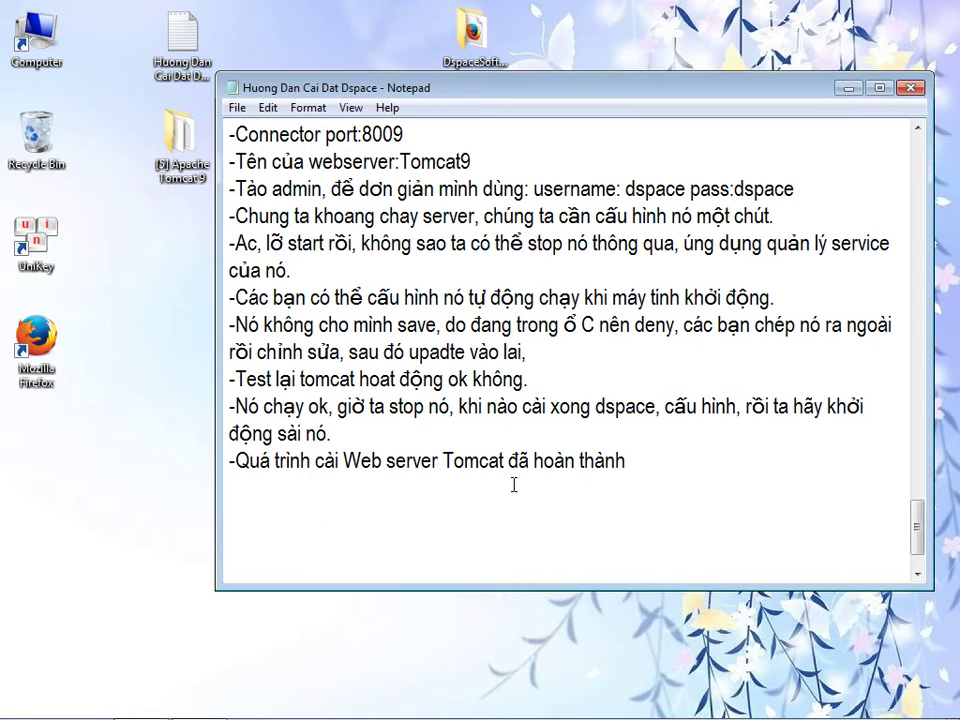
# - Delete the Apache Tomcat 9 folder from the desktop
pyautogui.click(477, 30)
pyautogui.click(199, 151)
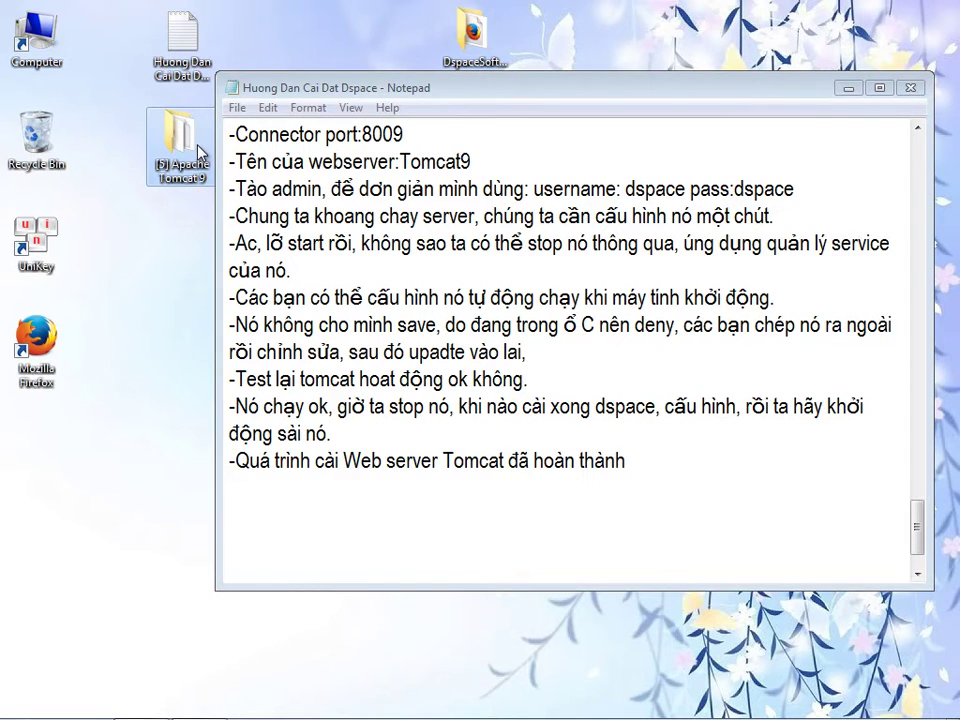
pyautogui.press('Delete')
pyautogui.click(527, 442)
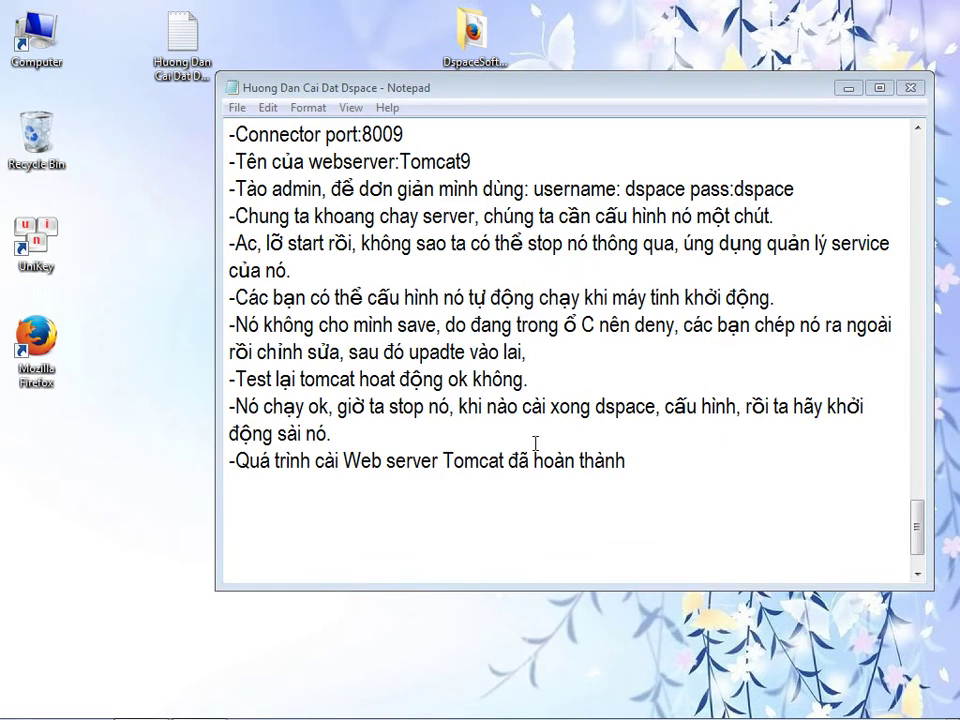
# - Move the [6] Dspace 6.0 folder from DspaceSoftware > Software[Window x64] onto the desktop
pyautogui.doubleClick(467, 30)
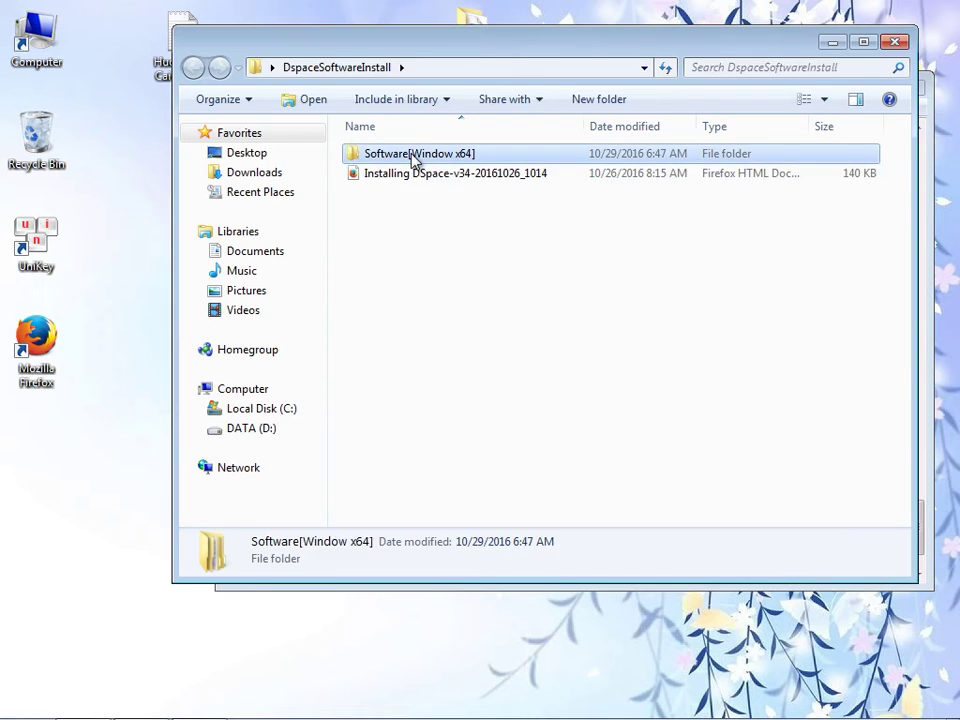
pyautogui.doubleClick(418, 160)
pyautogui.moveTo(395, 163); pyautogui.dragTo(150, 222)
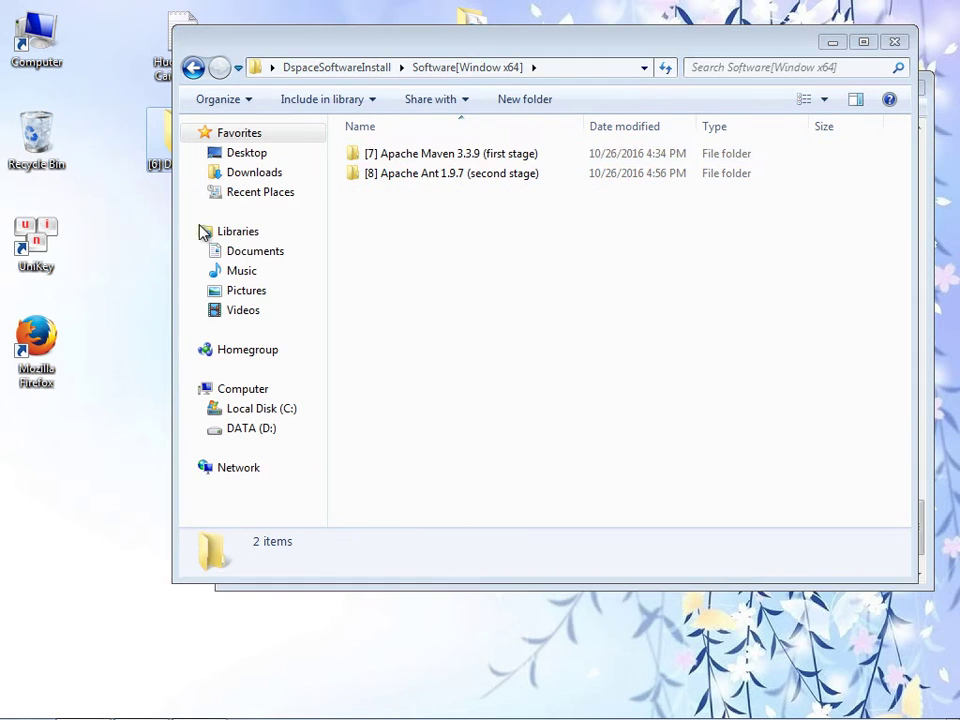
pyautogui.click(894, 41)
pyautogui.moveTo(619, 51); pyautogui.dragTo(684, 81)
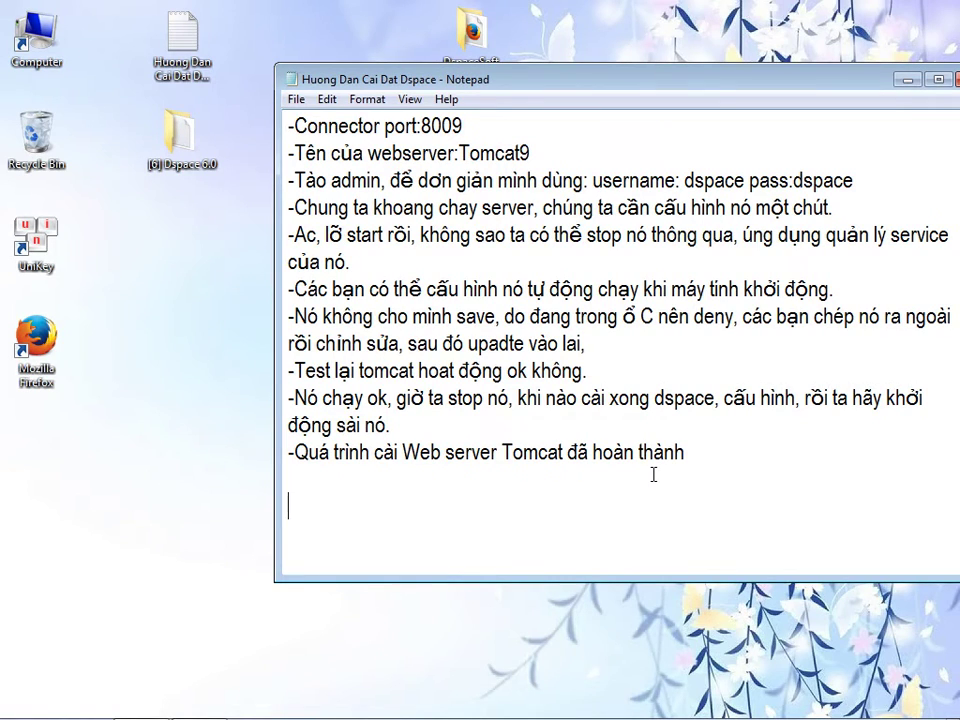
# - Add the heading '6) Tiến hành giải nén source Dspace 6.0' with an underscore rule
pyautogui.write('6) Tiến')
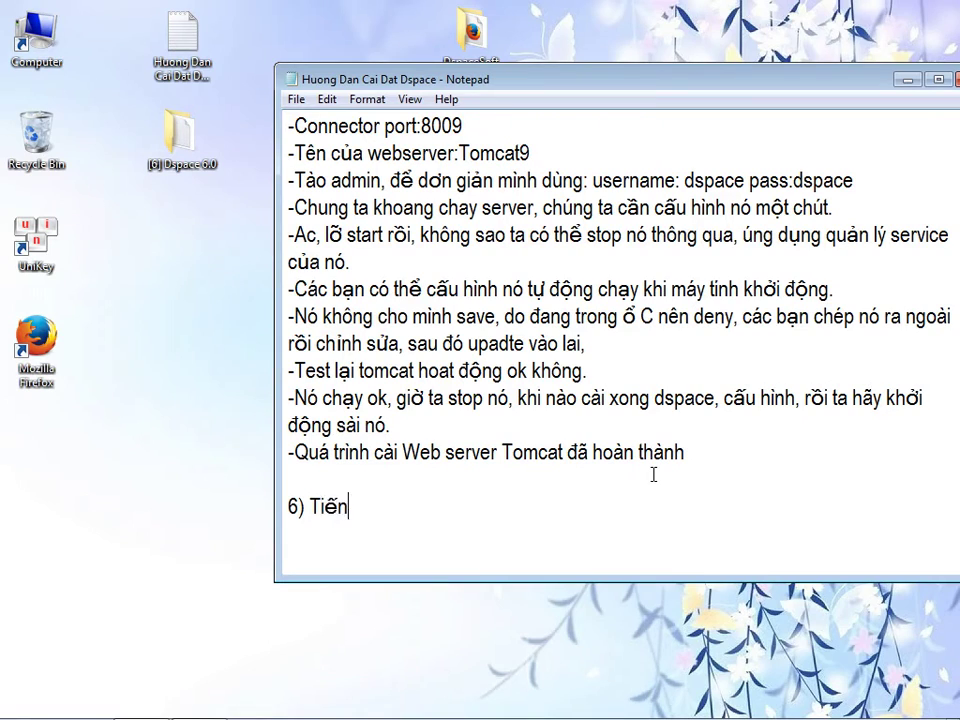
pyautogui.write(' hanh giải ne')
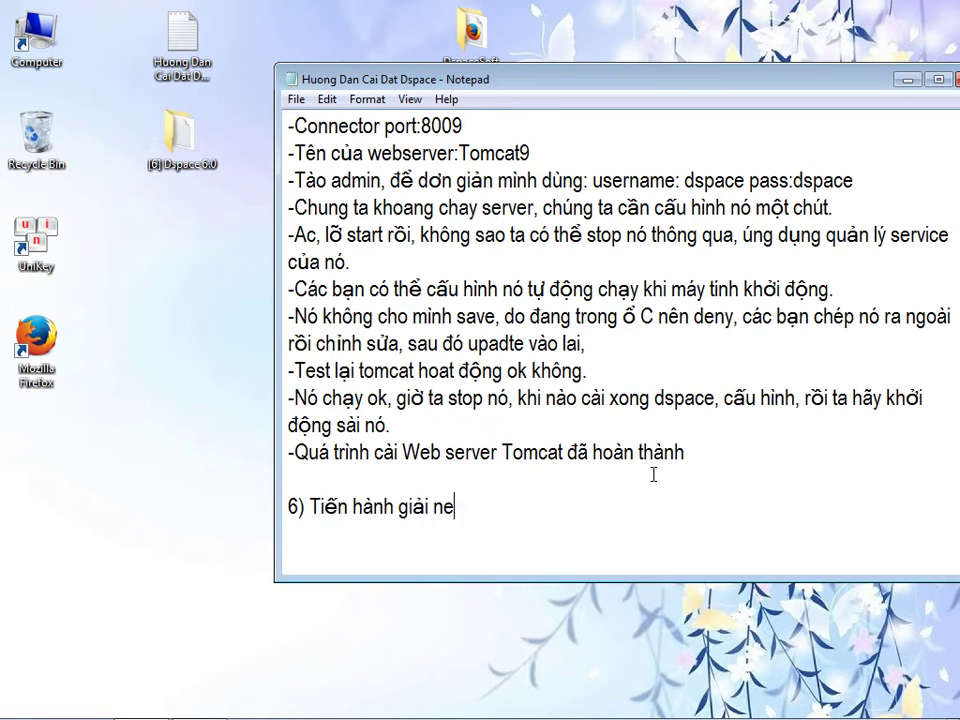
pyautogui.write('n source Dspace 6.0 vào')
pyautogui.press('BackSpace')
pyautogui.press('BackSpace')
pyautogui.press('BackSpace')
pyautogui.press('BackSpace')
pyautogui.press('BackSpace')
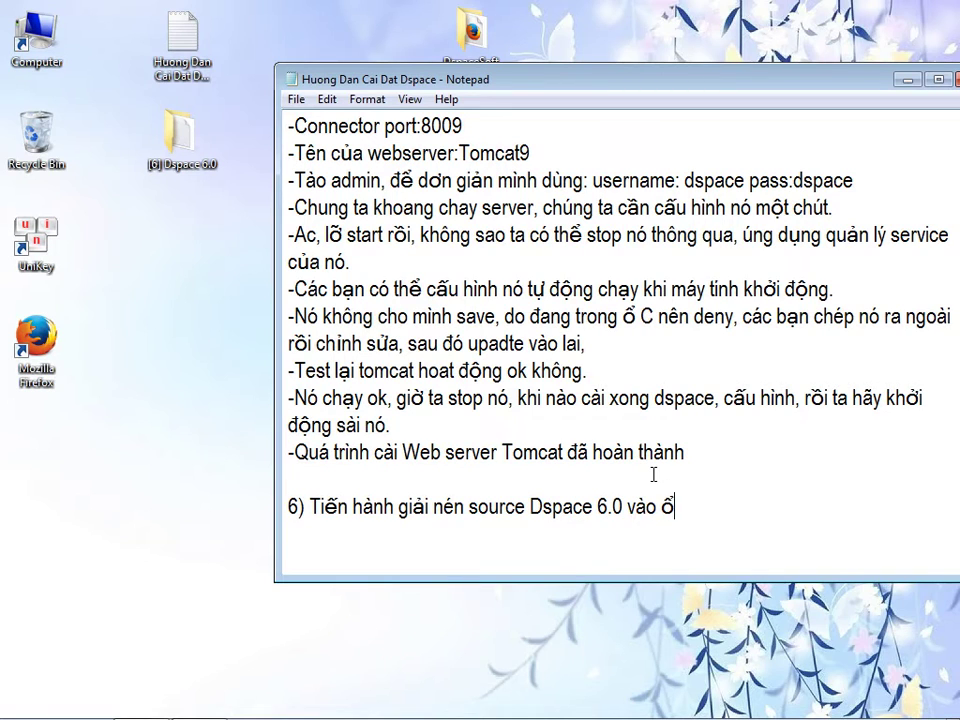
pyautogui.write('______________________________')
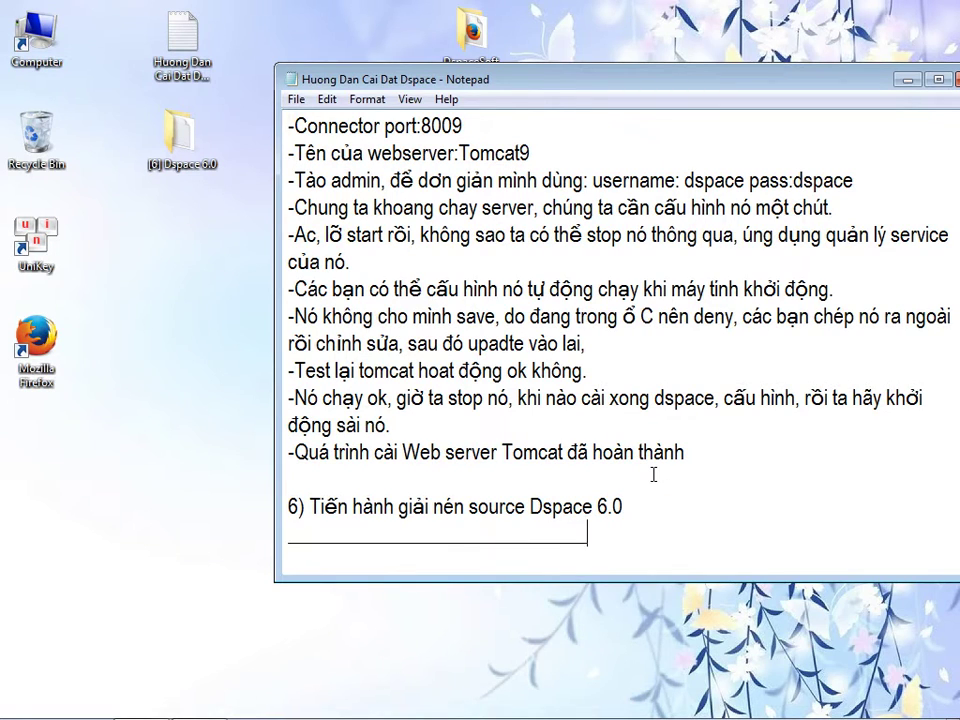
pyautogui.press('Return')
# - Write a paragraph noting that extraction comes first and two compile steps still follow
pyautogui.write('Chúng ta có th')
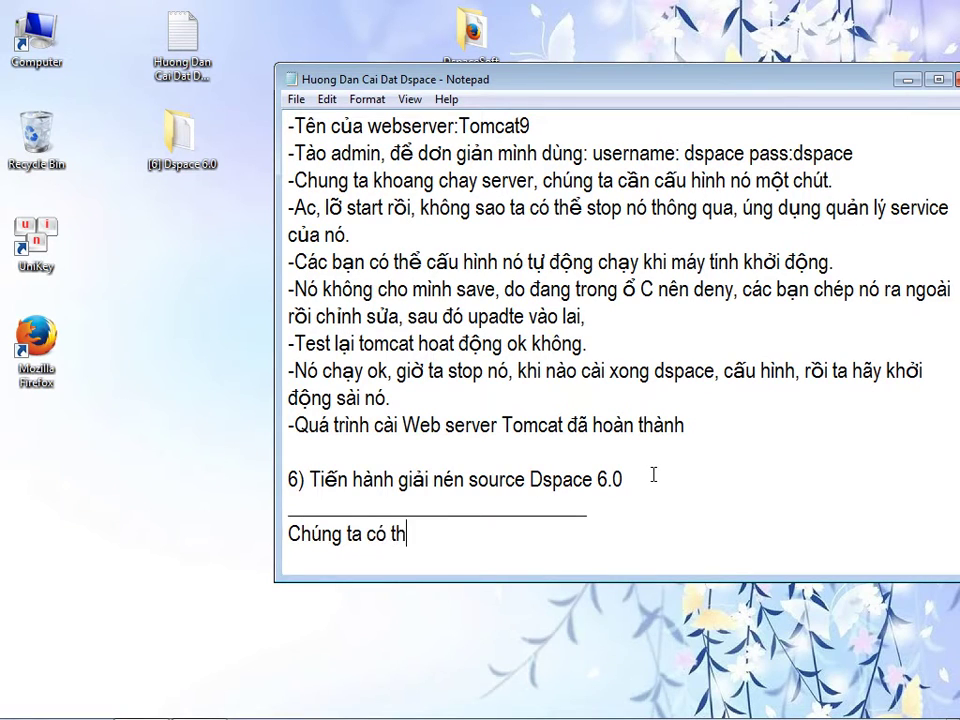
pyautogui.write('ể giải nến q')
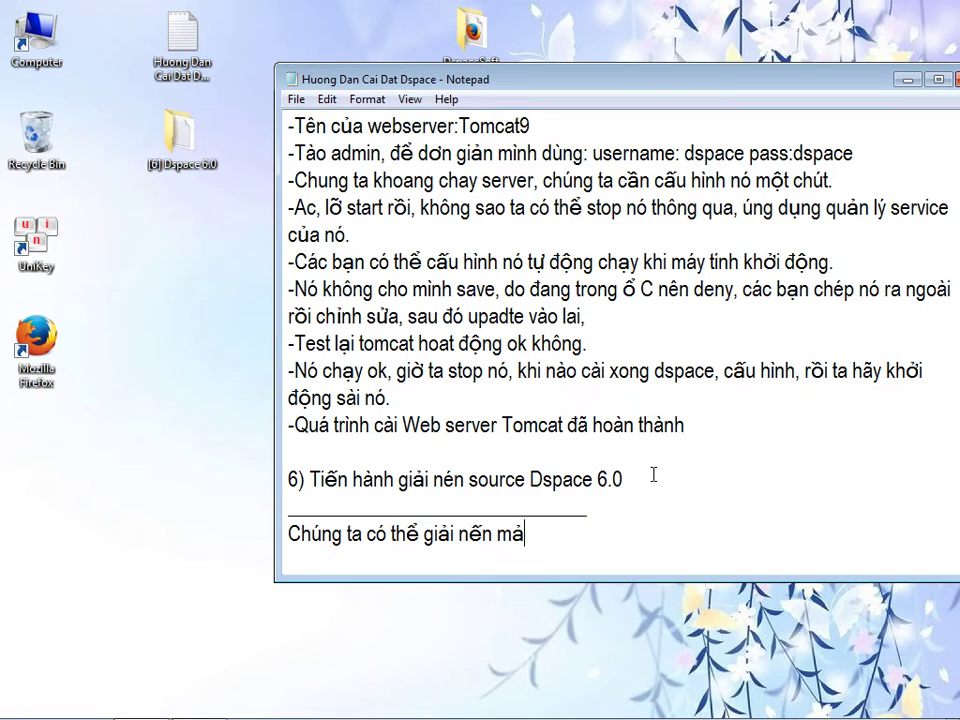
pyautogui.write('mã nguồn ')
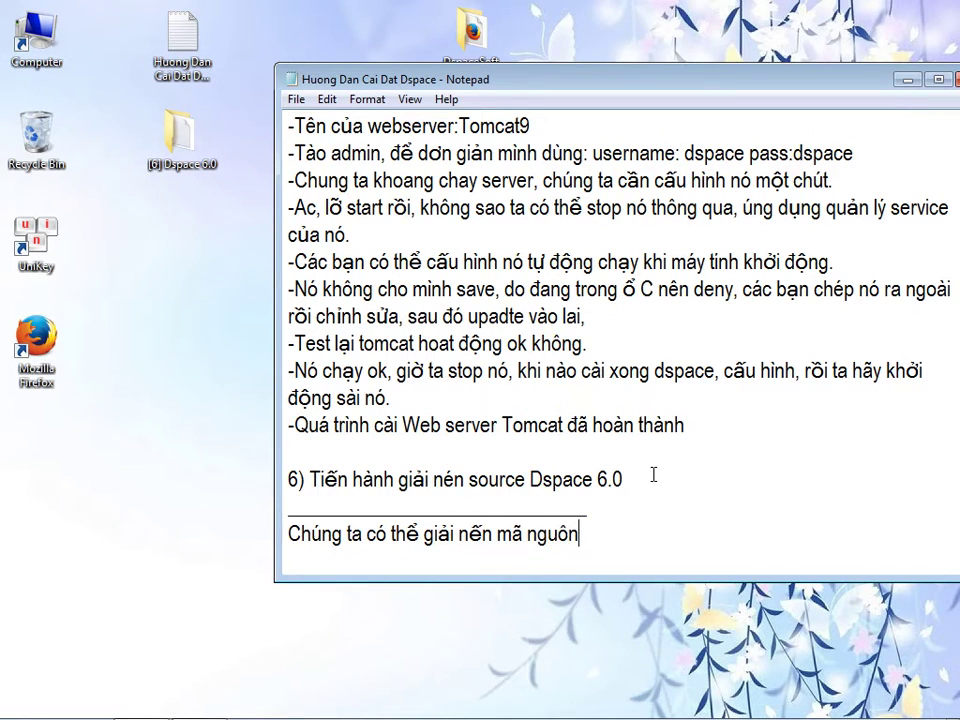
pyautogui.write('của D')
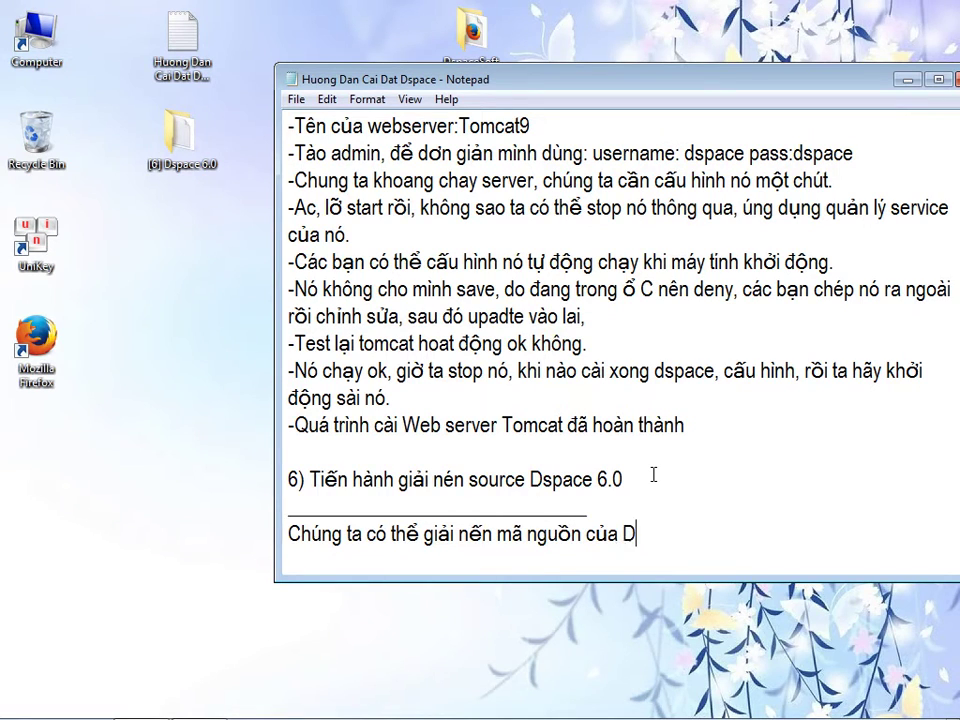
pyautogui.write('space và câu hình n')
pyautogui.write('ó, chú ý bước này ch')
pyautogui.write('ỉ là câ')
pyautogui.press('BackSpace')
pyautogui.press('BackSpace')
pyautogui.write('g')
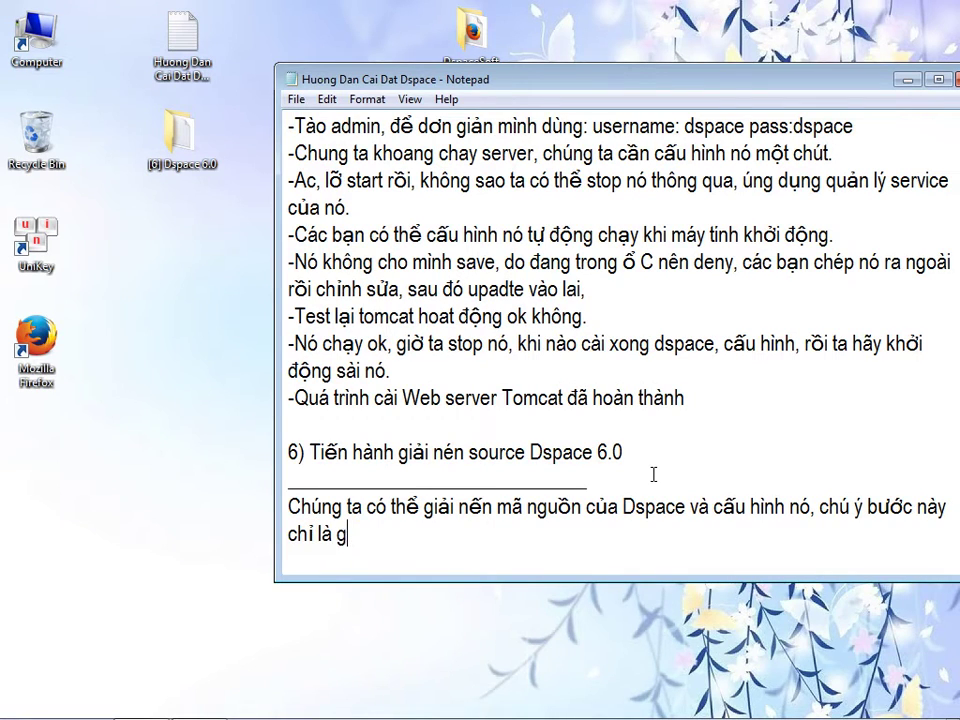
pyautogui.write('iải nén maã ng')
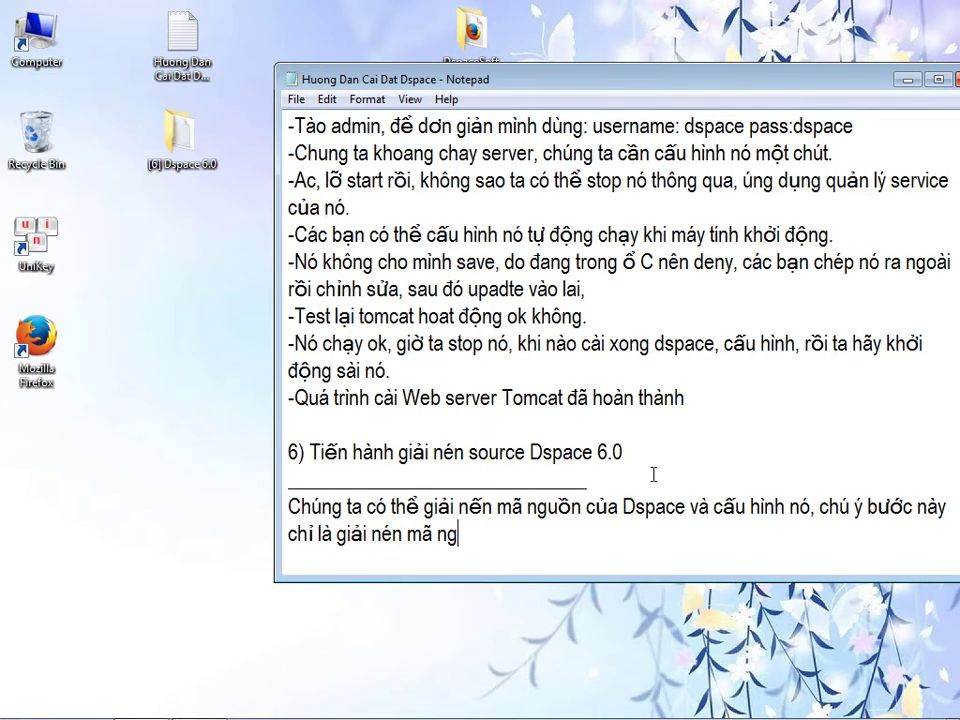
pyautogui.write('uồn, chúng ta còn la')
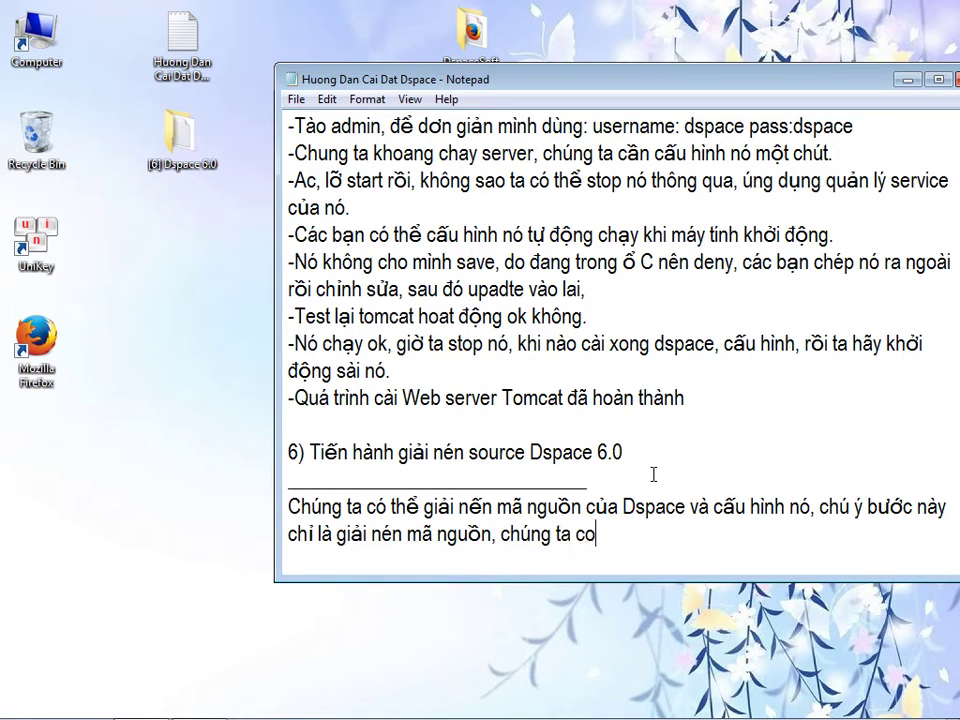
pyautogui.write('m 2 bươc')
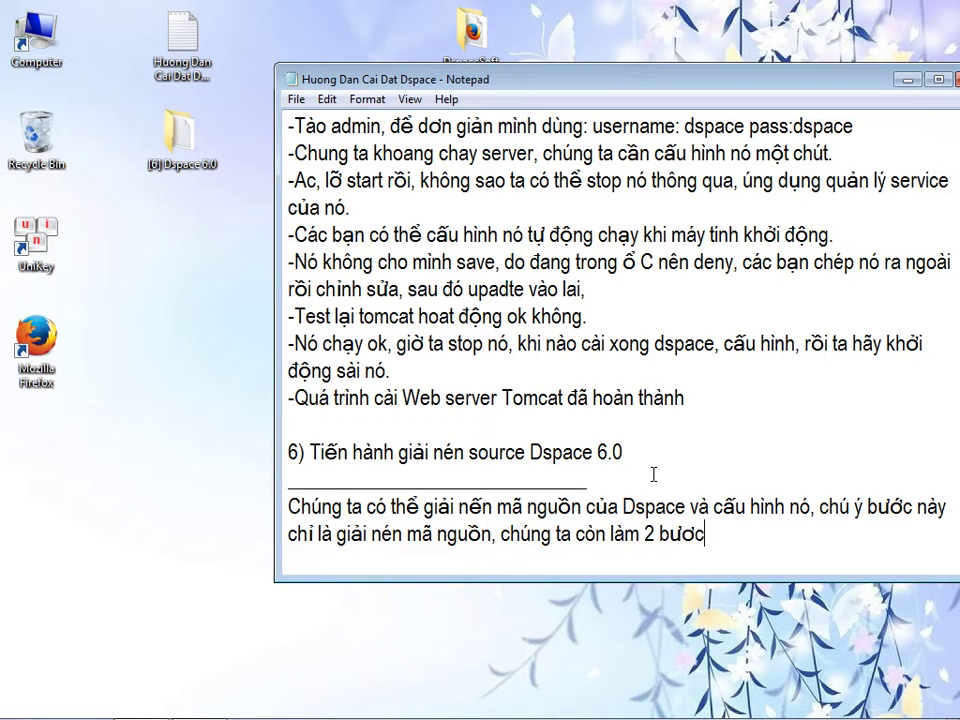
pyautogui.write(' biên dịch nữa.')
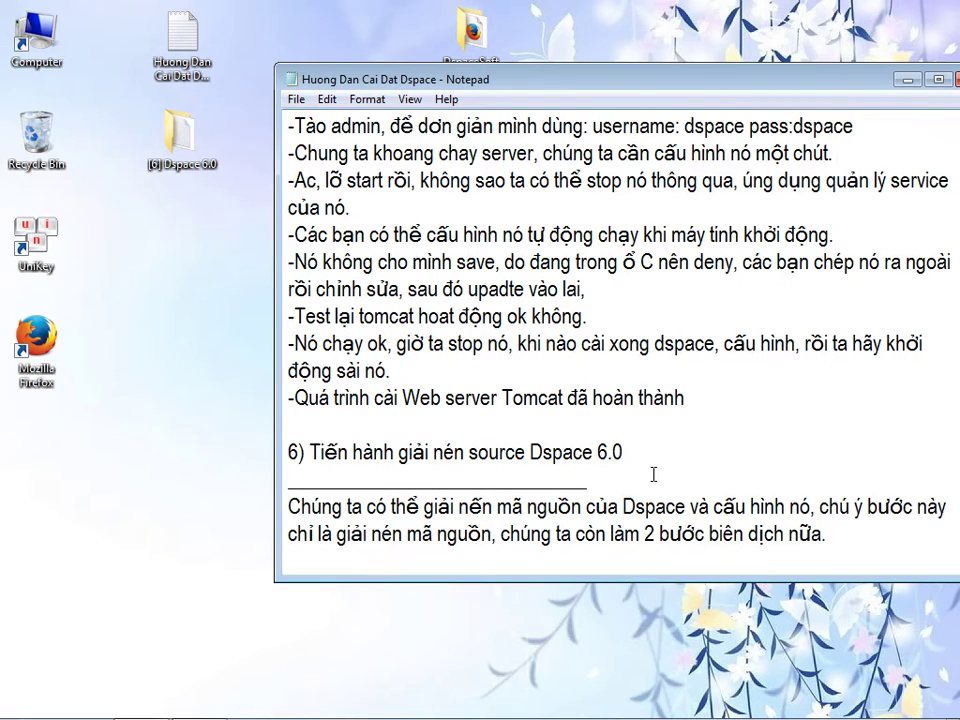
pyautogui.press('Return')
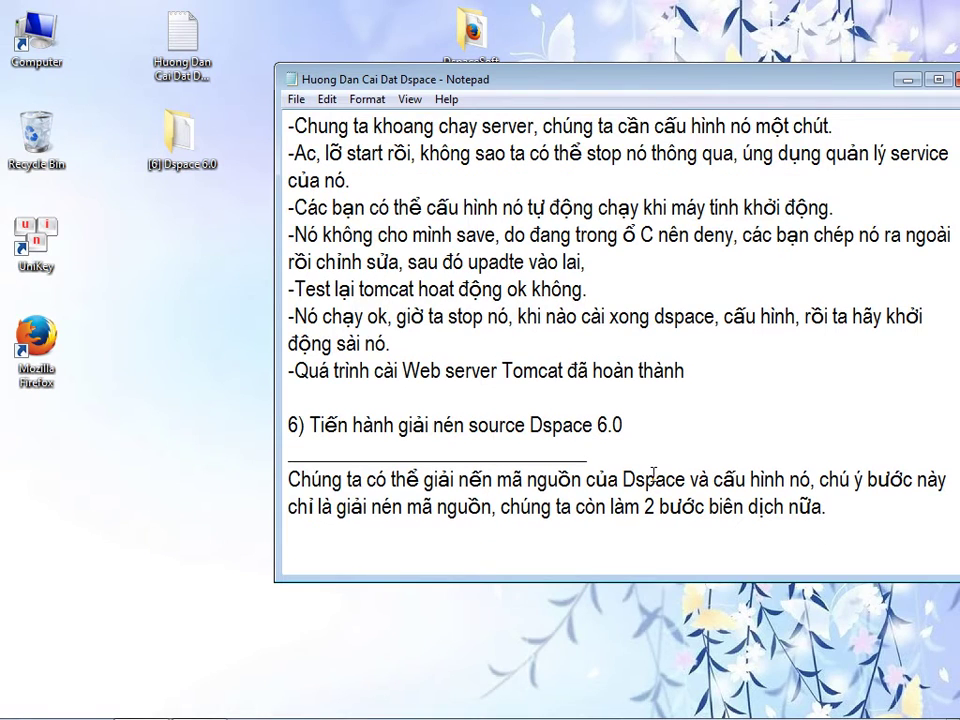
# - Note that the dspace-6.0-release file contains the condensed Dspace source code
pyautogui.doubleClick(180, 135)
pyautogui.moveTo(420, 69); pyautogui.dragTo(274, 148)
pyautogui.click(804, 556)
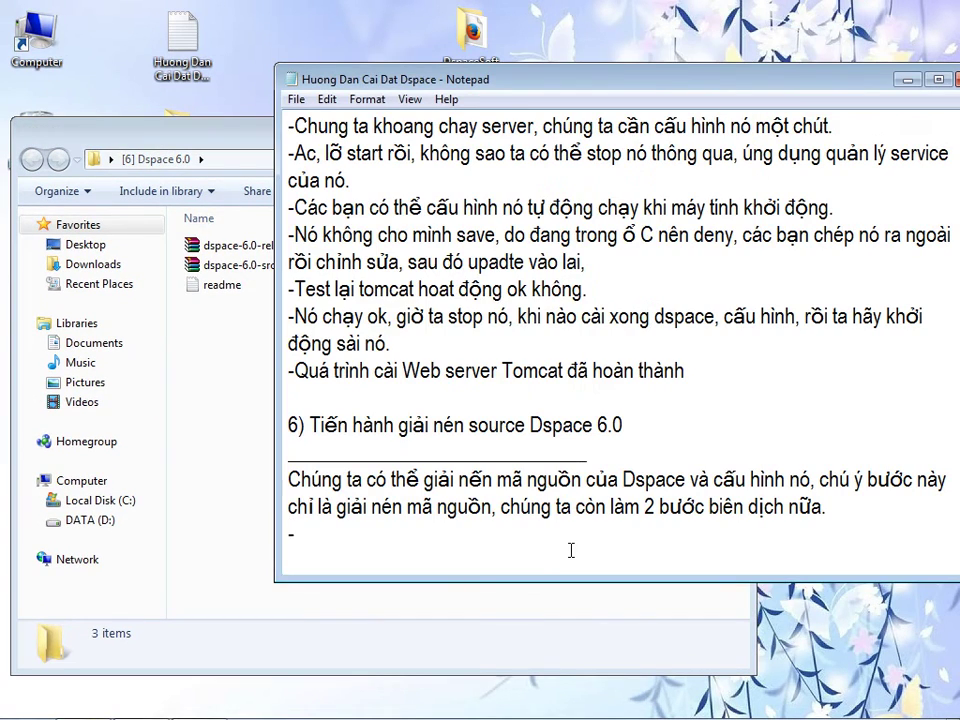
pyautogui.write('Trong file')
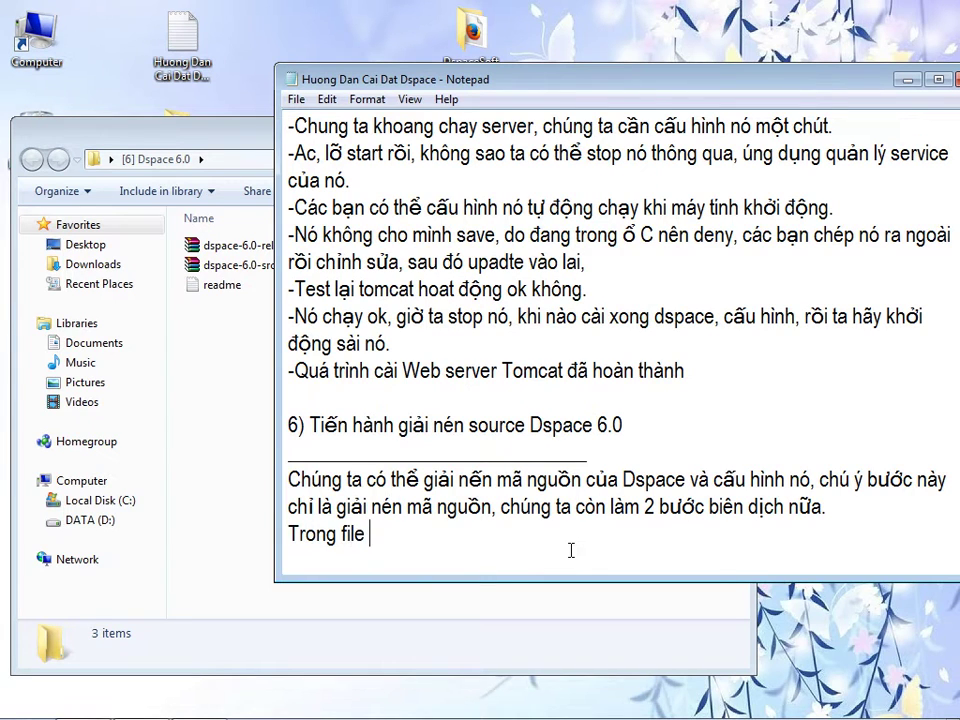
pyautogui.click(251, 250)
pyautogui.click(251, 250)
pyautogui.hotkey('ctrl', 'c')
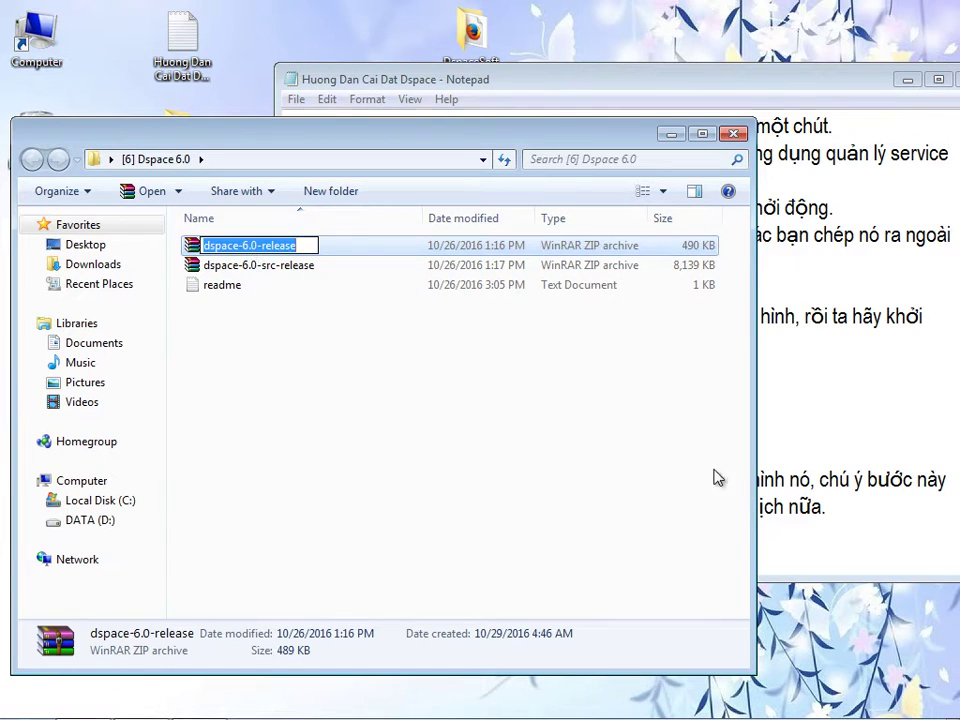
pyautogui.press('Escape')
pyautogui.moveTo(559, 88)
pyautogui.mouseDown()
pyautogui.moveTo(593, 83)
pyautogui.moveTo(574, 100)
pyautogui.mouseUp()
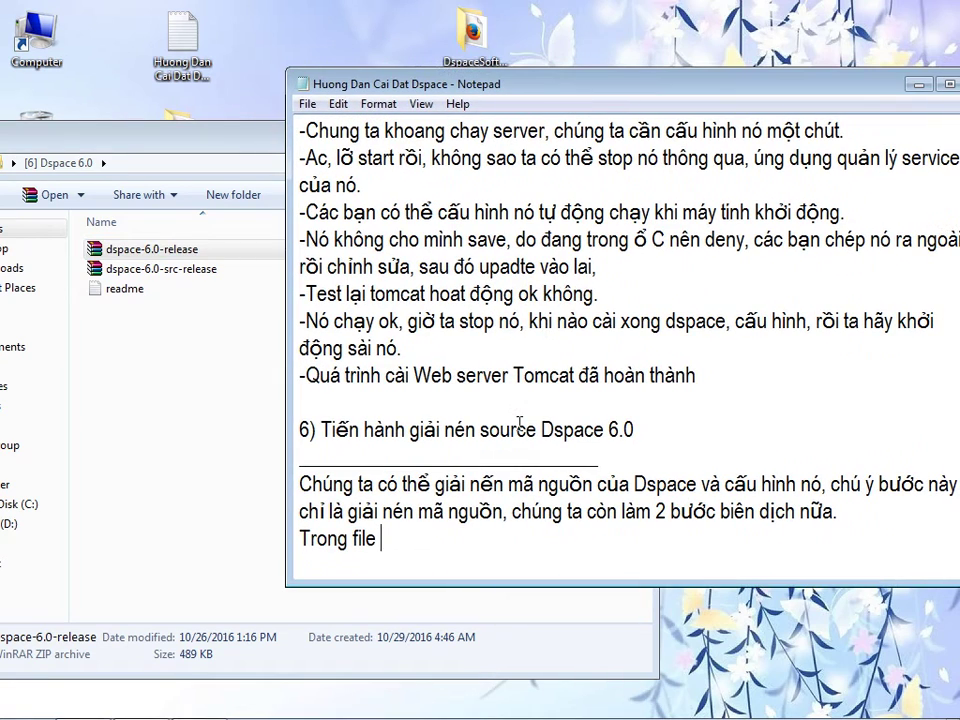
pyautogui.hotkey('ctrl', 'v')
pyautogui.write('chưa suoc')
pyautogui.press('BackSpace')
pyautogui.press('BackSpace')
pyautogui.press('BackSpace')
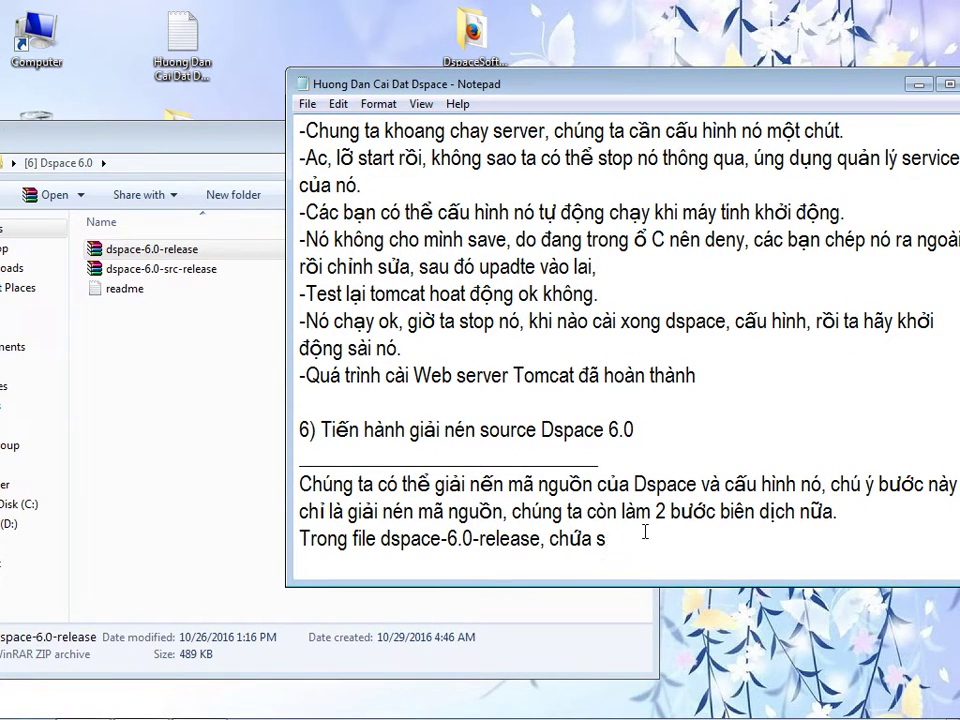
pyautogui.write('ource code ')
pyautogui.write('rut gọn của s')
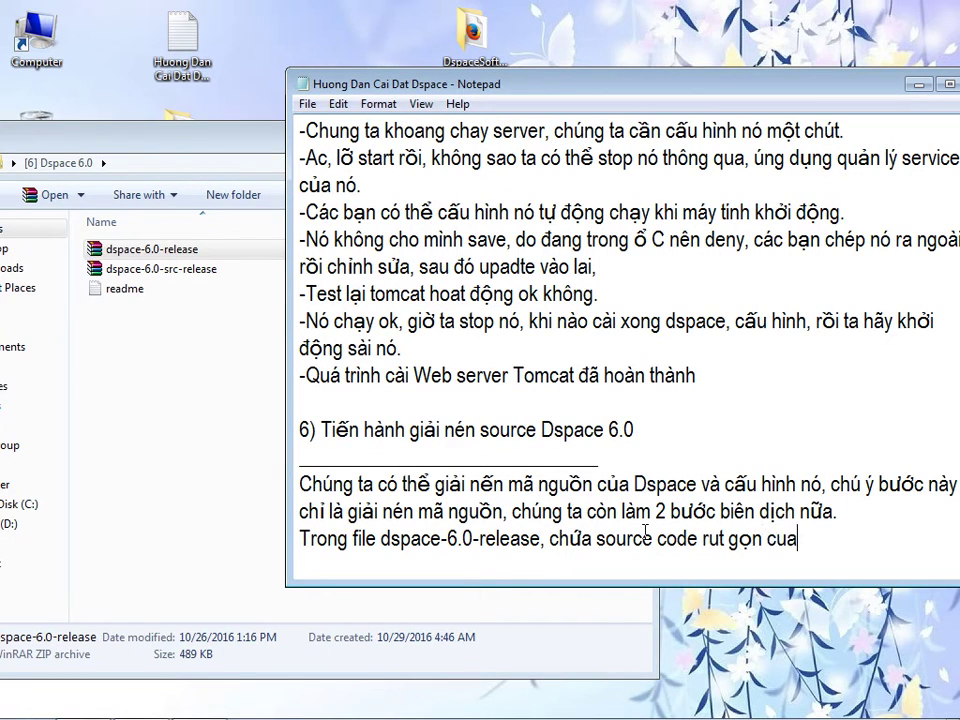
pyautogui.press('BackSpace')
pyautogui.write('dspace')
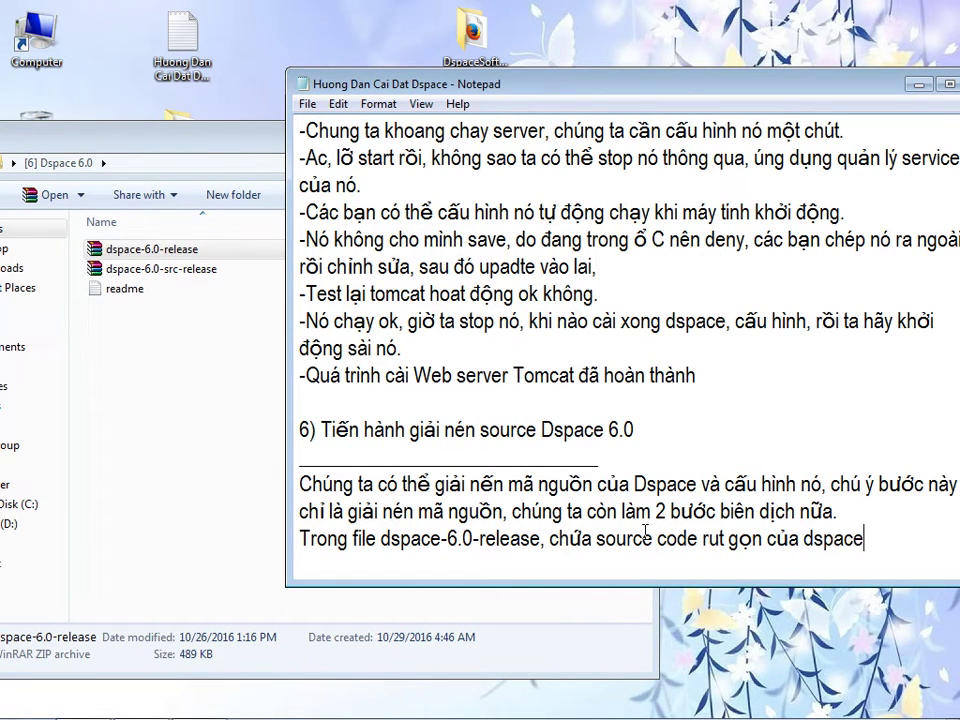
pyautogui.write('.')
# - Note that dspace-6.0-src-release holds full source with other components, and either file works
pyautogui.click(185, 269)
pyautogui.click(185, 269)
pyautogui.hotkey('ctrl', 'c')
pyautogui.click(906, 543)
pyautogui.hotkey('ctrl', 'v')
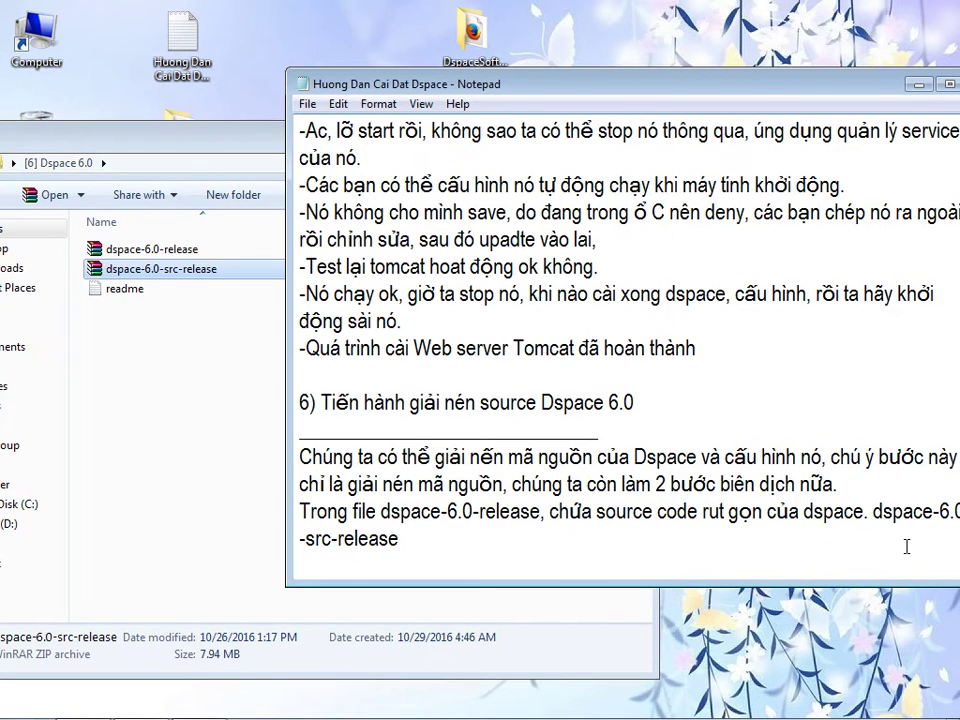
pyautogui.click(874, 512)
pyautogui.press('Return')
pyautogui.click(602, 538)
pyautogui.write('chứa so')
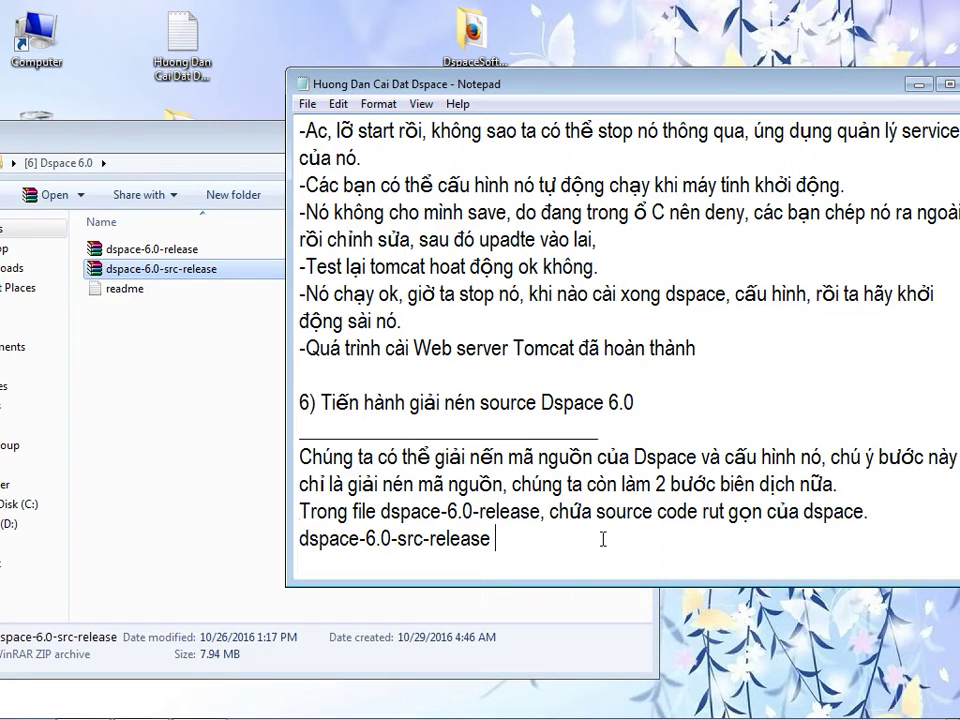
pyautogui.write('urce full đầy đủ gồm các compoen')
pyautogui.press('BackSpace')
pyautogui.press('BackSpace')
pyautogui.write('nent khác của ')
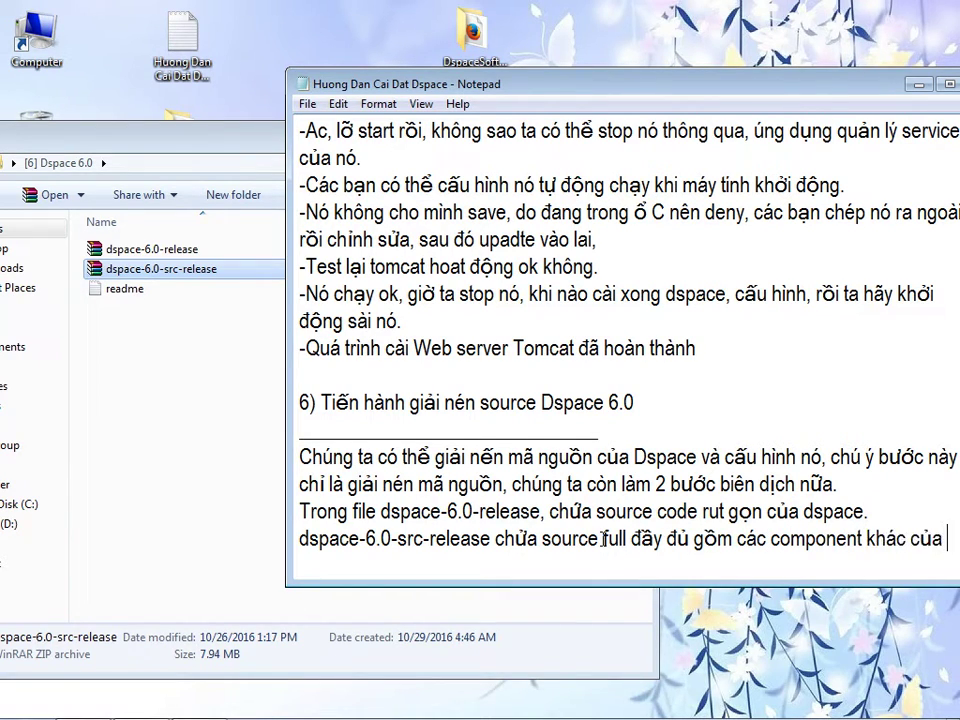
pyautogui.write('dspace. Ta có thể sử dụng ')
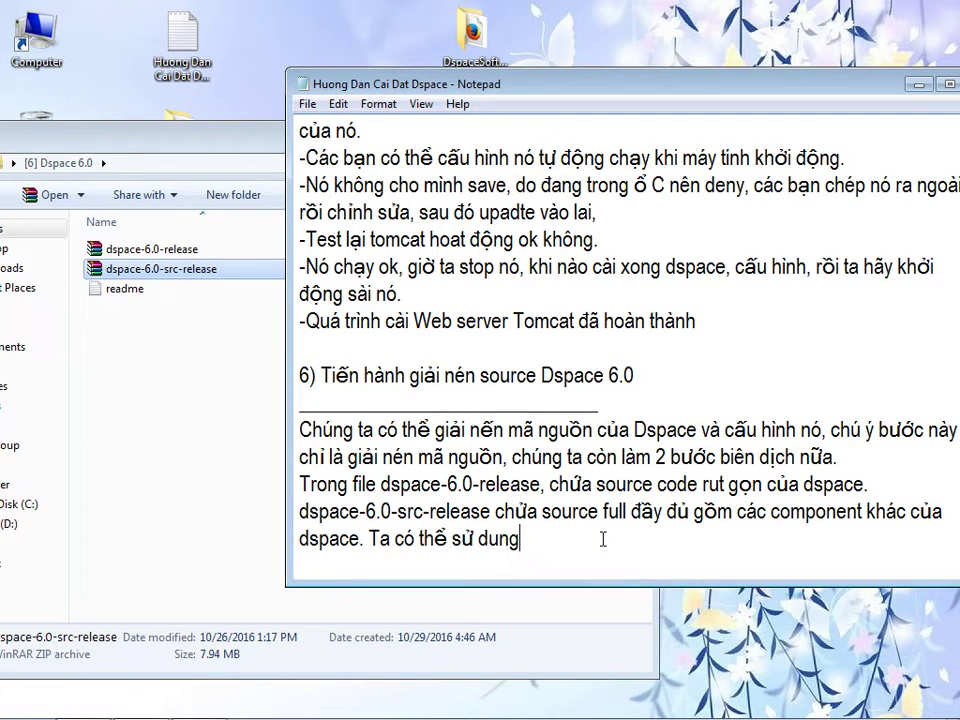
pyautogui.write('1 trong 2')
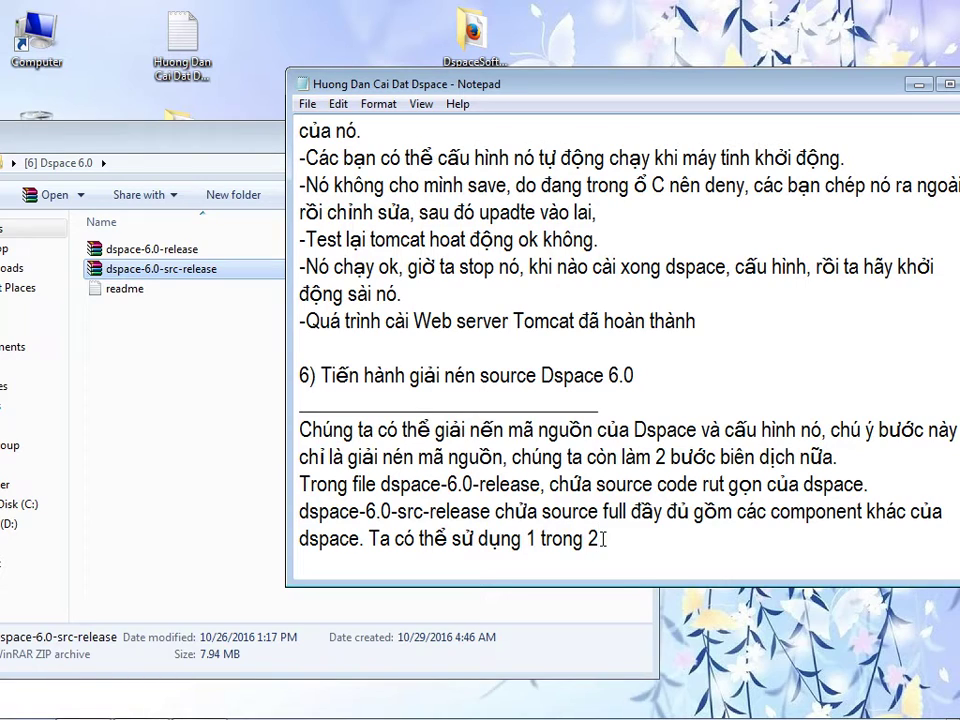
pyautogui.write(' file này.')
pyautogui.press('Return')
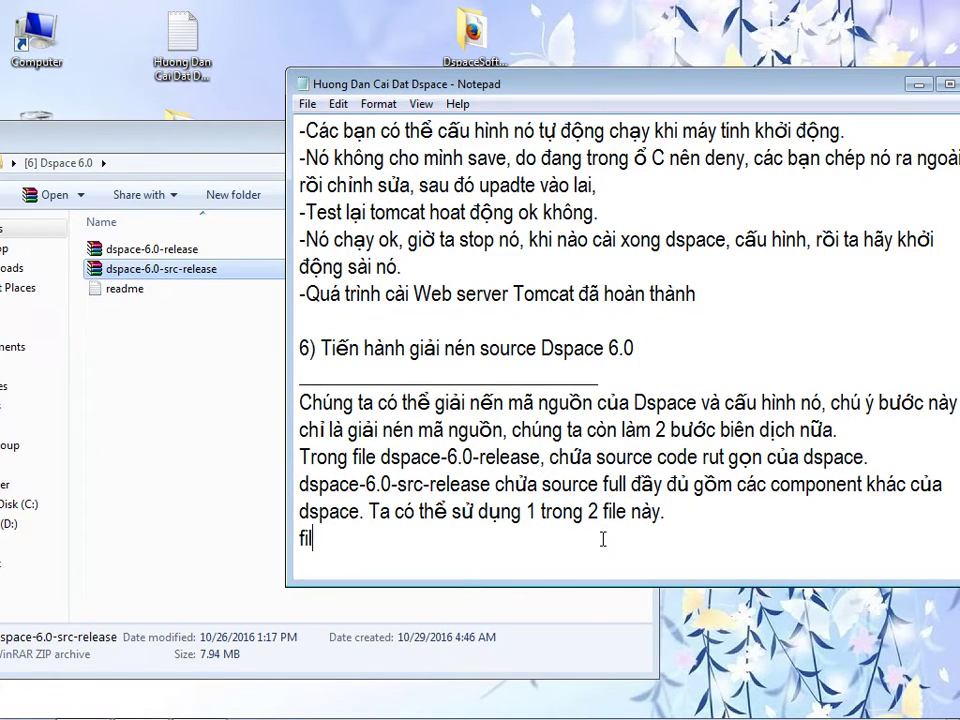
# - Add a line saying dspace-6.0-release simply needs to be extracted
pyautogui.click(155, 253)
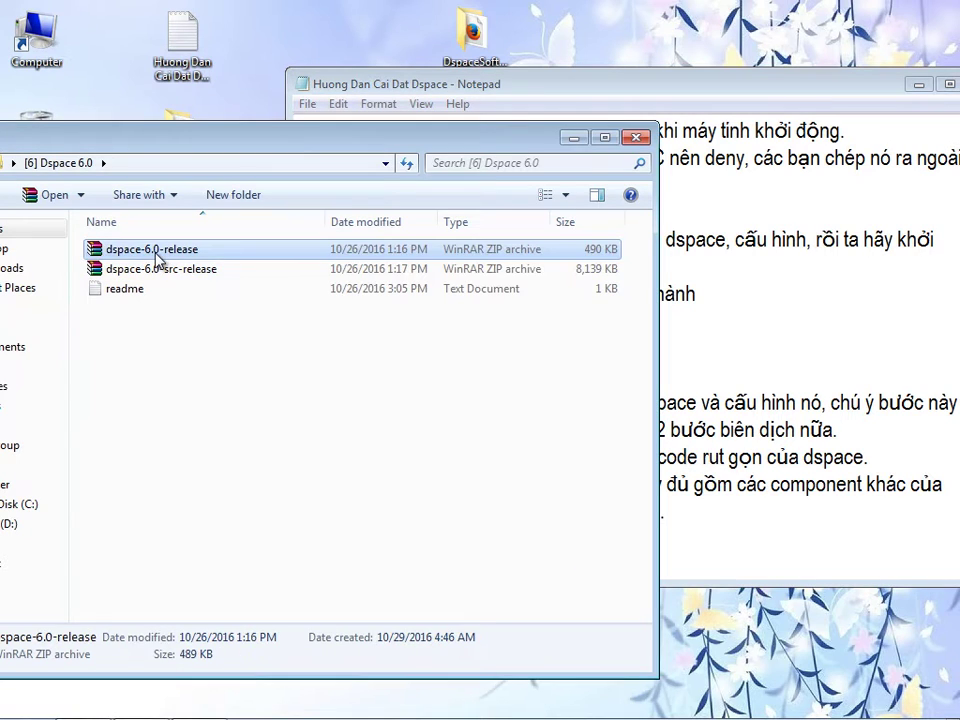
pyautogui.click(155, 257)
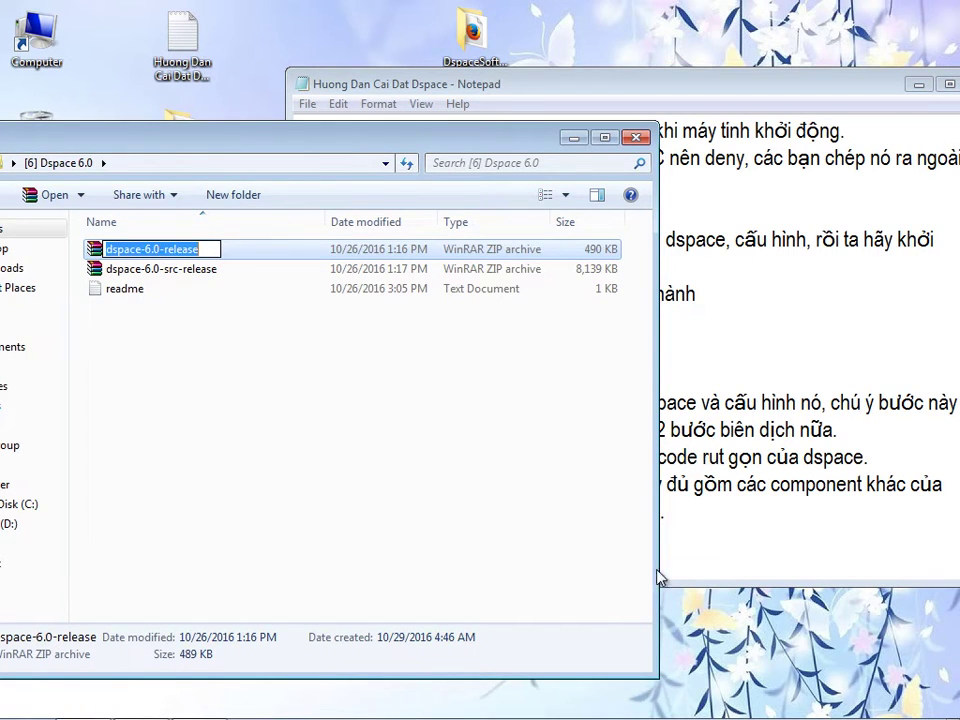
pyautogui.click(718, 556)
pyautogui.hotkey('ctrl', 'v')
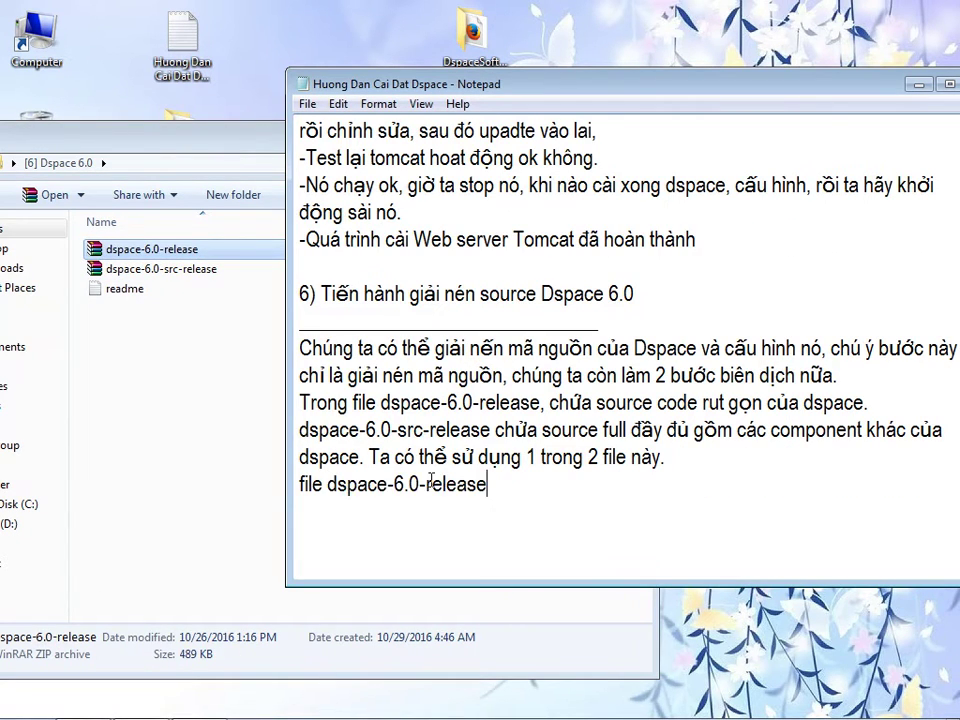
pyautogui.write('- ')
pyautogui.write('thì d')
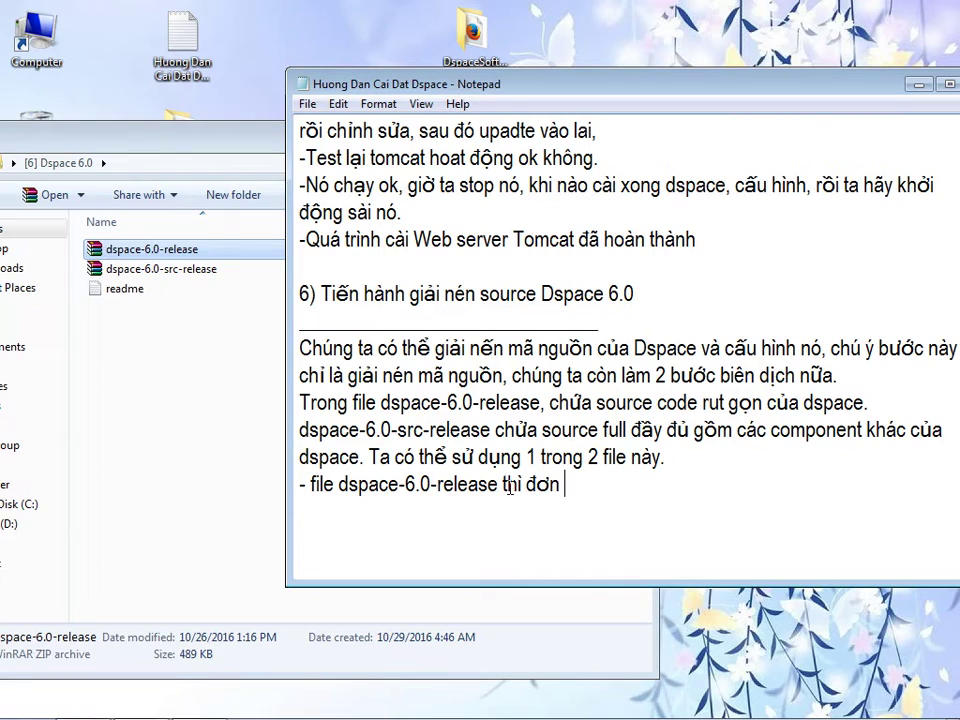
pyautogui.write('ơn giản chỉ cân giải nê')
pyautogui.write('n')
# - Open dspace-6.0-release.zip in WinRAR alongside Local Disk (C:) in Explorer
pyautogui.doubleClick(143, 250)
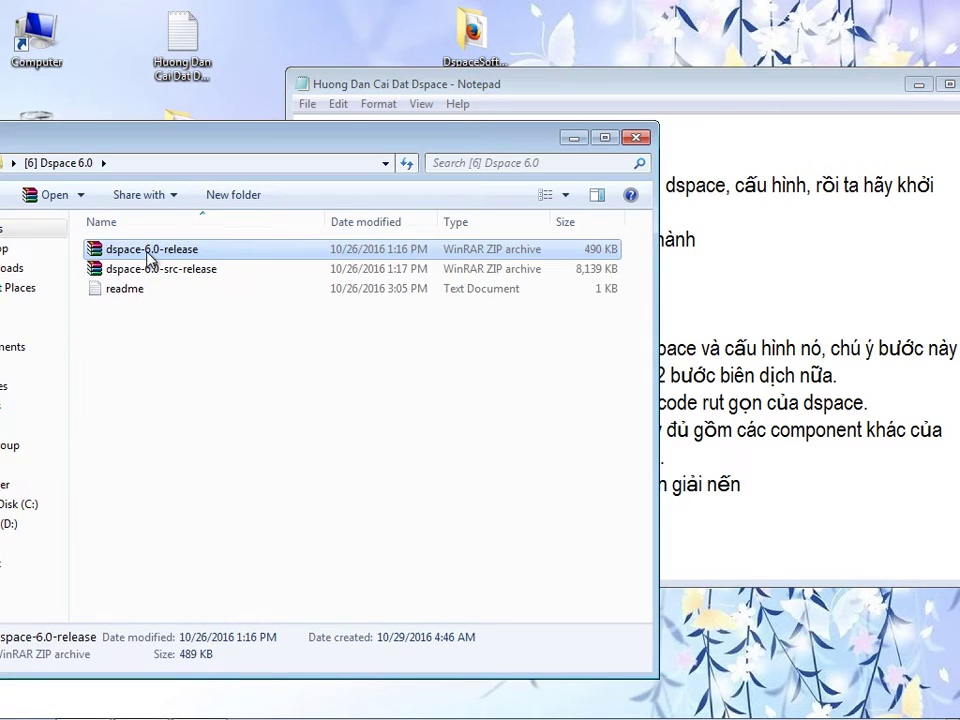
pyautogui.moveTo(200, 95); pyautogui.dragTo(445, 75)
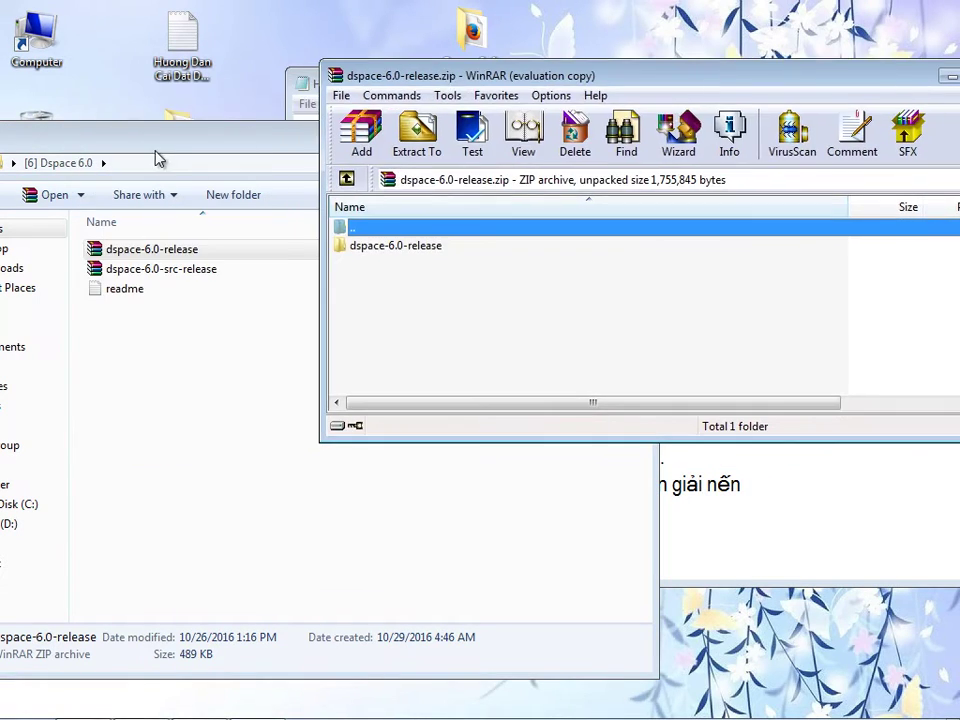
pyautogui.doubleClick(253, 270)
pyautogui.click(621, 292)
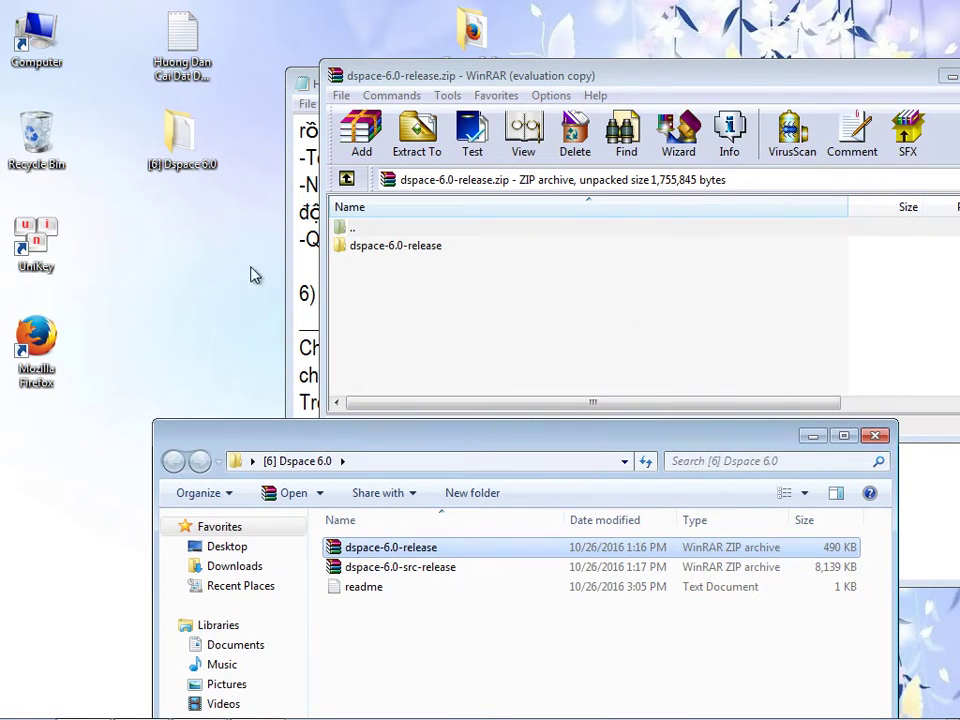
pyautogui.doubleClick(36, 65)
pyautogui.moveTo(386, 30); pyautogui.dragTo(193, 316)
pyautogui.doubleClick(221, 446)
pyautogui.doubleClick(398, 249)
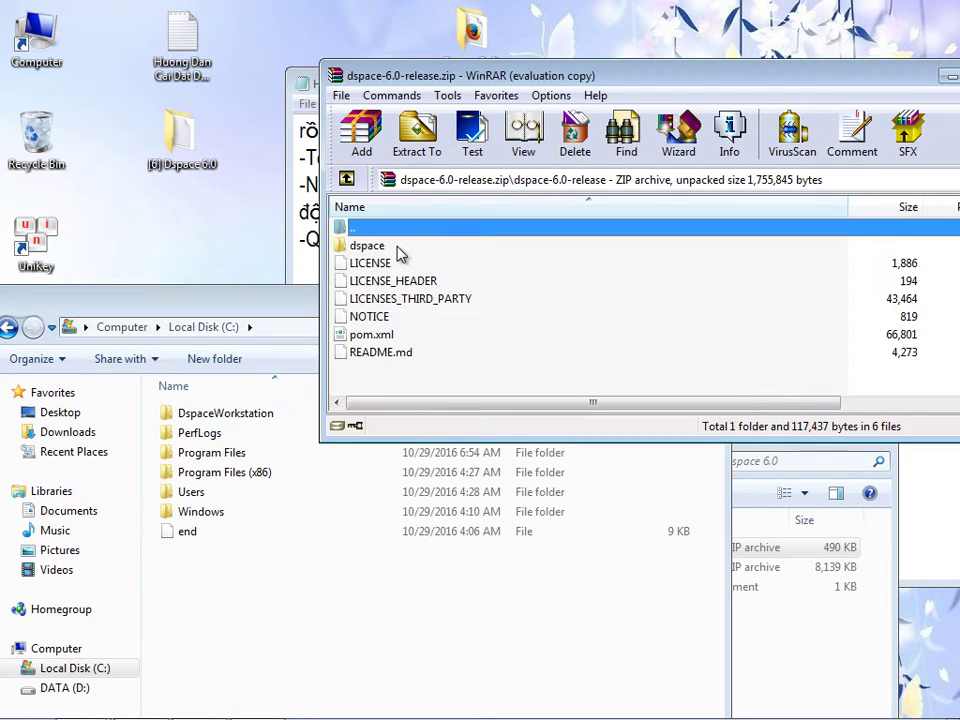
pyautogui.press('BackSpace')
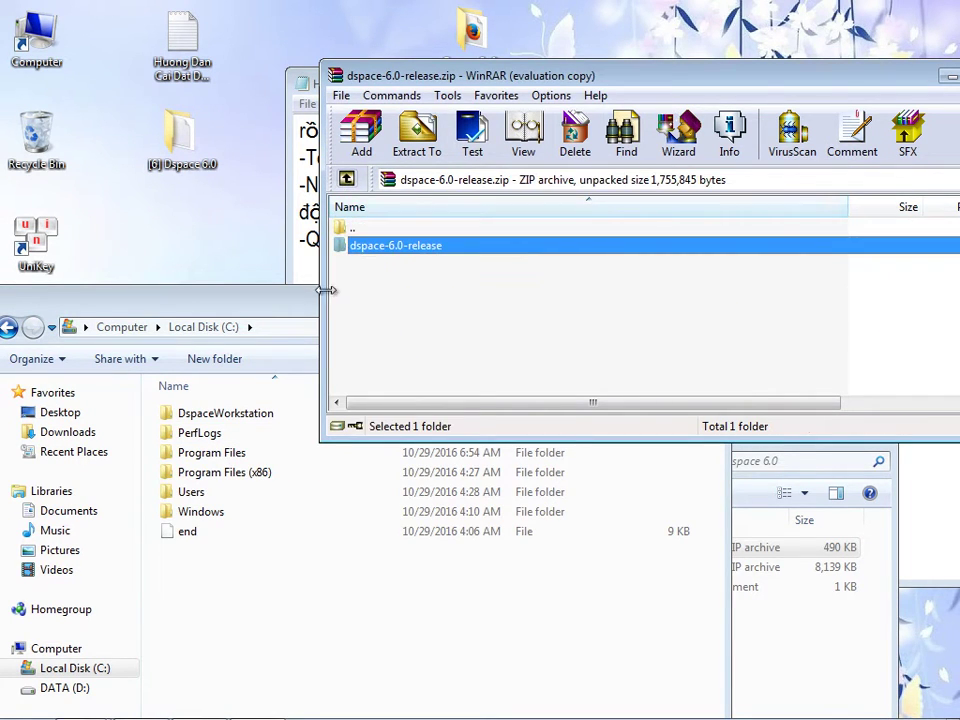
# - Extract the dspace-6.0-release folder onto Local Disk (C:) and refresh to confirm it
pyautogui.click(231, 304)
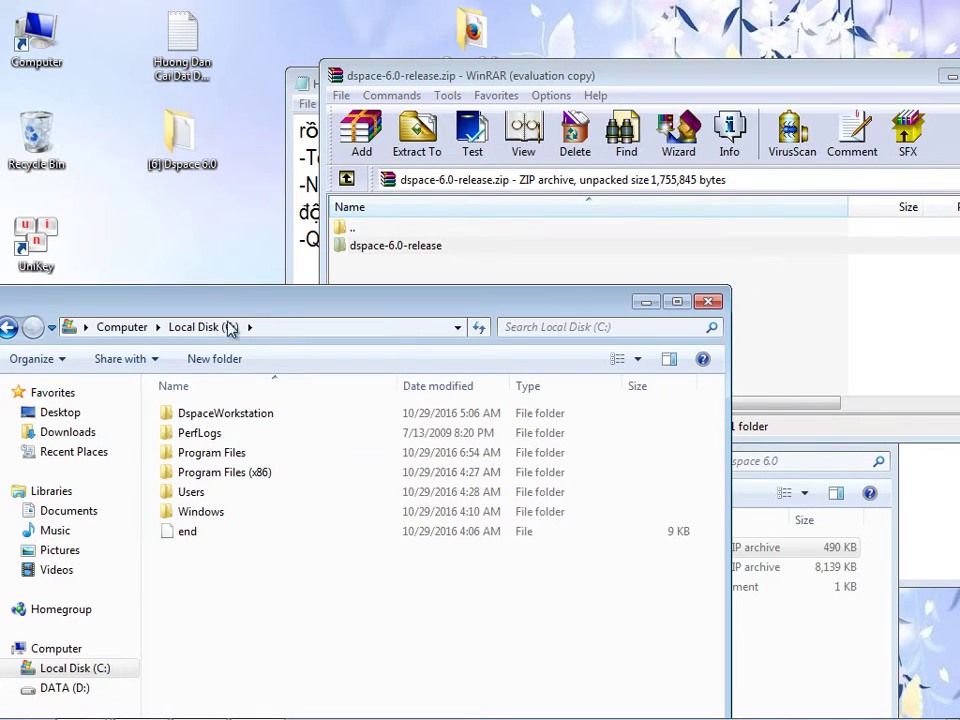
pyautogui.moveTo(289, 313); pyautogui.dragTo(366, 271)
pyautogui.click(330, 290)
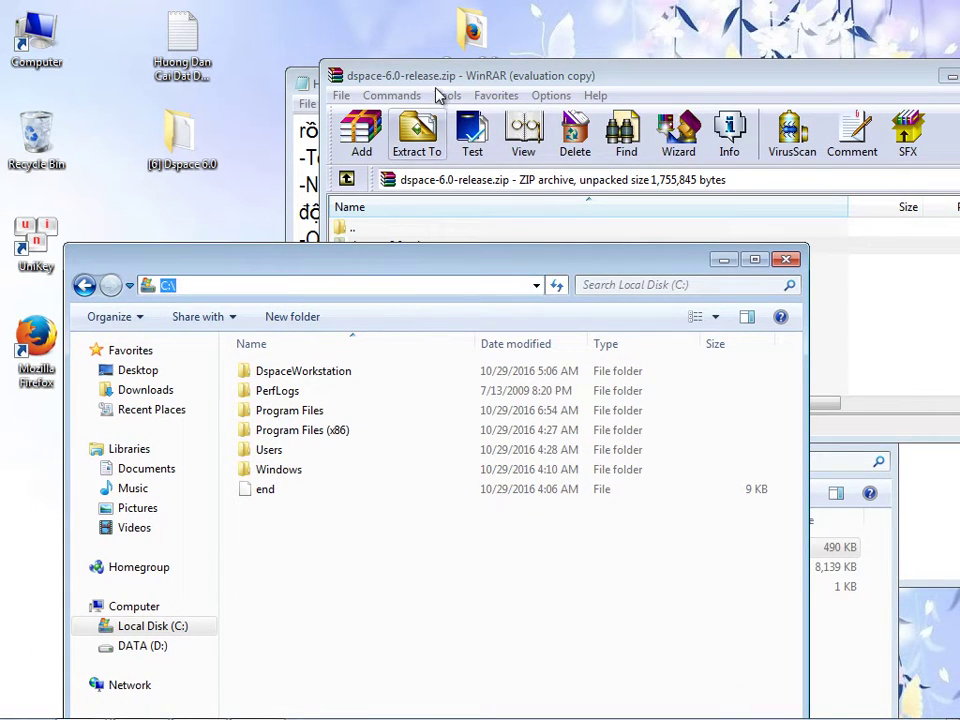
pyautogui.moveTo(433, 78); pyautogui.dragTo(470, 87)
pyautogui.moveTo(414, 255); pyautogui.dragTo(266, 527)
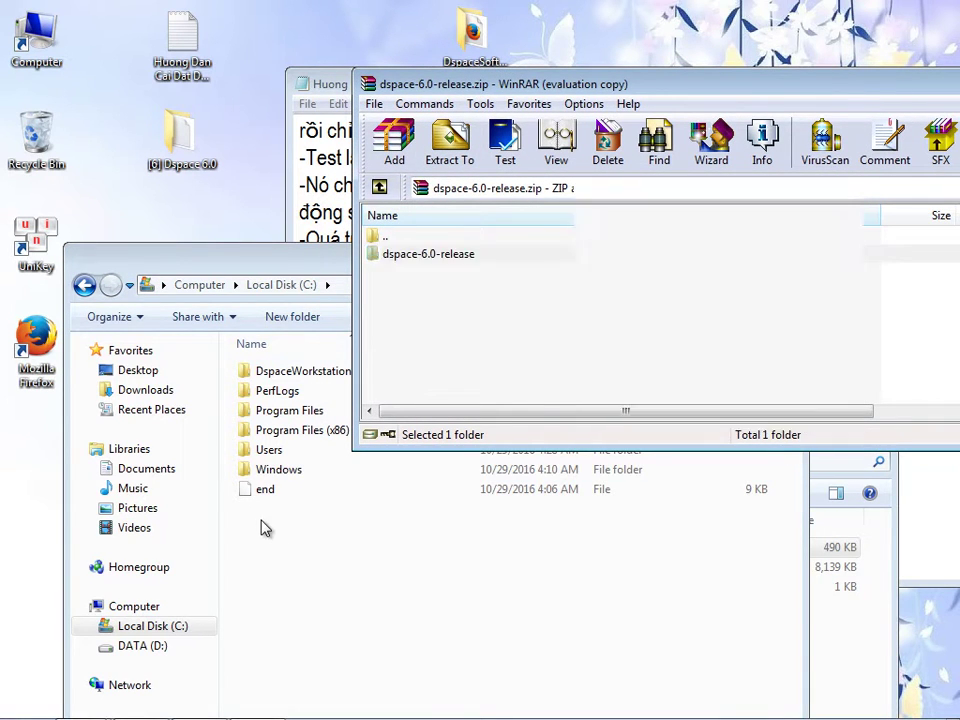
pyautogui.moveTo(350, 252); pyautogui.dragTo(301, 161)
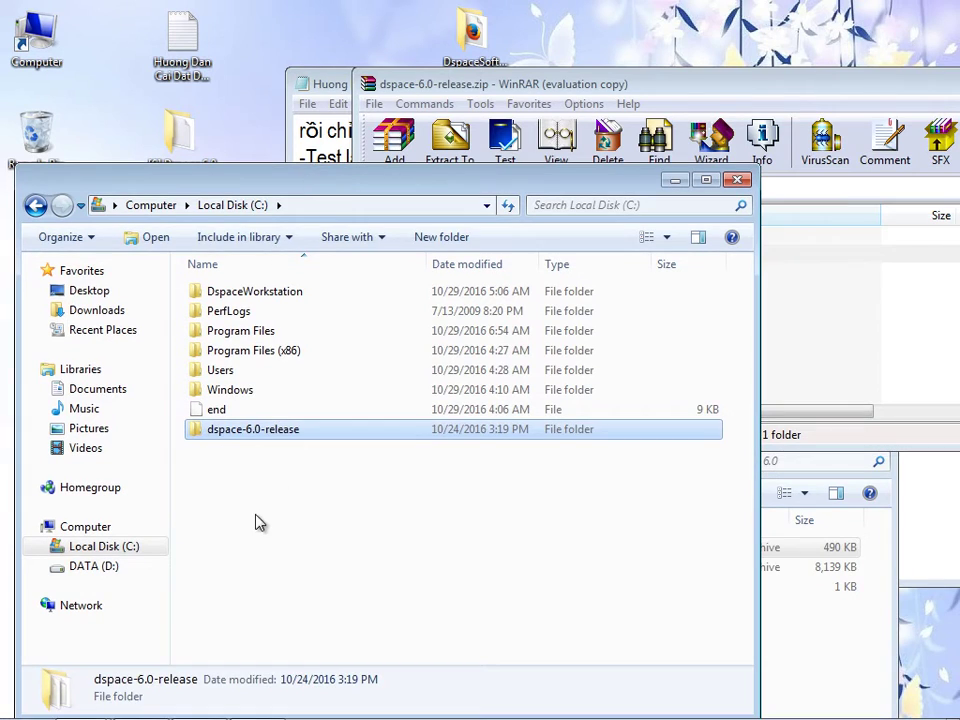
pyautogui.rightClick(257, 515)
pyautogui.click(309, 308)
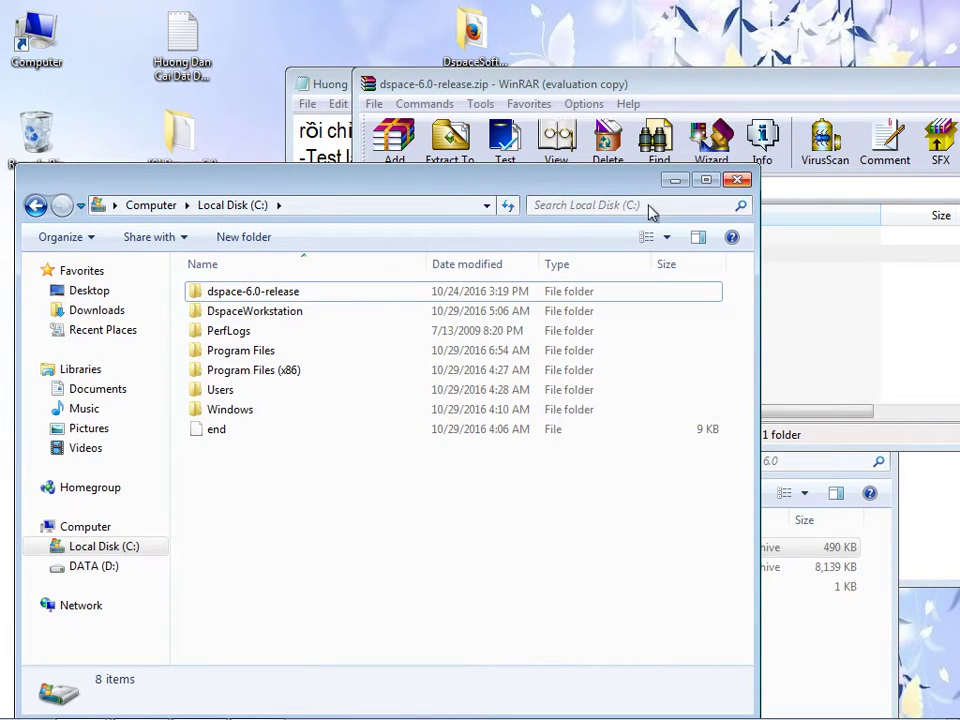
# - Close the archive and copy the extracted dspace-6.0-release folder name for the notes
pyautogui.click(633, 86)
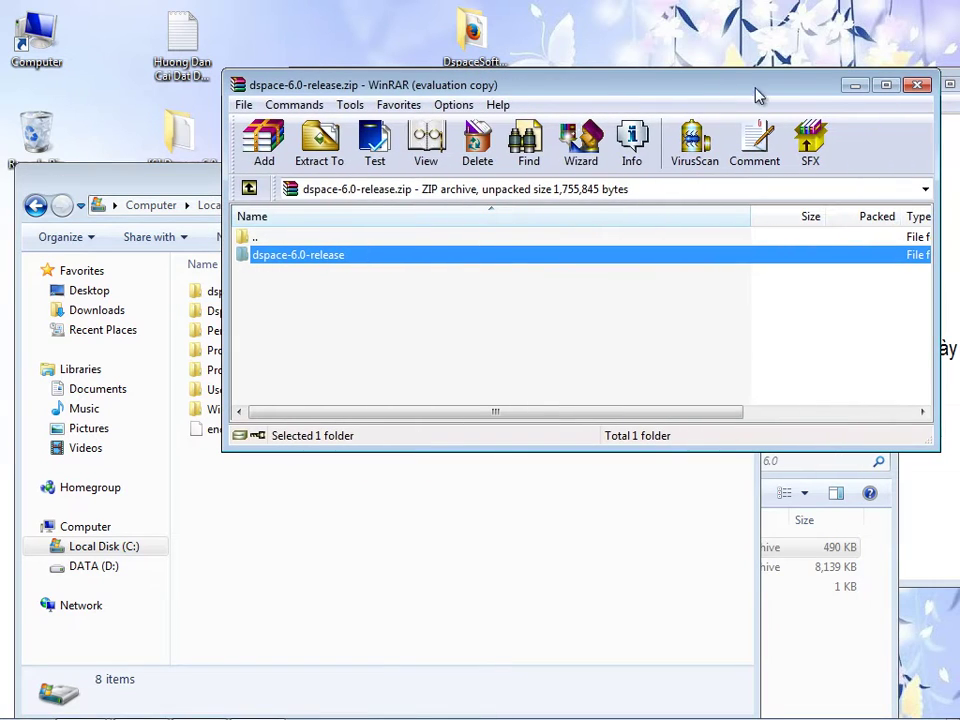
pyautogui.click(919, 88)
pyautogui.click(197, 296)
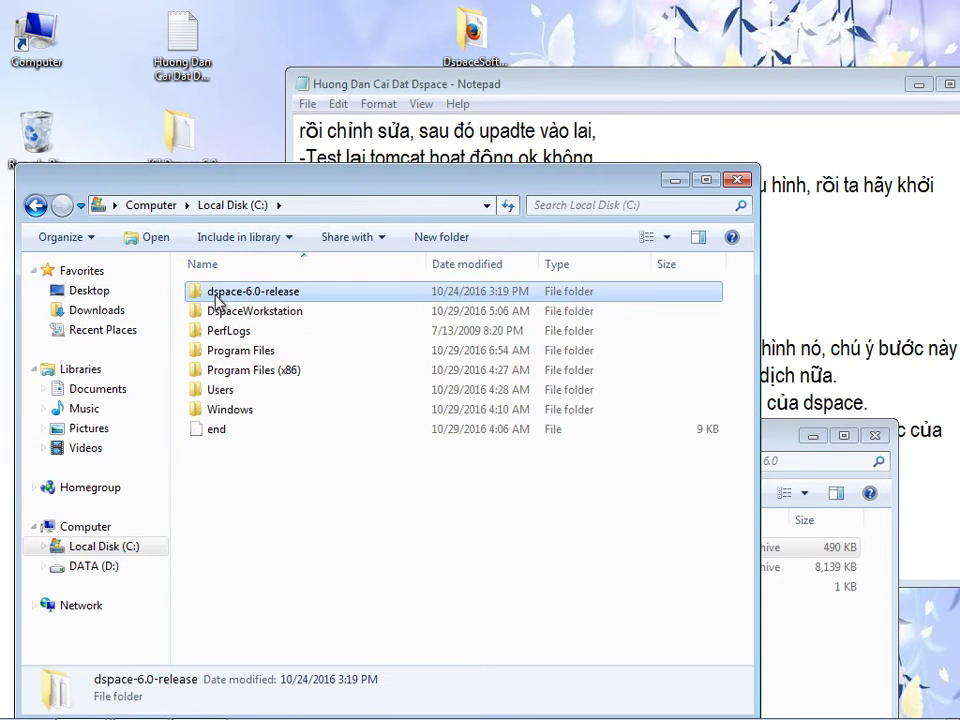
pyautogui.click(227, 294)
pyautogui.hotkey('ctrl', 'c')
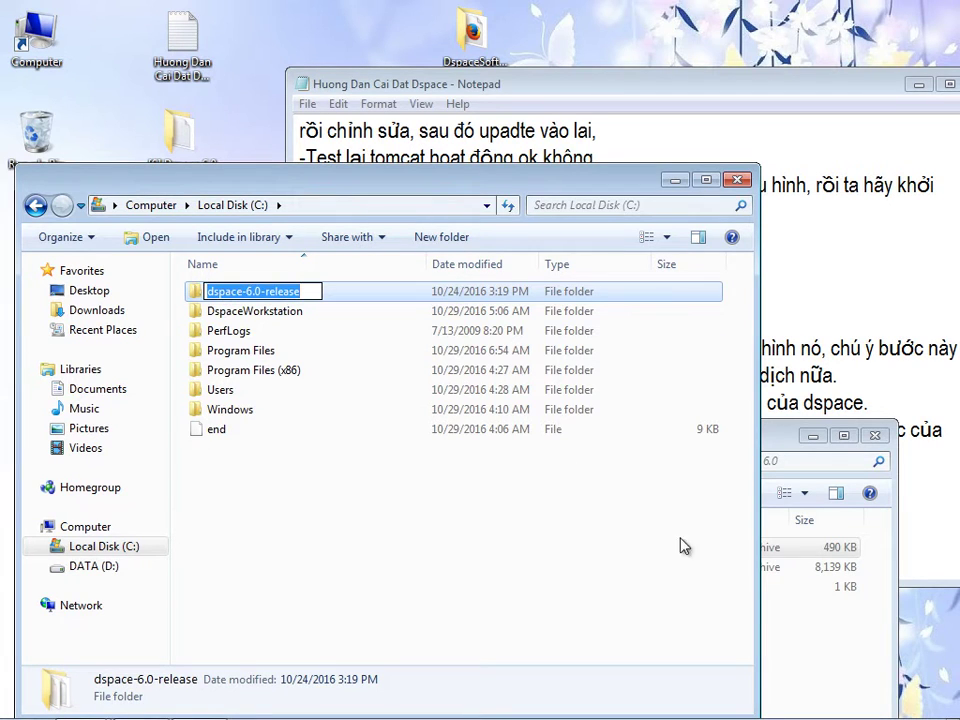
pyautogui.click(810, 636)
pyautogui.click(876, 348)
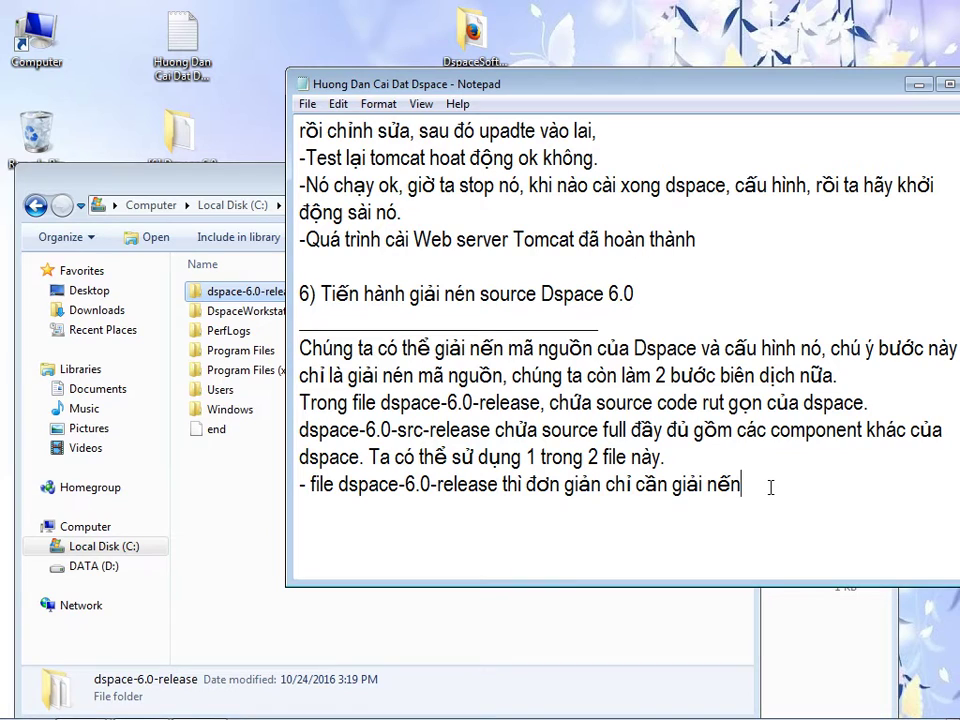
# - Note that dspace-6.0-release is the Dspace source and start a line about the other file's source
pyautogui.hotkey('ctrl', 'v')
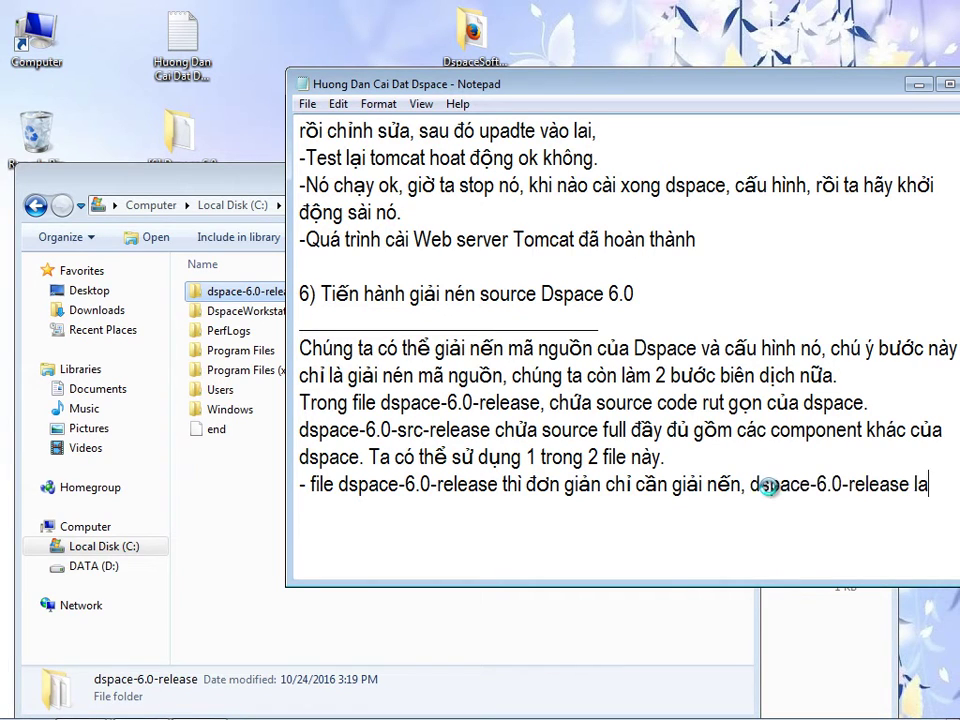
pyautogui.write('soruce của')
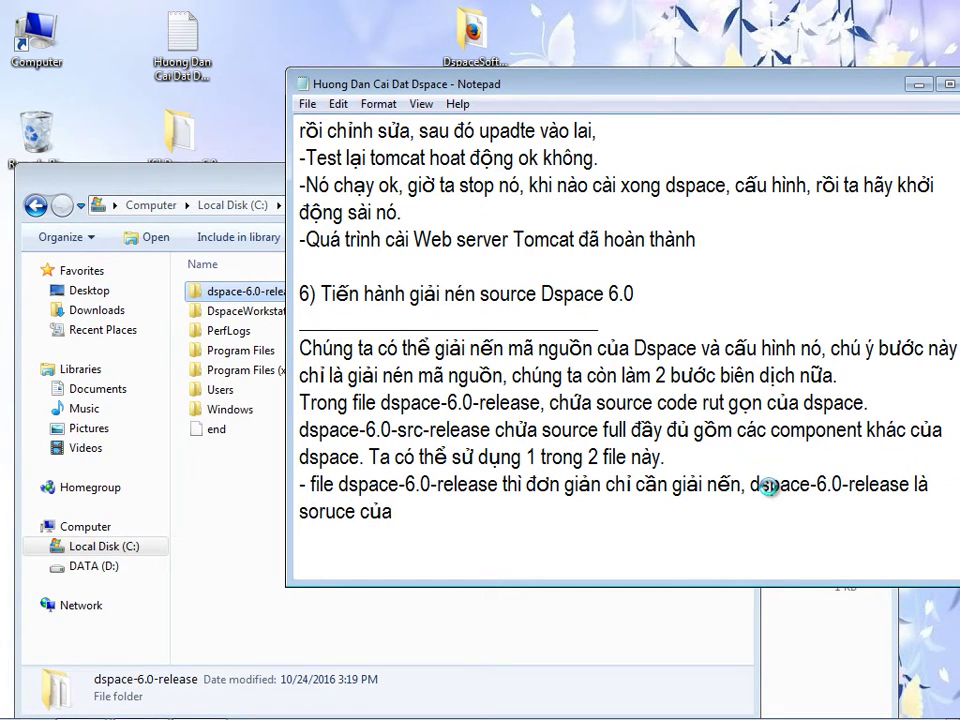
pyautogui.write(' Dspace')
pyautogui.write('nếu trong ')
pyautogui.write('file kia thi')
pyautogui.write(' sourc')
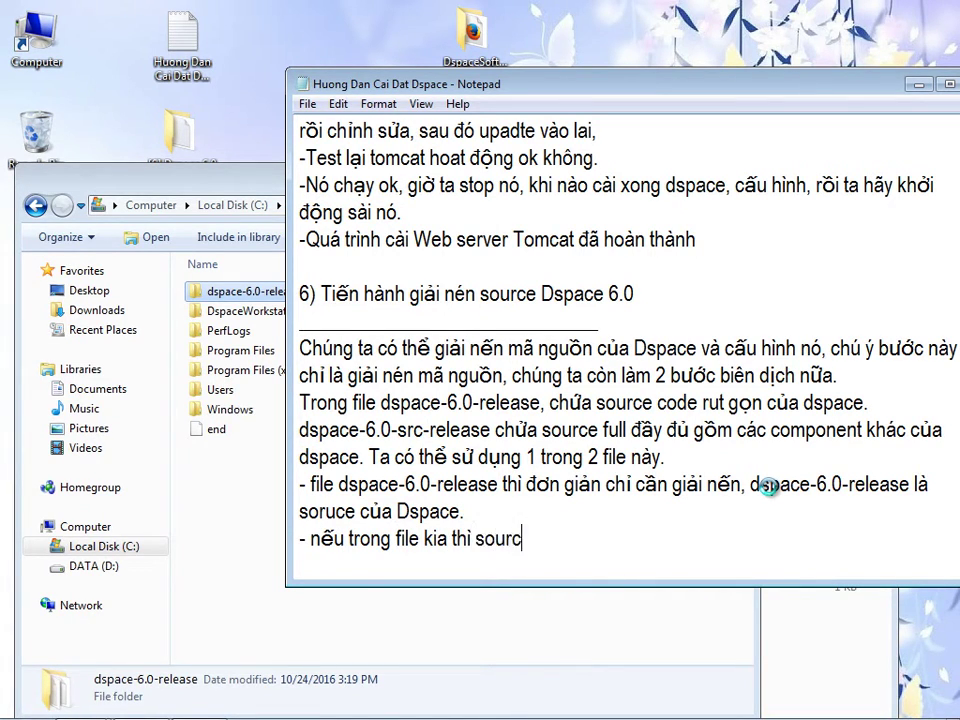
pyautogui.write('e của dspace là')
pyautogui.hotkey('alt', 'Tab')
# - Extract the dspace folder from dspace-6.0-src-release.zip to the desktop and check it holds bin, config, modules, src
pyautogui.click(370, 567)
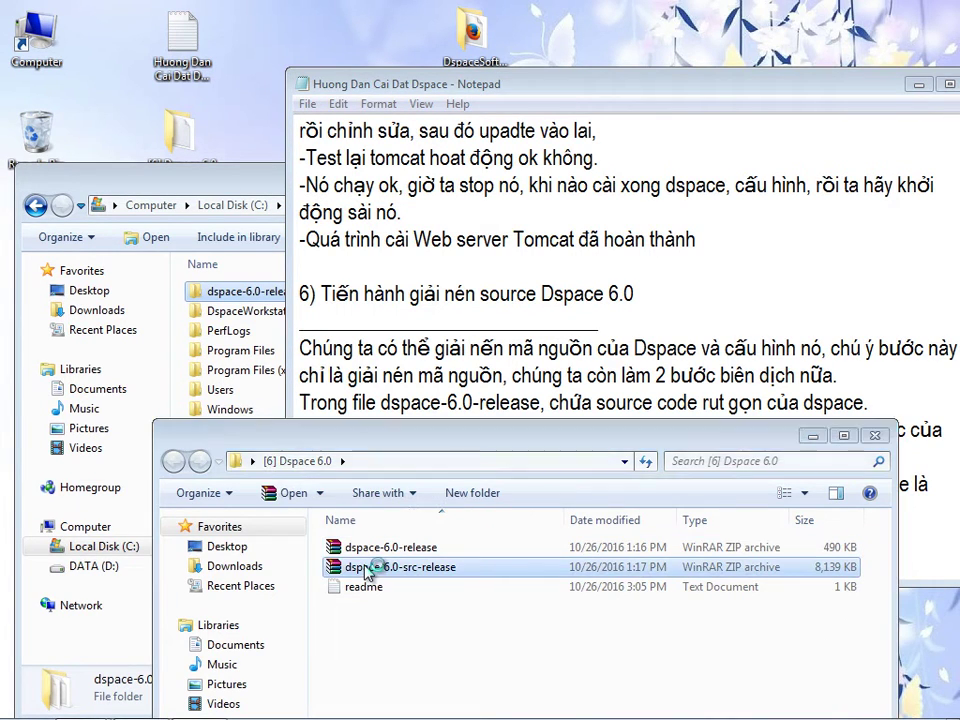
pyautogui.doubleClick(370, 567)
pyautogui.doubleClick(317, 255)
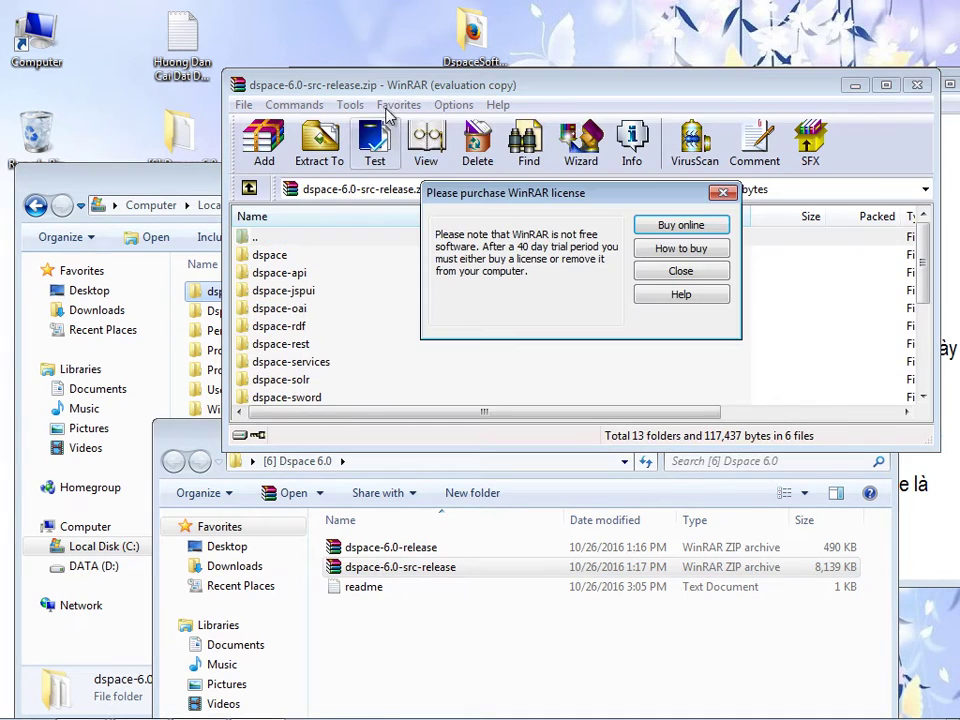
pyautogui.press('Escape')
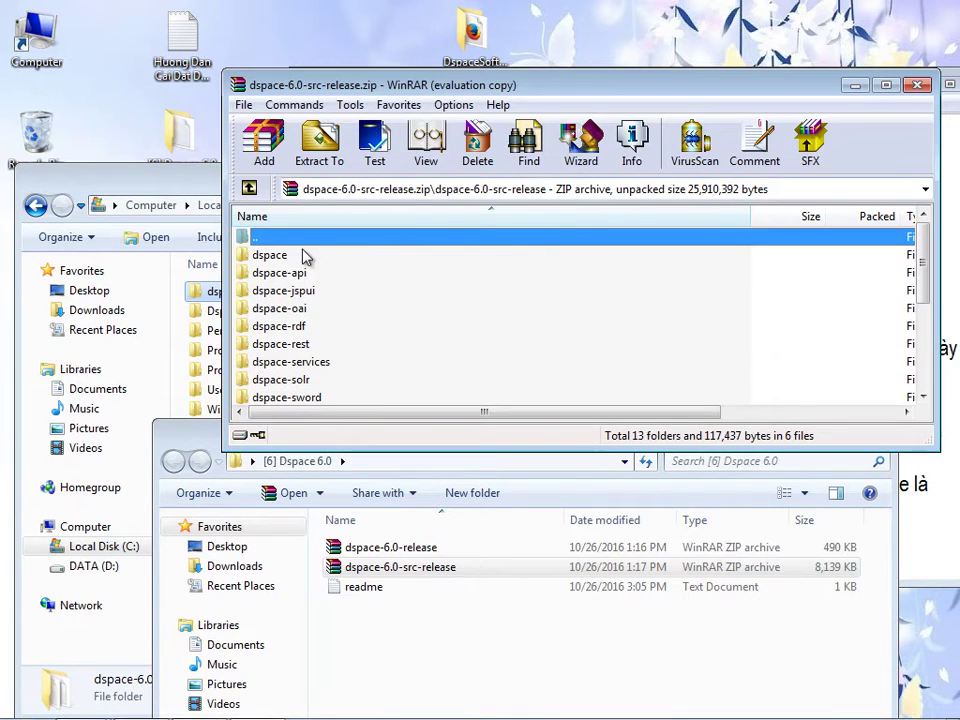
pyautogui.click(272, 255)
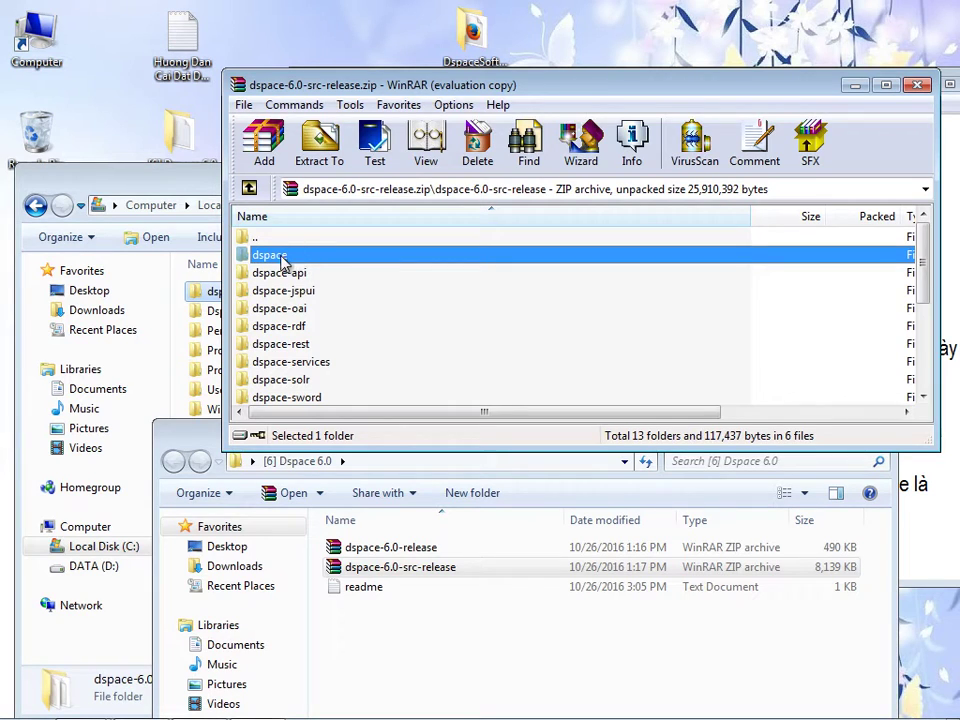
pyautogui.click(277, 256)
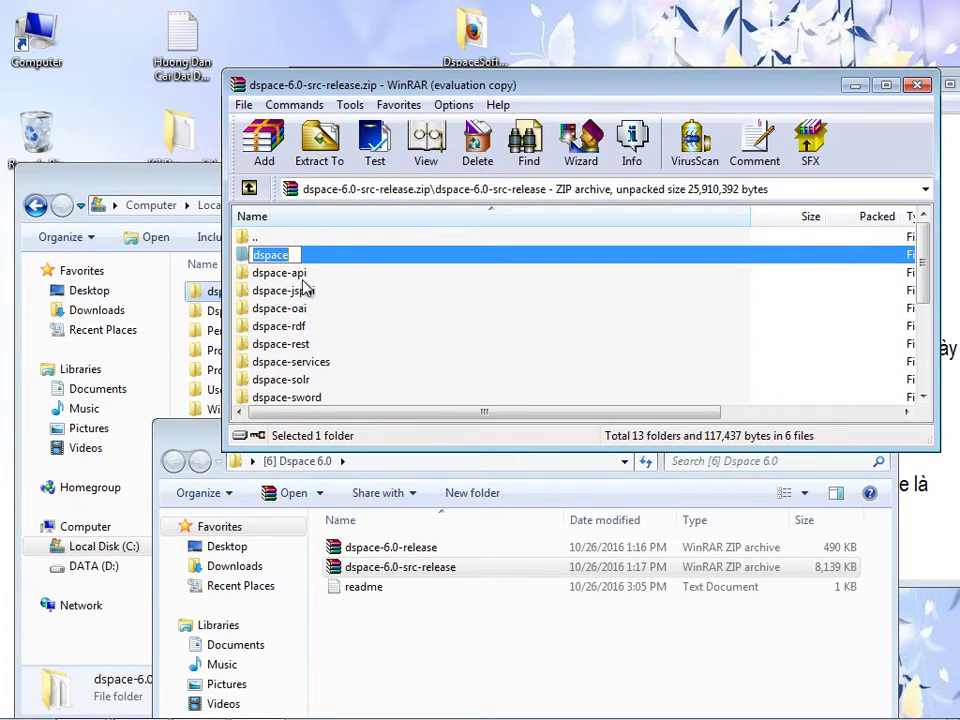
pyautogui.moveTo(356, 261); pyautogui.dragTo(333, 58)
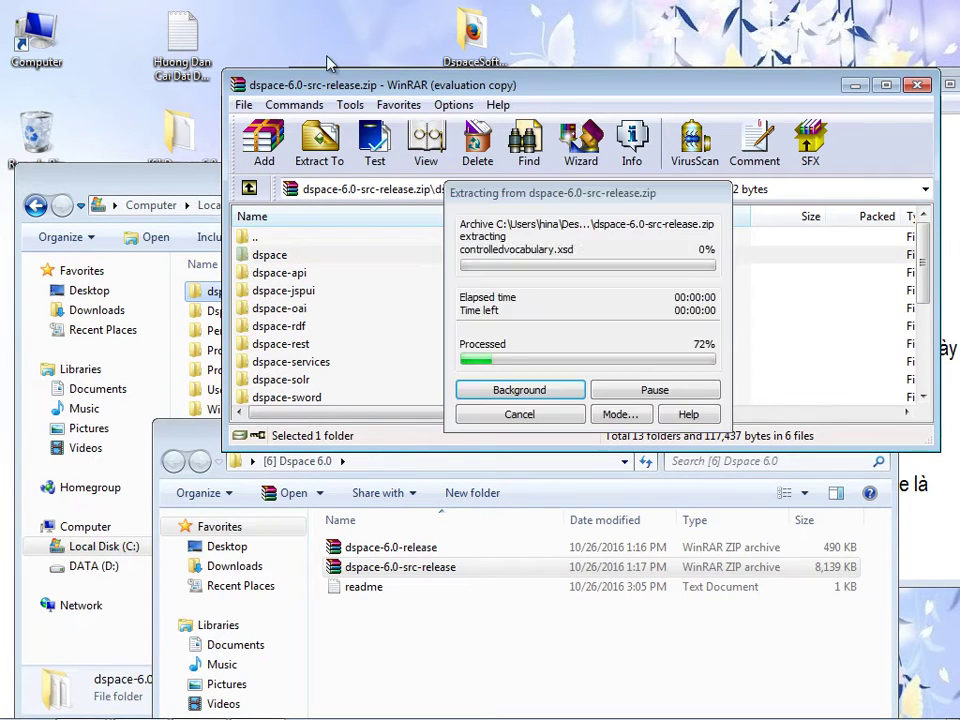
pyautogui.doubleClick(330, 50)
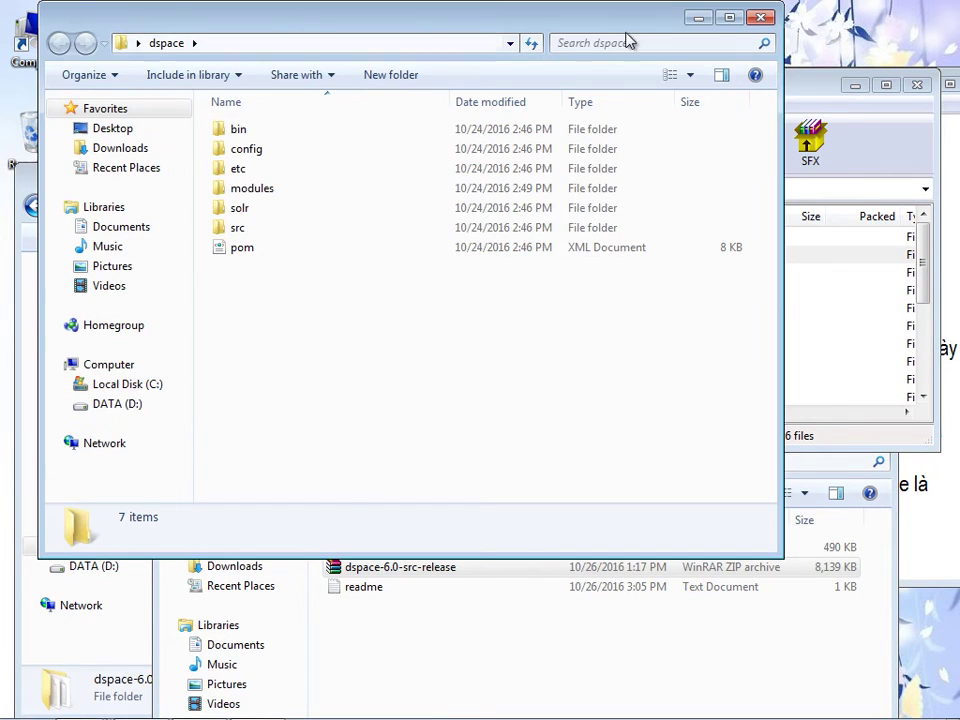
pyautogui.click(761, 18)
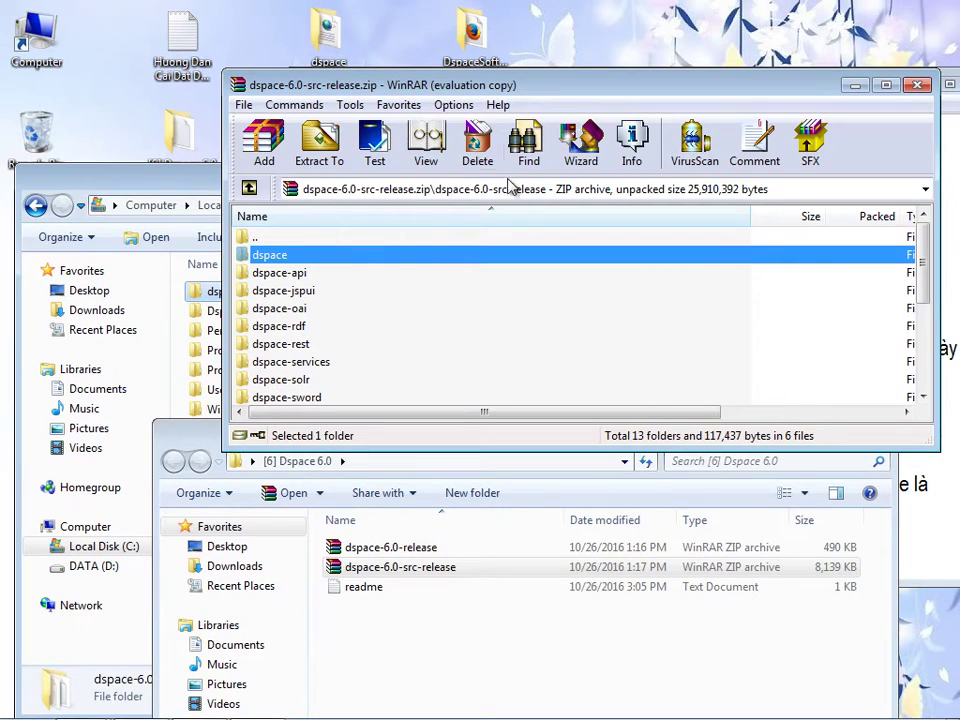
pyautogui.click(322, 28)
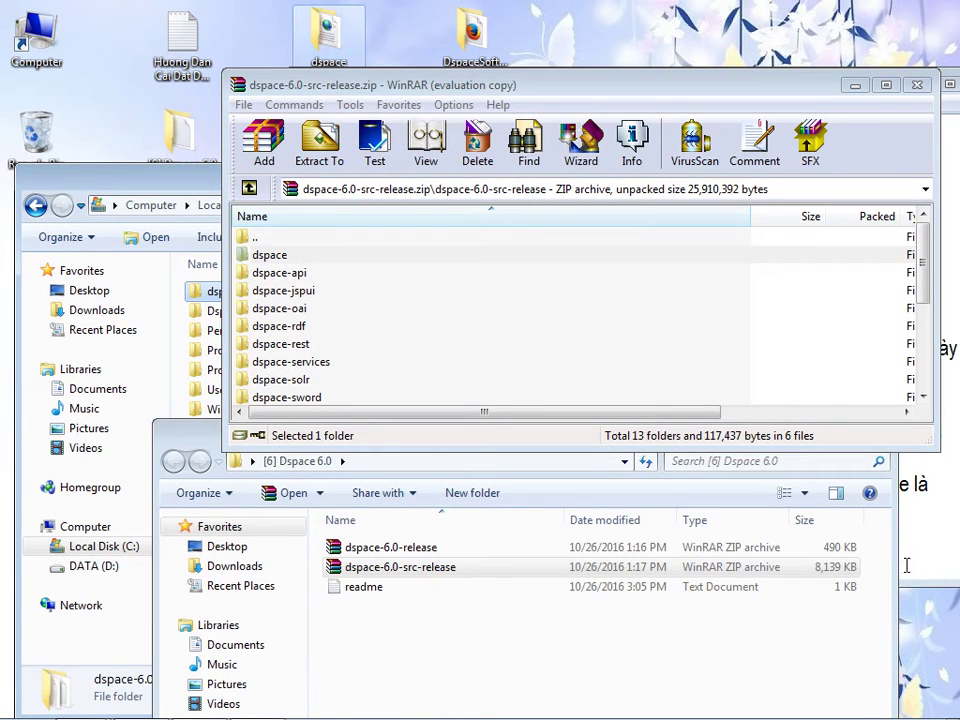
pyautogui.click(906, 565)
# - Finish the note with ', là source của dspace.' and '-Chỉ cần 1 trong hai file rar là được'
pyautogui.write('-l')
pyautogui.press('BackSpace')
pyautogui.press('BackSpace')
pyautogui.write(', ')
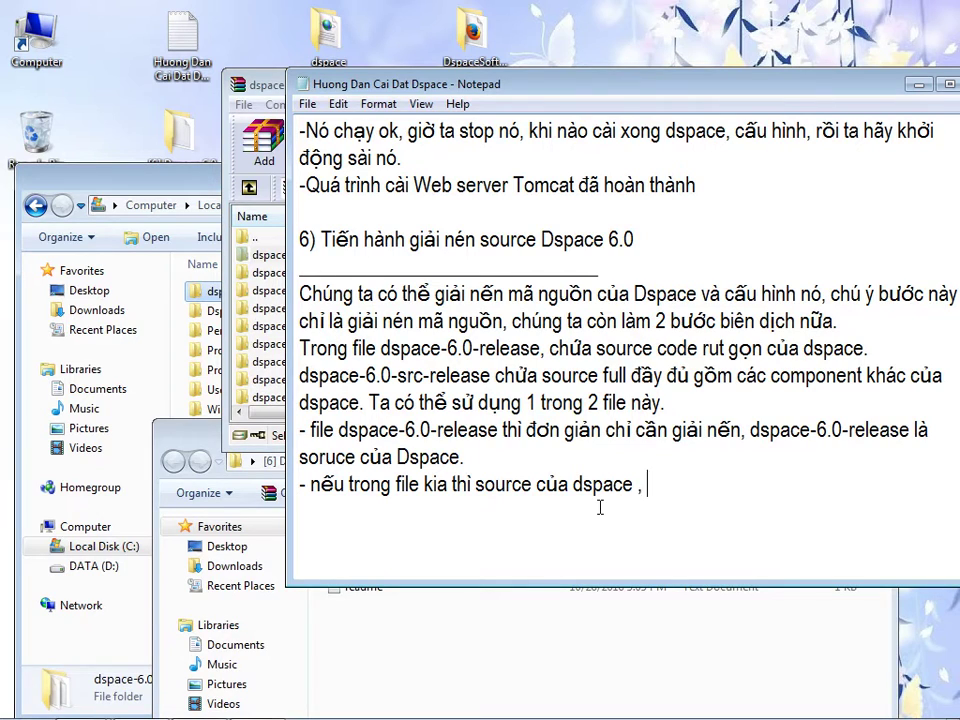
pyautogui.write('là source của dspa')
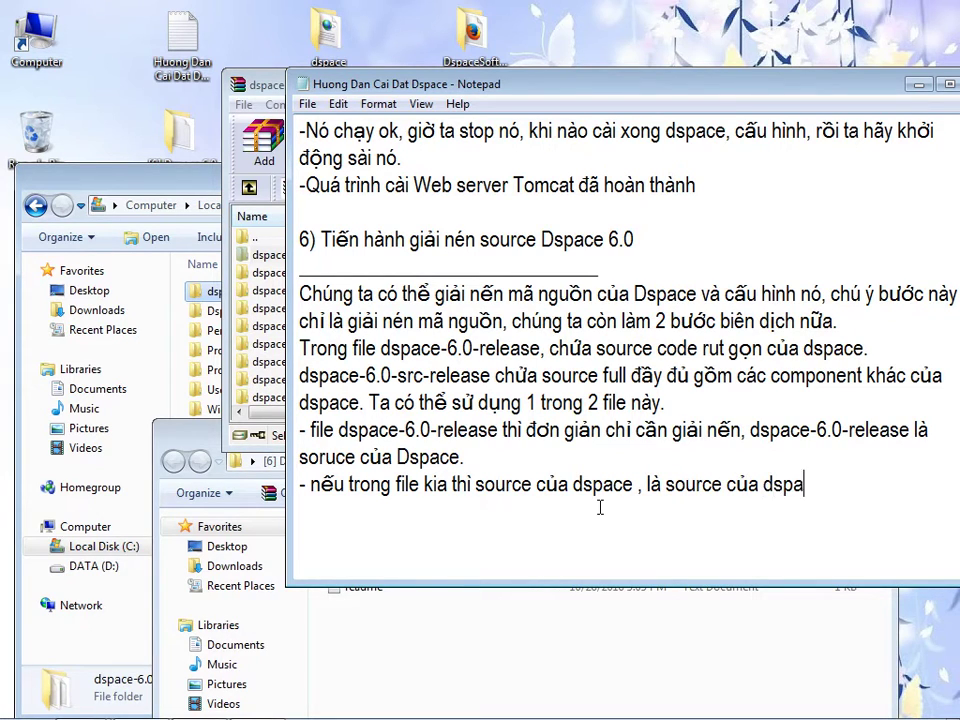
pyautogui.write('ce.-Chỉ cần 1 trong hai file ')
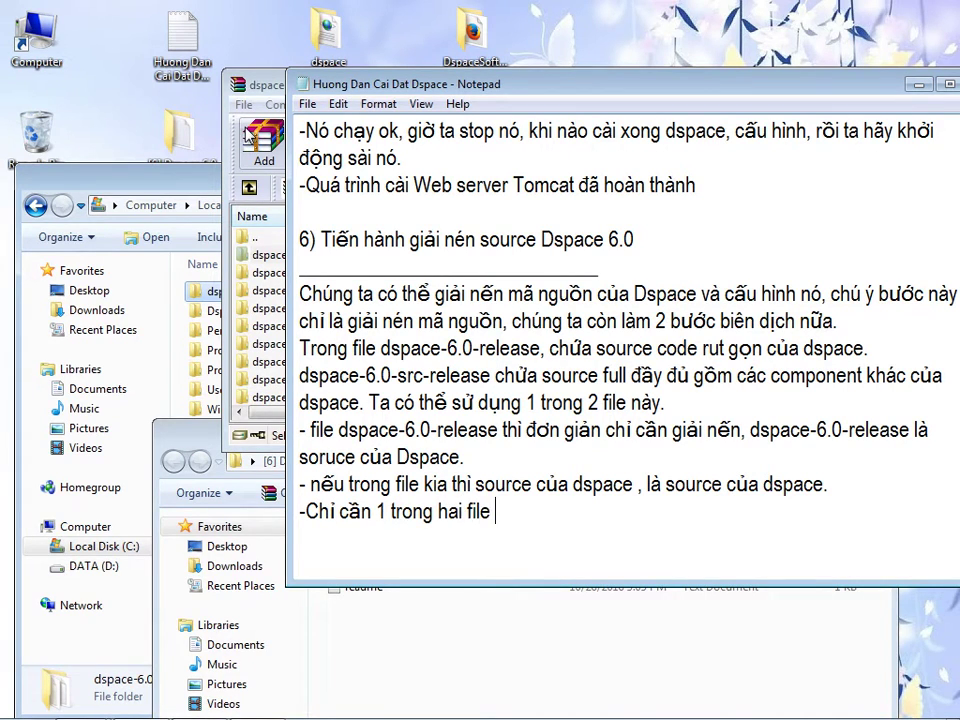
pyautogui.write('rar la được.')
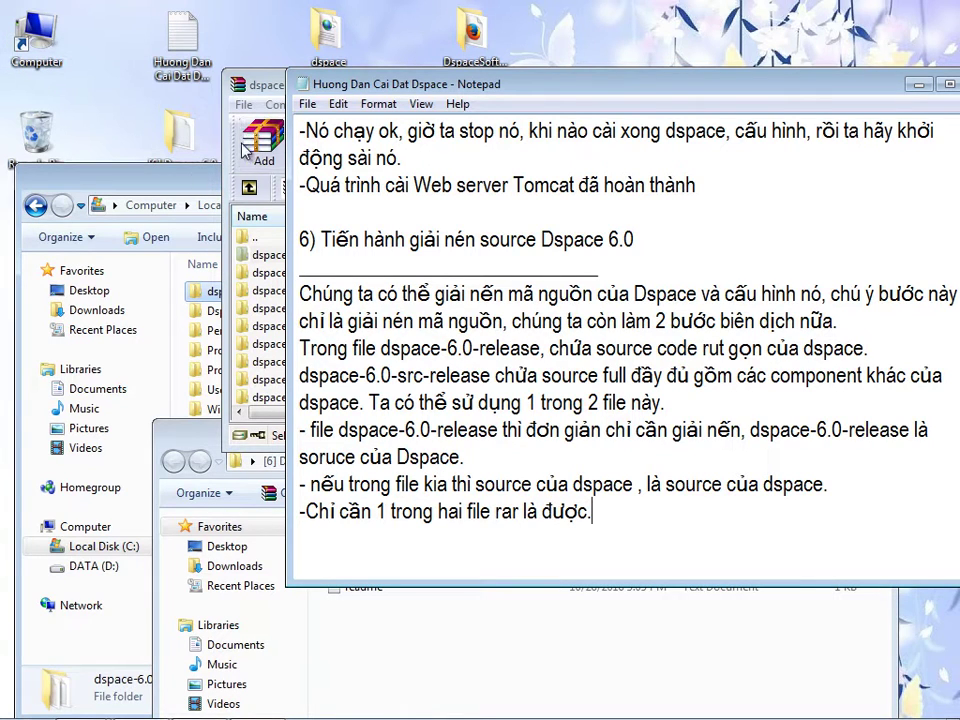
# - Close the WinRAR, Local Disk (C:) and [6] Dspace 6.0 windows
pyautogui.click(231, 162)
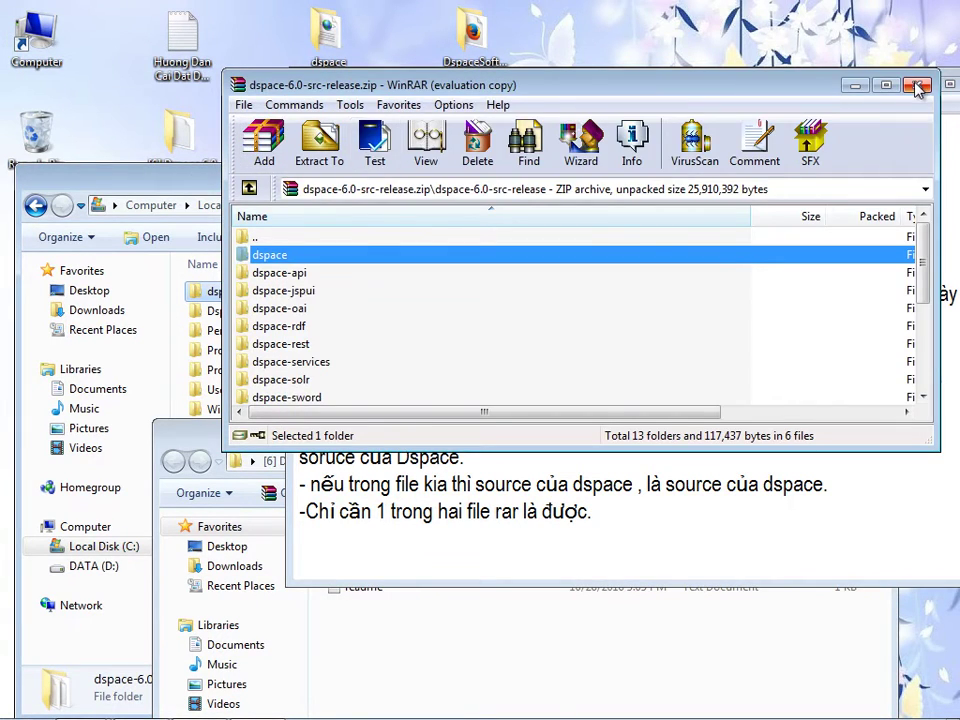
pyautogui.click(248, 160)
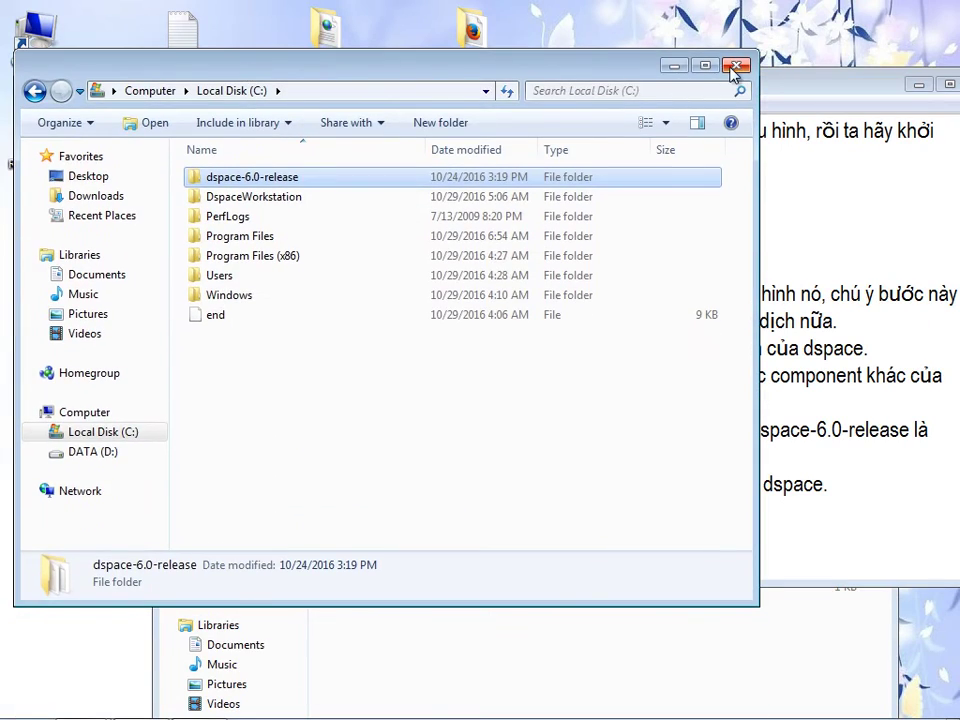
pyautogui.click(733, 65)
pyautogui.moveTo(268, 447); pyautogui.dragTo(229, 333)
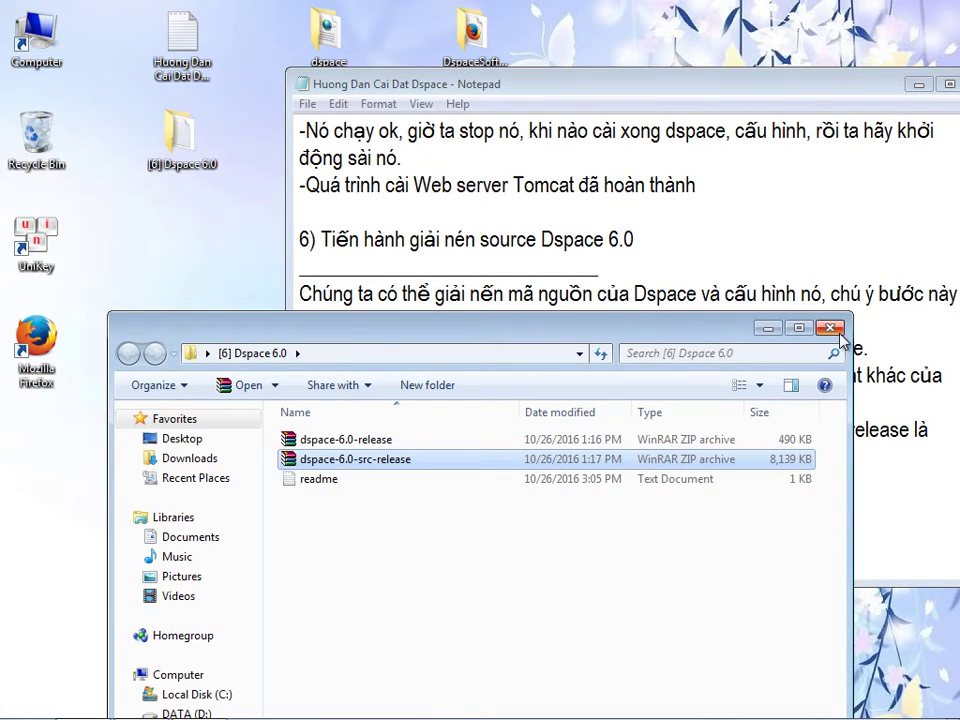
pyautogui.click(840, 333)
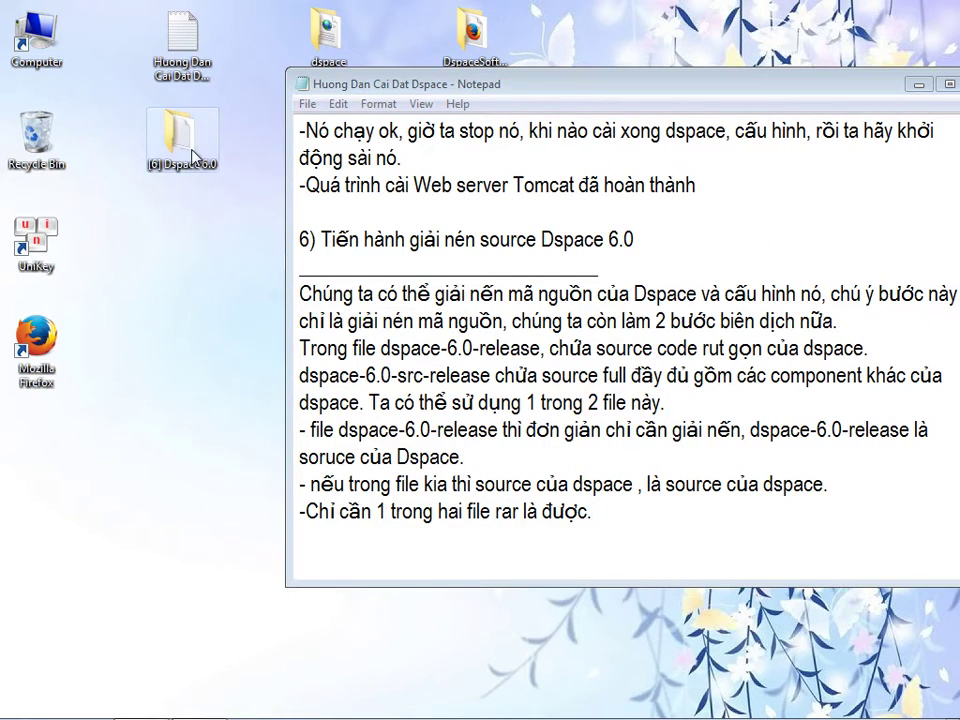
pyautogui.doubleClick(180, 135)
# - Open the readme text file from the [6] Dspace 6.0 folder beside the guide
pyautogui.click(319, 330)
pyautogui.doubleClick(322, 338)
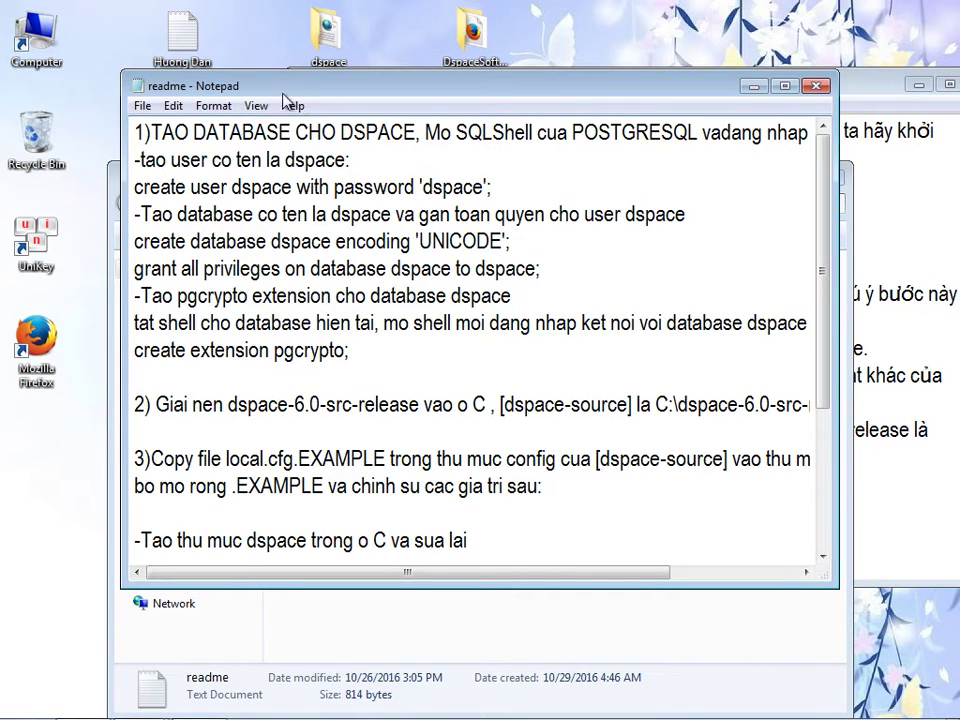
pyautogui.moveTo(292, 102); pyautogui.dragTo(248, 80)
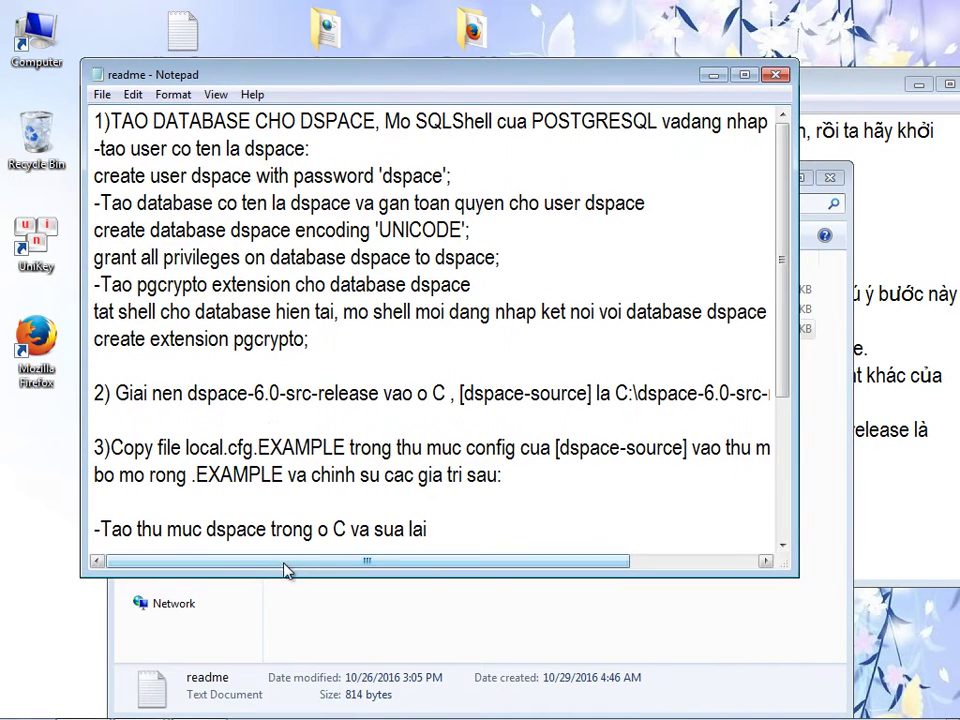
pyautogui.click(836, 342)
pyautogui.click(830, 180)
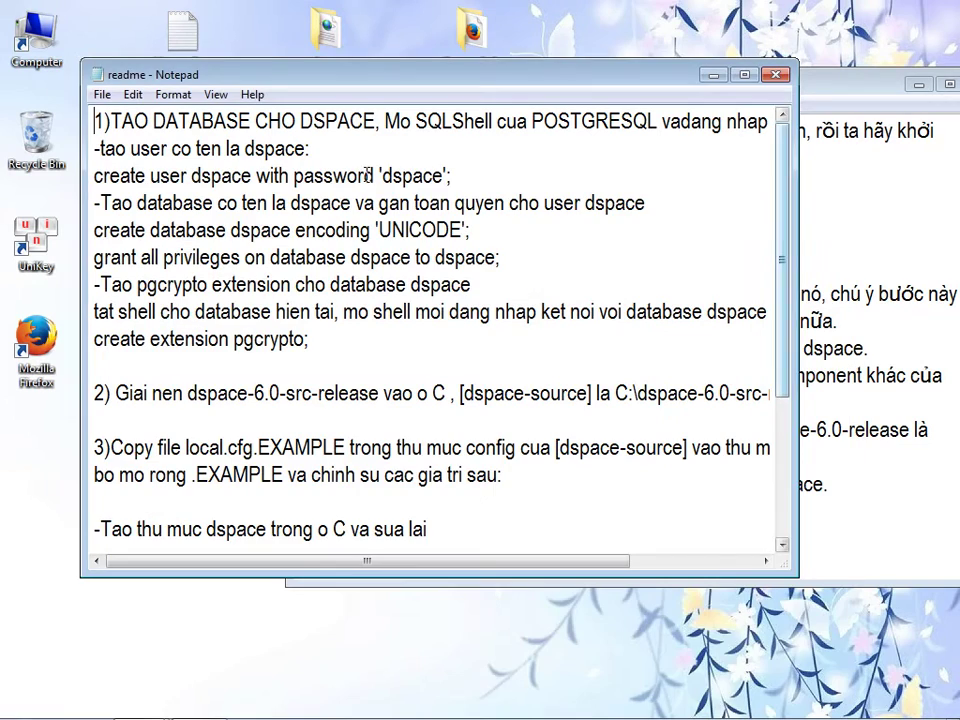
pyautogui.moveTo(273, 72); pyautogui.dragTo(225, 66)
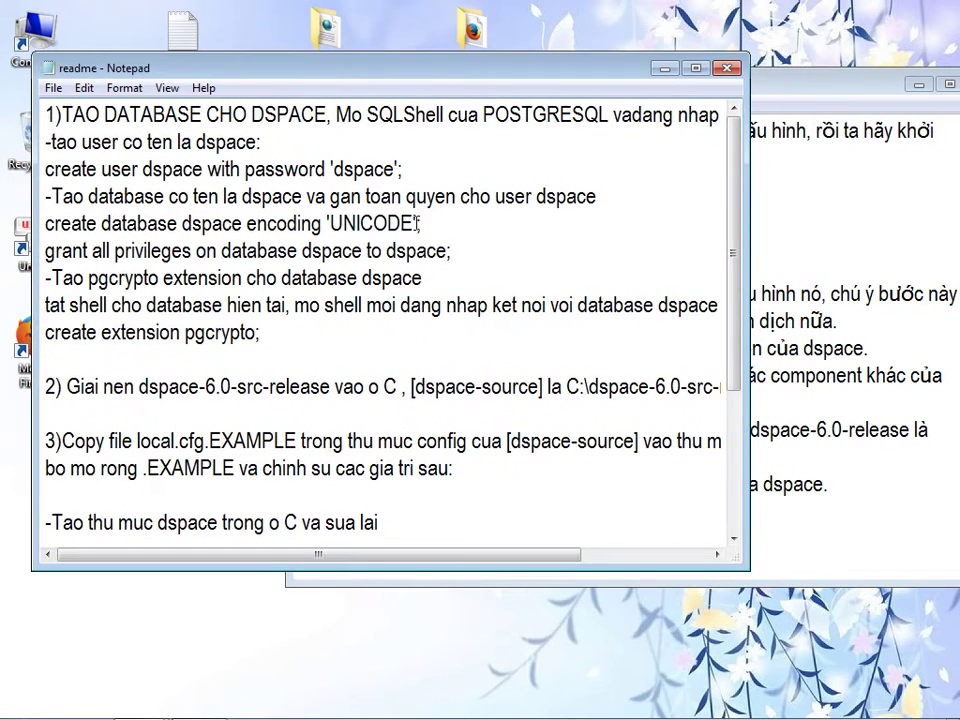
pyautogui.click(792, 516)
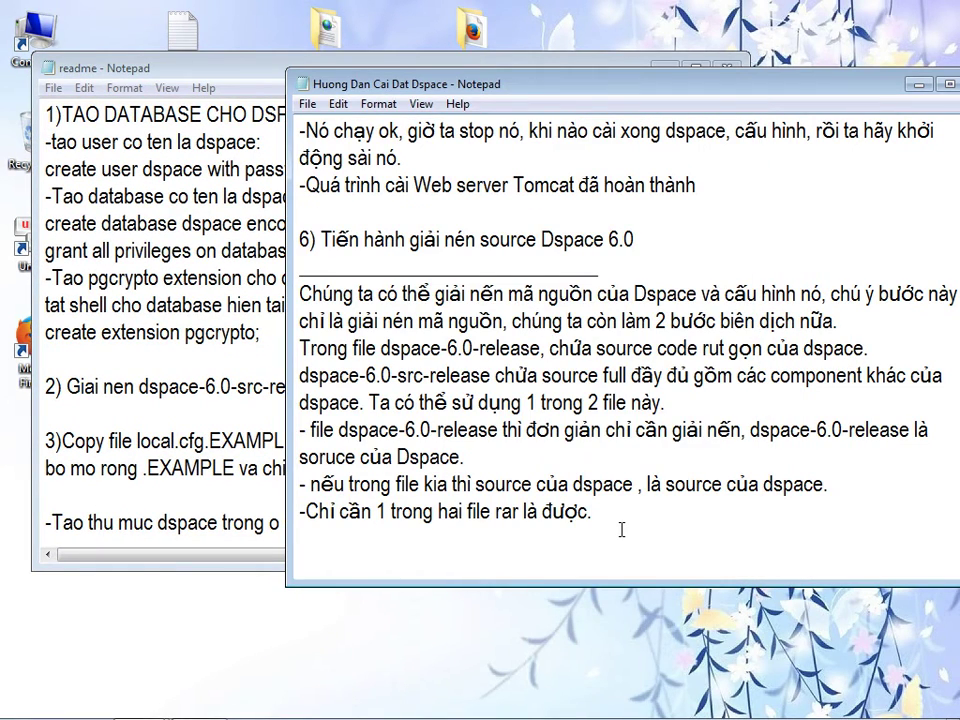
# - Begin a bullet saying Dspace needs a dspace database created in postgre
pyautogui.press('Return')
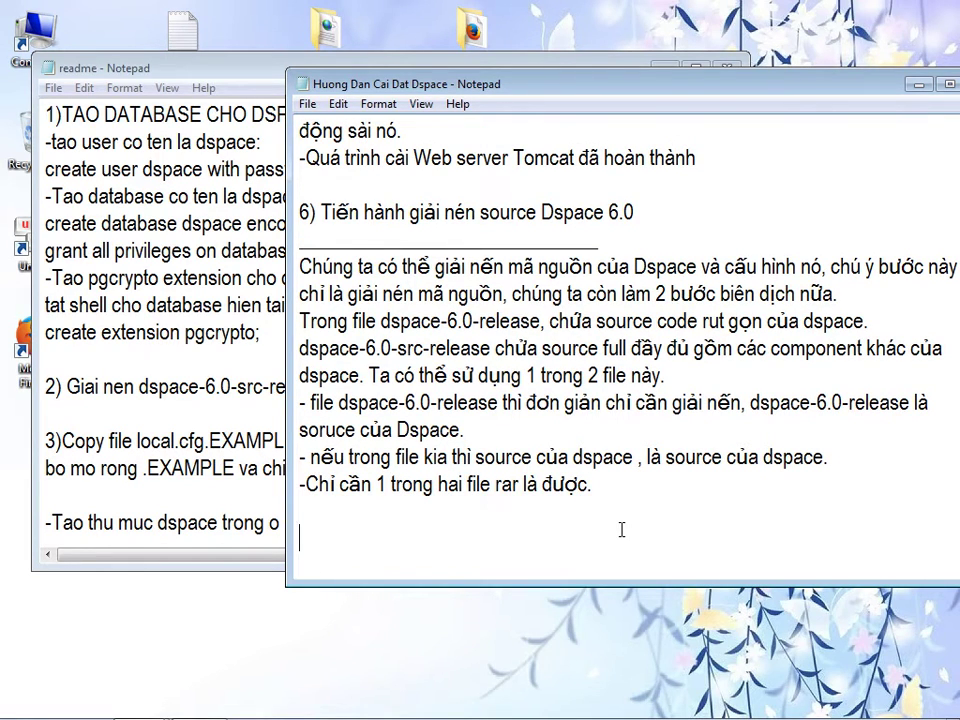
pyautogui.write('- De Dspace ho')
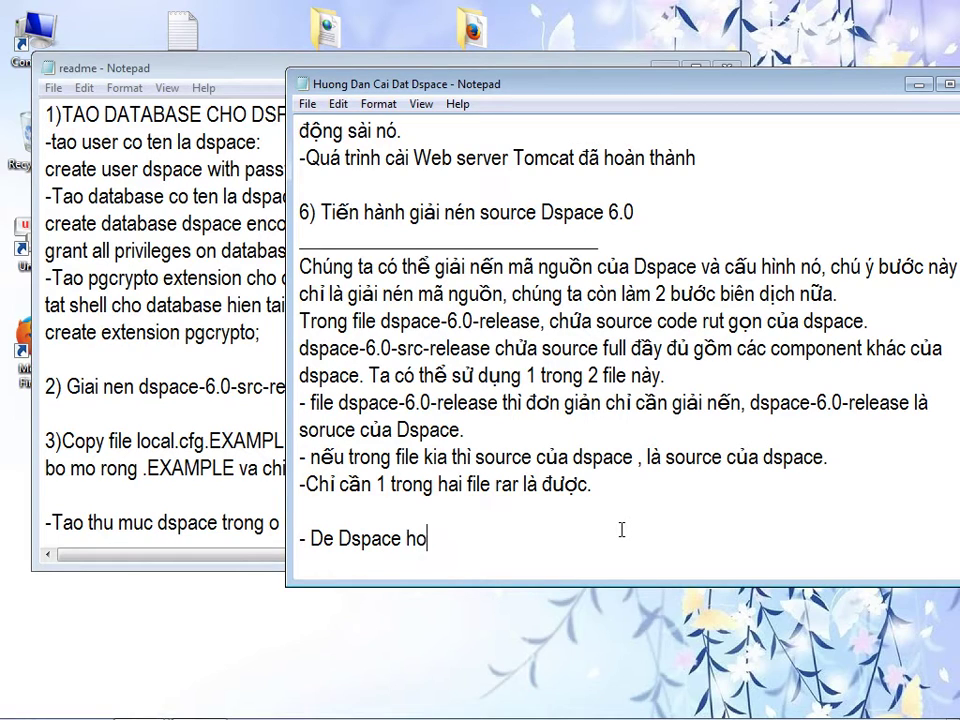
pyautogui.write('ạt đôngj ta phair ')
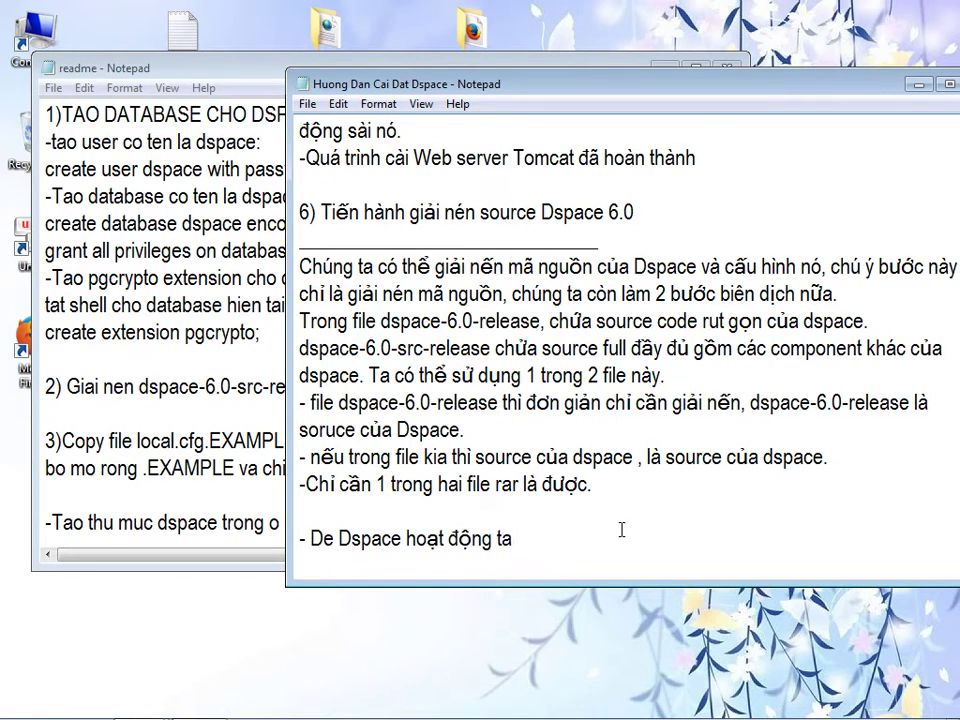
pyautogui.write('tiến hành')
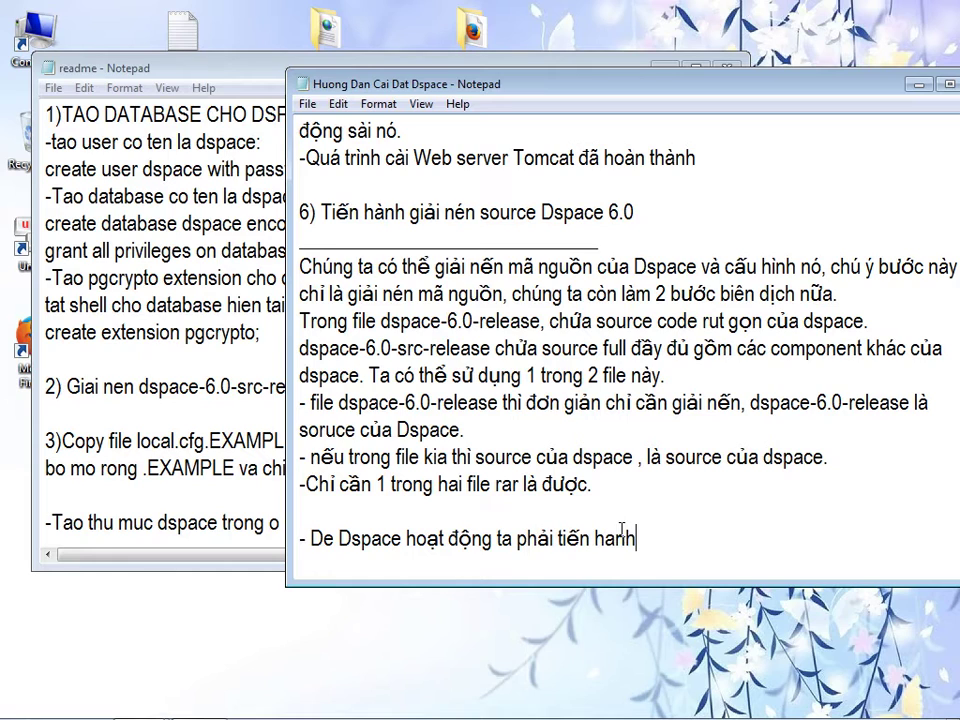
pyautogui.write(' tạo user')
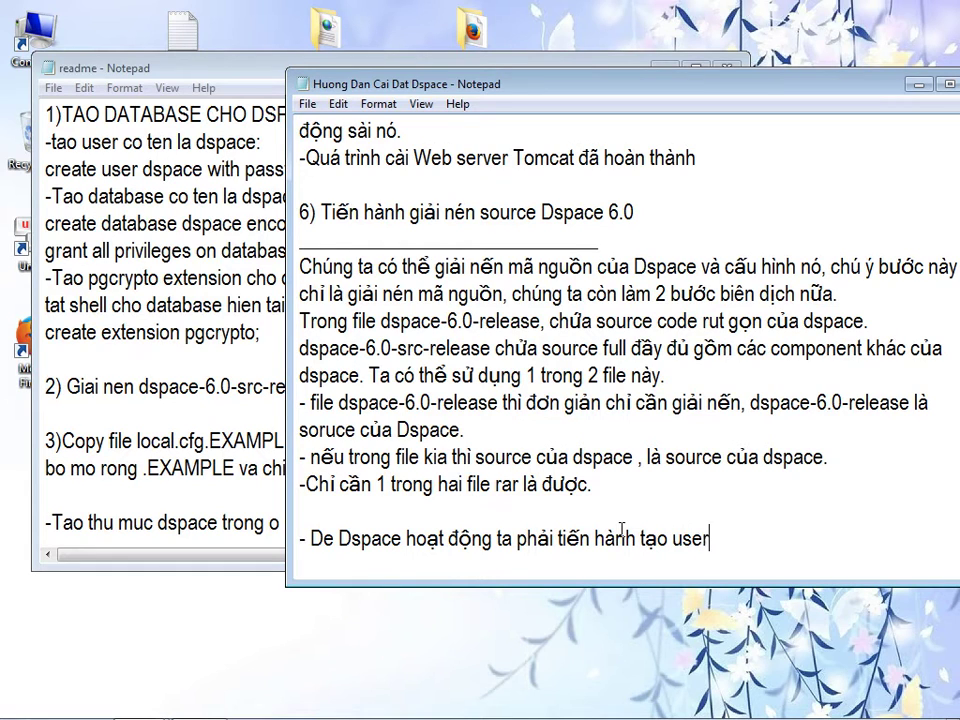
pyautogui.write(' quản tri')
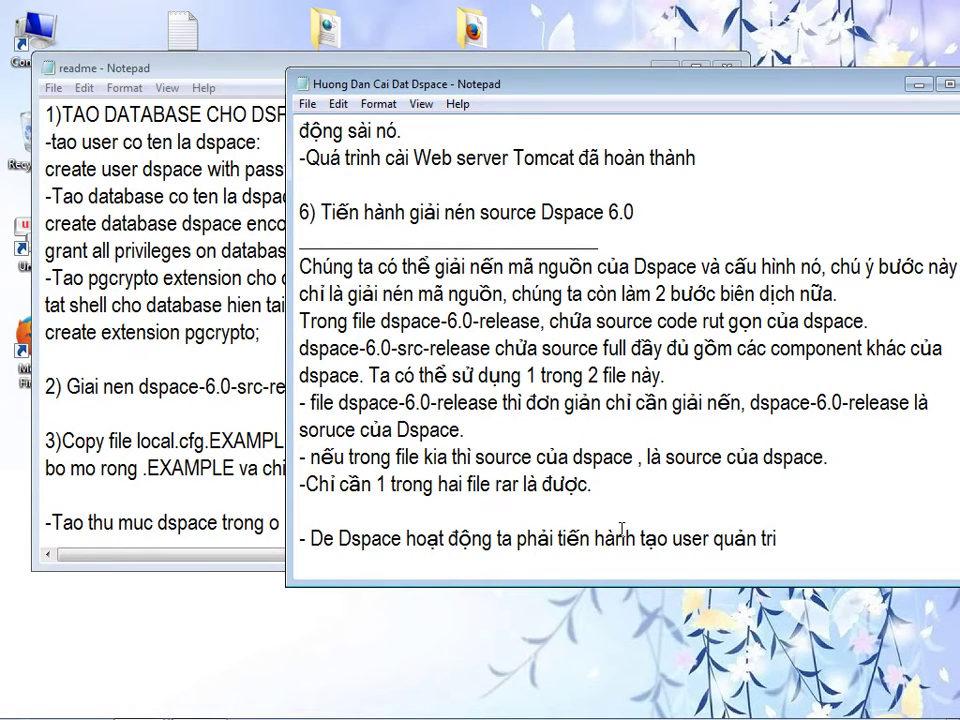
pyautogui.write('cho sp')
pyautogui.press('BackSpace')
pyautogui.press('BackSpace')
pyautogui.press('BackSpace')
pyautogui.press('BackSpace')
pyautogui.press('BackSpace')
pyautogui.press('BackSpace')
pyautogui.press('BackSpace')
pyautogui.press('BackSpace')
pyautogui.press('BackSpace')
pyautogui.press('BackSpace')
pyautogui.press('BackSpace')
pyautogui.press('BackSpace')
pyautogui.press('BackSpace')
pyautogui.press('BackSpace')
pyautogui.press('BackSpace')
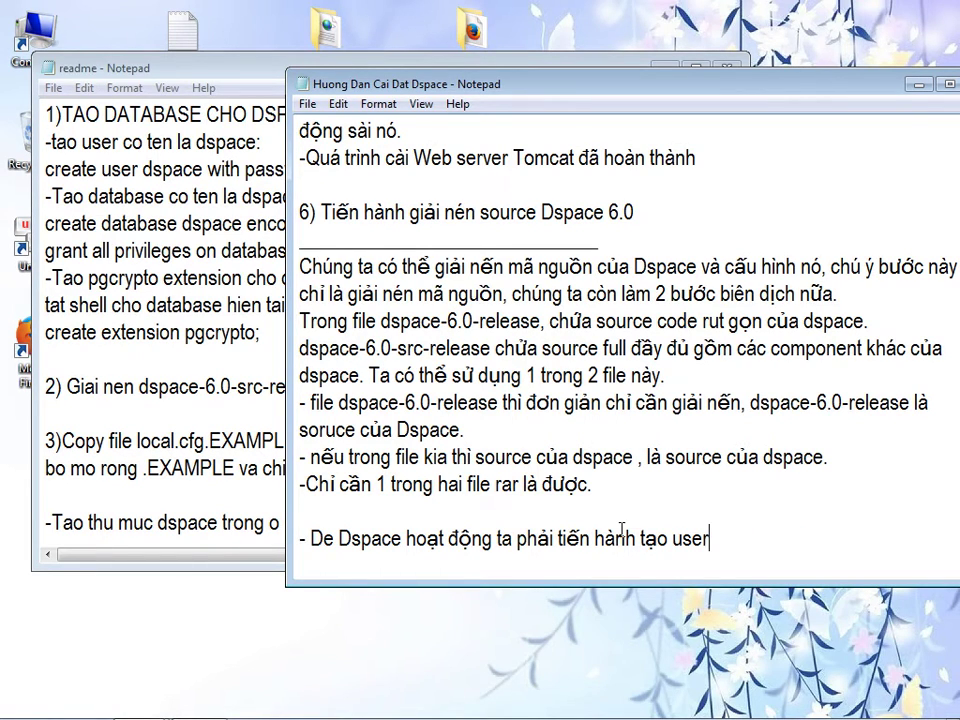
pyautogui.press('BackSpace')
pyautogui.press('BackSpace')
pyautogui.press('BackSpace')
pyautogui.press('BackSpace')
pyautogui.write('database')
pyautogui.write(' sp')
pyautogui.press('BackSpace')
pyautogui.press('BackSpace')
pyautogui.write('dso')
pyautogui.press('BackSpace')
pyautogui.write('pace trong ')
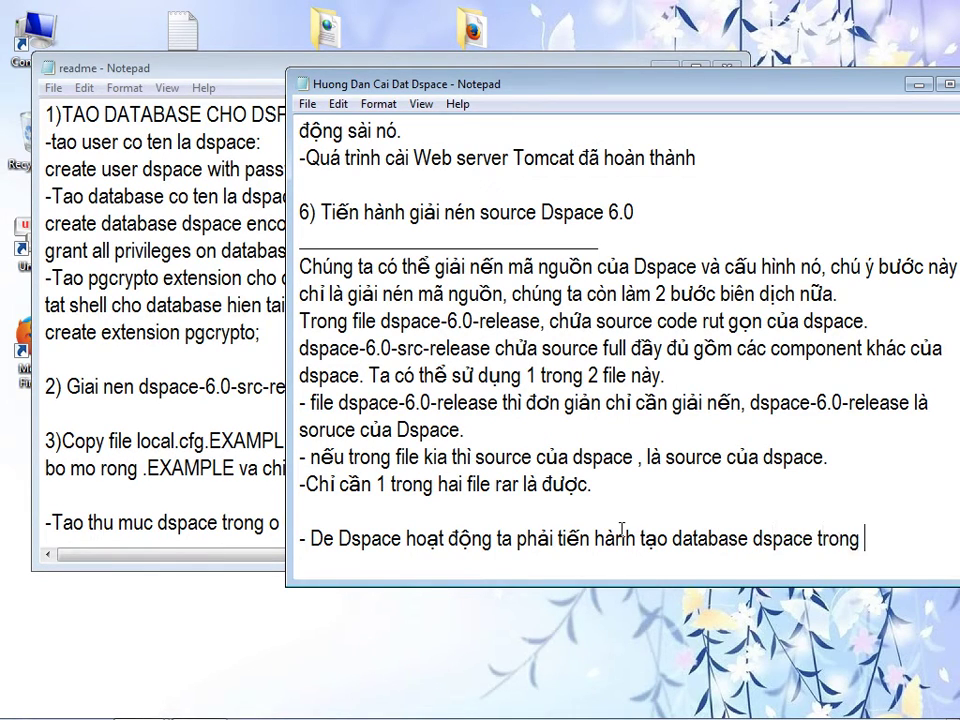
pyautogui.write('postgre,')
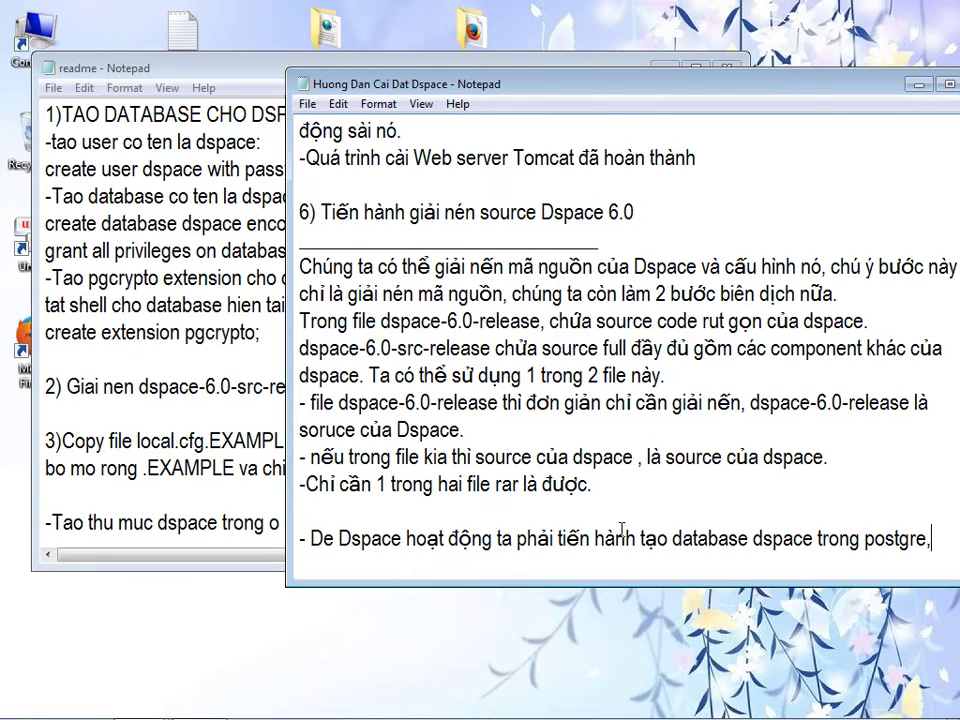
pyautogui.write(' đồng thời tao')
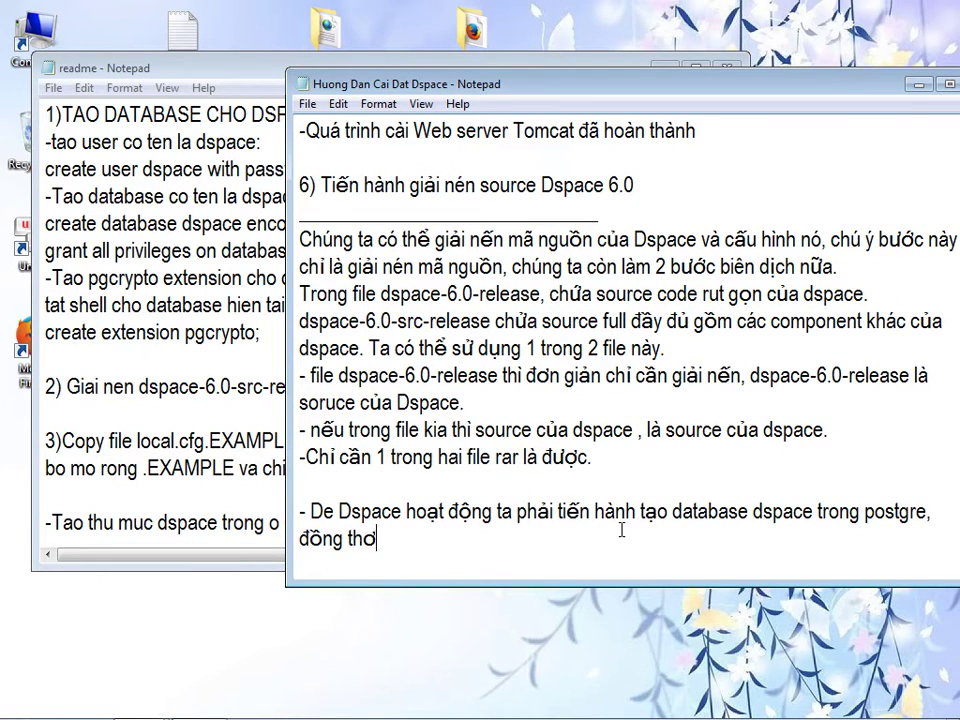
pyautogui.write('j user 9de63')
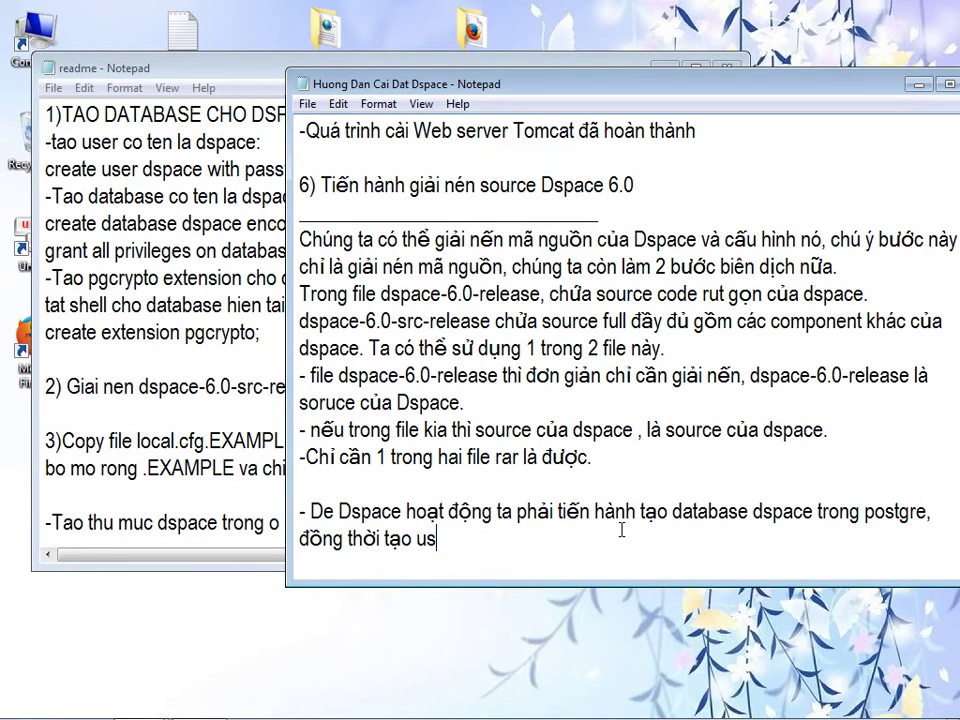
# - Add that a database-owner user is also created, which the Dspace web app uses to access the database
pyautogui.press('BackSpace')
pyautogui.press('BackSpace')
pyautogui.press('BackSpace')
pyautogui.press('BackSpace')
pyautogui.press('BackSpace')
pyautogui.write('ddeer')
pyautogui.write(' qu')
pyautogui.press('BackSpace')
pyautogui.press('BackSpace')
pyautogui.press('BackSpace')
pyautogui.write('quanr trij datab')
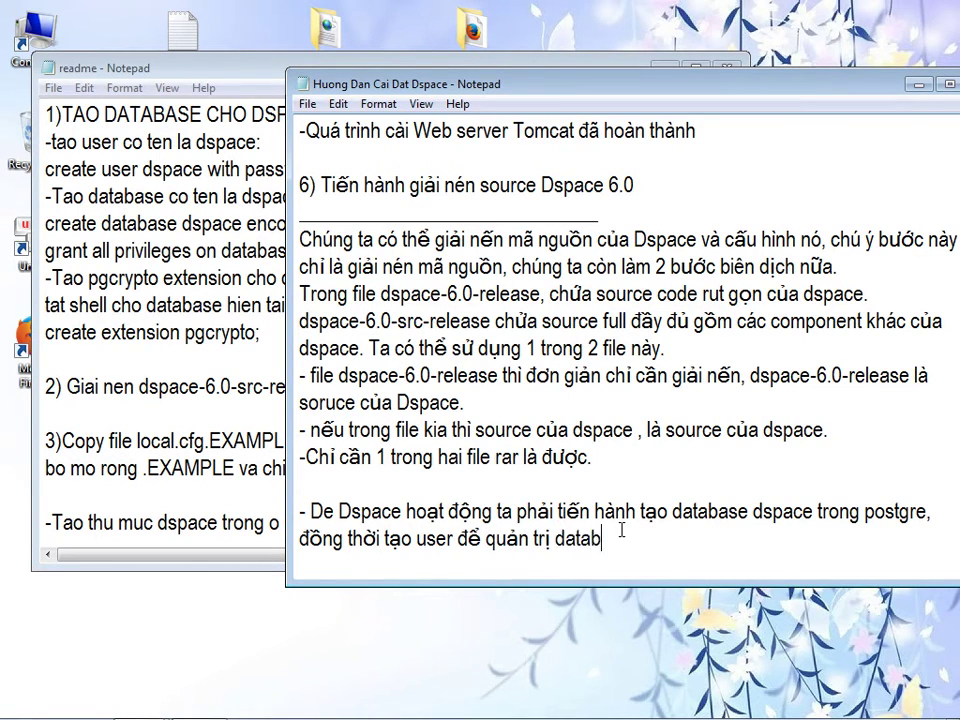
pyautogui.write('ase ddos, u')
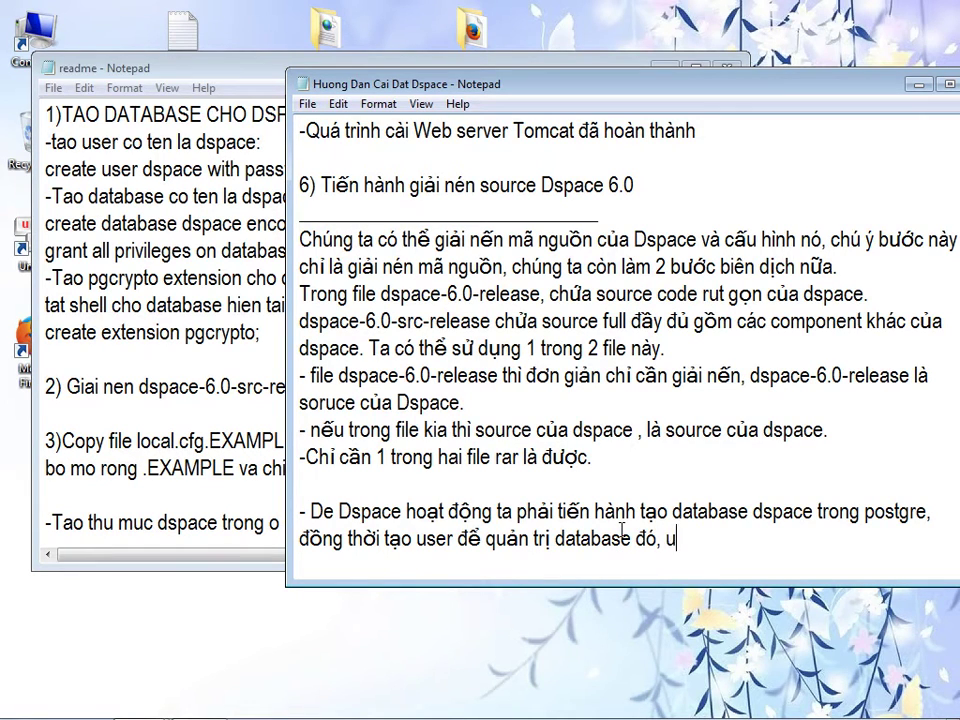
pyautogui.write('wngs dungj web dspace sex suwr')
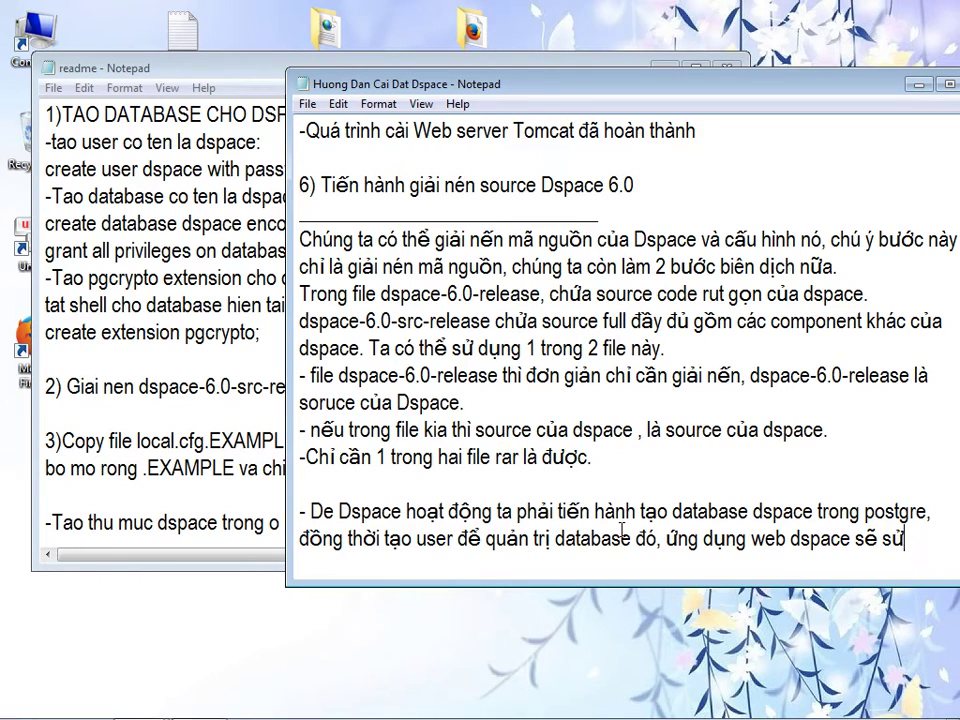
pyautogui.write(' dung')
pyautogui.press('BackSpace')
pyautogui.press('BackSpace')
pyautogui.press('BackSpace')
pyautogui.write('ungj us')
pyautogui.write('er')
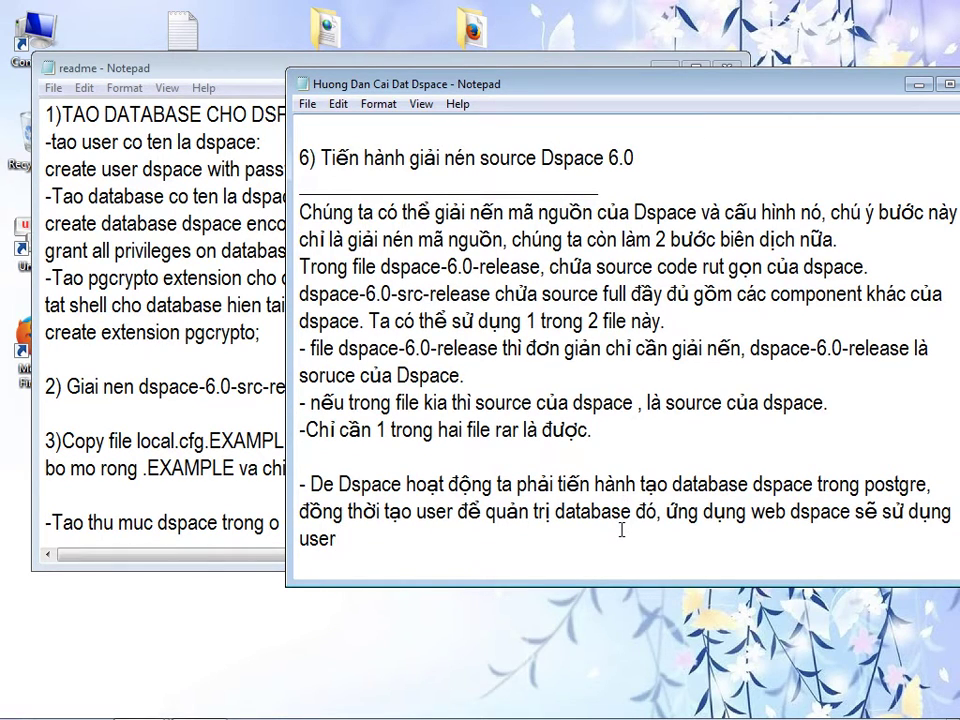
pyautogui.write(' này để tương t')
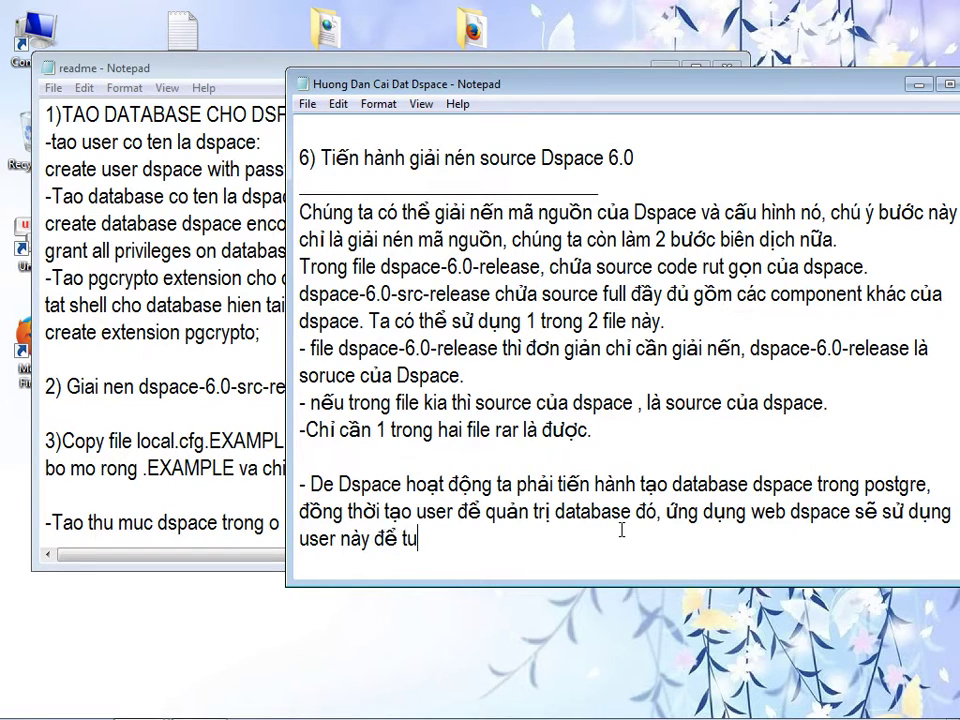
pyautogui.write('ác da')
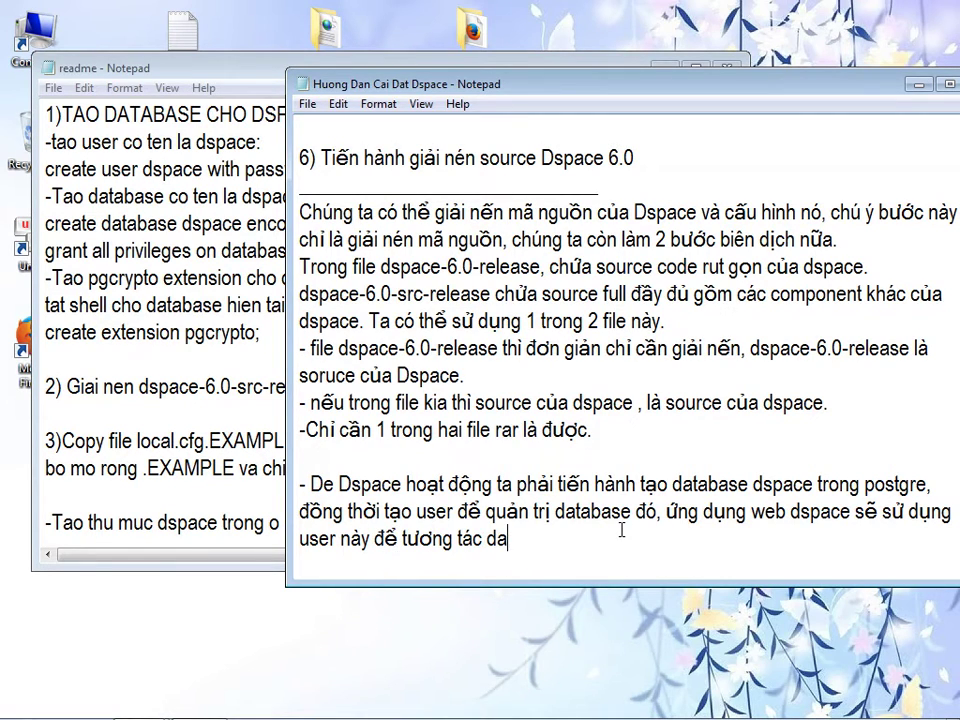
pyautogui.write('tabase, us')
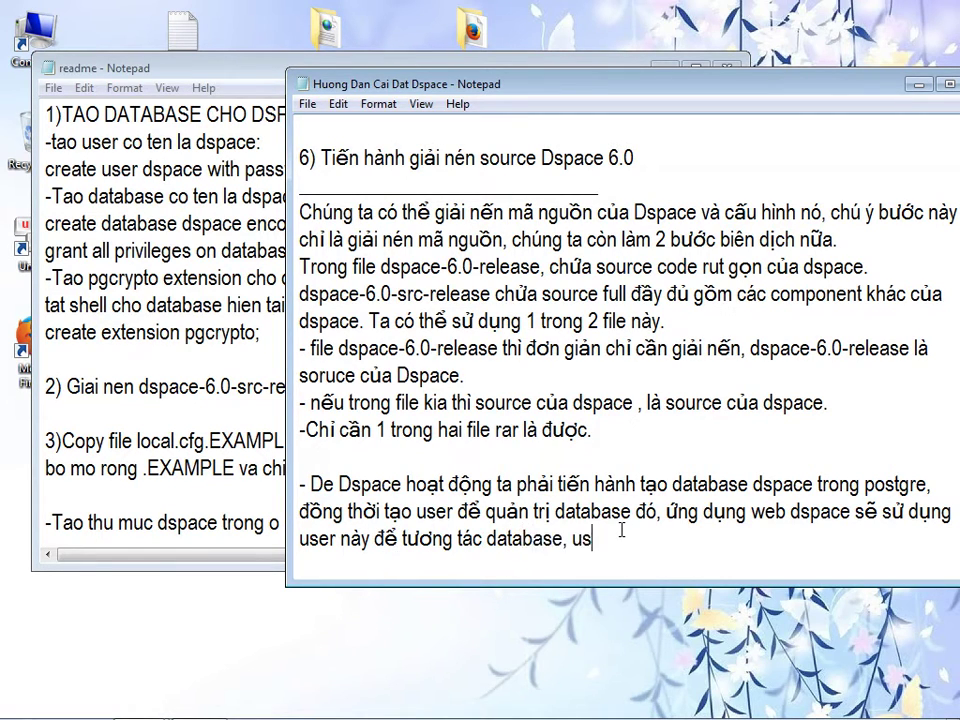
pyautogui.write('er này là user sở lhữu da')
pyautogui.press('BackSpace')
pyautogui.press('BackSpace')
pyautogui.write('database.')
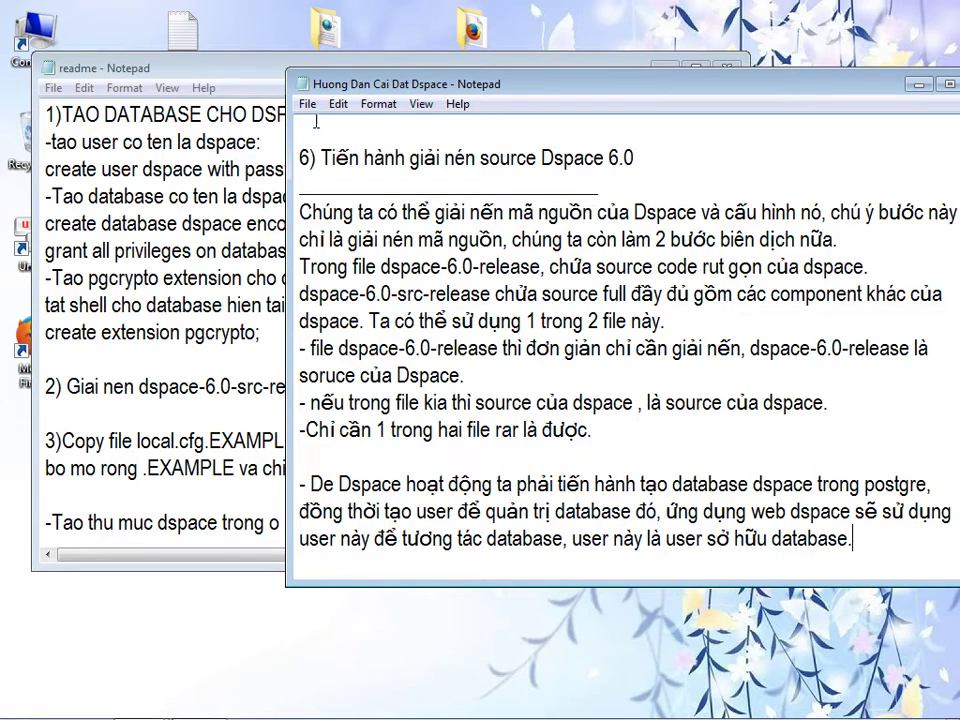
# - Widen the readme window so its long command lines show in full
pyautogui.moveTo(454, 86); pyautogui.dragTo(672, 222)
pyautogui.click(377, 169)
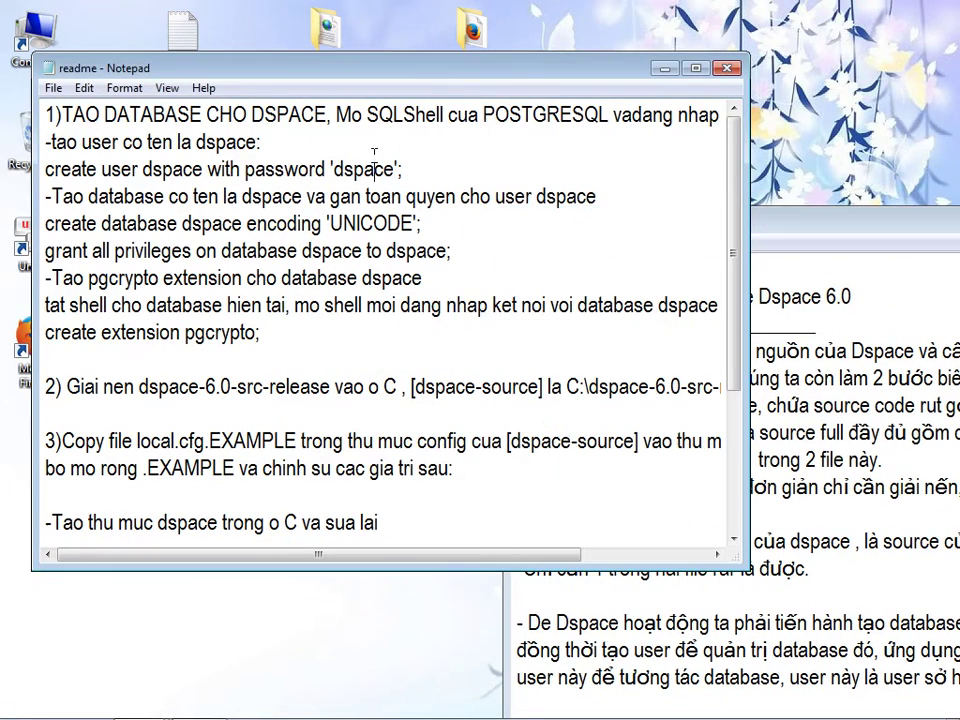
pyautogui.moveTo(772, 250); pyautogui.dragTo(903, 250)
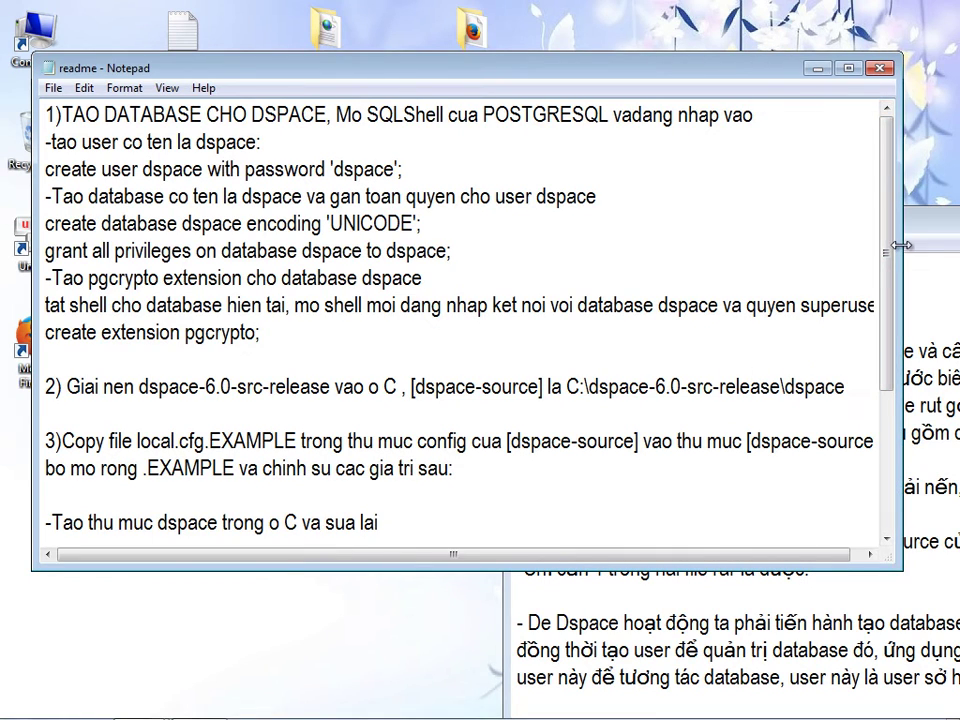
pyautogui.moveTo(71, 115); pyautogui.dragTo(754, 117)
pyautogui.click(413, 124)
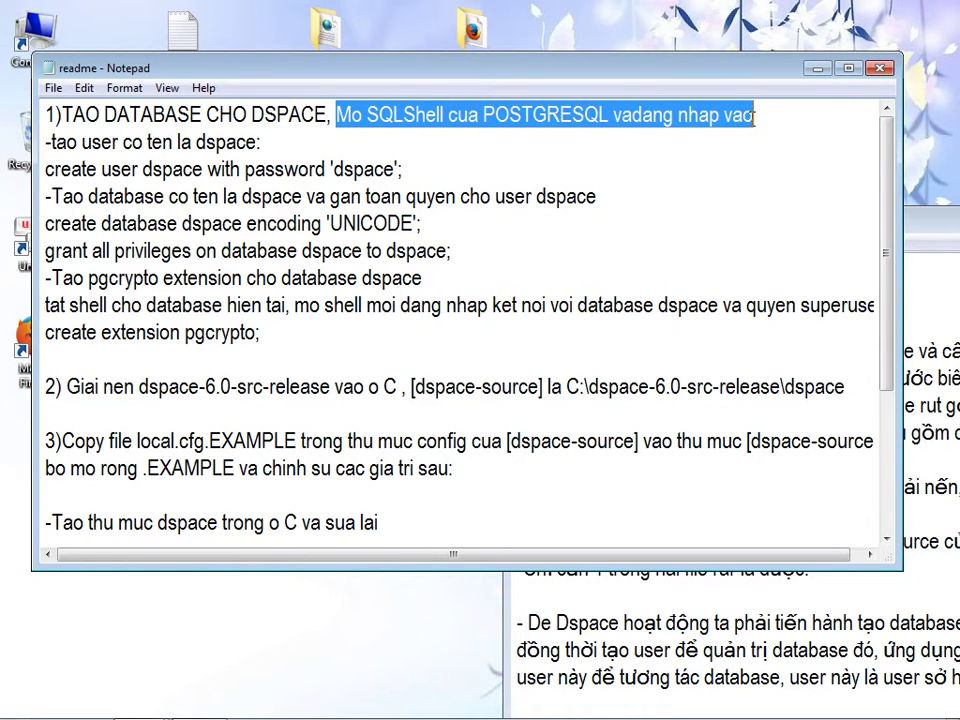
pyautogui.click(754, 117)
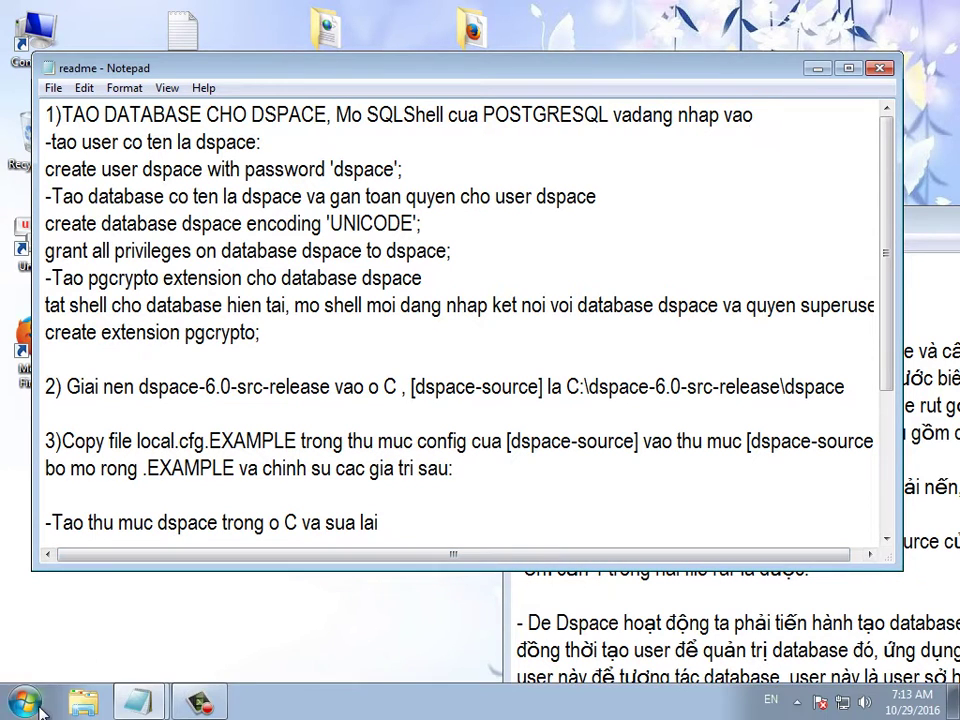
# - Launch SQL Shell (psql) from the PostgreSQL 9.6 program group and place it lower left
pyautogui.click(30, 695)
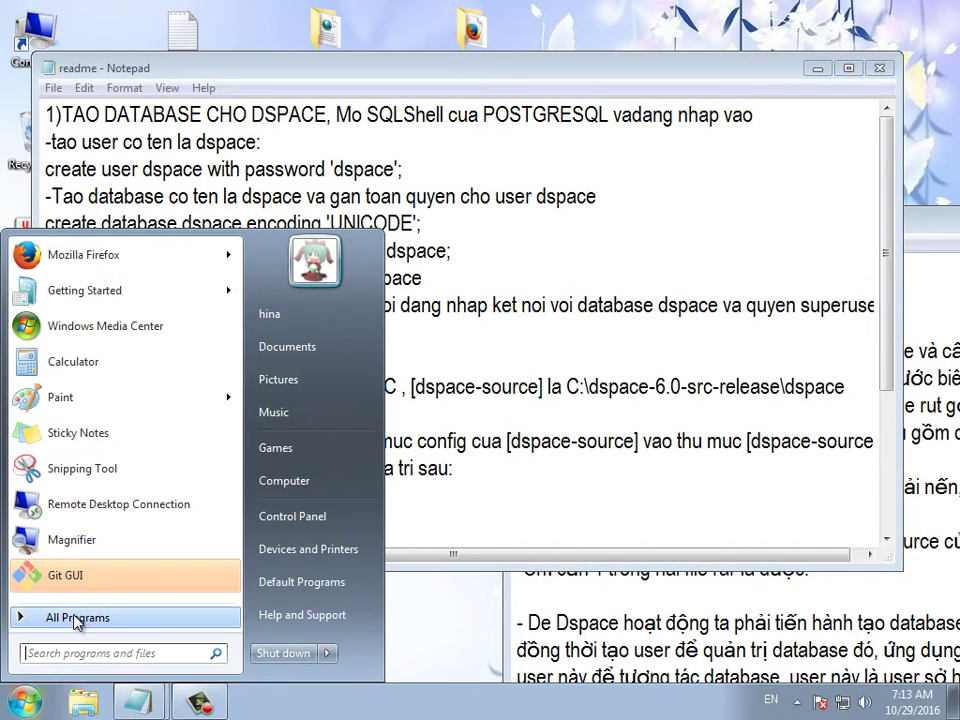
pyautogui.click(70, 617)
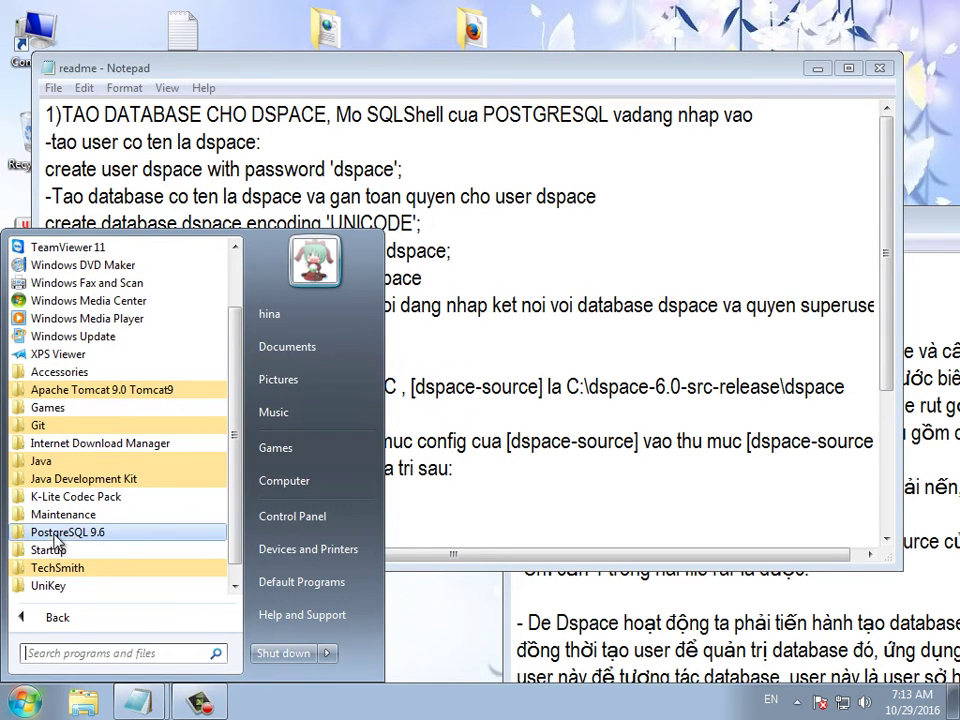
pyautogui.click(57, 535)
pyautogui.click(82, 625)
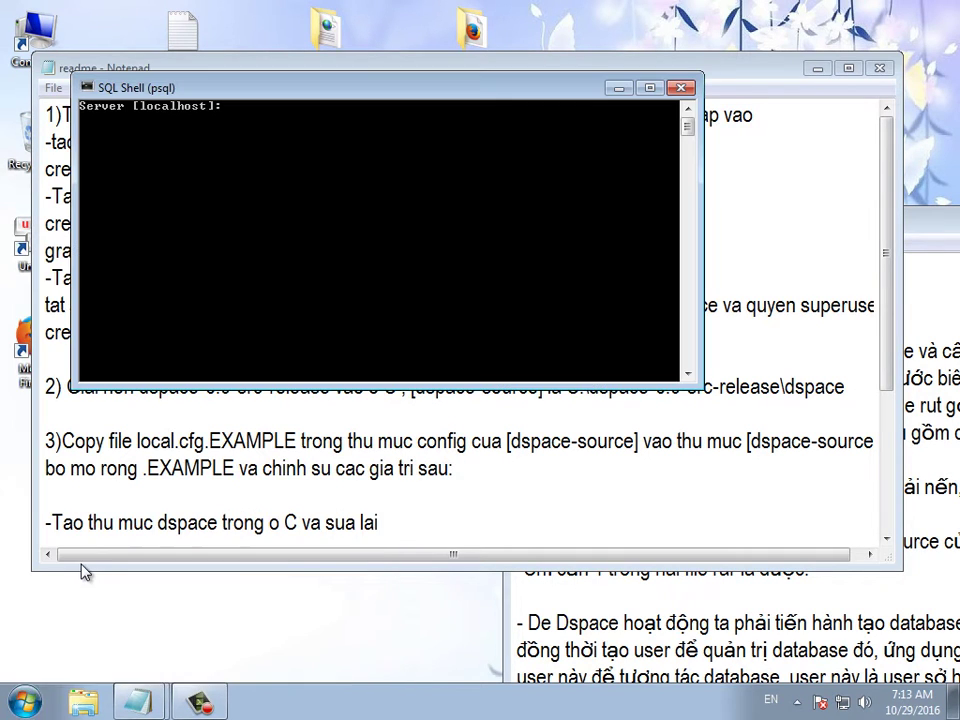
pyautogui.moveTo(280, 95); pyautogui.dragTo(238, 378)
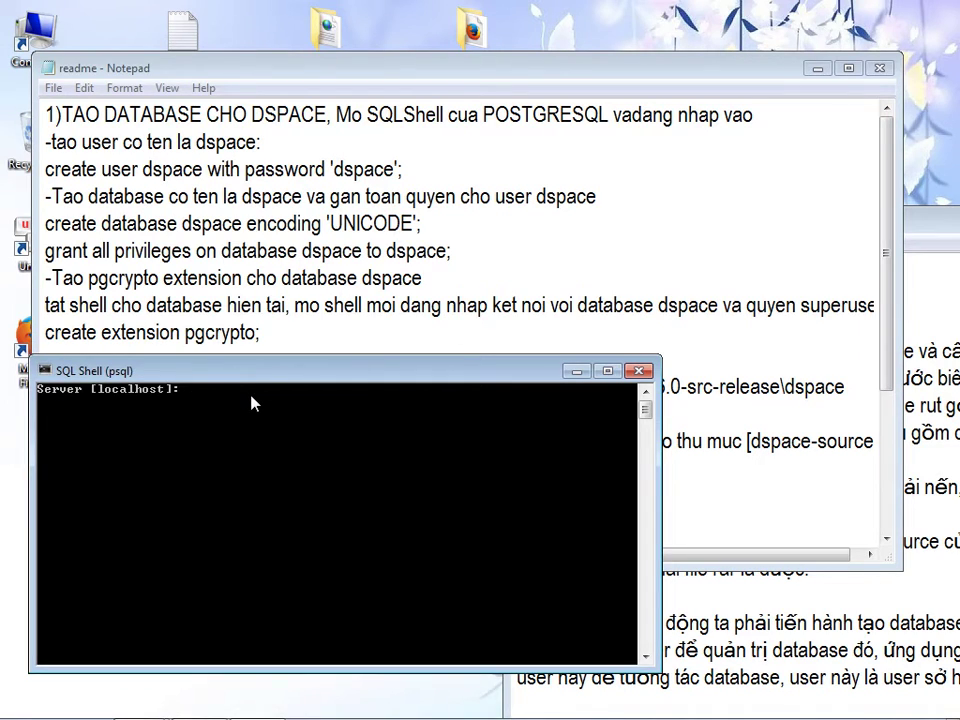
# - Note in the guide that Enter accepts the default localhost server, then accept it in SQL Shell
pyautogui.click(737, 672)
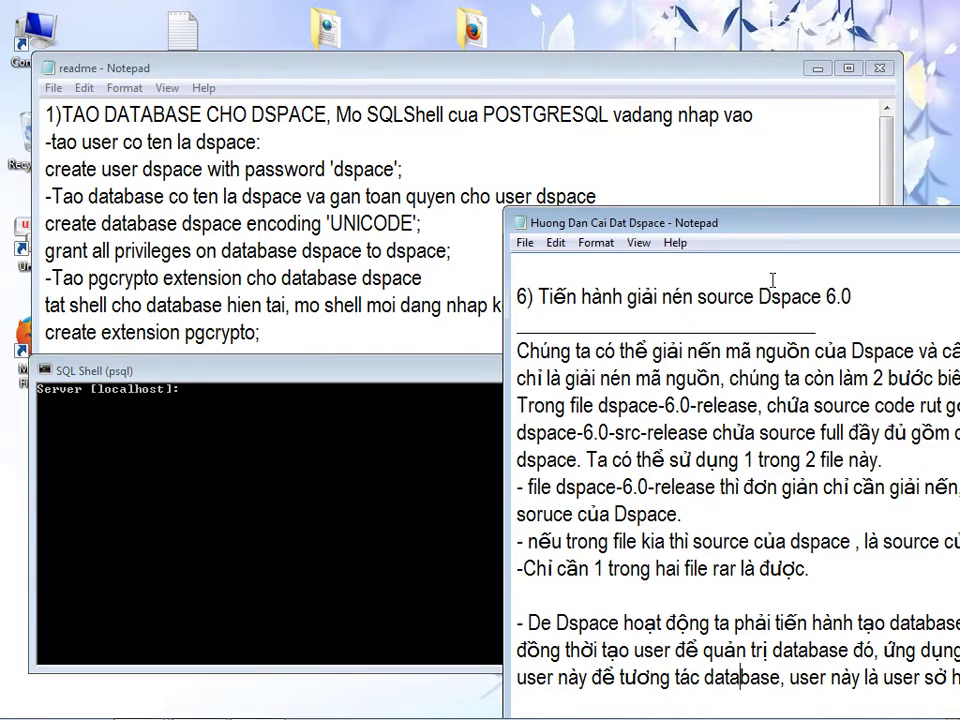
pyautogui.moveTo(776, 227); pyautogui.dragTo(588, 84)
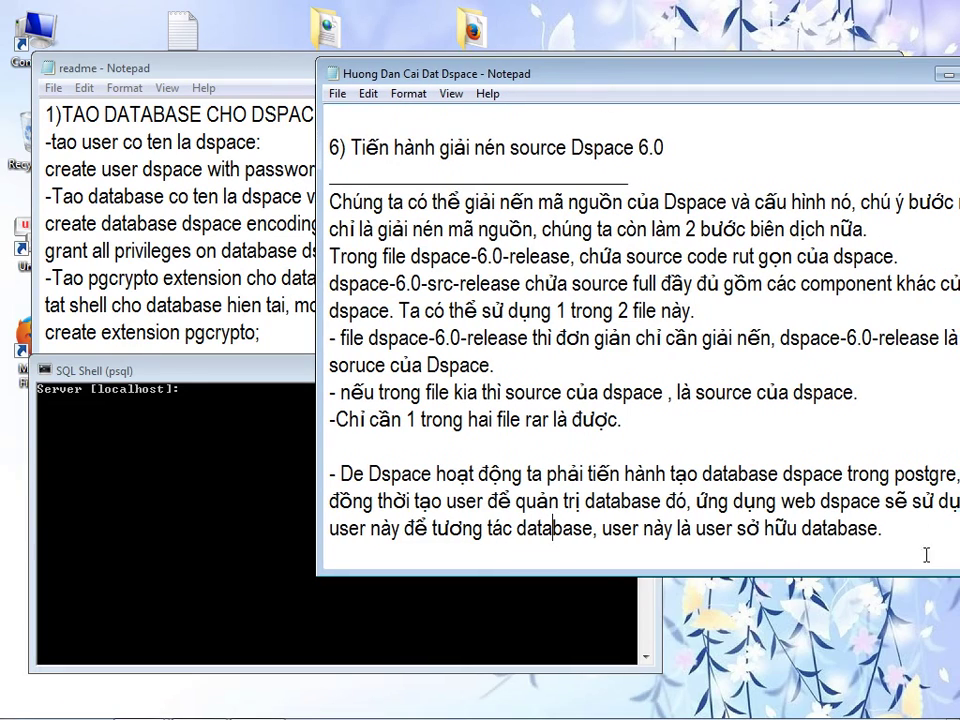
pyautogui.click(900, 548)
pyautogui.press('Return')
pyautogui.write('nhấn enter mặc ding')
pyautogui.press('BackSpace')
pyautogui.write('h dung')
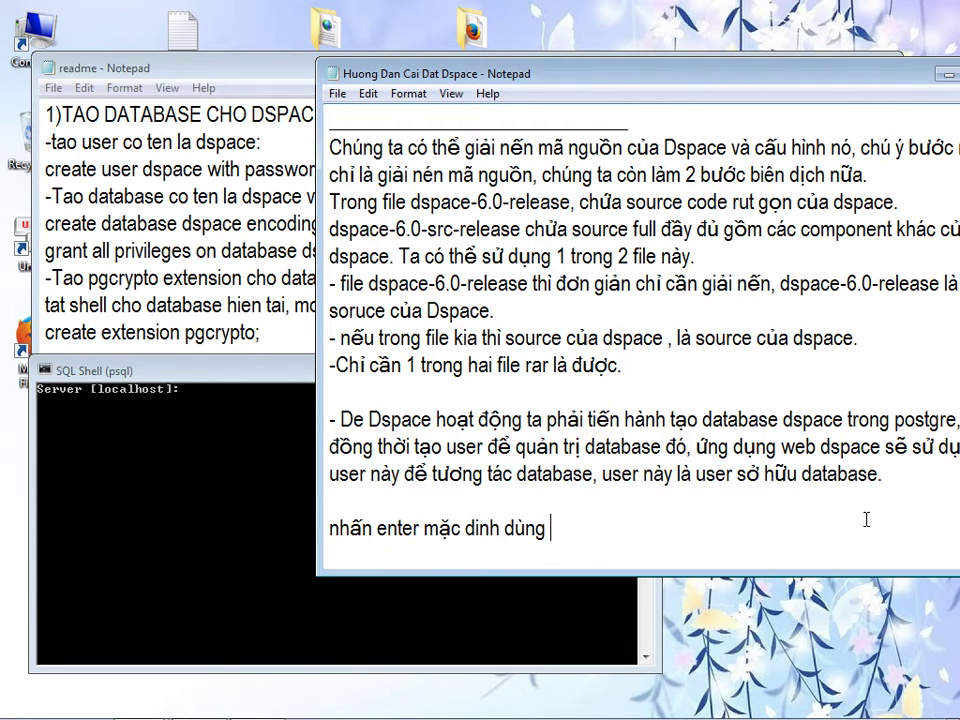
pyautogui.write(' ps')
pyautogui.write('os')
pyautogui.write('tgre ')
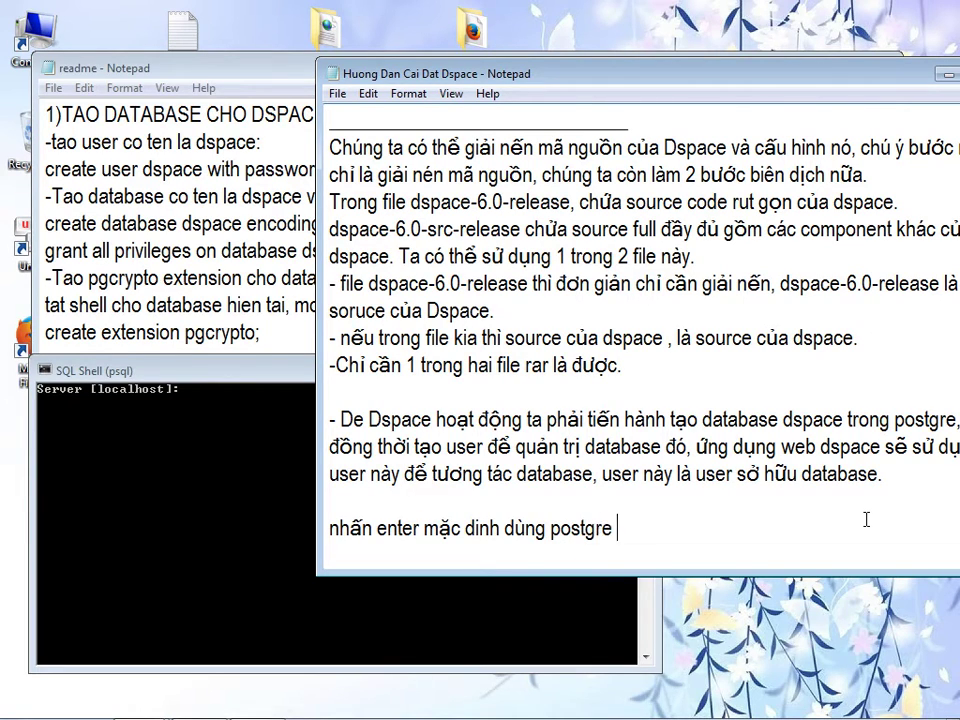
pyautogui.write('cài đat ở máy cuc')
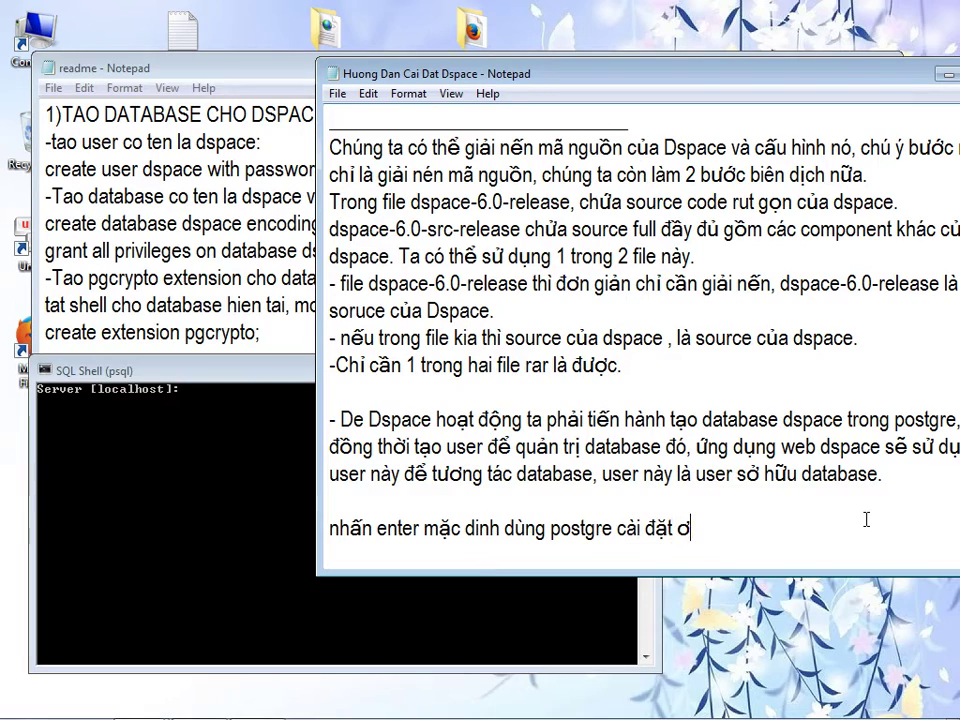
pyautogui.write(' bộ là local')
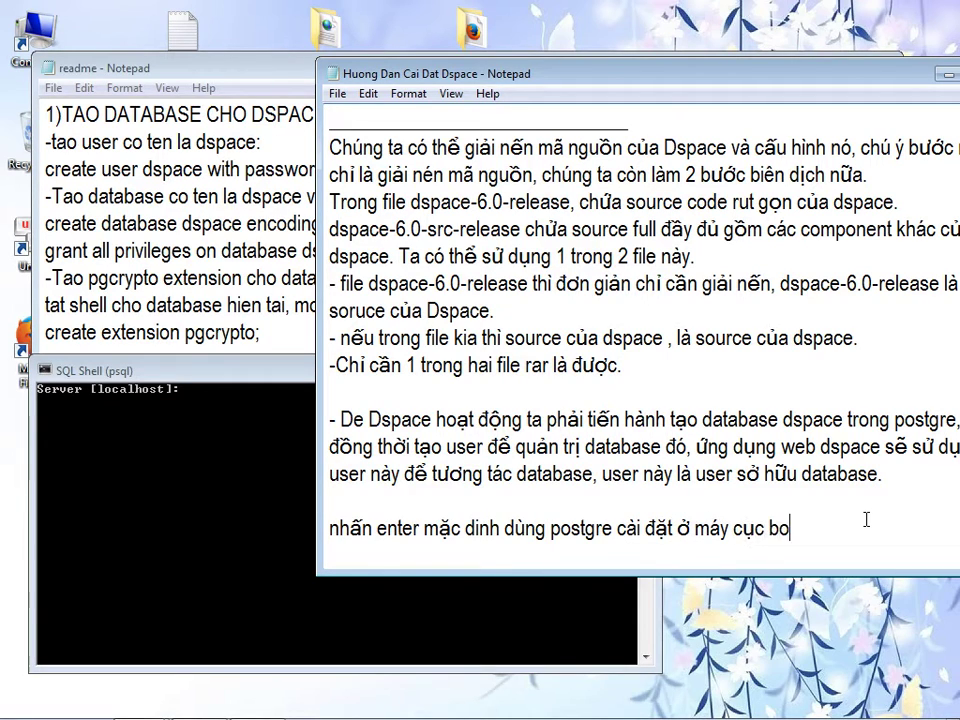
pyautogui.write('hos')
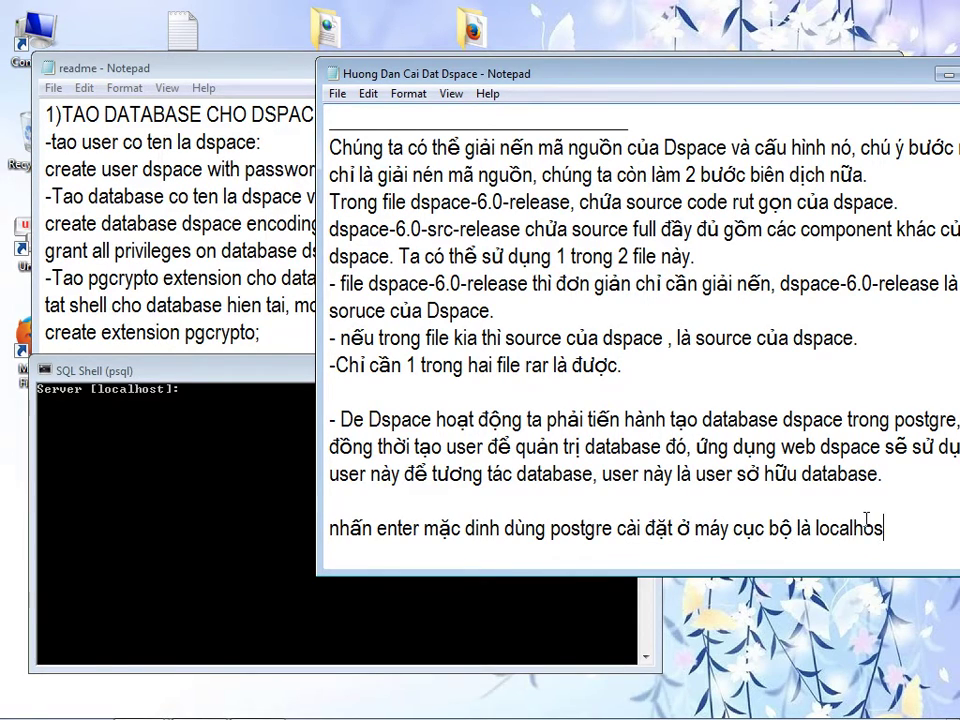
pyautogui.click(246, 476)
pyautogui.press('Return')
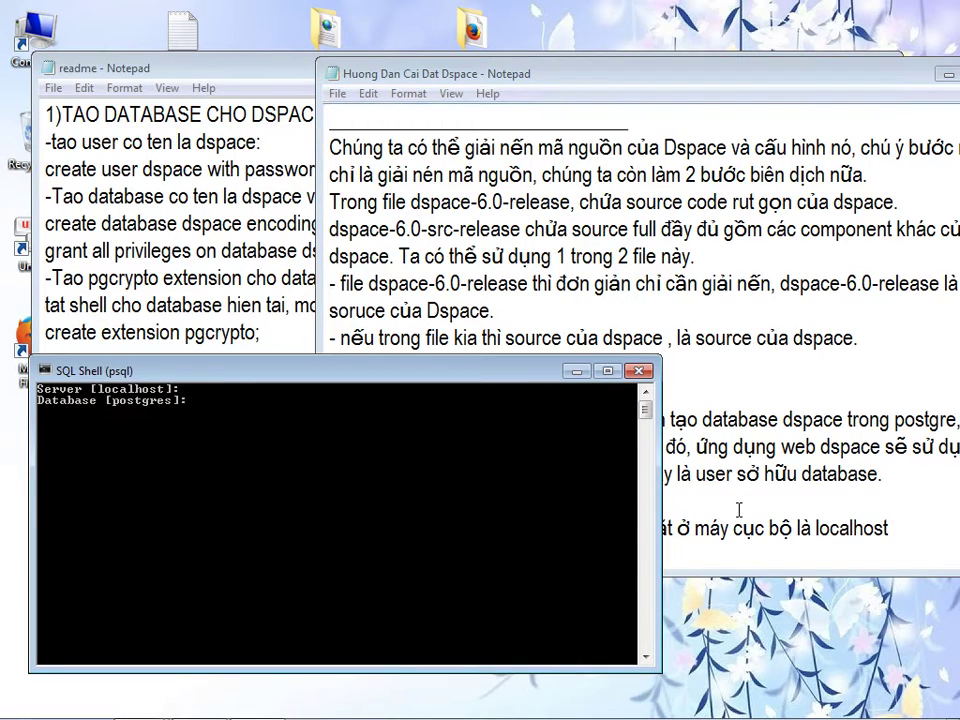
# - Add a note about pressing Enter for the default postgresql admin, then accept the default database in SQL Shell
pyautogui.click(734, 527)
pyautogui.click(884, 529)
pyautogui.press('Return')
pyautogui.write('nhấn')
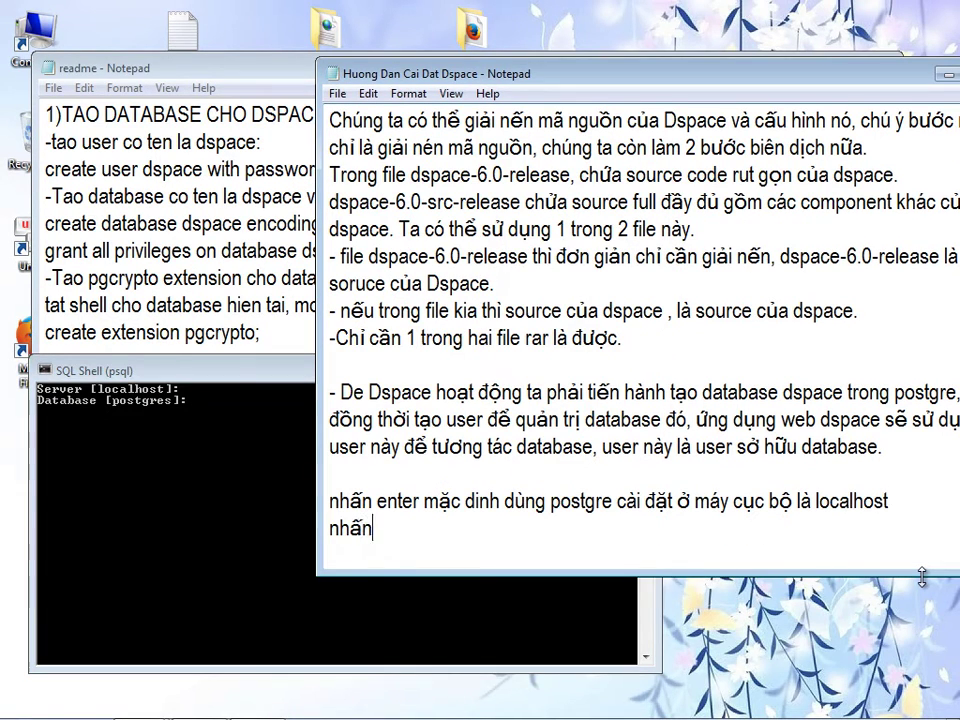
pyautogui.write(' enter để mac')
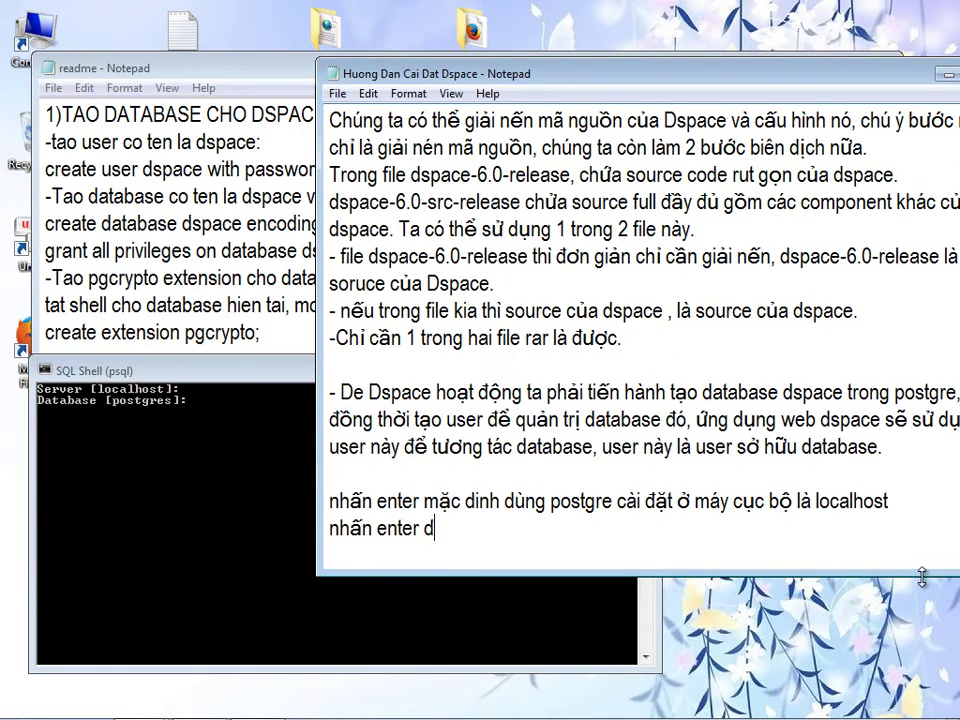
pyautogui.press('BackSpace')
pyautogui.press('BackSpace')
pyautogui.press('BackSpace')
pyautogui.write('dụng tê')
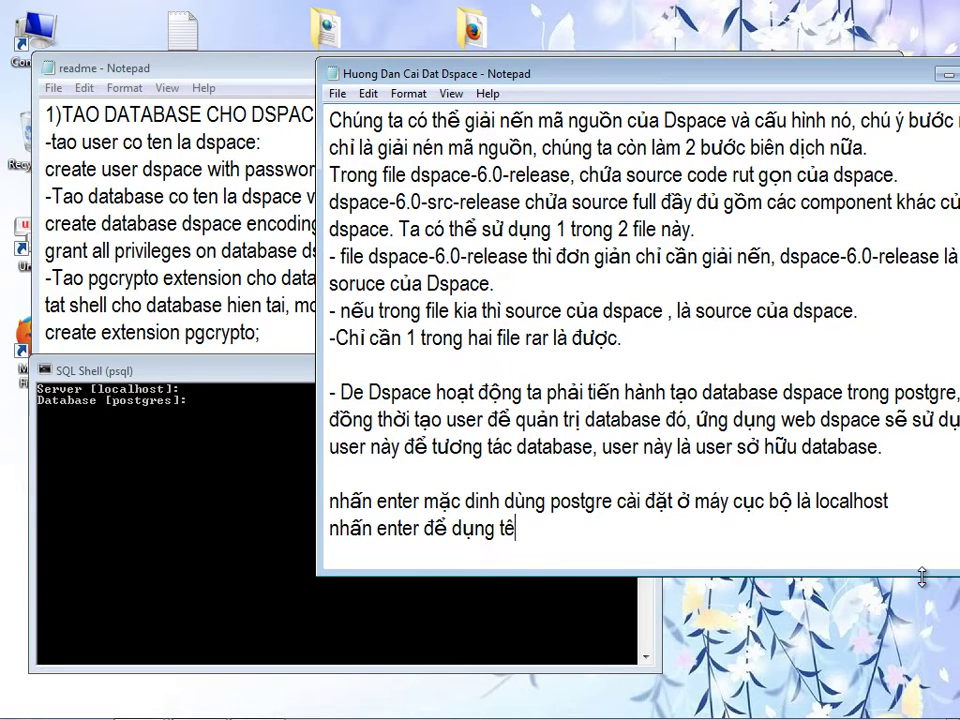
pyautogui.write('n admin của poe')
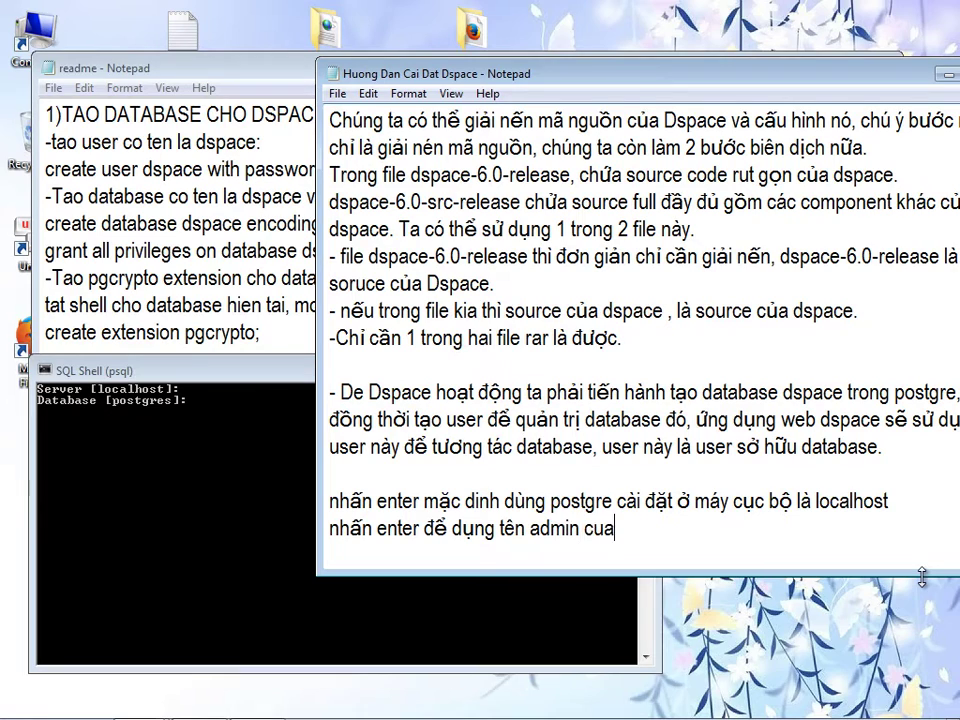
pyautogui.press('BackSpace')
pyautogui.write('s')
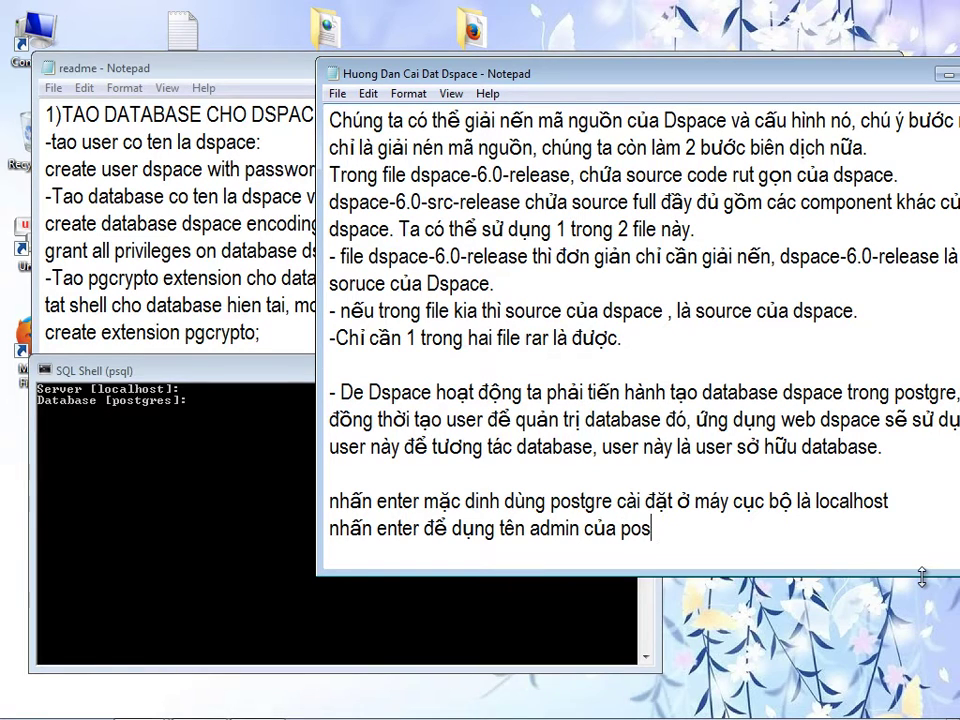
pyautogui.write('tger')
pyautogui.write('resql la')
pyautogui.write(' postgre')
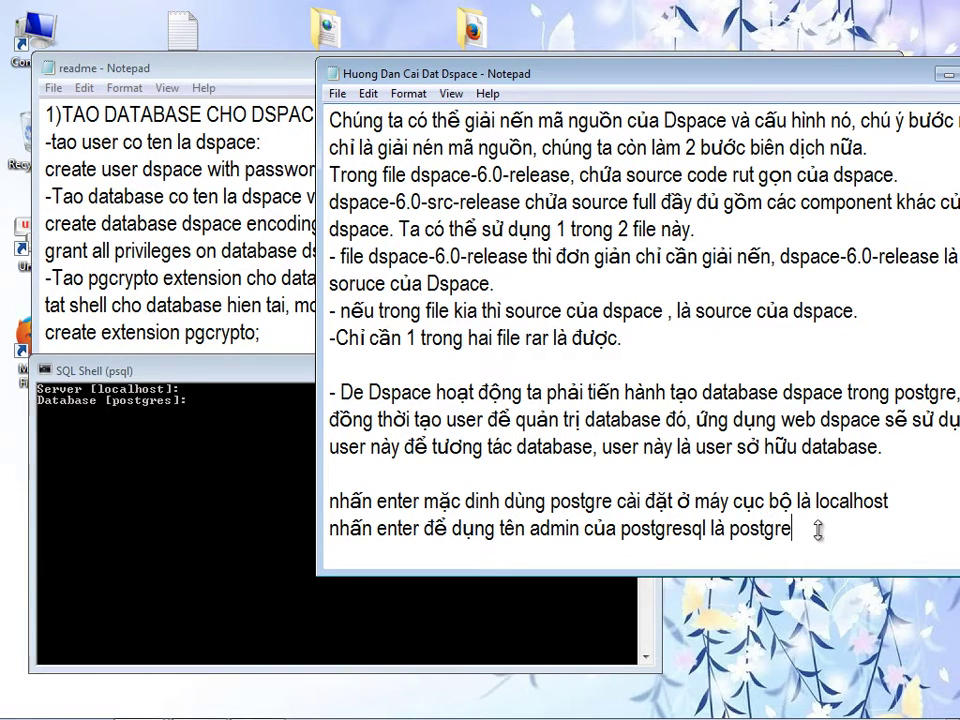
pyautogui.click(246, 489)
pyautogui.press('Return')
# - Note pressing Enter to use port 5432, then accept the default port in SQL Shell
pyautogui.click(811, 529)
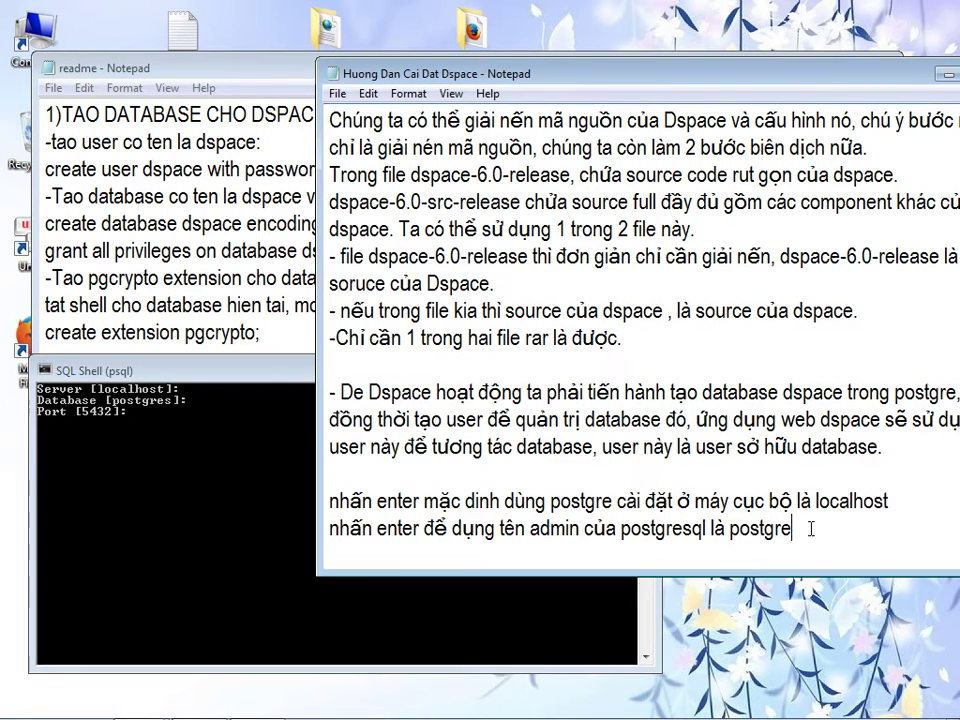
pyautogui.press('Return')
pyautogui.write('nhấn enter để dùng post là 5432')
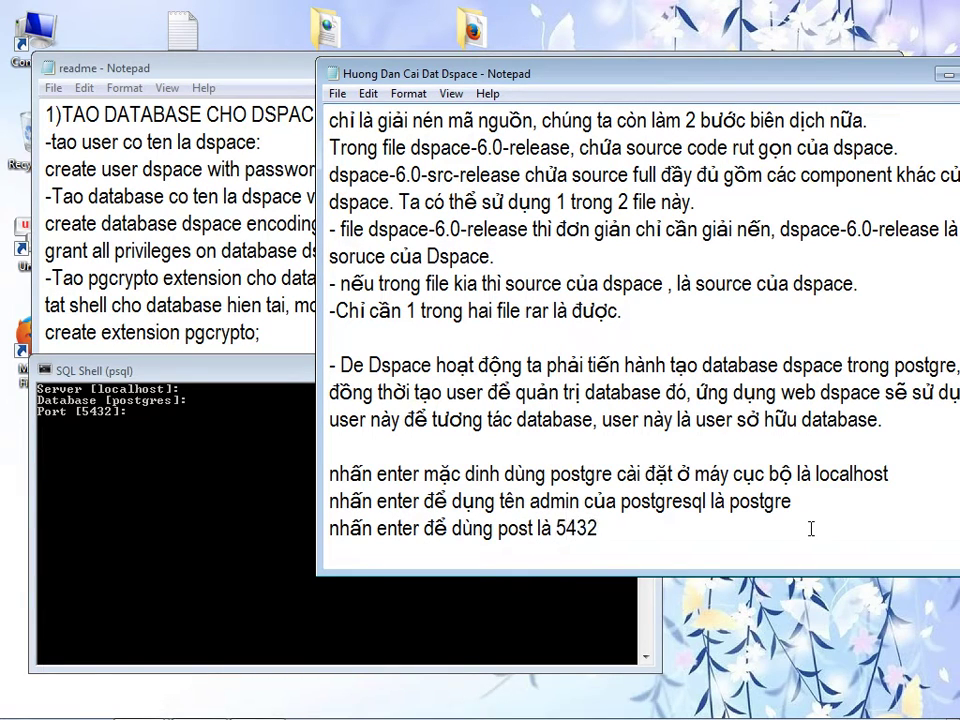
pyautogui.click(221, 506)
pyautogui.press('Return')
pyautogui.click(701, 508)
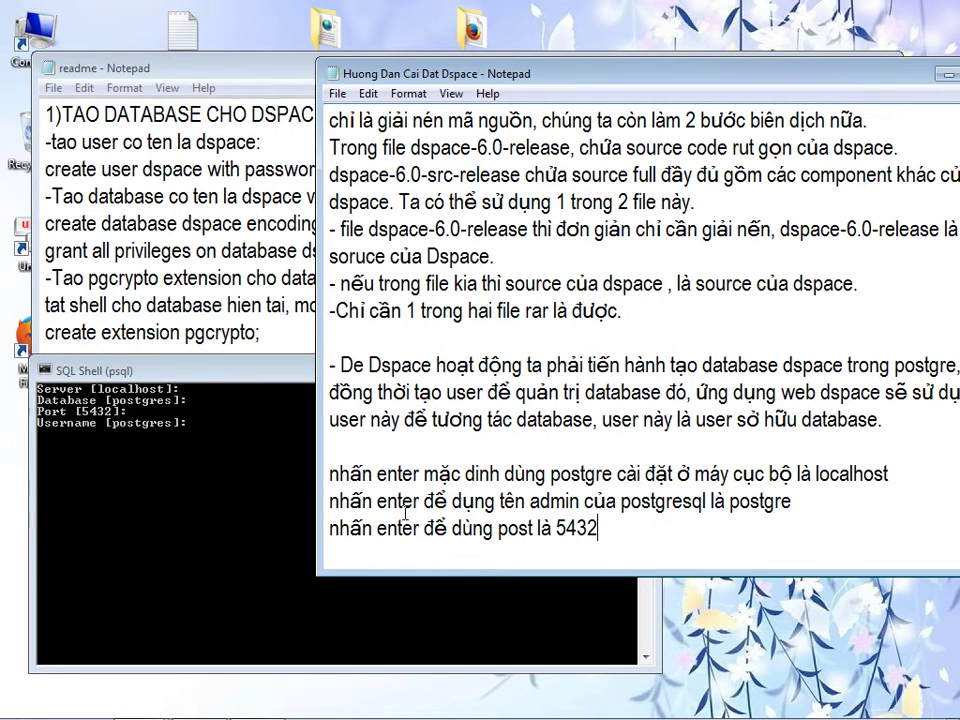
# - Reword the guide line to say Enter uses the default postgres database
pyautogui.moveTo(528, 497); pyautogui.dragTo(571, 500)
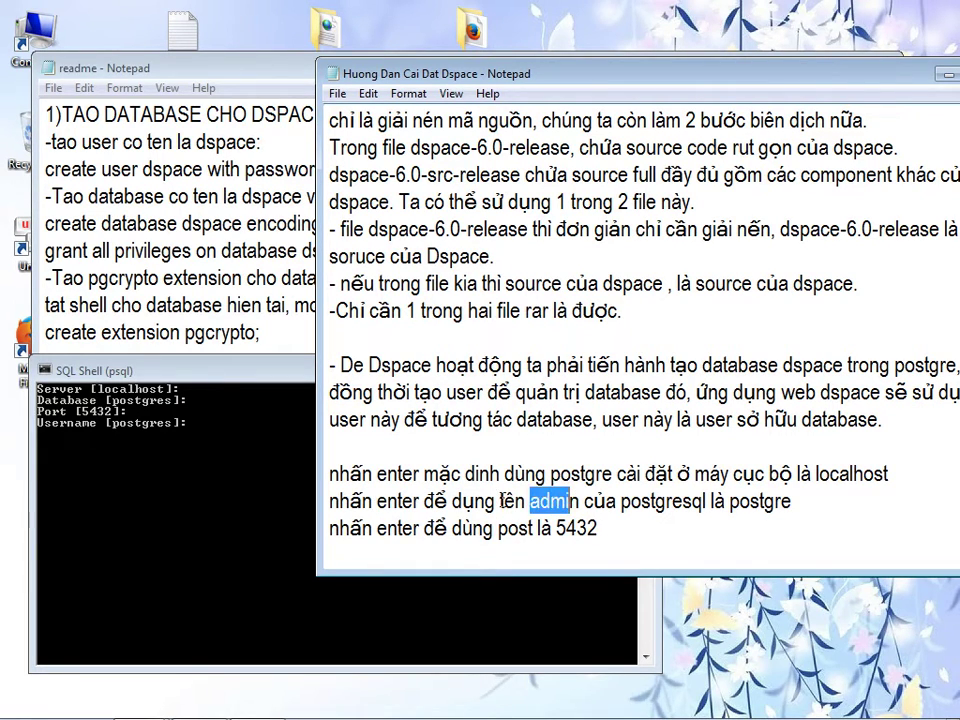
pyautogui.moveTo(499, 500); pyautogui.dragTo(580, 501)
pyautogui.write('databae')
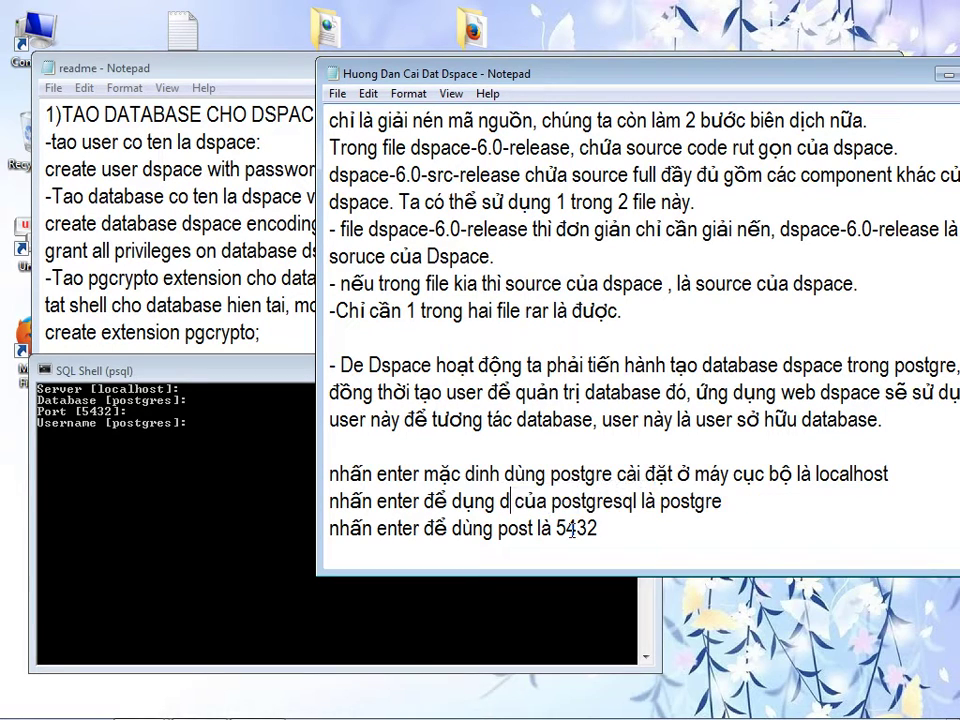
pyautogui.press('BackSpace')
pyautogui.write('se')
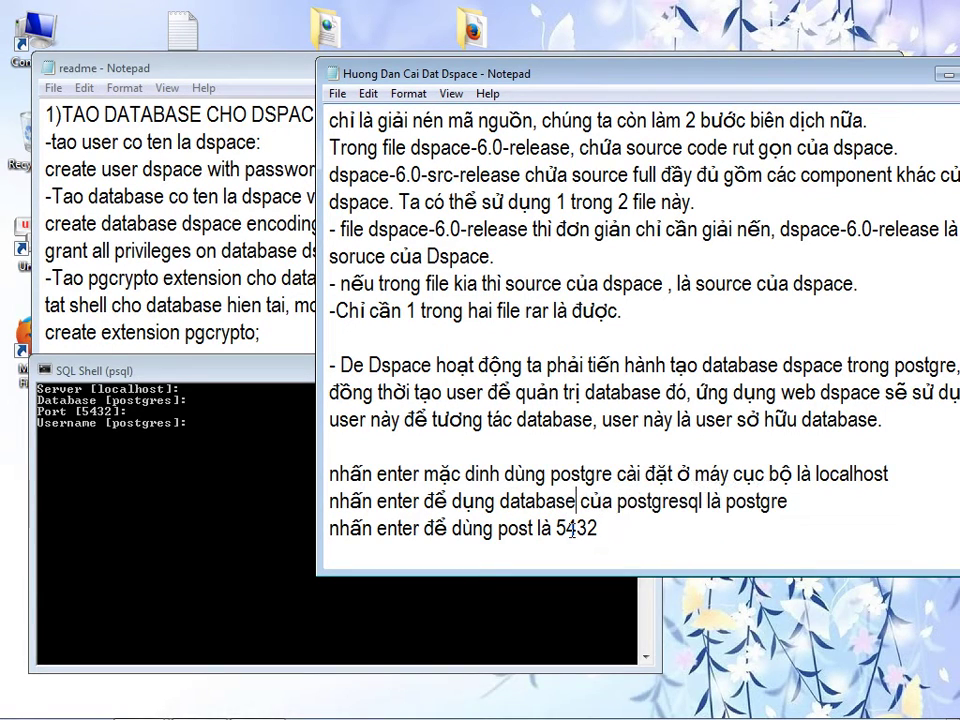
pyautogui.moveTo(707, 501); pyautogui.dragTo(808, 505)
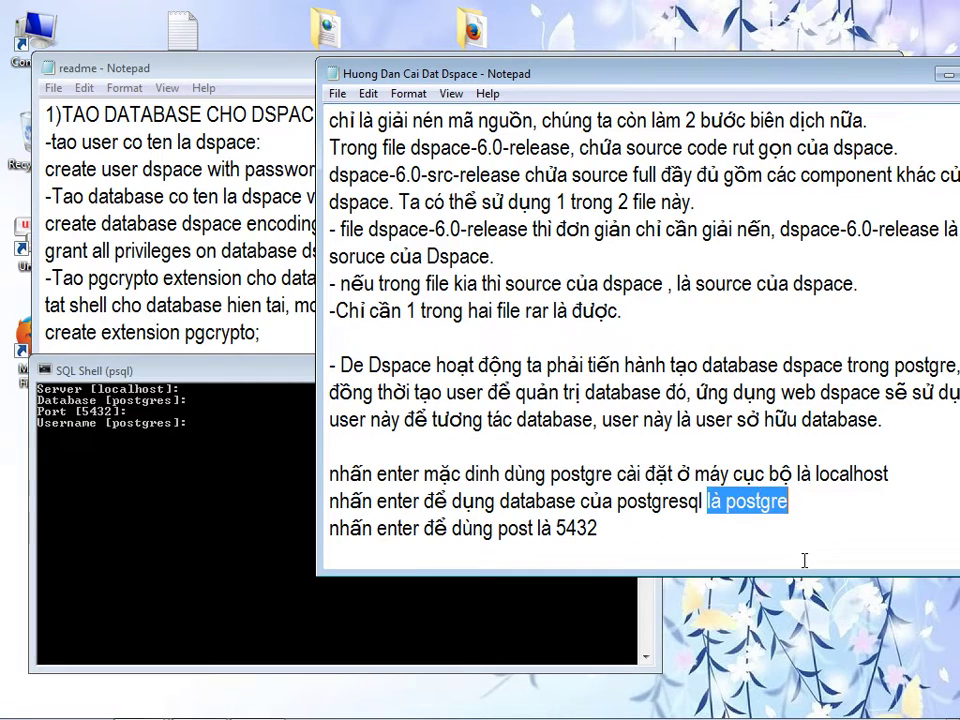
pyautogui.press('BackSpace')
pyautogui.press('BackSpace')
pyautogui.press('BackSpace')
pyautogui.press('BackSpace')
pyautogui.moveTo(689, 501); pyautogui.dragTo(311, 505)
pyautogui.hotkey('ctrl', 'c')
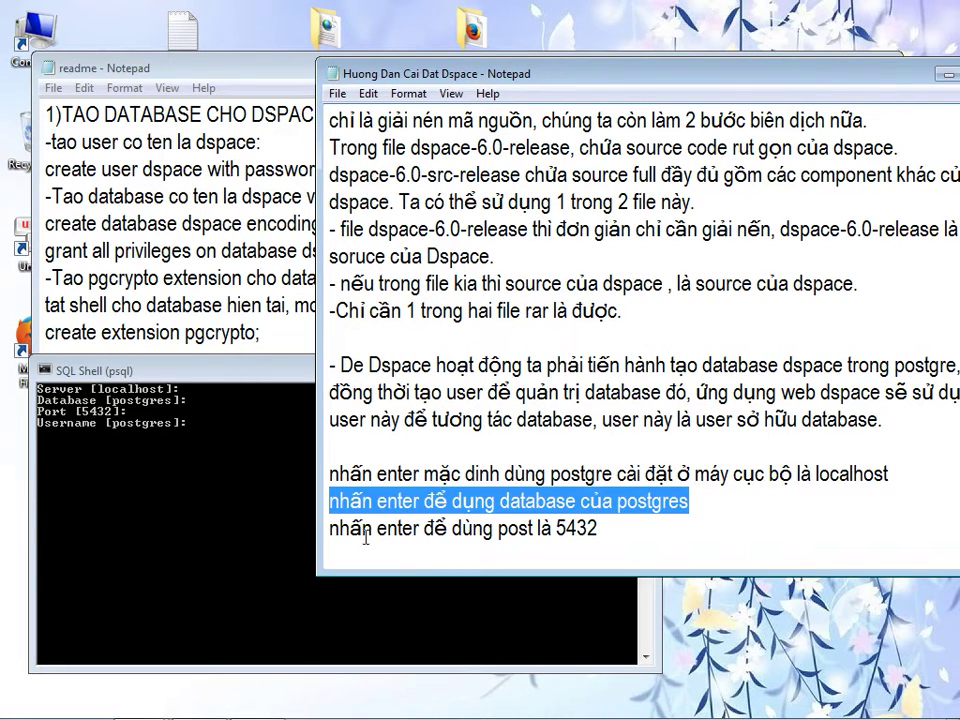
# - Add a line that the login name is postgre (admin user), then accept that default username in SQL Shell
pyautogui.click(390, 544)
pyautogui.hotkey('ctrl', 'v')
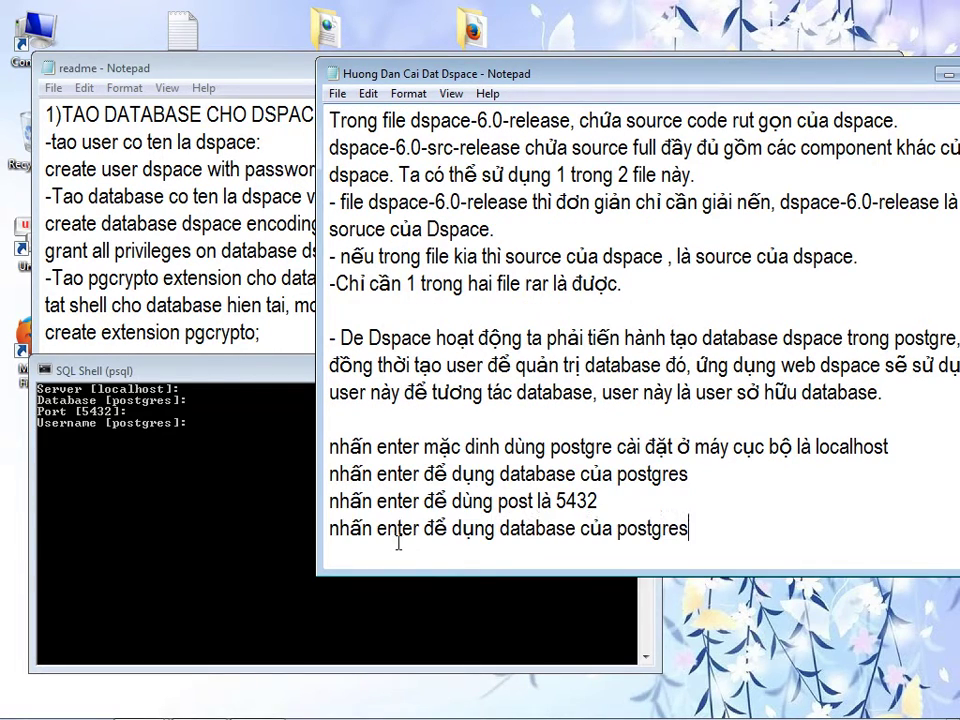
pyautogui.doubleClick(519, 541)
pyautogui.moveTo(500, 530); pyautogui.dragTo(690, 525)
pyautogui.write('ten truy cập')
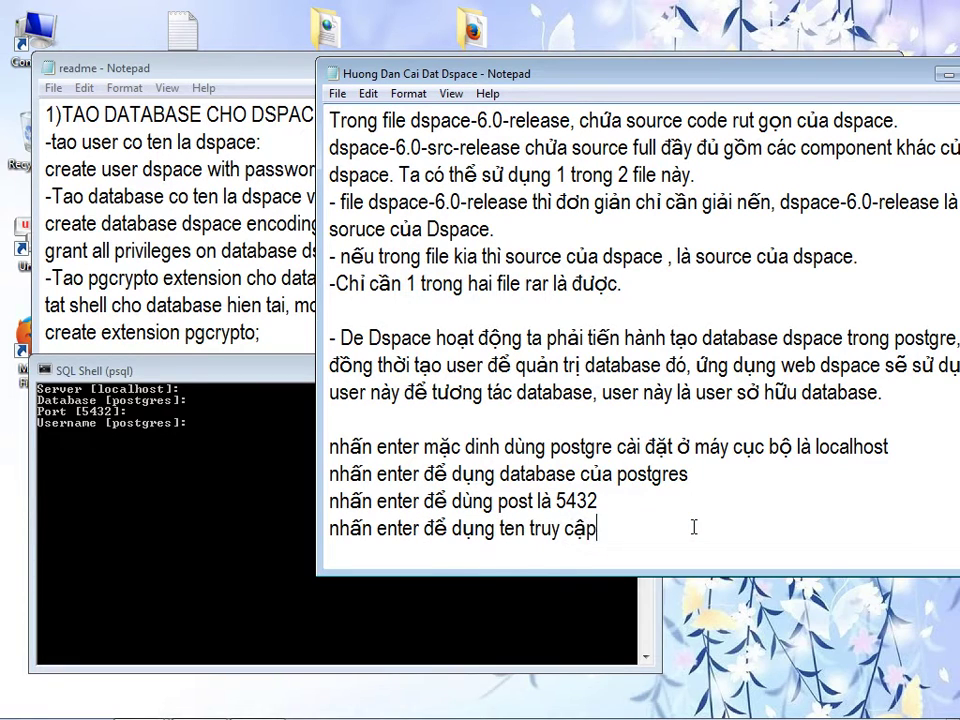
pyautogui.write(' là postgre (user)')
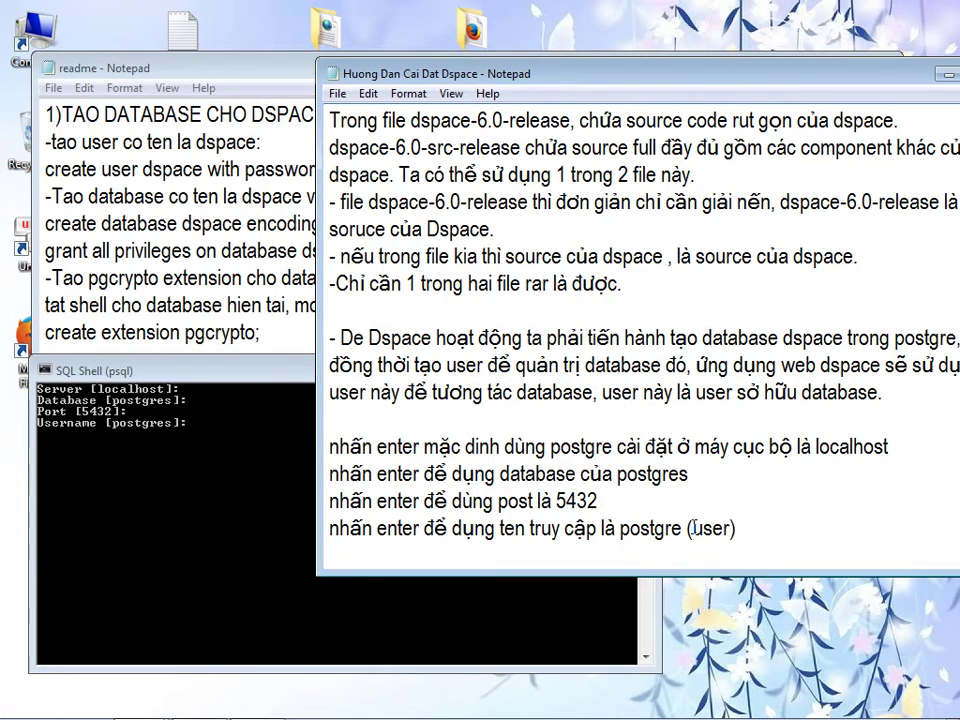
pyautogui.press('Left')
pyautogui.write('admin')
pyautogui.click(168, 462)
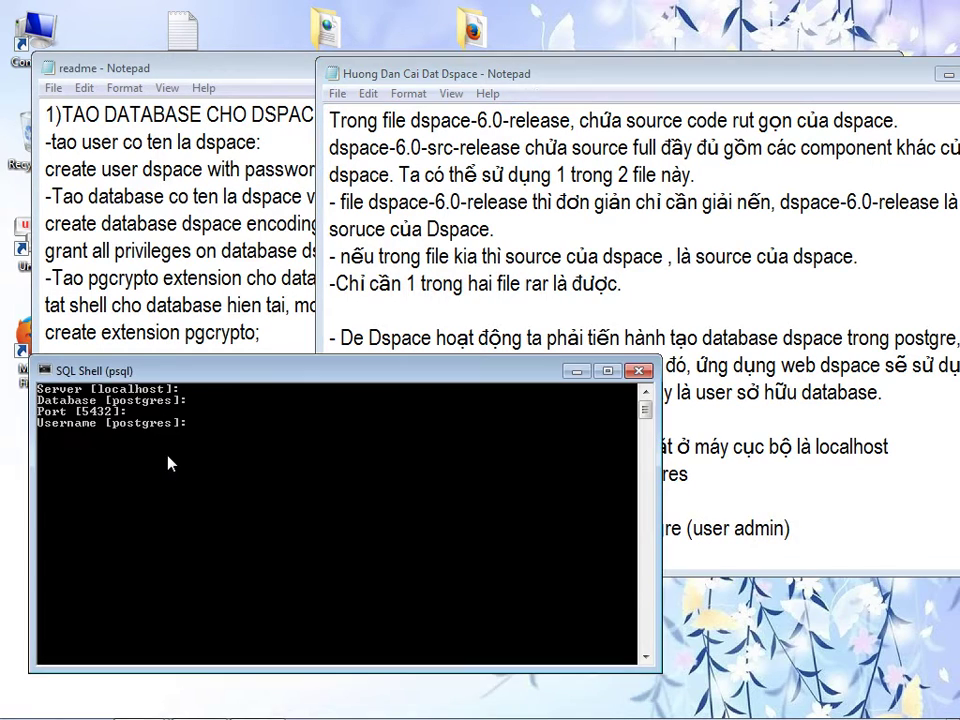
pyautogui.press('Return')
# - Add a note that the admin password is typed without its characters appearing on screen
pyautogui.click(808, 525)
pyautogui.press('Return')
pyautogui.write('pass work')
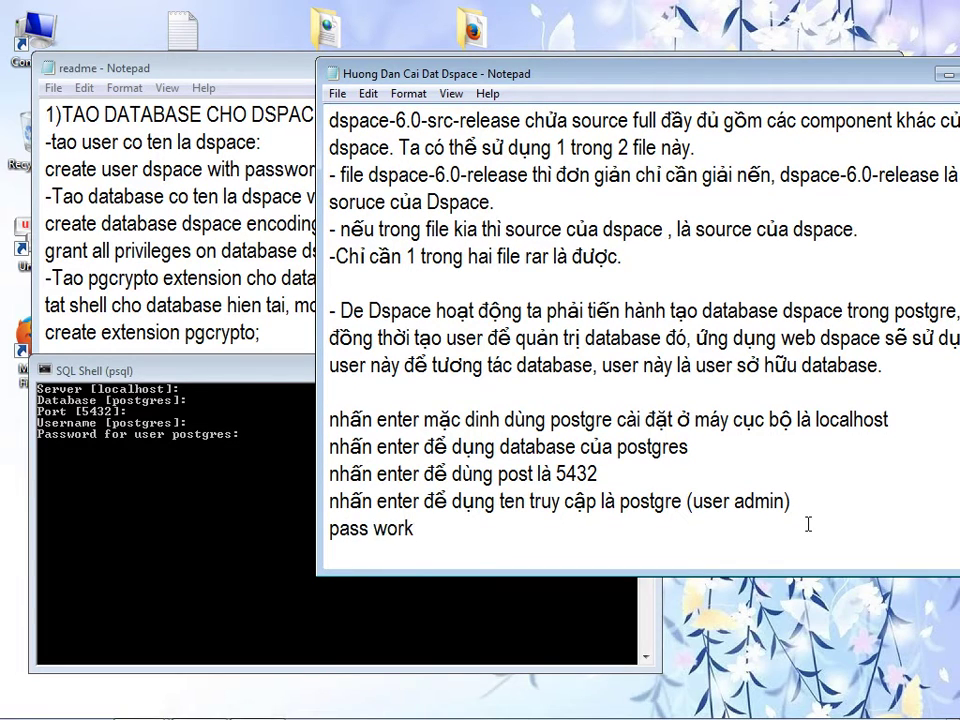
pyautogui.write(' của admin là dspa')
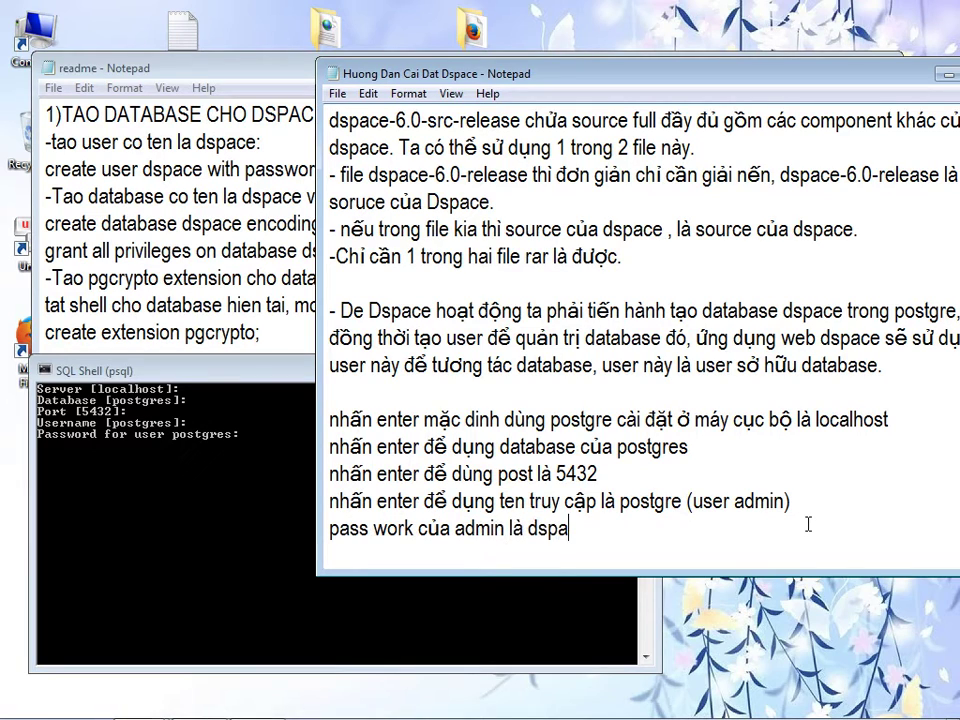
pyautogui.write('ce, nhập ')
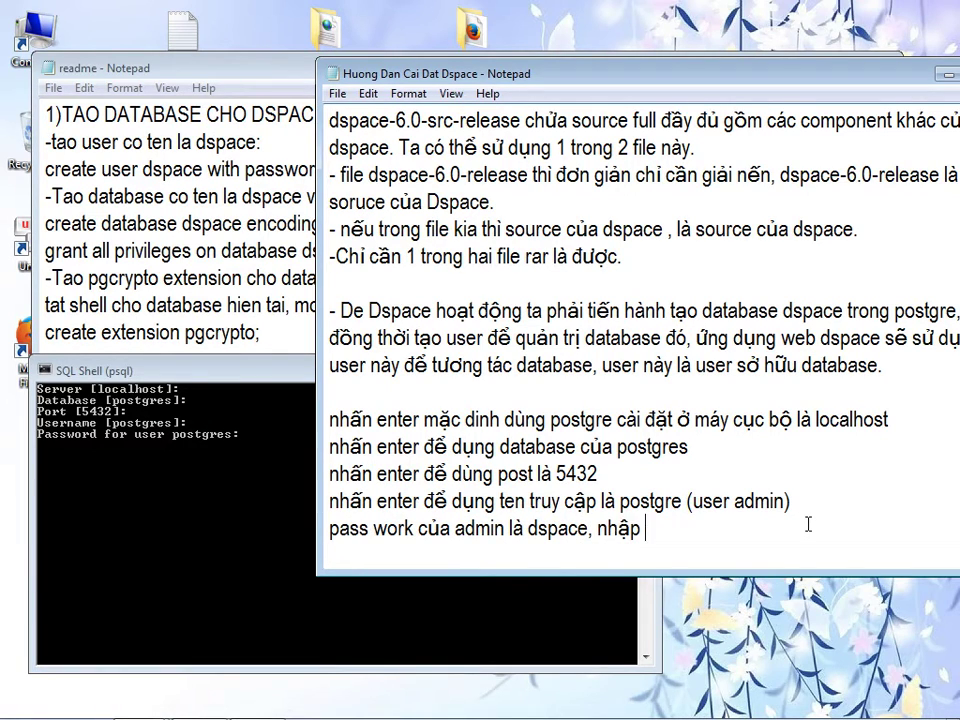
pyautogui.write('vào, nó sẽ không hi')
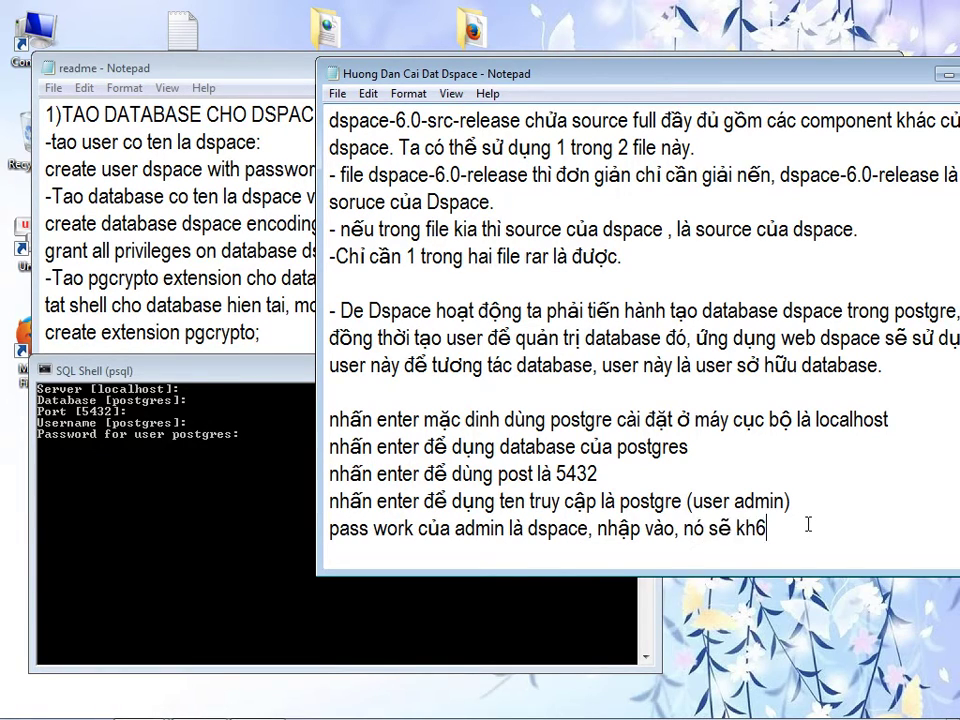
pyautogui.write('ện')
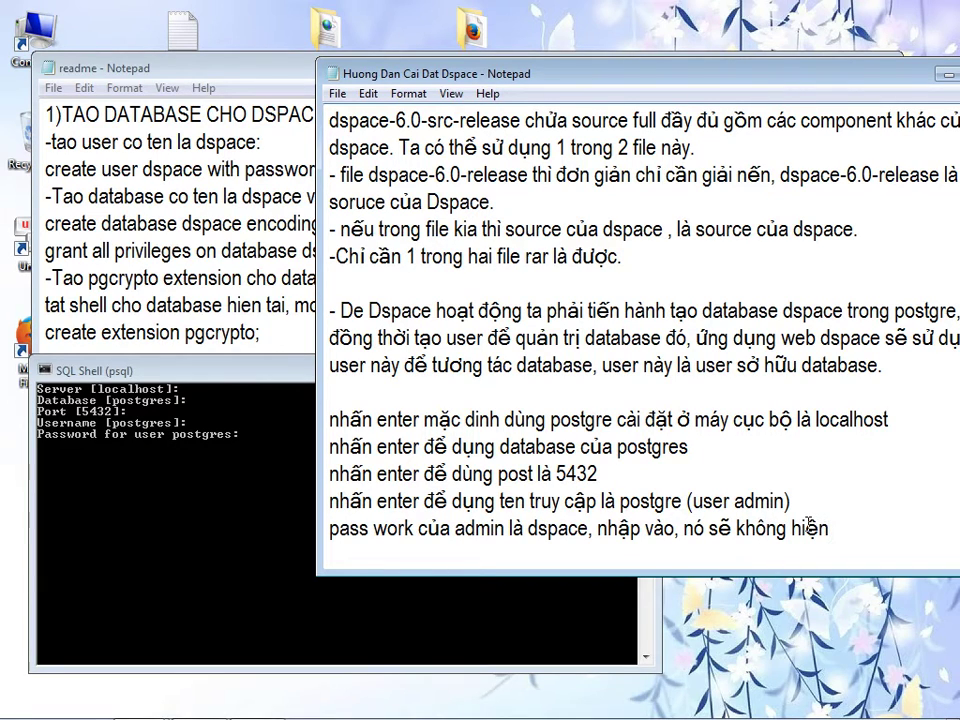
pyautogui.write(' ki tu ma')
pyautogui.write(' ta đánh')
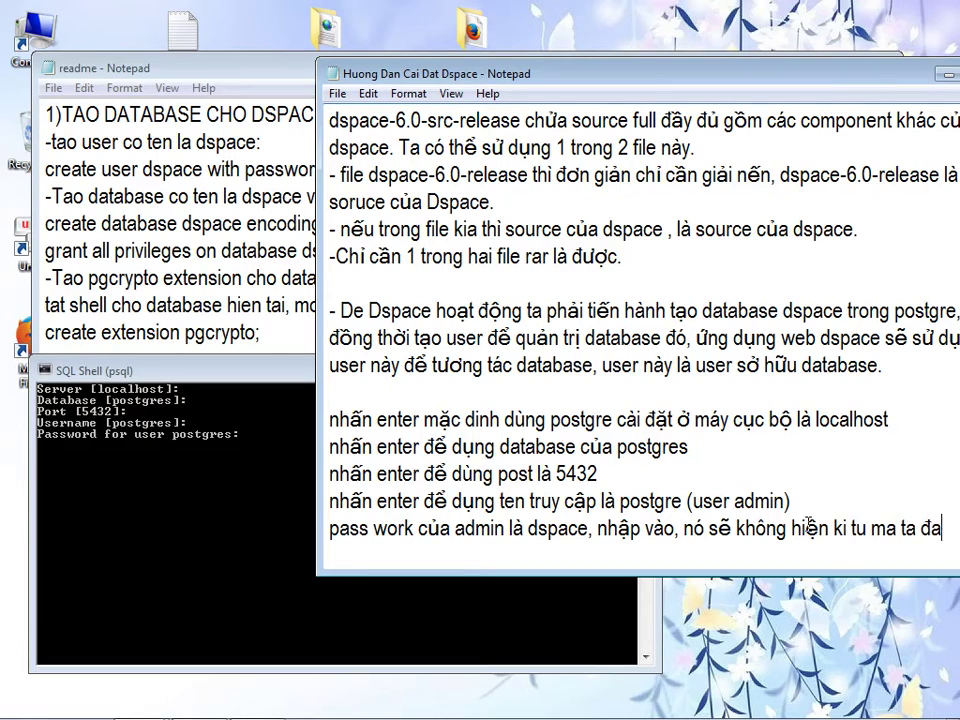
pyautogui.click(252, 503)
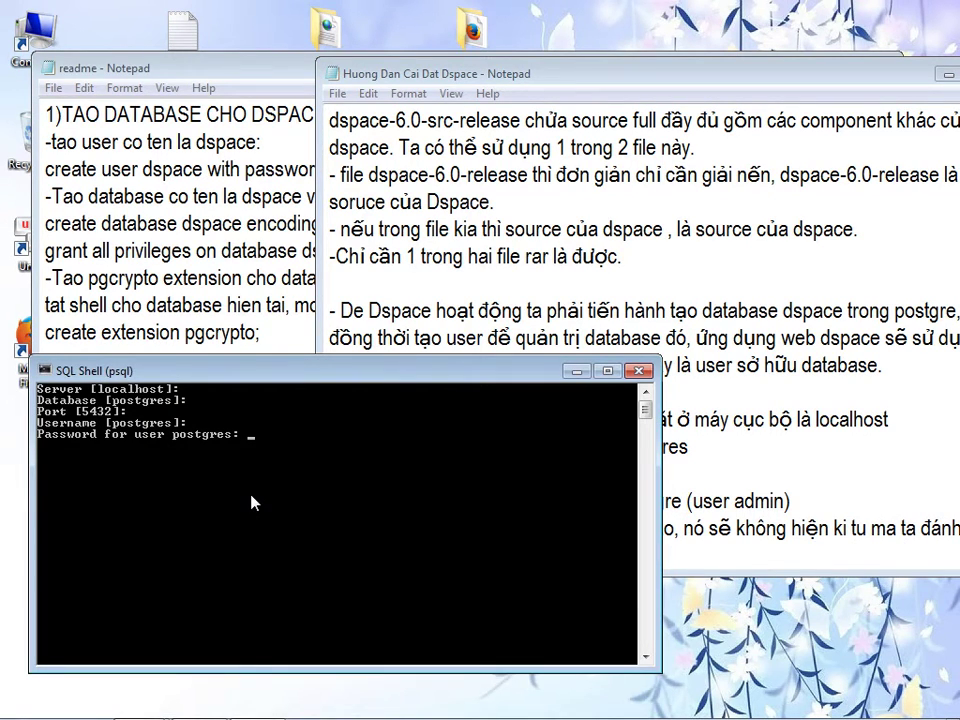
# - Log in to psql with the admin password and arrange the shell, guide and readme windows
pyautogui.press('Return')
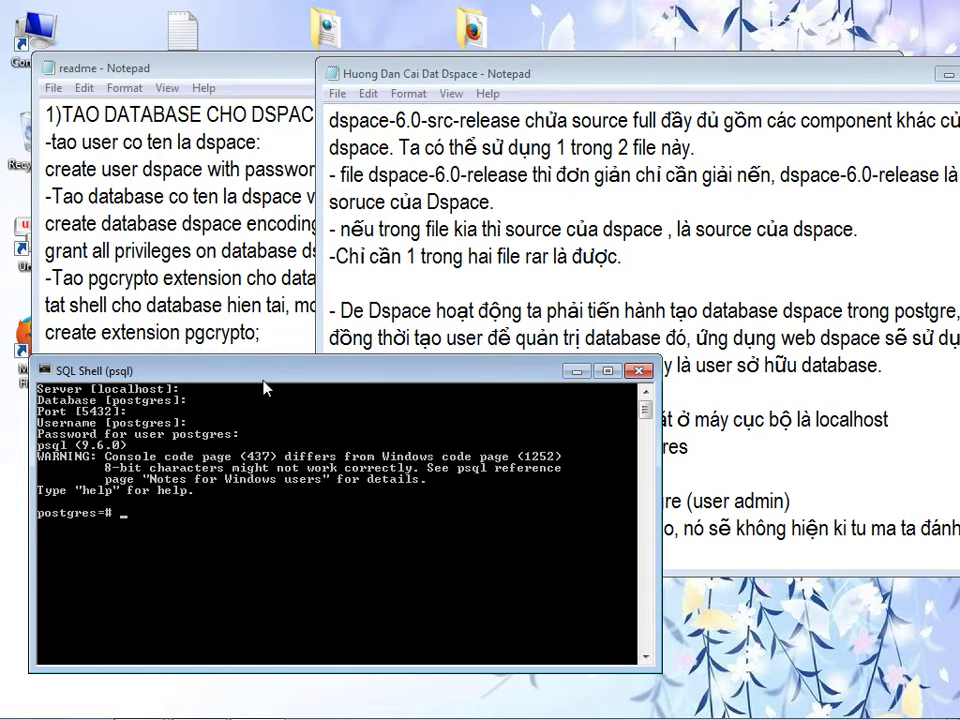
pyautogui.moveTo(268, 372); pyautogui.dragTo(252, 348)
pyautogui.moveTo(465, 74); pyautogui.dragTo(680, 74)
pyautogui.click(328, 75)
pyautogui.moveTo(328, 75); pyautogui.dragTo(403, 70)
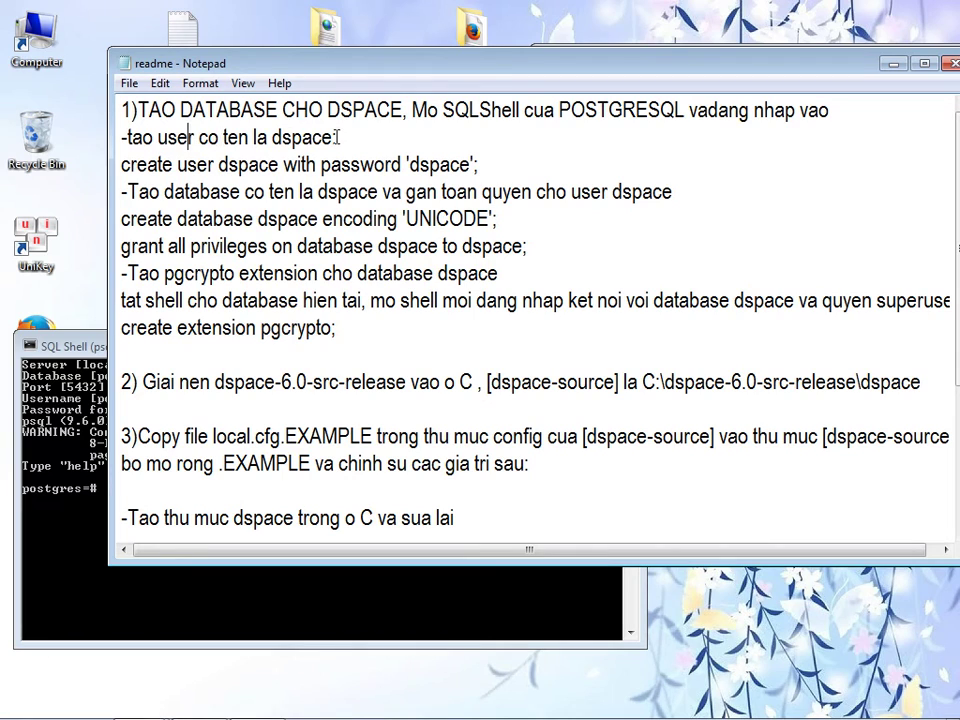
# - Copy the create user command from the readme and run it in psql to create the dspace user
pyautogui.moveTo(121, 164); pyautogui.dragTo(484, 163)
pyautogui.rightClick(463, 168)
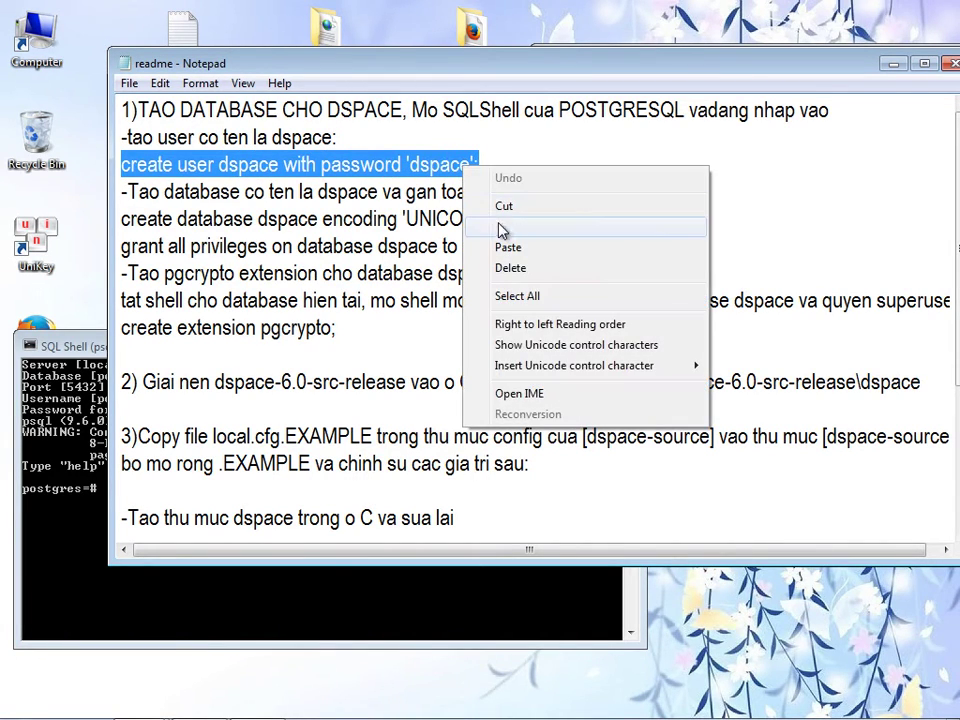
pyautogui.click(505, 224)
pyautogui.click(131, 144)
pyautogui.moveTo(122, 137); pyautogui.dragTo(483, 164)
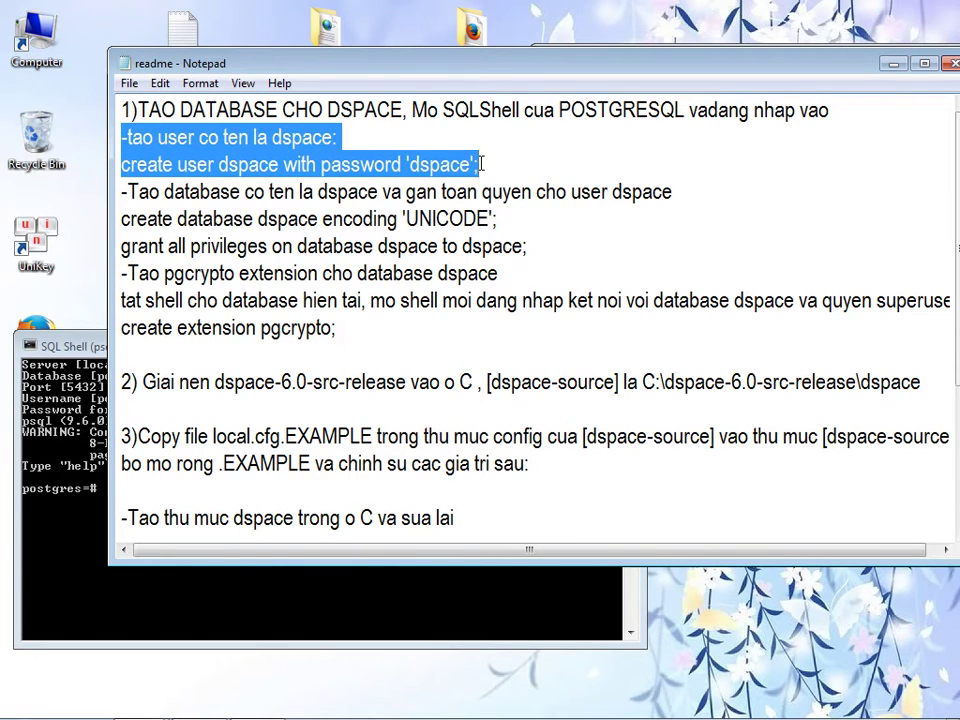
pyautogui.click(480, 164)
pyautogui.moveTo(121, 164); pyautogui.dragTo(482, 167)
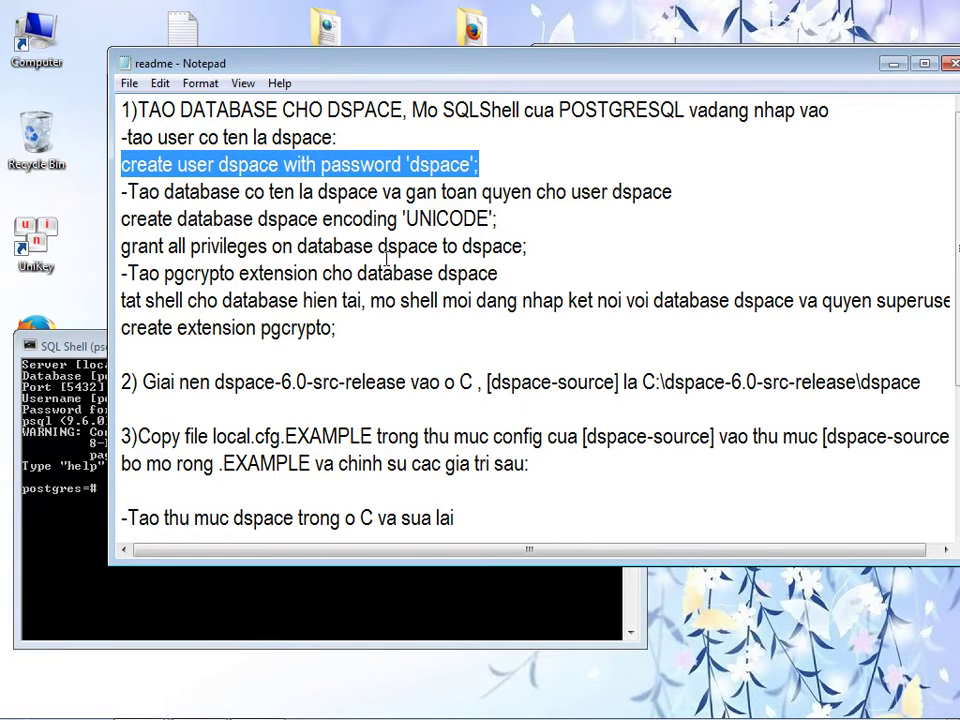
pyautogui.click(75, 541)
pyautogui.rightClick(133, 521)
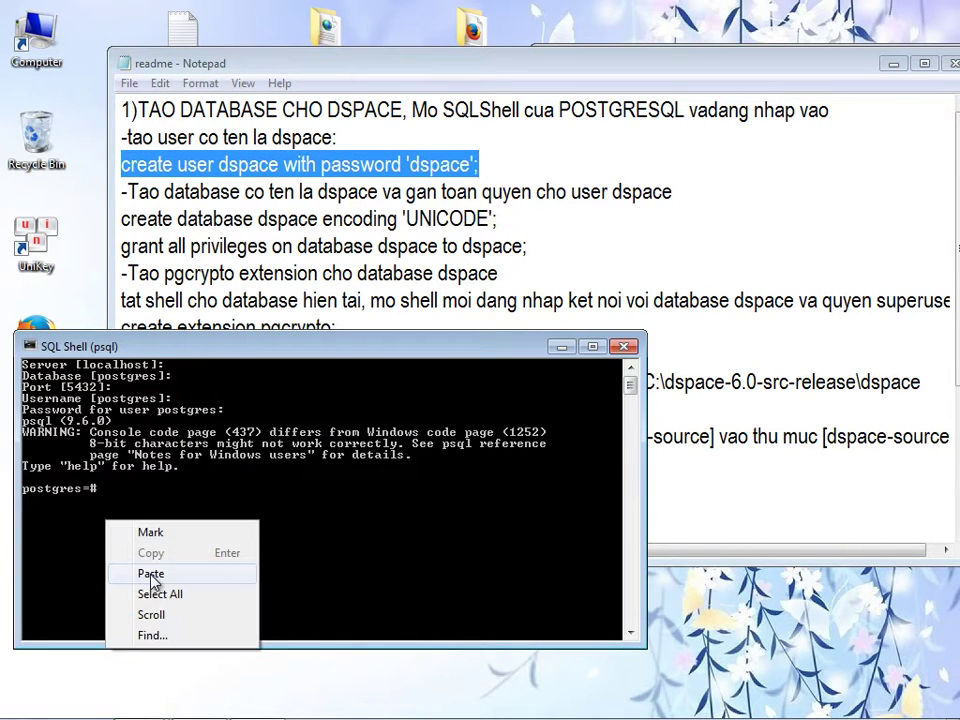
pyautogui.click(152, 575)
pyautogui.press('Return')
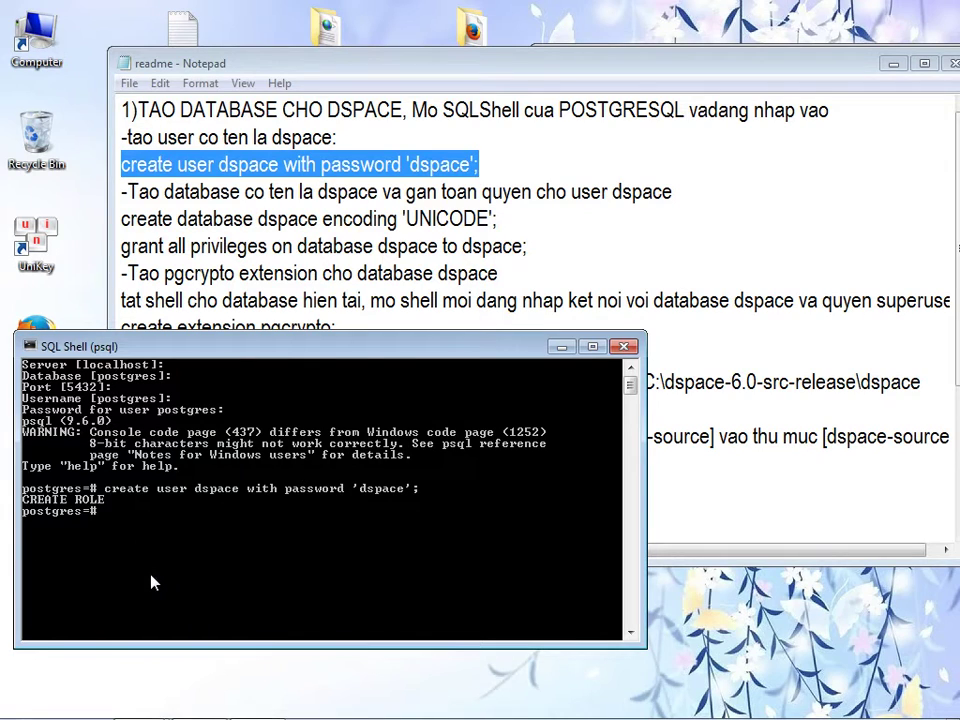
# - Delete the finished create-user step from the readme and mark the create database heading
pyautogui.click(283, 185)
pyautogui.moveTo(480, 164); pyautogui.dragTo(118, 148)
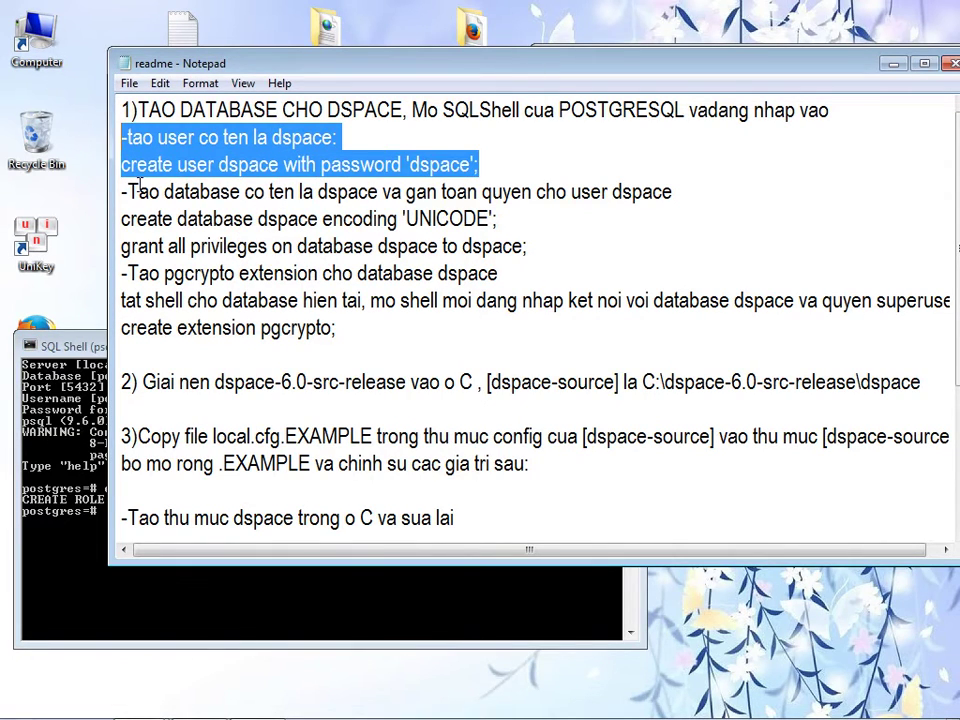
pyautogui.press('Delete')
pyautogui.moveTo(129, 164); pyautogui.dragTo(681, 164)
# - Copy the create database command from the readme and run it in psql to create the UNICODE dspace database
pyautogui.click(519, 189)
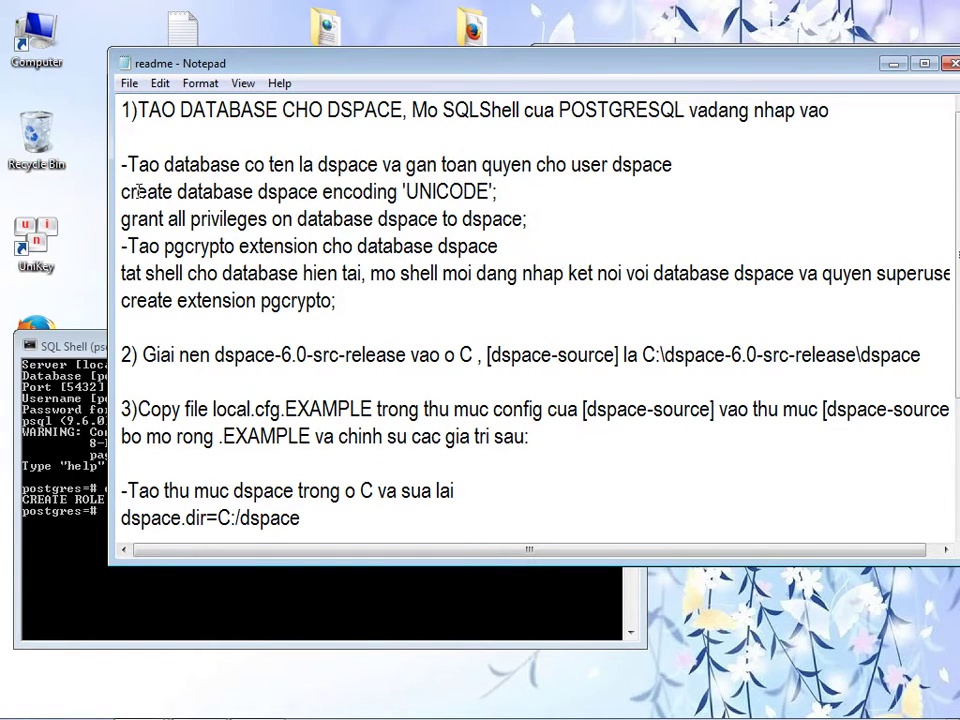
pyautogui.moveTo(121, 191); pyautogui.dragTo(500, 193)
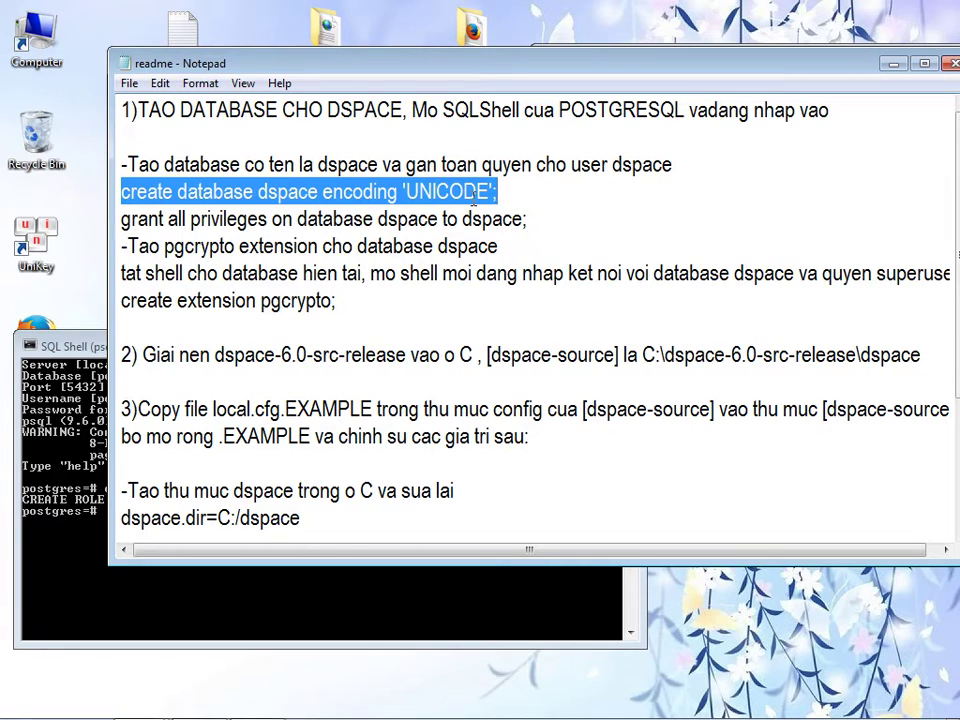
pyautogui.rightClick(495, 192)
pyautogui.click(518, 258)
pyautogui.click(44, 463)
pyautogui.rightClick(111, 521)
pyautogui.click(154, 571)
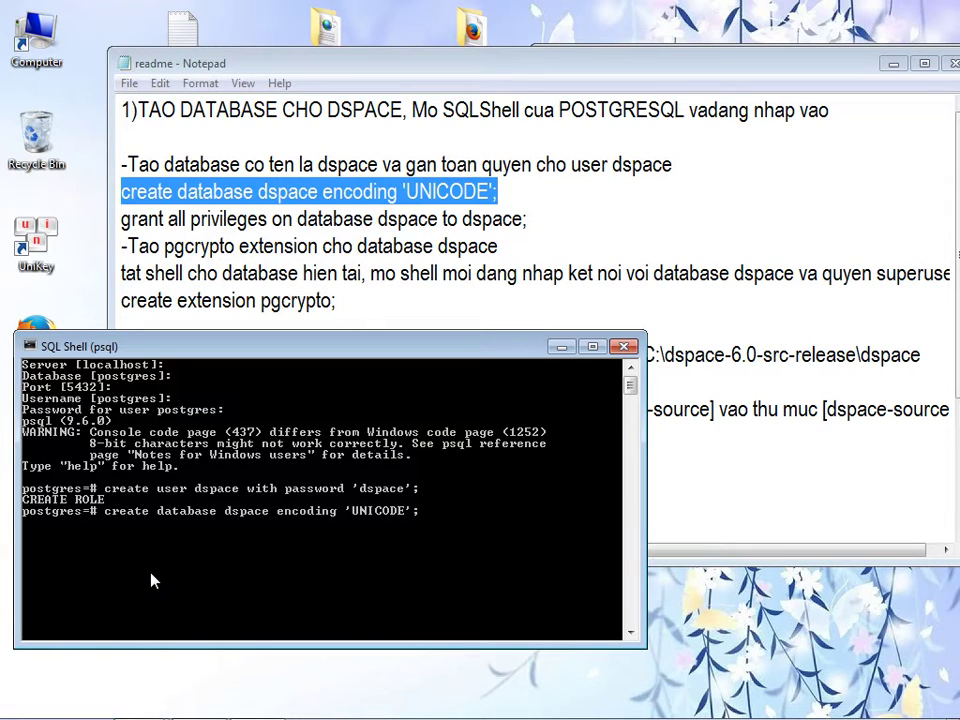
pyautogui.press('Return')
# - Run the grant all privileges command for the dspace user, then delete both finished lines from the readme
pyautogui.click(251, 221)
pyautogui.moveTo(121, 218); pyautogui.dragTo(533, 219)
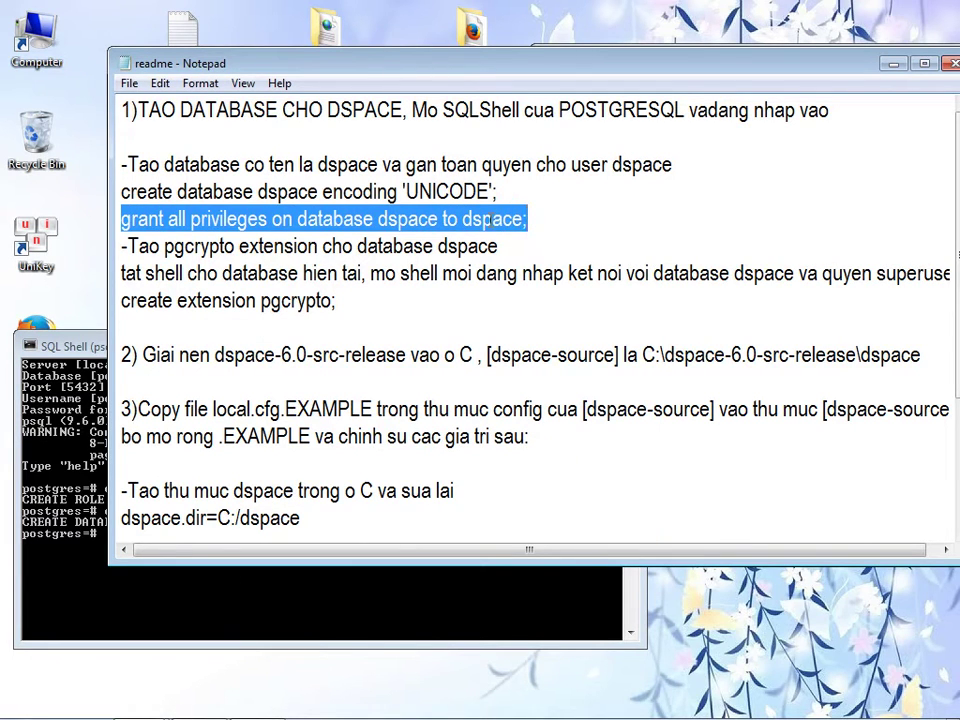
pyautogui.rightClick(489, 220)
pyautogui.click(527, 281)
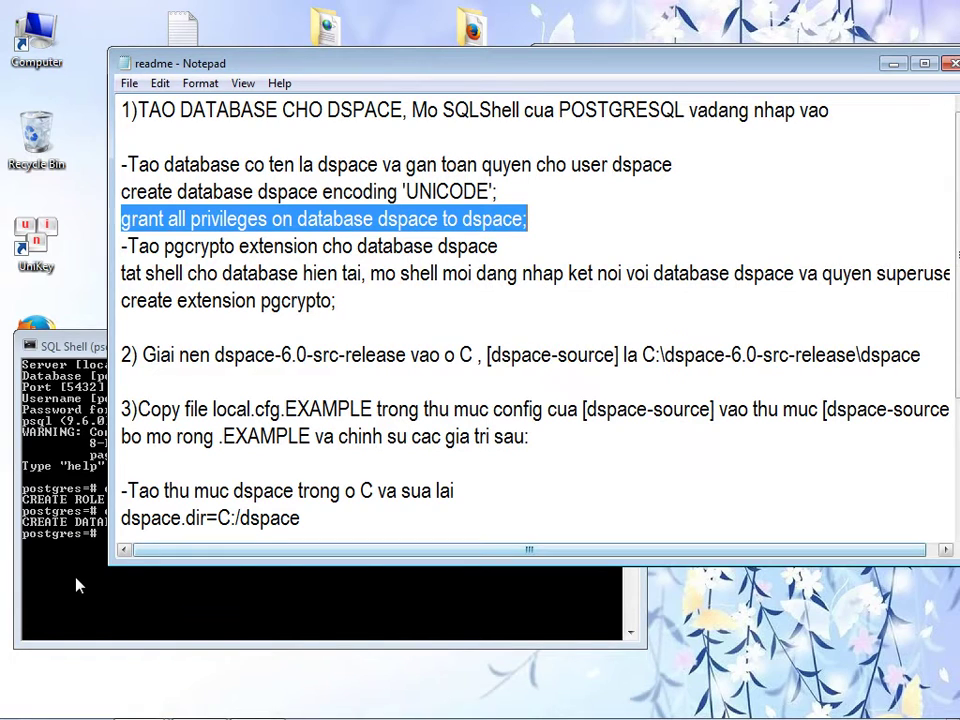
pyautogui.click(80, 585)
pyautogui.rightClick(101, 566)
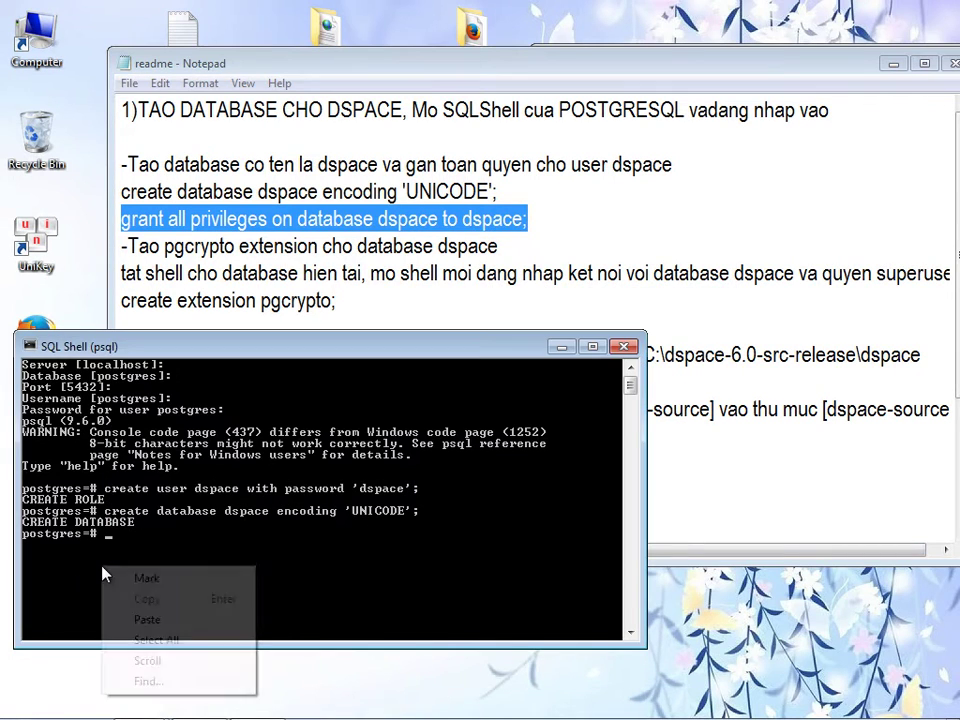
pyautogui.click(147, 620)
pyautogui.press('Return')
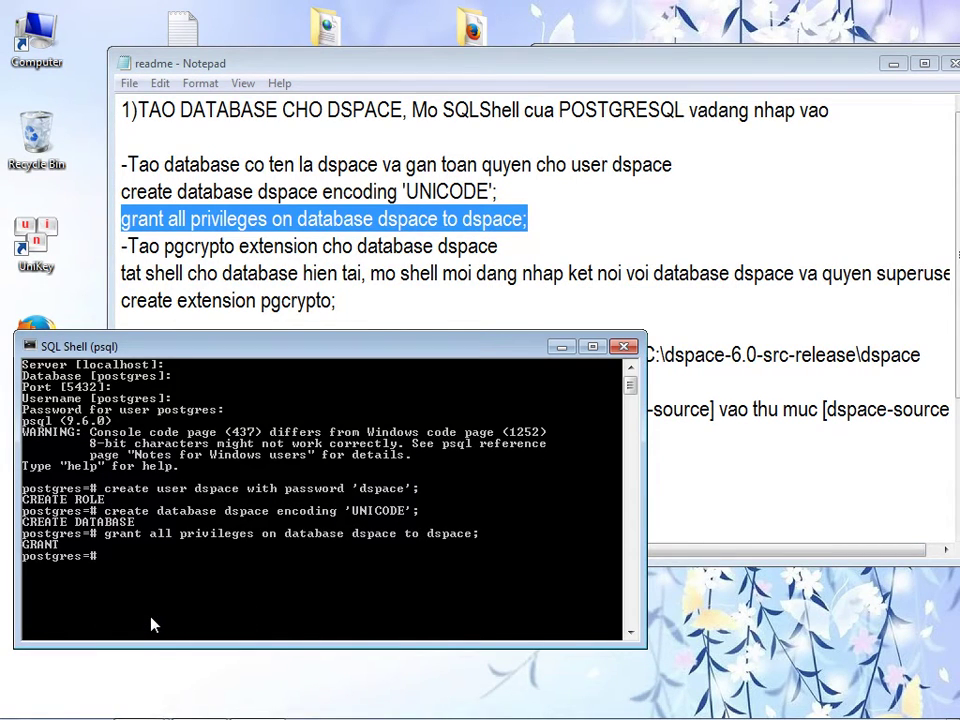
pyautogui.click(258, 240)
pyautogui.moveTo(540, 218); pyautogui.dragTo(122, 162)
pyautogui.press('Delete')
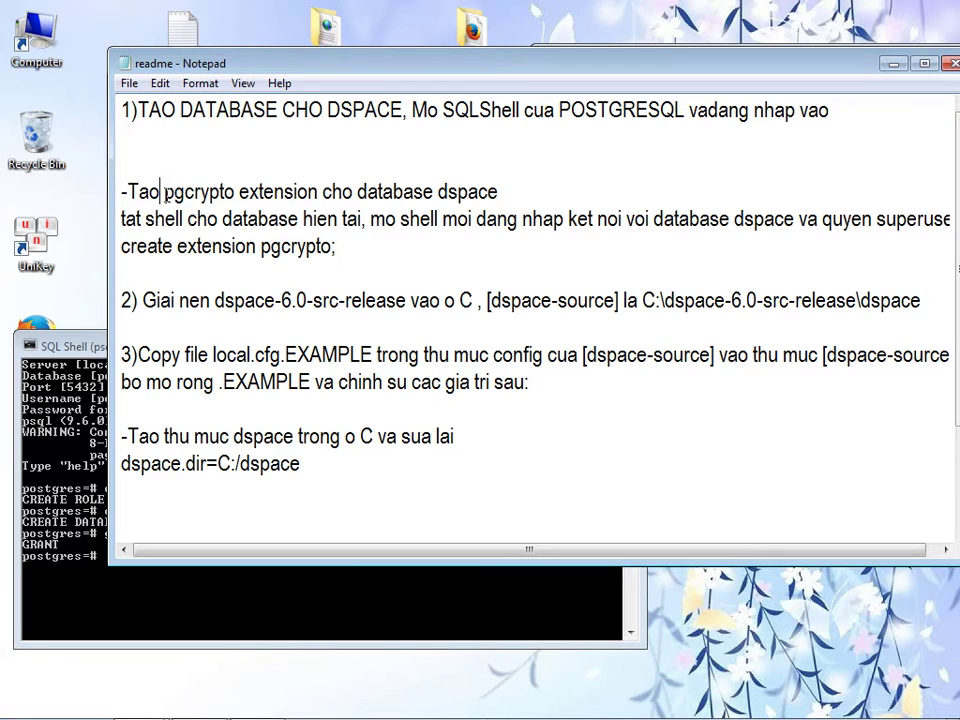
# - Highlight the '-Tao pgcrypto extension' line and the following 'tat shell' instruction line in the readme
pyautogui.moveTo(162, 191); pyautogui.dragTo(312, 194)
pyautogui.moveTo(128, 191); pyautogui.dragTo(498, 191)
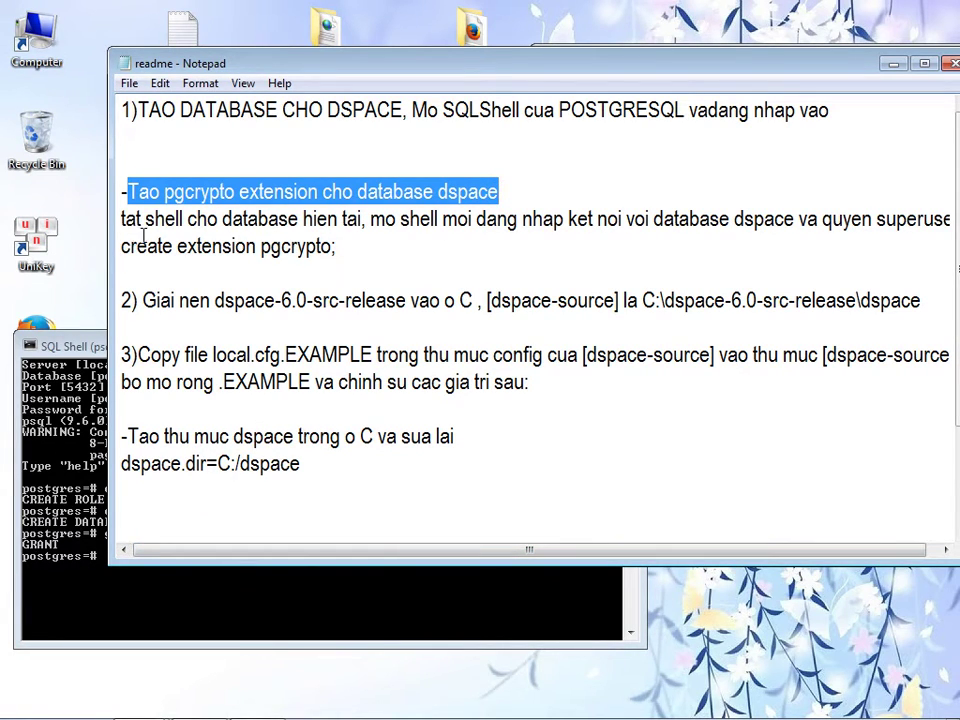
pyautogui.moveTo(121, 219); pyautogui.dragTo(775, 219)
pyautogui.moveTo(724, 62); pyautogui.dragTo(684, 46)
pyautogui.moveTo(639, 540); pyautogui.dragTo(680, 538)
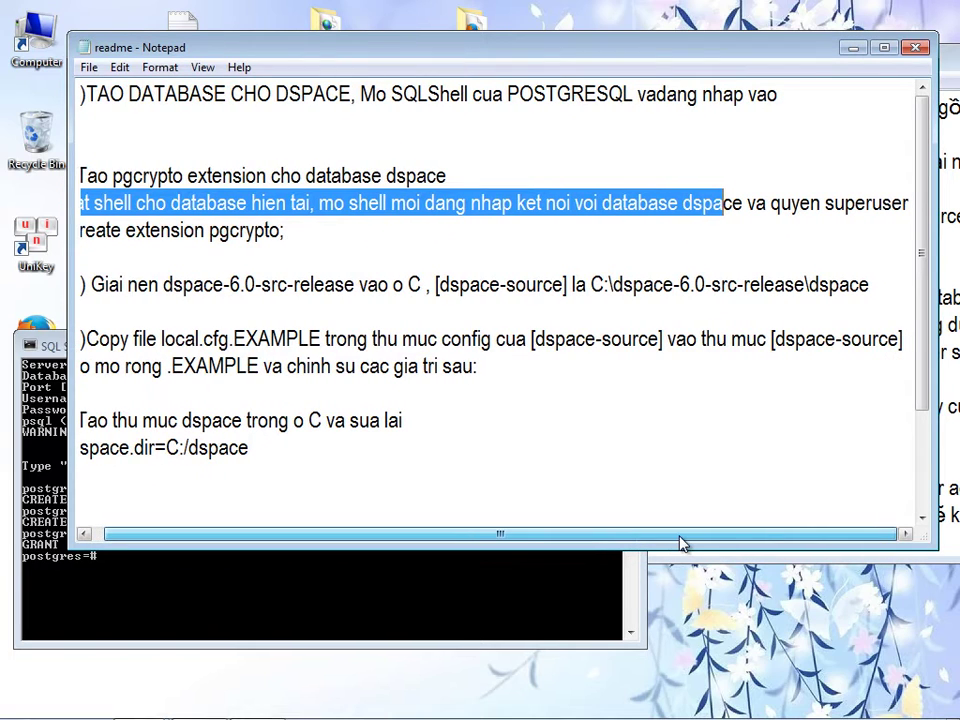
pyautogui.click(659, 203)
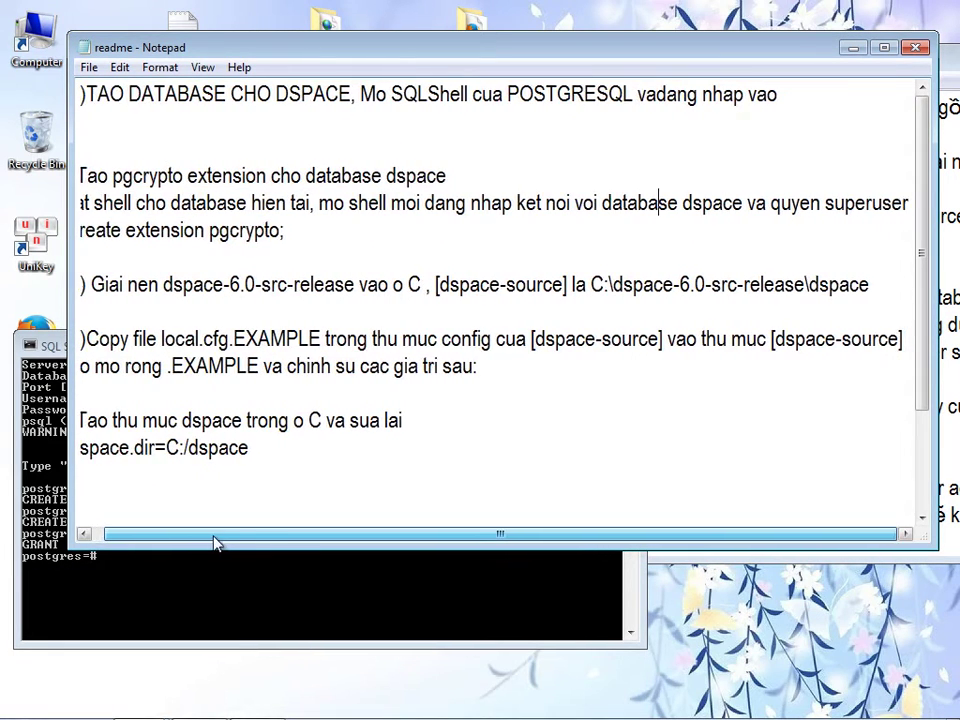
pyautogui.moveTo(210, 543); pyautogui.dragTo(184, 540)
pyautogui.moveTo(86, 172); pyautogui.dragTo(915, 204)
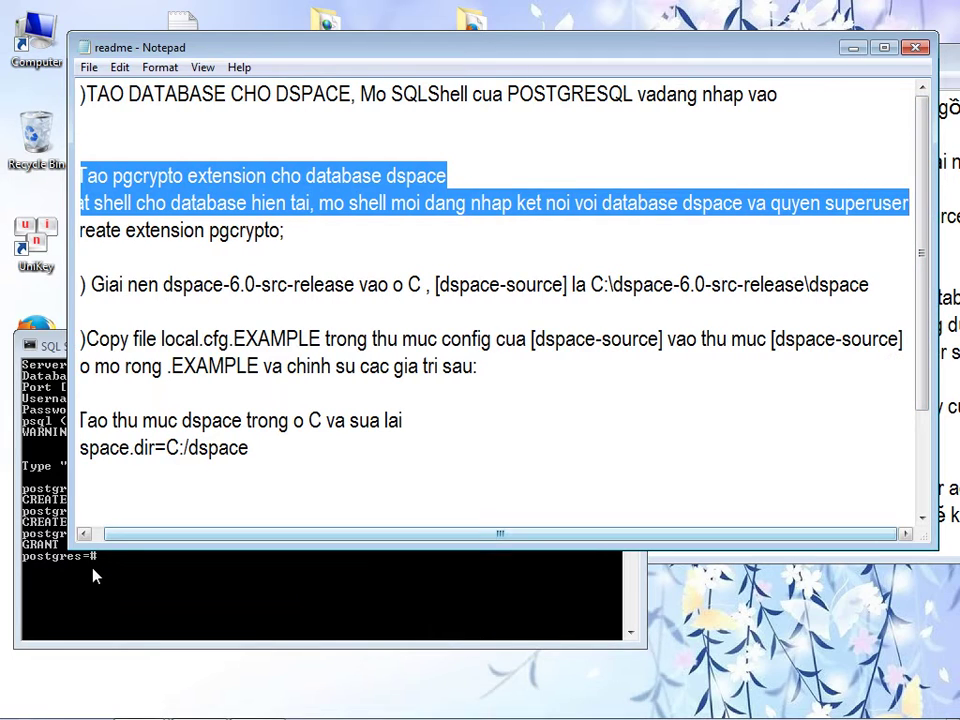
pyautogui.click(97, 572)
# - Close the old psql session, start SQL Shell (psql) as administrator, and accept the localhost server
pyautogui.click(623, 348)
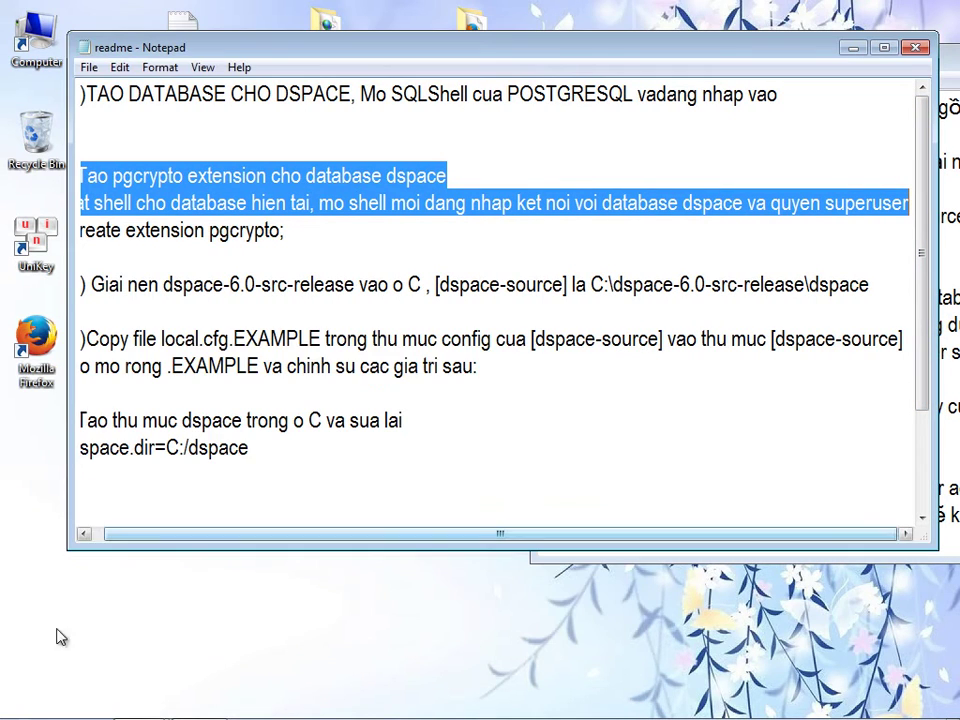
pyautogui.click(24, 703)
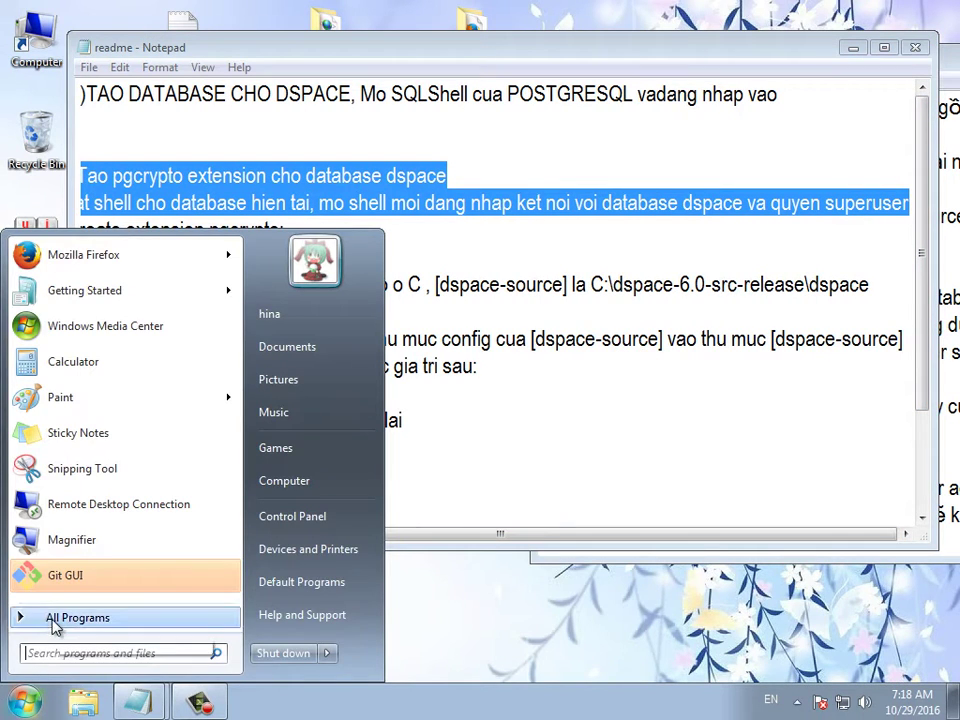
pyautogui.click(54, 620)
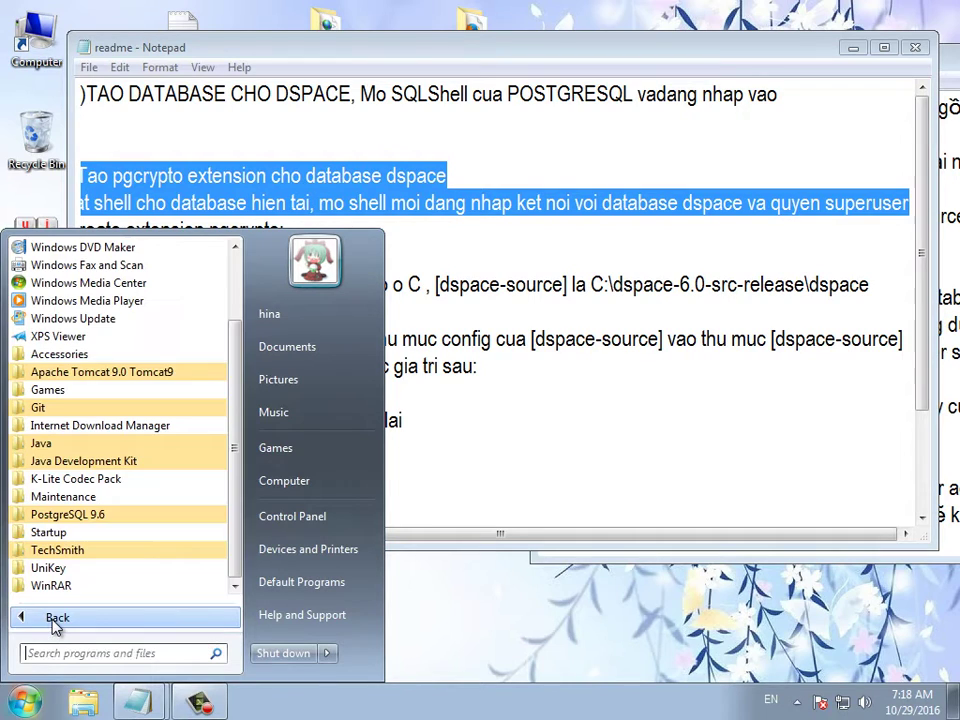
pyautogui.click(66, 515)
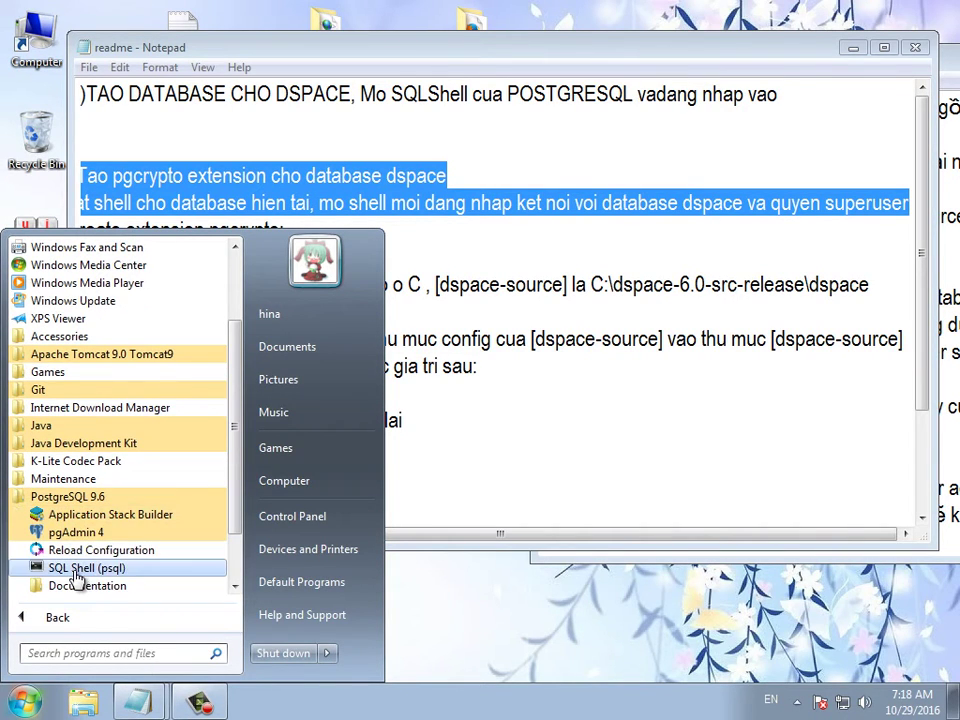
pyautogui.rightClick(76, 574)
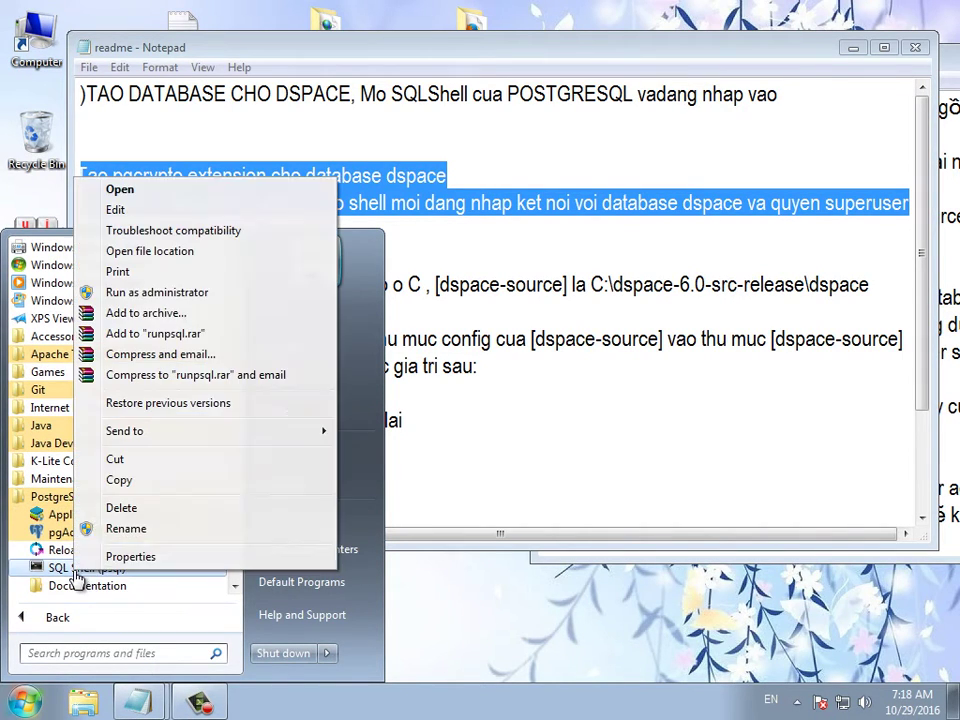
pyautogui.click(136, 296)
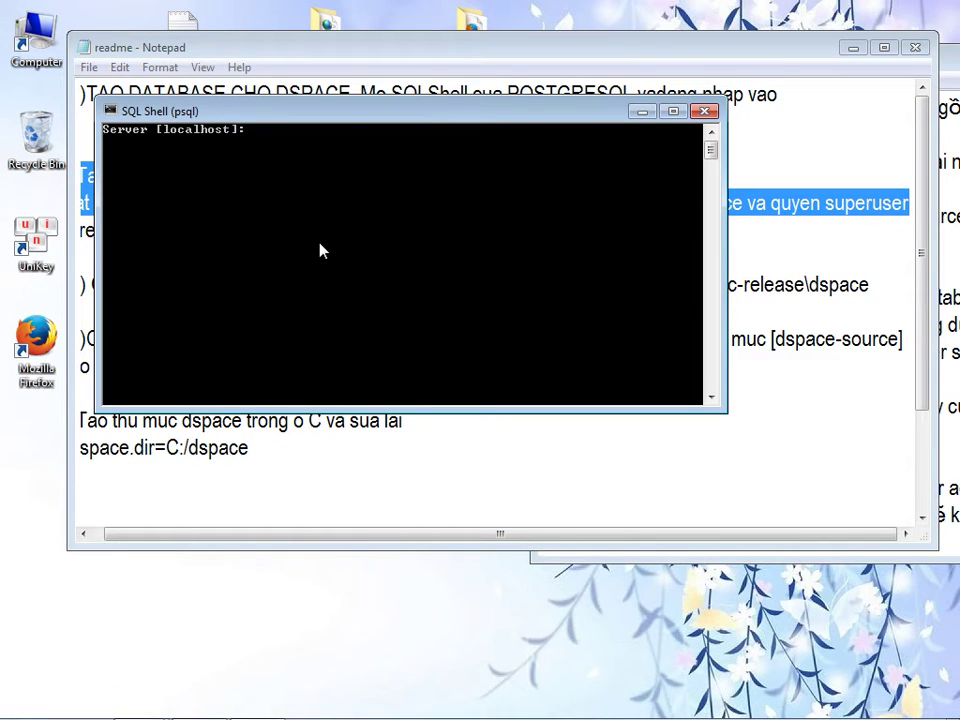
pyautogui.press('Return')
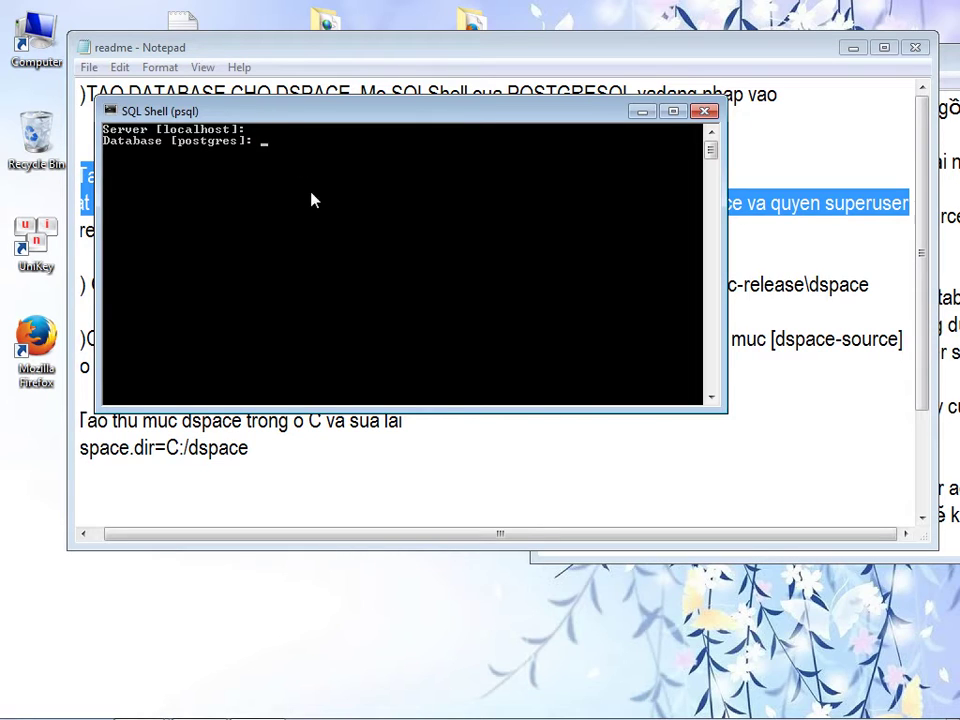
# - Add a 'dspace' note in the guide above the create extension command
pyautogui.moveTo(289, 118); pyautogui.dragTo(257, 230)
pyautogui.click(325, 186)
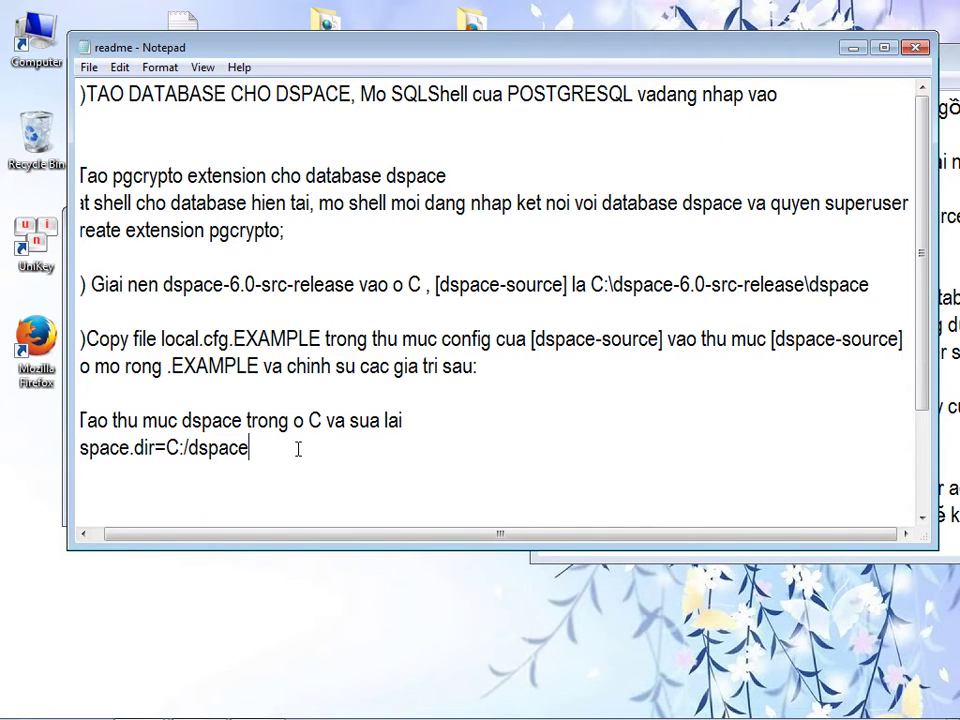
pyautogui.moveTo(328, 47); pyautogui.dragTo(383, 49)
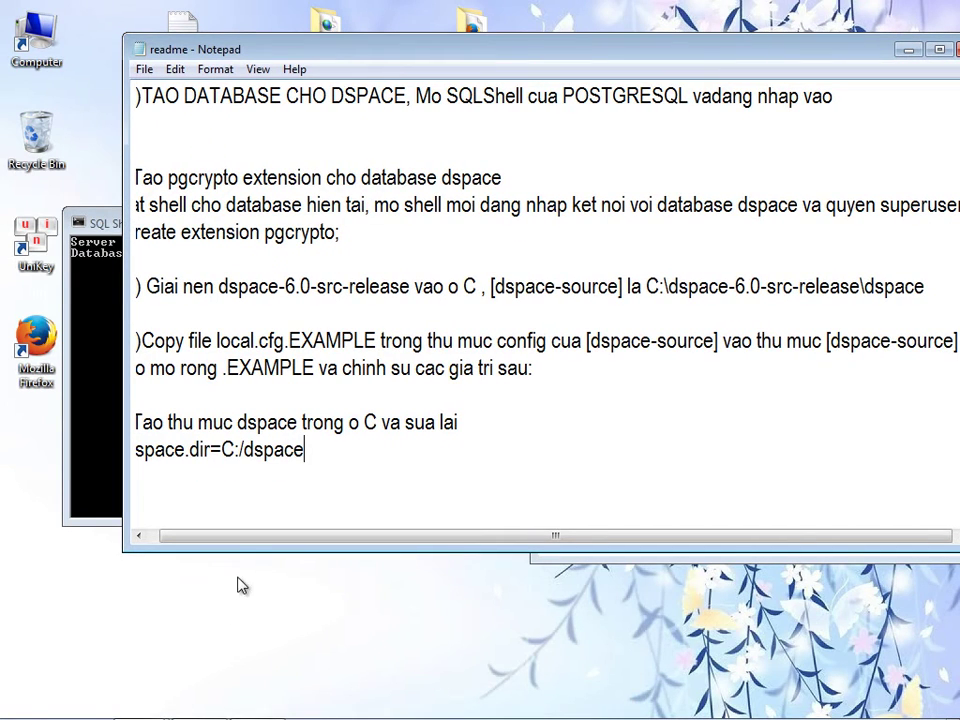
pyautogui.moveTo(242, 538); pyautogui.dragTo(230, 538)
pyautogui.click(138, 232)
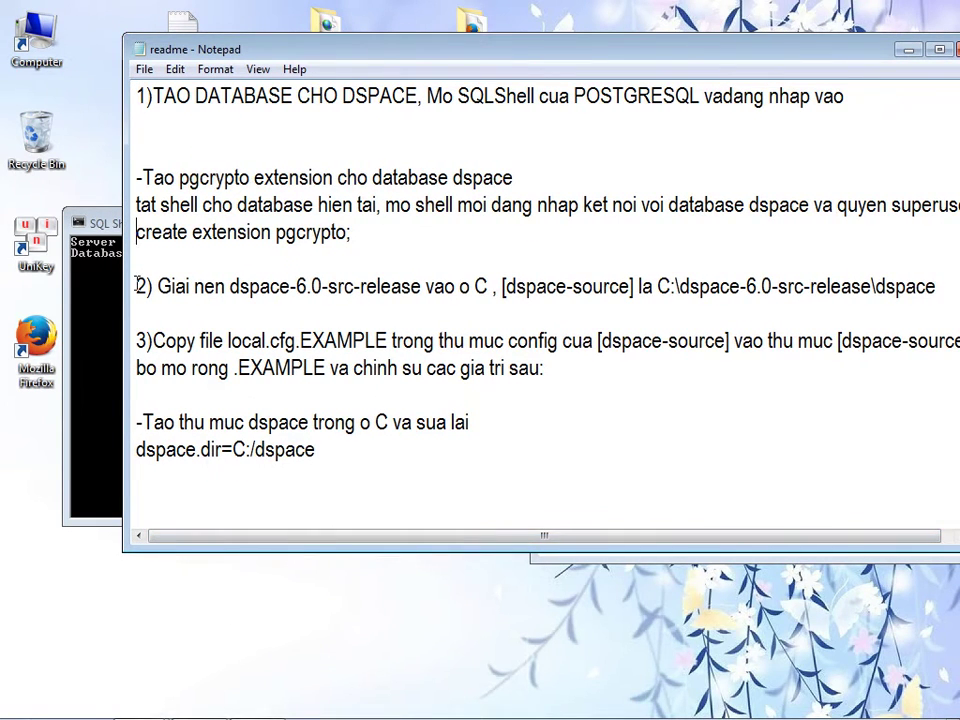
pyautogui.press('Return')
pyautogui.press('Return')
pyautogui.press('Return')
pyautogui.click(152, 228)
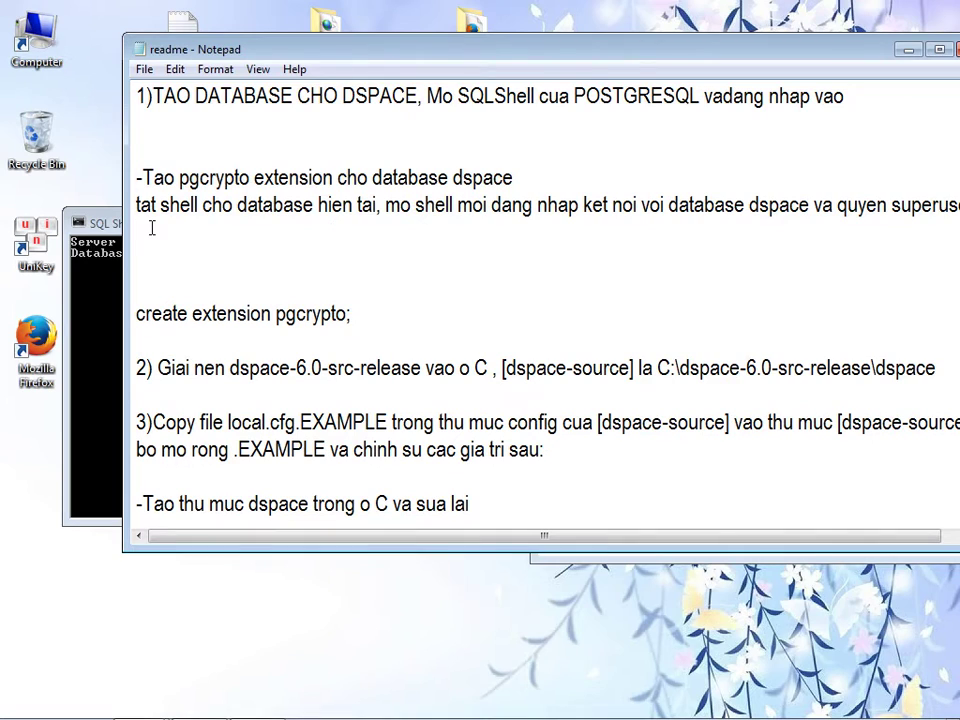
pyautogui.write('dspace')
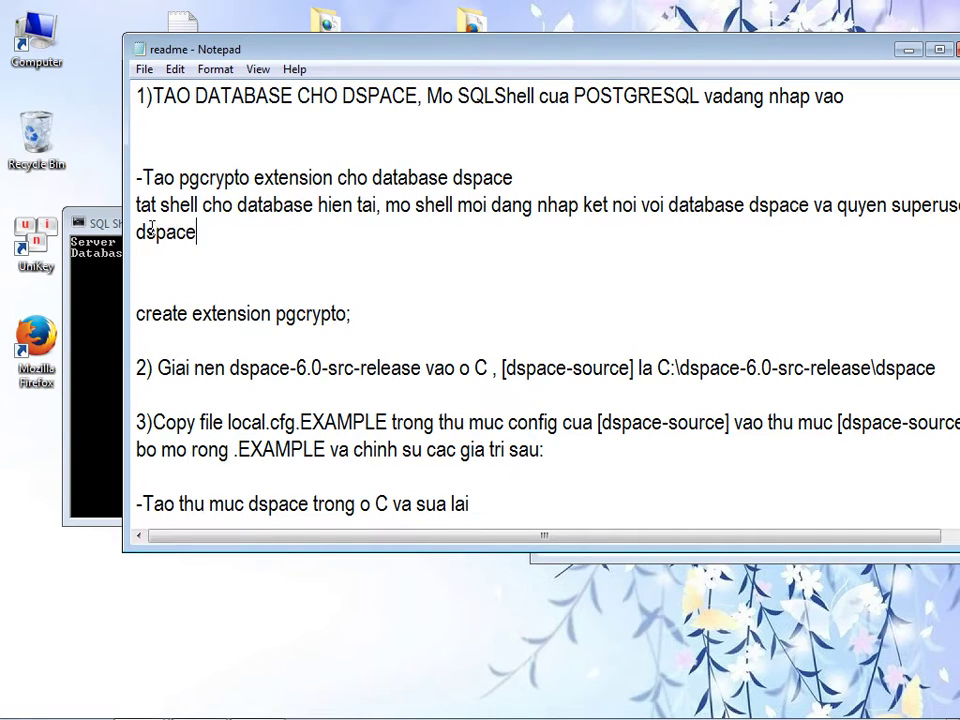
# - Enter dspace as the database in psql, accepting the default port 5432 and postgres username
pyautogui.click(90, 292)
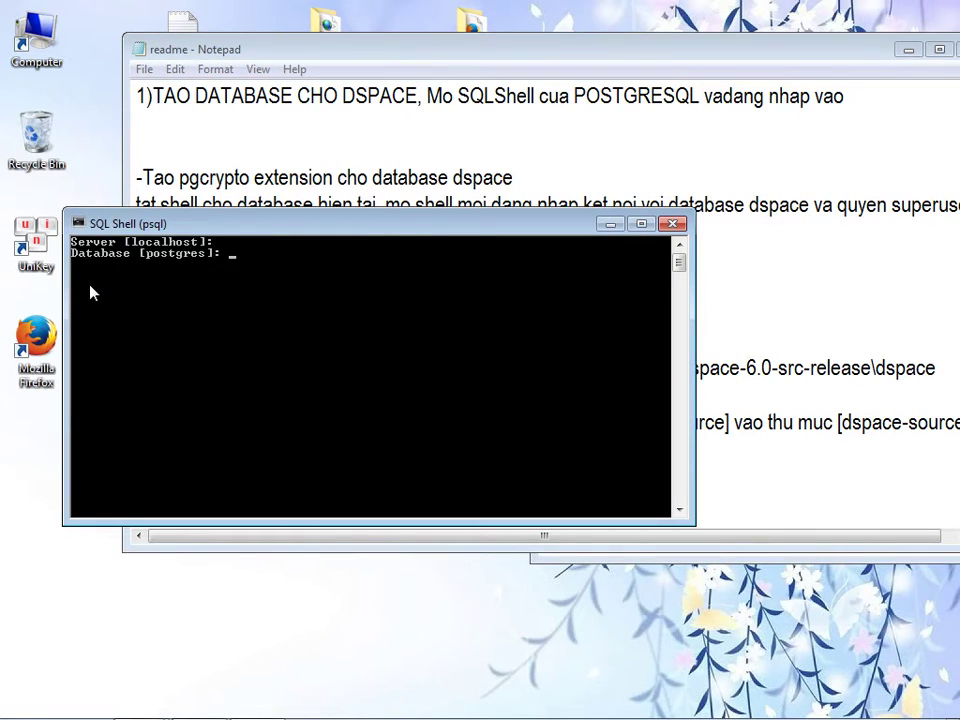
pyautogui.write('dspace')
pyautogui.press('Return')
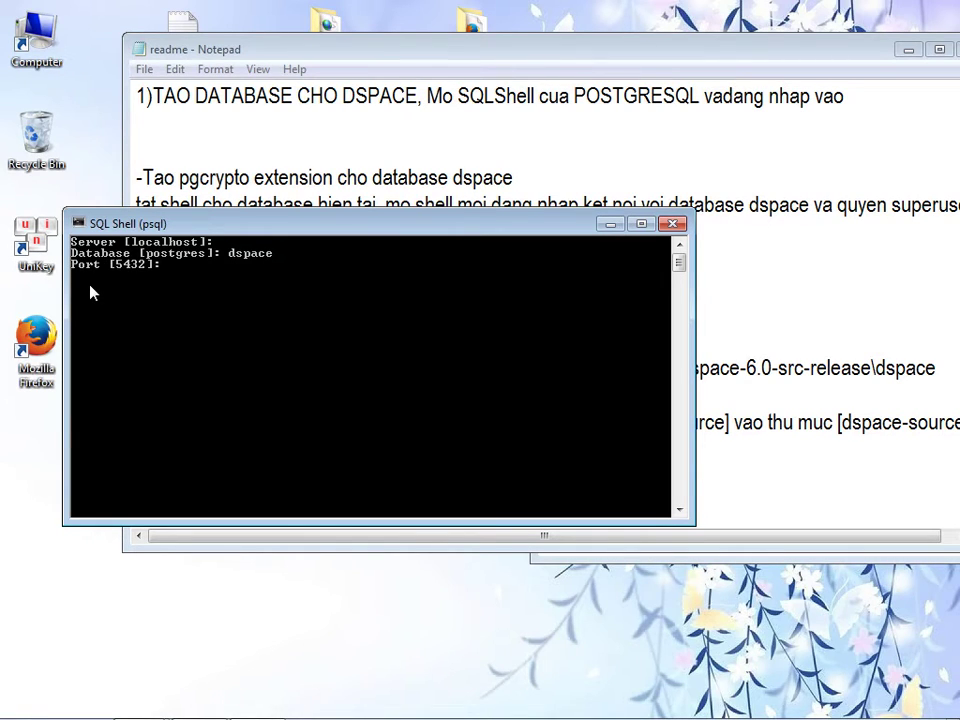
pyautogui.press('Return')
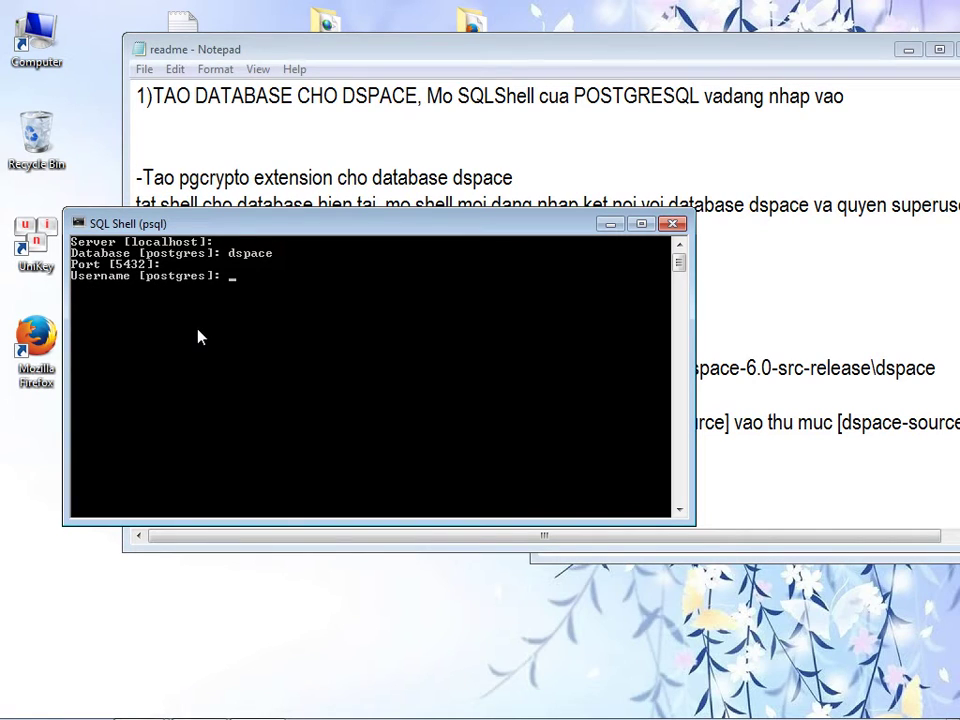
pyautogui.press('Return')
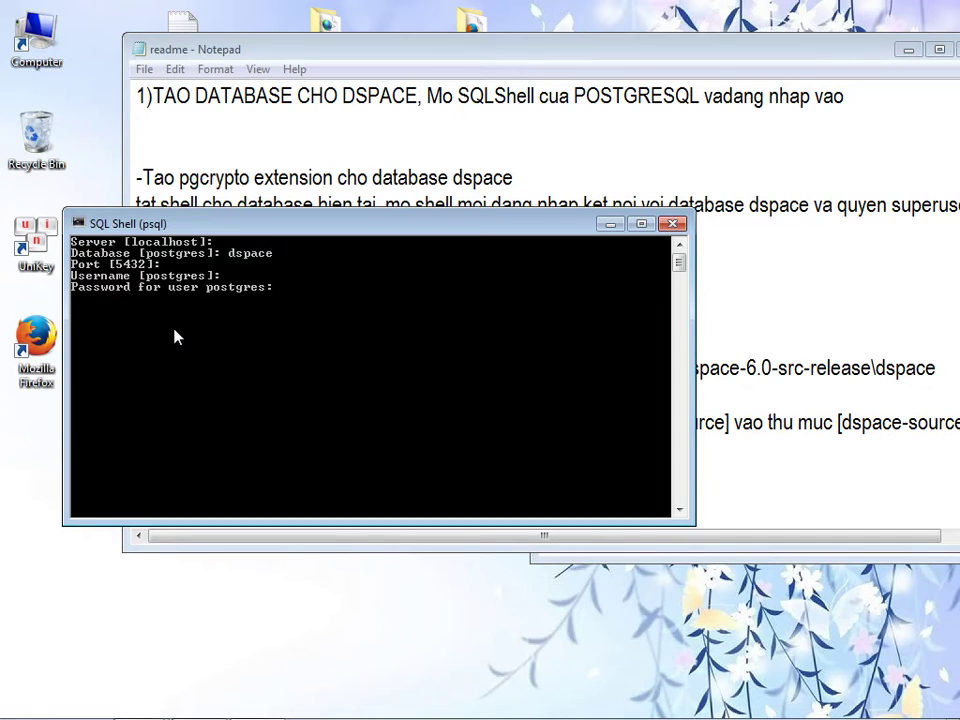
# - Add a second 'dspace' note in the guide, then submit the password to connect
pyautogui.click(257, 133)
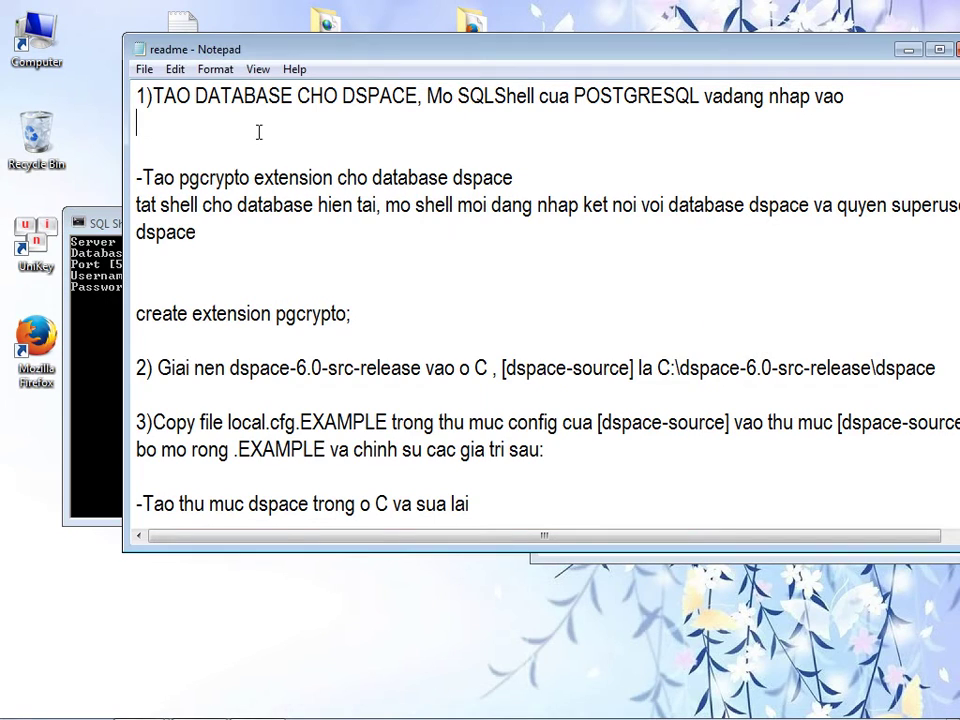
pyautogui.click(165, 252)
pyautogui.write('dspace')
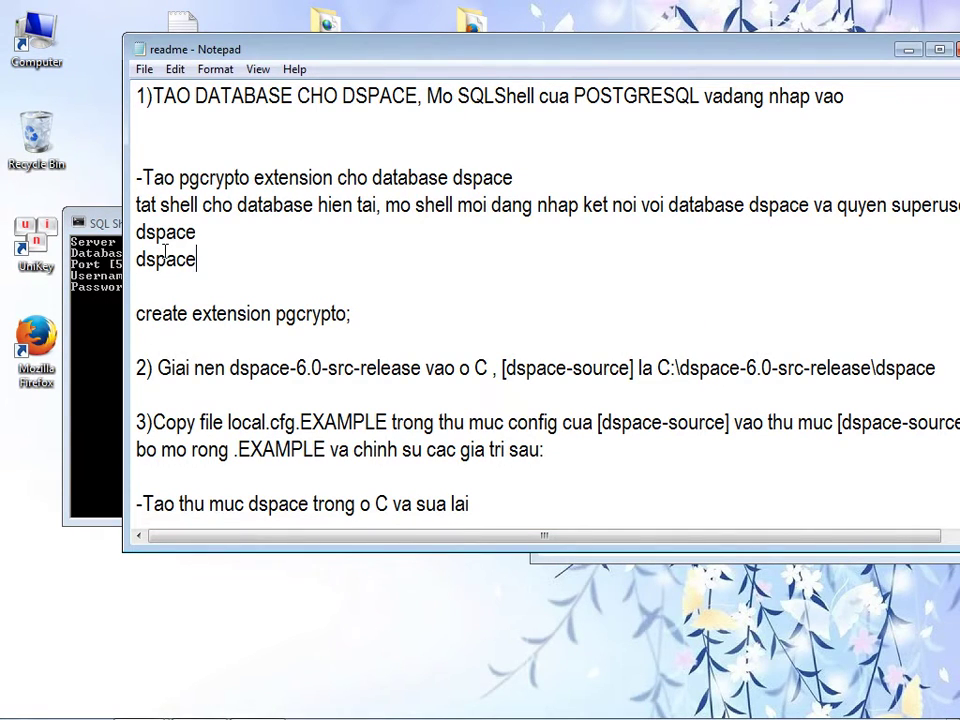
pyautogui.click(101, 314)
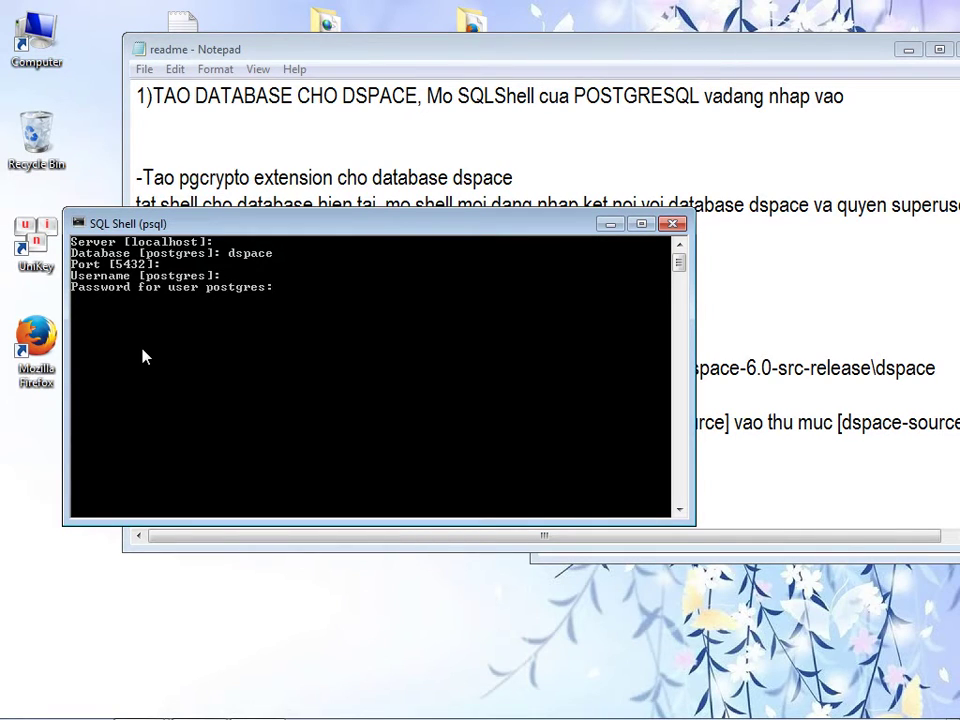
pyautogui.press('Return')
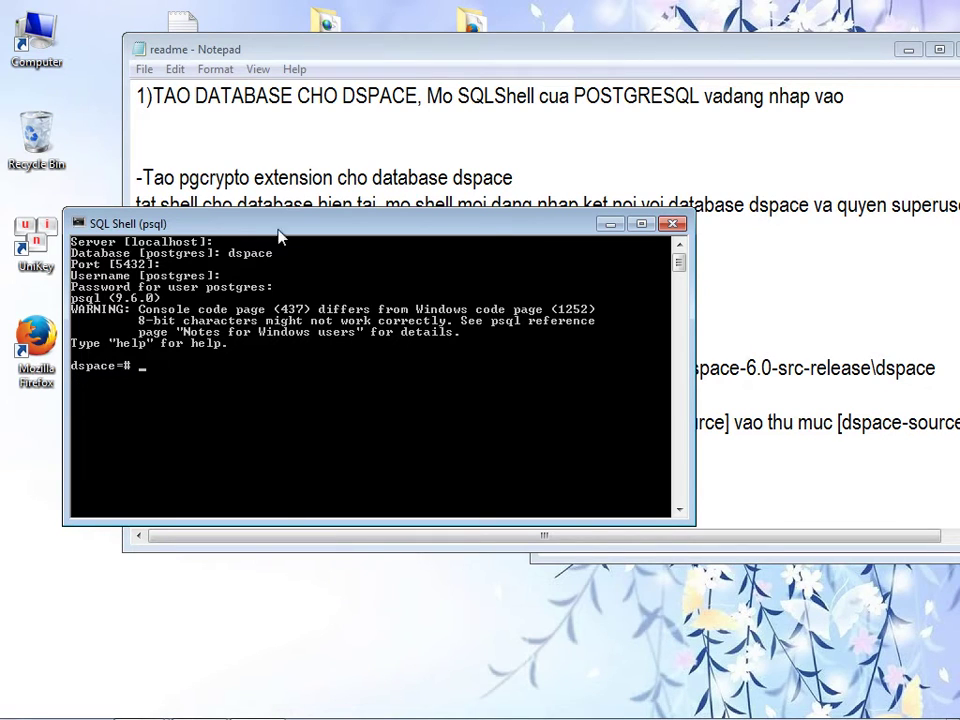
# - Copy 'create extension pgcrypto;' from the guide and run it in psql on the dspace database
pyautogui.click(300, 156)
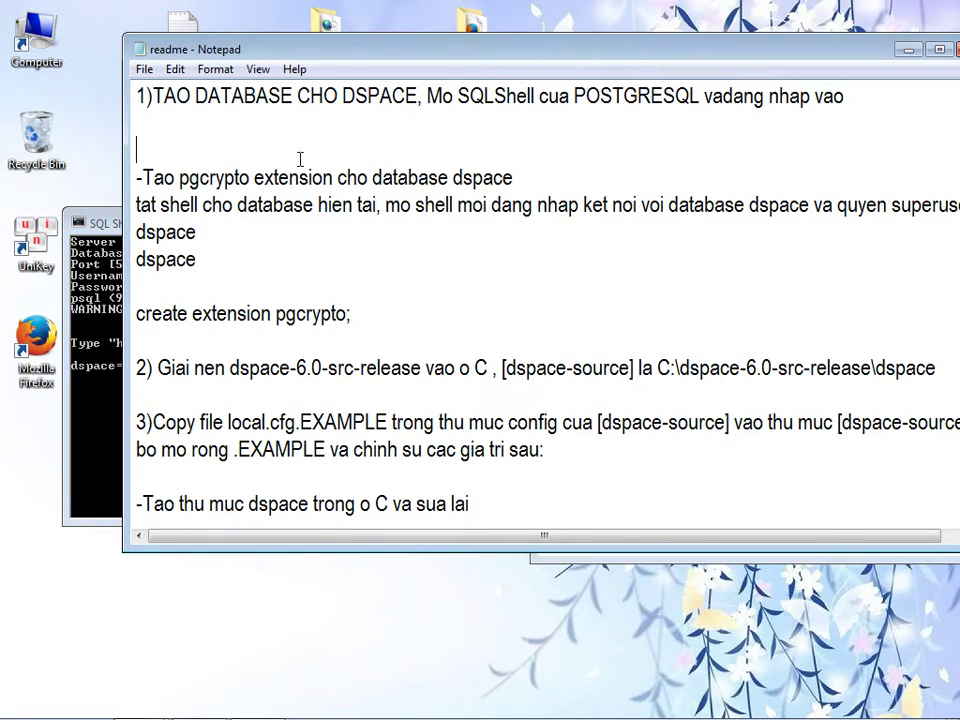
pyautogui.moveTo(360, 309); pyautogui.dragTo(139, 323)
pyautogui.rightClick(175, 325)
pyautogui.click(214, 387)
pyautogui.click(97, 403)
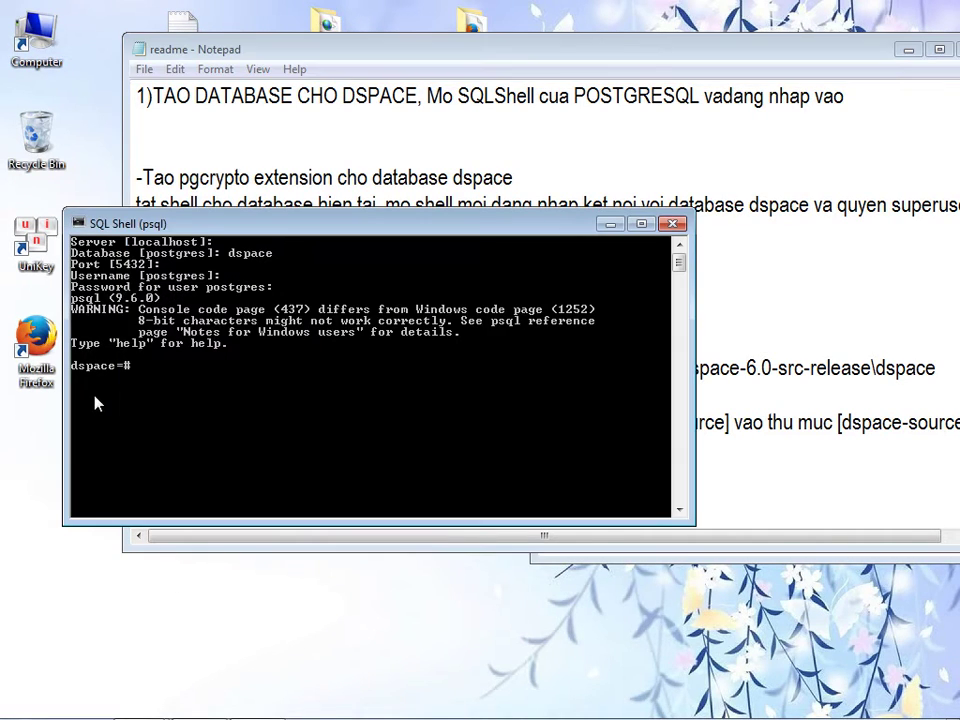
pyautogui.rightClick(157, 374)
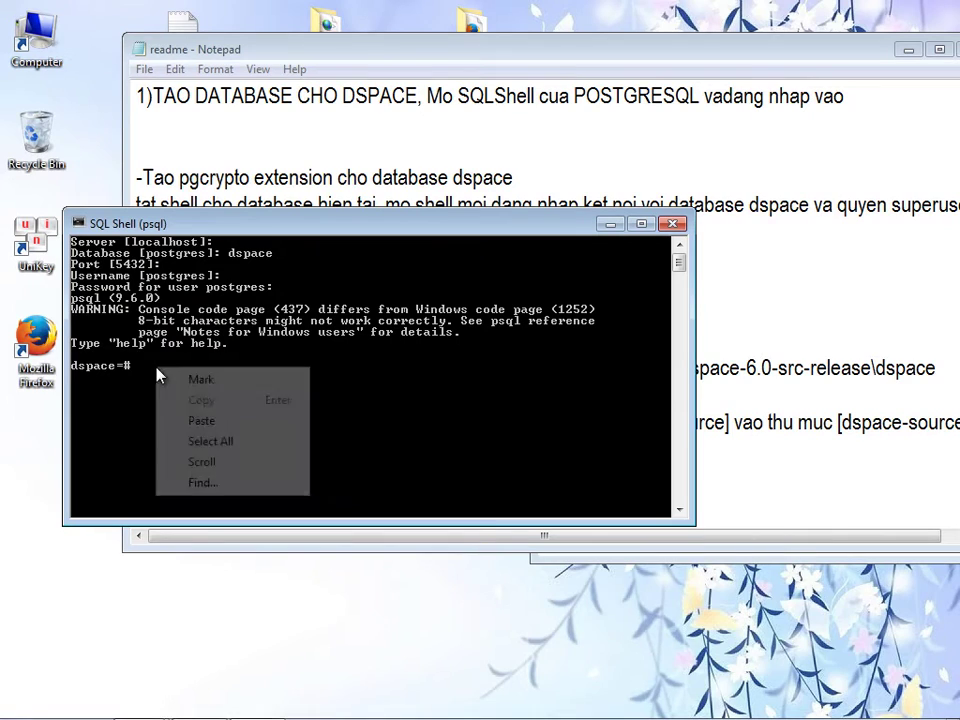
pyautogui.click(201, 421)
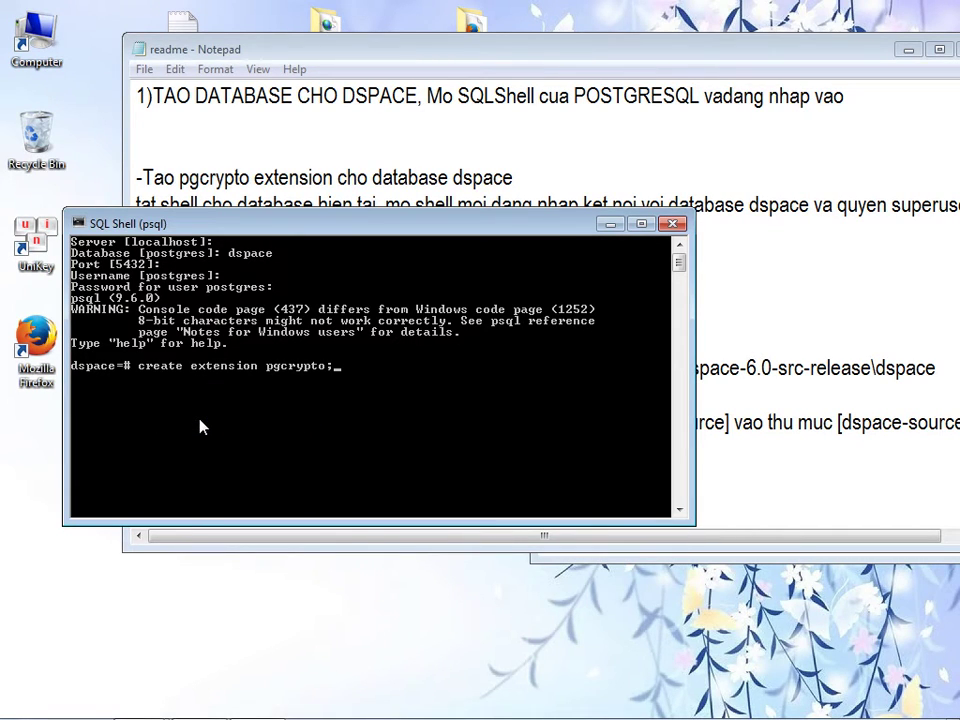
pyautogui.press('Return')
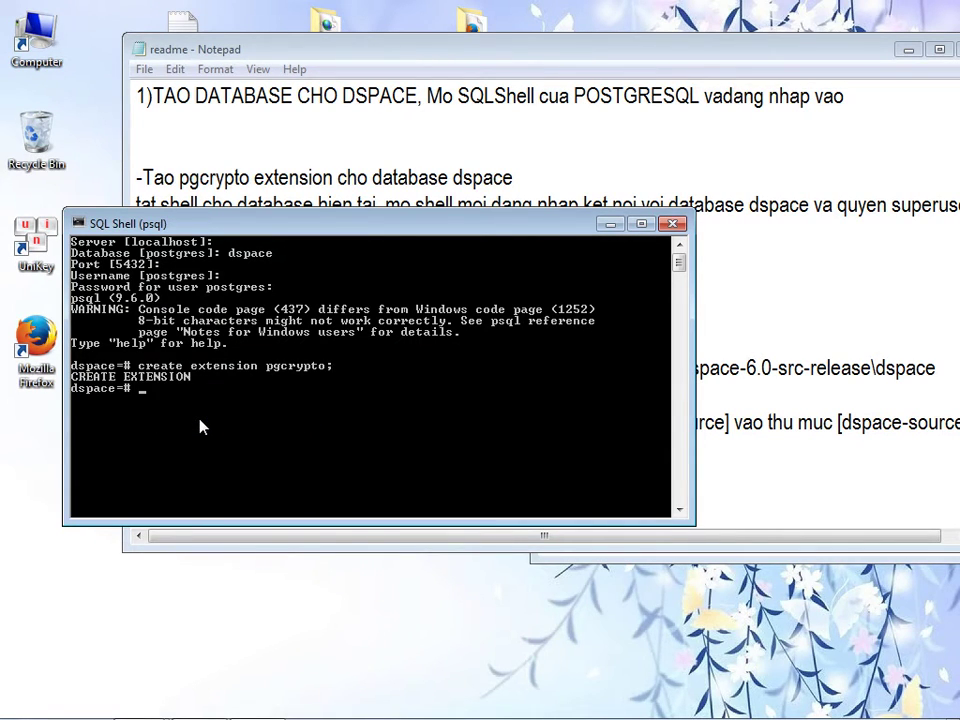
pyautogui.click(263, 205)
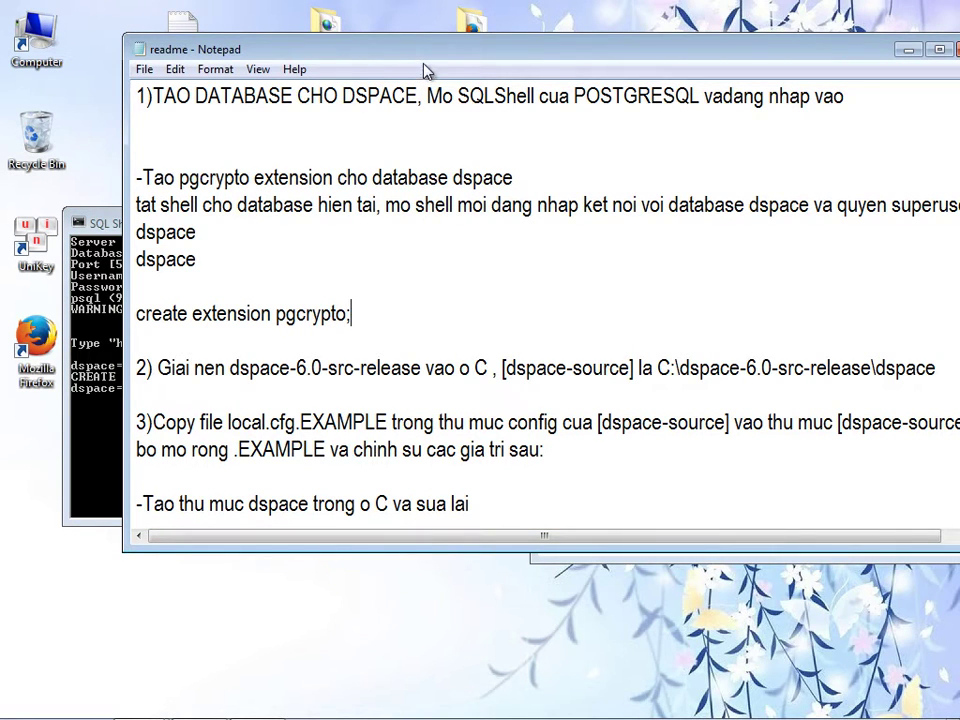
# - Delete the already-completed instruction lines from the top of the Notepad guide
pyautogui.moveTo(411, 57); pyautogui.dragTo(381, 43)
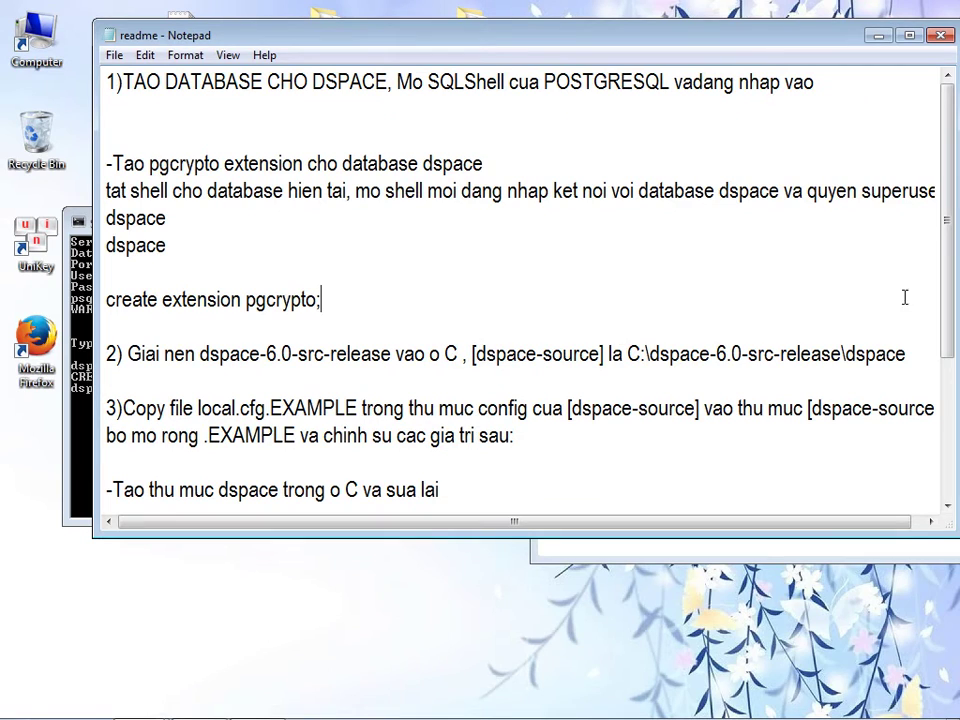
pyautogui.scroll(-1, 507, 258)
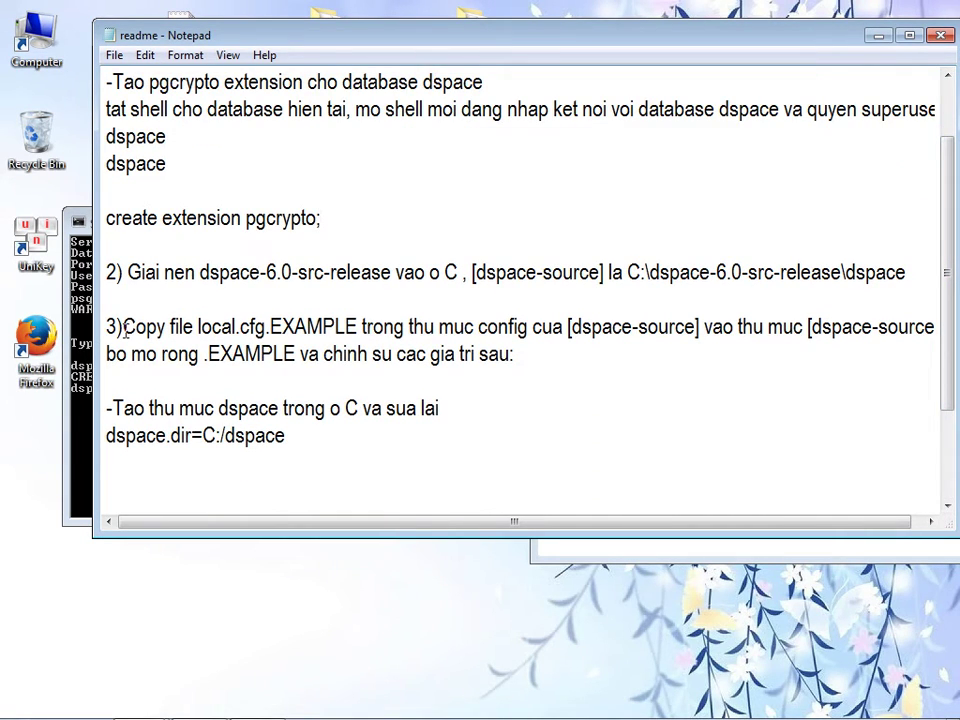
pyautogui.click(182, 231)
pyautogui.moveTo(182, 163); pyautogui.dragTo(114, 78)
pyautogui.click(184, 156)
pyautogui.keyDown('shift'); pyautogui.click(106, 82); pyautogui.keyUp('shift')
pyautogui.press('BackSpace')
pyautogui.moveTo(231, 208); pyautogui.dragTo(108, 76)
pyautogui.press('BackSpace')
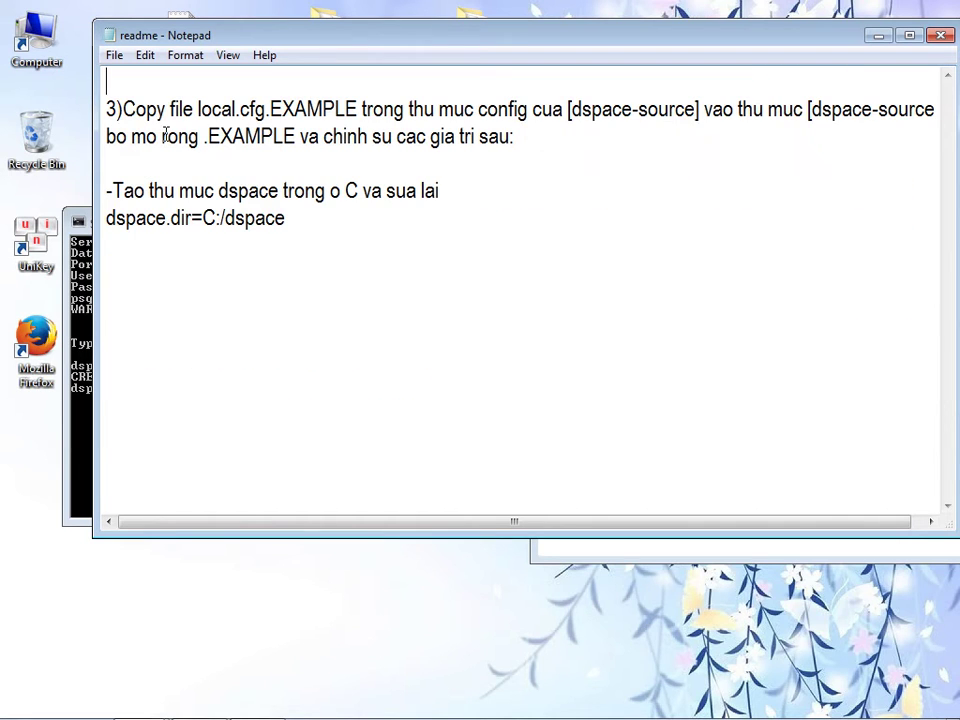
# - Close the SQL Shell window, highlight the step 3 copy instruction, and open Computer
pyautogui.click(72, 240)
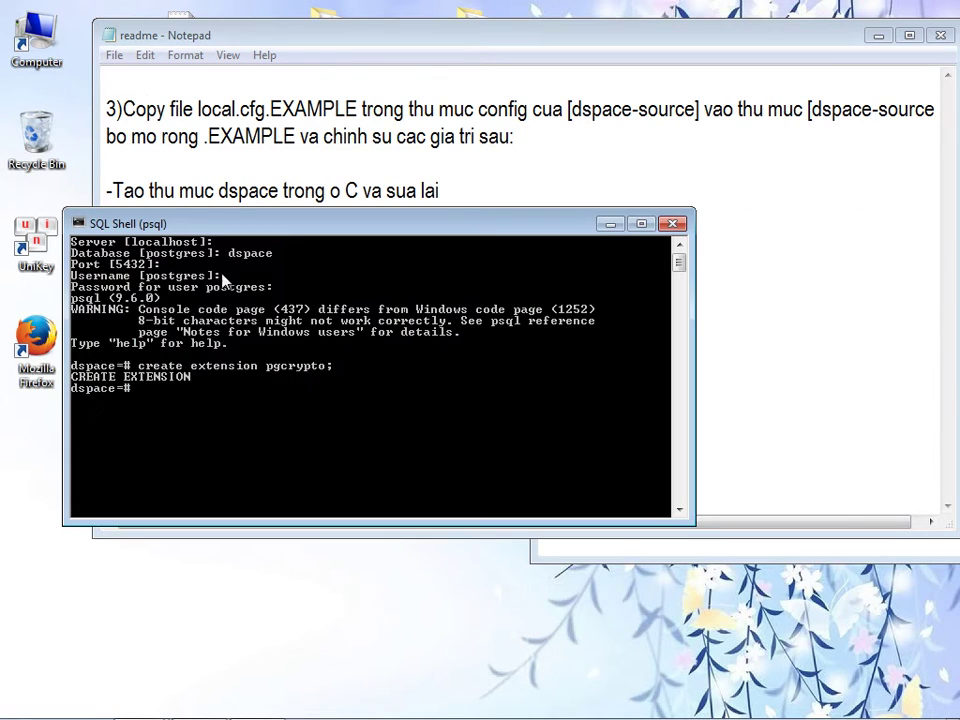
pyautogui.click(672, 223)
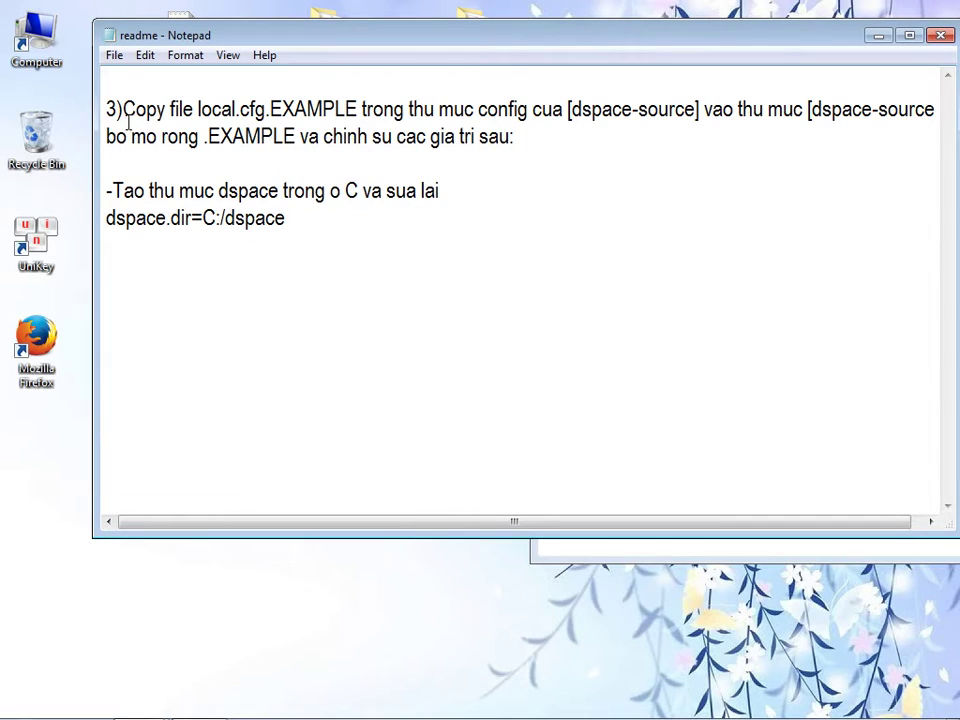
pyautogui.moveTo(123, 109); pyautogui.dragTo(935, 109)
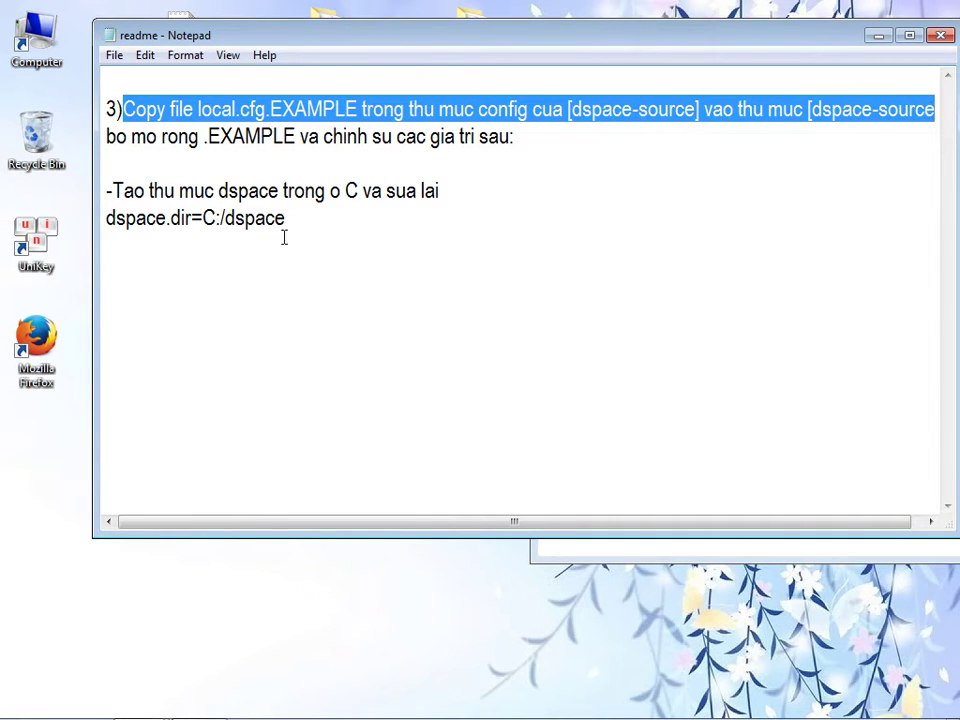
pyautogui.doubleClick(55, 63)
# - Browse Local Disk (C:) into the dspace-6.0-release\dspace folder
pyautogui.moveTo(354, 178); pyautogui.dragTo(290, 160)
pyautogui.doubleClick(289, 300)
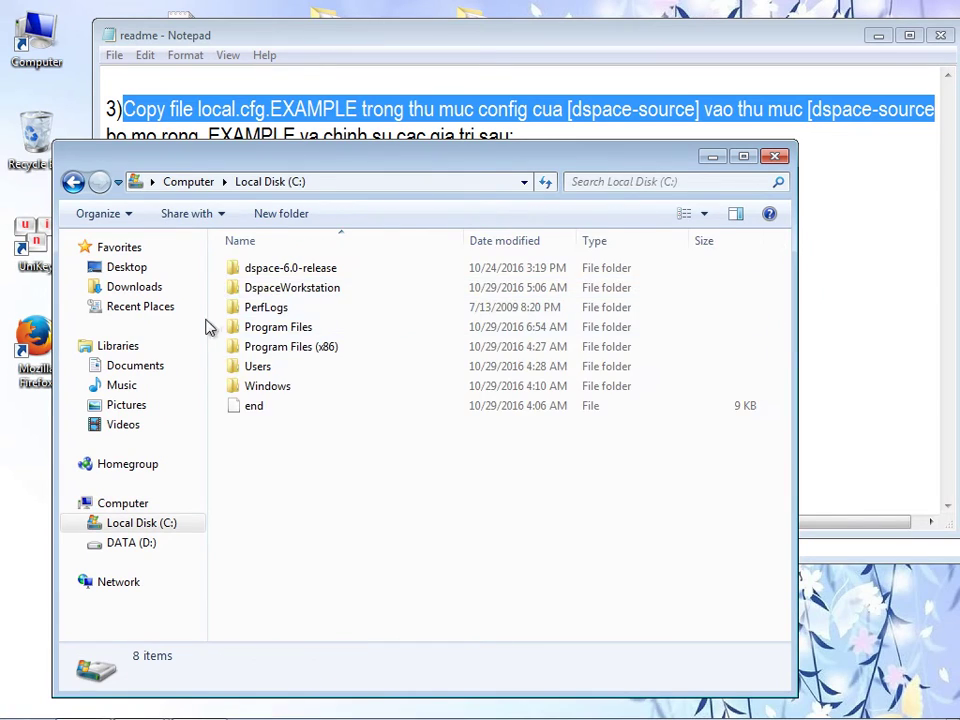
pyautogui.doubleClick(261, 269)
pyautogui.moveTo(278, 160); pyautogui.dragTo(313, 261)
pyautogui.doubleClick(260, 366)
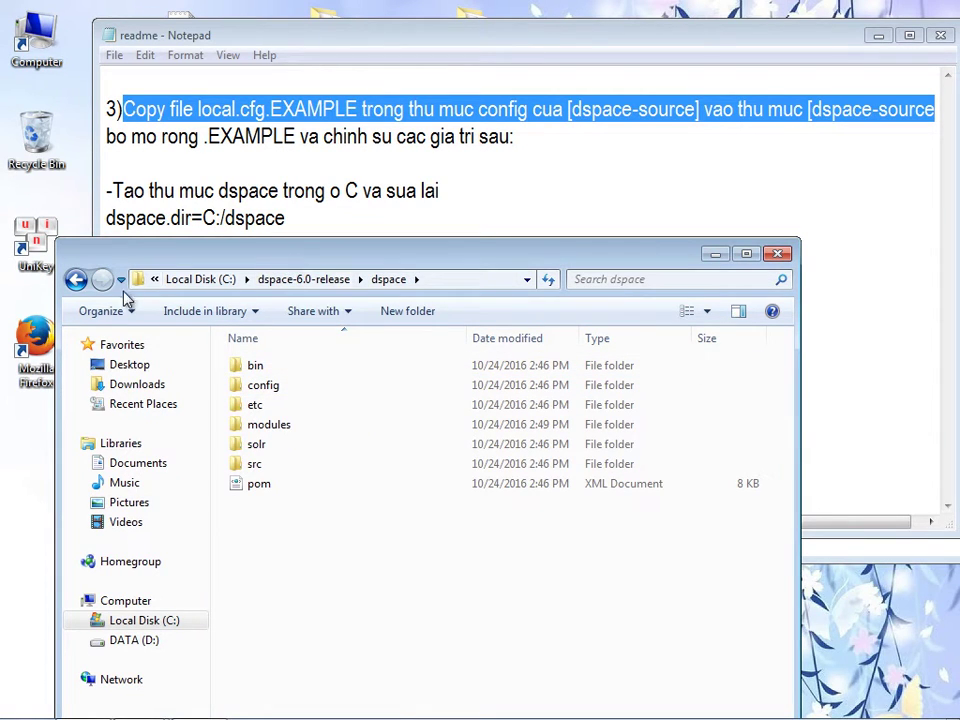
pyautogui.click(80, 281)
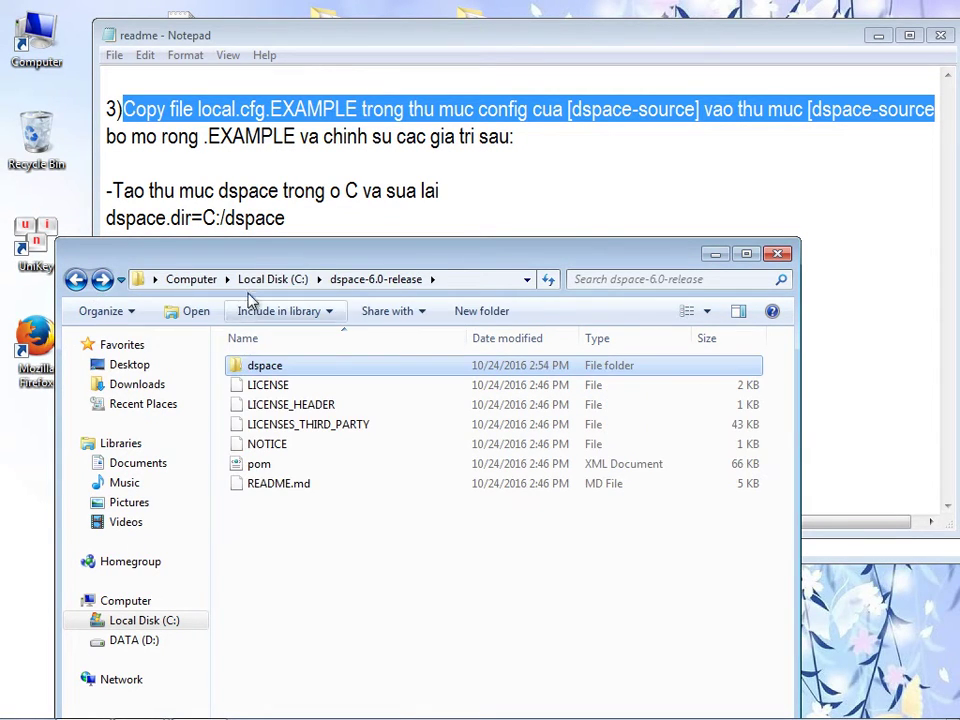
pyautogui.moveTo(270, 257); pyautogui.dragTo(295, 270)
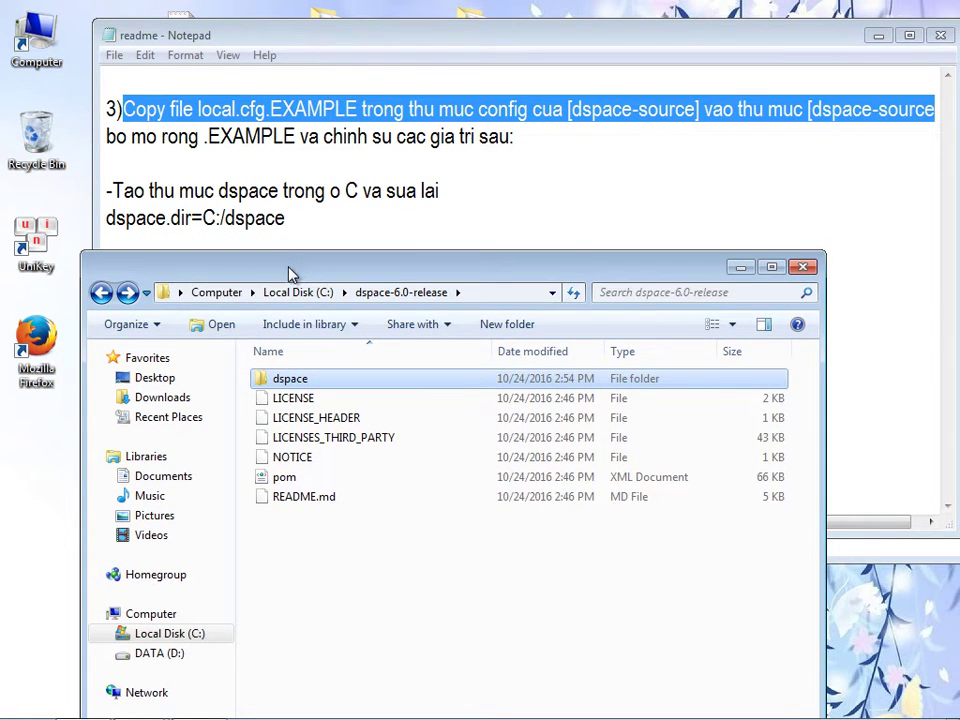
pyautogui.doubleClick(300, 380)
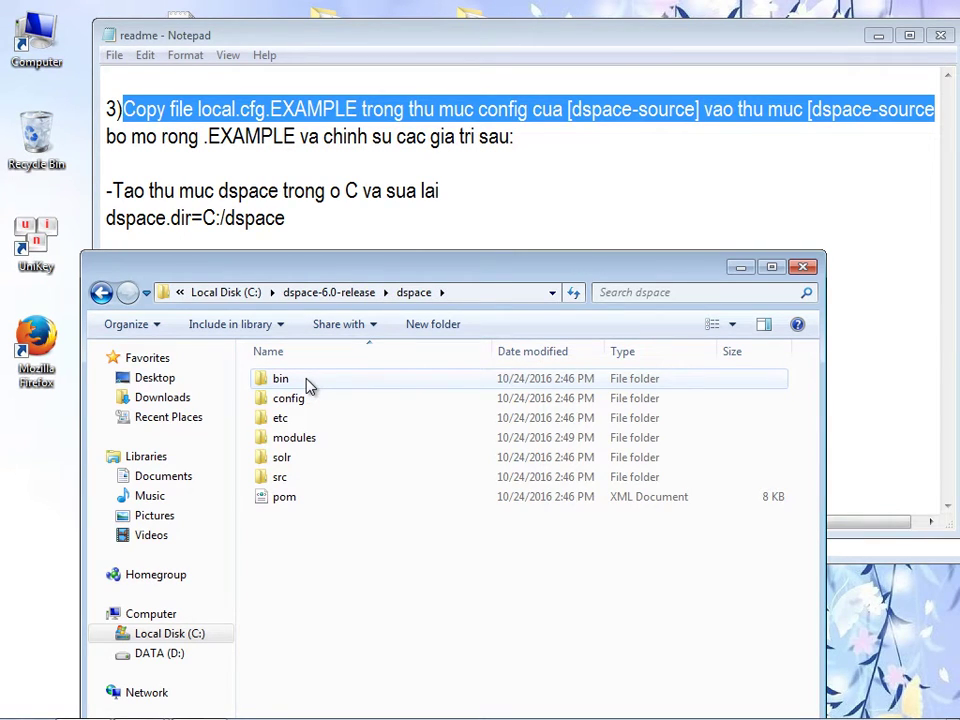
# - Open the config folder and scroll down to its files
pyautogui.moveTo(360, 277); pyautogui.dragTo(334, 292)
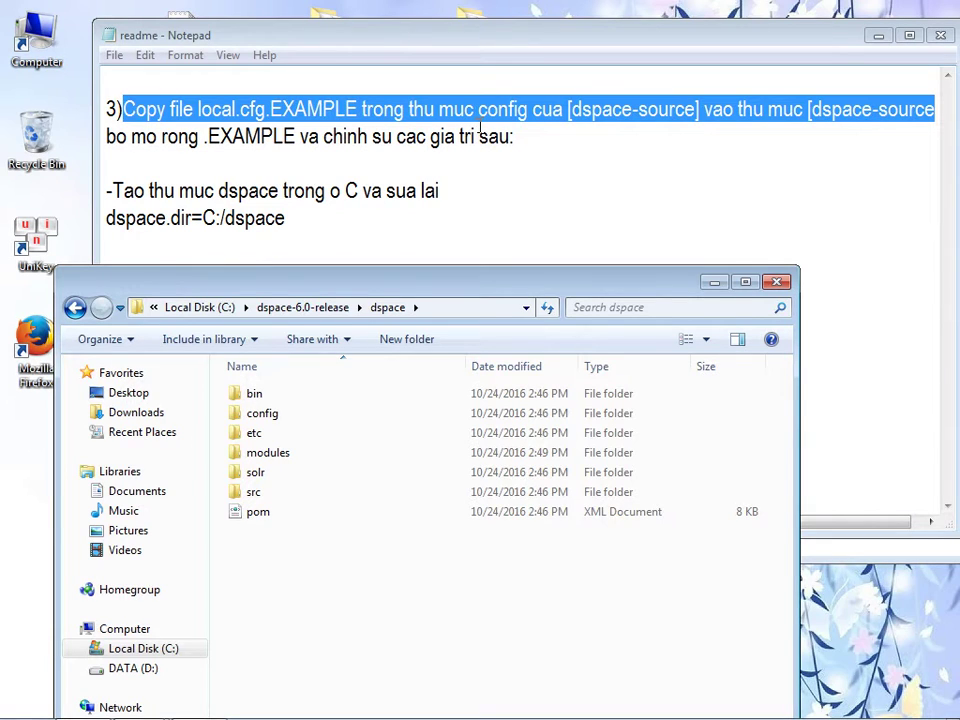
pyautogui.click(265, 420)
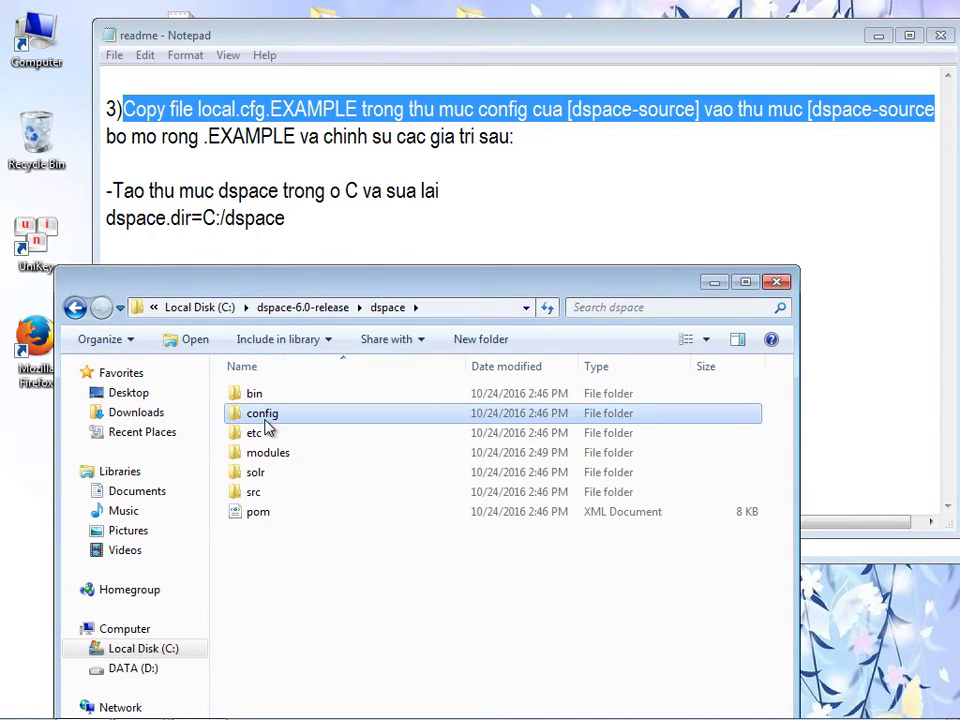
pyautogui.doubleClick(271, 419)
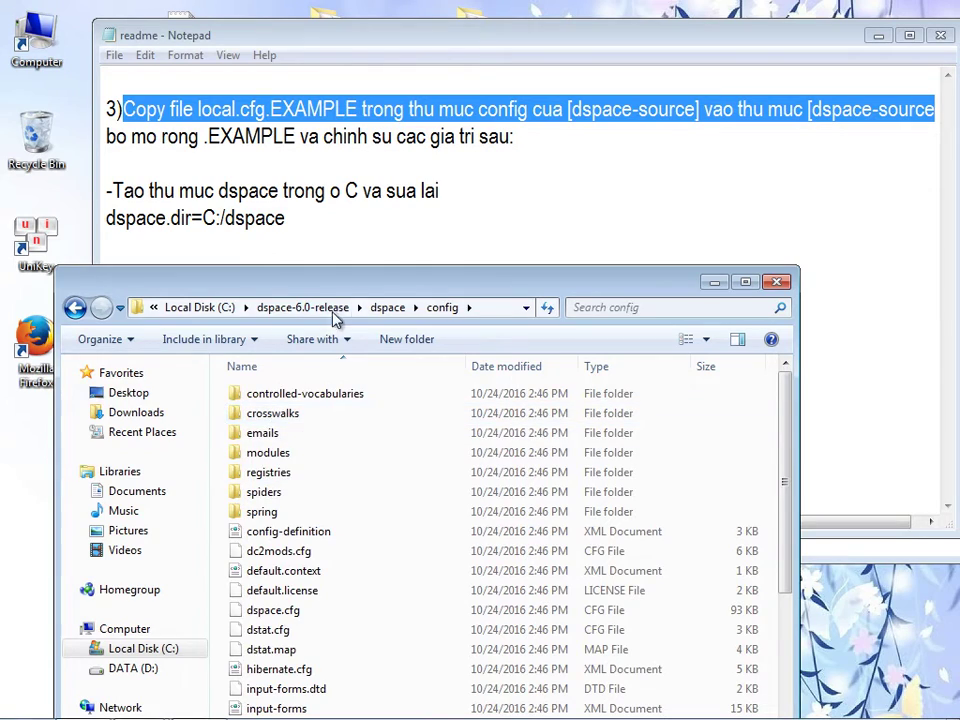
pyautogui.moveTo(340, 293); pyautogui.dragTo(338, 175)
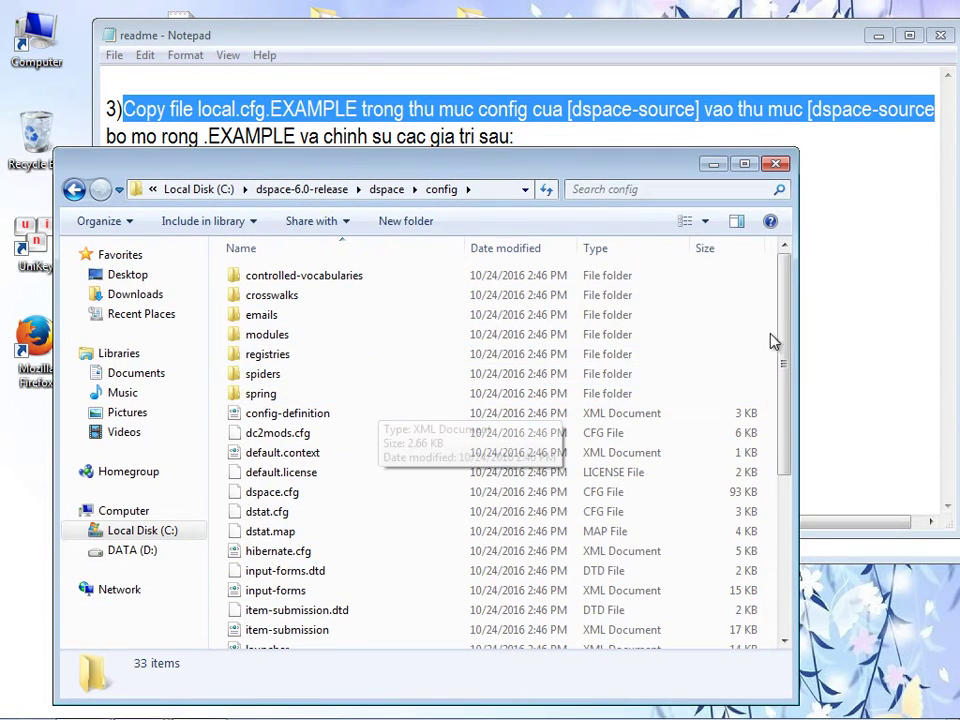
pyautogui.moveTo(783, 350); pyautogui.dragTo(783, 440)
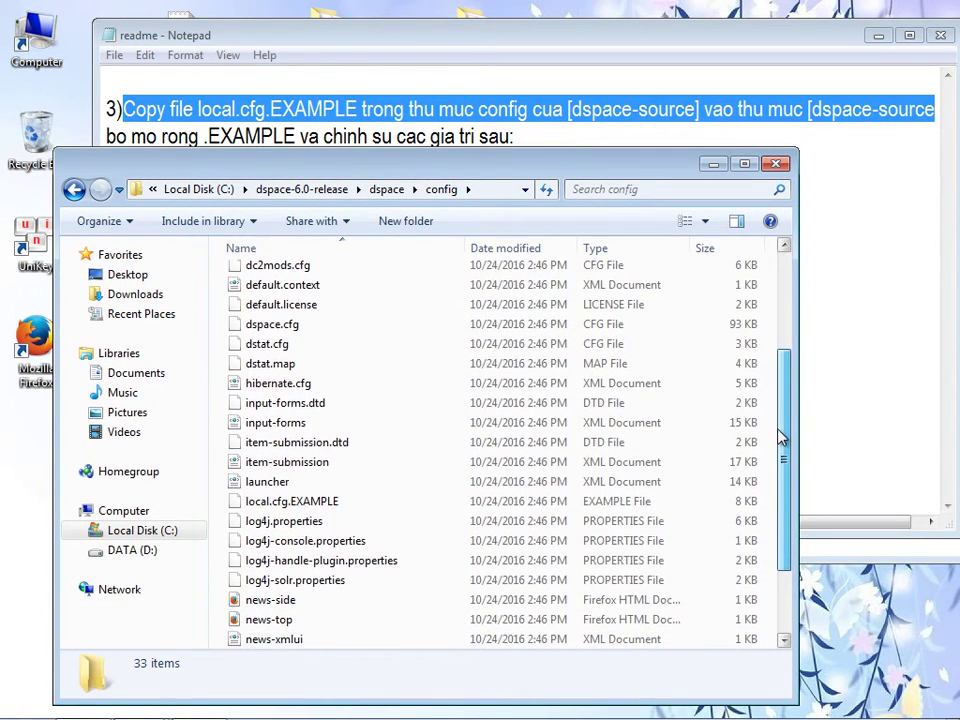
pyautogui.scroll(-1, 619, 489)
# - Copy local.cfg.EXAMPLE from config and paste it into the dspace folder
pyautogui.click(270, 470)
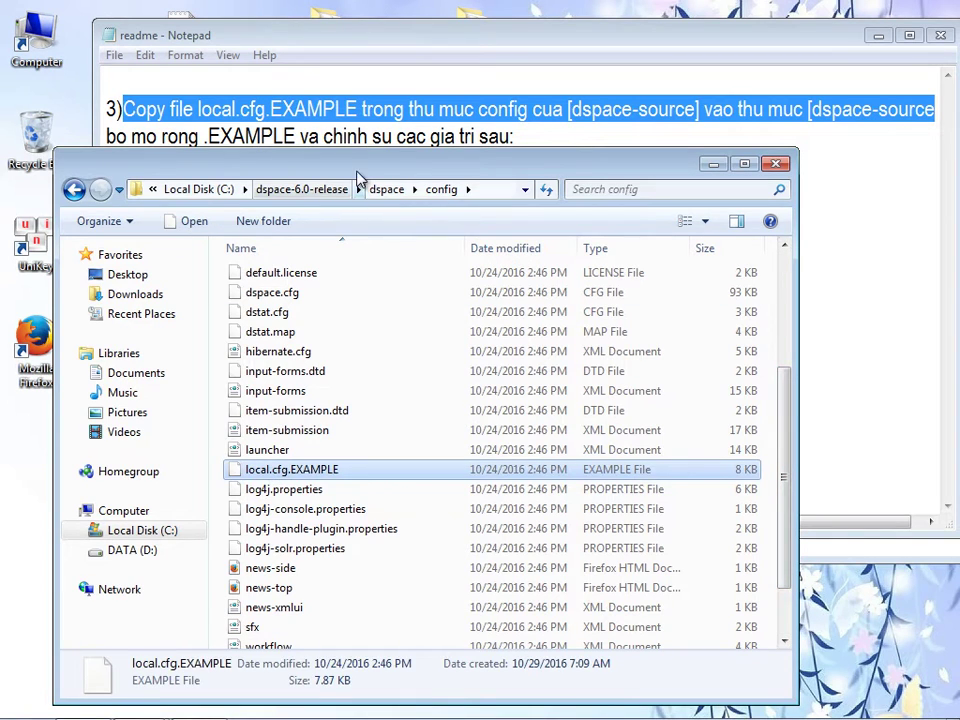
pyautogui.rightClick(293, 474)
pyautogui.click(338, 358)
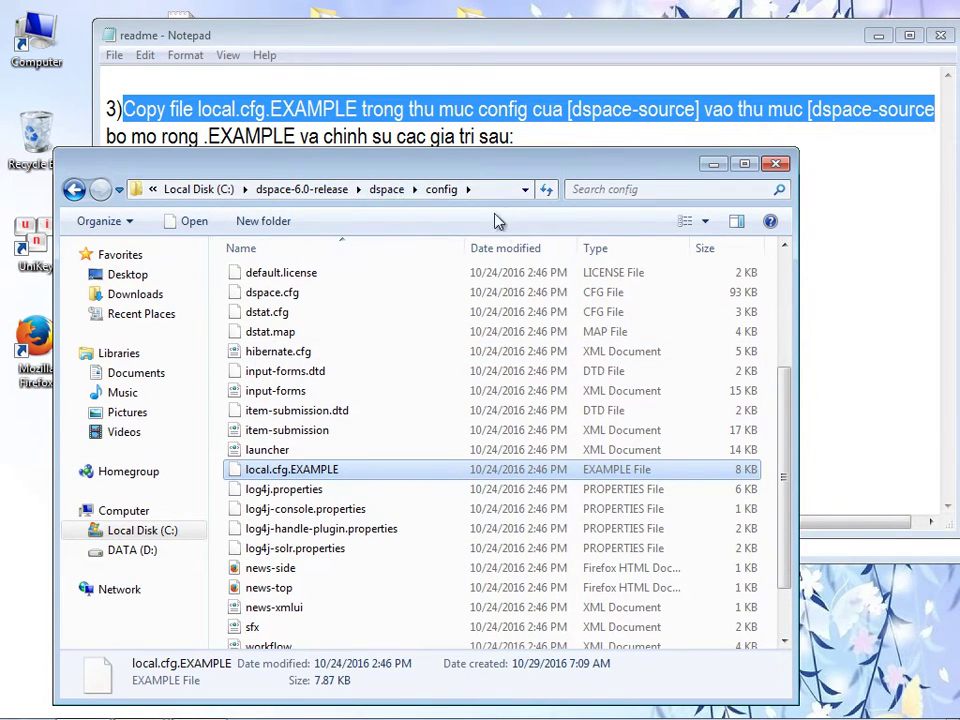
pyautogui.scroll(5, 785, 438)
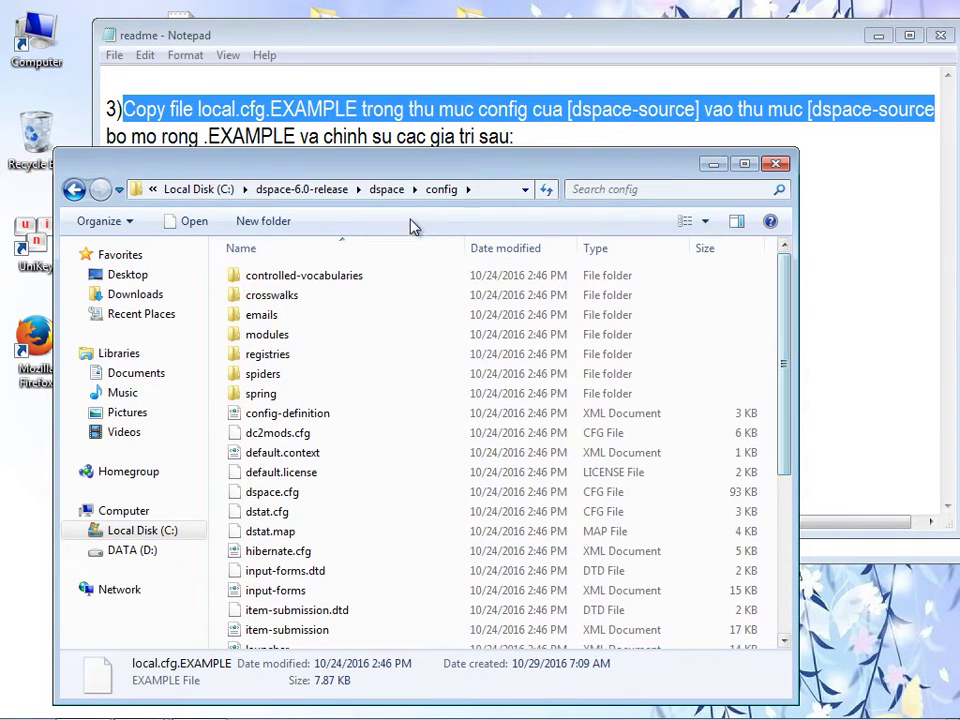
pyautogui.click(386, 192)
pyautogui.moveTo(364, 167); pyautogui.dragTo(365, 210)
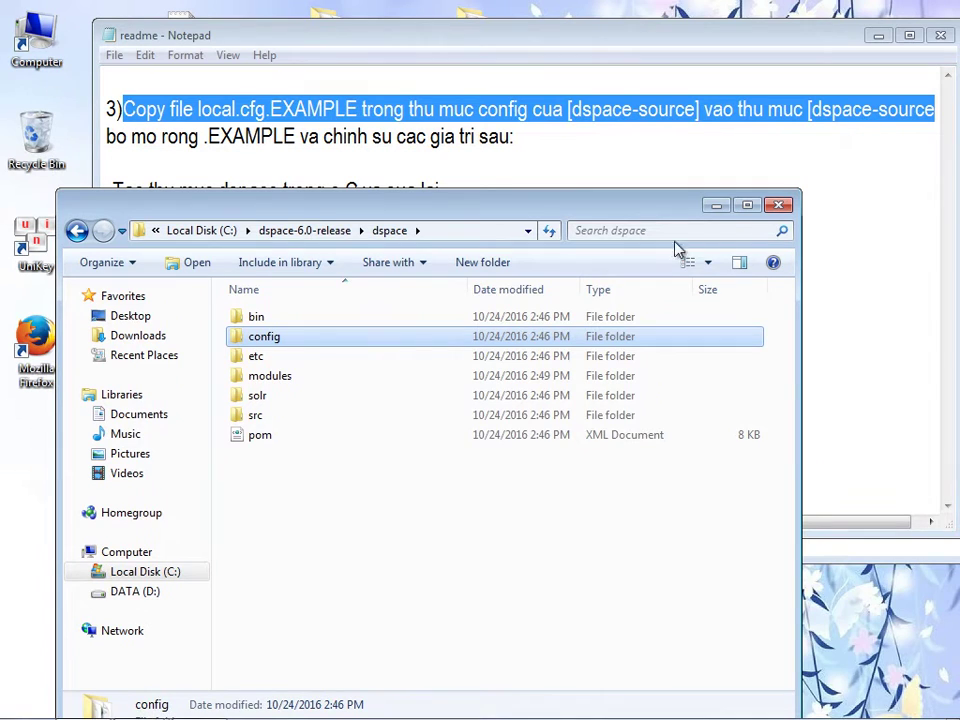
pyautogui.click(242, 492)
pyautogui.rightClick(242, 490)
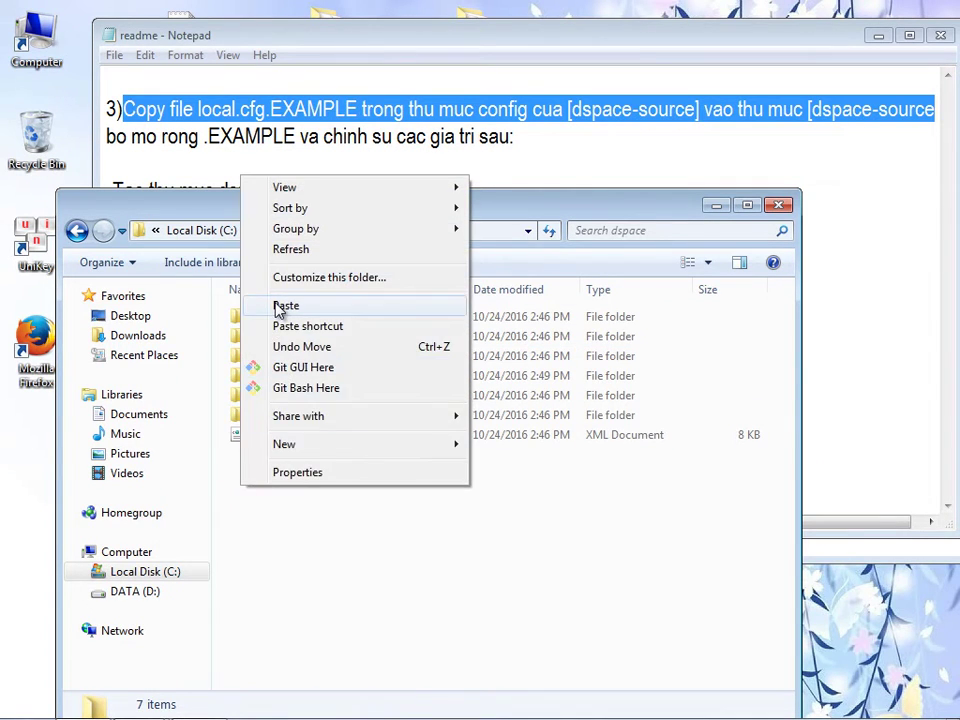
pyautogui.click(284, 306)
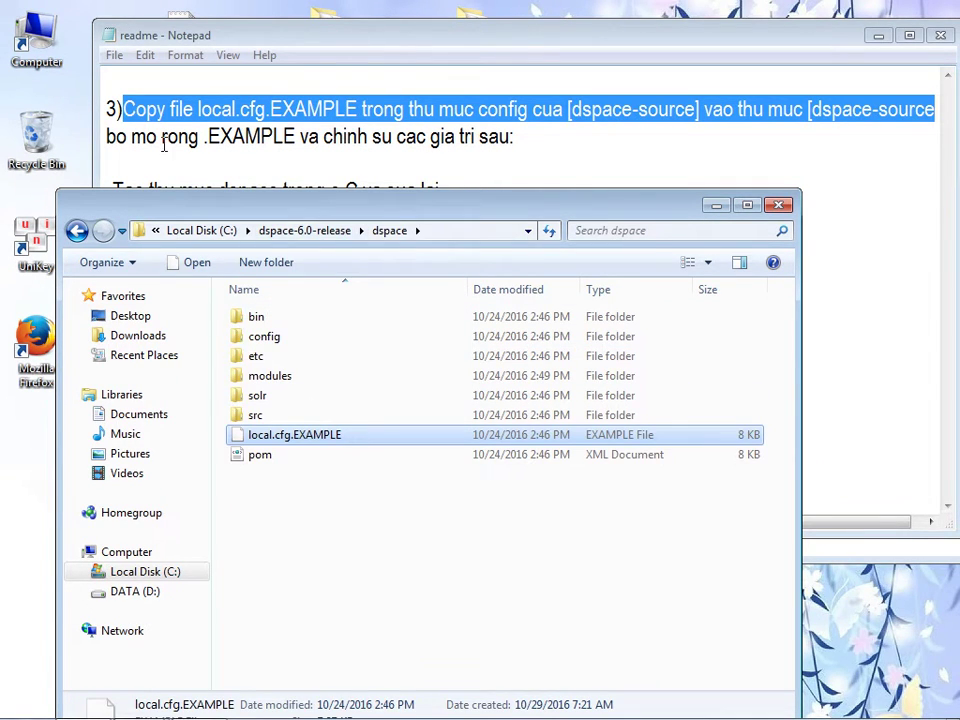
# - Rename the pasted copy to local.cfg, accepting the extension change
pyautogui.click(292, 443)
pyautogui.click(290, 436)
pyautogui.moveTo(291, 436); pyautogui.dragTo(367, 431)
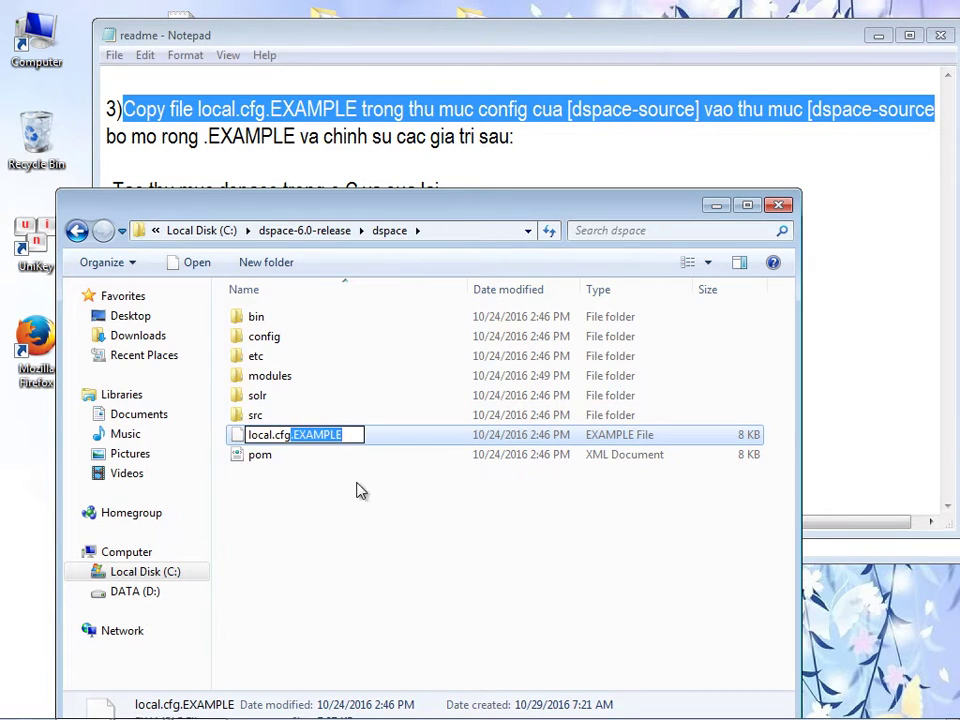
pyautogui.press('BackSpace')
pyautogui.press('Return')
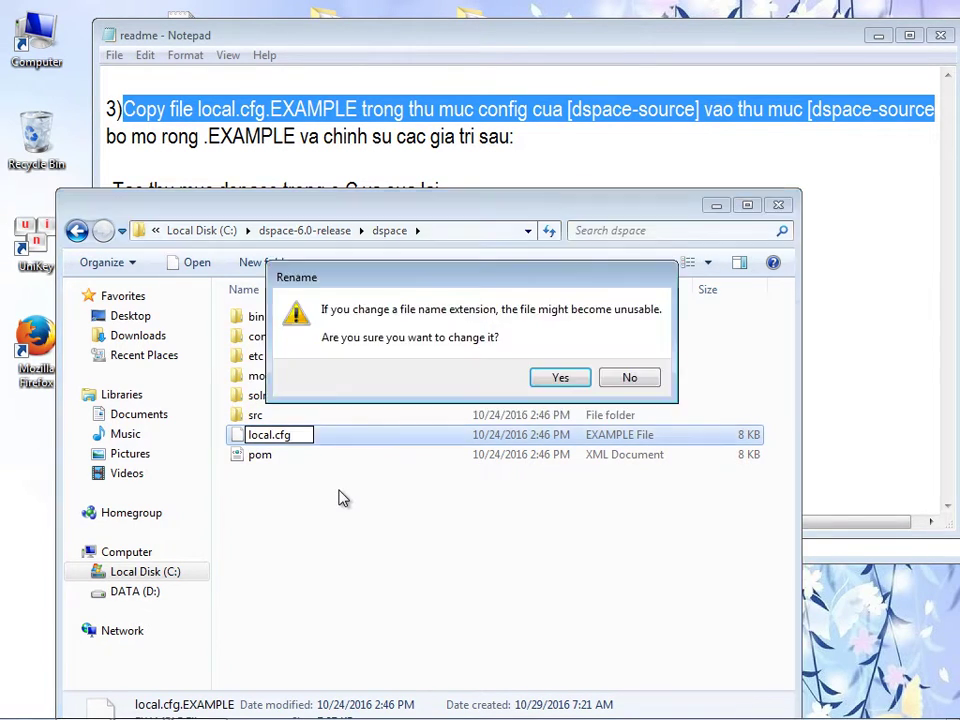
pyautogui.click(538, 381)
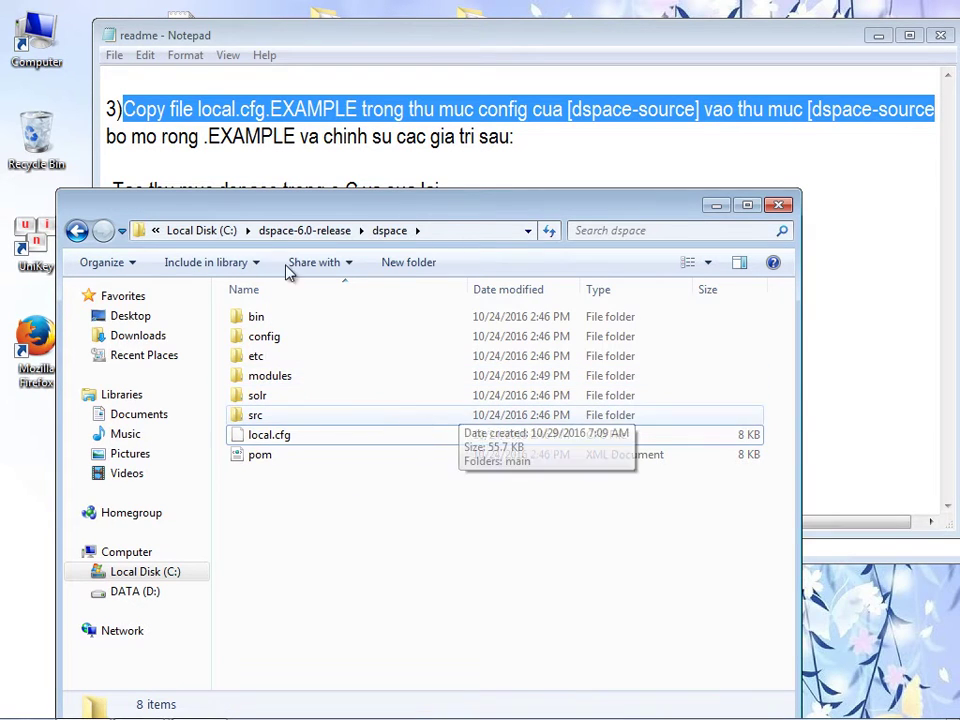
pyautogui.moveTo(299, 212); pyautogui.dragTo(290, 298)
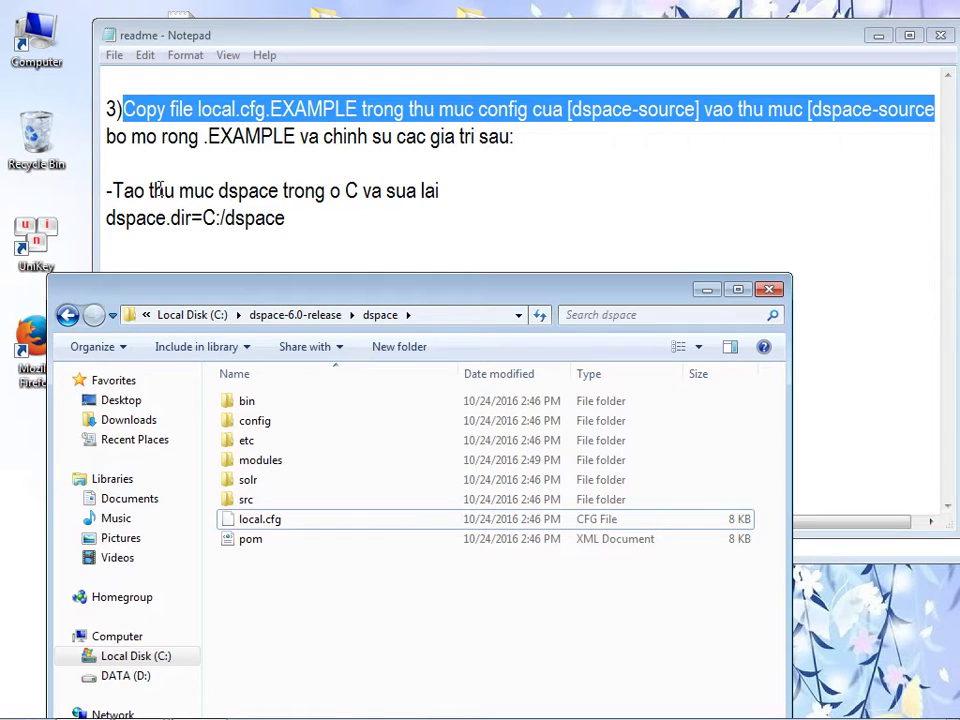
# - Highlight the dspace.dir=C:/dspace line, then open local.cfg using the web program lookup
pyautogui.moveTo(108, 218); pyautogui.dragTo(287, 218)
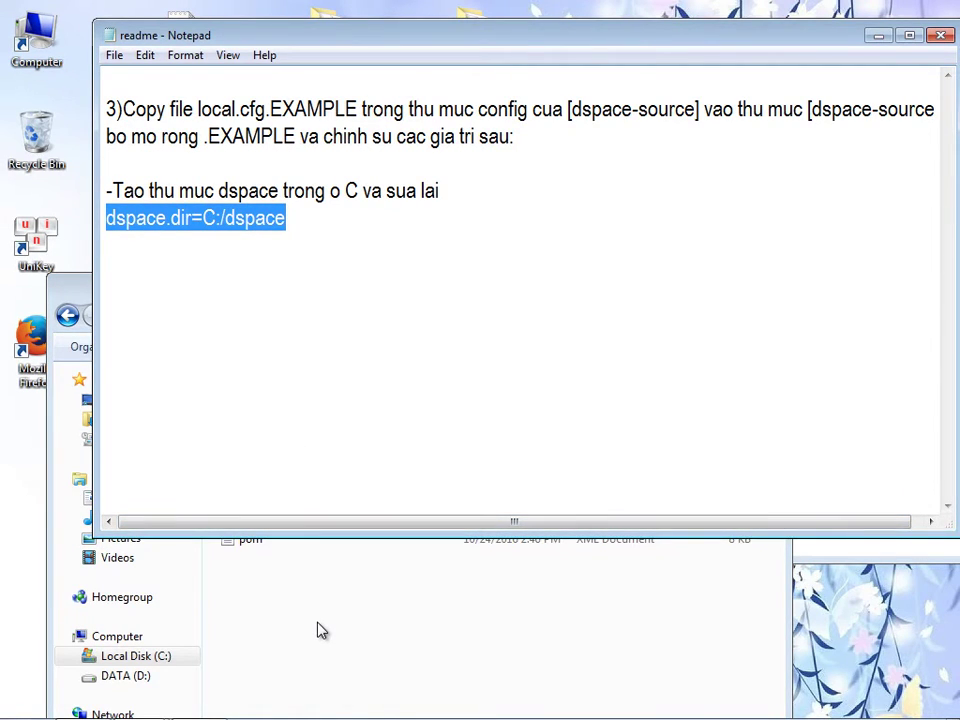
pyautogui.click(317, 628)
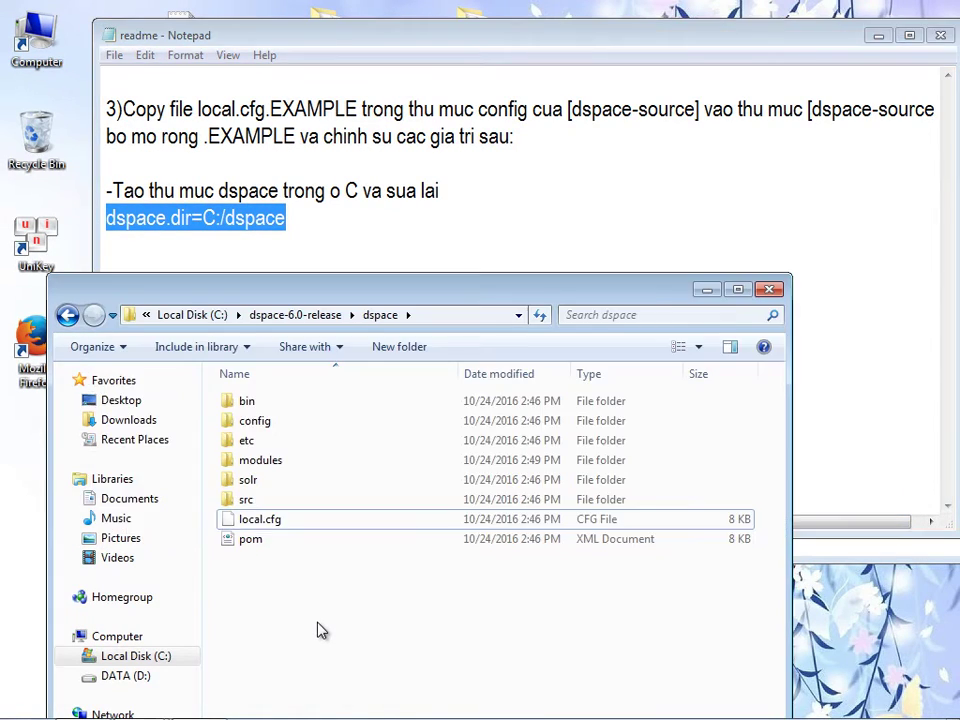
pyautogui.click(268, 528)
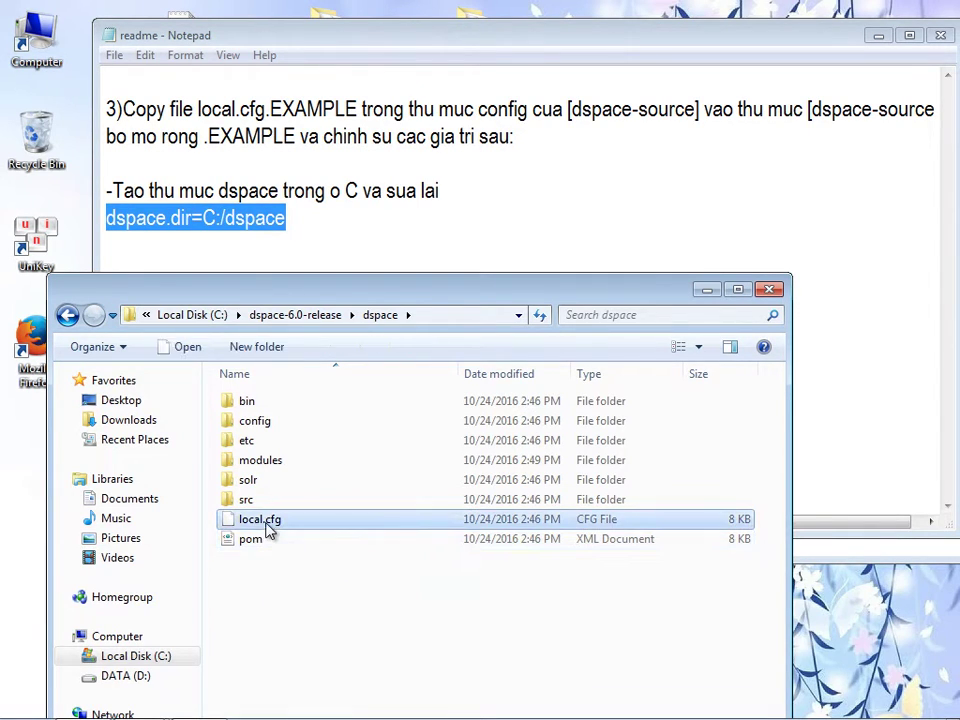
pyautogui.moveTo(256, 296); pyautogui.dragTo(305, 300)
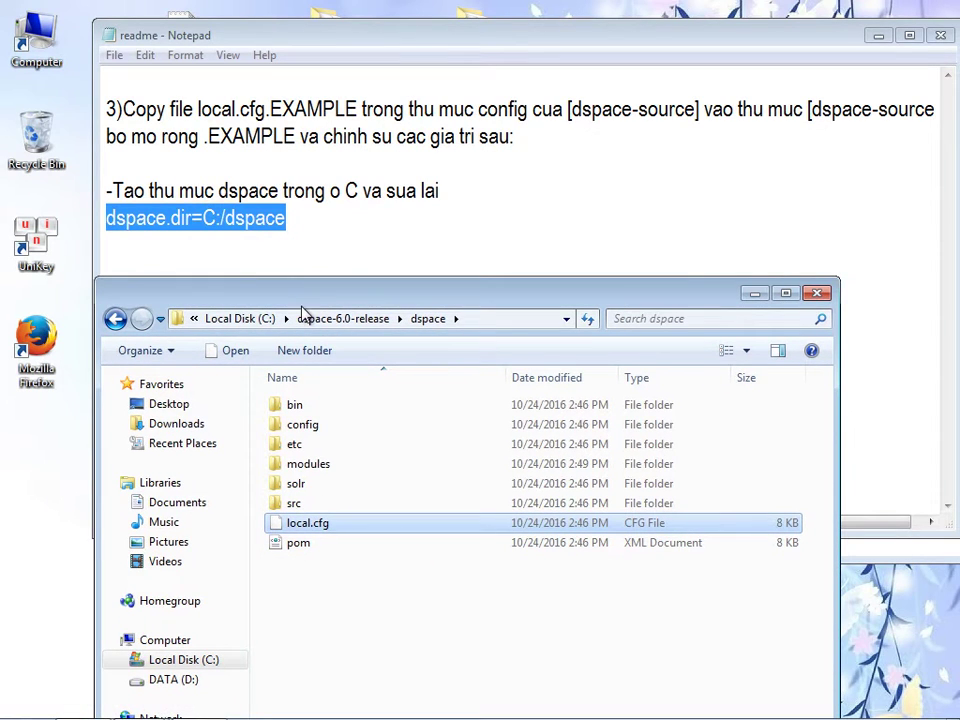
pyautogui.rightClick(308, 523)
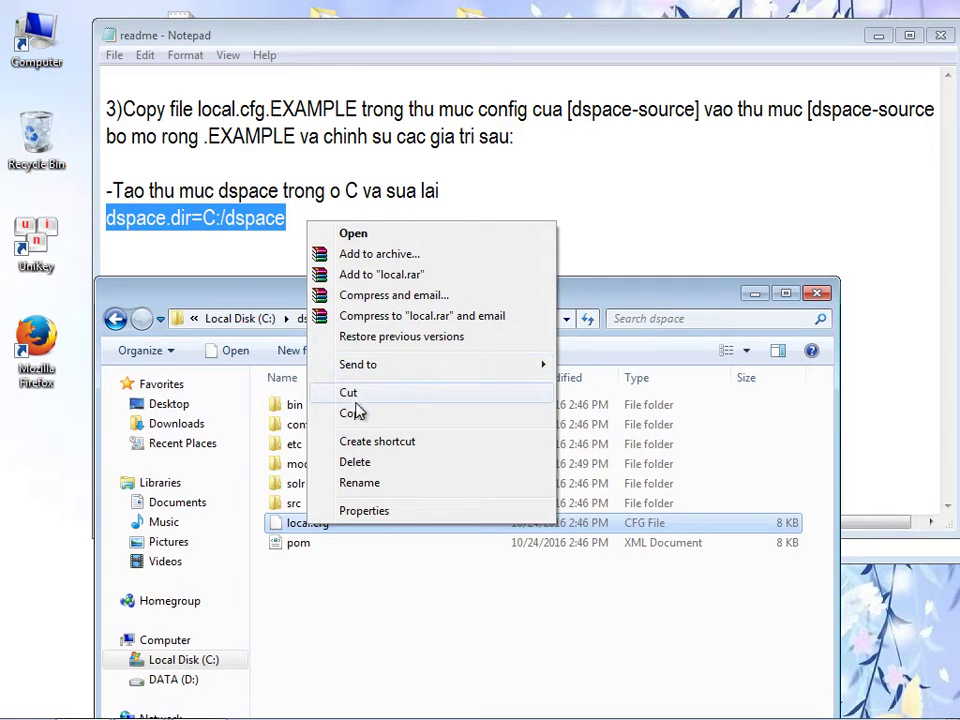
pyautogui.click(355, 238)
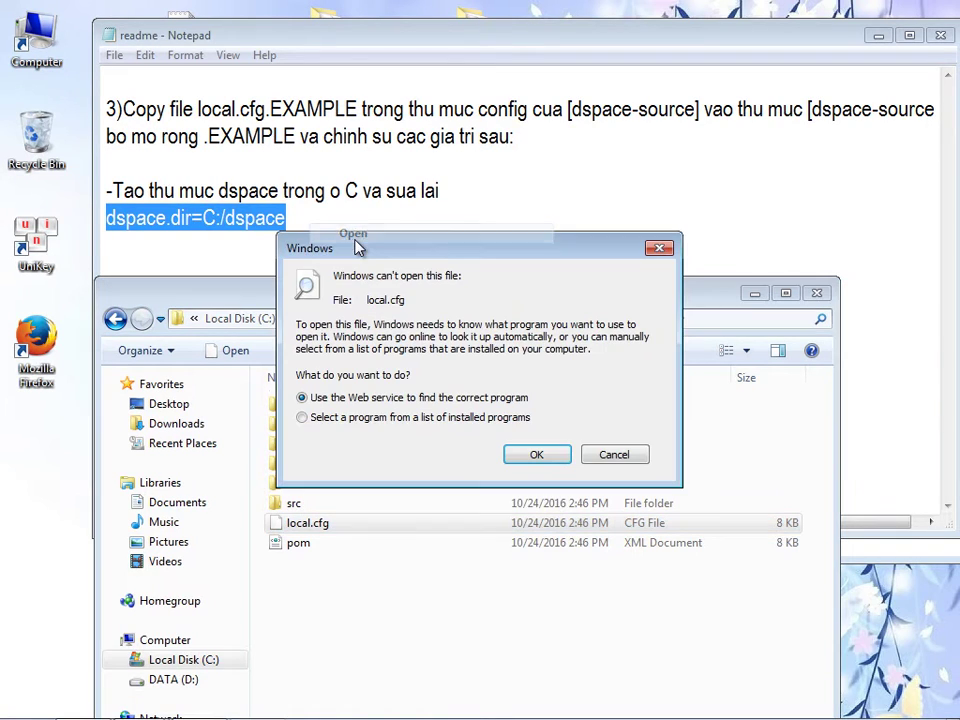
pyautogui.click(535, 455)
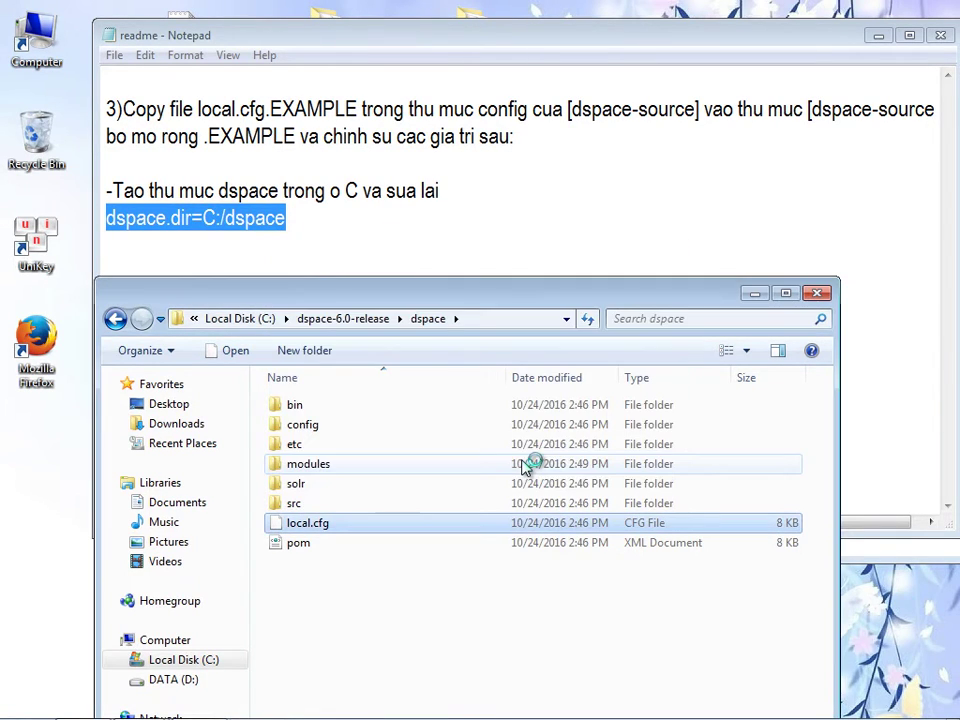
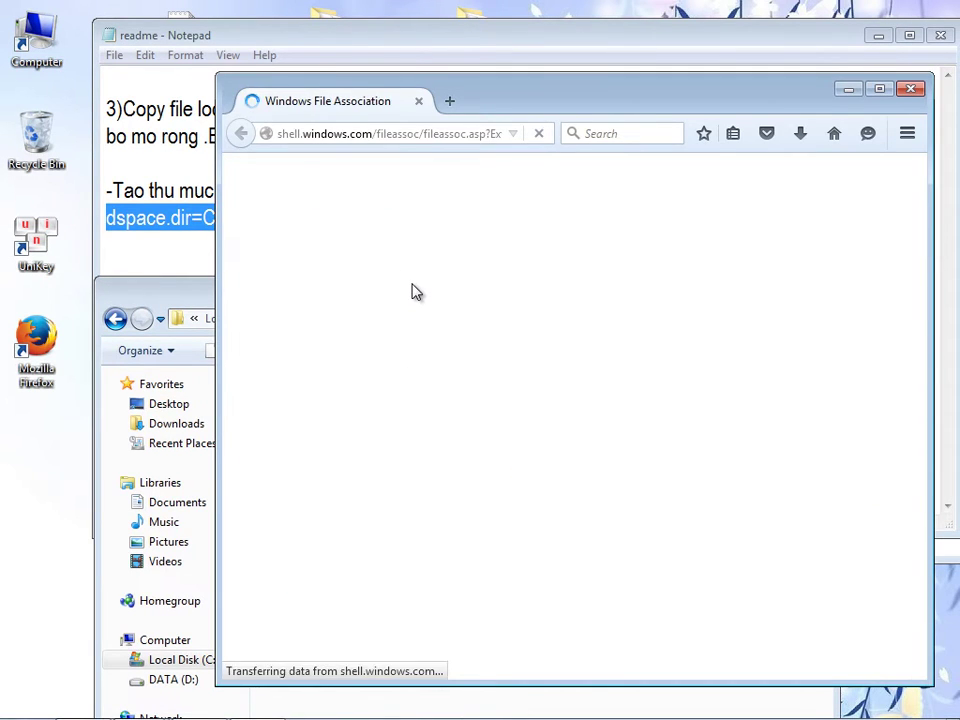
# - Close the file-association page and open local.cfg with WordPad from the program list
pyautogui.click(910, 88)
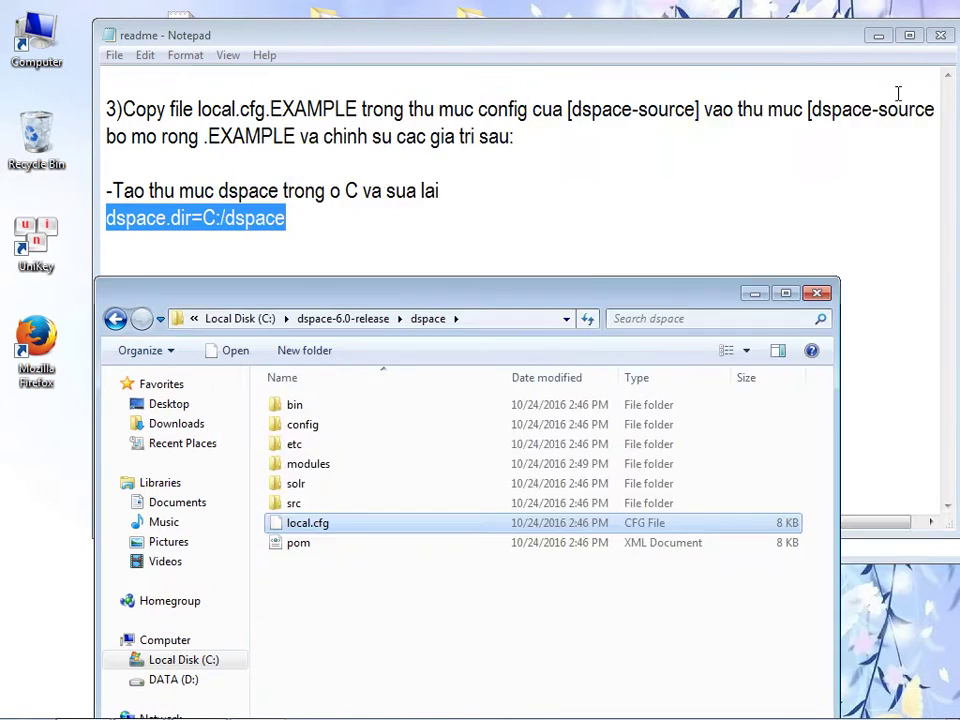
pyautogui.rightClick(320, 525)
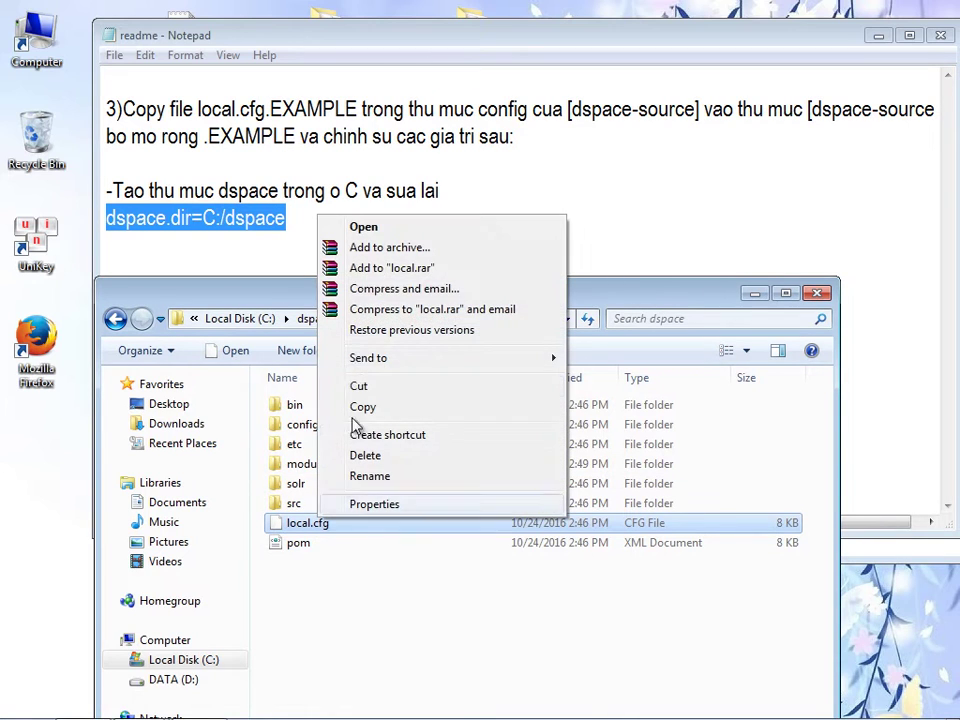
pyautogui.click(387, 231)
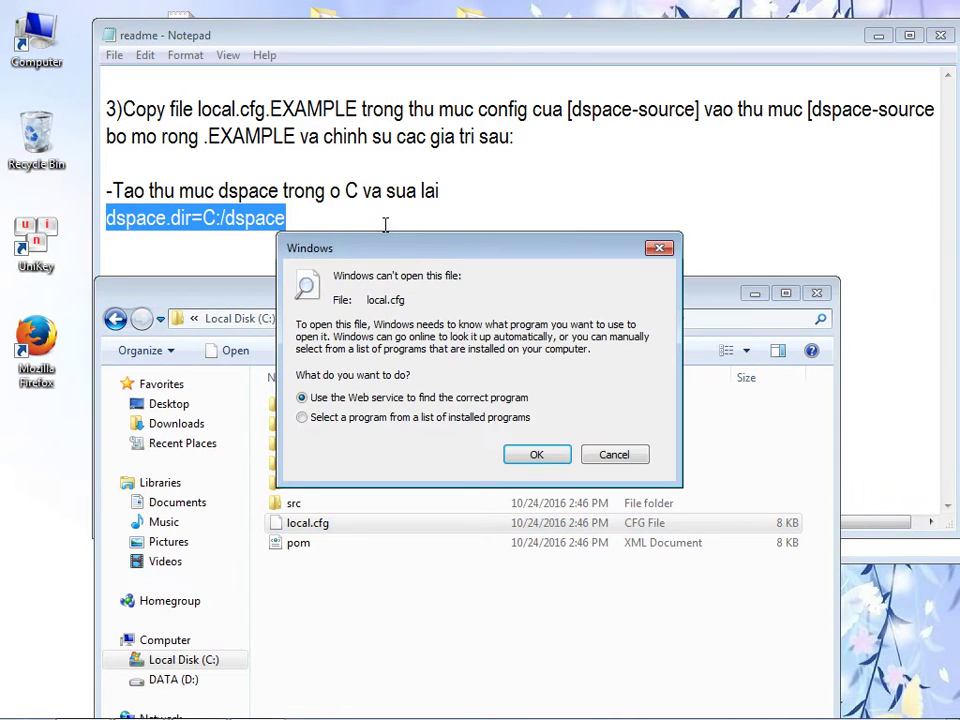
pyautogui.click(370, 418)
pyautogui.click(536, 454)
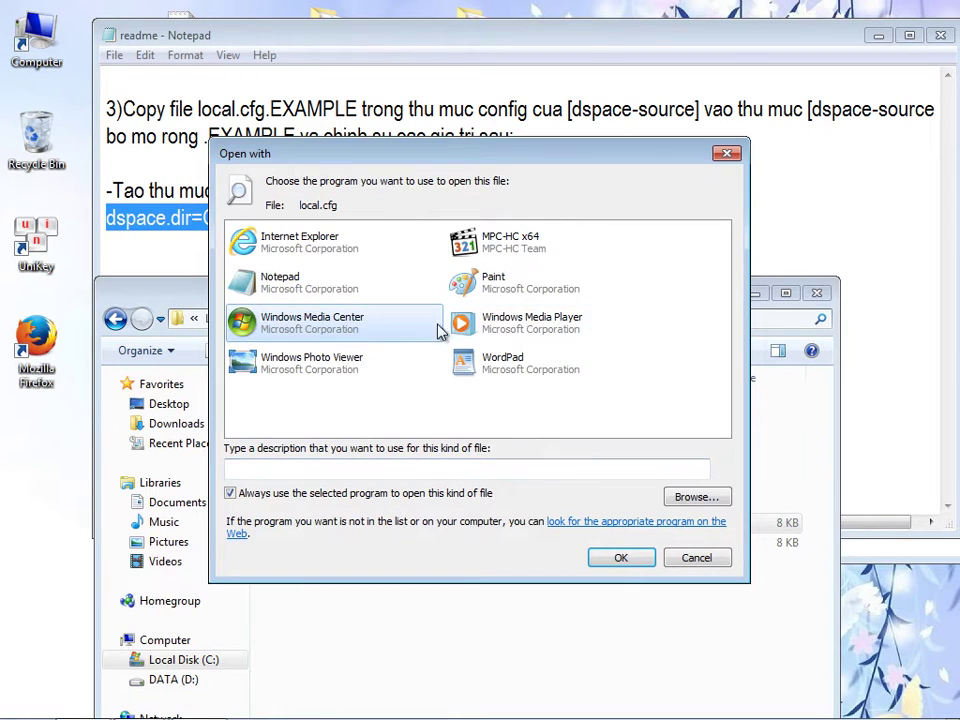
pyautogui.click(489, 364)
pyautogui.click(607, 562)
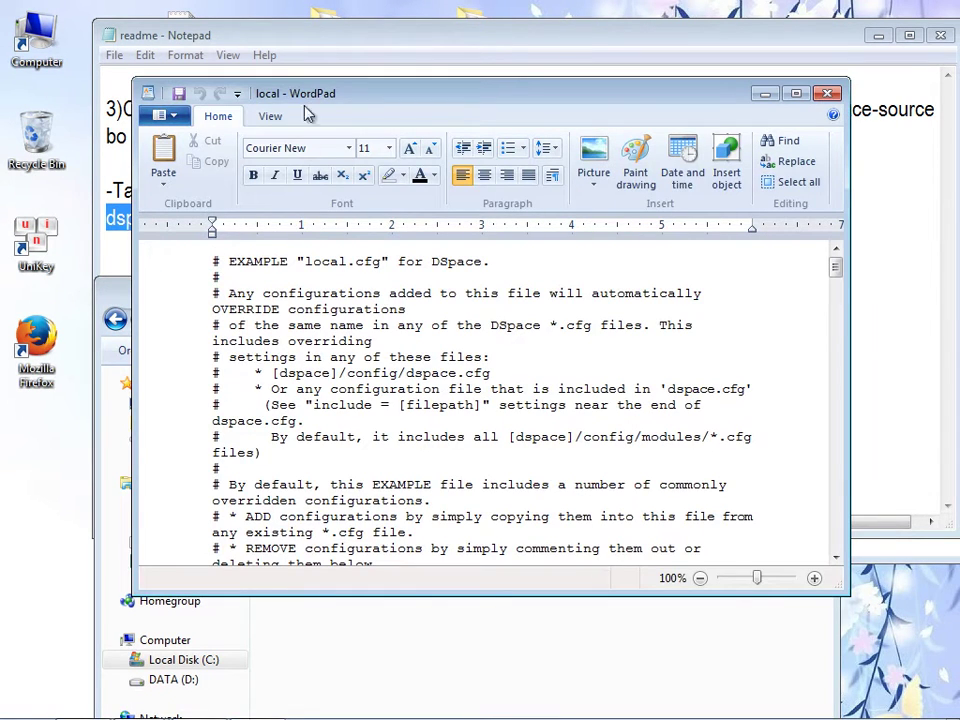
# - Arrange the windows and select the C:/dspace value in the readme notes
pyautogui.moveTo(336, 93); pyautogui.dragTo(363, 117)
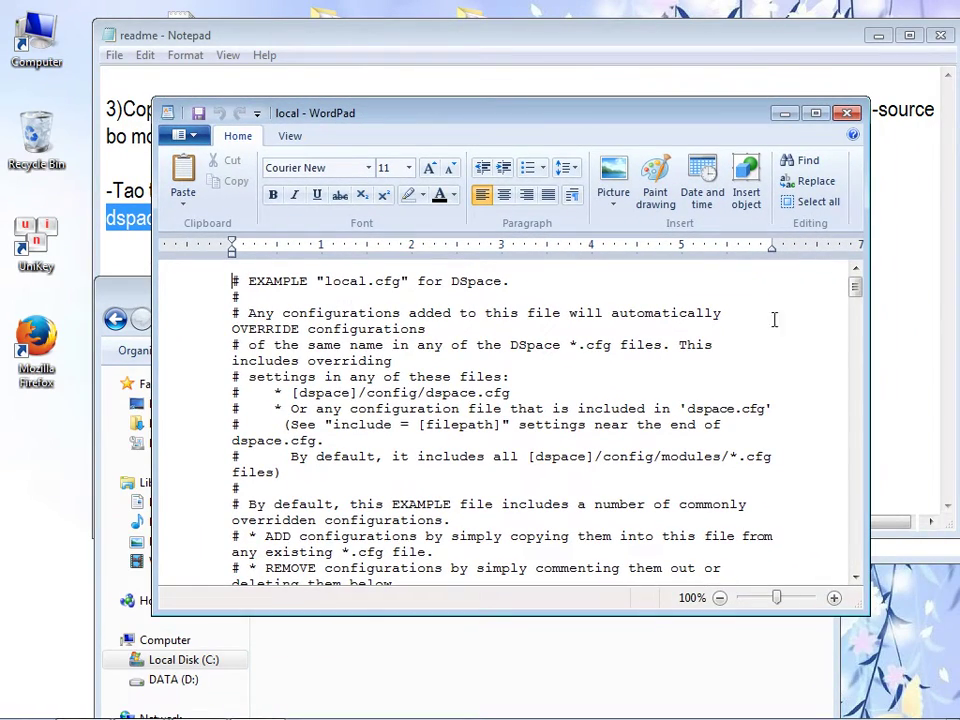
pyautogui.moveTo(855, 290); pyautogui.dragTo(871, 341)
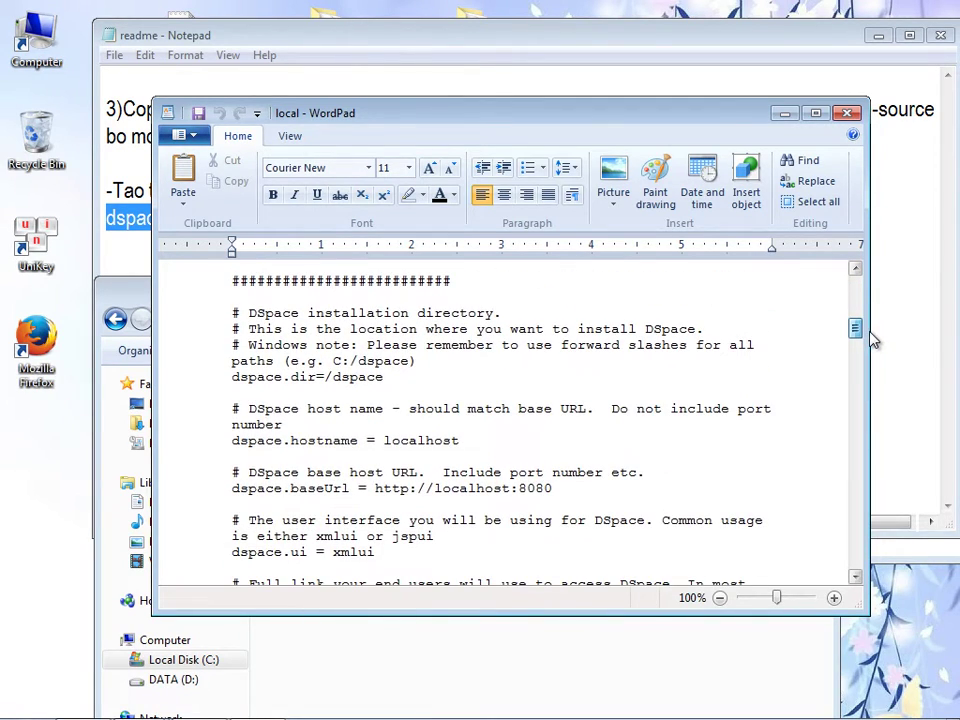
pyautogui.moveTo(455, 117); pyautogui.dragTo(519, 259)
pyautogui.click(212, 218)
pyautogui.moveTo(204, 218); pyautogui.dragTo(288, 218)
pyautogui.hotkey('ctrl', 'c')
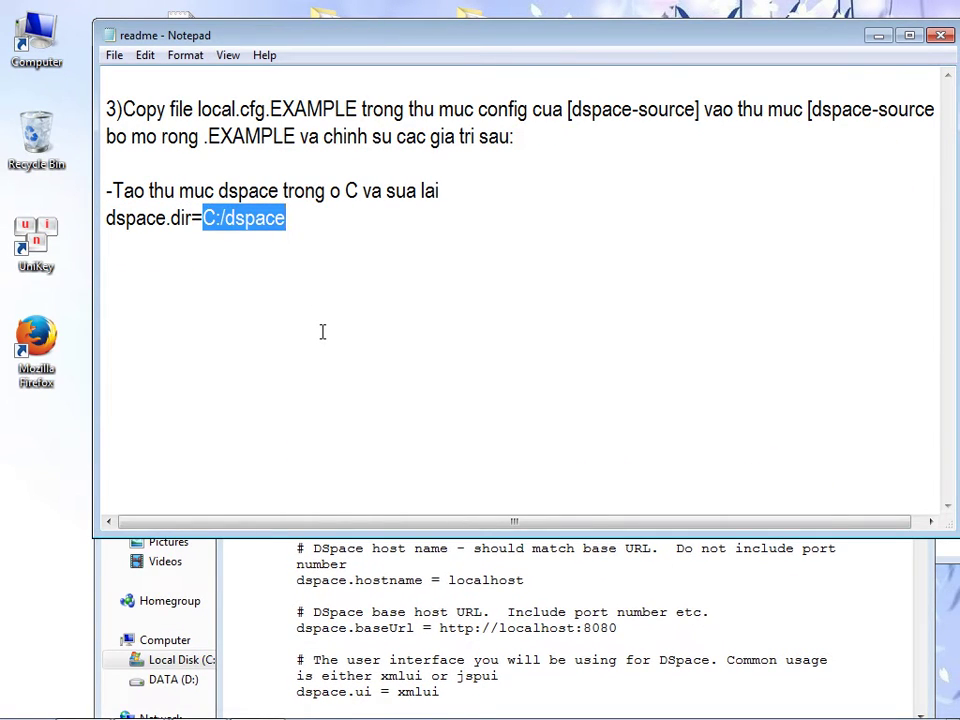
# - Replace the dspace.dir value with C:/dspace in local.cfg, save, and close WordPad
pyautogui.click(347, 583)
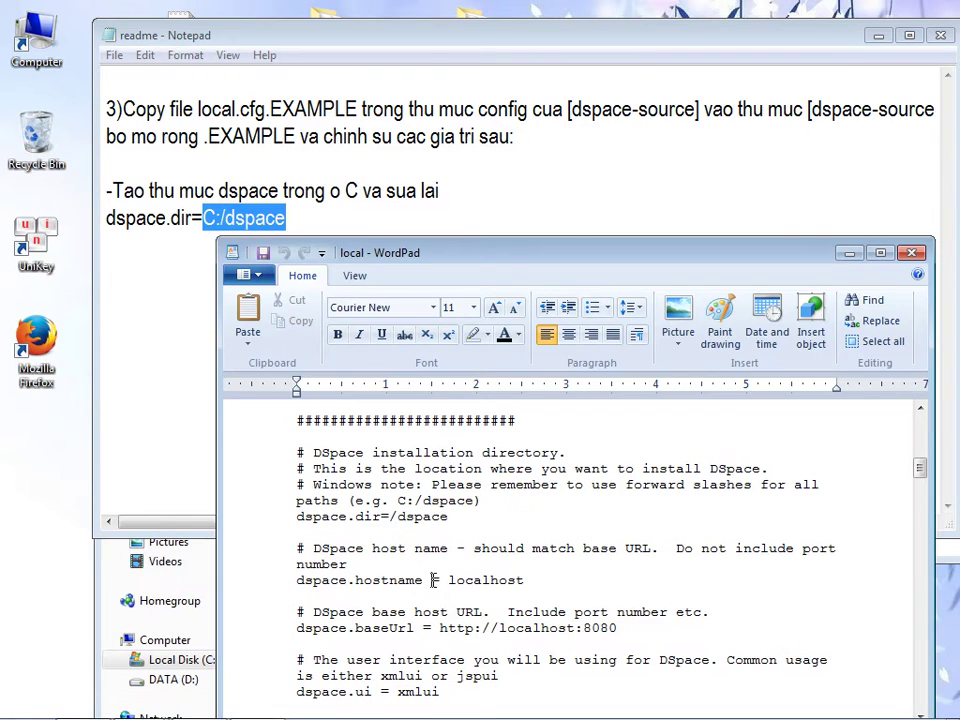
pyautogui.moveTo(382, 516); pyautogui.dragTo(437, 512)
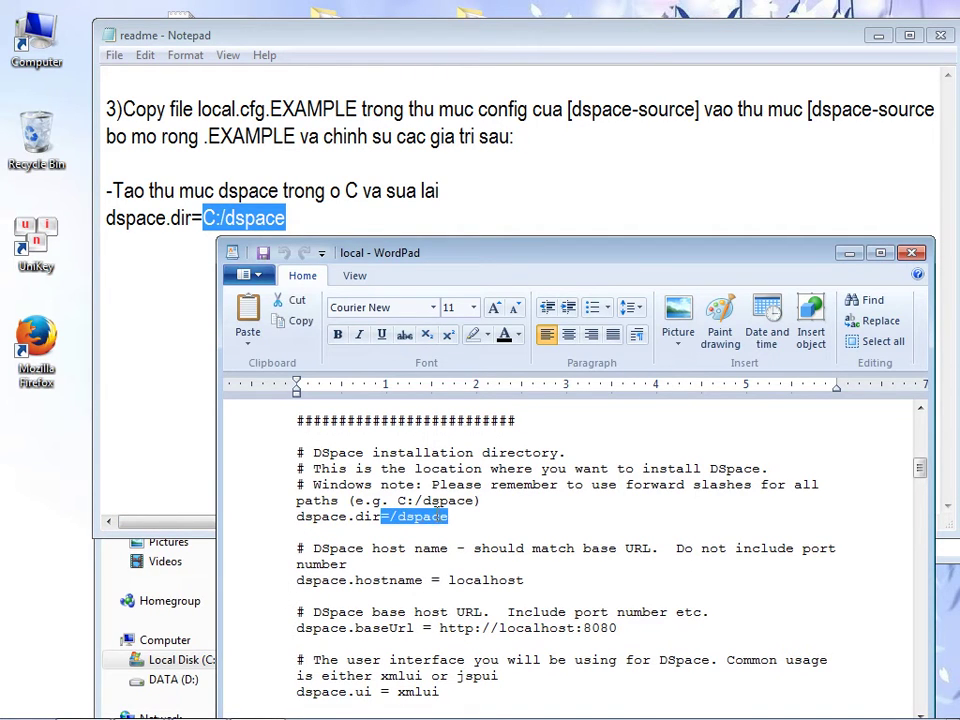
pyautogui.click(443, 518)
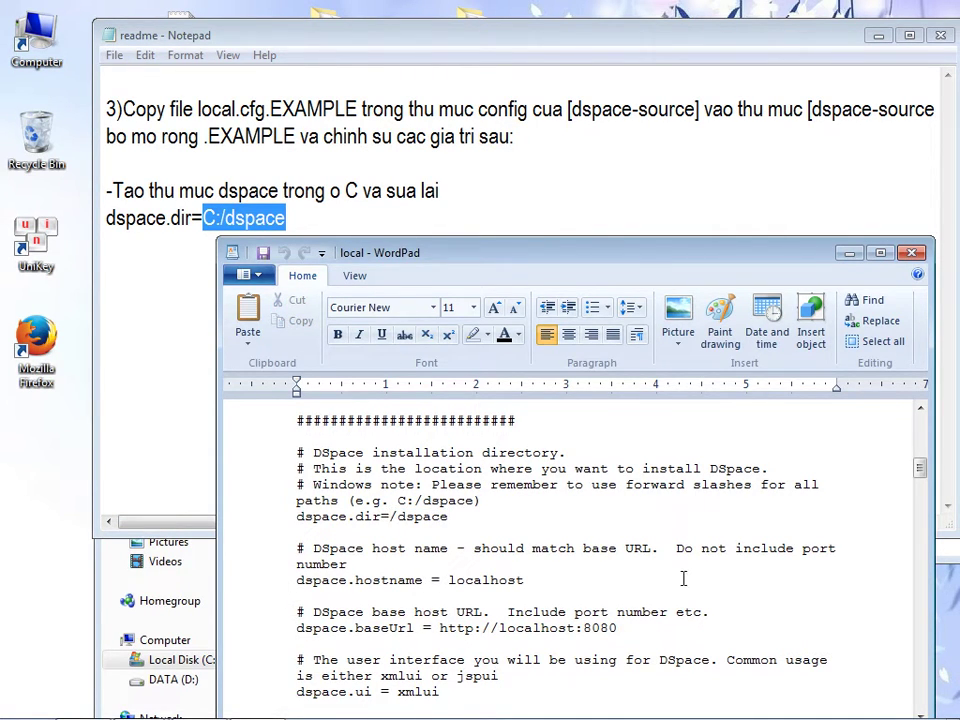
pyautogui.press('Delete')
pyautogui.hotkey('ctrl', 'v')
pyautogui.click(262, 254)
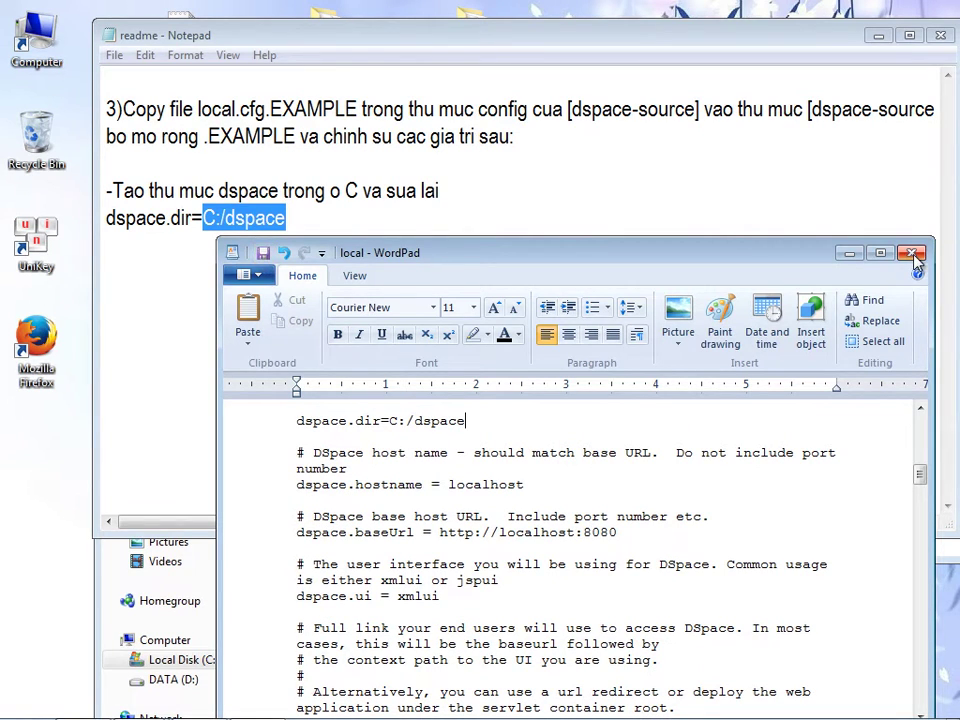
pyautogui.hotkey('alt', 'F4')
pyautogui.click(555, 268)
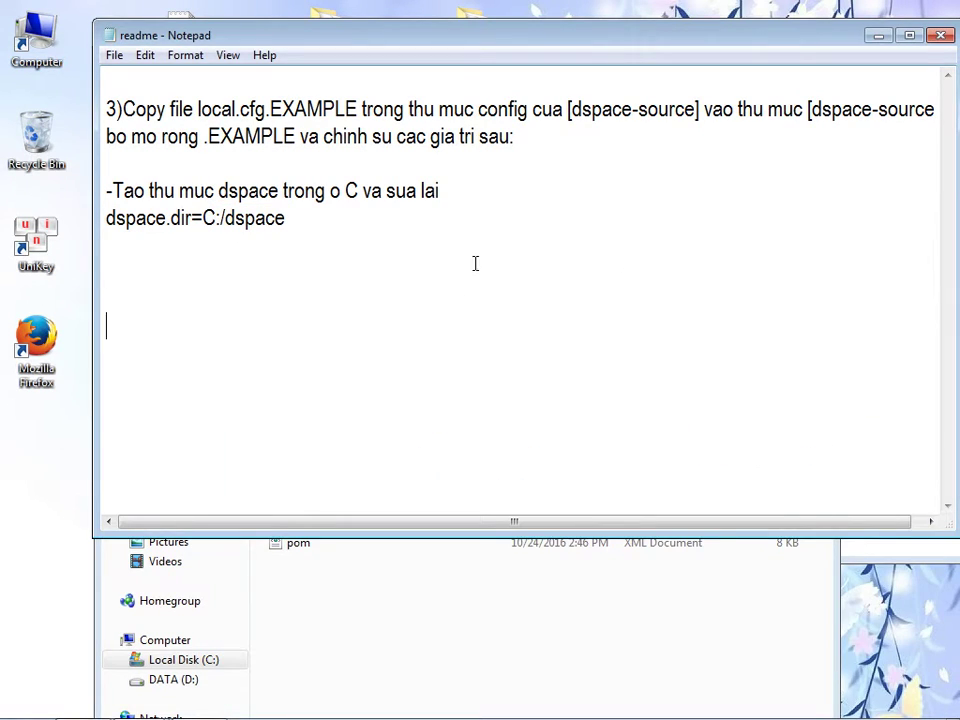
# - Copy the word dspace from the create-folder instruction in the readme notes
pyautogui.moveTo(113, 190); pyautogui.dragTo(437, 190)
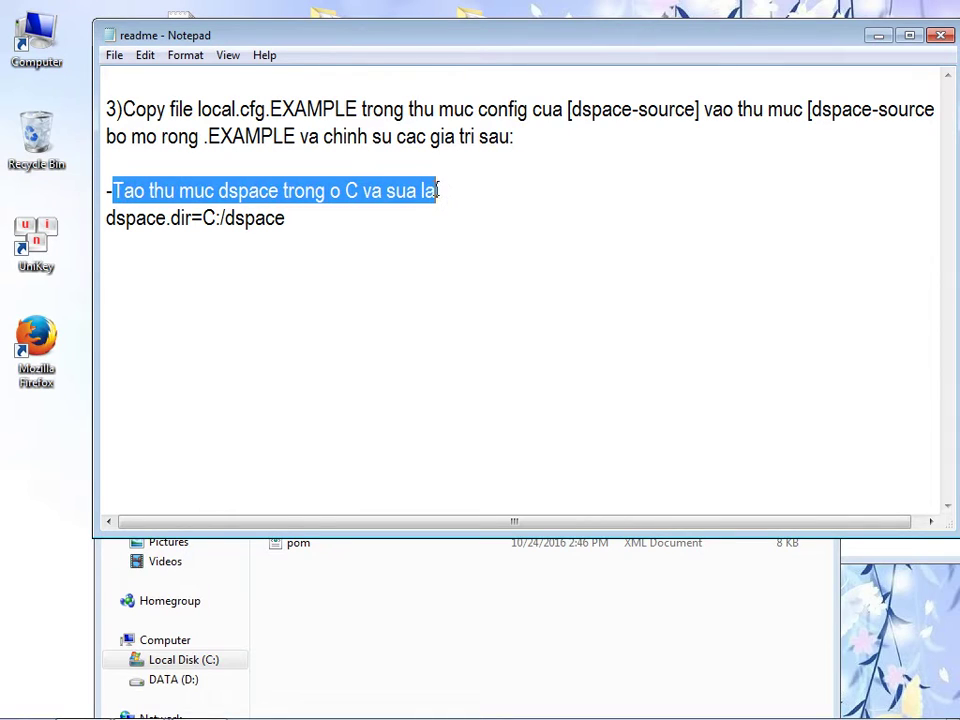
pyautogui.click(212, 183)
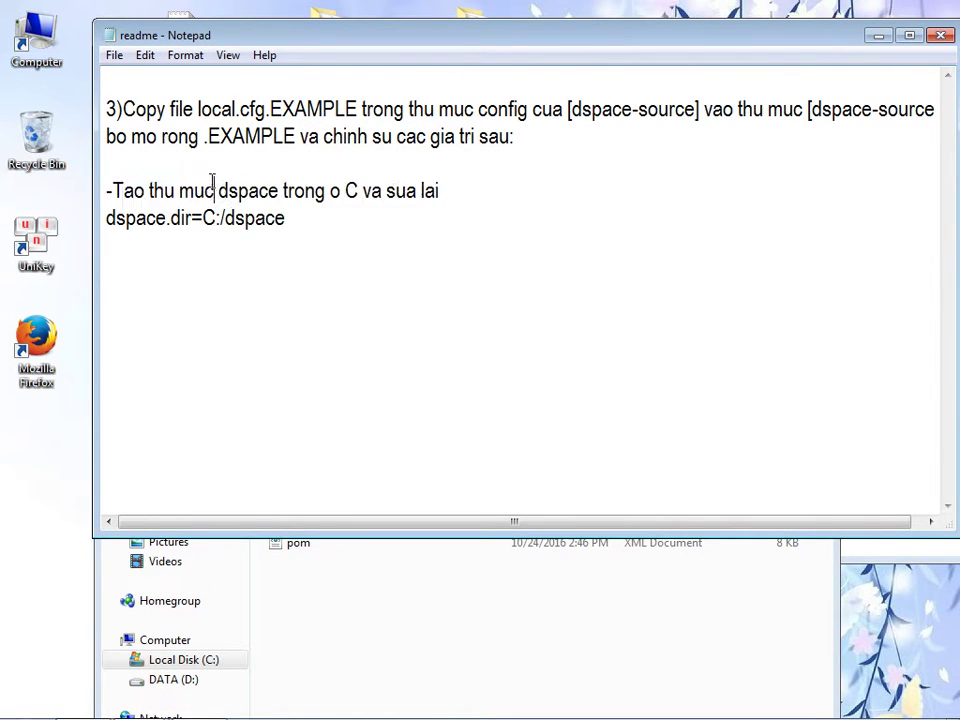
pyautogui.moveTo(221, 190); pyautogui.dragTo(272, 190)
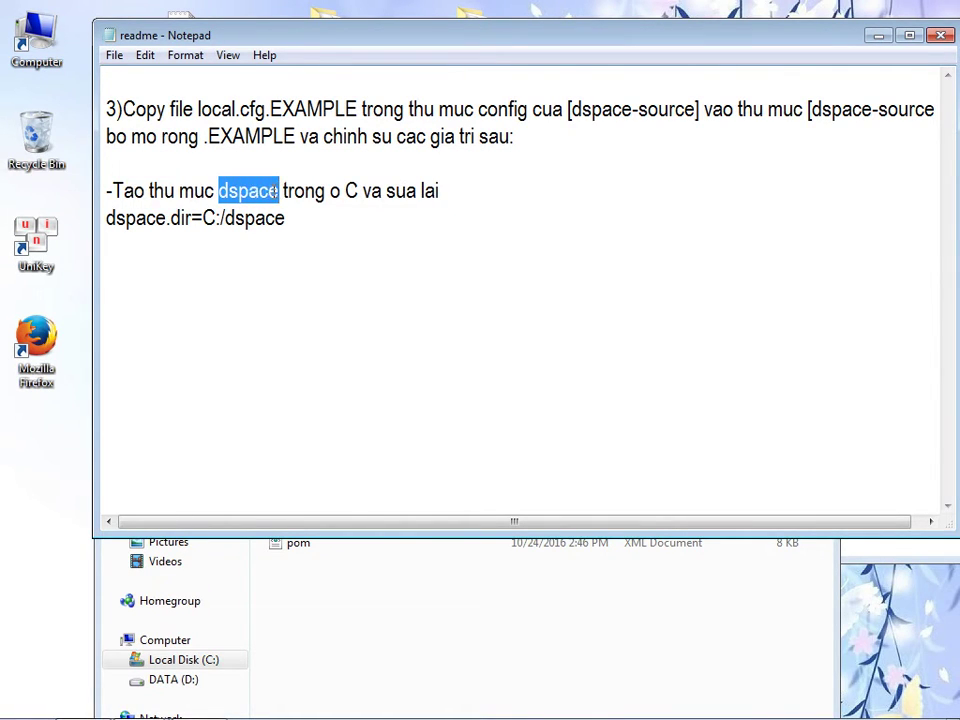
pyautogui.rightClick(274, 190)
pyautogui.click(306, 251)
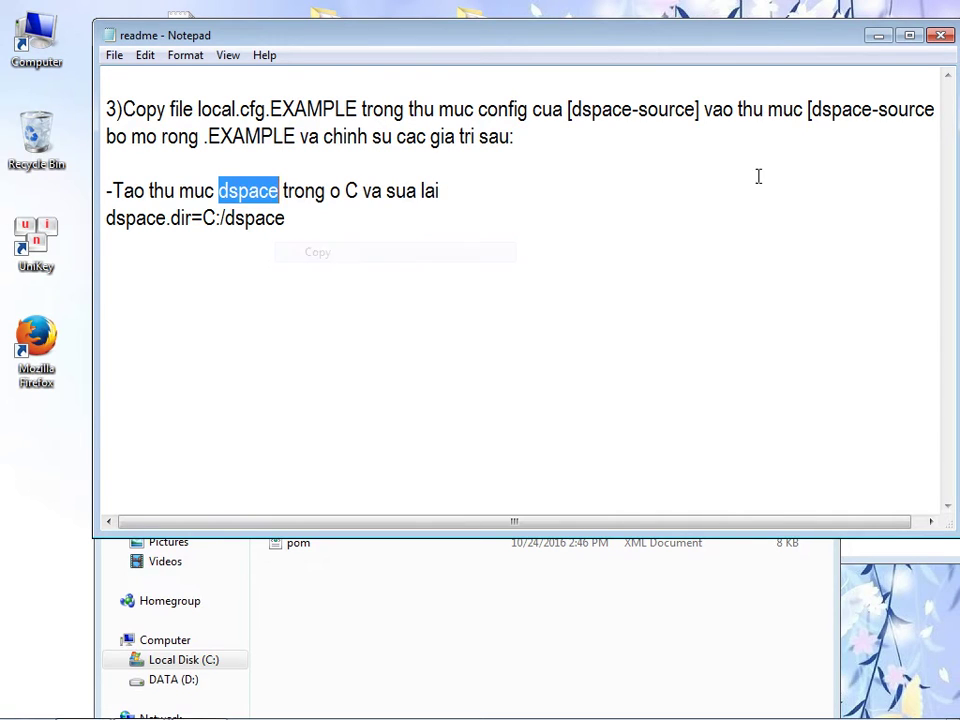
# - Close the readme notes without saving and clear the folder selection
pyautogui.click(940, 35)
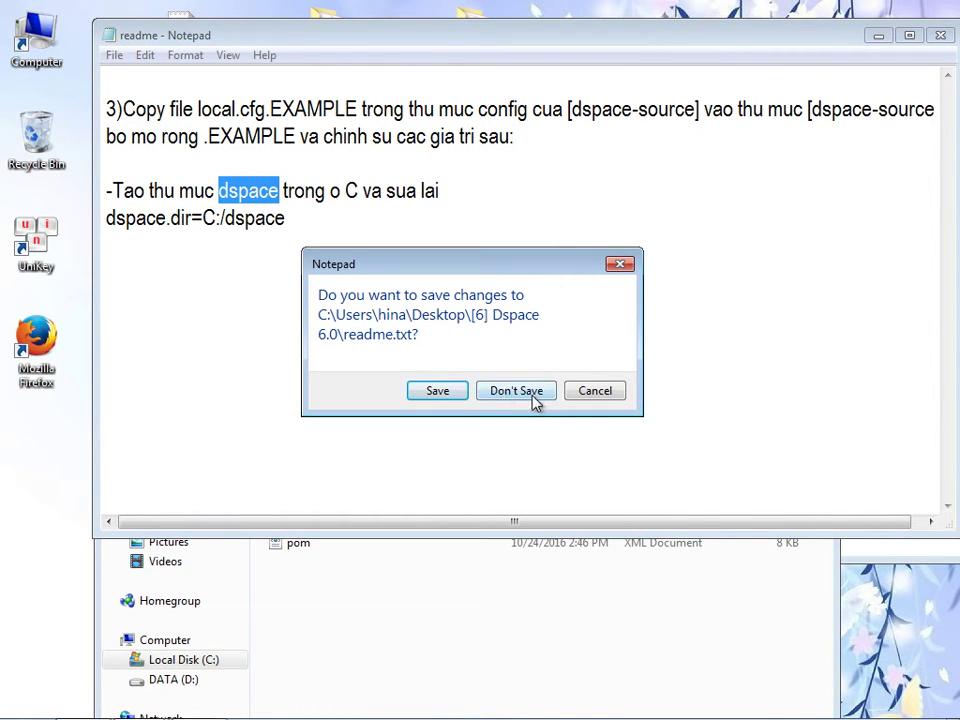
pyautogui.click(537, 397)
pyautogui.click(401, 615)
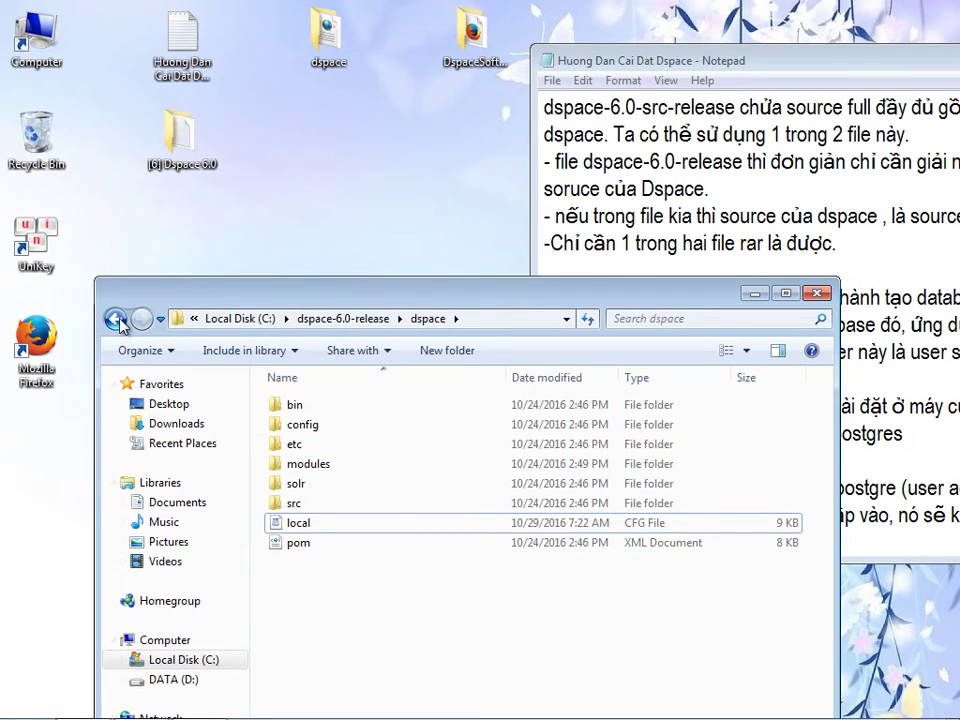
# - Go to Local Disk C: and create a new folder named dspace
pyautogui.click(118, 320)
pyautogui.moveTo(170, 334); pyautogui.dragTo(193, 189)
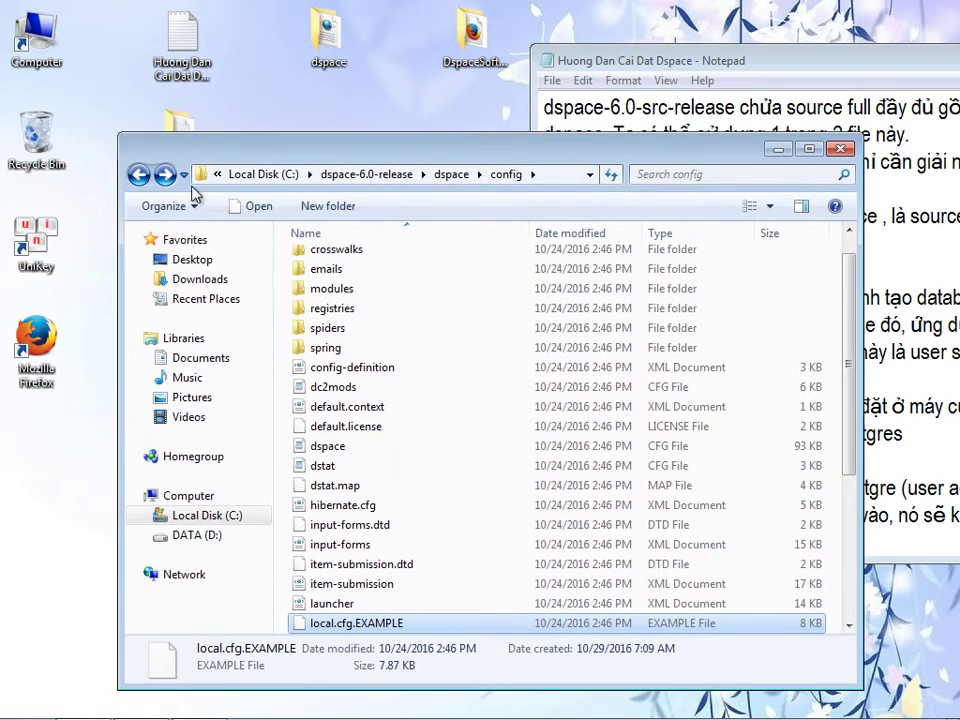
pyautogui.click(141, 177)
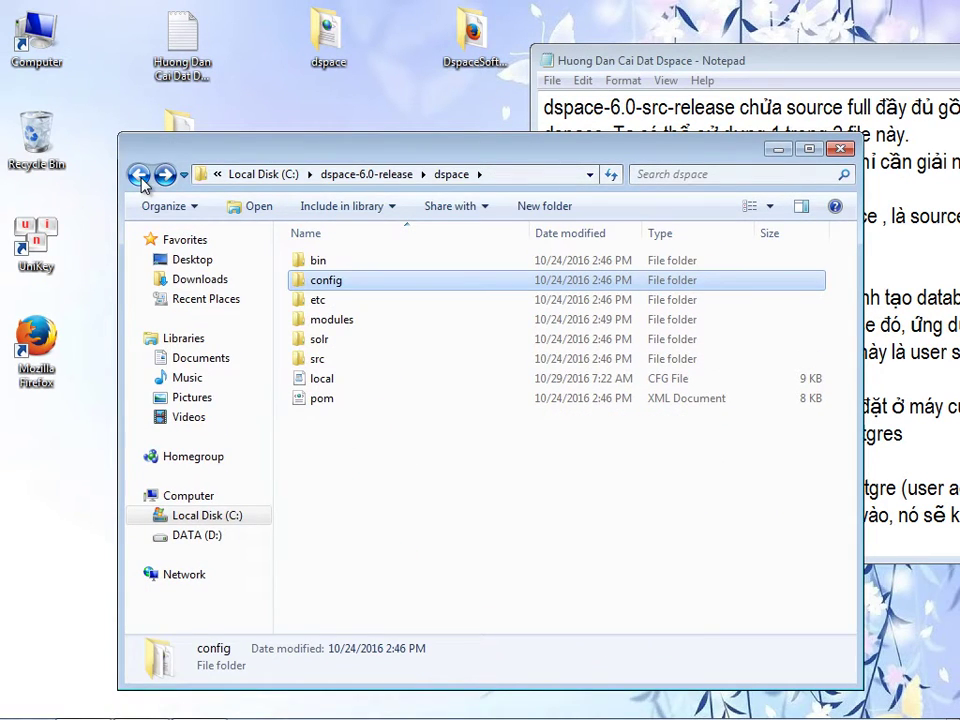
pyautogui.click(263, 174)
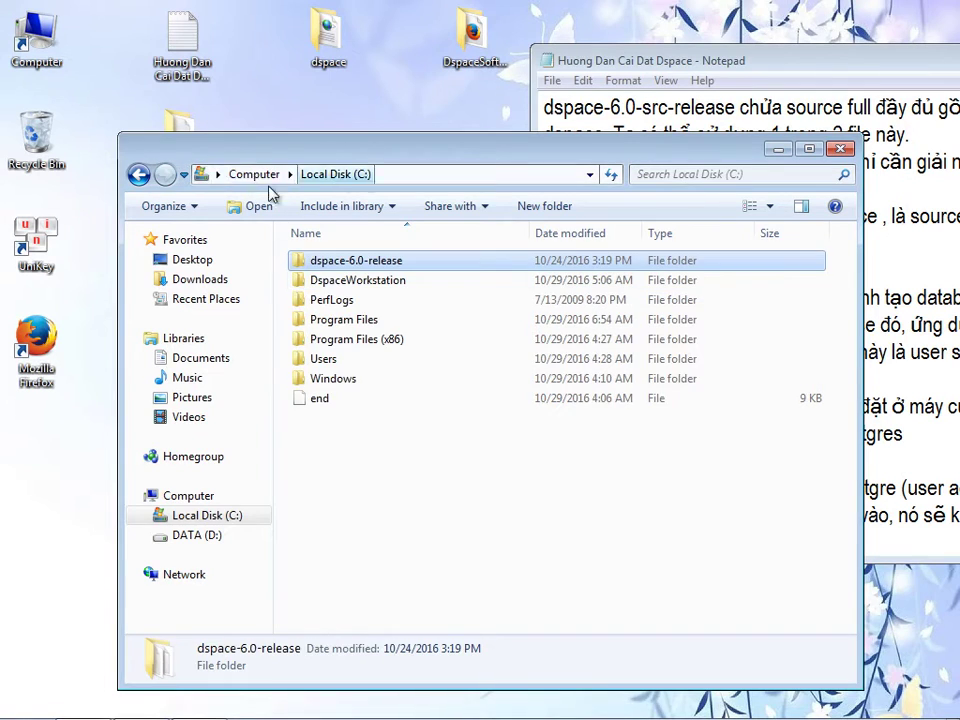
pyautogui.rightClick(321, 460)
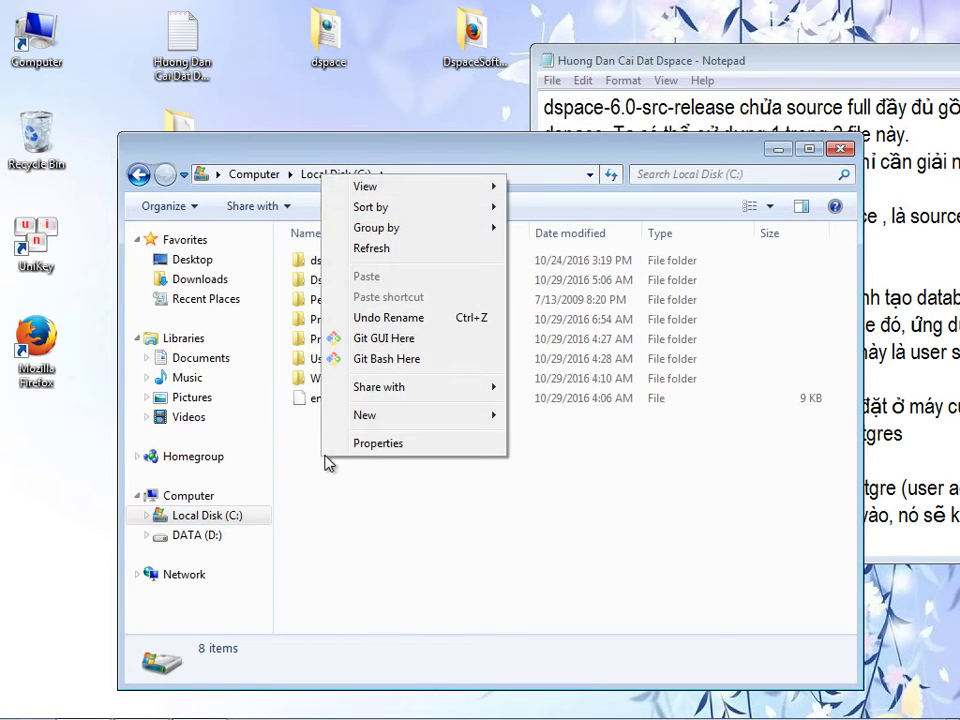
pyautogui.moveTo(489, 424)
pyautogui.click(520, 416)
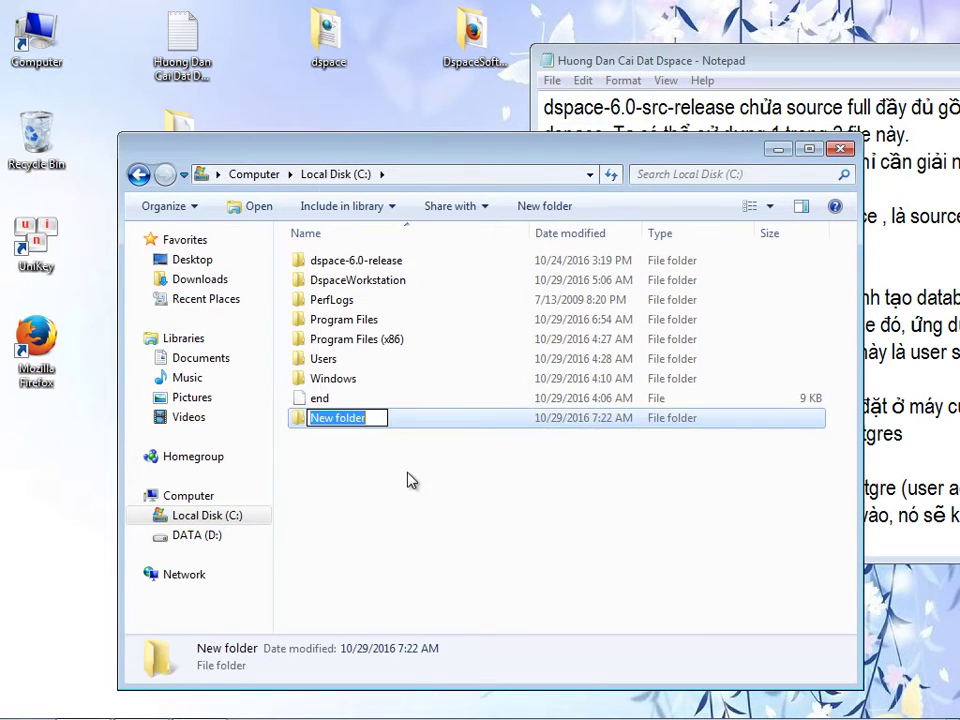
pyautogui.write('dspace')
pyautogui.press('Return')
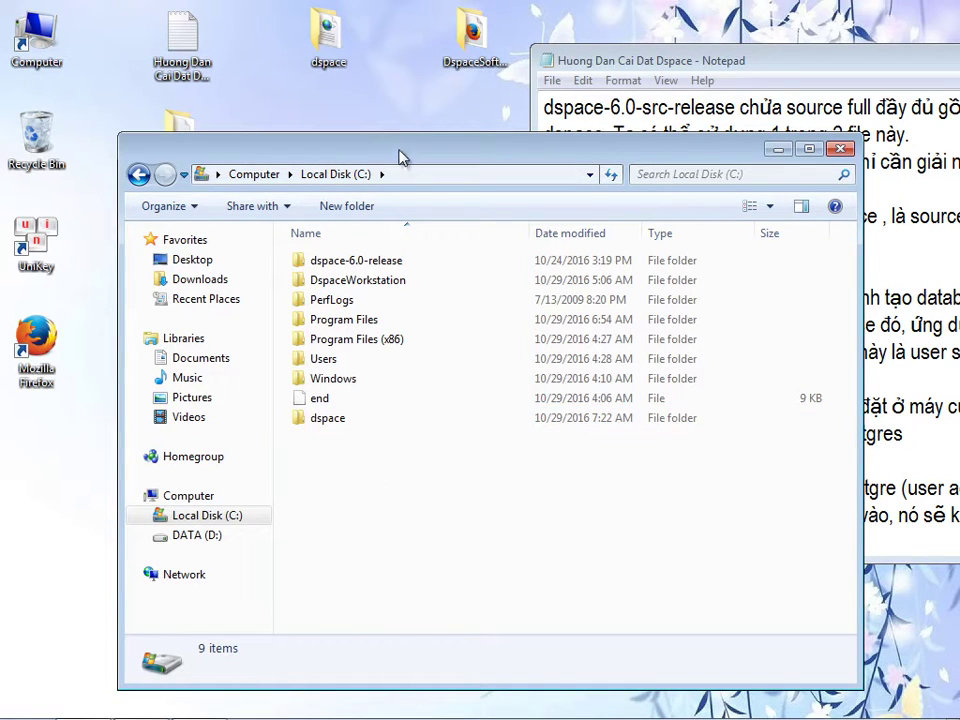
# - Close the Explorer window and delete the [6] Dspace 6.0 folder from the desktop
pyautogui.moveTo(398, 156); pyautogui.dragTo(325, 125)
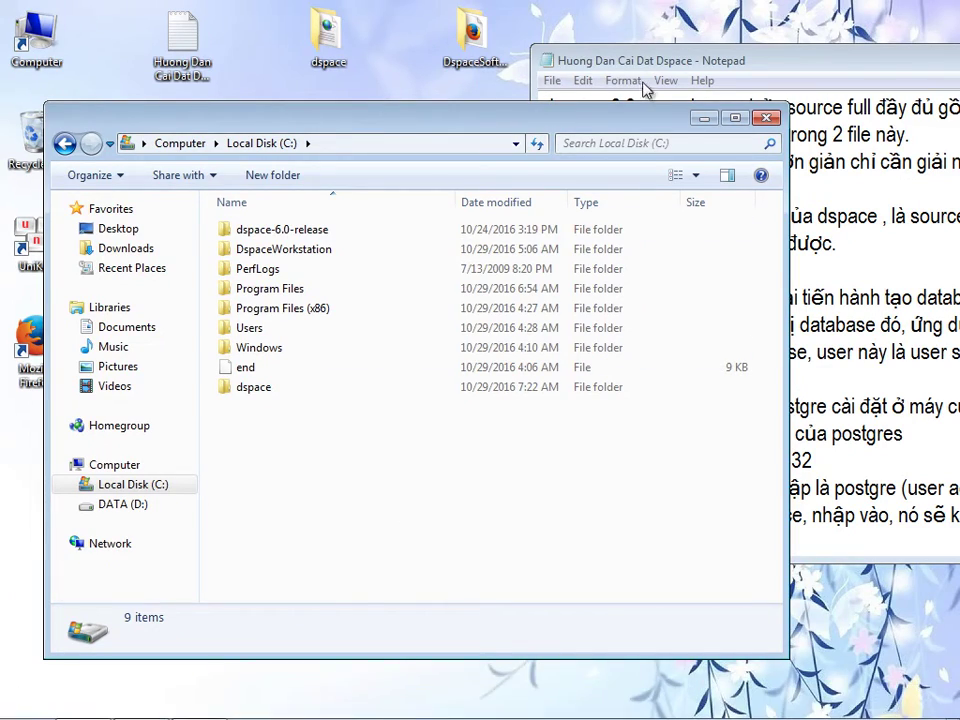
pyautogui.moveTo(666, 64); pyautogui.dragTo(481, 33)
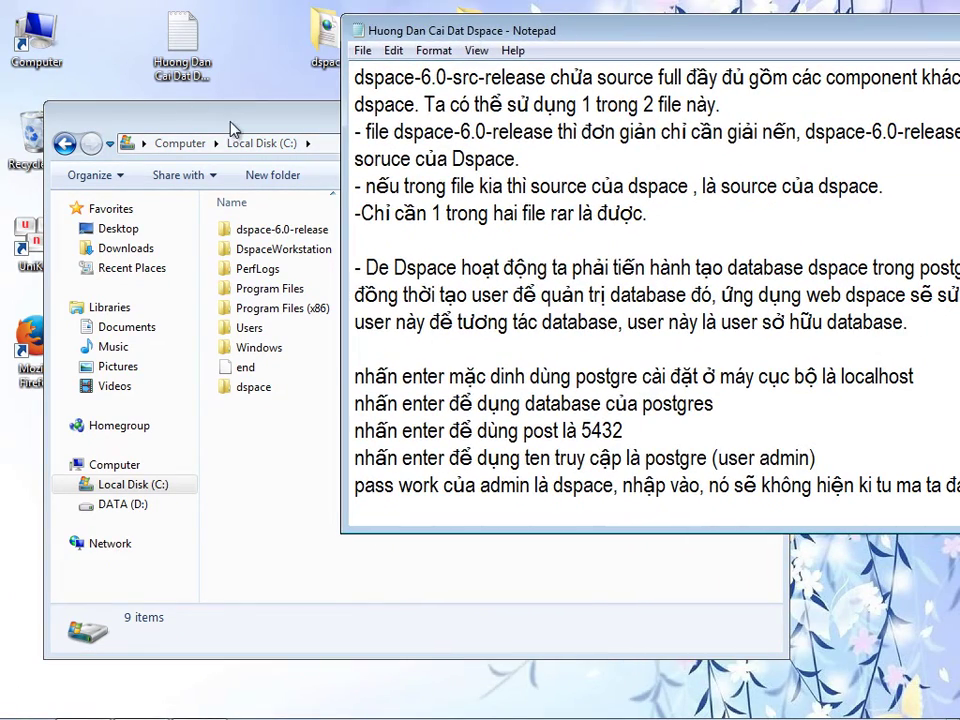
pyautogui.click(687, 141)
pyautogui.click(766, 118)
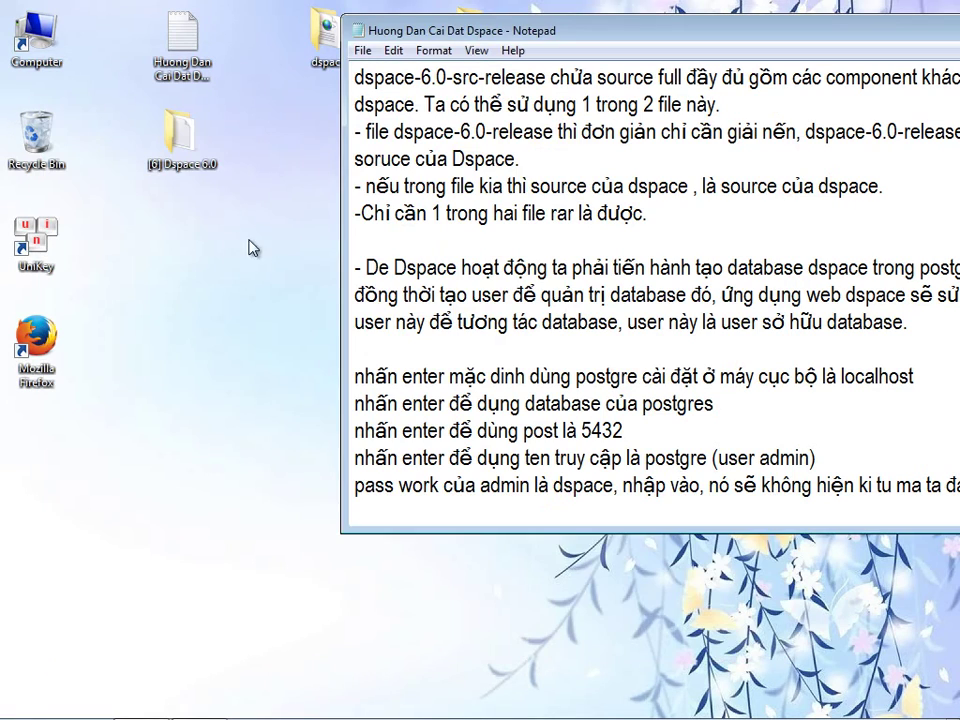
pyautogui.rightClick(201, 161)
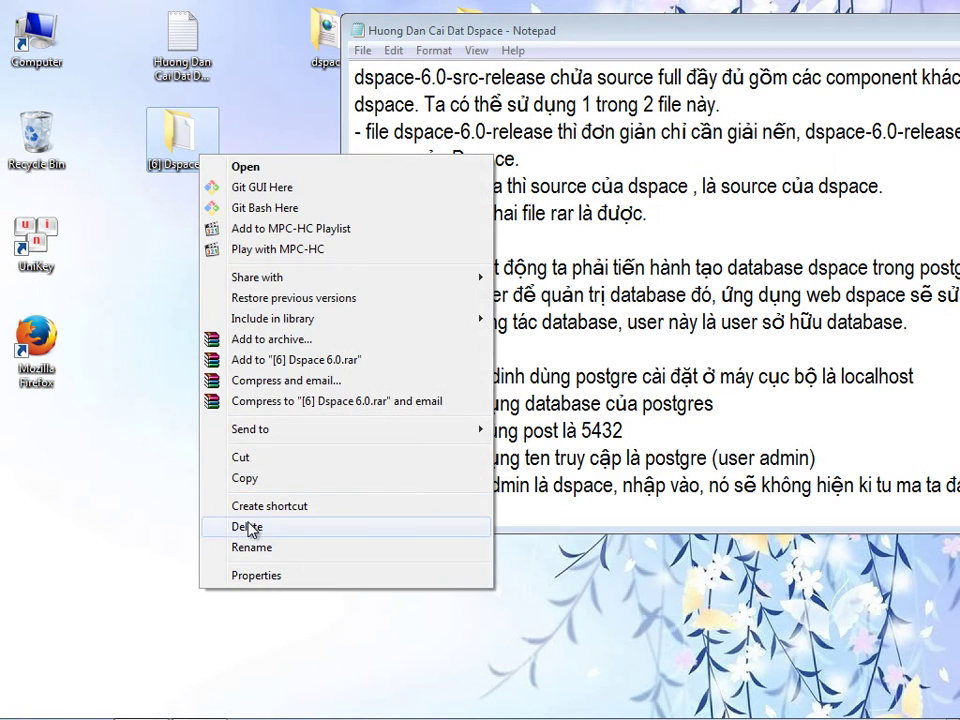
pyautogui.click(249, 525)
pyautogui.click(549, 444)
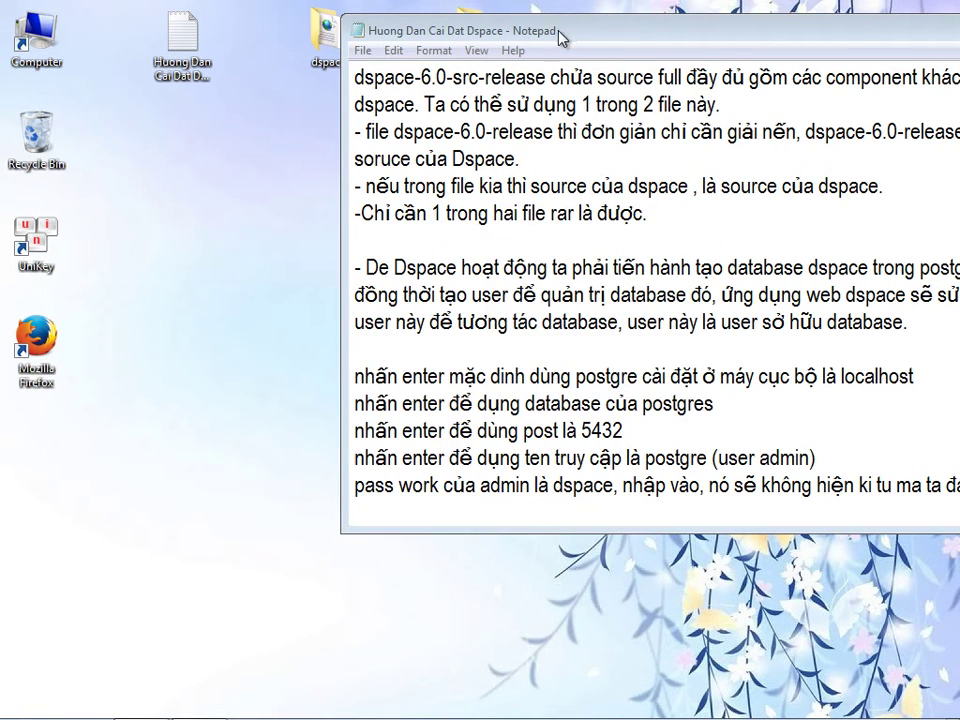
pyautogui.moveTo(560, 34); pyautogui.dragTo(421, 48)
pyautogui.scroll(-1, 900, 520)
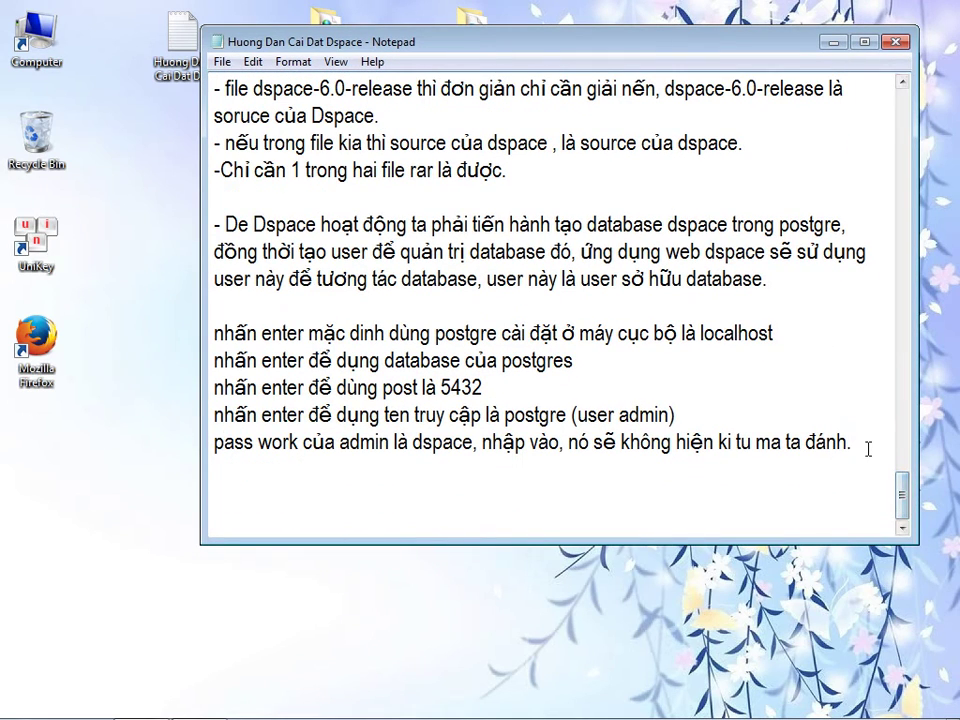
# - Finish the guide line '-Quá trình chuẩn bị mã nguồn để biên dịch Dspace đã hoàn thành.' and add a new line
pyautogui.write('Quá trình biên dịch ma')
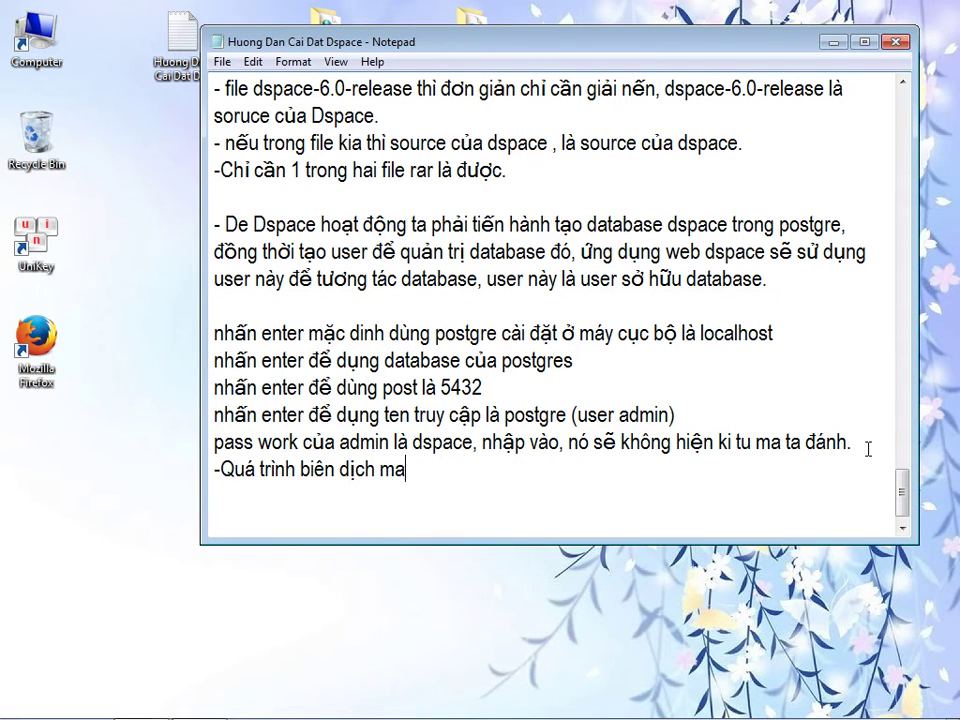
pyautogui.press('BackSpace')
pyautogui.press('BackSpace')
pyautogui.press('BackSpace')
pyautogui.press('BackSpace')
pyautogui.press('BackSpace')
pyautogui.press('BackSpace')
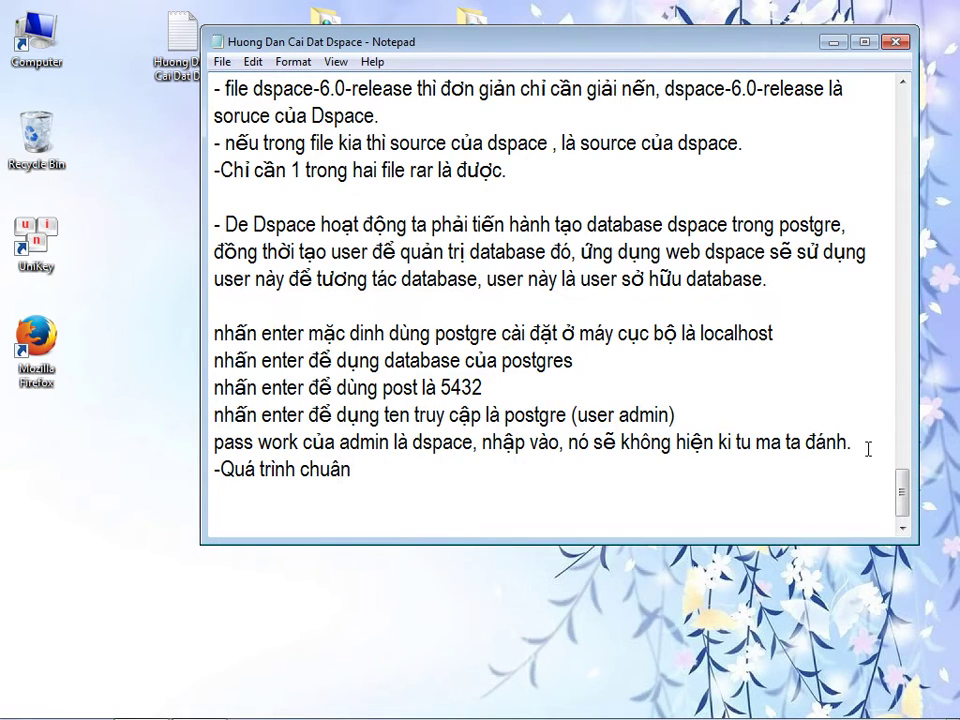
pyautogui.write('nguồn')
pyautogui.write('để biên dịch ')
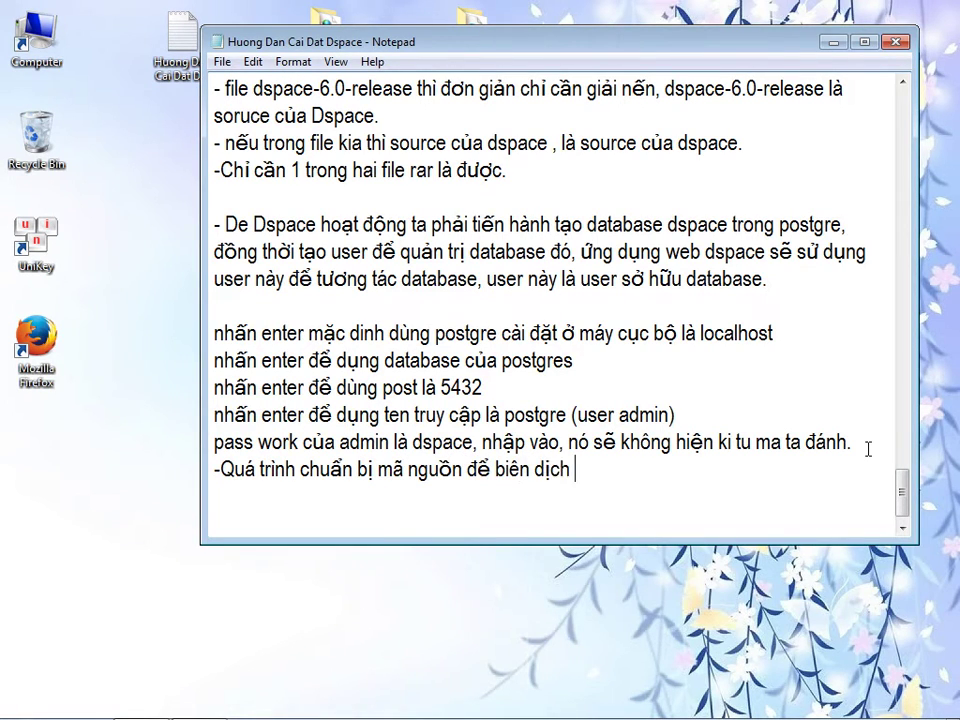
pyautogui.write('Dspace ')
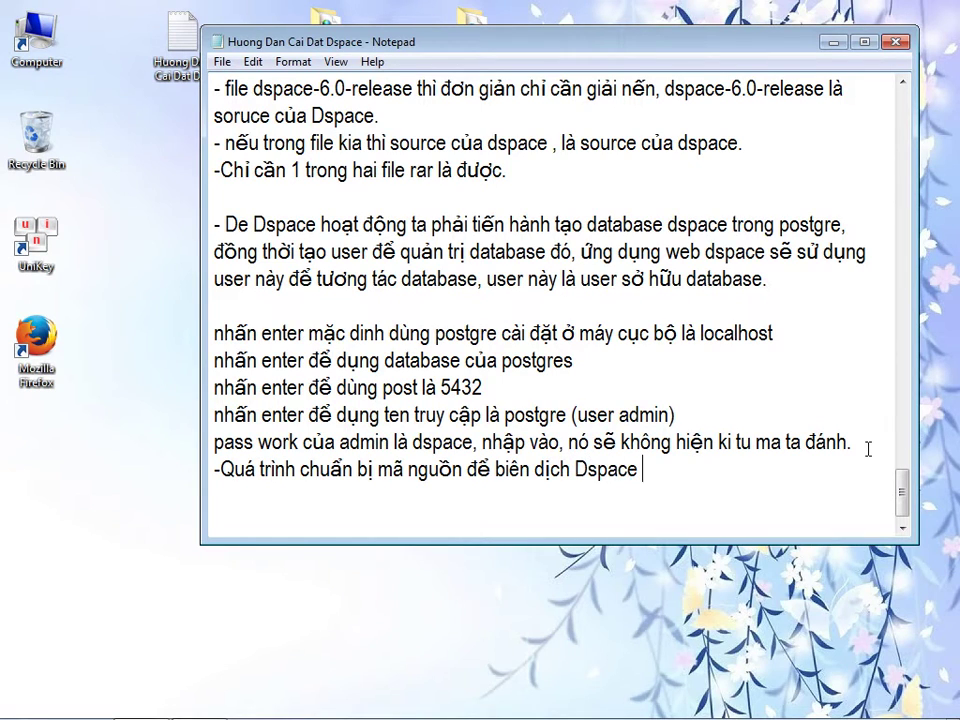
pyautogui.write('đã hoàn ')
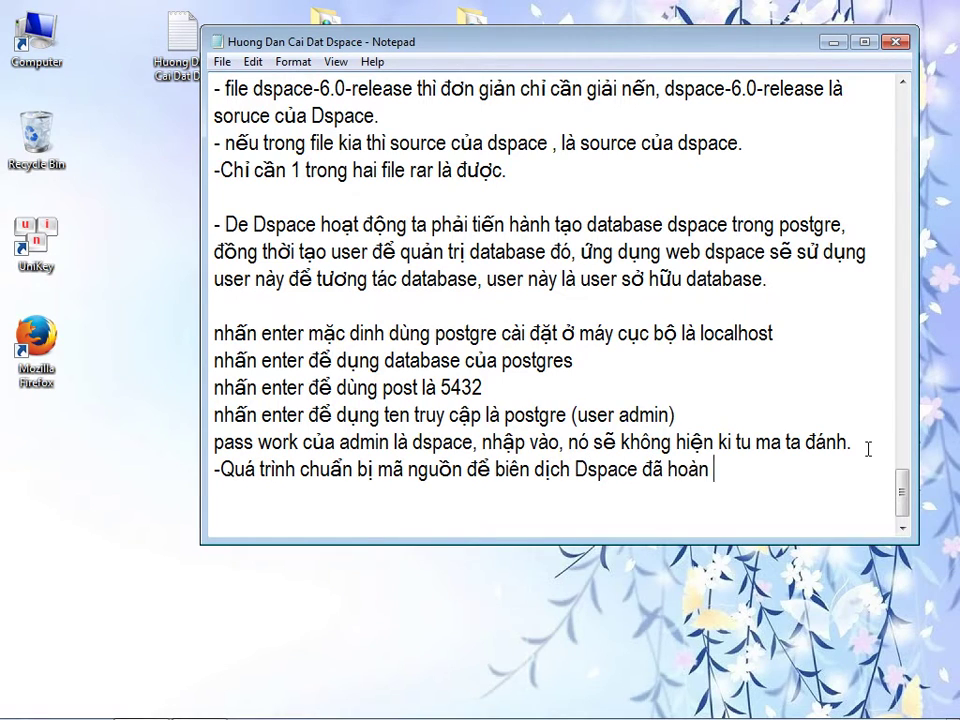
pyautogui.write('thanh.')
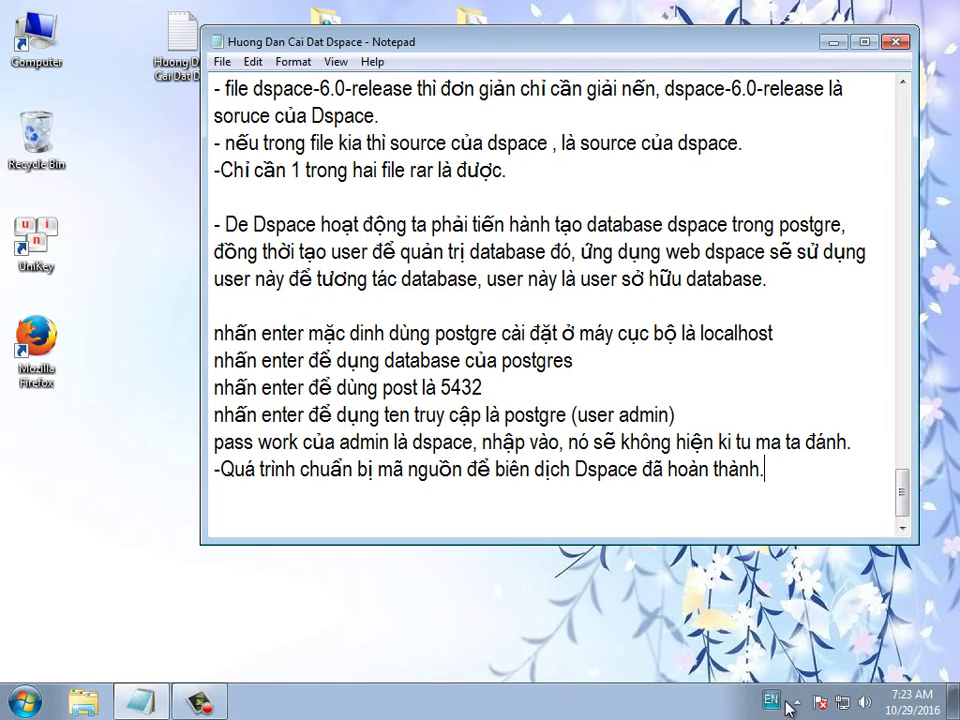
pyautogui.click(200, 700)
pyautogui.click(905, 652)
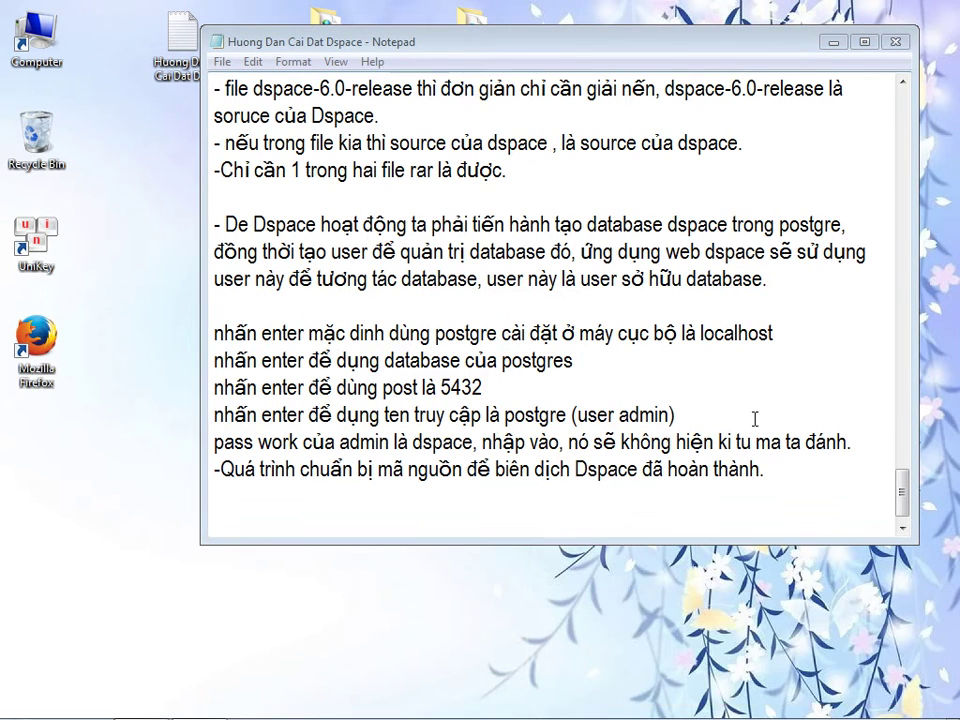
pyautogui.click(779, 477)
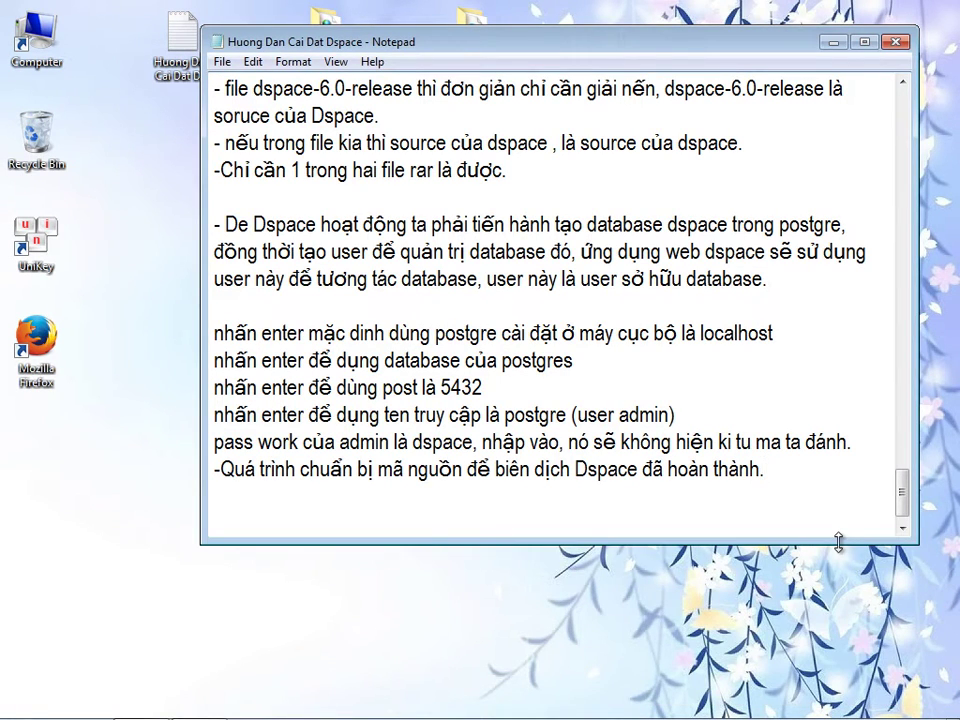
pyautogui.press('Return')
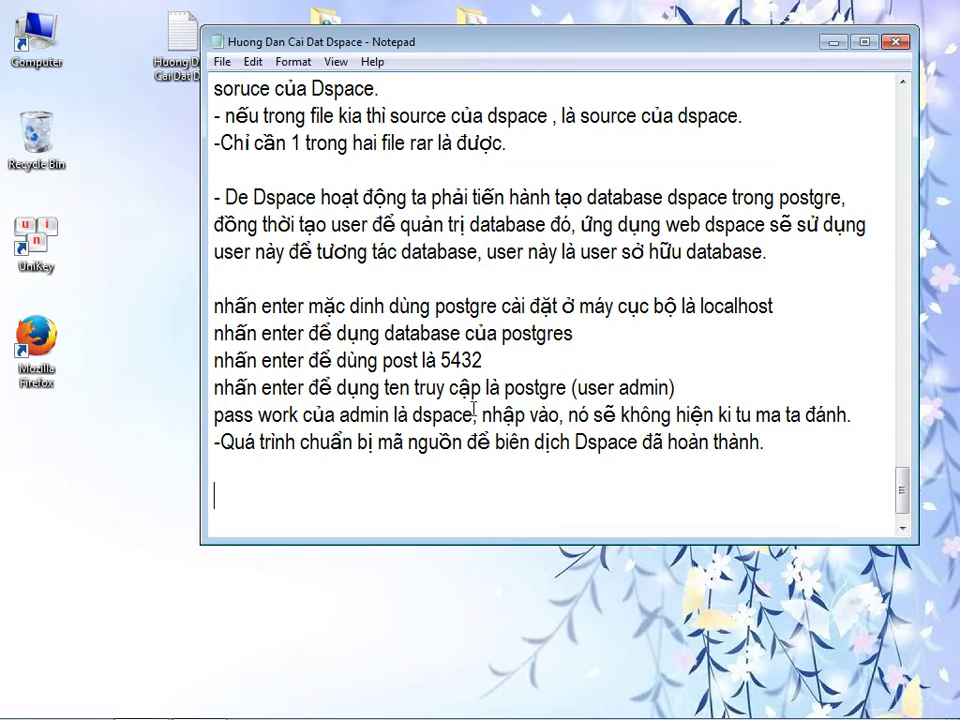
pyautogui.moveTo(410, 42); pyautogui.dragTo(460, 151)
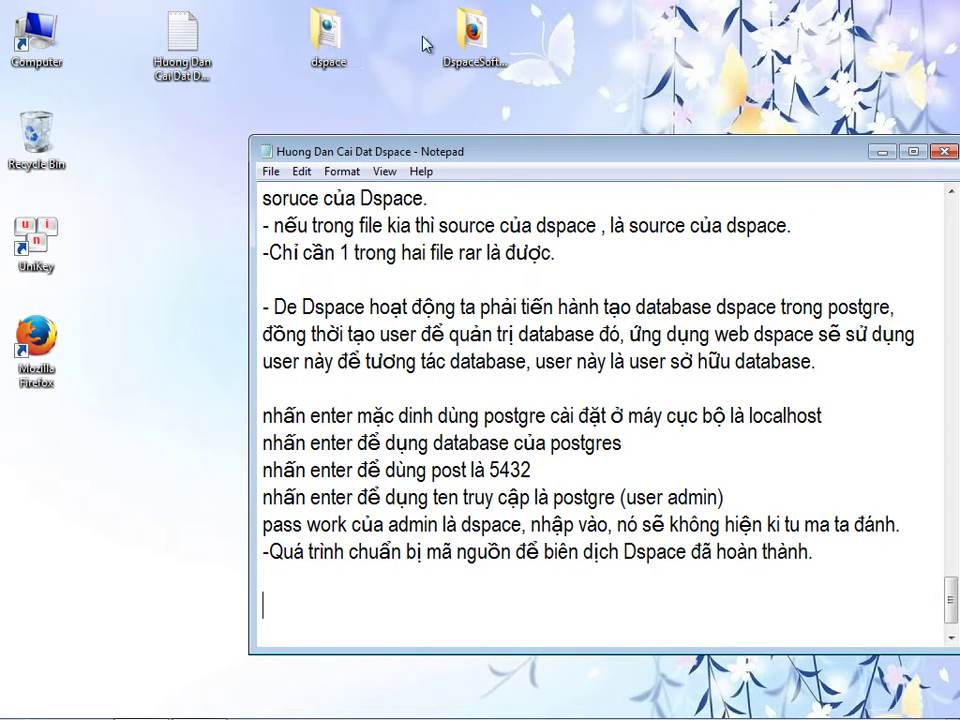
# - Delete the dspace folder from the desktop
pyautogui.click(335, 40)
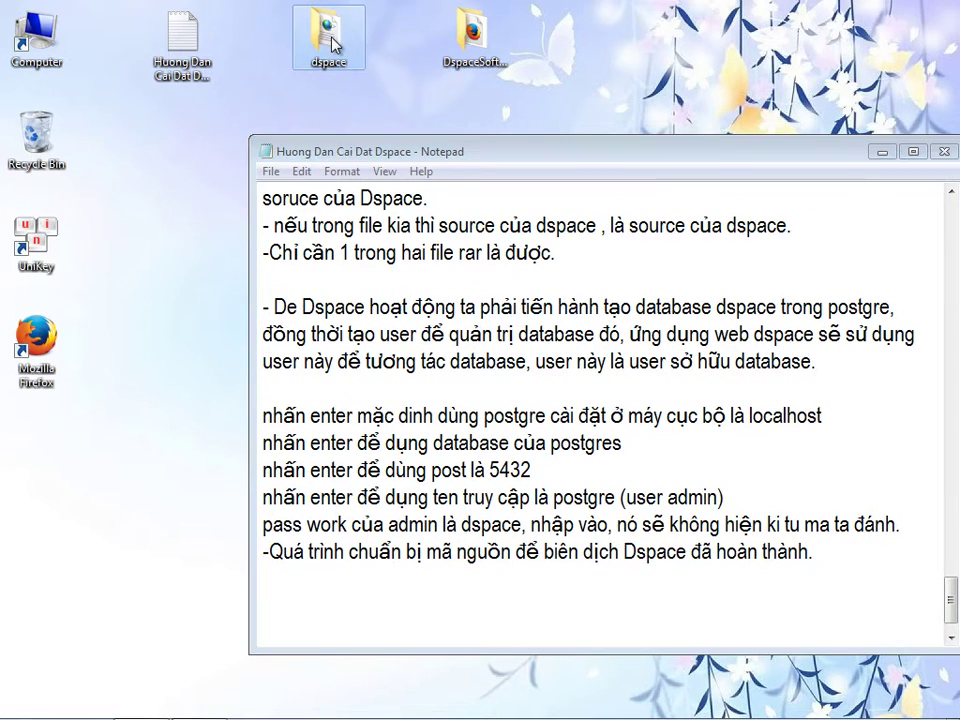
pyautogui.press('Delete')
pyautogui.press('Return')
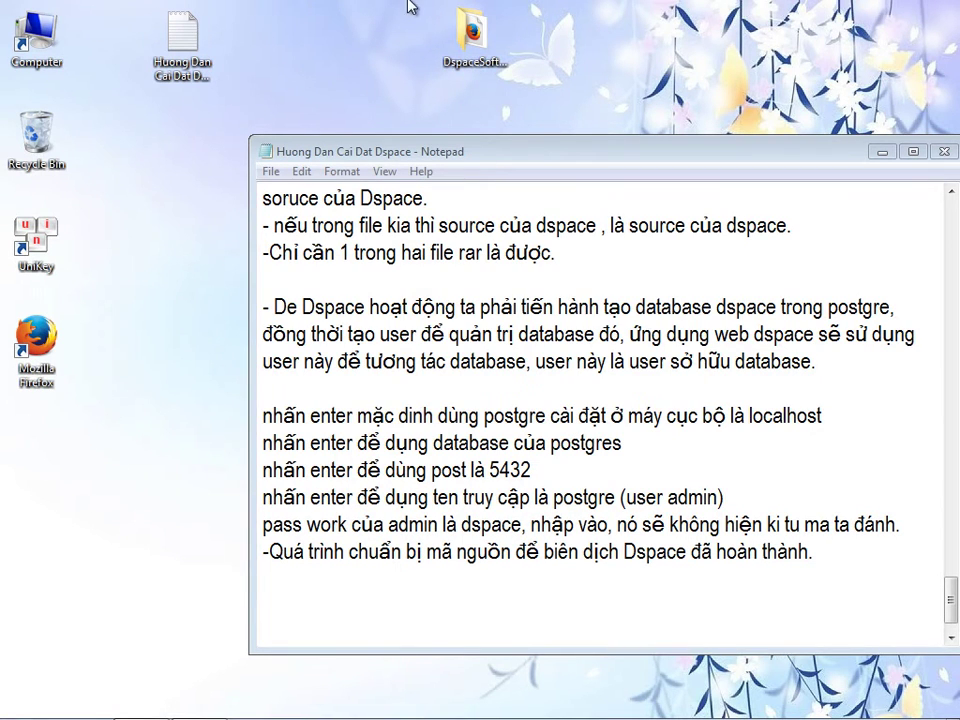
# - Drag [7] Apache Maven 3.3.9 (first stage) from DspaceSoftwareInstall\Software[Window x64] onto the desktop
pyautogui.doubleClick(472, 35)
pyautogui.click(303, 229)
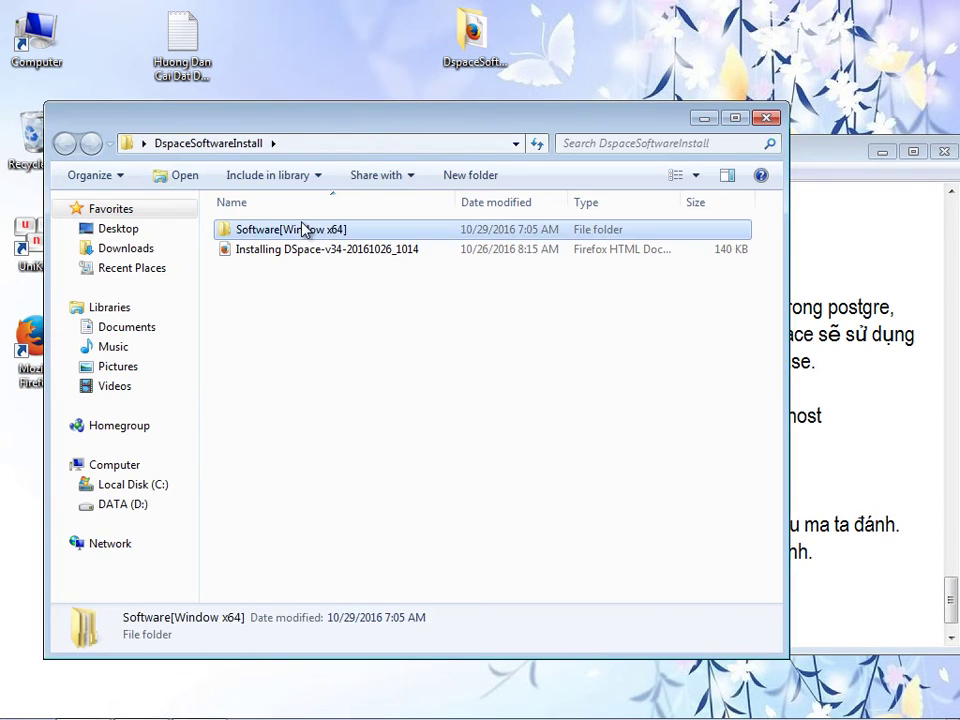
pyautogui.doubleClick(303, 229)
pyautogui.moveTo(285, 118); pyautogui.dragTo(439, 94)
pyautogui.moveTo(410, 206); pyautogui.dragTo(160, 225)
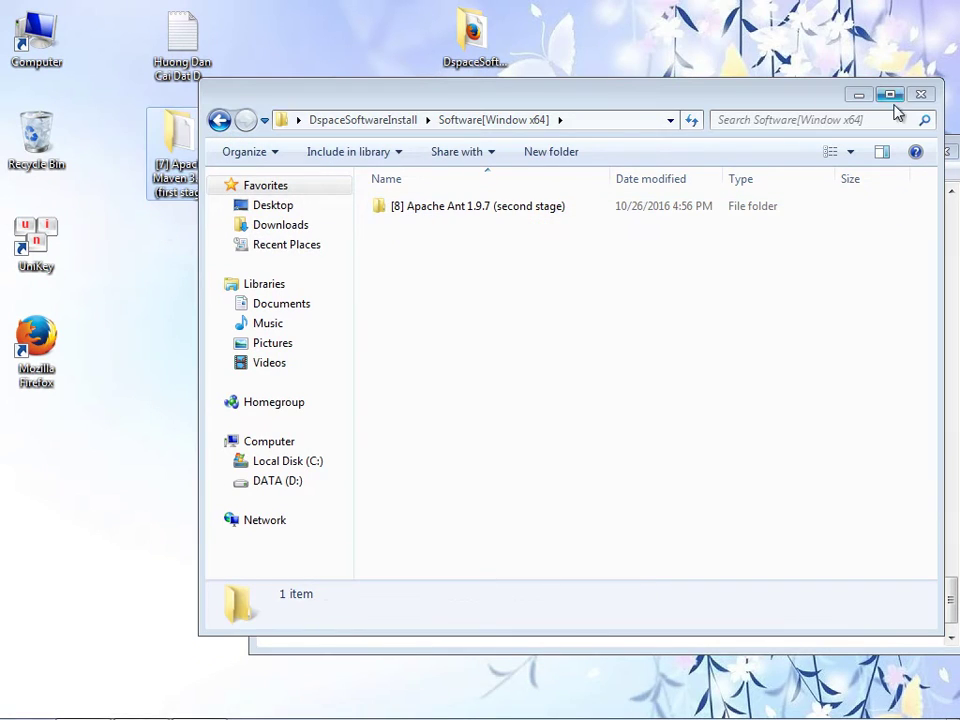
pyautogui.click(921, 94)
# - Copy the full name of the [7] Apache Maven 3.3.9 (first stage) desktop folder
pyautogui.moveTo(525, 143); pyautogui.dragTo(562, 120)
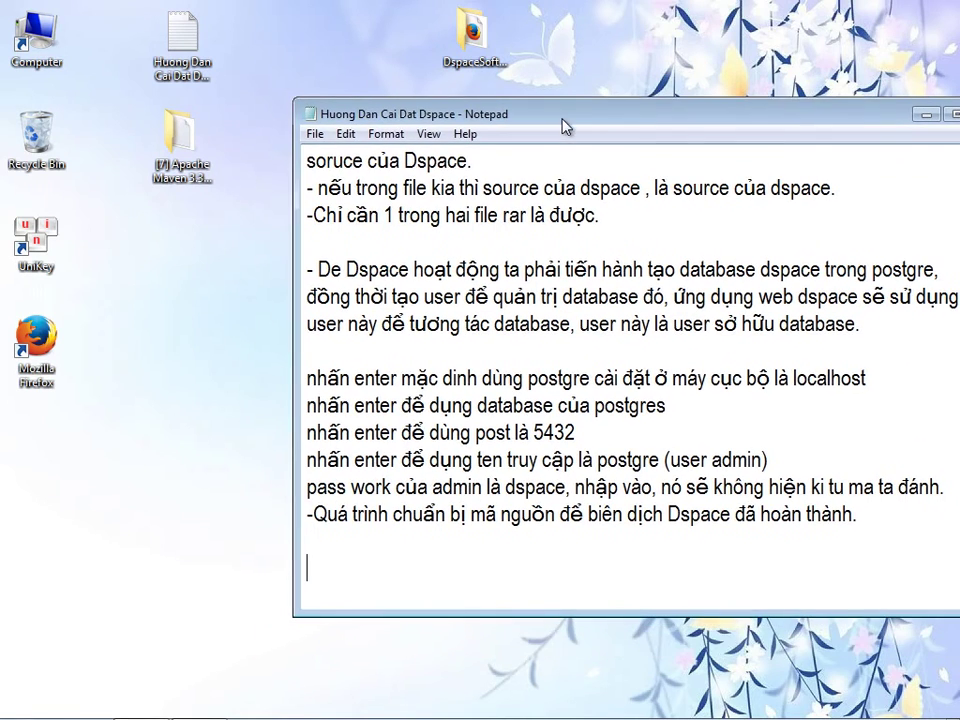
pyautogui.moveTo(502, 120); pyautogui.dragTo(480, 113)
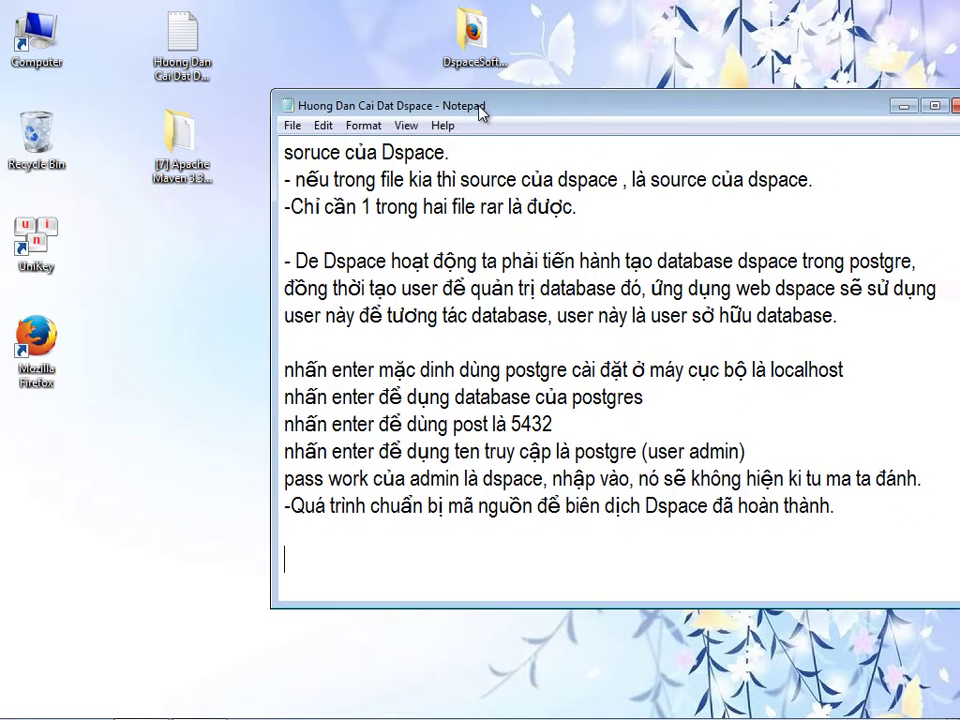
pyautogui.click(193, 183)
pyautogui.click(195, 183)
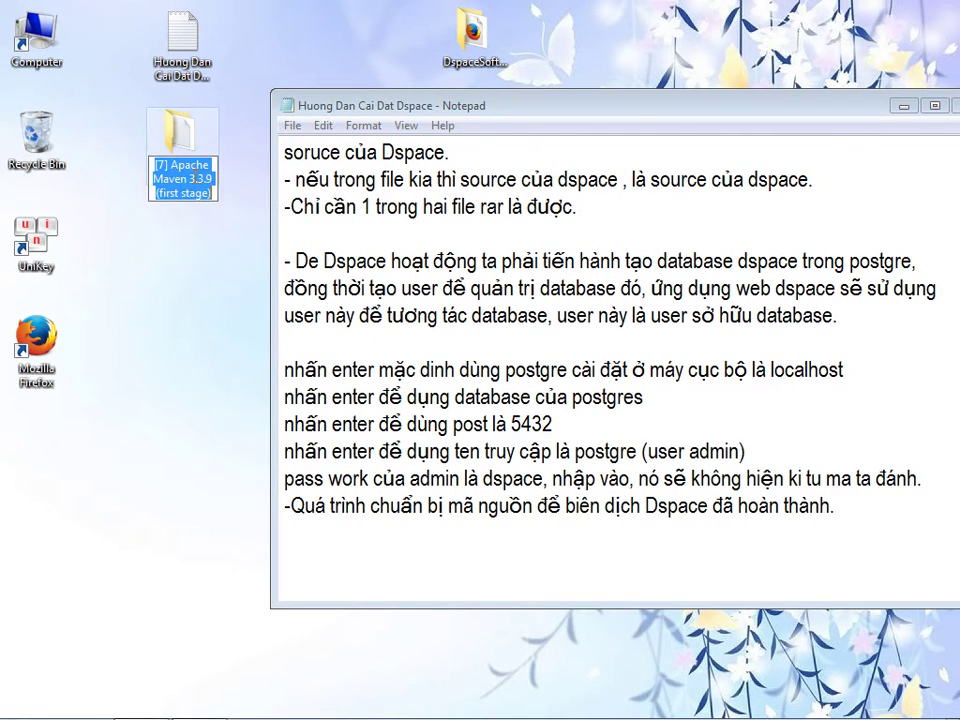
pyautogui.rightClick(196, 184)
pyautogui.click(214, 238)
# - Write heading '7) Cài đặt và chạy [7] Apache Maven 3.3.9 (first stage)', an underscore rule, and begin the explanation
pyautogui.click(346, 566)
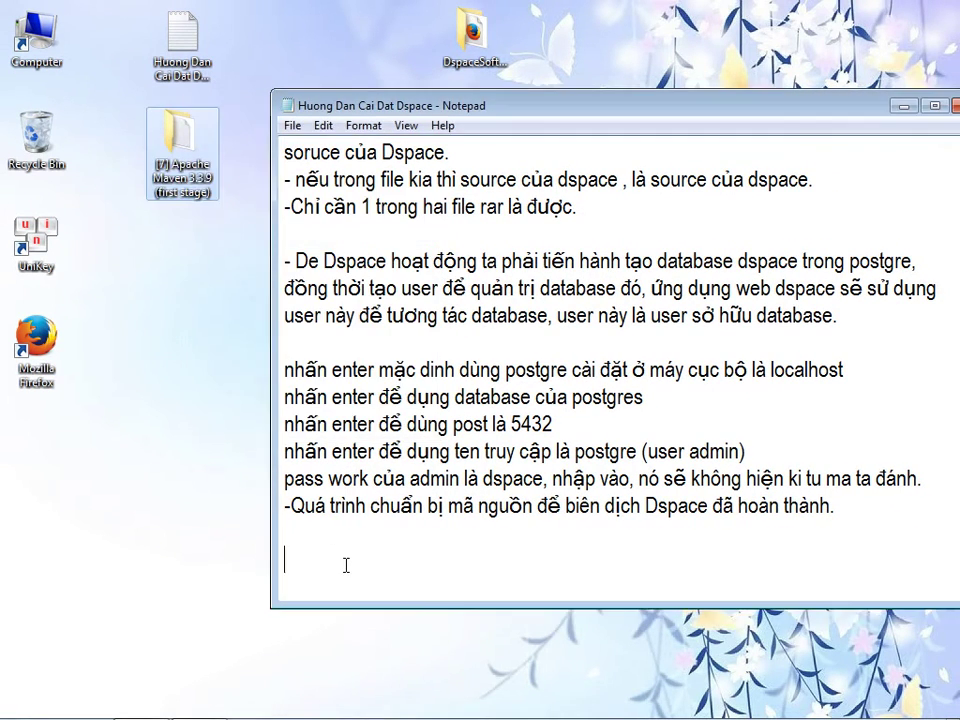
pyautogui.write('7) Cài đa7t')
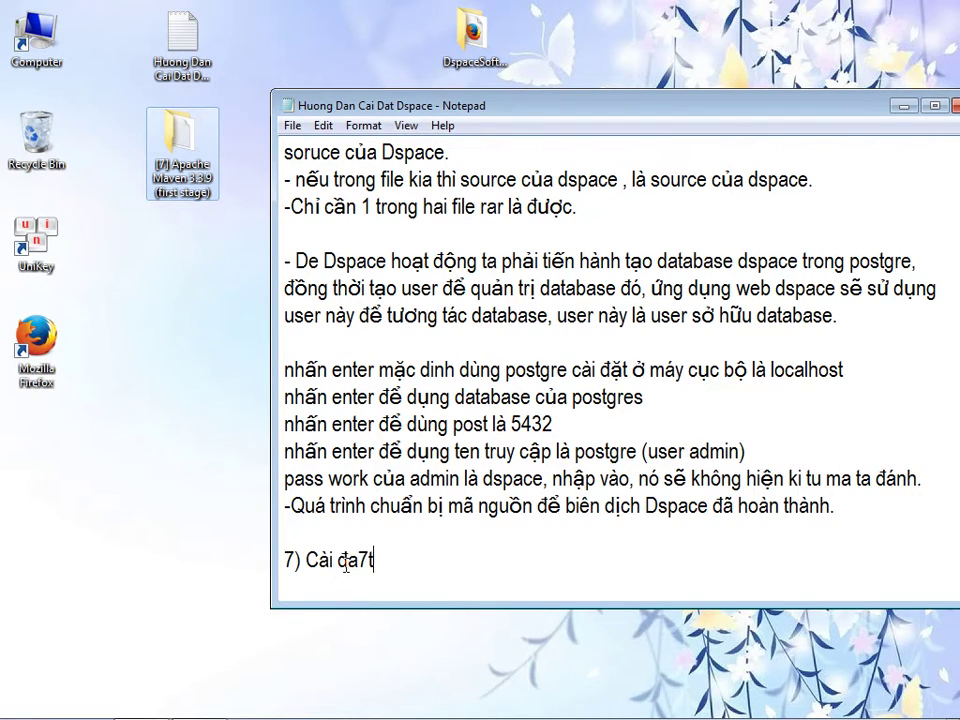
pyautogui.write(' và cha')
pyautogui.write('y')
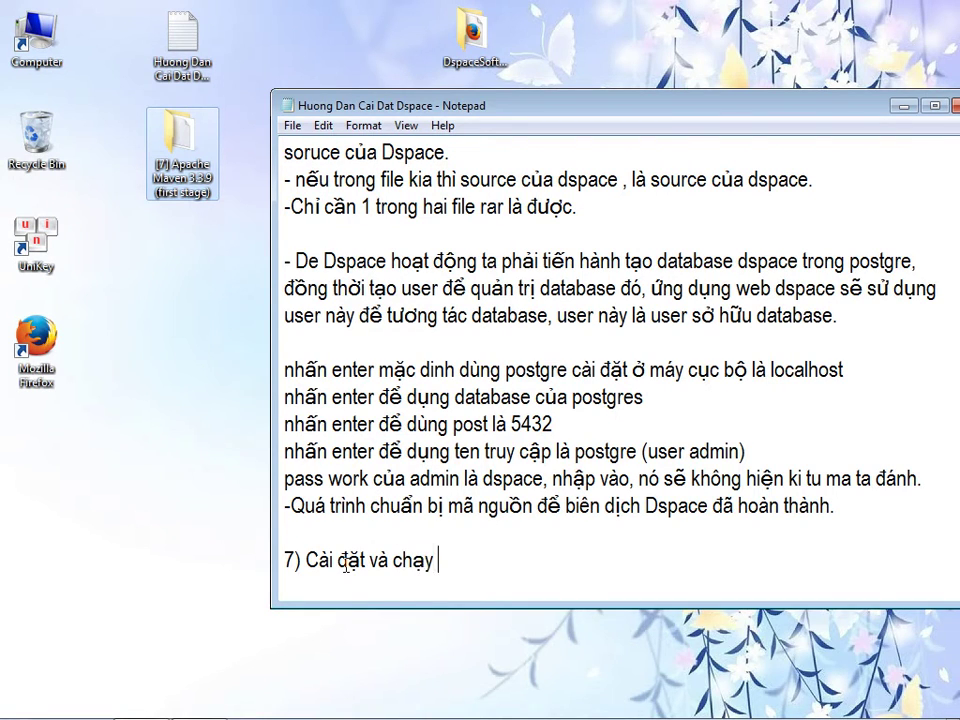
pyautogui.hotkey('ctrl', 'v')
pyautogui.press('Return')
pyautogui.write('____________________________________')
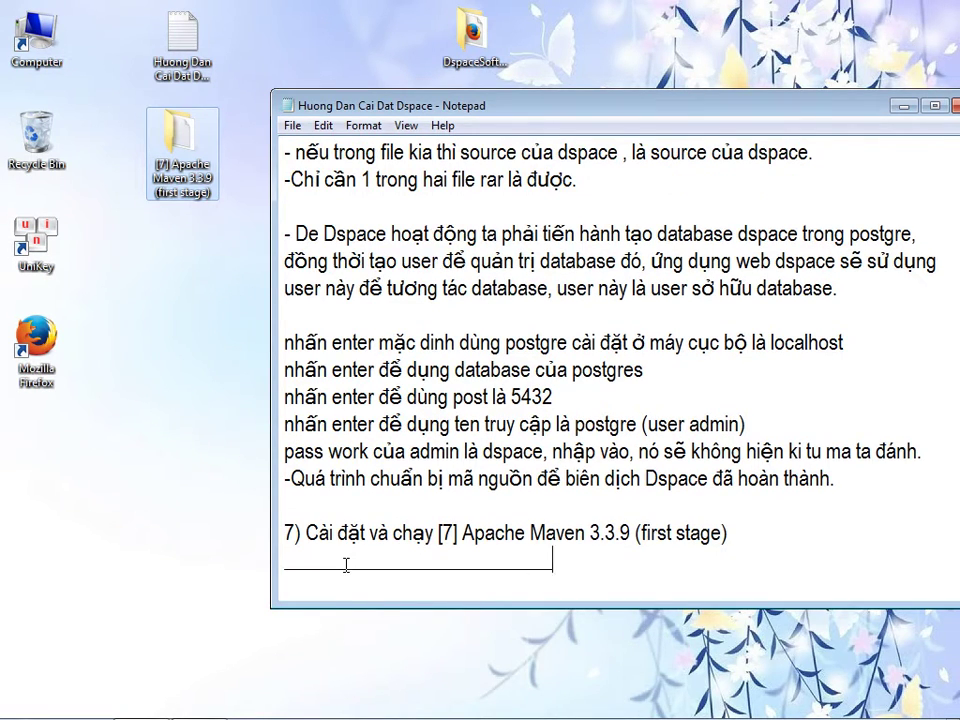
pyautogui.press('Return')
pyautogui.write('Dspace để')
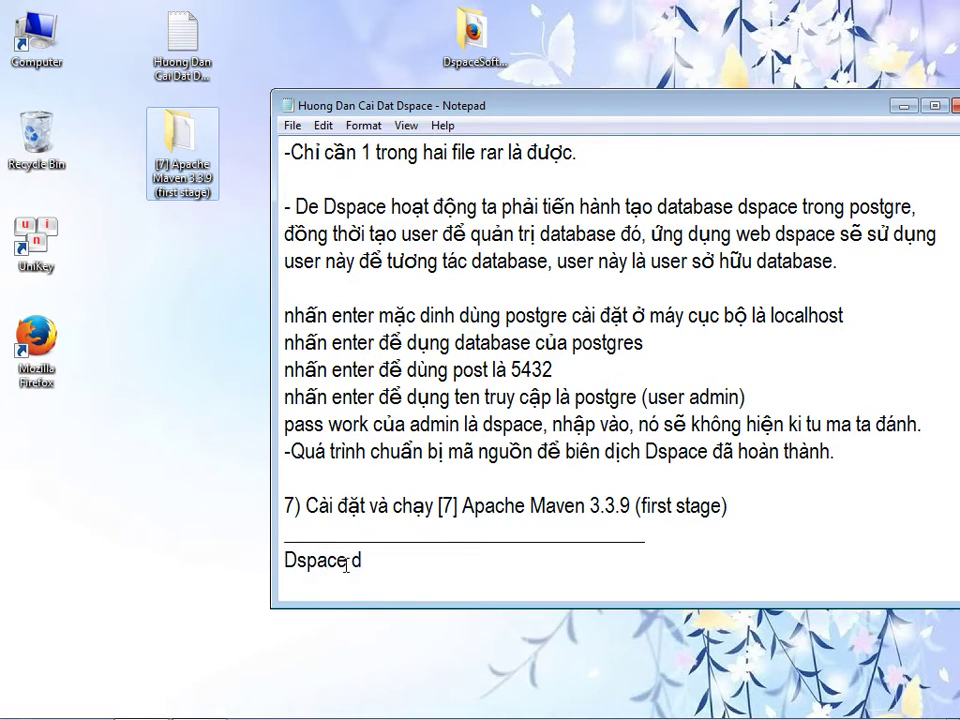
pyautogui.write(' biên dich th')
pyautogui.write('ần')
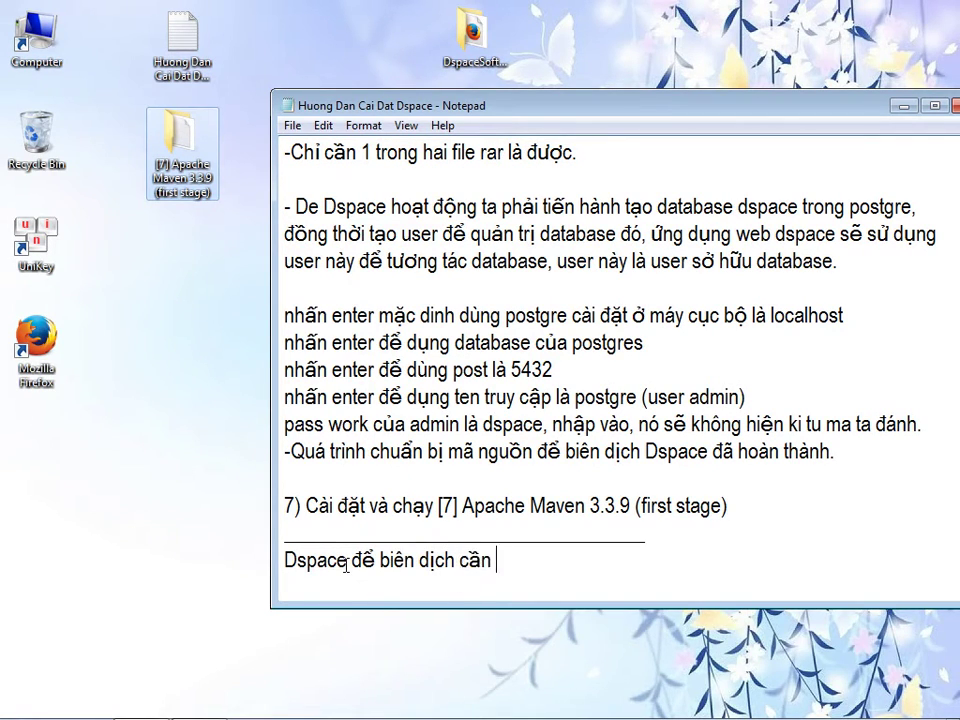
pyautogui.write(' tập hợp ')
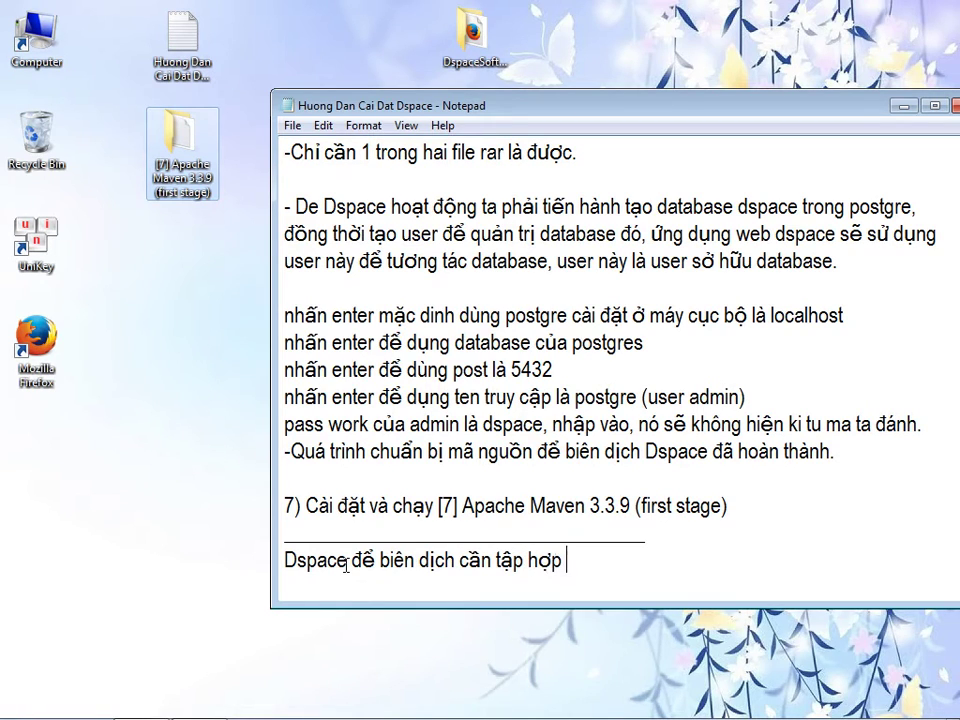
pyautogui.write('đuủ các thuư viện của no')
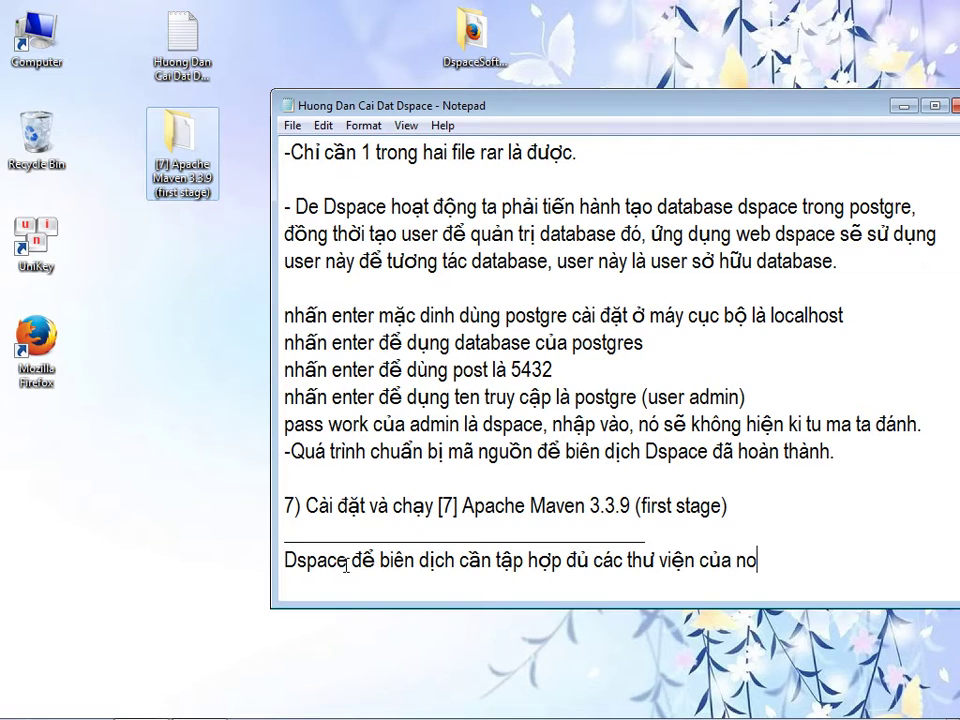
pyautogui.press('BackSpace')
pyautogui.write('ó cần')
# - Explain the libraries are scattered worldwide, so this pre-compile step (biên dịch lần 1) downloads them into dspace
pyautogui.moveTo(430, 104); pyautogui.dragTo(315, 101)
pyautogui.write(', thư viện này')
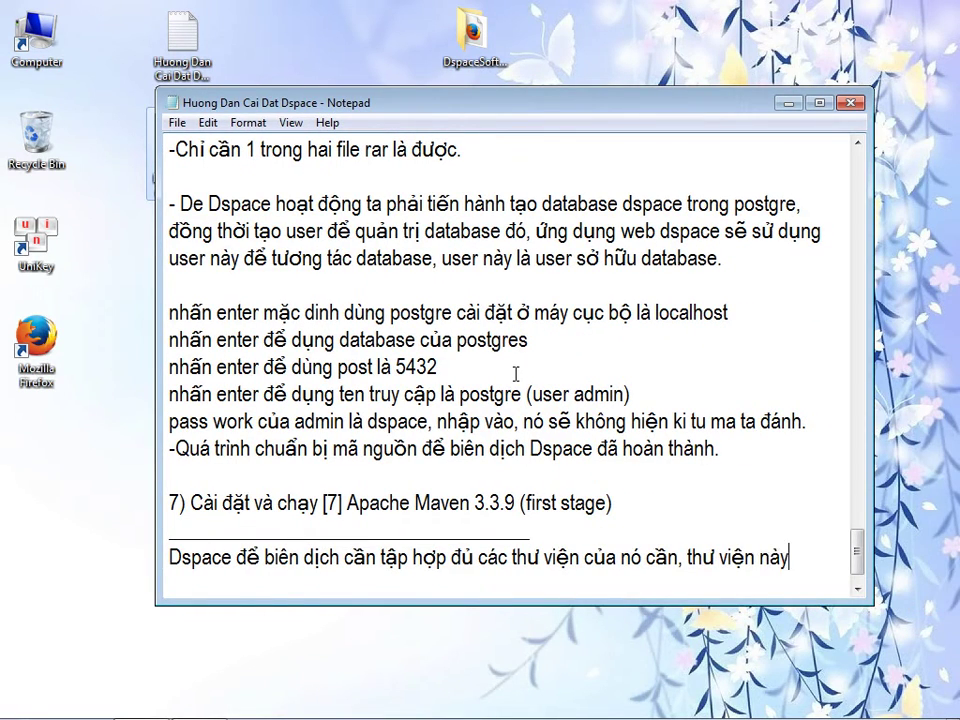
pyautogui.write(' có ga')
pyautogui.press('BackSpace')
pyautogui.press('BackSpace')
pyautogui.write('rai')
pyautogui.press('BackSpace')
pyautogui.press('BackSpace')
pyautogui.press('BackSpace')
pyautogui.press('BackSpace')
pyautogui.press('BackSpace')
pyautogui.write('cac')
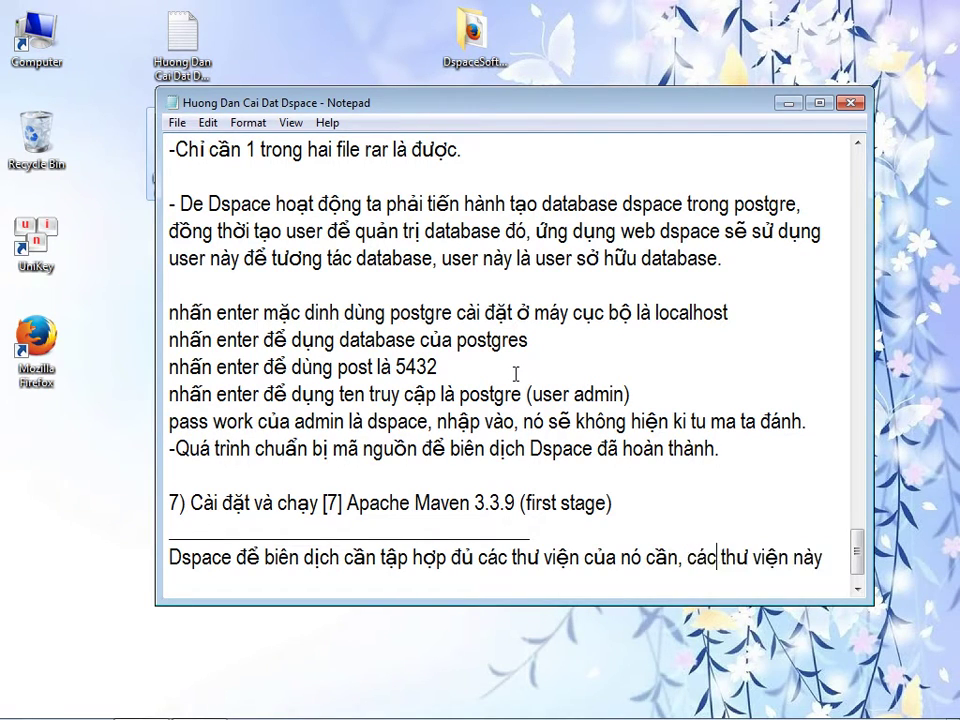
pyautogui.write('ằm ra')
pyautogui.write('i rác ')
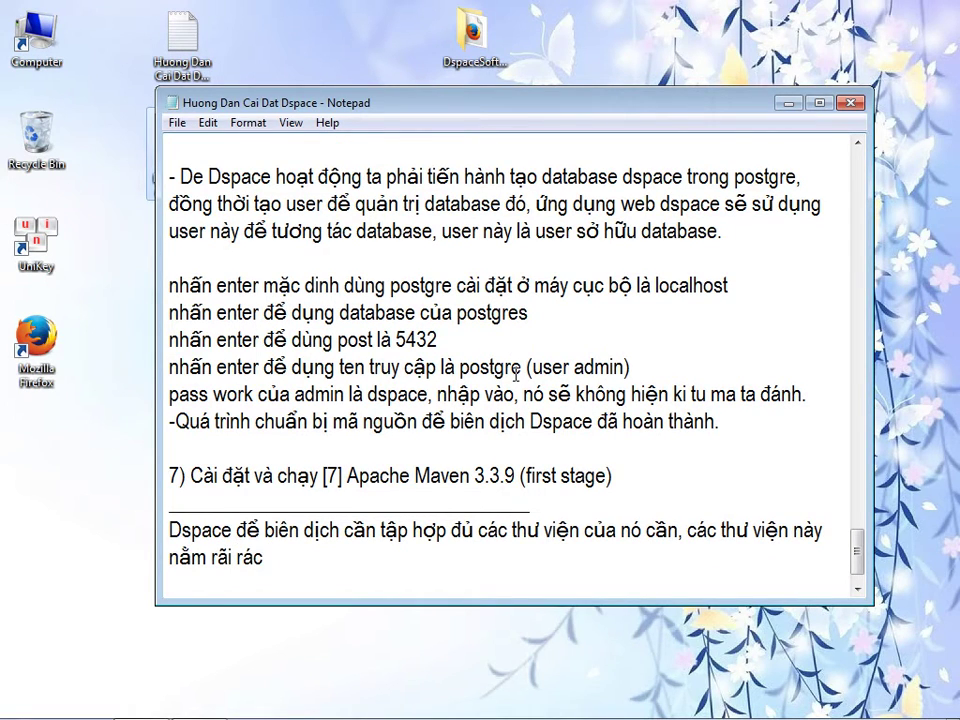
pyautogui.write('trong các ')
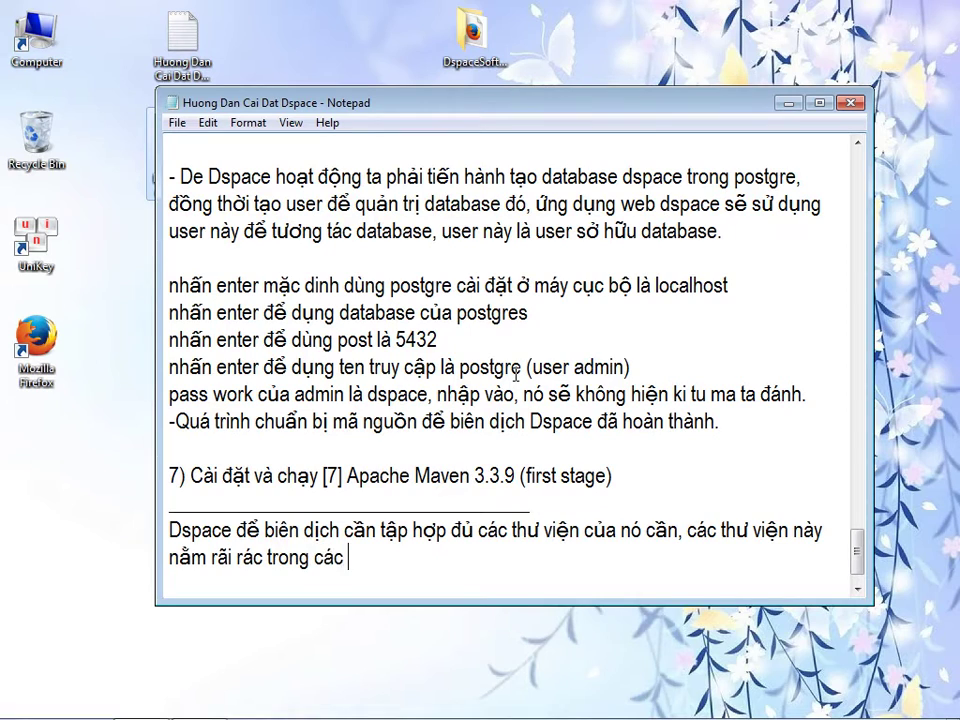
pyautogui.write('kho mả nguồn trên ')
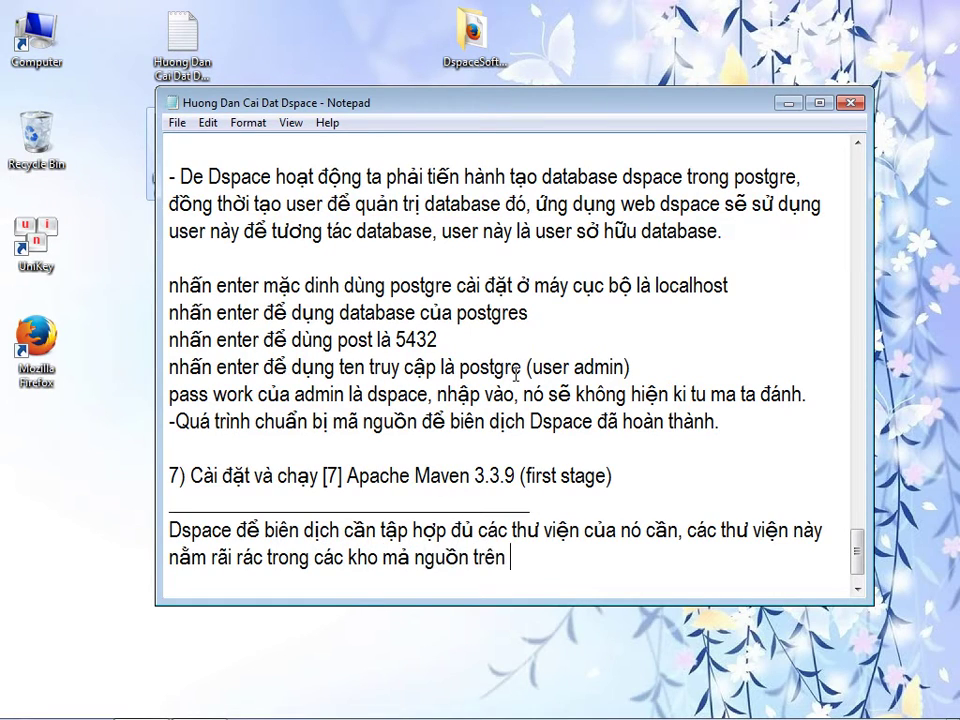
pyautogui.write('thế giơi. Viì thế bước nay')
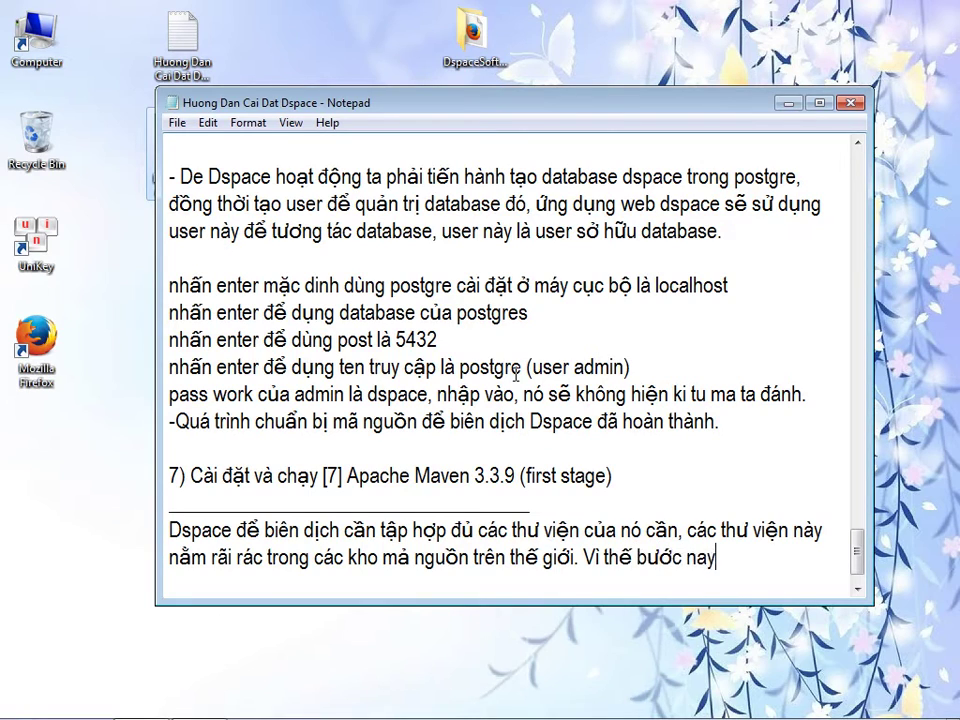
pyautogui.write('ược')
pyautogui.press('BackSpace')
pyautogui.press('BackSpace')
pyautogui.press('BackSpace')
pyautogui.press('BackSpace')
pyautogui.press('BackSpace')
pyautogui.press('BackSpace')
pyautogui.press('BackSpace')
pyautogui.write('ợc xem ')
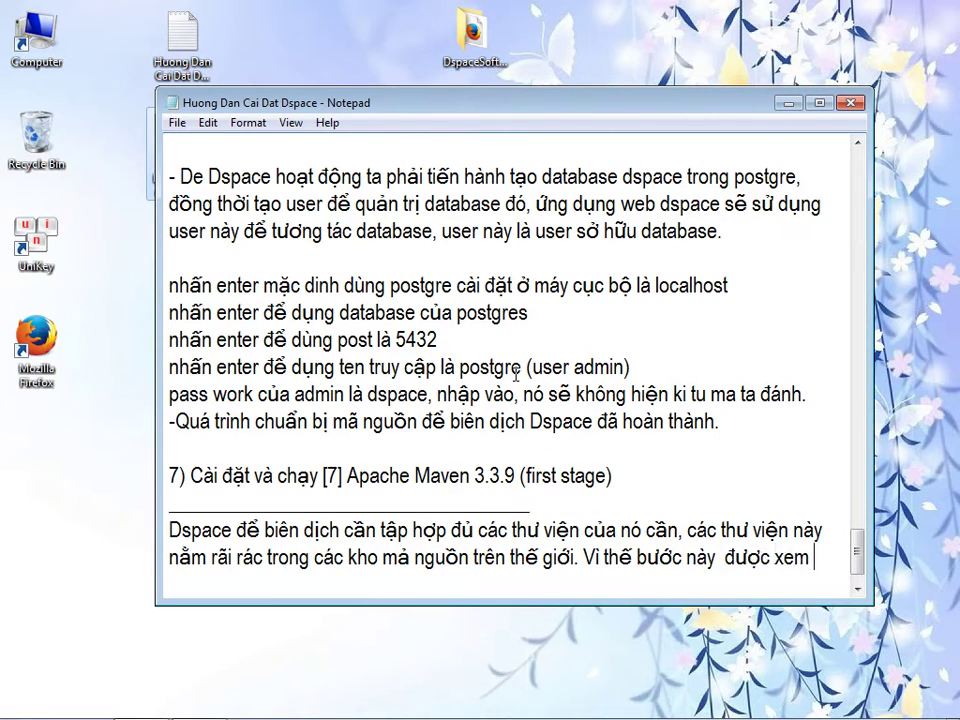
pyautogui.write('là bương tiền biên dịch (biên dịch lần ')
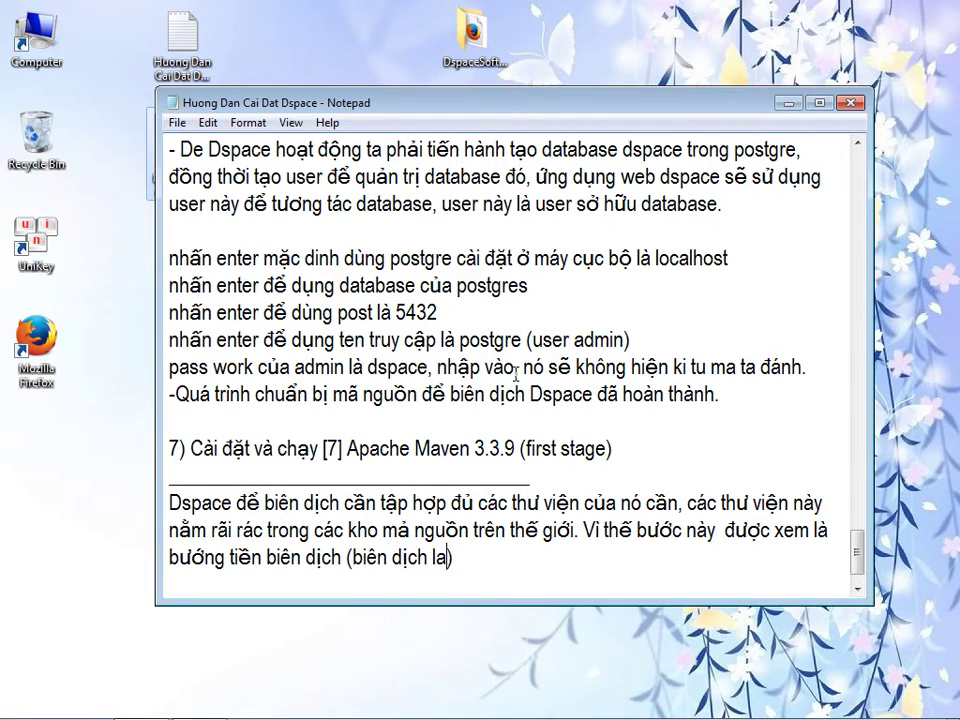
pyautogui.write('1')
pyautogui.press('End')
pyautogui.write('. Nha7')
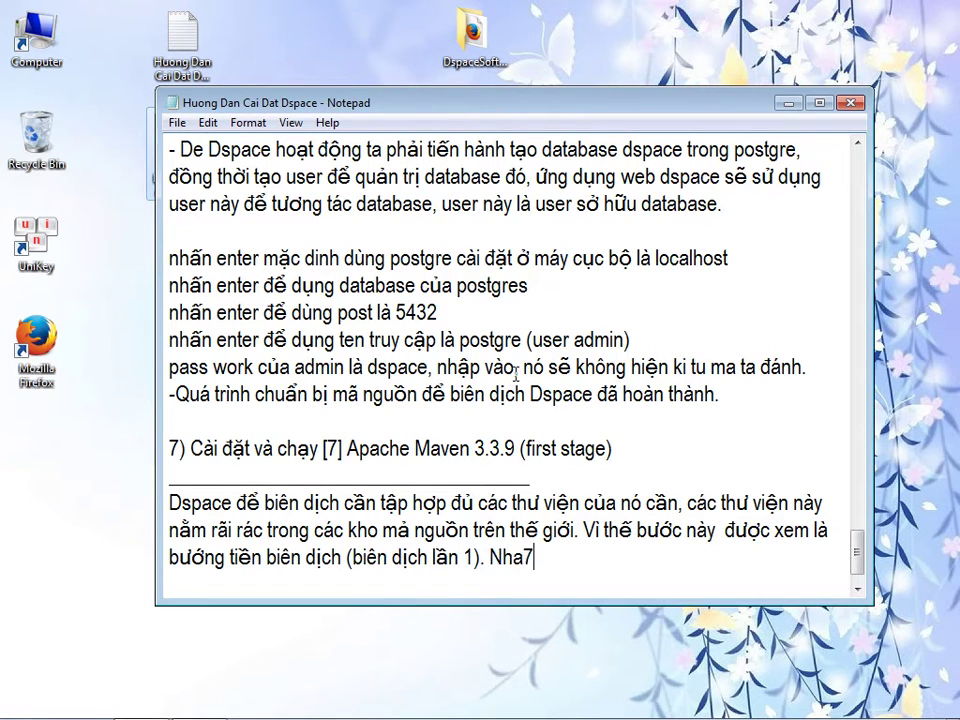
pyautogui.write('m2 download cac1 thu7 vie')
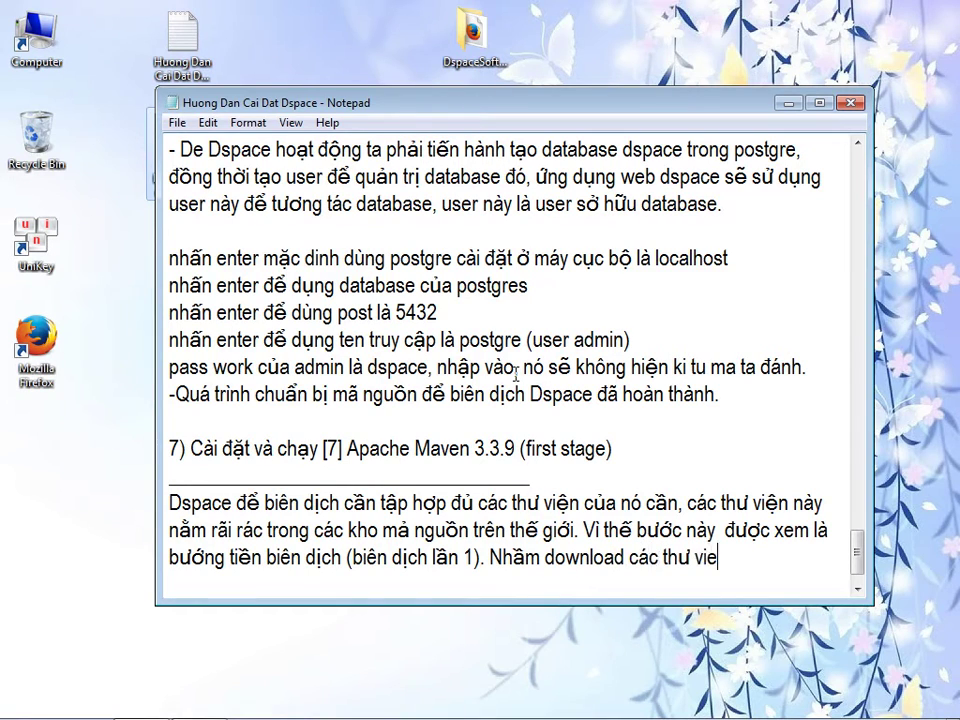
pyautogui.write('en trong dspace.')
pyautogui.press('Return')
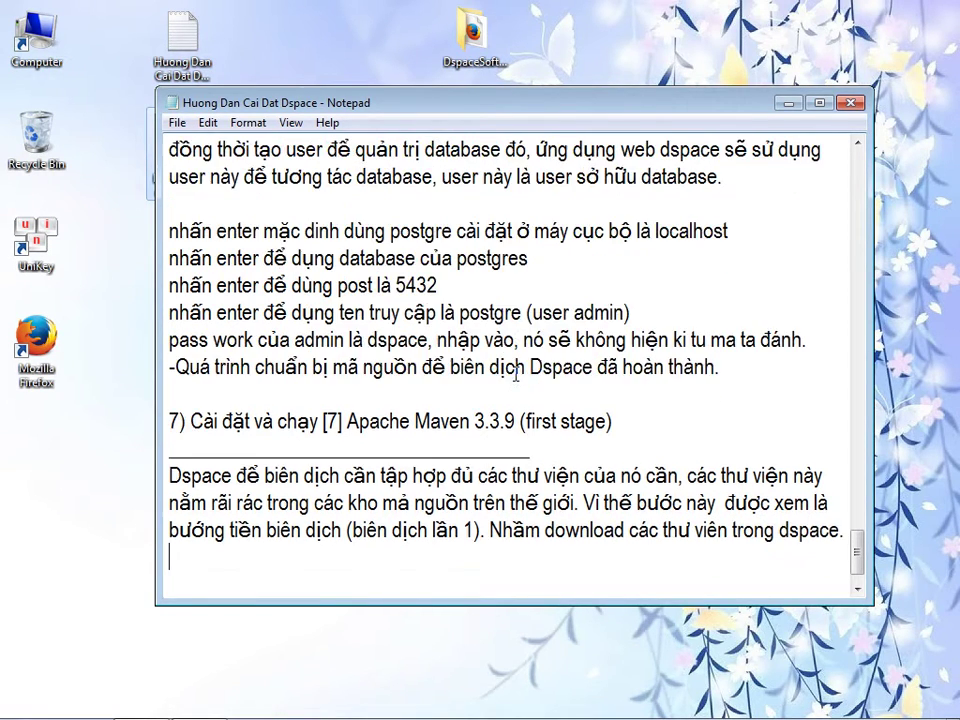
# - Note that Maven must be unzipped and its path added to the PATH environment variable
pyautogui.write('Nó sử ')
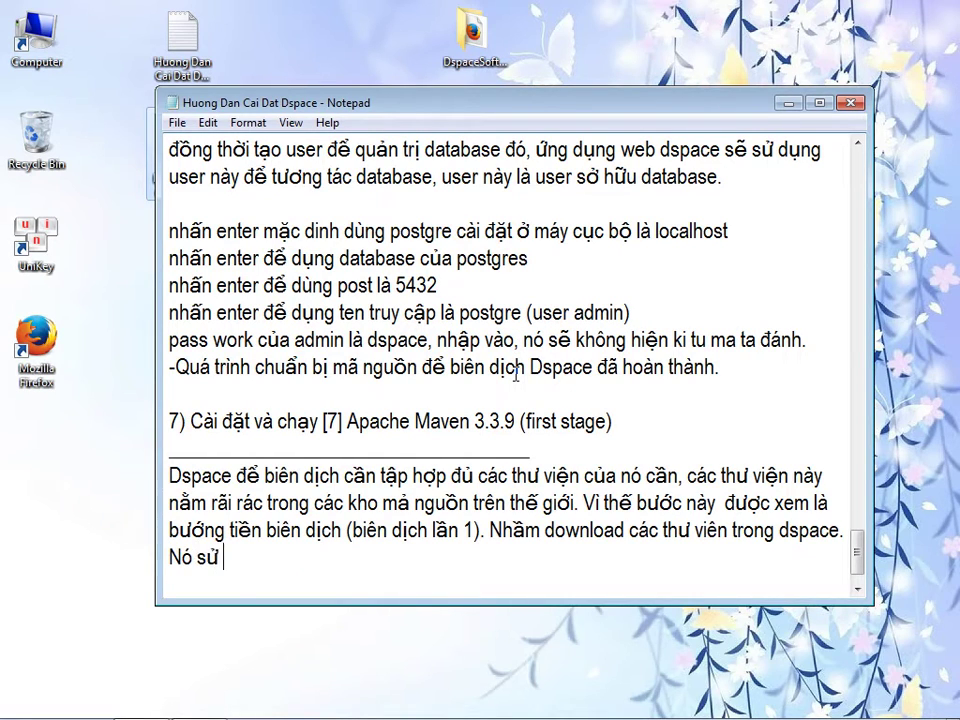
pyautogui.write('dụng maven đ')
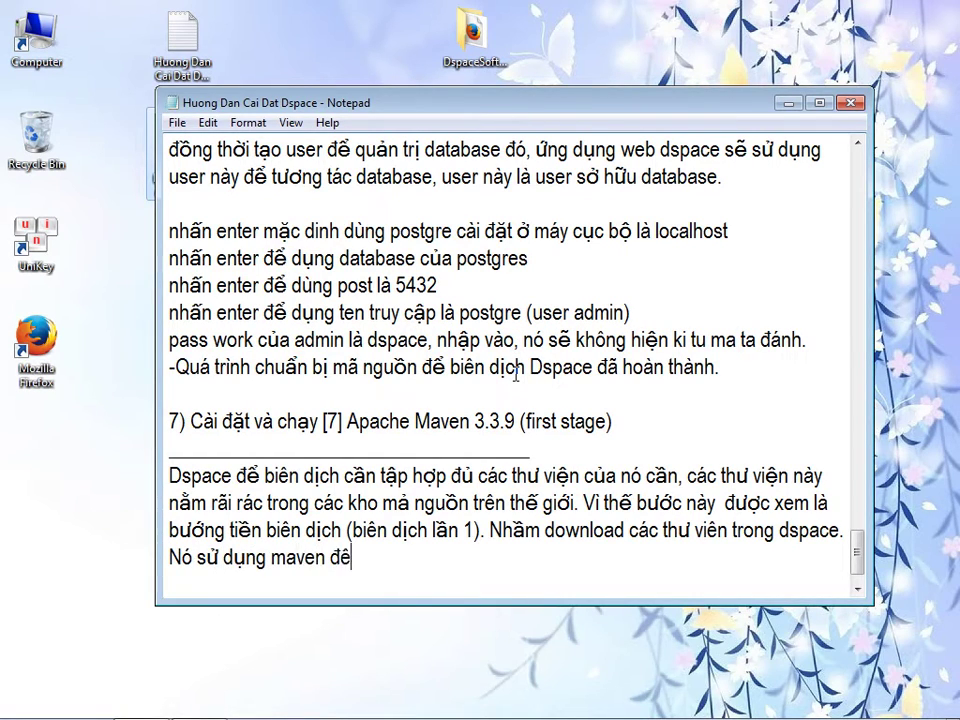
pyautogui.write('ể làm điều na')
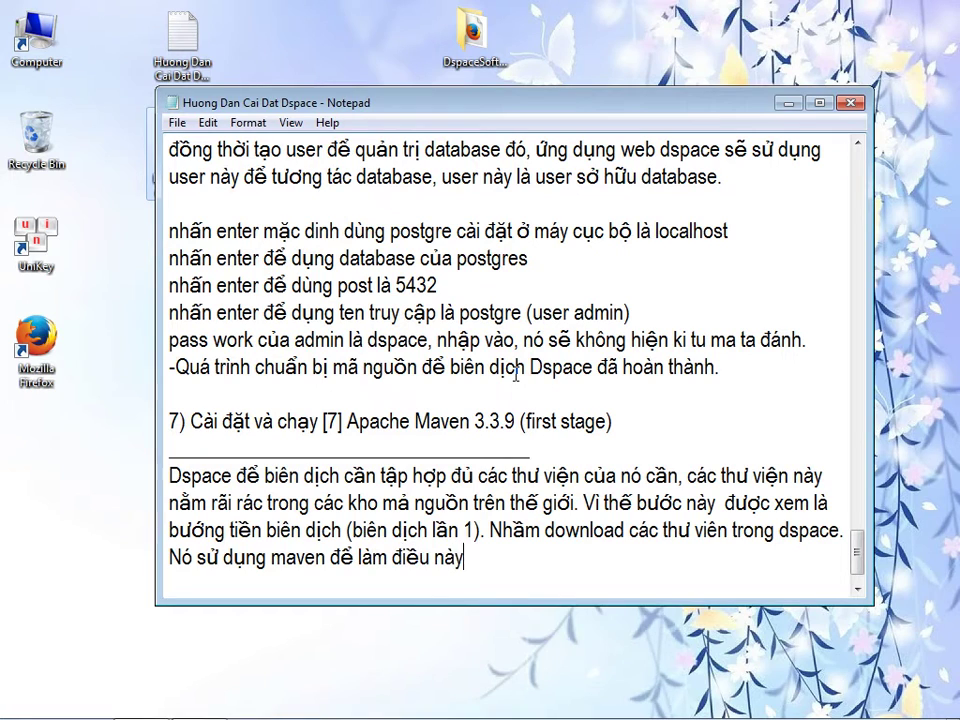
pyautogui.write('y. Ta cần')
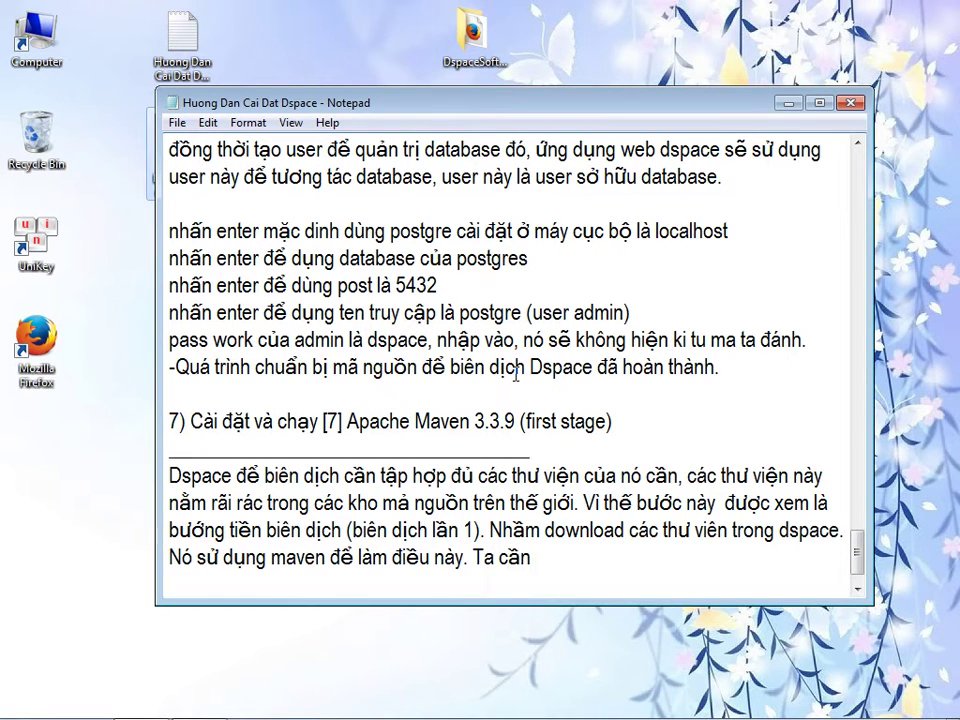
pyautogui.write(' giai nén ứng dụng ma')
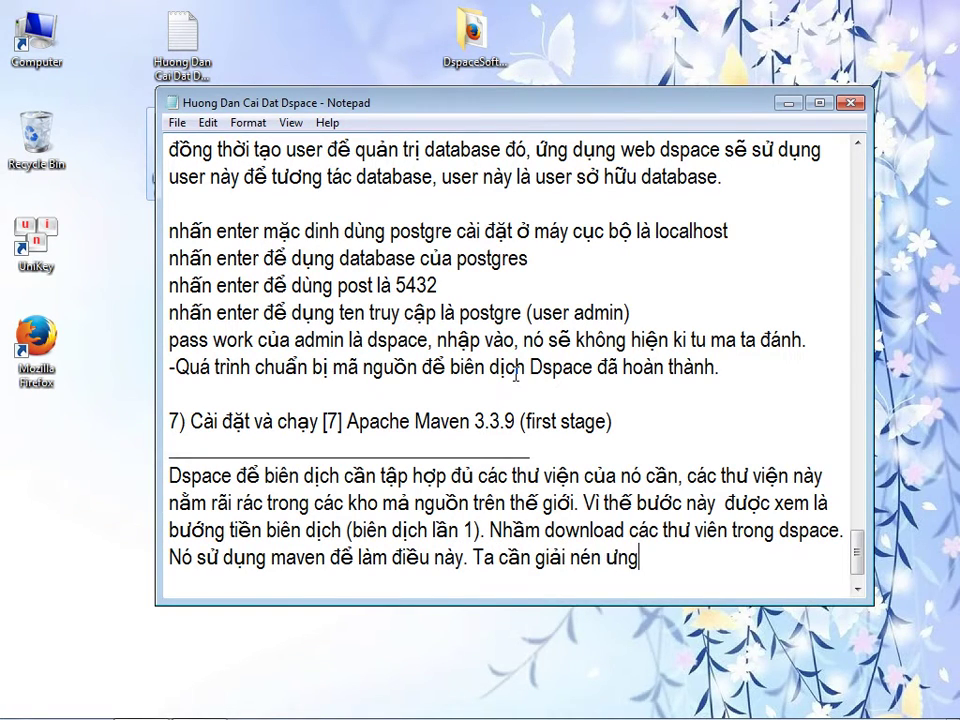
pyautogui.write('vern')
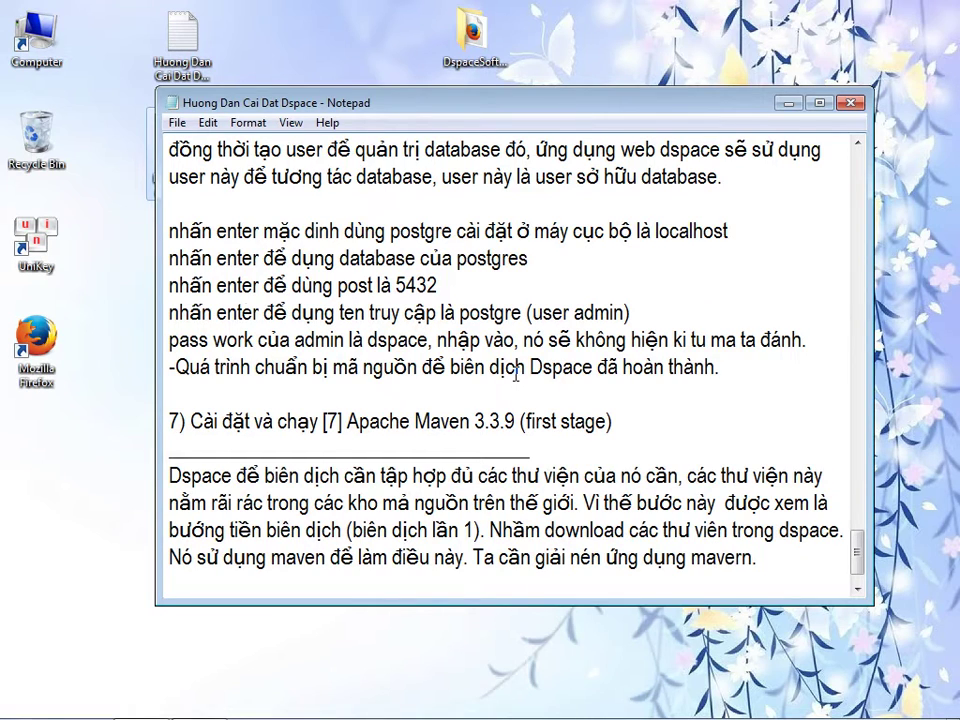
pyautogui.write('.')
pyautogui.press('Return')
pyautogui.write('Them')
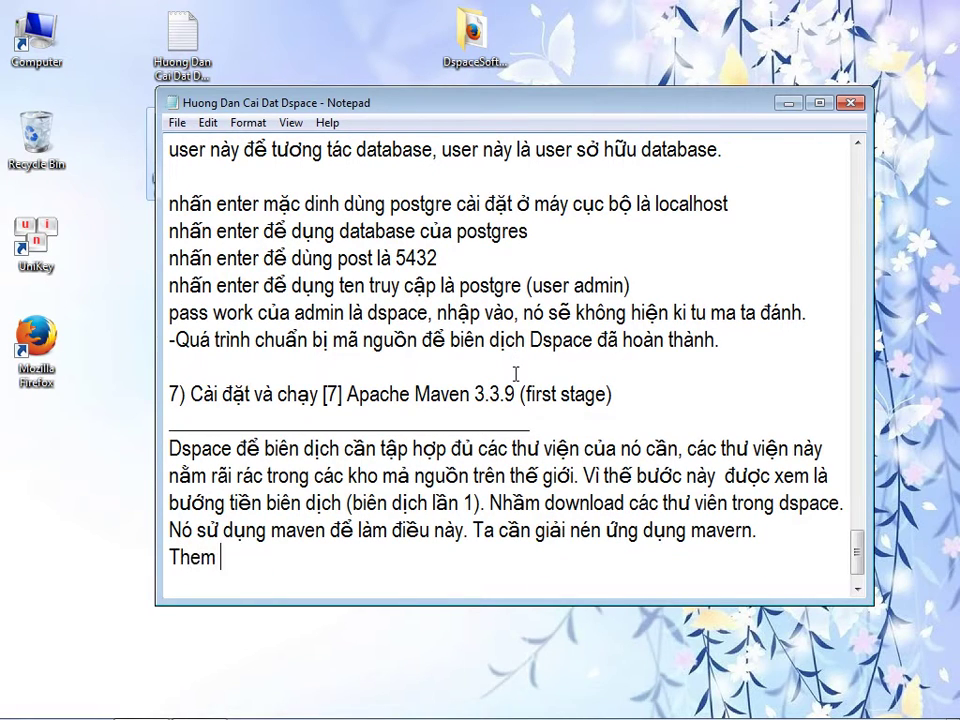
pyautogui.write(' dường dẫn')
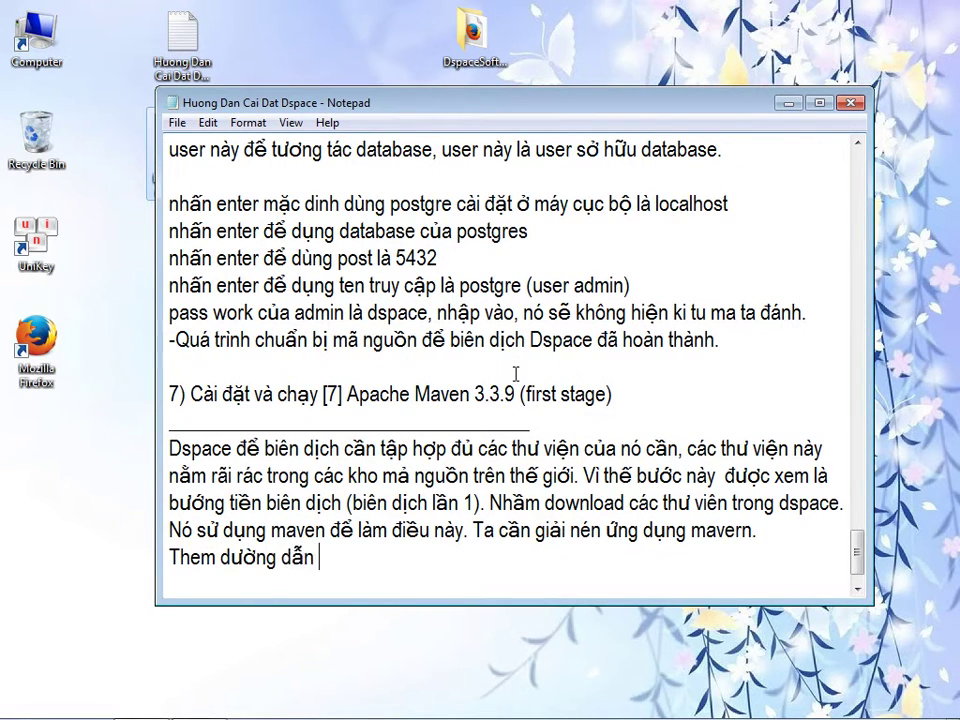
pyautogui.write(' để')
pyautogui.press('BackSpace')
pyautogui.press('BackSpace')
pyautogui.press('BackSpace')
pyautogui.press('BackSpace')
pyautogui.press('BackSpace')
pyautogui.press('BackSpace')
pyautogui.press('BackSpace')
pyautogui.press('BackSpace')
pyautogui.press('BackSpace')
pyautogui.press('BackSpace')
pyautogui.press('BackSpace')
pyautogui.press('BackSpace')
pyautogui.press('BackSpace')
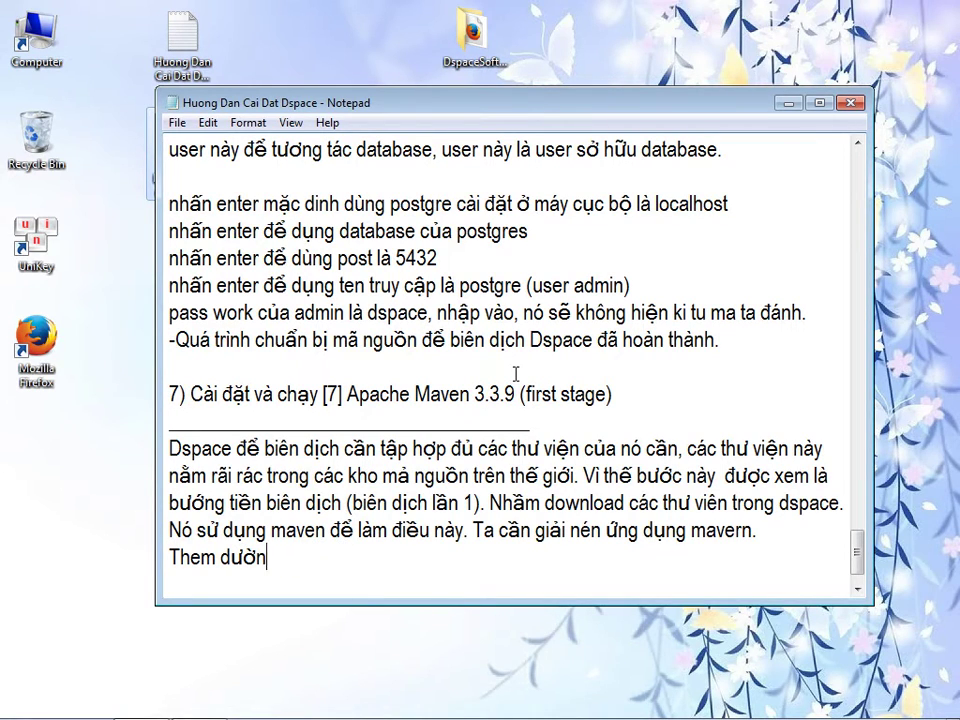
pyautogui.write('dường dẫn vào biến môi trường PATH')
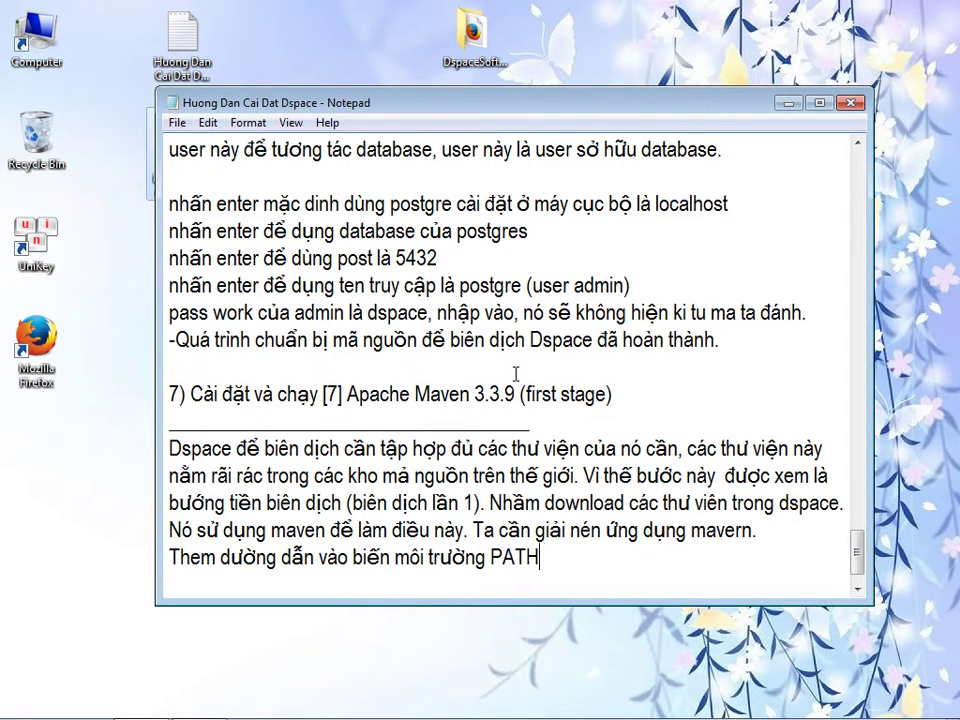
pyautogui.write(' trỏ đến ứng dụng ma')
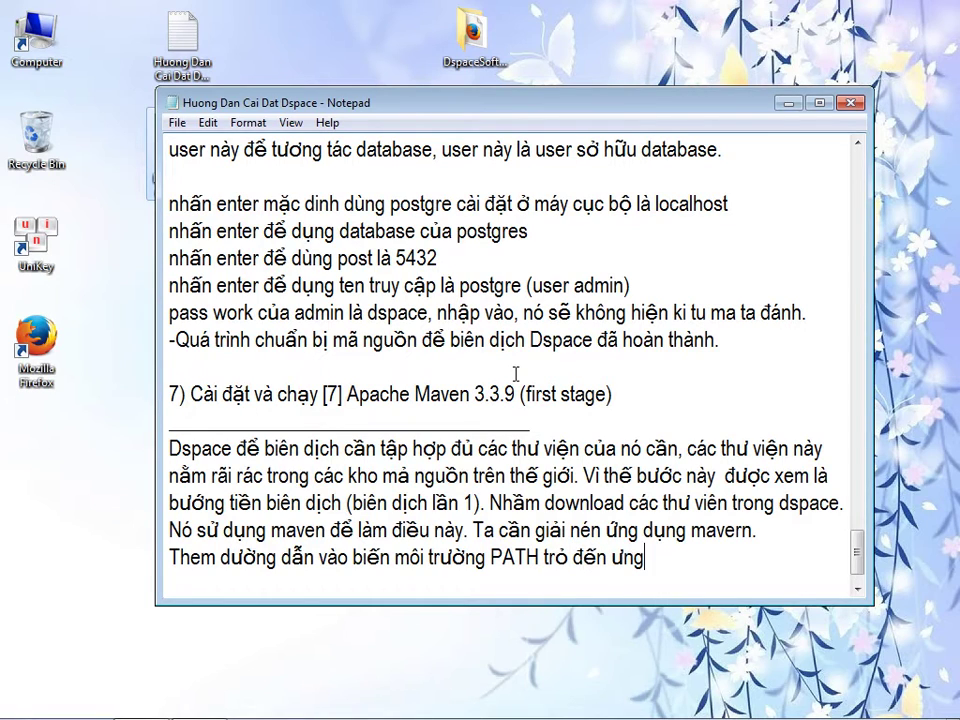
pyautogui.write('ven nay, Để có thể ')
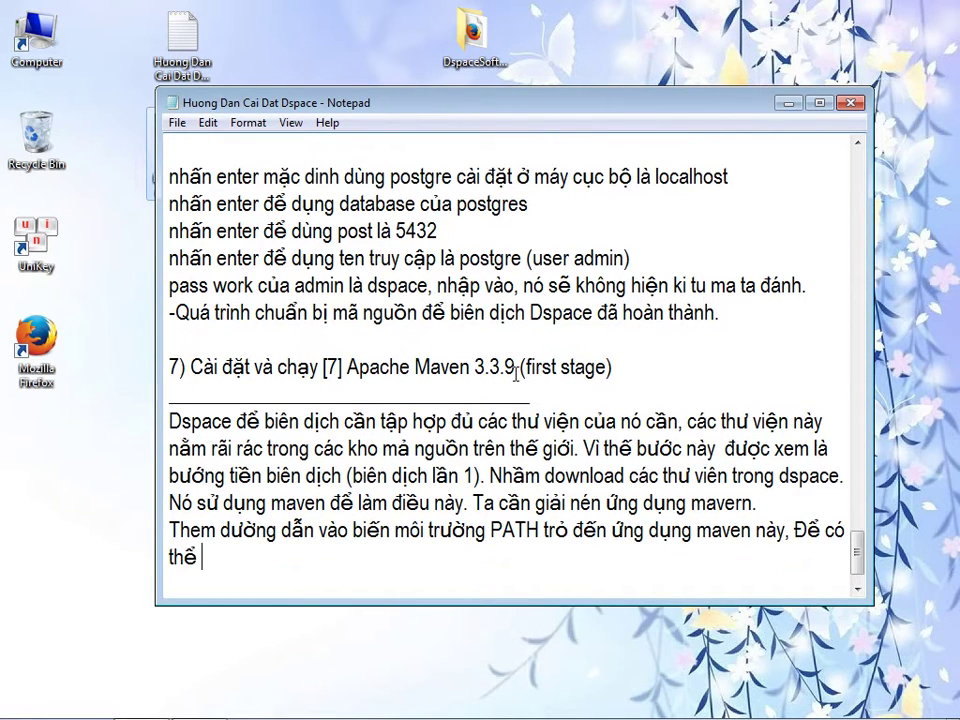
pyautogui.write('buil')
pyautogui.write('d lânf một s')
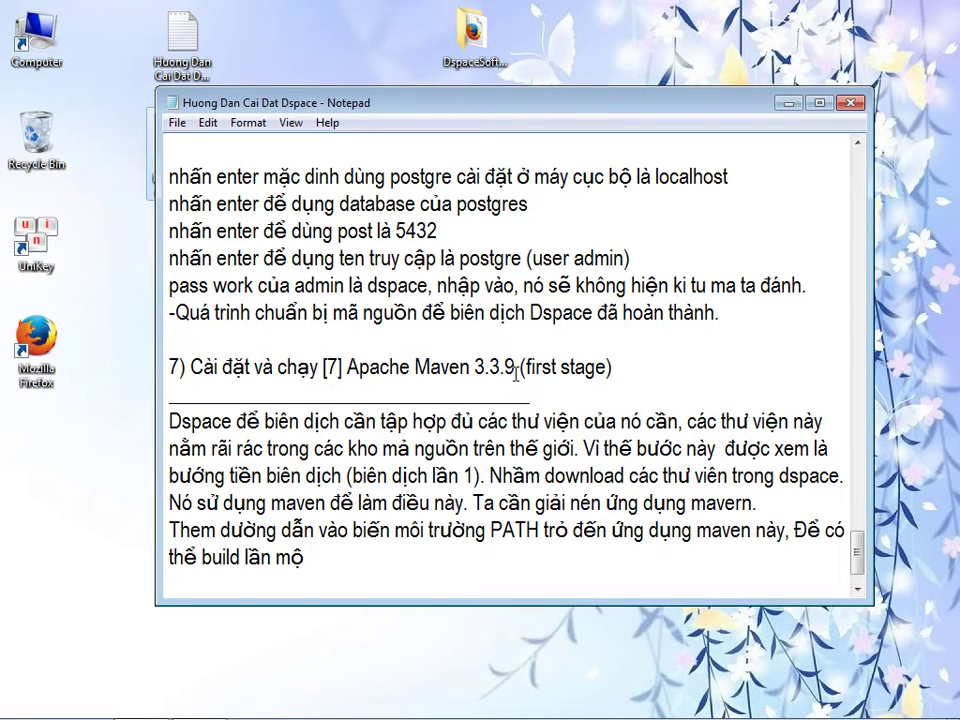
pyautogui.write('t cho dspc')
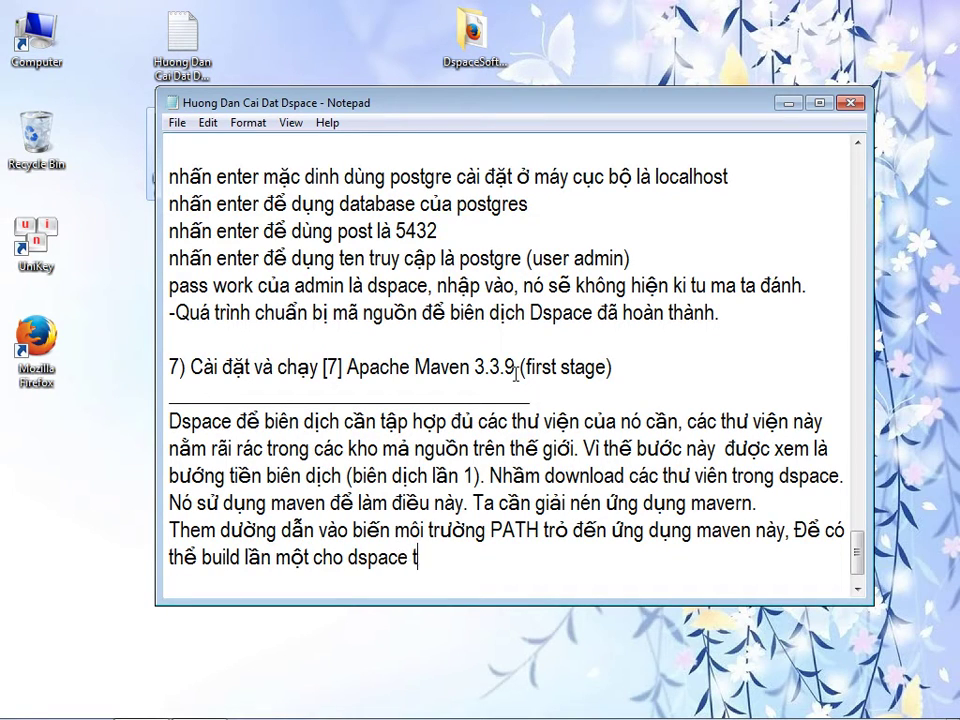
pyautogui.write('thông qua co')
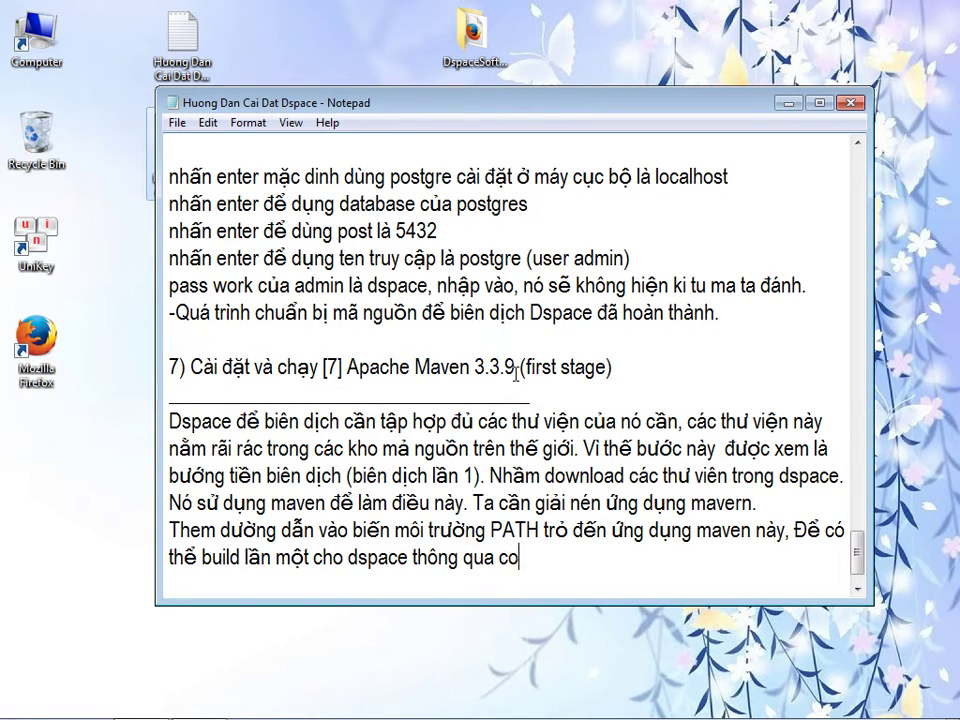
pyautogui.write('mmanf dos.')
pyautogui.press('Return')
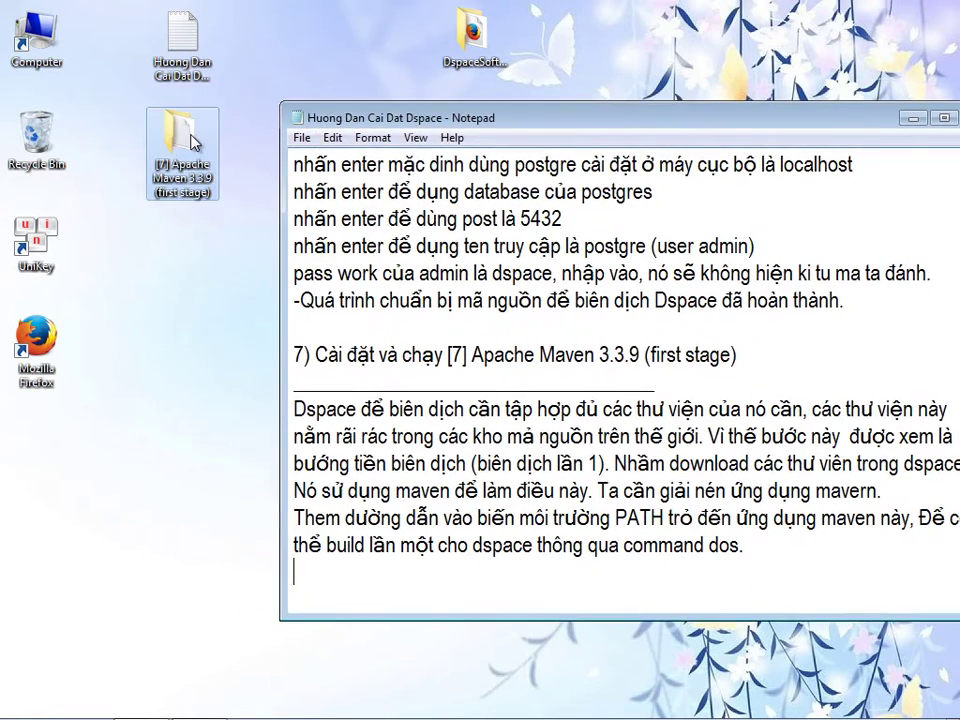
# - Open the Maven desktop folder, view its readme, and open apache-maven-3.3.9-bin.zip in WinRAR
pyautogui.doubleClick(190, 140)
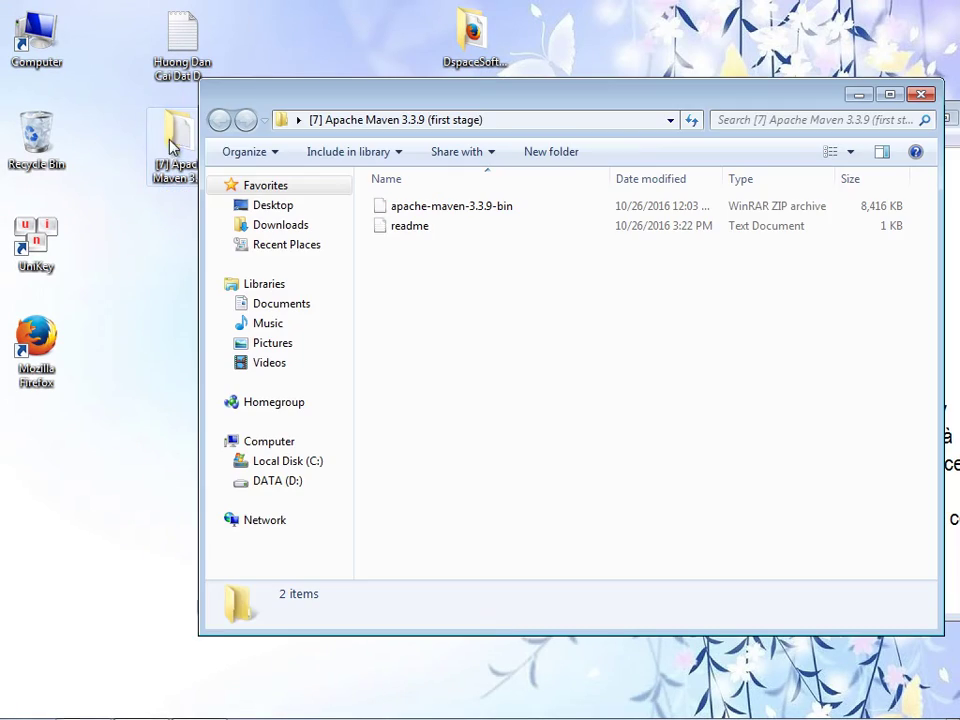
pyautogui.doubleClick(462, 229)
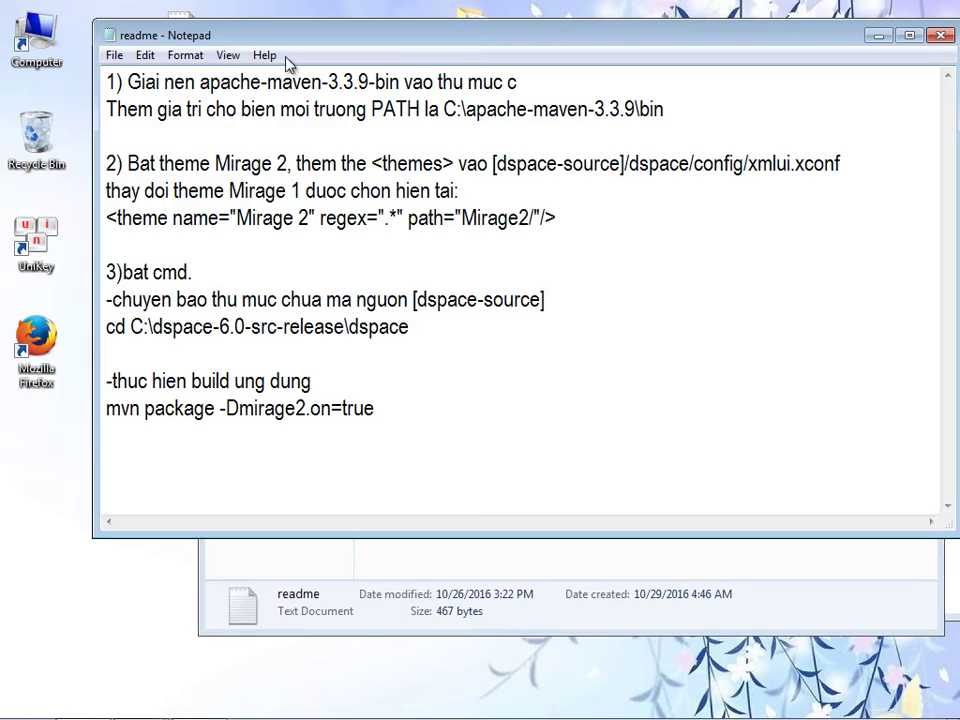
pyautogui.moveTo(299, 44); pyautogui.dragTo(307, 258)
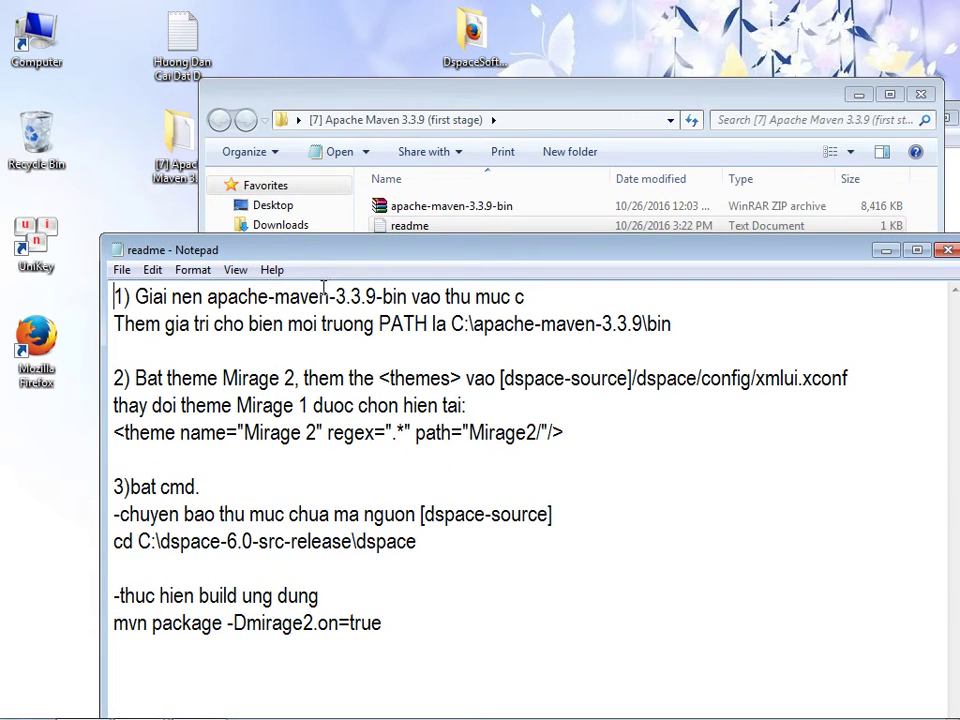
pyautogui.moveTo(409, 102); pyautogui.dragTo(489, 214)
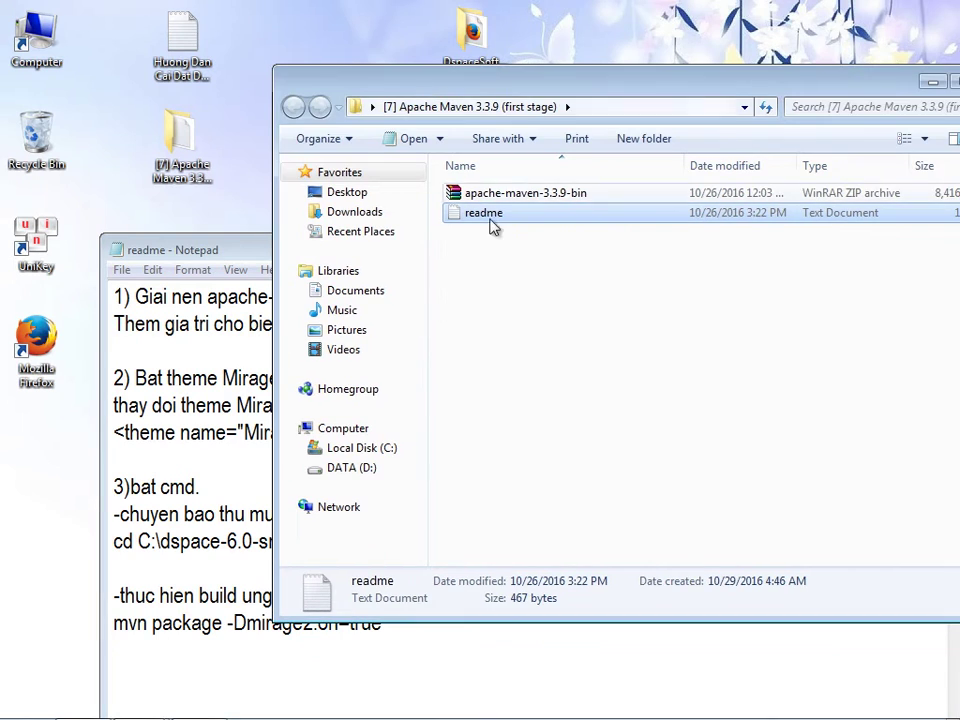
pyautogui.doubleClick(502, 195)
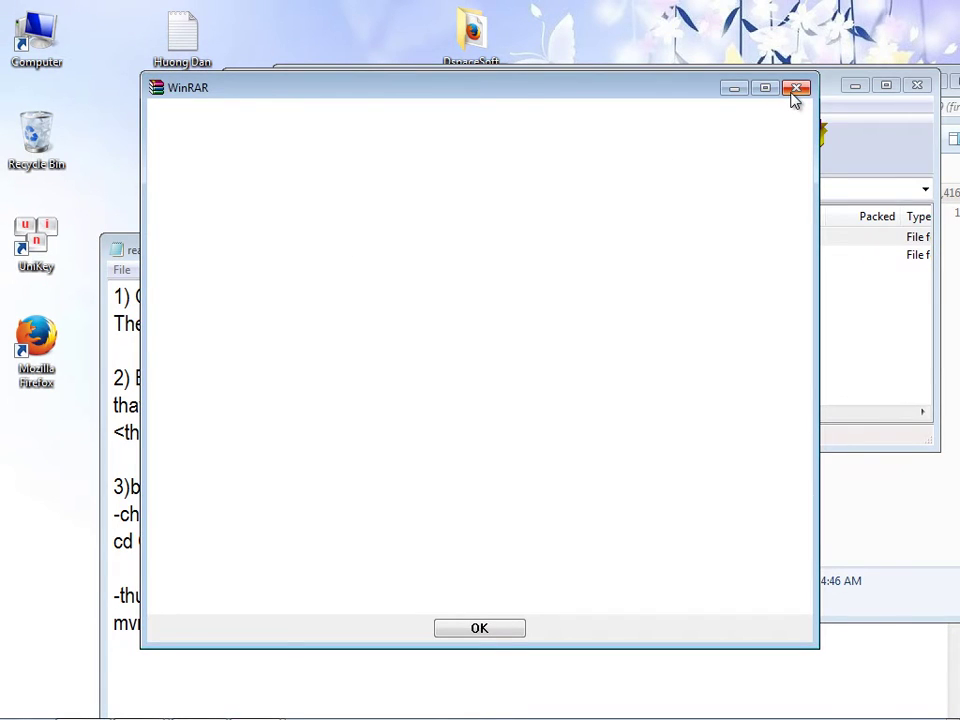
pyautogui.click(796, 90)
# - Extract the apache-maven-3.3.9 folder from the WinRAR archive into C:\DspaceWorkstation
pyautogui.click(360, 256)
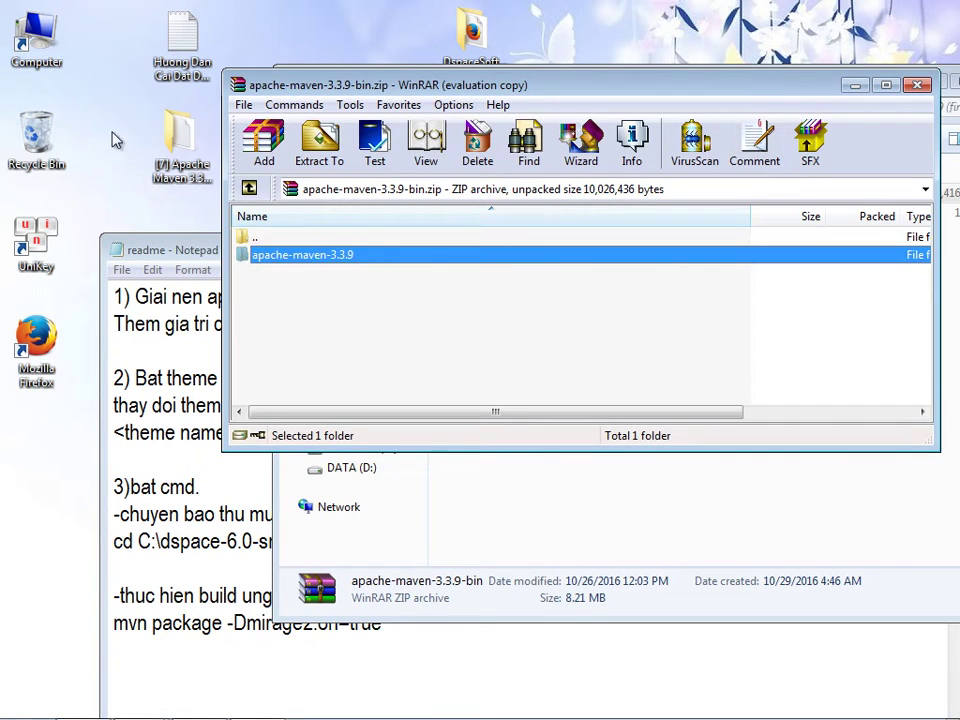
pyautogui.doubleClick(46, 46)
pyautogui.moveTo(284, 32); pyautogui.dragTo(278, 315)
pyautogui.doubleClick(229, 388)
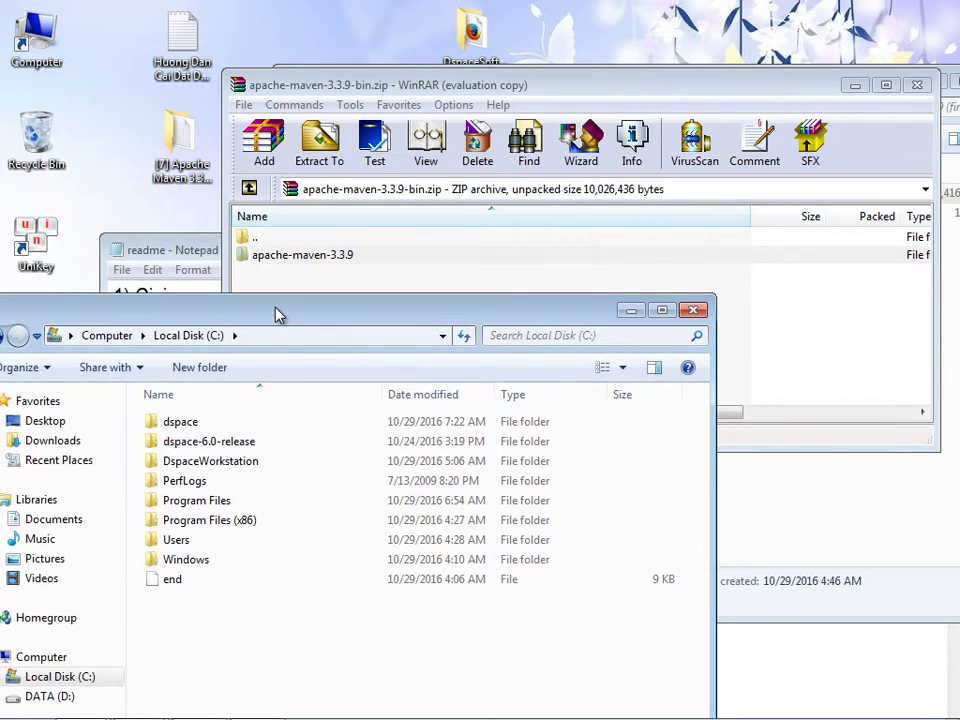
pyautogui.click(215, 461)
pyautogui.click(225, 447)
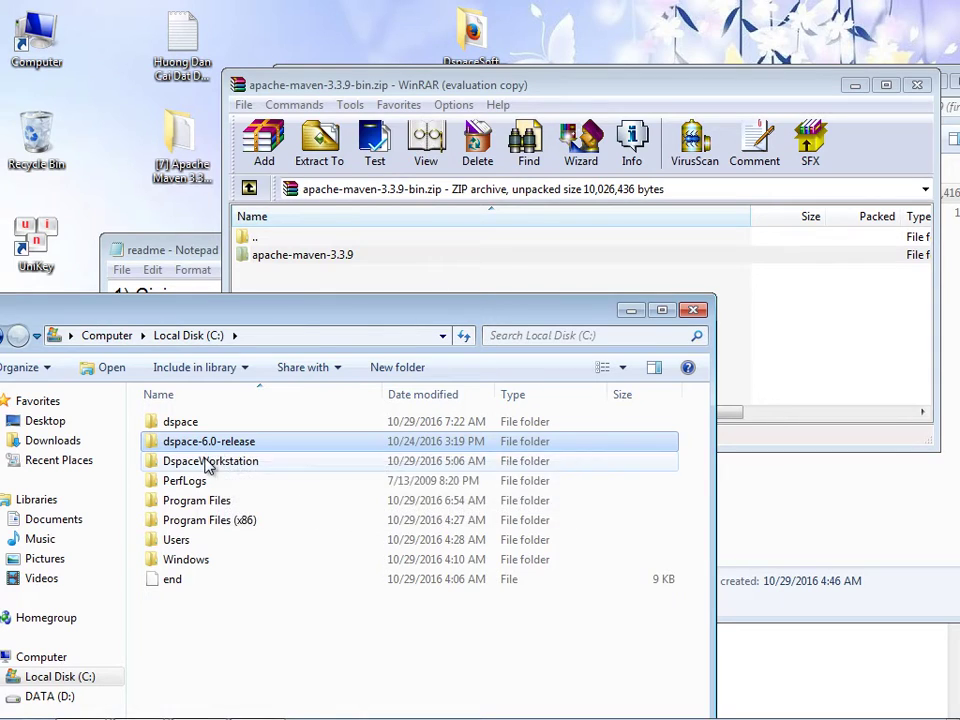
pyautogui.doubleClick(209, 462)
pyautogui.moveTo(287, 263); pyautogui.dragTo(184, 467)
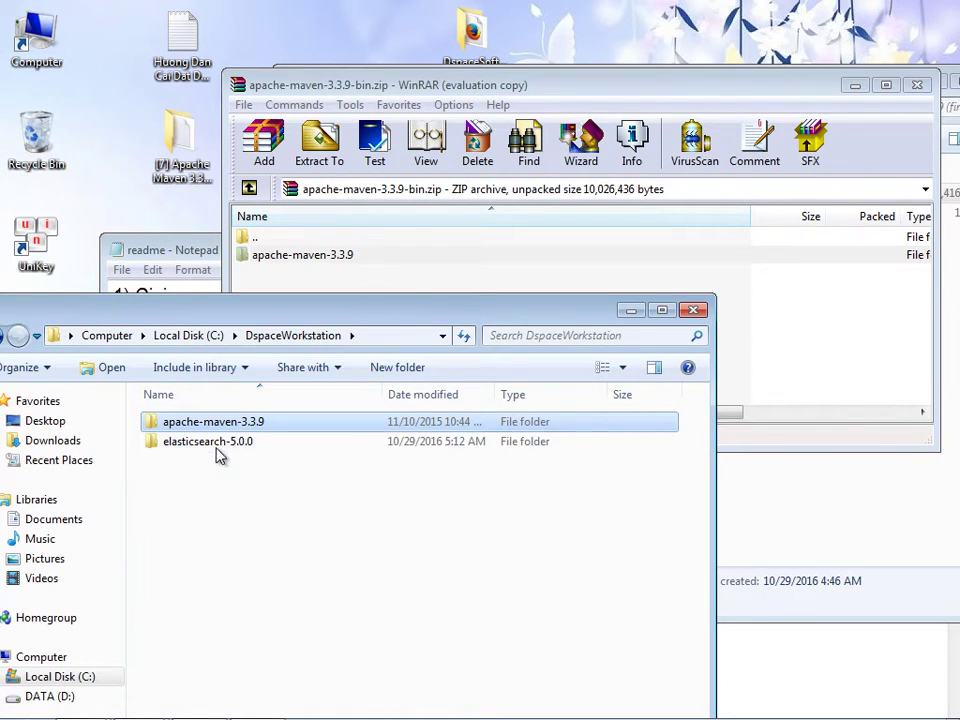
# - Copy the full path of the apache-maven-3.3.9\bin folder from the address bar
pyautogui.doubleClick(236, 426)
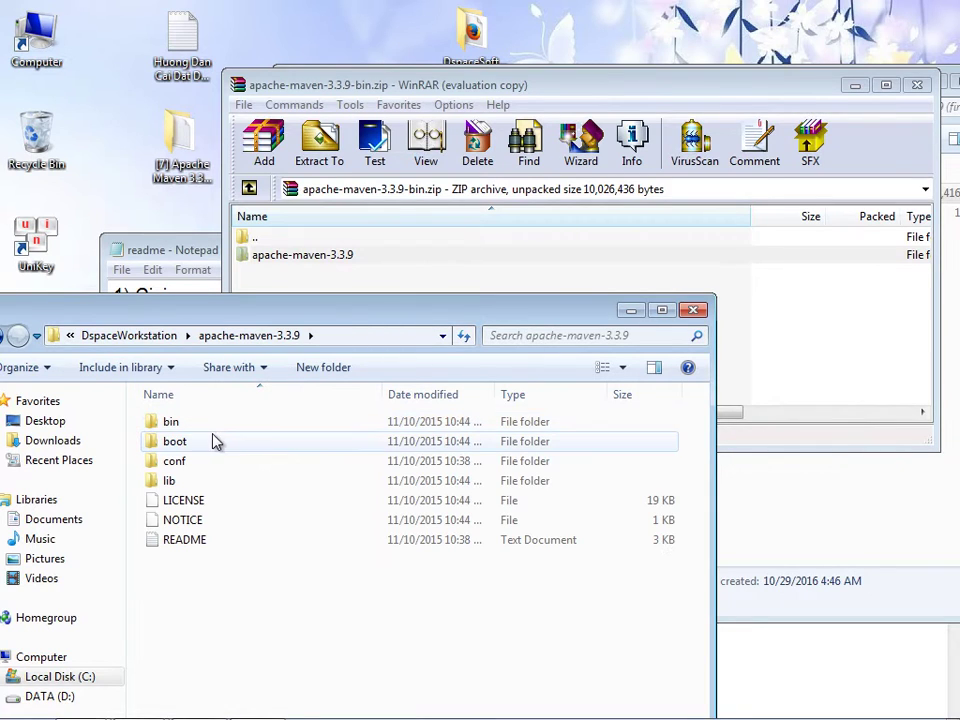
pyautogui.doubleClick(210, 430)
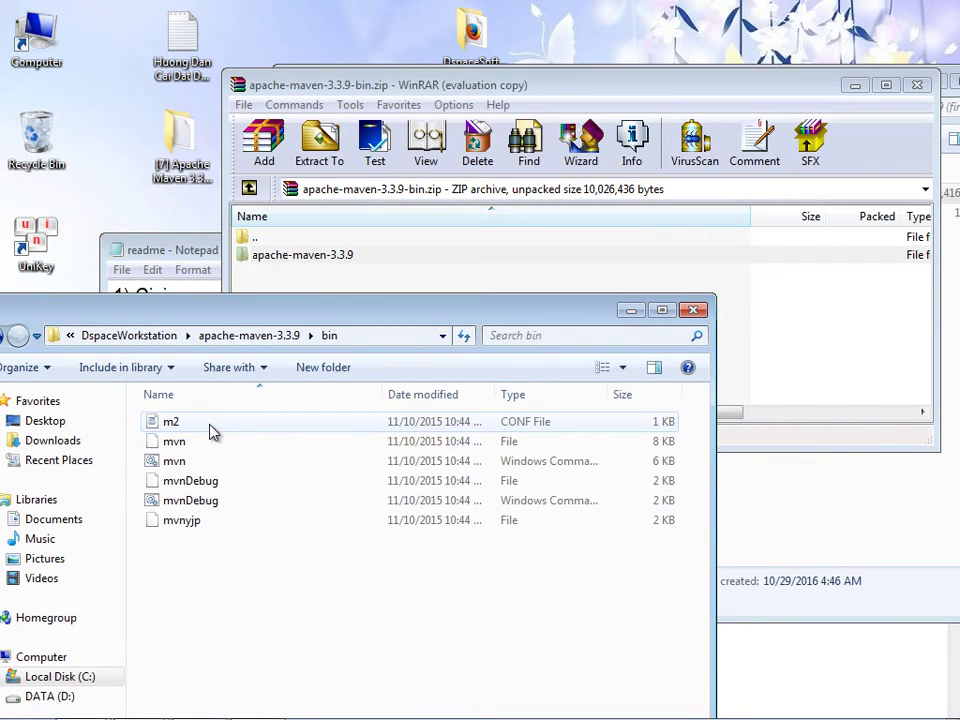
pyautogui.click(387, 340)
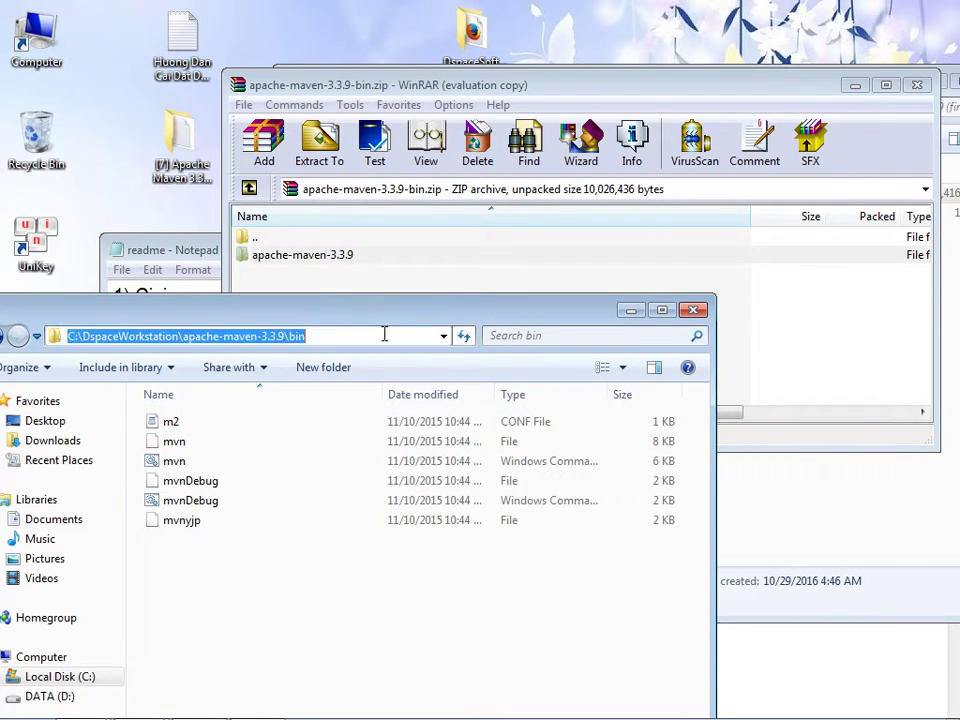
pyautogui.rightClick(280, 341)
pyautogui.click(322, 404)
# - Bring up the computer's System properties page
pyautogui.moveTo(263, 317); pyautogui.dragTo(406, 101)
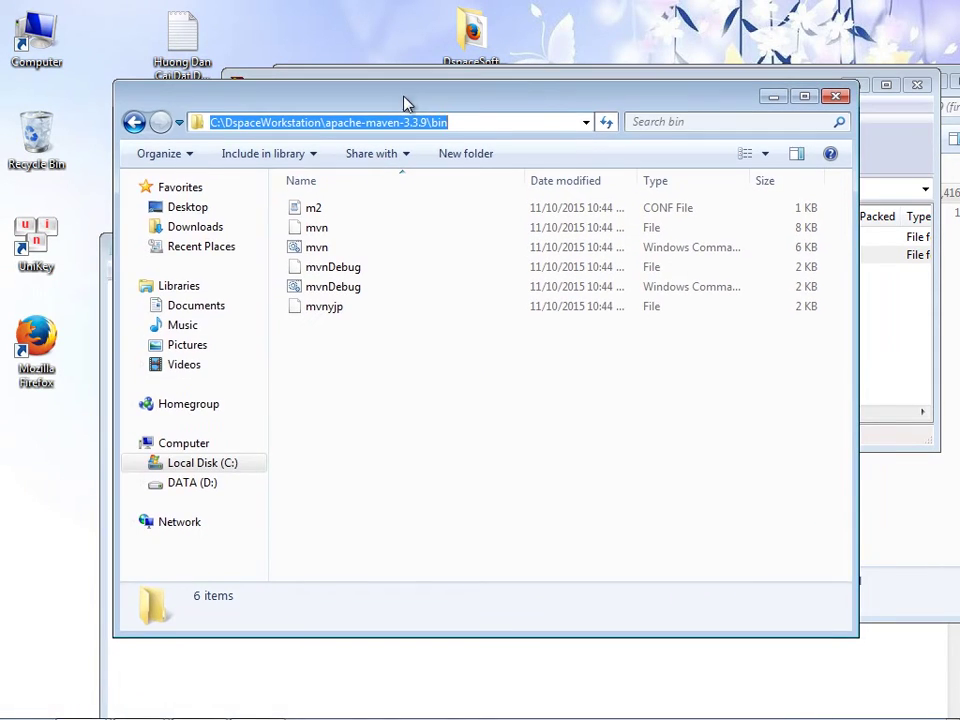
pyautogui.click(176, 446)
pyautogui.rightClick(175, 448)
pyautogui.click(211, 662)
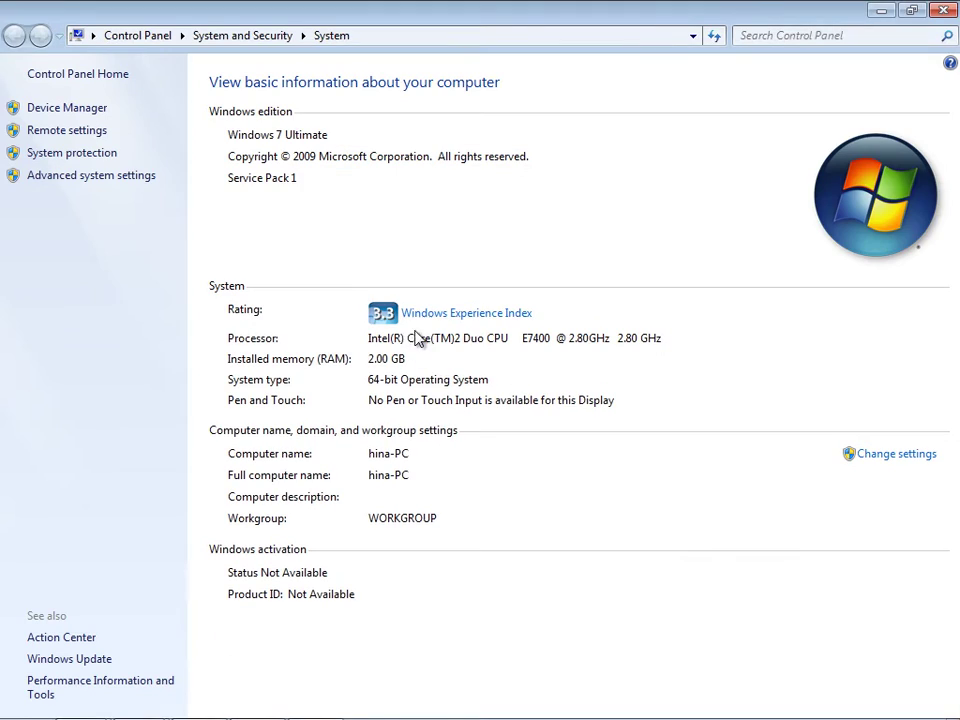
# - Open the system Path variable for editing under Advanced system settings > Environment Variables
pyautogui.click(110, 176)
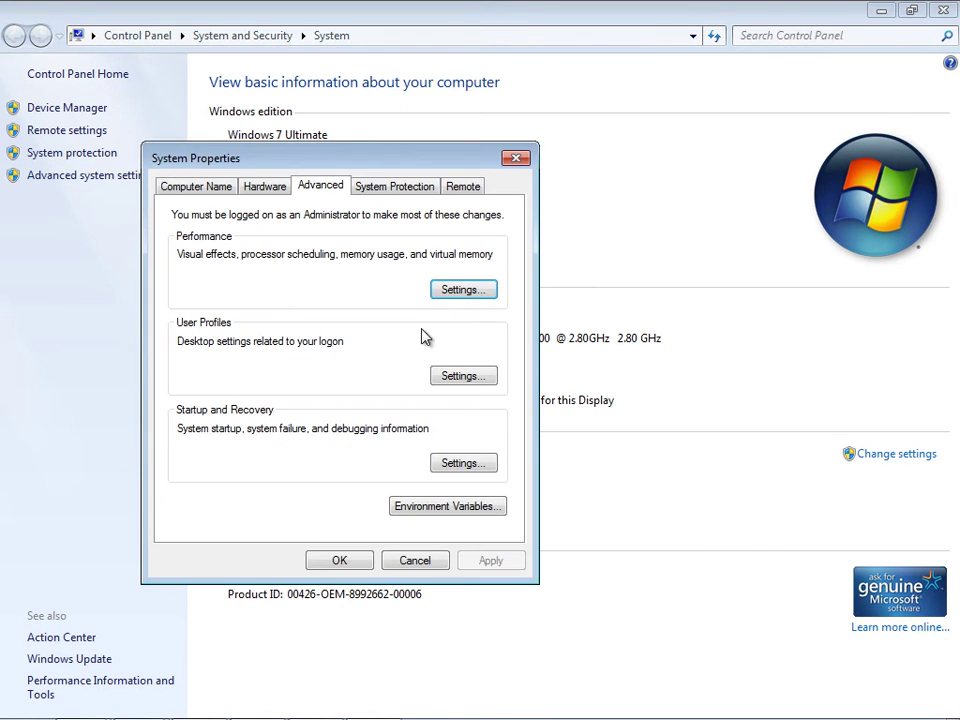
pyautogui.click(439, 510)
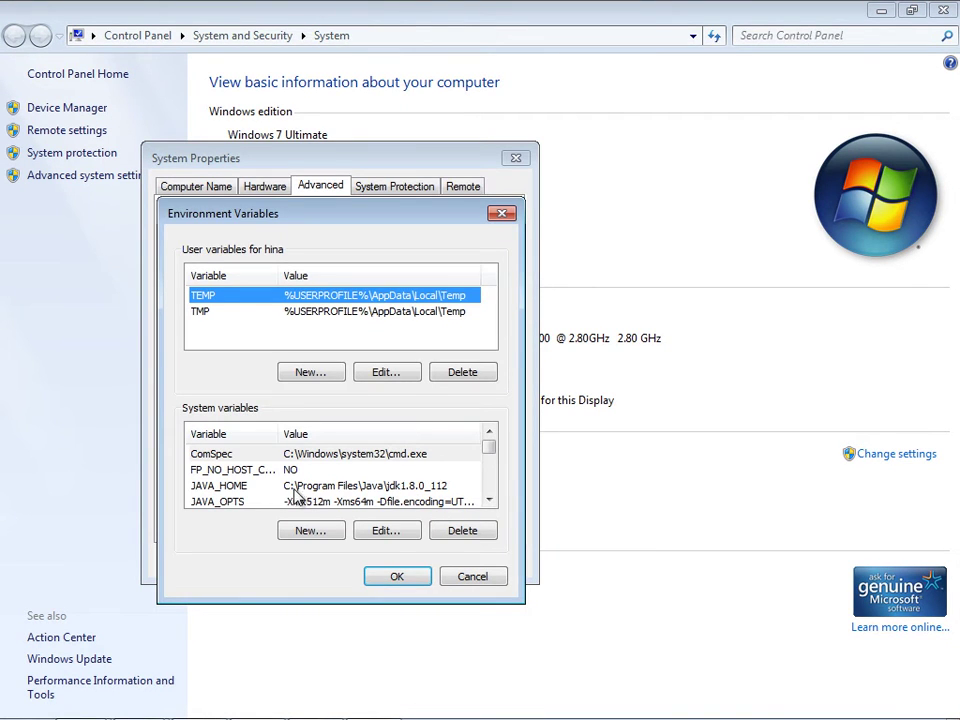
pyautogui.scroll(-1, 492, 505)
pyautogui.click(489, 499)
pyautogui.click(489, 499)
pyautogui.click(300, 471)
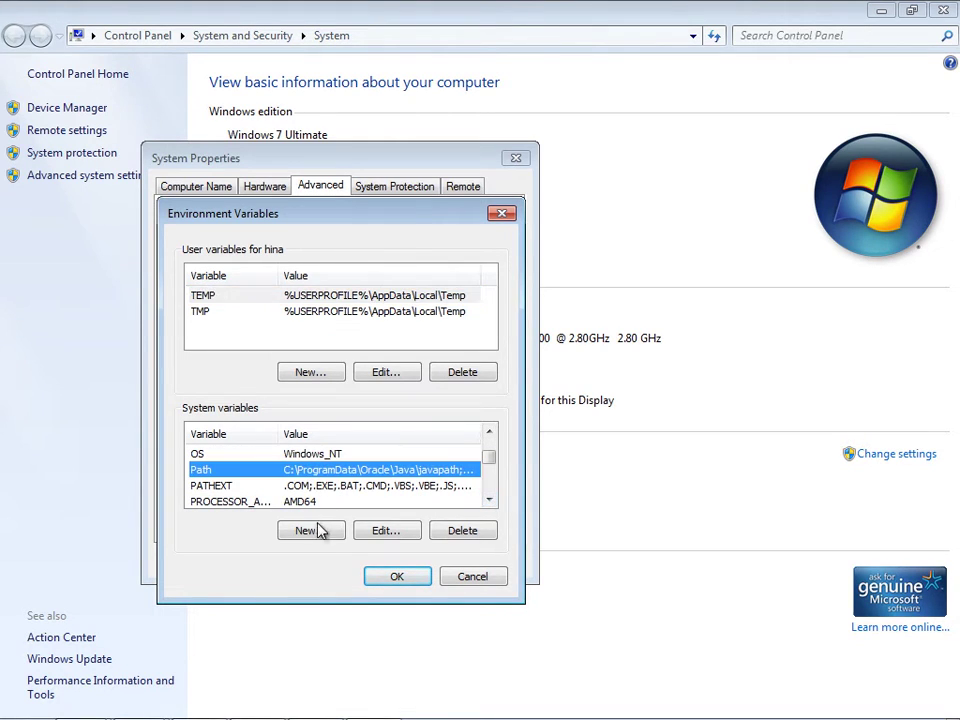
pyautogui.click(375, 531)
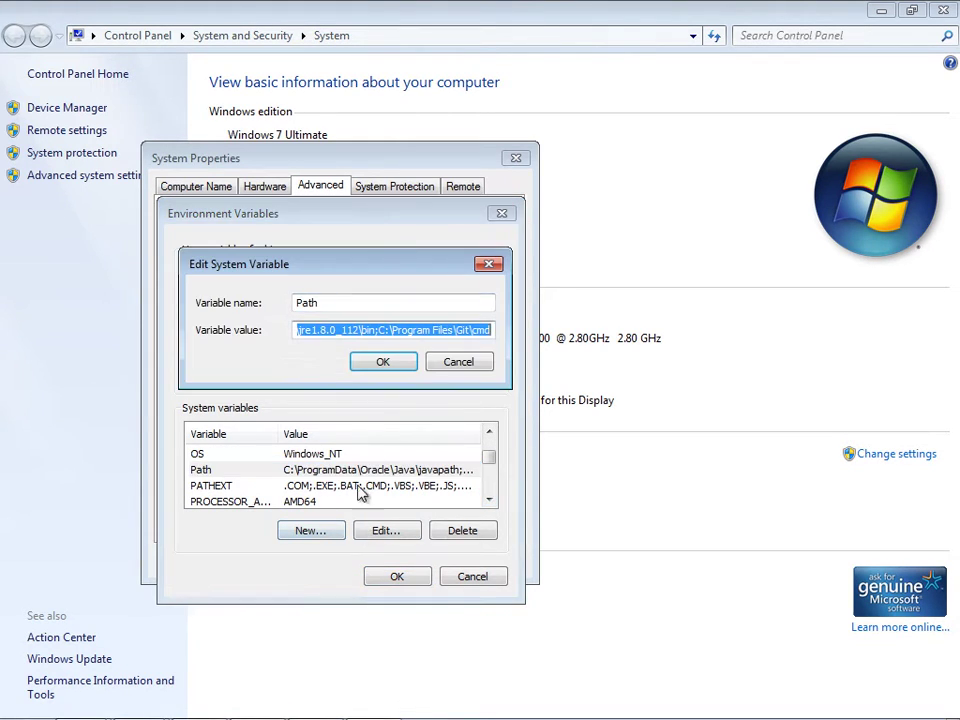
# - Append ';' plus the Maven bin path to Path, confirm all dialogs, and close System
pyautogui.click(481, 330)
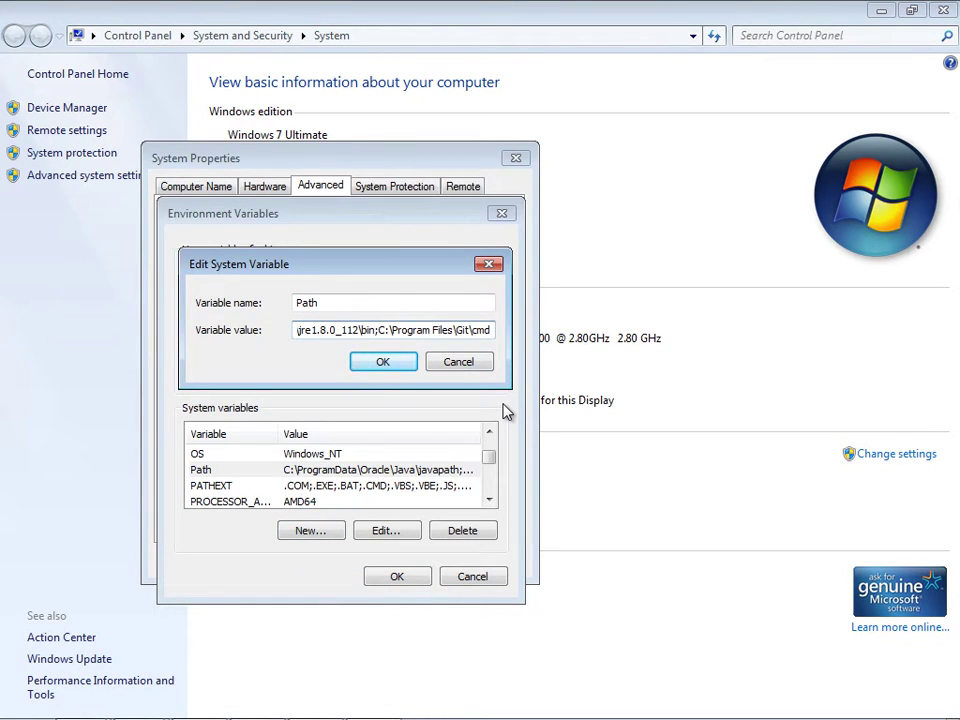
pyautogui.write(';')
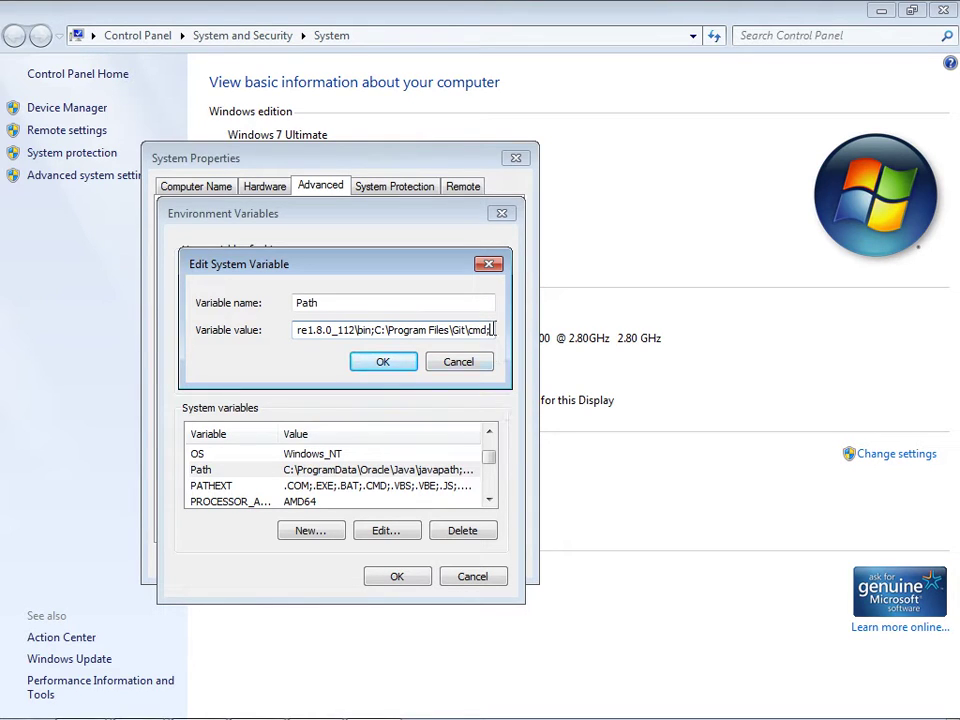
pyautogui.rightClick(493, 329)
pyautogui.click(529, 409)
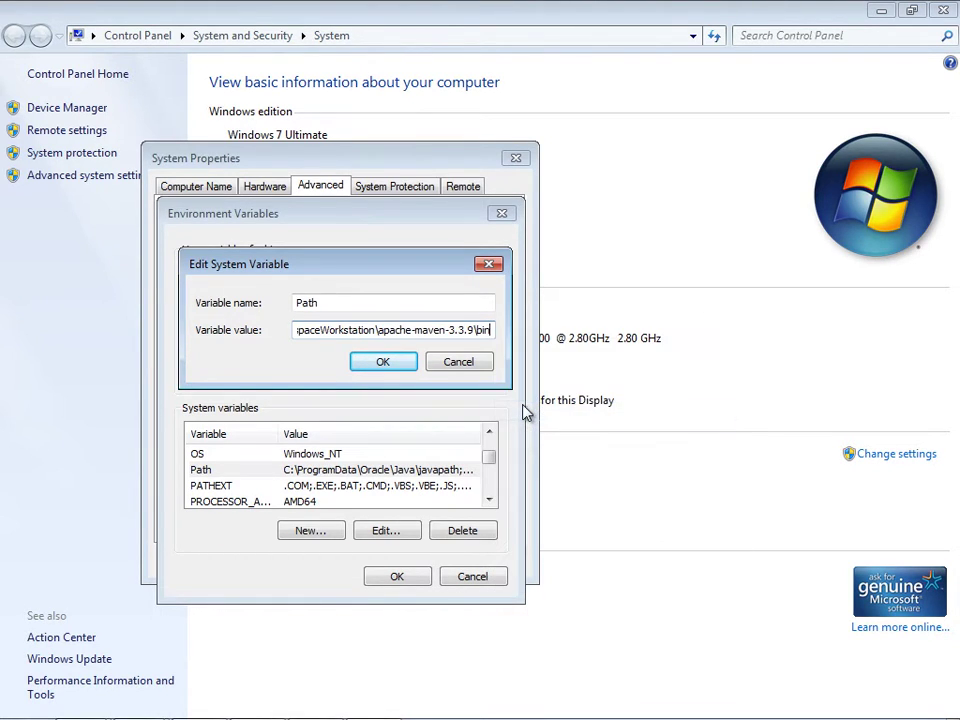
pyautogui.click(383, 362)
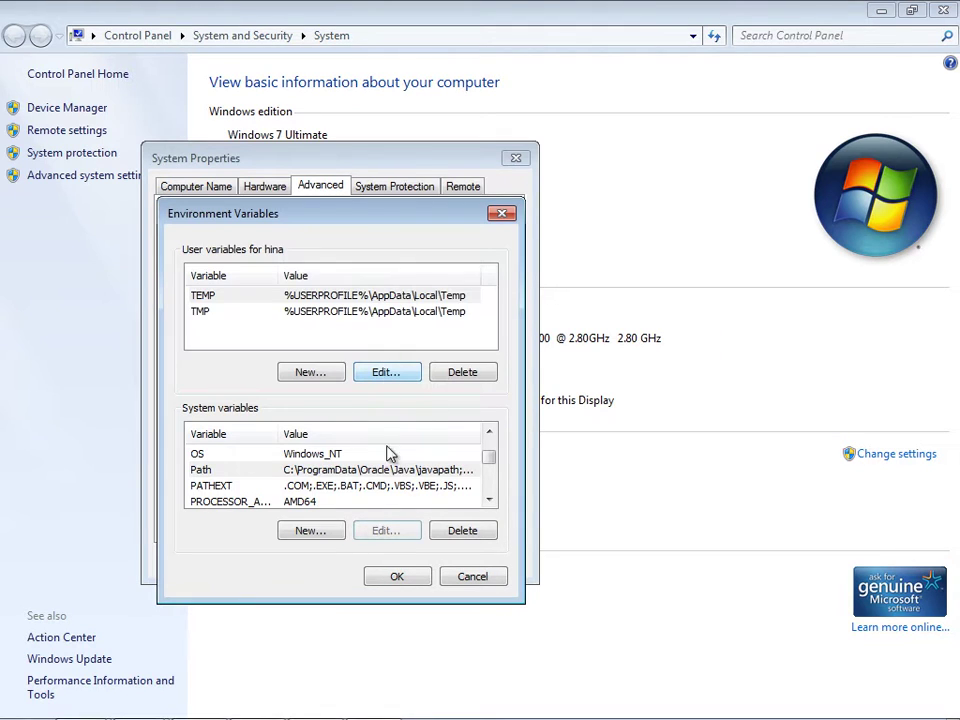
pyautogui.click(386, 578)
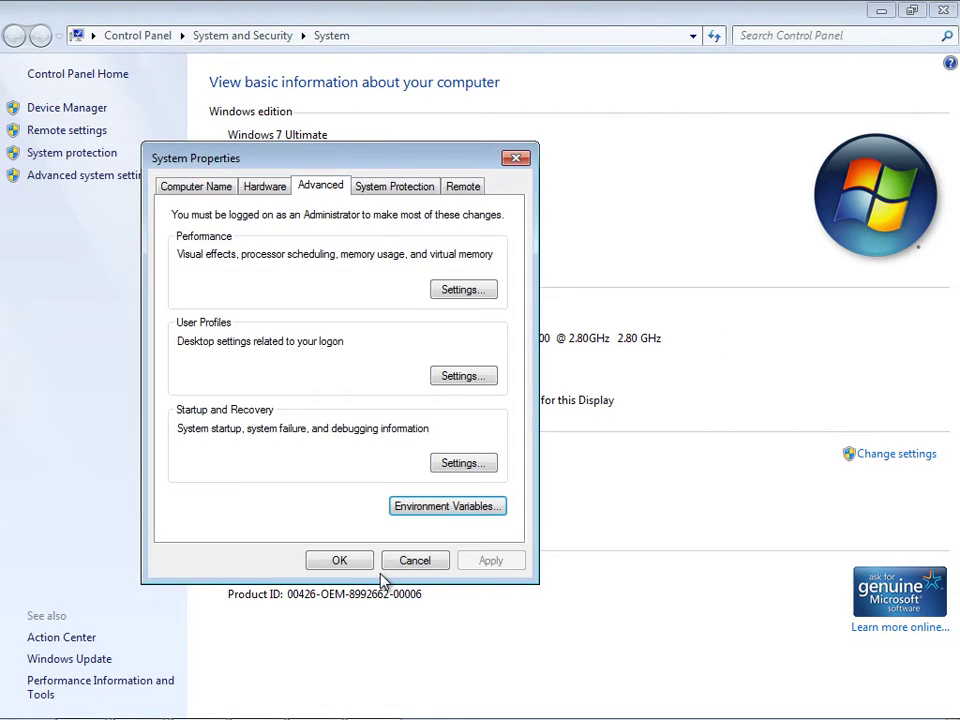
pyautogui.click(352, 569)
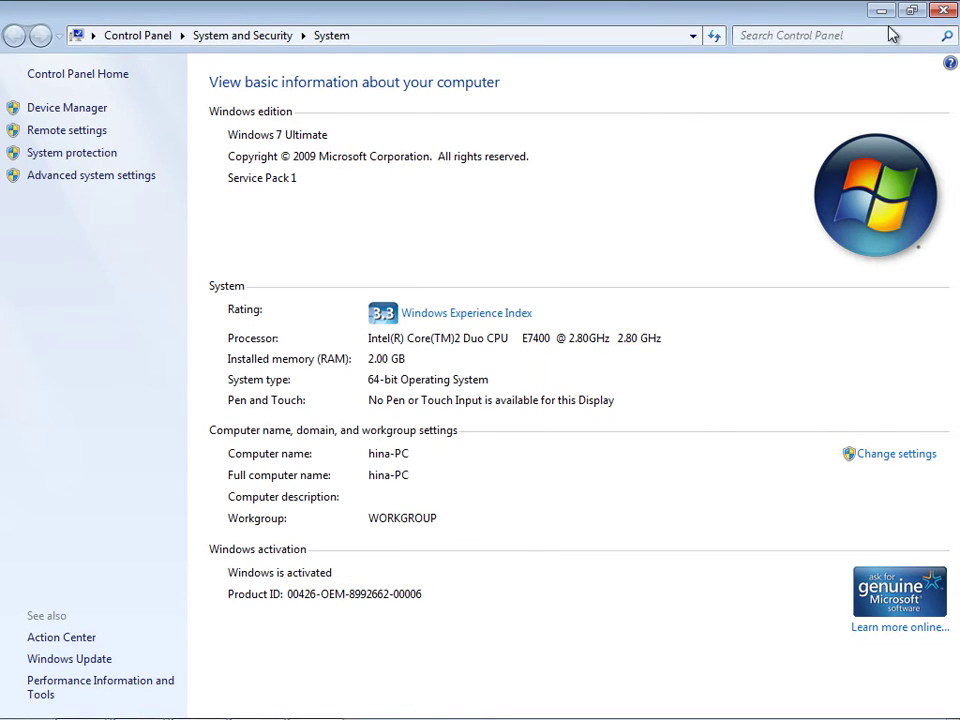
pyautogui.click(946, 14)
# - Close the Computer, Maven archive and Maven folder windows, bringing the install guide forward
pyautogui.click(889, 386)
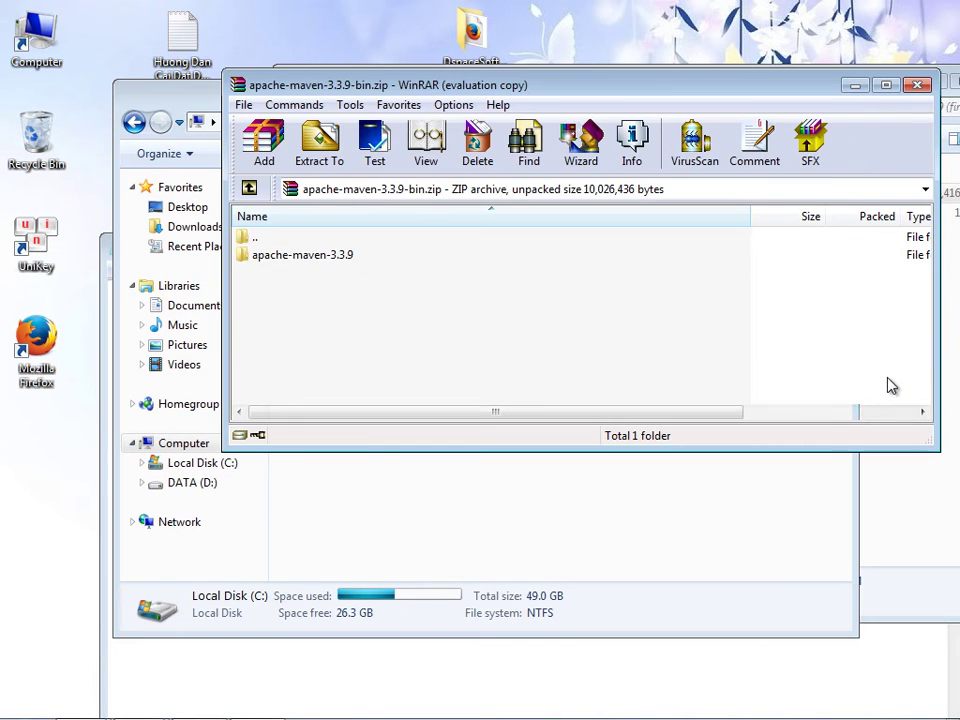
pyautogui.click(590, 556)
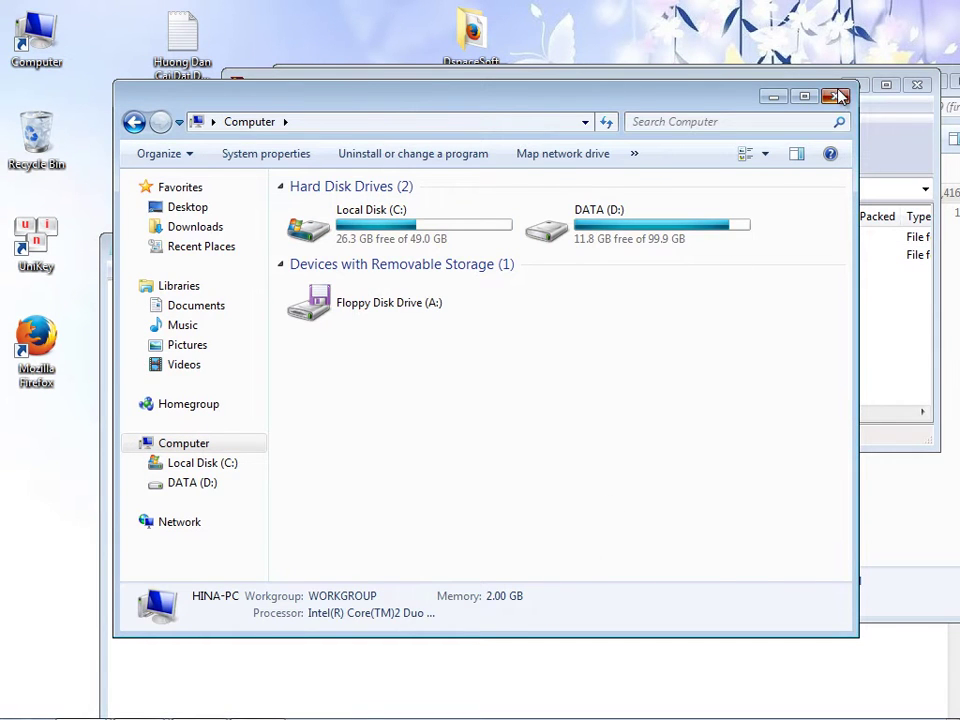
pyautogui.click(842, 95)
pyautogui.click(917, 85)
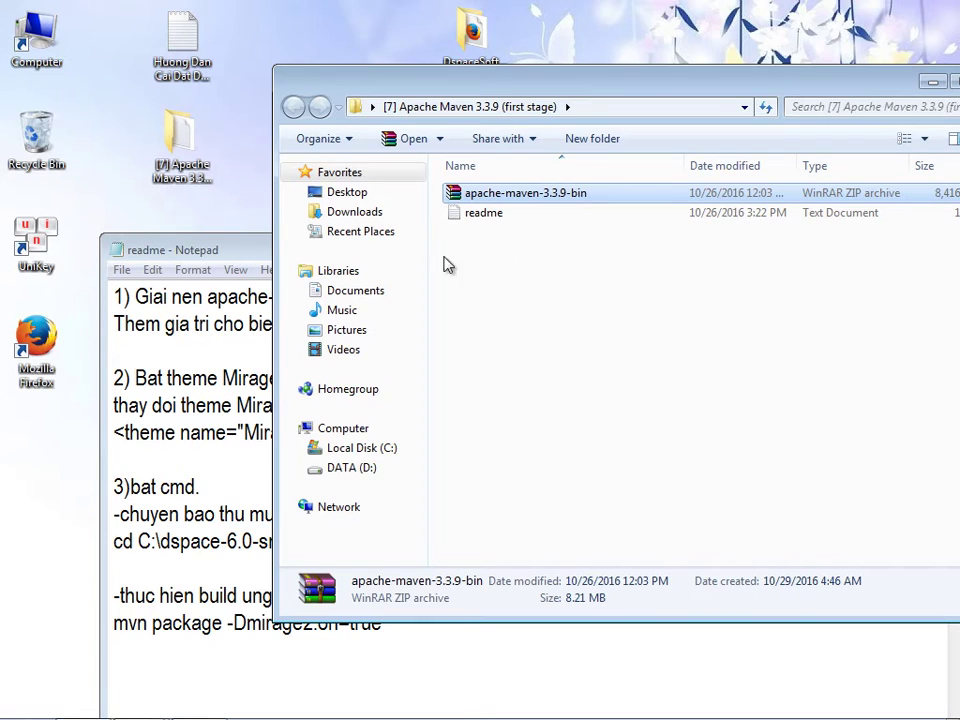
pyautogui.click(223, 428)
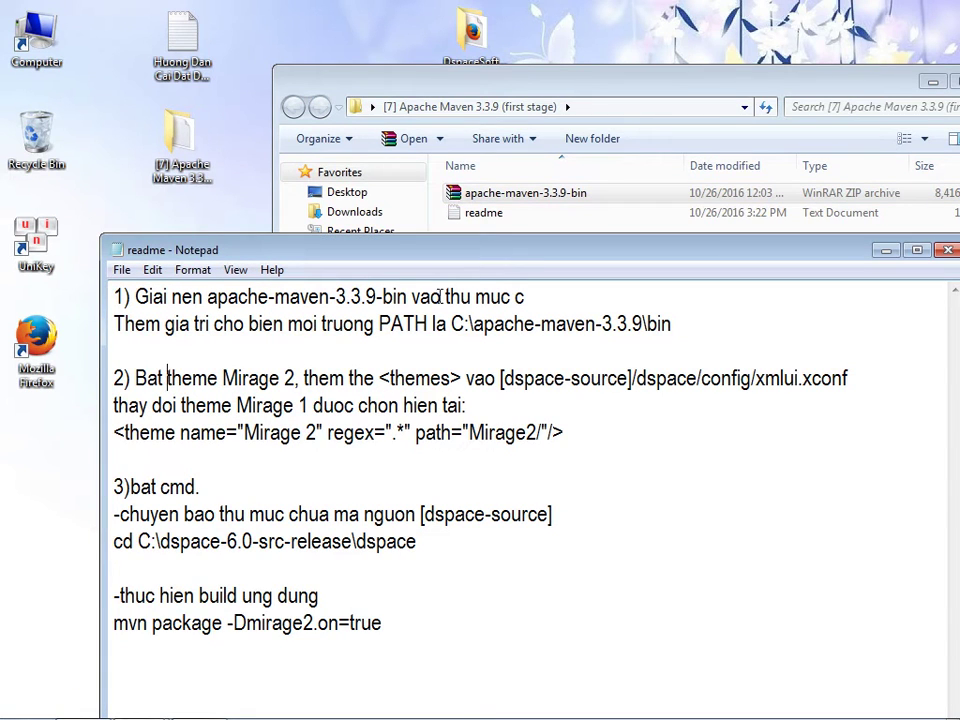
pyautogui.moveTo(767, 93); pyautogui.dragTo(619, 75)
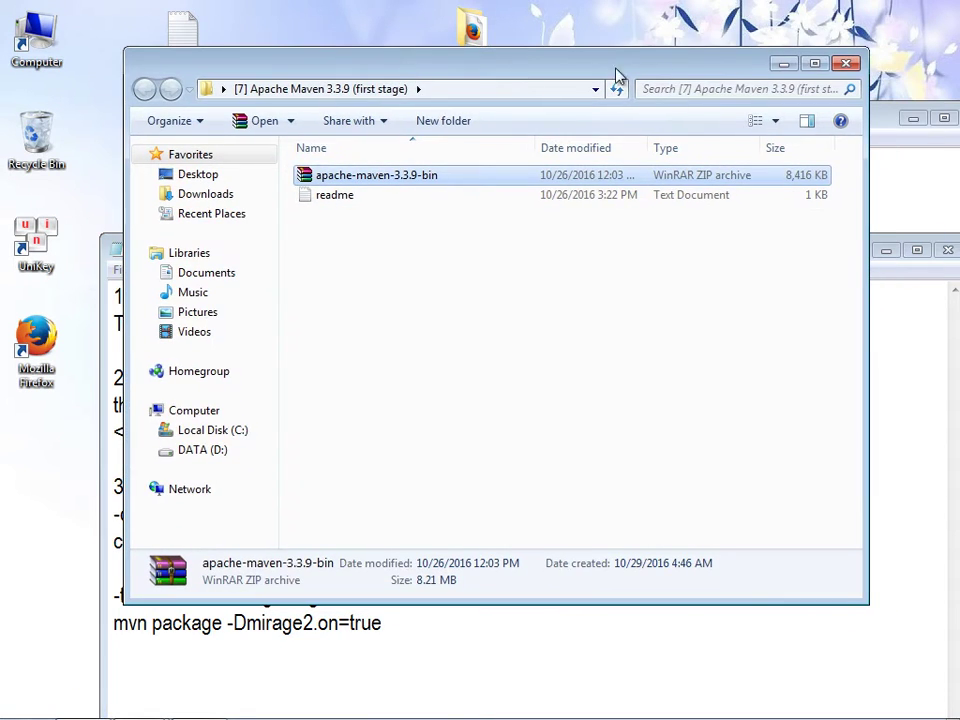
pyautogui.click(846, 66)
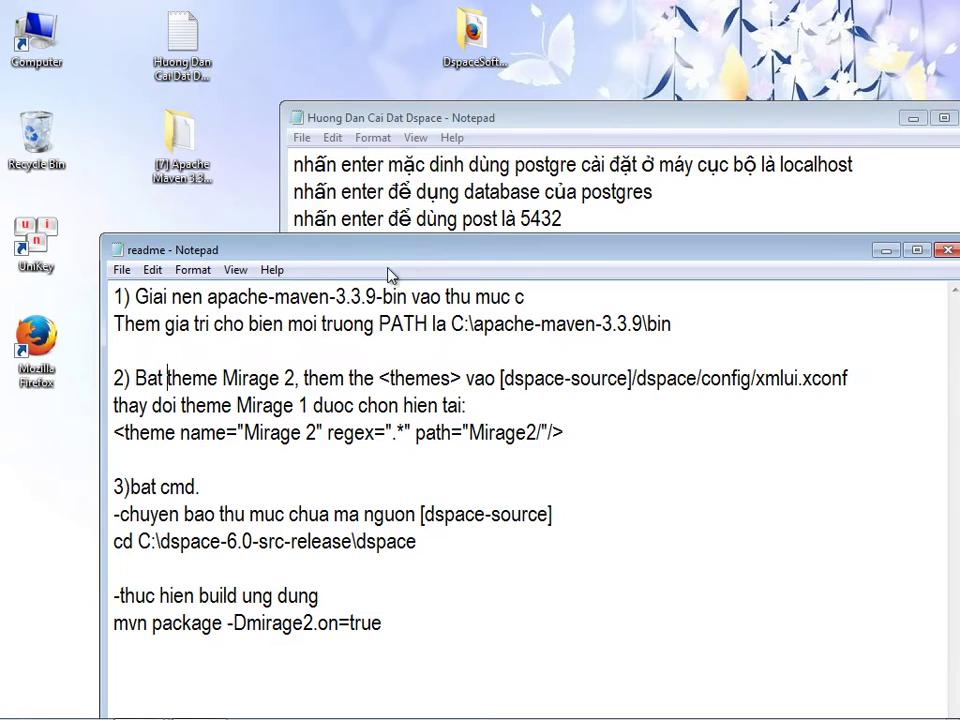
pyautogui.moveTo(317, 245); pyautogui.dragTo(270, 185)
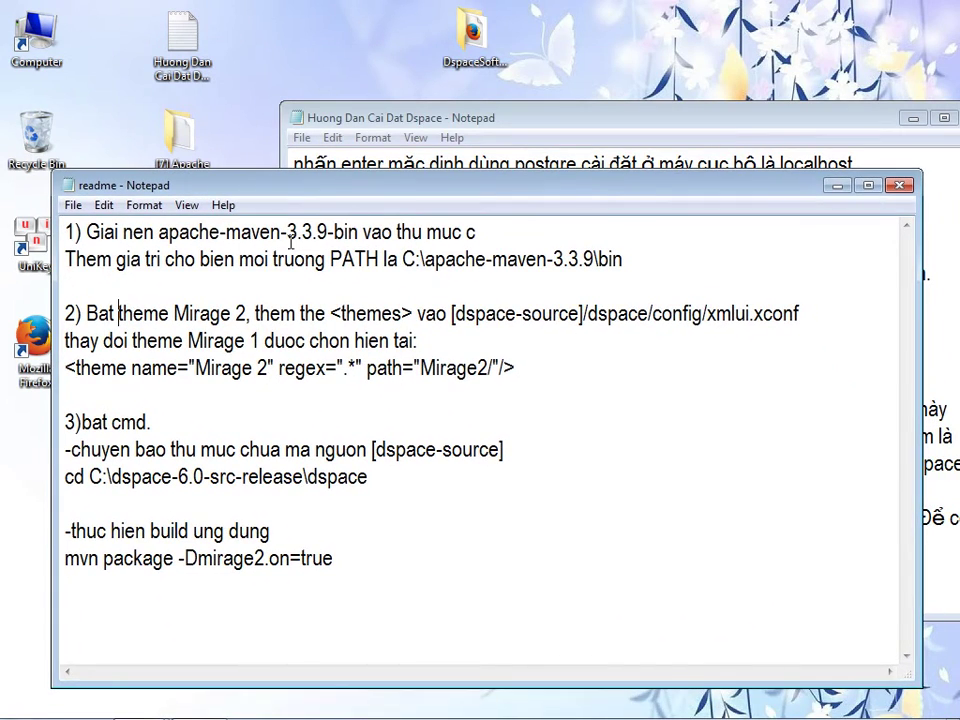
pyautogui.click(507, 119)
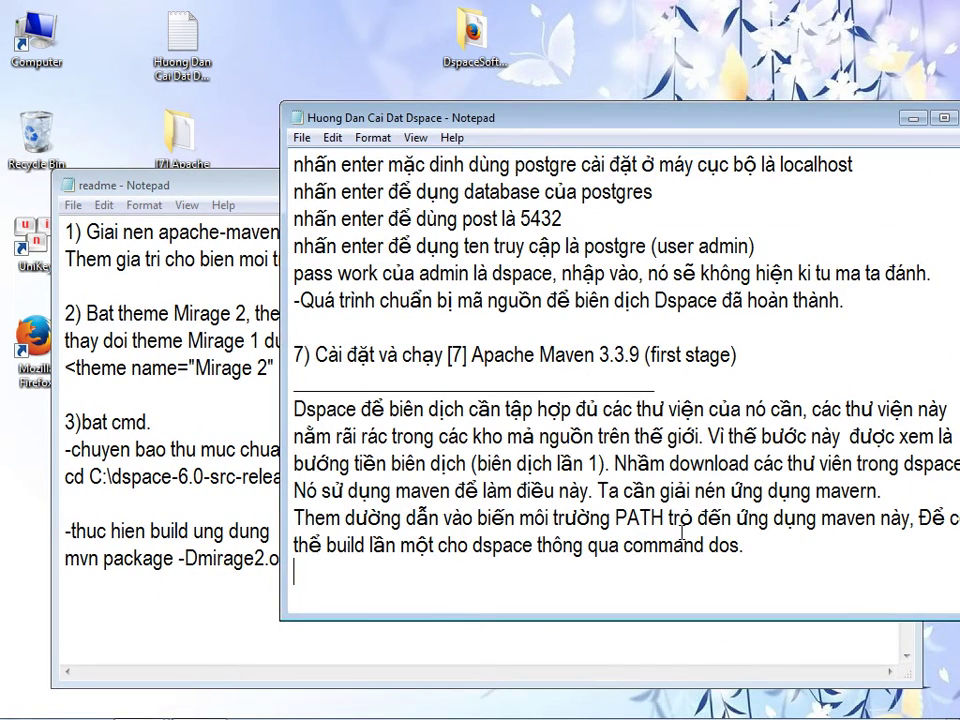
# - Begin the guide note that Mirage 2 will be used, pasting 'Mirage 2, them' in parentheses
pyautogui.write('Nhu dã nói khi ')
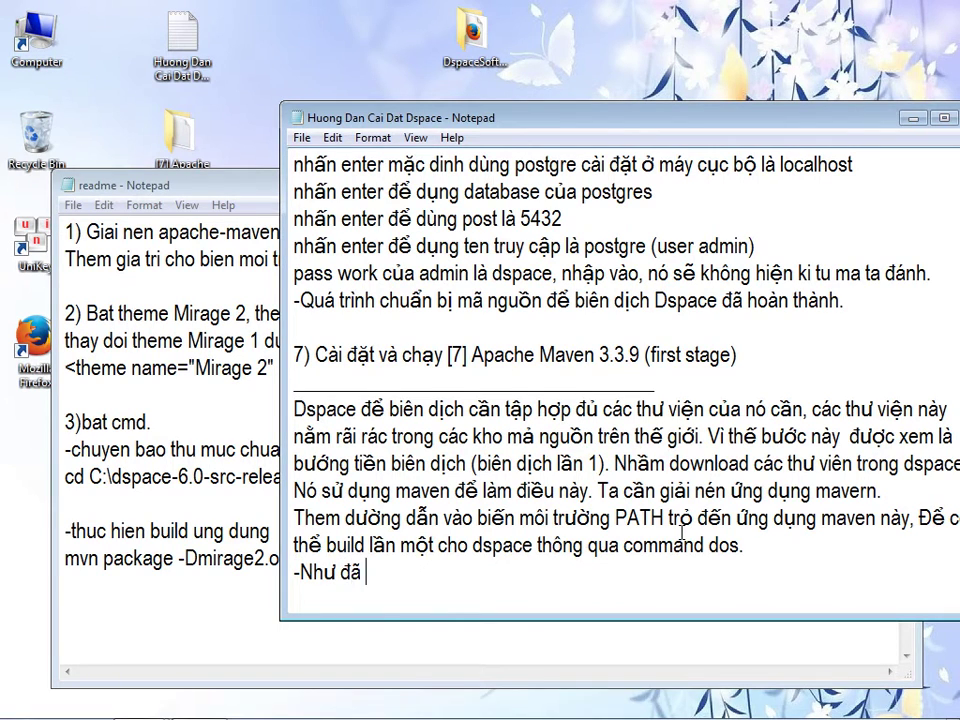
pyautogui.write('cài đặt GIT ')
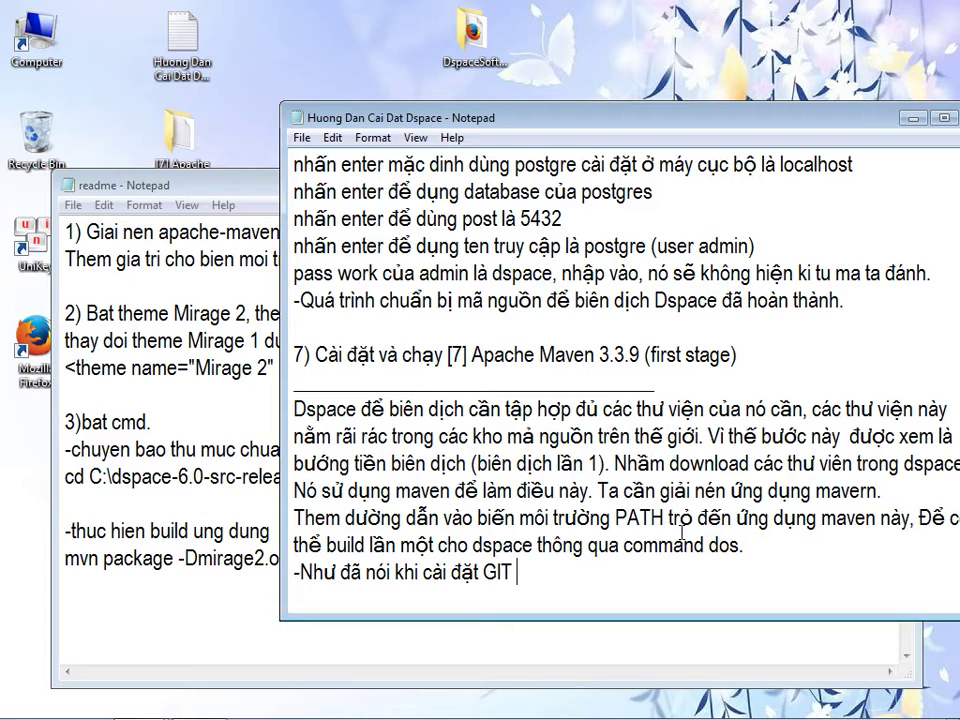
pyautogui.write('chúng ta sẽ su')
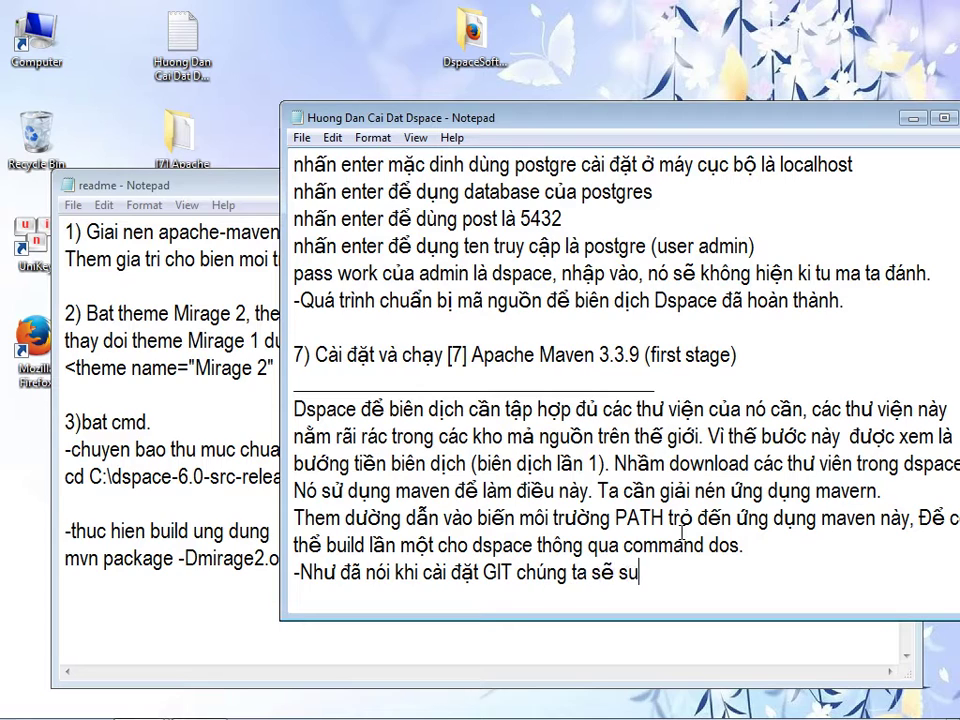
pyautogui.press('BackSpace')
pyautogui.write('ử dụng giao ')
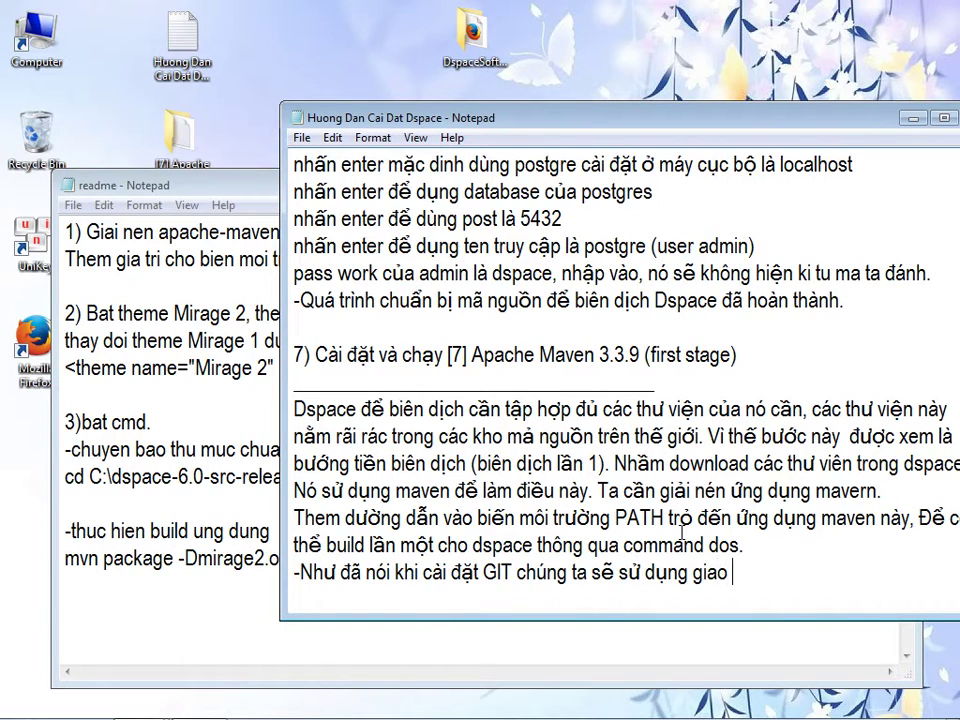
pyautogui.write('diện ao ảnh 2')
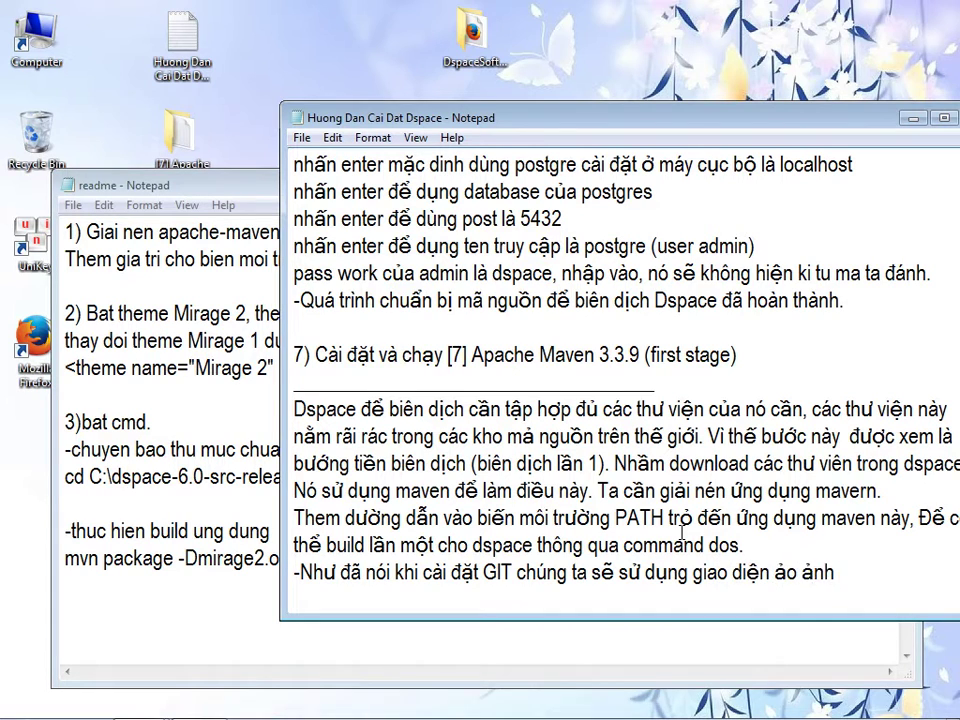
pyautogui.moveTo(628, 123); pyautogui.dragTo(603, 116)
pyautogui.click(161, 399)
pyautogui.moveTo(174, 313); pyautogui.dragTo(297, 313)
pyautogui.hotkey('ctrl', 'c')
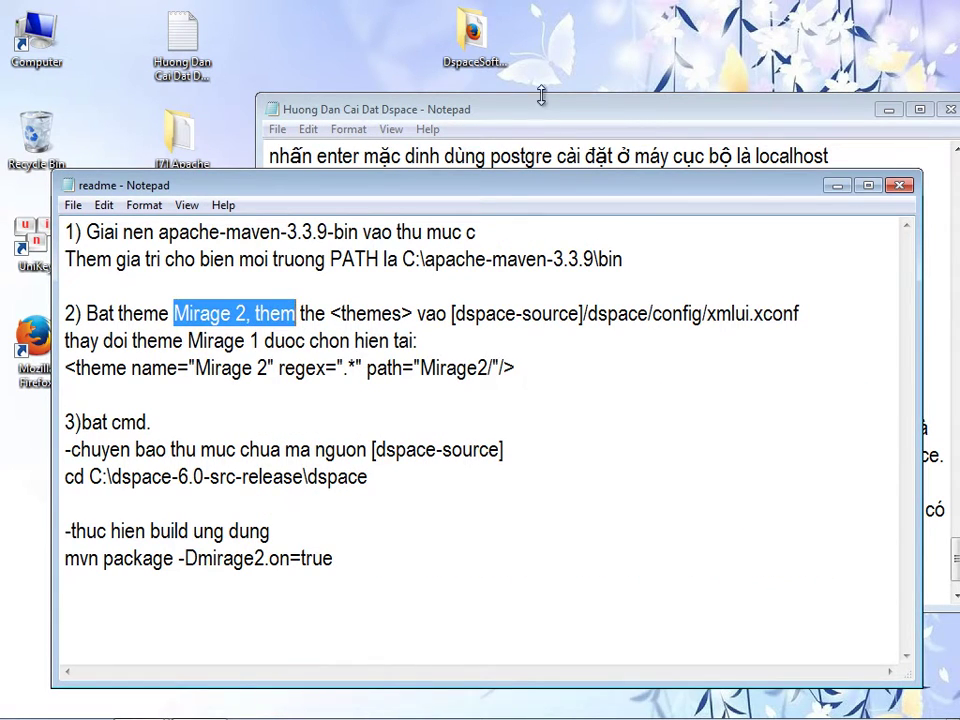
pyautogui.moveTo(541, 100); pyautogui.dragTo(433, 76)
pyautogui.write('()')
pyautogui.press('Left')
pyautogui.hotkey('ctrl', 'v')
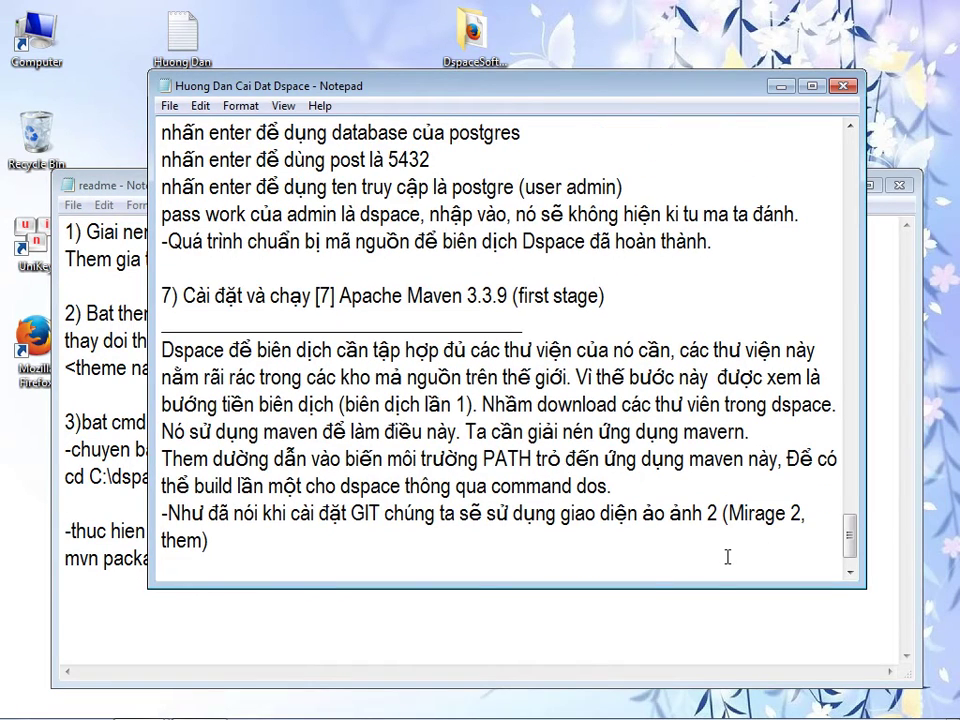
# - Finish the note: Mirage 2 is DSpace's newest theme, activated instead of Mirage 1
pyautogui.write('w')
pyautogui.press('BackSpace')
pyautogui.write('e')
pyautogui.press('Right')
pyautogui.write('là mới nhất ')
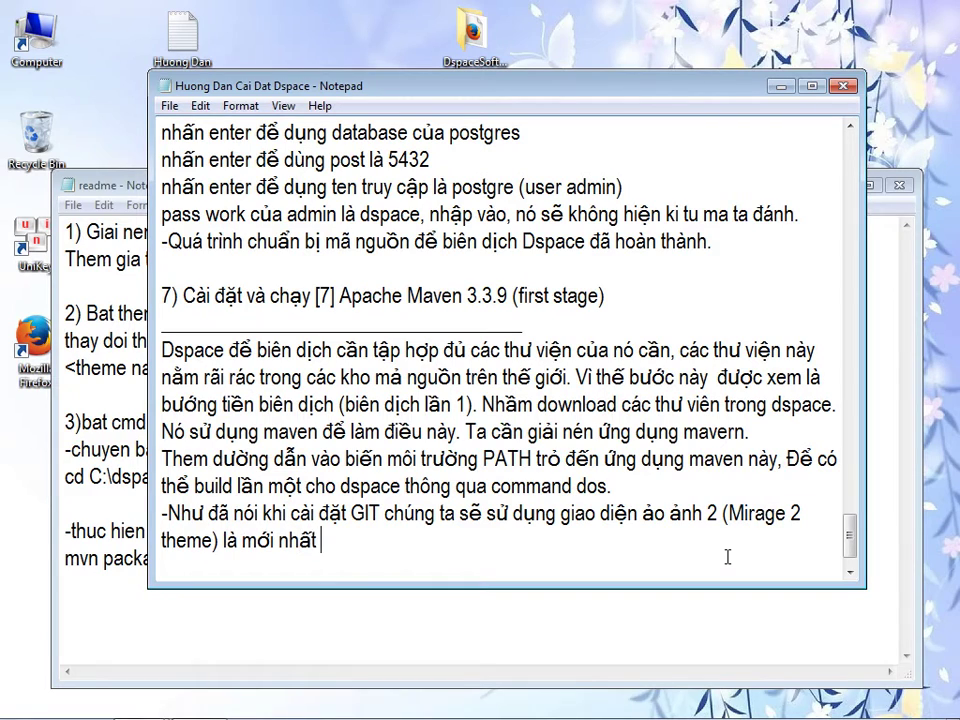
pyautogui.write('của Dspace. Giờ ta cấu hình nó kich')
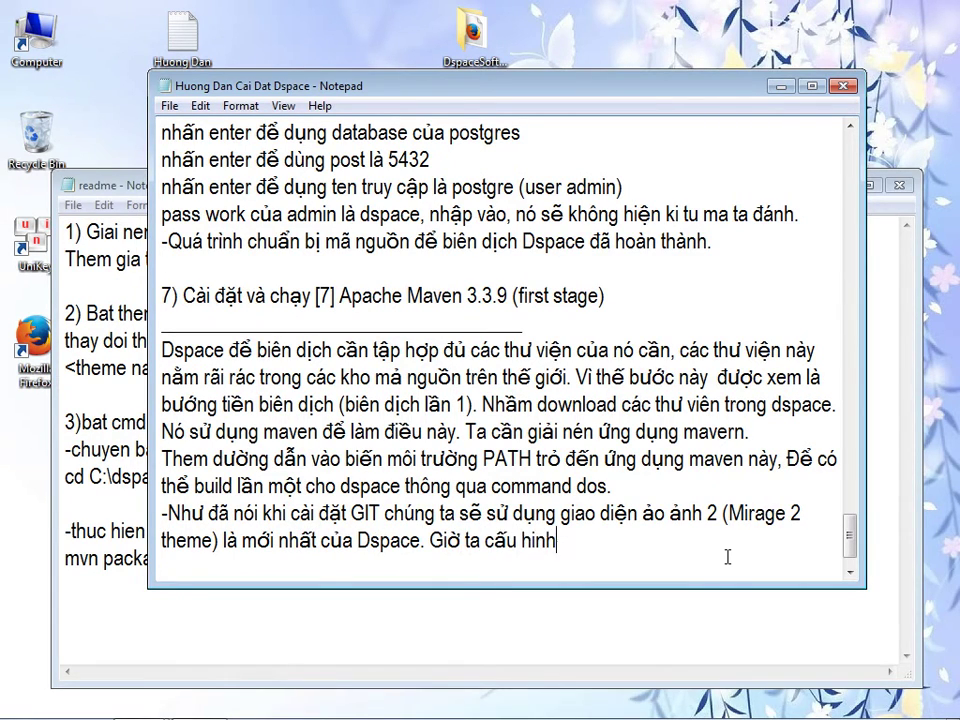
pyautogui.write(' tho')
pyautogui.press('BackSpace')
pyautogui.press('BackSpace')
pyautogui.press('BackSpace')
pyautogui.press('BackSpace')
pyautogui.press('BackSpace')
pyautogui.press('BackSpace')
pyautogui.press('BackSpace')
pyautogui.press('BackSpace')
pyautogui.press('BackSpace')
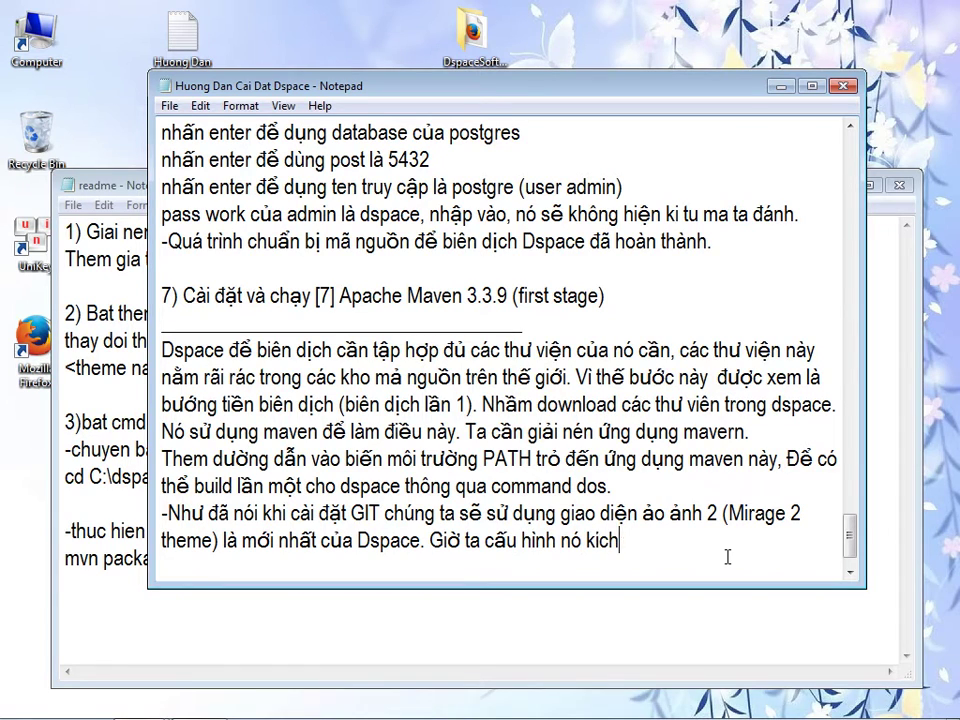
pyautogui.write(', kich thoat nó tha')
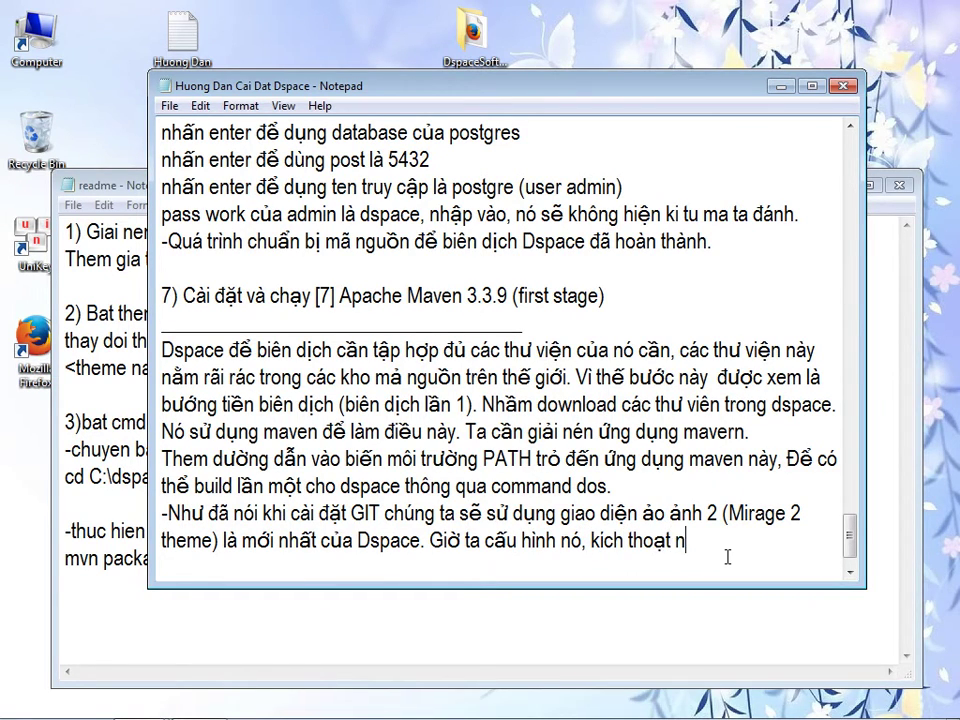
pyautogui.write('y cho giao dien5')
pyautogui.press('BackSpace')
pyautogui.write('5 ảo ảnh 1')
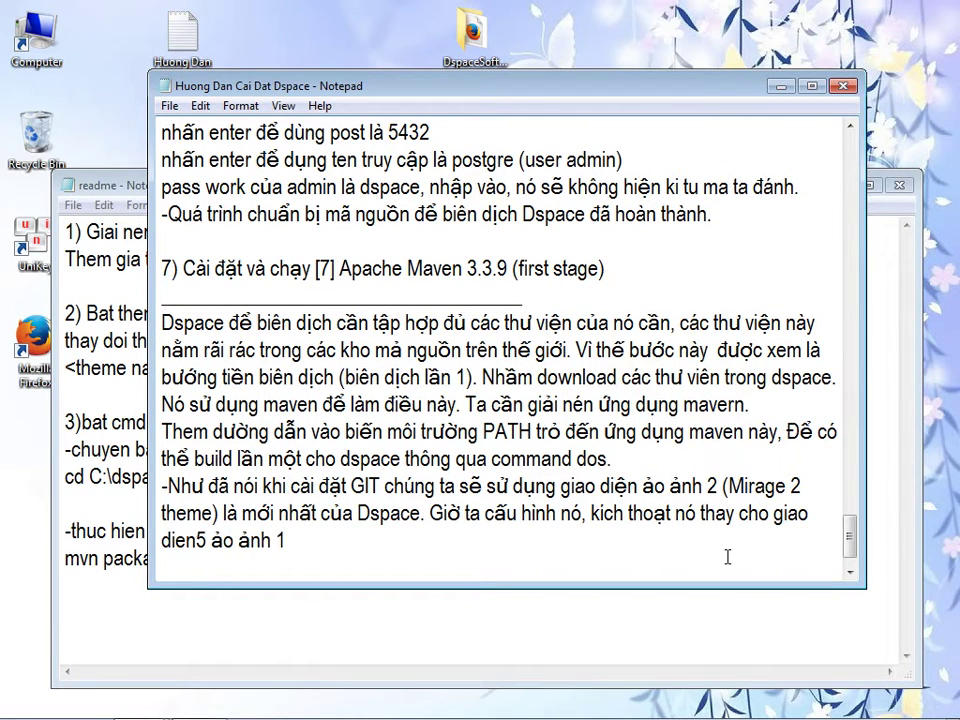
pyautogui.click(66, 292)
# - Select the xmlui.xconf path in the readme and shift the Huong Dan guide rightward
pyautogui.press('Down')
pyautogui.press('Down')
pyautogui.press('Down')
pyautogui.press('Down')
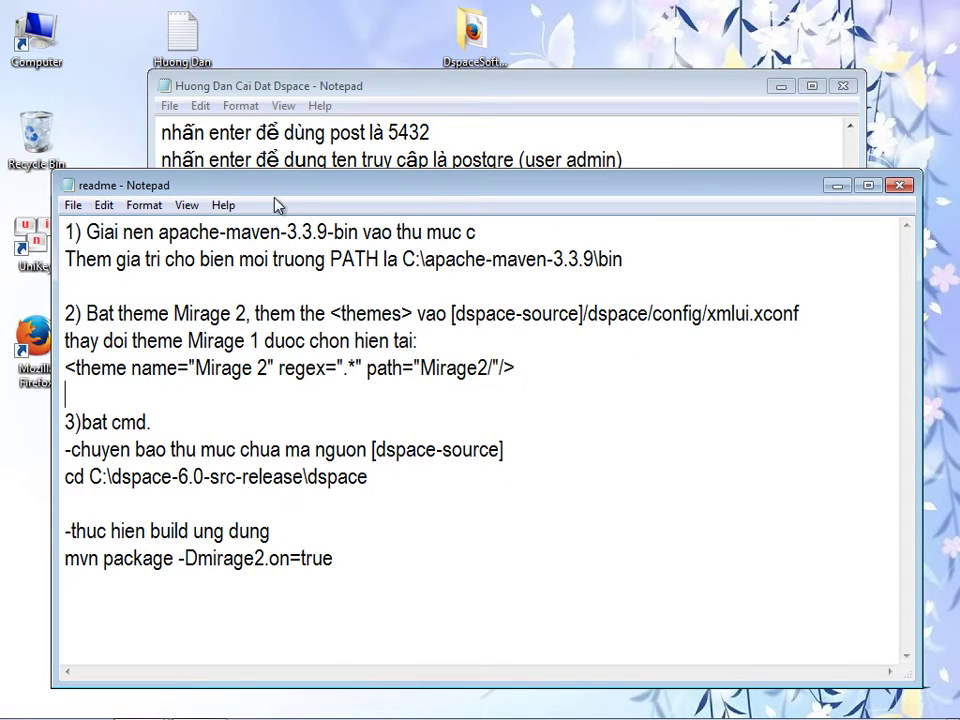
pyautogui.moveTo(290, 197); pyautogui.dragTo(276, 249)
pyautogui.click(218, 366)
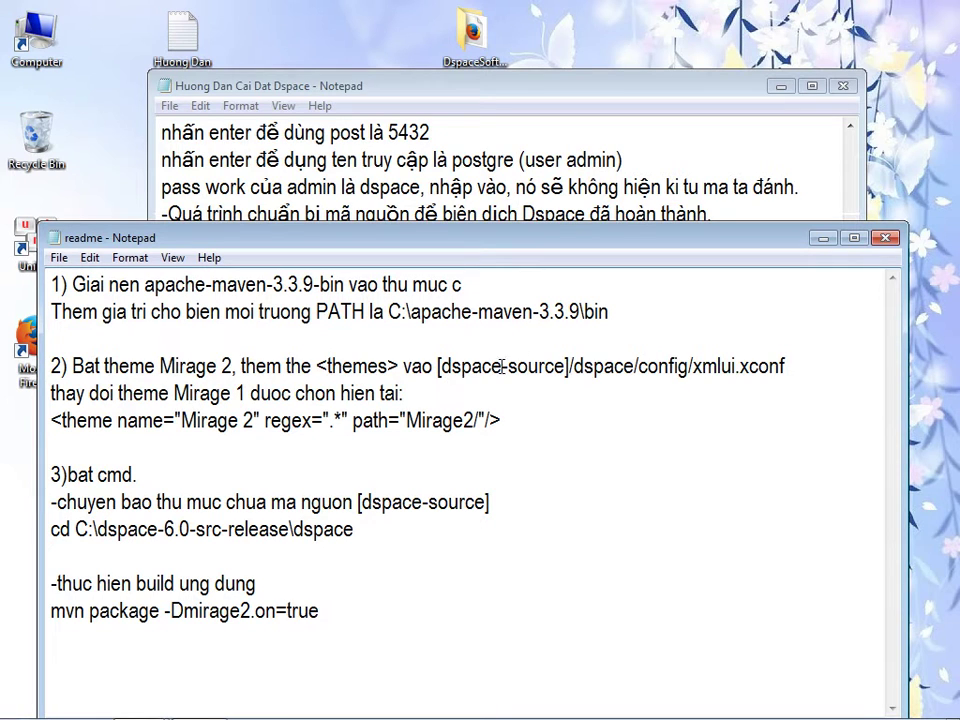
pyautogui.moveTo(604, 366); pyautogui.dragTo(780, 366)
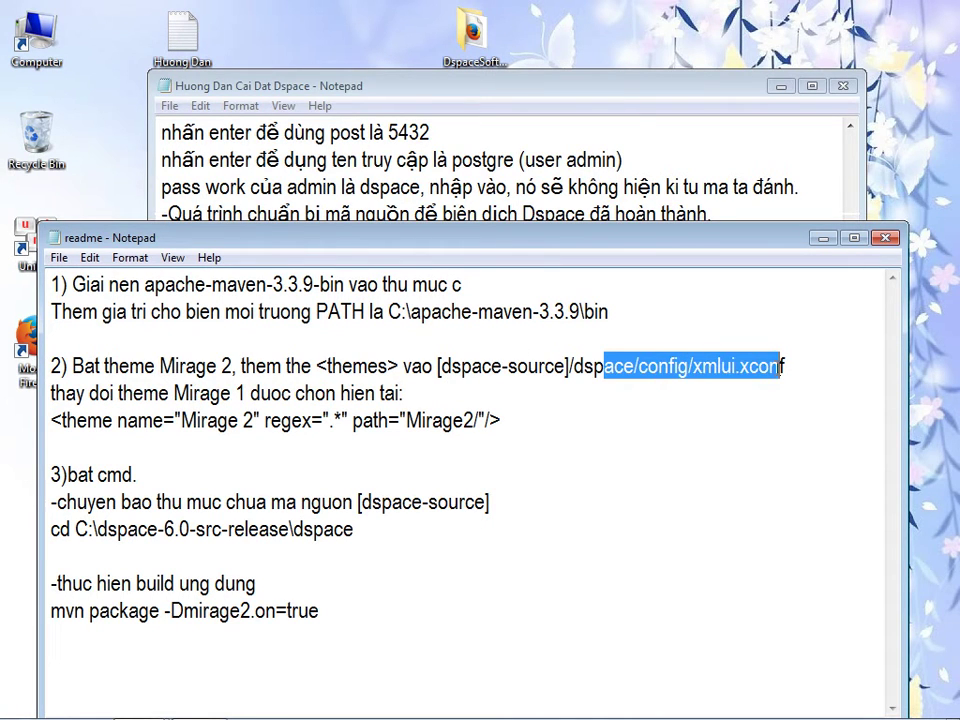
pyautogui.moveTo(442, 84); pyautogui.dragTo(630, 79)
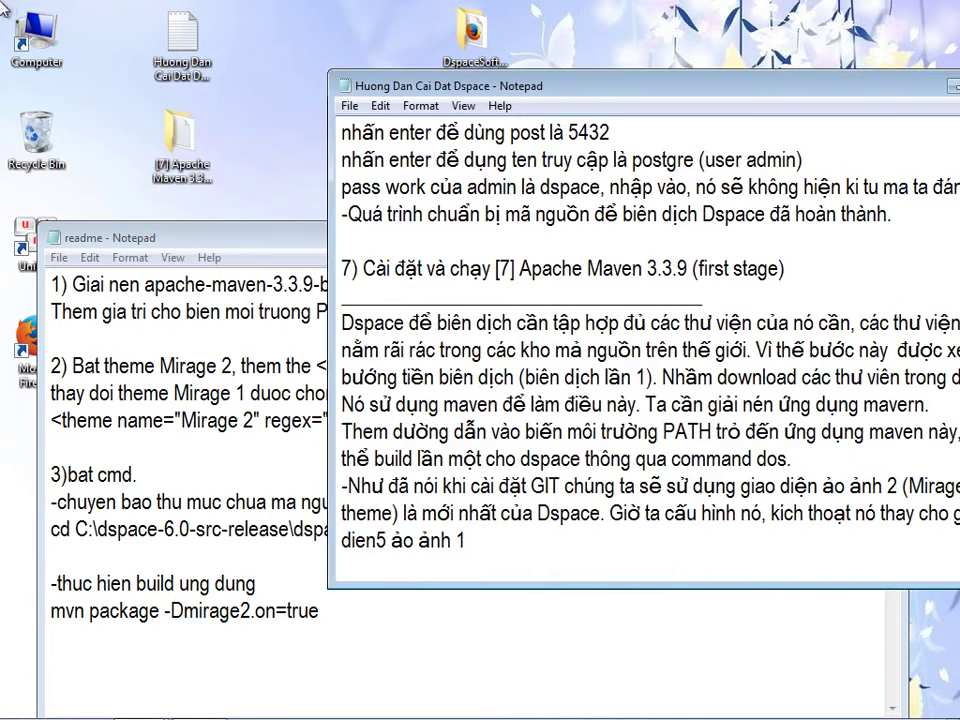
# - Browse to C:\dspace-6.0-release\dspace\config and locate the xmlui.xconf file
pyautogui.doubleClick(30, 34)
pyautogui.doubleClick(427, 202)
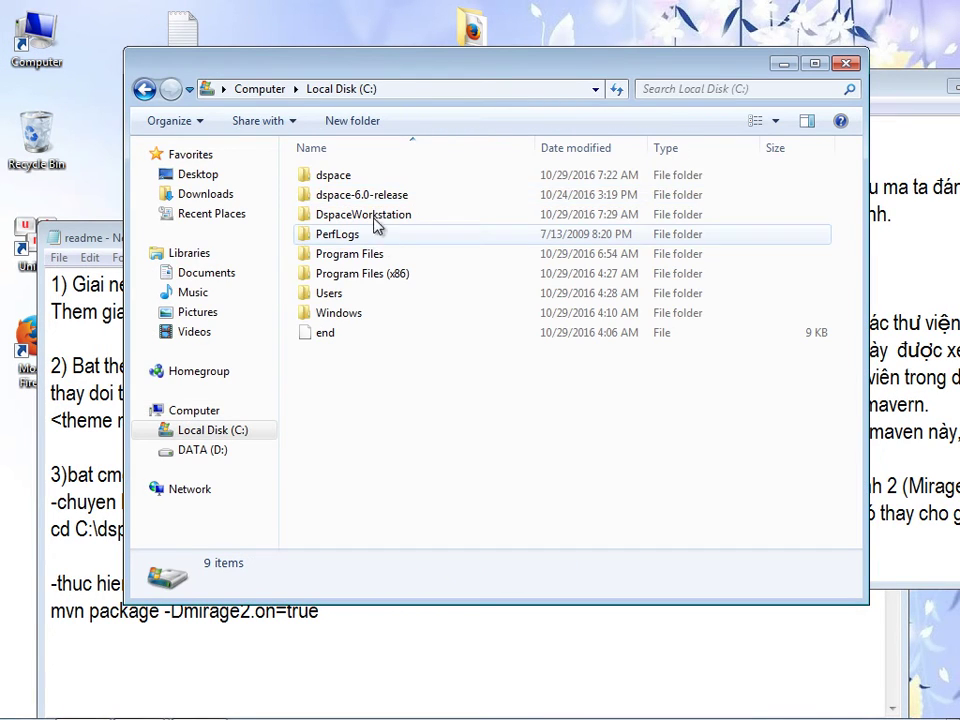
pyautogui.moveTo(375, 74); pyautogui.dragTo(433, 58)
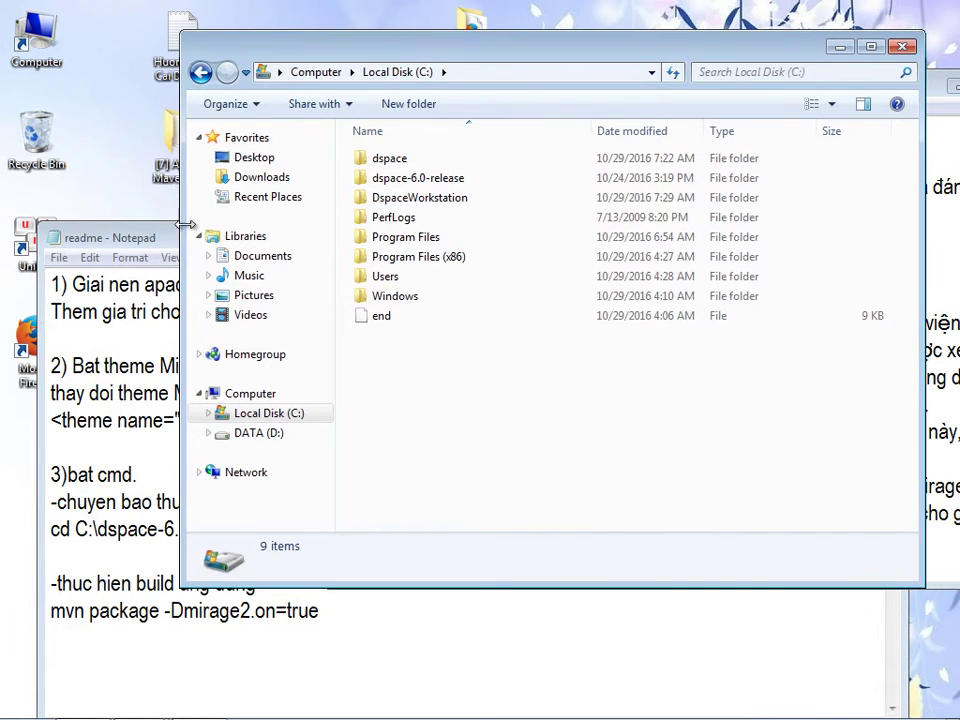
pyautogui.doubleClick(374, 181)
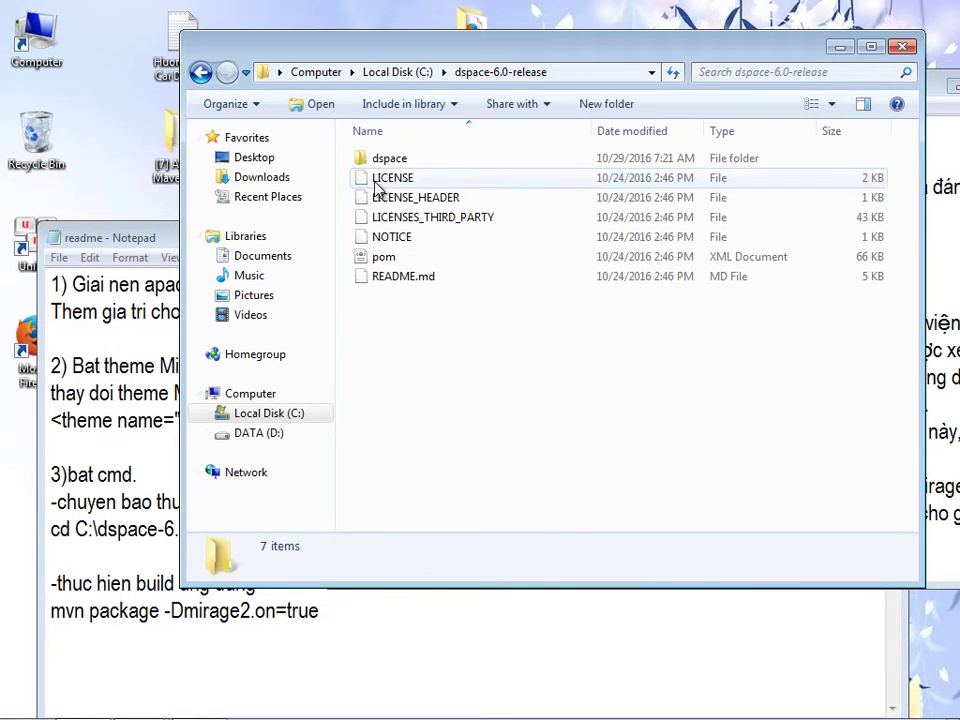
pyautogui.doubleClick(362, 161)
pyautogui.doubleClick(390, 177)
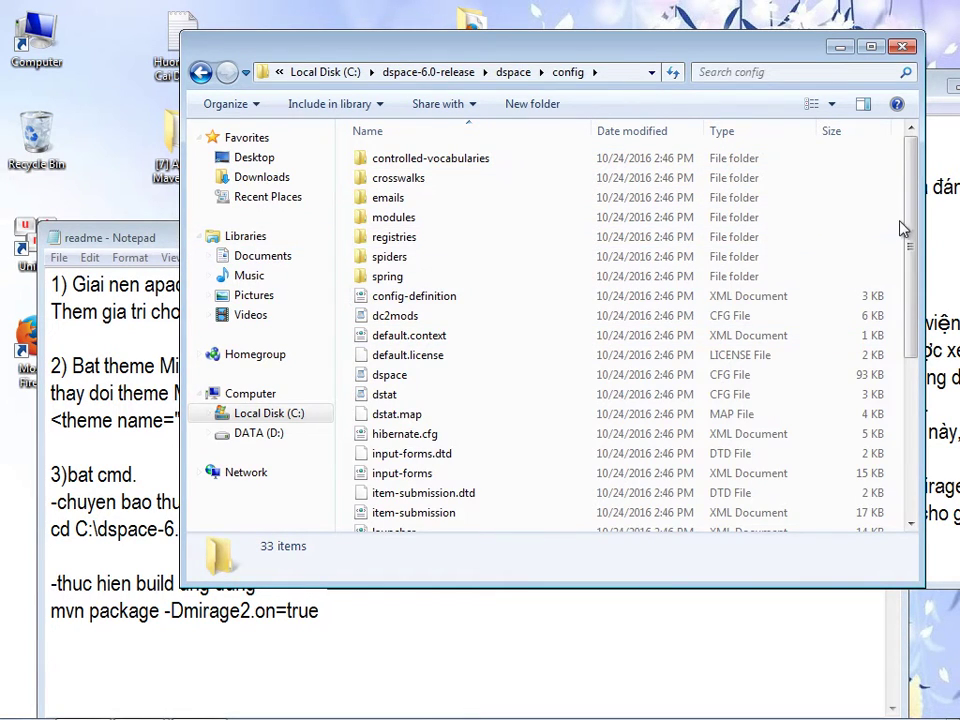
pyautogui.moveTo(910, 229); pyautogui.dragTo(912, 386)
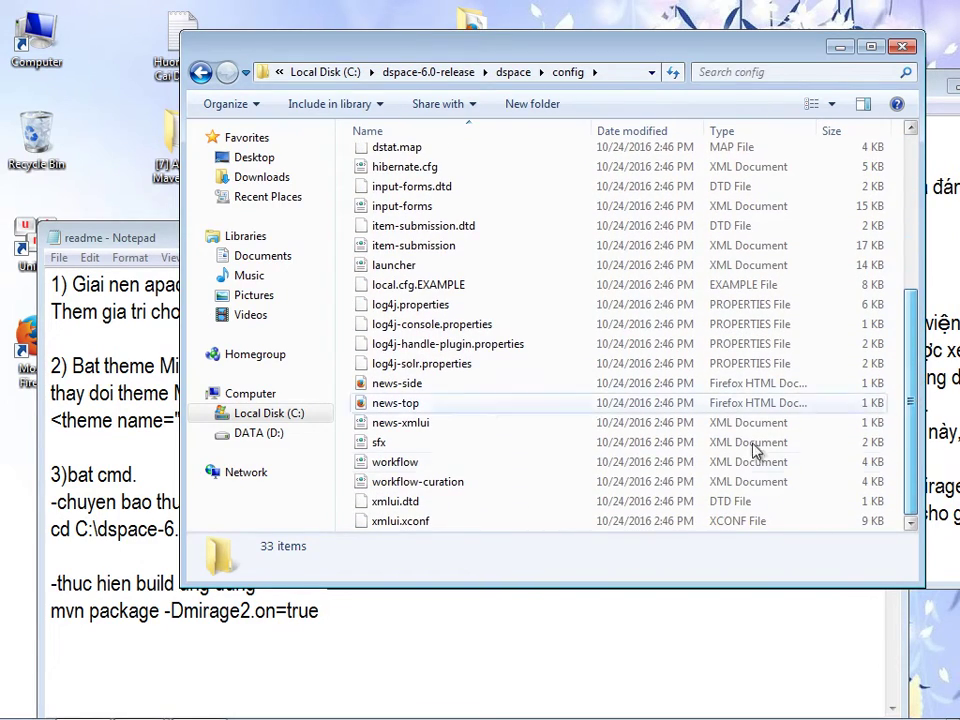
pyautogui.click(416, 524)
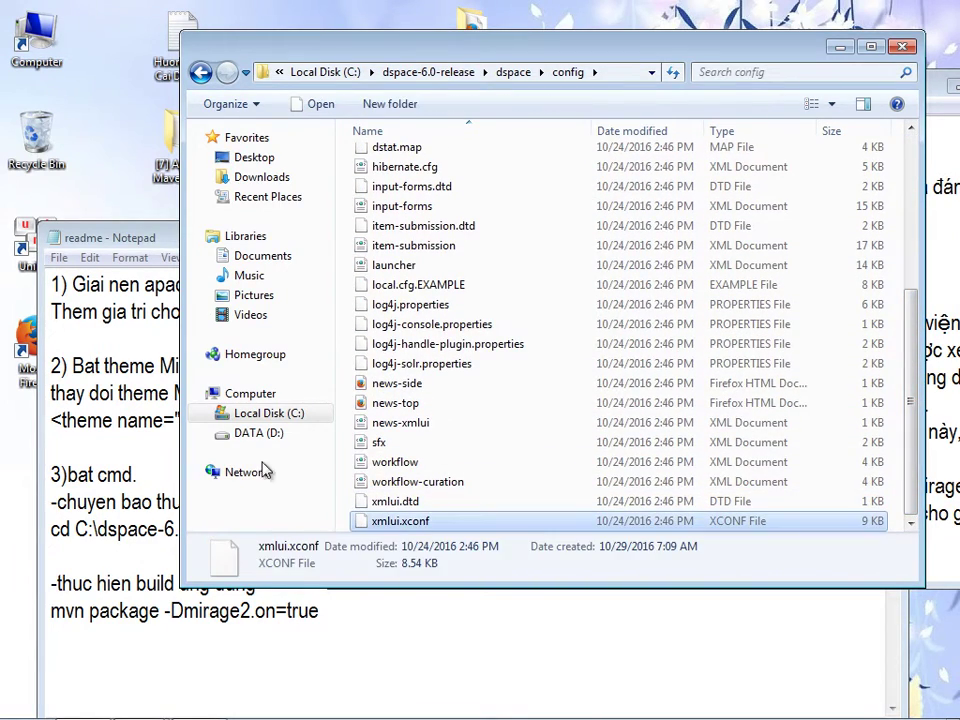
pyautogui.click(165, 237)
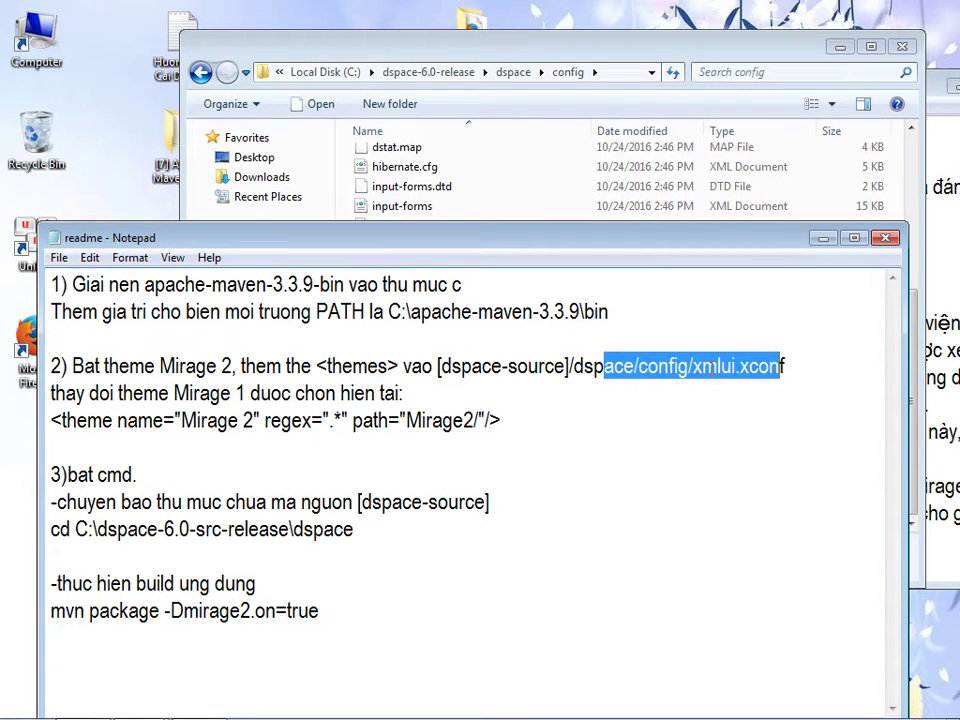
pyautogui.click(430, 58)
# - Open xmlui.xconf with WordPad via the Open with program list
pyautogui.rightClick(422, 528)
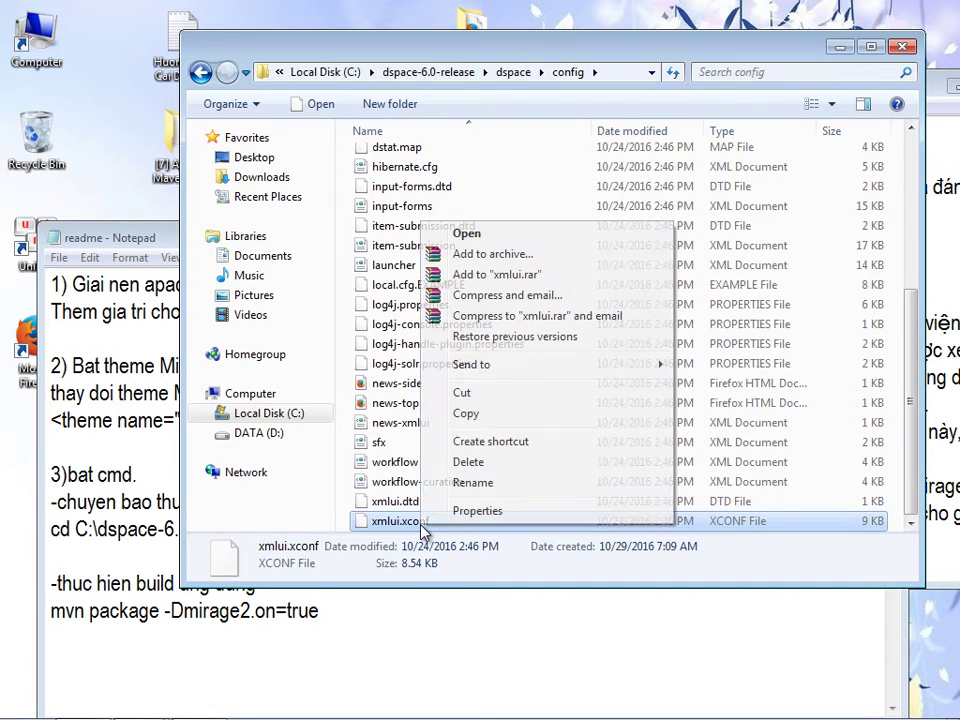
pyautogui.click(504, 241)
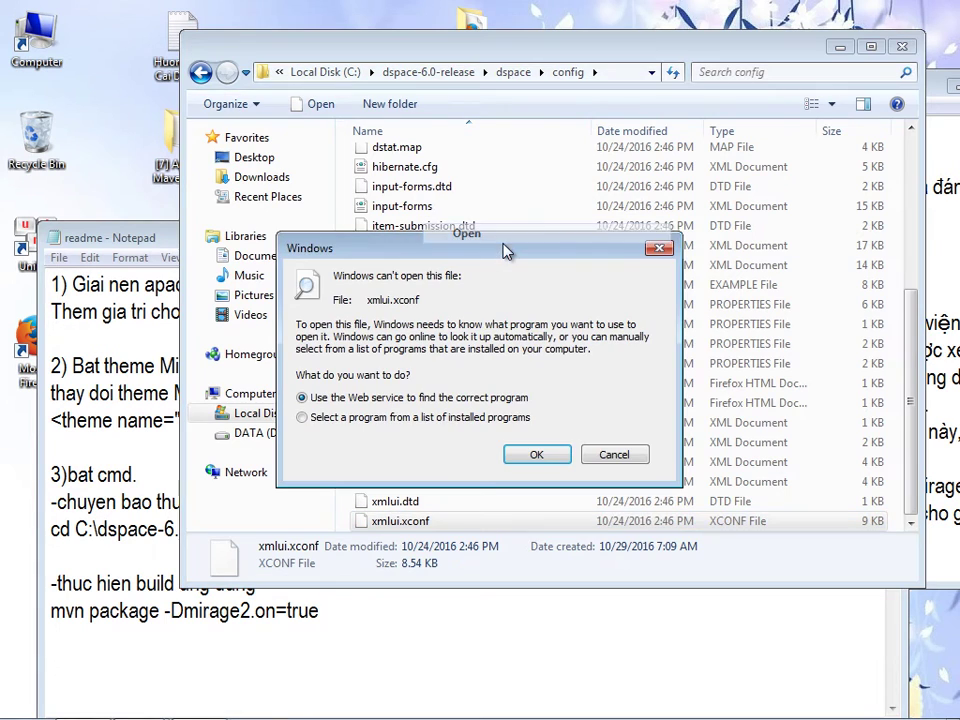
pyautogui.click(302, 417)
pyautogui.click(521, 456)
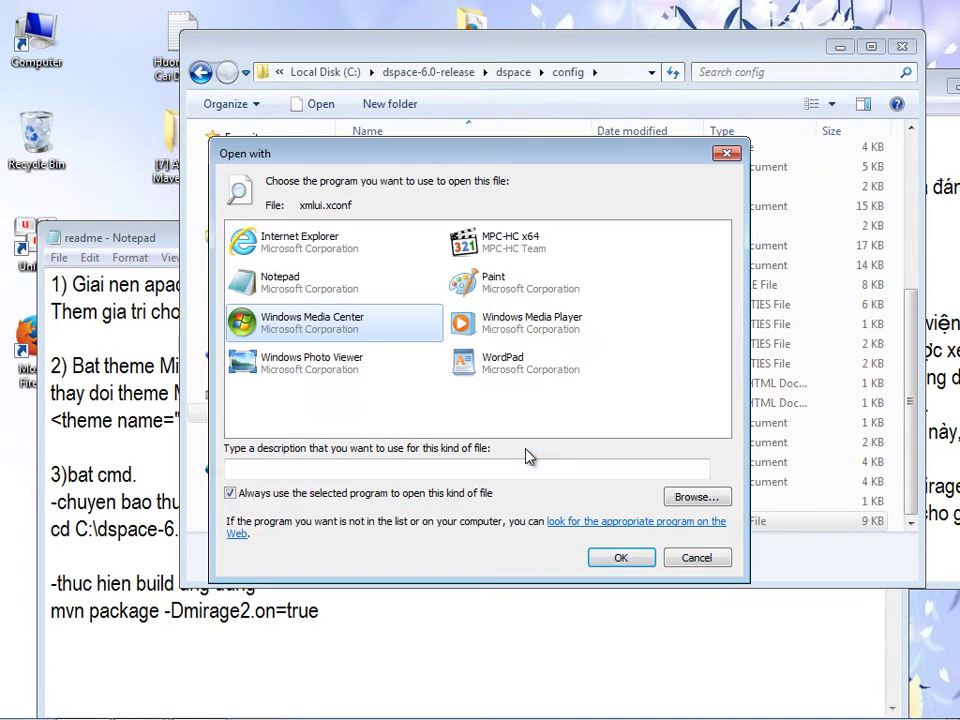
pyautogui.click(465, 362)
pyautogui.click(617, 558)
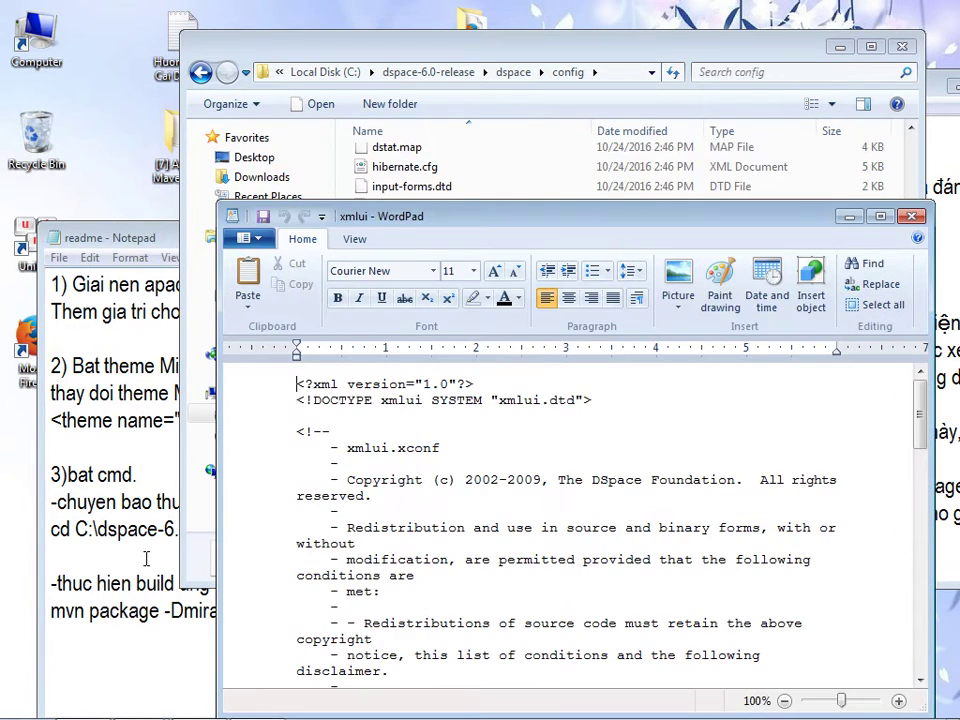
# - Copy the Mirage 2 theme line from the readme notes and return to WordPad
pyautogui.click(135, 530)
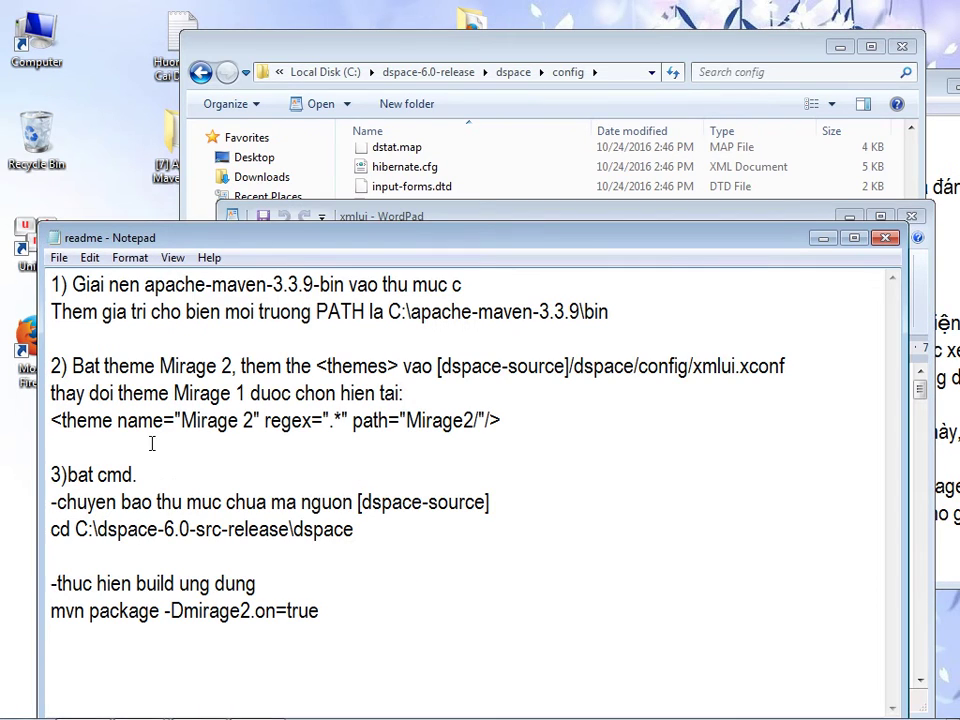
pyautogui.moveTo(51, 421); pyautogui.dragTo(505, 421)
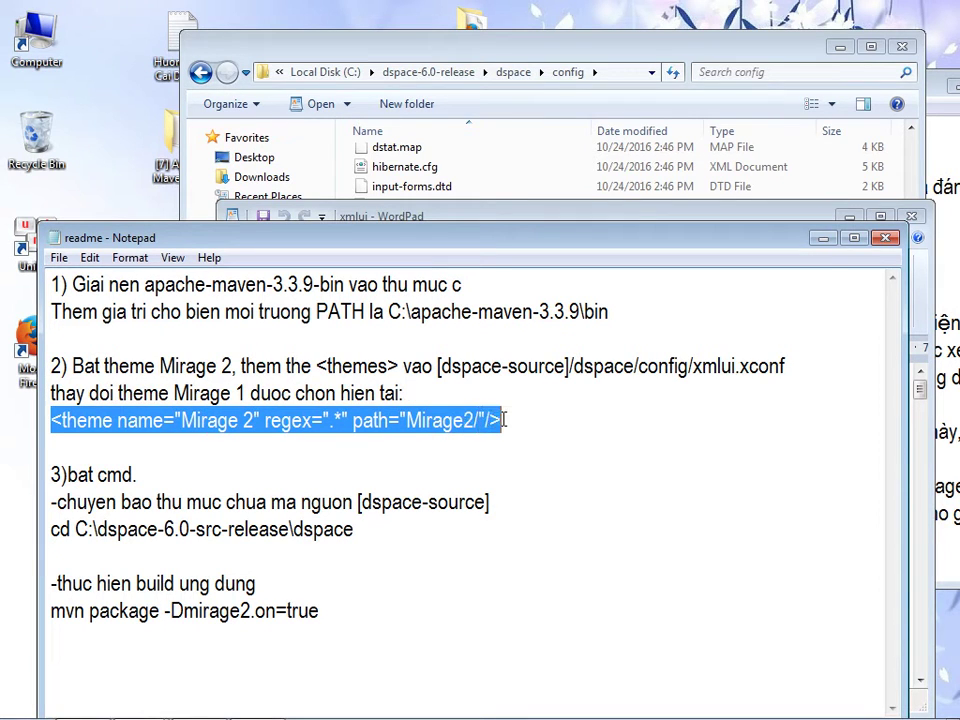
pyautogui.rightClick(498, 421)
pyautogui.click(540, 482)
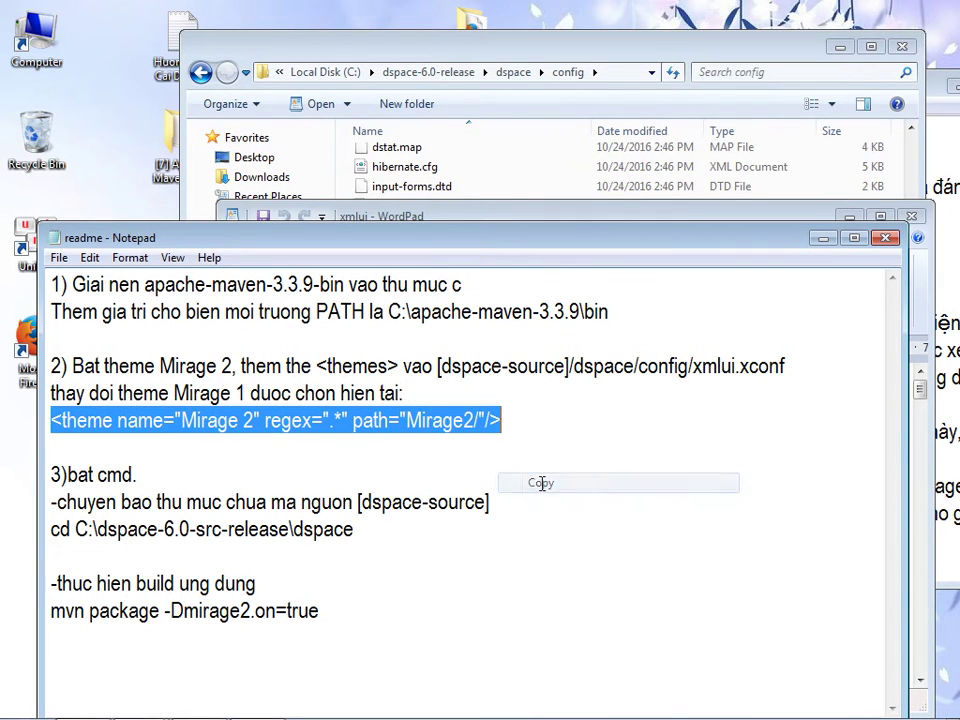
pyautogui.click(452, 44)
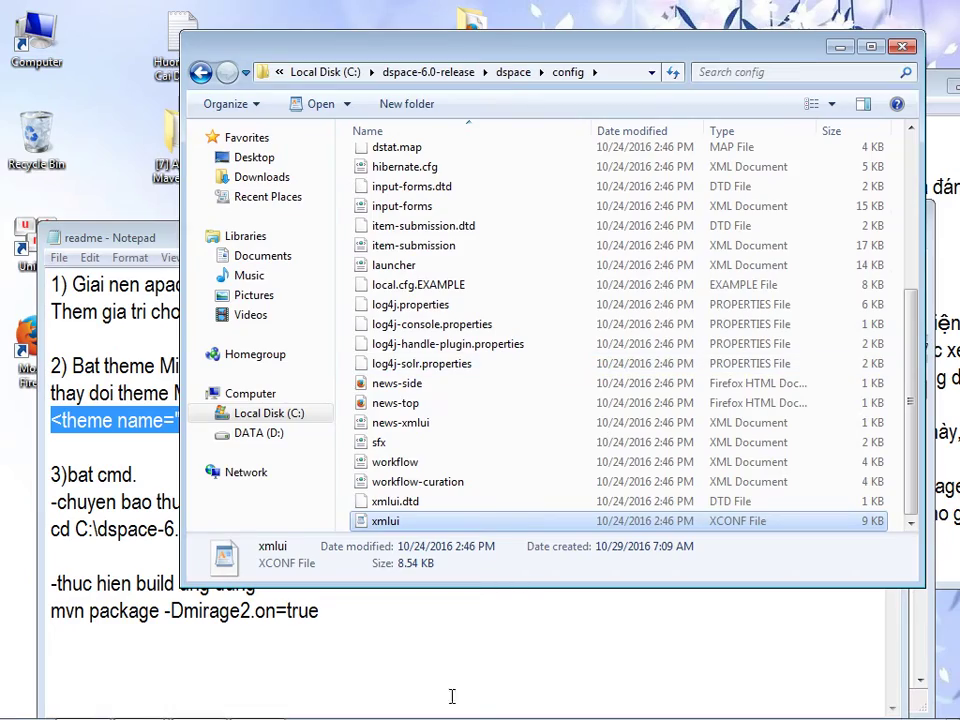
pyautogui.click(258, 700)
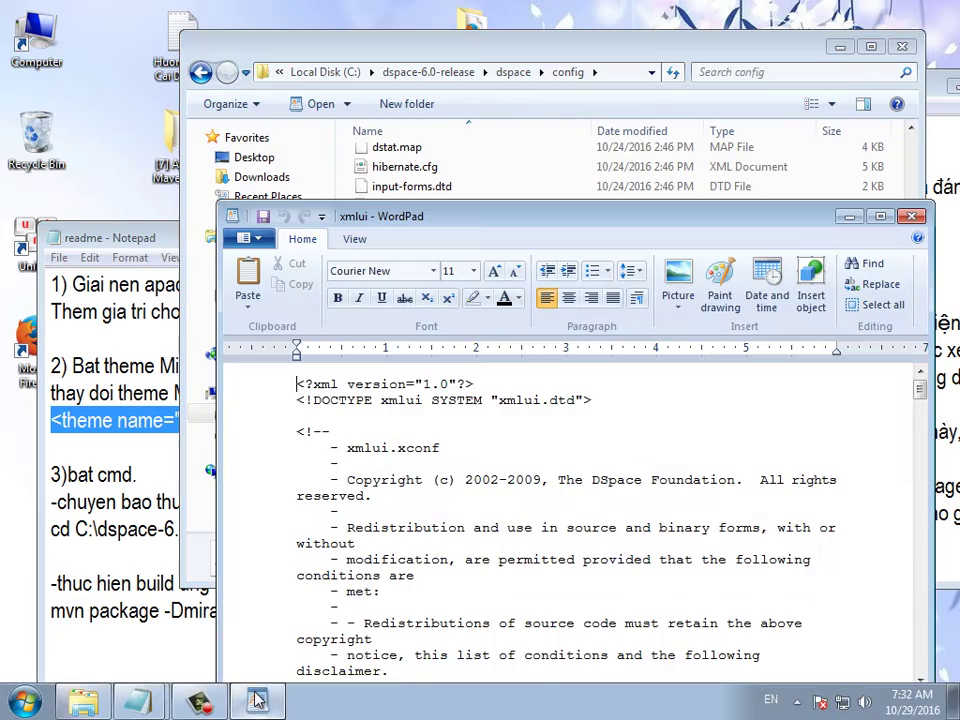
# - Paste the Mirage 2 theme line over the Atmire Mirage Theme entry, then save and close WordPad
pyautogui.click(880, 216)
pyautogui.moveTo(943, 264); pyautogui.dragTo(955, 645)
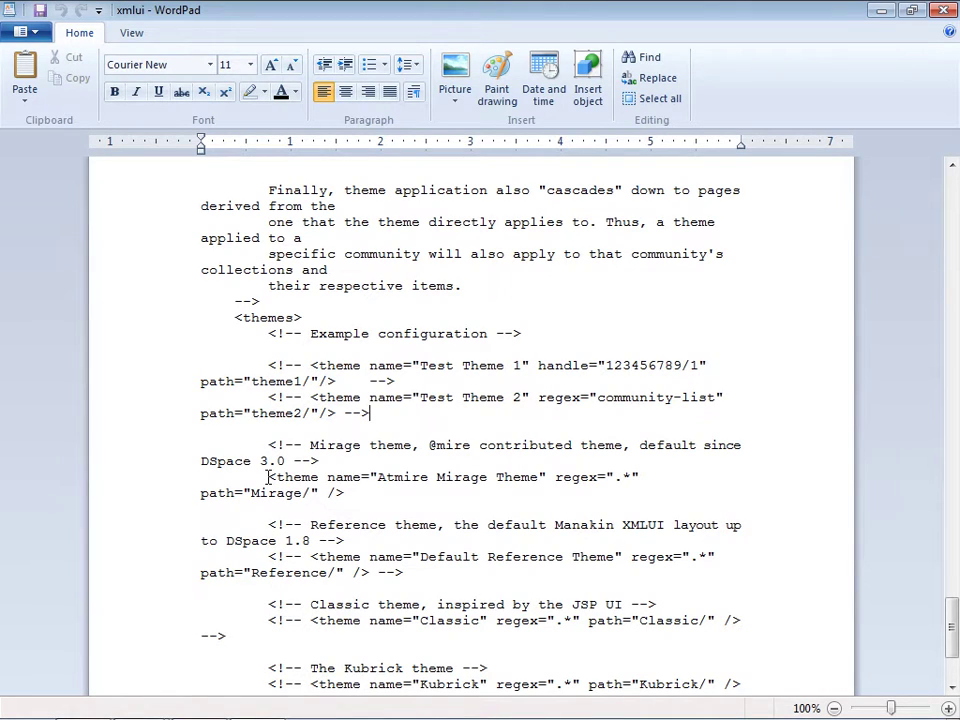
pyautogui.moveTo(267, 477); pyautogui.dragTo(340, 497)
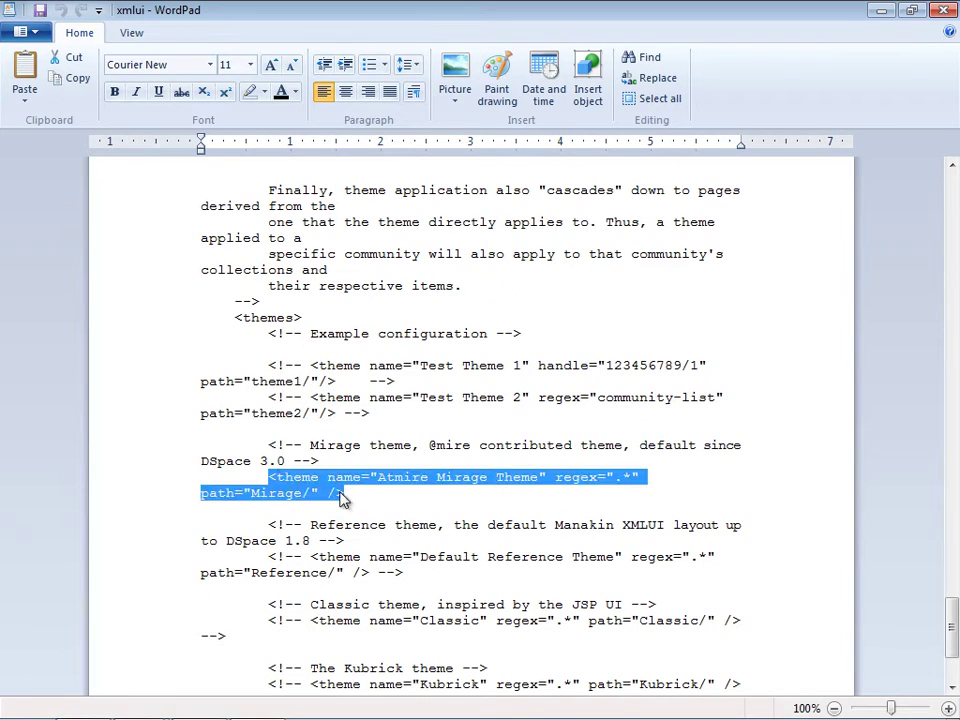
pyautogui.rightClick(340, 497)
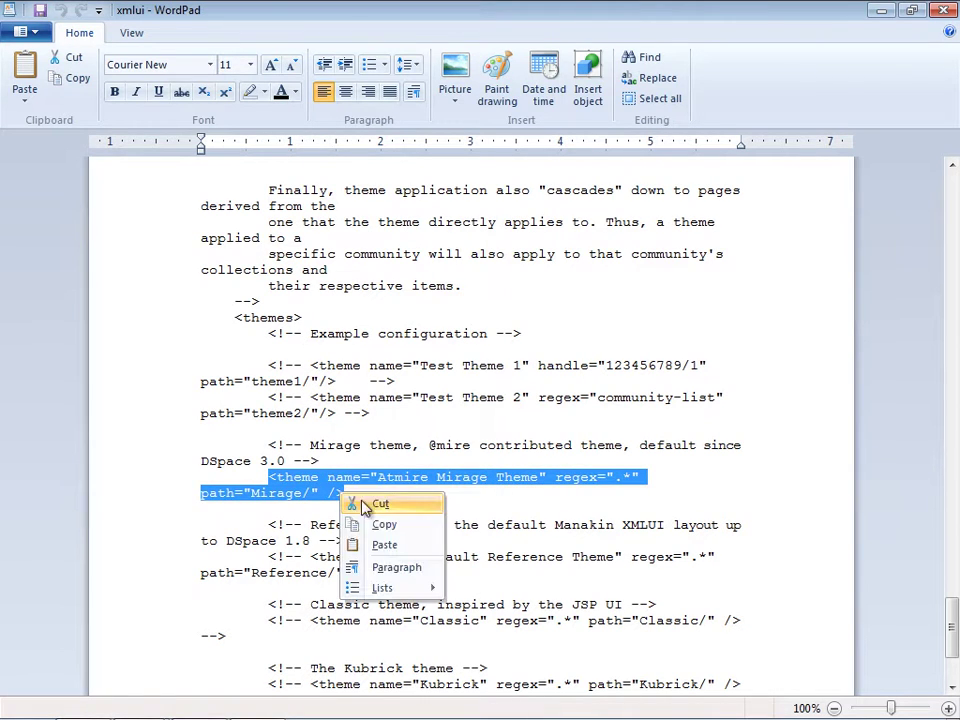
pyautogui.click(385, 545)
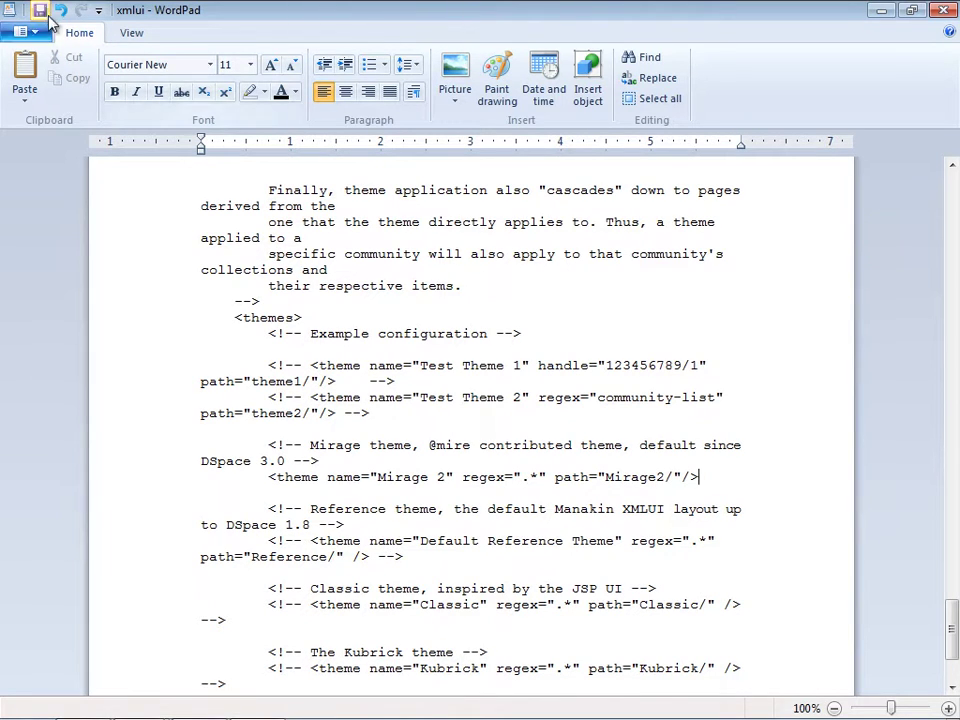
pyautogui.scroll(-3, 40, 12)
pyautogui.click(40, 12)
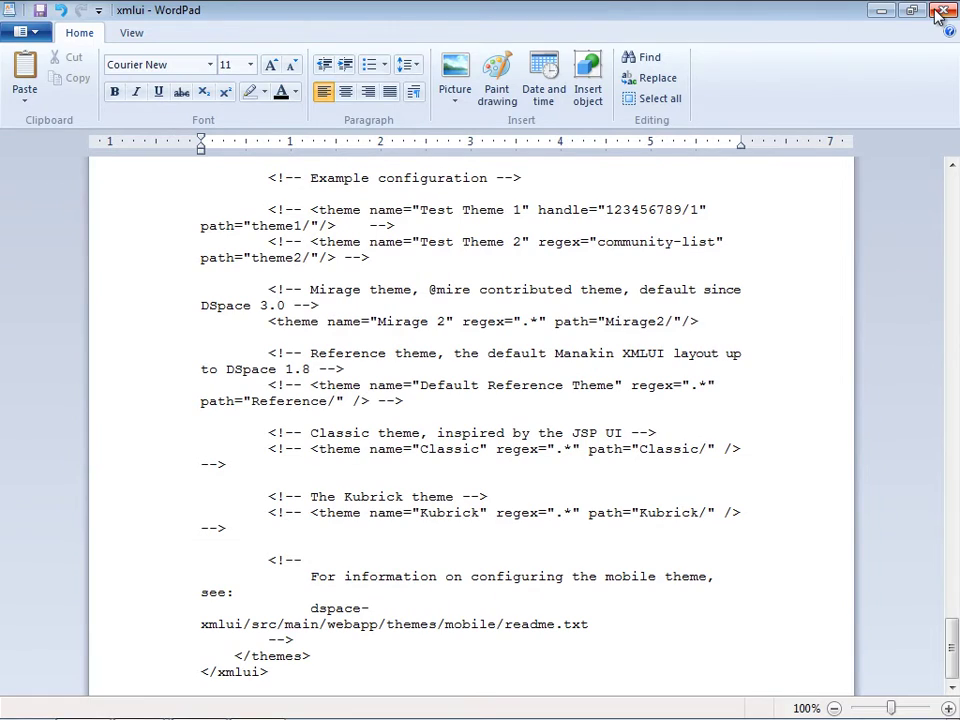
pyautogui.click(941, 11)
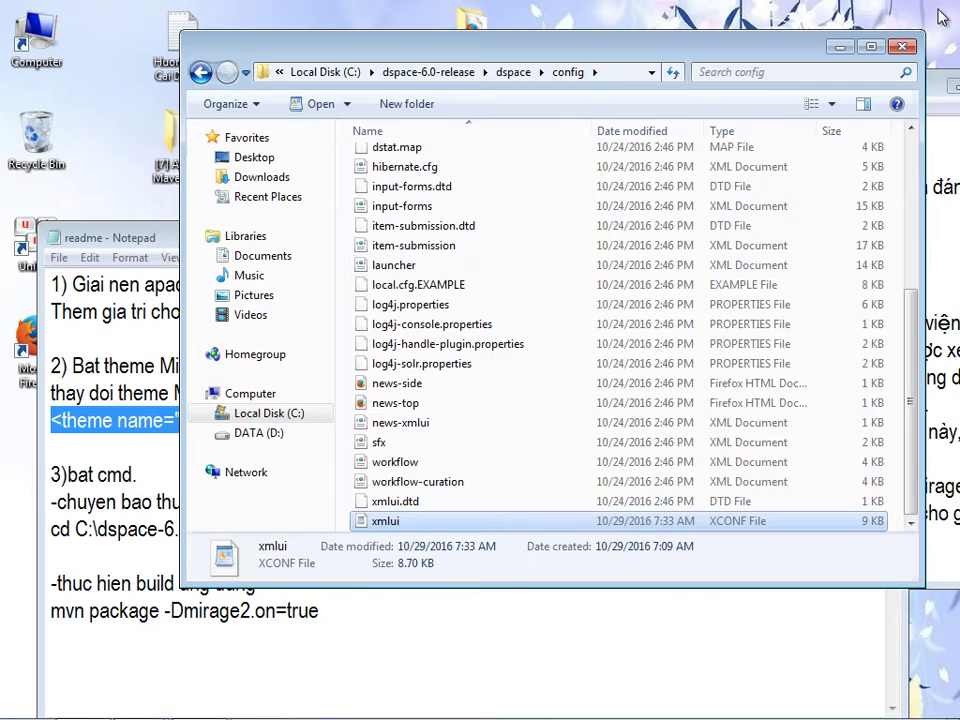
# - Close the config folder window and start a new line in the Huong Dan guide
pyautogui.click(903, 47)
pyautogui.click(280, 448)
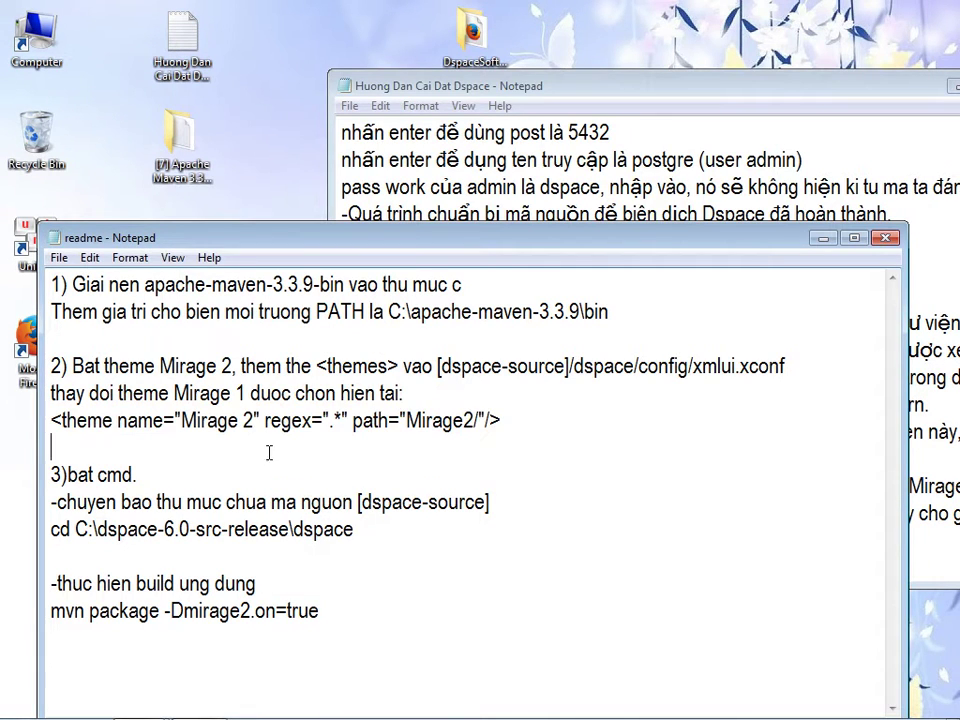
pyautogui.moveTo(226, 237); pyautogui.dragTo(284, 147)
pyautogui.click(508, 86)
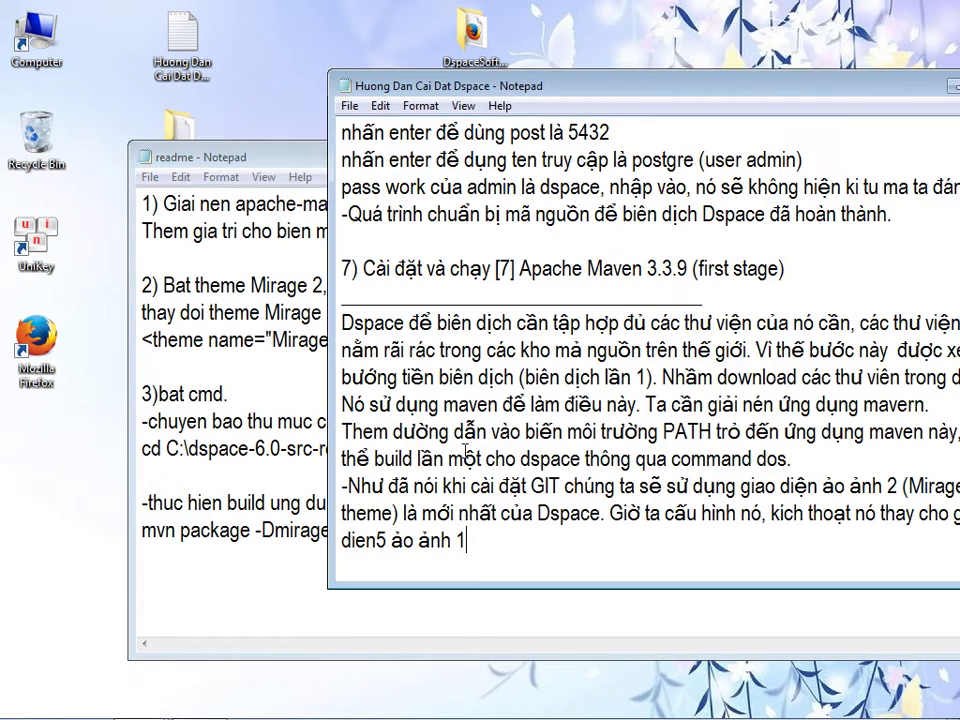
pyautogui.press('Return')
# - Type that running Maven downloads the libraries for DSpace
pyautogui.write('Tiến hanh')
pyautogui.write(' cạy')
pyautogui.press('BackSpace')
pyautogui.press('BackSpace')
pyautogui.write('hạy mavien')
pyautogui.press('BackSpace')
pyautogui.press('BackSpace')
pyautogui.press('BackSpace')
pyautogui.write('en, để download thư')
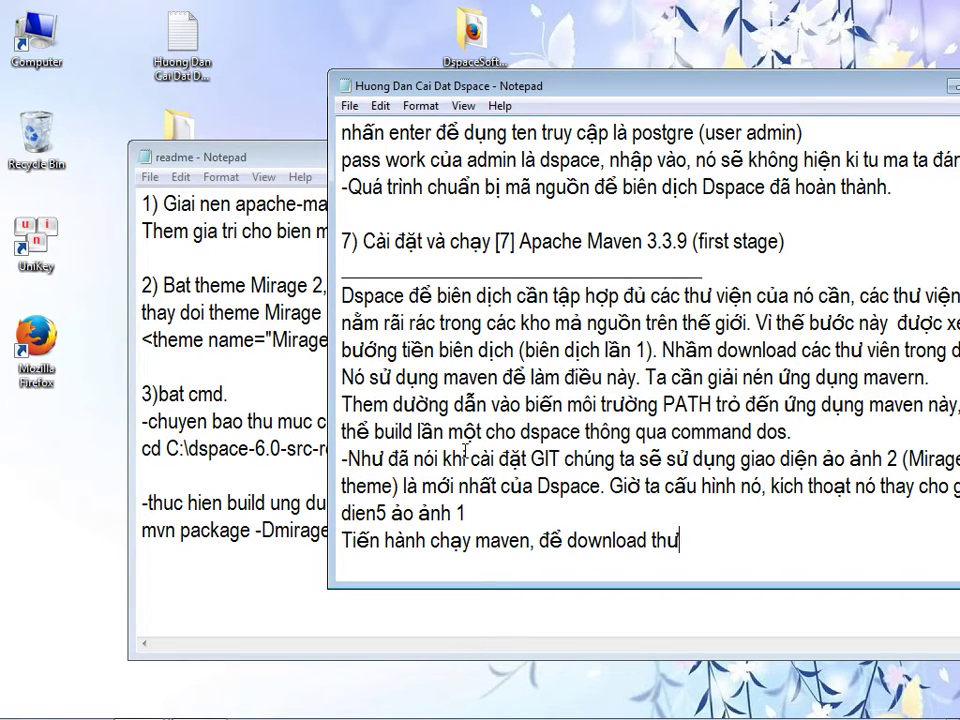
pyautogui.write(' viên cho d')
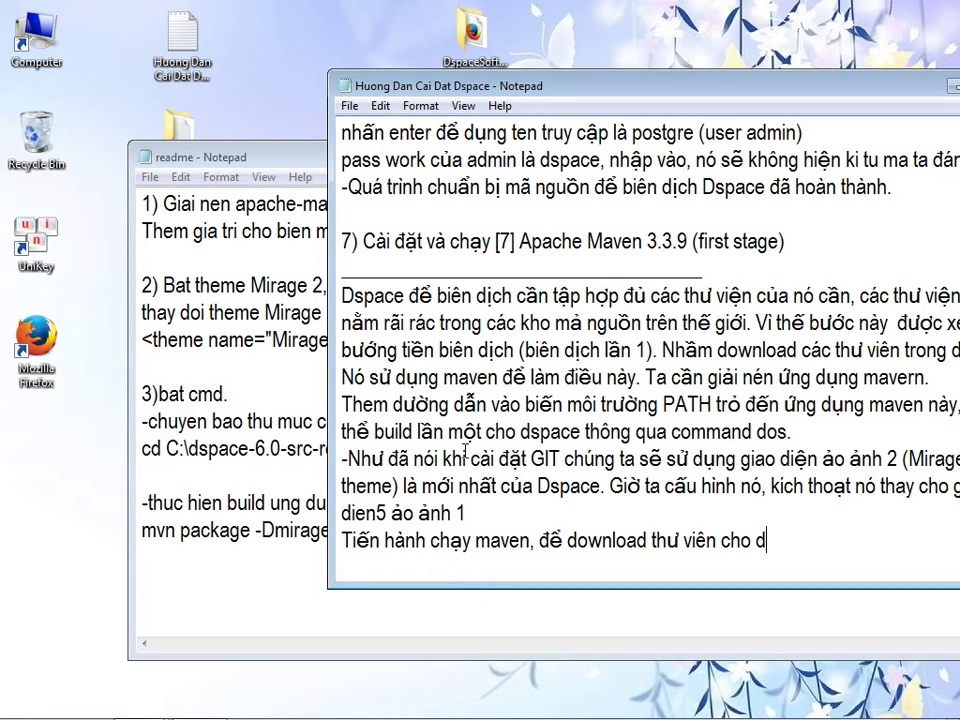
pyautogui.write('space. Chu')
pyautogui.write(' ý, cai ddawtj ')
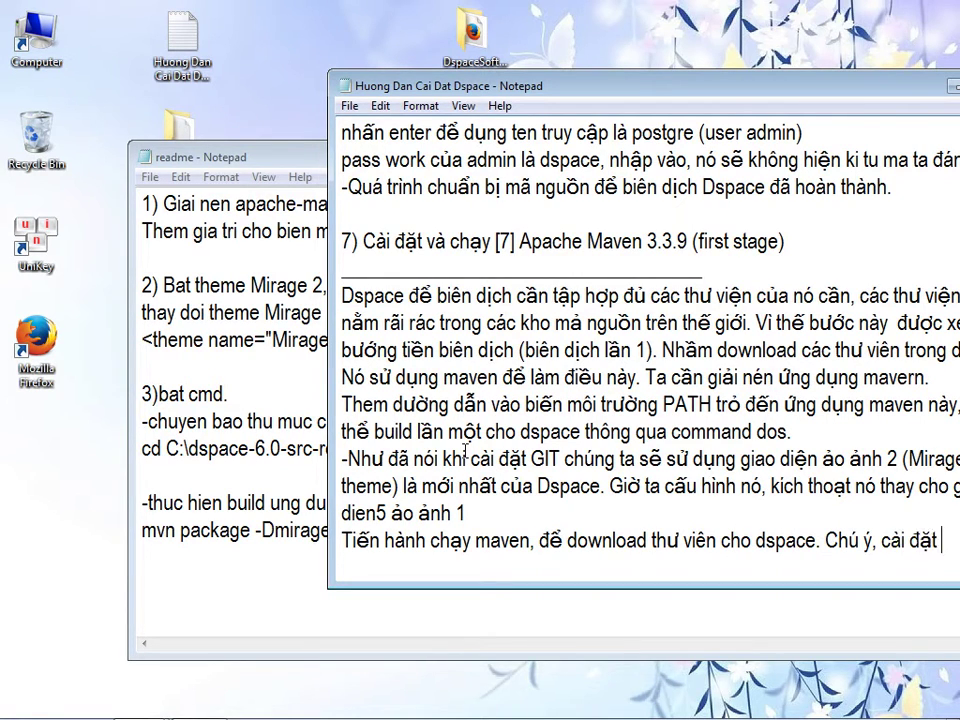
pyautogui.write('nay')
# - Add the caution that the computer must be connected to the internet
pyautogui.moveTo(575, 81); pyautogui.dragTo(479, 77)
pyautogui.write('f ddoofi')
pyautogui.press('BackSpace')
pyautogui.press('BackSpace')
pyautogui.write('oif ')
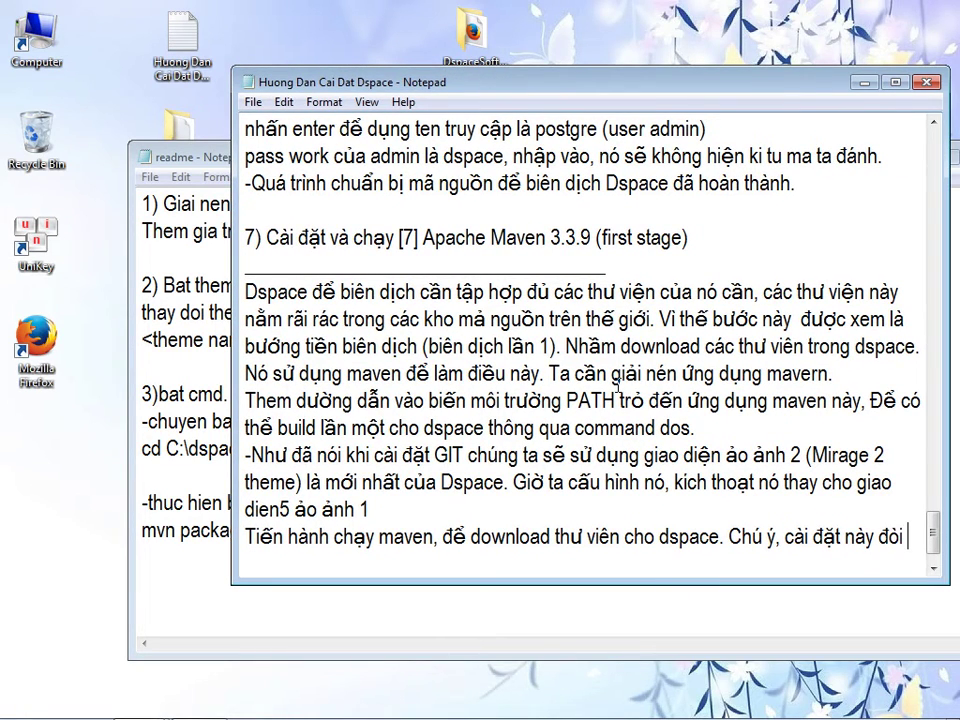
pyautogui.write('gois')
pyautogui.press('BackSpace')
pyautogui.press('BackSpace')
pyautogui.press('BackSpace')
pyautogui.write('hoir mays tinh ban')
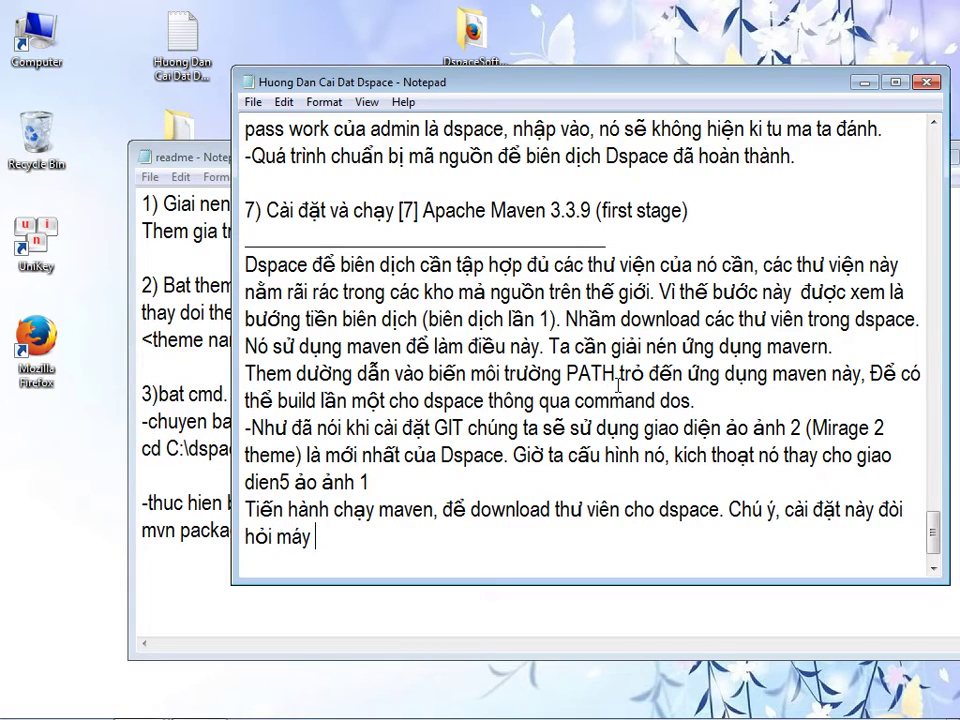
pyautogui.write('j cos keets noois i')
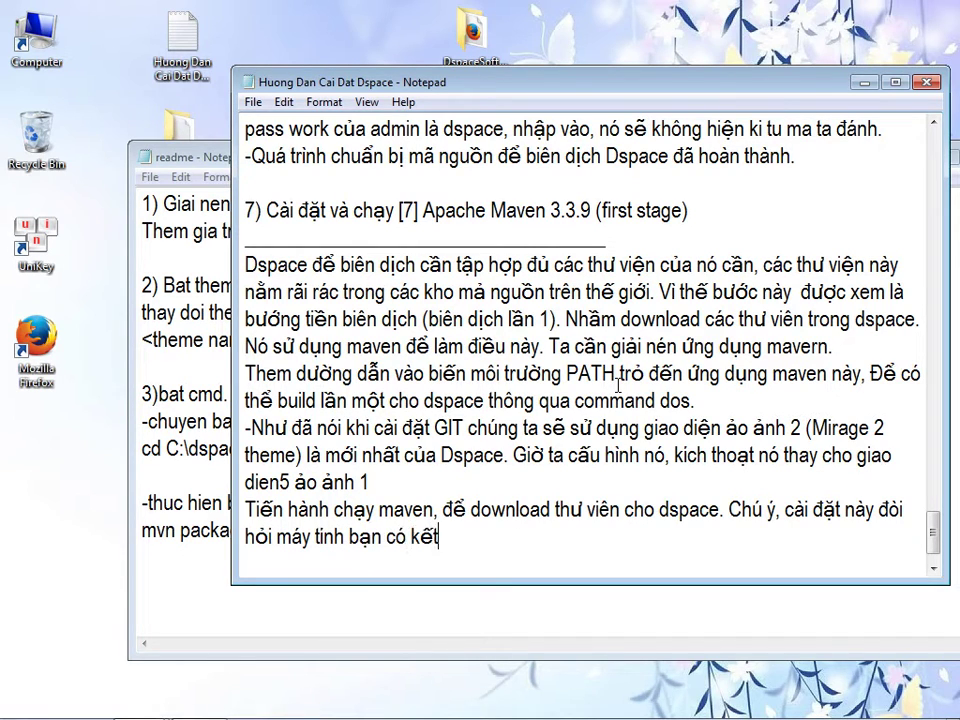
pyautogui.write('nterne')
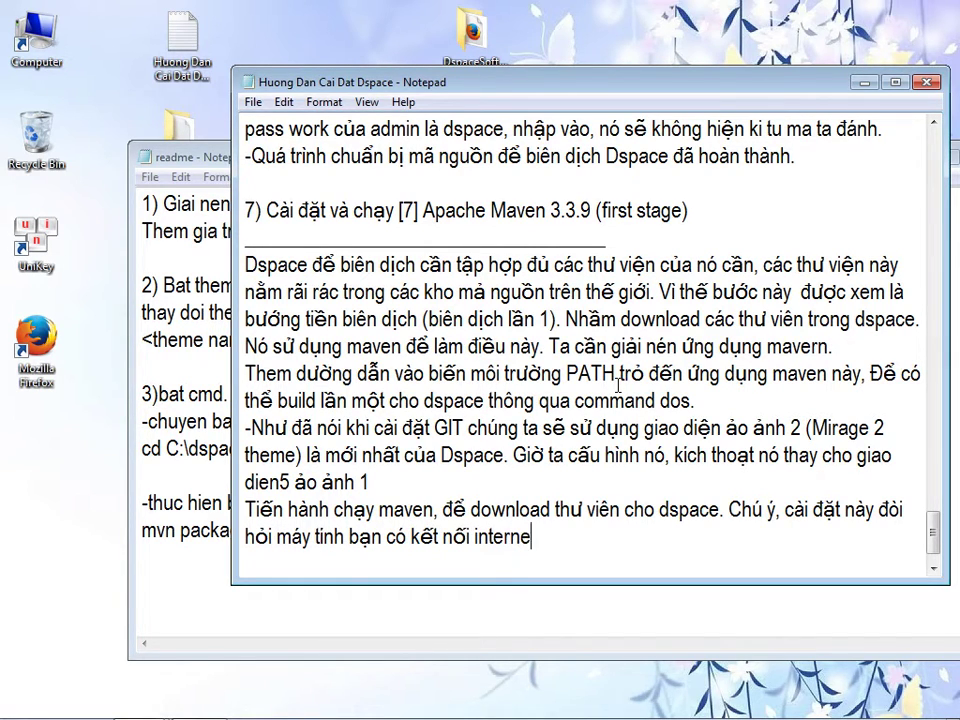
pyautogui.click(147, 495)
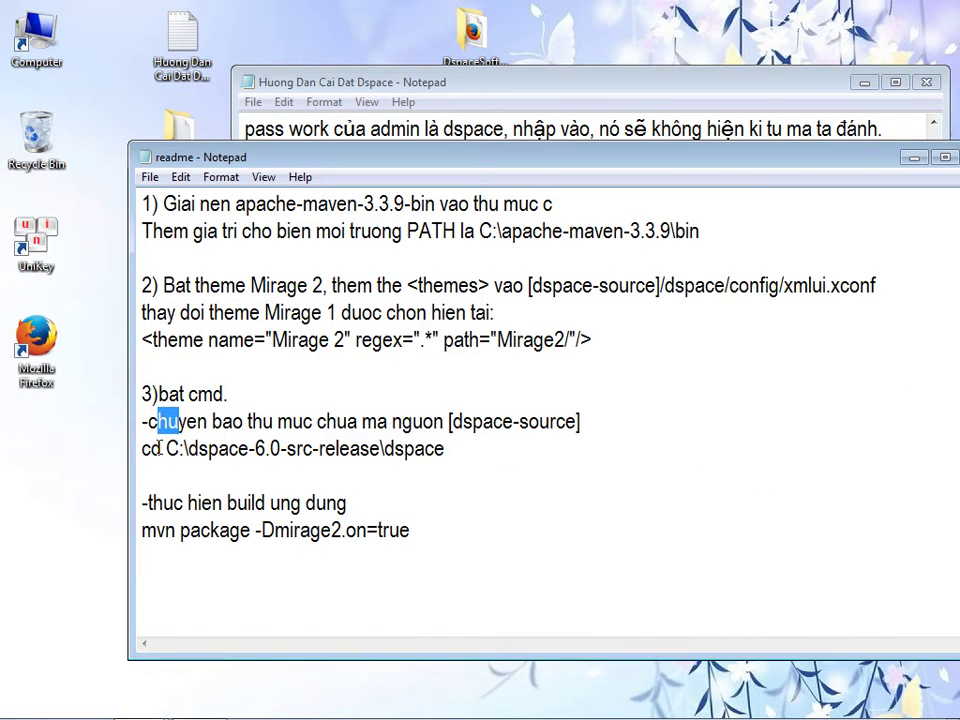
# - Select the source path after cd in the readme and open C:\dspace-6.0-release\dspace in Explorer
pyautogui.click(160, 449)
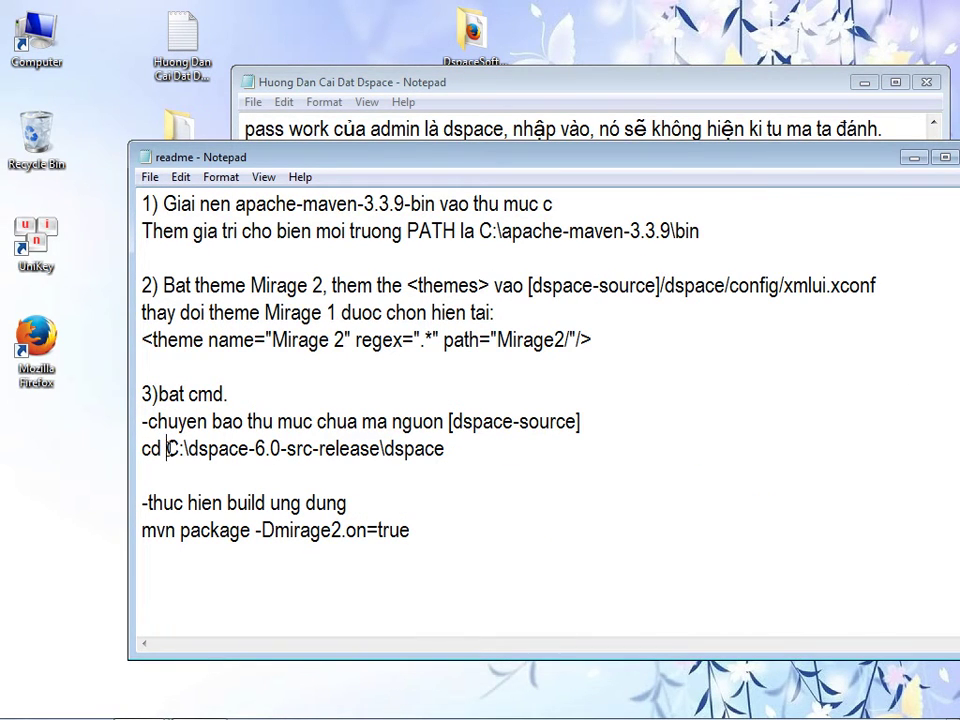
pyautogui.moveTo(168, 449); pyautogui.dragTo(444, 449)
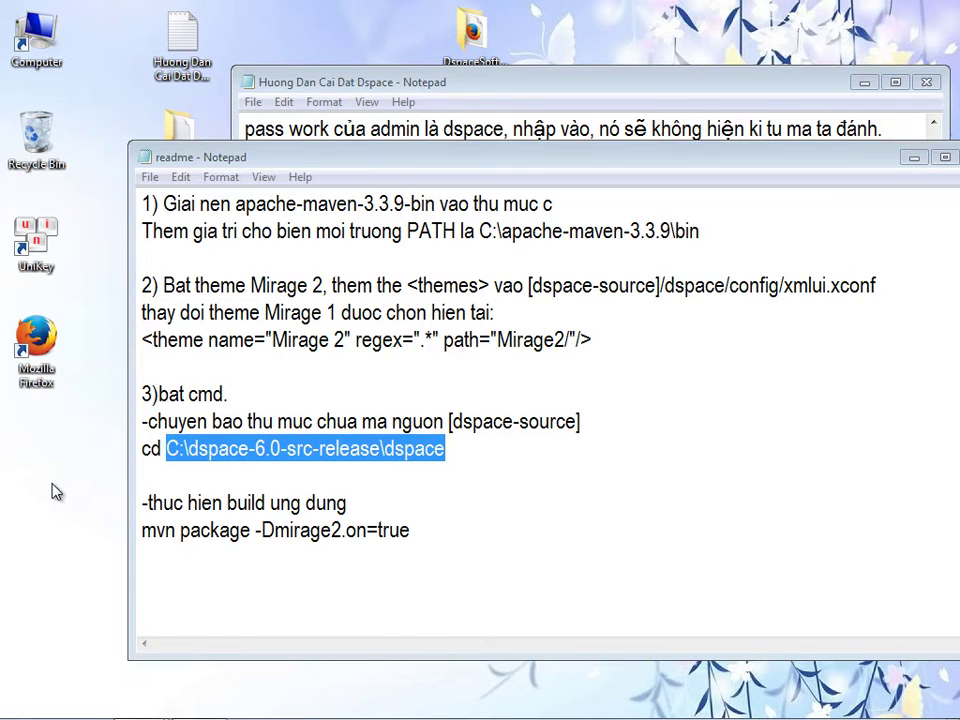
pyautogui.moveTo(90, 710)
pyautogui.moveTo(183, 706)
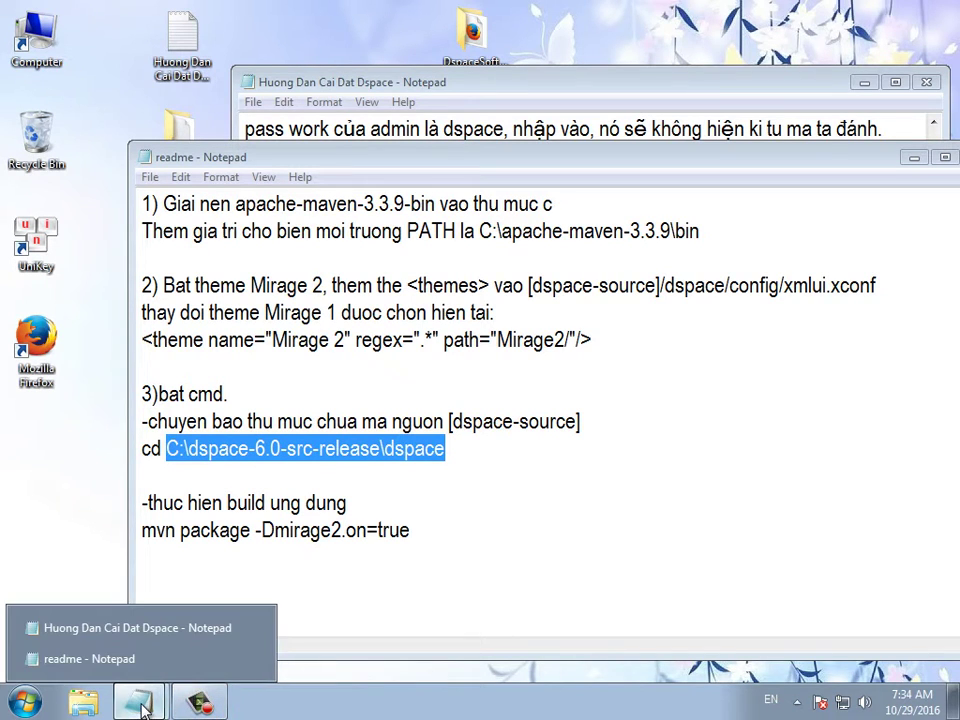
pyautogui.click(72, 705)
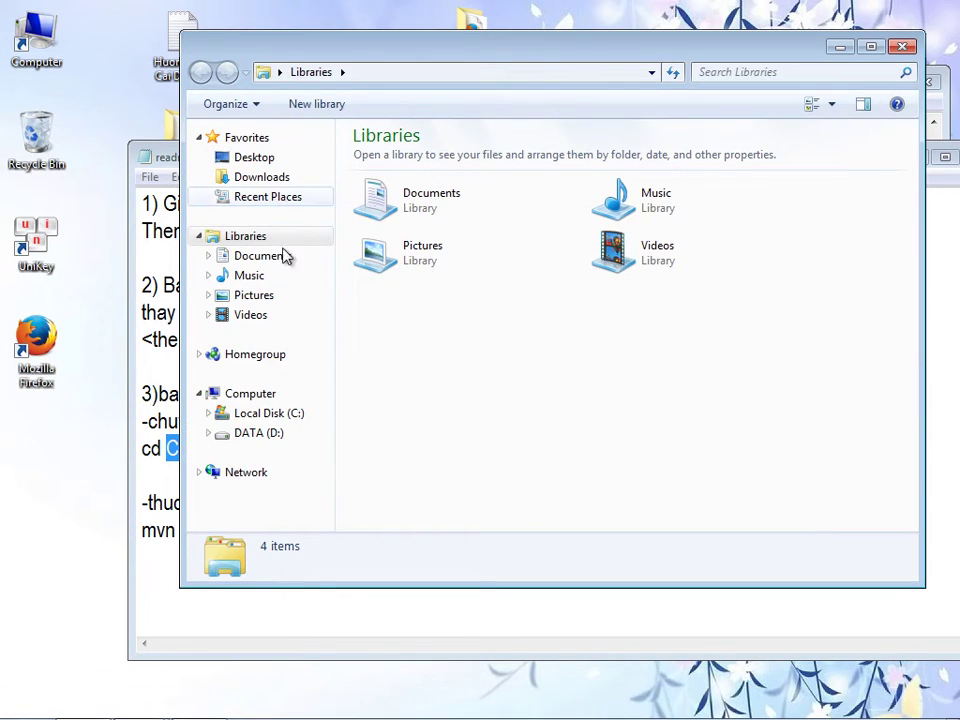
pyautogui.click(254, 415)
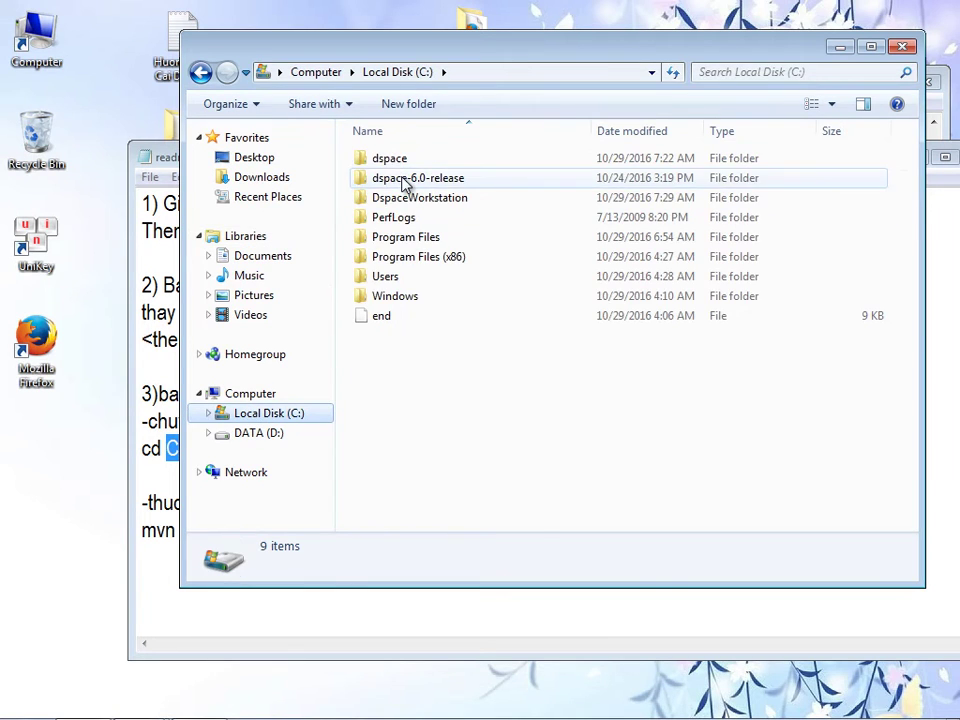
pyautogui.doubleClick(395, 179)
pyautogui.doubleClick(385, 163)
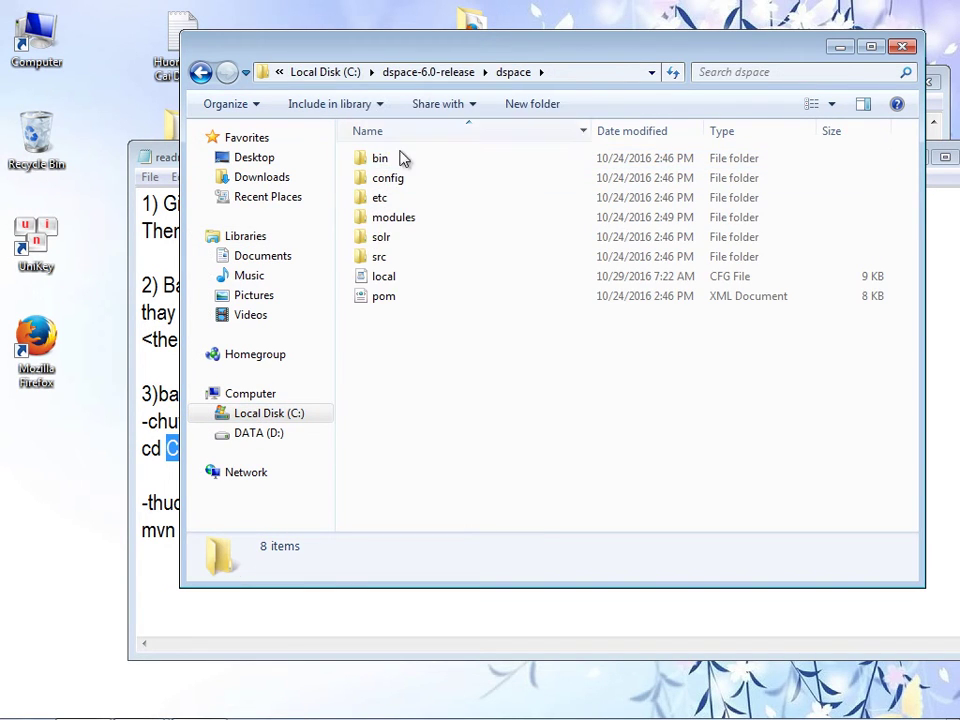
# - Copy the dspace folder's full path from the address bar
pyautogui.moveTo(590, 52); pyautogui.dragTo(575, 117)
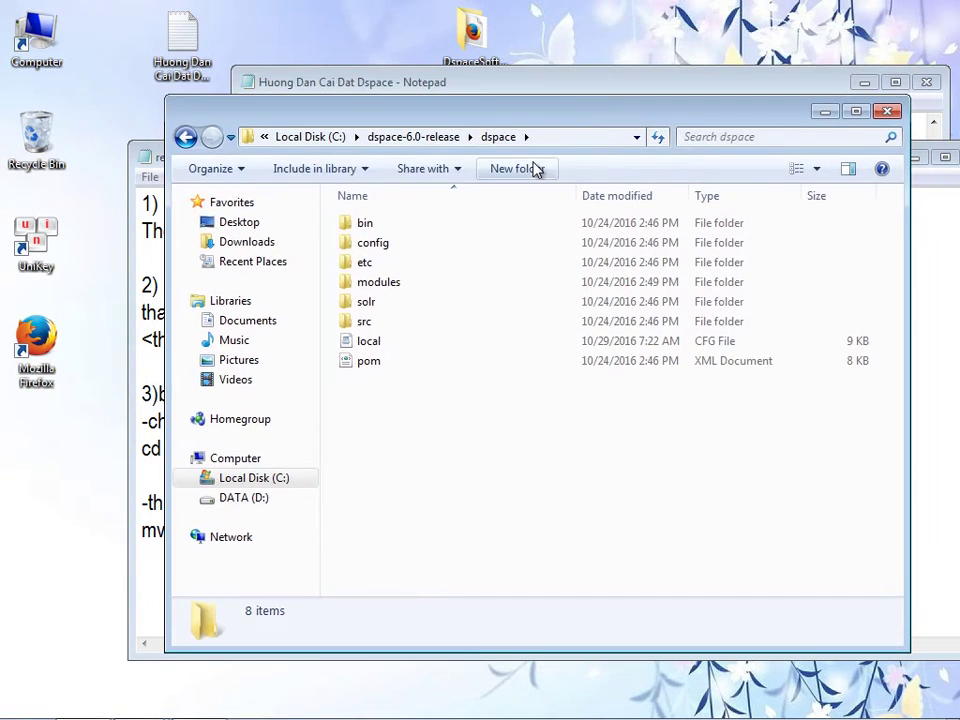
pyautogui.click(555, 142)
pyautogui.press('super+c')
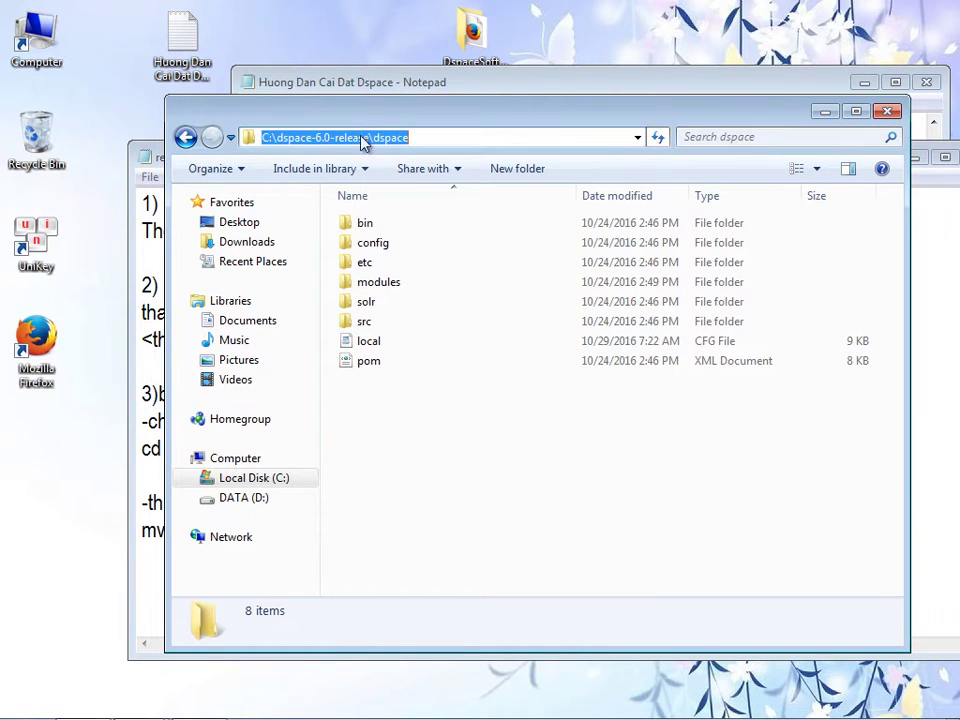
pyautogui.rightClick(362, 135)
pyautogui.click(394, 195)
# - Open an administrator Command Prompt with 'cd C:\dspace-6.0-release\dspace' entered but not run
pyautogui.click(22, 705)
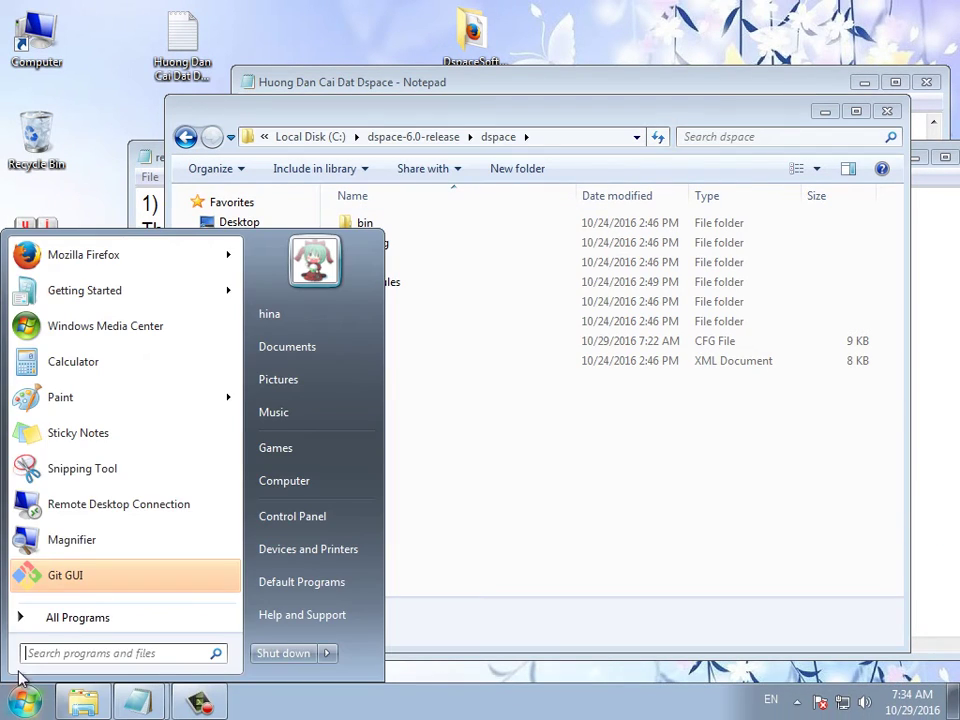
pyautogui.click(50, 619)
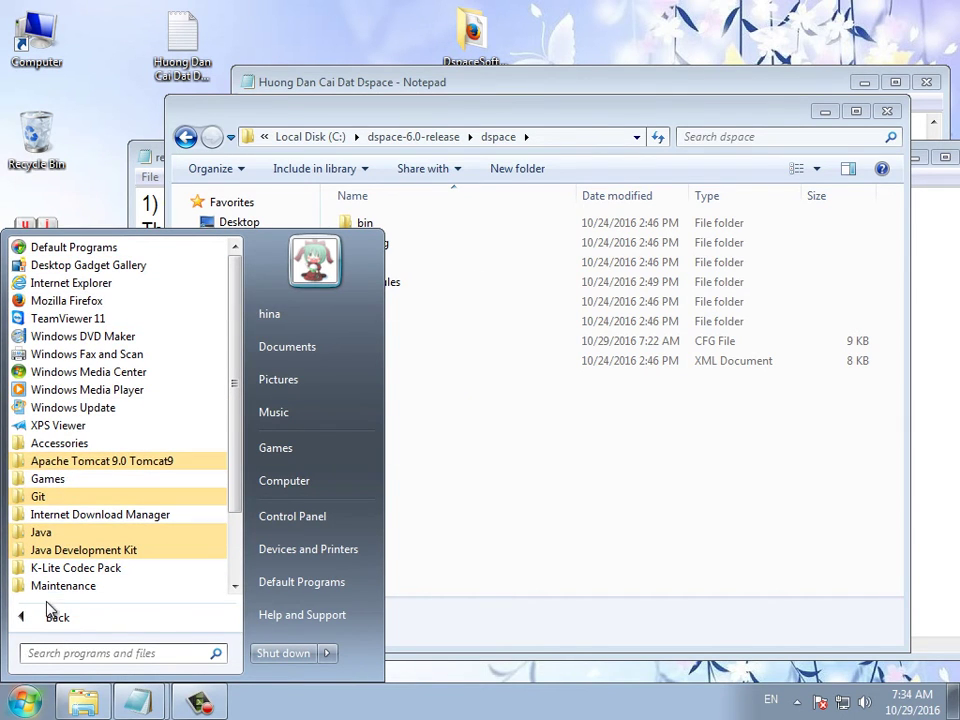
pyautogui.write('cmd')
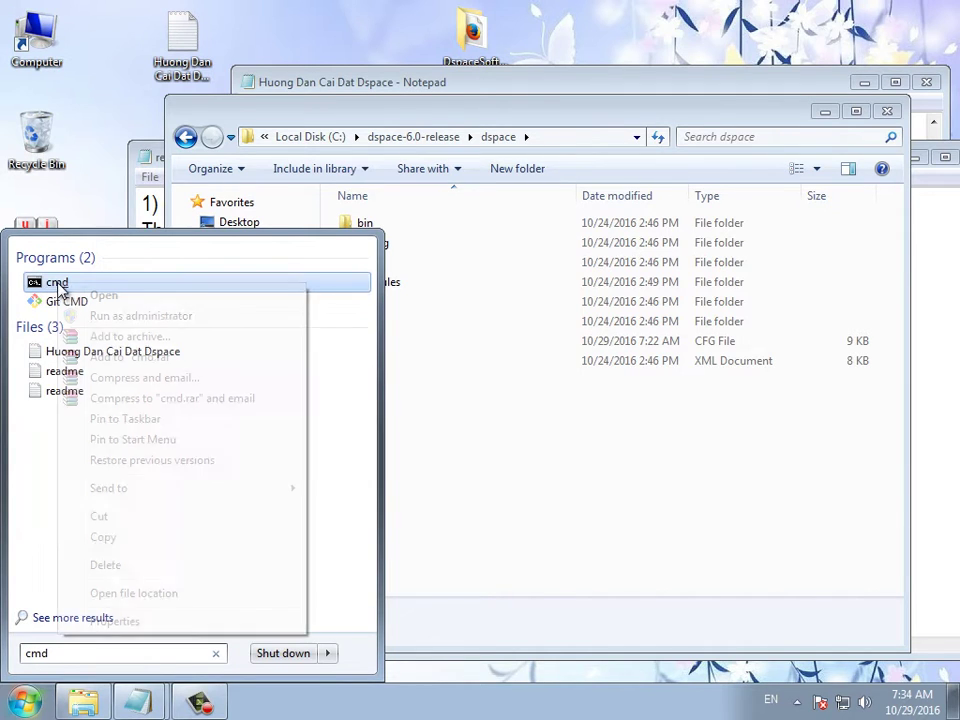
pyautogui.rightClick(60, 286)
pyautogui.click(140, 316)
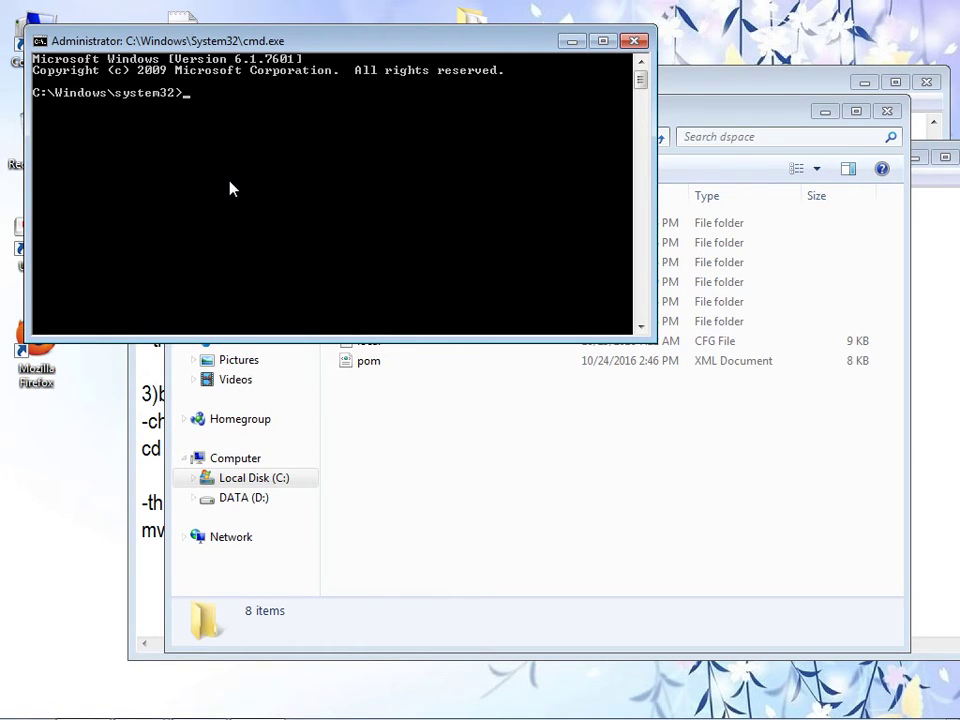
pyautogui.write('cd')
pyautogui.rightClick(230, 188)
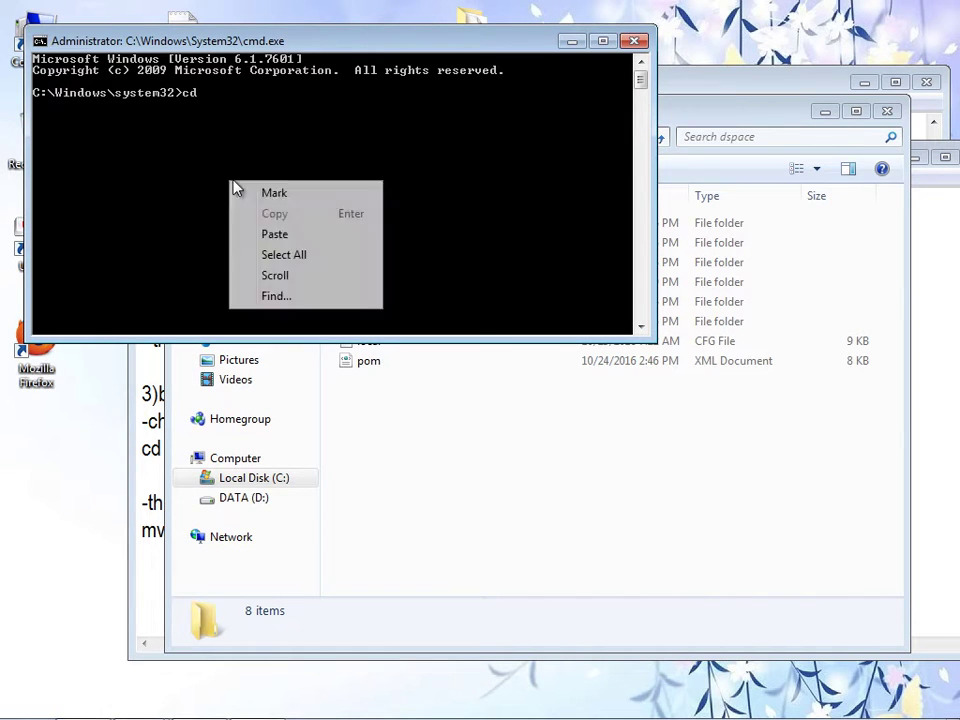
pyautogui.click(274, 242)
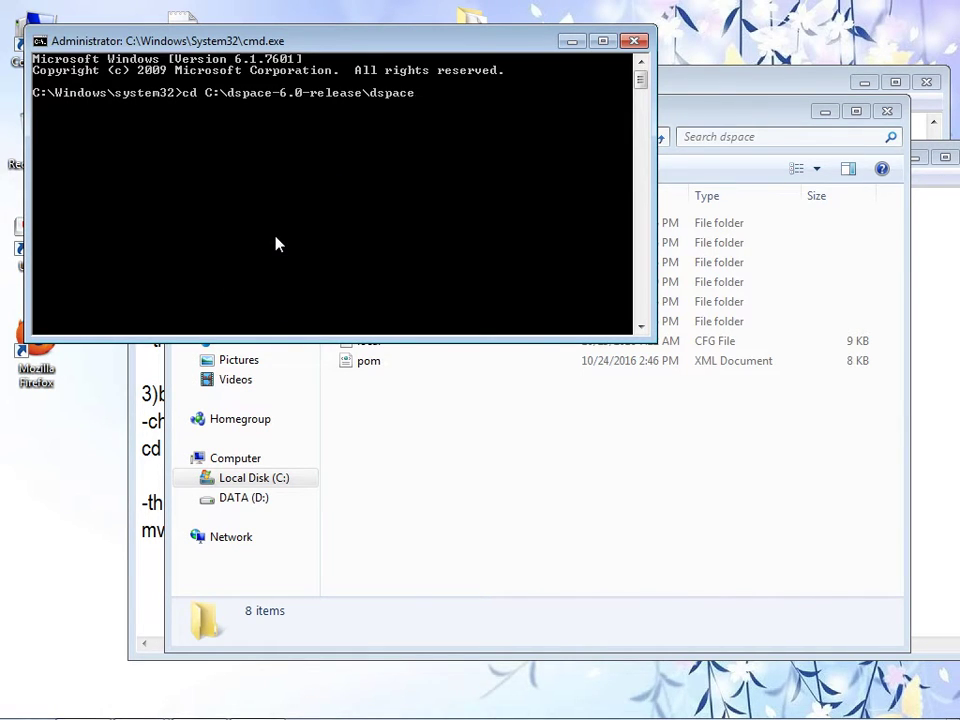
# - Run the change-directory command in cmd, then copy the mvn package build line from the readme
pyautogui.press('Return')
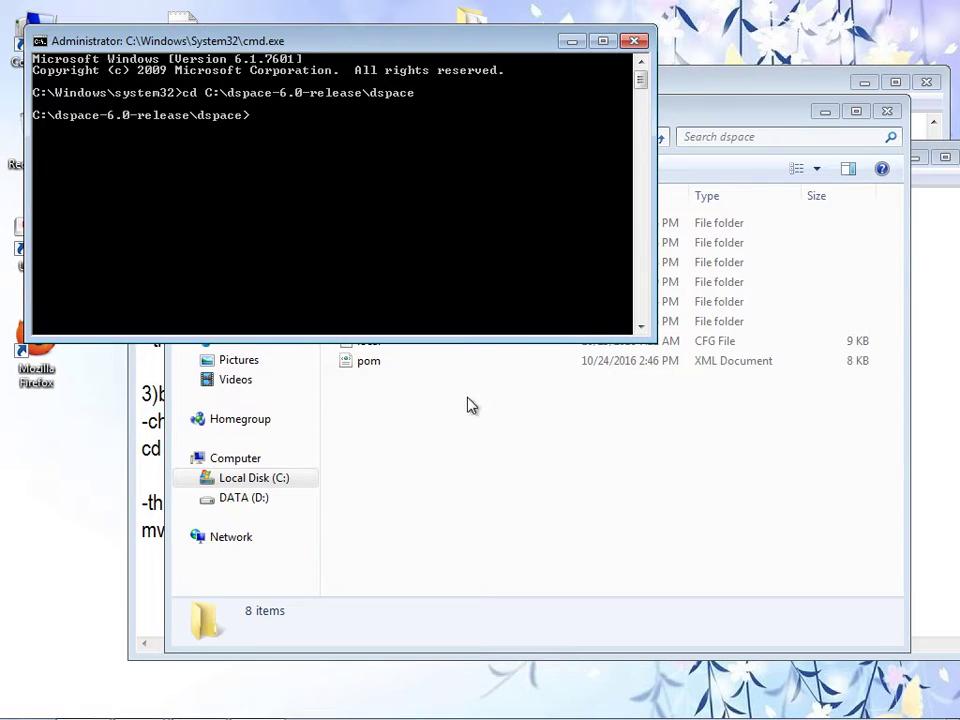
pyautogui.click(886, 111)
pyautogui.click(663, 189)
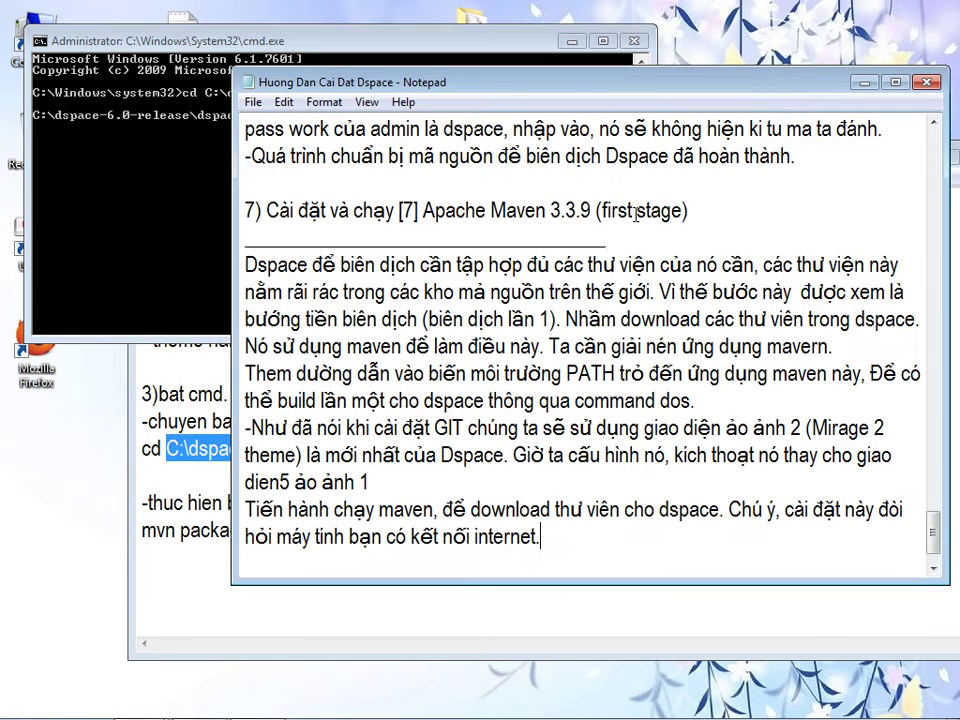
pyautogui.click(190, 508)
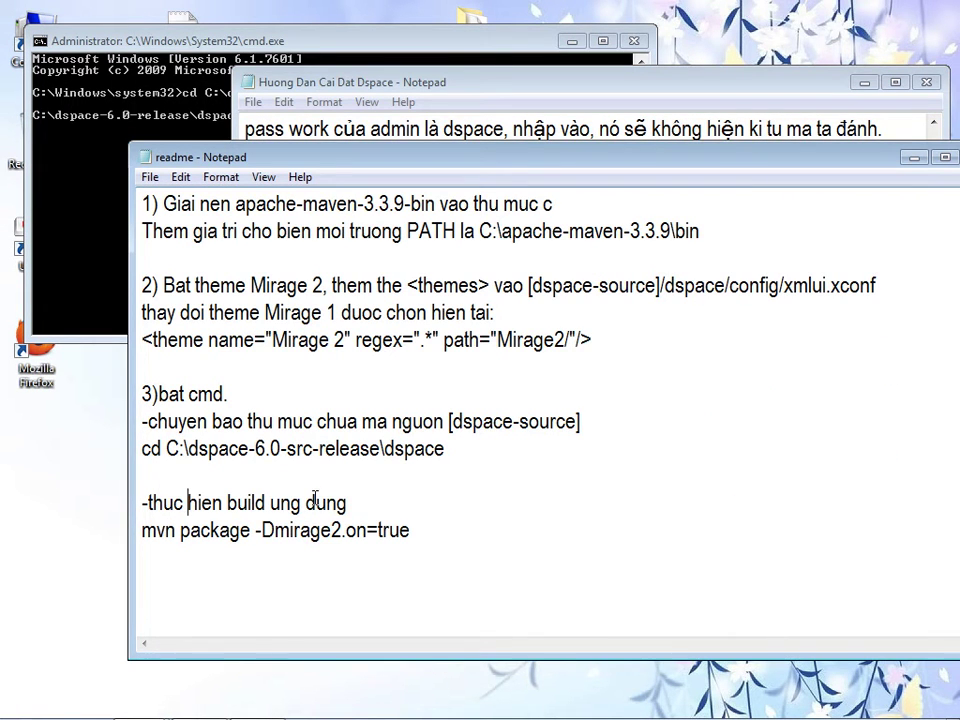
pyautogui.moveTo(142, 530); pyautogui.dragTo(413, 531)
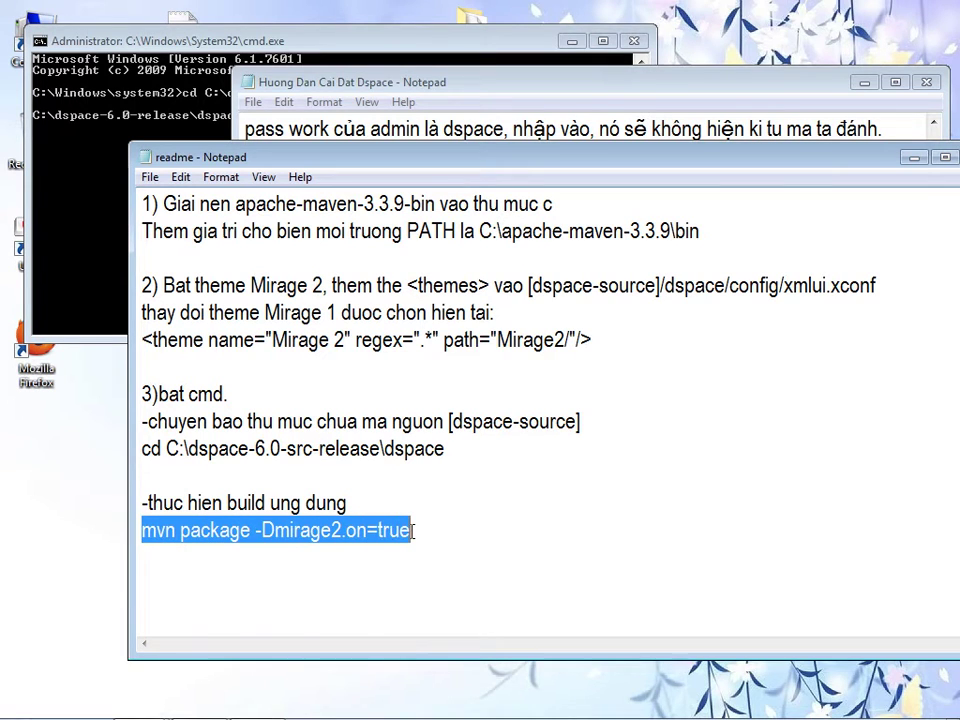
pyautogui.rightClick(388, 529)
pyautogui.click(447, 321)
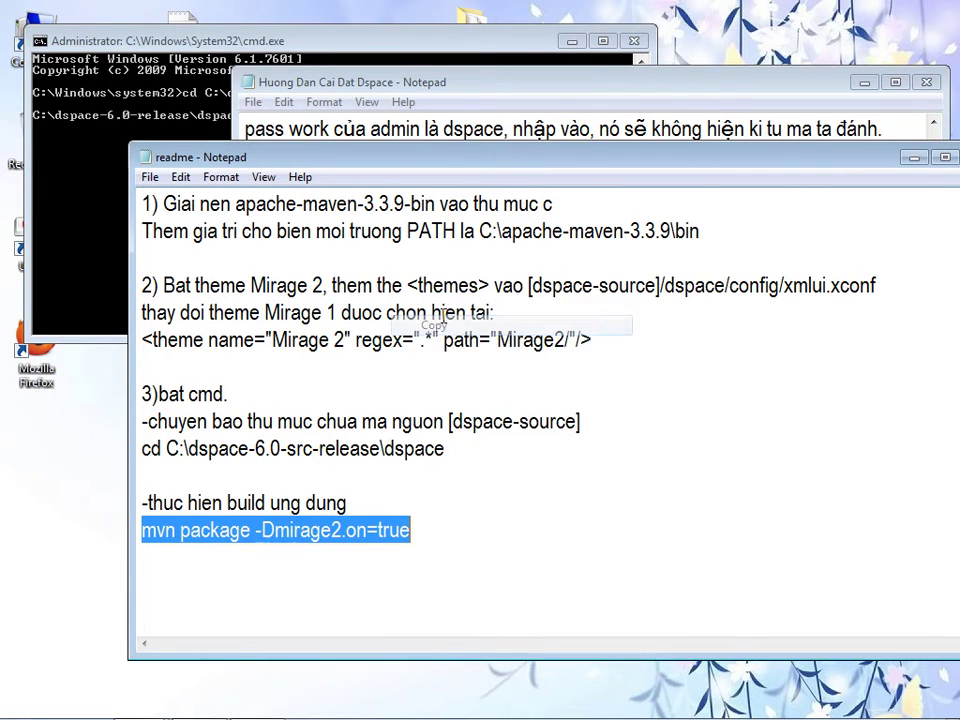
# - Paste 'mvn package -Dmirage2.on=true' into the guide and start the note '-Dmirage2.on=true => kich hoạt them'
pyautogui.click(540, 93)
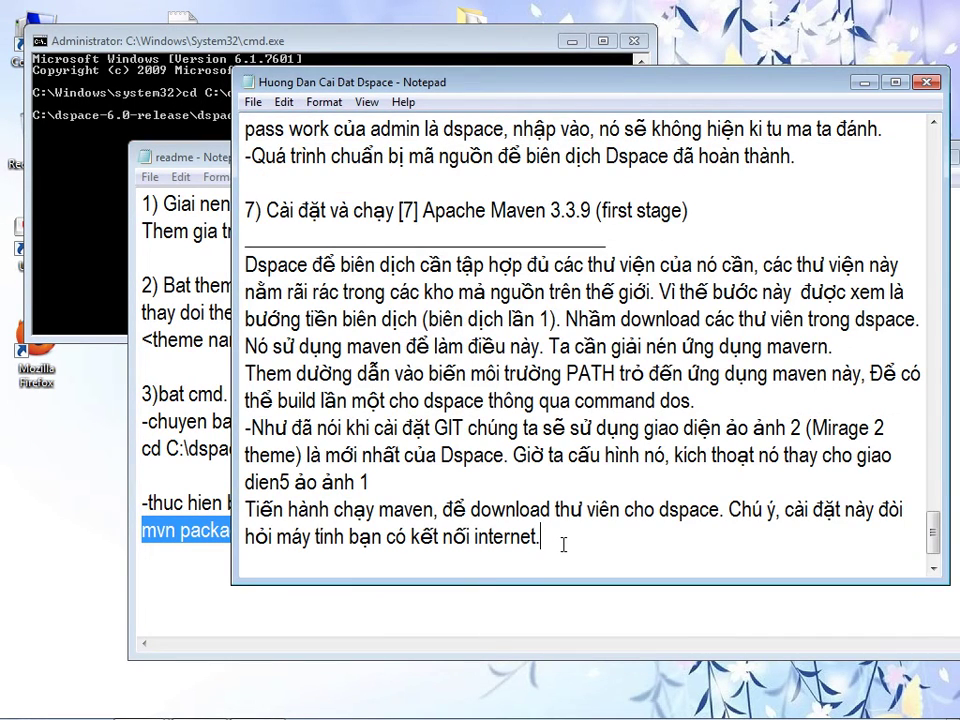
pyautogui.press('Return')
pyautogui.press('Return')
pyautogui.hotkey('ctrl', 'v')
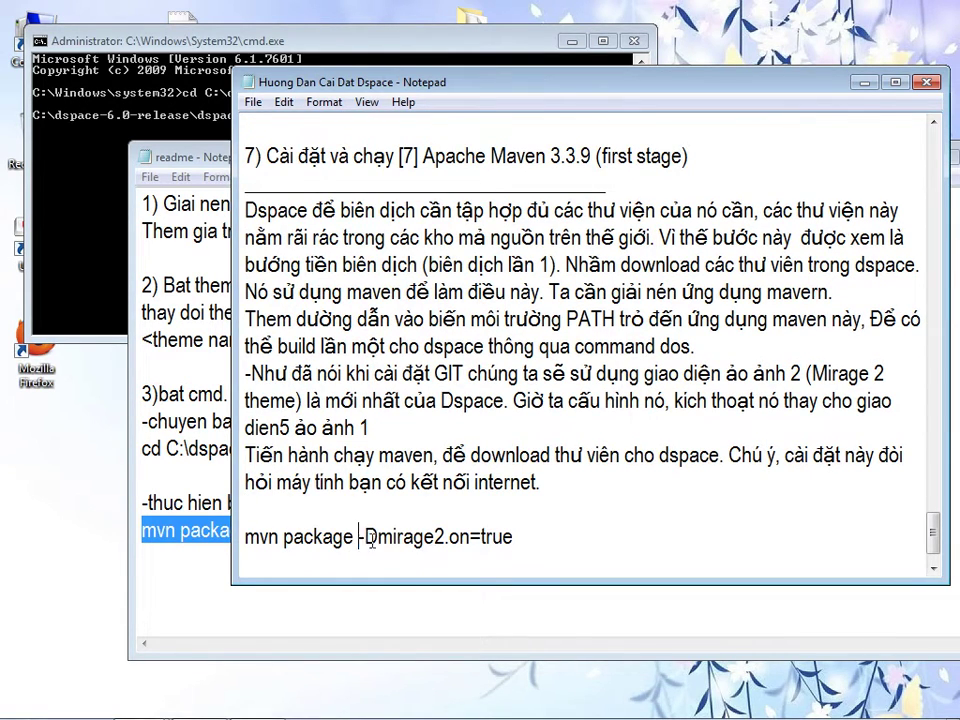
pyautogui.moveTo(360, 541); pyautogui.dragTo(517, 537)
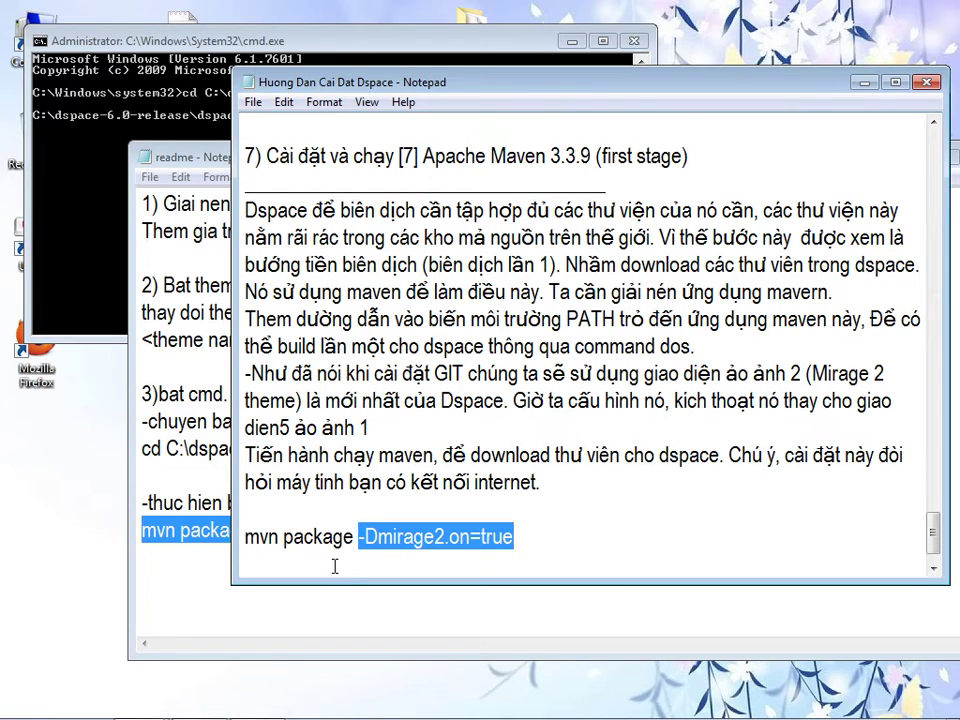
pyautogui.press('End')
pyautogui.press('Return')
pyautogui.press('Return')
pyautogui.hotkey('ctrl', 'v')
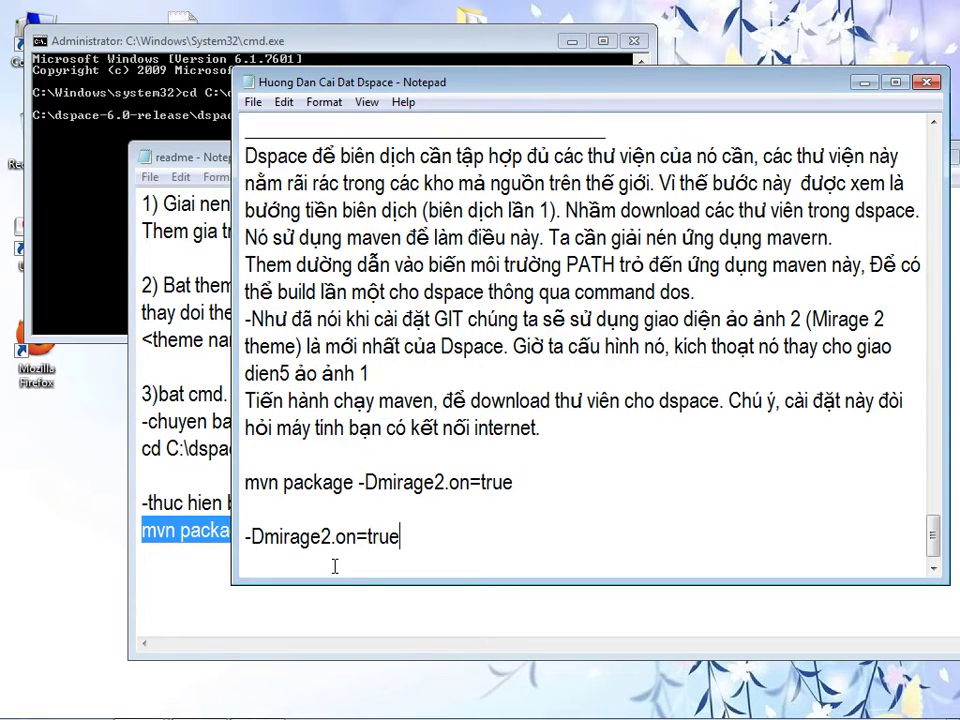
pyautogui.write('=> kich h')
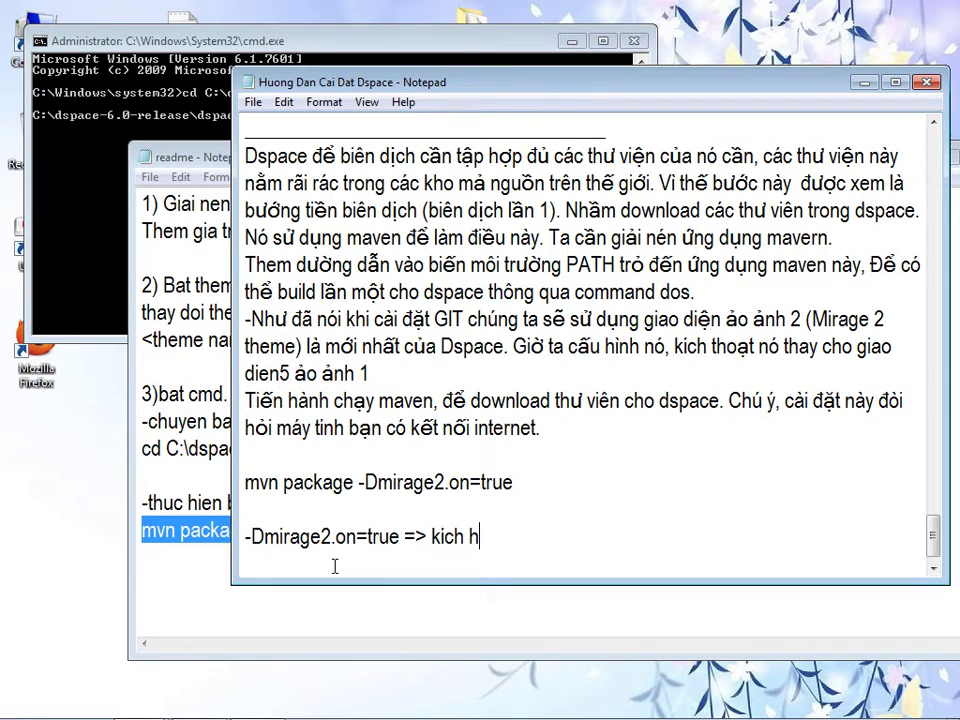
pyautogui.write('oạt theme 2')
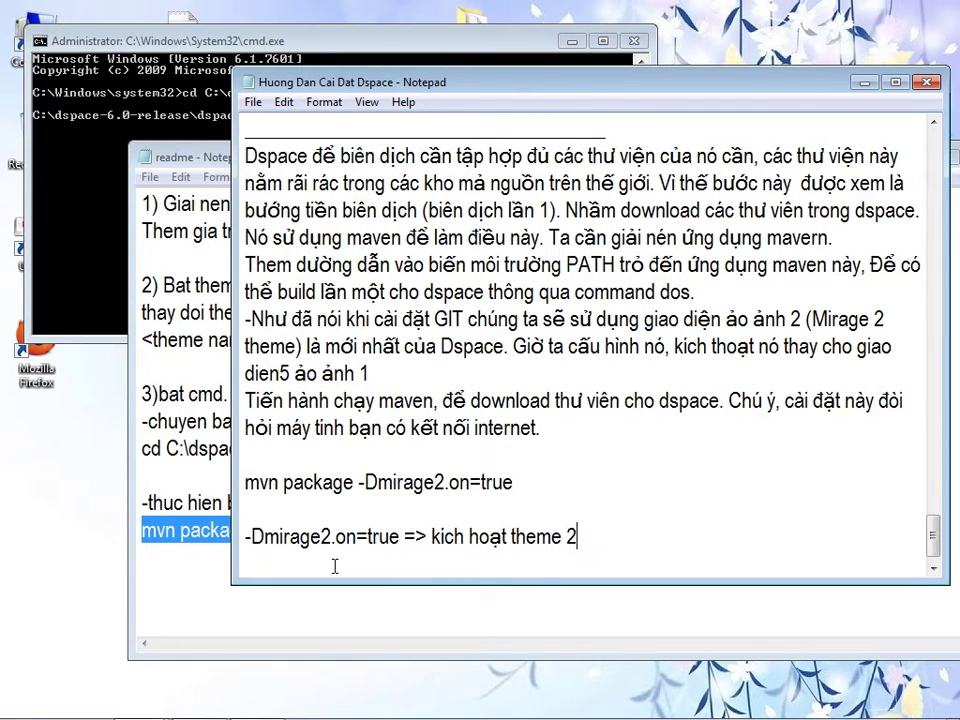
# - Paste the full 'mvn package -Dmirage2.on=true' command into Command Prompt and start the Maven build
pyautogui.click(75, 196)
pyautogui.rightClick(76, 192)
pyautogui.click(118, 246)
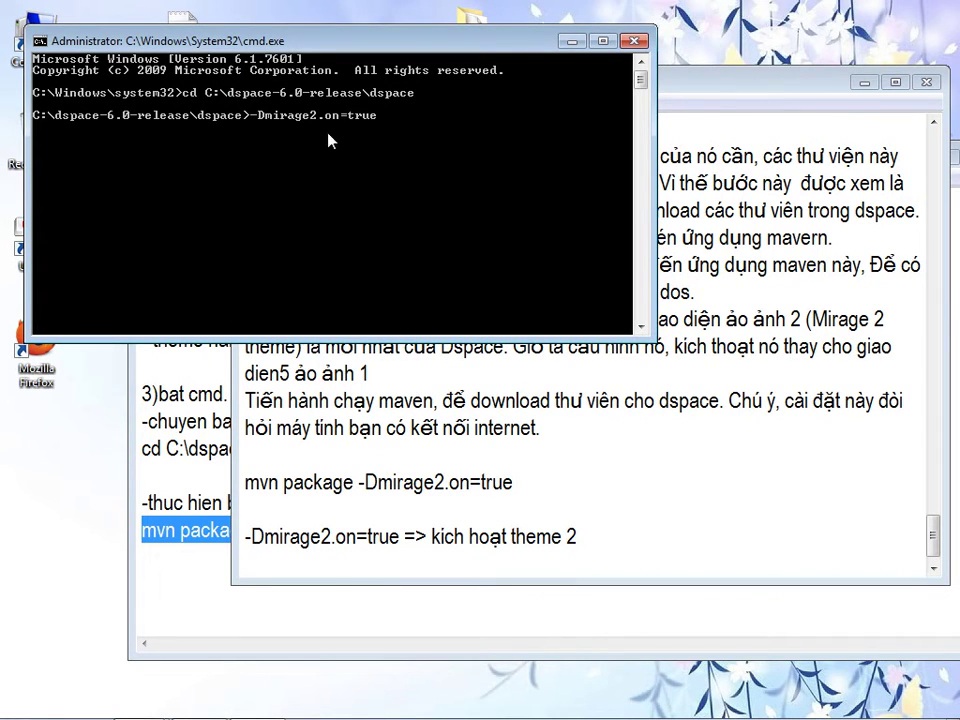
pyautogui.press('BackSpace')
pyautogui.press('BackSpace')
pyautogui.press('BackSpace')
pyautogui.press('BackSpace')
pyautogui.press('BackSpace')
pyautogui.press('BackSpace')
pyautogui.press('BackSpace')
pyautogui.press('BackSpace')
pyautogui.press('BackSpace')
pyautogui.press('BackSpace')
pyautogui.press('BackSpace')
pyautogui.press('BackSpace')
pyautogui.press('BackSpace')
pyautogui.press('BackSpace')
pyautogui.press('BackSpace')
pyautogui.press('BackSpace')
pyautogui.press('BackSpace')
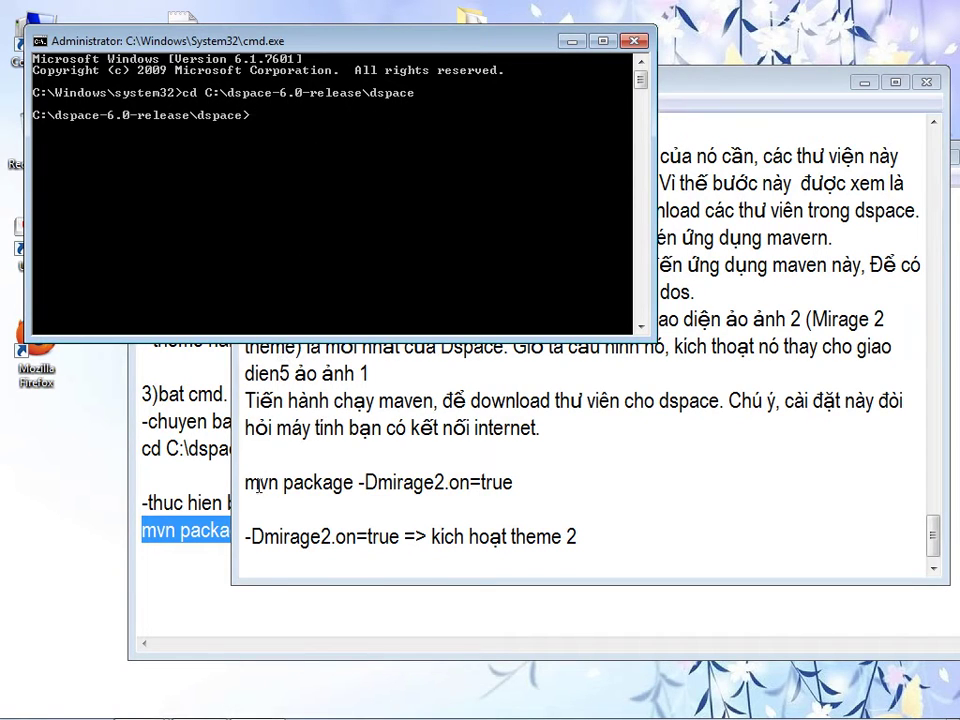
pyautogui.moveTo(250, 484); pyautogui.dragTo(499, 484)
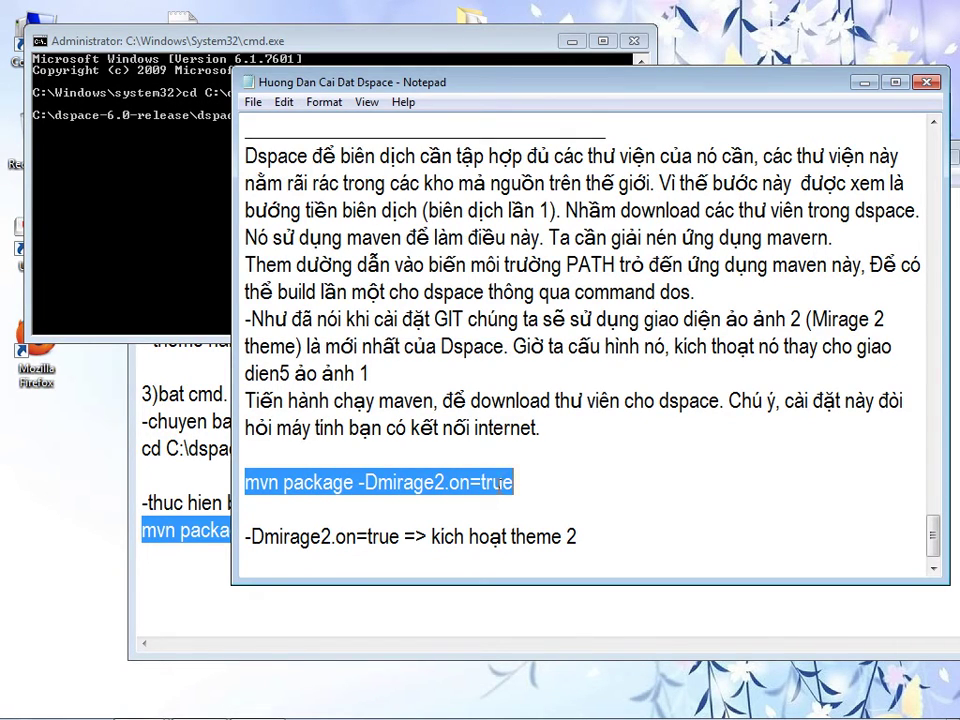
pyautogui.rightClick(497, 484)
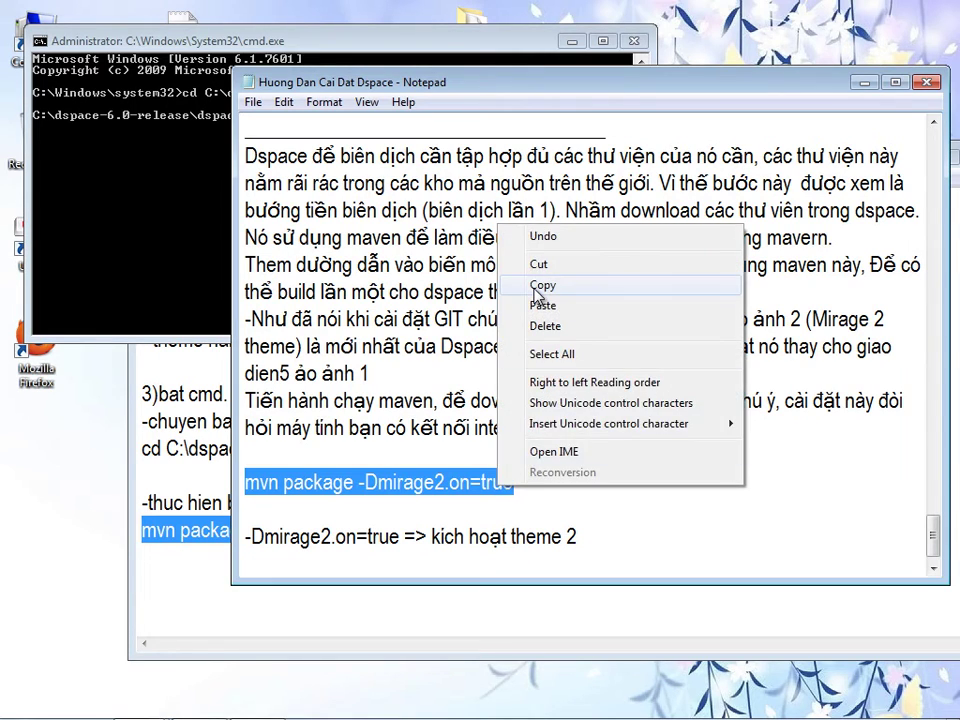
pyautogui.click(535, 287)
pyautogui.click(216, 212)
pyautogui.rightClick(251, 199)
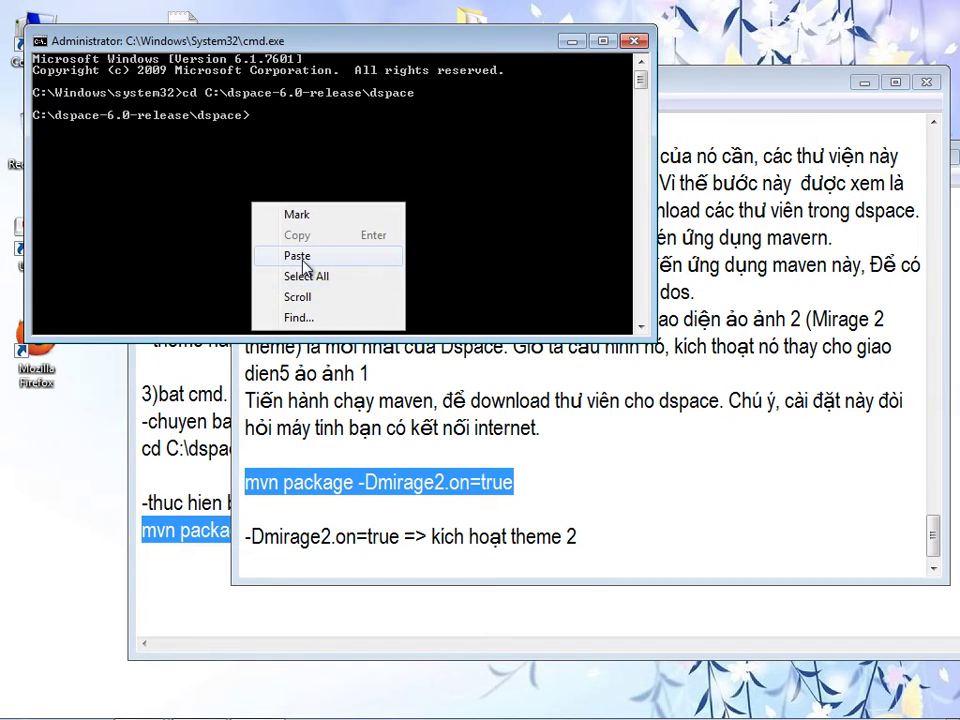
pyautogui.click(285, 257)
pyautogui.press('Return')
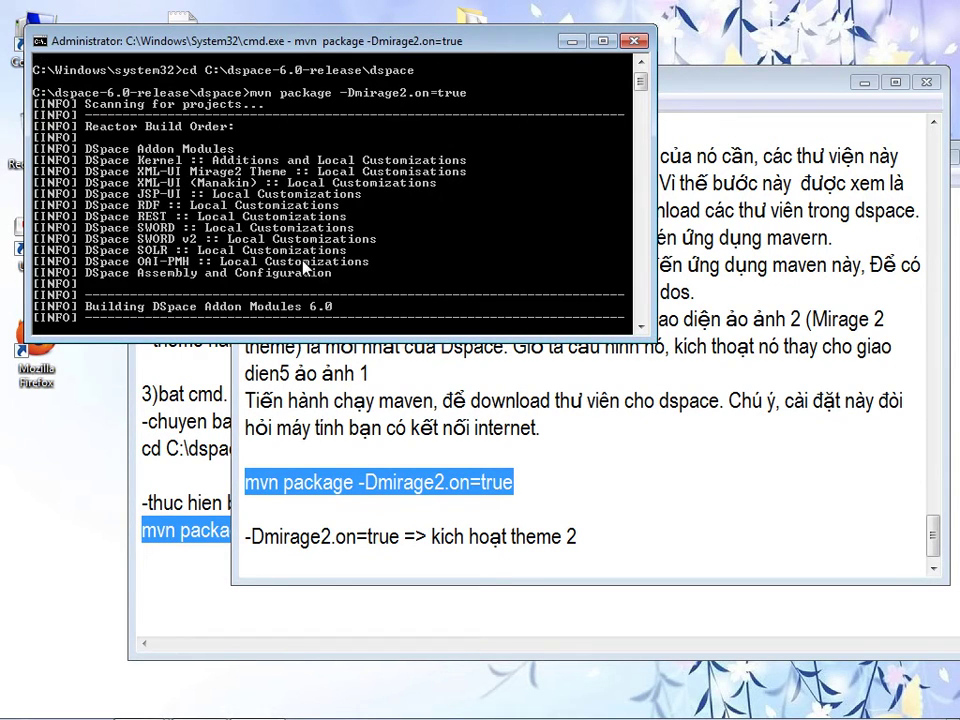
# - Note in the guide that the download takes about 30 minutes, over 1 GB, so wait until it finishes
pyautogui.click(600, 542)
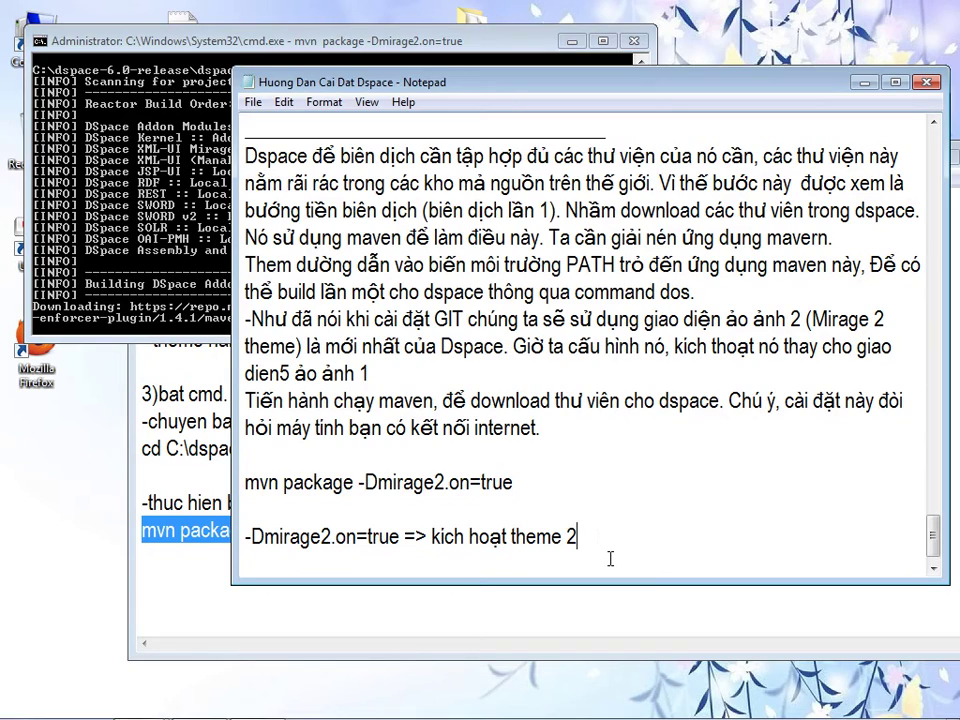
pyautogui.press('Return')
pyautogui.write('quas trinh dow')
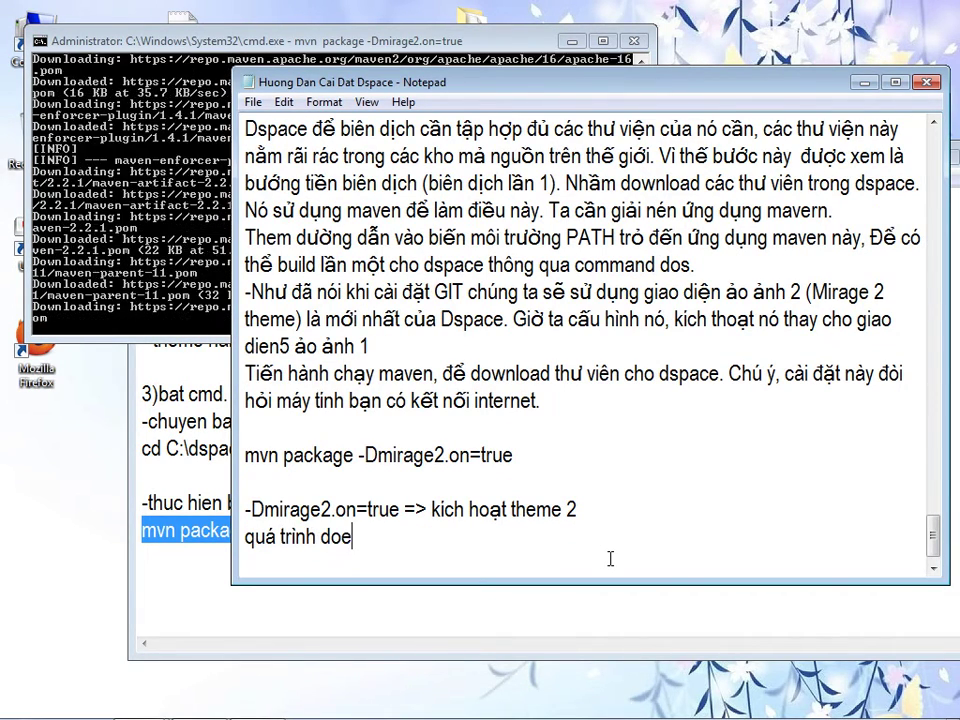
pyautogui.write('load này mất ')
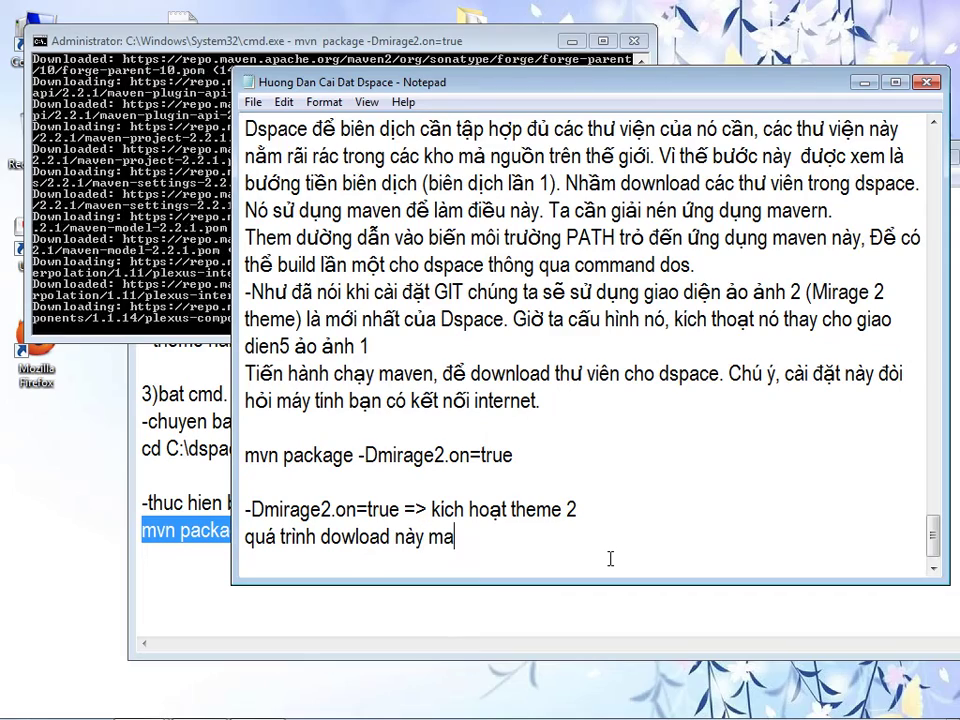
pyautogui.write('khoảng 30 ')
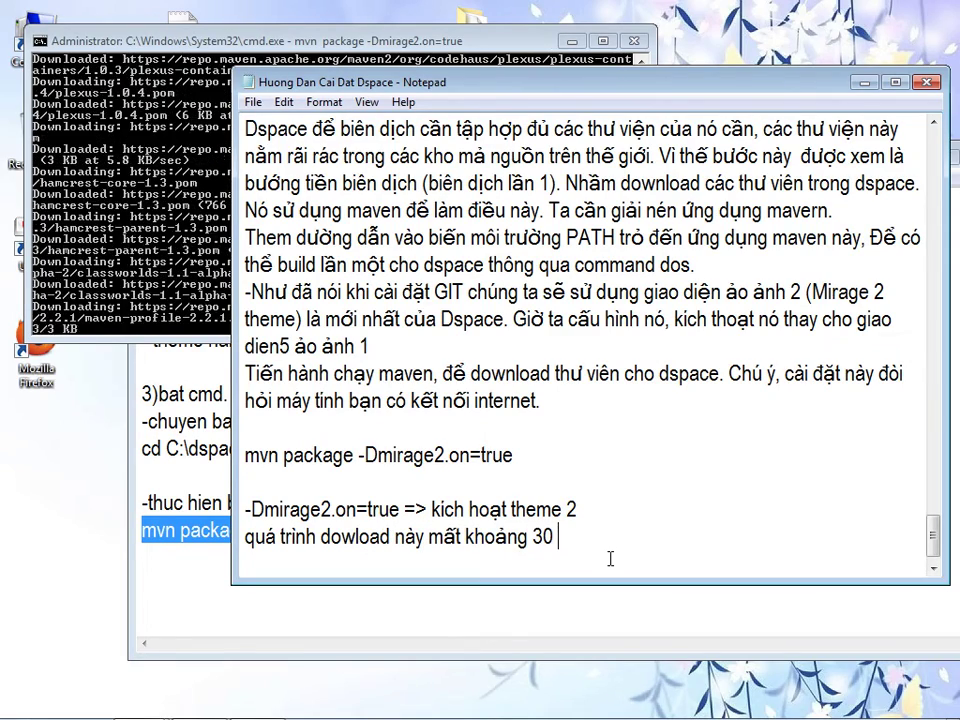
pyautogui.write('phut, nó do')
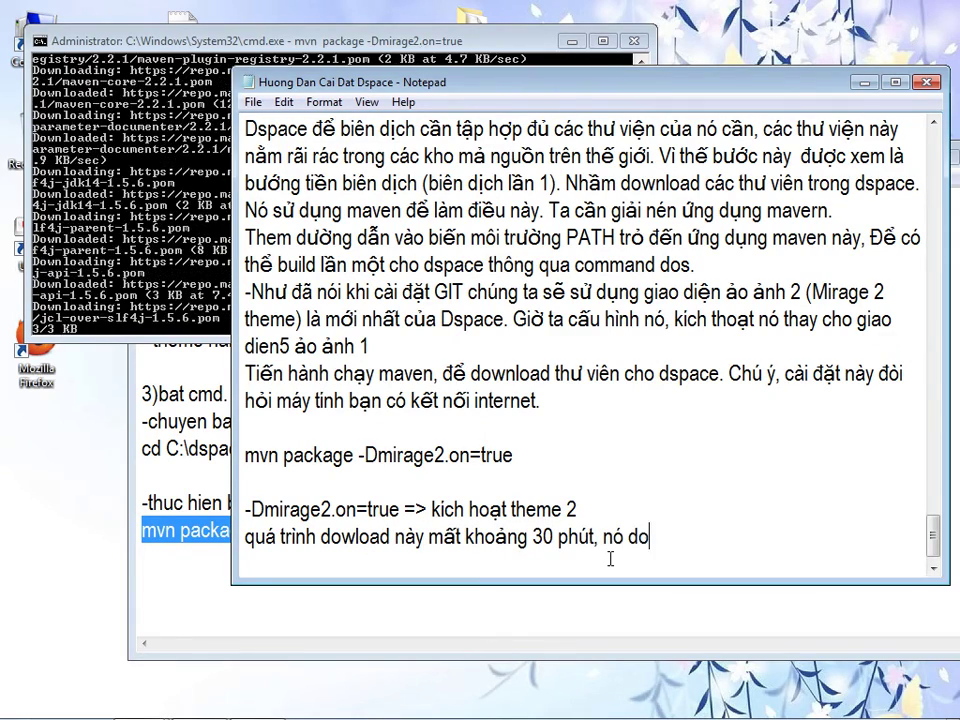
pyautogui.write('wnload')
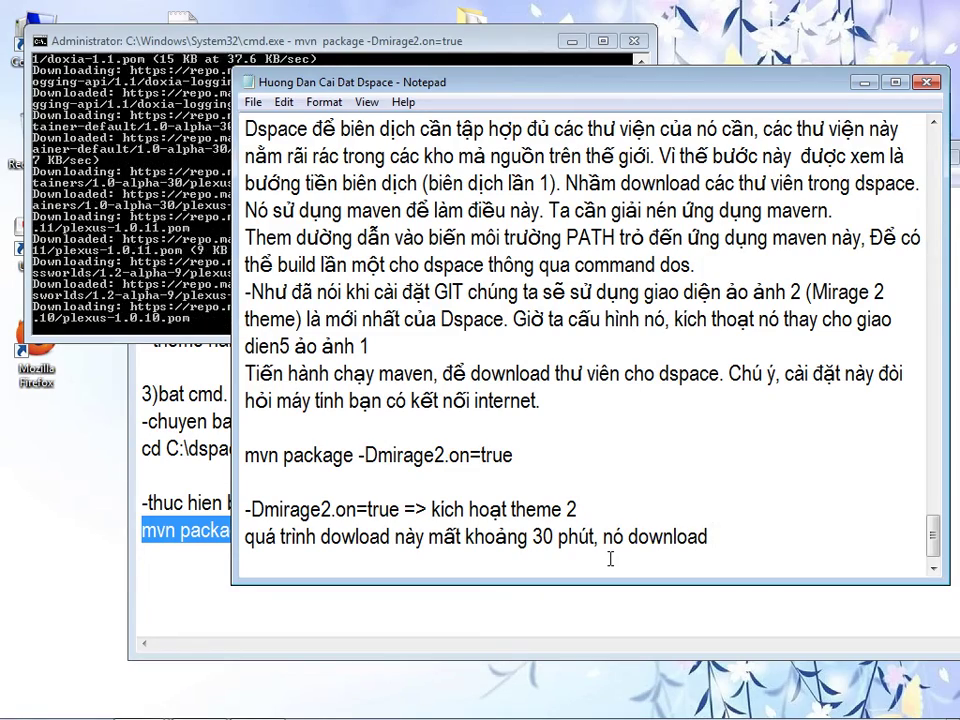
pyautogui.write(' khoảng trên ')
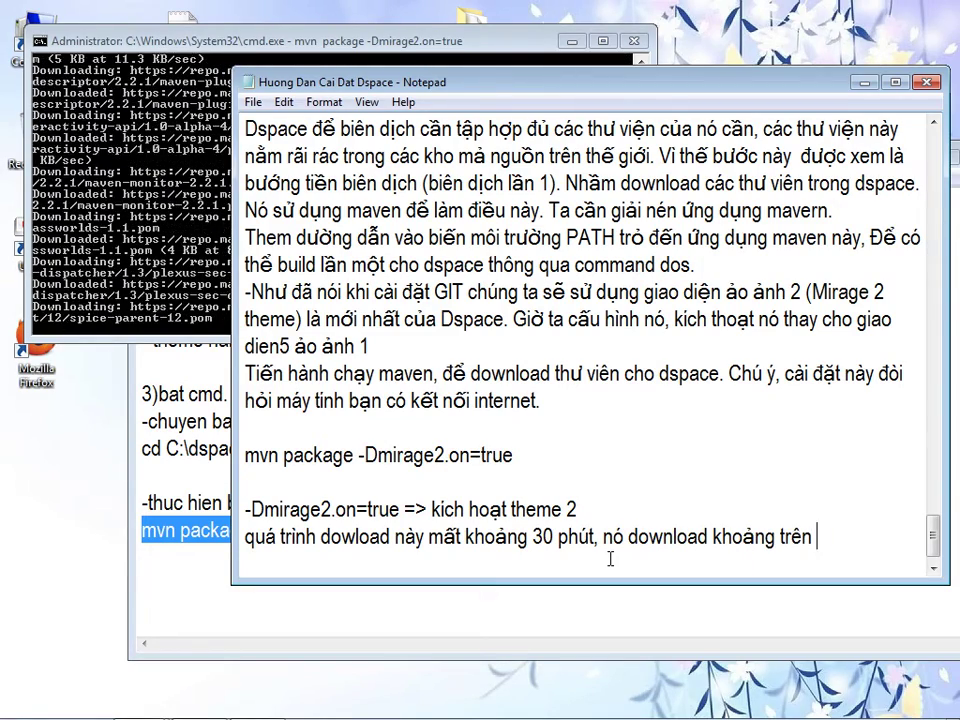
pyautogui.write('1 G, các bạn nay')
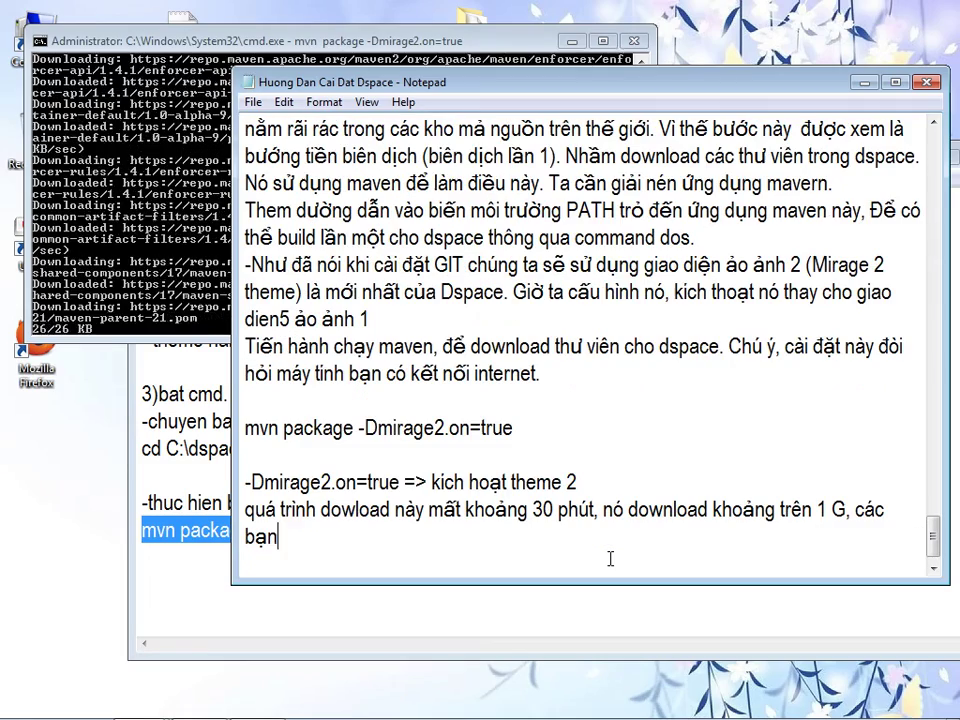
pyautogui.press('BackSpace')
pyautogui.press('BackSpace')
pyautogui.press('BackSpace')
pyautogui.write('hảy')
pyautogui.write(' chờ đợi no')
pyautogui.write(' đên khi download')
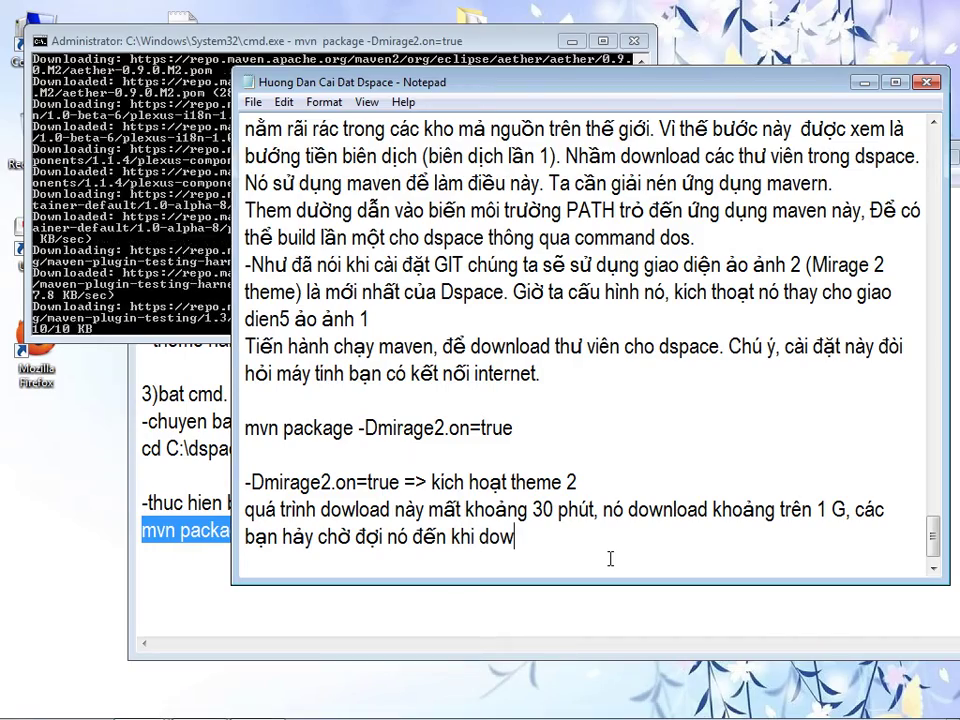
pyautogui.write(' xong hòa')
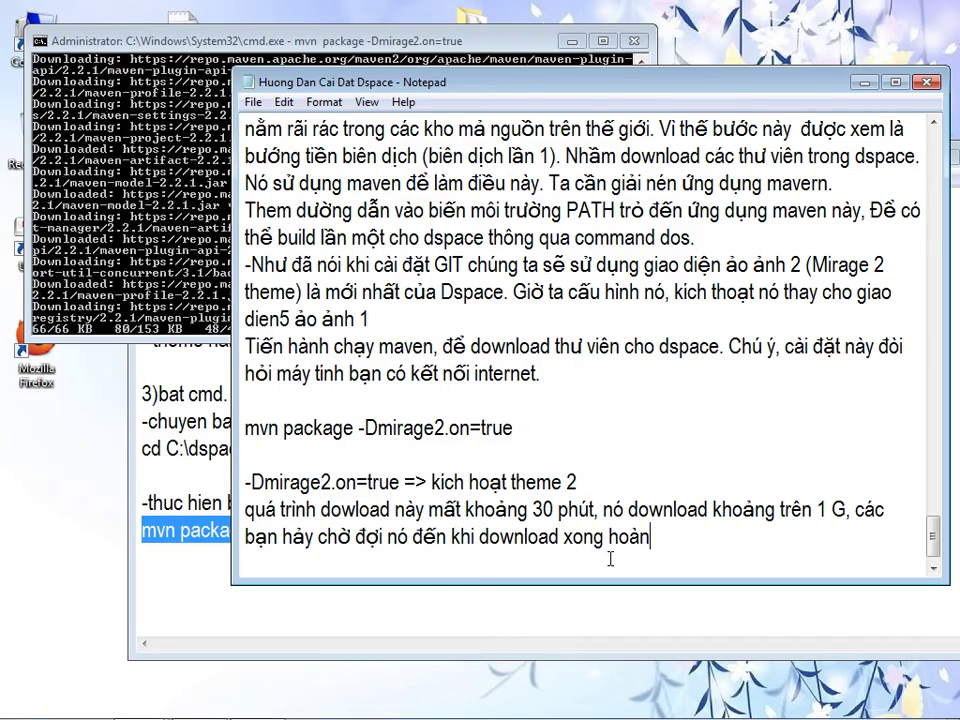
pyautogui.press('BackSpace')
pyautogui.press('BackSpace')
pyautogui.press('BackSpace')
pyautogui.press('BackSpace')
pyautogui.write('.')
pyautogui.press('Return')
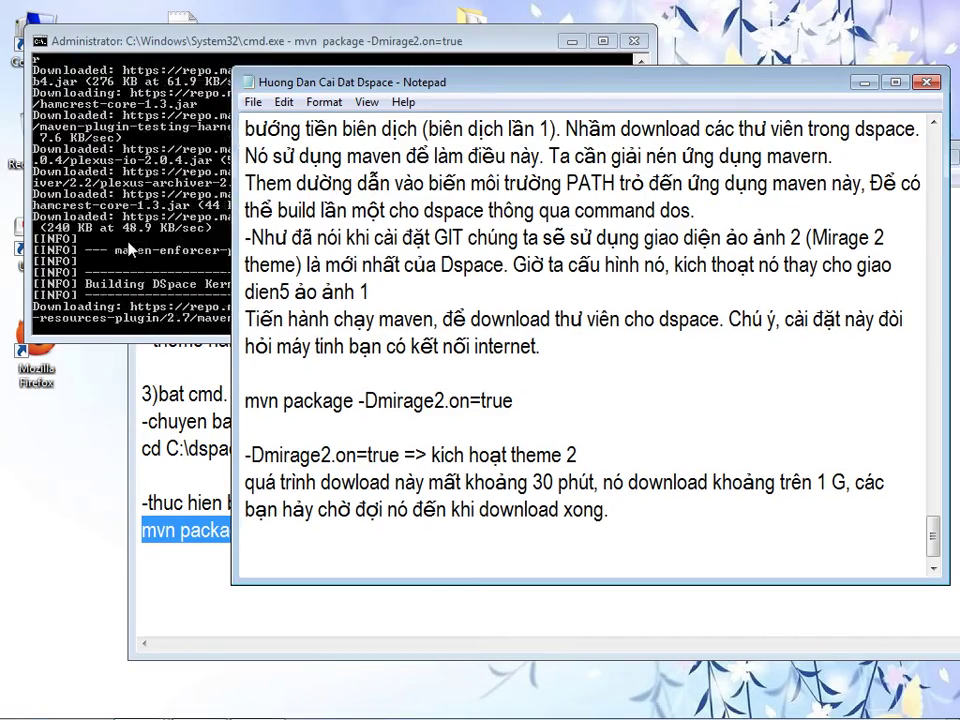
pyautogui.click(130, 248)
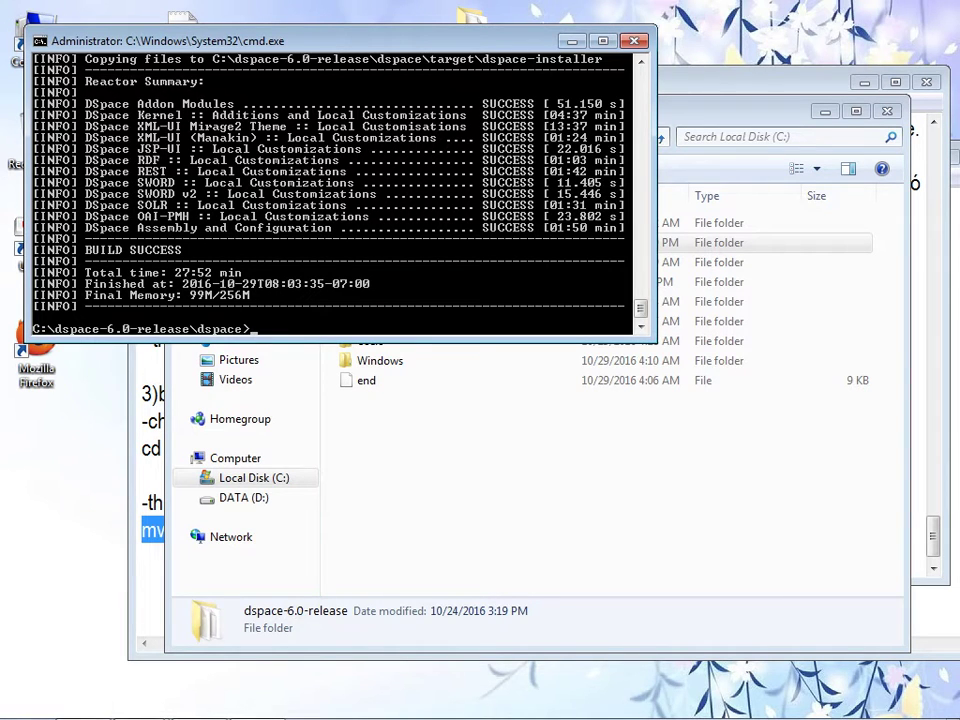
# - Add the guide line 'Khi qua trinhf download hoanf tats, banj sex thaays mangf hinhf cmd nhuw thees nayf'
pyautogui.moveTo(140, 707)
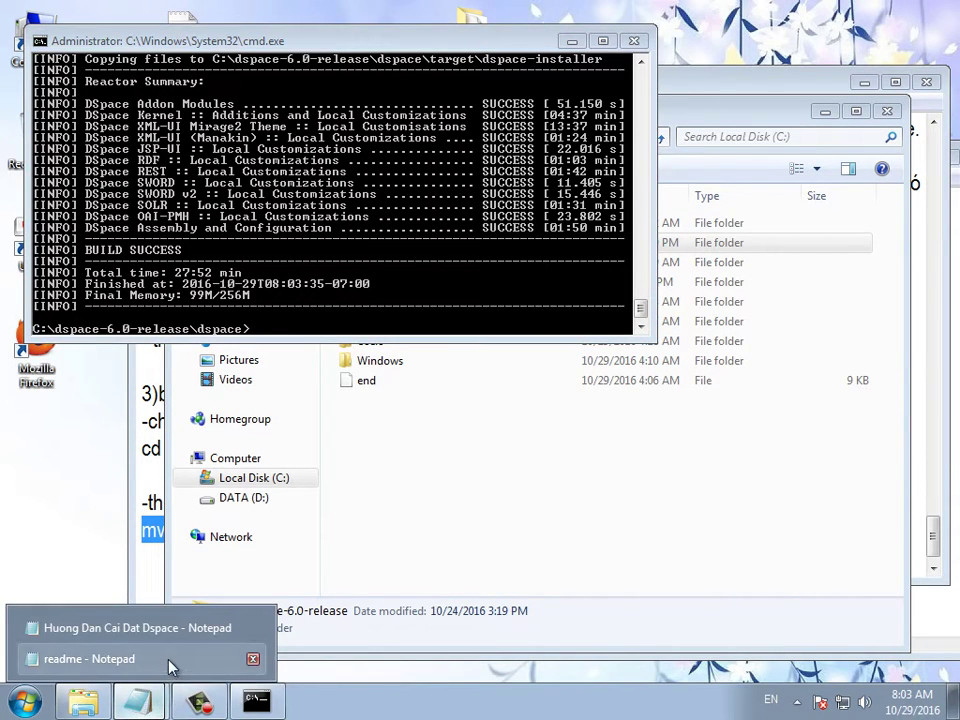
pyautogui.click(165, 626)
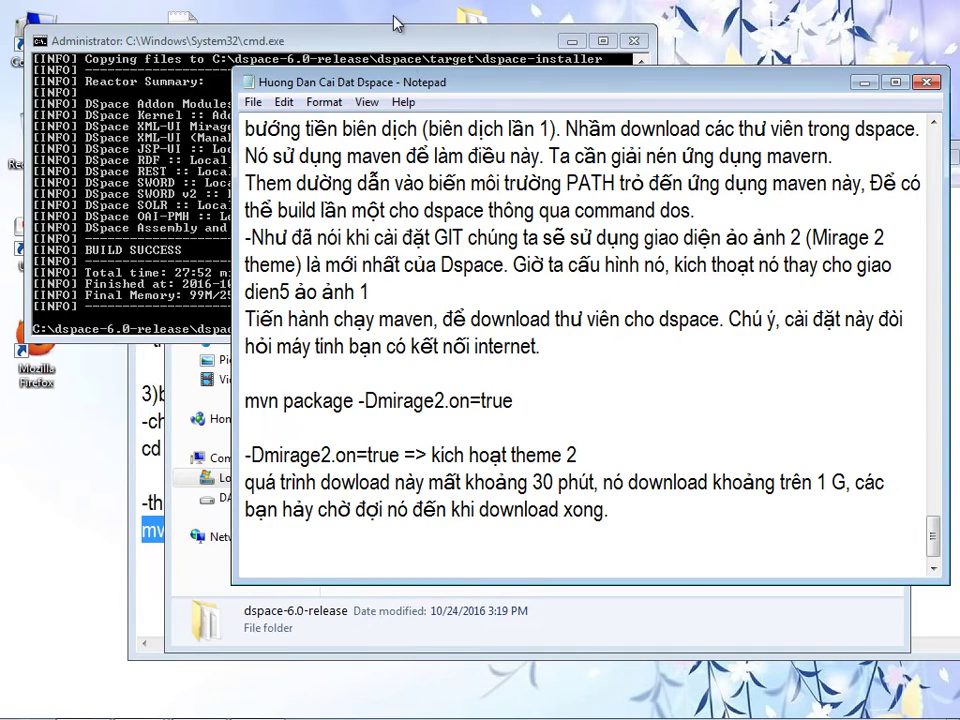
pyautogui.moveTo(420, 85); pyautogui.dragTo(503, 160)
pyautogui.click(503, 606)
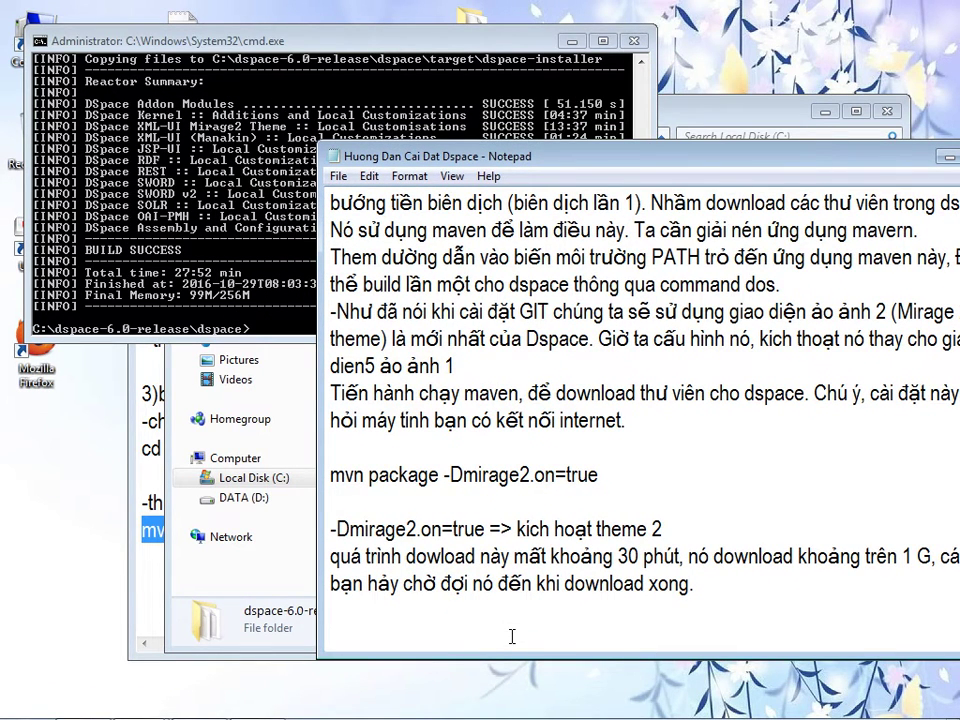
pyautogui.write('Khi qua trinhf down')
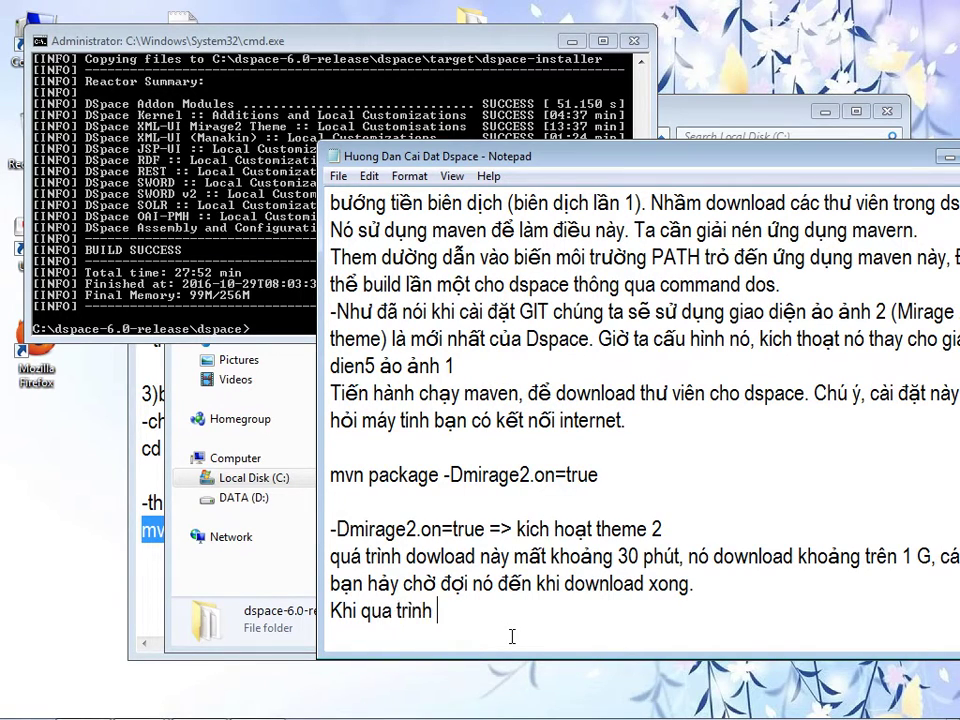
pyautogui.write('load ')
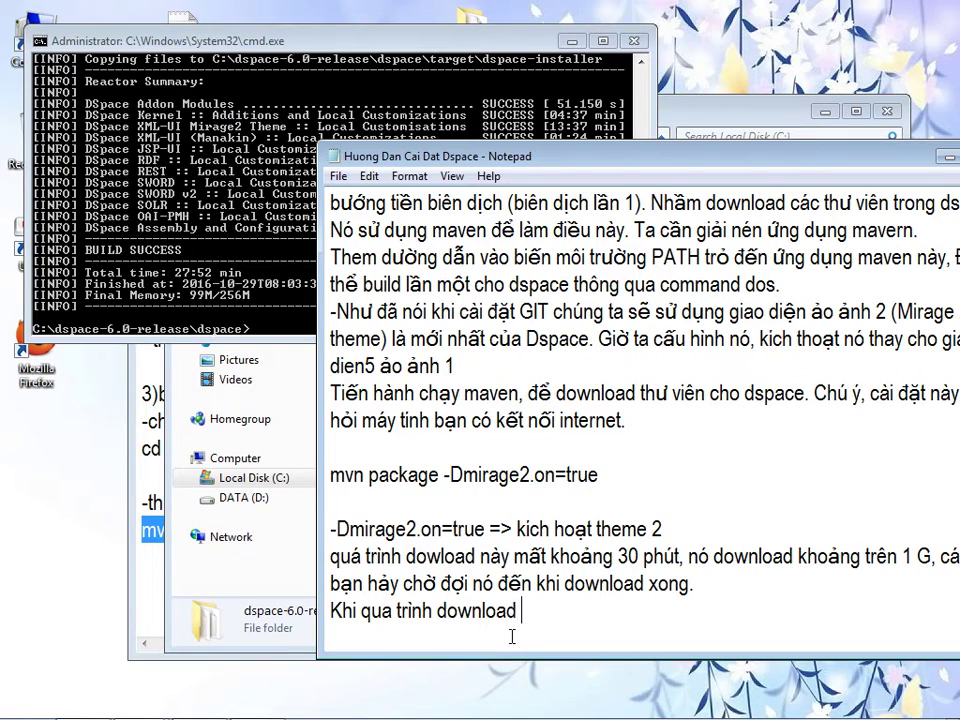
pyautogui.write('hoanf tats, banj sex thaays ')
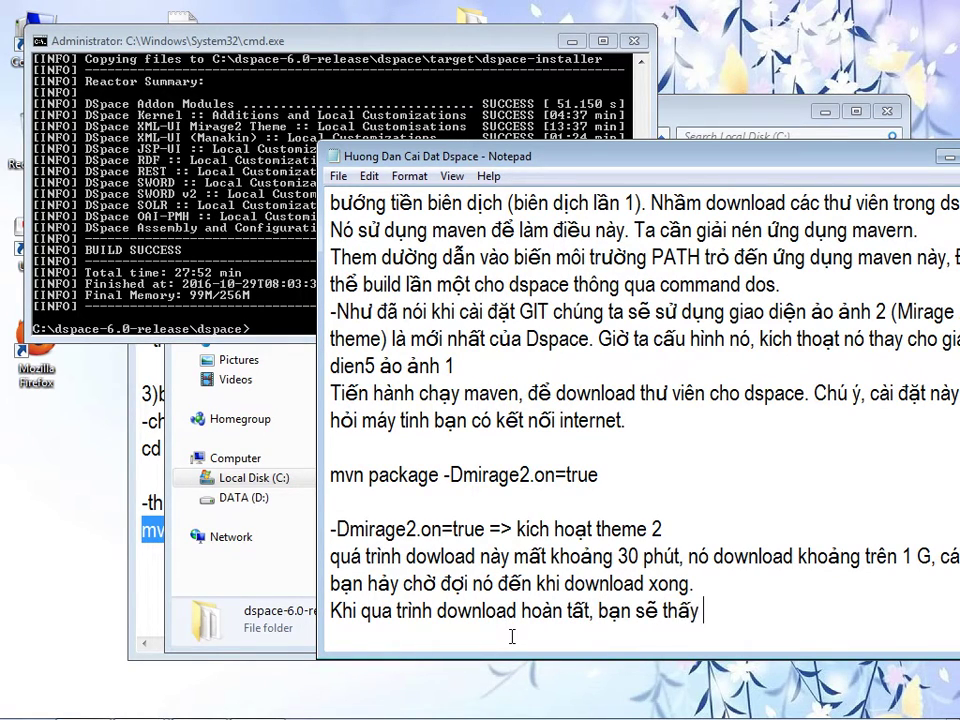
pyautogui.write('mangf hinhf cmd nhuw thees nayf')
# - After checking the BUILD SUCCESS output, add the line 'Quas trinhf buid dspace buowcs mootj ddax hoanf taats'
pyautogui.click(72, 260)
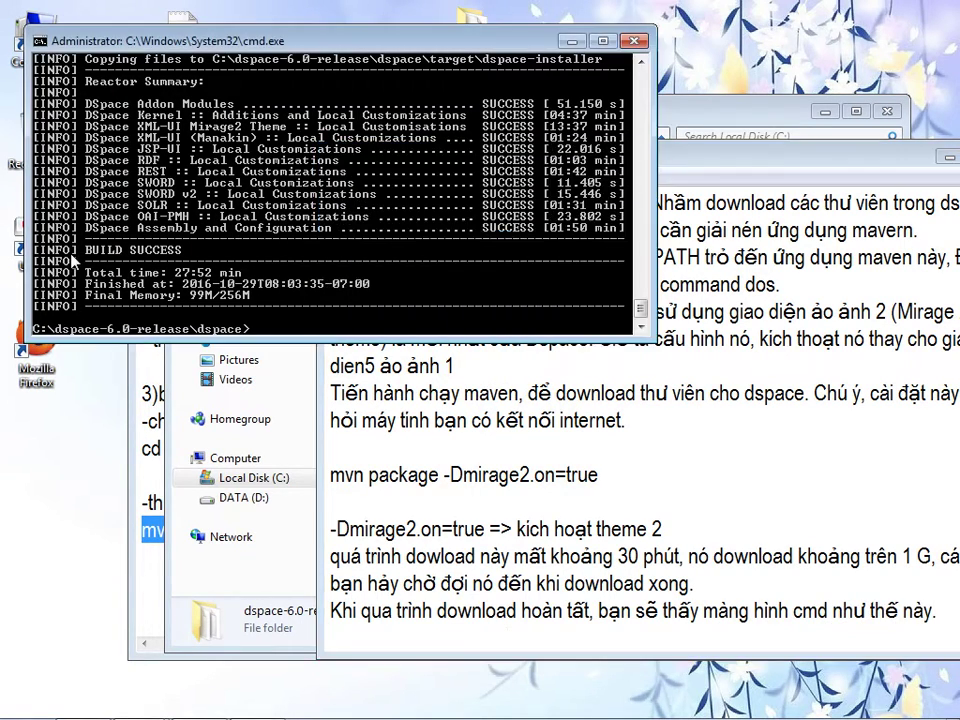
pyautogui.click(937, 610)
pyautogui.press('Return')
pyautogui.write('Quas trinhf bui')
pyautogui.write('d dspace')
pyautogui.write(' buowcs mootj ddax ')
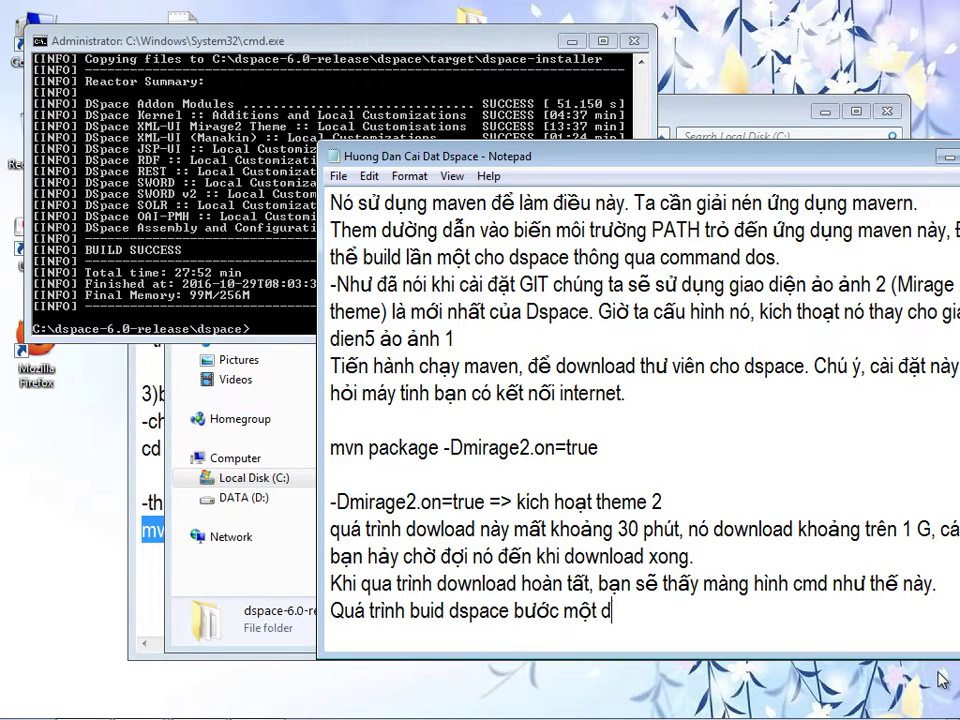
pyautogui.write('hoanf')
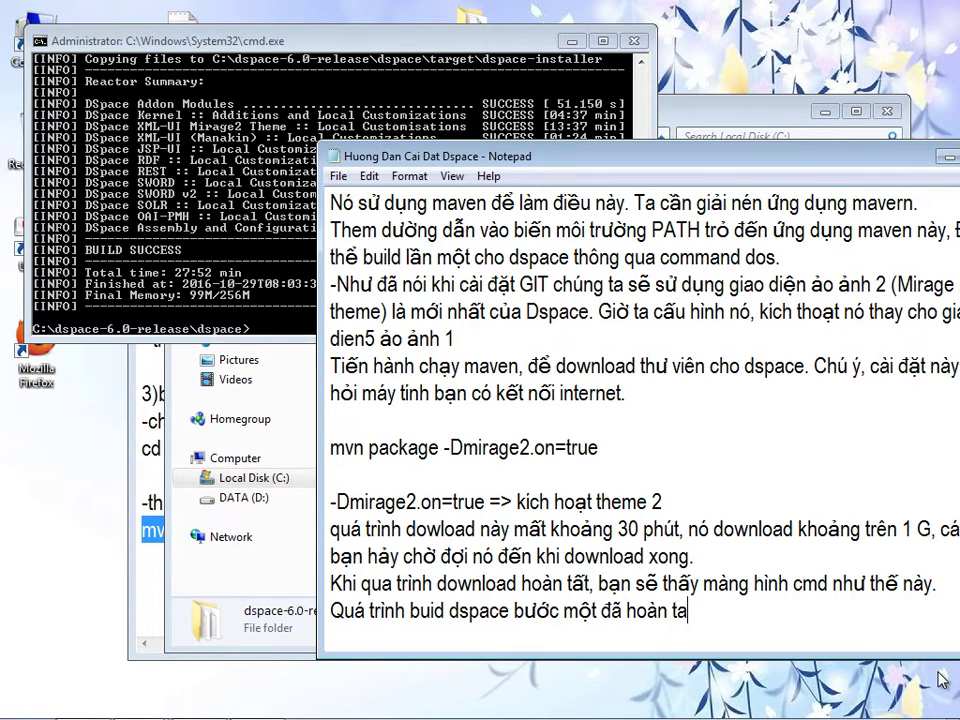
pyautogui.write(' taats')
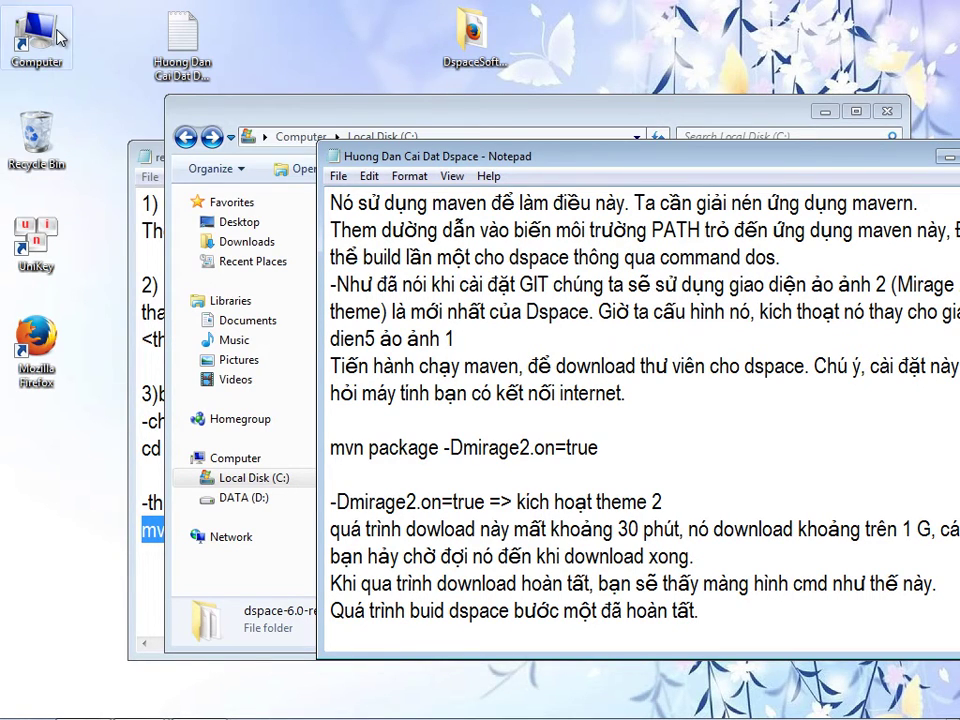
# - Open the Properties of the built dspace folder in C:\dspace-6.0-release
pyautogui.doubleClick(57, 37)
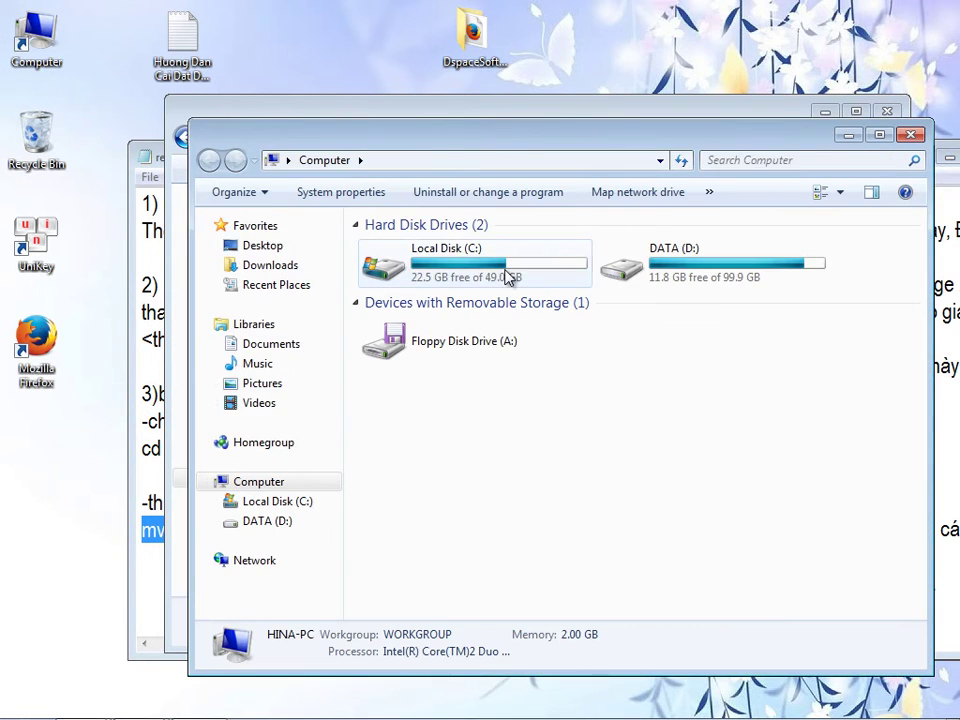
pyautogui.click(422, 272)
pyautogui.doubleClick(415, 265)
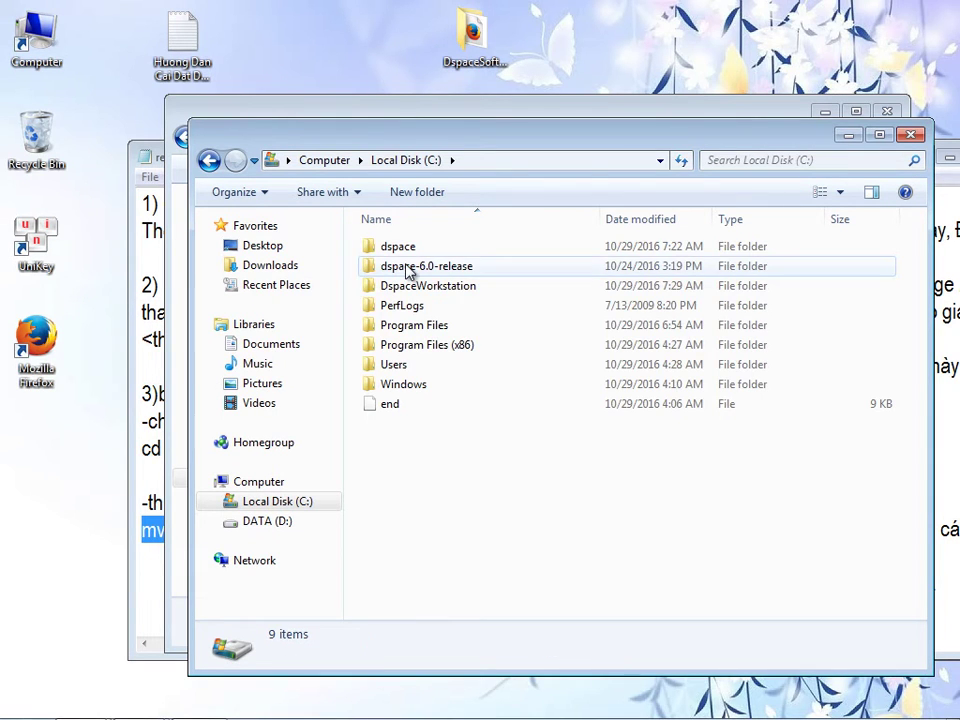
pyautogui.rightClick(410, 270)
pyautogui.click(385, 275)
pyautogui.doubleClick(388, 268)
pyautogui.click(393, 248)
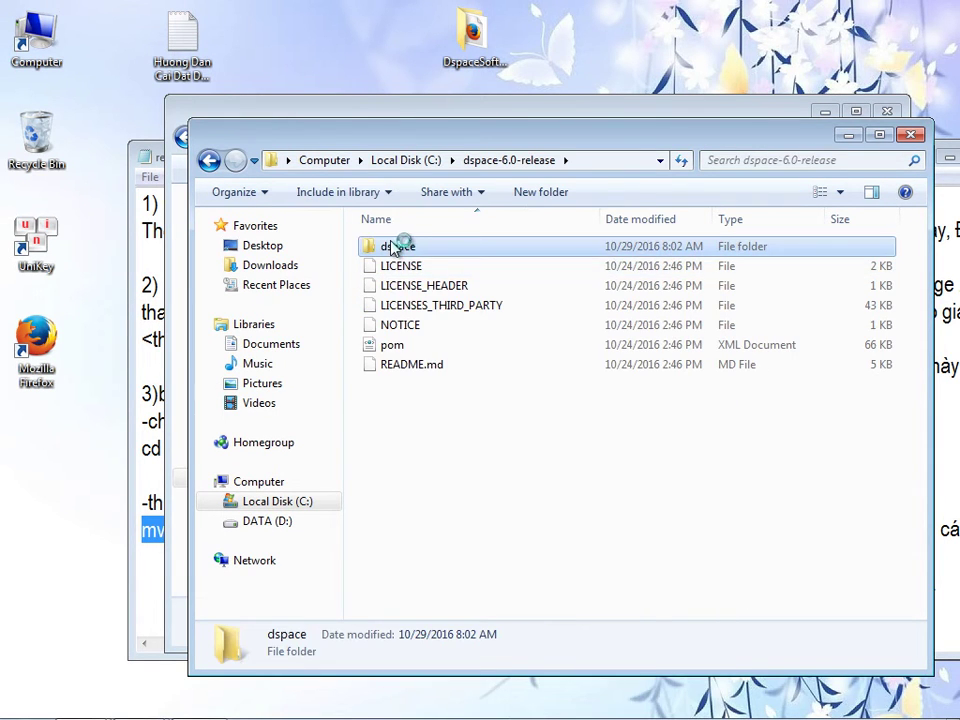
pyautogui.rightClick(393, 248)
pyautogui.click(433, 682)
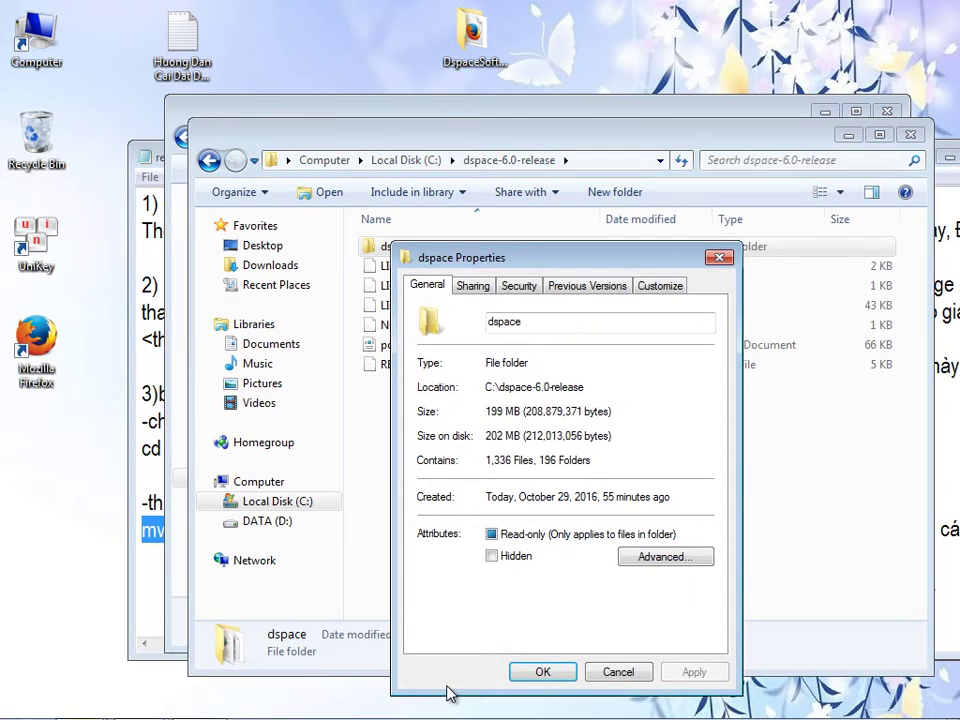
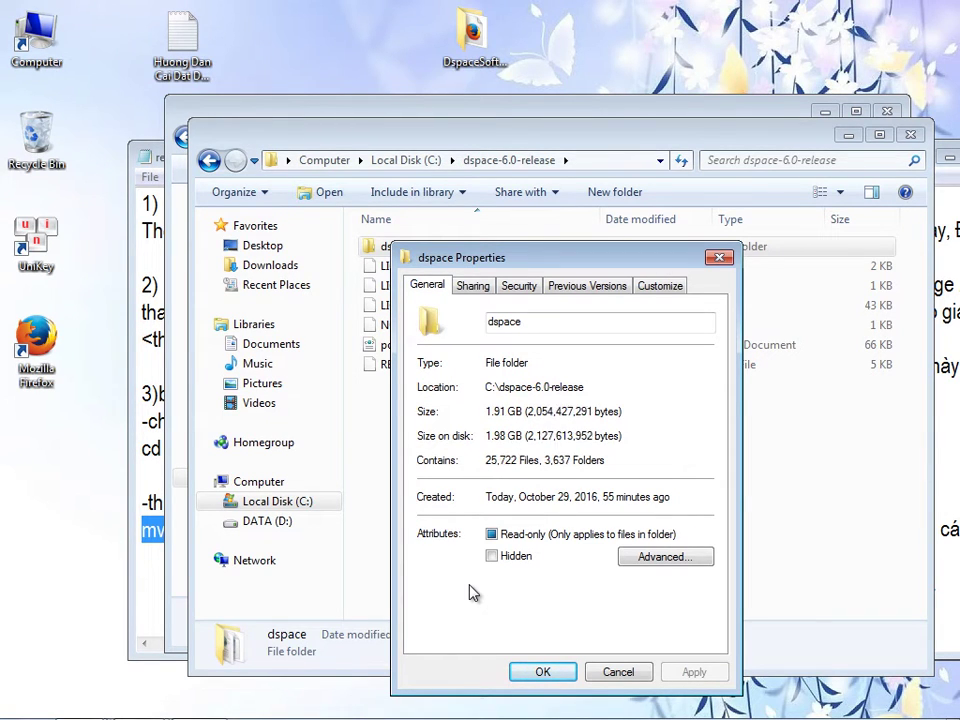
# - Close the dspace windows and add '(2,9 G dữ liệu được download về)' after 'hoàn tất.' in the guide
pyautogui.click(719, 258)
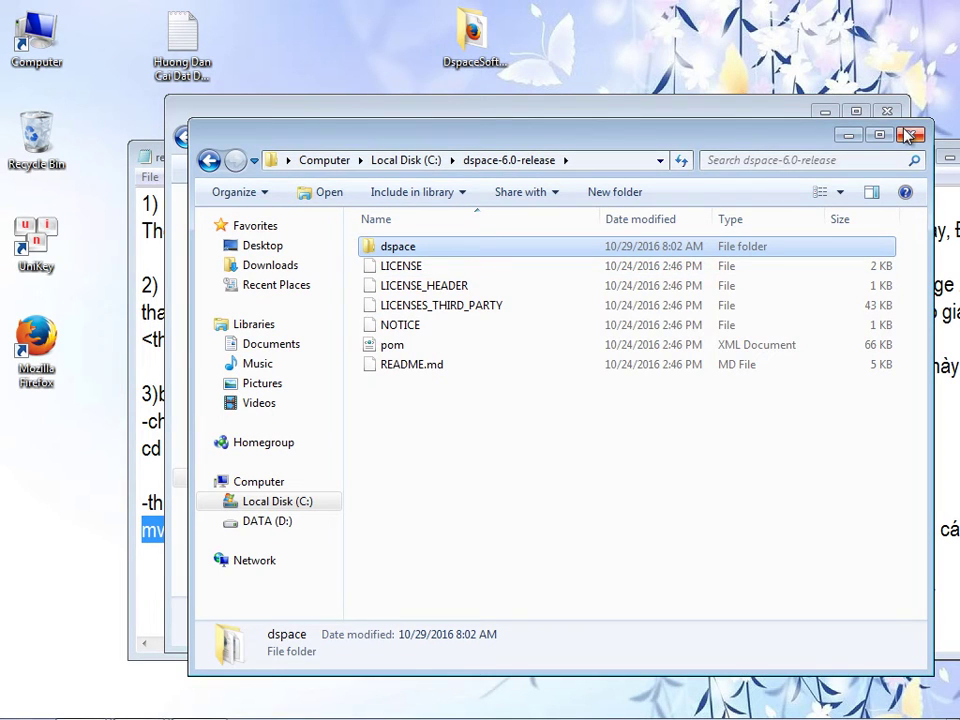
pyautogui.click(910, 135)
pyautogui.write('()')
pyautogui.press('Left')
pyautogui.write('2,9 G dữ lie')
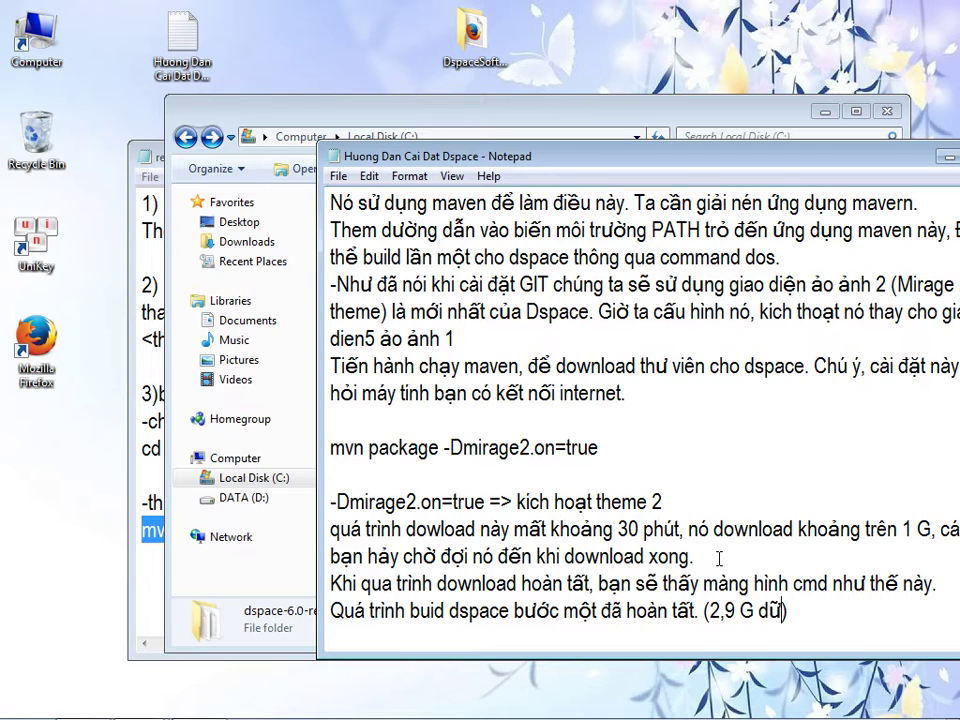
pyautogui.press('BackSpace')
pyautogui.press('BackSpace')
pyautogui.press('BackSpace')
pyautogui.press('BackSpace')
pyautogui.press('BackSpace')
pyautogui.write('dư liệu được download')
pyautogui.moveTo(620, 156); pyautogui.dragTo(555, 153)
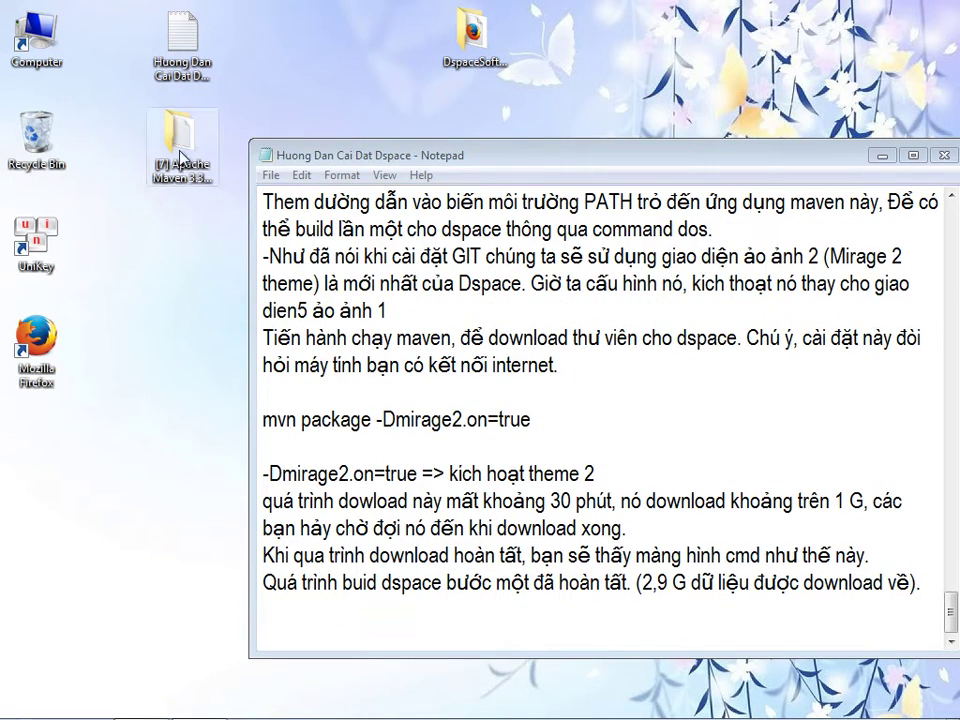
# - Delete the [7] Apache Maven folder from the desktop
pyautogui.click(180, 135)
pyautogui.rightClick(180, 152)
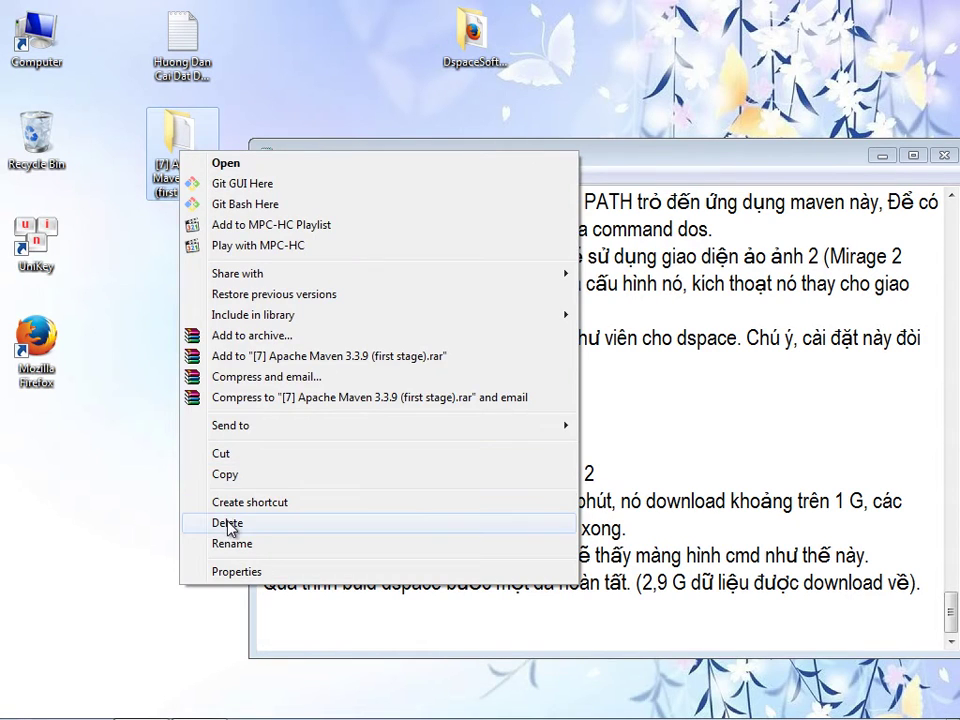
pyautogui.click(227, 523)
pyautogui.click(553, 445)
# - Move the [8] Apache Ant 1.9.7 (second stage) folder from DspaceSoftwareInstall to the desktop and open it
pyautogui.doubleClick(472, 30)
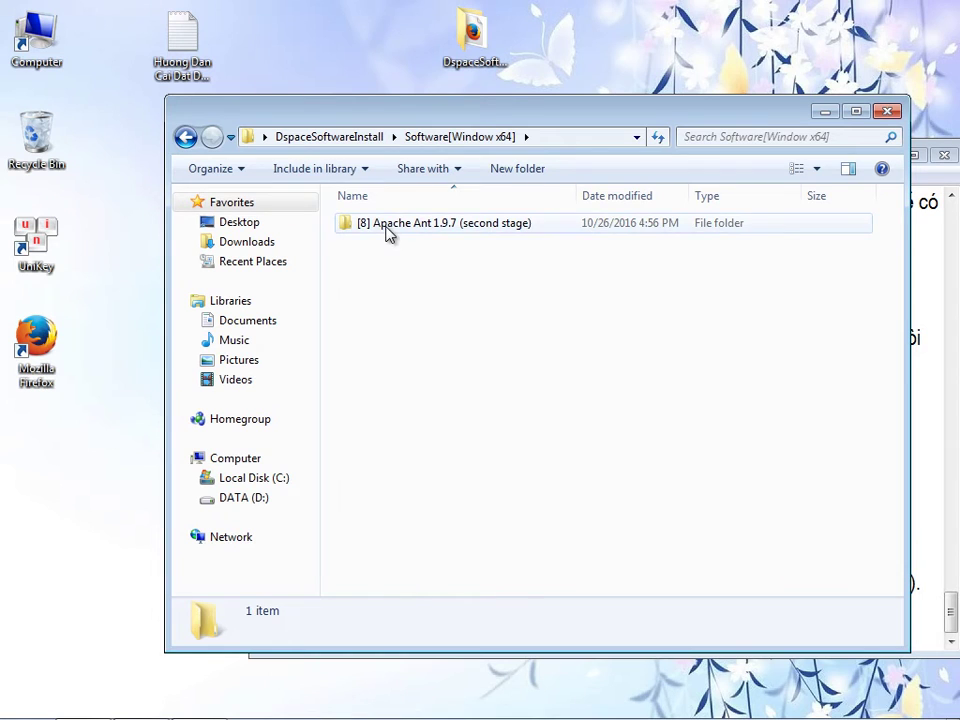
pyautogui.moveTo(435, 120); pyautogui.dragTo(602, 102)
pyautogui.moveTo(580, 205); pyautogui.dragTo(196, 234)
pyautogui.moveTo(828, 105); pyautogui.dragTo(665, 113)
pyautogui.click(889, 108)
pyautogui.click(198, 165)
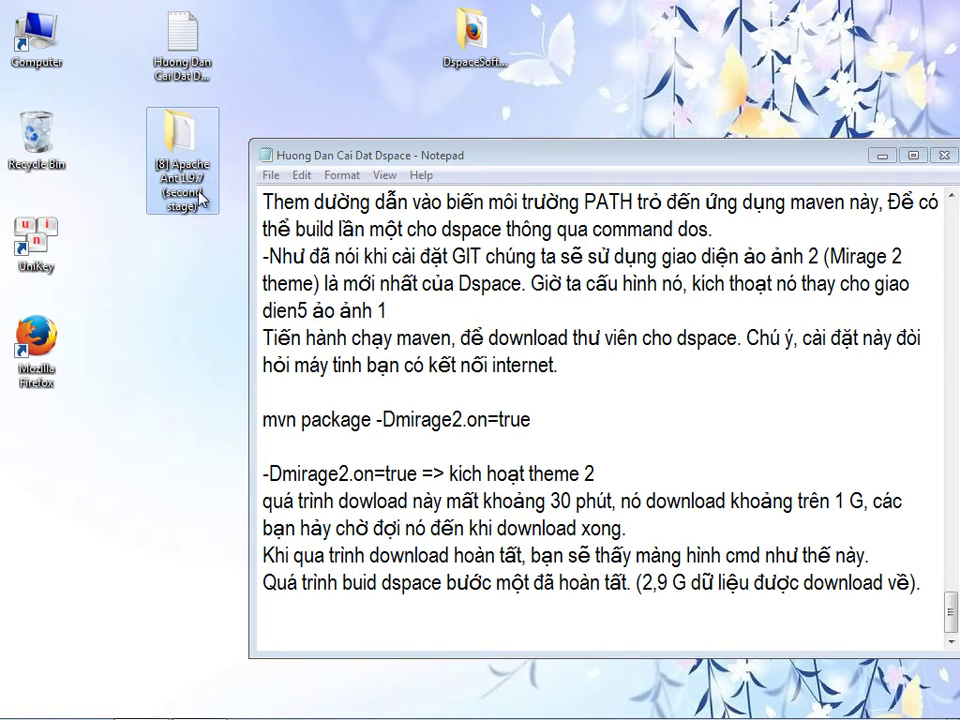
pyautogui.doubleClick(198, 165)
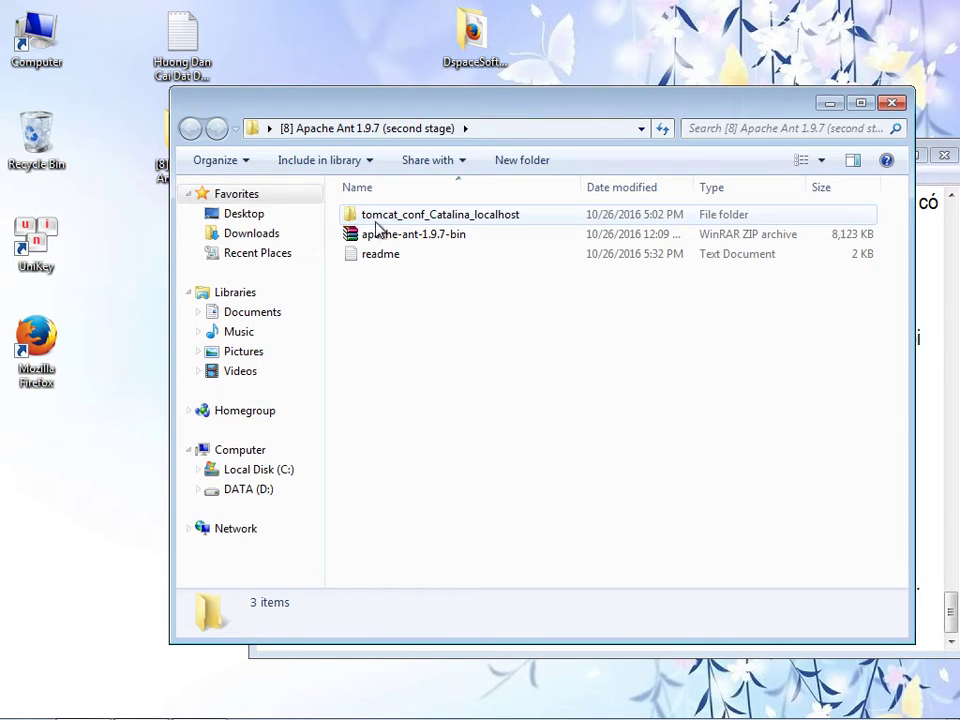
pyautogui.moveTo(474, 103); pyautogui.dragTo(374, 98)
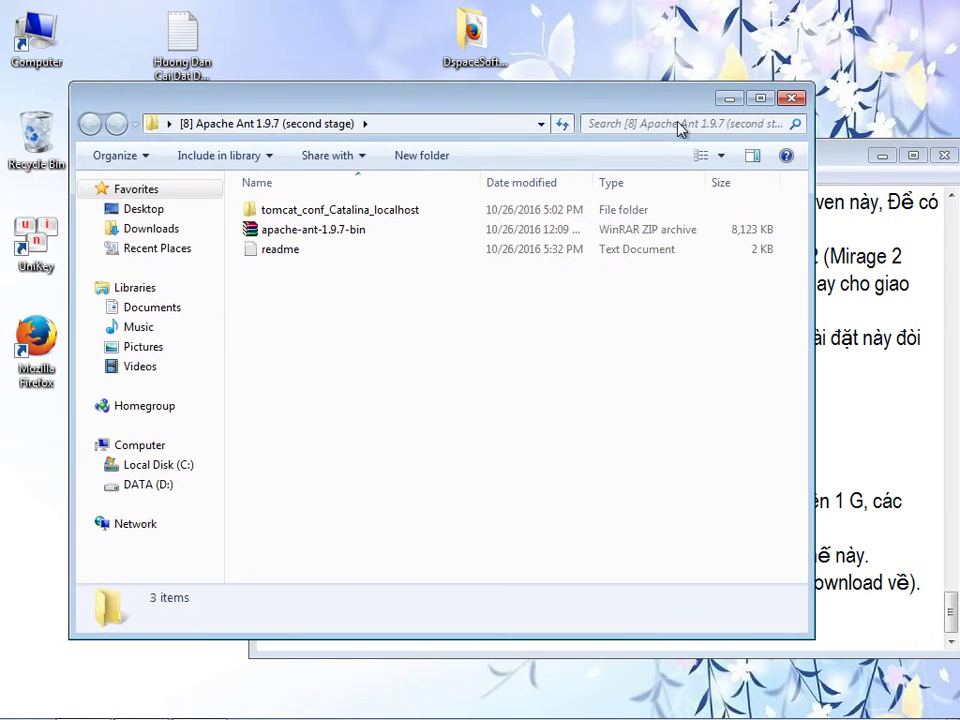
pyautogui.hotkey('alt', 'Tab')
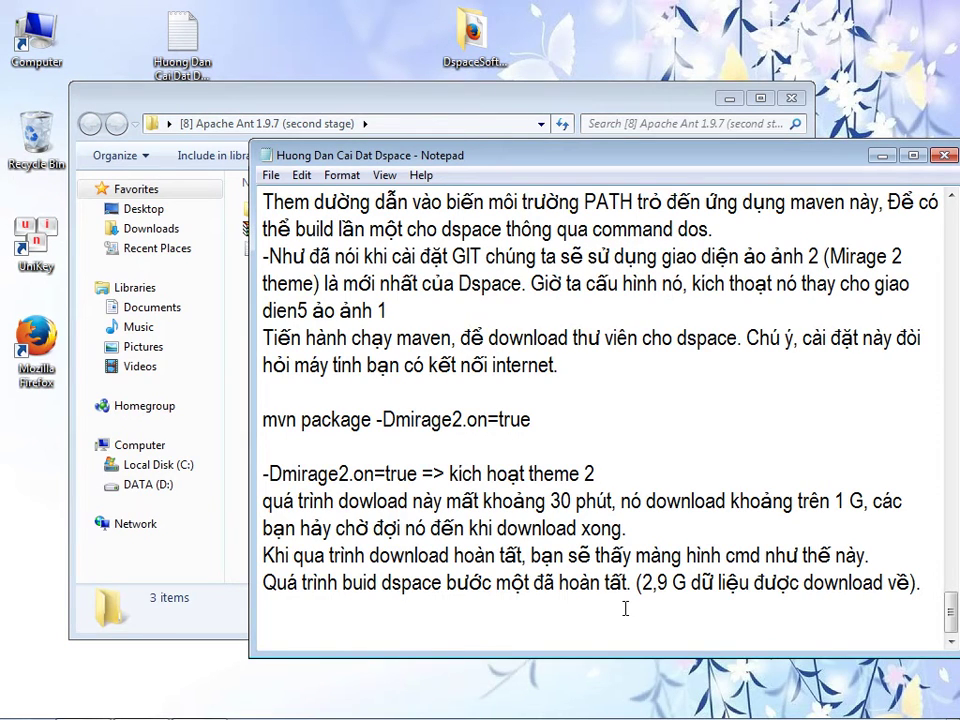
# - Add the heading '8) Cài đặt và Build Dspace Bước 2 với Ant' with an underscore rule beneath
pyautogui.press('Return')
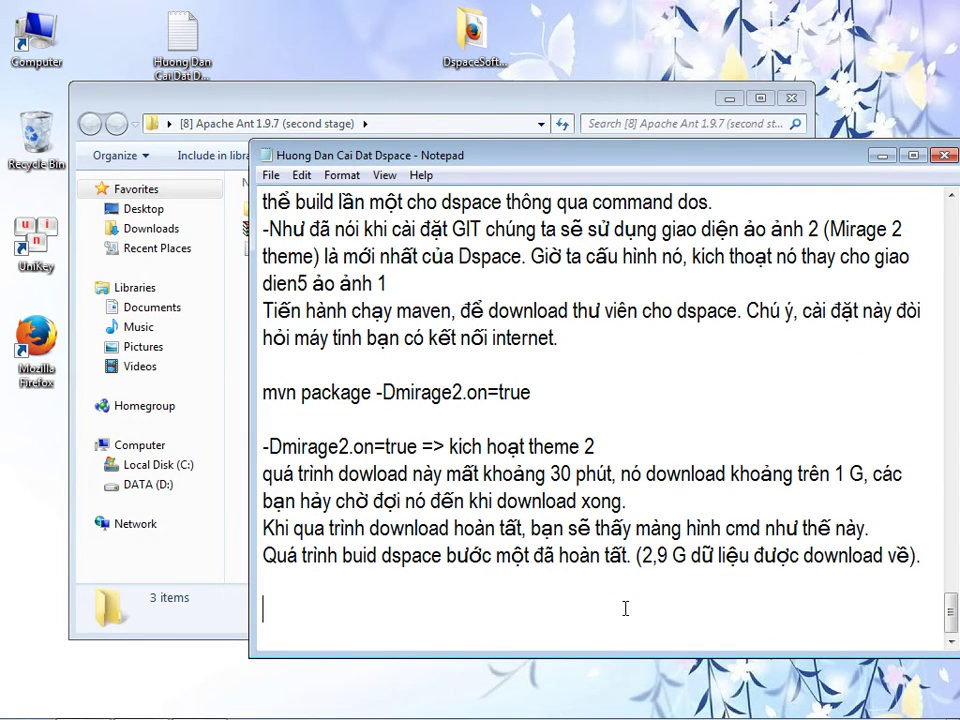
pyautogui.write('8) Cài đă')
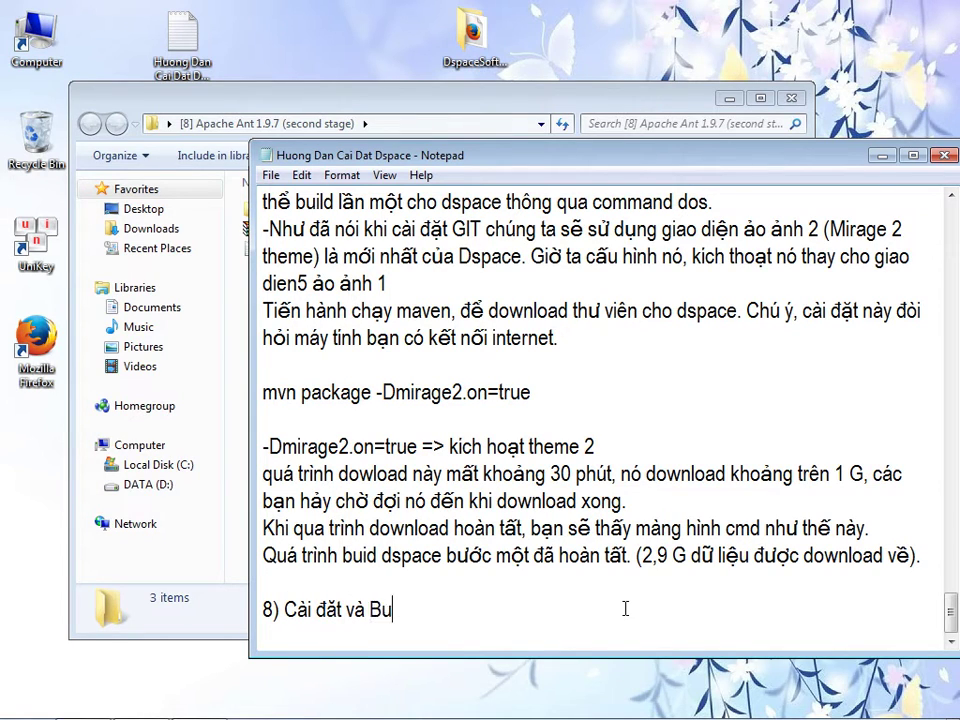
pyautogui.write('t và Build Dspace ')
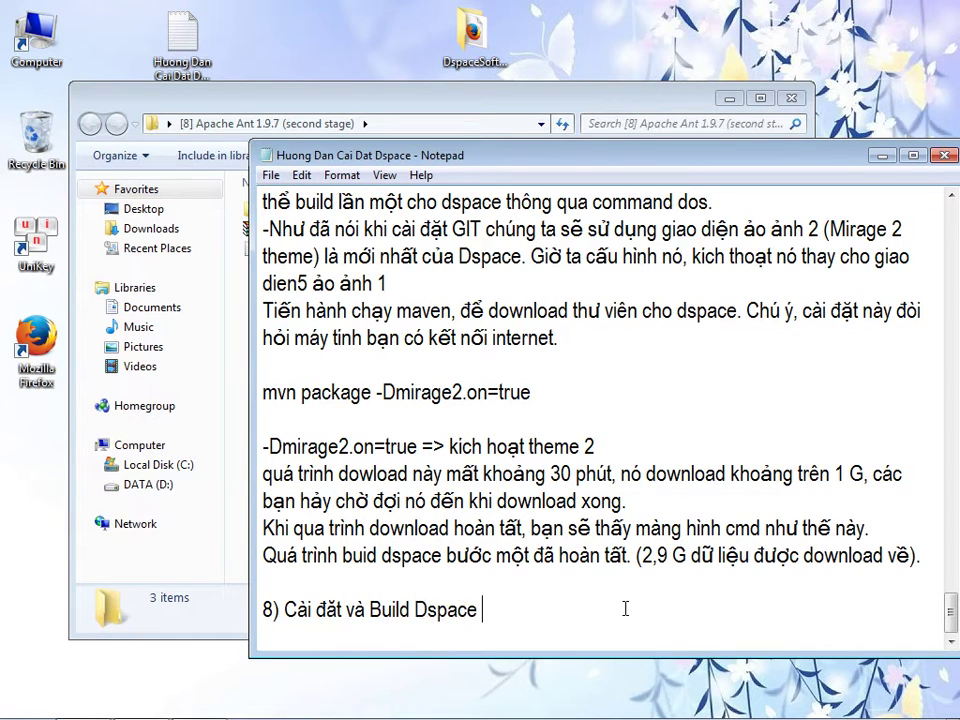
pyautogui.write('Bươ')
pyautogui.write('c 2')
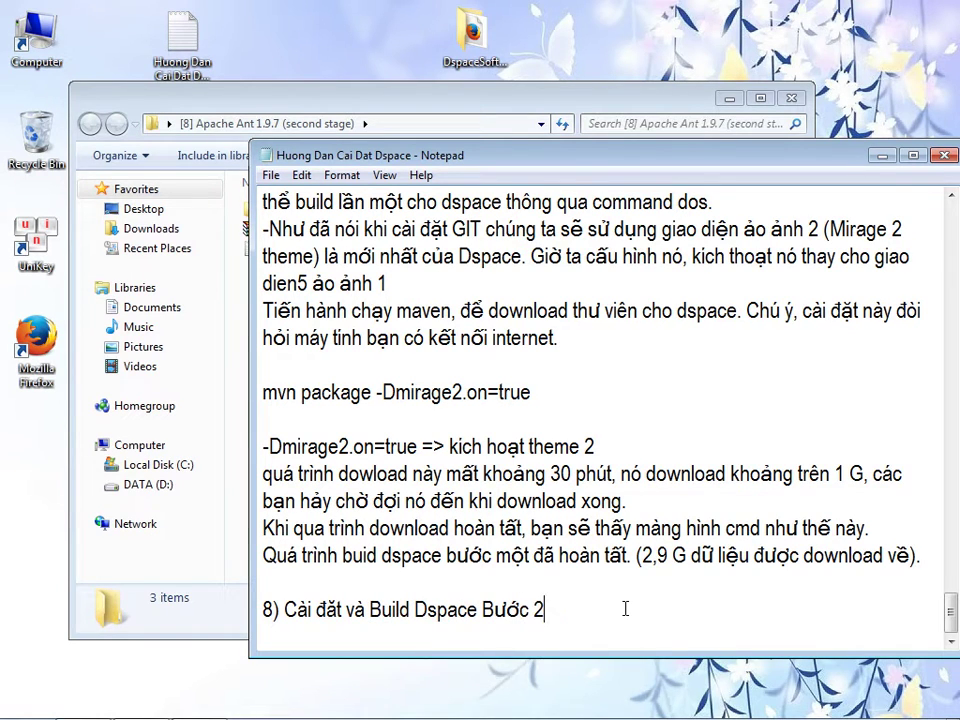
pyautogui.write(' với Ant')
pyautogui.press('Return')
pyautogui.write('_________________________________')
pyautogui.press('Return')
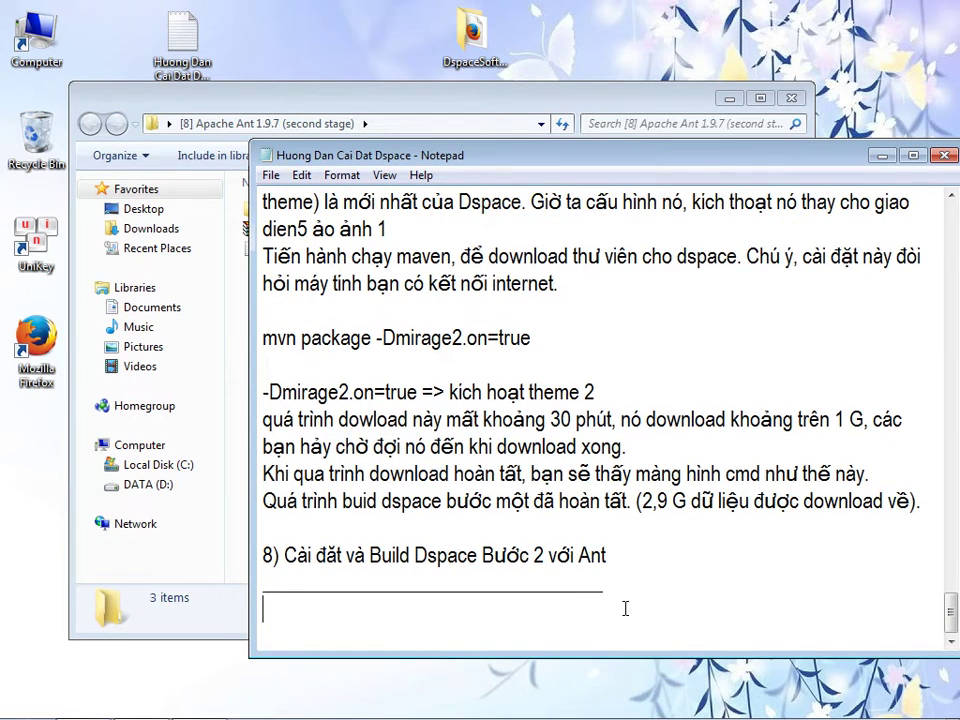
# - Write paragraphs saying the Maven build downloaded libraries and Ant builds web apps with JDK's compiler
pyautogui.write('Dspace sau k')
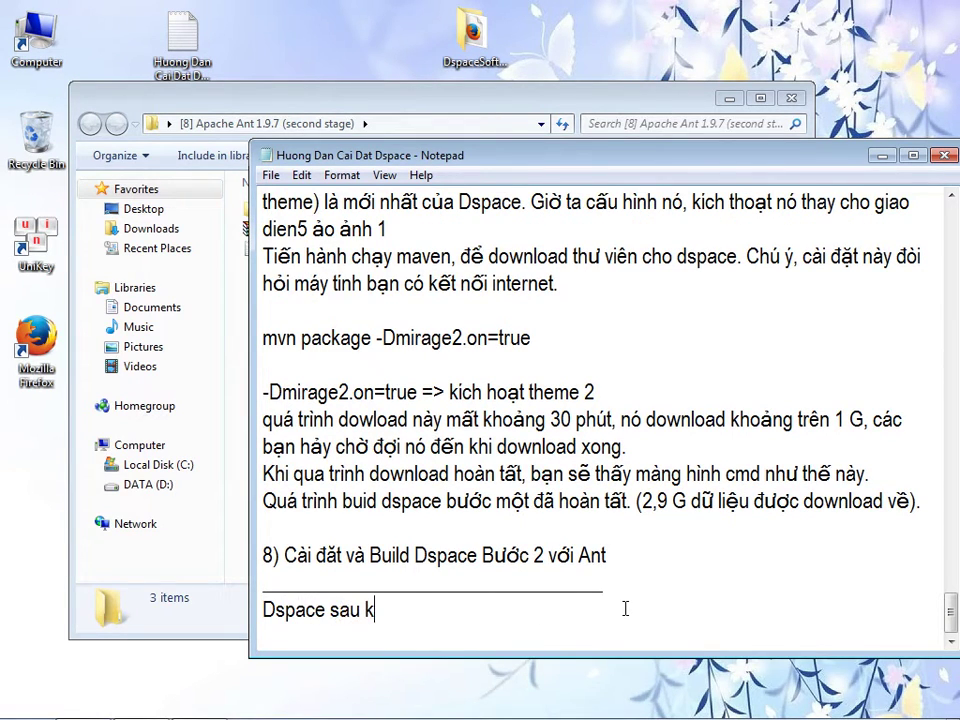
pyautogui.write('hi build với maven chủ yếu là download ')
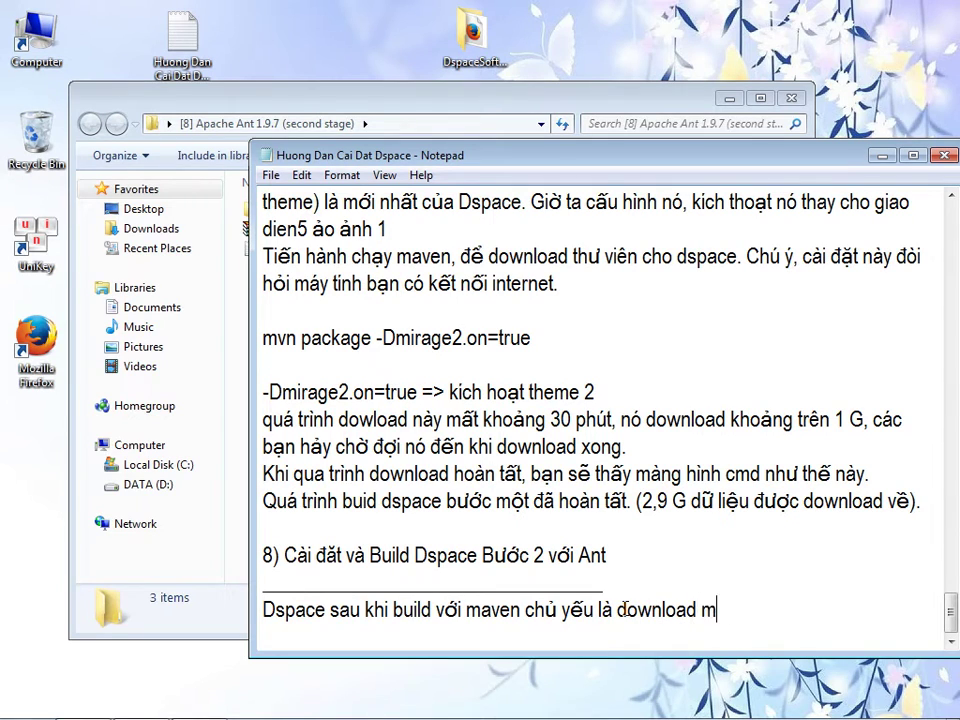
pyautogui.write('thư viện c6ần thiết đe')
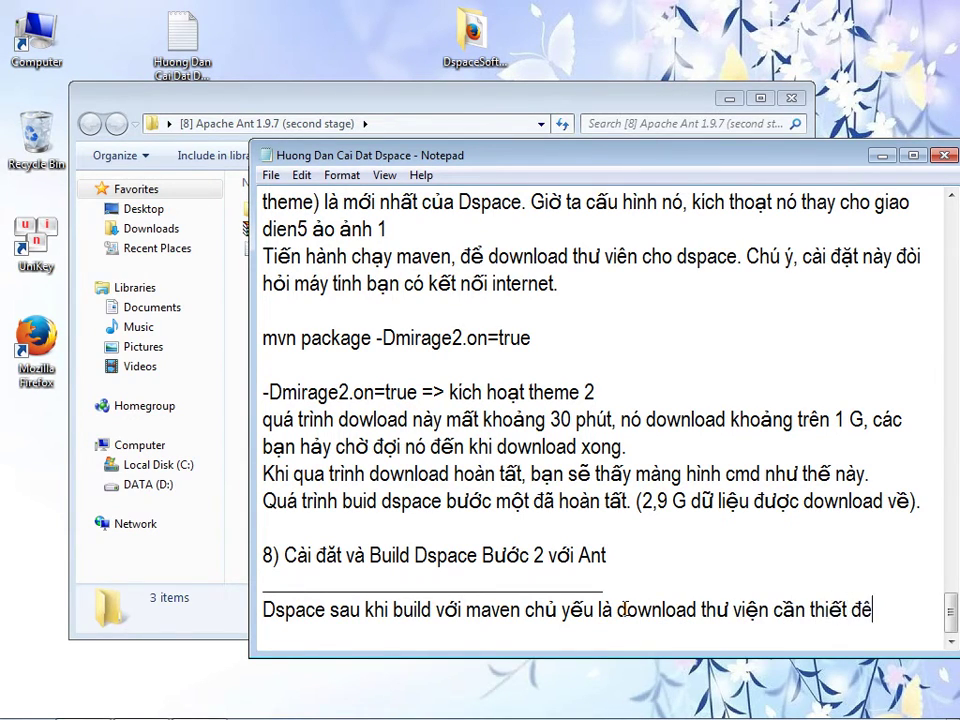
pyautogui.press('BackSpace')
pyautogui.write('ể build D')
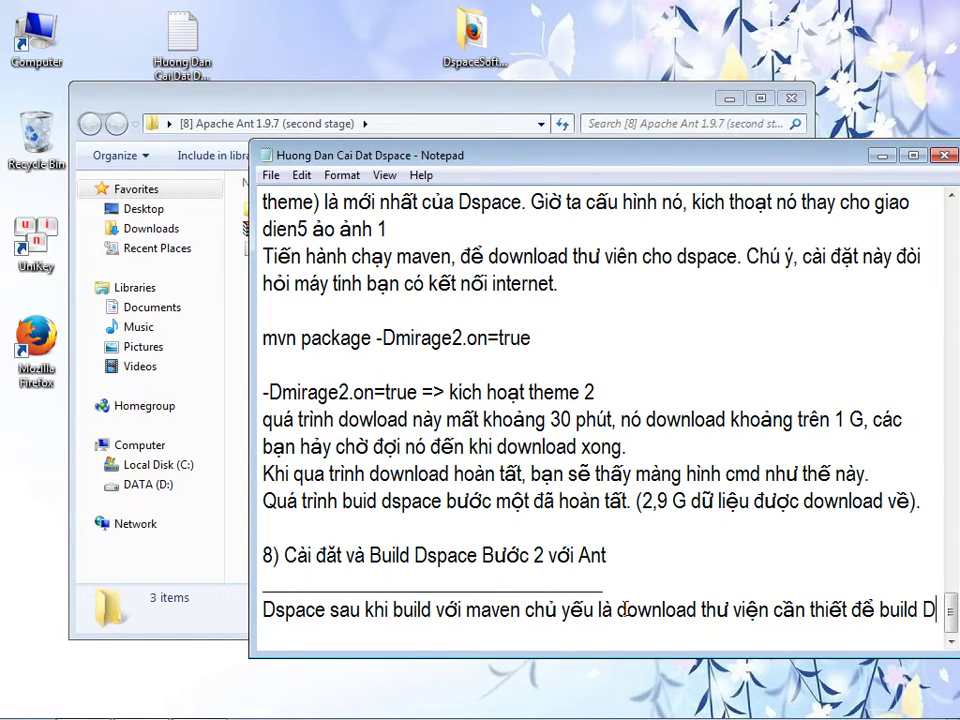
pyautogui.write('space thực su')
pyautogui.write('ự. Ơ bươc')
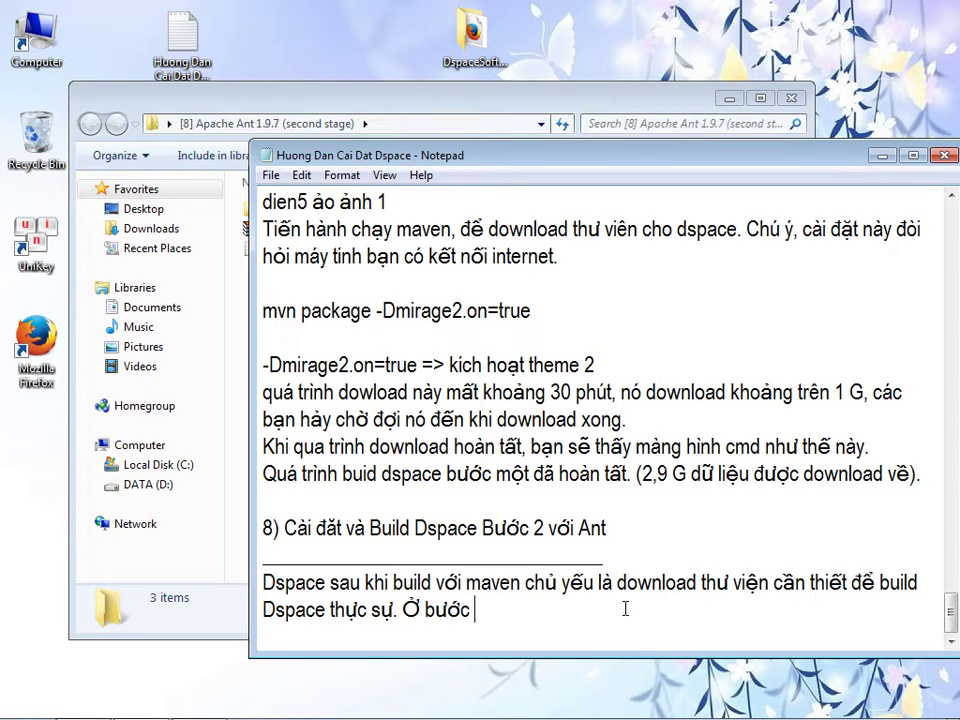
pyautogui.write(' này ta se ')
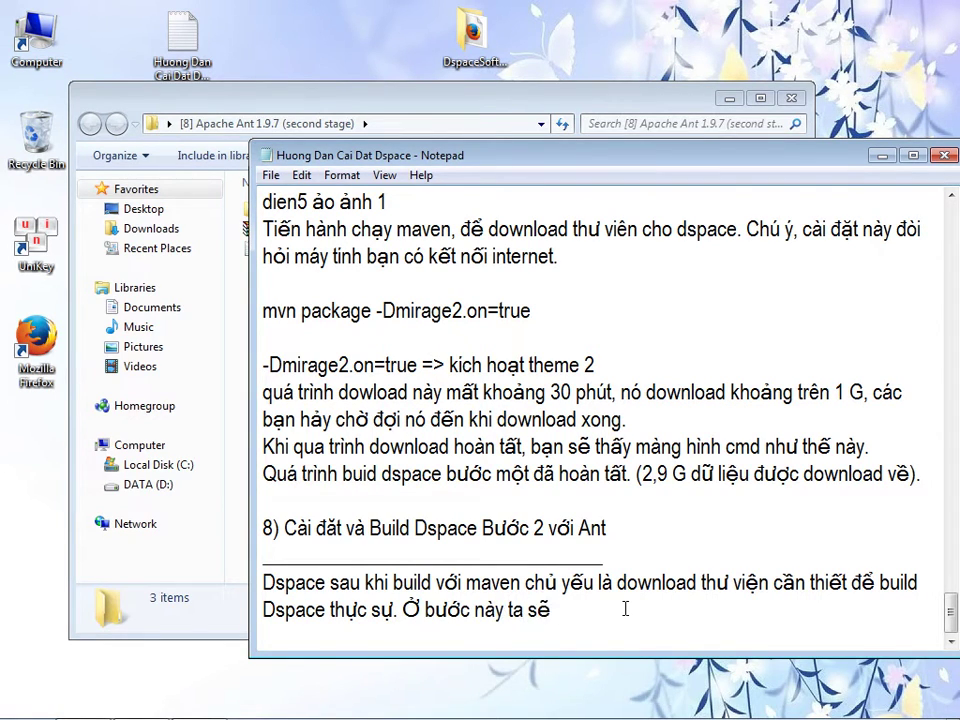
pyautogui.write('thưc')
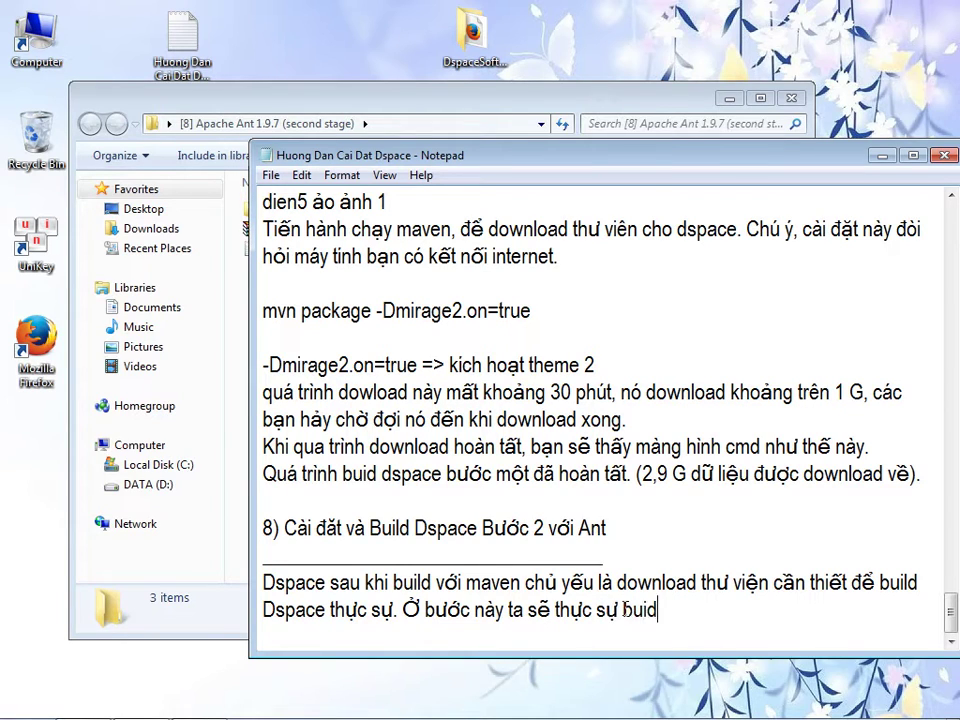
pyautogui.write(' sự buid D')
pyautogui.write('ác ứng dụng cua')
pyautogui.write('r Dspace.')
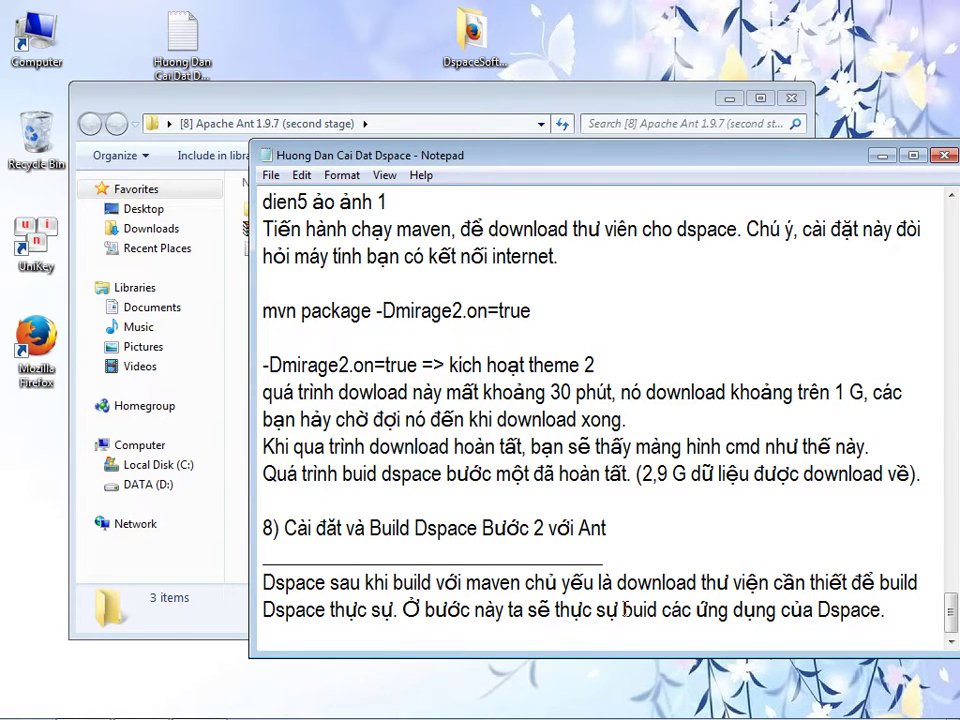
pyautogui.press('Return')
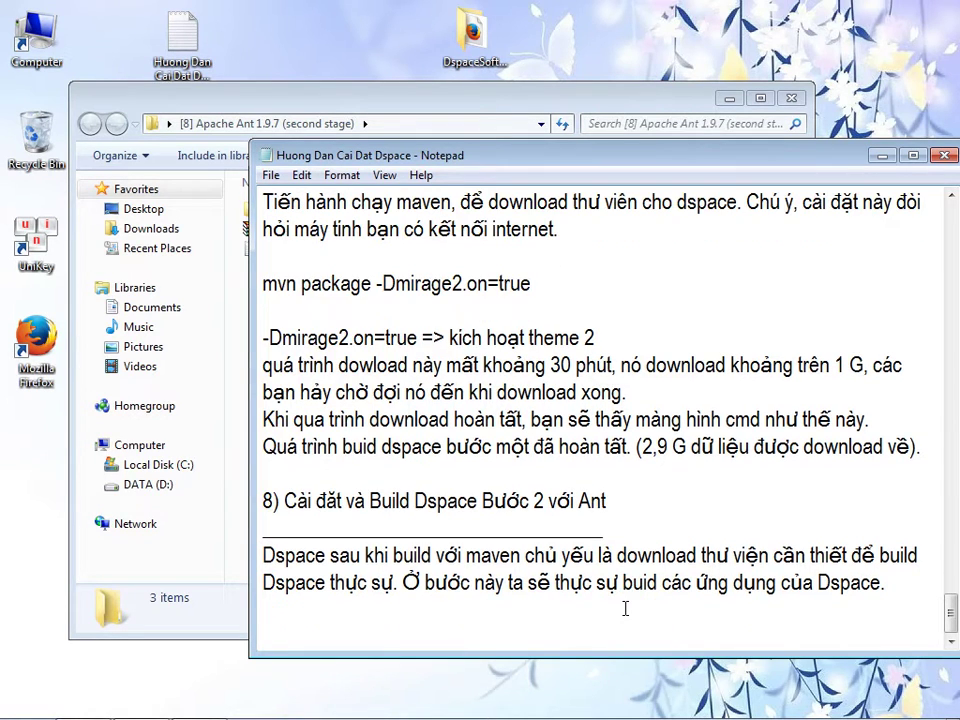
pyautogui.write('Cài đặt ')
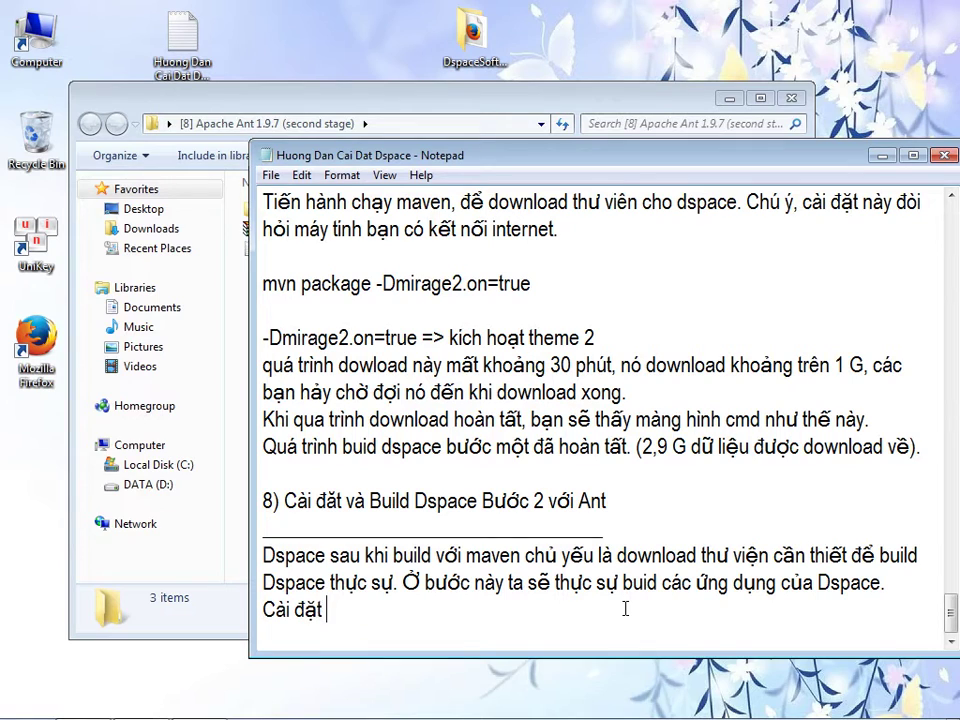
pyautogui.write('Ant, Ant là tool cho')
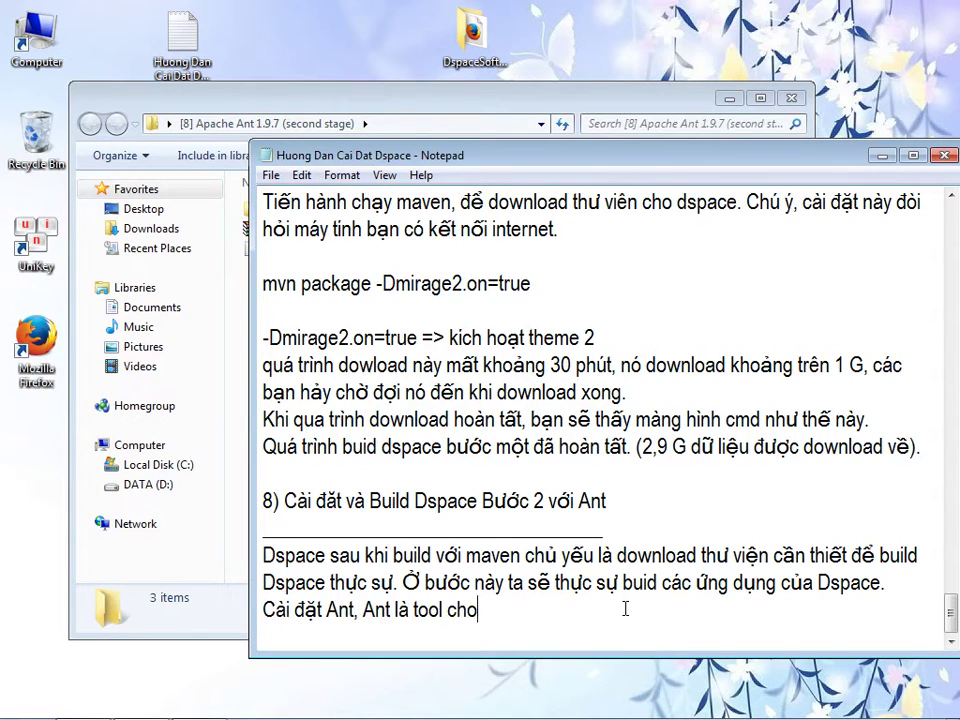
pyautogui.write(' phep buid ứng dựng ')
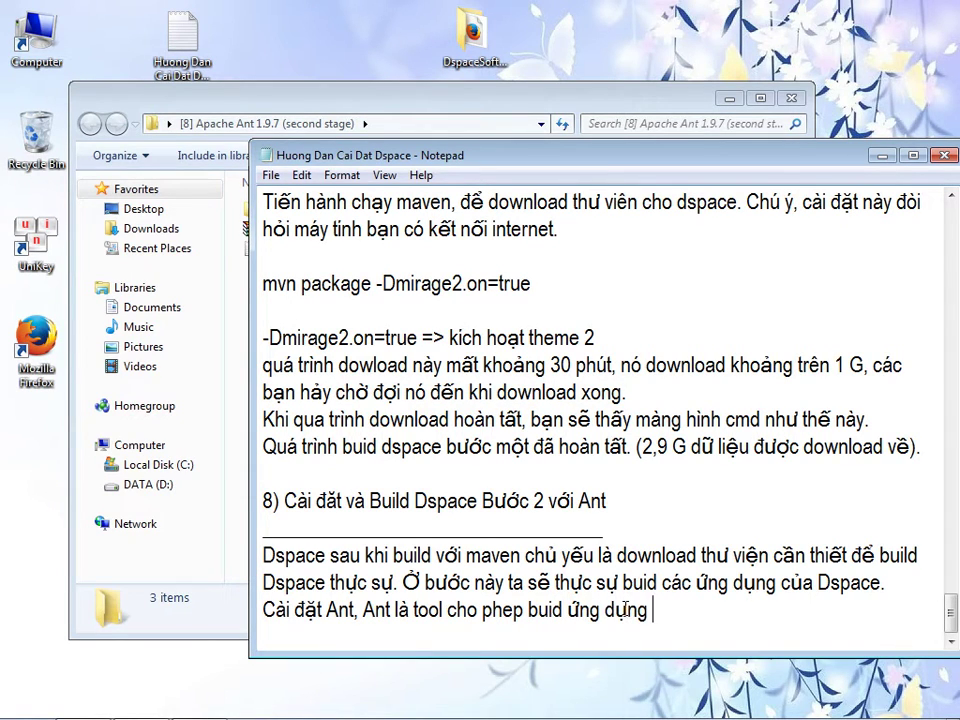
pyautogui.write('Web dược')
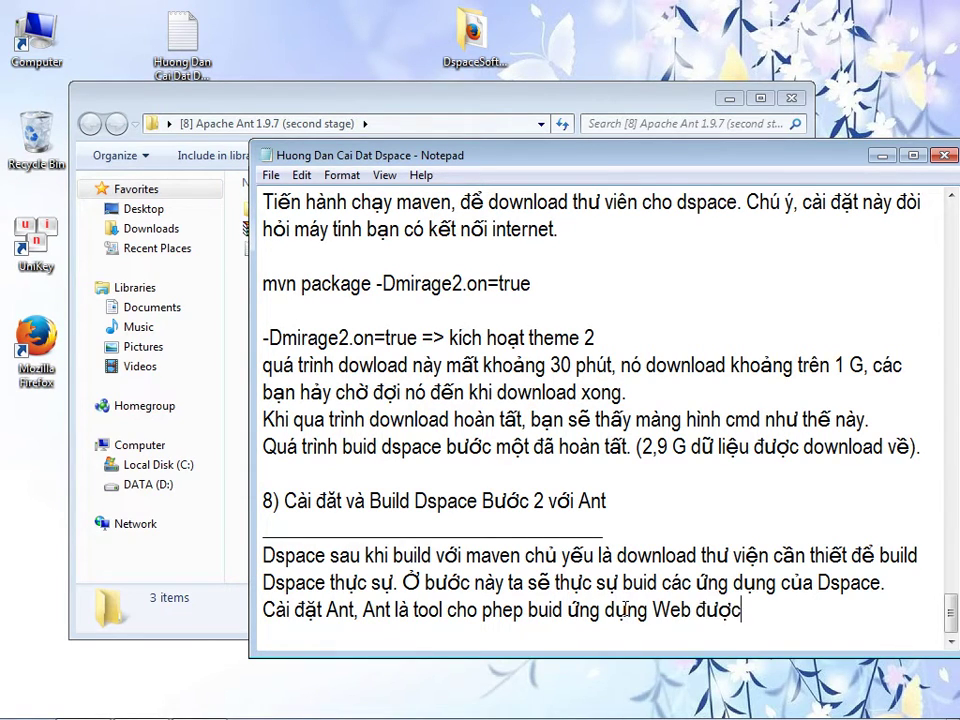
pyautogui.press('BackSpace')
pyautogui.press('BackSpace')
pyautogui.press('BackSpace')
pyautogui.press('BackSpace')
pyautogui.write('sử dụng to')
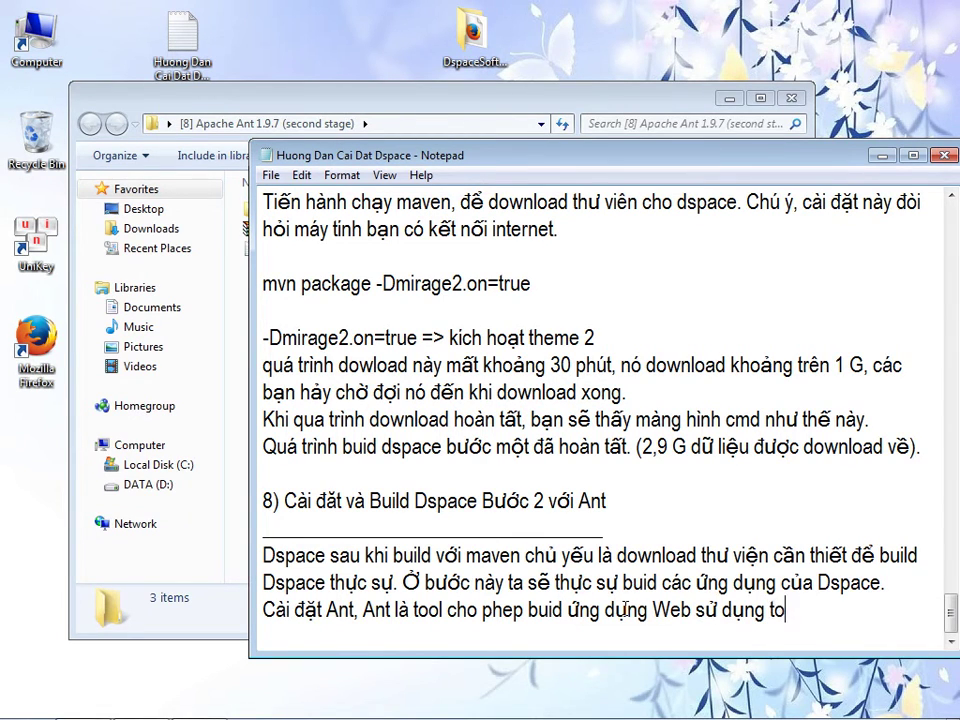
pyautogui.write('ol biên dịch của KD')
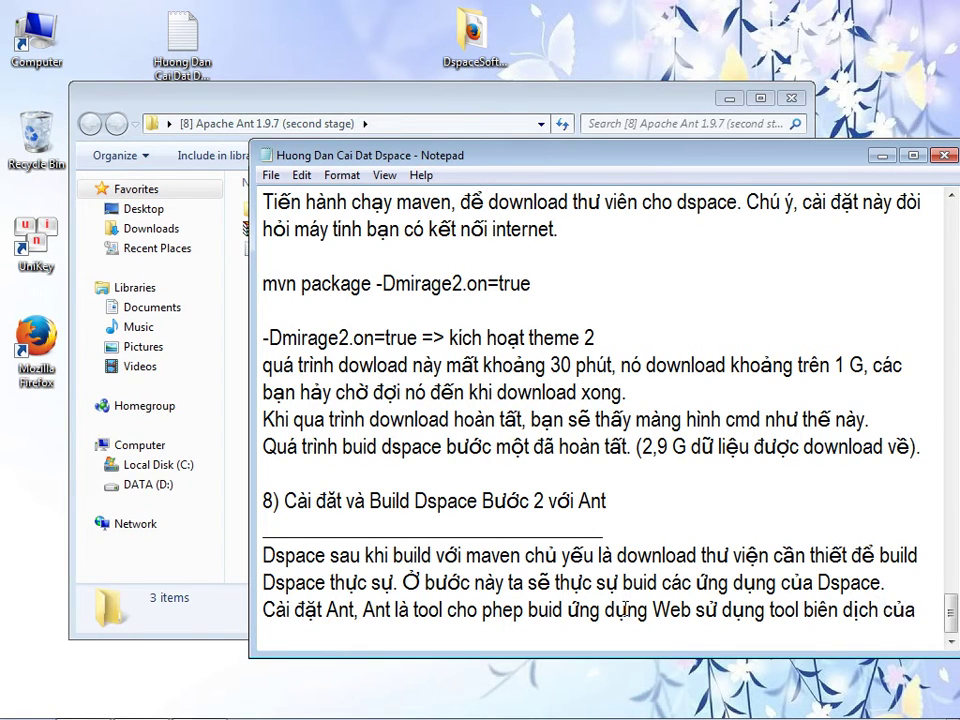
pyautogui.press('BackSpace')
pyautogui.press('BackSpace')
pyautogui.write('JDK')
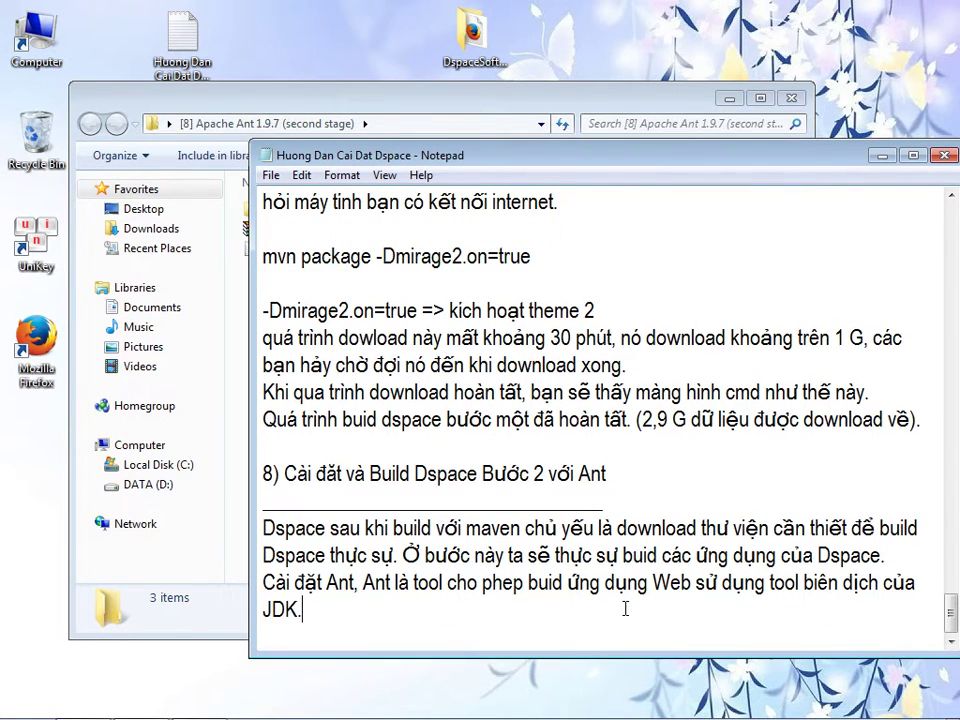
pyautogui.write('.')
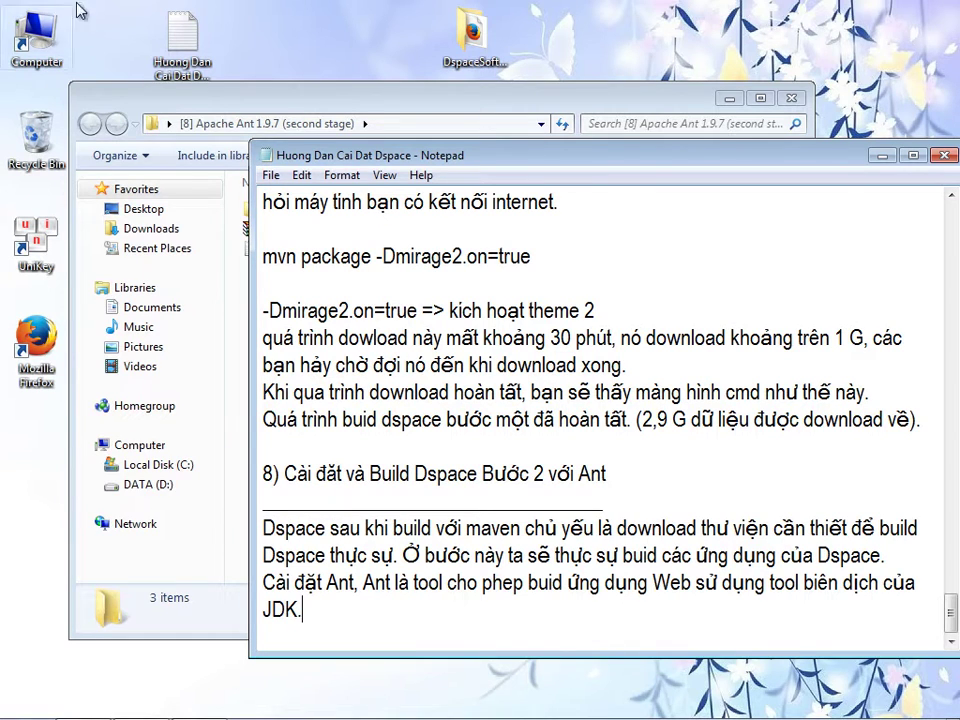
# - Open the Ant readme notes and the apache-ant-1.9.7-bin.zip archive in WinRAR
pyautogui.click(162, 95)
pyautogui.moveTo(162, 95); pyautogui.dragTo(299, 60)
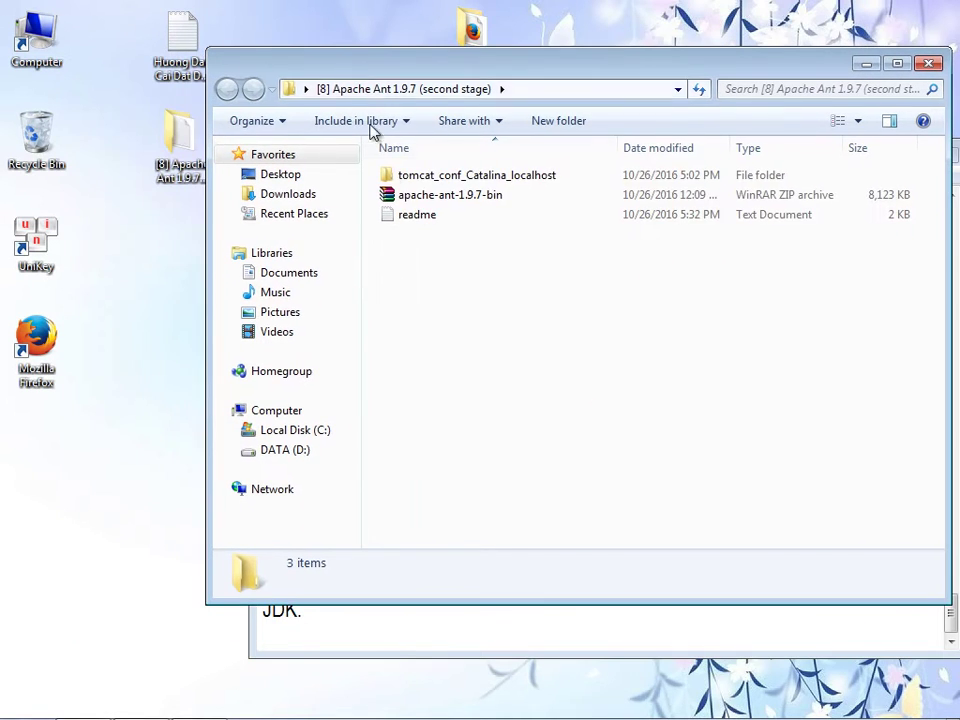
pyautogui.doubleClick(418, 214)
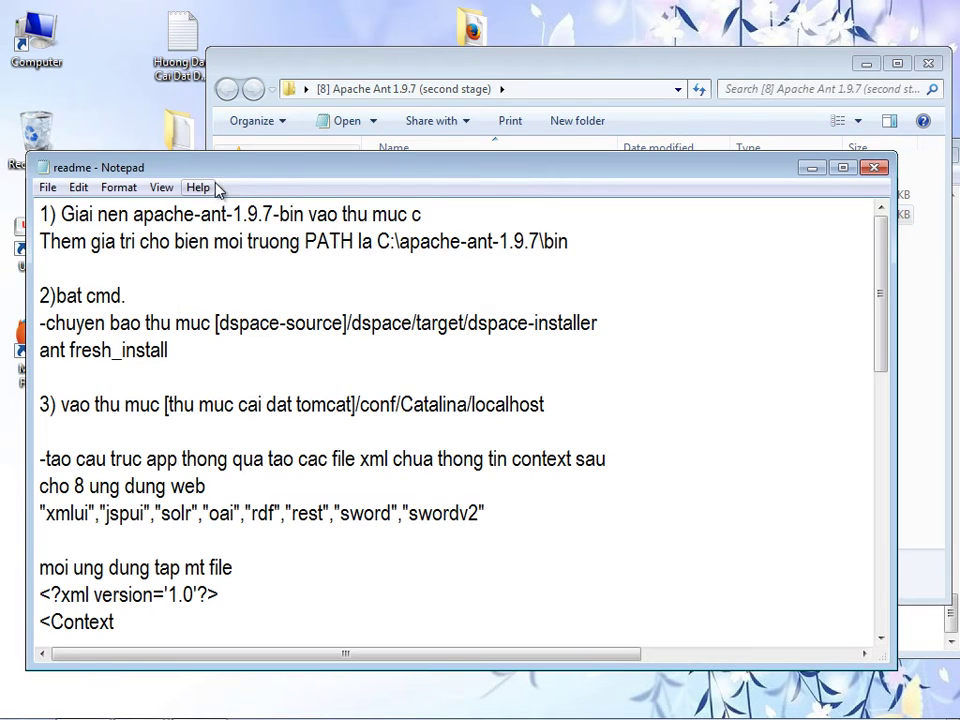
pyautogui.moveTo(224, 178); pyautogui.dragTo(298, 305)
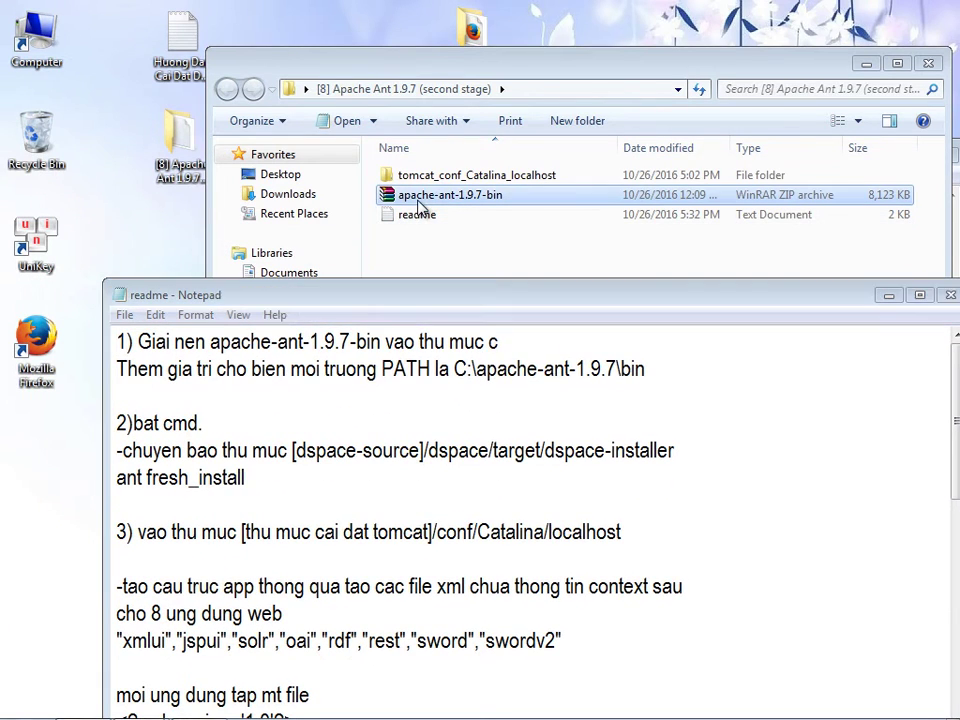
pyautogui.click(420, 197)
pyautogui.doubleClick(420, 200)
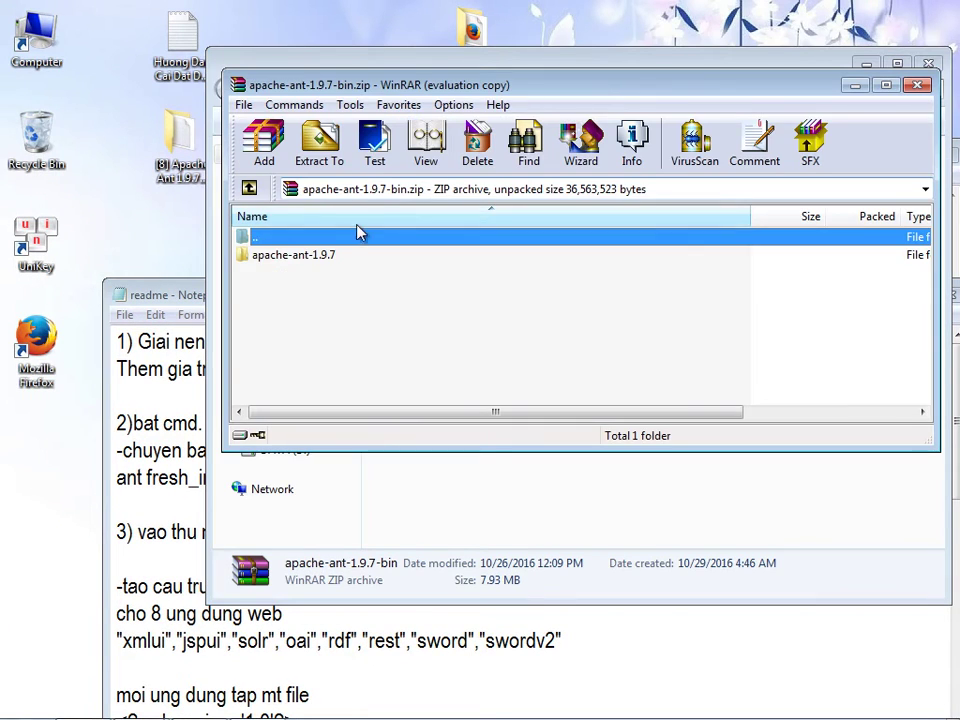
pyautogui.click(292, 256)
# - Extract the apache-ant-1.9.7 folder from the archive into C:\DspaceWorkstation
pyautogui.doubleClick(36, 38)
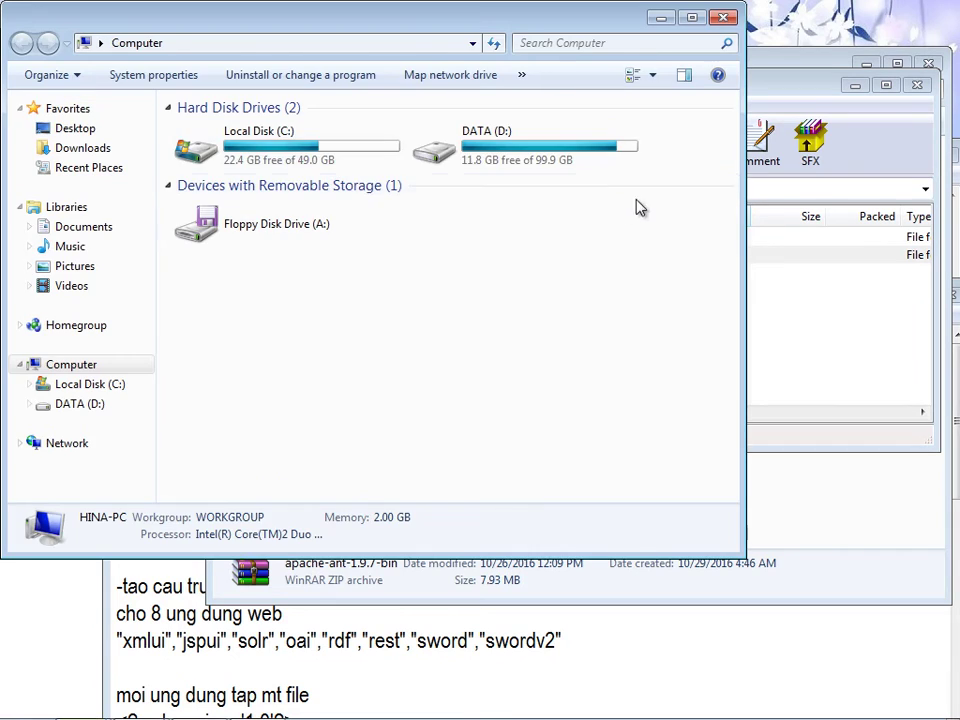
pyautogui.click(398, 128)
pyautogui.doubleClick(398, 128)
pyautogui.moveTo(443, 39); pyautogui.dragTo(395, 64)
pyautogui.doubleClick(185, 200)
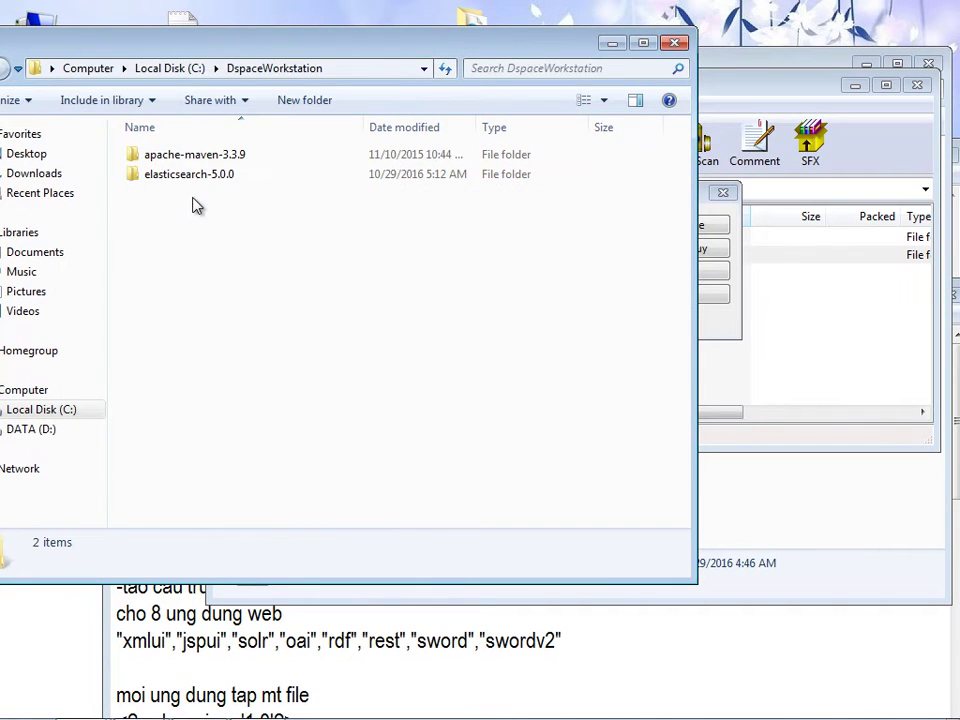
pyautogui.click(723, 192)
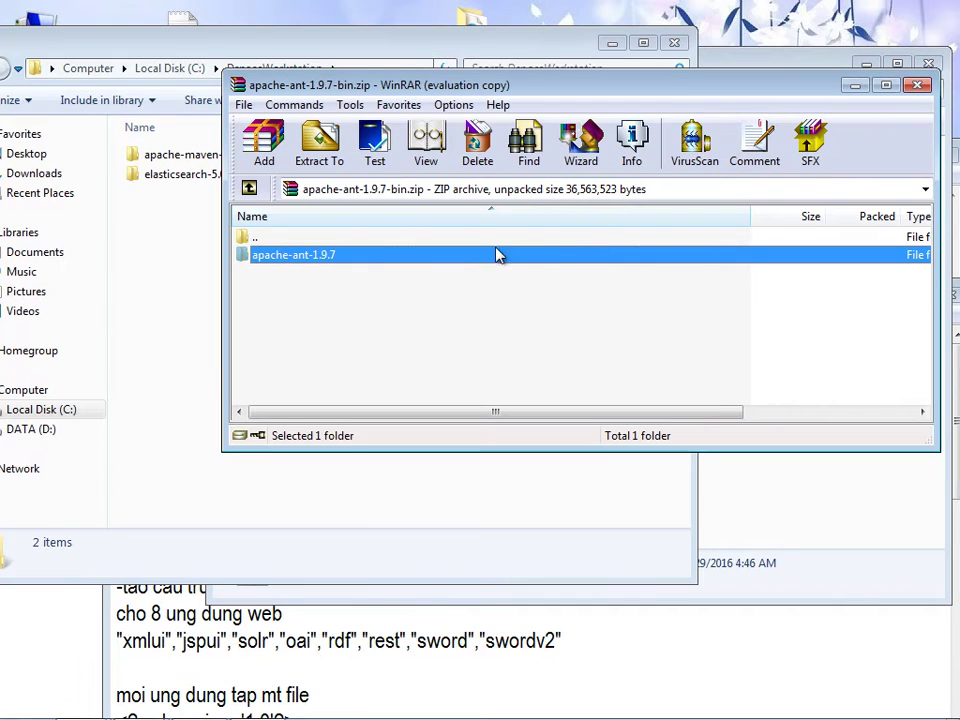
pyautogui.moveTo(337, 262); pyautogui.dragTo(167, 264)
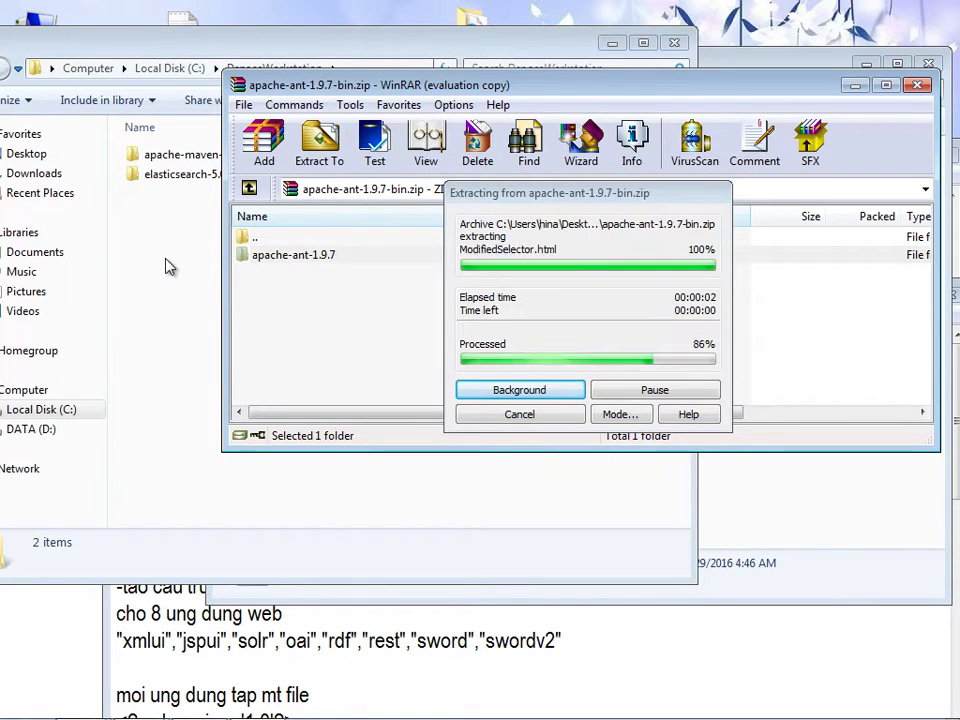
pyautogui.click(225, 278)
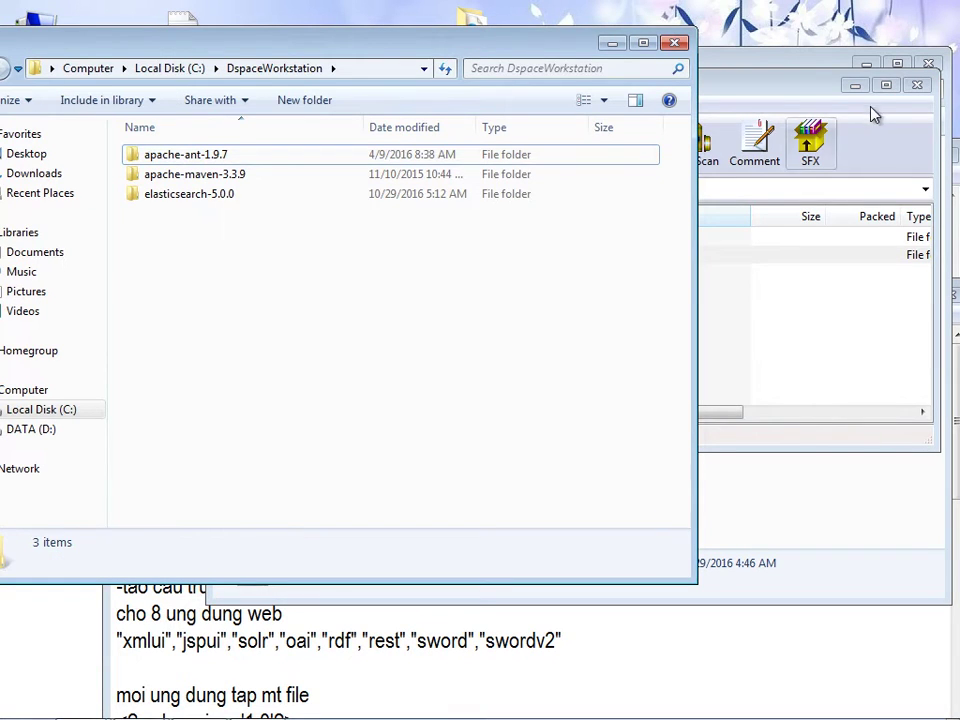
# - Close WinRAR and delete the finished unzip line from the readme
pyautogui.click(870, 88)
pyautogui.click(917, 87)
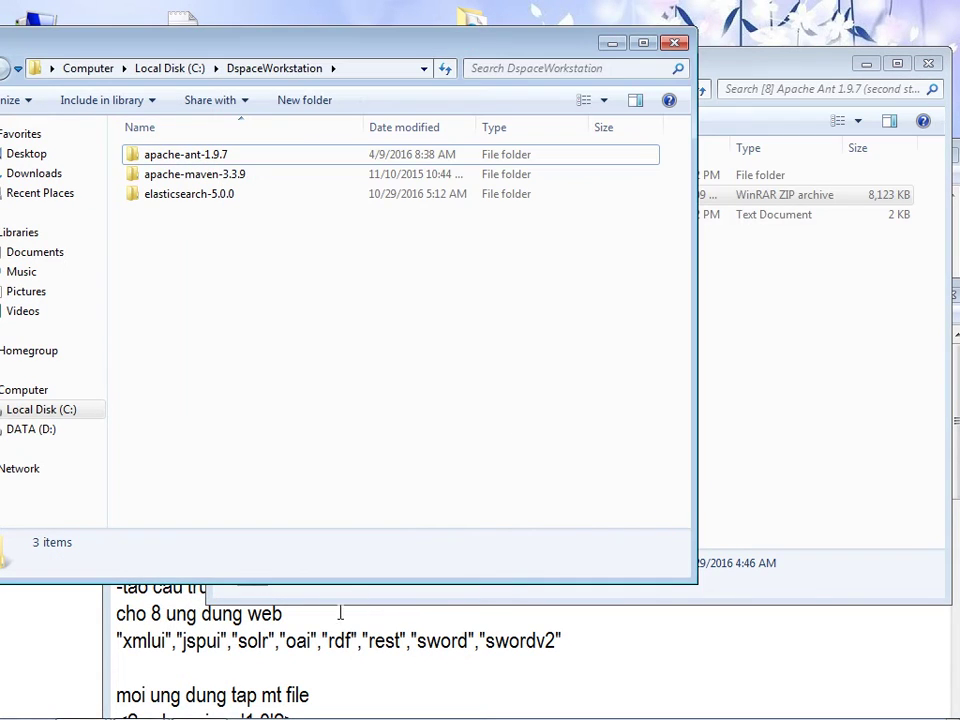
pyautogui.click(322, 640)
pyautogui.moveTo(119, 341); pyautogui.dragTo(530, 335)
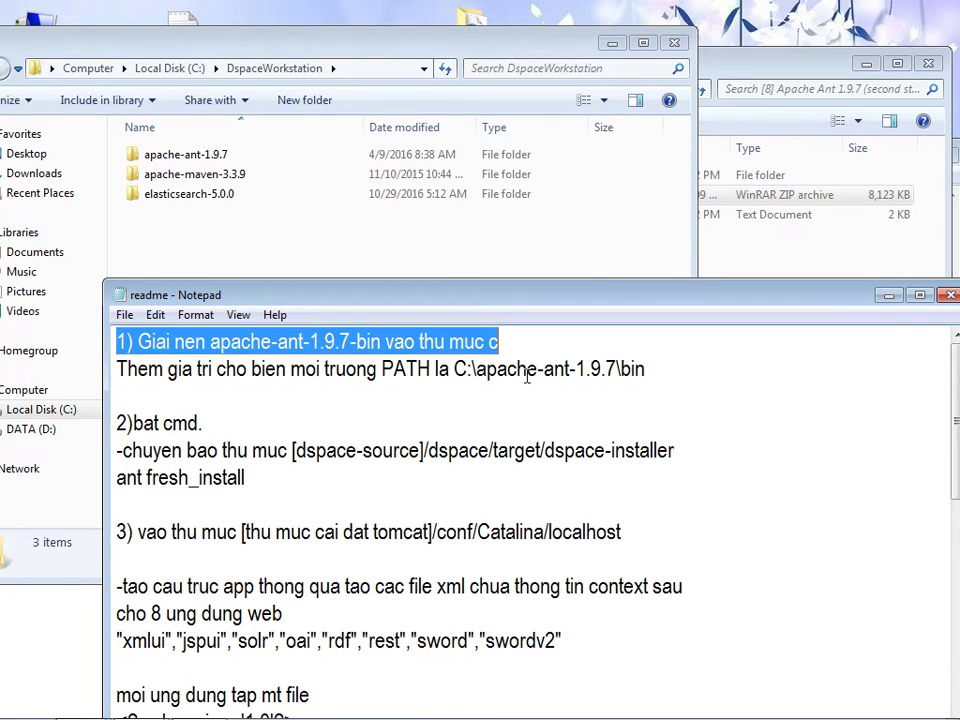
pyautogui.press('BackSpace')
# - Open C:\DspaceWorkstation\apache-ant-1.9.7\bin and copy its full path
pyautogui.click(199, 236)
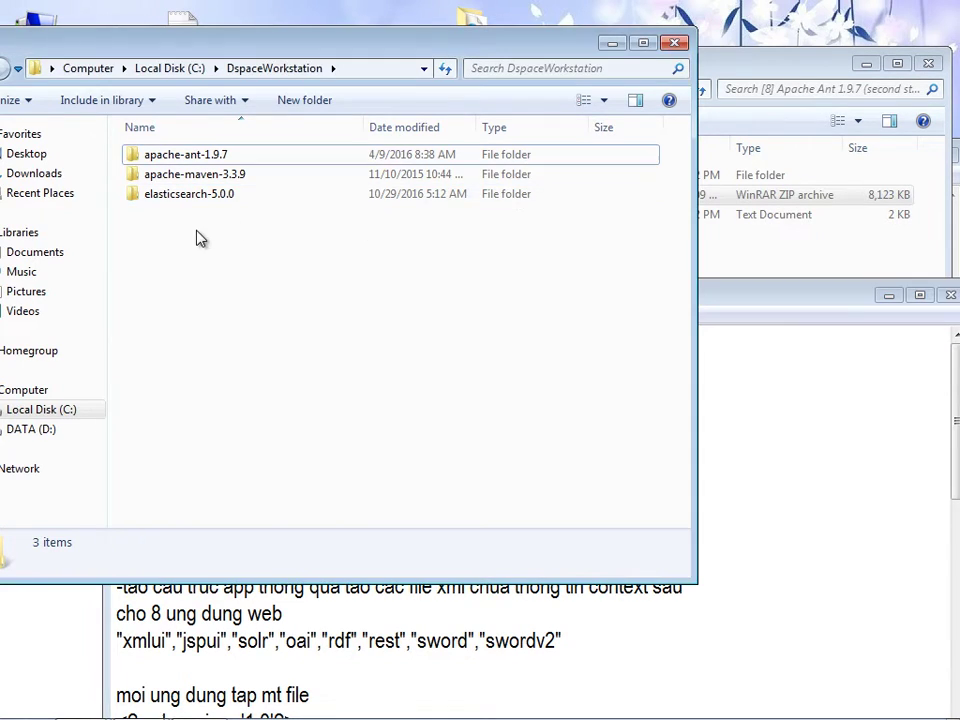
pyautogui.doubleClick(222, 160)
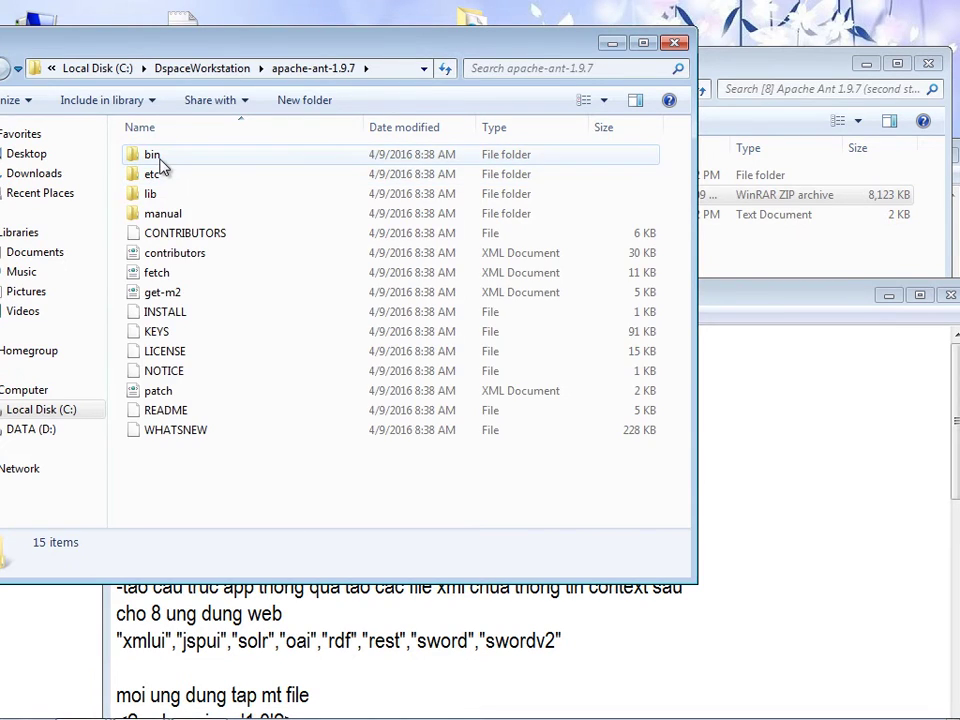
pyautogui.doubleClick(158, 155)
pyautogui.click(343, 68)
pyautogui.rightClick(220, 73)
pyautogui.click(262, 135)
pyautogui.moveTo(219, 43); pyautogui.dragTo(328, 43)
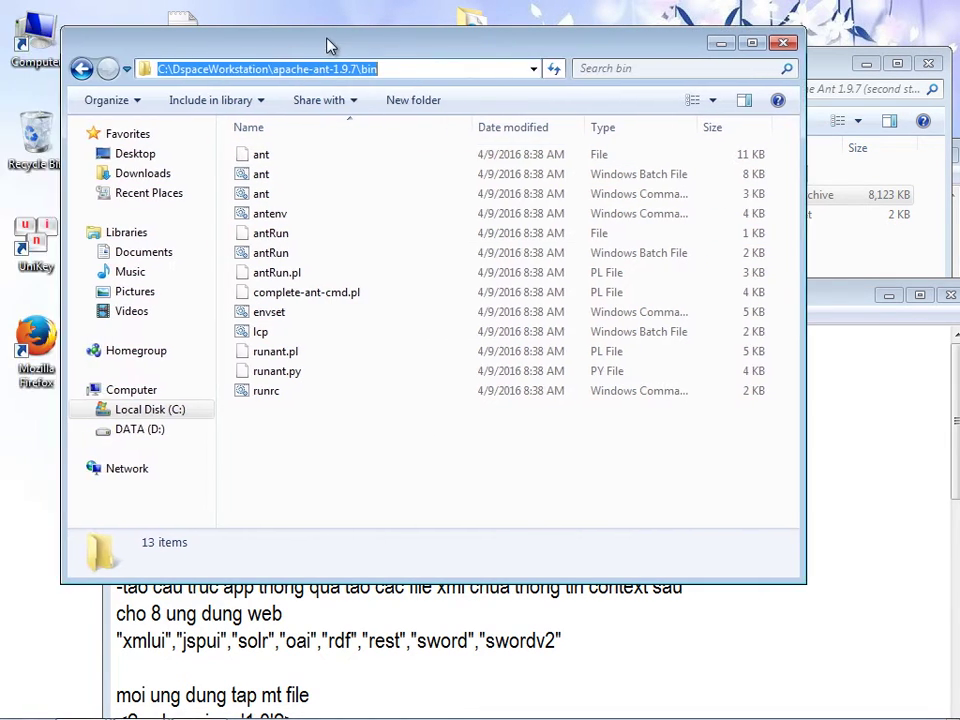
pyautogui.rightClick(140, 406)
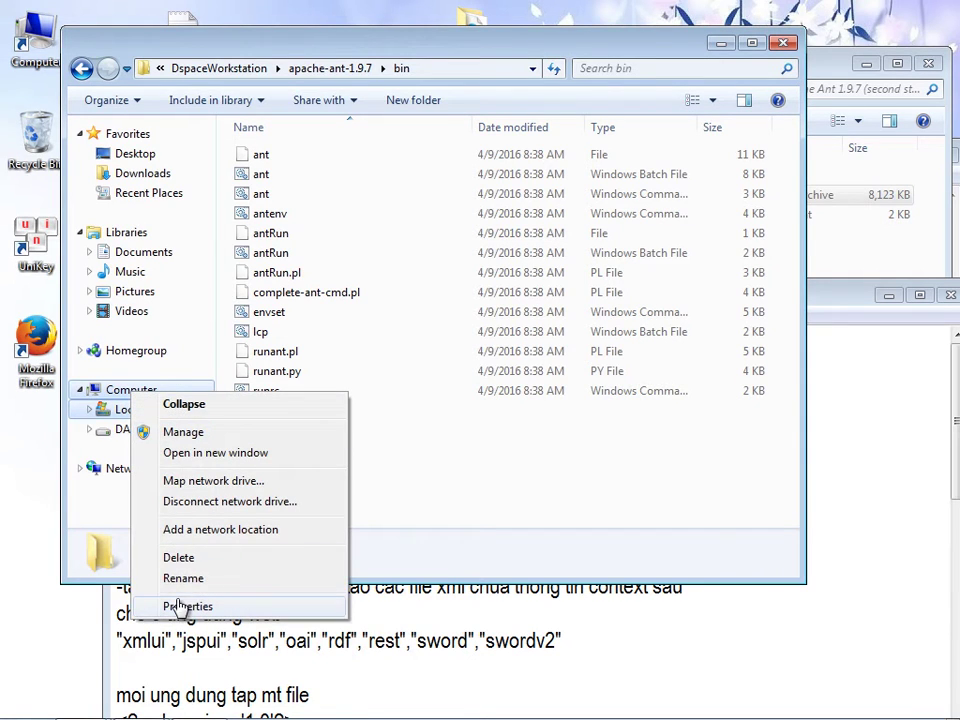
# - Open Environment Variables from Advanced system settings and edit the system Path variable
pyautogui.press('Escape')
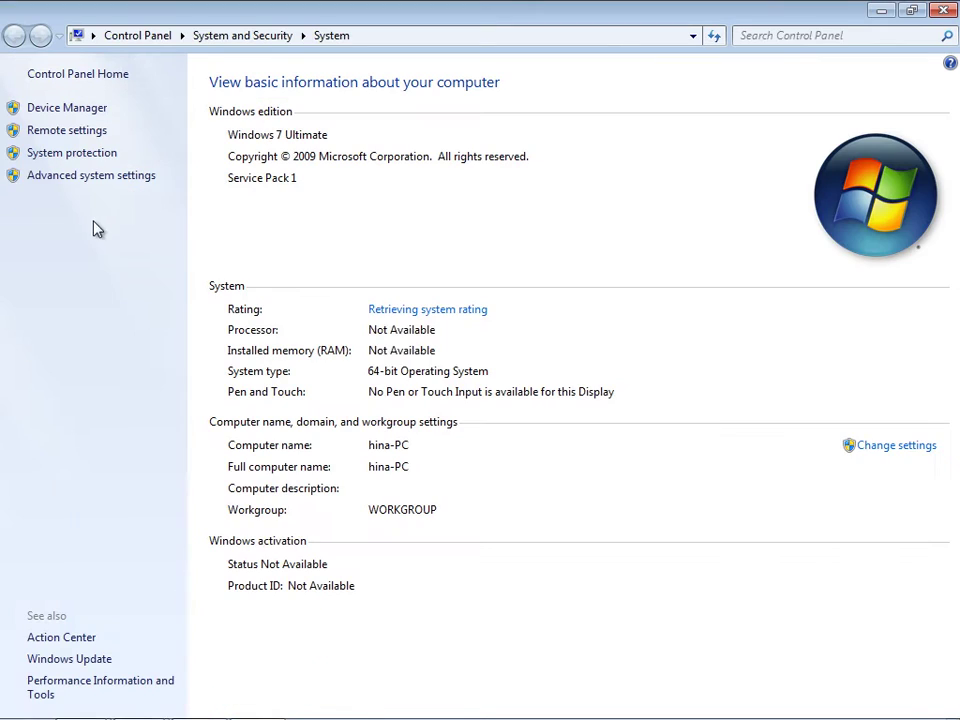
pyautogui.click(68, 180)
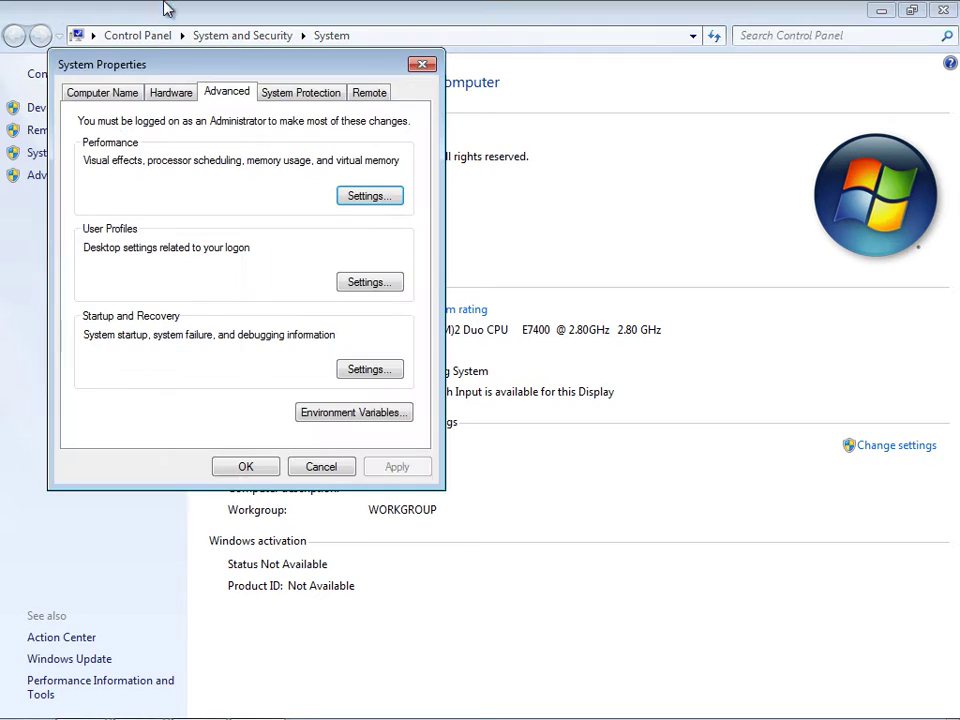
pyautogui.click(330, 414)
pyautogui.moveTo(396, 358); pyautogui.dragTo(397, 372)
pyautogui.click(310, 378)
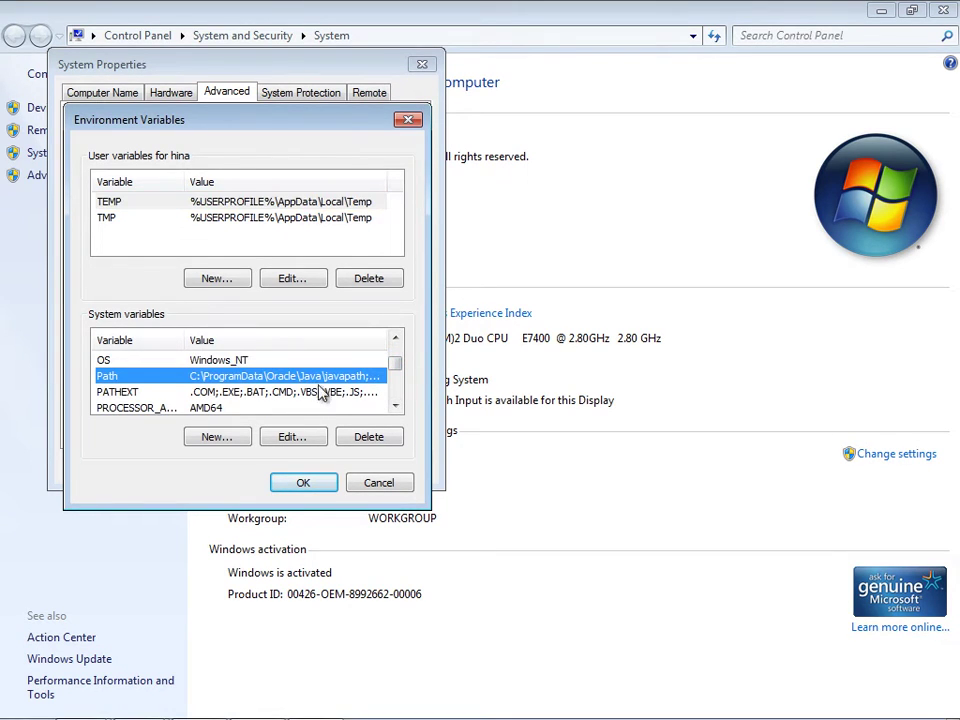
pyautogui.click(279, 437)
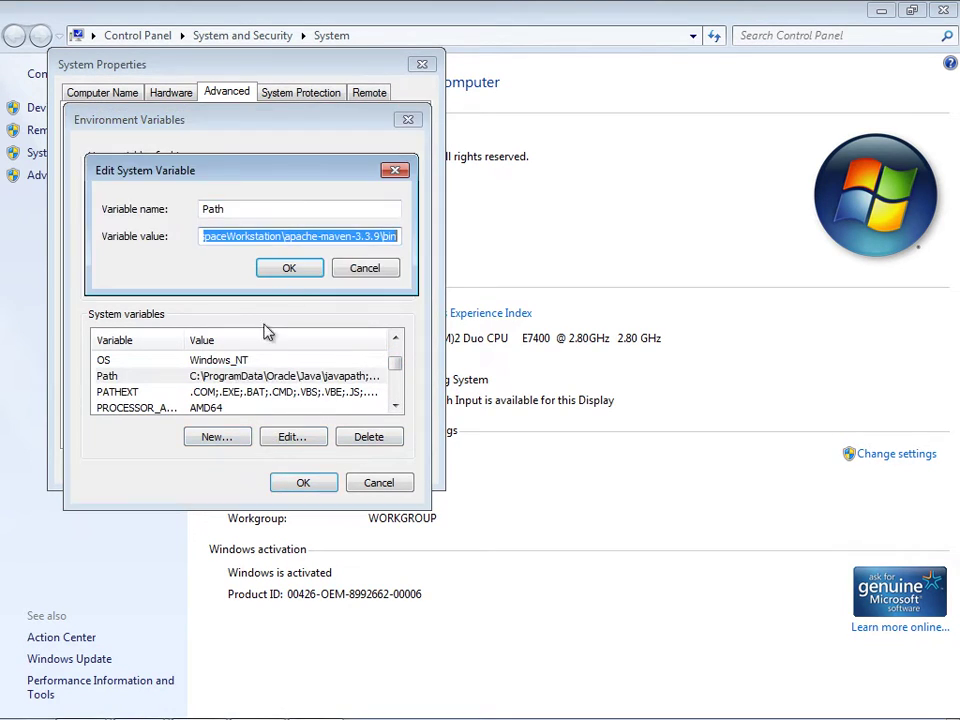
# - Append ';C:\DspaceWorkstation\apache-ant-1.9.7\bin' to Path, confirm all dialogs and close Control Panel
pyautogui.press('End')
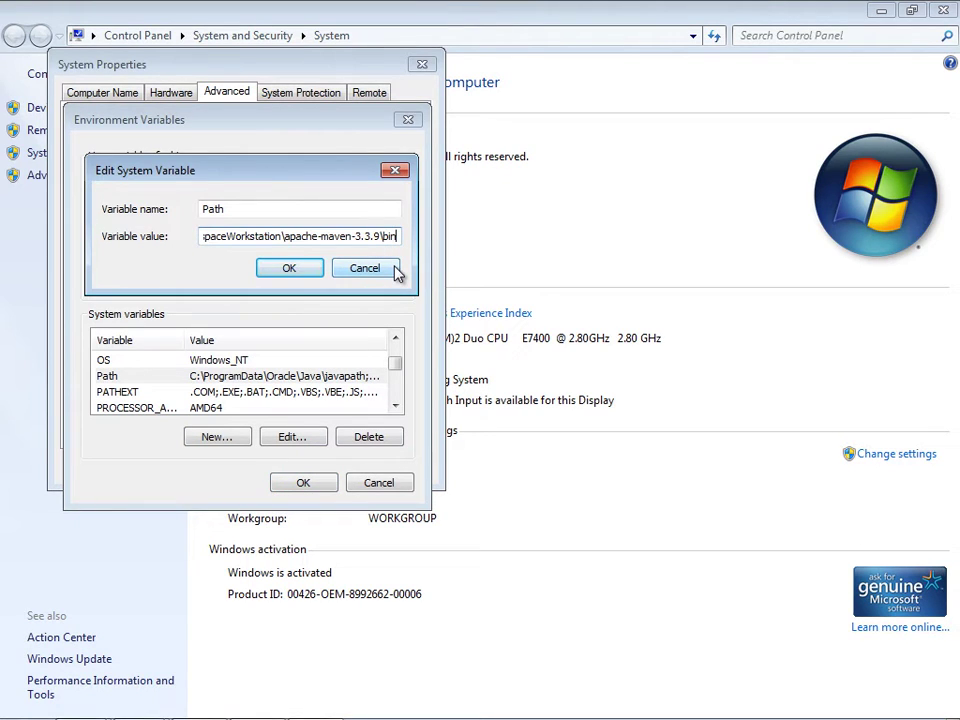
pyautogui.write(';')
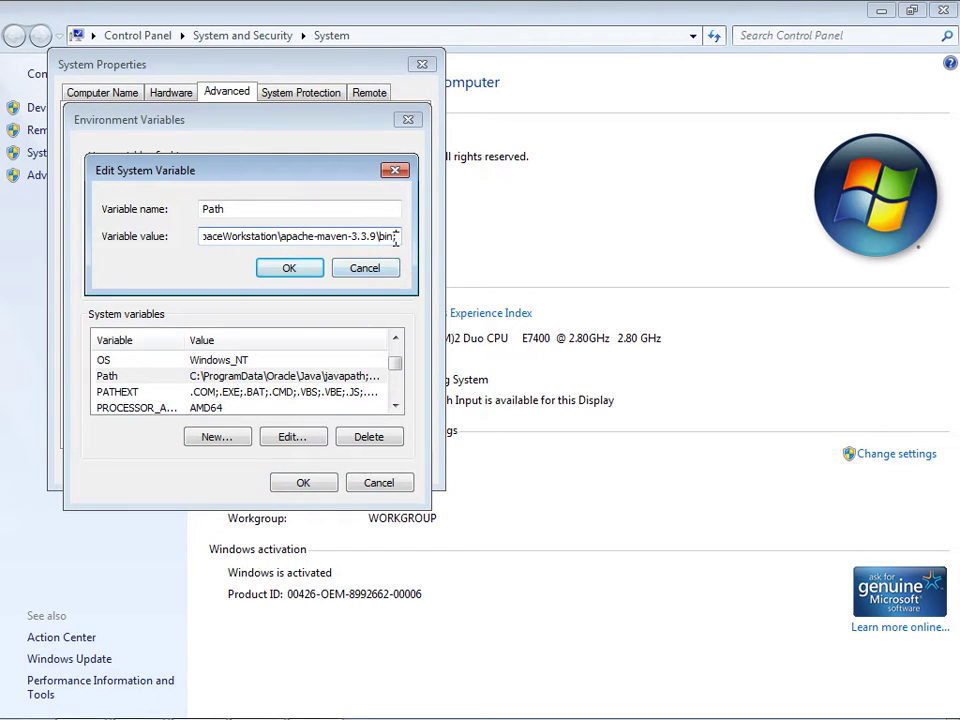
pyautogui.rightClick(397, 238)
pyautogui.click(418, 320)
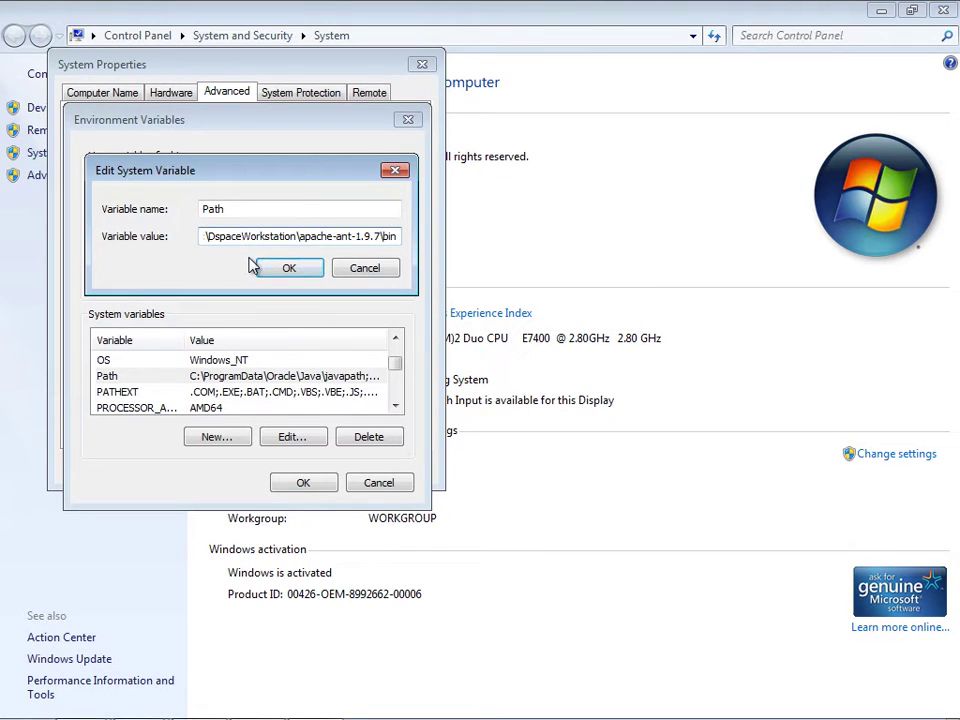
pyautogui.press('Left')
pyautogui.press('Left')
pyautogui.press('Left')
pyautogui.press('Left')
pyautogui.press('Left')
pyautogui.press('Left')
pyautogui.press('Left')
pyautogui.press('Left')
pyautogui.press('Left')
pyautogui.press('Left')
pyautogui.press('Left')
pyautogui.press('Left')
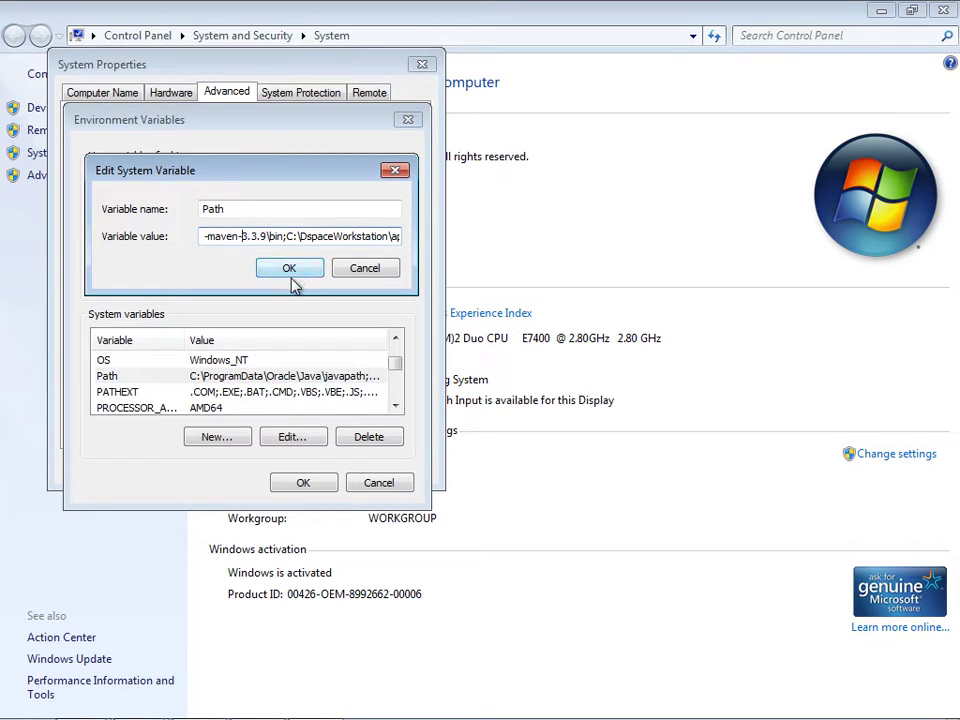
pyautogui.click(290, 274)
pyautogui.click(302, 483)
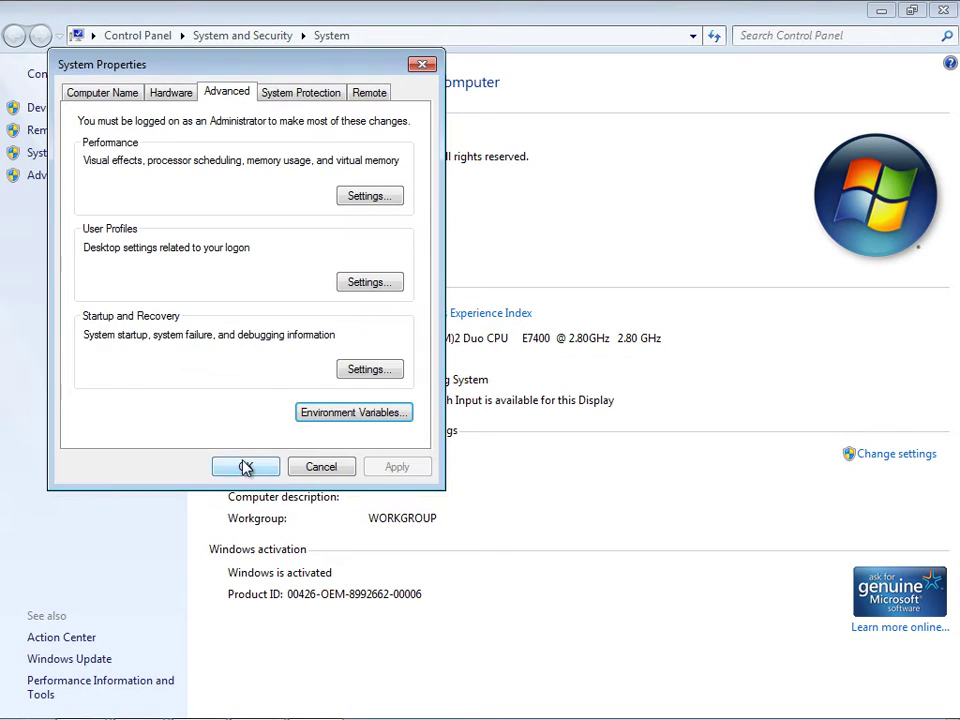
pyautogui.click(245, 466)
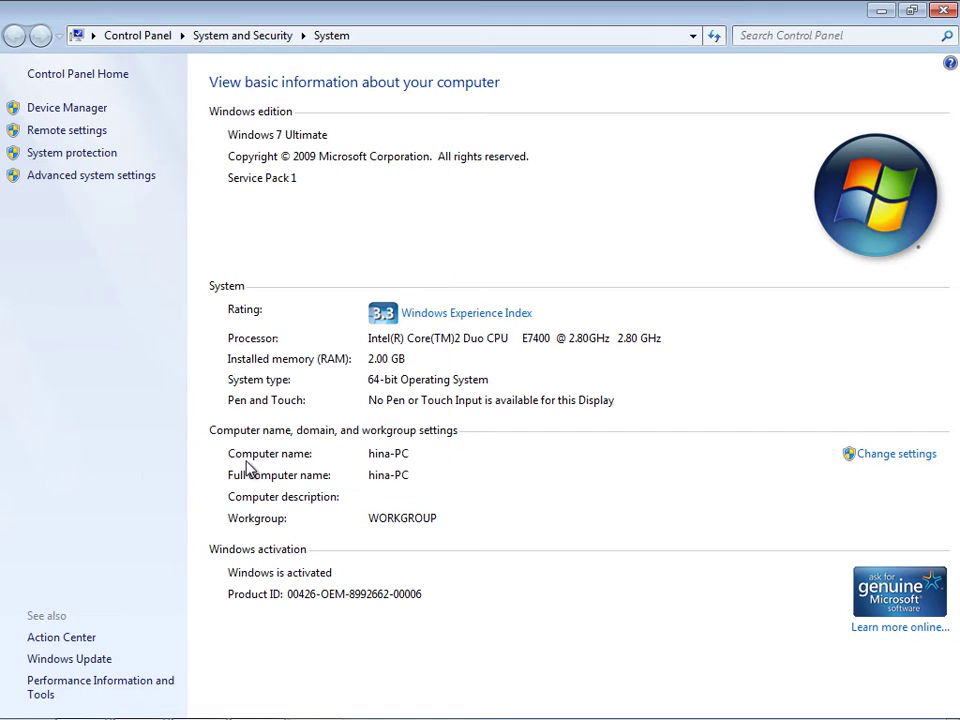
pyautogui.click(940, 10)
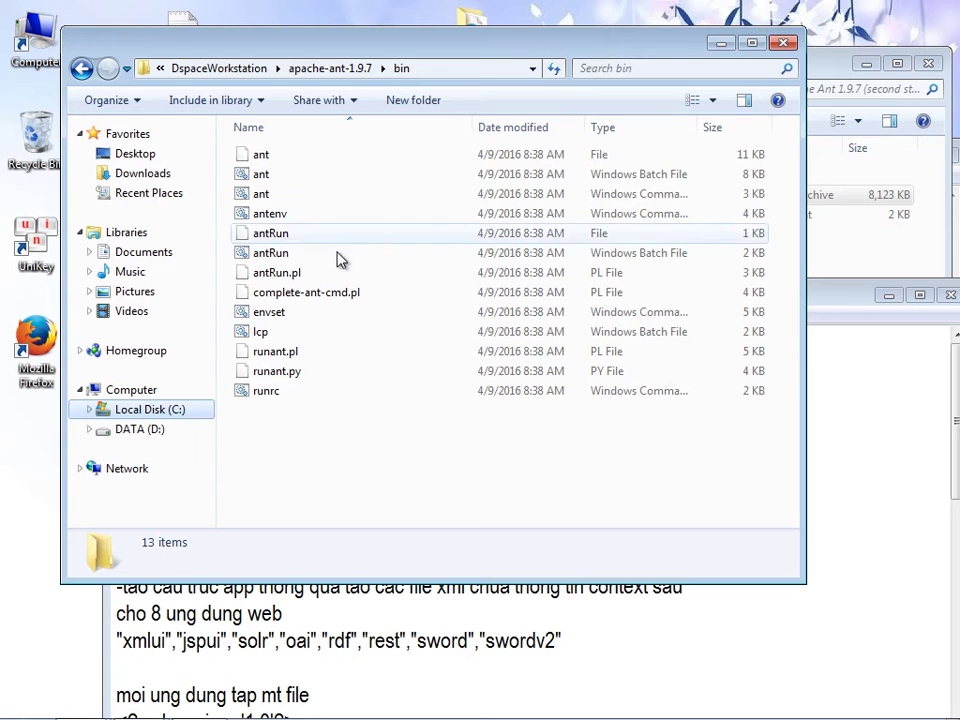
# - Delete the finished PATH line from the readme and close the leftover Ant folder windows
pyautogui.click(783, 46)
pyautogui.moveTo(202, 401); pyautogui.dragTo(118, 340)
pyautogui.press('Delete')
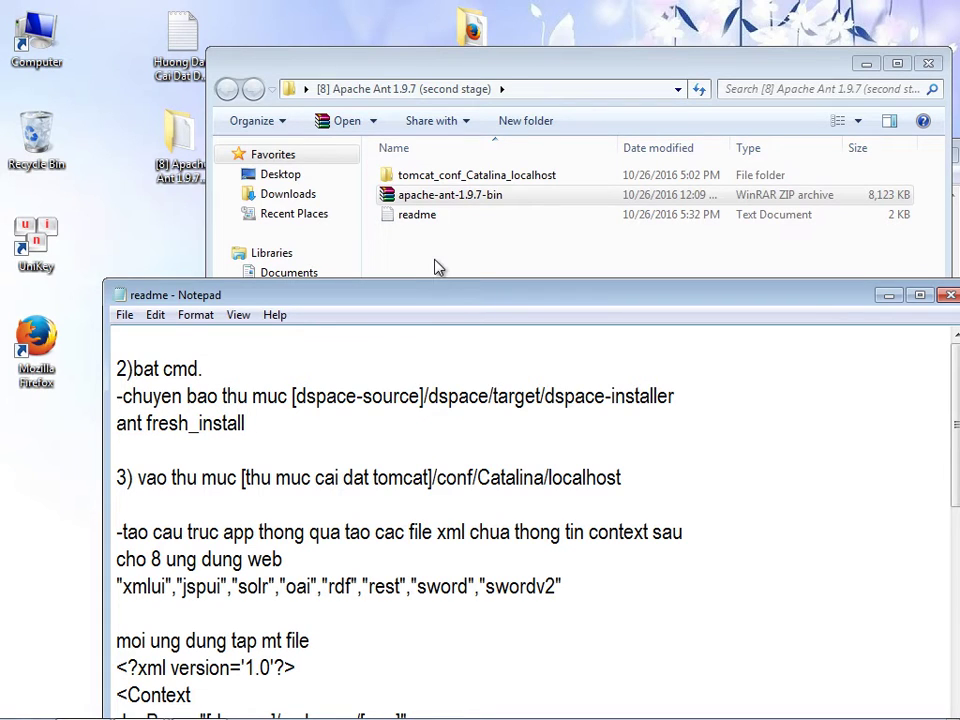
pyautogui.click(435, 266)
pyautogui.click(928, 63)
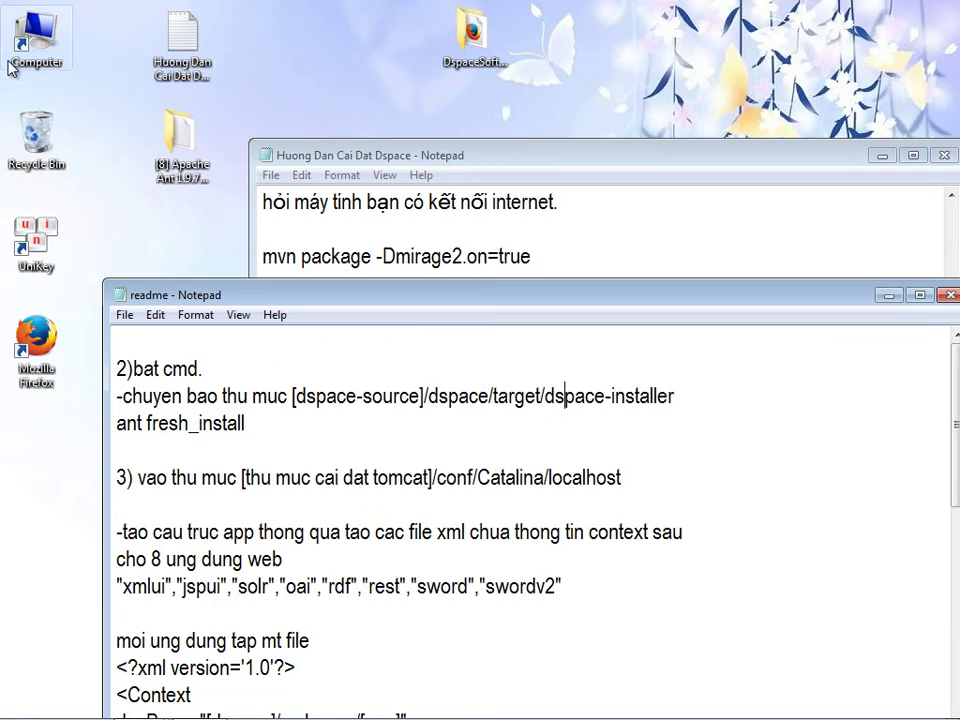
pyautogui.doubleClick(28, 40)
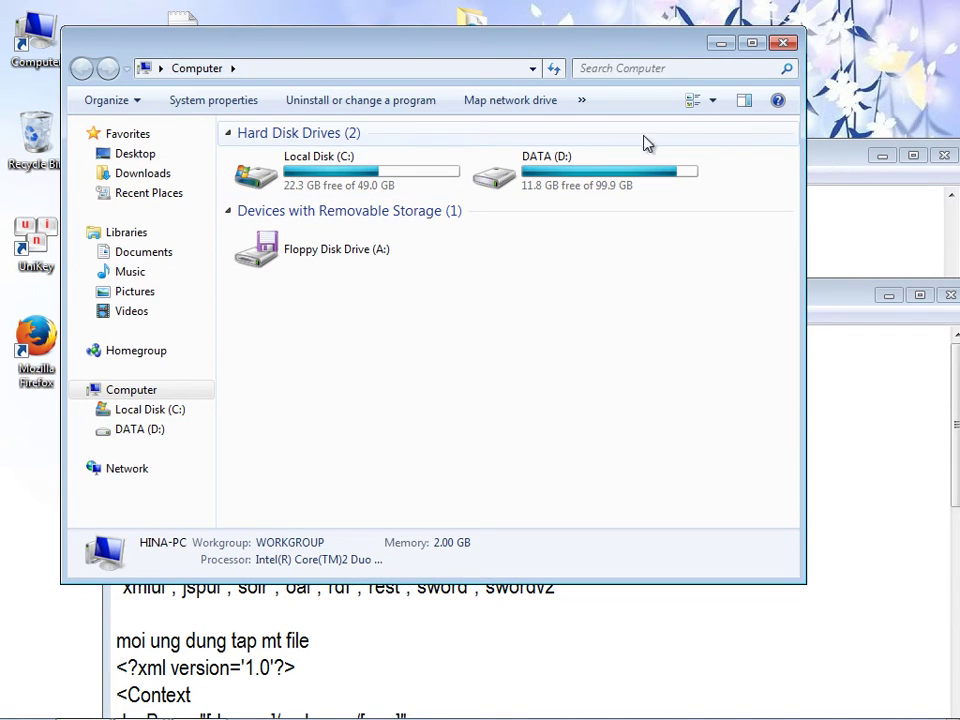
pyautogui.click(944, 155)
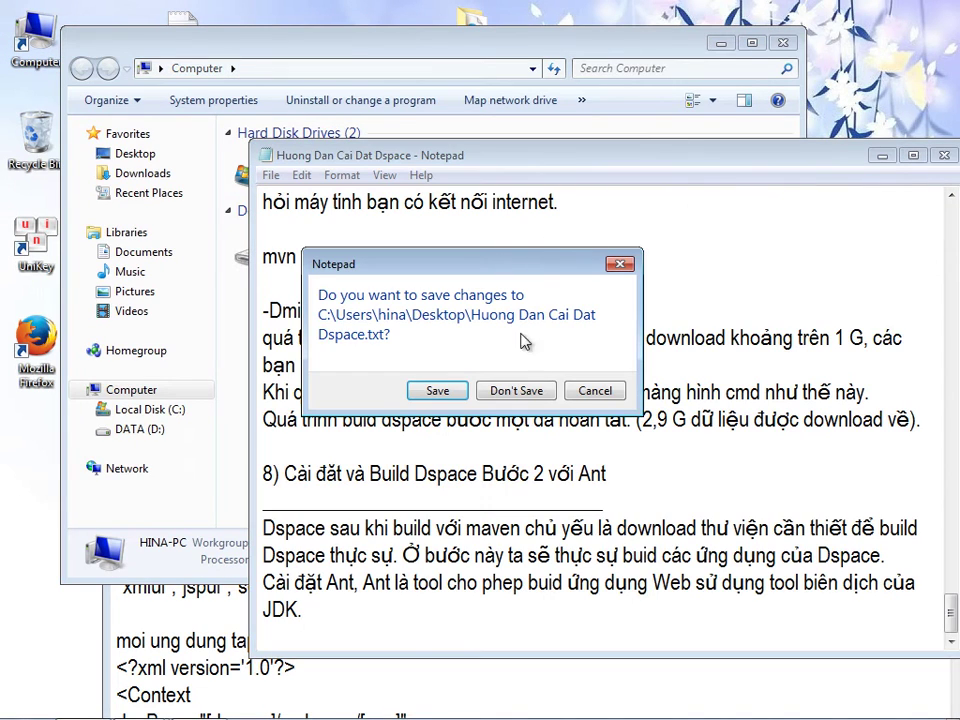
pyautogui.click(594, 391)
pyautogui.moveTo(420, 165); pyautogui.dragTo(437, 167)
pyautogui.click(311, 47)
# - Browse to C:\dspace-6.0-release\dspace\target\dspace-installer
pyautogui.click(323, 161)
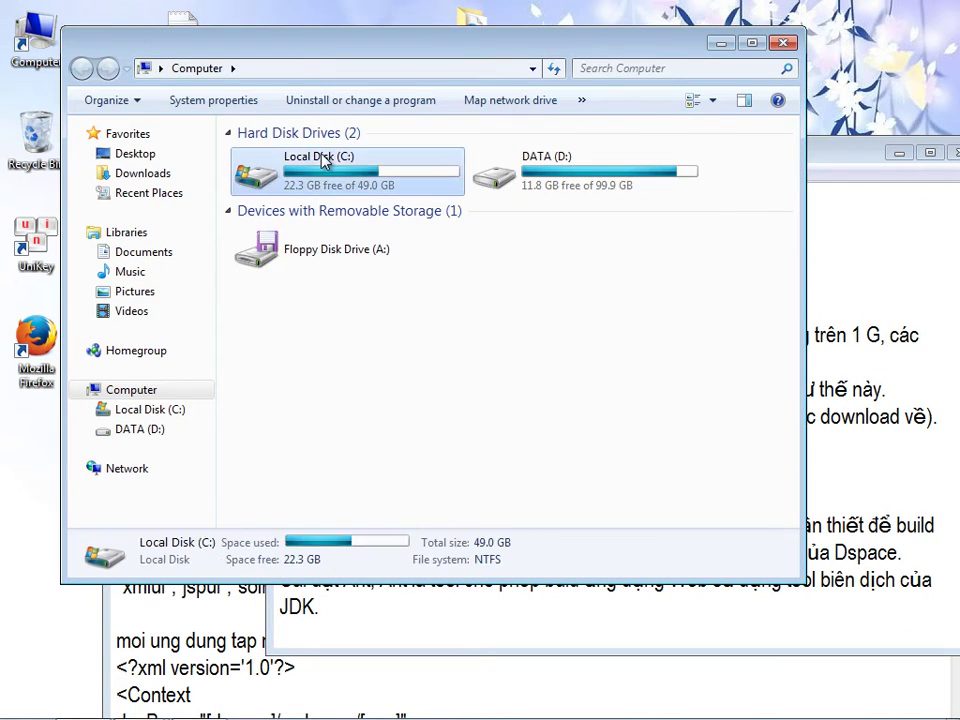
pyautogui.doubleClick(323, 161)
pyautogui.click(290, 176)
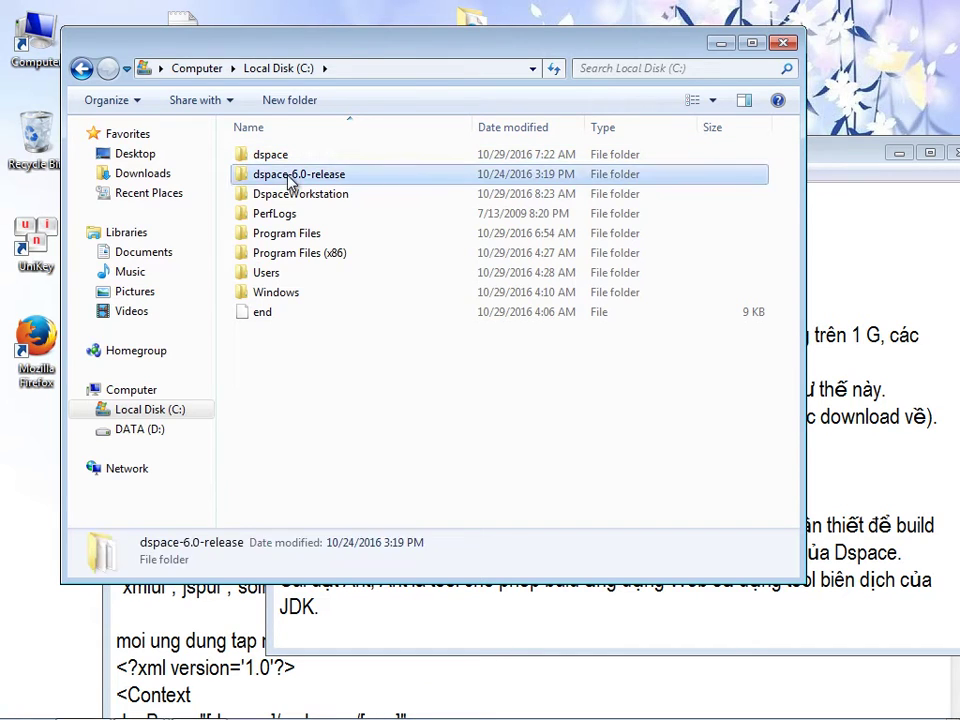
pyautogui.doubleClick(290, 176)
pyautogui.doubleClick(274, 155)
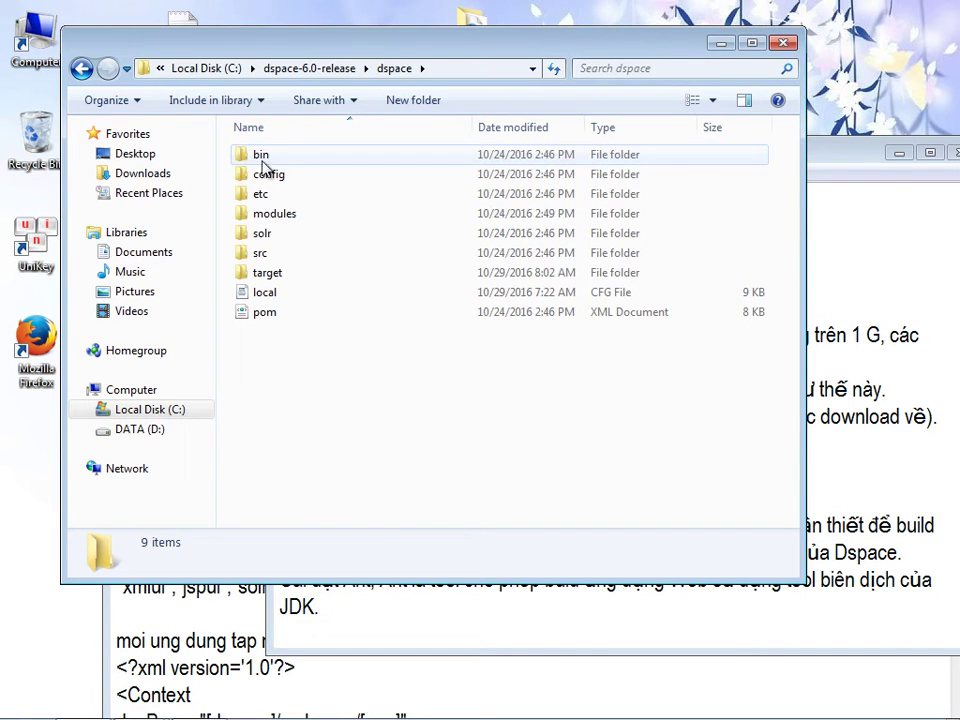
pyautogui.doubleClick(274, 273)
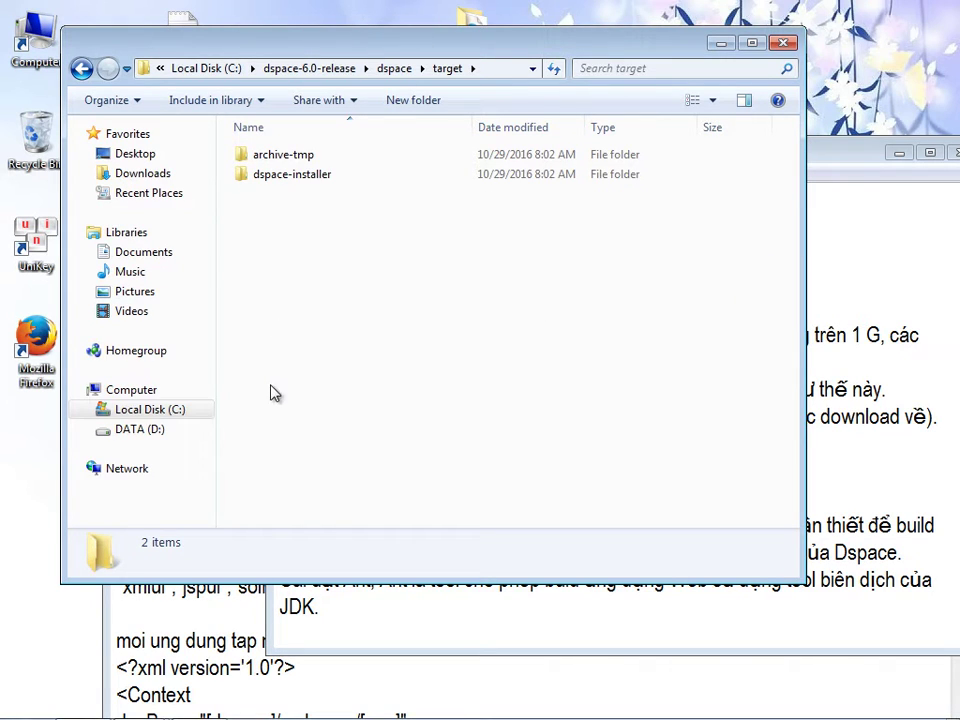
pyautogui.doubleClick(292, 178)
# - Check the installer path line in the readme and copy the dspace-installer folder's full path
pyautogui.click(405, 696)
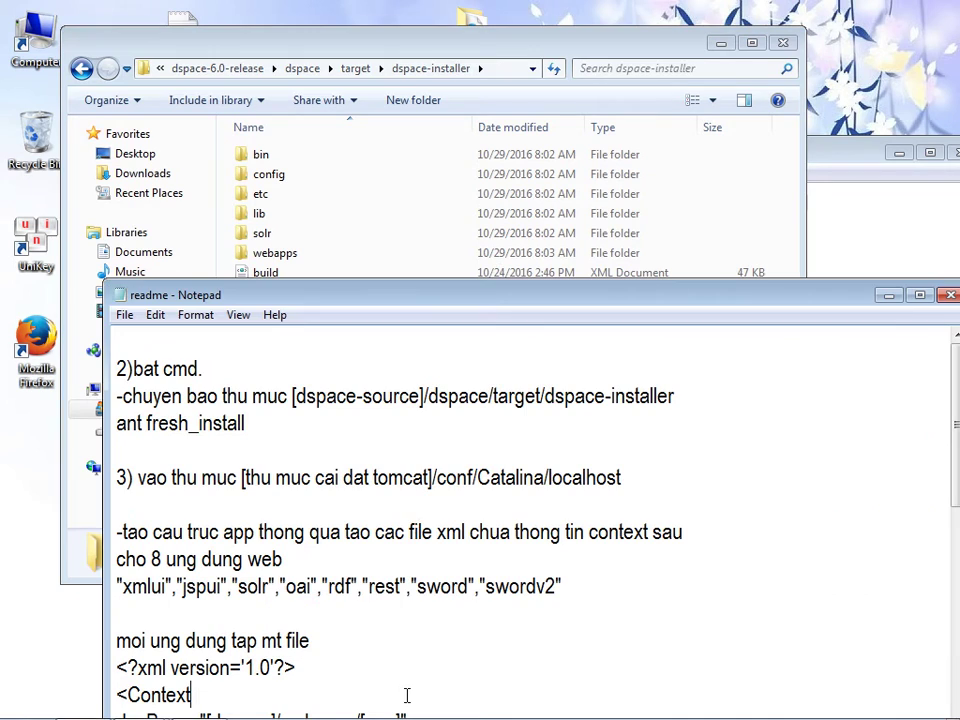
pyautogui.moveTo(382, 403); pyautogui.dragTo(678, 403)
pyautogui.click(280, 424)
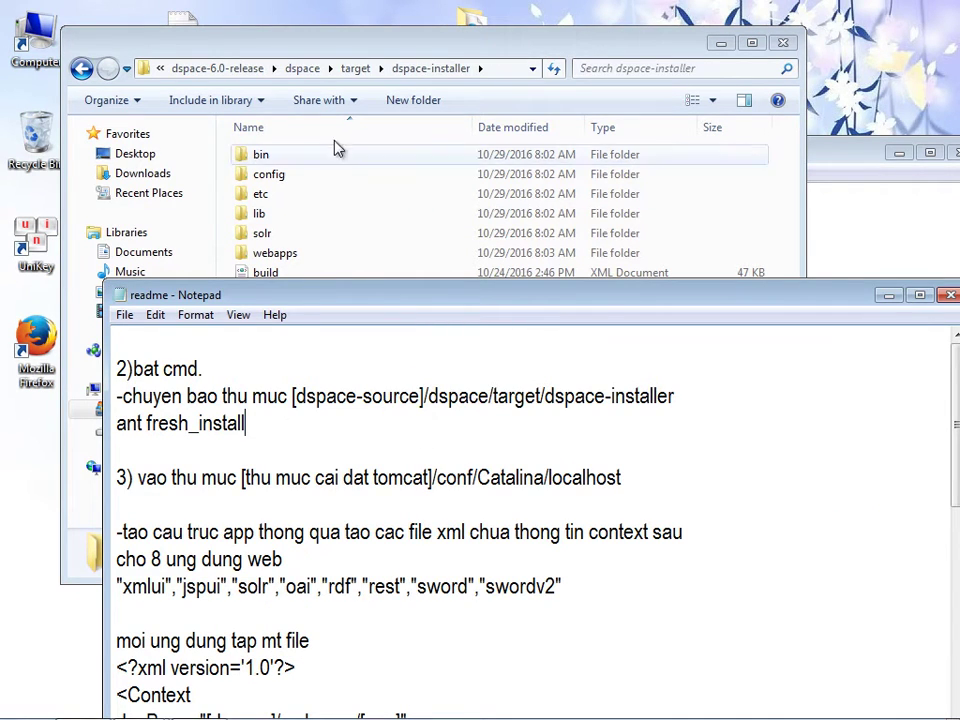
pyautogui.click(365, 60)
pyautogui.press('super+c')
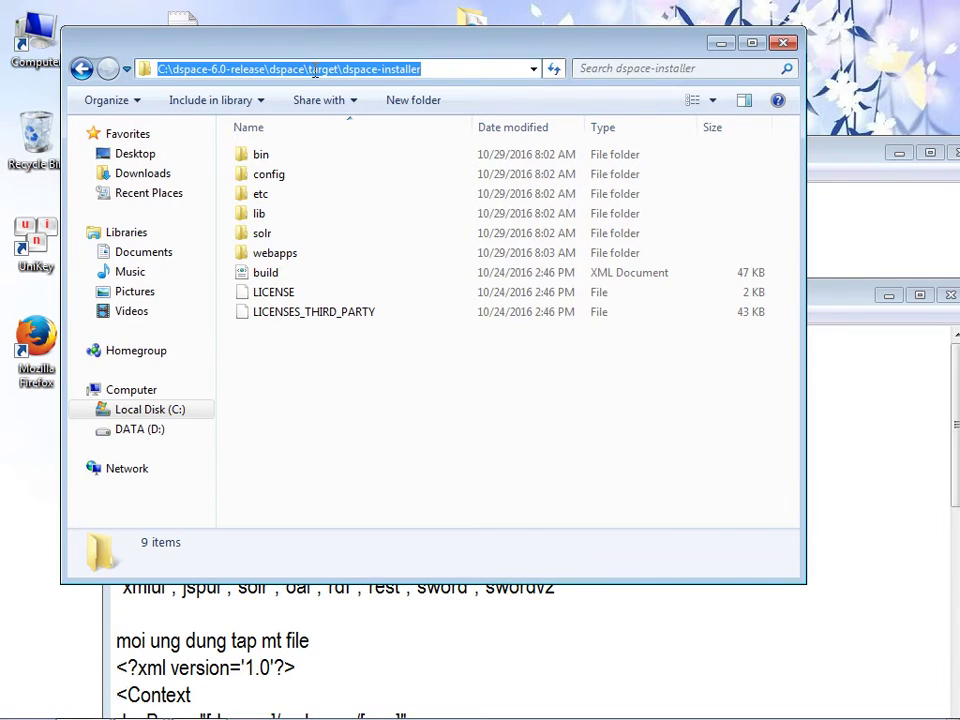
pyautogui.rightClick(314, 72)
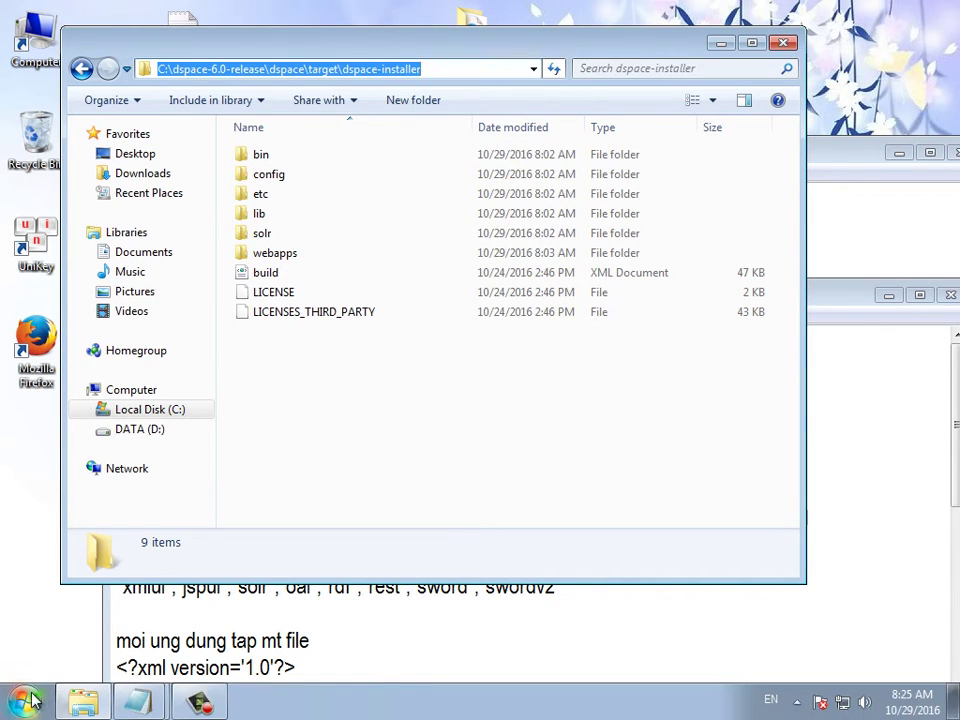
# - Open cmd as administrator and cd into the pasted dspace-installer path
pyautogui.click(43, 682)
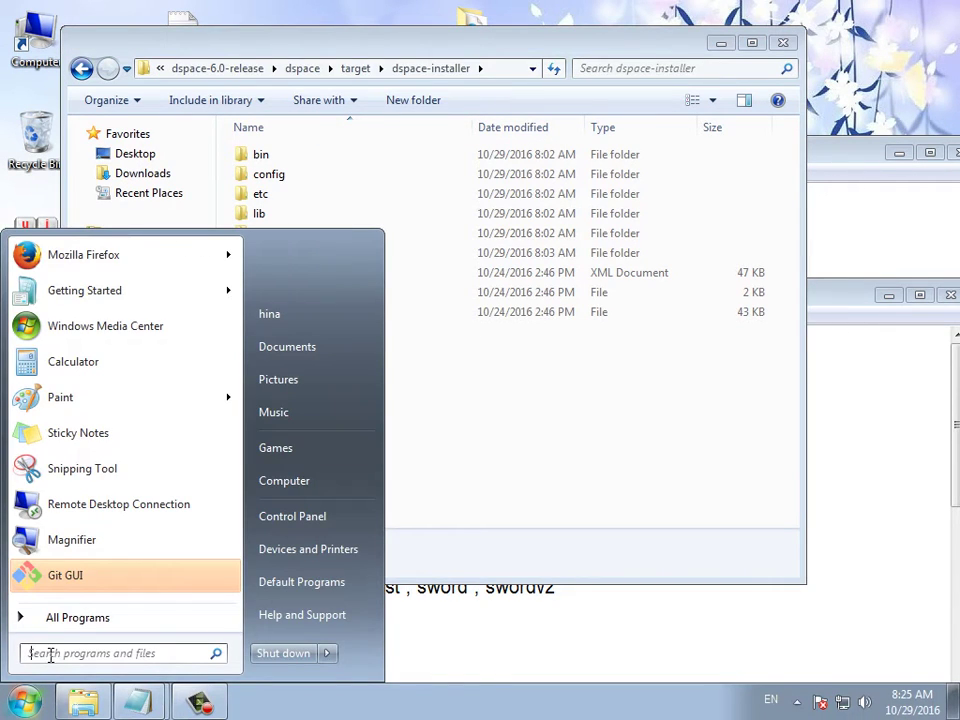
pyautogui.write('cmd')
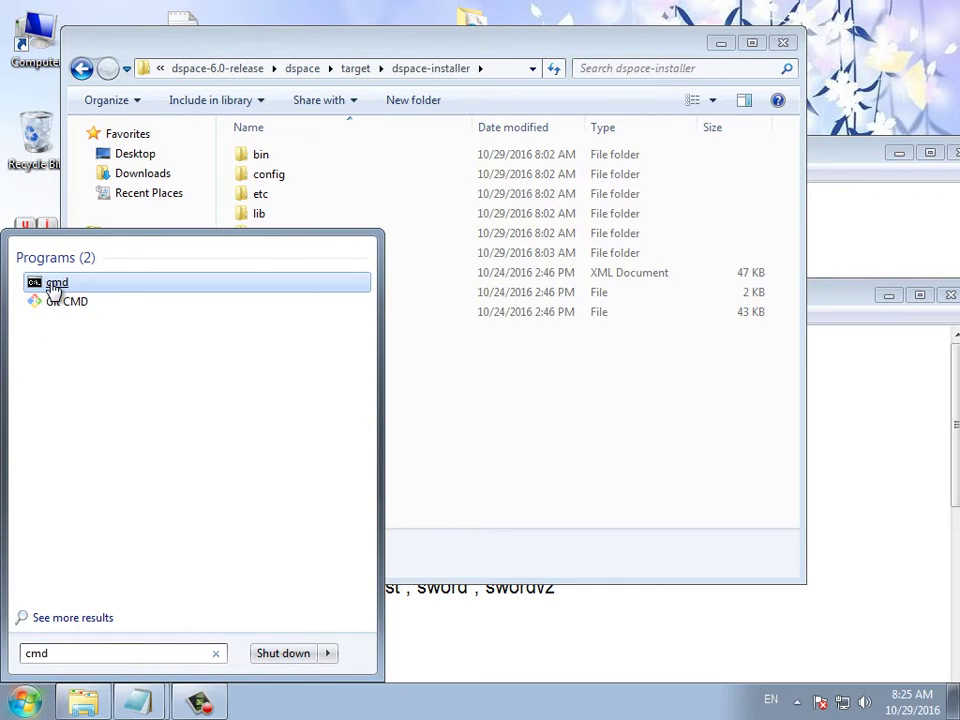
pyautogui.rightClick(51, 285)
pyautogui.click(60, 317)
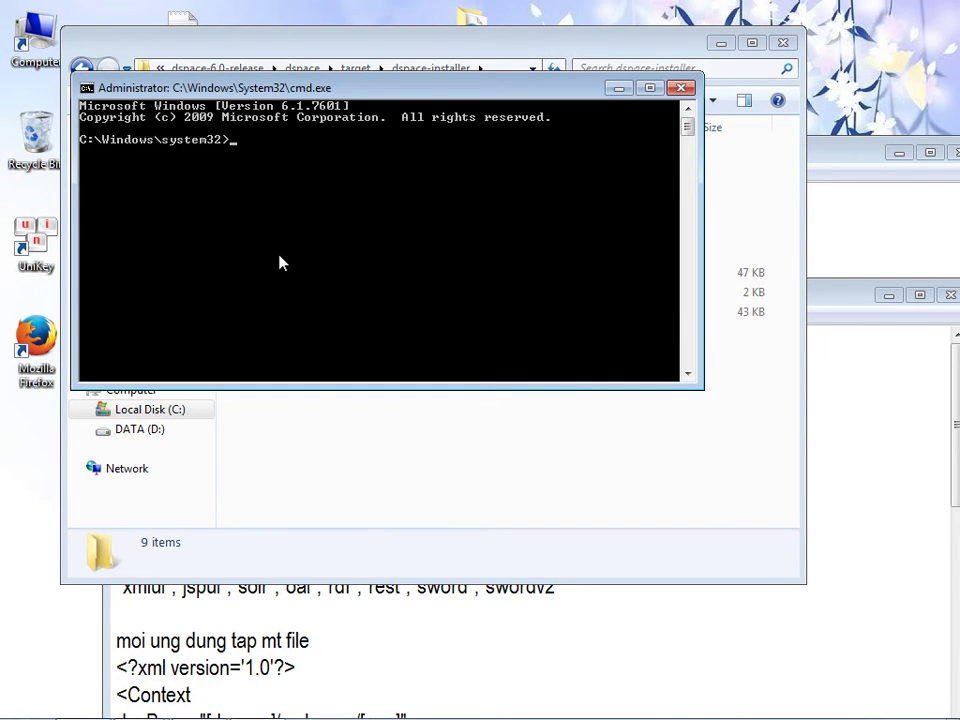
pyautogui.write('cd')
pyautogui.rightClick(280, 263)
pyautogui.click(308, 313)
pyautogui.press('Return')
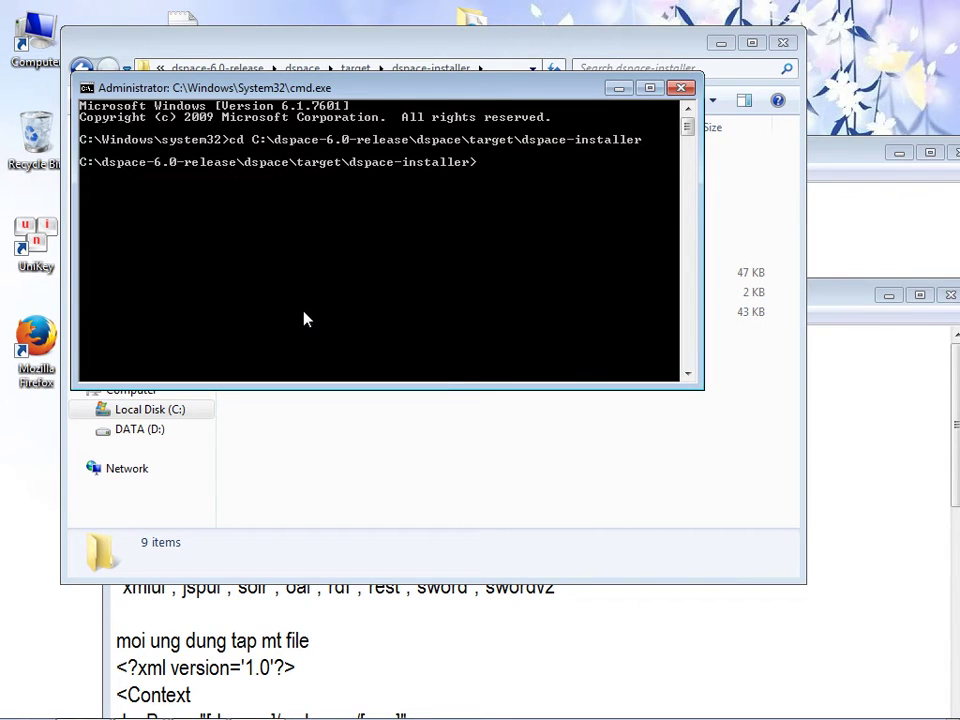
# - Copy 'ant fresh_install' from the readme and run it, finishing with BUILD SUCCESSFUL
pyautogui.click(301, 638)
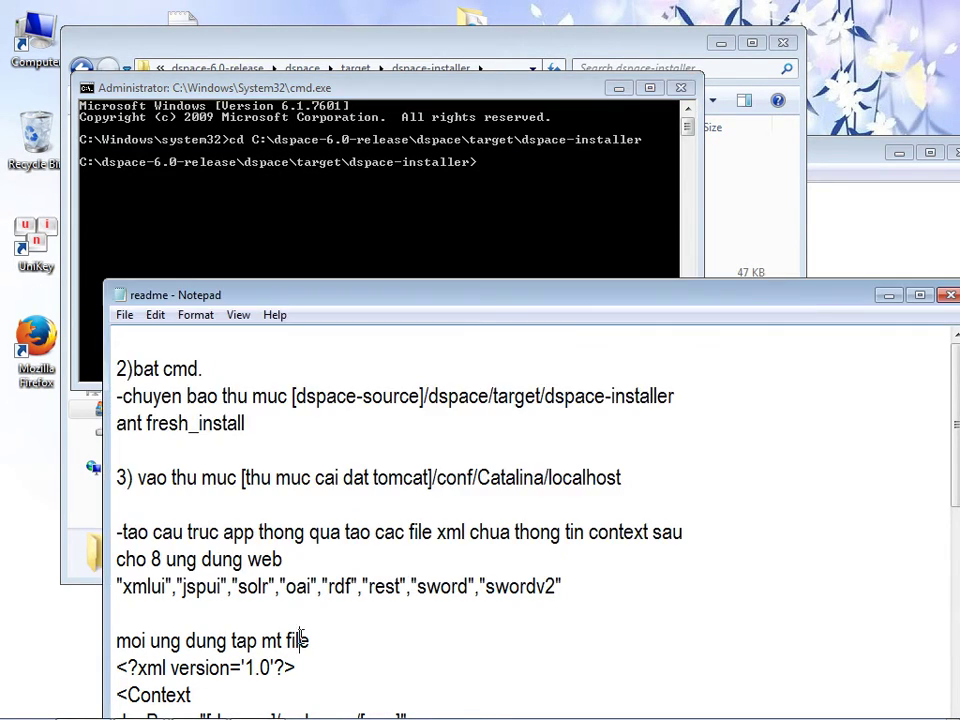
pyautogui.moveTo(116, 424); pyautogui.dragTo(242, 424)
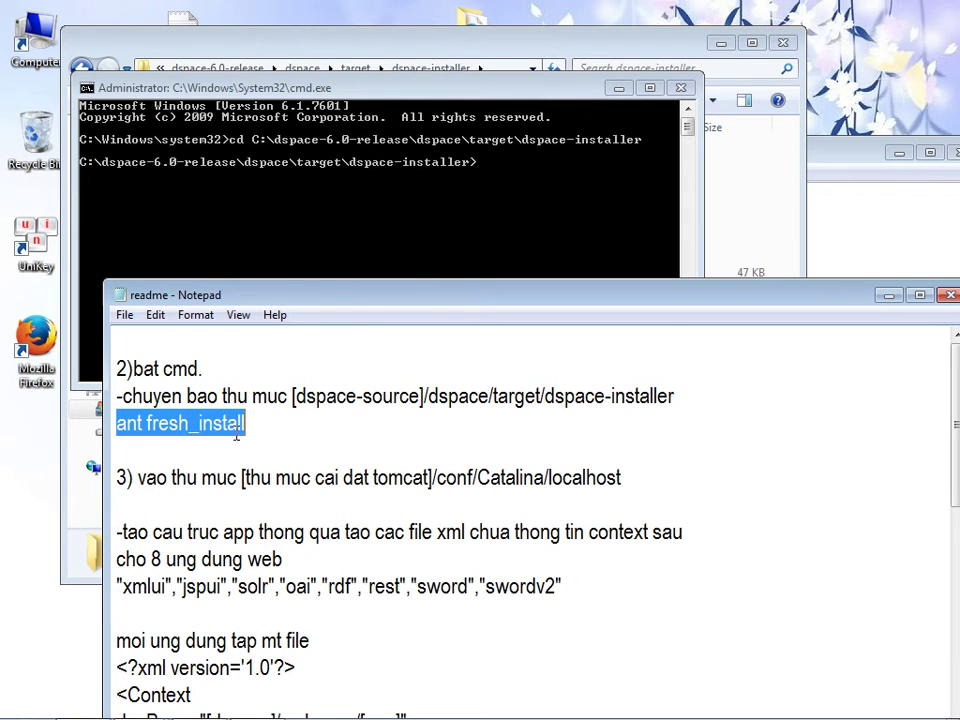
pyautogui.rightClick(232, 431)
pyautogui.click(273, 490)
pyautogui.click(285, 240)
pyautogui.rightClick(453, 196)
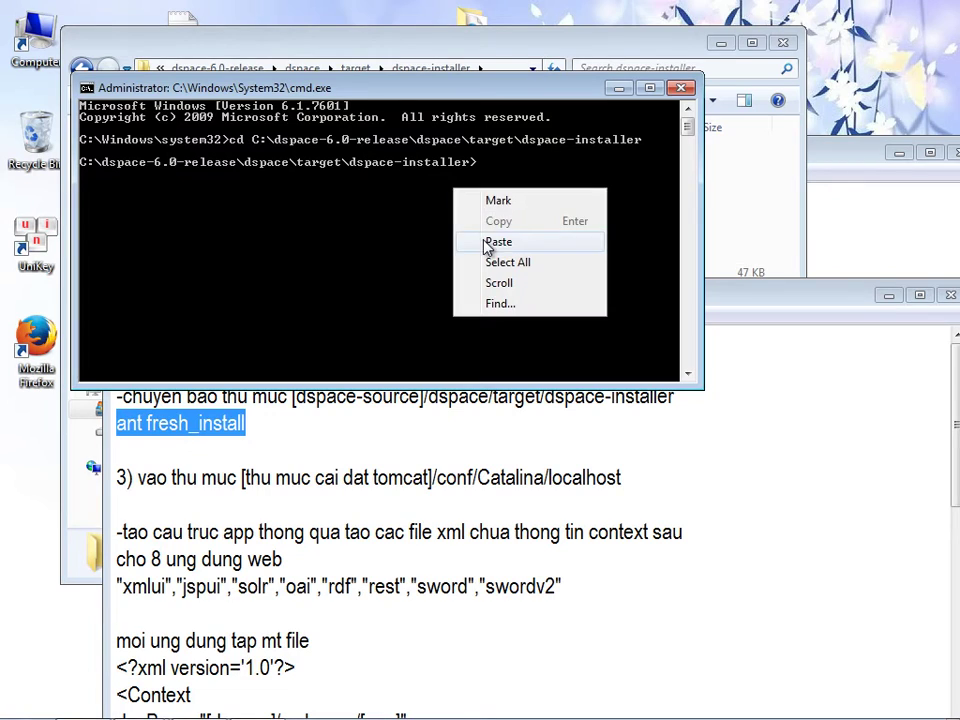
pyautogui.click(492, 242)
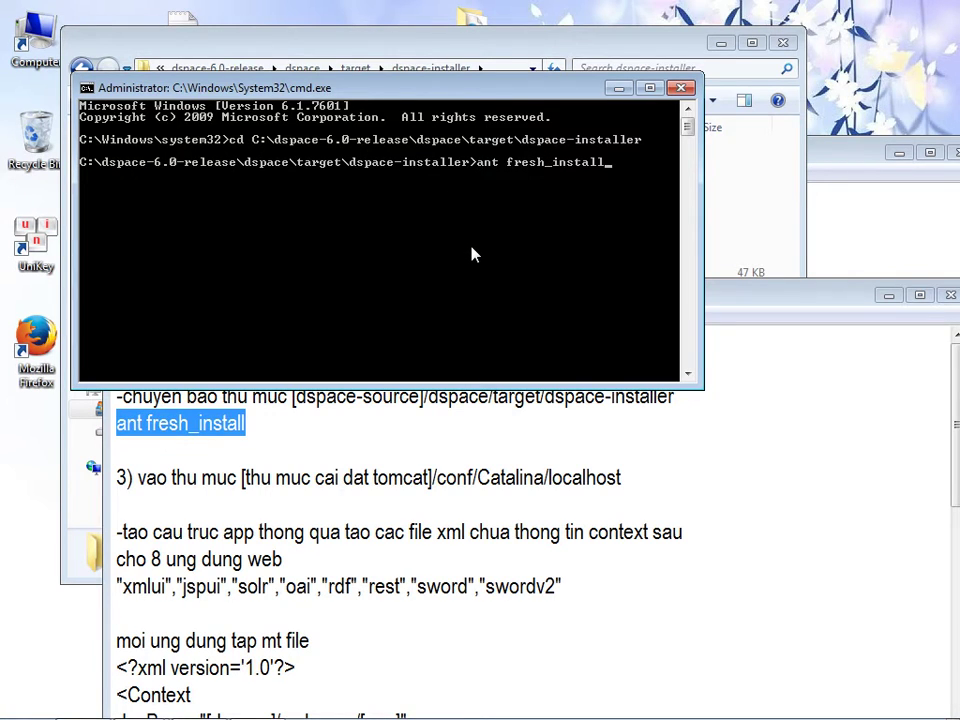
pyautogui.press('Return')
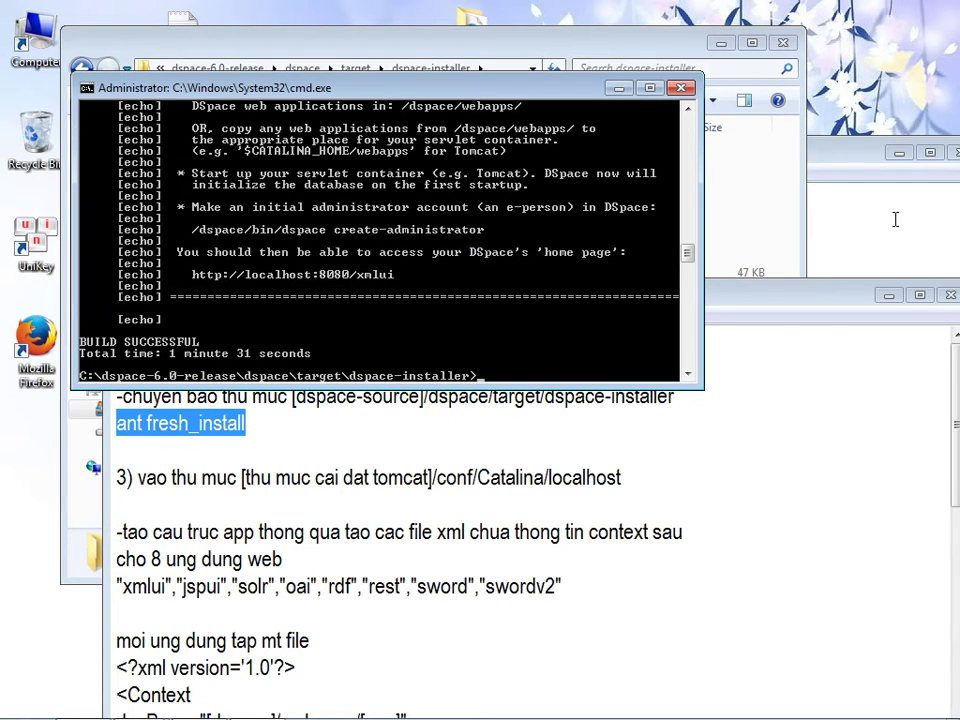
pyautogui.click(854, 238)
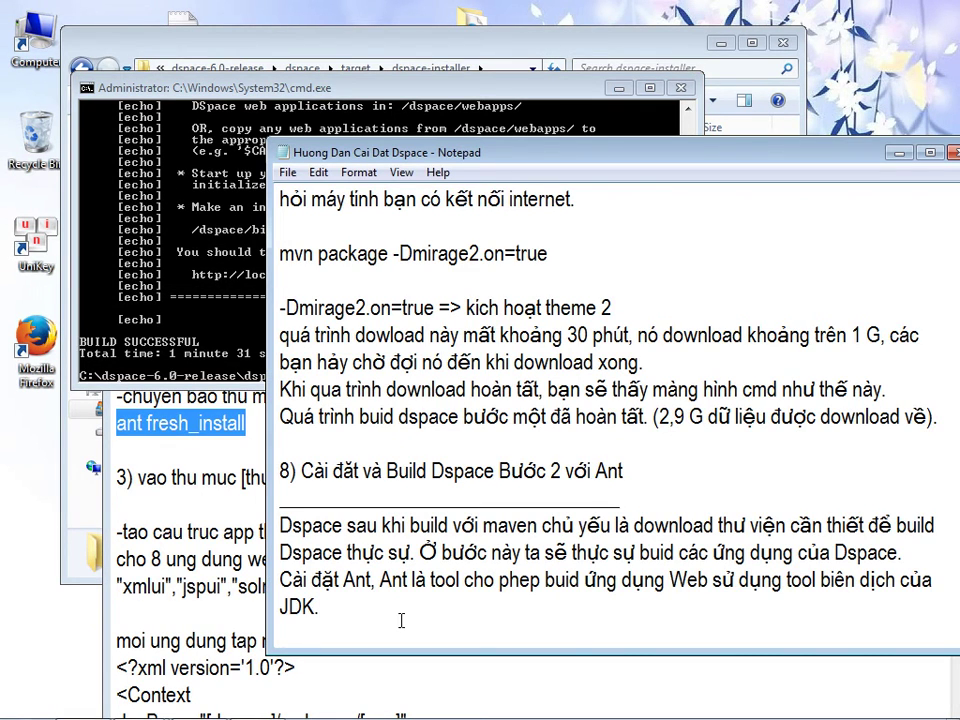
# - Add the line 'Qua trình build Dspace buoc 2 đã thành công…' ending with host trong thư mục C:/dspace
pyautogui.press('Return')
pyautogui.write('Qua trình buid')
pyautogui.write(' Dpace')
pyautogui.press('BackSpace')
pyautogui.press('BackSpace')
pyautogui.press('BackSpace')
pyautogui.press('BackSpace')
pyautogui.write('space buoc 2 đã thành công,')
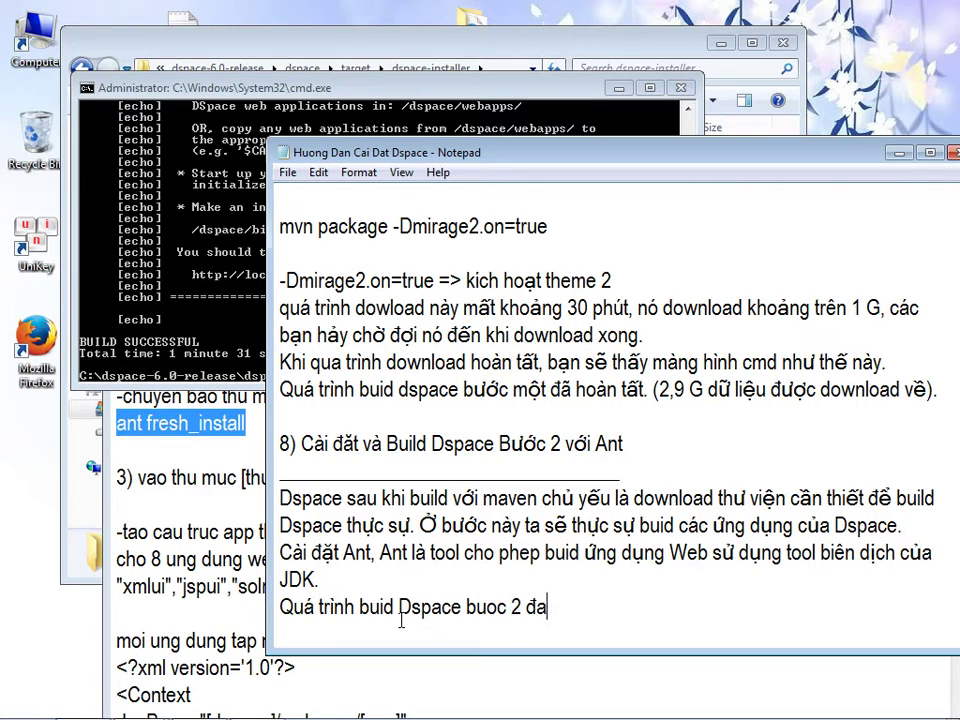
pyautogui.write(' giờ ta đã có')
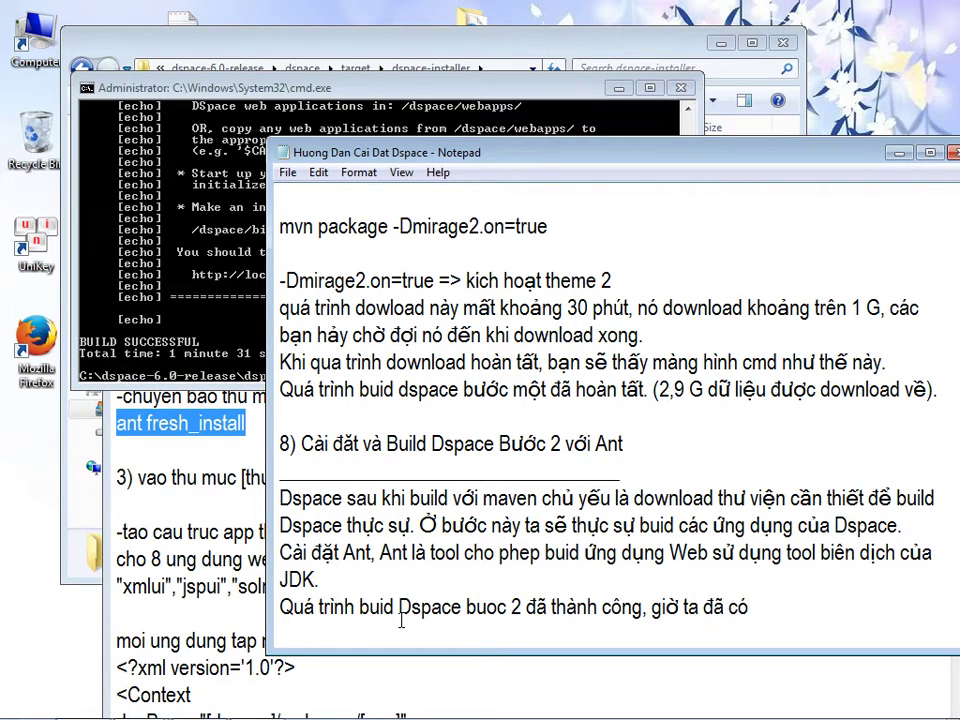
pyautogui.write(' dspace sẵn sàng để')
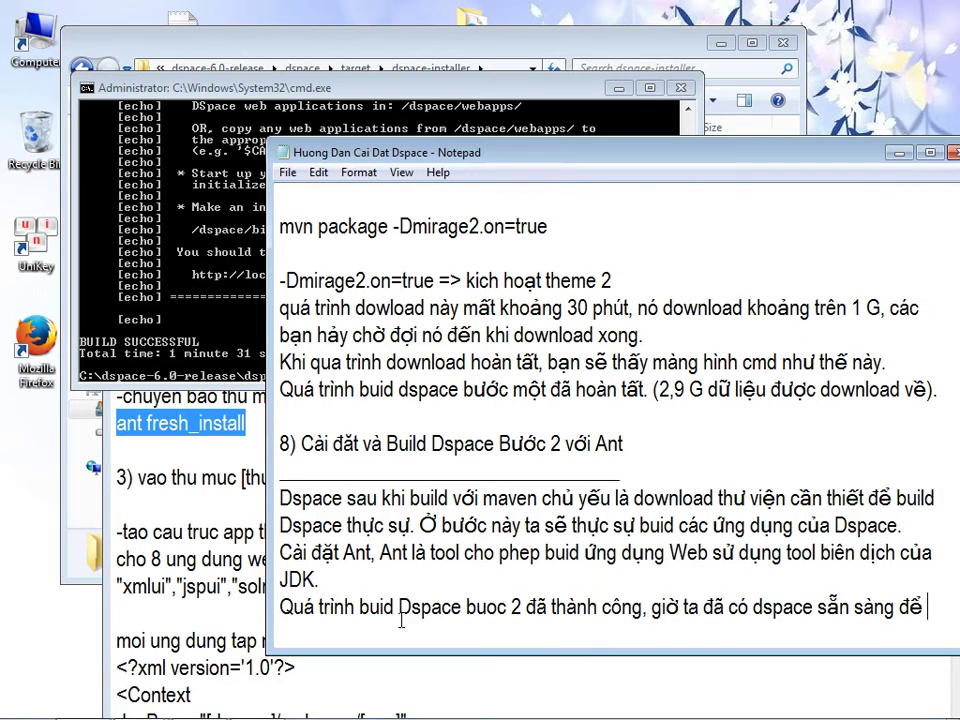
pyautogui.write(' host trong thư ')
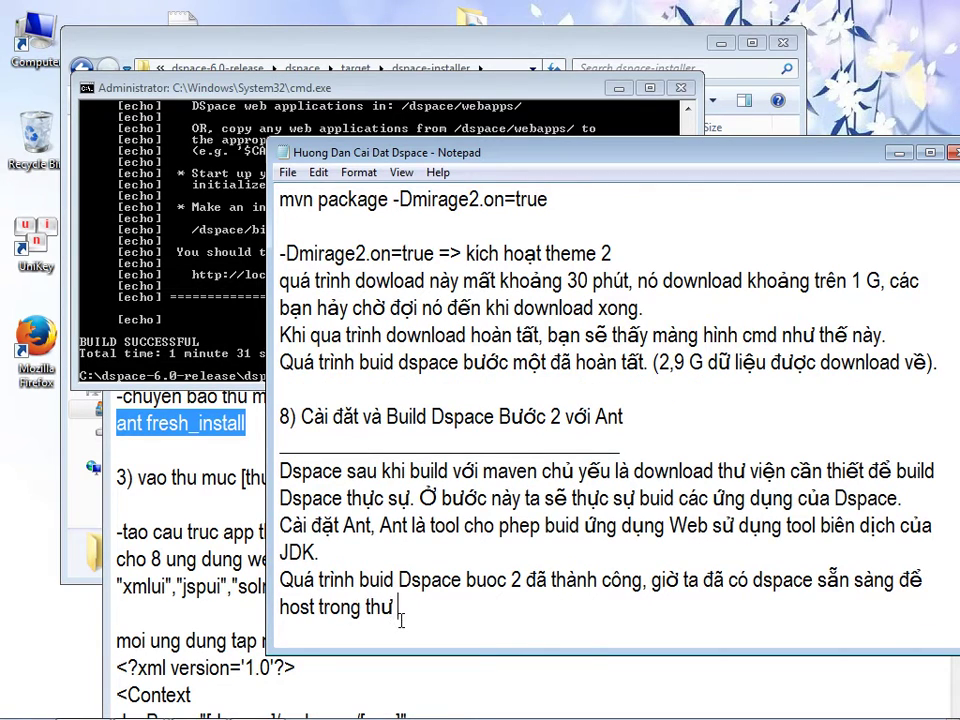
pyautogui.write('mục C:/dspace')
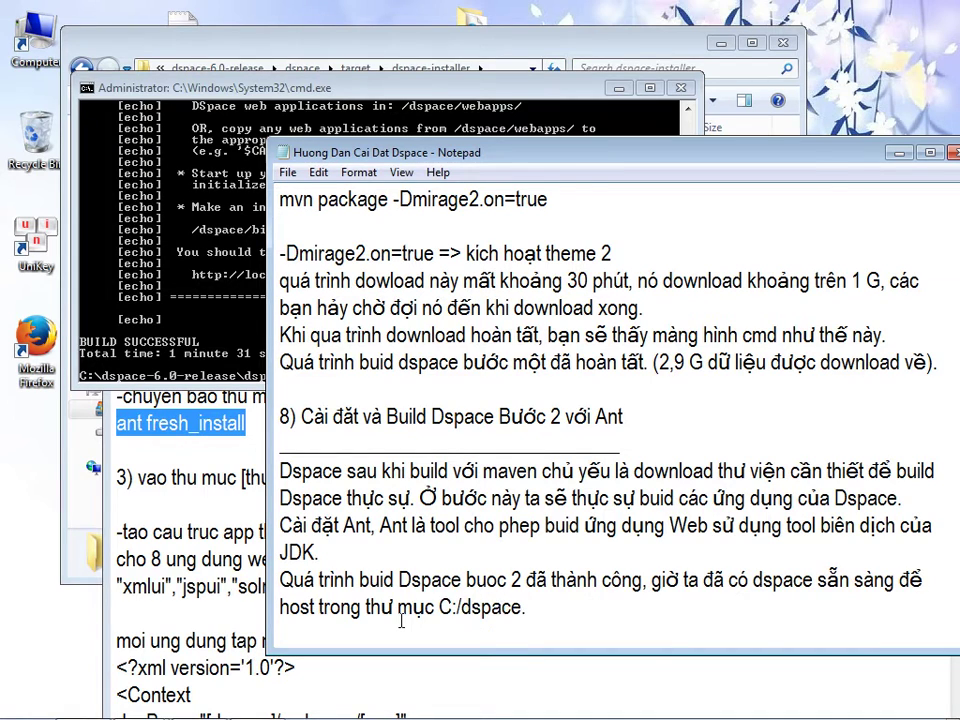
pyautogui.click(586, 131)
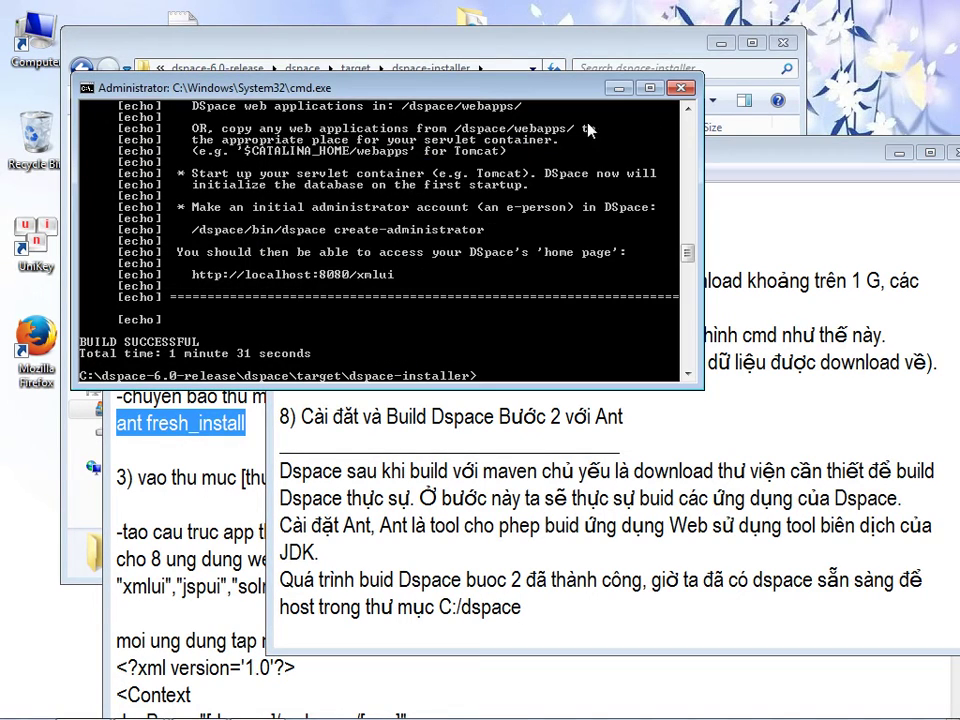
# - Close Command Prompt, go to Local Disk (C:) and check the dspace folder's size (957 MB)
pyautogui.click(683, 89)
pyautogui.click(292, 35)
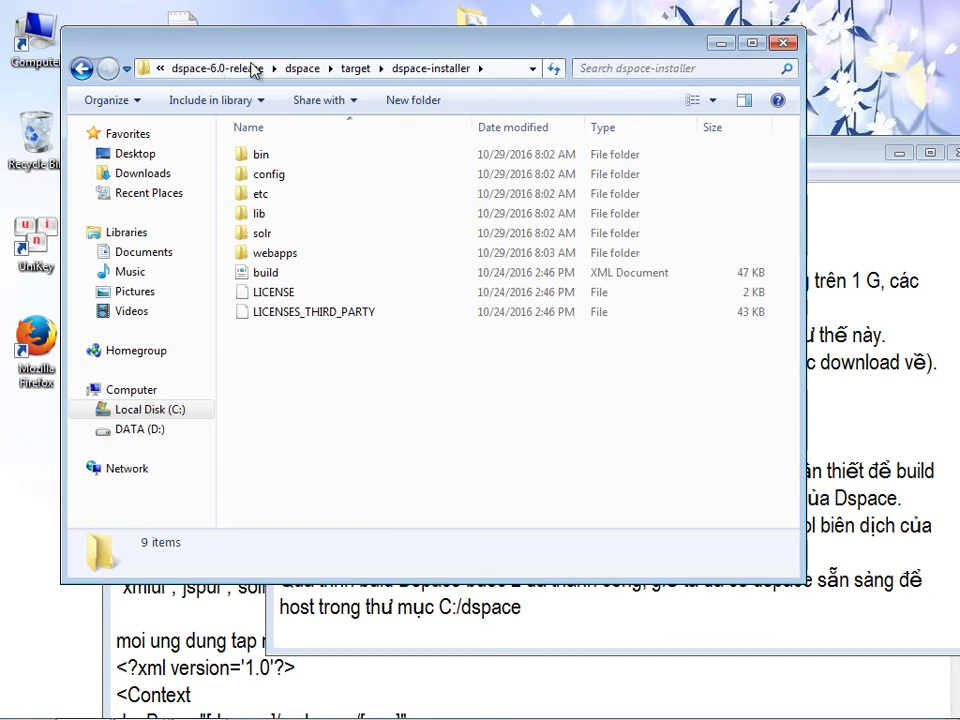
pyautogui.click(122, 408)
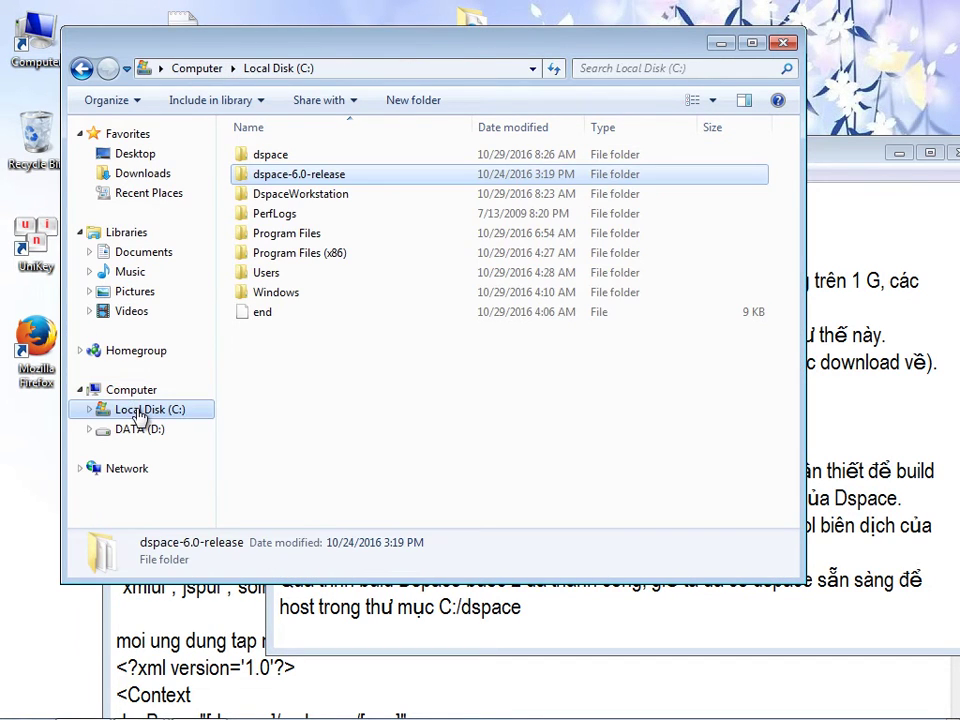
pyautogui.click(250, 155)
pyautogui.click(256, 175)
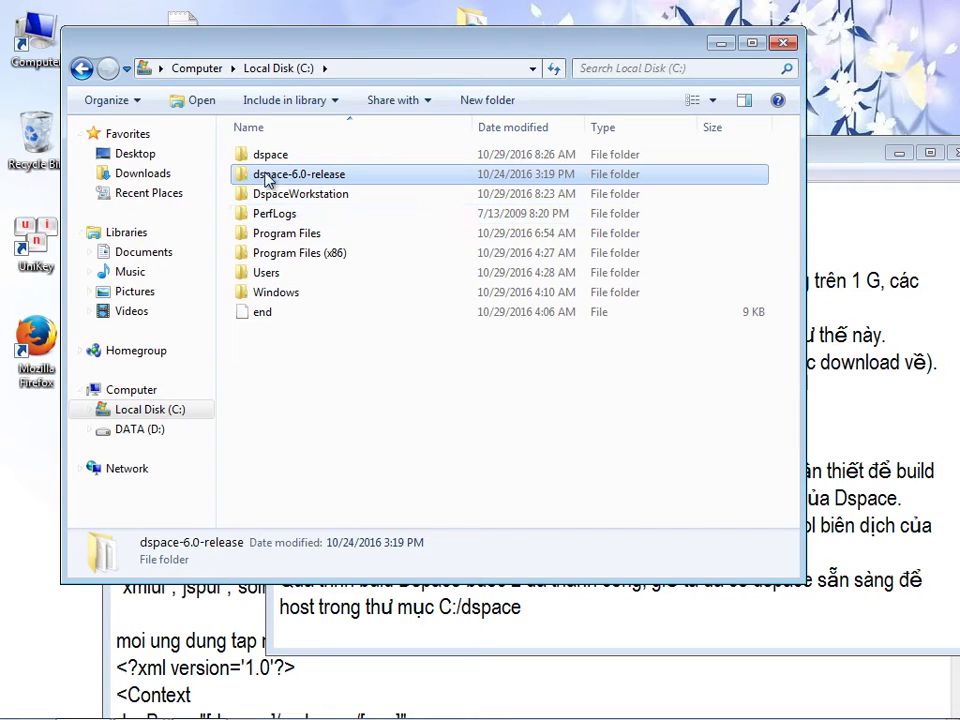
pyautogui.click(269, 158)
pyautogui.doubleClick(269, 160)
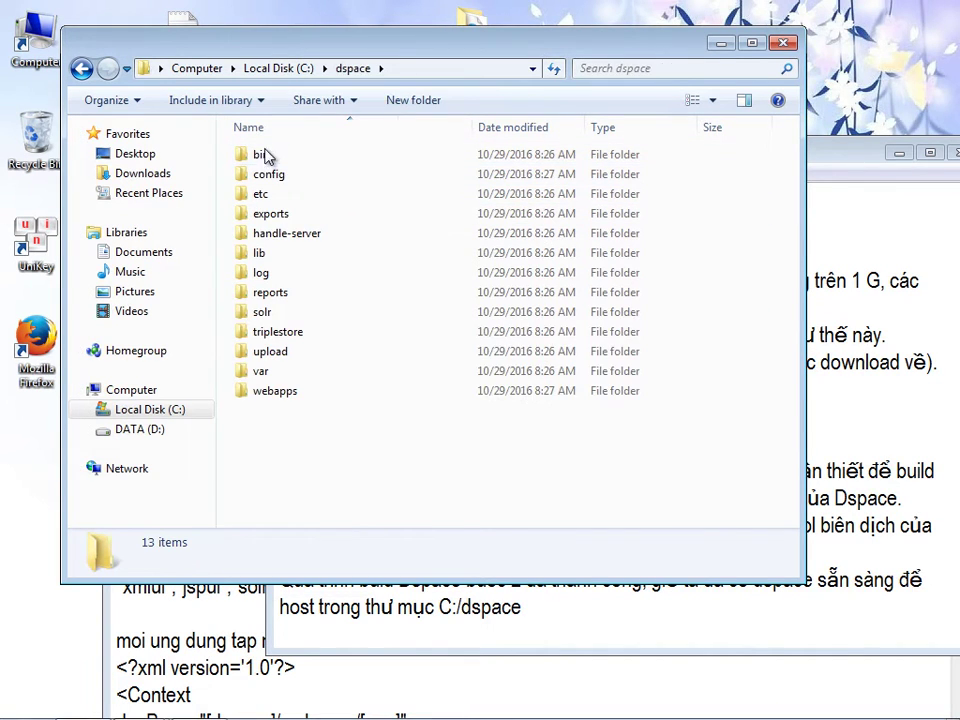
pyautogui.click(80, 70)
pyautogui.rightClick(283, 156)
pyautogui.click(325, 597)
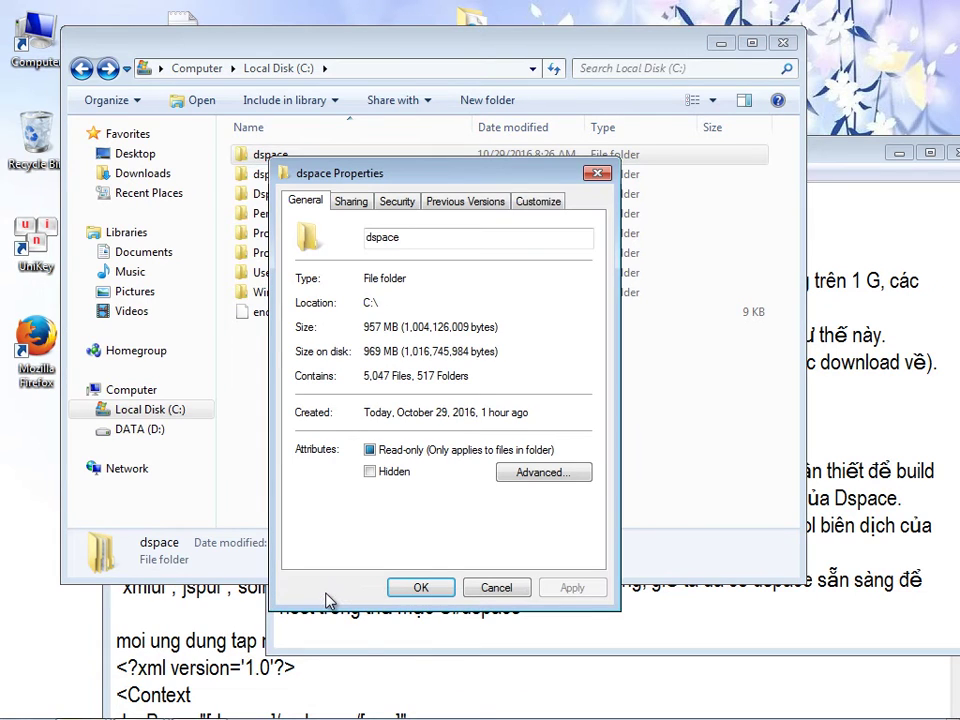
pyautogui.click(596, 175)
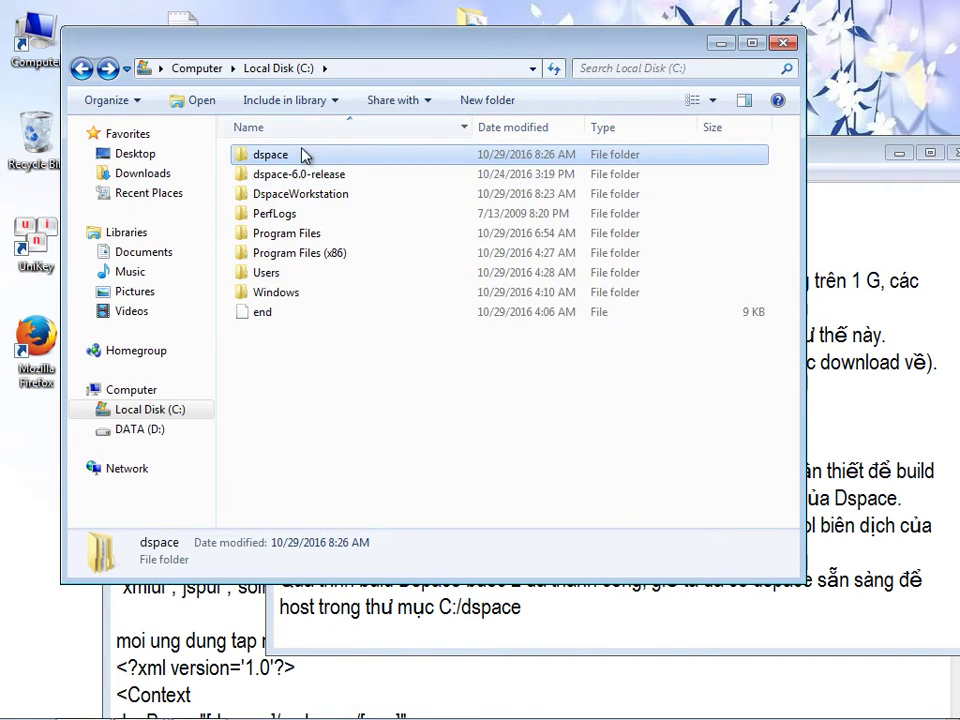
# - Look inside dspace\webapps, return to Local Disk (C:) and make the dspace name editable
pyautogui.doubleClick(285, 156)
pyautogui.doubleClick(275, 395)
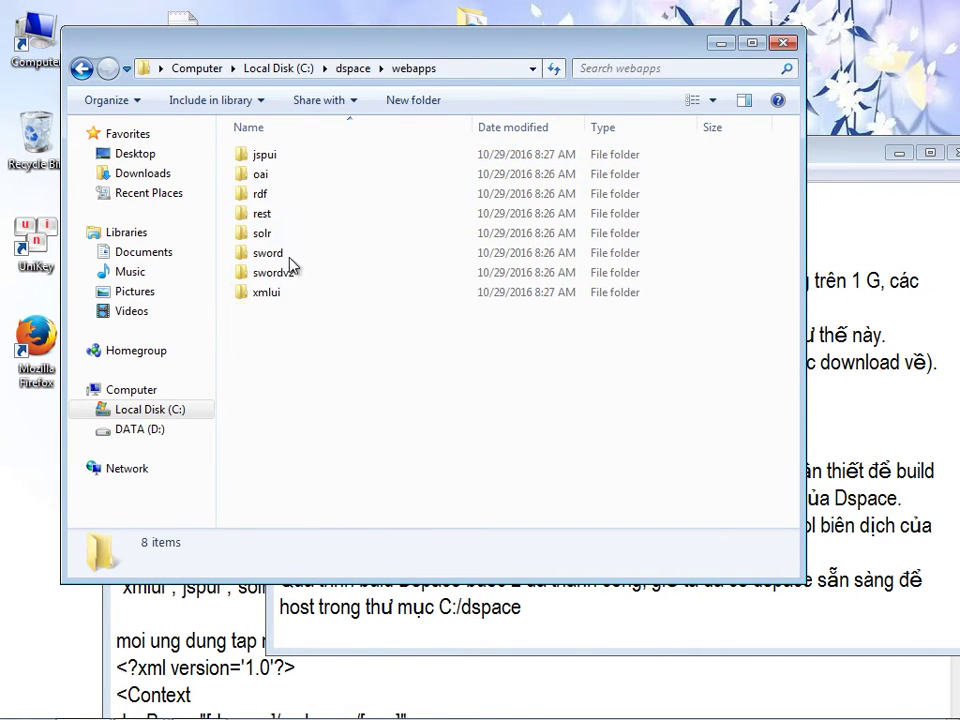
pyautogui.click(82, 70)
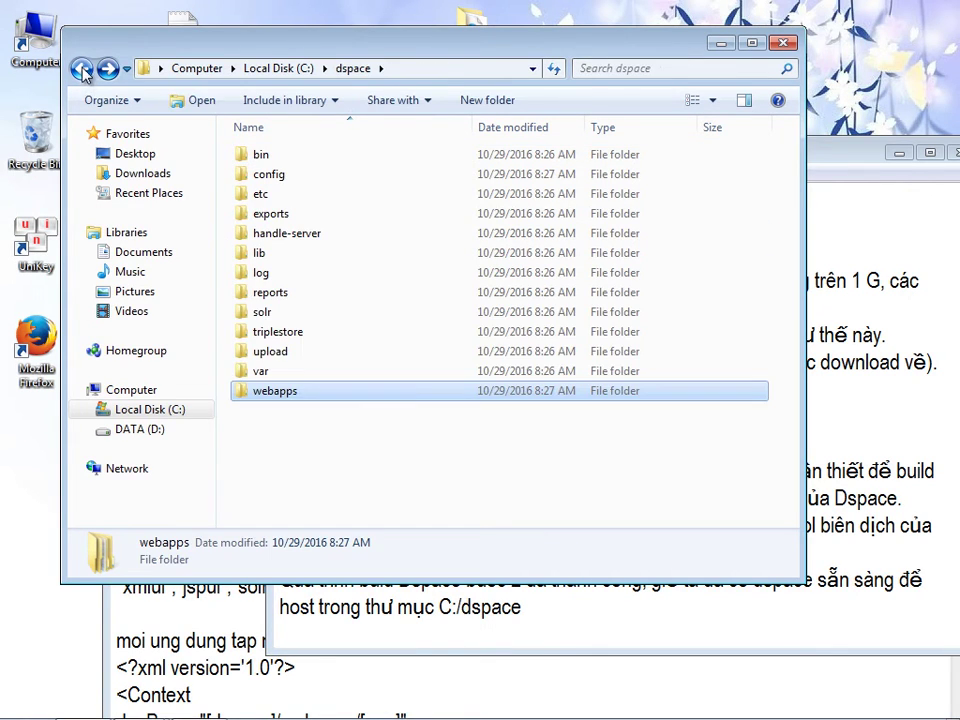
pyautogui.click(82, 70)
pyautogui.click(273, 159)
pyautogui.hotkey('ctrl', 'c')
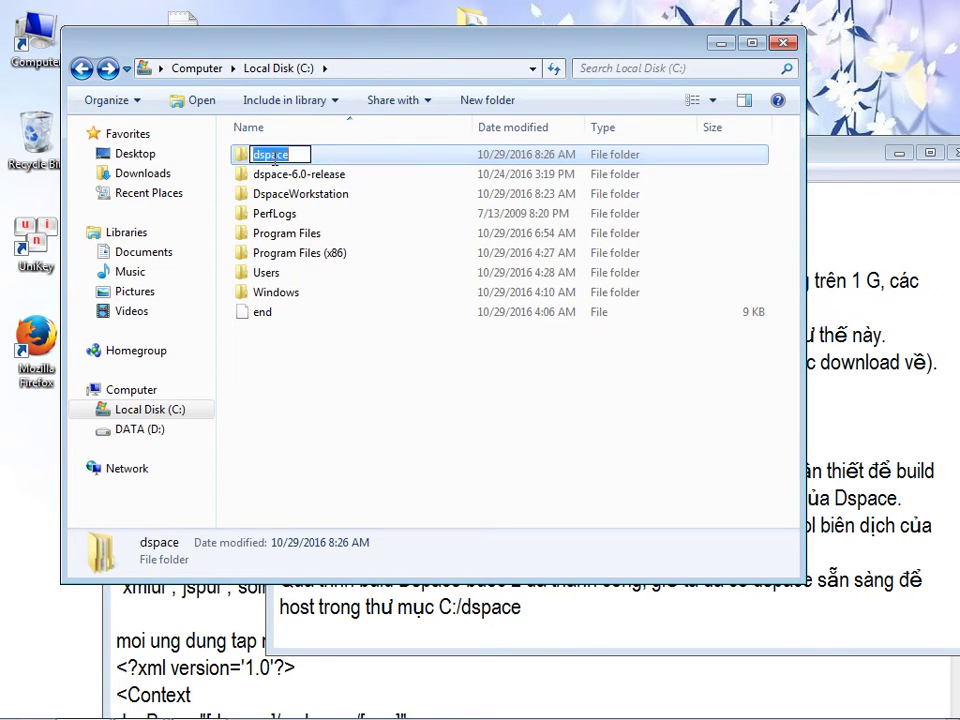
# - Paste 'dspace' and describe it as the final compiled folder the community calls [dspace-install]
pyautogui.click(448, 618)
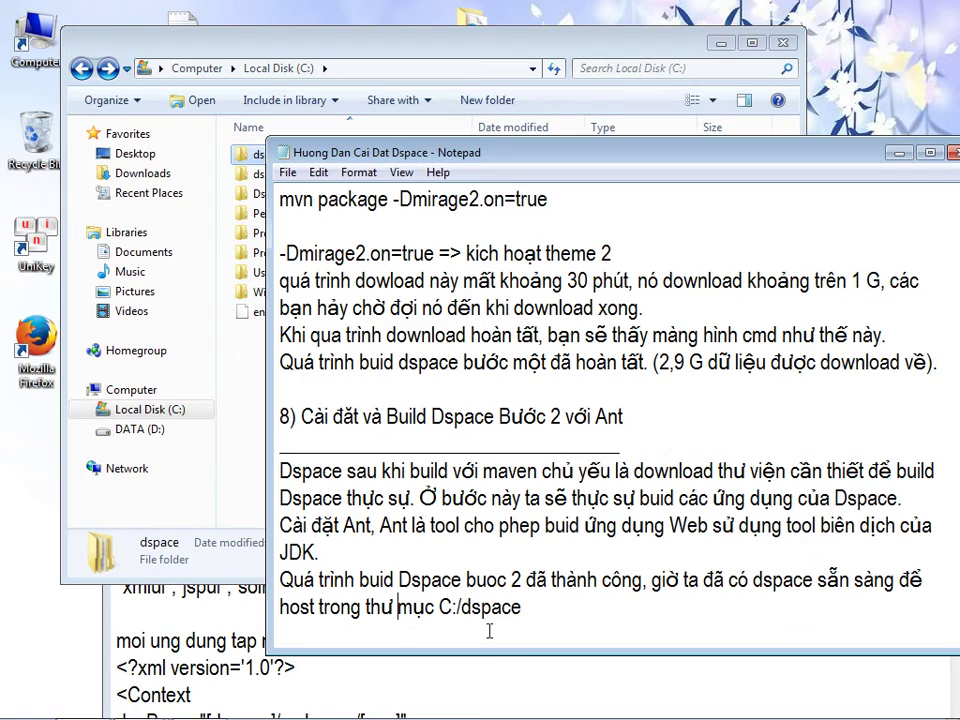
pyautogui.press('Return')
pyautogui.press('Return')
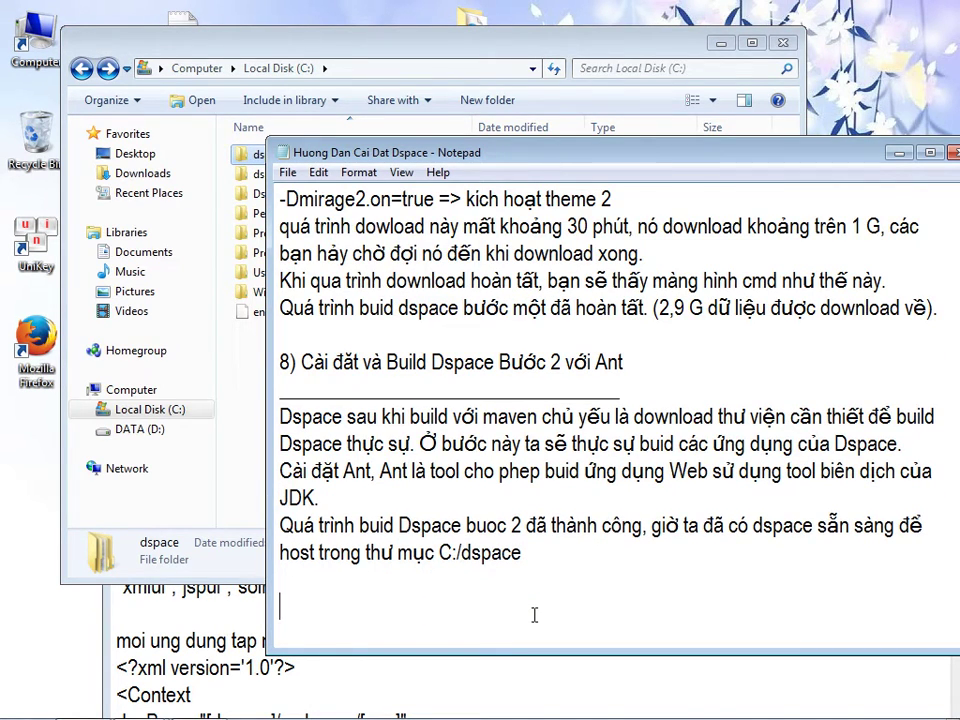
pyautogui.hotkey('ctrl', 'v')
pyautogui.write(': thư mục này là thu')
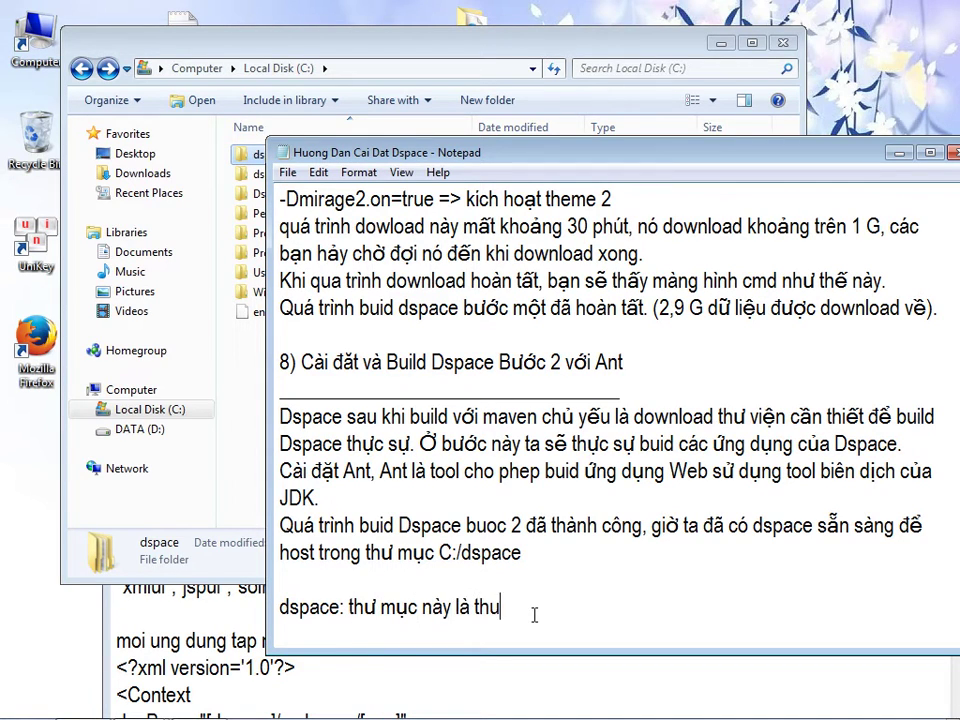
pyautogui.press('BackSpace')
pyautogui.write('ư m')
pyautogui.write('ục được biên')
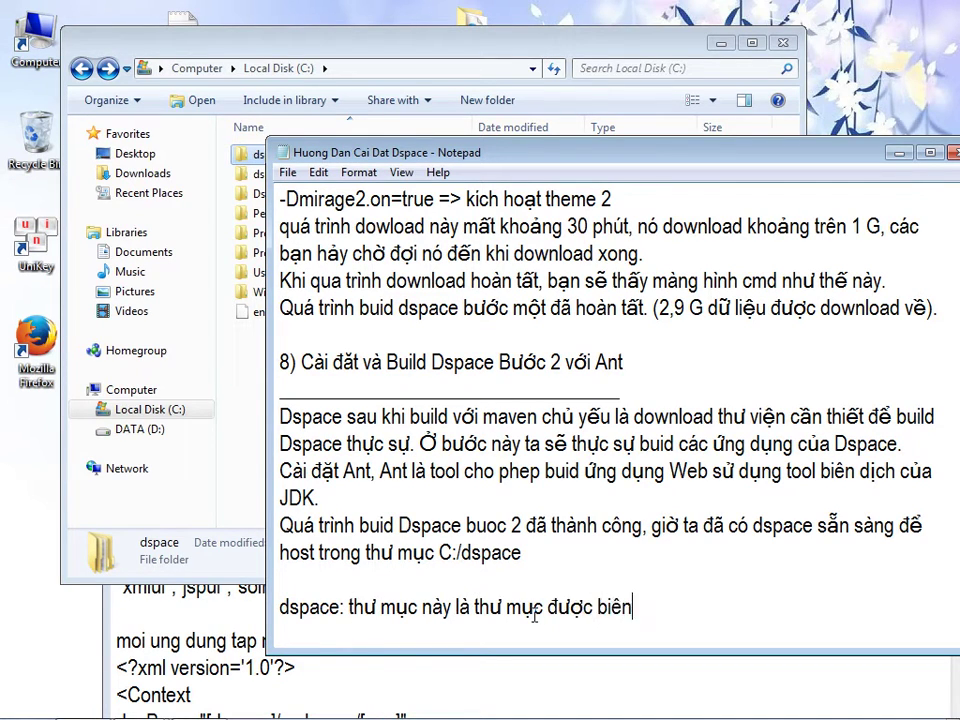
pyautogui.write(' dịch cuối cùng, cộng đồng ')
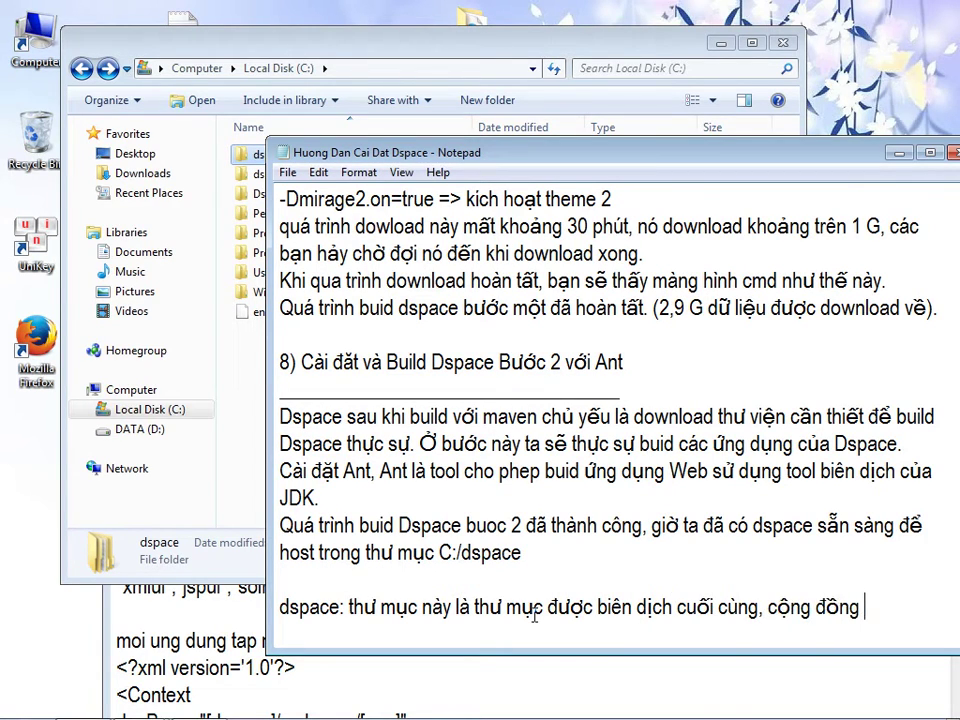
pyautogui.write('dspace gọi l')
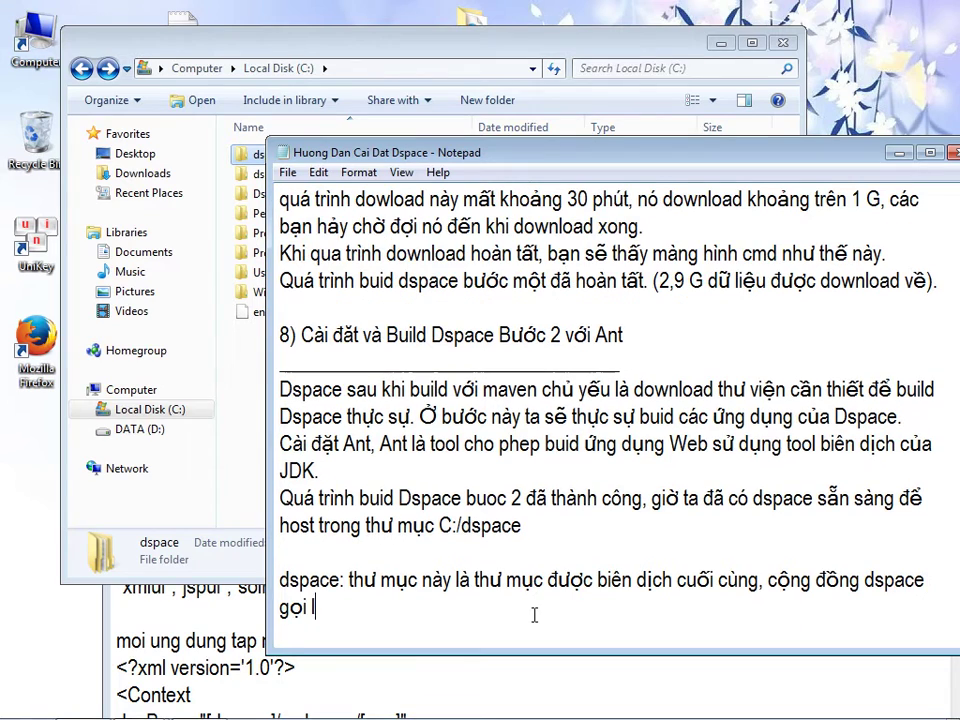
pyautogui.write('à thư mục [')
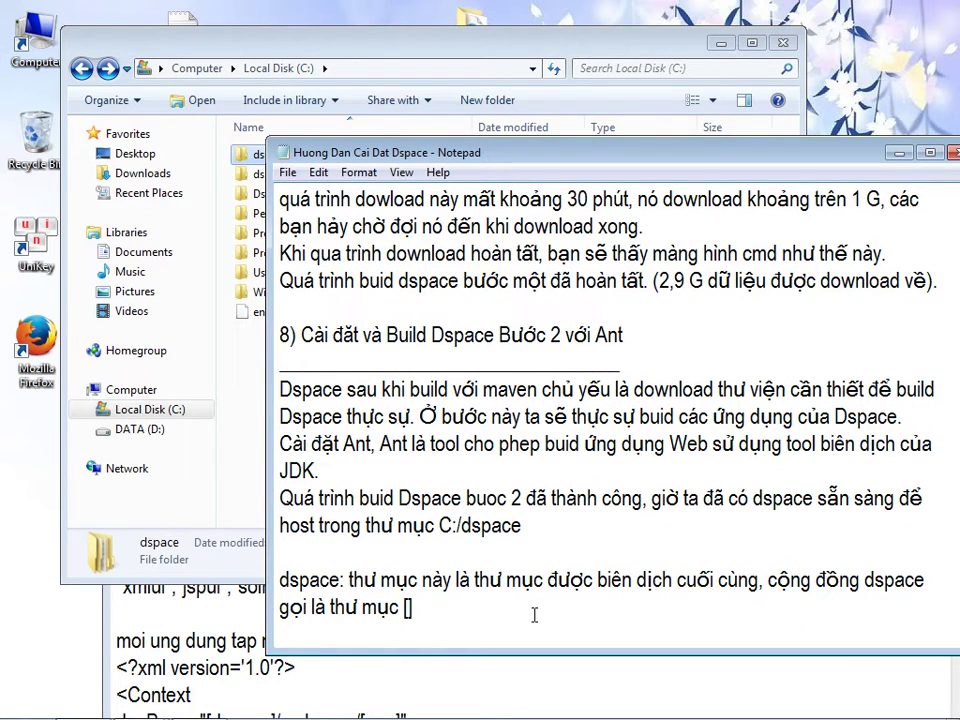
pyautogui.write('dspace]')
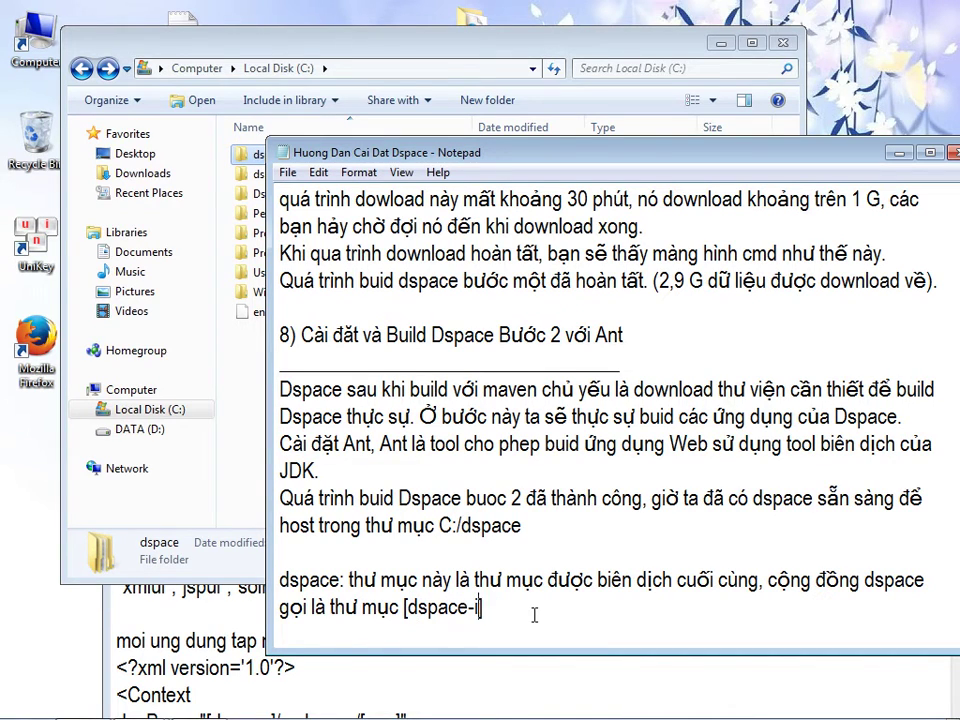
pyautogui.write('nal')
pyautogui.press('BackSpace')
pyautogui.press('BackSpace')
pyautogui.press('BackSpace')
pyautogui.write('nstall]')
pyautogui.press('Return')
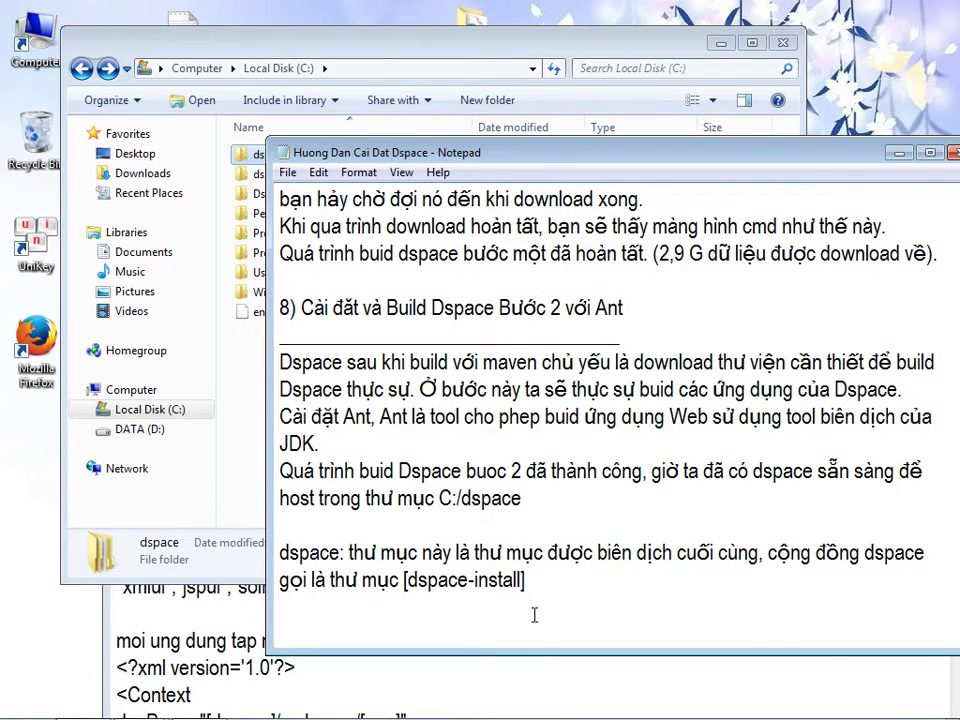
pyautogui.click(240, 445)
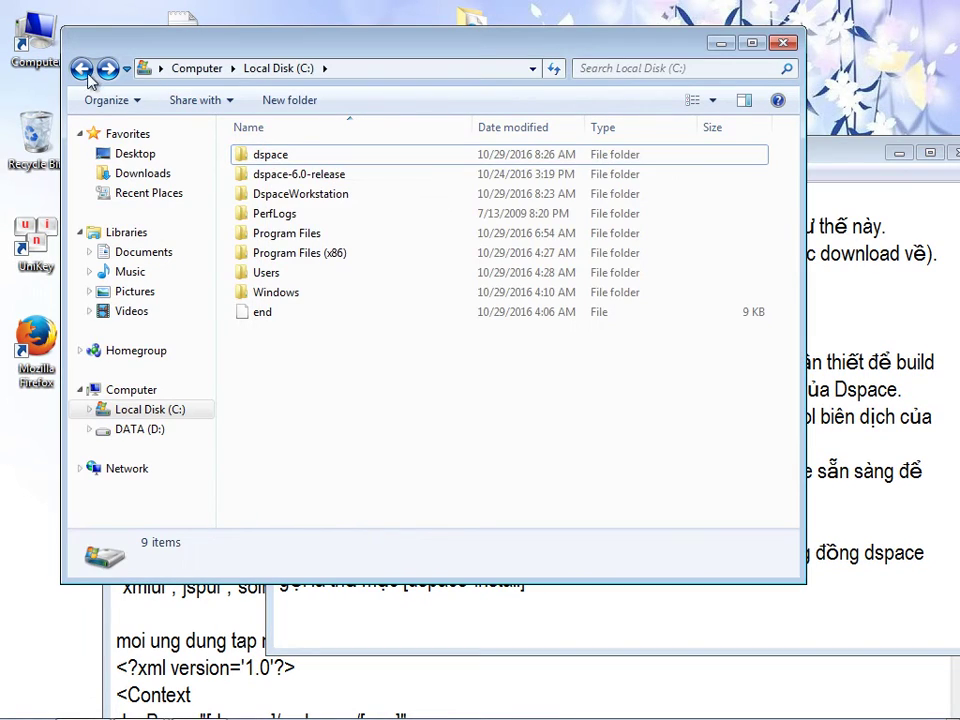
# - Paste the dspace-6.0-release name and describe it as the original source folder built with maven and ant
pyautogui.click(318, 180)
pyautogui.click(325, 173)
pyautogui.hotkey('ctrl', 'c')
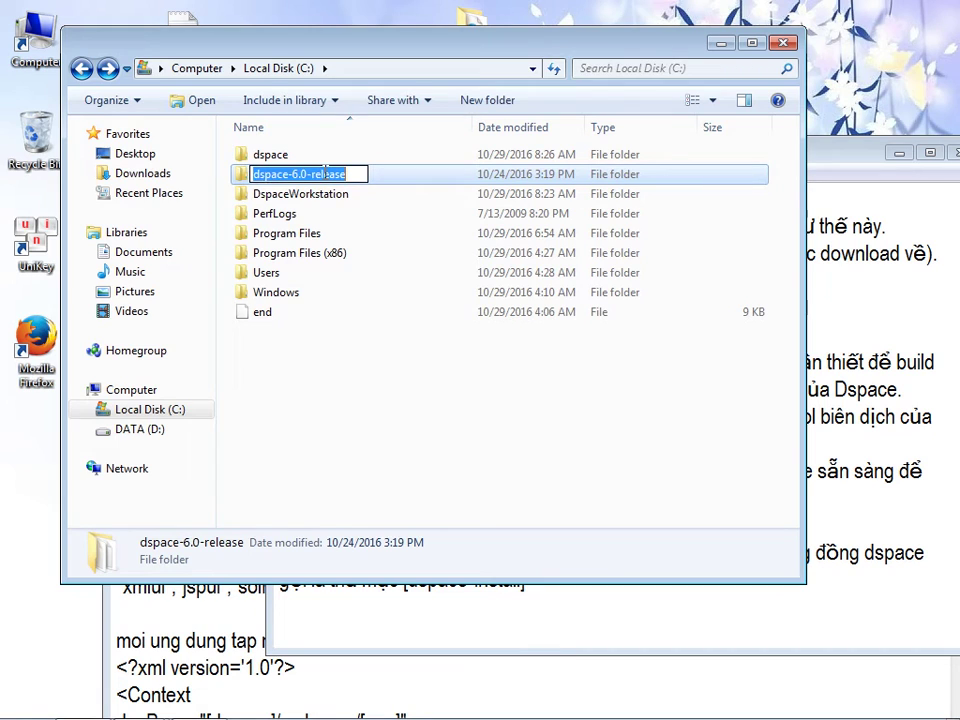
pyautogui.click(394, 618)
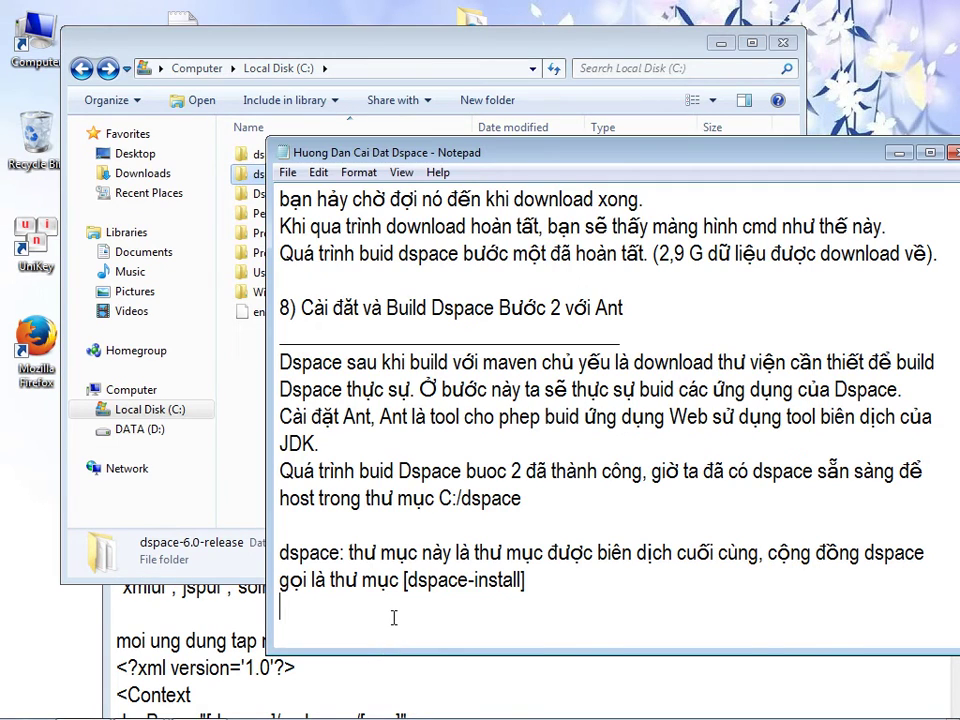
pyautogui.hotkey('ctrl', 'v')
pyautogui.write(': là thư mục')
pyautogui.write(' sô')
pyautogui.write('urce ')
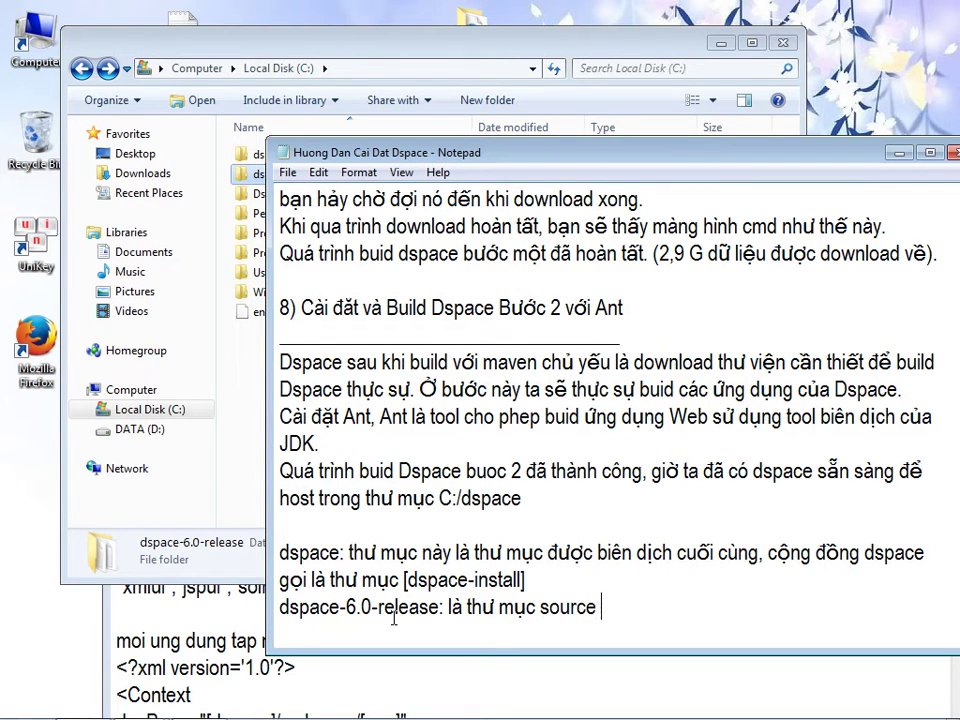
pyautogui.write('bạn đầu đã ')
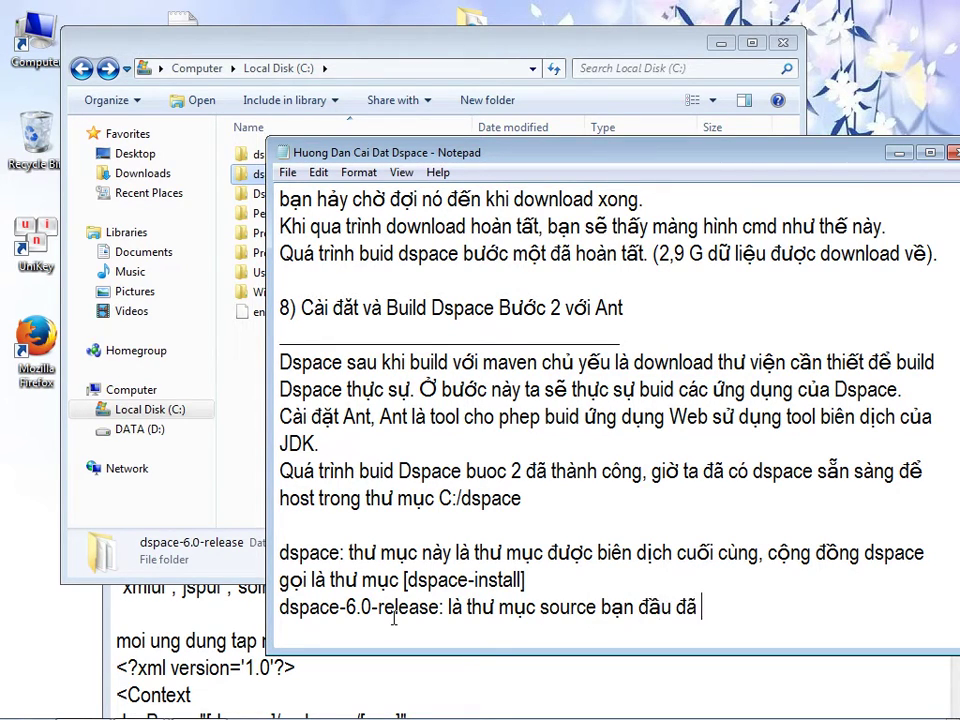
pyautogui.write('dùng mance')
pyautogui.press('BackSpace')
pyautogui.press('BackSpace')
pyautogui.press('BackSpace')
pyautogui.write('ven và ant, cộng đồng')
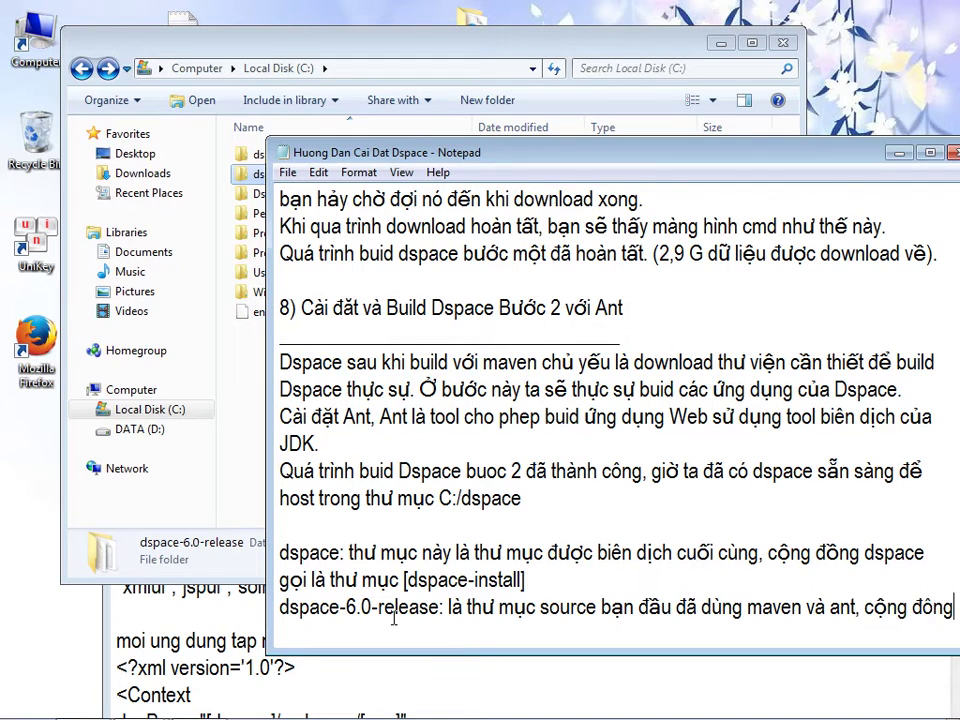
pyautogui.write(' dspace gọi la')
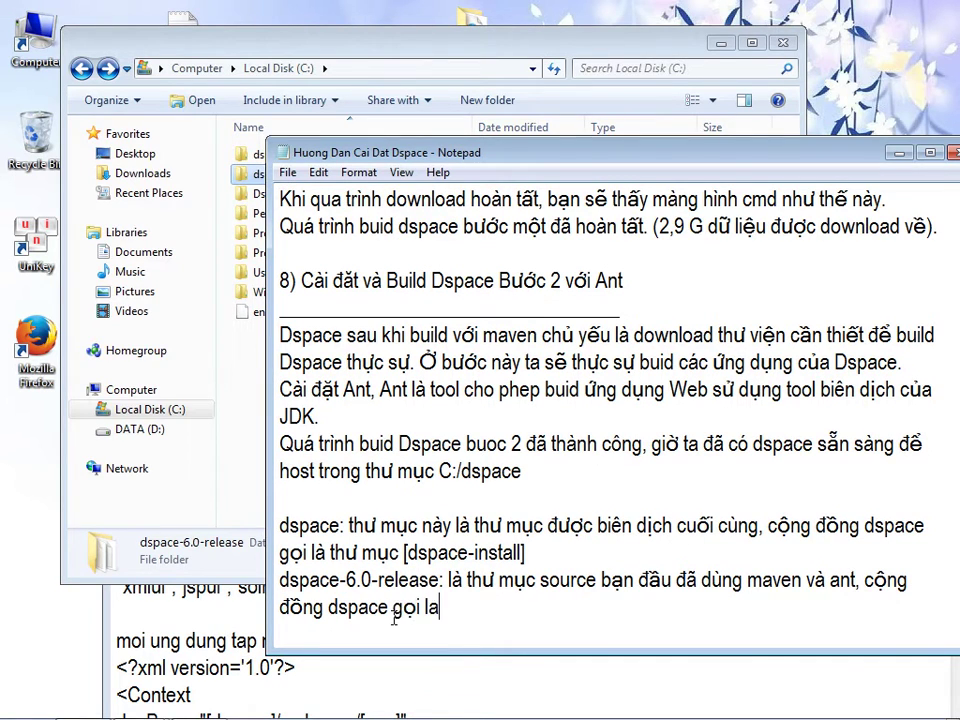
# - Name it [dspace-source] by reusing the [dspace-install] label, then begin 'Do ta đã có'
pyautogui.moveTo(404, 550); pyautogui.dragTo(524, 552)
pyautogui.hotkey('ctrl', 'c')
pyautogui.click(484, 607)
pyautogui.hotkey('ctrl', 'v')
pyautogui.moveTo(515, 607); pyautogui.dragTo(563, 607)
pyautogui.write('source')
pyautogui.press('End')
pyautogui.press('Return')
pyautogui.press('Return')
pyautogui.write('Do ta đã co')
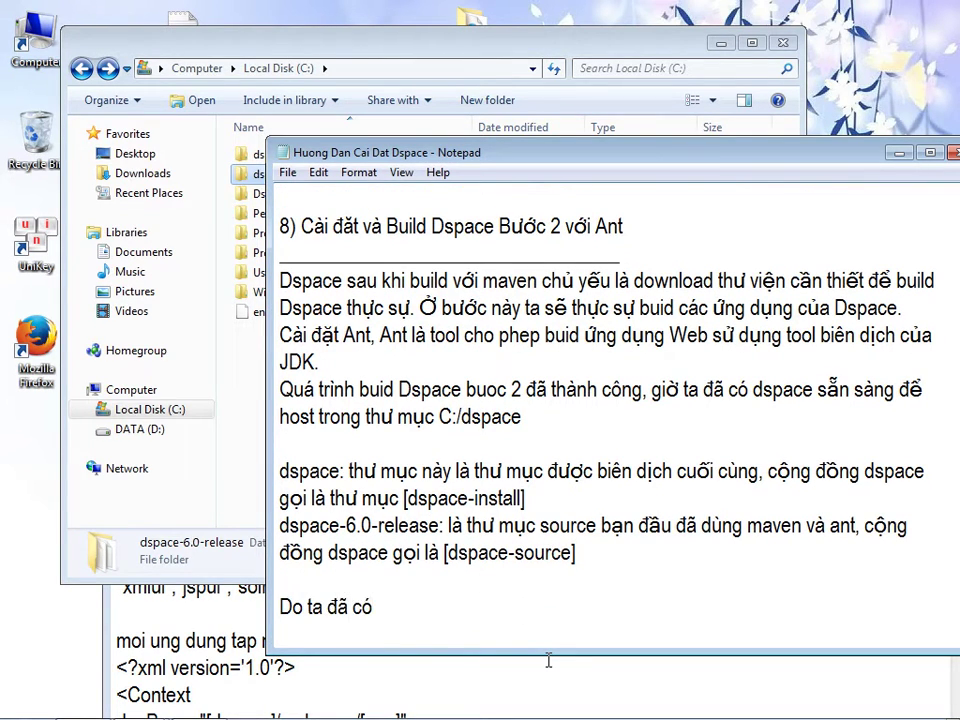
# - Add that [dspace-install] hosts the web apps, so the source can be deleted or kept for recompiling
pyautogui.moveTo(403, 498); pyautogui.dragTo(420, 524)
pyautogui.moveTo(525, 498); pyautogui.dragTo(405, 500)
pyautogui.click(405, 607)
pyautogui.hotkey('ctrl', 'v')
pyautogui.write('dùng đe')
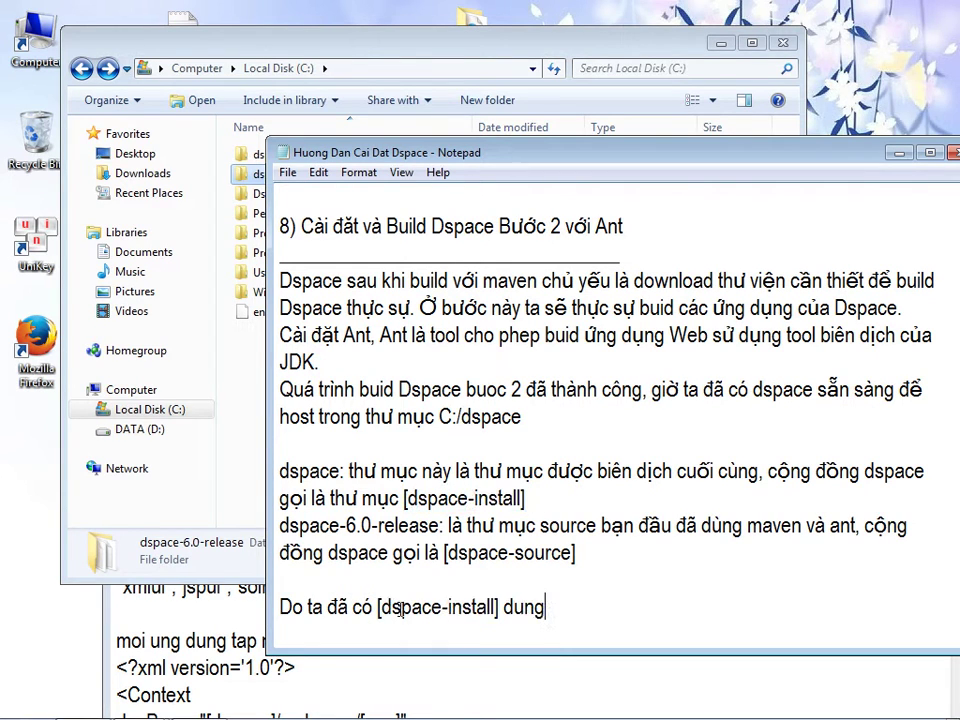
pyautogui.write('ể host web ')
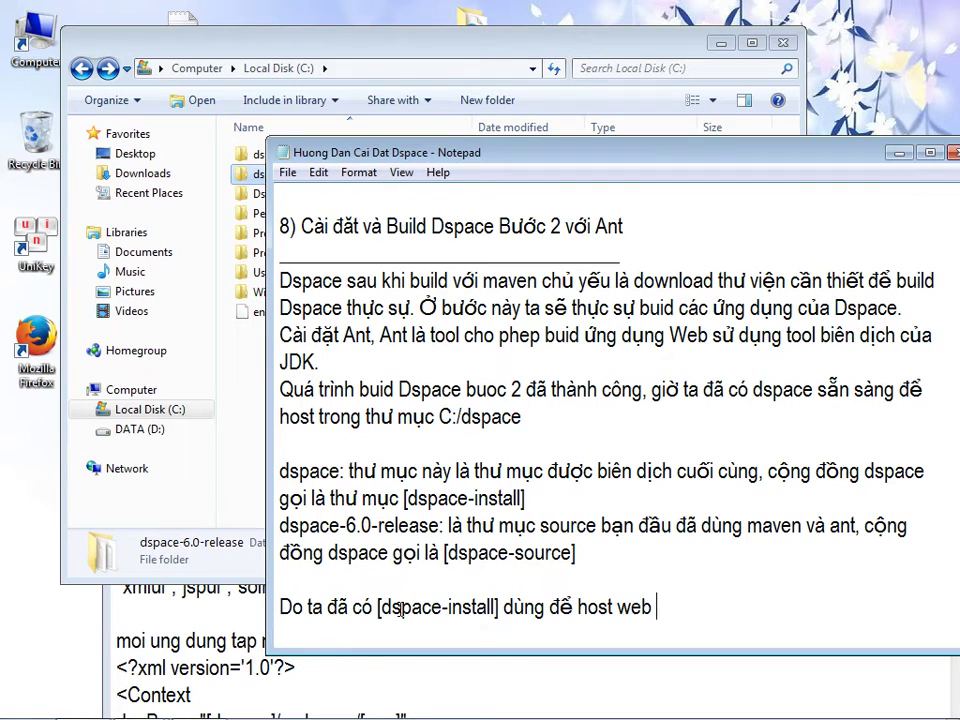
pyautogui.write('rồi nên không c')
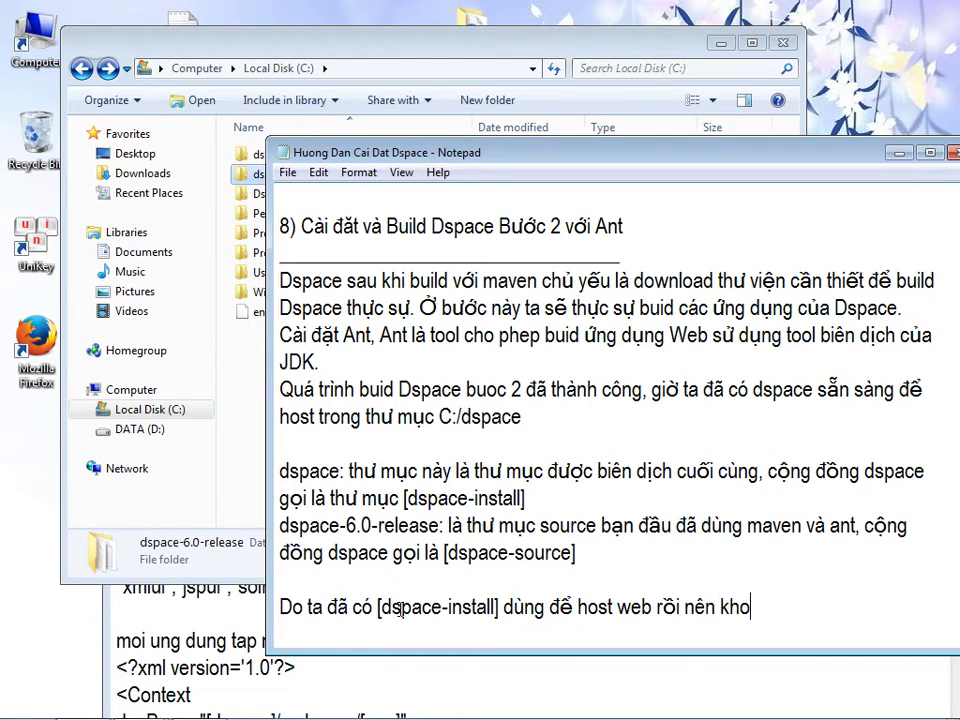
pyautogui.write('ần source')
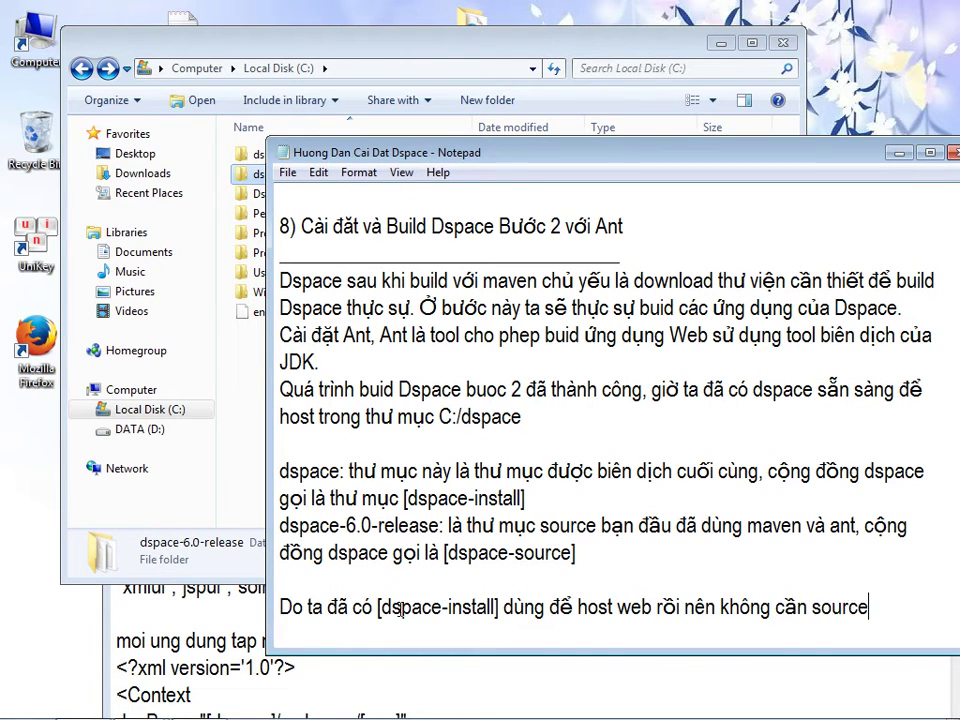
pyautogui.write(' nữa, bạn ')
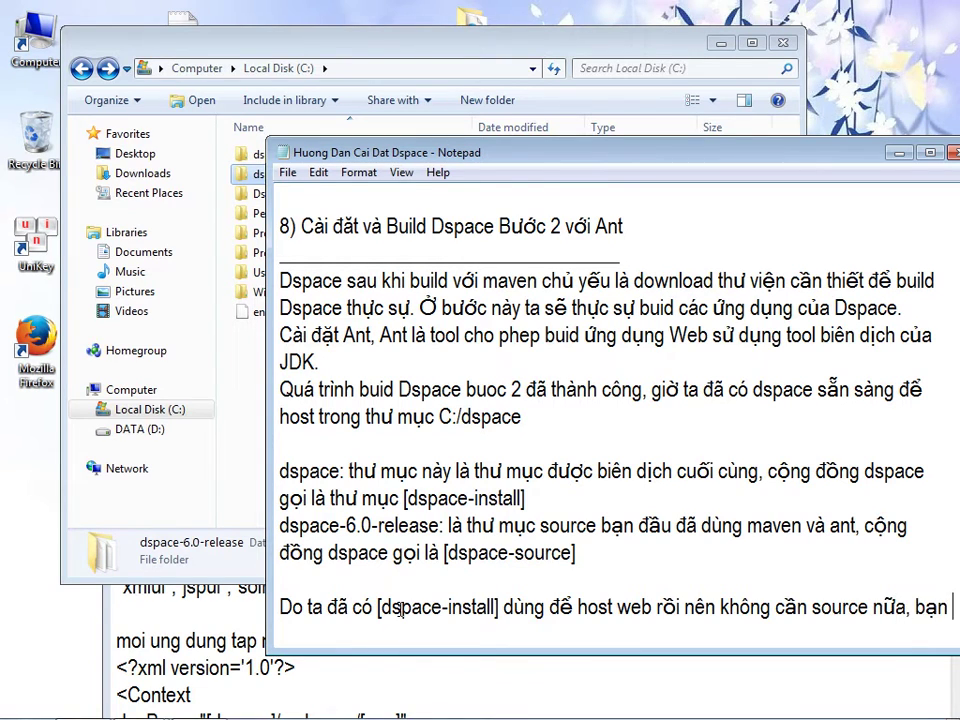
pyautogui.write('có thể sóa')
pyautogui.press('BackSpace')
pyautogui.press('BackSpace')
pyautogui.press('BackSpace')
pyautogui.write('xóa no, hay ')
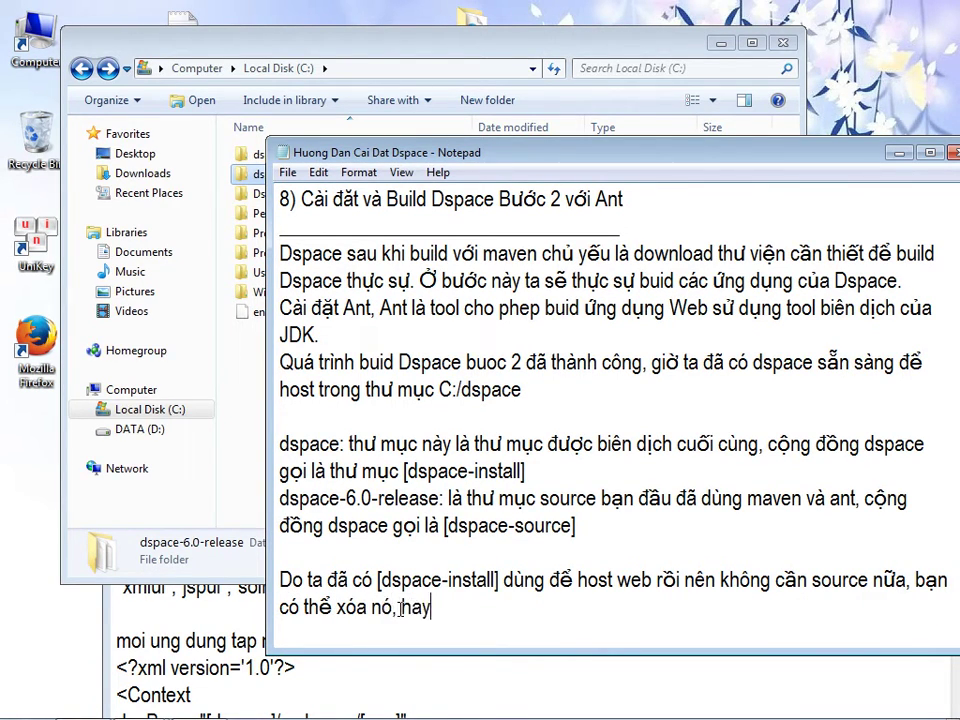
pyautogui.write('để vậy')
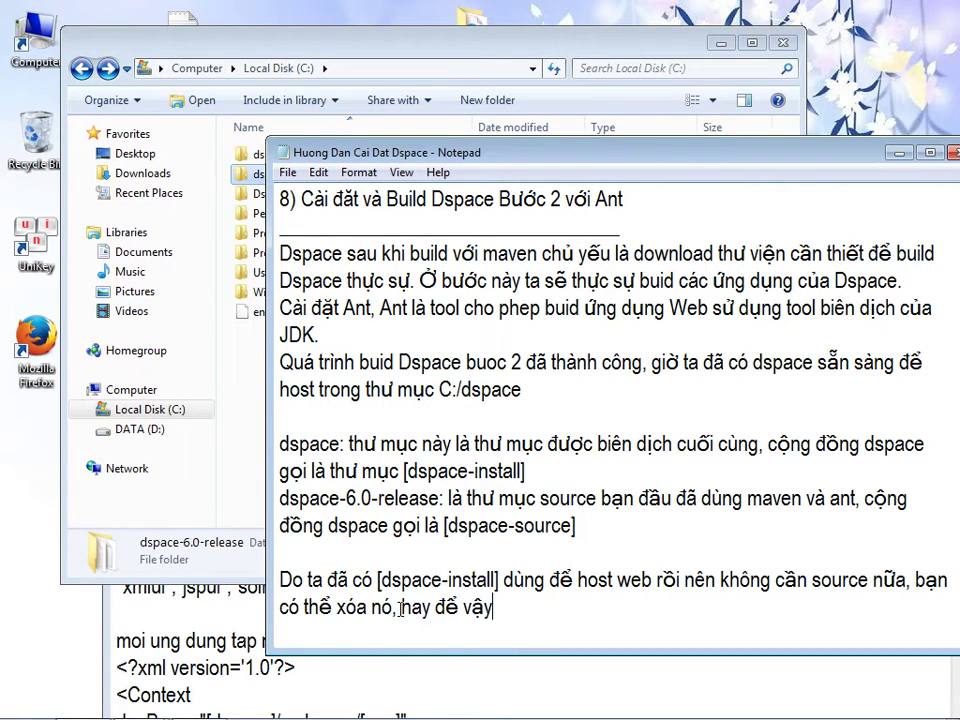
pyautogui.write(' nếu cần bi')
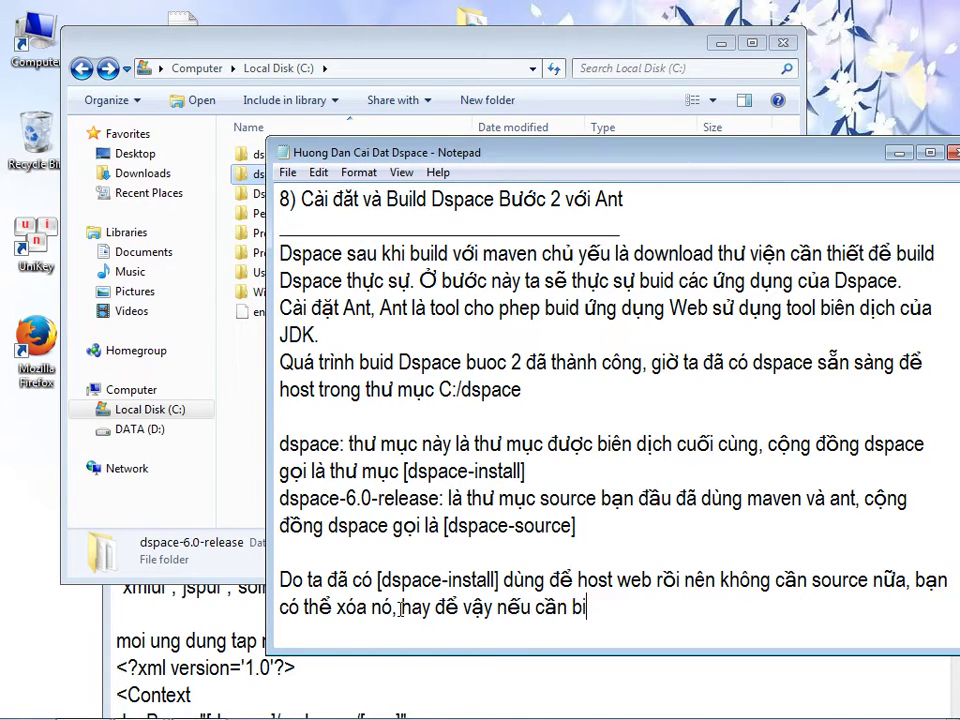
pyautogui.write('ên dịch tạo r')
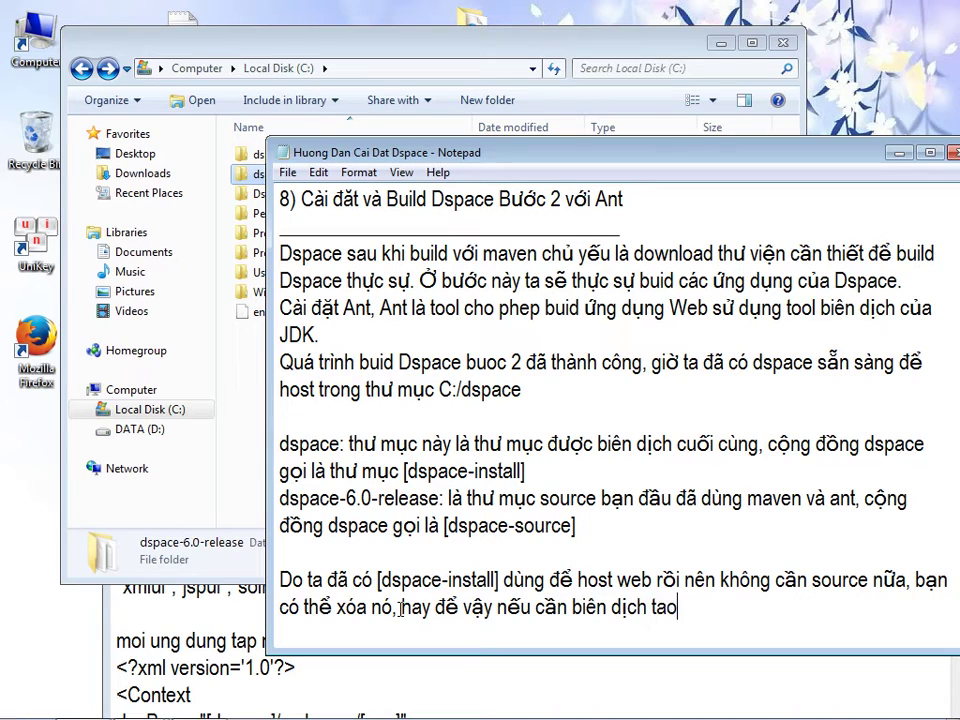
pyautogui.write('a intall lai nếu quá trình sử ')
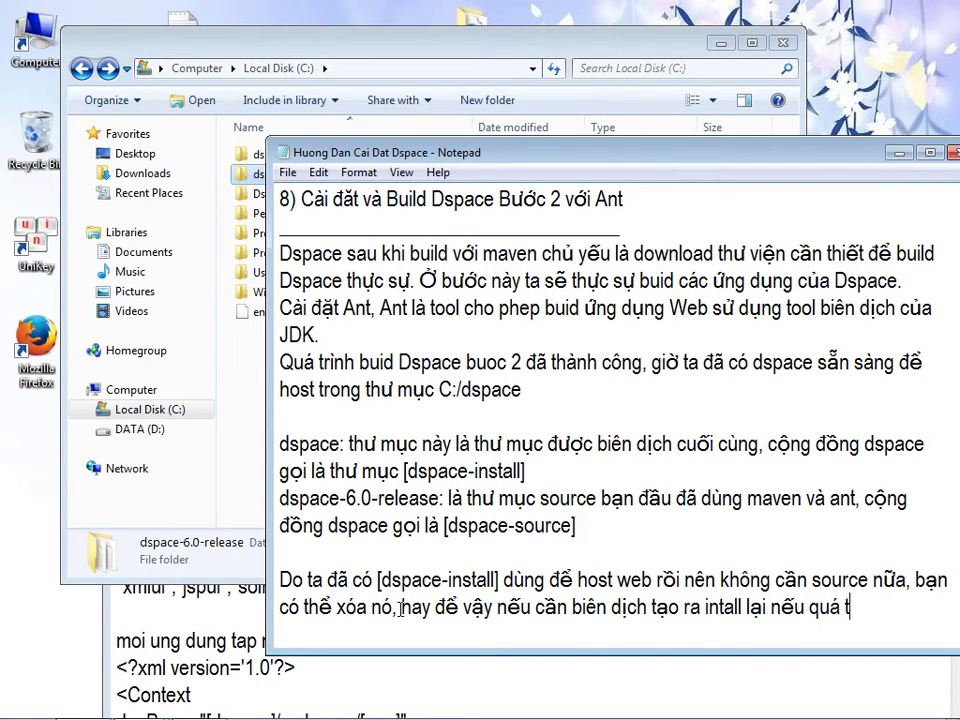
pyautogui.write('dụng có bị hư')
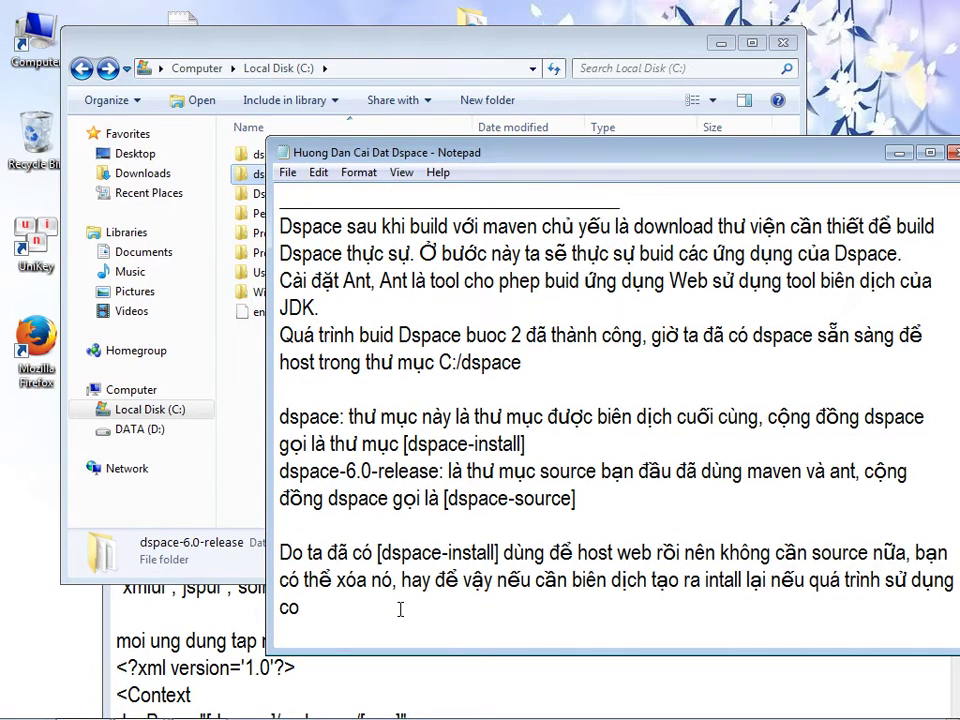
pyautogui.write(', tuy n')
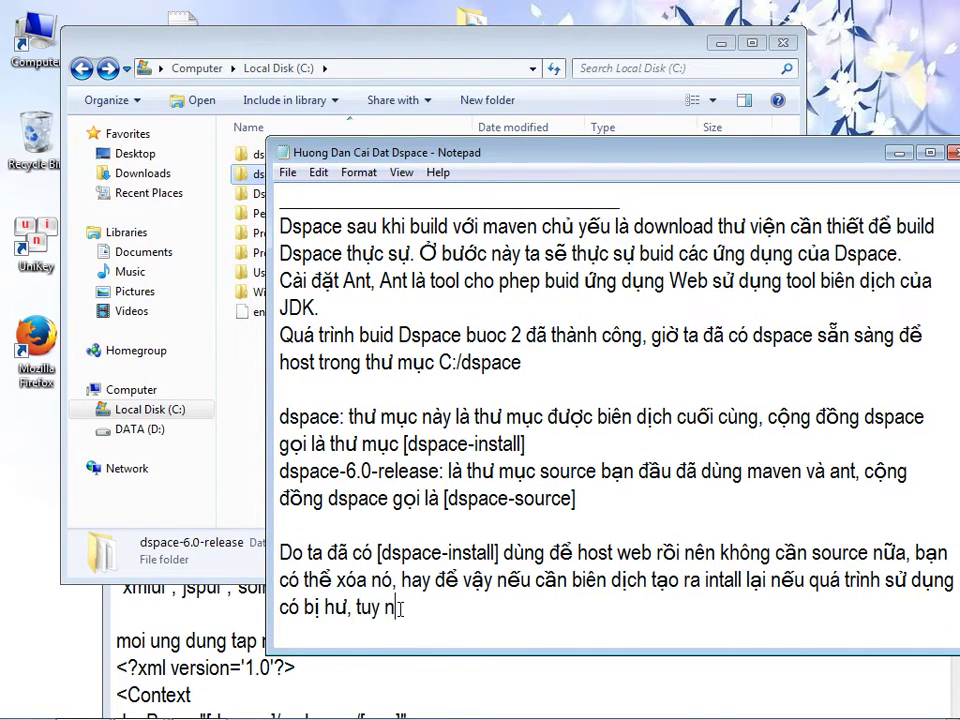
pyautogui.write('hien bạn có')
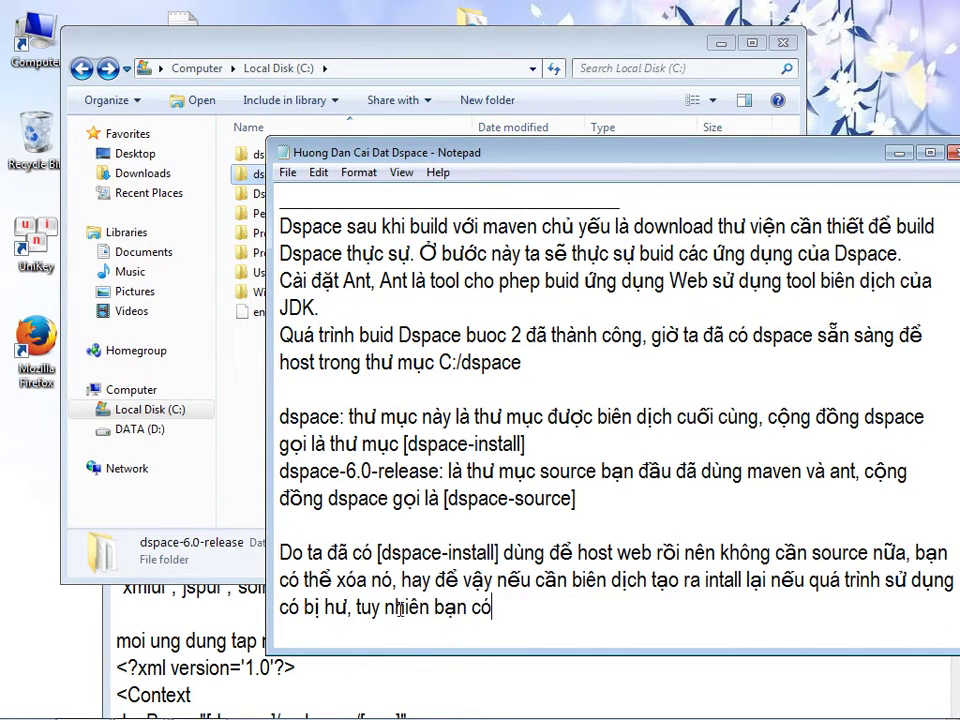
pyautogui.write(' thể backup')
# - Add that [dspace-install] can be backed up by compressing it and storing it somewhere safe
pyautogui.press('BackSpace')
pyautogui.press('BackSpace')
pyautogui.write('i')
pyautogui.press('BackSpace')
pyautogui.write('up')
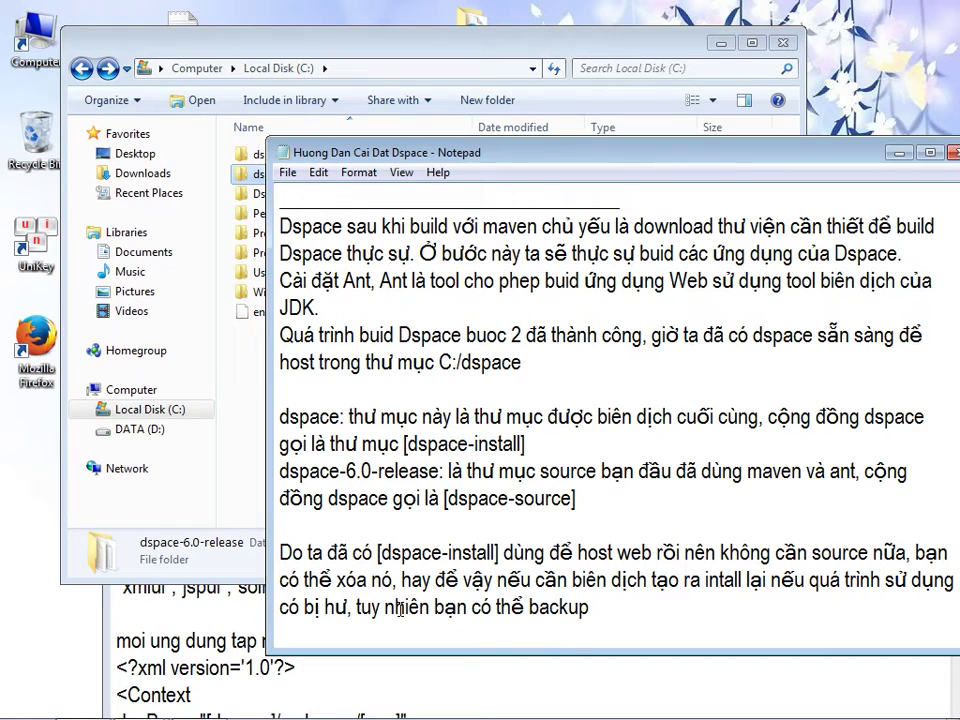
pyautogui.write(' []dspac')
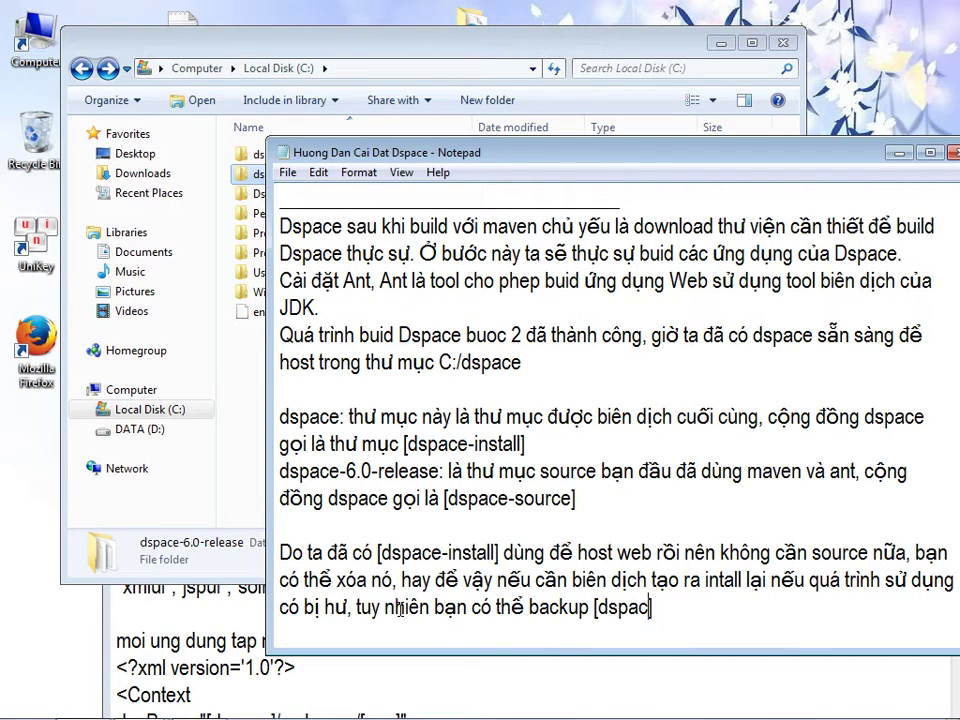
pyautogui.write('e-install ')
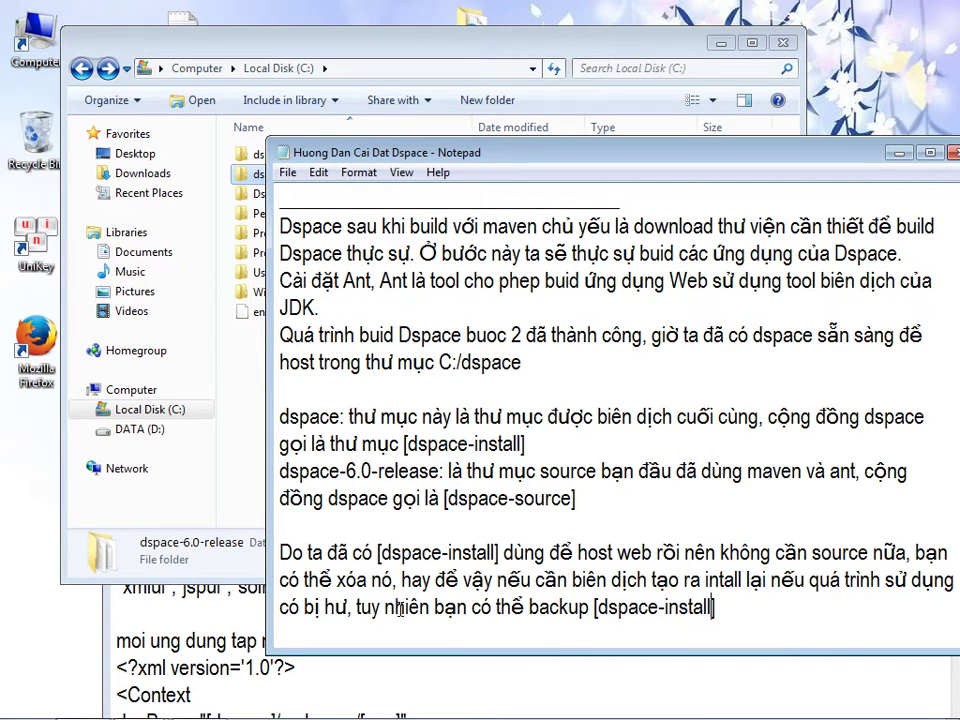
pyautogui.write('bằng cách nén')
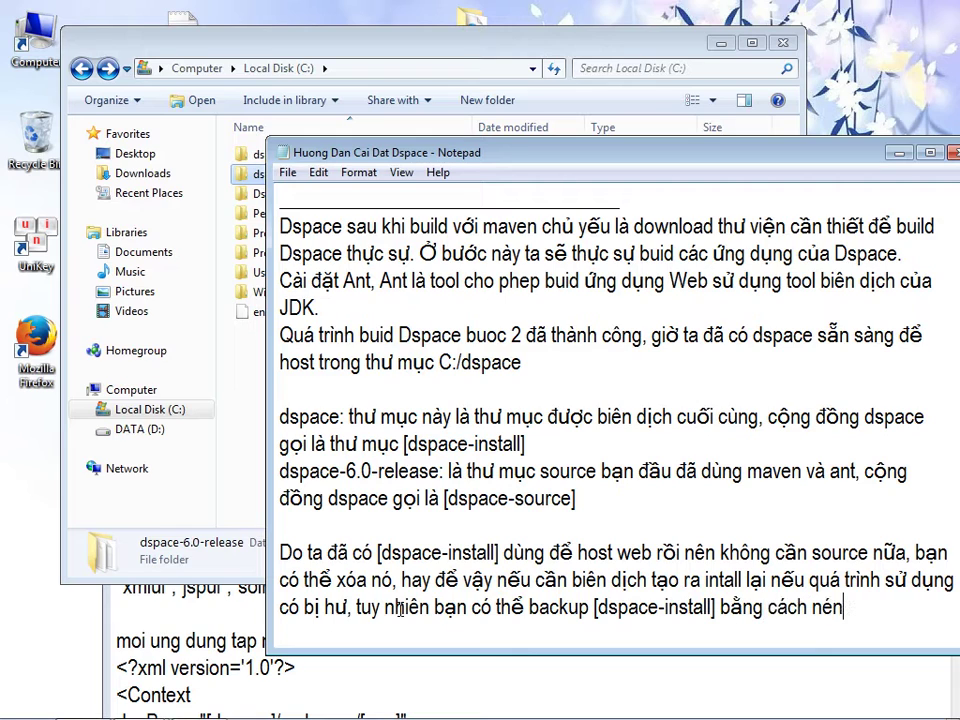
pyautogui.write(' nó va')
pyautogui.write(' cất một no')
pyautogui.write('wi an toan')
pyautogui.write('f.')
pyautogui.press('Return')
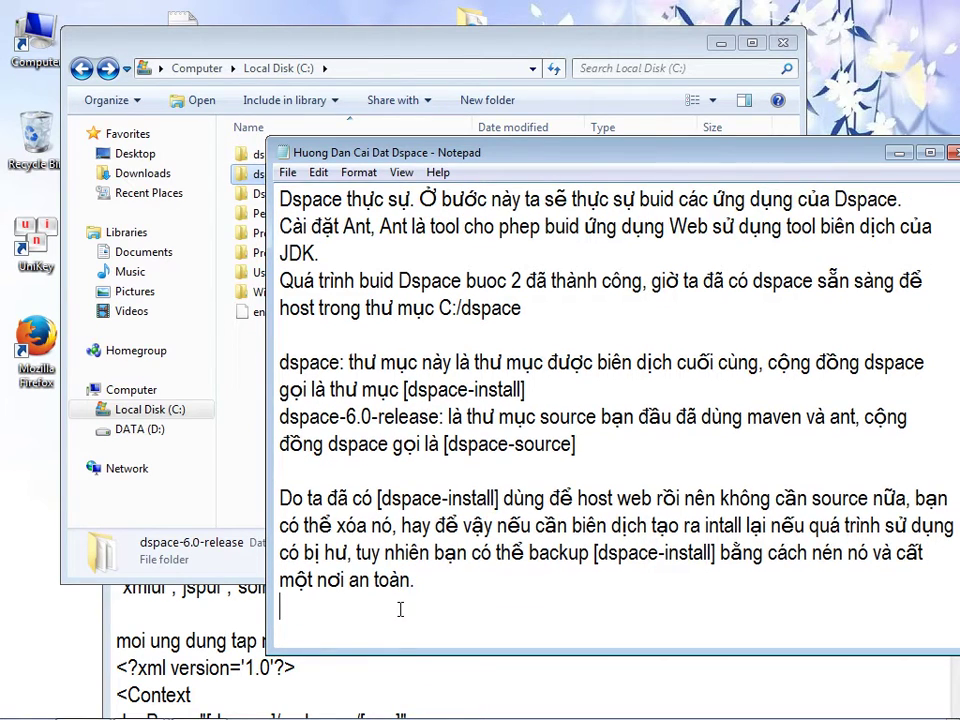
# - Permanently delete dspace-6.0-release from C:, then select the notes' build-step lines
pyautogui.click(248, 180)
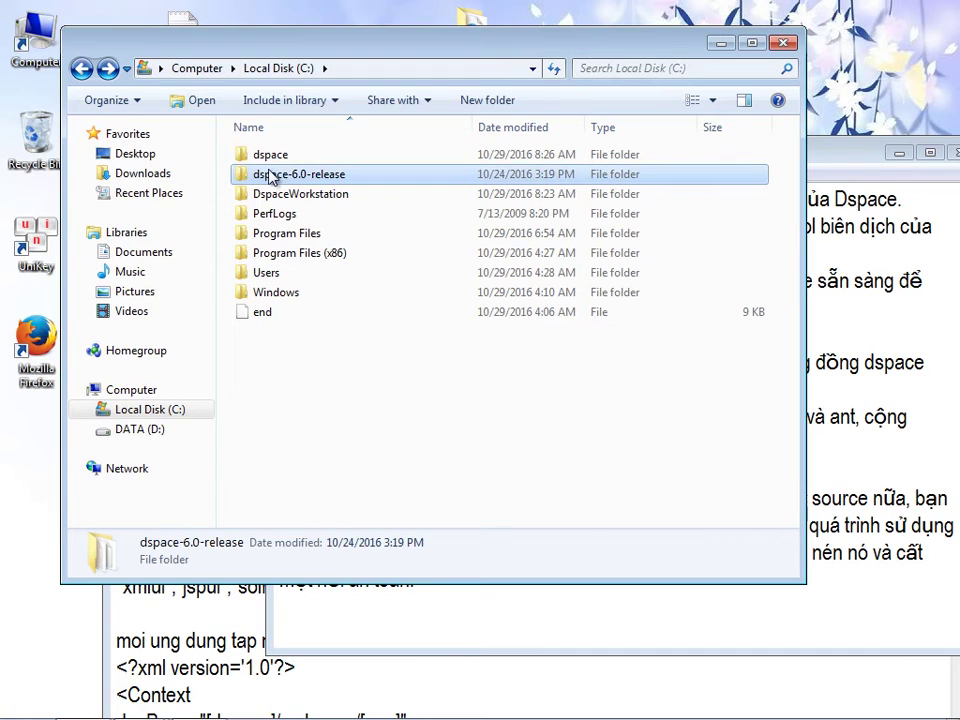
pyautogui.rightClick(272, 177)
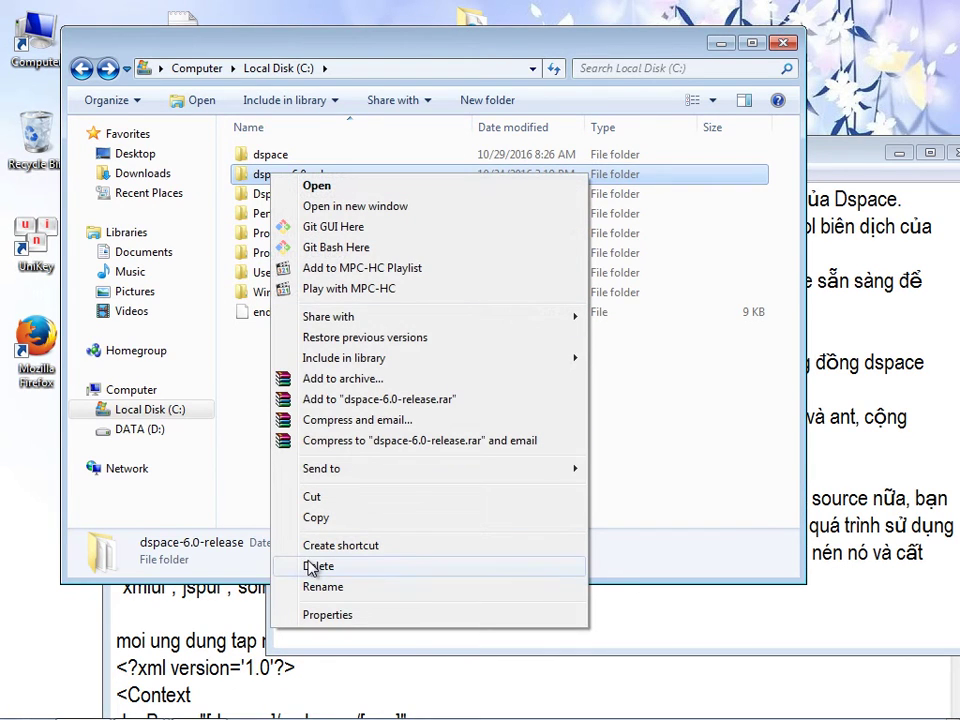
pyautogui.click(305, 565)
pyautogui.click(550, 445)
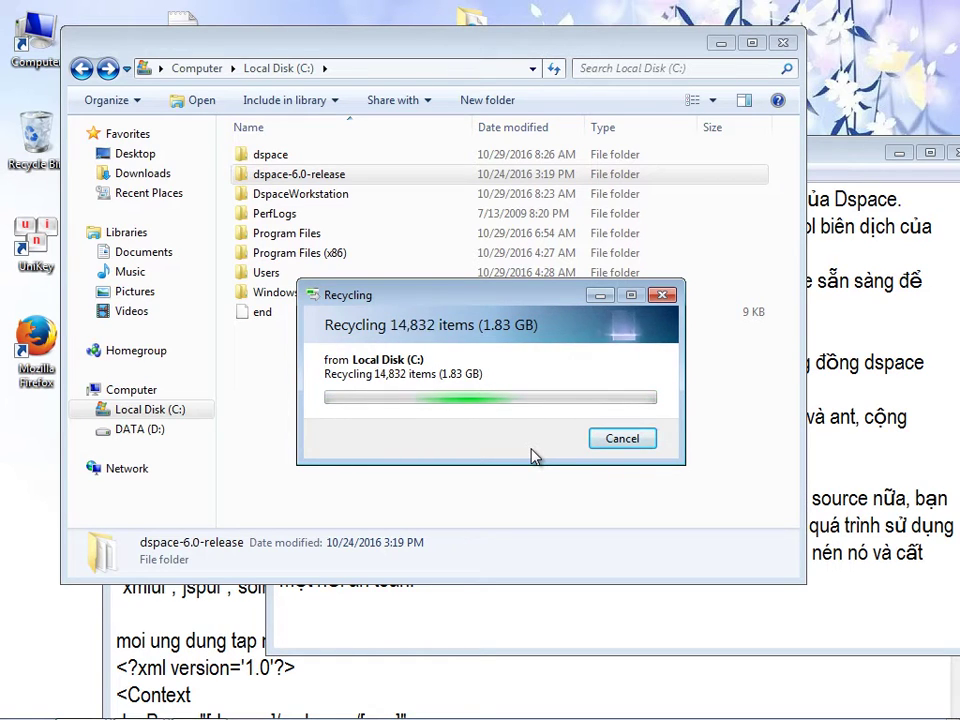
pyautogui.click(296, 157)
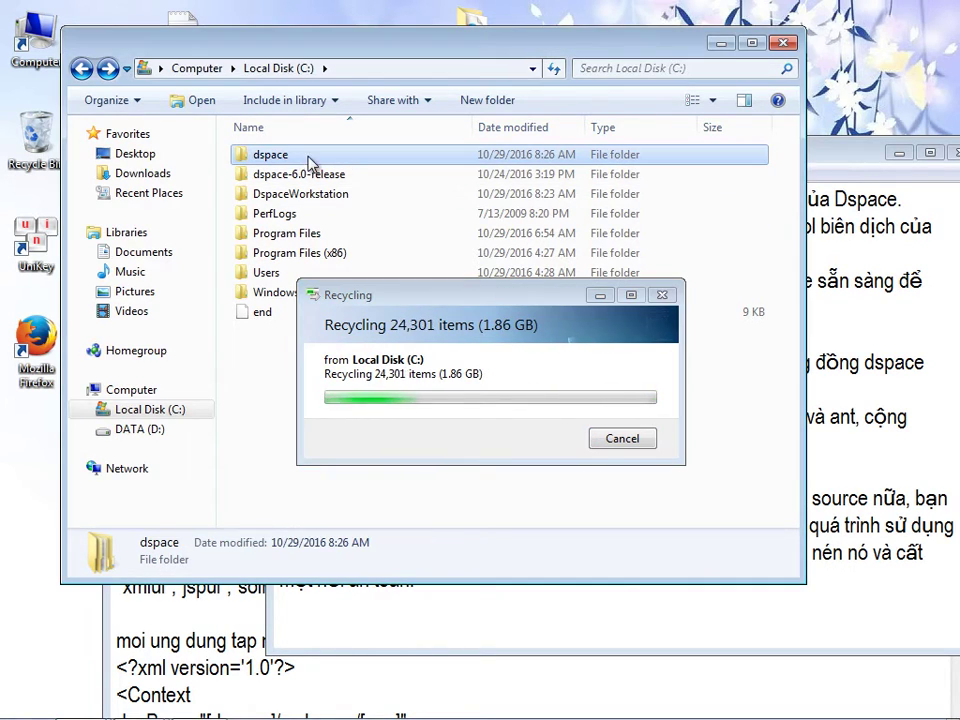
pyautogui.click(277, 493)
pyautogui.click(251, 692)
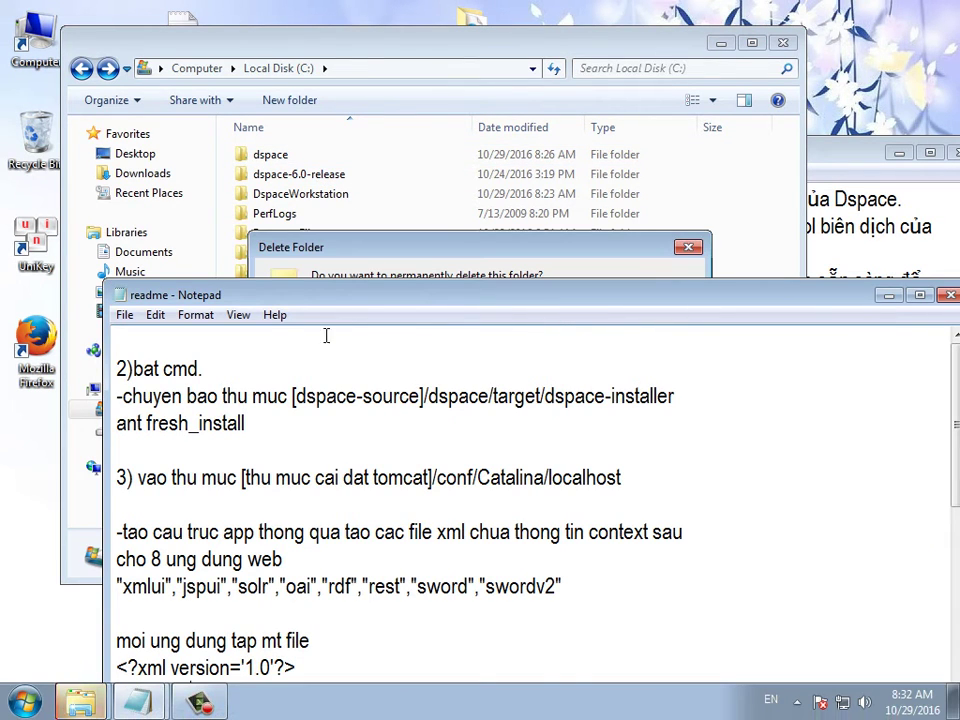
pyautogui.click(435, 270)
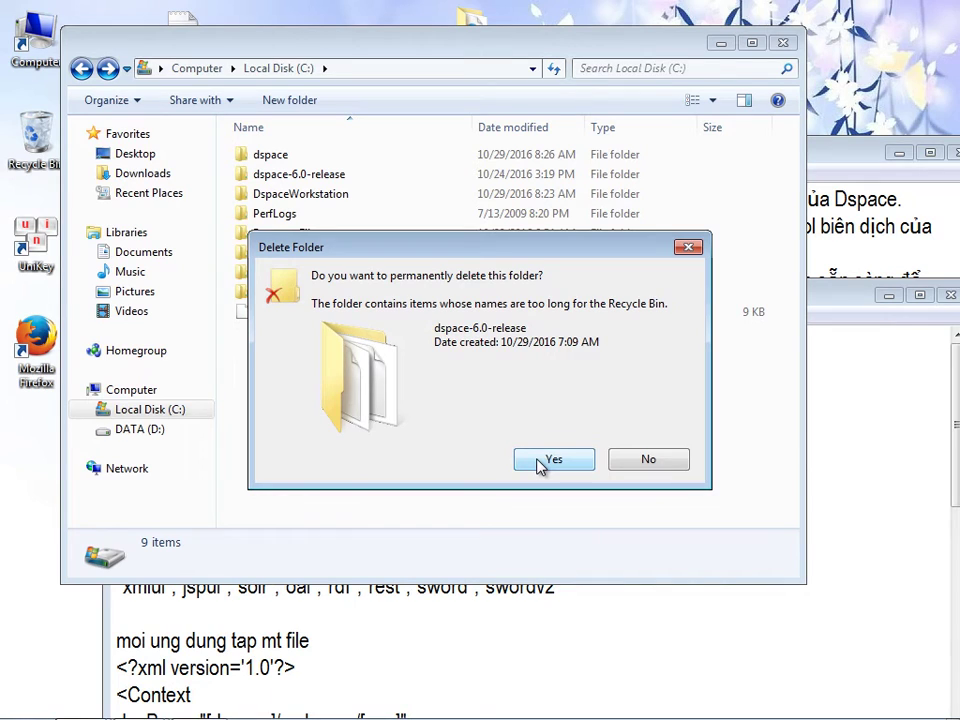
pyautogui.click(552, 459)
pyautogui.click(225, 453)
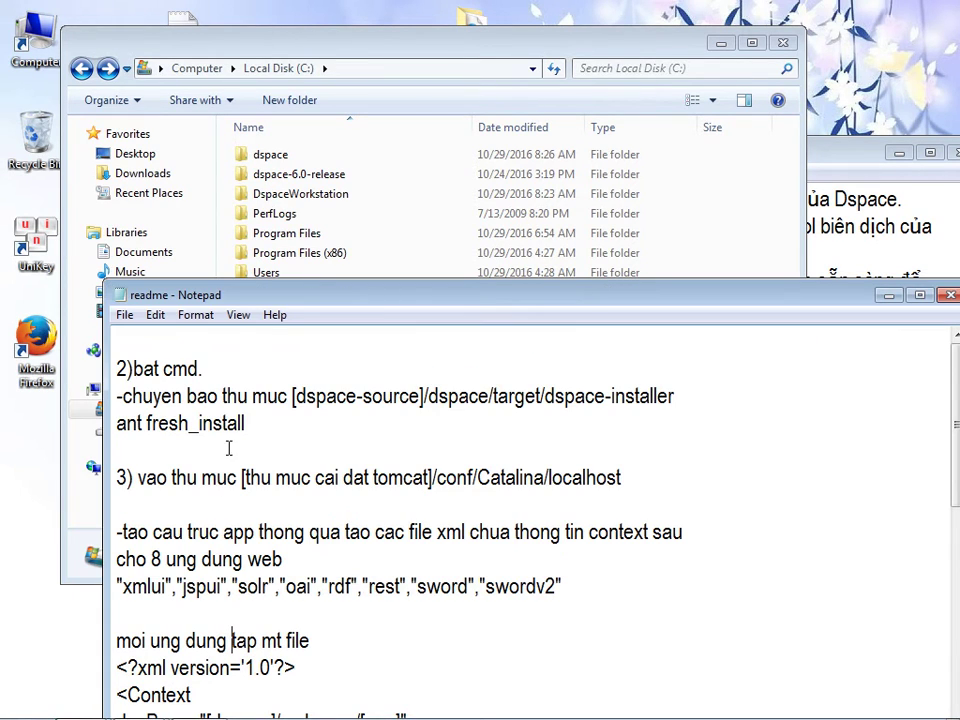
pyautogui.moveTo(281, 427); pyautogui.dragTo(116, 369)
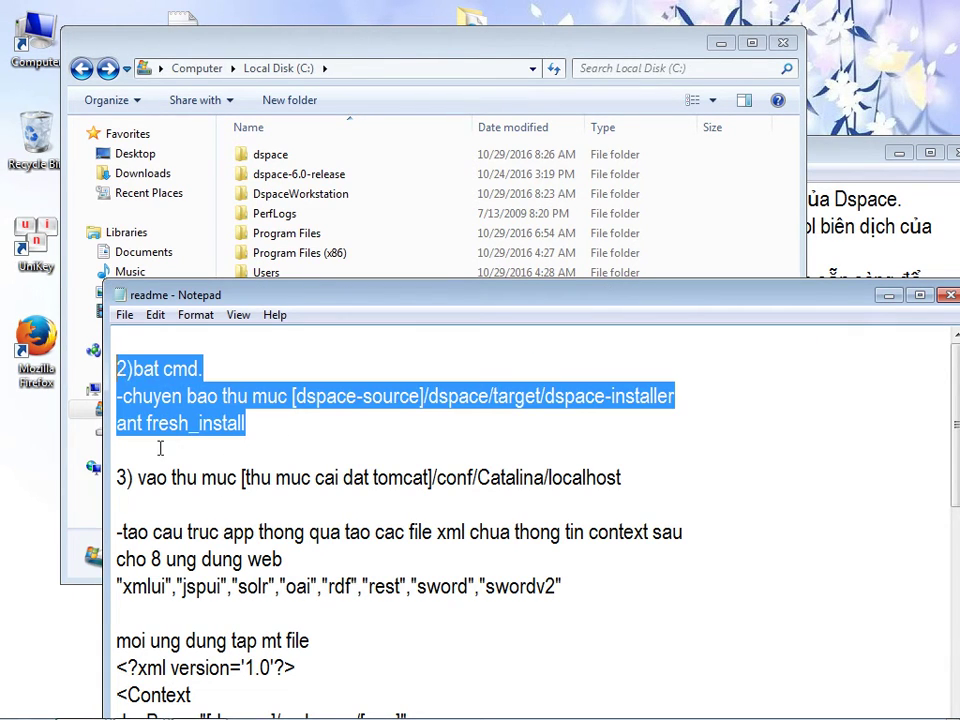
# - Replace the build-step lines with 'Chúng ta đã có dspace, nhưng dspace cung cấp ta rất nhiều ứng dụng web'
pyautogui.press('Delete')
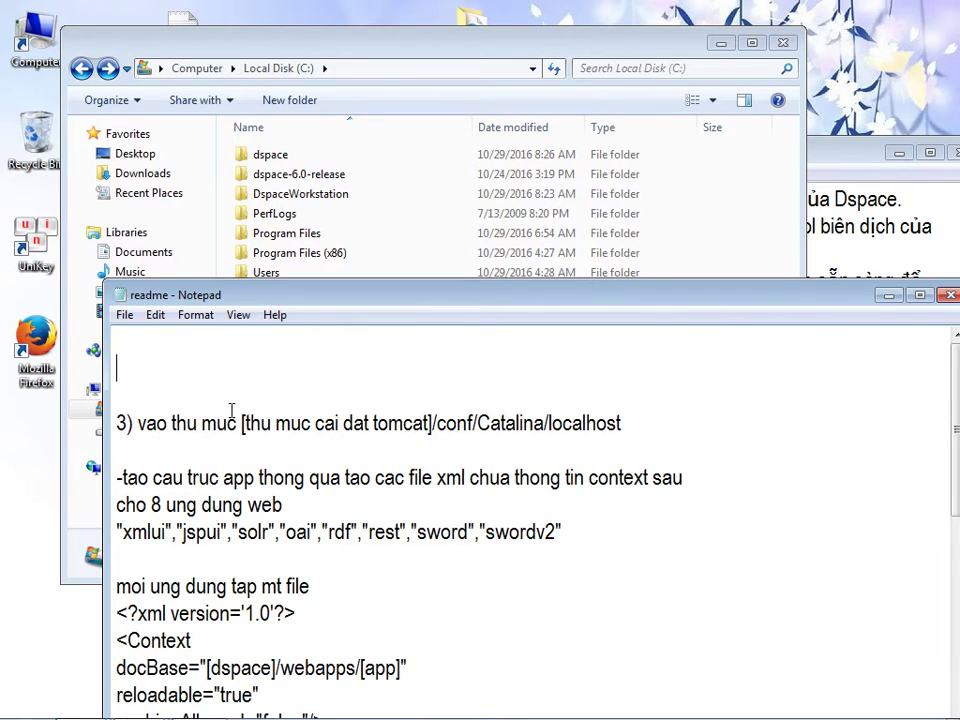
pyautogui.press('BackSpace')
pyautogui.press('BackSpace')
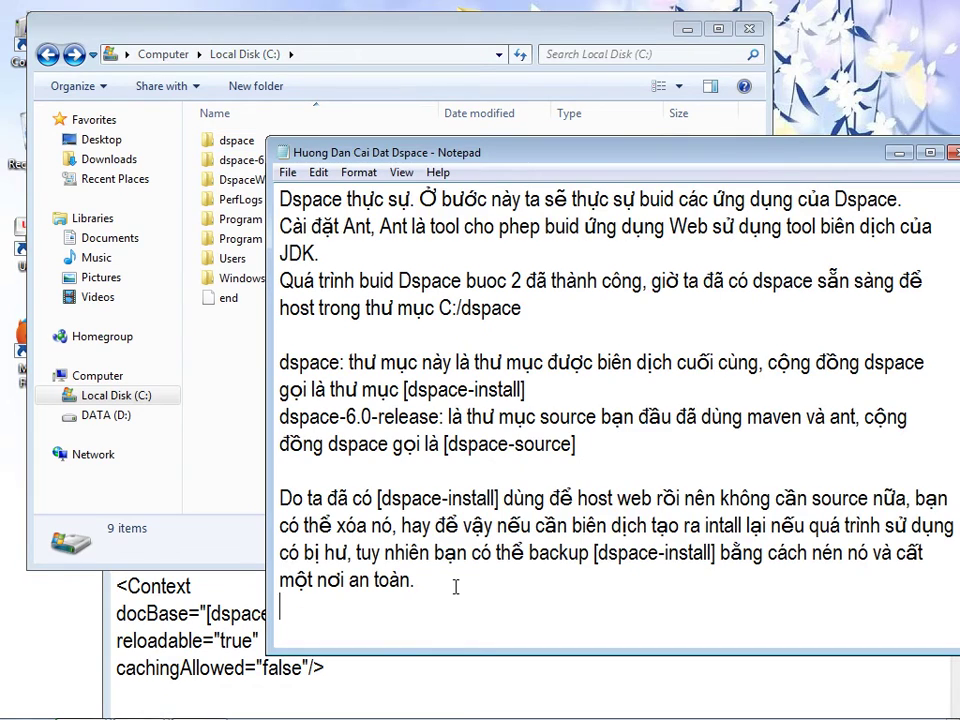
pyautogui.write('Chúng ta đã')
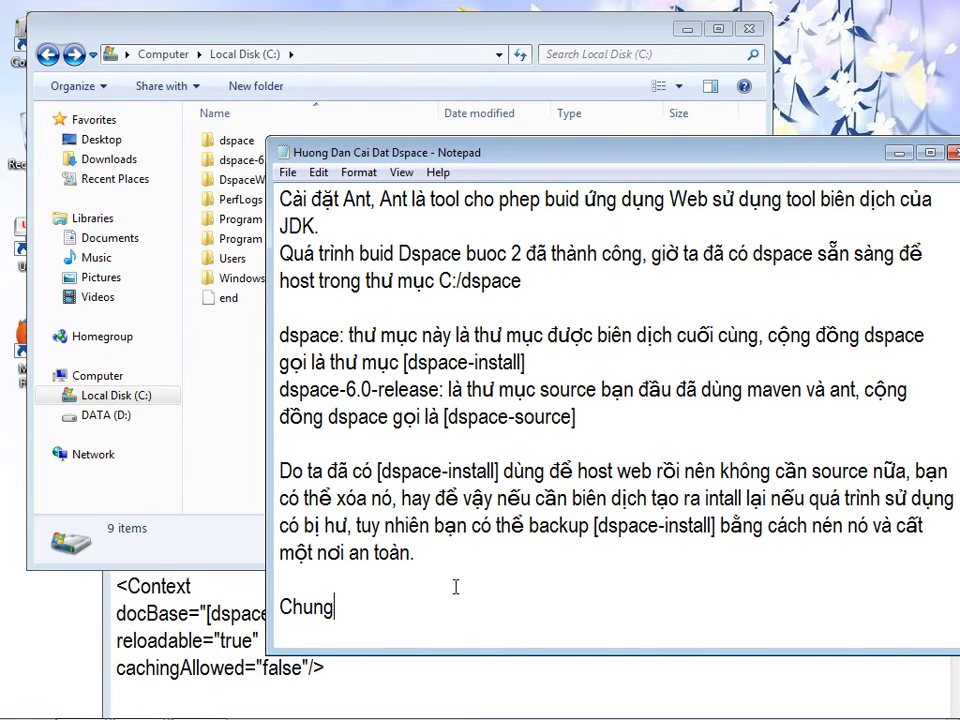
pyautogui.write(' có ')
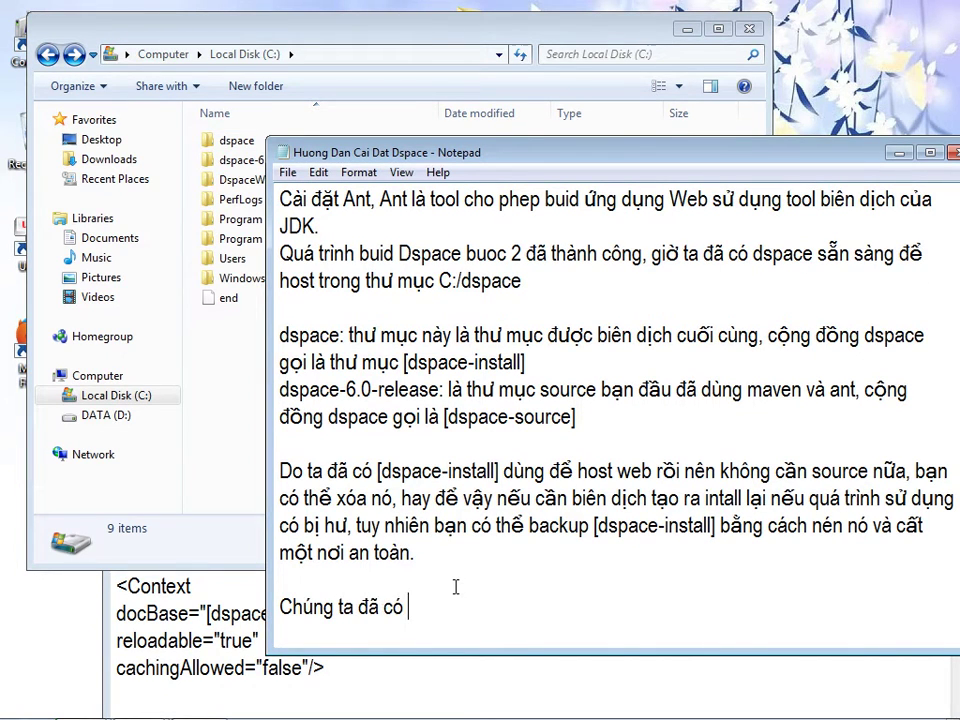
pyautogui.write('dspace , nhưn')
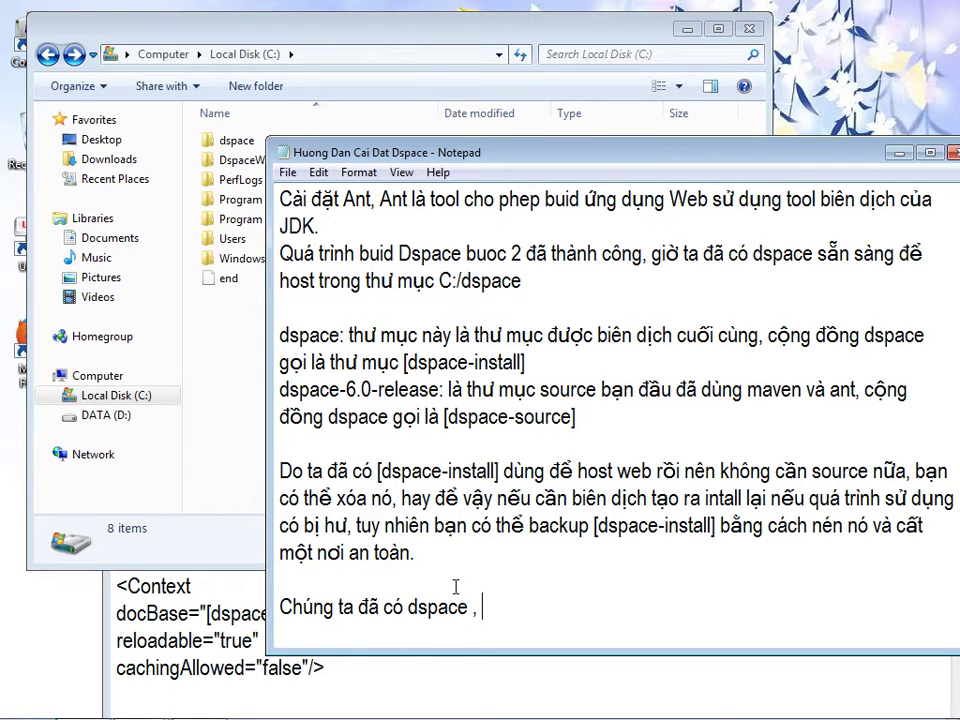
pyautogui.write('nhưng dspace cu')
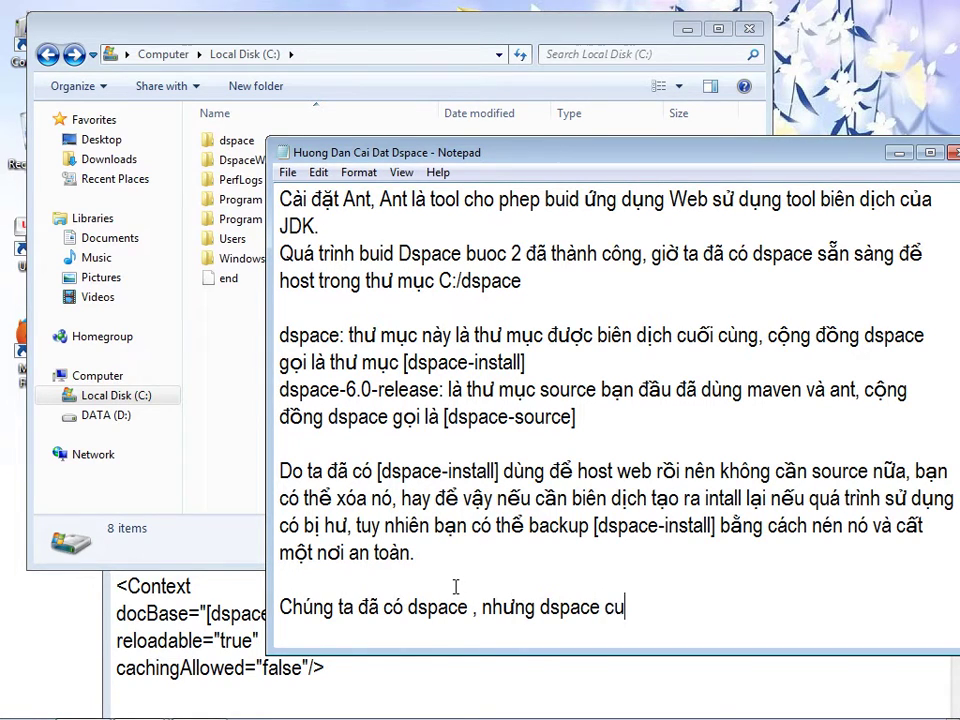
pyautogui.write('ng cấp ta')
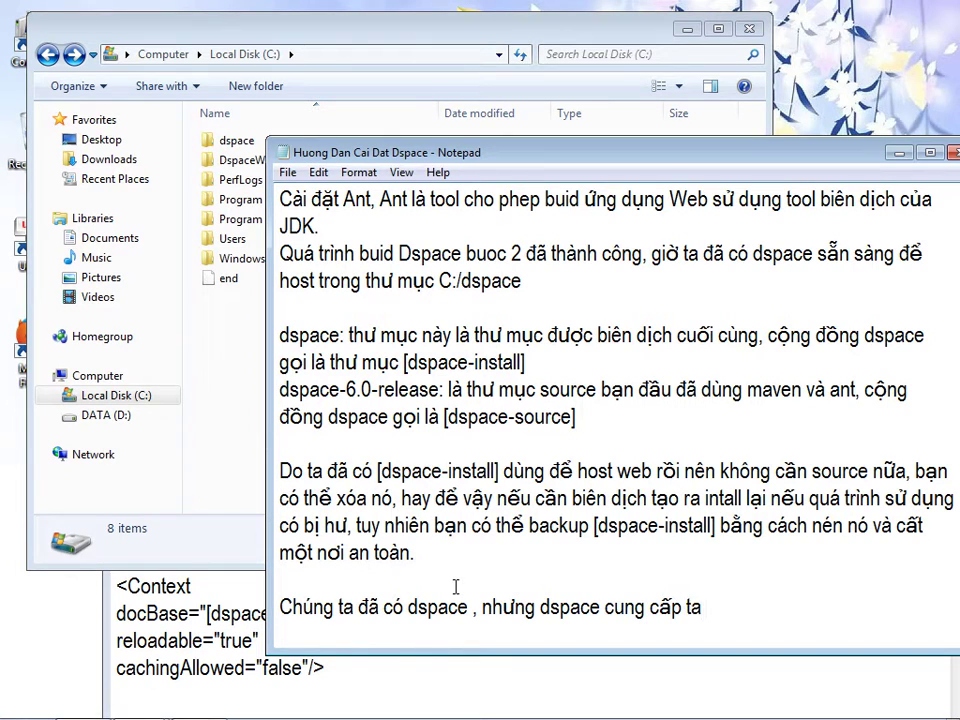
pyautogui.write(' rất nhieu')
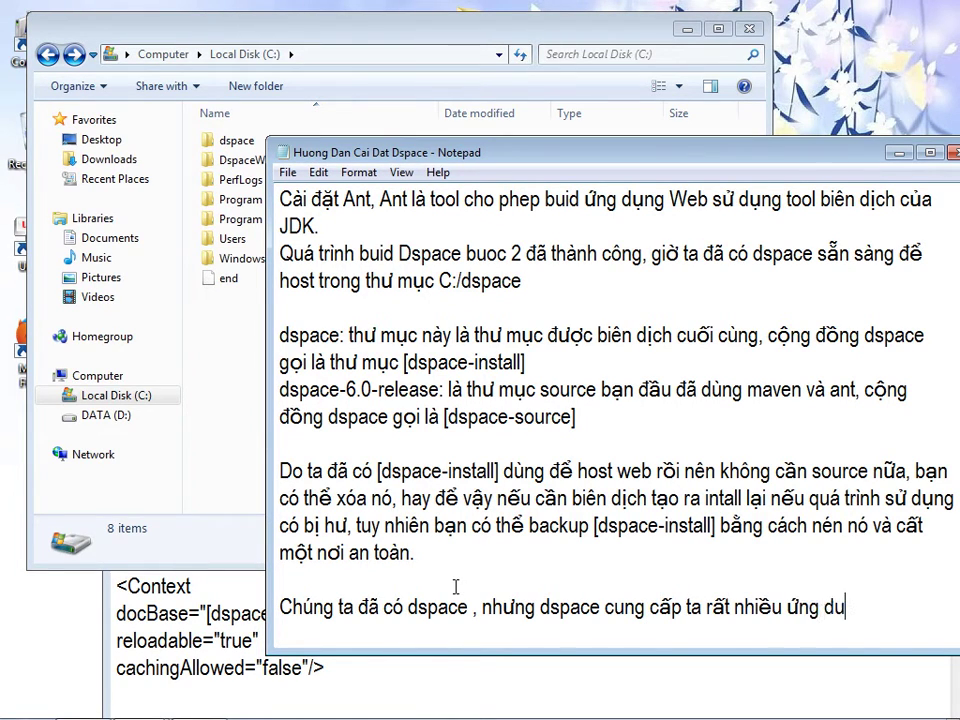
pyautogui.write(' ứng dụng web')
pyautogui.press('Return')
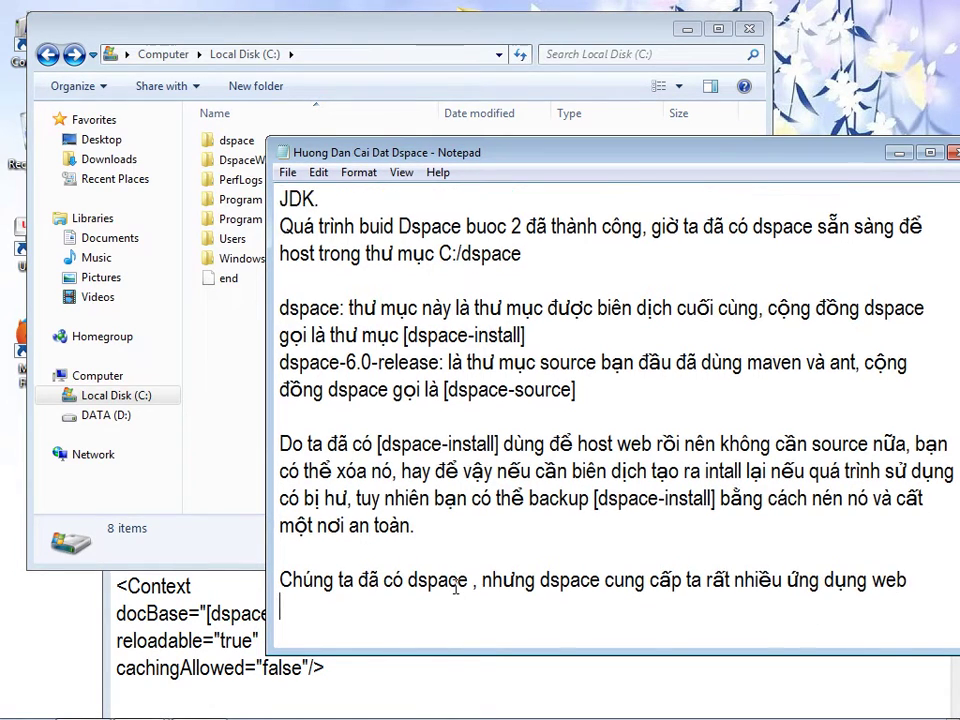
# - Open C:\dspace\webapps in Explorer to view its 8 web app folders
pyautogui.click(221, 321)
pyautogui.doubleClick(262, 142)
pyautogui.click(238, 385)
pyautogui.doubleClick(238, 385)
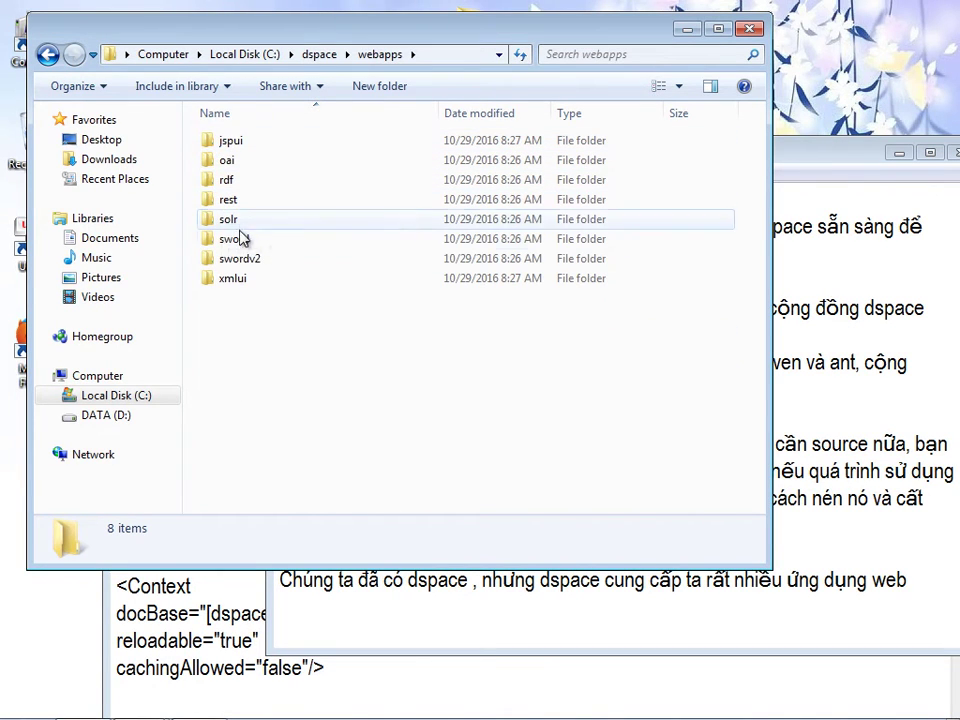
# - Note that the 8 web apps include two with the same function: JSPUI and XMLUI
pyautogui.click(654, 634)
pyautogui.write('Gồm 8 ')
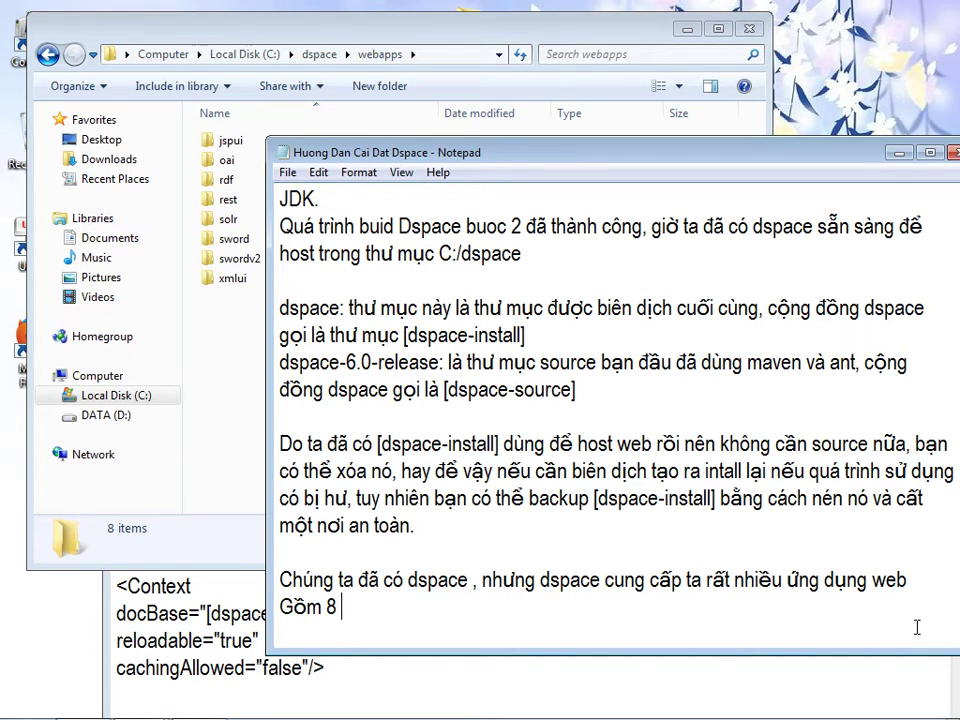
pyautogui.write('ứng dungj web')
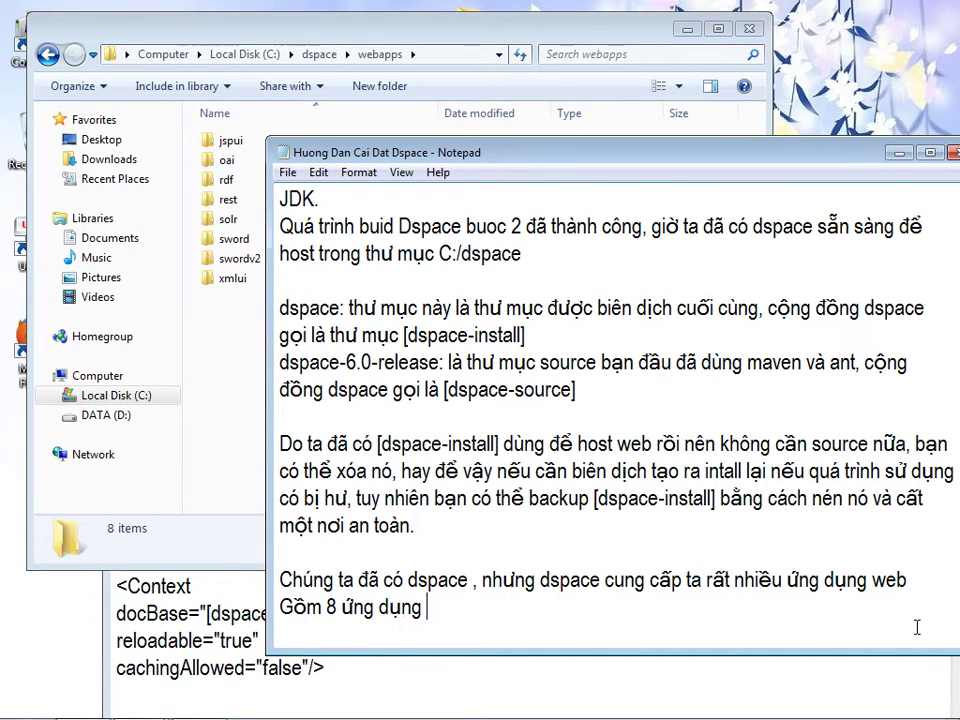
pyautogui.write(', trong đó co')
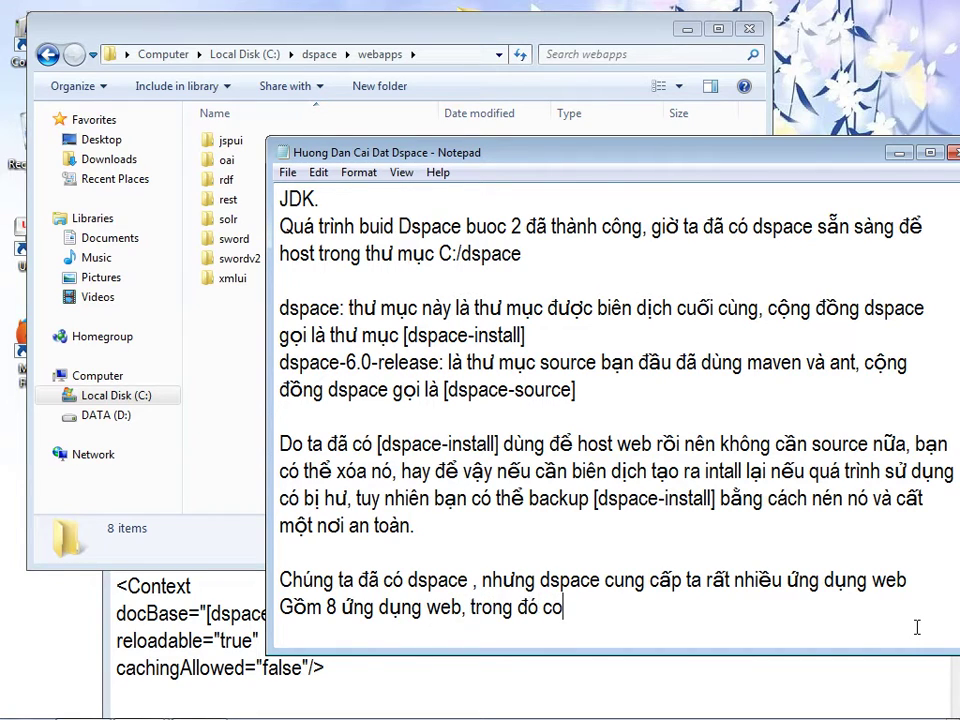
pyautogui.write(' 2 cái ứng dụng gi')
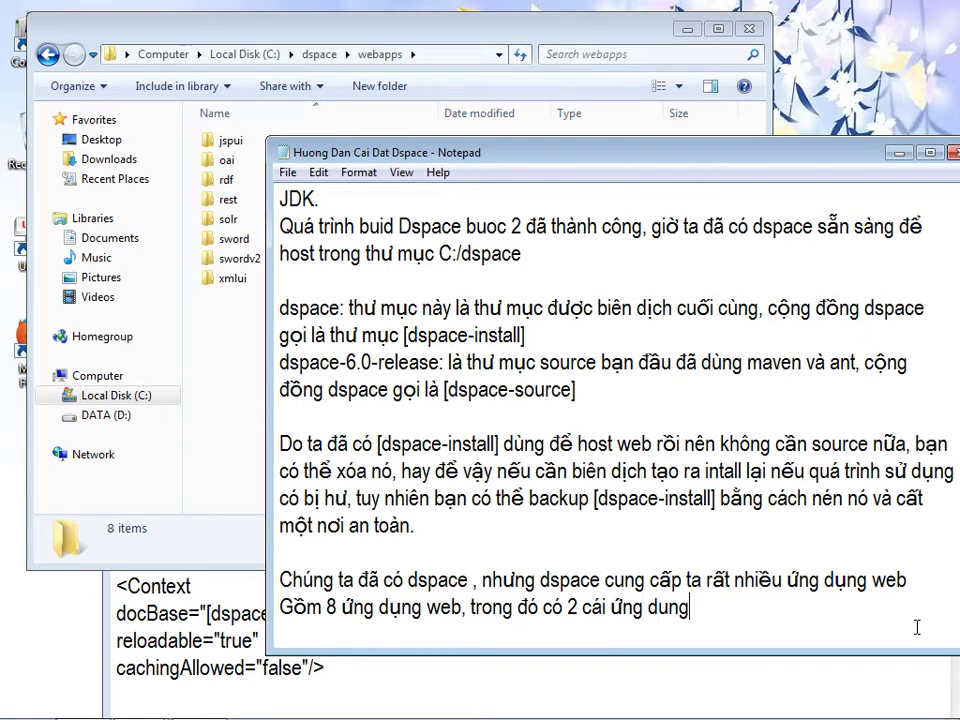
pyautogui.write('ống nhau la')
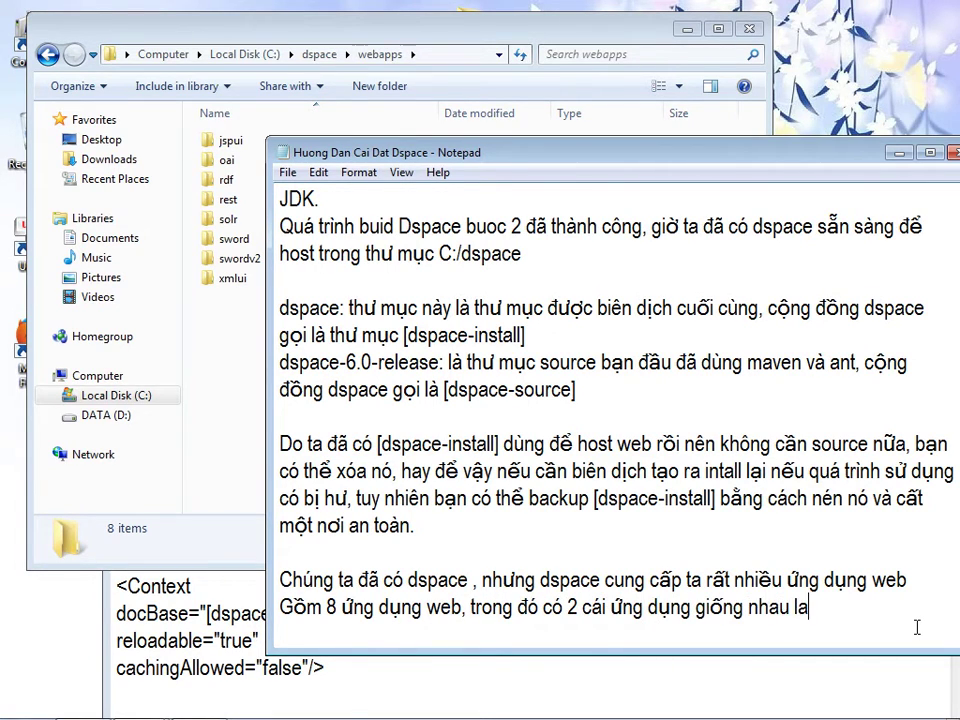
pyautogui.press('BackSpace')
pyautogui.press('BackSpace')
pyautogui.press('BackSpace')
pyautogui.press('BackSpace')
pyautogui.press('BackSpace')
pyautogui.press('BackSpace')
pyautogui.press('BackSpace')
pyautogui.press('BackSpace')
pyautogui.press('BackSpace')
pyautogui.press('BackSpace')
pyautogui.press('BackSpace')
pyautogui.press('BackSpace')
pyautogui.press('BackSpace')
pyautogui.write('có chức năng giống nahy')
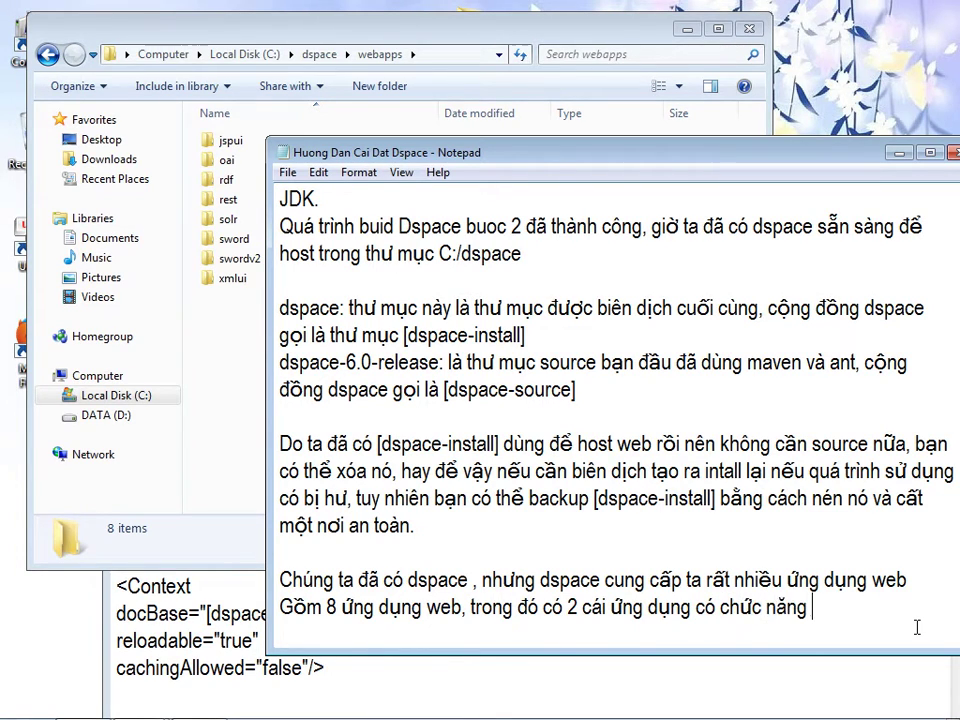
pyautogui.press('BackSpace')
pyautogui.press('BackSpace')
pyautogui.press('BackSpace')
pyautogui.write('hau là')
pyautogui.press('Return')
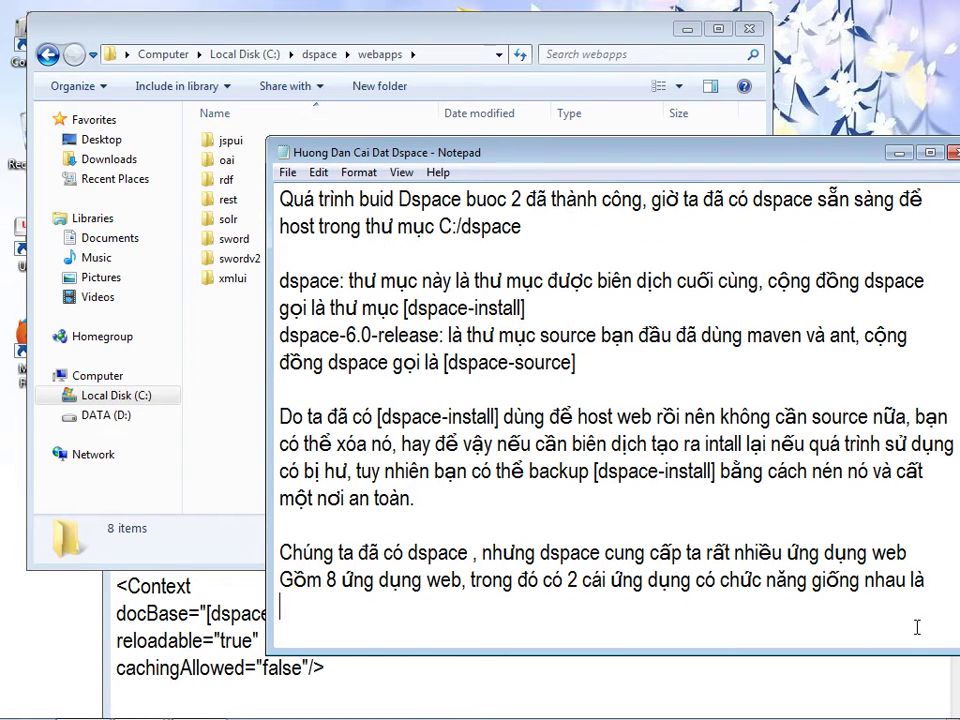
pyautogui.write('JSPUI và XML')
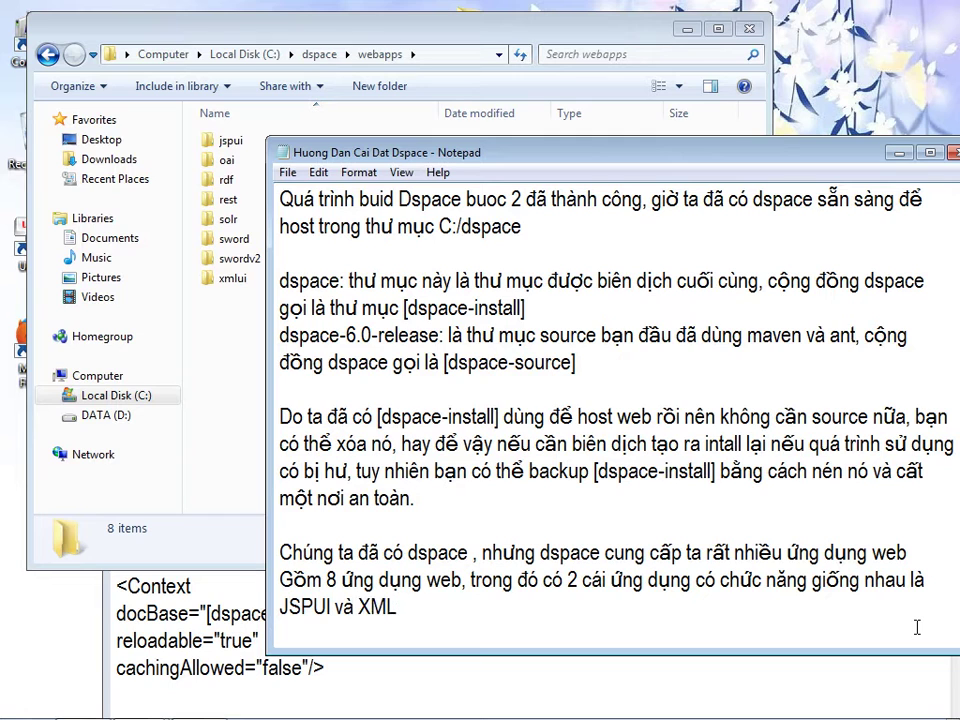
pyautogui.write('UI')
# - Add that JSPUI and XMLUI are really two interfaces for interacting with dspace
pyautogui.click(233, 279)
pyautogui.click(300, 141)
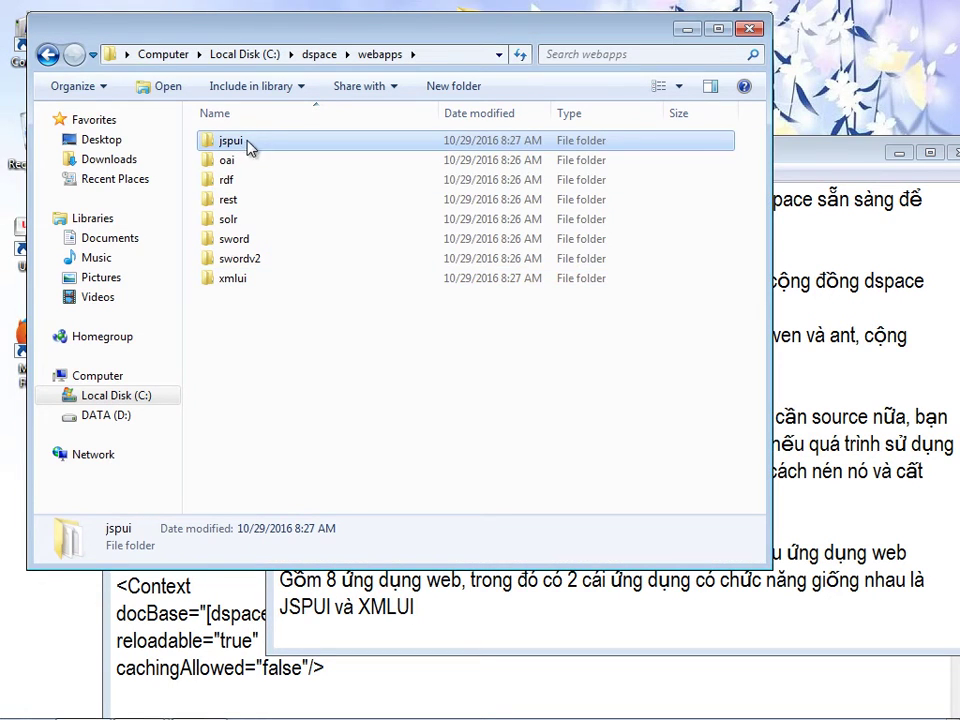
pyautogui.click(812, 160)
pyautogui.write(', thật ')
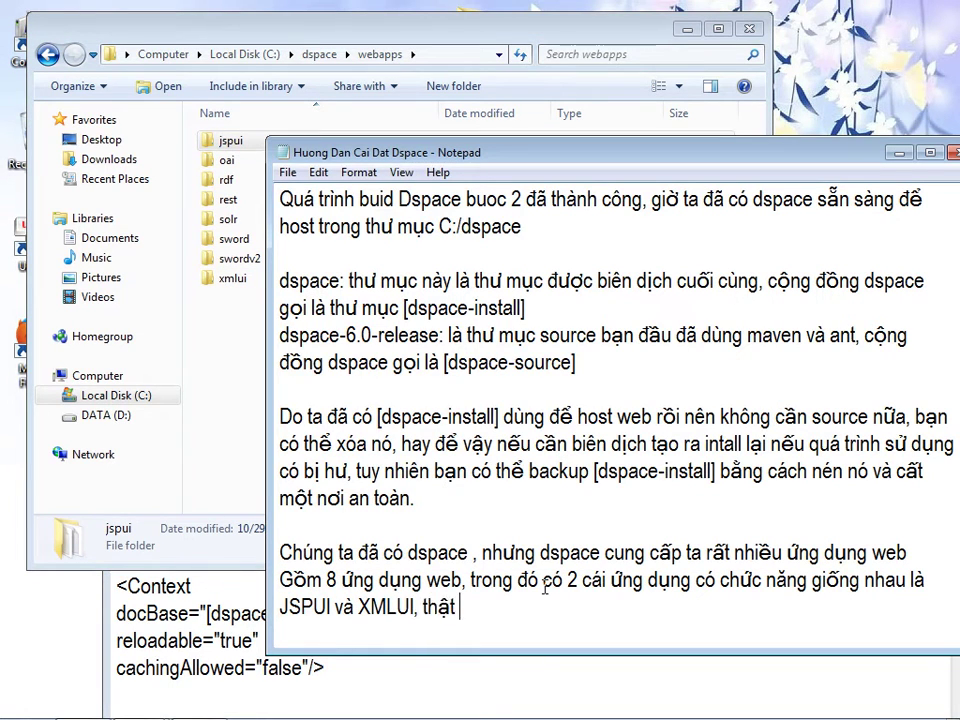
pyautogui.write('ra nó là hai')
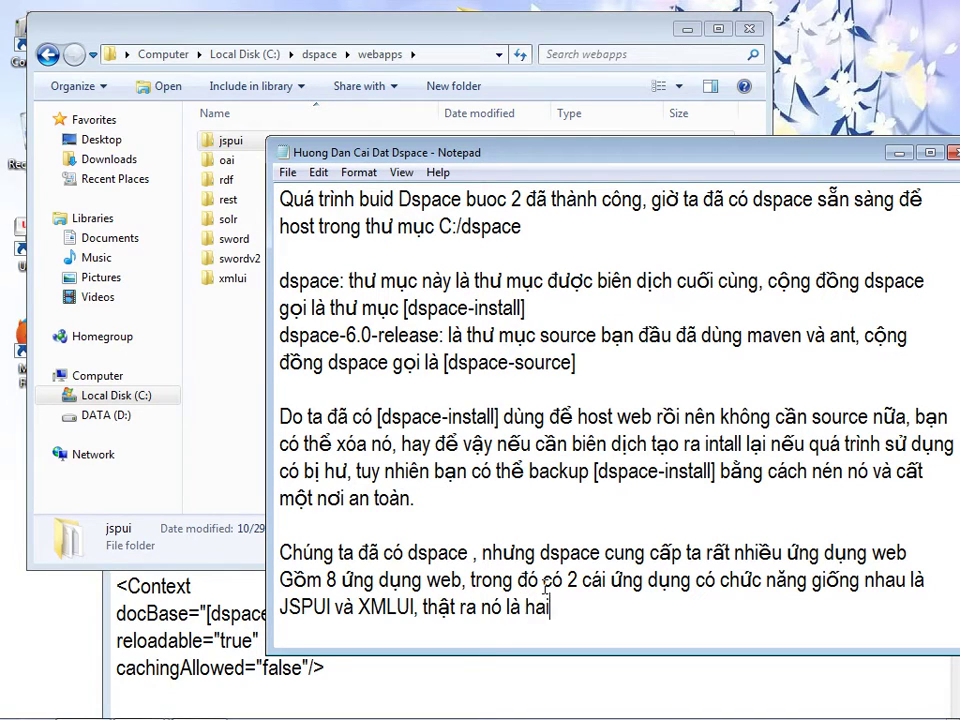
pyautogui.write(' giao diênj để')
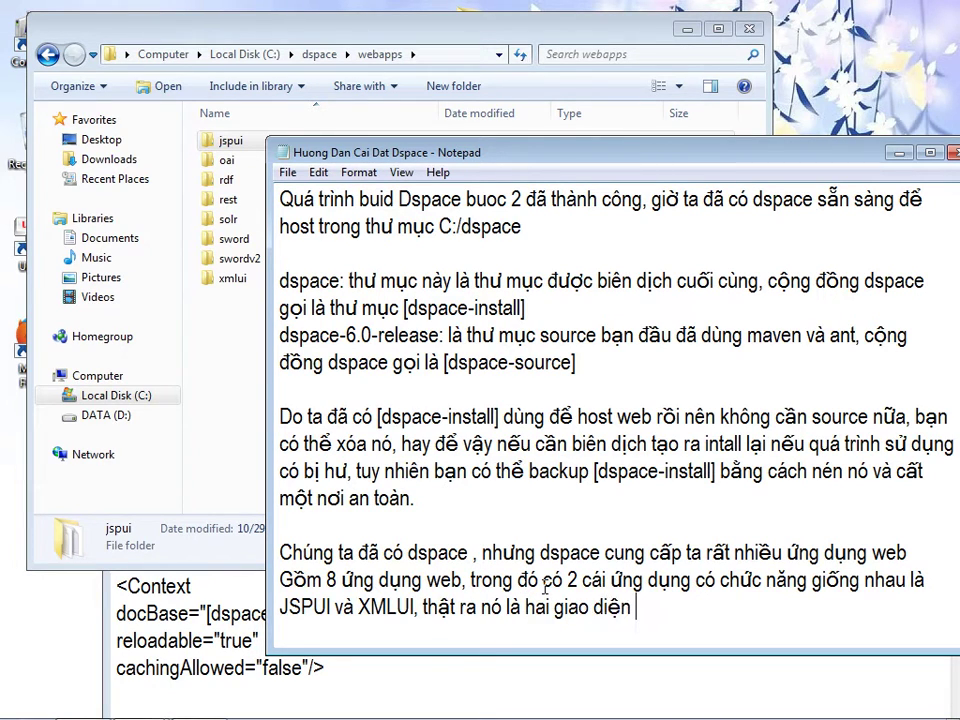
pyautogui.write(' ta tương tác vơi')
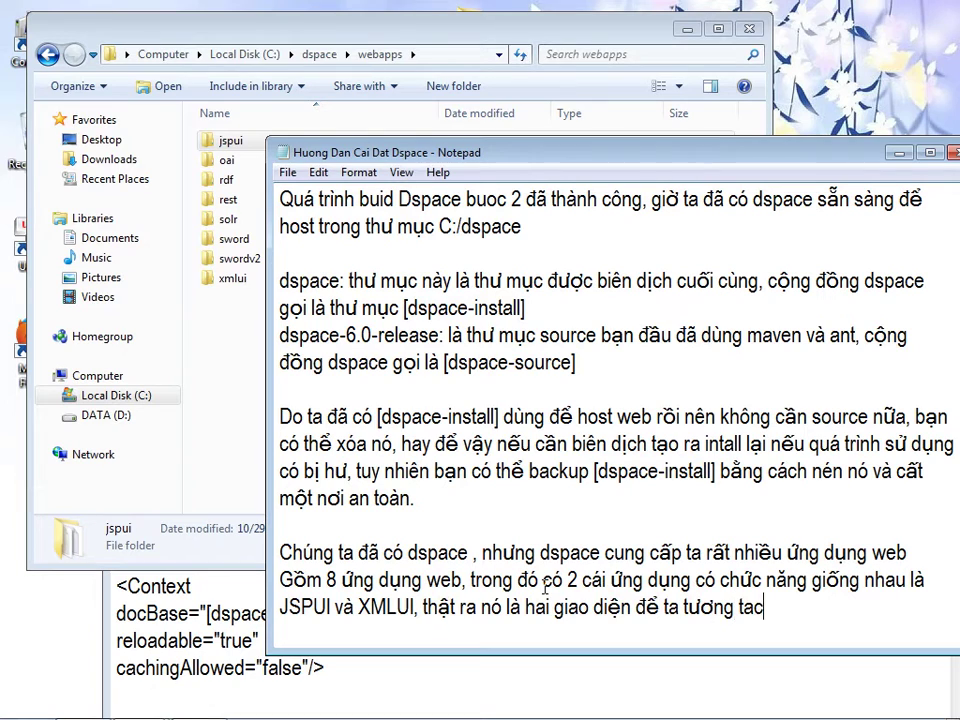
pyautogui.write(' dpsac')
pyautogui.press('BackSpace')
pyautogui.press('BackSpace')
pyautogui.press('BackSpace')
pyautogui.press('BackSpace')
pyautogui.press('BackSpace')
pyautogui.write('space.')
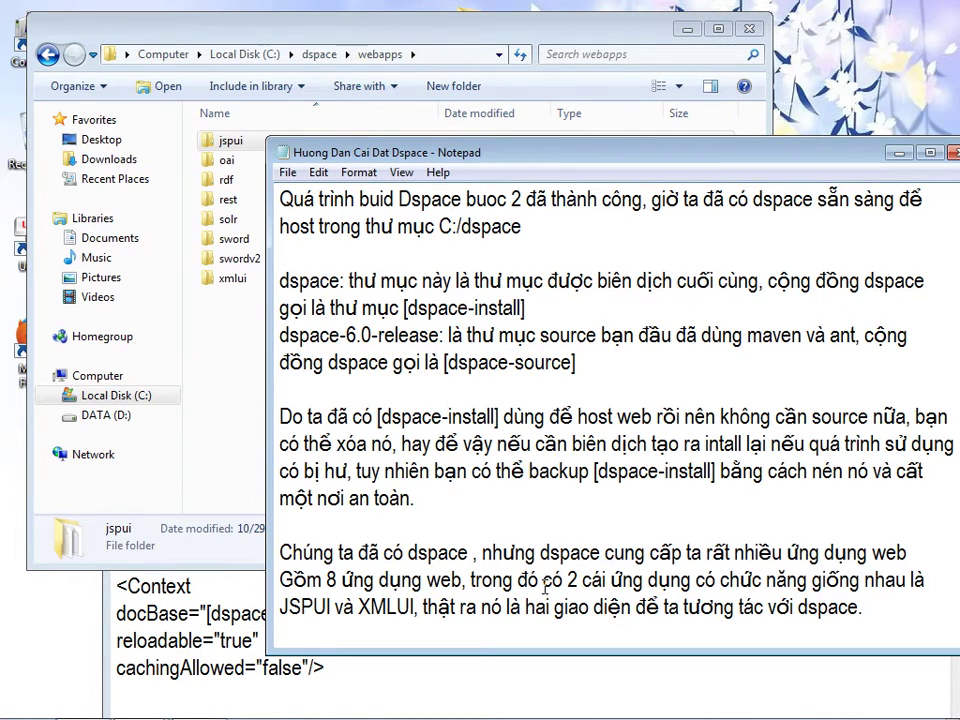
pyautogui.press('Return')
# - Write that the 8 web apps will be added to TOMCAT, then start 'Cách 1' copying them into TOMCAT's webapp
pyautogui.write('Giờ ta add')
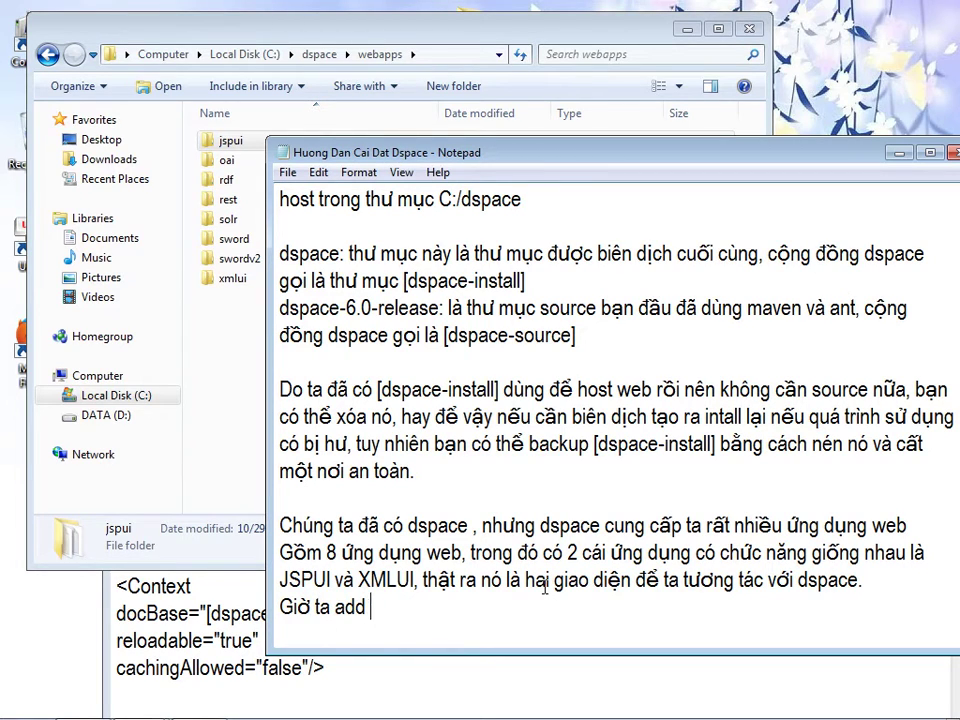
pyautogui.write(' 8 ung dung ')
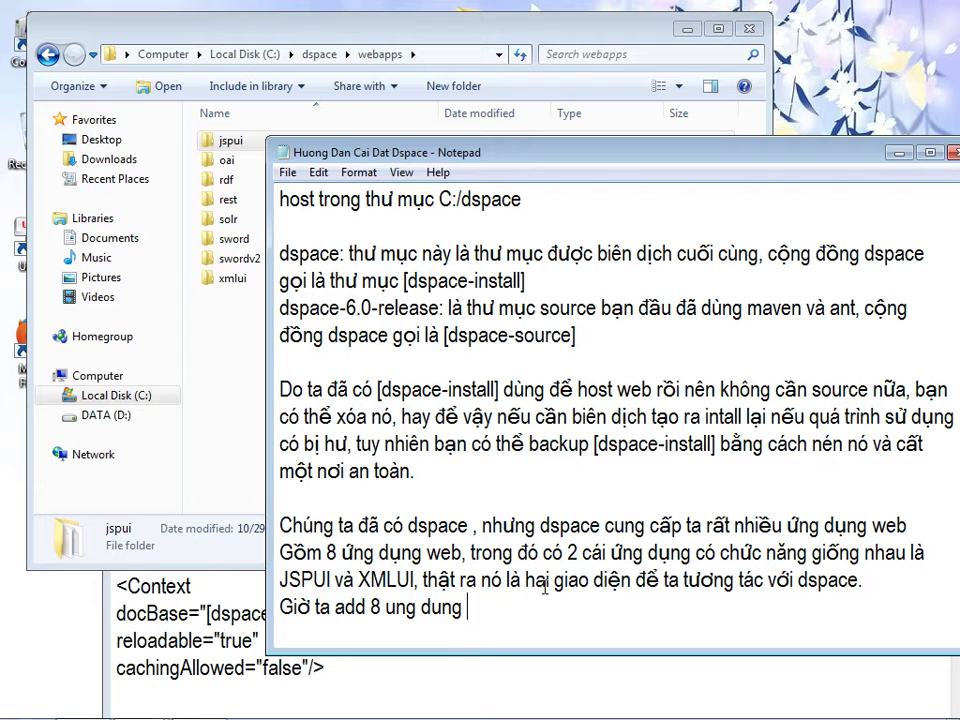
pyautogui.write('web này vào')
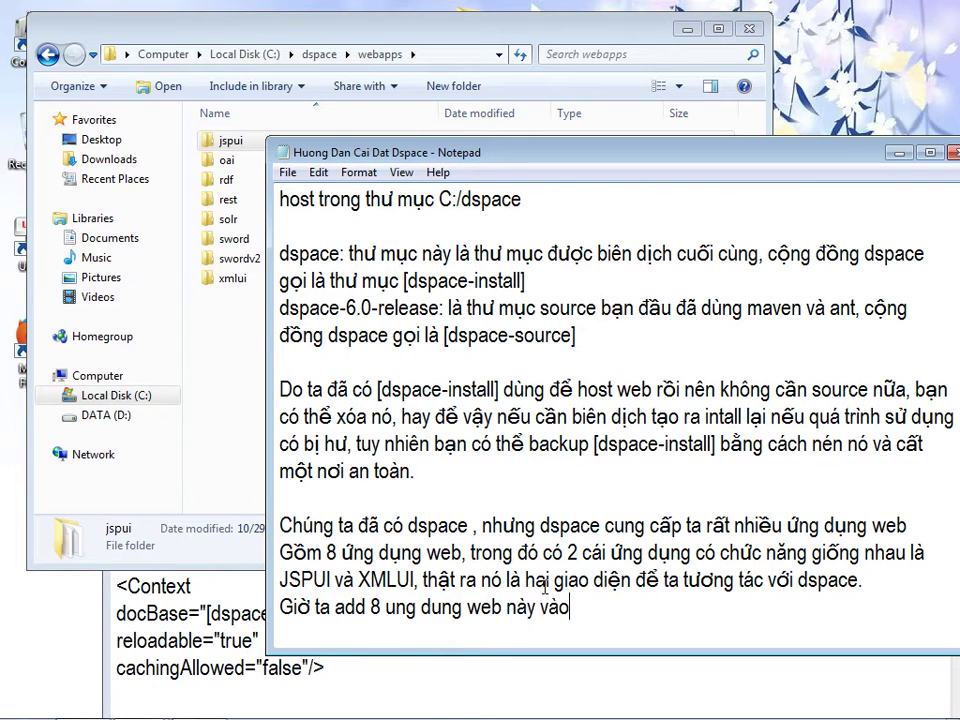
pyautogui.write(' TOM')
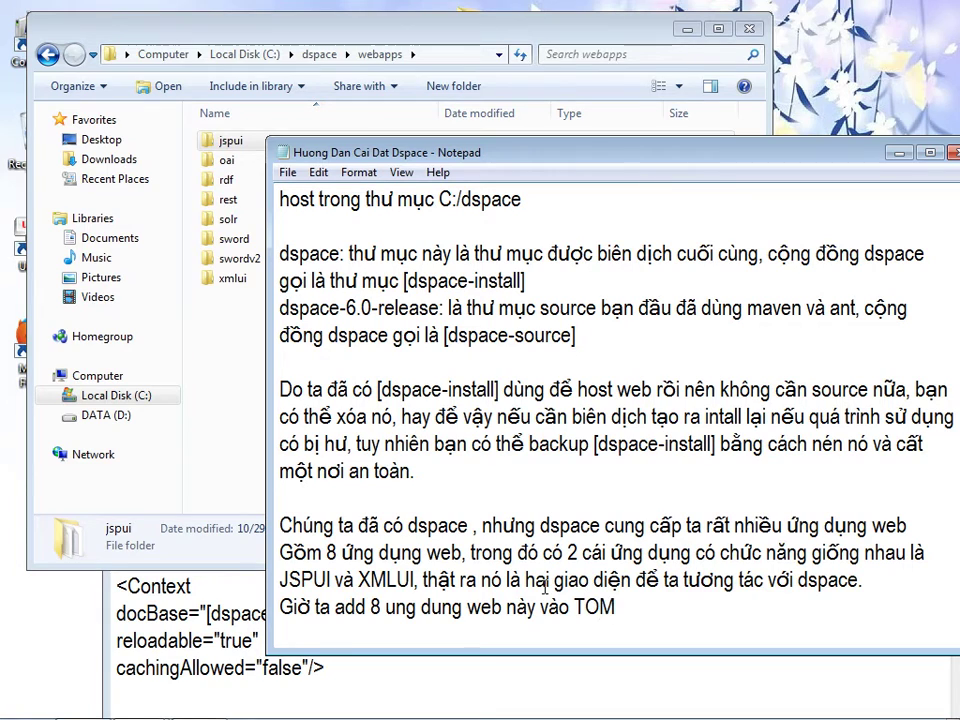
pyautogui.write('CAT để nó dùng.')
pyautogui.press('Return')
pyautogui.press('Return')
pyautogui.write('Cách 1, copy 8 ung dụng n')
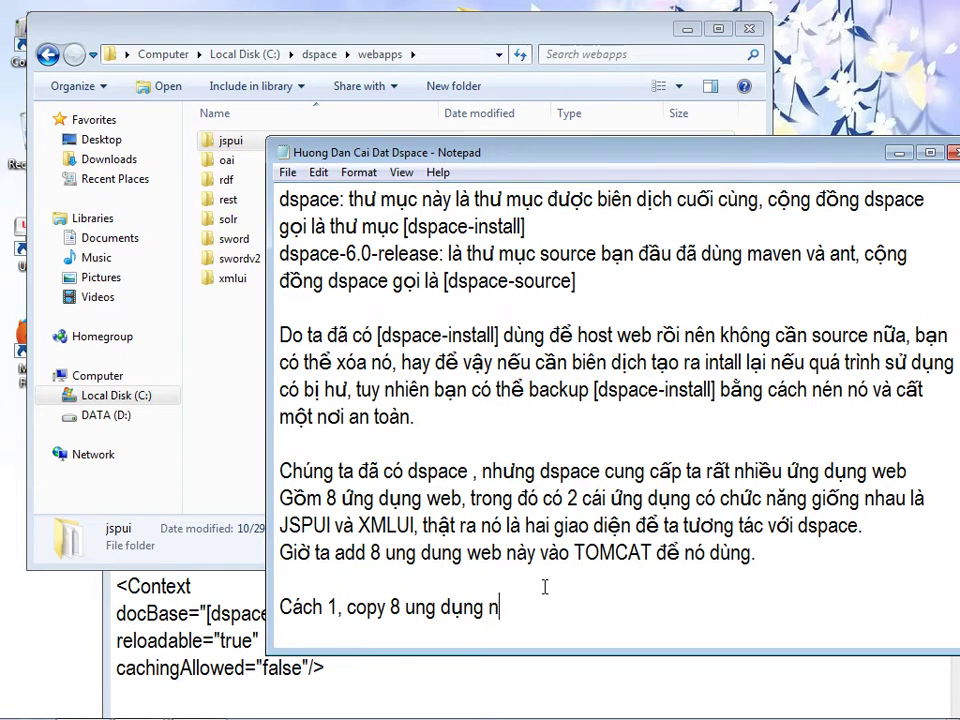
pyautogui.write('ày vao we')
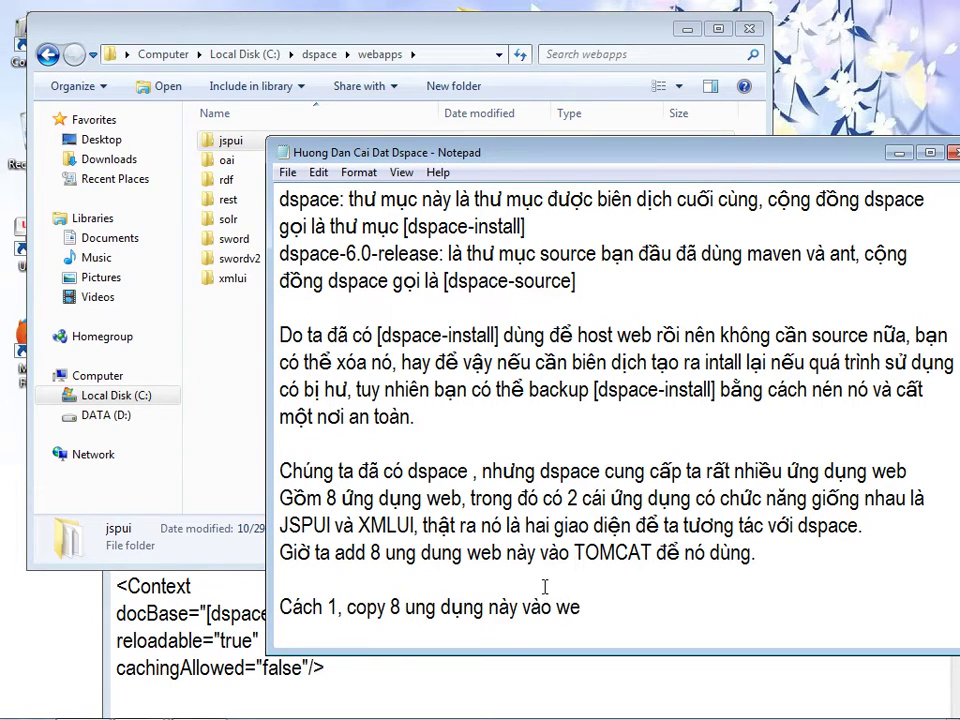
pyautogui.write('badd cua')
pyautogui.press('BackSpace')
pyautogui.press('BackSpace')
pyautogui.press('BackSpace')
pyautogui.write('p của')
pyautogui.write(' TOMM')
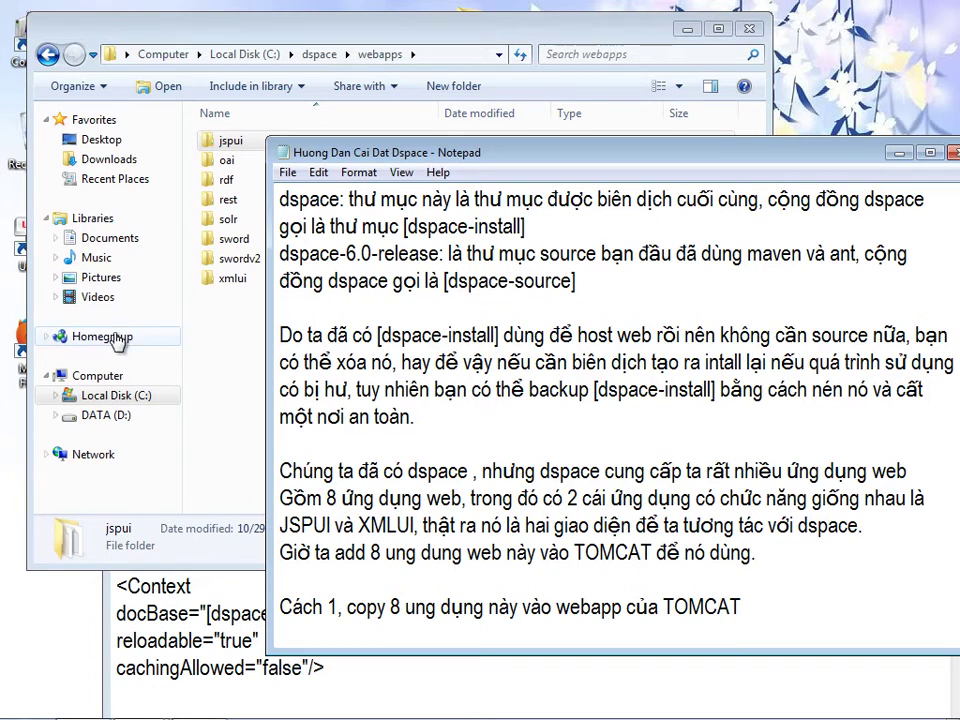
# - Copy all 8 web app folders from C:\dspace\webapps
pyautogui.click(230, 330)
pyautogui.moveTo(284, 313); pyautogui.dragTo(233, 148)
pyautogui.rightClick(234, 148)
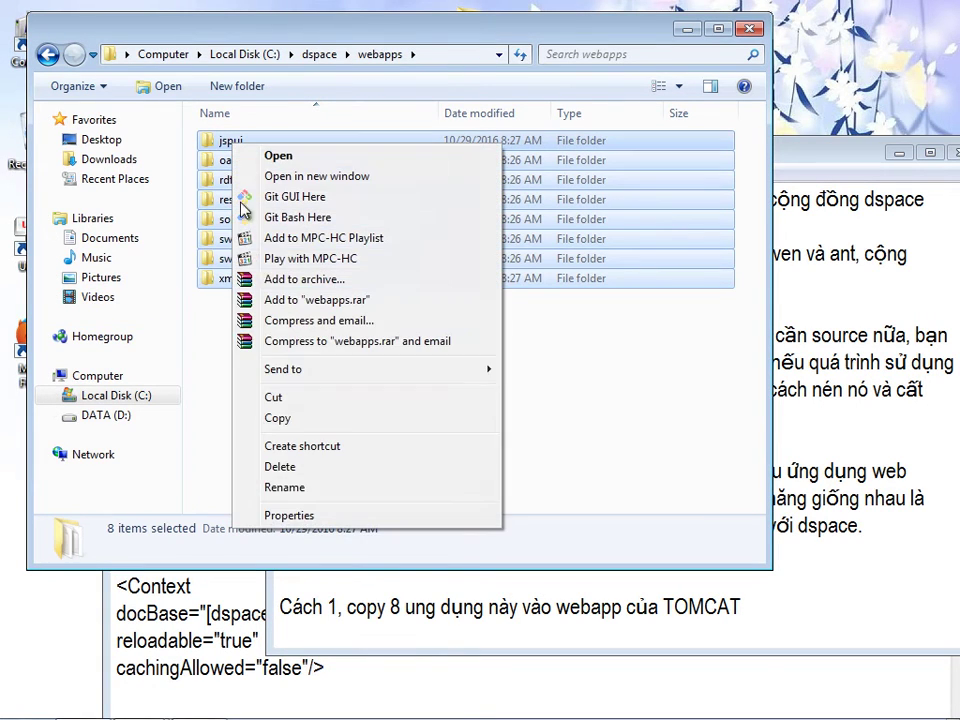
pyautogui.click(286, 421)
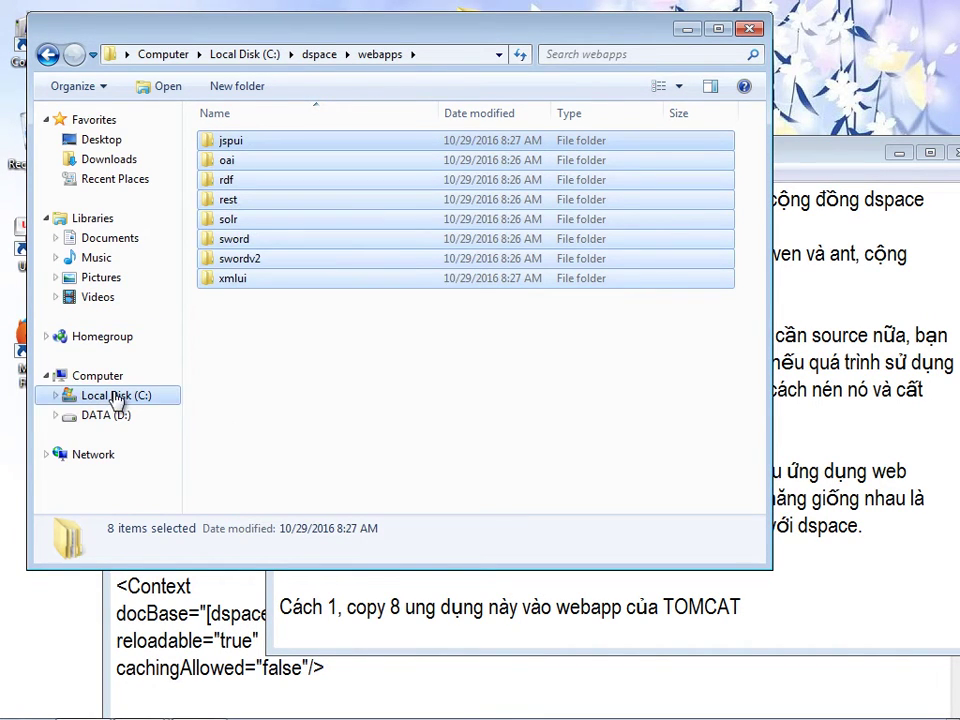
# - Navigate to Program Files\Apache Software Foundation\Tomcat 9.0\webapps and bring up its paste menu
pyautogui.click(146, 397)
pyautogui.doubleClick(262, 202)
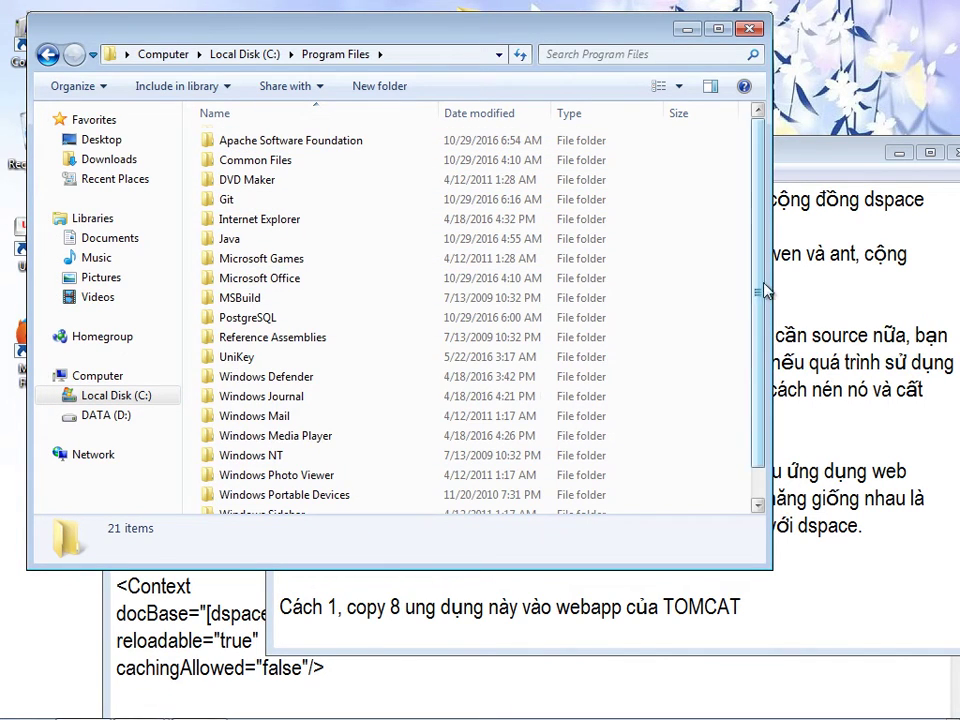
pyautogui.scroll(-1, 761, 281)
pyautogui.scroll(1, 763, 328)
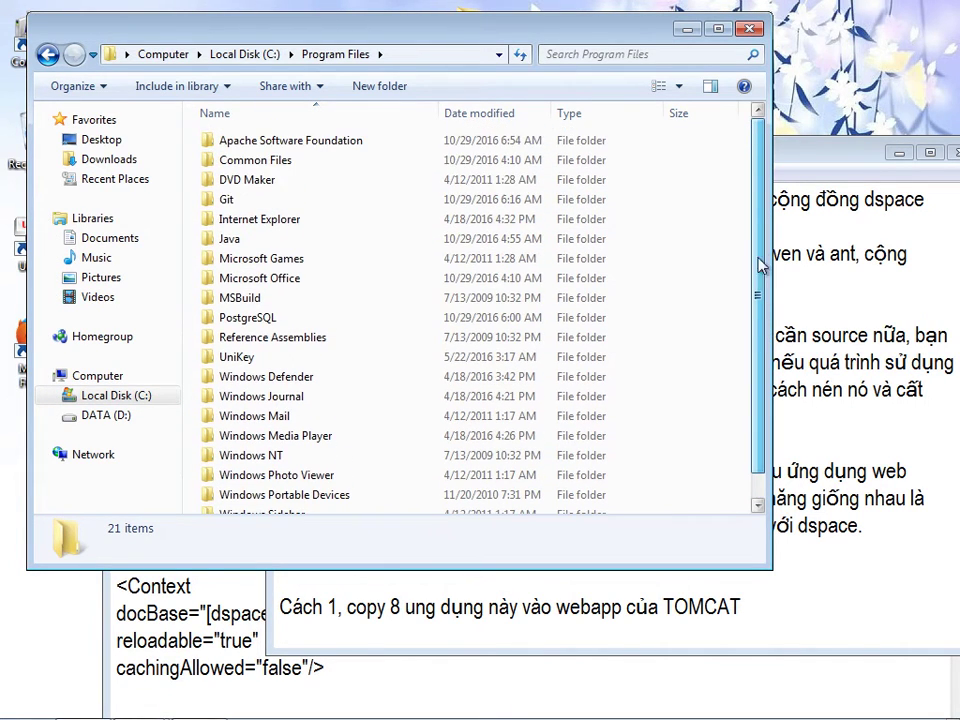
pyautogui.doubleClick(264, 145)
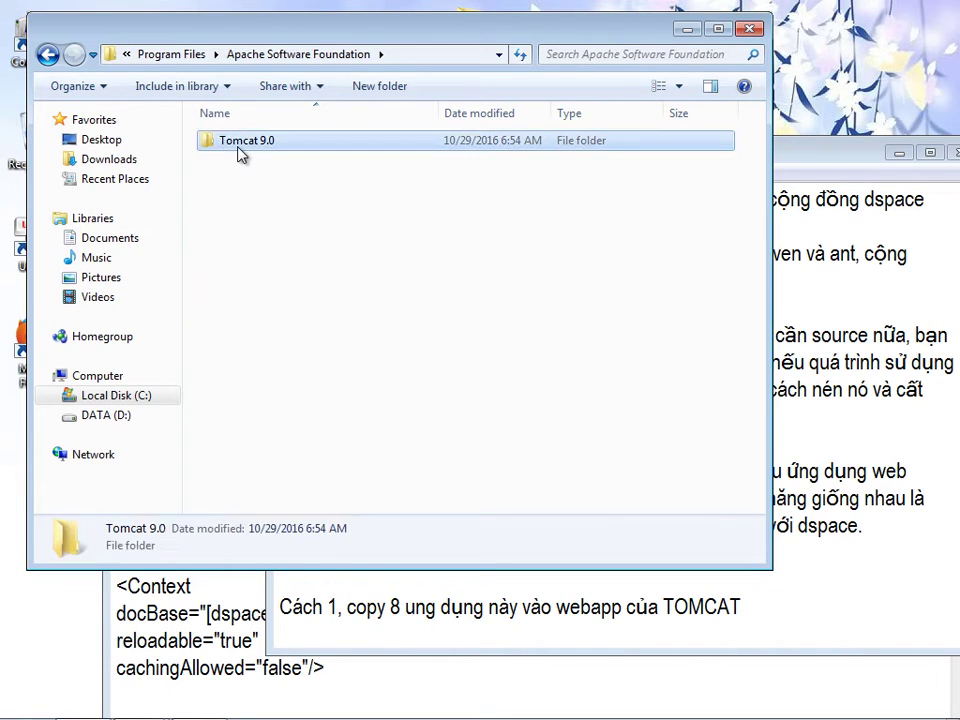
pyautogui.doubleClick(268, 152)
pyautogui.click(240, 245)
pyautogui.doubleClick(240, 245)
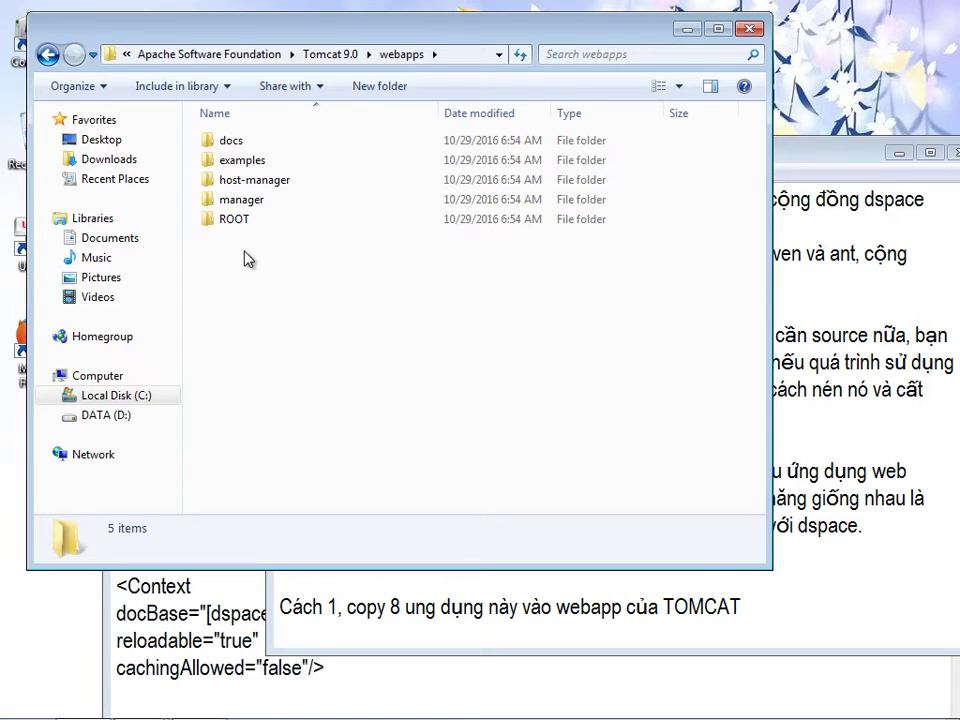
pyautogui.rightClick(245, 253)
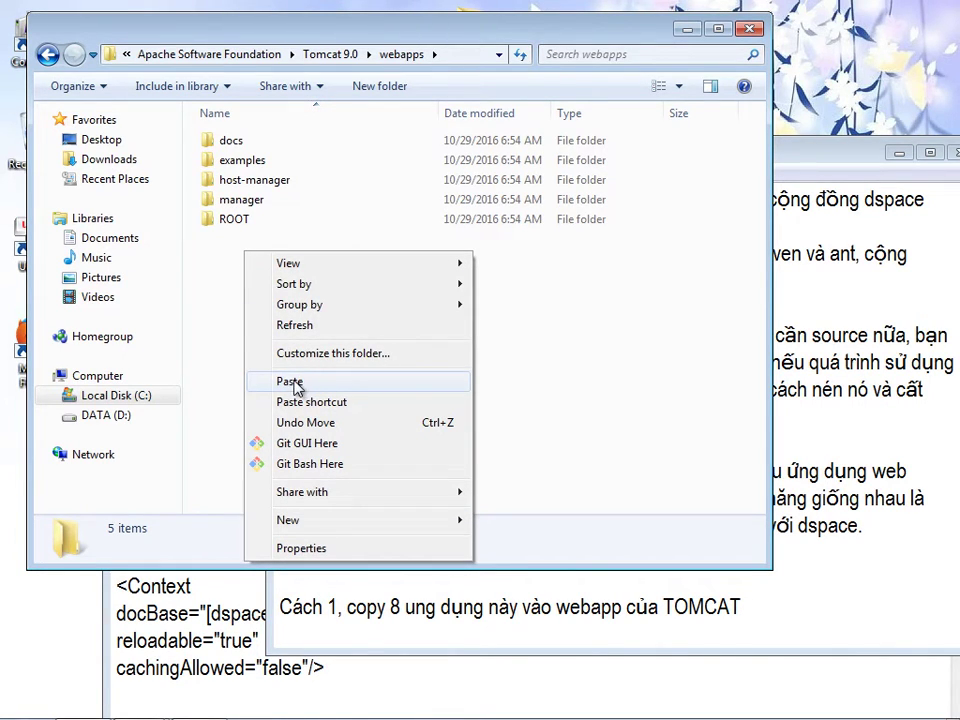
pyautogui.click(780, 613)
# - Write that with this method the web apps are reached through URLs like the following
pyautogui.press('Return')
pyautogui.press('Return')
pyautogui.write('Tuy nhiê')
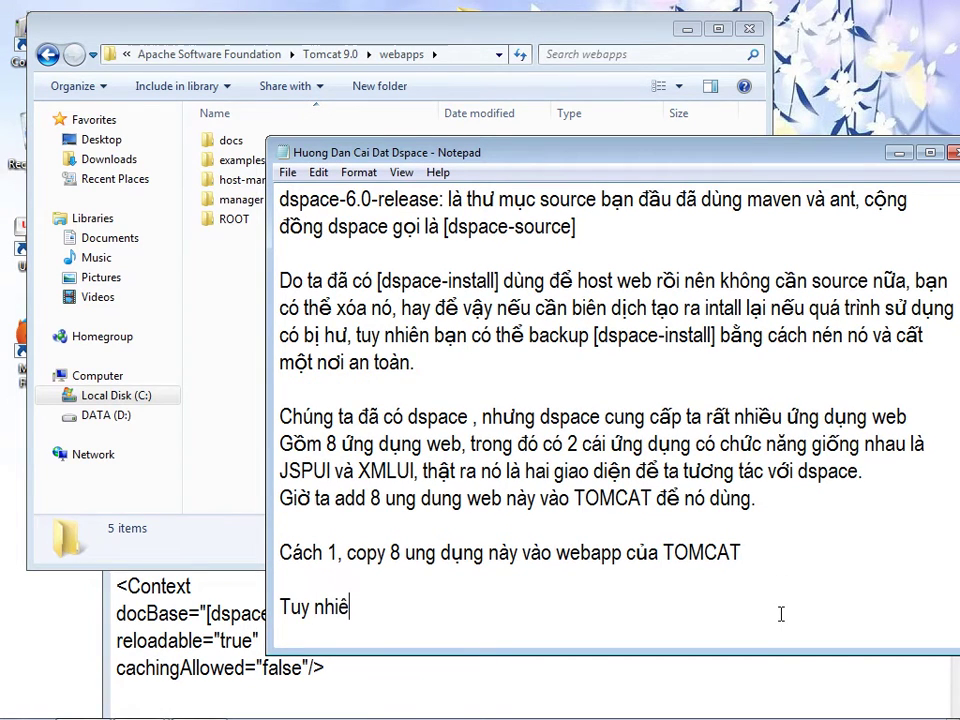
pyautogui.write('n, cách này không')
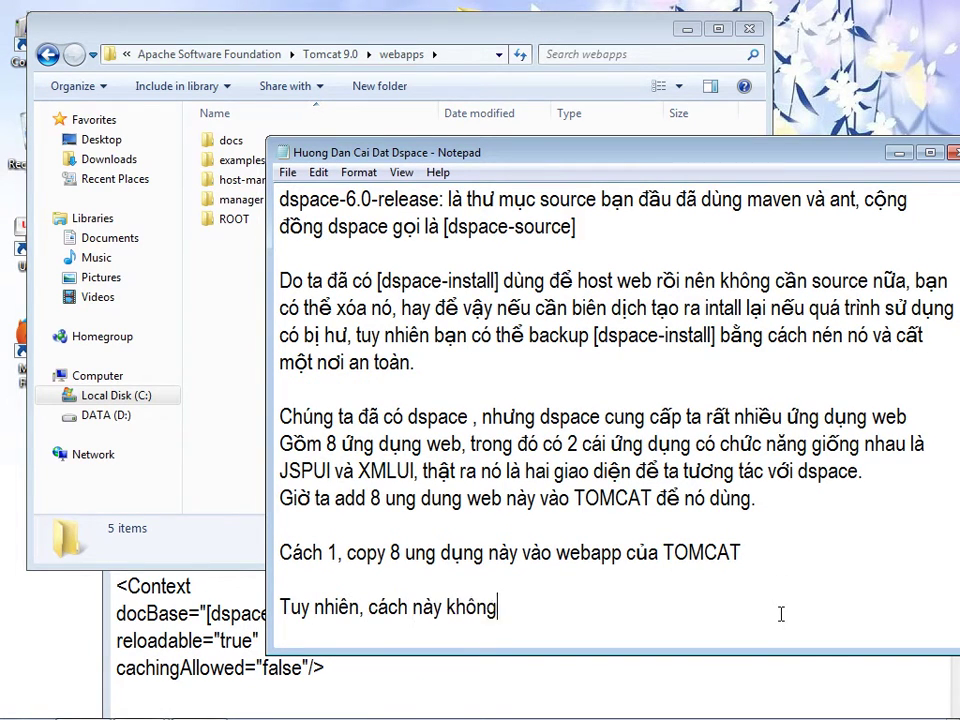
pyautogui.write(' dùng roong')
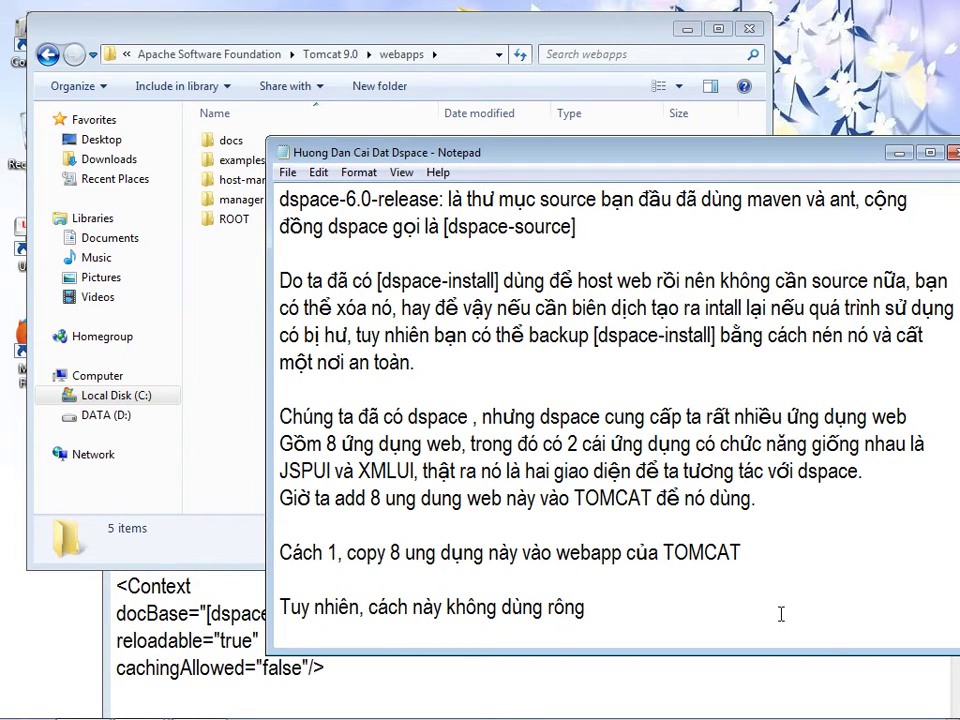
pyautogui.press('BackSpace')
pyautogui.press('BackSpace')
pyautogui.press('BackSpace')
pyautogui.press('BackSpace')
pyautogui.press('BackSpace')
pyautogui.press('BackSpace')
pyautogui.press('BackSpace')
pyautogui.press('BackSpace')
pyautogui.press('BackSpace')
pyautogui.press('BackSpace')
pyautogui.press('BackSpace')
pyautogui.press('BackSpace')
pyautogui.press('BackSpace')
pyautogui.press('BackSpace')
pyautogui.press('BackSpace')
pyautogui.press('BackSpace')
pyautogui.press('BackSpace')
pyautogui.press('BackSpace')
pyautogui.write('nếu')
pyautogui.press('BackSpace')
pyautogui.press('BackSpace')
pyautogui.press('BackSpace')
pyautogui.press('BackSpace')
pyautogui.press('BackSpace')
pyautogui.press('BackSpace')
pyautogui.press('BackSpace')
pyautogui.press('BackSpace')
pyautogui.press('BackSpace')
pyautogui.press('BackSpace')
pyautogui.press('BackSpace')
pyautogui.press('BackSpace')
pyautogui.press('BackSpace')
pyautogui.press('BackSpace')
pyautogui.press('BackSpace')
pyautogui.press('BackSpace')
pyautogui.press('BackSpace')
pyautogui.press('BackSpace')
pyautogui.press('BackSpace')
pyautogui.press('BackSpace')
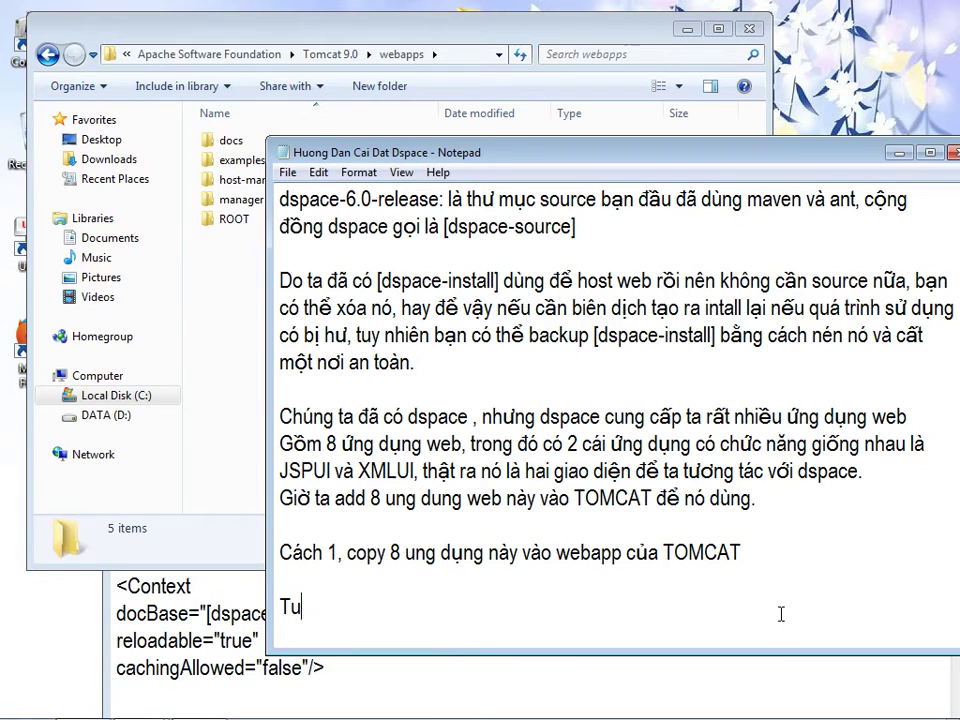
pyautogui.write('nếu dùng cách')
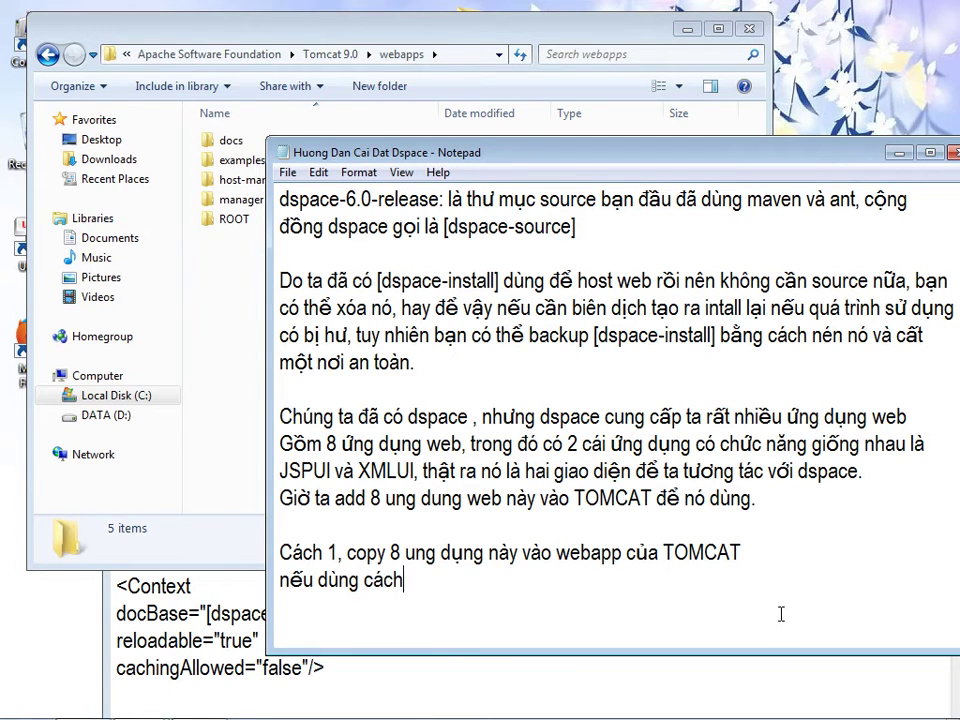
pyautogui.write(' nay ta ph')
pyautogui.press('BackSpace')
pyautogui.press('BackSpace')
pyautogui.write('sẽ dung')
pyautogui.write('f duong dan ')
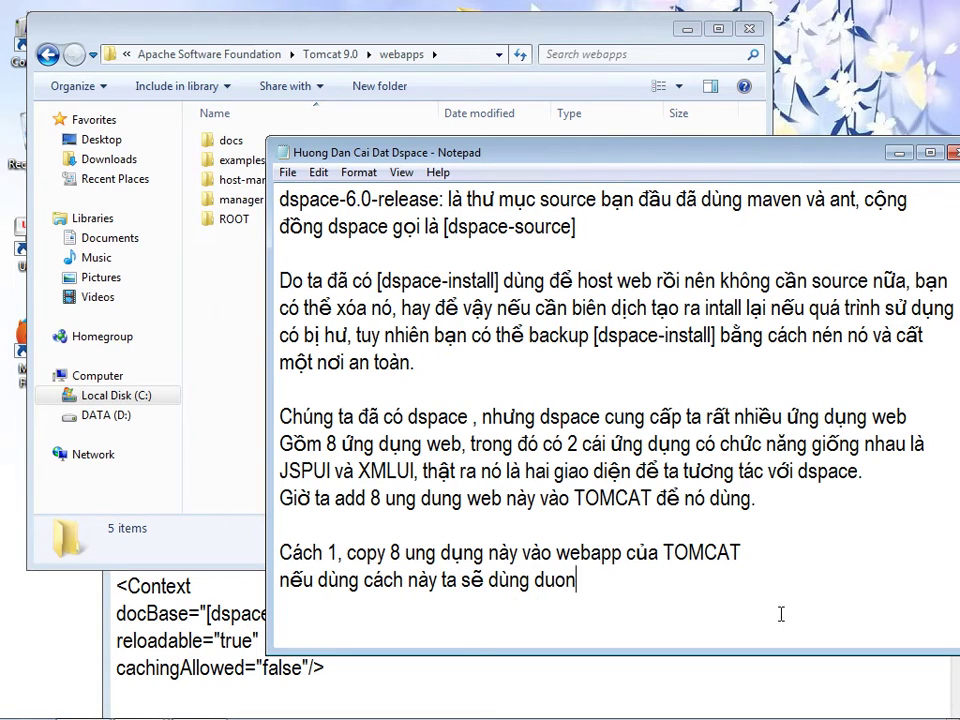
pyautogui.write('n')
pyautogui.press('BackSpace')
pyautogui.press('BackSpace')
pyautogui.write('a')
pyautogui.write('x sau ddeer truy')
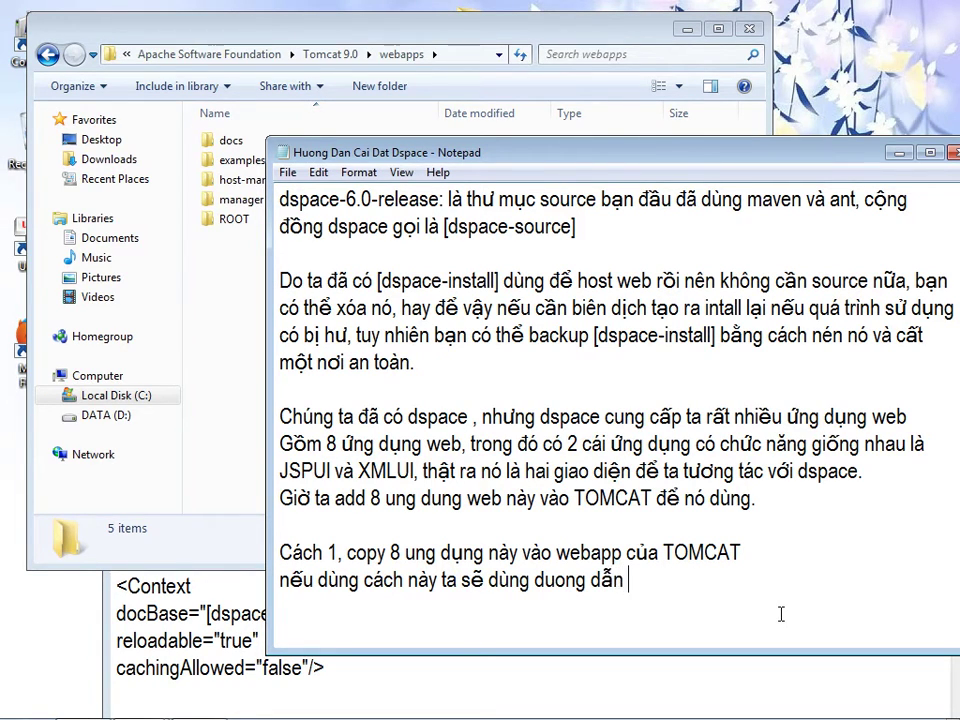
pyautogui.write(' ca')
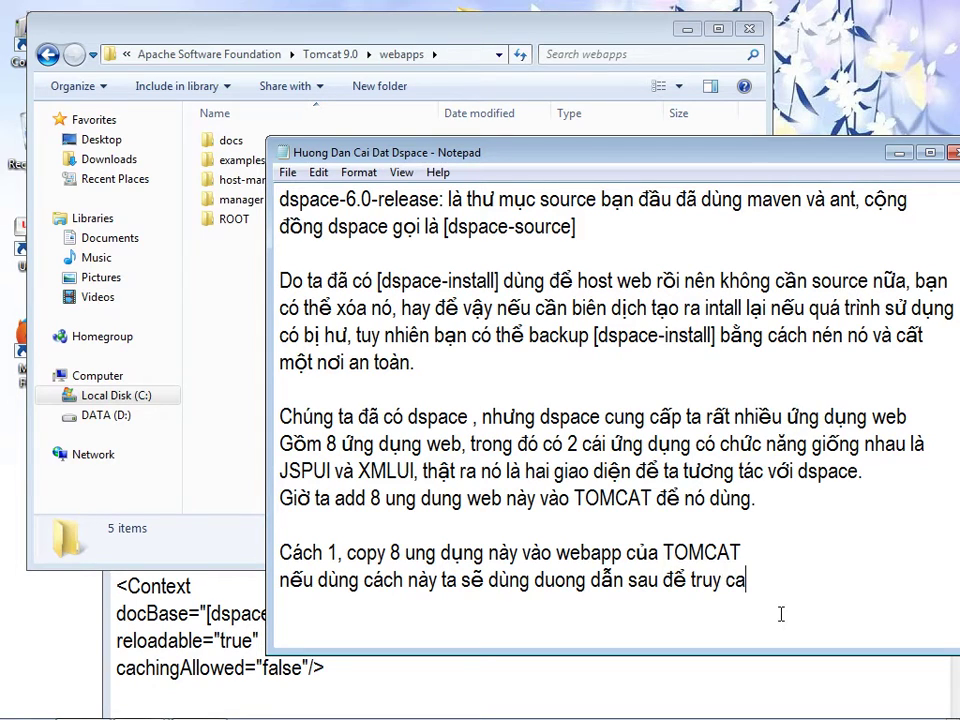
pyautogui.write('apj cacs uwngs dungj web nhuw')
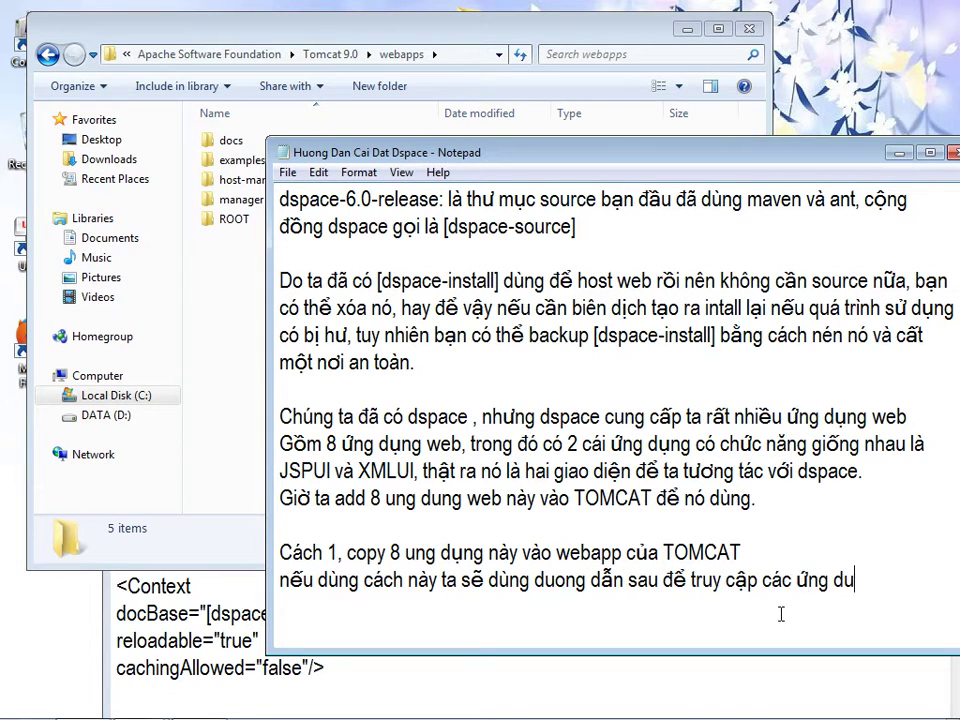
pyautogui.press('Return')
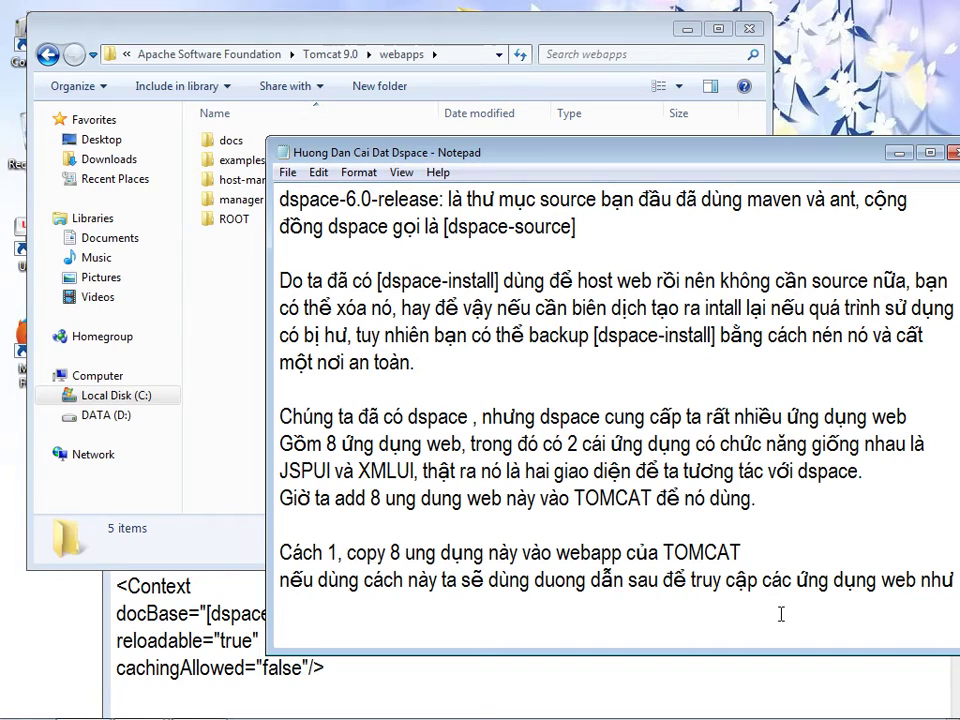
pyautogui.write('http://localho')
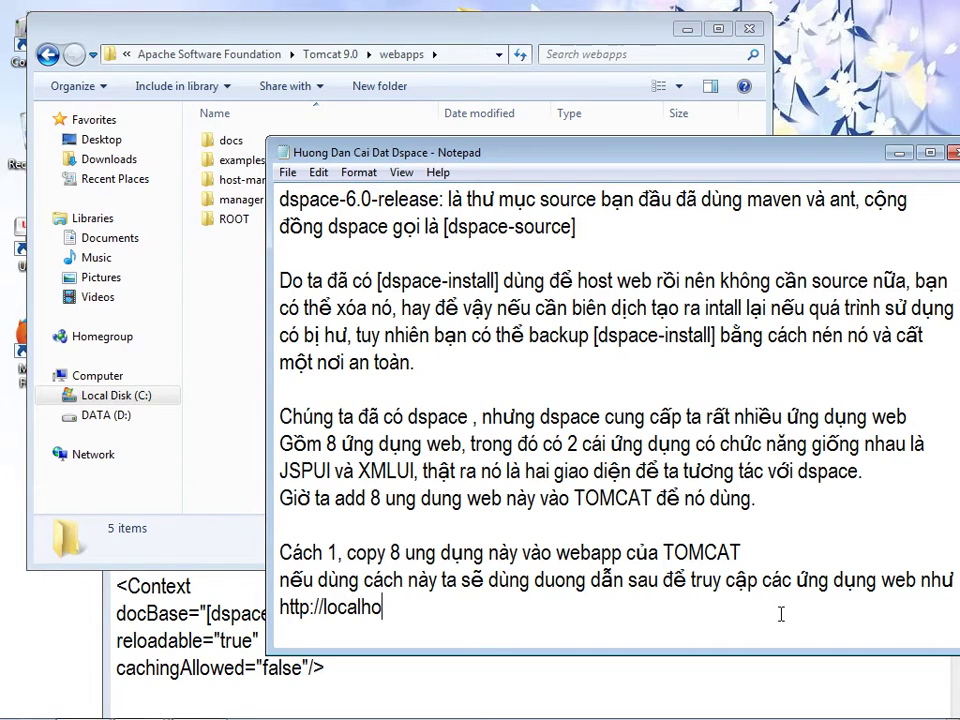
pyautogui.write('st:8080')
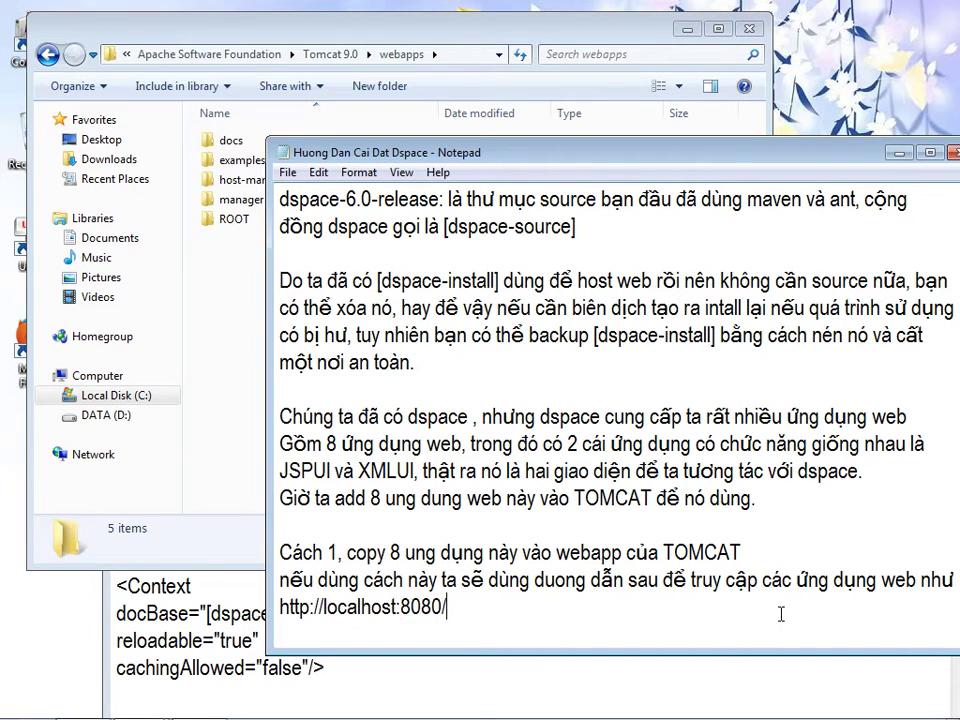
pyautogui.write('/jspui')
pyautogui.press('Return')
pyautogui.moveTo(578, 586); pyautogui.dragTo(265, 585)
pyautogui.hotkey('ctrl', 'c')
pyautogui.click(297, 600)
pyautogui.hotkey('ctrl', 'v')
pyautogui.moveTo(436, 158); pyautogui.dragTo(506, 154)
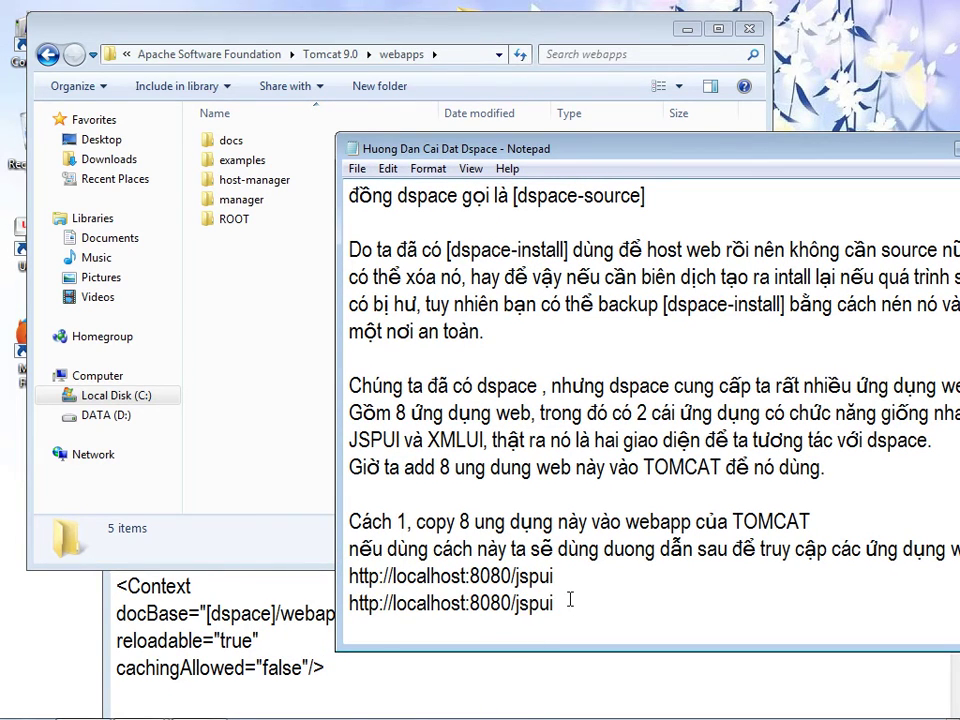
pyautogui.press('BackSpace')
pyautogui.press('BackSpace')
pyautogui.press('BackSpace')
pyautogui.press('BackSpace')
pyautogui.write('xmlui')
pyautogui.press('Return')
pyautogui.hotkey('ctrl', 'v')
pyautogui.press('BackSpace')
pyautogui.press('BackSpace')
pyautogui.press('BackSpace')
pyautogui.press('BackSpace')
pyautogui.press('BackSpace')
pyautogui.write('oai')
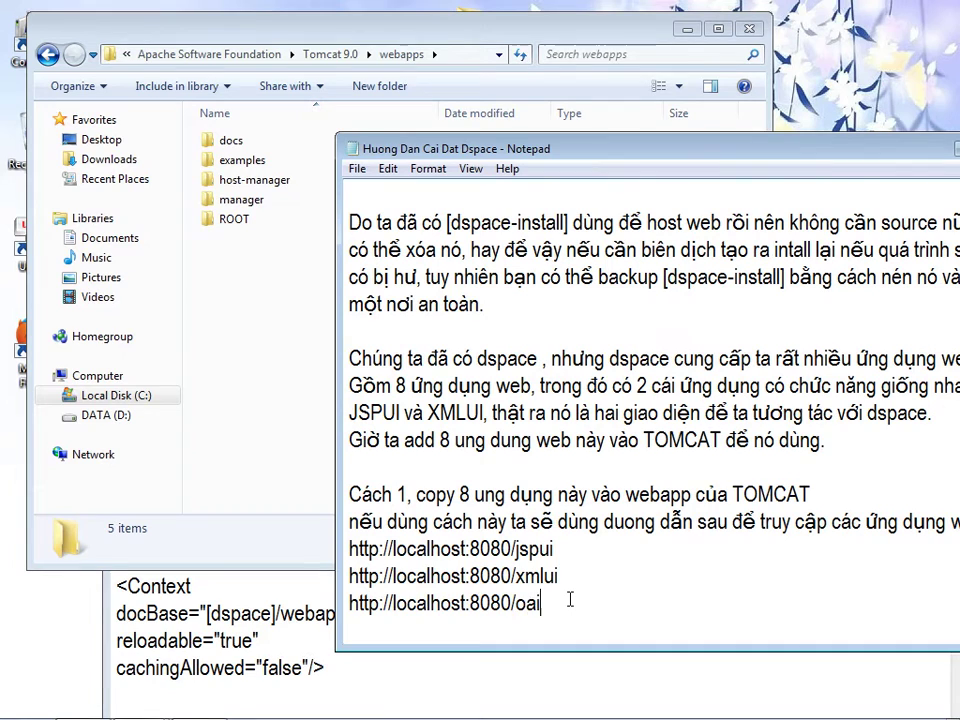
pyautogui.press('Return')
pyautogui.write('..........')
pyautogui.press('Return')
pyautogui.press('Return')
# - Add that this method is rarely used, since people prefer cách 2 over moving the web apps
pyautogui.write('Tuy nhie')
pyautogui.write('n cách này ')
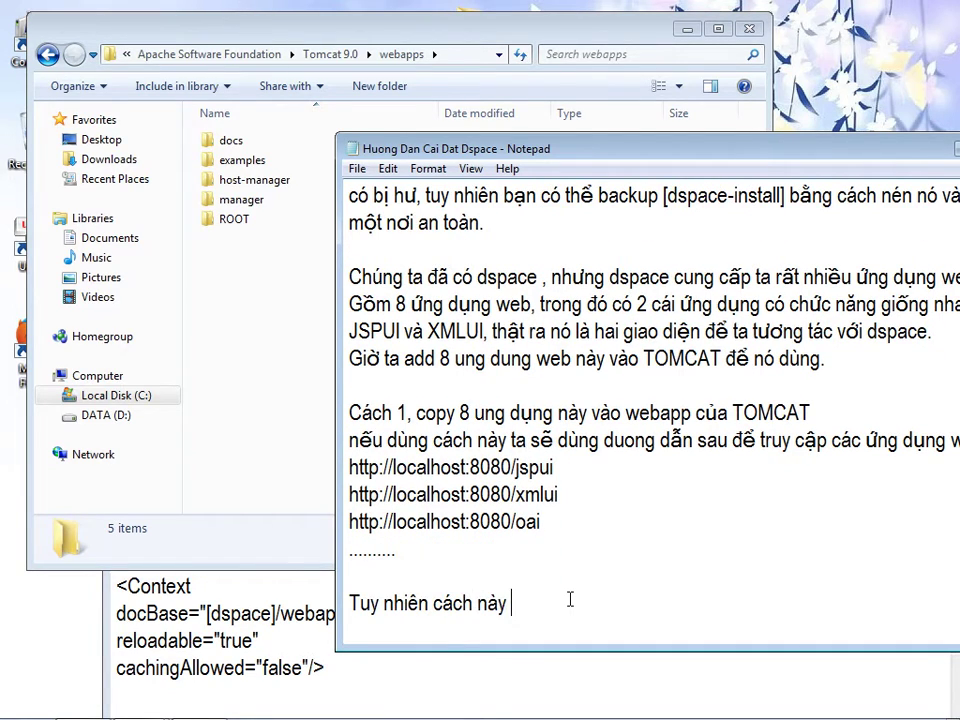
pyautogui.write('thường')
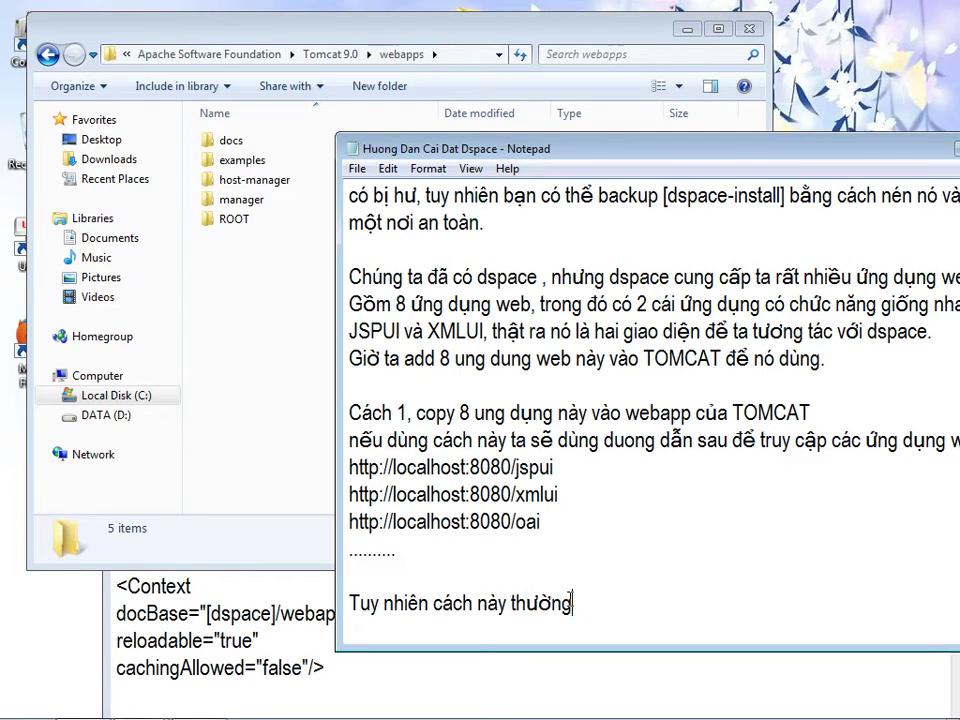
pyautogui.write(' không suử dụng. ')
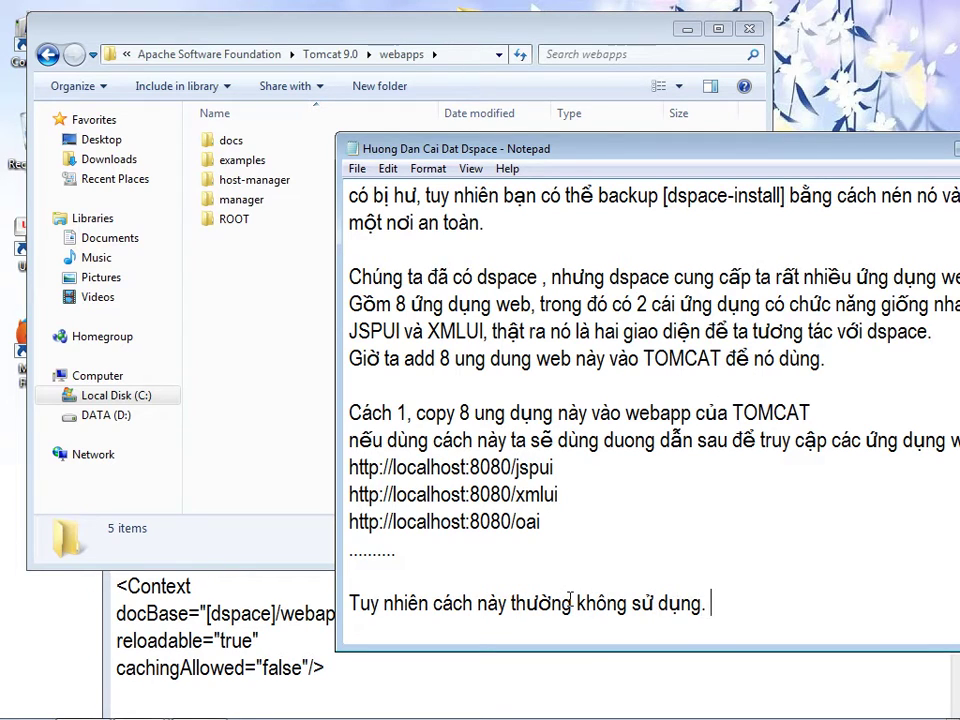
pyautogui.write('Họ không muốn chuyển dịch')
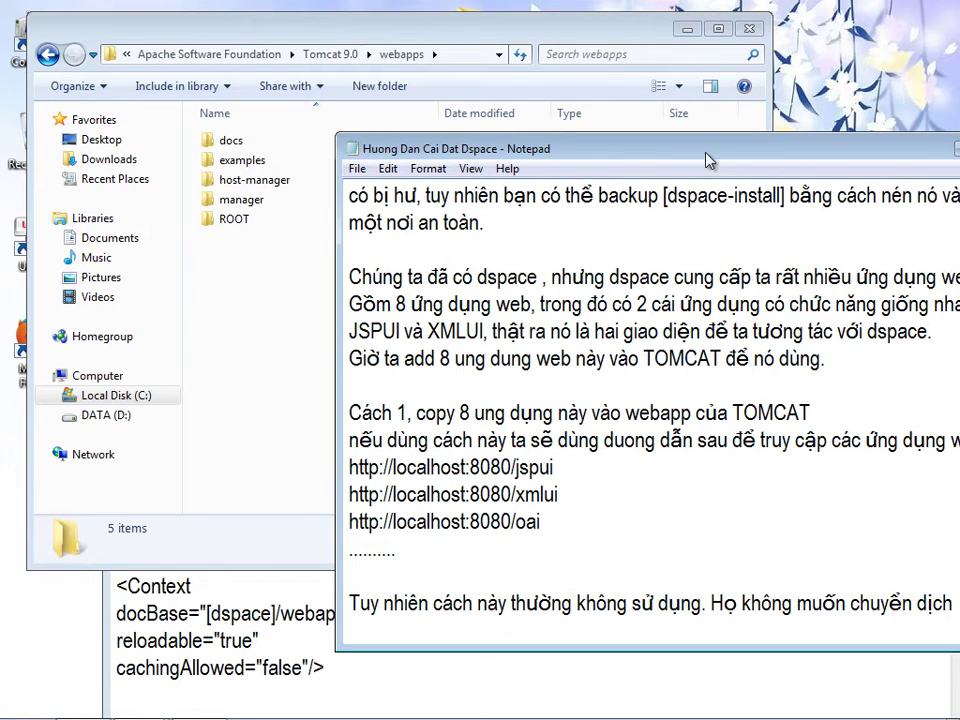
pyautogui.moveTo(707, 160); pyautogui.dragTo(623, 163)
pyautogui.write('các ứng dungj web trong dspace,')
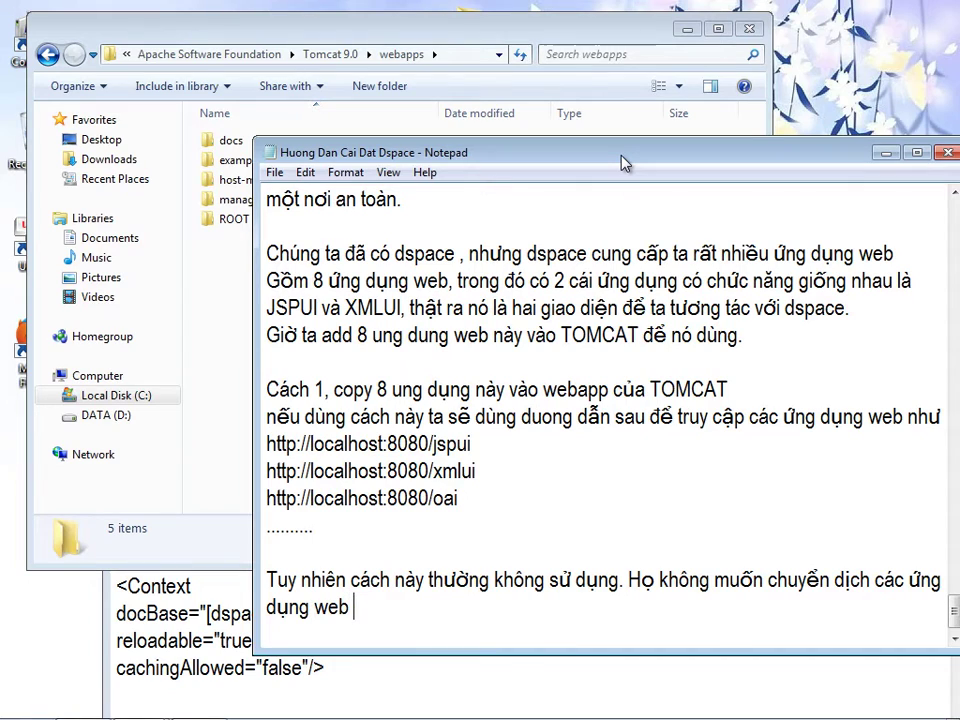
pyautogui.write(' mà ho muốn dùng ca')
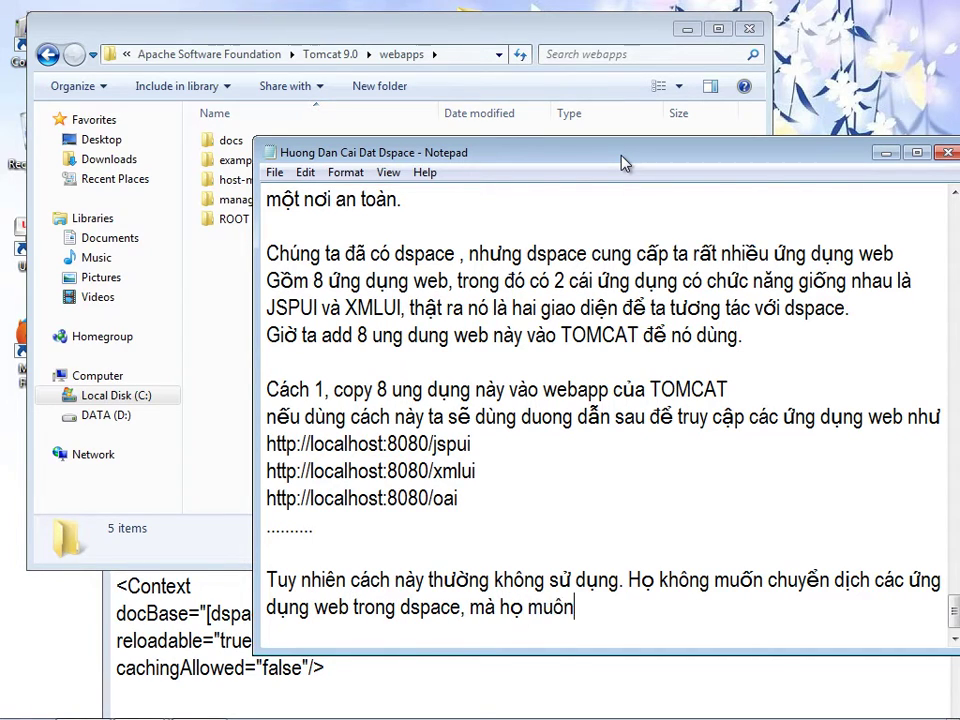
pyautogui.write('ch 2')
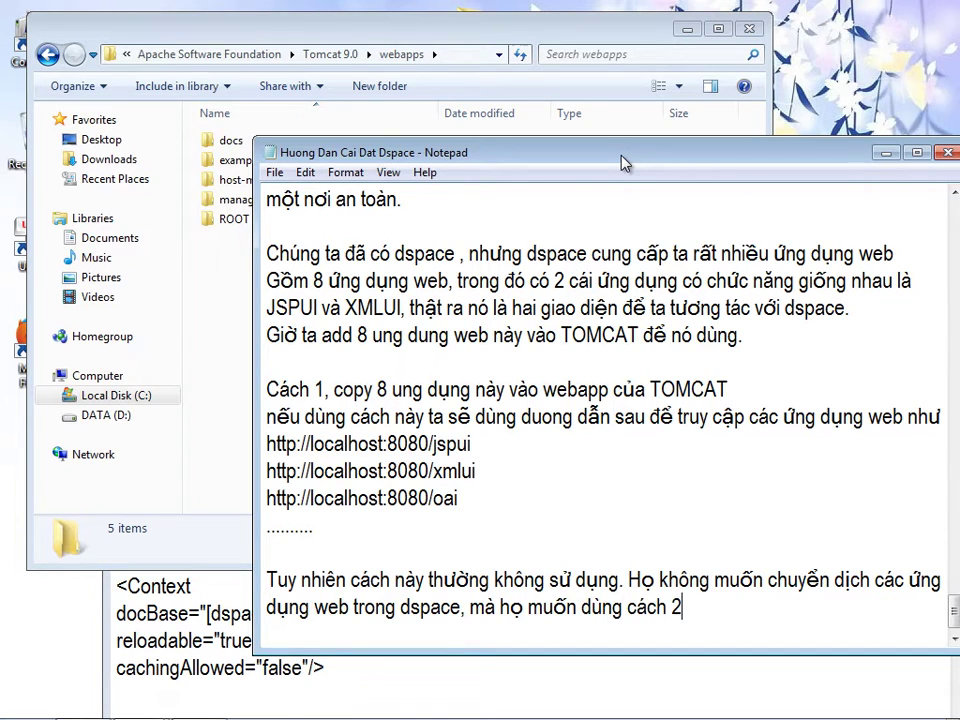
pyautogui.press('Return')
pyautogui.press('Return')
# - Type 'Cách 2: Tạo file cấu hình nối các ứng dụng web từ Dspace tới tomcat. để làm đều này ta vào'
pyautogui.write('Cách 2')
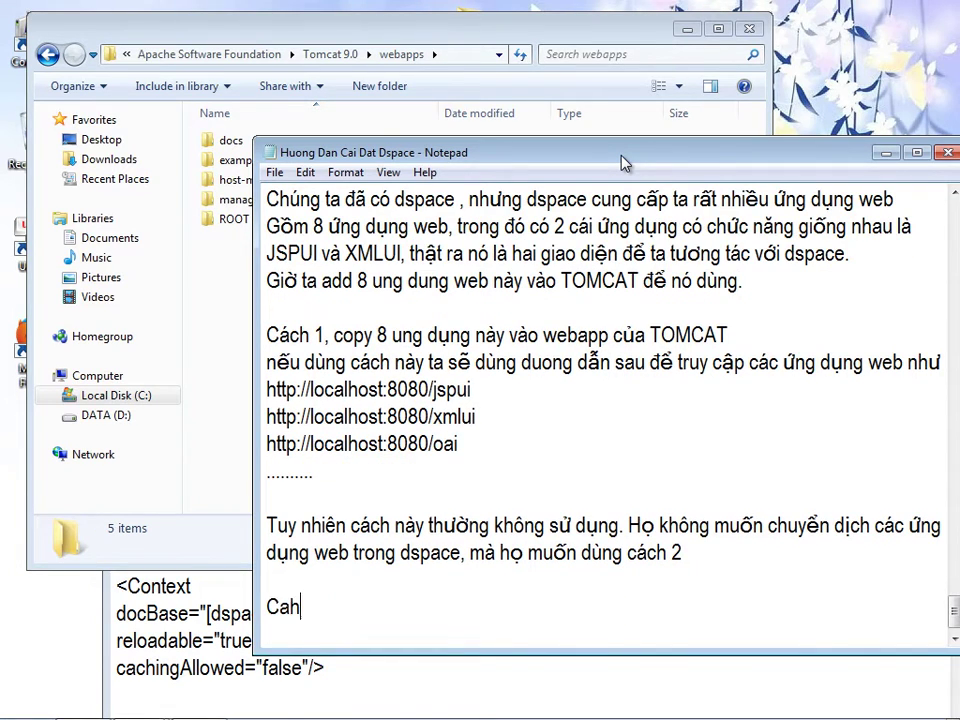
pyautogui.write(': Tạo file caấu ')
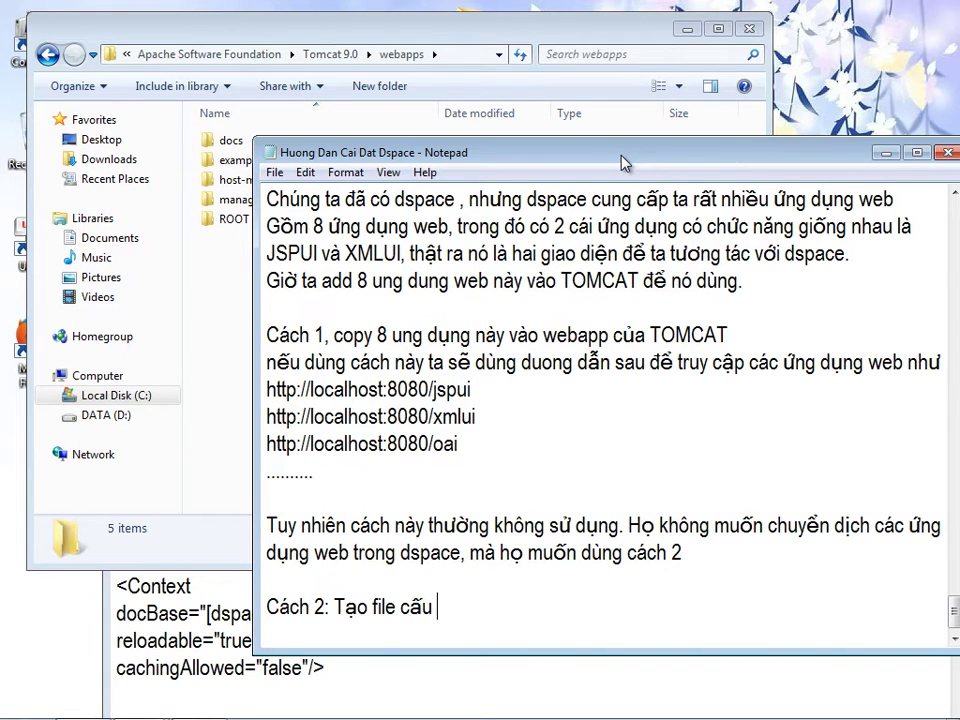
pyautogui.write('hình nối với')
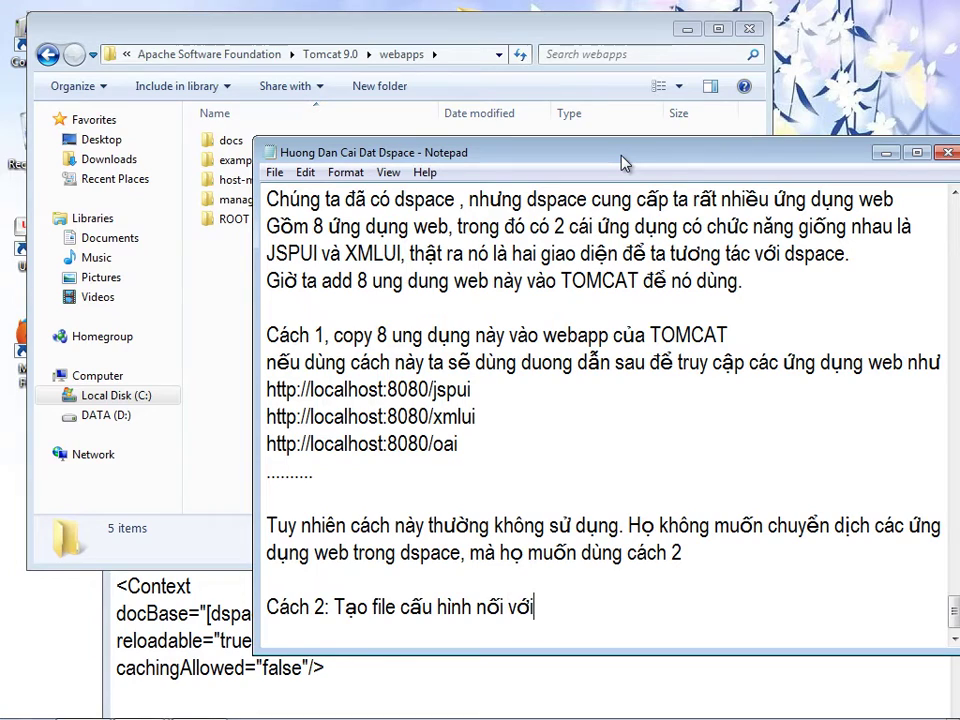
pyautogui.press('BackSpace')
pyautogui.press('BackSpace')
pyautogui.press('BackSpace')
pyautogui.write('các ứng dụng web từ')
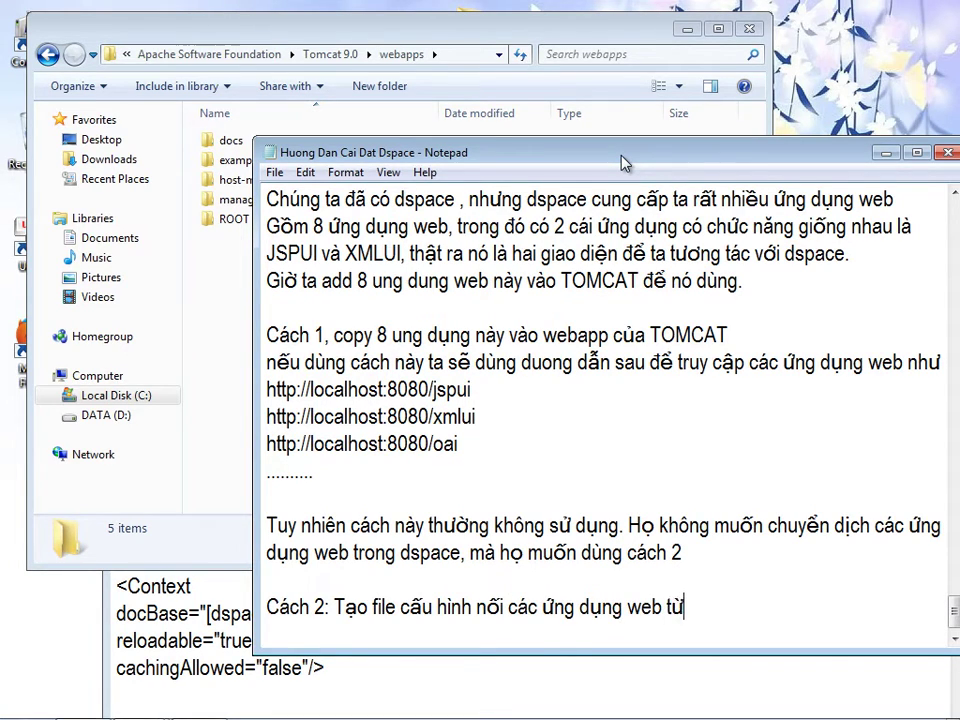
pyautogui.write(' Dspace tời')
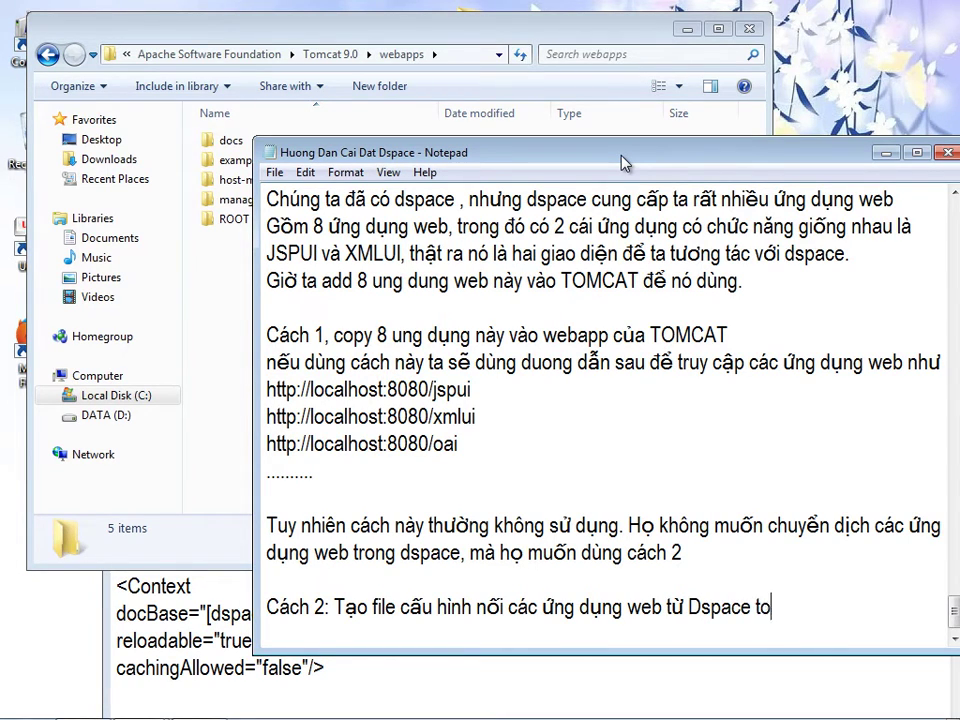
pyautogui.press('BackSpace')
pyautogui.press('BackSpace')
pyautogui.write('ới tom')
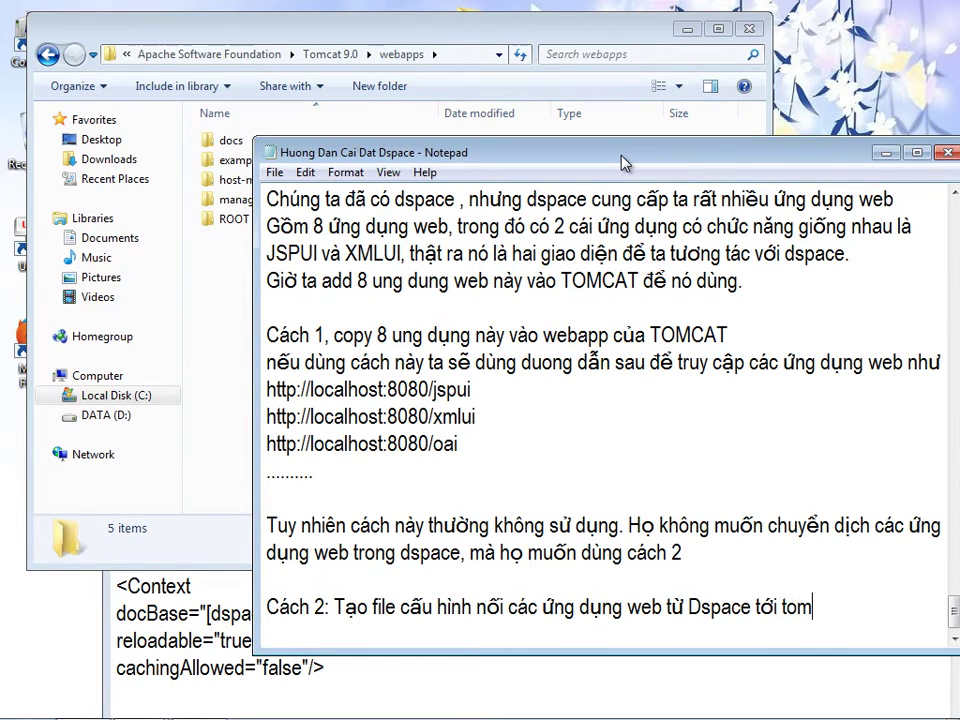
pyautogui.write('cat. để ')
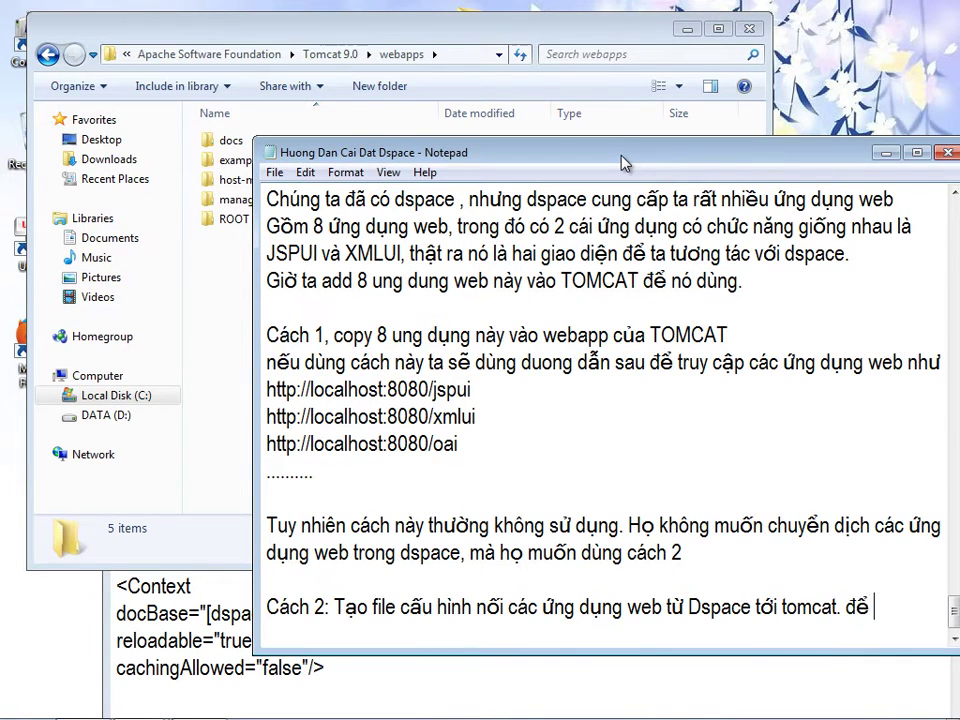
pyautogui.write('làm đều này ta vào')
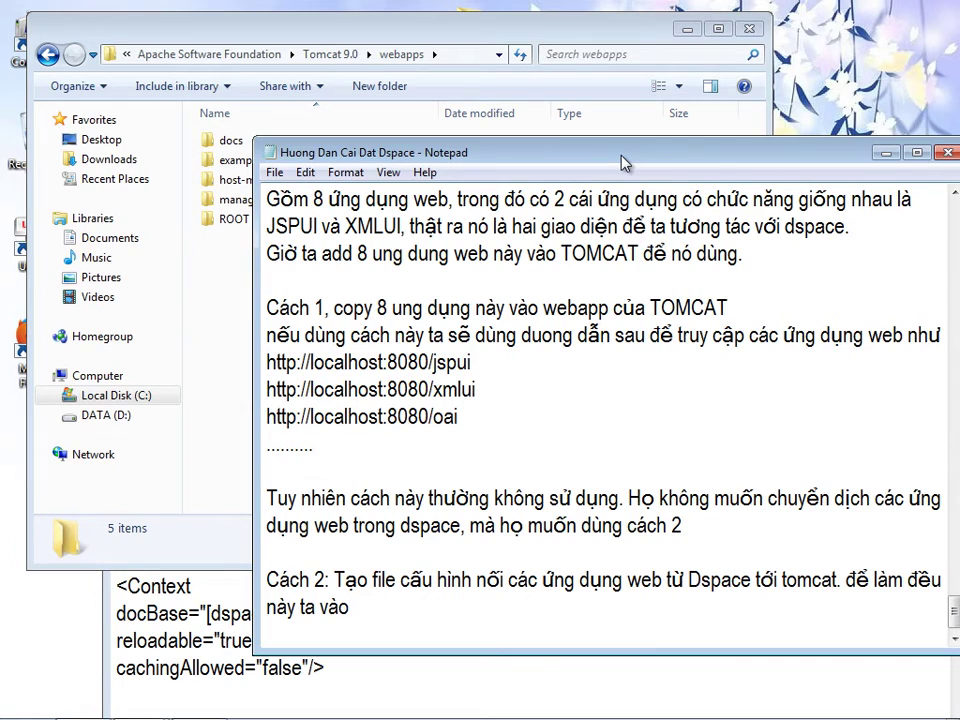
# - Copy the Tomcat conf/Catalina/localhost path from the readme into the Cách 2 note of the guide
pyautogui.click(170, 590)
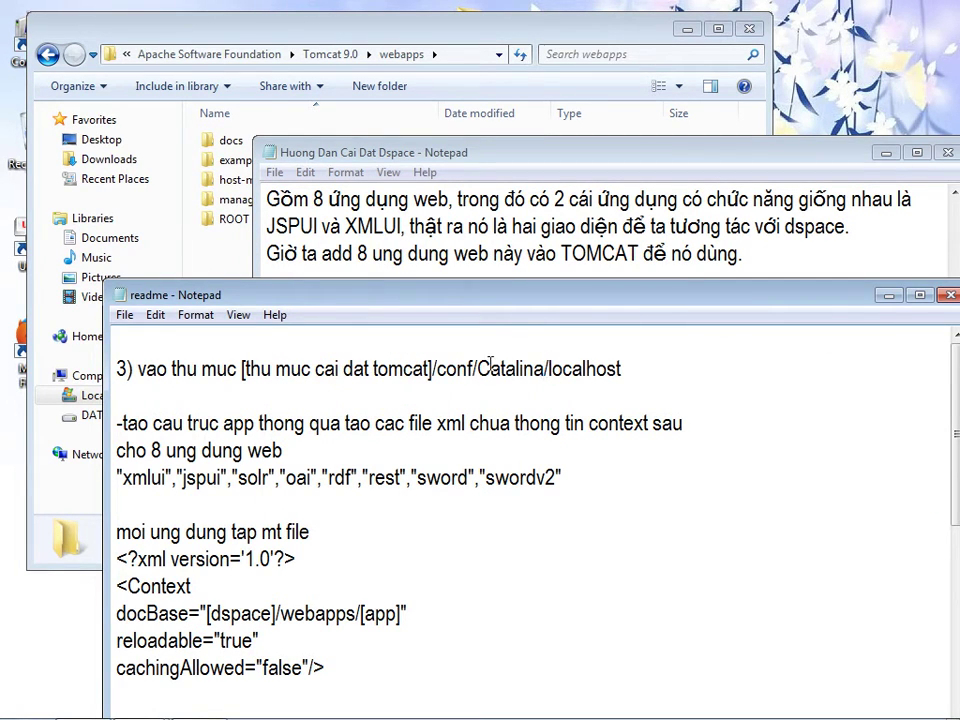
pyautogui.moveTo(479, 369); pyautogui.dragTo(615, 369)
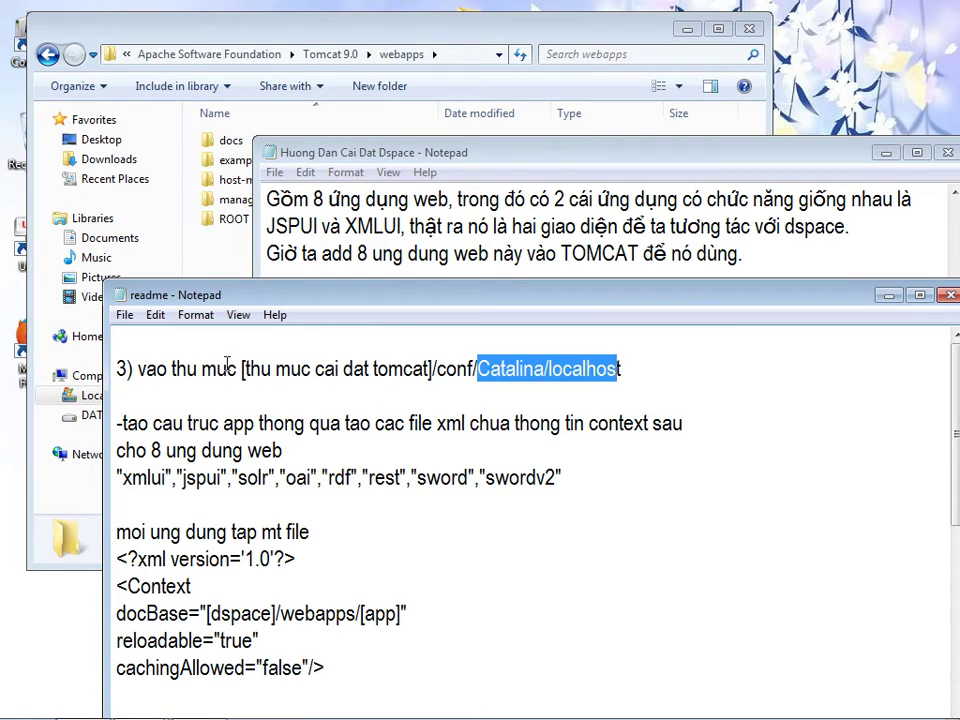
pyautogui.moveTo(243, 369); pyautogui.dragTo(608, 389)
pyautogui.hotkey('ctrl', 'c')
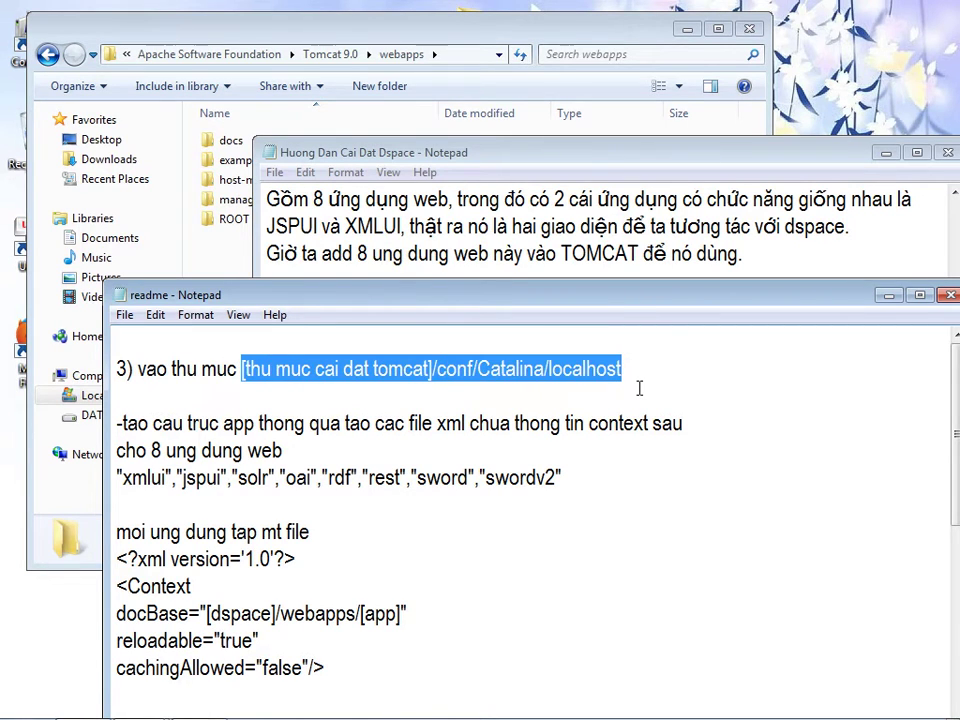
pyautogui.click(610, 253)
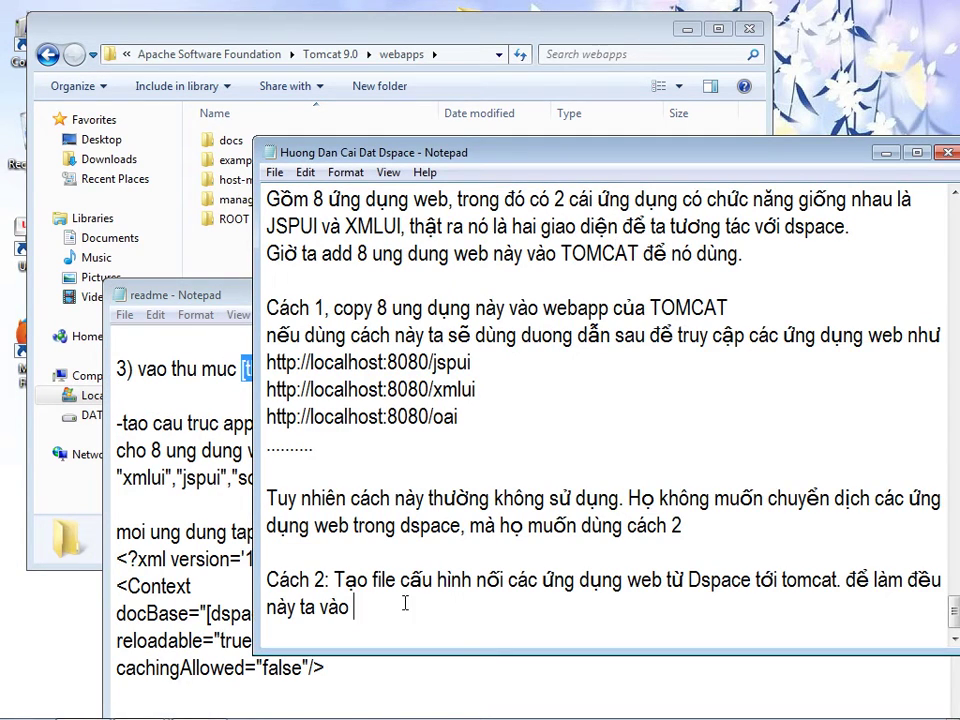
pyautogui.hotkey('ctrl', 'v')
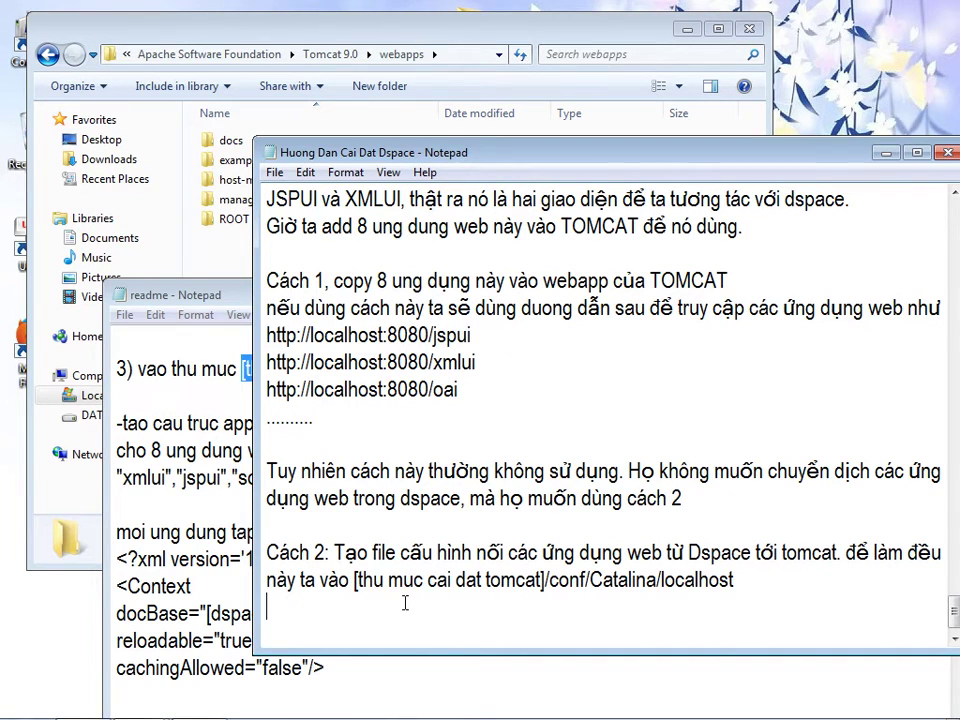
# - Add the line 'tạo các file cấu hình.' and an example line naming jspui
pyautogui.write('tạo các ')
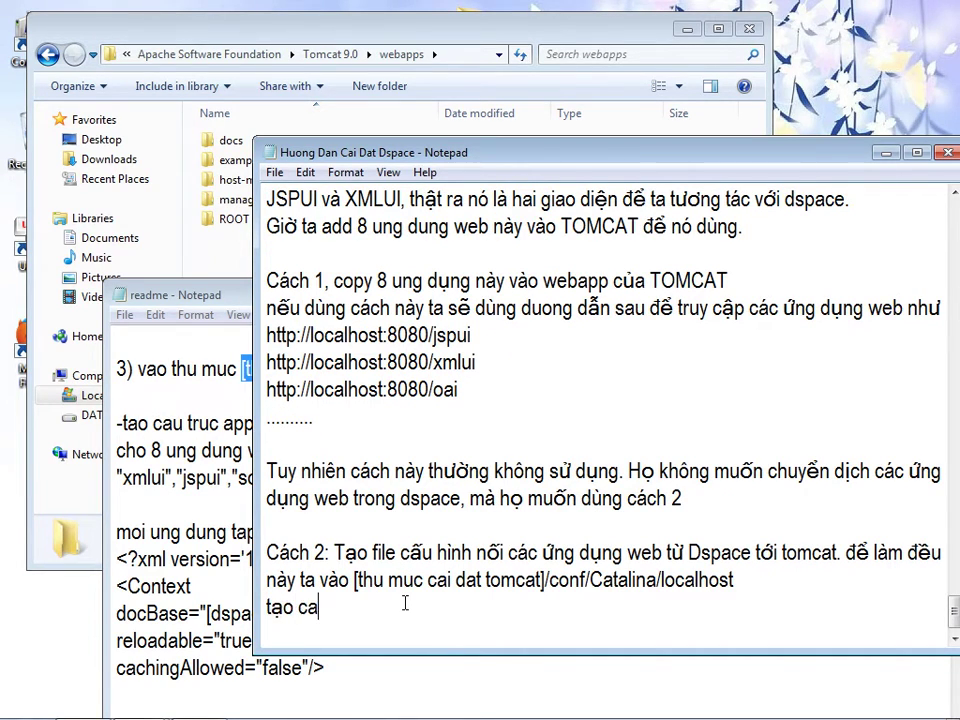
pyautogui.write('file cấu hình')
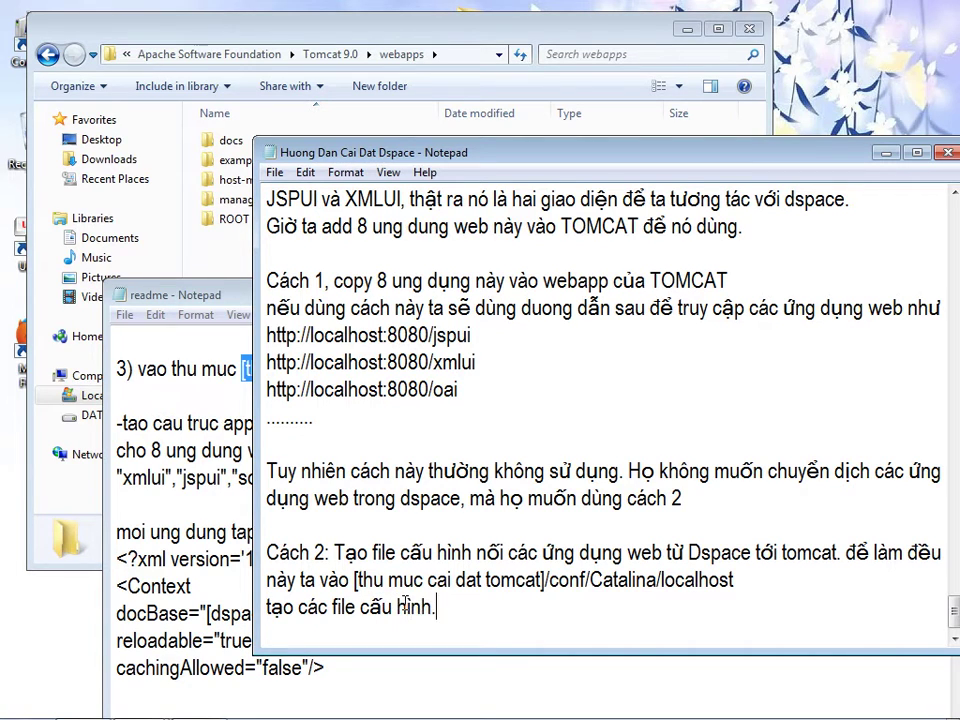
pyautogui.write('.')
pyautogui.press('Return')
pyautogui.write('vi ')
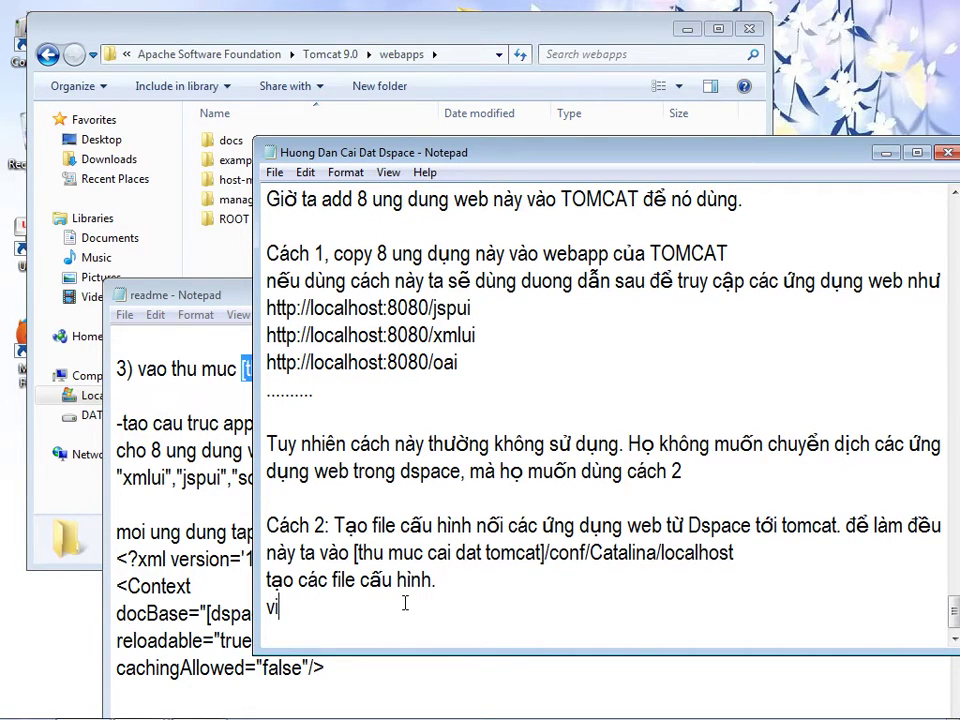
pyautogui.write('du')
pyautogui.write(': làm ch')
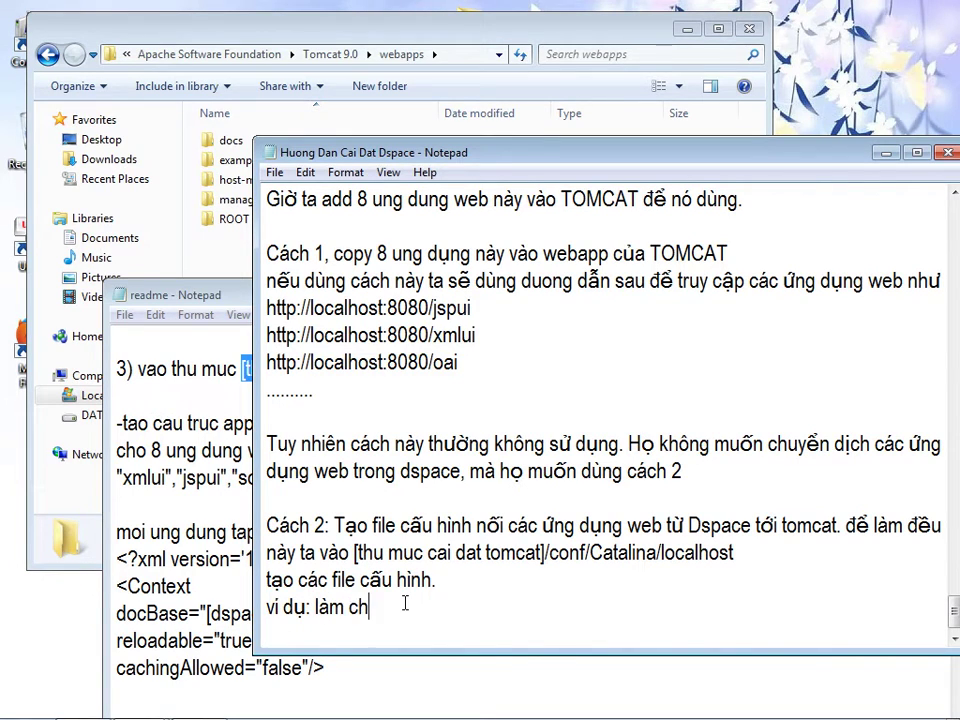
pyautogui.write('o xml')
pyautogui.press('BackSpace')
pyautogui.press('BackSpace')
pyautogui.press('BackSpace')
pyautogui.write('jspui')
pyautogui.click(148, 557)
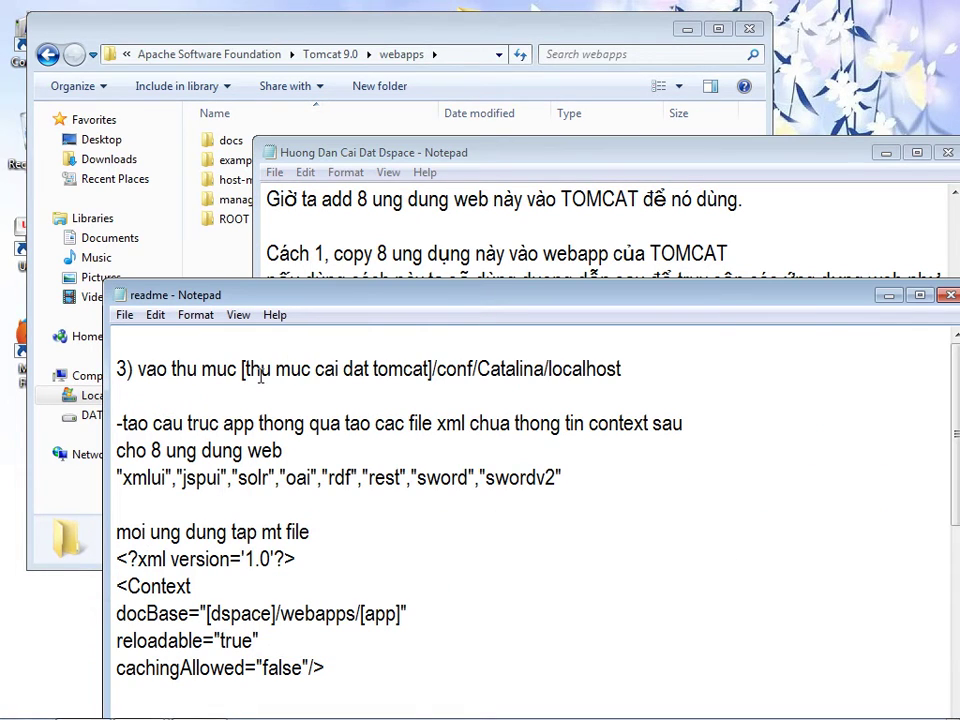
# - Close the webapps window and open C:\Program Files\Apache Software Foundation\Tomcat 9.0\conf\Catalina\localhost
pyautogui.click(230, 229)
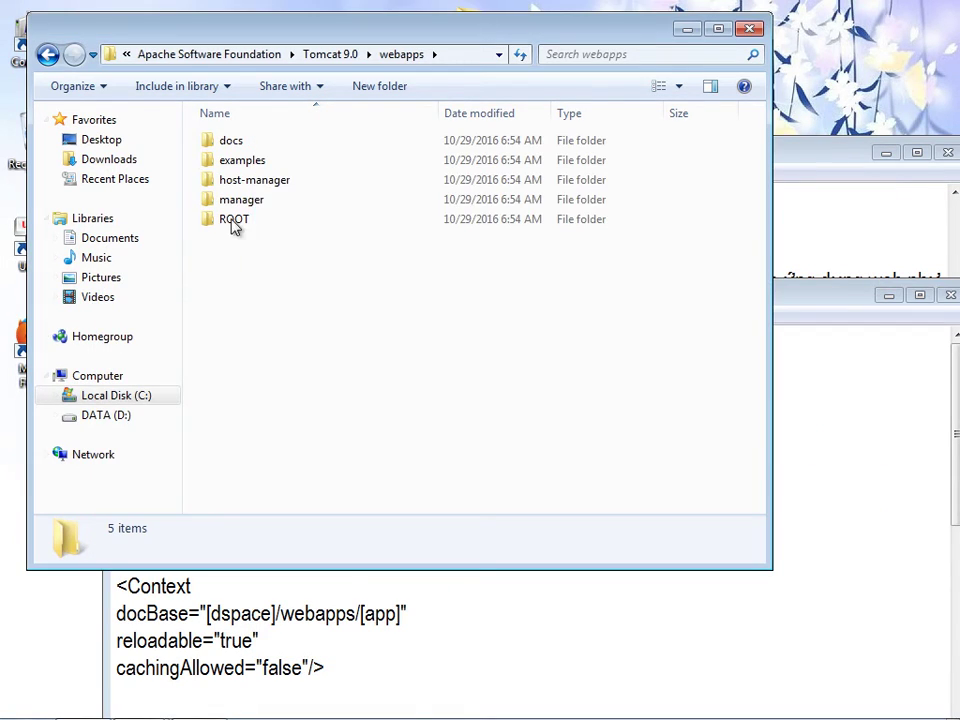
pyautogui.click(750, 28)
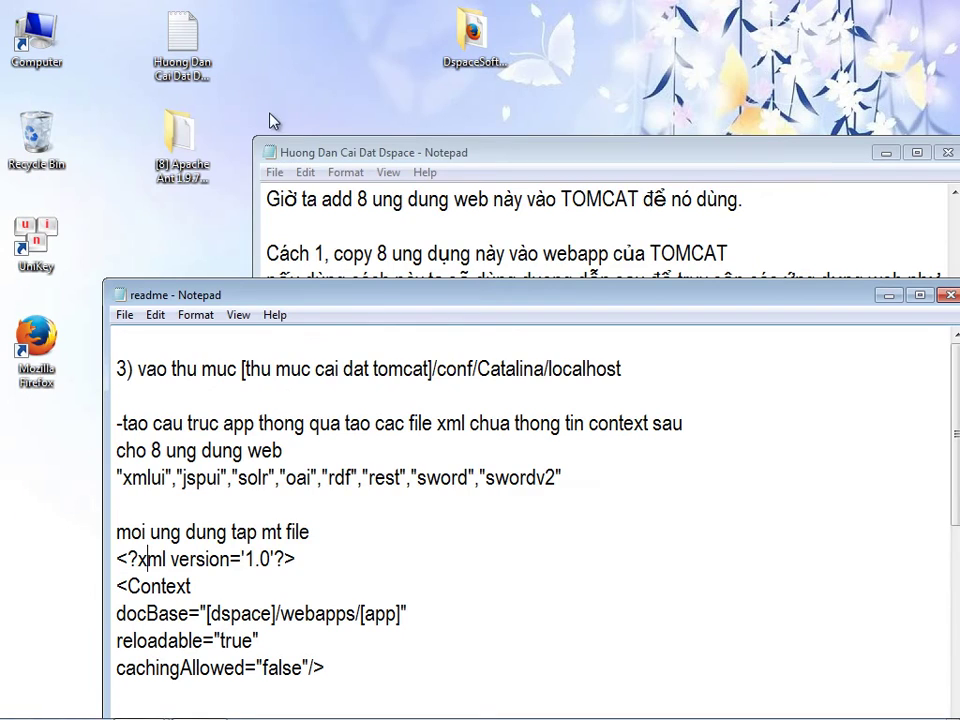
pyautogui.moveTo(317, 152); pyautogui.dragTo(449, 104)
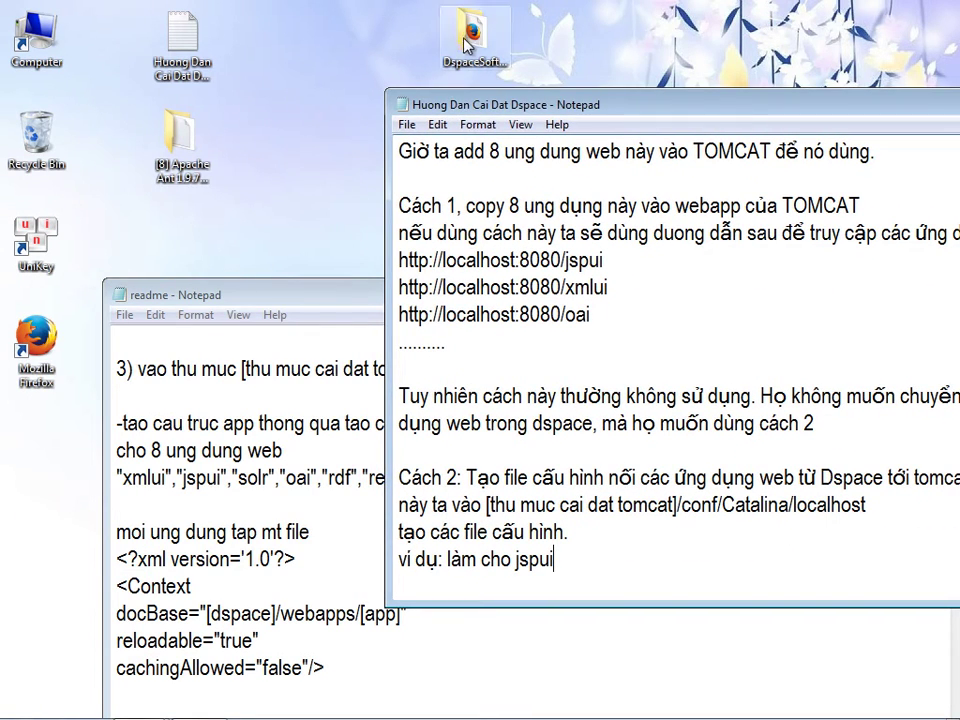
pyautogui.doubleClick(37, 36)
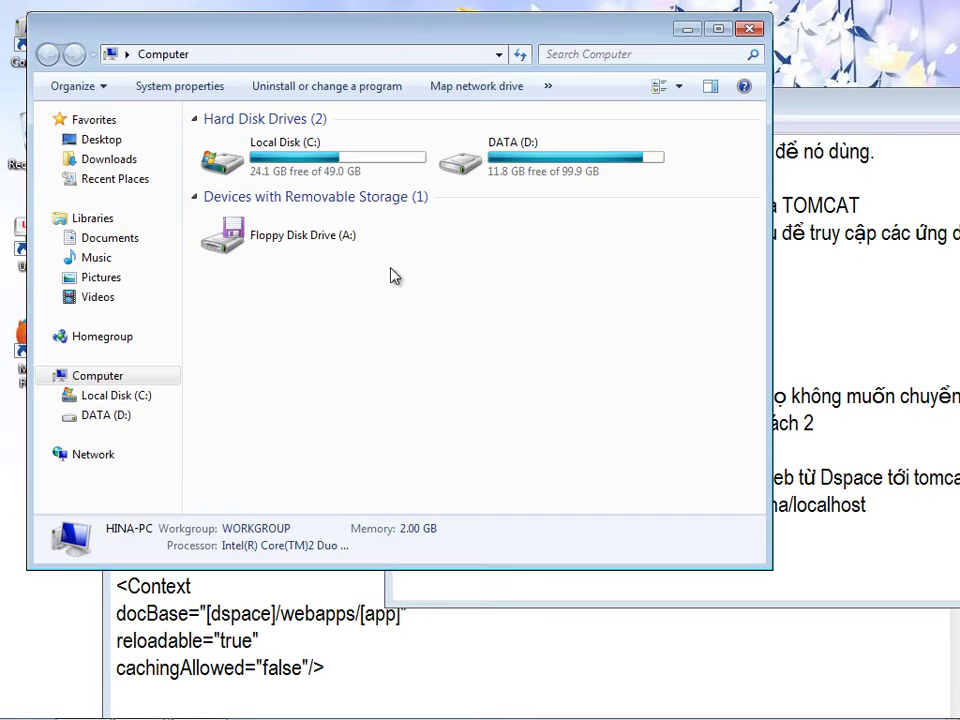
pyautogui.doubleClick(266, 148)
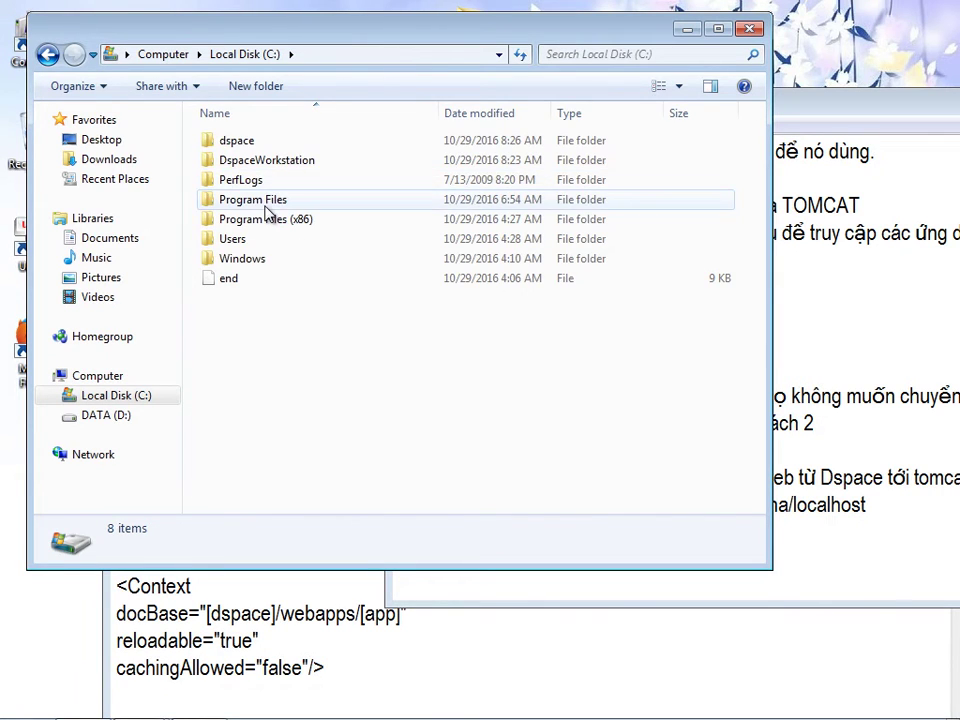
pyautogui.doubleClick(268, 205)
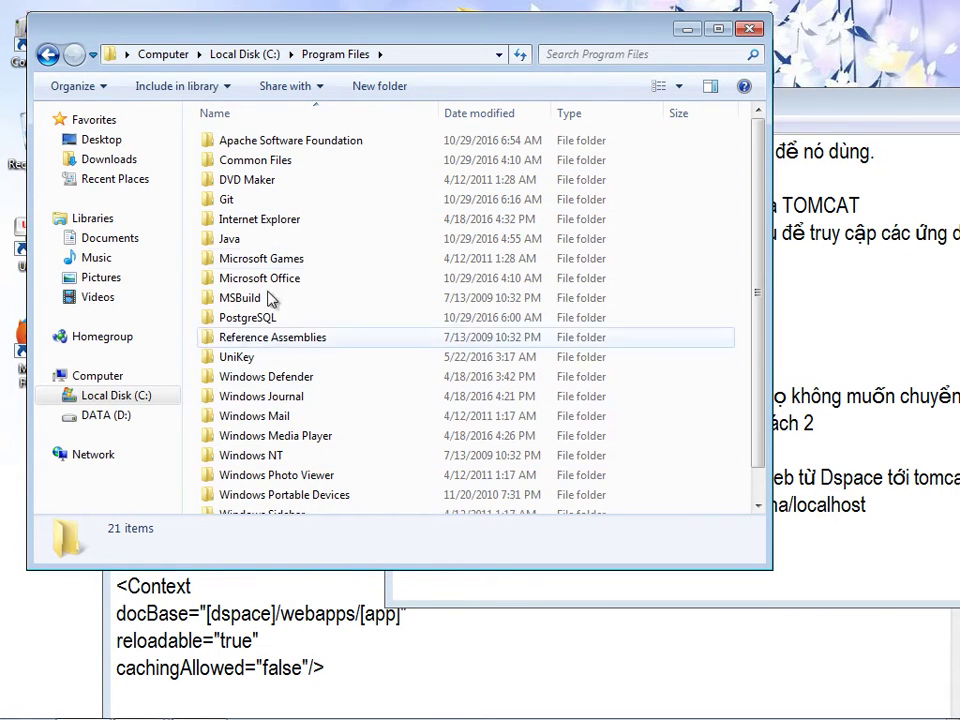
pyautogui.doubleClick(260, 142)
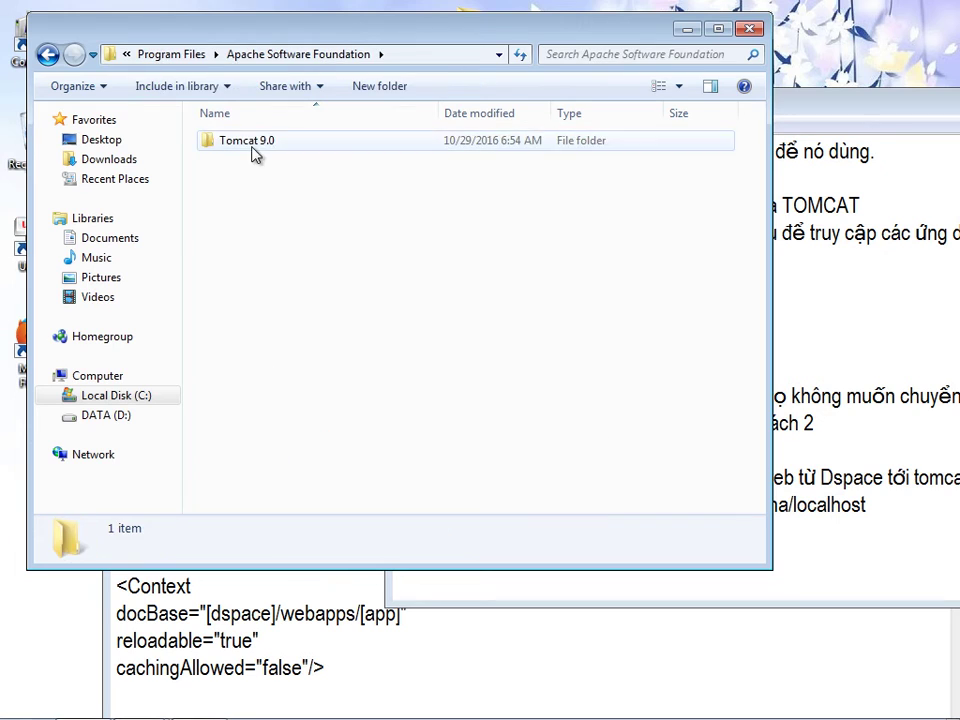
pyautogui.doubleClick(255, 150)
pyautogui.doubleClick(239, 163)
pyautogui.click(242, 145)
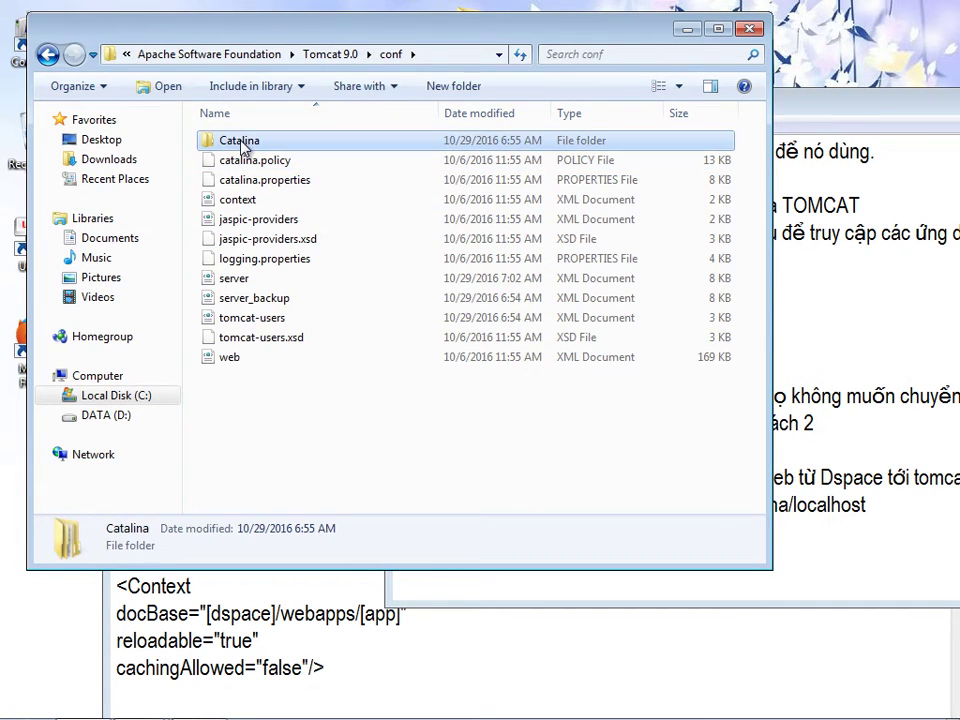
pyautogui.doubleClick(242, 145)
pyautogui.doubleClick(233, 148)
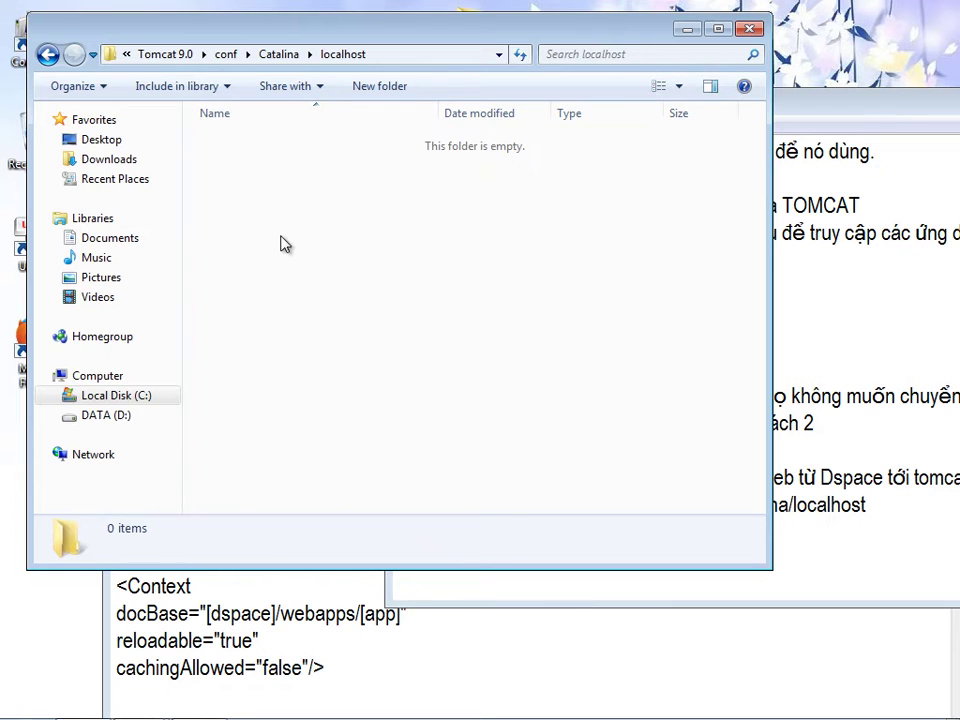
# - Create a New Text Document on the desktop, keeping its default name
pyautogui.rightClick(281, 243)
pyautogui.moveTo(350, 515)
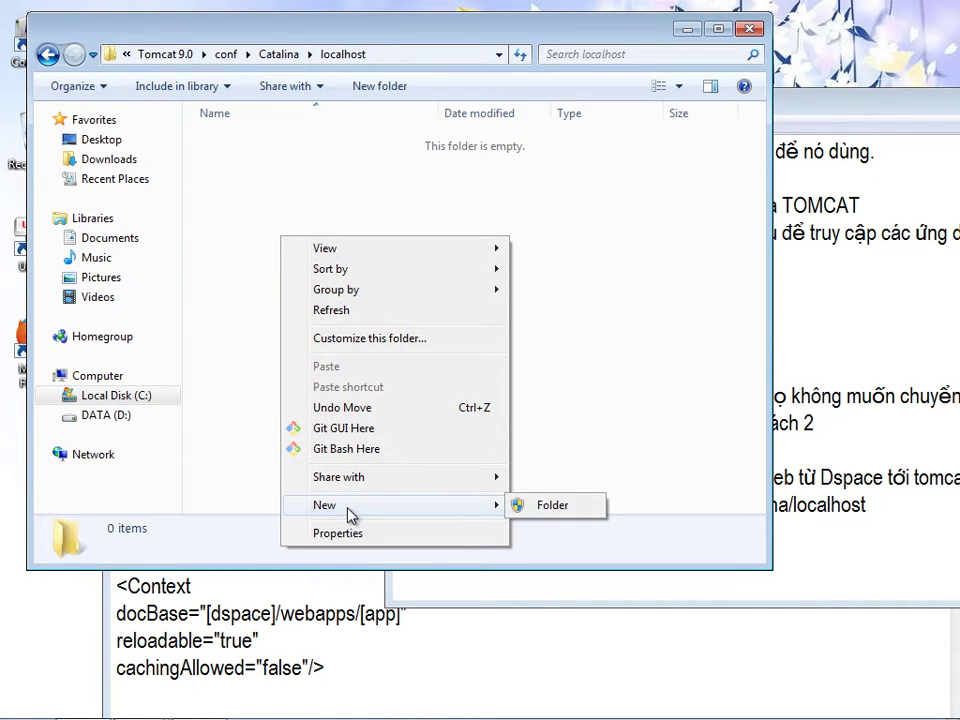
pyautogui.moveTo(324, 32); pyautogui.dragTo(542, 43)
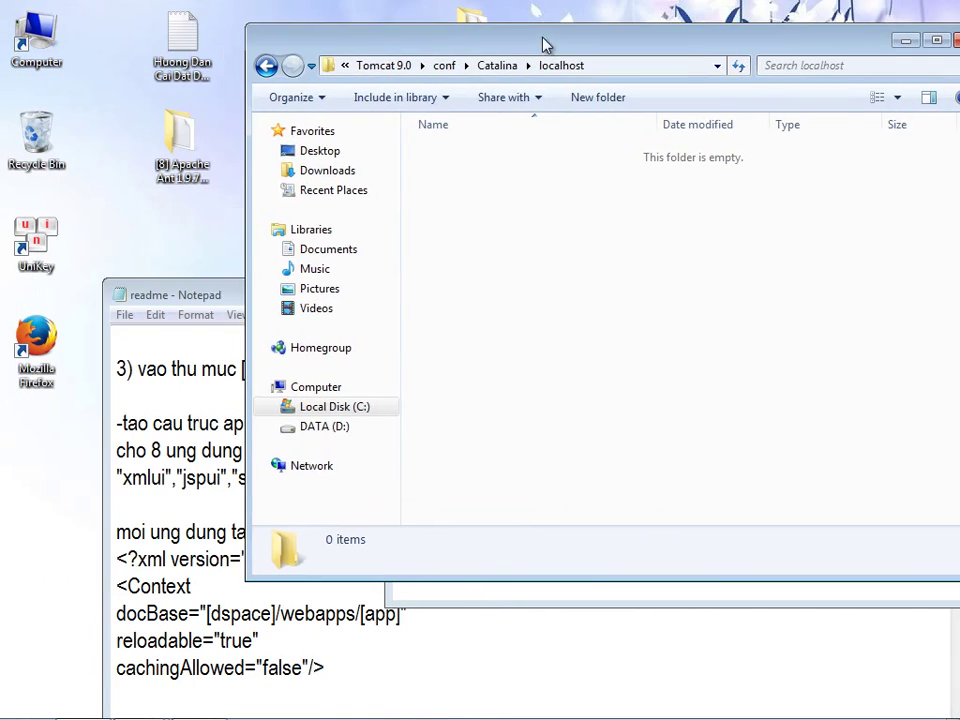
pyautogui.rightClick(45, 492)
pyautogui.moveTo(115, 405)
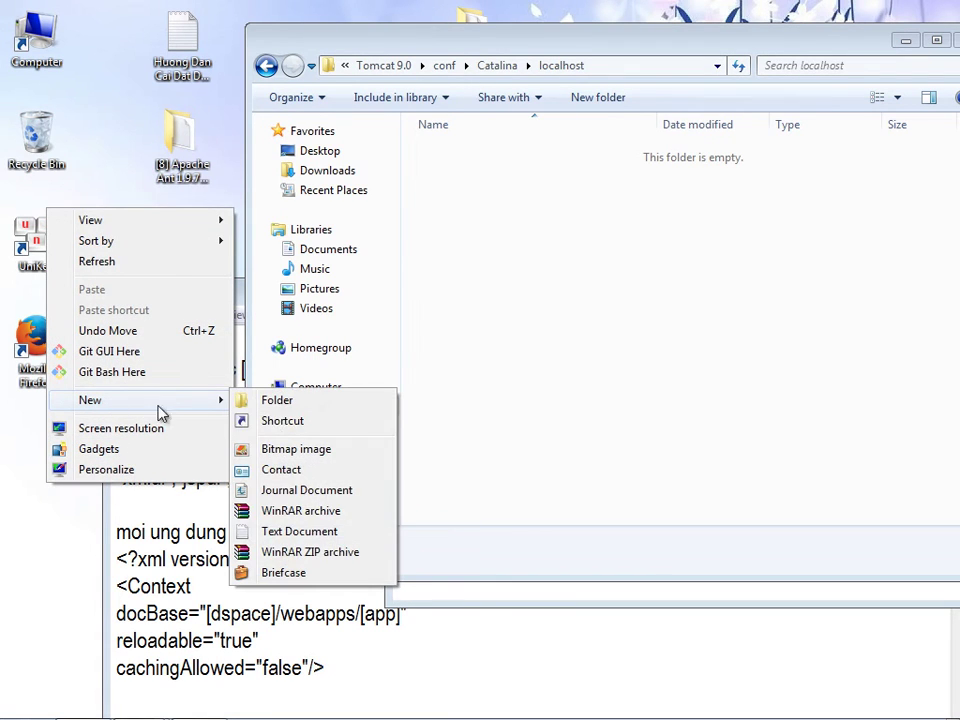
pyautogui.click(268, 531)
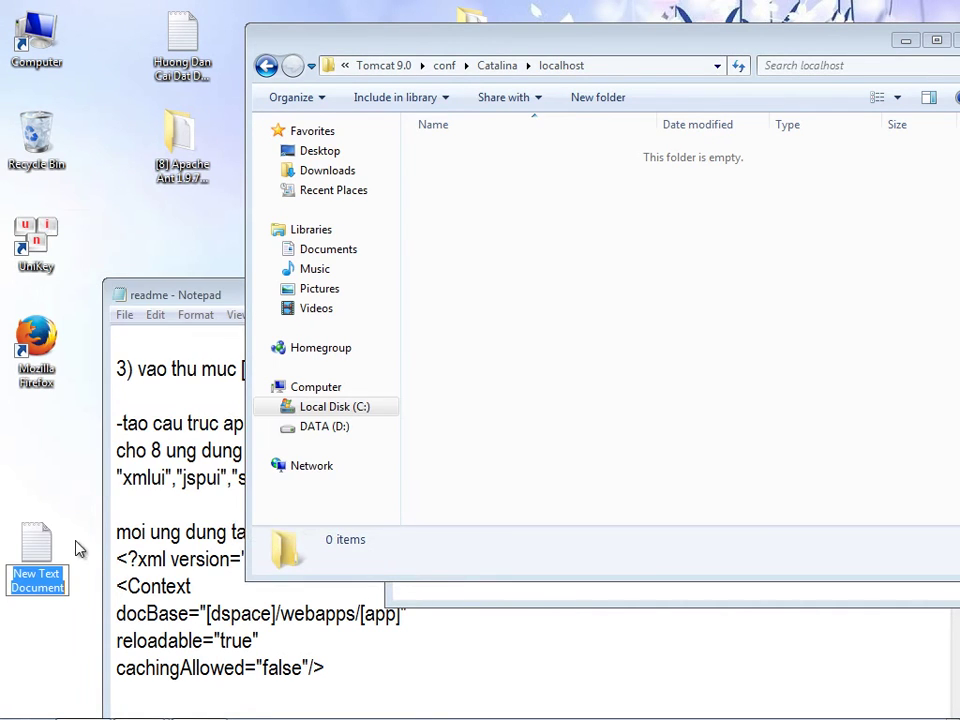
pyautogui.click(77, 561)
pyautogui.click(36, 585)
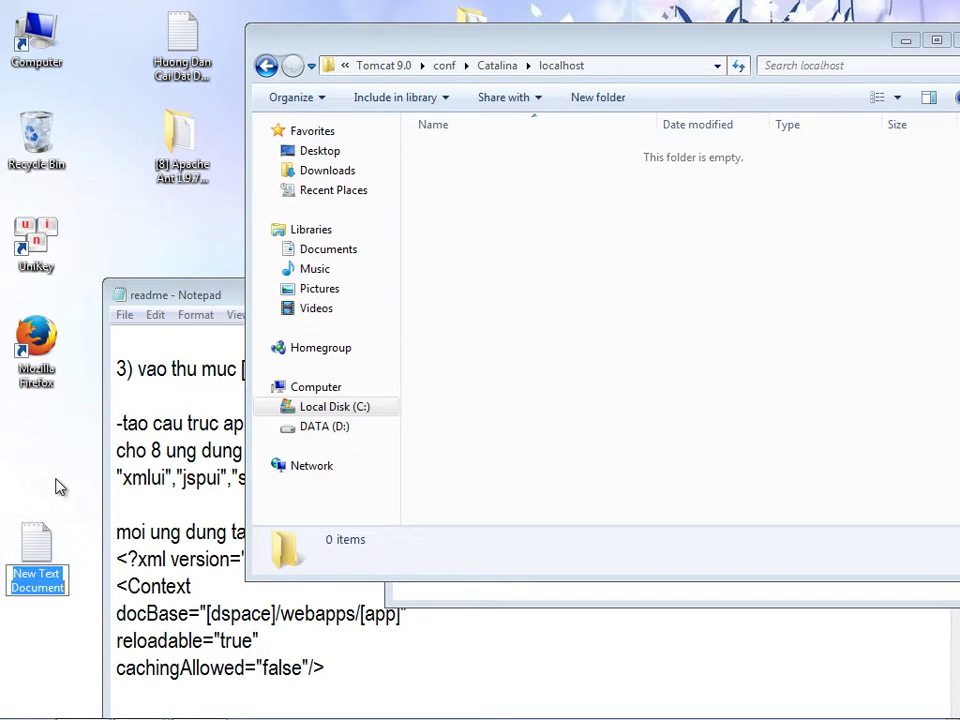
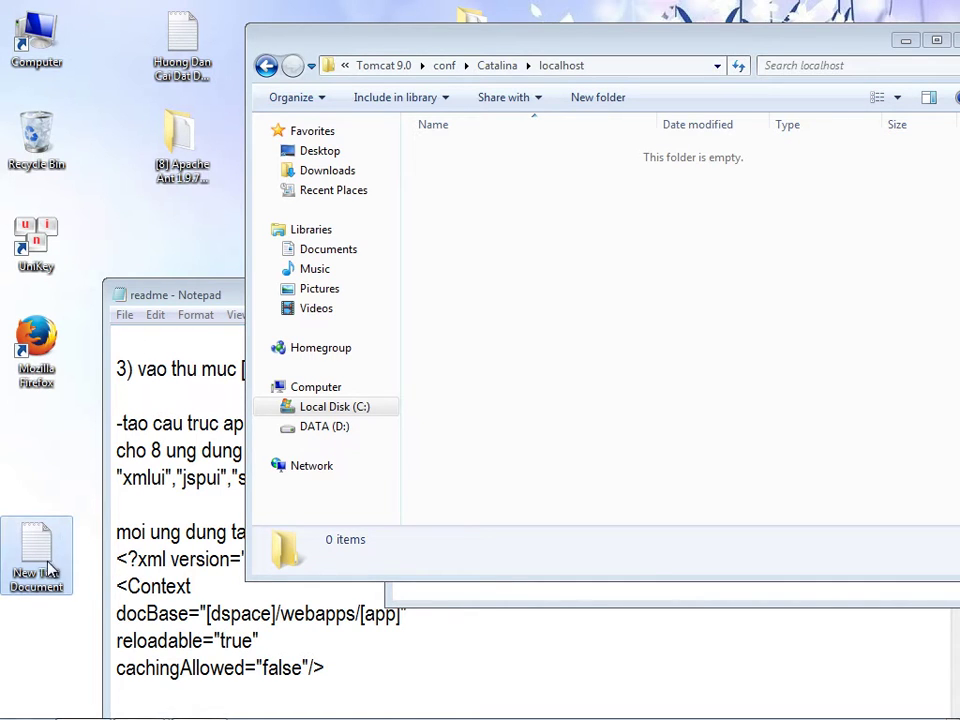
# - In the DSpace install guide, add 'vie6t1 file xml' beneath the jspui example
pyautogui.click(441, 589)
pyautogui.write('vie6t1')
pyautogui.press('BackSpace')
pyautogui.press('BackSpace')
pyautogui.press('BackSpace')
pyautogui.press('BackSpace')
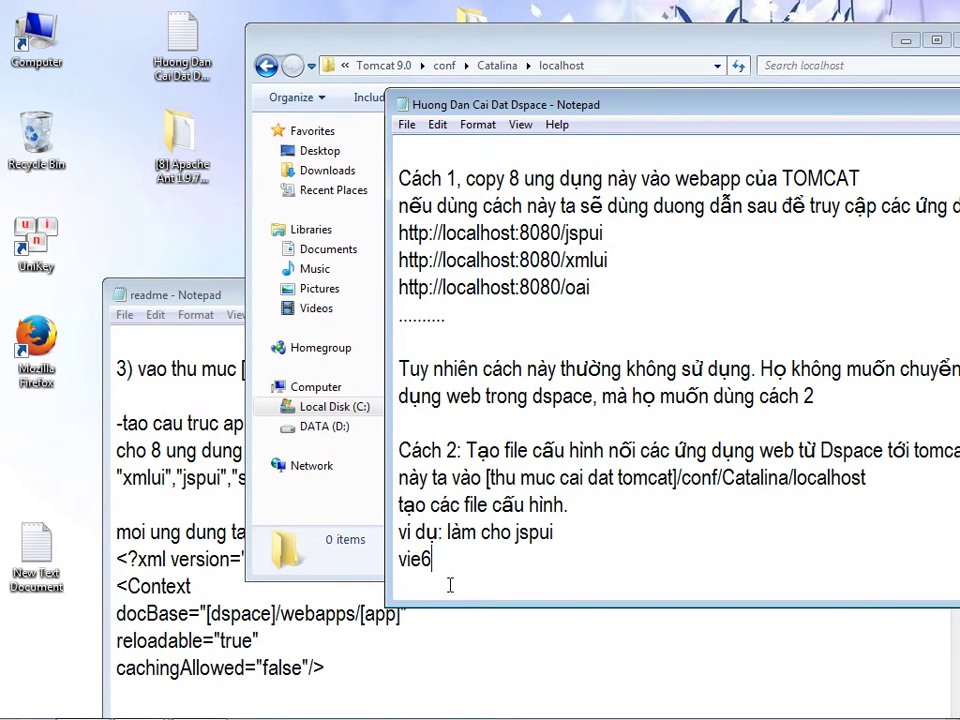
pyautogui.write('e6t1 file xml')
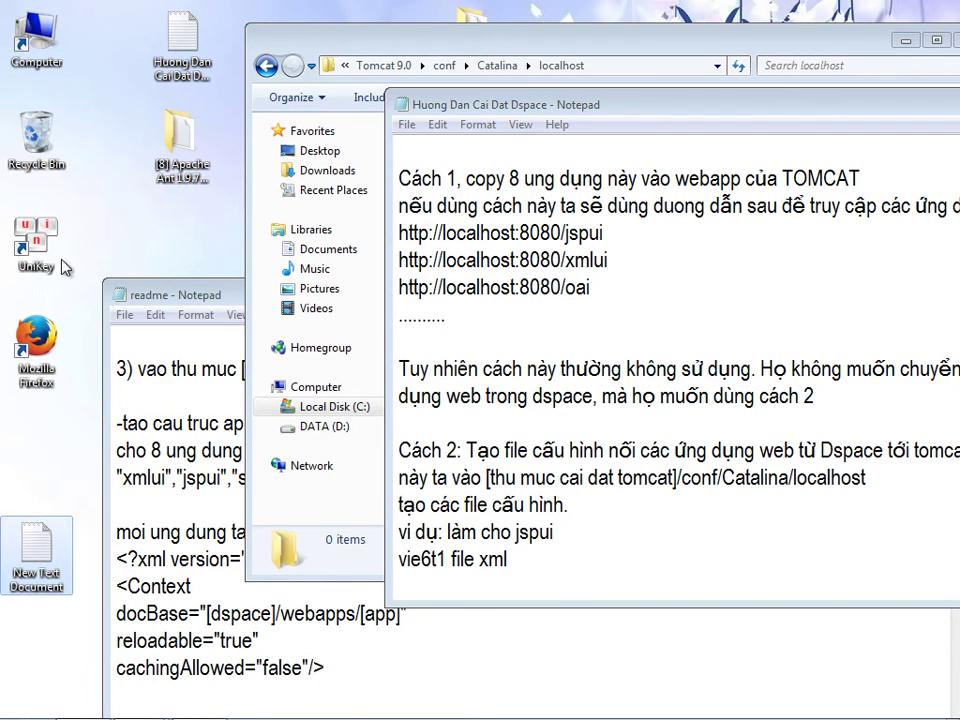
# - Uncheck 'Hide extensions for known file types' in Folder Options and apply the change
pyautogui.doubleClick(35, 35)
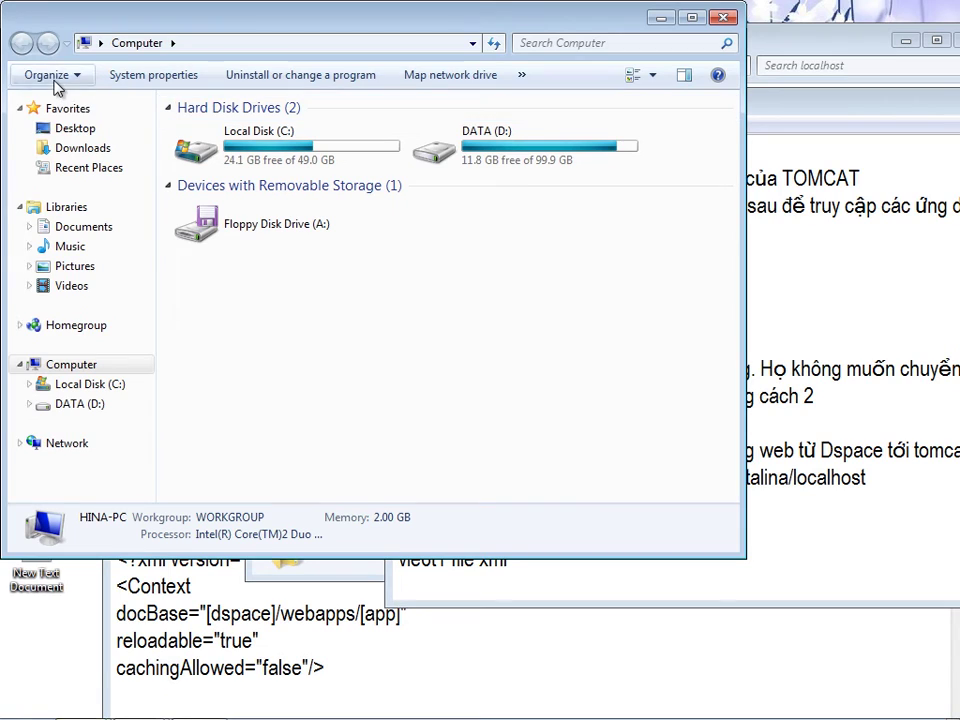
pyautogui.click(46, 74)
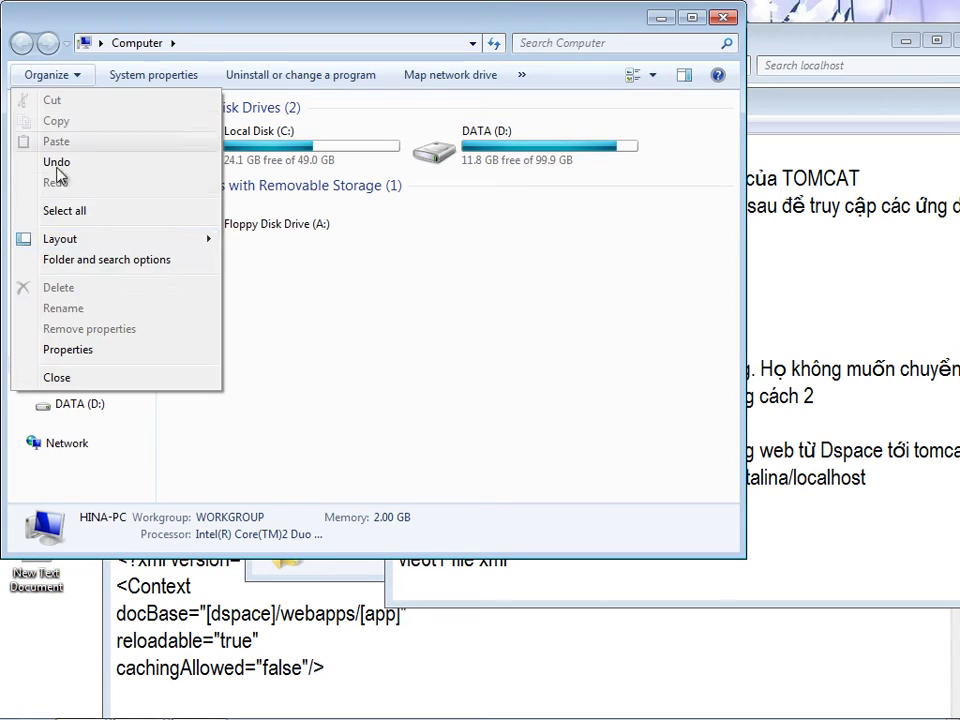
pyautogui.click(70, 261)
pyautogui.click(99, 121)
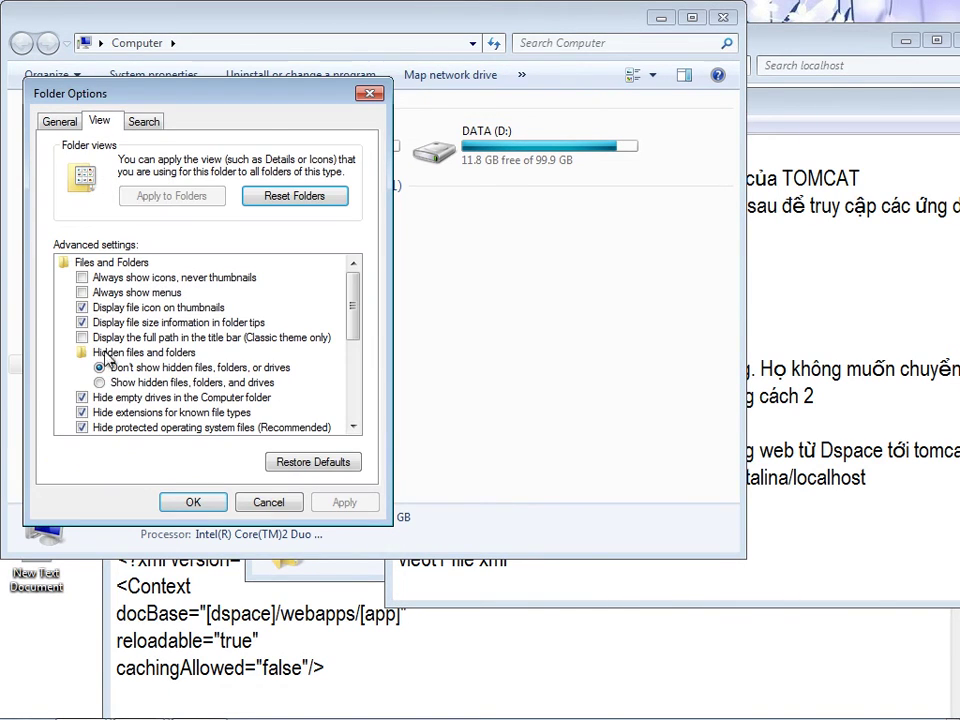
pyautogui.click(101, 385)
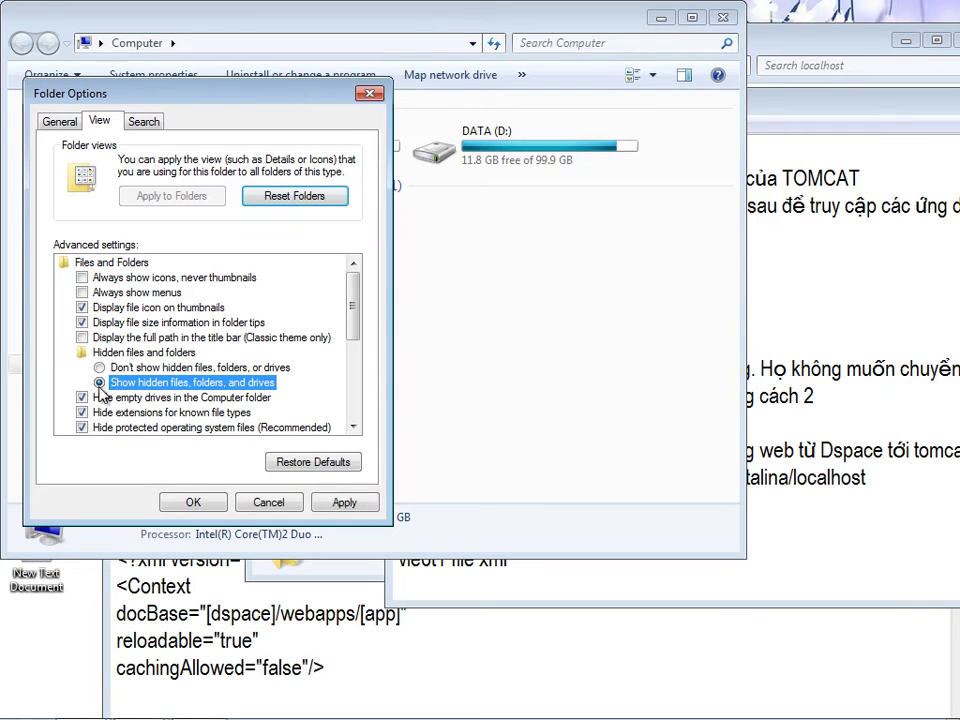
pyautogui.click(100, 368)
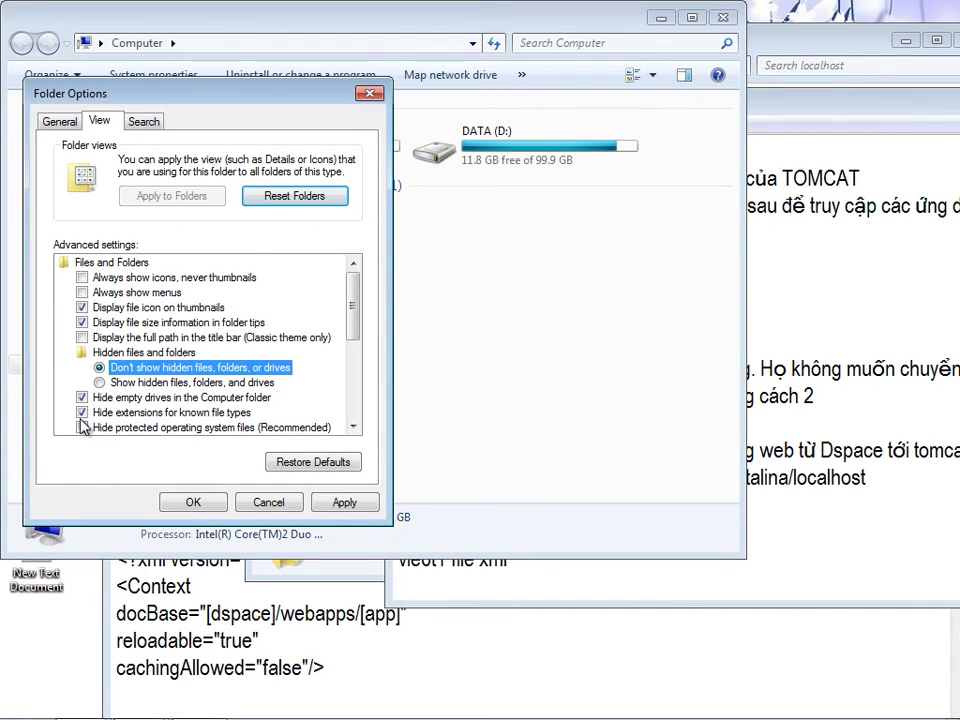
pyautogui.click(82, 412)
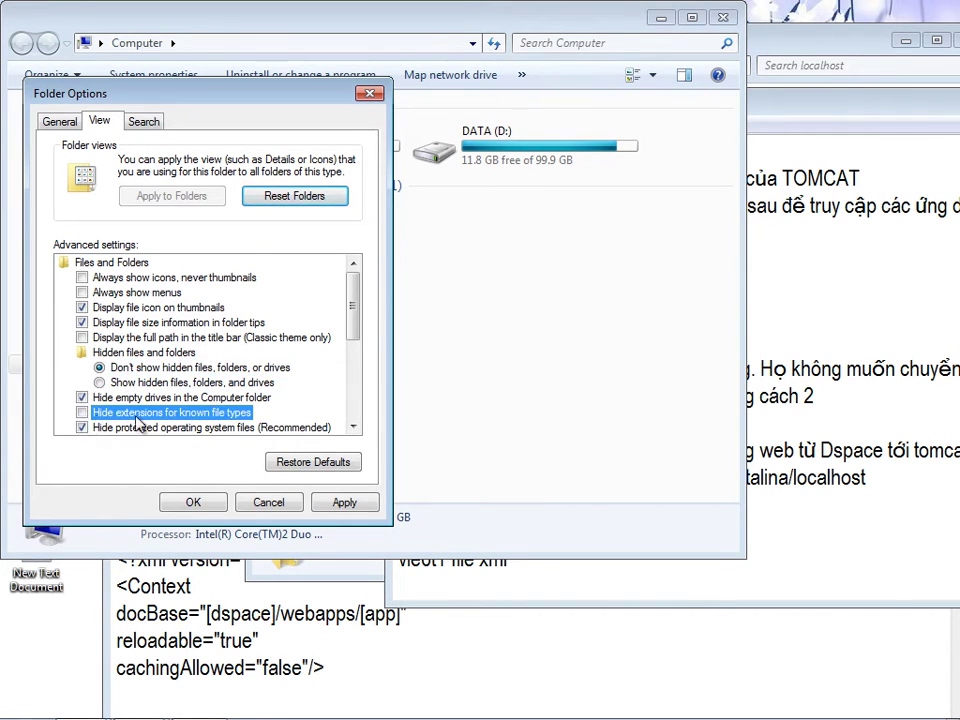
pyautogui.click(344, 502)
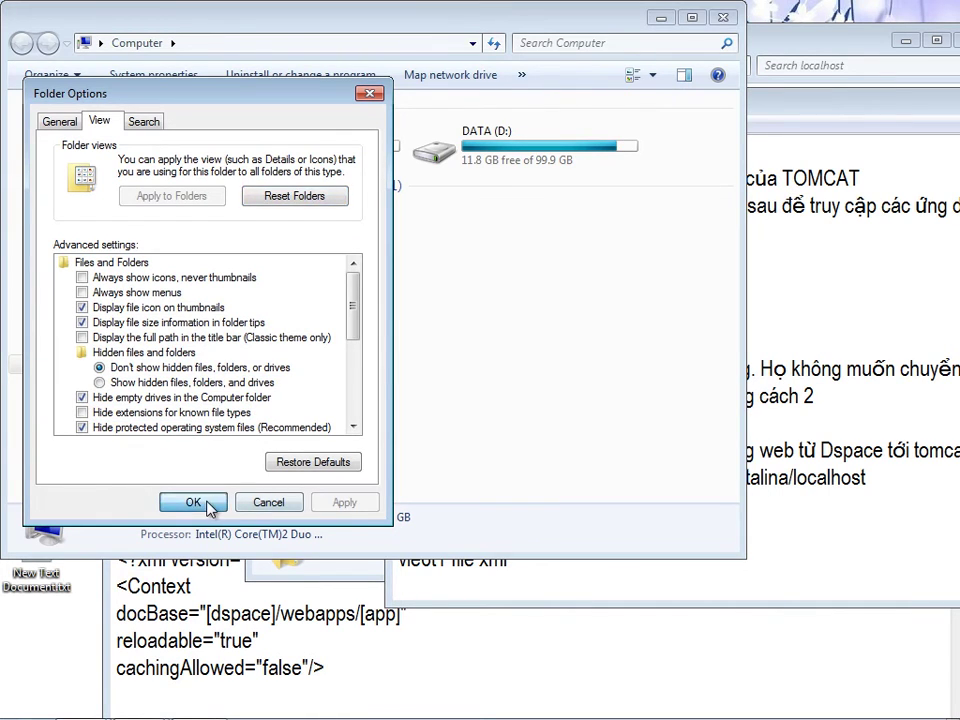
pyautogui.click(193, 502)
# - Rename the desktop's New Text Document.txt to jspui.xml, confirming the extension change
pyautogui.click(723, 17)
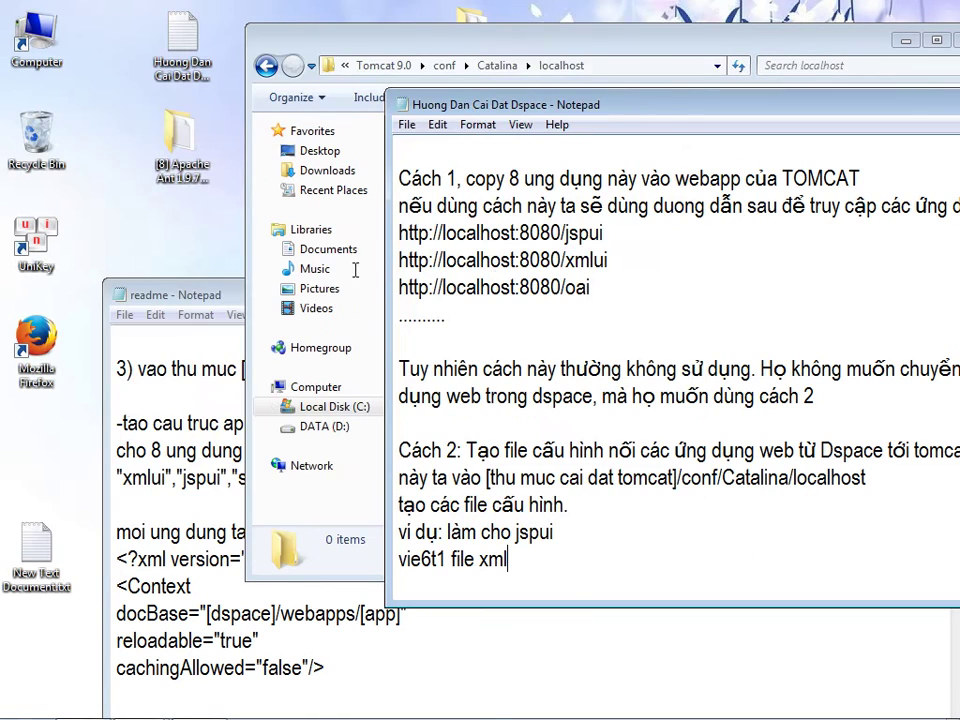
pyautogui.click(22, 572)
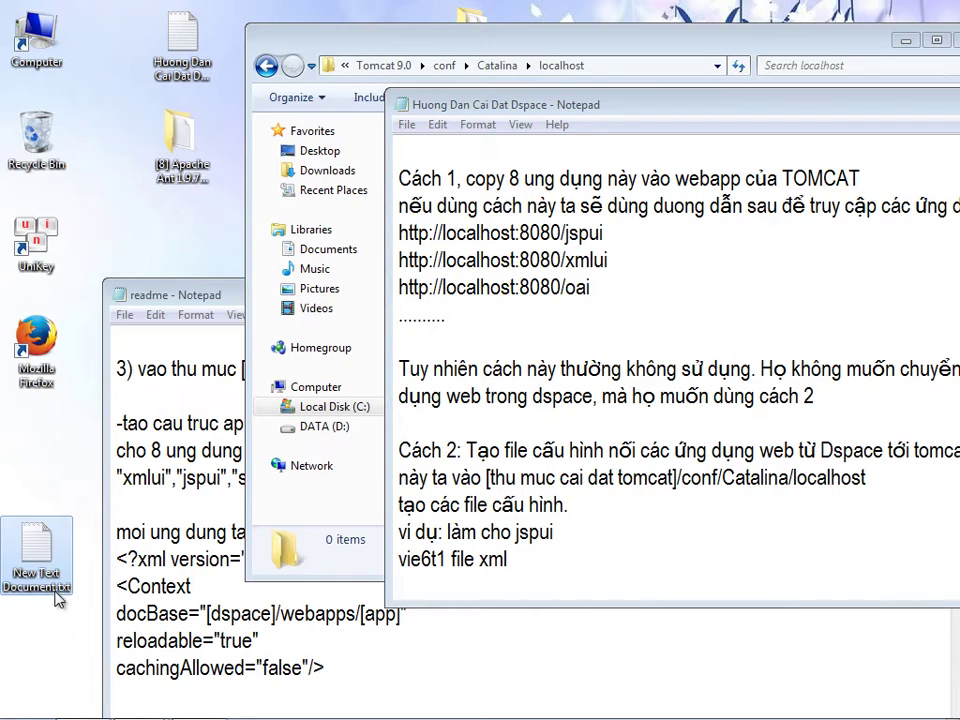
pyautogui.press('F2')
pyautogui.doubleClick(64, 588)
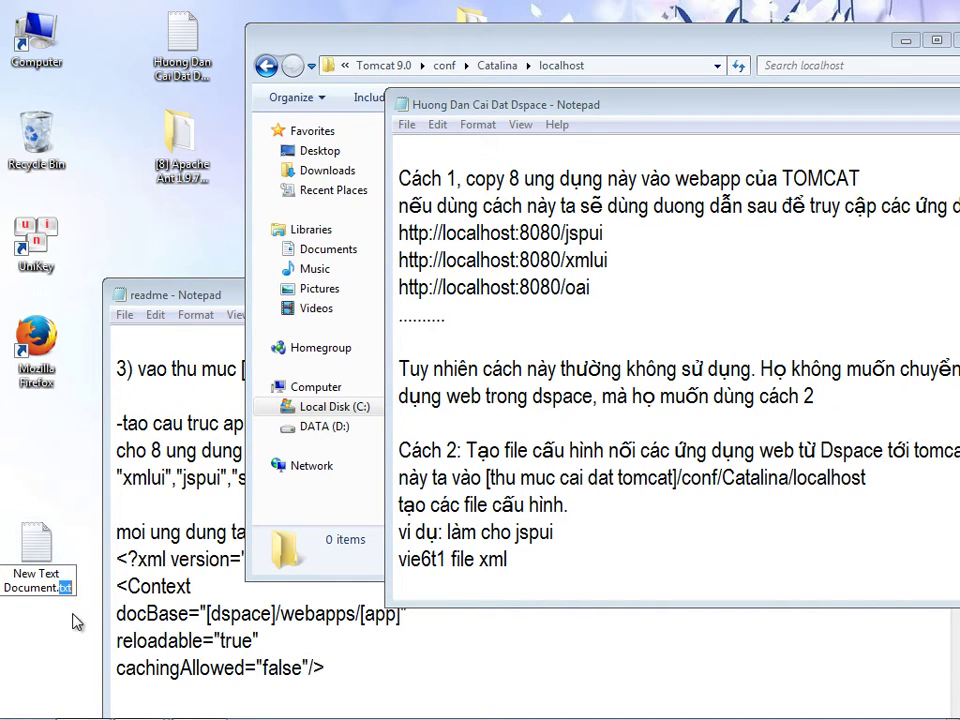
pyautogui.press('BackSpace')
pyautogui.press('BackSpace')
pyautogui.press('BackSpace')
pyautogui.press('BackSpace')
pyautogui.press('BackSpace')
pyautogui.press('BackSpace')
pyautogui.press('BackSpace')
pyautogui.press('BackSpace')
pyautogui.press('BackSpace')
pyautogui.press('BackSpace')
pyautogui.press('BackSpace')
pyautogui.press('BackSpace')
pyautogui.press('BackSpace')
pyautogui.press('BackSpace')
pyautogui.press('BackSpace')
pyautogui.press('BackSpace')
pyautogui.press('BackSpace')
pyautogui.press('BackSpace')
pyautogui.press('BackSpace')
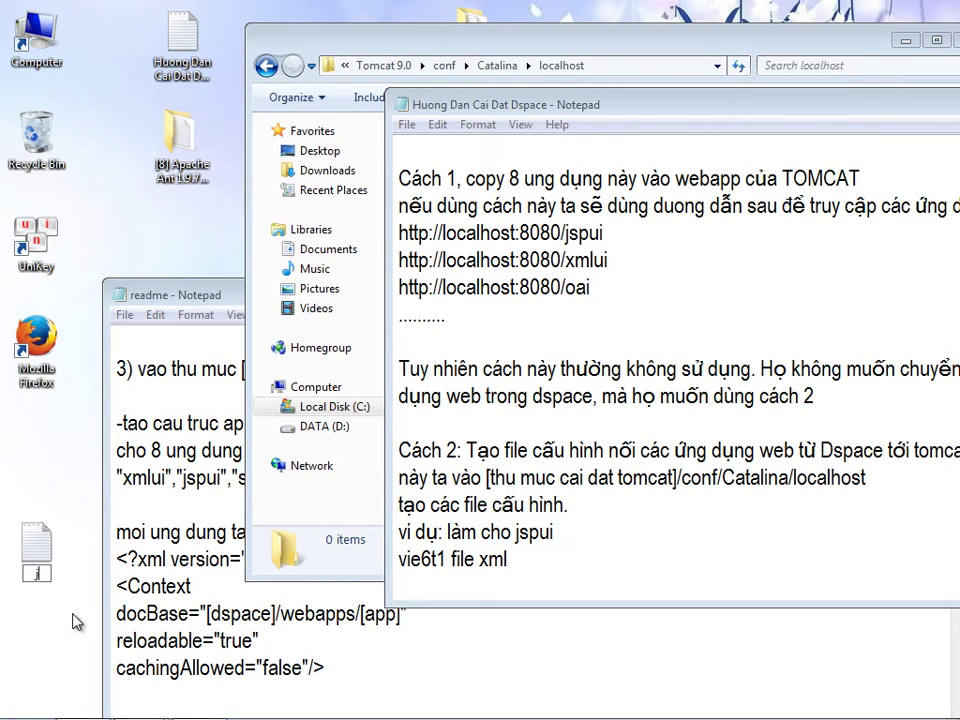
pyautogui.write('jspui.xml')
pyautogui.click(62, 624)
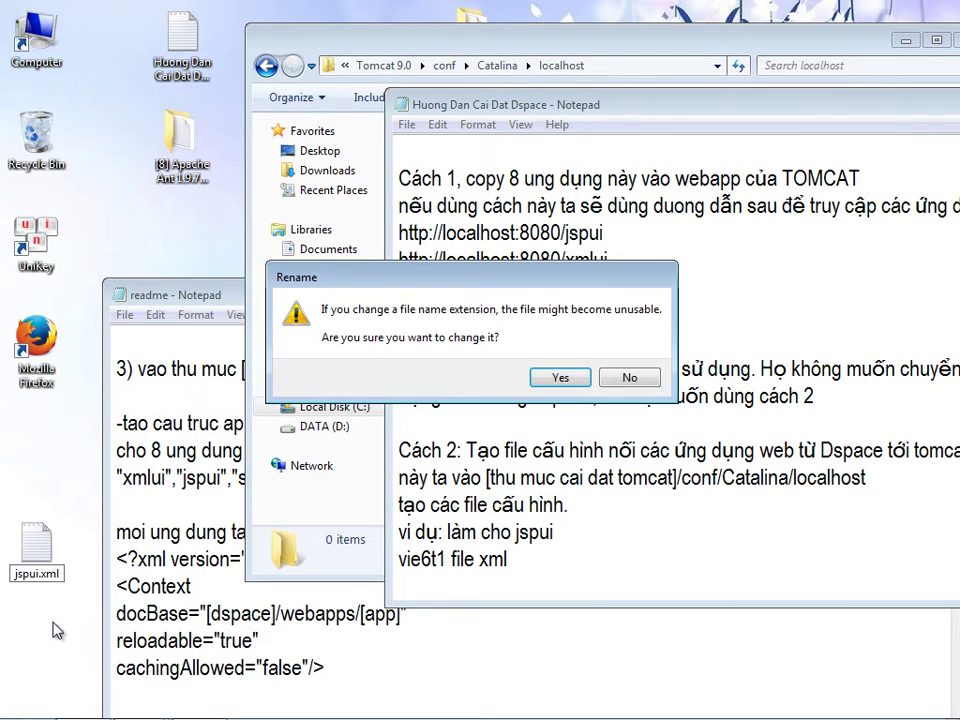
pyautogui.click(561, 377)
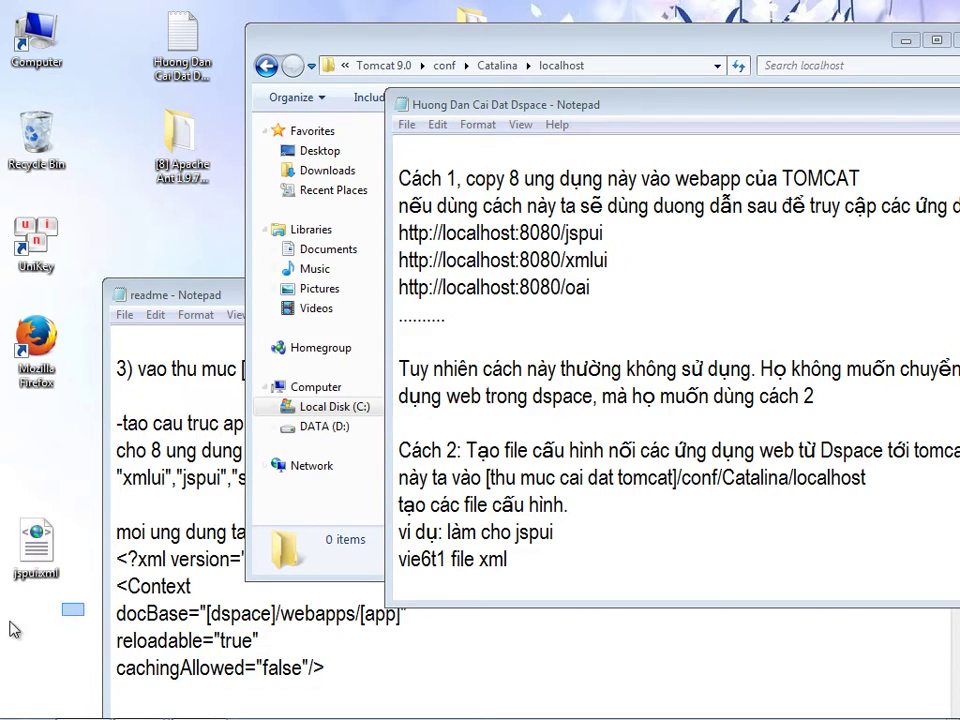
# - Open jspui.xml in Notepad and paste the readme's five-line Context template into it
pyautogui.rightClick(36, 548)
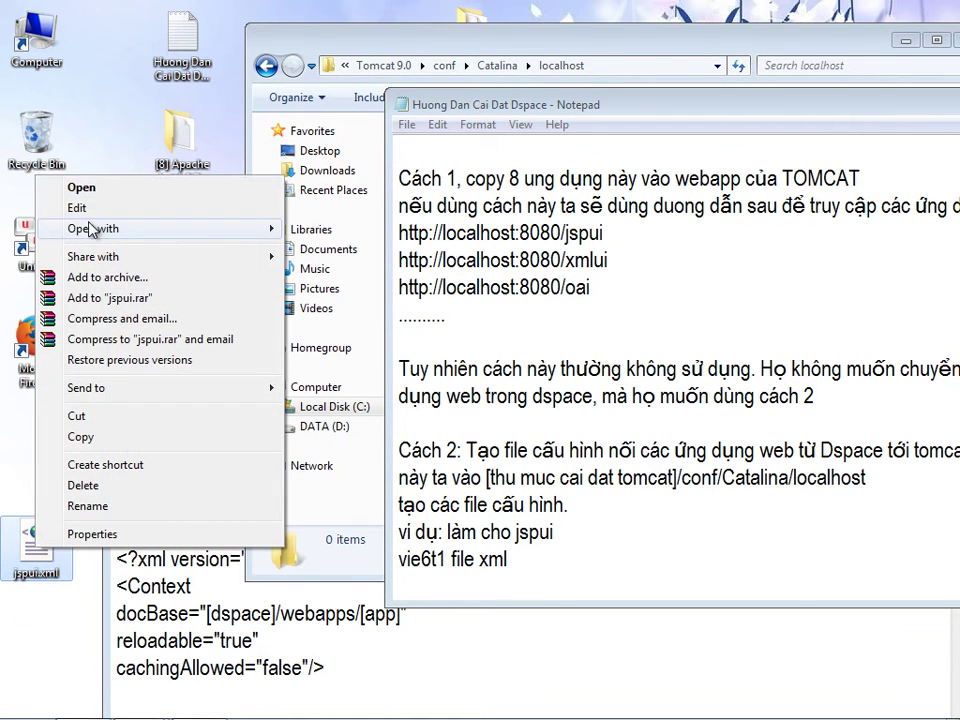
pyautogui.click(77, 208)
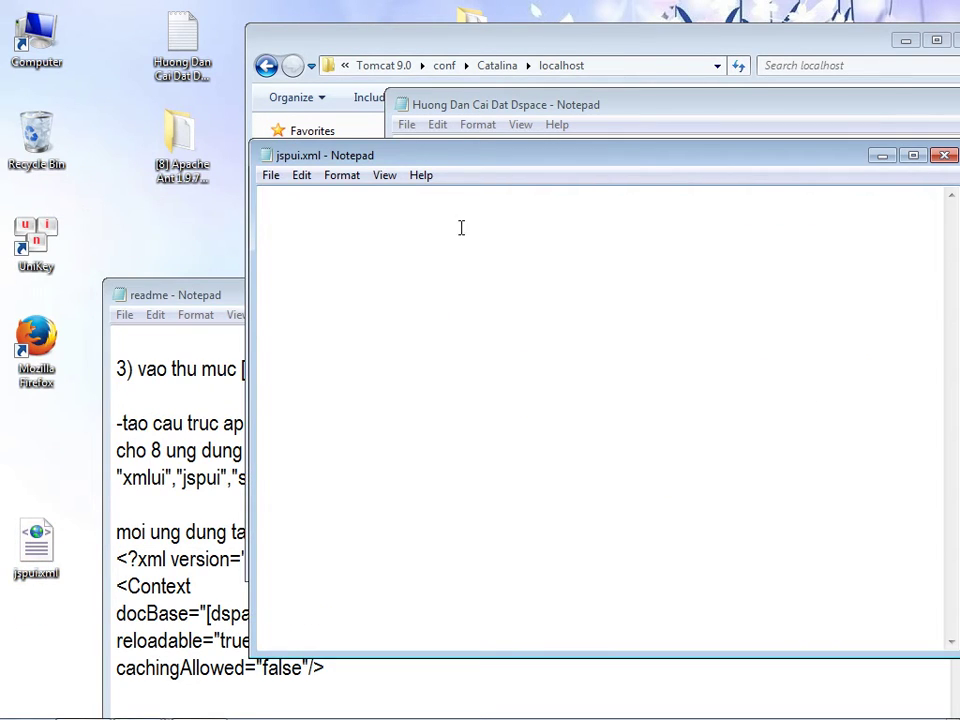
pyautogui.click(160, 481)
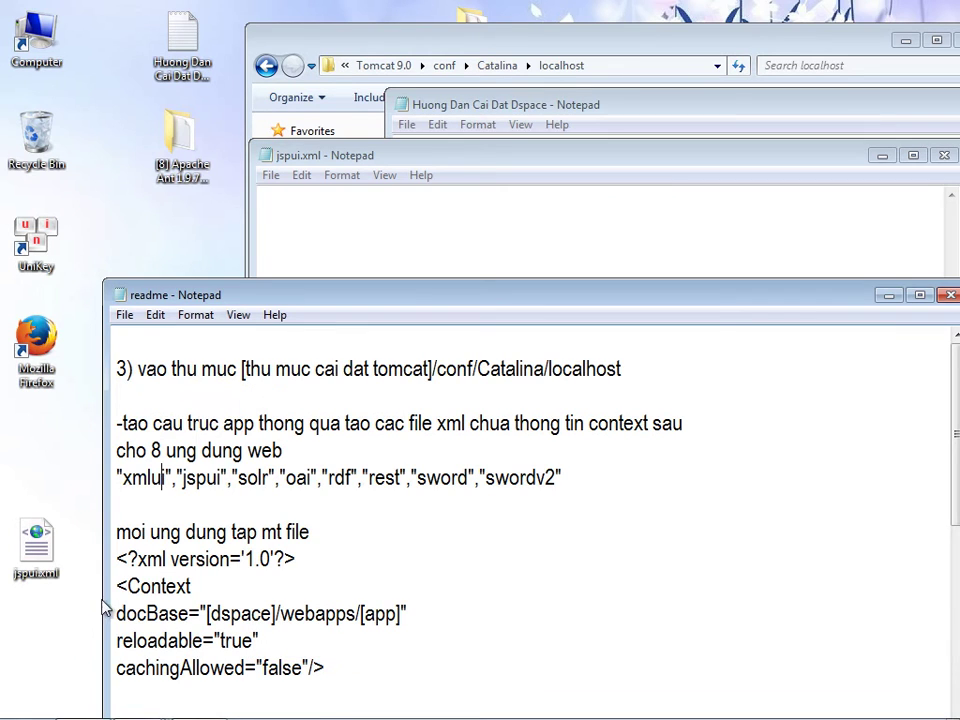
pyautogui.moveTo(118, 561); pyautogui.dragTo(341, 661)
pyautogui.hotkey('ctrl', 'c')
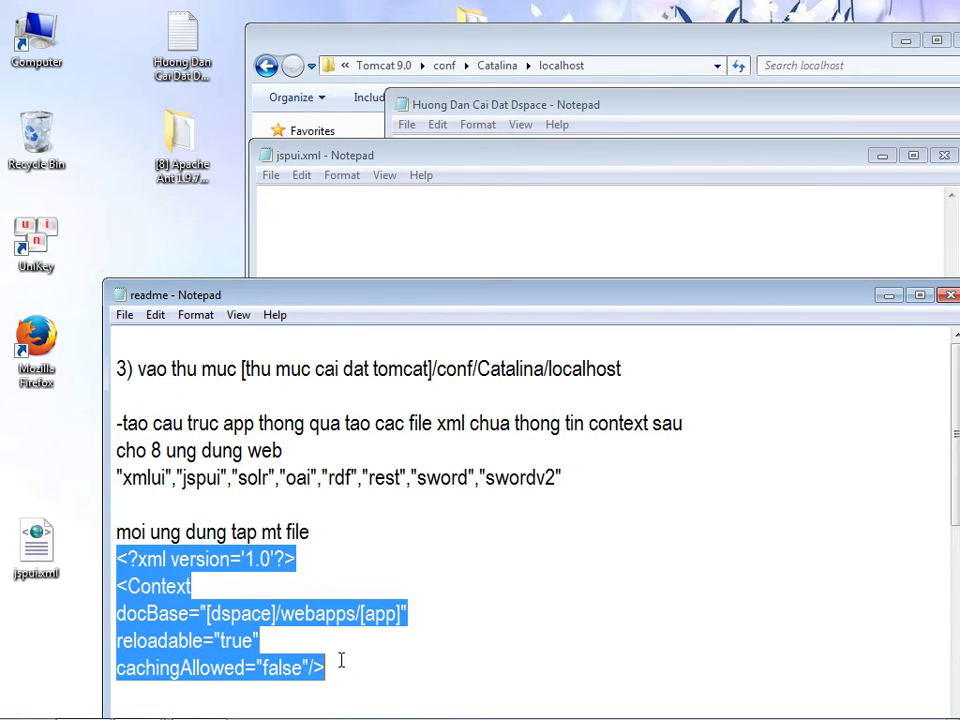
pyautogui.click(362, 244)
pyautogui.hotkey('ctrl', 'v')
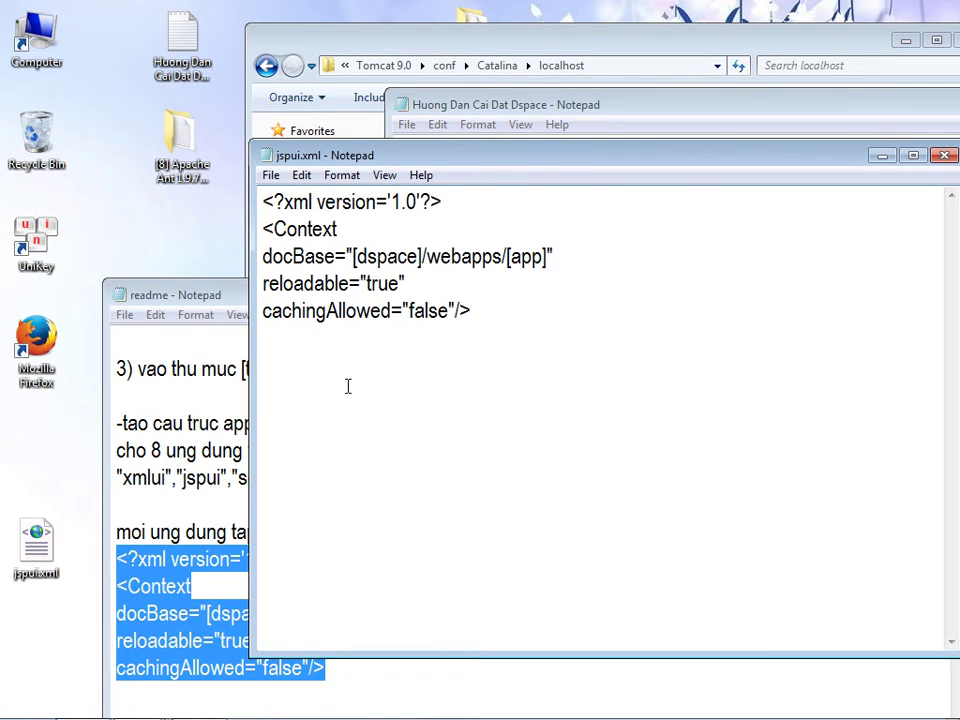
pyautogui.click(223, 296)
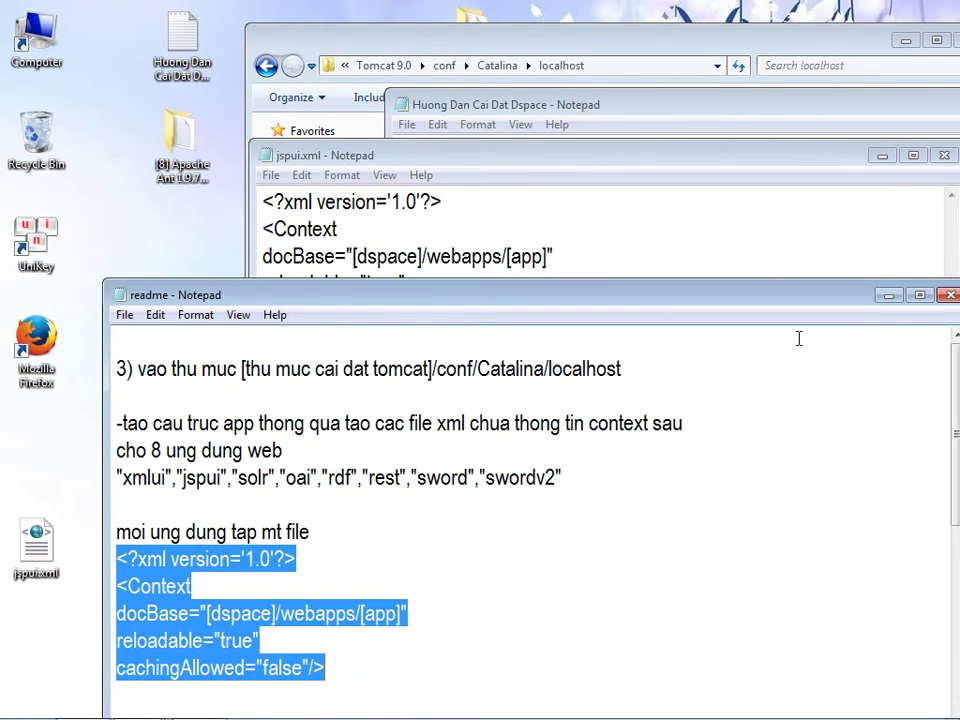
pyautogui.click(888, 296)
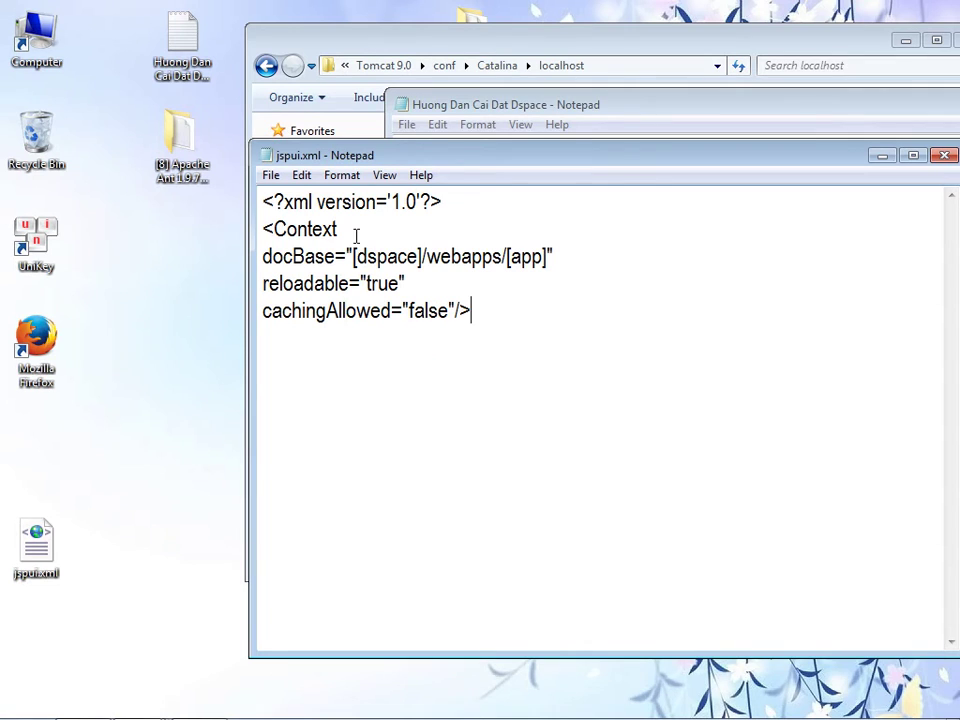
# - Browse to C:\dspace\webapps\jspui, copy its path from the address bar, then close the window
pyautogui.doubleClick(49, 40)
pyautogui.doubleClick(268, 180)
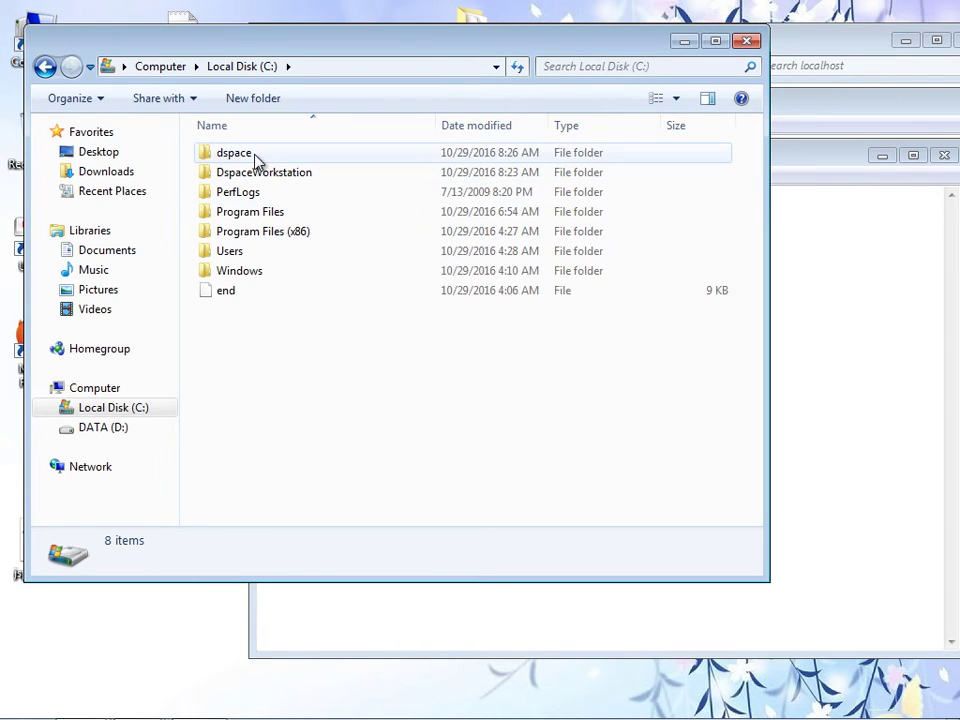
pyautogui.doubleClick(240, 153)
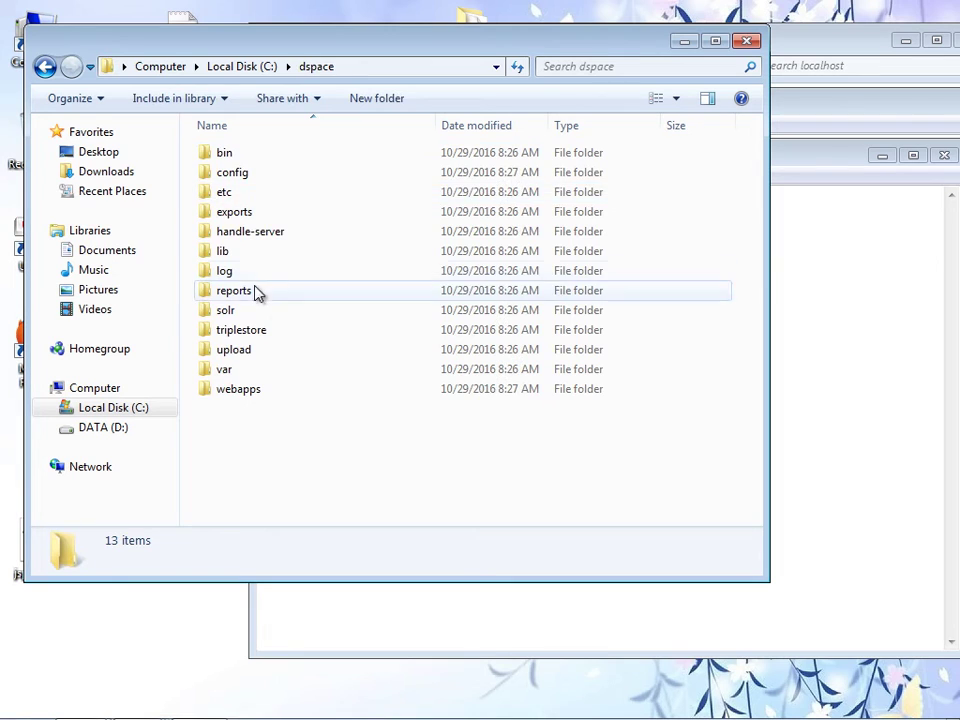
pyautogui.doubleClick(238, 401)
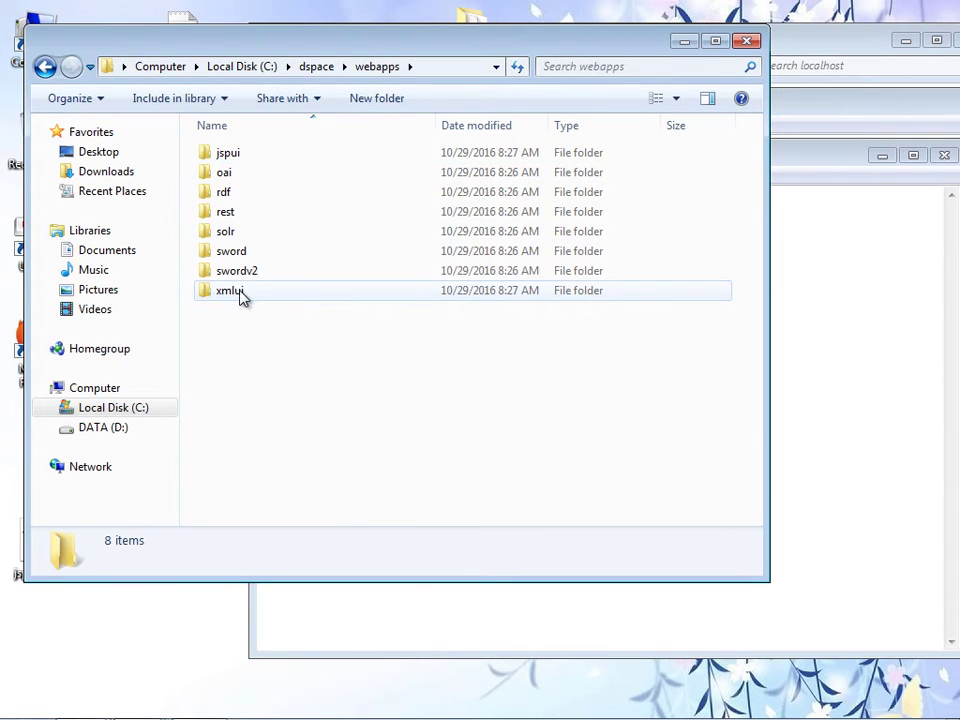
pyautogui.doubleClick(240, 158)
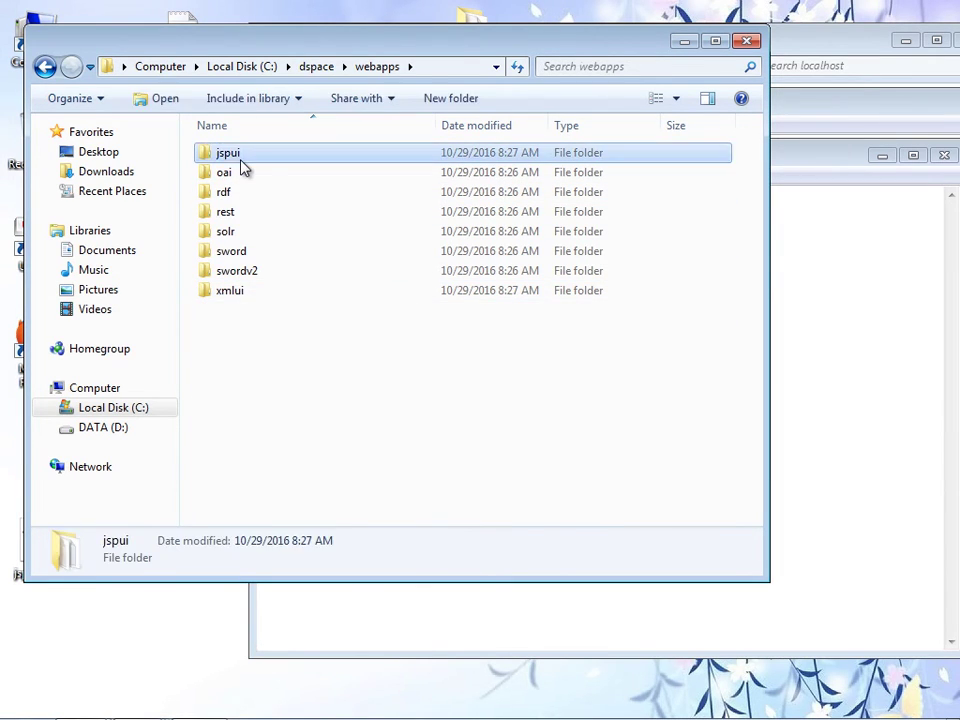
pyautogui.click(445, 72)
pyautogui.rightClick(242, 68)
pyautogui.click(283, 132)
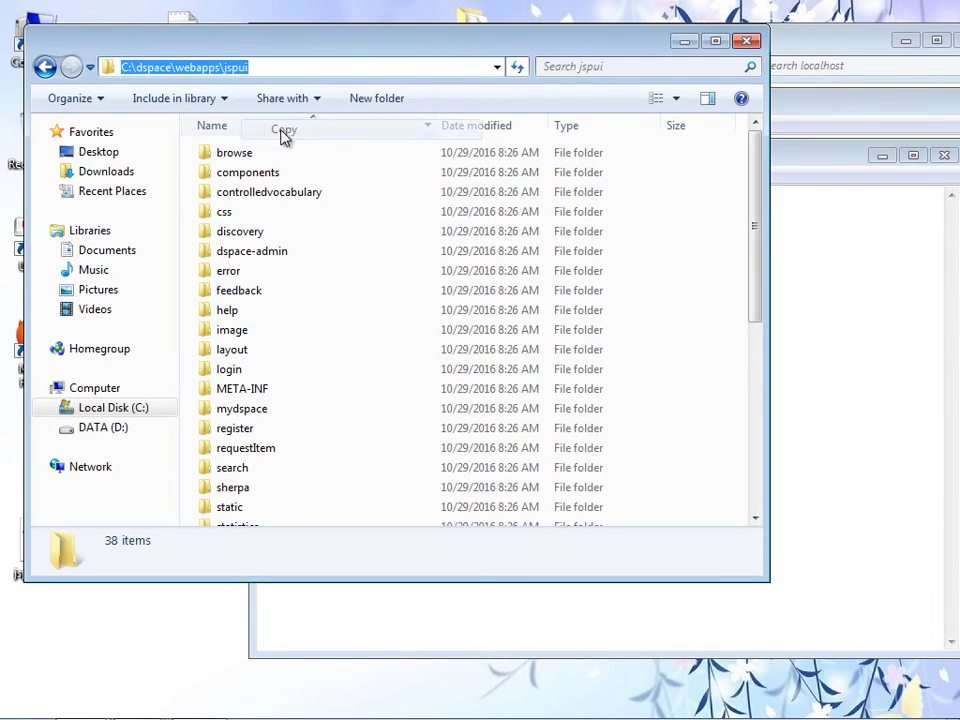
pyautogui.click(747, 41)
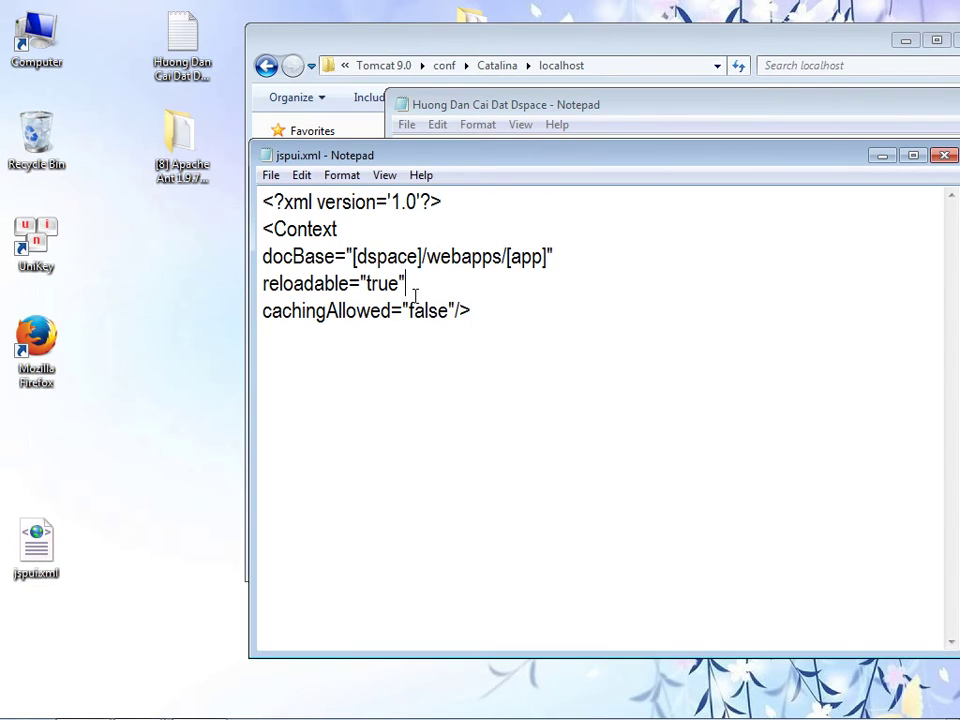
# - Replace the docBase placeholder in jspui.xml with the path C:/dspace/webapps/jspui
pyautogui.moveTo(354, 257); pyautogui.dragTo(545, 257)
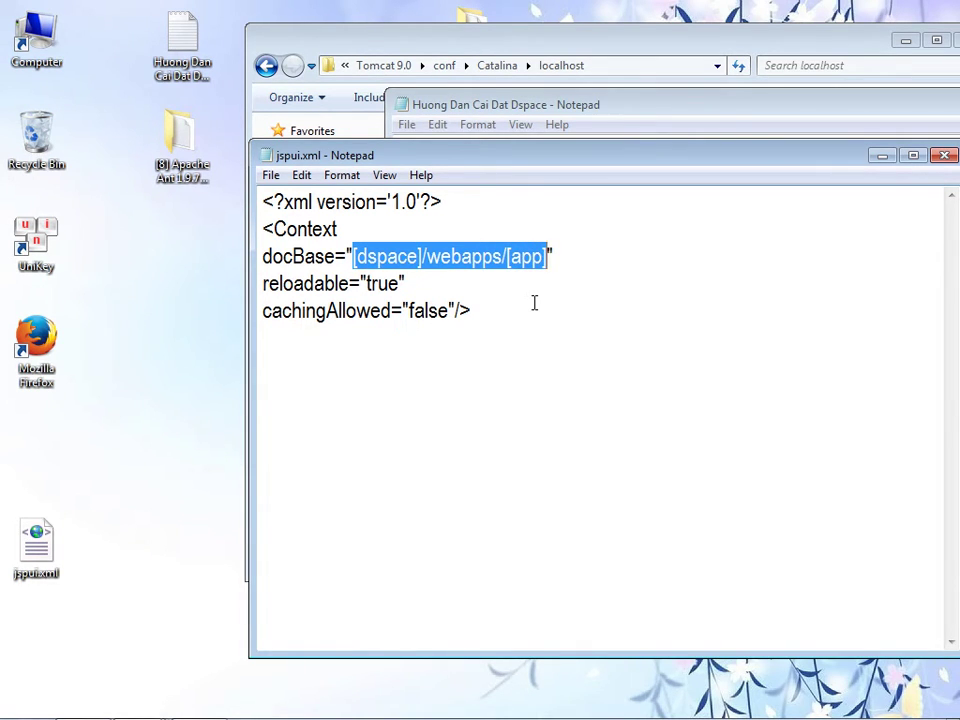
pyautogui.hotkey('ctrl', 'v')
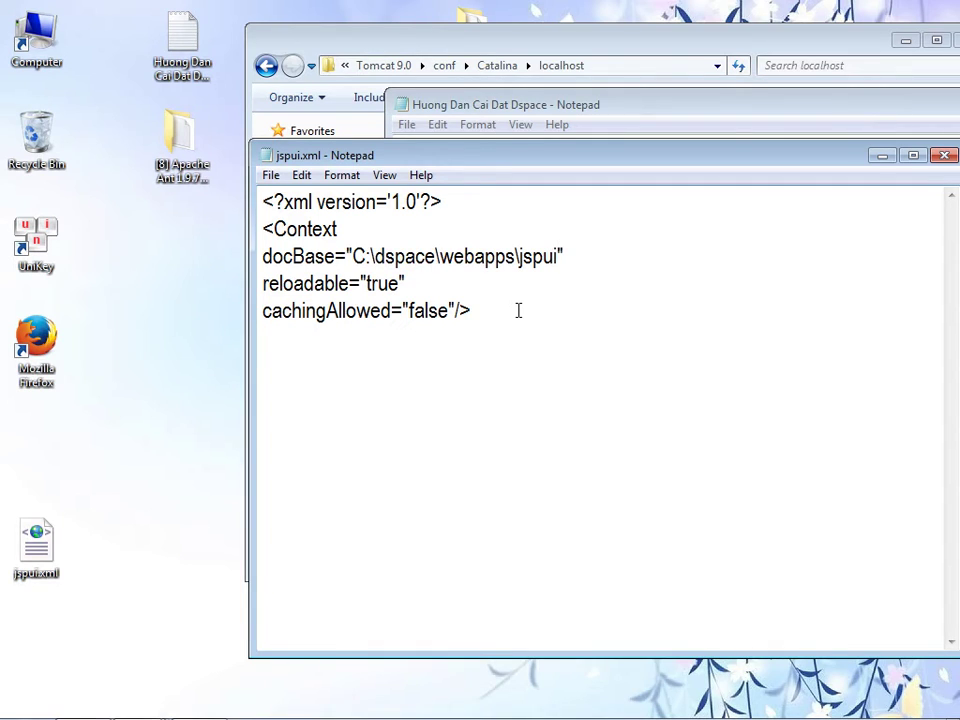
pyautogui.hotkey('ctrl', 'z')
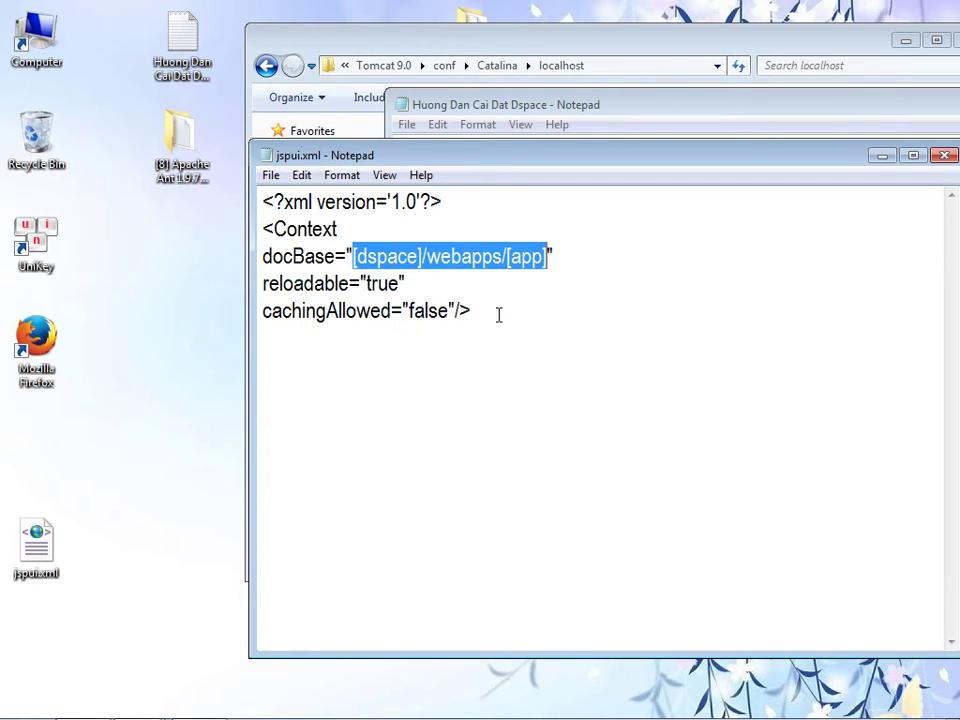
pyautogui.hotkey('ctrl', 'v')
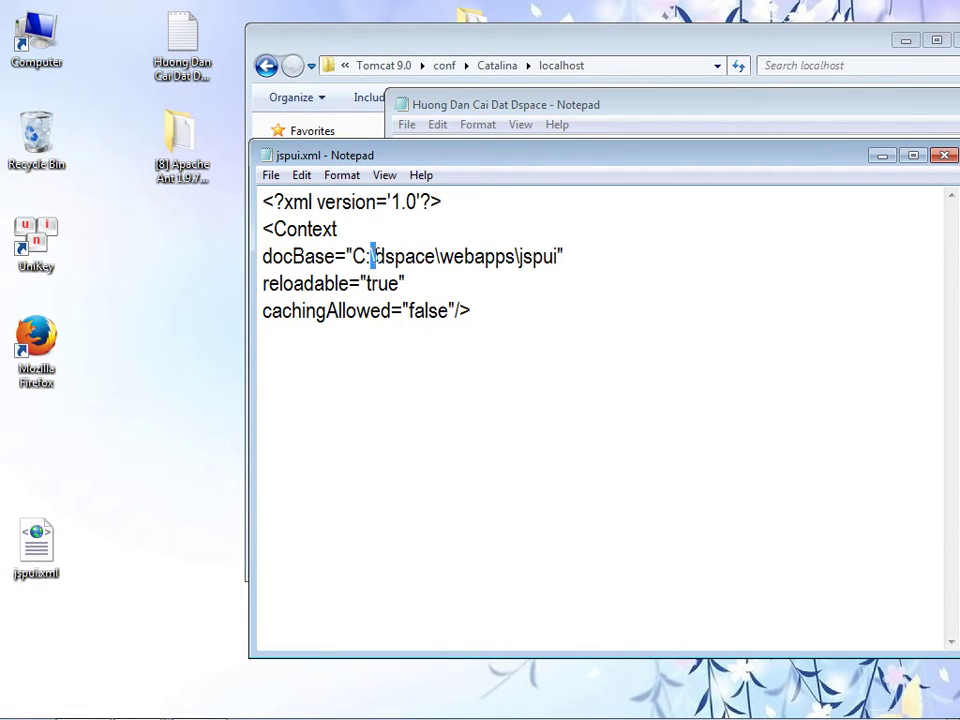
pyautogui.write('/')
pyautogui.write('/')
pyautogui.write('/')
# - Save jspui.xml and close its Notepad window
pyautogui.click(271, 176)
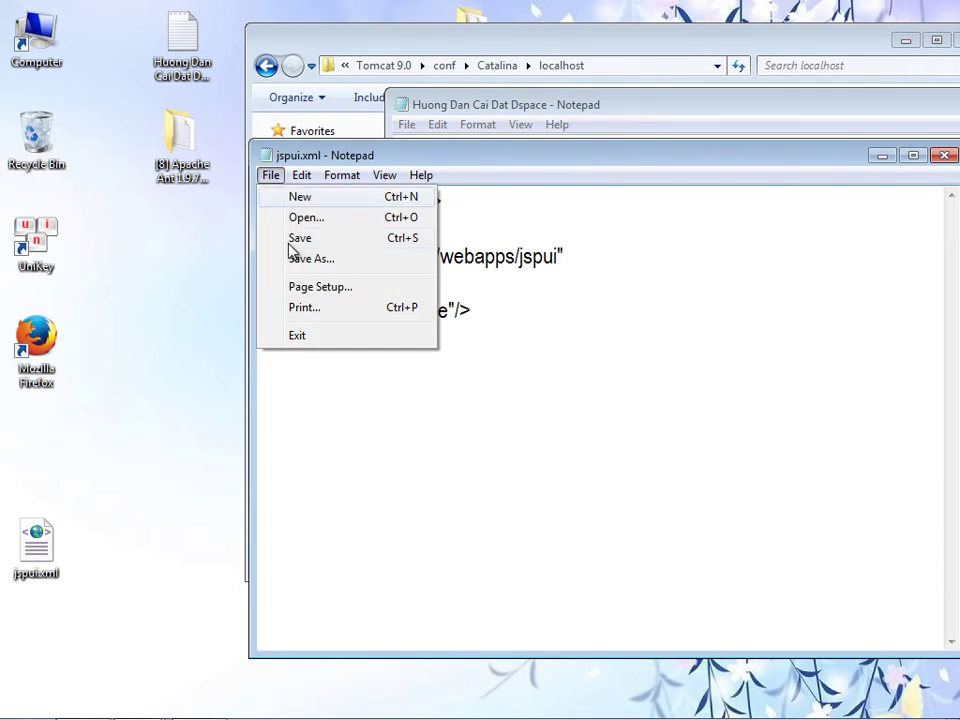
pyautogui.click(299, 238)
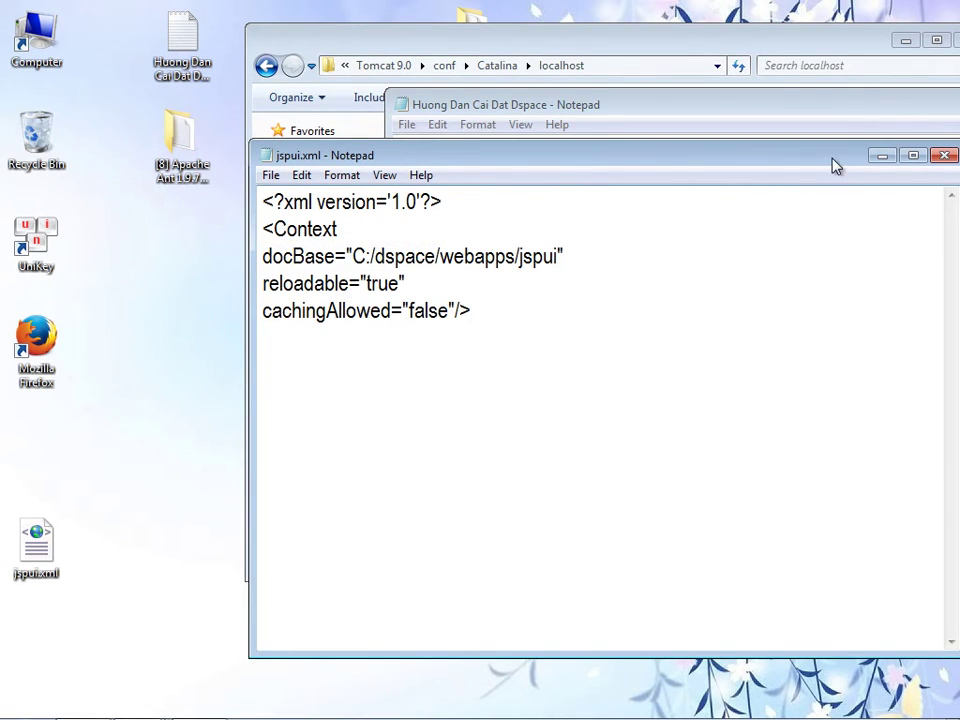
pyautogui.moveTo(833, 165); pyautogui.dragTo(795, 176)
pyautogui.click(905, 167)
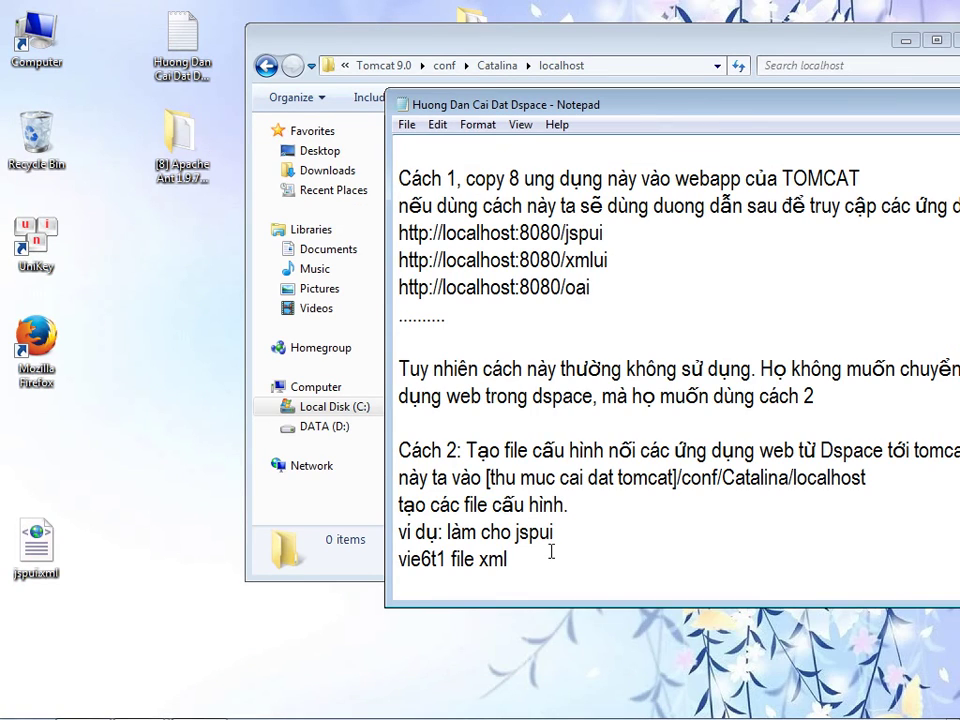
# - Add a 'chép vao' line followed by the Tomcat localhost folder path to the guide
pyautogui.press('Return')
pyautogui.write('chép ')
pyautogui.write('vao')
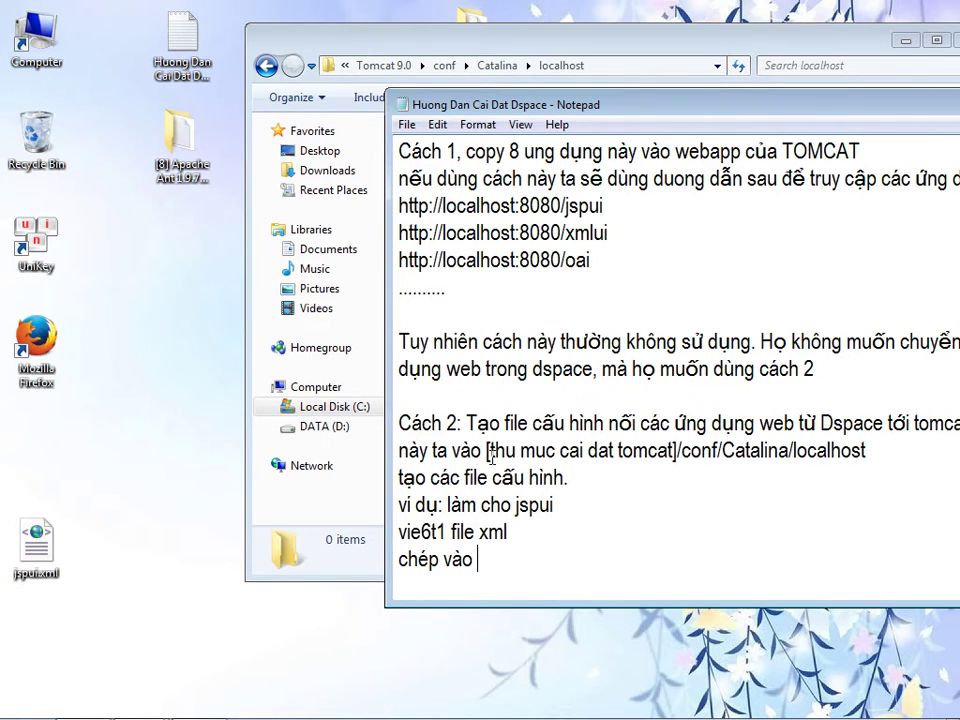
pyautogui.moveTo(487, 452); pyautogui.dragTo(893, 452)
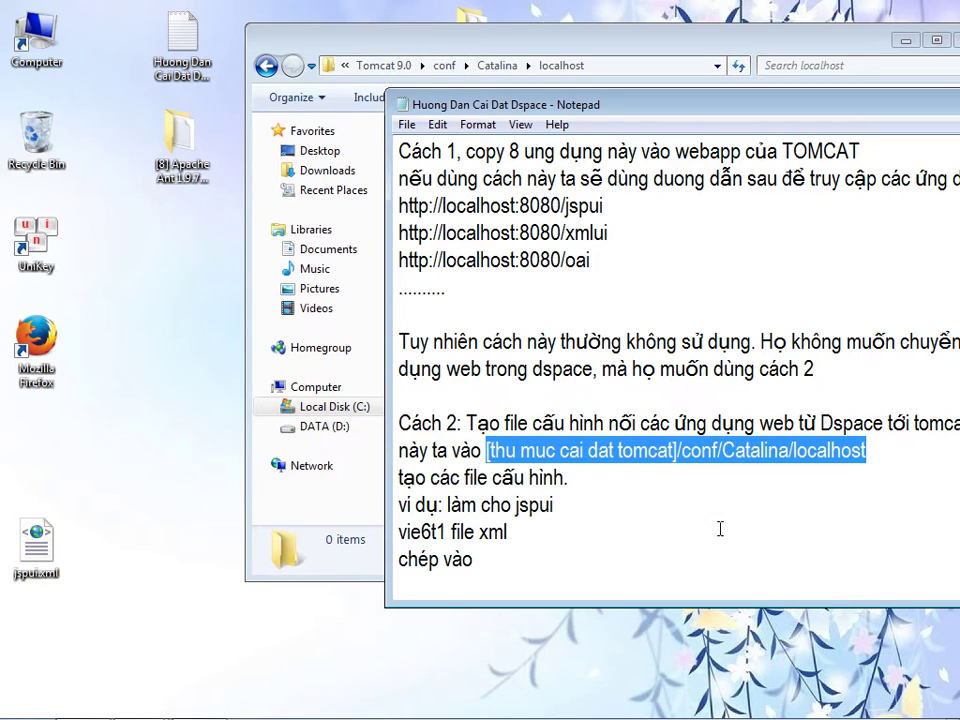
pyautogui.click(540, 566)
pyautogui.hotkey('ctrl', 'v')
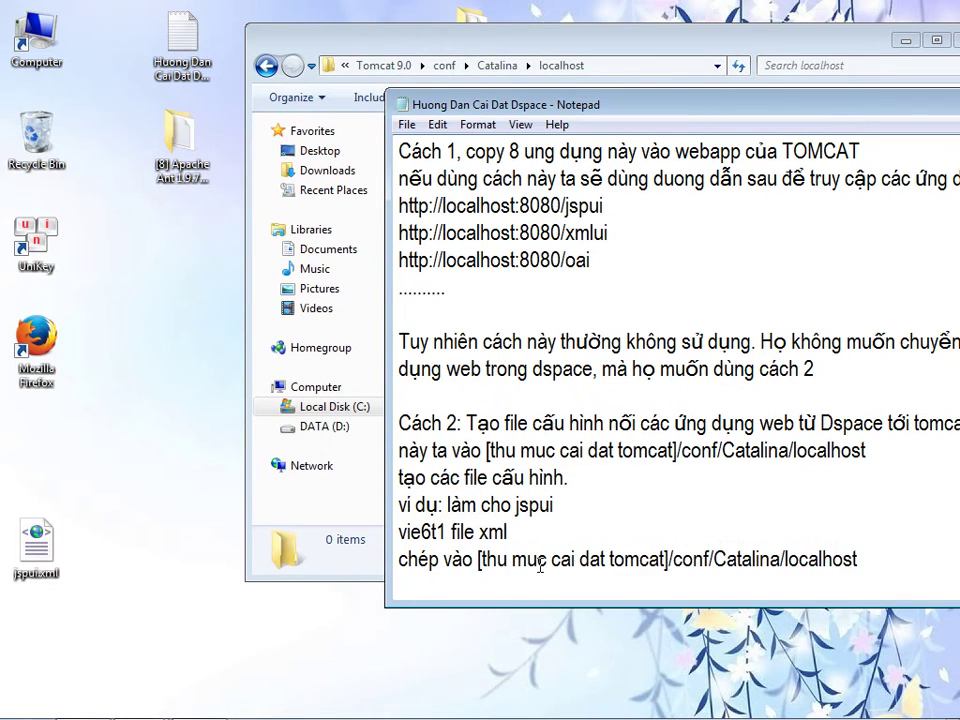
pyautogui.press('Return')
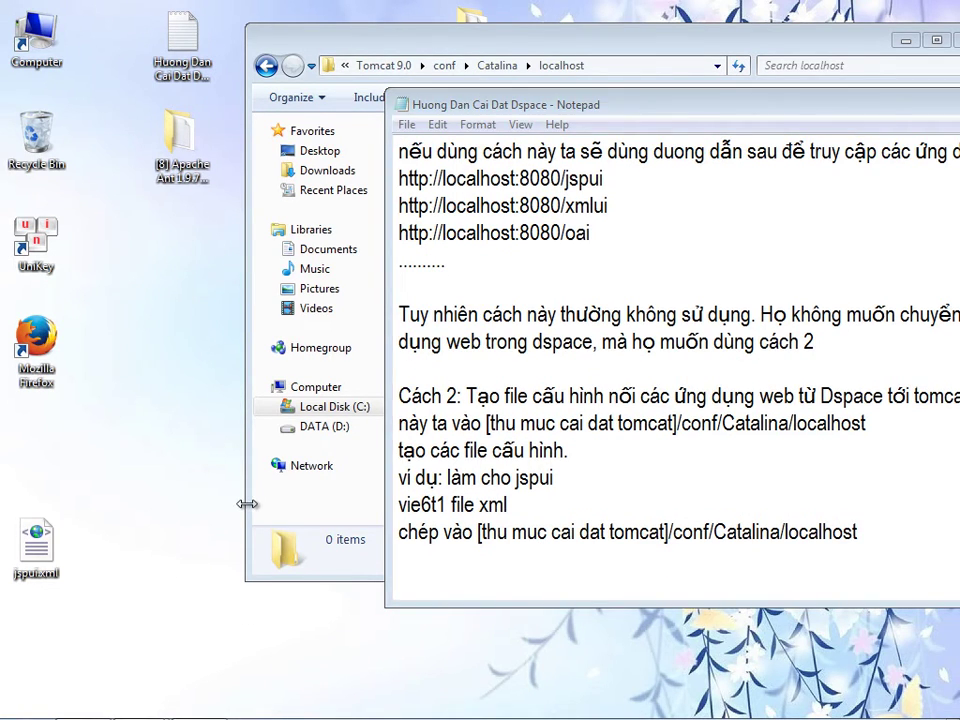
# - Move jspui.xml into Tomcat's localhost folder with admin permission, then type 'Vẫ là ta đã kết nối đươc' in the guide
pyautogui.click(250, 505)
pyautogui.moveTo(36, 545); pyautogui.dragTo(530, 375)
pyautogui.click(462, 446)
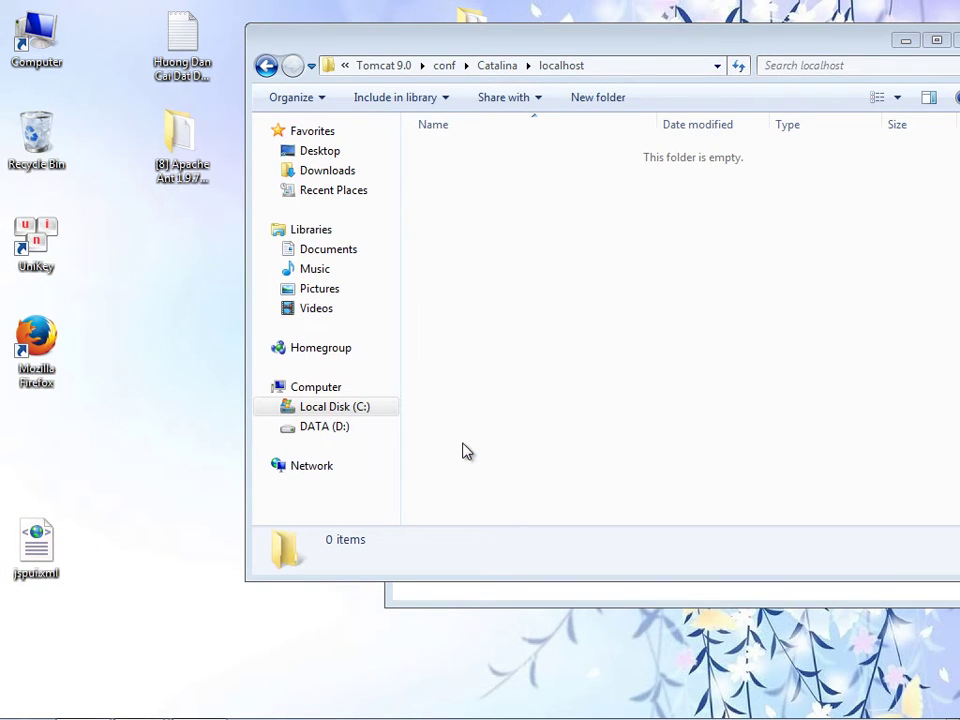
pyautogui.click(490, 600)
pyautogui.write('Vẫ là ')
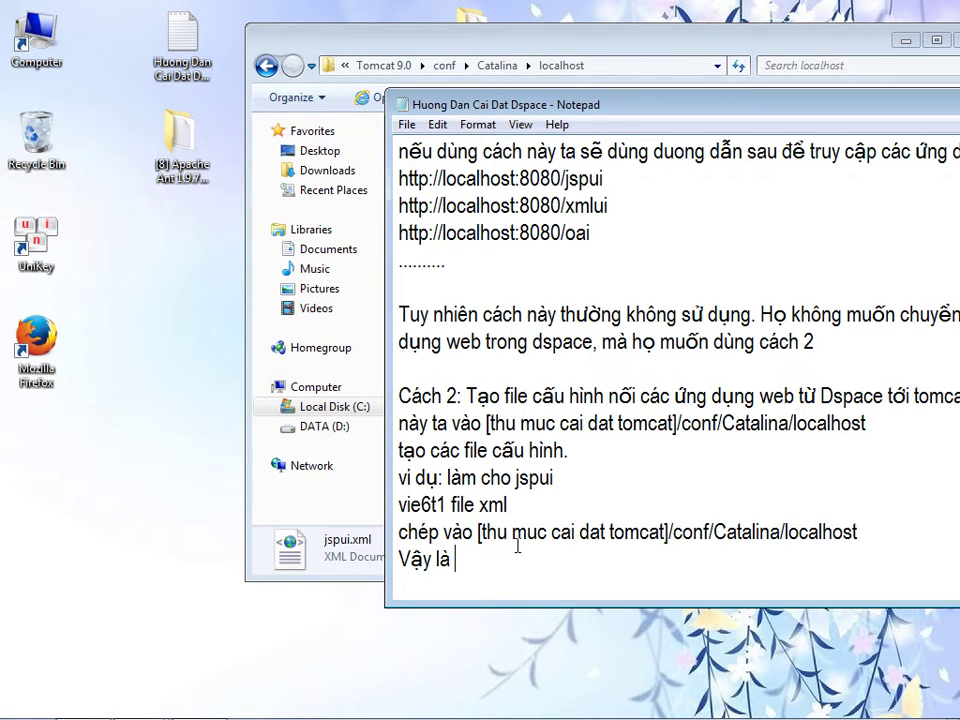
pyautogui.write('ta đã kết nối ')
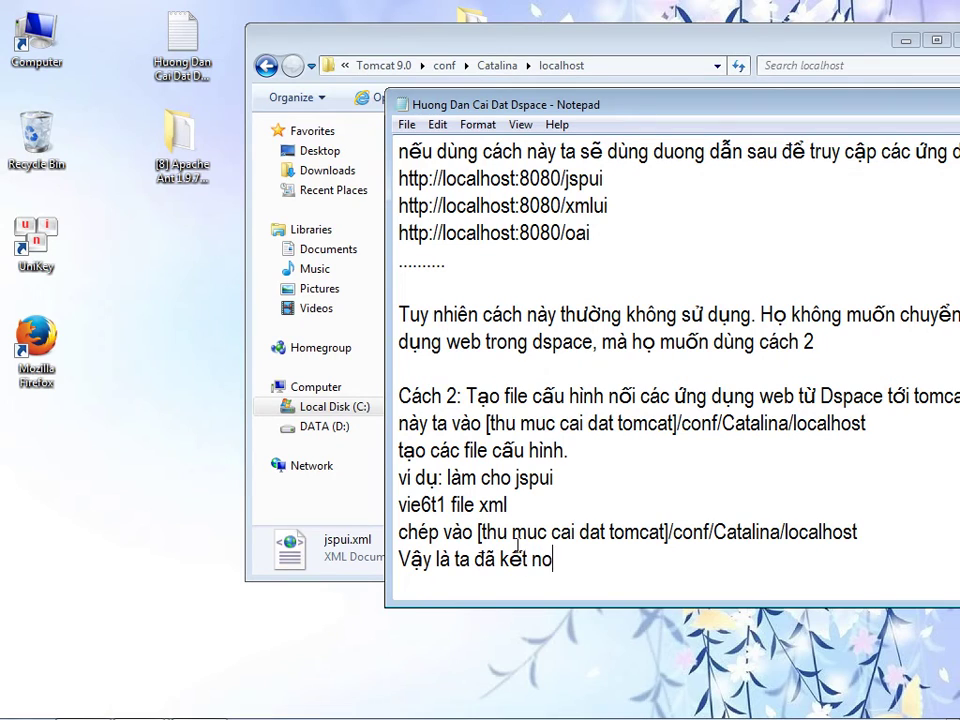
pyautogui.write('đươc')
# - On a new line in the guide, write 'ứng dung jspui từ thư mục'
pyautogui.press('Return')
pyautogui.write('ứng dung jspui từ thư mục')
# - Copy the path C:\dspace\webapps\jspui from Explorer and paste it after 'thư mục' in the guide
pyautogui.doubleClick(35, 35)
pyautogui.doubleClick(268, 144)
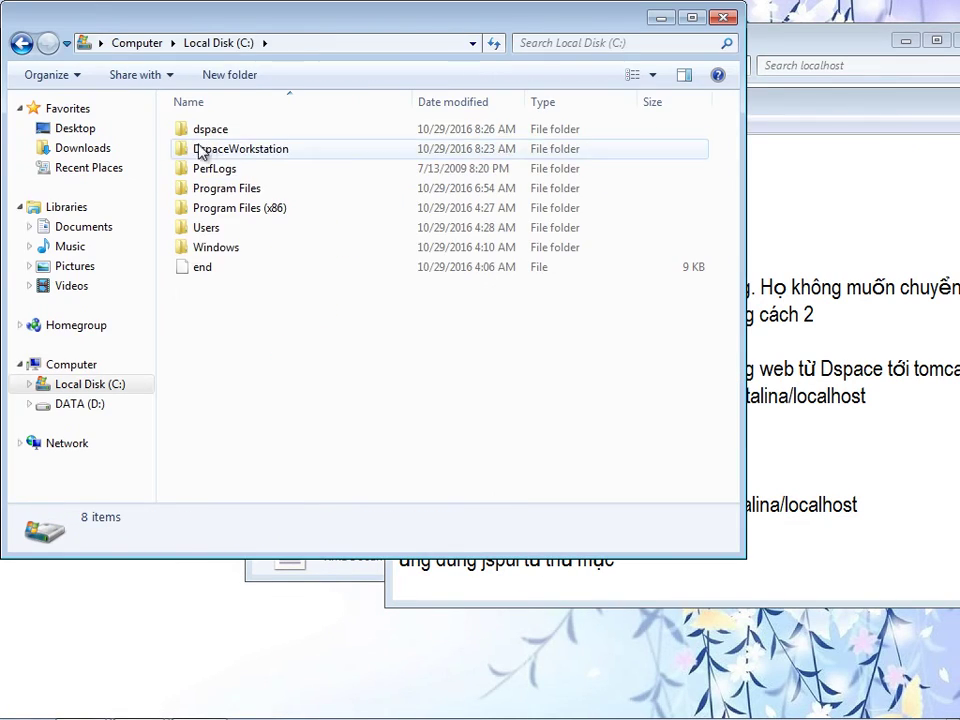
pyautogui.doubleClick(215, 134)
pyautogui.doubleClick(207, 364)
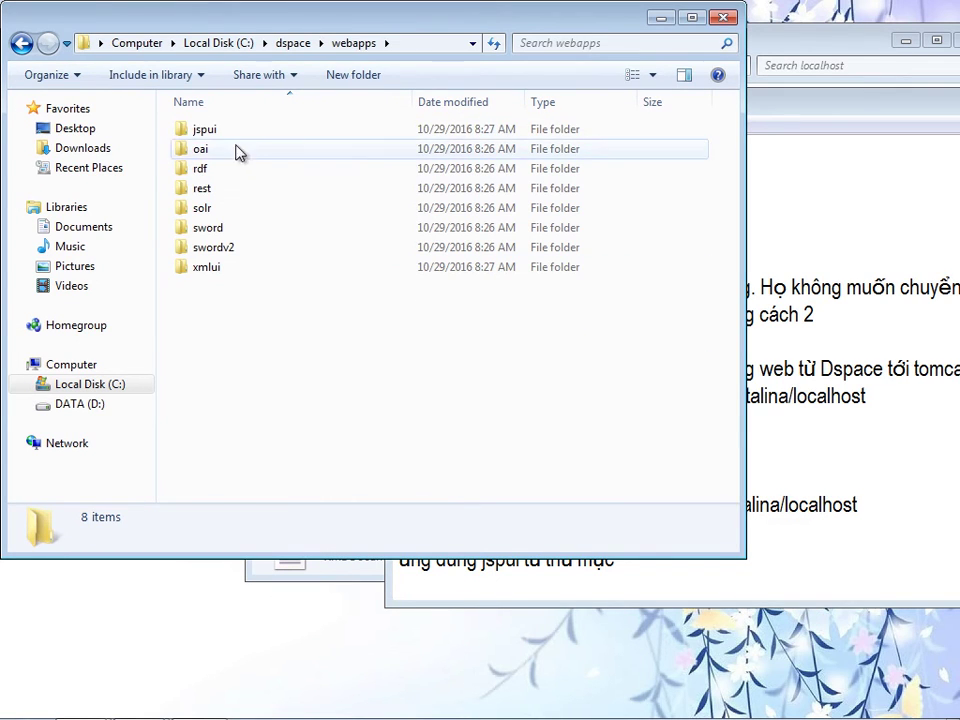
pyautogui.click(240, 130)
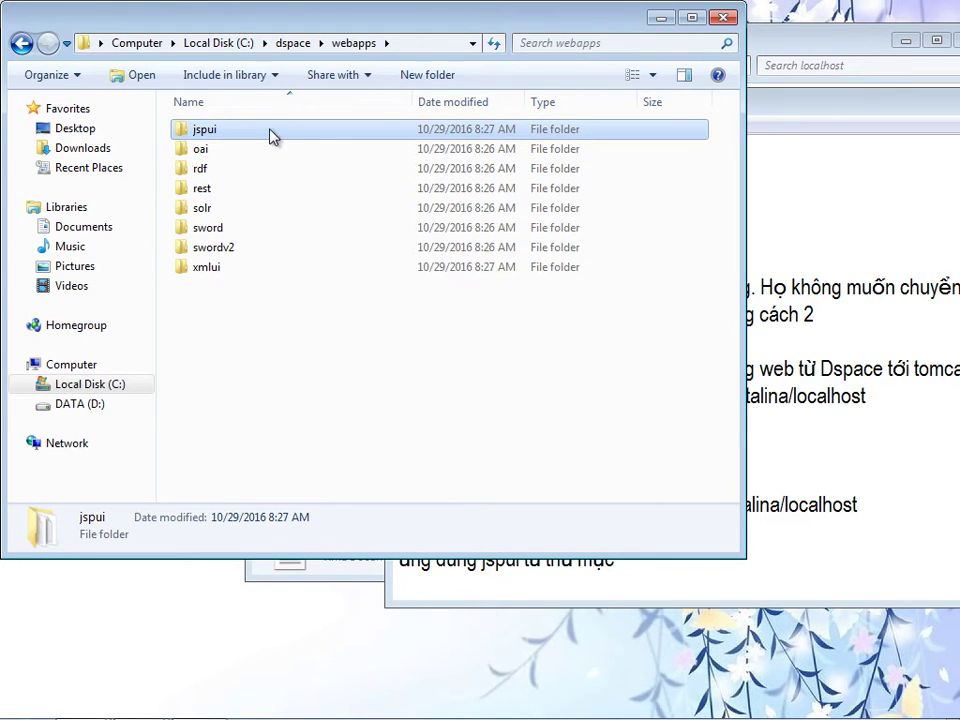
pyautogui.doubleClick(270, 136)
pyautogui.click(330, 43)
pyautogui.rightClick(205, 42)
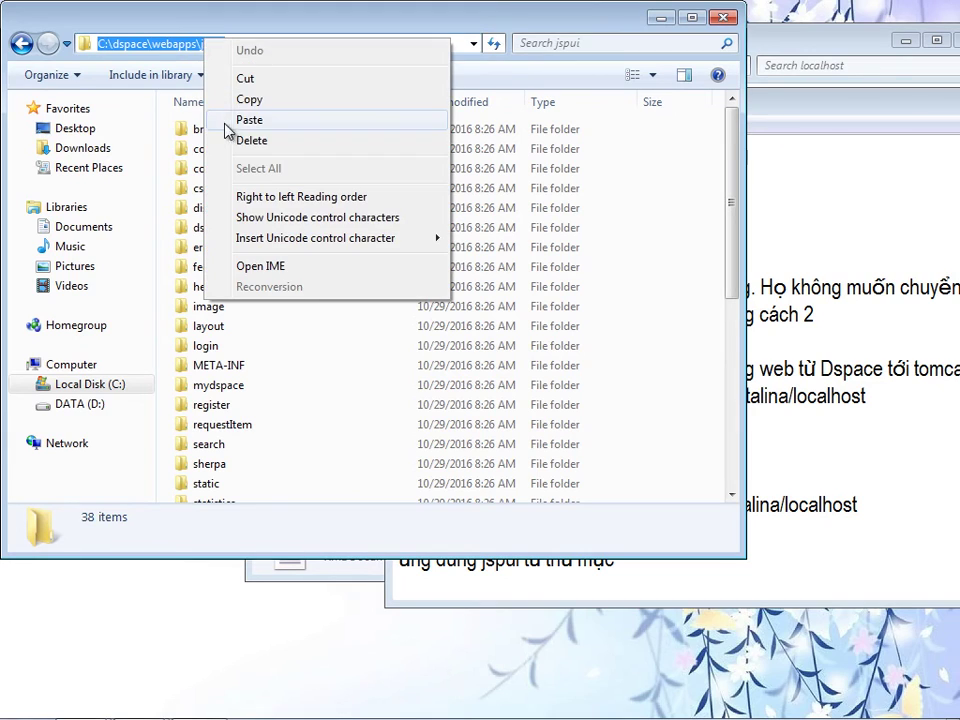
pyautogui.click(246, 100)
pyautogui.click(719, 558)
pyautogui.click(719, 558)
pyautogui.hotkey('ctrl', 'v')
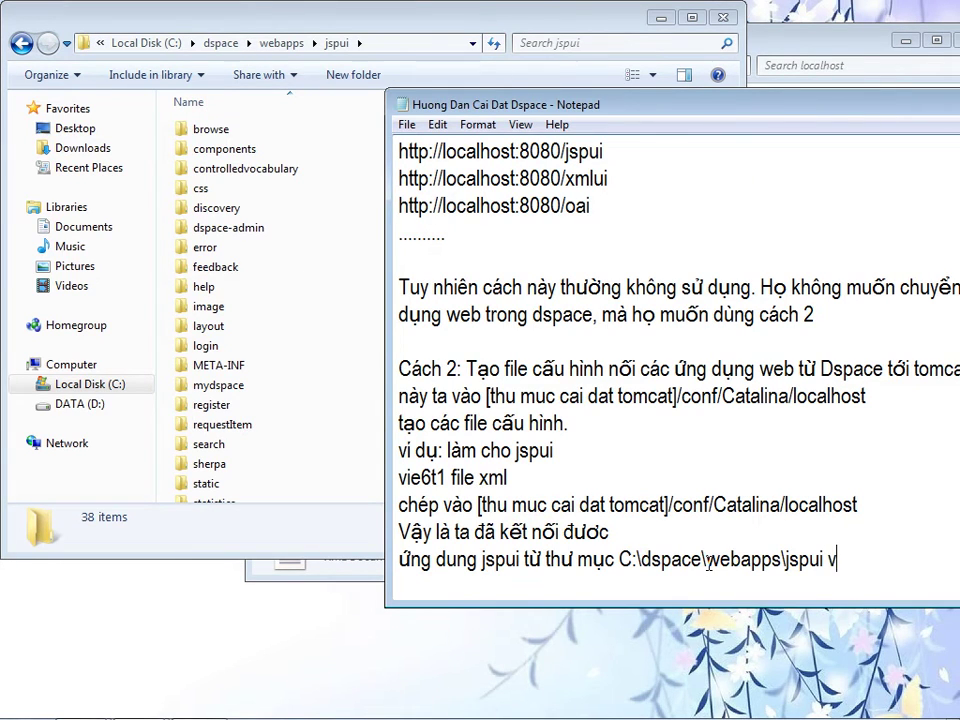
# - Continue the note with 'vào tomcat' and a new line 'để hiện thị trang nay ta dùng'
pyautogui.write('vào tomcat')
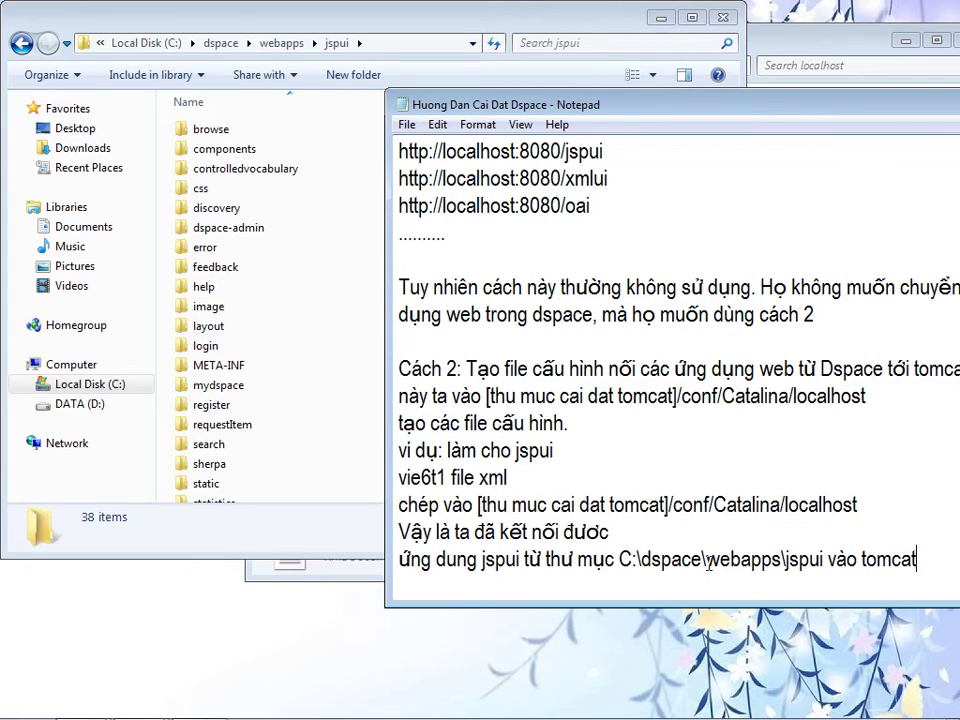
pyautogui.press('Return')
pyautogui.write('để ')
pyautogui.write('hiện th')
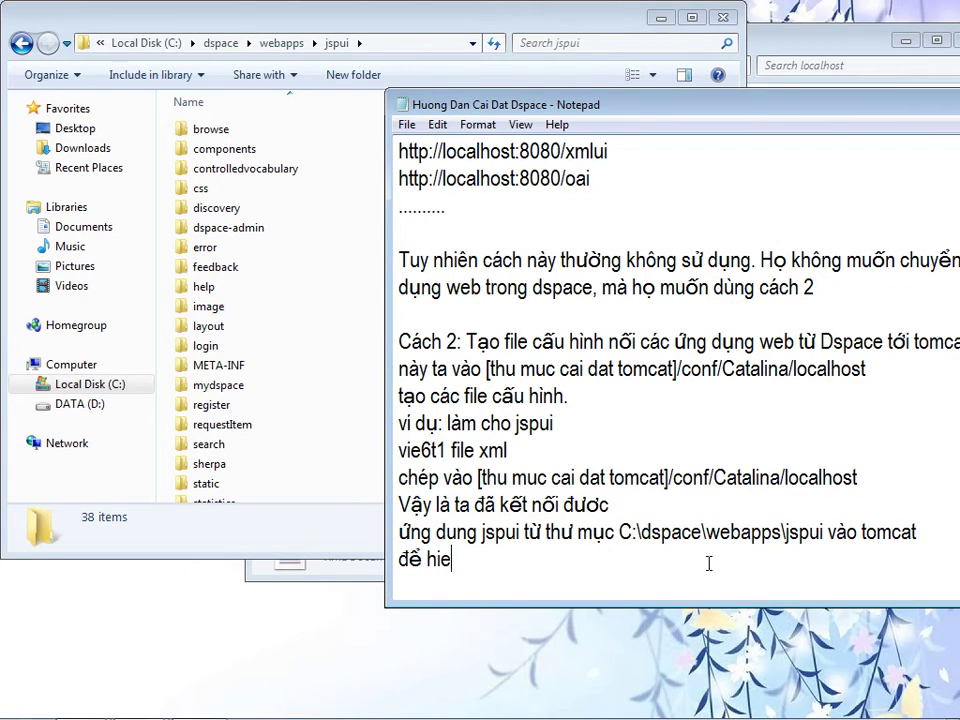
pyautogui.write('ị trang nay')
pyautogui.write(' ta dùng')
pyautogui.press('Return')
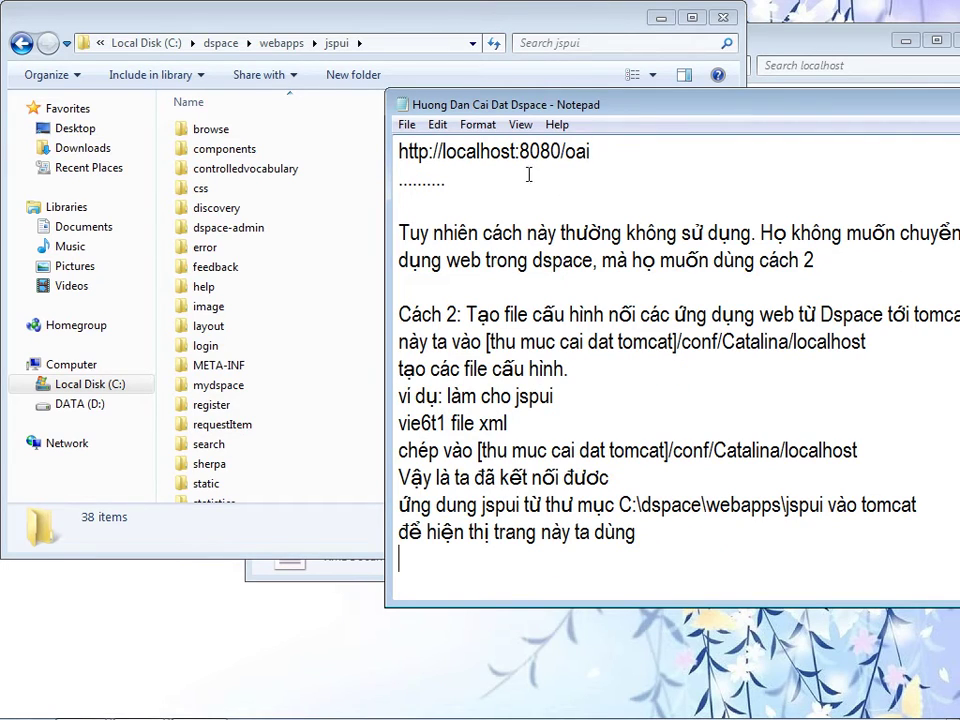
pyautogui.moveTo(399, 152); pyautogui.dragTo(566, 152)
pyautogui.hotkey('ctrl', 'c')
pyautogui.click(478, 553)
pyautogui.hotkey('ctrl', 'v')
pyautogui.write('jspui')
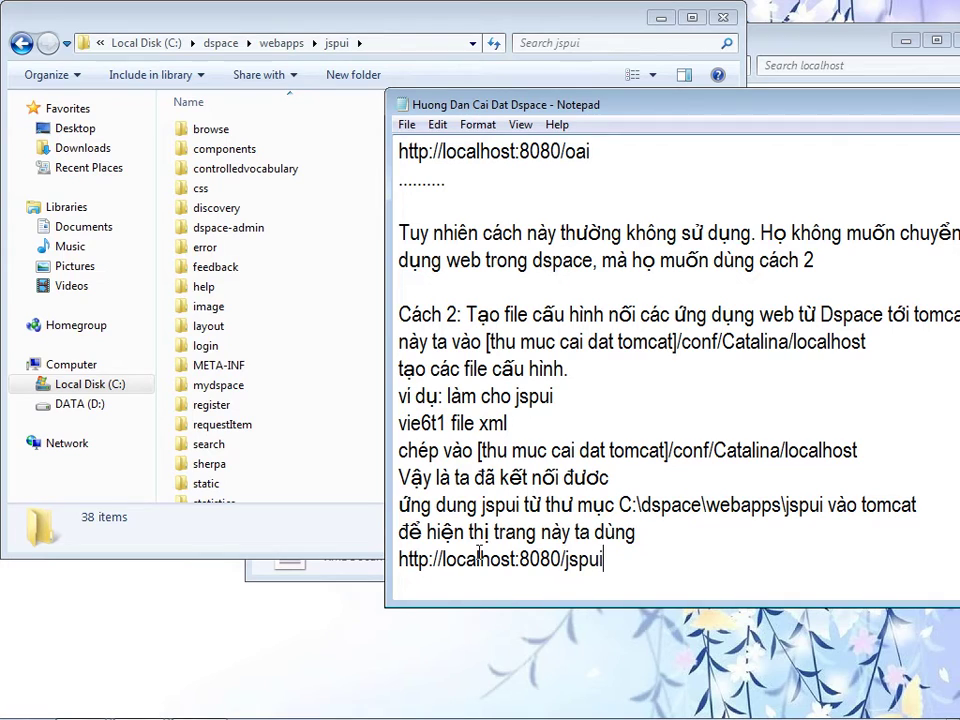
pyautogui.press('Return')
pyautogui.press('Return')
# - Add the line 'Tuong tu lam 7 cái còn lai', correcting the count from 8 to 7
pyautogui.write('Tuong tu lam')
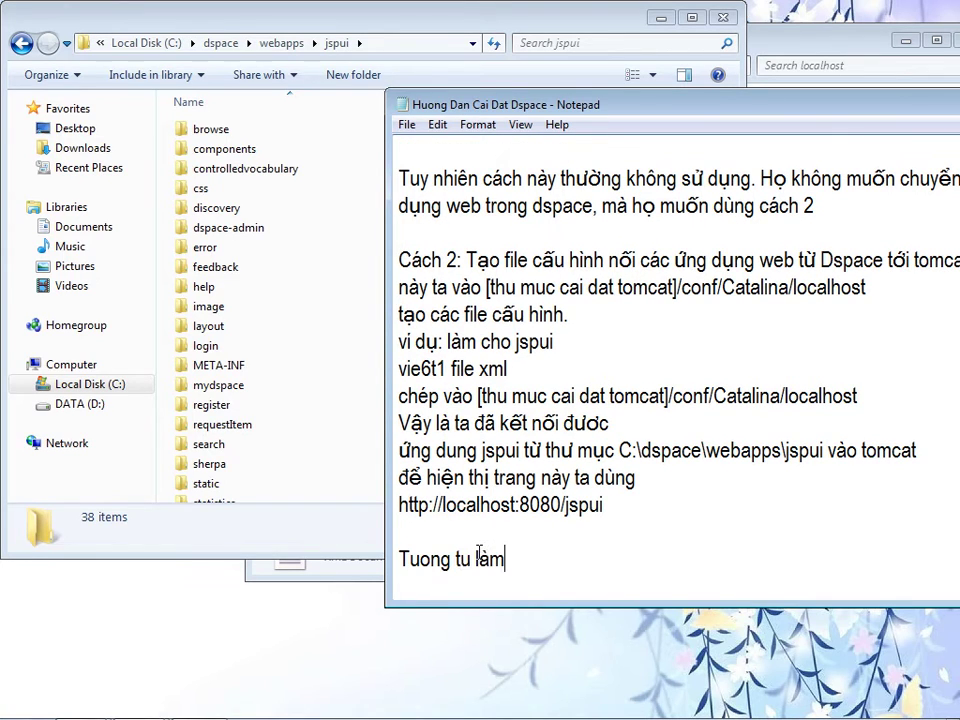
pyautogui.write(' 8 cái còn lai')
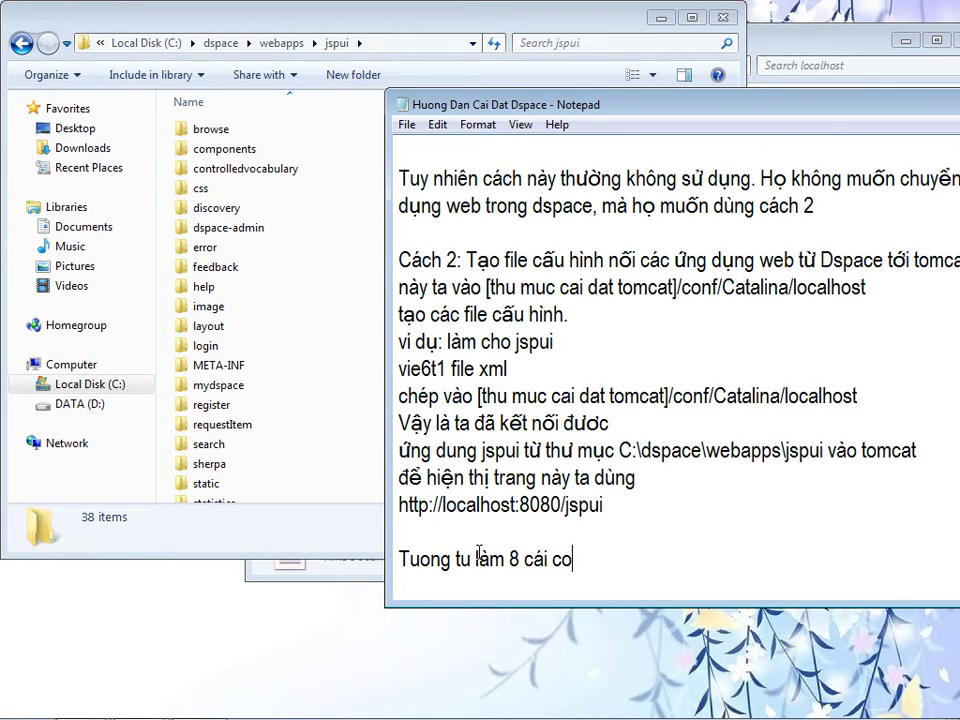
pyautogui.press('BackSpace')
pyautogui.write('7')
pyautogui.click(146, 395)
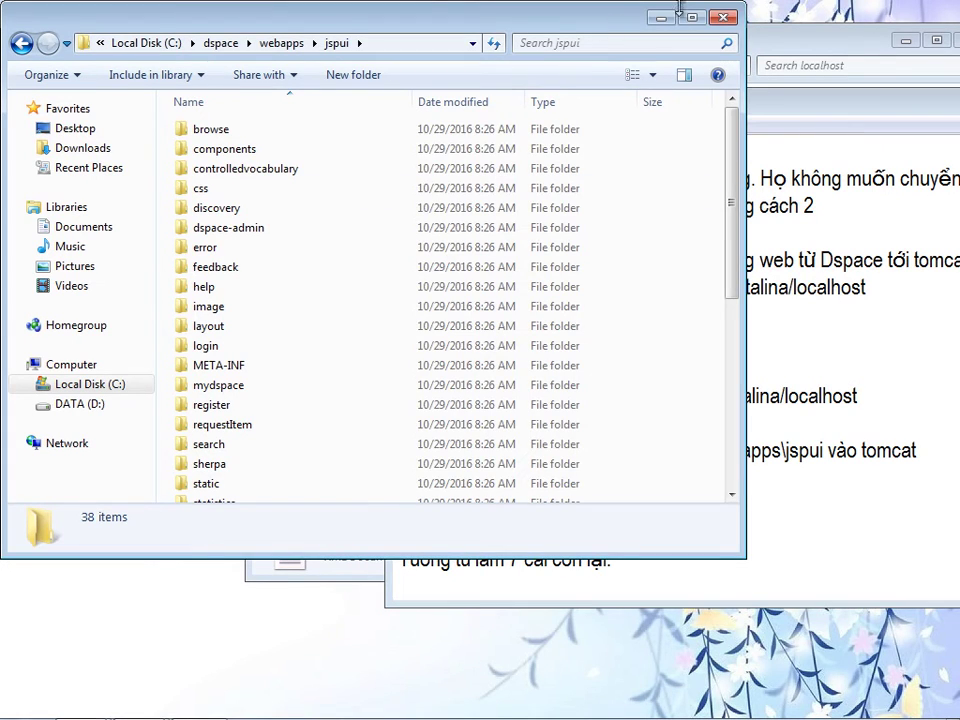
pyautogui.click(692, 580)
pyautogui.press('Return')
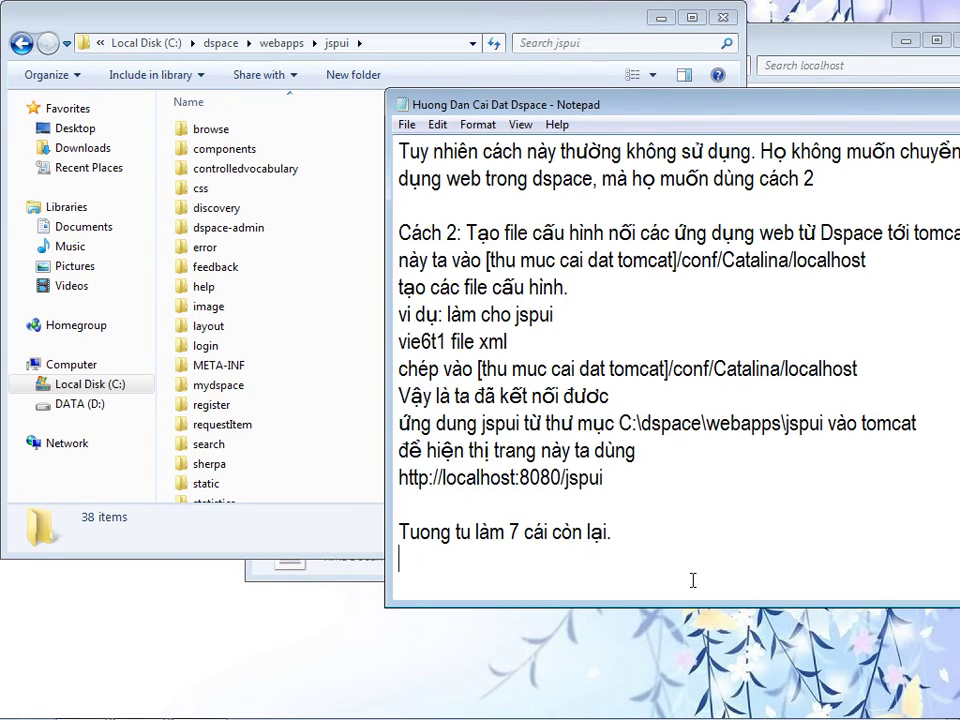
pyautogui.write('minh')
pyautogui.press('BackSpace')
pyautogui.press('BackSpace')
pyautogui.press('BackSpace')
# - Copy jspui.xml from the Tomcat localhost folder and rearrange the jspui and localhost folder windows
pyautogui.click(362, 572)
pyautogui.rightClick(465, 160)
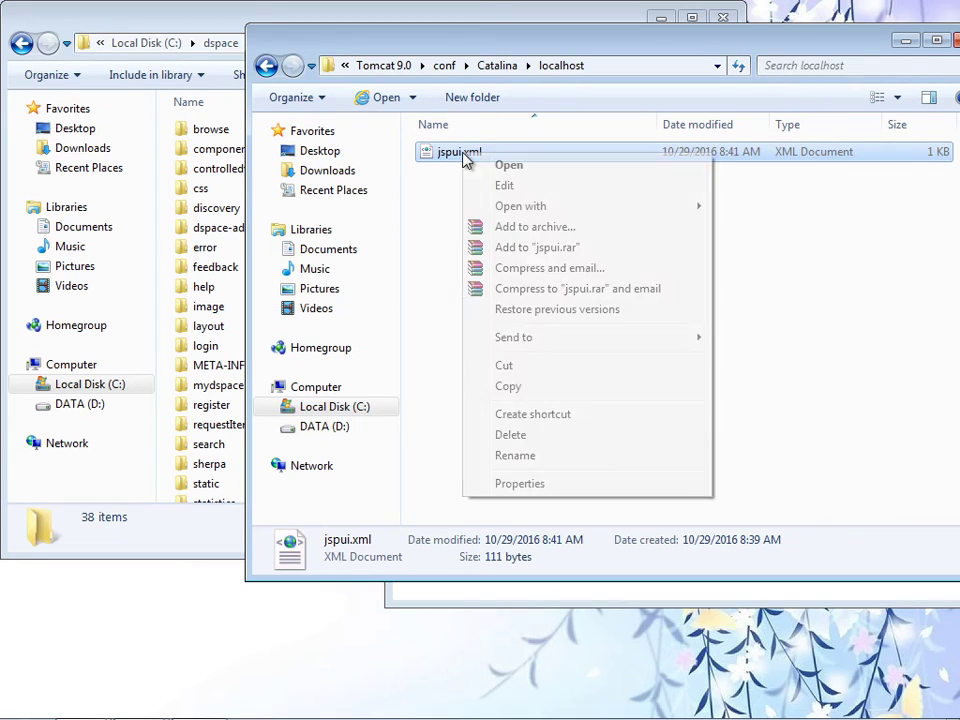
pyautogui.click(502, 392)
pyautogui.moveTo(320, 46); pyautogui.dragTo(433, 59)
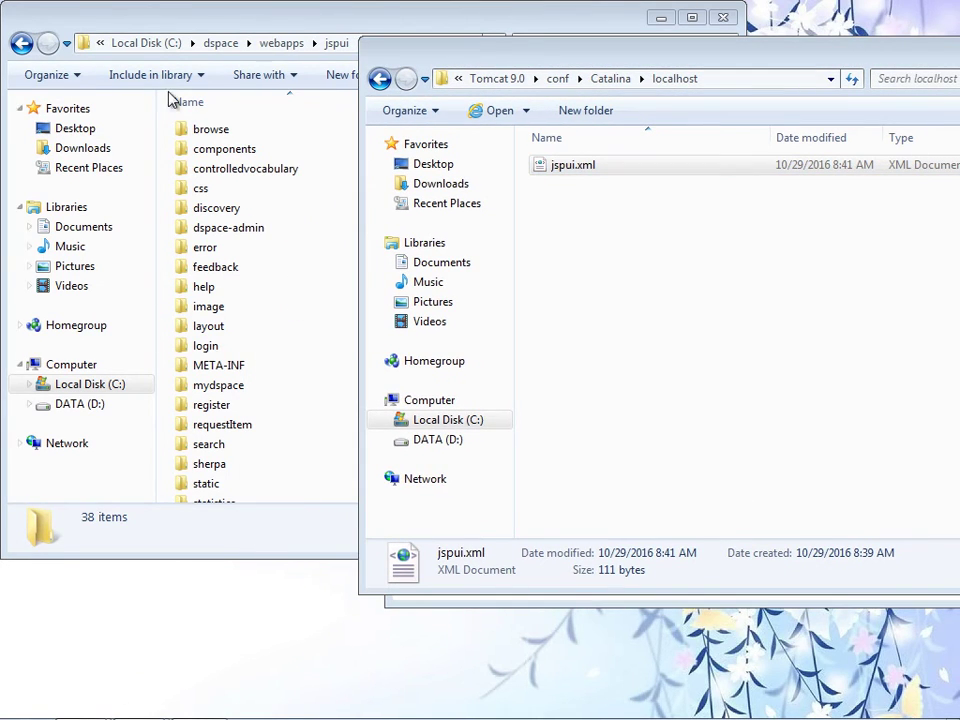
pyautogui.moveTo(148, 24); pyautogui.dragTo(414, 37)
pyautogui.rightClick(78, 494)
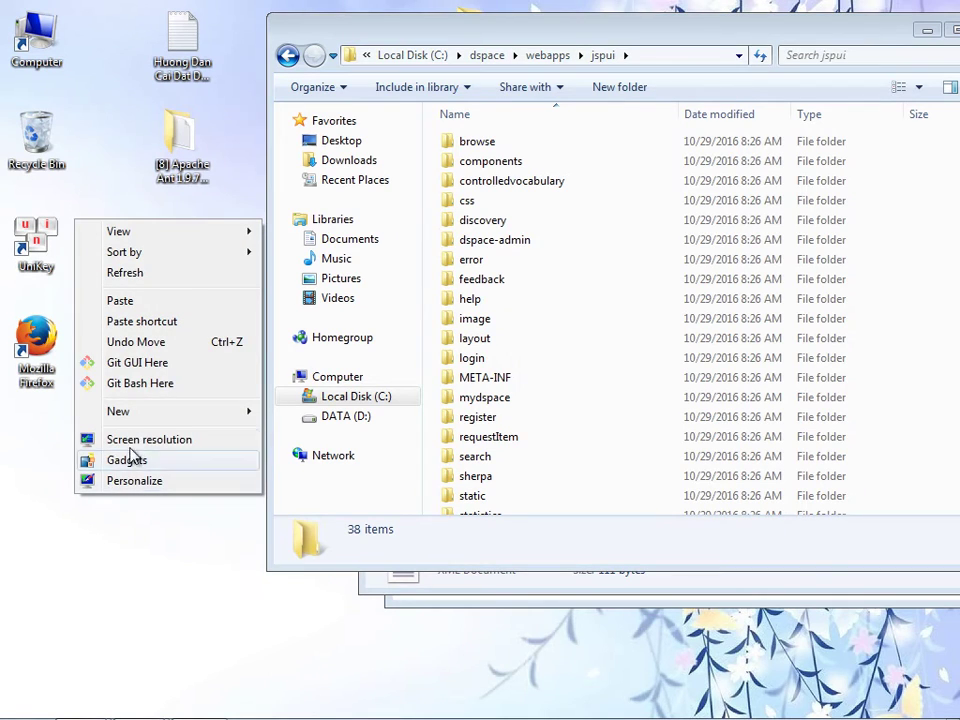
pyautogui.moveTo(137, 418)
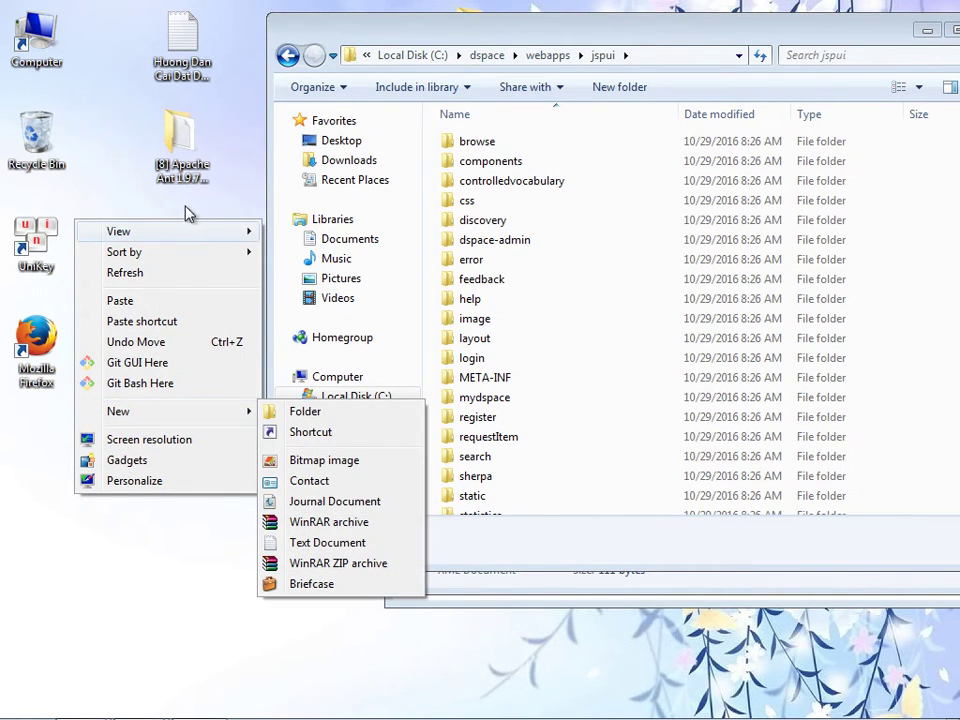
pyautogui.moveTo(465, 32); pyautogui.dragTo(195, 131)
pyautogui.click(648, 516)
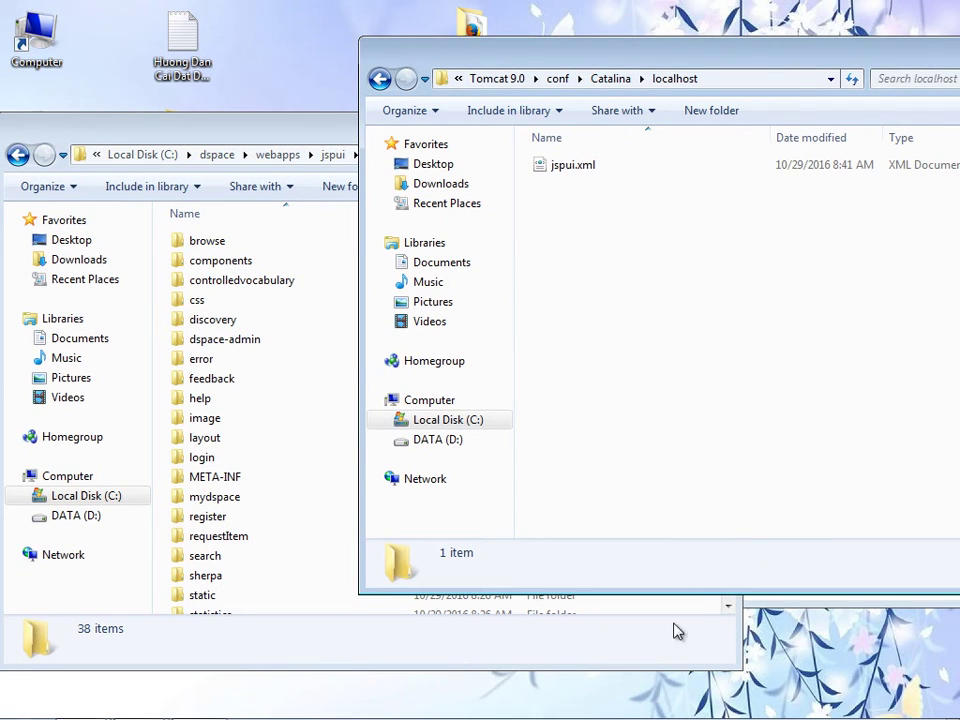
# - Add 'mình đã làm sẵn tất cả các bạn có thể vào đây để copy về' to the Notepad guide
pyautogui.hotkey('alt', 'Tab')
pyautogui.write('mình ')
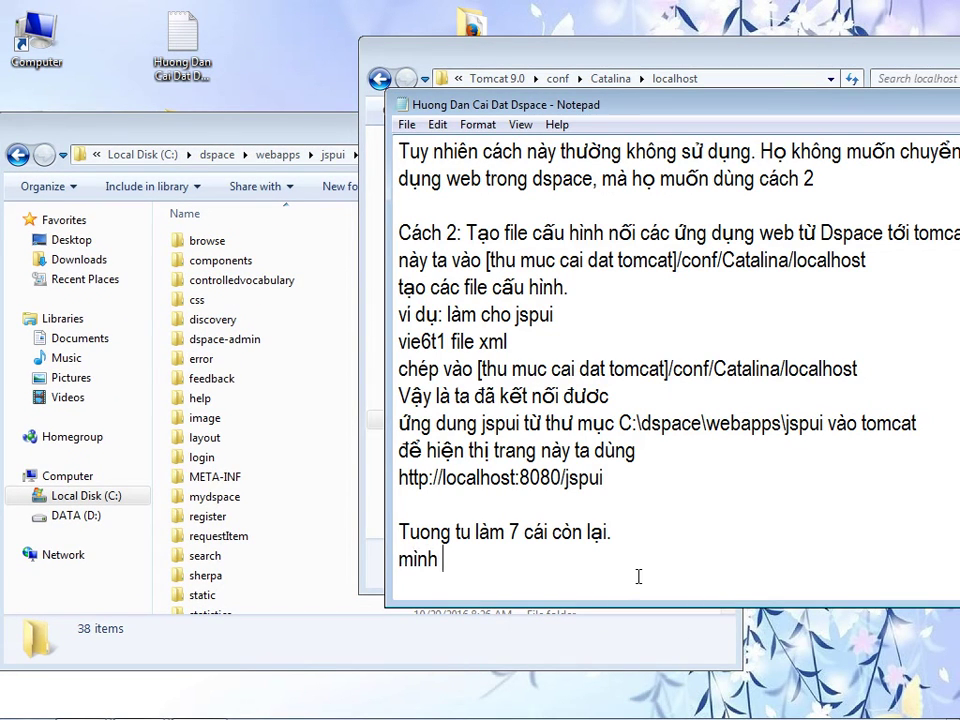
pyautogui.write('đã làm sẵn tất cả các bạn có thể vào đây để copy về')
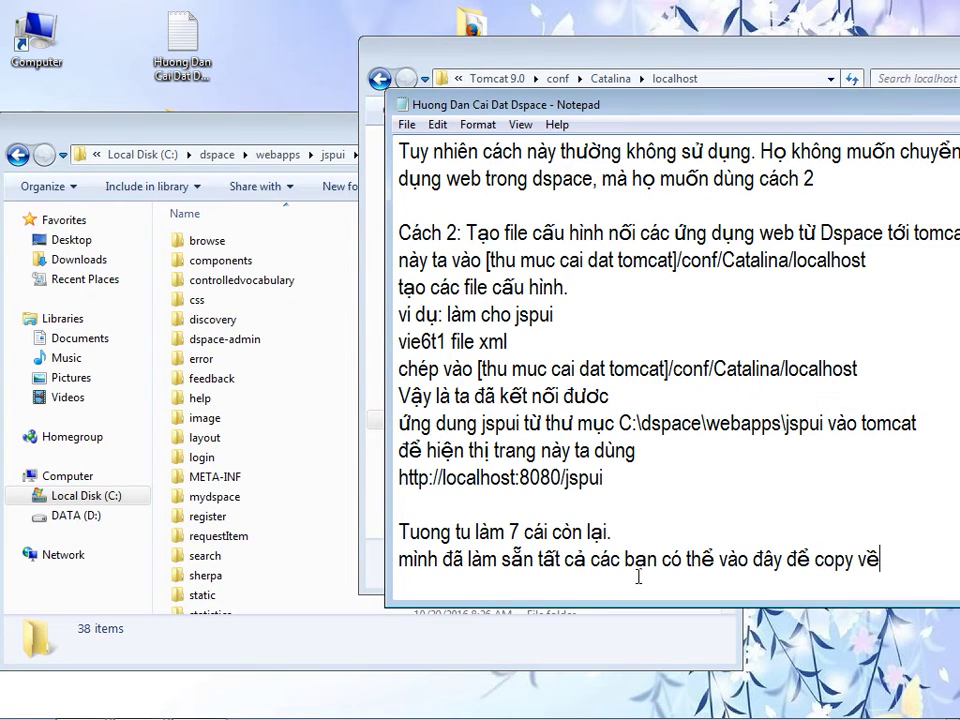
pyautogui.click(600, 613)
# - Close the jspui and localhost windows and open Apache Ant's tomcat_conf_Catalina_localhost folder
pyautogui.click(719, 128)
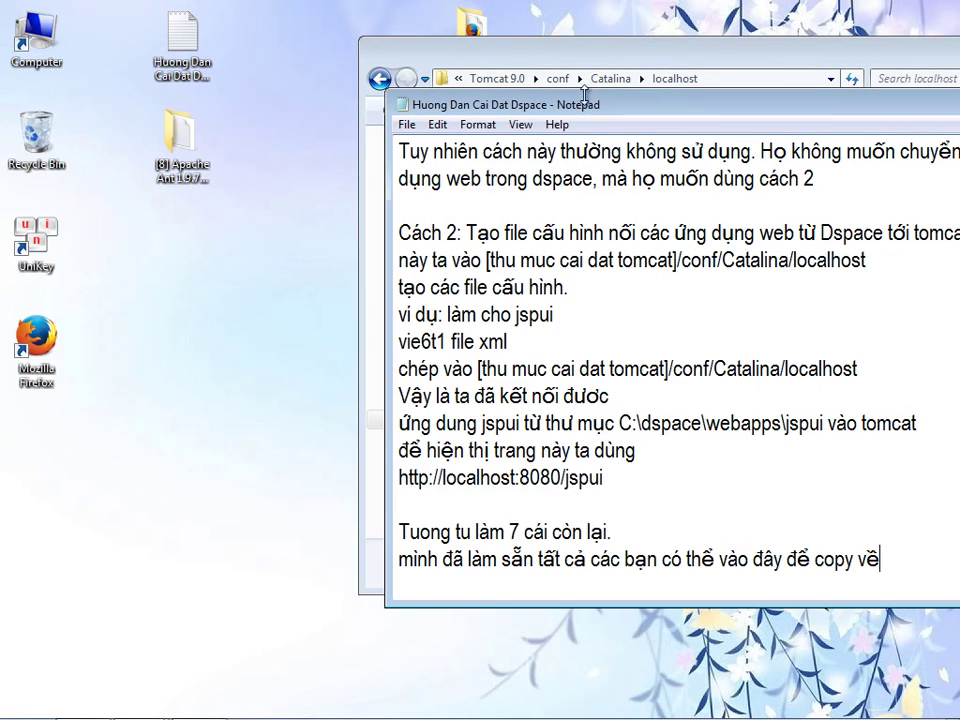
pyautogui.moveTo(906, 58); pyautogui.dragTo(548, 143)
pyautogui.click(722, 139)
pyautogui.click(182, 130)
pyautogui.doubleClick(182, 130)
pyautogui.doubleClick(212, 252)
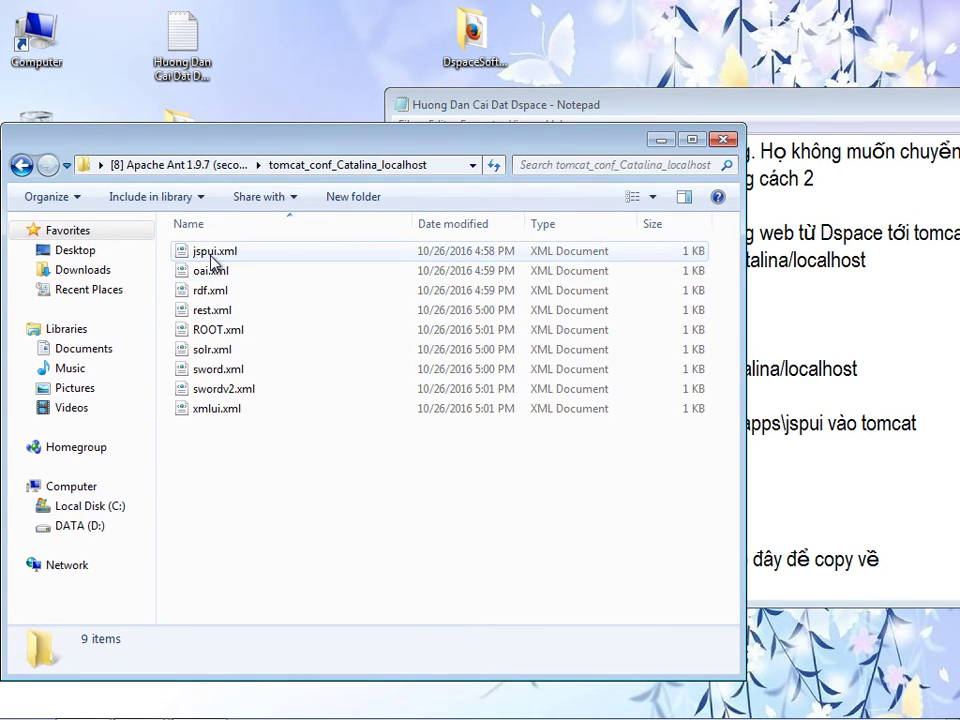
# - Copy all the XML files except ROOT.xml from the prepared folder
pyautogui.click(210, 258)
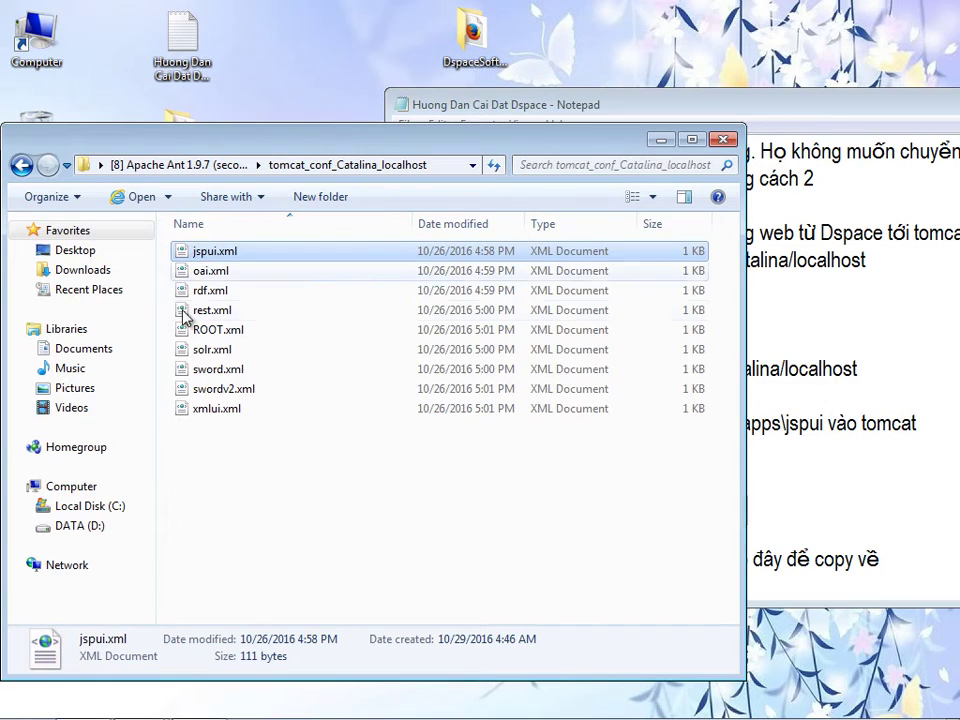
pyautogui.click(198, 370)
pyautogui.hotkey('ctrl', 'a')
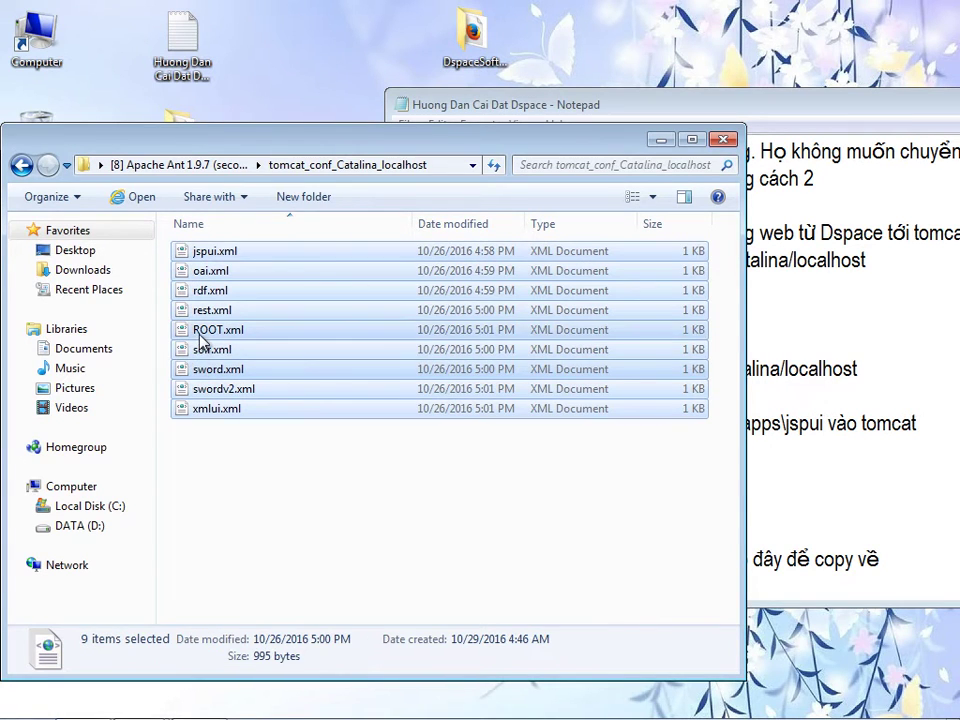
pyautogui.keyDown('ctrl'); pyautogui.click(205, 331); pyautogui.keyUp('ctrl')
pyautogui.rightClick(206, 350)
pyautogui.click(263, 573)
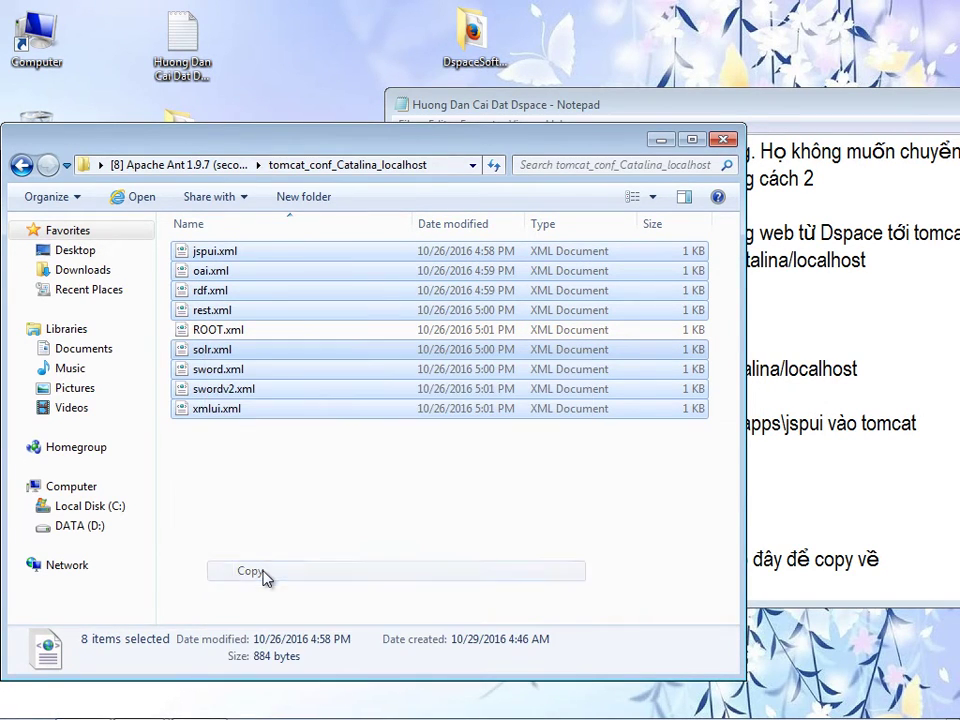
pyautogui.click(656, 140)
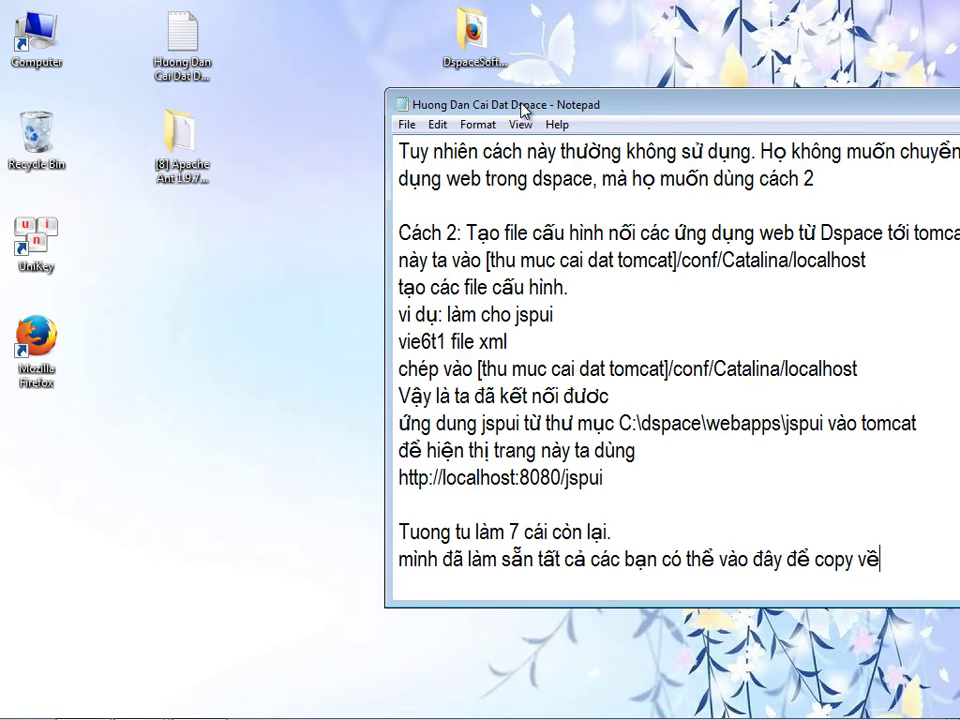
pyautogui.moveTo(520, 101); pyautogui.dragTo(583, 102)
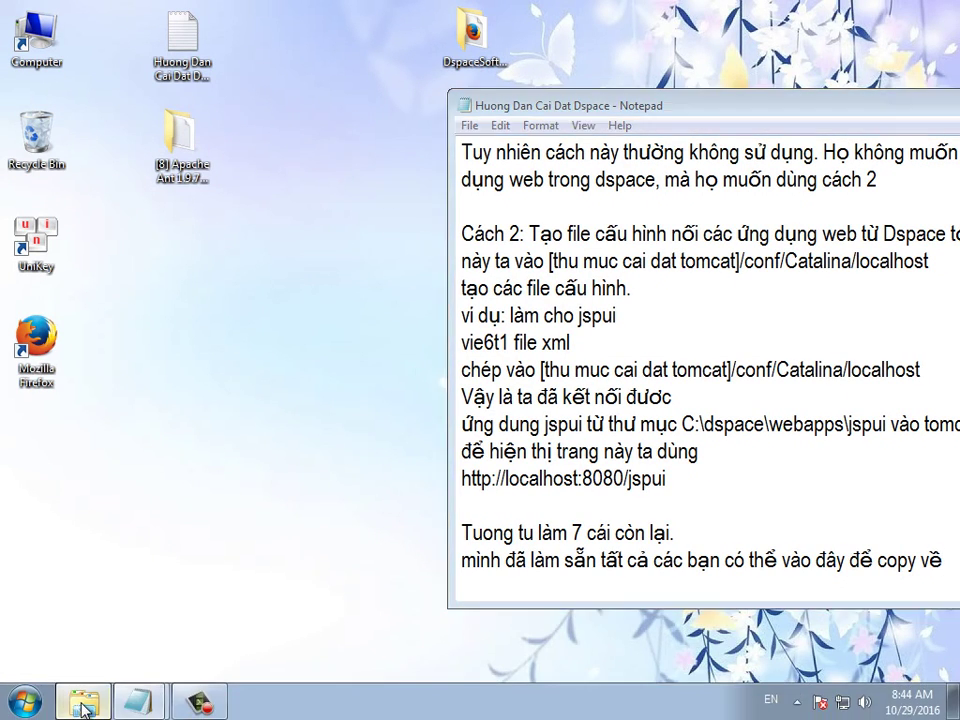
pyautogui.click(84, 703)
pyautogui.click(245, 462)
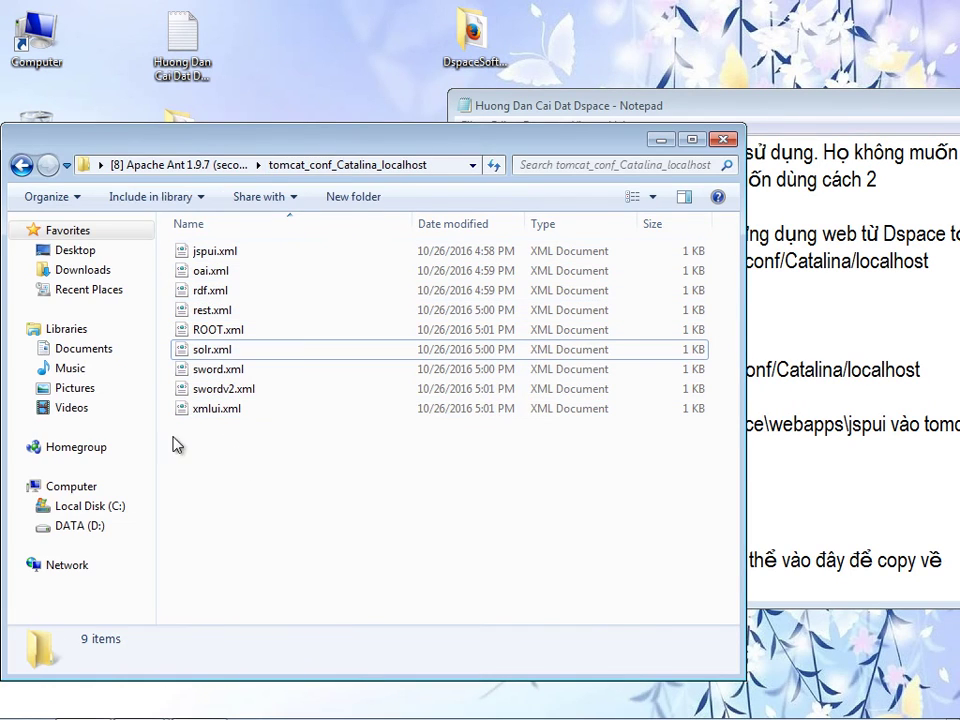
# - Browse to C:\Program Files\Apache Software Foundation\Tomcat 9.0\conf\Catalina\localhost
pyautogui.click(74, 487)
pyautogui.doubleClick(240, 206)
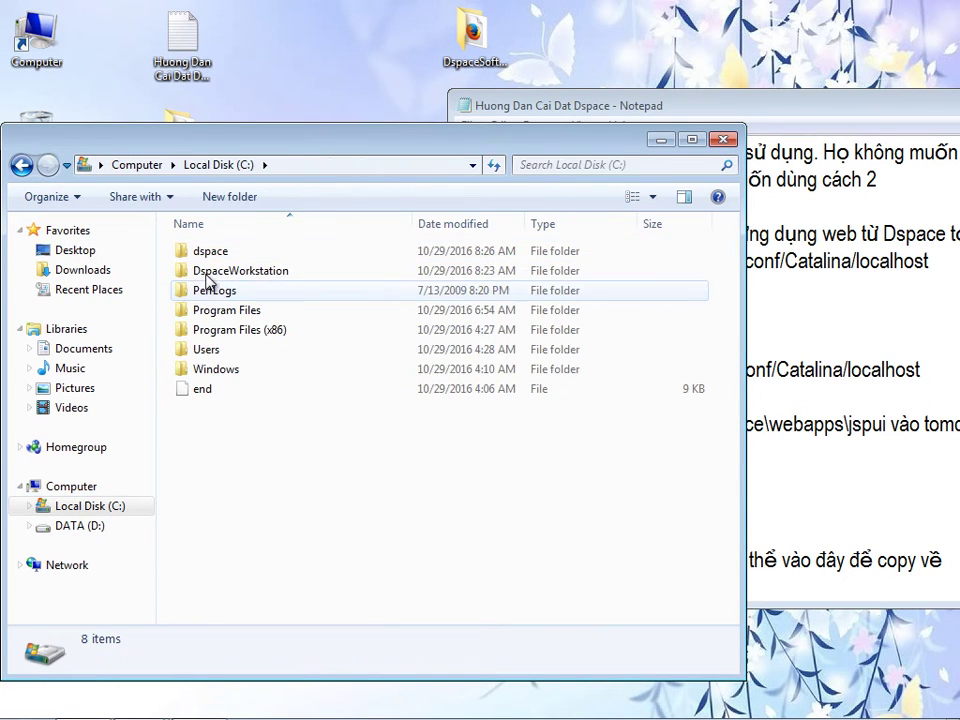
pyautogui.doubleClick(209, 316)
pyautogui.click(226, 251)
pyautogui.doubleClick(226, 253)
pyautogui.doubleClick(227, 256)
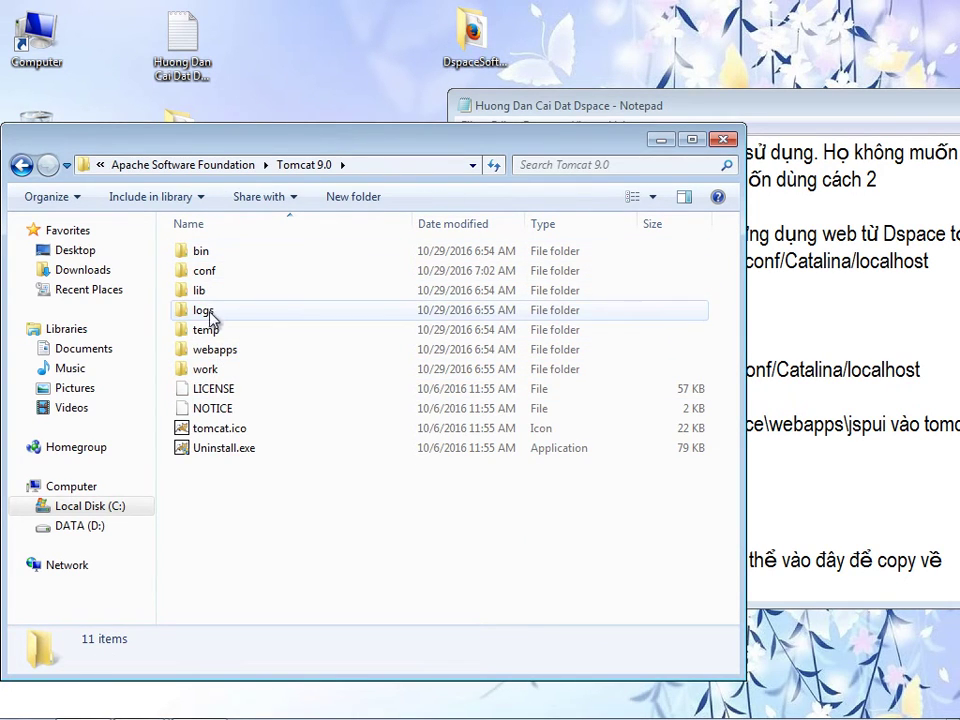
pyautogui.doubleClick(213, 273)
pyautogui.doubleClick(220, 252)
pyautogui.doubleClick(218, 254)
# - Paste the eight XML files there, replacing jspui.xml and granting administrator permission
pyautogui.rightClick(212, 358)
pyautogui.click(252, 478)
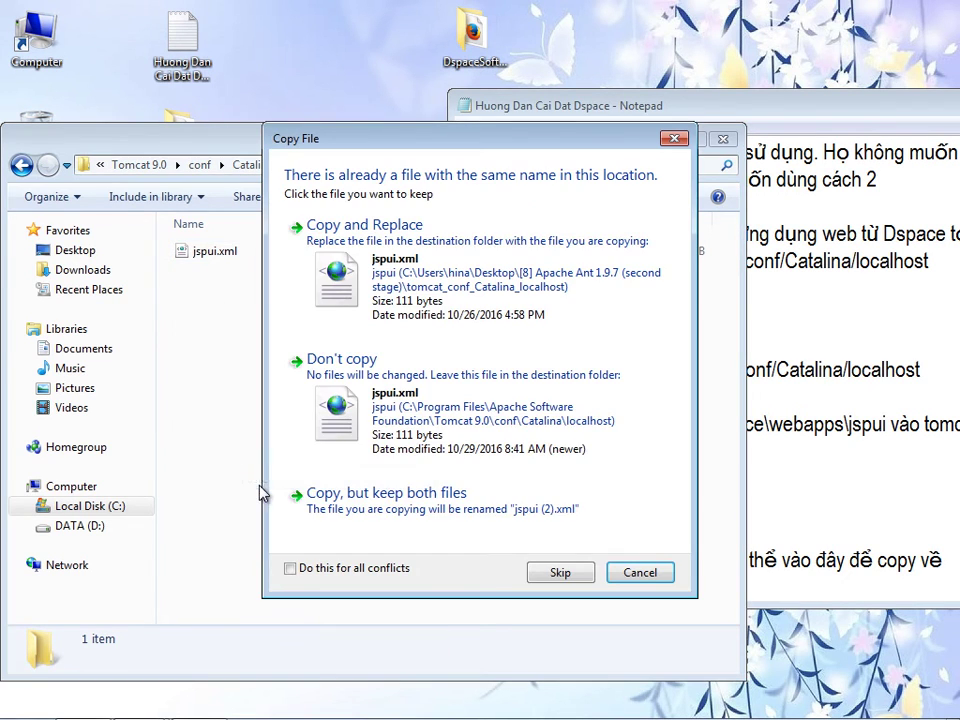
pyautogui.click(407, 298)
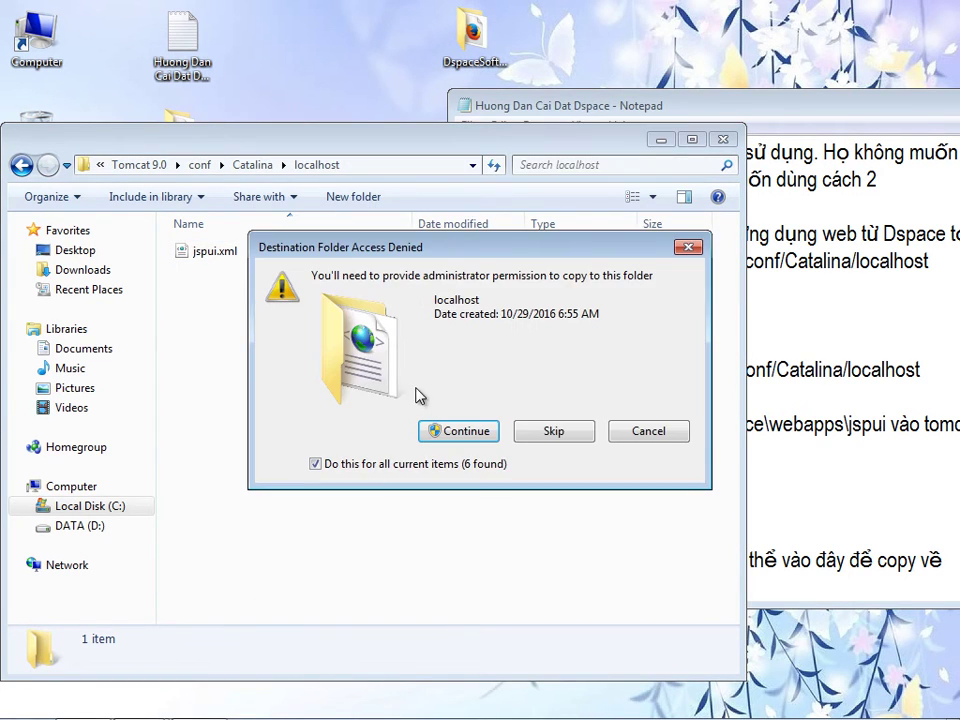
pyautogui.click(452, 431)
pyautogui.click(407, 439)
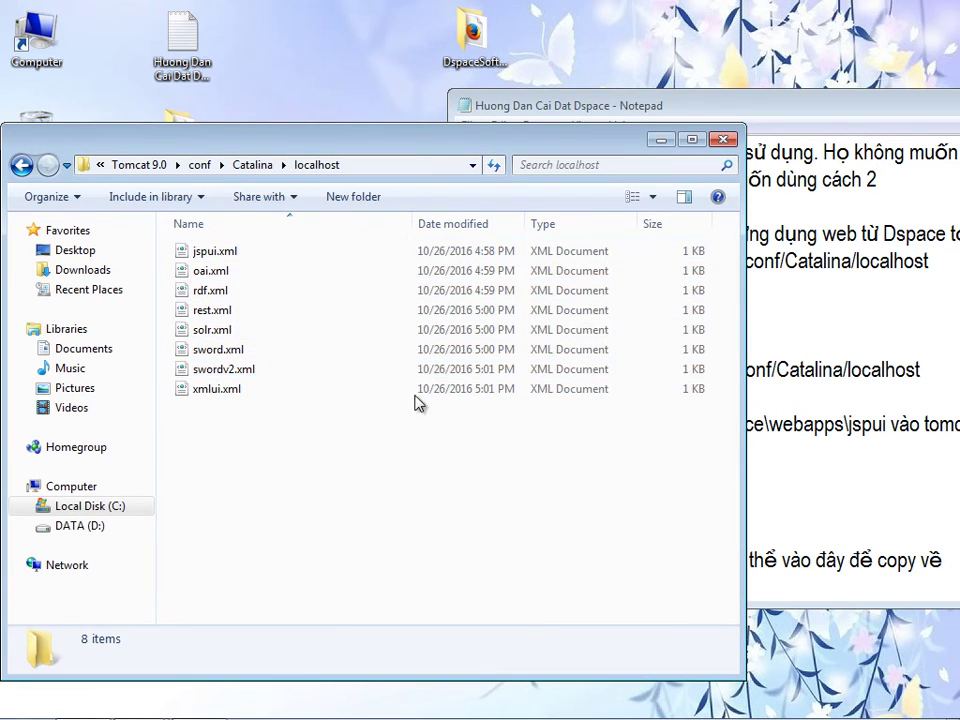
pyautogui.moveTo(455, 148); pyautogui.dragTo(387, 236)
pyautogui.moveTo(681, 107); pyautogui.dragTo(573, 46)
pyautogui.click(878, 540)
pyautogui.press('Return')
pyautogui.press('Return')
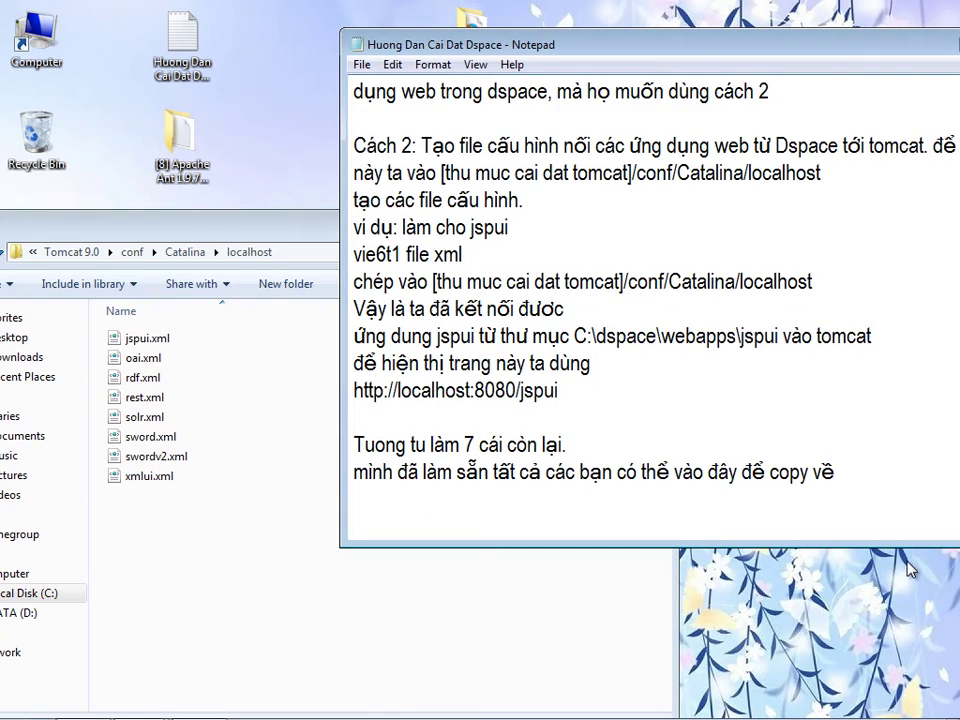
pyautogui.write('tuy nhiên chung')
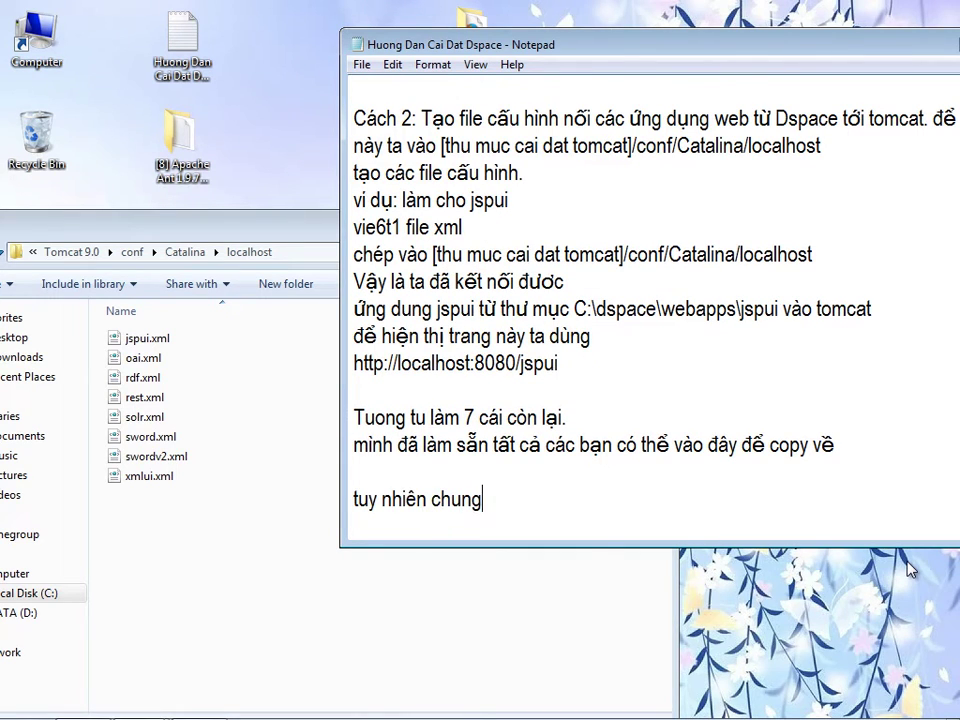
pyautogui.write(' ta')
pyautogui.write('ũng muốn khi')
pyautogui.write(' dánh')
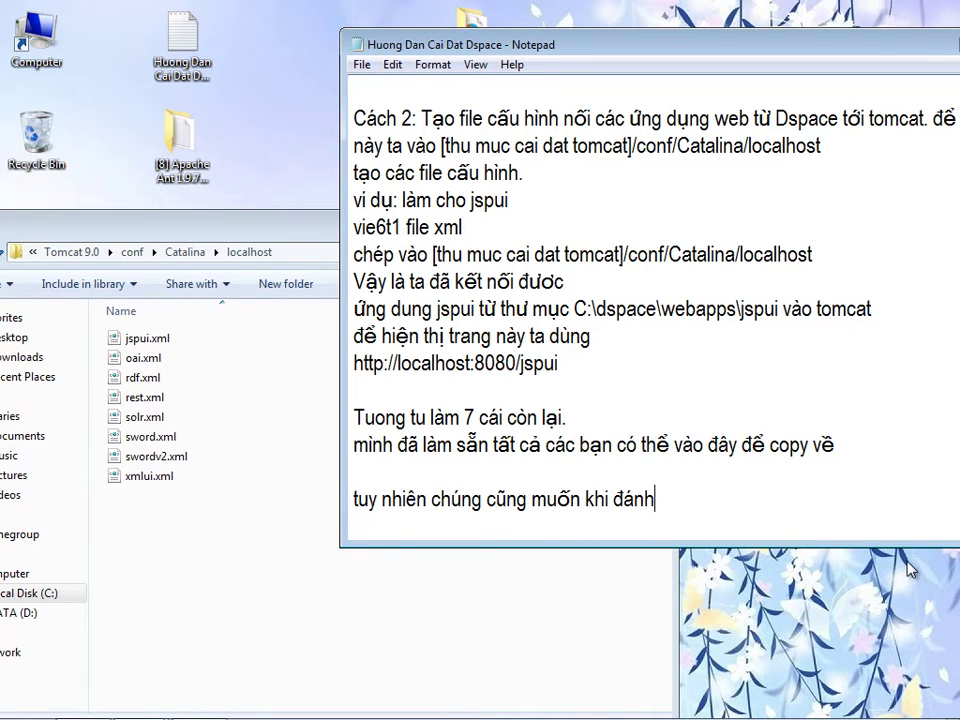
pyautogui.press('Return')
pyautogui.press('Return')
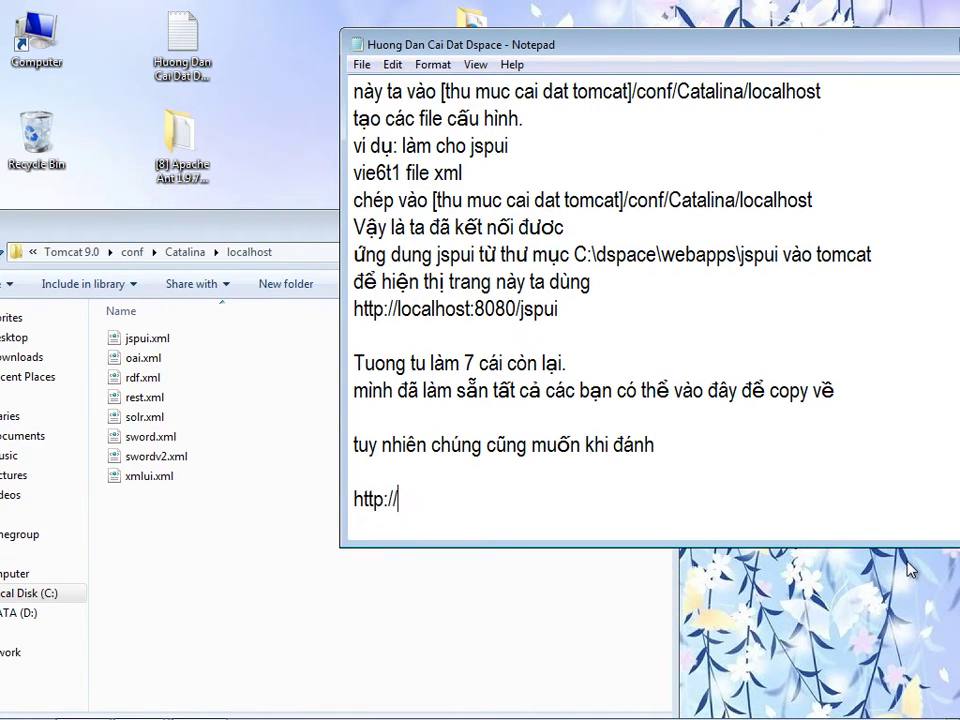
pyautogui.write('http://localho')
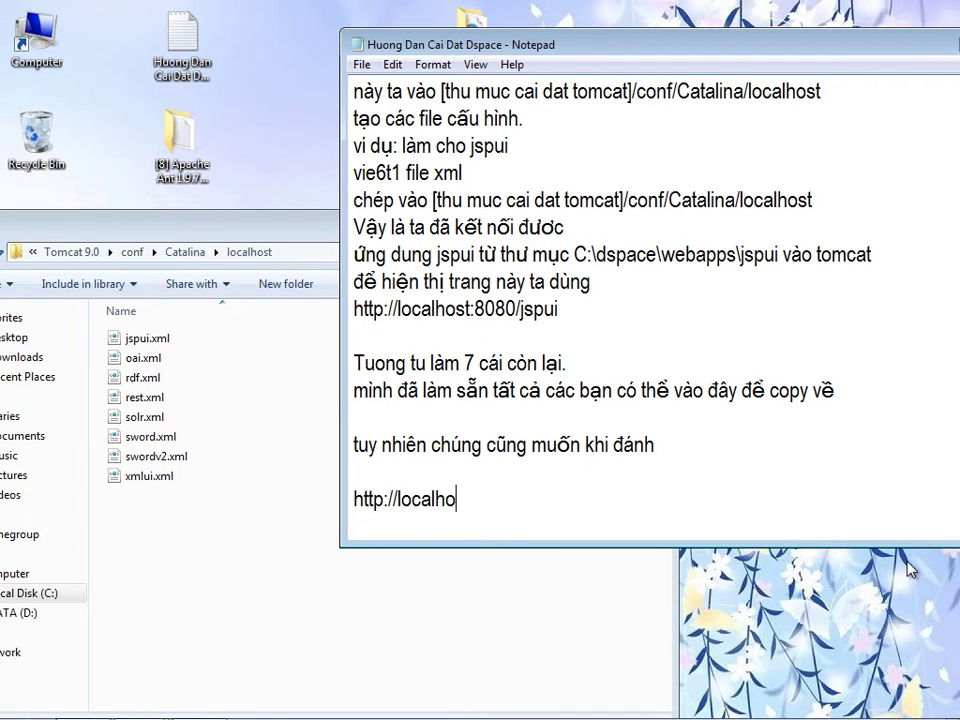
pyautogui.write('st:808')
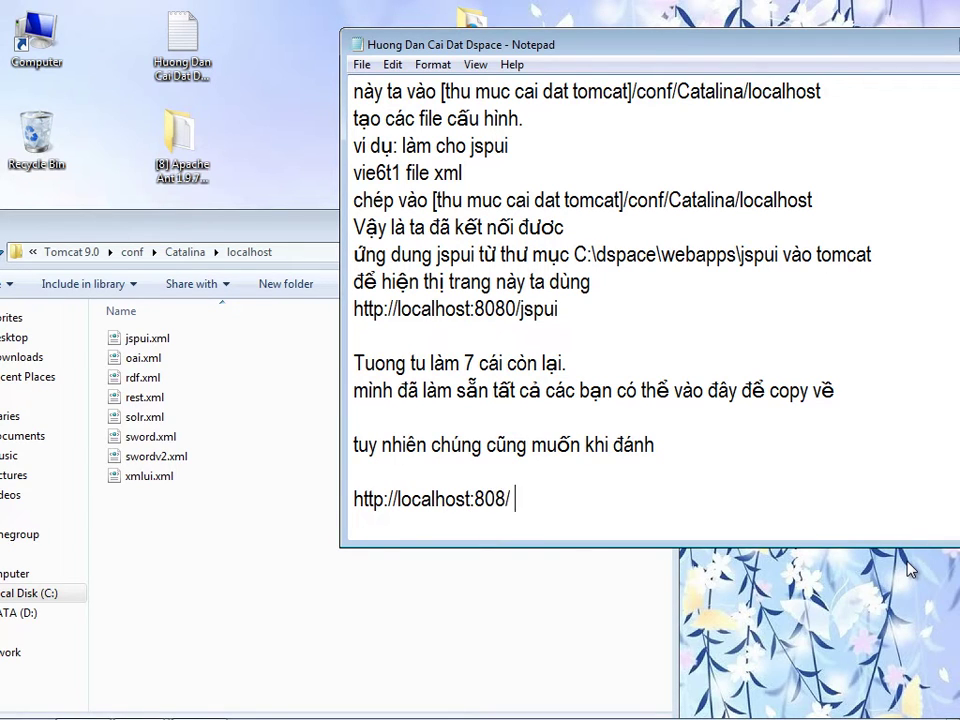
pyautogui.press('Return')
pyautogui.write('thì mặc định ')
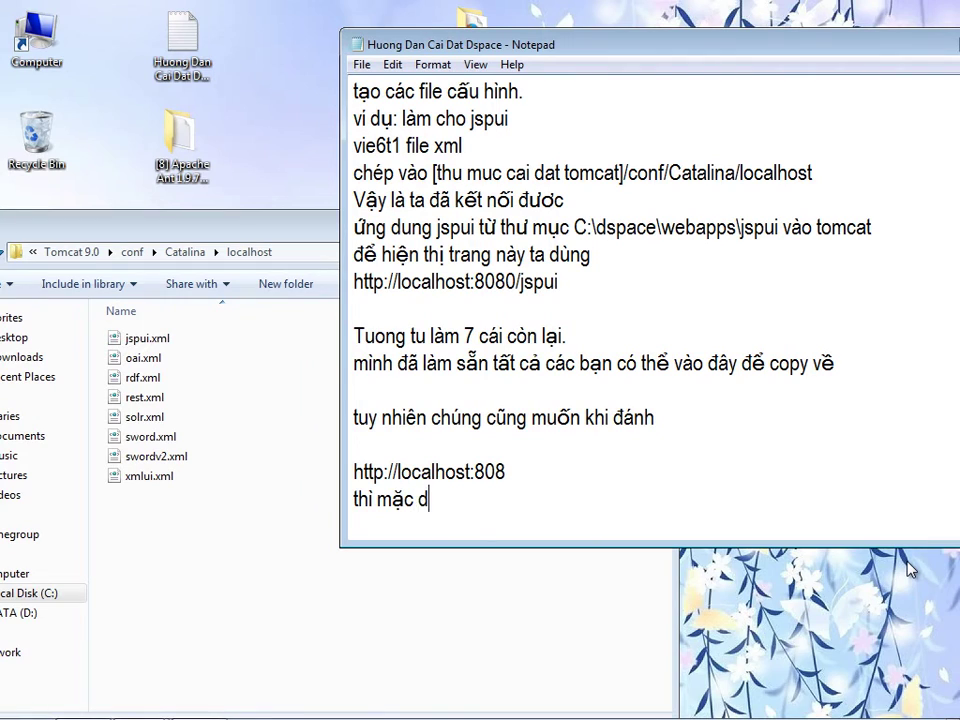
pyautogui.write('nó chạy')
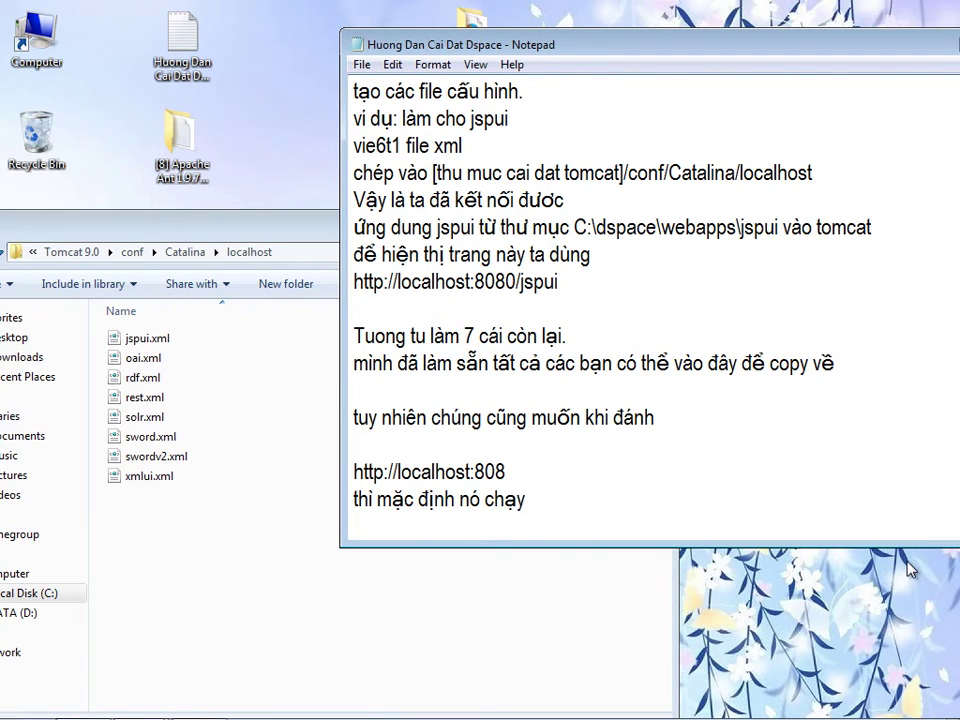
pyautogui.write(' xmlui thay vì phải đanh')
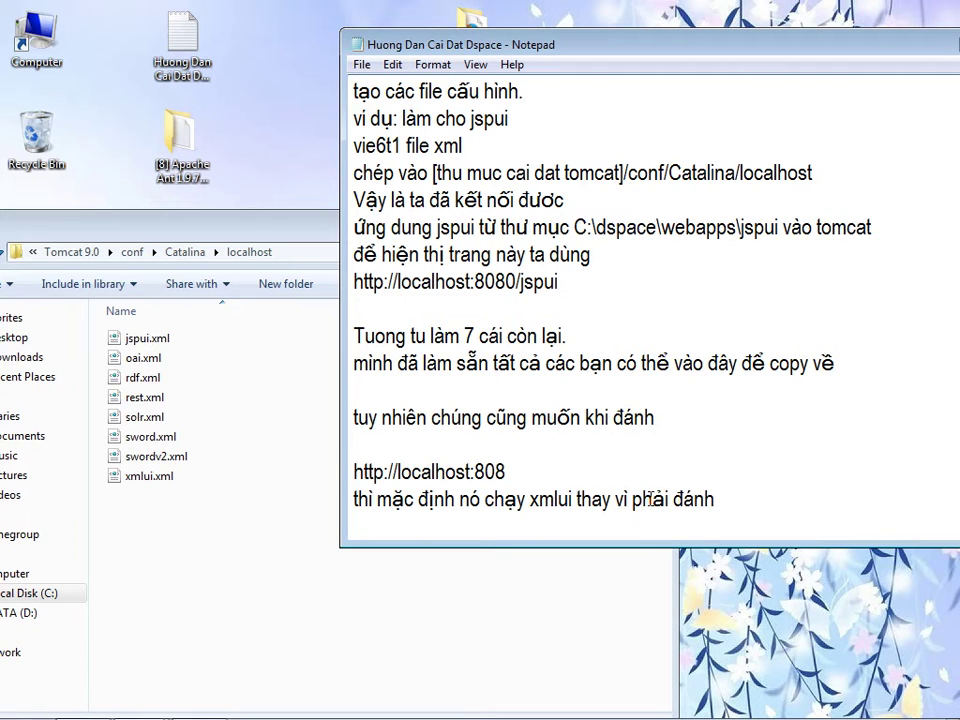
pyautogui.moveTo(506, 472); pyautogui.dragTo(351, 450)
pyautogui.hotkey('ctrl', 'c')
pyautogui.click(746, 506)
pyautogui.press('Return')
pyautogui.hotkey('ctrl', 'v')
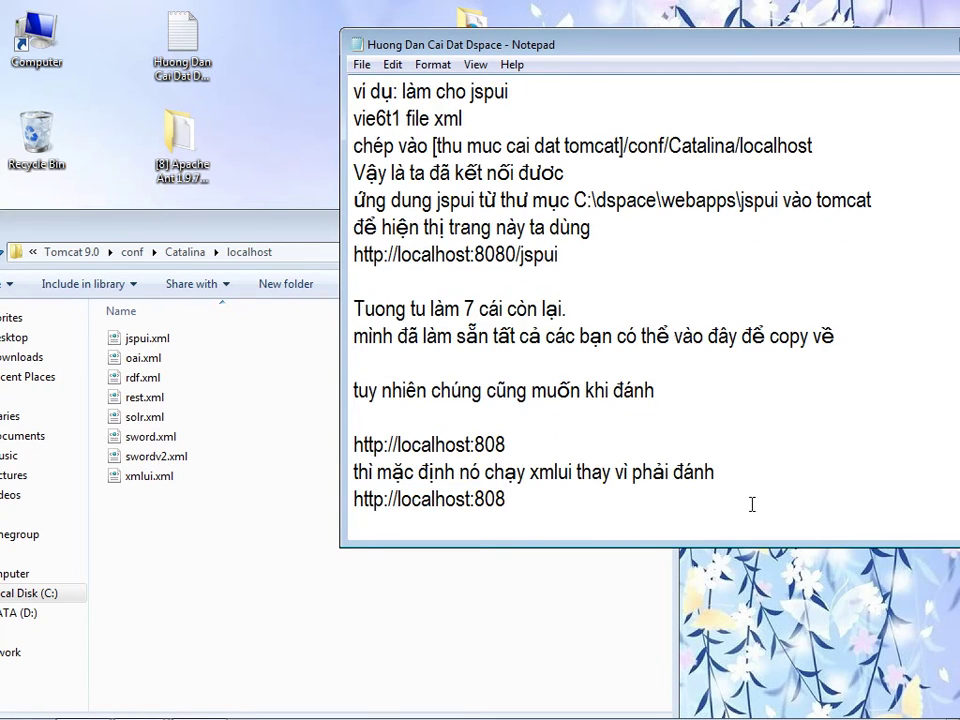
pyautogui.write('/xmlui')
pyautogui.press('Return')
pyautogui.write('đè làm vậy ta sao chép ')
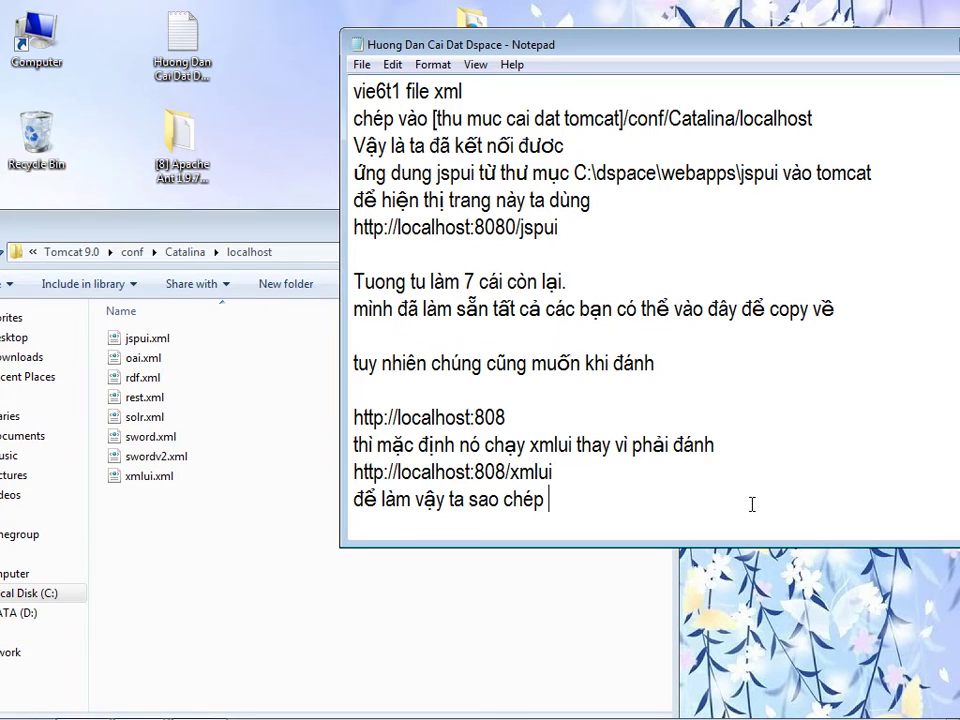
pyautogui.write('xmlui')
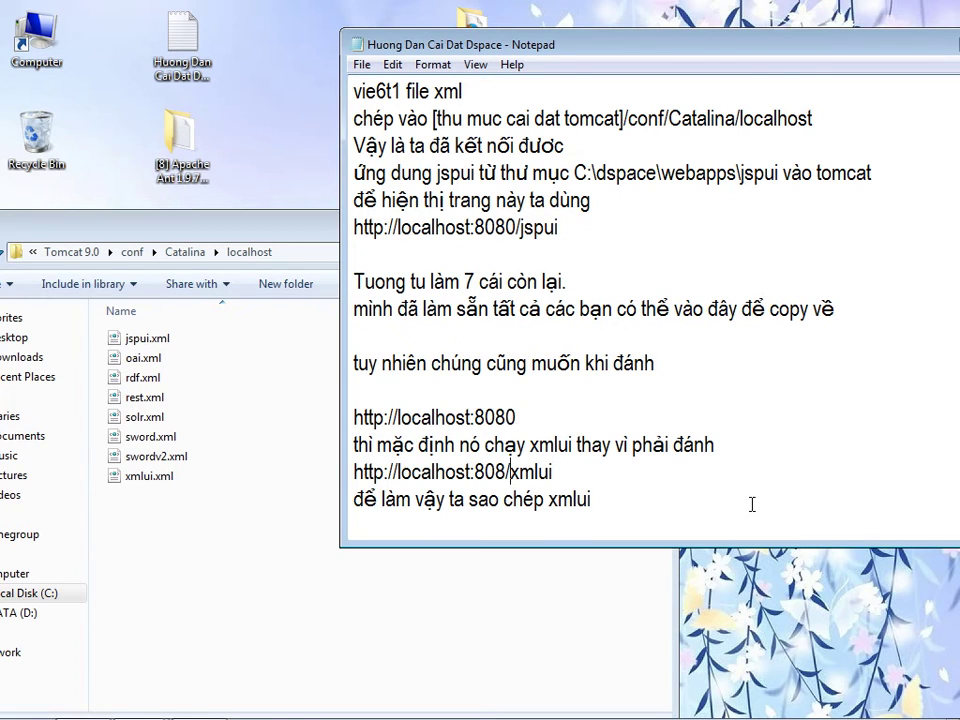
pyautogui.write('0')
# - Finish the sentence: copy xmlui.xml and rename the copy to ROOT.xml
pyautogui.press('Down')
pyautogui.write('.xml')
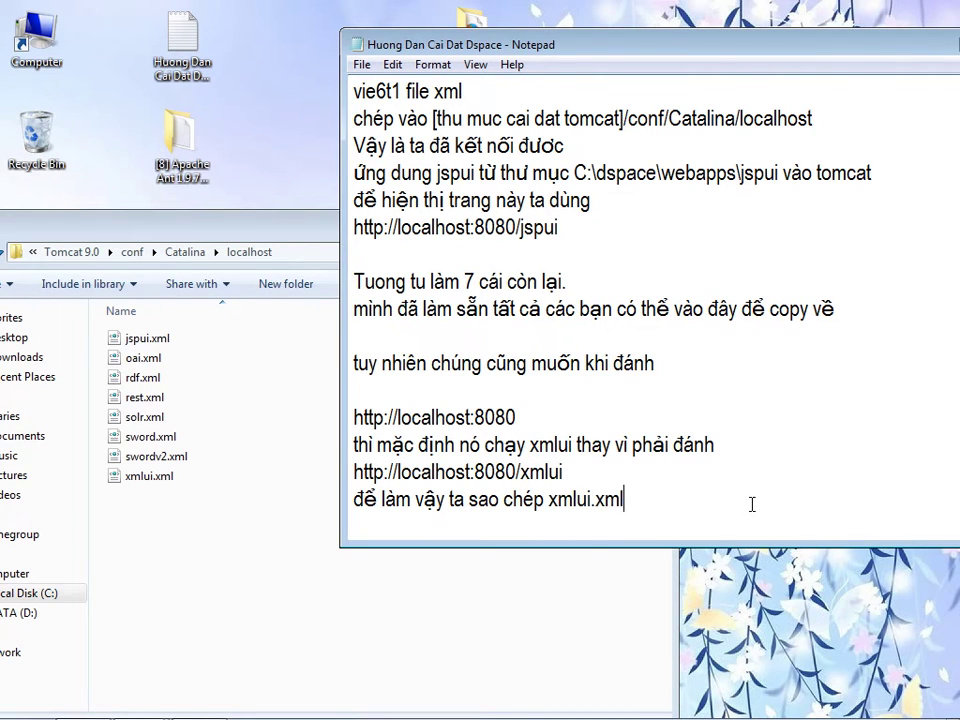
pyautogui.write(' thành một bản rồi dô')
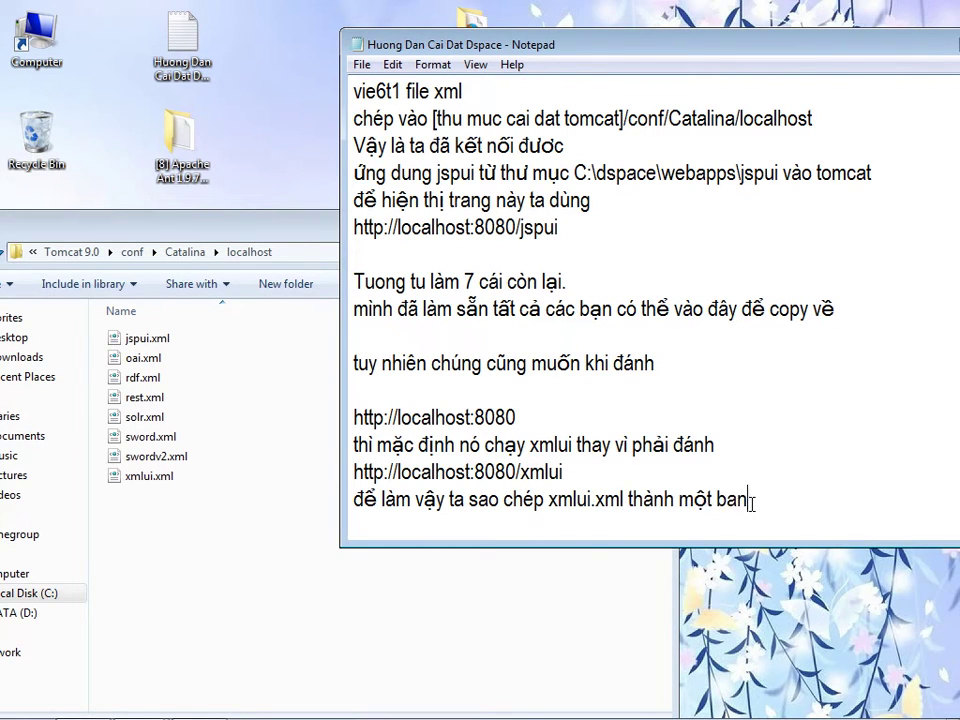
pyautogui.write('i')
pyautogui.press('BackSpace')
pyautogui.press('BackSpace')
pyautogui.press('BackSpace')
pyautogui.write('đổi tê')
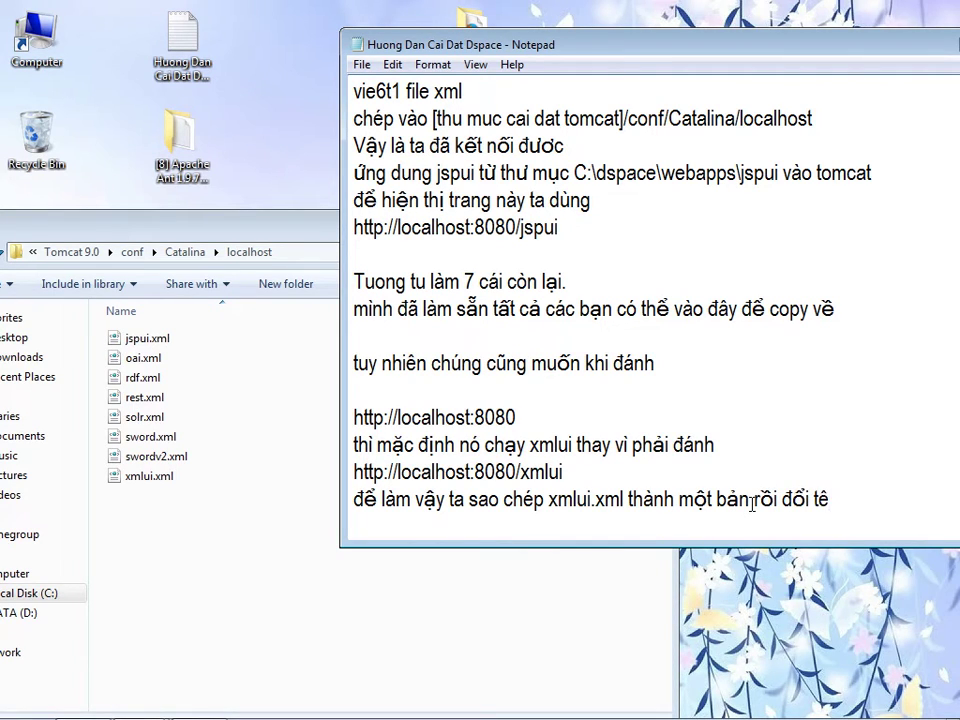
pyautogui.write('n thanh ROOT.cml')
pyautogui.moveTo(600, 44); pyautogui.dragTo(507, 54)
pyautogui.press('BackSpace')
pyautogui.press('BackSpace')
pyautogui.press('BackSpace')
pyautogui.write('xml')
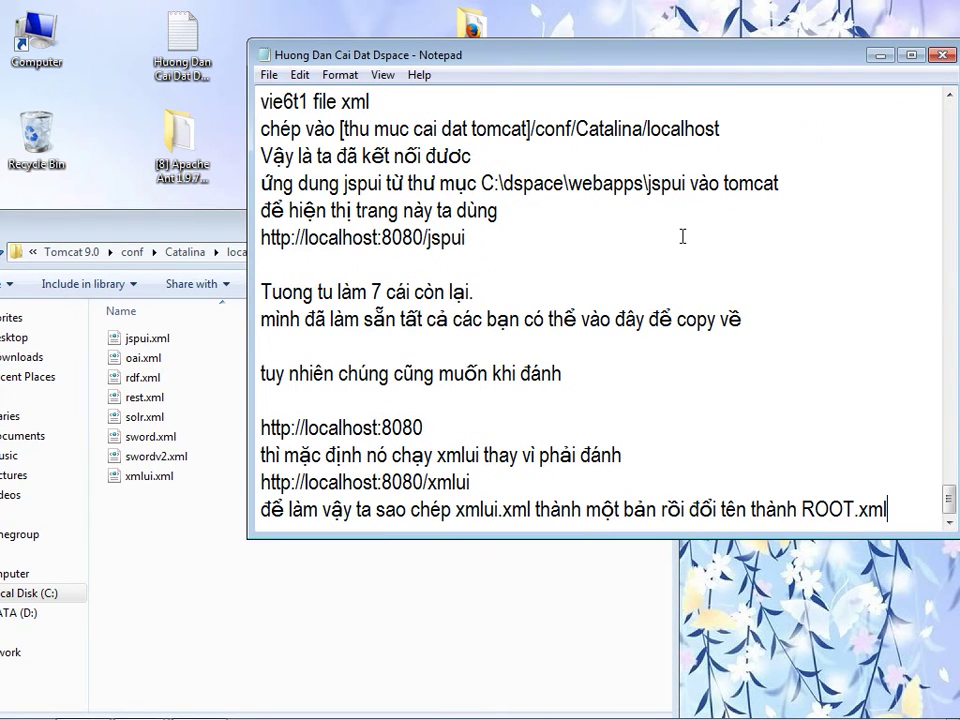
pyautogui.press('Return')
pyautogui.write('thi')
pyautogui.press('BackSpace')
pyautogui.press('BackSpace')
pyautogui.write('vì mặc đinhj xml')
pyautogui.press('BackSpace')
pyautogui.press('BackSpace')
pyautogui.press('BackSpace')
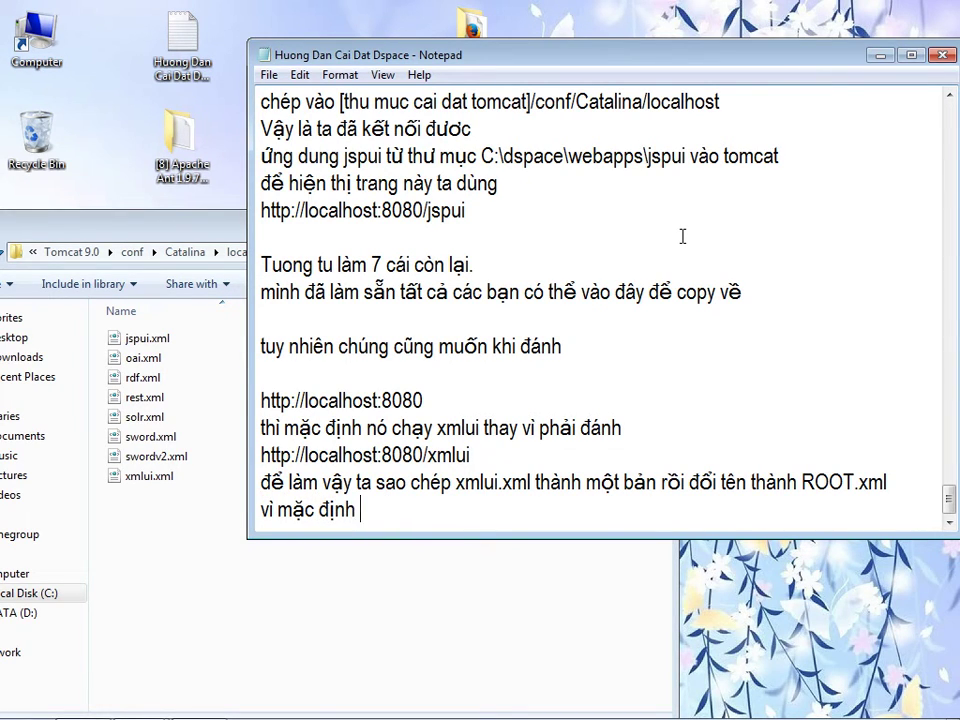
pyautogui.write('ROOR')
pyautogui.press('BackSpace')
pyautogui.write('T.cm')
pyautogui.press('BackSpace')
pyautogui.press('BackSpace')
pyautogui.write('xml là cho')
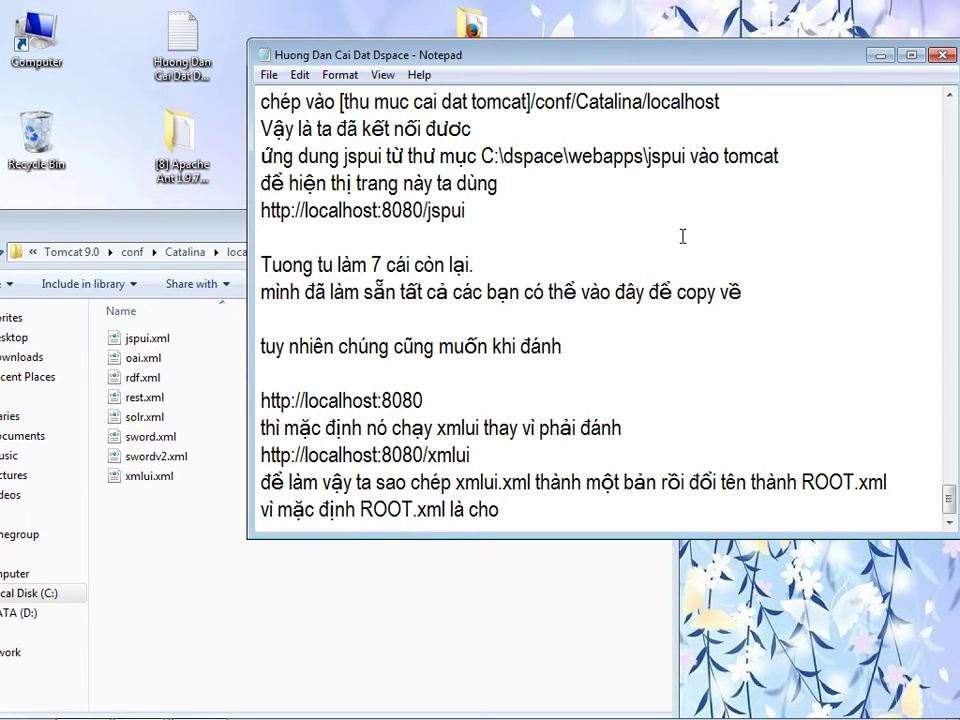
pyautogui.write(' đường dân h')
pyautogui.press('BackSpace')
pyautogui.write('goc')
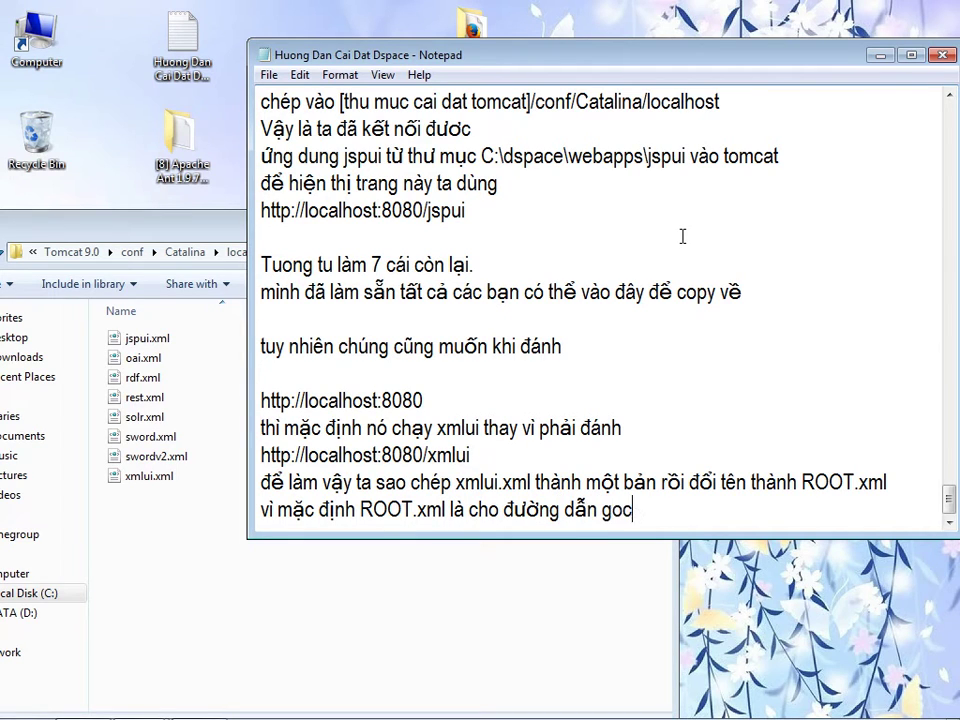
pyautogui.write('s')
pyautogui.moveTo(268, 401); pyautogui.dragTo(424, 400)
pyautogui.click(660, 511)
pyautogui.hotkey('ctrl', 'v')
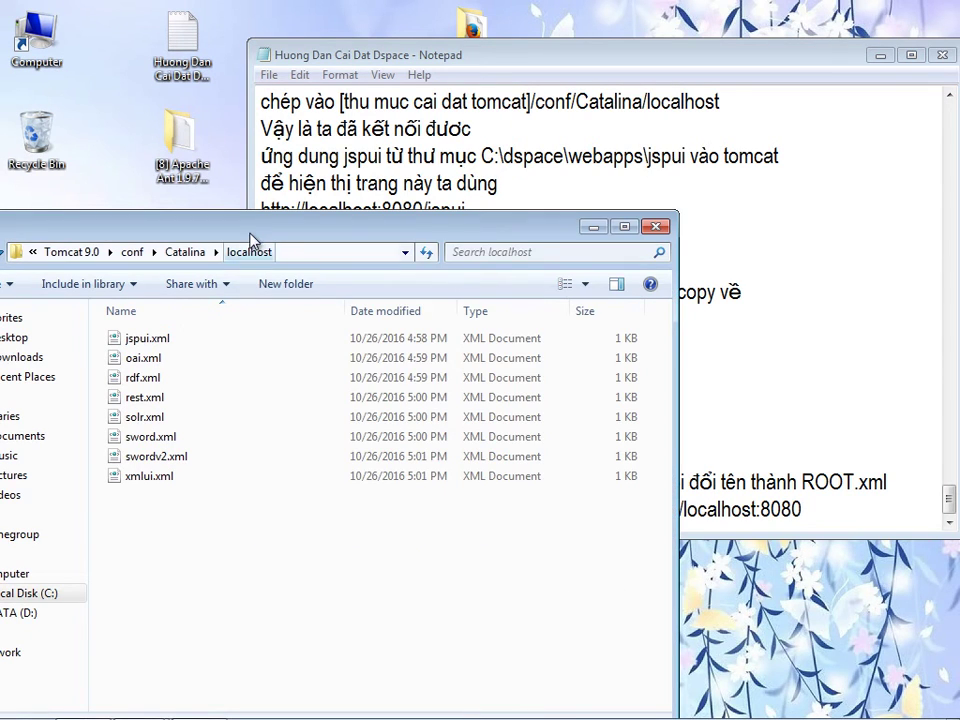
pyautogui.moveTo(300, 225); pyautogui.dragTo(472, 190)
# - Duplicate xmlui.xml in the localhost folder, granting administrator permission
pyautogui.click(313, 305)
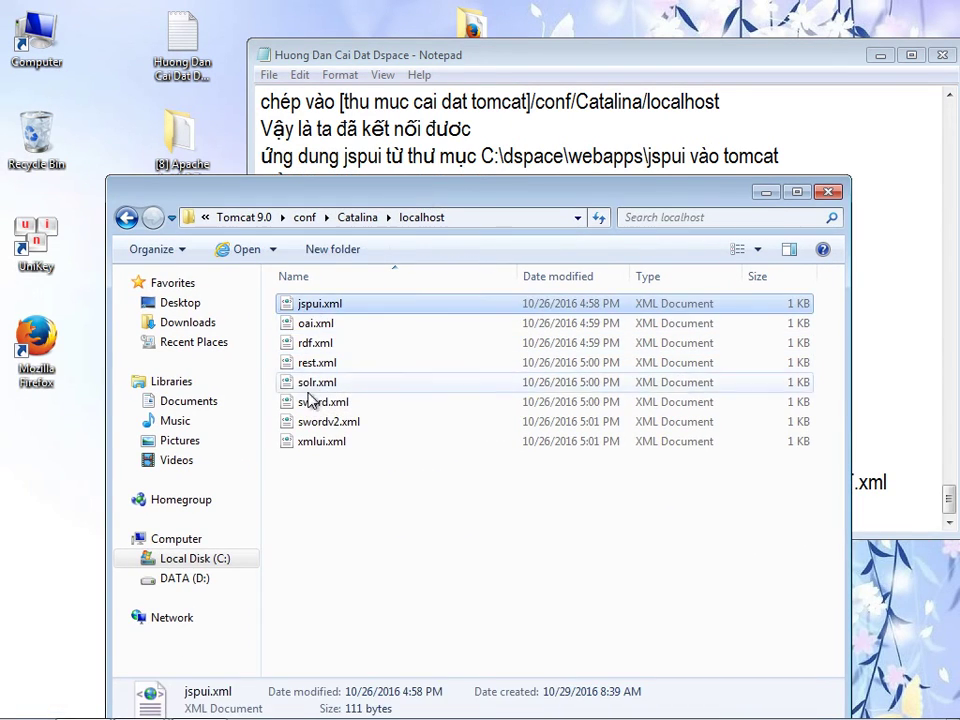
pyautogui.click(312, 441)
pyautogui.rightClick(312, 441)
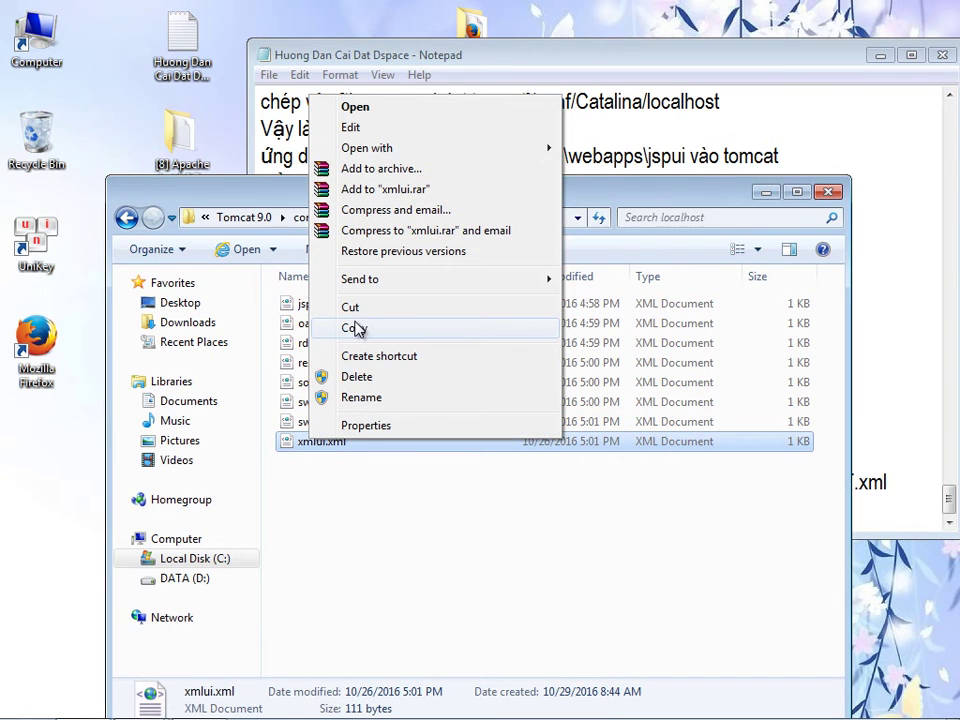
pyautogui.click(358, 329)
pyautogui.rightClick(360, 516)
pyautogui.click(403, 341)
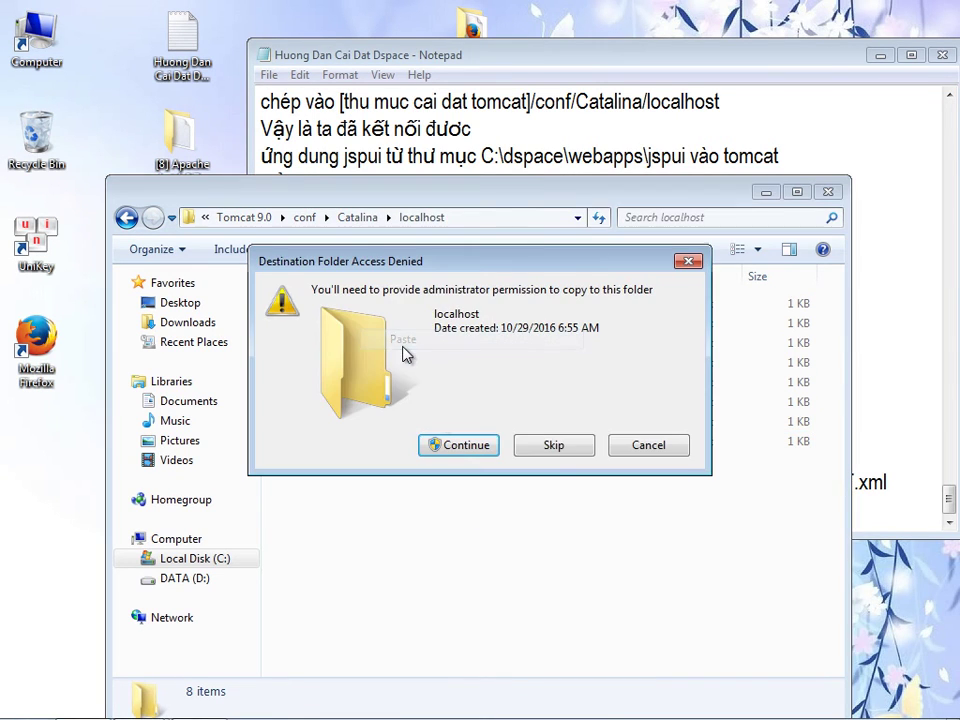
pyautogui.click(456, 450)
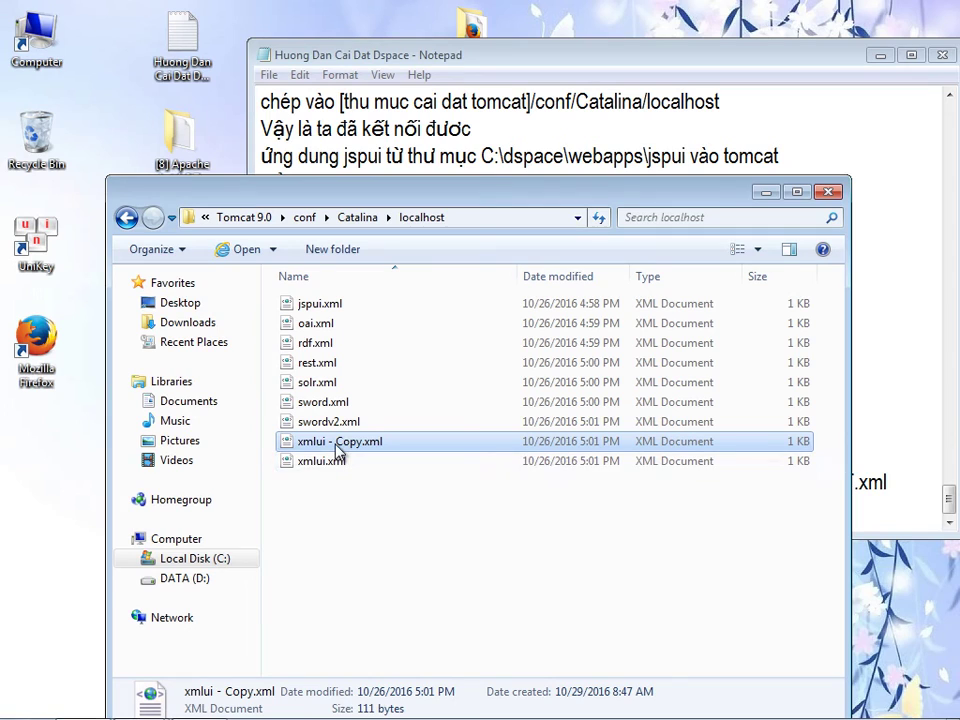
# - Rename the duplicate to ROOT.xml and close the localhost folder window
pyautogui.click(337, 447)
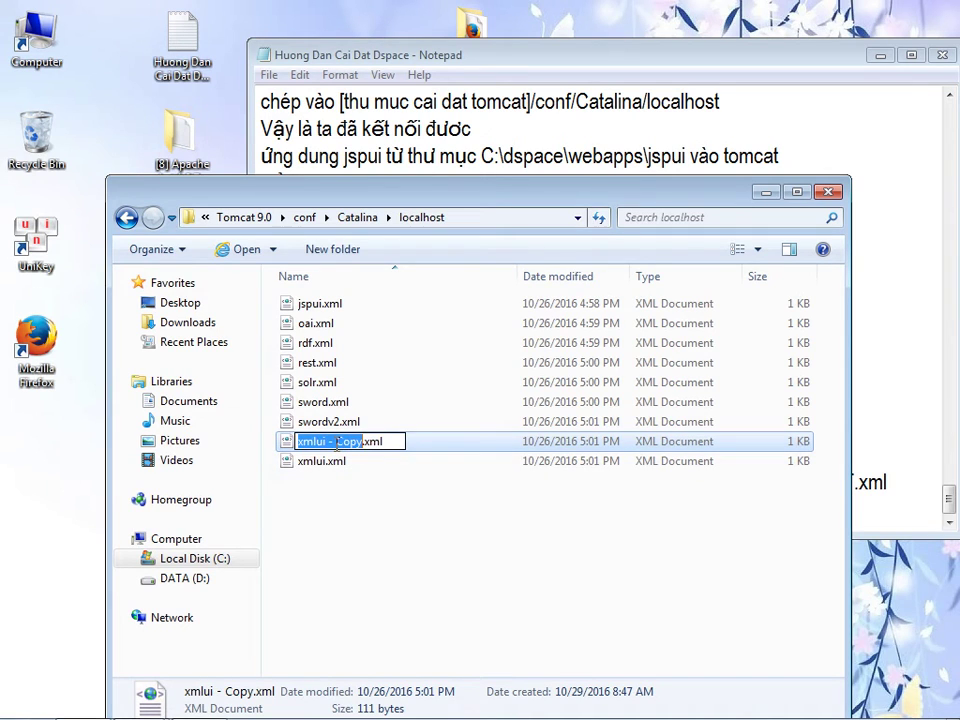
pyautogui.write('ROOT')
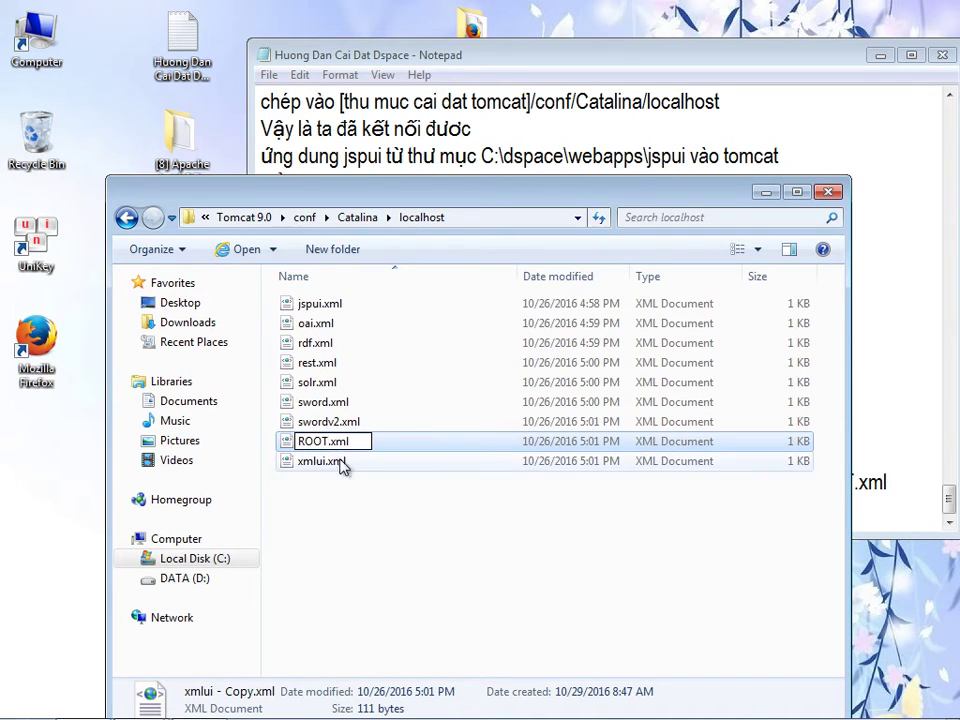
pyautogui.press('Return')
pyautogui.click(457, 443)
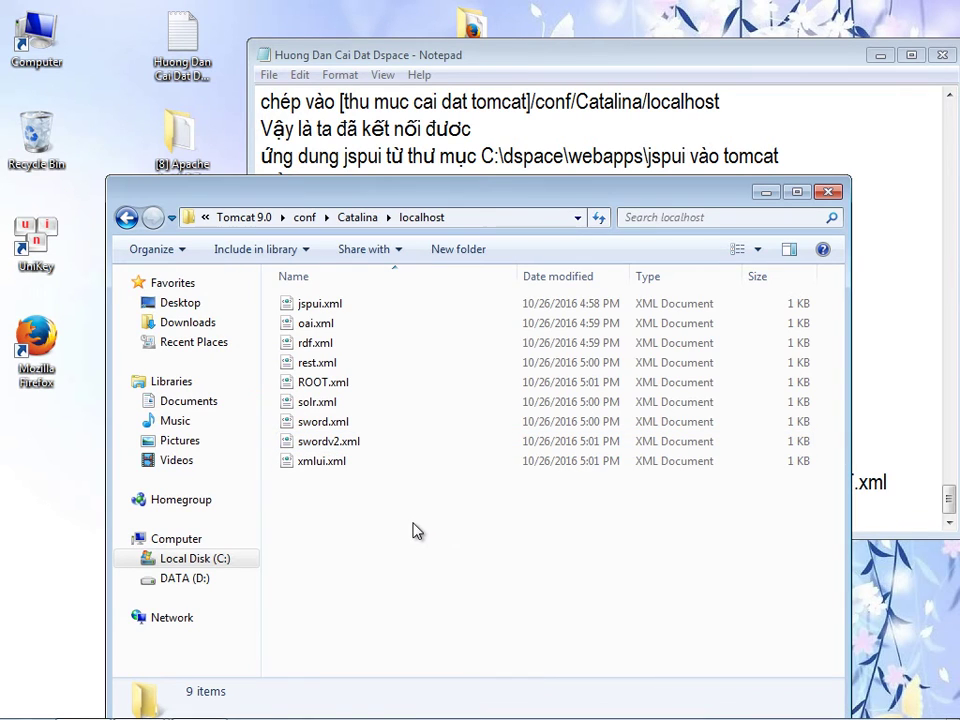
pyautogui.click(827, 192)
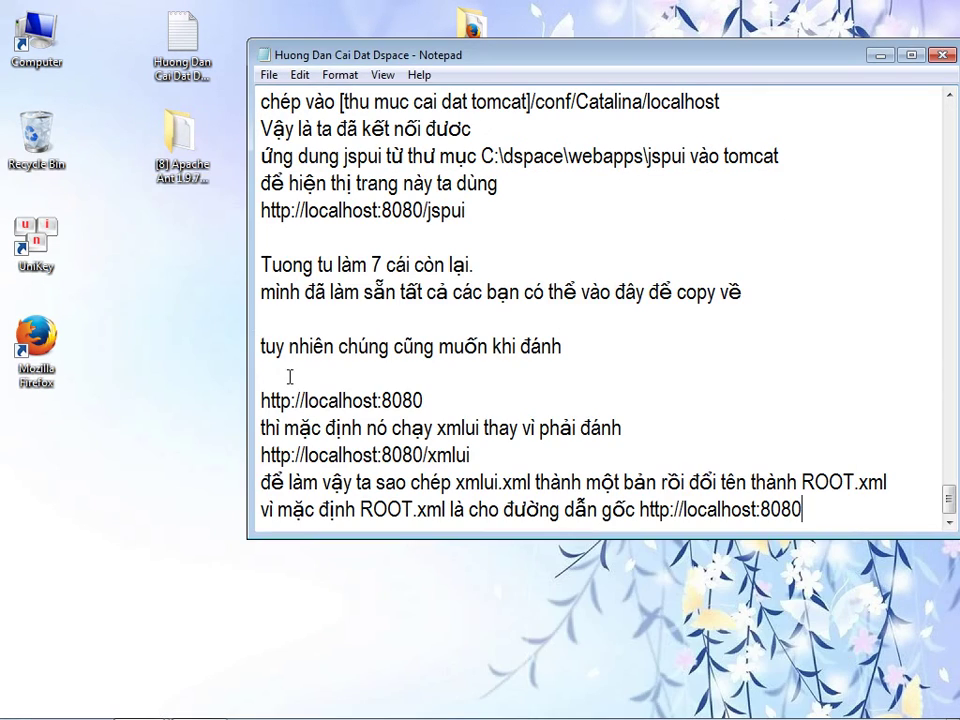
# - Select the five XML Context lines in the readme notes from the Apache Ant 1.9.7 folder
pyautogui.doubleClick(183, 165)
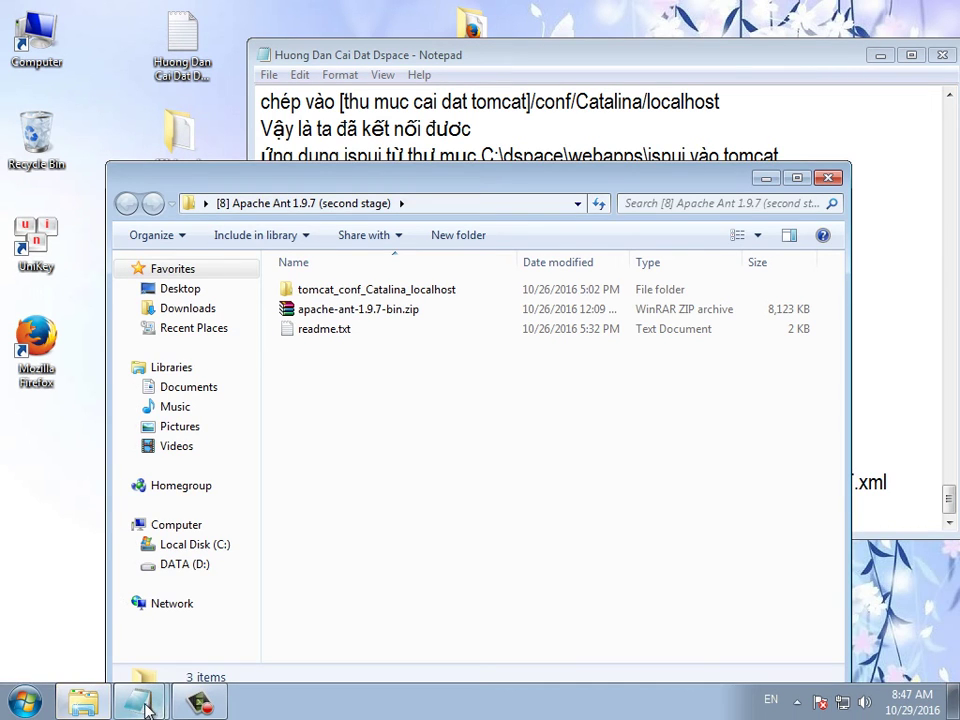
pyautogui.moveTo(138, 702)
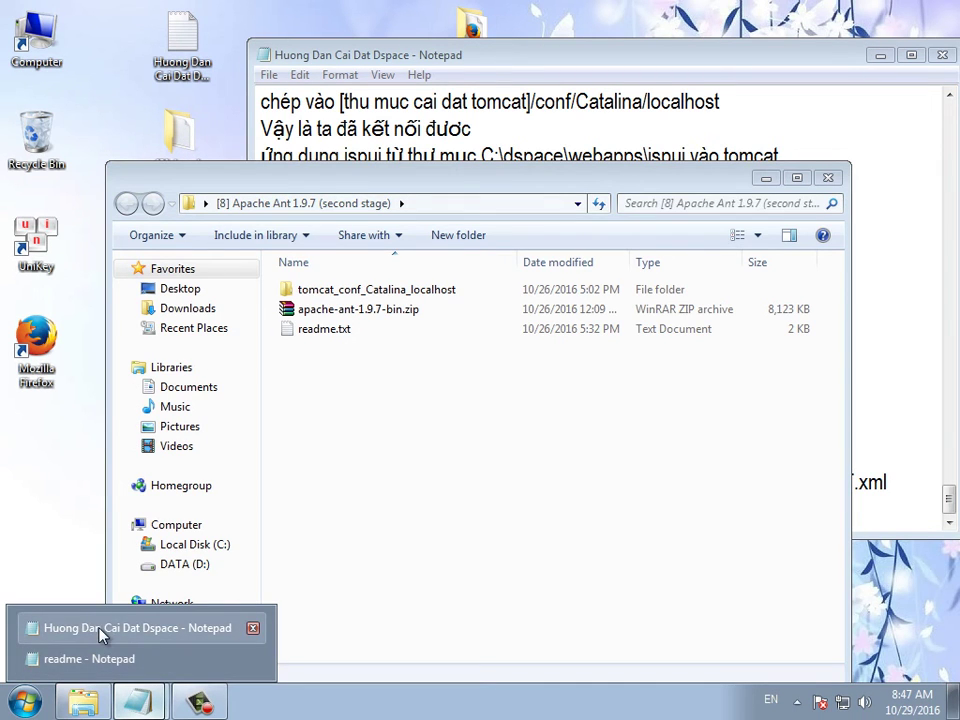
pyautogui.click(110, 658)
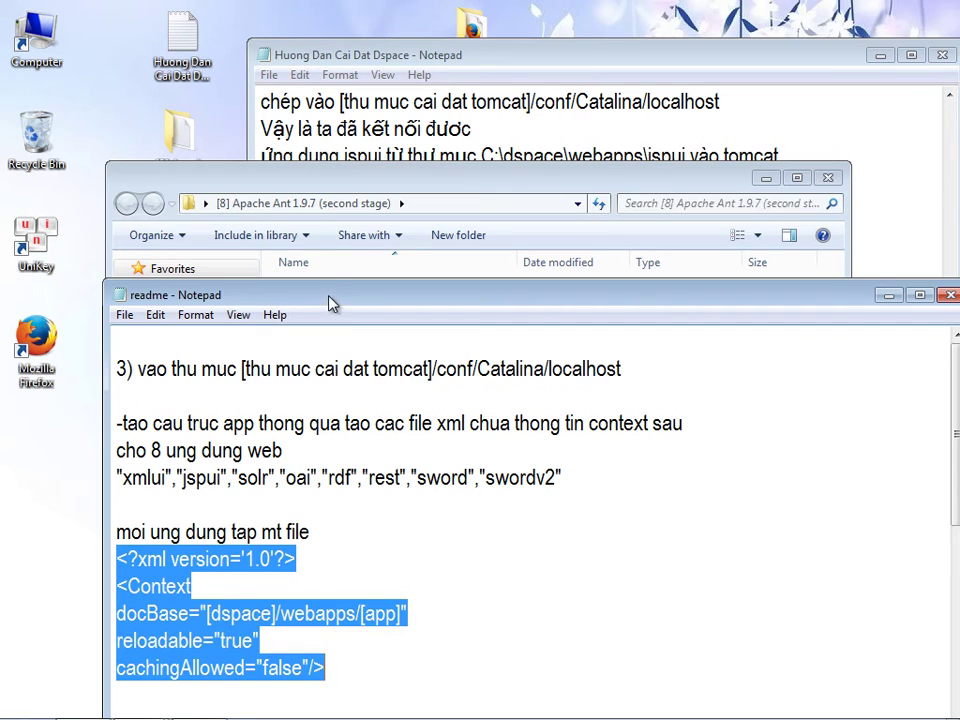
pyautogui.moveTo(330, 297); pyautogui.dragTo(316, 175)
pyautogui.click(231, 400)
pyautogui.click(317, 545)
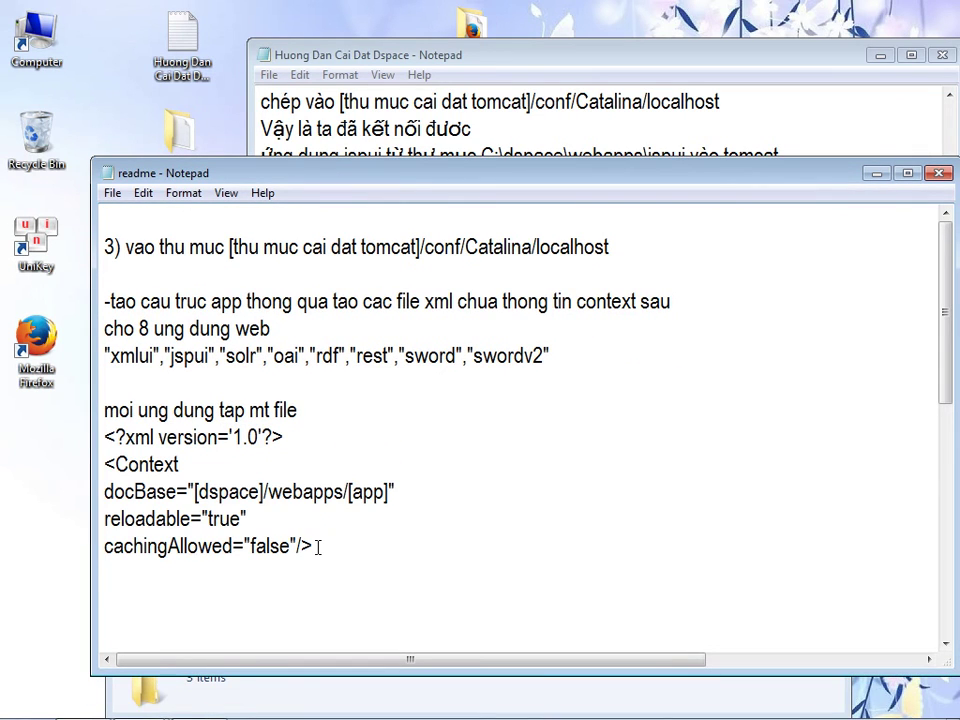
pyautogui.moveTo(420, 182); pyautogui.dragTo(396, 141)
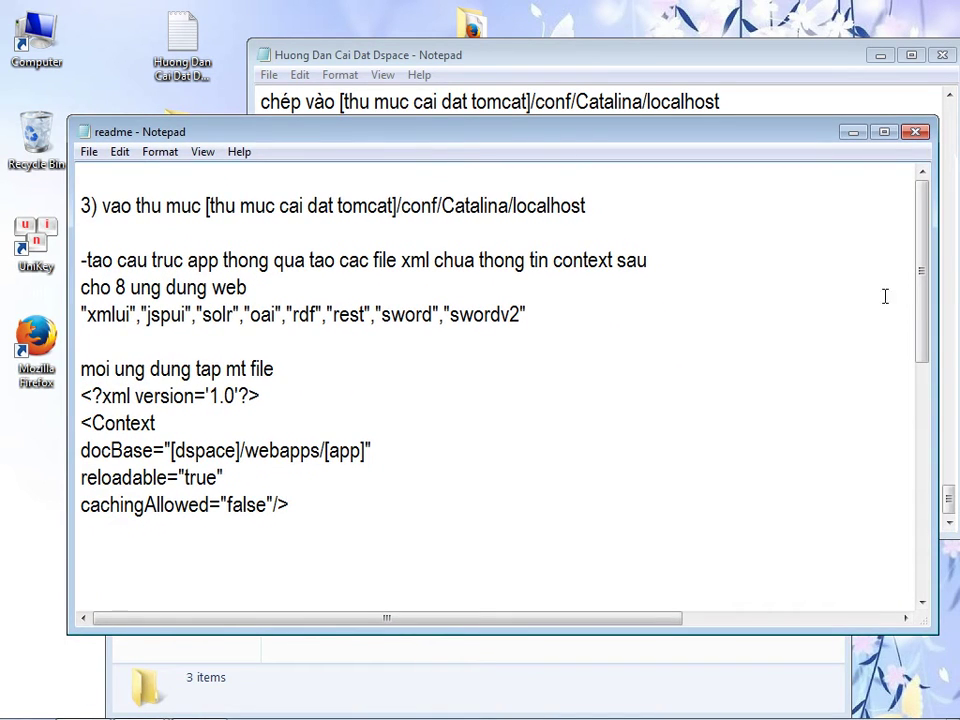
pyautogui.moveTo(921, 311); pyautogui.dragTo(930, 322)
pyautogui.moveTo(300, 478); pyautogui.dragTo(82, 372)
pyautogui.hotkey('ctrl', 'c')
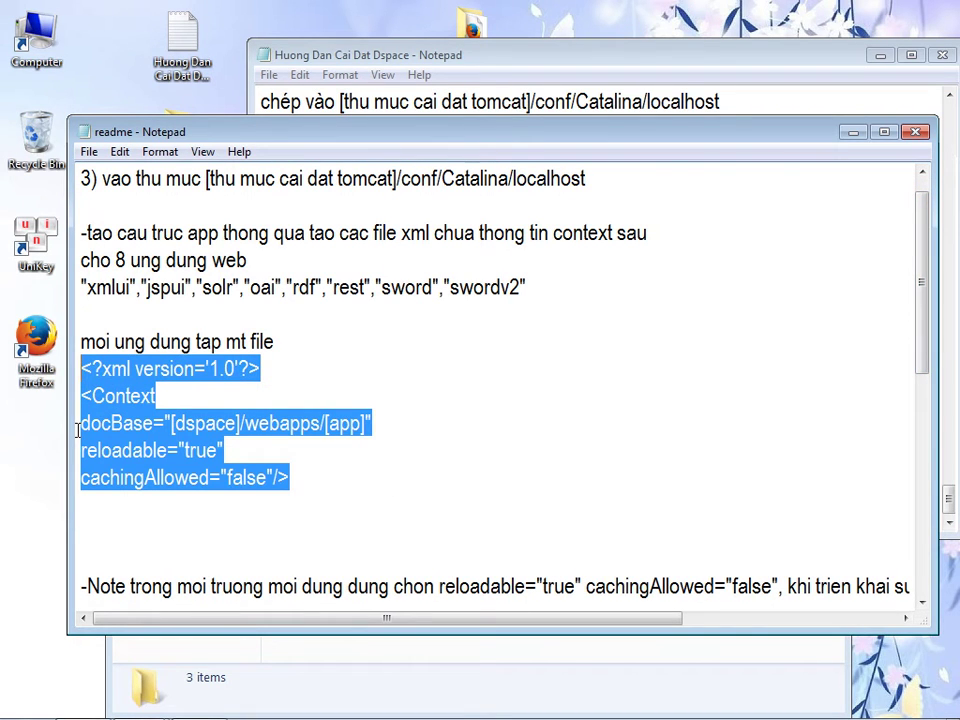
# - Add a 'Chú ý' note with the Context block, recommended for DSpace beginners with one user
pyautogui.click(853, 131)
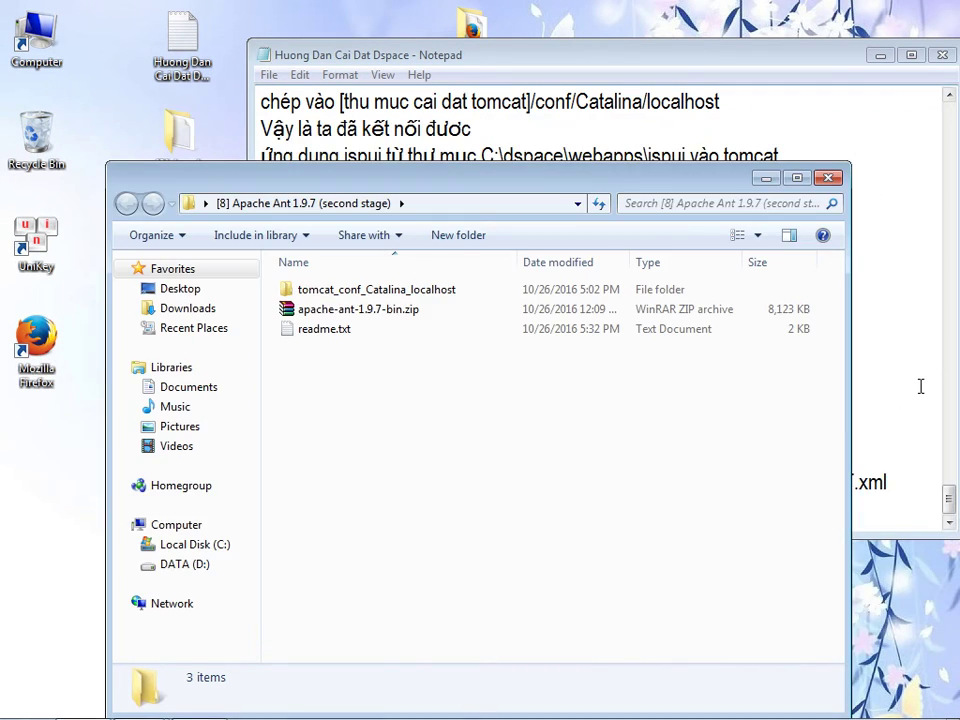
pyautogui.click(926, 380)
pyautogui.click(800, 508)
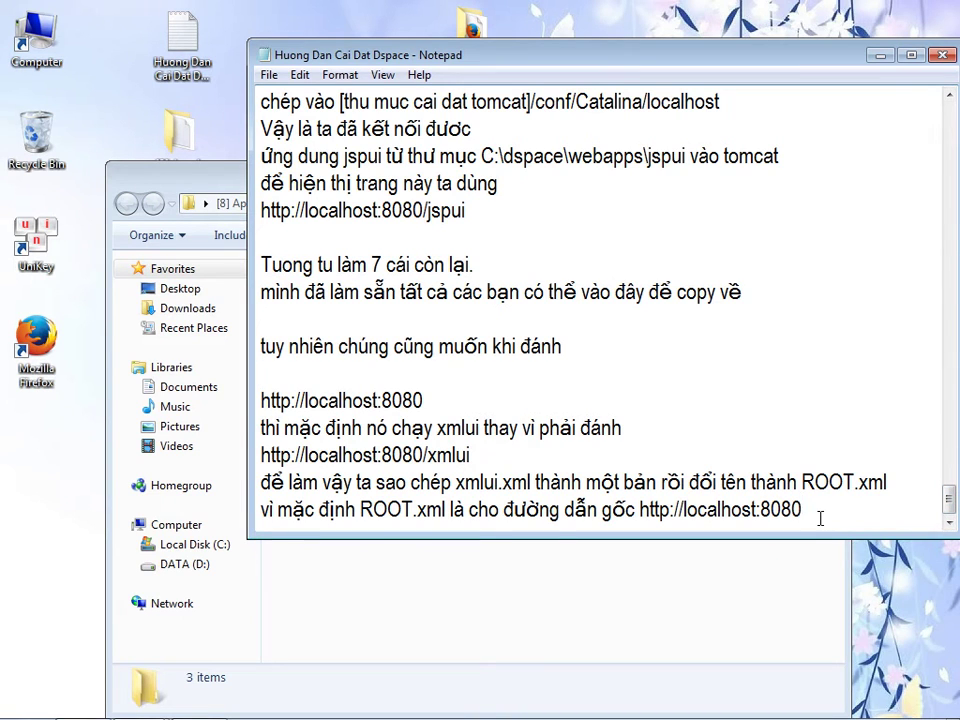
pyautogui.press('Return')
pyautogui.press('Return')
pyautogui.press('Return')
pyautogui.press('Return')
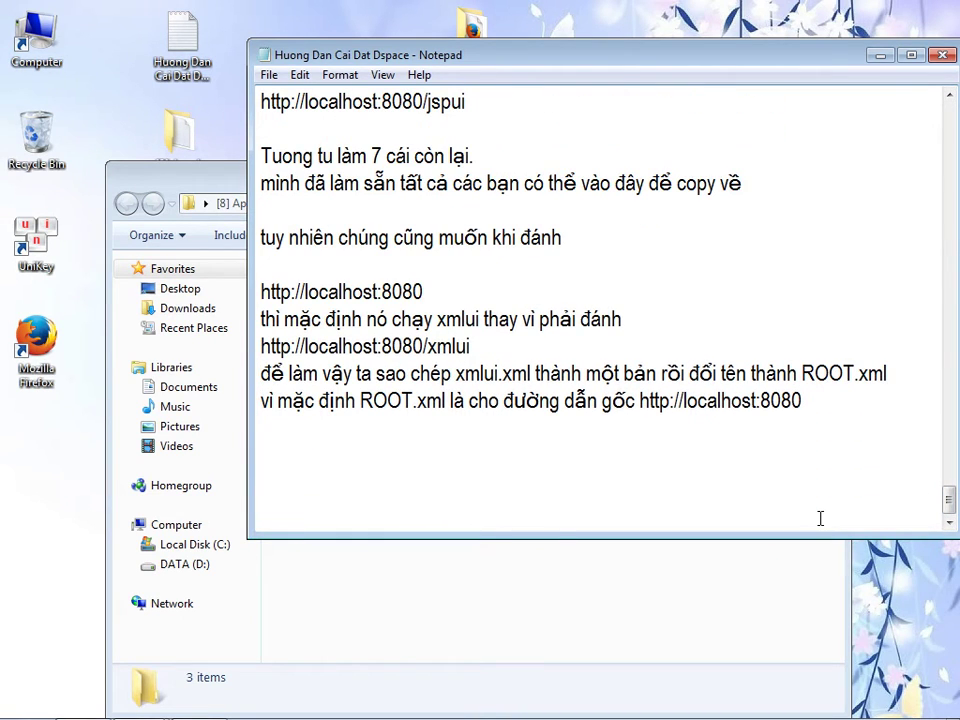
pyautogui.write('Chu')
pyautogui.write(' ý')
pyautogui.press('Return')
pyautogui.press('Return')
pyautogui.hotkey('ctrl', 'v')
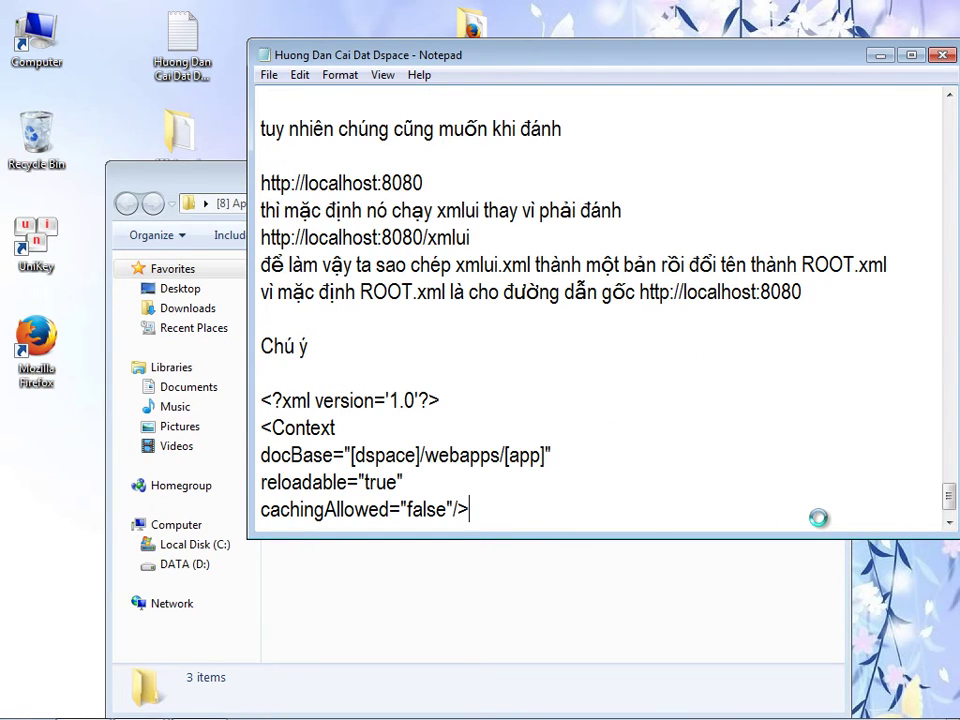
pyautogui.press('Return')
pyautogui.write('la')
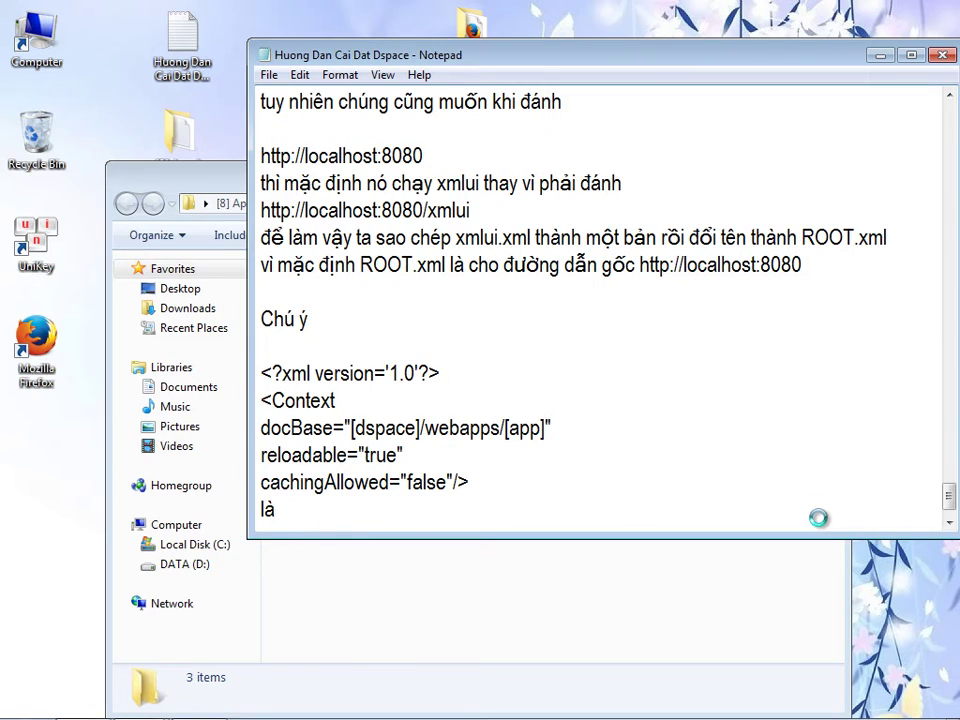
pyautogui.write(' khuyến n')
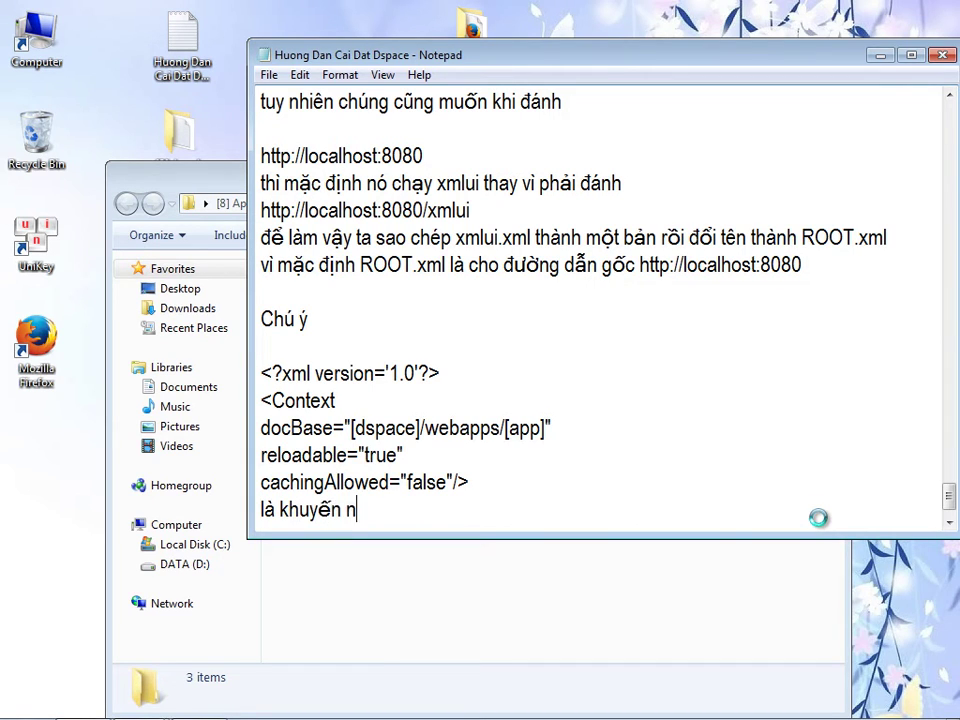
pyautogui.write('ghị cho các bạn mới làm qu')
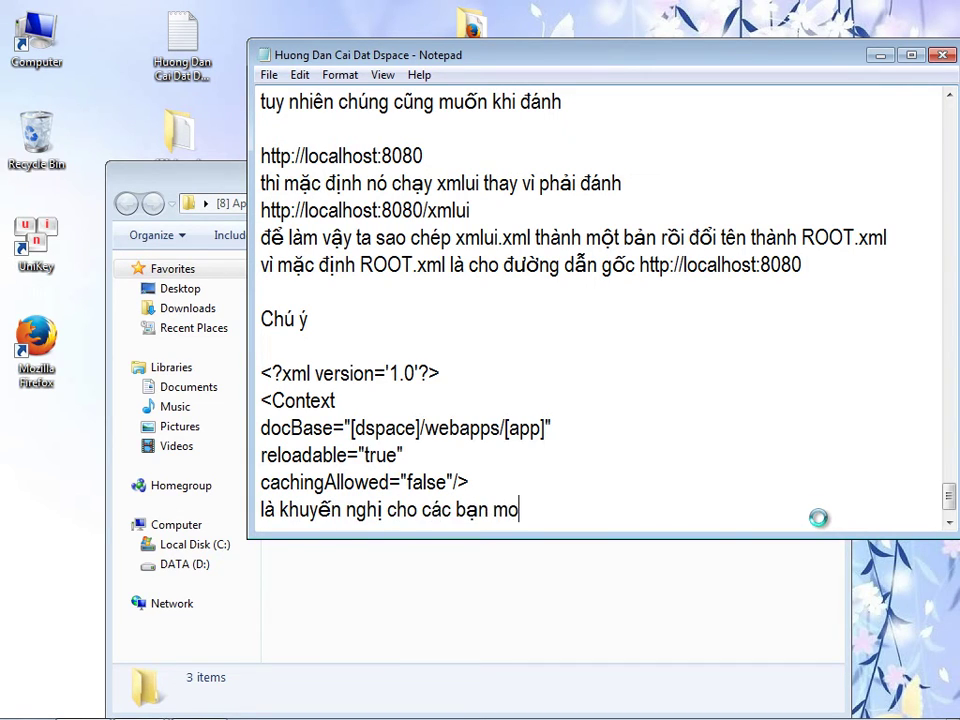
pyautogui.write('en với dspace')
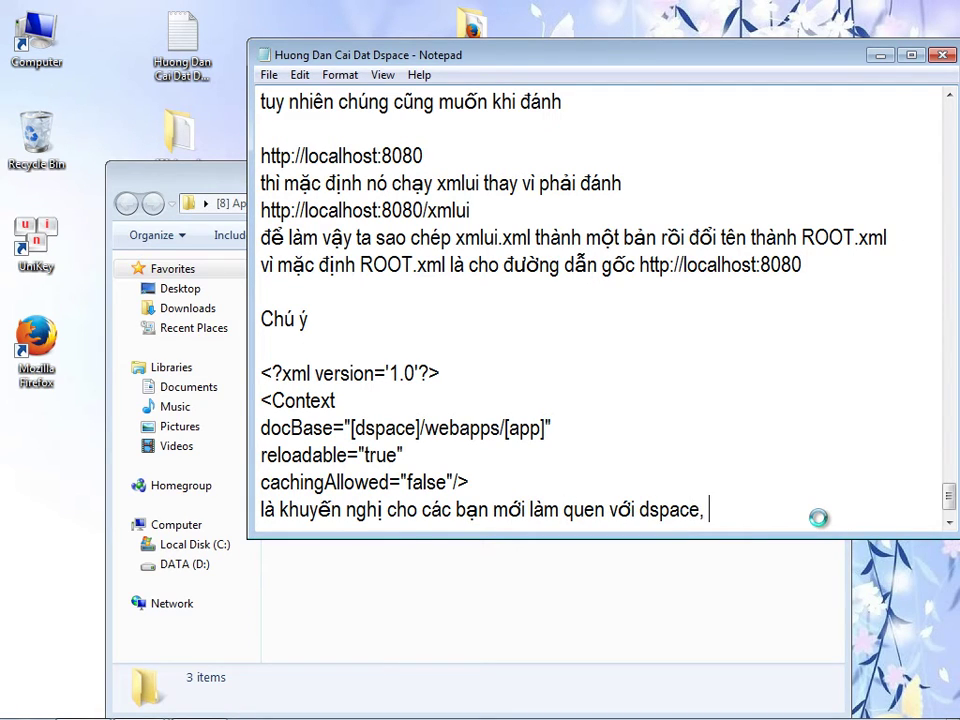
pyautogui.write(', do chỉ một người dung.')
# - Write that real deployments with many users should use the following configuration
pyautogui.press('Return')
pyautogui.write('Nếu khi cài đặt sữ')
pyautogui.press('BackSpace')
pyautogui.press('BackSpace')
pyautogui.write('xử dụng h')
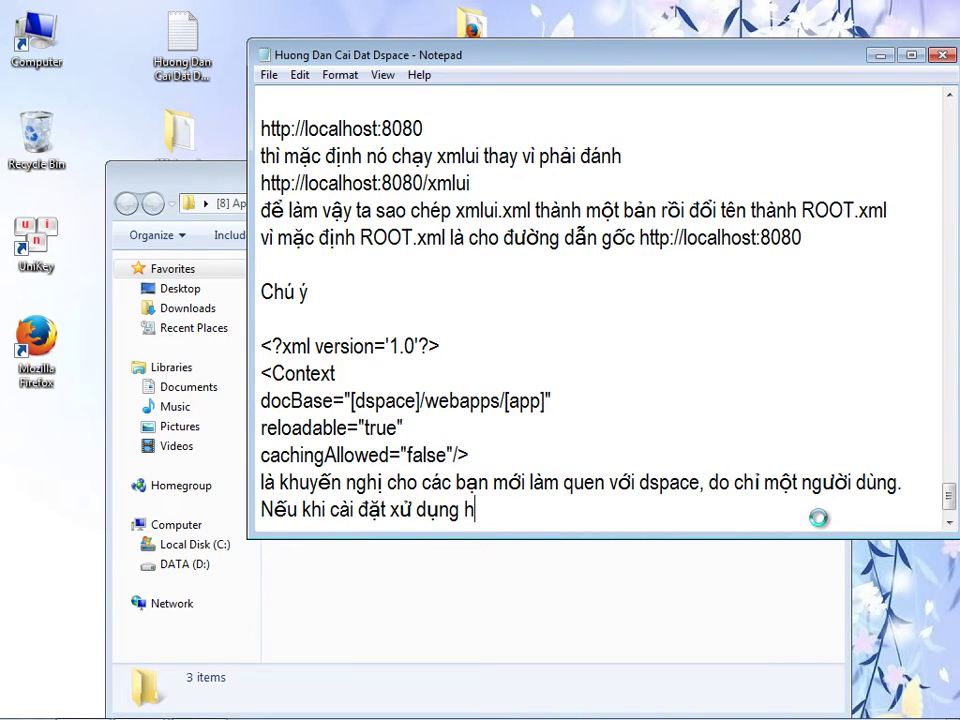
pyautogui.press('BackSpace')
pyautogui.write('thưc tê')
pyautogui.press('BackSpace')
pyautogui.write('ế với s')
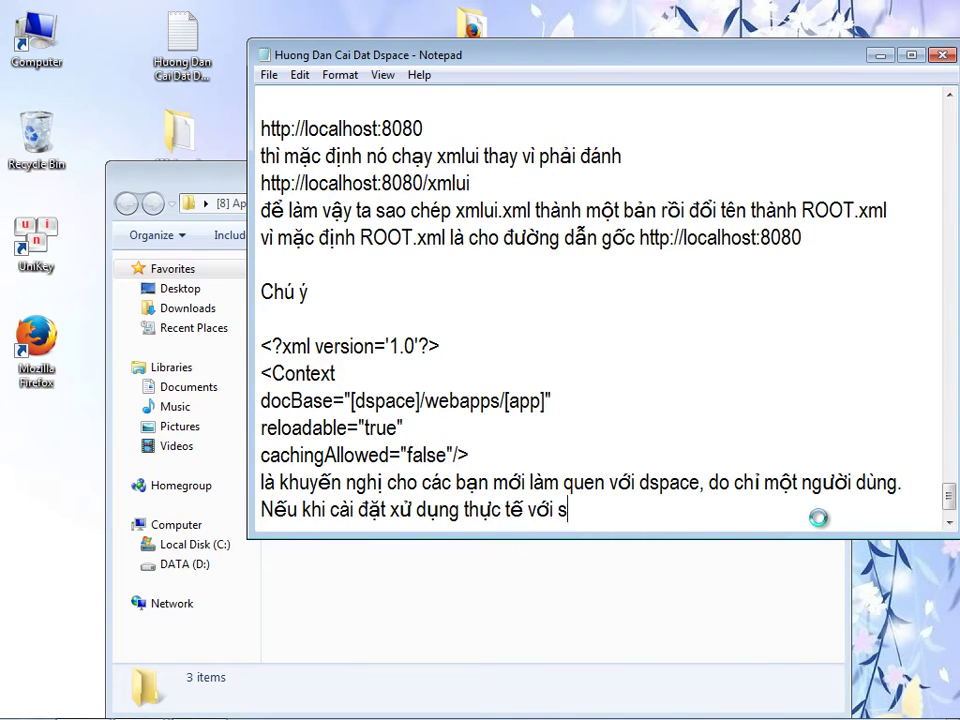
pyautogui.write('ố lươngj người dùng lơn')
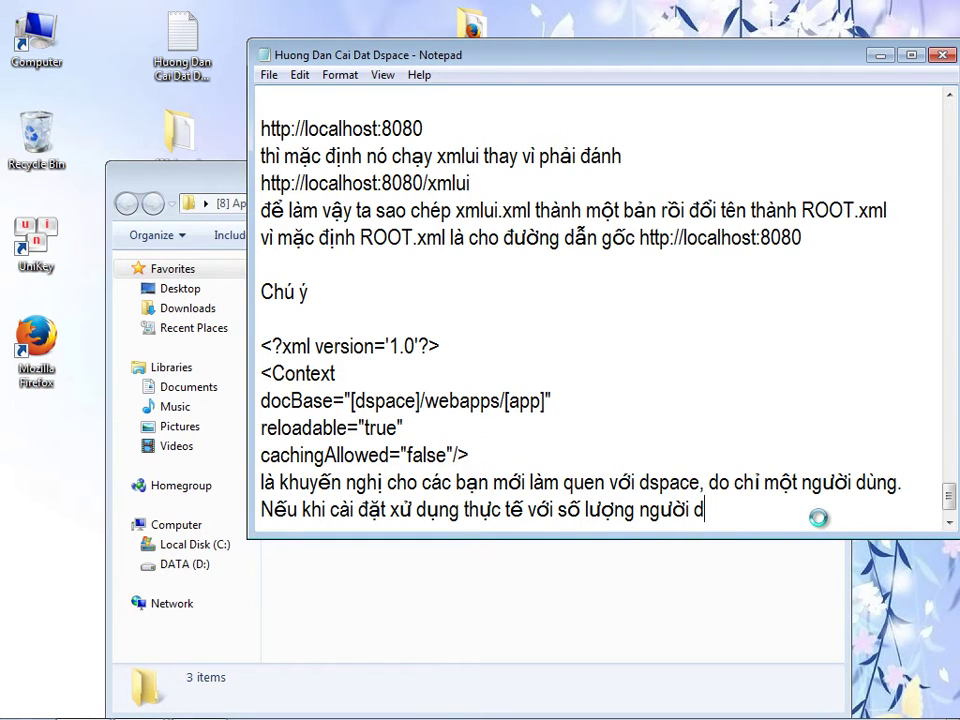
pyautogui.write('s ta nên dùng cấu ')
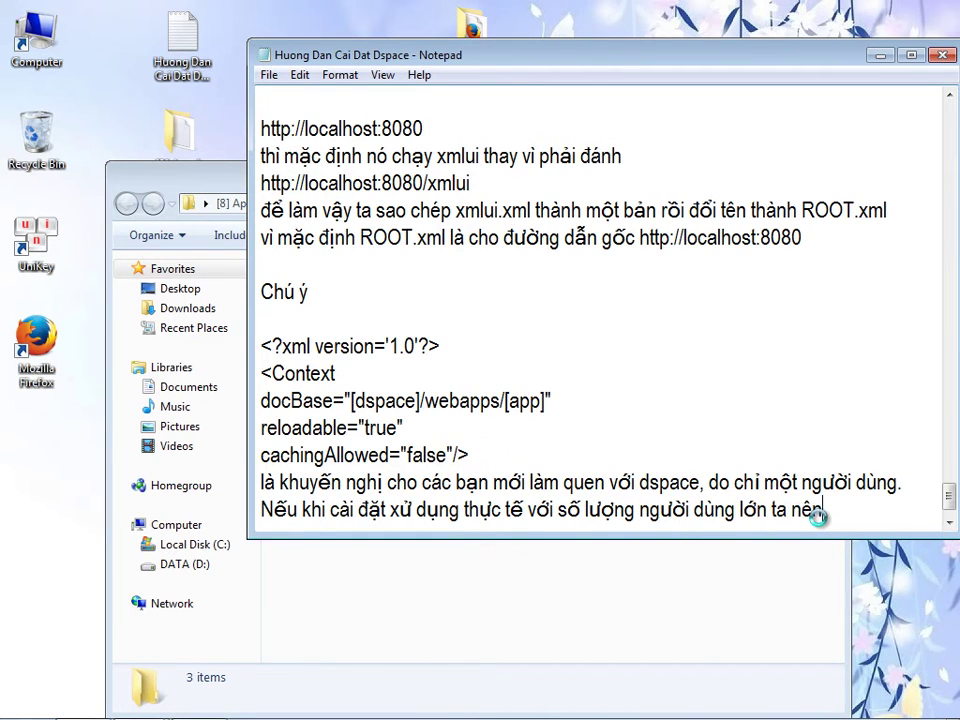
pyautogui.write('hình')
pyautogui.press('Return')
pyautogui.press('Return')
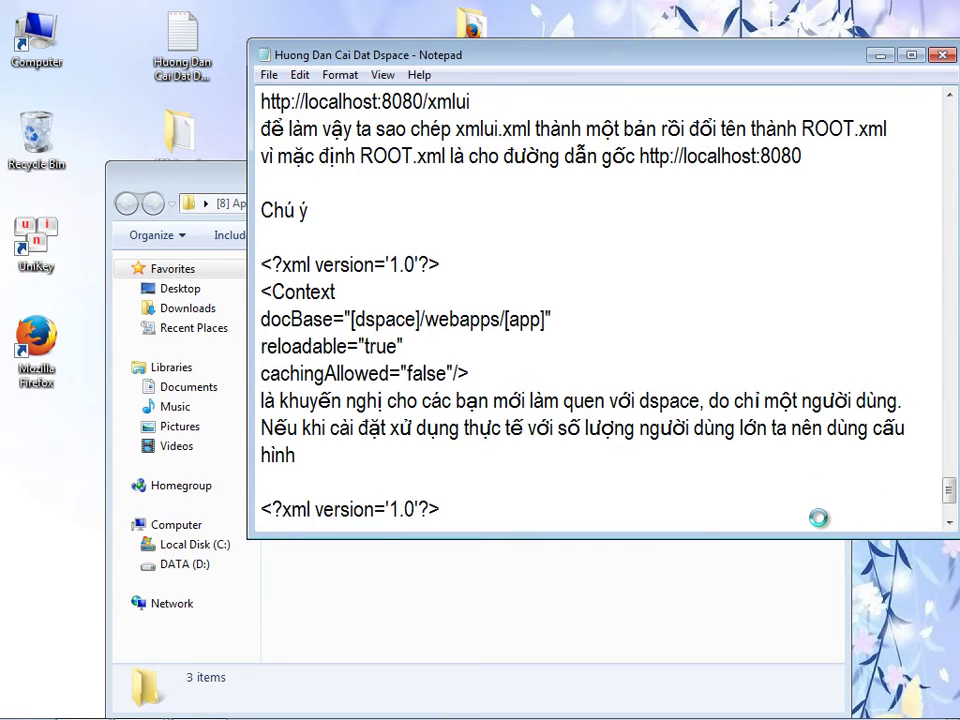
# - Paste a second Context block with reloadable="false" and cachingAllowed="true"
pyautogui.hotkey('ctrl', 'v')
pyautogui.press('Up')
pyautogui.press('BackSpace')
pyautogui.press('BackSpace')
pyautogui.press('BackSpace')
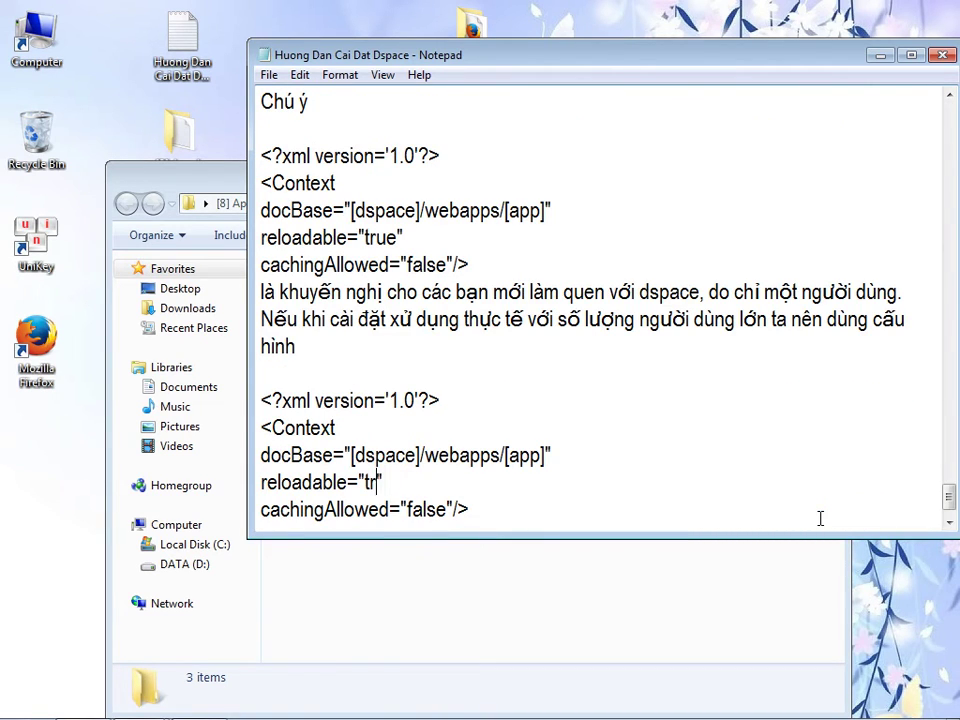
pyautogui.write('false')
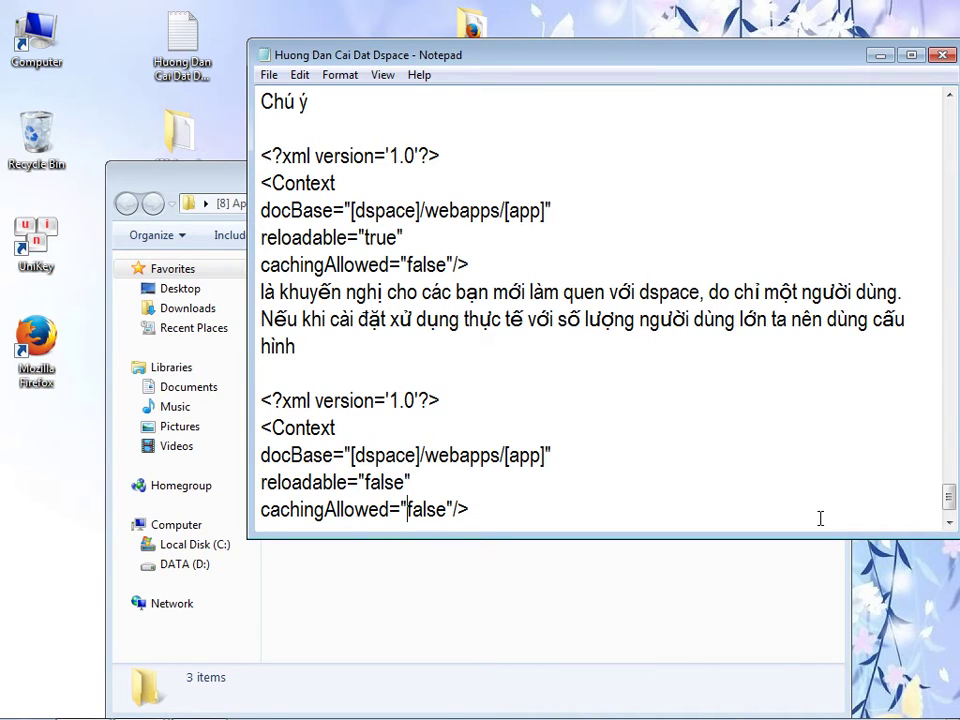
pyautogui.press('Delete')
pyautogui.press('Delete')
pyautogui.press('Delete')
pyautogui.press('Delete')
pyautogui.press('Delete')
pyautogui.write('true')
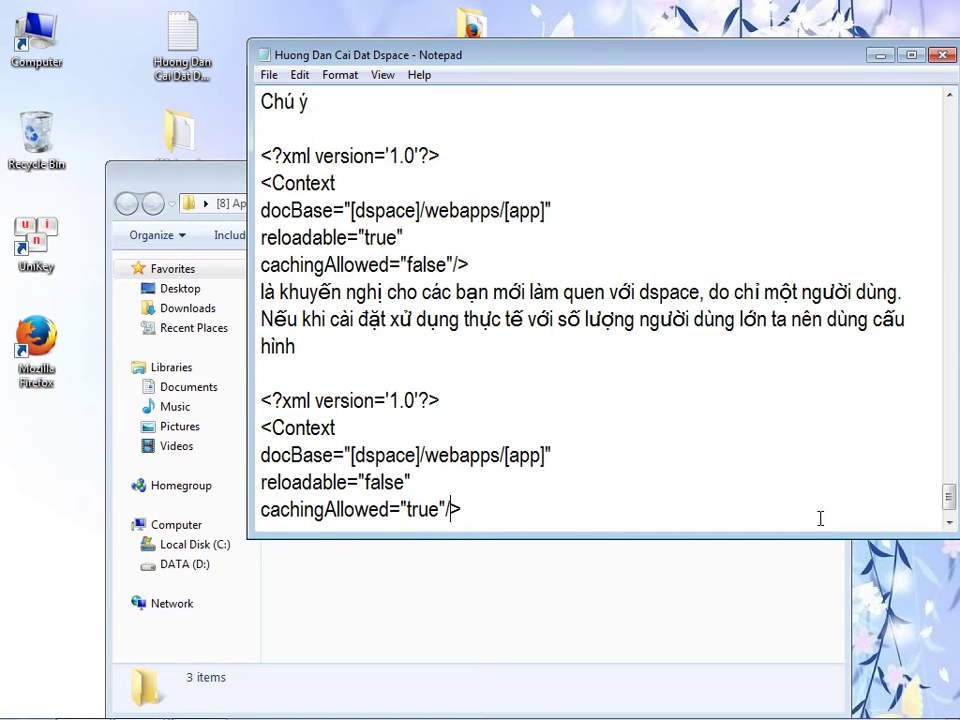
pyautogui.press('Return')
pyautogui.press('Return')
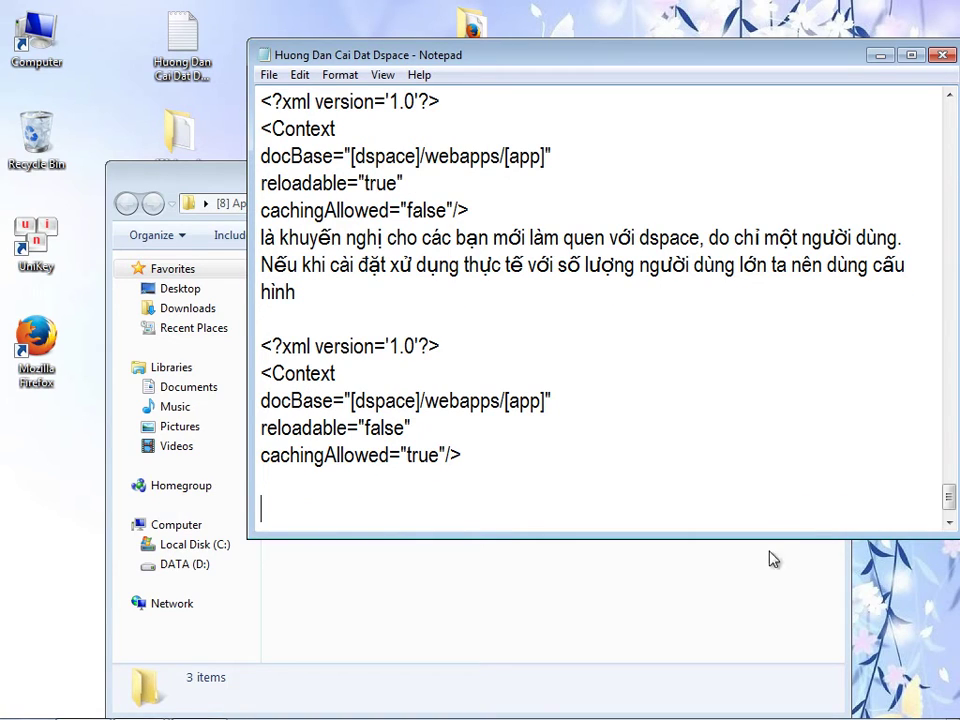
# - Delete step 3 and its Context example from the readme
pyautogui.click(530, 614)
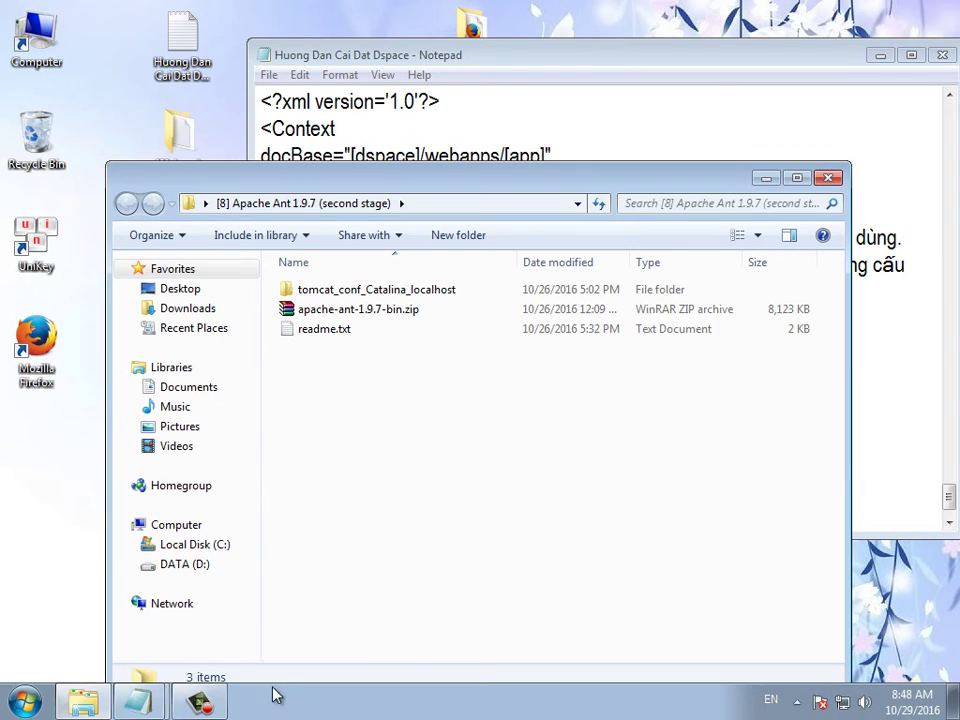
pyautogui.hotkey('alt', 'Tab')
pyautogui.click(330, 371)
pyautogui.moveTo(306, 473); pyautogui.dragTo(82, 178)
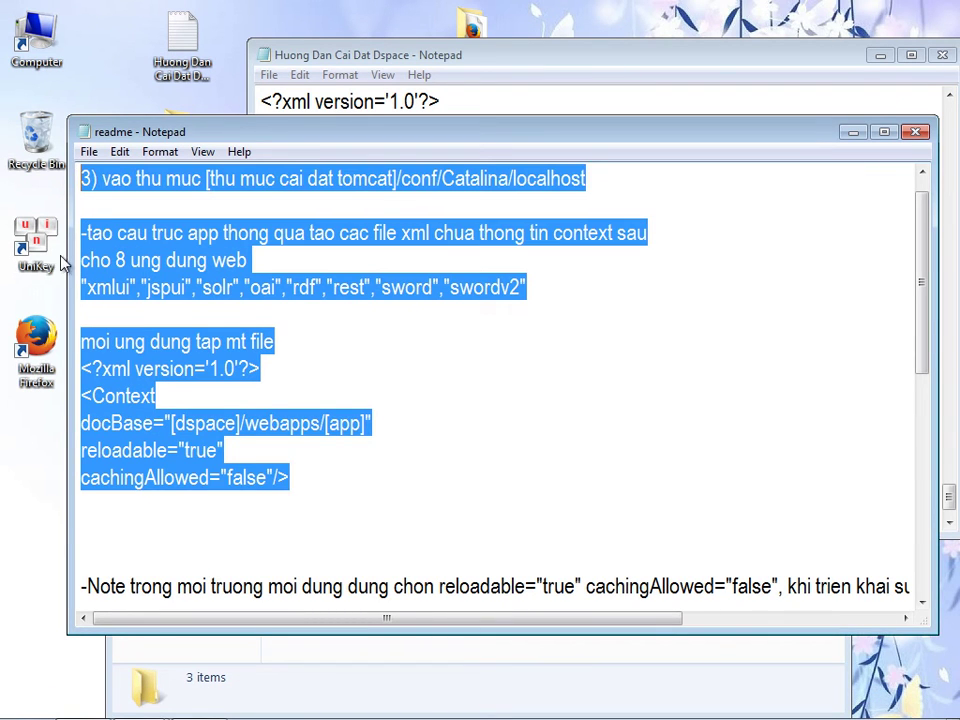
pyautogui.press('Delete')
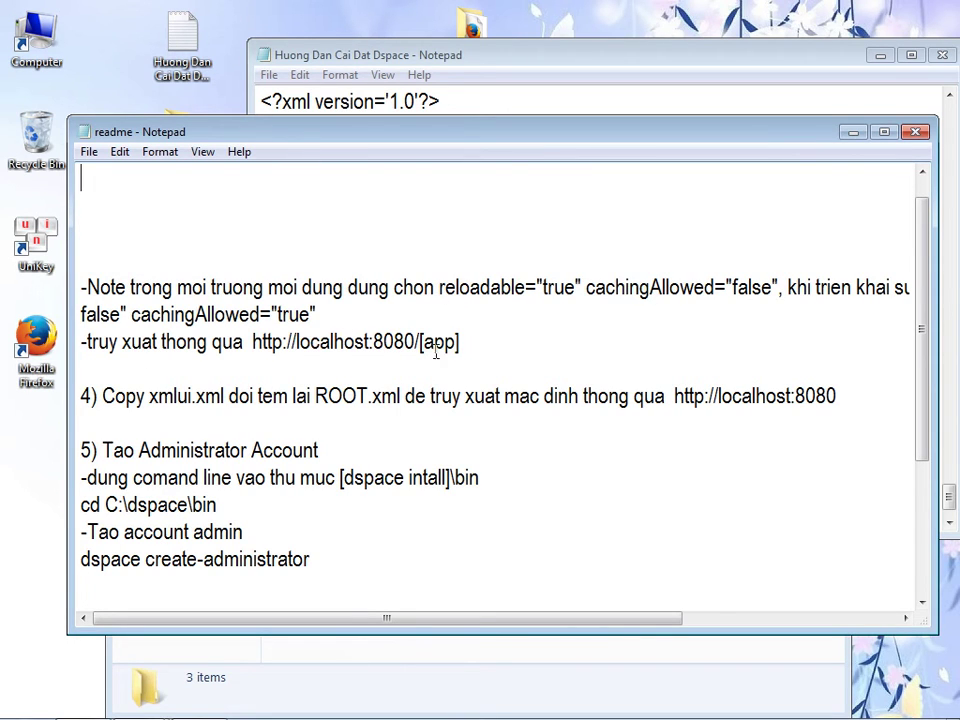
# - Delete the reloadable note, step 4's ROOT.xml line and blank lines, then close the Apache Ant folder
pyautogui.moveTo(492, 347); pyautogui.dragTo(80, 232)
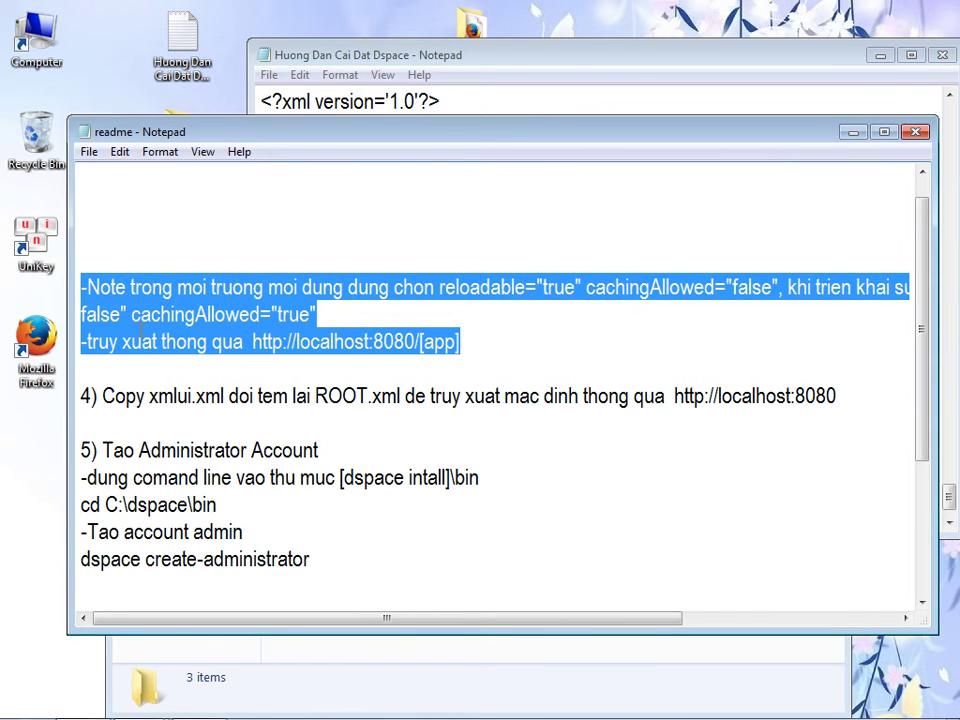
pyautogui.press('Delete')
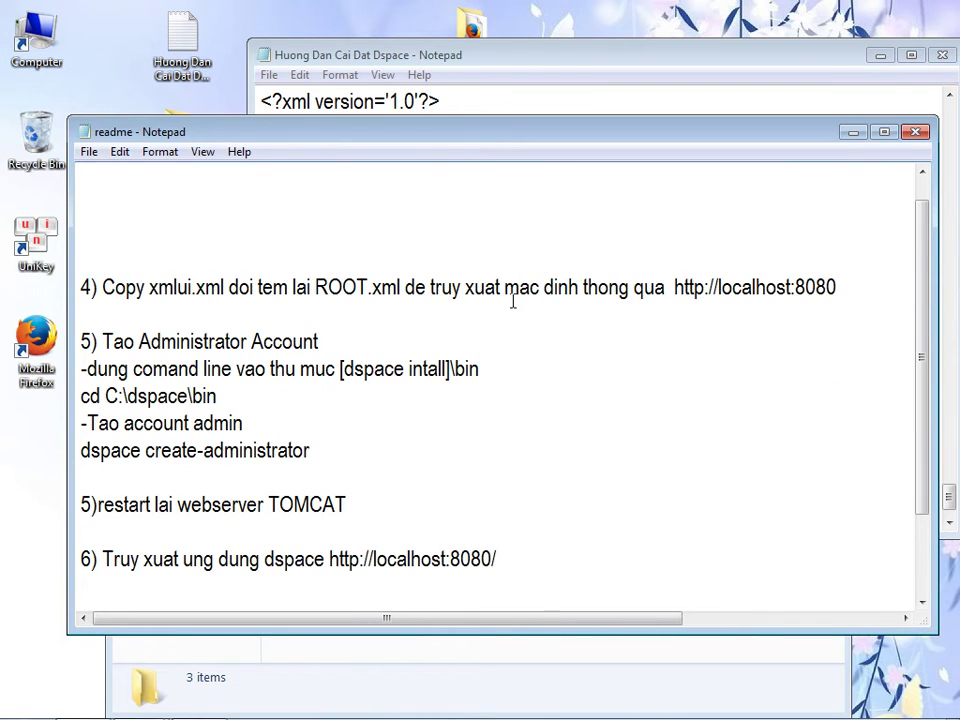
pyautogui.moveTo(839, 287); pyautogui.dragTo(84, 288)
pyautogui.press('Delete')
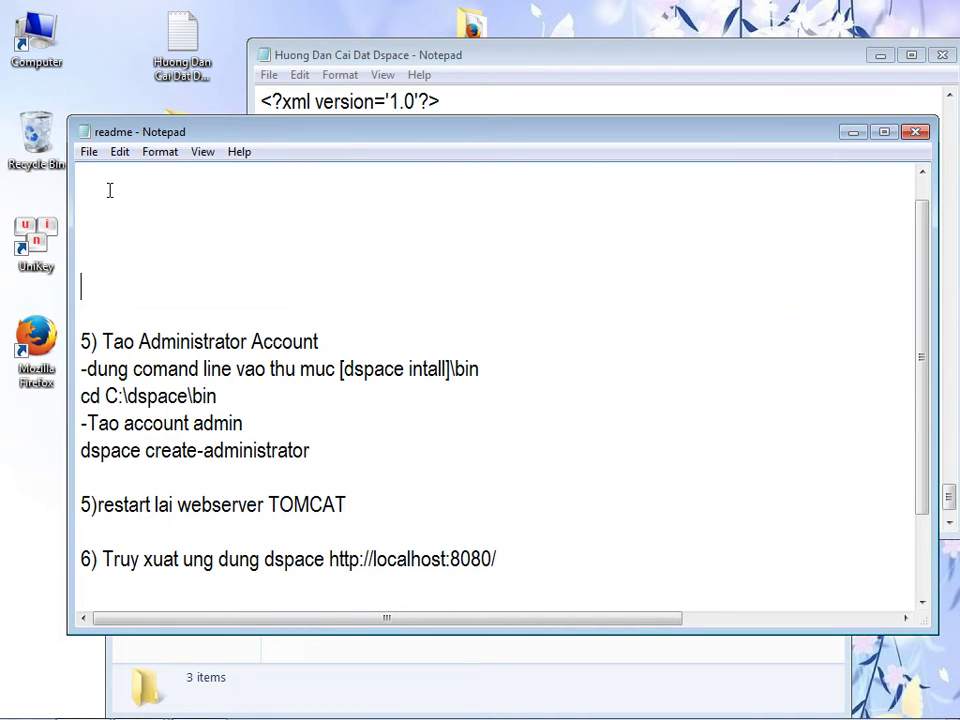
pyautogui.press('BackSpace')
pyautogui.press('BackSpace')
pyautogui.press('BackSpace')
pyautogui.press('BackSpace')
pyautogui.press('Delete')
pyautogui.hotkey('ctrl', 'z')
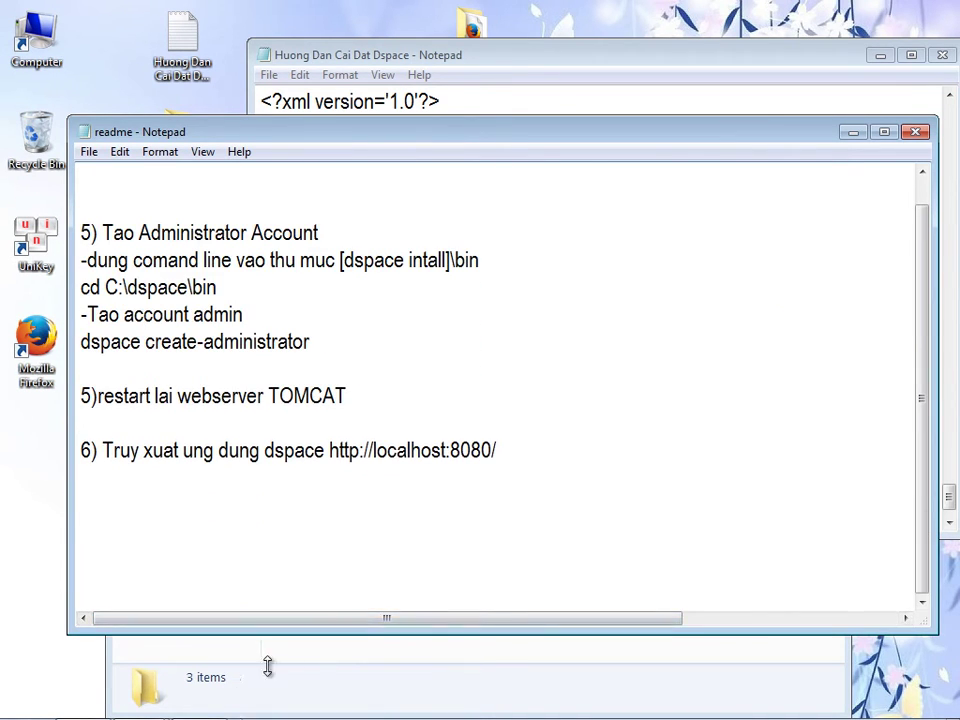
pyautogui.click(253, 667)
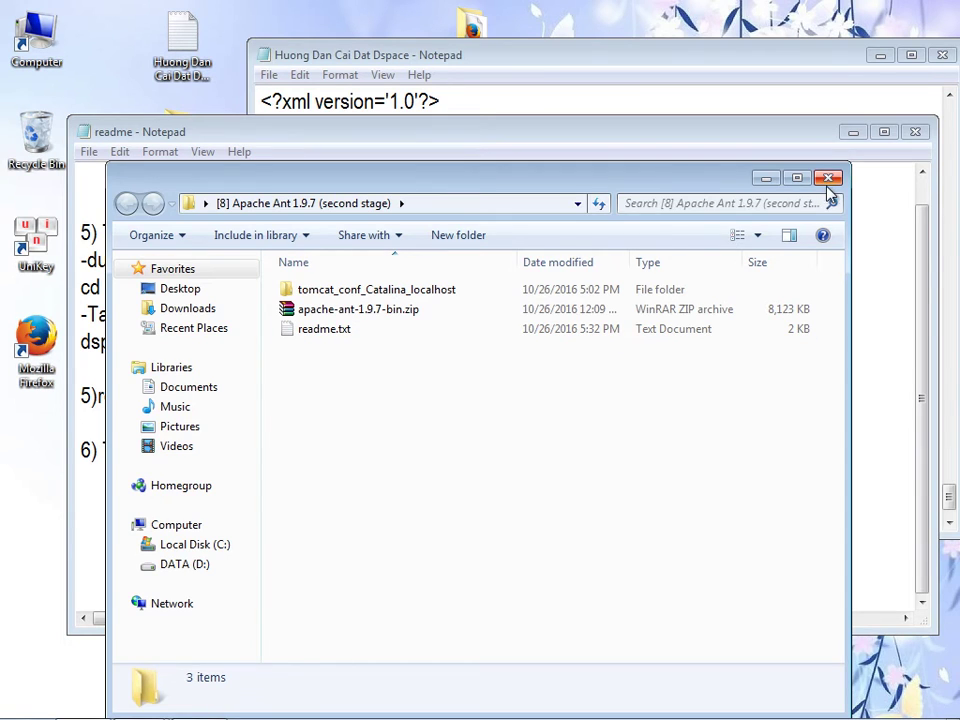
pyautogui.click(827, 182)
# - Type the Vietnamese note that DSpace needs an admin, so we create an administrator account for our site
pyautogui.click(662, 98)
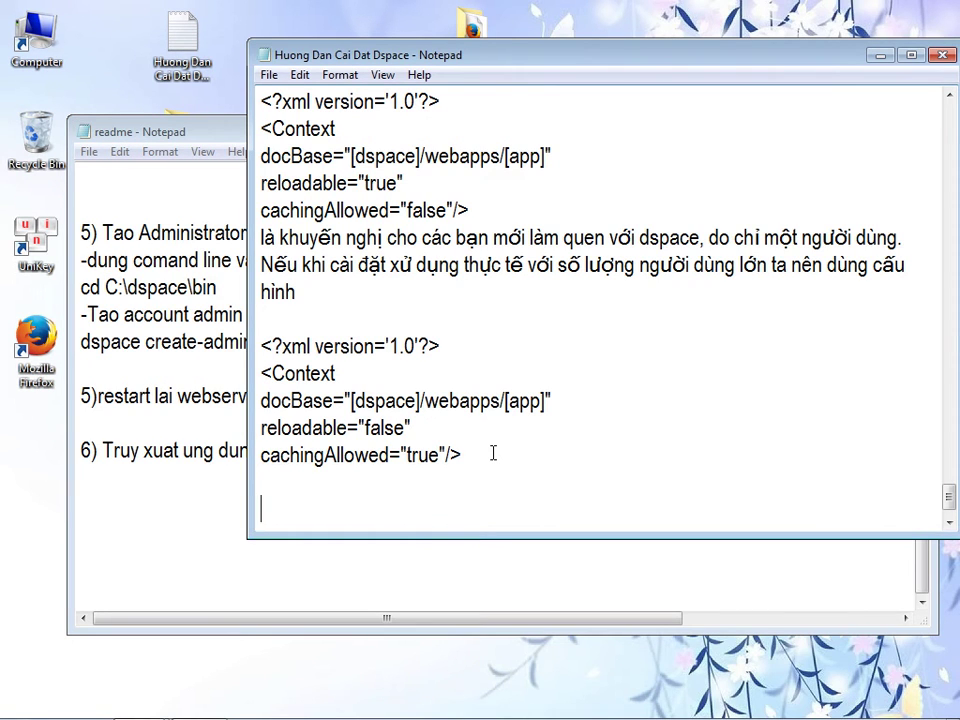
pyautogui.write('Dw')
pyautogui.write('s')
pyautogui.press('BackSpace')
pyautogui.press('BackSpace')
pyautogui.write('space ca6n22')
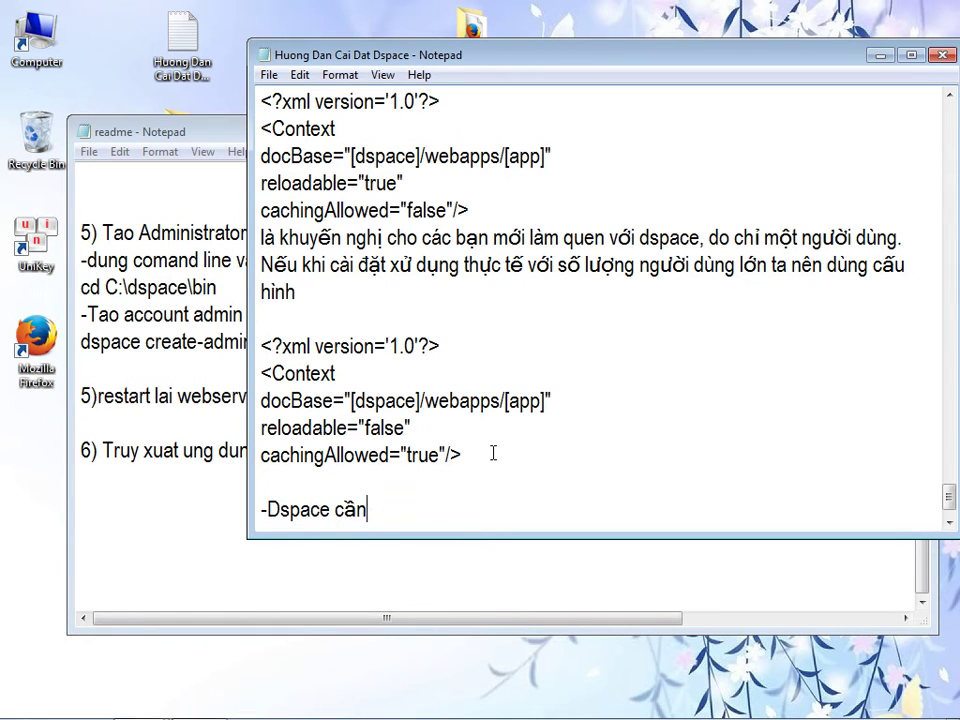
pyautogui.press('BackSpace')
pyautogui.press('BackSpace')
pyautogui.press('BackSpace')
pyautogui.press('BackSpace')
pyautogui.press('BackSpace')
pyautogui.press('BackSpace')
pyautogui.write('ần một addmin')
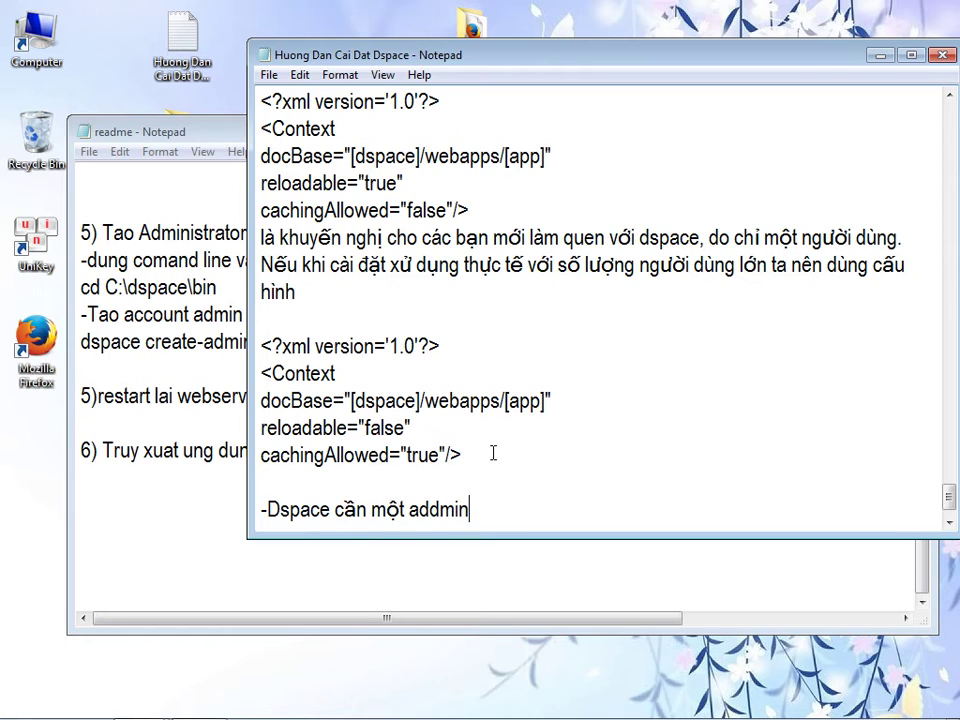
pyautogui.press('BackSpace')
pyautogui.press('BackSpace')
pyautogui.press('BackSpace')
pyautogui.press('BackSpace')
pyautogui.write('min quản tri')
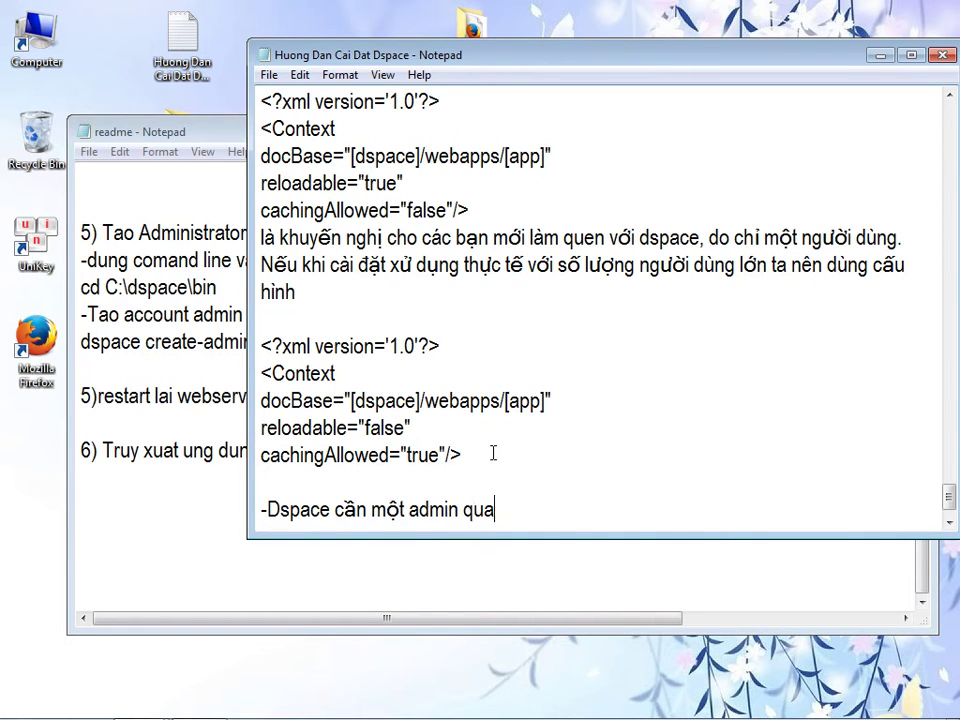
pyautogui.write(' trang ')
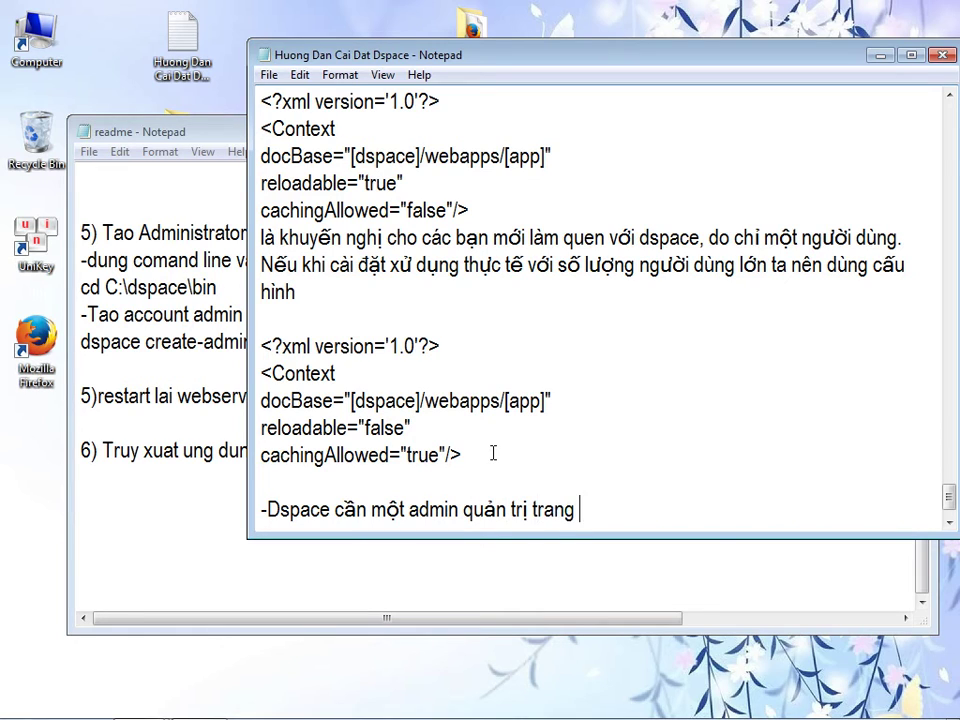
pyautogui.write('web của nó giơ')
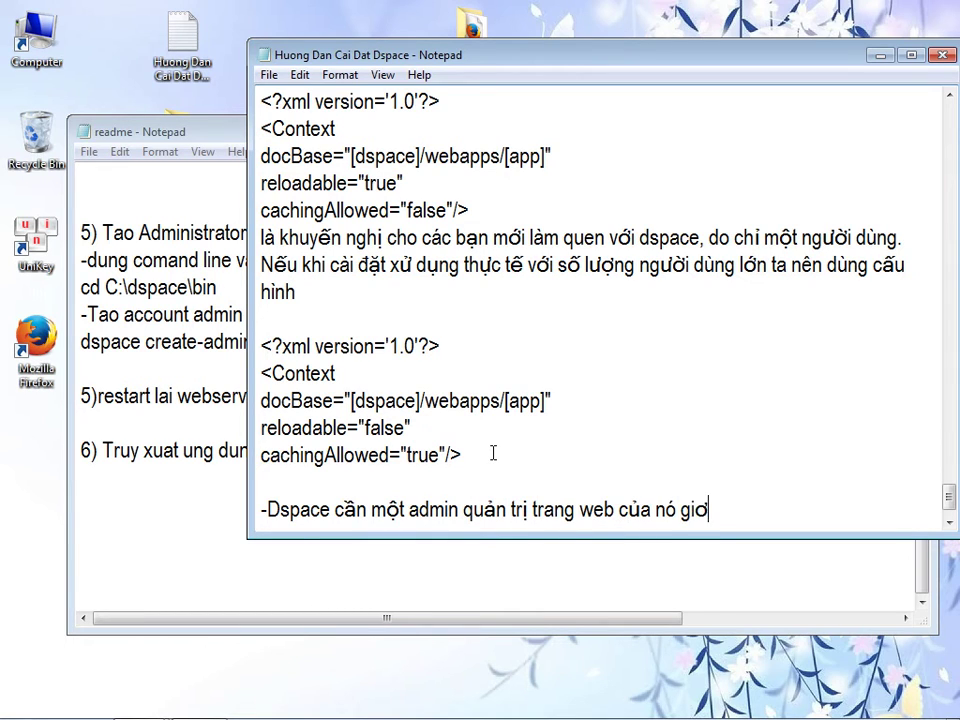
pyautogui.press('BackSpace')
pyautogui.write('ờ chúng ta tao')
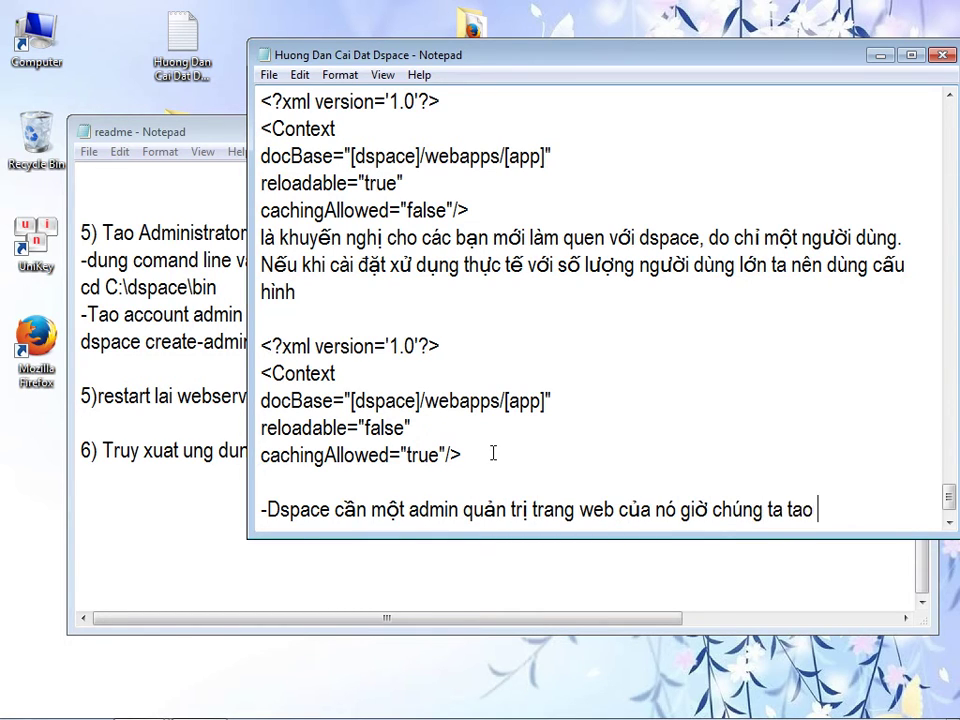
pyautogui.write(' account cho')
pyautogui.press('Return')
pyautogui.write('n')
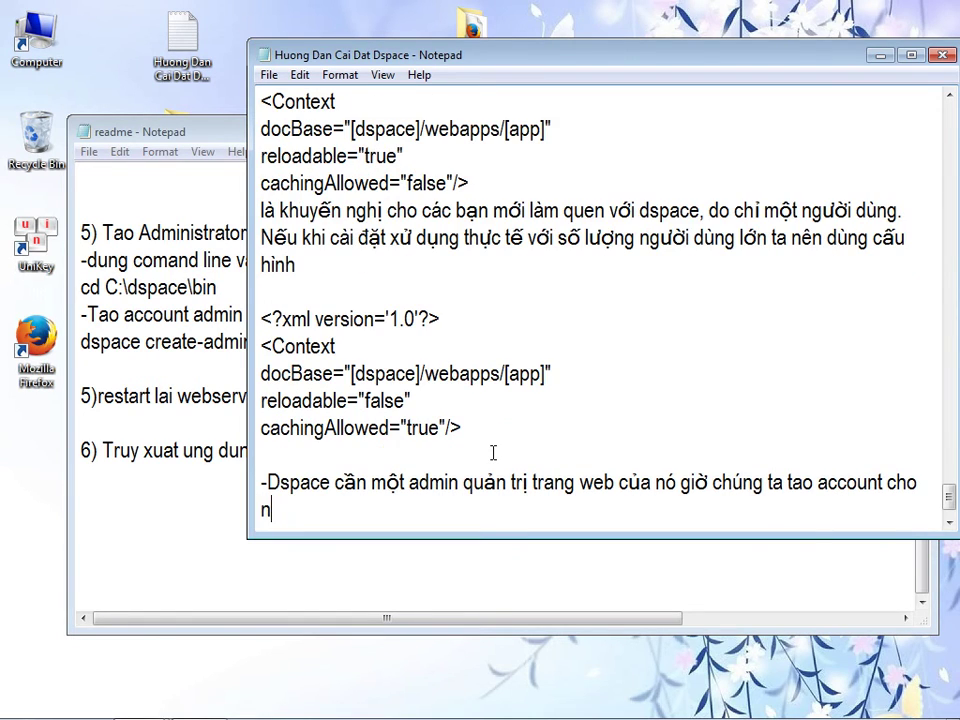
pyautogui.write('gười quản trị')
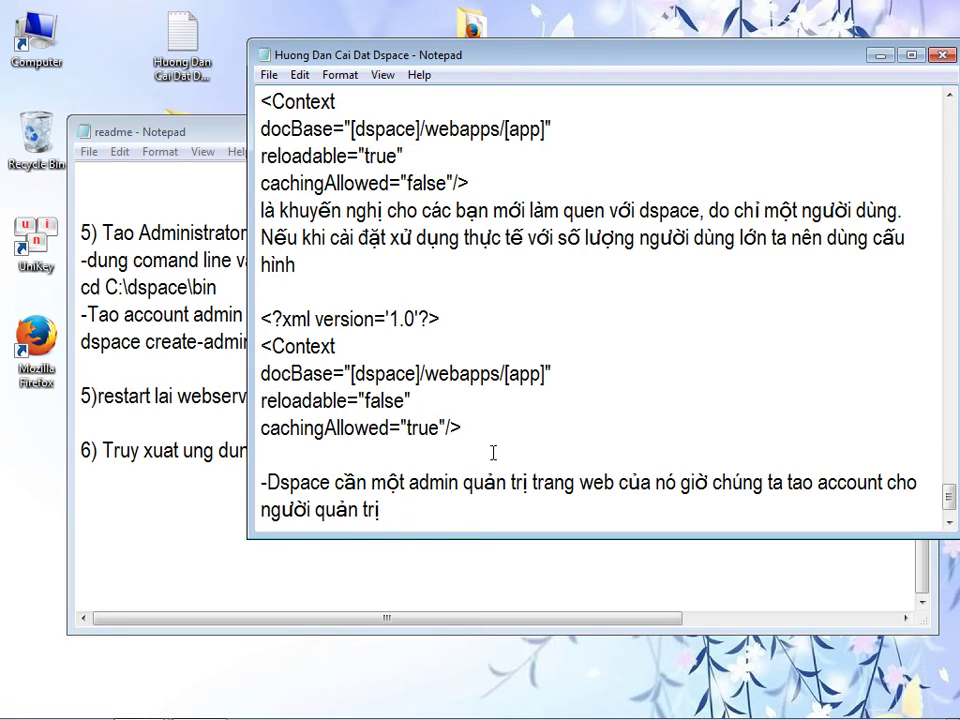
pyautogui.write(' Dspace ')
pyautogui.write('m')
pyautogui.press('BackSpace')
pyautogui.press('BackSpace')
pyautogui.write(', trang web cu')
pyautogui.write('a chúng ta.')
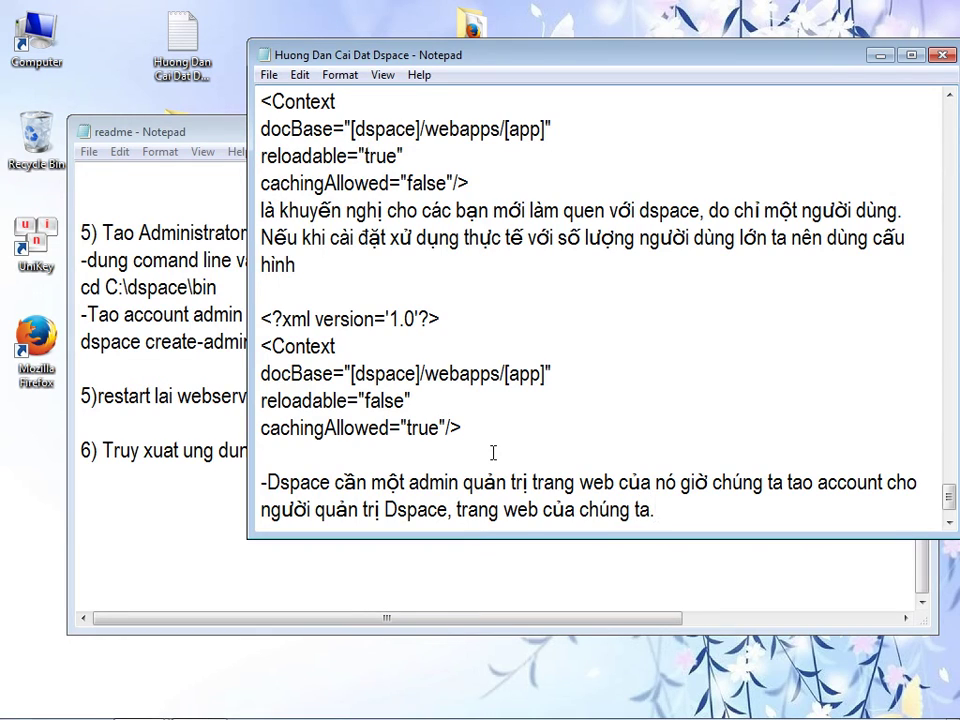
pyautogui.click(72, 235)
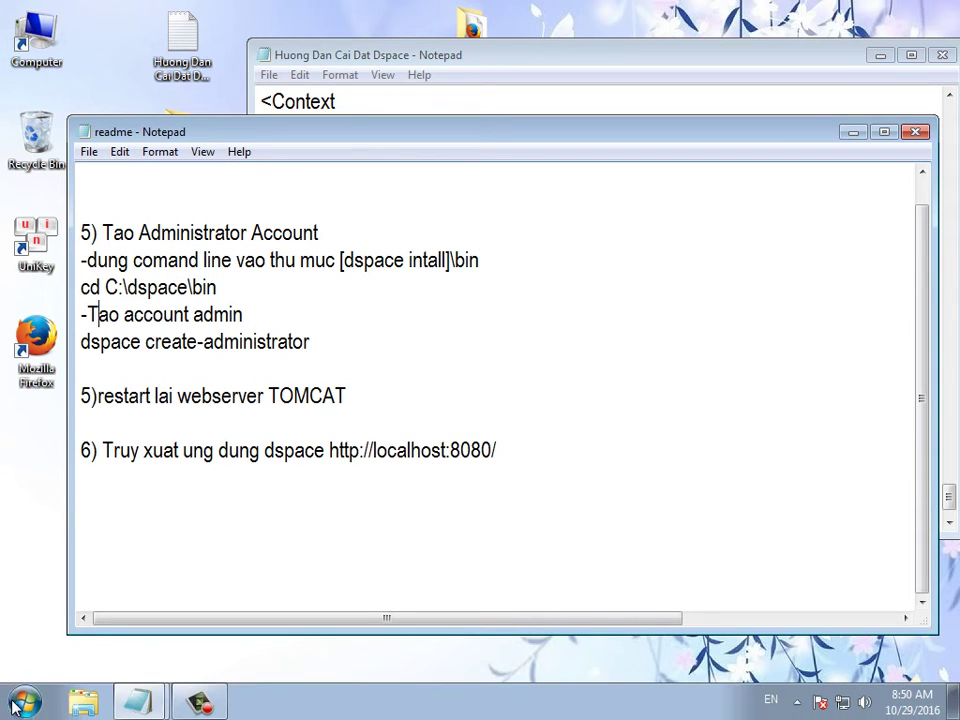
# - Launch Command Prompt as administrator and arrange it beside the readme
pyautogui.click(24, 703)
pyautogui.click(44, 653)
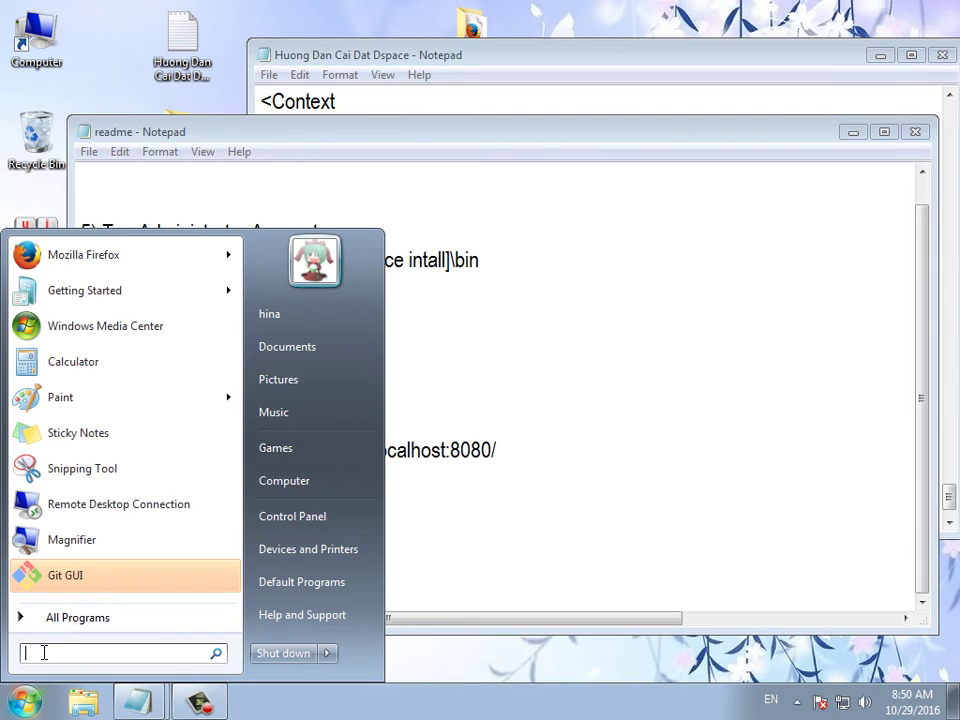
pyautogui.write('cmd')
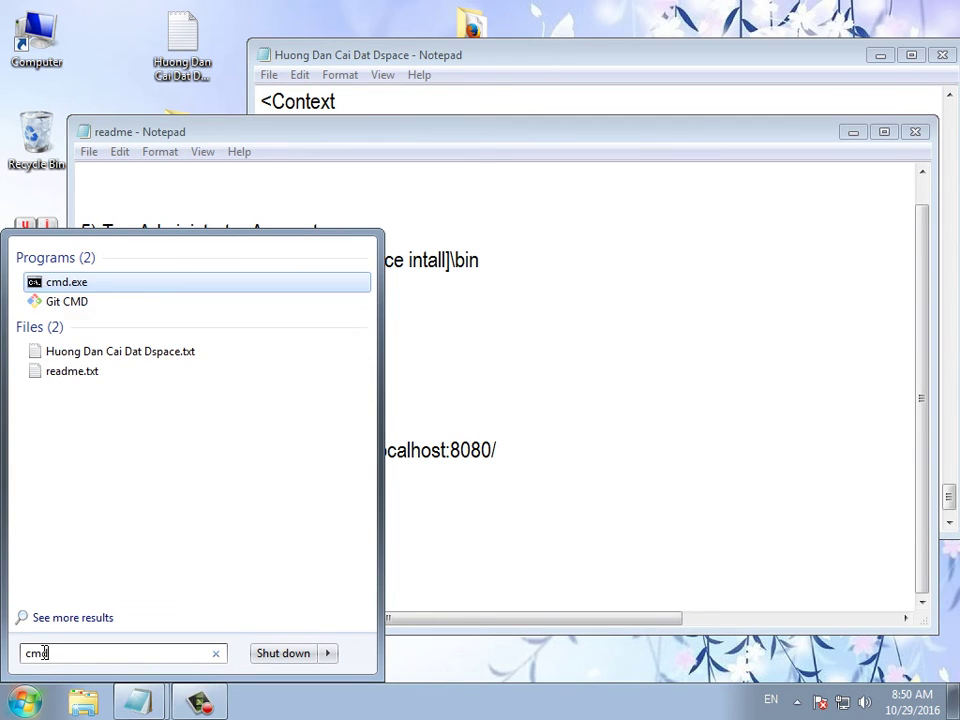
pyautogui.rightClick(65, 290)
pyautogui.click(103, 320)
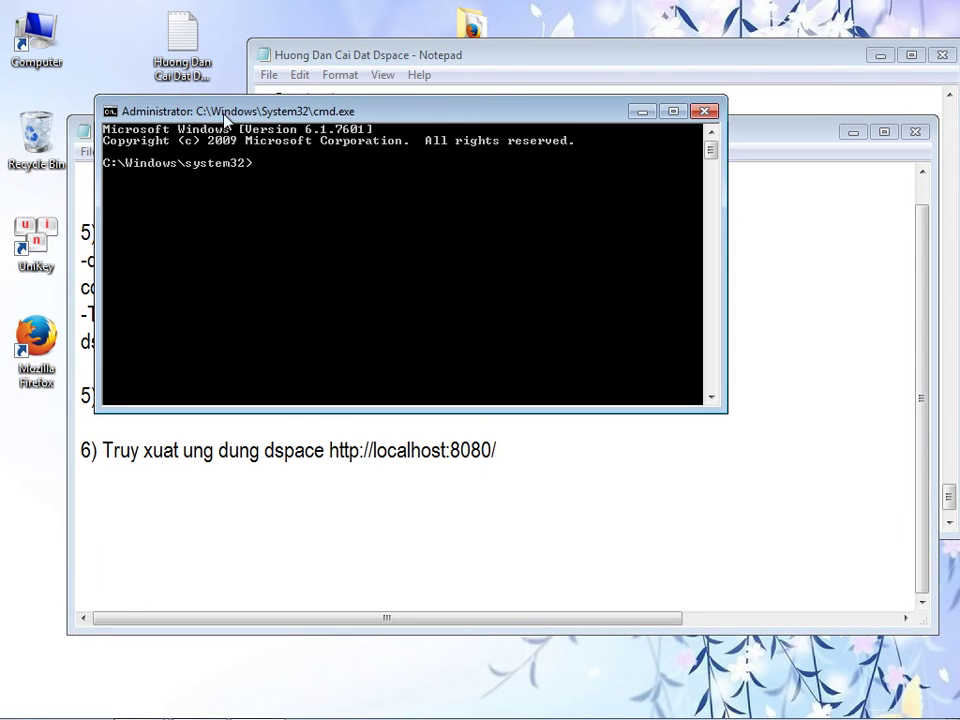
pyautogui.moveTo(223, 113); pyautogui.dragTo(338, 47)
pyautogui.moveTo(138, 136); pyautogui.dragTo(157, 195)
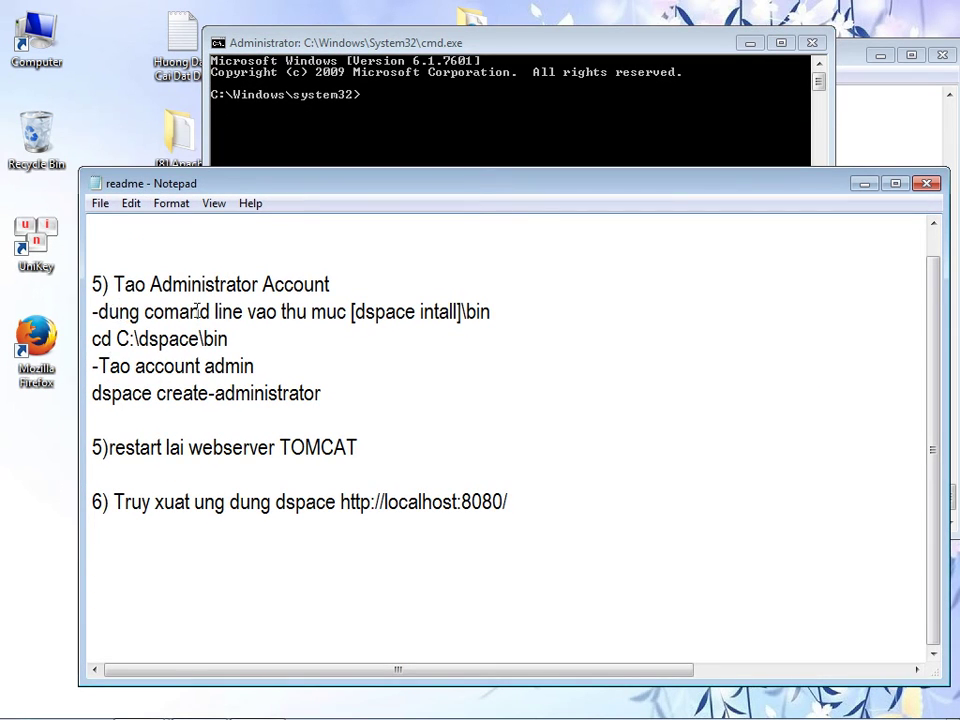
pyautogui.moveTo(268, 311); pyautogui.dragTo(491, 312)
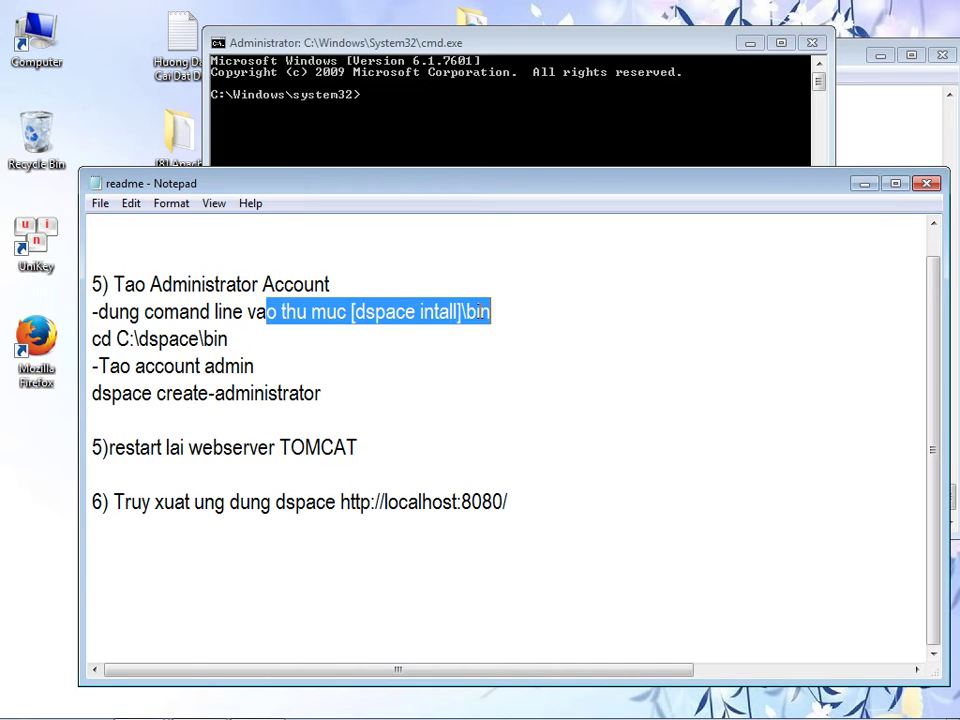
# - Open C:\dspace\bin in Explorer and copy its folder path
pyautogui.doubleClick(35, 45)
pyautogui.doubleClick(332, 306)
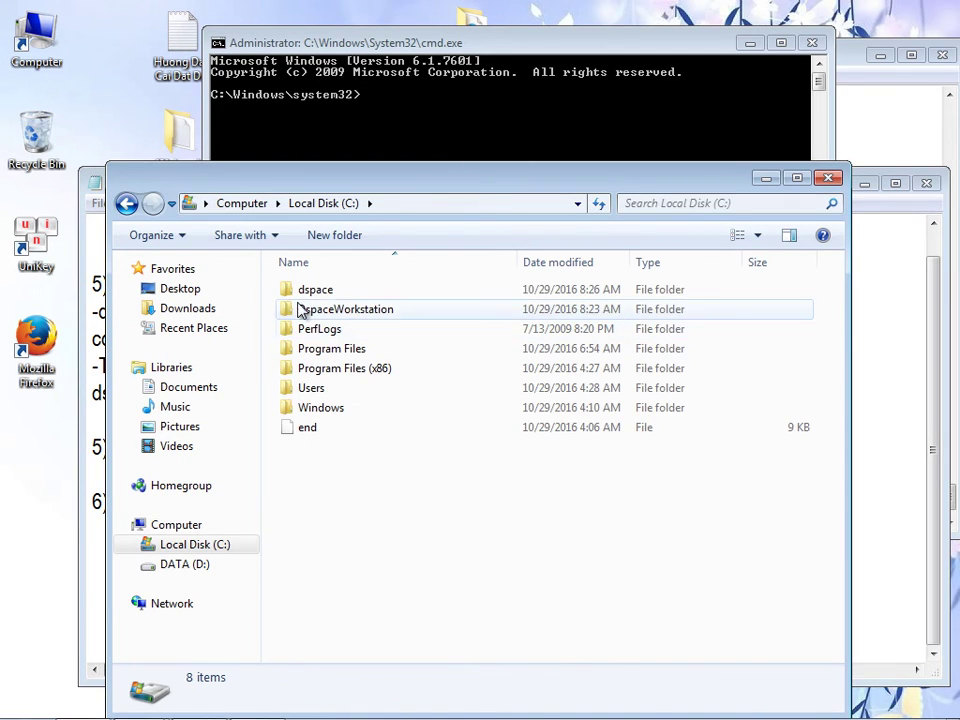
pyautogui.doubleClick(316, 292)
pyautogui.click(306, 295)
pyautogui.doubleClick(308, 294)
pyautogui.click(480, 206)
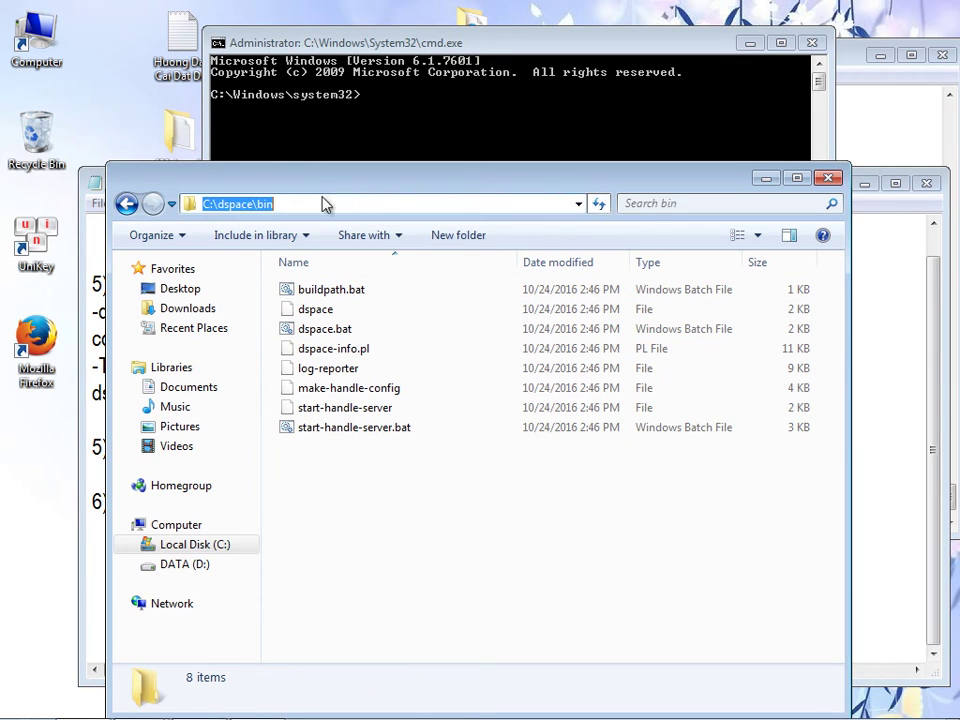
pyautogui.rightClick(261, 203)
pyautogui.click(300, 262)
# - Run cd C:\dspace\bin in the Command Prompt
pyautogui.click(374, 146)
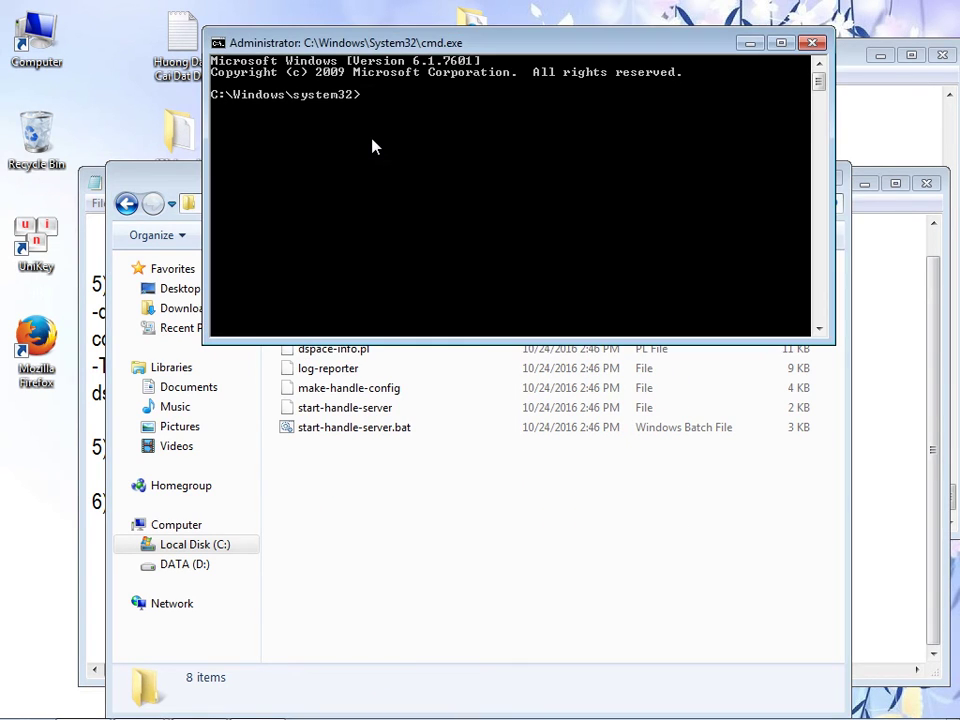
pyautogui.write('cd')
pyautogui.rightClick(374, 146)
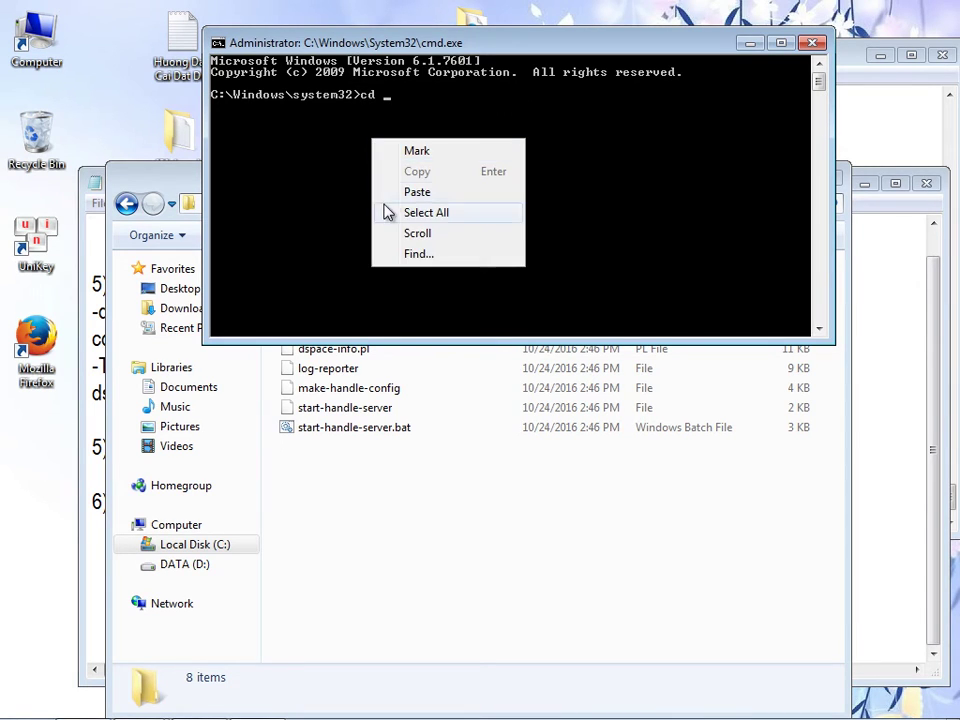
pyautogui.click(391, 196)
pyautogui.press('Return')
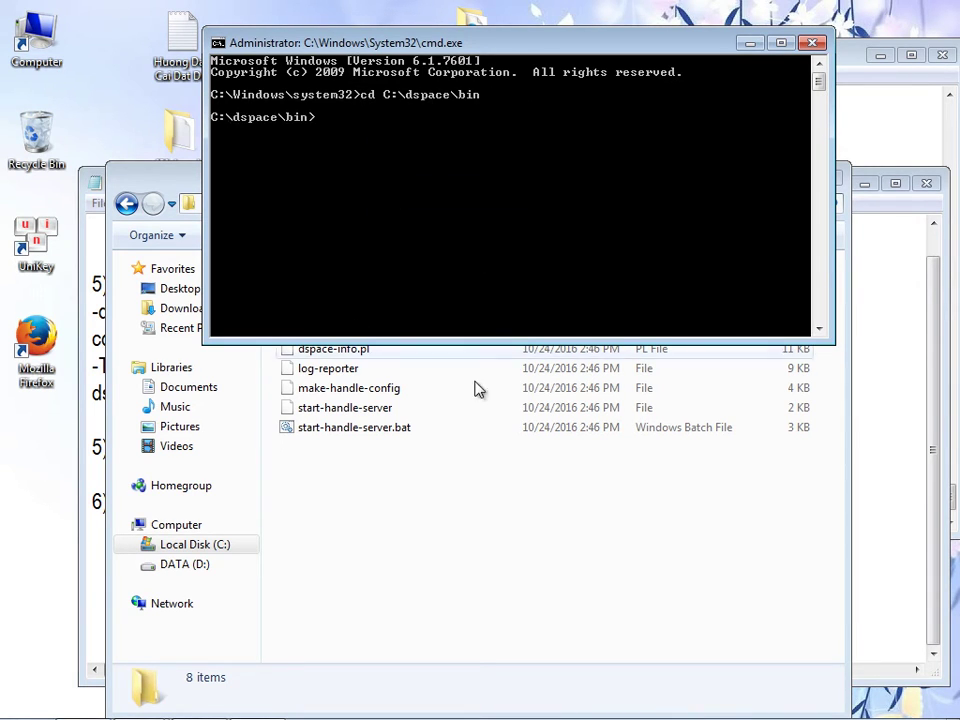
pyautogui.click(870, 459)
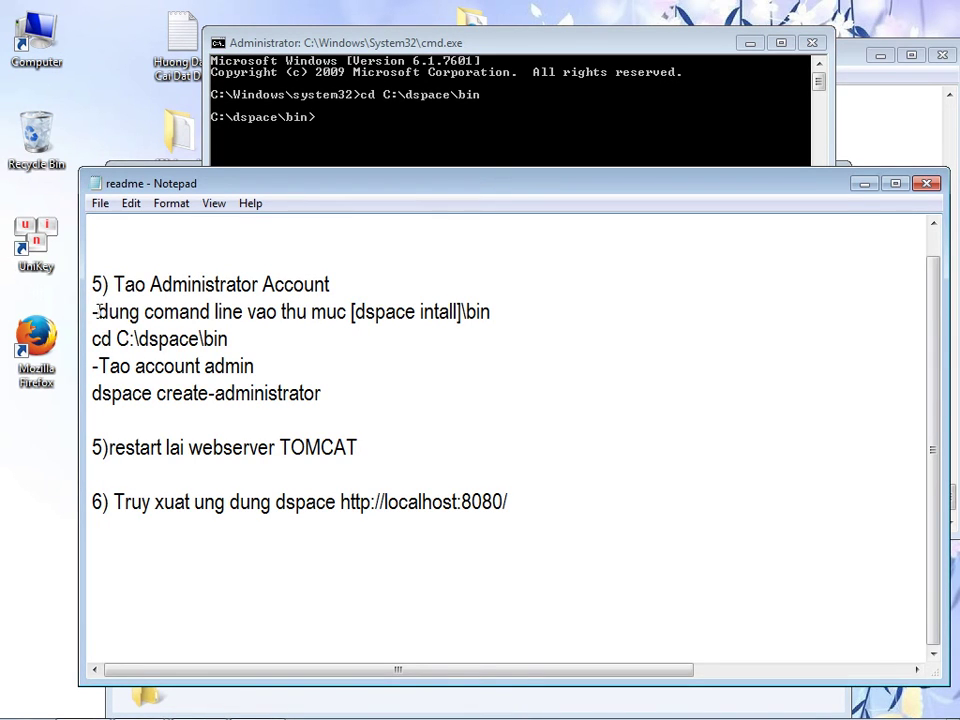
# - Delete the finished cd lines from the readme and copy 'dspace create-administrator'
pyautogui.moveTo(246, 339); pyautogui.dragTo(70, 288)
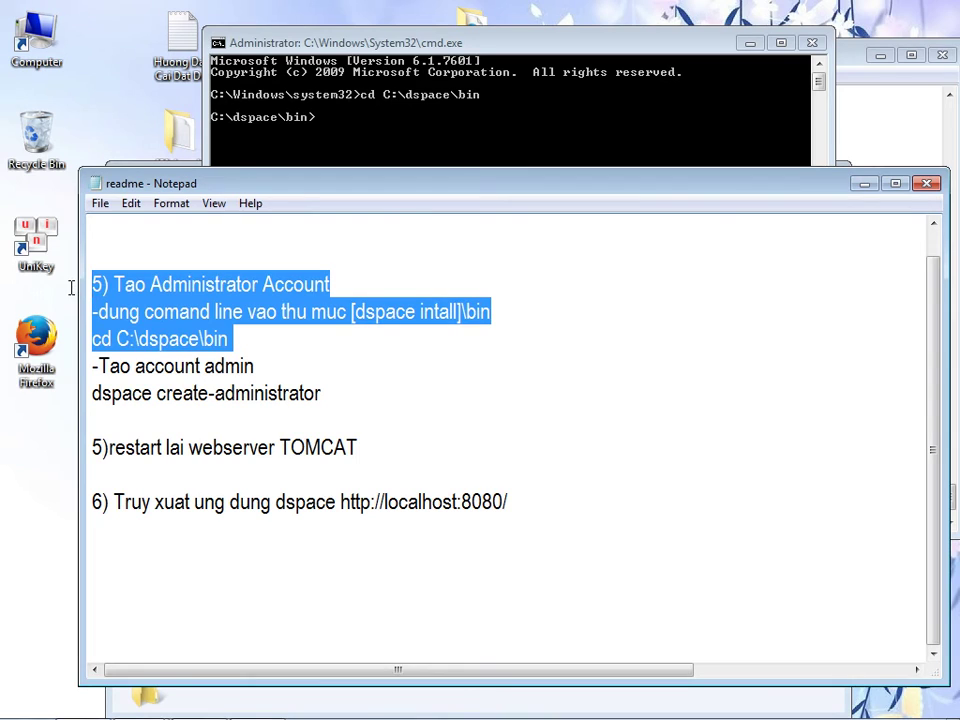
pyautogui.press('Delete')
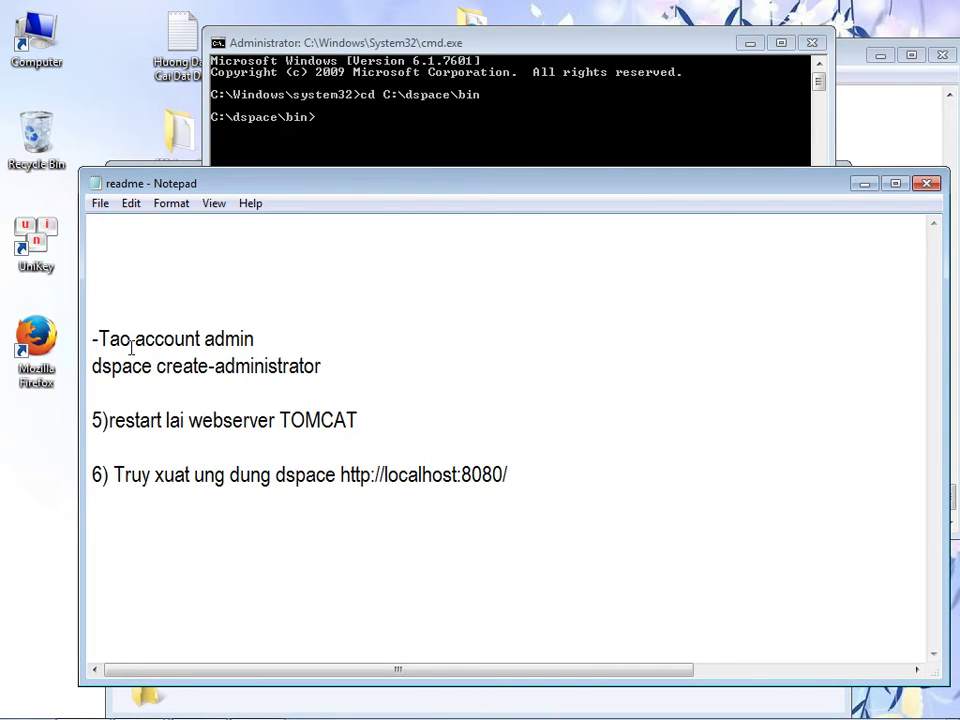
pyautogui.moveTo(320, 366); pyautogui.dragTo(92, 366)
pyautogui.rightClick(112, 367)
pyautogui.click(152, 424)
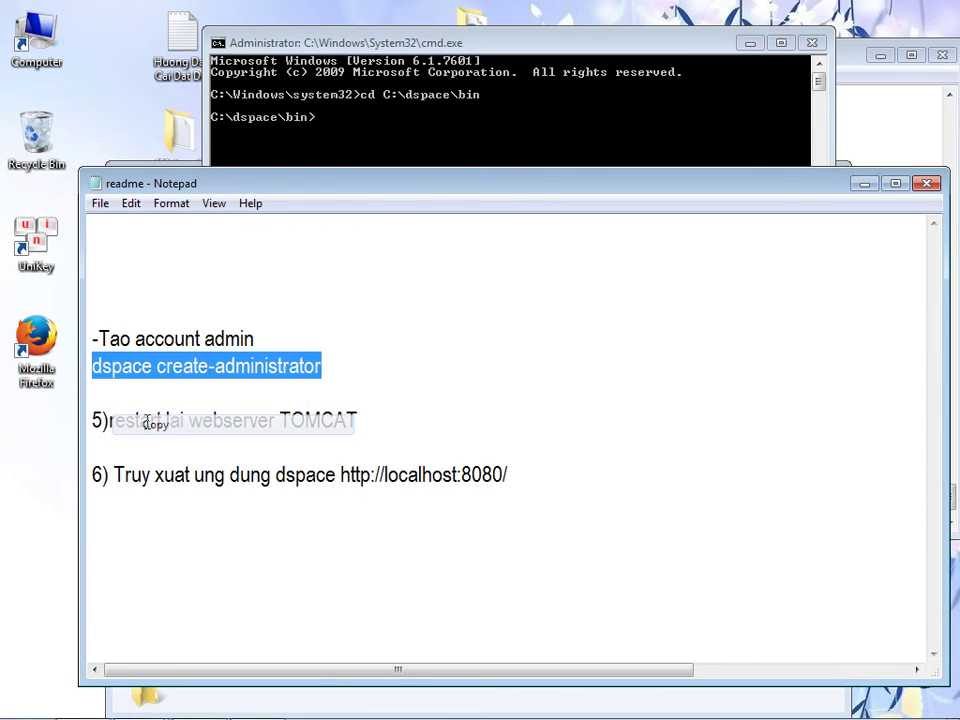
# - Run dspace create-administrator in Command Prompt and enter the administrator's e-mail address
pyautogui.click(292, 157)
pyautogui.rightClick(293, 152)
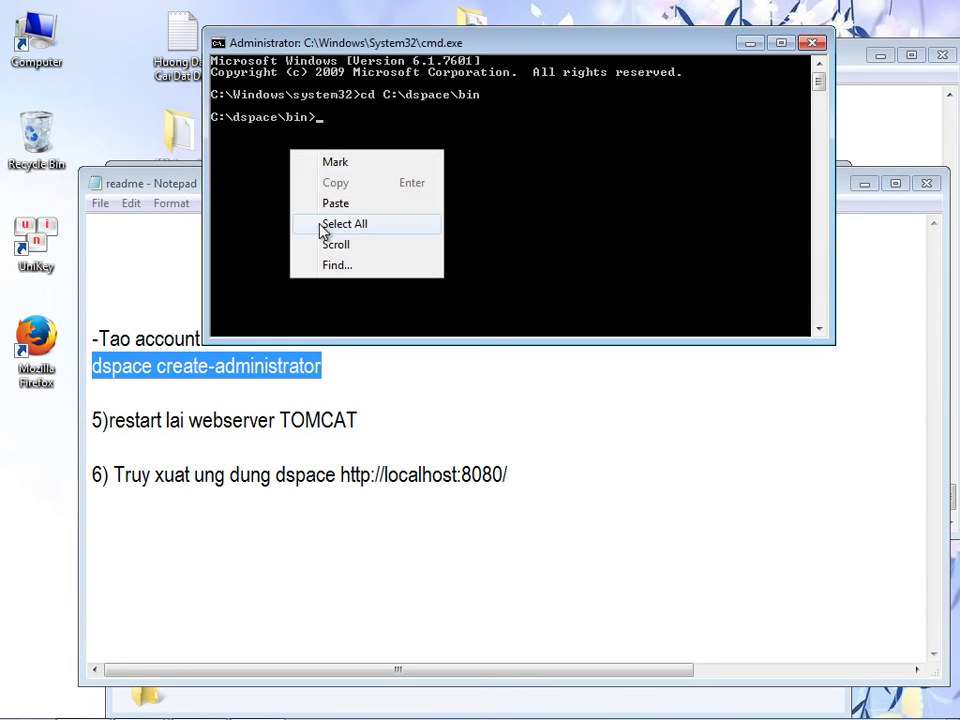
pyautogui.click(326, 208)
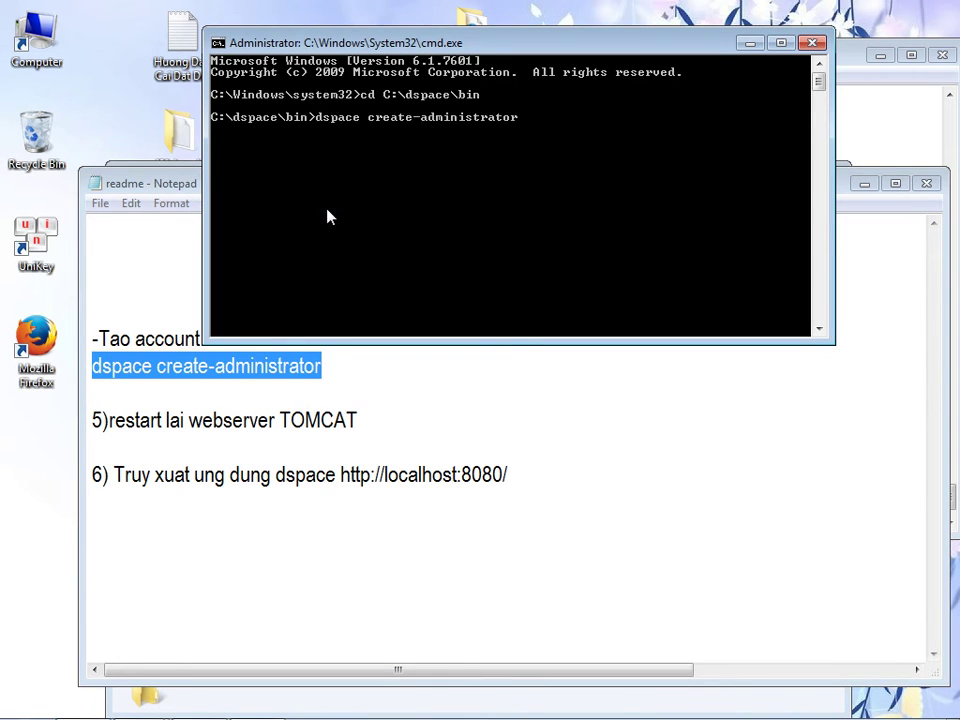
pyautogui.press('Return')
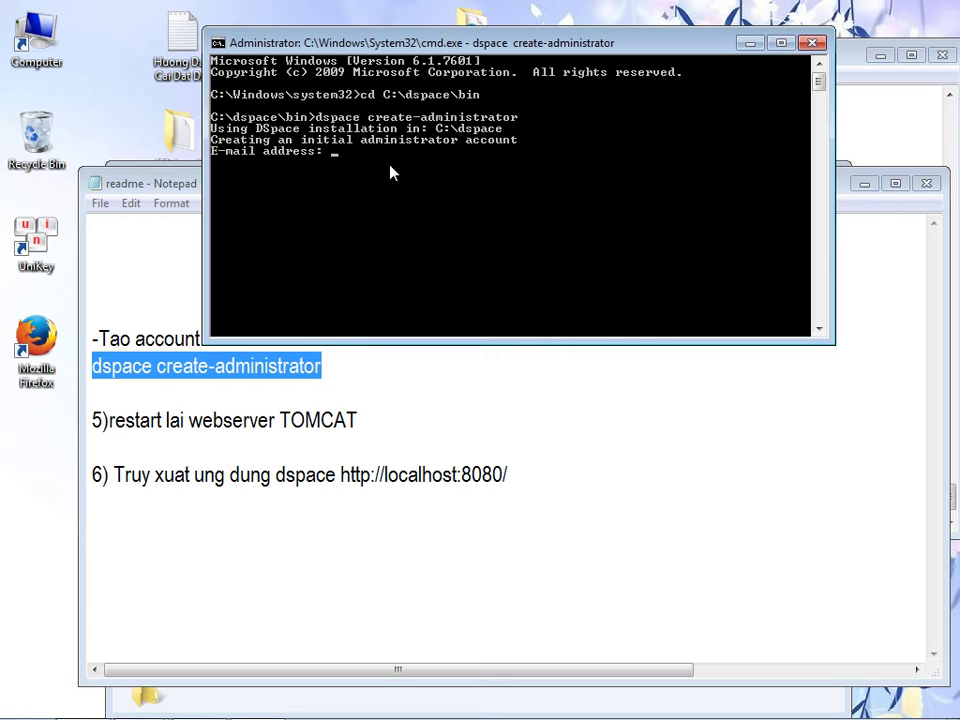
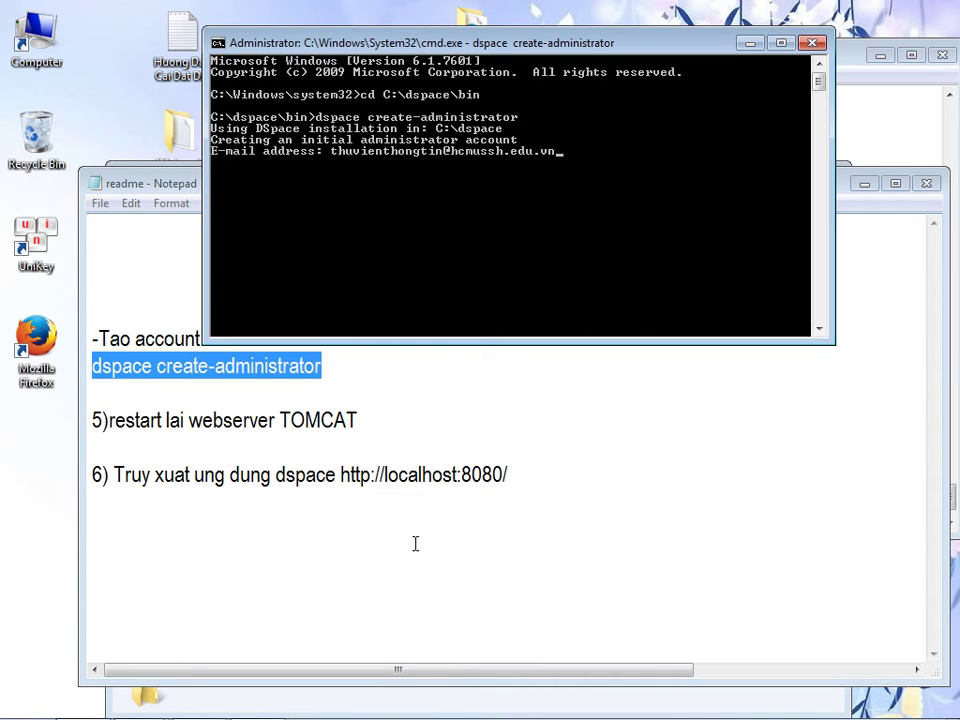
pyautogui.click(880, 101)
# - Append the administrator's e-mail address and the line 'chọn tùy ý mọi người.' to the guide
pyautogui.click(681, 512)
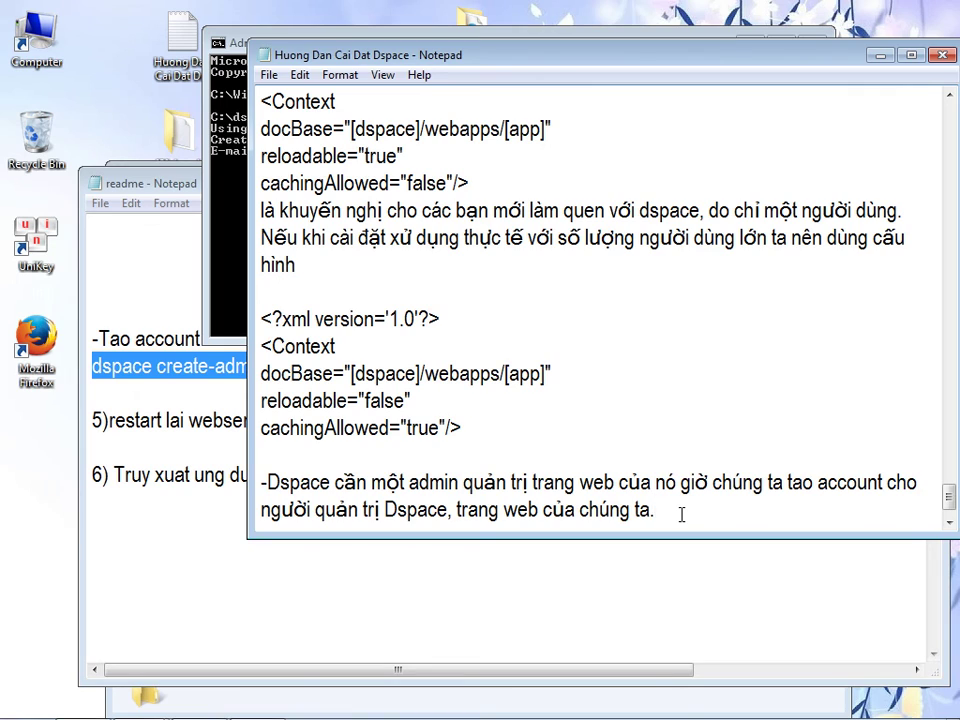
pyautogui.press('Return')
pyautogui.press('Return')
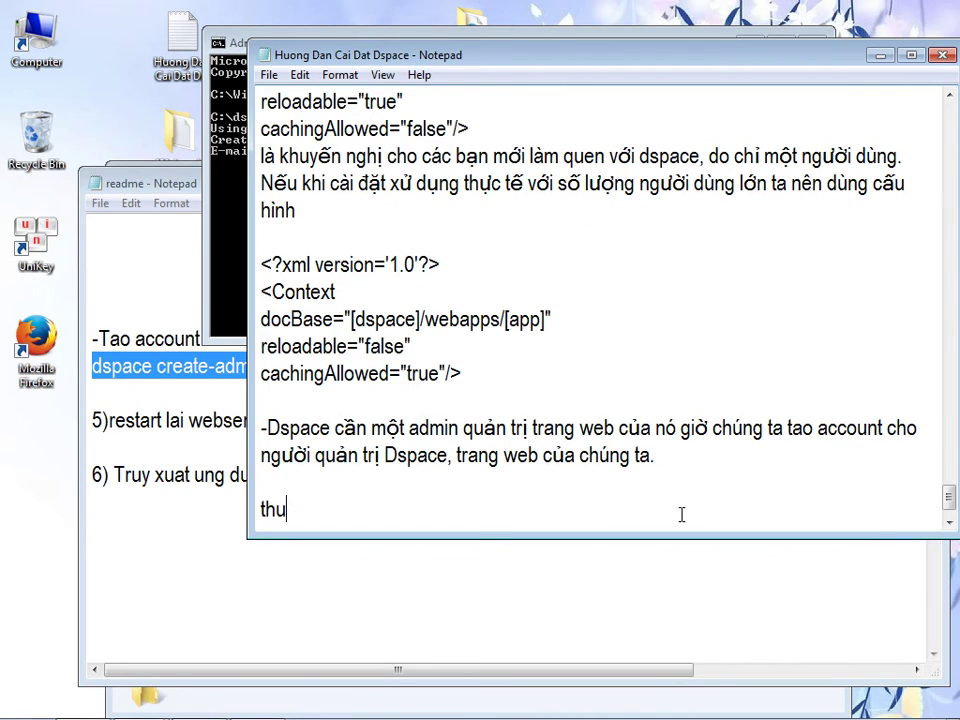
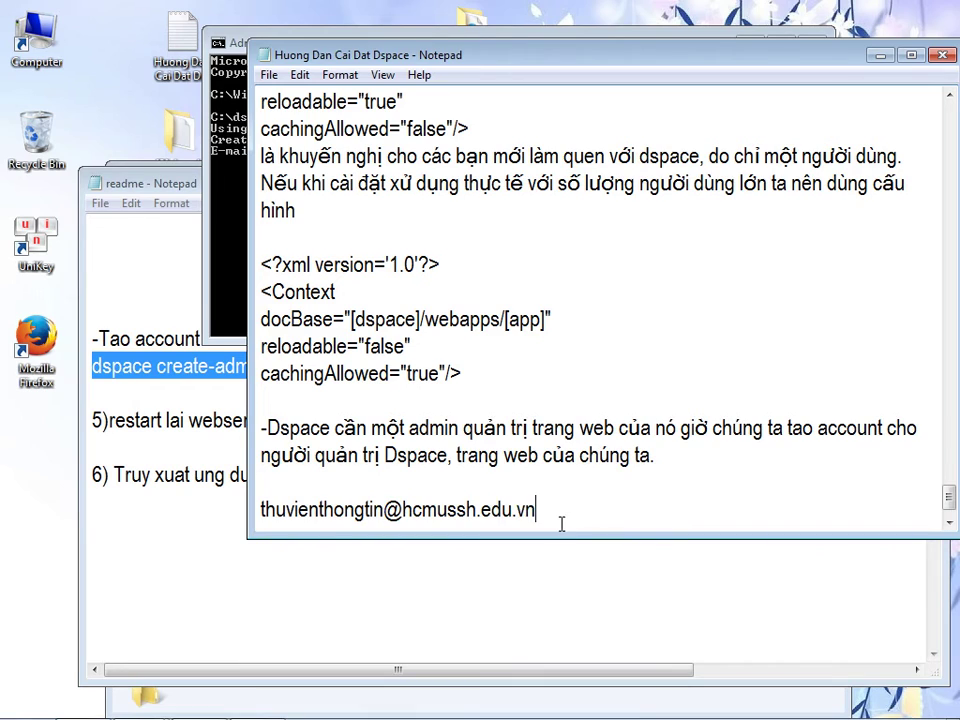
pyautogui.press('Return')
pyautogui.press('Return')
pyautogui.moveTo(544, 463); pyautogui.dragTo(259, 463)
pyautogui.press('super+c')
pyautogui.click(279, 476)
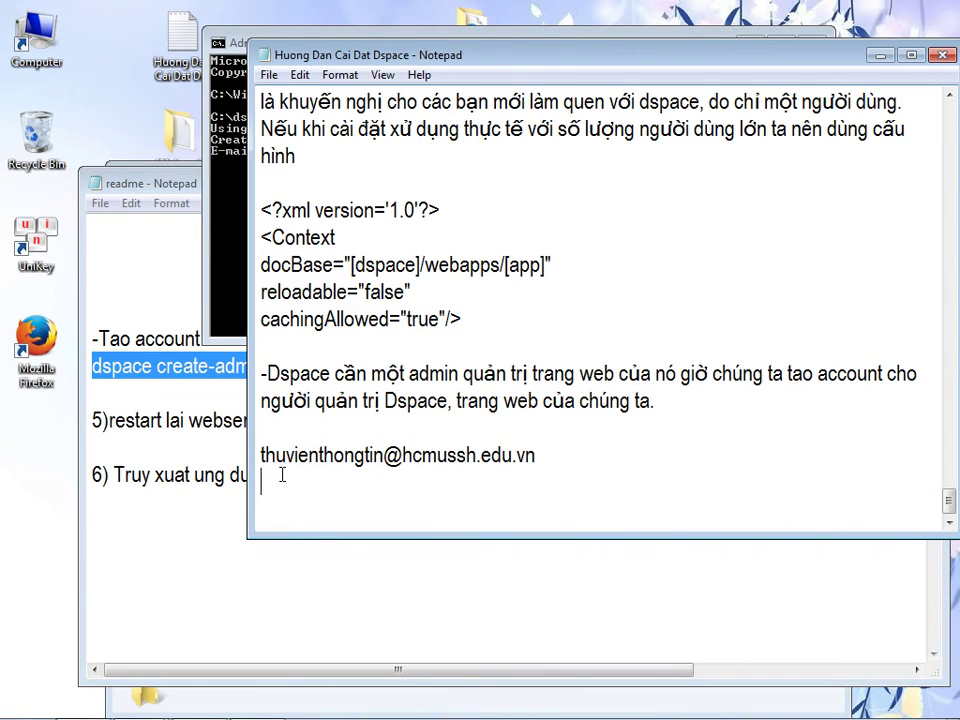
pyautogui.write('chọn tùy ý ')
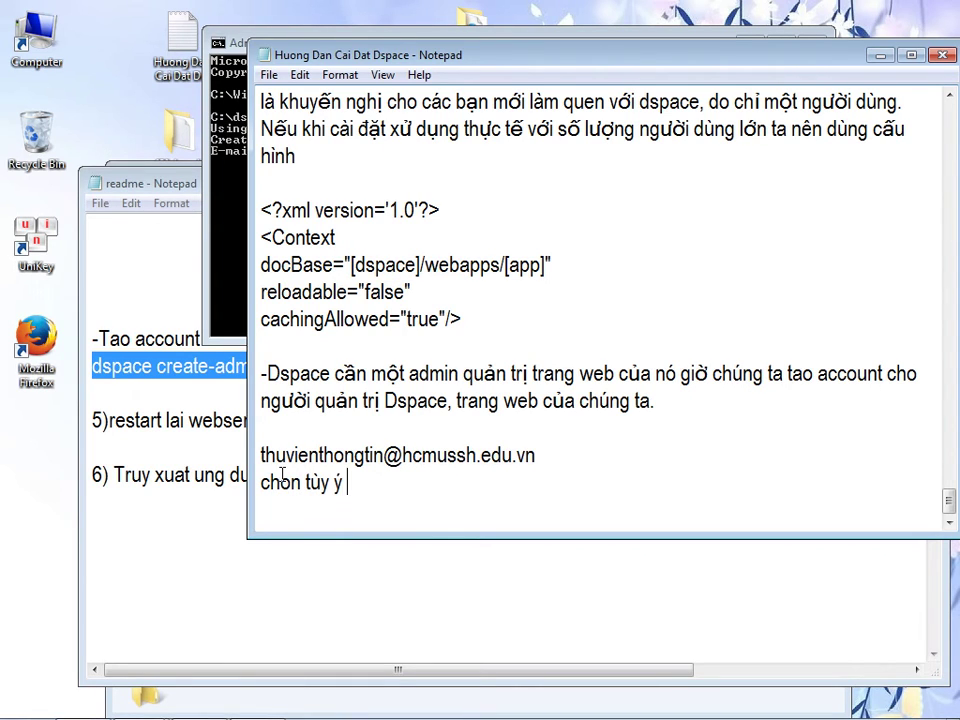
pyautogui.write('moọi người.')
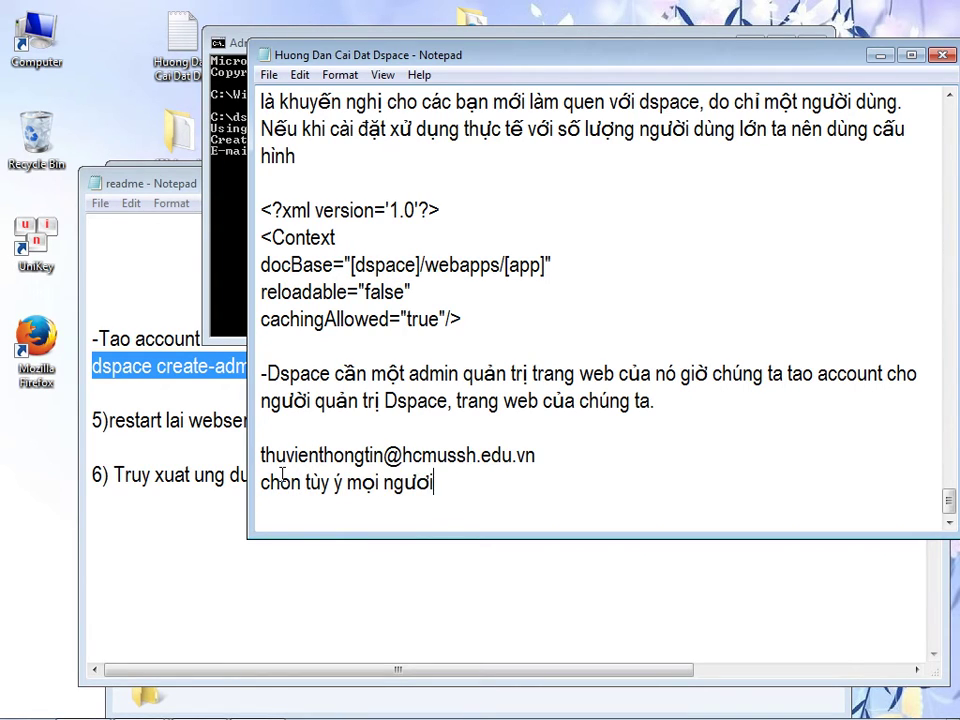
# - Submit the administrator's e-mail at the prompt, then enter the first and last names
pyautogui.click(233, 252)
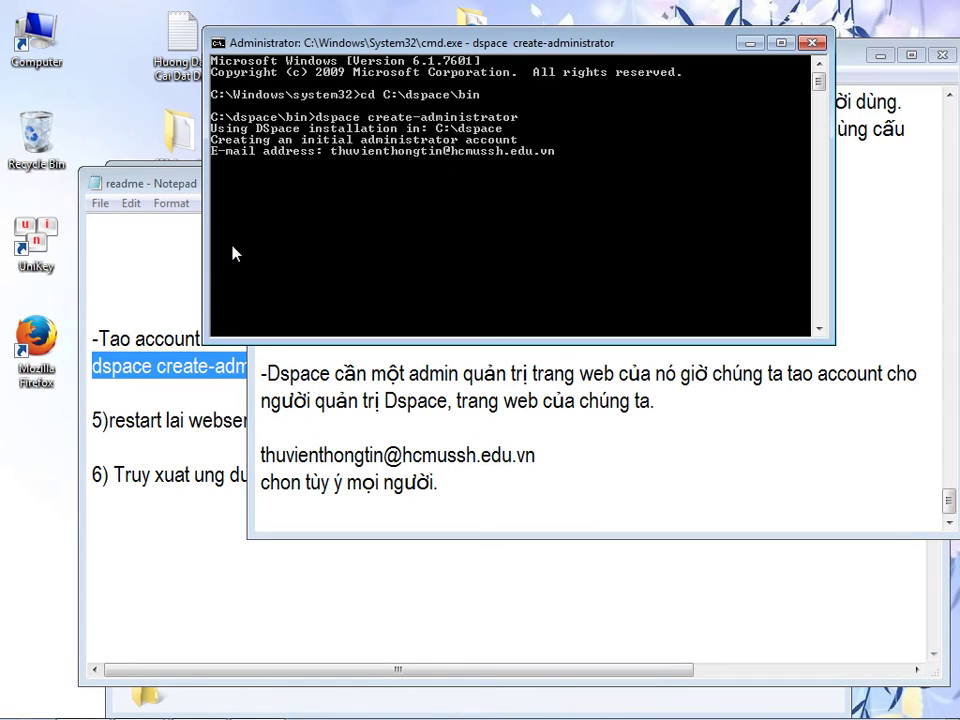
pyautogui.press('BackSpace')
pyautogui.press('BackSpace')
pyautogui.press('BackSpace')
pyautogui.press('BackSpace')
pyautogui.press('BackSpace')
pyautogui.press('BackSpace')
pyautogui.press('BackSpace')
pyautogui.press('BackSpace')
pyautogui.press('BackSpace')
pyautogui.press('BackSpace')
pyautogui.press('BackSpace')
pyautogui.press('BackSpace')
pyautogui.press('BackSpace')
pyautogui.press('BackSpace')
pyautogui.press('BackSpace')
pyautogui.press('BackSpace')
pyautogui.press('BackSpace')
pyautogui.press('BackSpace')
pyautogui.press('BackSpace')
pyautogui.press('BackSpace')
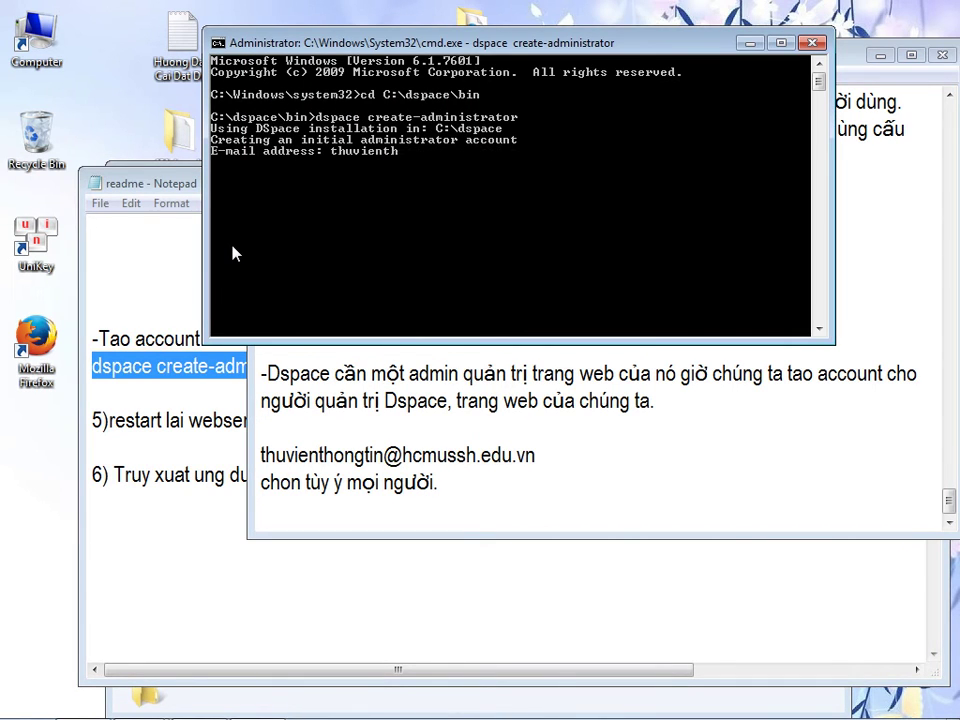
pyautogui.rightClick(351, 188)
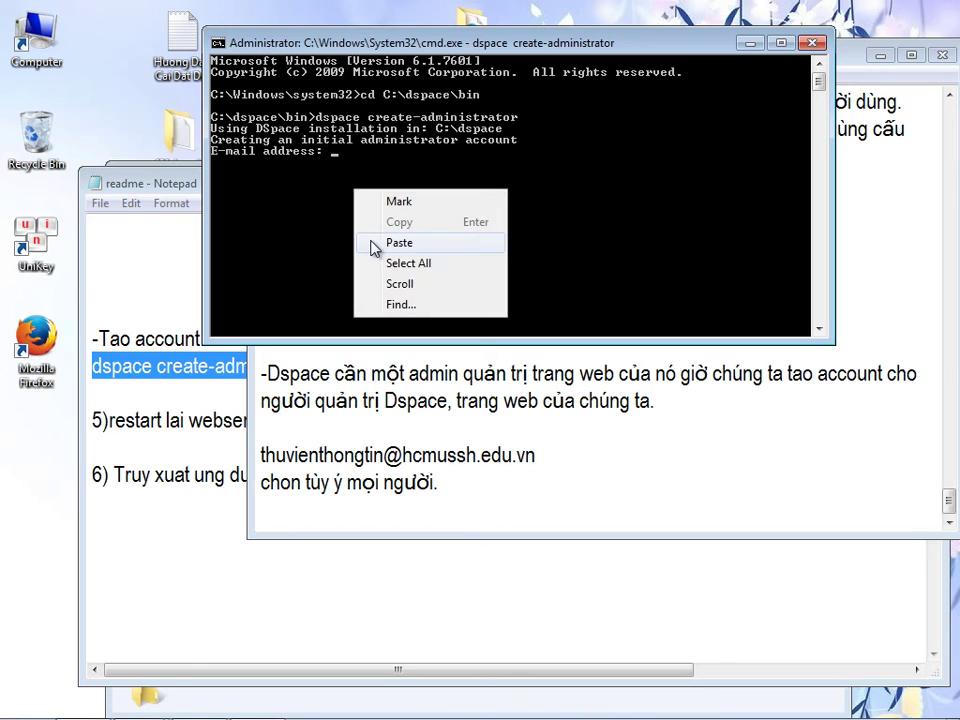
pyautogui.click(356, 243)
pyautogui.press('Return')
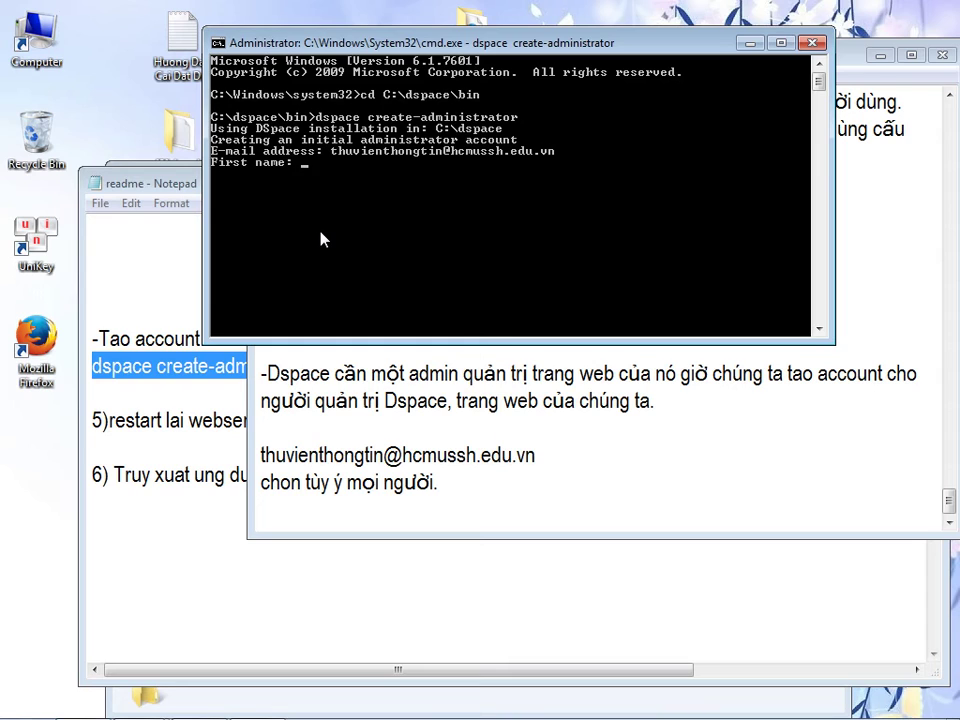
pyautogui.write('thu vien')
pyautogui.press('Return')
pyautogui.write('thong tin')
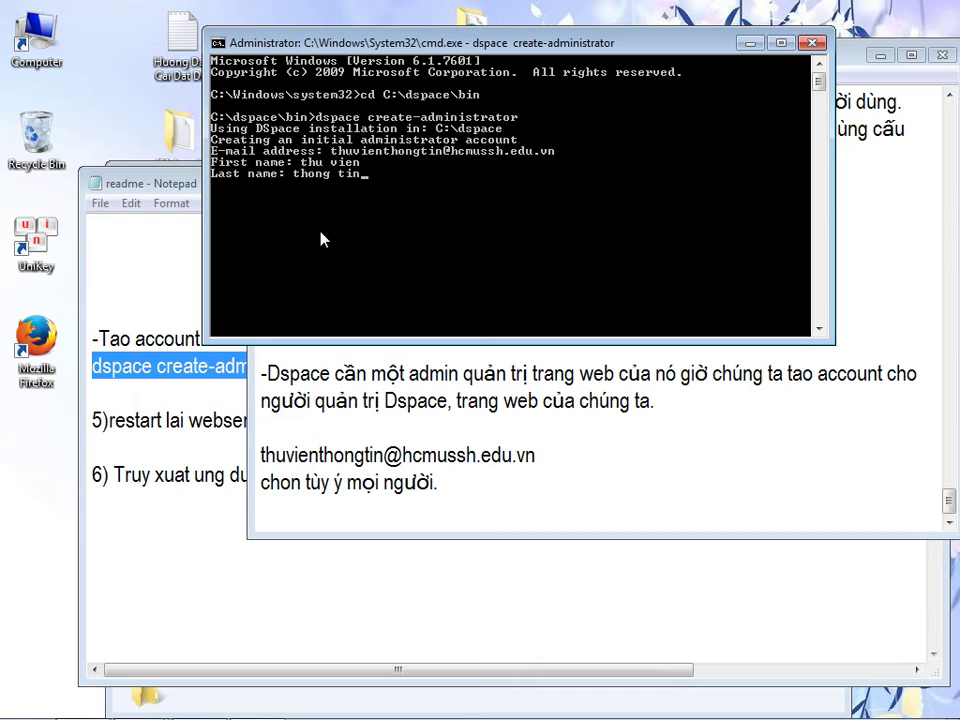
pyautogui.press('Return')
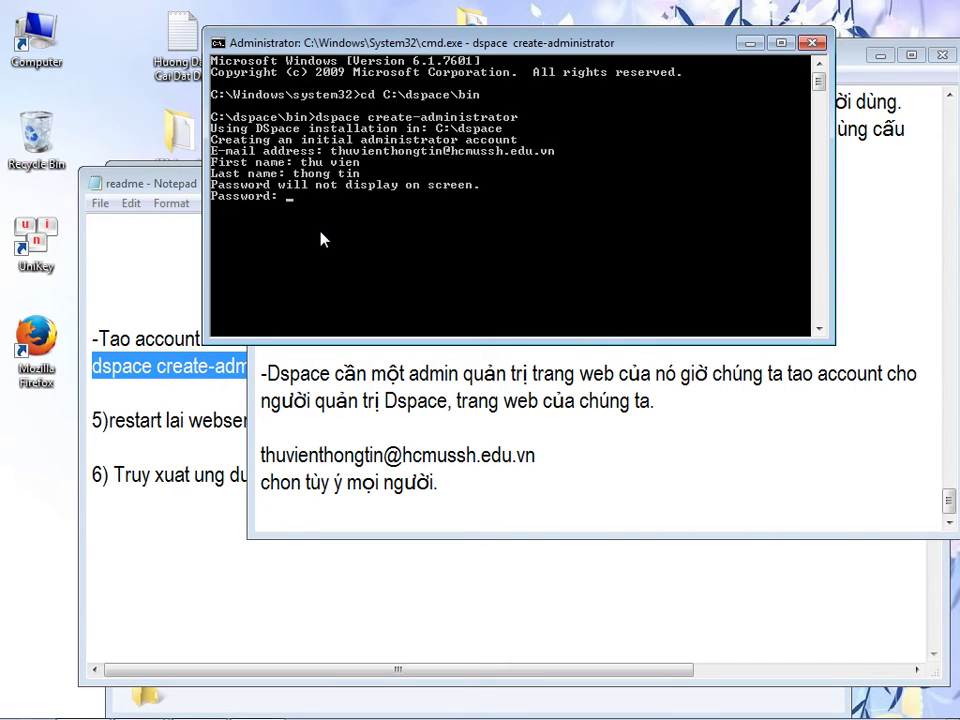
# - Record the chosen administrator password on a new line in the guide
pyautogui.click(454, 489)
pyautogui.click(587, 453)
pyautogui.press('Down')
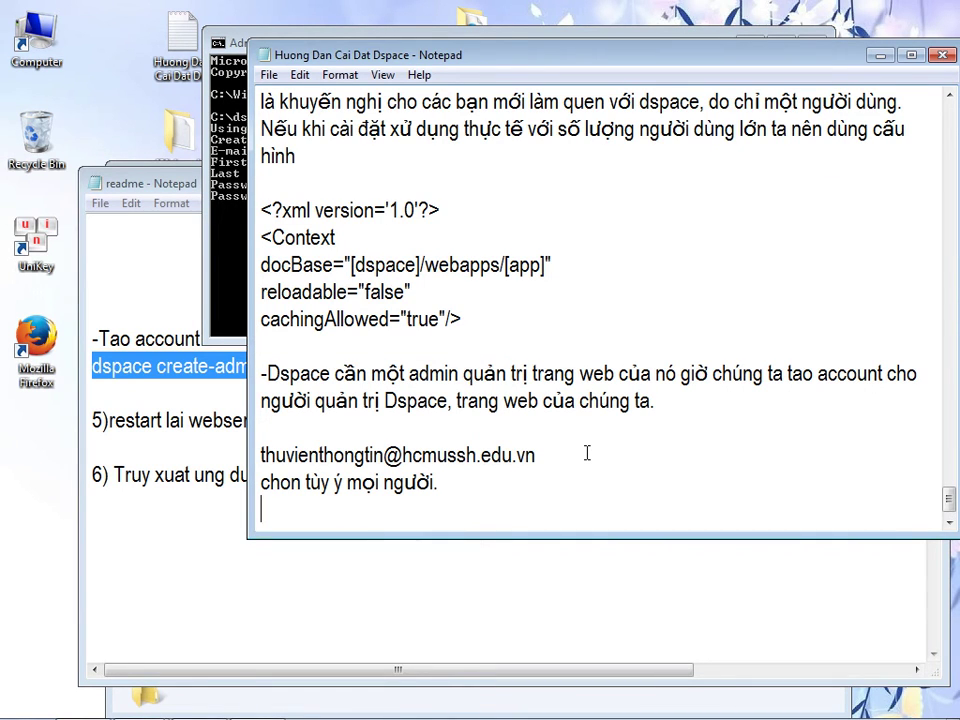
pyautogui.press('Return')
pyautogui.write('123')
pyautogui.press('Return')
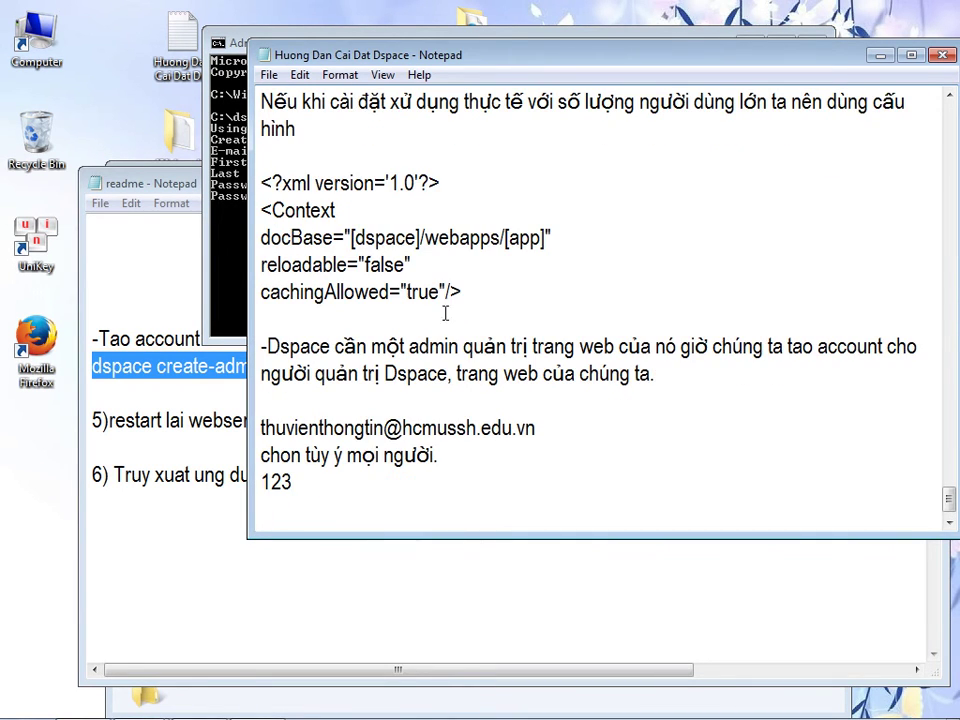
# - Enter and confirm the password, confirm the details with y, and minimize Command Prompt
pyautogui.click(227, 253)
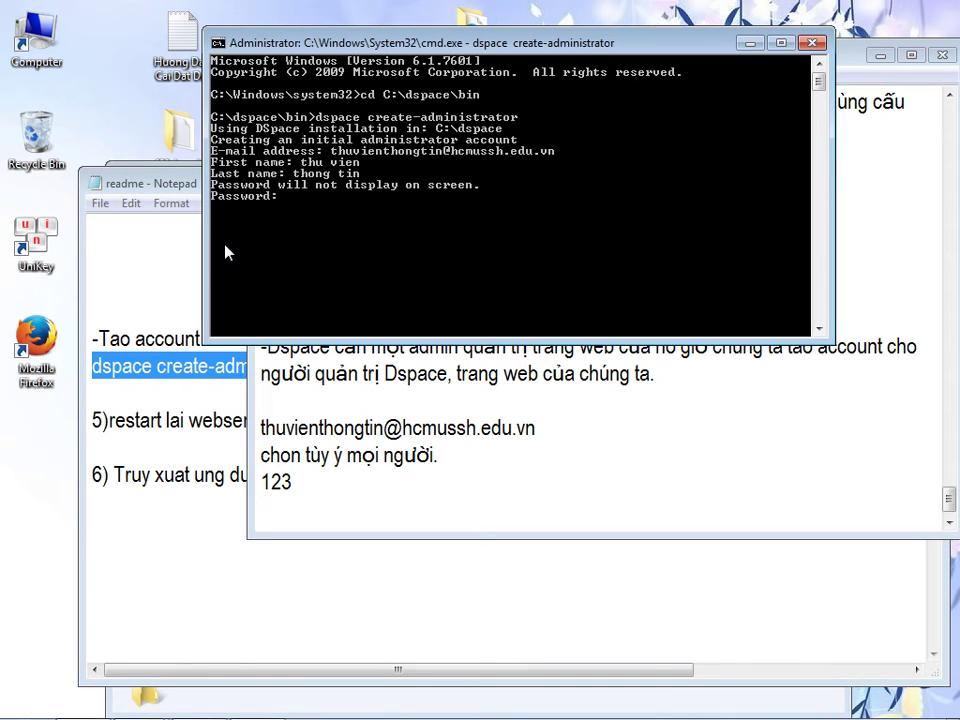
pyautogui.write('123')
pyautogui.press('Return')
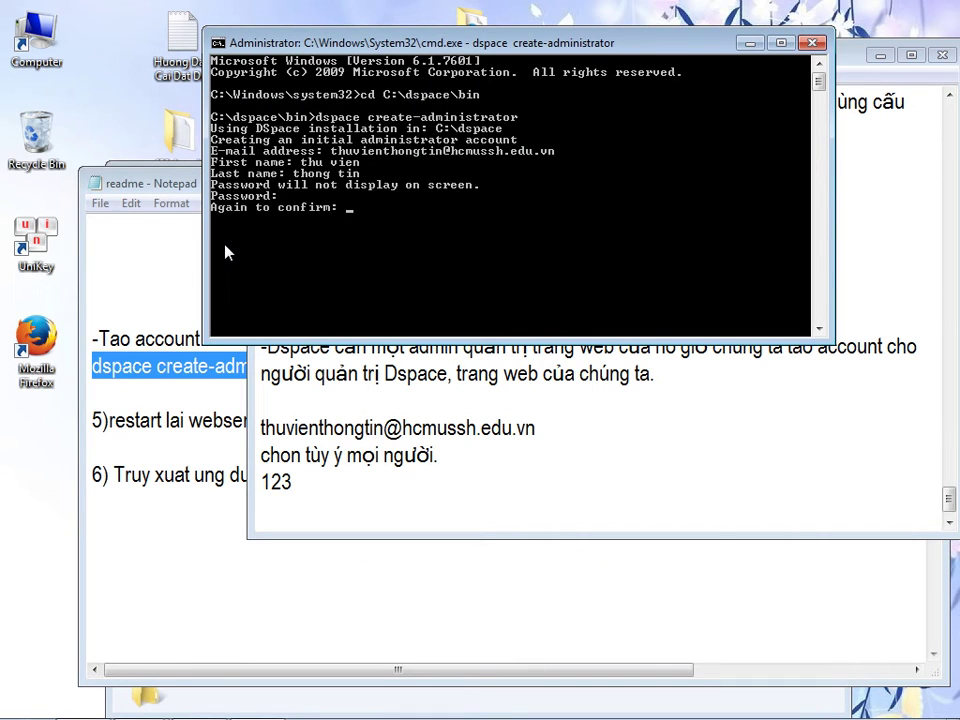
pyautogui.write('123')
pyautogui.press('Return')
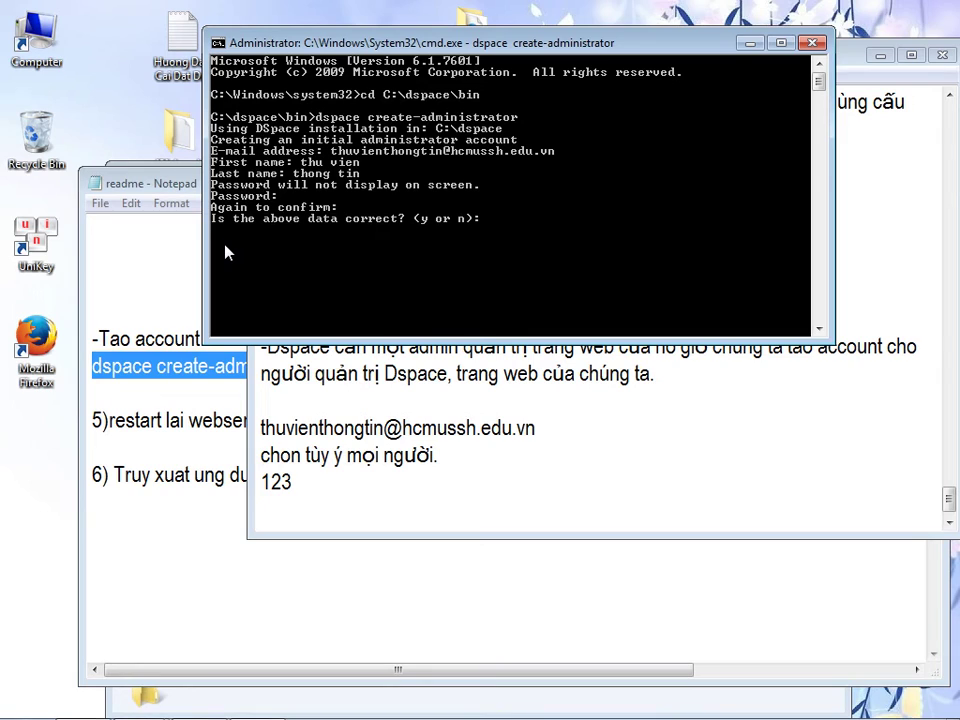
pyautogui.write('y')
pyautogui.press('Return')
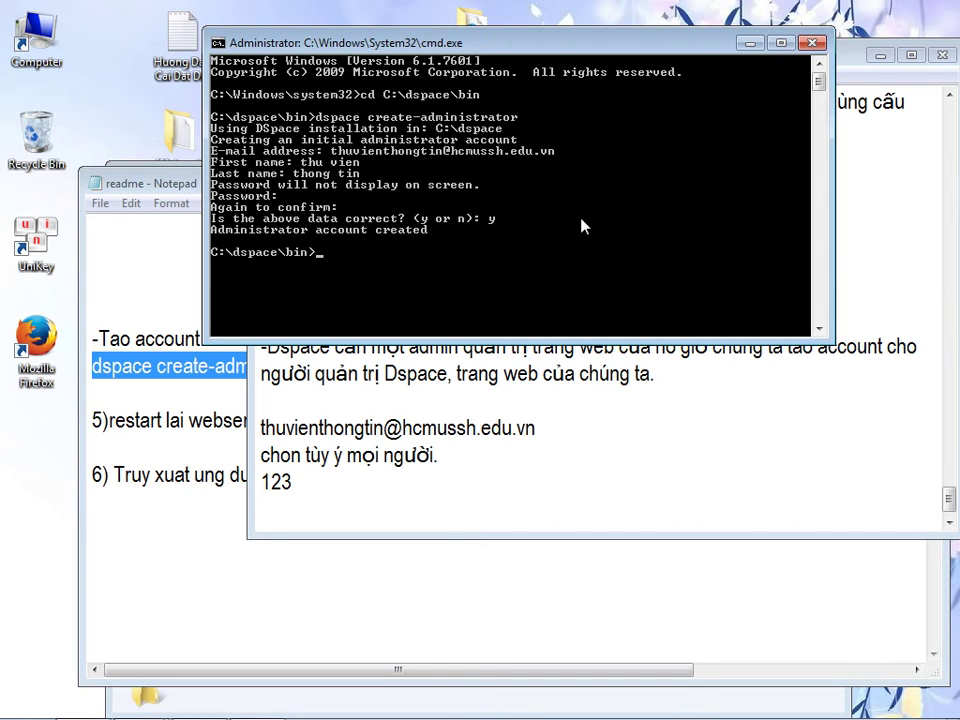
pyautogui.click(812, 43)
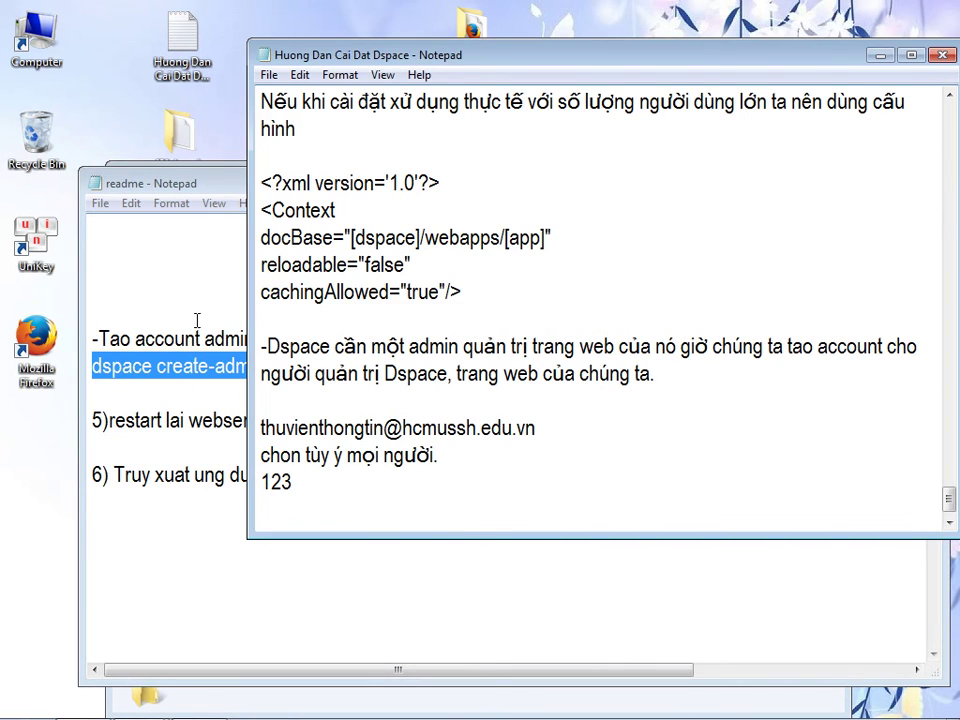
# - Delete the finished account-creation lines and leading blank lines from the readme
pyautogui.click(195, 322)
pyautogui.click(197, 366)
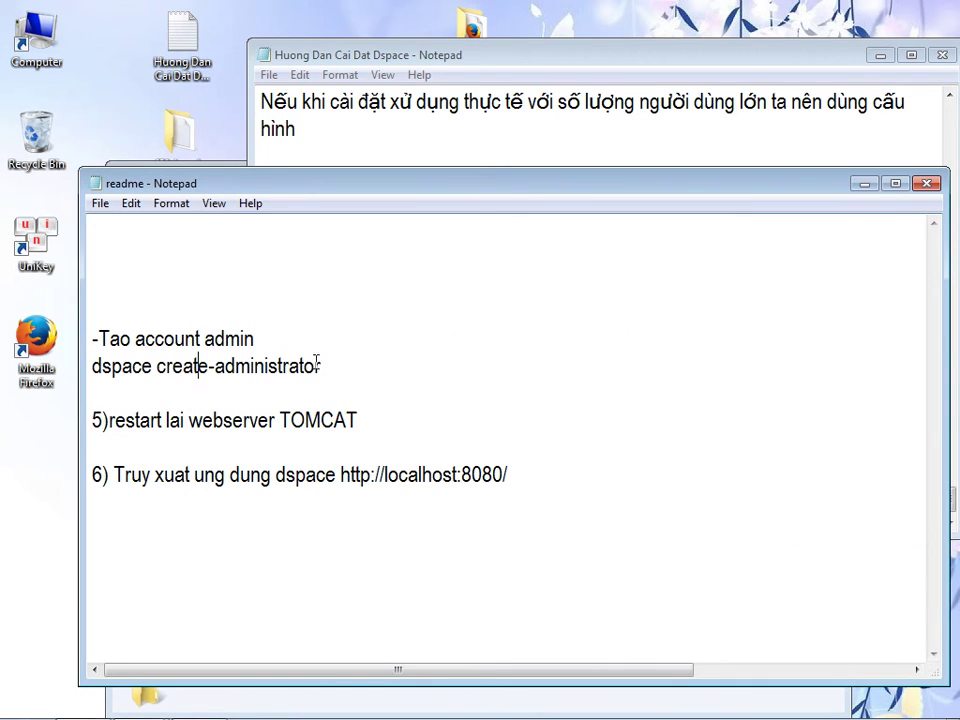
pyautogui.moveTo(338, 360); pyautogui.dragTo(45, 312)
pyautogui.press('Delete')
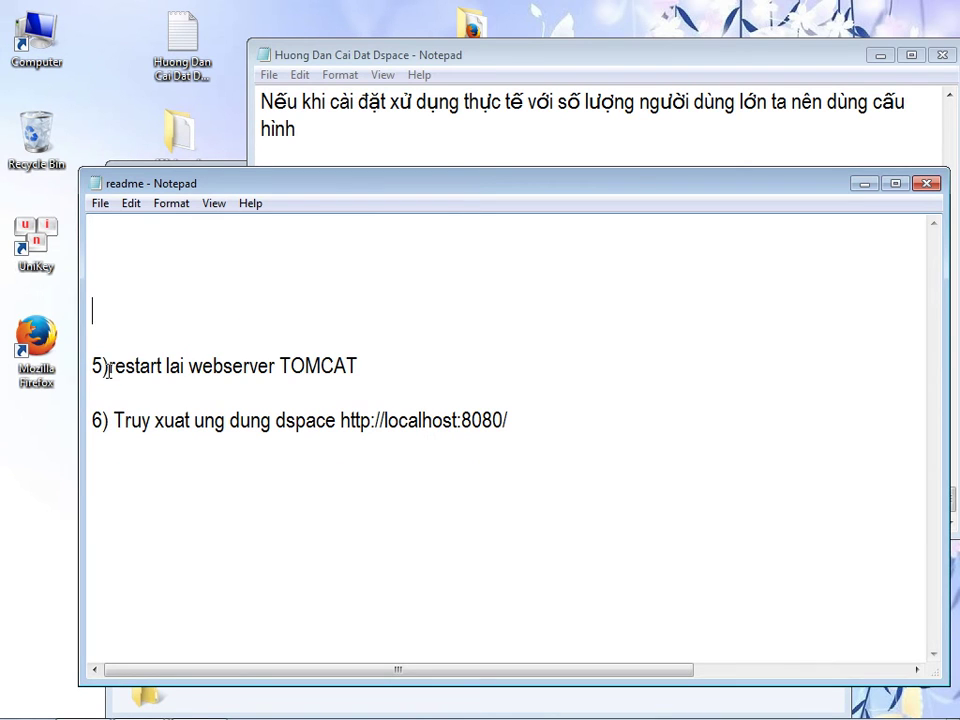
pyautogui.click(167, 221)
pyautogui.press('Delete')
pyautogui.press('Delete')
pyautogui.press('Delete')
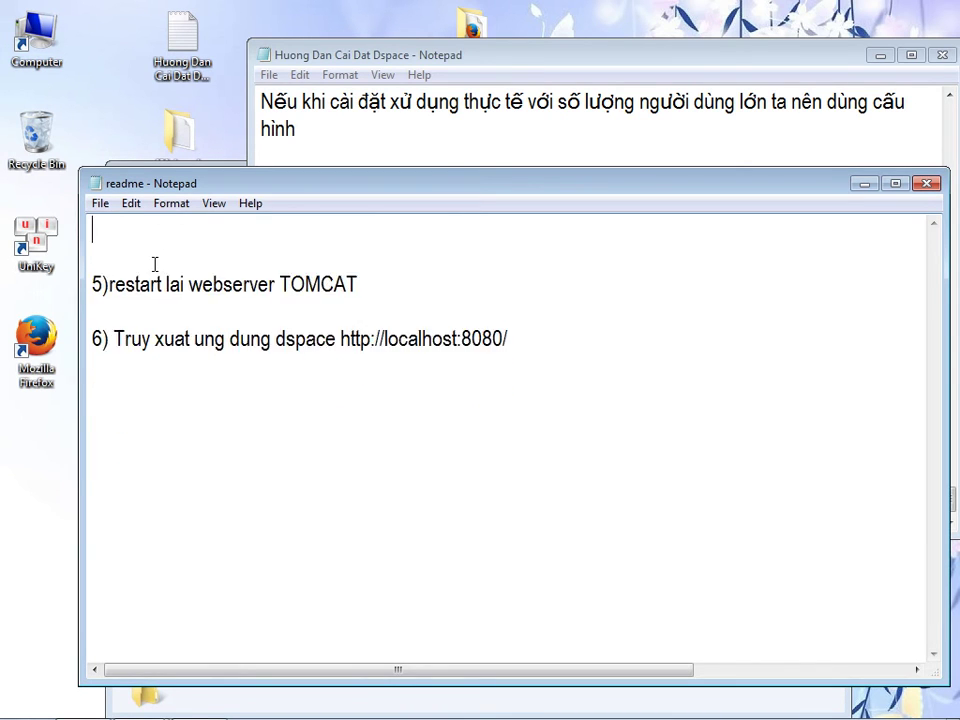
pyautogui.press('Delete')
pyautogui.moveTo(457, 190); pyautogui.dragTo(427, 260)
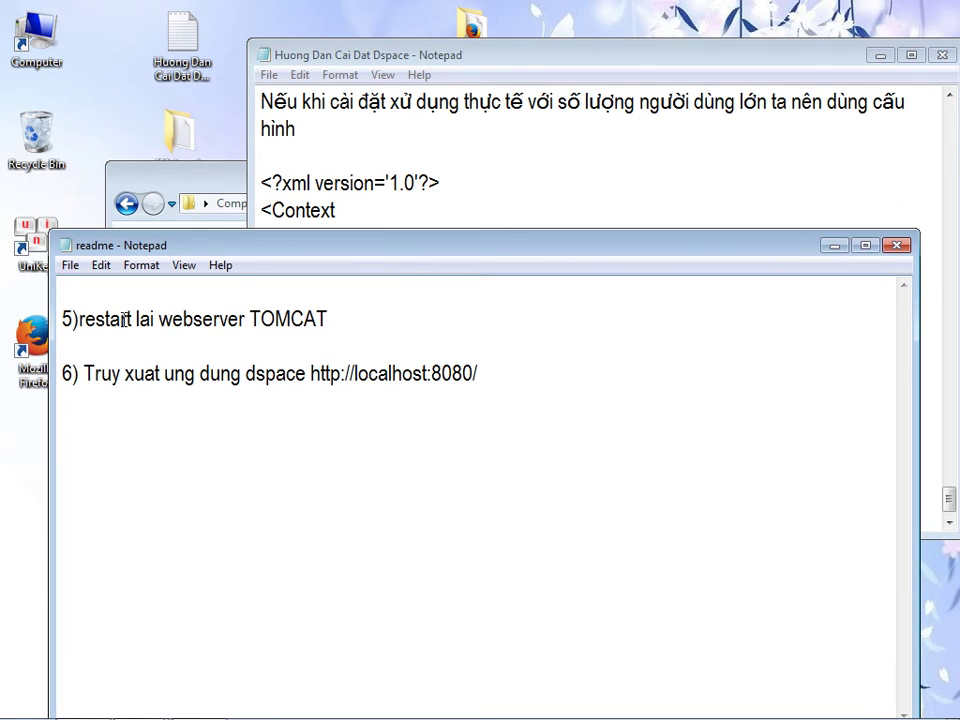
pyautogui.moveTo(311, 374); pyautogui.dragTo(482, 367)
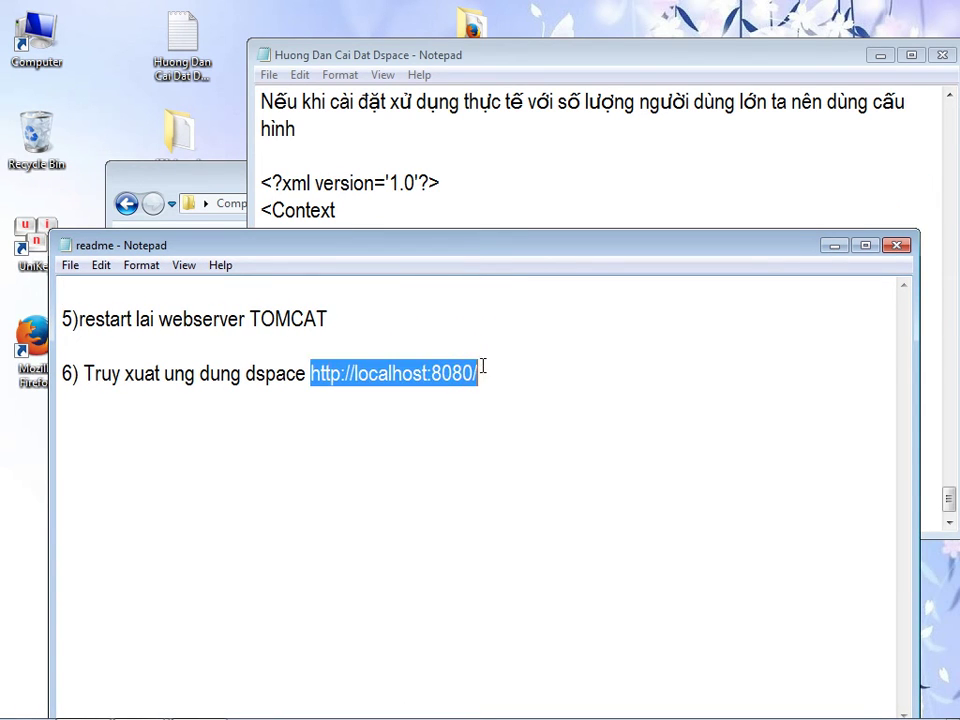
pyautogui.rightClick(442, 372)
pyautogui.click(484, 428)
# - Close the readme without saving and close the dspace bin folder window
pyautogui.click(896, 245)
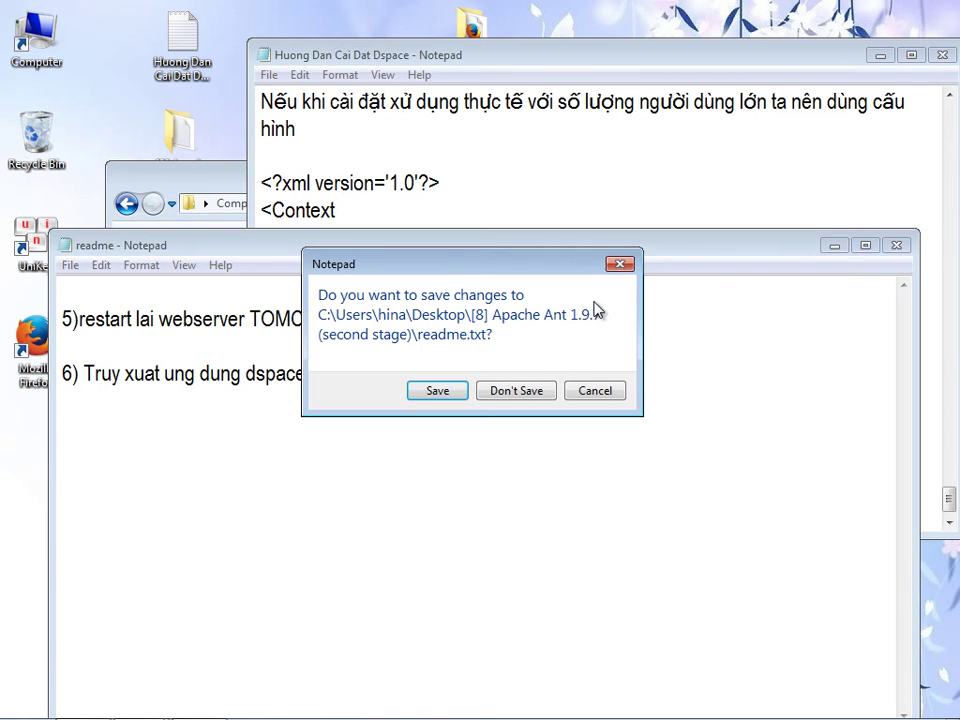
pyautogui.click(500, 393)
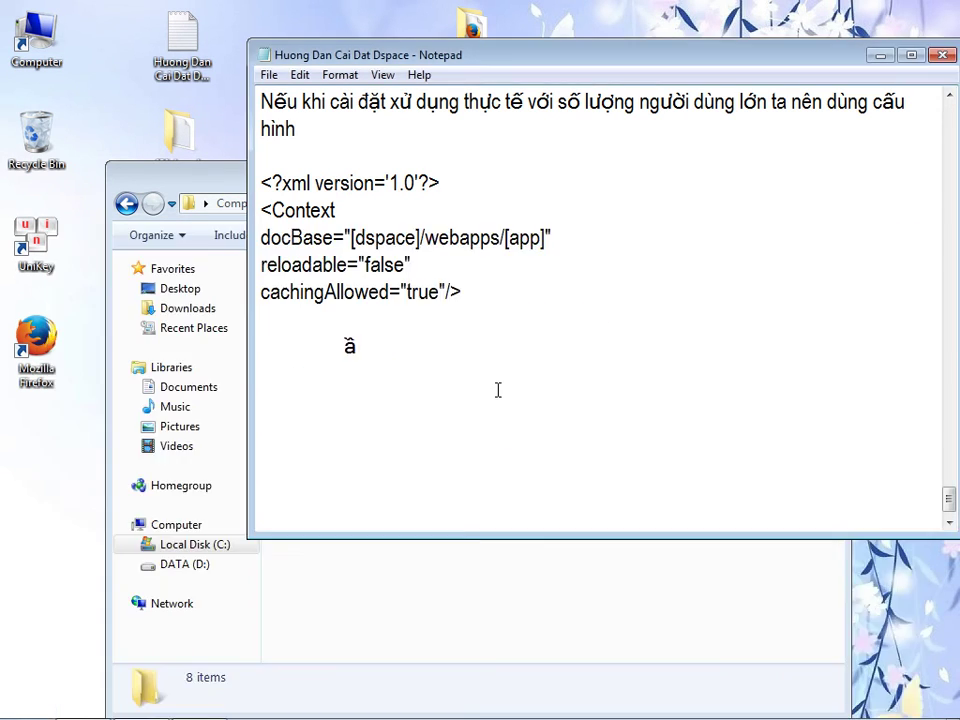
pyautogui.click(358, 563)
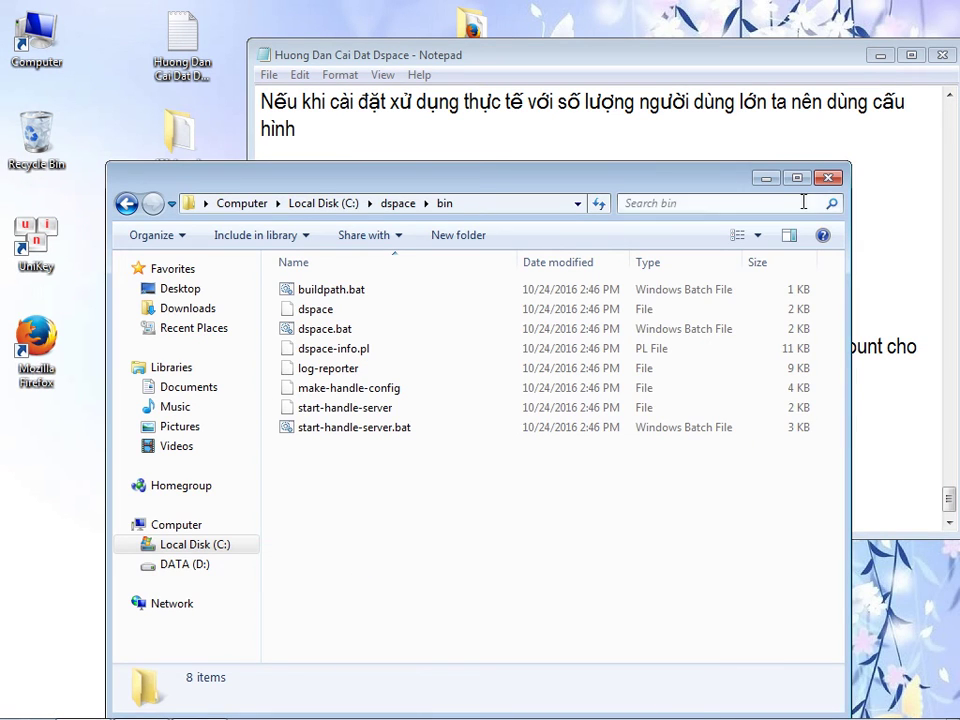
pyautogui.click(828, 178)
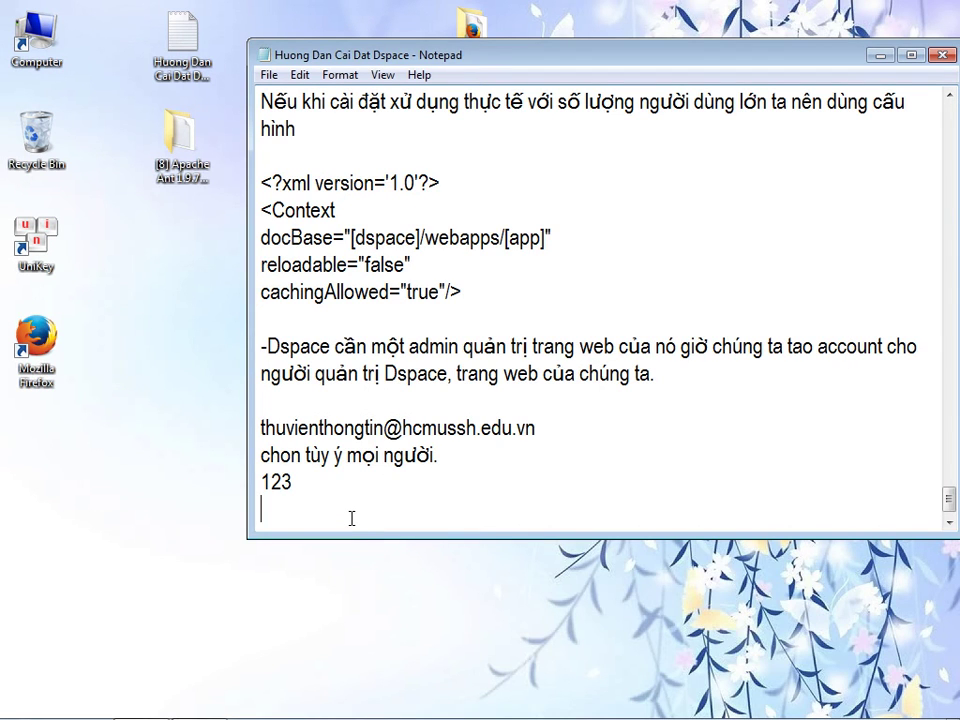
# - Add the lines 'retart server TOMCAT' and 'do ta đâu chạy, giờ chúng ta hãy chạy tomcat' to the guide
pyautogui.press('Return')
pyautogui.write('rea')
pyautogui.press('BackSpace')
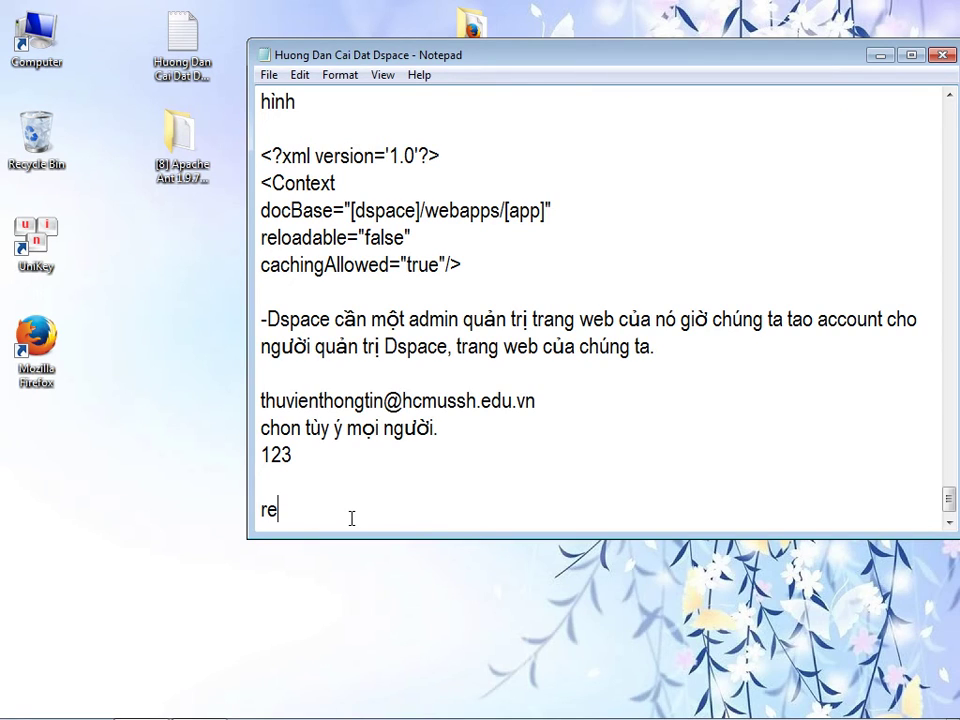
pyautogui.write('tart server TOMCAT')
pyautogui.press('Return')
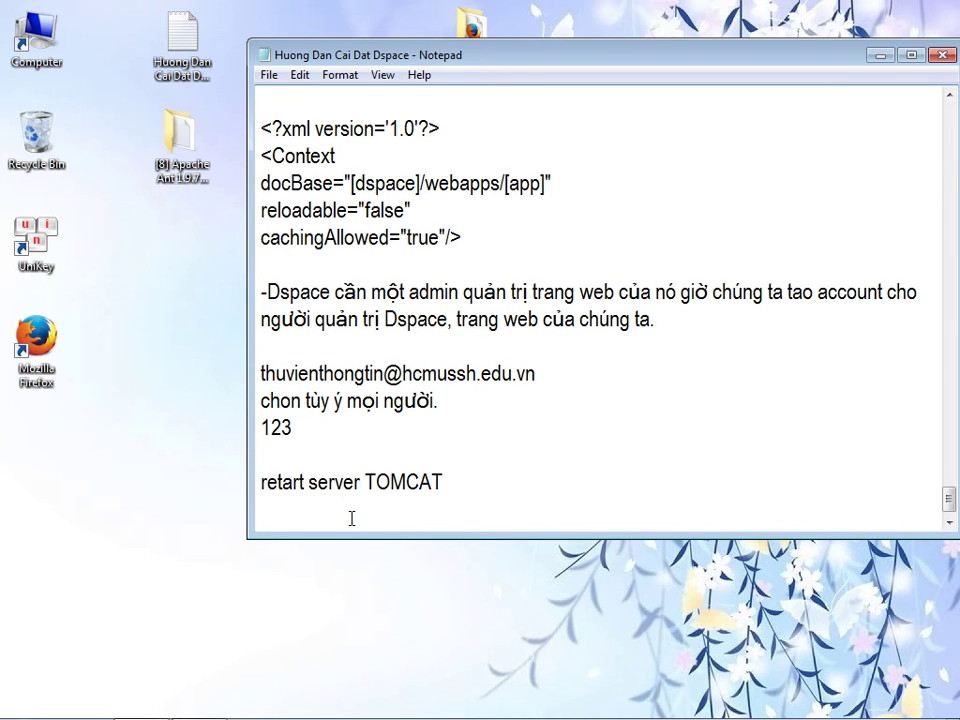
pyautogui.write('do t')
pyautogui.write('a đa')
pyautogui.write('au ')
pyautogui.write('chạy, ')
pyautogui.write('giờ chung')
pyautogui.write('s t')
pyautogui.write('a hayx cha')
pyautogui.write('yj tomca')
pyautogui.write('t')
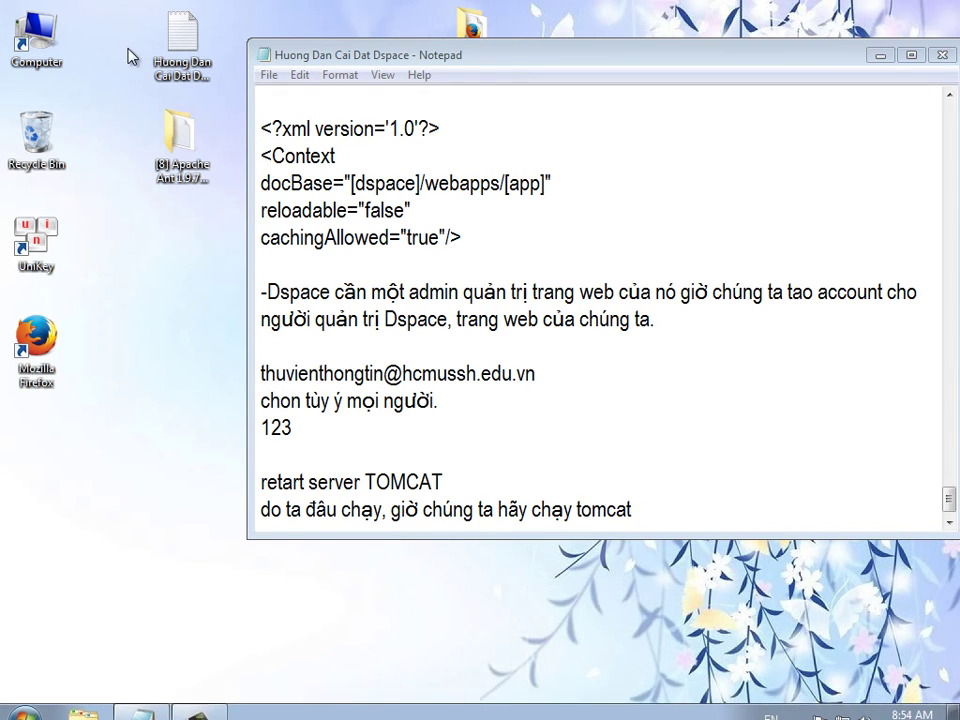
# - Delete the three selected desktop items
pyautogui.moveTo(323, 55); pyautogui.dragTo(333, 252)
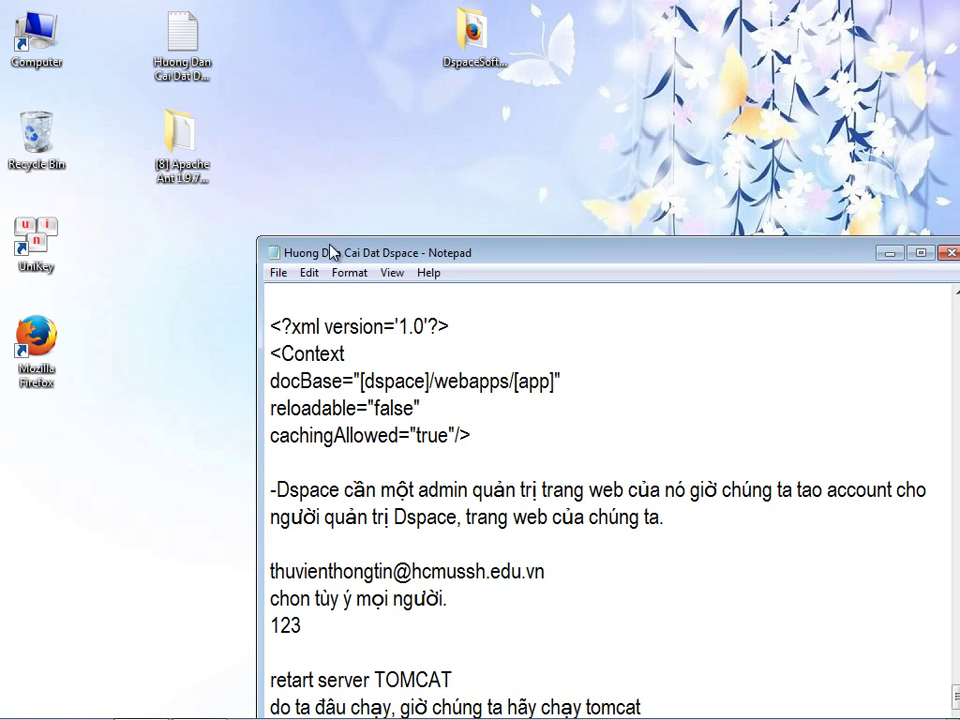
pyautogui.moveTo(398, 152); pyautogui.dragTo(132, 26)
pyautogui.rightClick(206, 38)
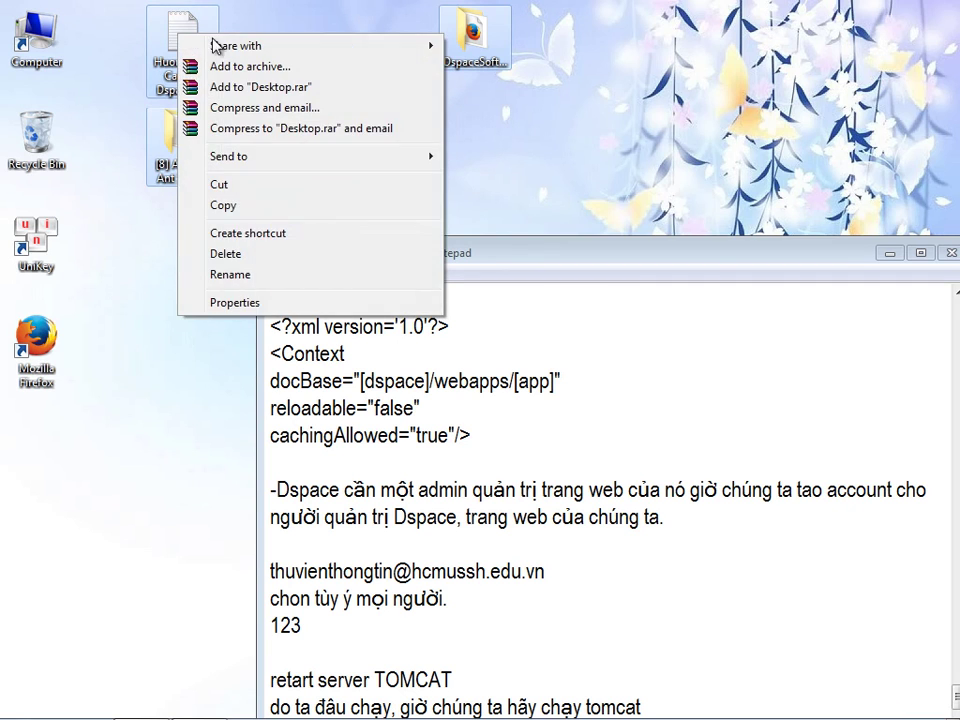
pyautogui.click(212, 254)
pyautogui.click(548, 388)
# - Set the Tomcat9 service startup type to Automatic, start it, and apply
pyautogui.moveTo(553, 262); pyautogui.dragTo(476, 88)
pyautogui.moveTo(762, 703)
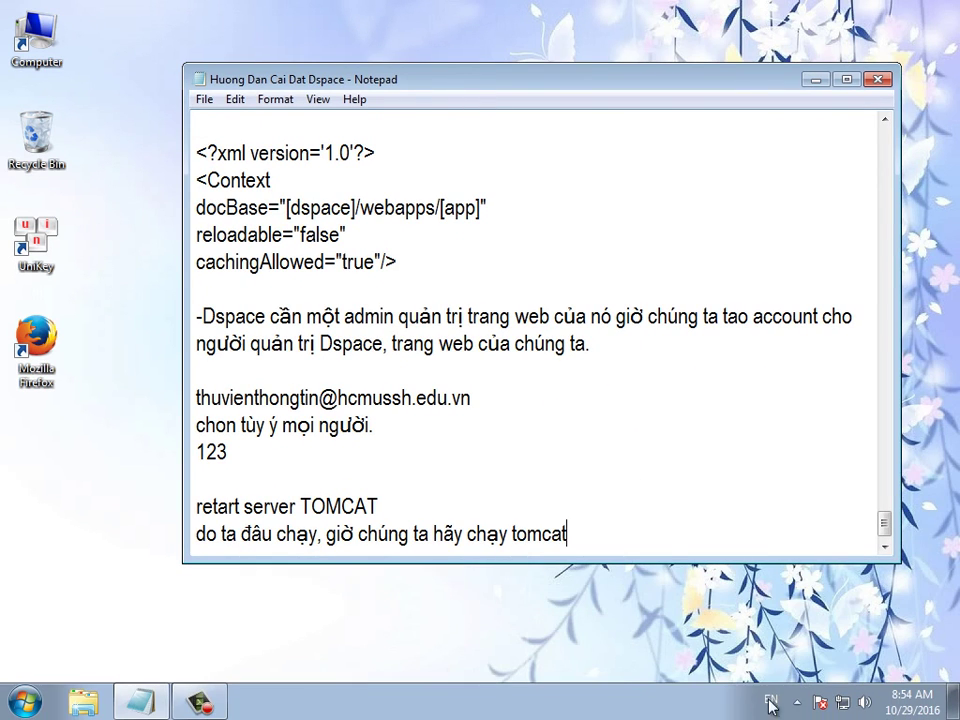
pyautogui.click(797, 702)
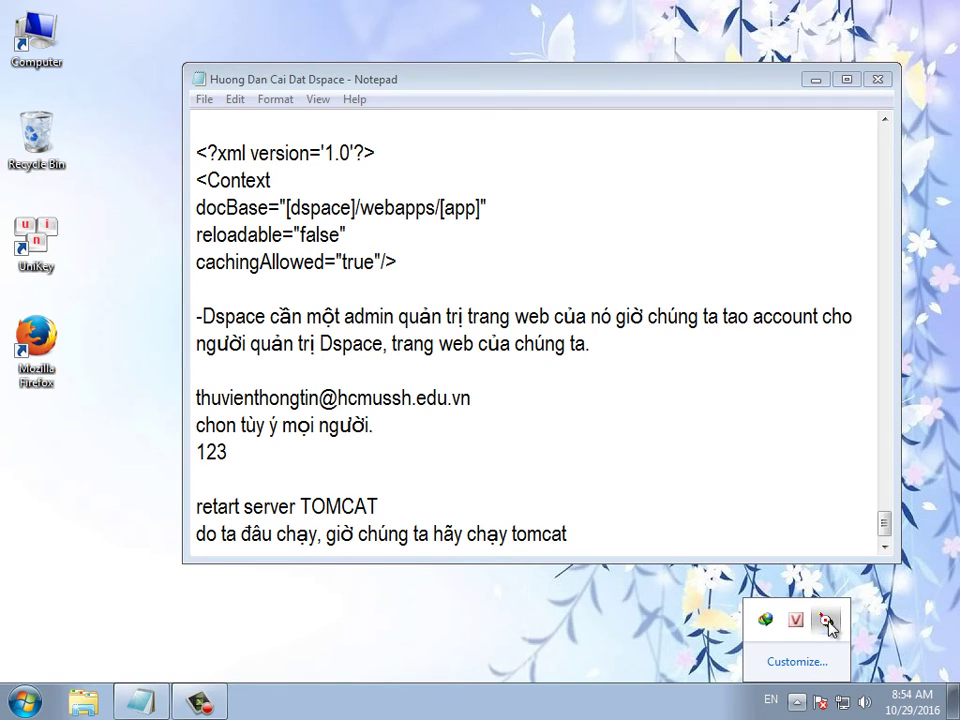
pyautogui.doubleClick(827, 620)
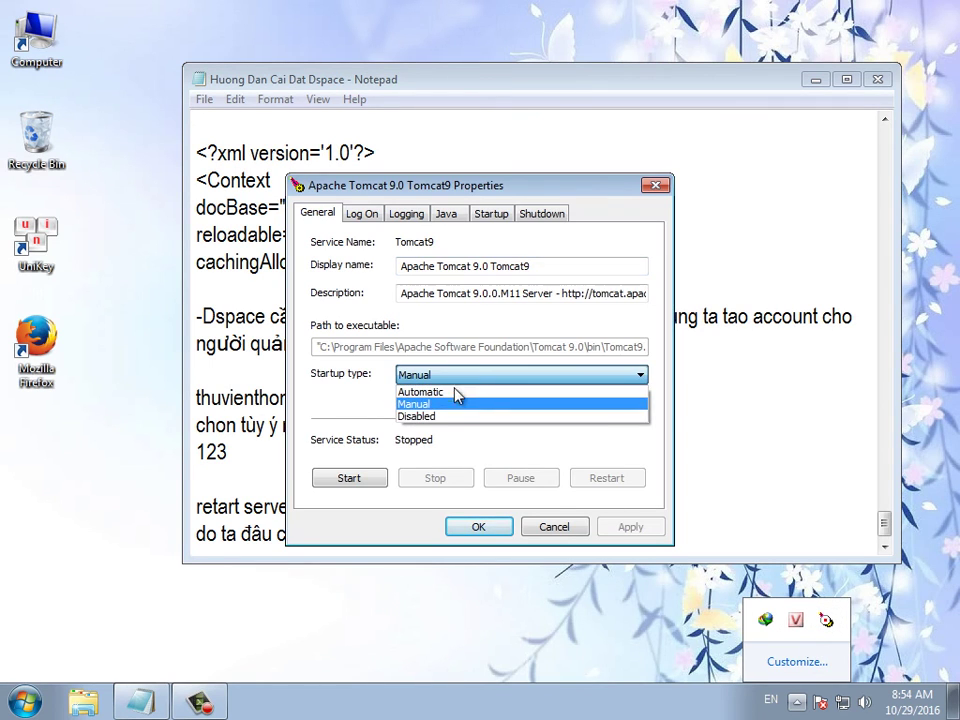
pyautogui.click(456, 391)
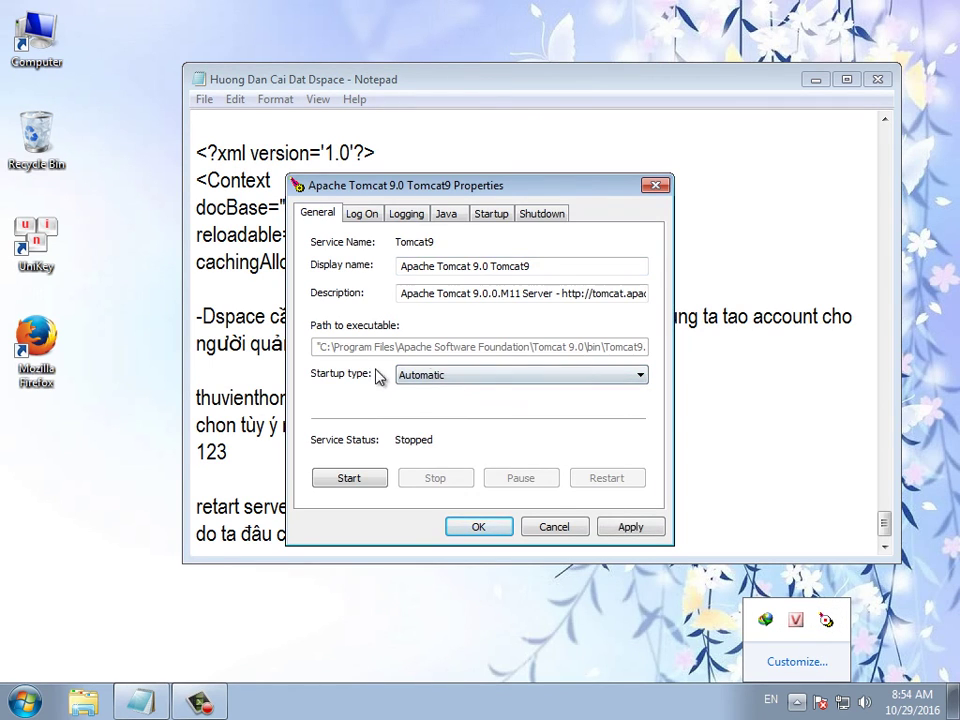
pyautogui.click(364, 484)
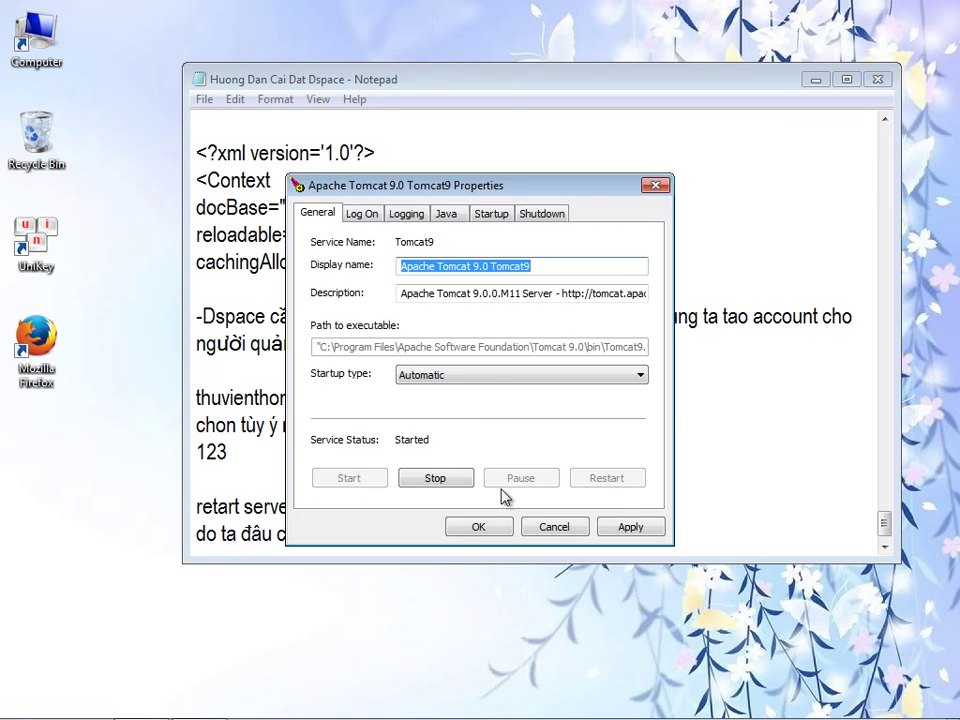
pyautogui.click(636, 531)
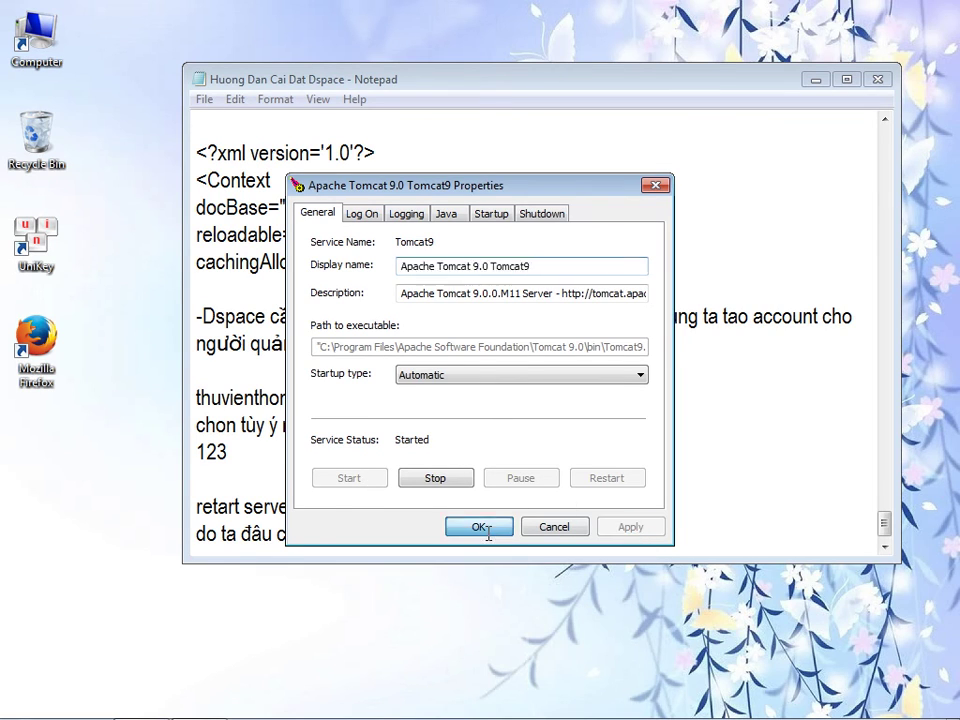
pyautogui.click(485, 530)
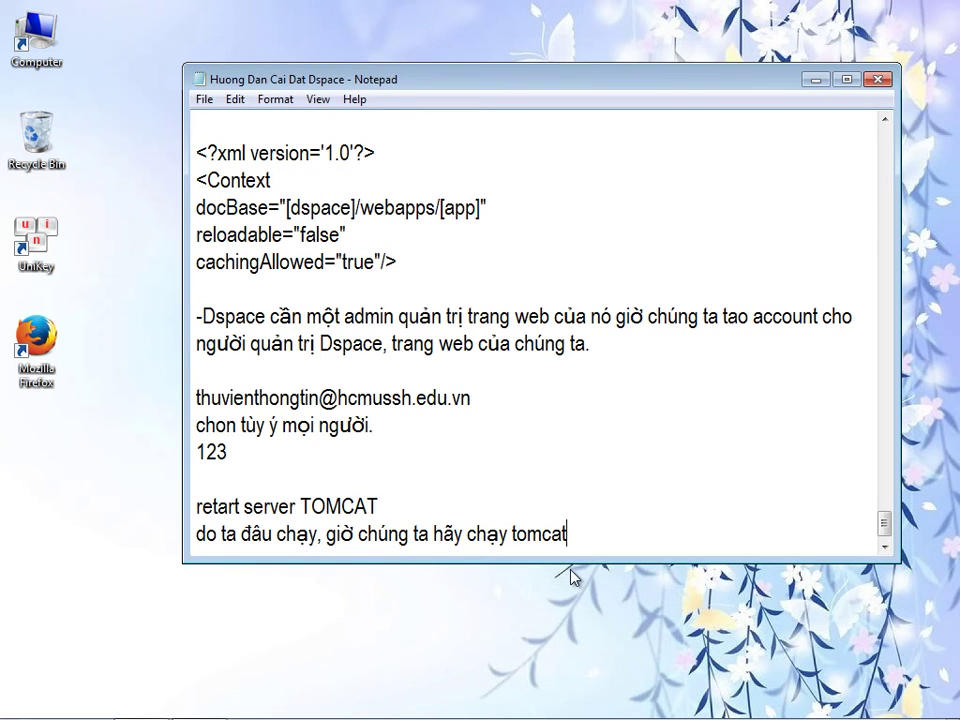
# - Add the line 'Truy nhập vào DSPACE' after the tomcat note
pyautogui.press('Return')
pyautogui.press('Return')
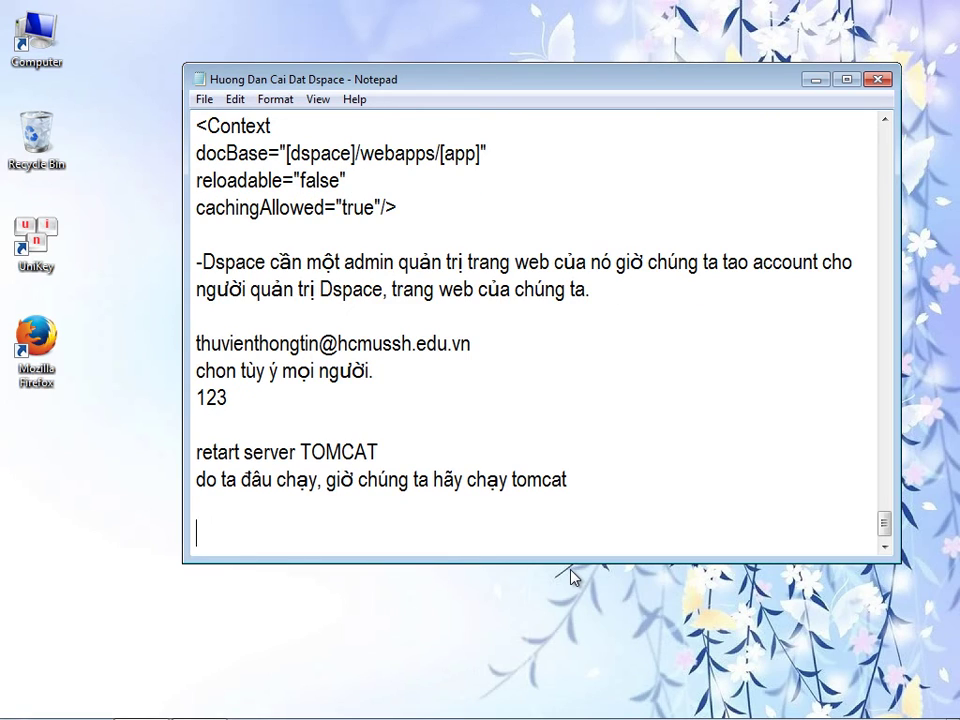
pyautogui.write('Truy nhập vào ')
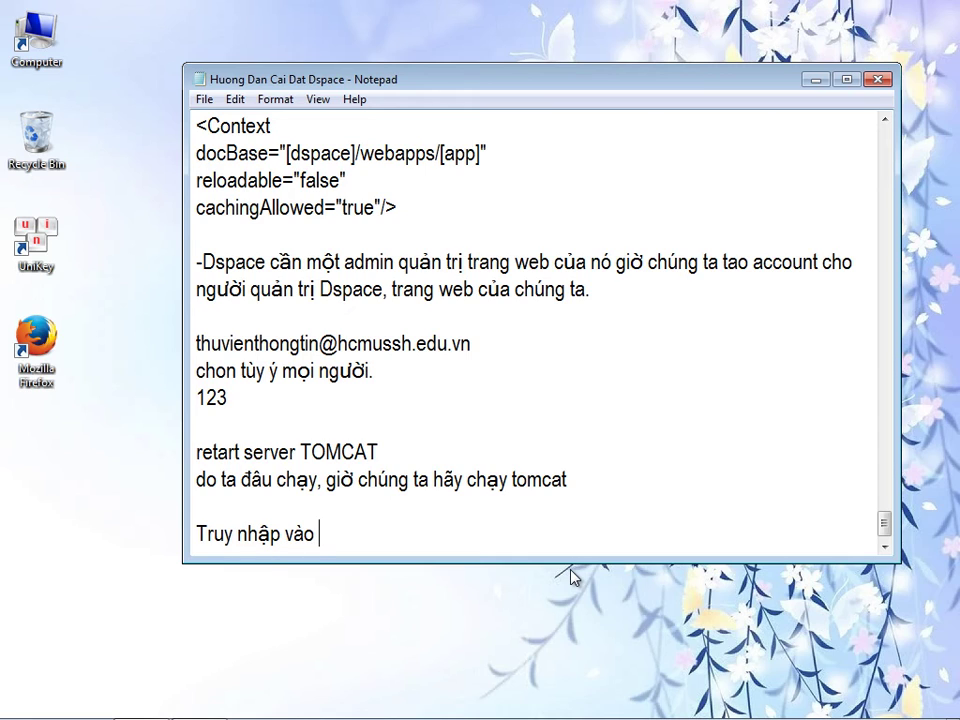
pyautogui.write('DSPACE')
pyautogui.click(38, 350)
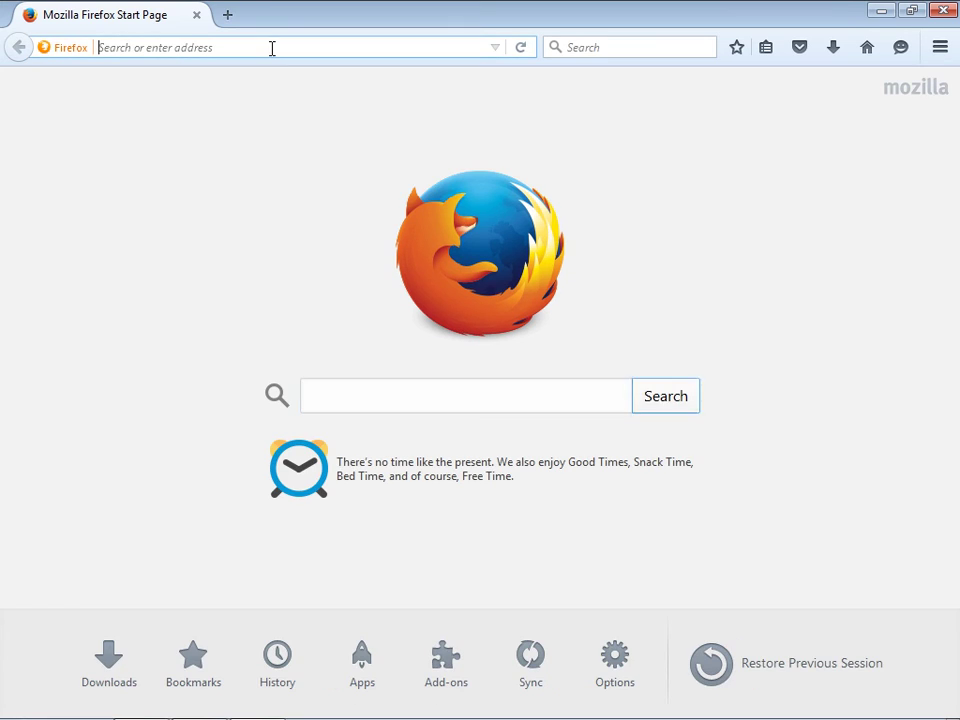
pyautogui.write('http://localhost:8080/')
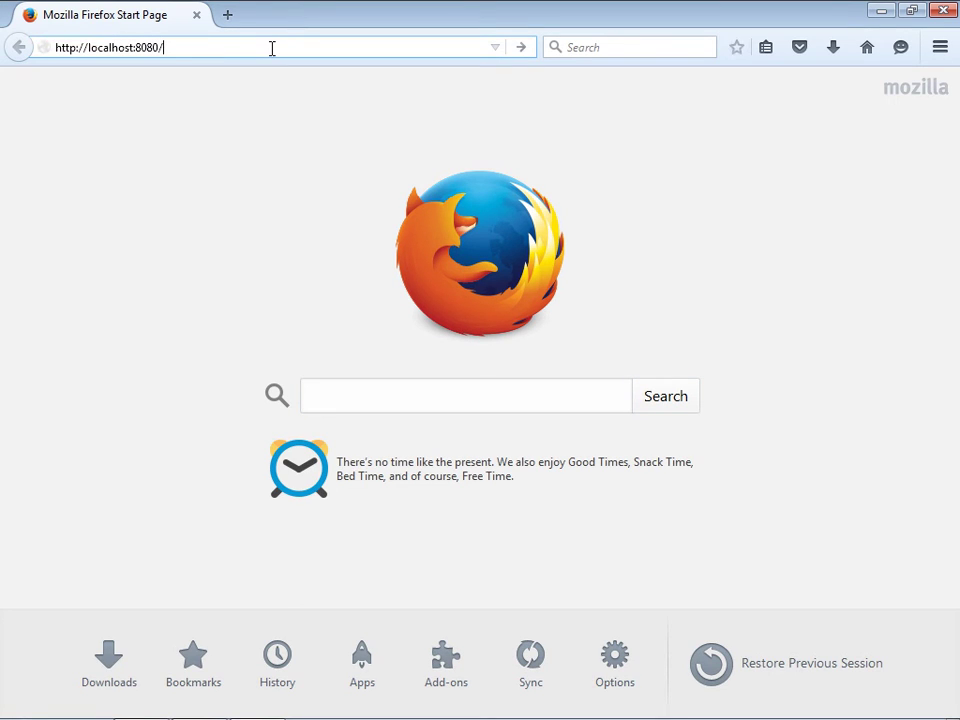
pyautogui.press('Return')
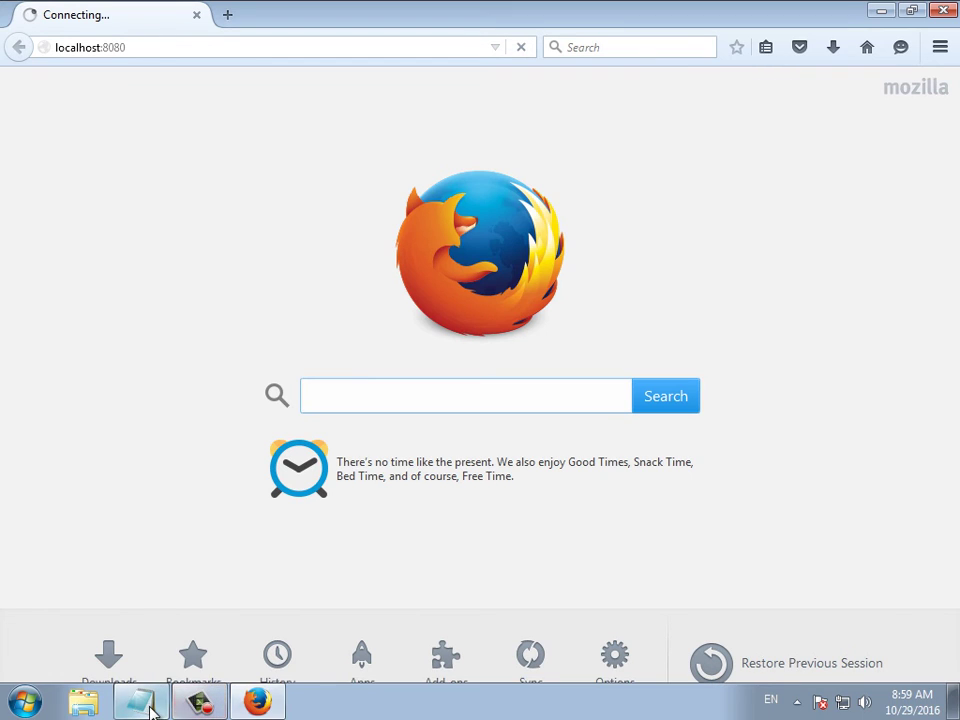
pyautogui.click(148, 705)
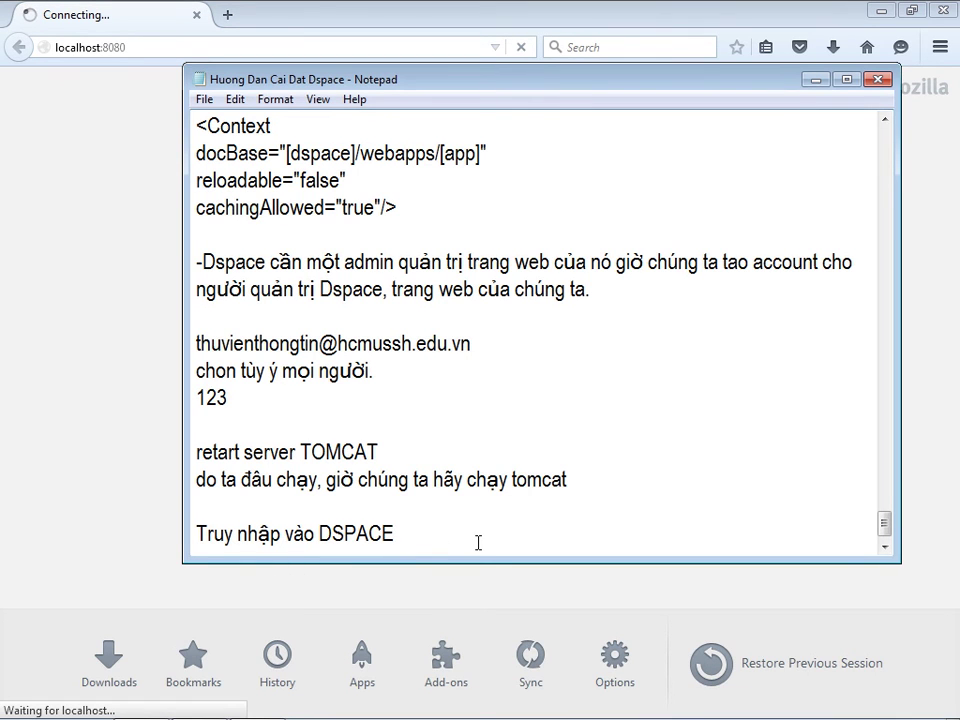
# - Begin a 'Chú ý' note that DSpace does some processing when first called
pyautogui.press('Return')
pyautogui.write('Chú')
pyautogui.press('BackSpace')
pyautogui.press('BackSpace')
pyautogui.write('hu y')
pyautogui.press('BackSpace')
pyautogui.press('BackSpace')
pyautogui.press('BackSpace')
pyautogui.write('ú ý: ứng dụng ')
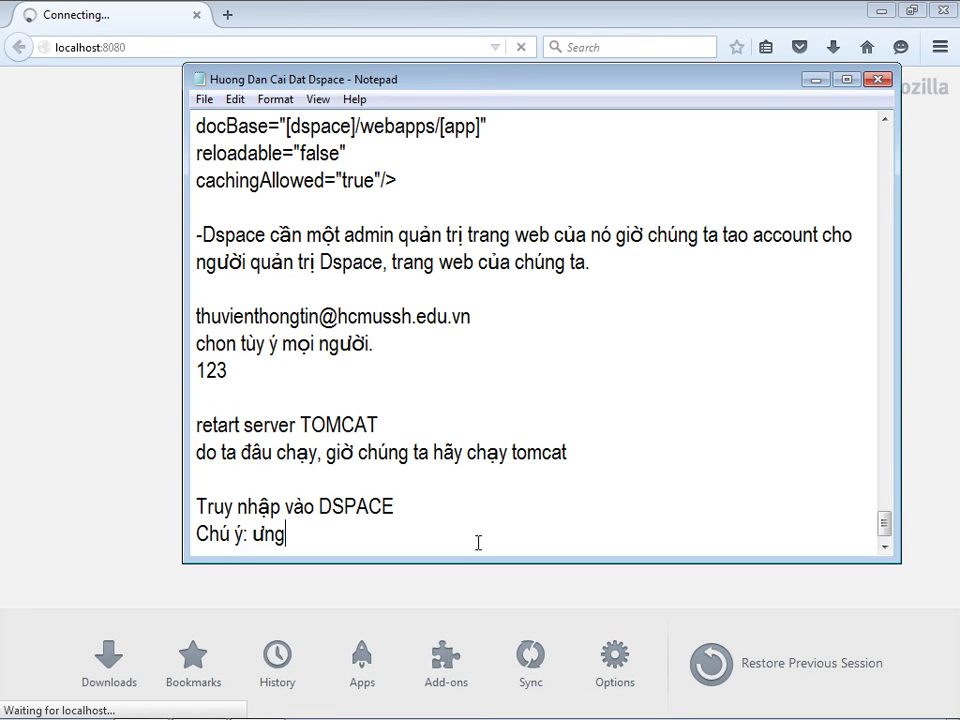
pyautogui.write('d')
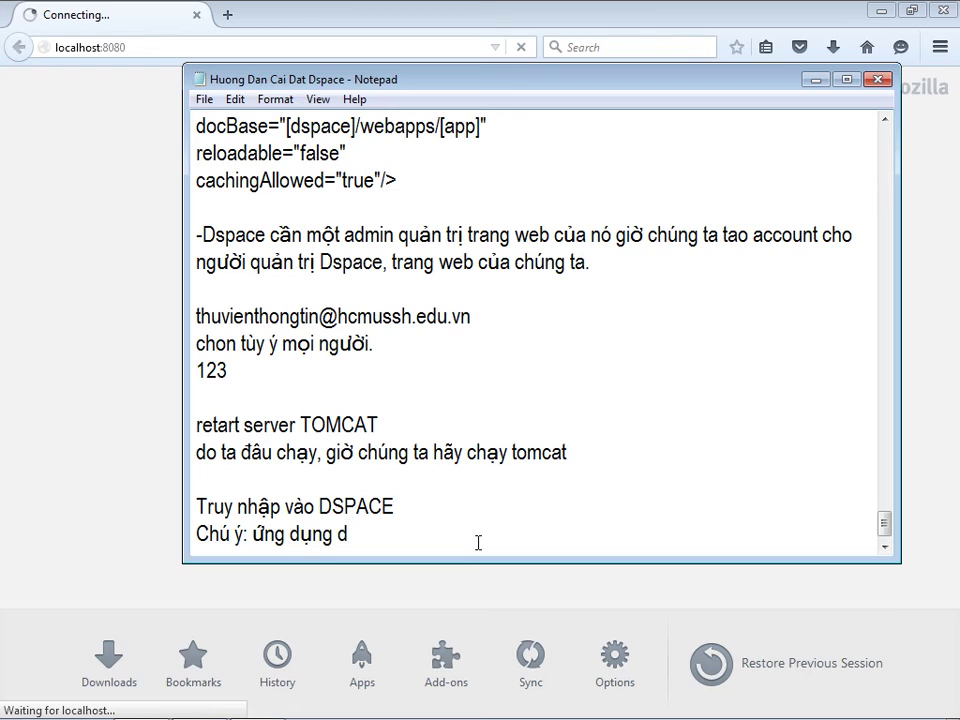
pyautogui.write('space khi ')
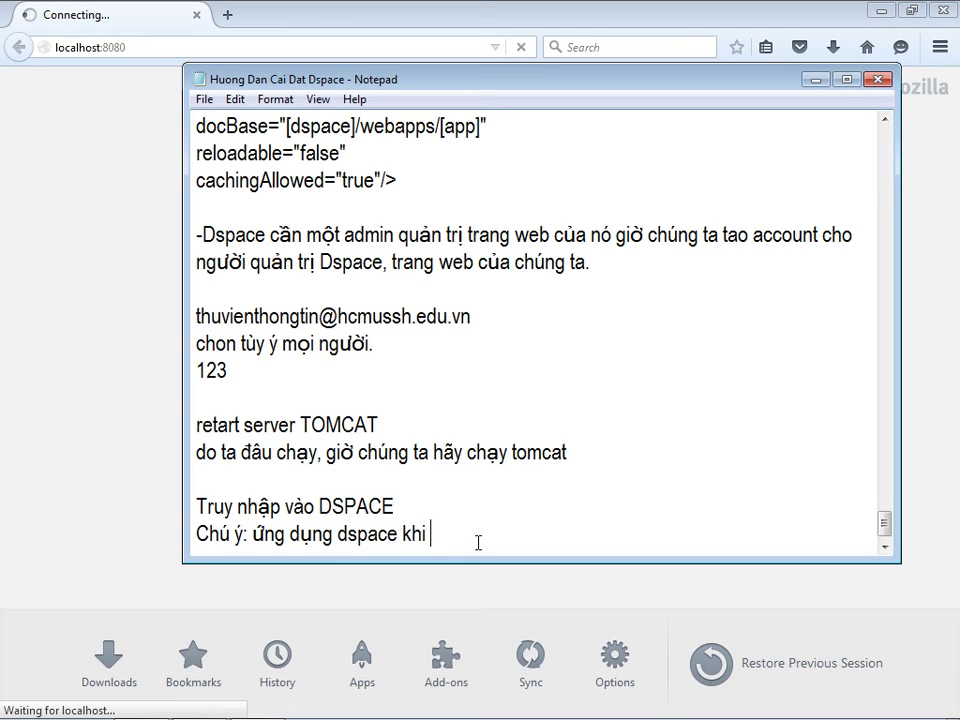
pyautogui.write('được gọi la')
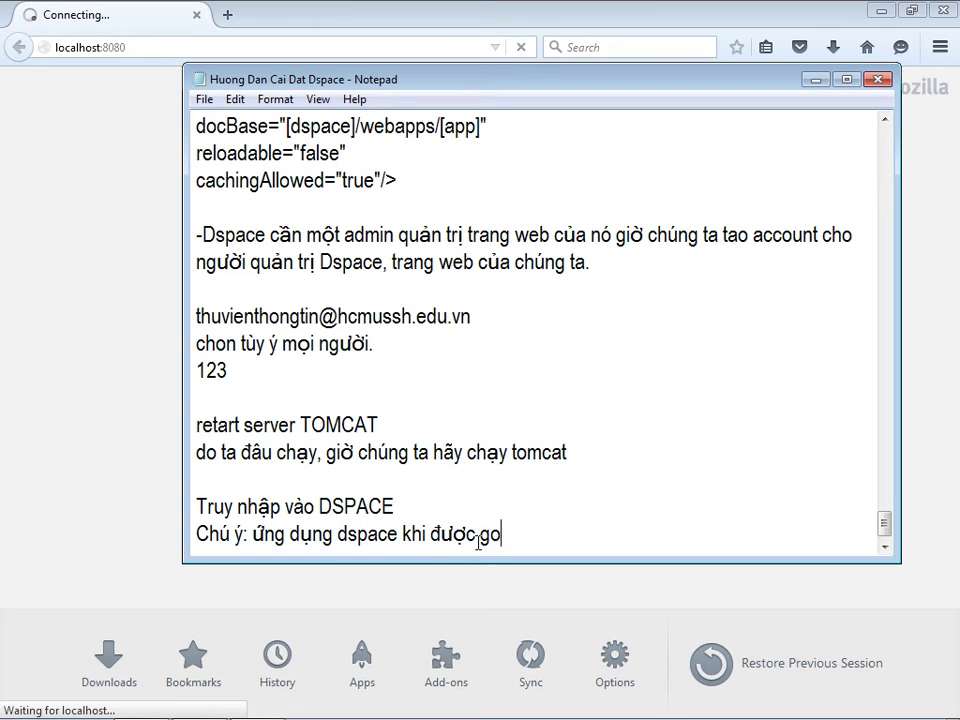
pyautogui.write('n dầu')
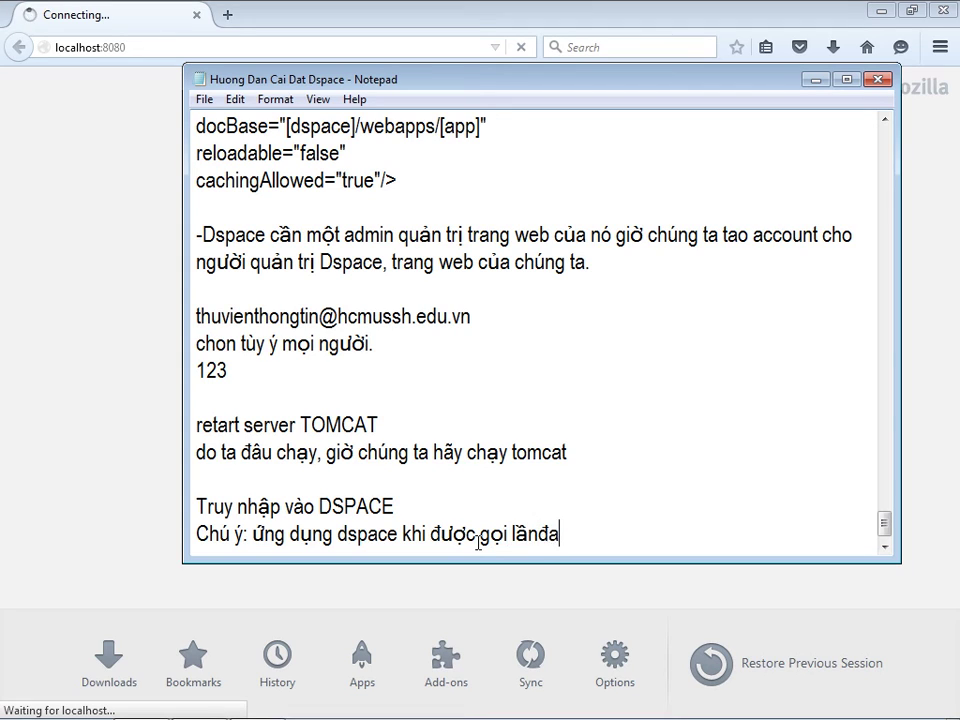
pyautogui.press('BackSpace')
pyautogui.write('d tiên s')
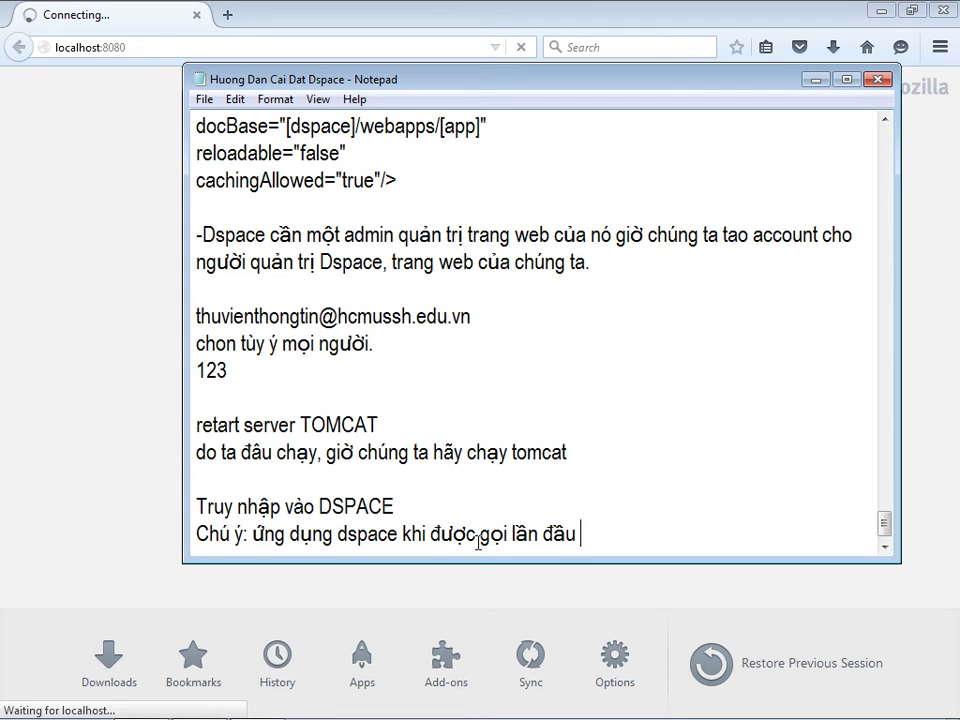
pyautogui.write('ẽ ')
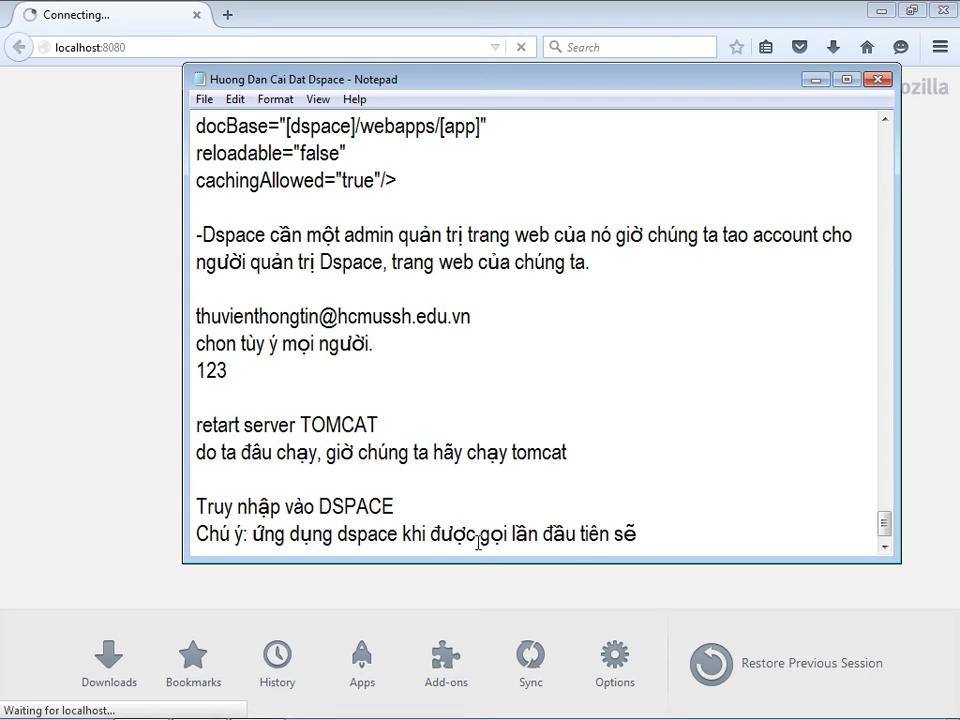
pyautogui.write('thực hiện một ')
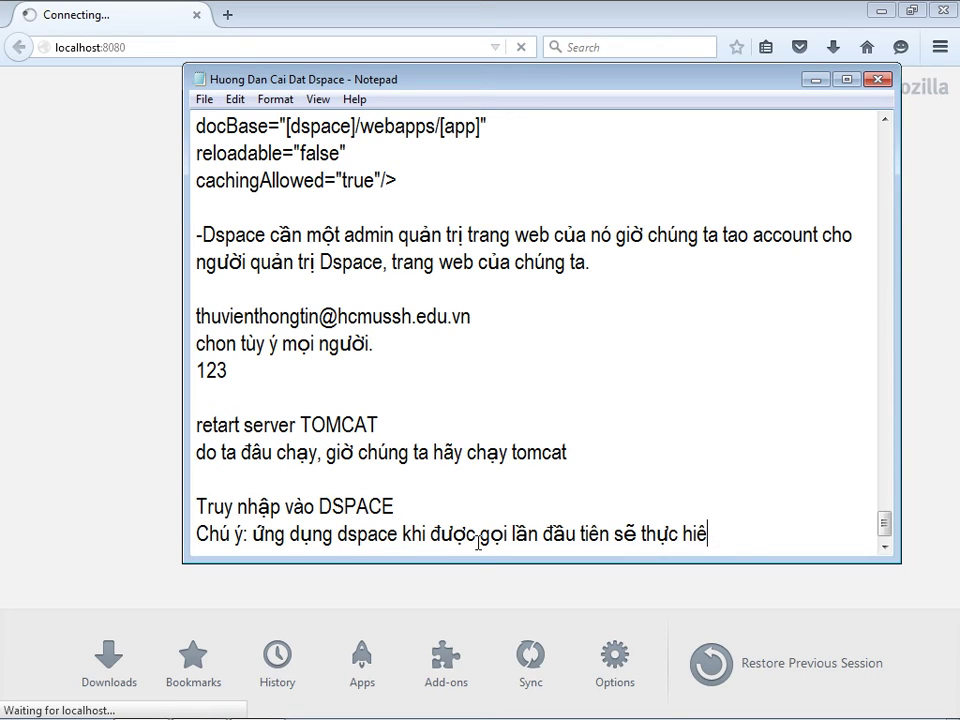
pyautogui.write('số ')
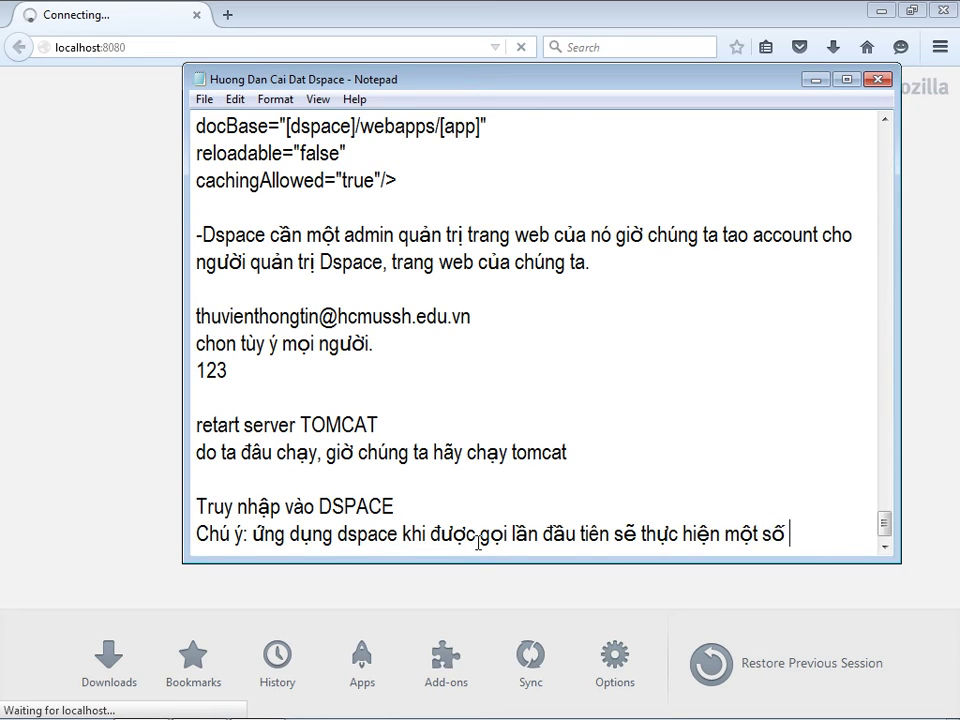
pyautogui.write('xử lyý')
# - Finish the note: first load runs slowly, later requests are much faster; return to Firefox
pyautogui.hotkey('ctrl', 'Left')
pyautogui.hotkey('ctrl', 'Left')
pyautogui.write('tiền')
pyautogui.press('End')
pyautogui.press('Return')
pyautogui.write('neên sẽ')
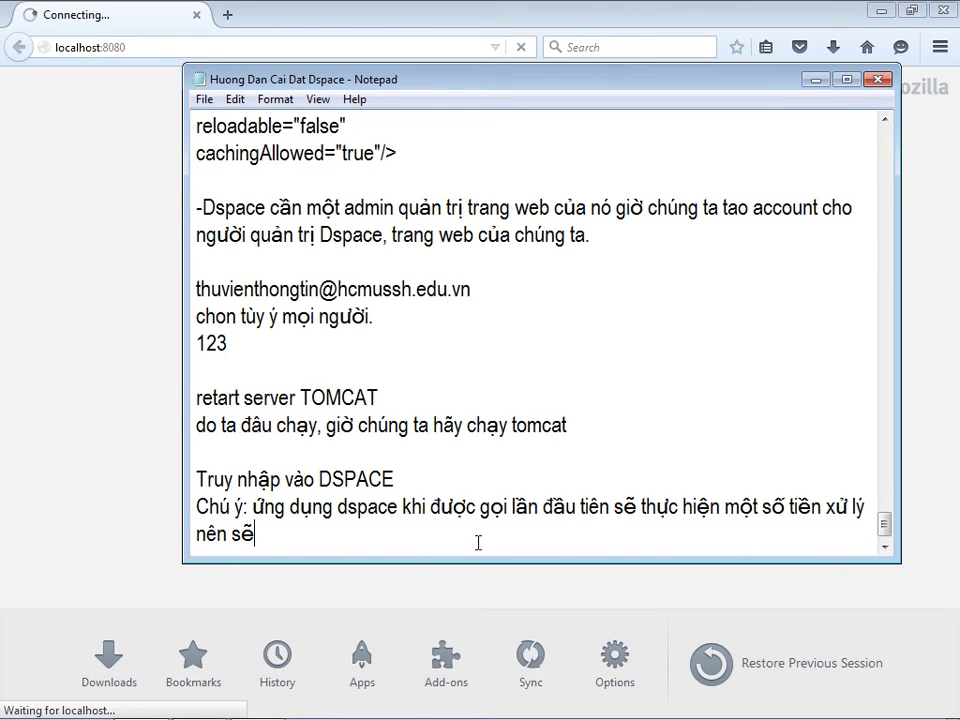
pyautogui.write(' r')
pyautogui.write('hơi chậm, t')
pyautogui.write('uy nhi')
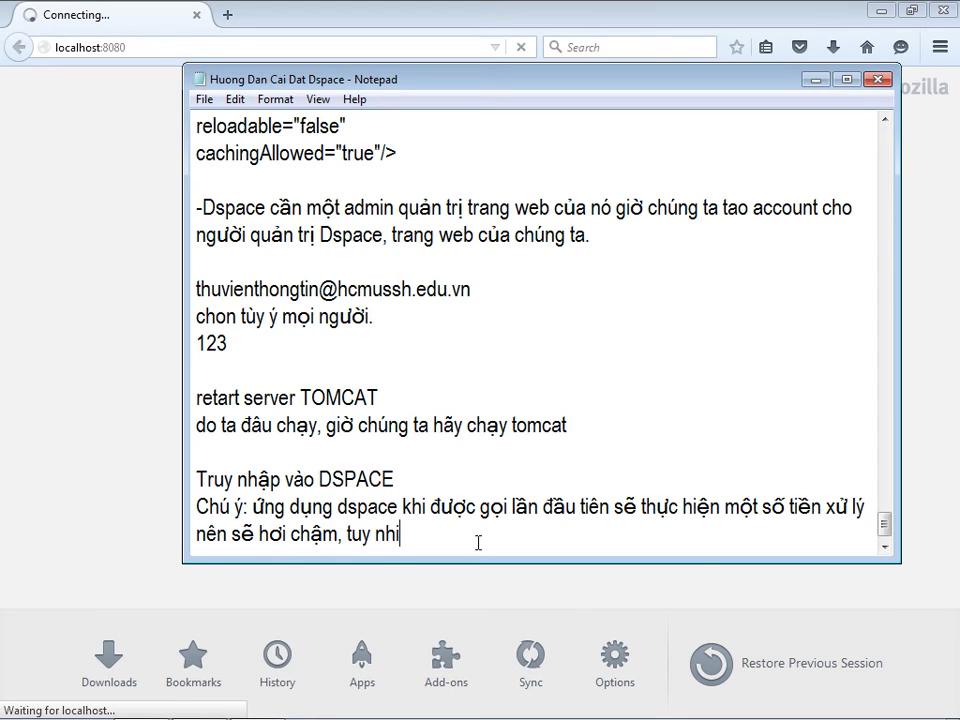
pyautogui.write('ên nhưngx lần')
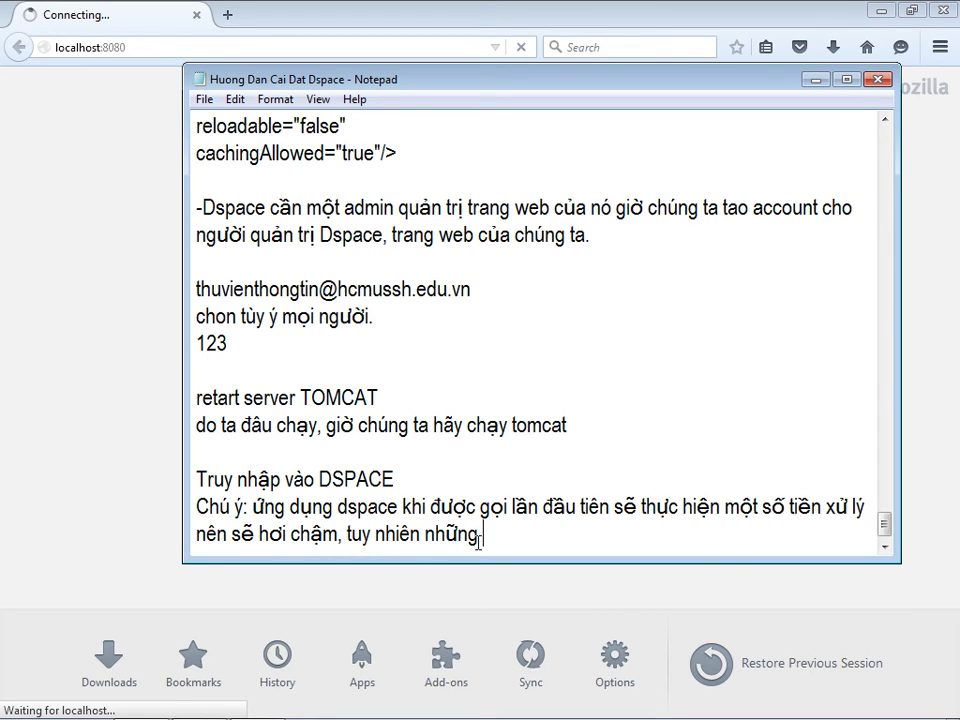
pyautogui.write(' re')
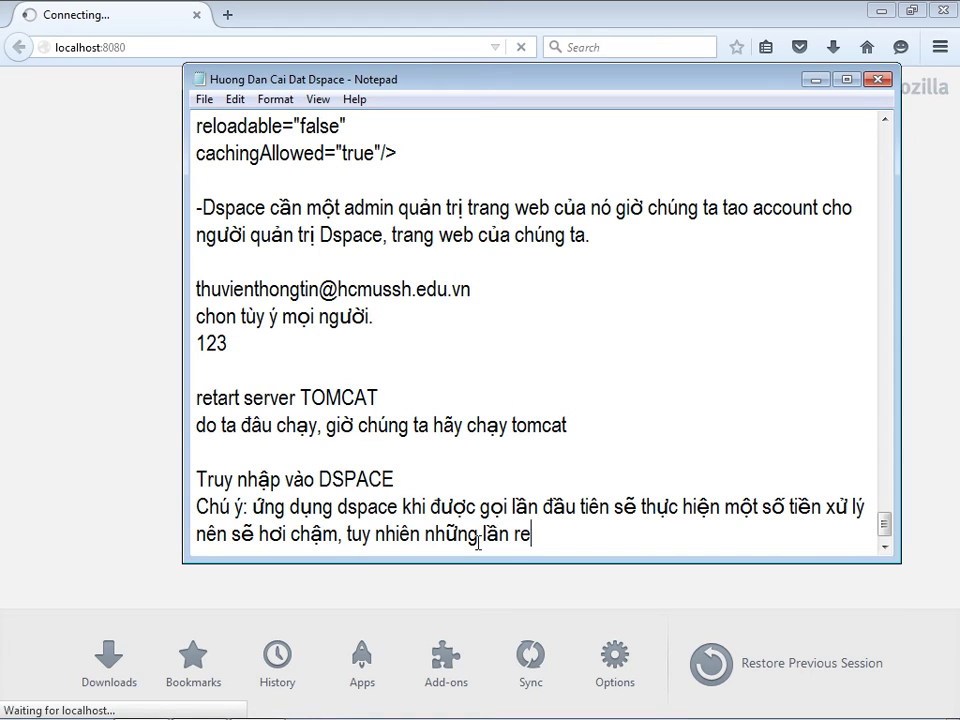
pyautogui.write('quest sau')
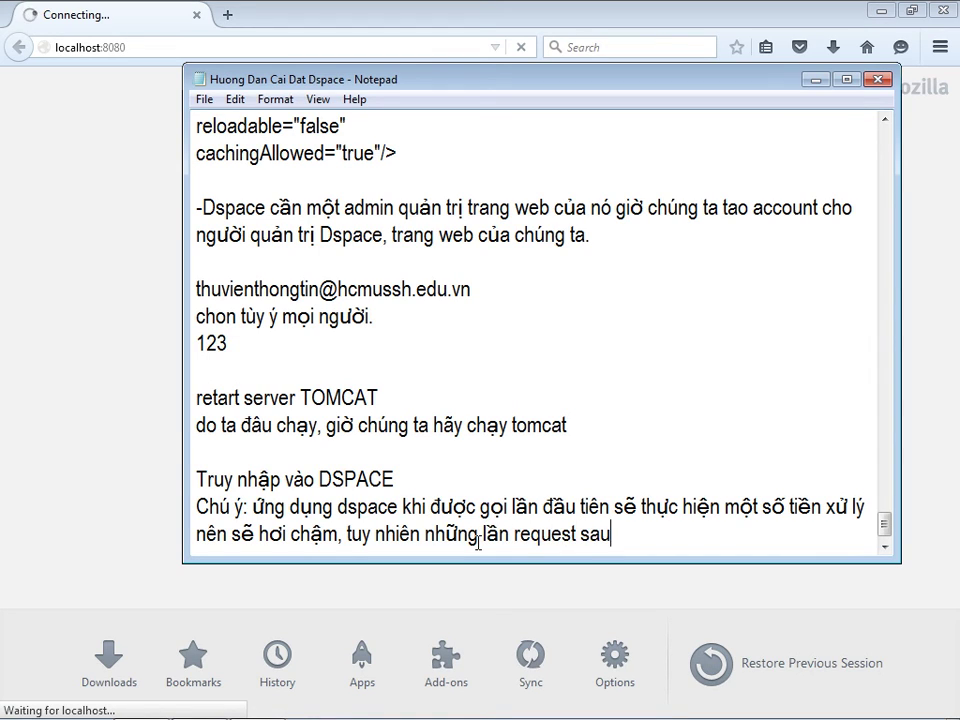
pyautogui.write(' sex nhanh hơn ')
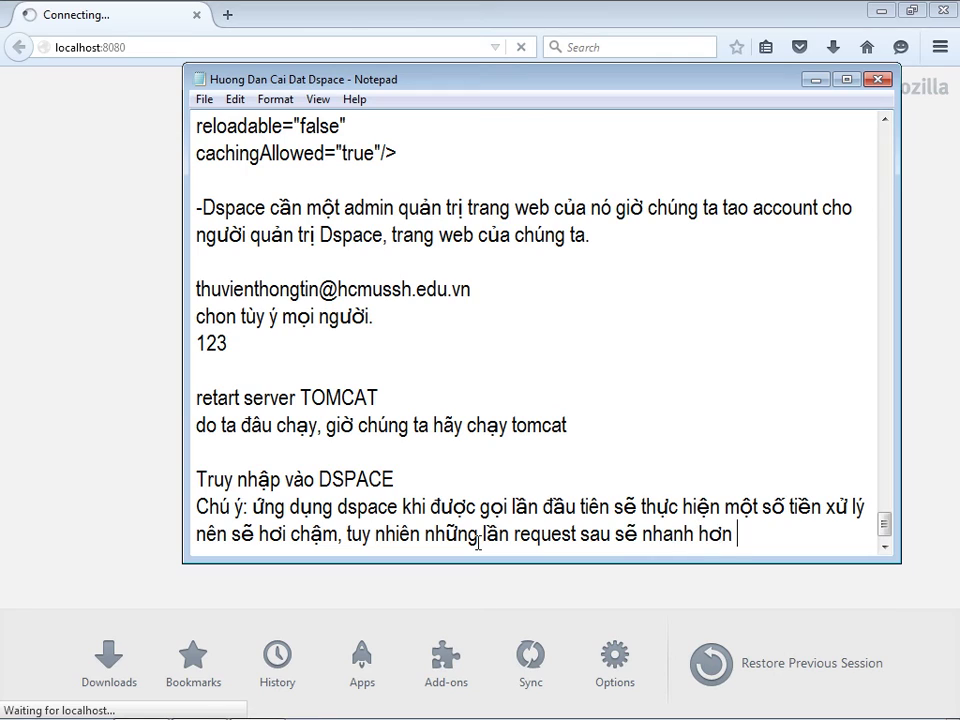
pyautogui.write('rất nhiều')
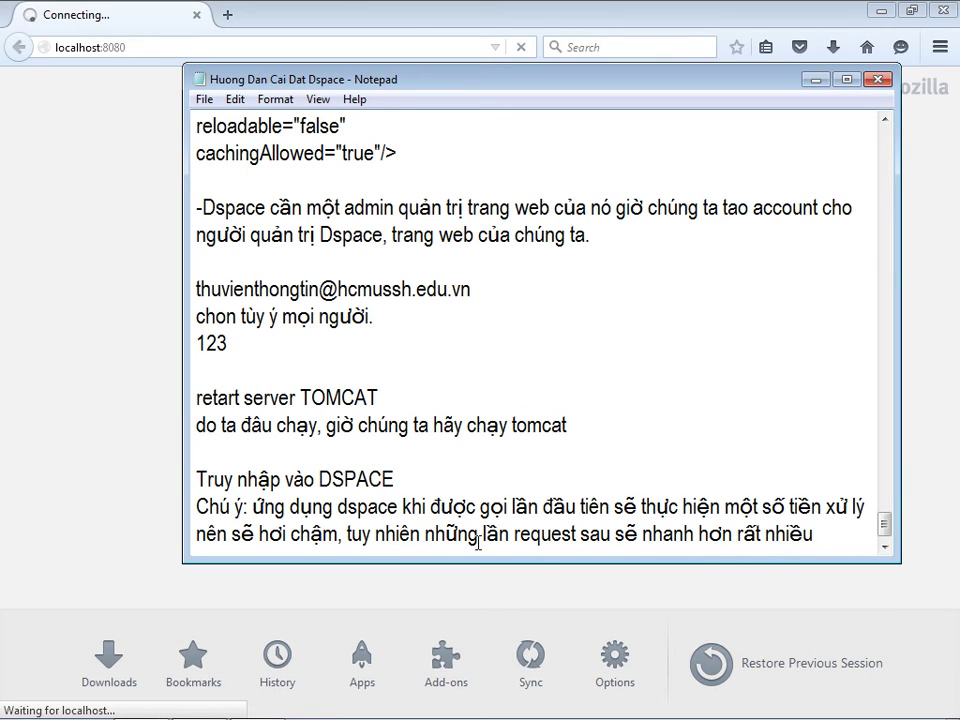
pyautogui.write('.')
pyautogui.press('Return')
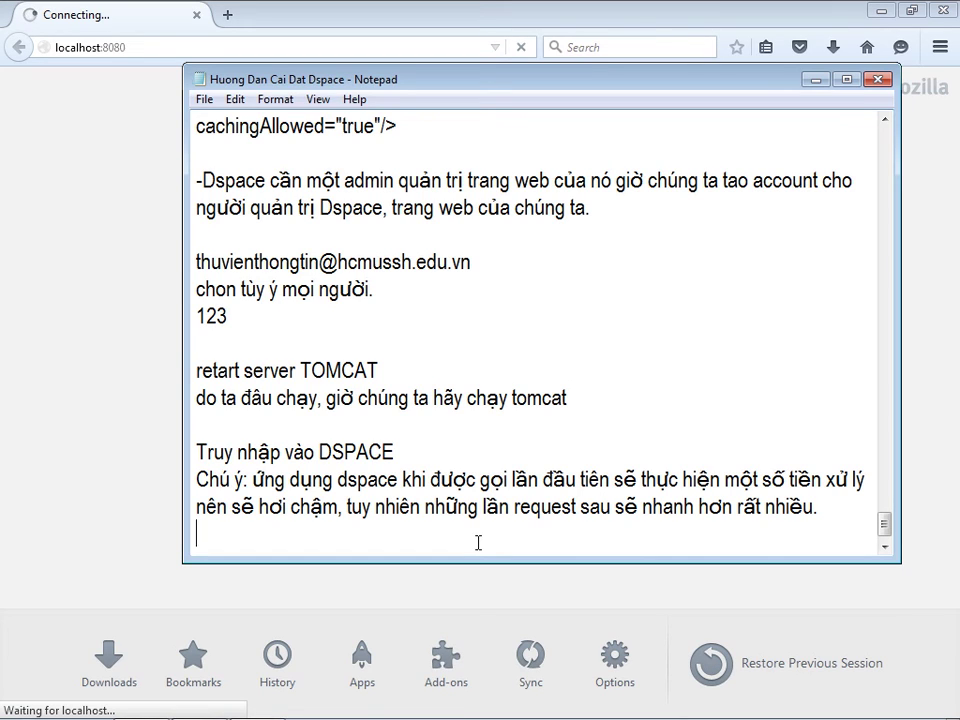
pyautogui.click(127, 207)
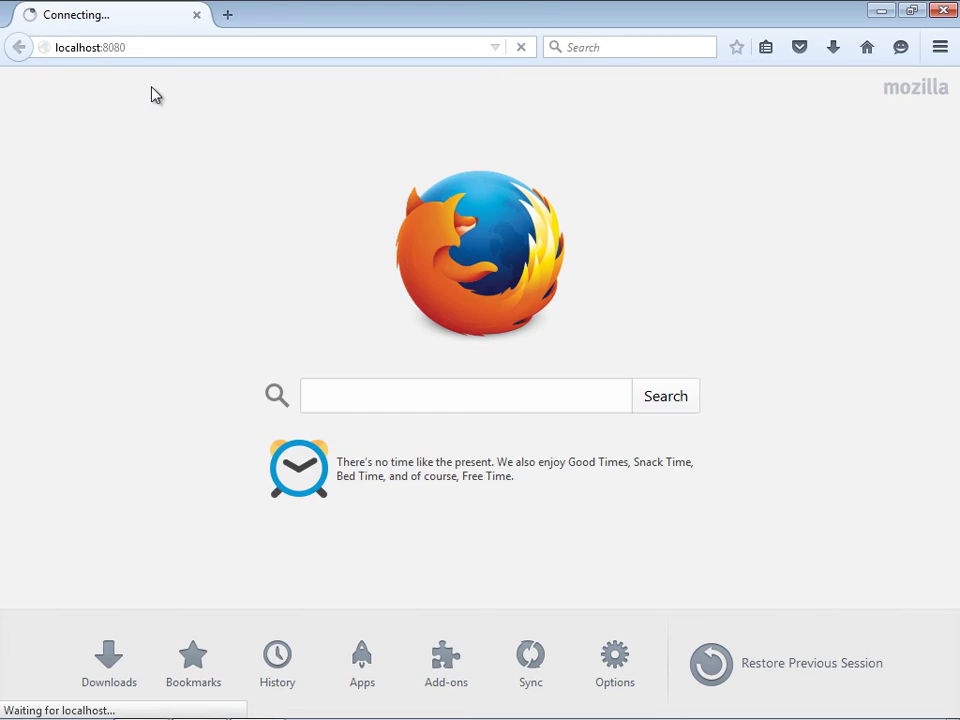
# - View the 'Communities in DSpace' home page maximized, then restore Firefox to a smaller window on the left
pyautogui.moveTo(289, 11); pyautogui.dragTo(447, 88)
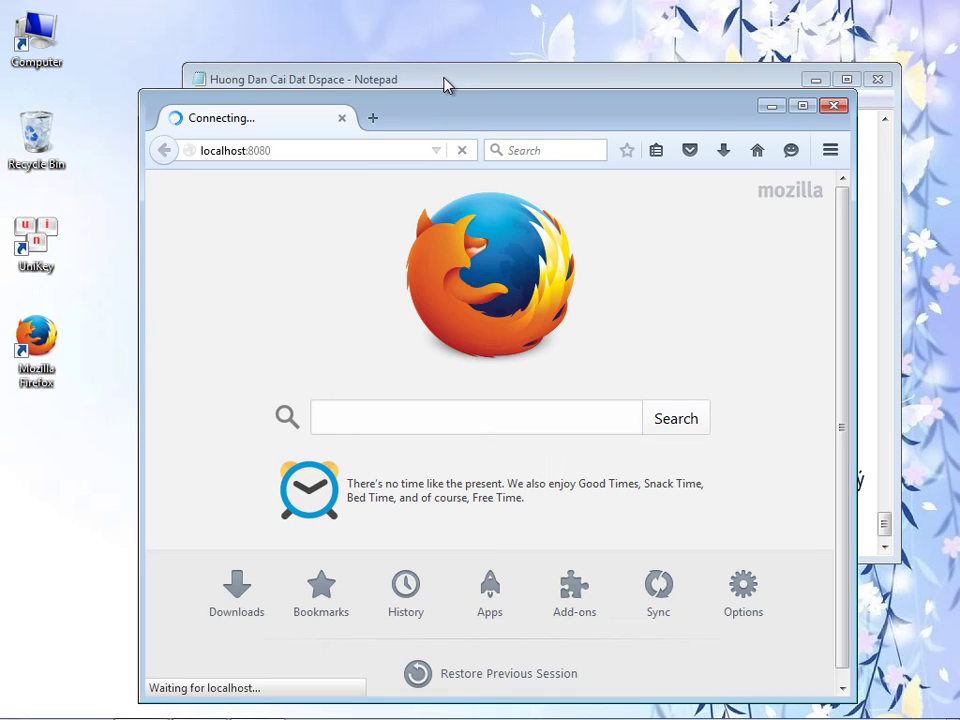
pyautogui.moveTo(424, 122); pyautogui.dragTo(424, 97)
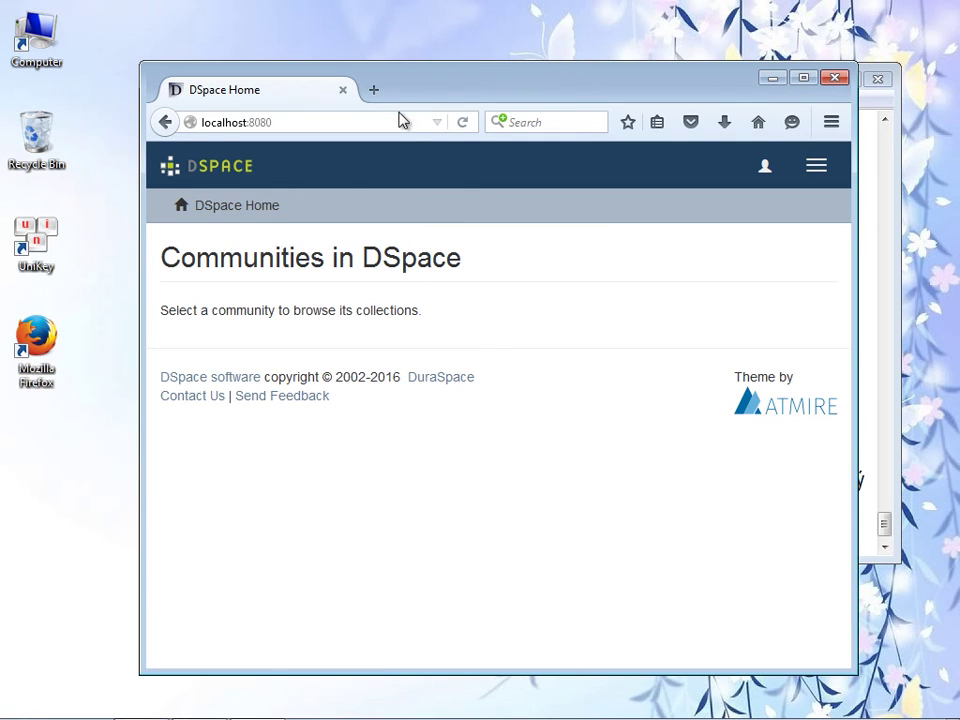
pyautogui.click(802, 78)
pyautogui.moveTo(952, 343); pyautogui.dragTo(955, 535)
pyautogui.scroll(2, 955, 535)
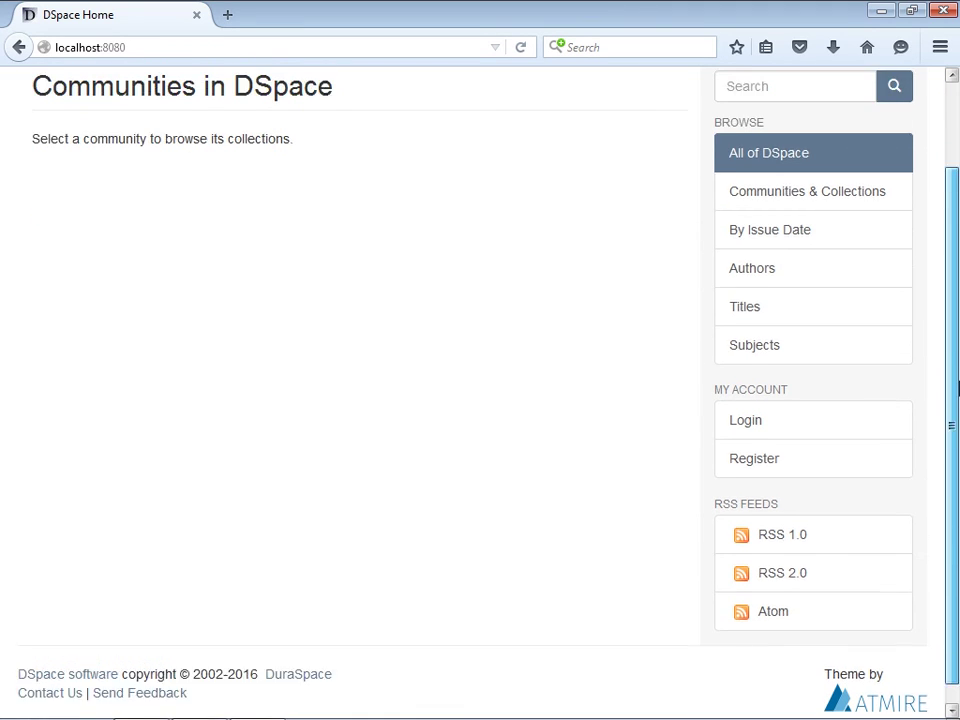
pyautogui.click(912, 20)
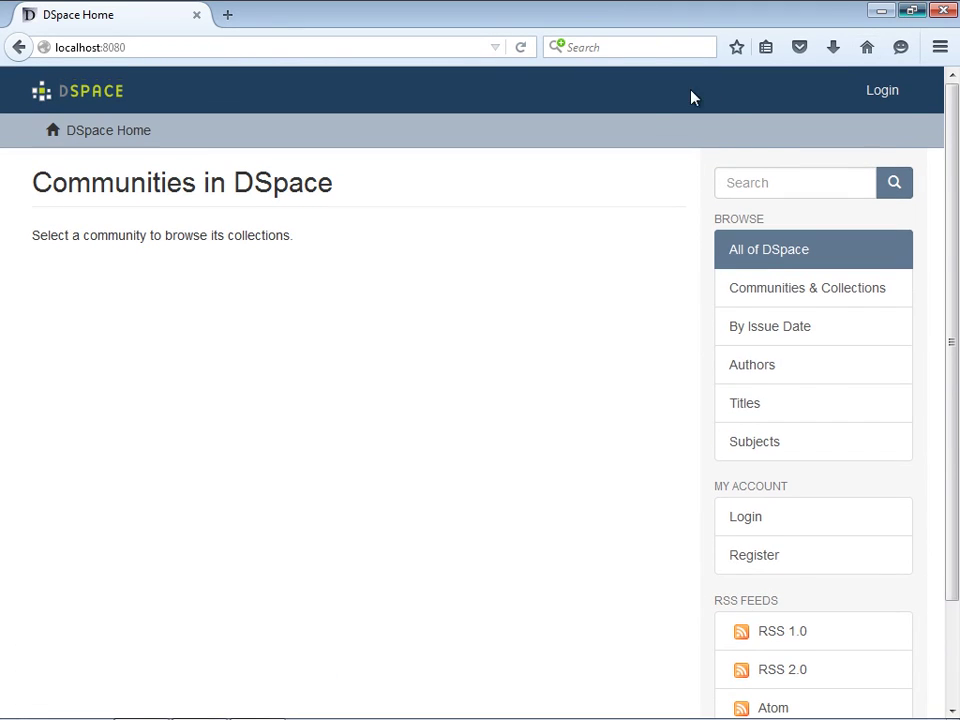
pyautogui.moveTo(585, 100); pyautogui.dragTo(444, 88)
pyautogui.click(762, 460)
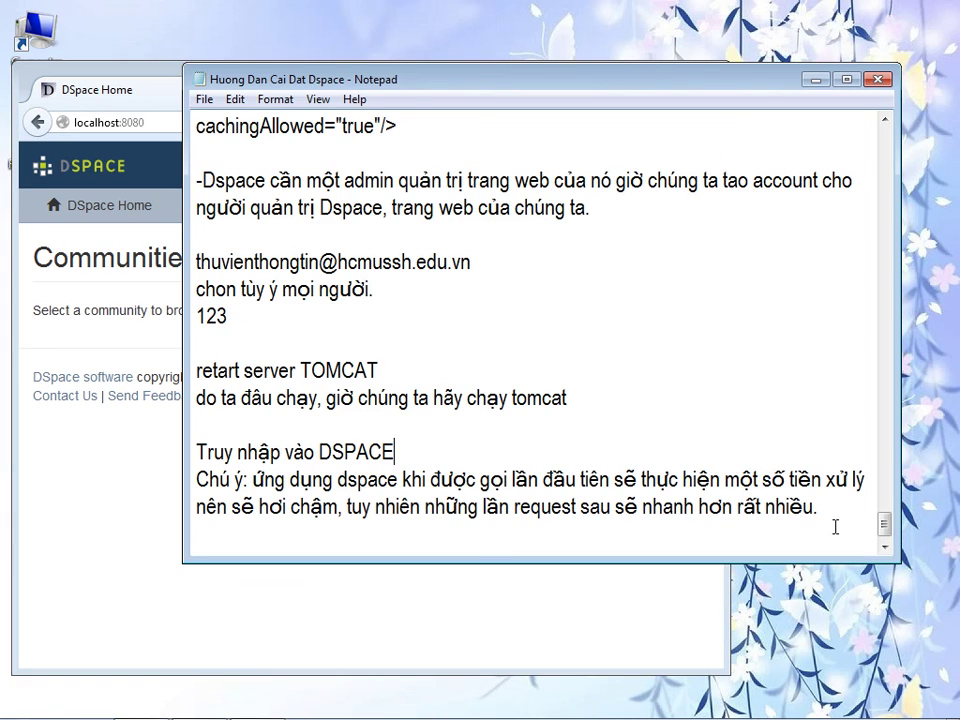
pyautogui.press('Return')
pyautogui.write('-')
pyautogui.press('BackSpace')
pyautogui.press('Return')
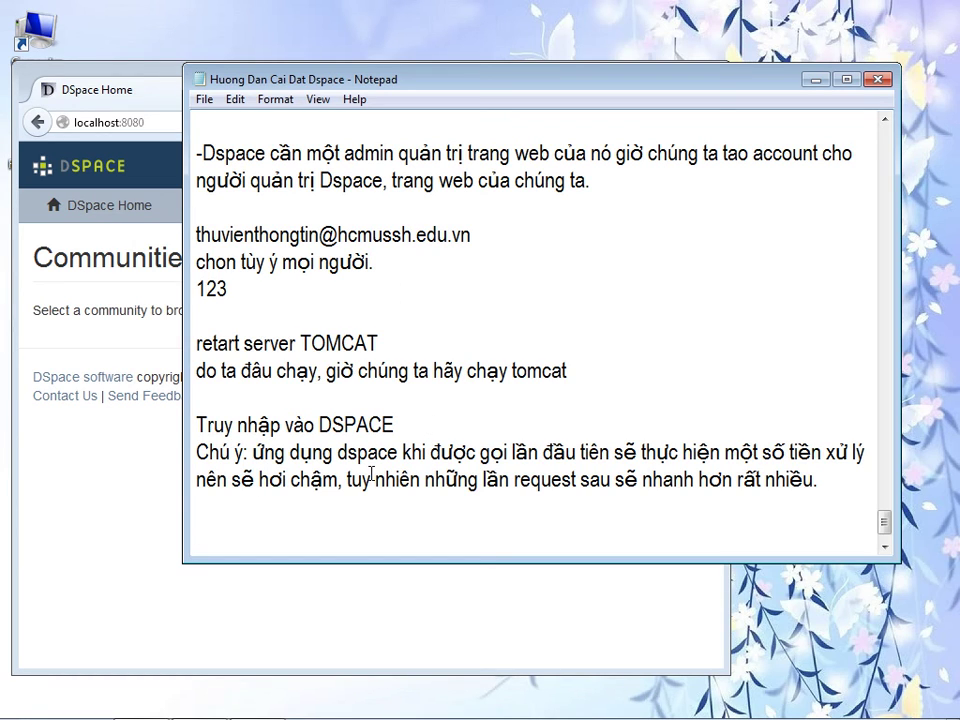
pyautogui.write('http://localhost:8080/')
pyautogui.write('là gì')
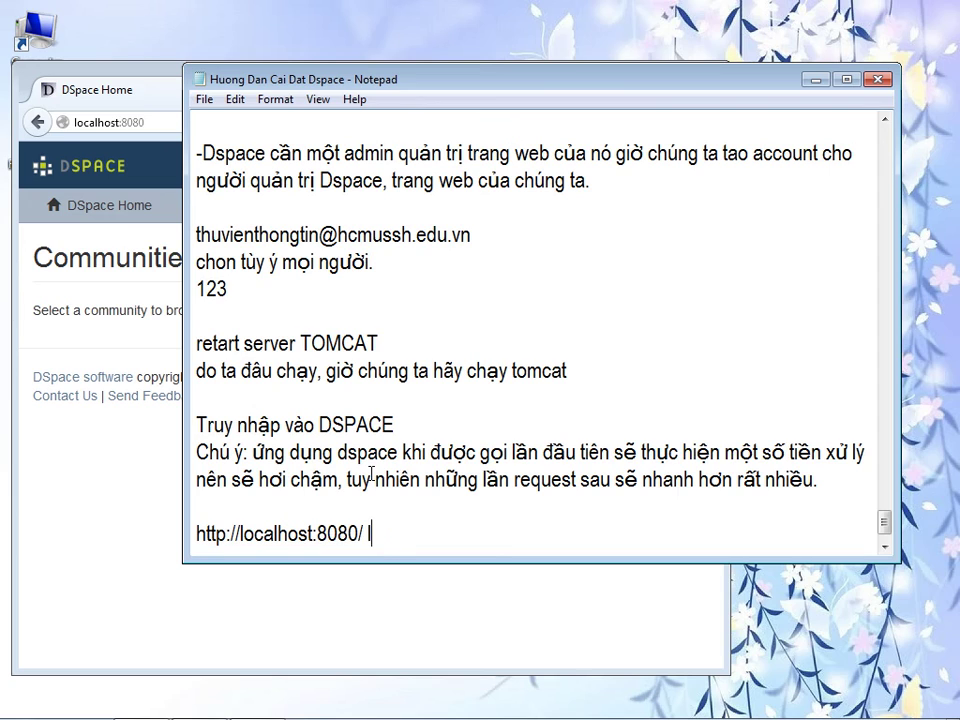
pyautogui.press('BackSpace')
pyautogui.press('BackSpace')
pyautogui.press('BackSpace')
pyautogui.press('BackSpace')
pyautogui.press('BackSpace')
pyautogui.write('hay')
pyautogui.write('http://localhost:8080/')
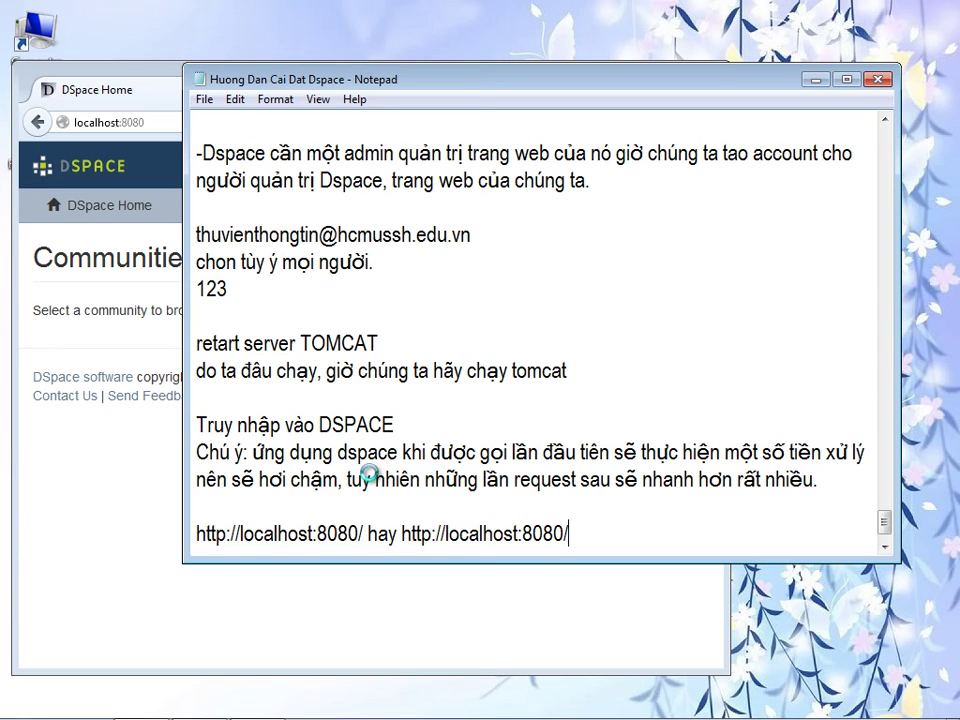
pyautogui.write('xmlui')
# - Load localhost:8080/xmlui/ in Firefox by appending /xmlui/ to the address
pyautogui.click(152, 122)
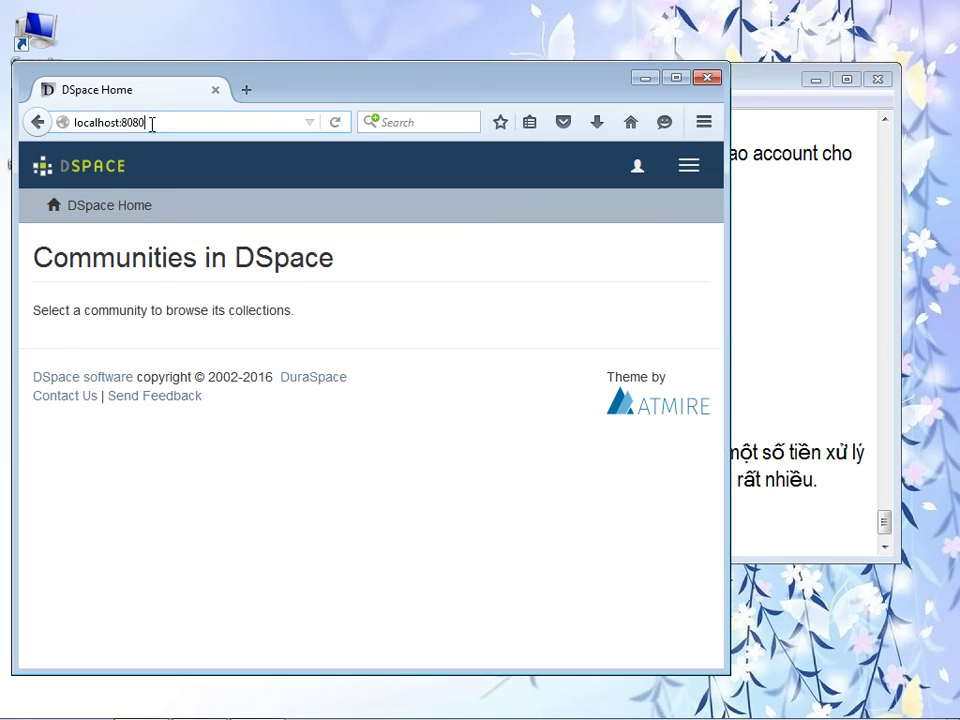
pyautogui.click(161, 127)
pyautogui.write('/xmlui')
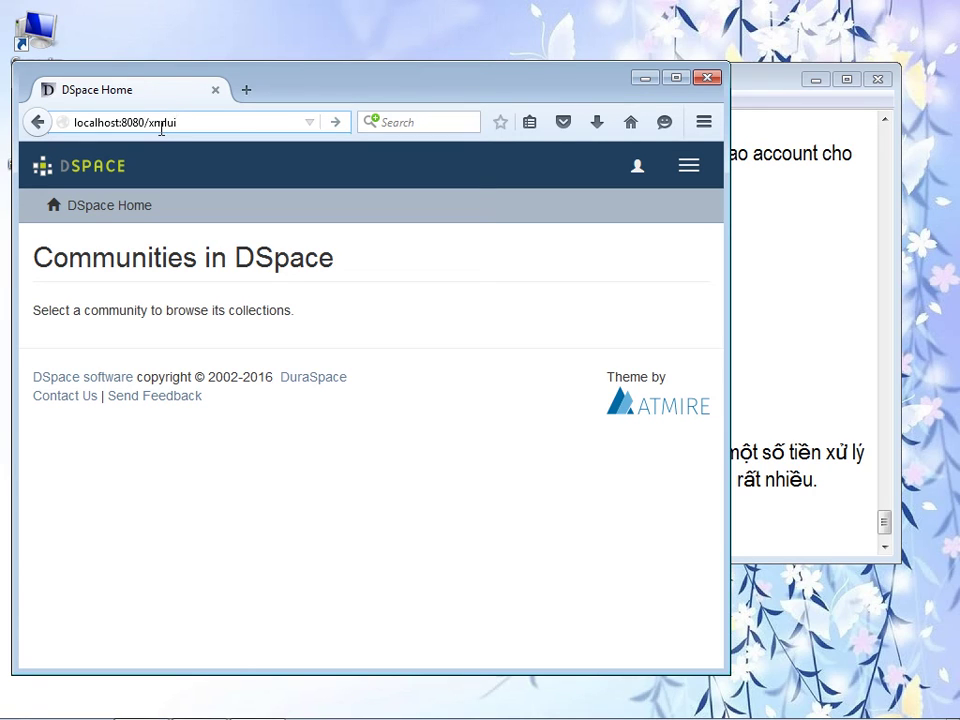
pyautogui.write('/')
pyautogui.press('Return')
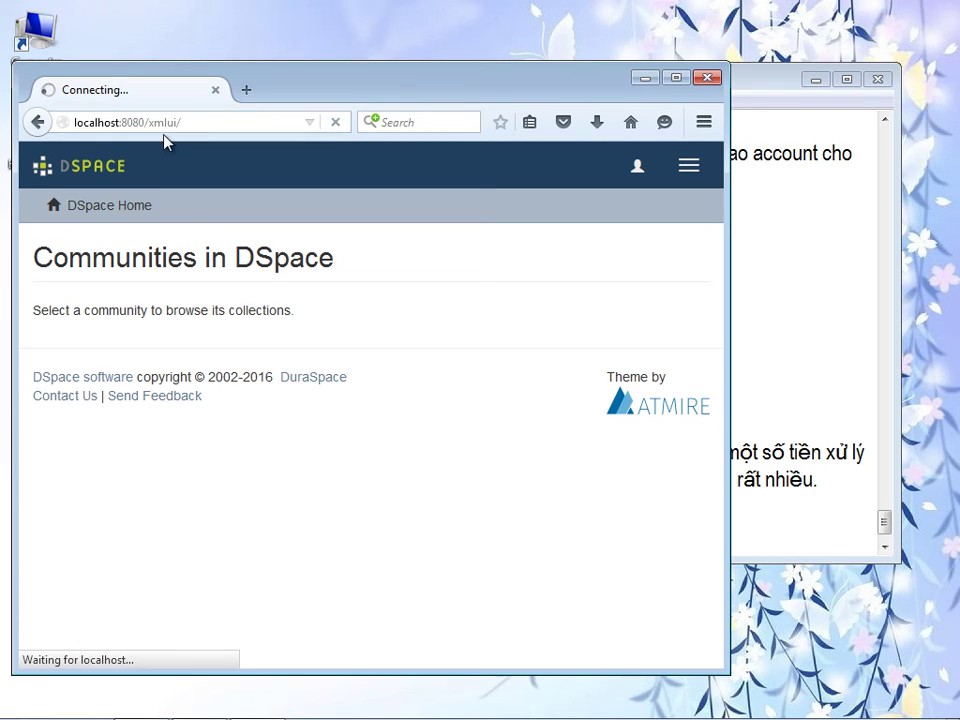
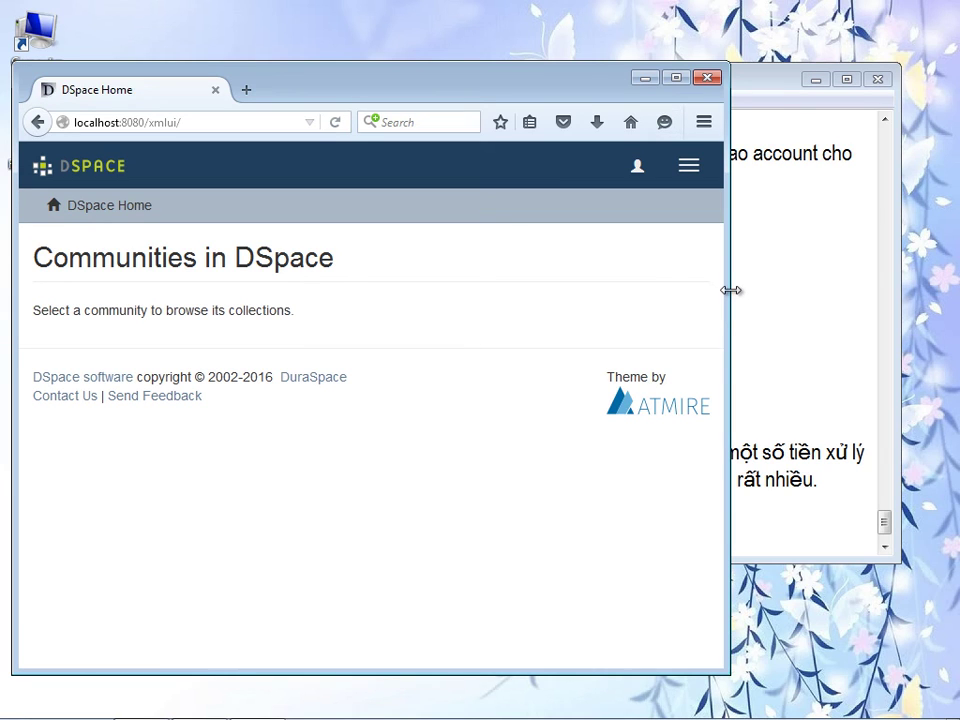
# - Load the DSpace XMLUI interface at localhost:8080/xmlui/ and look over its home page
pyautogui.moveTo(729, 294); pyautogui.dragTo(783, 266)
pyautogui.click(237, 120)
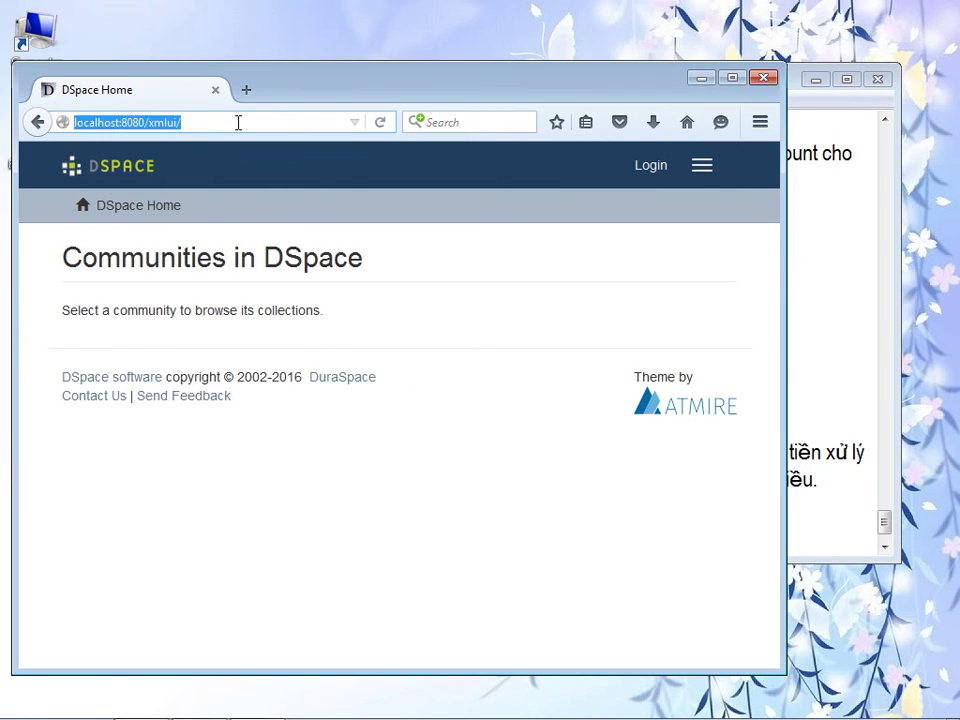
pyautogui.click(38, 123)
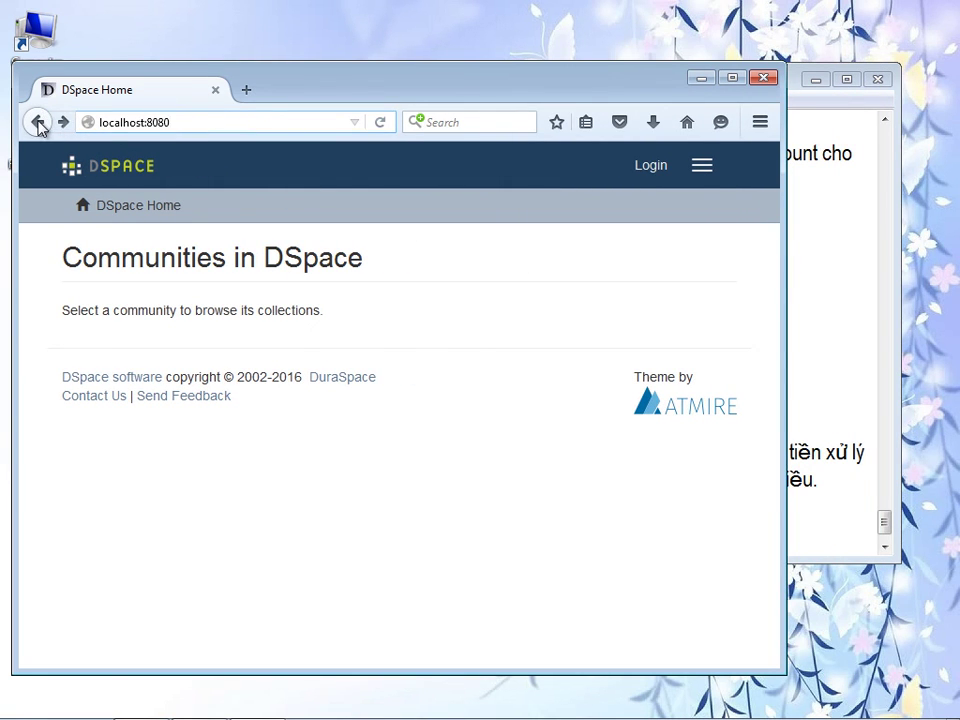
pyautogui.click(381, 124)
pyautogui.write('/xmlui/')
pyautogui.press('Return')
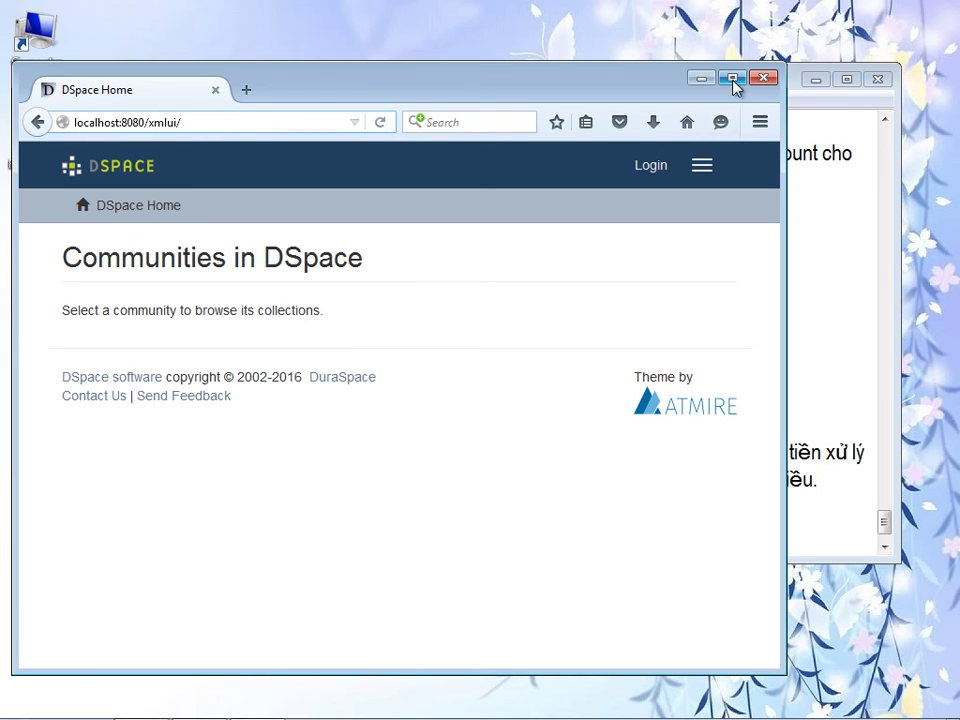
pyautogui.click(733, 80)
pyautogui.scroll(-1, 954, 360)
pyautogui.scroll(-1, 954, 360)
pyautogui.scroll(2, 955, 171)
pyautogui.click(912, 12)
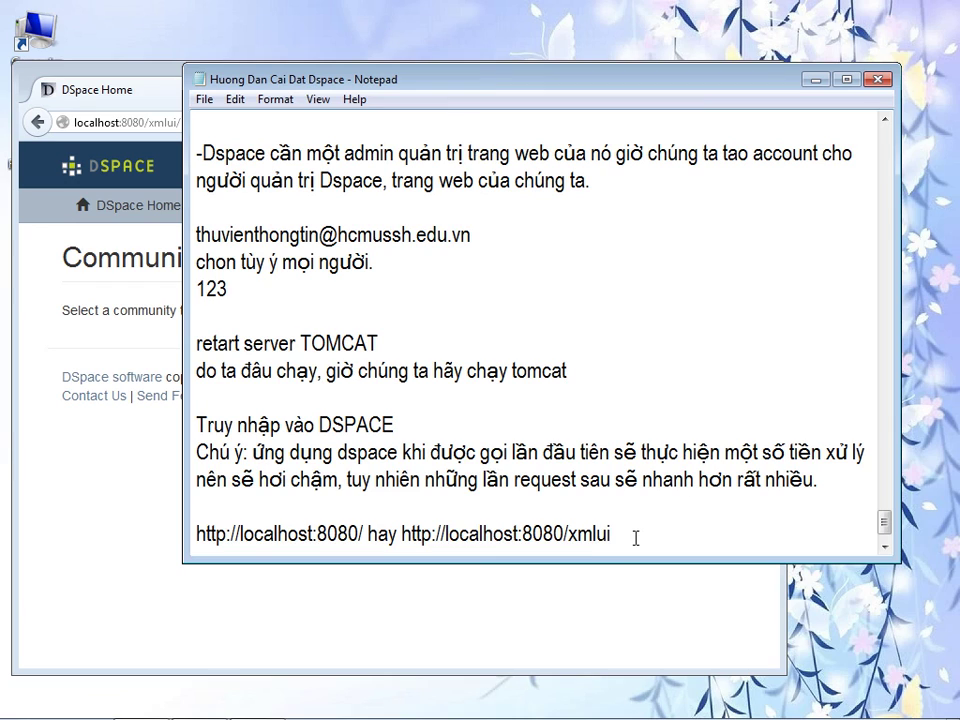
pyautogui.write('lagiao diên')
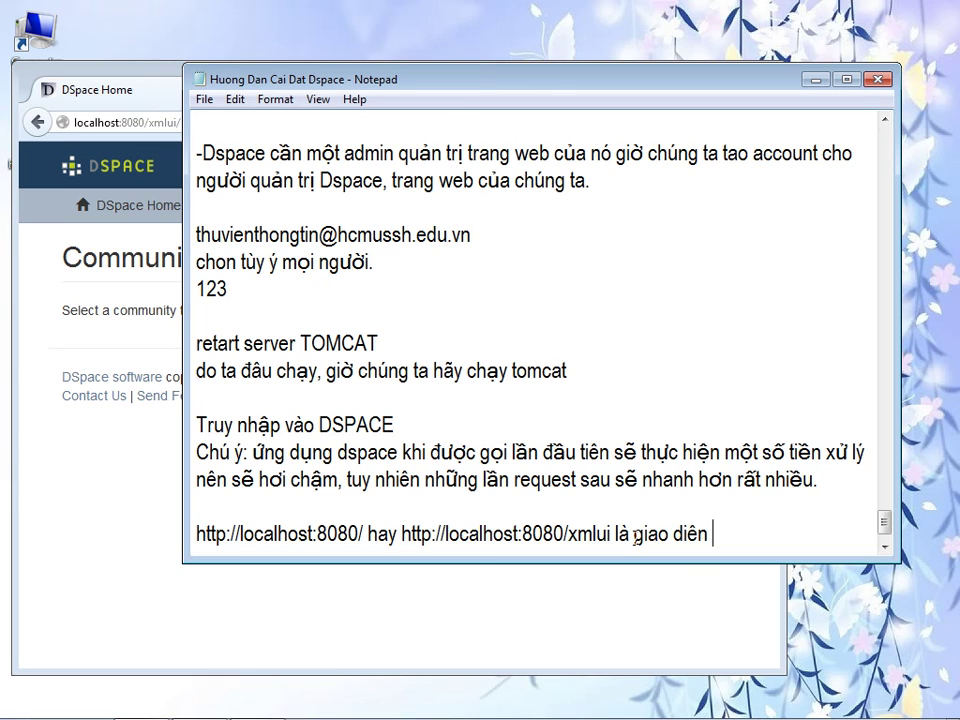
pyautogui.write(' ảo ảnh theme')
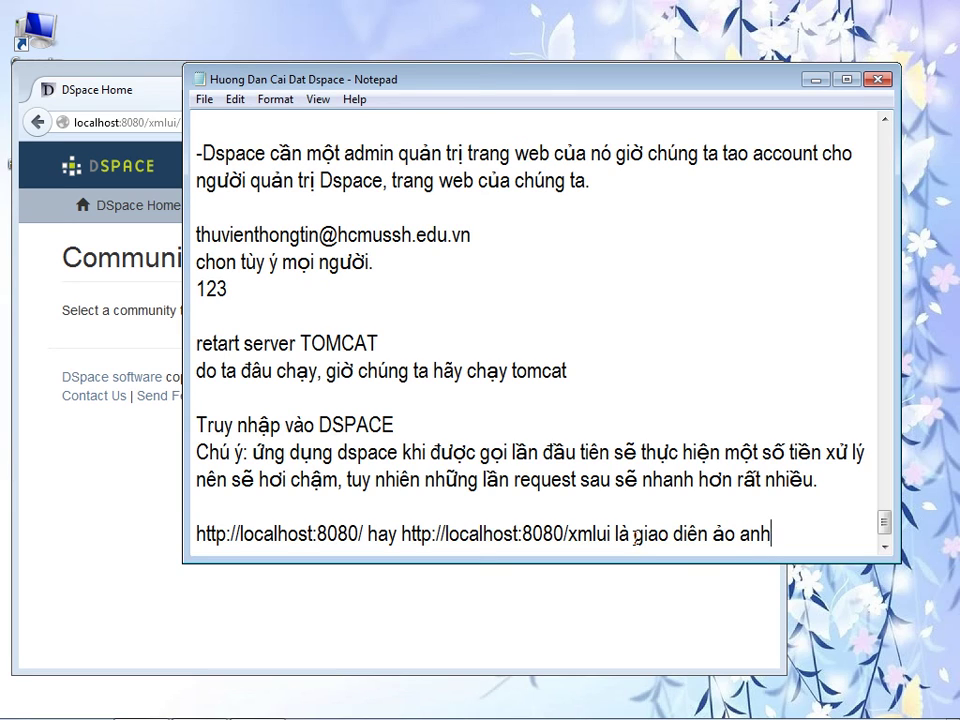
pyautogui.write(' 2.')
pyautogui.press('Return')
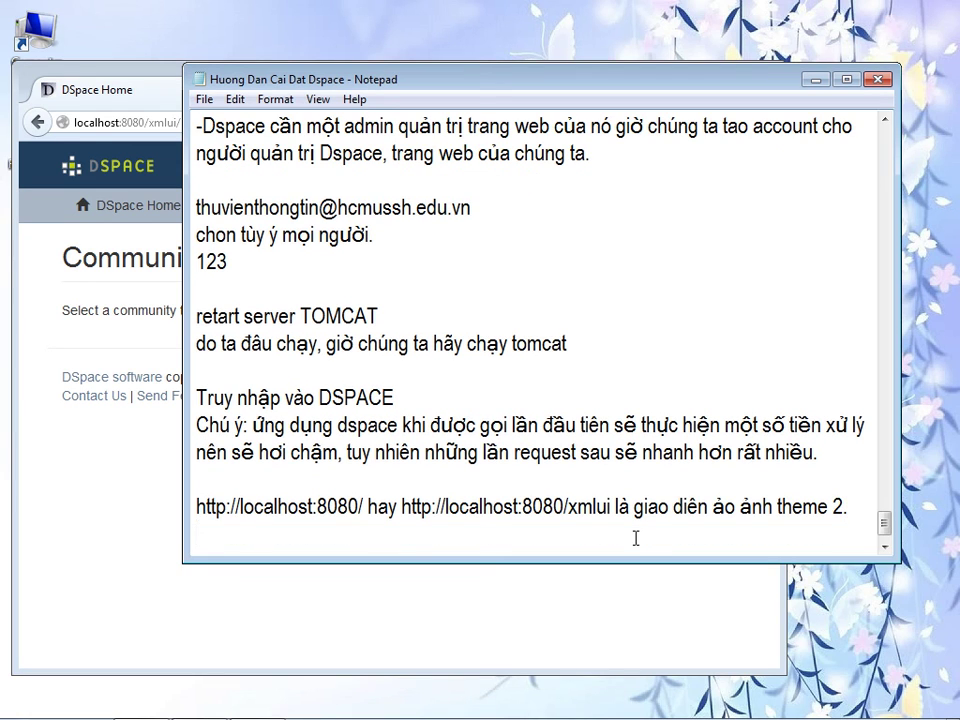
pyautogui.write('http://localhost:8080/')
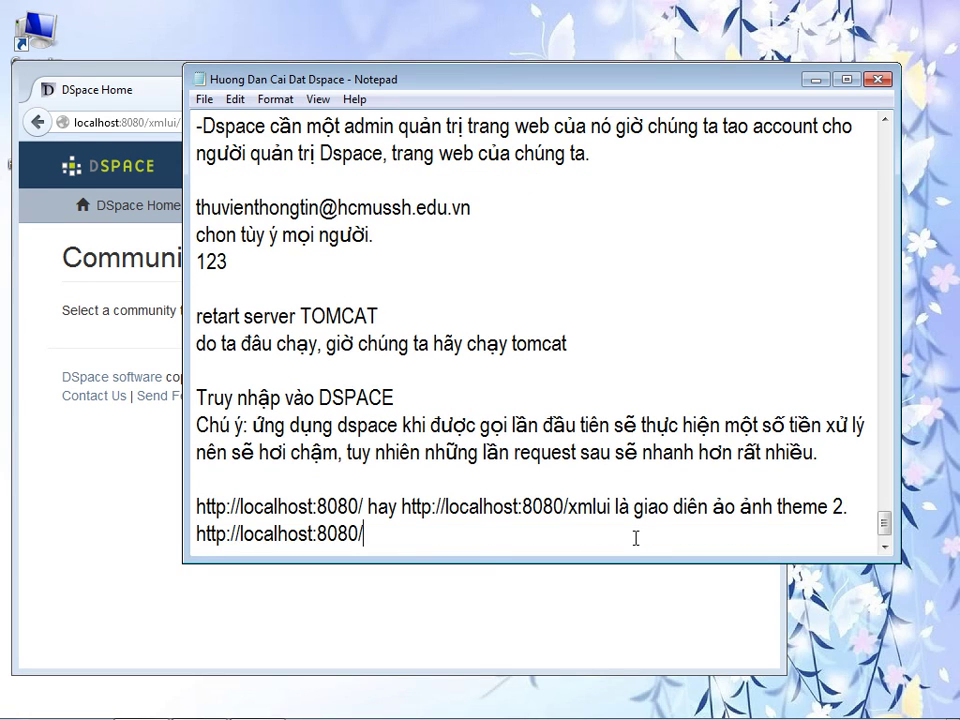
pyautogui.write('jspui')
# - Change the browser address from xmlui to jspui and load localhost:8080/jspui/
pyautogui.click(75, 508)
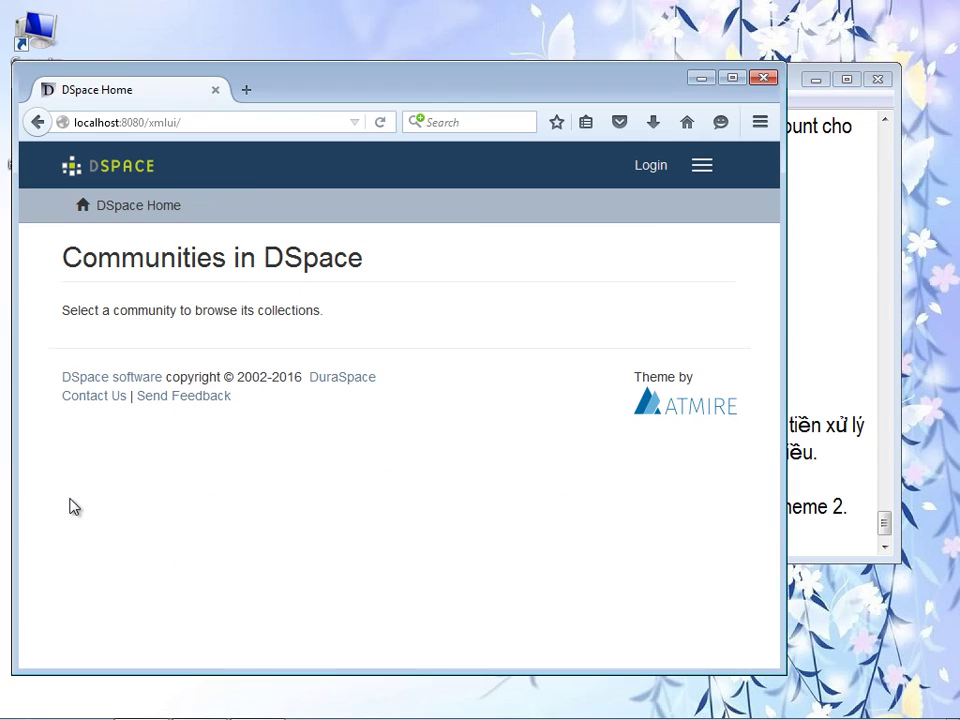
pyautogui.click(225, 124)
pyautogui.click(225, 124)
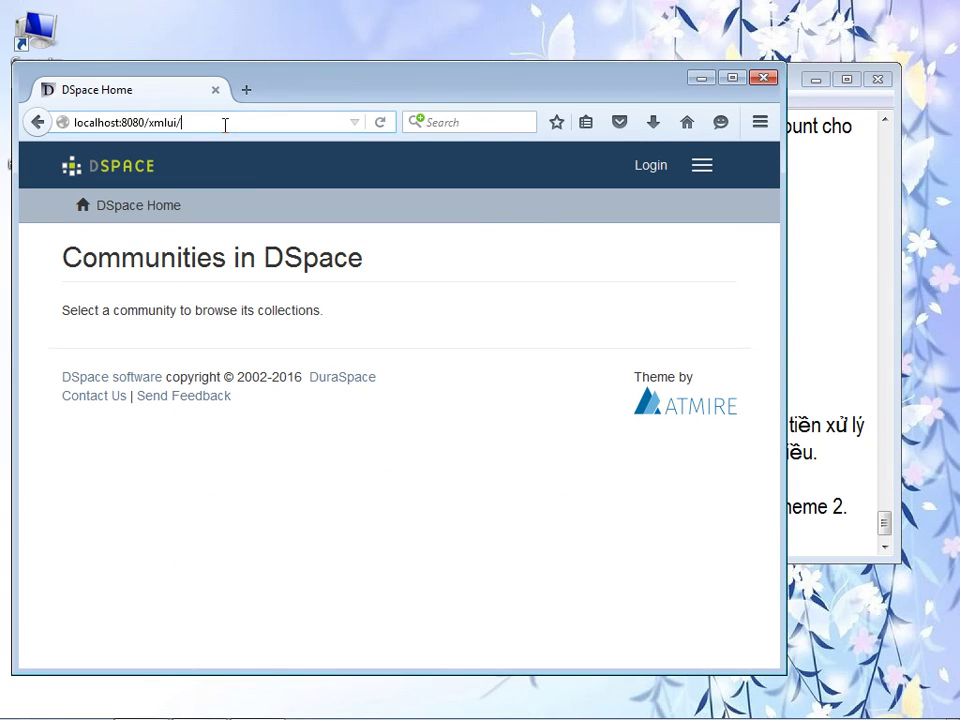
pyautogui.press('BackSpace')
pyautogui.press('BackSpace')
pyautogui.press('BackSpace')
pyautogui.press('BackSpace')
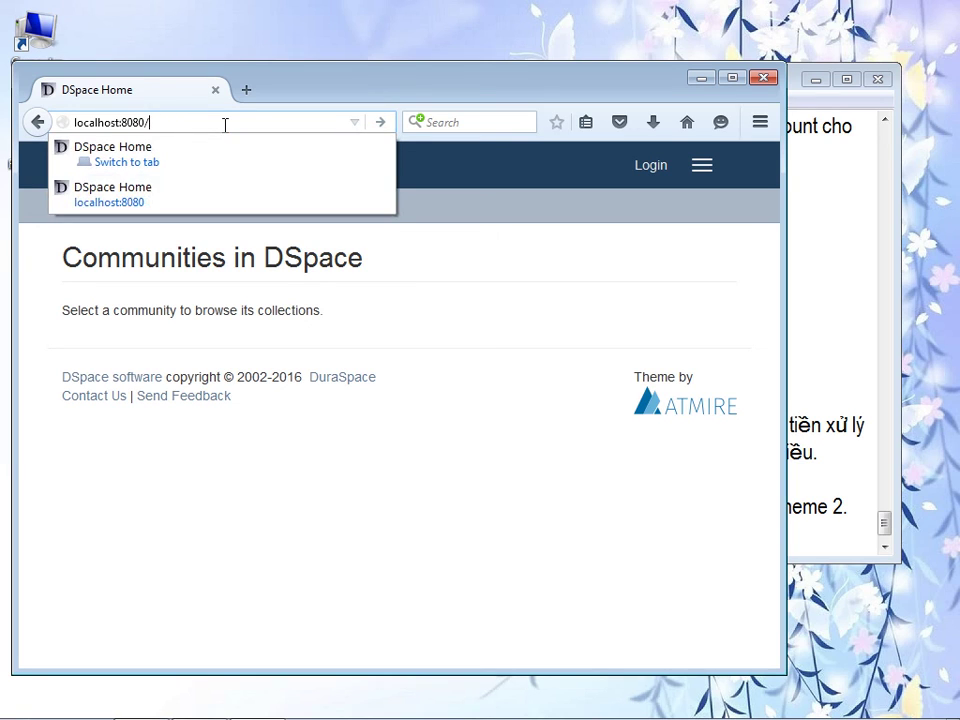
pyautogui.write('jspui/')
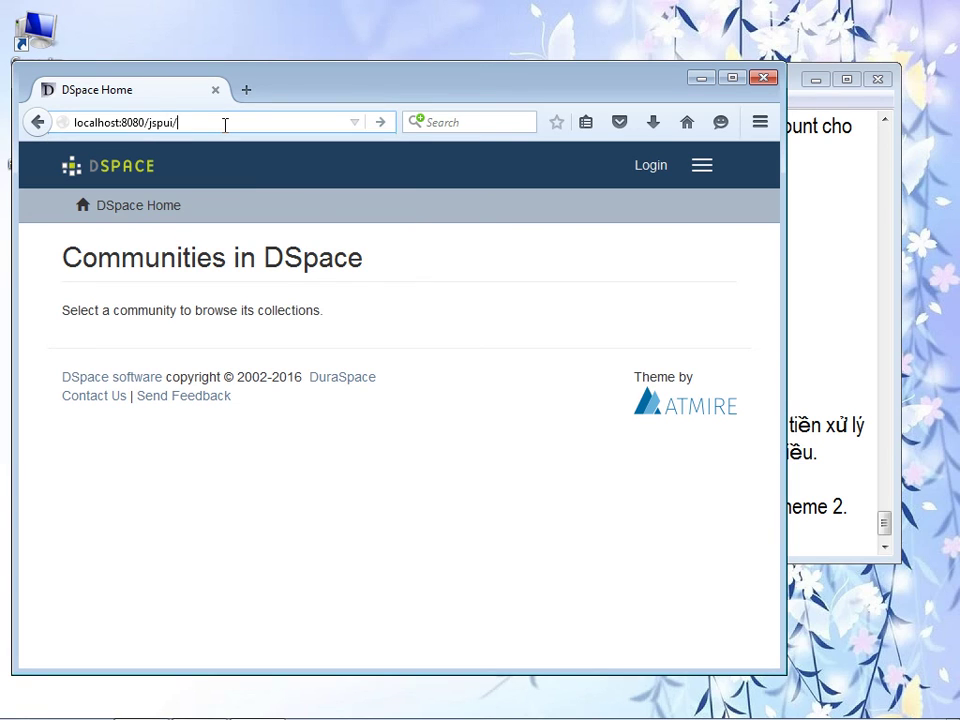
pyautogui.press('Return')
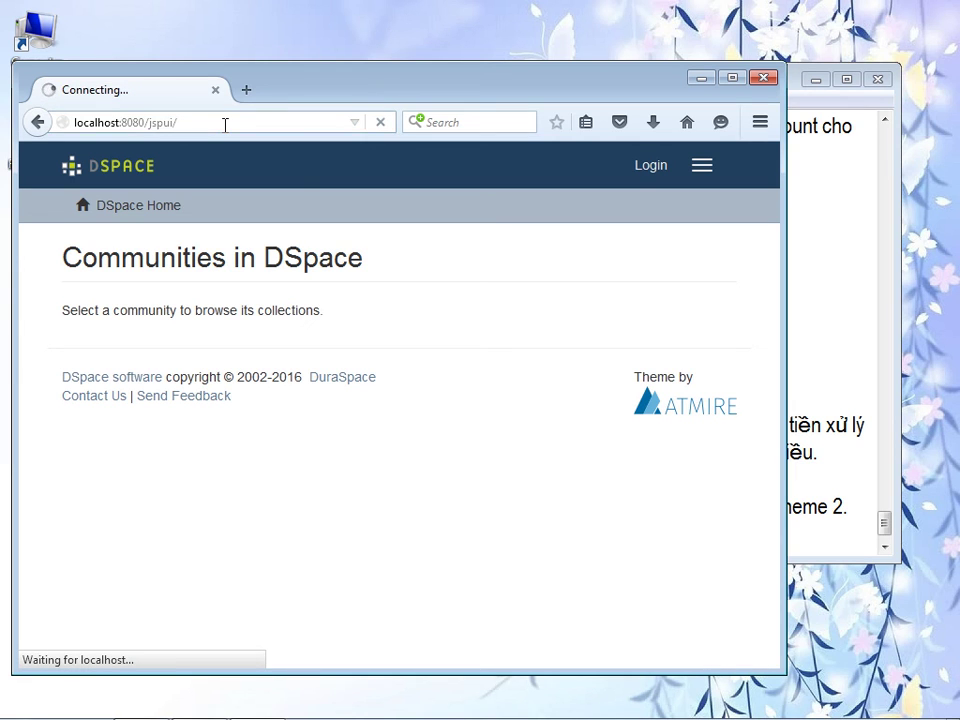
# - Append 'là giao diện truyền thống.' after the jspui URL, then return to the JSPUI page
pyautogui.click(834, 461)
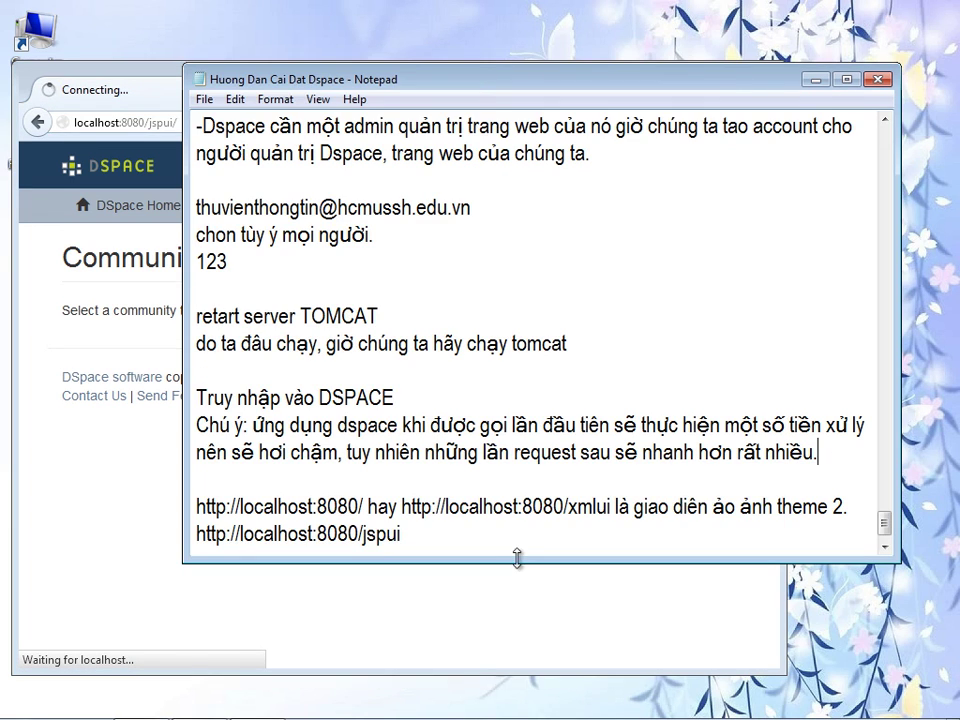
pyautogui.click(486, 546)
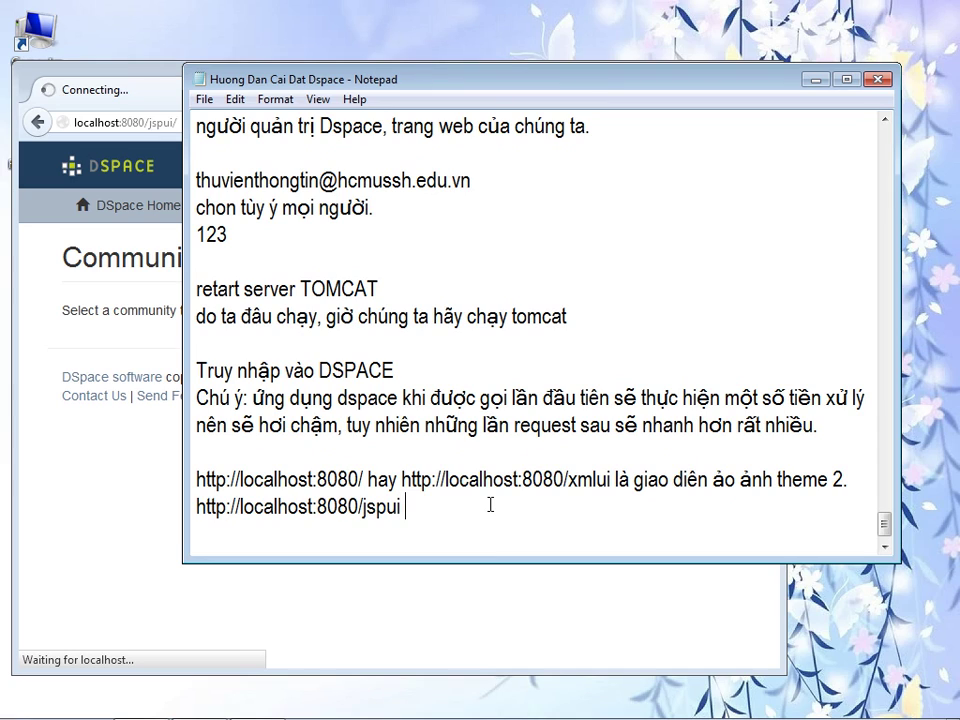
pyautogui.write('là giao diên')
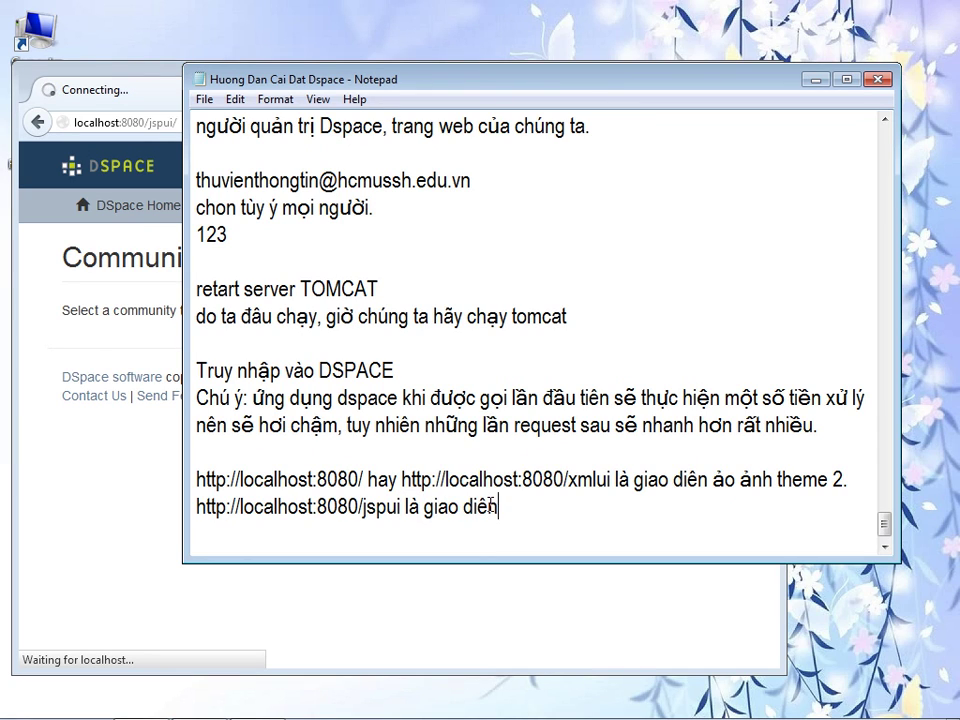
pyautogui.write('j')
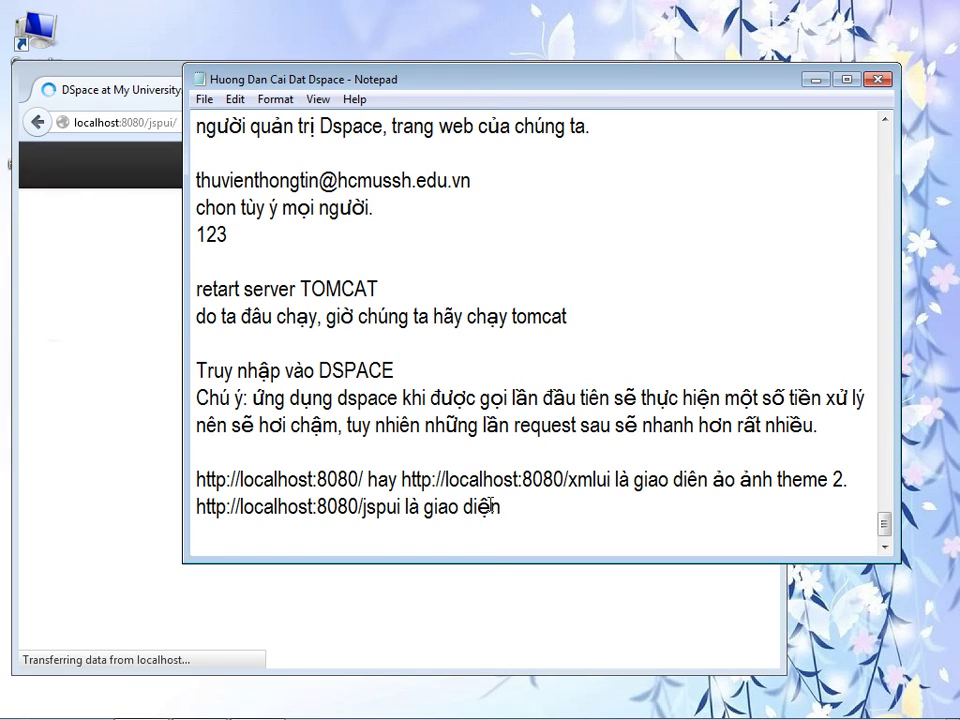
pyautogui.write(' truyền ')
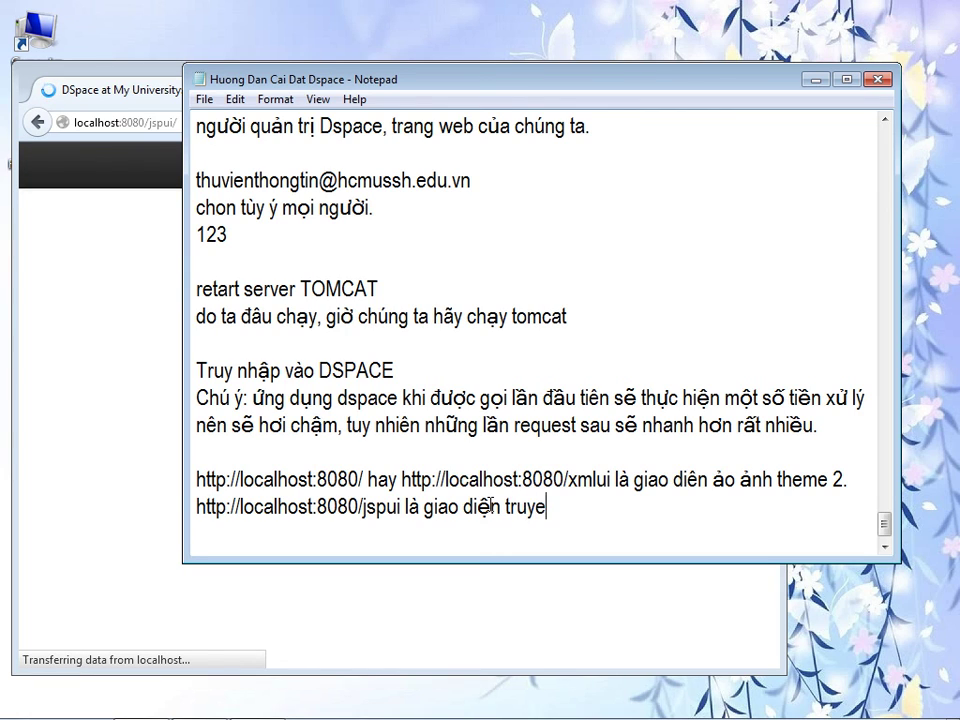
pyautogui.write('th')
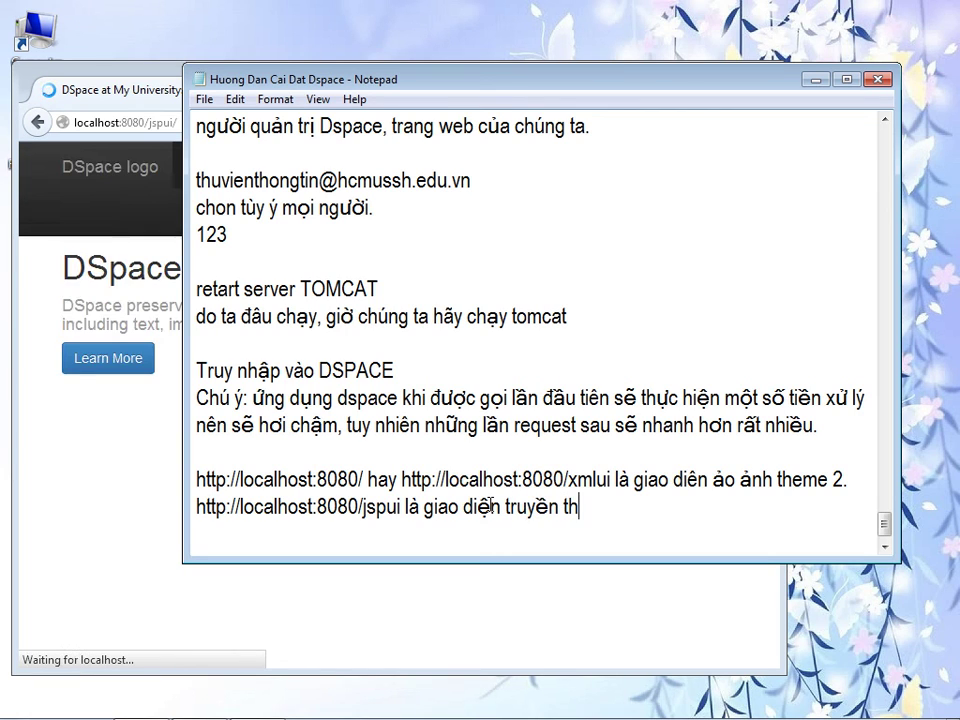
pyautogui.write('ôngs.')
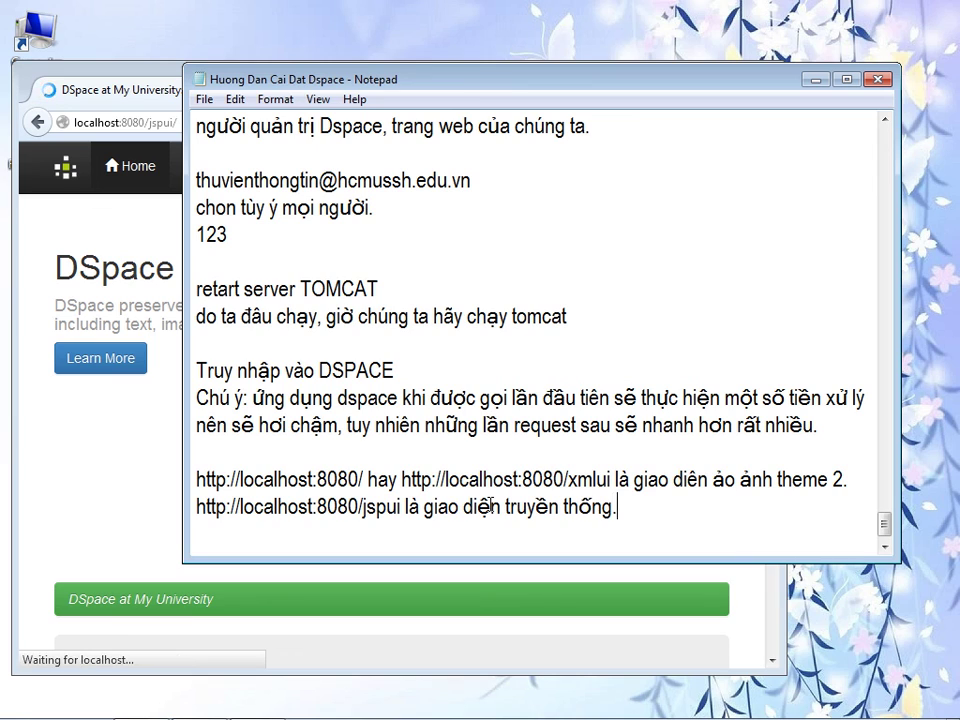
pyautogui.click(104, 483)
# - View the 'DSpace is Live' JSPUI home page, then resize the browser beside the install guide
pyautogui.click(736, 78)
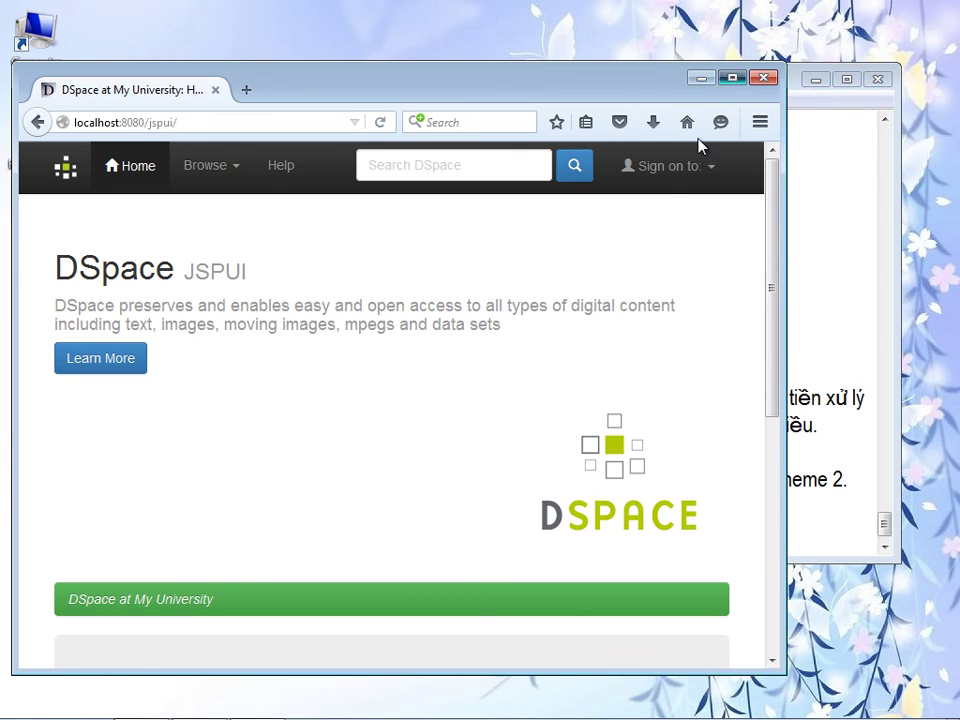
pyautogui.moveTo(956, 231)
pyautogui.mouseDown()
pyautogui.moveTo(955, 450)
pyautogui.moveTo(956, 232)
pyautogui.mouseUp()
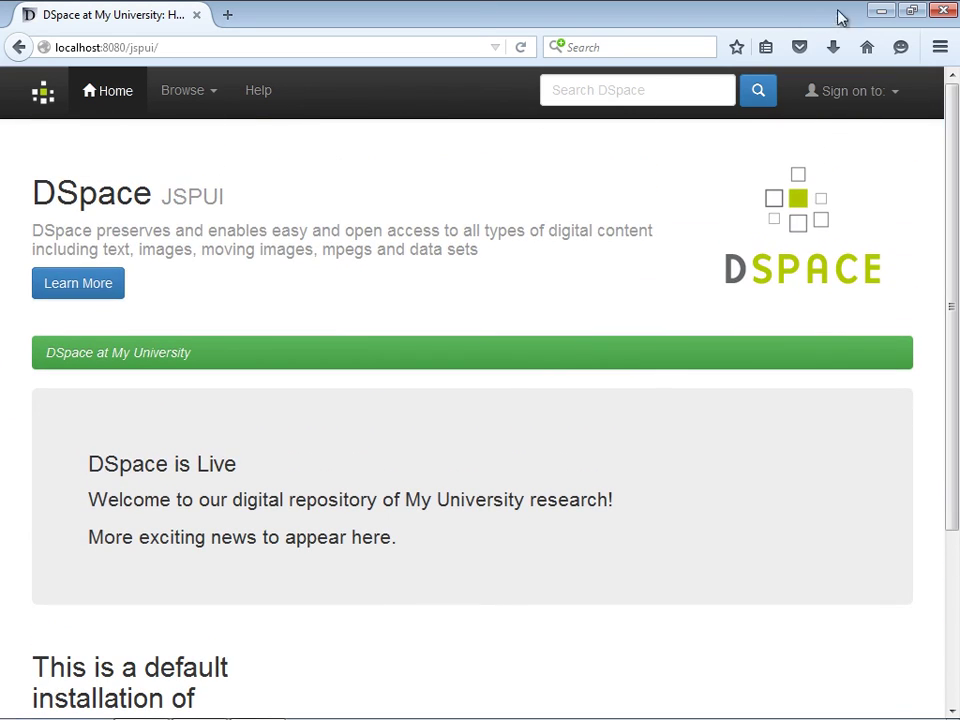
pyautogui.click(912, 11)
pyautogui.moveTo(452, 86); pyautogui.dragTo(467, 51)
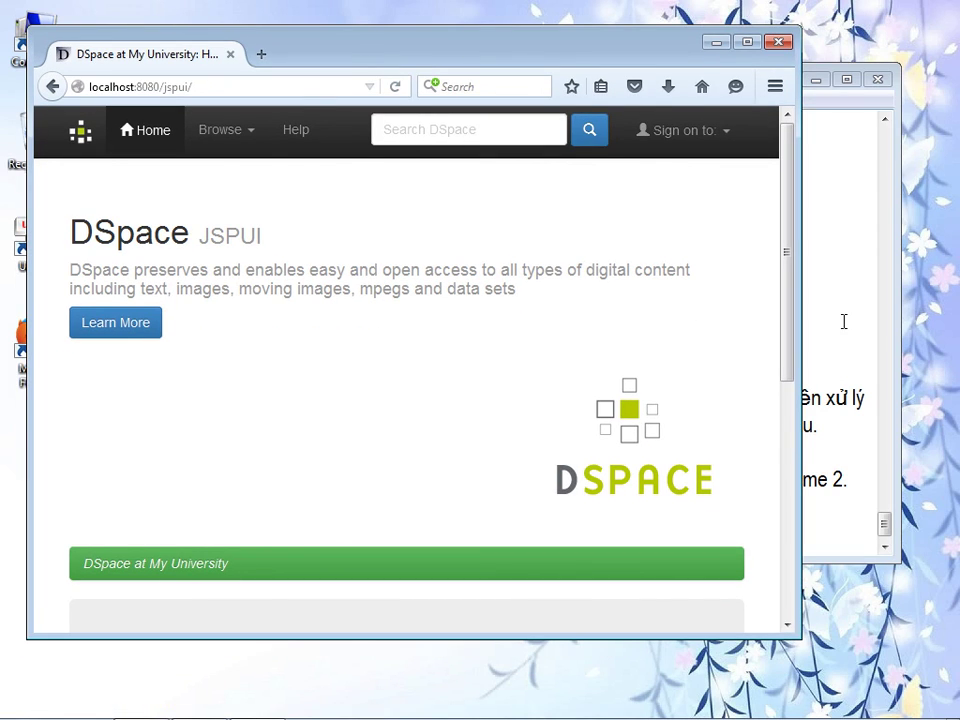
pyautogui.click(842, 321)
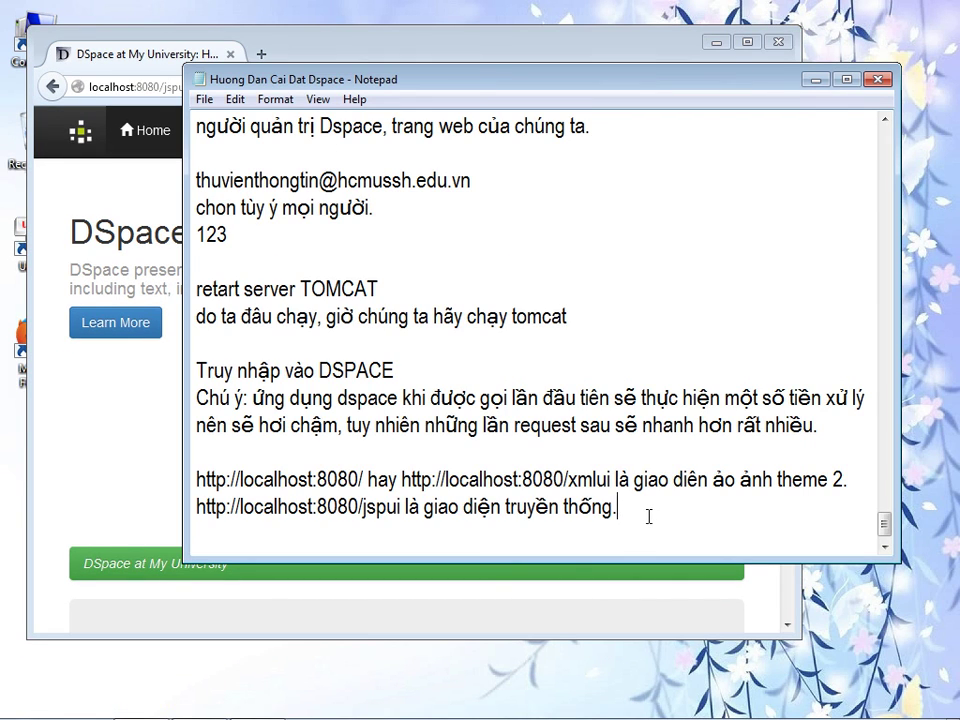
# - Add a new line reading 'ngoài ra ta còn có nhiều ứng dụng khác oai'
pyautogui.press('Return')
pyautogui.write('ngoia')
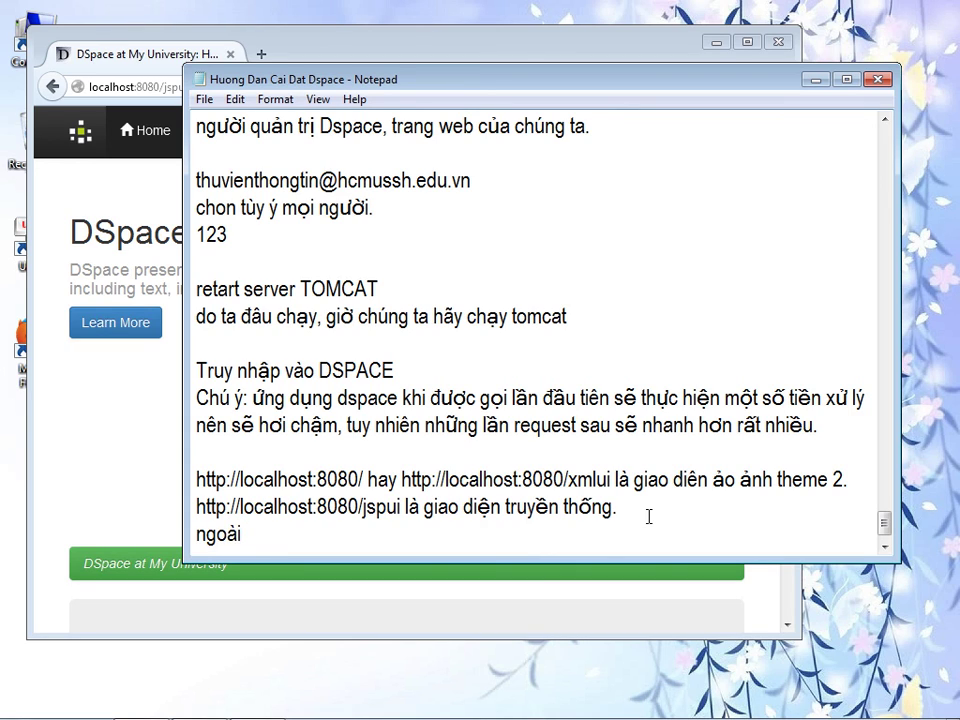
pyautogui.write(' ra ta còn có nhiều')
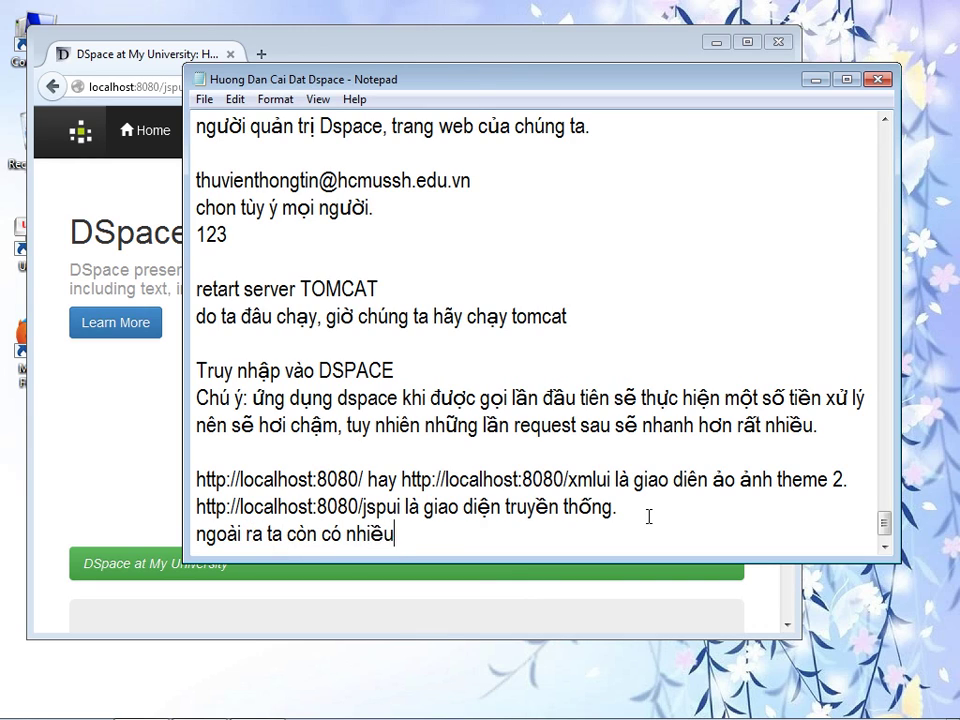
pyautogui.write(' ưng dụng k')
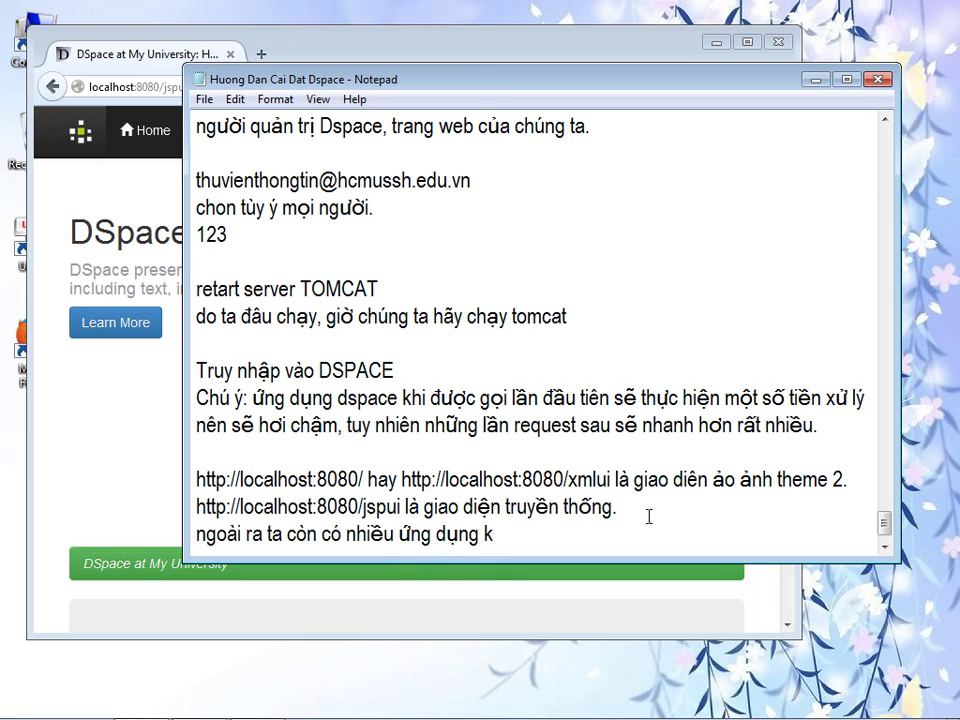
pyautogui.write('hac')
pyautogui.write(' oai/slor')
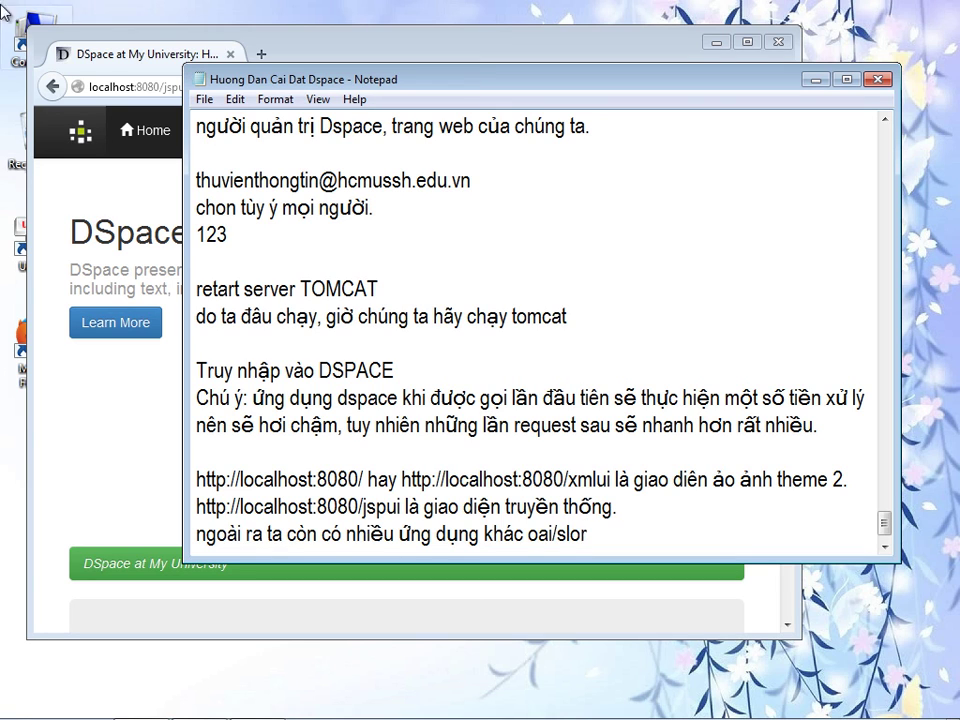
pyautogui.click(33, 20)
# - Browse to C:\dspace\webapps and point out the rest, rdf and oai application folders
pyautogui.doubleClick(33, 20)
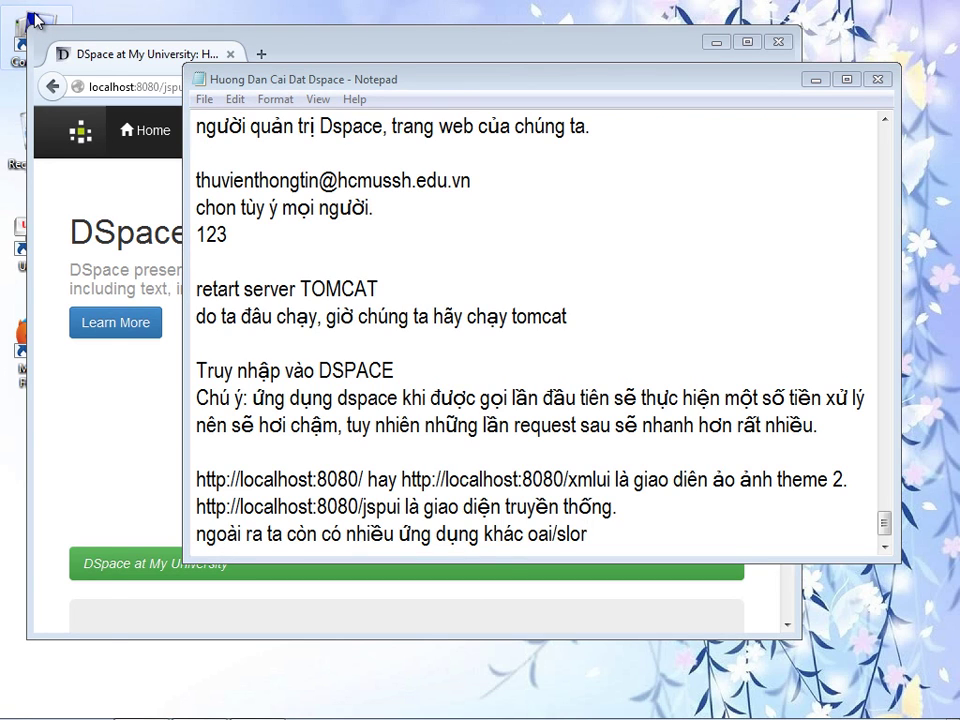
pyautogui.click(360, 321)
pyautogui.doubleClick(360, 321)
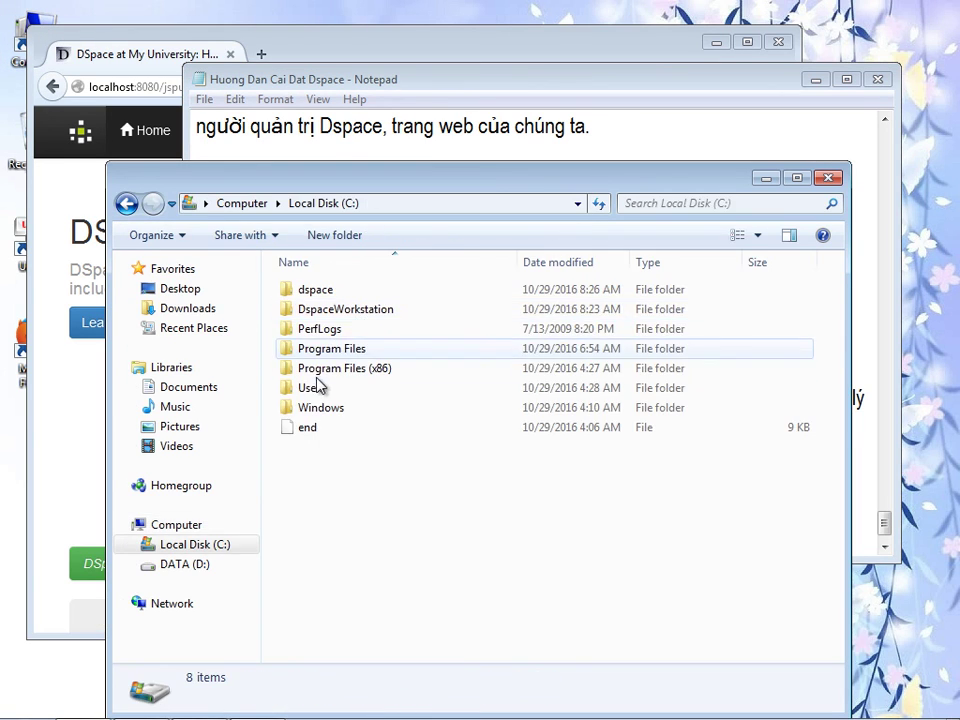
pyautogui.click(326, 296)
pyautogui.doubleClick(326, 296)
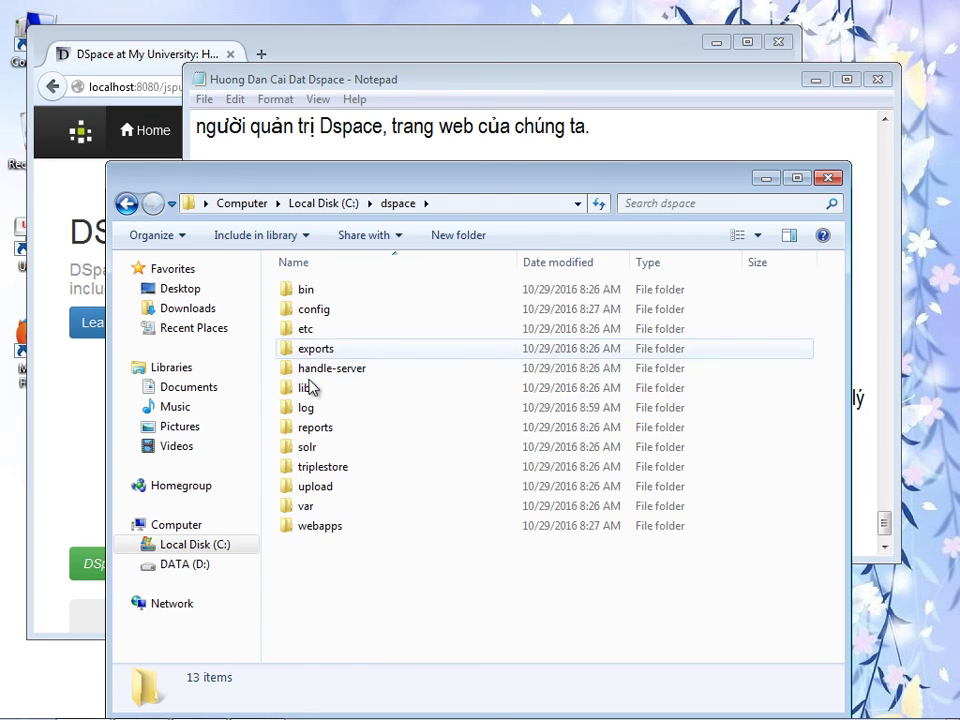
pyautogui.doubleClick(300, 525)
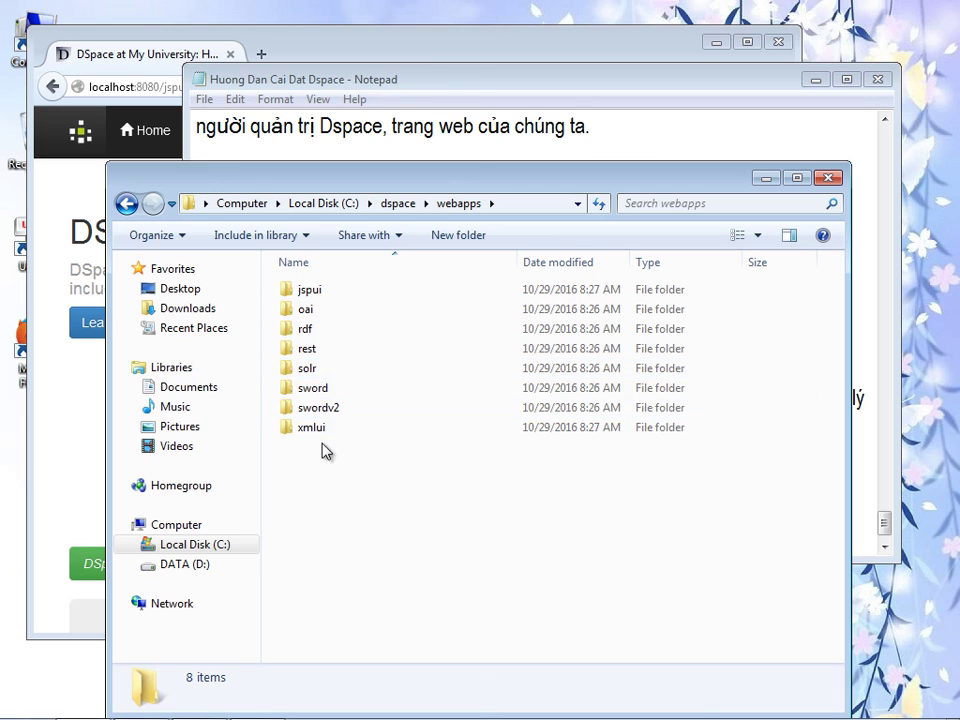
pyautogui.click(316, 352)
pyautogui.click(311, 333)
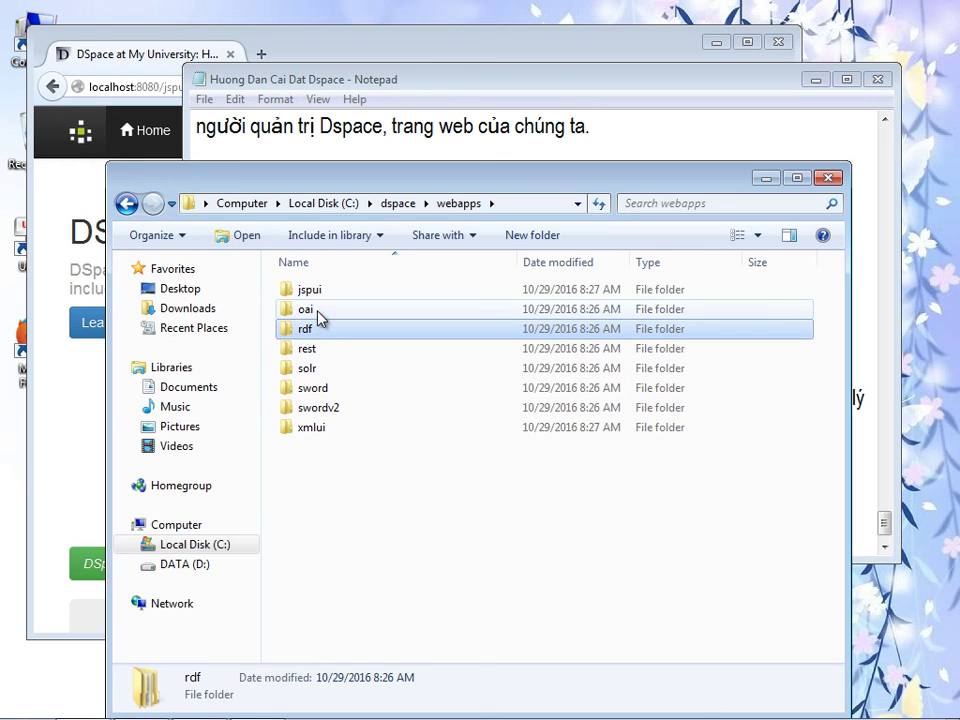
pyautogui.click(325, 318)
pyautogui.click(325, 318)
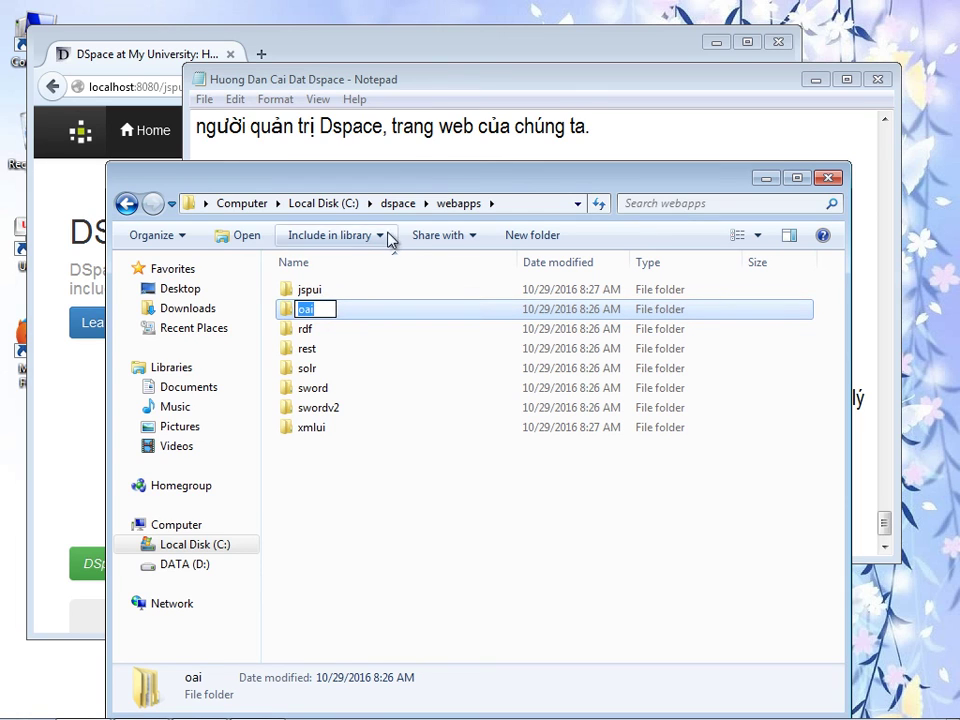
pyautogui.click(442, 31)
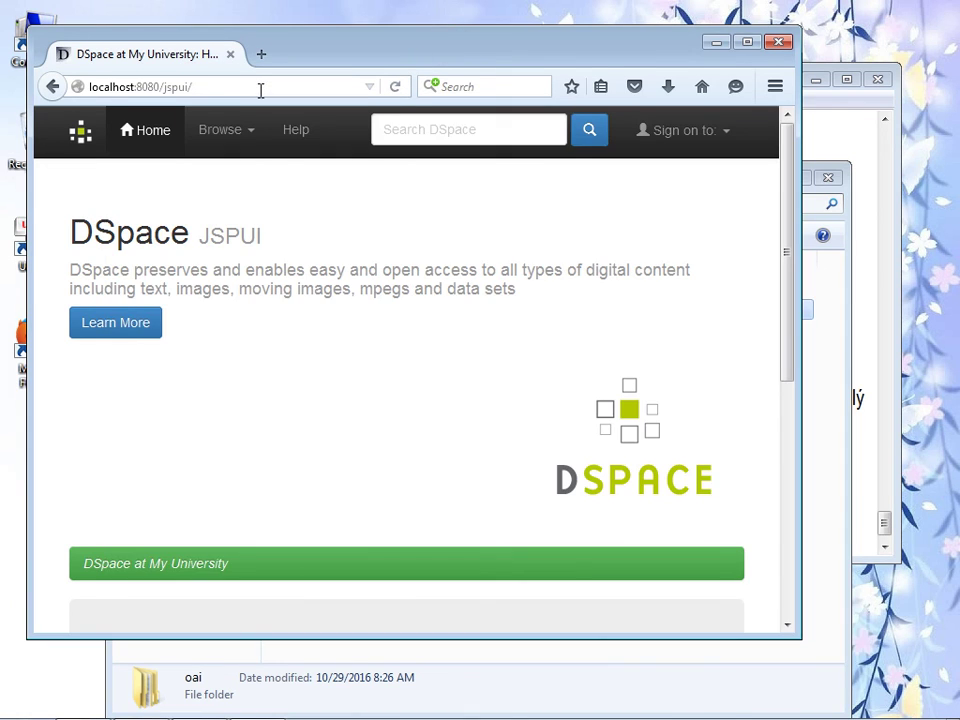
# - Load the OAI-PMH data provider by changing the address to localhost:8080/oai/
pyautogui.moveTo(300, 50); pyautogui.dragTo(330, 105)
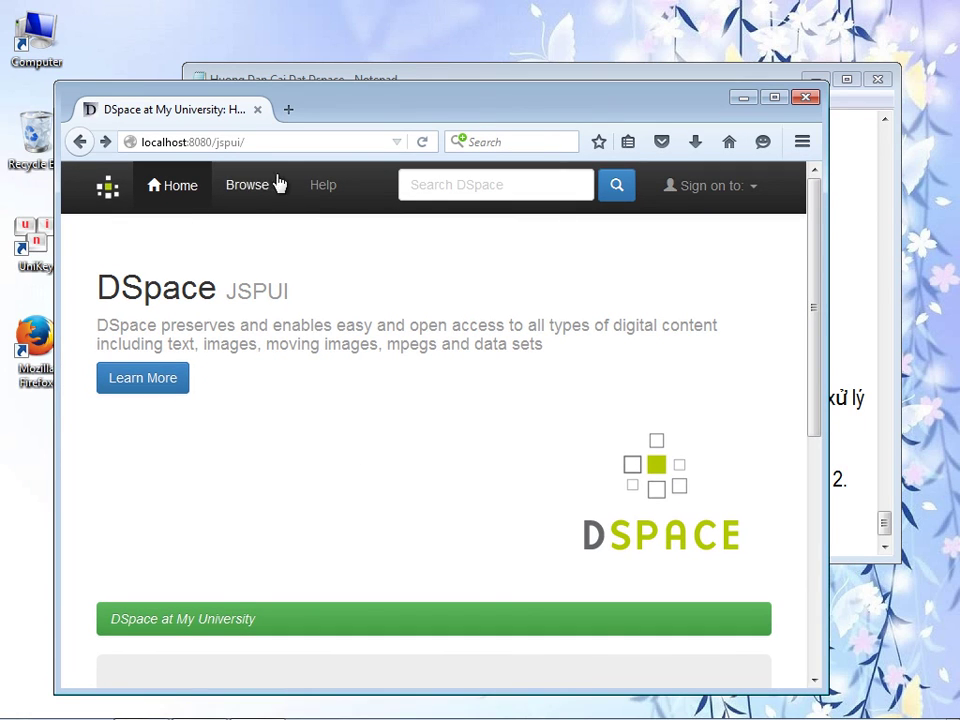
pyautogui.click(259, 147)
pyautogui.click(230, 142)
pyautogui.doubleClick(228, 142)
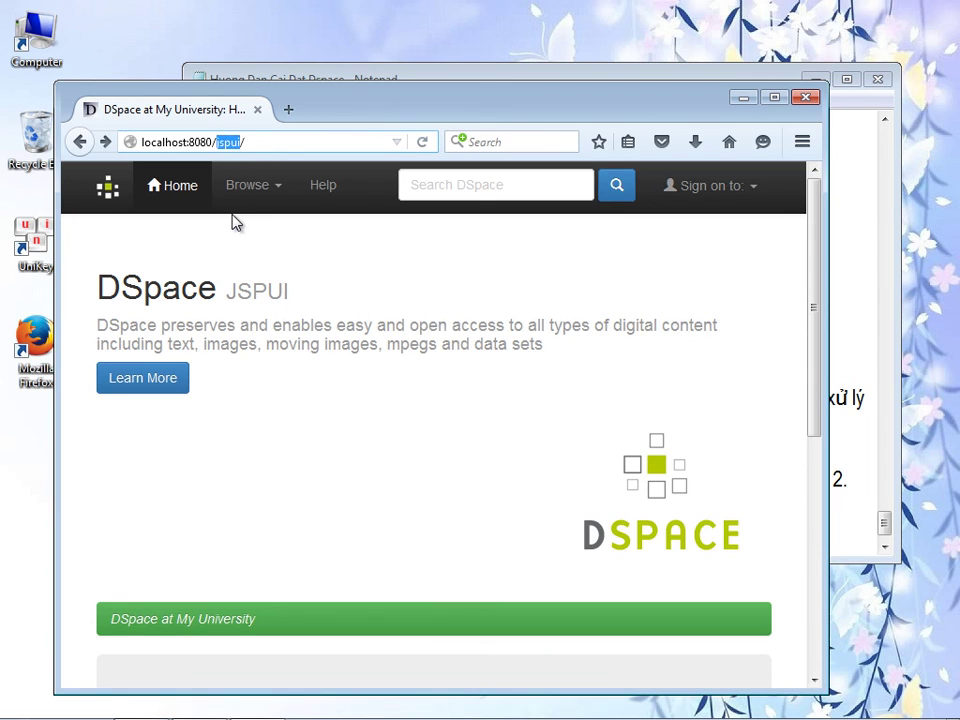
pyautogui.write('oai')
pyautogui.press('Return')
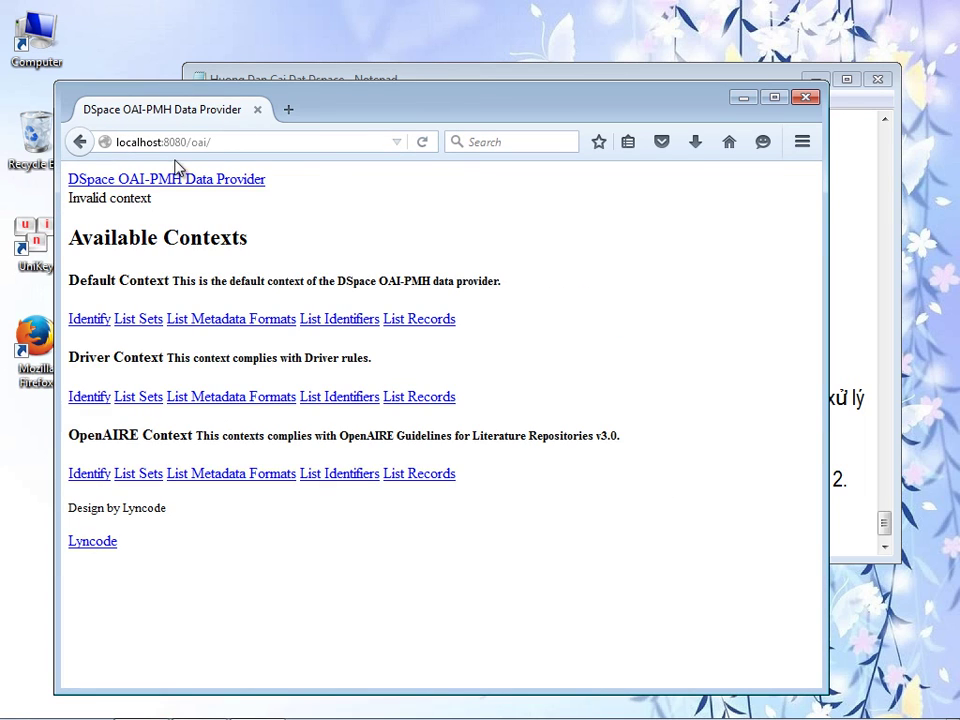
# - Switch the address to localhost:8080/solr/ to open the Solr admin dashboard
pyautogui.doubleClick(197, 142)
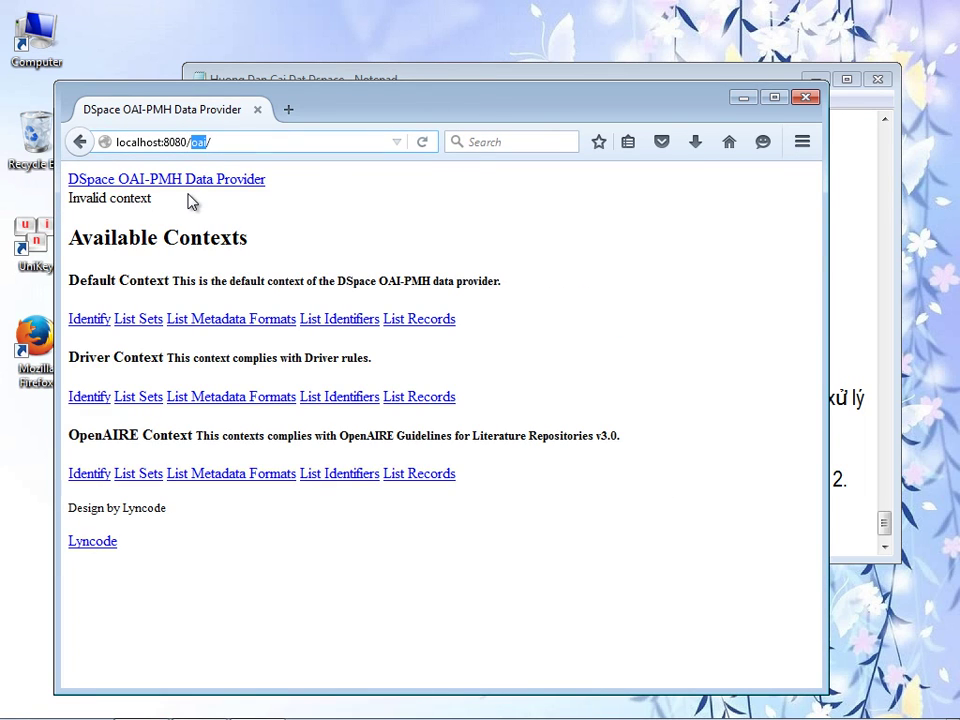
pyautogui.write('solr')
pyautogui.press('Return')
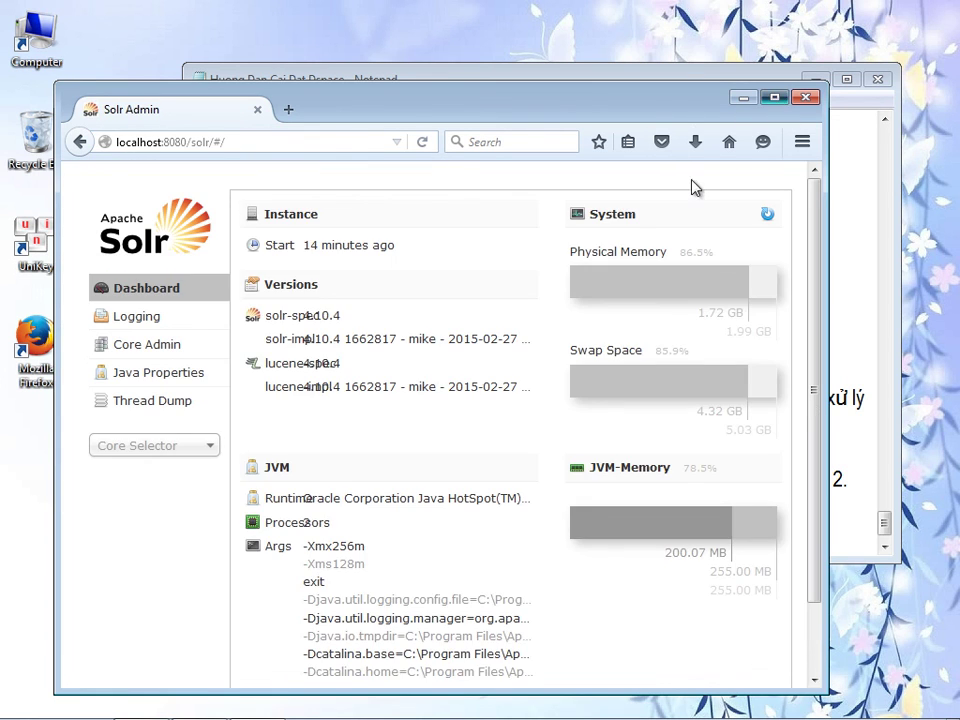
pyautogui.click(775, 97)
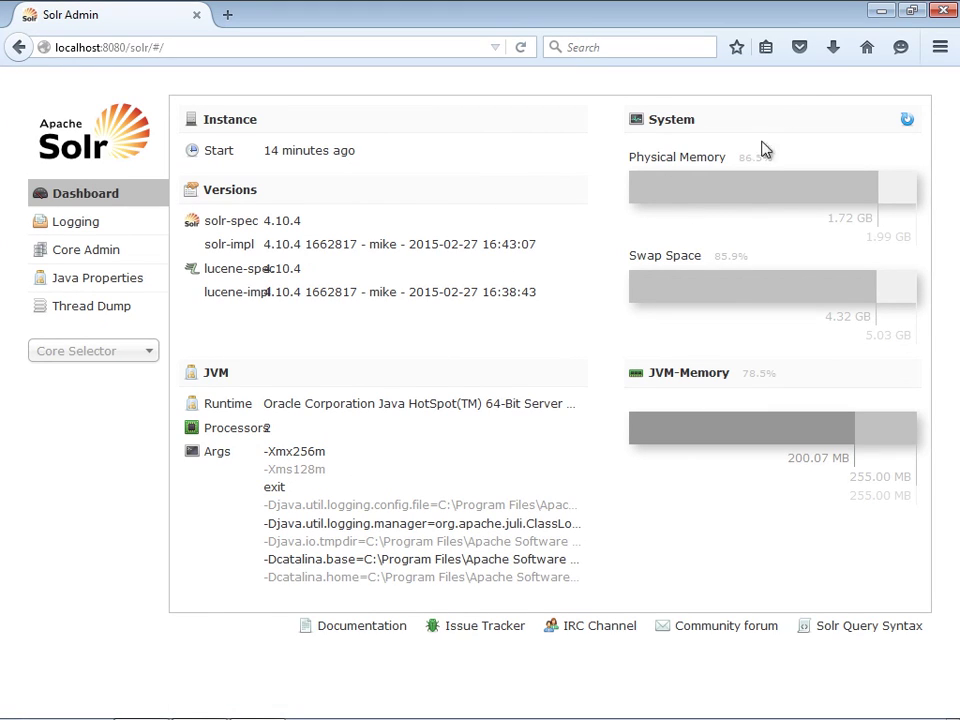
pyautogui.click(908, 12)
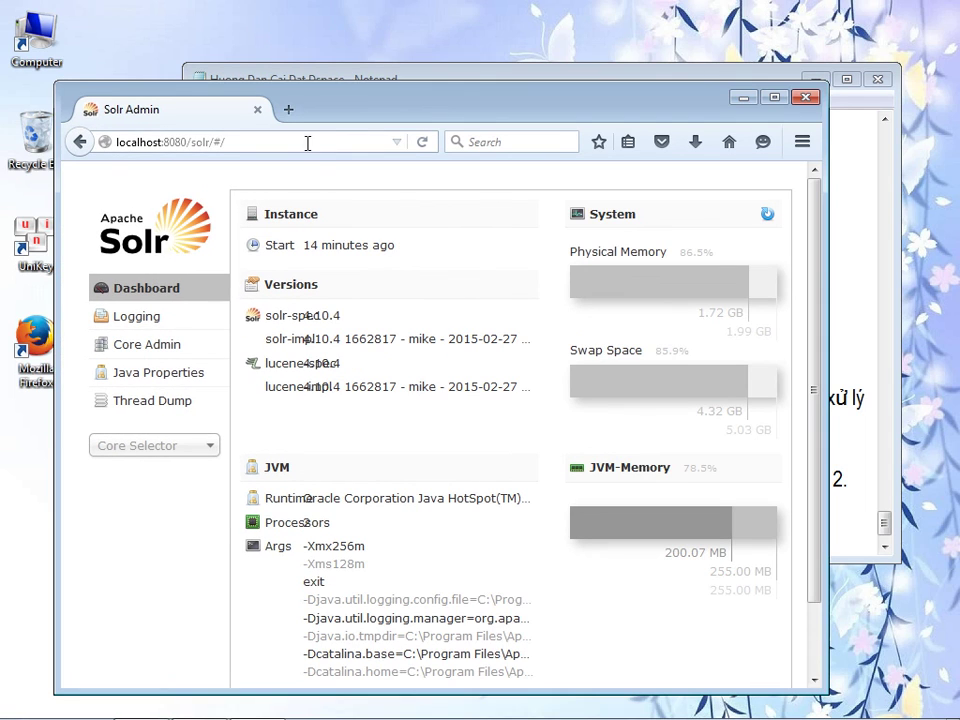
pyautogui.click(281, 144)
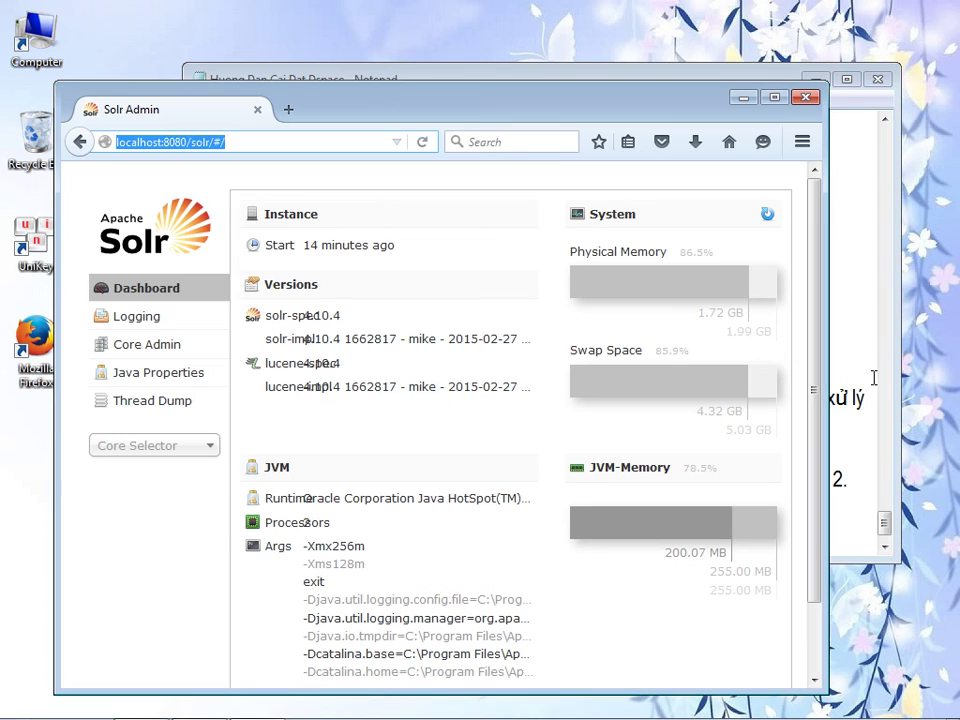
pyautogui.click(188, 141)
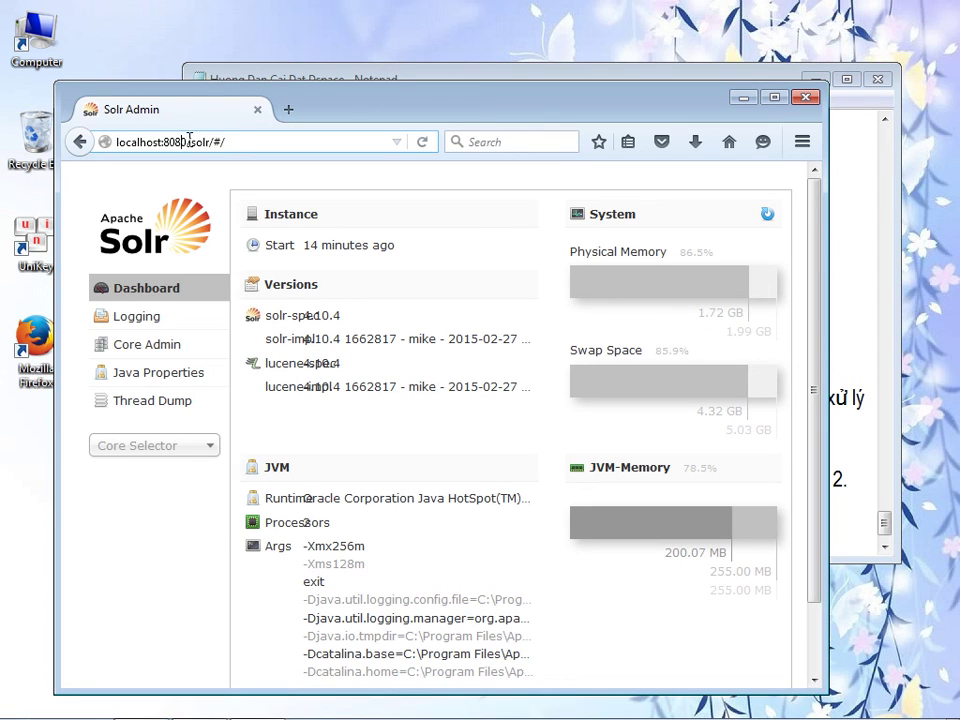
pyautogui.click(844, 317)
# - Add the line '-Chung ta test lần cuối, bởi đăng nhập account người quản trị'
pyautogui.click(663, 530)
pyautogui.press('Return')
pyautogui.write('-CHung')
pyautogui.press('BackSpace')
pyautogui.press('BackSpace')
pyautogui.press('BackSpace')
pyautogui.press('BackSpace')
pyautogui.write('hung ta test lần c')
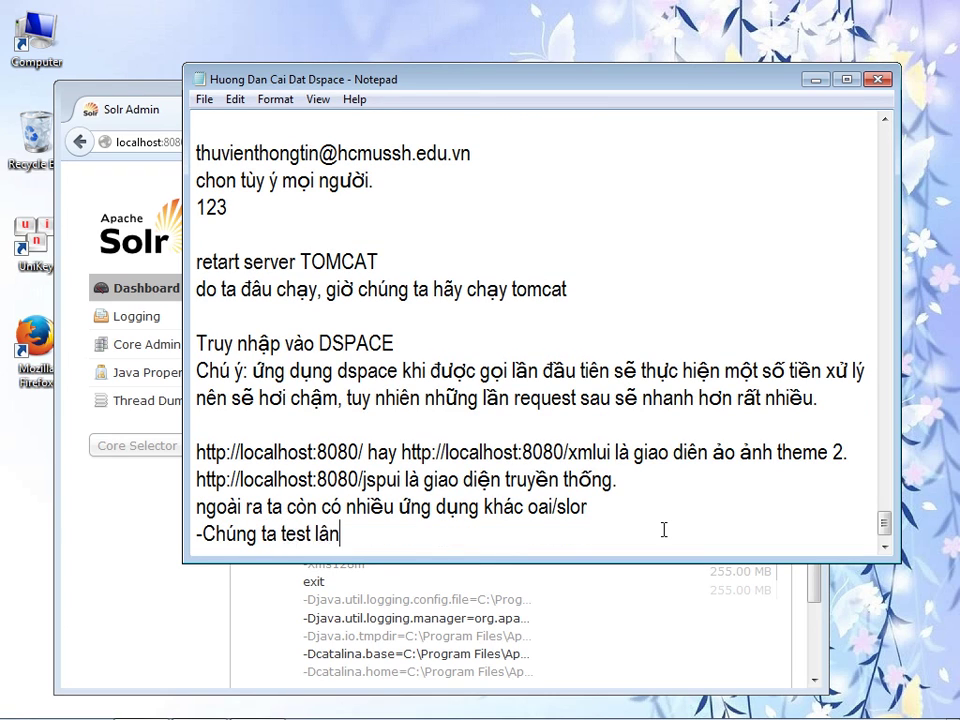
pyautogui.write('uối, bởi ')
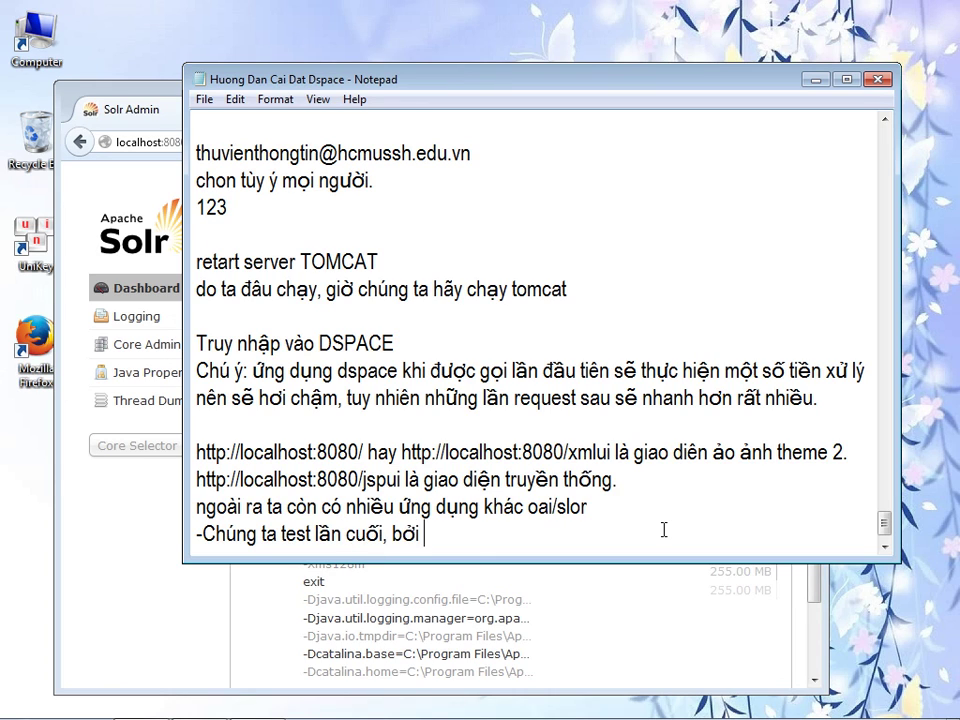
pyautogui.write('đăng nhập ac')
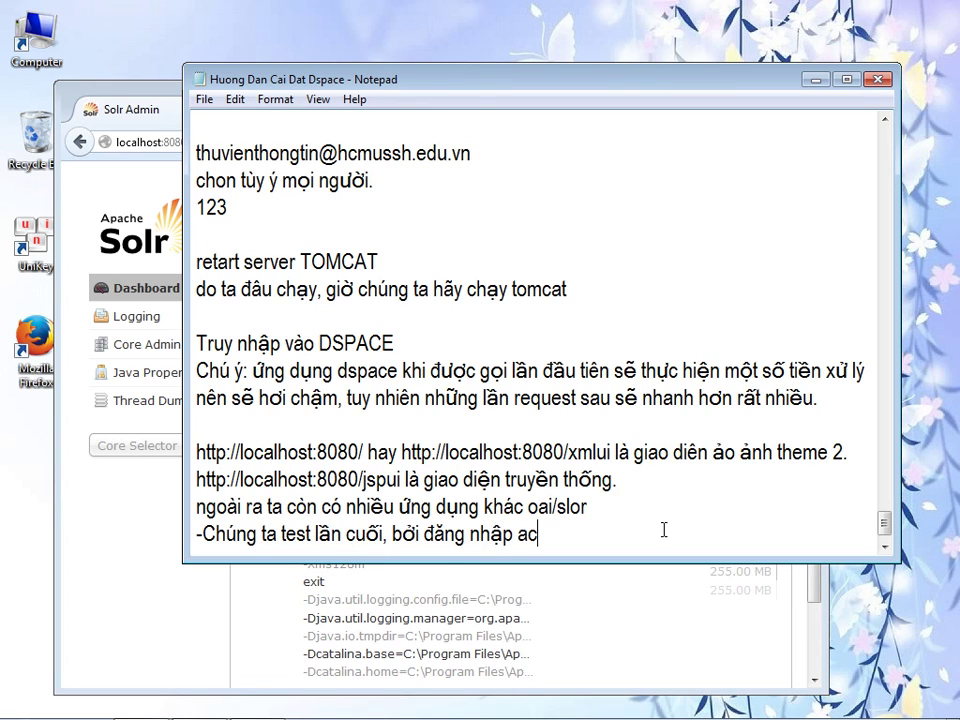
pyautogui.write('count ngu7oi2')
pyautogui.press('BackSpace')
pyautogui.press('BackSpace')
pyautogui.press('BackSpace')
pyautogui.press('BackSpace')
pyautogui.write('ười')
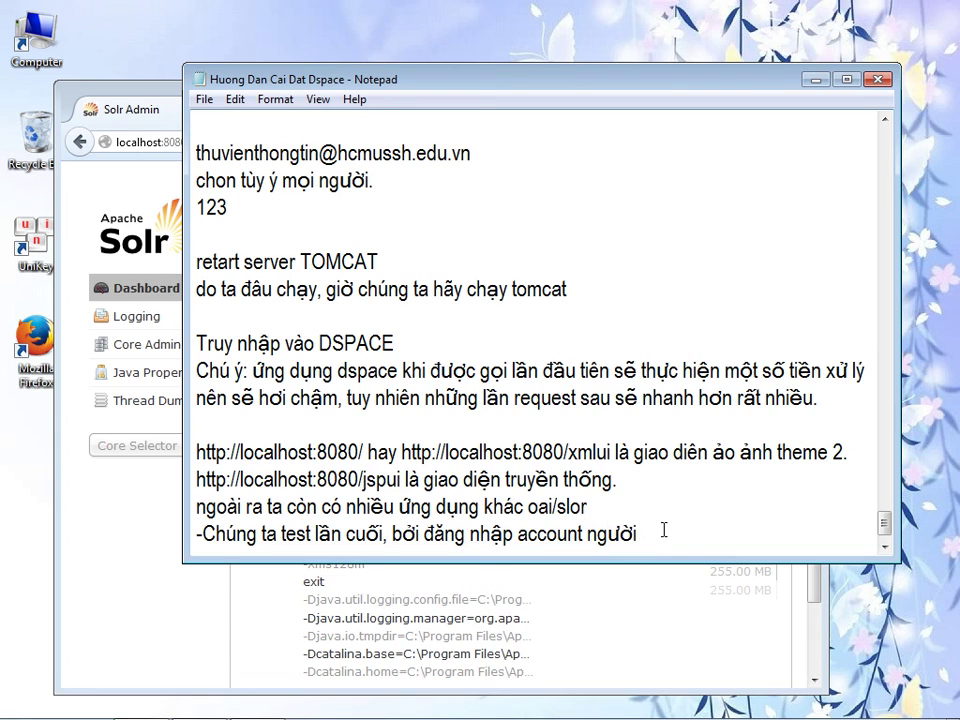
pyautogui.write(' quản trị.')
# - Copy the administrator e-mail from the guide and select the Solr path in the browser address
pyautogui.moveTo(206, 152)
pyautogui.mouseDown()
pyautogui.moveTo(510, 150)
pyautogui.moveTo(197, 153)
pyautogui.mouseUp()
pyautogui.press('super+c')
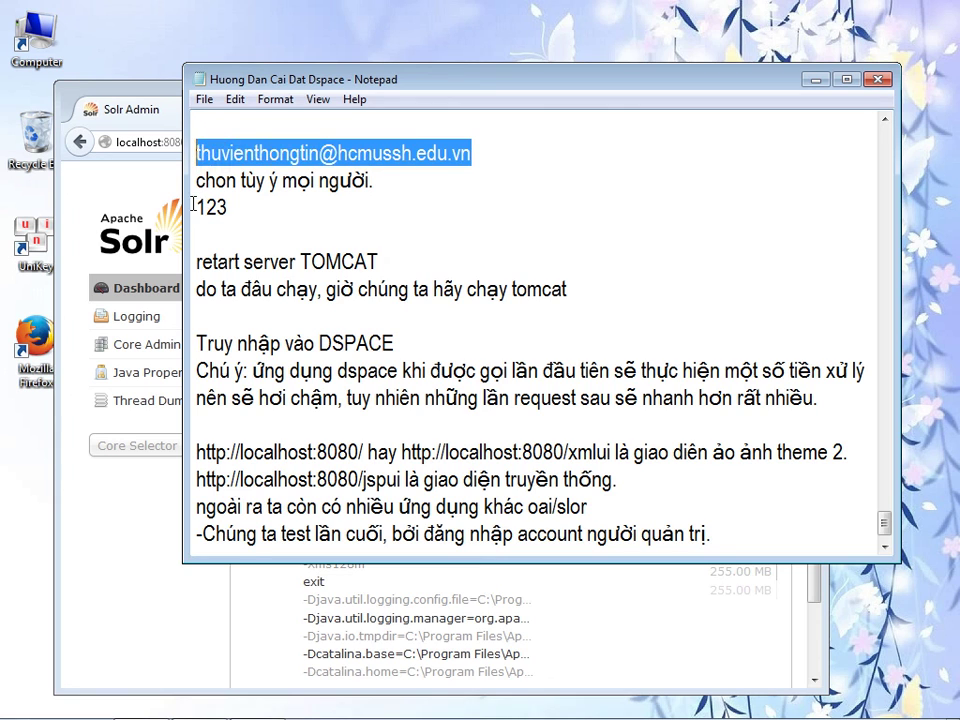
pyautogui.click(133, 99)
pyautogui.click(186, 144)
pyautogui.moveTo(187, 148); pyautogui.dragTo(253, 146)
# - Load localhost:8080 and sign in with the pasted administrator e-mail and password
pyautogui.press('BackSpace')
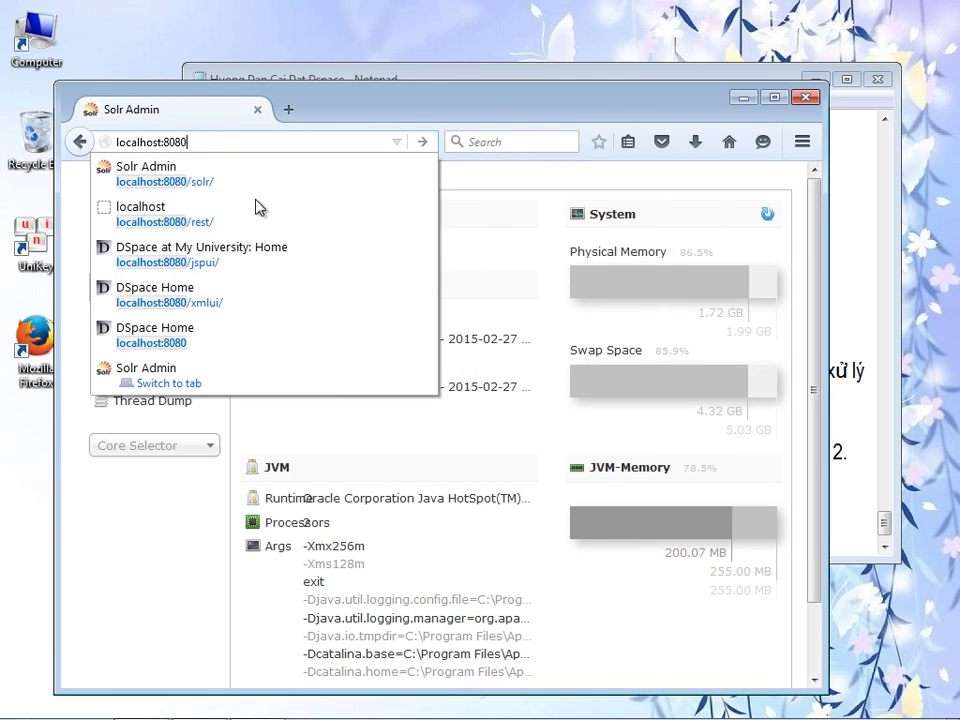
pyautogui.press('Return')
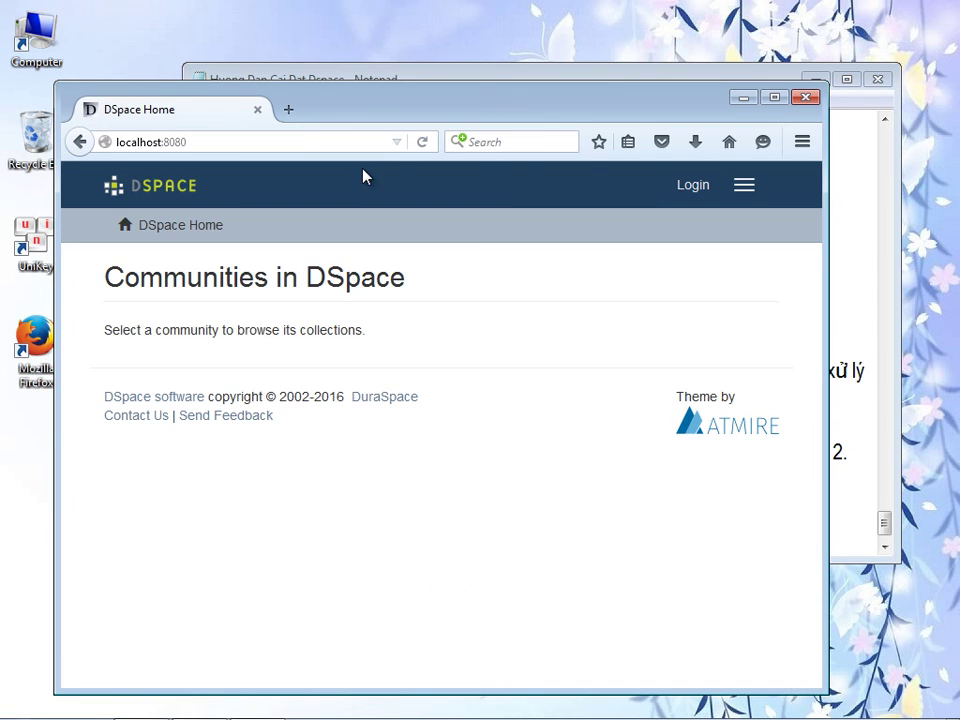
pyautogui.click(774, 97)
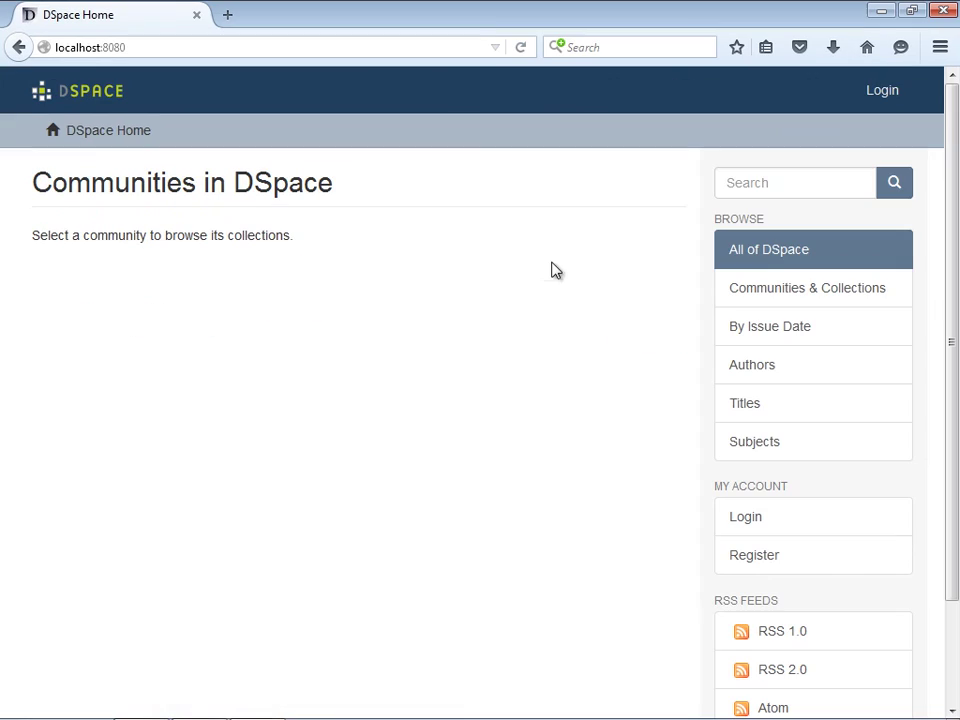
pyautogui.click(879, 95)
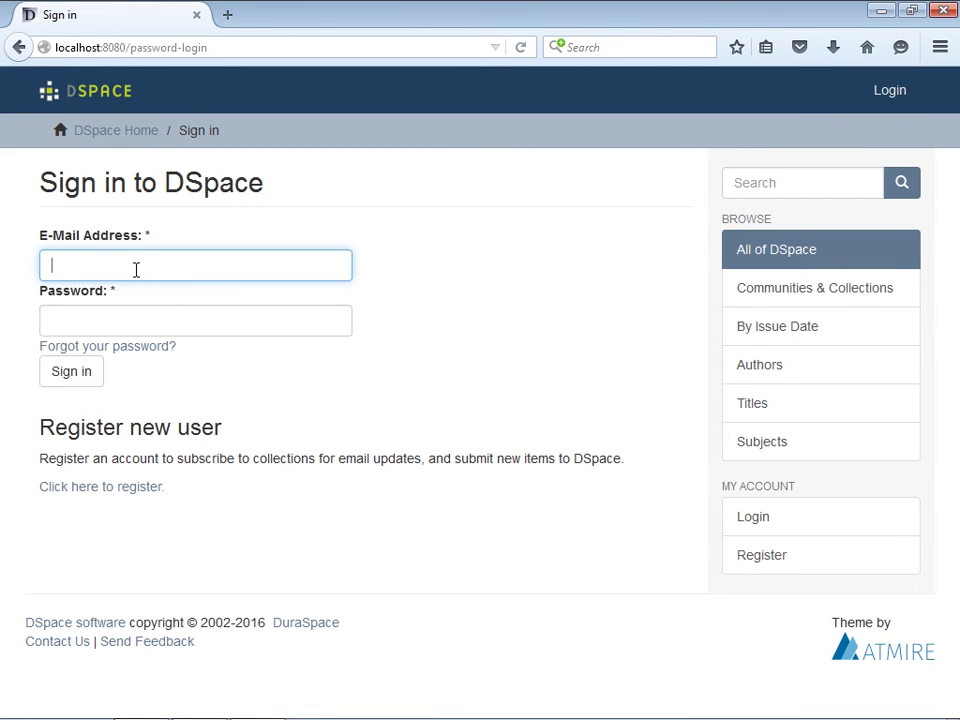
pyautogui.rightClick(137, 266)
pyautogui.click(182, 352)
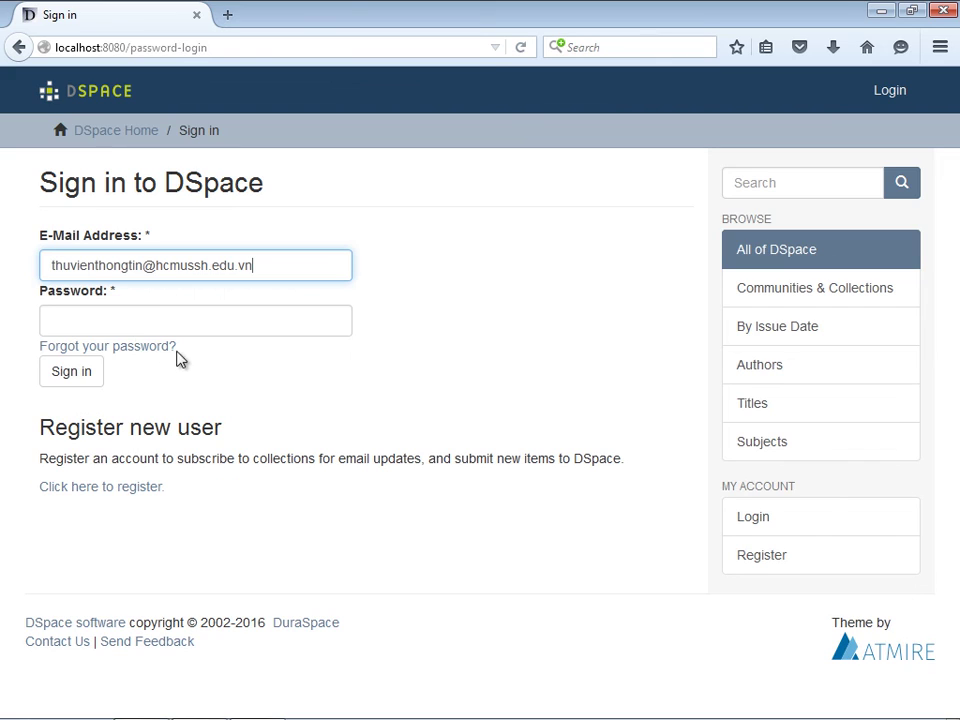
pyautogui.click(140, 325)
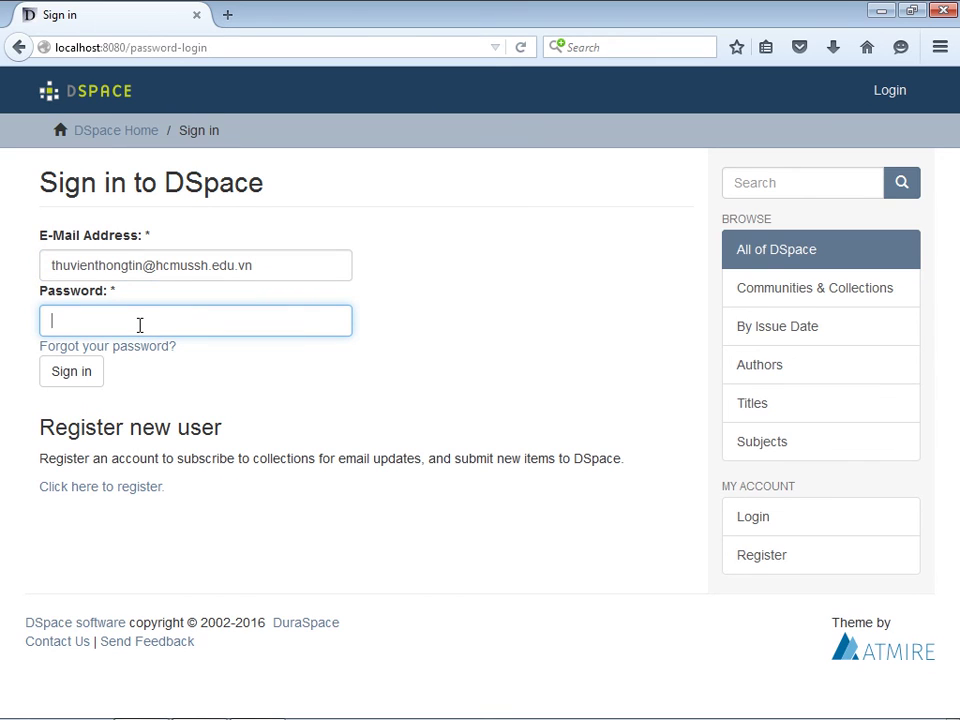
pyautogui.click(83, 380)
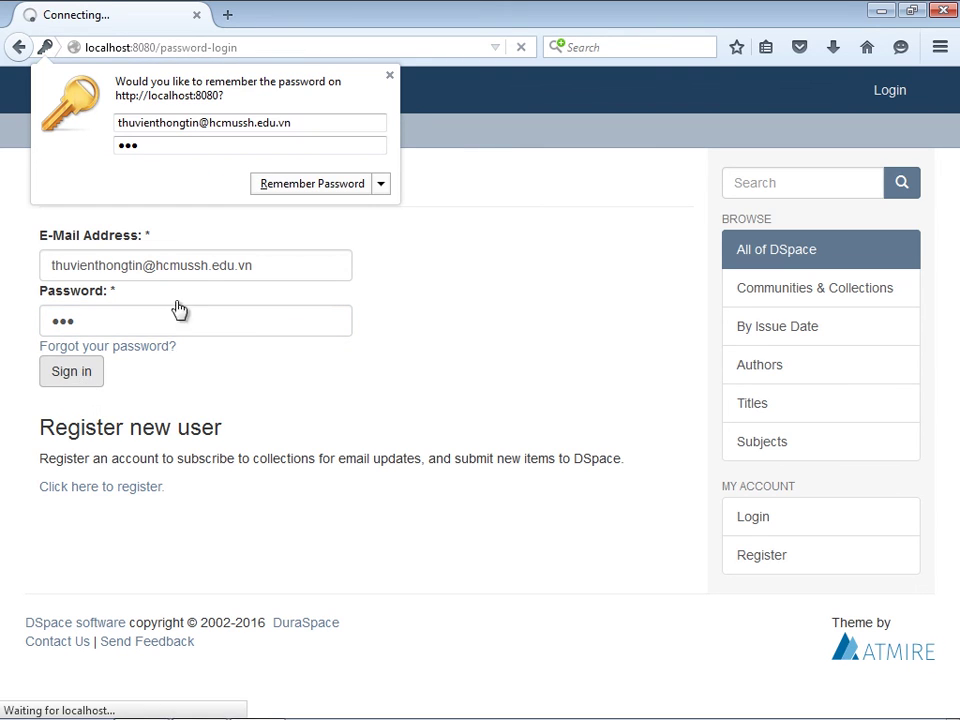
pyautogui.click(308, 186)
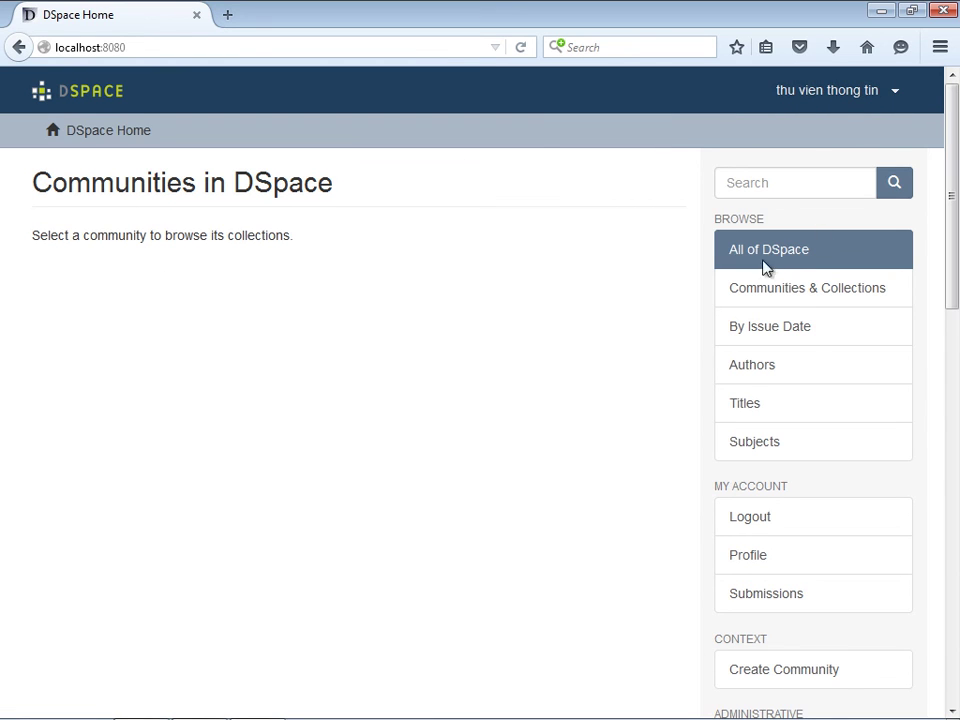
# - Review the administrator's Update Profile page, then close the browser
pyautogui.moveTo(955, 250); pyautogui.dragTo(955, 190)
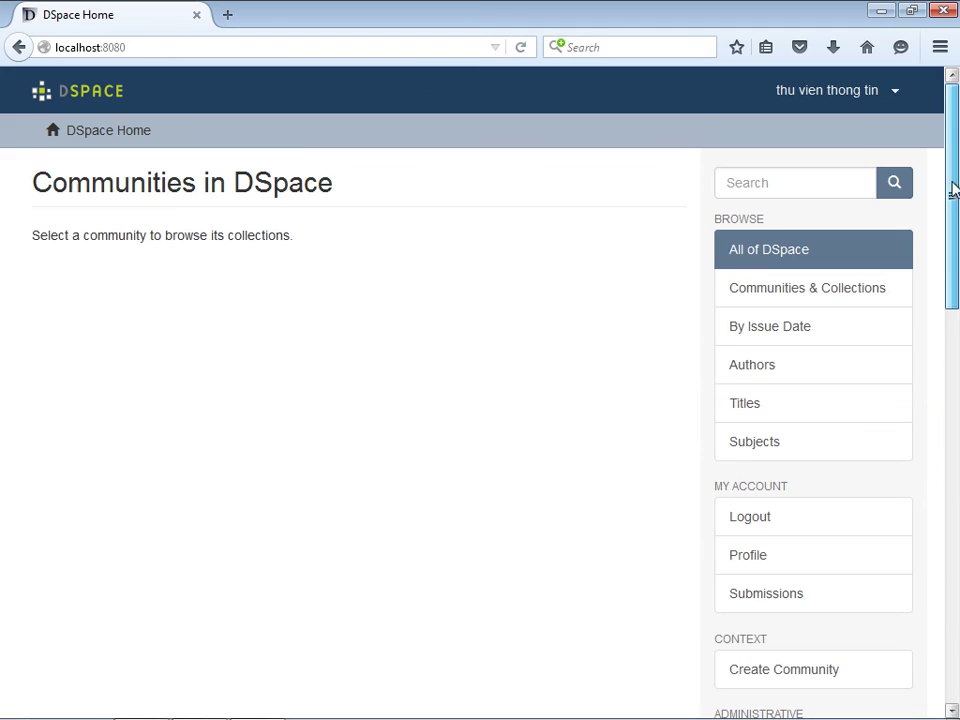
pyautogui.click(863, 97)
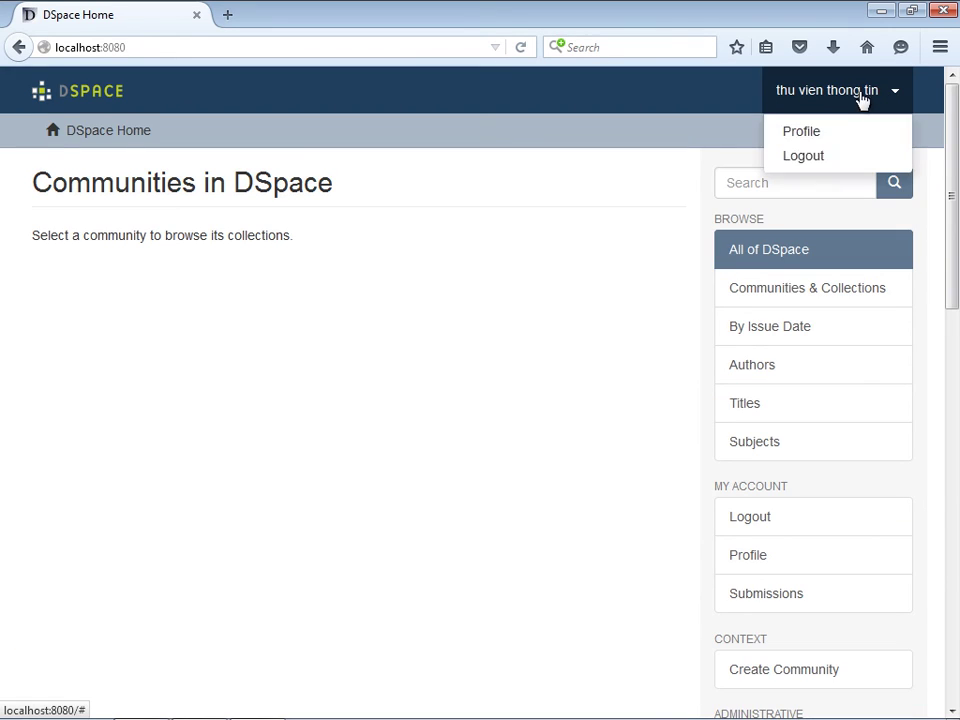
pyautogui.click(805, 150)
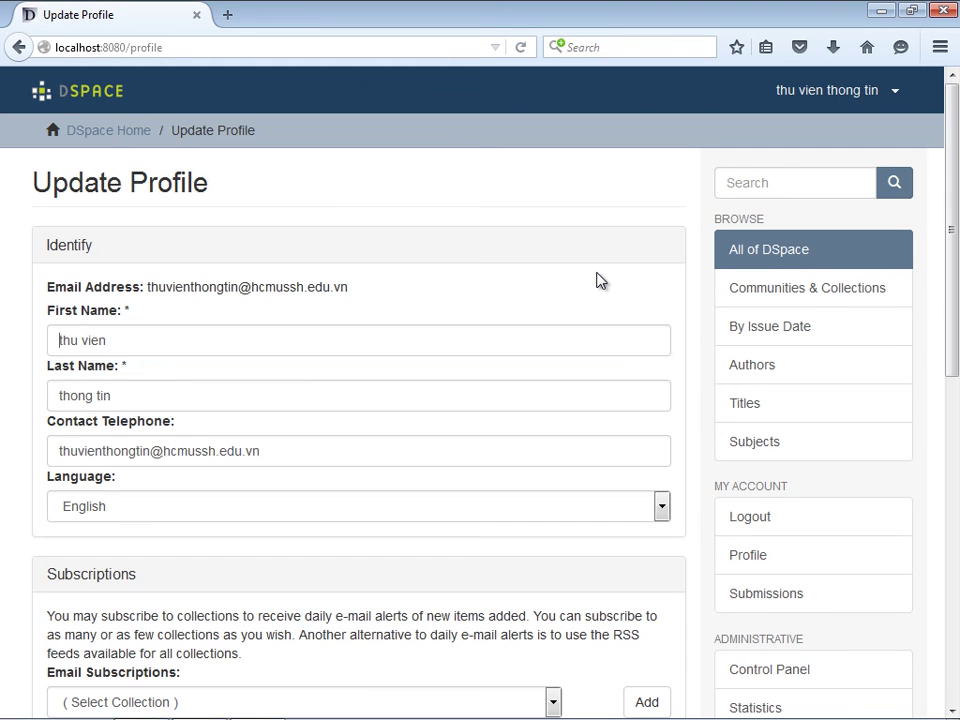
pyautogui.moveTo(951, 182); pyautogui.dragTo(955, 150)
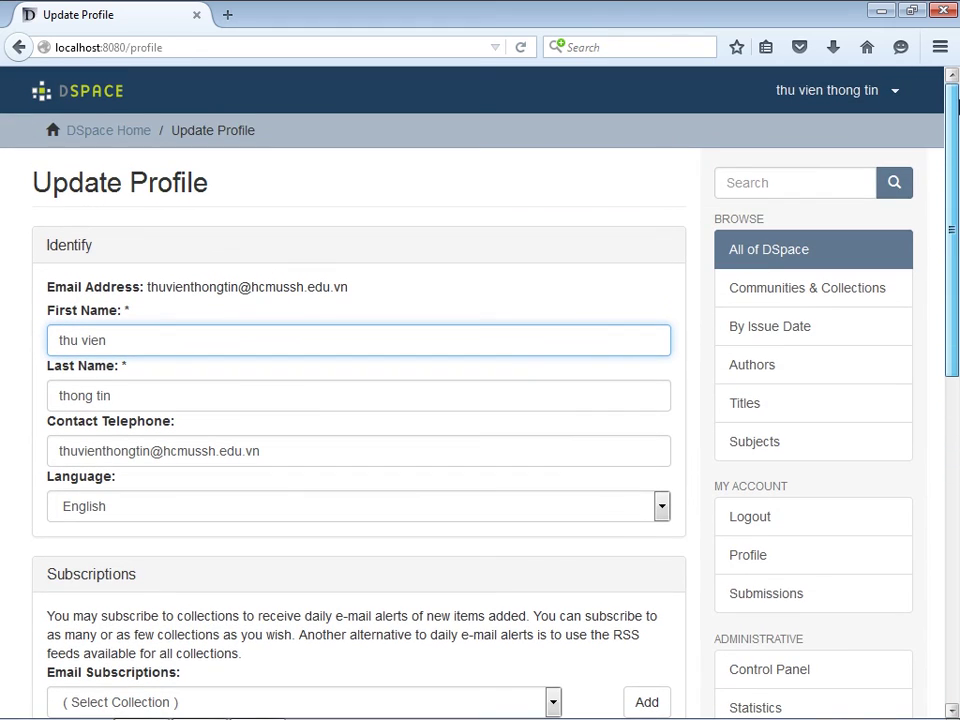
pyautogui.click(943, 11)
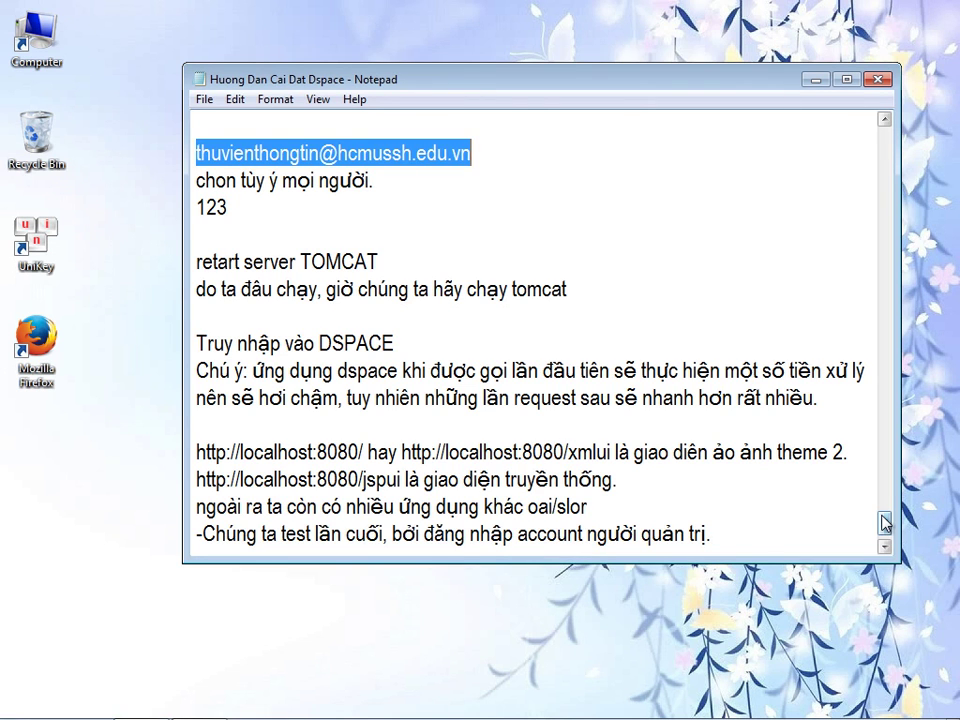
# - Append the closing lines "Quá trình cài đặt Dspace đã kết thúc…" and "Ngày mới tốt lành." to the guide
pyautogui.hotkey('ctrl', 'End')
pyautogui.write('Quá t')
pyautogui.write('ca')
pyautogui.write('i đặt D')
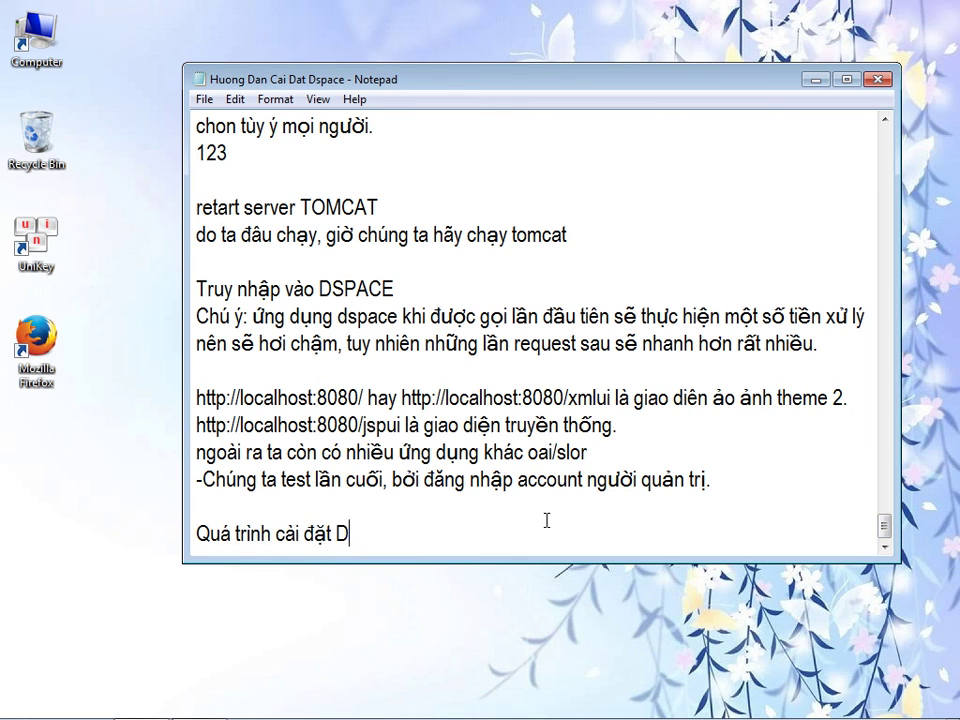
pyautogui.write('space đã keet')
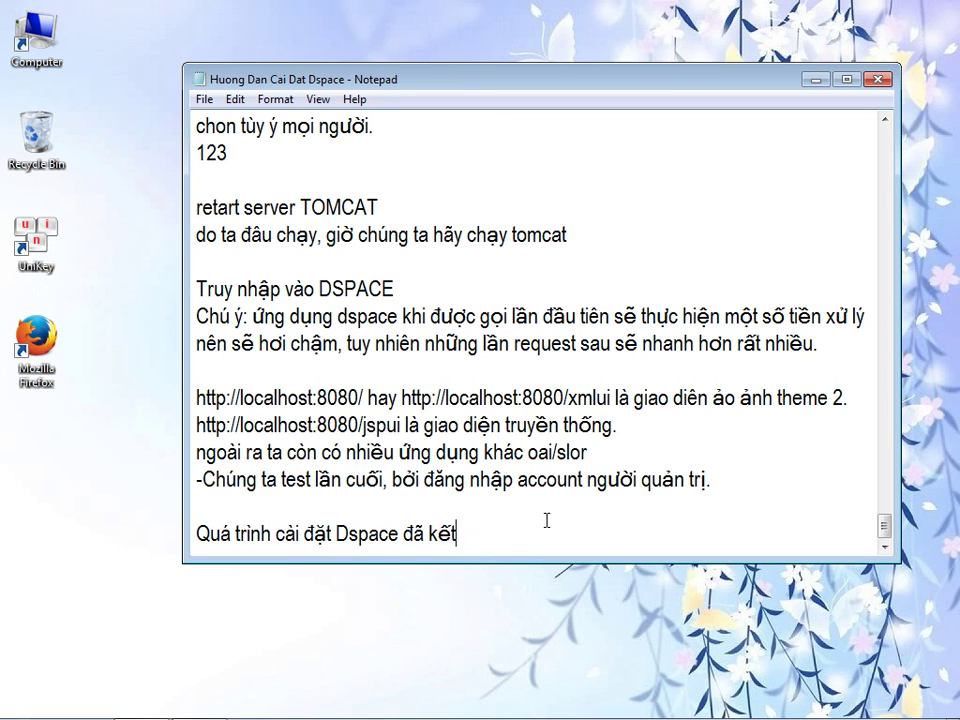
pyautogui.write('s thucs, chuc cacs banj caif ddatj thanhf coong')
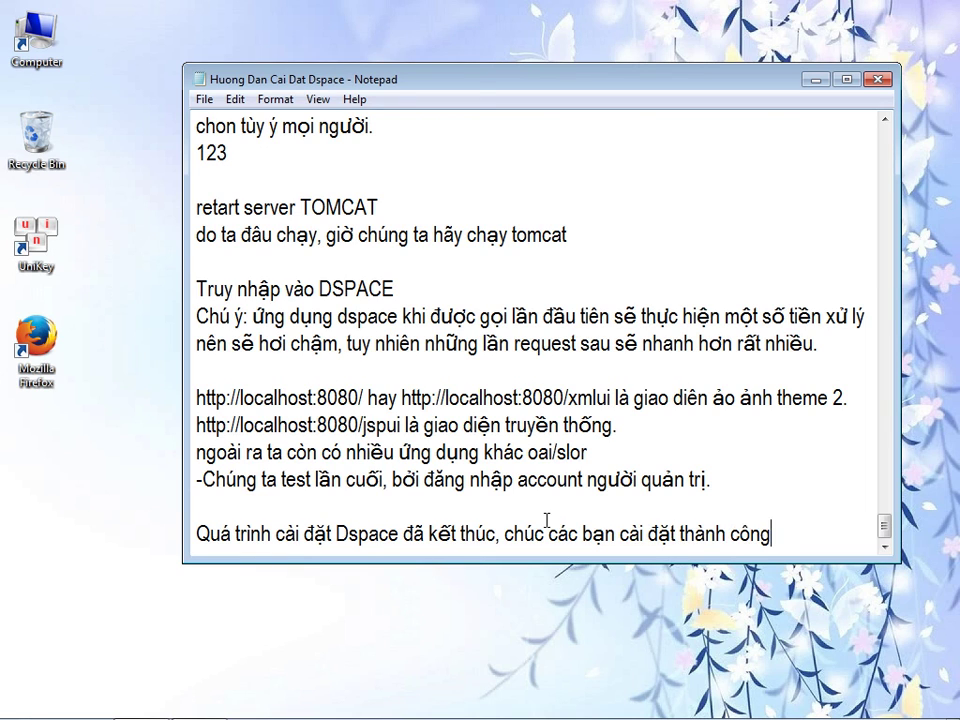
pyautogui.write('.')
pyautogui.press('Return')
pyautogui.write('Ngayf moi')
pyautogui.press('BackSpace')
pyautogui.write('s toots lan')
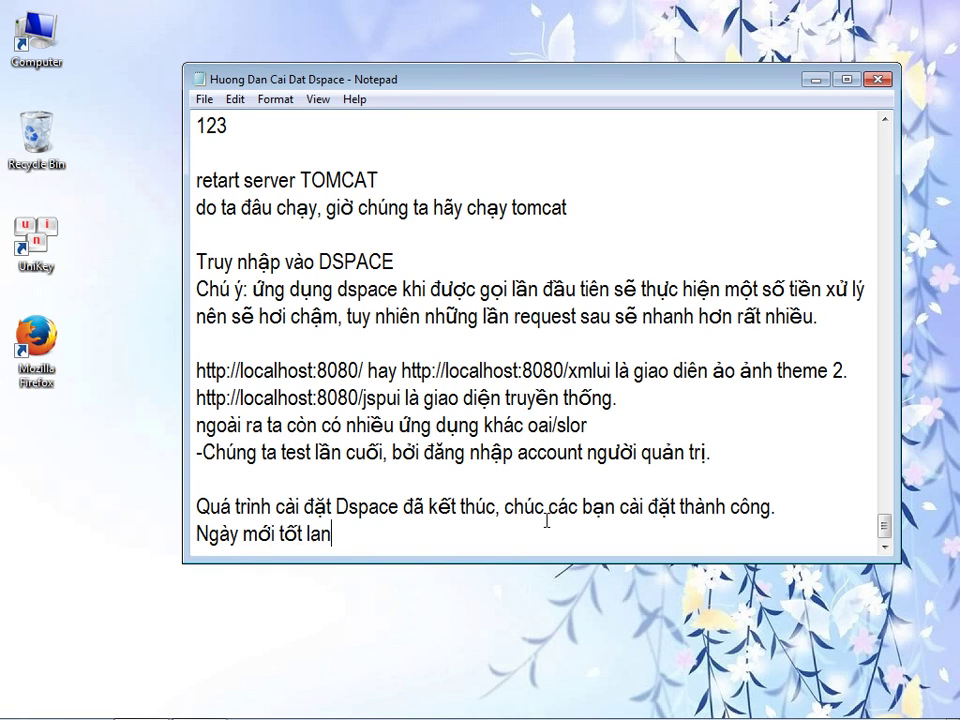
# - Save and close the Notepad guide, then launch Firefox from the desktop
pyautogui.click(877, 79)
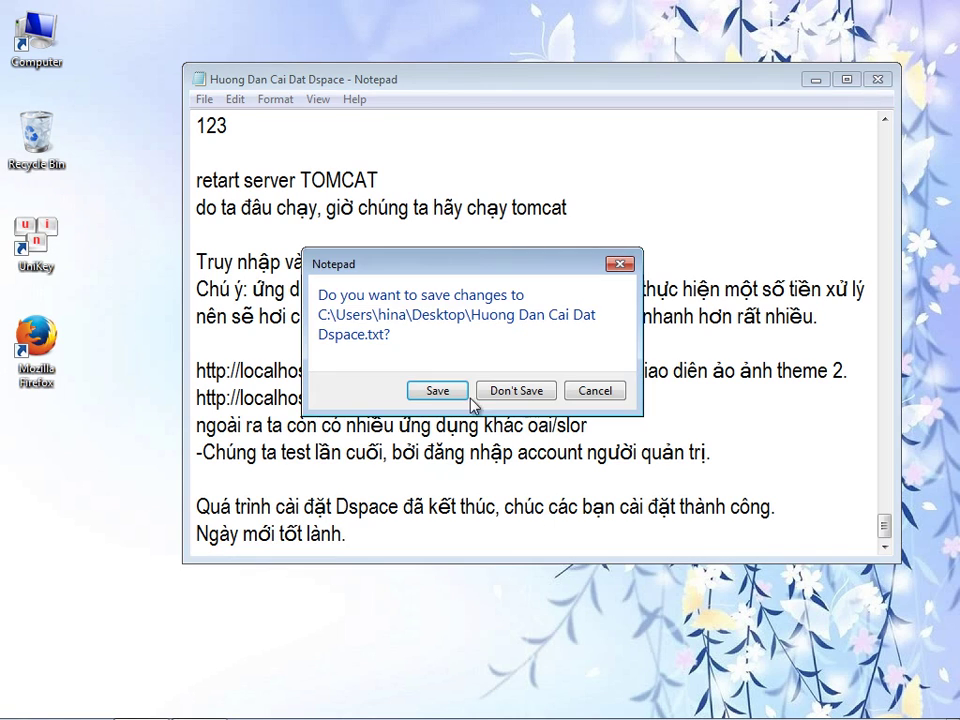
pyautogui.click(435, 390)
pyautogui.doubleClick(55, 348)
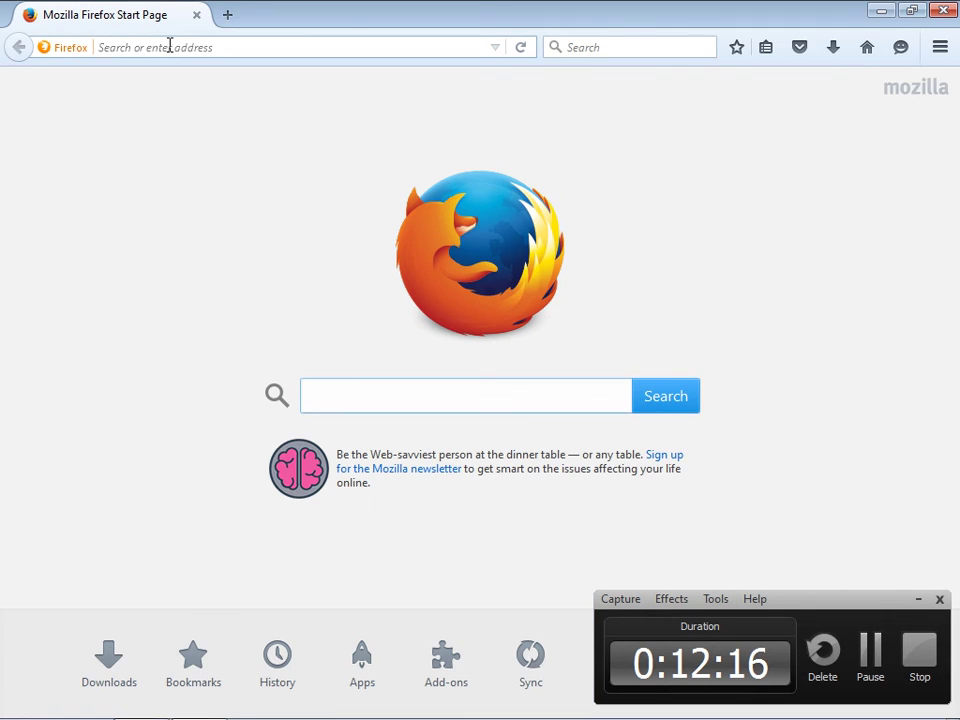
# - Load the DSpace Home page at localhost:8080 from the address bar suggestion
pyautogui.click(170, 46)
pyautogui.write('localhost/')
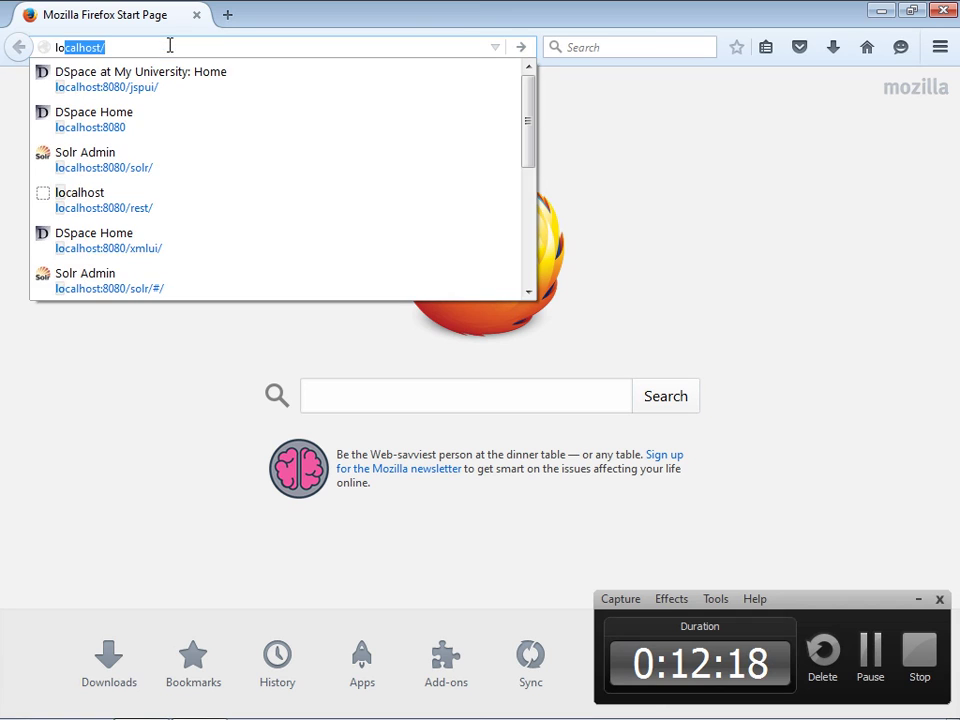
pyautogui.press('Down')
pyautogui.press('Down')
pyautogui.press('Return')
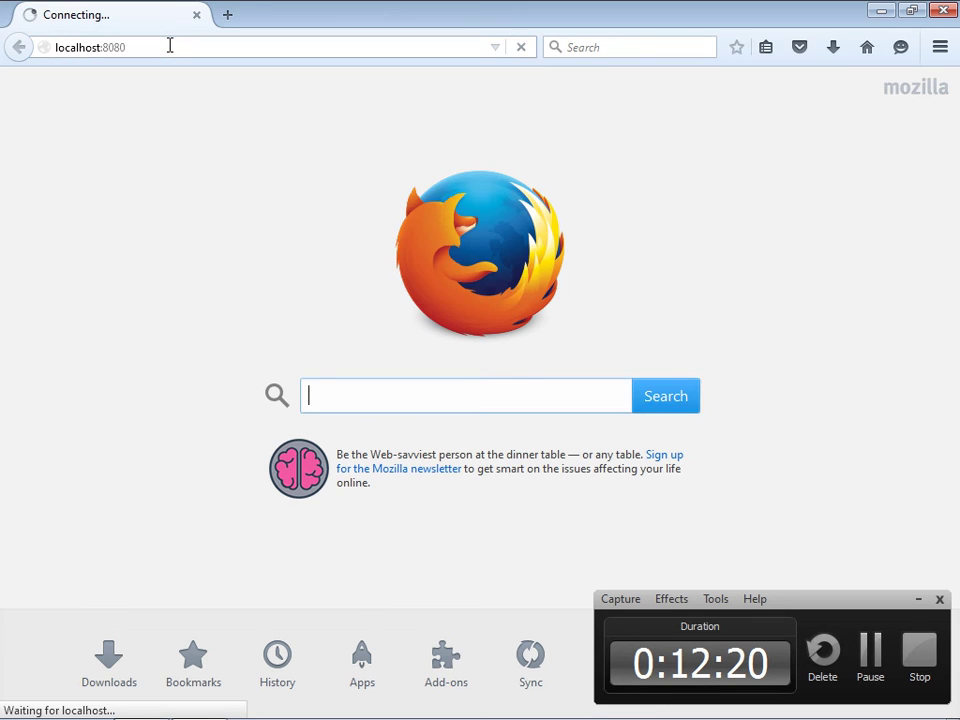